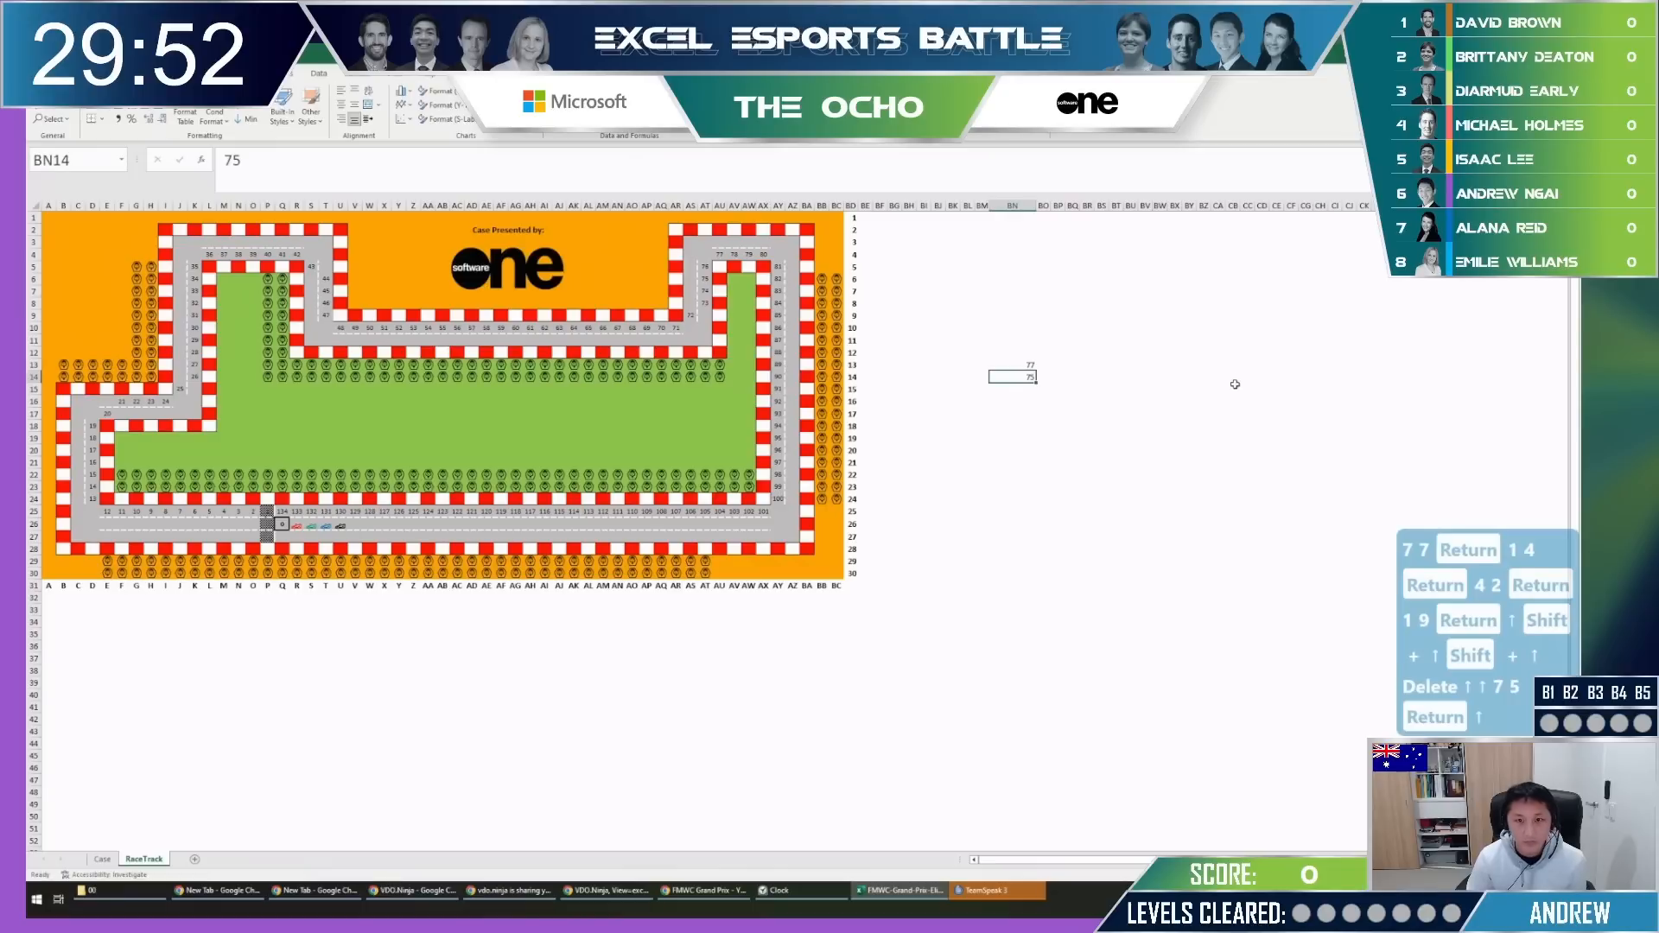
Count the front-row spectators along the green zone's lower border, F23:AW23 plus F22 and AW22, and enter 46 in BQ13.
{"action": "left_click", "coordinate": [1068, 361]}
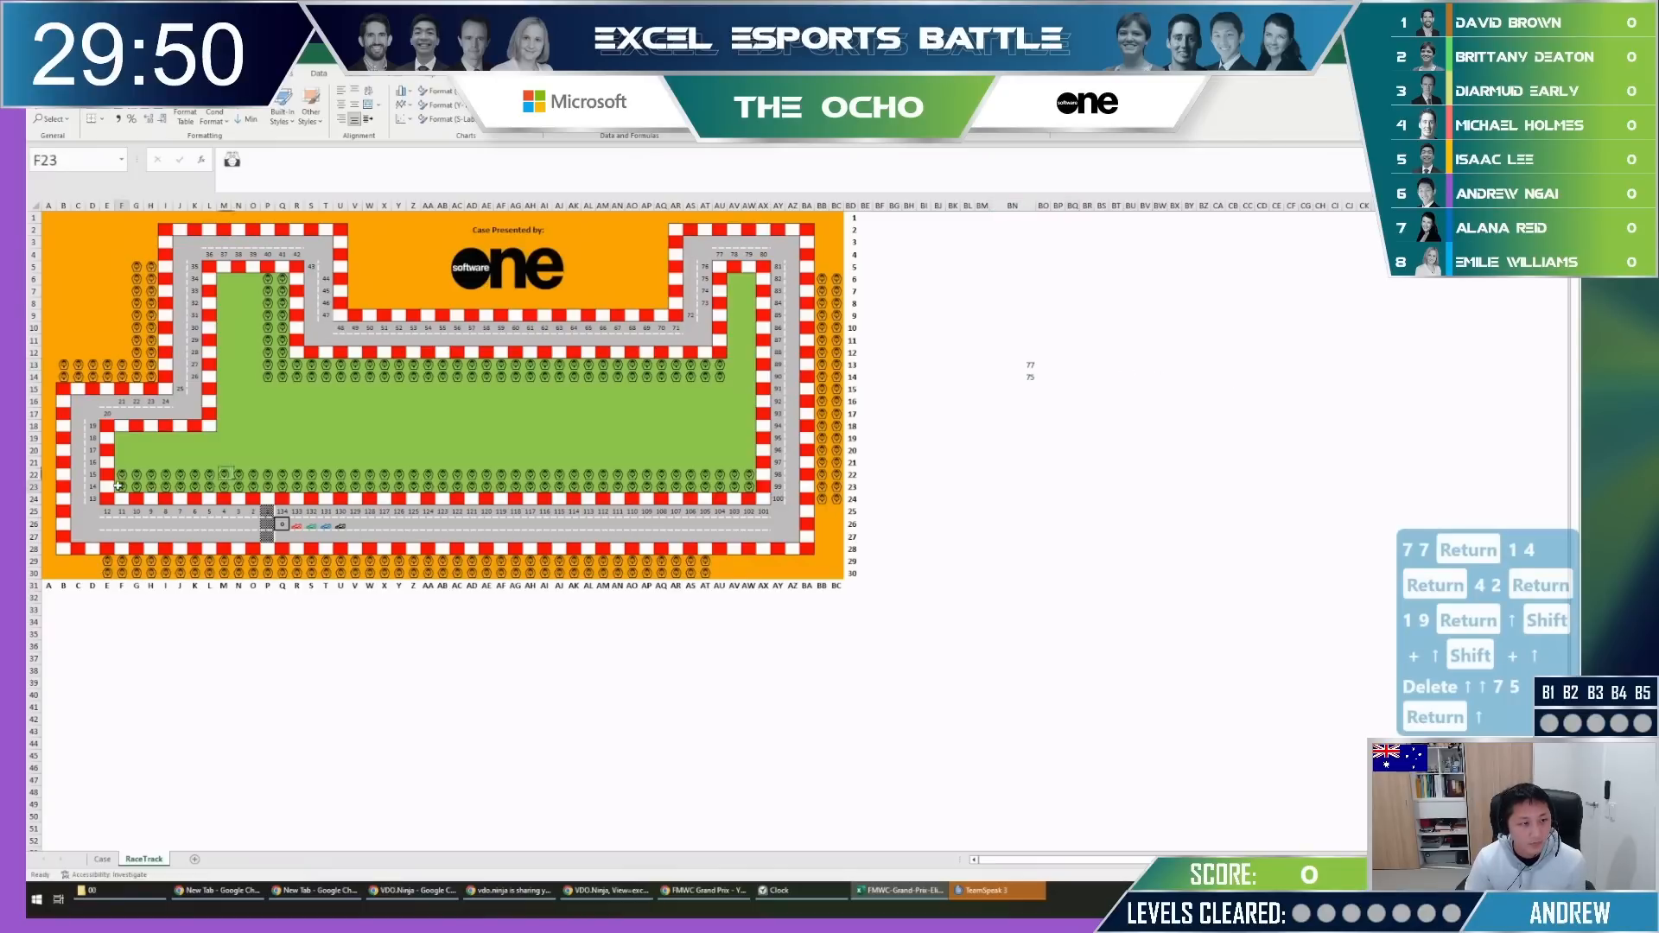
{"action": "left_click_drag", "start_coordinate": [117, 486], "coordinate": [748, 474]}
{"action": "left_click", "coordinate": [748, 474]}
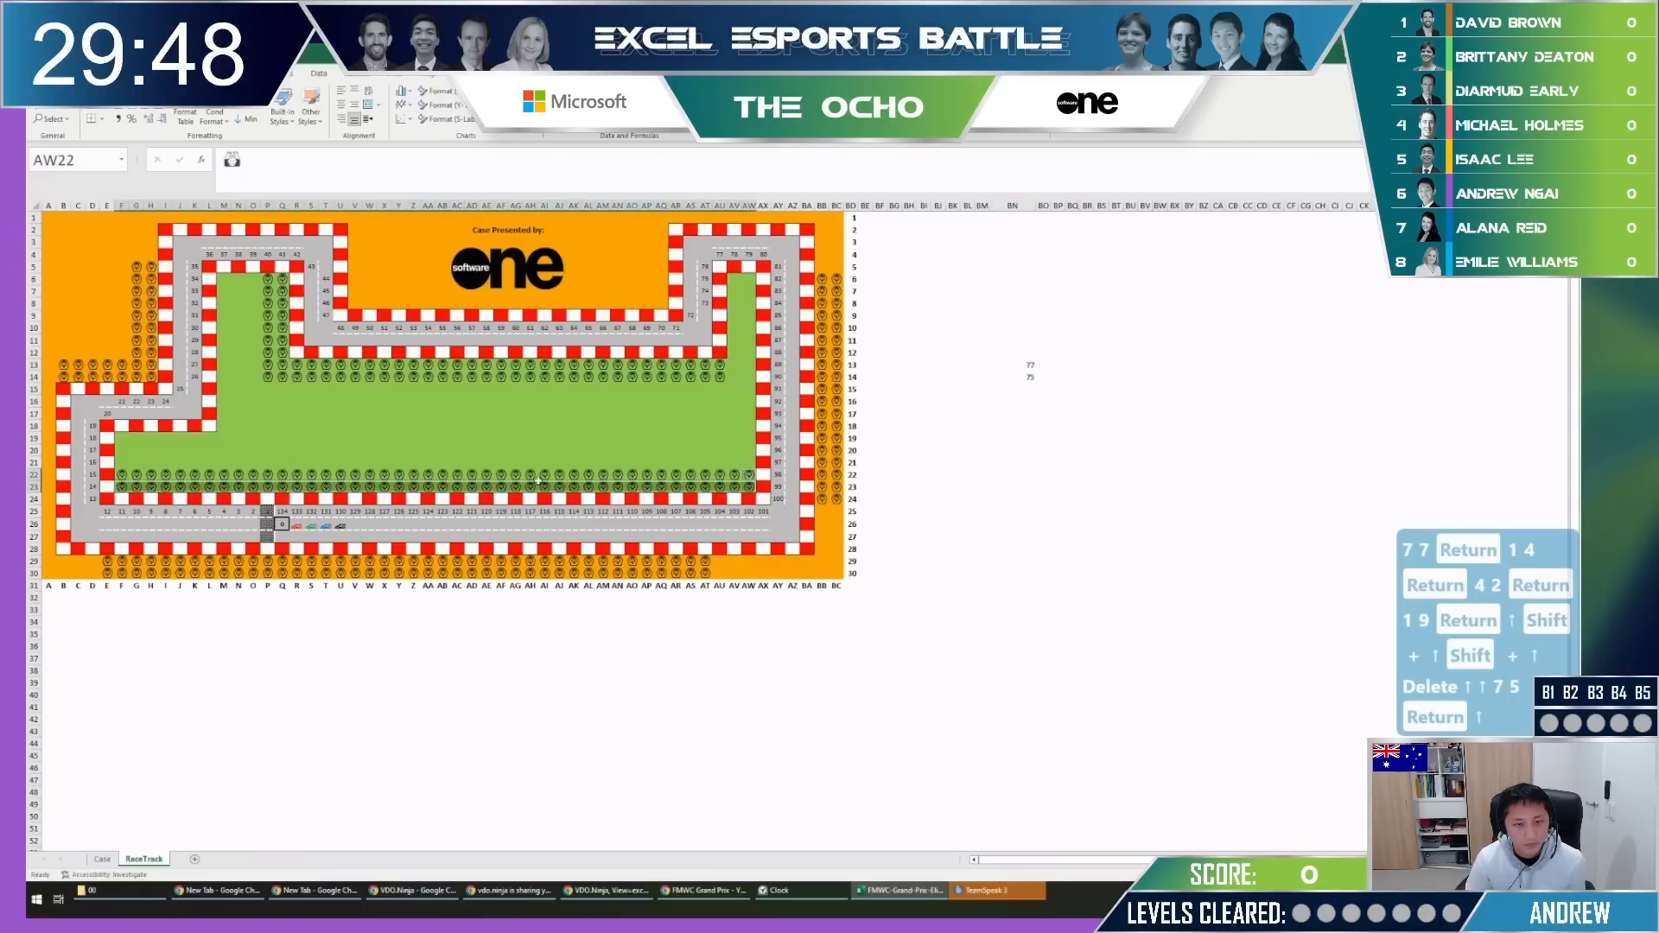
{"action": "left_click", "coordinate": [120, 474]}
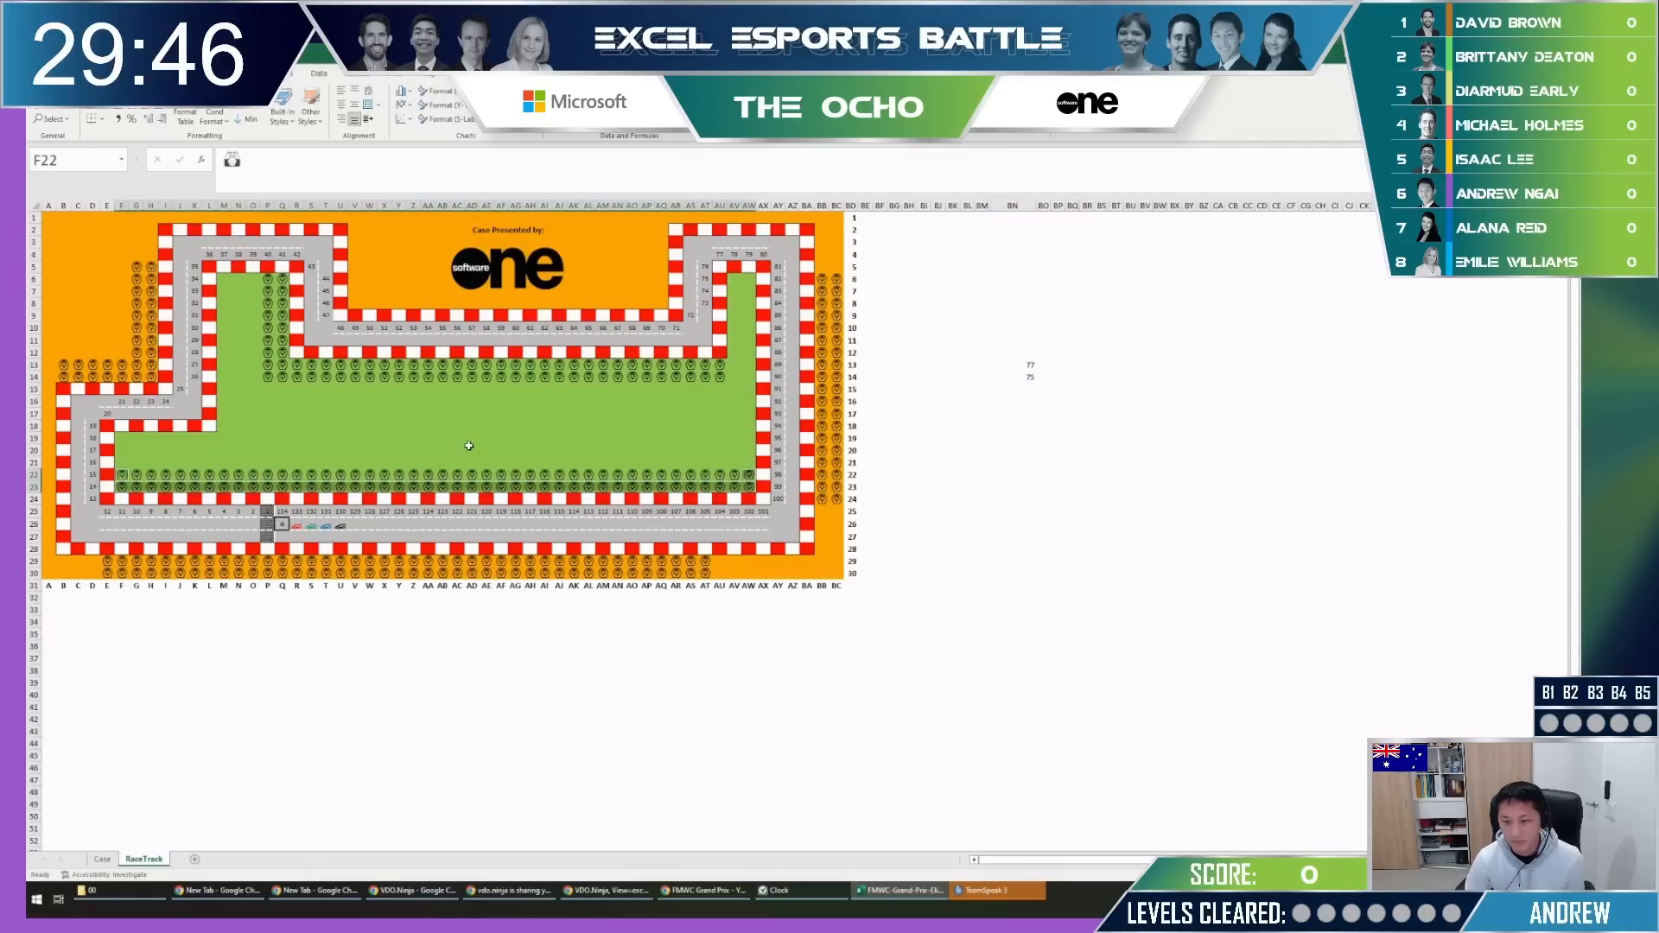
{"action": "key", "text": "ctrl+z"}
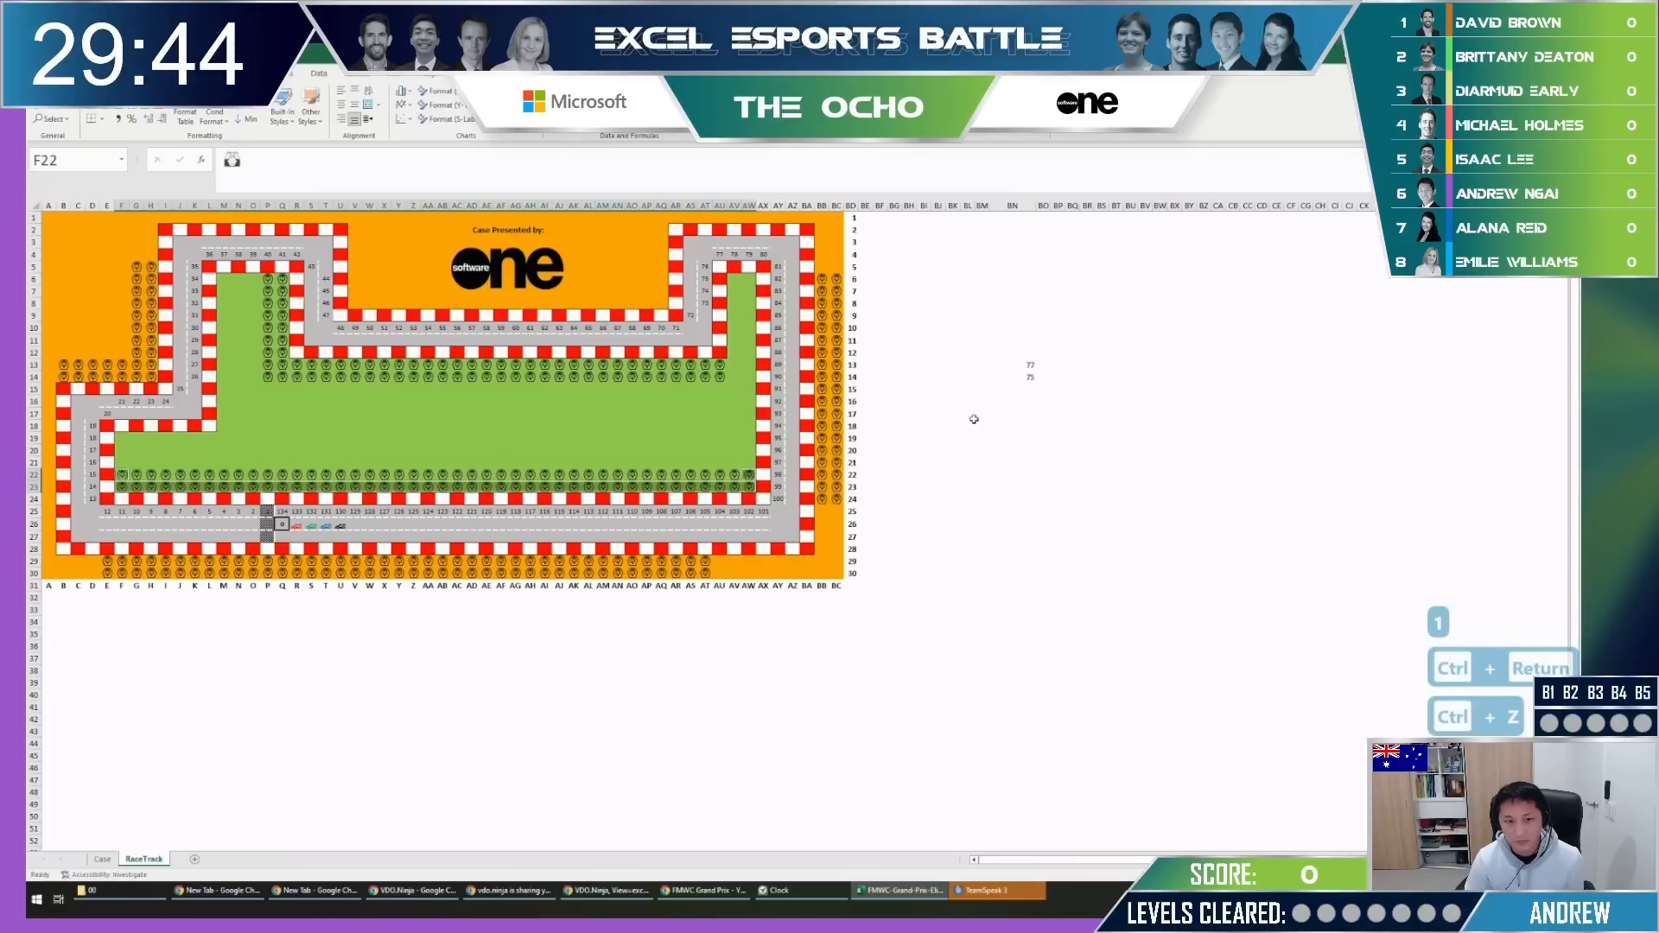
{"action": "left_click", "coordinate": [1087, 355]}
{"action": "type", "text": "46"}
{"action": "key", "text": "Tab"}
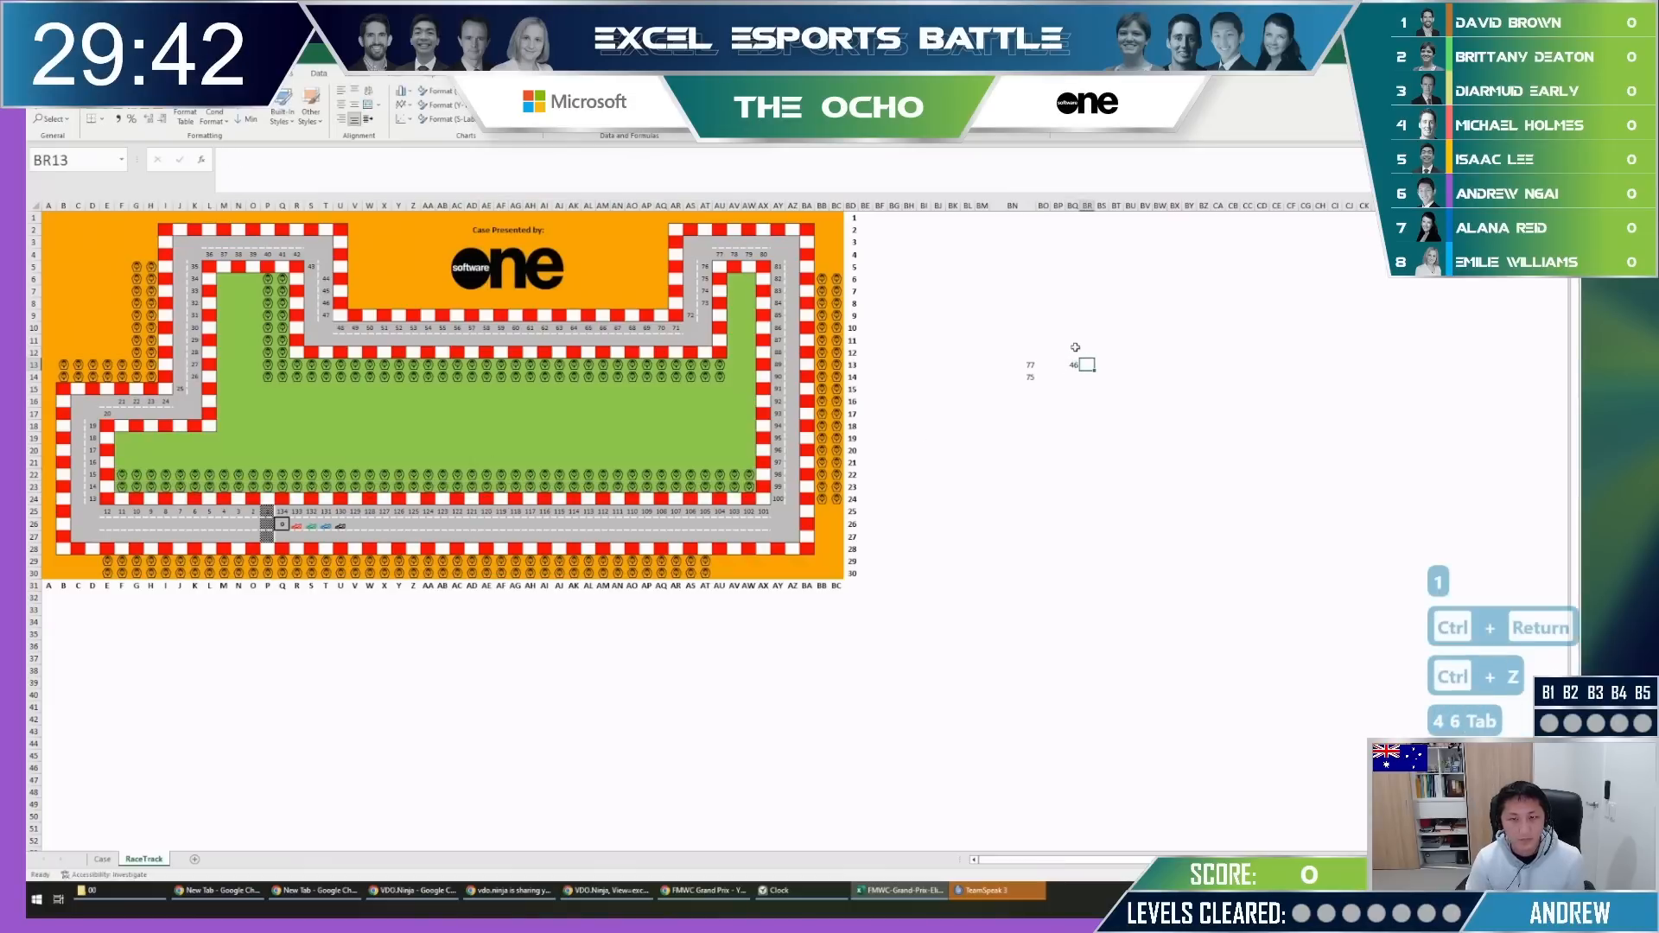
Count the front-row spectators along the green zone's upper border and enter 39 in BR13.
{"action": "left_click_drag", "start_coordinate": [282, 279], "coordinate": [723, 366]}
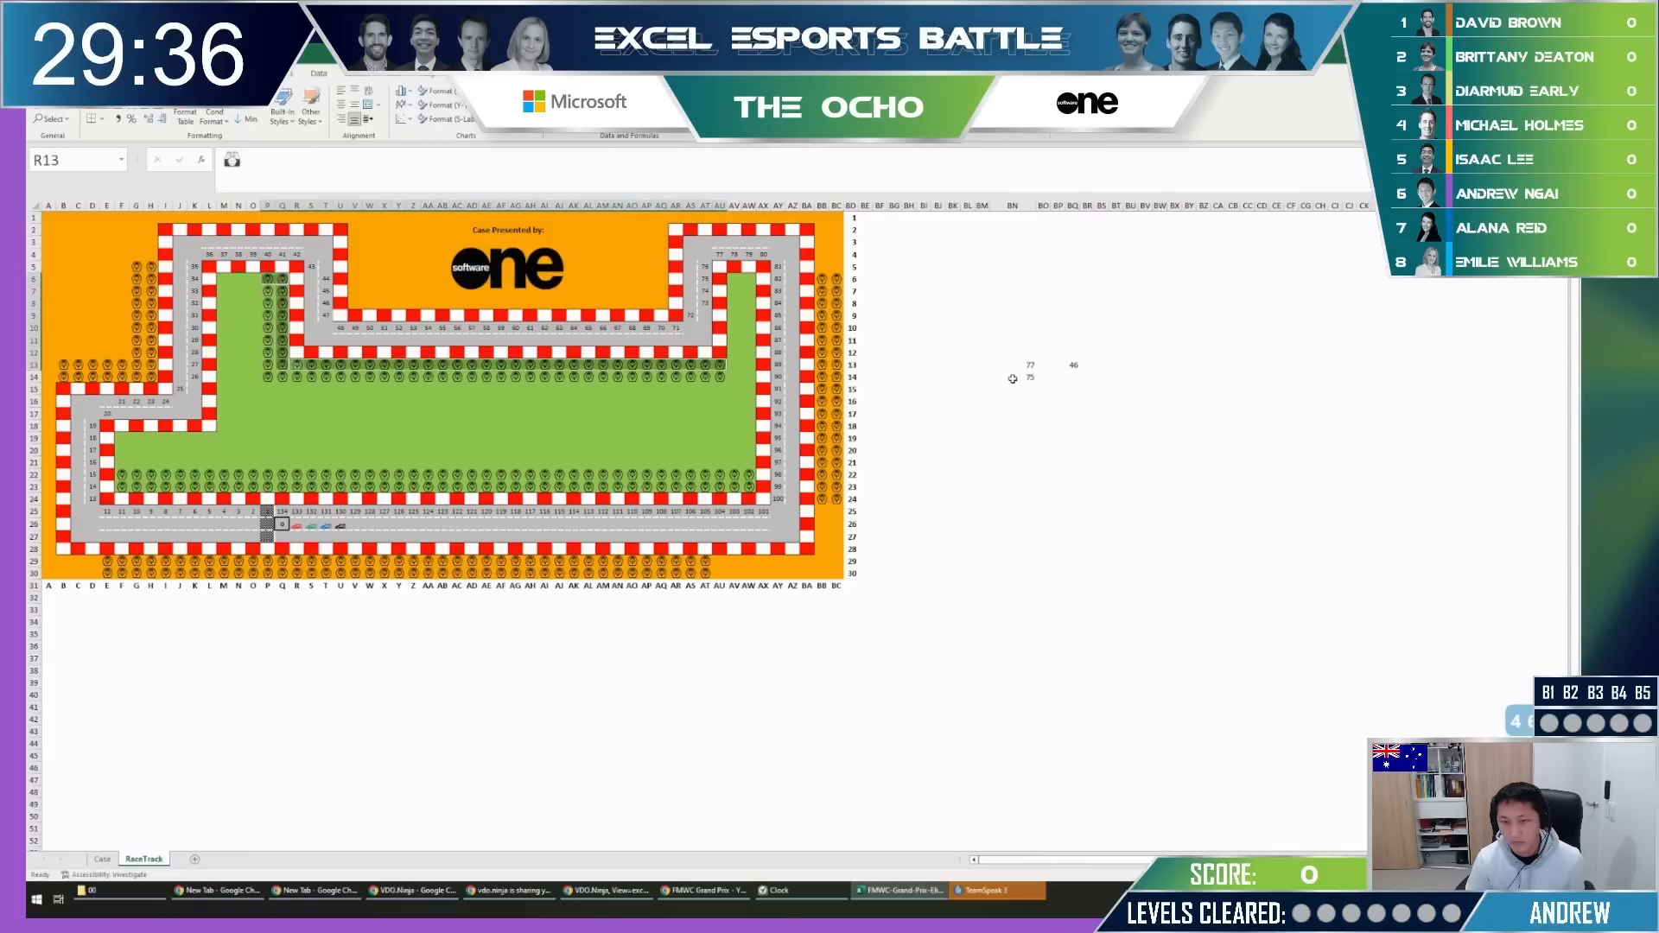
{"action": "left_click", "coordinate": [1132, 365]}
{"action": "key", "text": "Left"}
{"action": "type", "text": "3"}
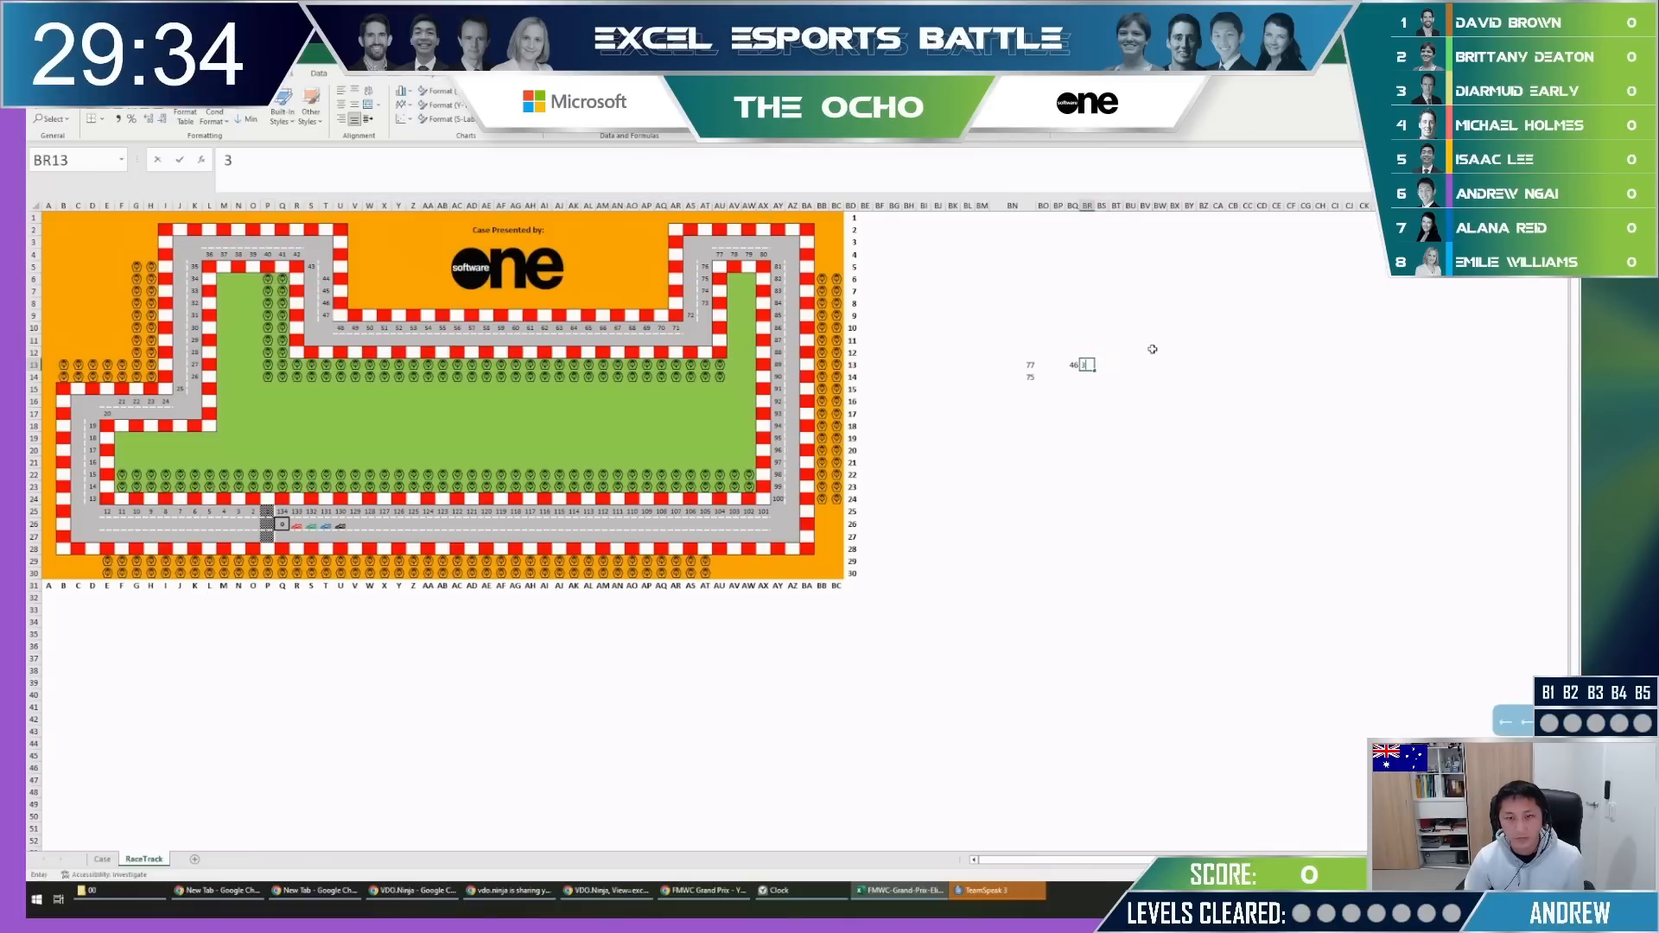
{"action": "type", "text": "9"}
{"action": "key", "text": "Return"}
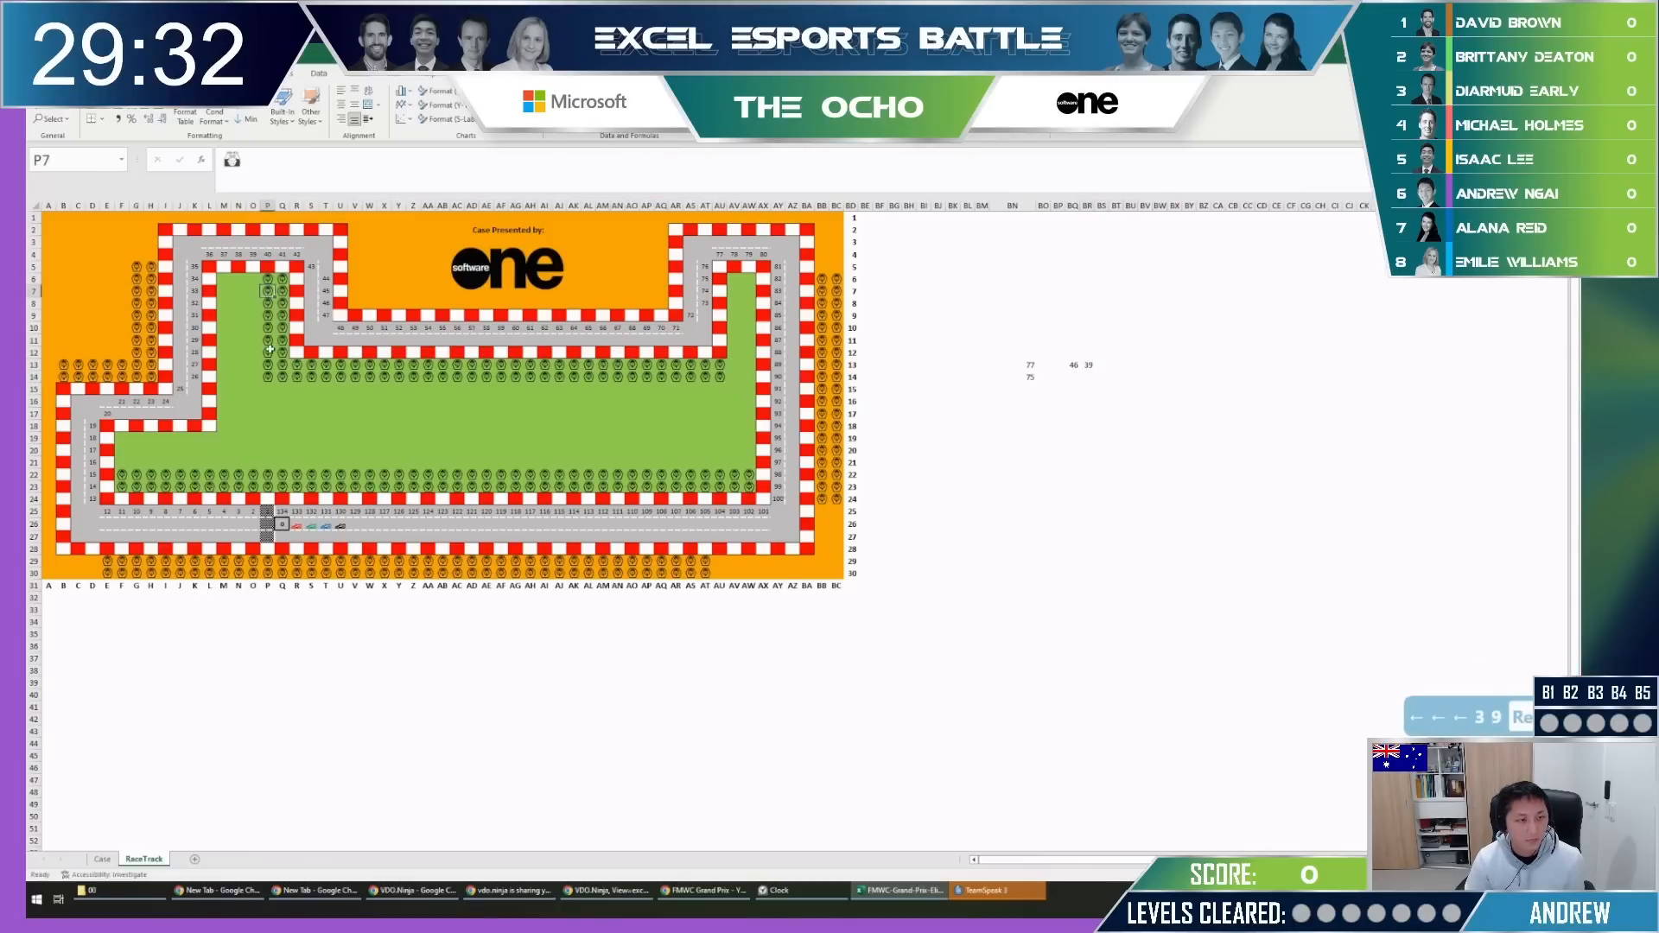
Count the second-row spectators of the upper green block and enter 39 in BQ14.
{"action": "left_click_drag", "start_coordinate": [268, 377], "coordinate": [723, 378]}
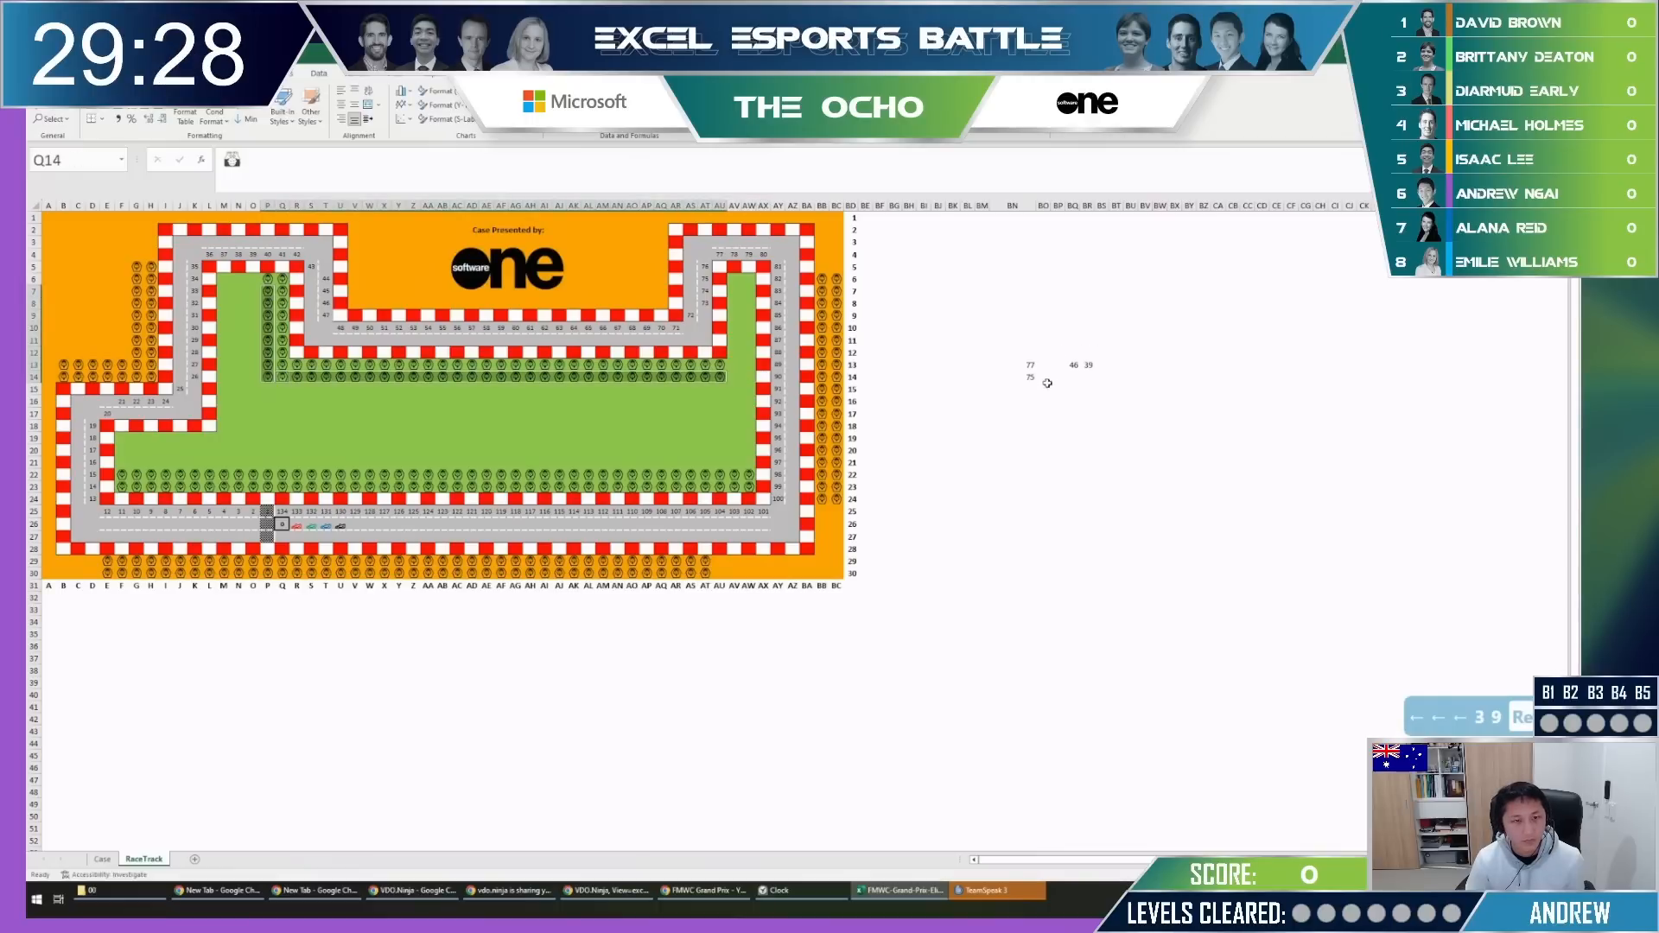
{"action": "left_click", "coordinate": [1086, 377]}
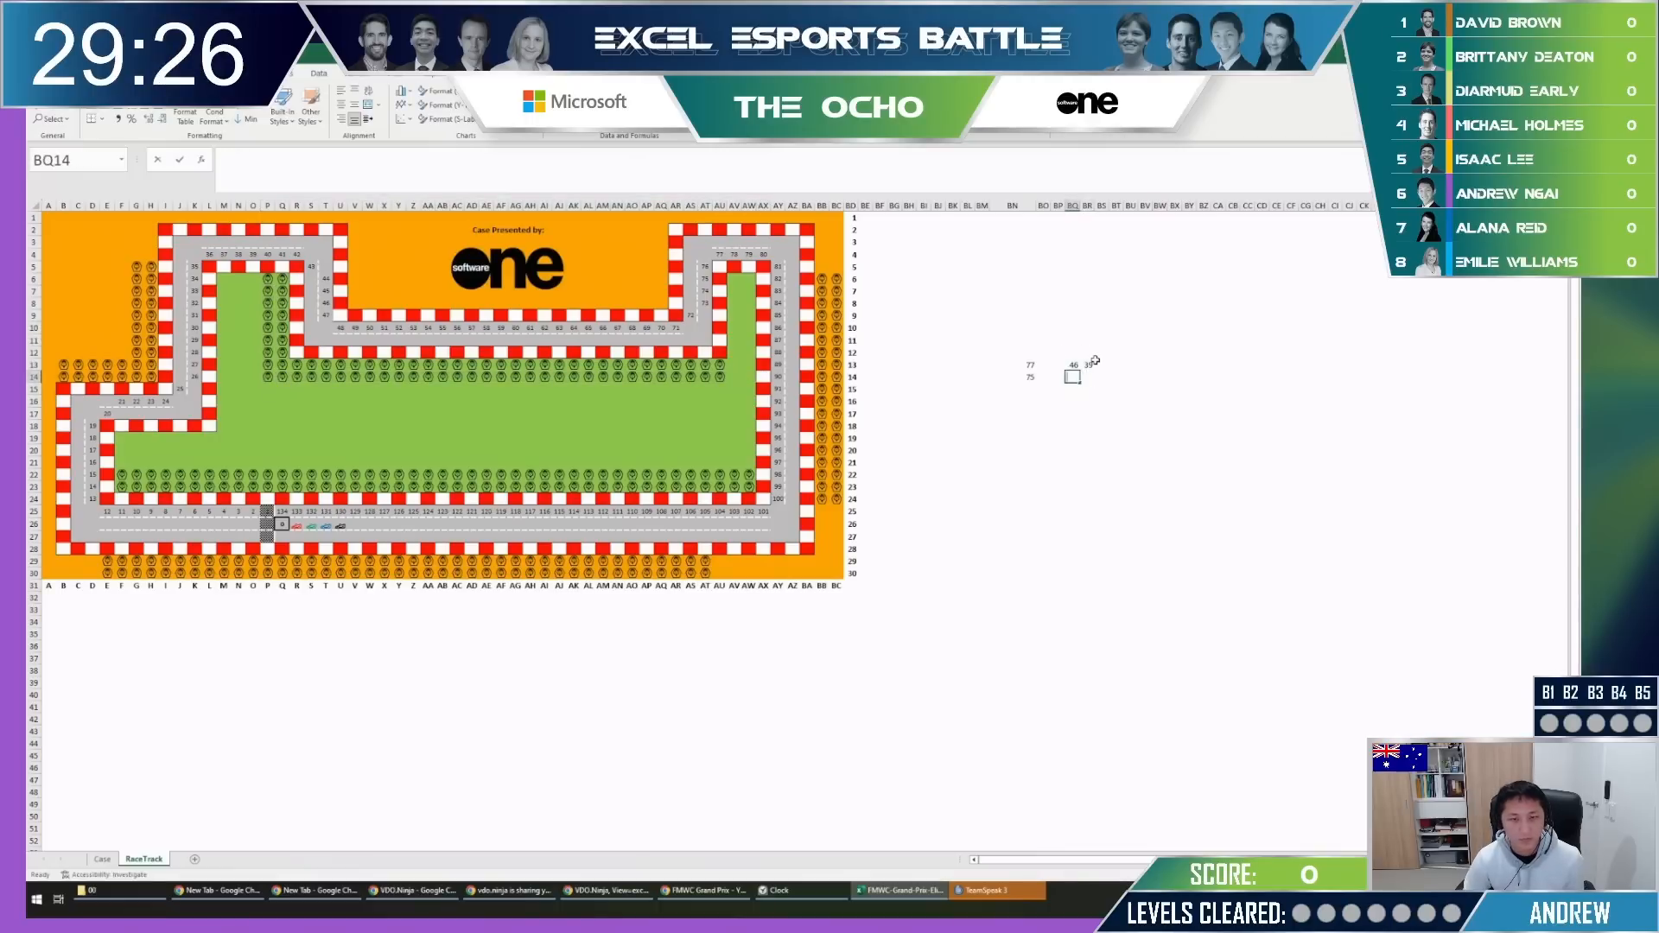
{"action": "type", "text": "39"}
{"action": "key", "text": "Return"}
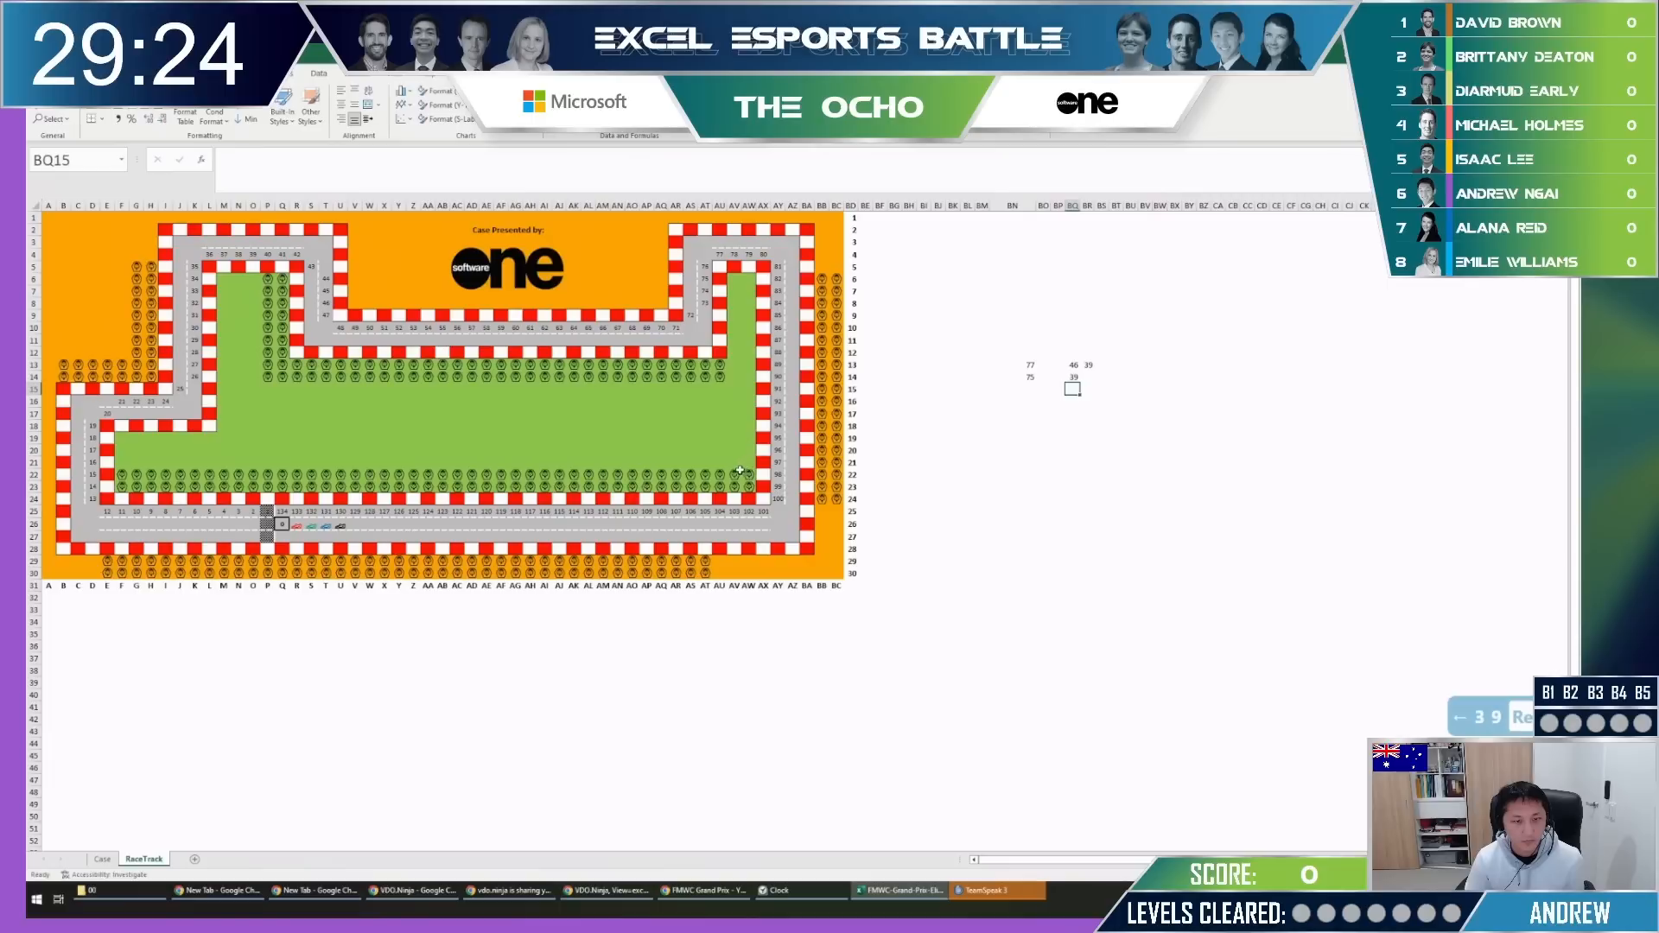
Copy the 39 into BR14 and enter 42 in BQ14 as the second-row spectator count of the lower green block.
{"action": "left_click_drag", "start_coordinate": [739, 471], "coordinate": [144, 474]}
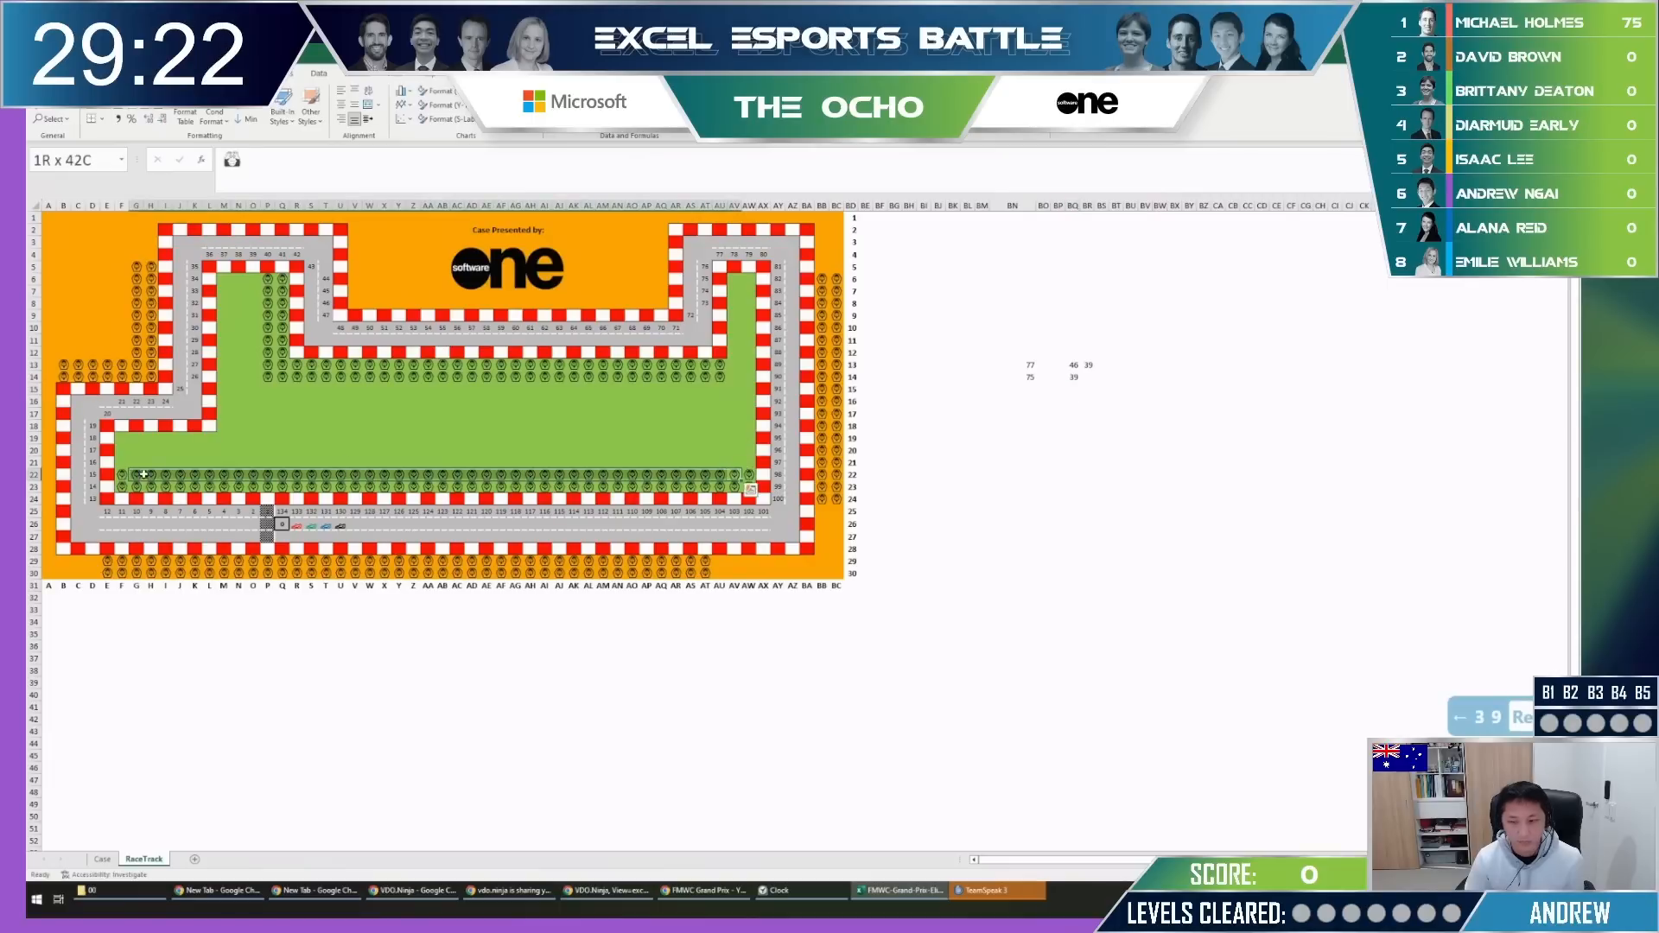
{"action": "left_click", "coordinate": [1224, 400]}
{"action": "key", "text": "Right"}
{"action": "key", "text": "Left"}
{"action": "key", "text": "Right"}
{"action": "key", "text": "ctrl+r"}
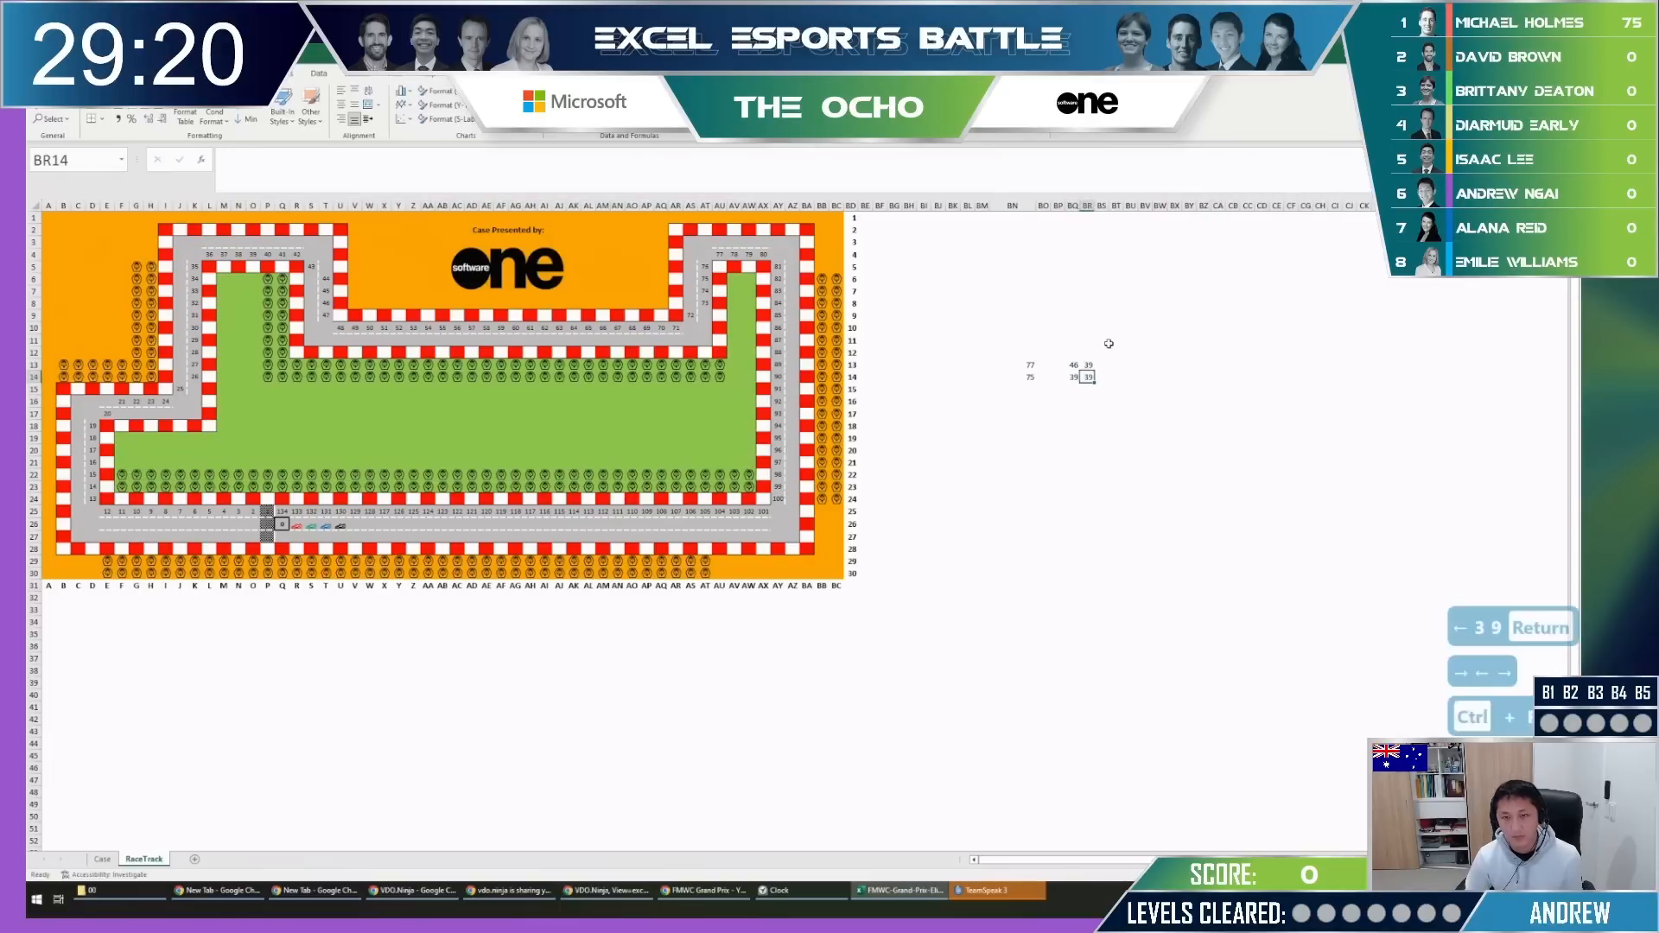
{"action": "key", "text": "Left"}
{"action": "key", "text": "Tab"}
{"action": "key", "text": "Left"}
{"action": "key", "text": "shift+Right"}
{"action": "key", "text": "Right"}
{"action": "key", "text": "Right"}
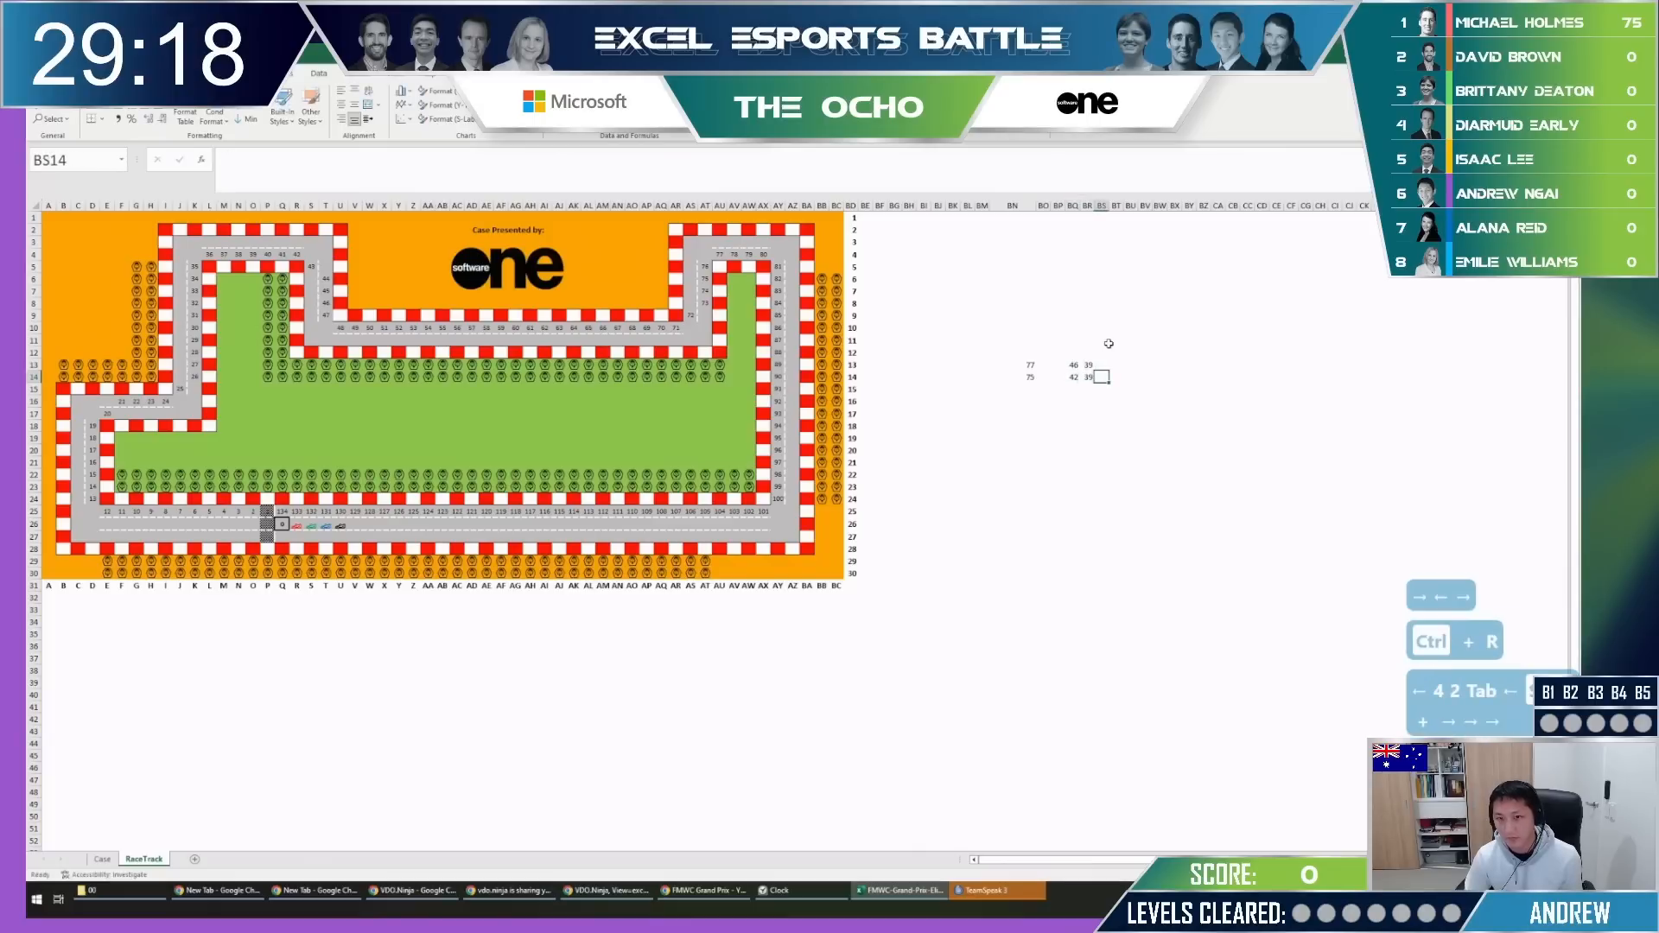
Enter the green-zone spectator totals, 81 in BS14 for the second row and 85 in BS13 for the front row.
{"action": "type", "text": "81"}
{"action": "key", "text": "Up"}
{"action": "key", "text": "Left"}
{"action": "key", "text": "shift+Left"}
{"action": "key", "text": "Right"}
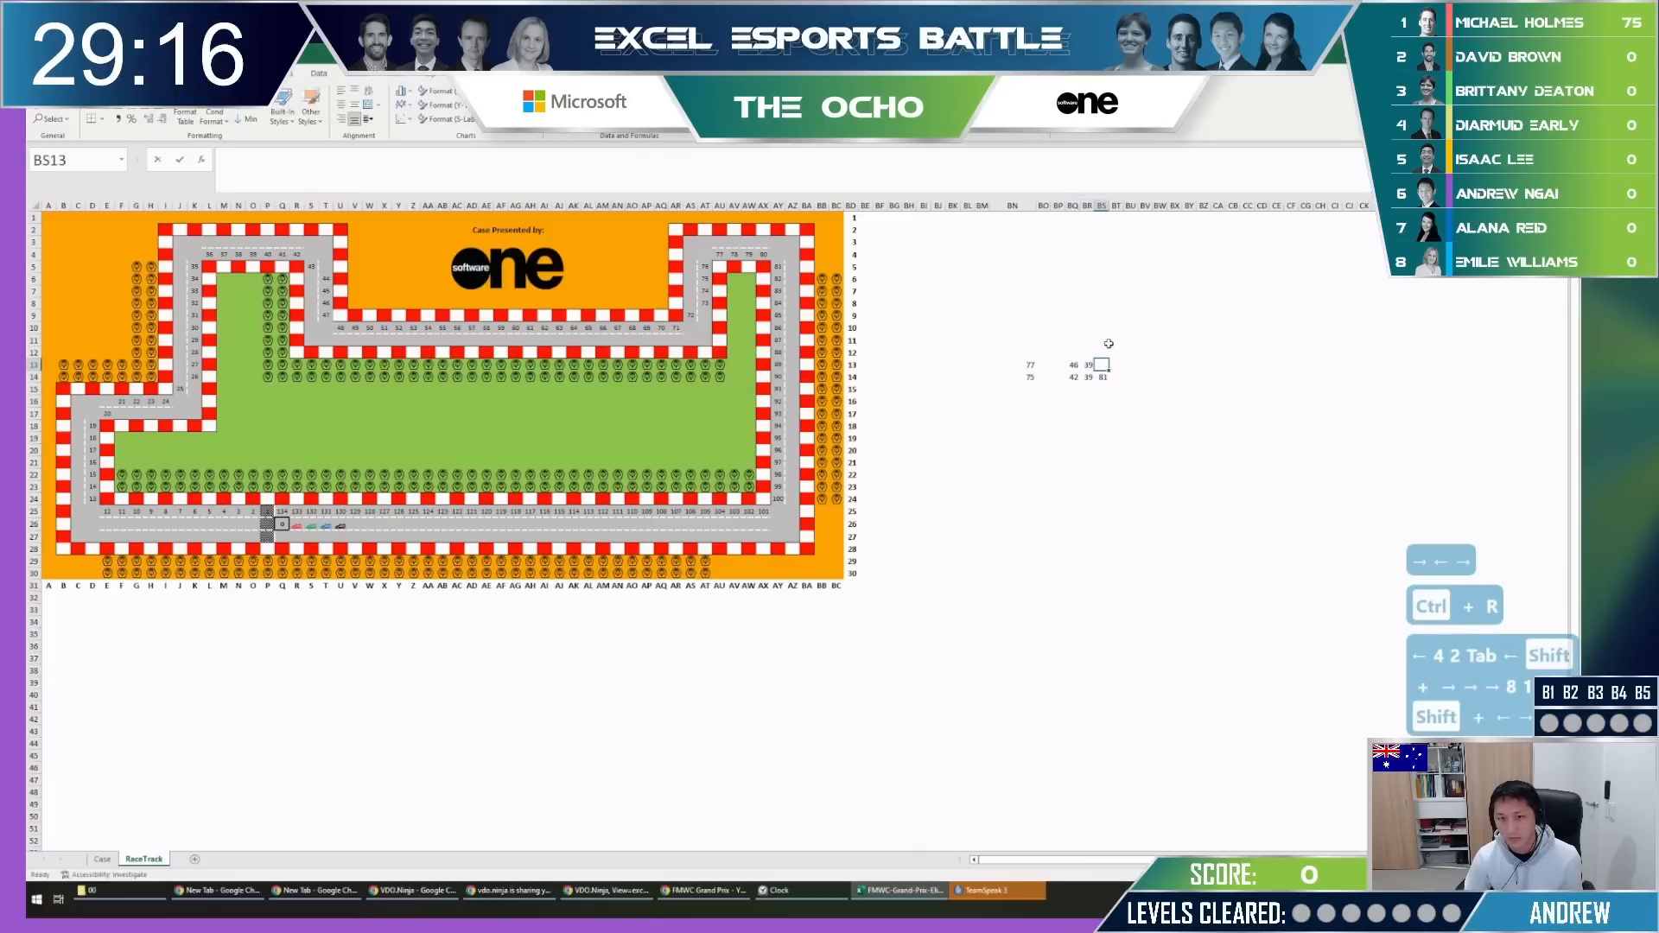
{"action": "type", "text": "85"}
{"action": "key", "text": "Left"}
Clear the partial spectator counts in BQ13:BR14.
{"action": "key", "text": "shift+Left"}
{"action": "key", "text": "shift+Down"}
{"action": "key", "text": "shift+Left"}
{"action": "key", "text": "Delete"}
{"action": "key", "text": "Up"}
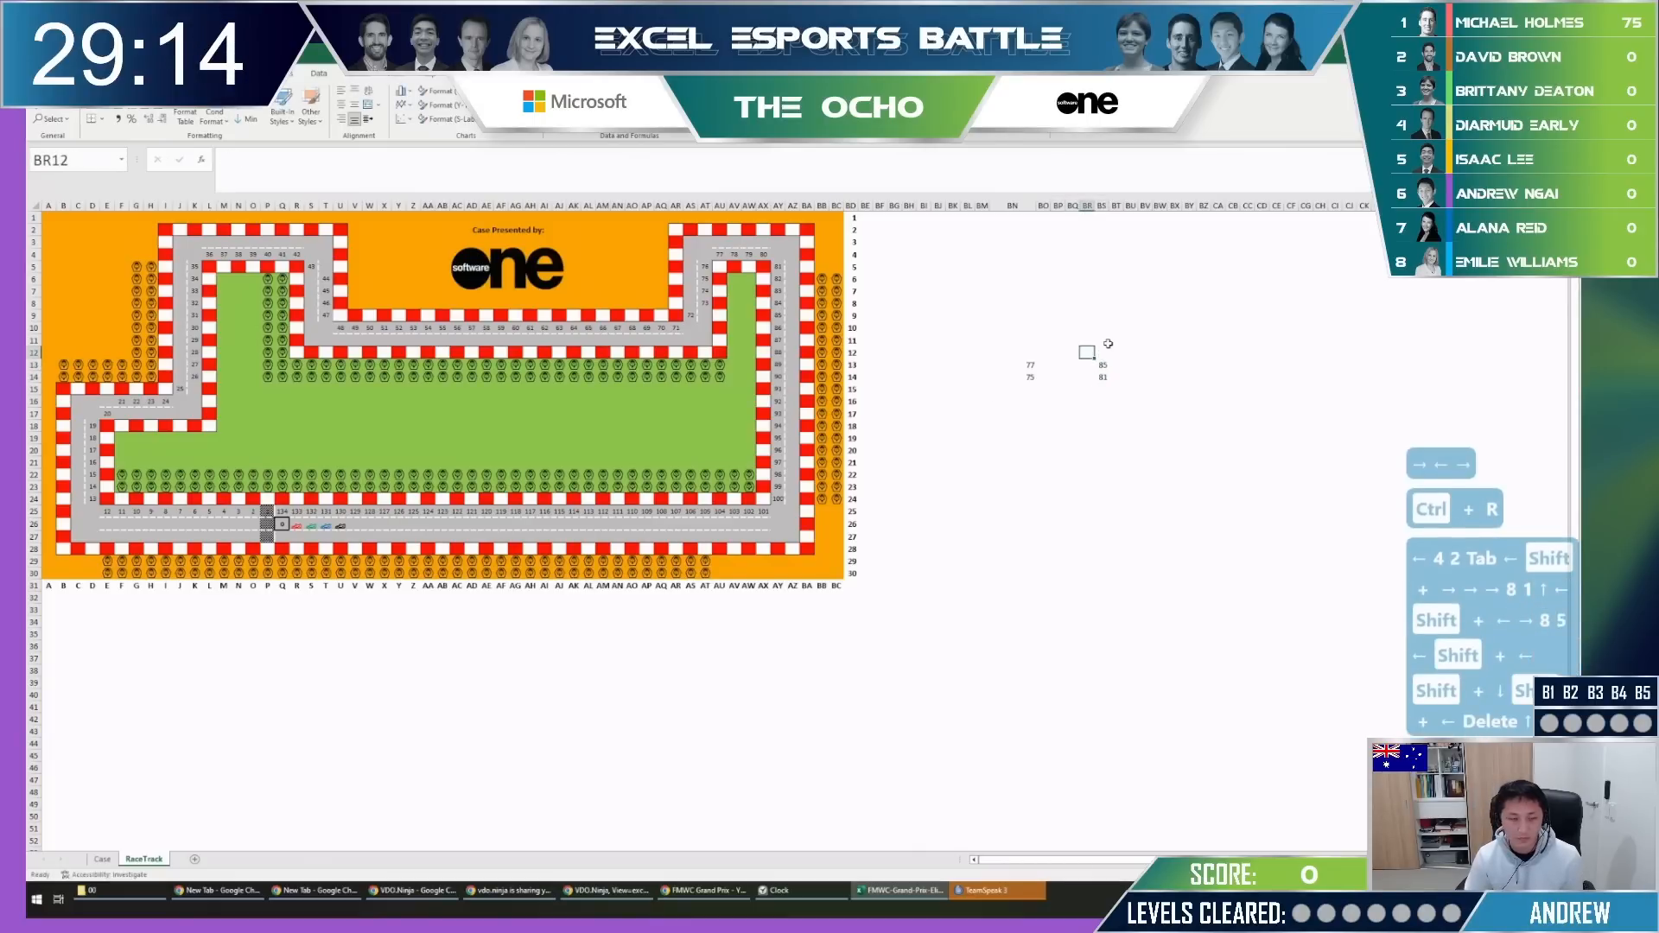
Check the ticket prices on the Case sheet and enter the green-zone prices 500 in BT13 and 200 in BT14.
{"action": "key", "text": "ctrl+Page_Up"}
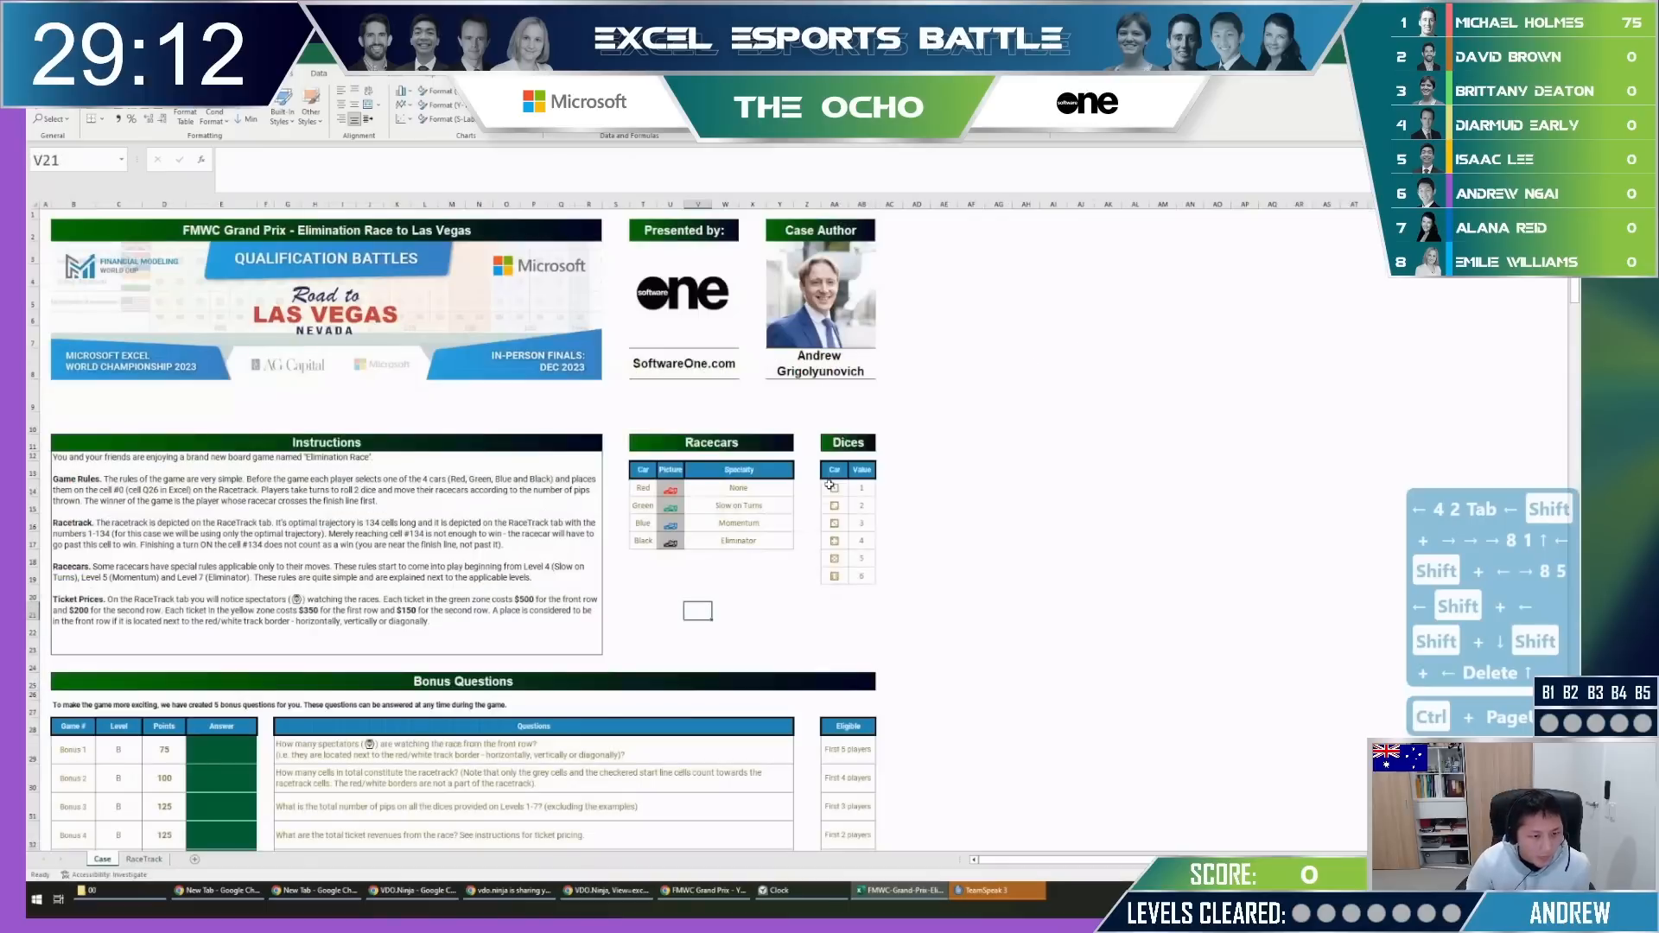
{"action": "key", "text": "ctrl+Page_Down"}
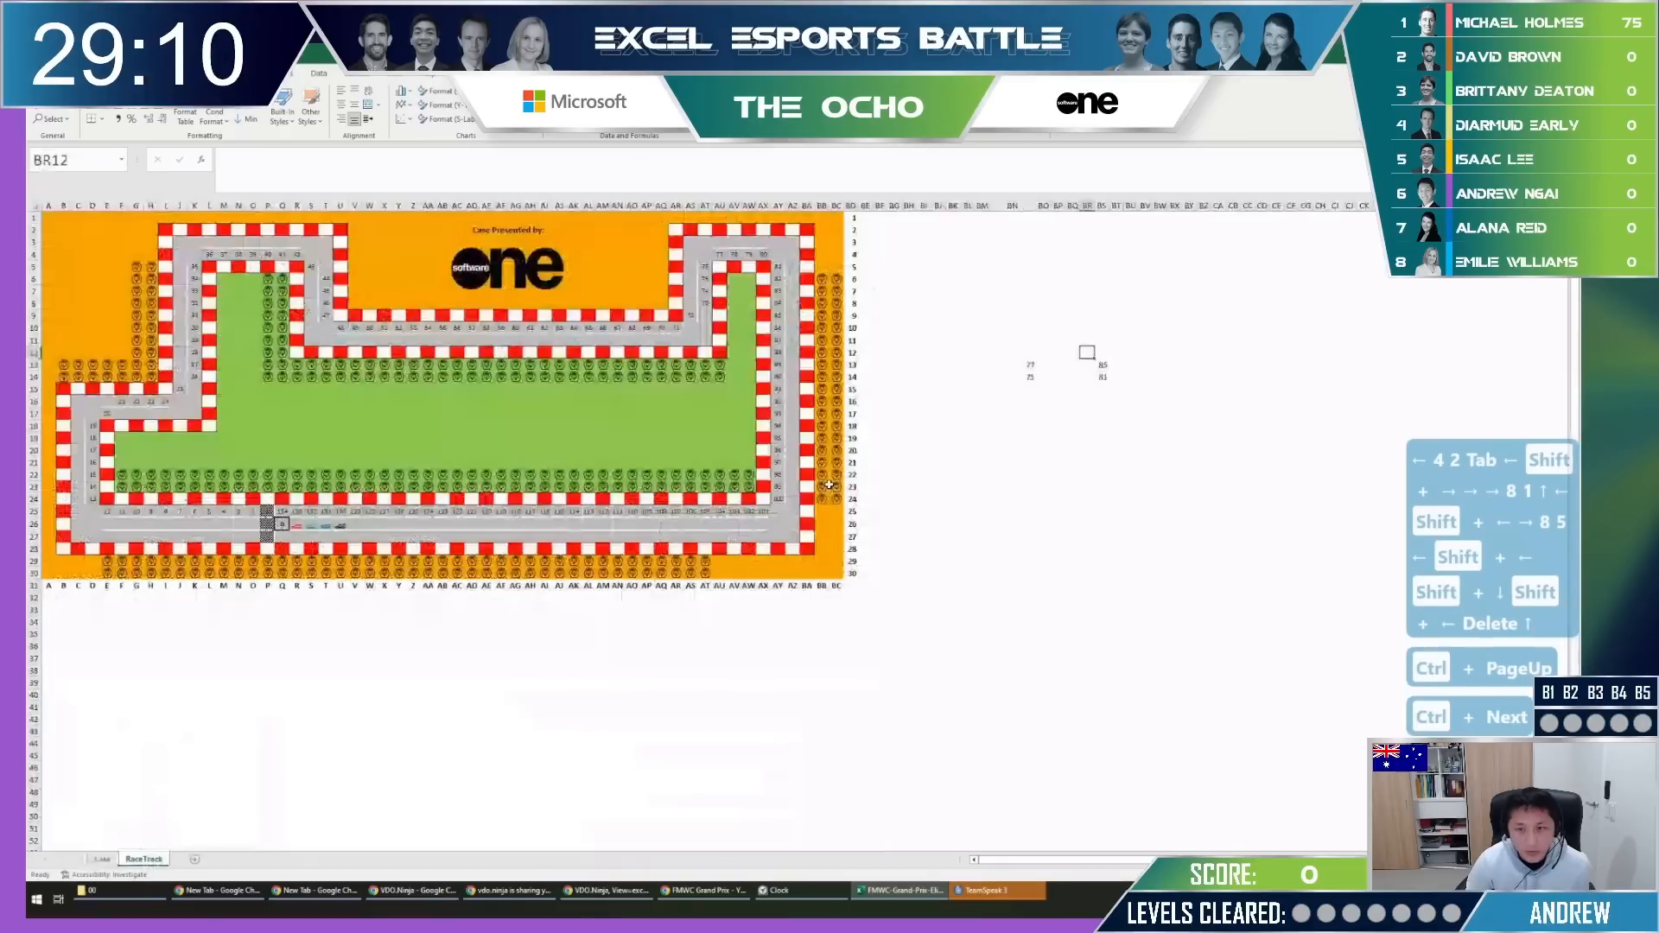
{"action": "type", "text": "500"}
{"action": "key", "text": "Tab"}
{"action": "key", "text": "Return"}
{"action": "type", "text": "200"}
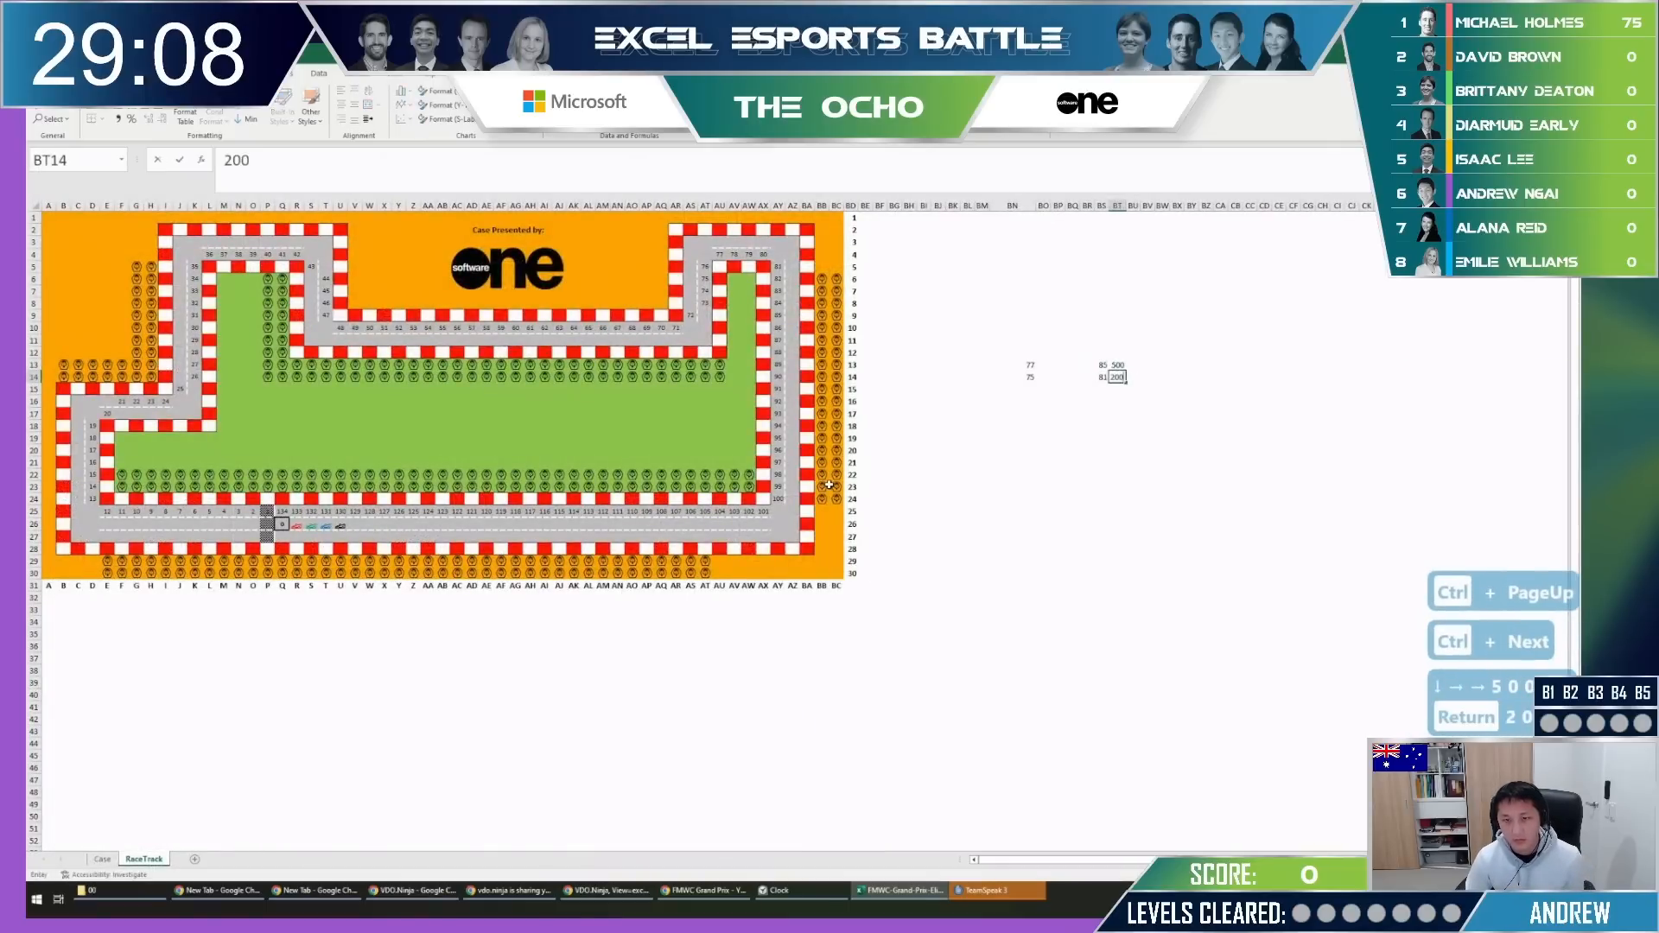
{"action": "key", "text": "Return"}
Enter the yellow-zone ticket prices on the RaceTrack sheet, 350 in BO13 and 150 in BO14.
{"action": "key", "text": "ctrl+Page_Up"}
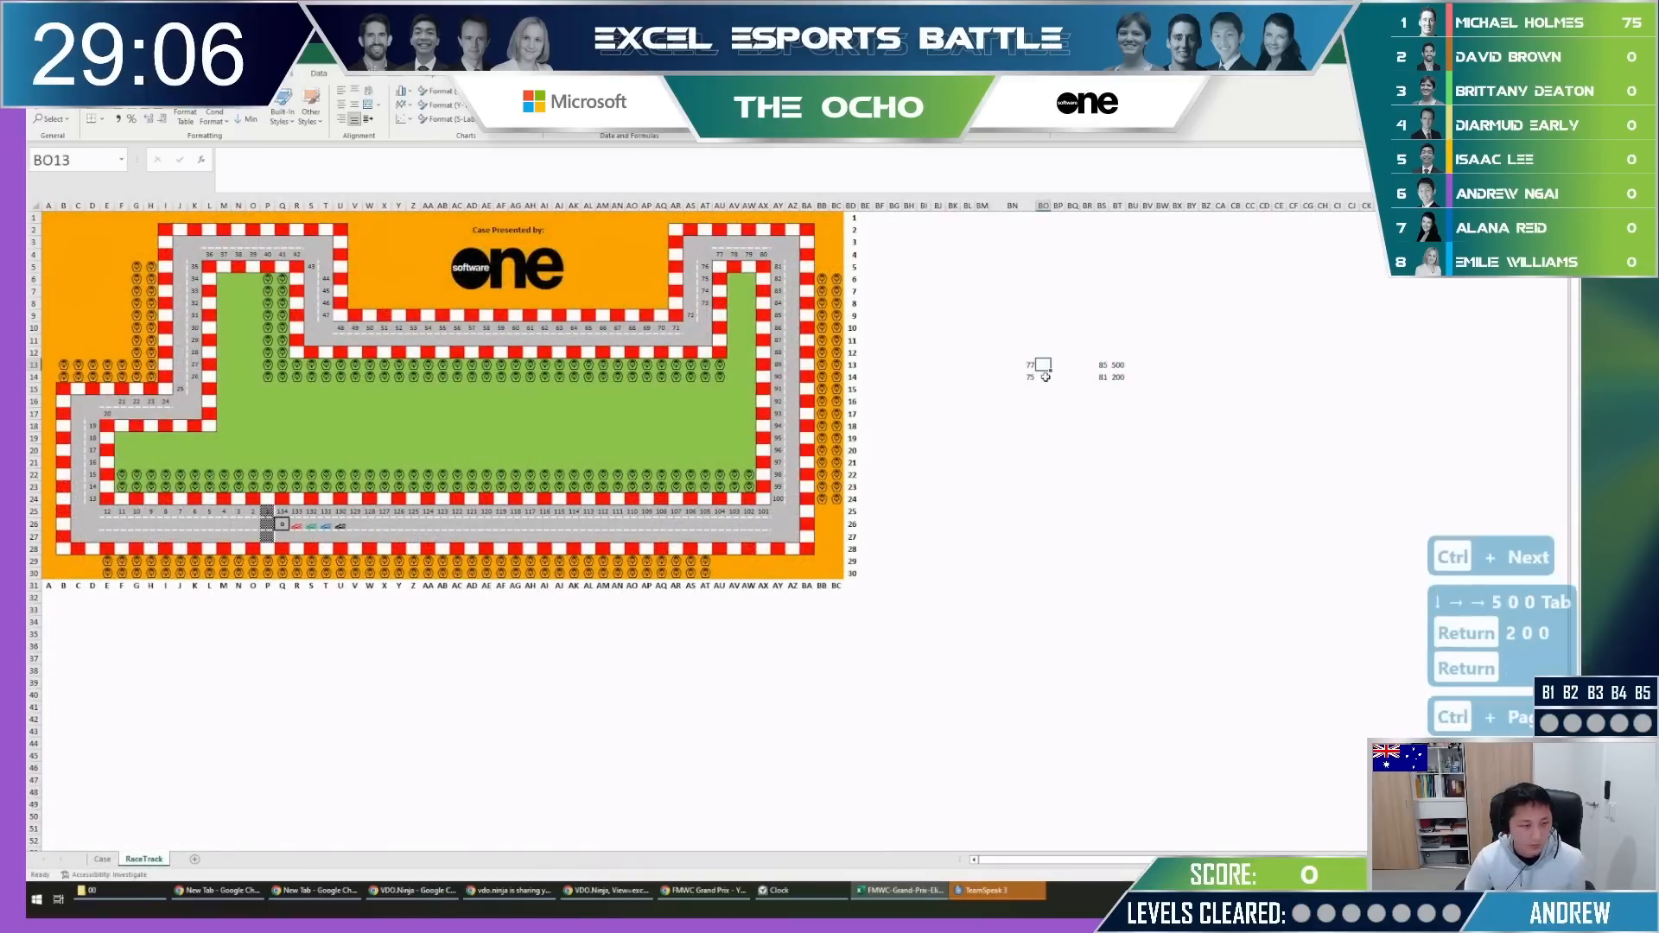
{"action": "key", "text": "ctrl+Page_Down"}
{"action": "left_click", "coordinate": [1046, 372]}
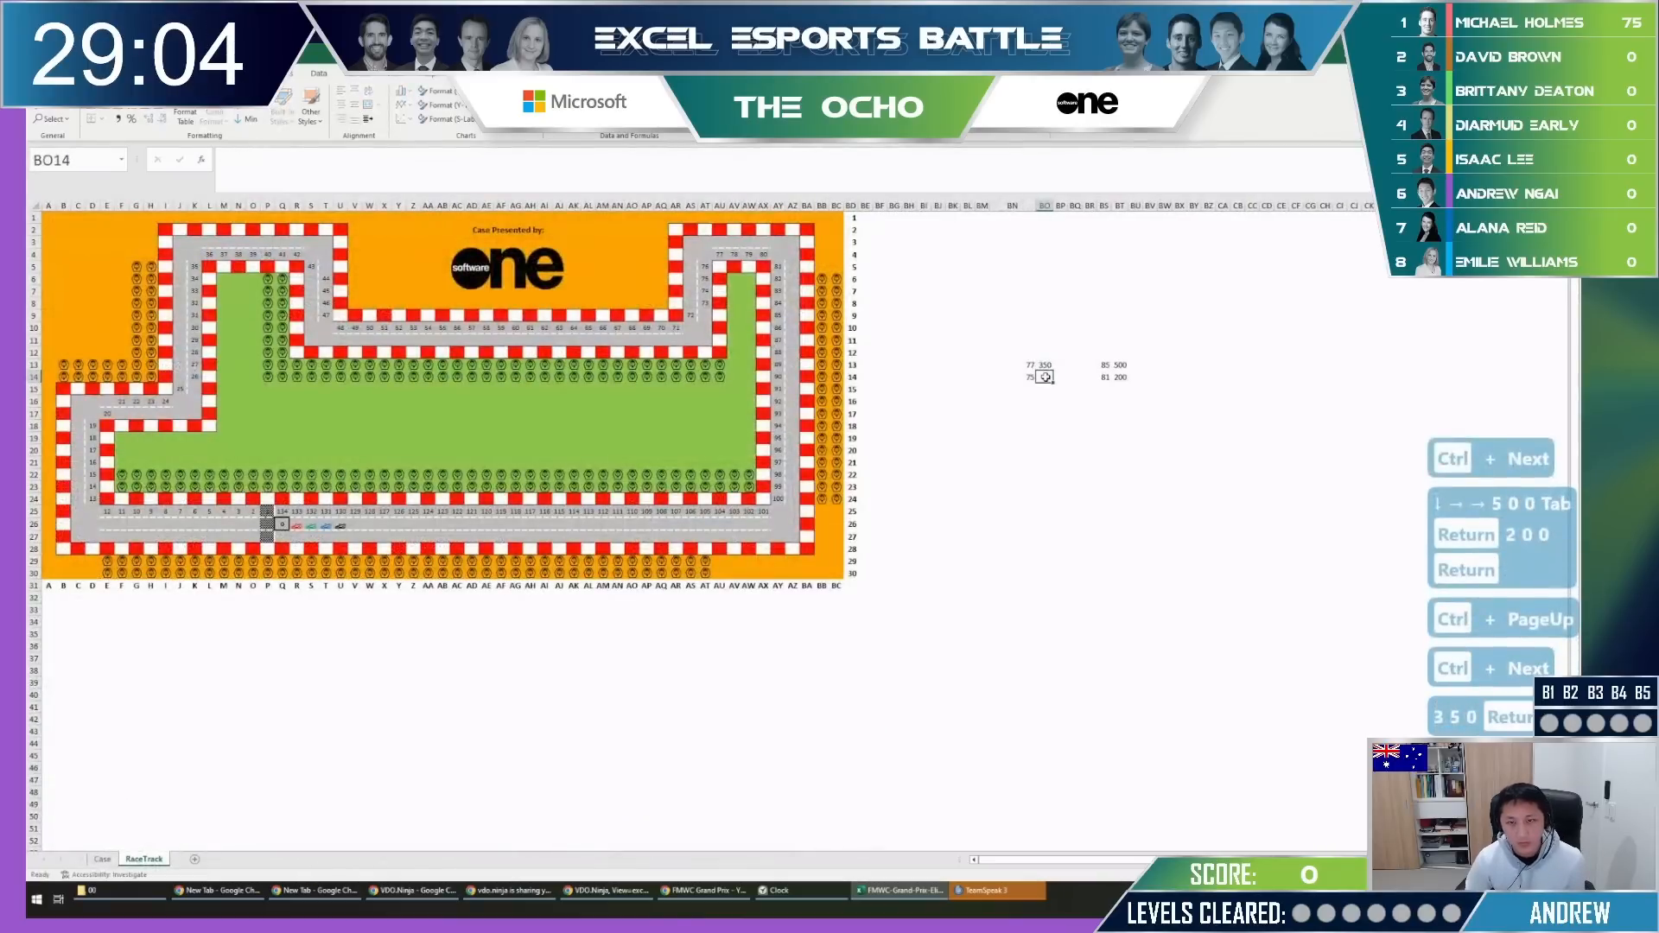
{"action": "type", "text": "350"}
{"action": "key", "text": "Return"}
{"action": "key", "text": "Return"}
Calculate the yellow-zone revenue with =BO13*BN13 in BO16 and fill the formula down to BO17.
{"action": "key", "text": "Down"}
{"action": "type", "text": "="}
{"action": "key", "text": "Up"}
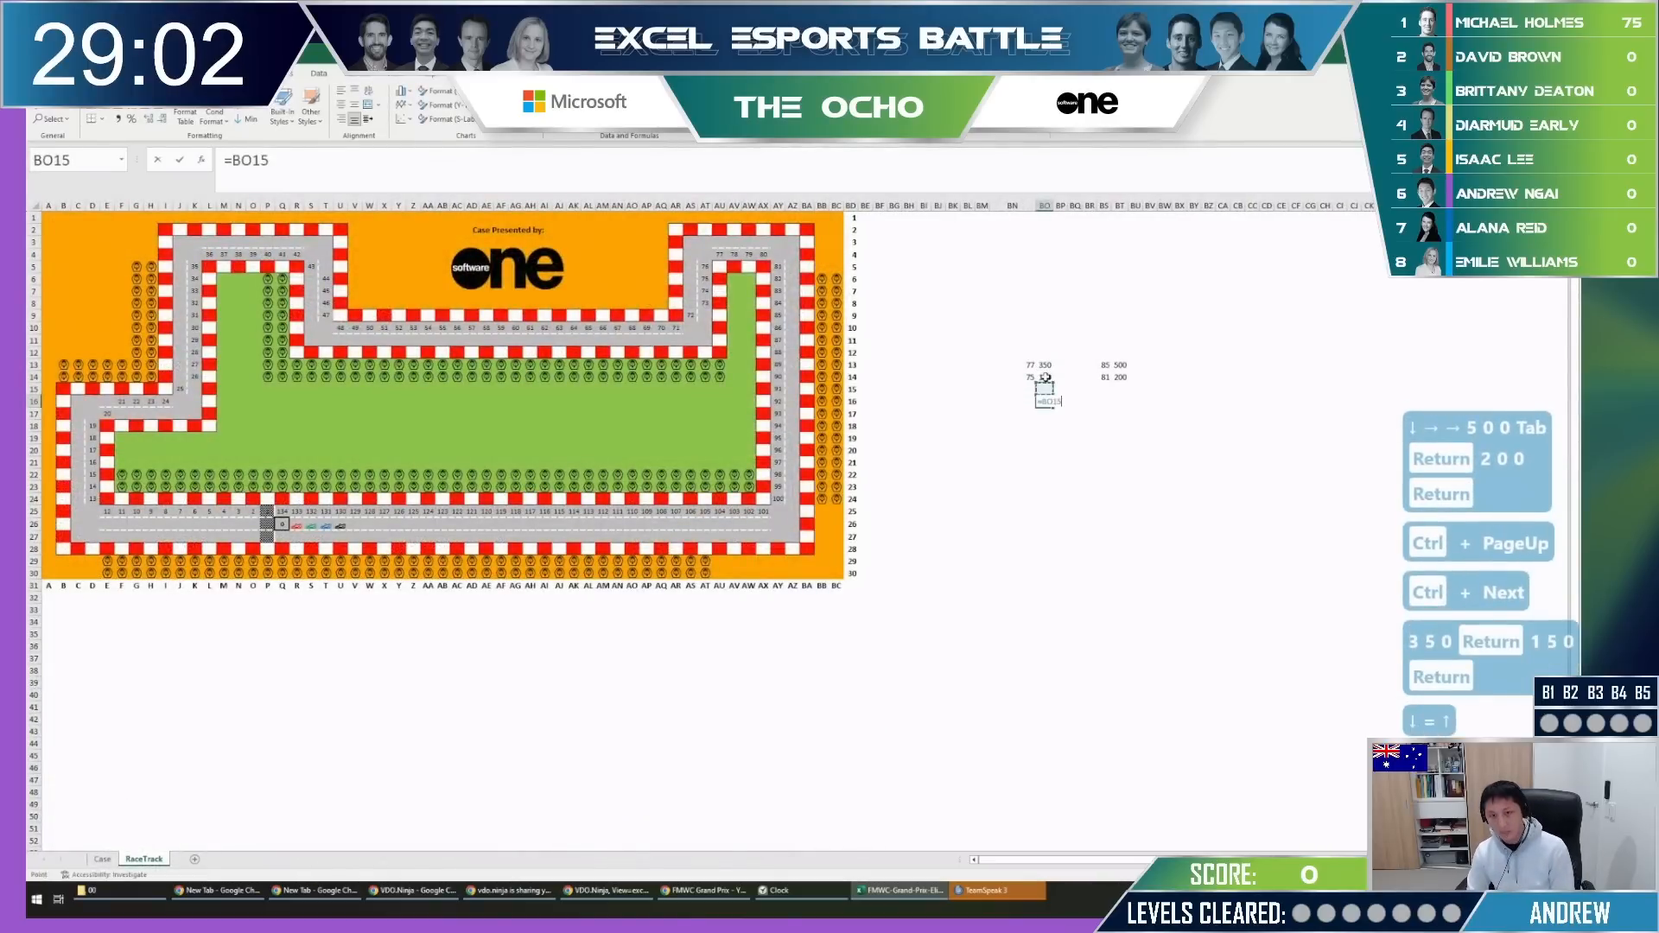
{"action": "type", "text": "*"}
{"action": "key", "text": "Up"}
{"action": "key", "text": "Up"}
{"action": "key", "text": "Up"}
{"action": "key", "text": "Left"}
{"action": "key", "text": "Return"}
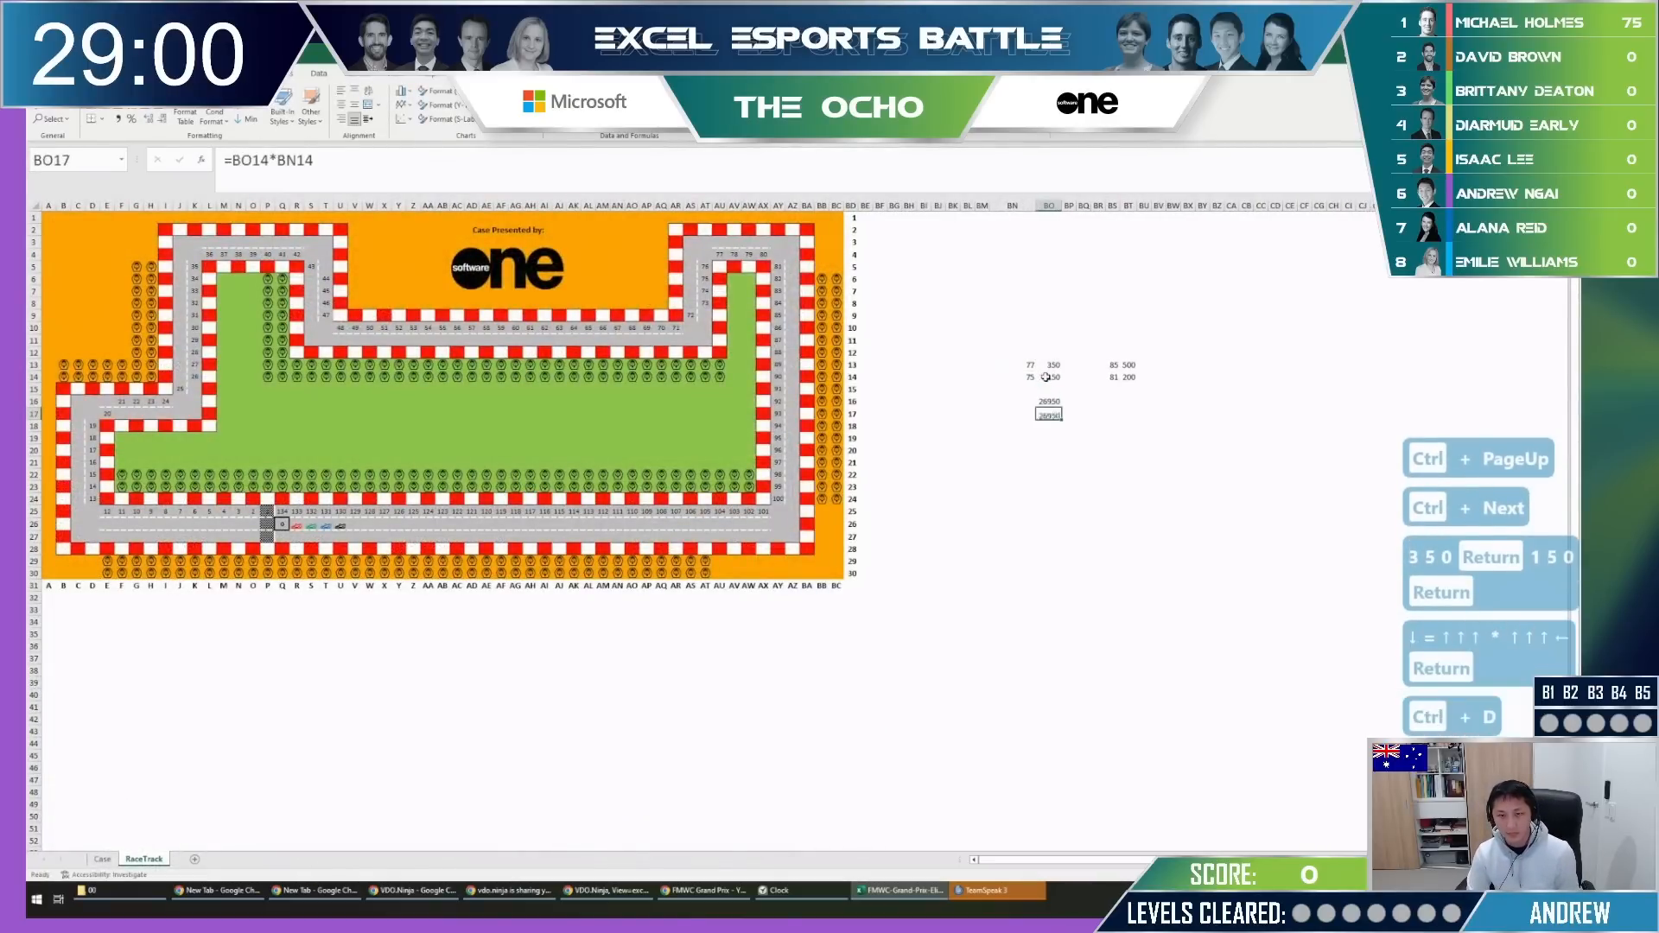
{"action": "key", "text": "ctrl+d"}
Copy the revenue formulas in BO16:BO17 to BT16:BT17 for the green zone.
{"action": "key", "text": "Up"}
{"action": "key", "text": "shift+Down"}
{"action": "key", "text": "ctrl+c"}
{"action": "key", "text": "Right"}
{"action": "key", "text": "Right"}
{"action": "key", "text": "Right"}
{"action": "key", "text": "Right"}
{"action": "key", "text": "Right"}
{"action": "key", "text": "ctrl+v"}
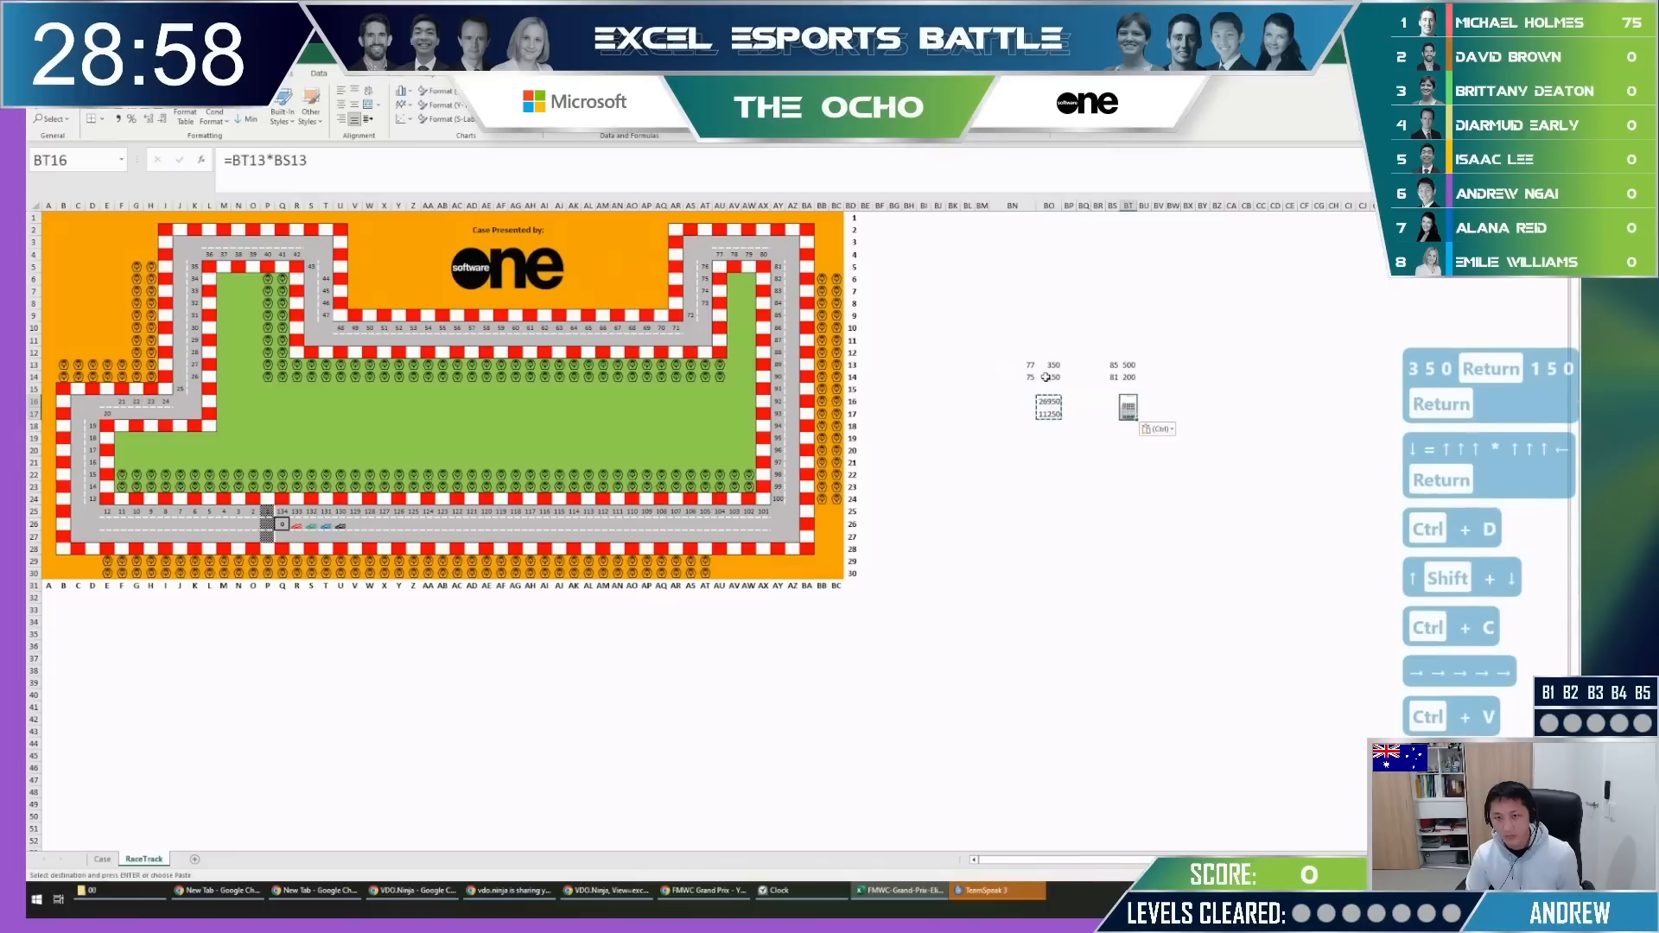
Total the revenues in BO16:BT17 and submit 96900 as the Bonus 4 answer on the online answer sheet.
{"action": "key", "text": "ctrl+shift+Left"}
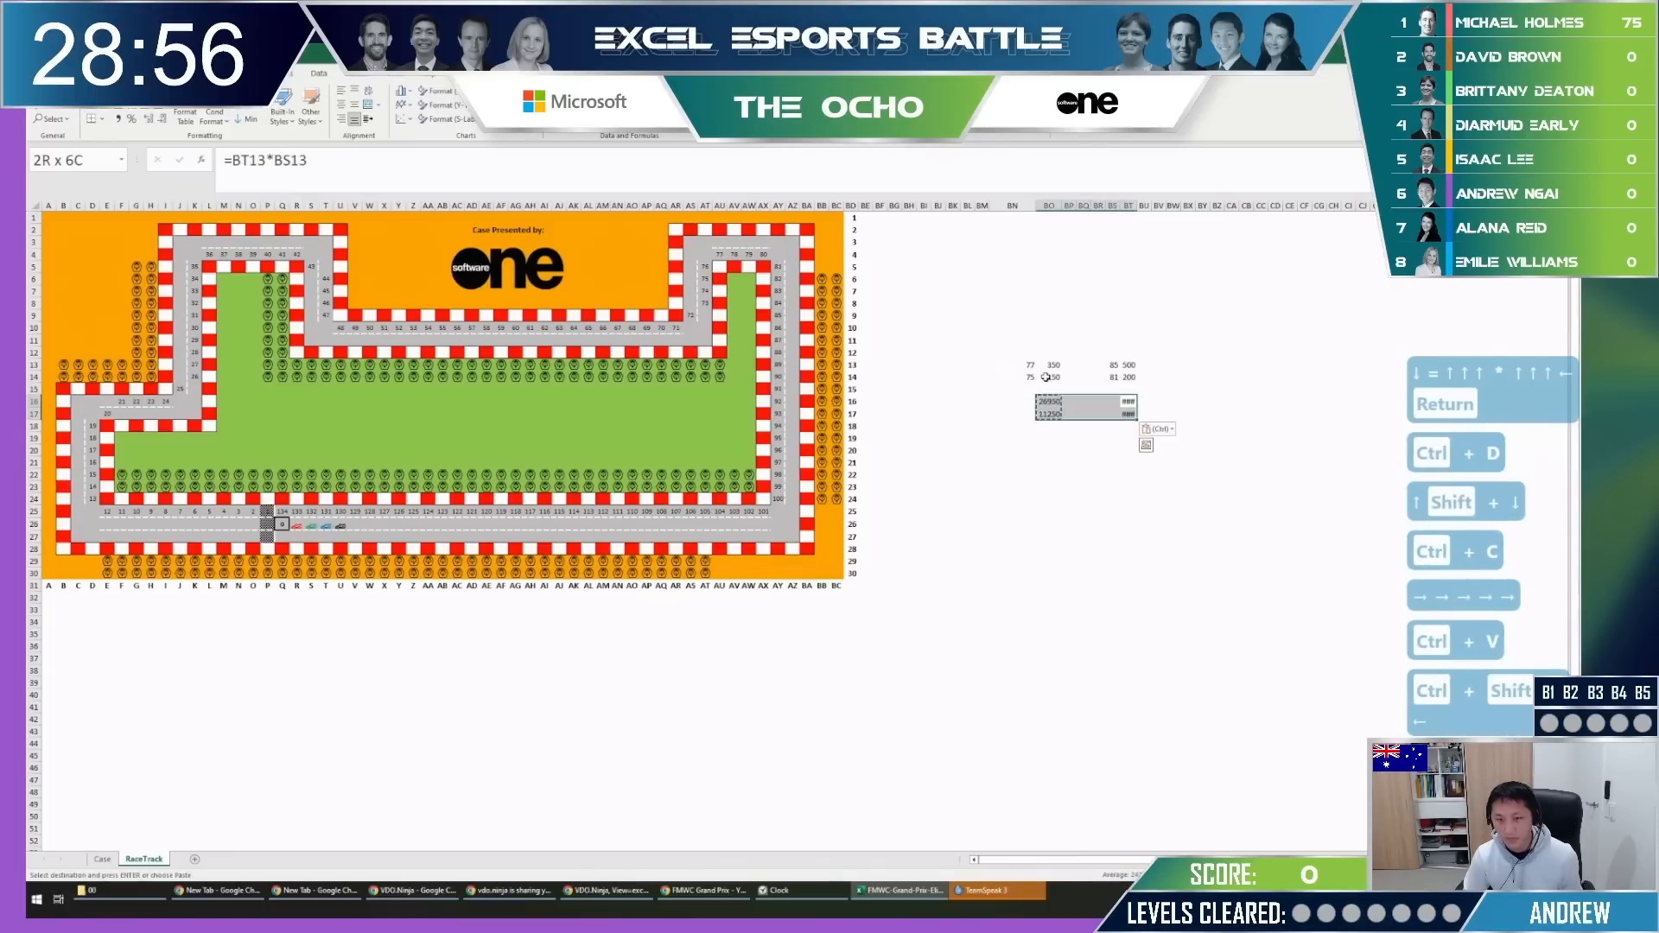
{"action": "key", "text": "ctrl+Page_Up"}
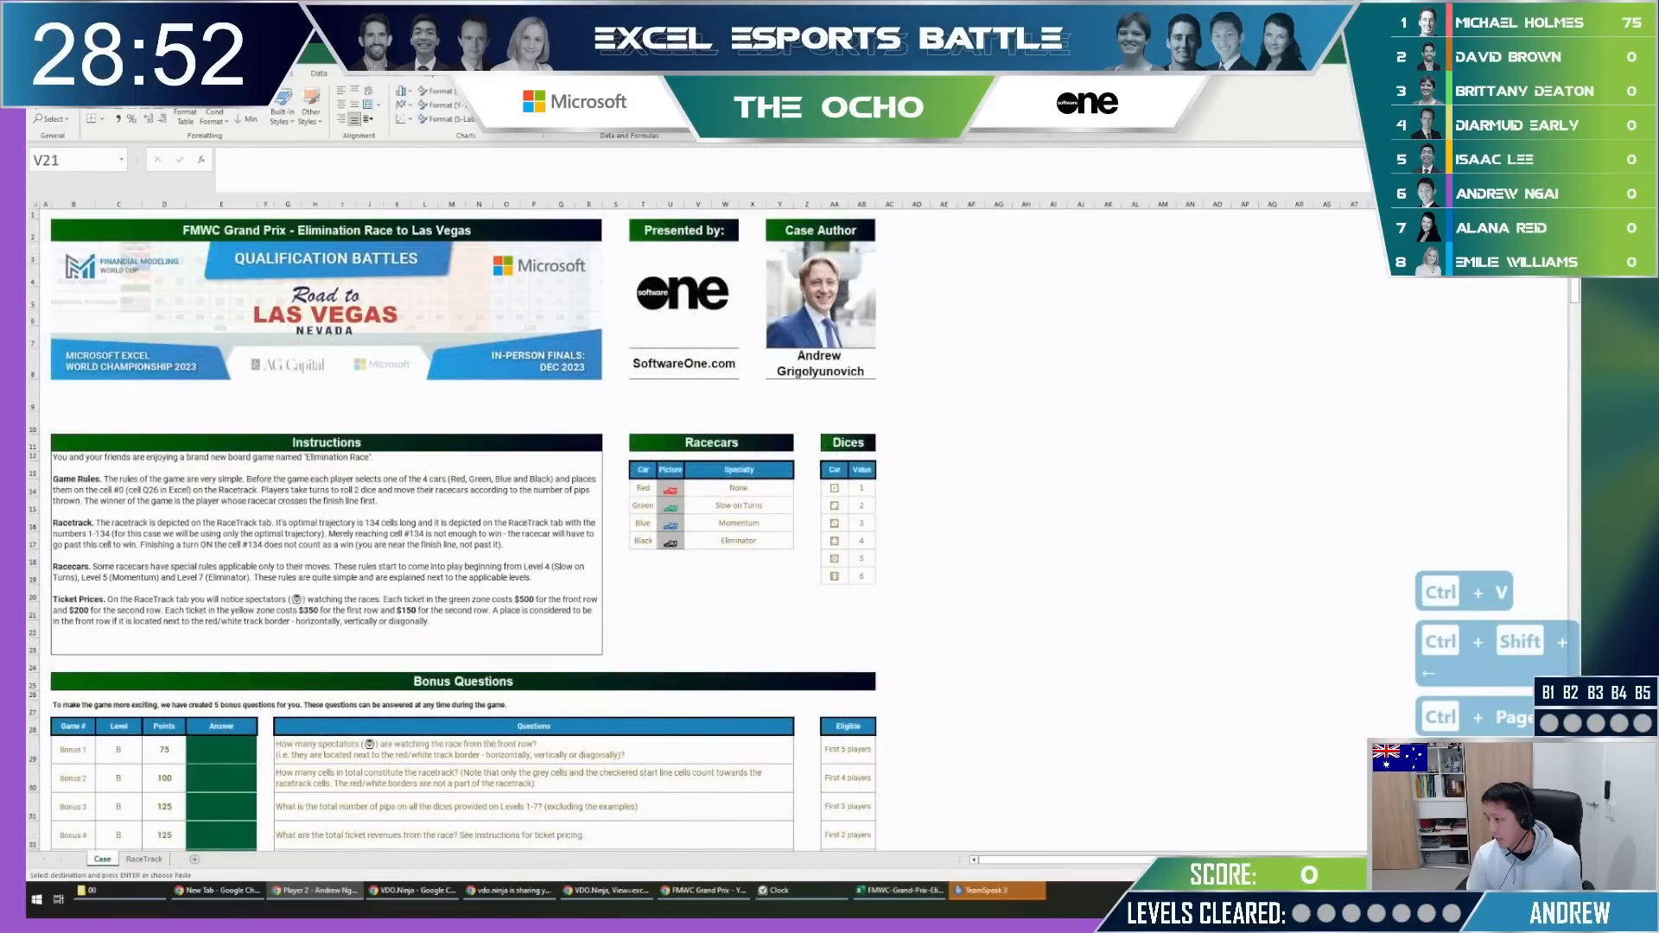
{"action": "type", "text": "96900"}
{"action": "key", "text": "Return"}
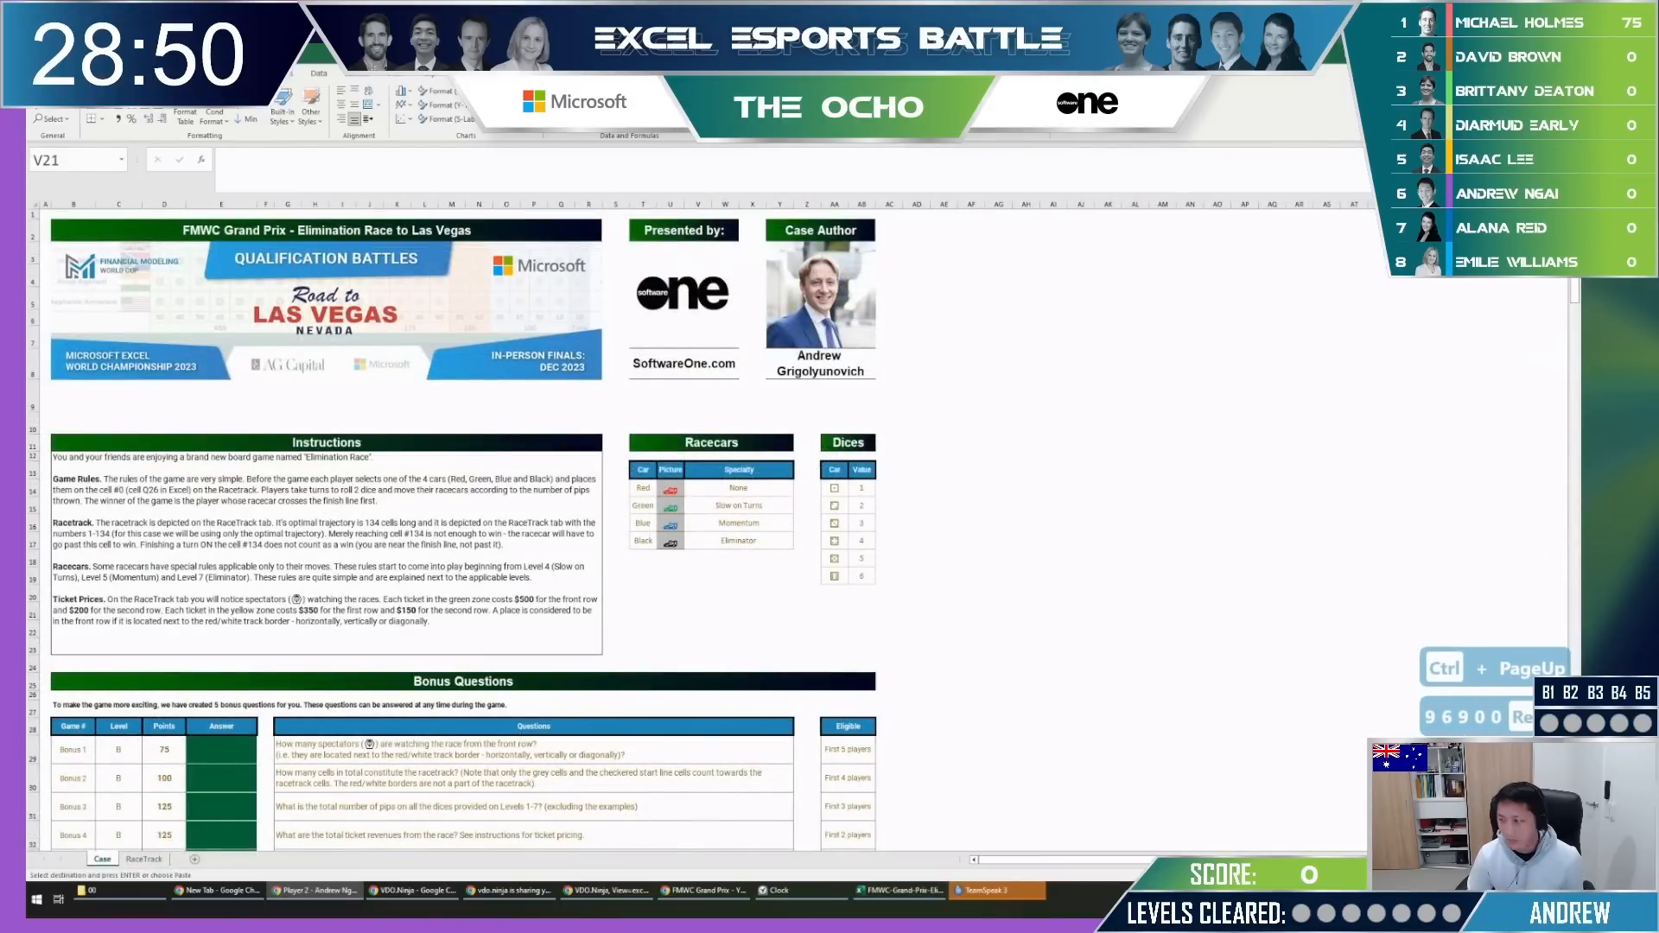
Review the bonus questions on the Case sheet, including the pips and front-row spectator questions, and return to the RaceTrack sheet.
{"action": "scroll", "coordinate": [533, 685], "scroll_direction": "down", "scroll_amount": 2}
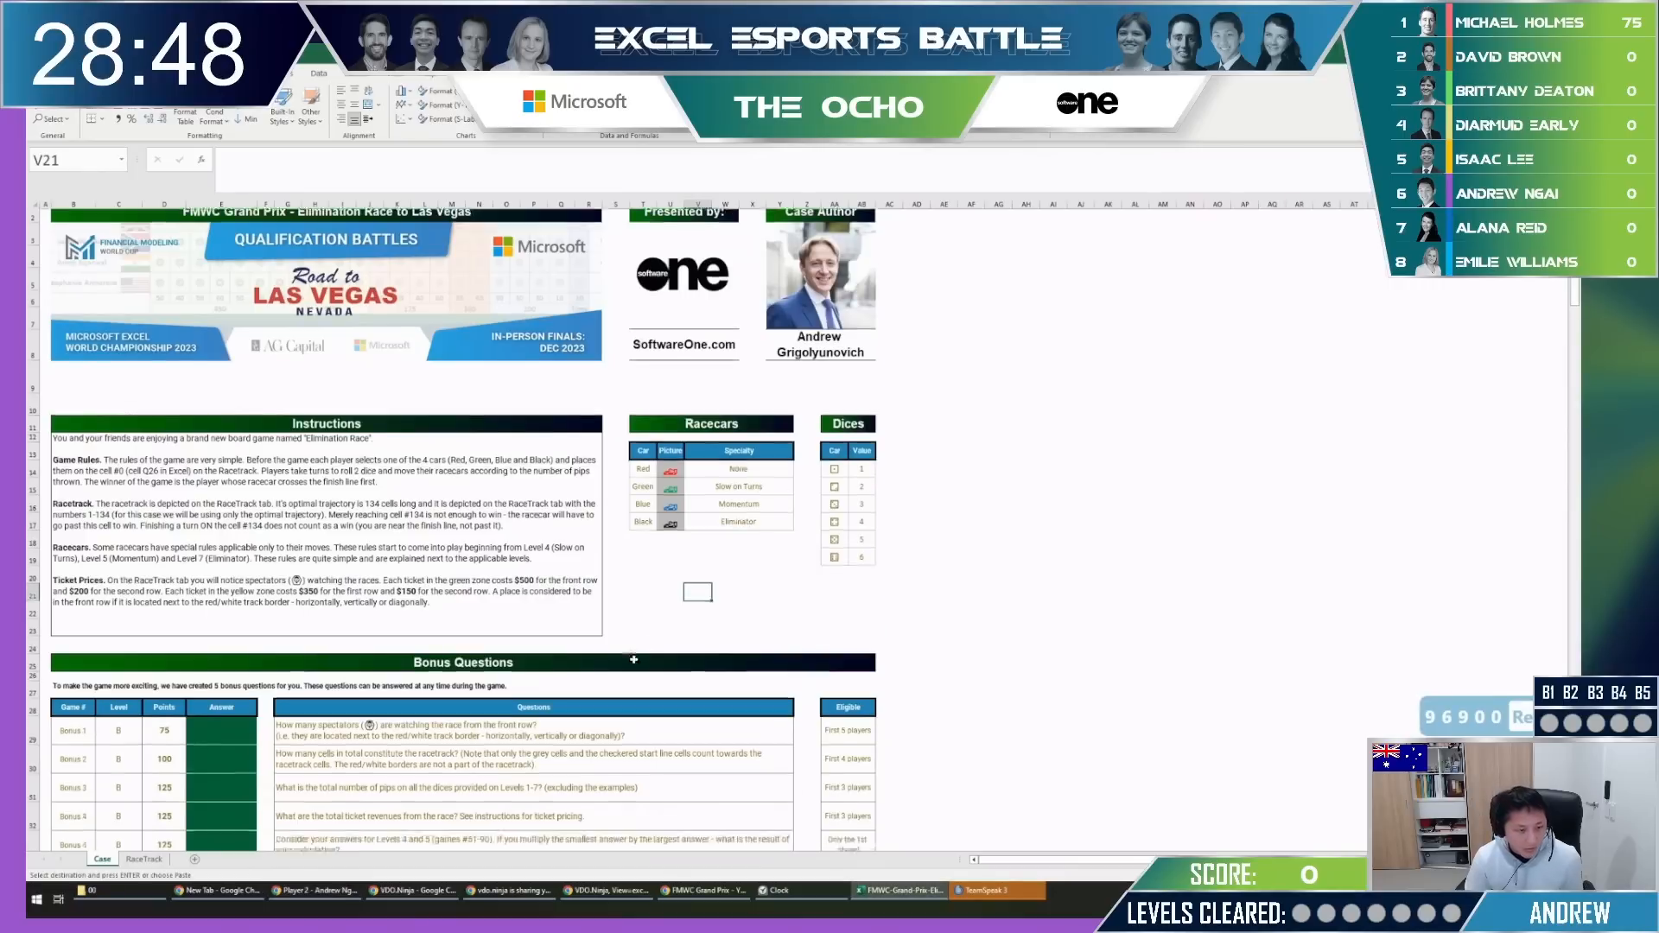
{"action": "left_click", "coordinate": [489, 711]}
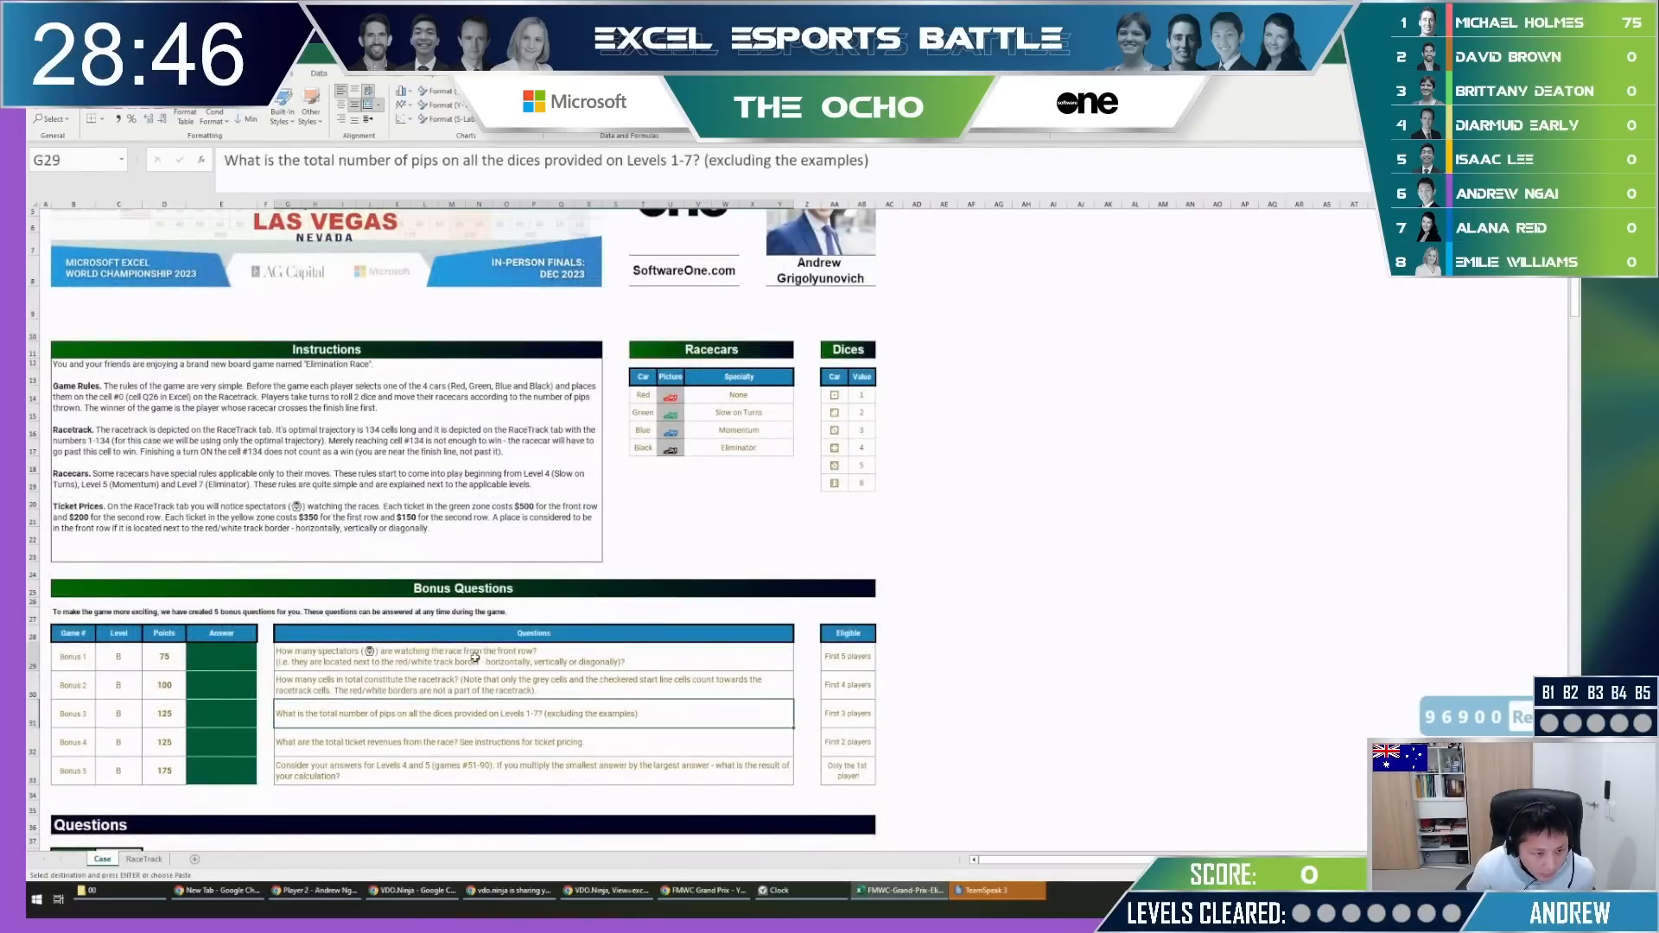
{"action": "left_click", "coordinate": [571, 653]}
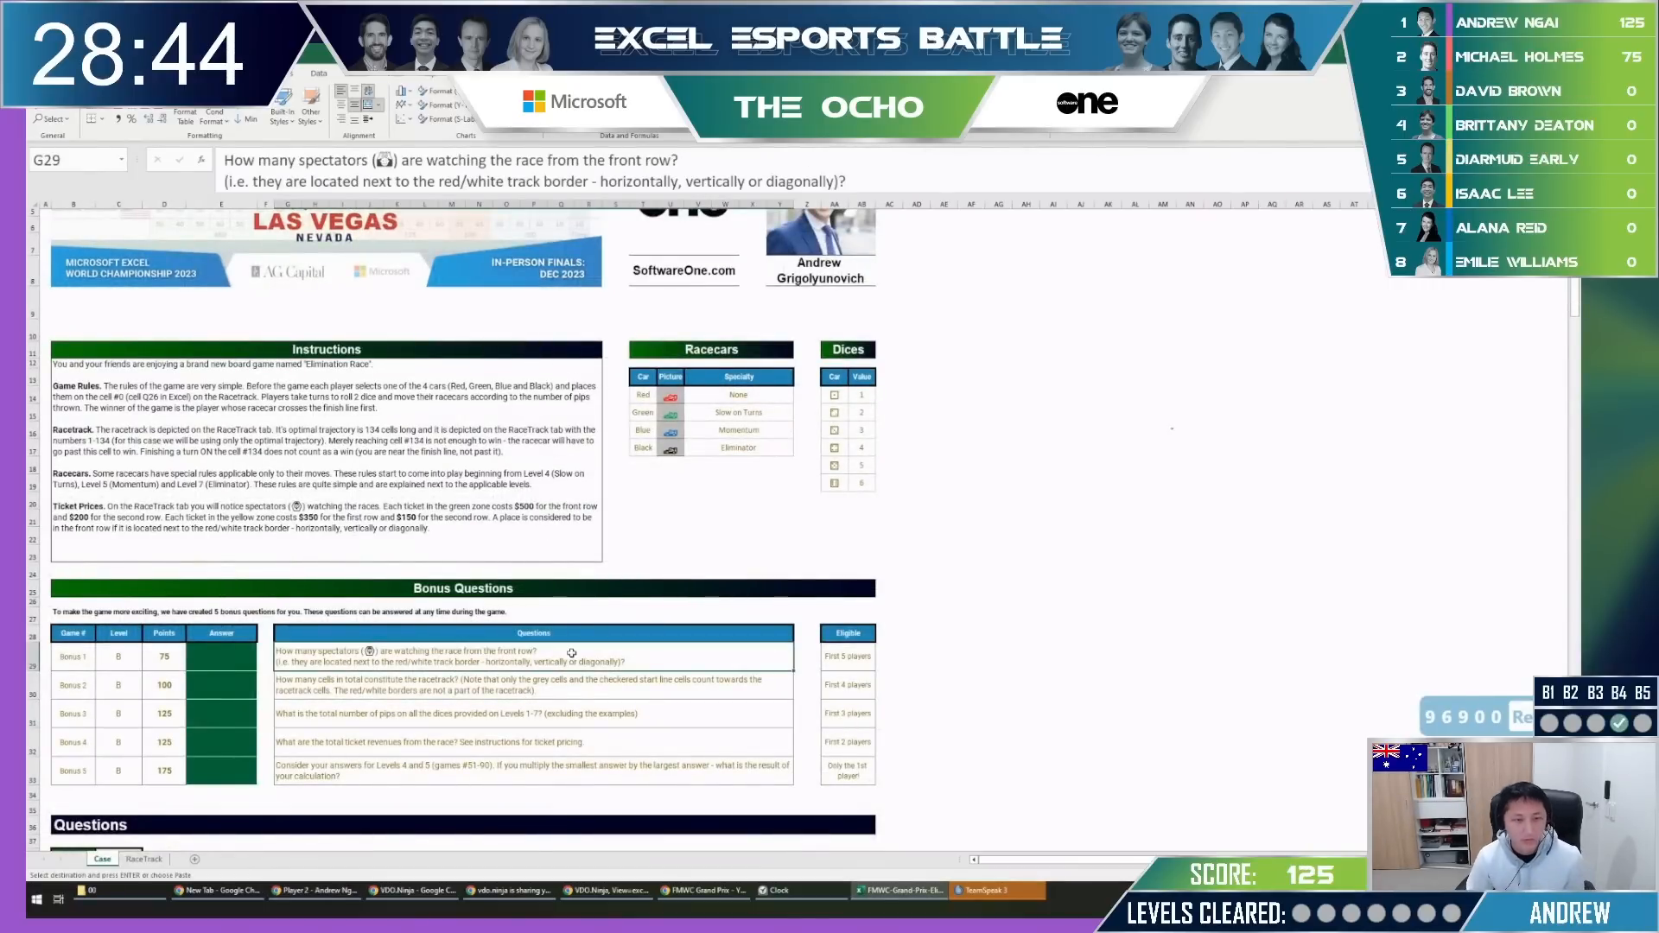
{"action": "key", "text": "ctrl+Page_Down"}
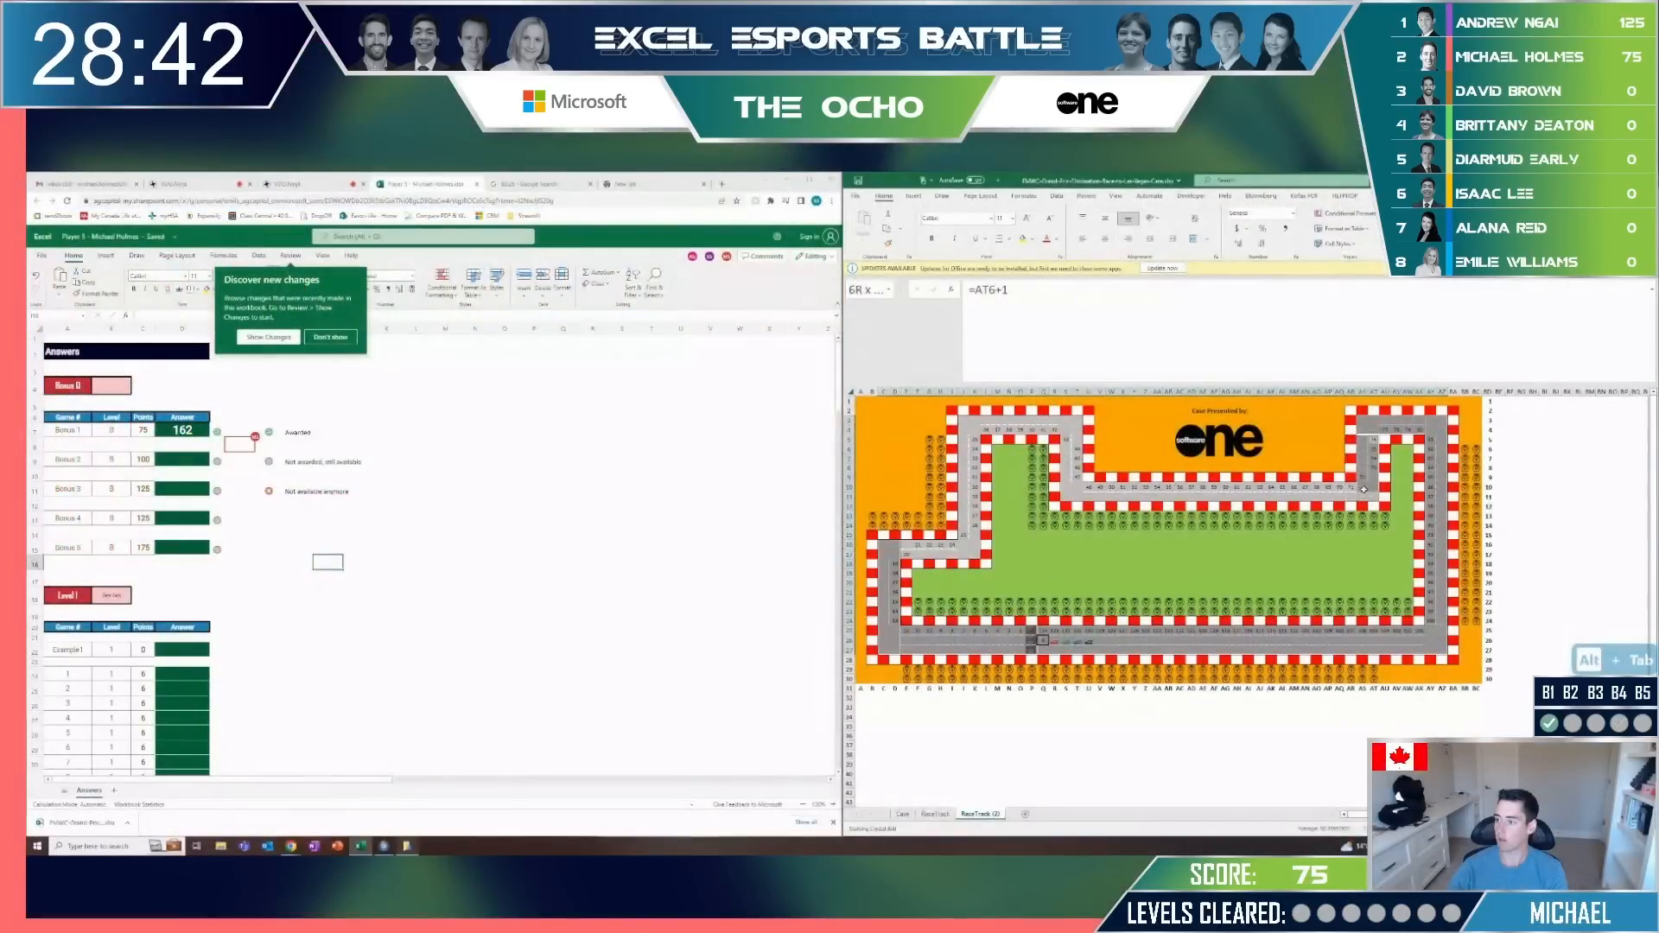
Select the grey racetrack sections one after another on the RaceTrack (2) sheet to count the track cells.
{"action": "left_click_drag", "start_coordinate": [1363, 489], "coordinate": [1069, 495]}
{"action": "left_click", "coordinate": [1372, 497]}
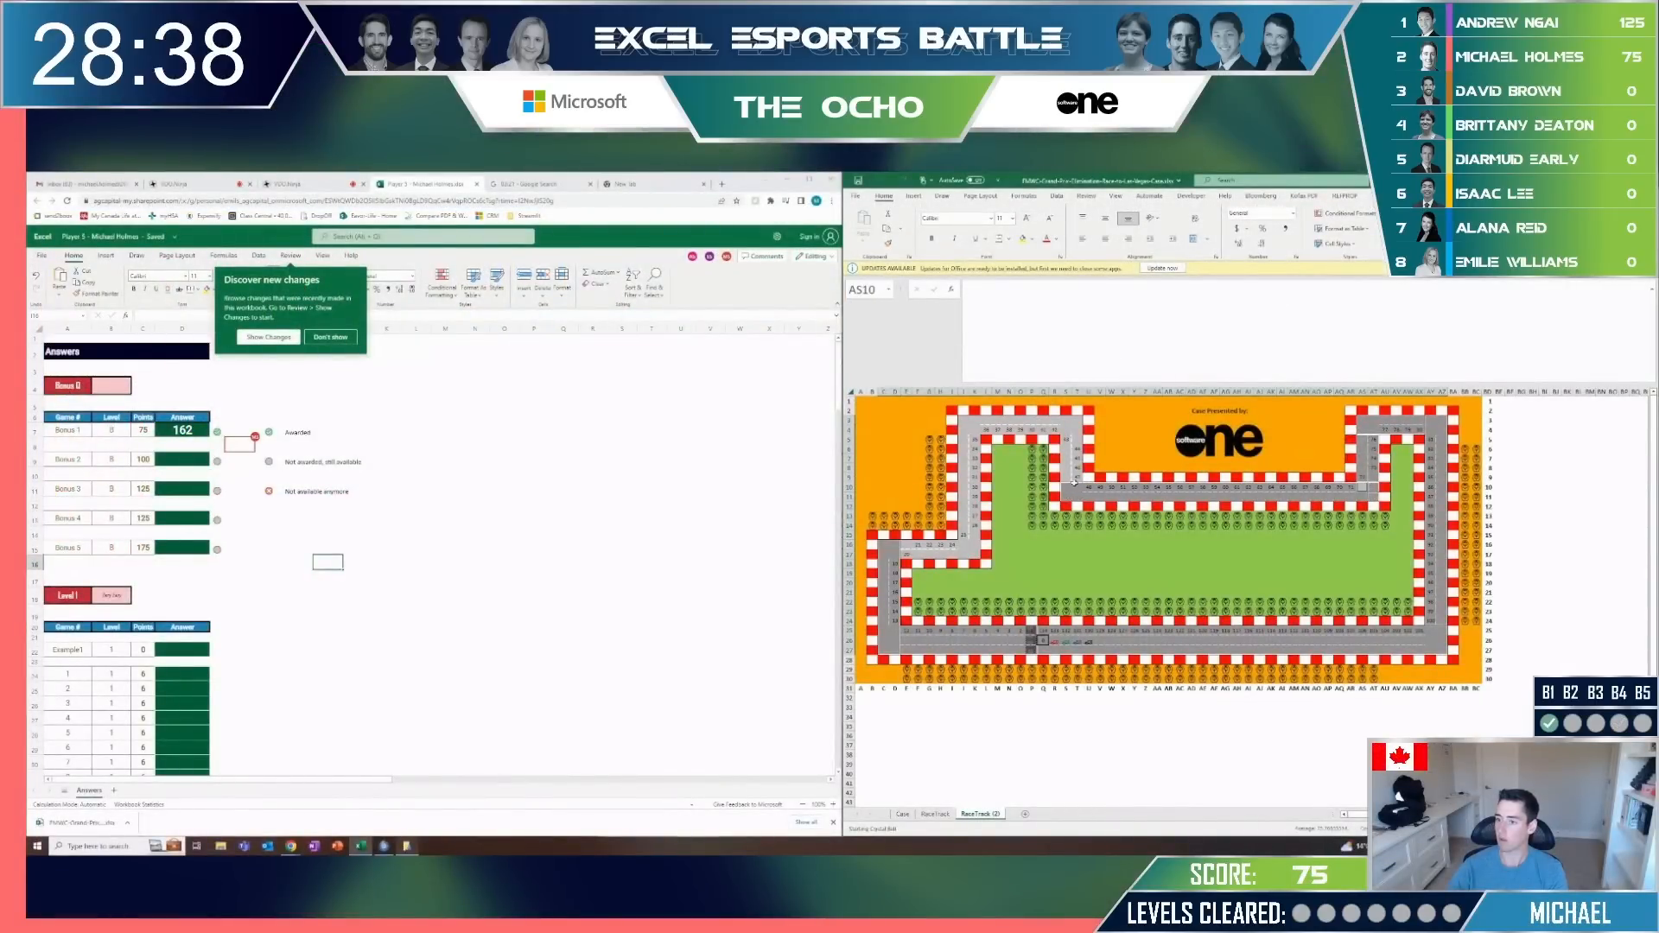
{"action": "left_click", "coordinate": [1078, 474]}
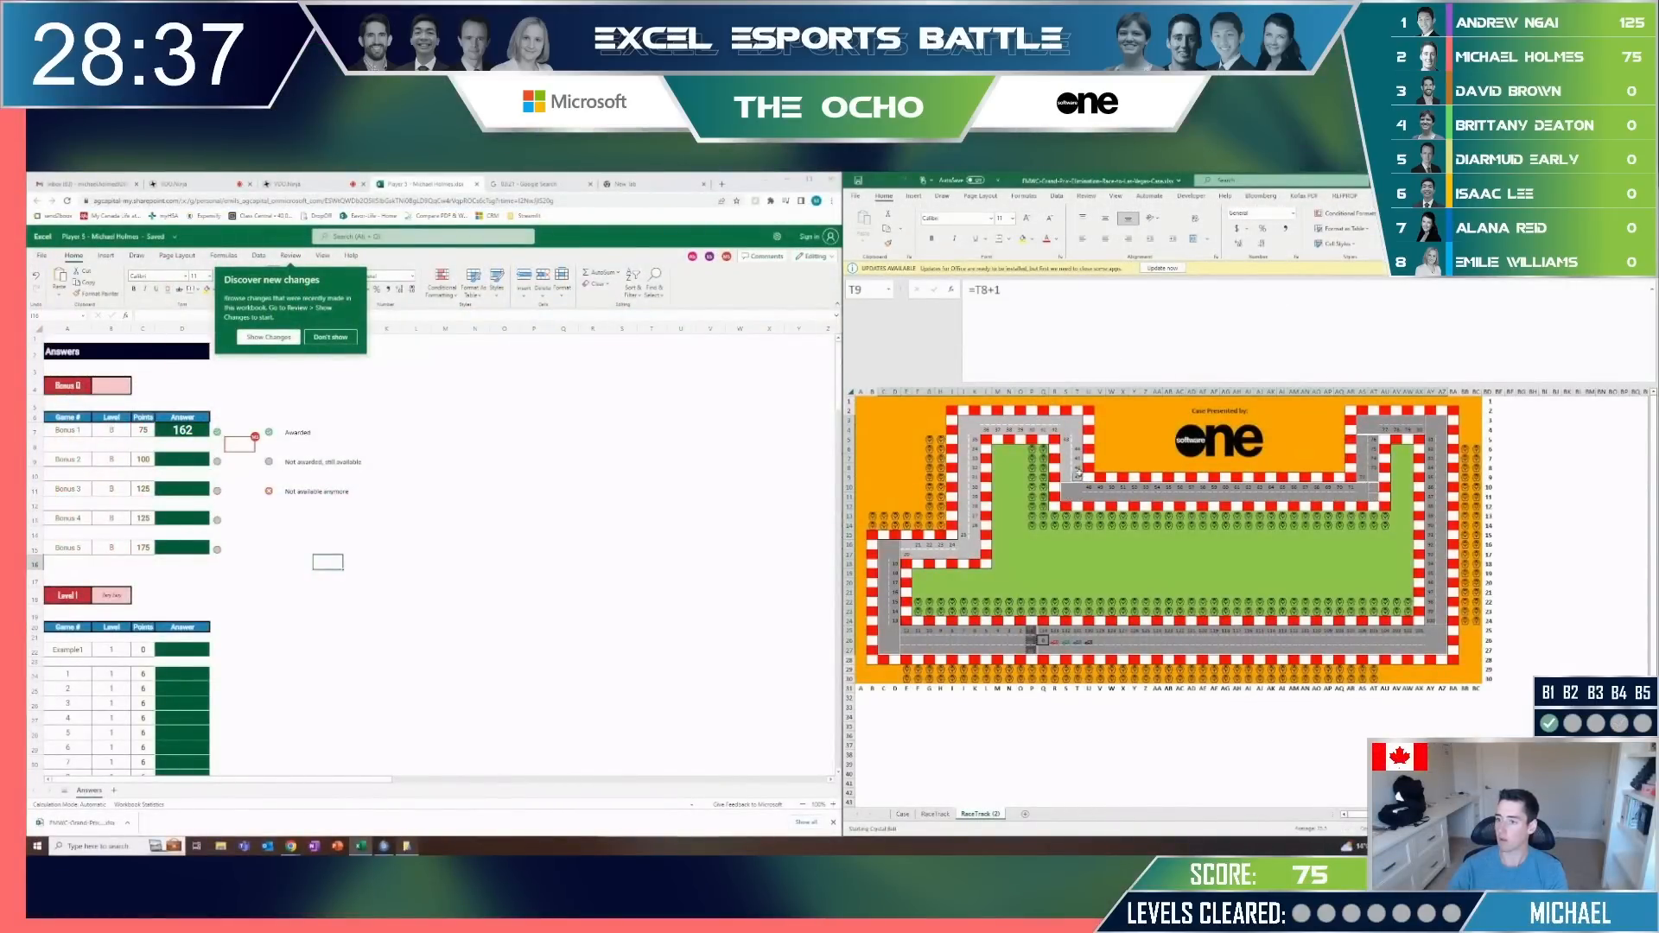
{"action": "left_click", "coordinate": [960, 420]}
{"action": "left_click_drag", "start_coordinate": [1006, 429], "coordinate": [1056, 430]}
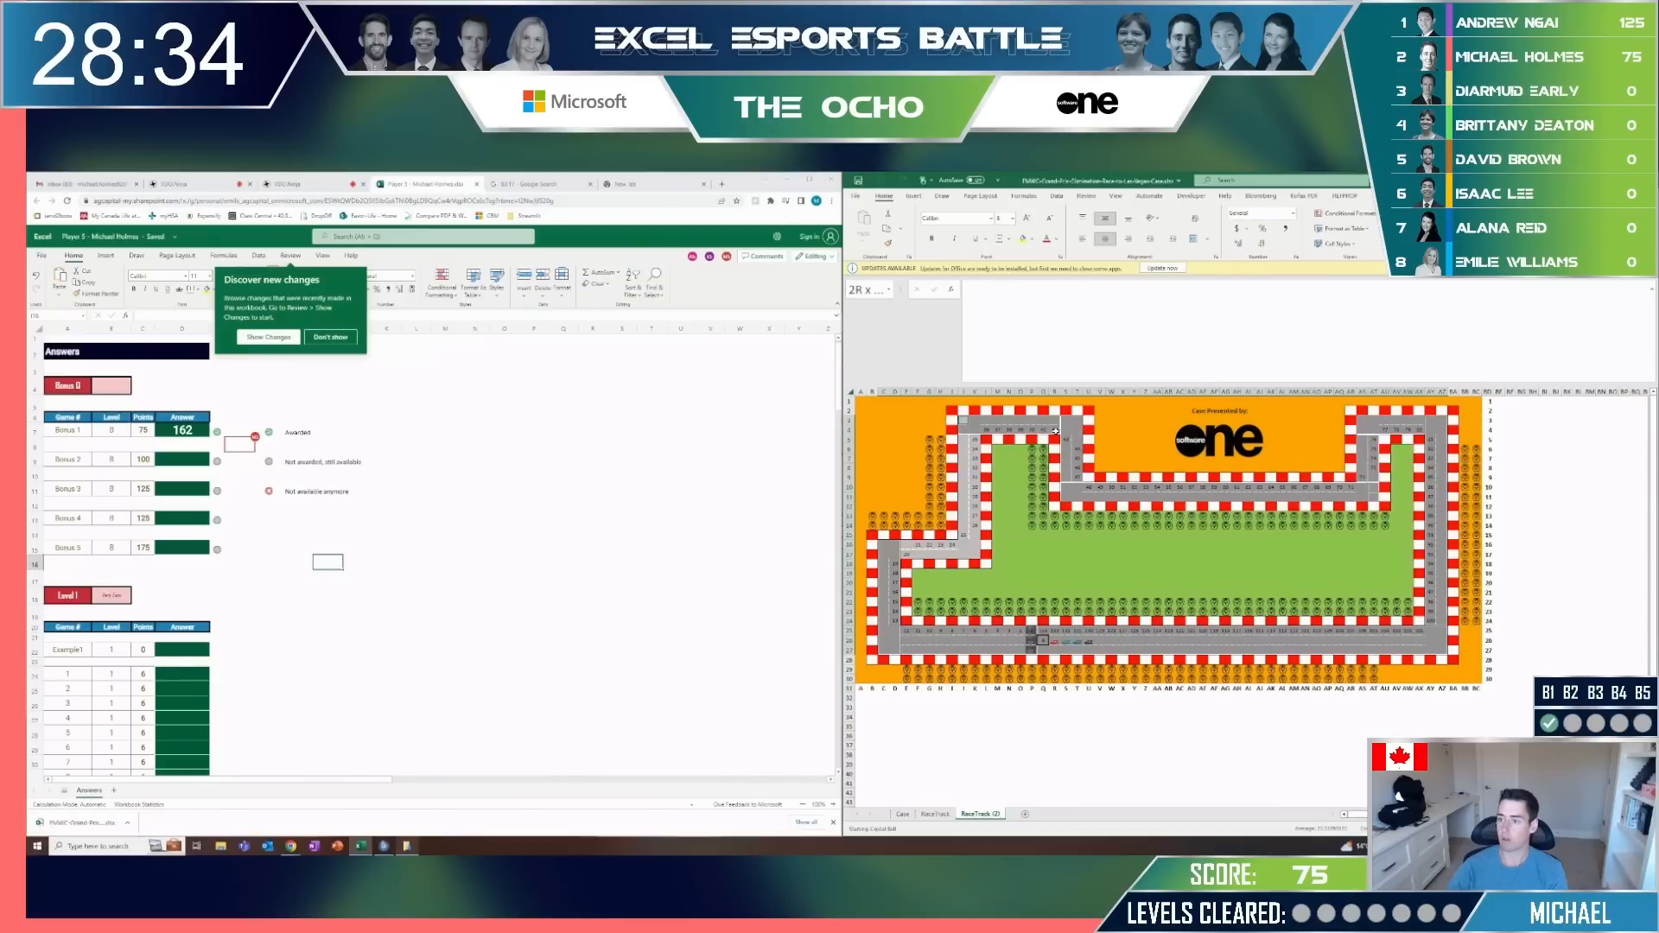
{"action": "left_click", "coordinate": [965, 442]}
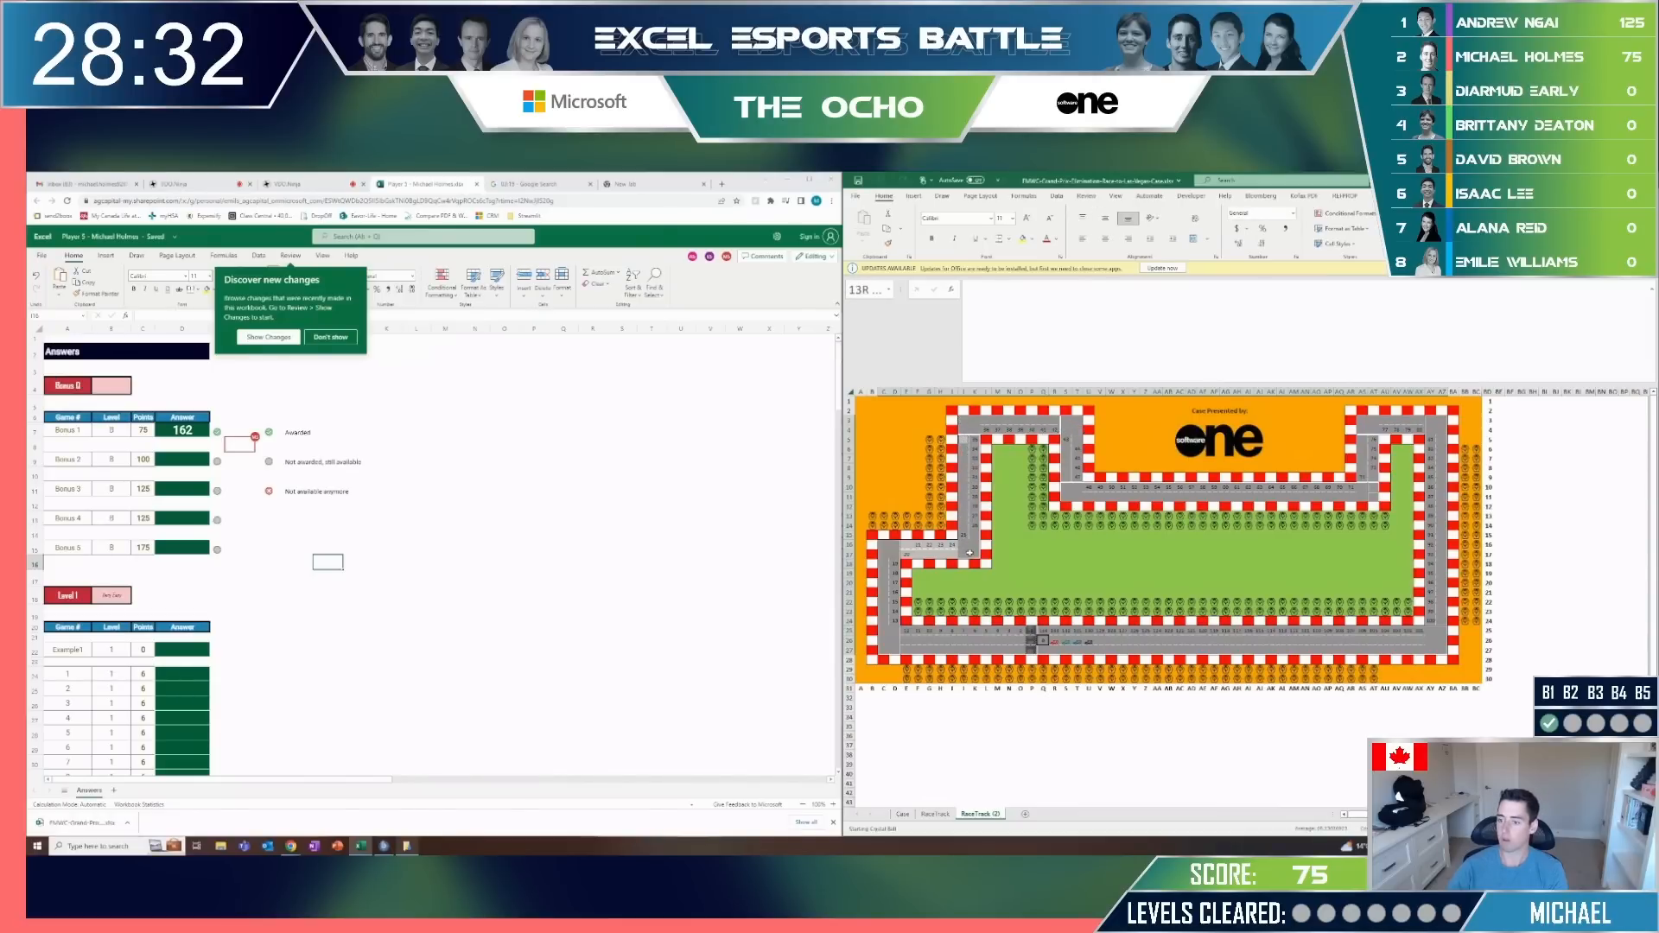
{"action": "left_click_drag", "start_coordinate": [933, 551], "coordinate": [956, 555]}
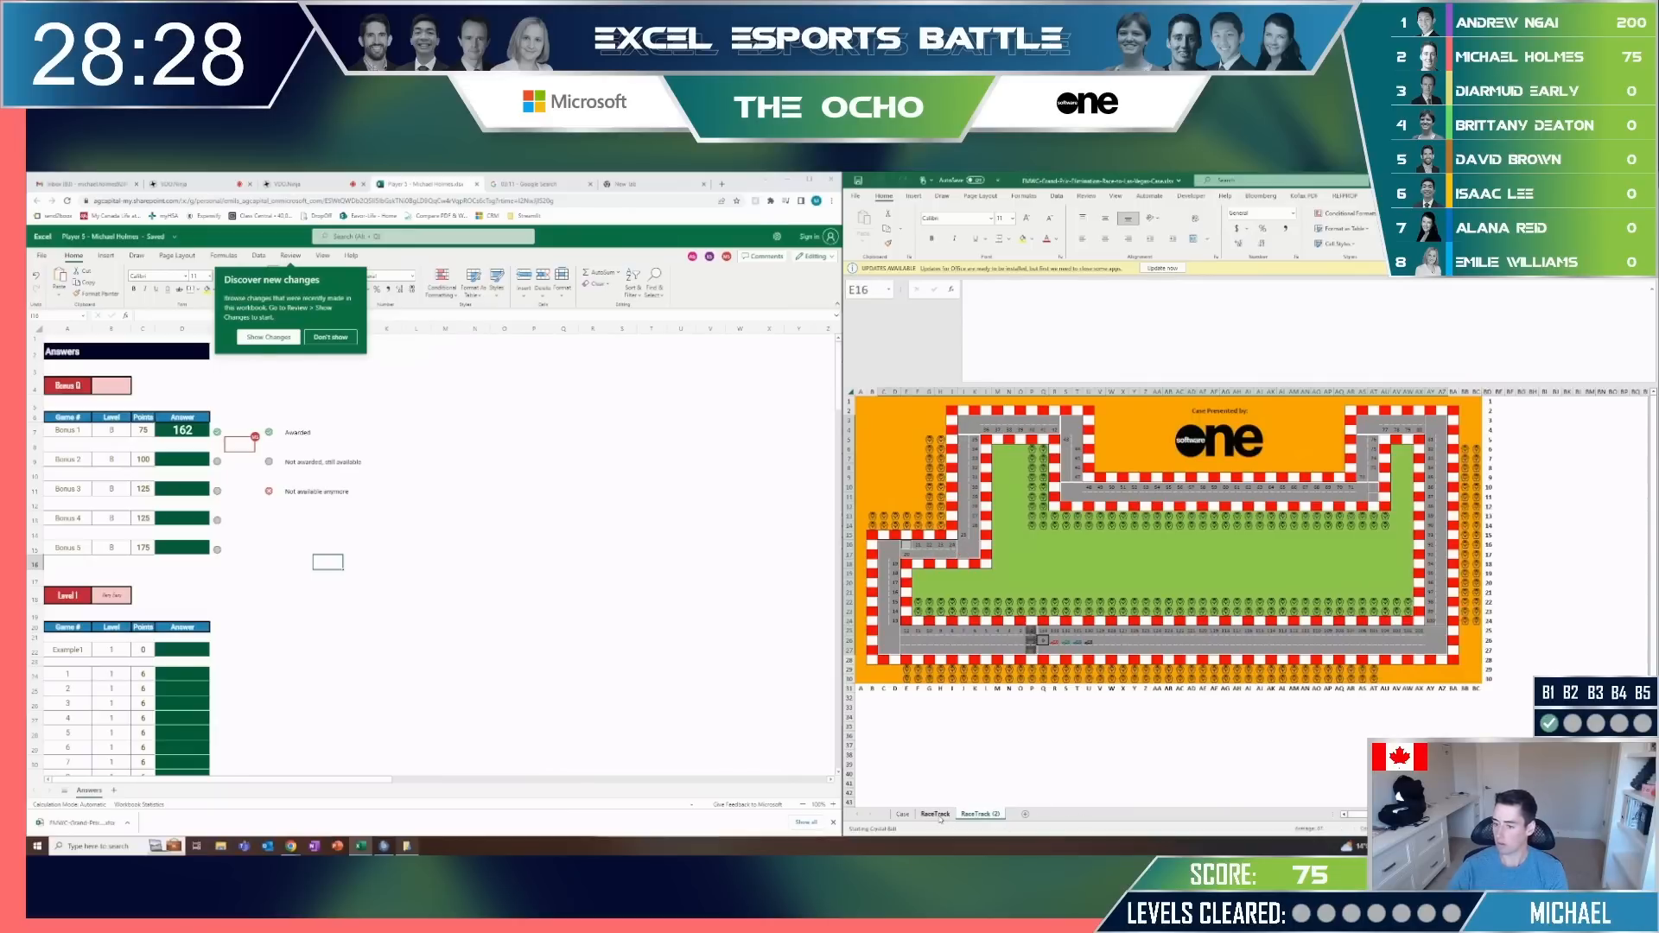
Return to the Case sheet and submit 139 as the Bonus 2 answer on the online answer sheet.
{"action": "left_click", "coordinate": [902, 814]}
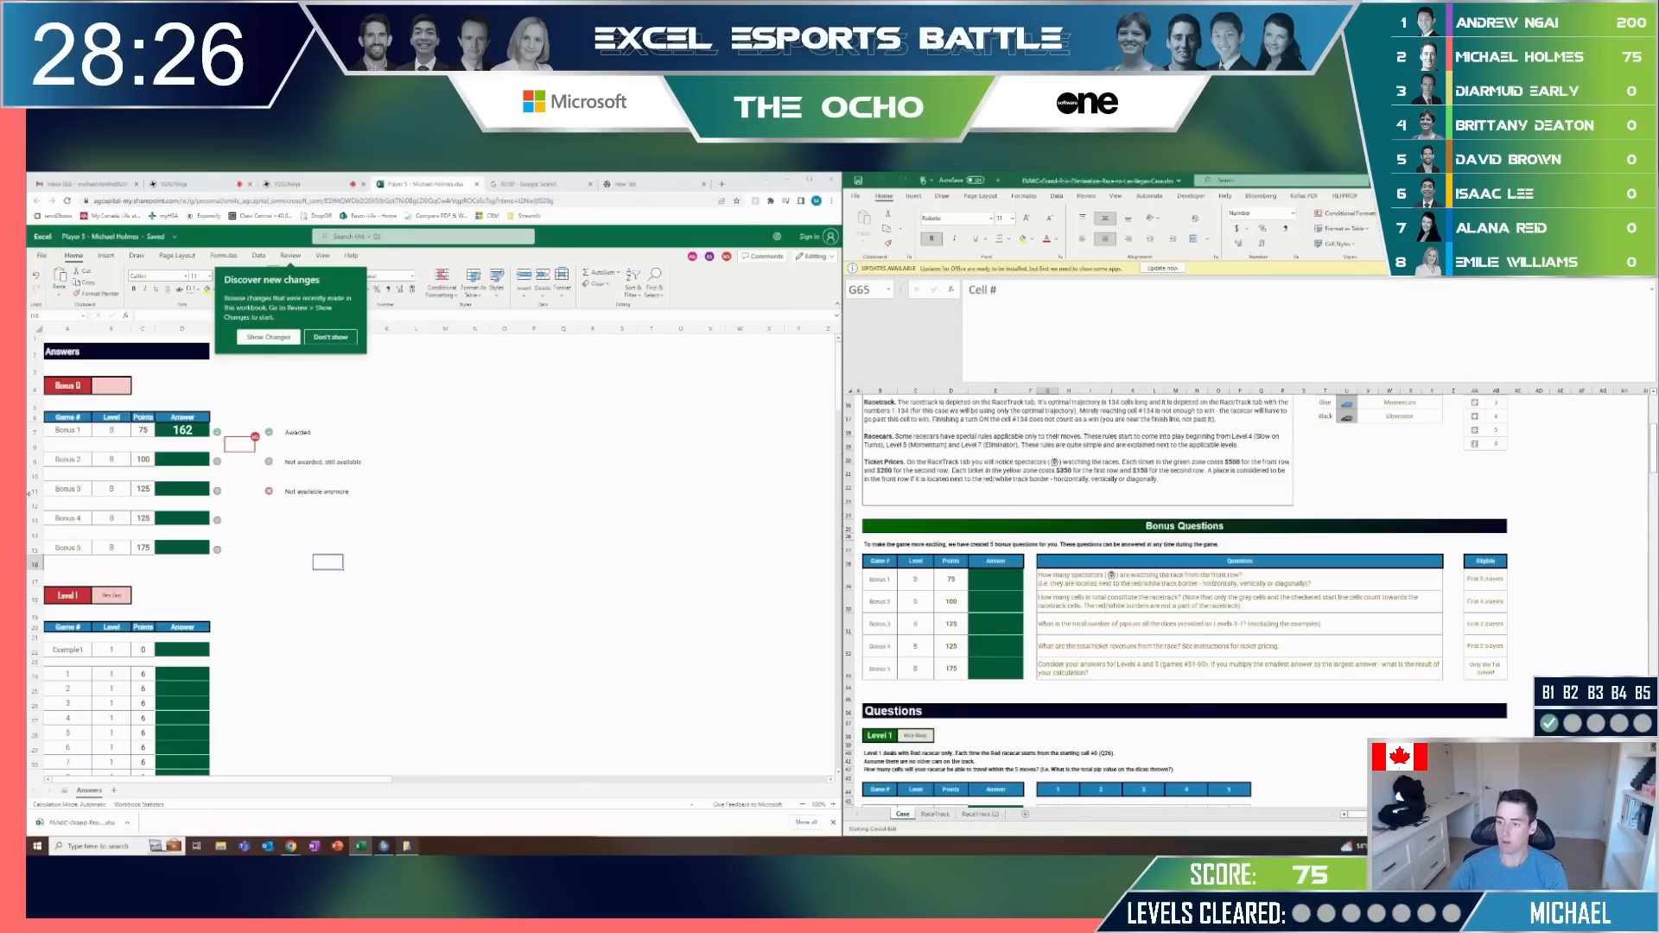
{"action": "left_click", "coordinate": [178, 457]}
{"action": "type", "text": "13"}
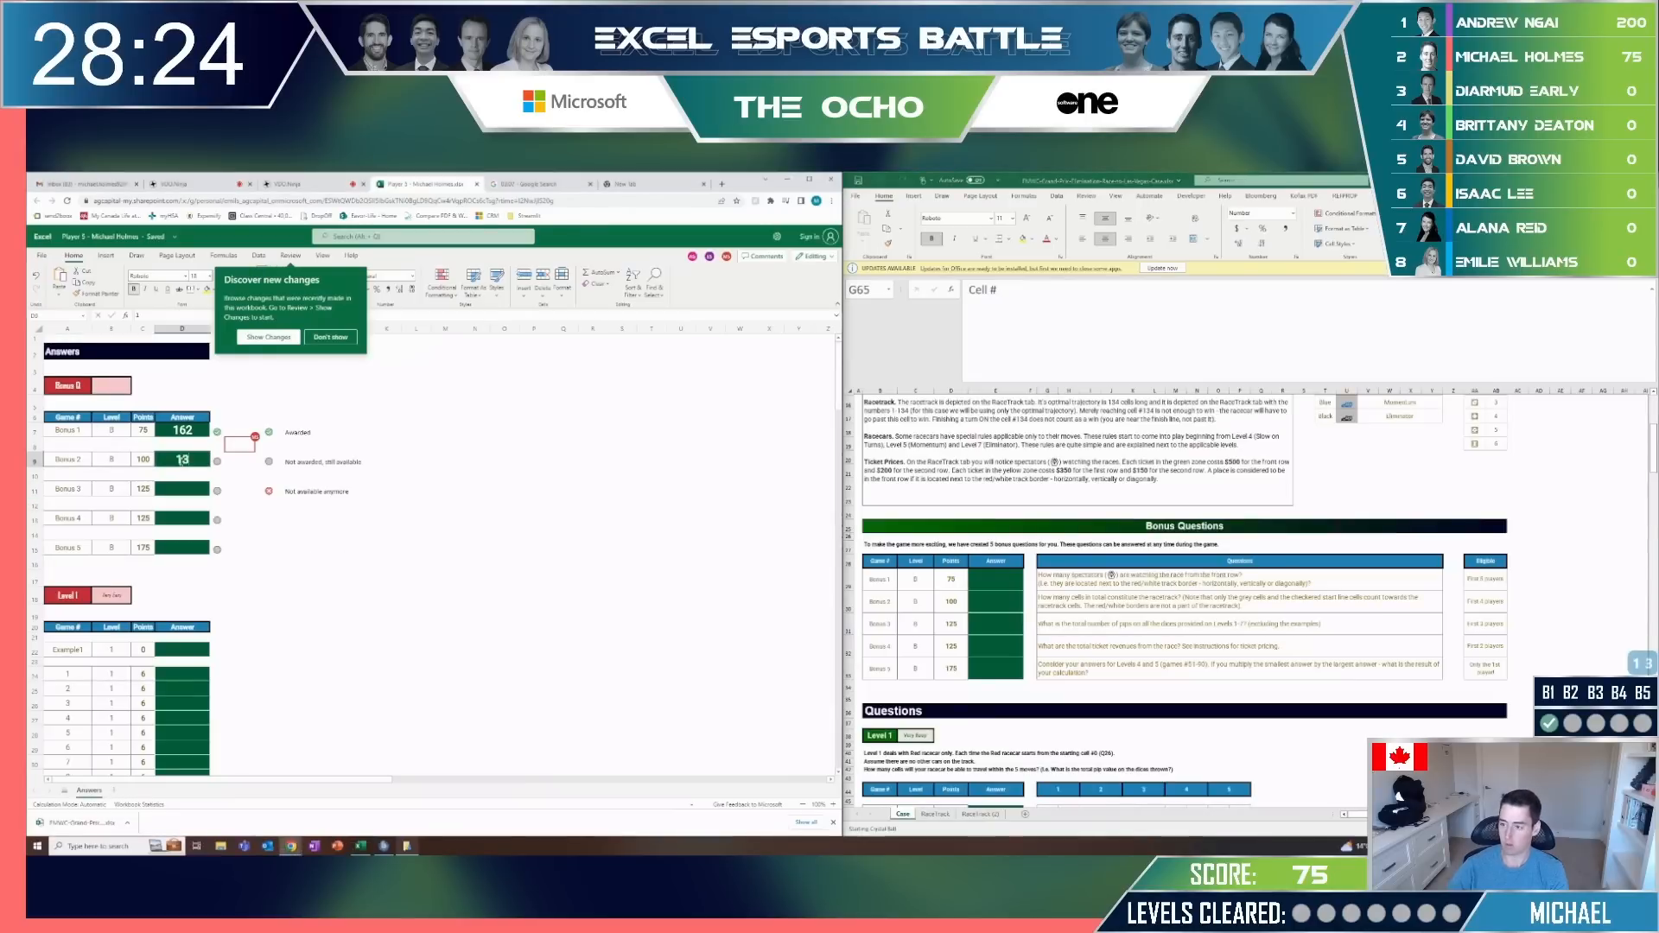
{"action": "type", "text": "9"}
{"action": "key", "text": "Return"}
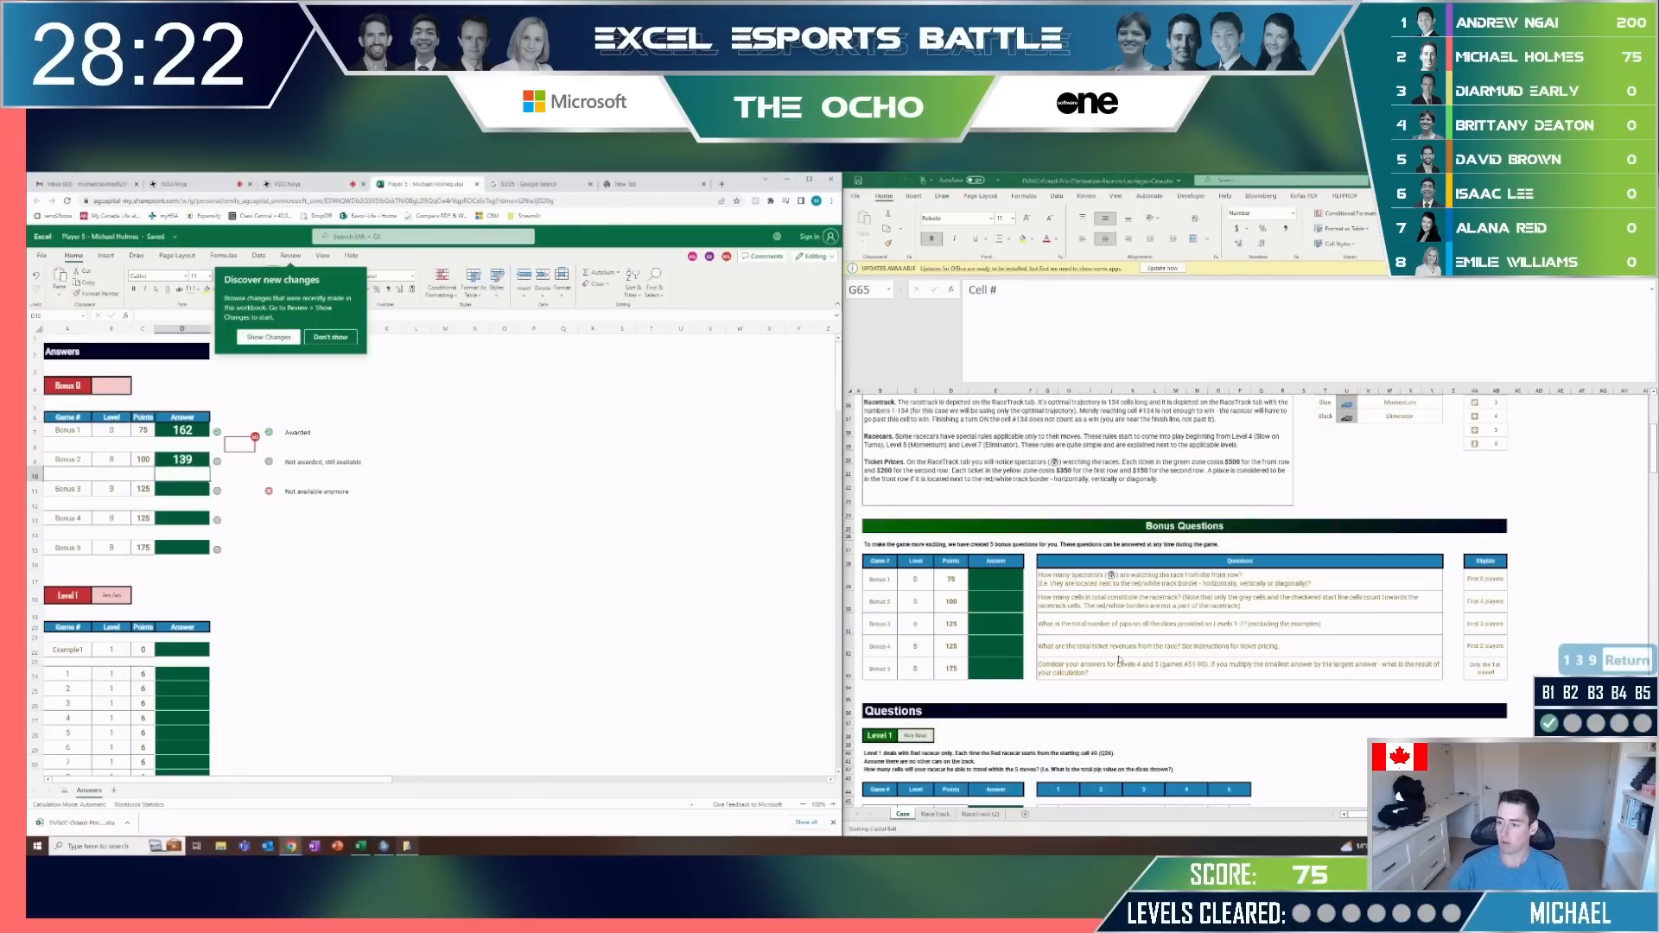
Define a workbook name for the six dice symbols in the Dices table on the Case sheet.
{"action": "scroll", "coordinate": [1012, 671], "scroll_direction": "down", "scroll_amount": 5}
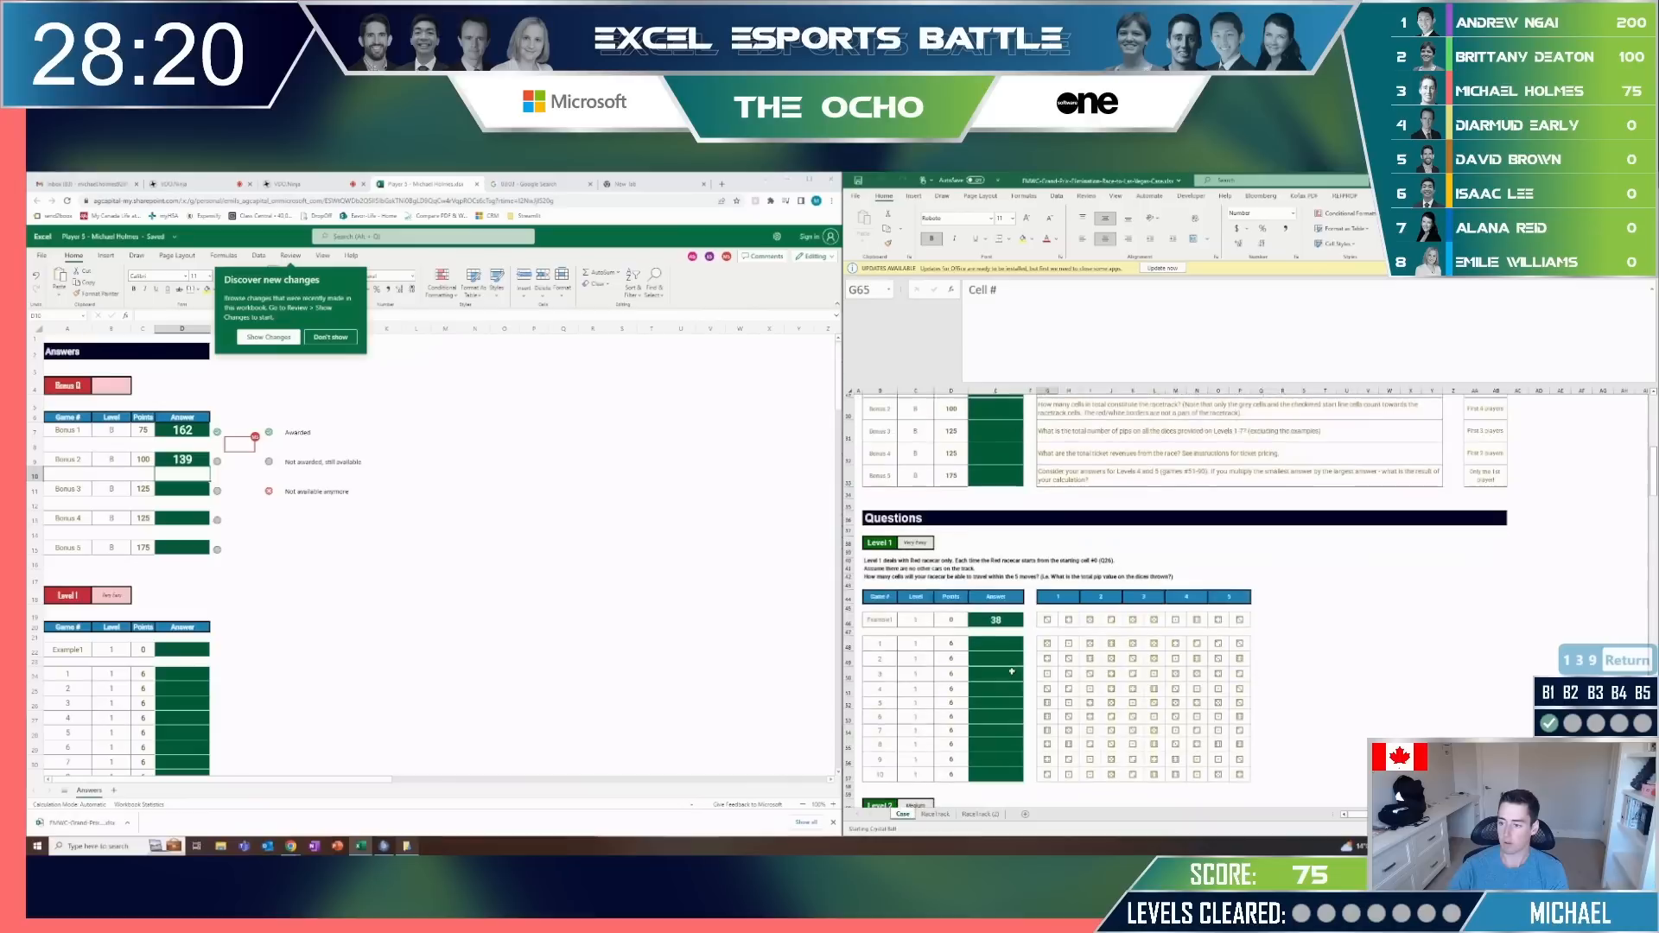
{"action": "scroll", "coordinate": [1388, 569], "scroll_direction": "up", "scroll_amount": 4}
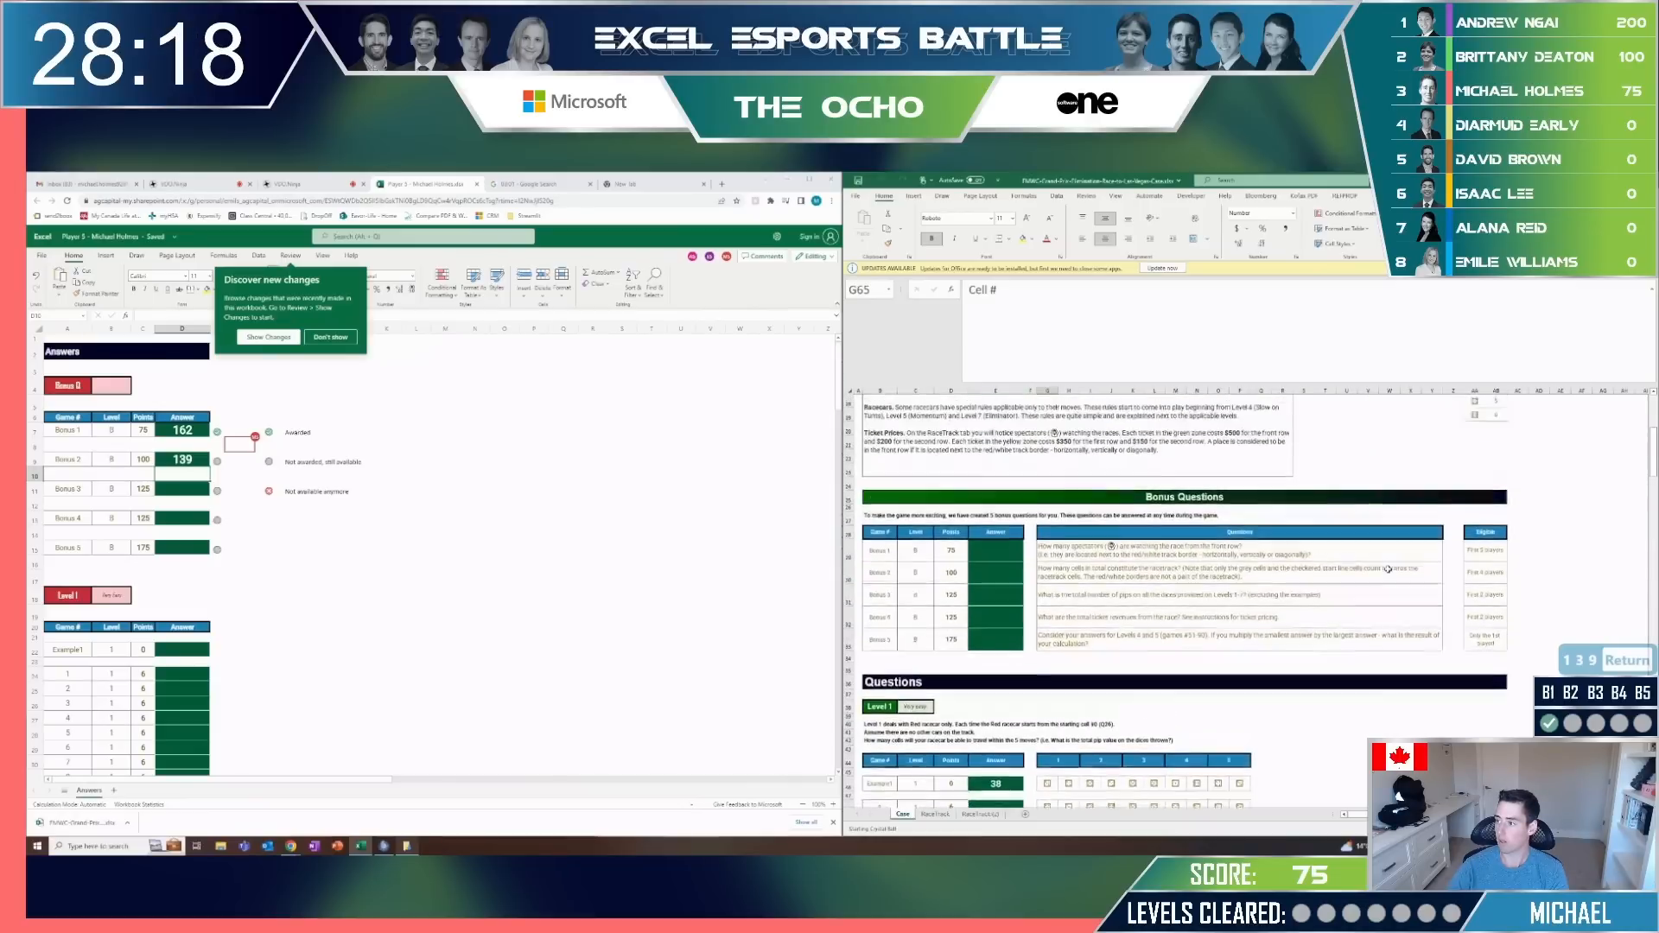
{"action": "left_click", "coordinate": [1479, 432]}
{"action": "key", "text": "ctrl+Up"}
{"action": "key", "text": "Left"}
{"action": "key", "text": "Down"}
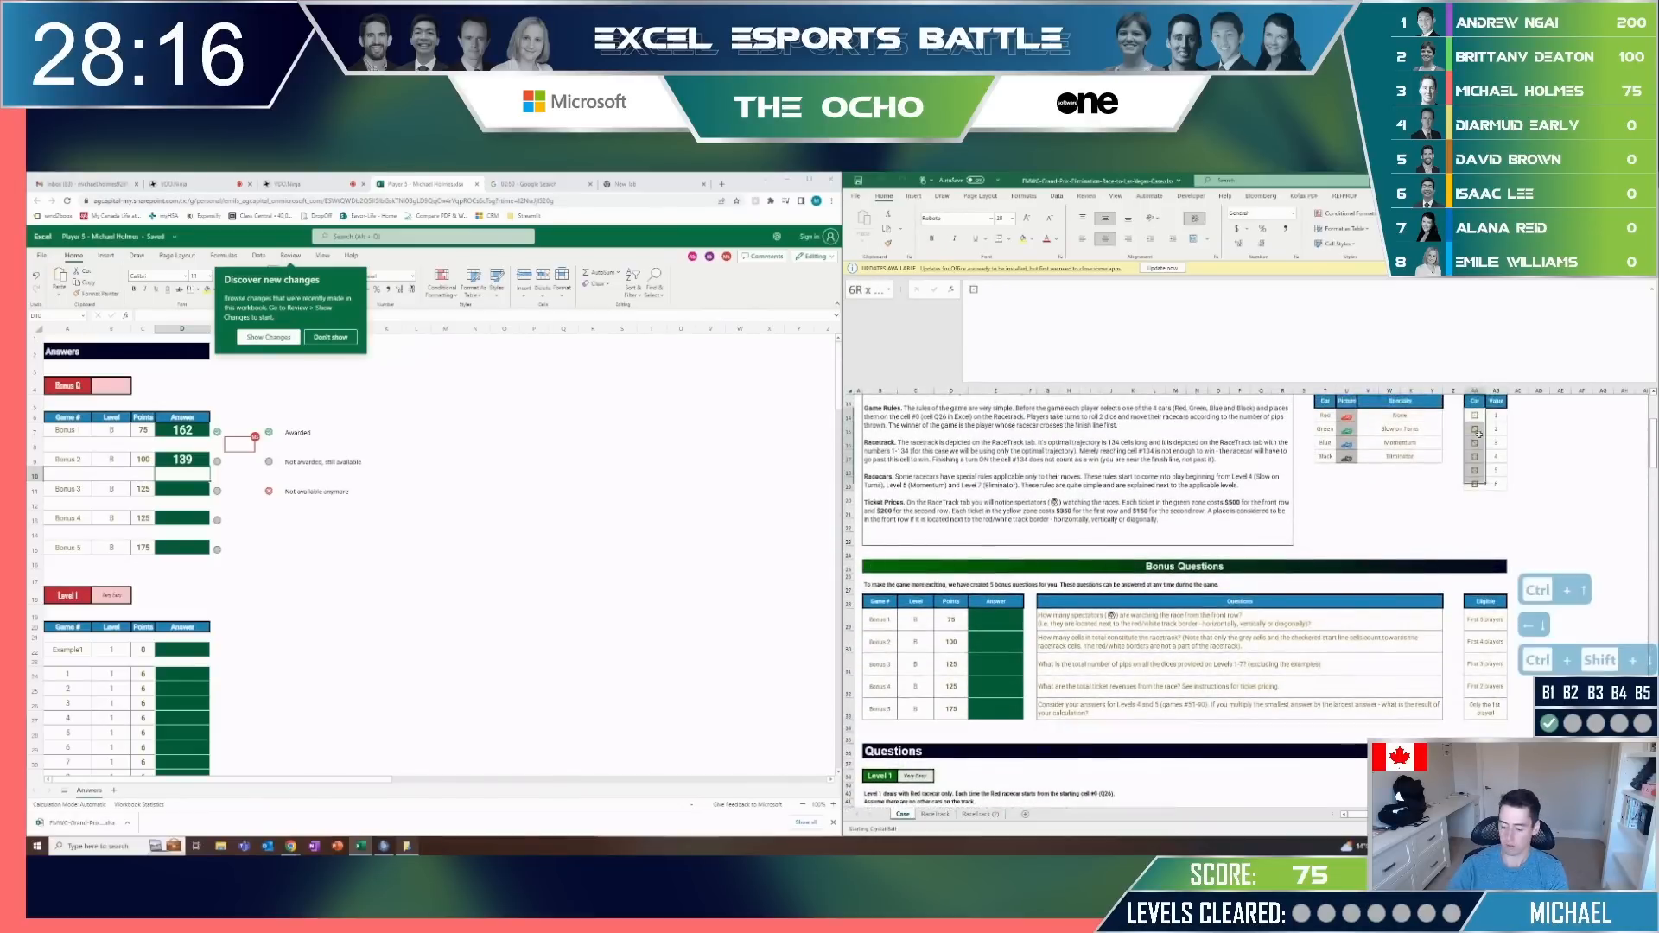
{"action": "key", "text": "ctrl+shift+Down"}
{"action": "key", "text": "alt+m"}
{"action": "key", "text": "m"}
{"action": "key", "text": "d"}
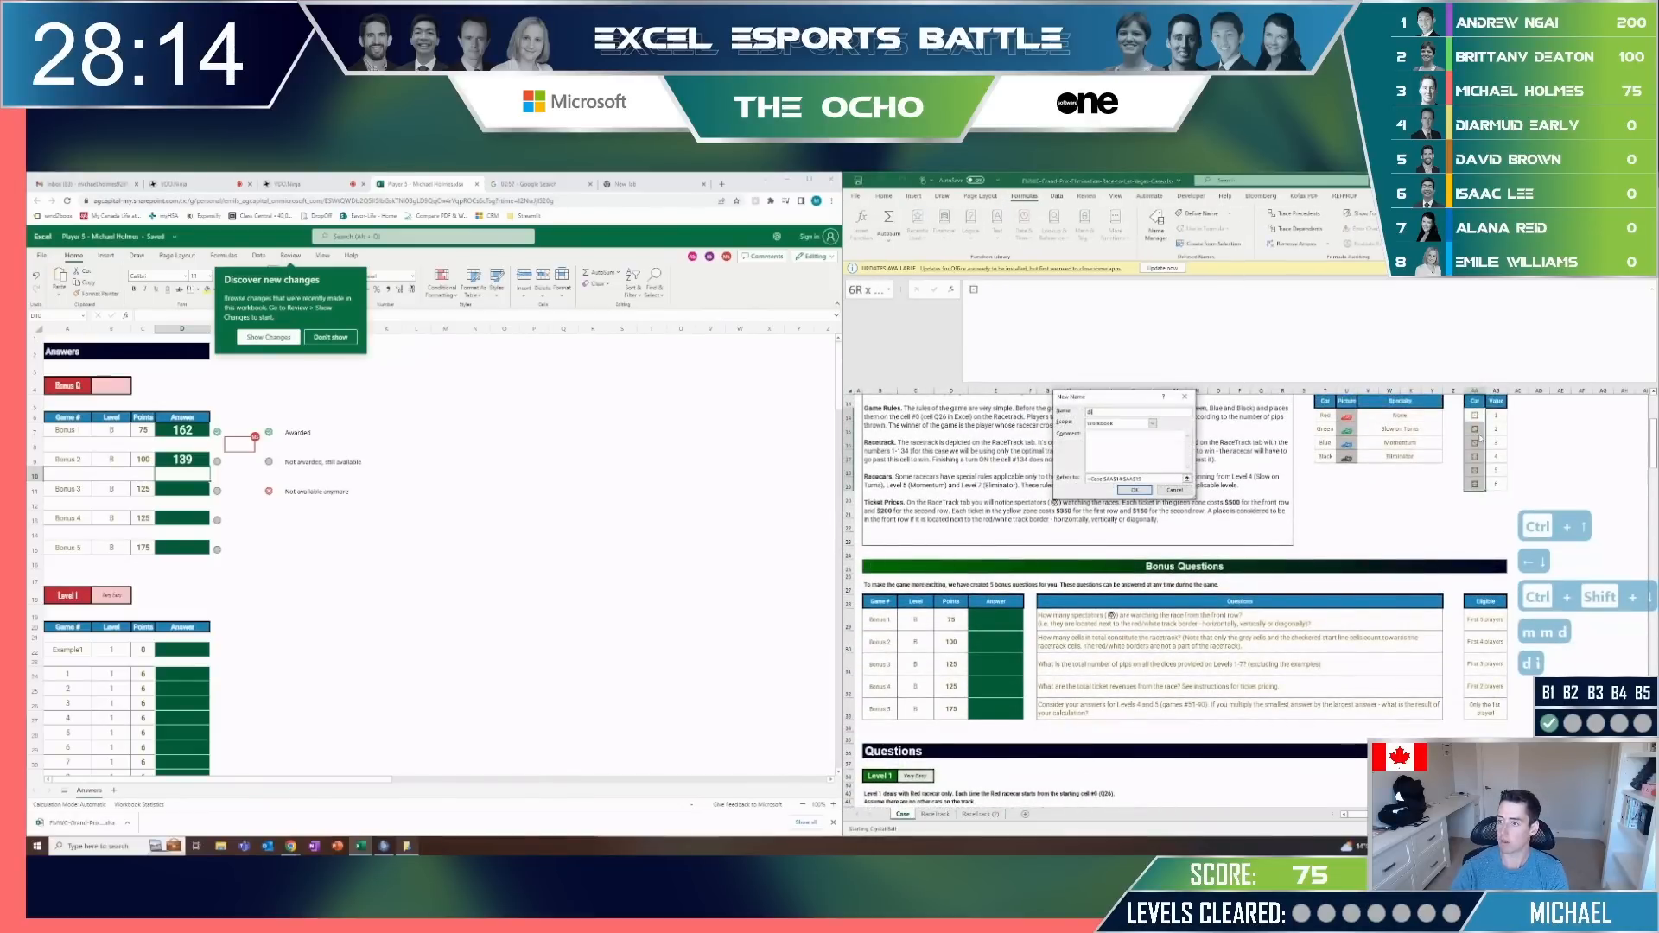
{"action": "key", "text": "Return"}
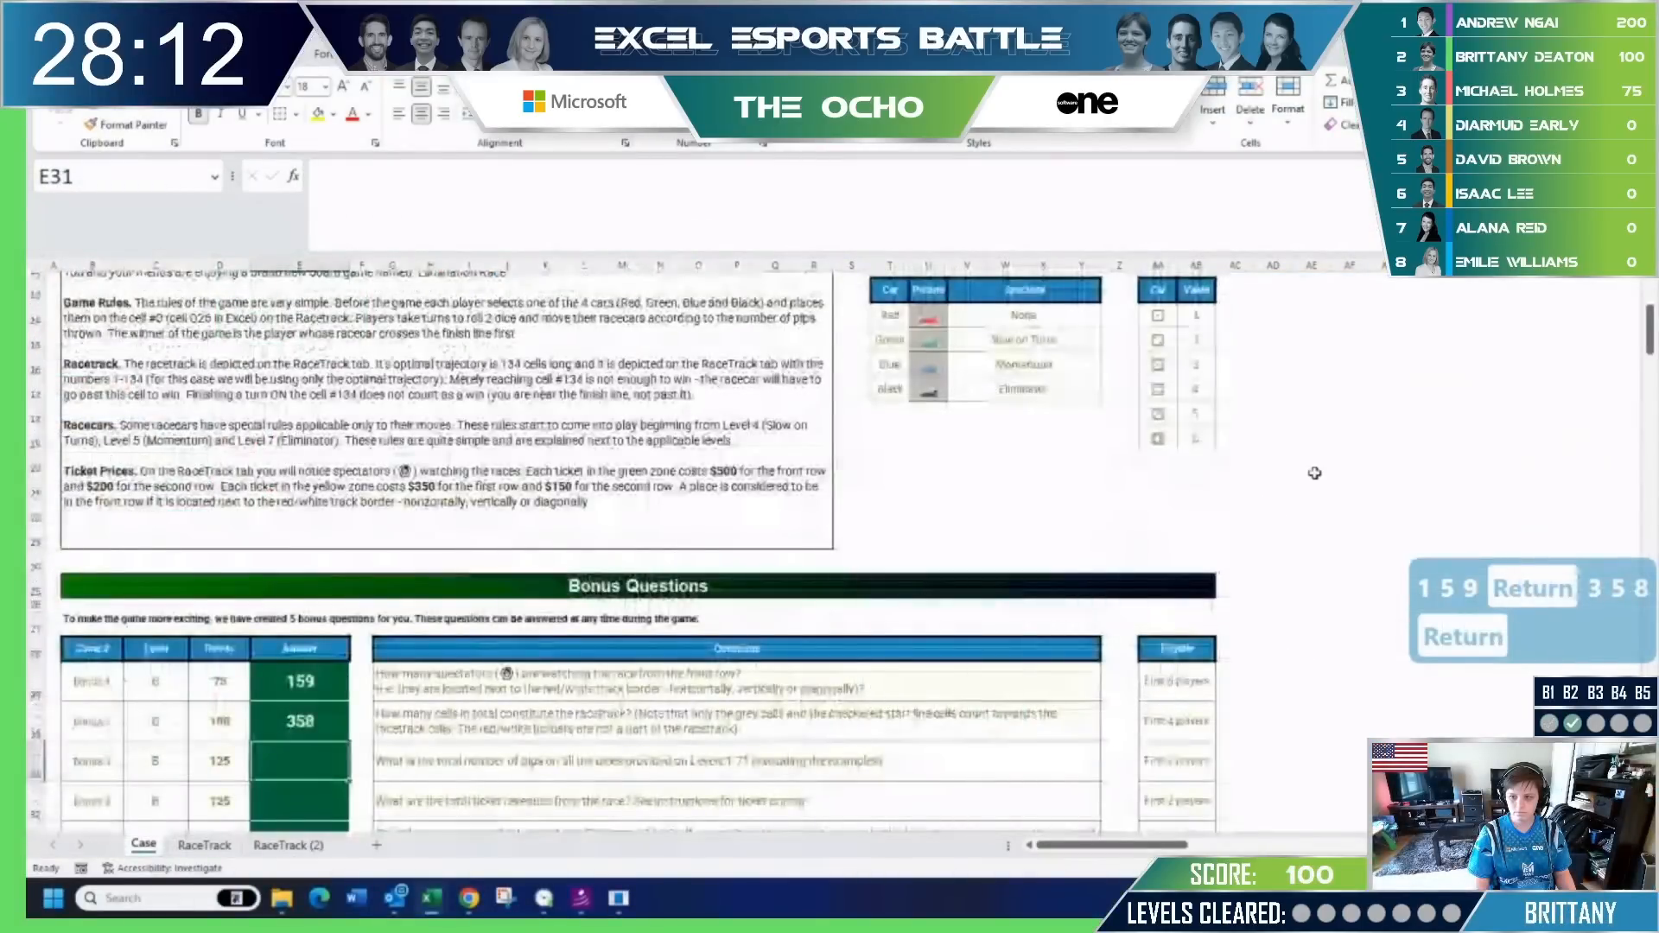
Start a VSTACK formula in AG24 with the Level 1 dice range G48:P57 as its first array.
{"action": "scroll", "coordinate": [1289, 659], "scroll_direction": "down", "scroll_amount": 2}
{"action": "left_click", "coordinate": [1374, 432]}
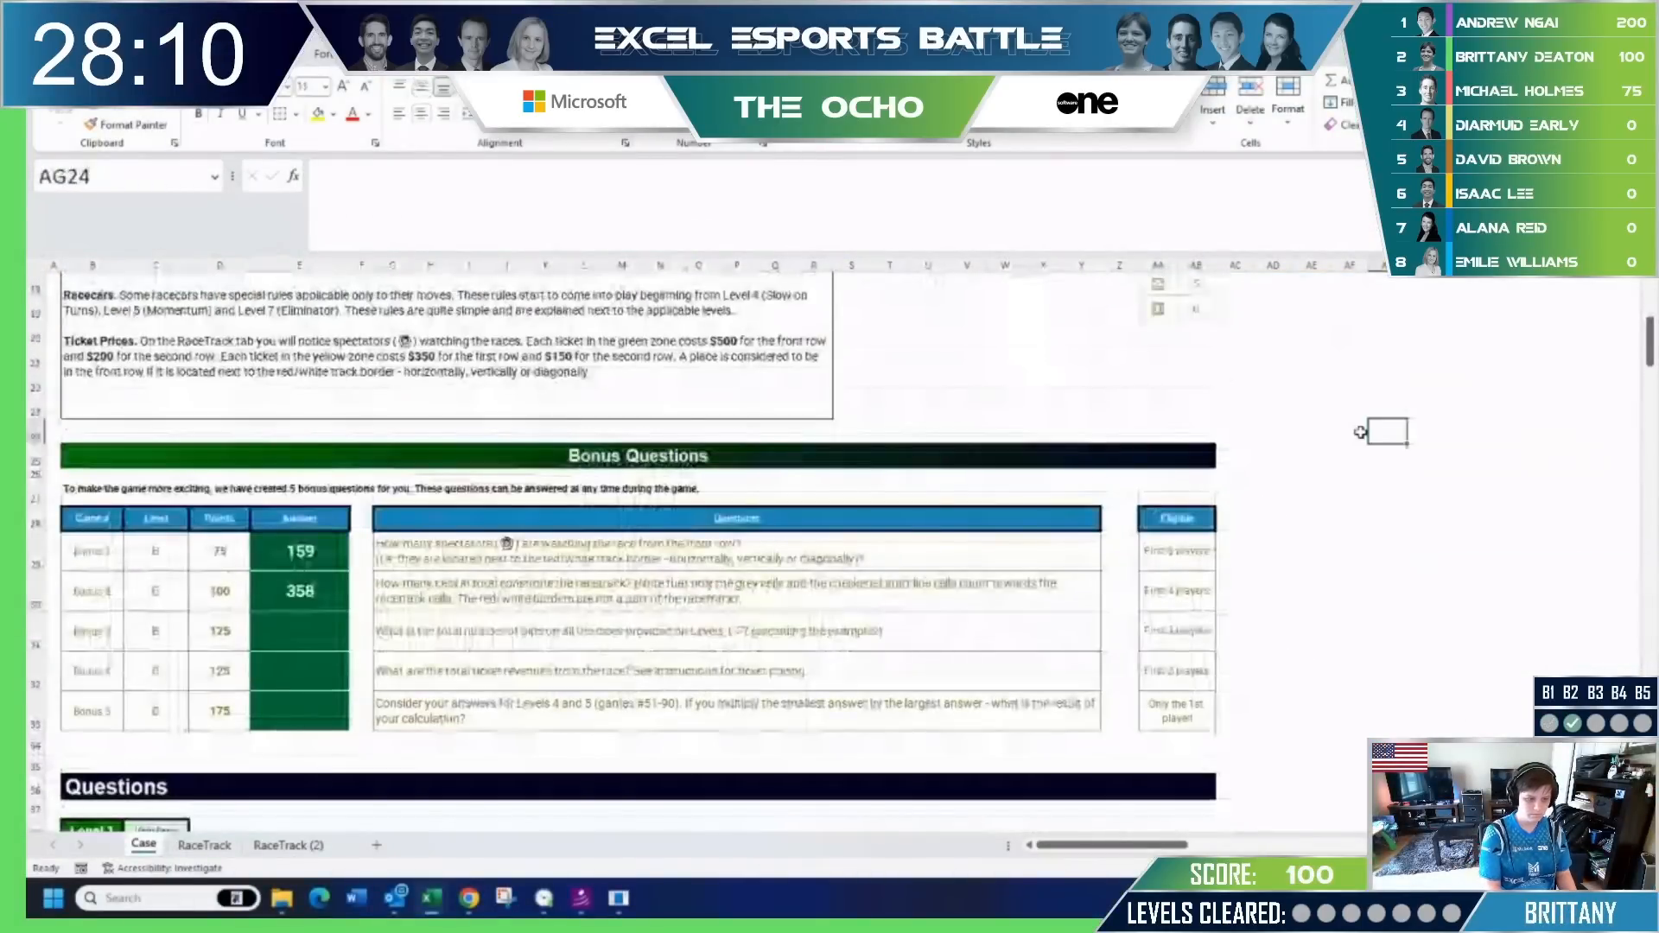
{"action": "type", "text": "="}
{"action": "scroll", "coordinate": [538, 620], "scroll_direction": "down", "scroll_amount": 5}
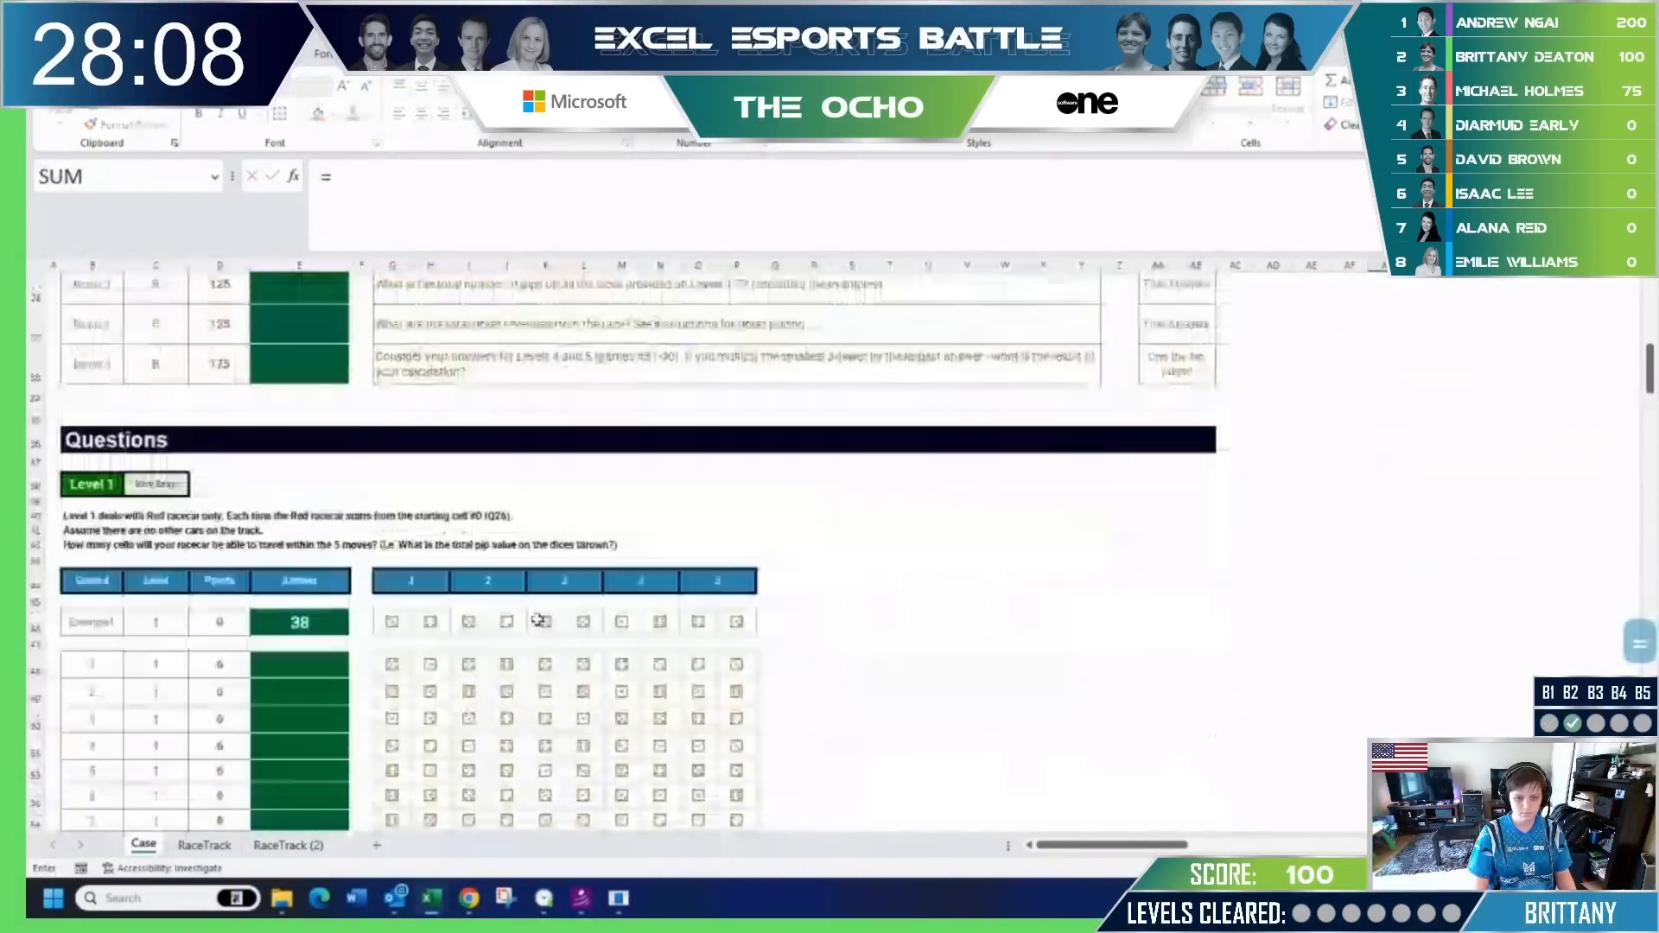
{"action": "type", "text": "vs"}
{"action": "key", "text": "Tab"}
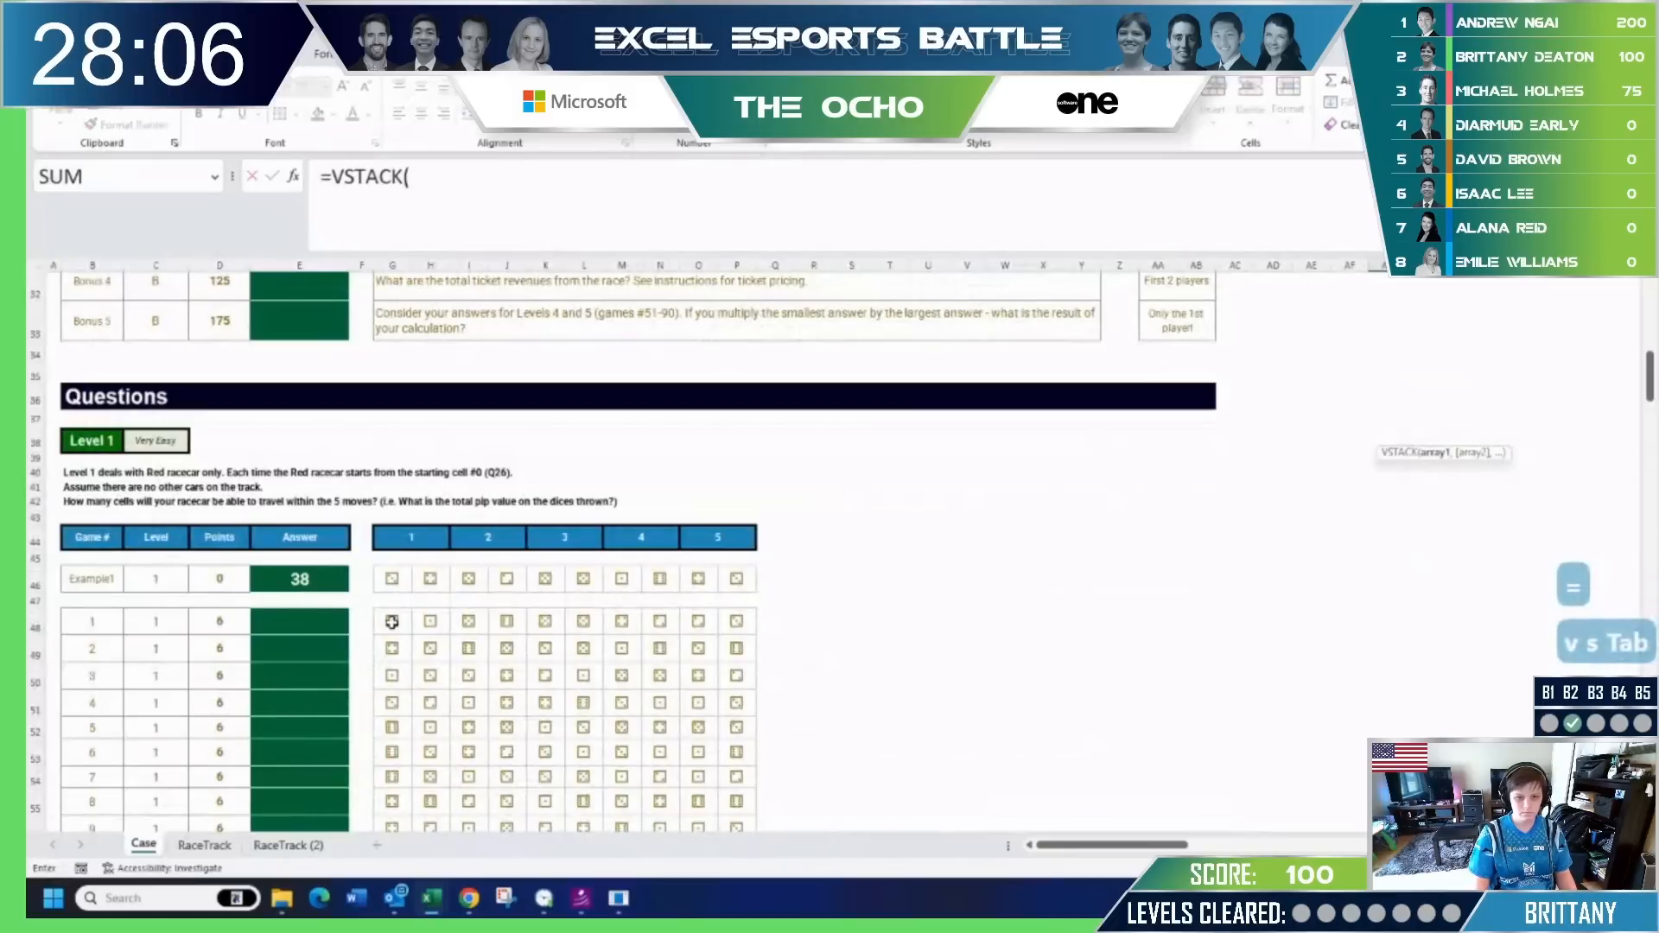
{"action": "left_click", "coordinate": [394, 618]}
{"action": "scroll", "coordinate": [711, 715], "scroll_direction": "down", "scroll_amount": 2}
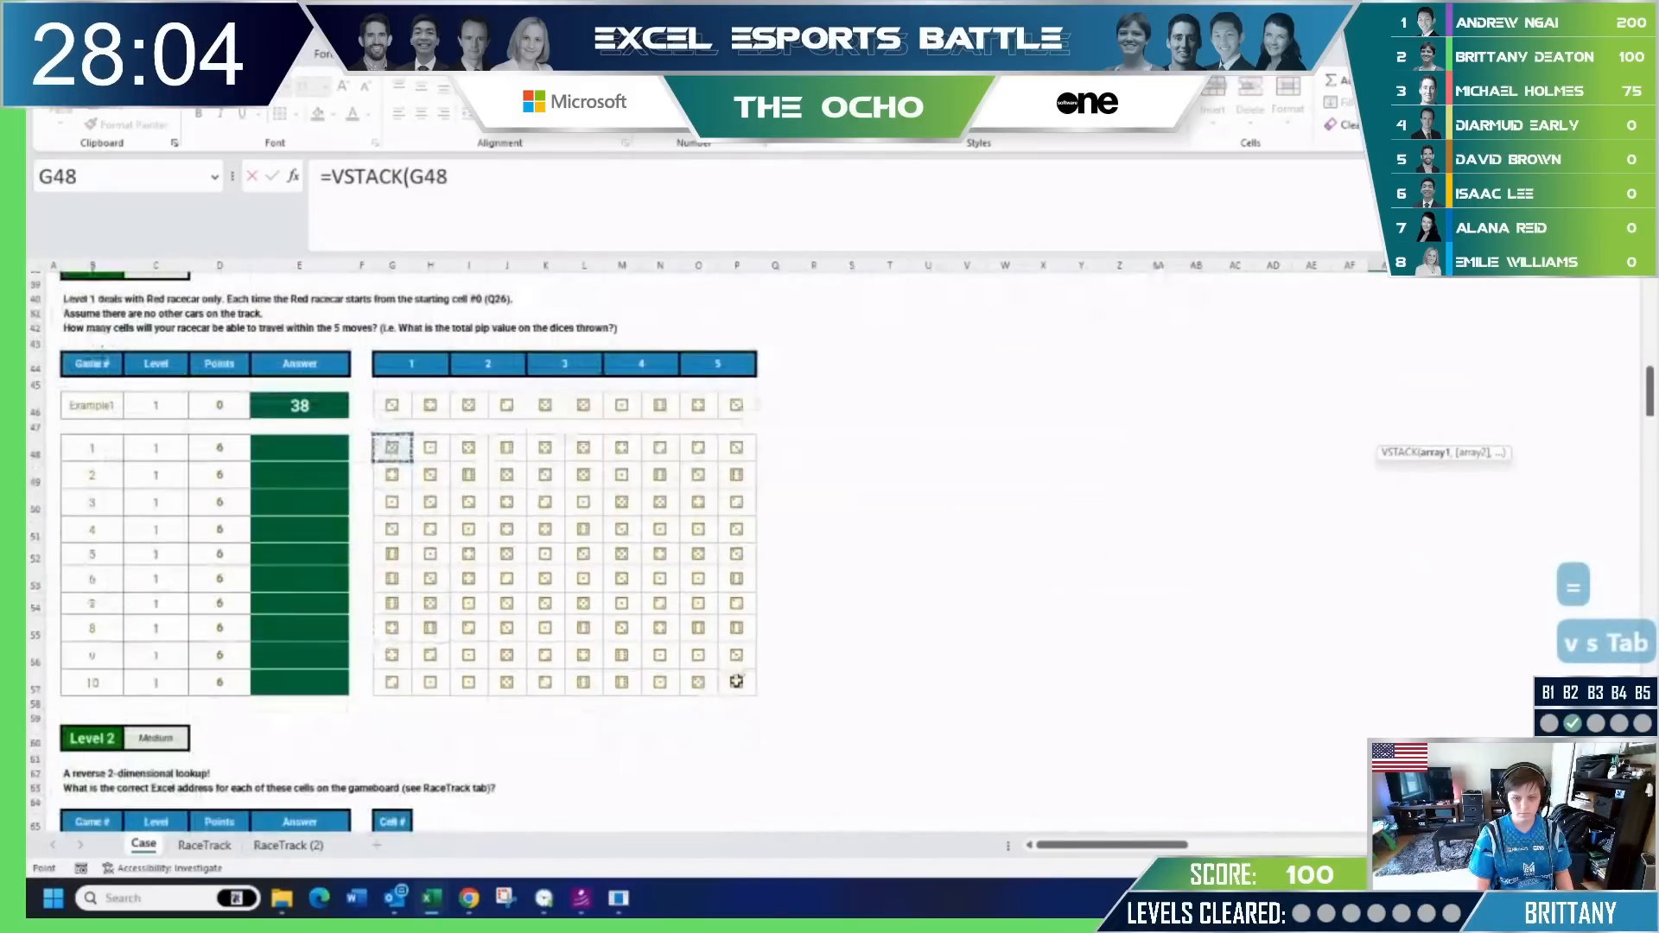
{"action": "left_click", "coordinate": [736, 681], "text": "shift"}
{"action": "scroll", "coordinate": [736, 680], "scroll_direction": "up", "scroll_amount": 6}
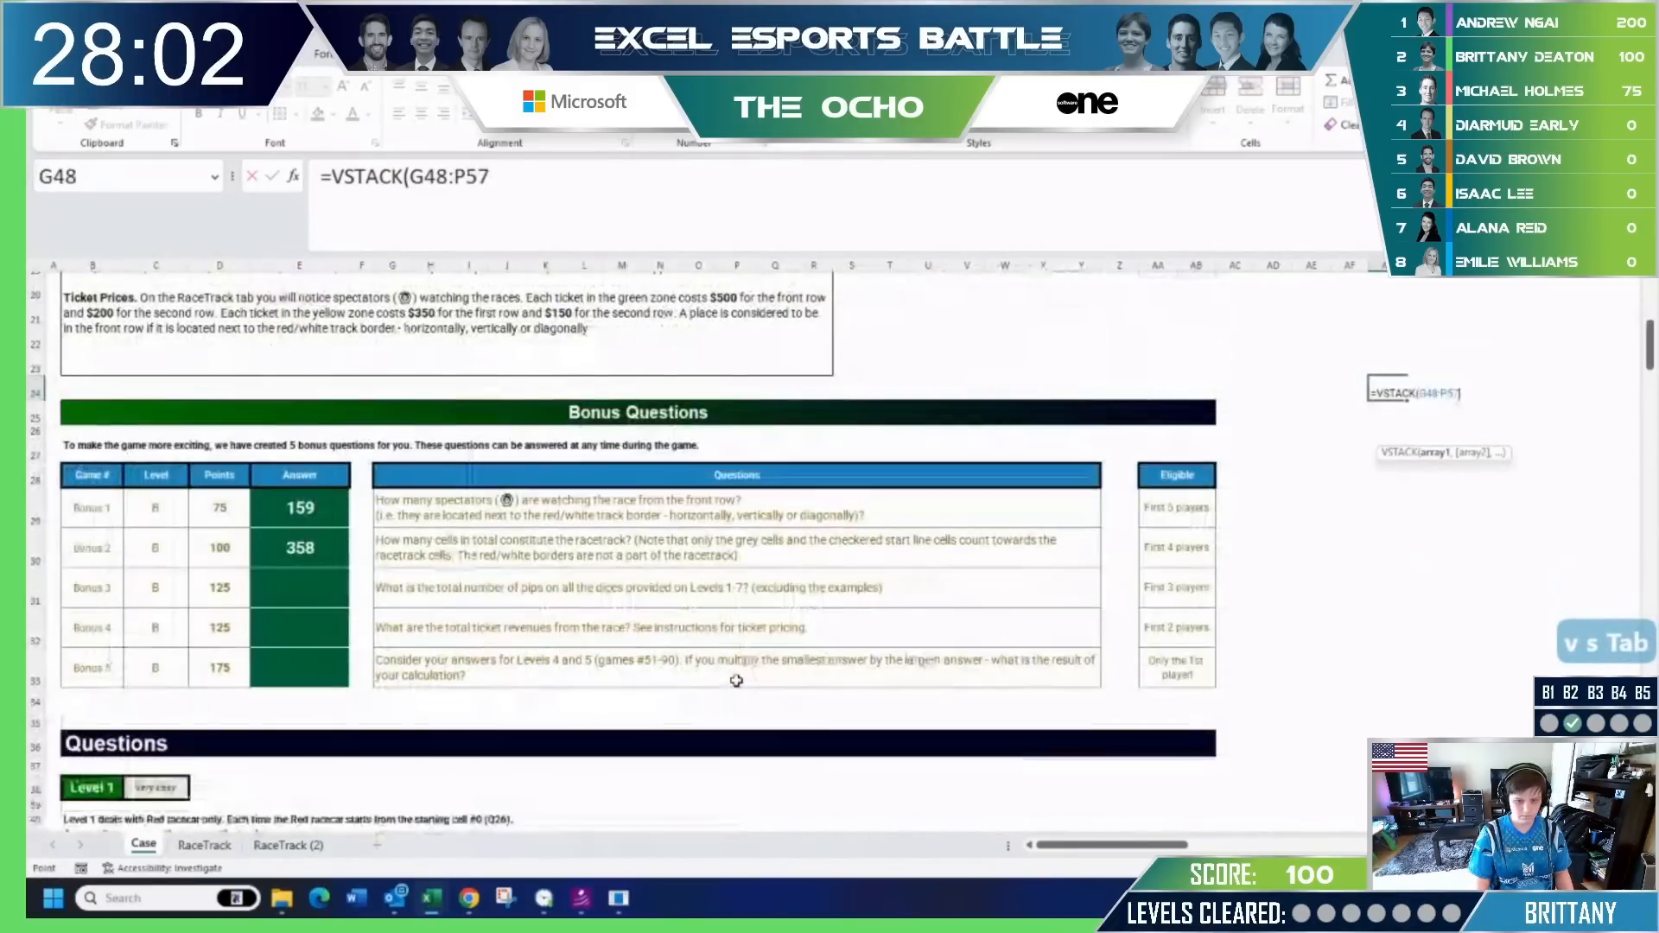
Add the Level 3 dice range G101:T120 as the second array of the VSTACK formula.
{"action": "type", "text": ","}
{"action": "scroll", "coordinate": [736, 681], "scroll_direction": "down", "scroll_amount": 3}
{"action": "scroll", "coordinate": [736, 681], "scroll_direction": "down", "scroll_amount": 12}
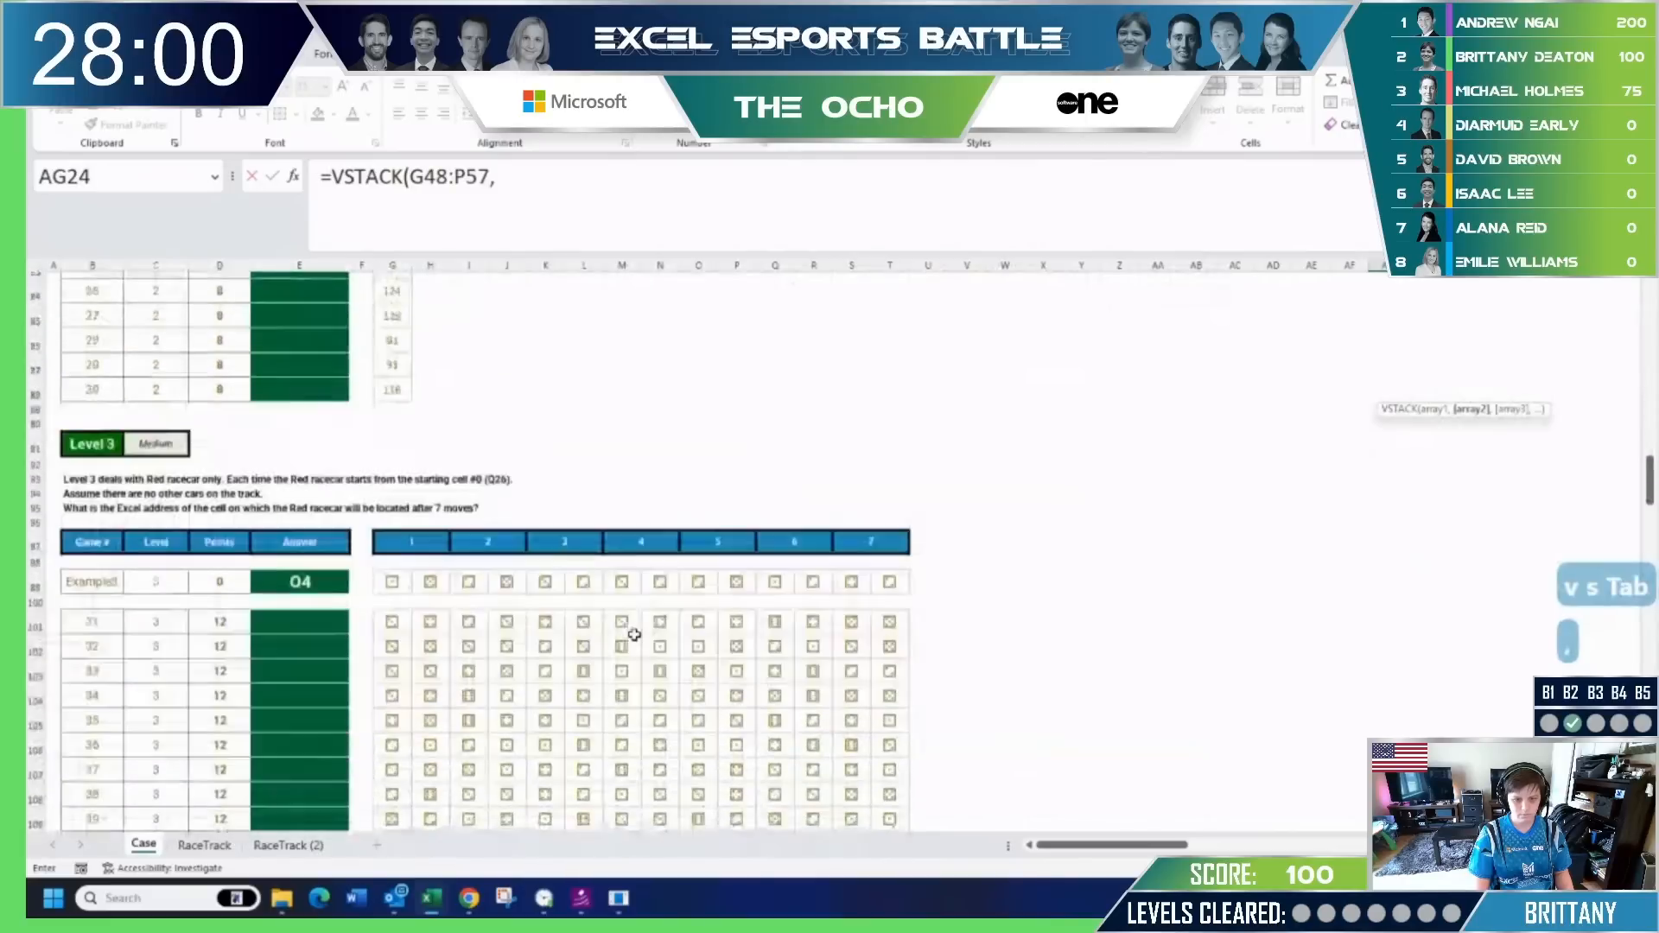
{"action": "scroll", "coordinate": [800, 681], "scroll_direction": "down", "scroll_amount": 7}
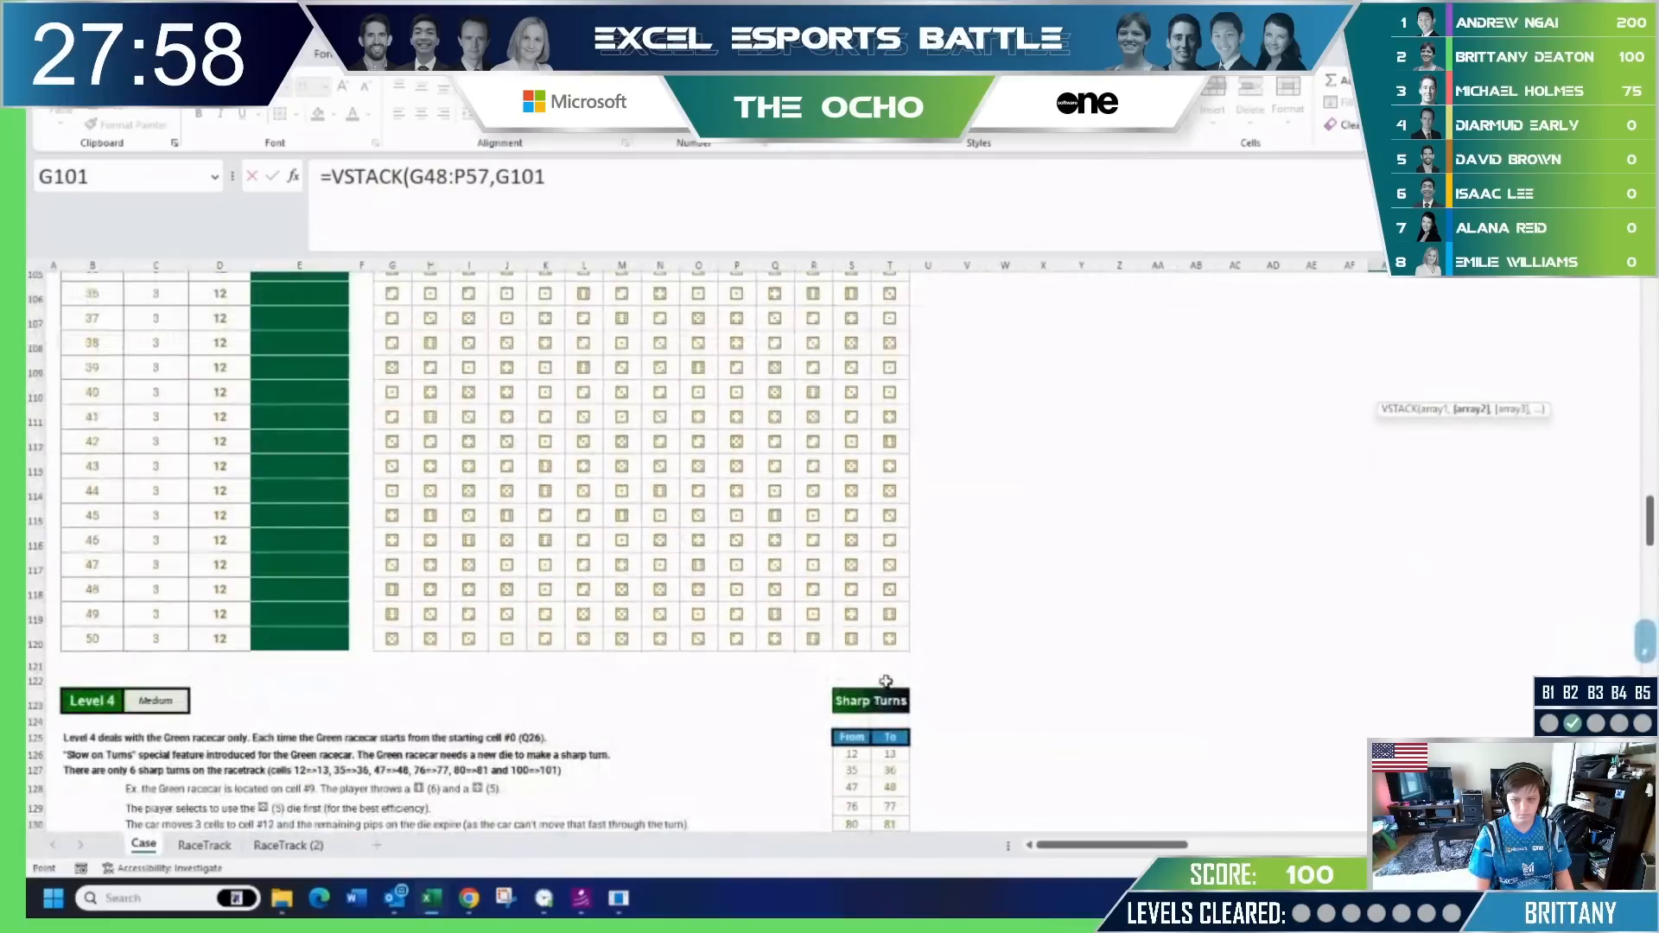
{"action": "left_click", "coordinate": [887, 639], "text": "shift"}
Add the Level 4 dice range G140:Z159 and the Level 5 dice range G183:Z202 to the VSTACK formula.
{"action": "type", "text": ","}
{"action": "scroll", "coordinate": [605, 583], "scroll_direction": "down", "scroll_amount": 10}
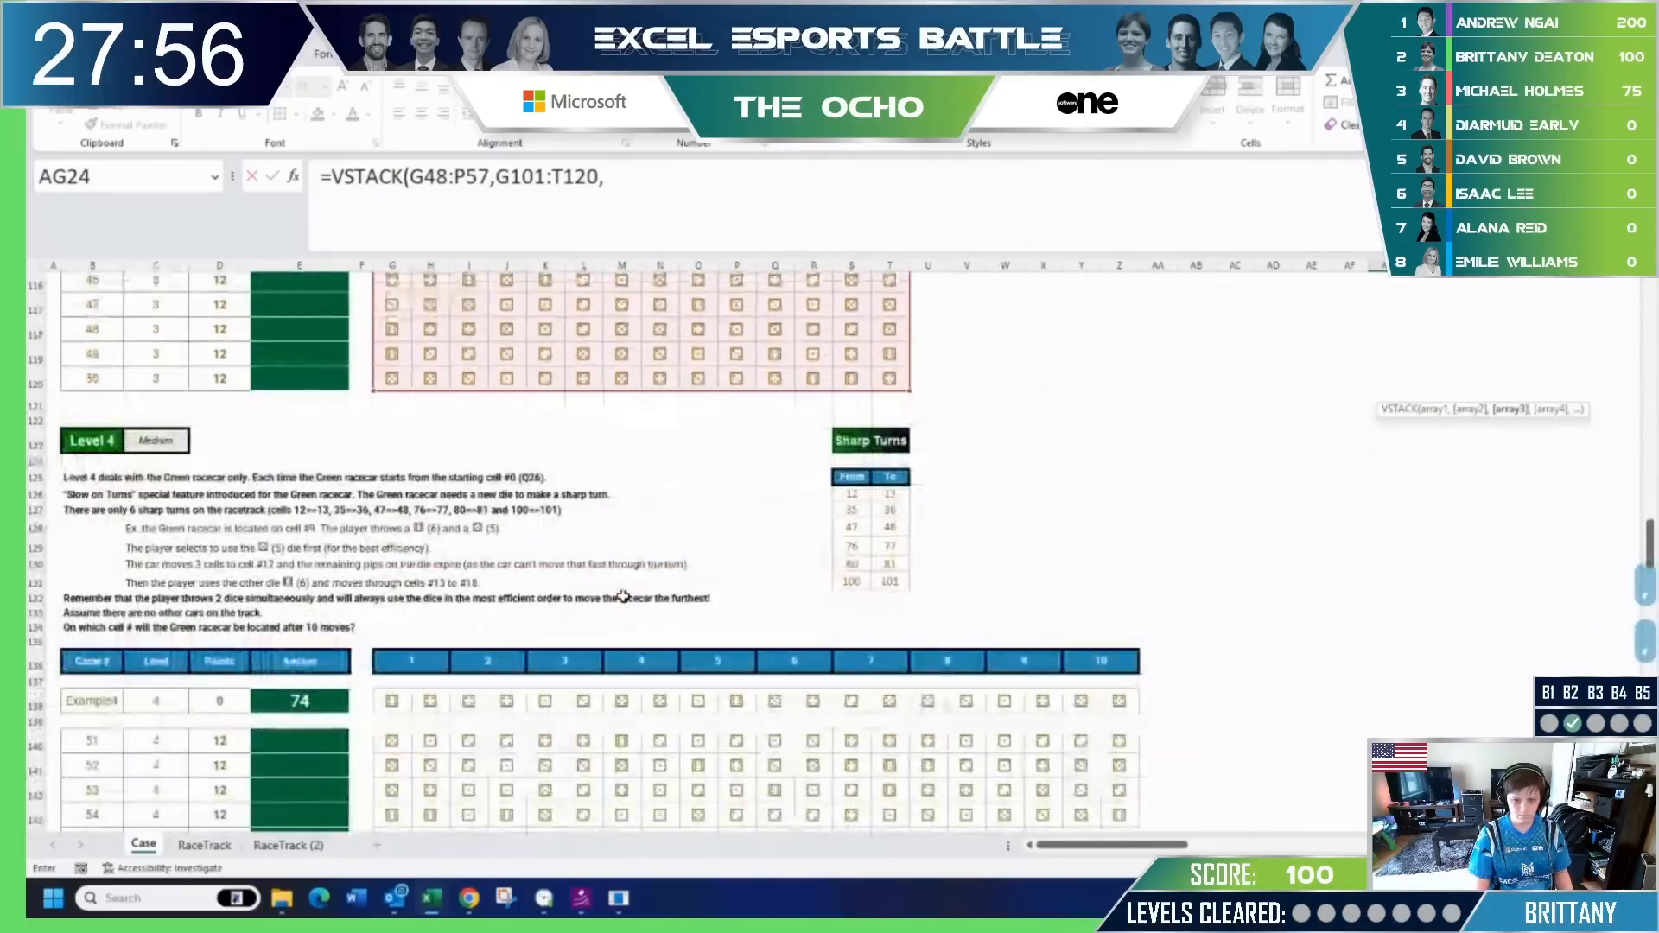
{"action": "left_click", "coordinate": [392, 394]}
{"action": "key", "text": "ctrl+shift+Down"}
{"action": "key", "text": "ctrl+shift+Right"}
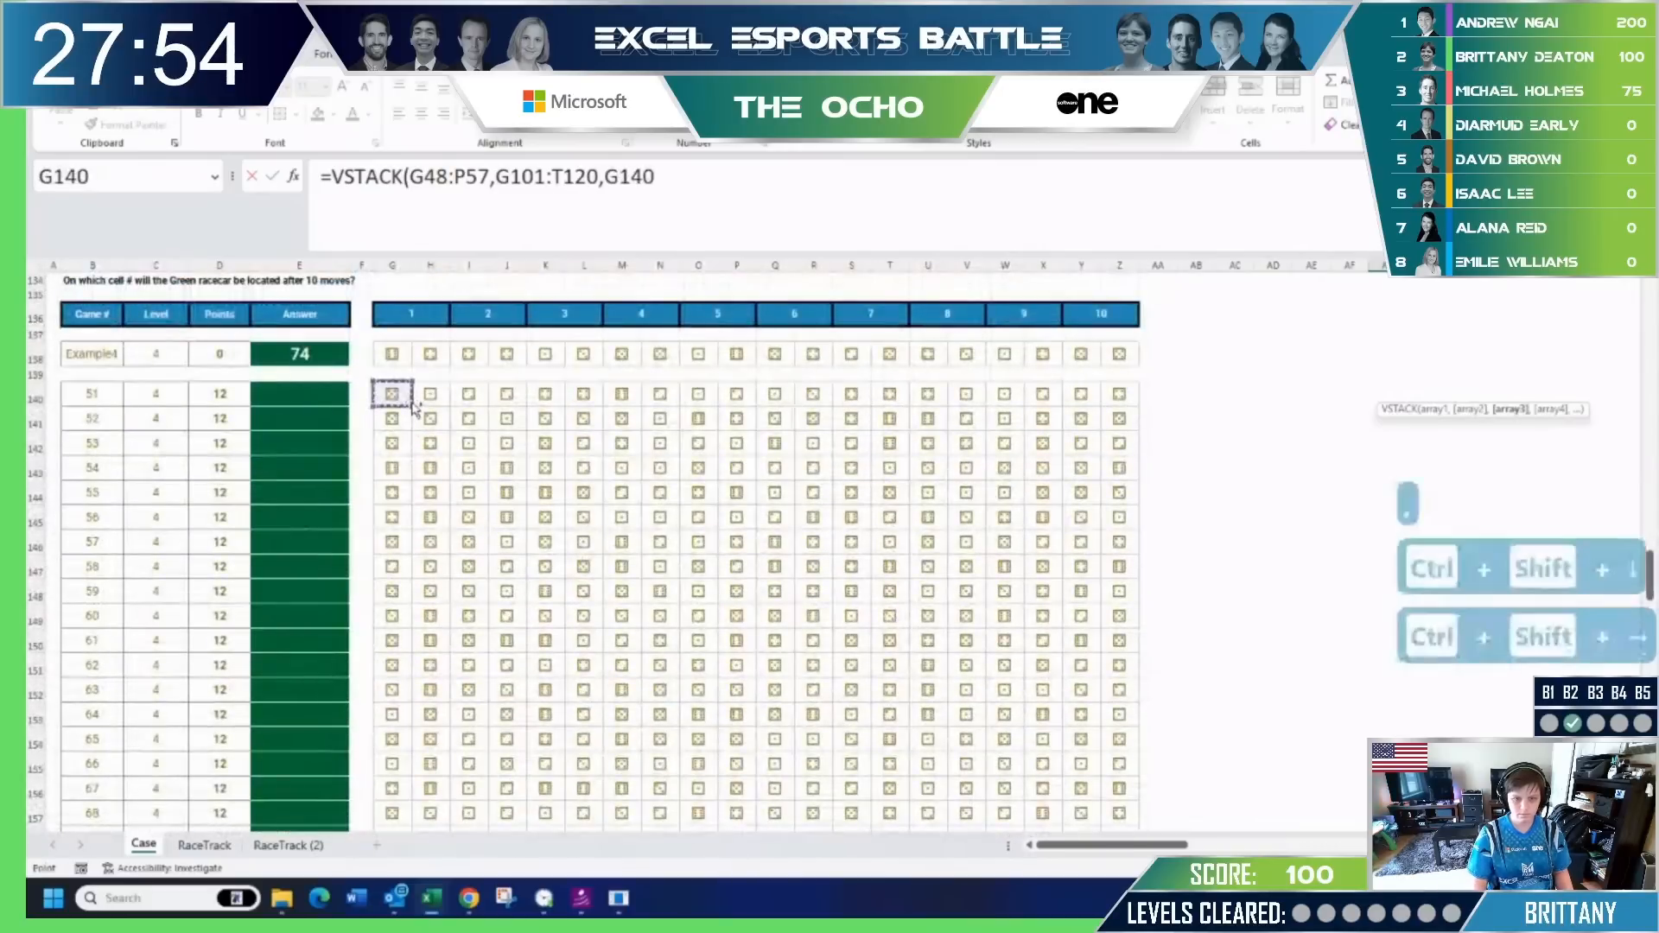
{"action": "scroll", "coordinate": [529, 521], "scroll_direction": "down", "scroll_amount": 8}
{"action": "type", "text": ","}
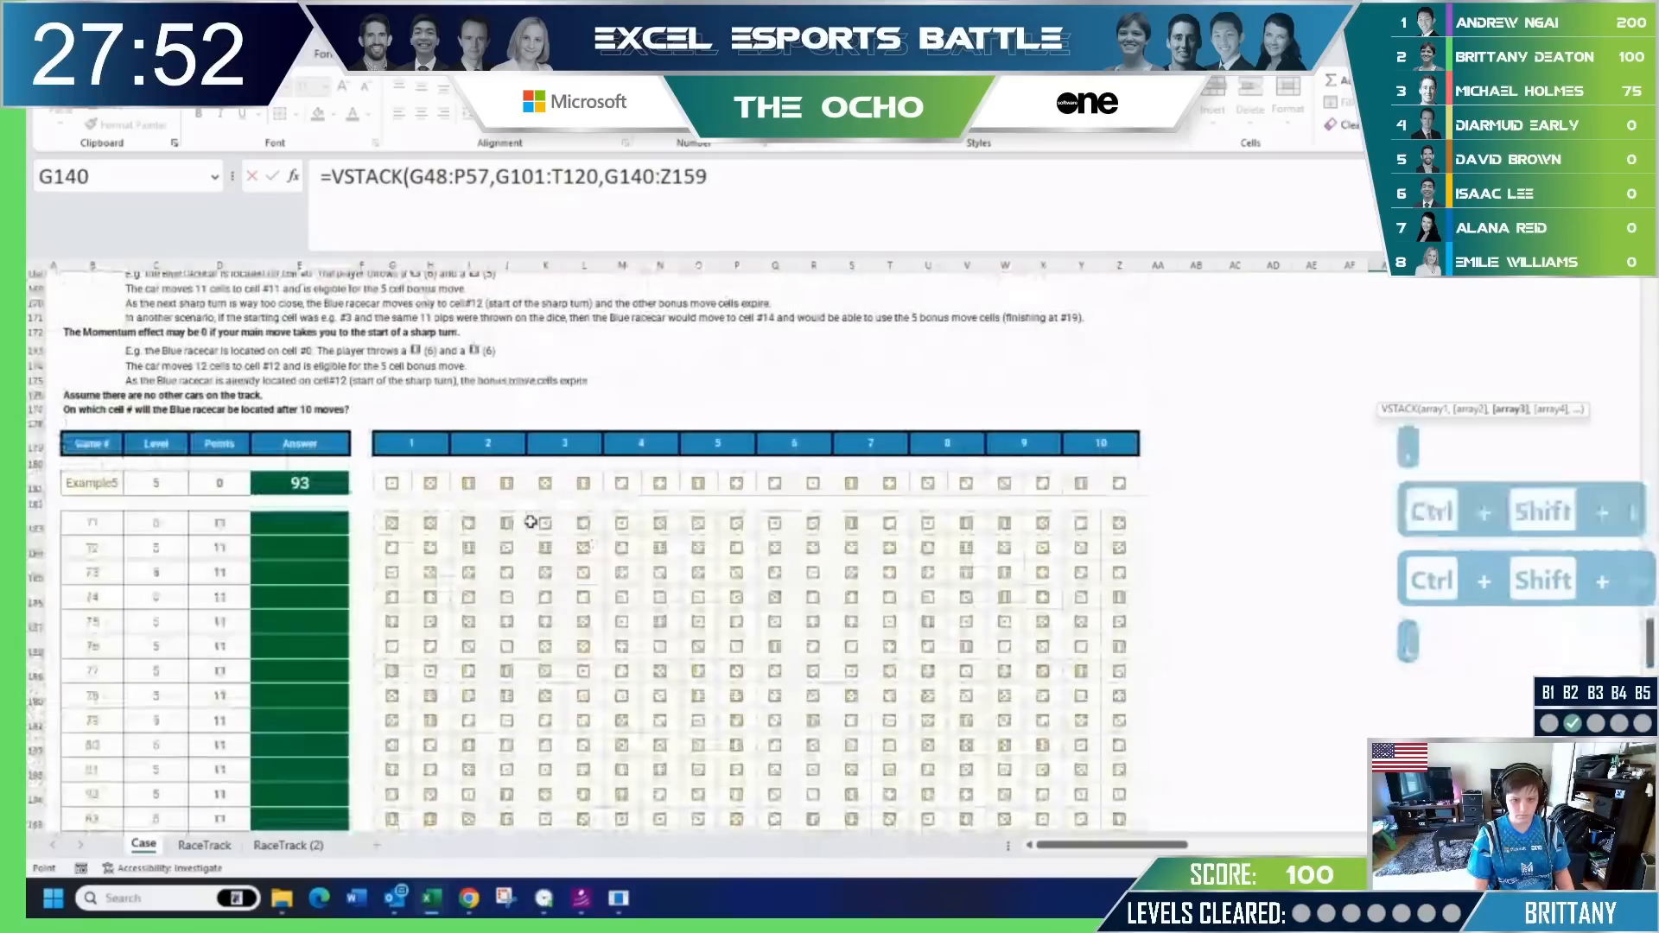
{"action": "key", "text": "ctrl+shift+Down"}
{"action": "key", "text": "ctrl+shift+Right"}
{"action": "scroll", "coordinate": [654, 565], "scroll_direction": "down", "scroll_amount": 8}
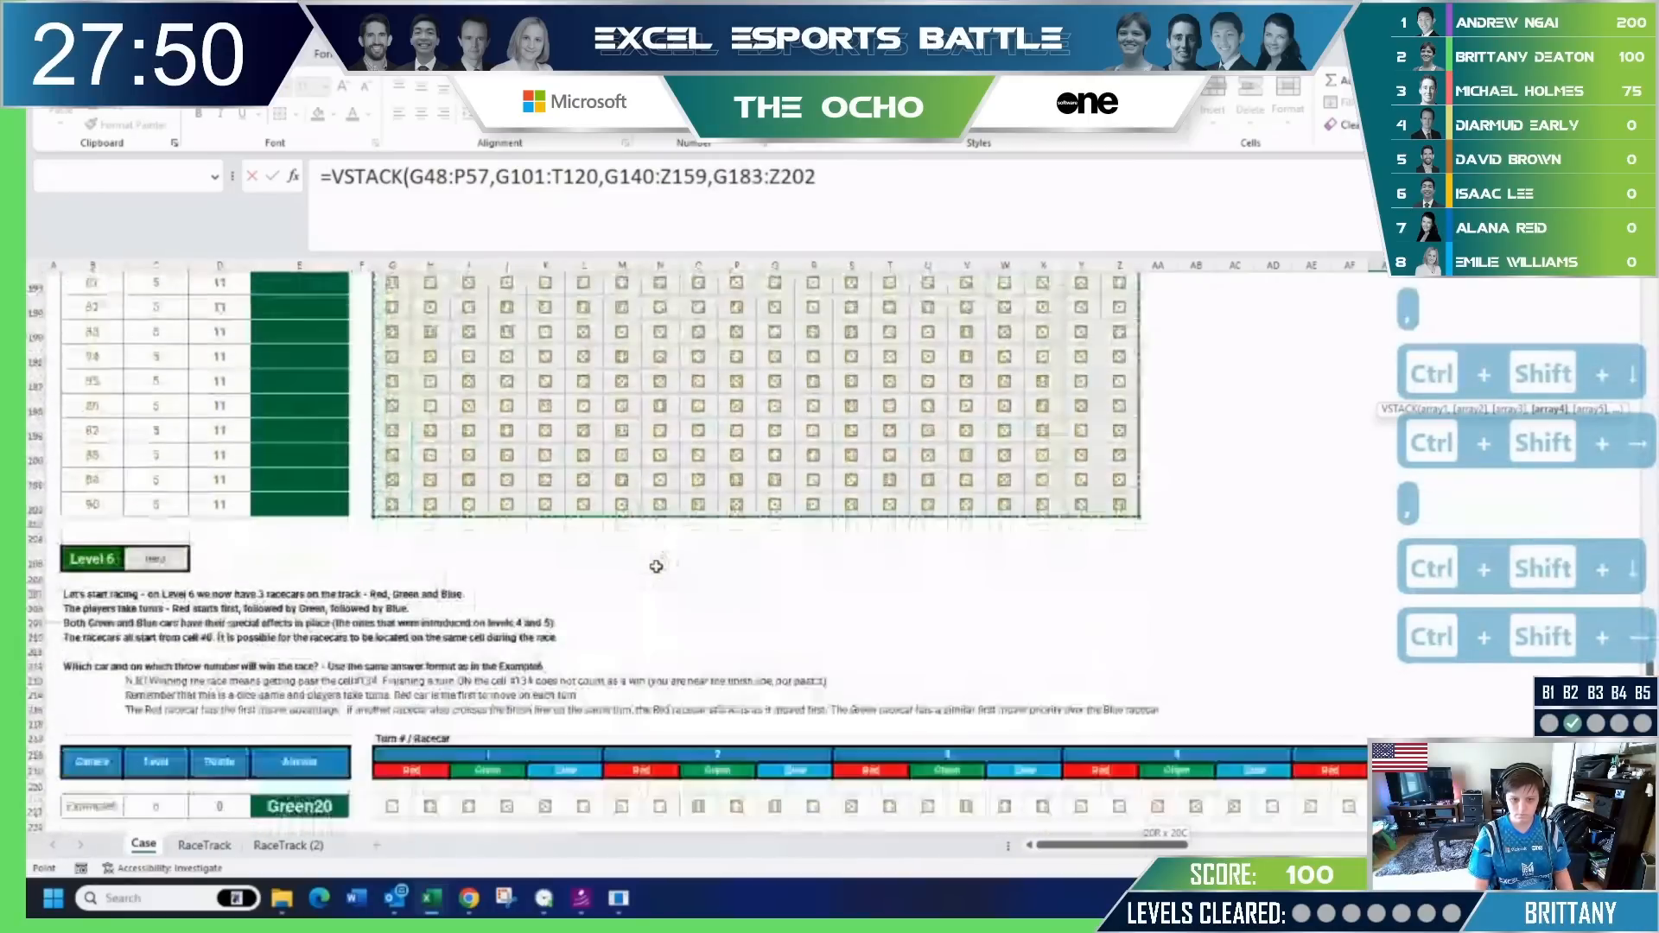
Add the Level 6 dice range G223:DV242 to the VSTACK formula.
{"action": "type", "text": ","}
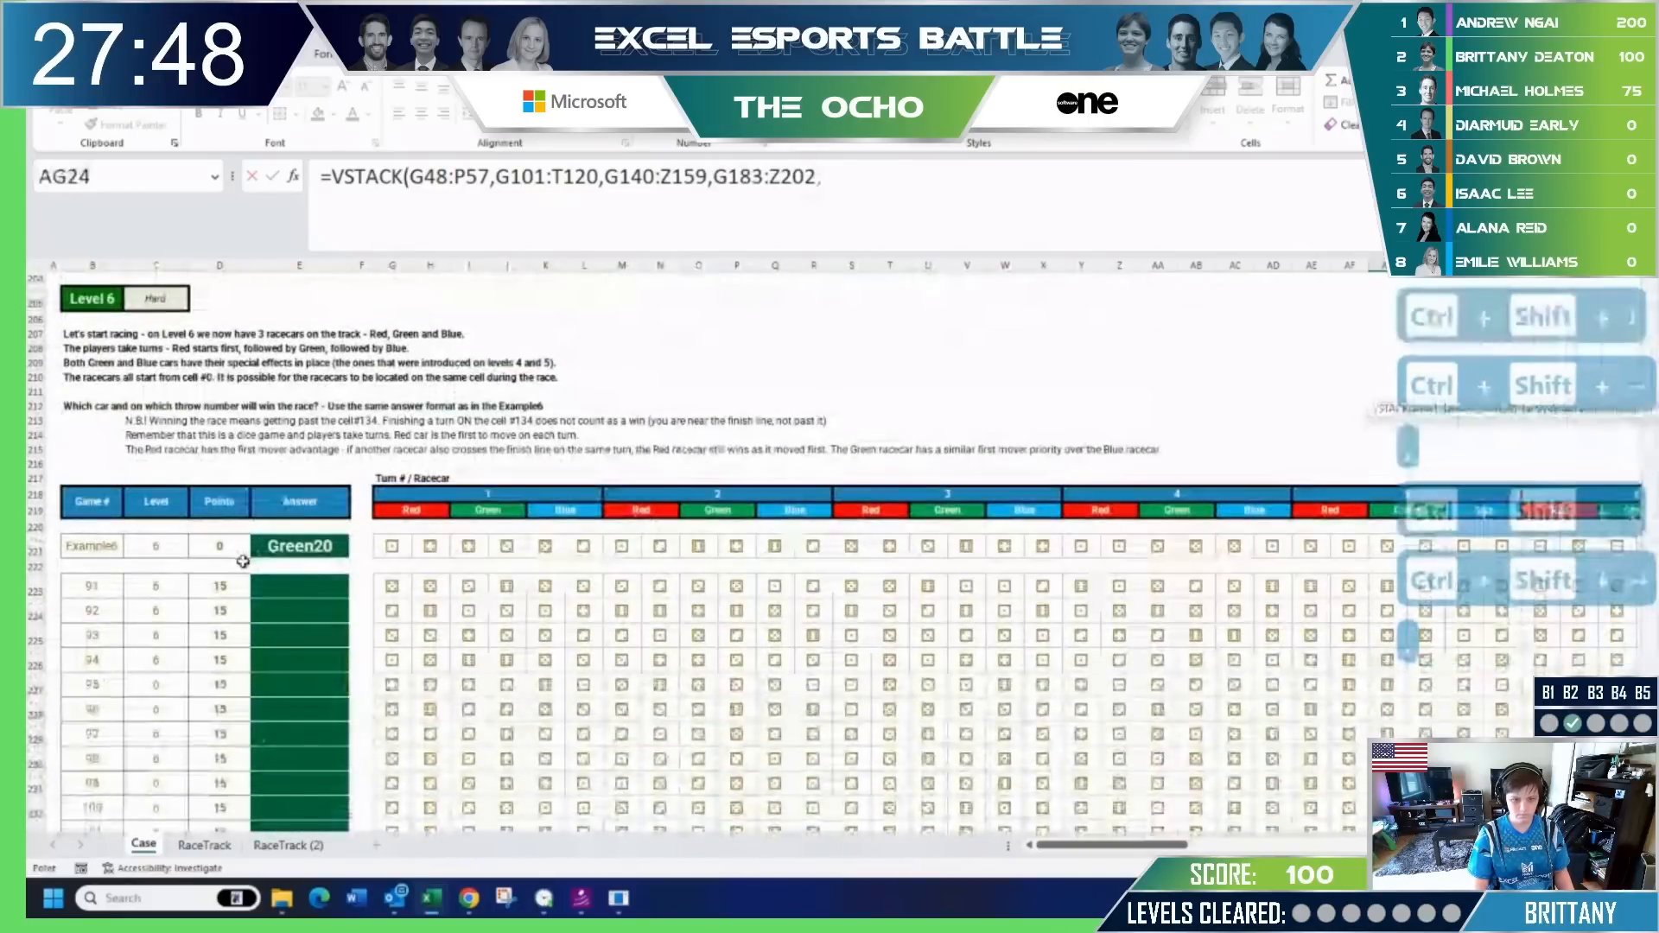
{"action": "left_click", "coordinate": [394, 585]}
{"action": "scroll", "coordinate": [394, 579], "scroll_direction": "down", "scroll_amount": 3}
{"action": "key", "text": "ctrl+shift+Down"}
{"action": "key", "text": "ctrl+shift+Right"}
{"action": "scroll", "coordinate": [397, 587], "scroll_direction": "down", "scroll_amount": 6}
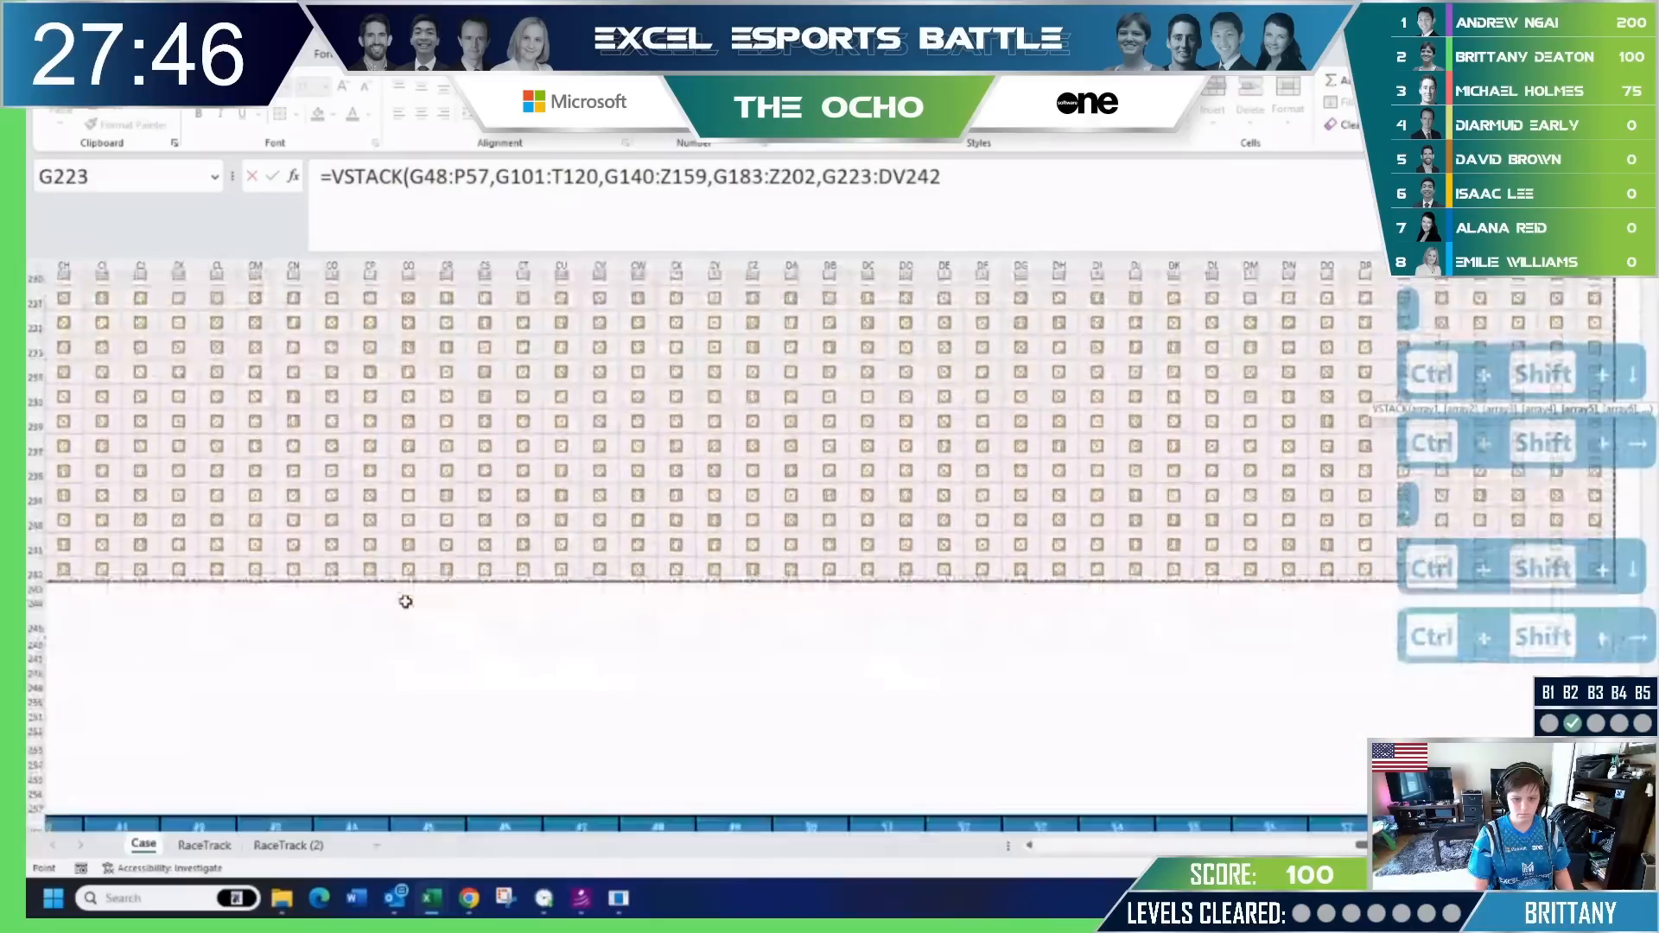
Add the Level 7 dice range G263:EZ277 as the last array and complete the VSTACK formula.
{"action": "type", "text": ","}
{"action": "scroll", "coordinate": [406, 601], "scroll_direction": "down", "scroll_amount": 1}
{"action": "left_click", "coordinate": [331, 642]}
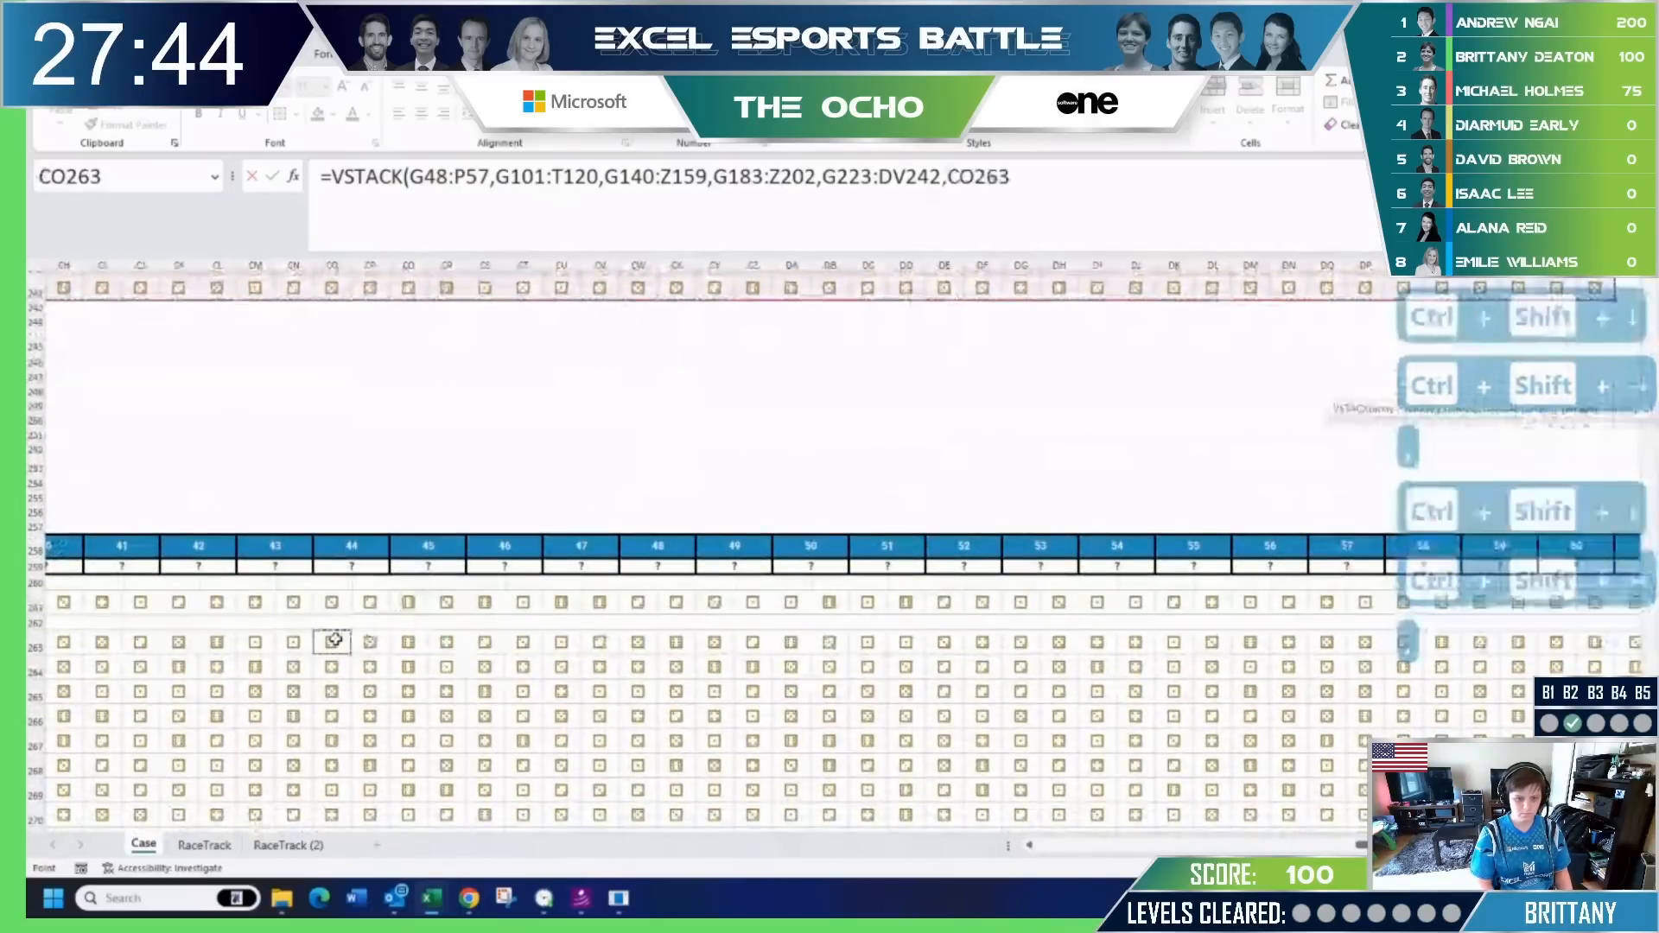
{"action": "key", "text": "ctrl+Left"}
{"action": "key", "text": "ctrl+shift+Down"}
{"action": "key", "text": "ctrl+shift+Right"}
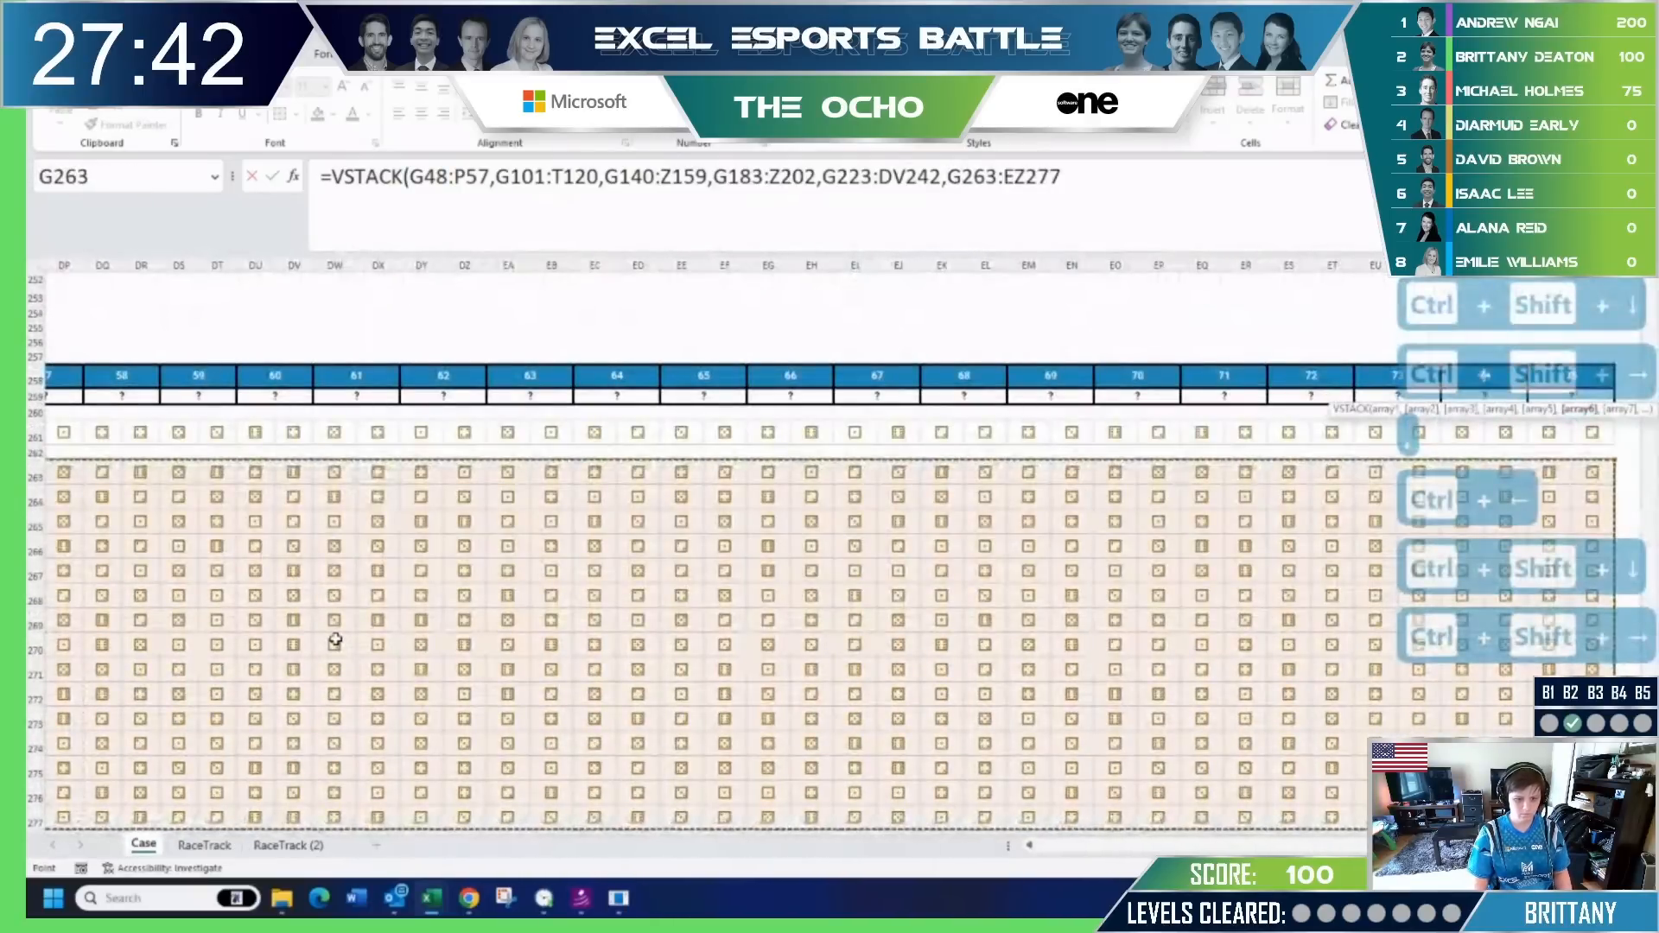
{"action": "type", "text": ","}
{"action": "scroll", "coordinate": [335, 639], "scroll_direction": "down", "scroll_amount": 2}
{"action": "key", "text": "BackSpace"}
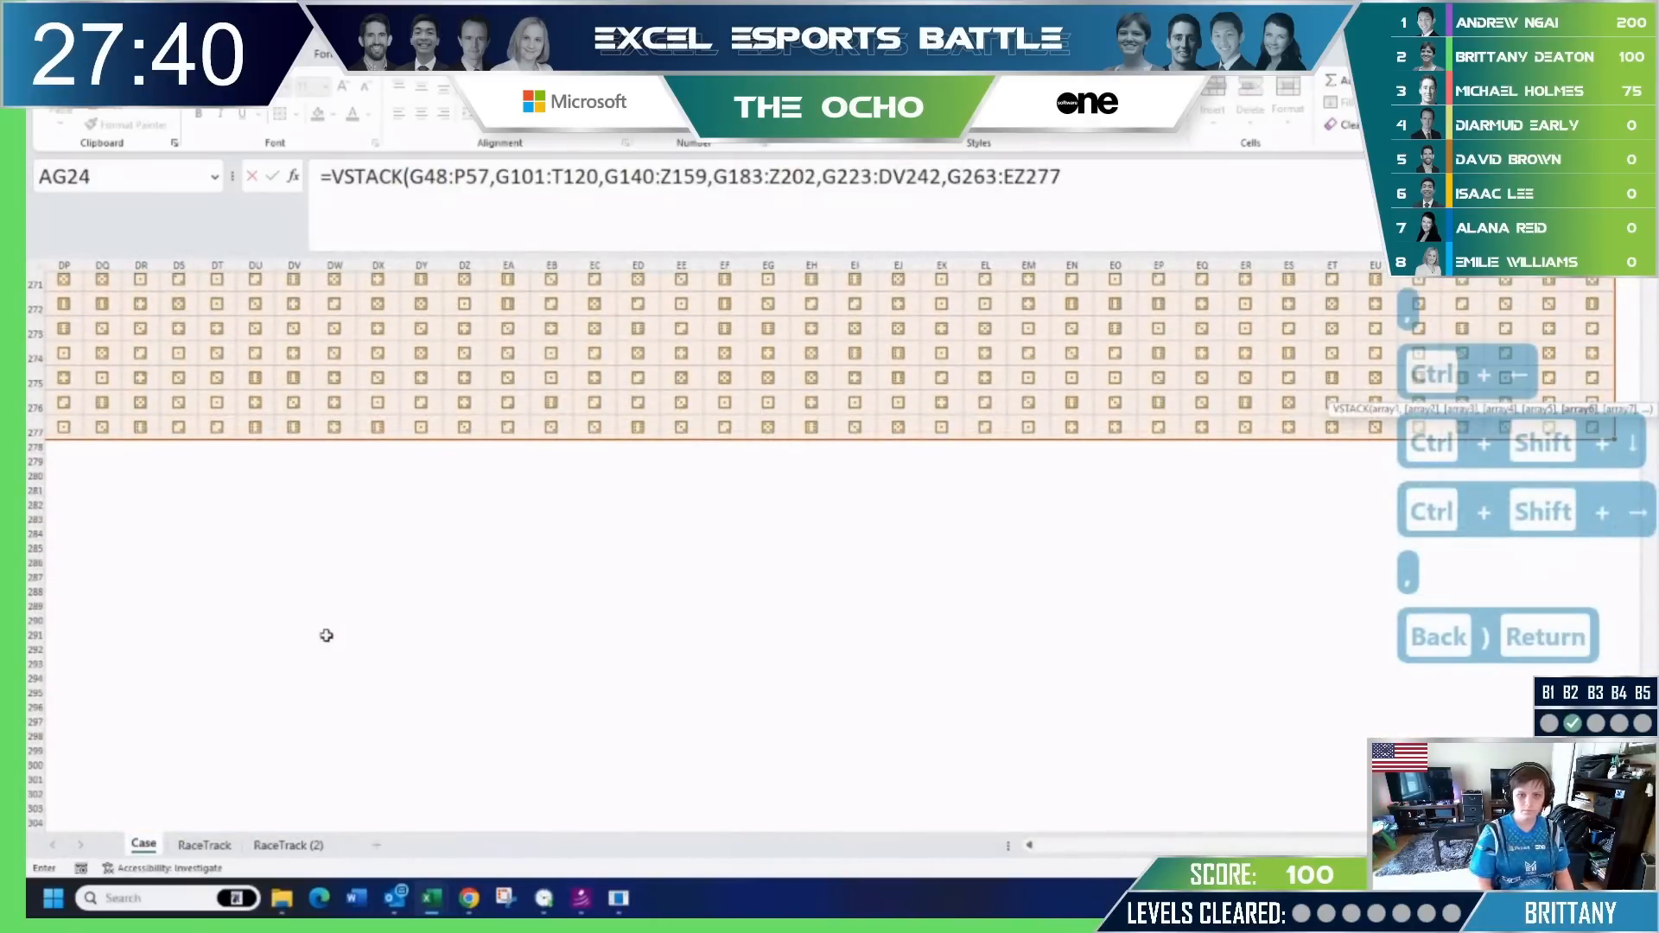
{"action": "key", "text": "Return"}
Examine the stacked dice array around AG24 and go back to the Dices table near the start of the Case sheet.
{"action": "key", "text": "Up"}
{"action": "key", "text": "Left"}
{"action": "key", "text": "Left"}
{"action": "key", "text": "Left"}
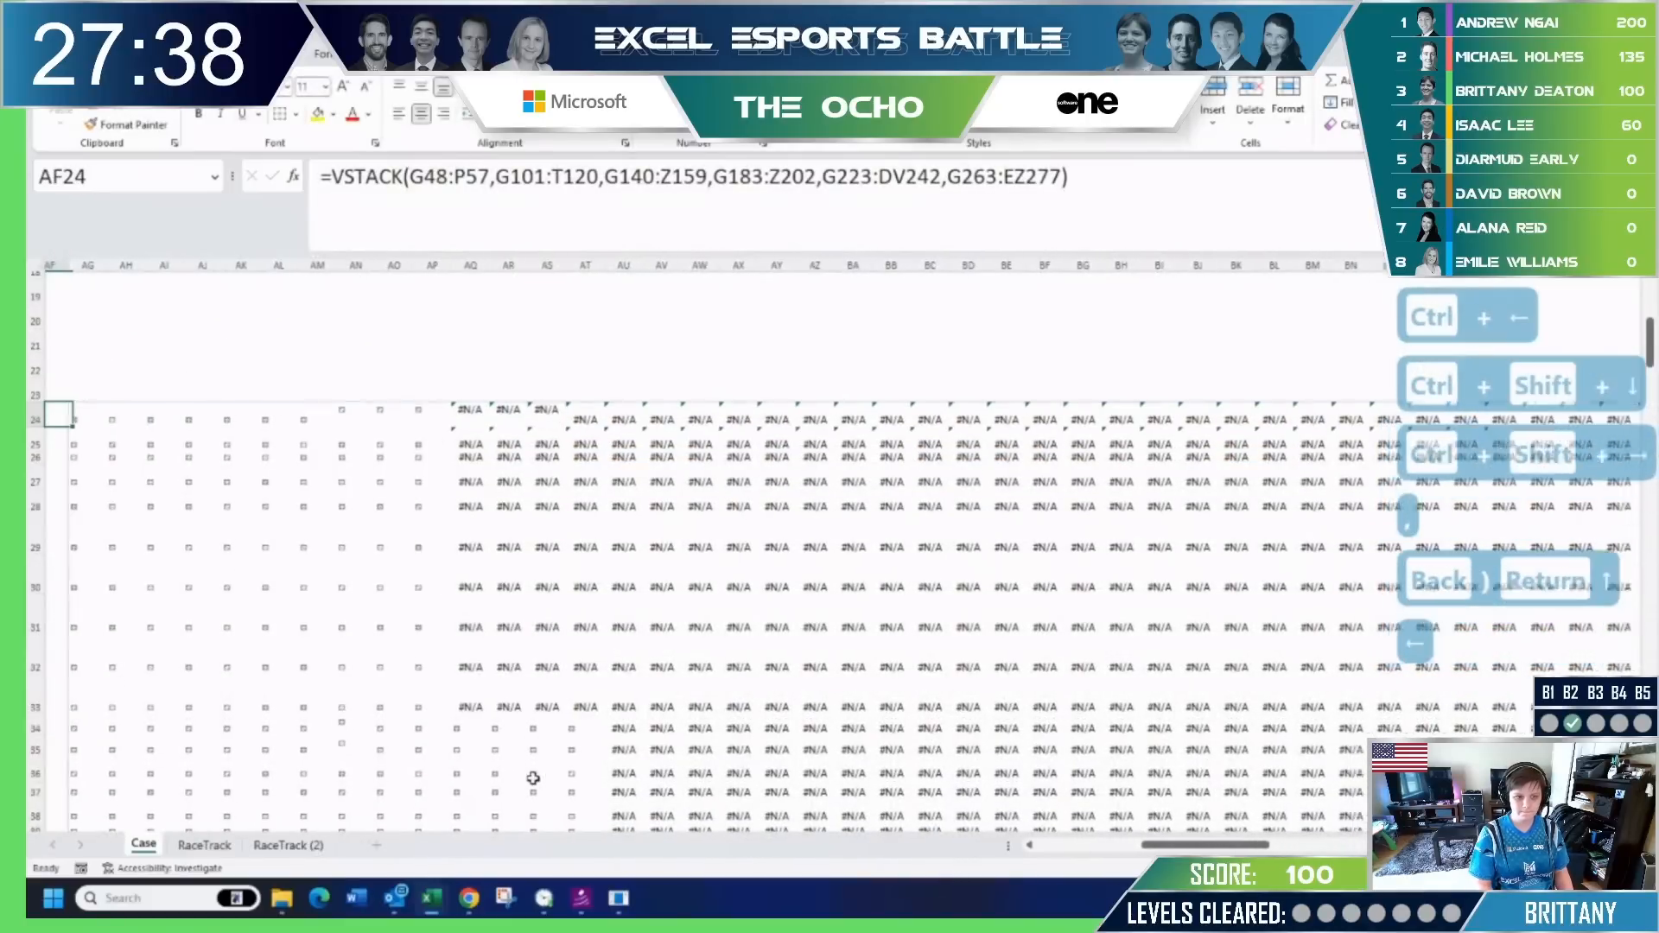
{"action": "key", "text": "Right"}
{"action": "key", "text": "Up"}
{"action": "key", "text": "ctrl+Home"}
{"action": "scroll", "coordinate": [1123, 692], "scroll_direction": "down", "scroll_amount": 1}
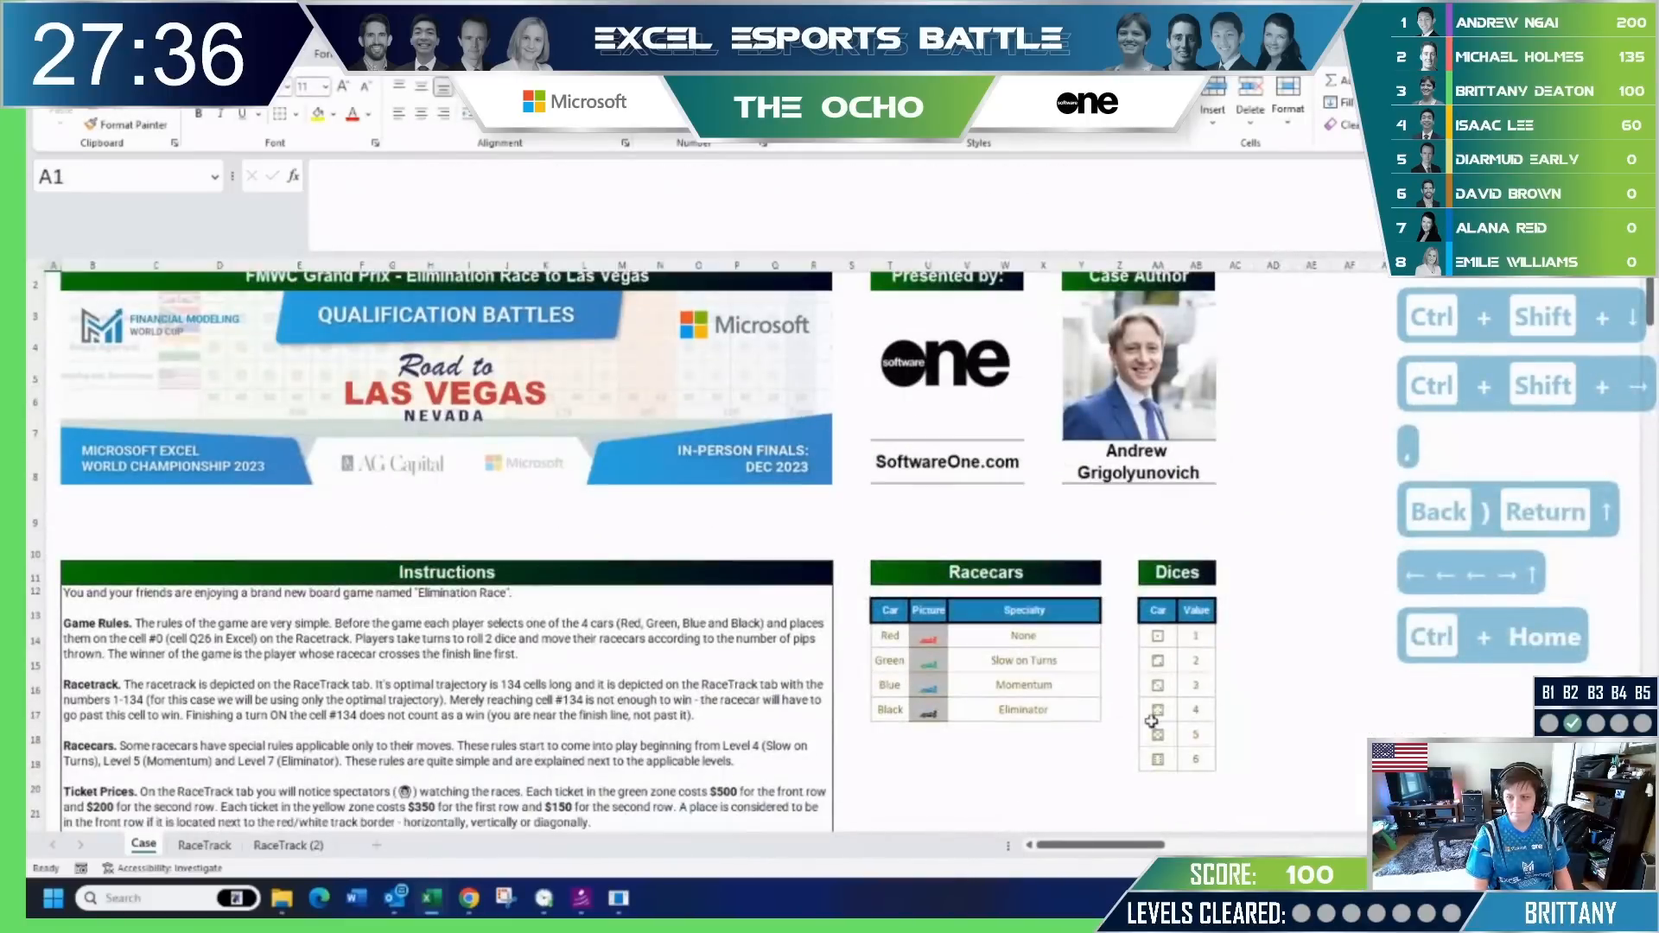
Rename the first column header of the Dices table in AA13 to Die.
{"action": "left_click_drag", "start_coordinate": [1158, 592], "coordinate": [1196, 743]}
{"action": "left_click", "coordinate": [1159, 595]}
{"action": "type", "text": "Die"}
{"action": "key", "text": "Return"}
{"action": "key", "text": "Up"}
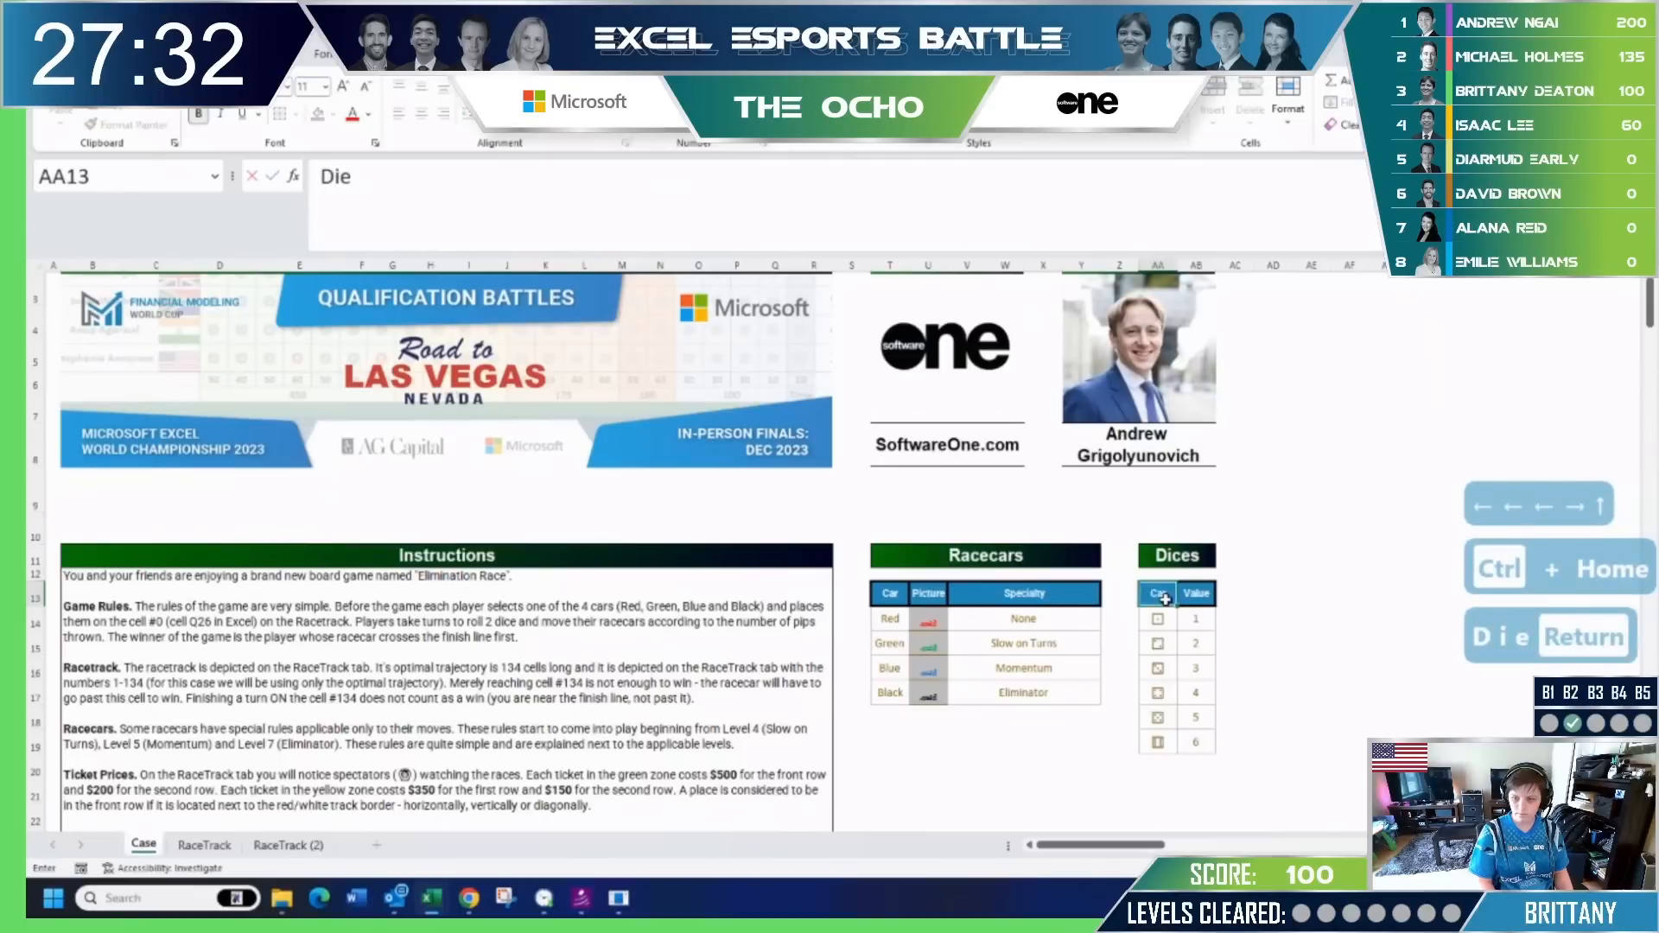
Create named ranges for the Die and Value columns of the Dices table from its top-row labels.
{"action": "key", "text": "ctrl+shift+Down"}
{"action": "key", "text": "ctrl+shift+Right"}
{"action": "key", "text": "ctrl+shift+F3"}
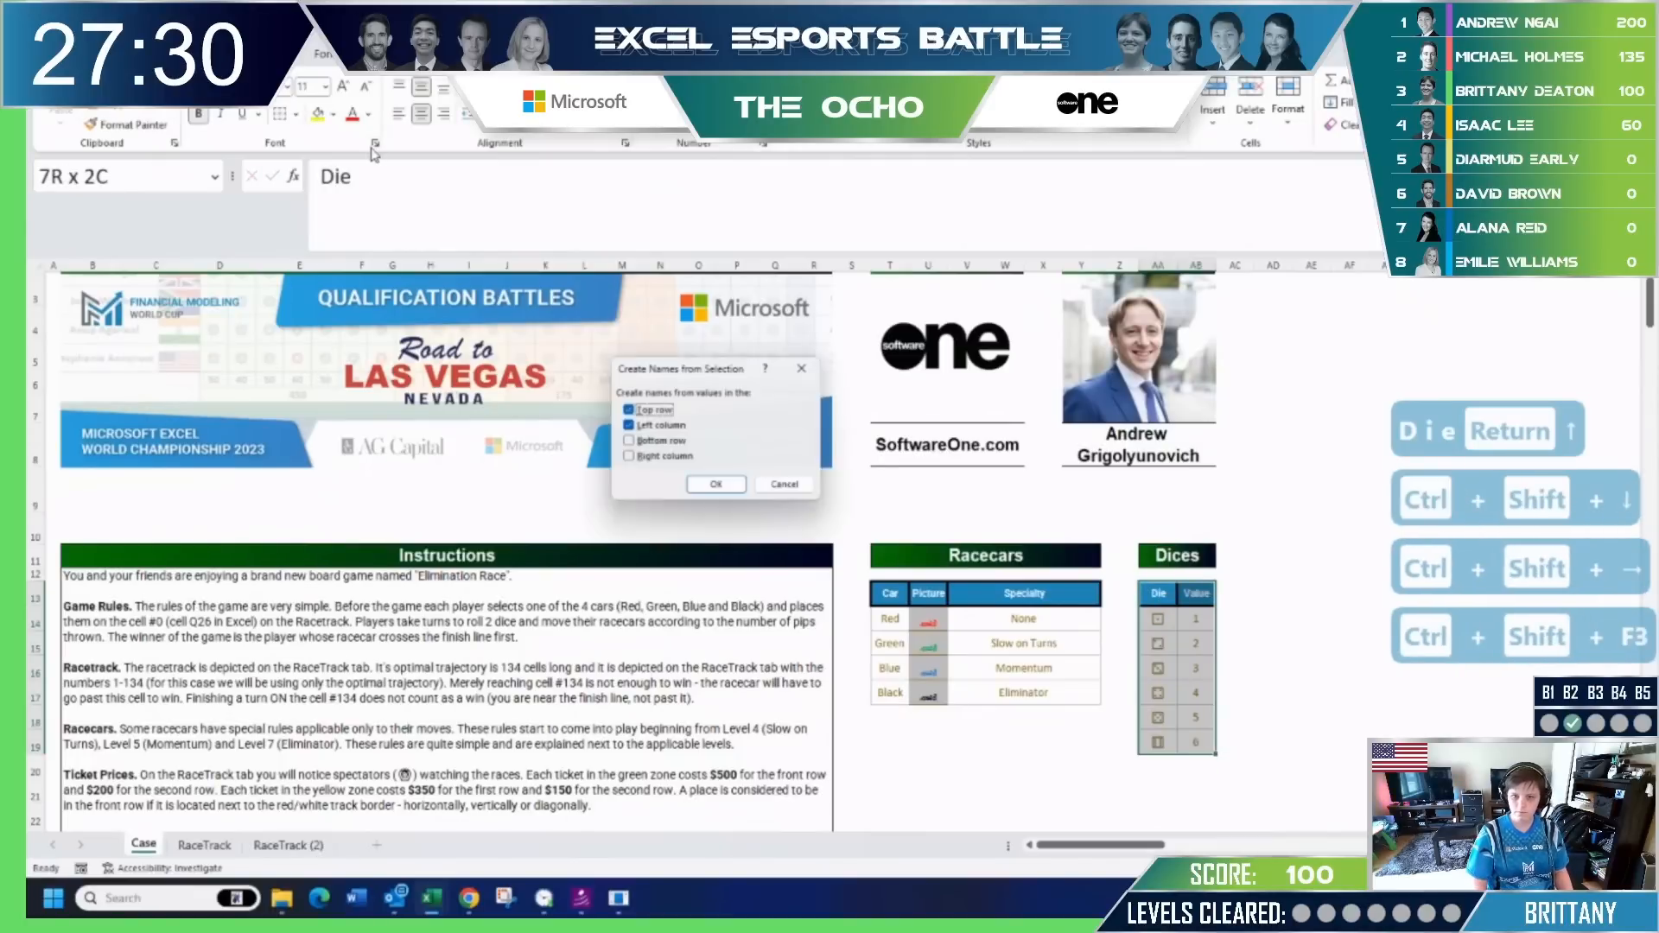
{"action": "left_click", "coordinate": [665, 430]}
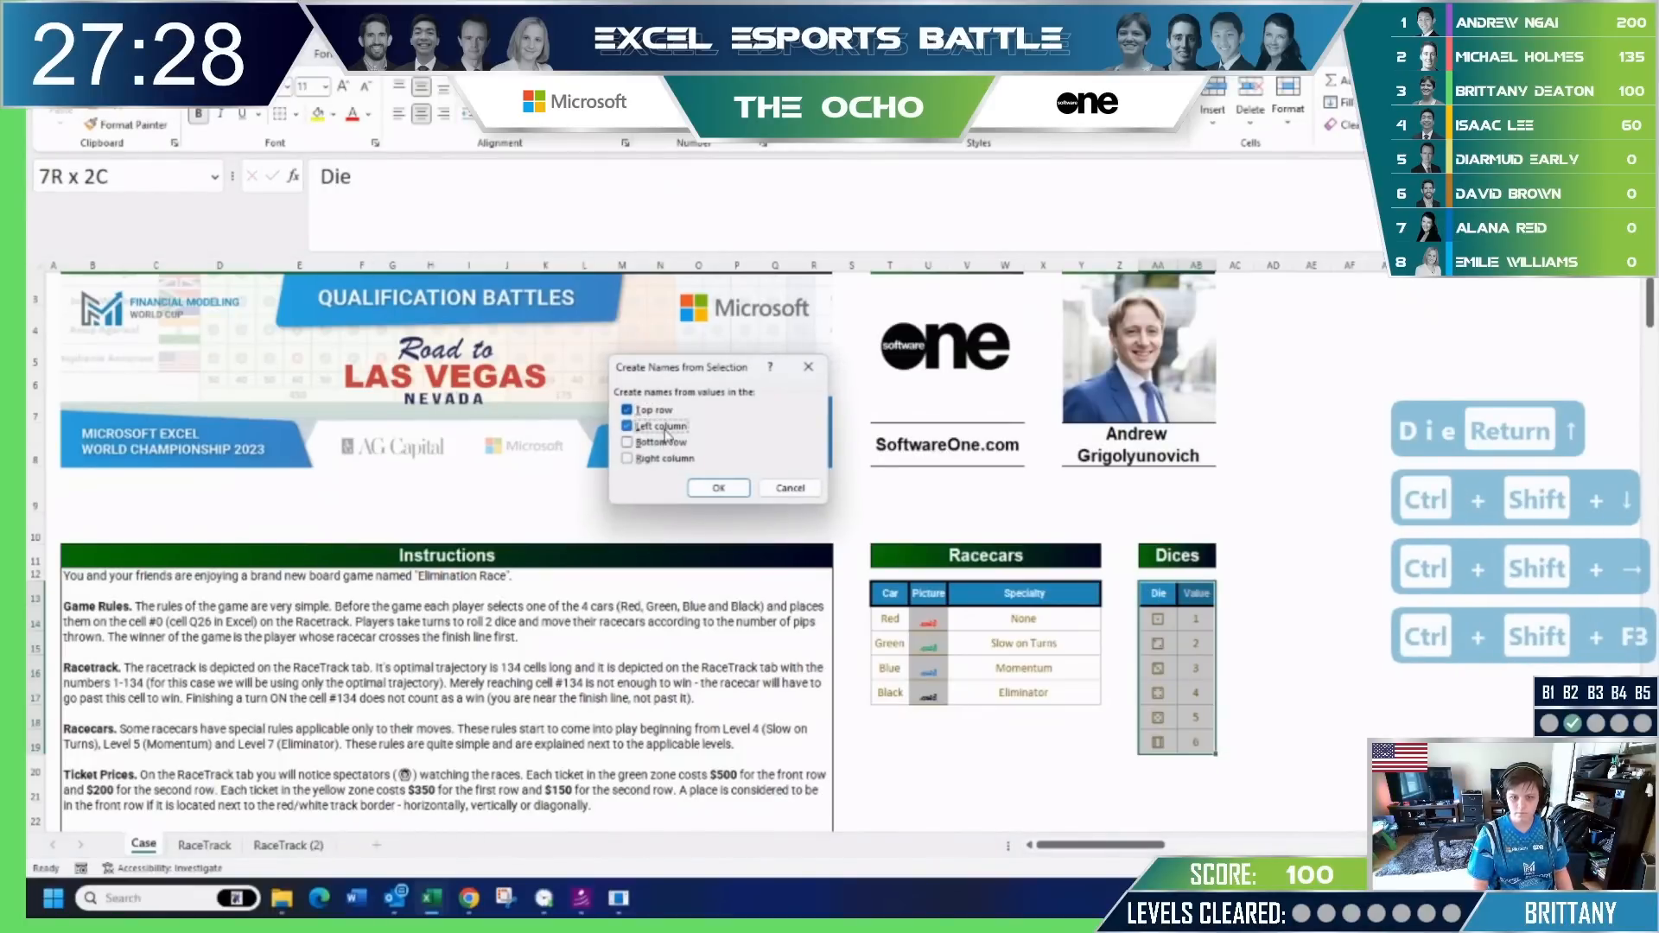
{"action": "left_click", "coordinate": [717, 488]}
{"action": "key", "text": "Escape"}
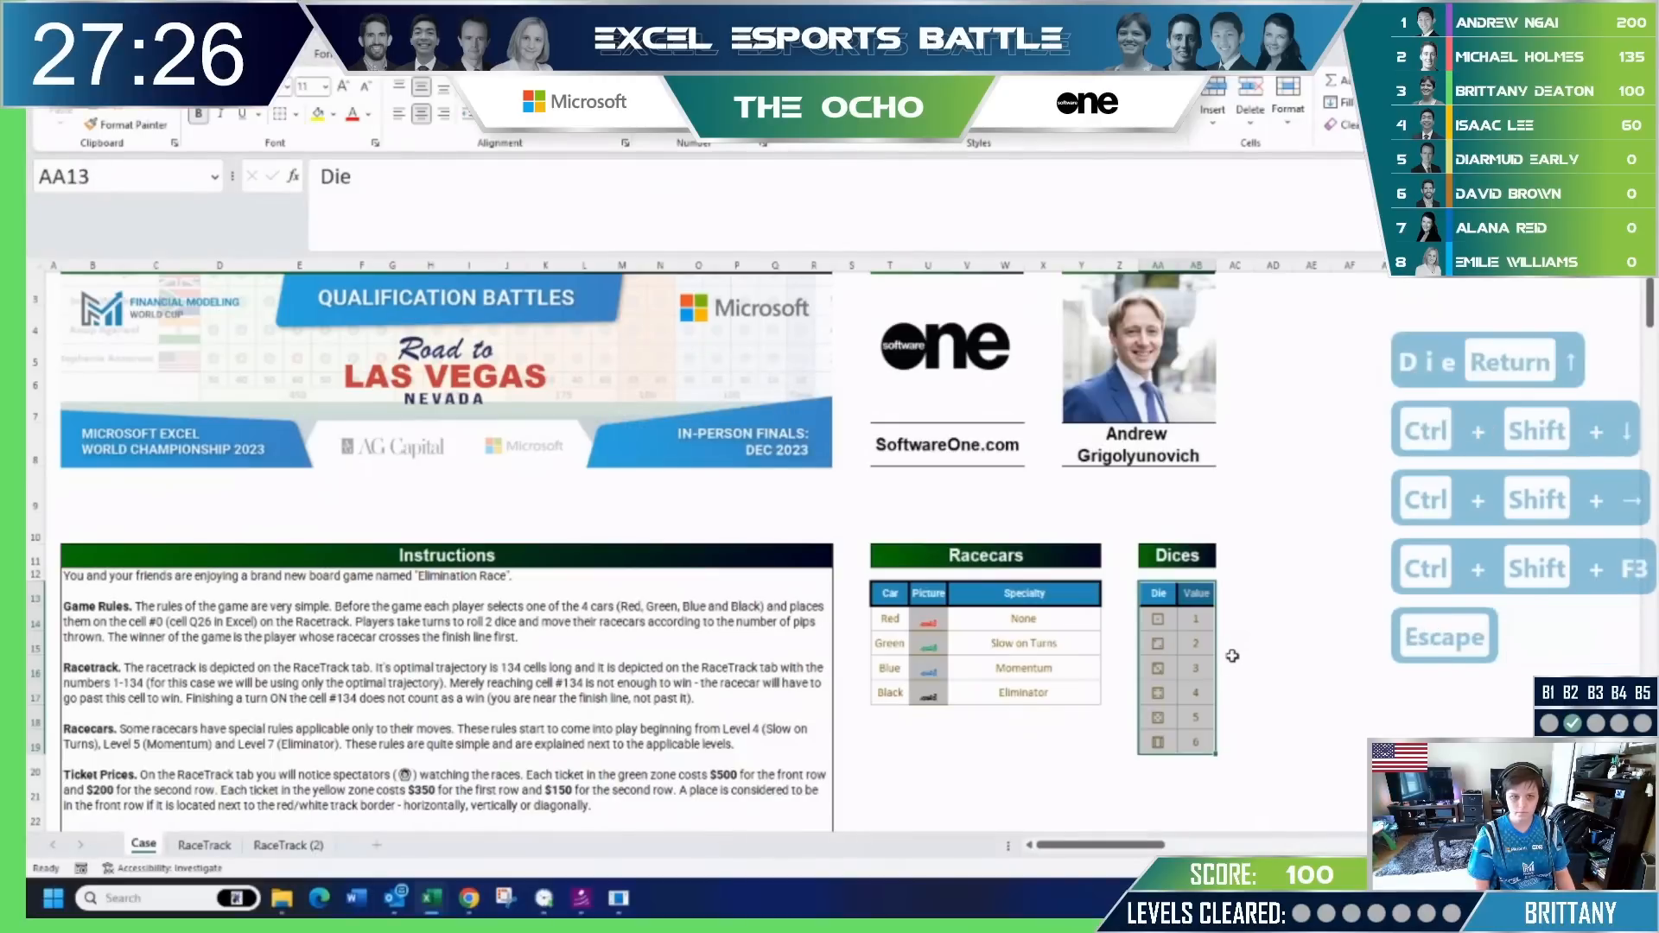
Wrap the VSTACK formula in AG24 in an XLOOKUP that uses Die as lookup array and Value as return array.
{"action": "scroll", "coordinate": [1232, 656], "scroll_direction": "down", "scroll_amount": 1}
{"action": "scroll", "coordinate": [1232, 656], "scroll_direction": "down", "scroll_amount": 1}
{"action": "left_click", "coordinate": [1386, 648]}
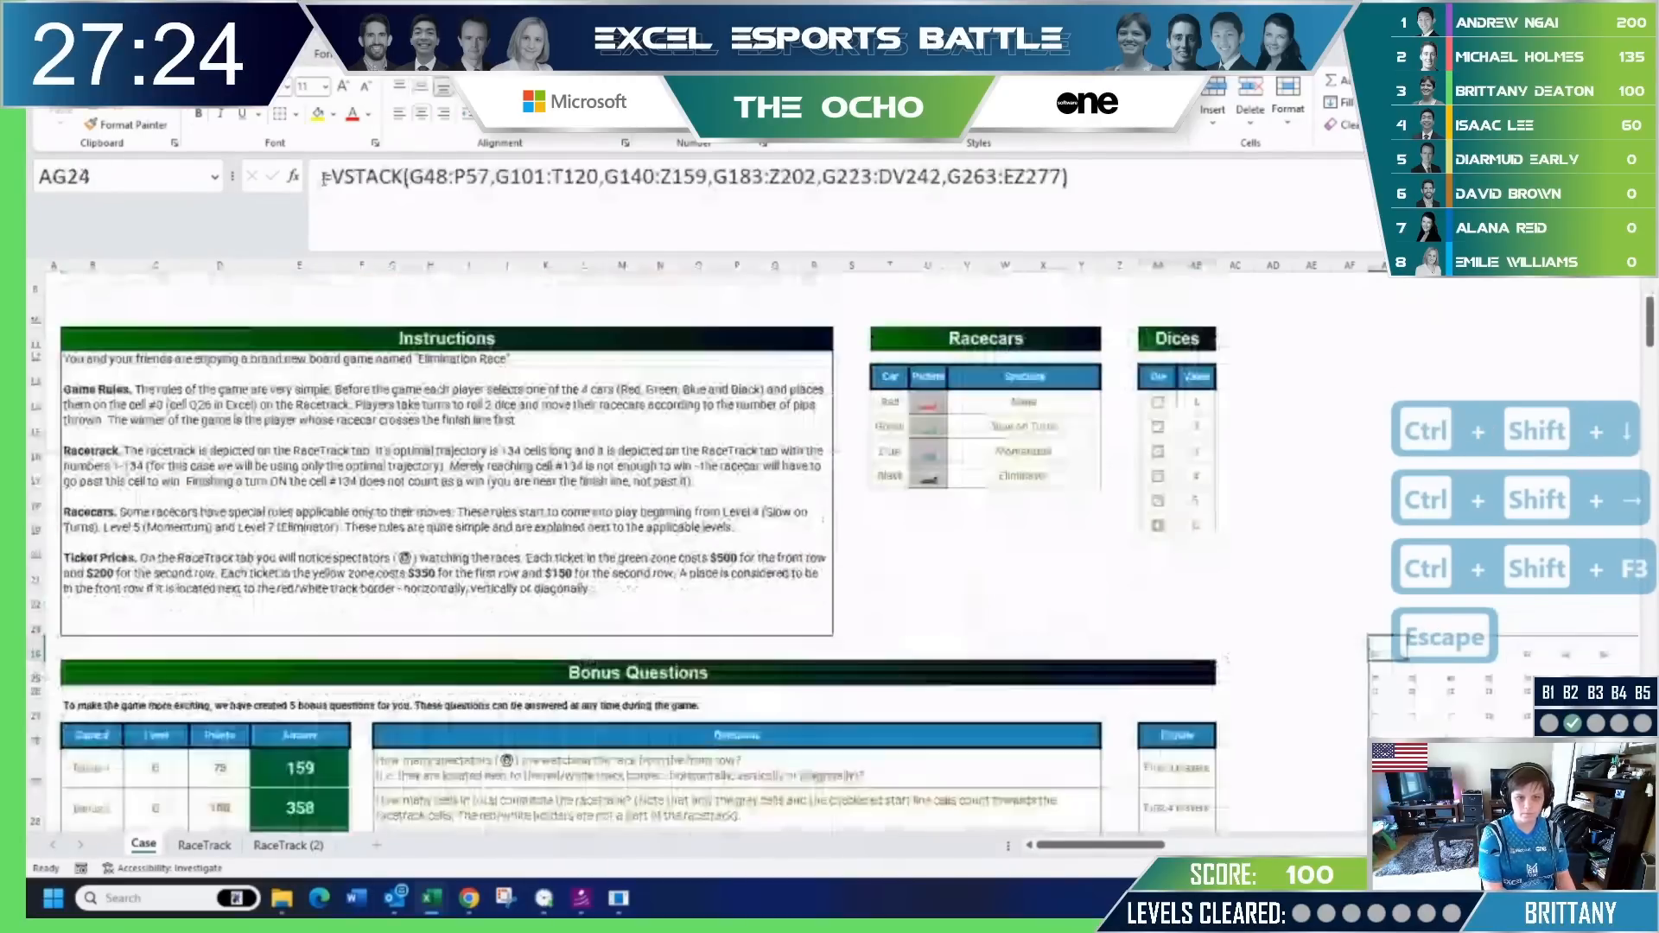
{"action": "left_click", "coordinate": [331, 176]}
{"action": "type", "text": "xl"}
{"action": "key", "text": "Tab"}
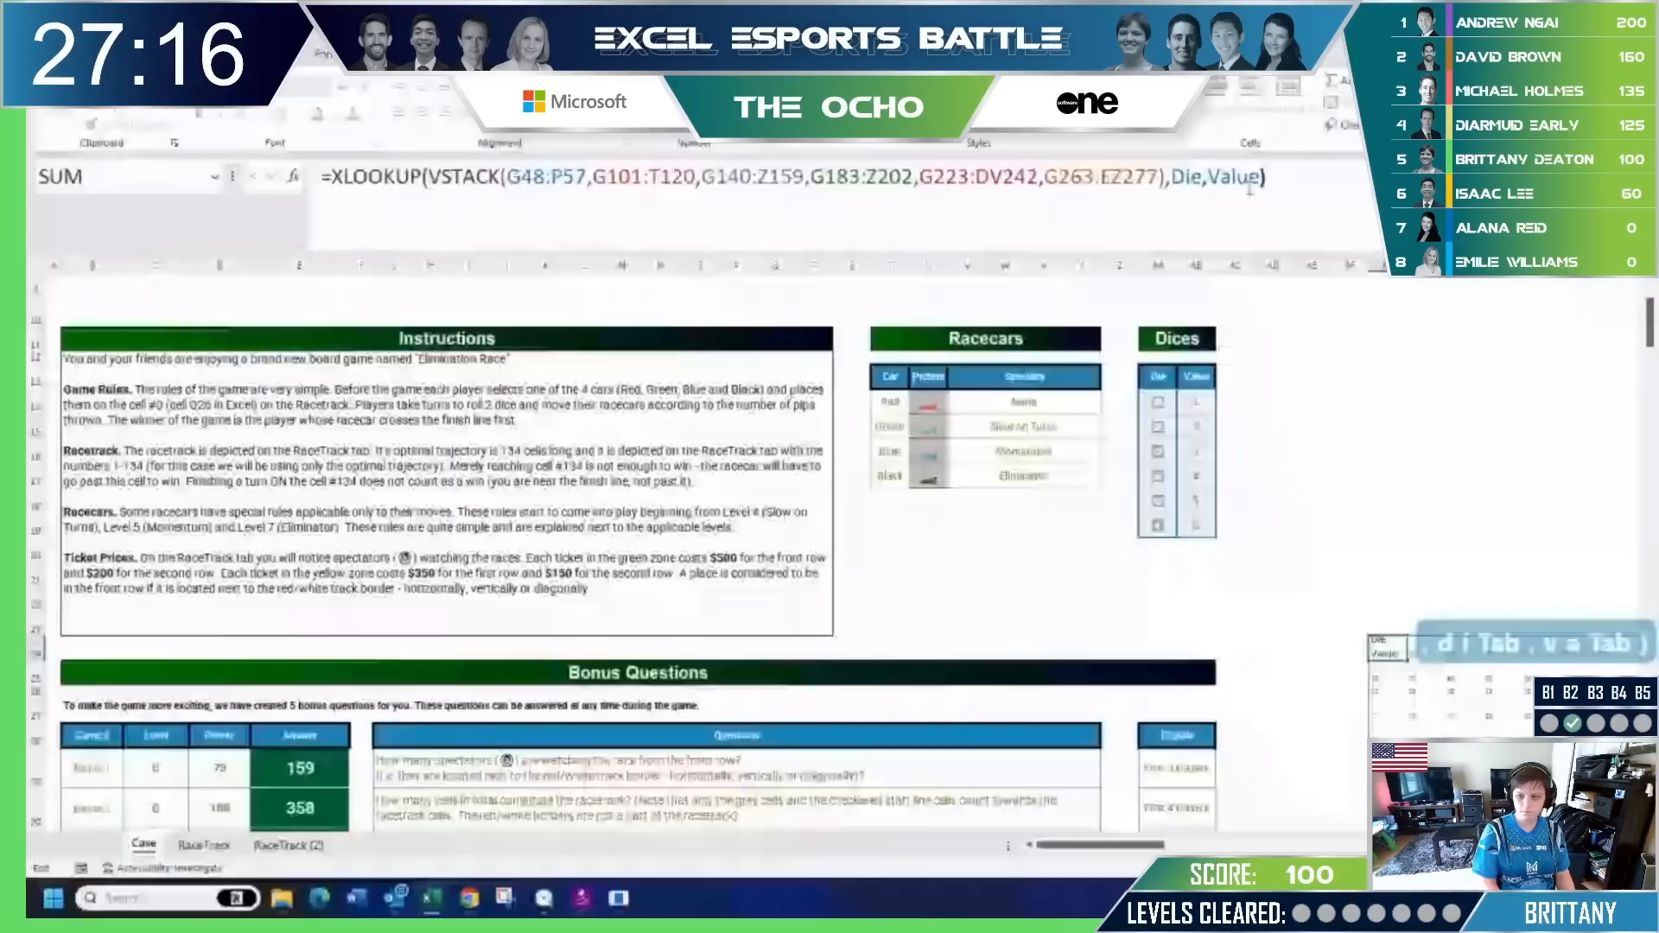
{"action": "key", "text": "Return"}
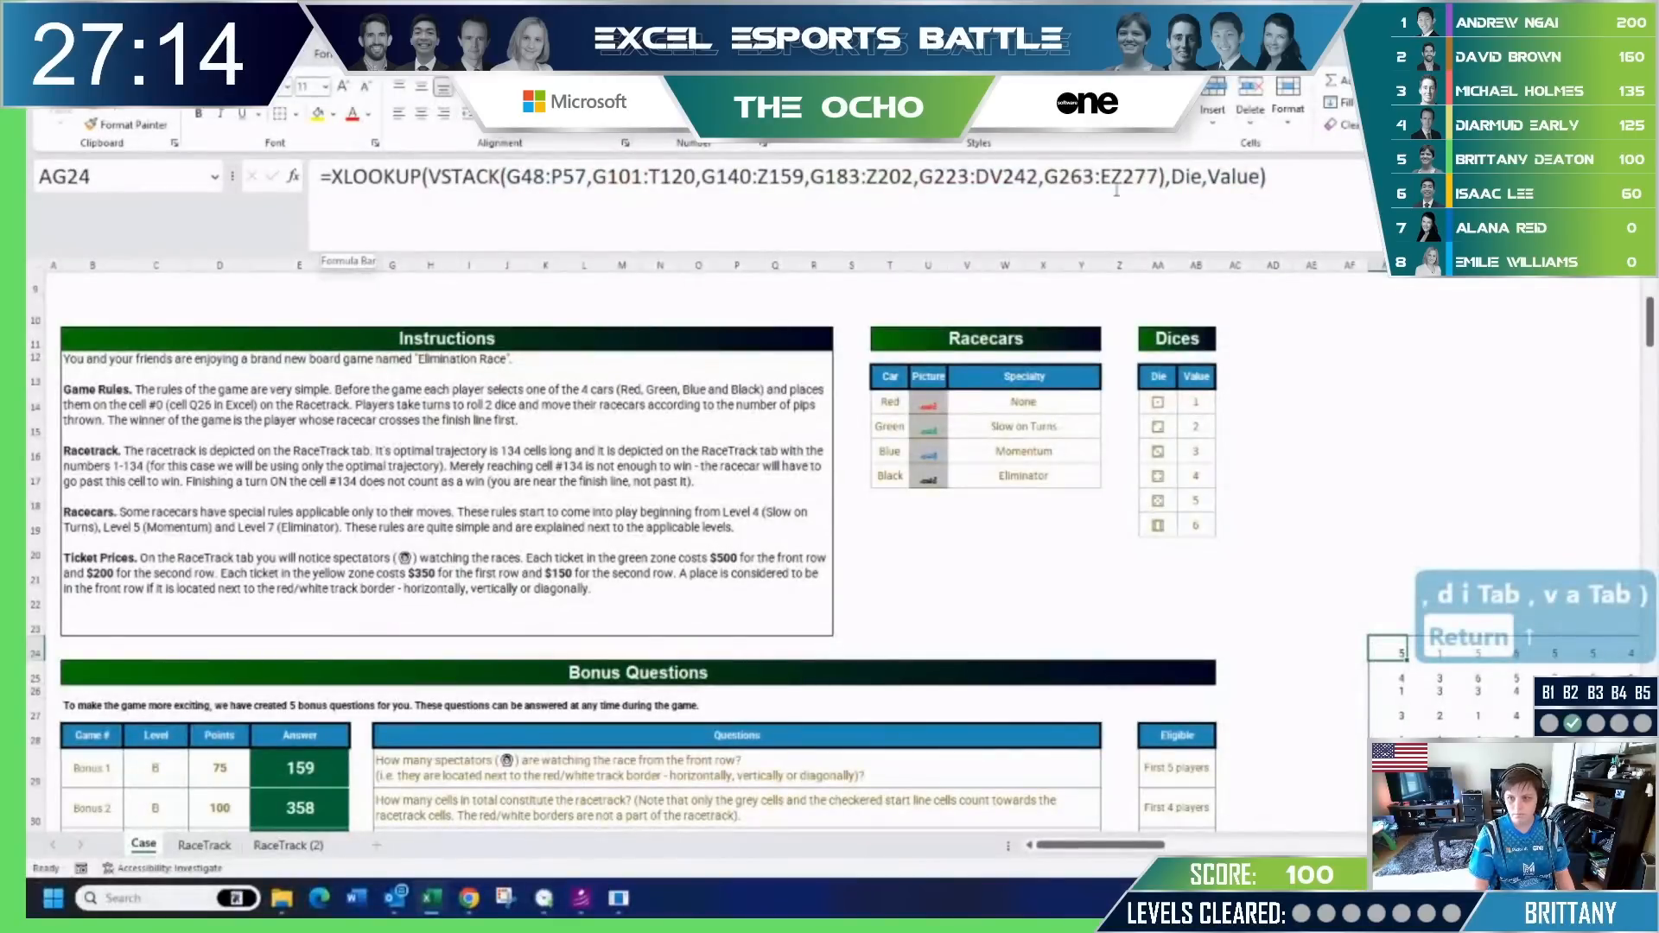
Add 0 as the if-not-found argument of the XLOOKUP formula in AG24.
{"action": "left_click", "coordinate": [1262, 177]}
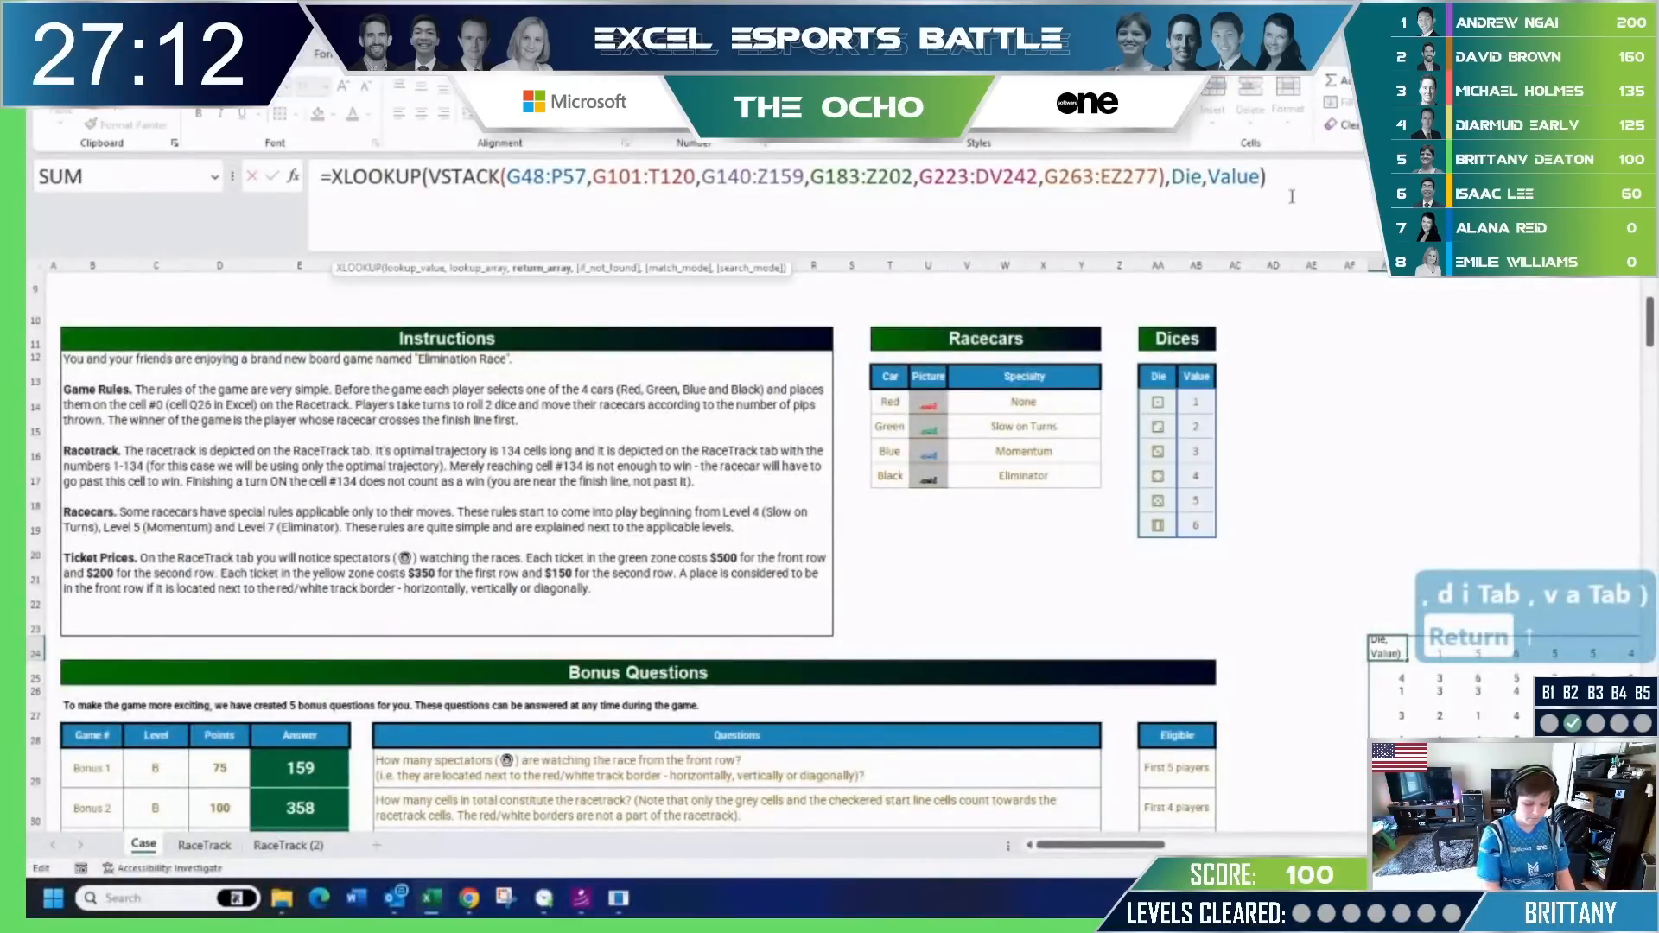
{"action": "type", "text": ",0"}
{"action": "key", "text": "Return"}
{"action": "key", "text": "Up"}
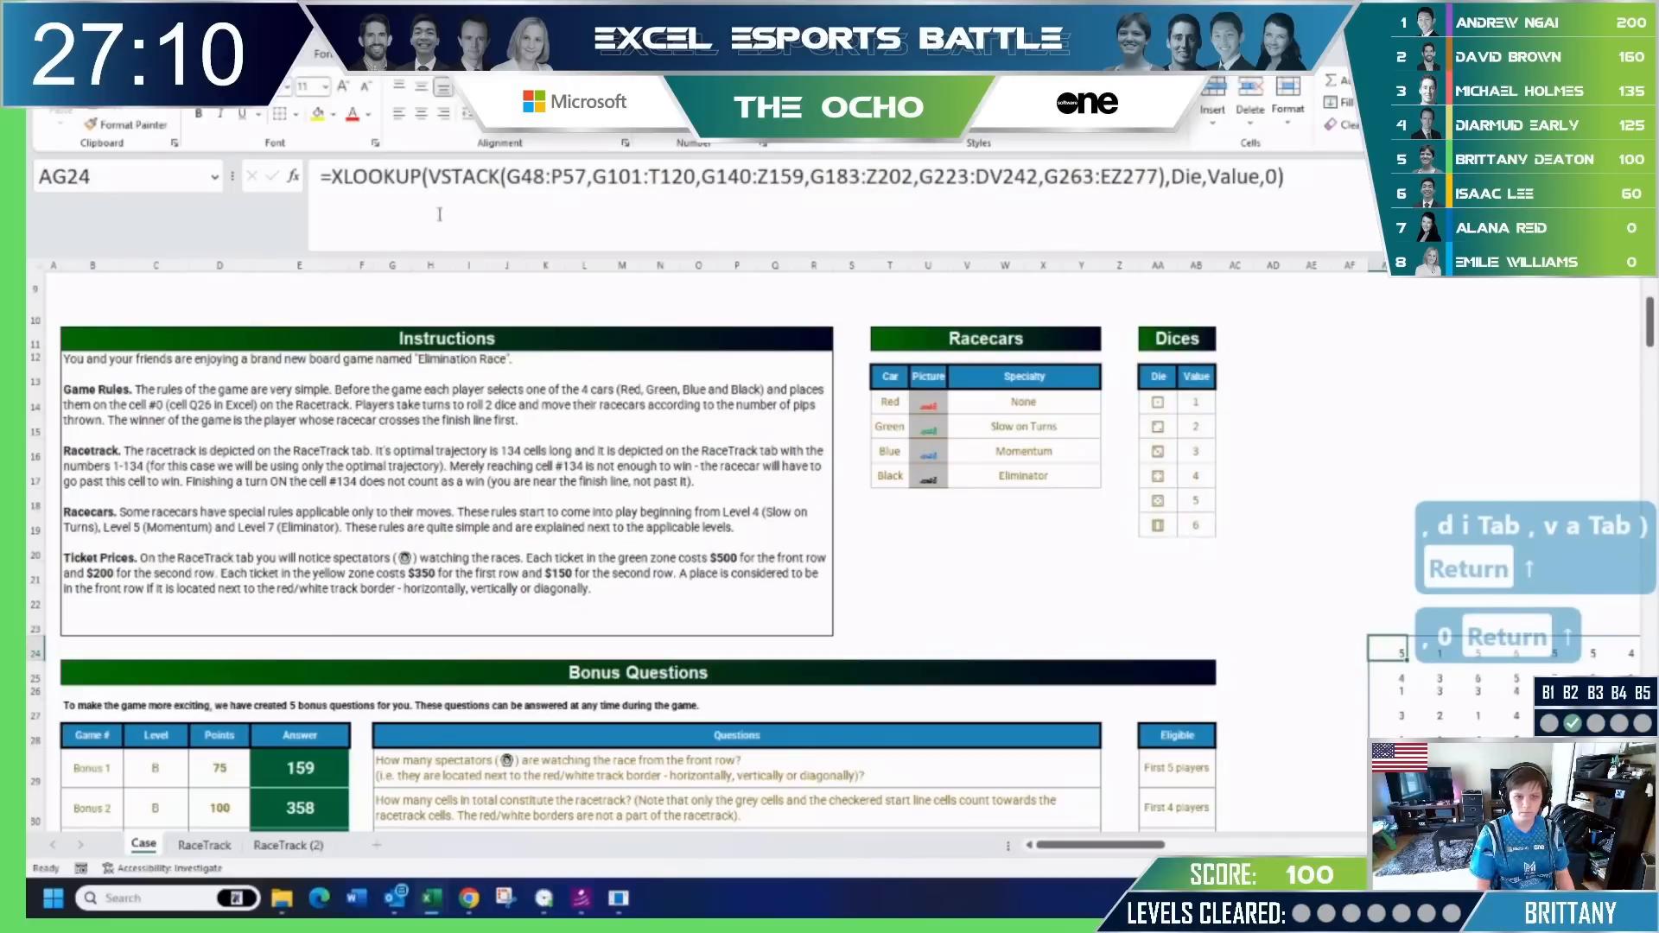
Try to total the AG24 lookup array by wrapping the XLOOKUP directly in SUM.
{"action": "left_click", "coordinate": [330, 177]}
{"action": "type", "text": "sum"}
{"action": "key", "text": "Tab"}
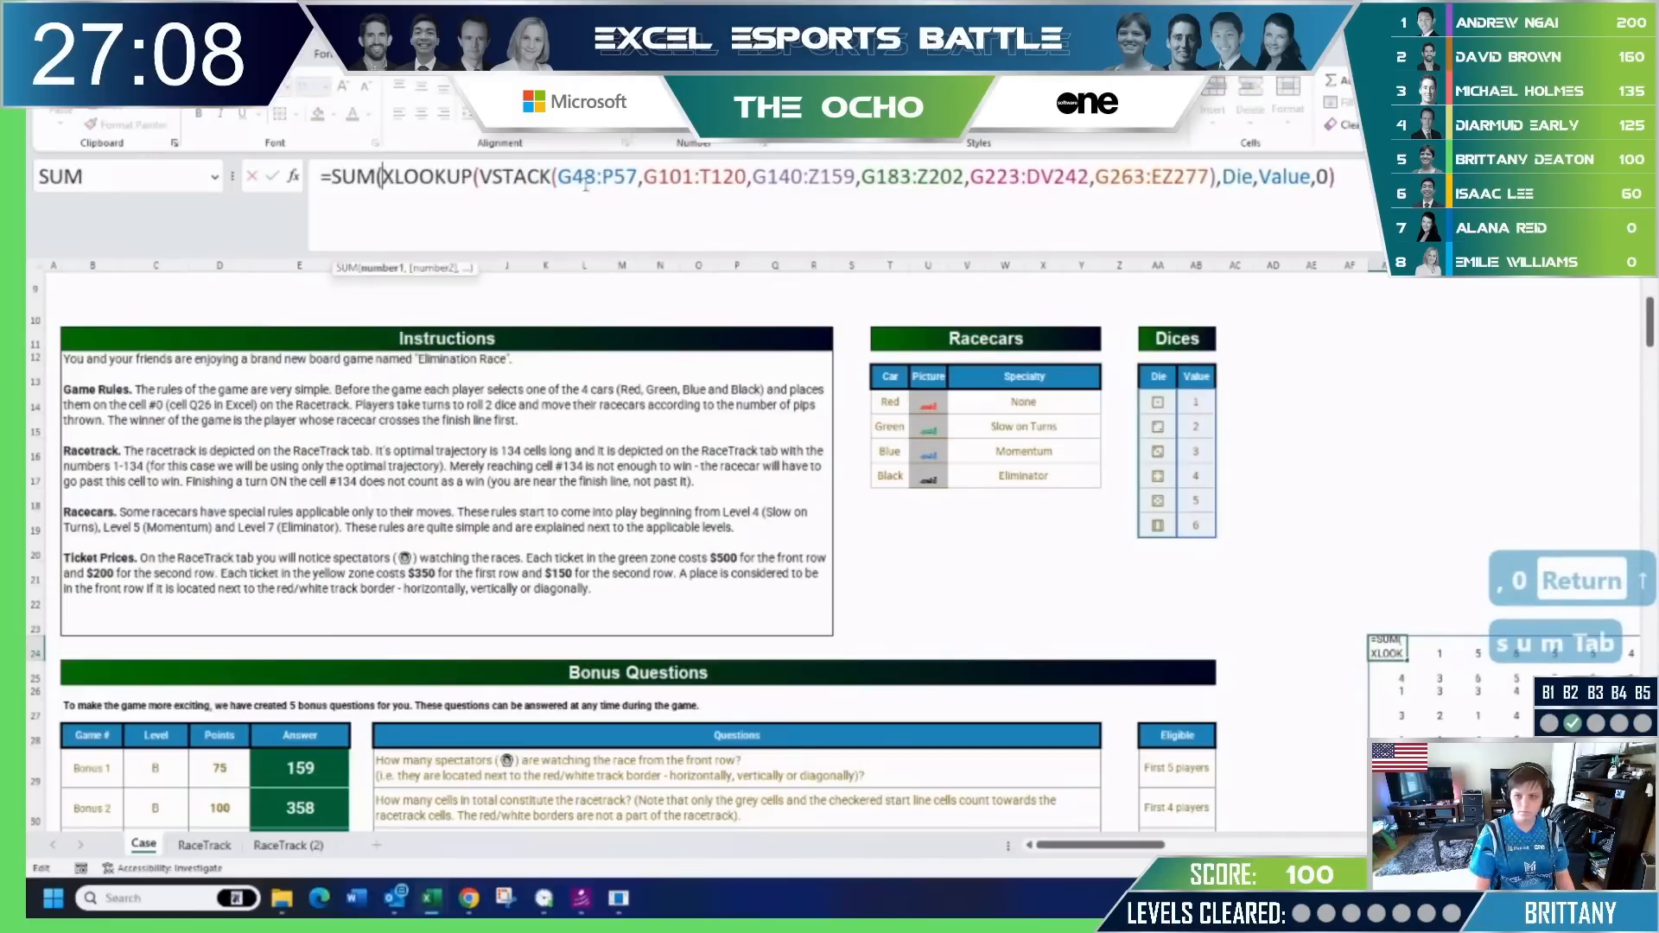
{"action": "left_click", "coordinate": [1333, 216]}
{"action": "type", "text": ")"}
{"action": "key", "text": "Return"}
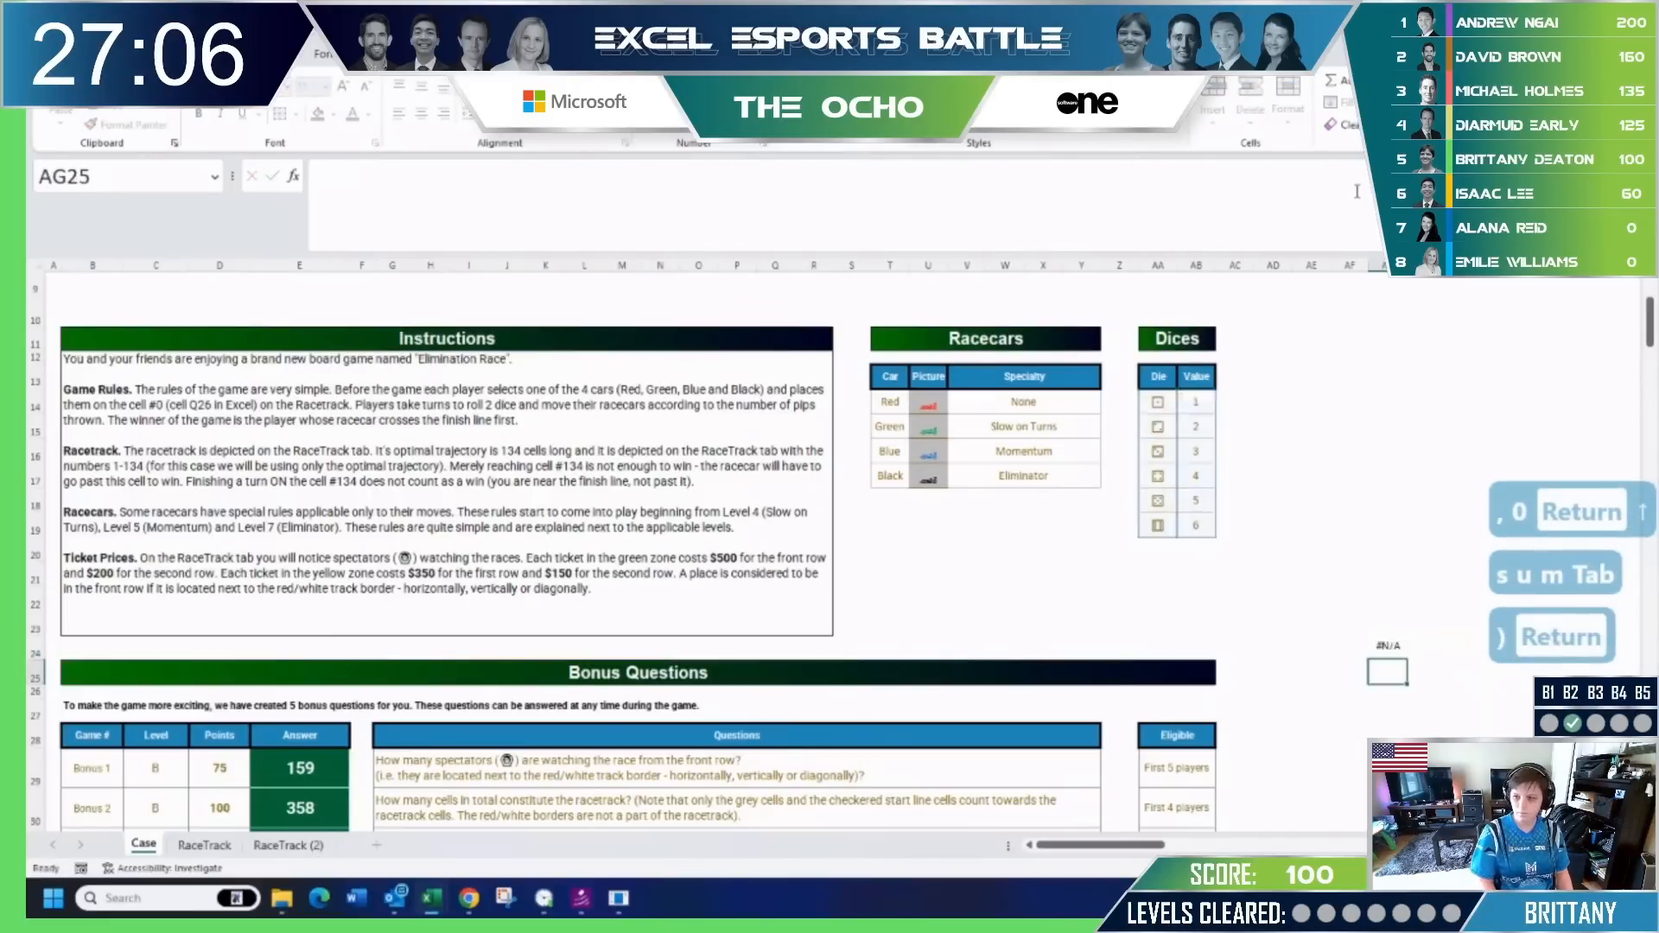
{"action": "key", "text": "Up"}
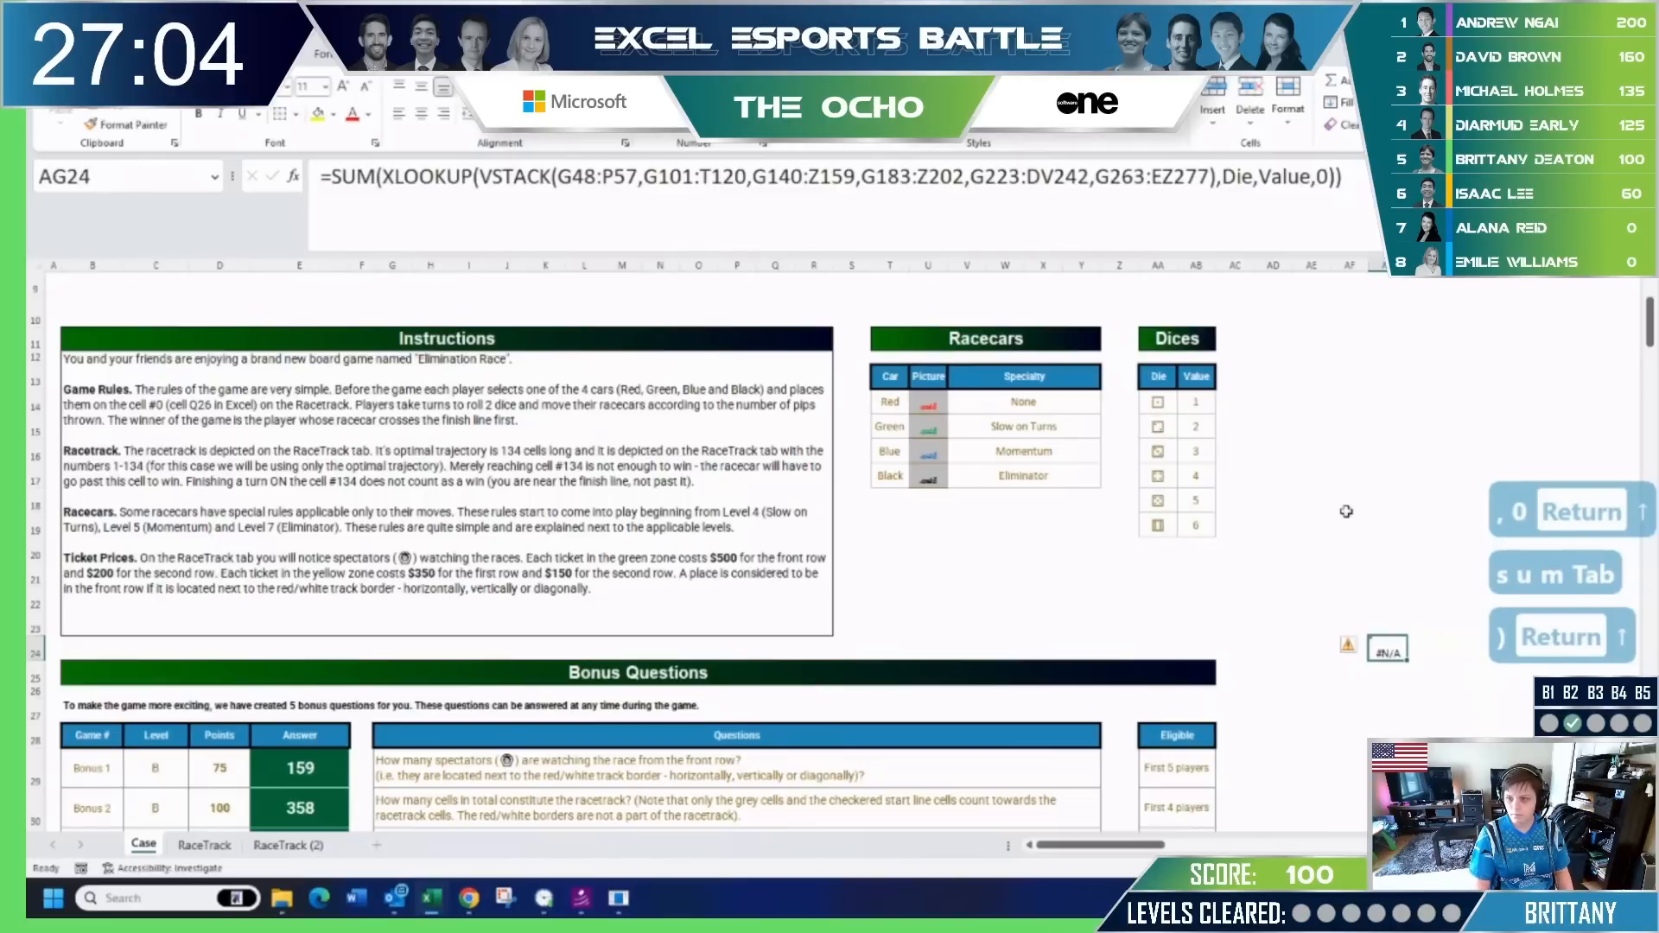
{"action": "key", "text": "ctrl+z"}
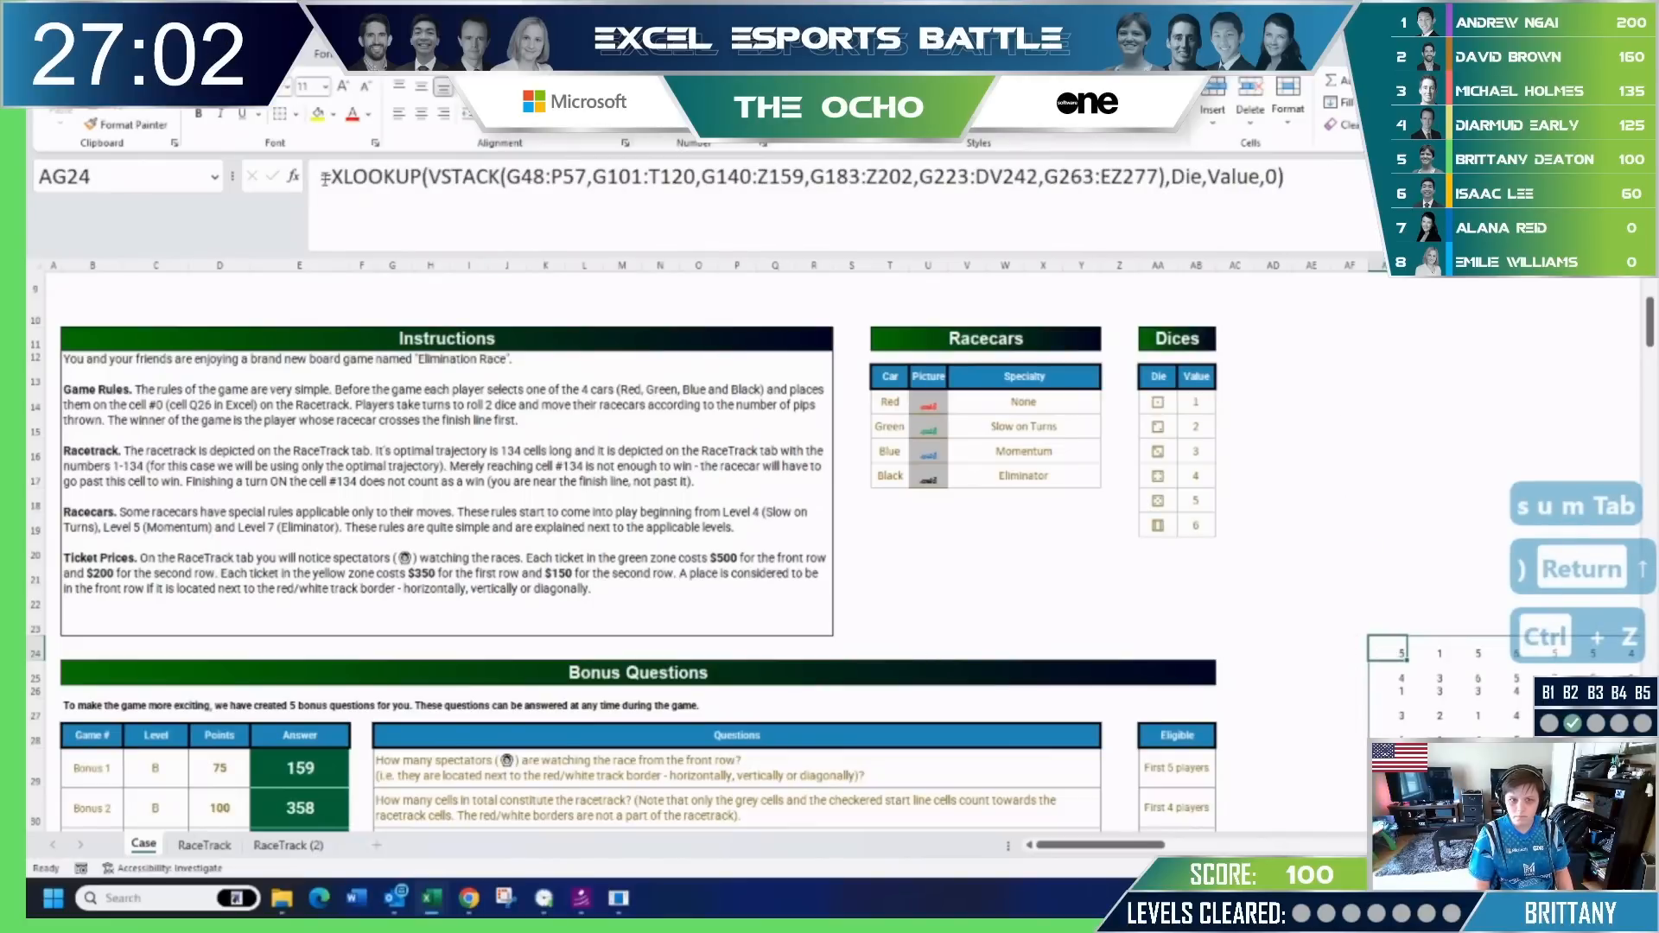
Wrap the XLOOKUP formula in AG24 in IFERROR with 0 as the error value.
{"action": "left_click", "coordinate": [330, 177]}
{"action": "type", "text": "ifer"}
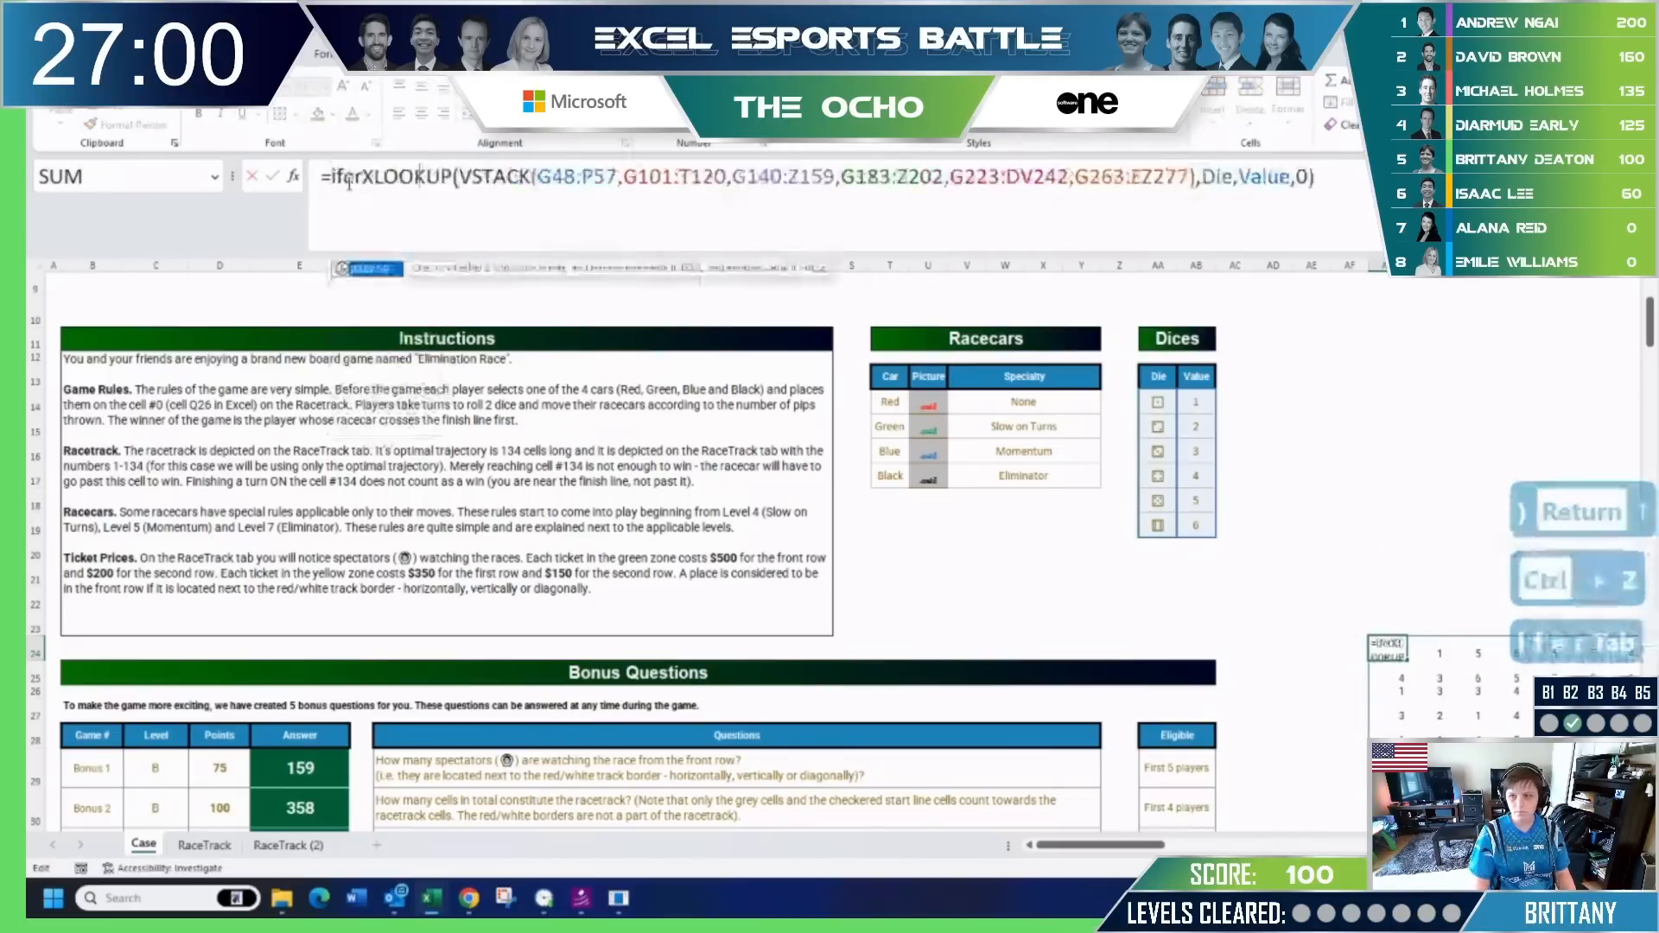
{"action": "key", "text": "Tab"}
{"action": "type", "text": ",0)"}
{"action": "key", "text": "Return"}
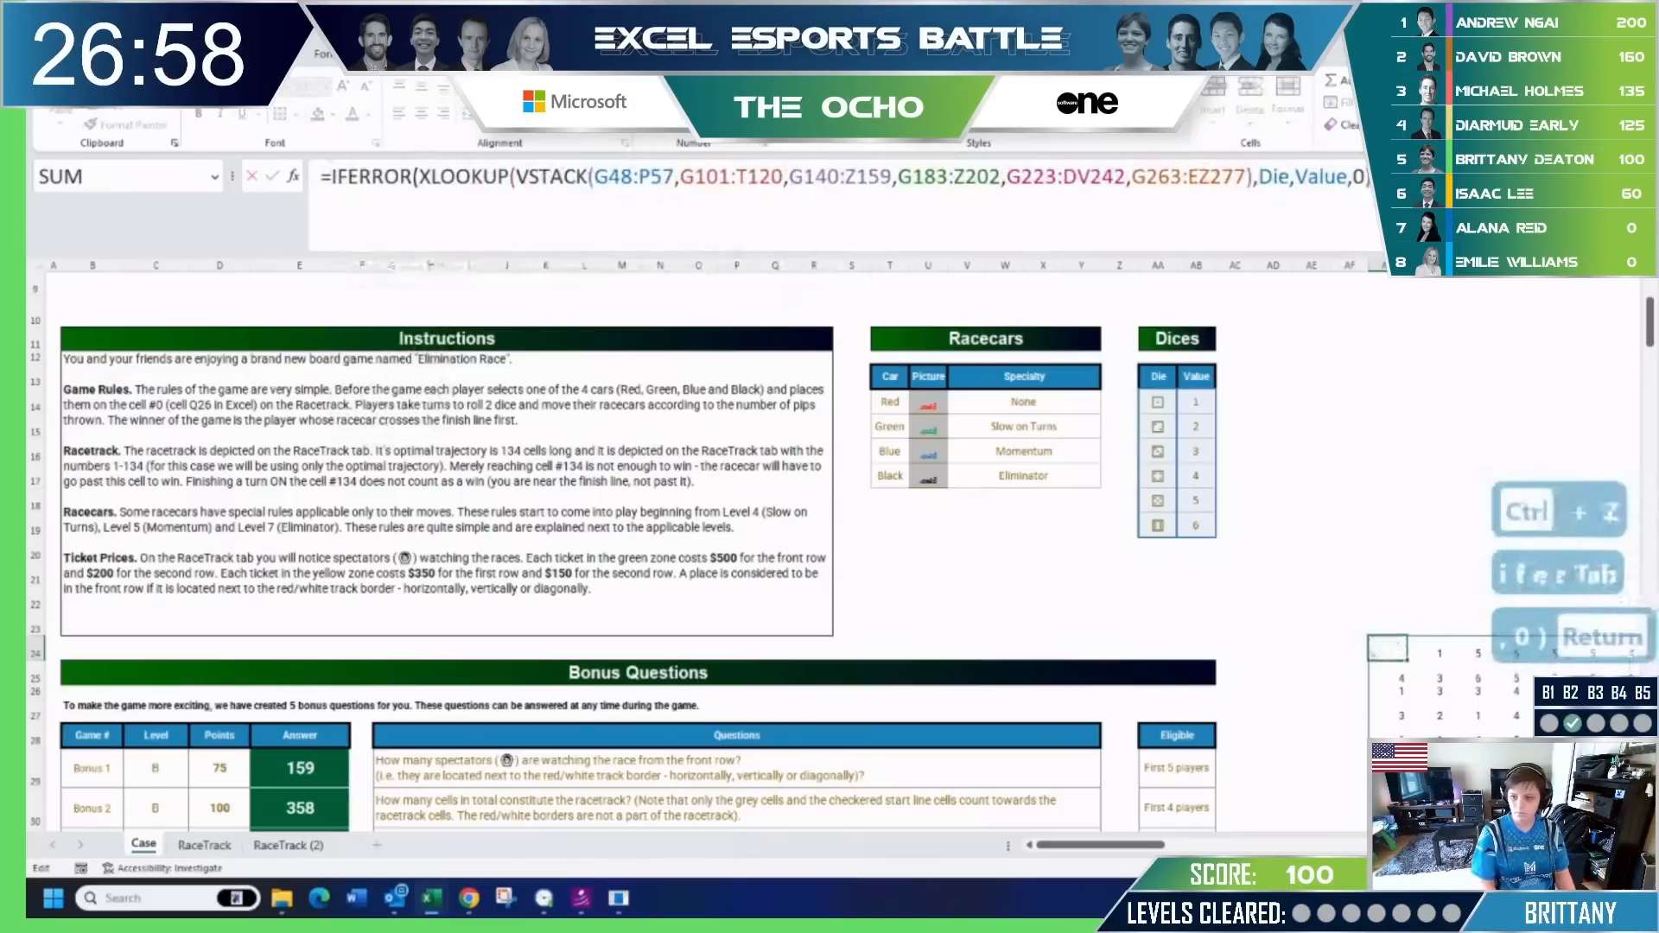
Insert SUM in front of the IFERROR formula in AG24 to total all dice pips.
{"action": "key", "text": "Up"}
{"action": "key", "text": "F2"}
{"action": "key", "text": "Home"}
{"action": "key", "text": "Right"}
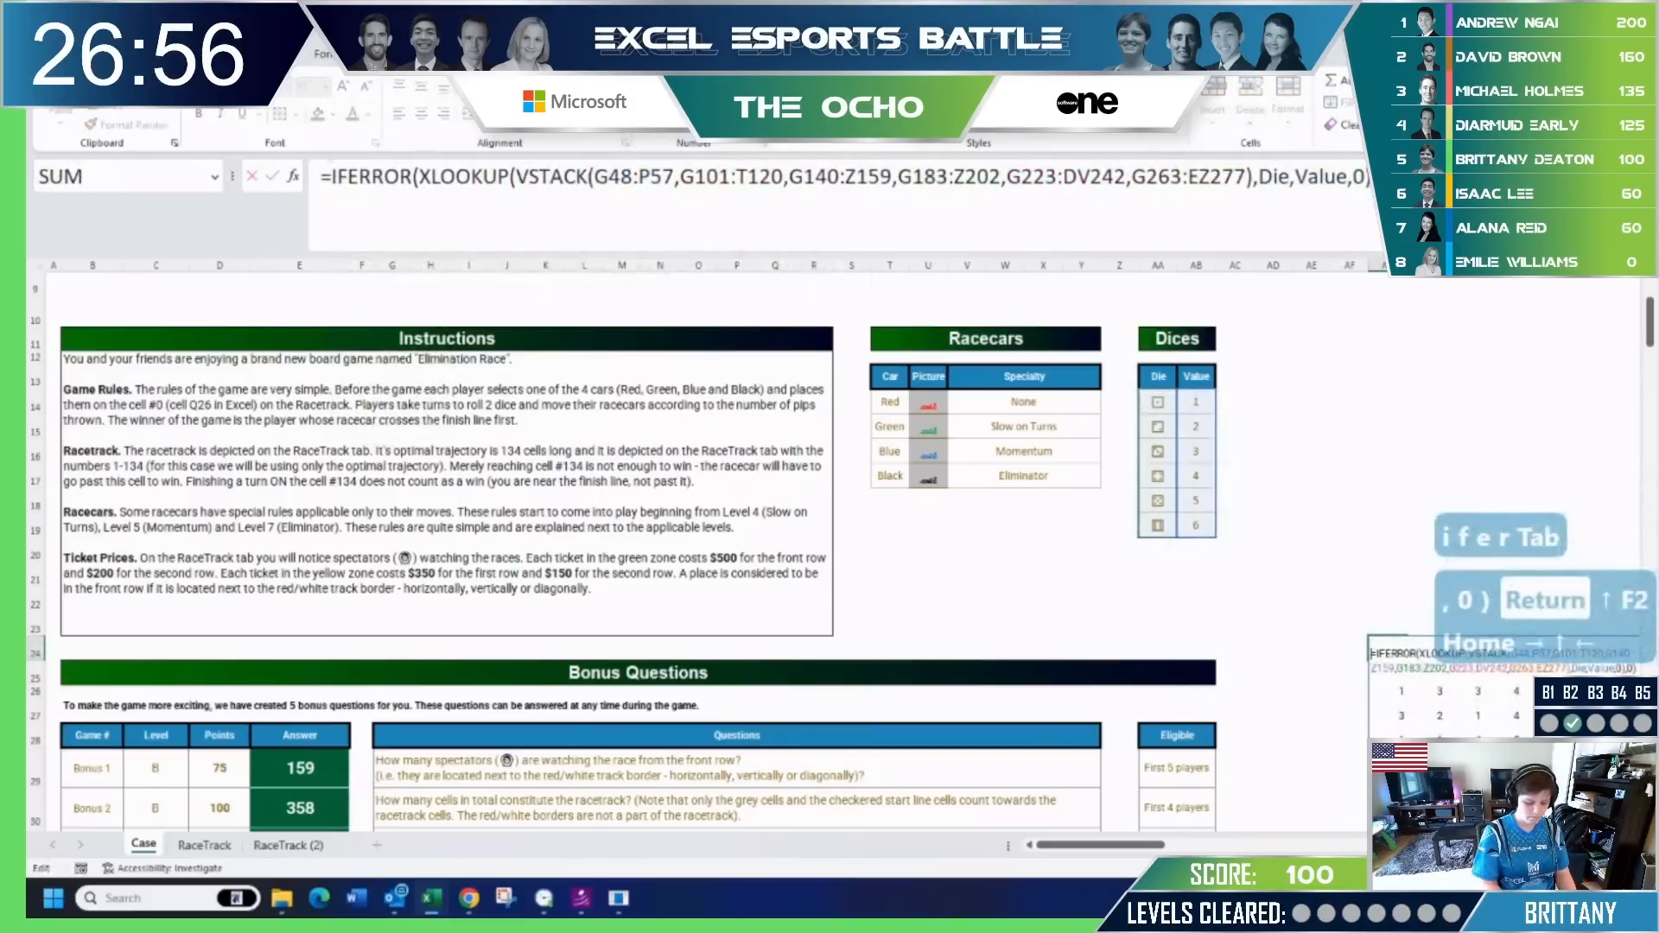
{"action": "type", "text": "sum"}
{"action": "key", "text": "Tab"}
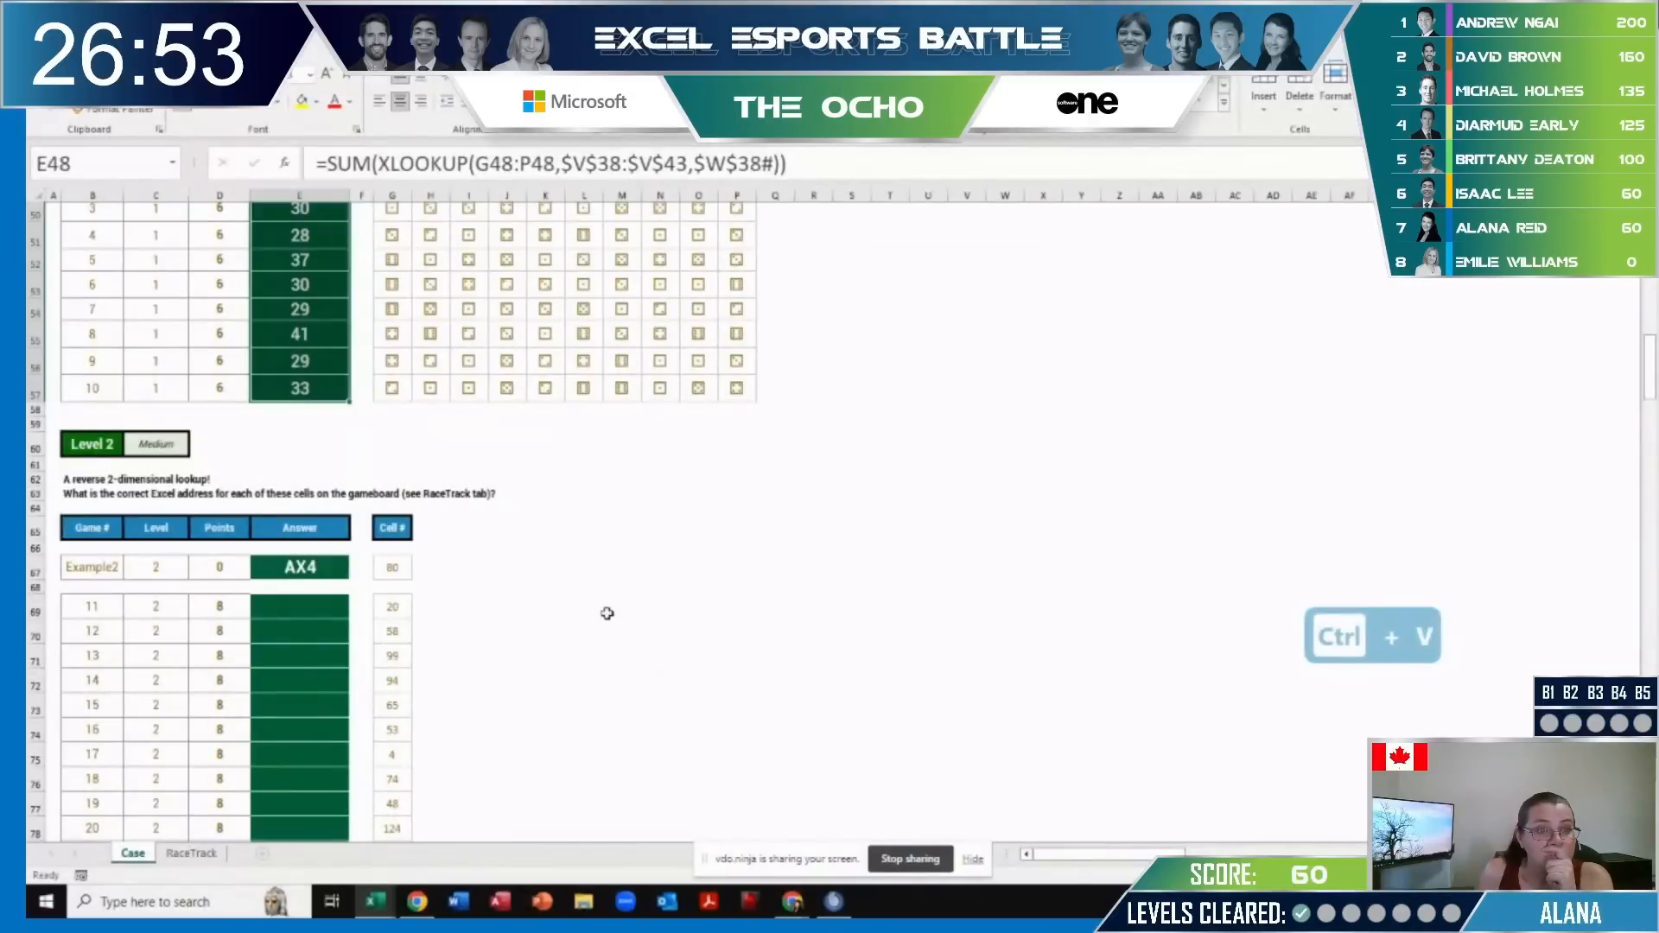
{"action": "left_click", "coordinate": [607, 613]}
{"action": "left_click", "coordinate": [588, 570]}
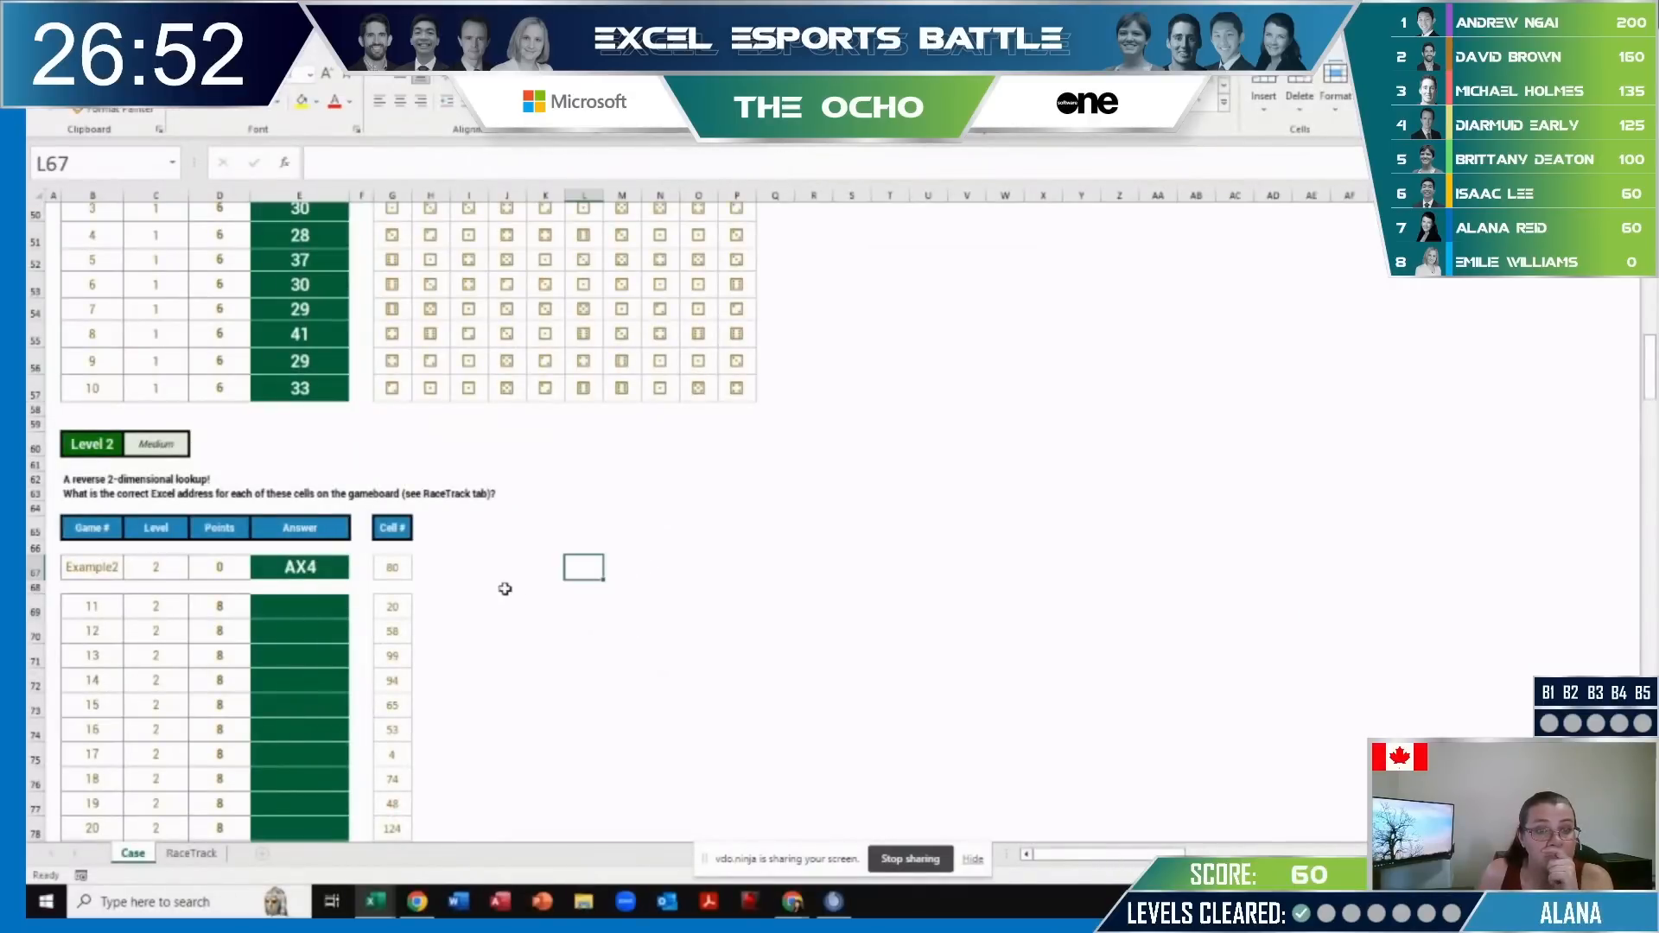
{"action": "left_click", "coordinate": [488, 610]}
Start an XLOOKUP formula in H67 with G67 as the lookup value, and go to the RaceTrack sheet for the lookup array.
{"action": "left_click", "coordinate": [310, 606]}
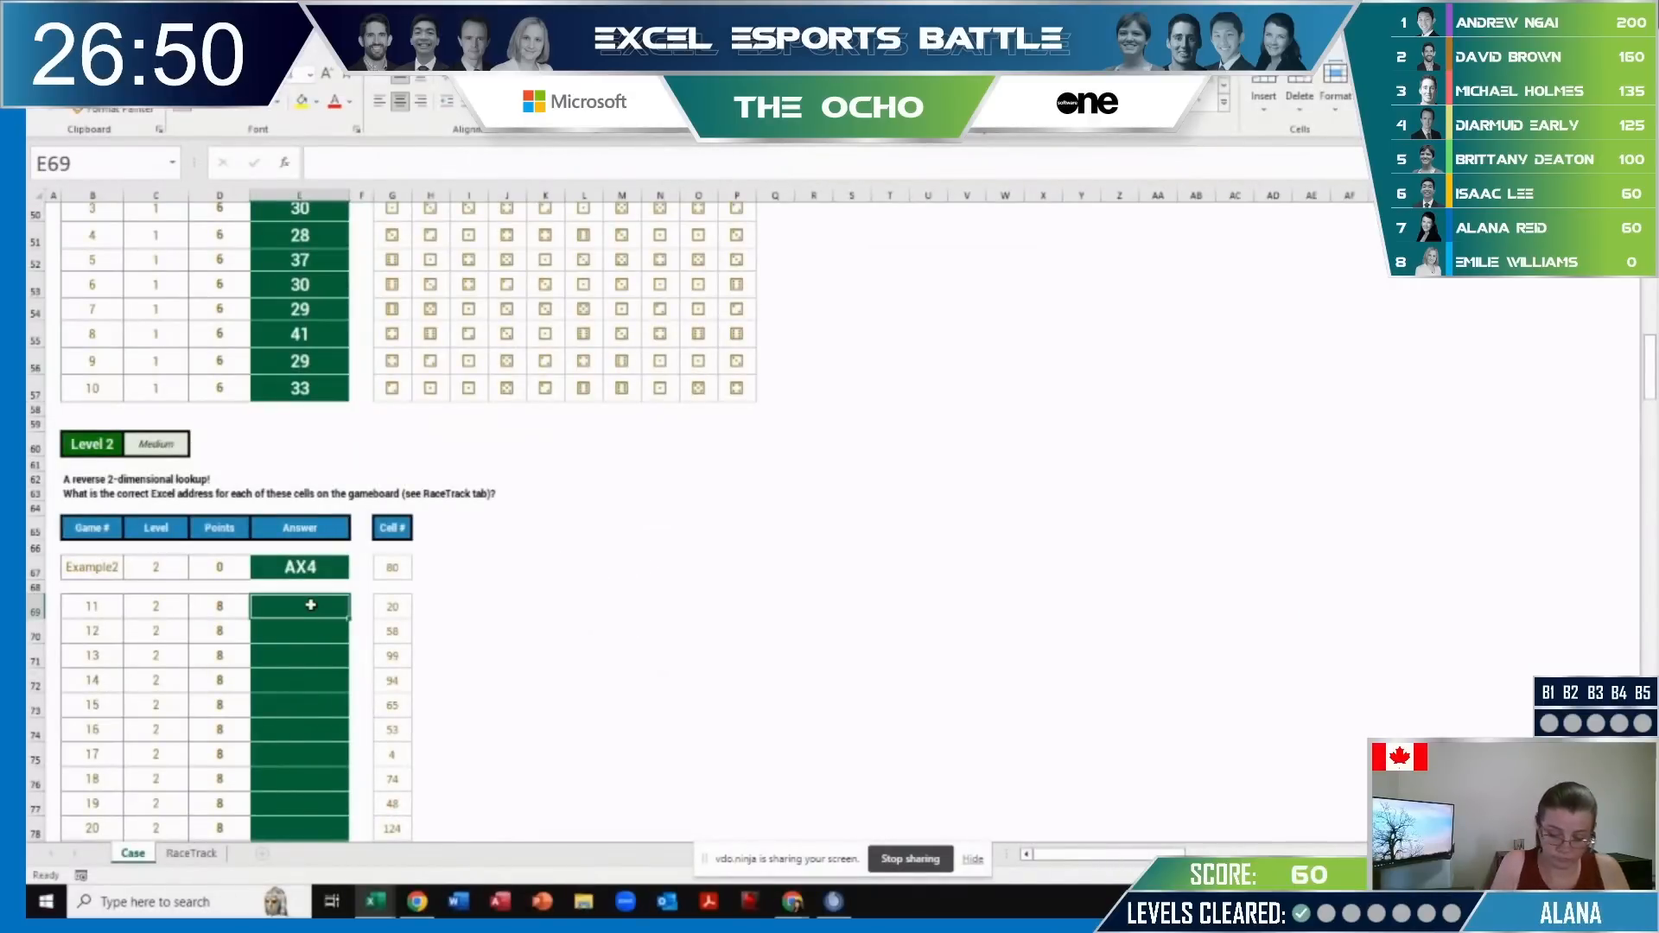
{"action": "key", "text": "Right"}
{"action": "key", "text": "Right"}
{"action": "key", "text": "Right"}
{"action": "key", "text": "Up"}
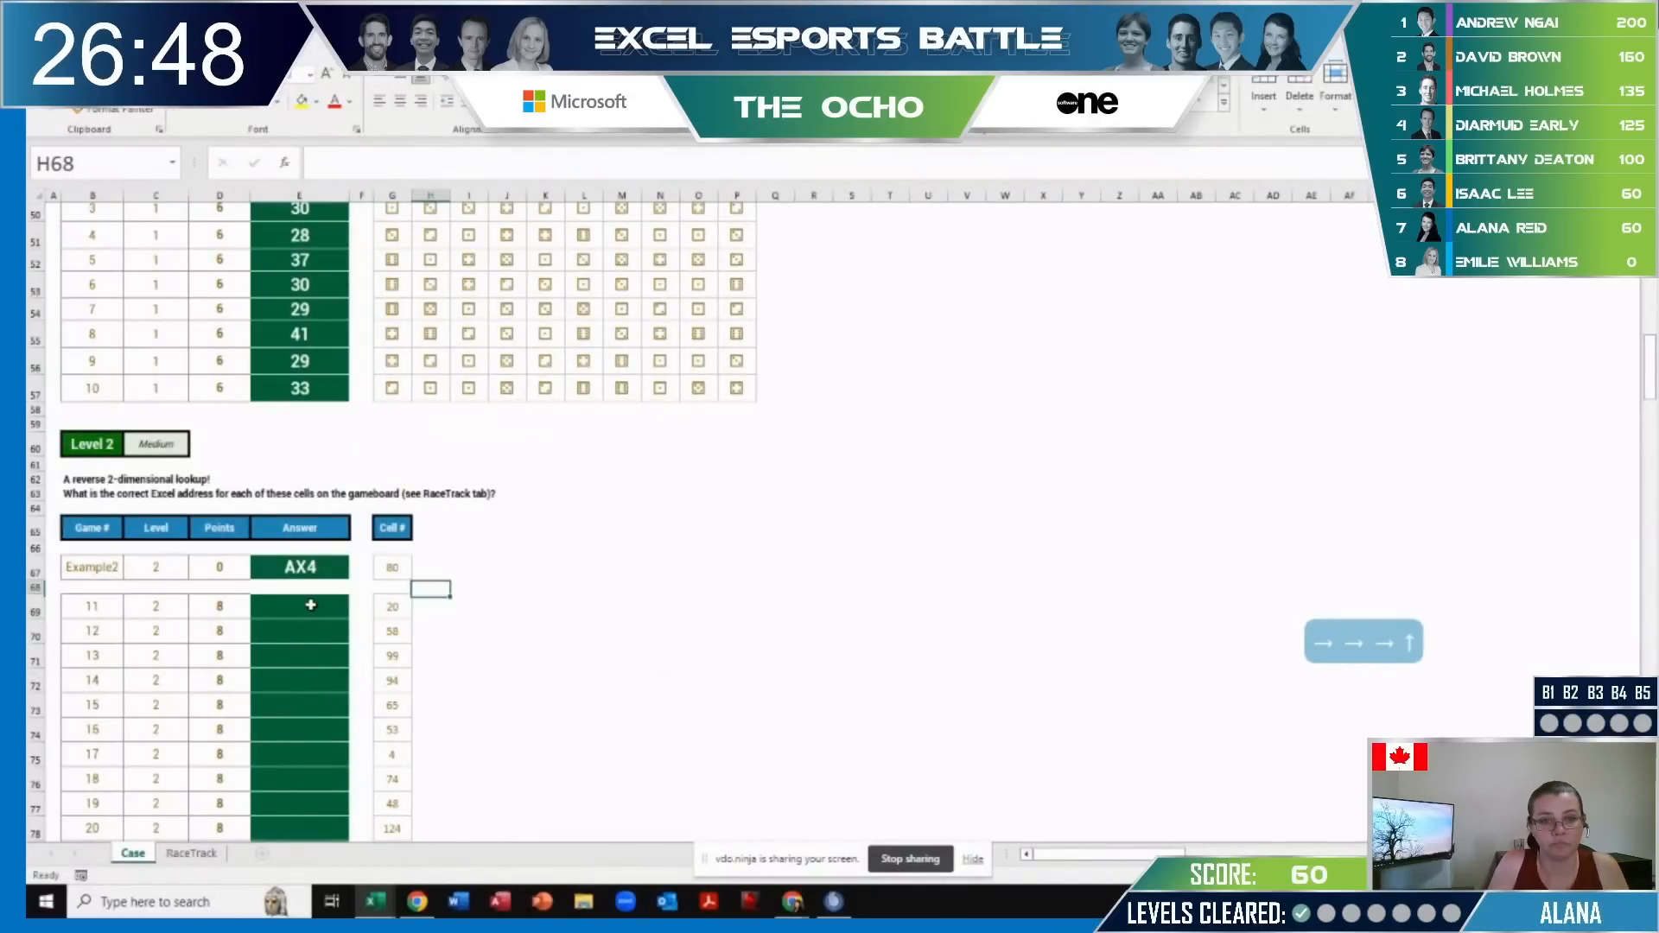
{"action": "key", "text": "Up"}
{"action": "type", "text": "=xlo"}
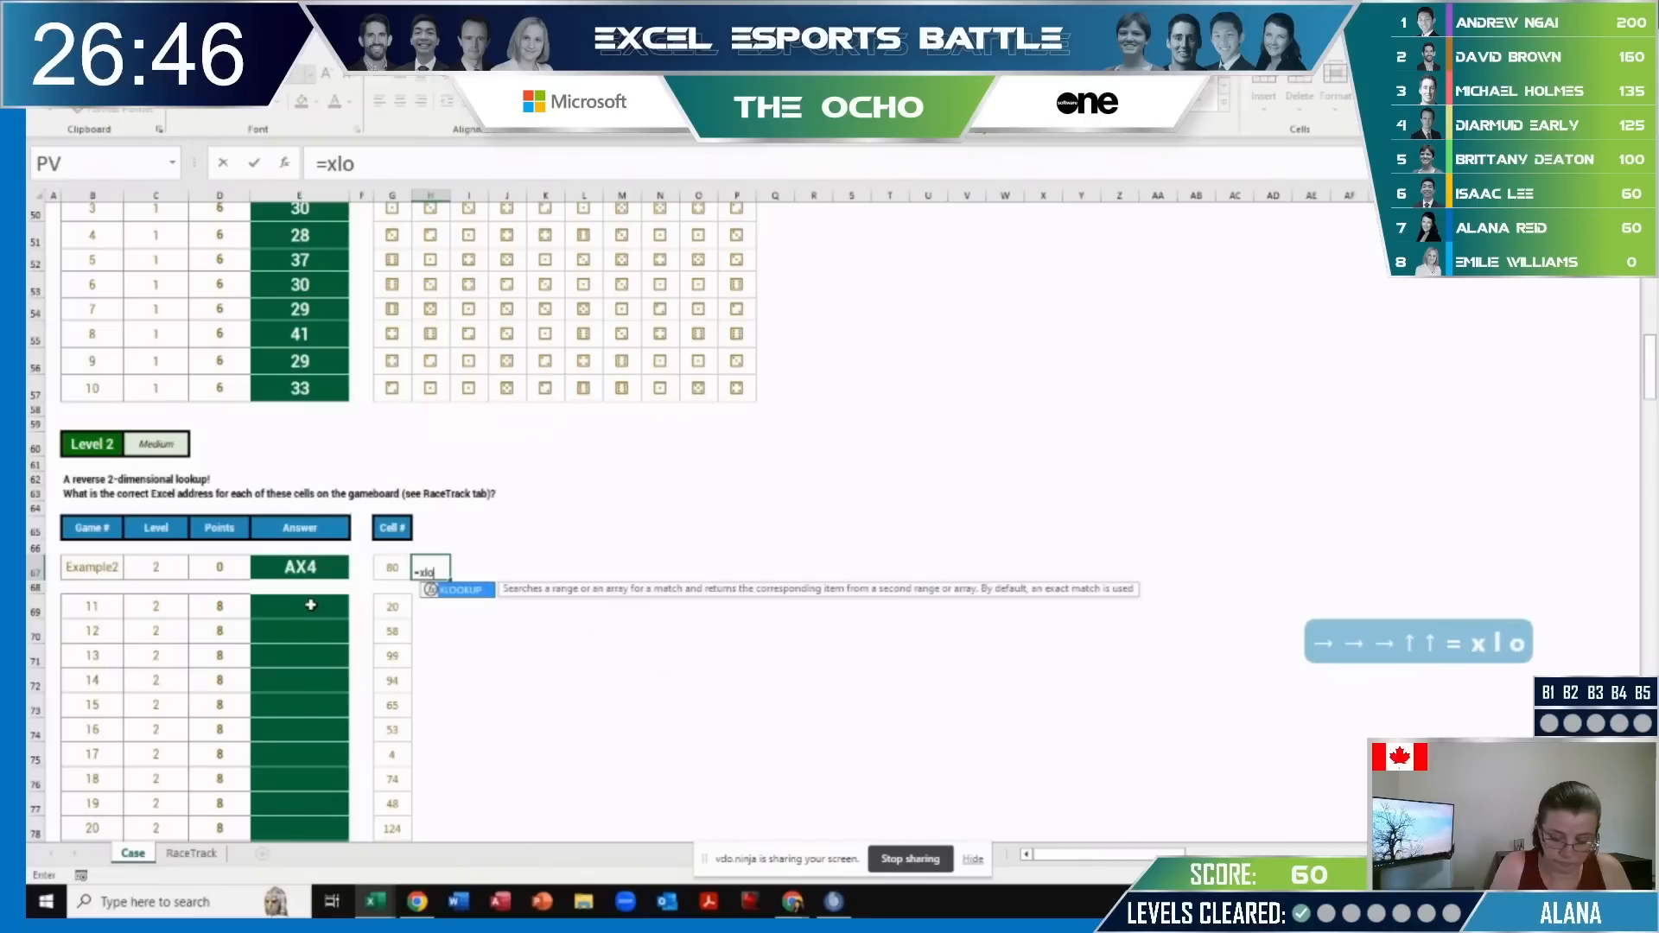
{"action": "type", "text": "okup("}
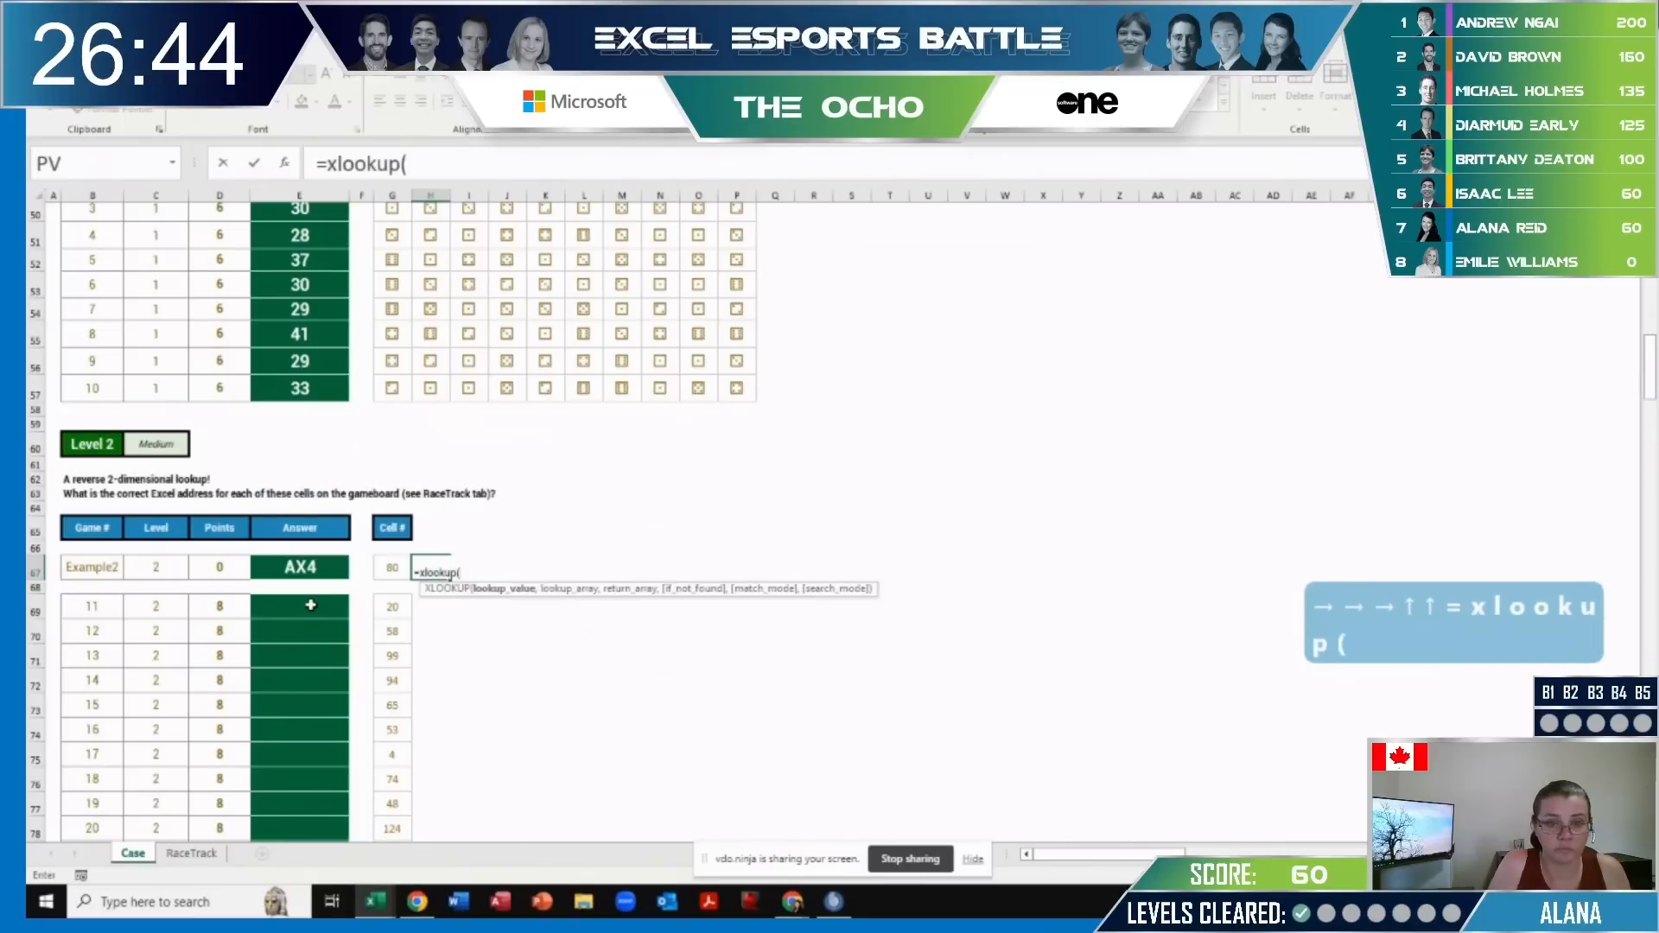
{"action": "left_click", "coordinate": [382, 568]}
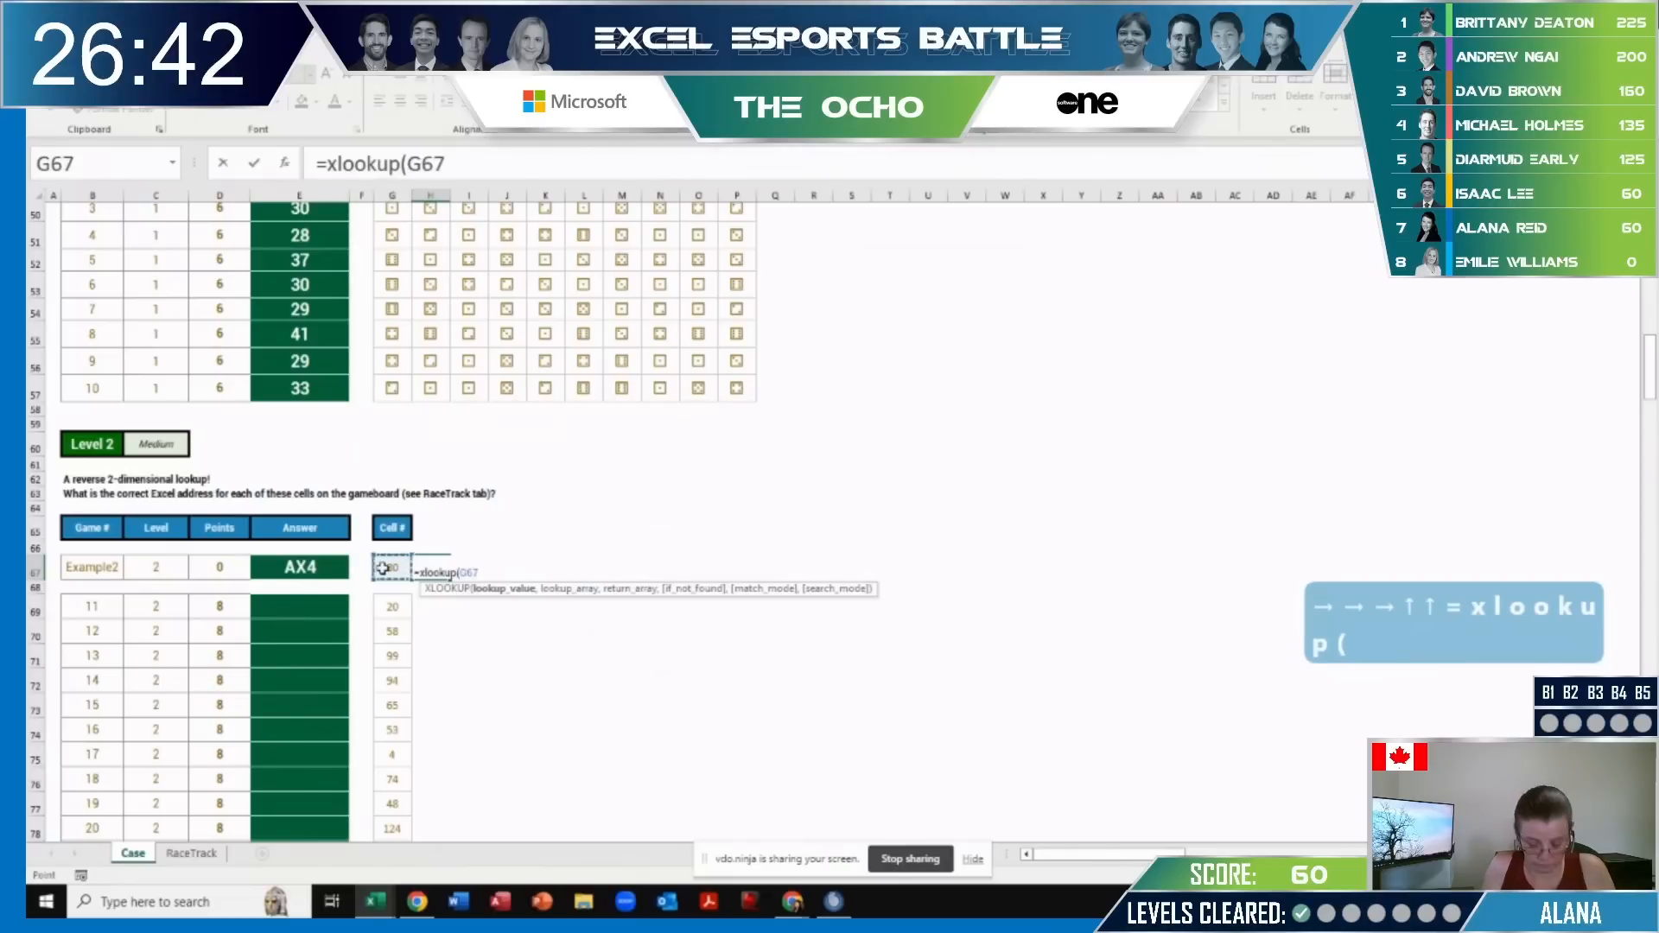
{"action": "type", "text": ","}
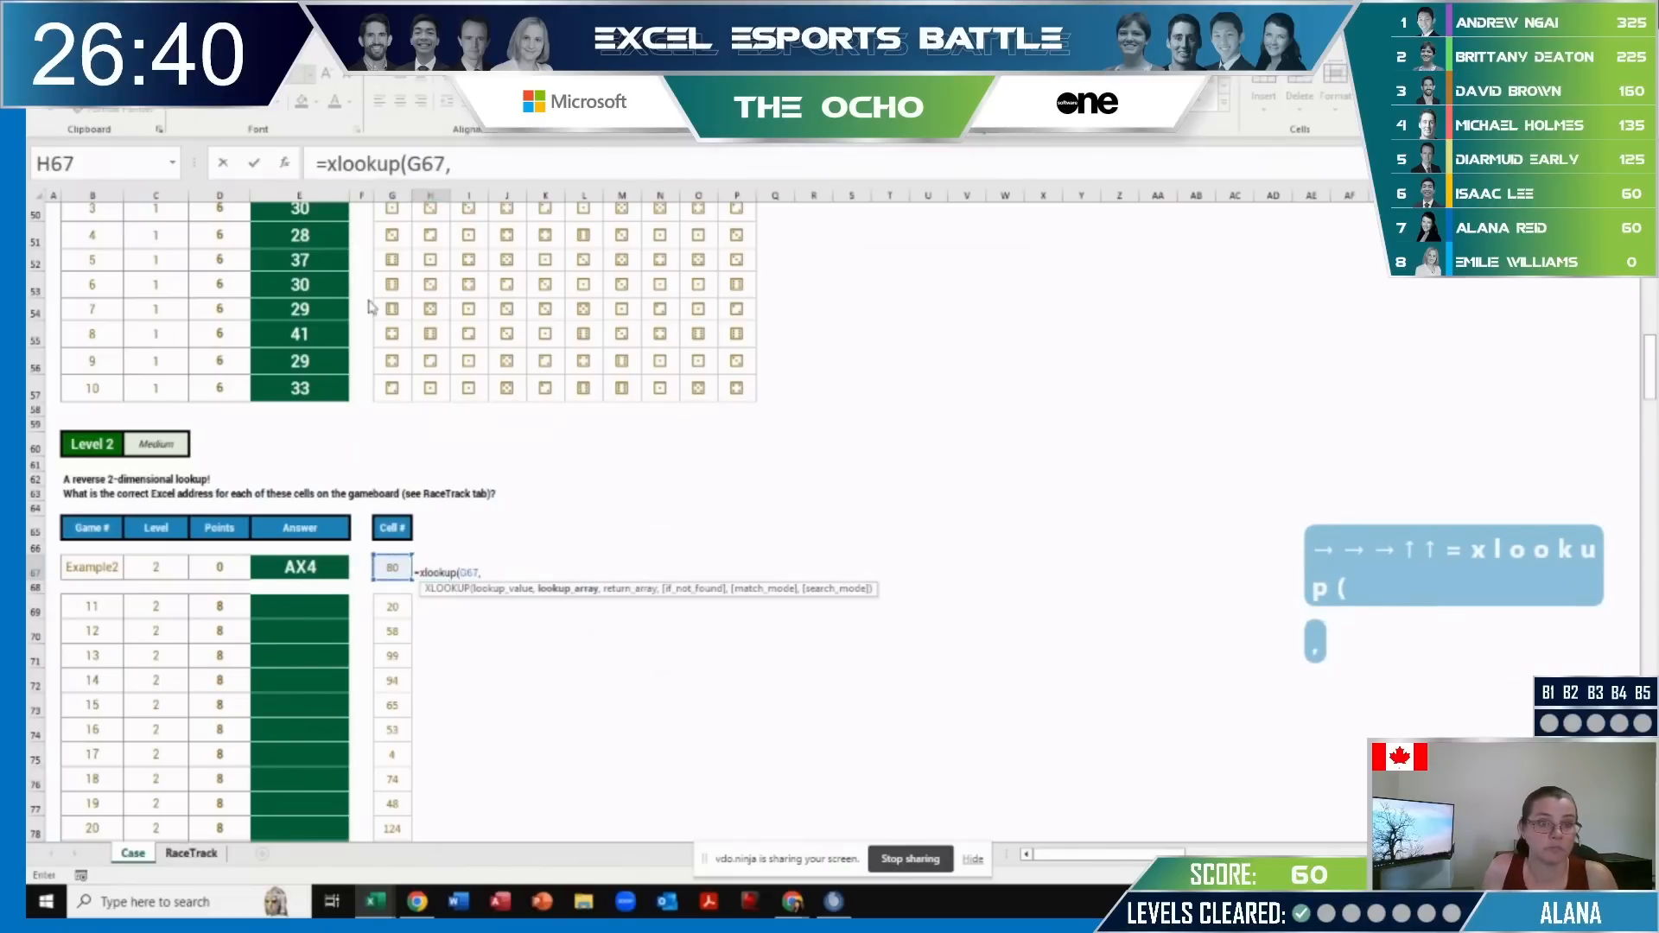
{"action": "key", "text": "ctrl+Page_Down"}
{"action": "left_click", "coordinate": [261, 266]}
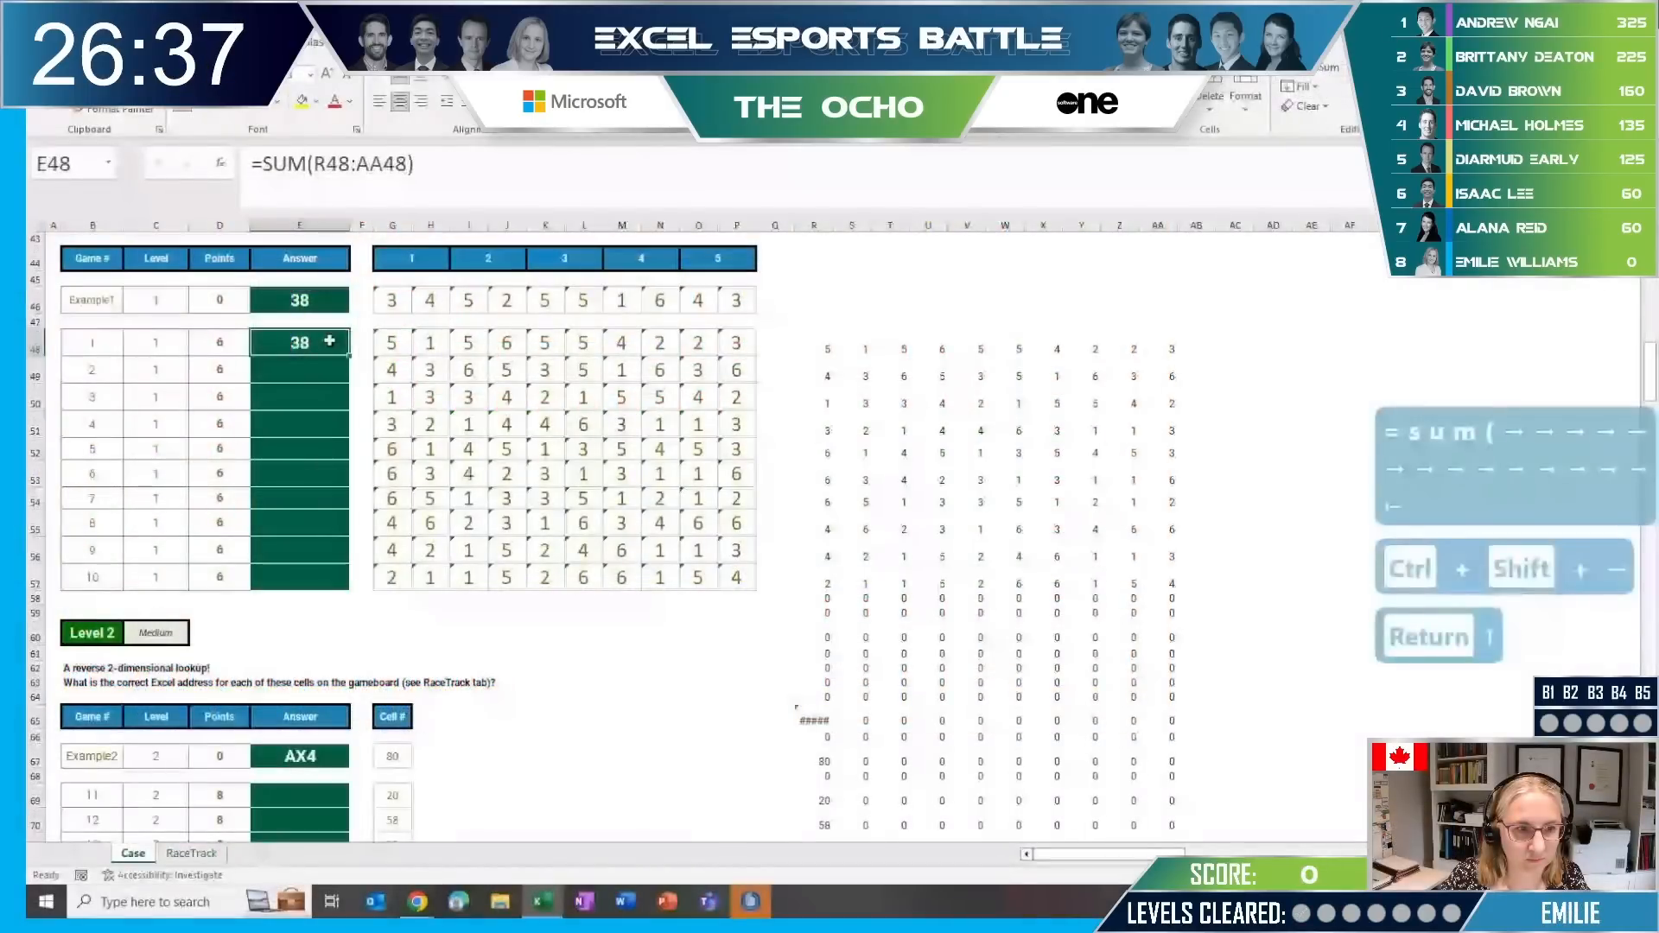
Fill the Level 1 SUM formula from E48 down through E57 for all ten games.
{"action": "key", "text": "ctrl+shift+Down"}
{"action": "key", "text": "shift+Up"}
{"action": "key", "text": "shift+Up"}
{"action": "key", "text": "shift+Up"}
{"action": "key", "text": "shift+Up"}
{"action": "key", "text": "shift+Up"}
{"action": "key", "text": "shift+Up"}
{"action": "key", "text": "shift+Up"}
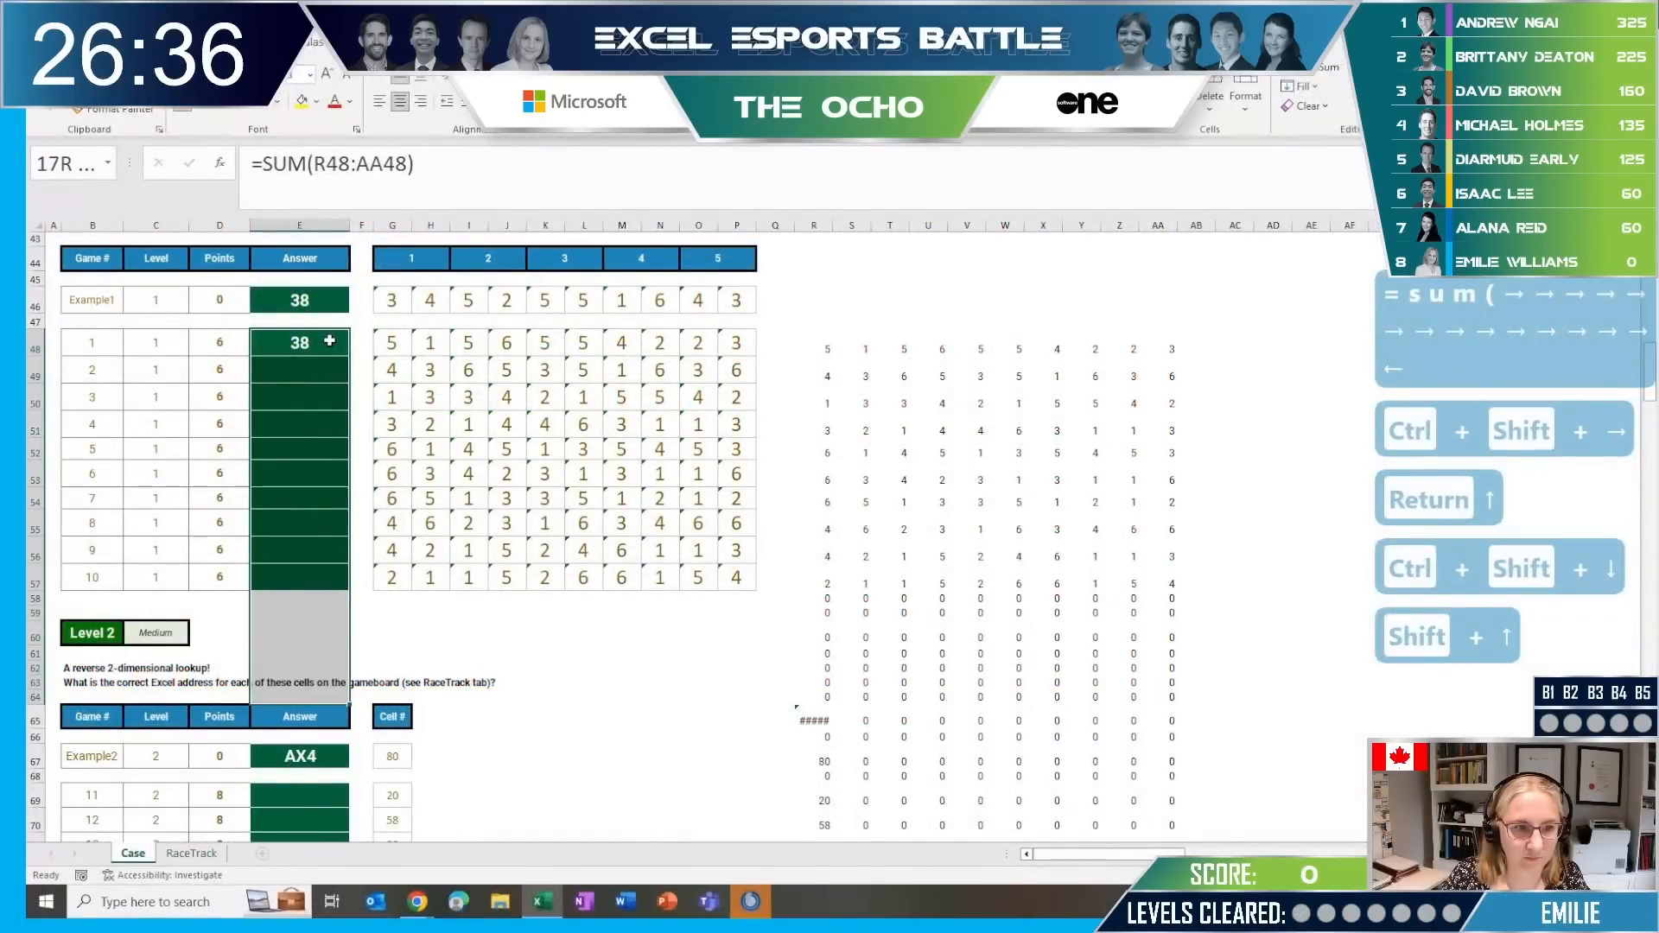
{"action": "key", "text": "shift+Up"}
{"action": "key", "text": "ctrl+d"}
Go down to the Level 2 section and examine its reverse lookup question and cell numbers, ending at I69.
{"action": "key", "text": "Down"}
{"action": "key", "text": "Down"}
{"action": "key", "text": "Down"}
{"action": "key", "text": "Down"}
{"action": "key", "text": "Down"}
{"action": "key", "text": "Down"}
{"action": "key", "text": "Down"}
{"action": "key", "text": "Down"}
{"action": "key", "text": "Down"}
{"action": "key", "text": "Down"}
{"action": "key", "text": "Down"}
{"action": "key", "text": "Down"}
{"action": "key", "text": "Down"}
{"action": "key", "text": "Down"}
{"action": "key", "text": "Down"}
{"action": "key", "text": "Down"}
{"action": "key", "text": "Down"}
{"action": "key", "text": "Down"}
{"action": "key", "text": "Down"}
{"action": "key", "text": "Down"}
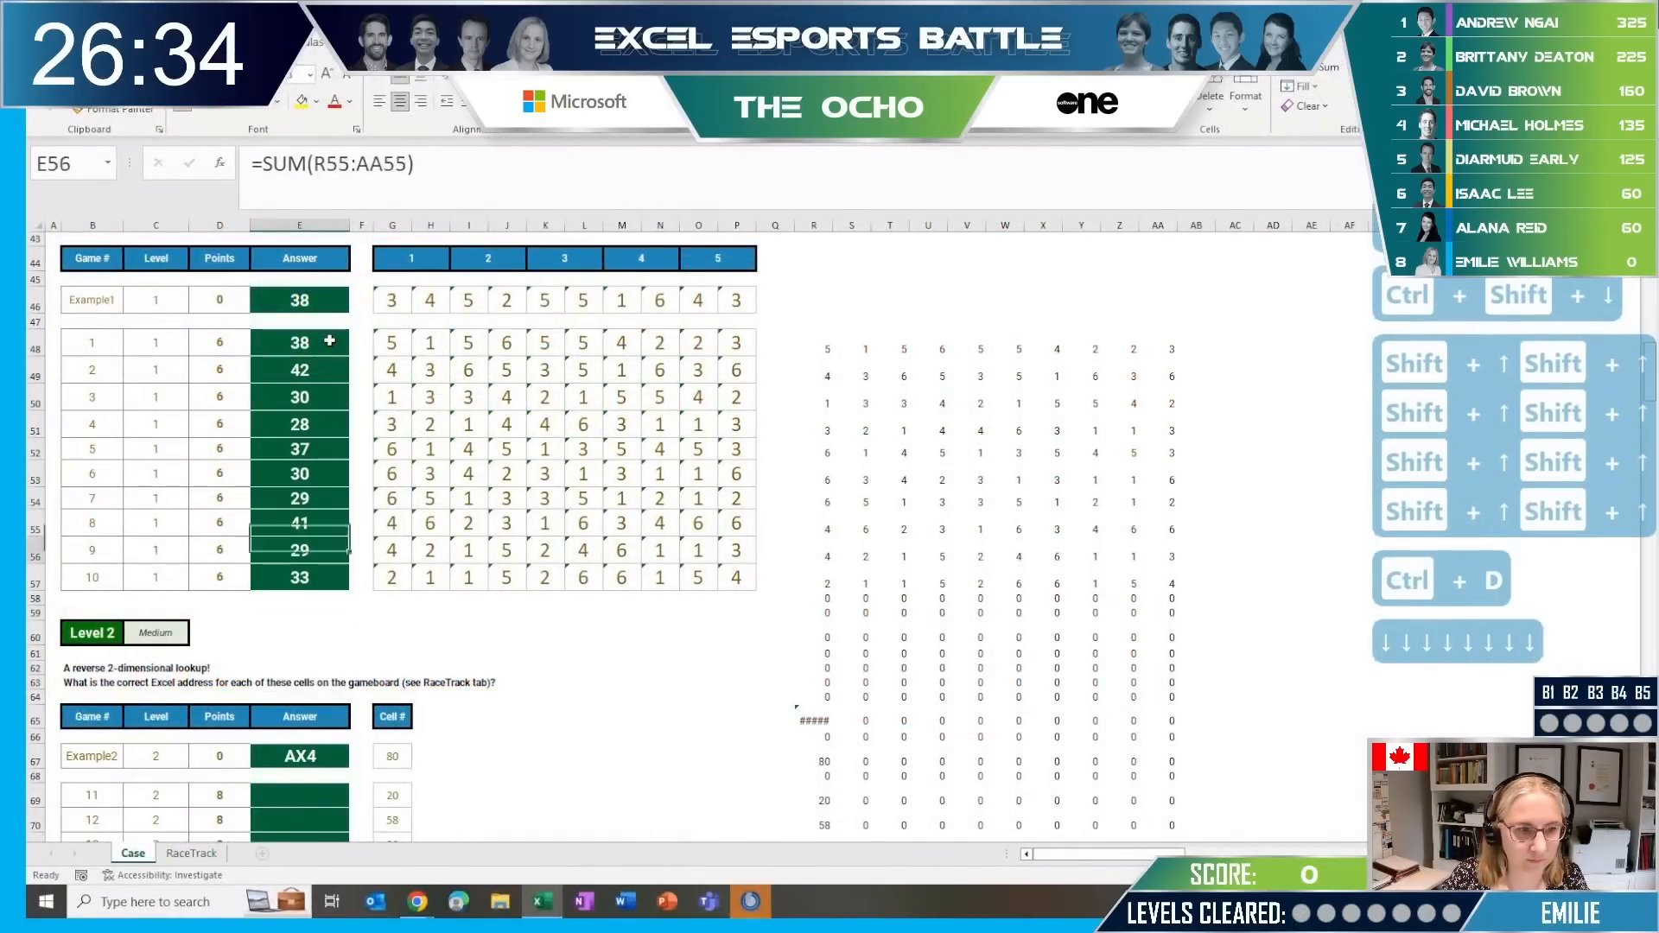
{"action": "key", "text": "Down"}
{"action": "key", "text": "Down"}
{"action": "key", "text": "Down"}
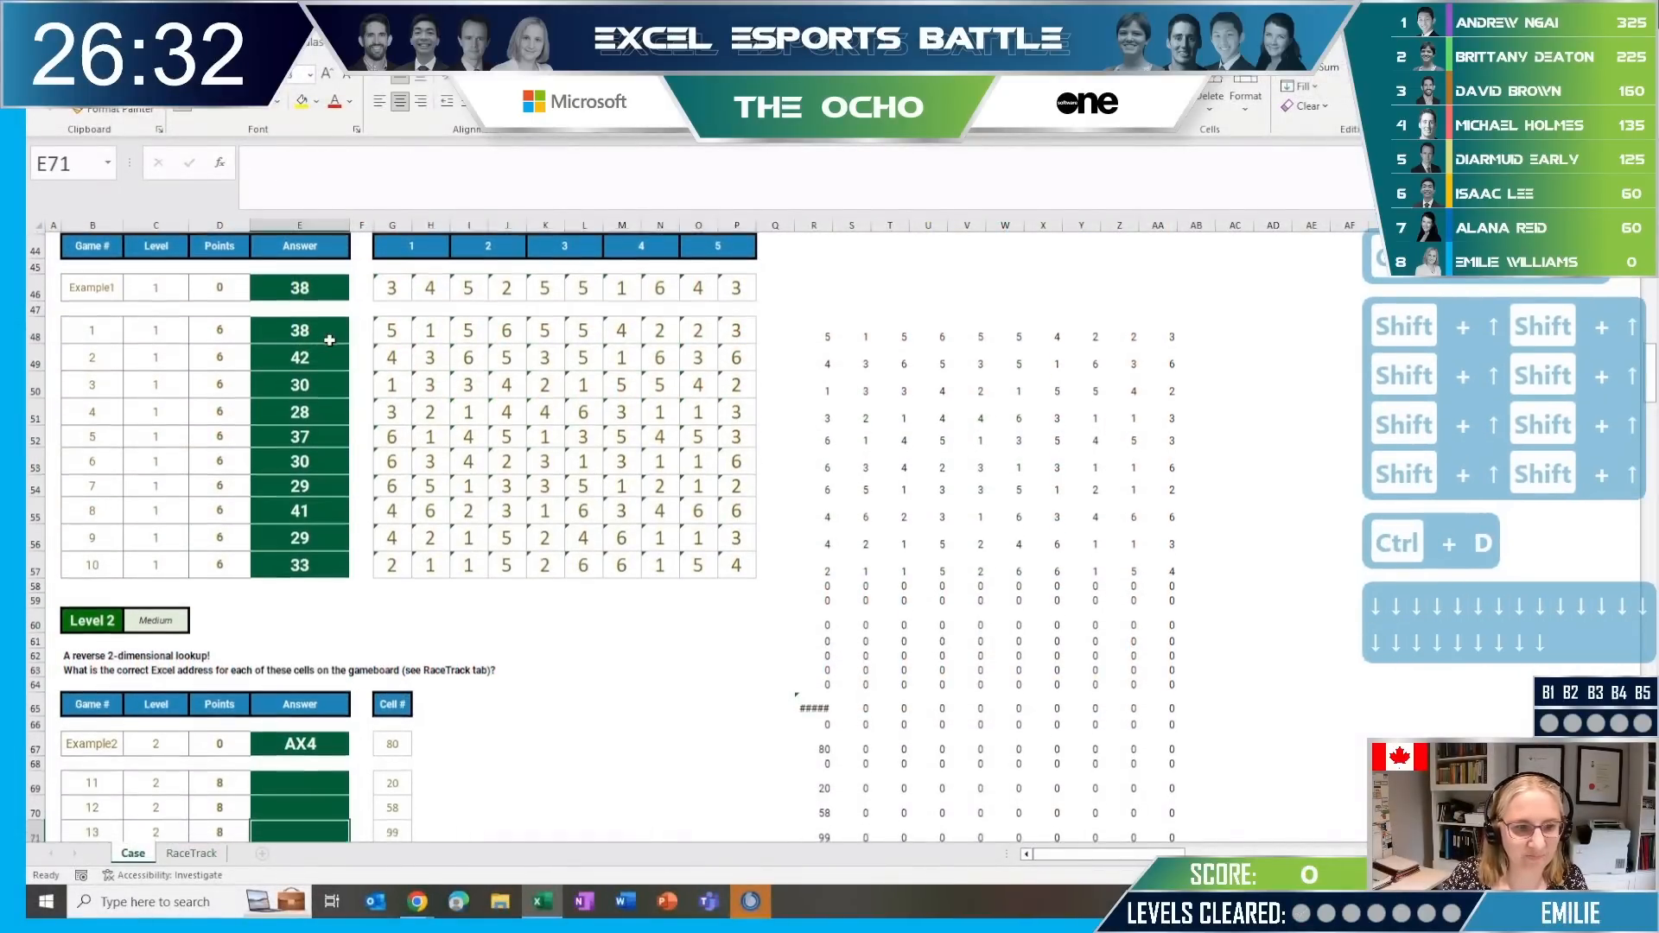
{"action": "key", "text": "Up"}
{"action": "key", "text": "Up"}
{"action": "key", "text": "Up"}
{"action": "key", "text": "Up"}
{"action": "key", "text": "Up"}
{"action": "key", "text": "Right"}
{"action": "key", "text": "Right"}
{"action": "key", "text": "Right"}
{"action": "key", "text": "Right"}
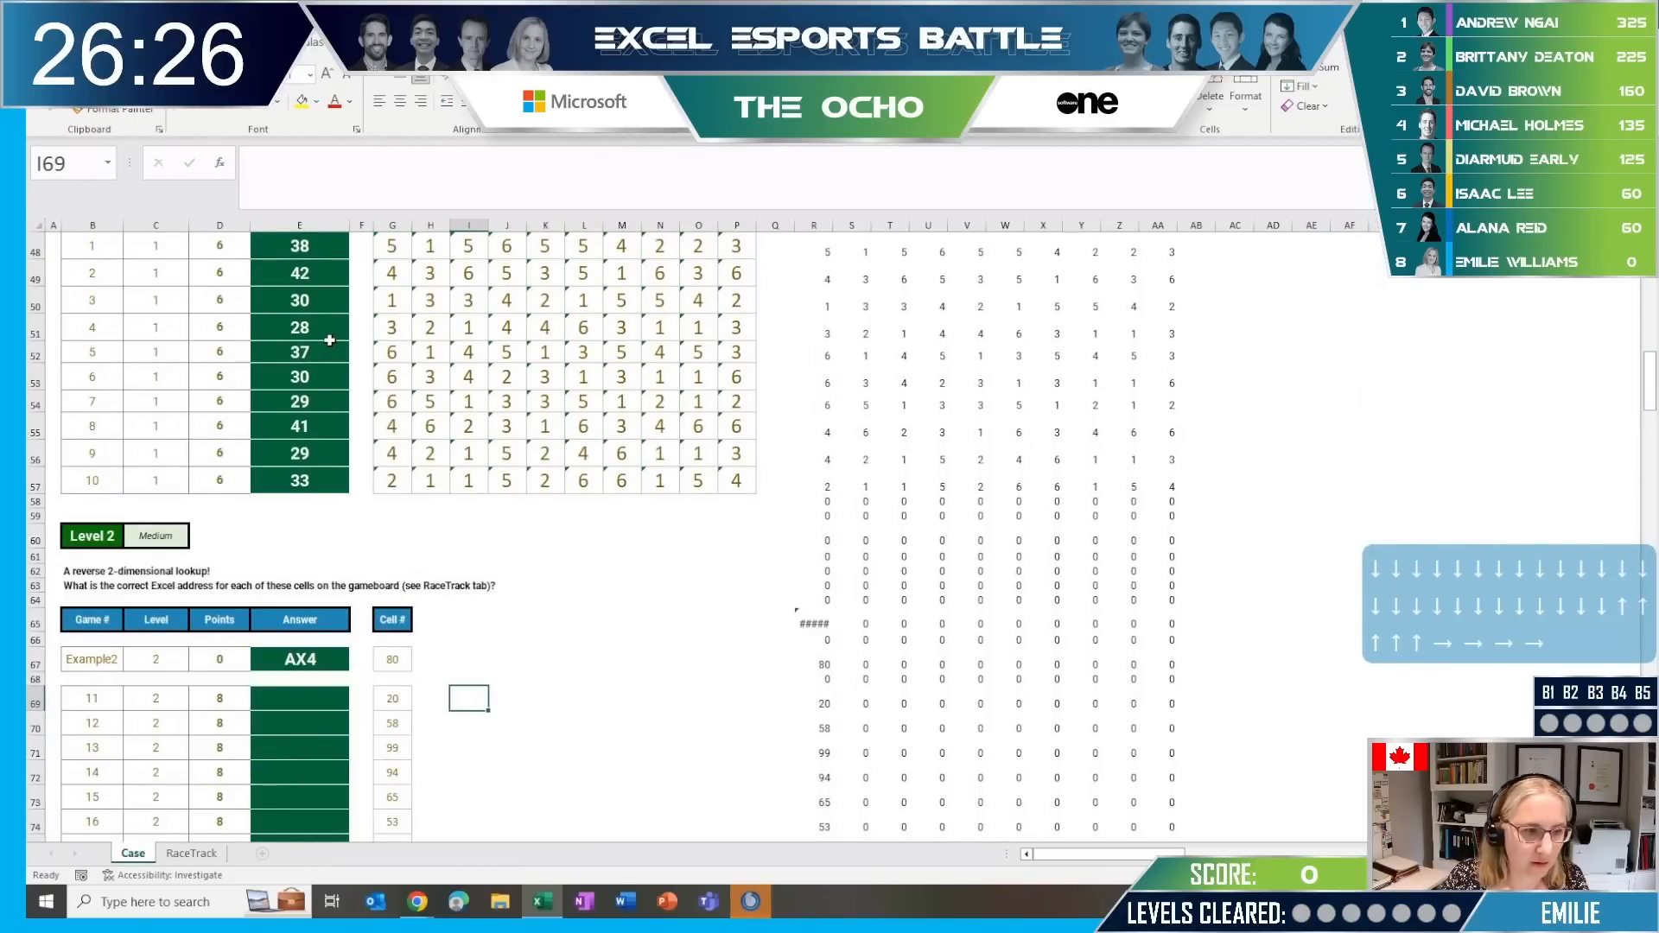
Examine the game board on the RaceTrack sheet and the formula behind track cell 20 in E17.
{"action": "key", "text": "ctrl+Page_Down"}
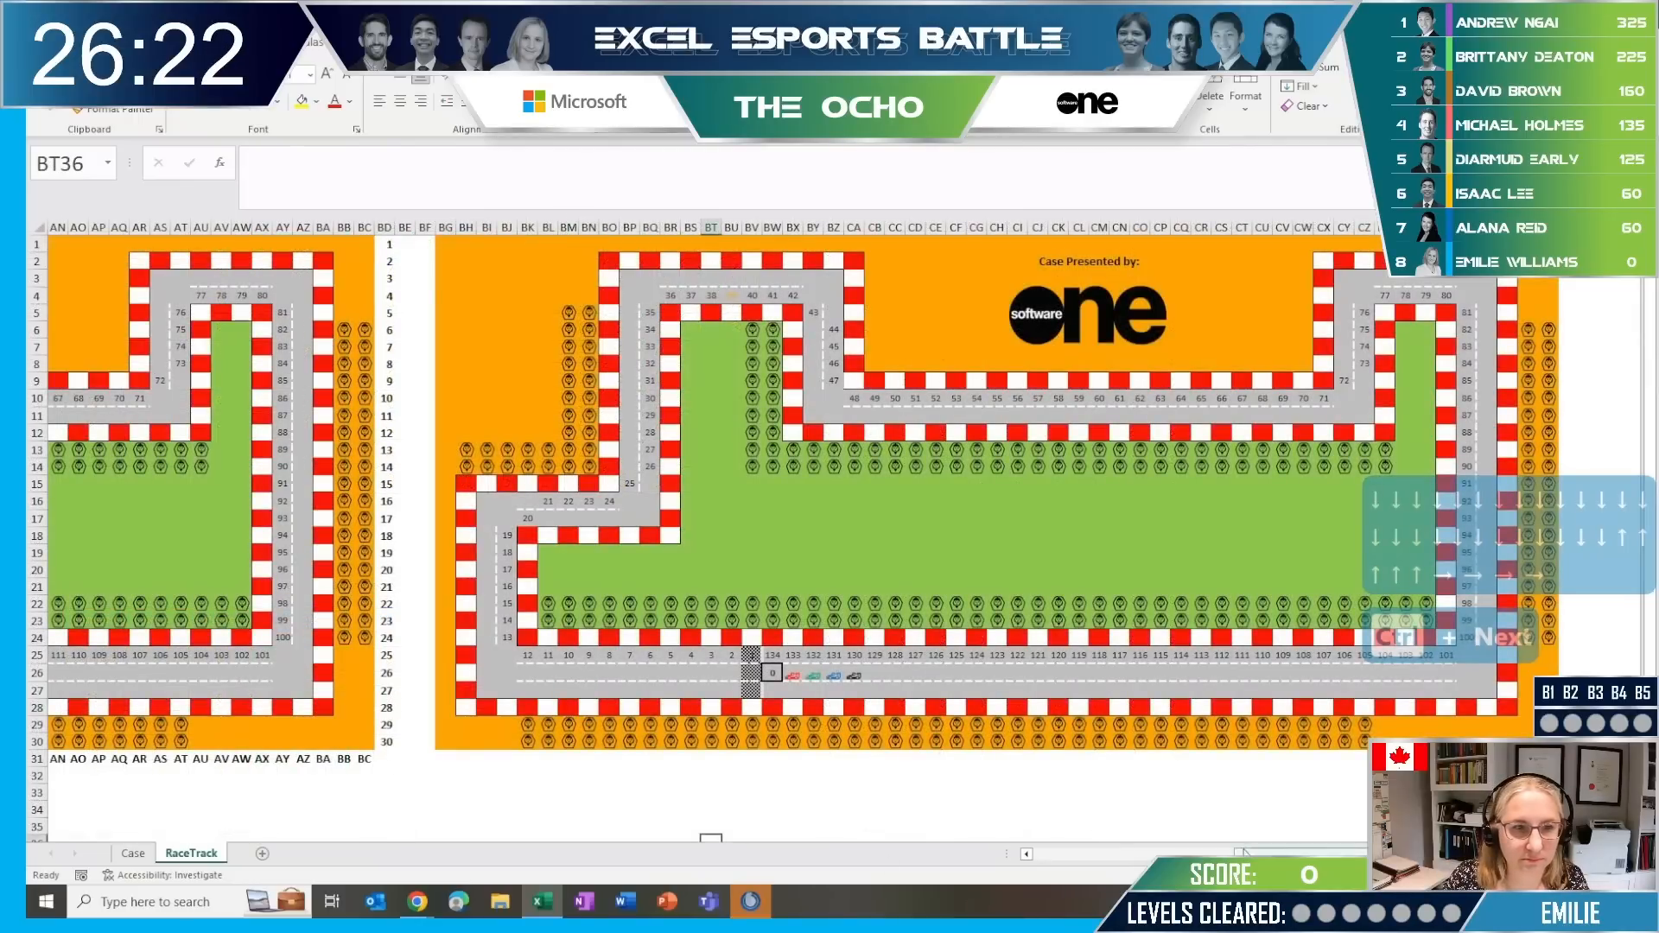
{"action": "left_click_drag", "start_coordinate": [1243, 850], "coordinate": [858, 858]}
{"action": "left_click", "coordinate": [547, 636]}
{"action": "left_click", "coordinate": [288, 539]}
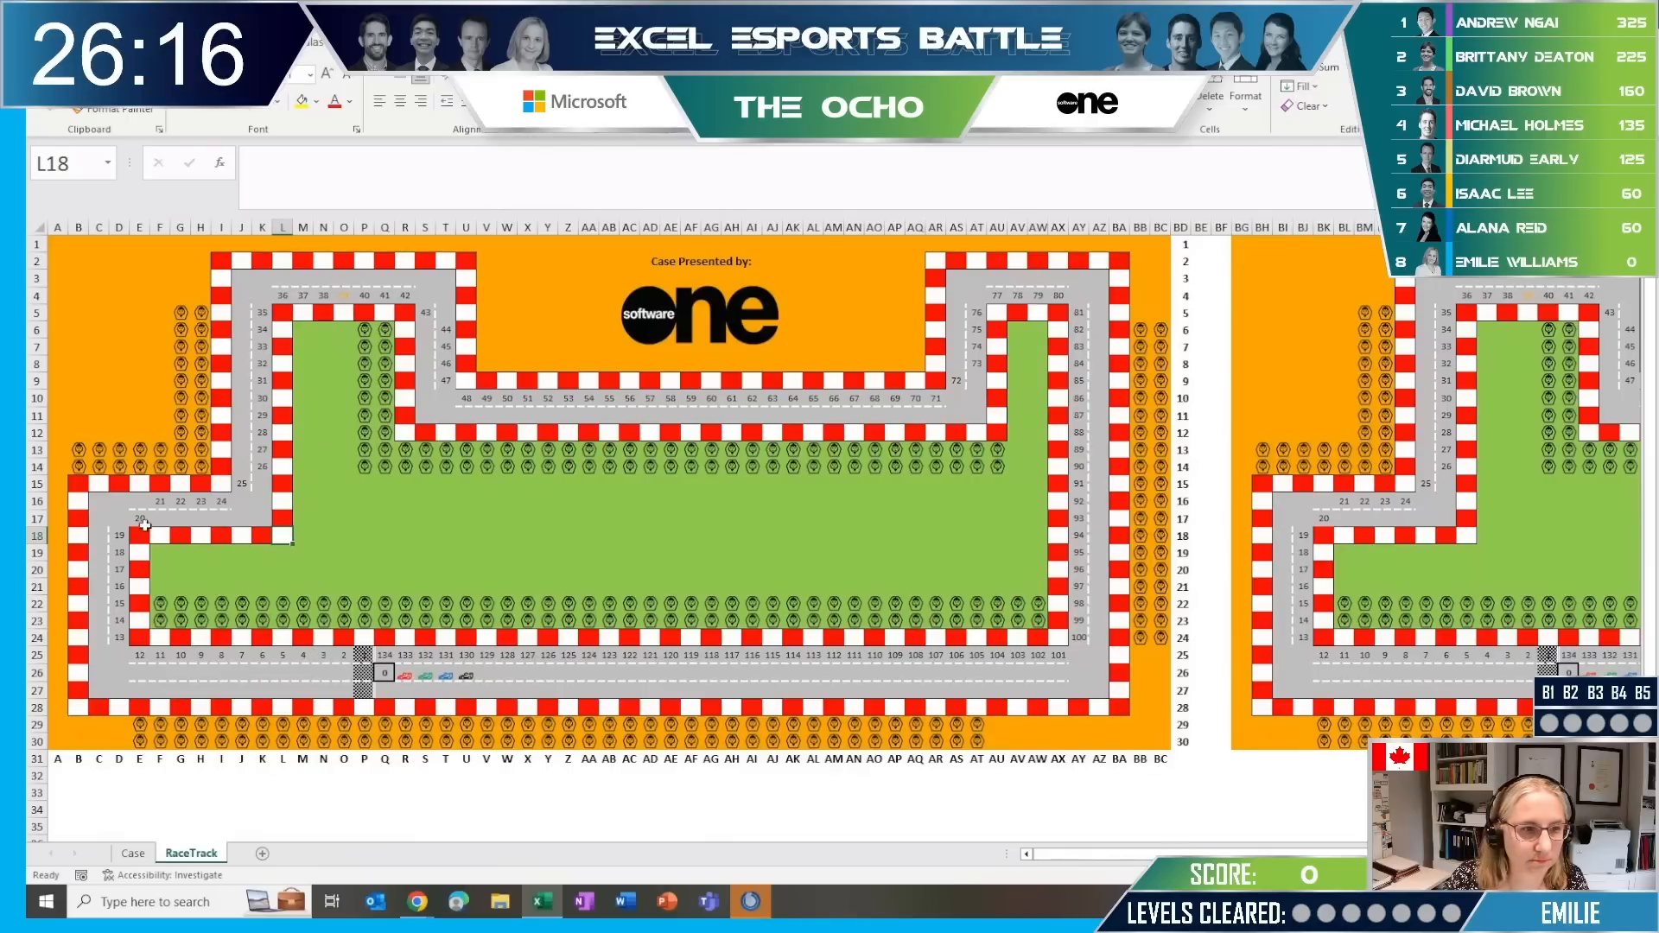
{"action": "left_click", "coordinate": [144, 522]}
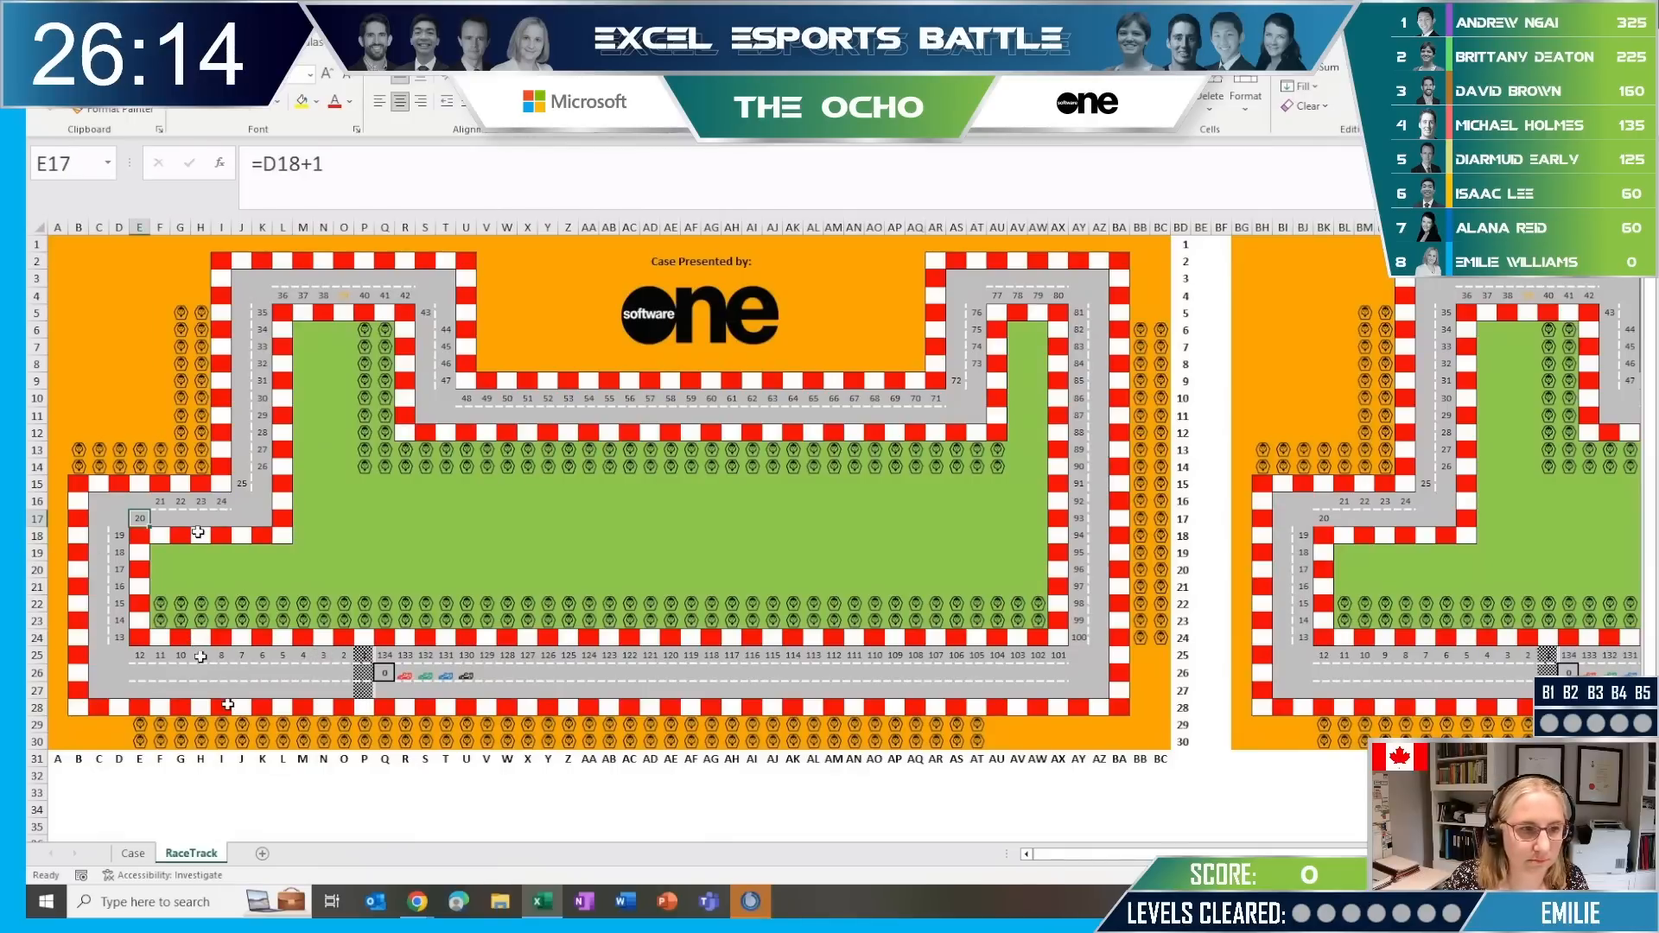
{"action": "left_click", "coordinate": [60, 804]}
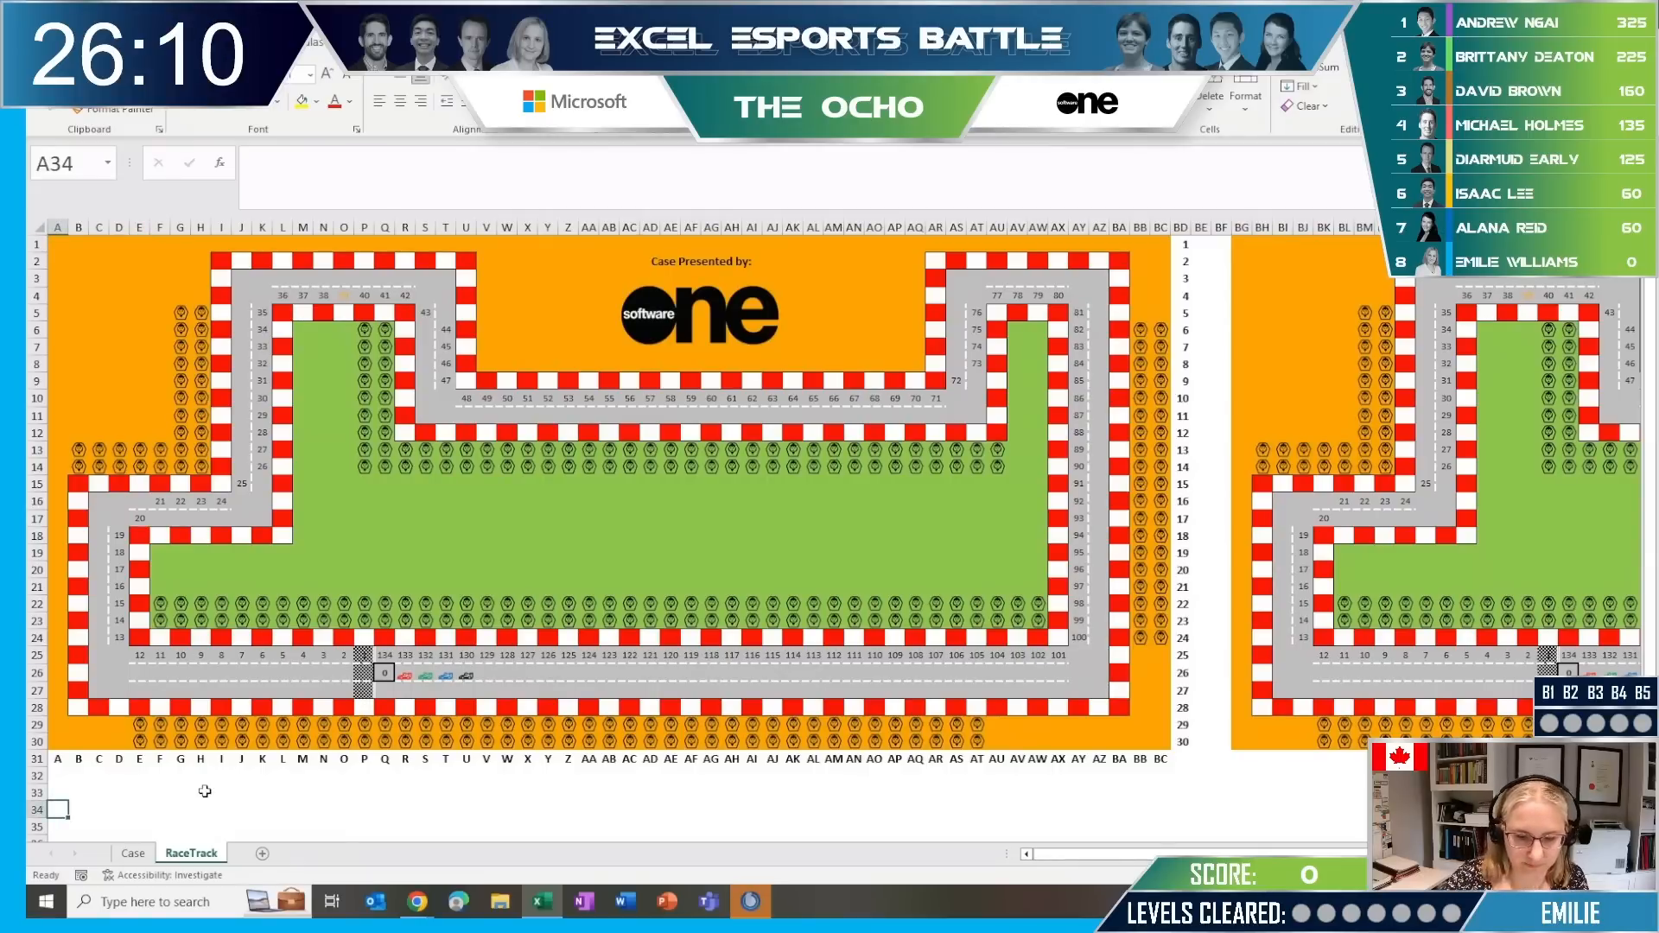
{"action": "type", "text": "="}
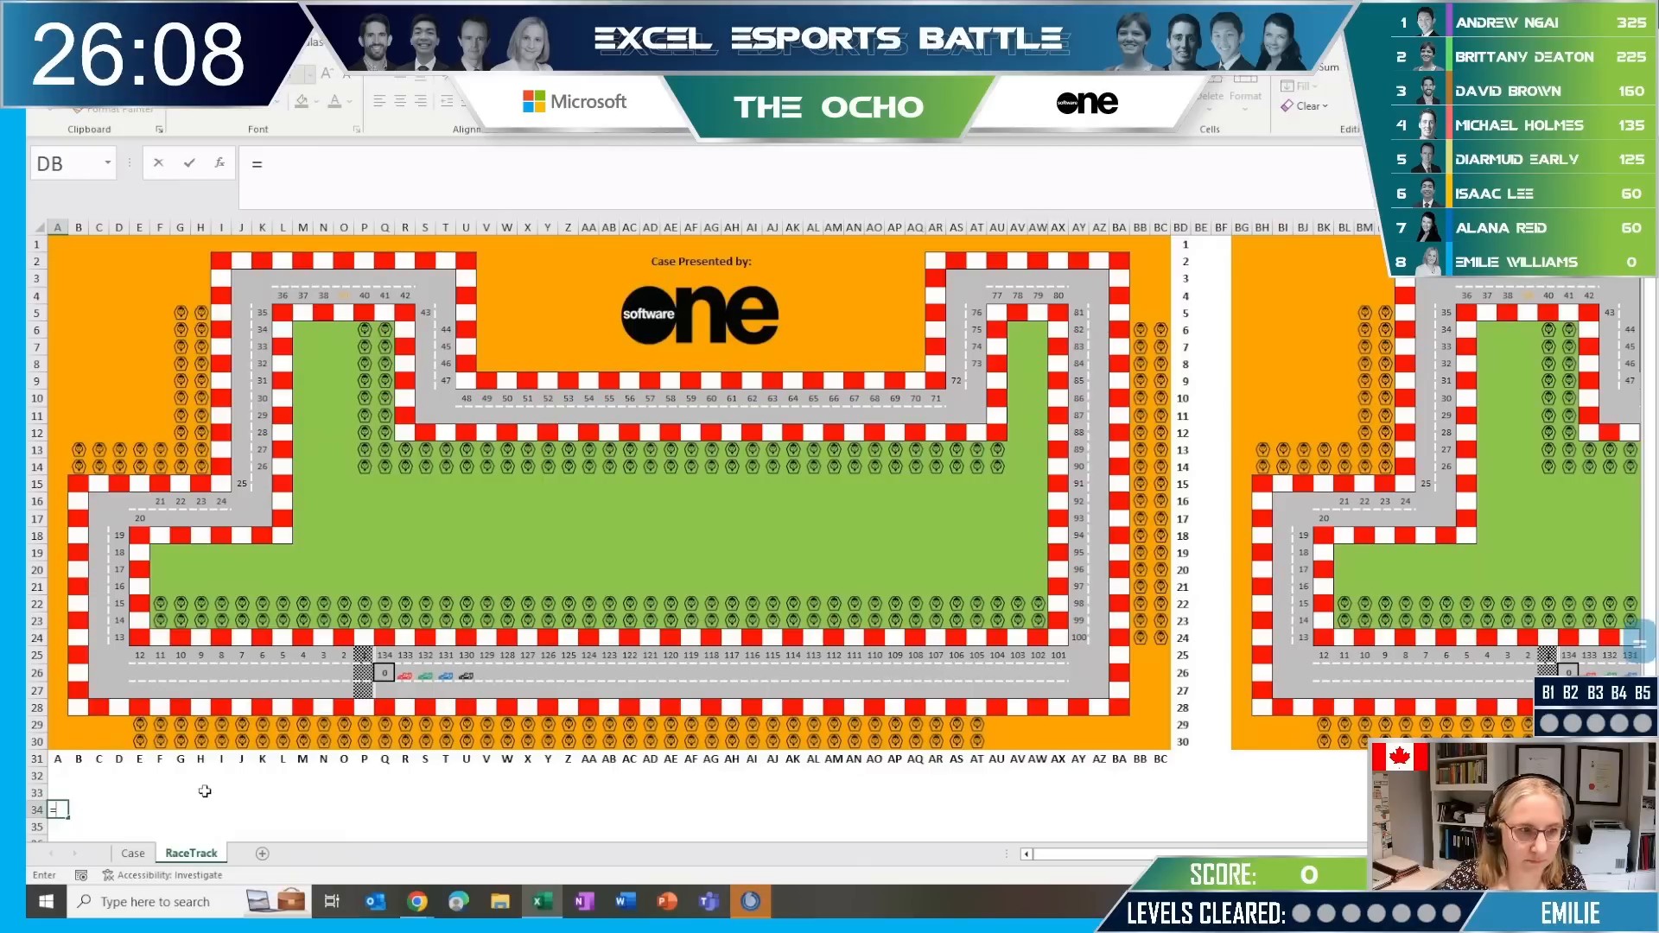
{"action": "key", "text": "Escape"}
{"action": "key", "text": "Right"}
{"action": "key", "text": "Right"}
{"action": "key", "text": "Right"}
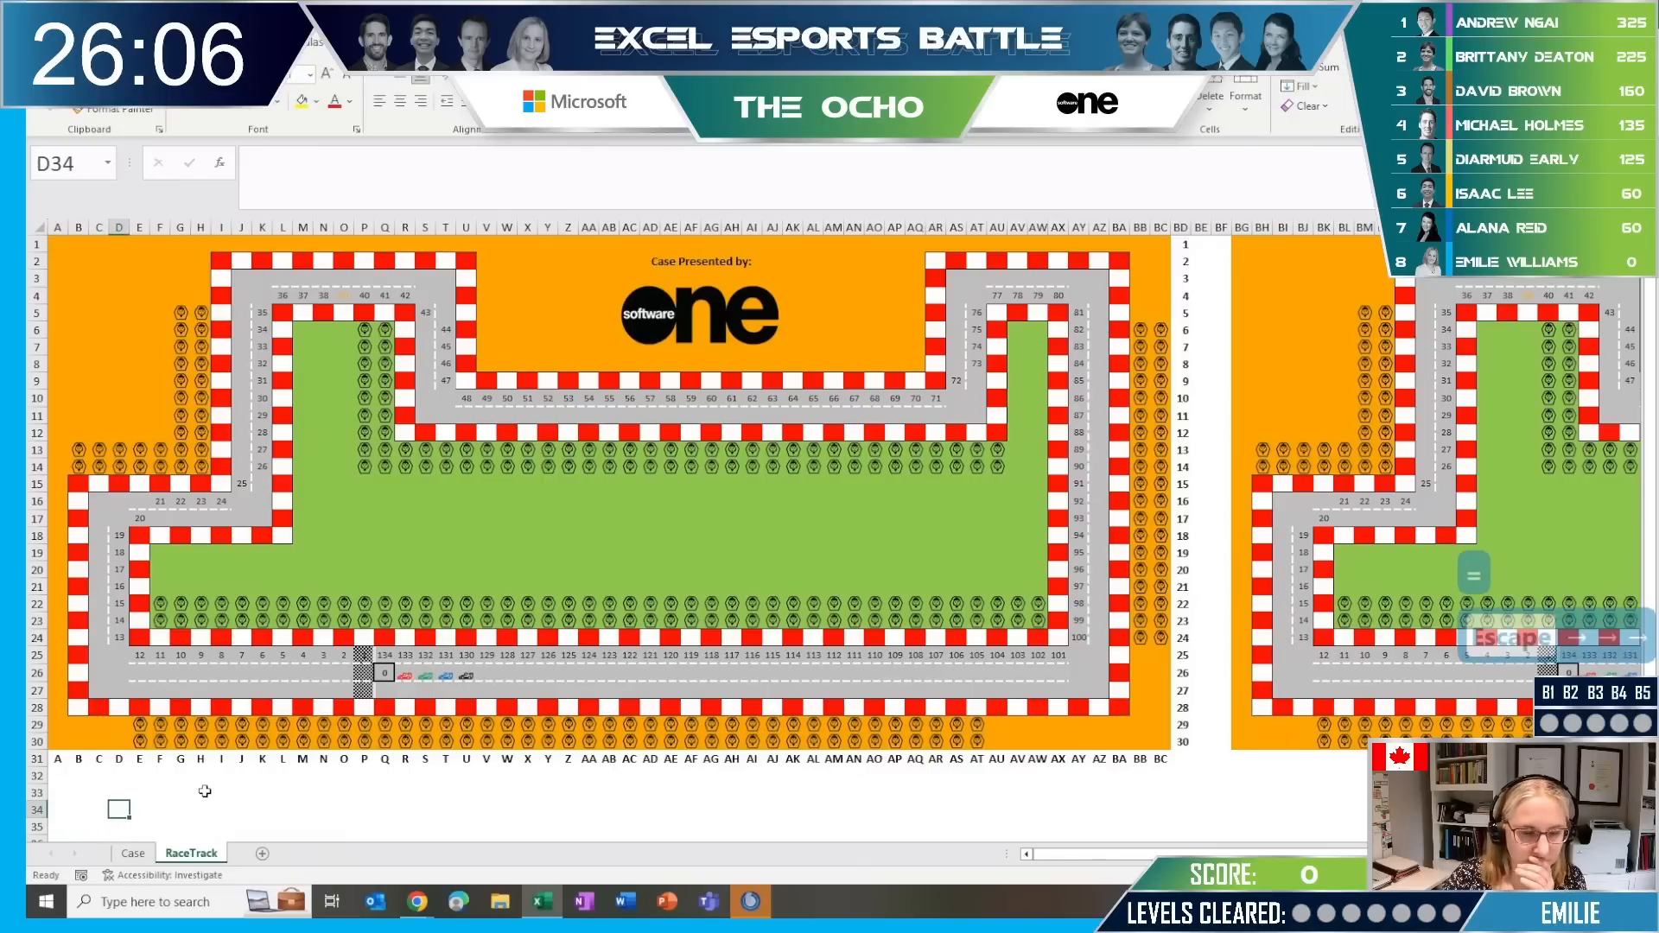
{"action": "key", "text": "Right"}
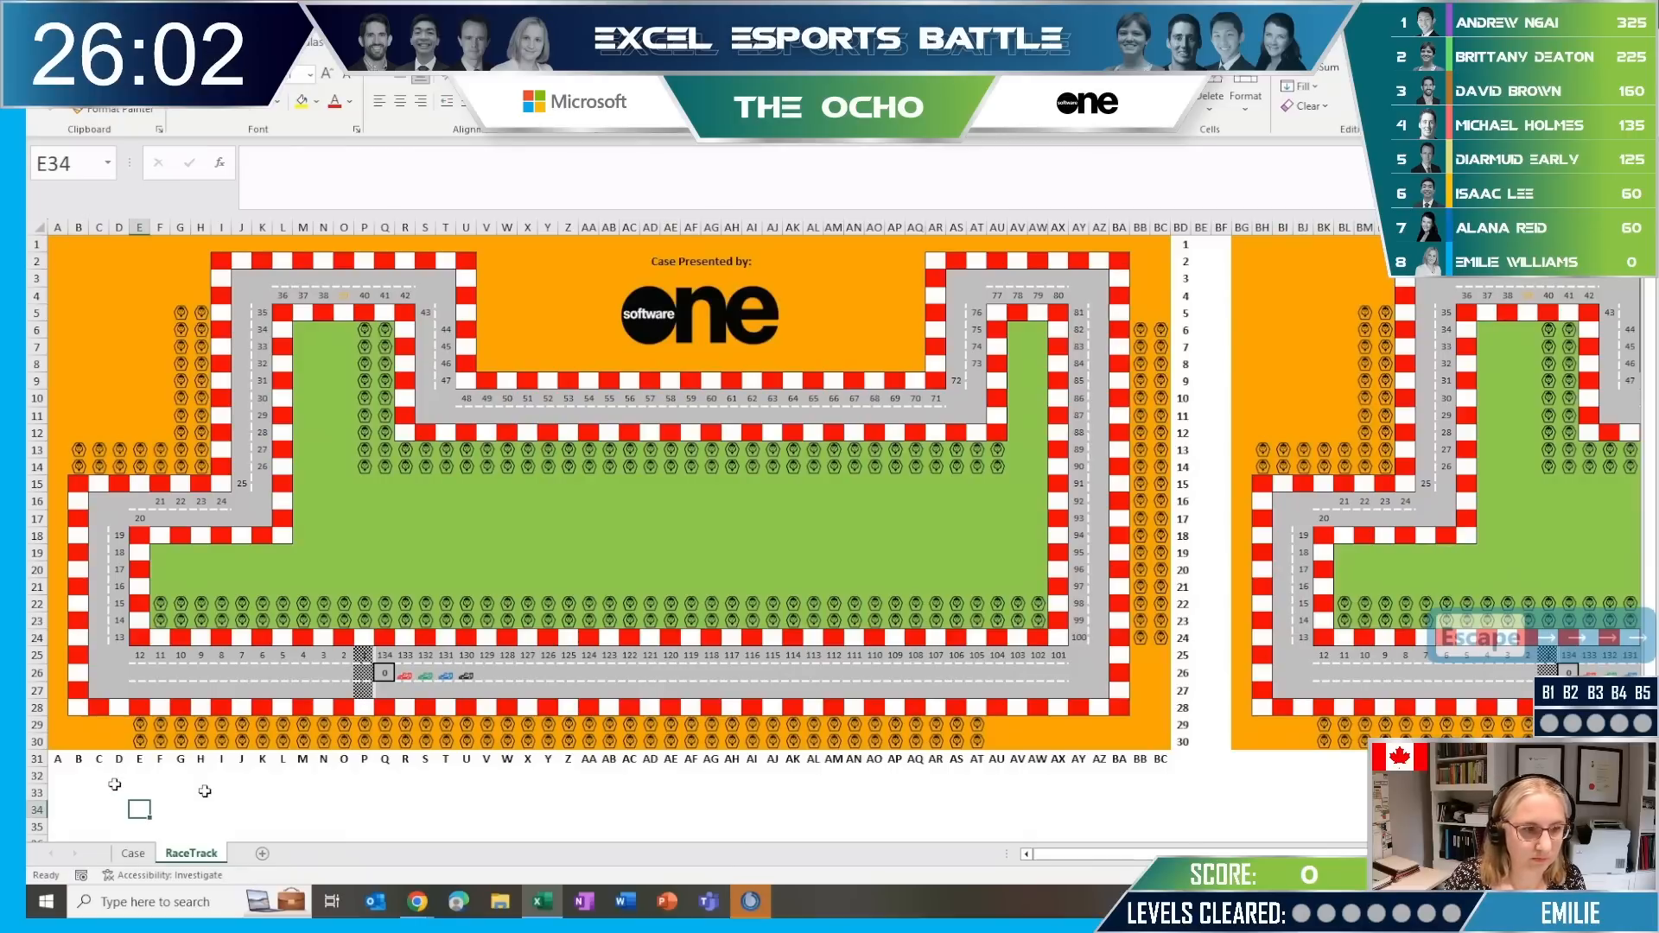
{"action": "key", "text": "Left"}
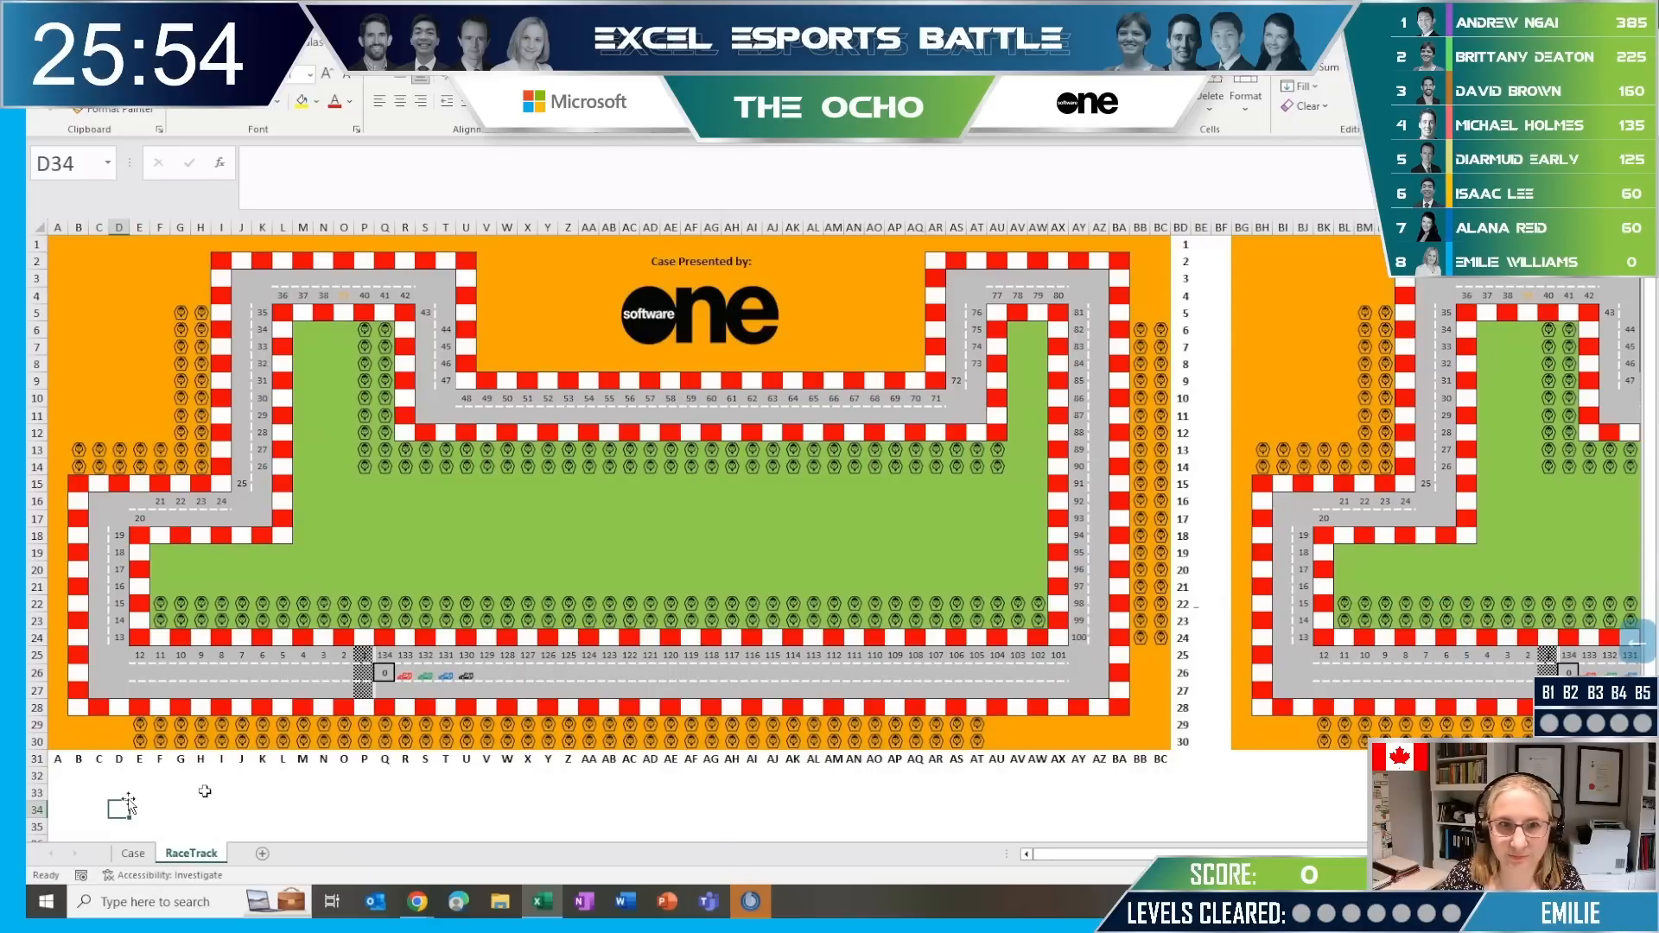
{"action": "key", "text": "alt+Tab"}
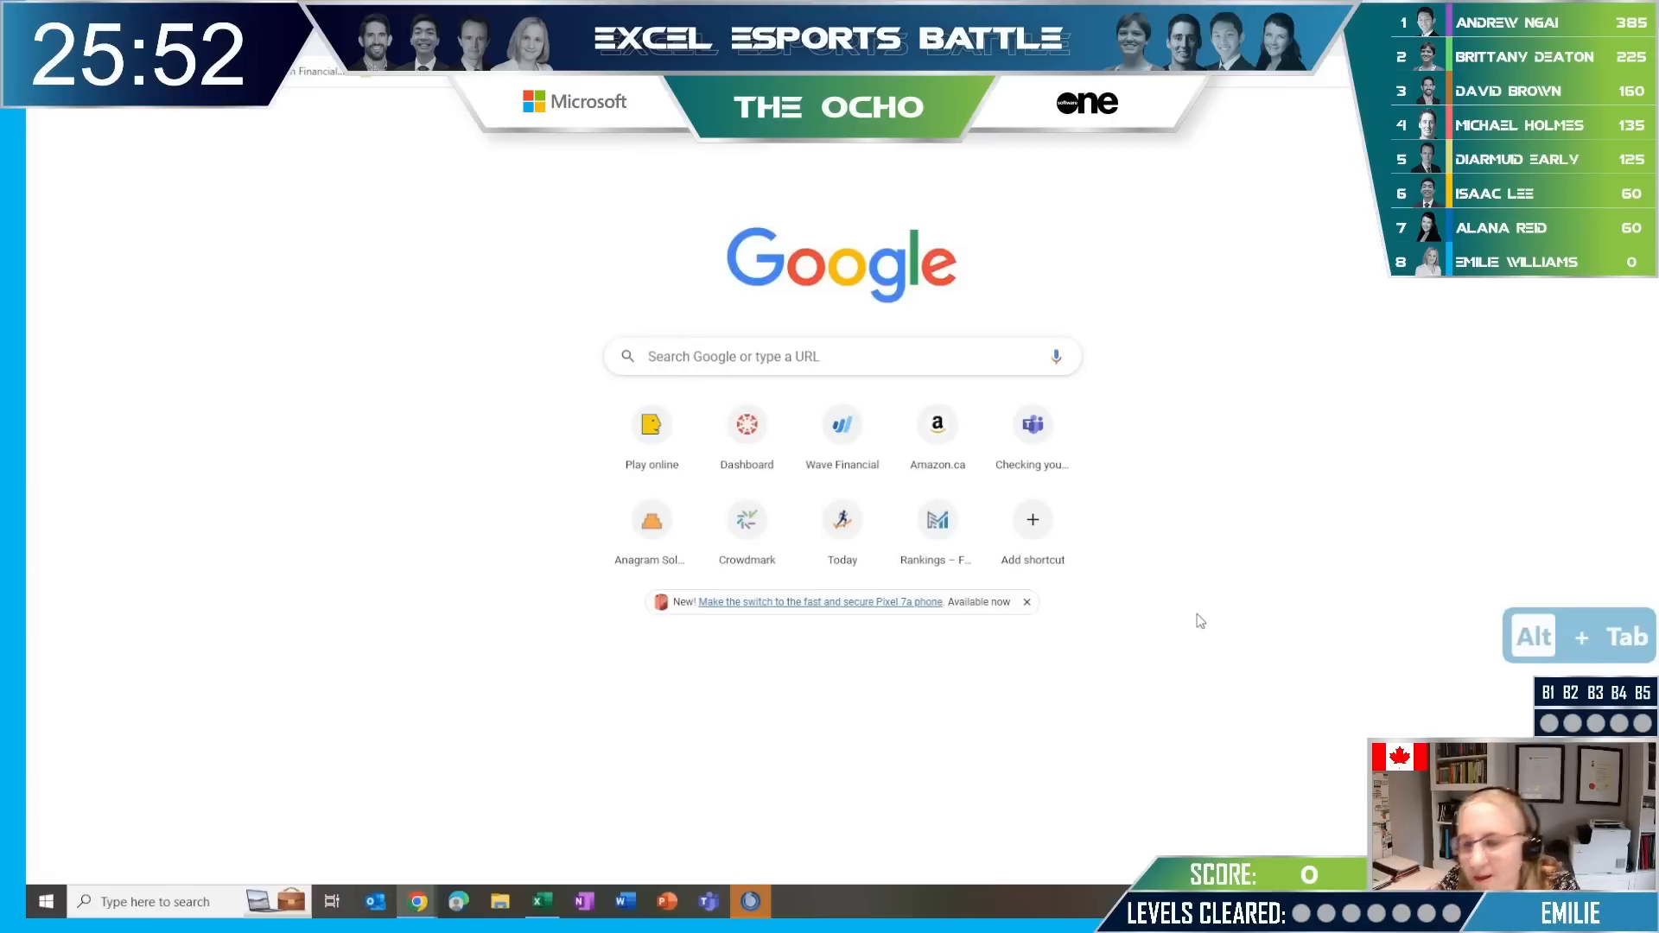
{"action": "key", "text": "alt+Tab"}
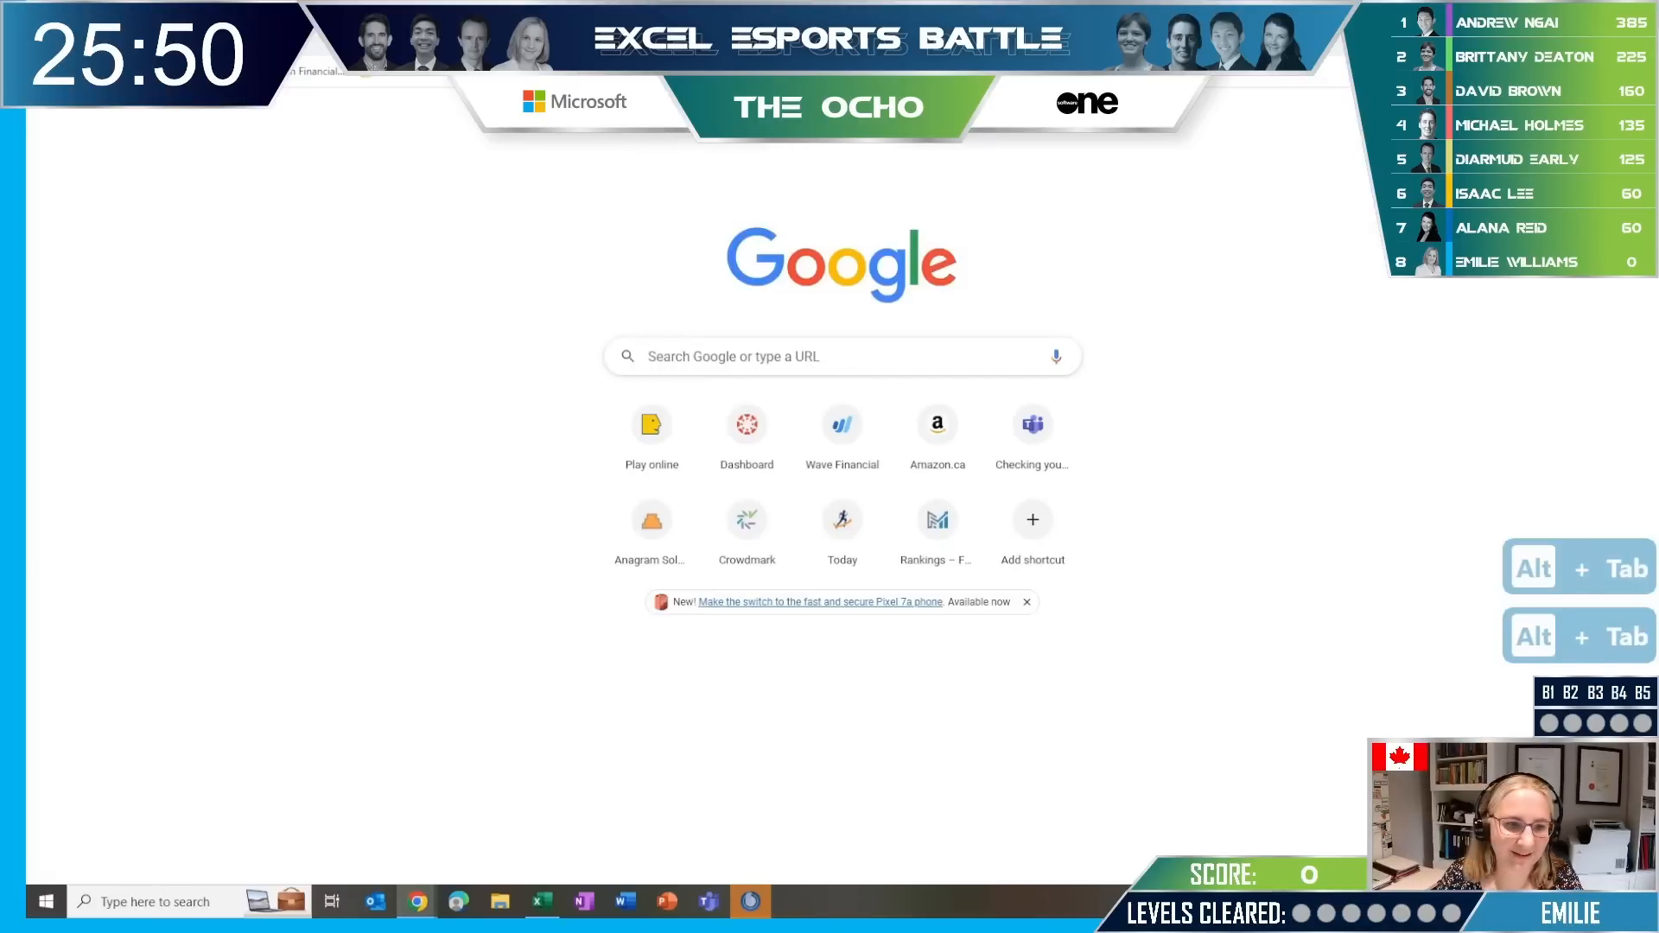
{"action": "key", "text": "alt+Tab"}
{"action": "key", "text": "alt+Tab"}
{"action": "key", "text": "alt+Tab"}
{"action": "key", "text": "alt+Tab"}
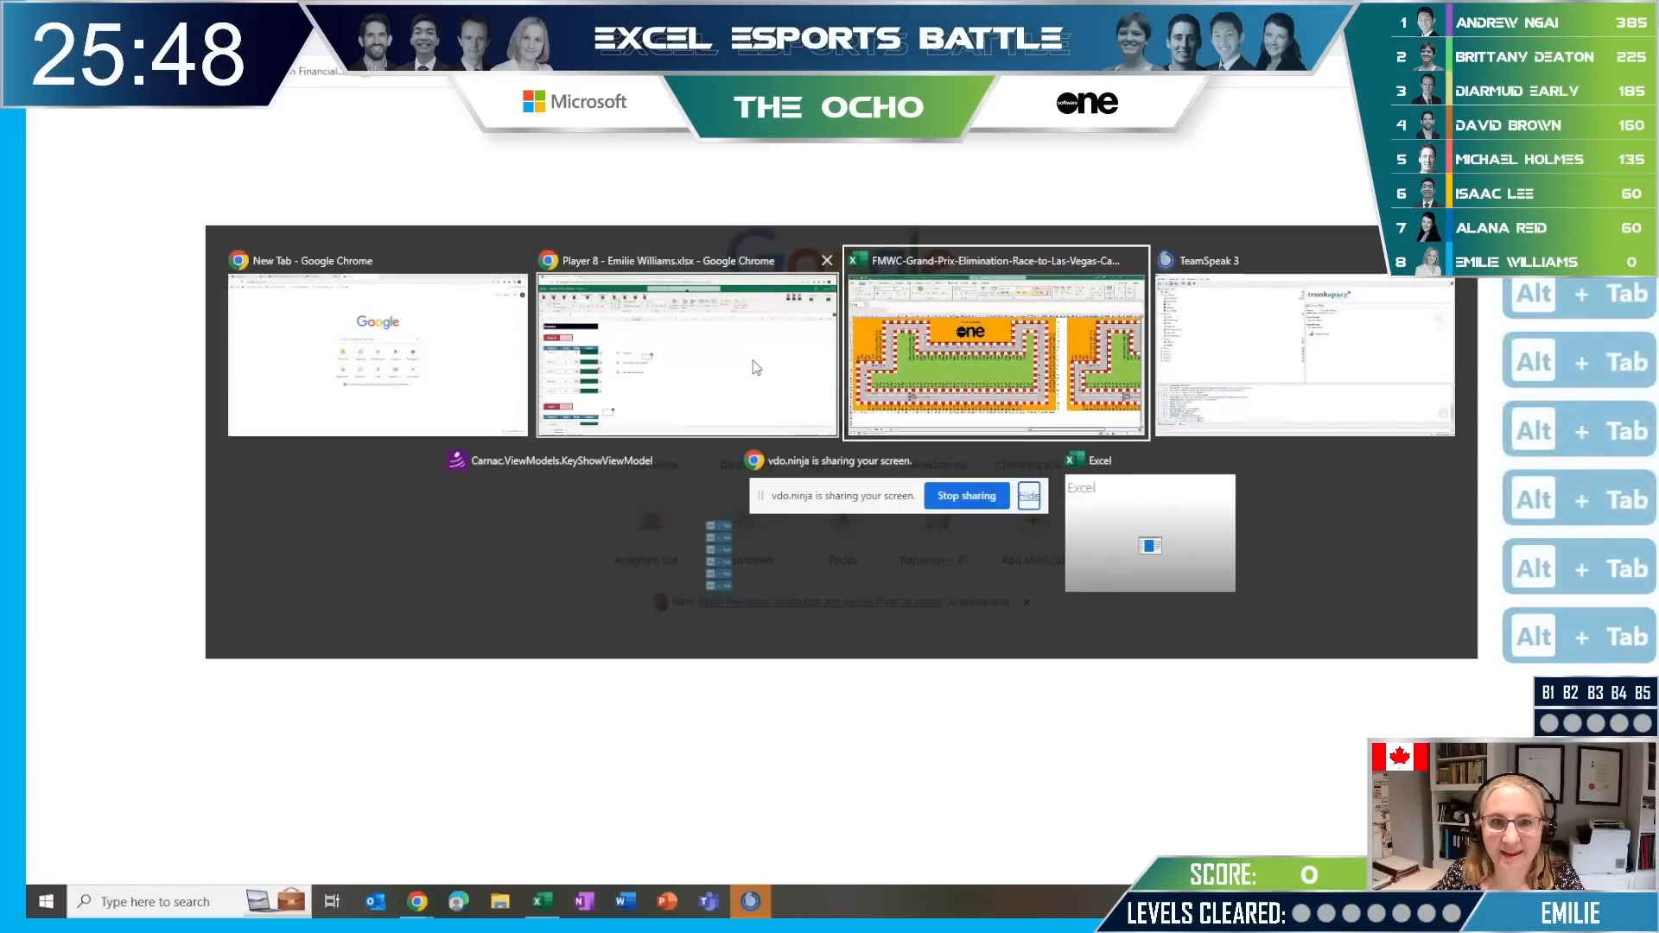
{"action": "key", "text": "Escape"}
{"action": "key", "text": "alt+Tab"}
{"action": "key", "text": "alt+Tab"}
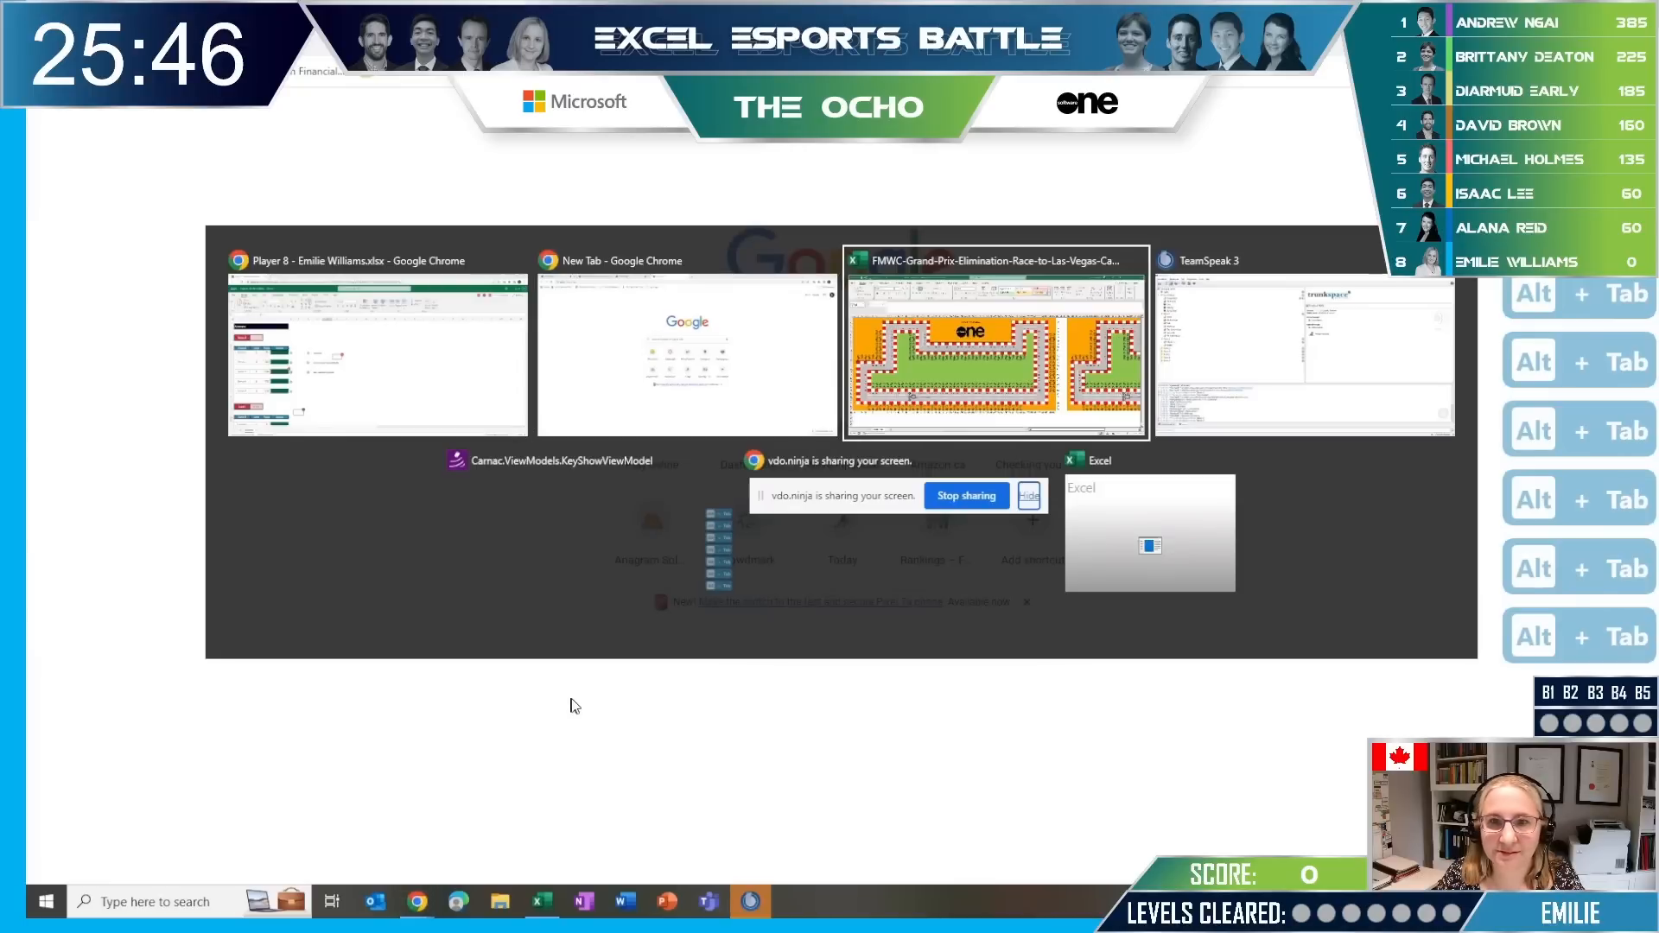
{"action": "key", "text": "Escape"}
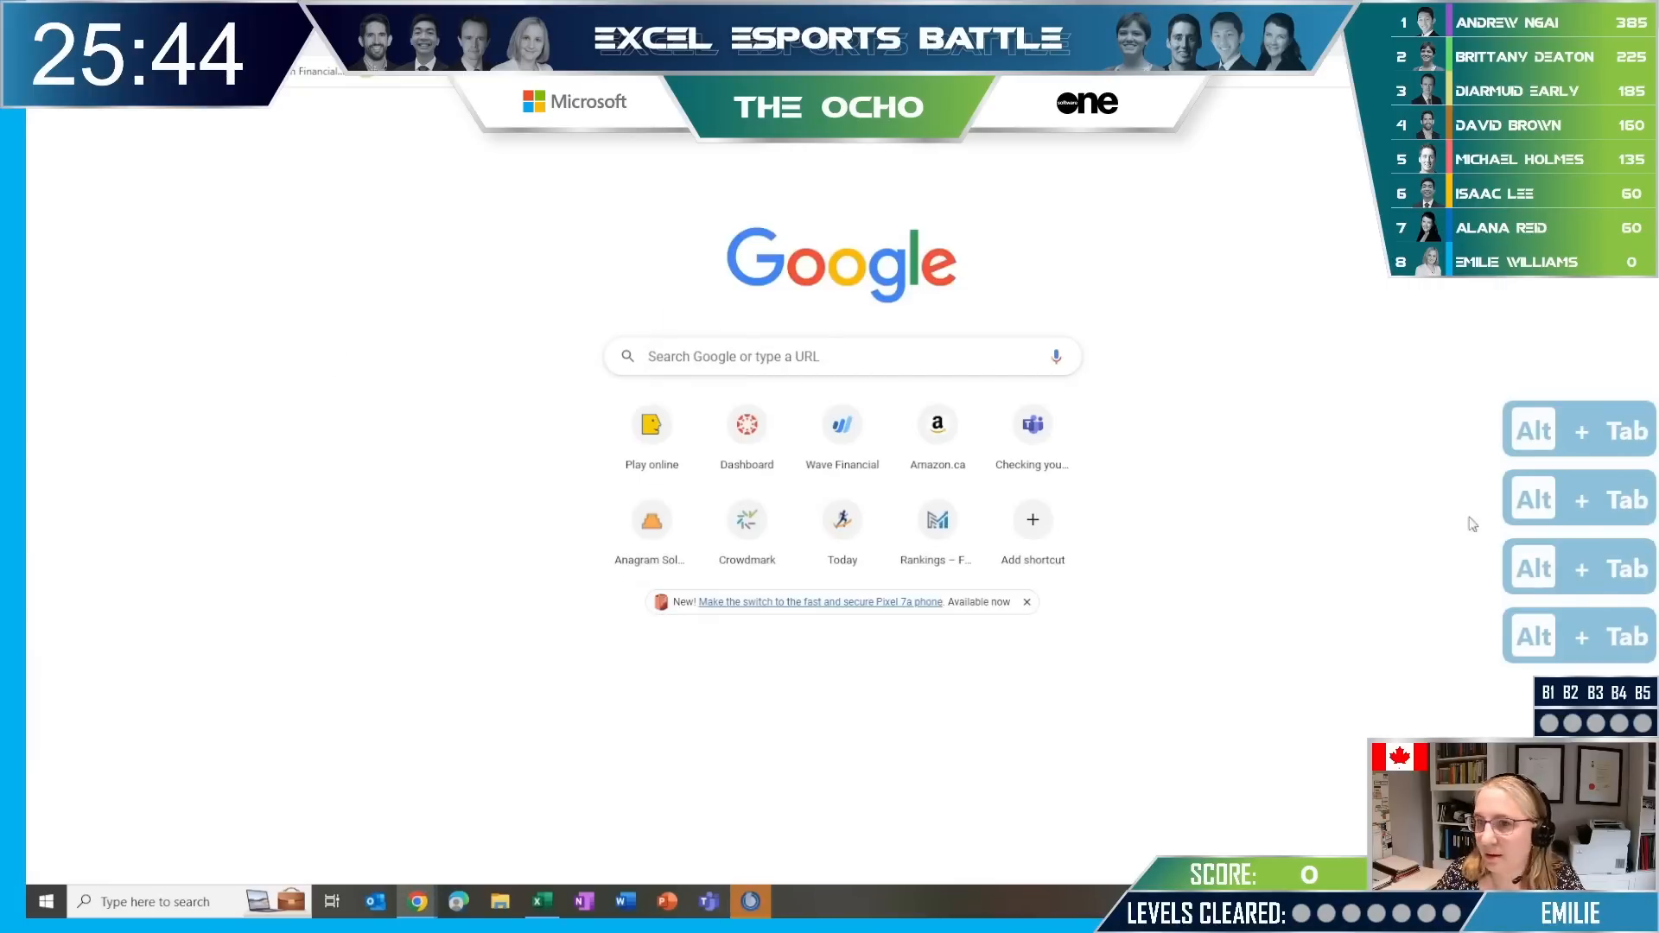
Copy the Level 1 answers in E46:E57 of the Case sheet and paste them into the online answer workbook.
{"action": "left_click", "coordinate": [541, 902]}
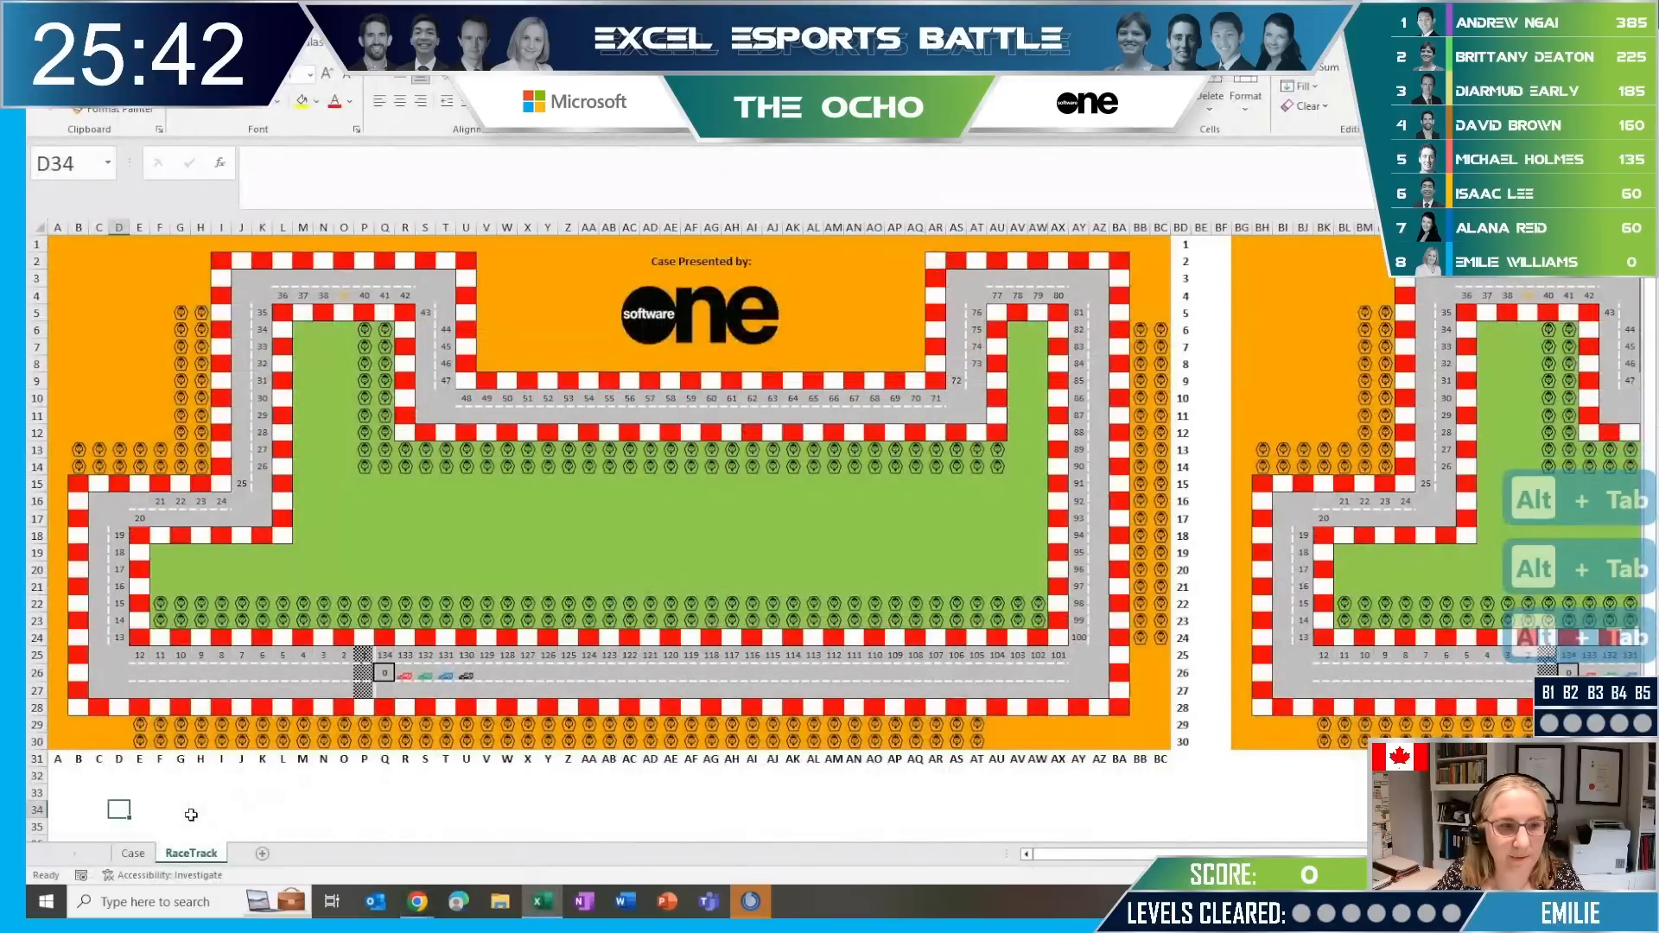
{"action": "left_click", "coordinate": [134, 853]}
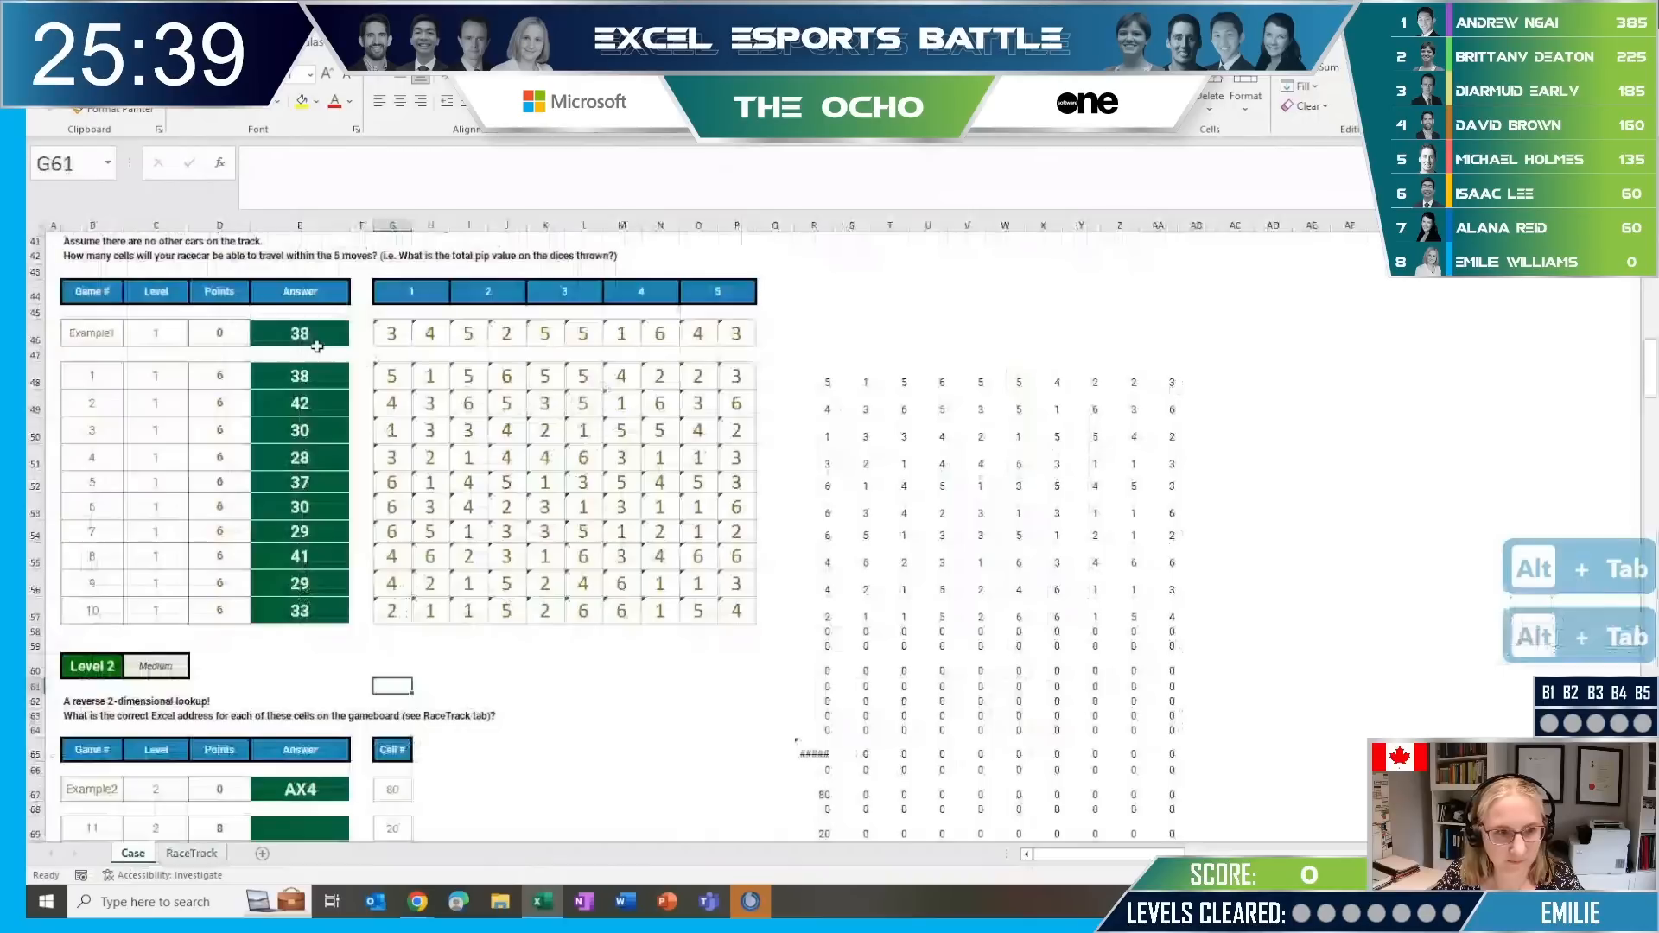
{"action": "left_click_drag", "start_coordinate": [317, 346], "coordinate": [300, 610]}
{"action": "key", "text": "ctrl+c"}
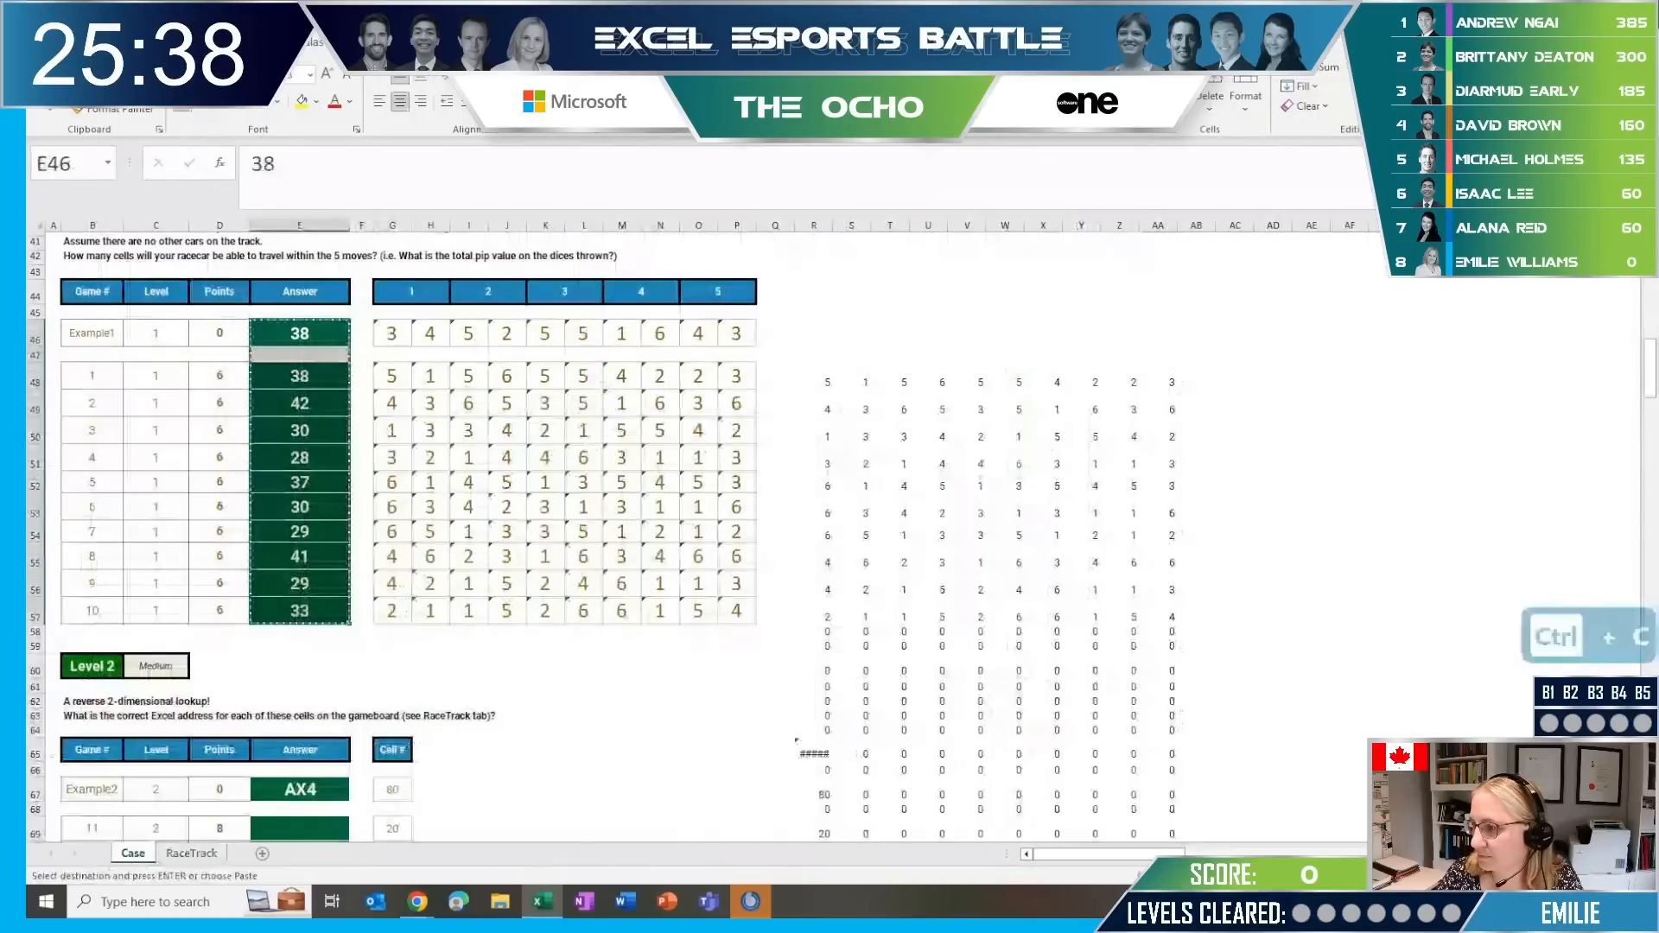
{"action": "key", "text": "alt+Tab"}
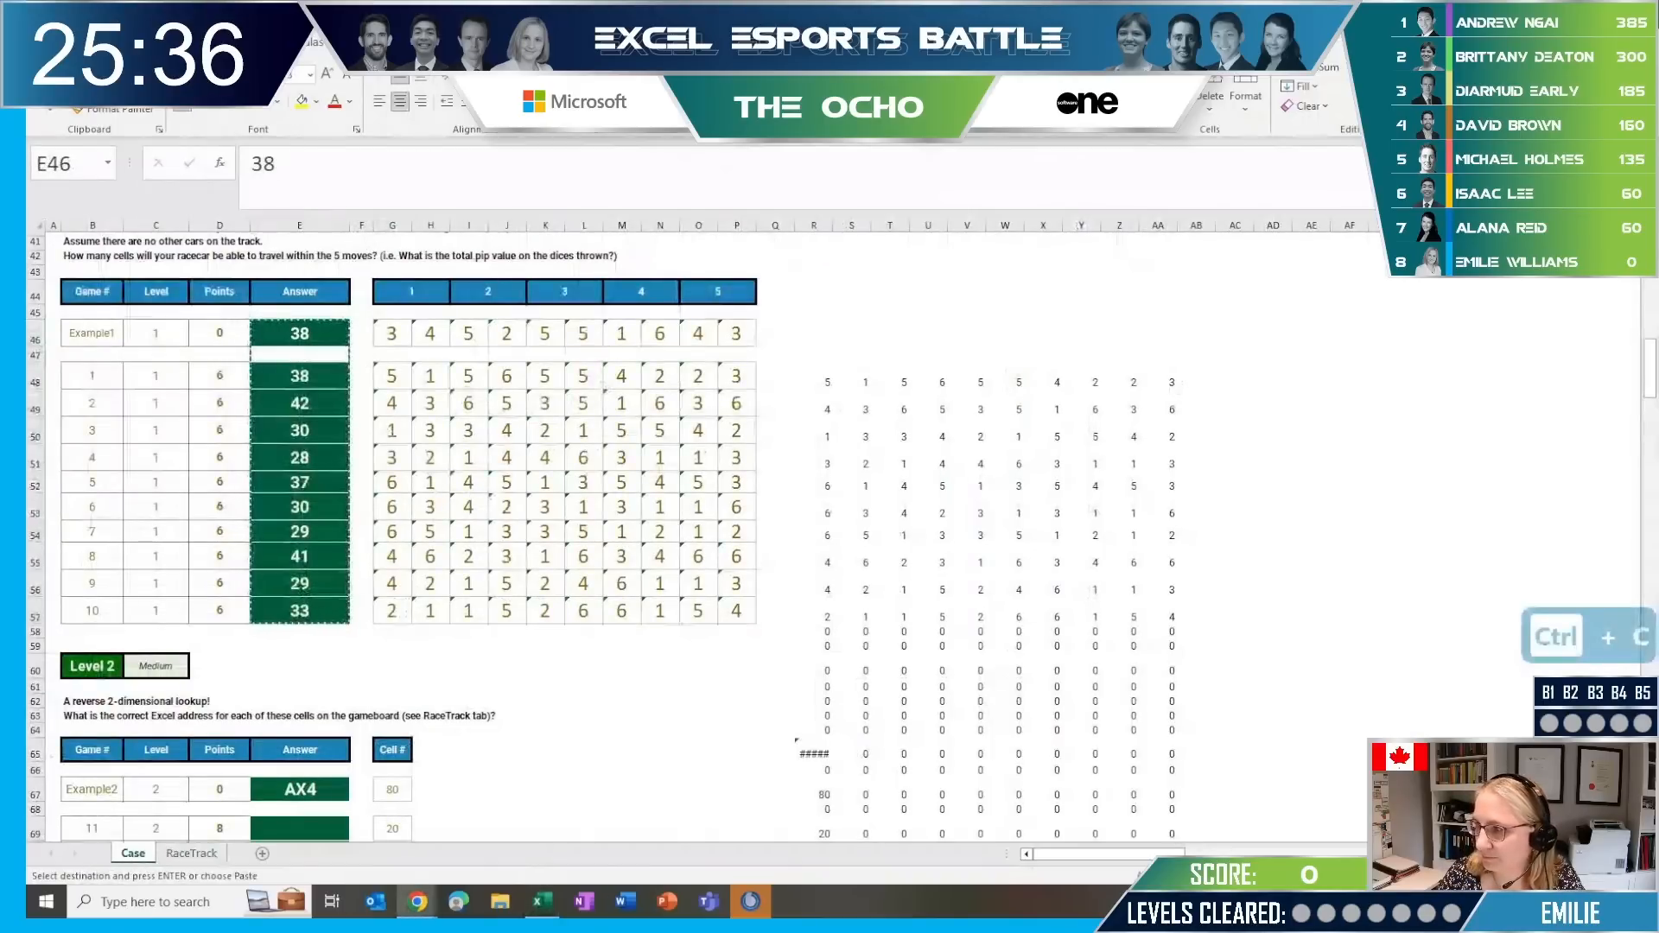
{"action": "key", "text": "ctrl+v"}
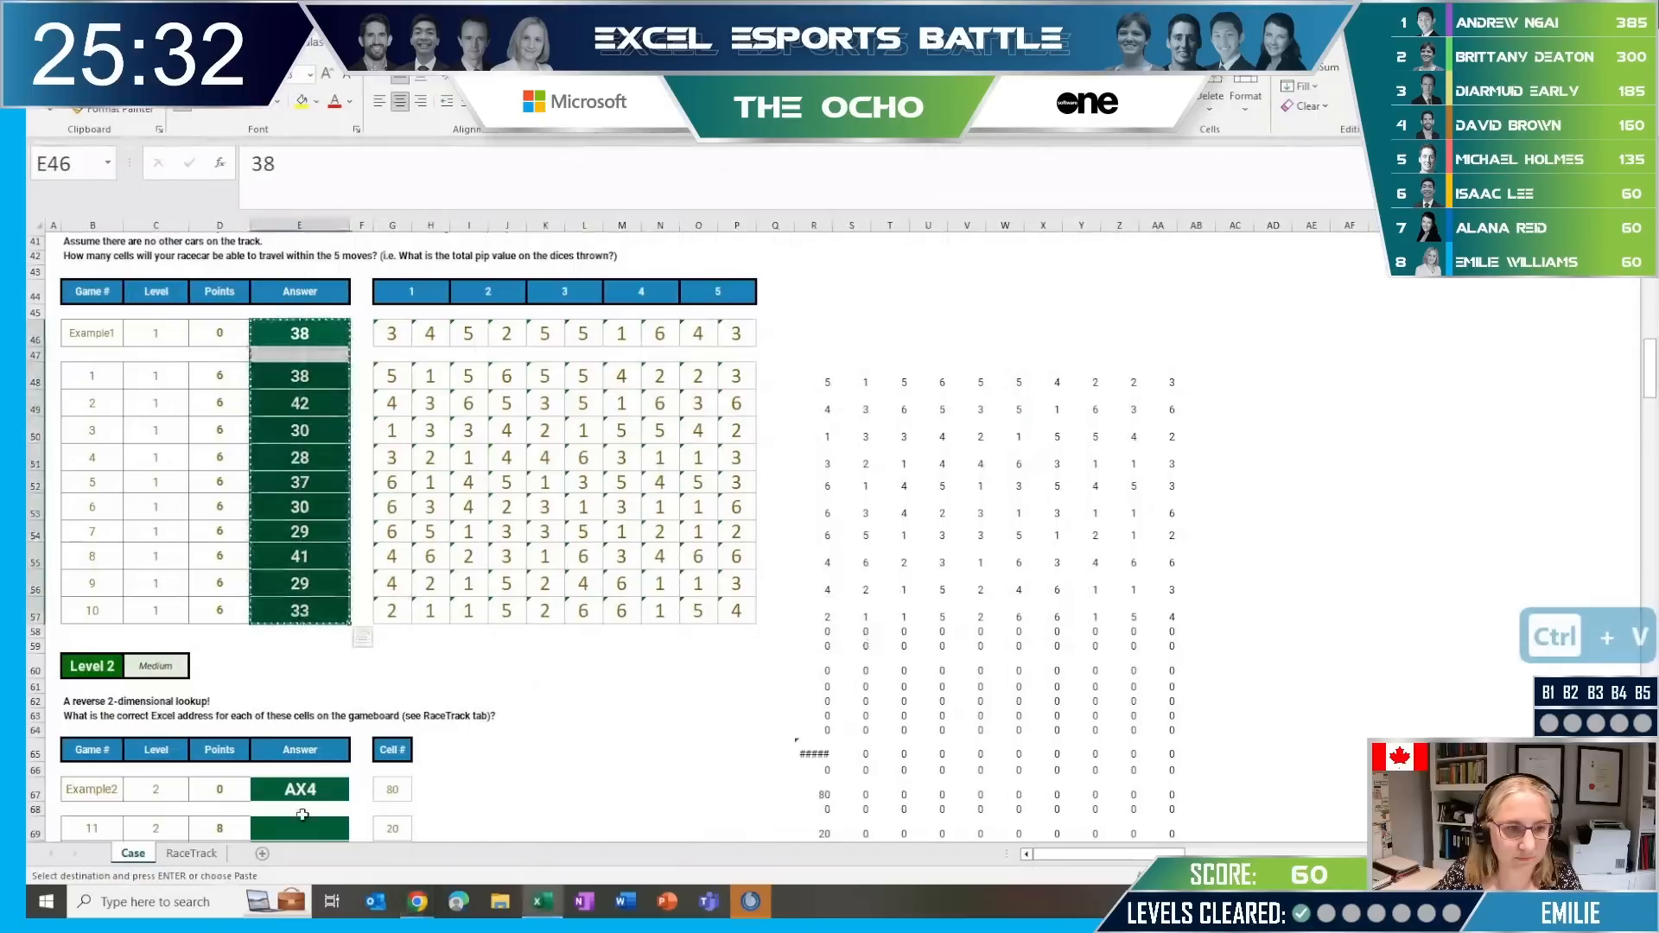
{"action": "scroll", "coordinate": [318, 759], "scroll_direction": "down", "scroll_amount": 2}
{"action": "scroll", "coordinate": [318, 758], "scroll_direction": "down", "scroll_amount": 4}
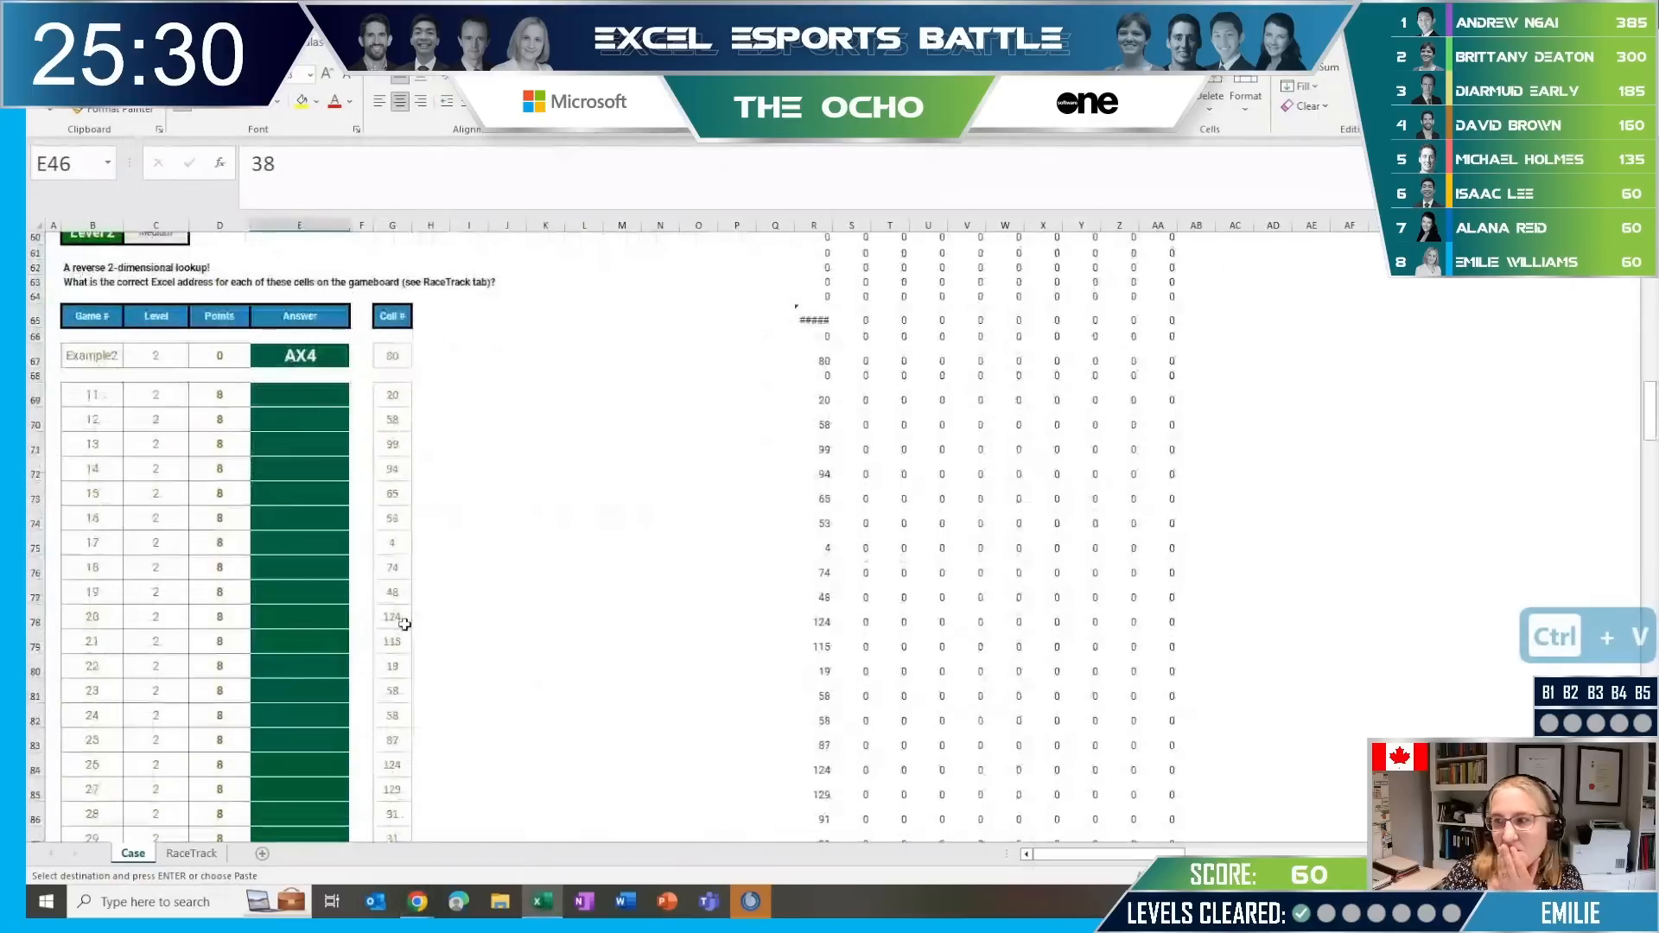
{"action": "scroll", "coordinate": [647, 468], "scroll_direction": "up", "scroll_amount": 1}
{"action": "scroll", "coordinate": [644, 467], "scroll_direction": "up", "scroll_amount": 6}
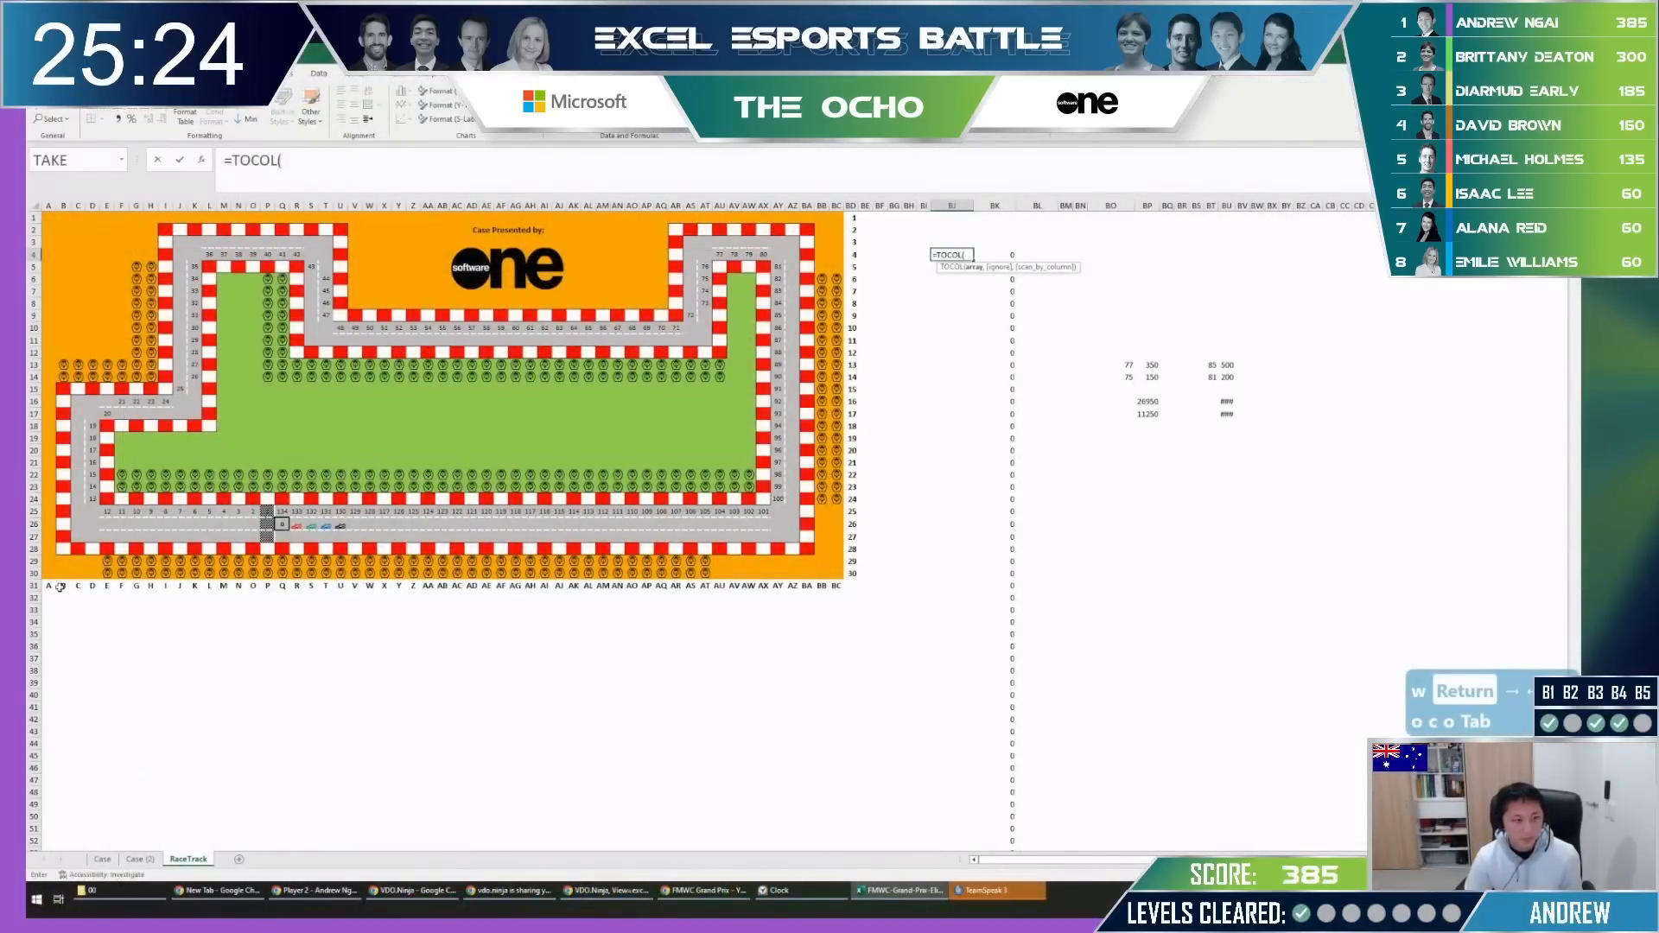
Complete the TOCOL formula in BJ4 as =TOCOL(A31:BC31&BD1:BD30) to list every gameboard cell address in one column.
{"action": "left_click_drag", "start_coordinate": [59, 587], "coordinate": [837, 586]}
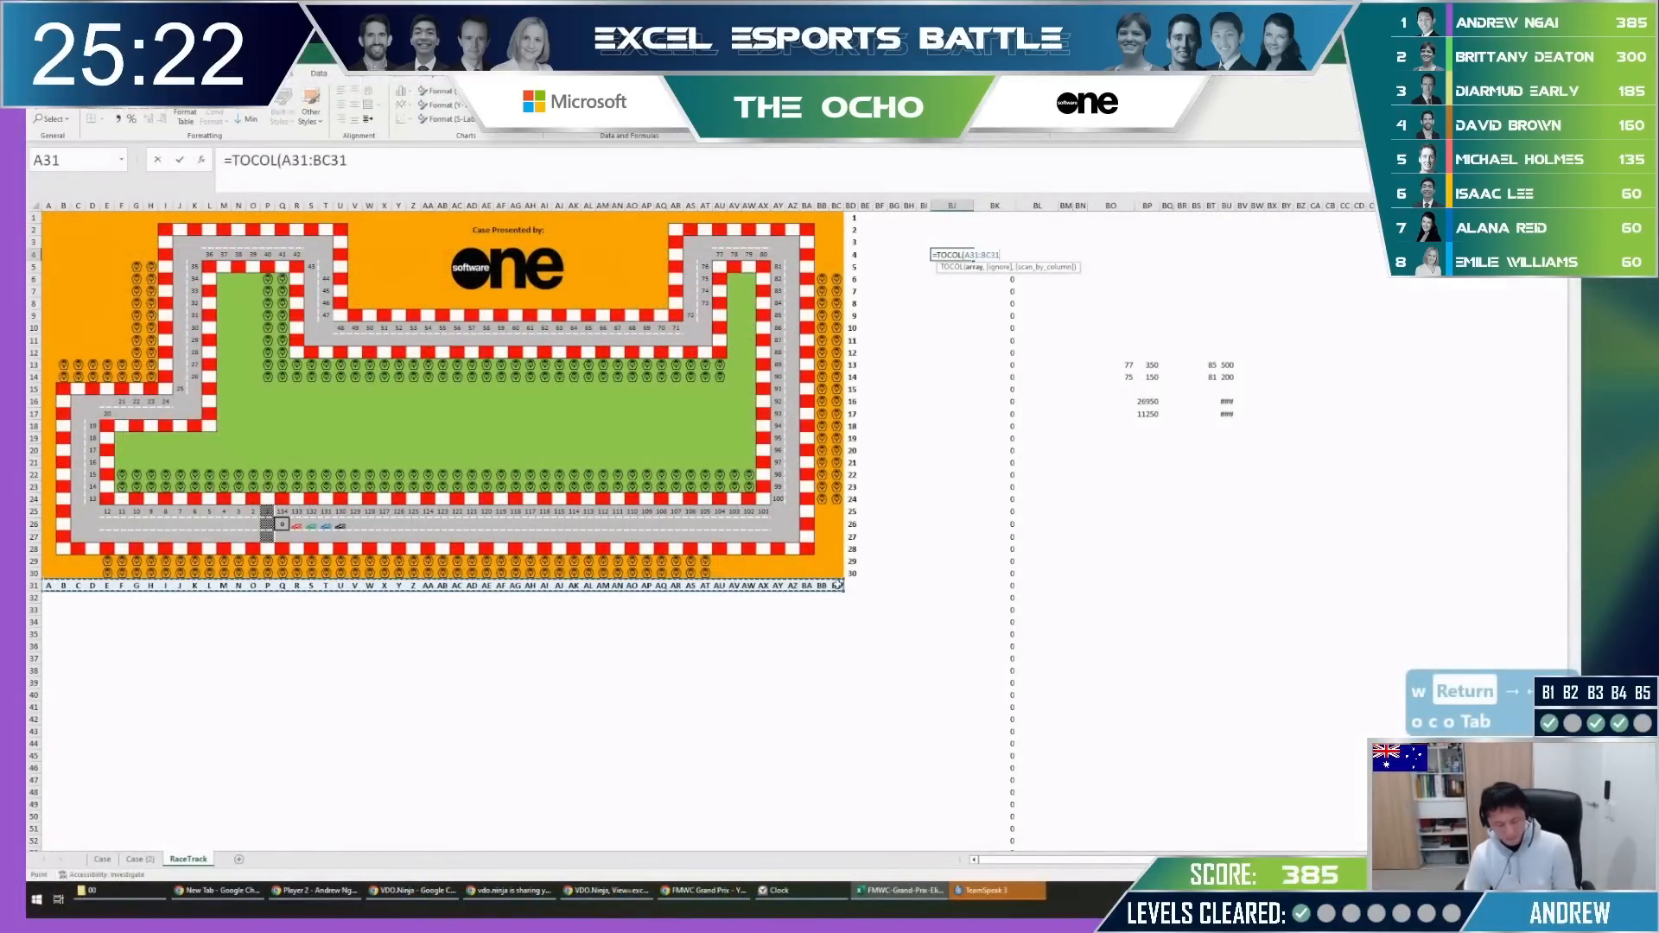
{"action": "type", "text": "&"}
{"action": "left_click_drag", "start_coordinate": [855, 218], "coordinate": [853, 573]}
{"action": "key", "text": "Return"}
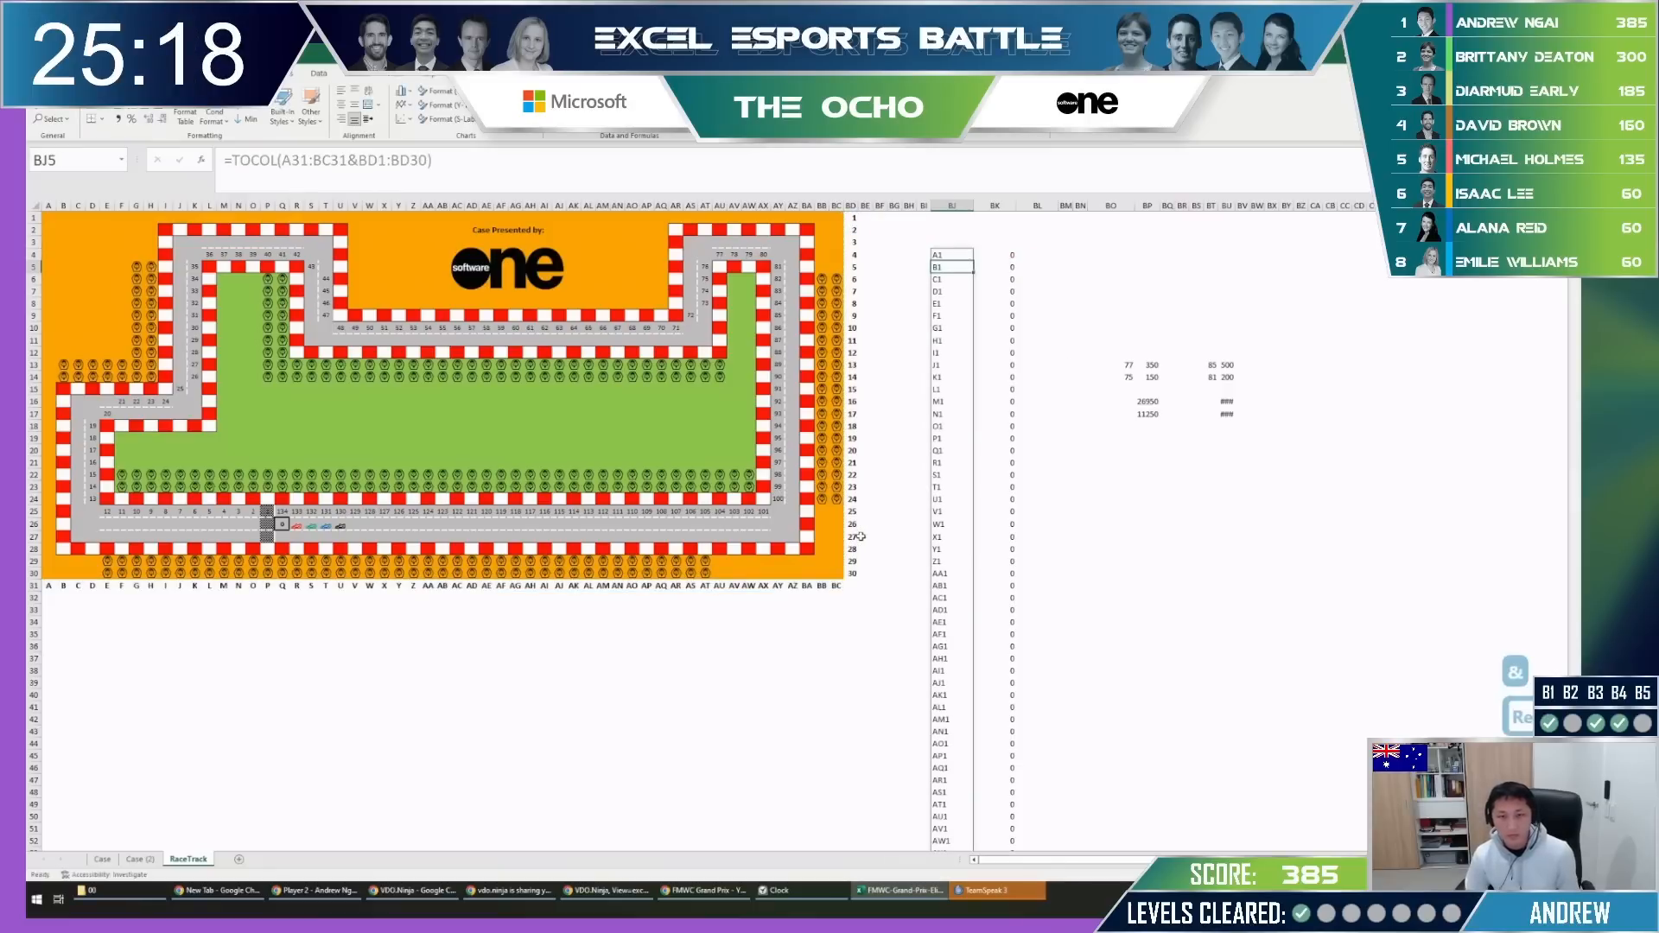
{"action": "key", "text": "Up"}
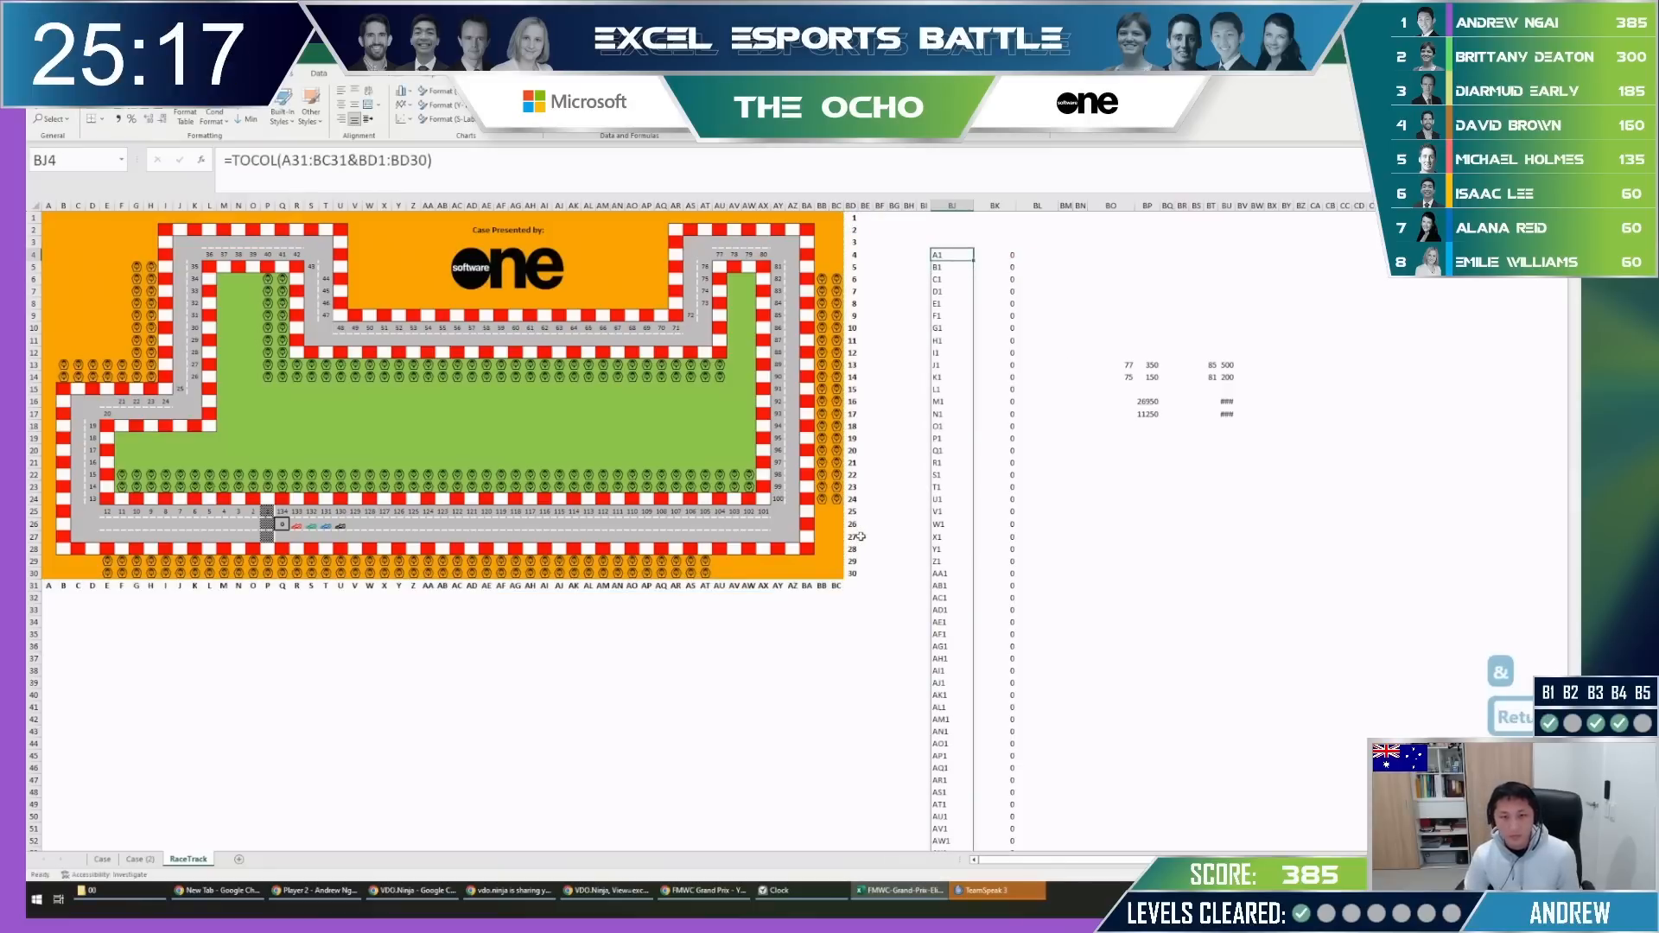
{"action": "left_click", "coordinate": [1053, 257]}
{"action": "type", "text": "="}
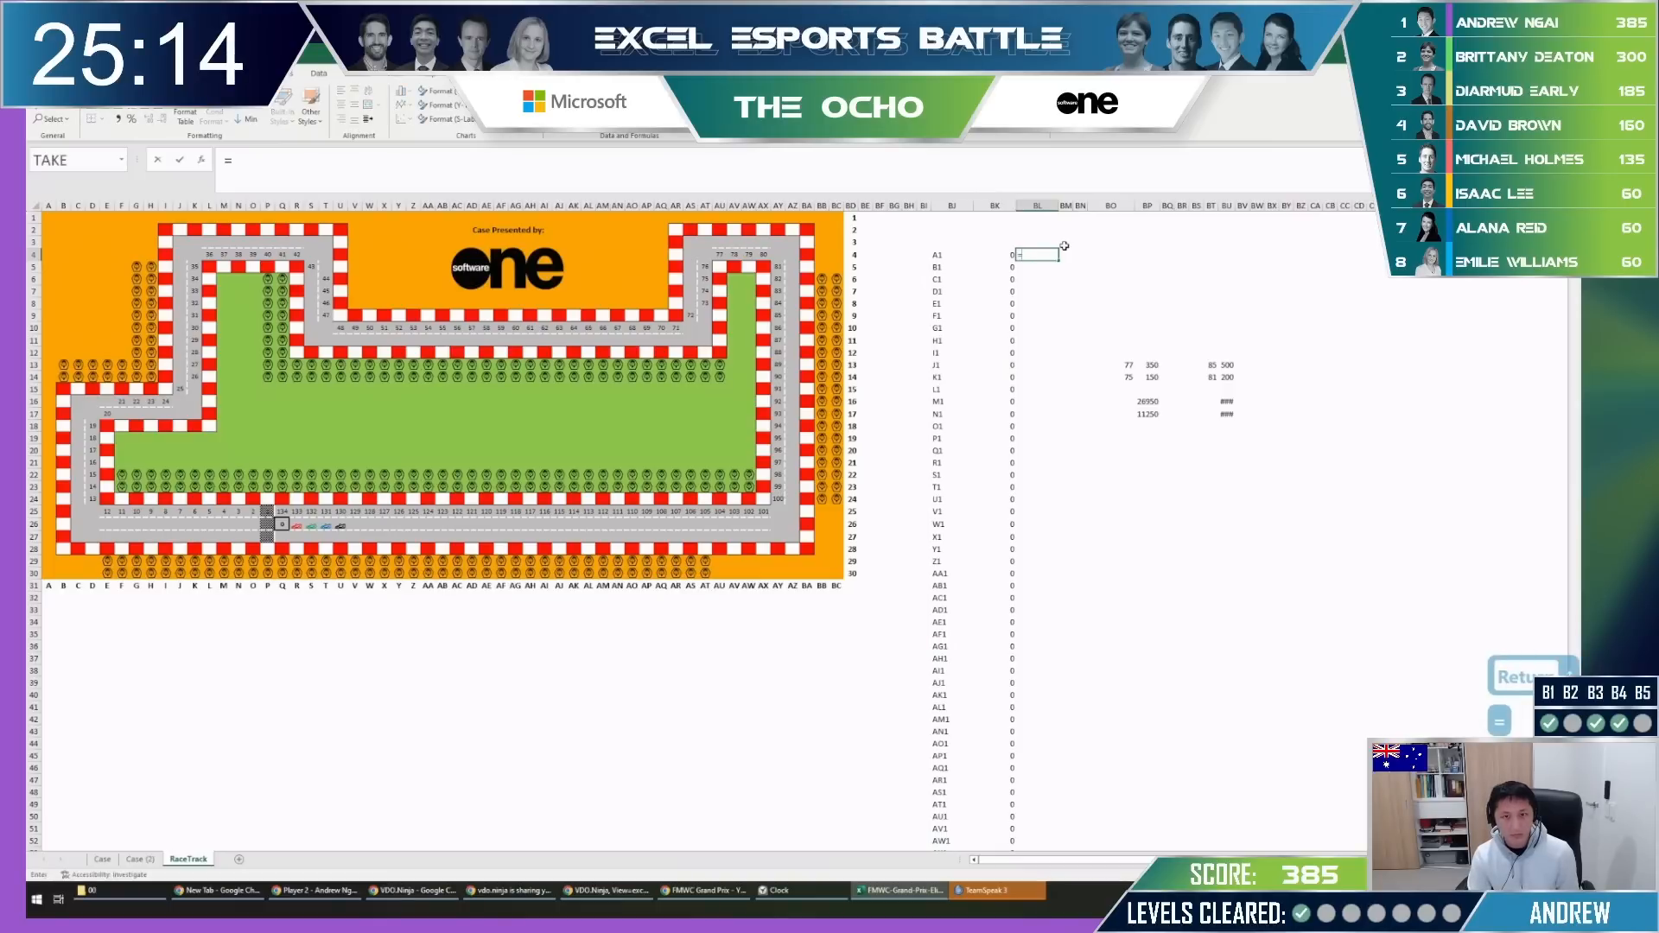
{"action": "type", "text": "indir"}
{"action": "key", "text": "Tab"}
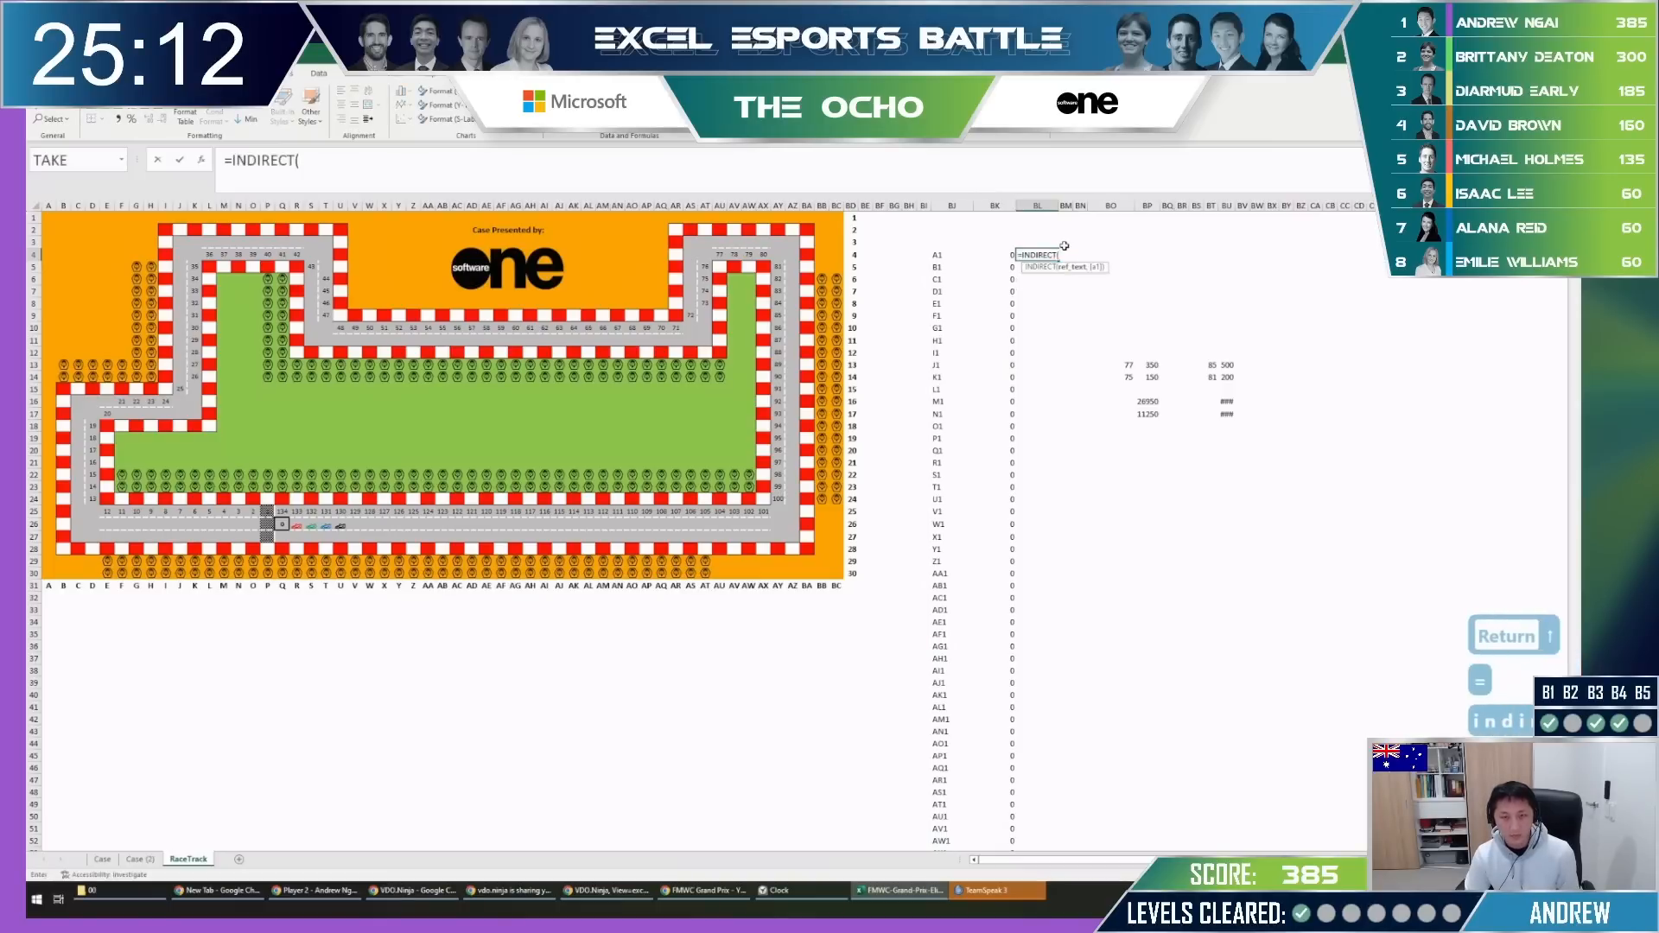
{"action": "type", "text": "\""}
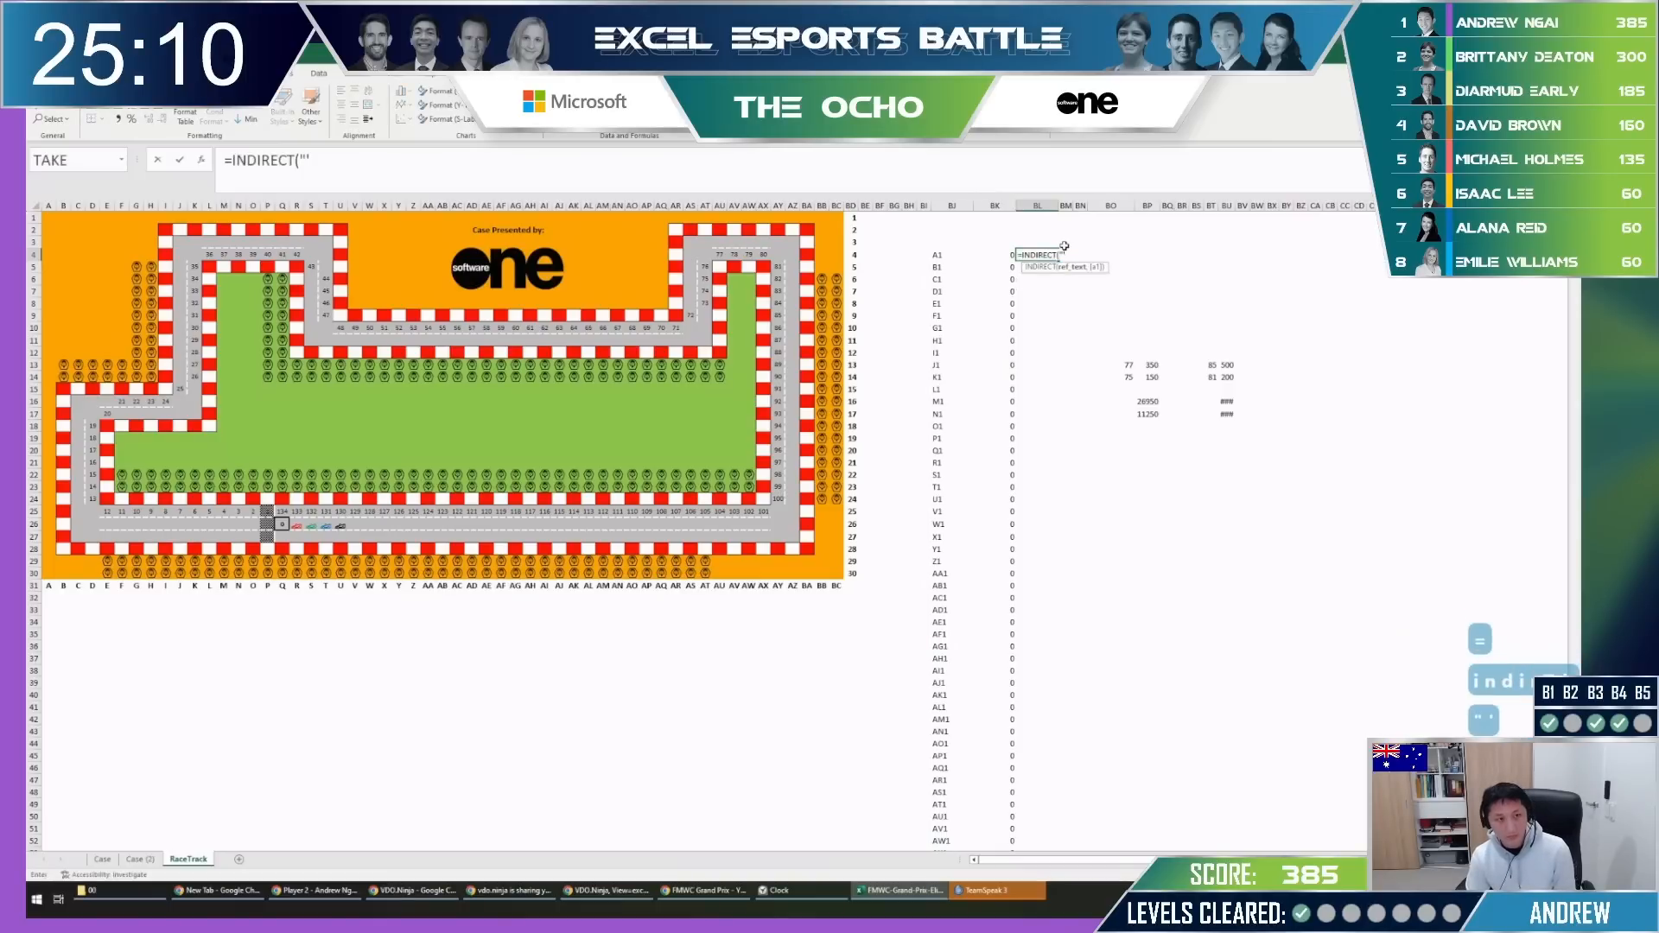
{"action": "type", "text": "\"&"}
{"action": "key", "text": "Left"}
{"action": "key", "text": "Left"}
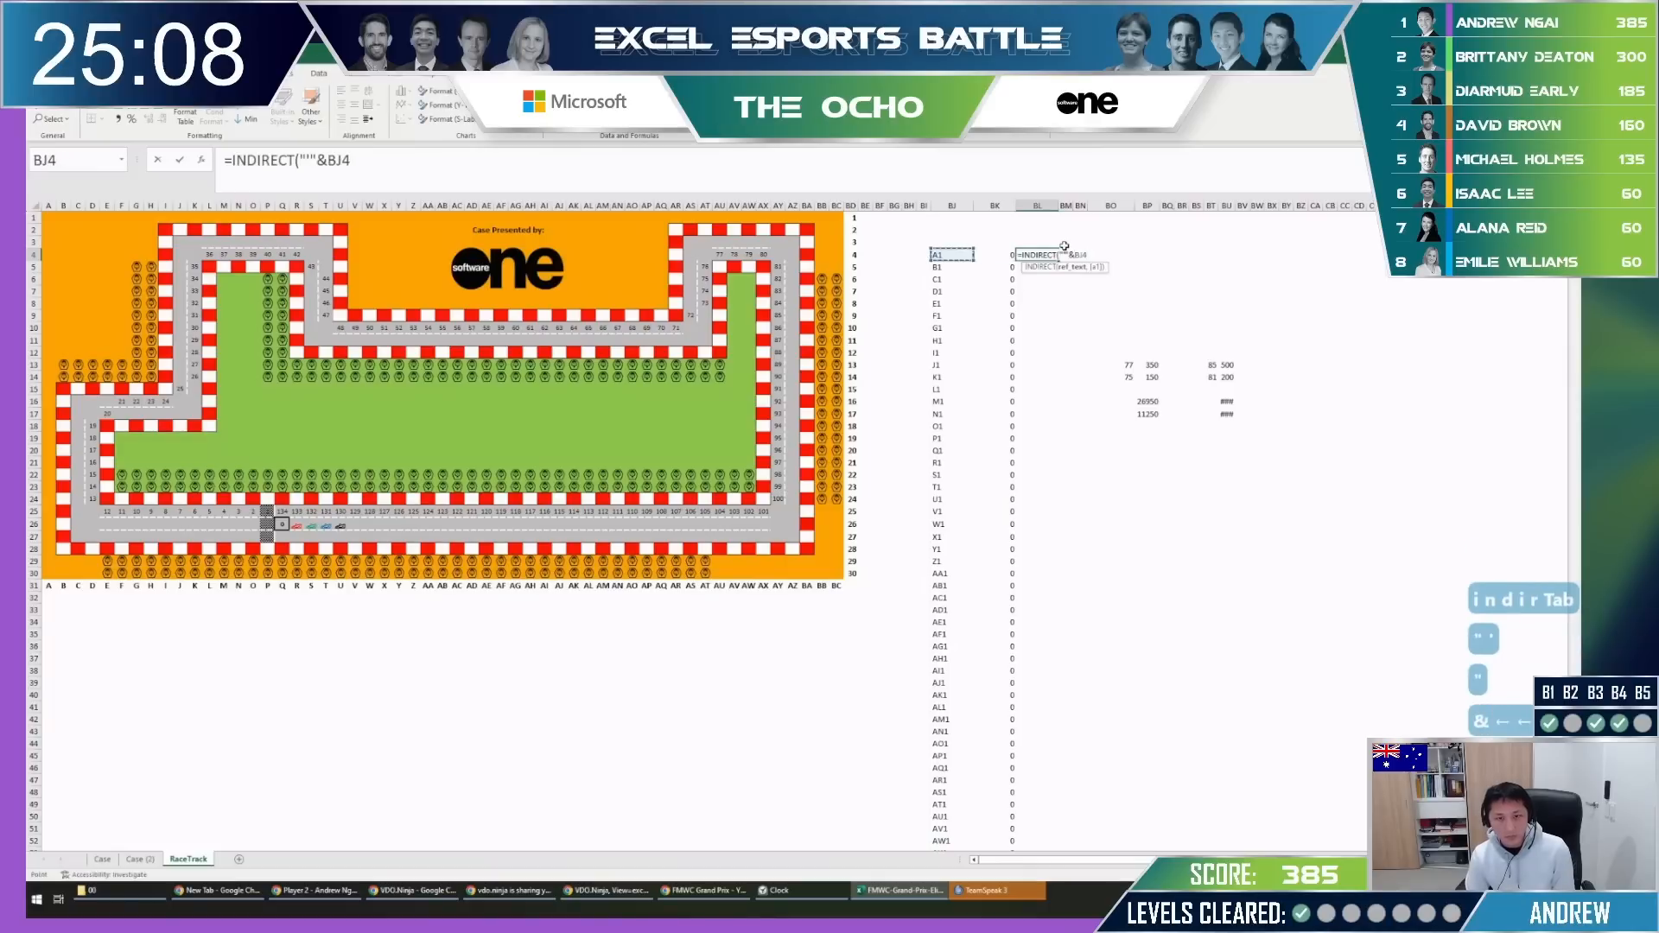
{"action": "type", "text": "&"}
{"action": "type", "text": "\""}
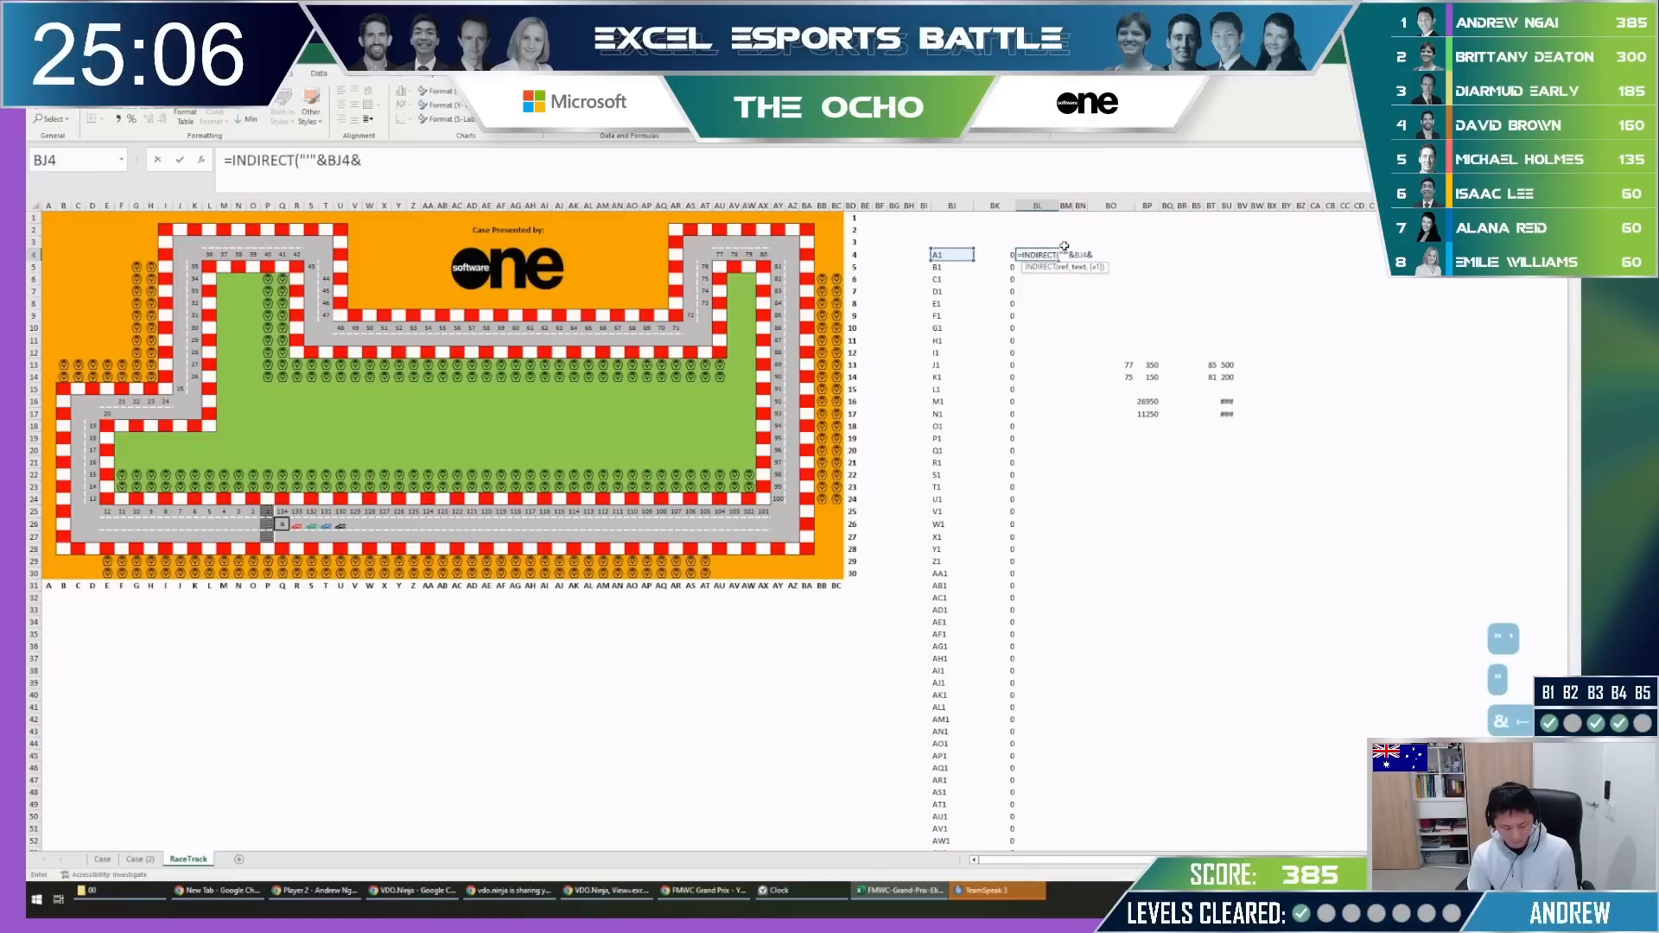
{"action": "key", "text": "BackSpace"}
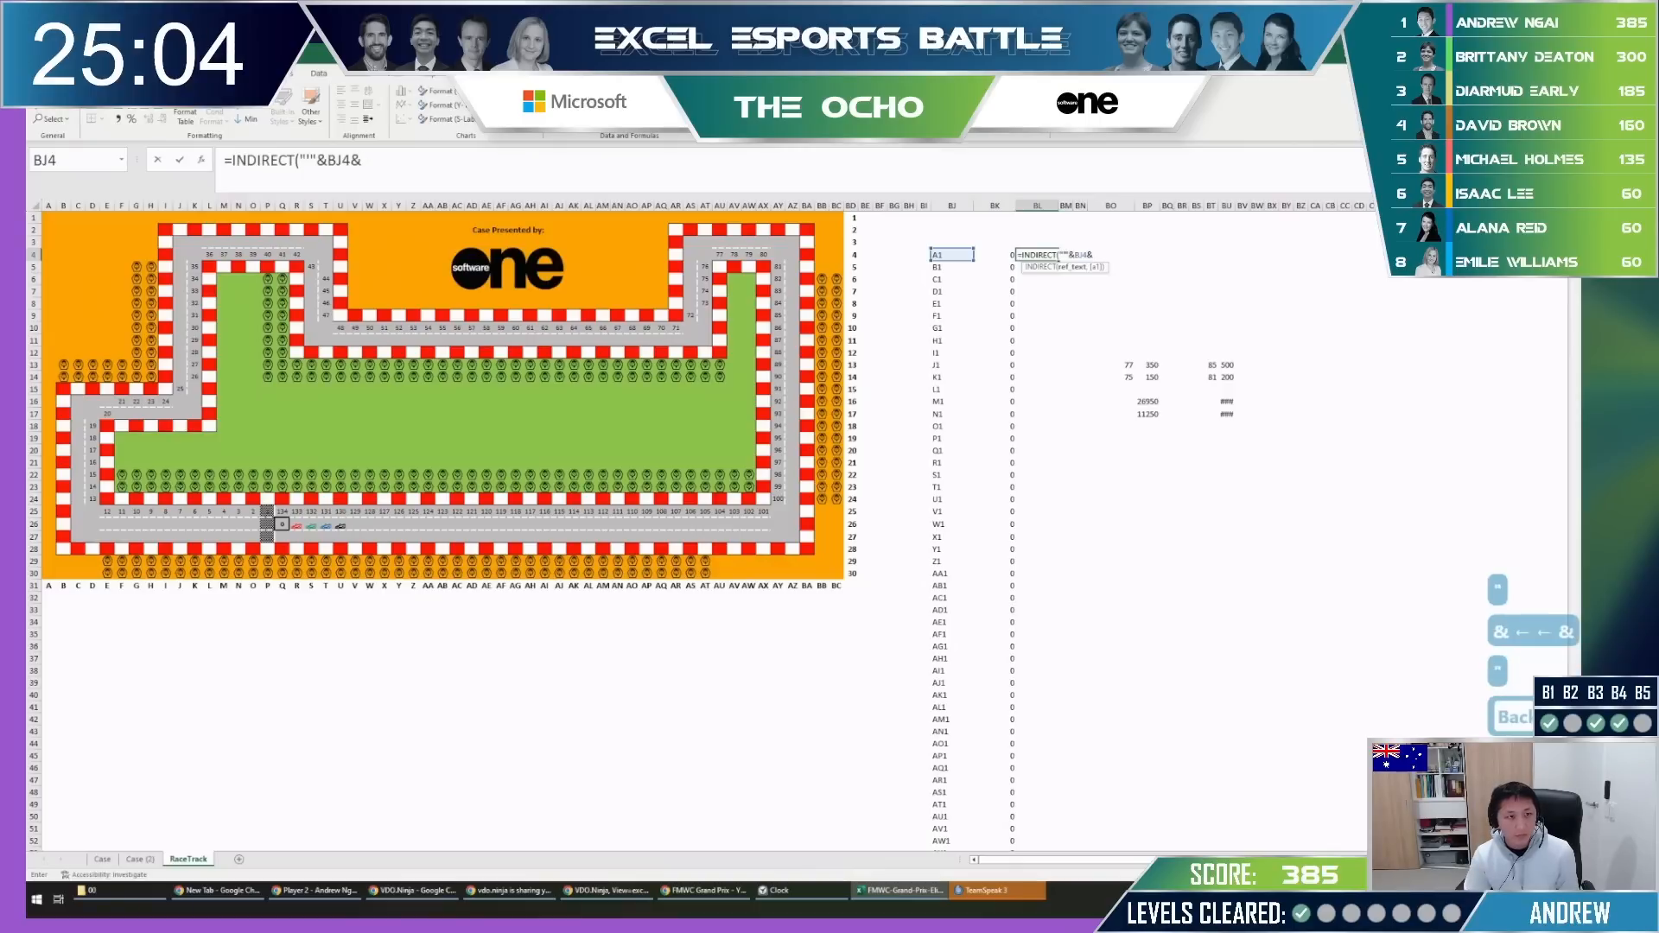
{"action": "key", "text": "Escape"}
{"action": "key", "text": "Escape"}
Enter =INDIRECT(BJ4) in BL4 and fill it down beside the address list to BL1653.
{"action": "type", "text": "=indire"}
{"action": "key", "text": "Tab"}
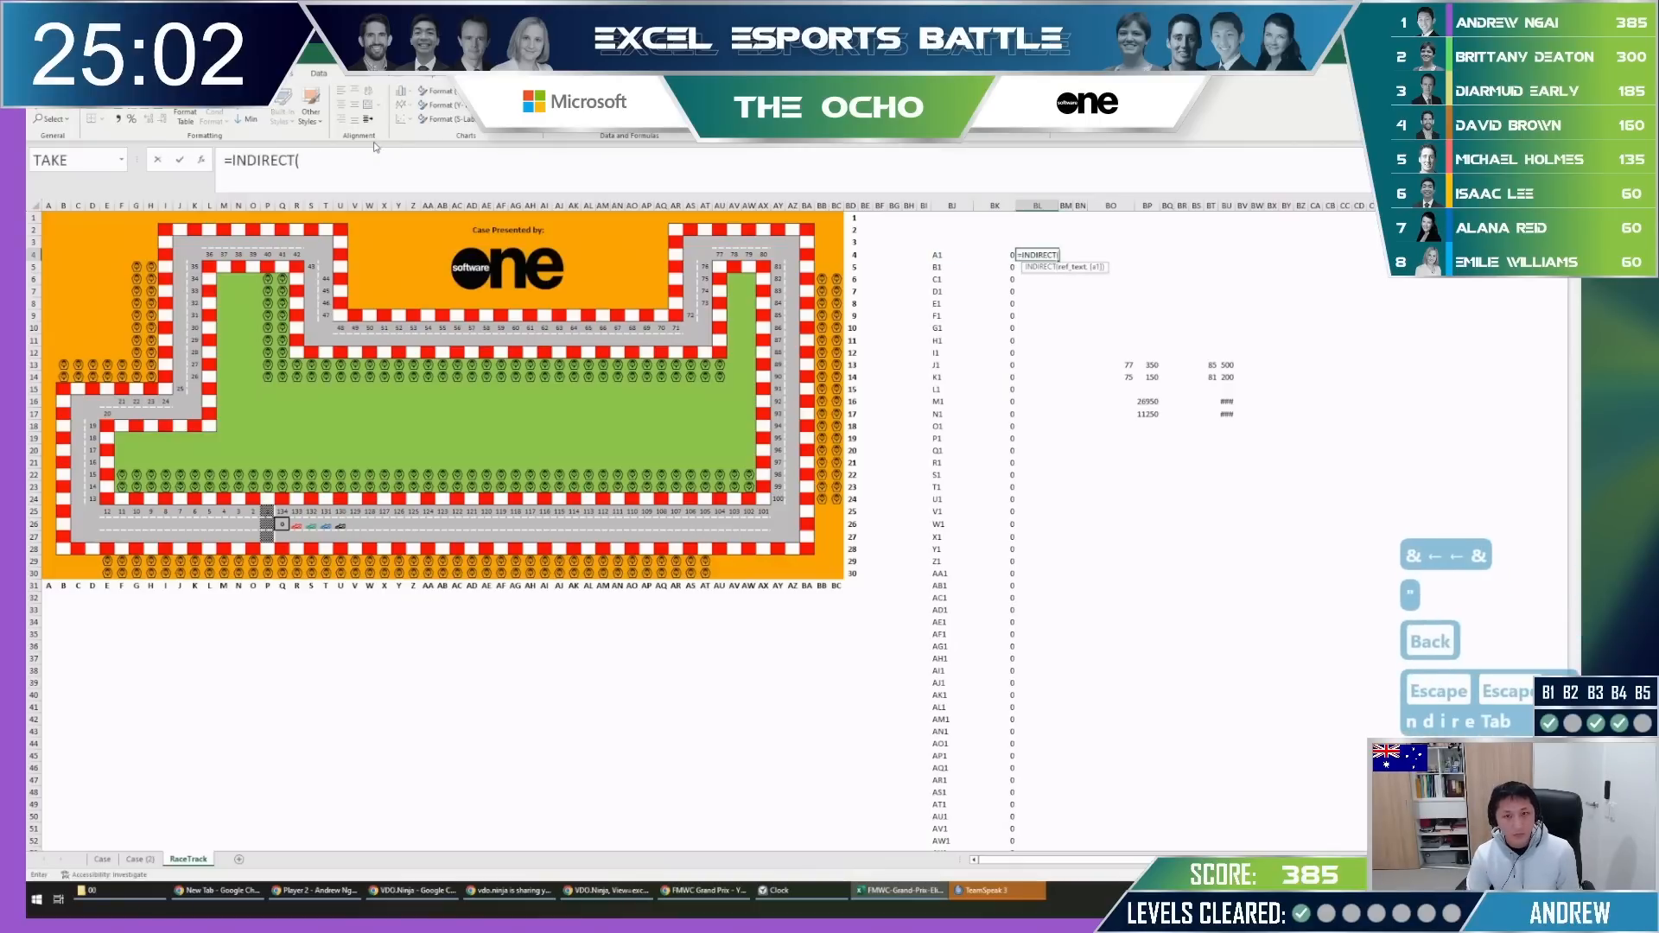
{"action": "key", "text": "Left"}
{"action": "key", "text": "Left"}
{"action": "key", "text": "Return"}
{"action": "key", "text": "Left"}
{"action": "key", "text": "ctrl+Down"}
{"action": "key", "text": "Right"}
{"action": "key", "text": "ctrl+shift+Up"}
{"action": "key", "text": "ctrl+d"}
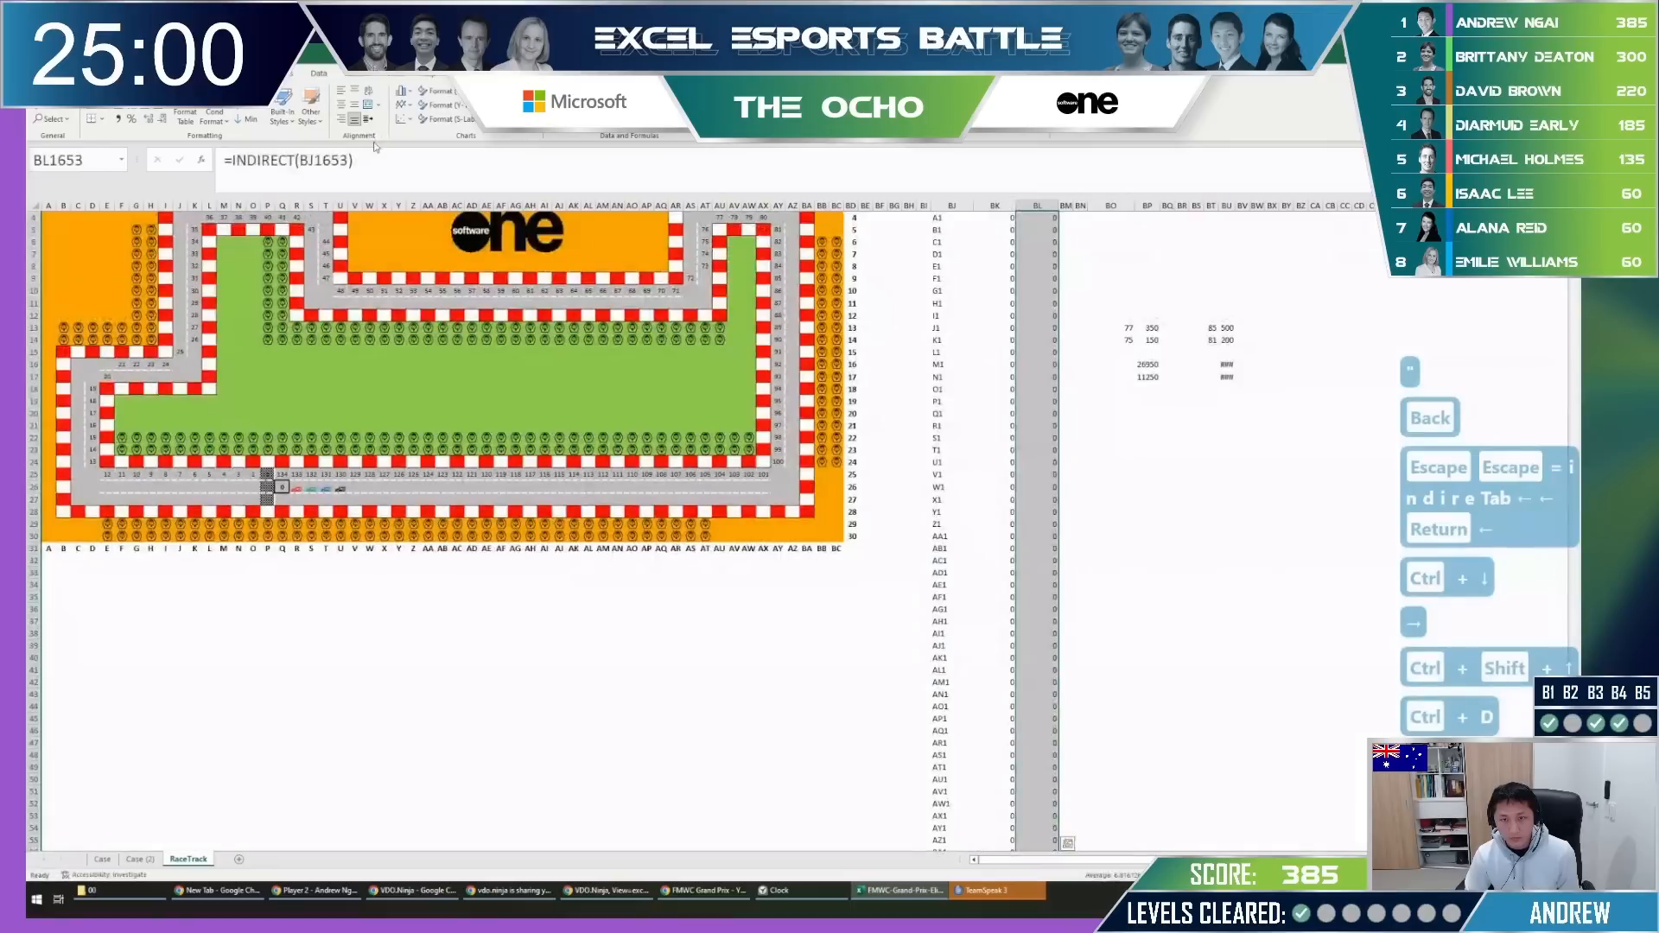
Compare the INDIRECT results in column BL with the flattened board values in column BK.
{"action": "key", "text": "Down"}
{"action": "key", "text": "Page_Up"}
{"action": "key", "text": "Page_Up"}
{"action": "key", "text": "Page_Up"}
{"action": "key", "text": "Page_Up"}
{"action": "key", "text": "Page_Up"}
{"action": "key", "text": "Page_Up"}
{"action": "key", "text": "Page_Up"}
{"action": "key", "text": "Page_Up"}
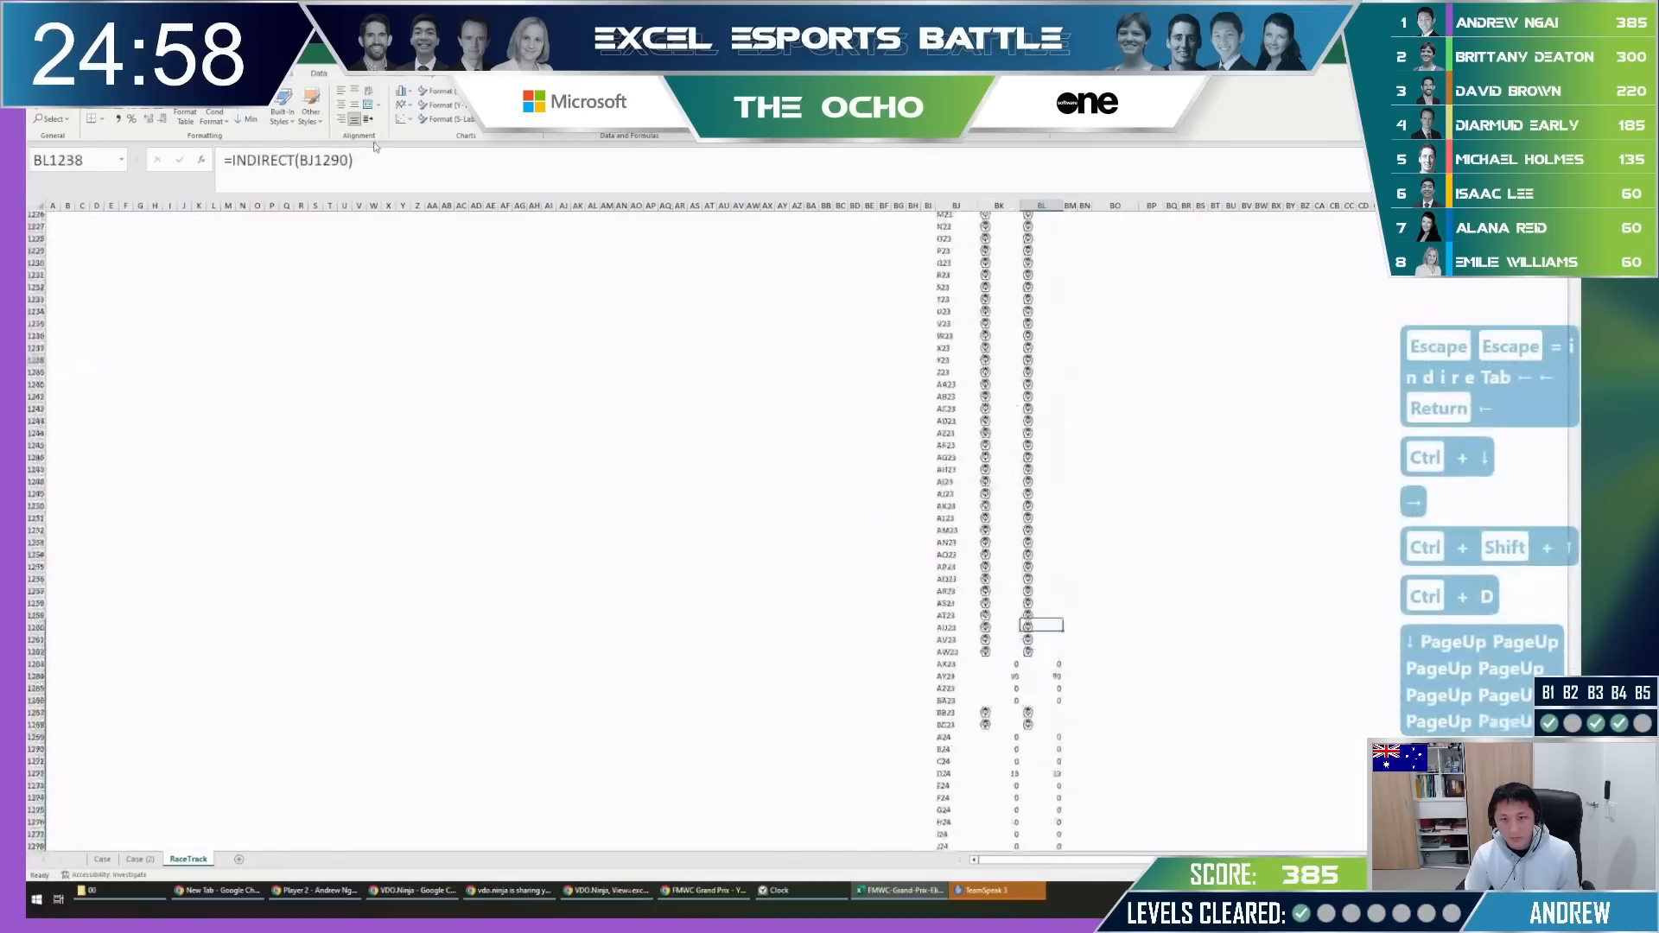
{"action": "key", "text": "Page_Up"}
{"action": "key", "text": "Page_Up"}
{"action": "key", "text": "Page_Up"}
Clear the INDIRECT check formulas from column BL.
{"action": "key", "text": "ctrl+space"}
{"action": "key", "text": "Delete"}
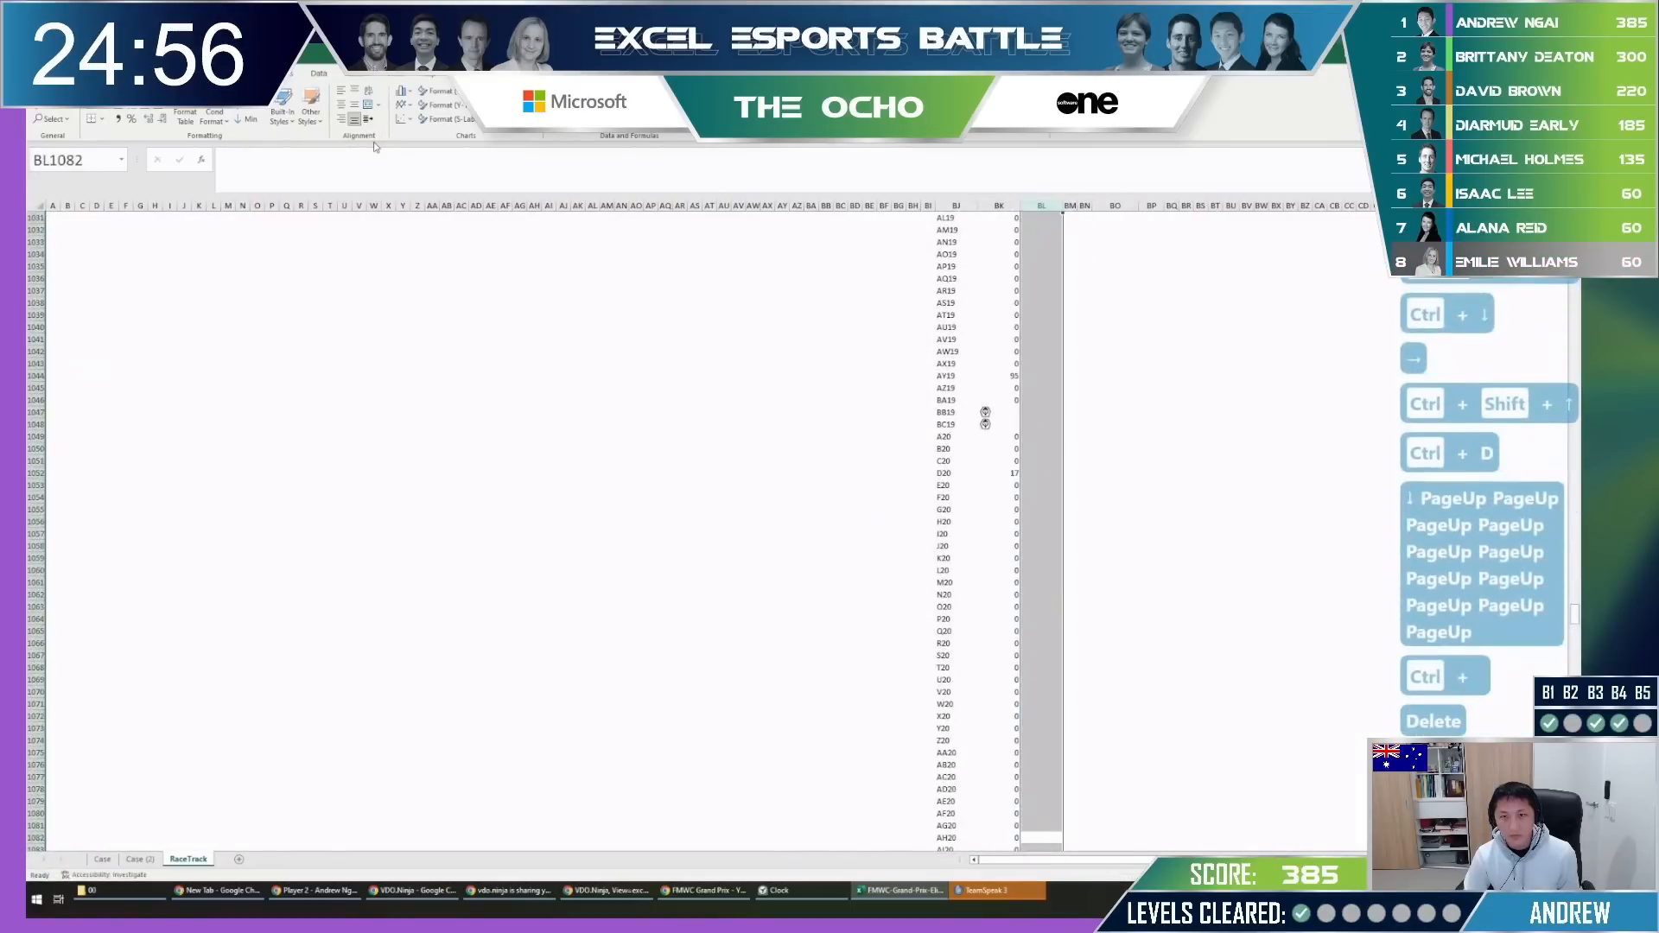
{"action": "key", "text": "ctrl+Up"}
{"action": "key", "text": "ctrl+Up"}
{"action": "key", "text": "ctrl+Up"}
{"action": "key", "text": "Down"}
{"action": "key", "text": "Left"}
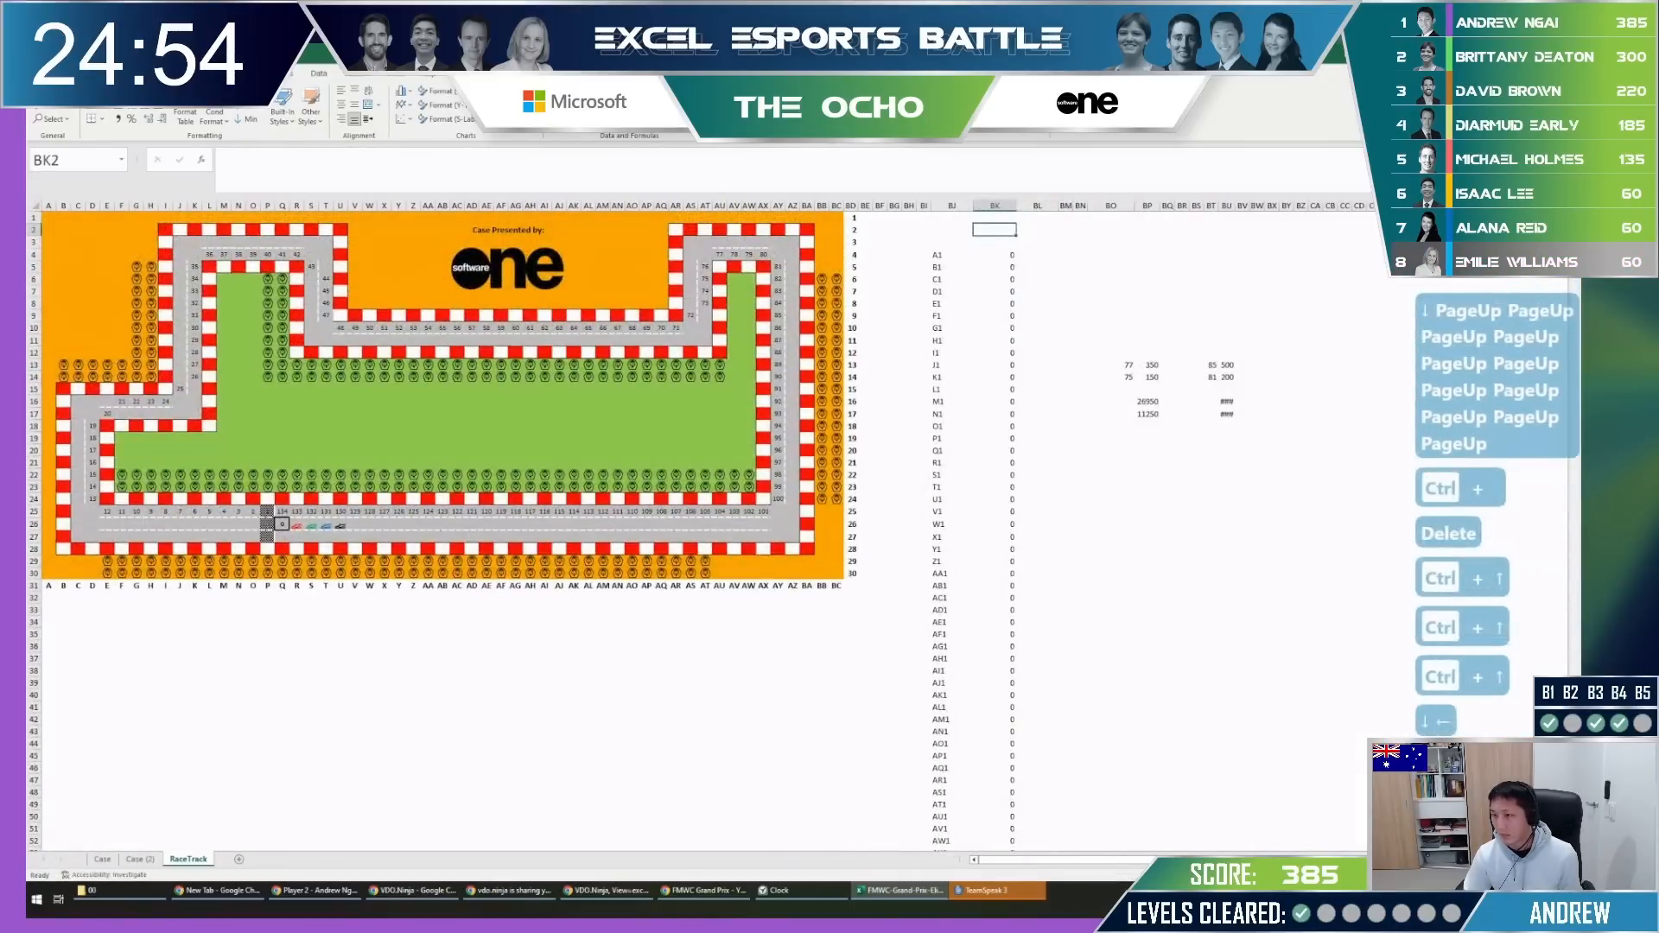
Check the TOCOL formula in BK4 and the extent of its list of board values.
{"action": "key", "text": "alt+Tab"}
{"action": "left_click", "coordinate": [1014, 255]}
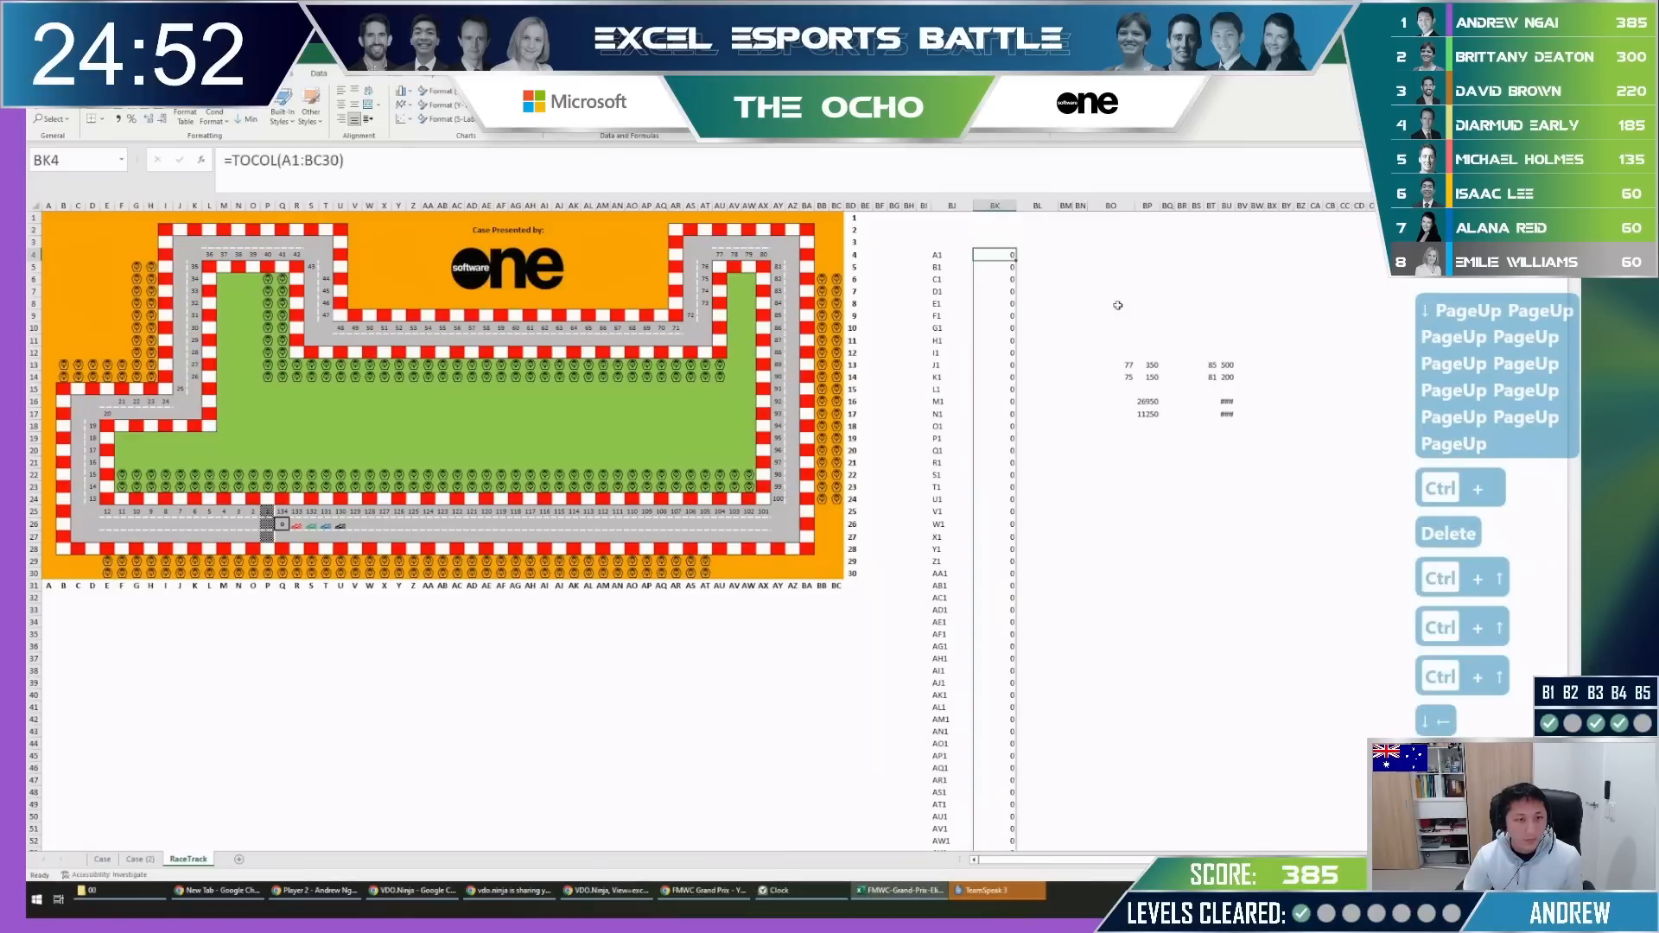
{"action": "left_click", "coordinate": [1032, 257]}
{"action": "key", "text": "Left"}
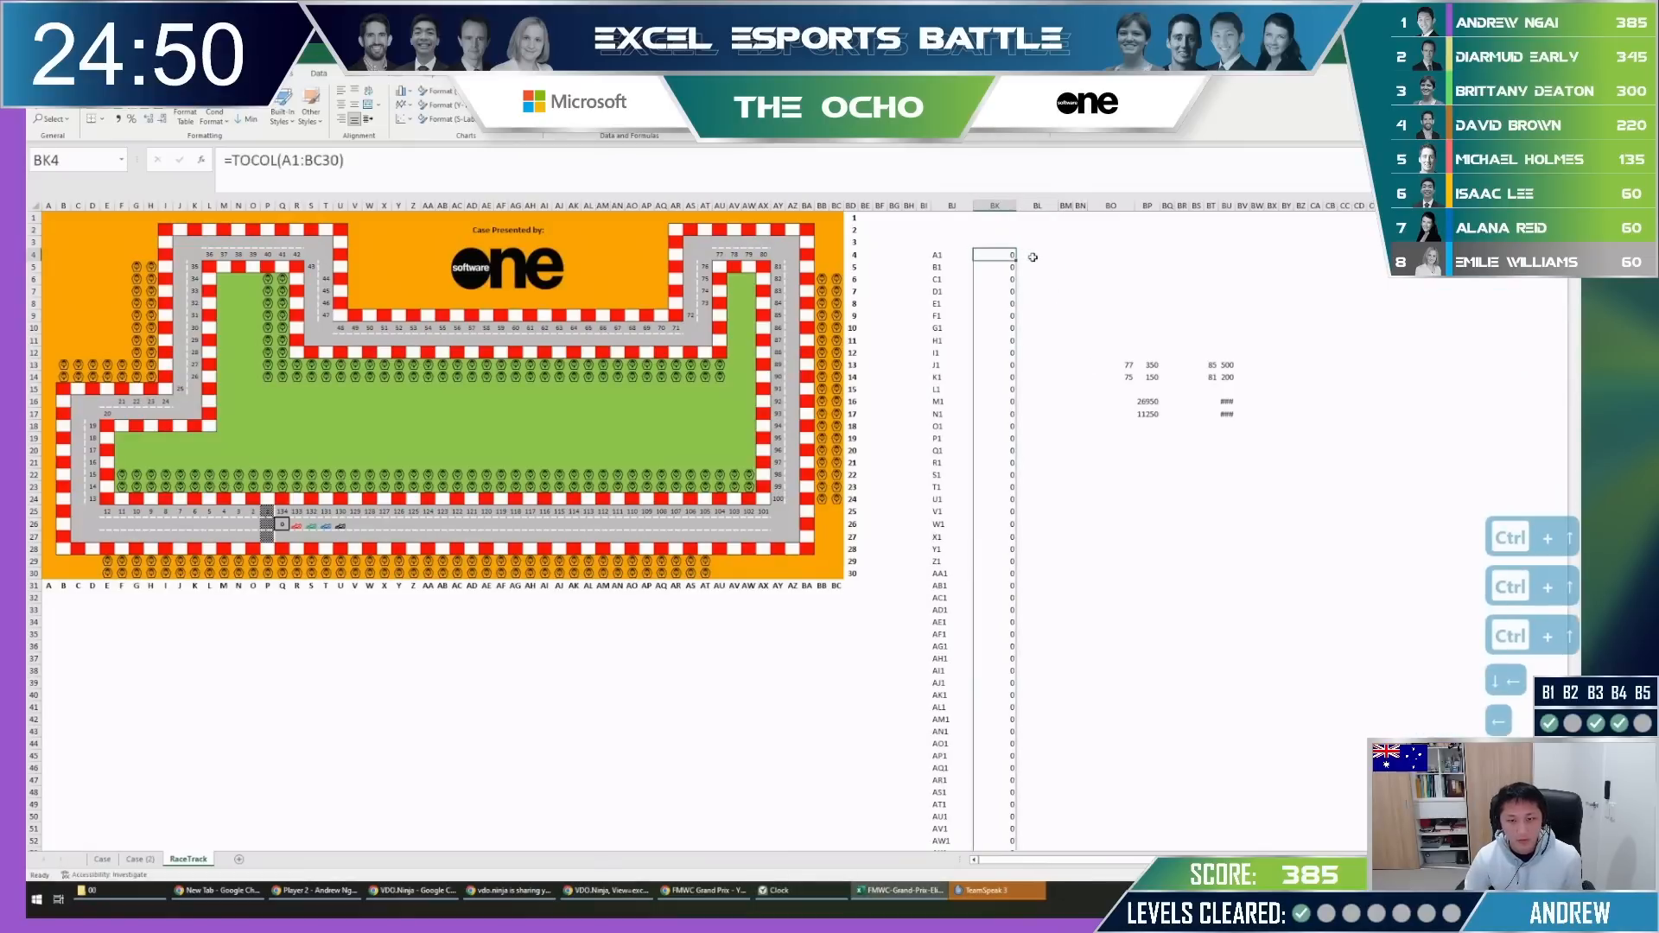
{"action": "key", "text": "ctrl+Down"}
{"action": "key", "text": "ctrl+Up"}
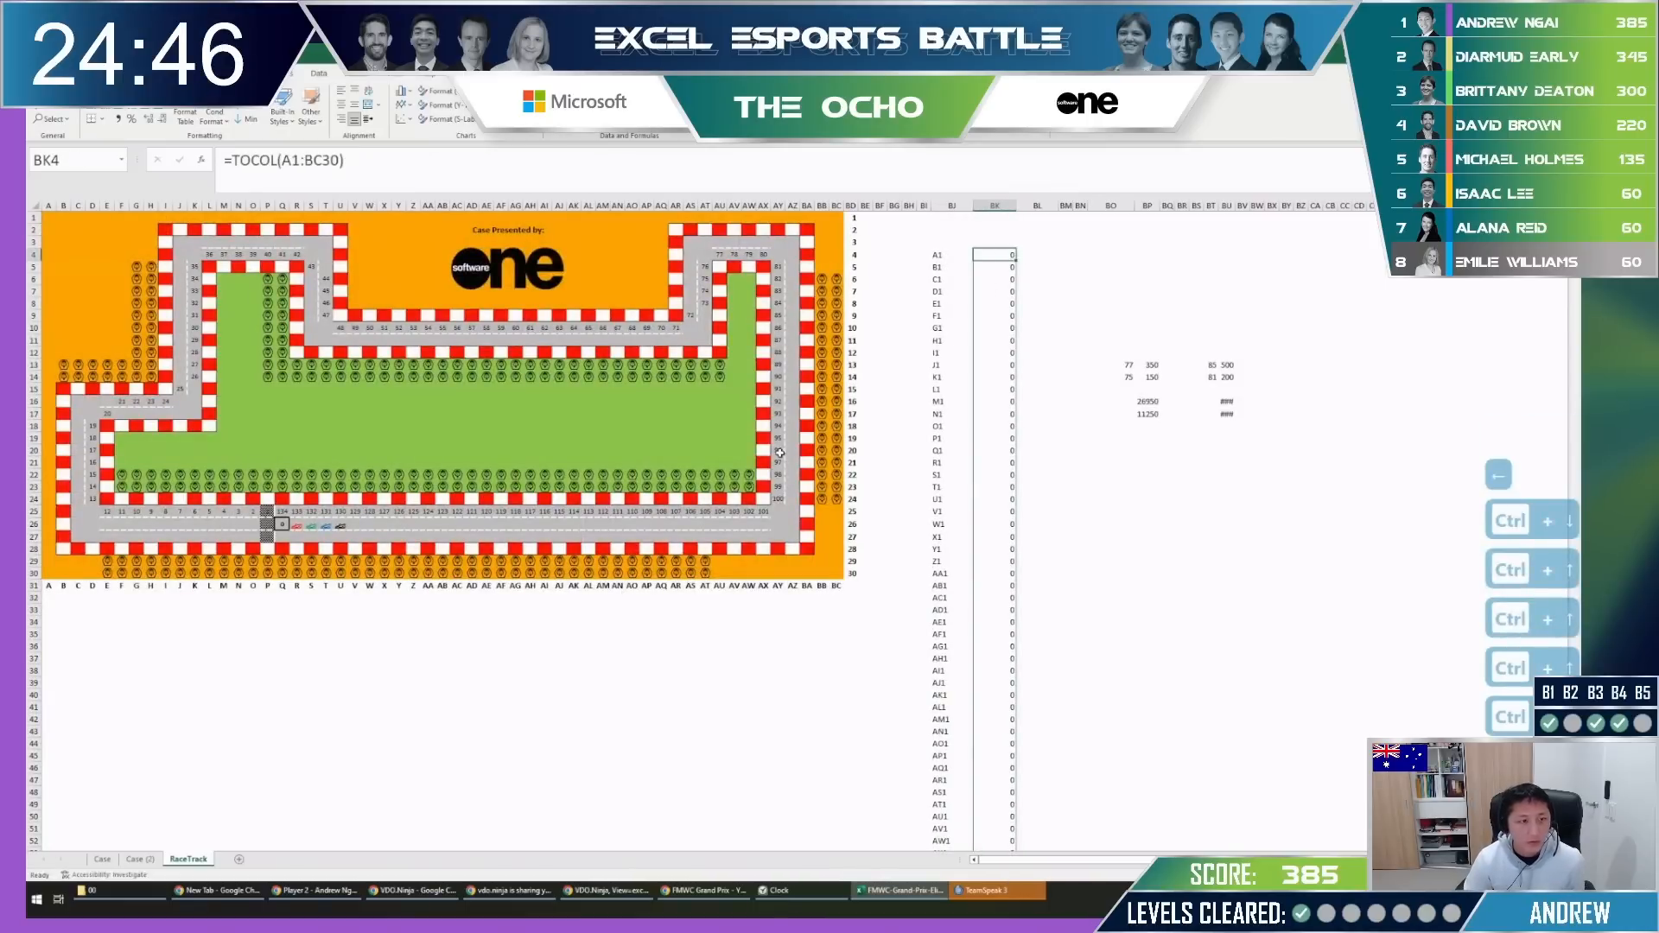
{"action": "left_click", "coordinate": [602, 670]}
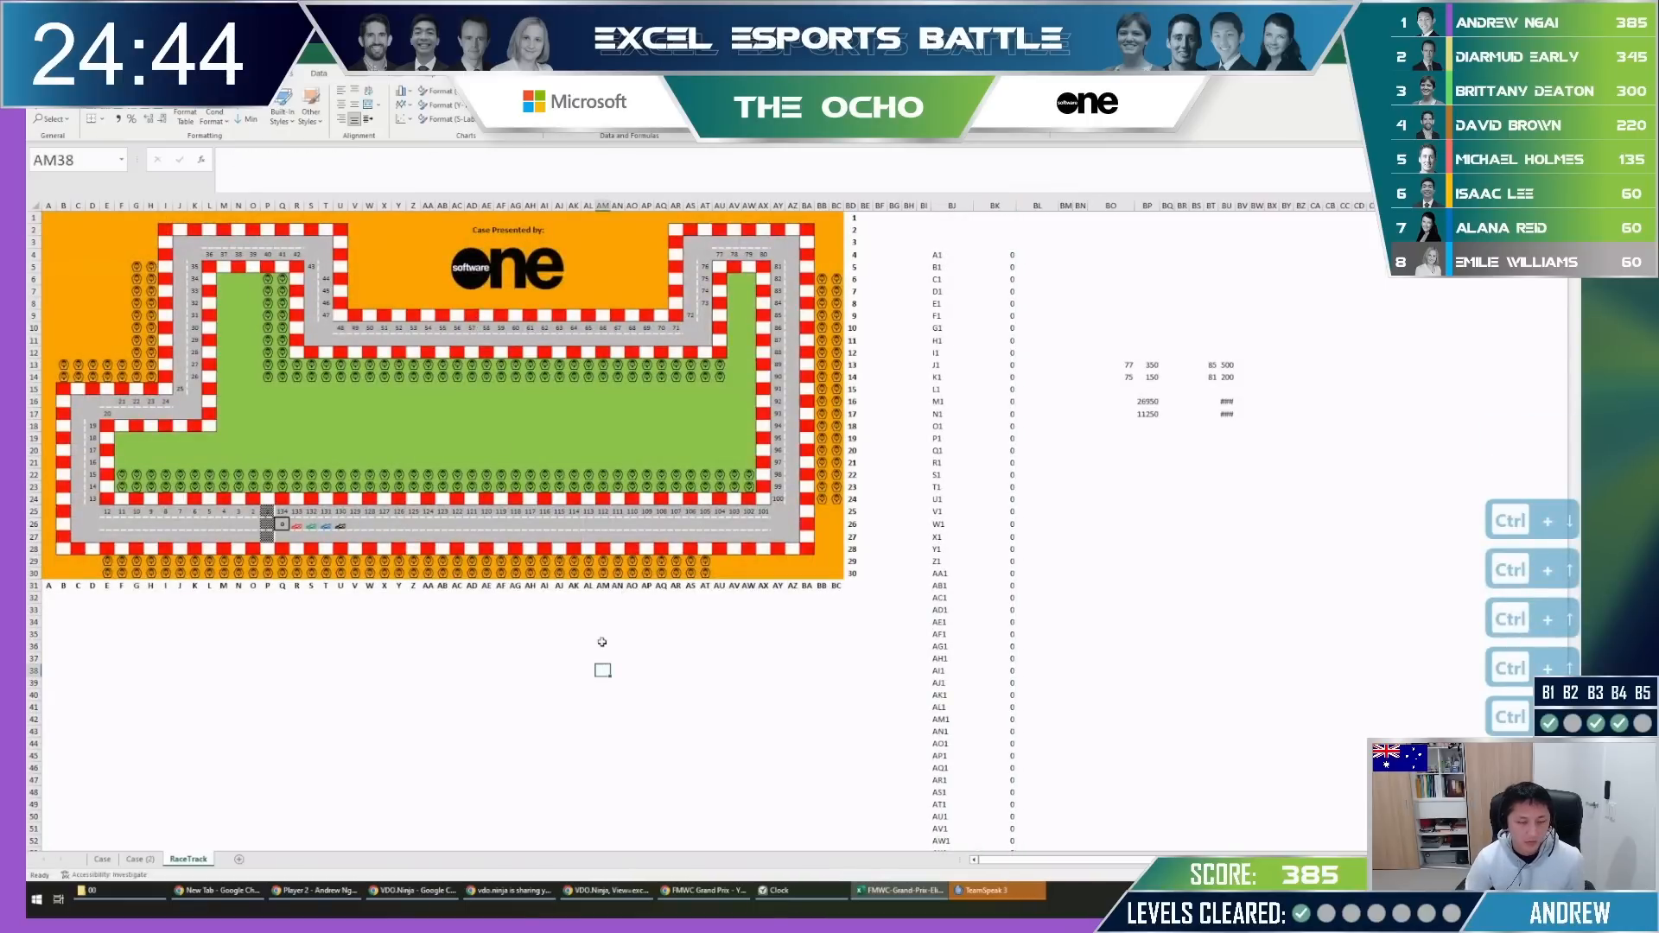
Start an XLOOKUP formula for game 11 in E69 of the Case sheet, with G69 as the lookup value.
{"action": "key", "text": "ctrl+Page_Down"}
{"action": "key", "text": "ctrl+Page_Up"}
{"action": "key", "text": "ctrl+Page_Up"}
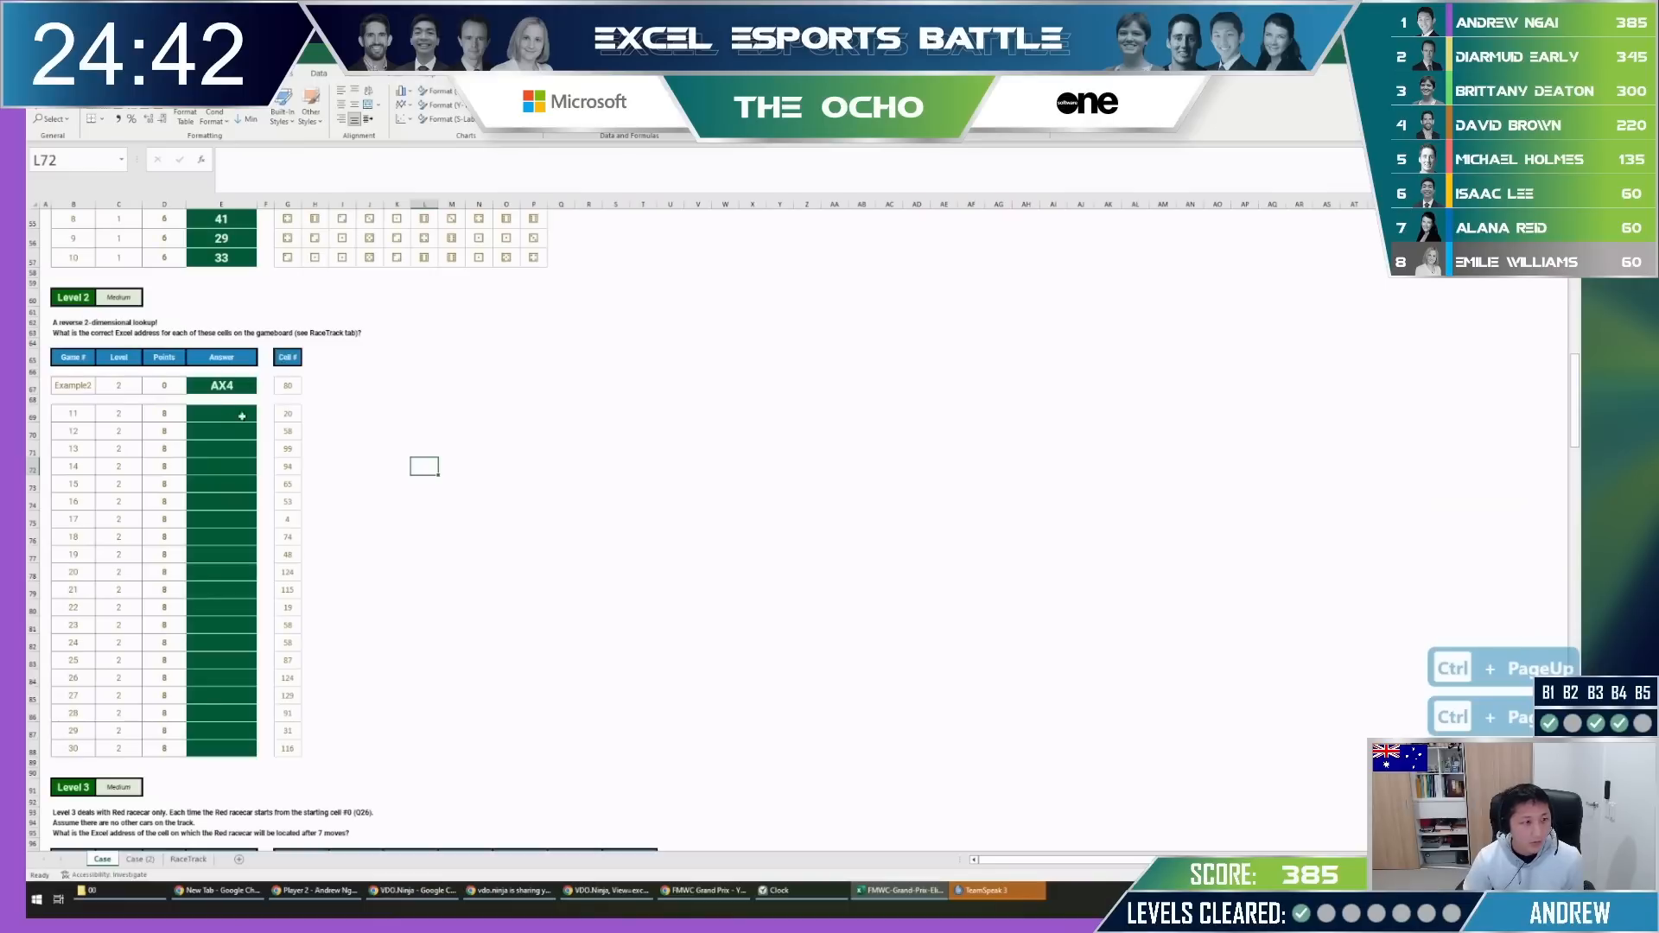
{"action": "left_click", "coordinate": [217, 416]}
{"action": "type", "text": "=xlo"}
{"action": "key", "text": "Tab"}
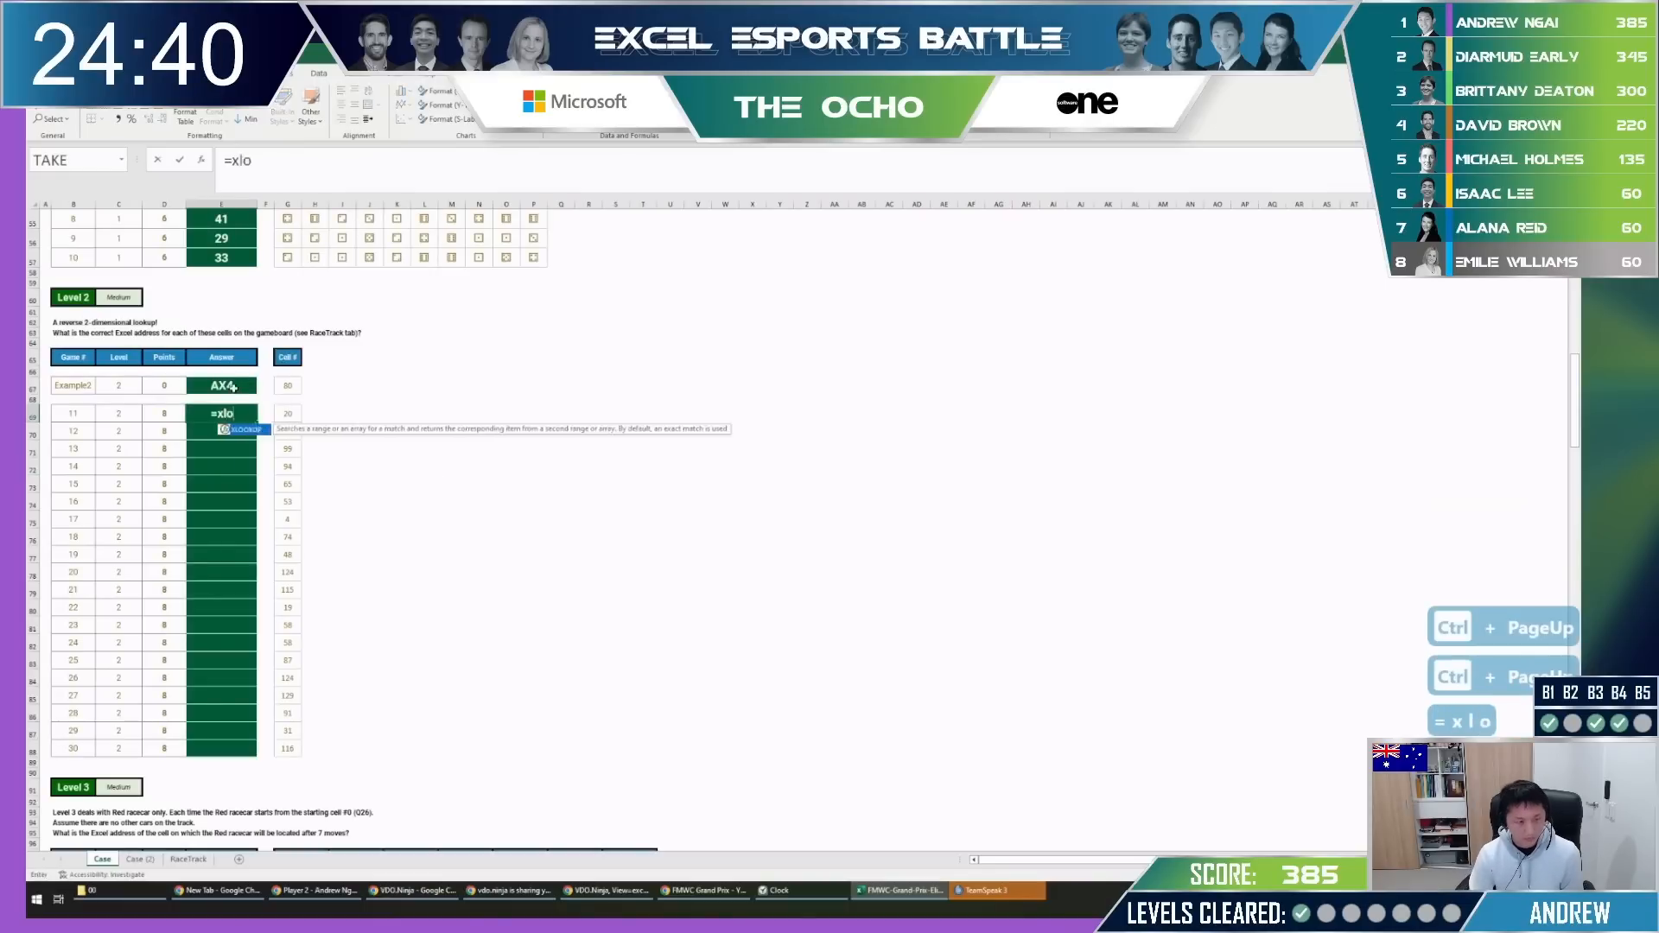
{"action": "key", "text": "Right"}
{"action": "key", "text": "Right"}
{"action": "type", "text": ","}
Complete the XLOOKUP with RaceTrack!BK4# as the lookup array and RaceTrack!BJ4# as the return array.
{"action": "key", "text": "ctrl+Page_Down"}
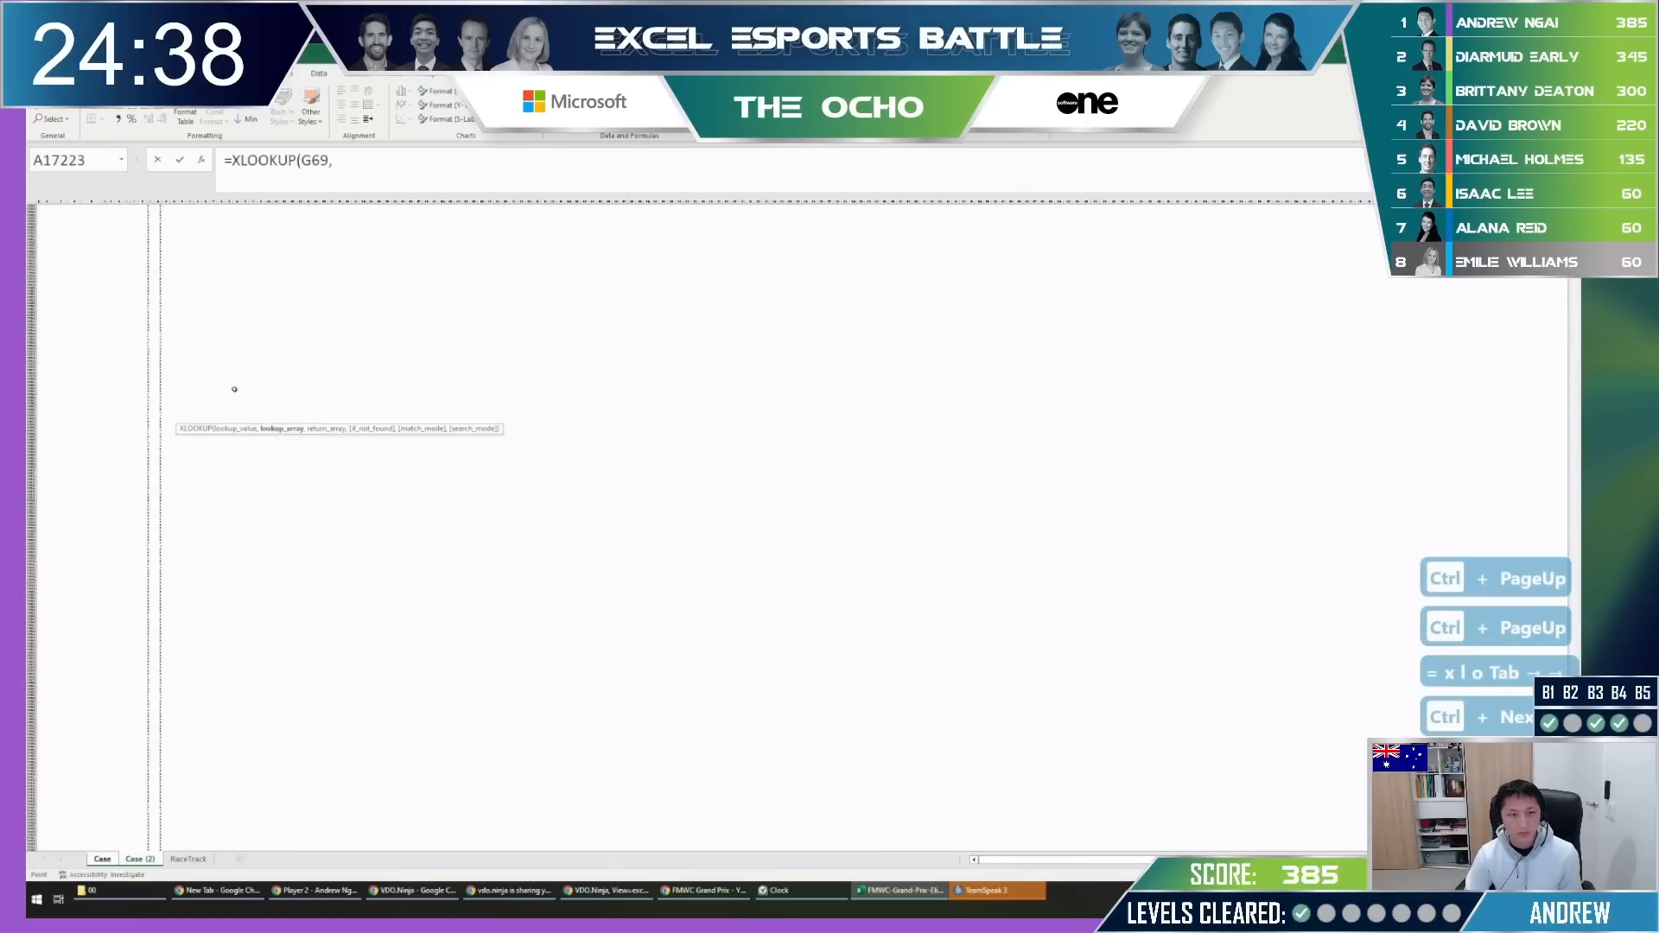
{"action": "key", "text": "ctrl+Page_Down"}
{"action": "key", "text": "ctrl+Home"}
{"action": "left_click", "coordinate": [1012, 256]}
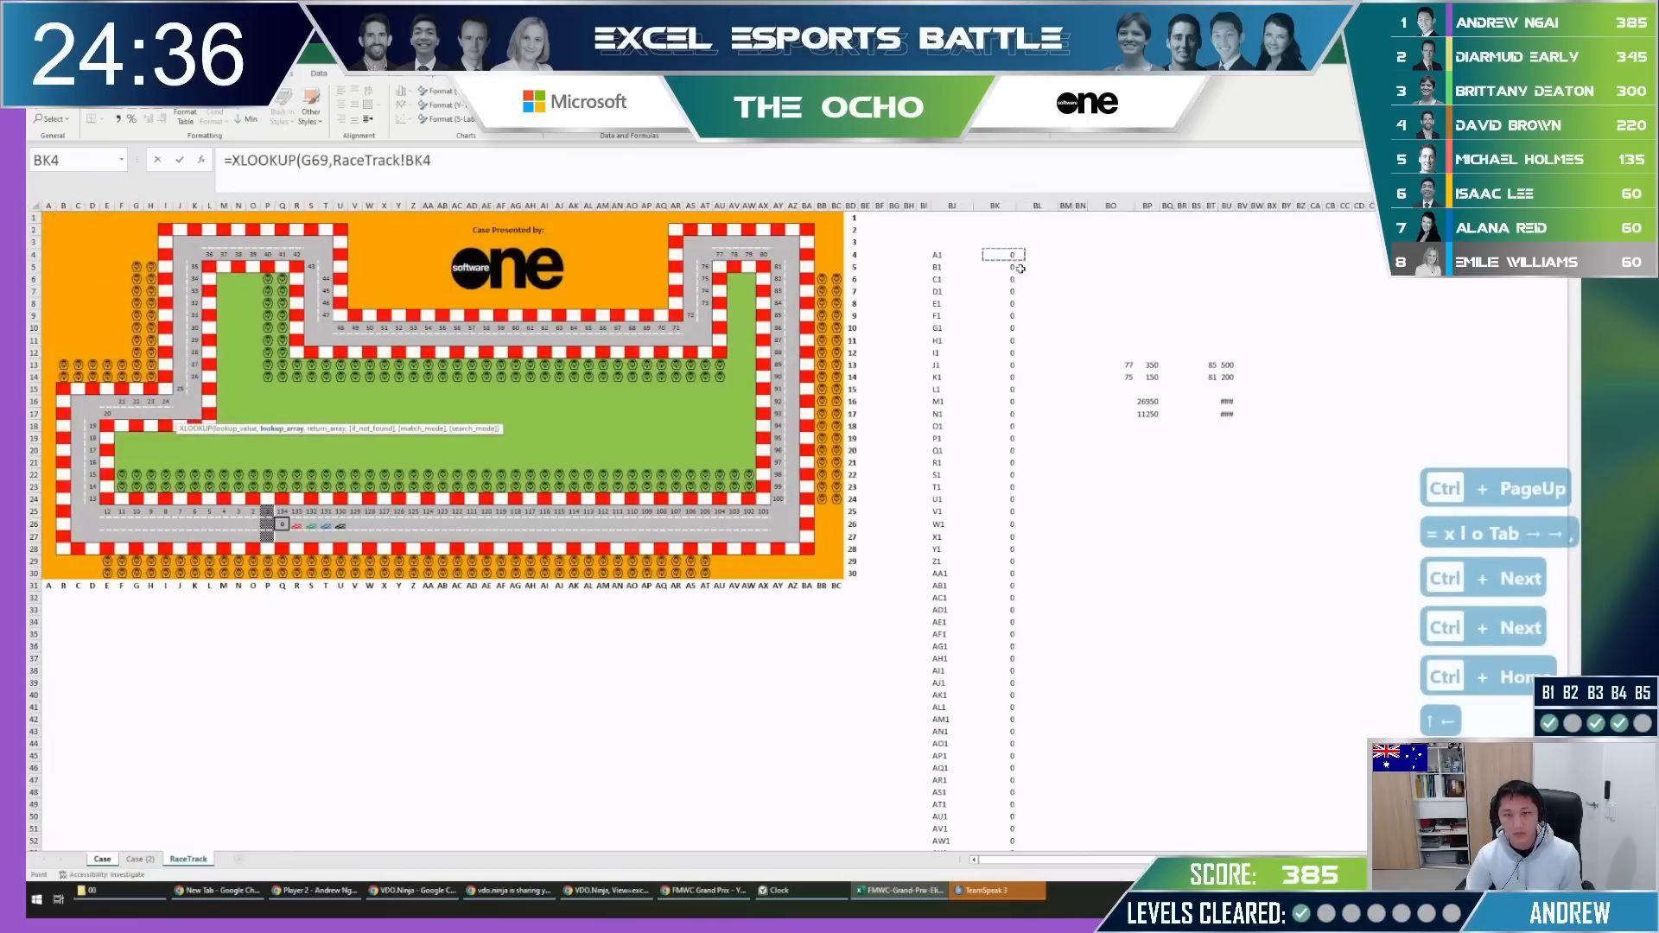
{"action": "key", "text": "ctrl+shift+Down"}
{"action": "type", "text": ","}
{"action": "key", "text": "ctrl+Left"}
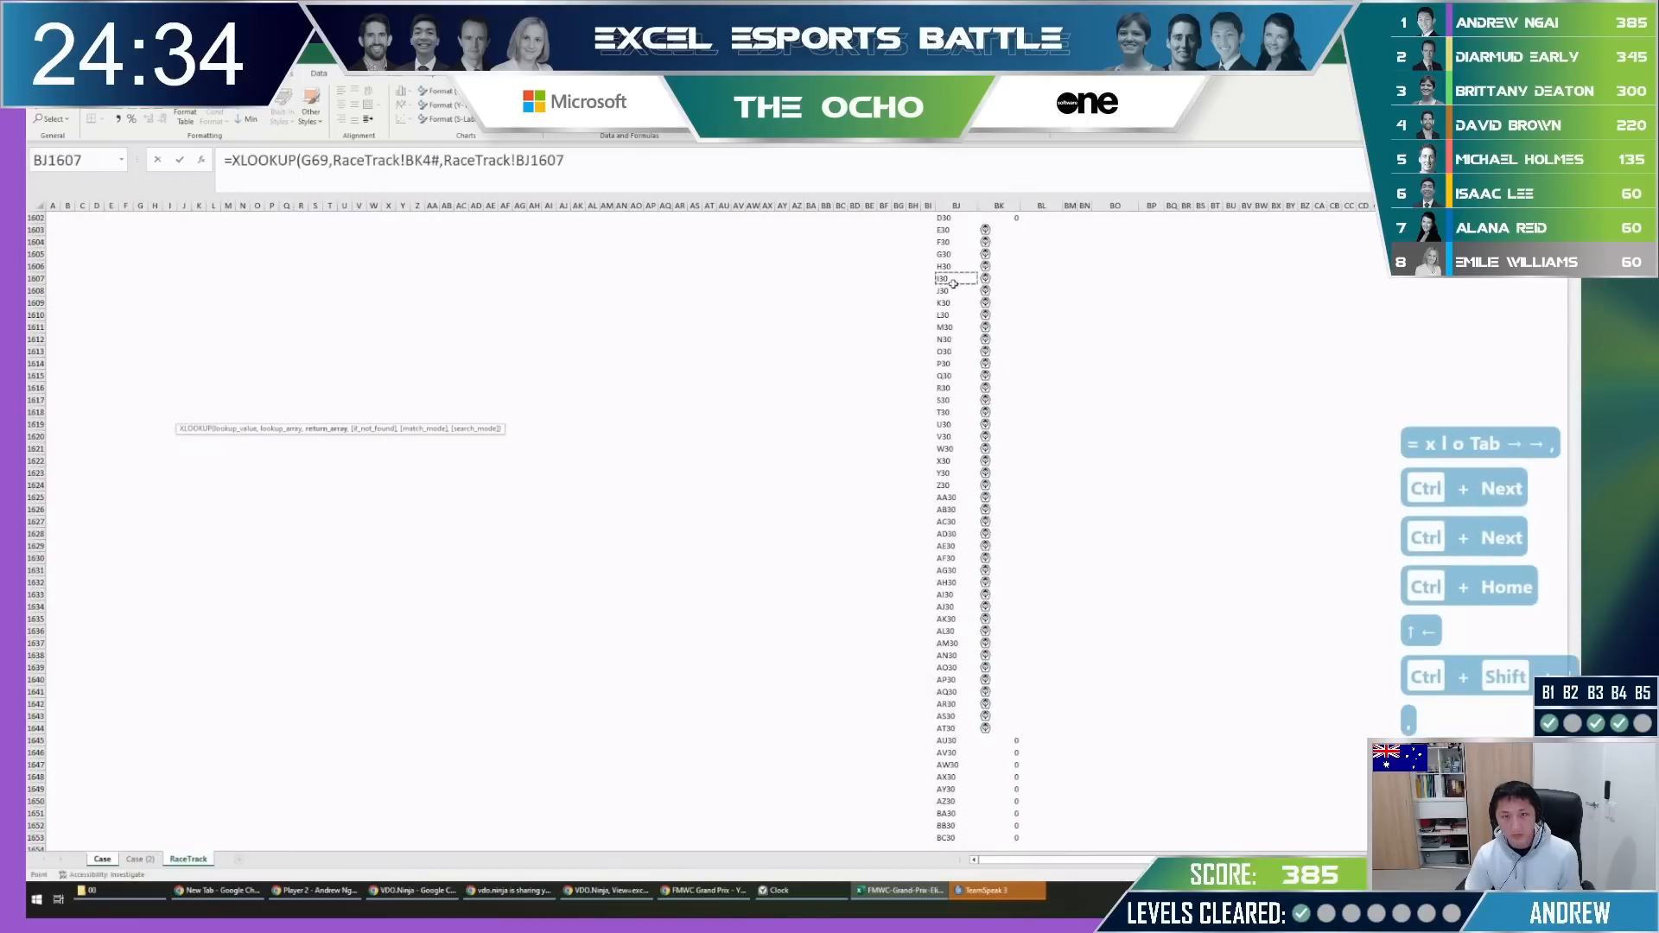
{"action": "key", "text": "ctrl+shift+Down"}
{"action": "type", "text": ")"}
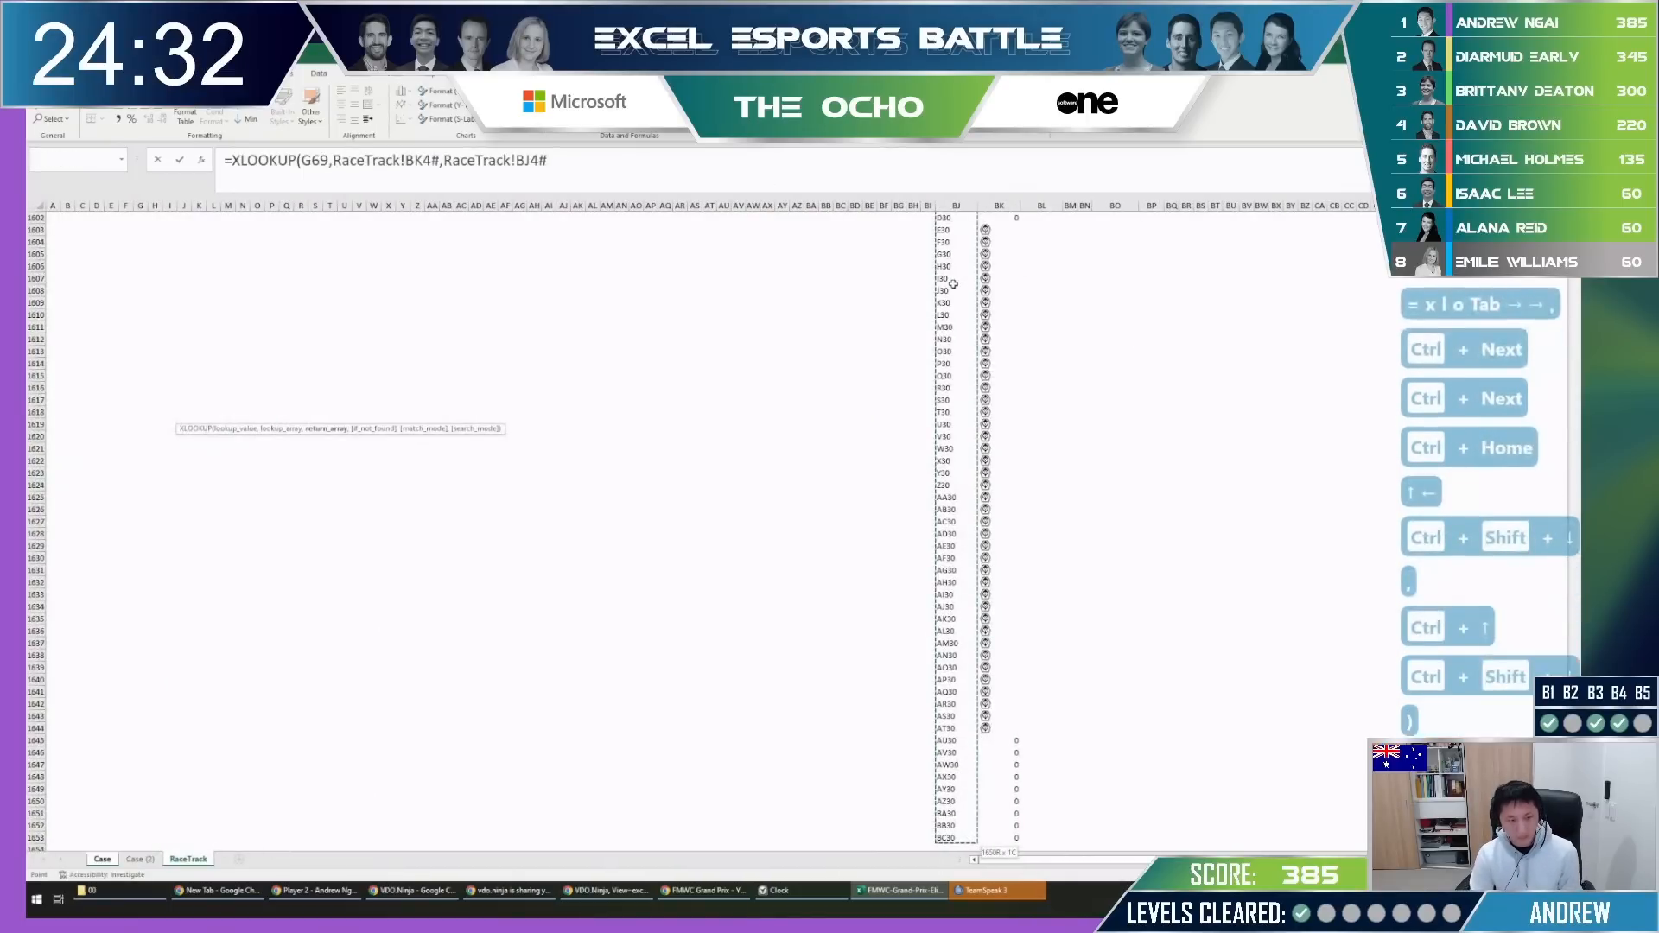
{"action": "key", "text": "Return"}
Make the XLOOKUP's RaceTrack!BK4# and RaceTrack!BJ4# references absolute, and fill the formula down through the Level 2 answers to game 30.
{"action": "left_click", "coordinate": [422, 161]}
{"action": "key", "text": "F4"}
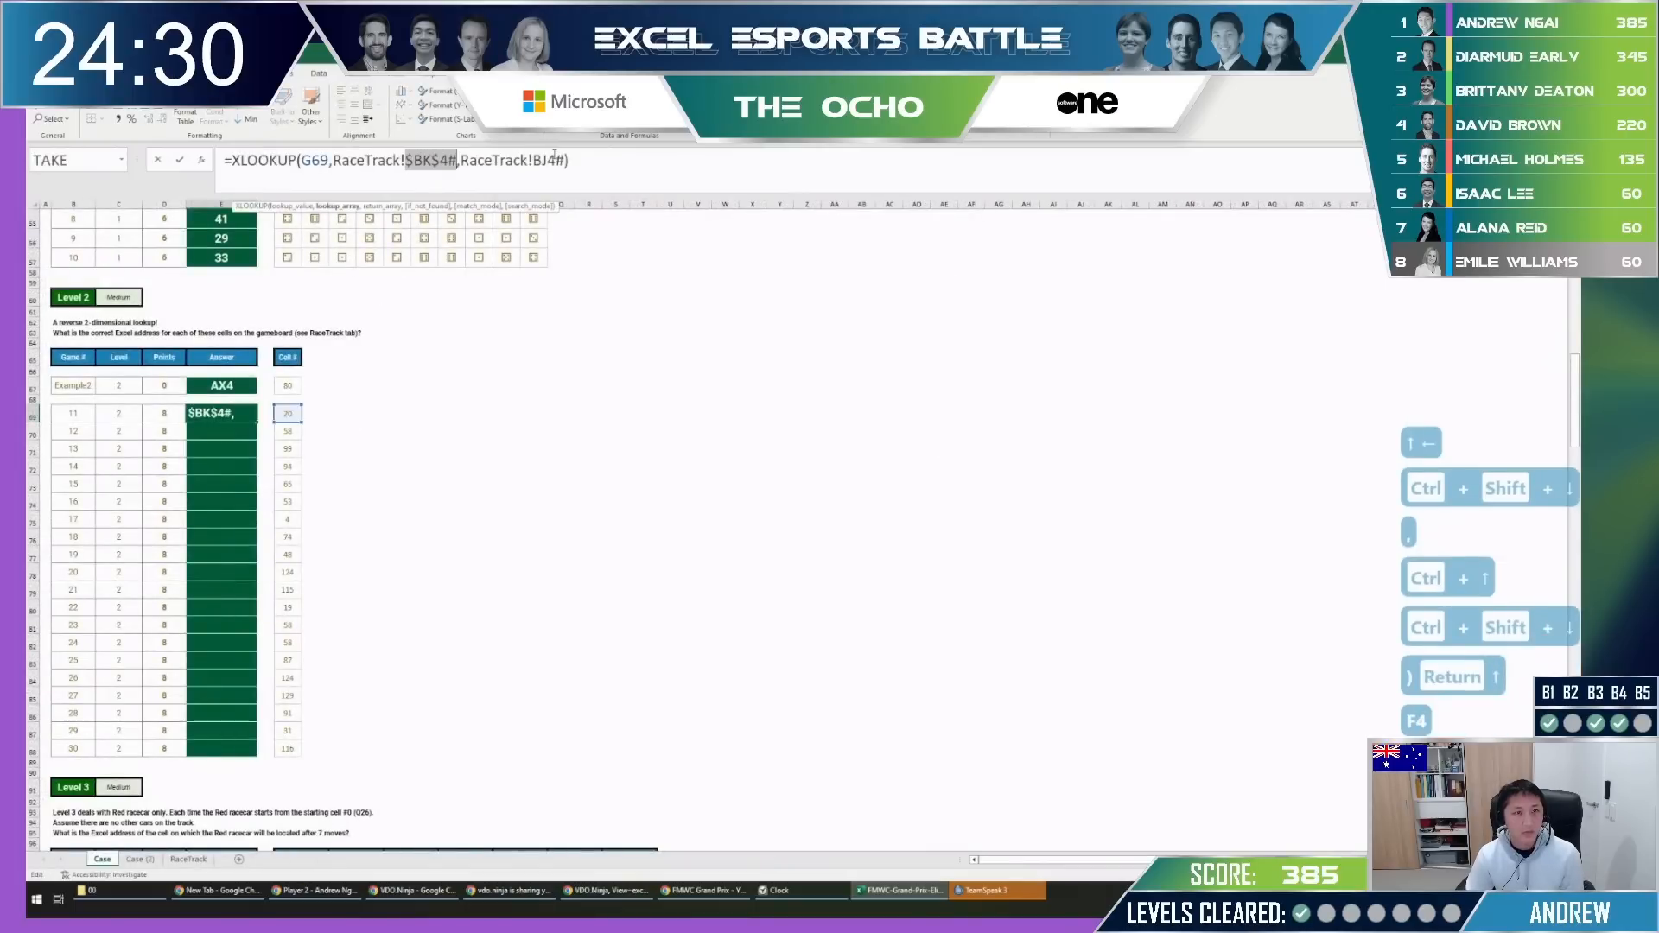
{"action": "left_click", "coordinate": [551, 161]}
{"action": "key", "text": "F4"}
{"action": "key", "text": "Return"}
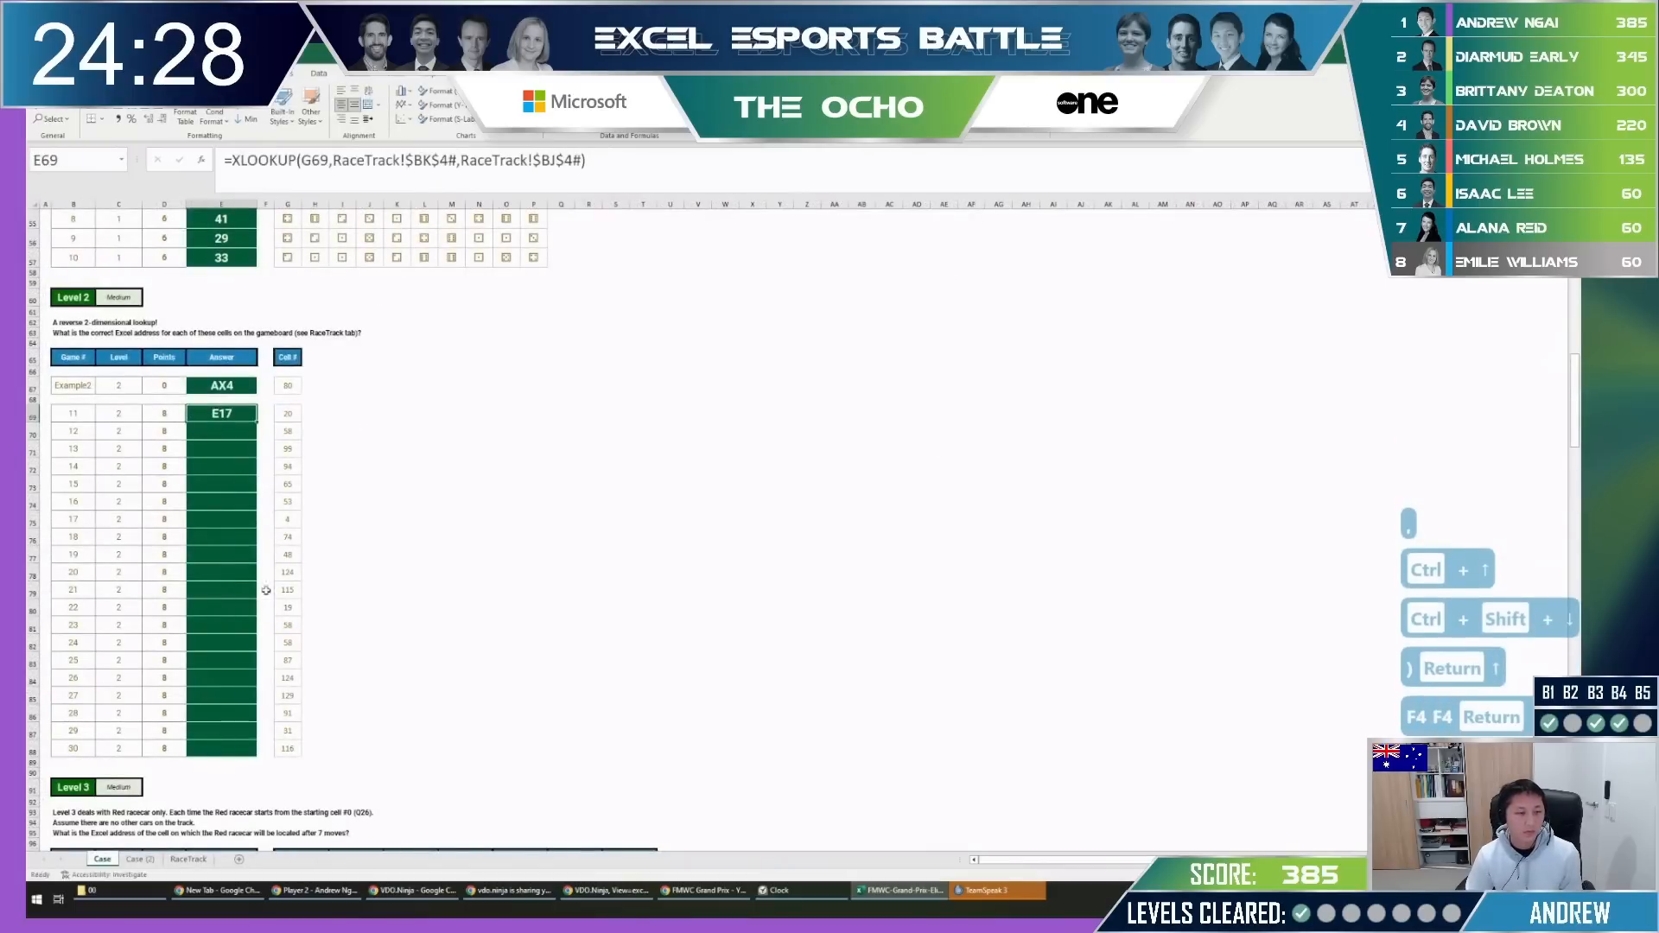
{"action": "key", "text": "ctrl+d"}
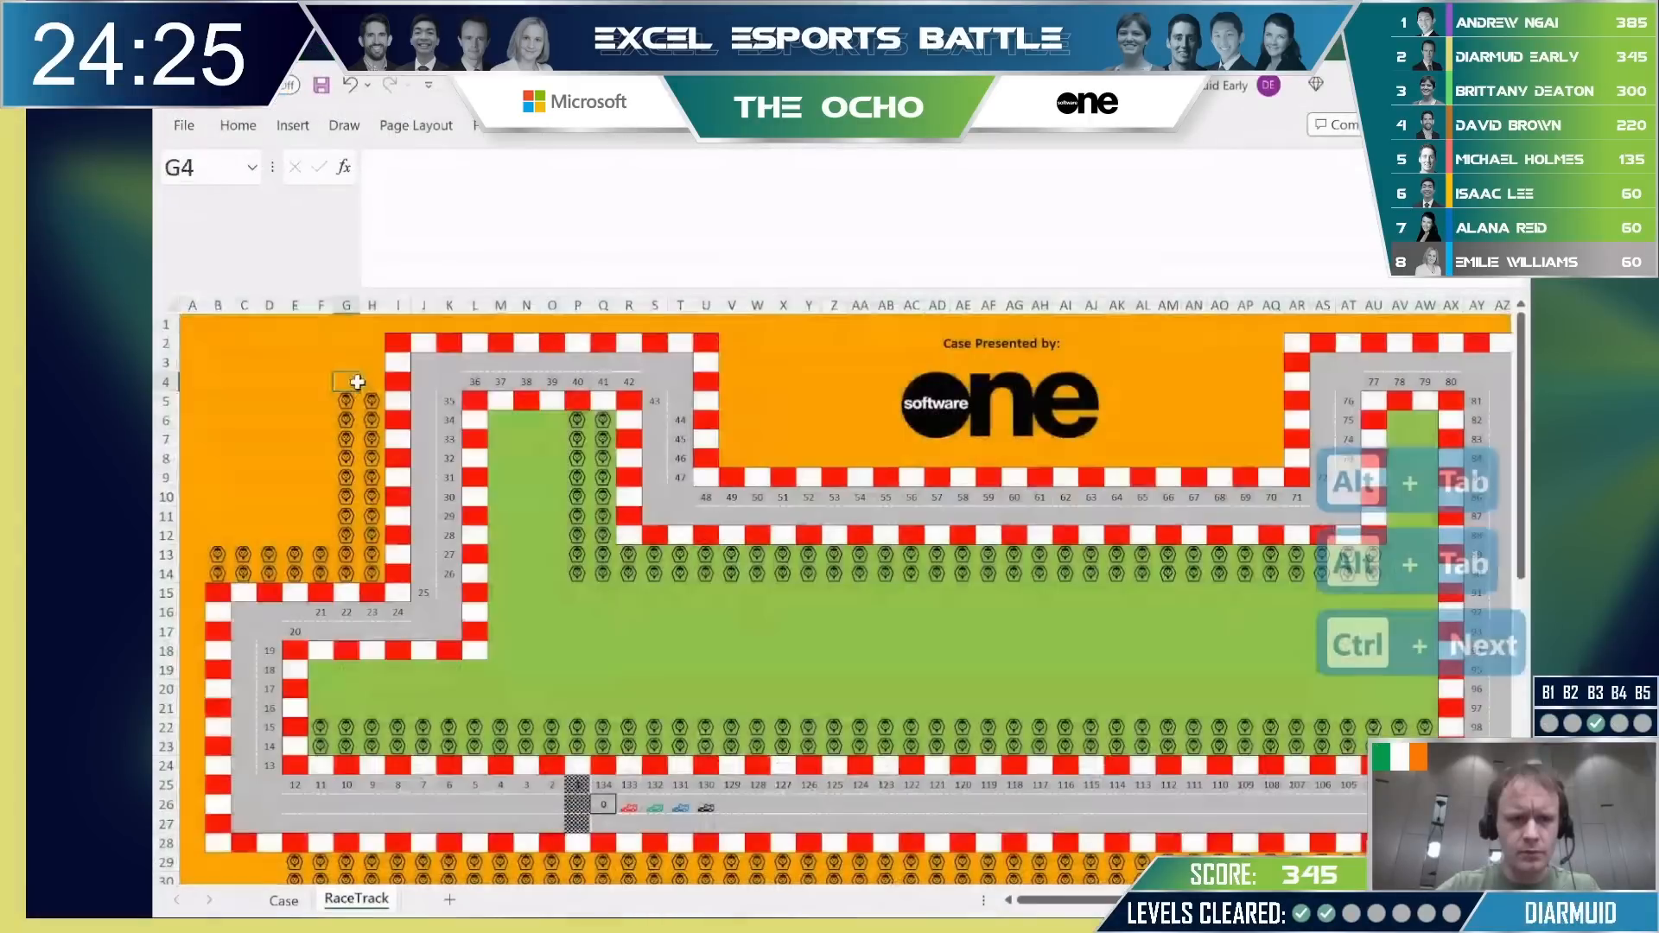
On the RaceTrack sheet, select the upper-left spectator block B5:H14 outside the track.
{"action": "key", "text": "Down"}
{"action": "key", "text": "Right"}
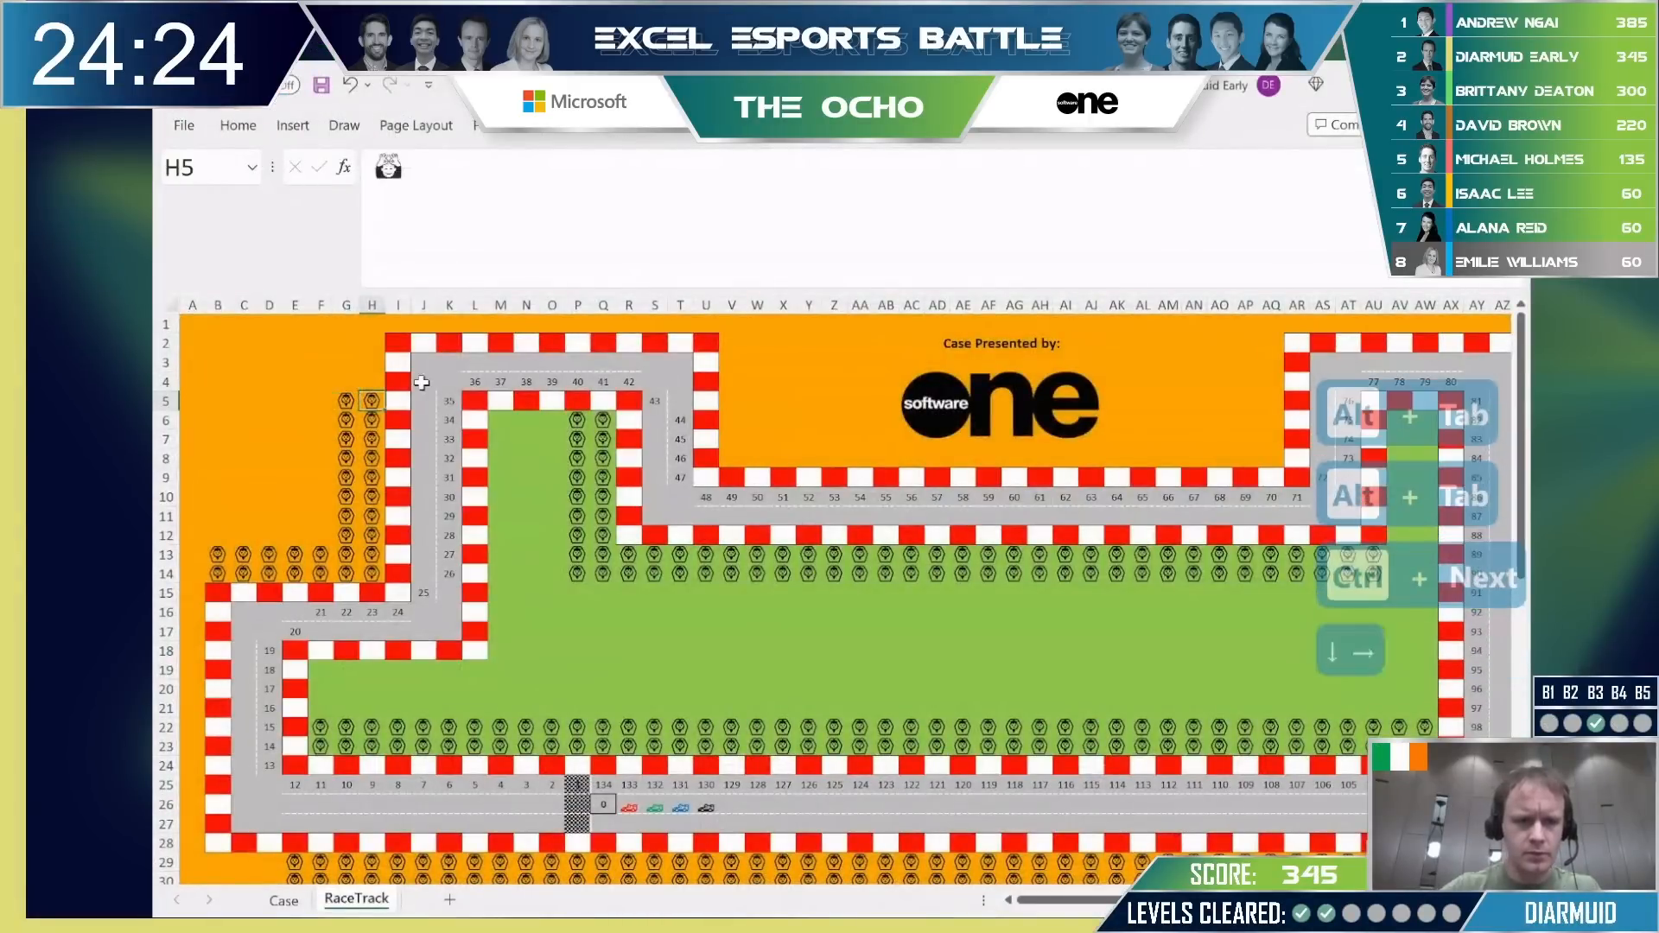
{"action": "key", "text": "ctrl+shift+Down"}
{"action": "key", "text": "ctrl+shift+Left"}
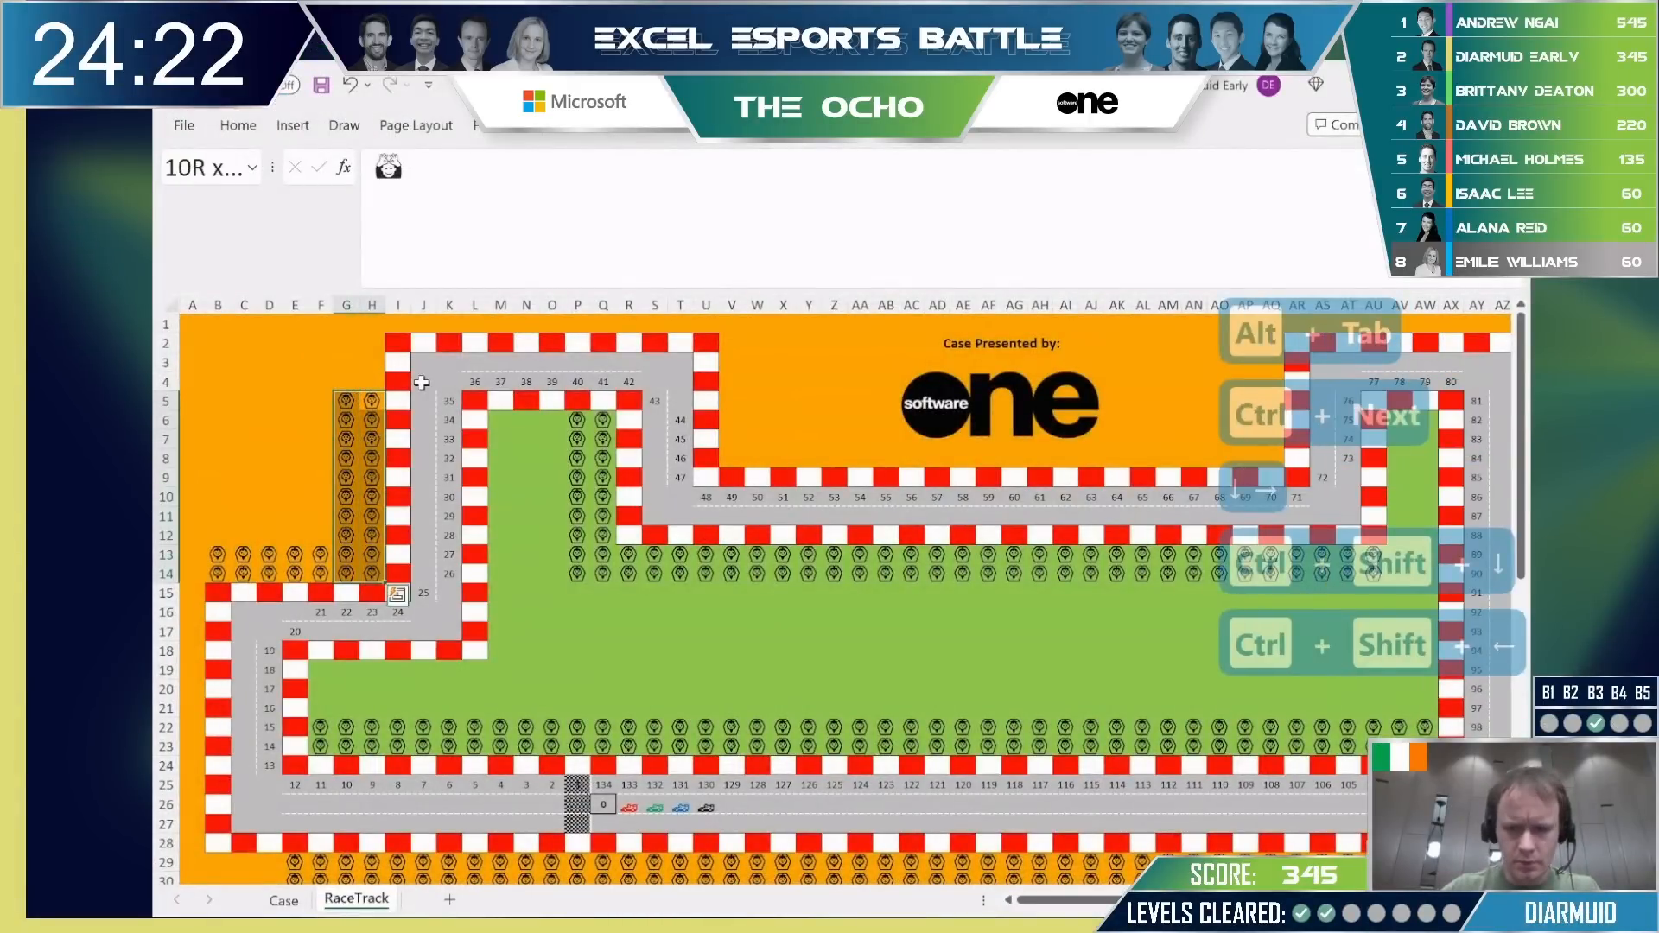
{"action": "key", "text": "shift+Left"}
{"action": "key", "text": "shift+Left"}
{"action": "key", "text": "shift+Left"}
{"action": "key", "text": "shift+Left"}
{"action": "key", "text": "shift+Left"}
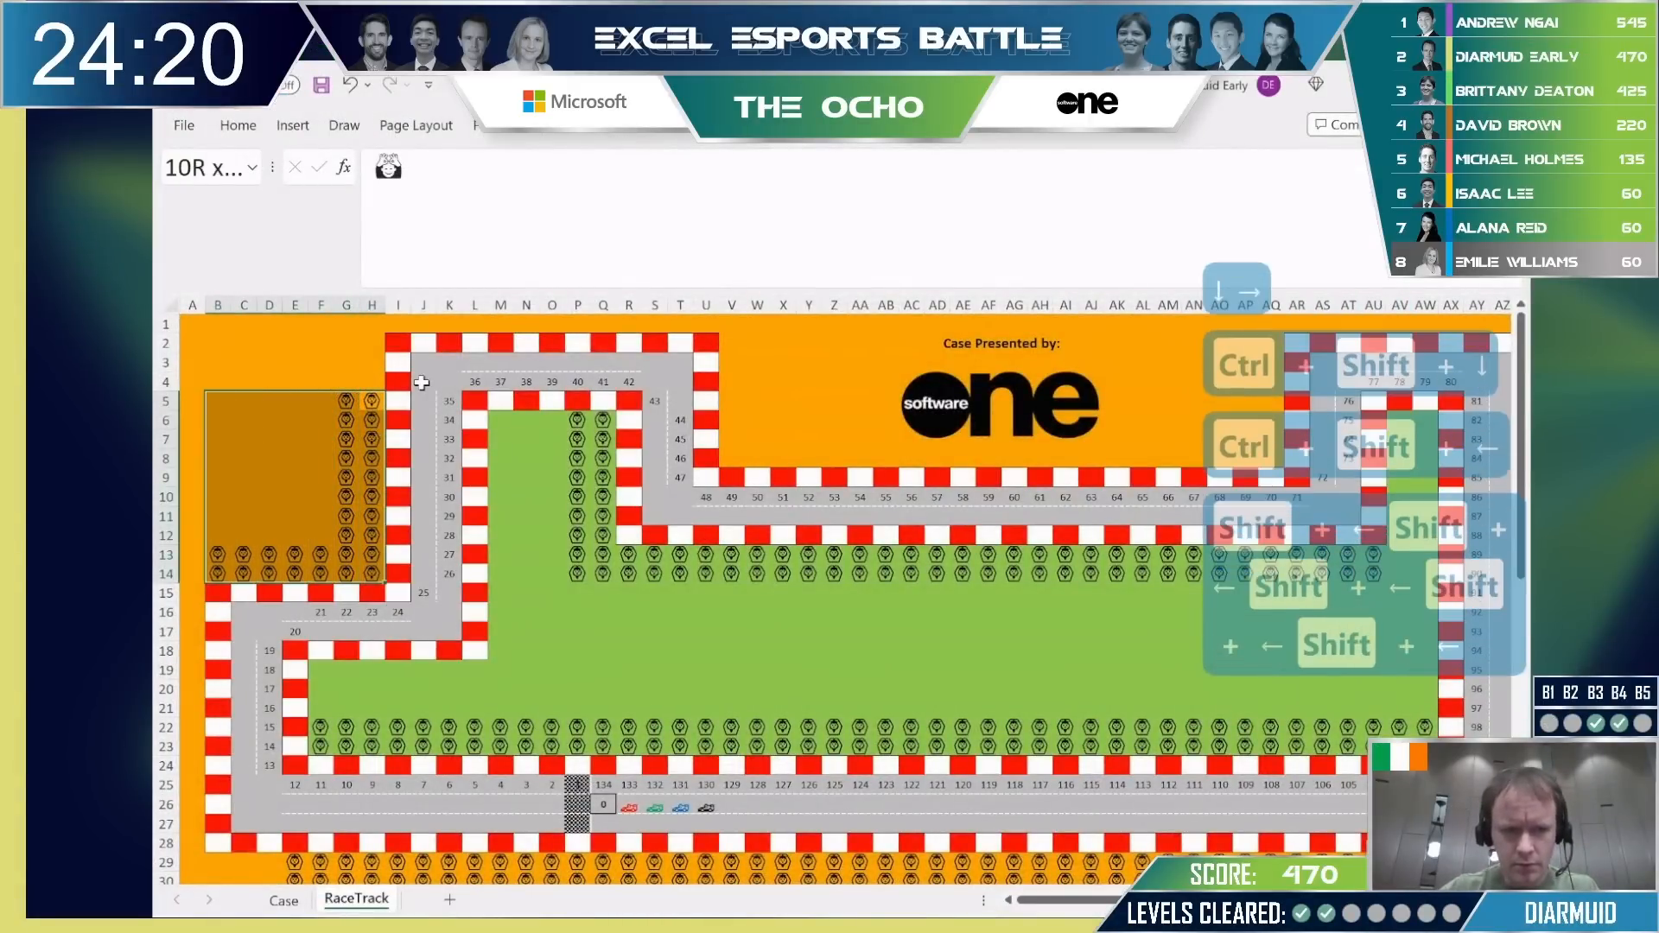
Add the lower spectator rows E29:AT30 and the far-side spectator columns BB6:BC24 to the selection.
{"action": "scroll", "coordinate": [301, 725], "scroll_direction": "down", "scroll_amount": 3}
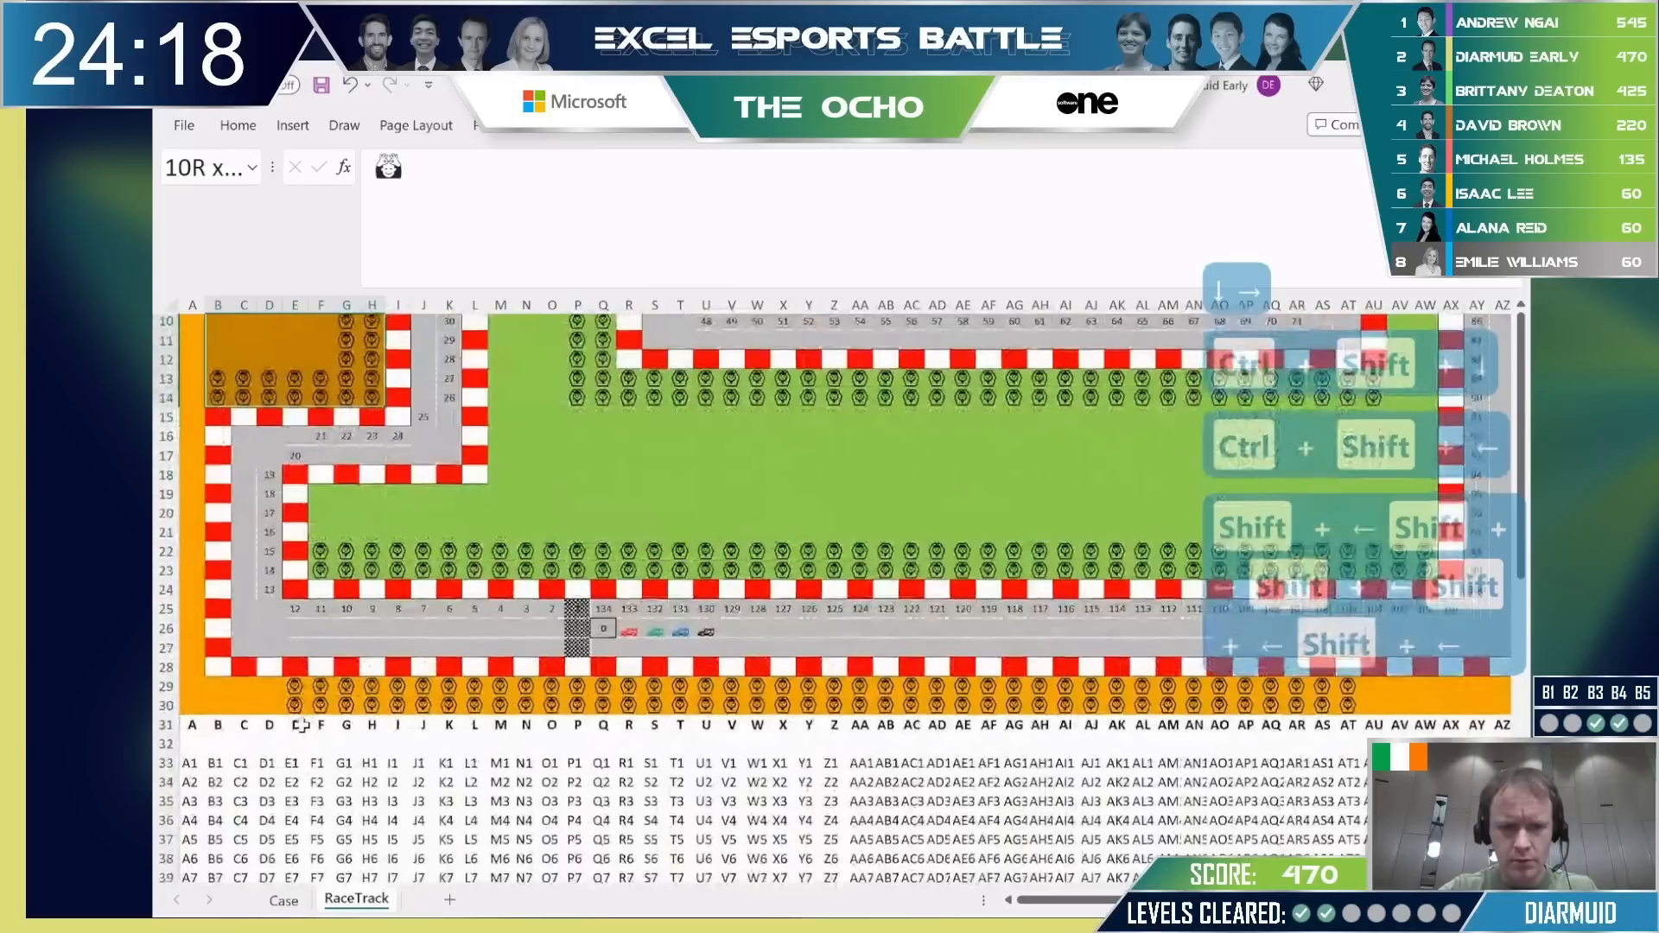
{"action": "left_click", "coordinate": [295, 680]}
{"action": "key", "text": "shift+Down"}
{"action": "key", "text": "ctrl+shift+Right"}
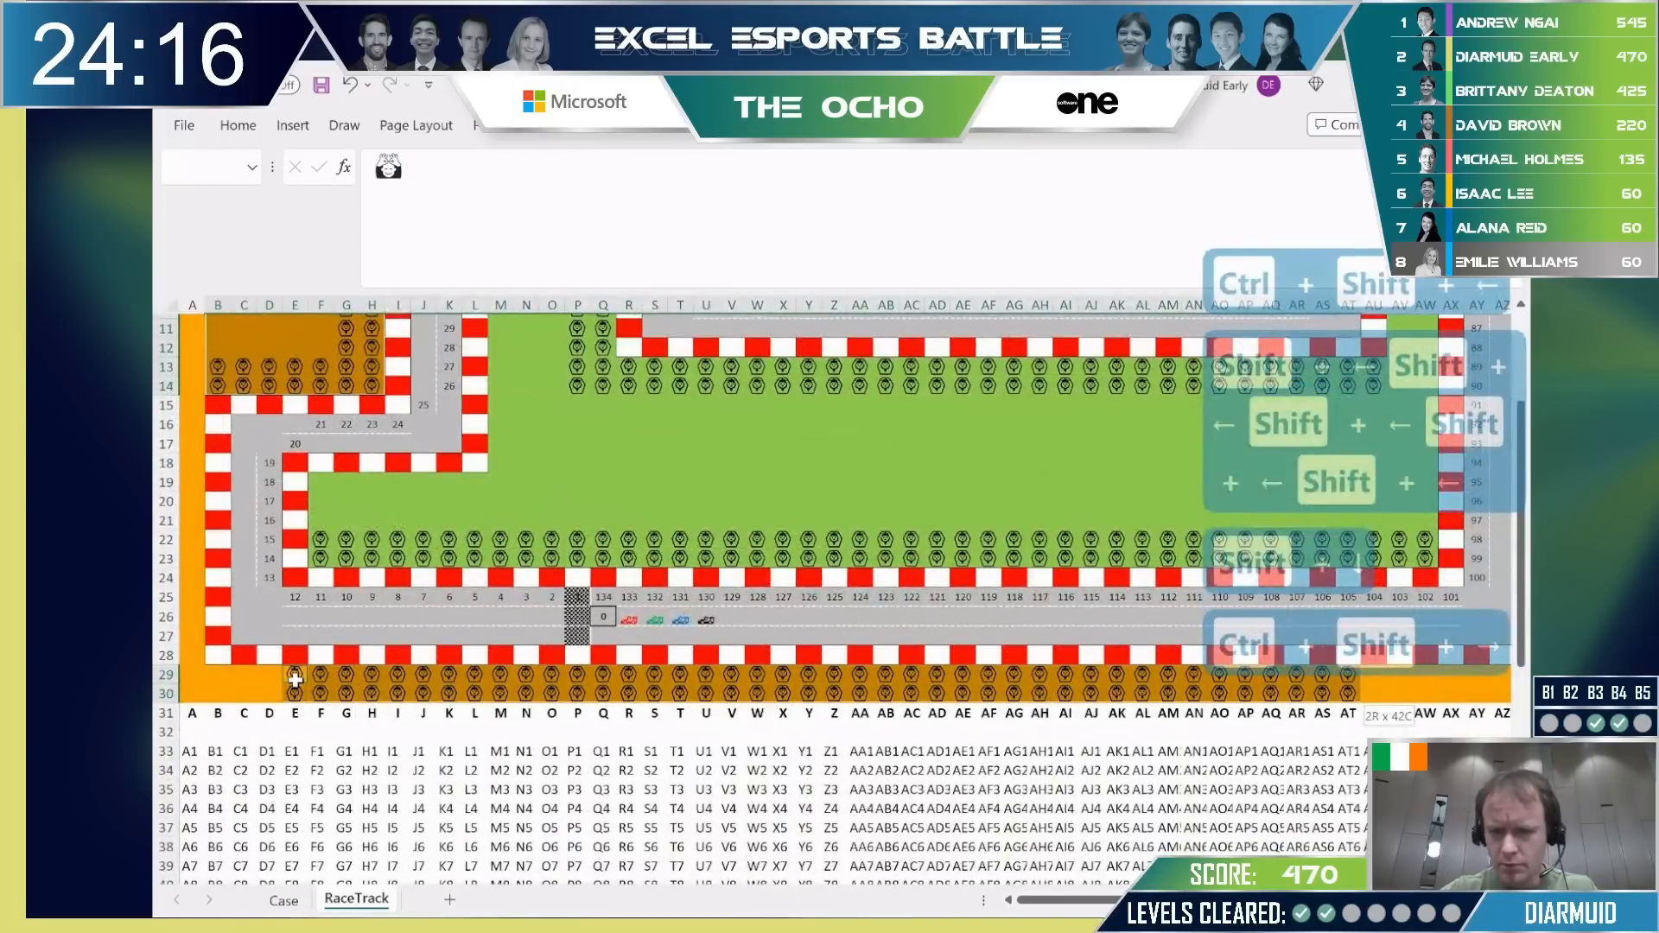
{"action": "scroll", "coordinate": [894, 629], "scroll_direction": "right", "scroll_amount": 8}
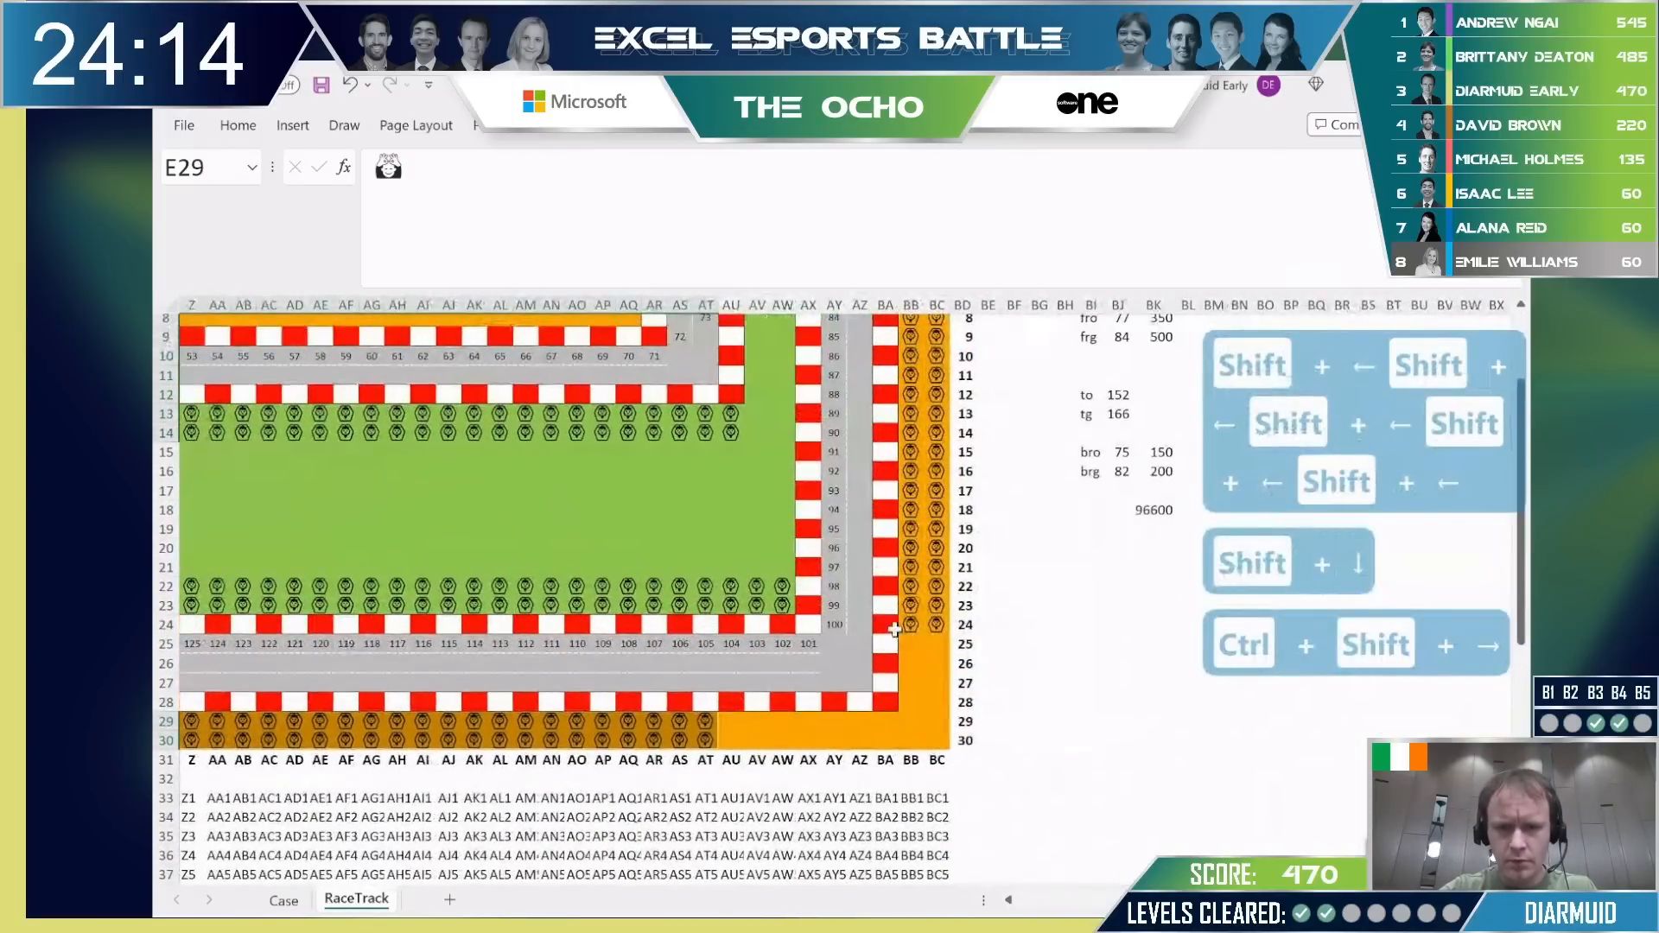
{"action": "left_click", "coordinate": [910, 627]}
{"action": "key", "text": "shift+Right"}
{"action": "key", "text": "ctrl+shift+Up"}
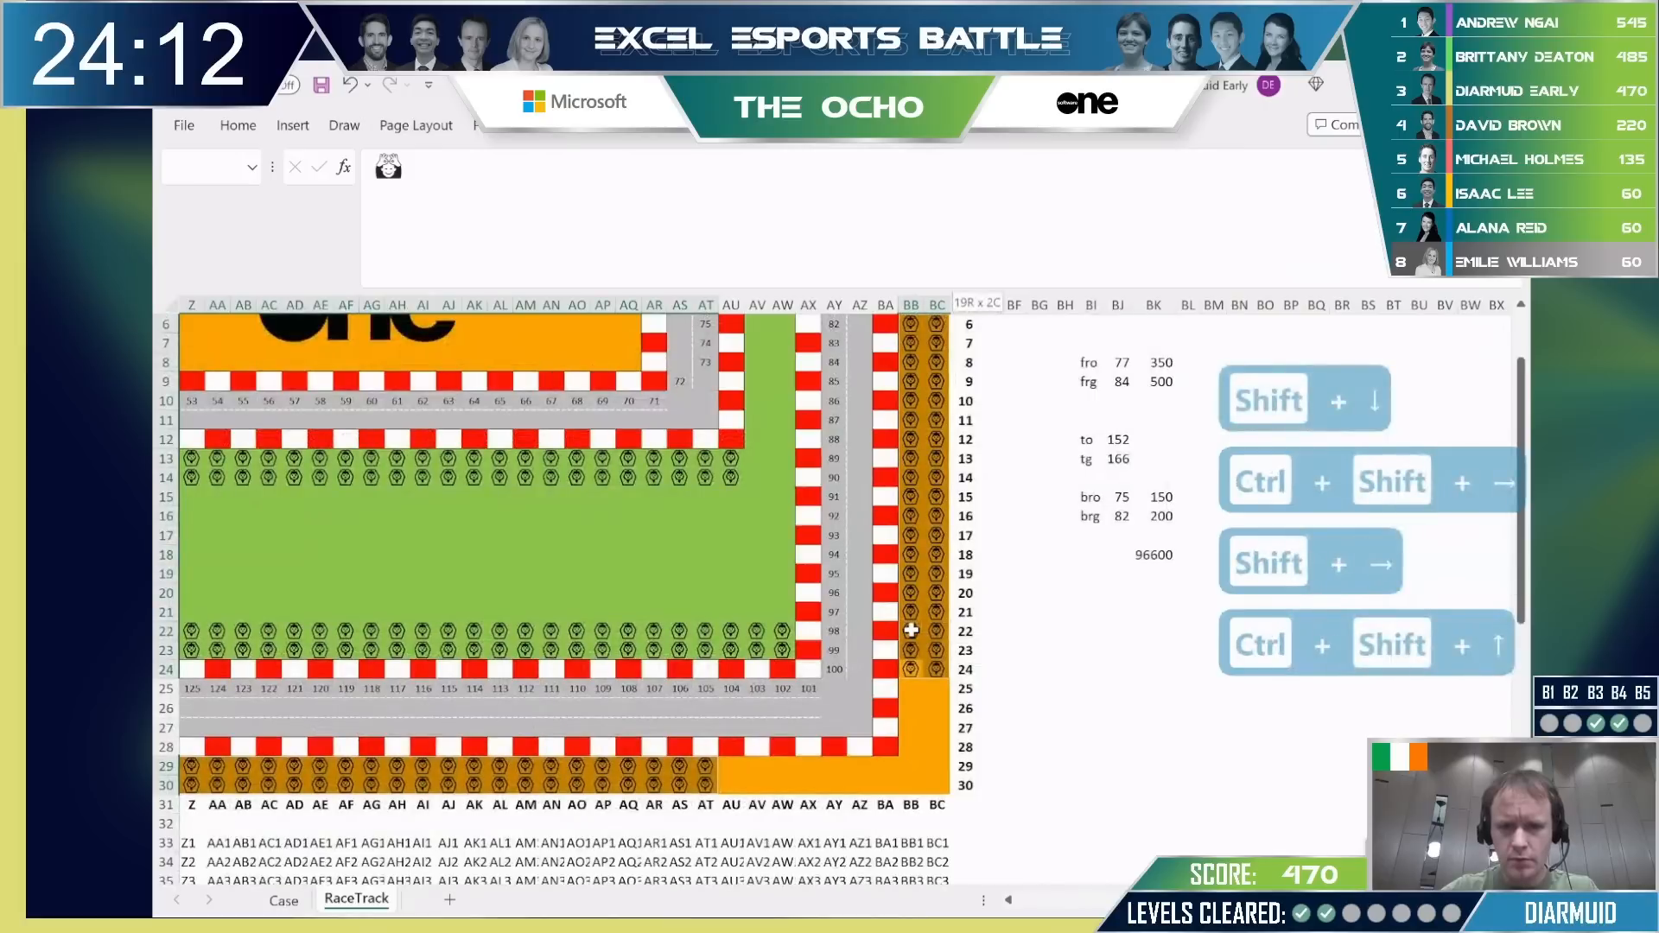
Add the green infield spectator blocks F22:AW23, P6:Q14 and R13:AU14 to the selection.
{"action": "scroll", "coordinate": [398, 604], "scroll_direction": "left", "scroll_amount": 8}
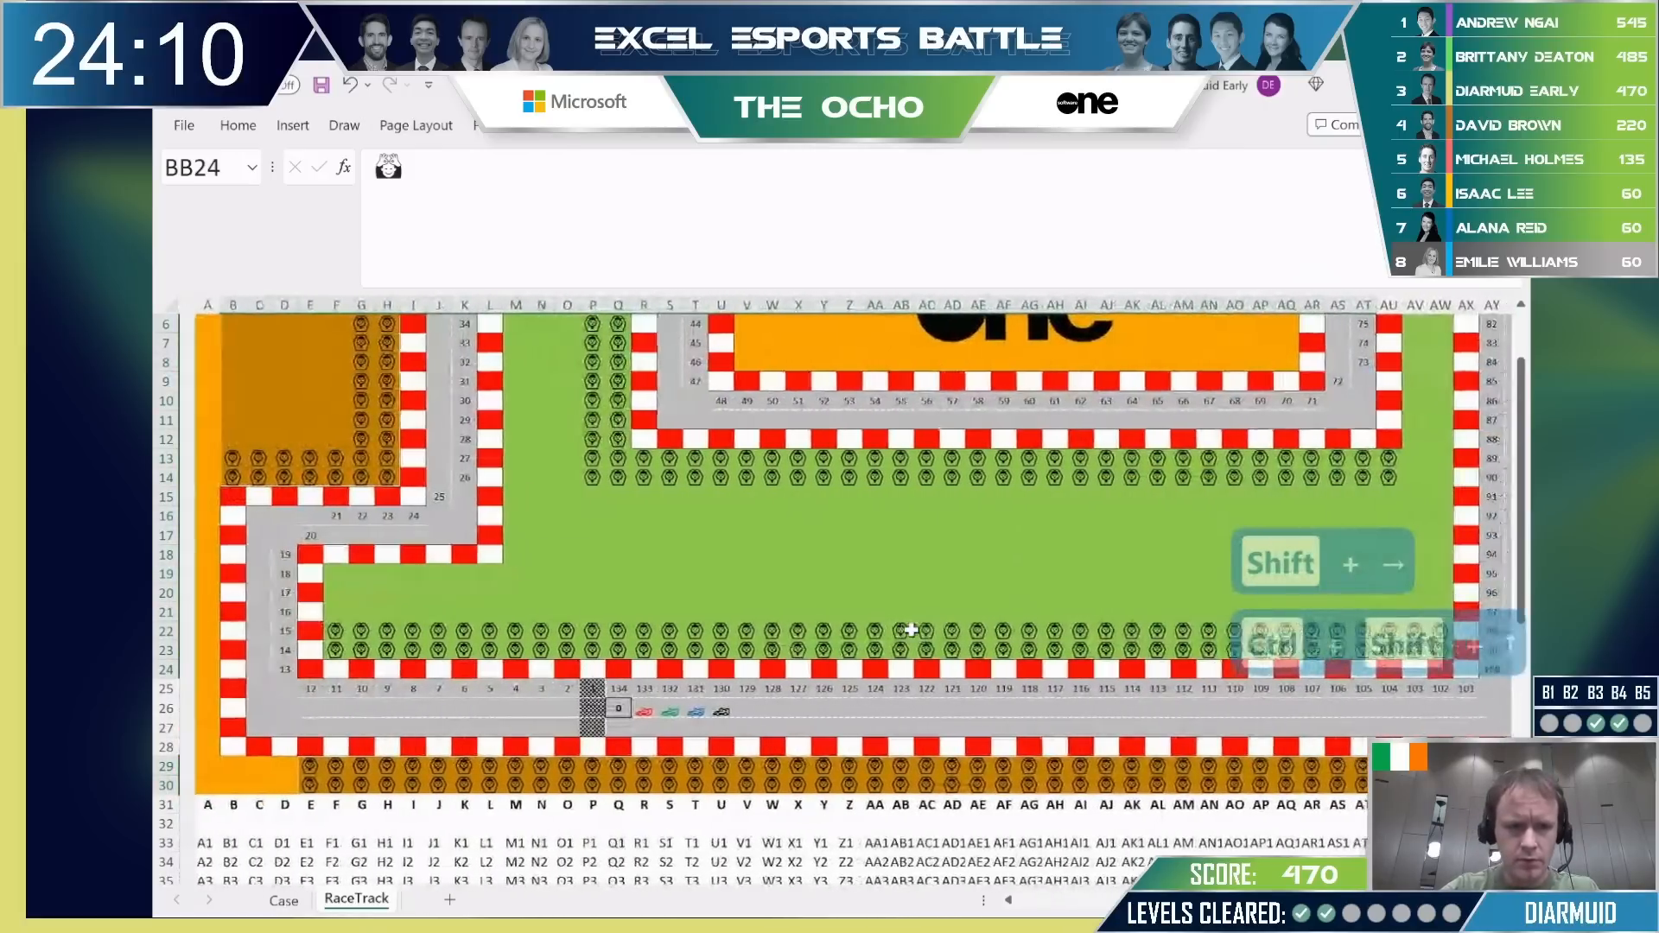
{"action": "left_click", "coordinate": [325, 627]}
{"action": "key", "text": "ctrl+shift+Right"}
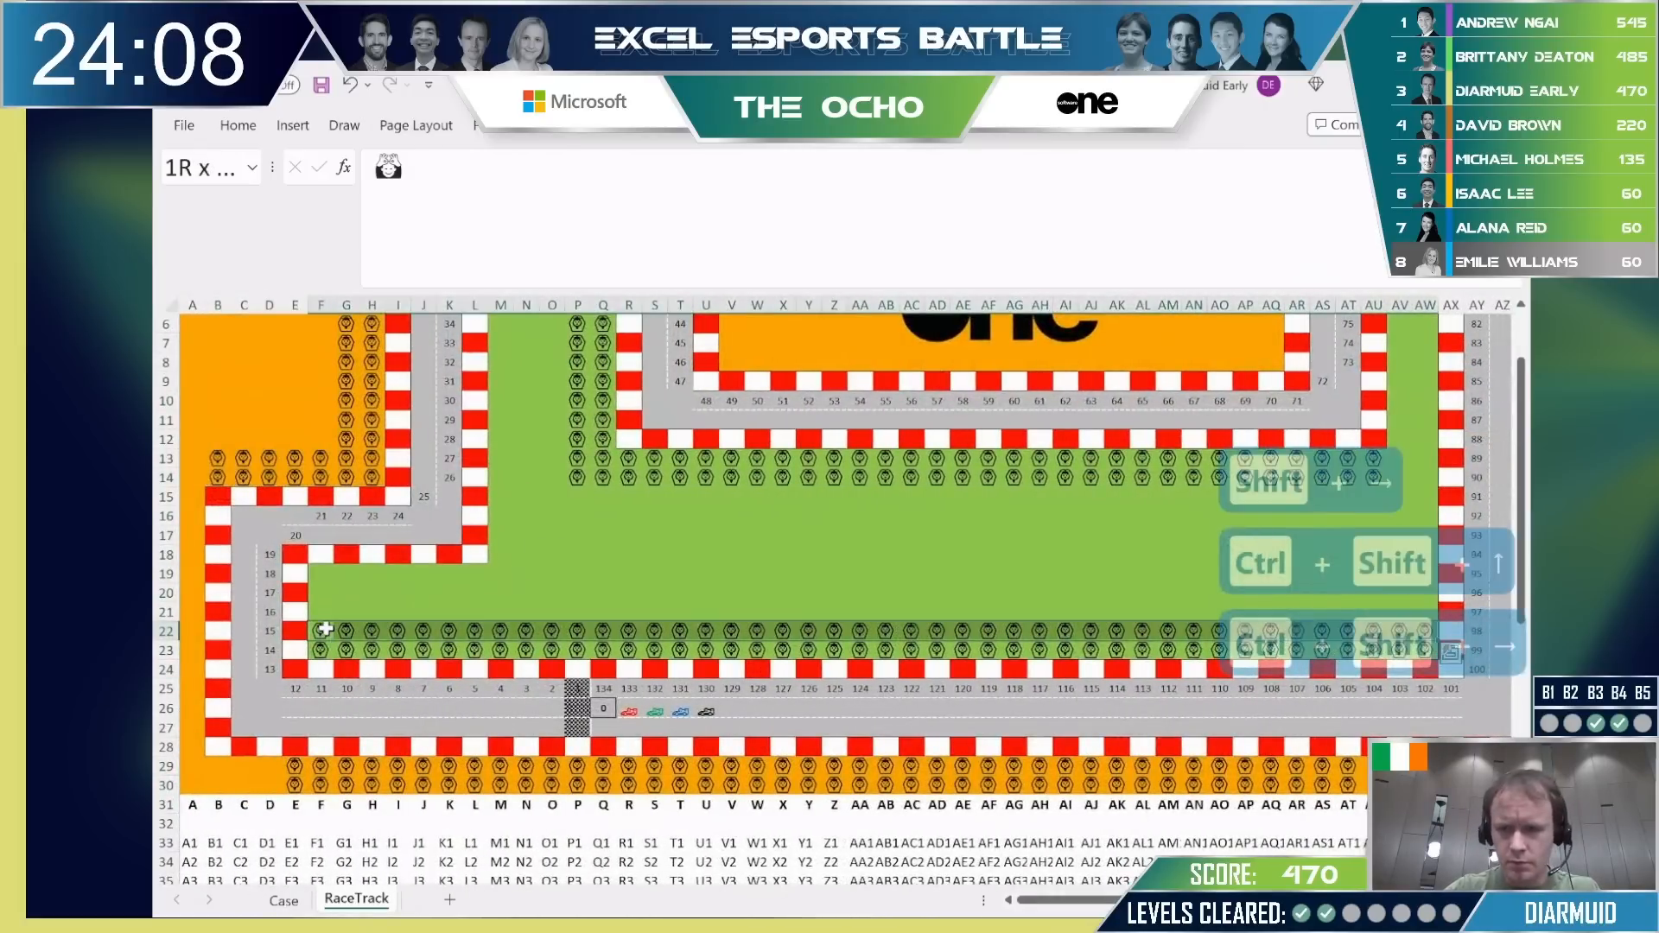
{"action": "key", "text": "shift+Down"}
{"action": "scroll", "coordinate": [565, 494], "scroll_direction": "up", "scroll_amount": 2}
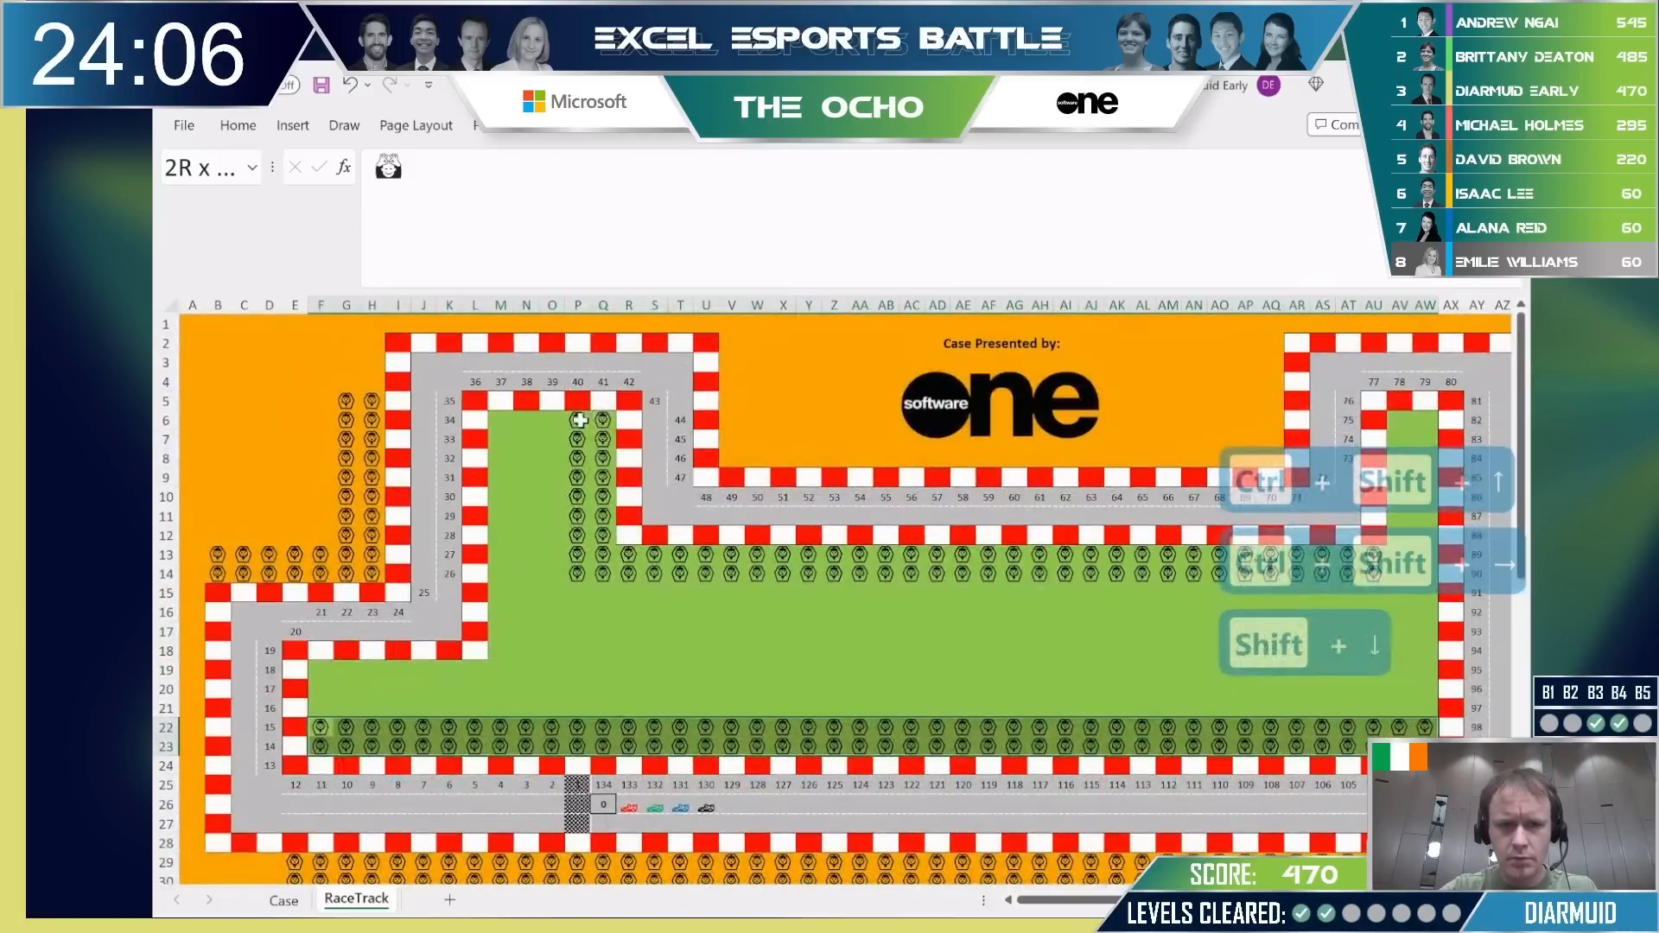
{"action": "left_click", "coordinate": [578, 421]}
{"action": "key", "text": "ctrl+shift+Down"}
{"action": "key", "text": "shift+Right"}
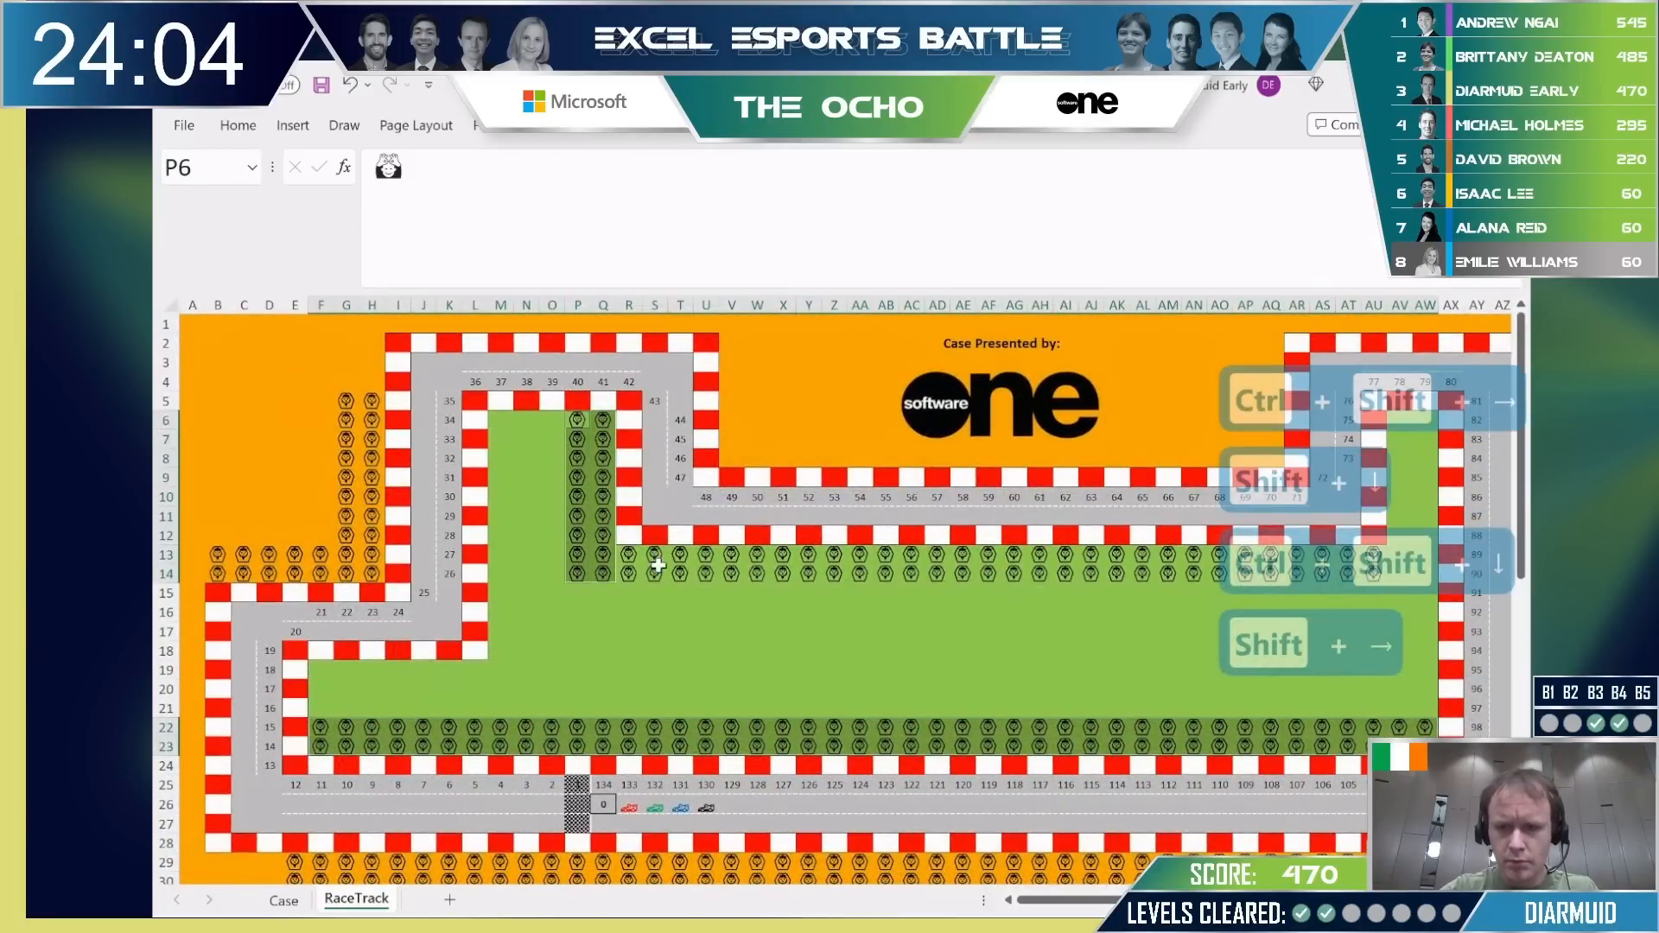
{"action": "key", "text": "shift+Down"}
{"action": "key", "text": "ctrl+shift+Right"}
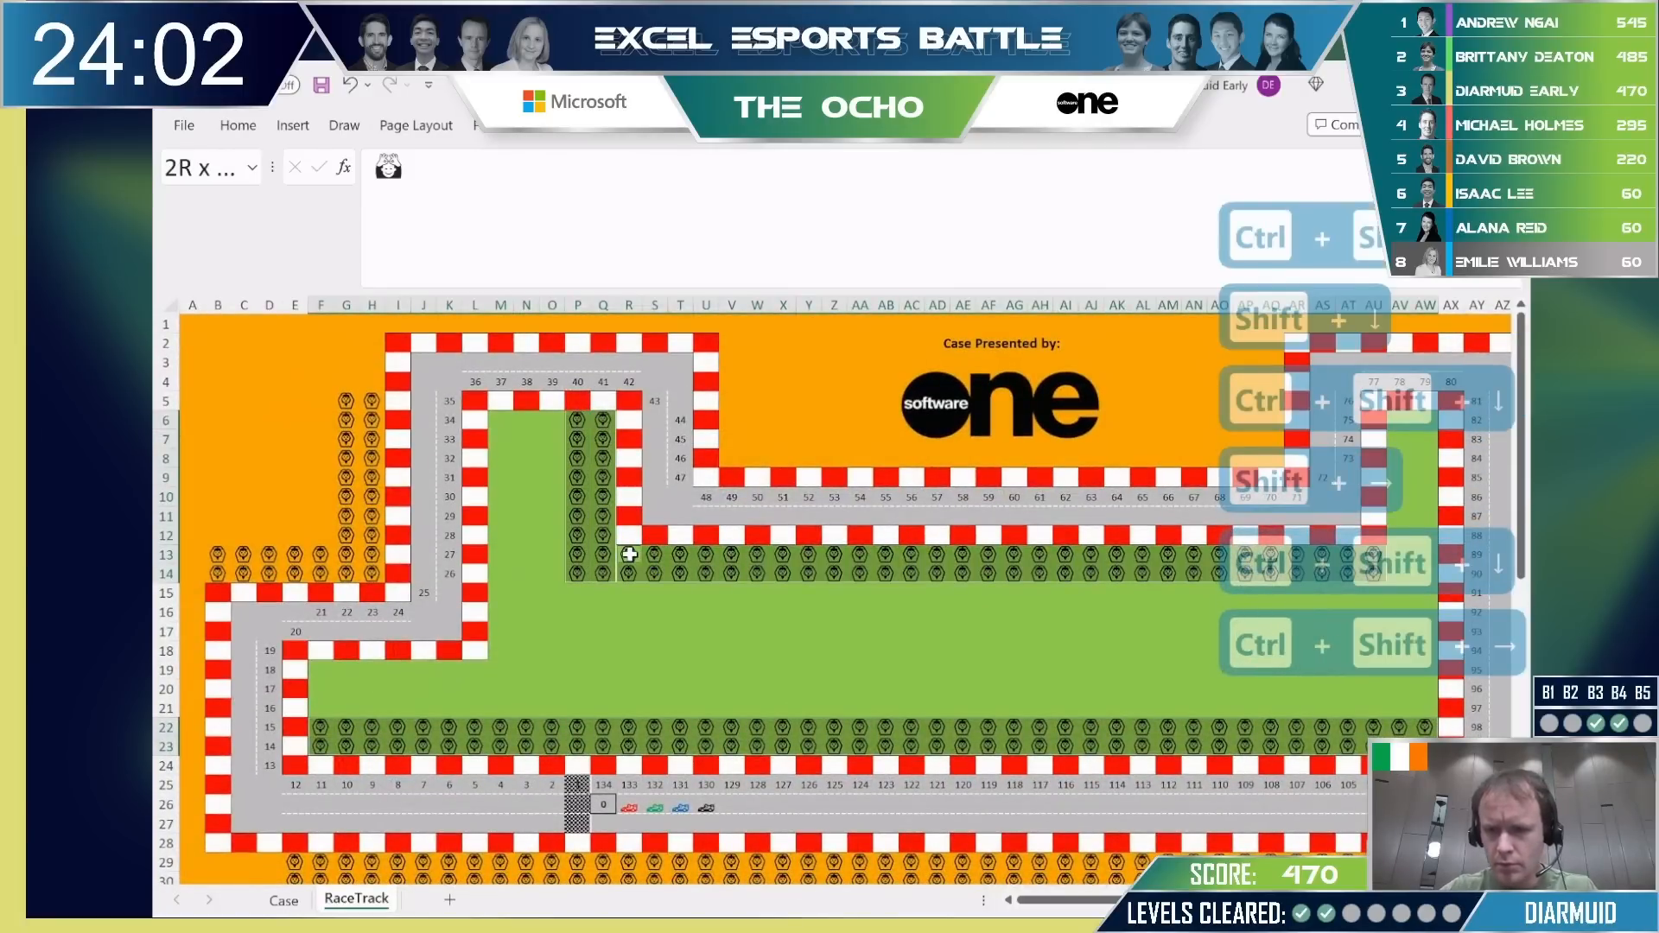
Check the sum of the to and tg spectator counts in BJ12:BJ13.
{"action": "scroll", "coordinate": [894, 599], "scroll_direction": "right", "scroll_amount": 9}
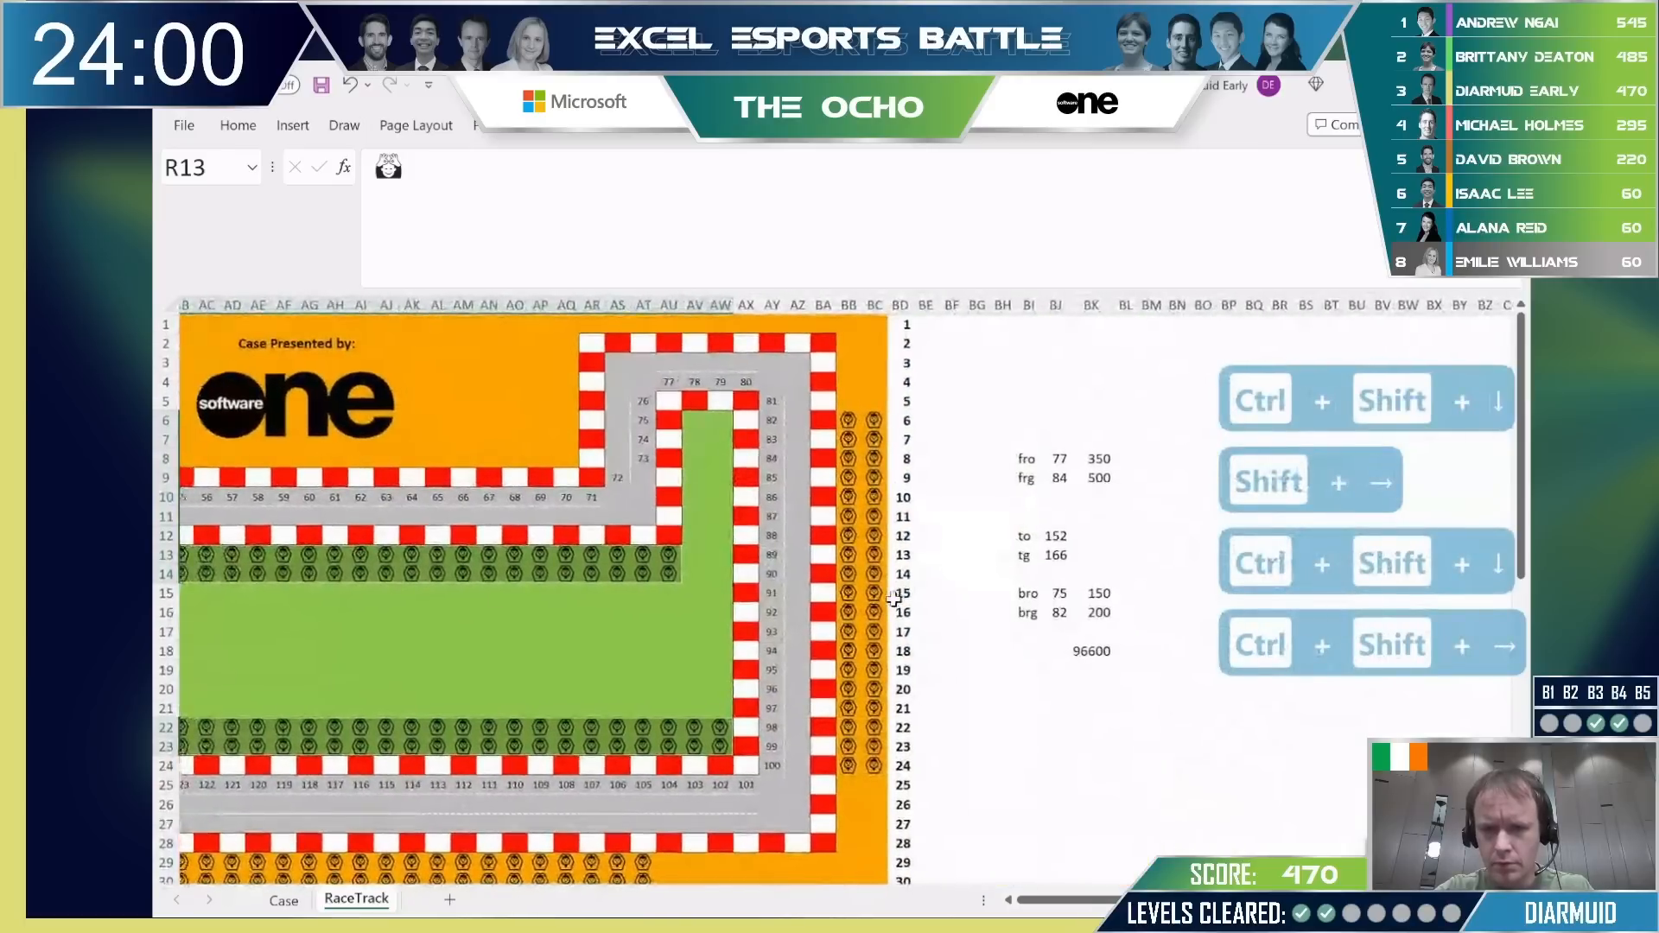
{"action": "left_click", "coordinate": [1054, 537]}
{"action": "key", "text": "shift+Down"}
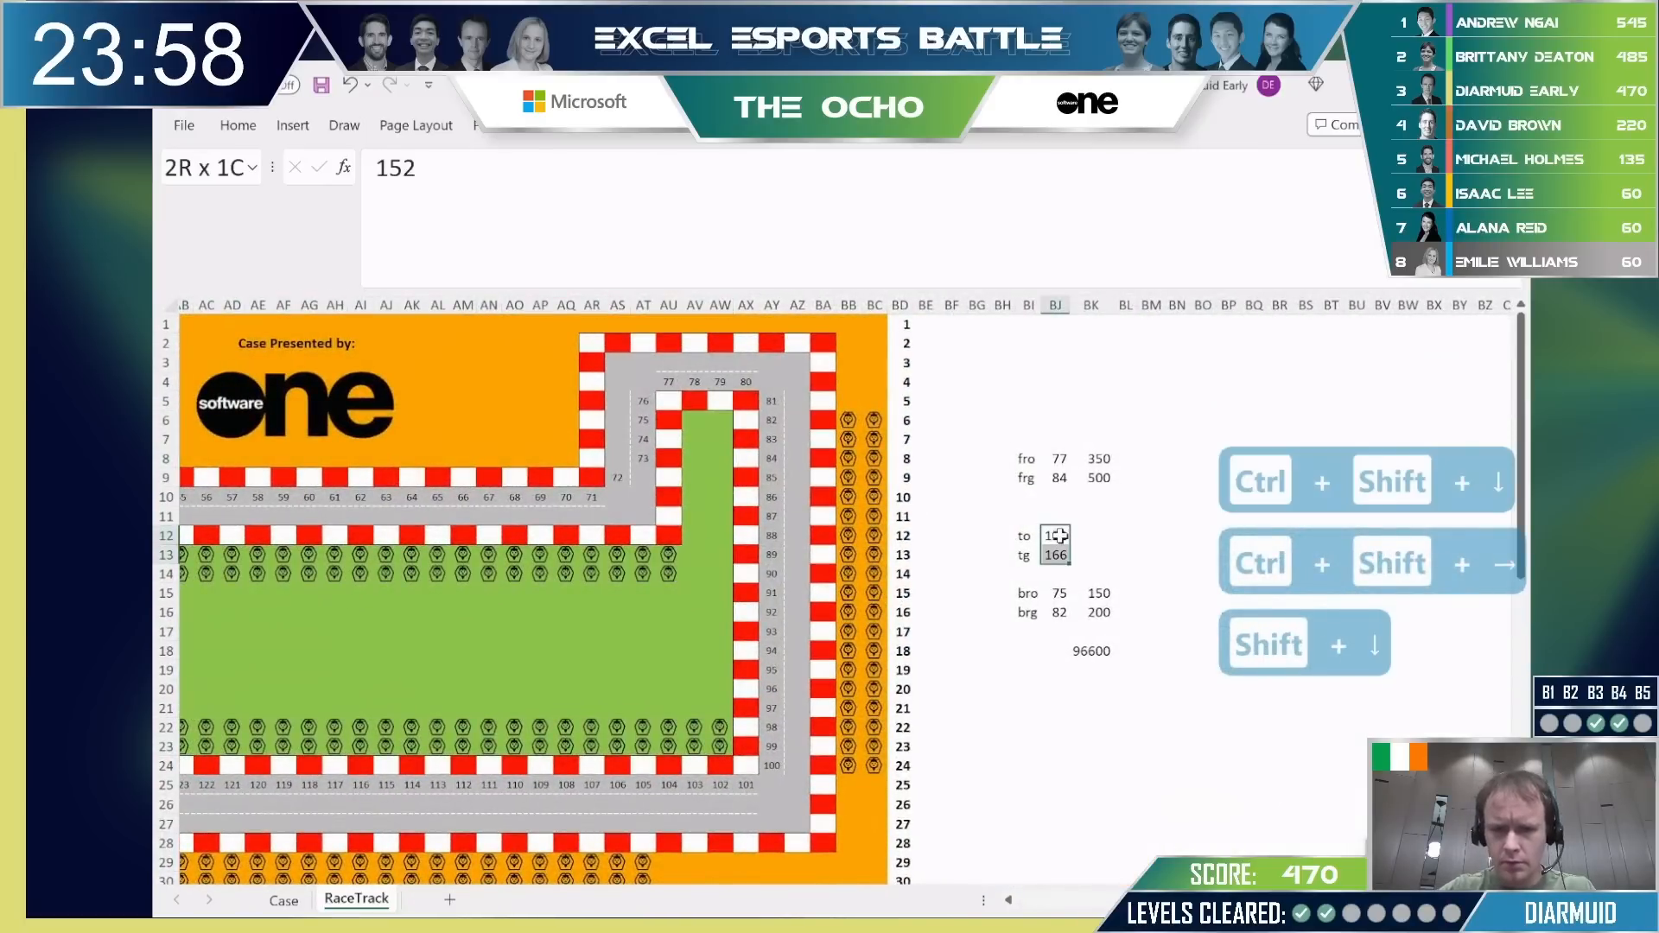
Start a COUNTIFS formula in BM12 with the named range map as the criteria range.
{"action": "key", "text": "Right"}
{"action": "key", "text": "Right"}
{"action": "key", "text": "Right"}
{"action": "type", "text": "=countifs"}
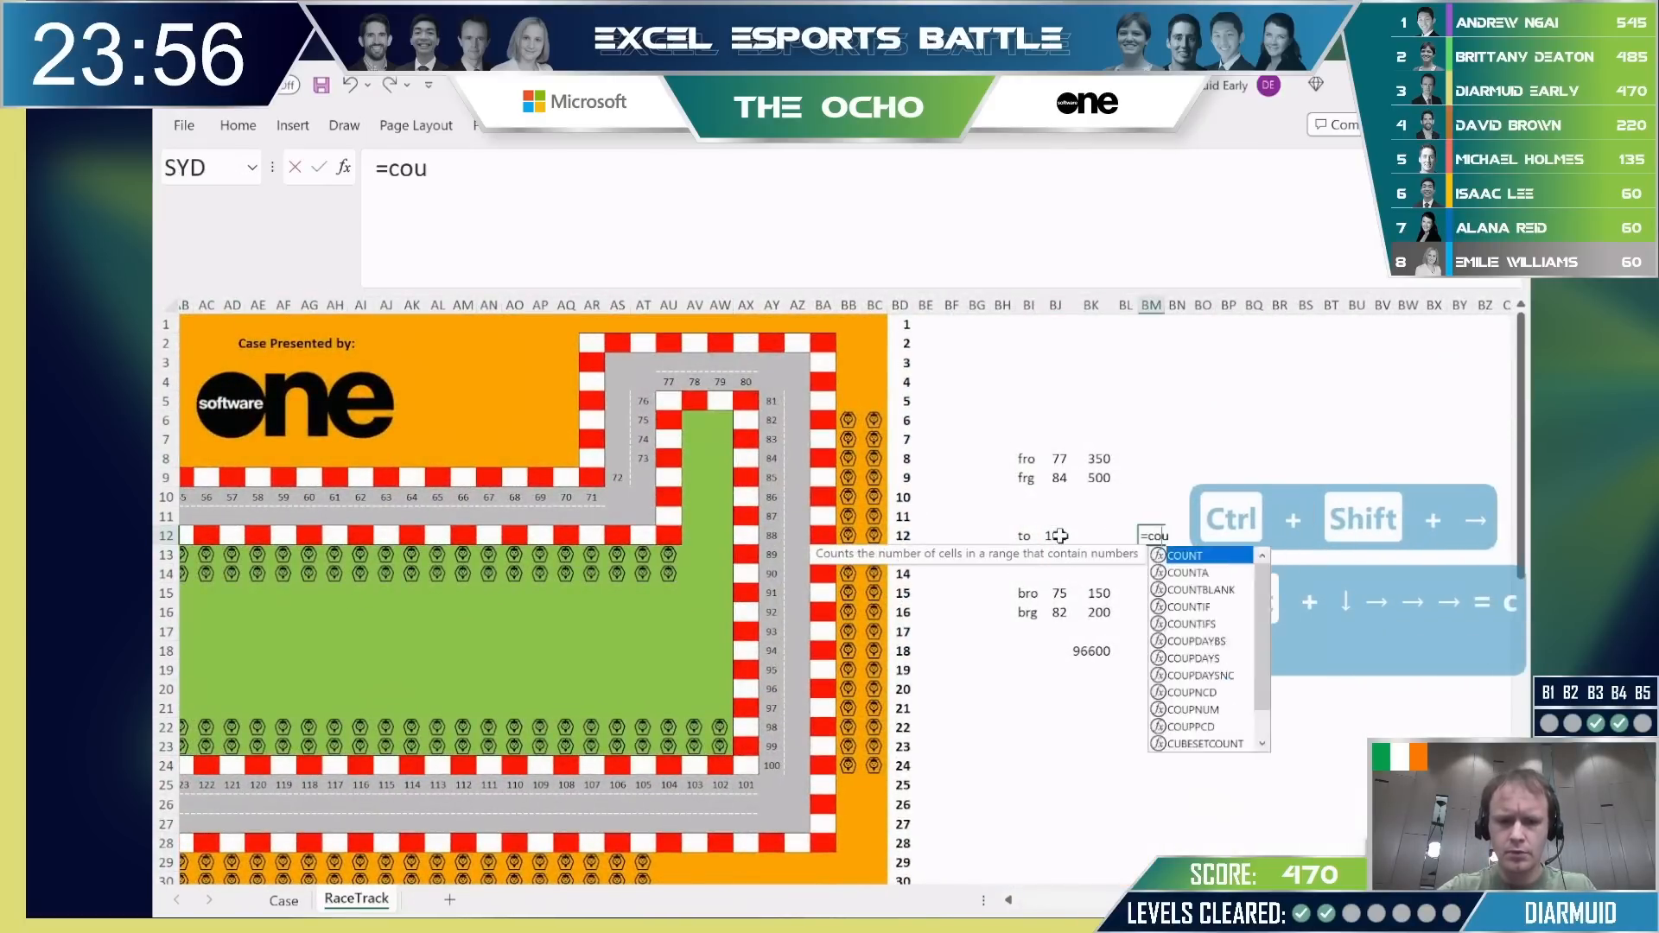
{"action": "key", "text": "Tab"}
{"action": "type", "text": ",pa"}
{"action": "key", "text": "BackSpace"}
{"action": "key", "text": "BackSpace"}
{"action": "key", "text": "BackSpace"}
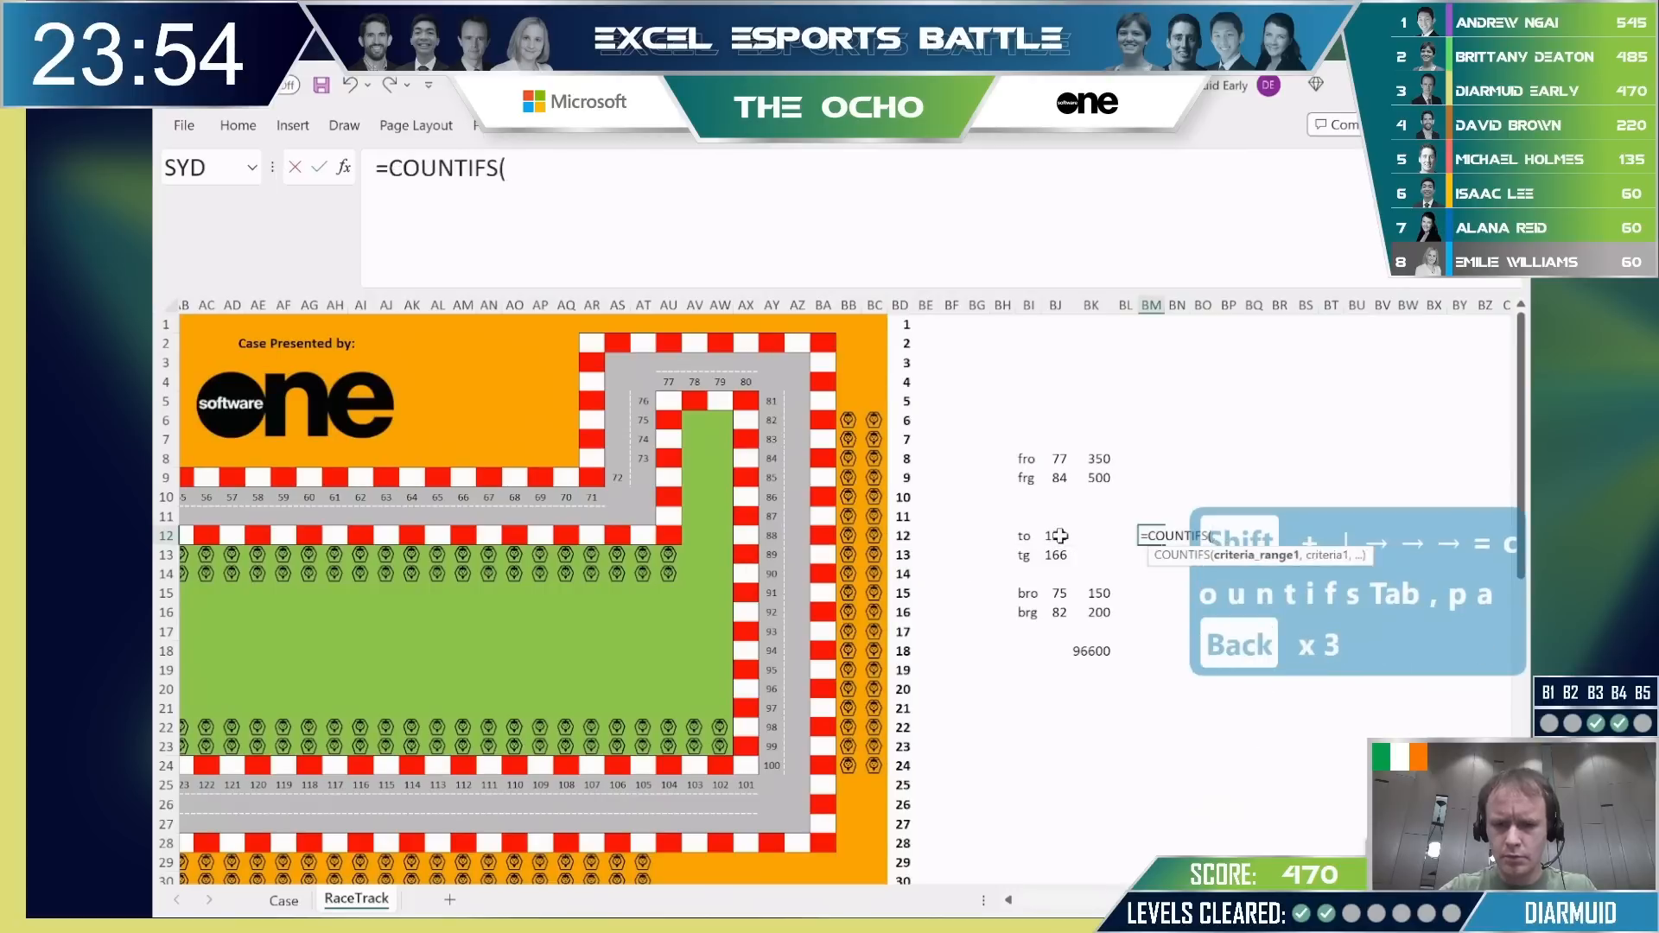
{"action": "type", "text": "map,"}
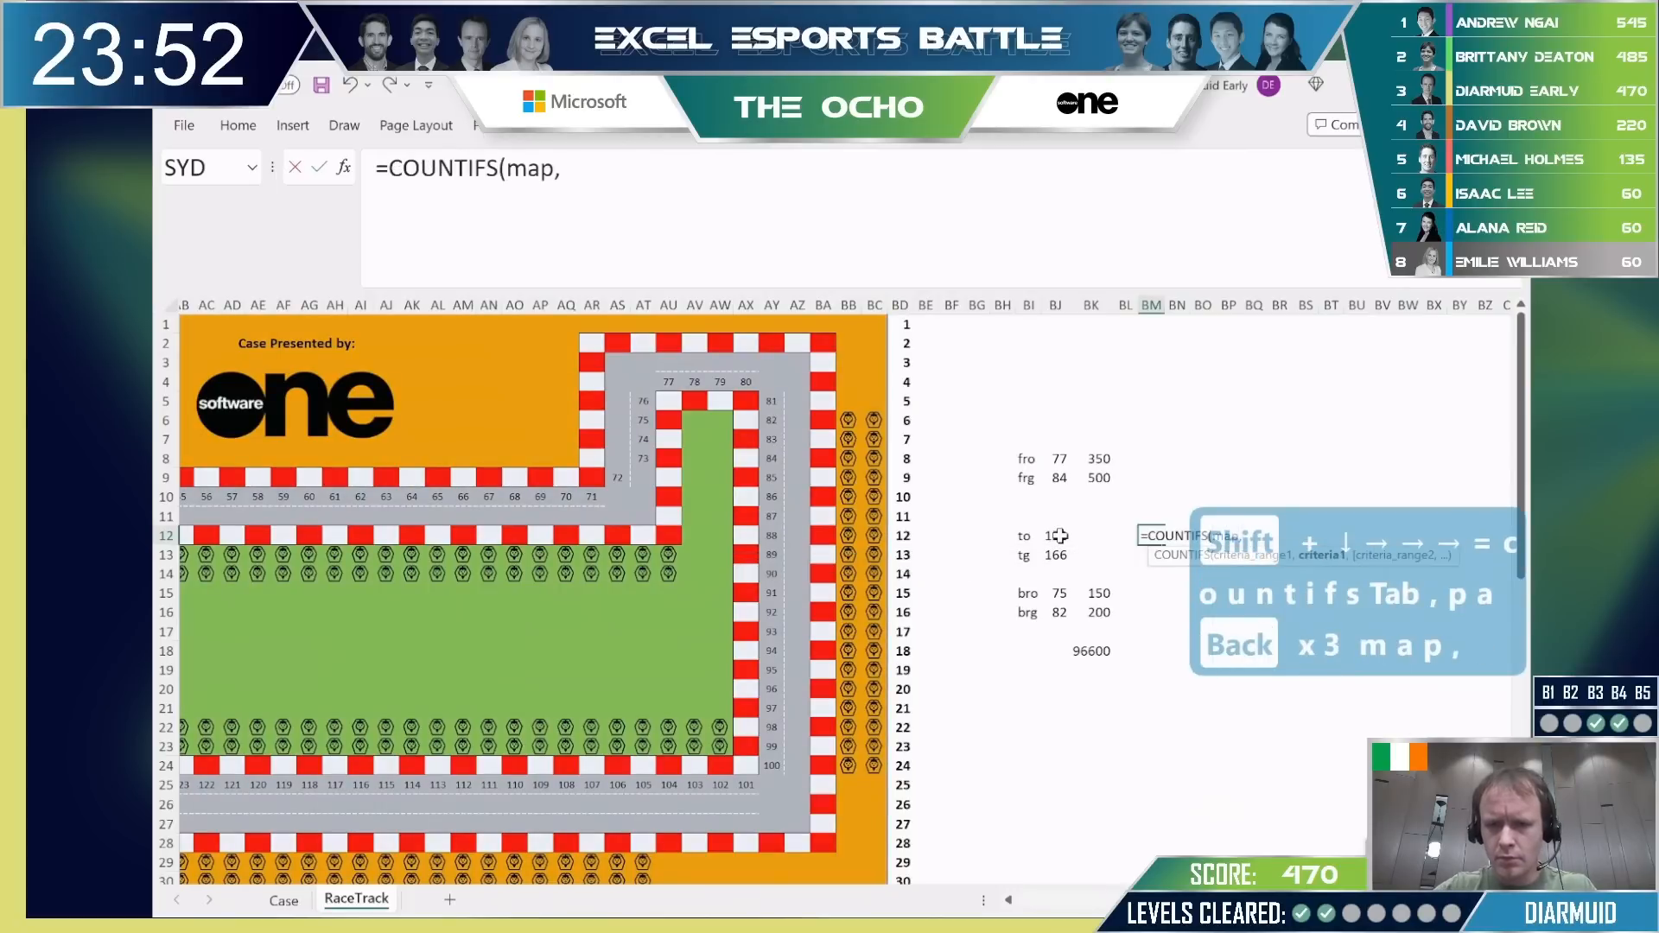
Complete the COUNTIFS formula with a spectator cell in row 12 of the gameboard as the criterion.
{"action": "key", "text": "ctrl+Left"}
{"action": "key", "text": "ctrl+Left"}
{"action": "key", "text": "Left"}
{"action": "key", "text": "Left"}
{"action": "key", "text": "Left"}
{"action": "key", "text": "Left"}
{"action": "key", "text": "Left"}
{"action": "key", "text": "Left"}
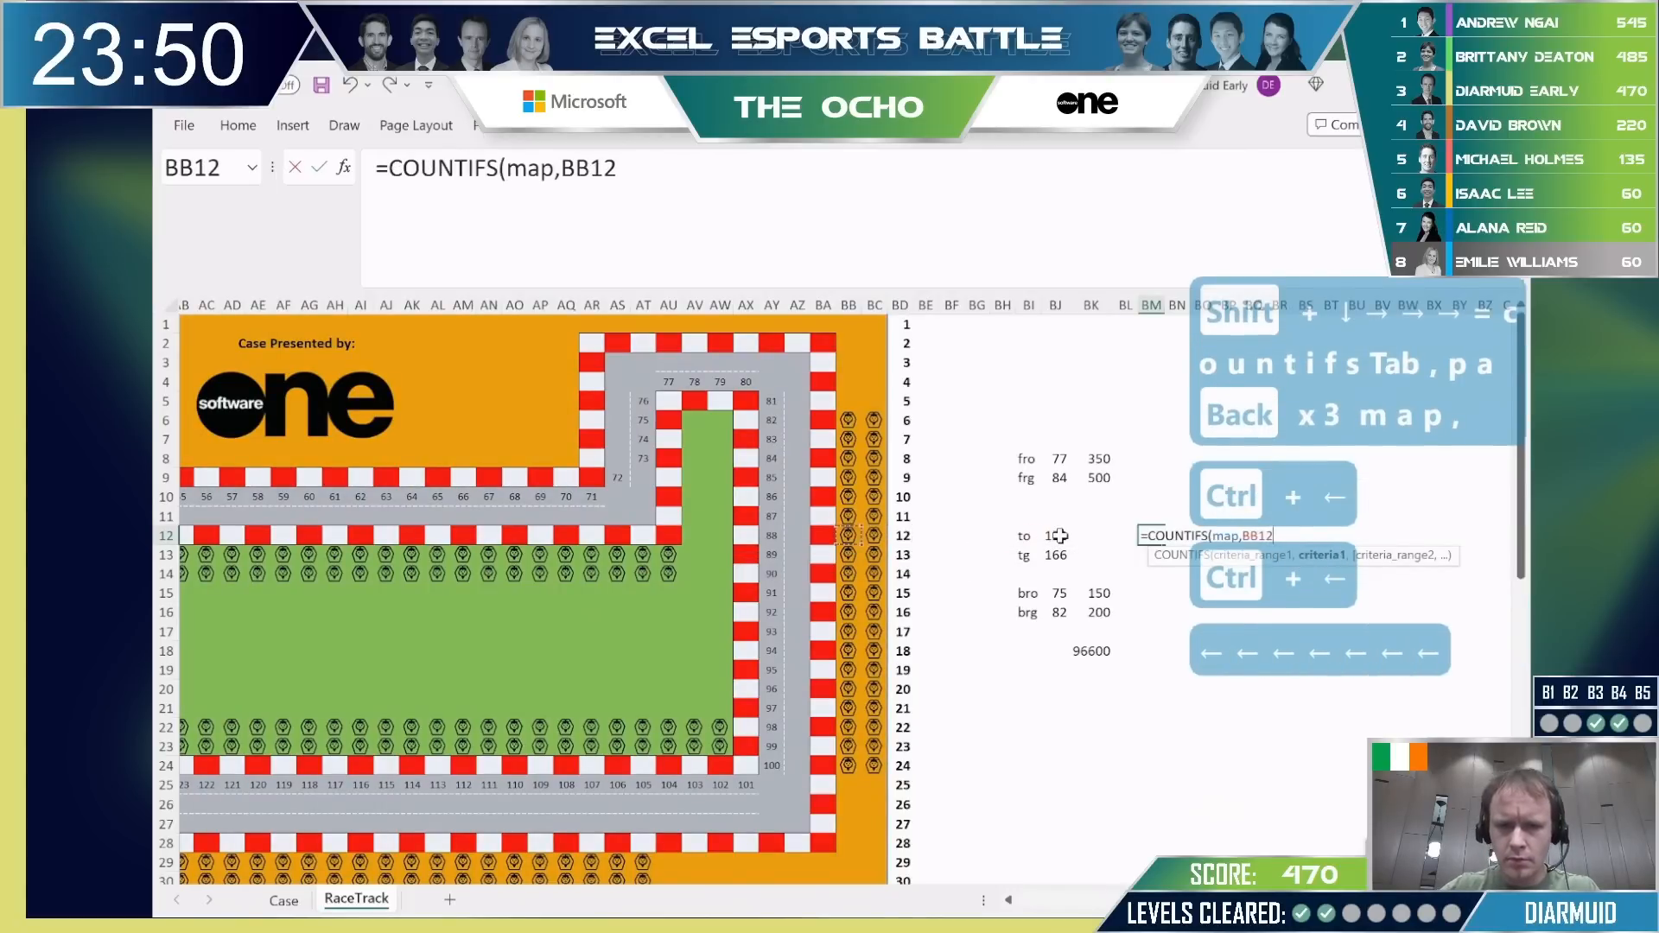
{"action": "key", "text": "Right"}
{"action": "type", "text": ")"}
{"action": "key", "text": "Return"}
Compare the combined to and tg counts in BJ12:BJ13 with the COUNTIFS result.
{"action": "key", "text": "Up"}
{"action": "key", "text": "Left"}
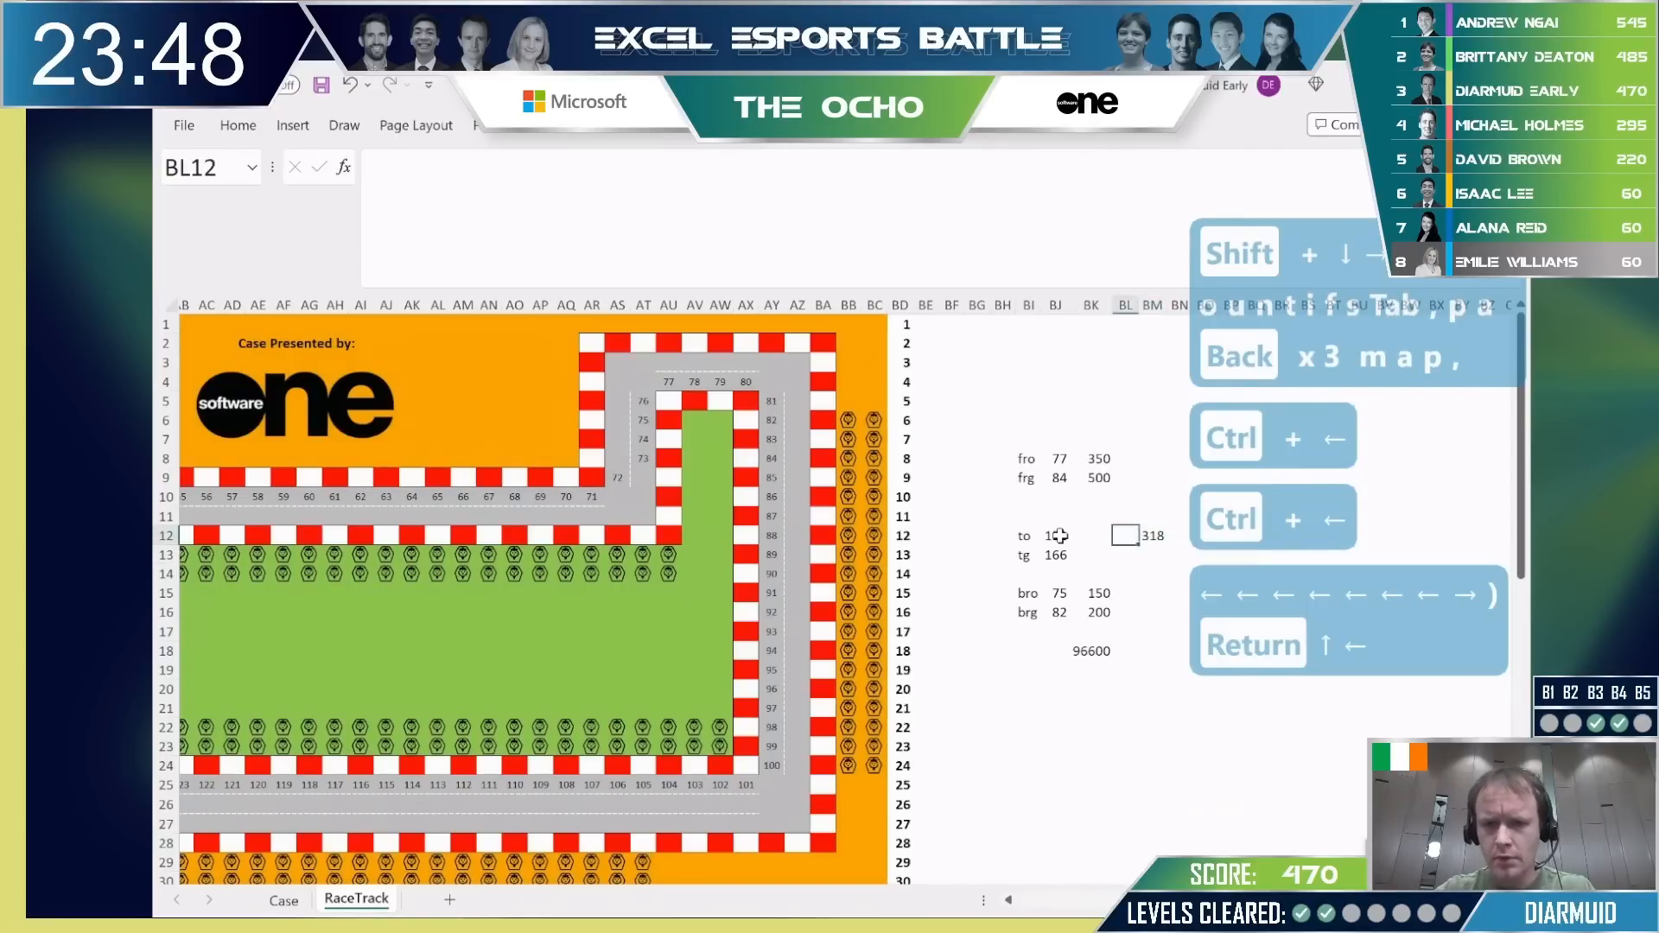
{"action": "key", "text": "Left"}
{"action": "key", "text": "Left"}
{"action": "key", "text": "Left"}
{"action": "key", "text": "Right"}
{"action": "key", "text": "shift+Down"}
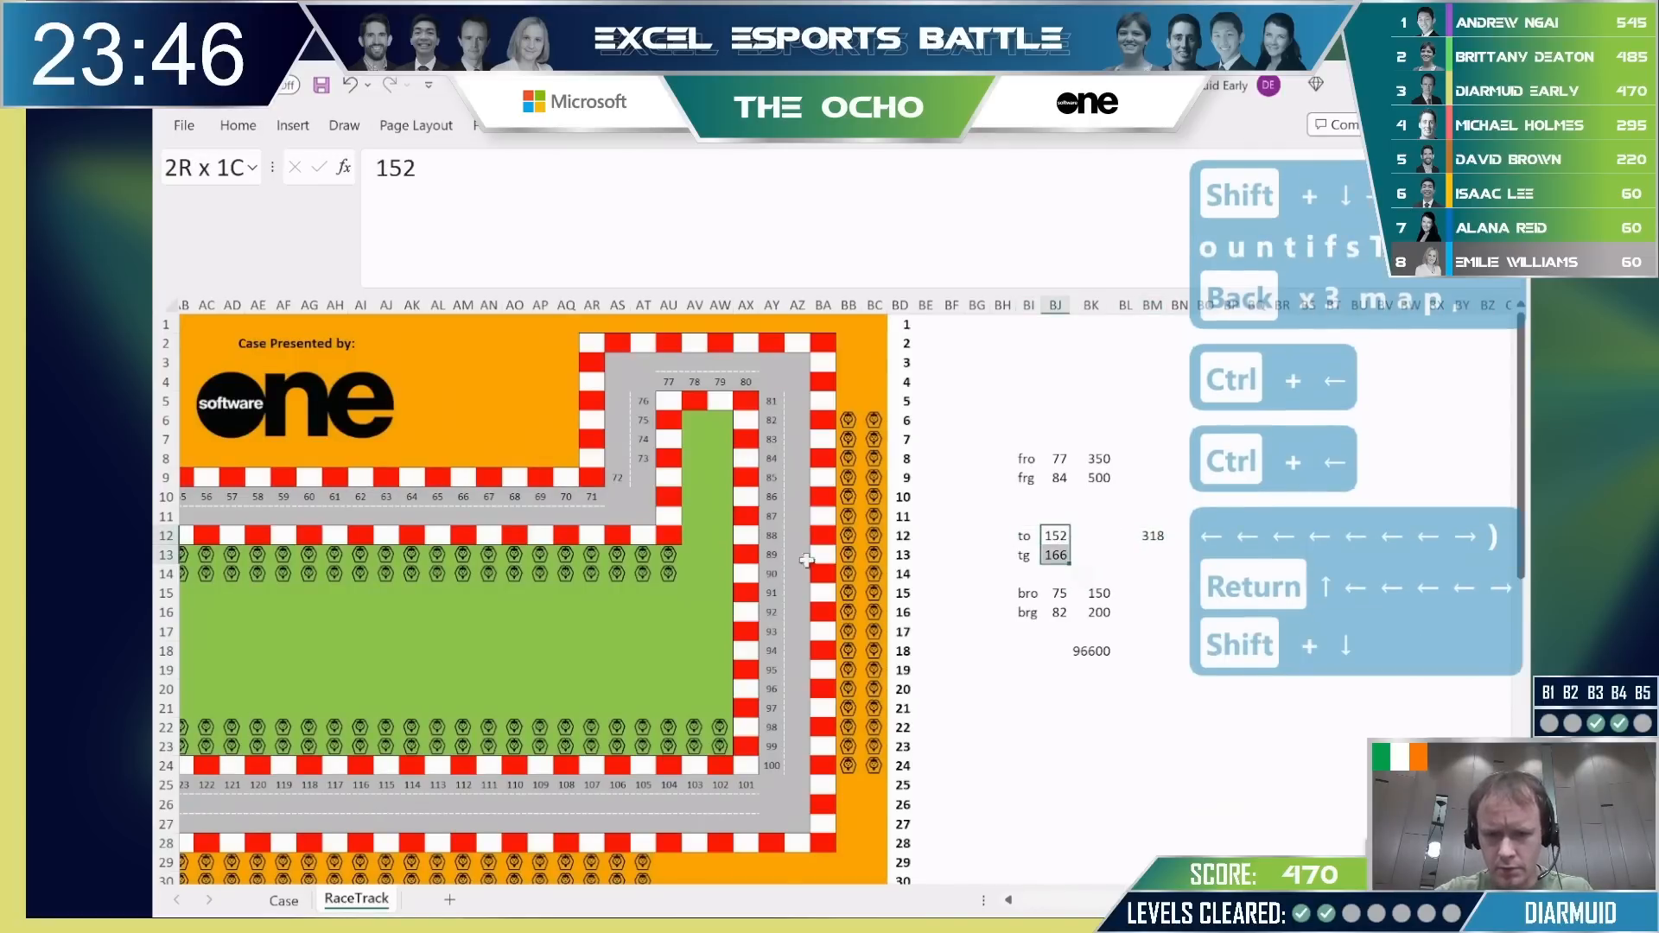
Select the outer front-row spectators nearest the track: BB6:BB24, row 29 up to AT29, B14:H14 and H5:H13.
{"action": "left_click", "coordinate": [849, 419]}
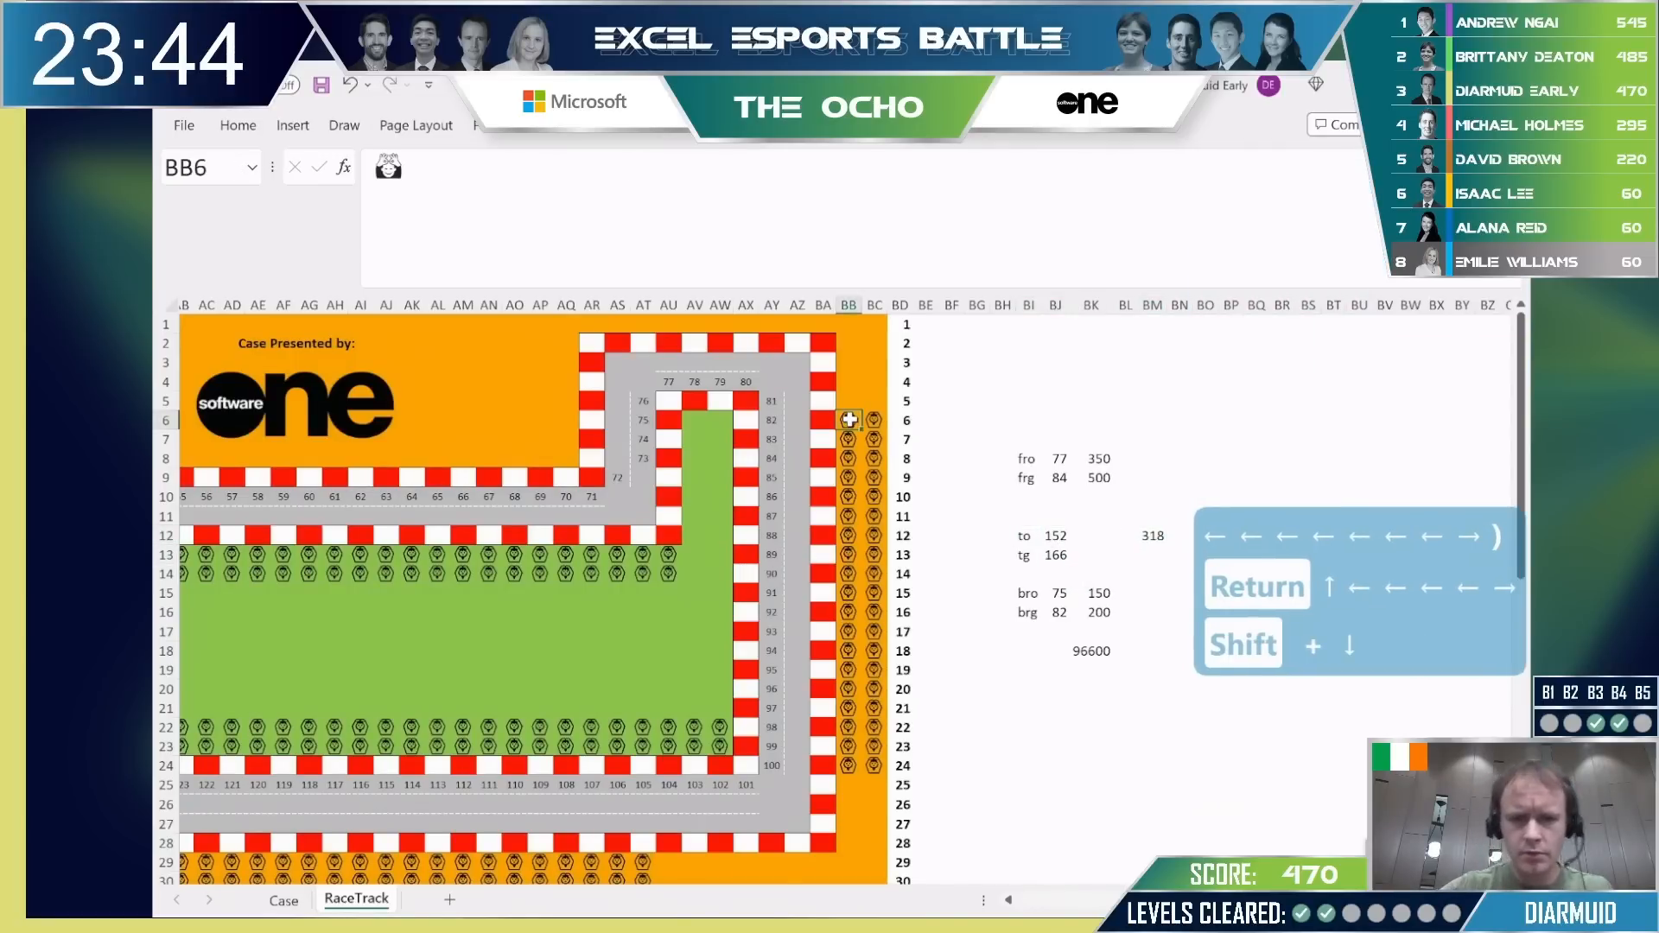
{"action": "key", "text": "ctrl+shift+Down"}
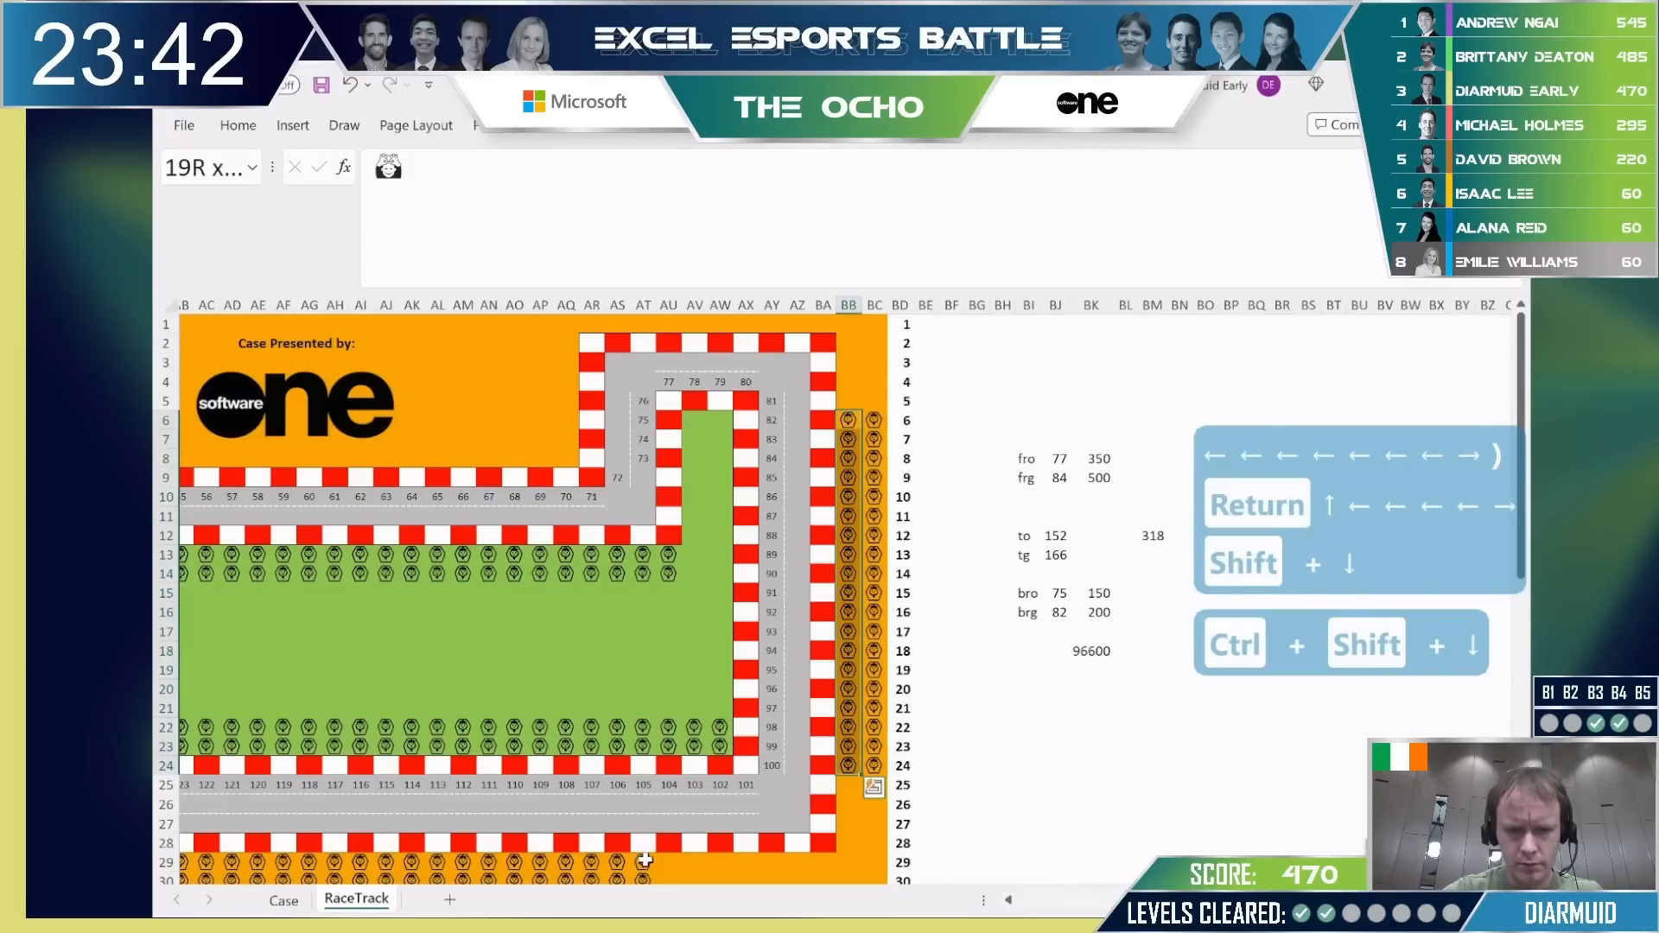
{"action": "left_click", "coordinate": [645, 860]}
{"action": "key", "text": "ctrl+shift+Left"}
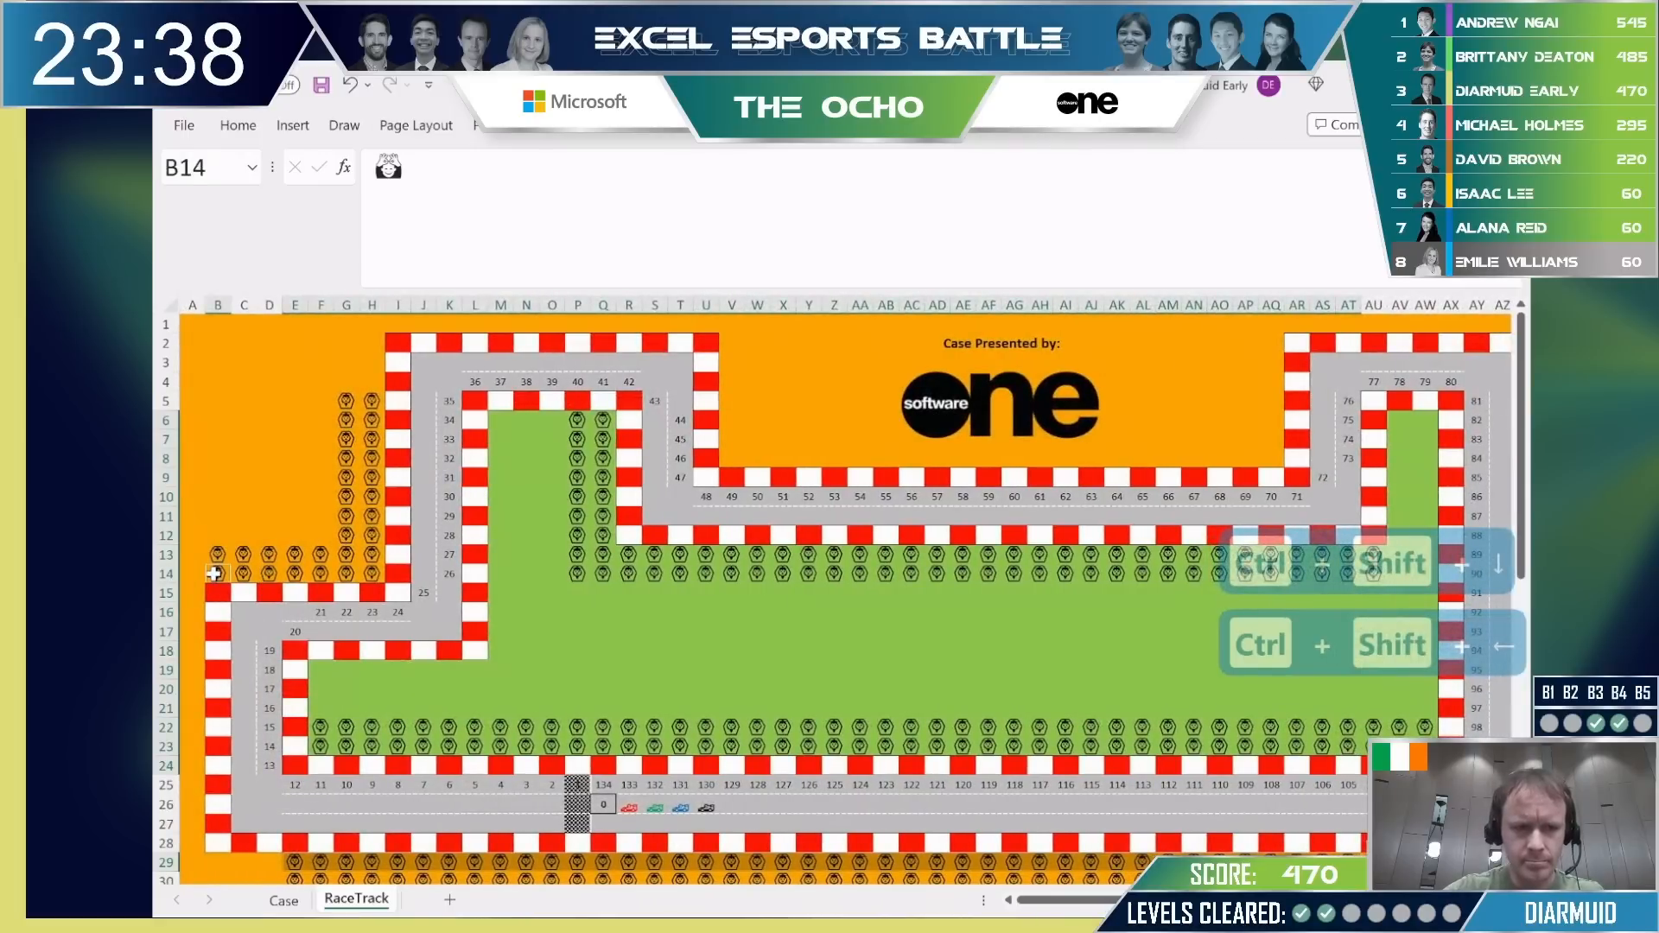
{"action": "key", "text": "ctrl+shift+Right"}
{"action": "left_click", "coordinate": [370, 555], "text": "ctrl"}
{"action": "key", "text": "ctrl+shift+Up"}
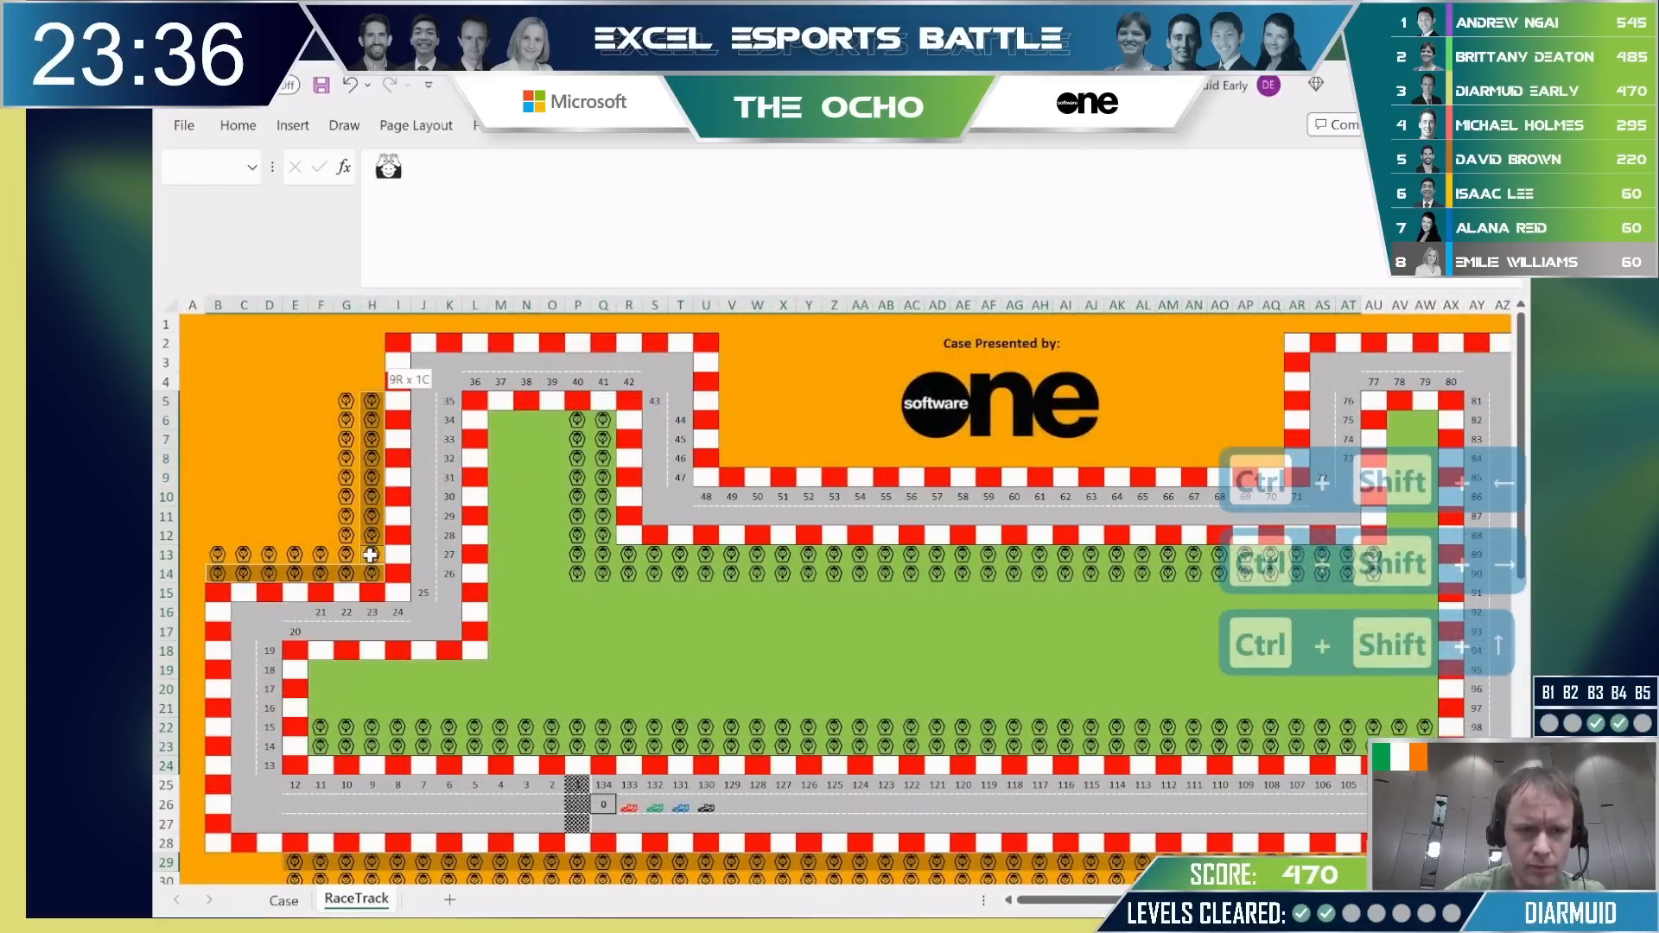
Select the infield's upper front-row spectators in Q13:AU13 and Q6:Q12.
{"action": "scroll", "coordinate": [905, 508], "scroll_direction": "right", "scroll_amount": 12}
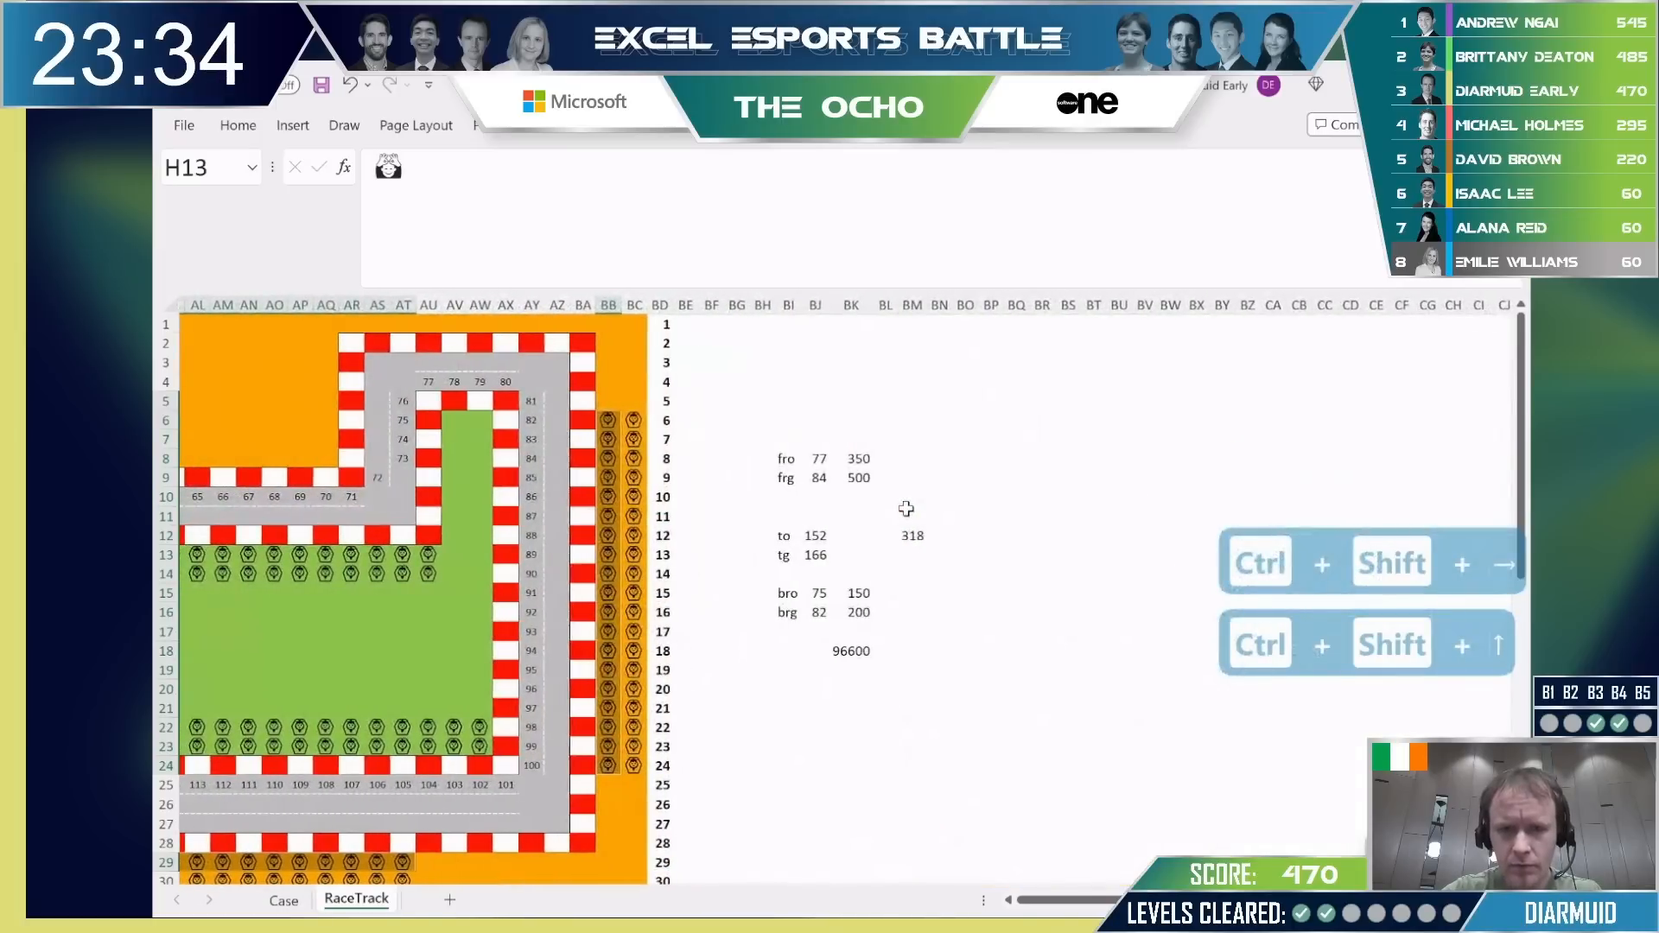
{"action": "scroll", "coordinate": [905, 508], "scroll_direction": "left", "scroll_amount": 3}
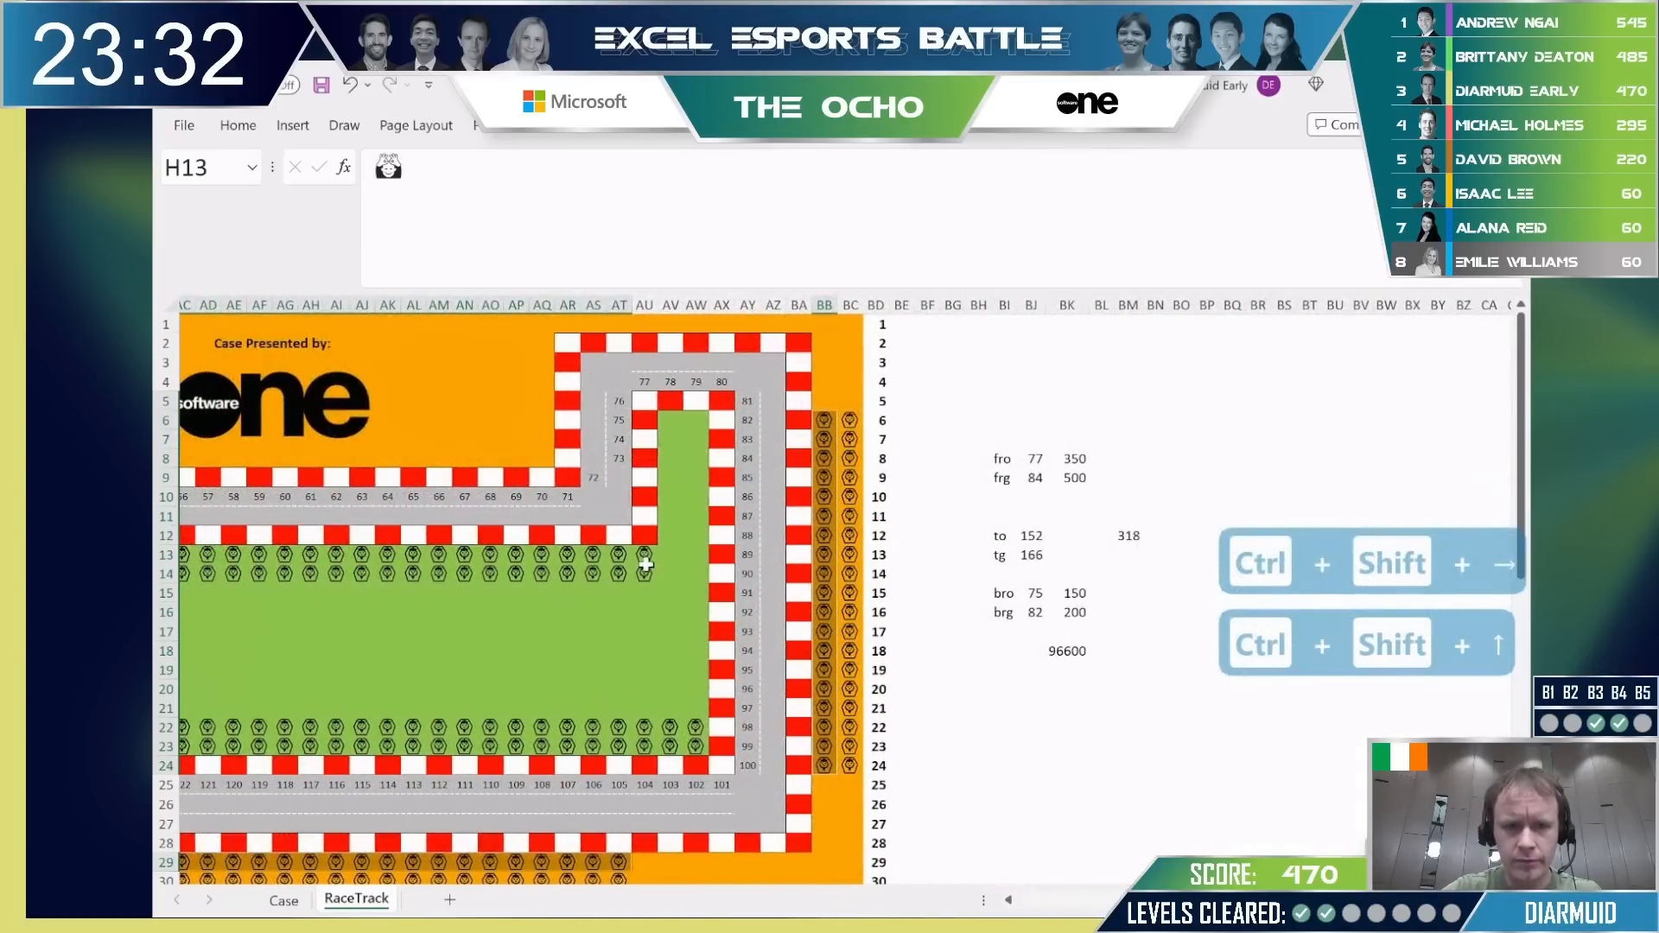
{"action": "left_click", "coordinate": [646, 560]}
{"action": "key", "text": "ctrl+shift+Left"}
{"action": "key", "text": "shift+Right"}
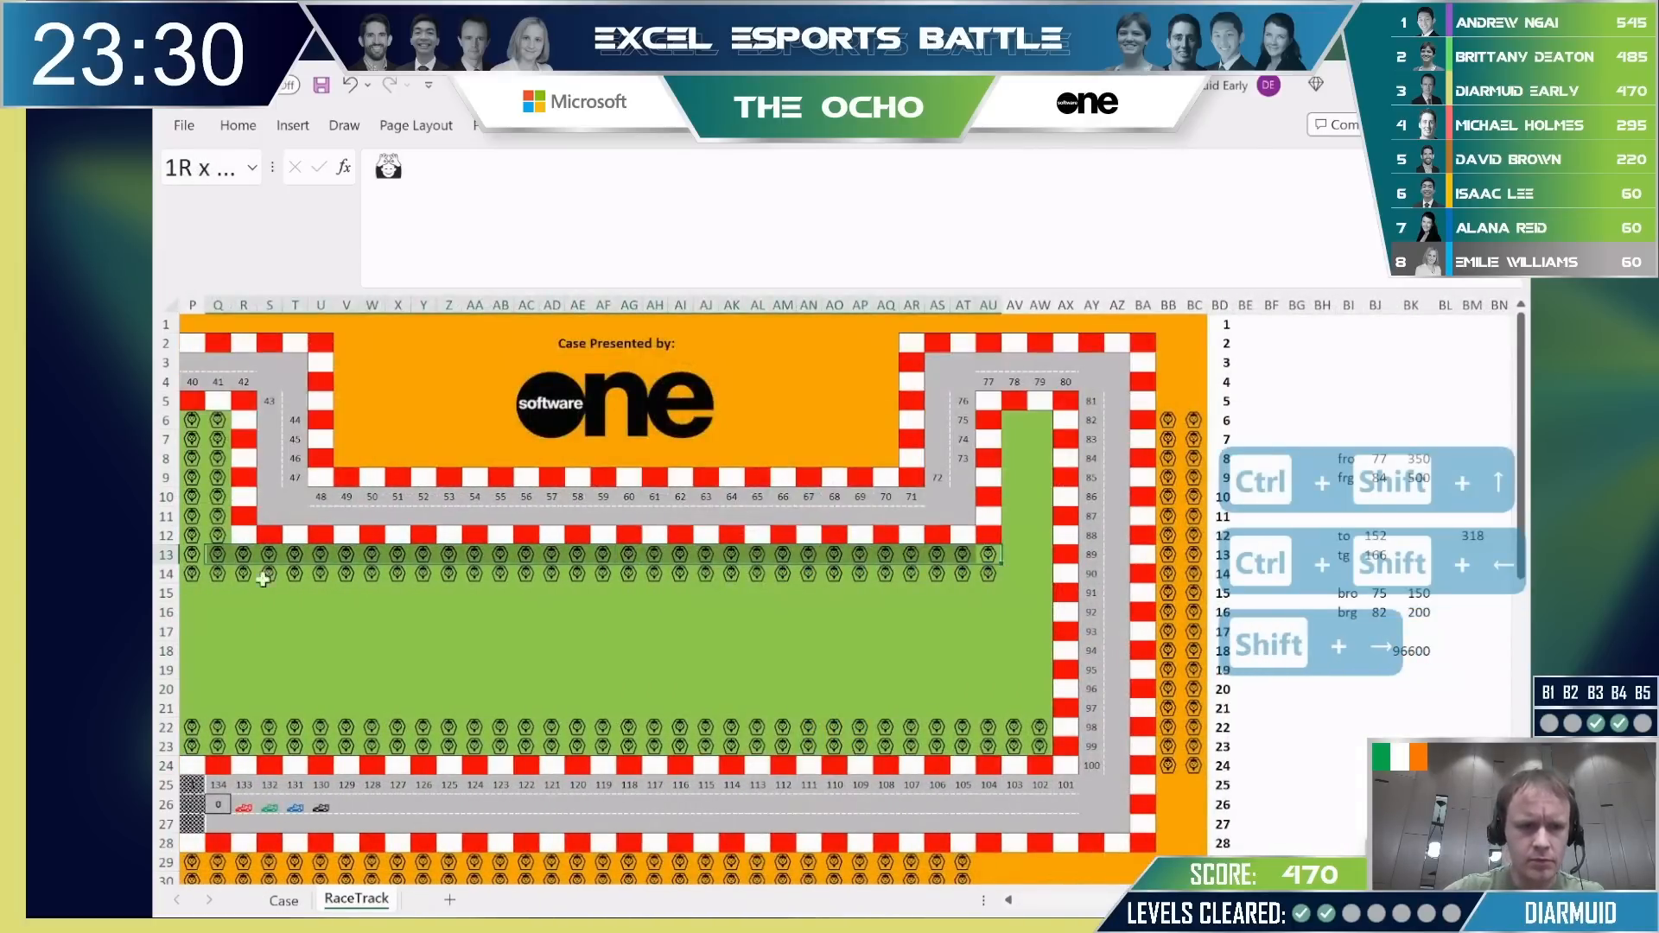
{"action": "left_click", "coordinate": [221, 533]}
{"action": "key", "text": "ctrl+shift+Up"}
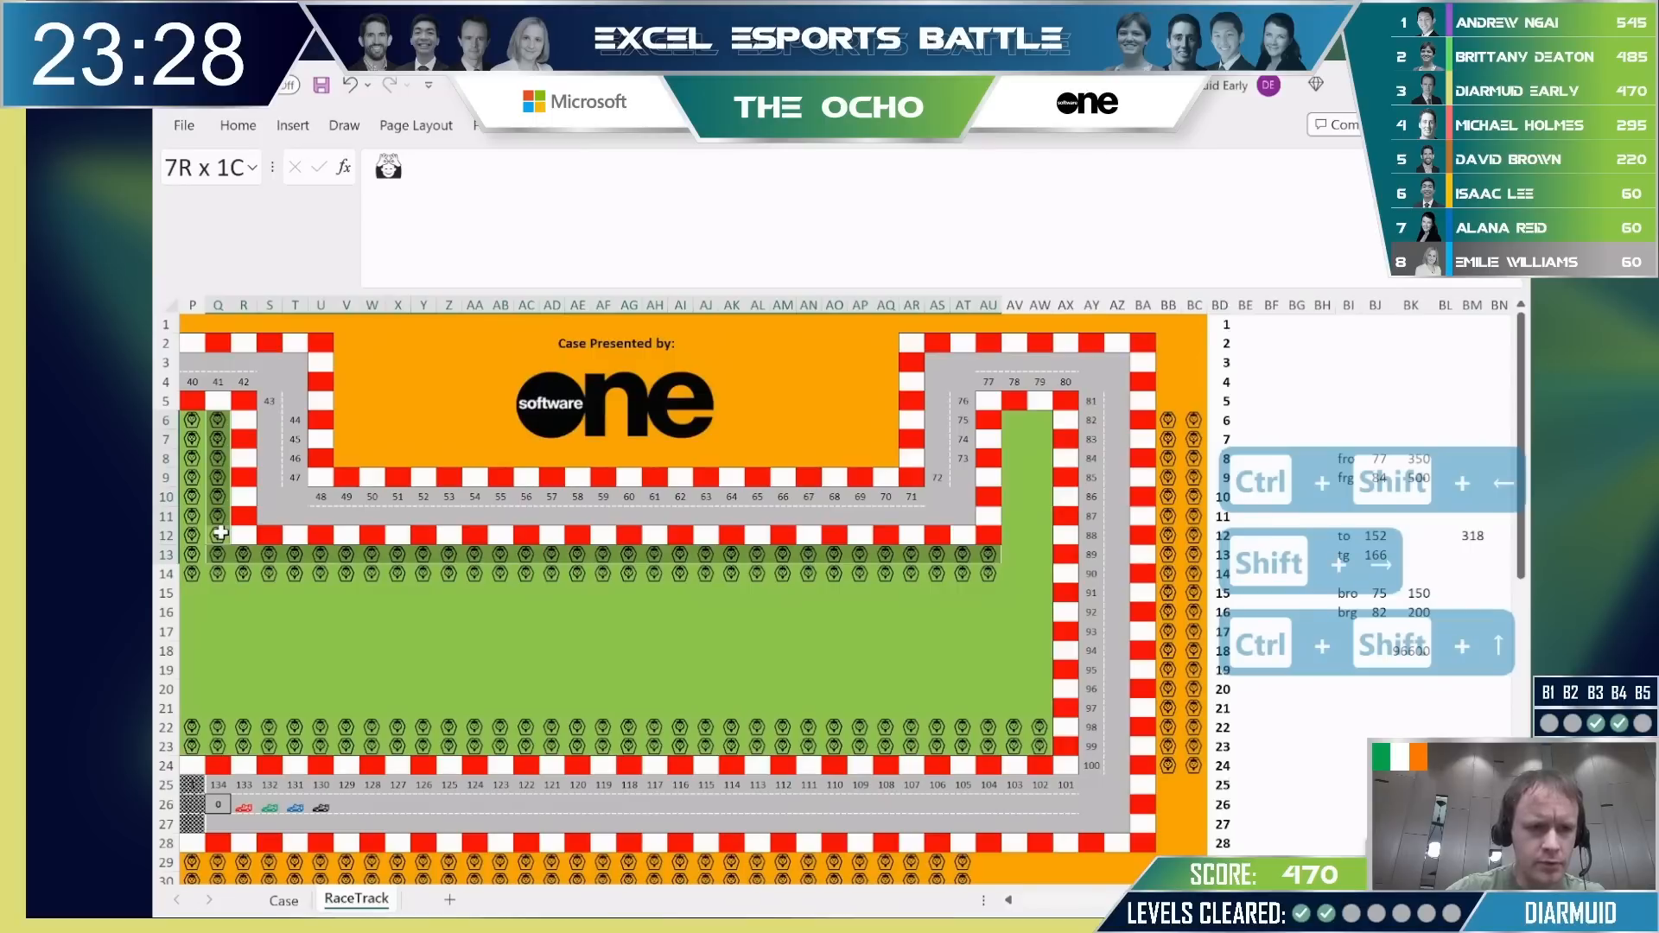
Add the infield's lower front-row spectators to the selection, covering AW22, row 23 from AW23 to F23, and F22.
{"action": "left_click", "coordinate": [1040, 728]}
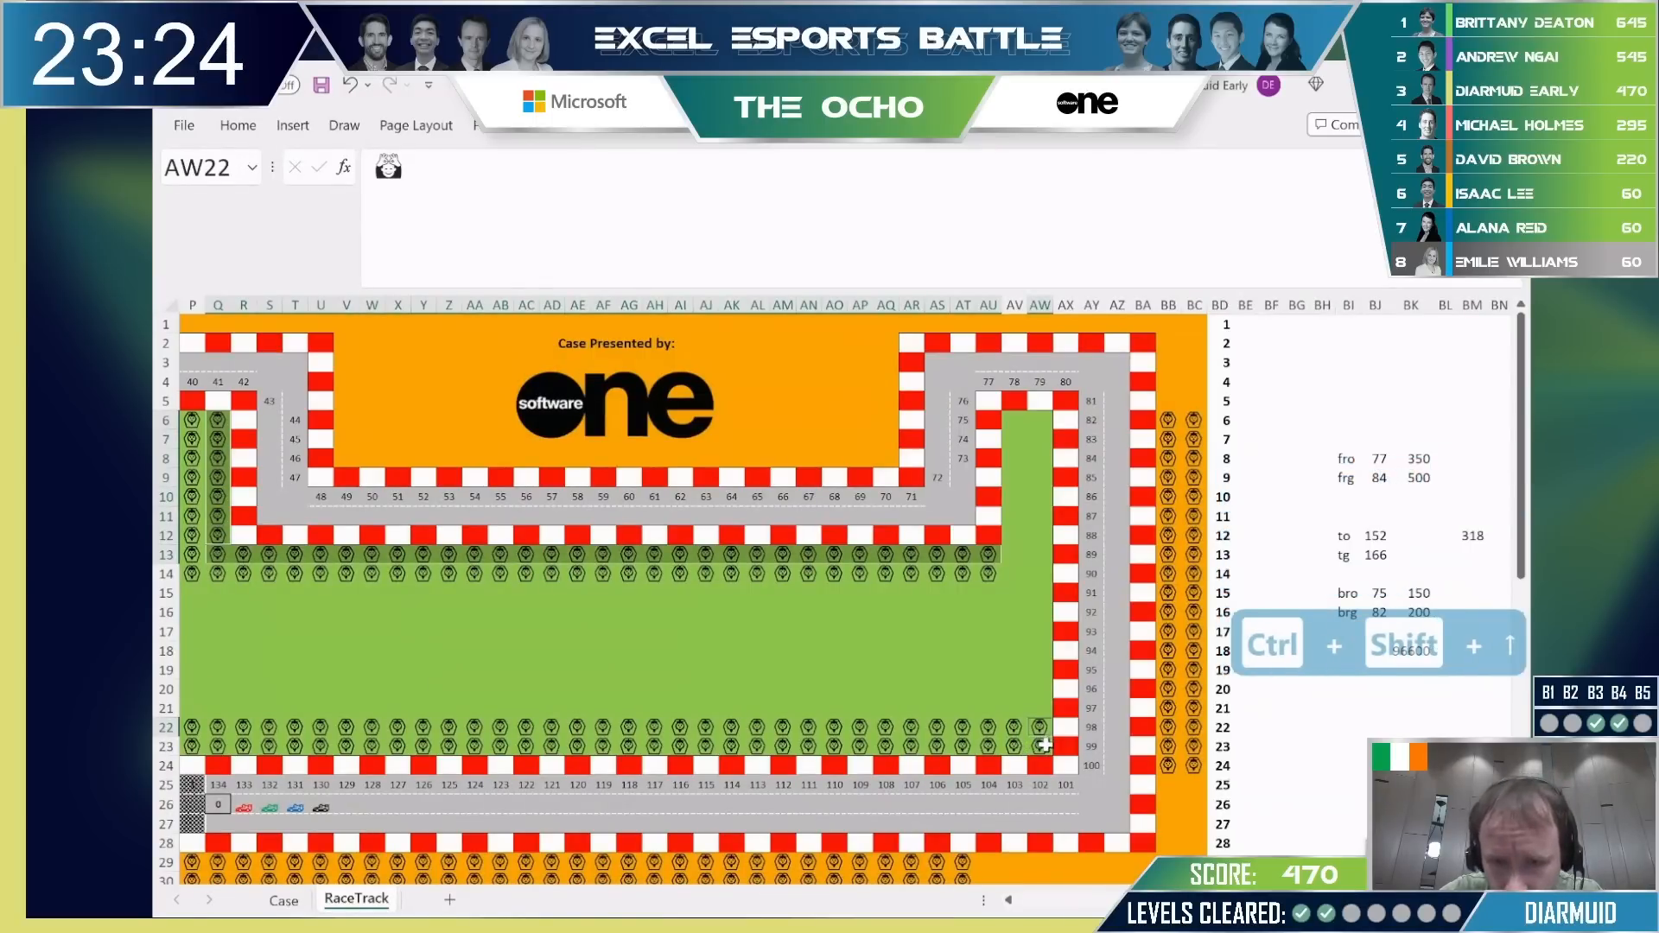
{"action": "key", "text": "ctrl+shift+Left"}
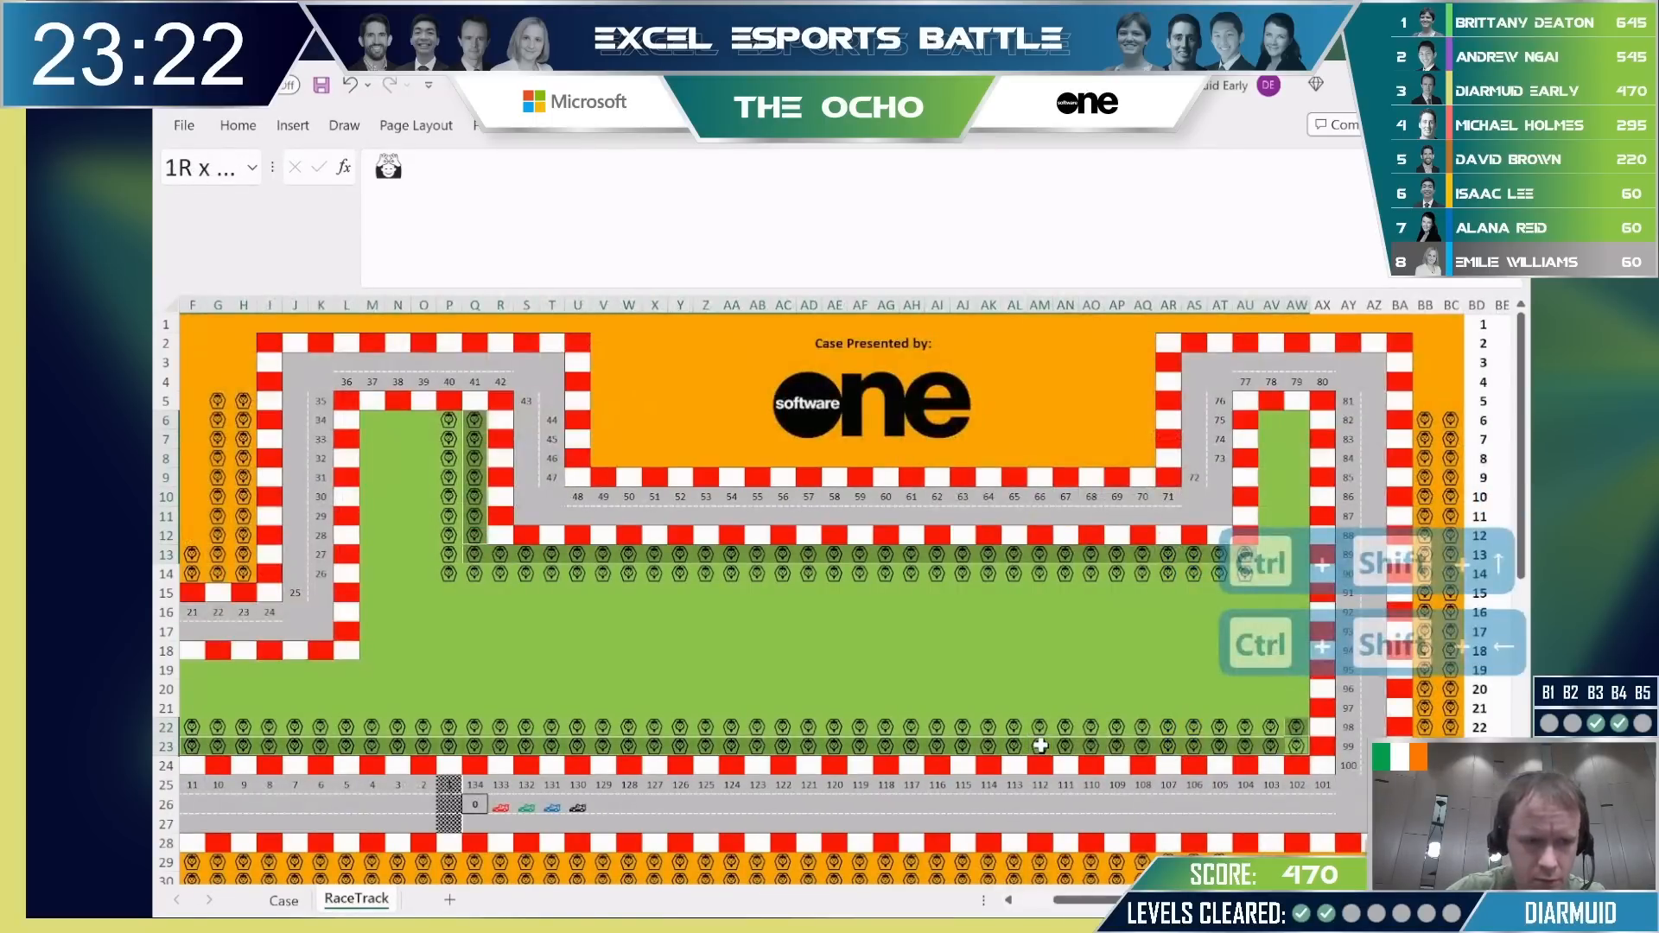
{"action": "key", "text": "shift+Right"}
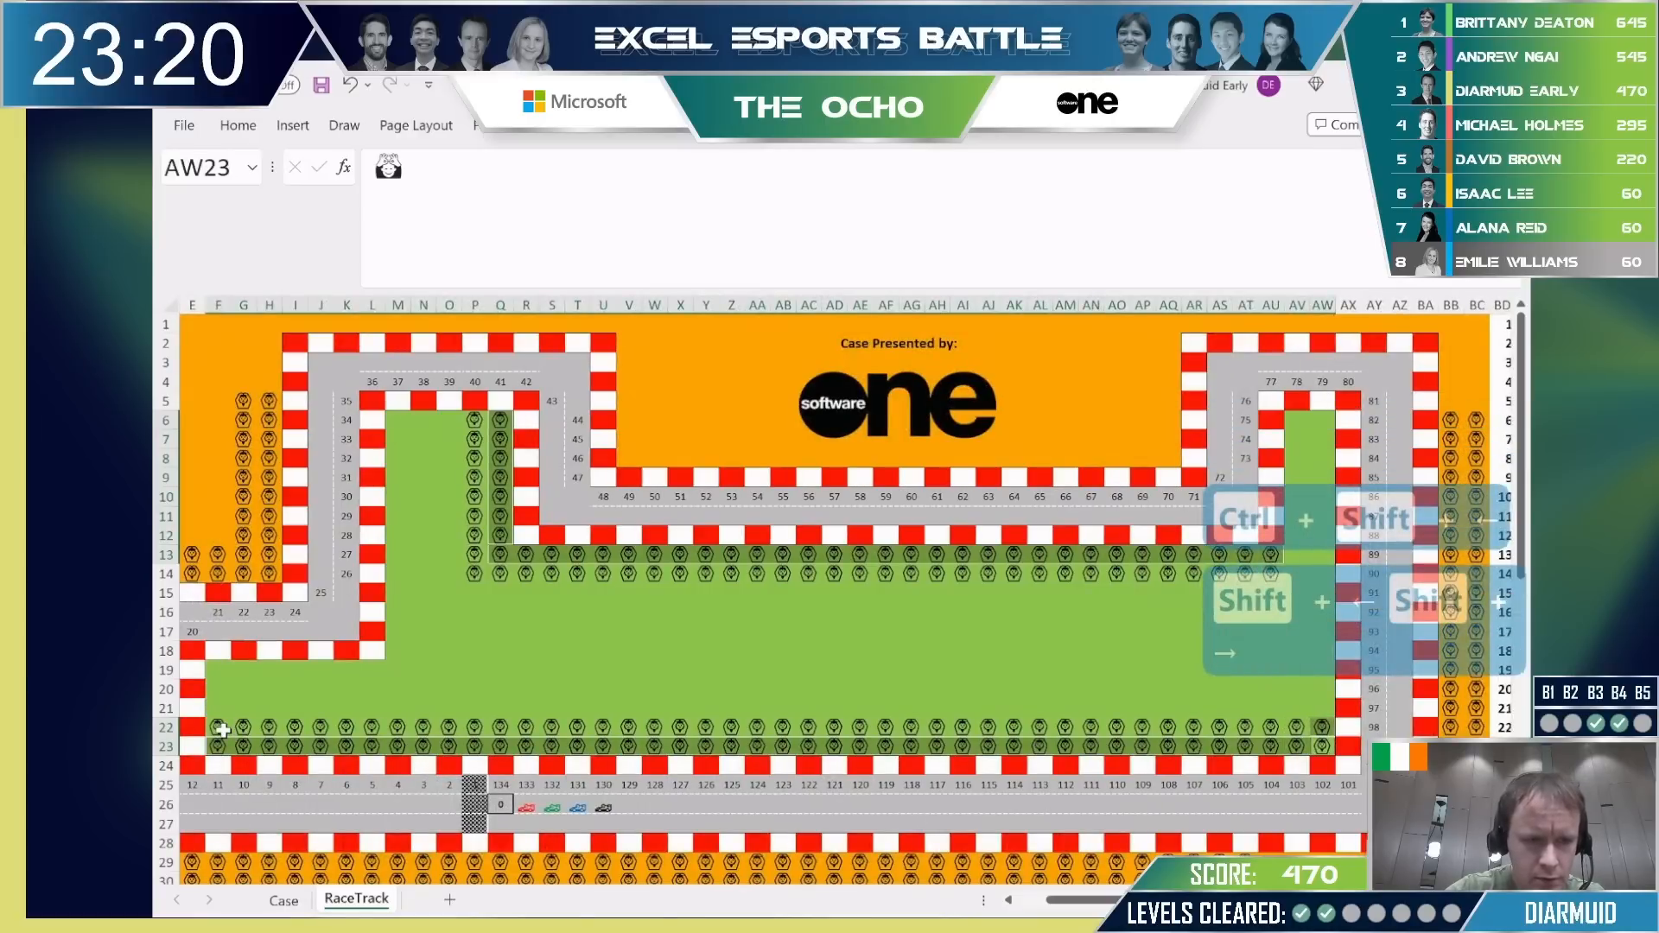
{"action": "scroll", "coordinate": [862, 692], "scroll_direction": "right", "scroll_amount": 8}
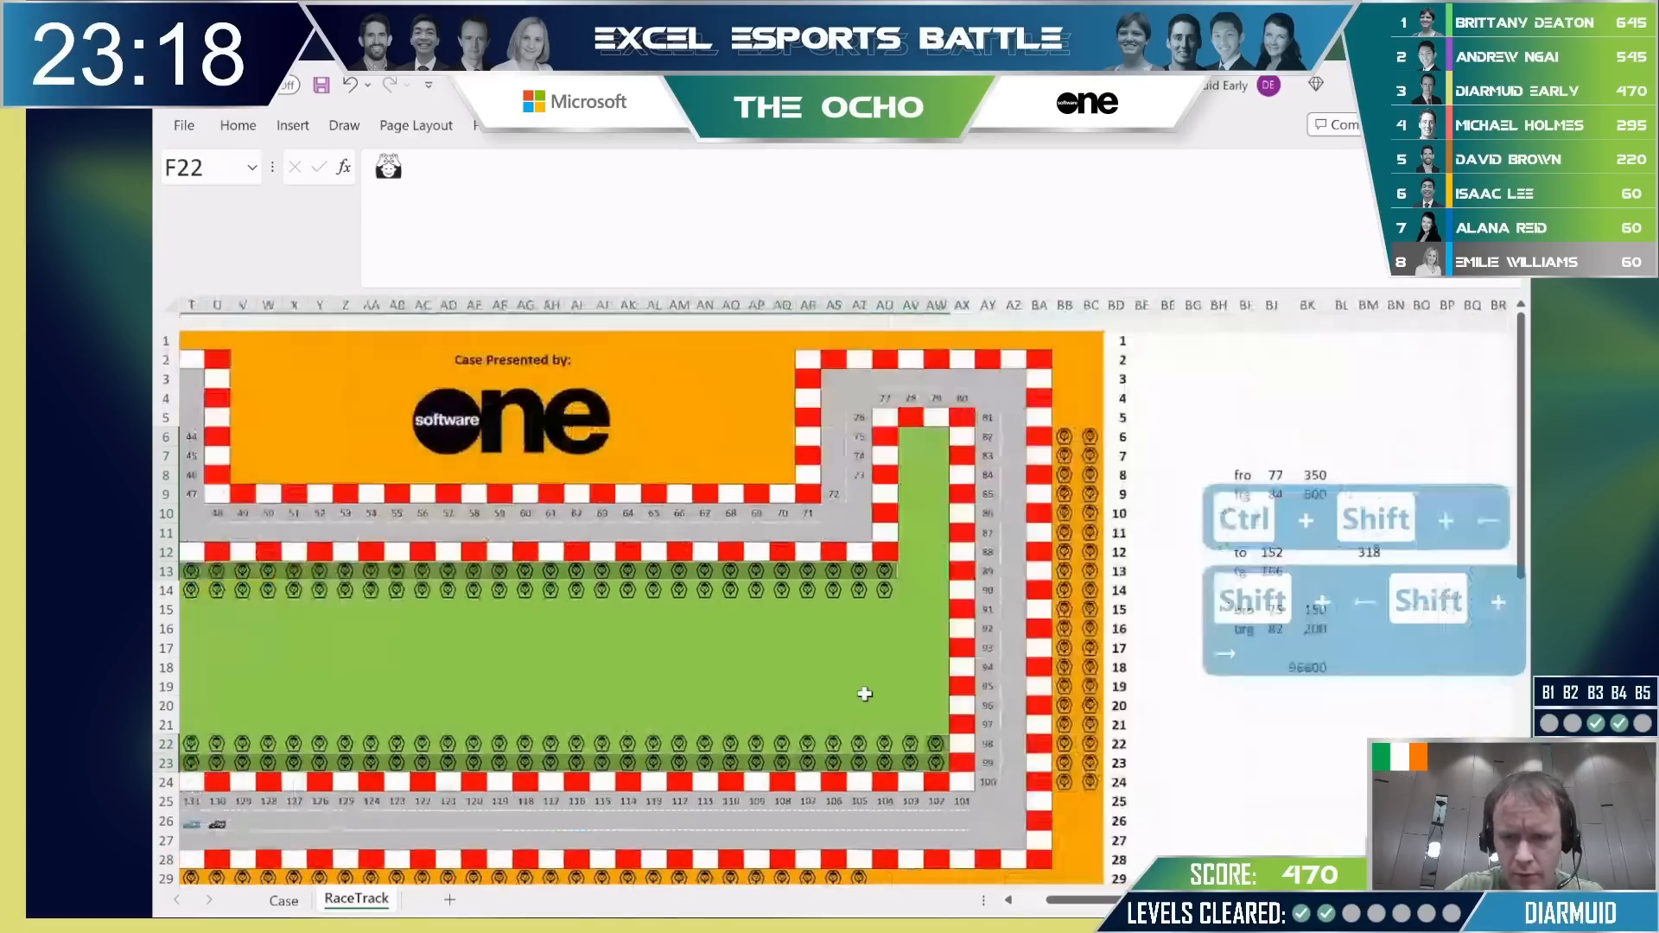
Switch to the score analysis workbook and select the points for levels 1 and 2 together with bonus B3.
{"action": "scroll", "coordinate": [863, 692], "scroll_direction": "left", "scroll_amount": 1}
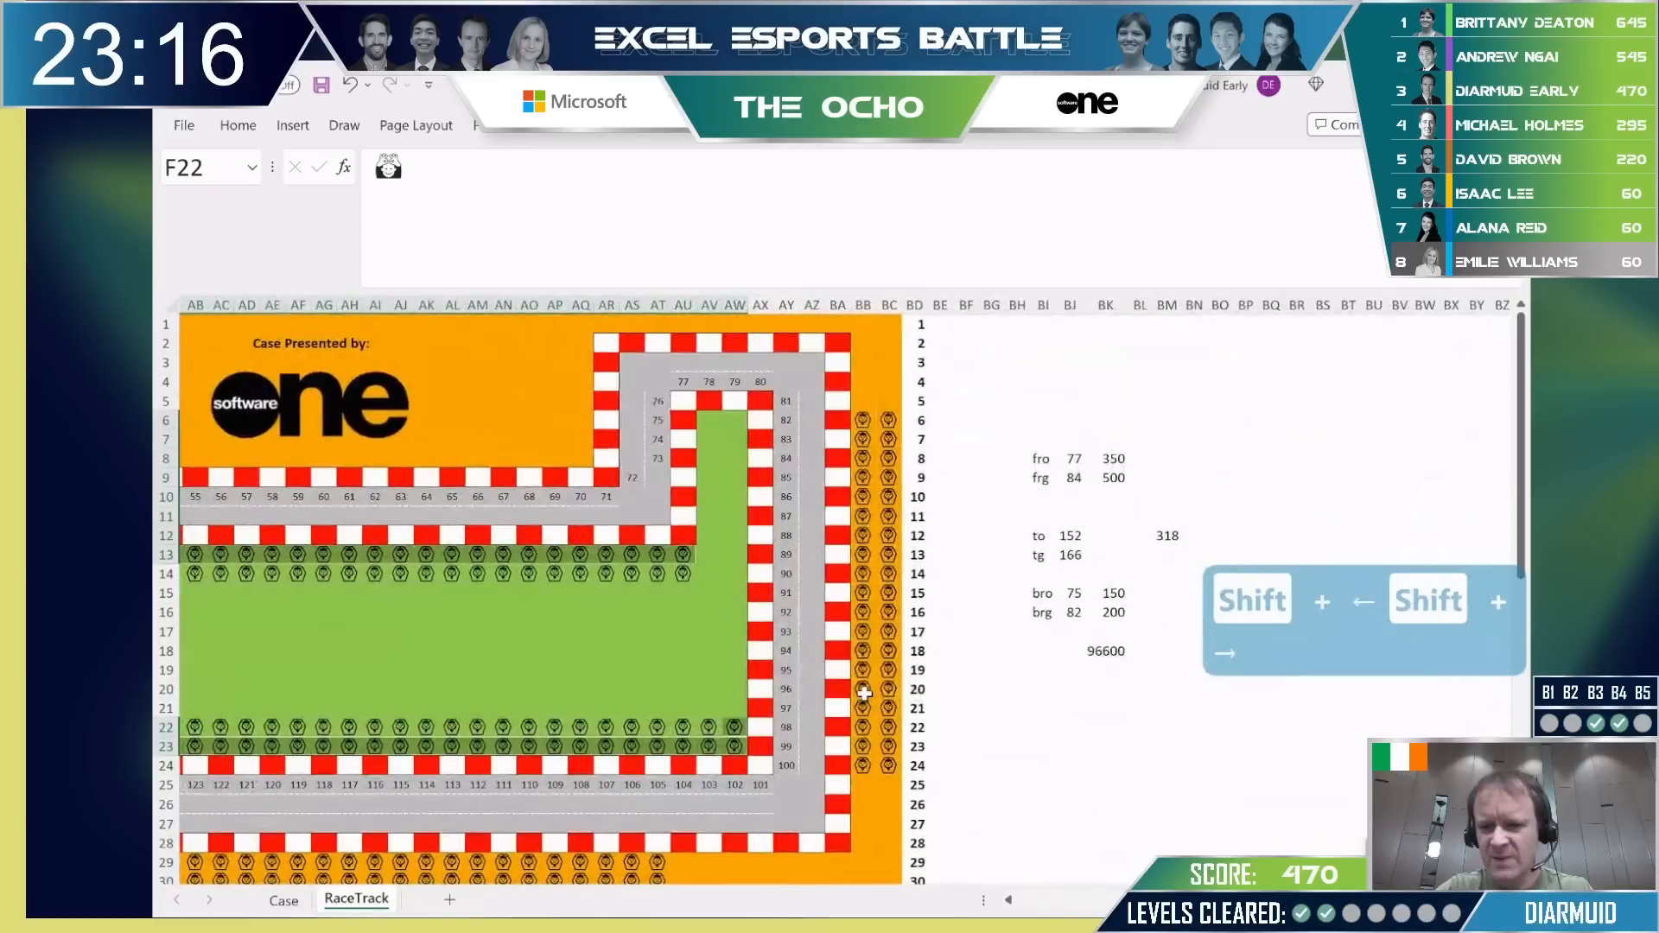
{"action": "key", "text": "ctrl+Page_Up"}
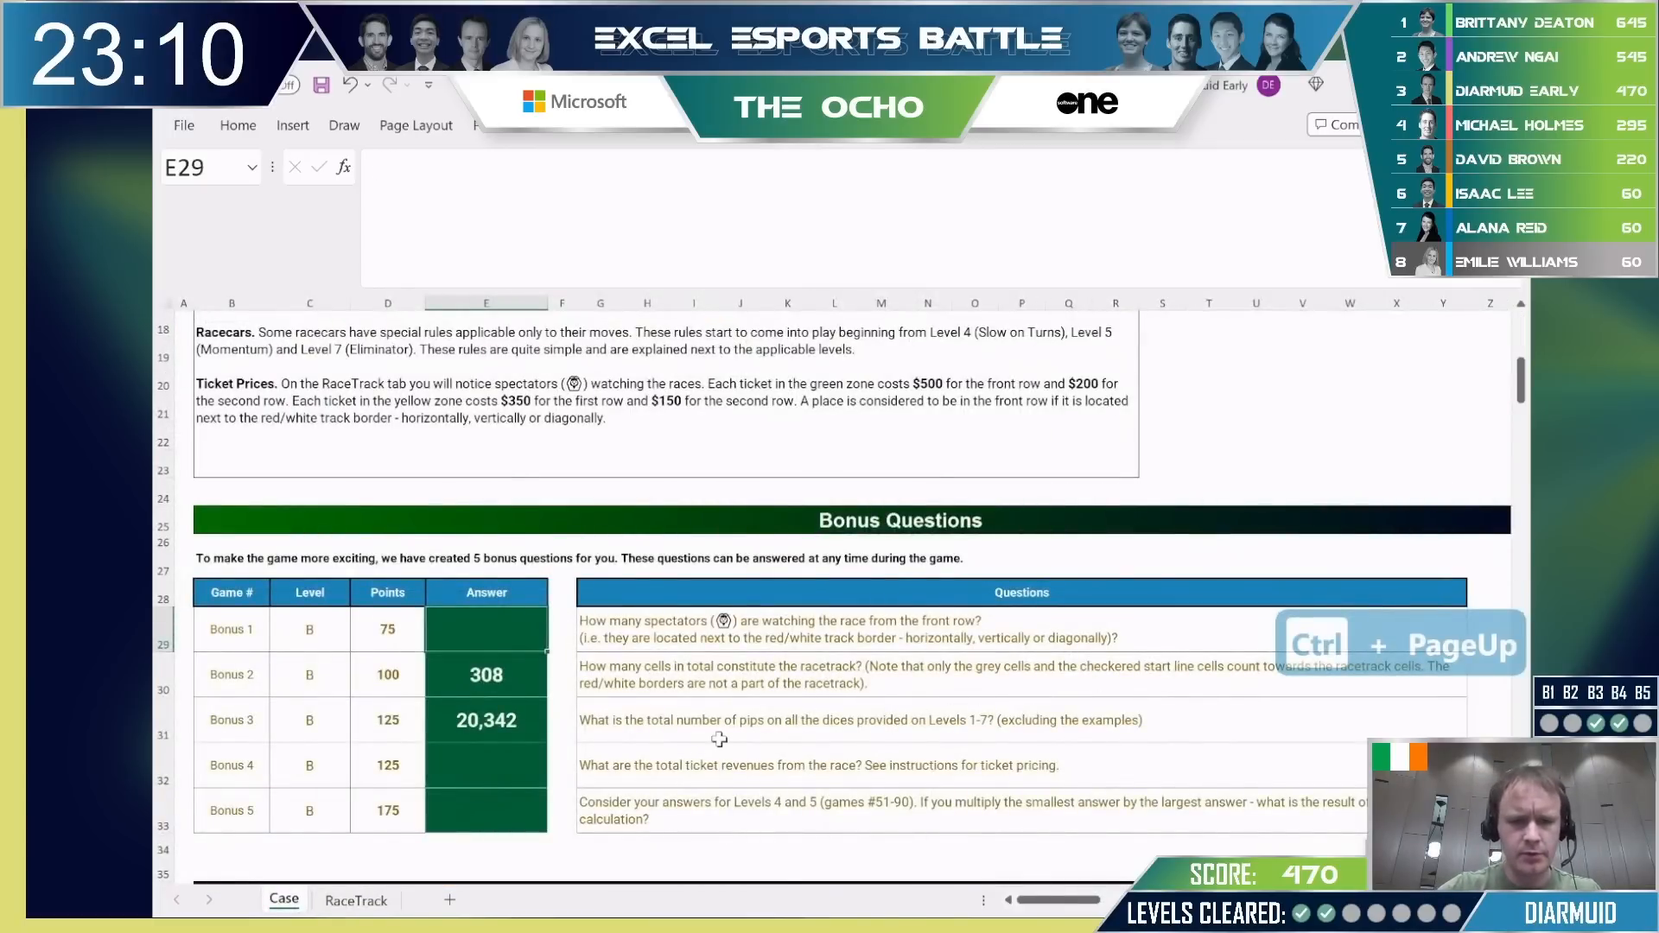
{"action": "key", "text": "ctrl+Tab"}
{"action": "key", "text": "Up"}
{"action": "key", "text": "Up"}
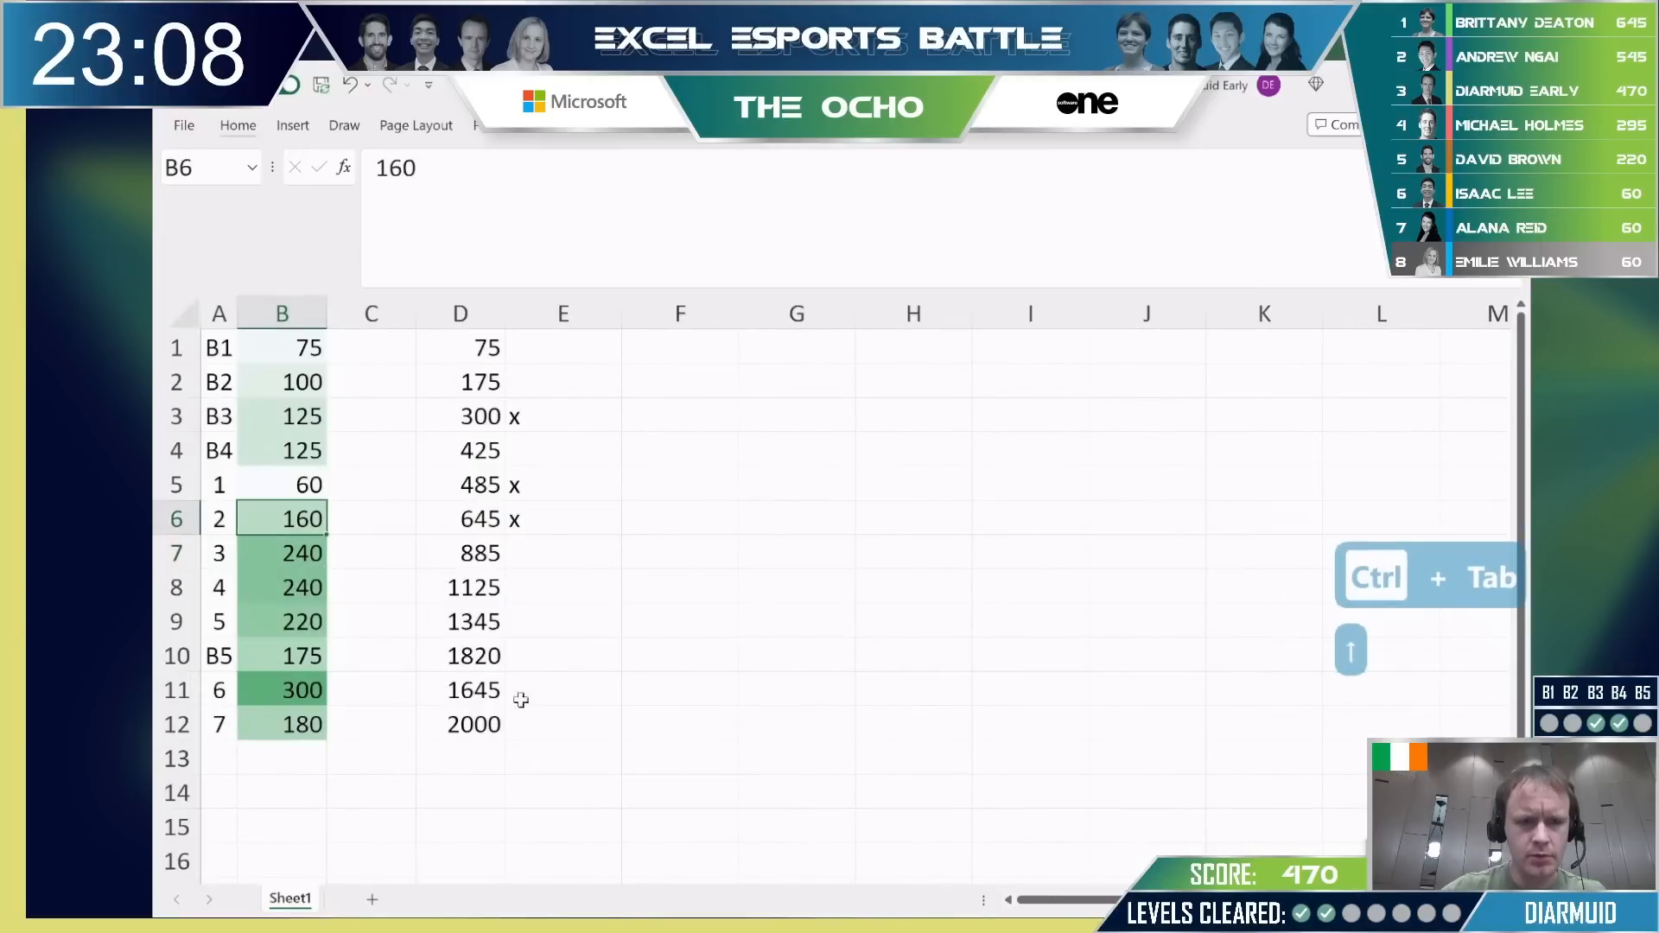
{"action": "left_click", "coordinate": [303, 416]}
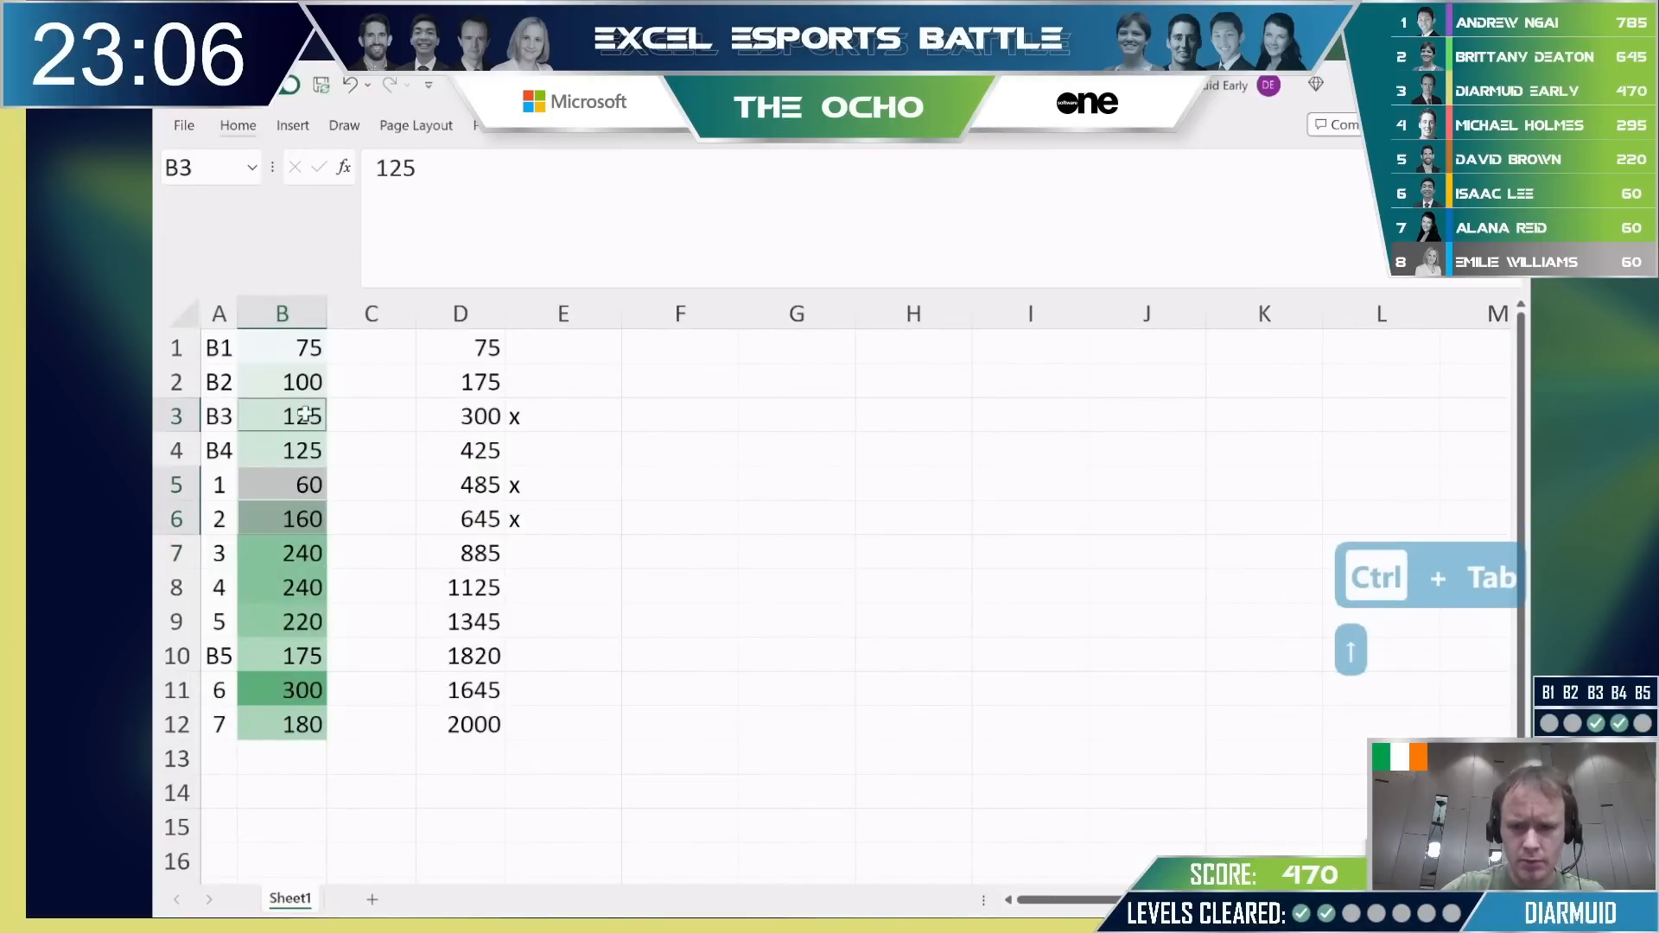
Switch to the online answers workbook and check the award status of the submitted bonus answers.
{"action": "key", "text": "alt+Tab"}
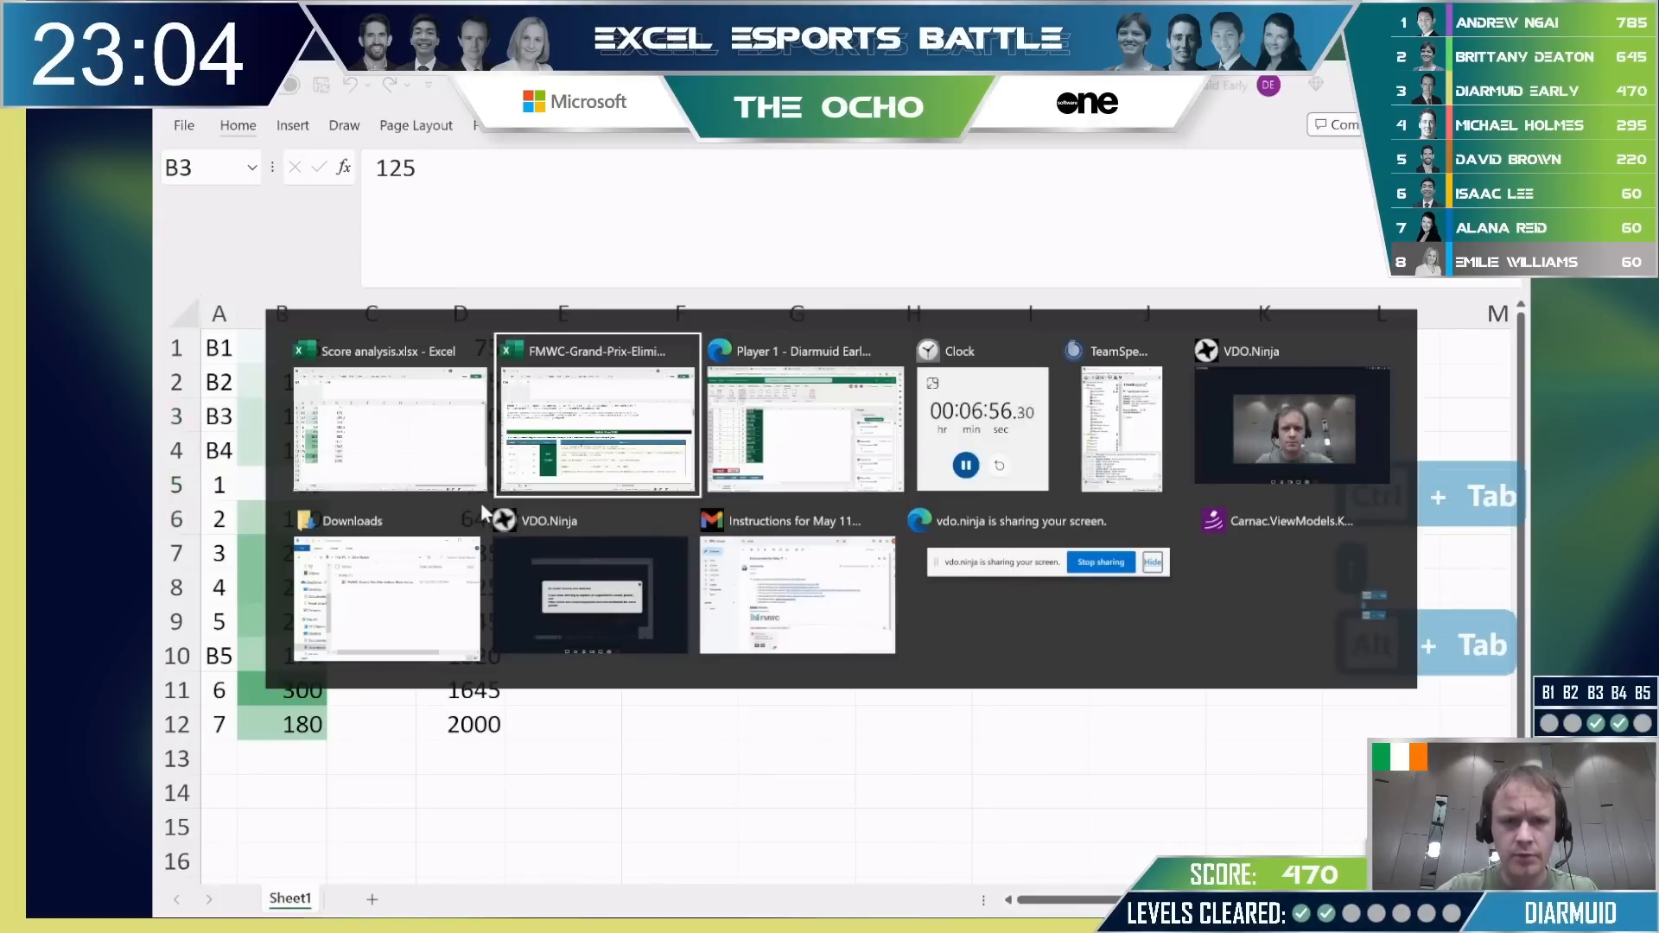
{"action": "key", "text": "alt+Tab"}
{"action": "key", "text": "alt+shift+Tab"}
{"action": "scroll", "coordinate": [458, 519], "scroll_direction": "up", "scroll_amount": 5}
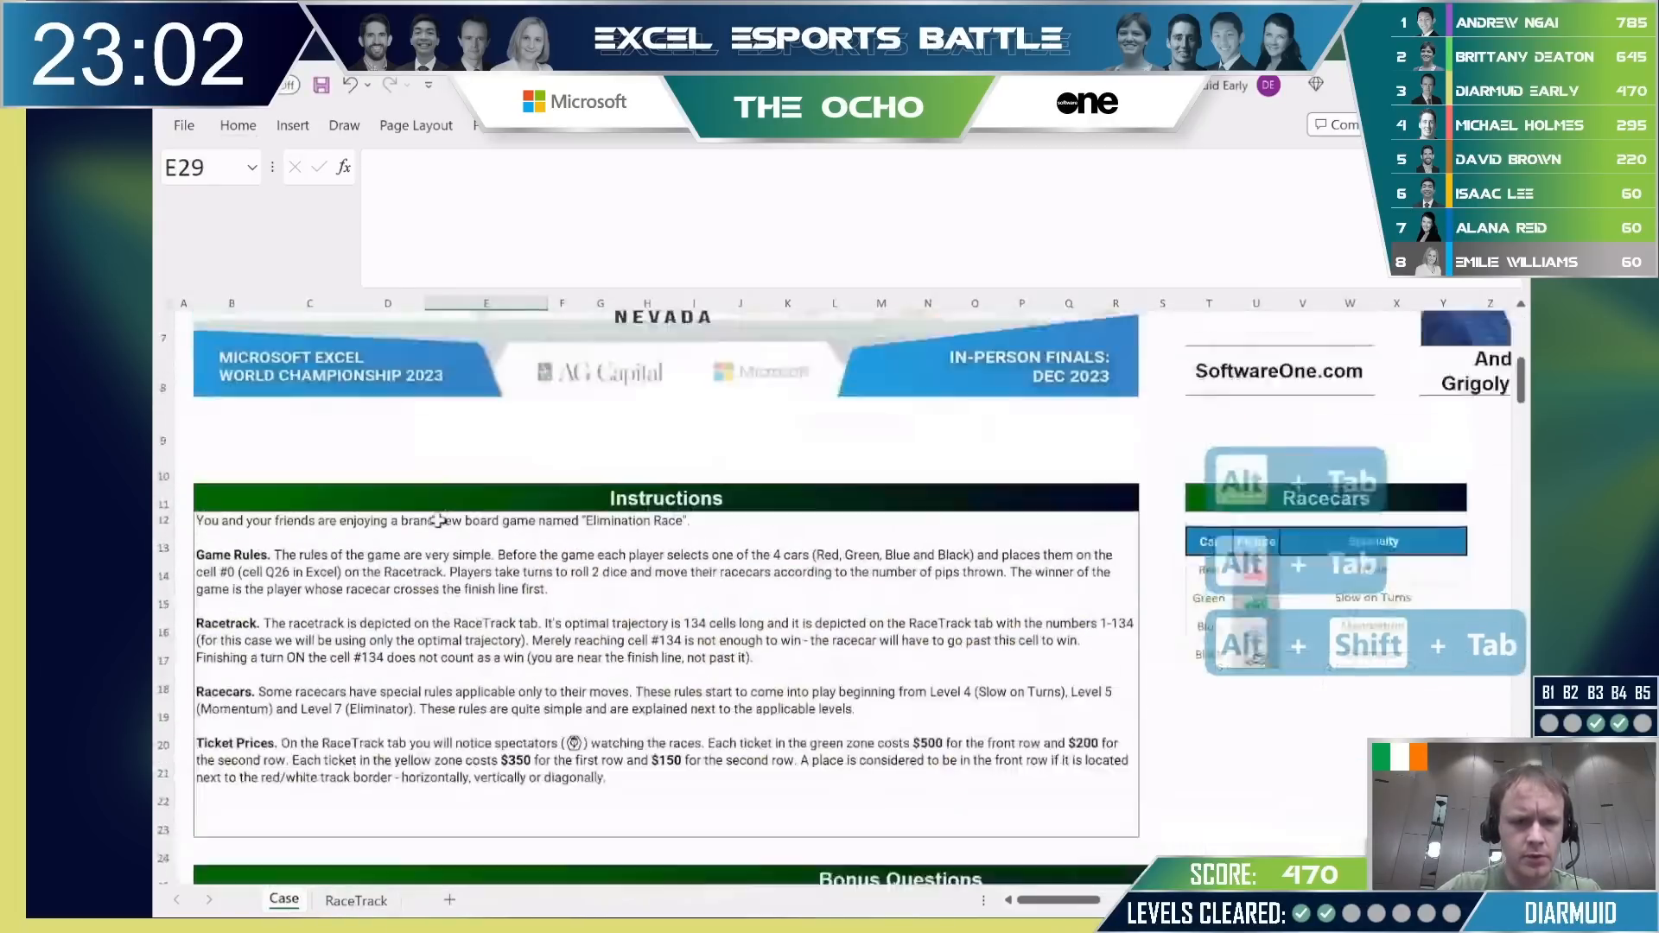
{"action": "key", "text": "alt+Tab"}
{"action": "key", "text": "alt+Tab"}
{"action": "scroll", "coordinate": [439, 529], "scroll_direction": "up", "scroll_amount": 10}
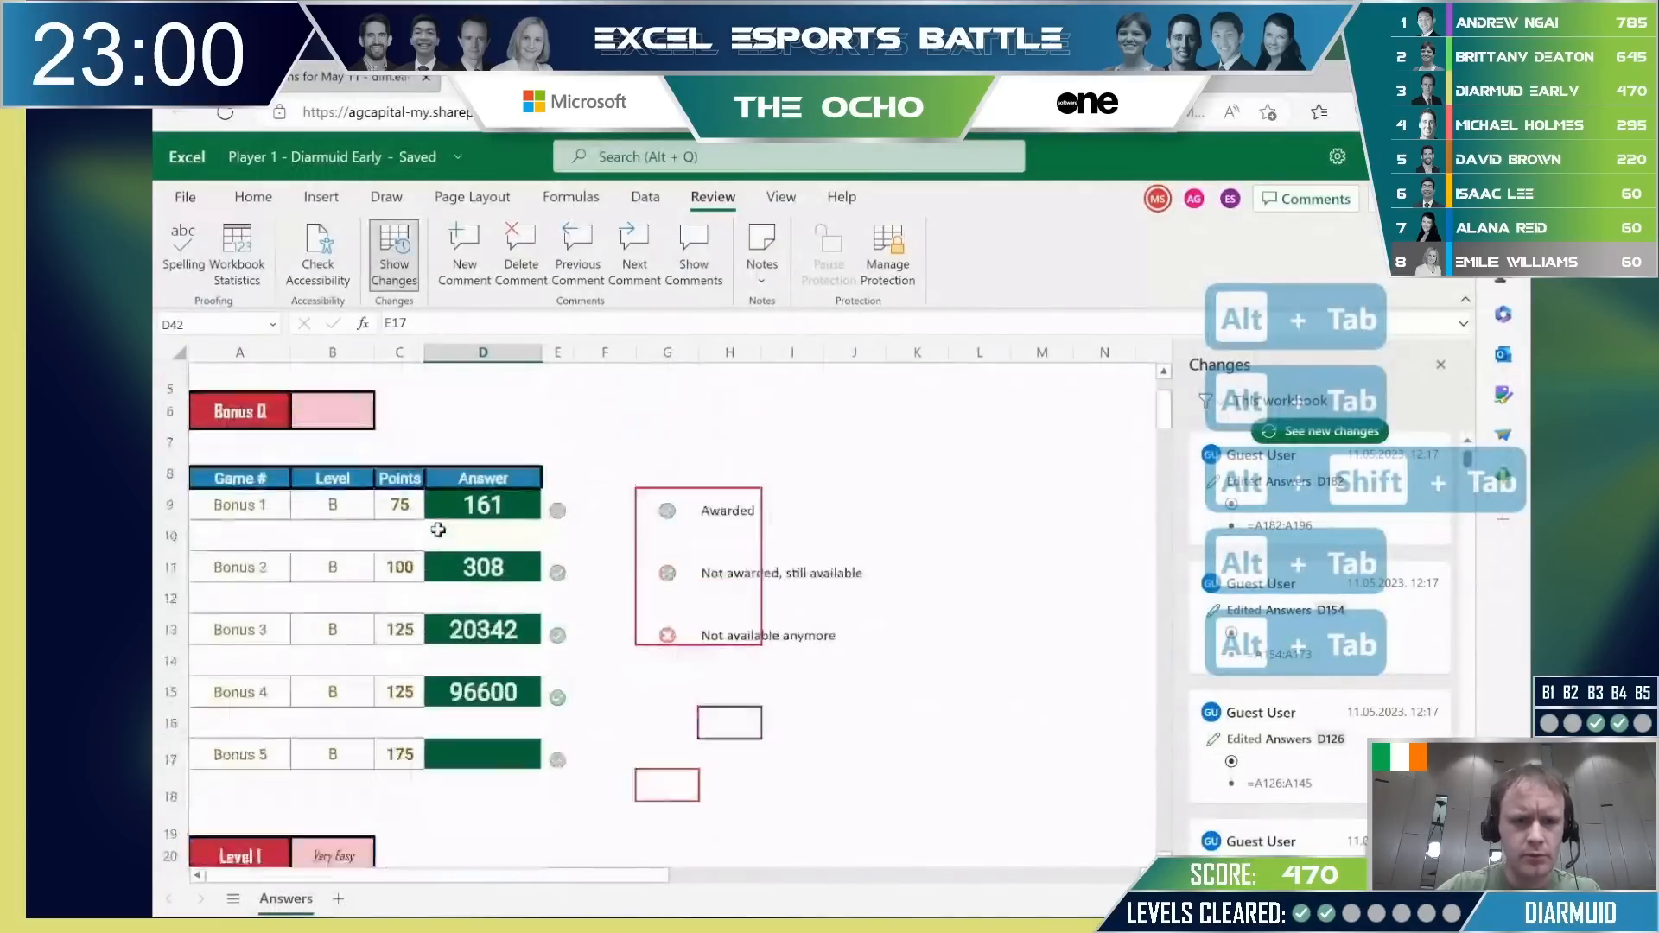
{"action": "scroll", "coordinate": [438, 529], "scroll_direction": "down", "scroll_amount": 1}
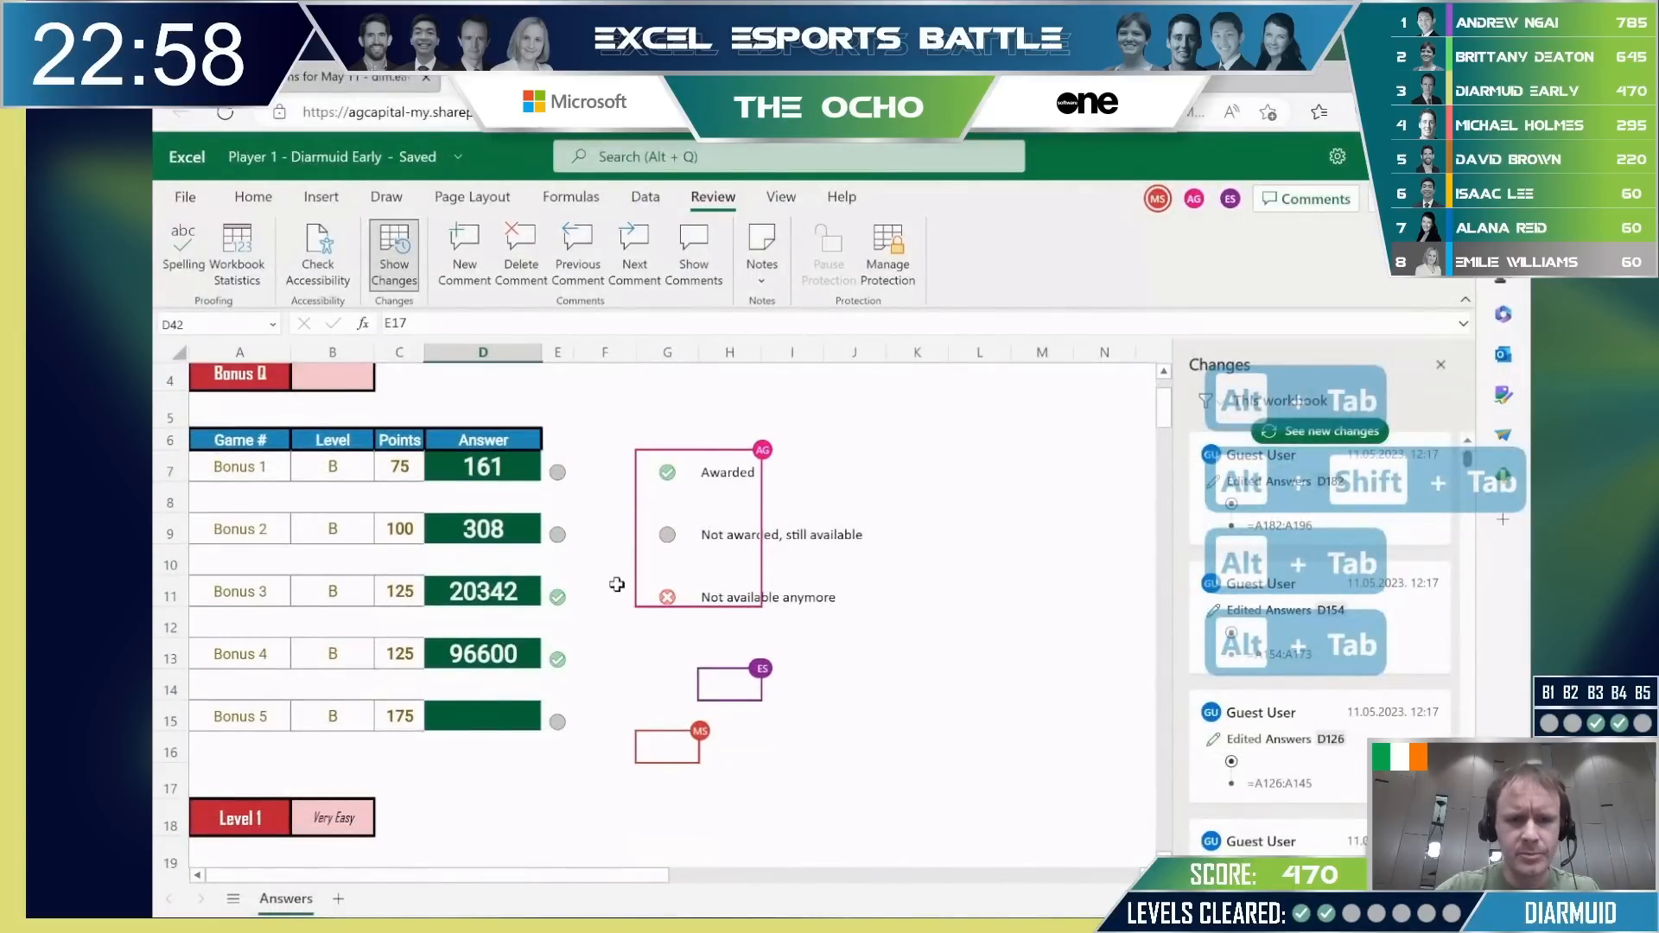
{"action": "scroll", "coordinate": [604, 518], "scroll_direction": "down", "scroll_amount": 1}
Return to the case workbook and reread the Bonus 1 question about front-row spectators.
{"action": "key", "text": "alt+Tab"}
{"action": "scroll", "coordinate": [579, 648], "scroll_direction": "down", "scroll_amount": 6}
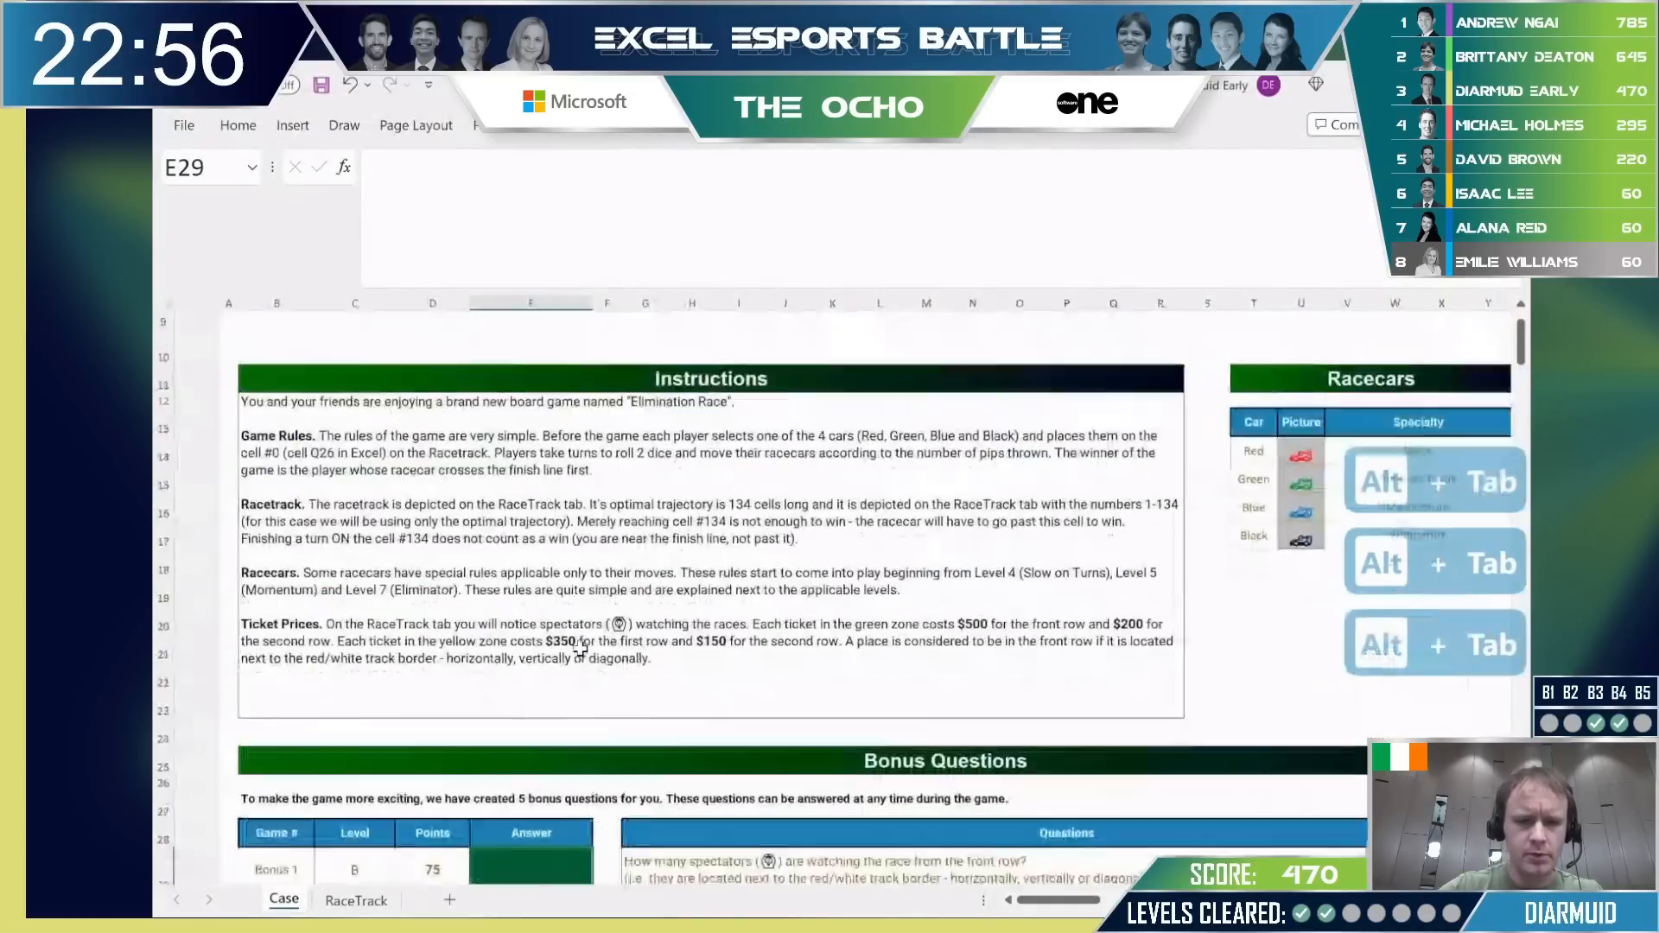
{"action": "scroll", "coordinate": [605, 562], "scroll_direction": "down", "scroll_amount": 1}
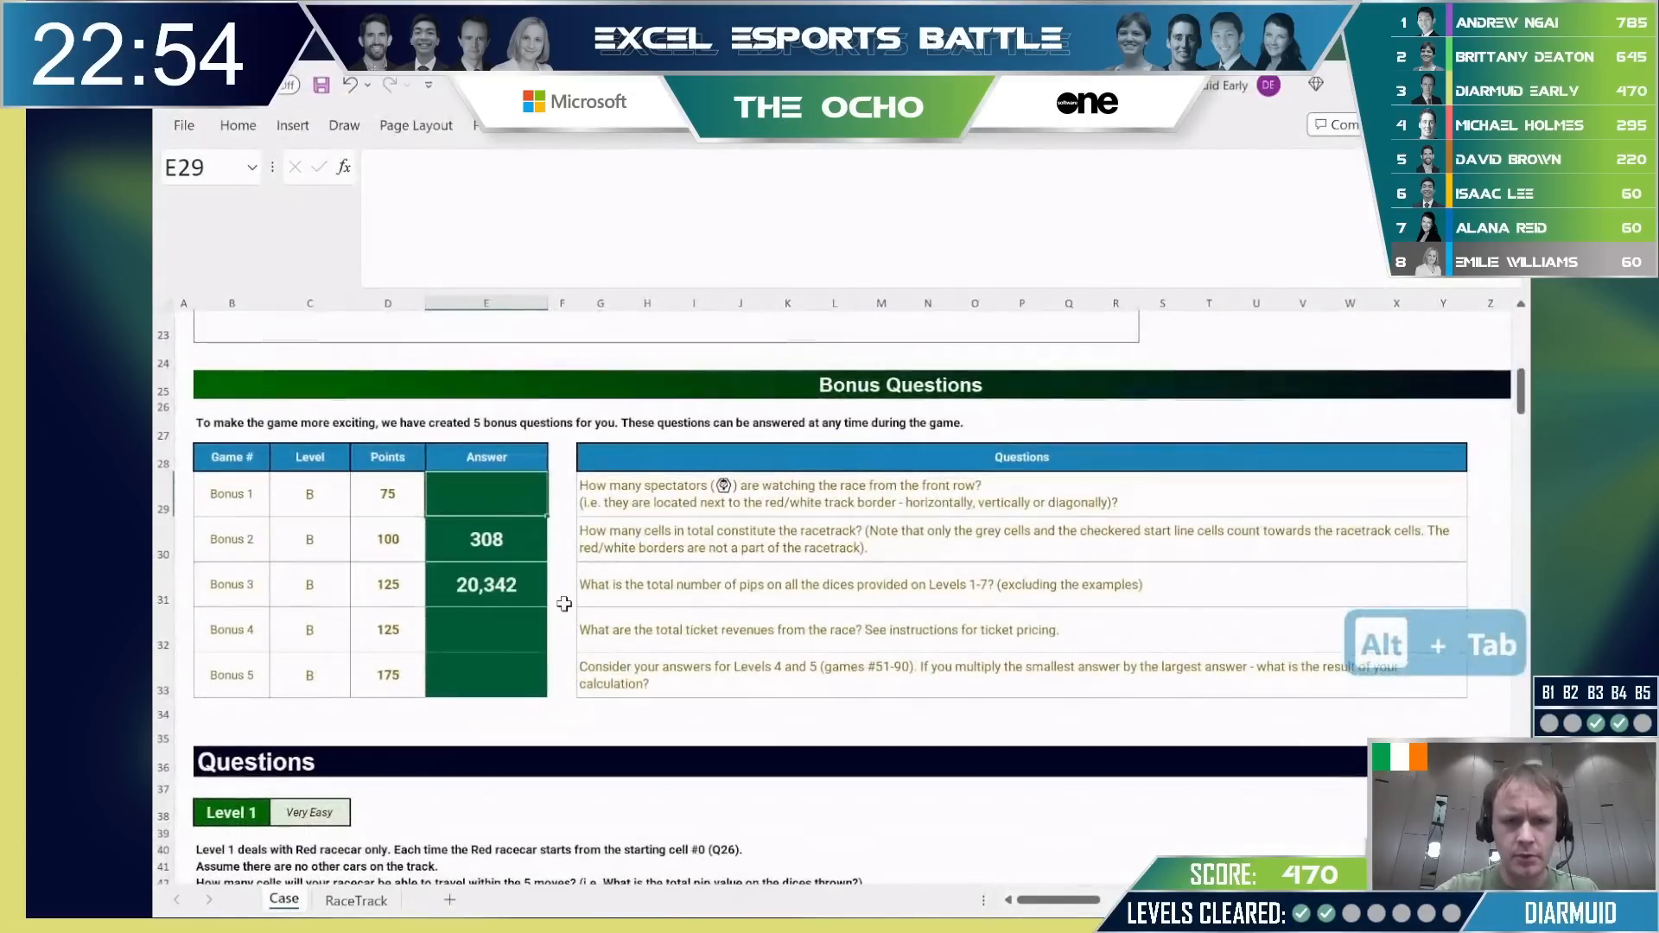
{"action": "left_click", "coordinate": [596, 491]}
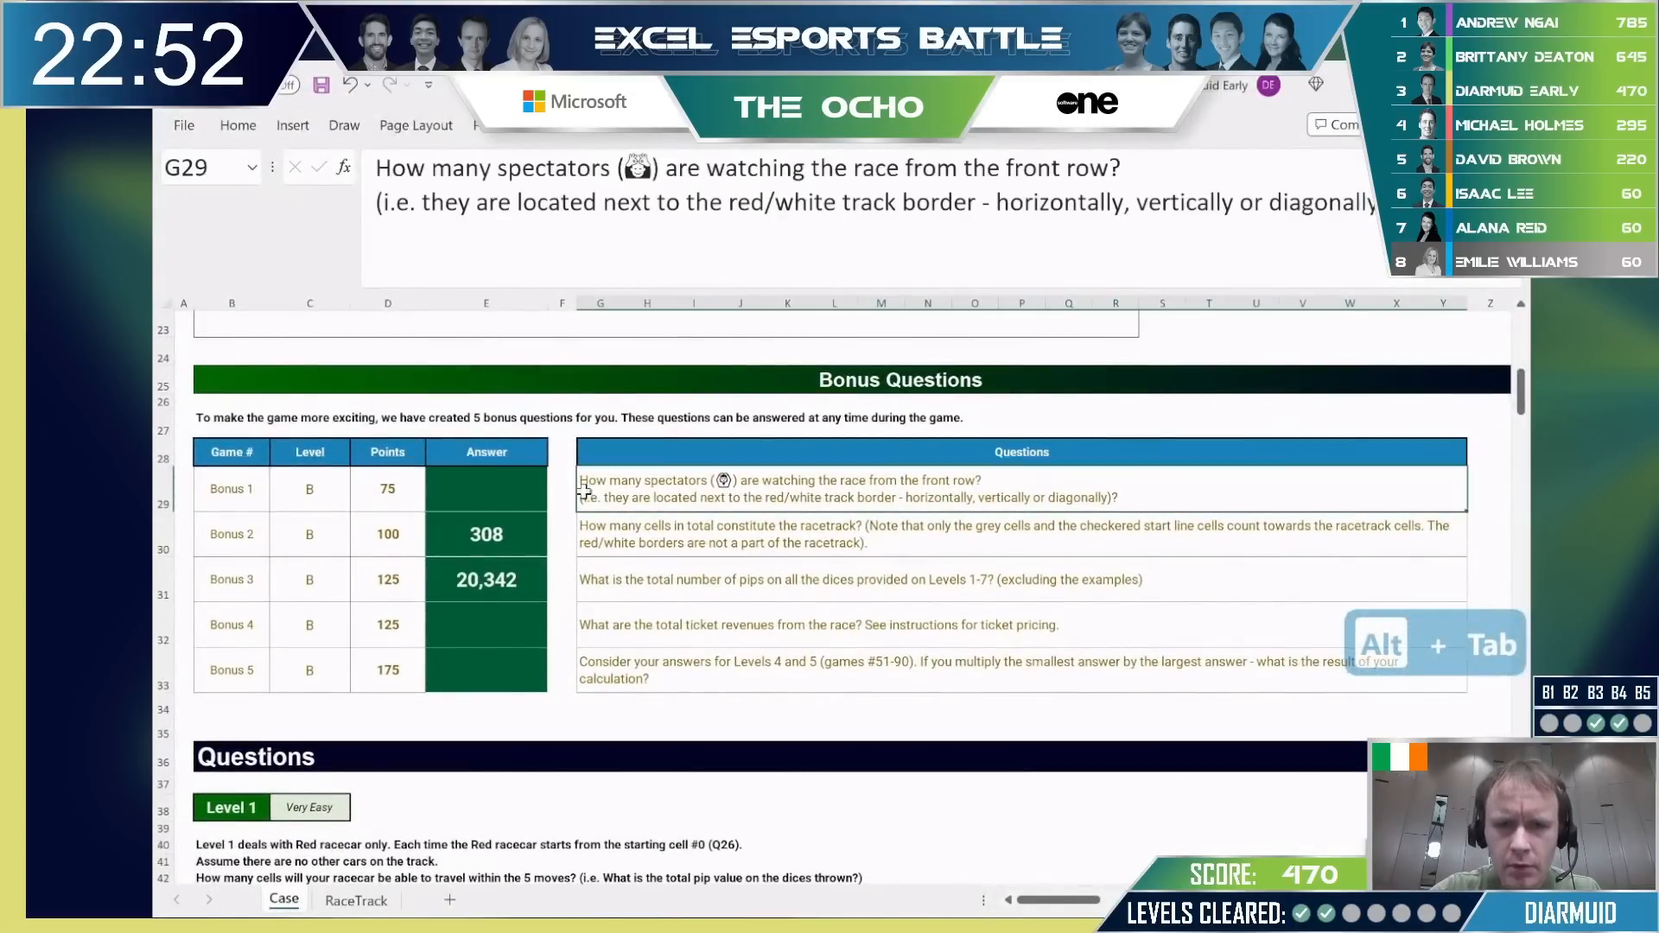
{"action": "left_click", "coordinate": [485, 499]}
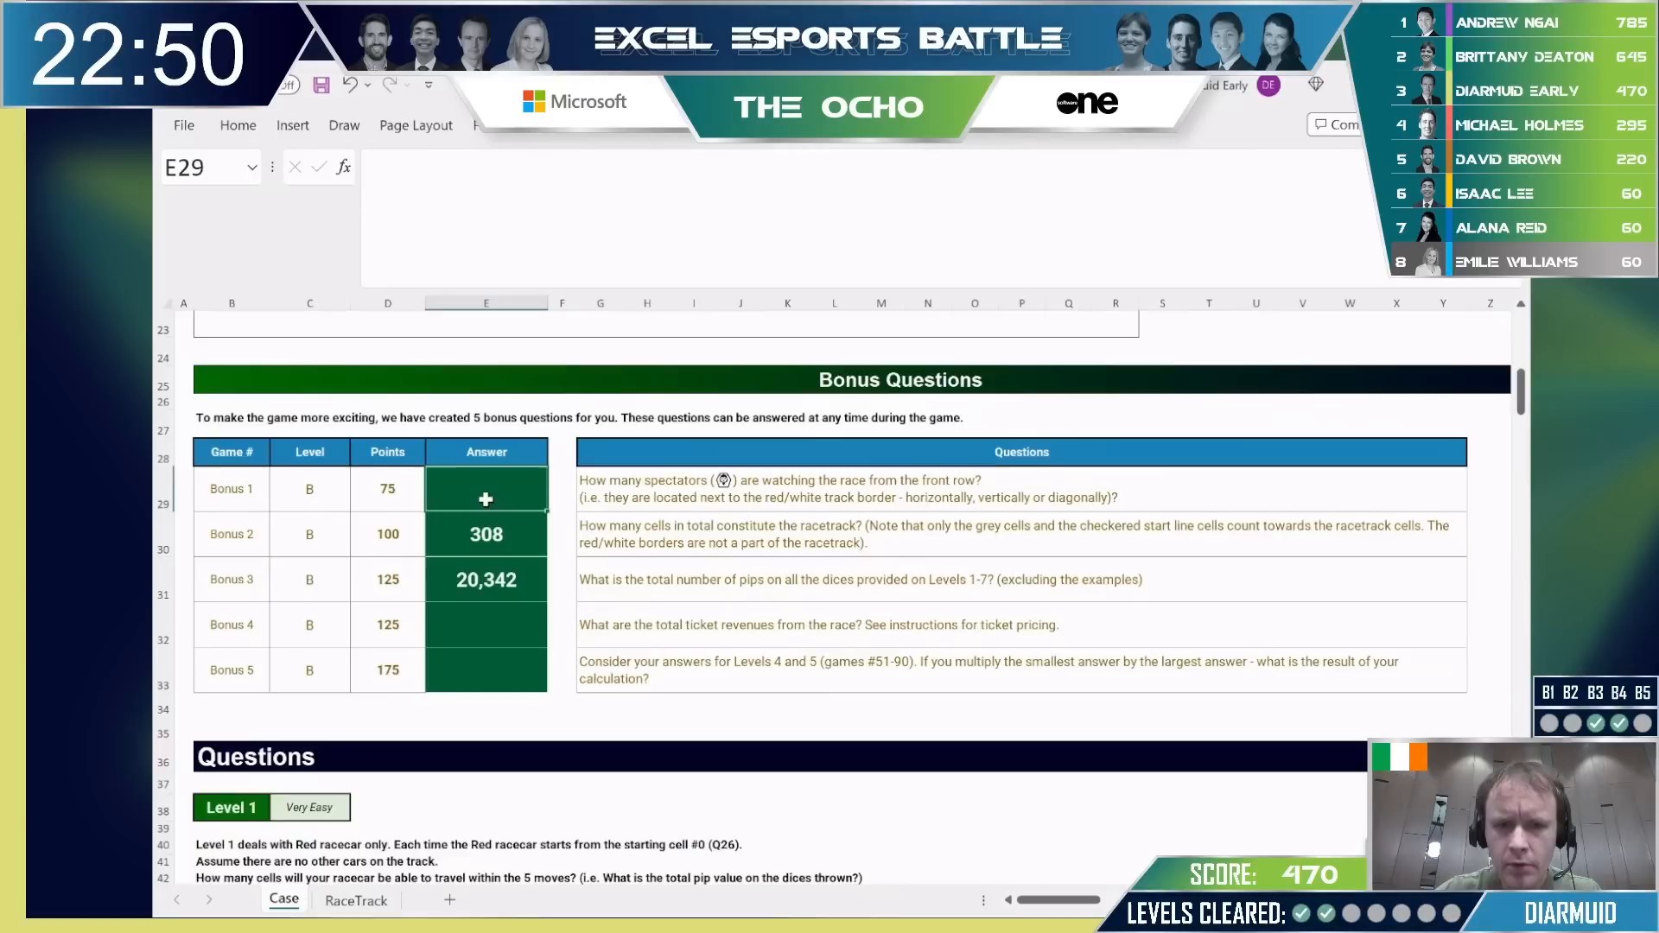
Review the selected front-row spectators on the RaceTrack sheet, and select the front-row counts in BJ8:BJ9 to check their sum.
{"action": "key", "text": "ctrl+Page_Down"}
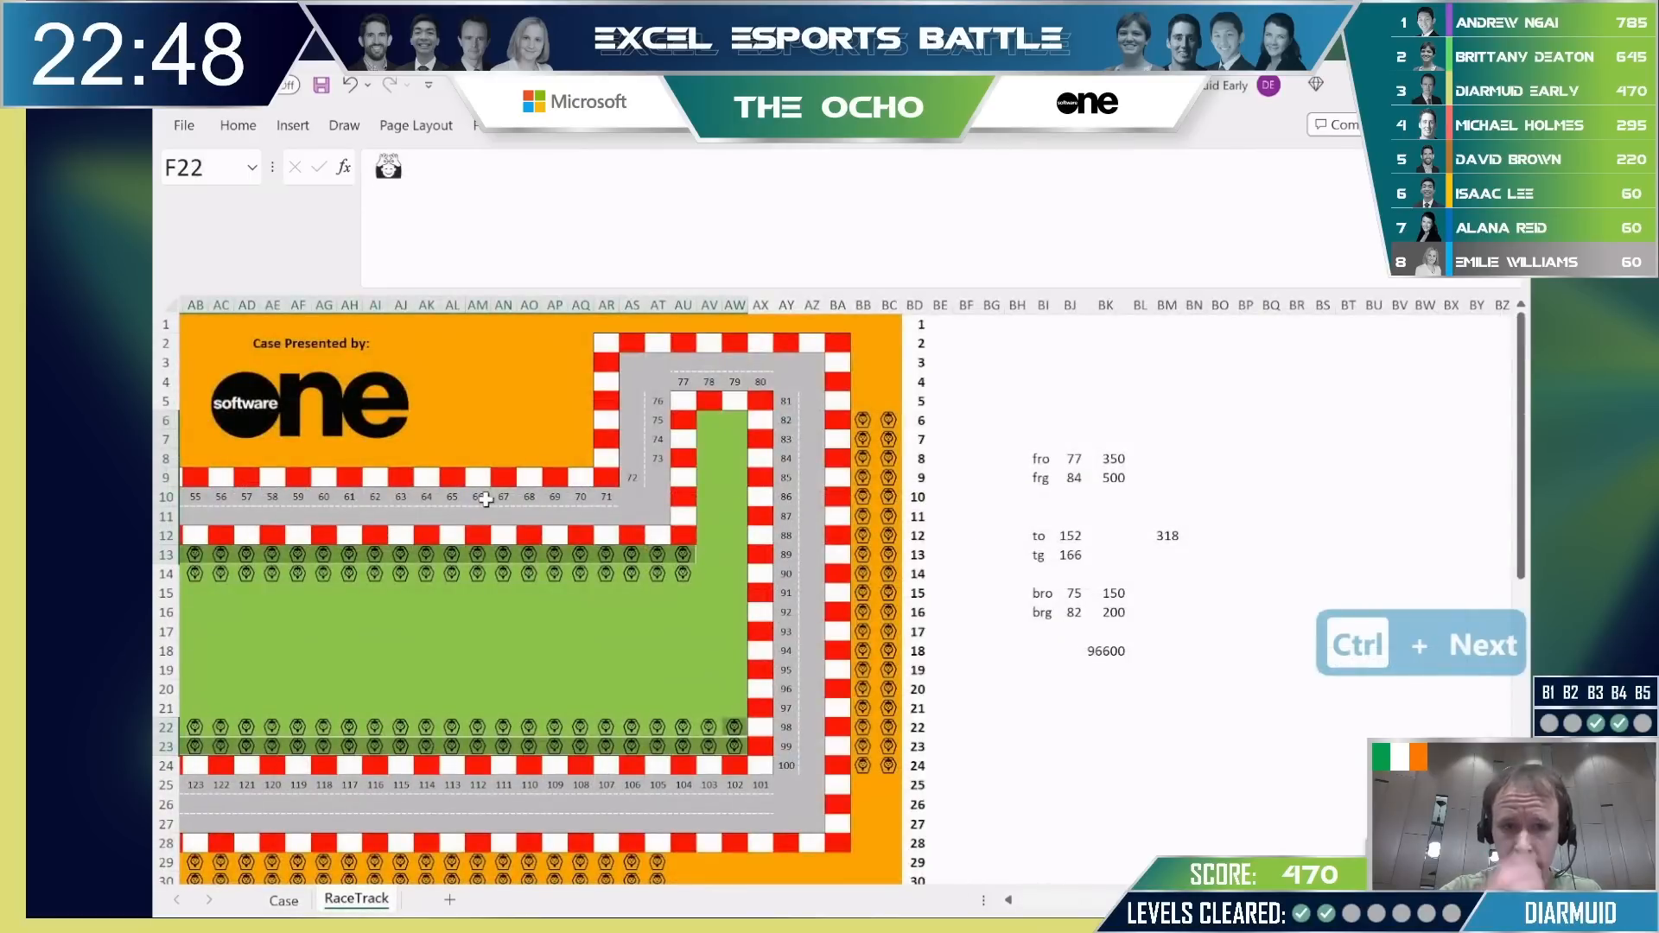
{"action": "scroll", "coordinate": [646, 719], "scroll_direction": "left", "scroll_amount": 10}
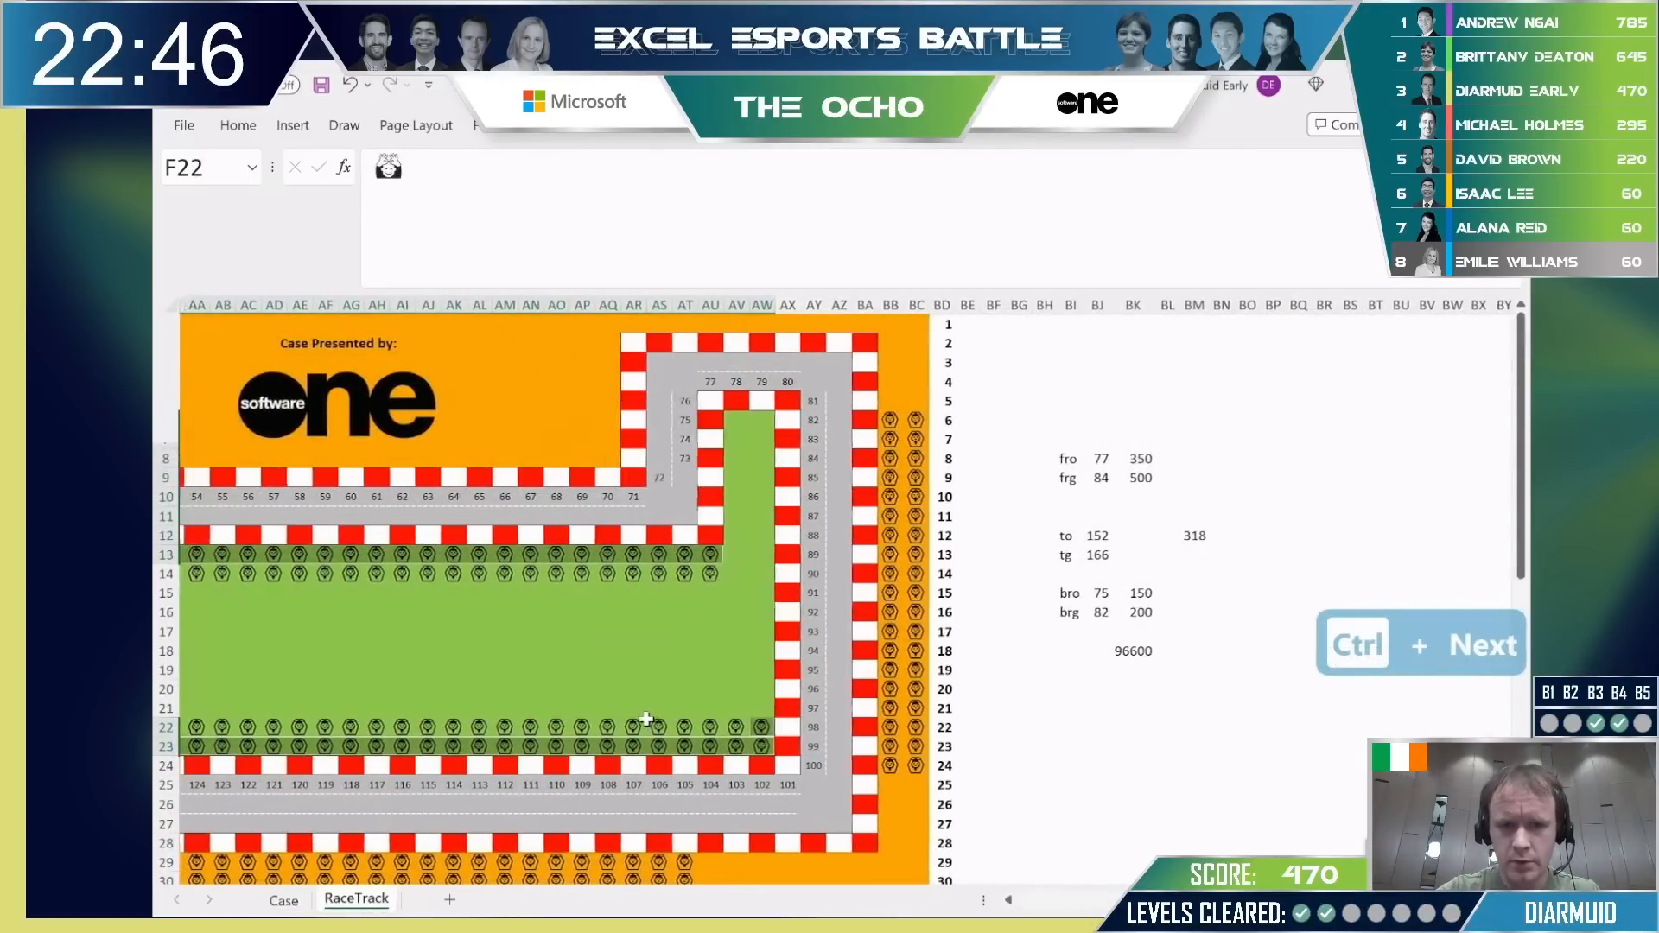
{"action": "scroll", "coordinate": [647, 719], "scroll_direction": "left", "scroll_amount": 2}
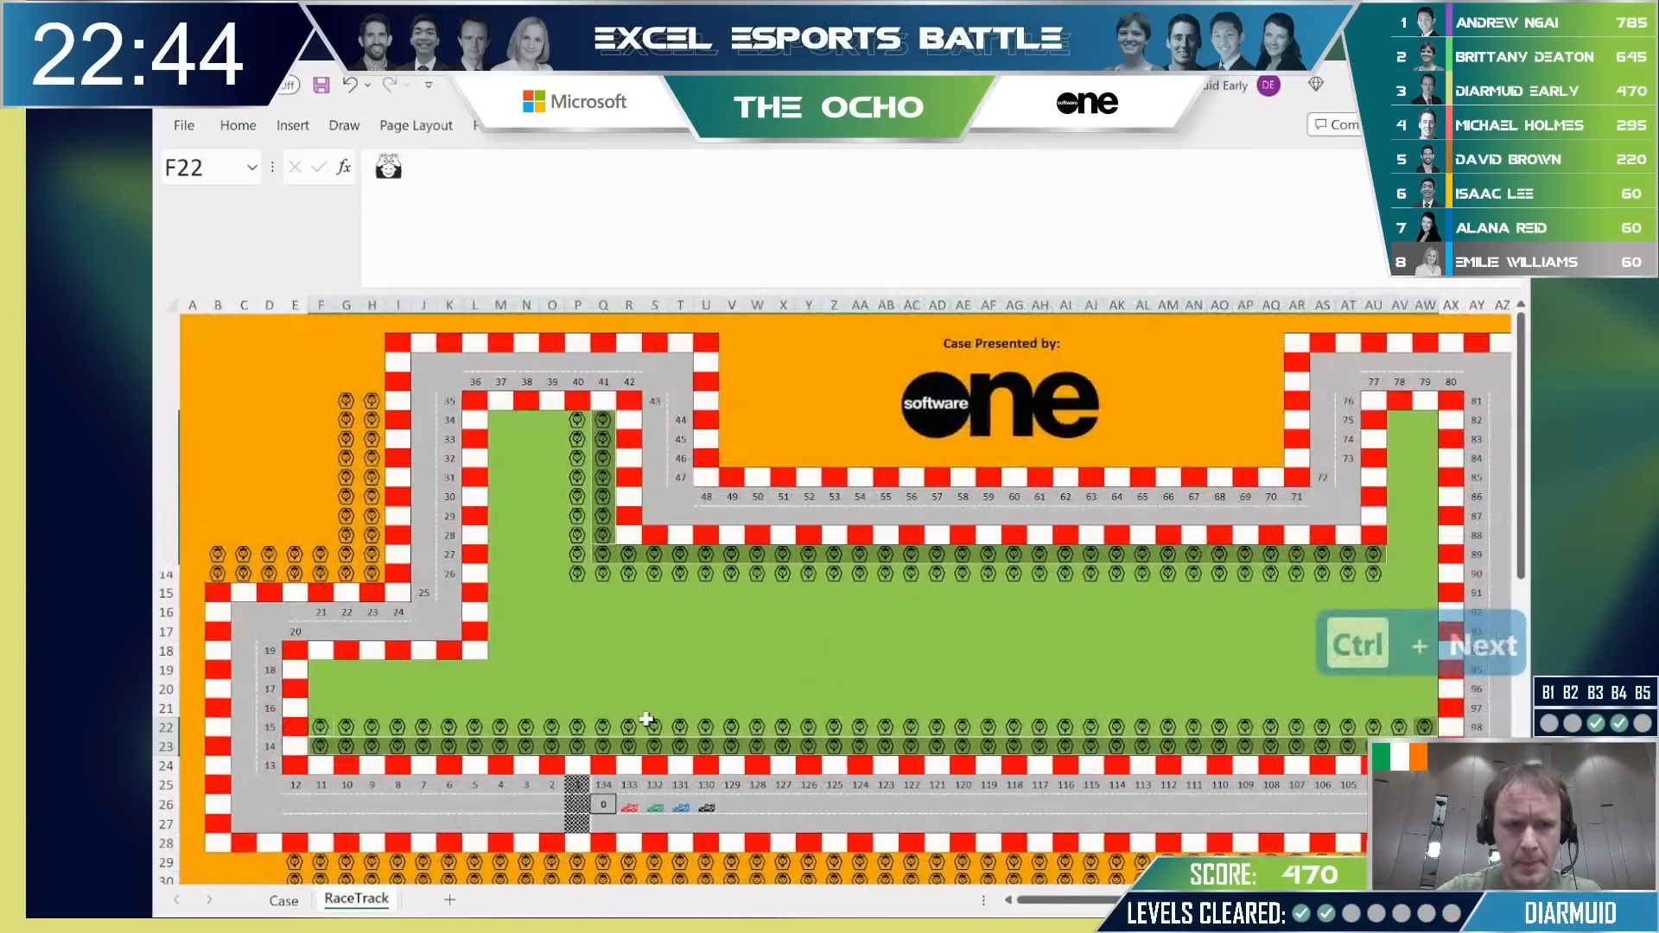
{"action": "scroll", "coordinate": [646, 719], "scroll_direction": "right", "scroll_amount": 13}
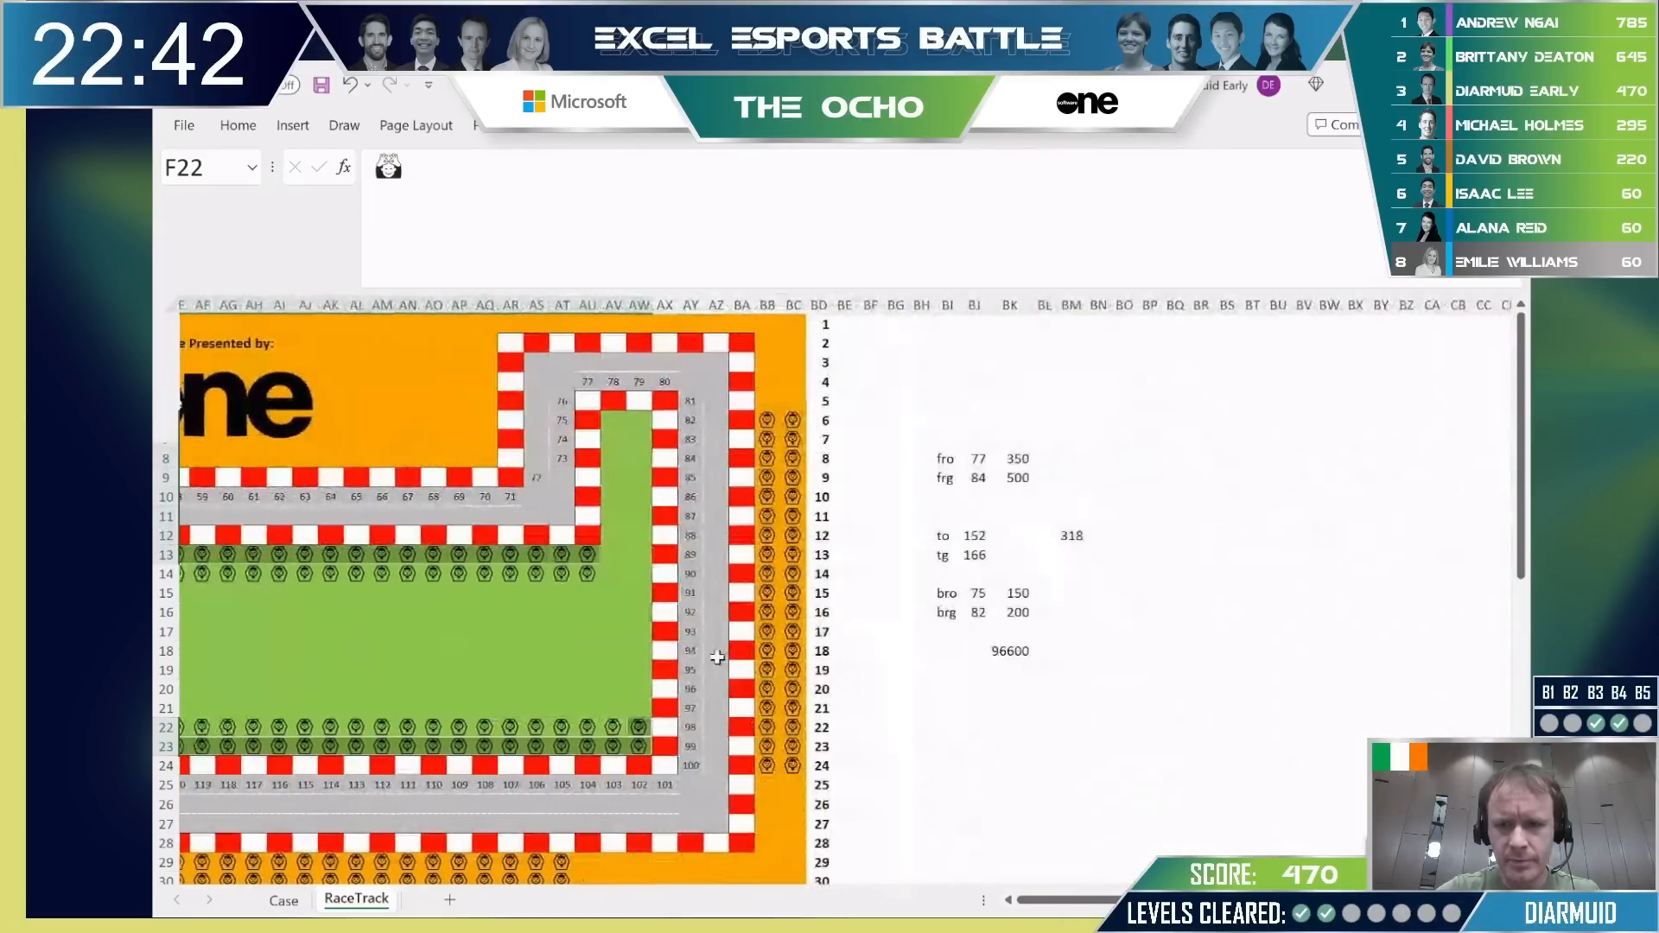
{"action": "left_click", "coordinate": [961, 458]}
{"action": "key", "text": "shift+Down"}
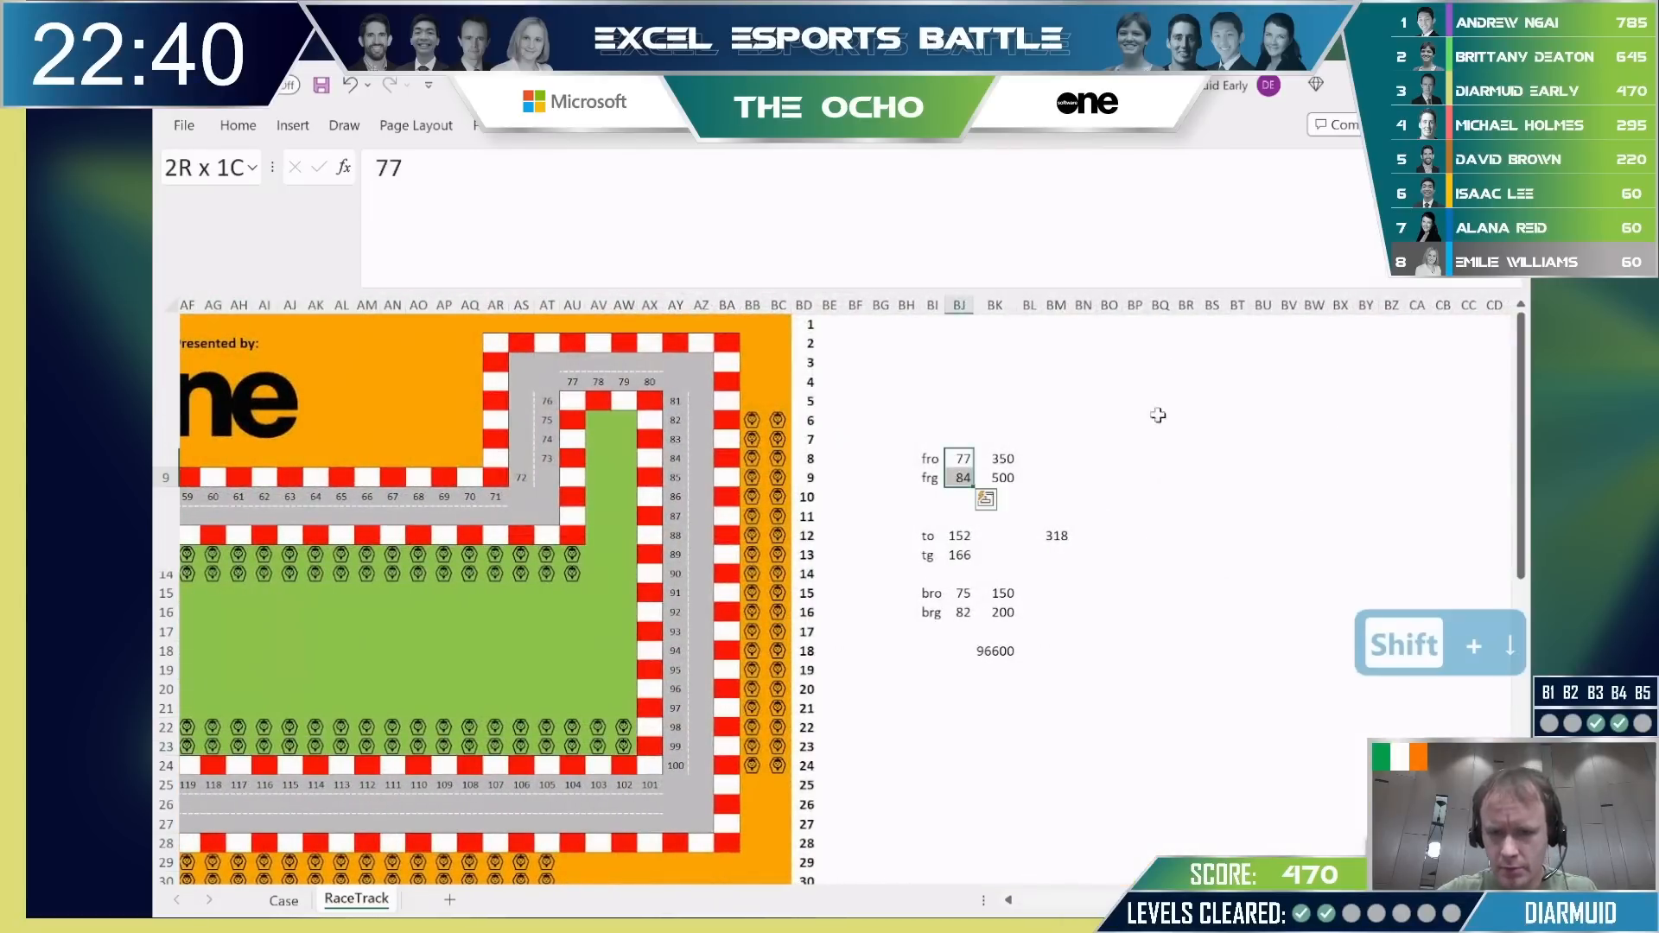
Compare the front-row counts with the Bonus 1 answer in the online answers workbook, returning to the RaceTrack sheet.
{"action": "key", "text": "alt+Tab"}
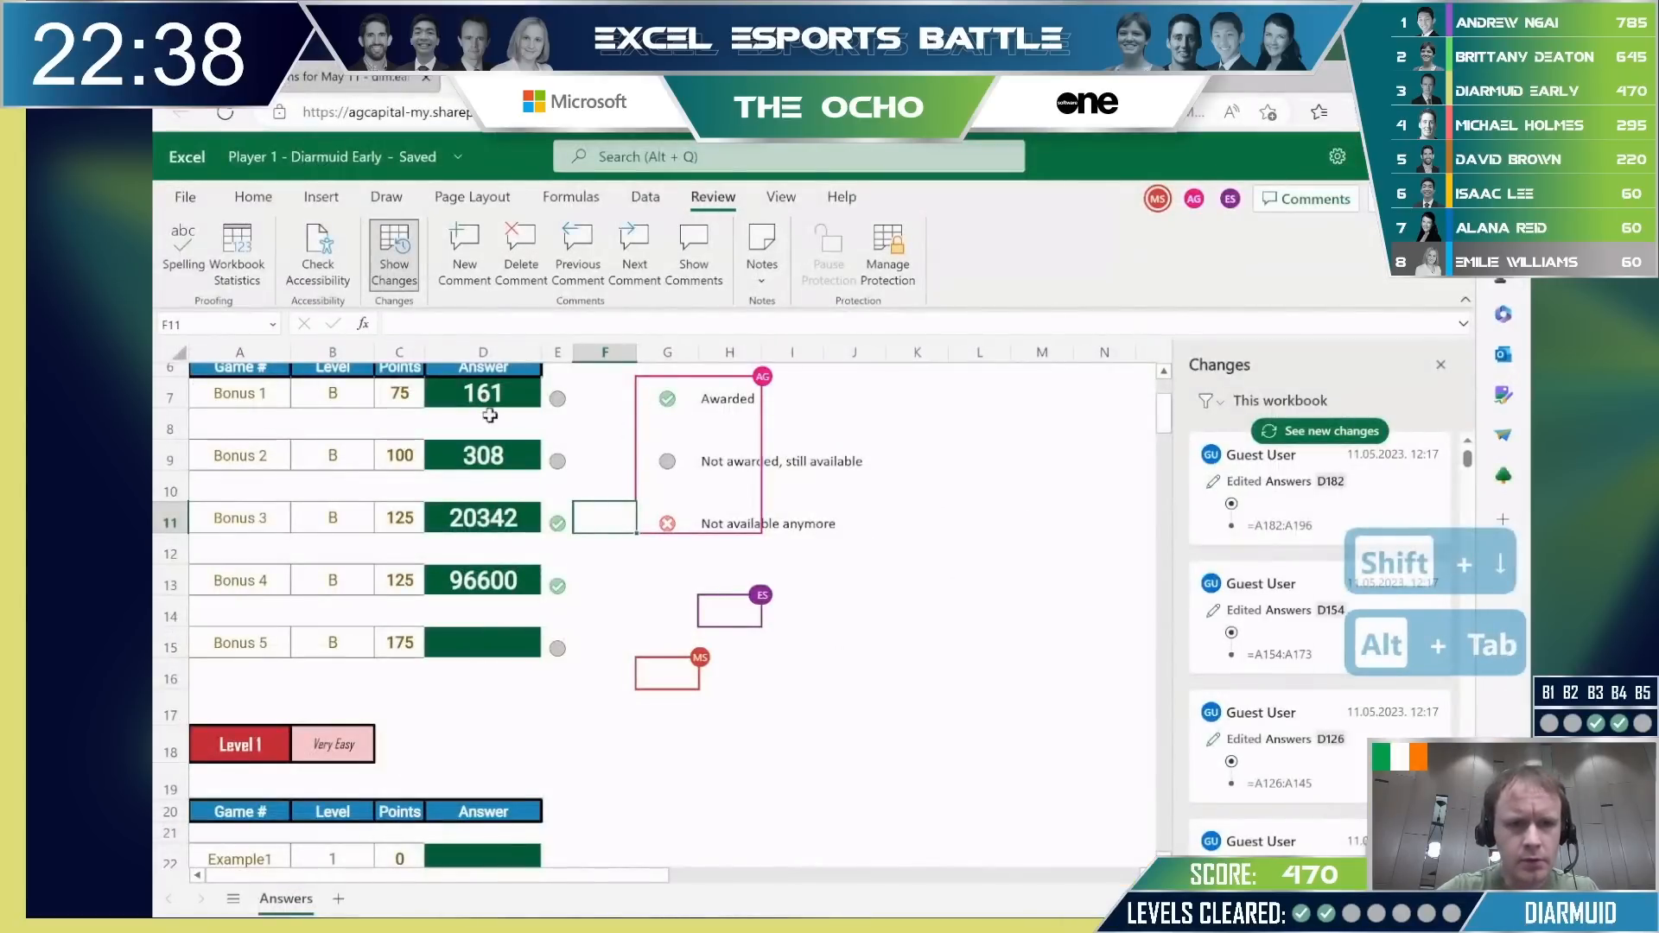
{"action": "key", "text": "alt+Tab"}
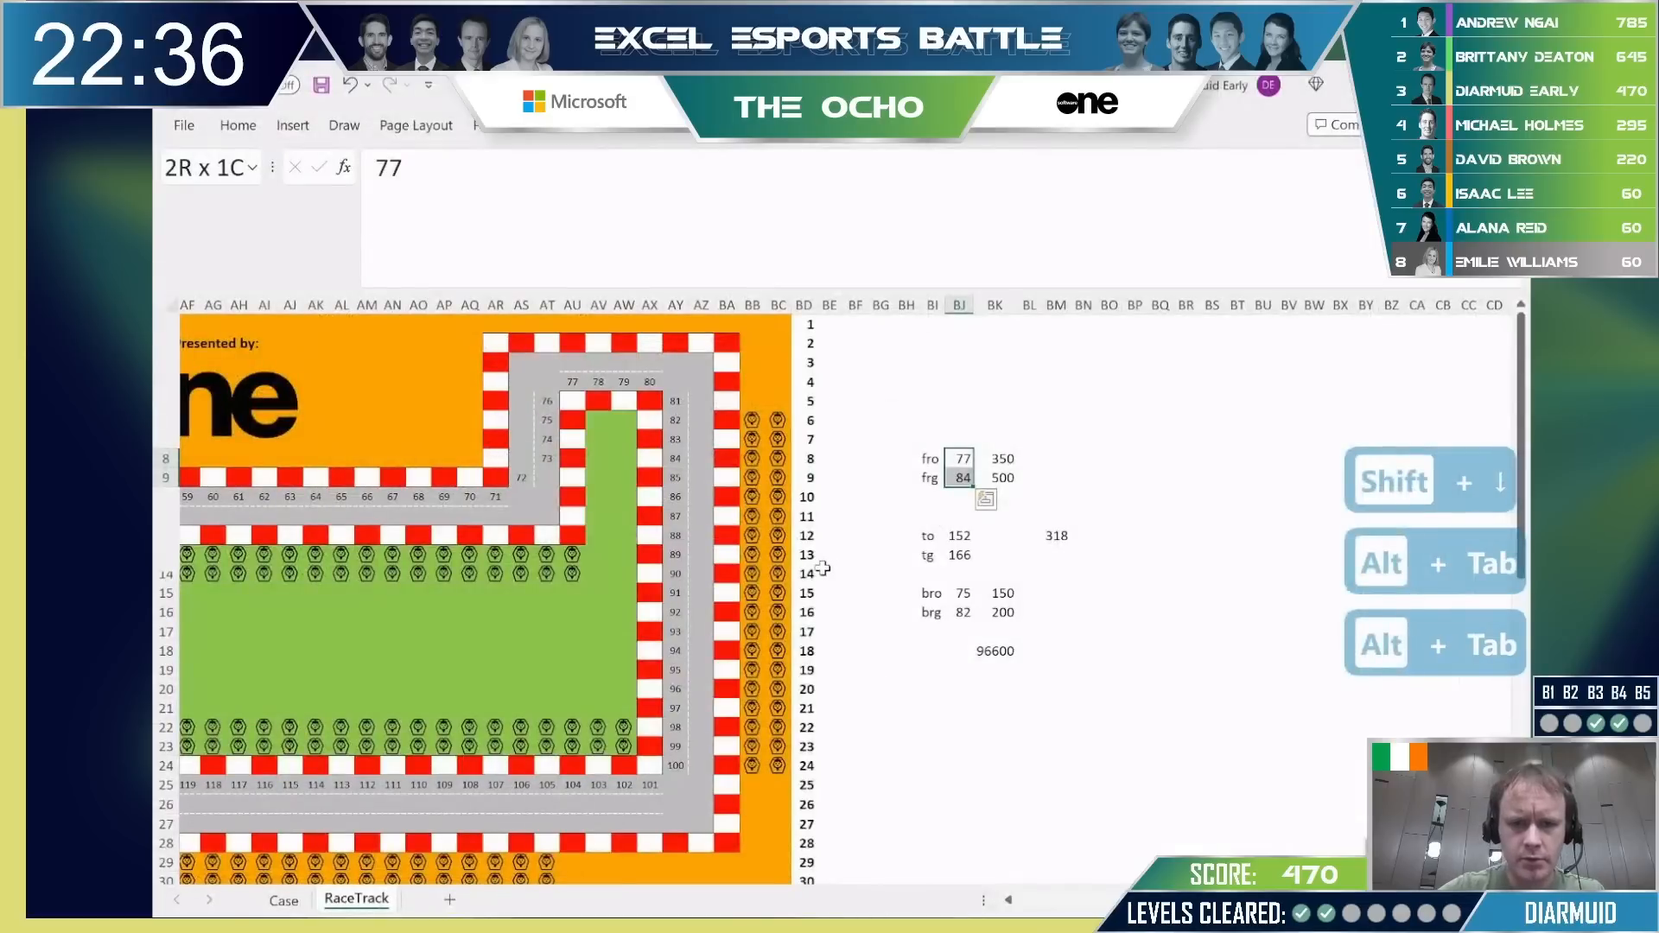
{"action": "key", "text": "ctrl+Page_Up"}
{"action": "key", "text": "ctrl+Page_Down"}
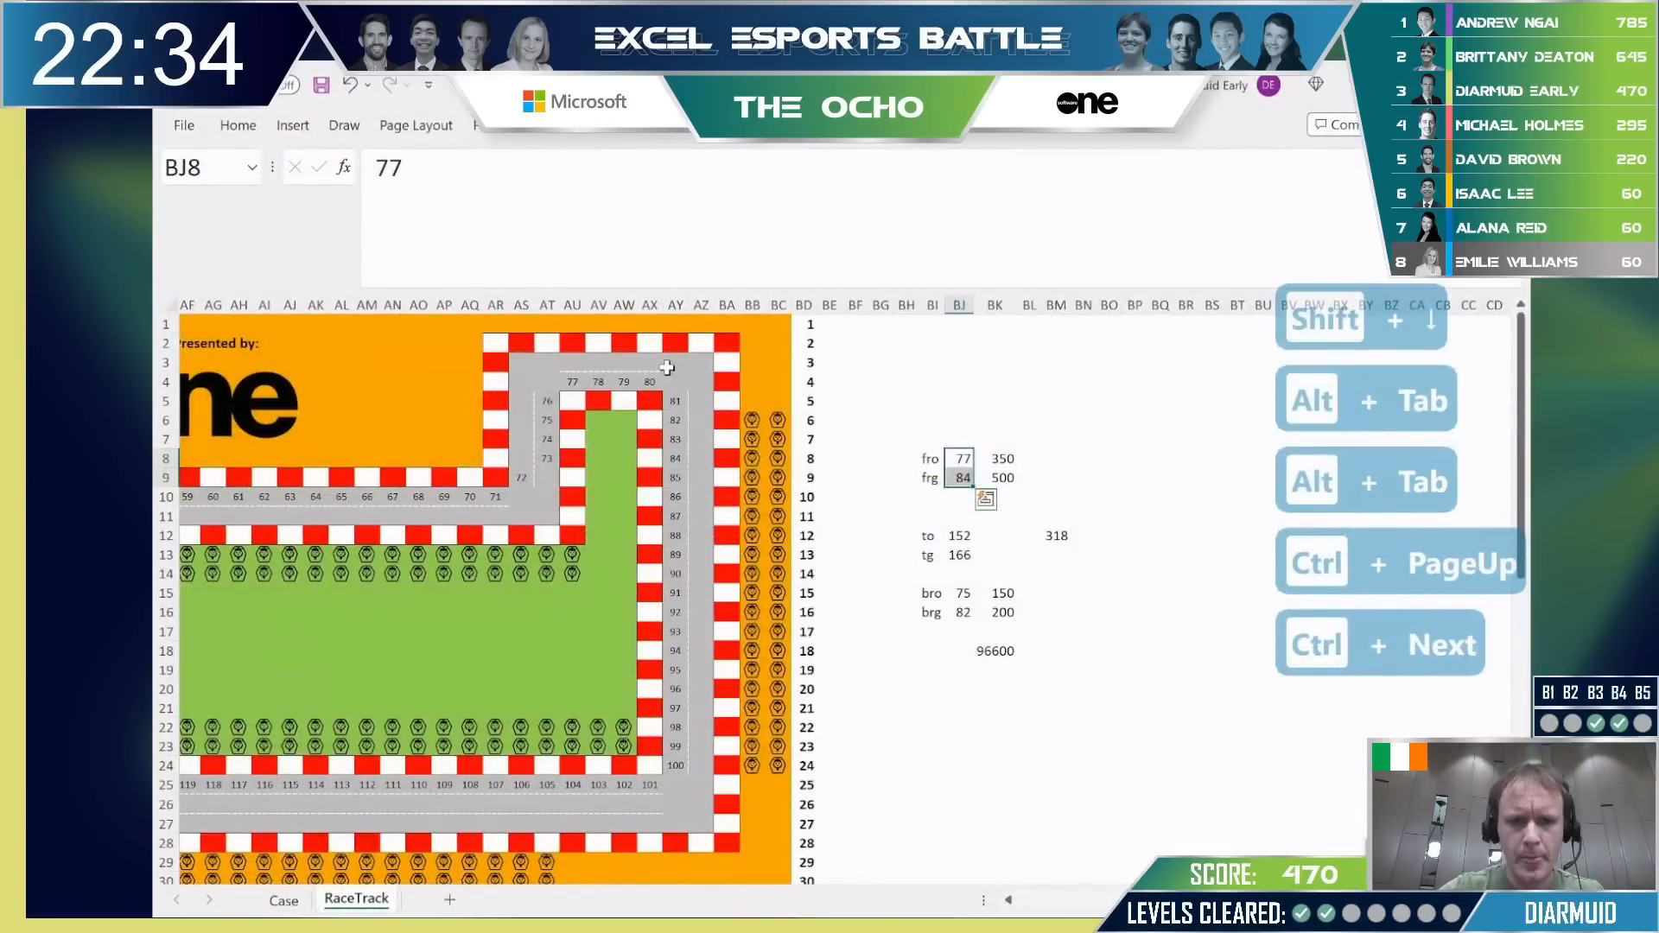
Select the named range map on the RaceTrack sheet, starting from cell A1.
{"action": "scroll", "coordinate": [484, 574], "scroll_direction": "left", "scroll_amount": 10}
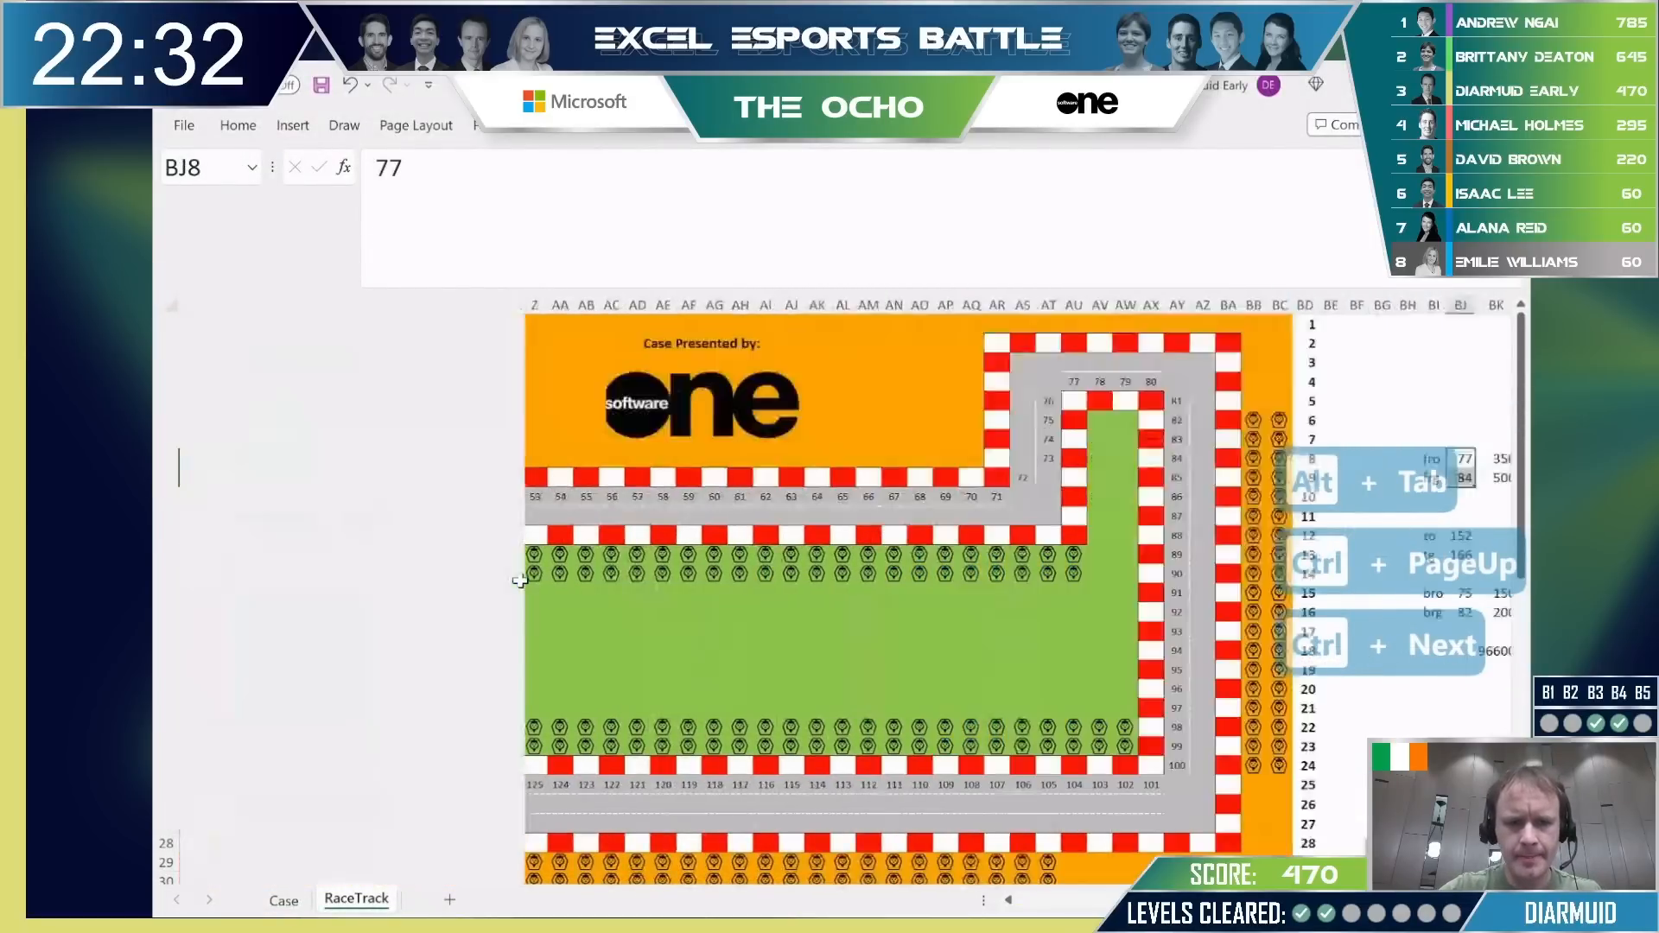
{"action": "left_click", "coordinate": [191, 324]}
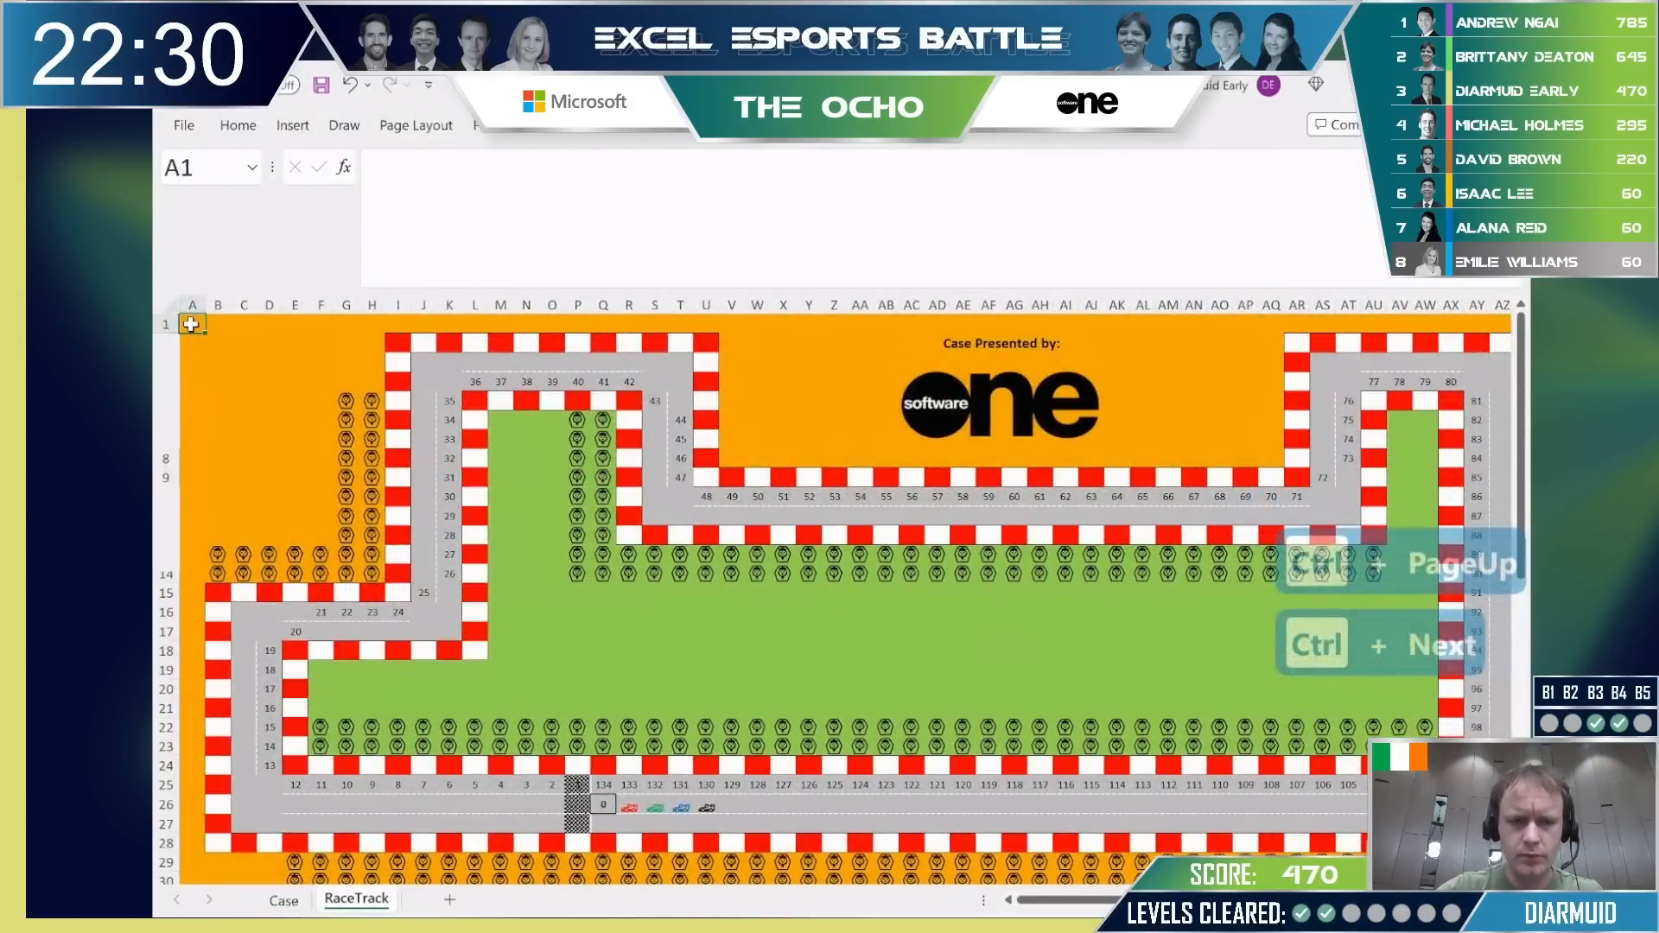
{"action": "left_click", "coordinate": [192, 159]}
{"action": "type", "text": "map"}
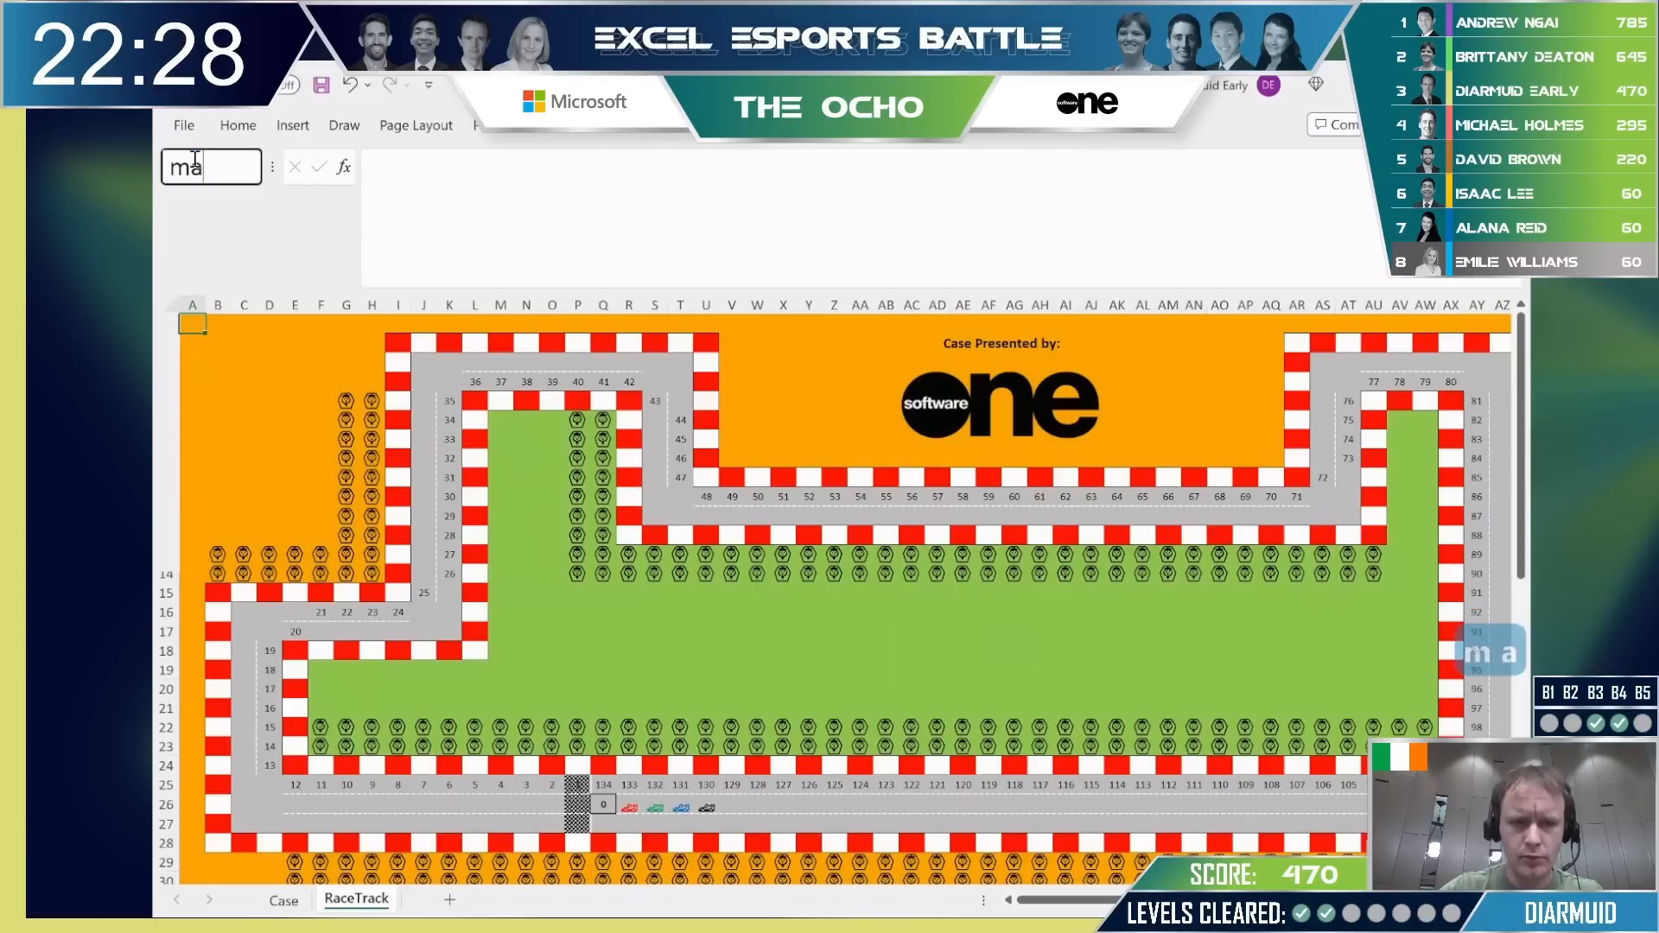
{"action": "key", "text": "Return"}
Create a copy of the RaceTrack sheet at the end of the case workbook.
{"action": "key", "text": "alt+h"}
{"action": "key", "text": "o"}
{"action": "key", "text": "m"}
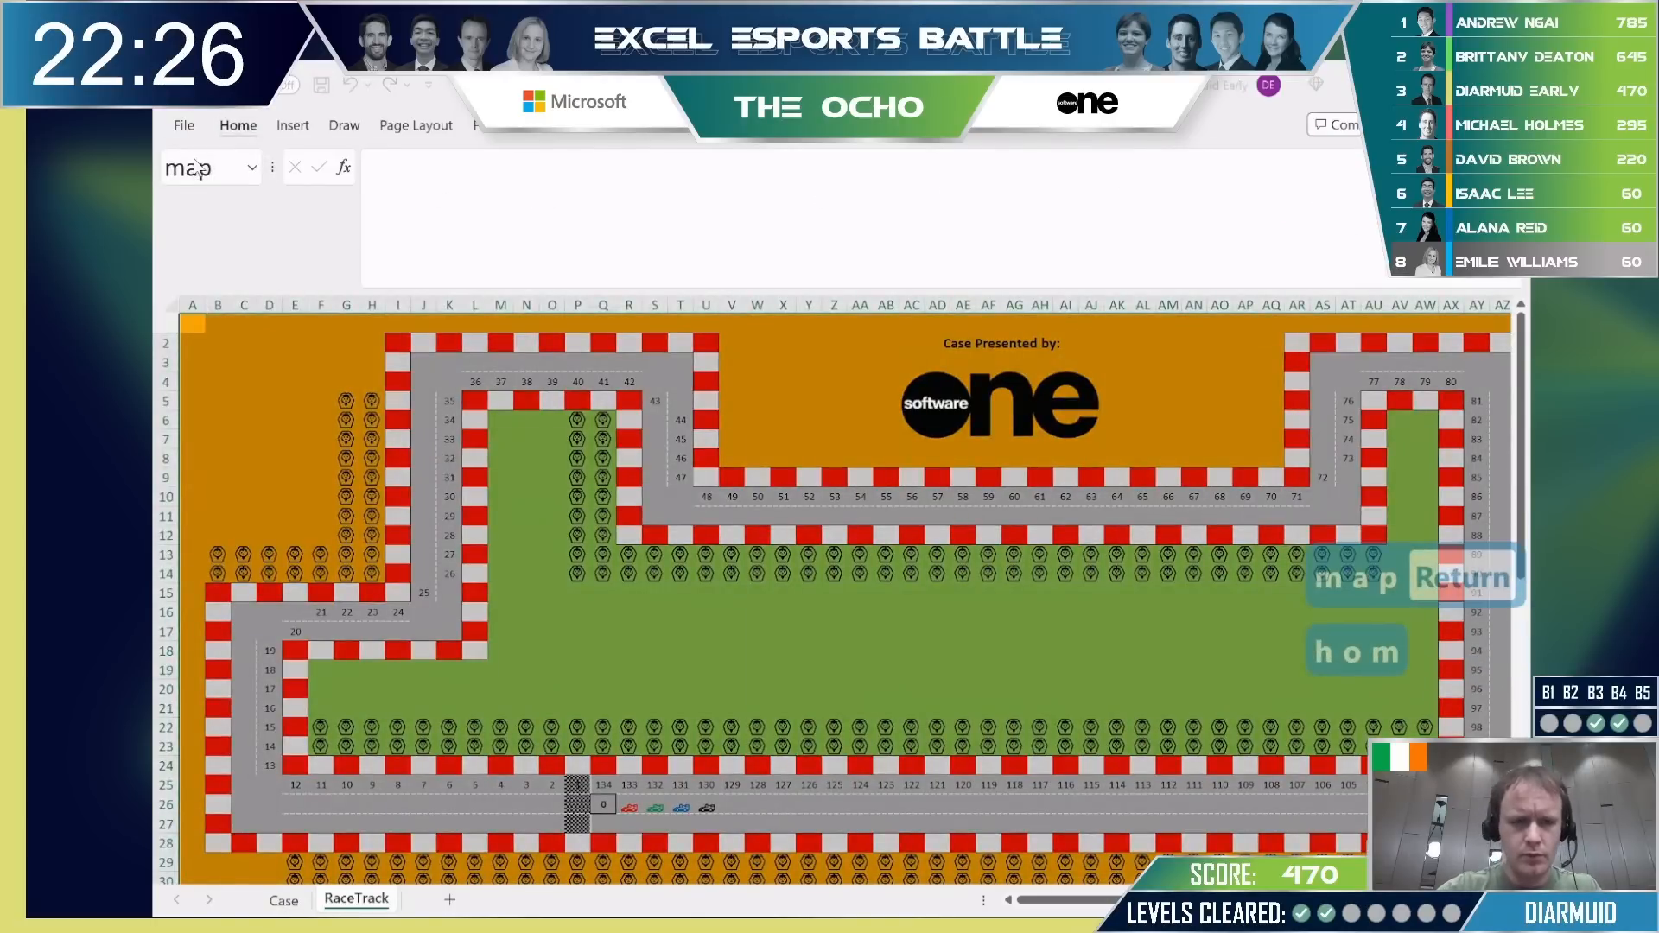
{"action": "key", "text": "Tab"}
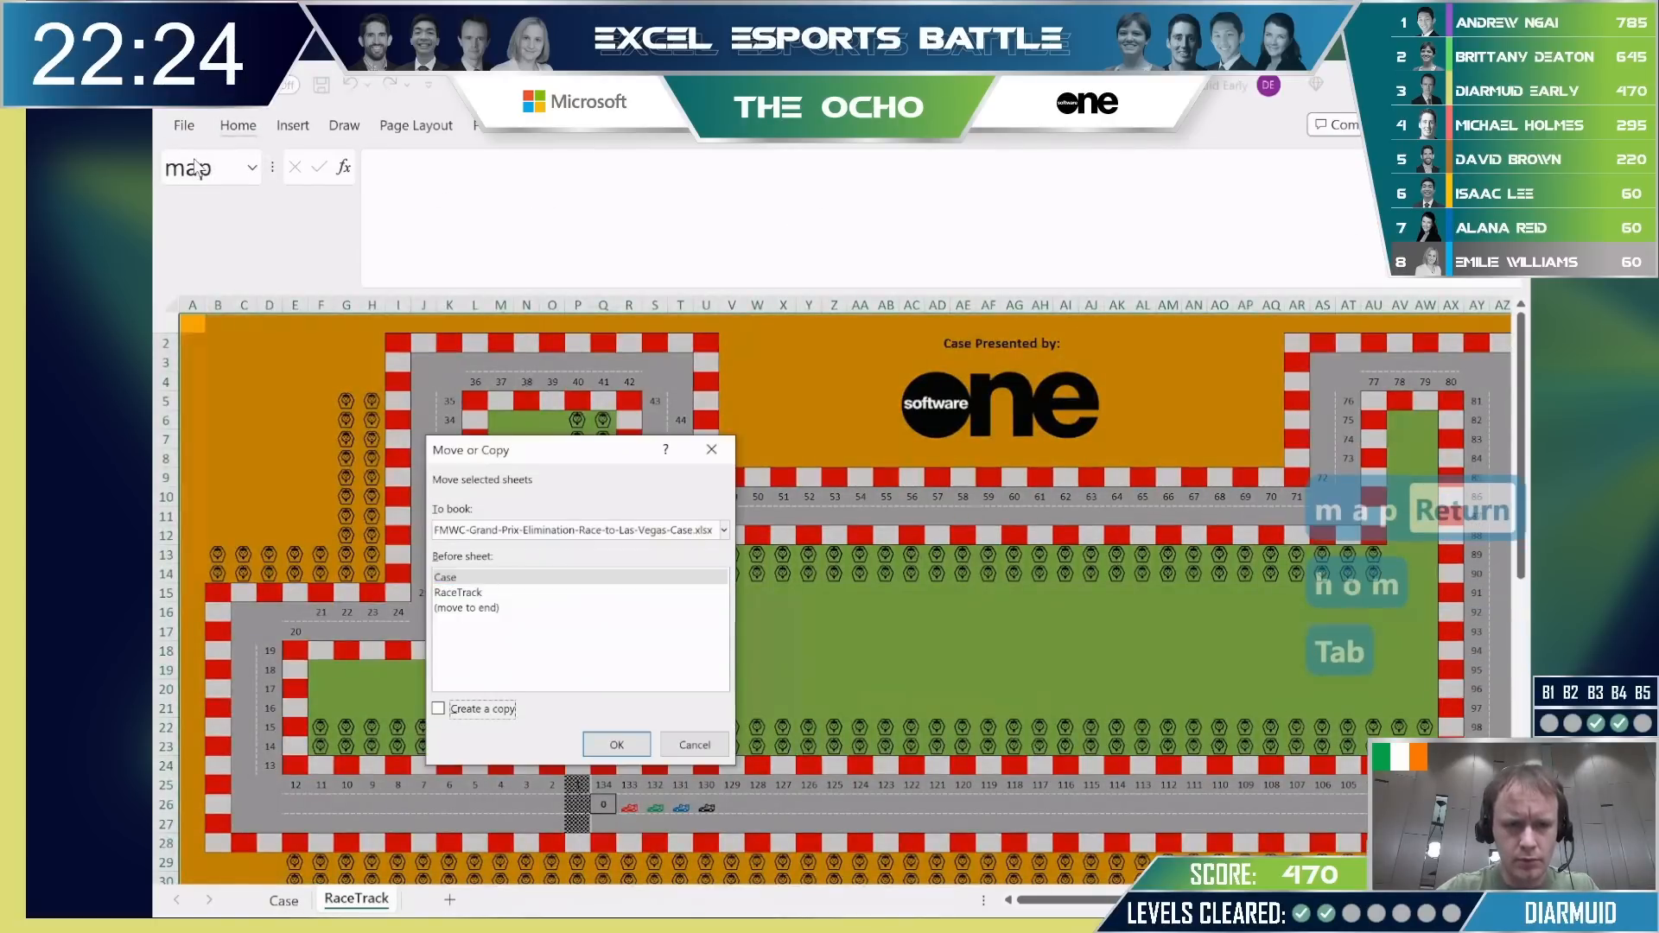
{"action": "key", "text": "shift+Tab"}
{"action": "key", "text": "Down"}
{"action": "key", "text": "Down"}
{"action": "key", "text": "Tab"}
{"action": "key", "text": "space"}
{"action": "key", "text": "Return"}
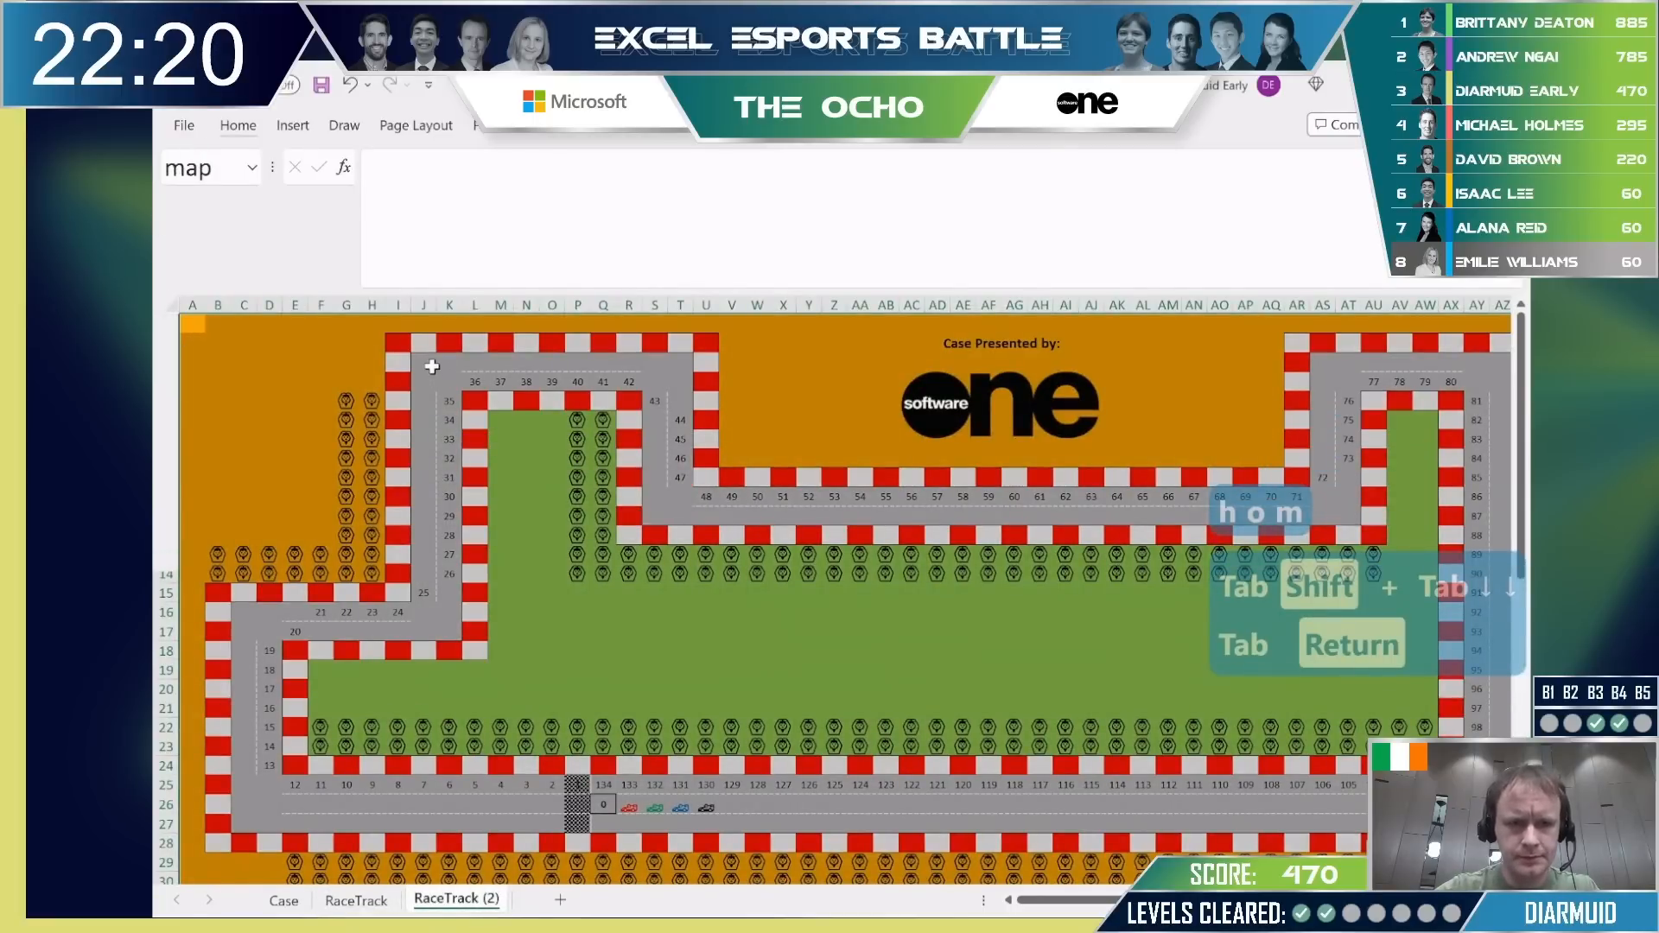
Open the border formatting for the map range on the copied RaceTrack sheet and accept the settings.
{"action": "key", "text": "ctrl+1"}
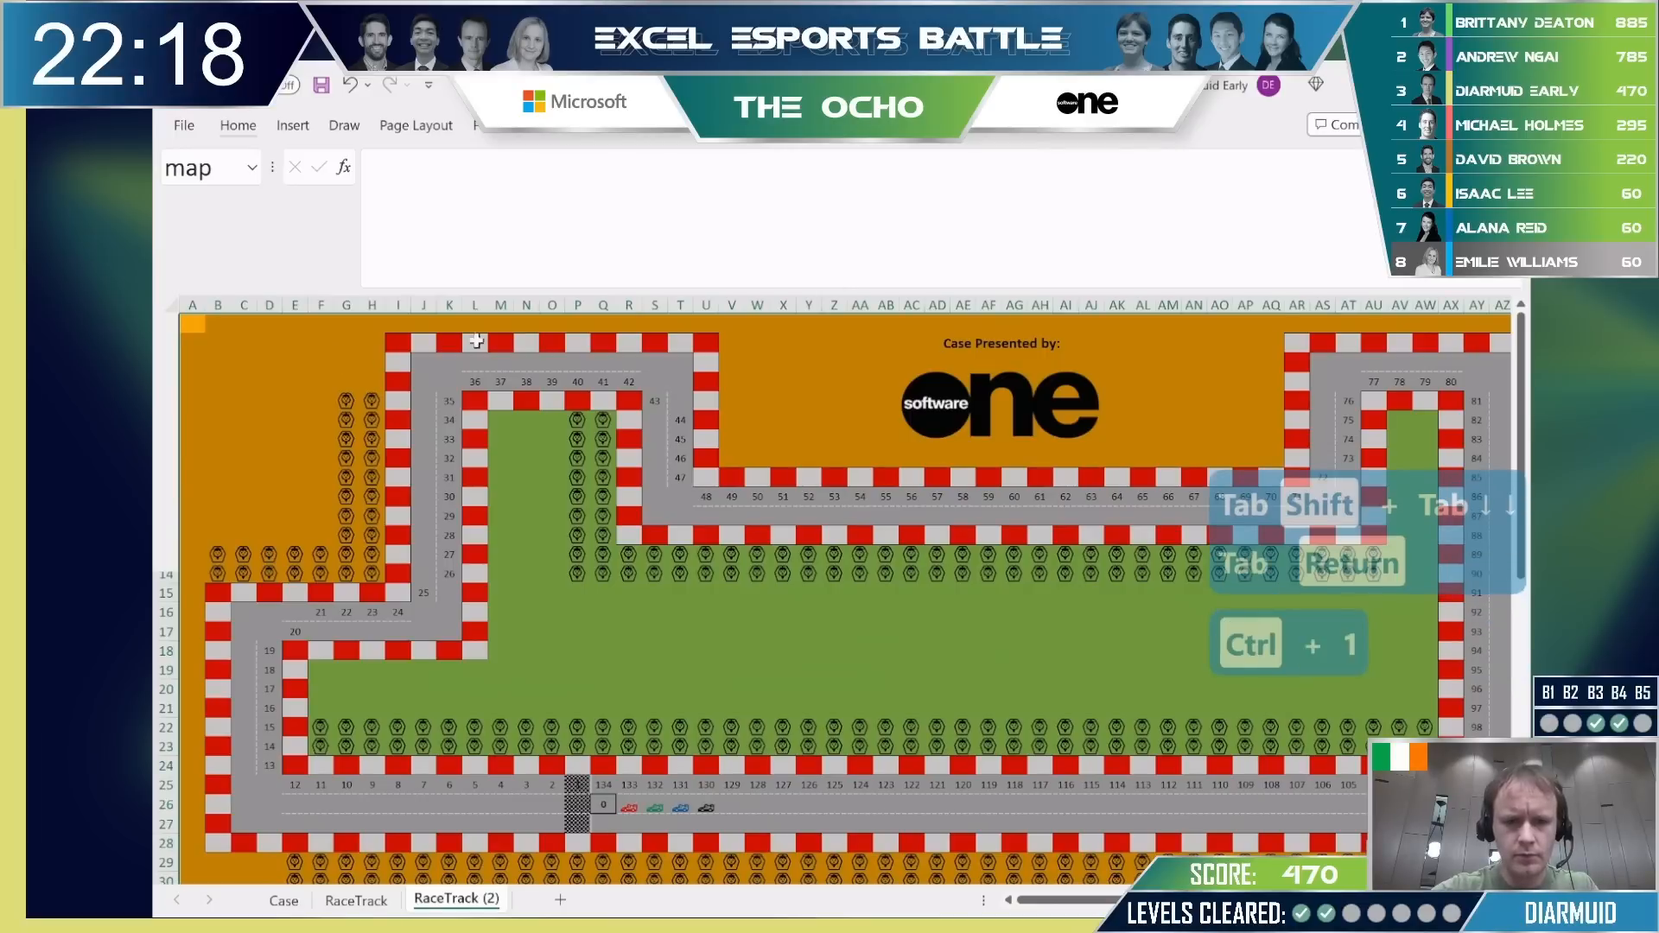
{"action": "left_click", "coordinate": [542, 340]}
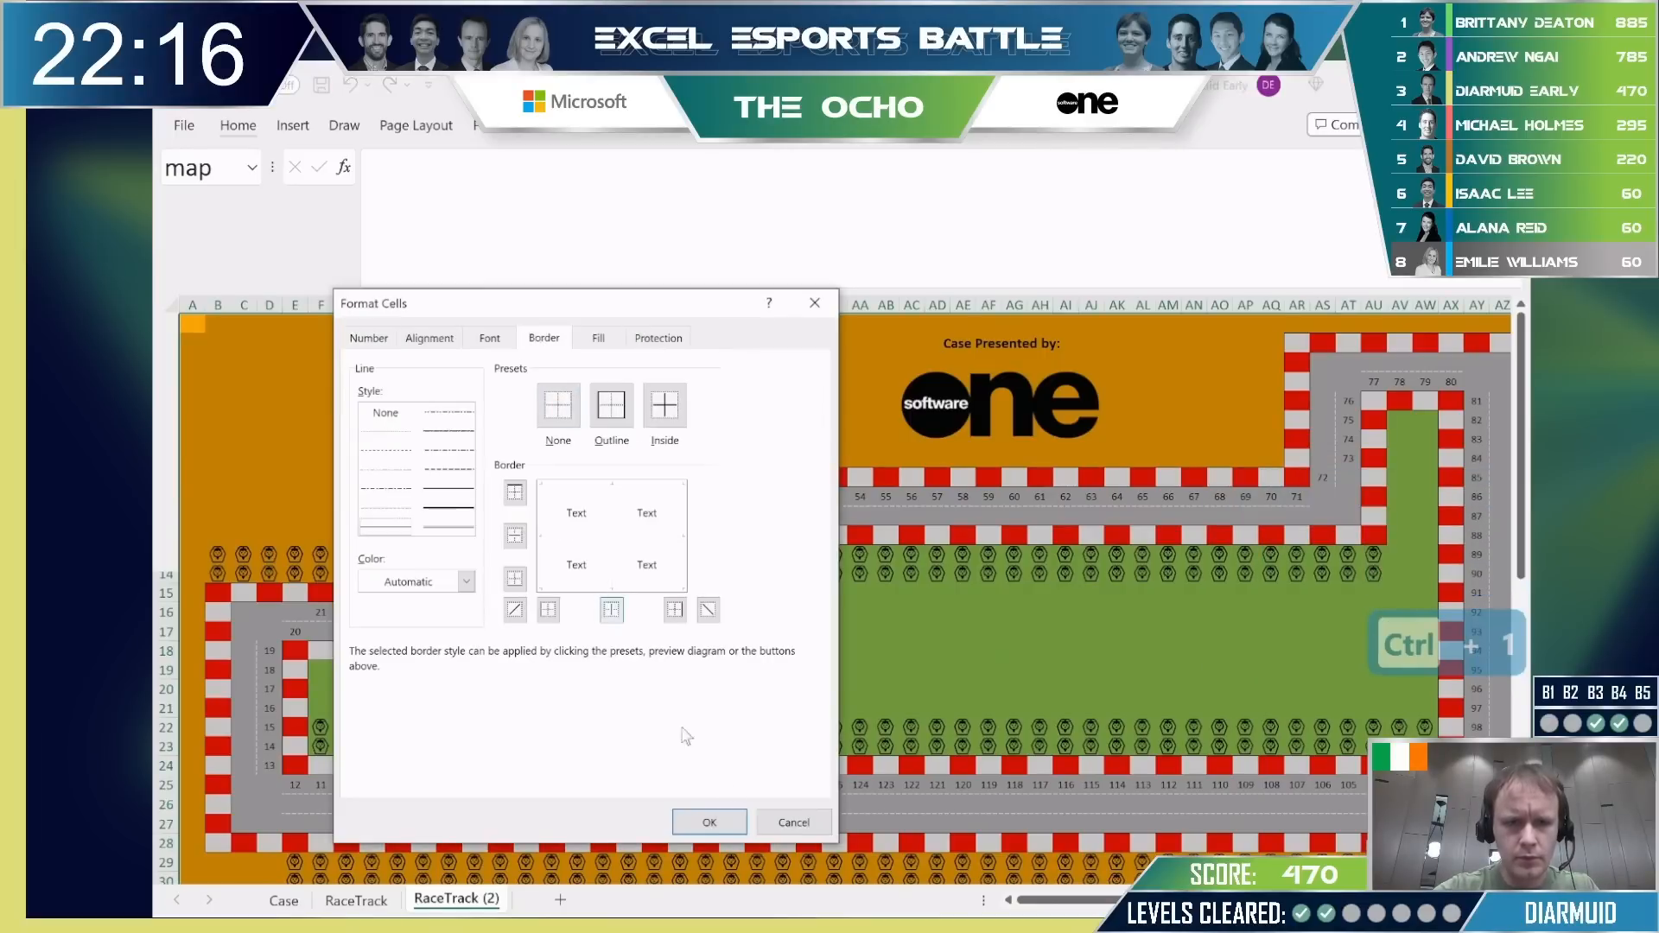
{"action": "left_click", "coordinate": [709, 822]}
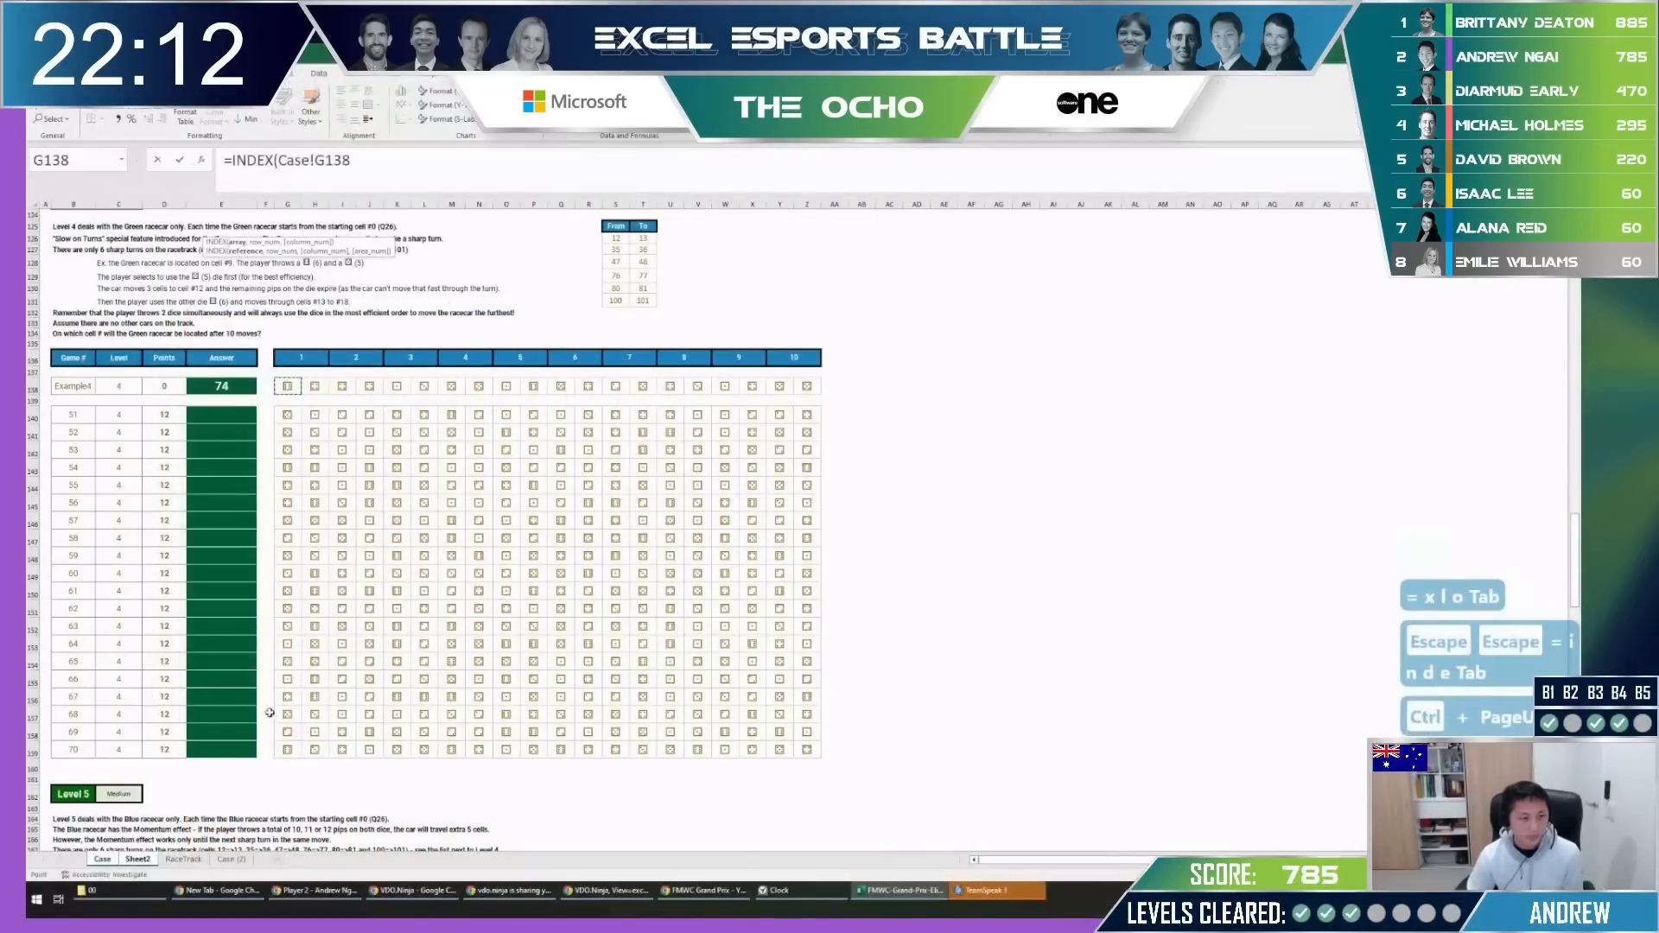
Set the INDEX formula's array to the first dice column on the Case sheet, Case!G$138:G$1610.
{"action": "left_click_drag", "start_coordinate": [288, 386], "coordinate": [298, 780]}
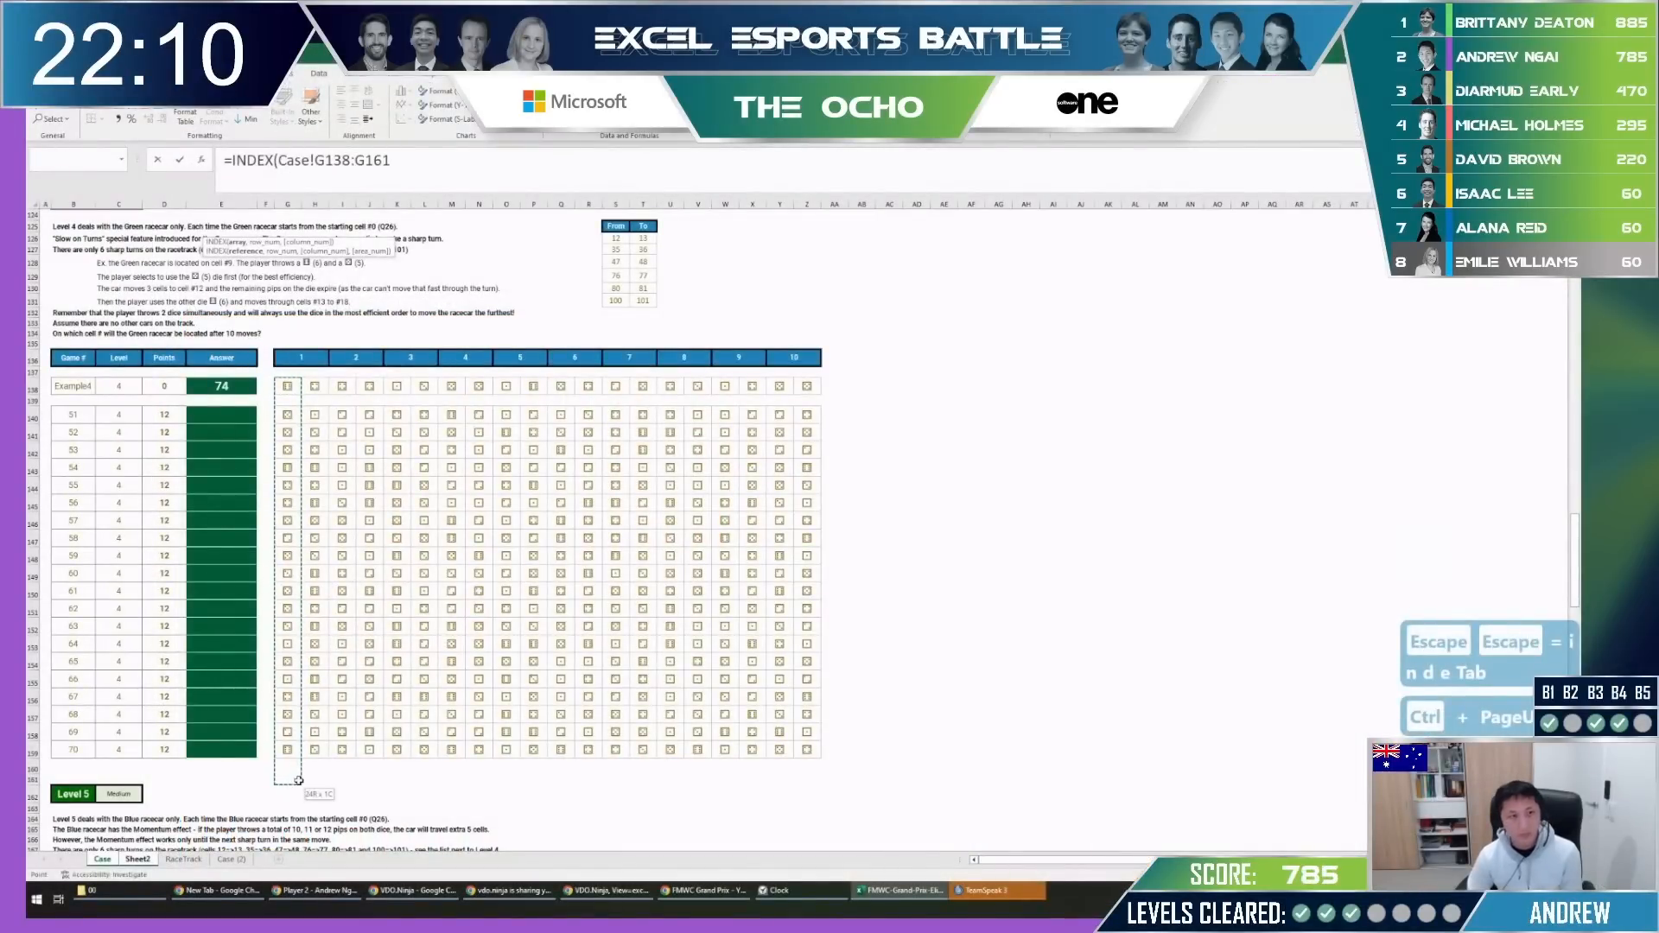
{"action": "key", "text": "F4"}
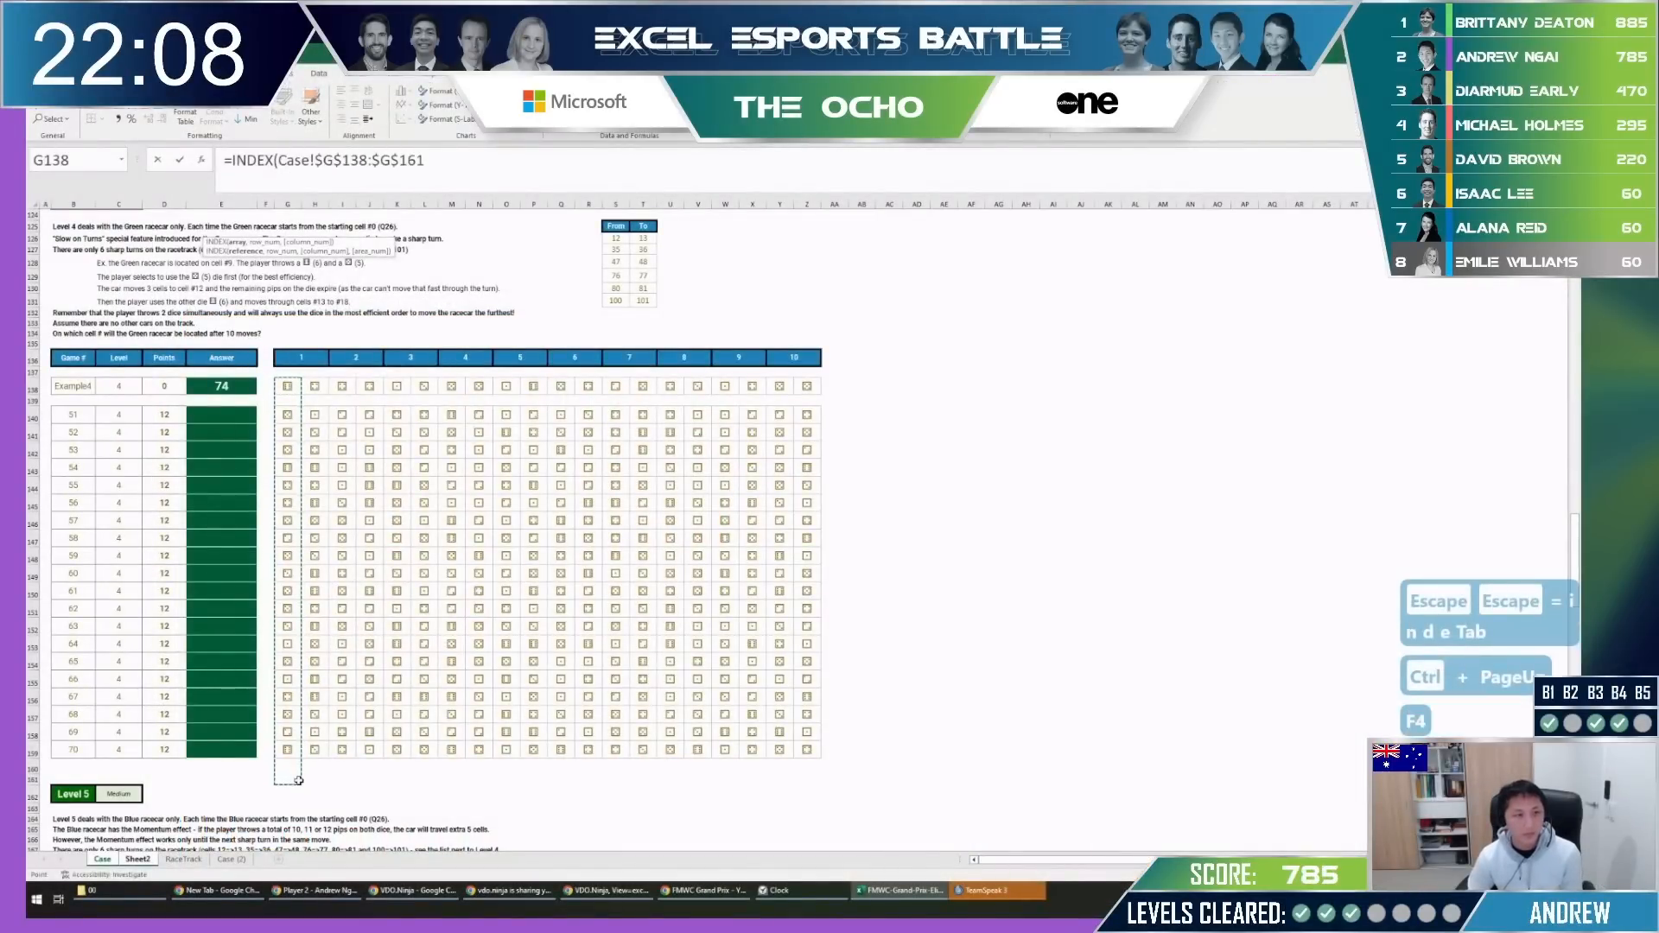
{"action": "key", "text": "F4"}
{"action": "type", "text": "0"}
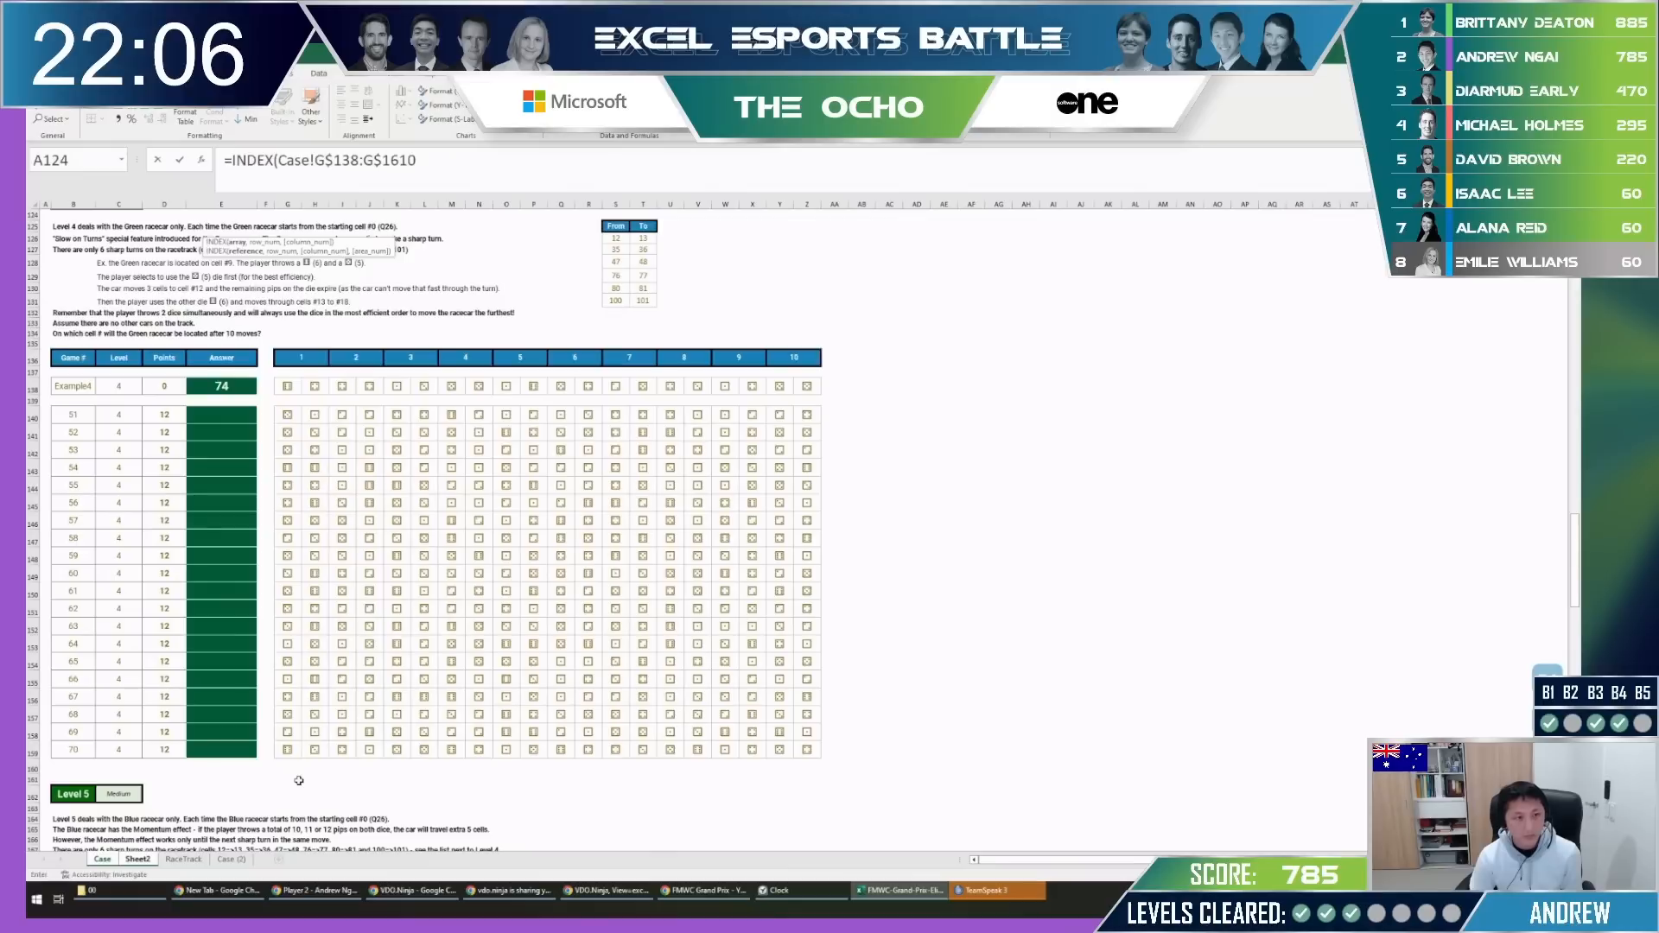
Complete the INDEX formula with MATCH(1,Case!$B$138:$B$1610,0) as its row number.
{"action": "type", "text": ",mat"}
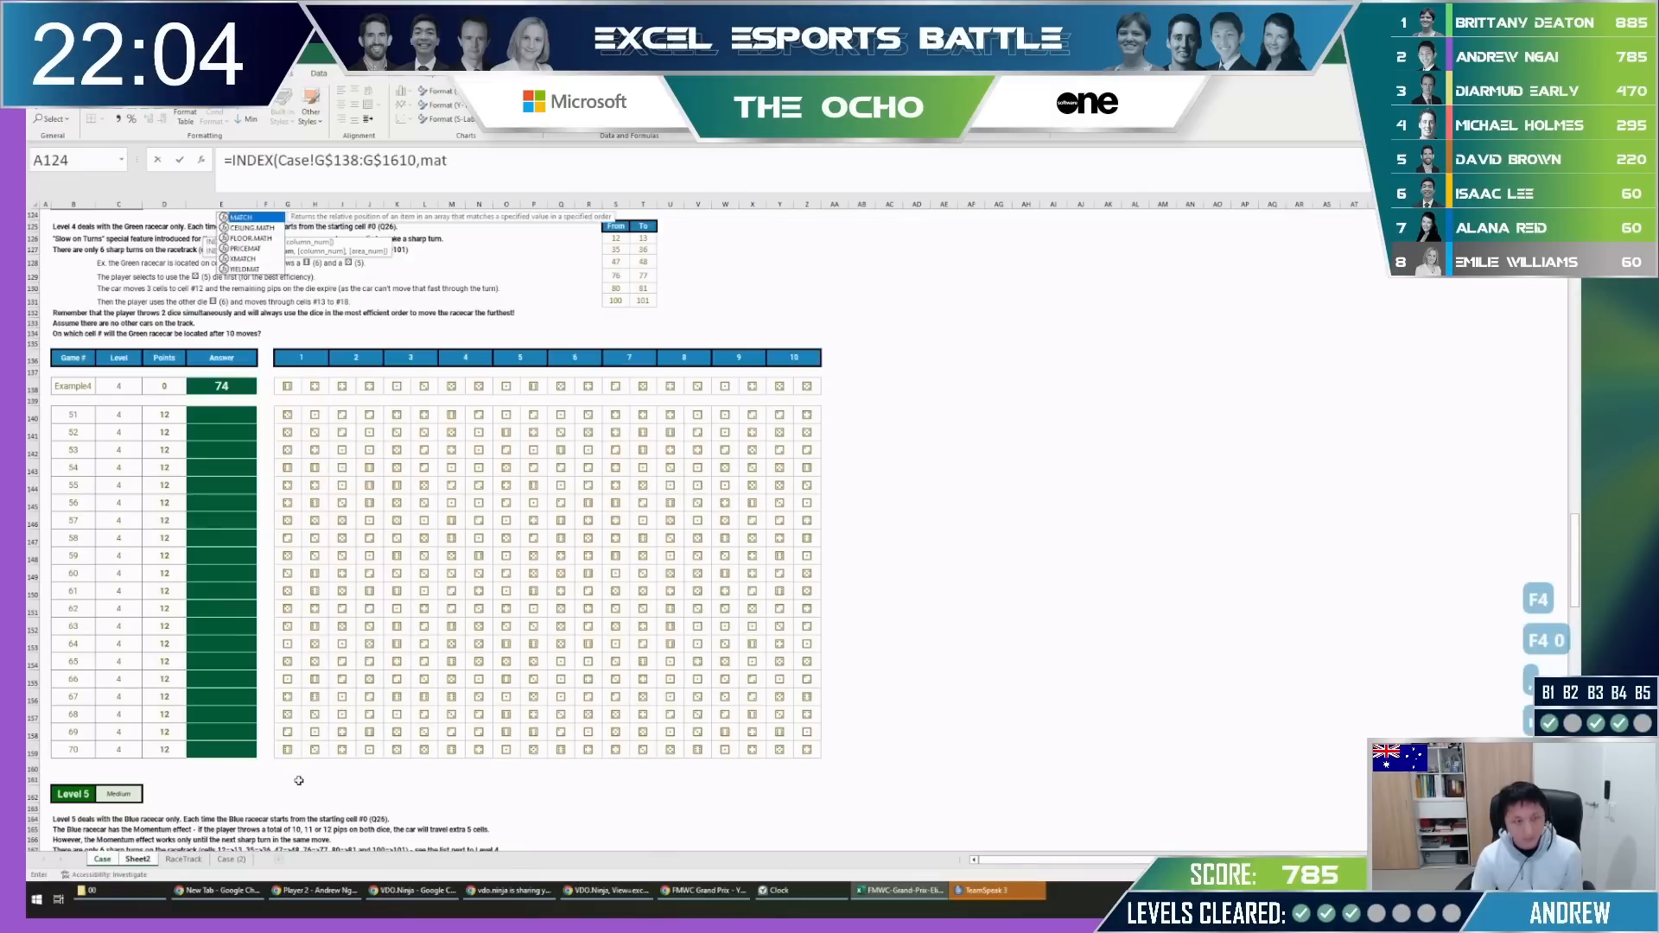
{"action": "key", "text": "Tab"}
{"action": "type", "text": "1,"}
{"action": "left_click_drag", "start_coordinate": [89, 388], "coordinate": [88, 538]}
{"action": "key", "text": "F4"}
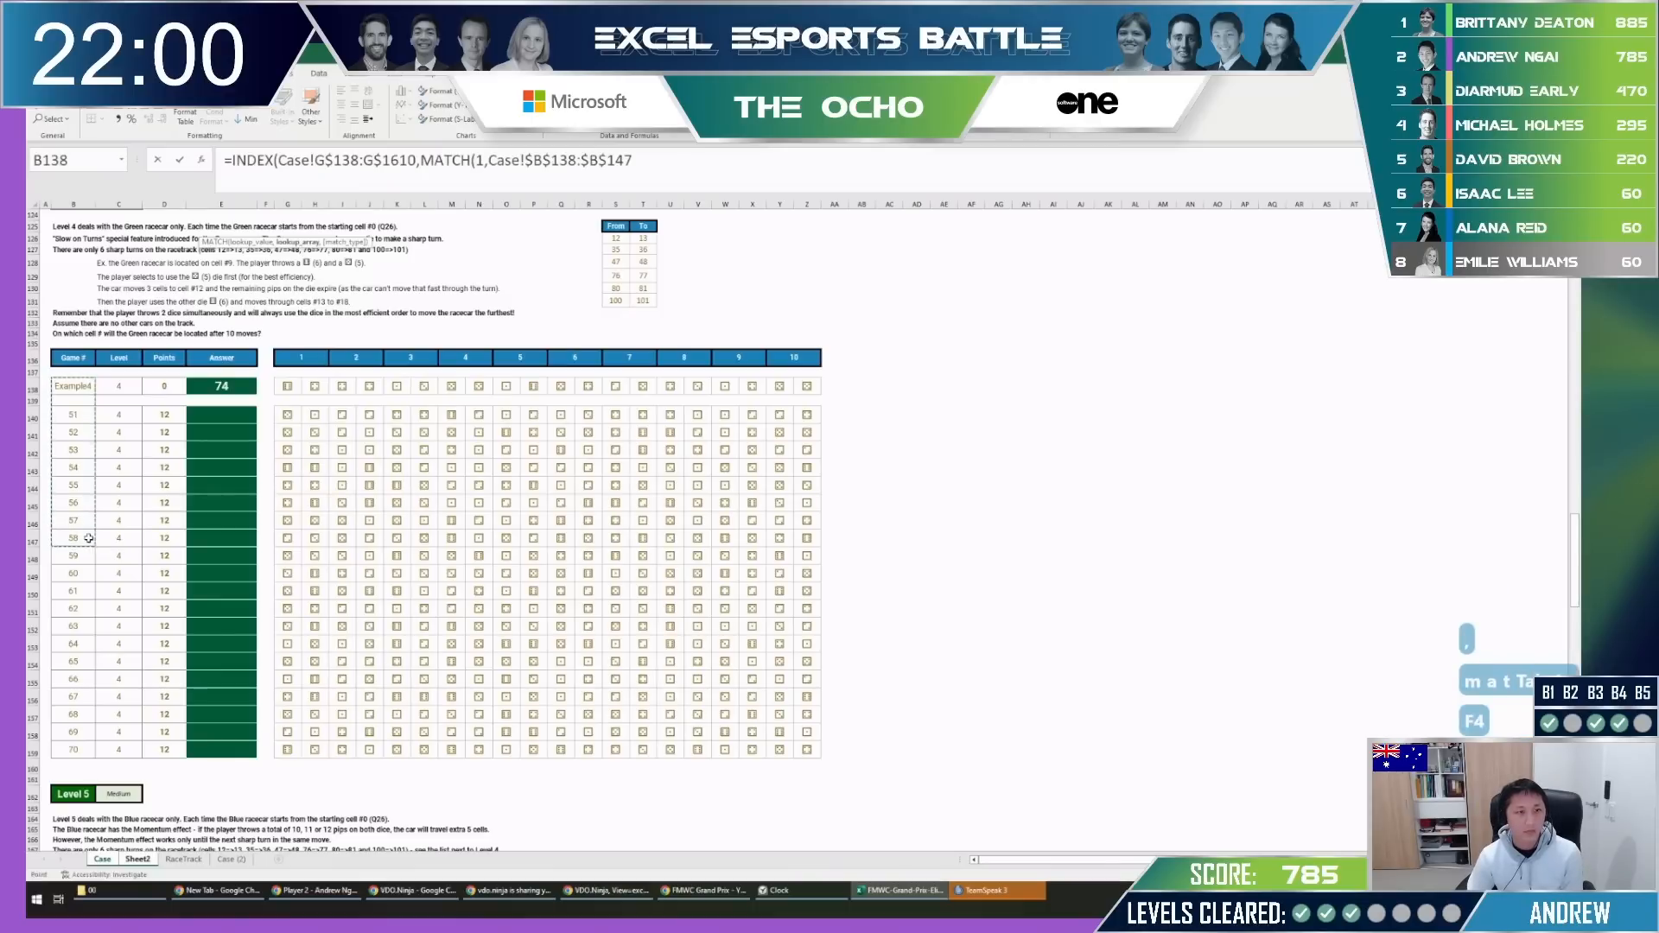
{"action": "key", "text": "BackSpace"}
{"action": "type", "text": "610"}
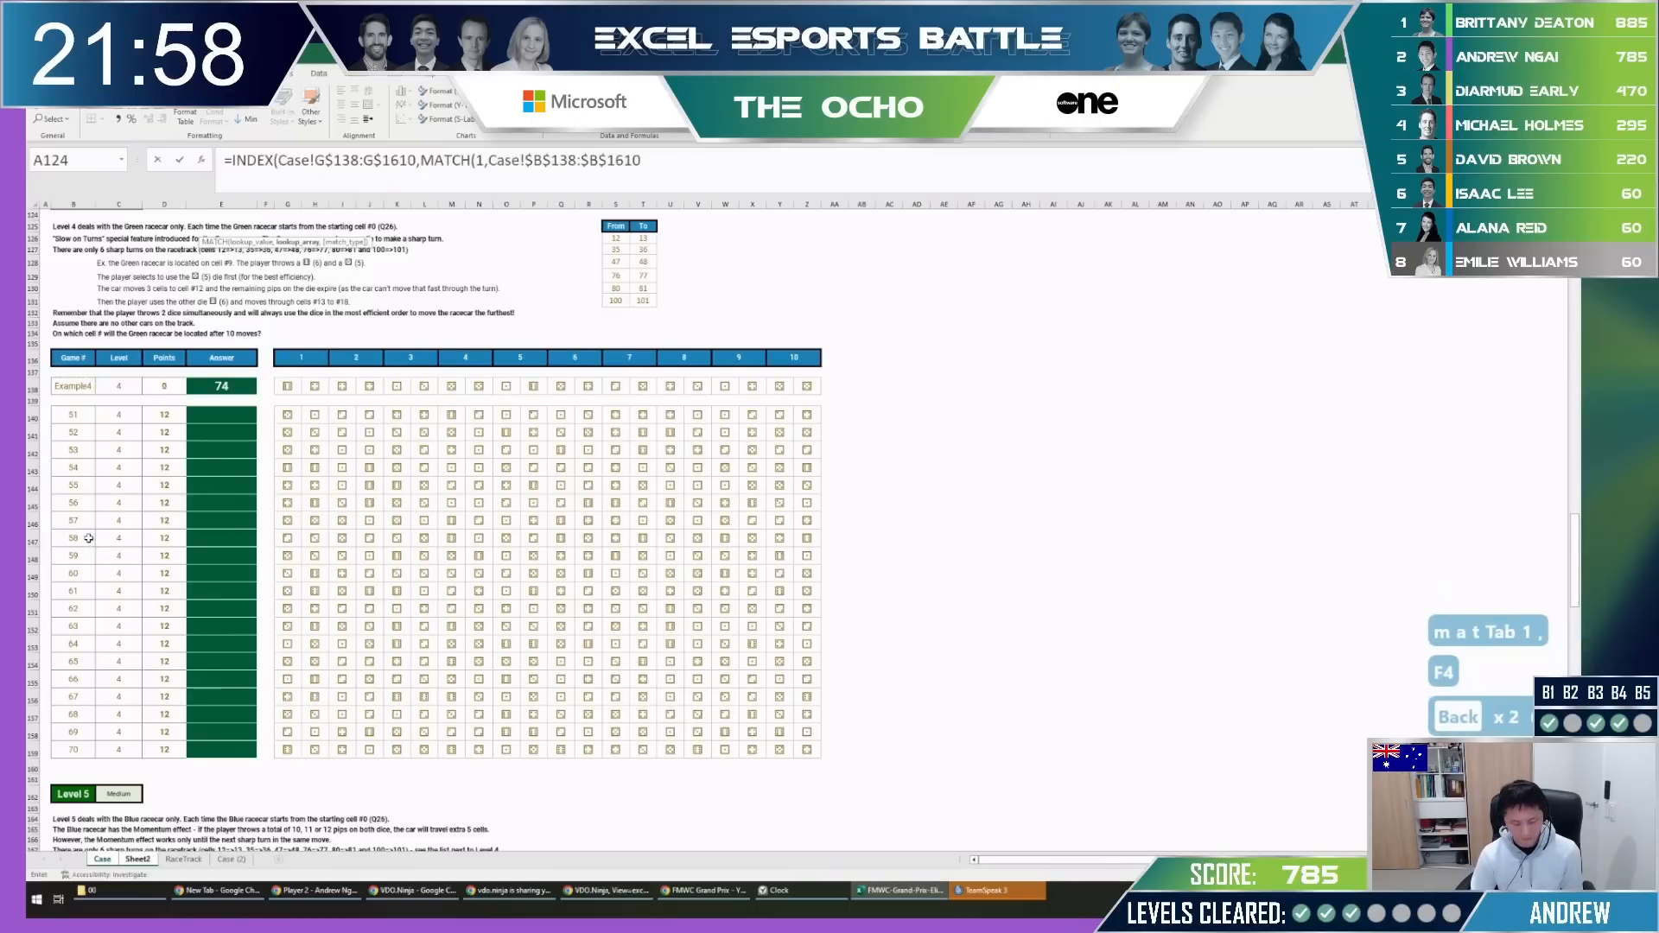
{"action": "type", "text": ",0))"}
{"action": "key", "text": "Return"}
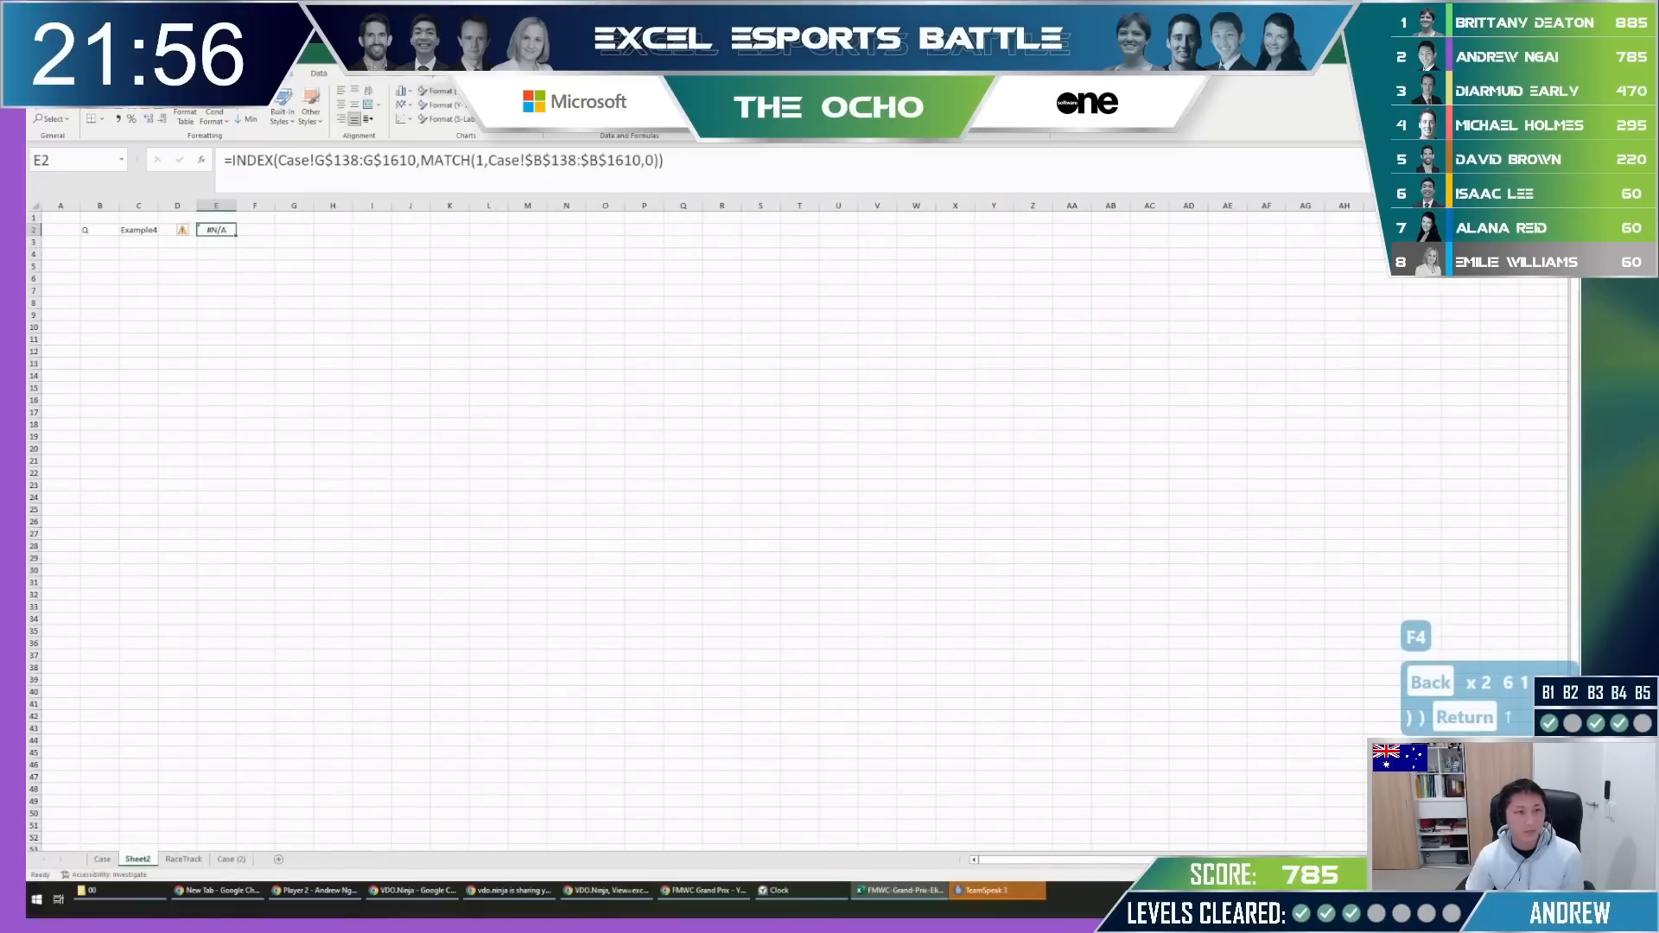
Replace the MATCH lookup value in cell E2 with the absolute reference $C$2.
{"action": "left_click", "coordinate": [478, 161]}
{"action": "key", "text": "Delete"}
{"action": "left_click", "coordinate": [138, 230]}
{"action": "key", "text": "F4"}
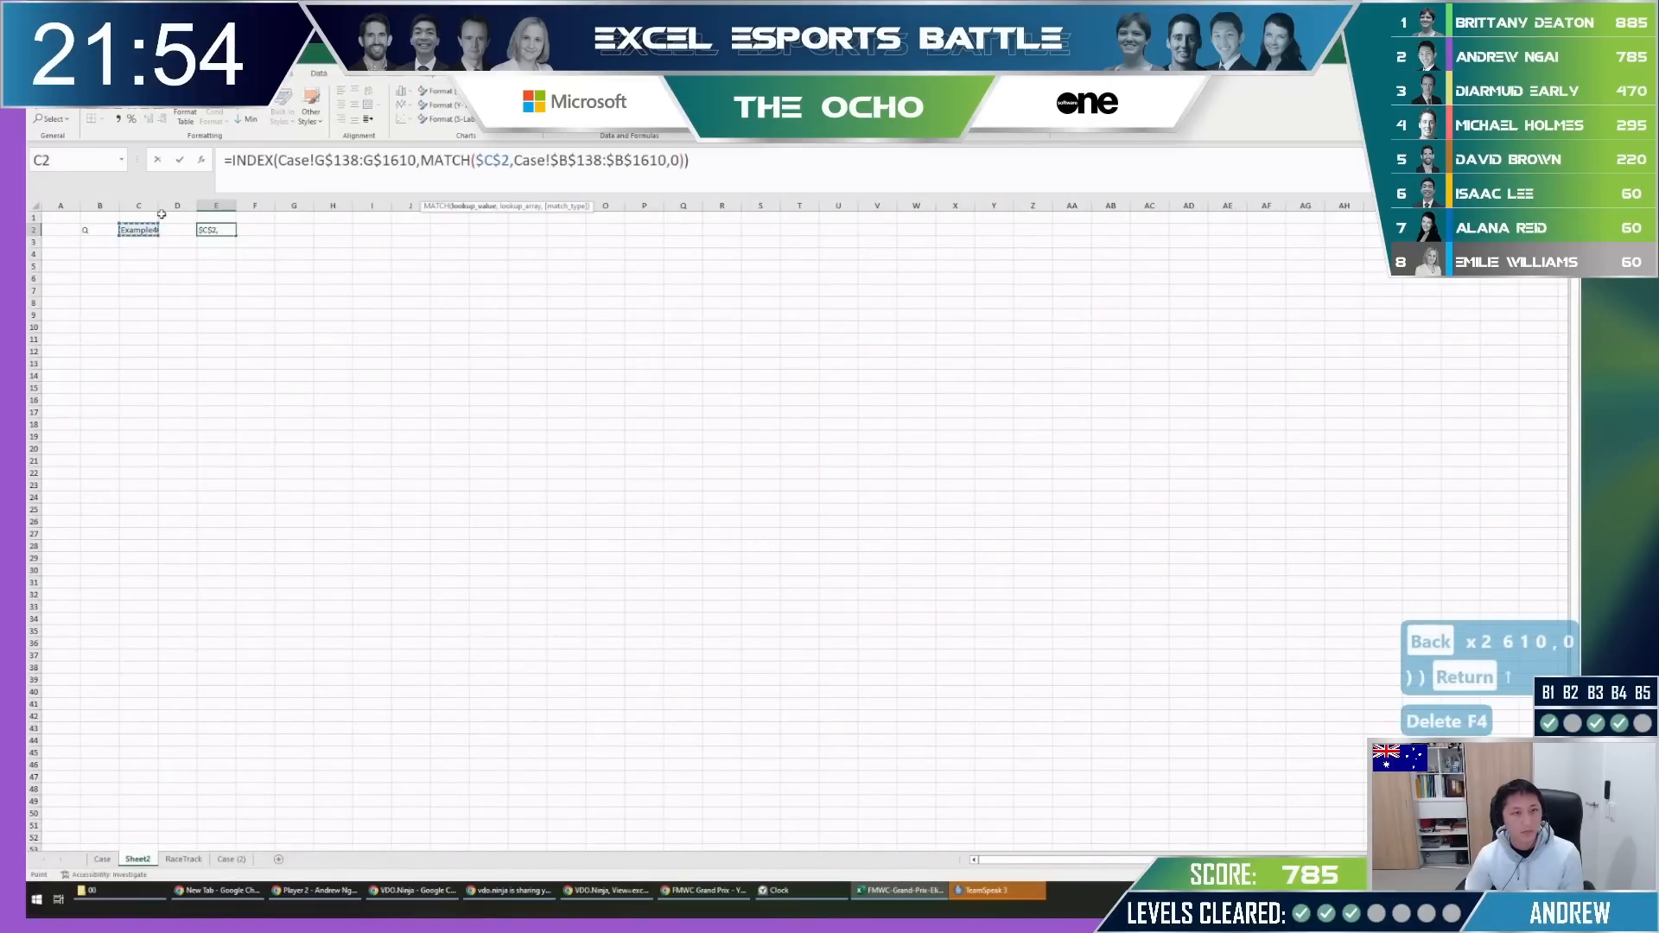
{"action": "key", "text": "Return"}
Fill the INDEX/MATCH formula from E2 across to V2.
{"action": "left_click", "coordinate": [881, 231], "text": "shift"}
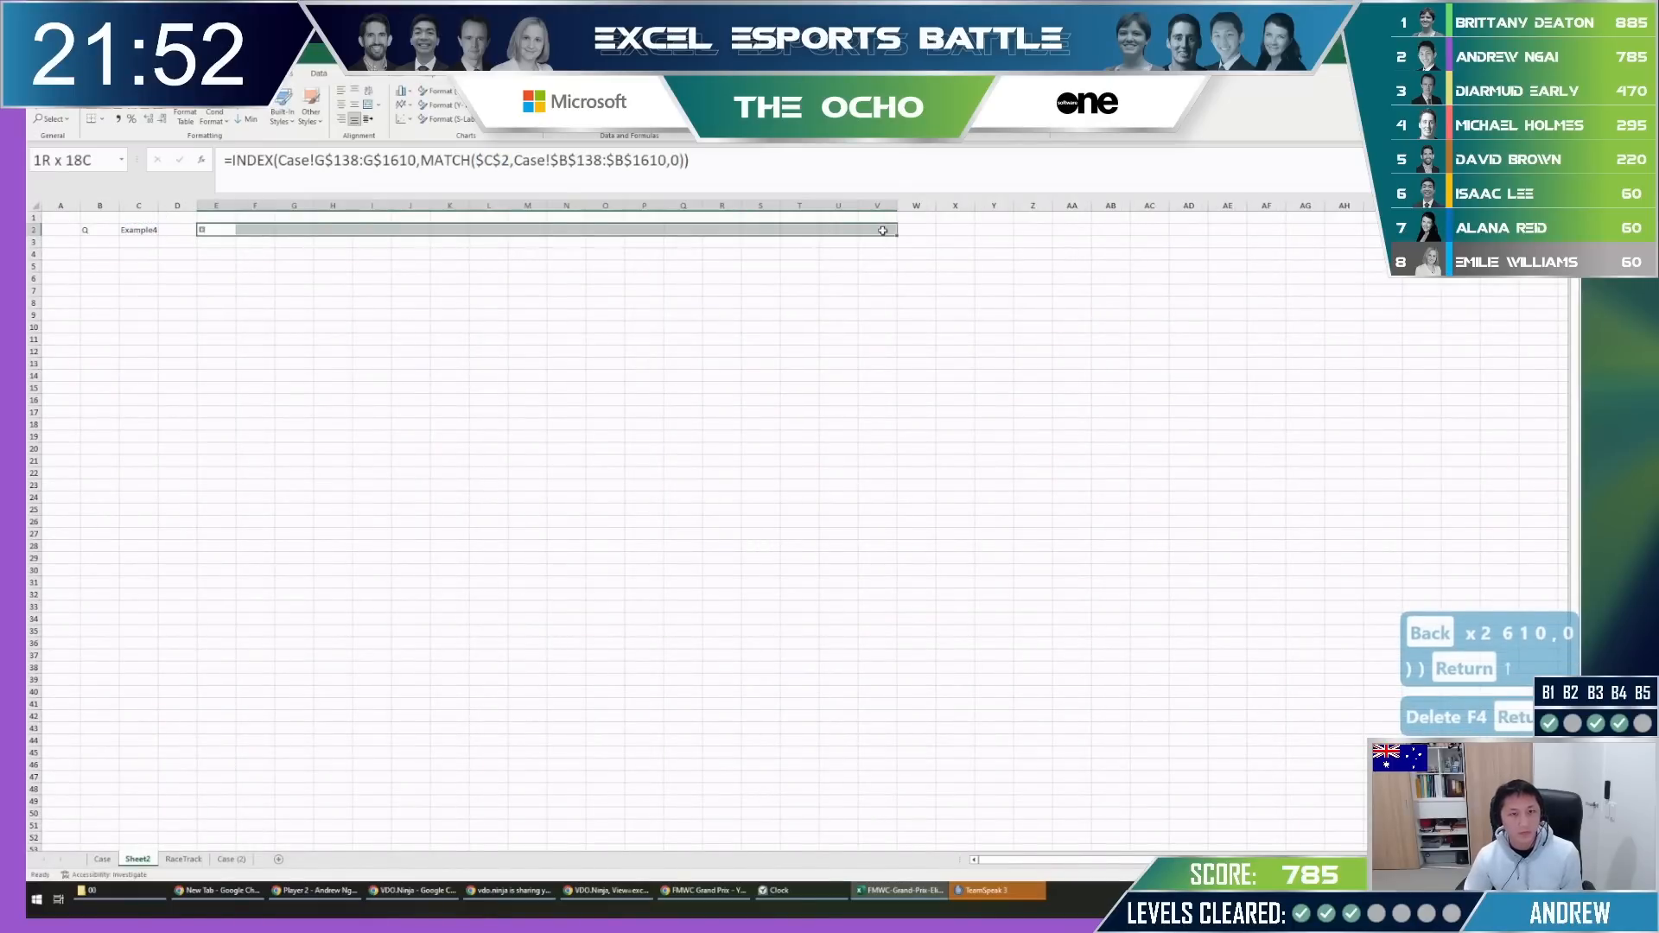
{"action": "key", "text": "ctrl+r"}
{"action": "left_click", "coordinate": [678, 300]}
{"action": "left_click", "coordinate": [723, 230]}
{"action": "key", "text": "ctrl+Left"}
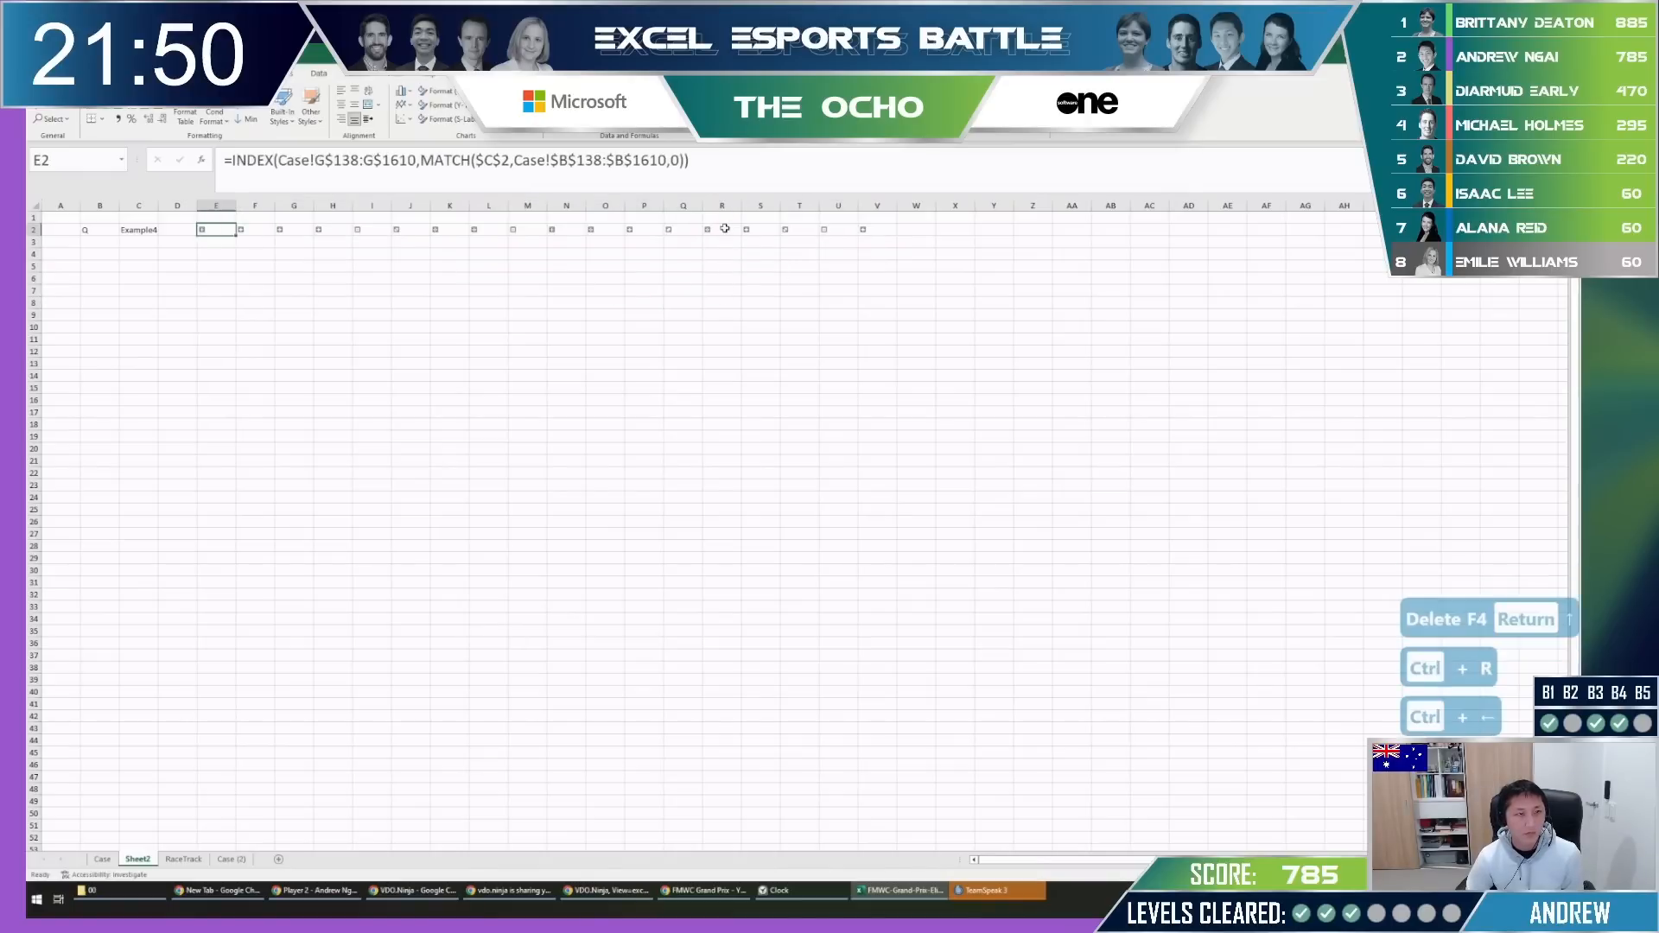
Copy the Example4 dice row from the Case sheet and paste it into Sheet2 starting at E5.
{"action": "key", "text": "ctrl+Page_Up"}
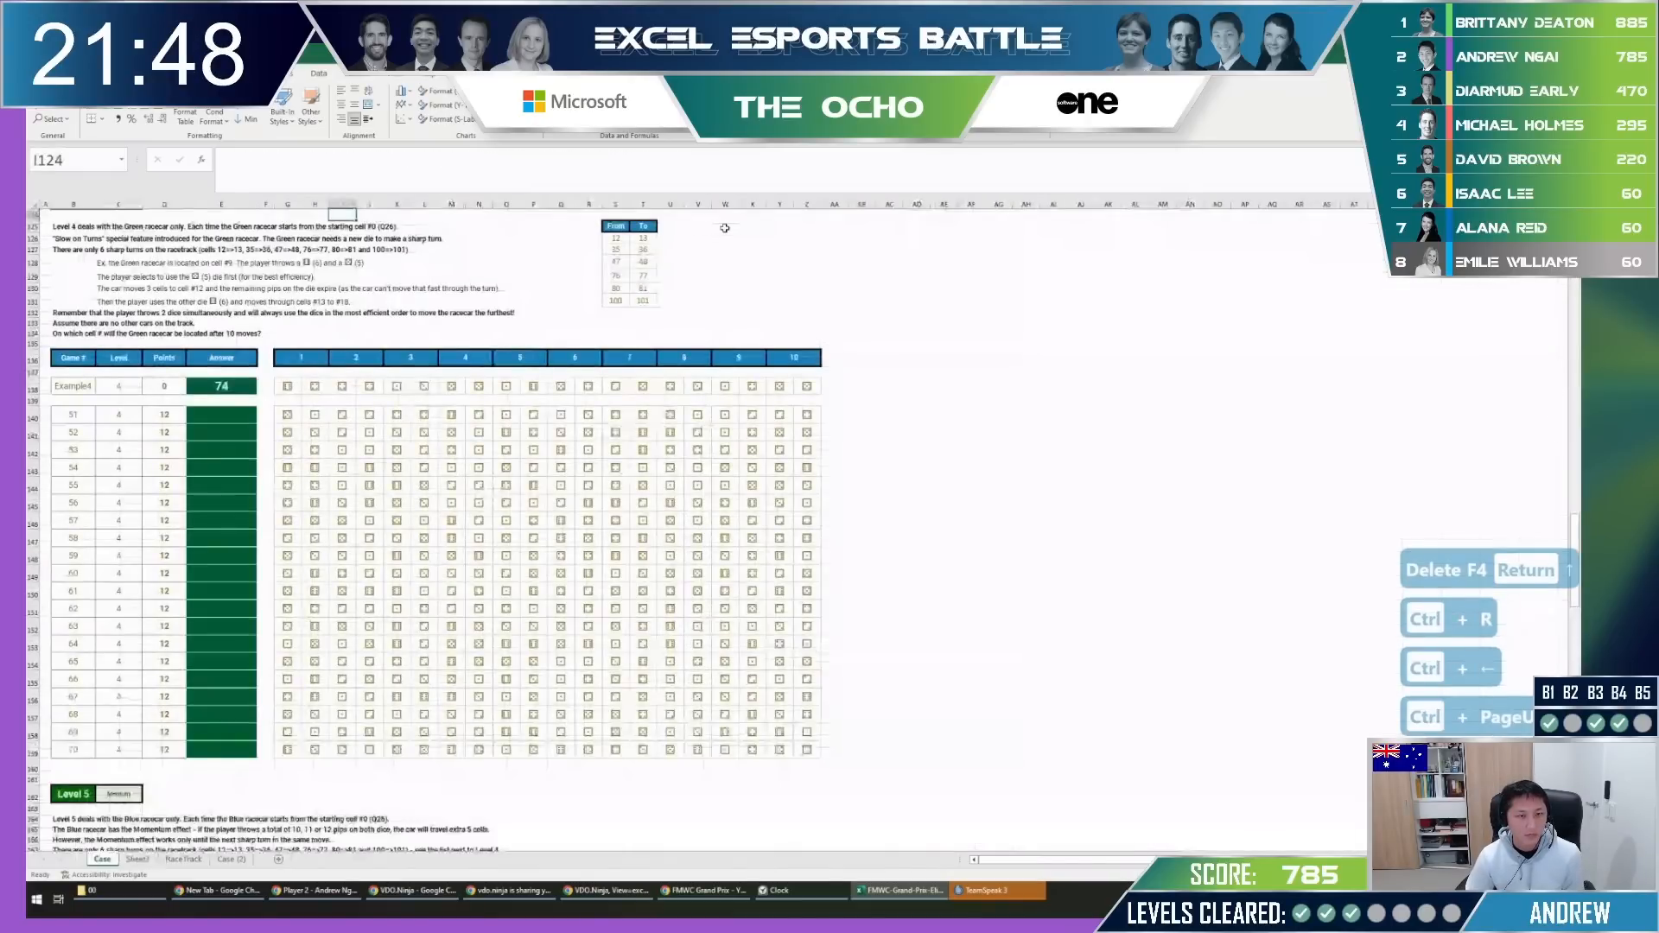
{"action": "left_click", "coordinate": [279, 388]}
{"action": "key", "text": "ctrl+shift+Right"}
{"action": "key", "text": "ctrl+c"}
{"action": "key", "text": "ctrl+Page_Down"}
{"action": "key", "text": "Down"}
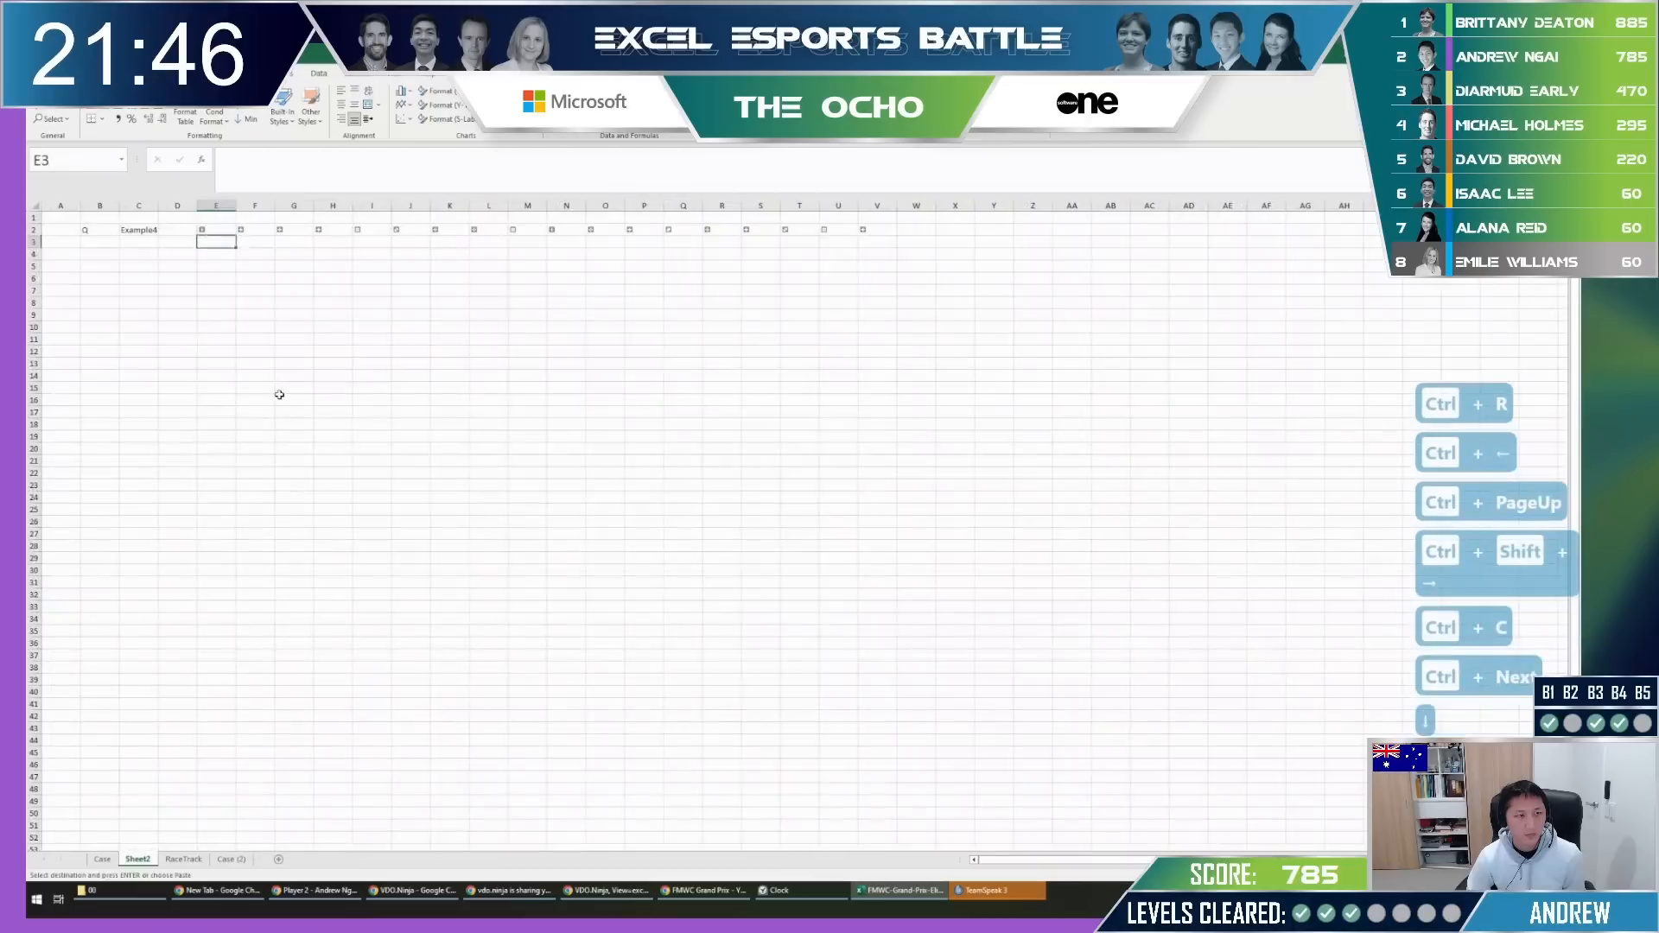
{"action": "key", "text": "Down"}
{"action": "key", "text": "Down"}
{"action": "key", "text": "ctrl+v"}
Extend the INDEX/MATCH formula from V2 through X2 to cover all the dice columns.
{"action": "key", "text": "Up"}
{"action": "key", "text": "Up"}
{"action": "key", "text": "Up"}
{"action": "key", "text": "ctrl+shift+Right"}
{"action": "key", "text": "ctrl+Right"}
{"action": "key", "text": "shift+Right"}
{"action": "key", "text": "shift+Right"}
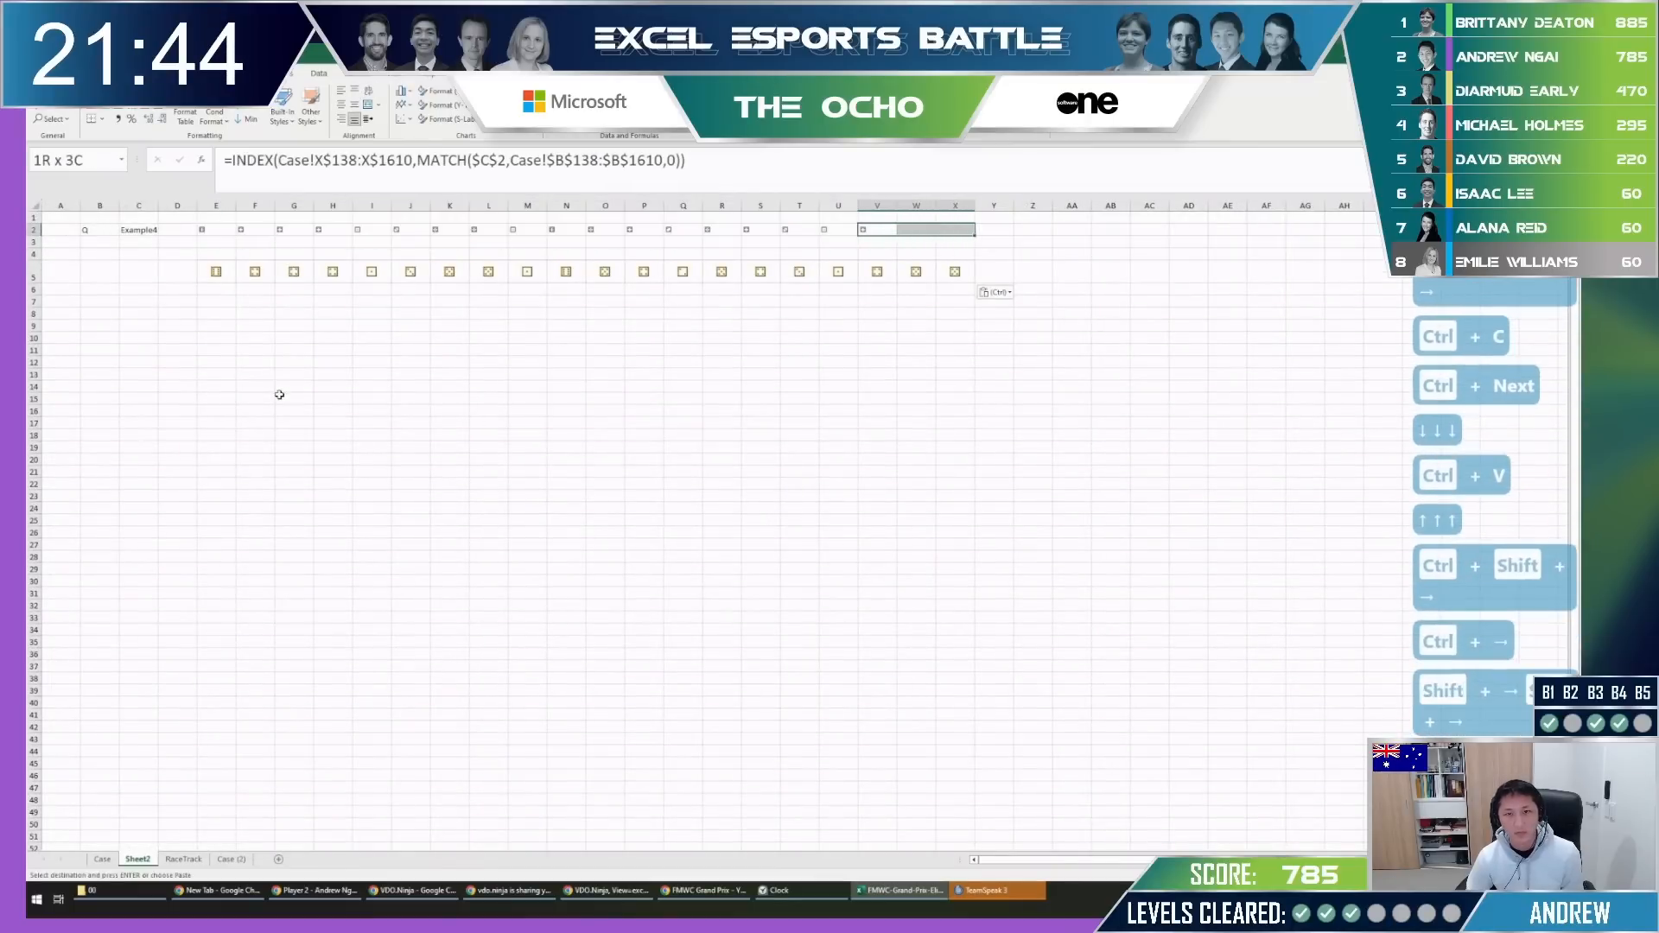
{"action": "key", "text": "ctrl+r"}
Enter =XLOOKUP(E2,die,values) in cell E3 to convert the first die symbol to a number.
{"action": "key", "text": "Down"}
{"action": "key", "text": "Left"}
{"action": "key", "text": "Up"}
{"action": "key", "text": "ctrl+Left"}
{"action": "key", "text": "Down"}
{"action": "type", "text": "="}
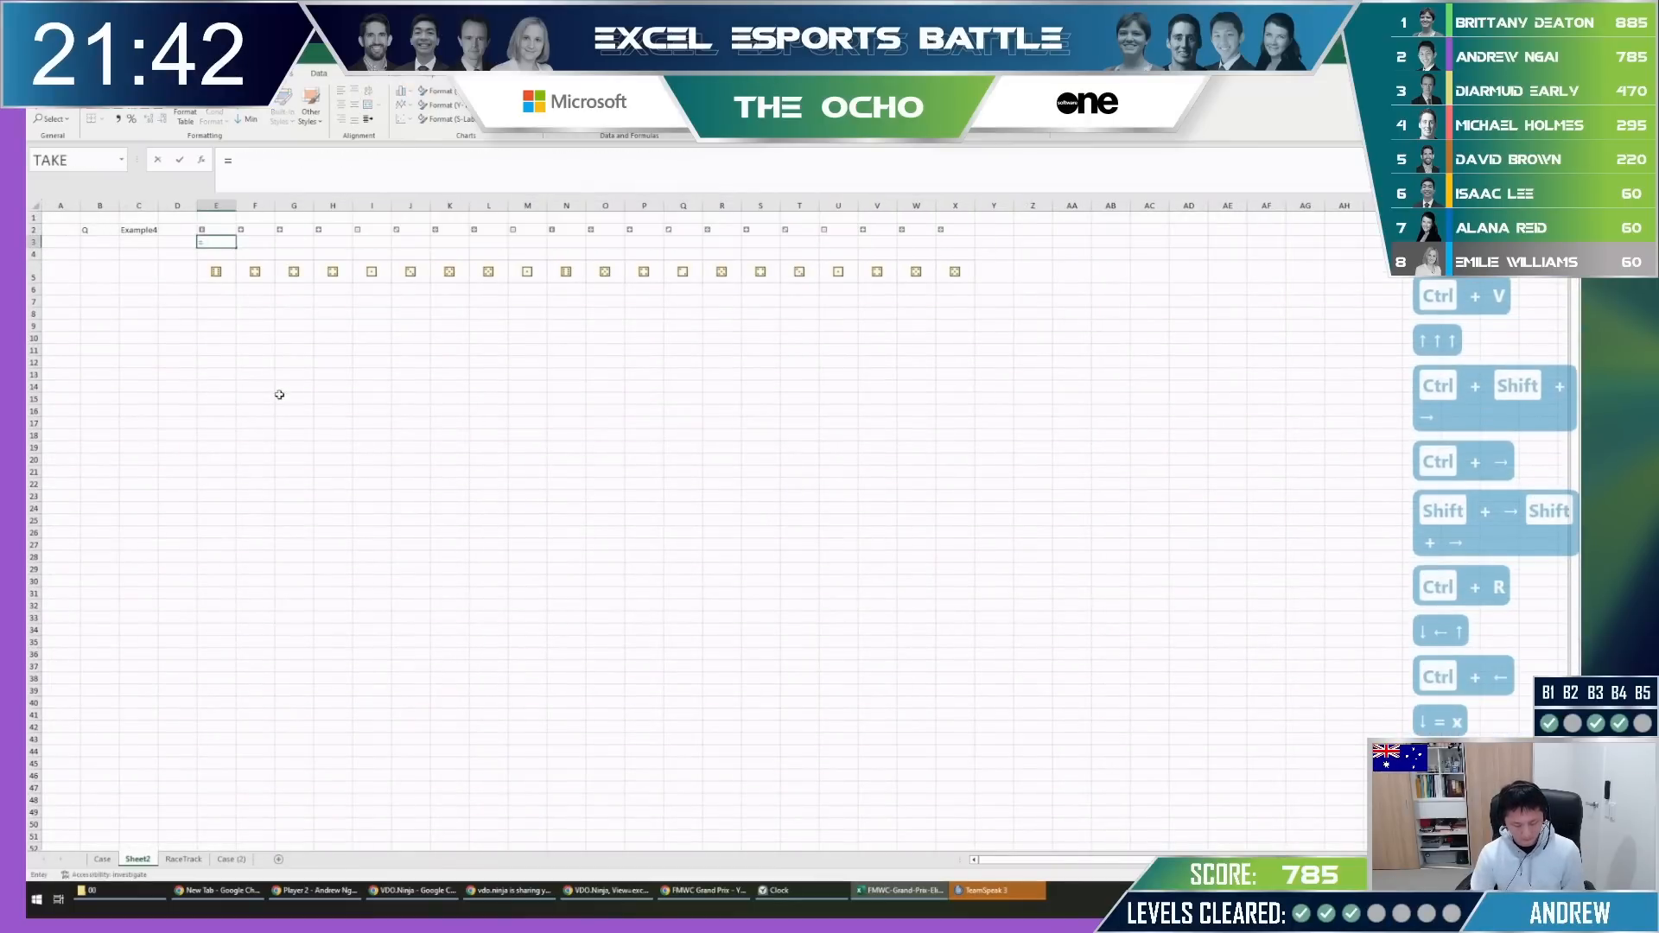
{"action": "type", "text": "xlo"}
{"action": "key", "text": "Tab"}
{"action": "key", "text": "Up"}
{"action": "type", "text": ",die,values)"}
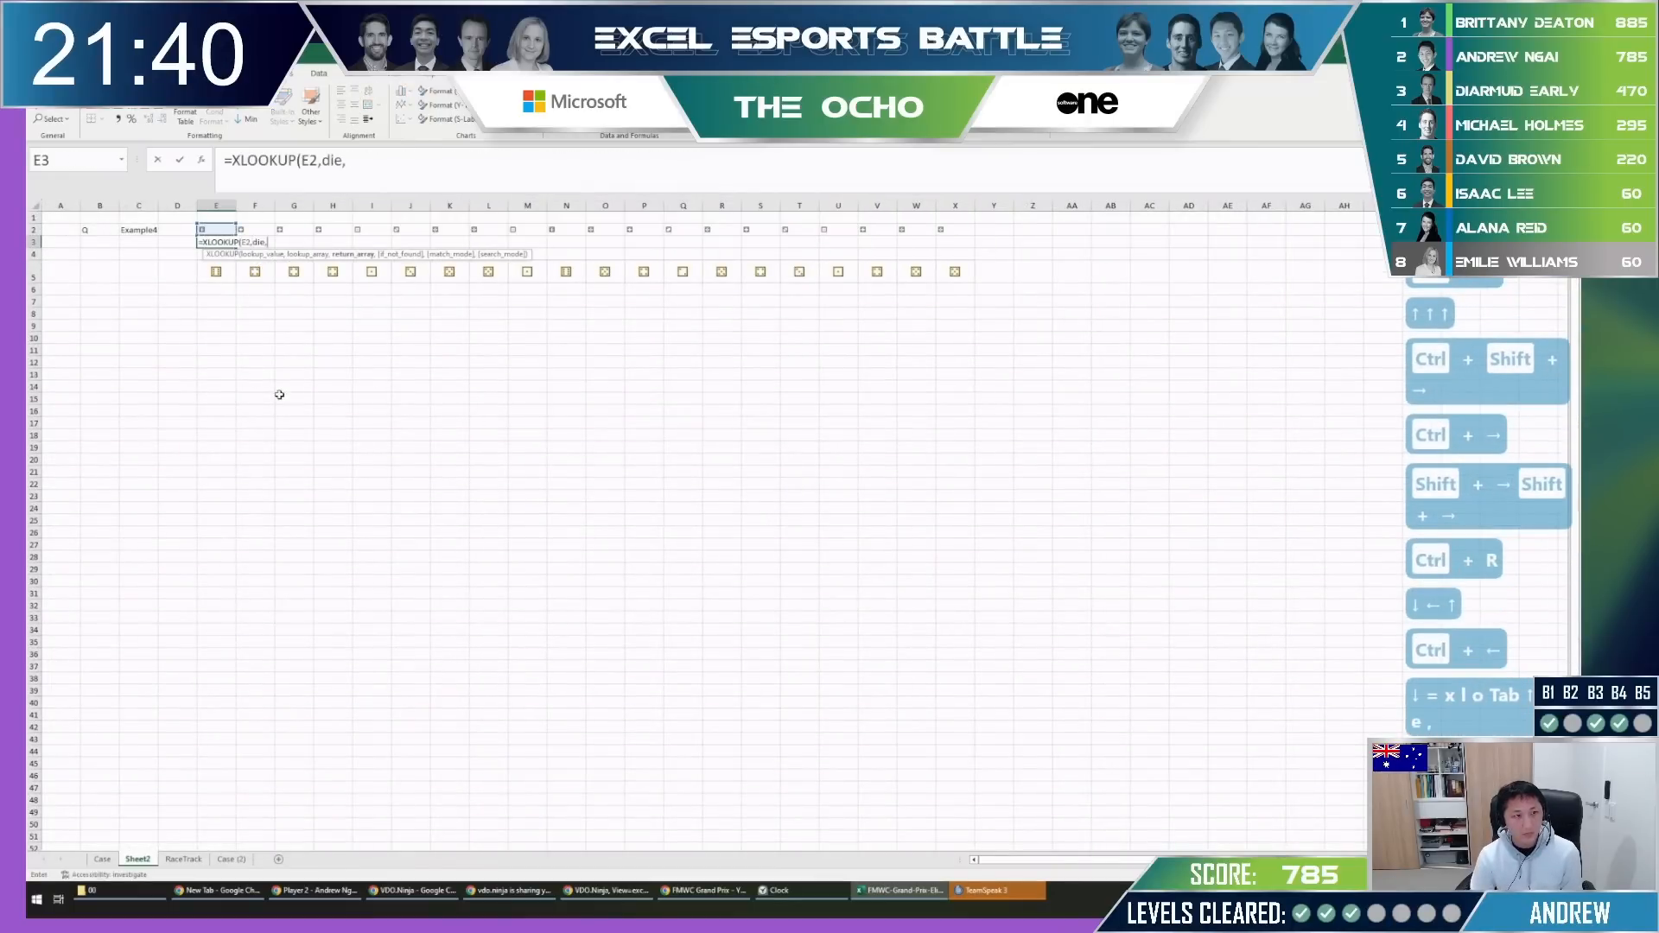
{"action": "key", "text": "Return"}
Fill the XLOOKUP formula from E3 across to X3.
{"action": "key", "text": "Up"}
{"action": "key", "text": "Up"}
{"action": "key", "text": "ctrl+Right"}
{"action": "key", "text": "Down"}
{"action": "key", "text": "ctrl+shift+Left"}
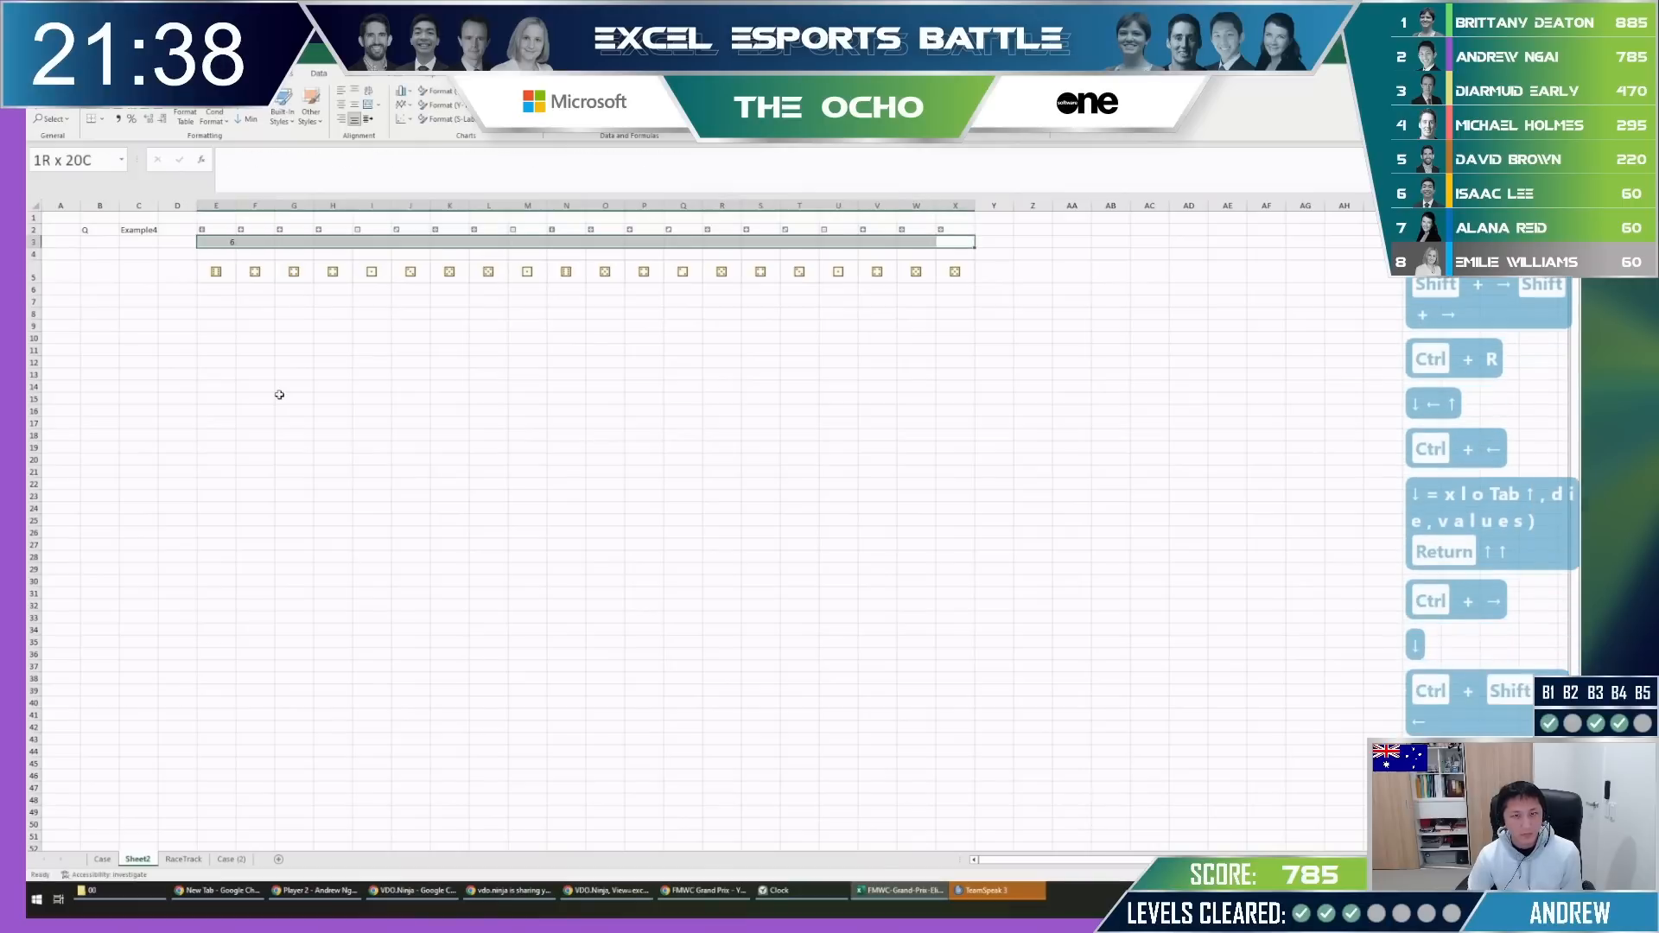
{"action": "key", "text": "ctrl+r"}
Clear the pasted dice symbols from row 5 of Sheet2.
{"action": "key", "text": "ctrl+Down"}
{"action": "key", "text": "ctrl+shift+Left"}
{"action": "key", "text": "Delete"}
{"action": "key", "text": "ctrl+Left"}
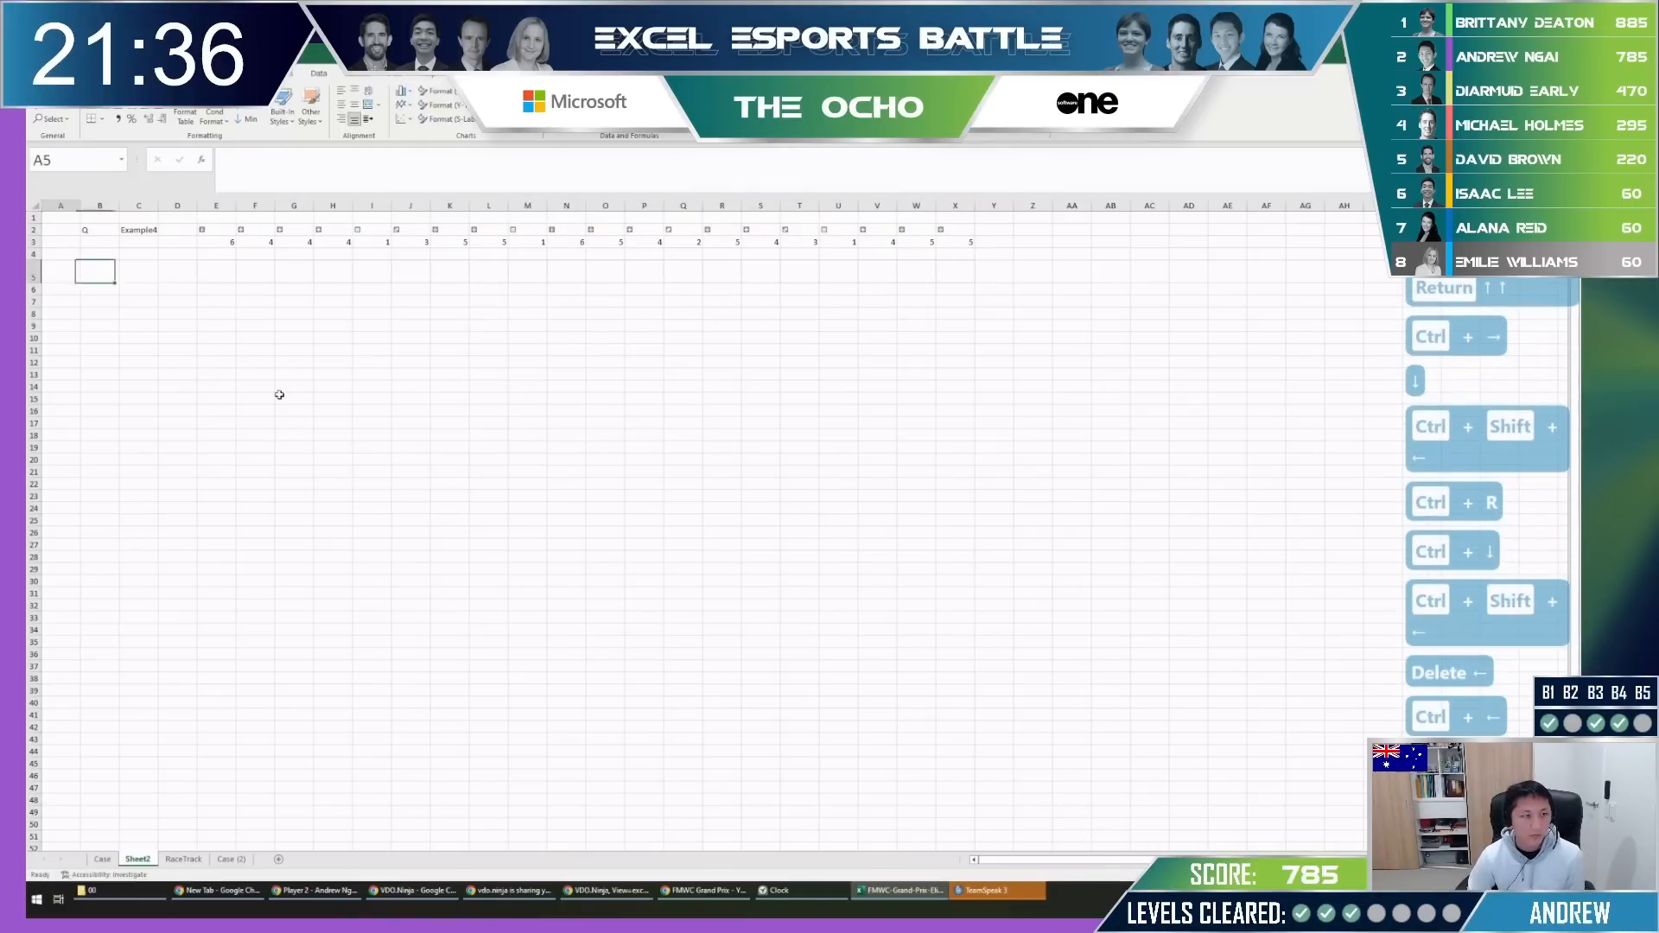
Review the Level 4 rules and the Sharp Turns table on the Case sheet.
{"action": "key", "text": "Right"}
{"action": "key", "text": "Down"}
{"action": "key", "text": "Down"}
{"action": "key", "text": "ctrl+Page_Up"}
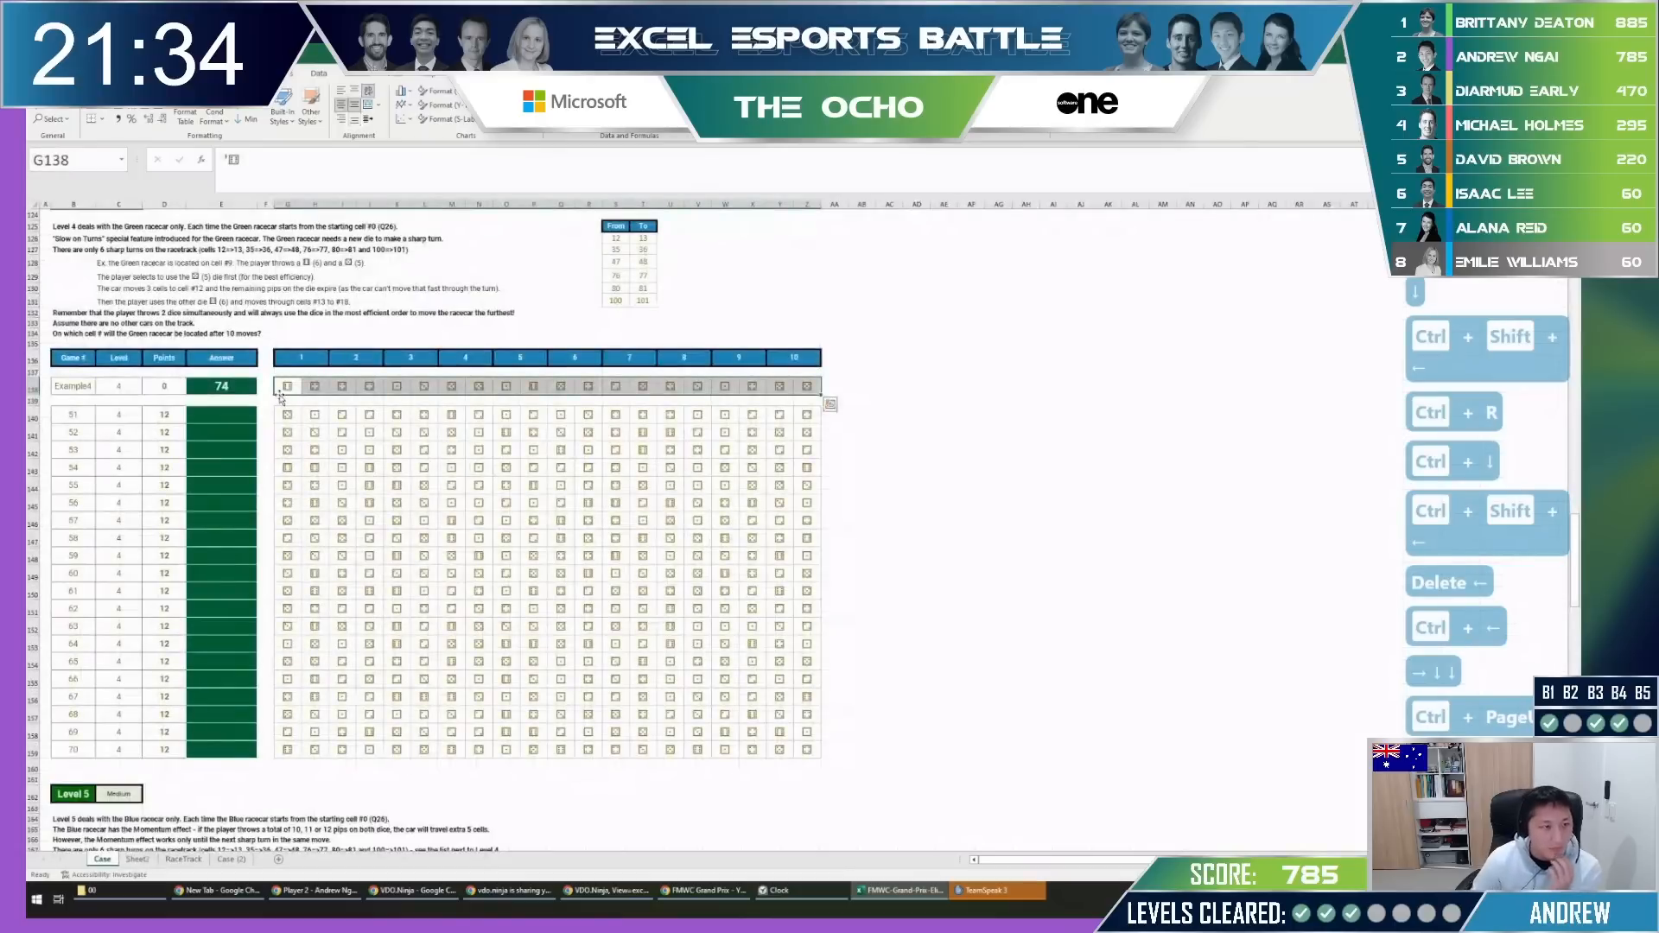
{"action": "scroll", "coordinate": [358, 405], "scroll_direction": "up", "scroll_amount": 2}
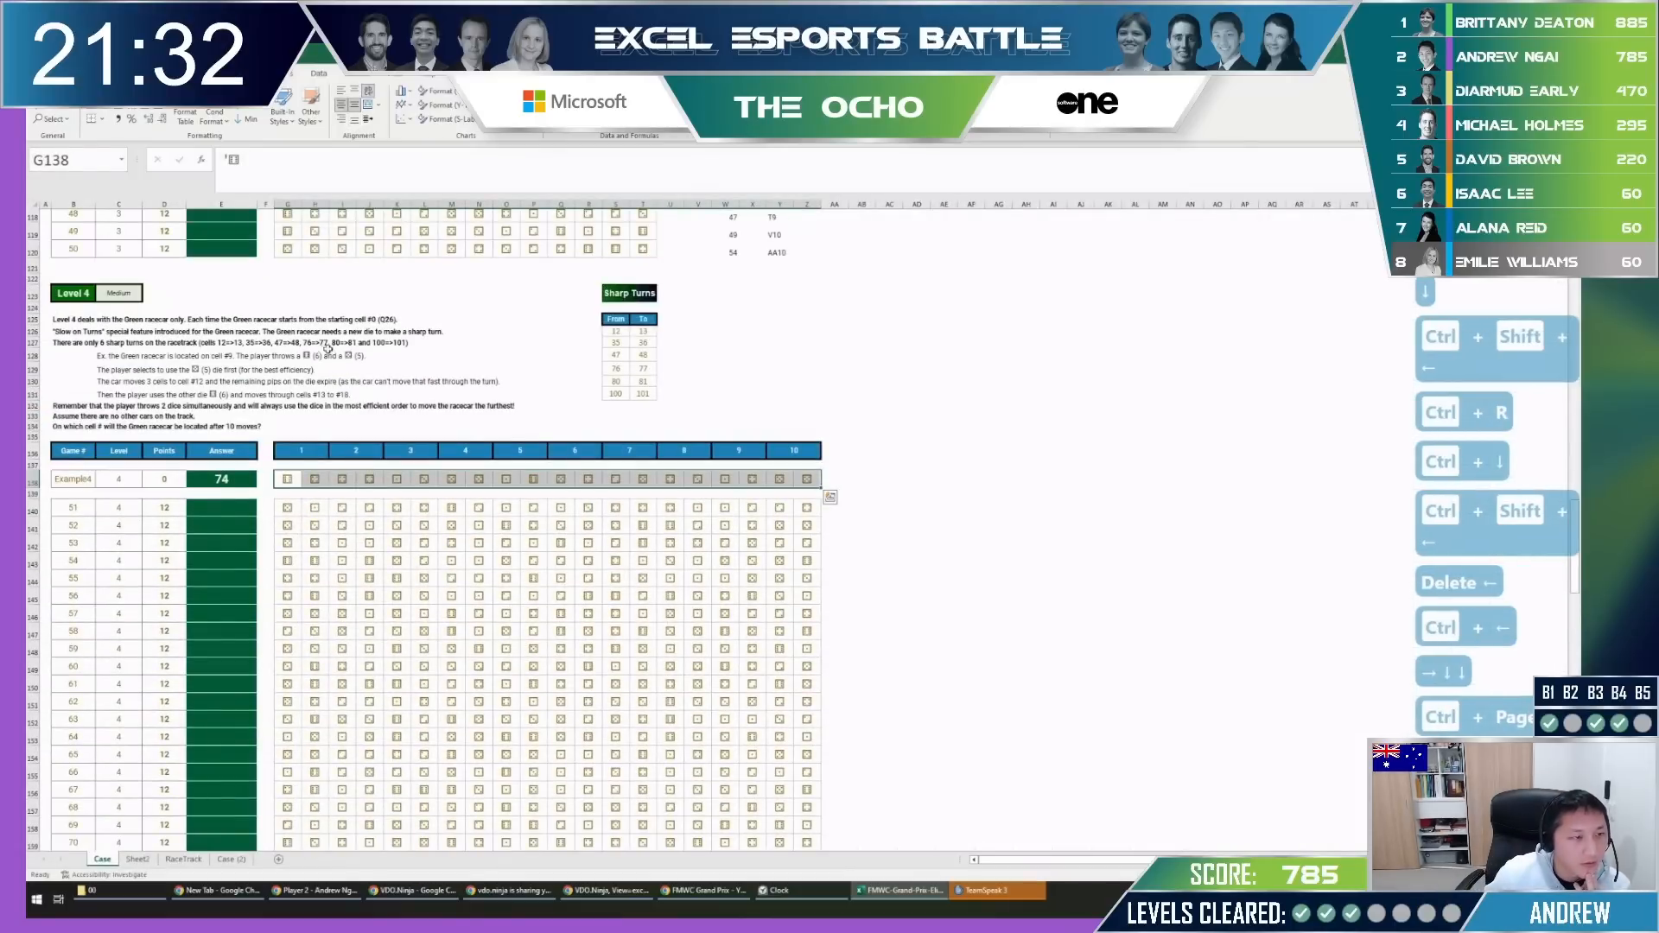
{"action": "left_click", "coordinate": [293, 424]}
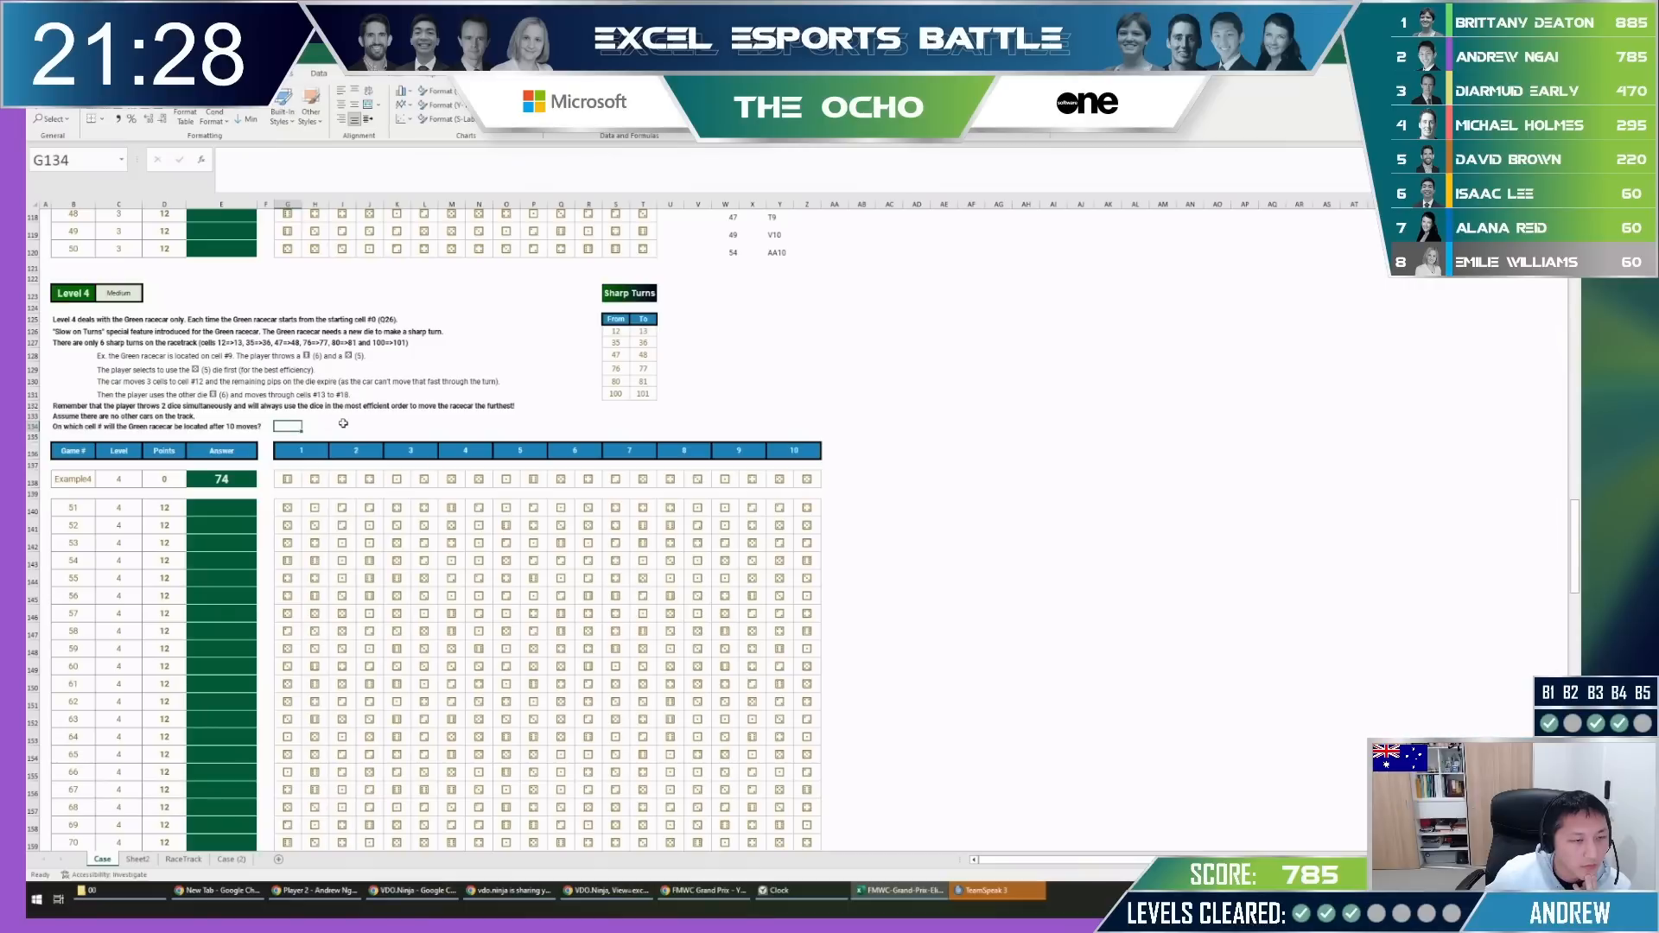
{"action": "left_click", "coordinate": [343, 425]}
{"action": "scroll", "coordinate": [344, 426], "scroll_direction": "up", "scroll_amount": 1}
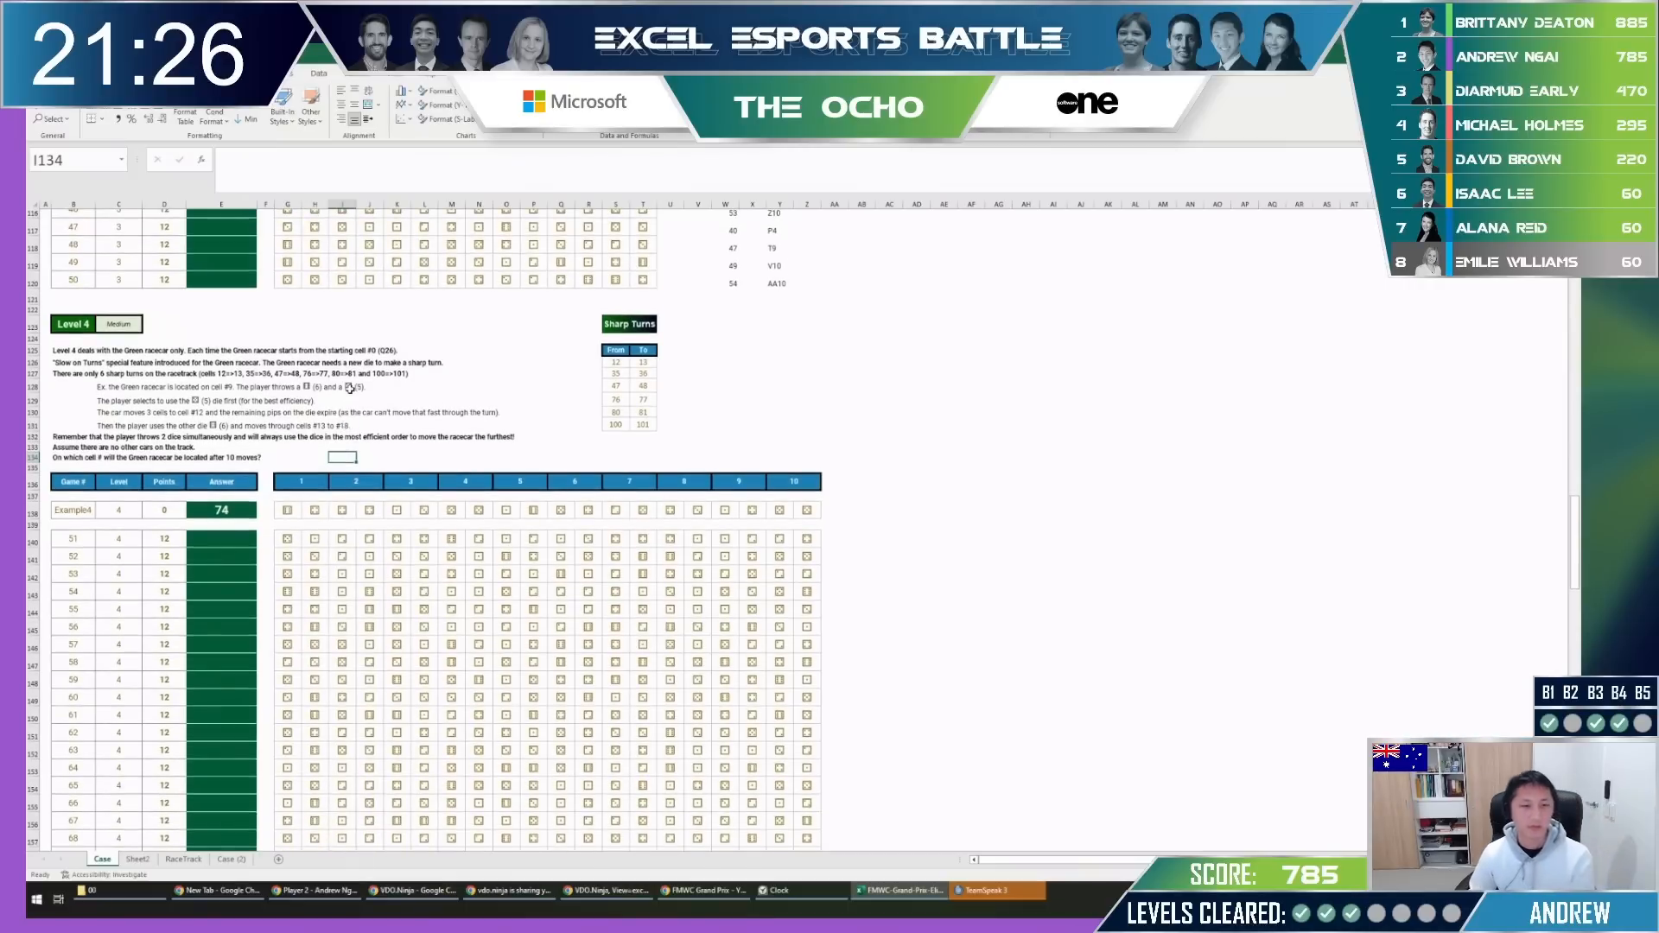
Start a turn table on Sheet2 with the header Turn in B8 and turn number 1 in B9.
{"action": "key", "text": "ctrl+Page_Down"}
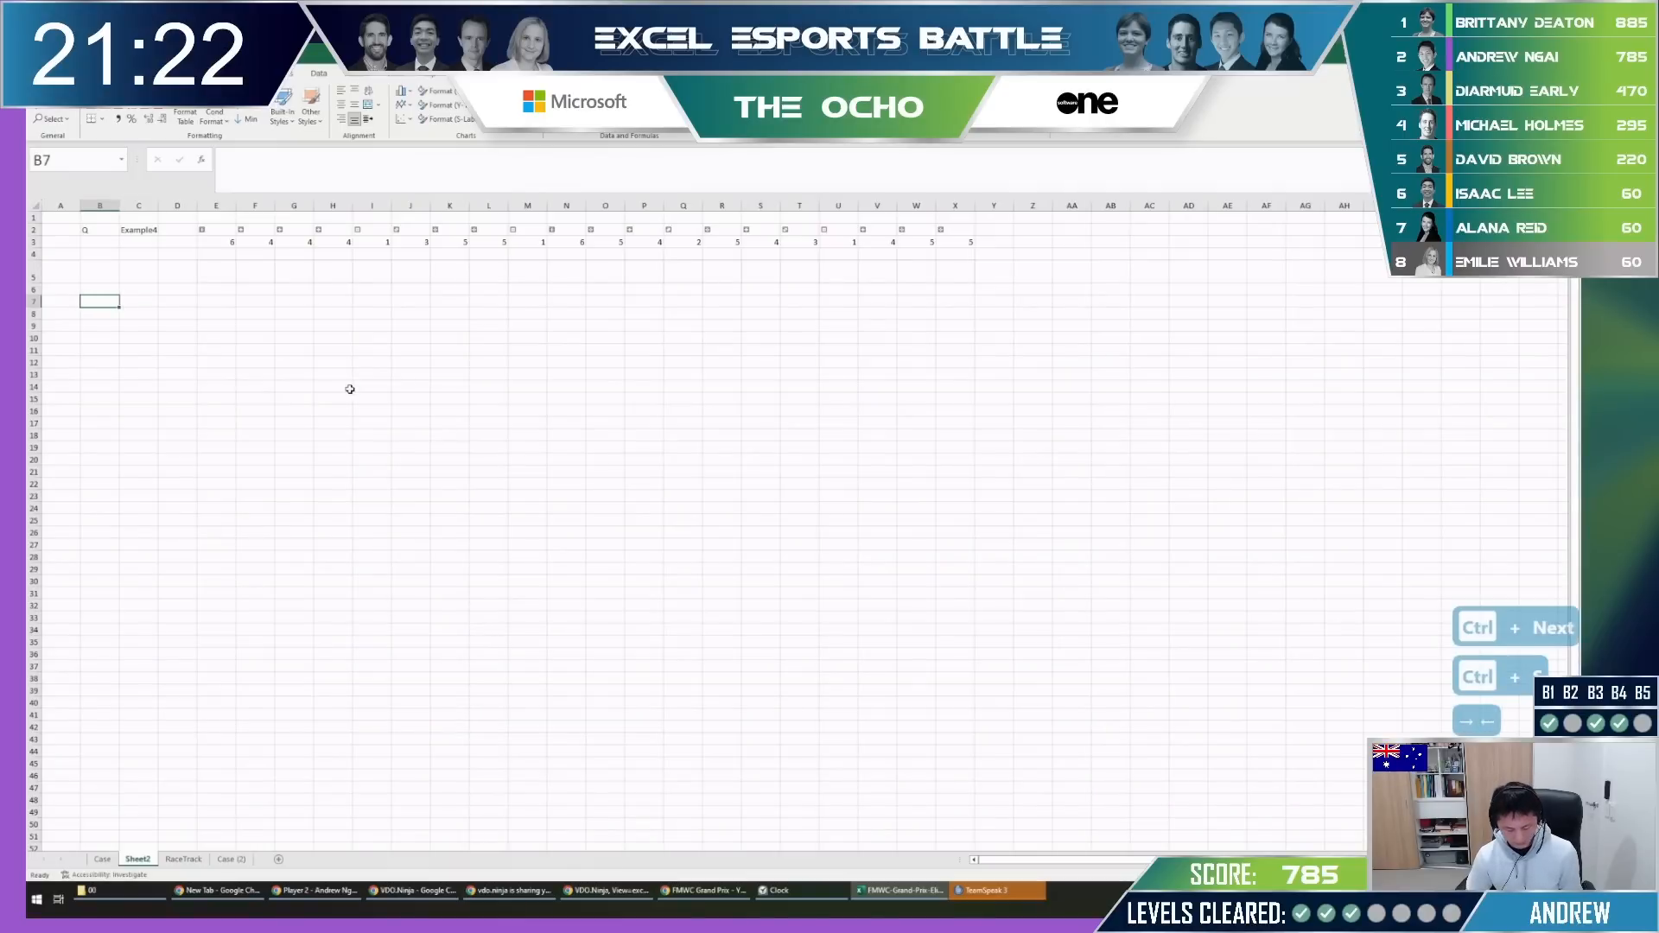
{"action": "left_click", "coordinate": [217, 281]}
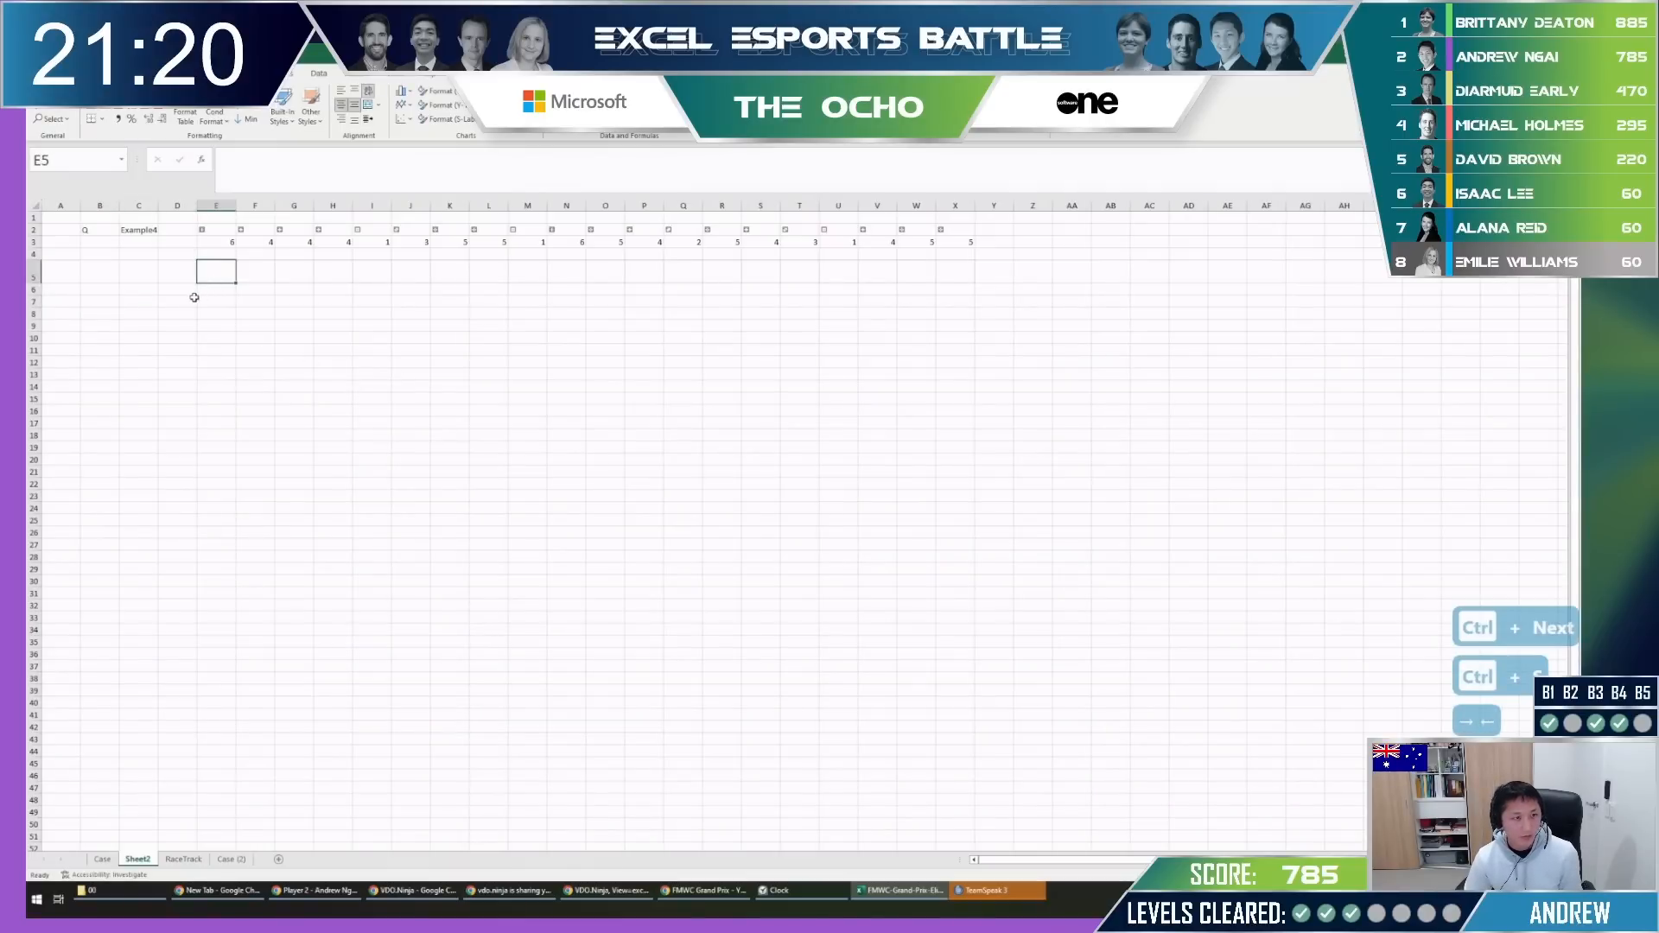
{"action": "left_click", "coordinate": [128, 311]}
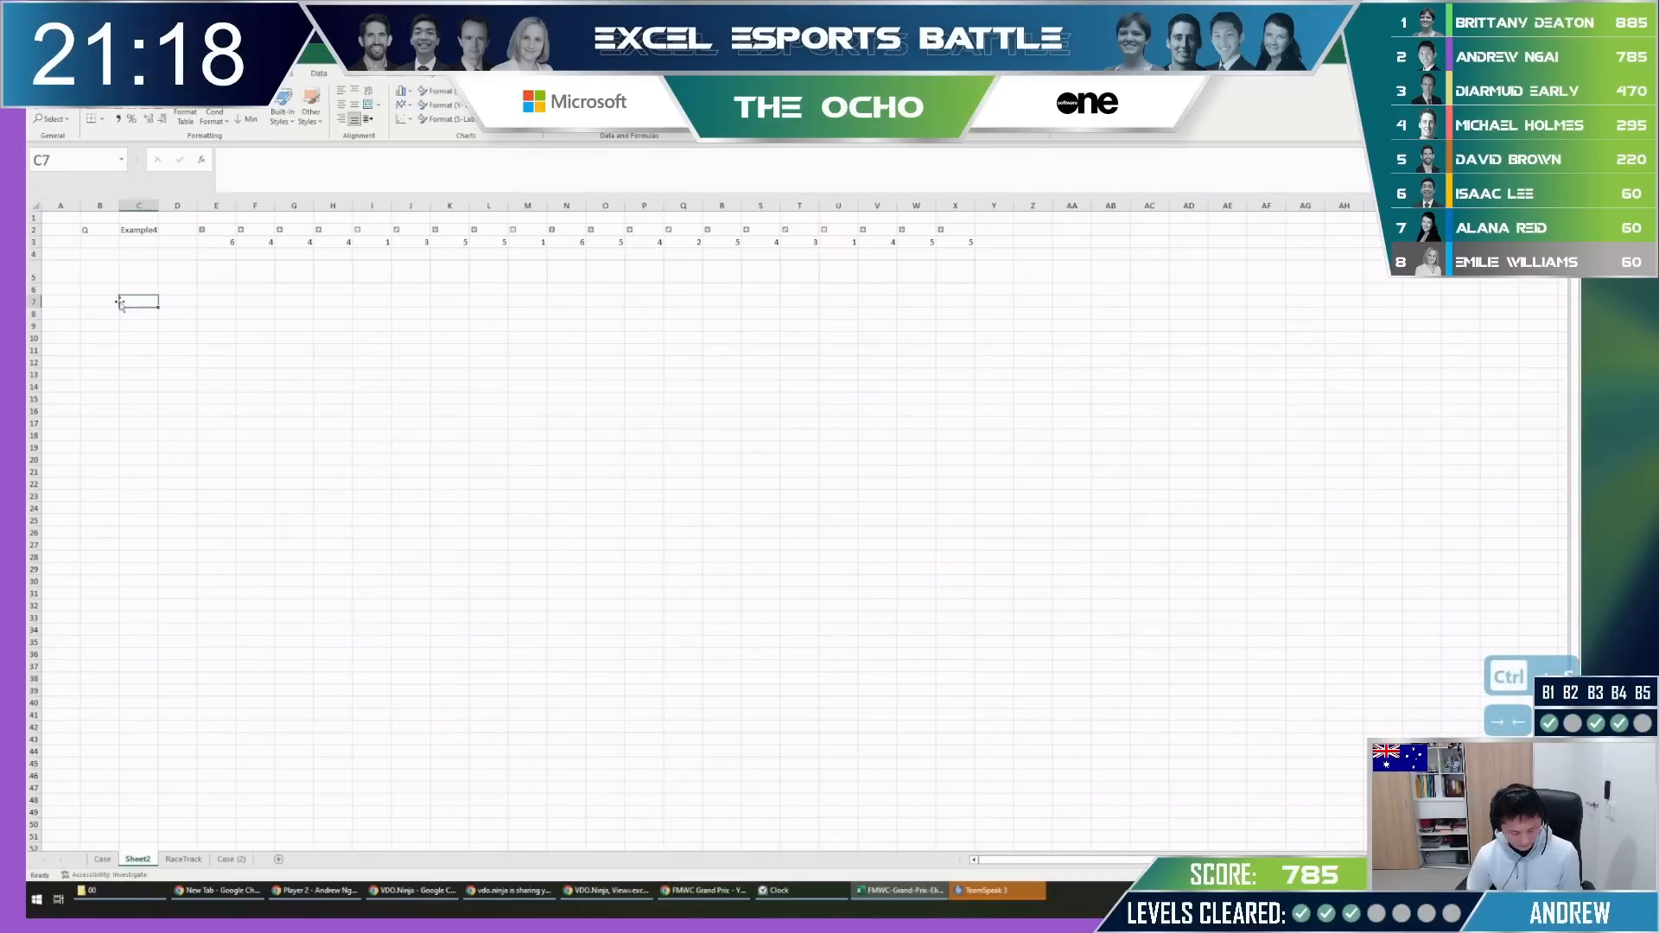
{"action": "key", "text": "Left"}
{"action": "type", "text": "Turn"}
{"action": "key", "text": "Return"}
{"action": "type", "text": "1"}
Add the header Dies in C8, beside the Turn header.
{"action": "key", "text": "Right"}
{"action": "key", "text": "Up"}
{"action": "key", "text": "Right"}
{"action": "key", "text": "Left"}
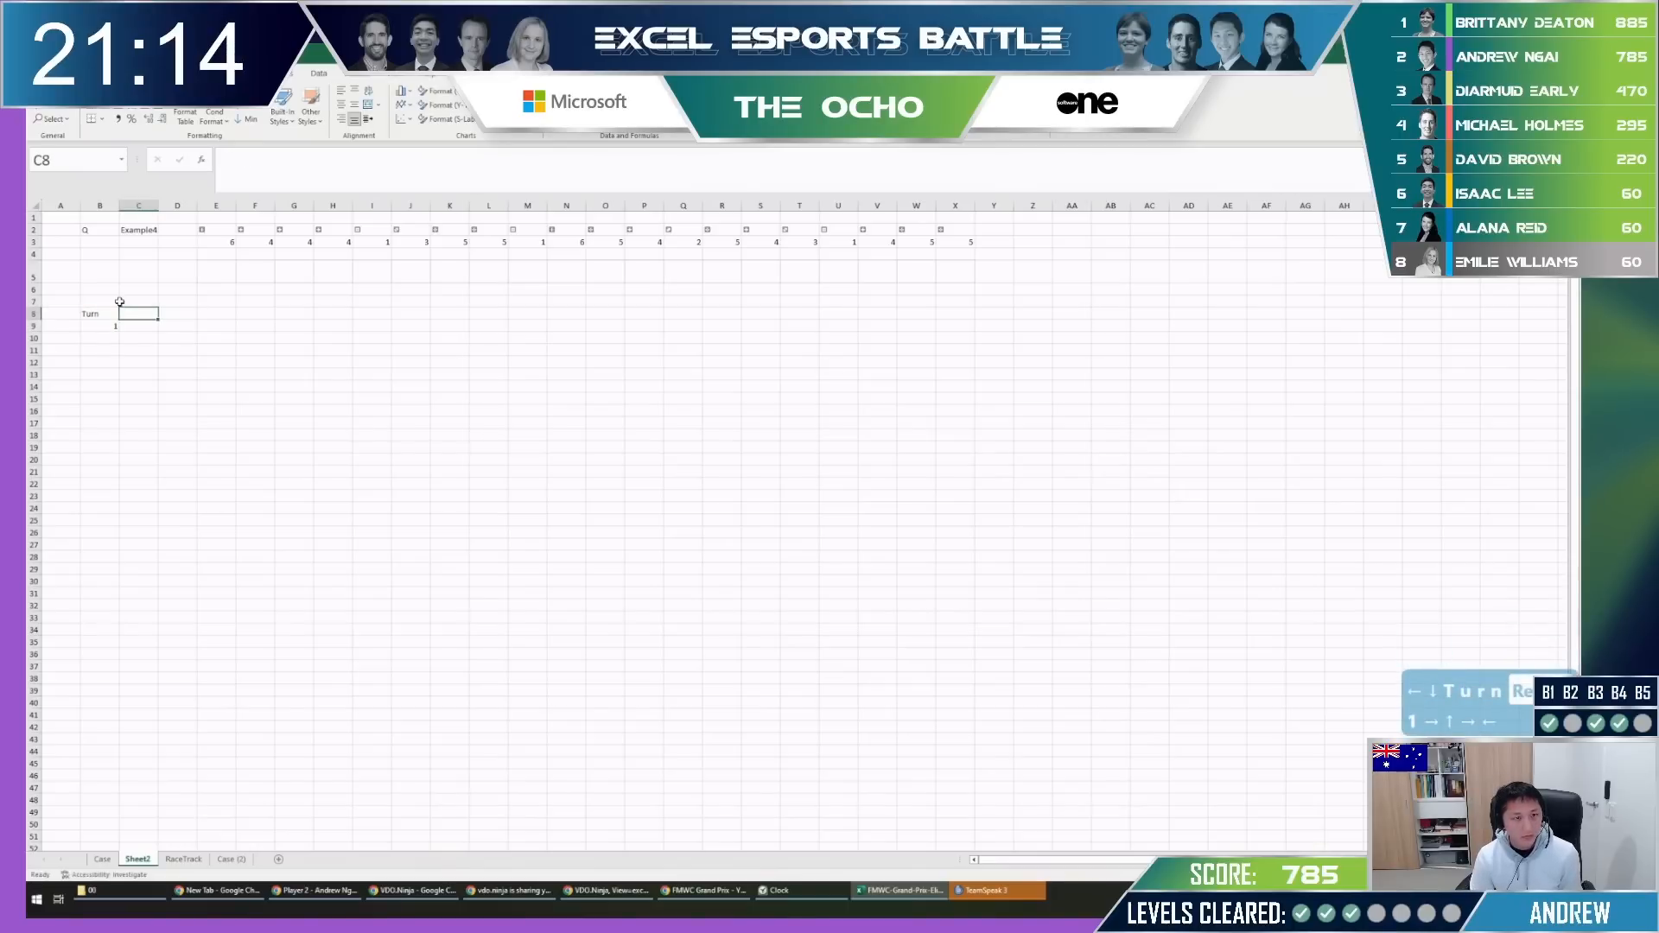
{"action": "type", "text": "Dies"}
{"action": "key", "text": "Tab"}
{"action": "key", "text": "Down"}
{"action": "key", "text": "Left"}
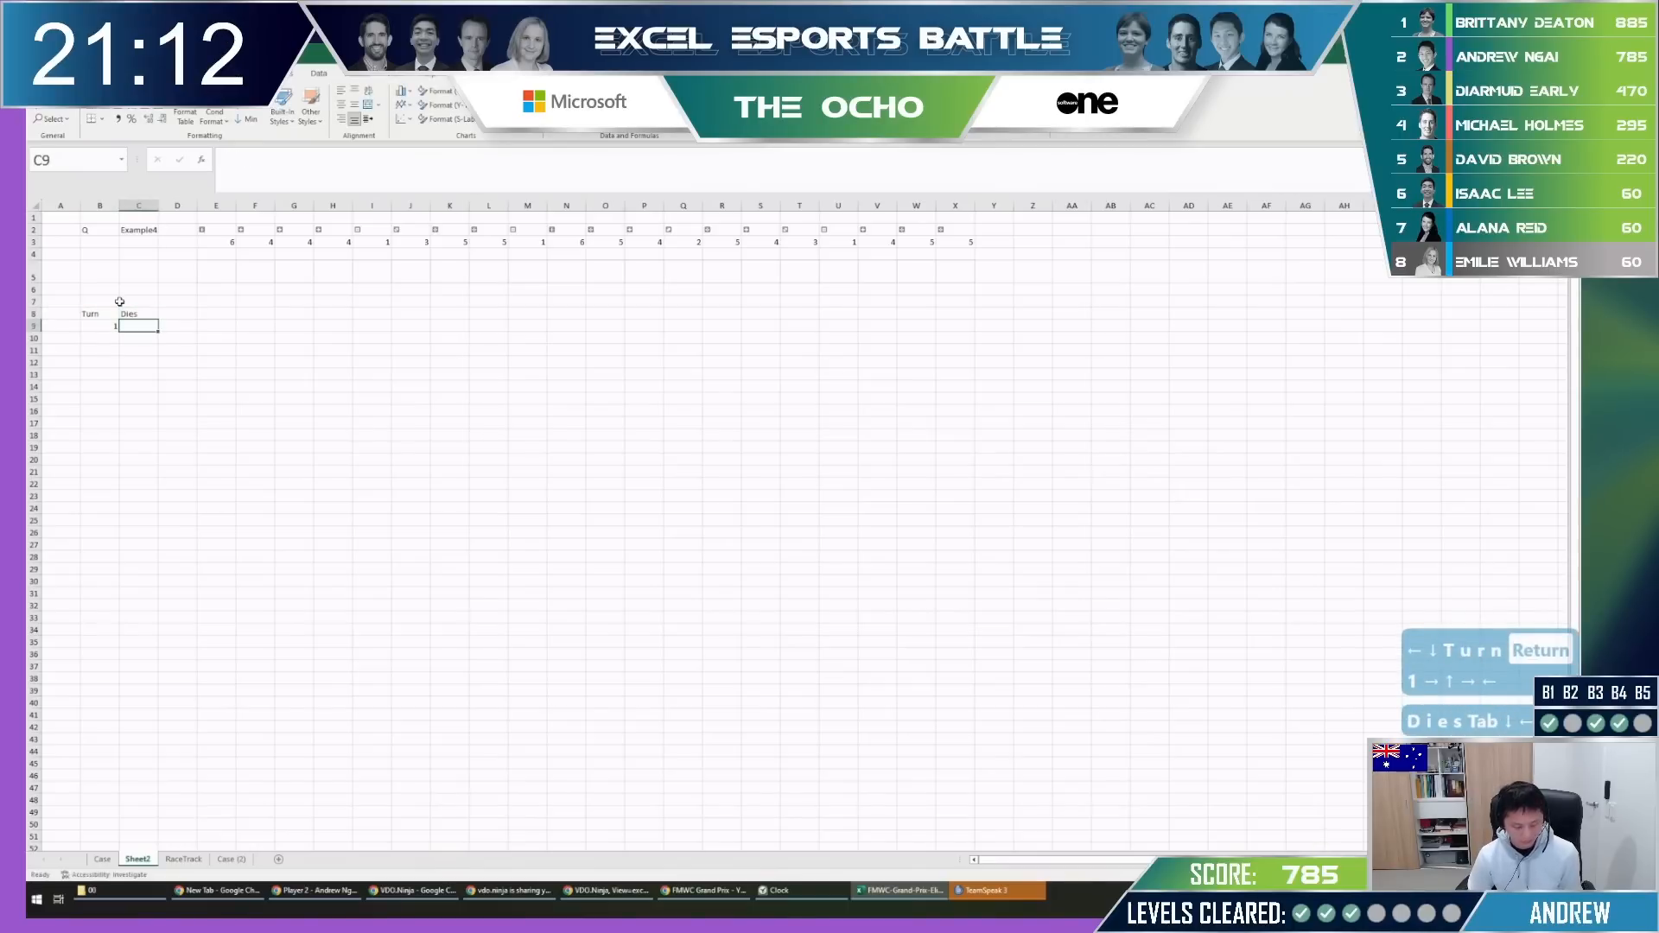
Number the first two dice as turn 1 in E4 and F4, and enter =E4+1 in G4.
{"action": "left_click", "coordinate": [209, 250]}
{"action": "type", "text": "1"}
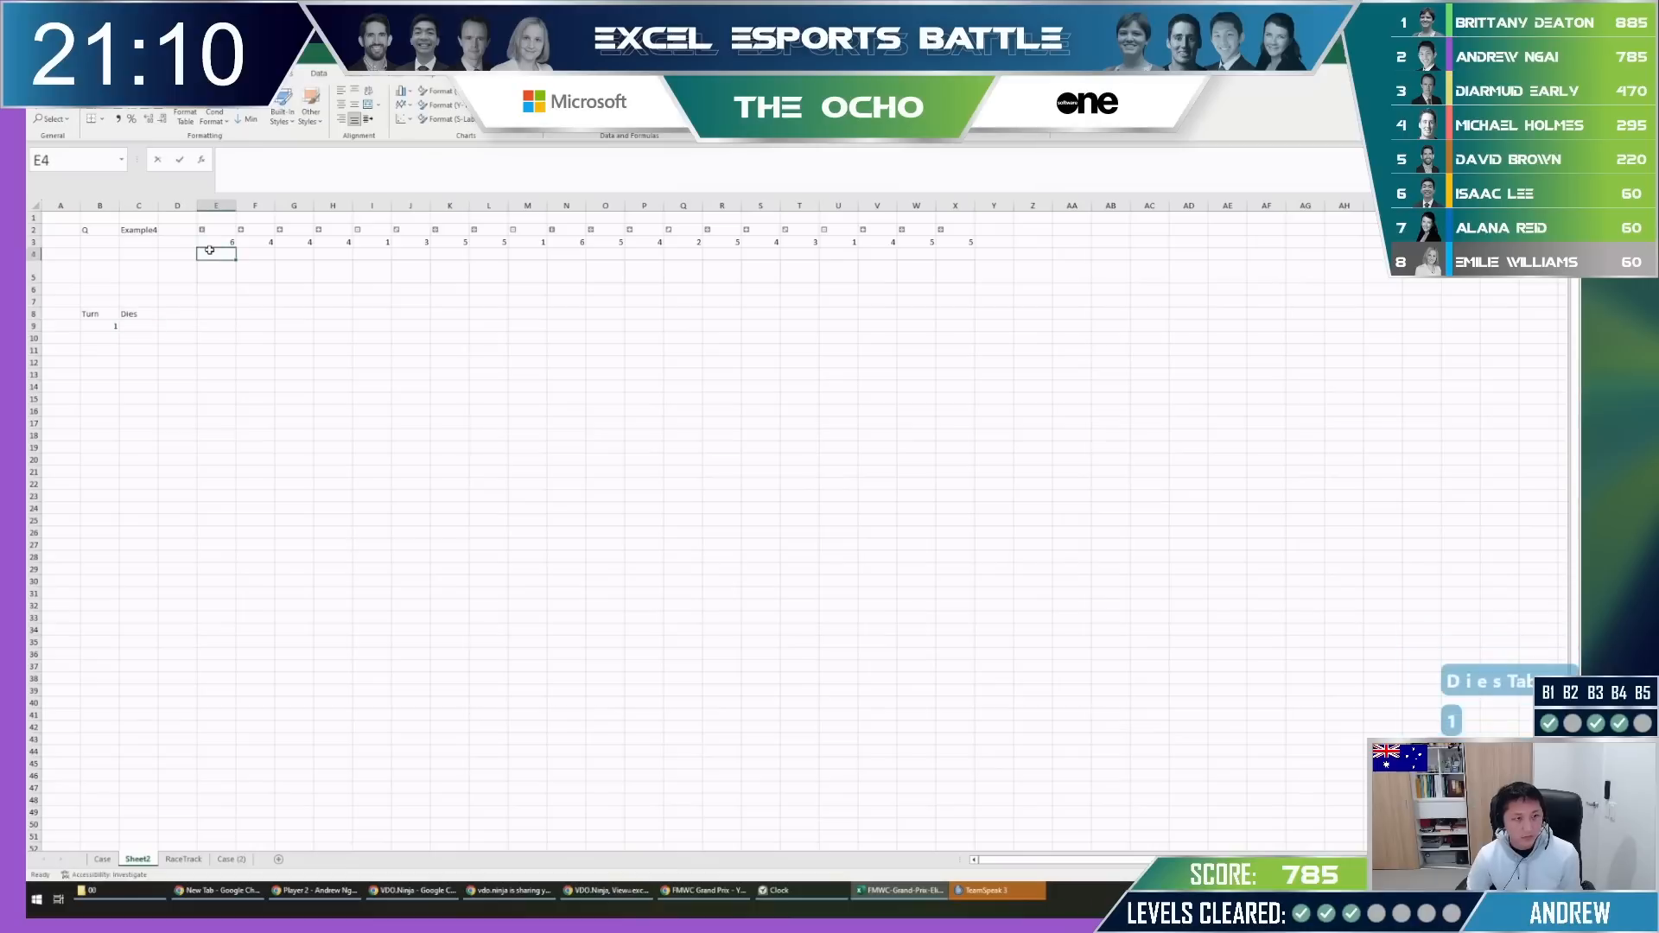
{"action": "key", "text": "Right"}
{"action": "type", "text": "1"}
{"action": "key", "text": "Right"}
{"action": "type", "text": "="}
{"action": "key", "text": "Left"}
{"action": "key", "text": "Left"}
{"action": "type", "text": "+1"}
{"action": "key", "text": "Return"}
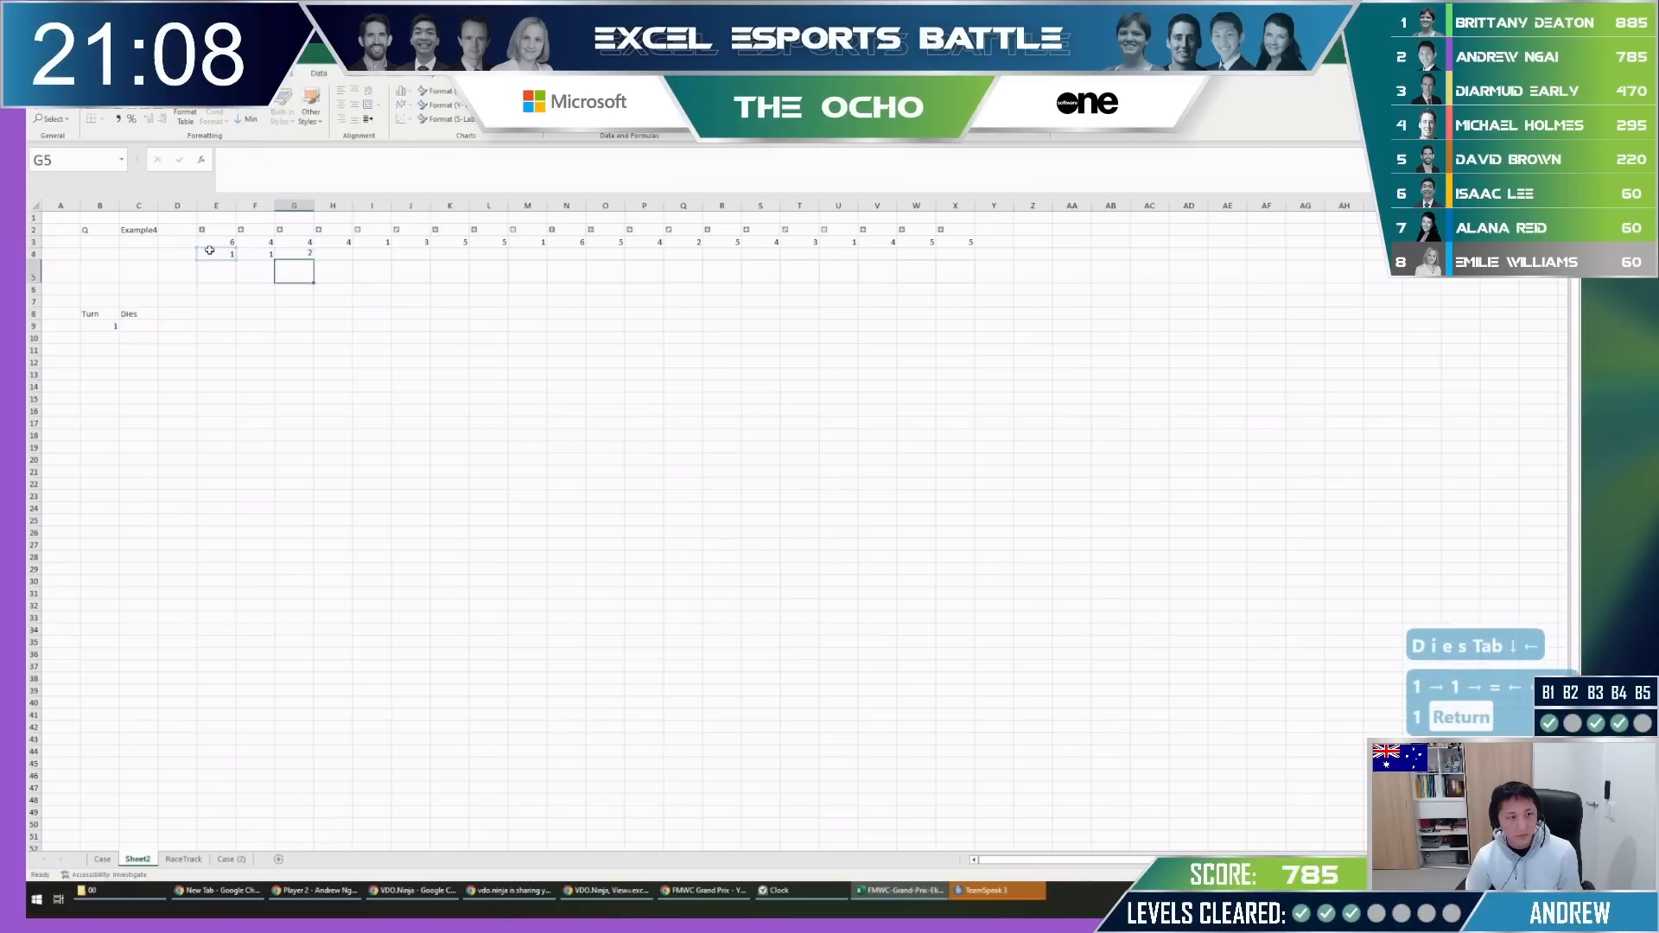
Fill the turn number formula from G4 across to X4.
{"action": "key", "text": "Up"}
{"action": "key", "text": "Up"}
{"action": "key", "text": "ctrl+Right"}
{"action": "key", "text": "Down"}
{"action": "key", "text": "ctrl+shift+Left"}
{"action": "key", "text": "ctrl+r"}
{"action": "key", "text": "ctrl+Left"}
{"action": "key", "text": "ctrl+Left"}
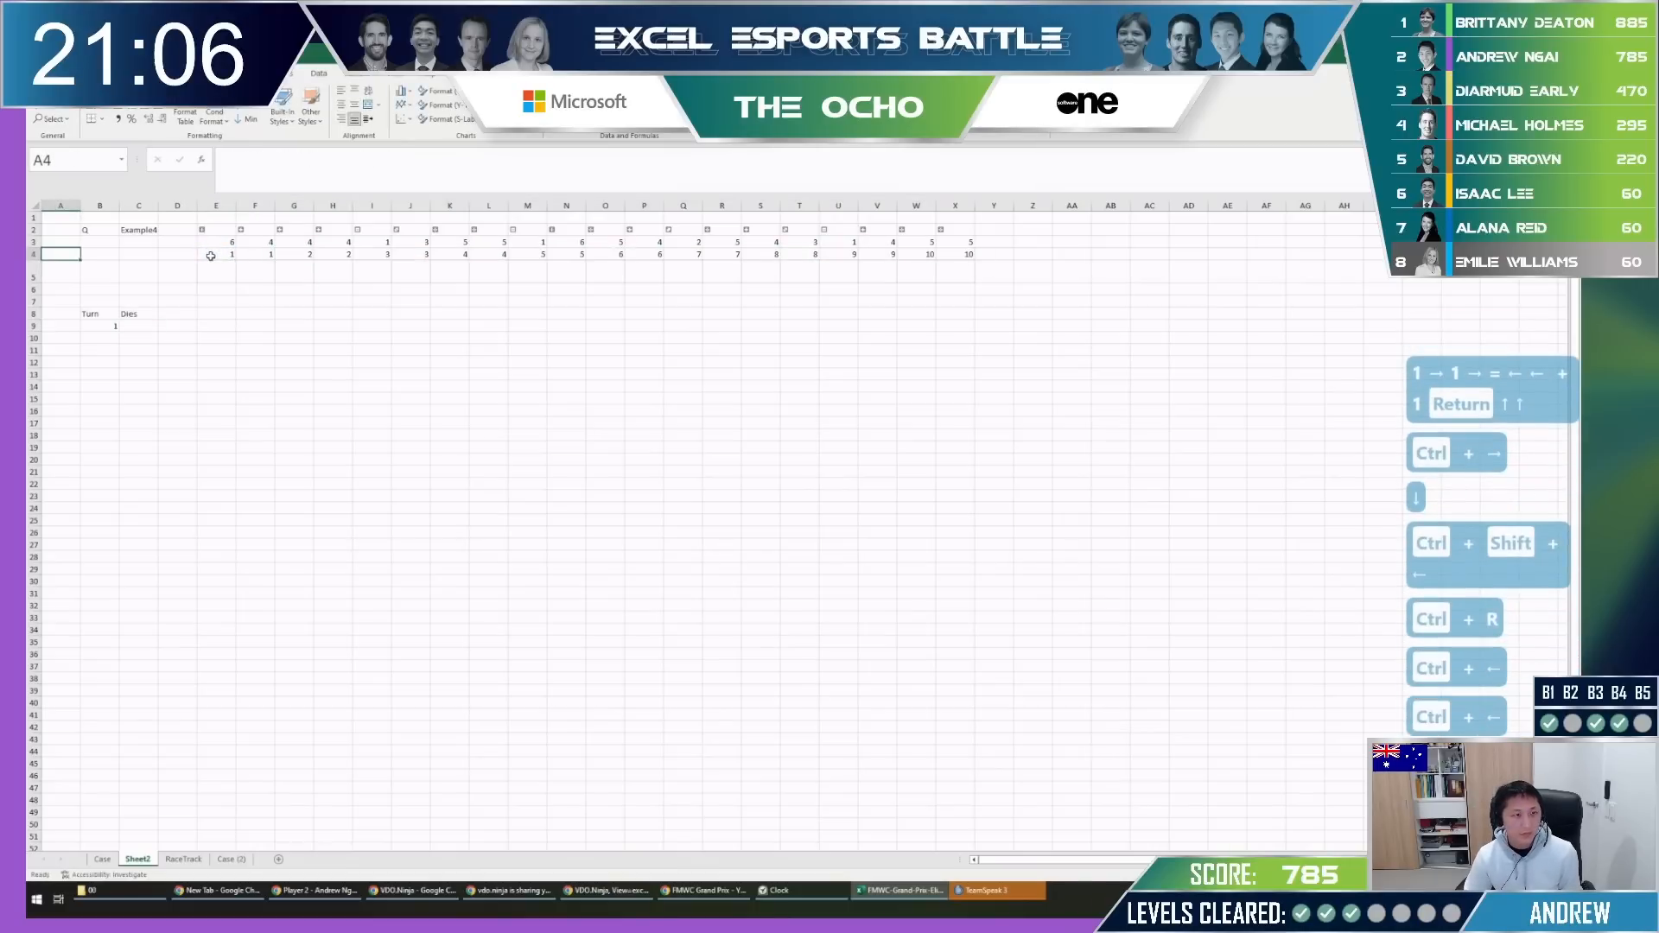
{"action": "left_click", "coordinate": [137, 327]}
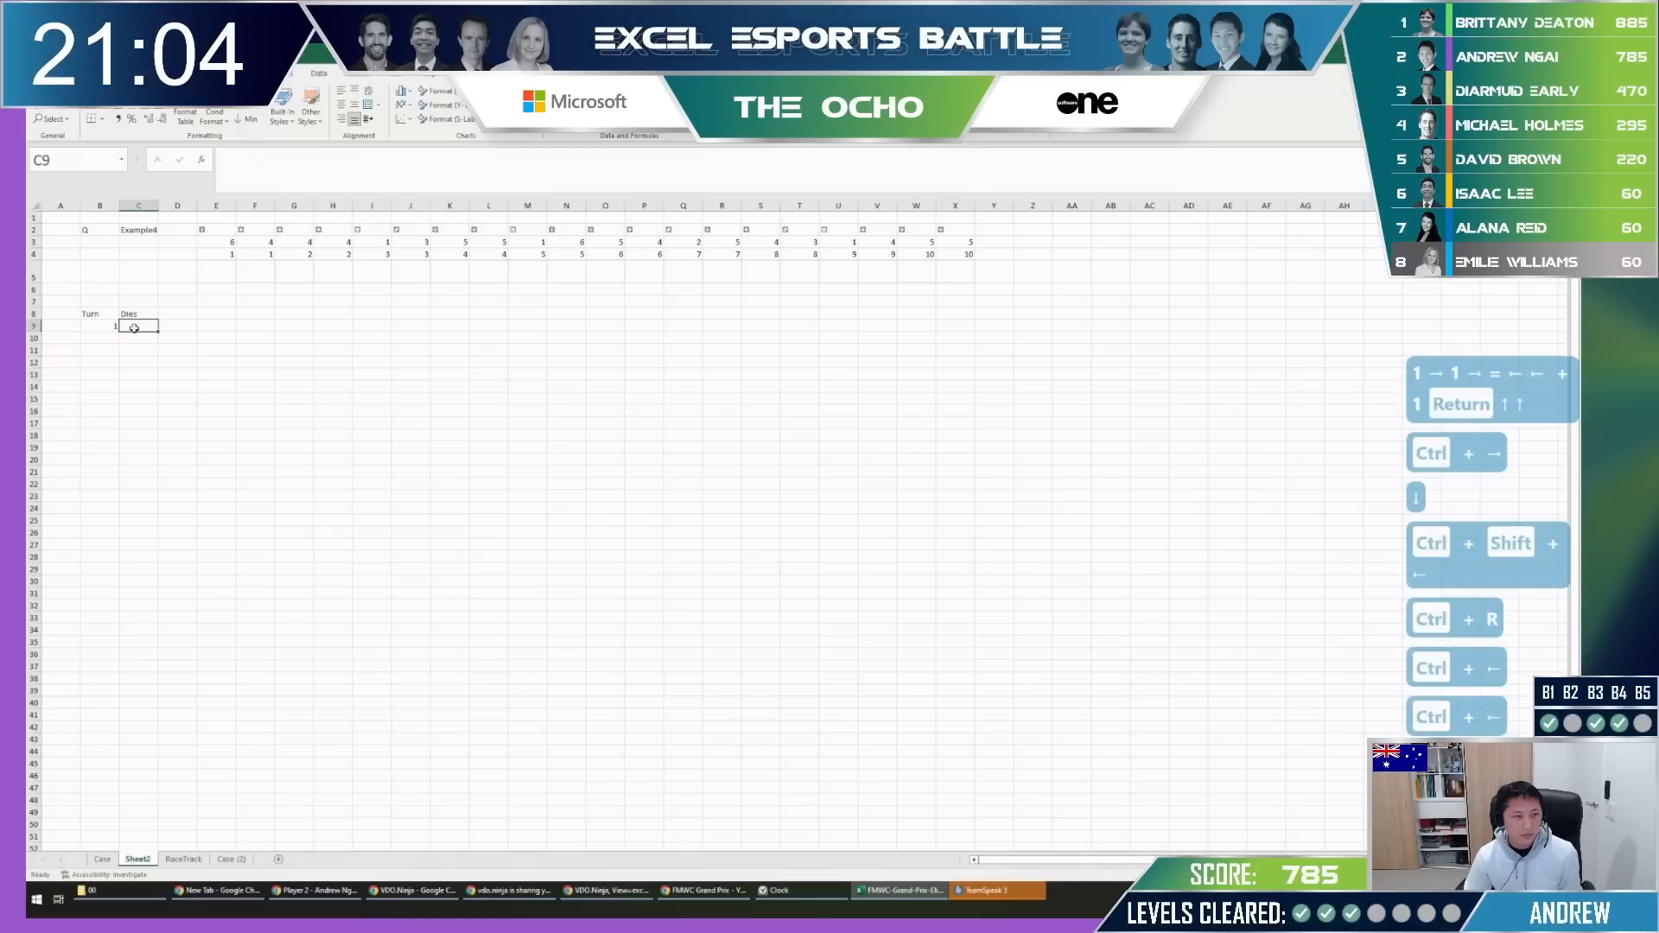
{"action": "key", "text": "Left"}
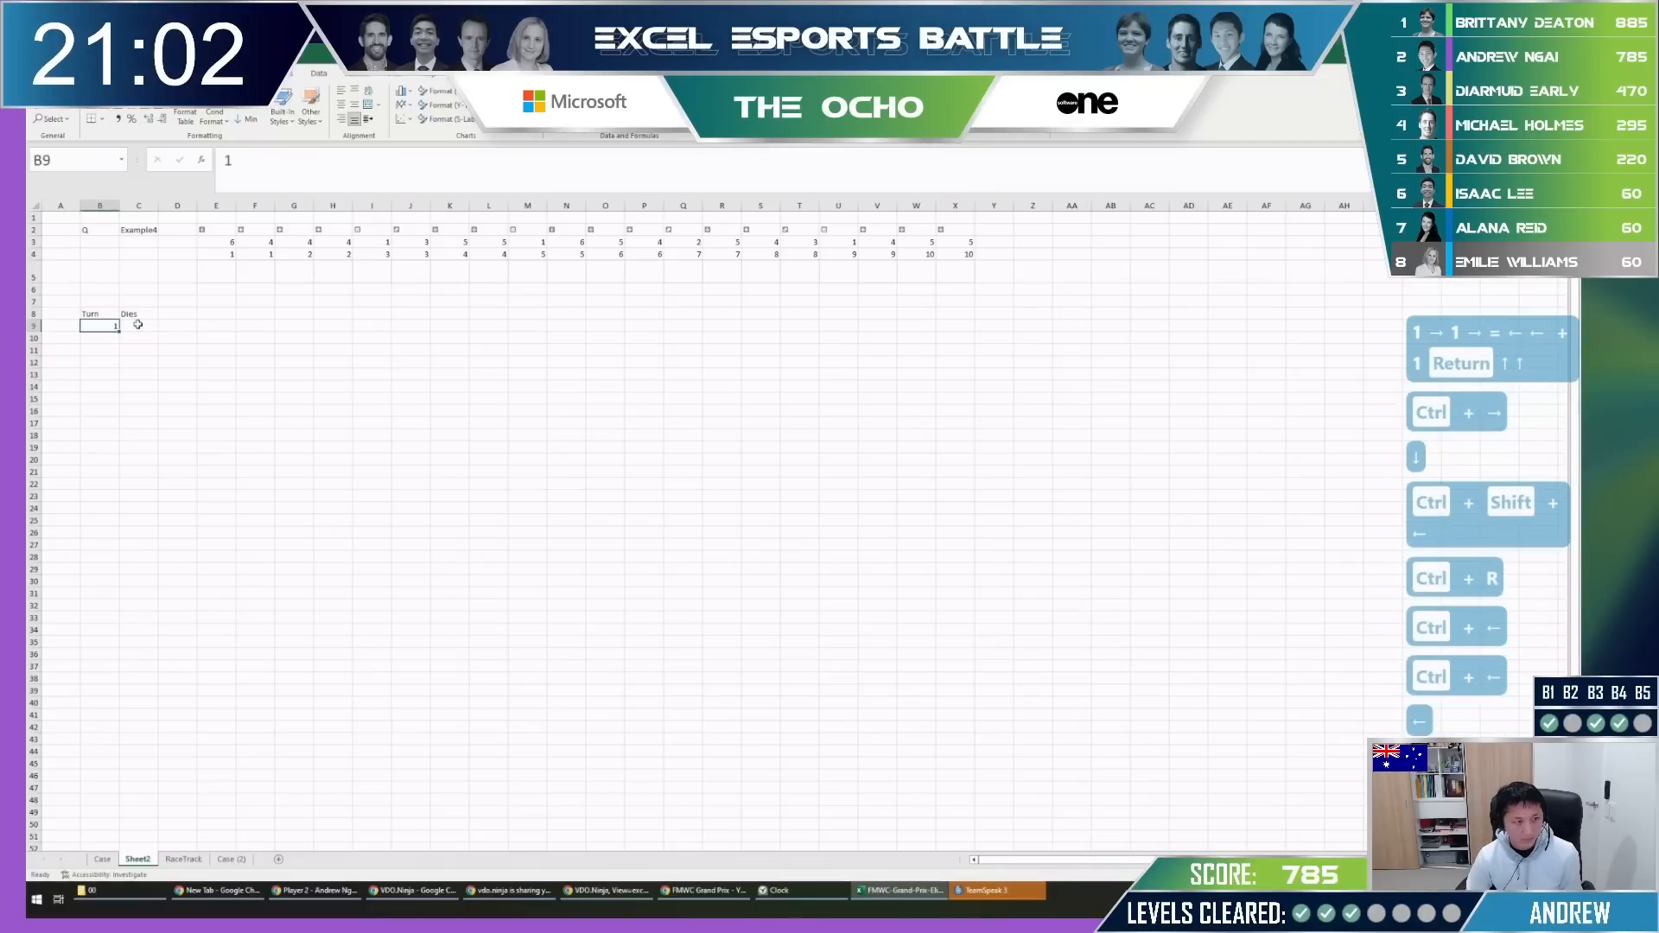
{"action": "key", "text": "Right"}
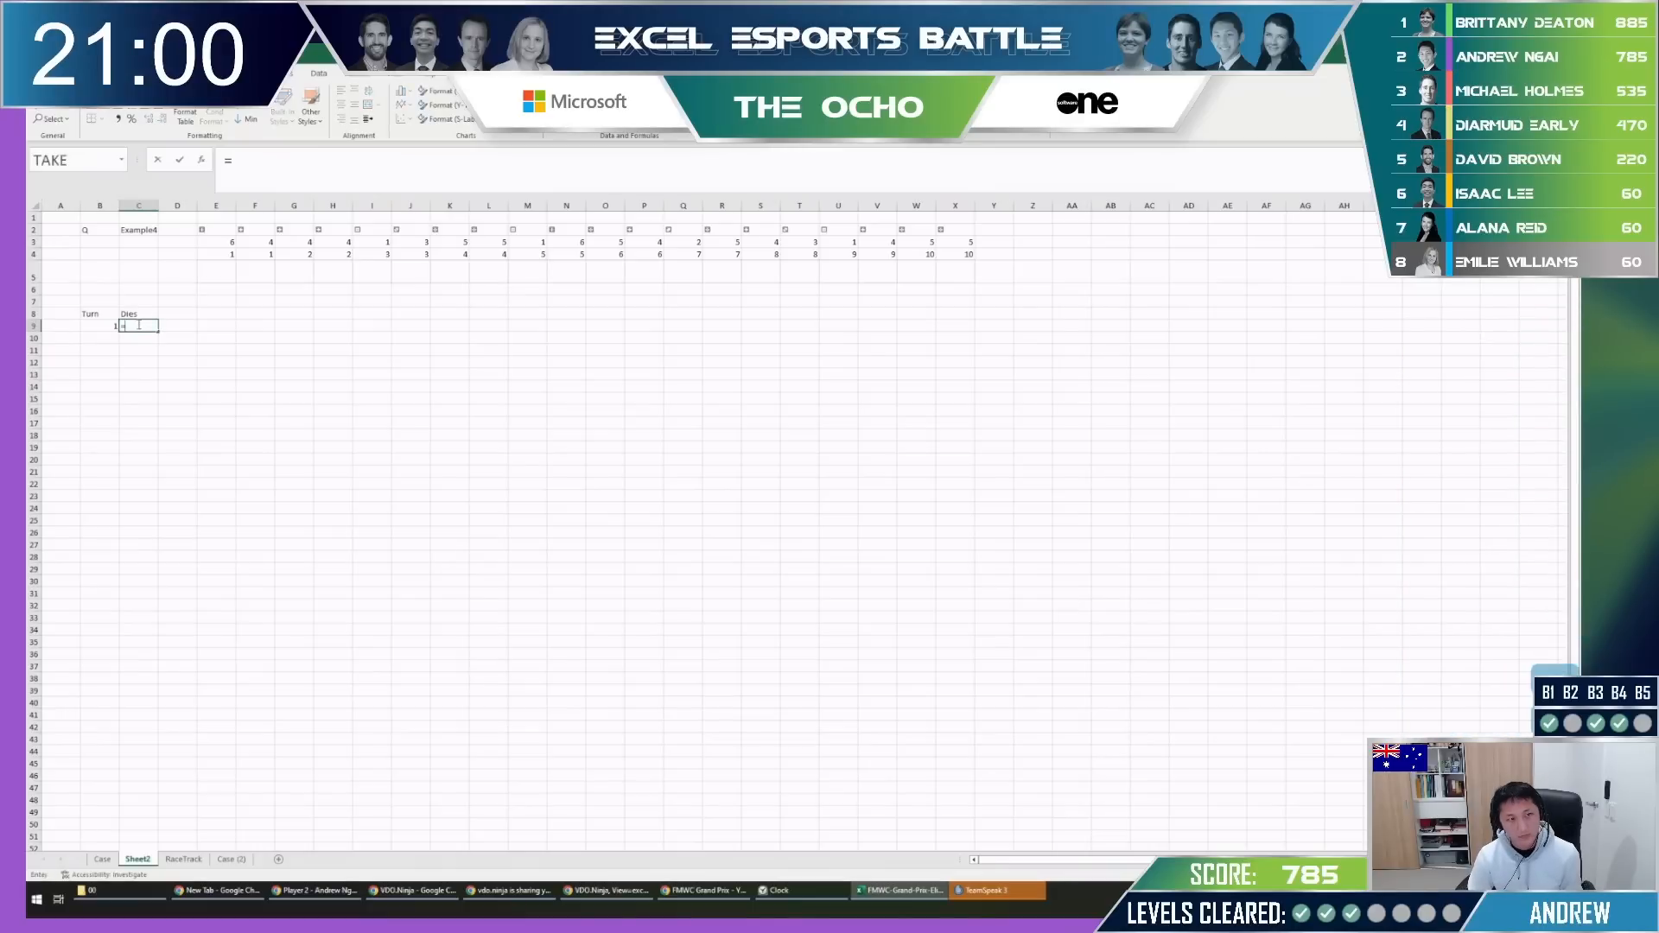
{"action": "type", "text": "=INDEX("}
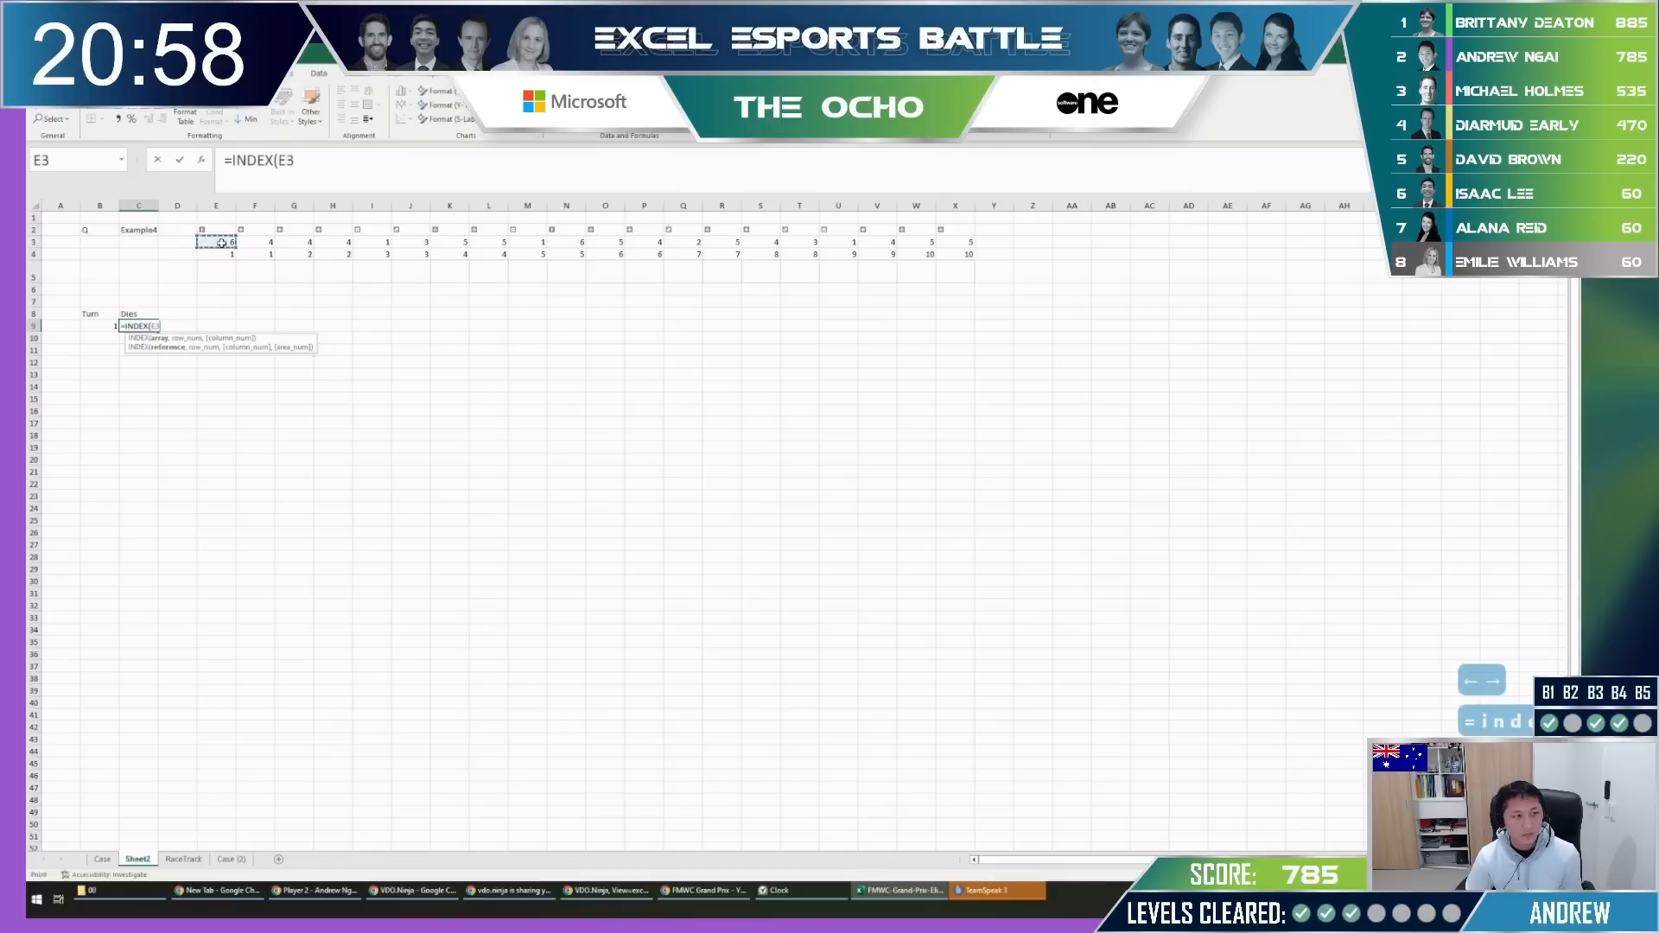
{"action": "key", "text": "ctrl+shift+Right"}
{"action": "key", "text": "F4"}
{"action": "type", "text": "m"}
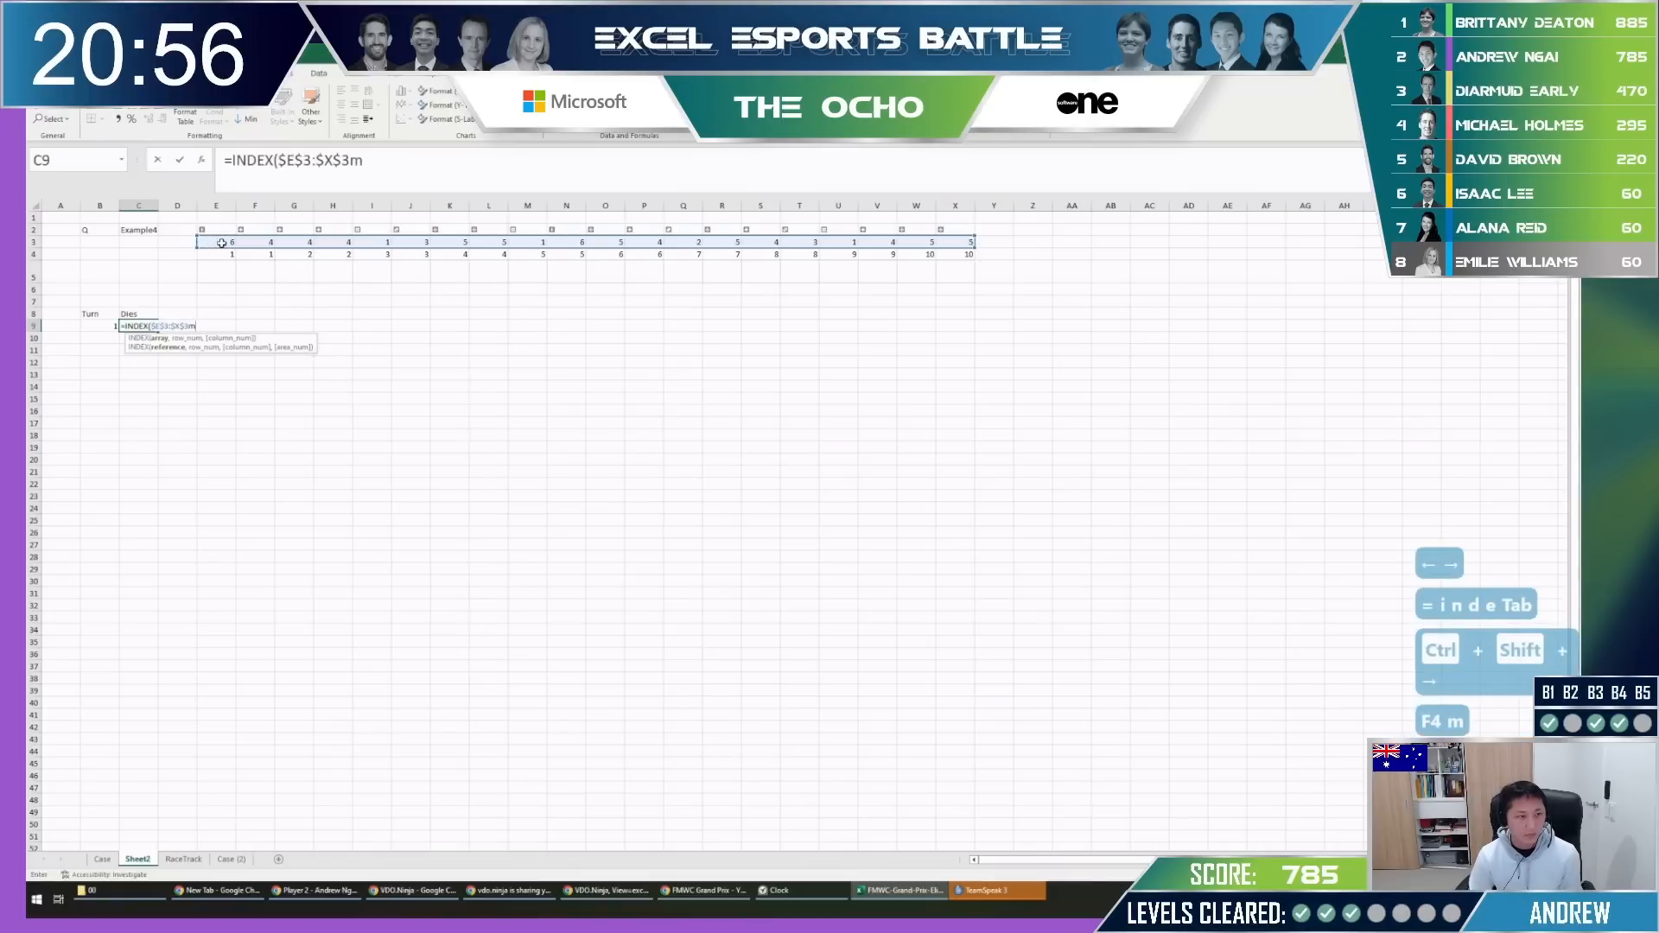
{"action": "key", "text": "Left"}
{"action": "key", "text": "Escape"}
{"action": "key", "text": "Escape"}
{"action": "key", "text": "Escape"}
Insert two blank columns before the Dies column.
{"action": "key", "text": "Up"}
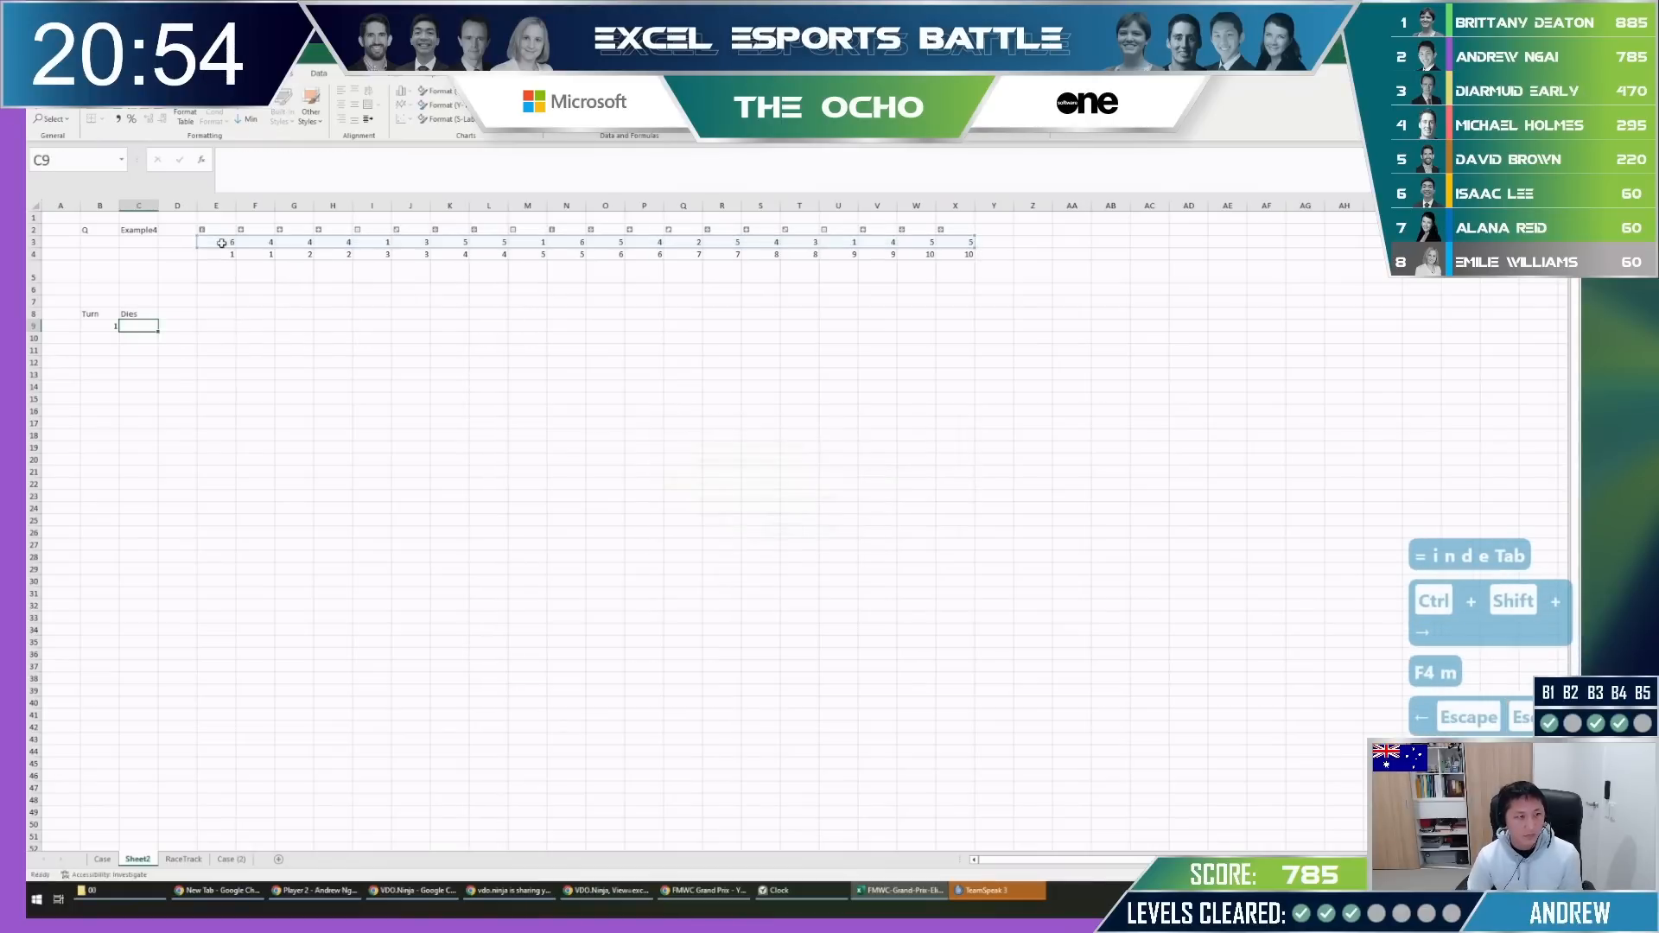
{"action": "key", "text": "ctrl+space"}
{"action": "key", "text": "ctrl+plus"}
{"action": "key", "text": "ctrl+plus"}
Enter the die positions 1 in C9 and 2 in D9 for the first turn.
{"action": "key", "text": "Down"}
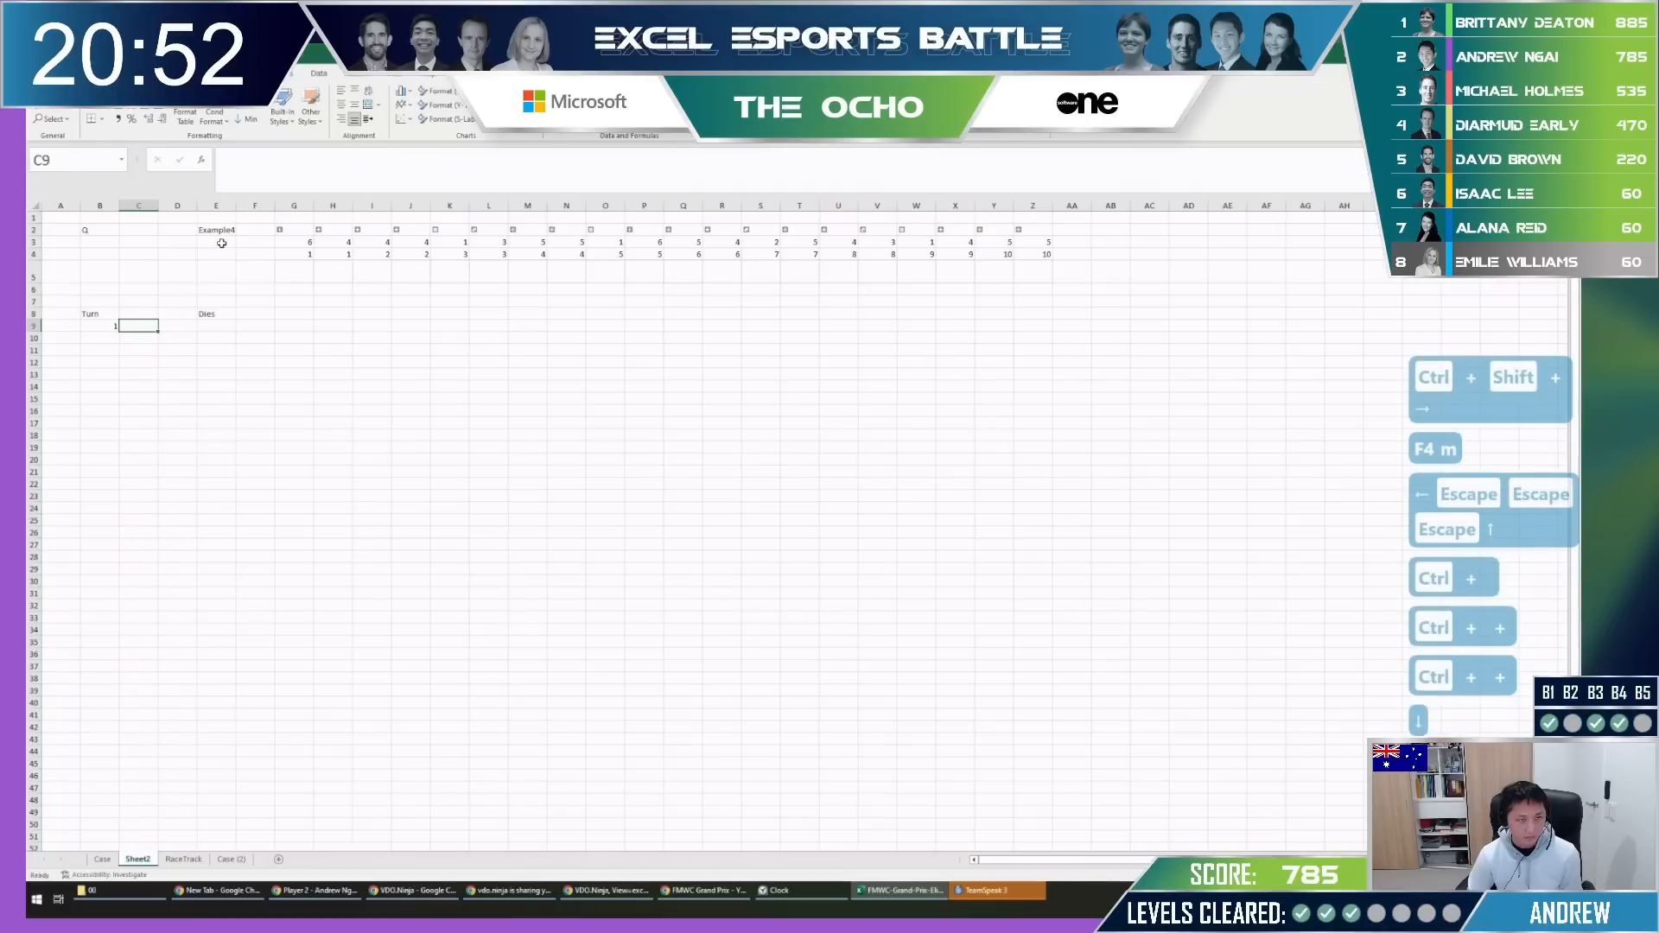
{"action": "type", "text": "1"}
{"action": "key", "text": "Right"}
{"action": "type", "text": "2"}
Enter a formula in C10 that refers to the previous turn's second die position in D9.
{"action": "key", "text": "Down"}
{"action": "key", "text": "Left"}
{"action": "type", "text": "="}
{"action": "key", "text": "Up"}
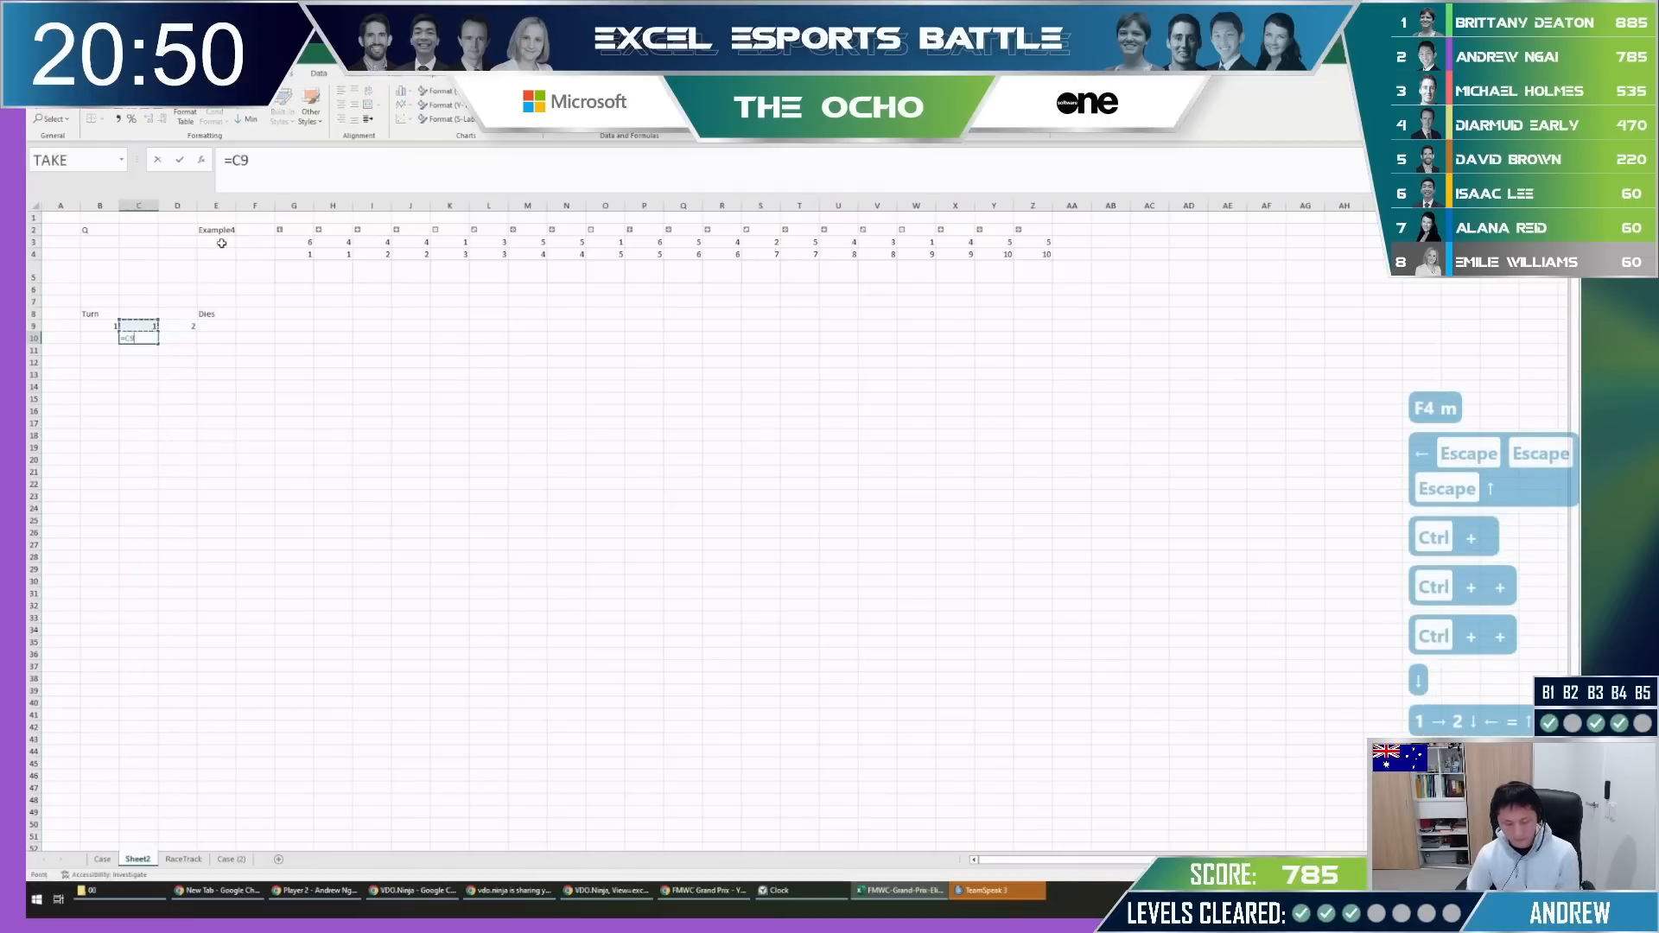
{"action": "key", "text": "Right"}
{"action": "key", "text": "Return"}
{"action": "key", "text": "Up"}
{"action": "key", "text": "Right"}
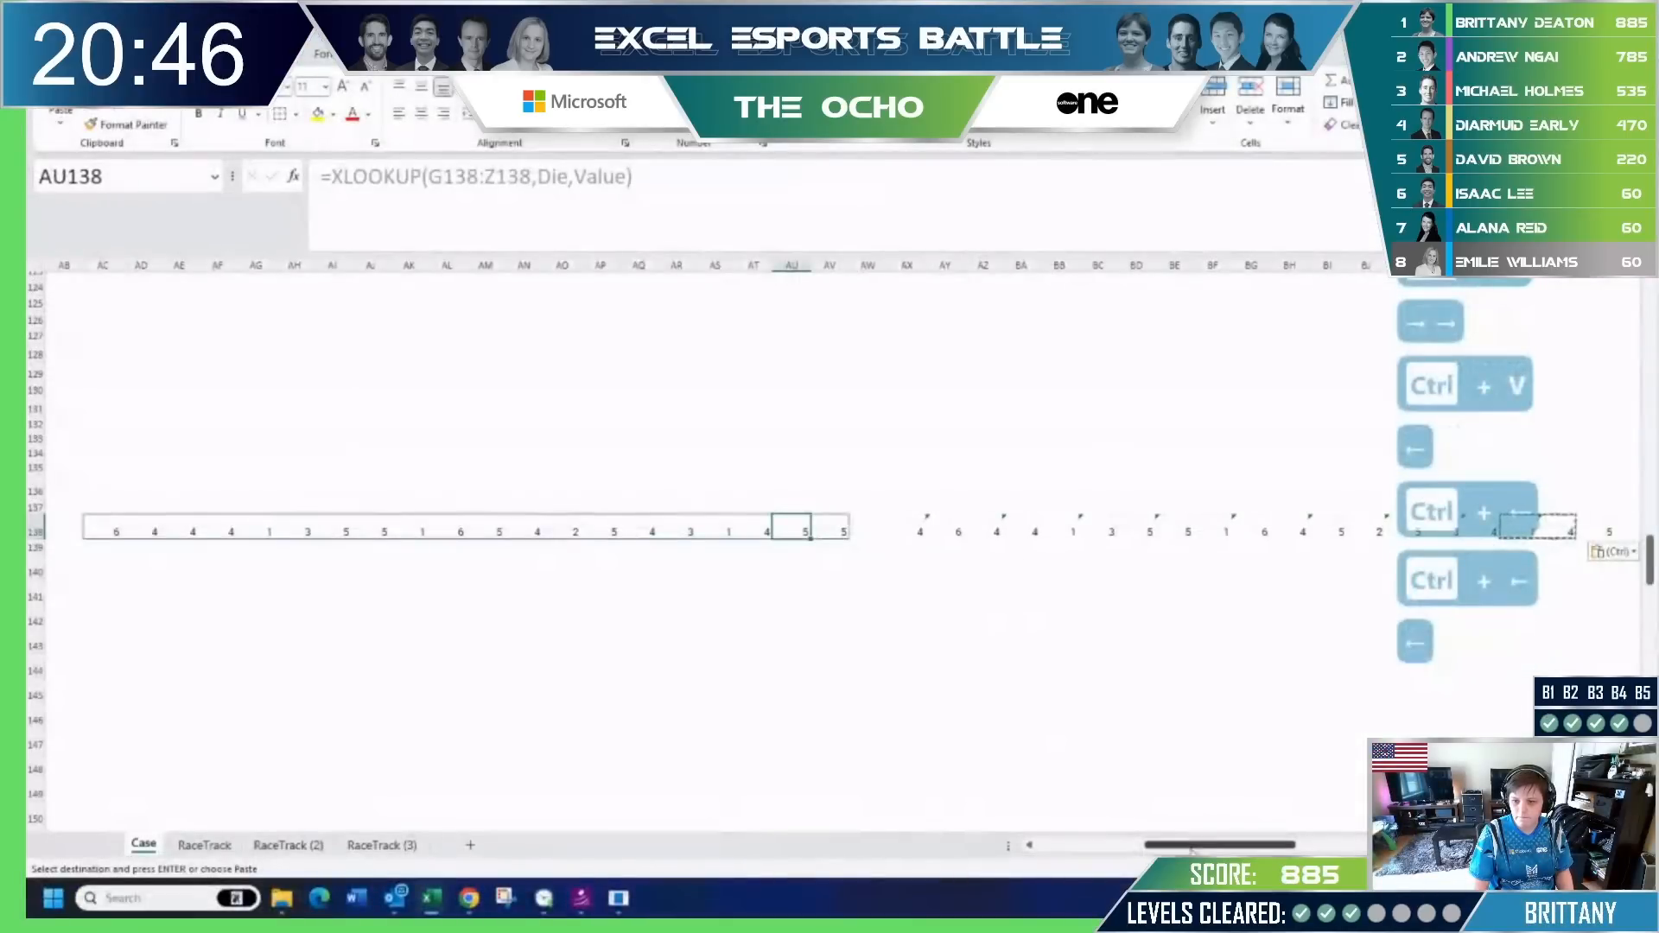
Label cell BS137 on the Case sheet as cumulative, beyond the converted dice values.
{"action": "left_click_drag", "start_coordinate": [1191, 848], "coordinate": [1313, 848]}
{"action": "left_click", "coordinate": [413, 508]}
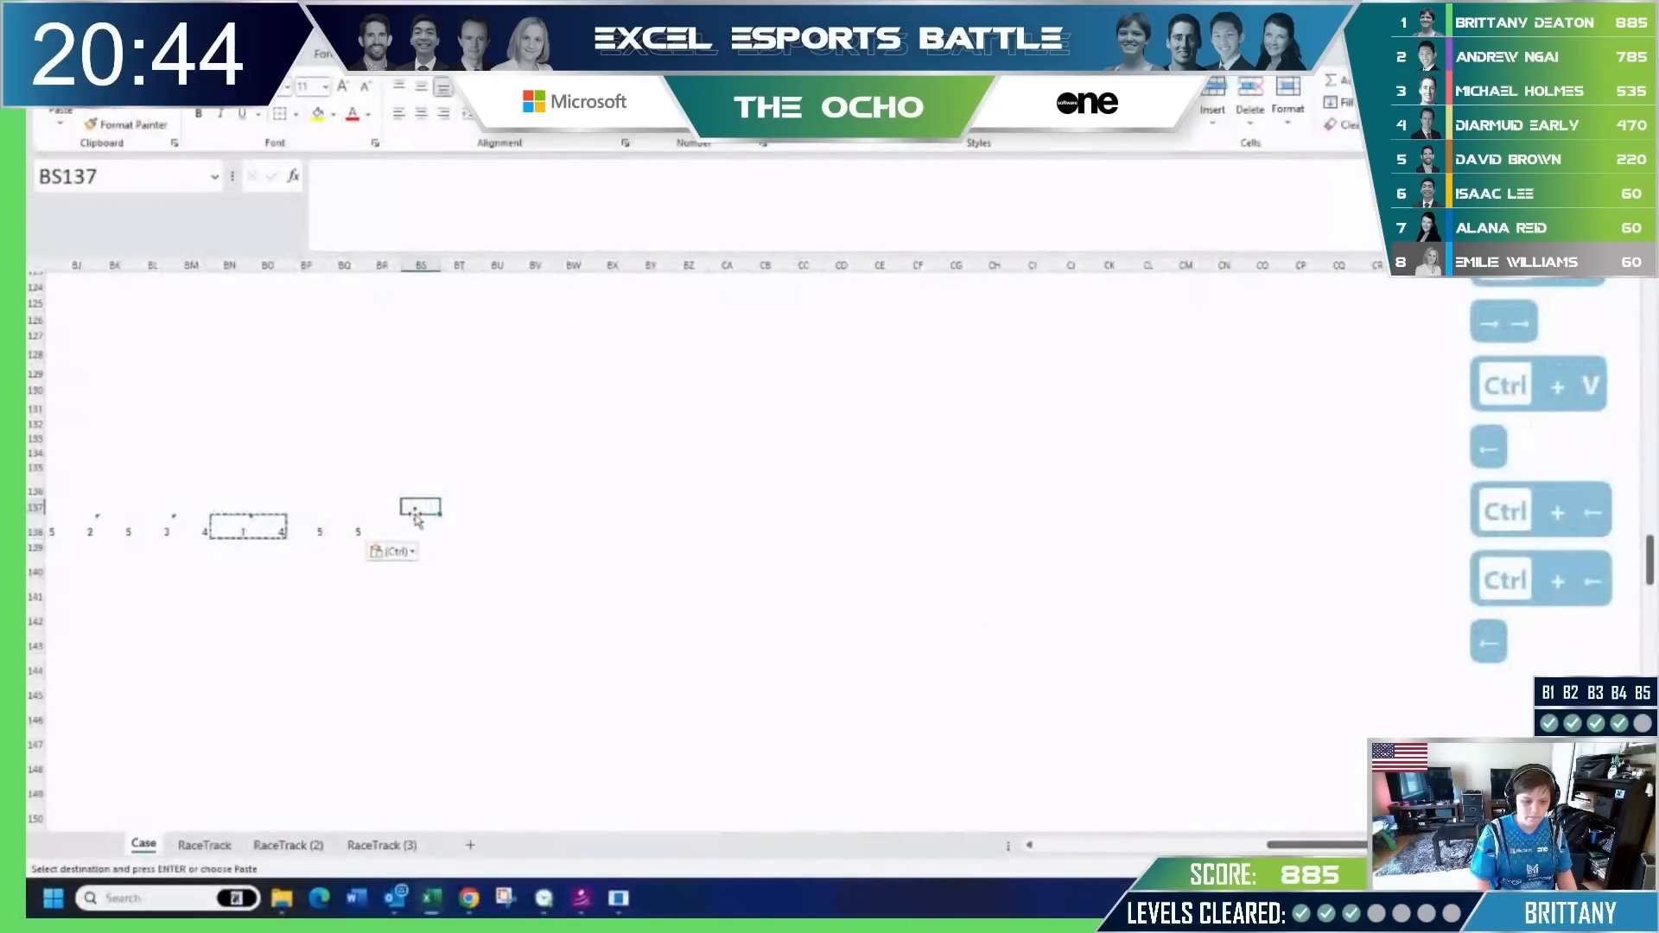
{"action": "type", "text": "cumulativ"}
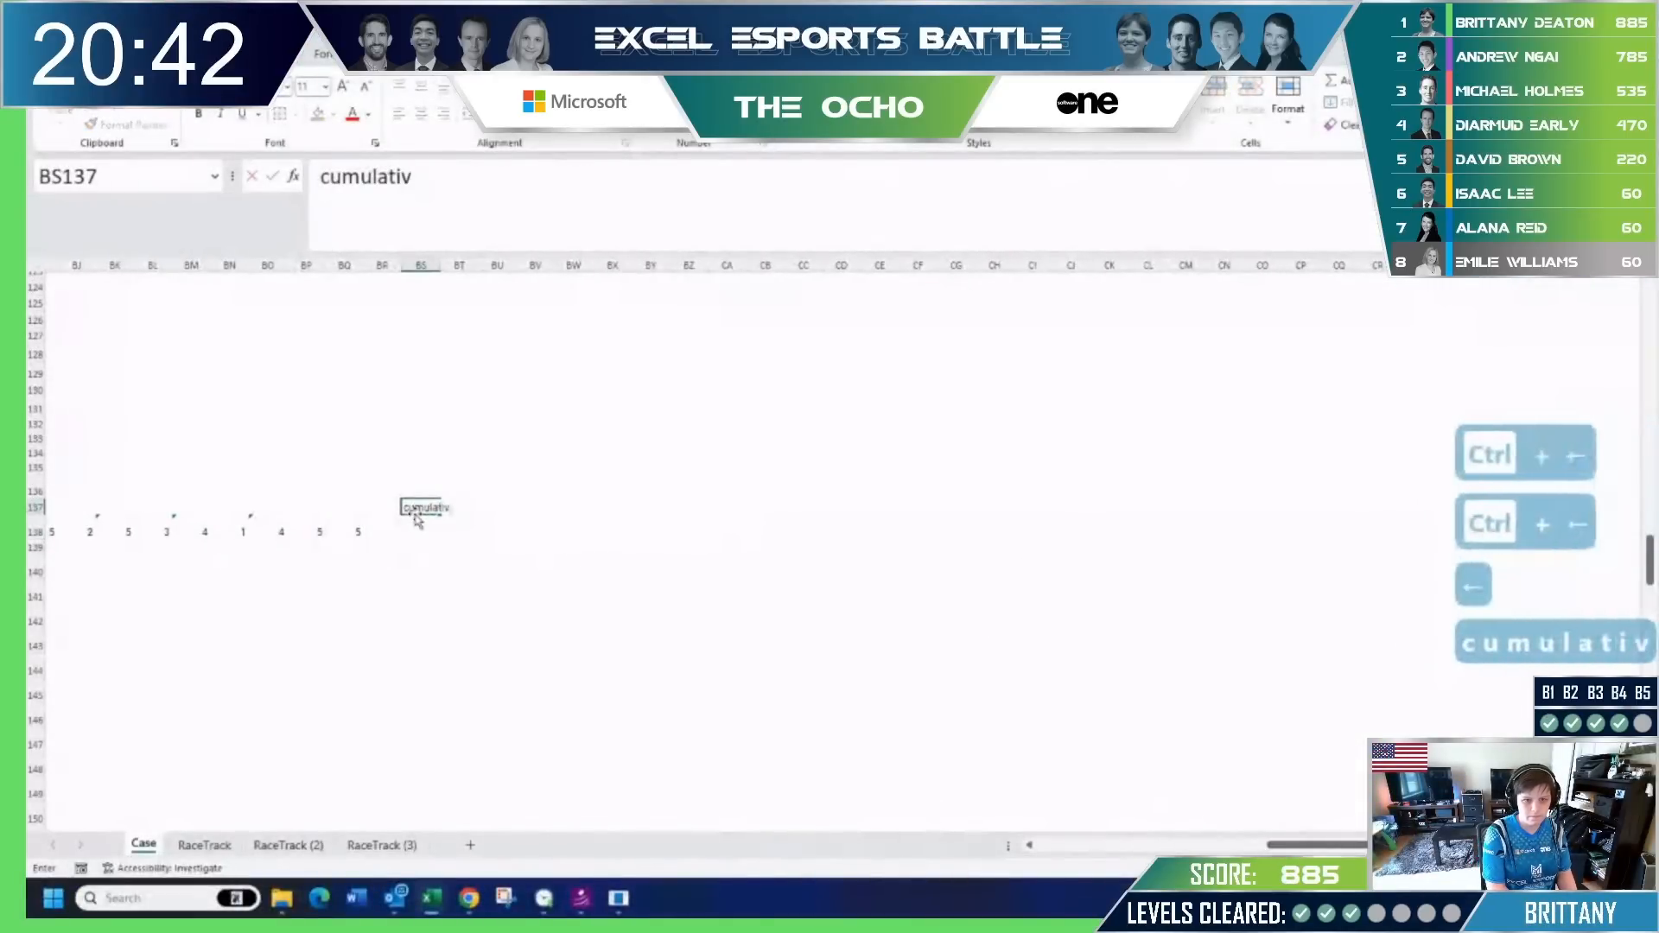
{"action": "type", "text": "e"}
{"action": "key", "text": "Return"}
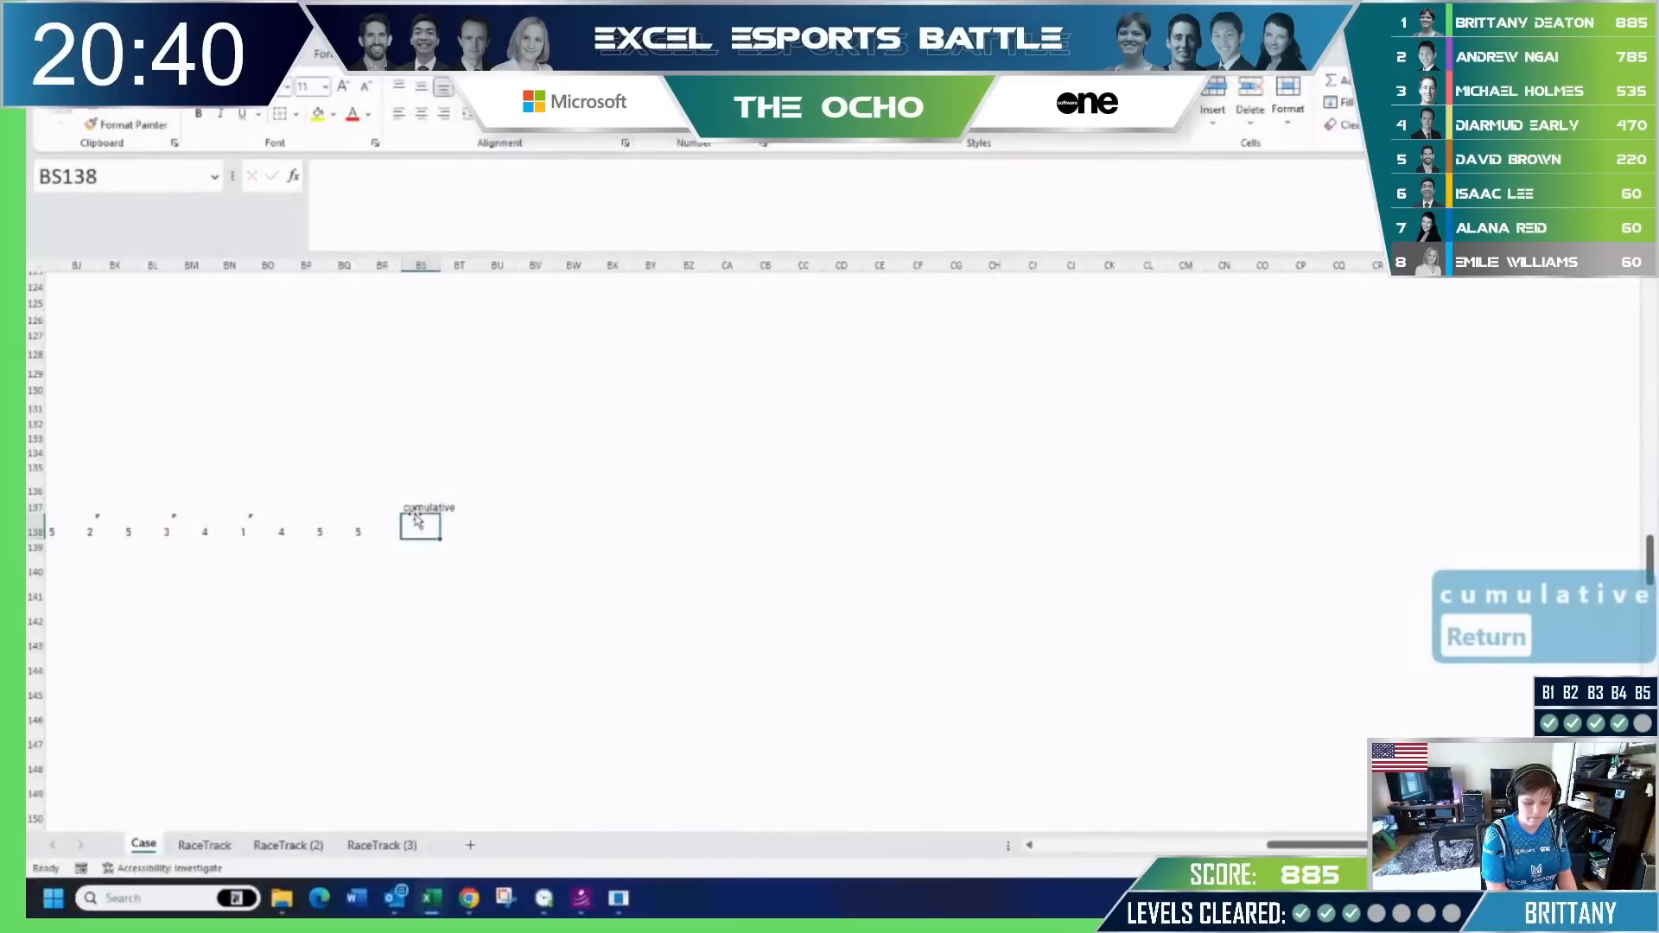
Enter the running-total formula =BR138+AX138 in BS138 for the example game.
{"action": "type", "text": "="}
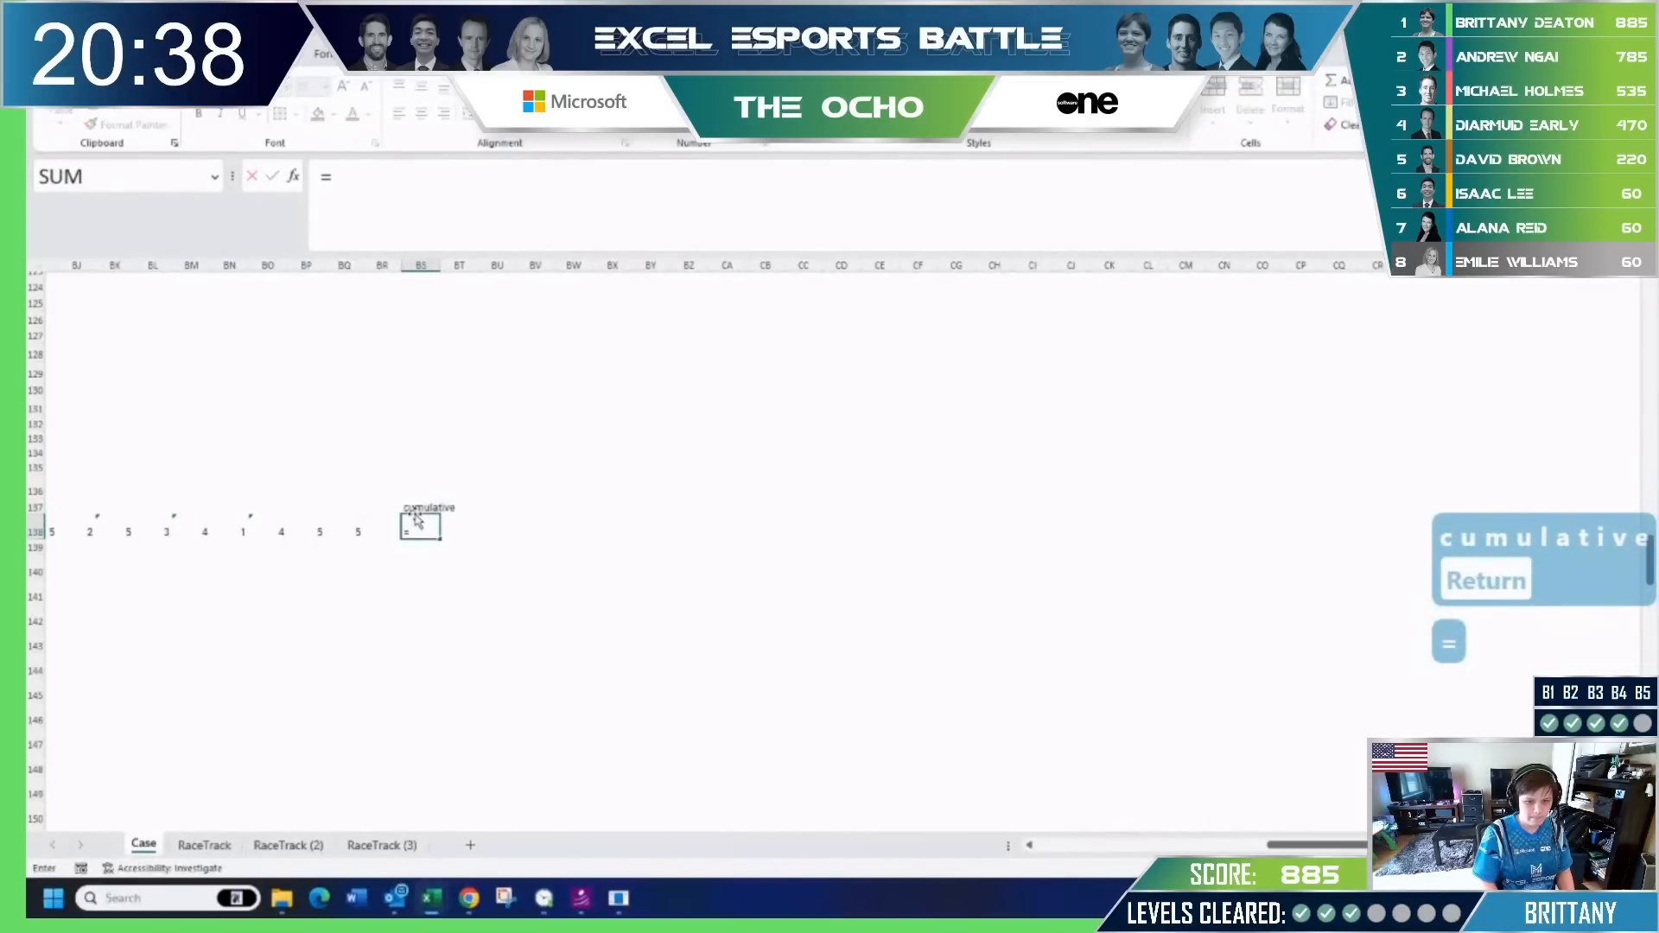
{"action": "key", "text": "Left"}
{"action": "type", "text": "+"}
{"action": "key", "text": "ctrl+Left"}
{"action": "key", "text": "ctrl+Left"}
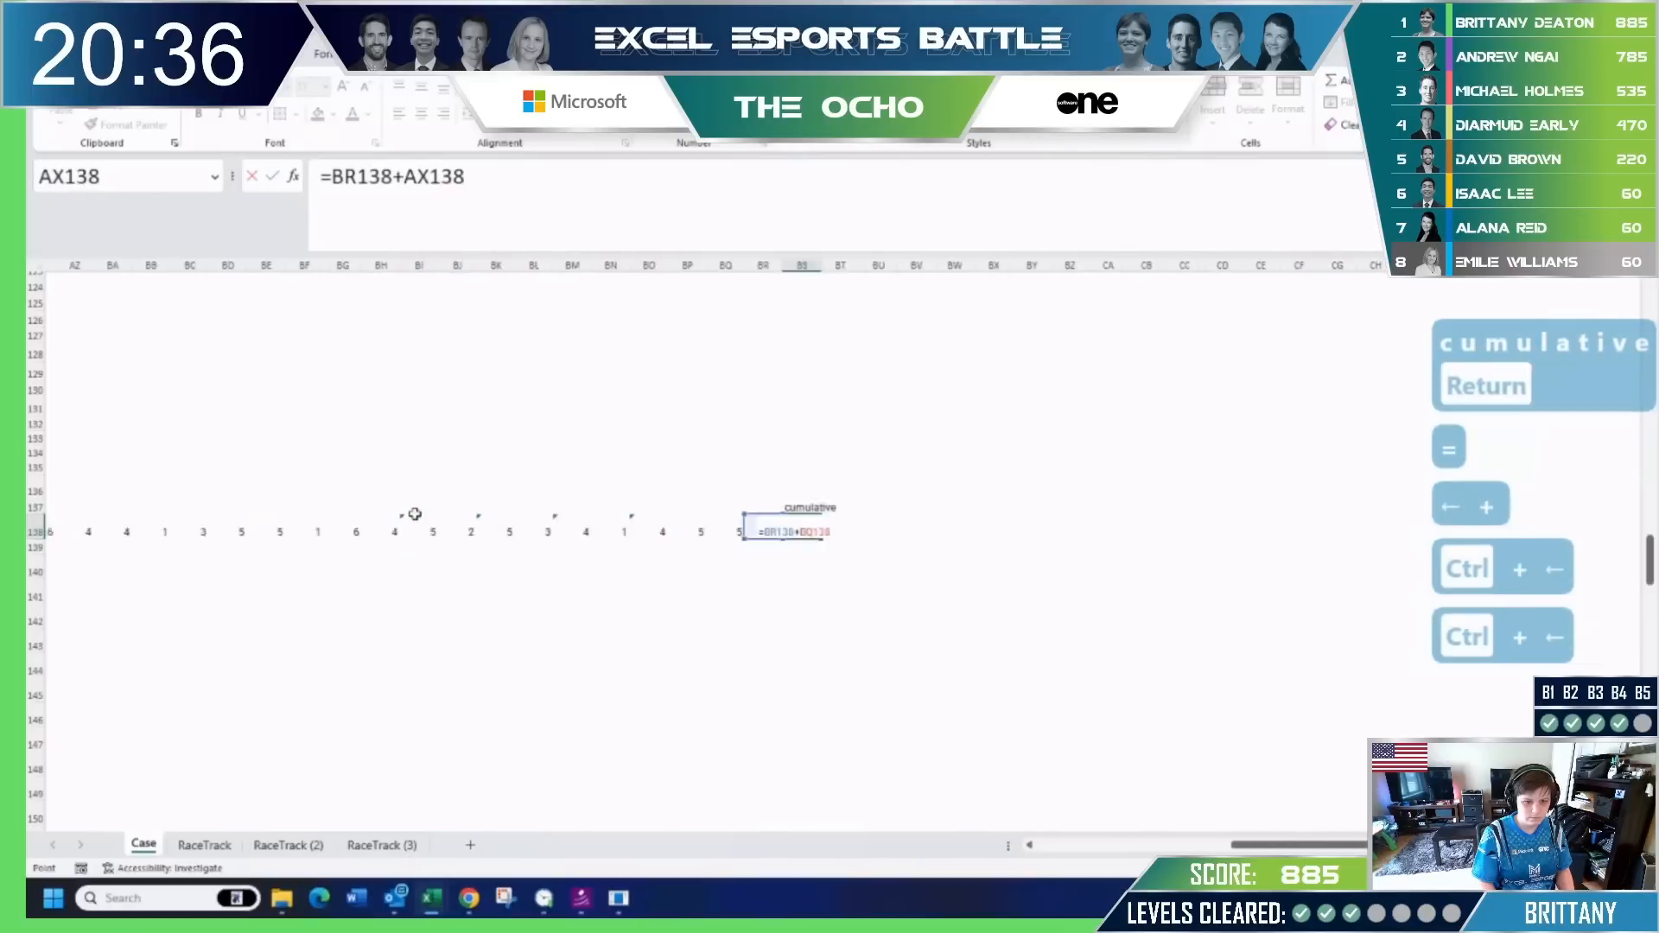
{"action": "key", "text": "Return"}
Copy the cumulative formula from BS138 across to CN138.
{"action": "key", "text": "Up"}
{"action": "key", "text": "ctrl+c"}
{"action": "key", "text": "shift+Right"}
{"action": "key", "text": "shift+Right"}
{"action": "key", "text": "shift+Right"}
{"action": "key", "text": "shift+Right"}
{"action": "key", "text": "shift+Right"}
{"action": "key", "text": "shift+Right"}
{"action": "key", "text": "shift+Right"}
{"action": "key", "text": "shift+Right"}
{"action": "key", "text": "shift+Right"}
{"action": "key", "text": "shift+Right"}
{"action": "key", "text": "shift+Right"}
{"action": "key", "text": "shift+Right"}
{"action": "key", "text": "shift+Right"}
{"action": "key", "text": "shift+Right"}
{"action": "key", "text": "shift+Right"}
{"action": "key", "text": "shift+Right"}
{"action": "key", "text": "shift+Right"}
{"action": "key", "text": "shift+Right"}
{"action": "key", "text": "shift+Right"}
{"action": "key", "text": "shift+Right"}
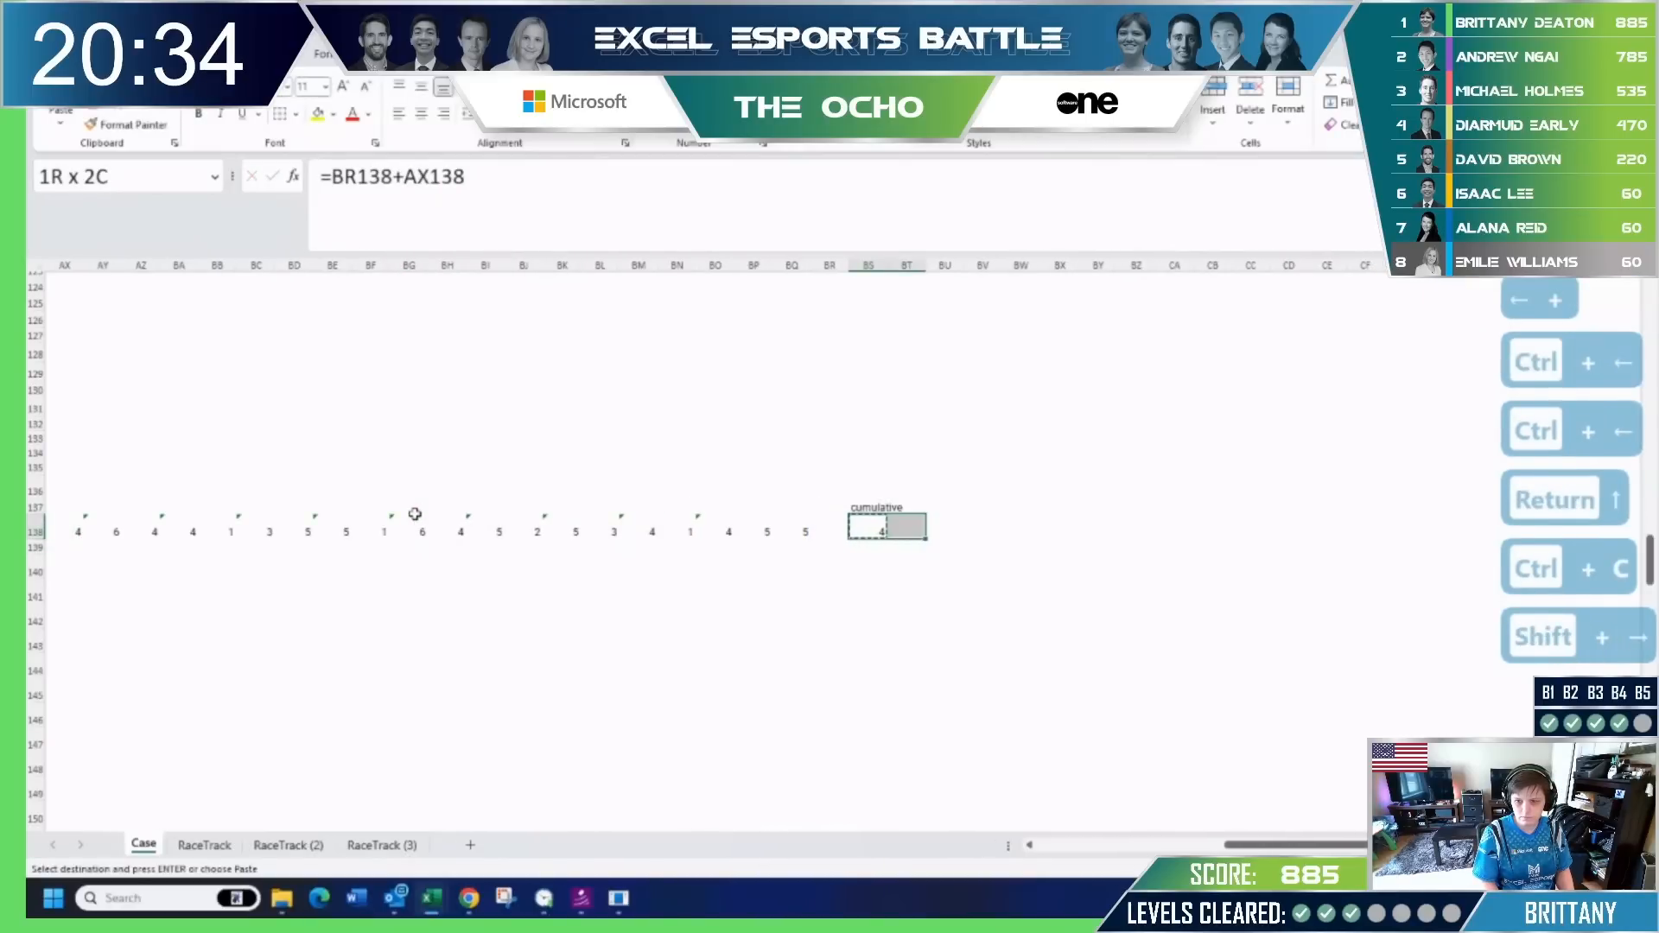
{"action": "key", "text": "ctrl+v"}
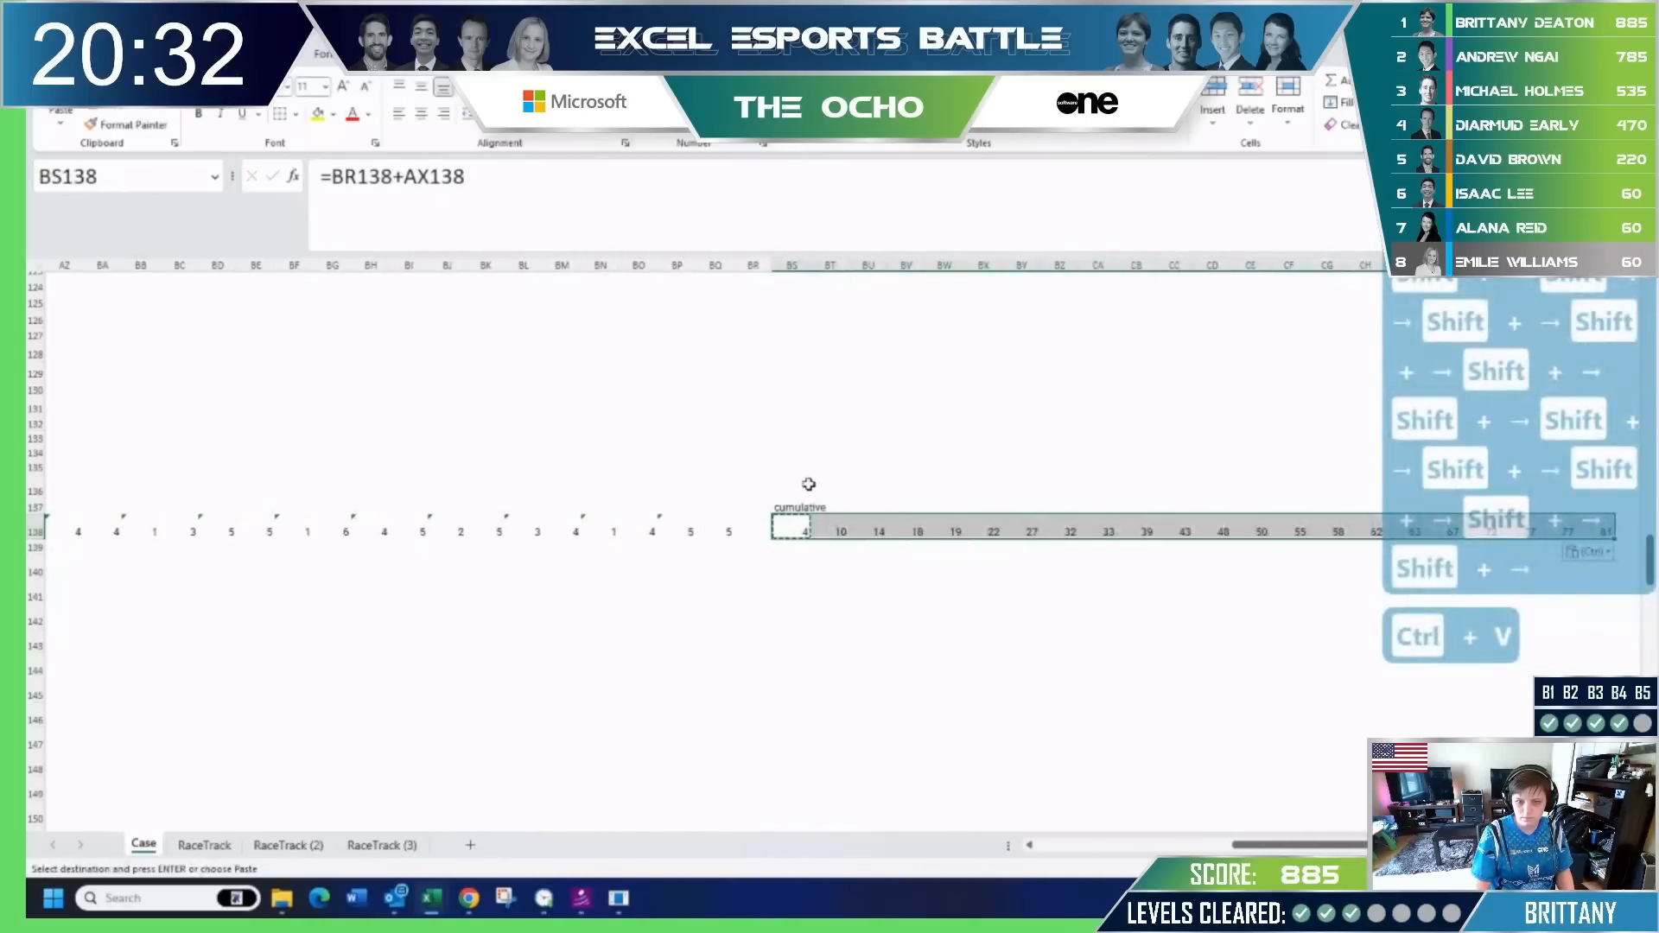
Enter =TRANSPOSE(S126:S131) in BS135 to lay the sharp-turn From cells out in a row.
{"action": "key", "text": "Up"}
{"action": "key", "text": "Up"}
{"action": "key", "text": "Up"}
{"action": "type", "text": "="}
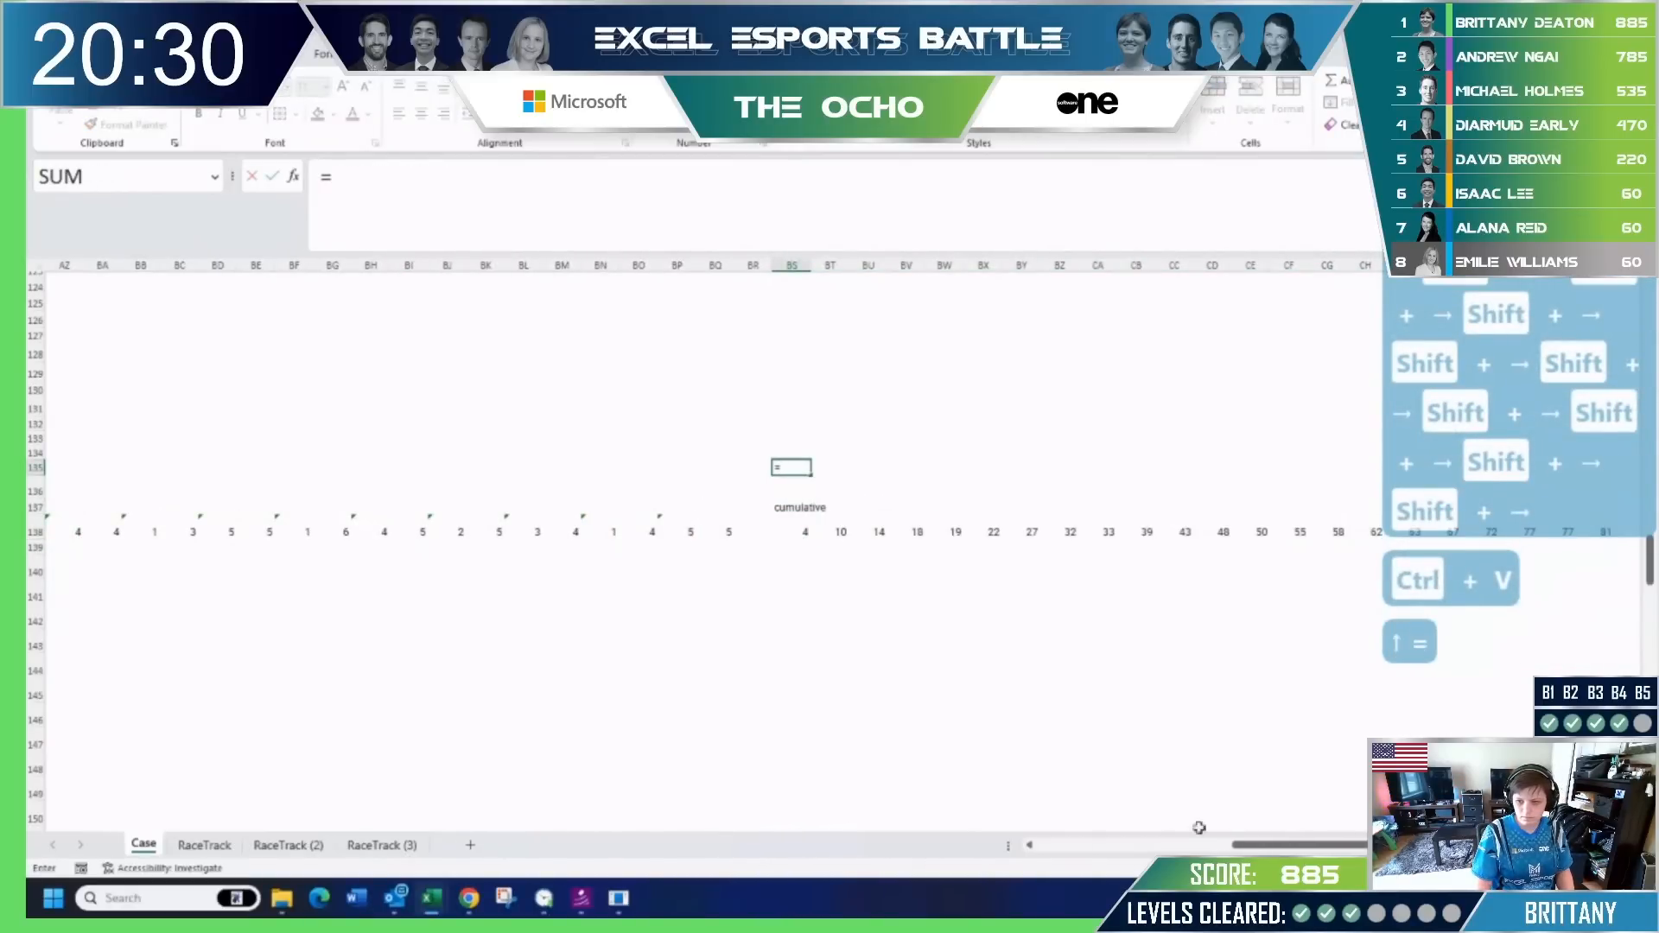
{"action": "left_click_drag", "start_coordinate": [1253, 845], "coordinate": [1037, 846]}
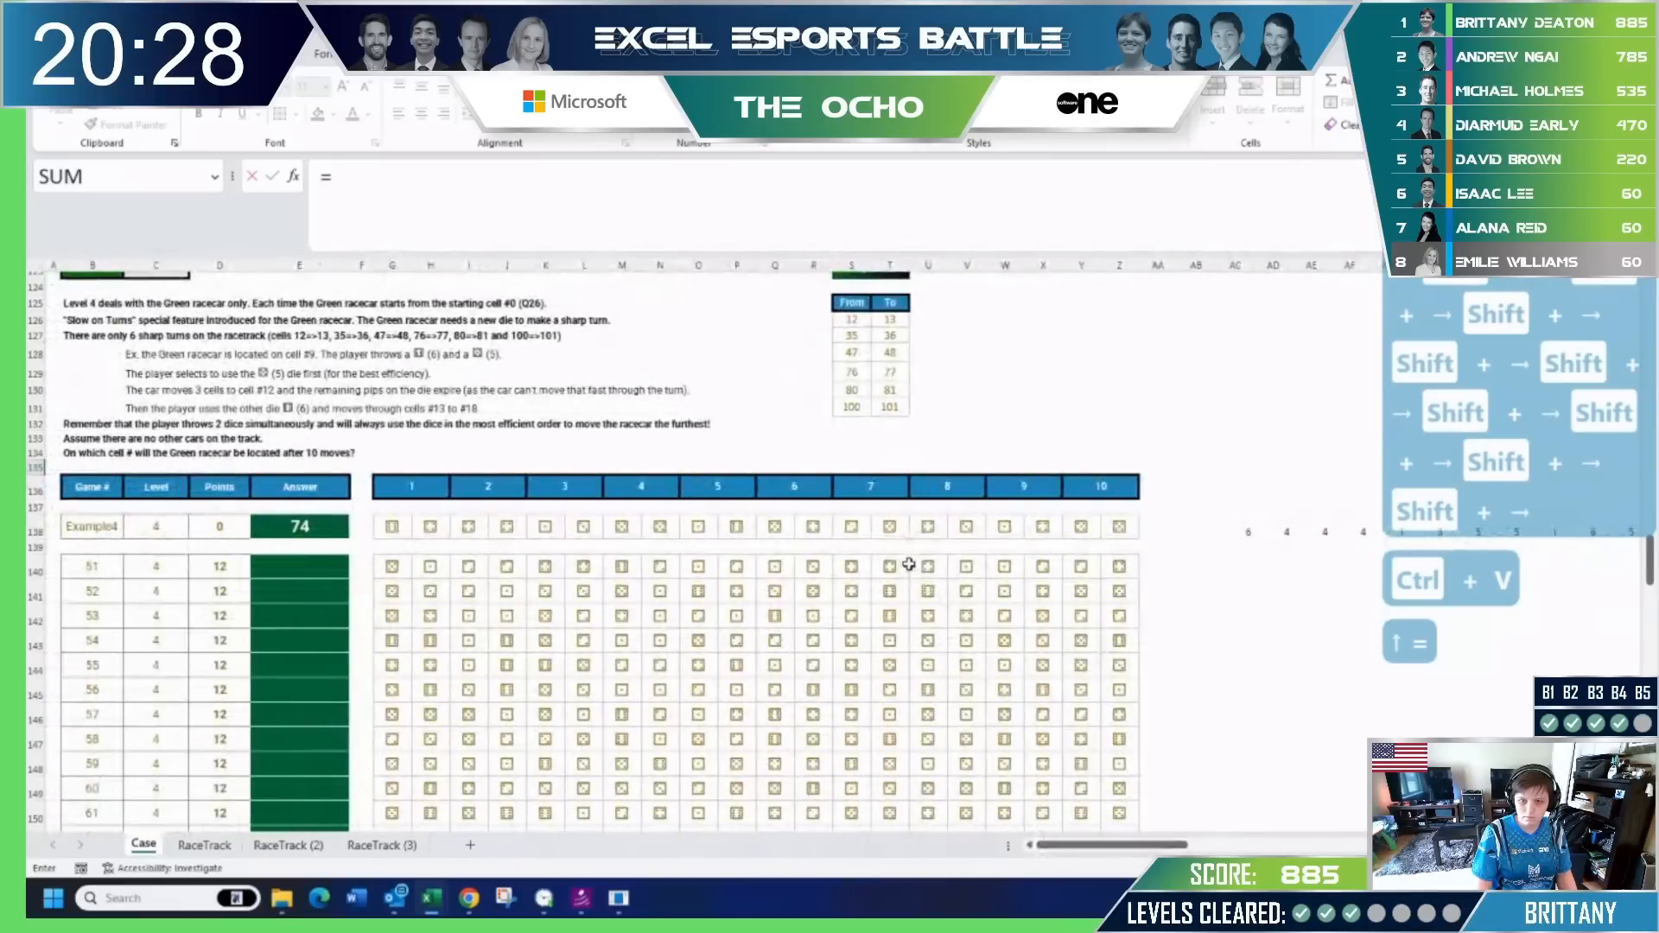
{"action": "scroll", "coordinate": [909, 564], "scroll_direction": "up", "scroll_amount": 1}
{"action": "type", "text": "trans"}
{"action": "key", "text": "Tab"}
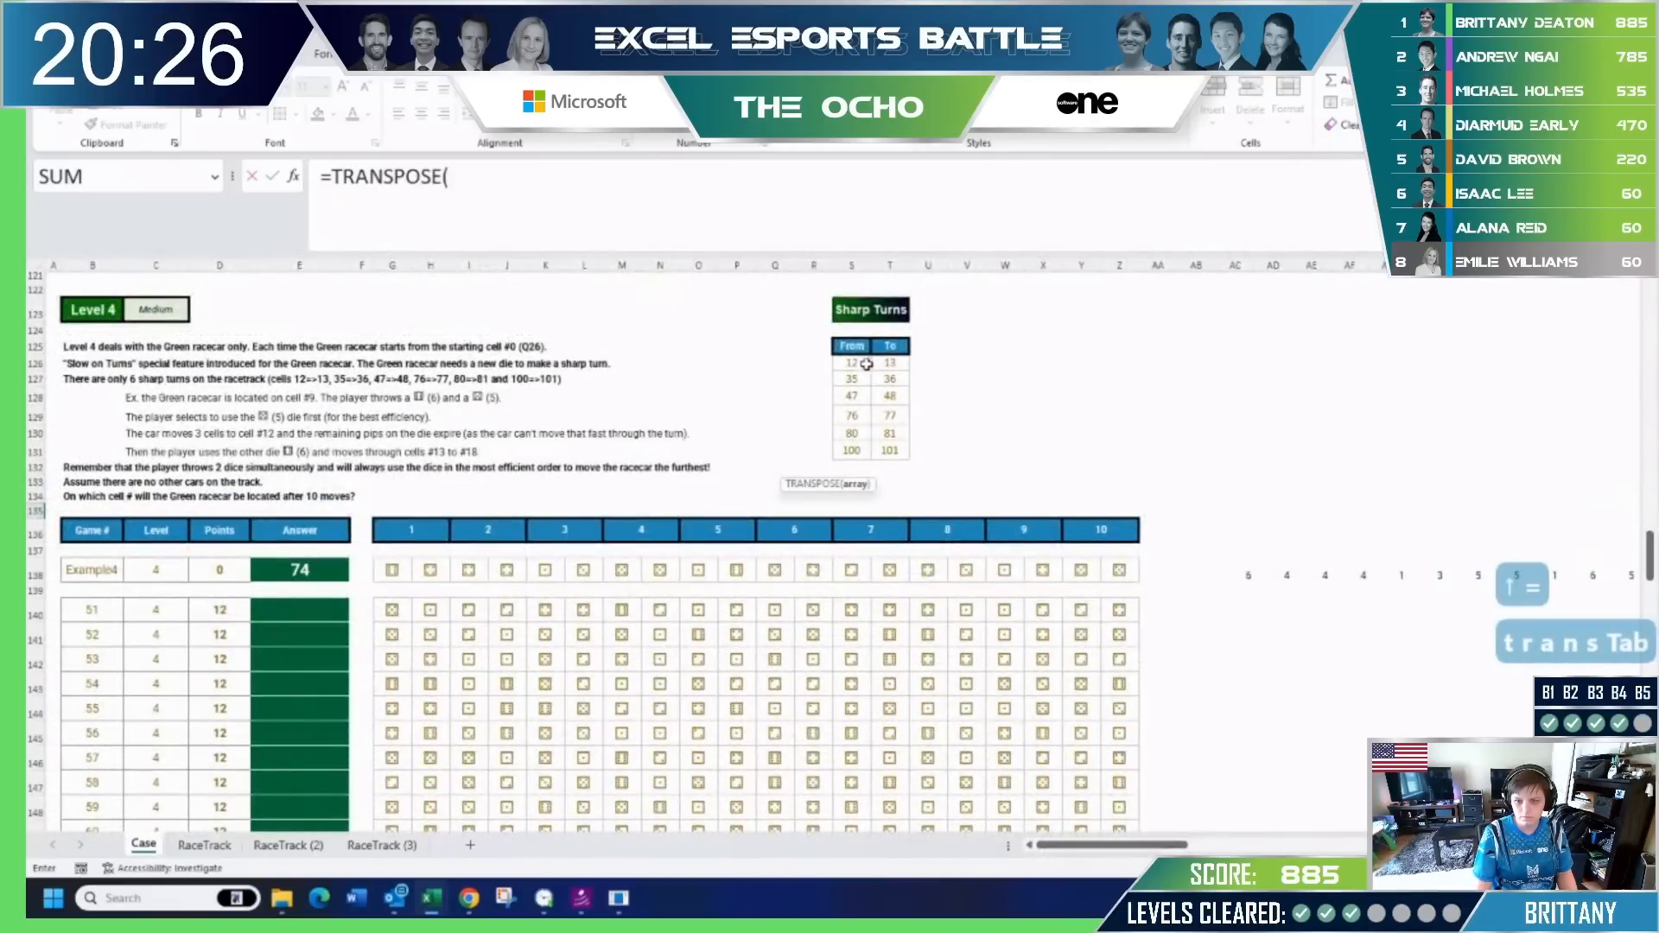
{"action": "left_click_drag", "start_coordinate": [865, 363], "coordinate": [864, 450]}
{"action": "type", "text": ")"}
{"action": "key", "text": "Return"}
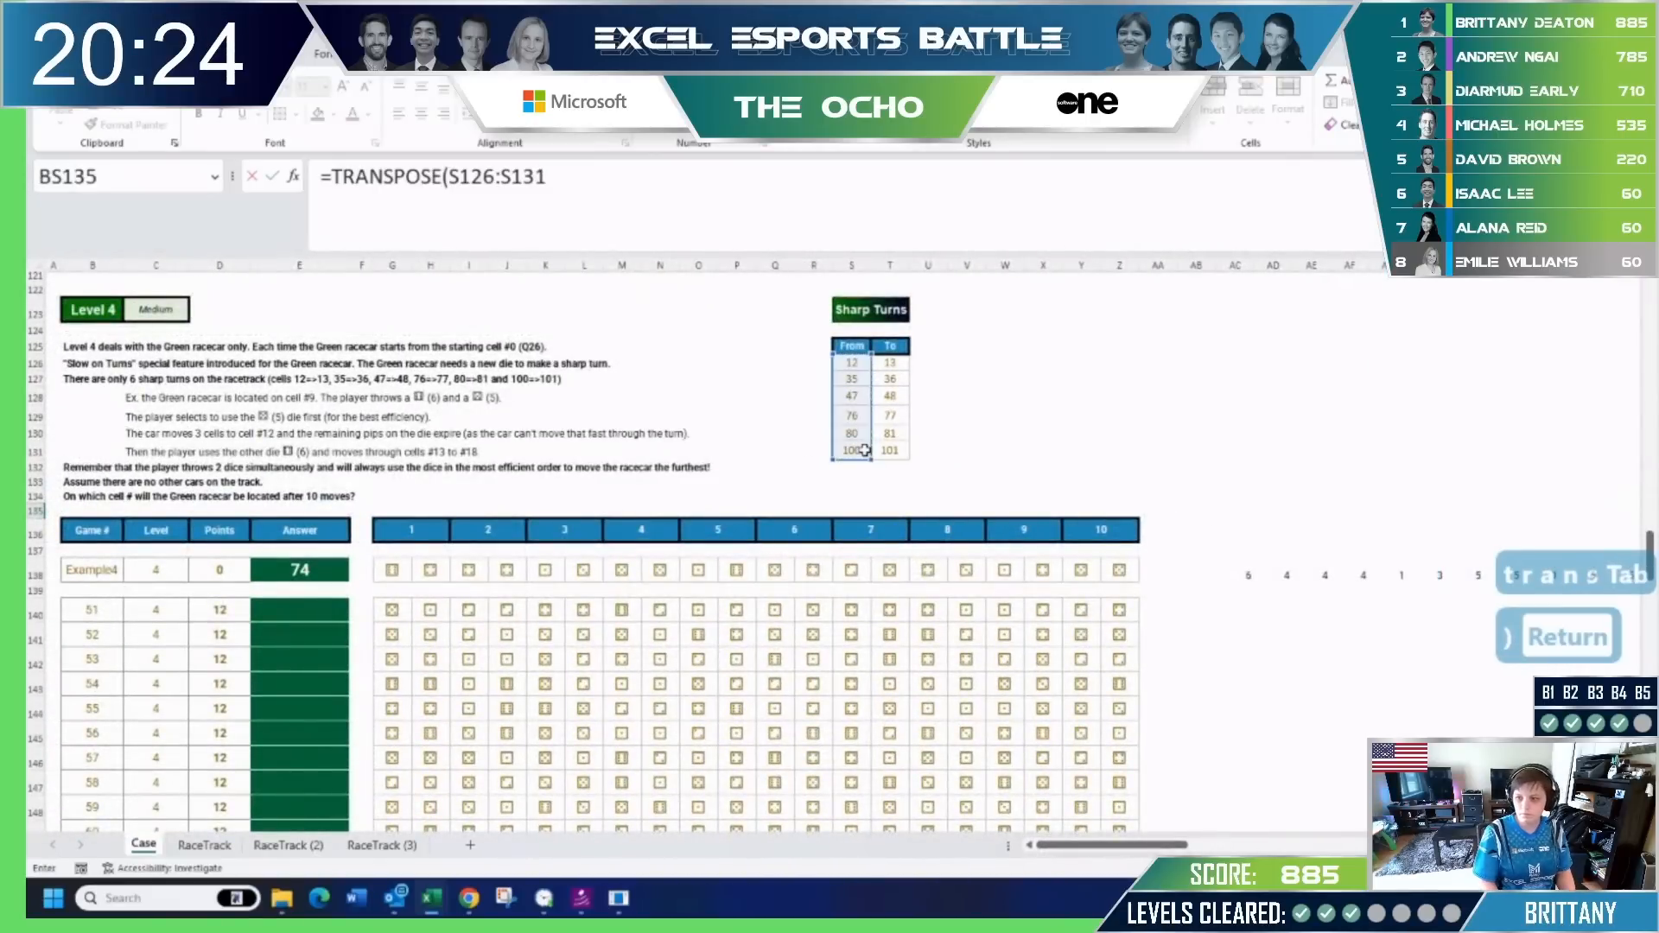
Examine the transposed sharp-turn cells against the cumulative totals in row 138.
{"action": "key", "text": "Up"}
{"action": "key", "text": "Right"}
{"action": "key", "text": "Right"}
{"action": "key", "text": "Right"}
{"action": "key", "text": "Right"}
{"action": "key", "text": "Right"}
{"action": "key", "text": "Right"}
{"action": "key", "text": "Right"}
{"action": "key", "text": "Right"}
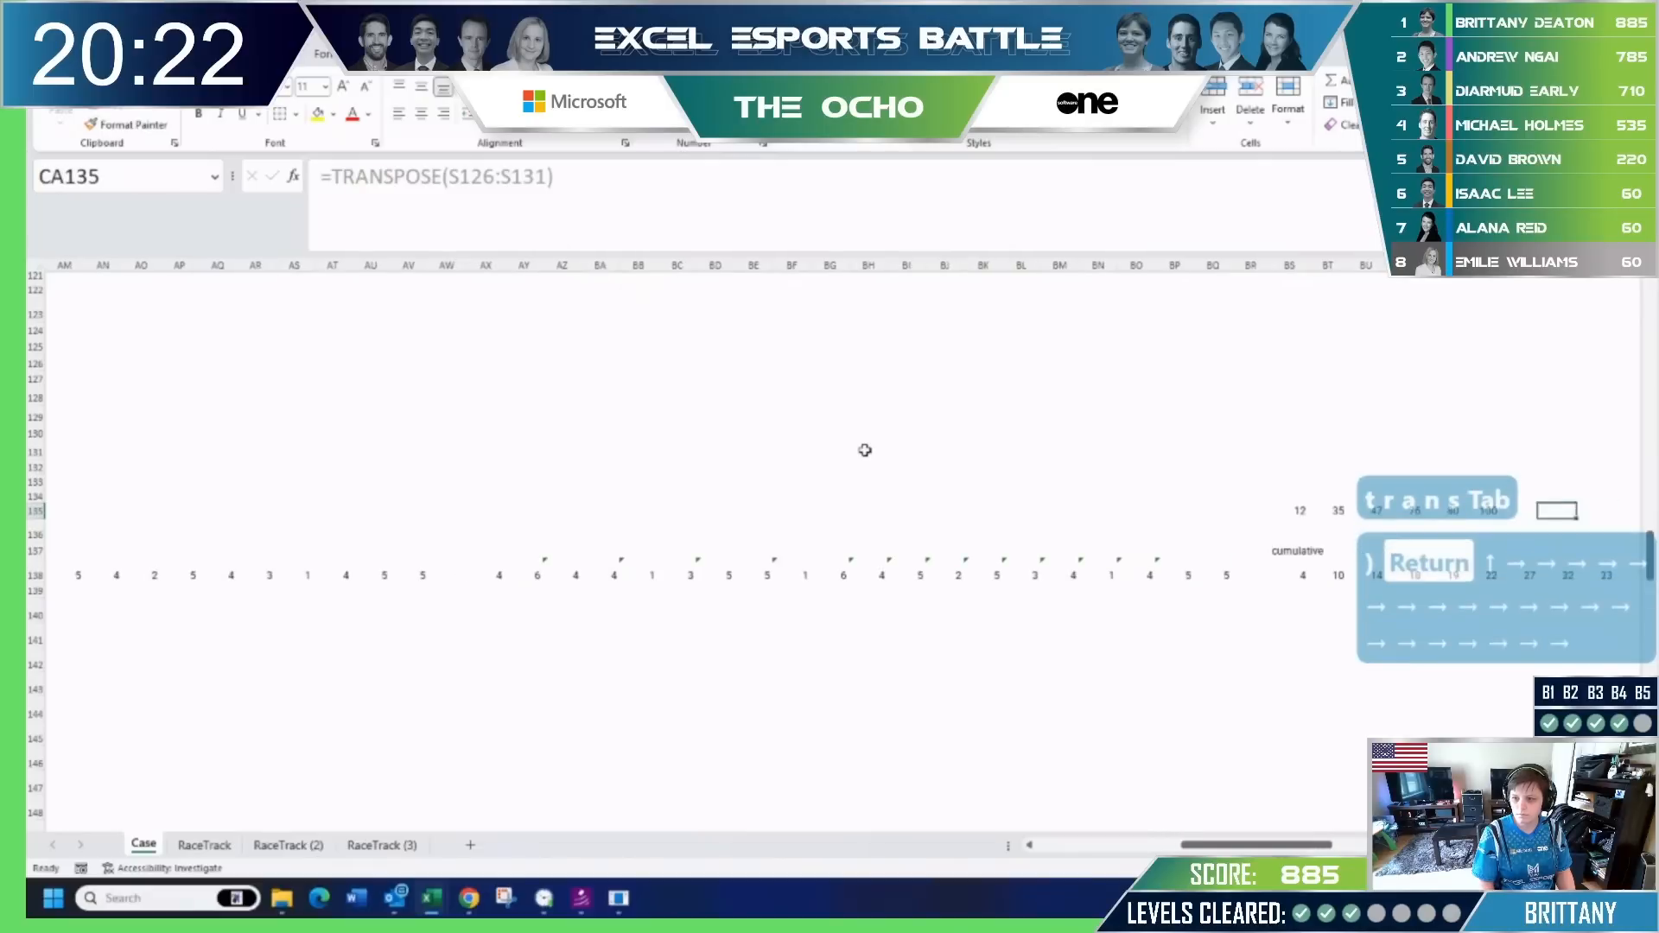
{"action": "key", "text": "Right"}
{"action": "left_click_drag", "start_coordinate": [1247, 851], "coordinate": [1355, 849]}
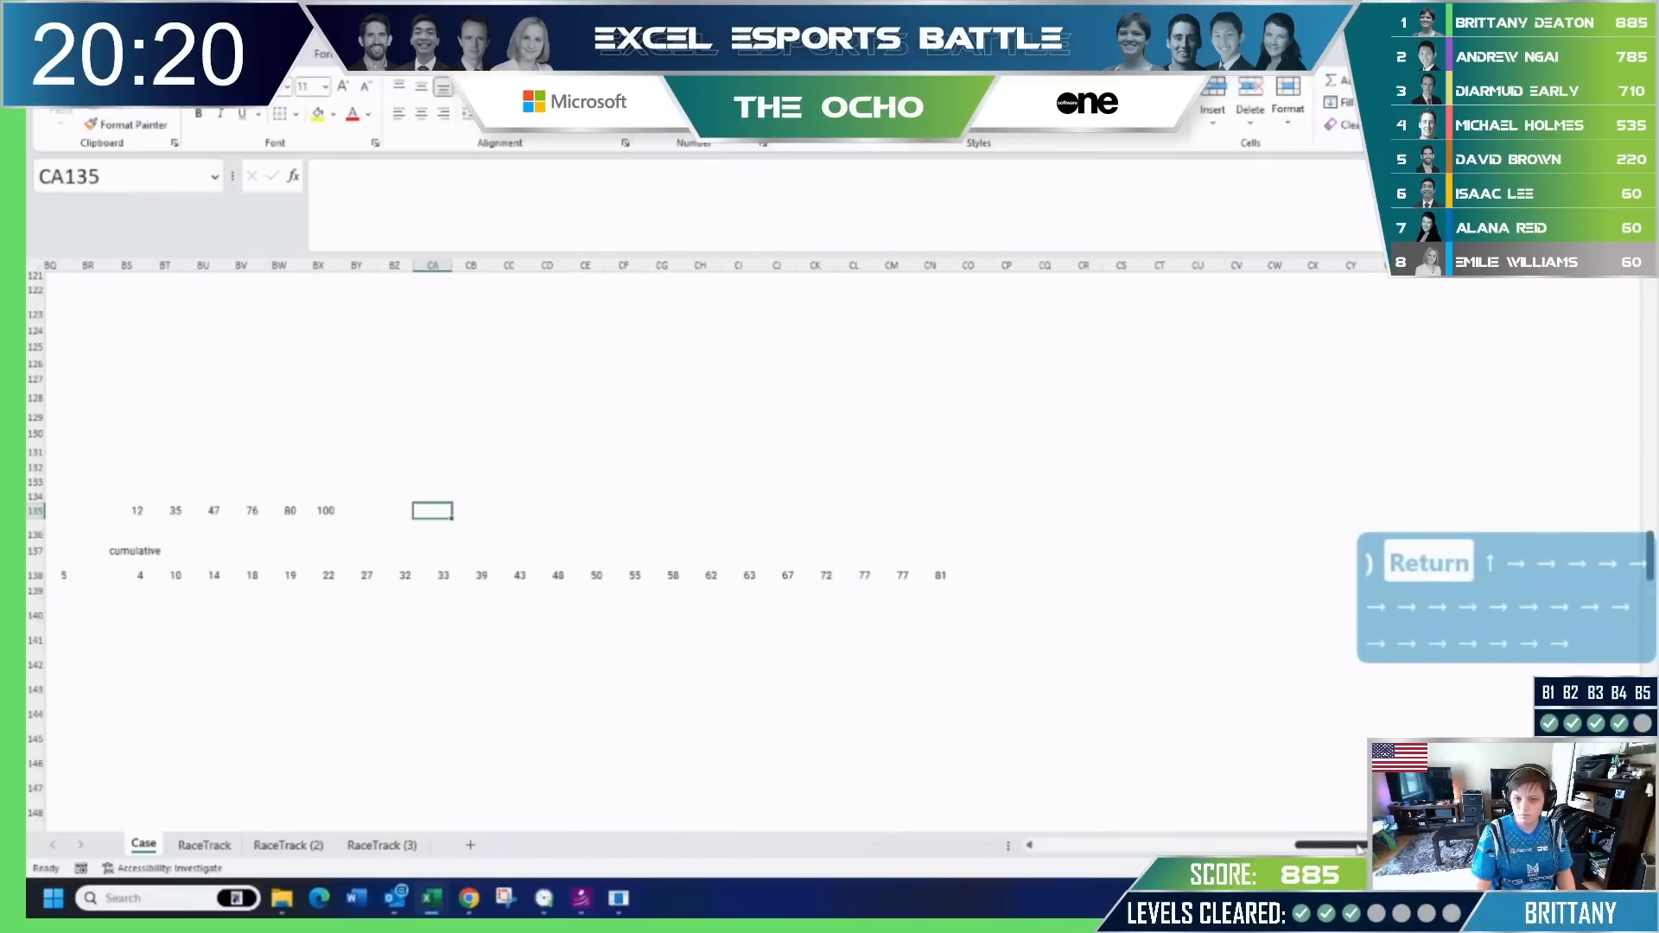
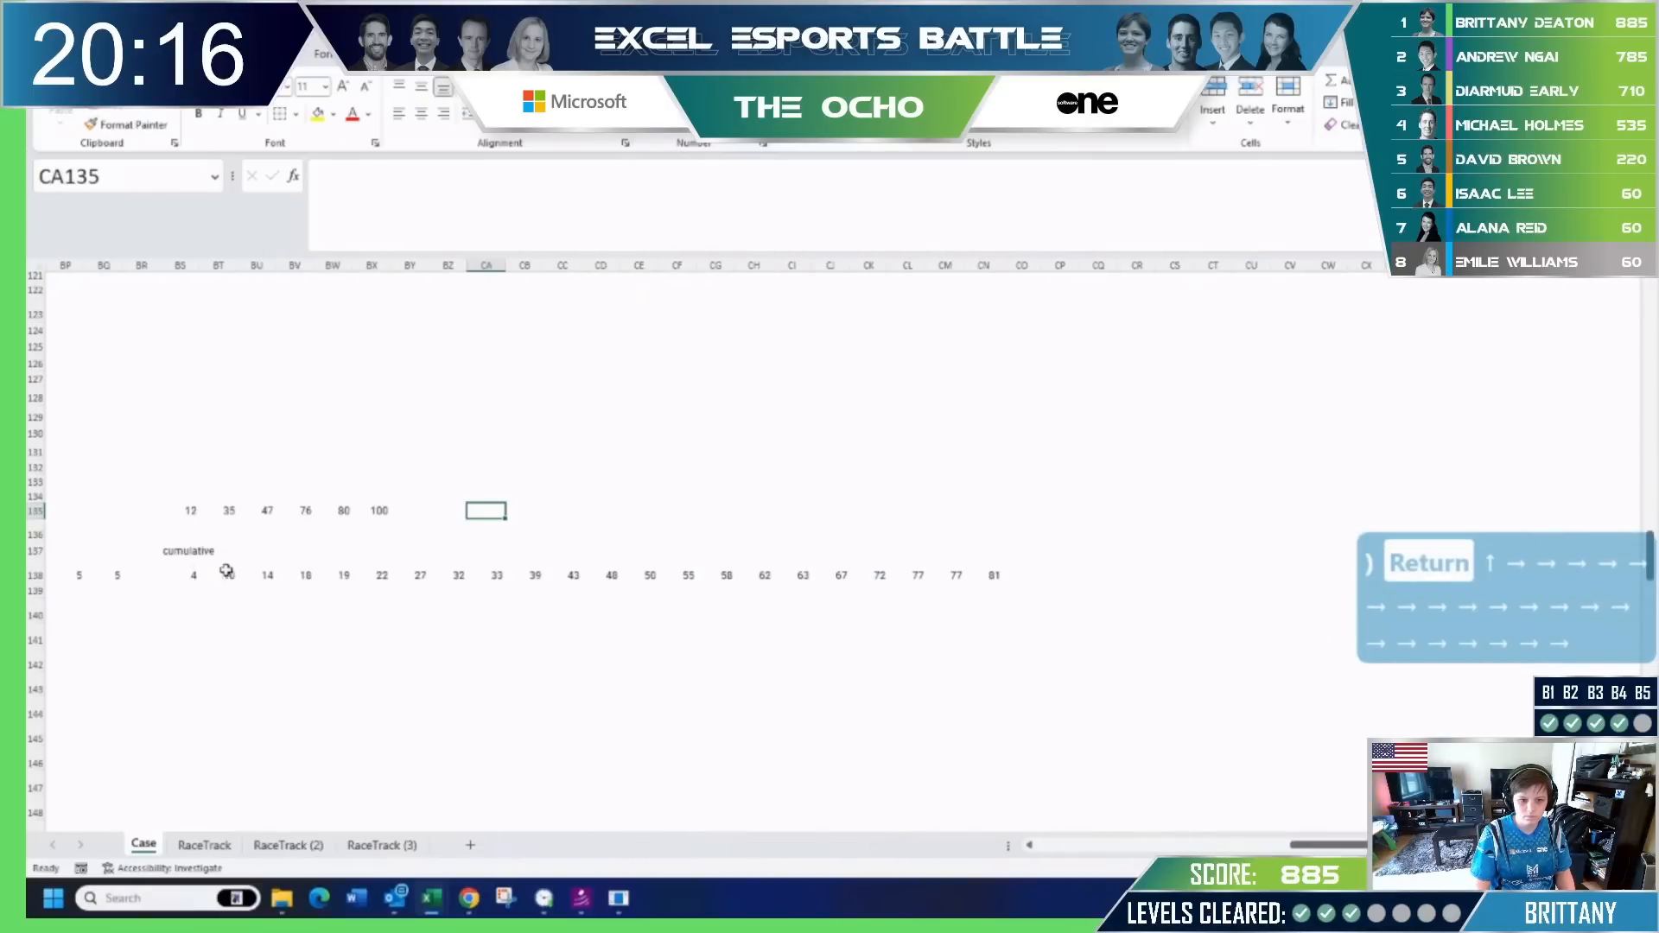
{"action": "left_click", "coordinate": [184, 554]}
{"action": "left_click", "coordinate": [1074, 548]}
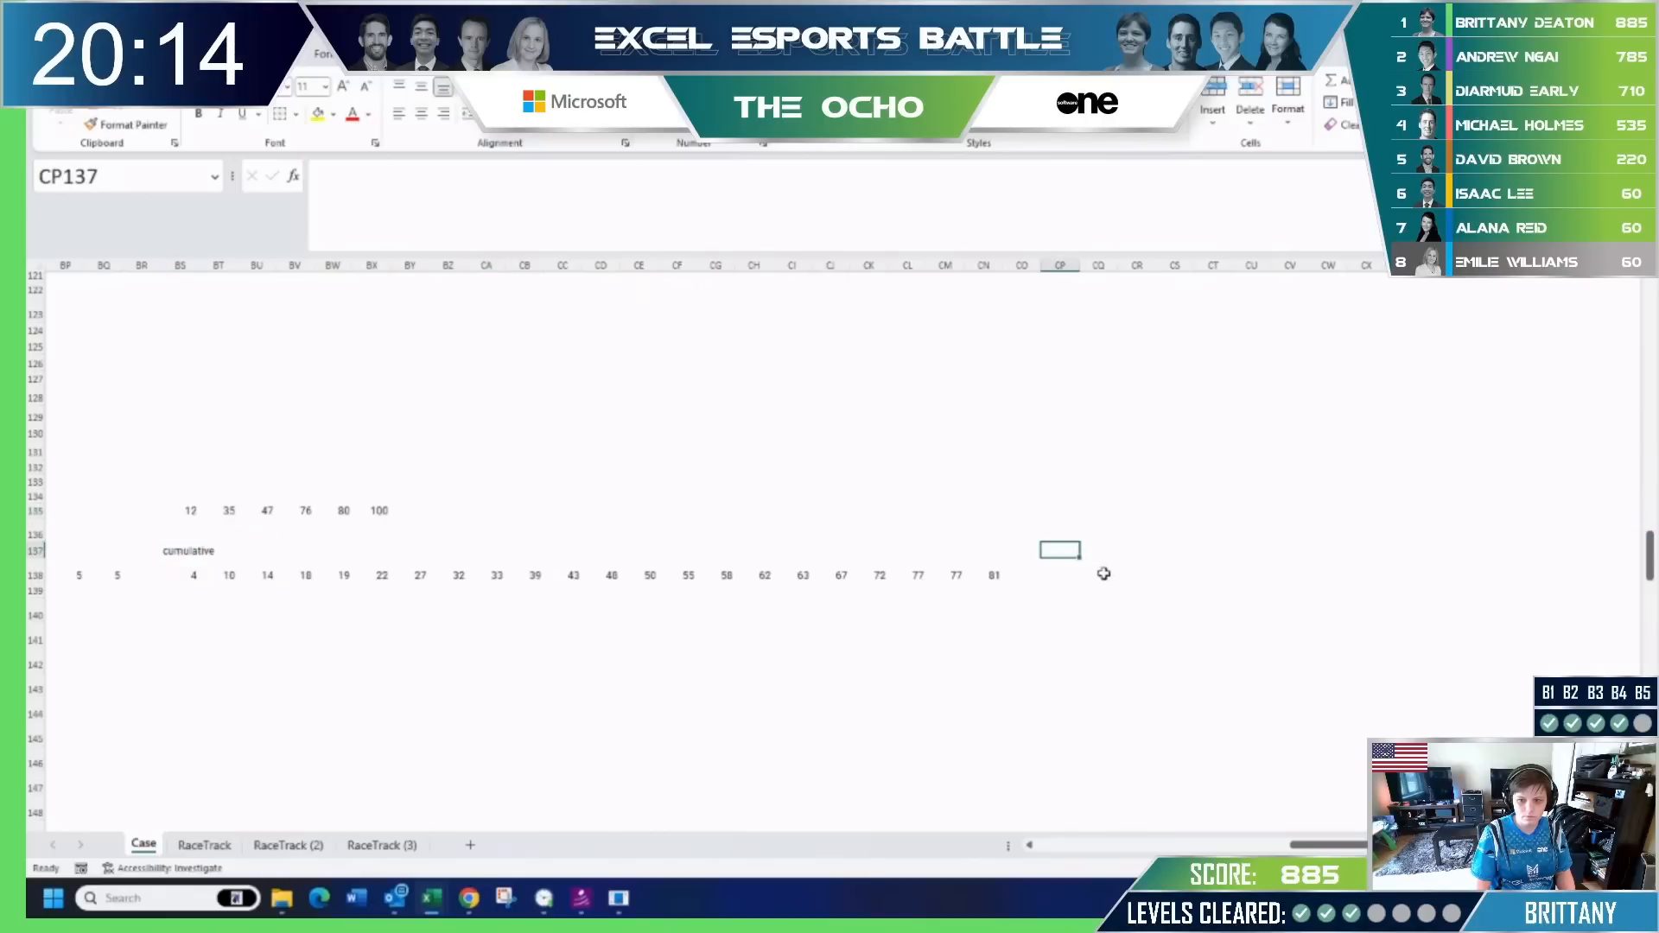
{"action": "left_click", "coordinate": [217, 576]}
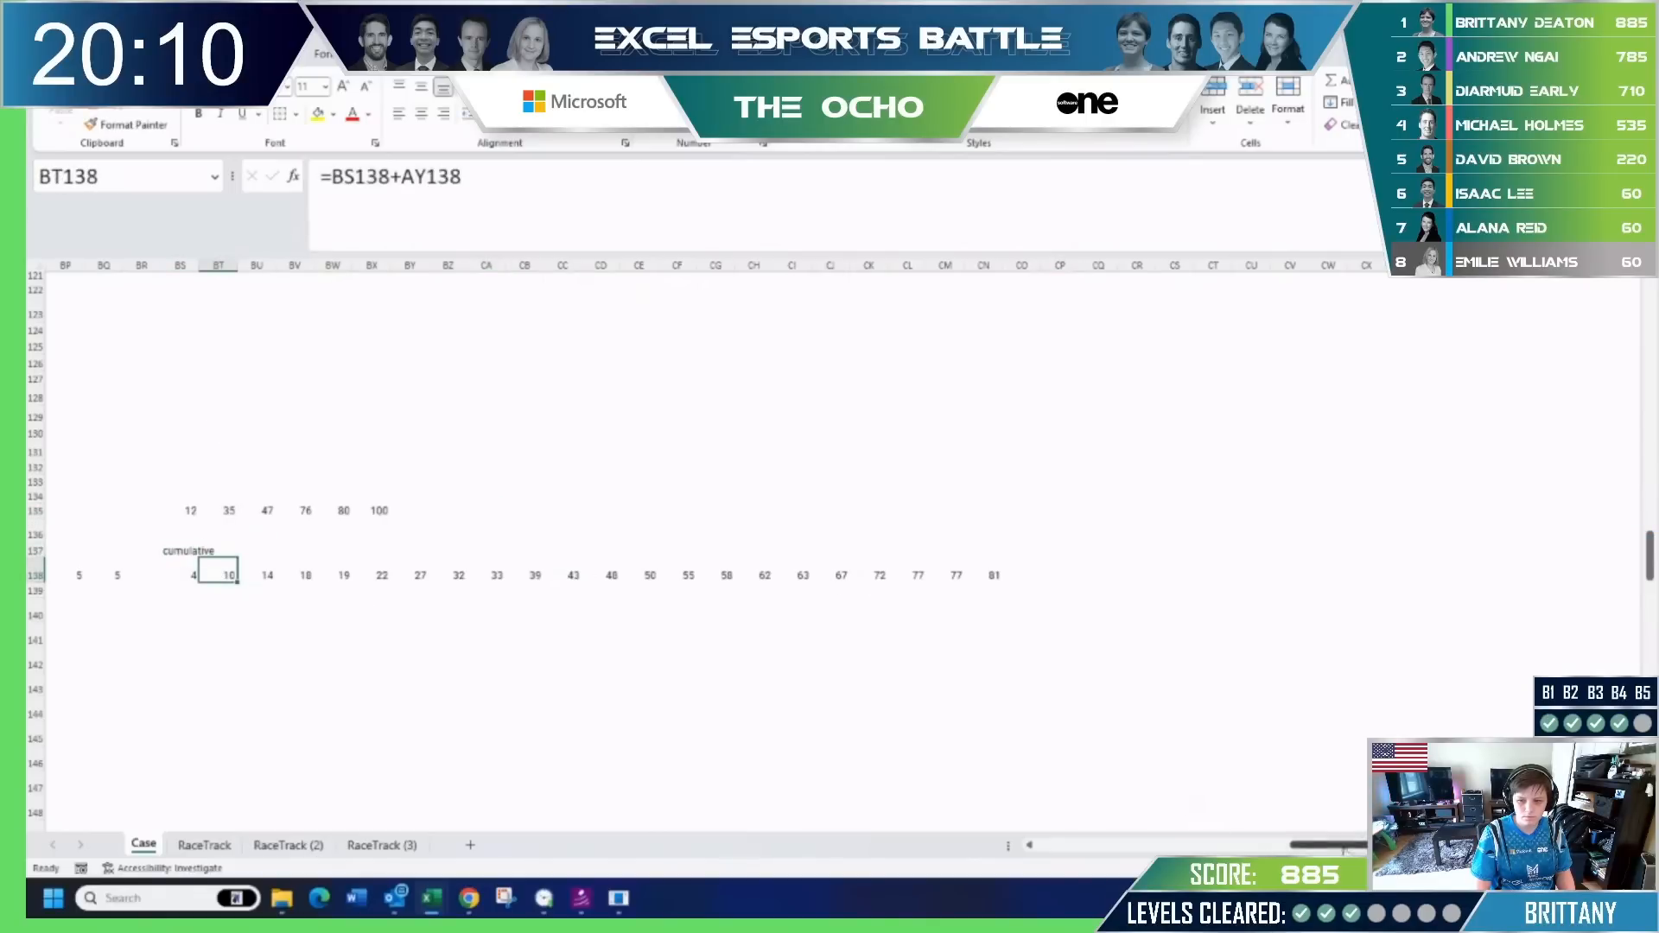
{"action": "left_click_drag", "start_coordinate": [1344, 846], "coordinate": [1311, 845]}
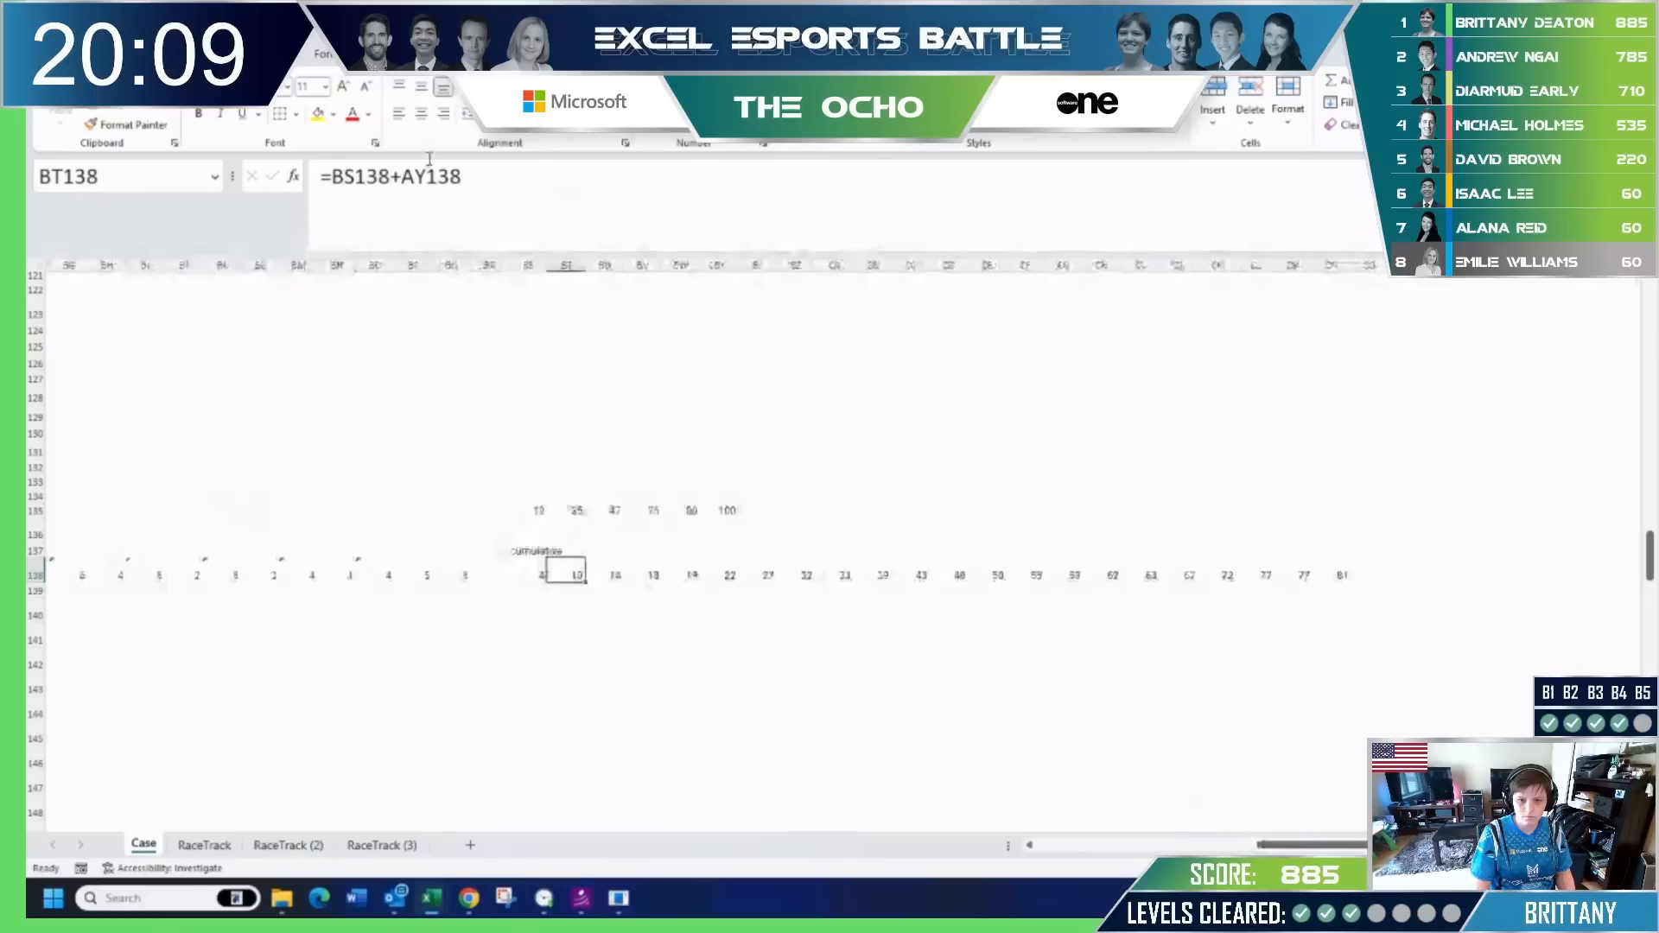
{"action": "left_click", "coordinate": [333, 177]}
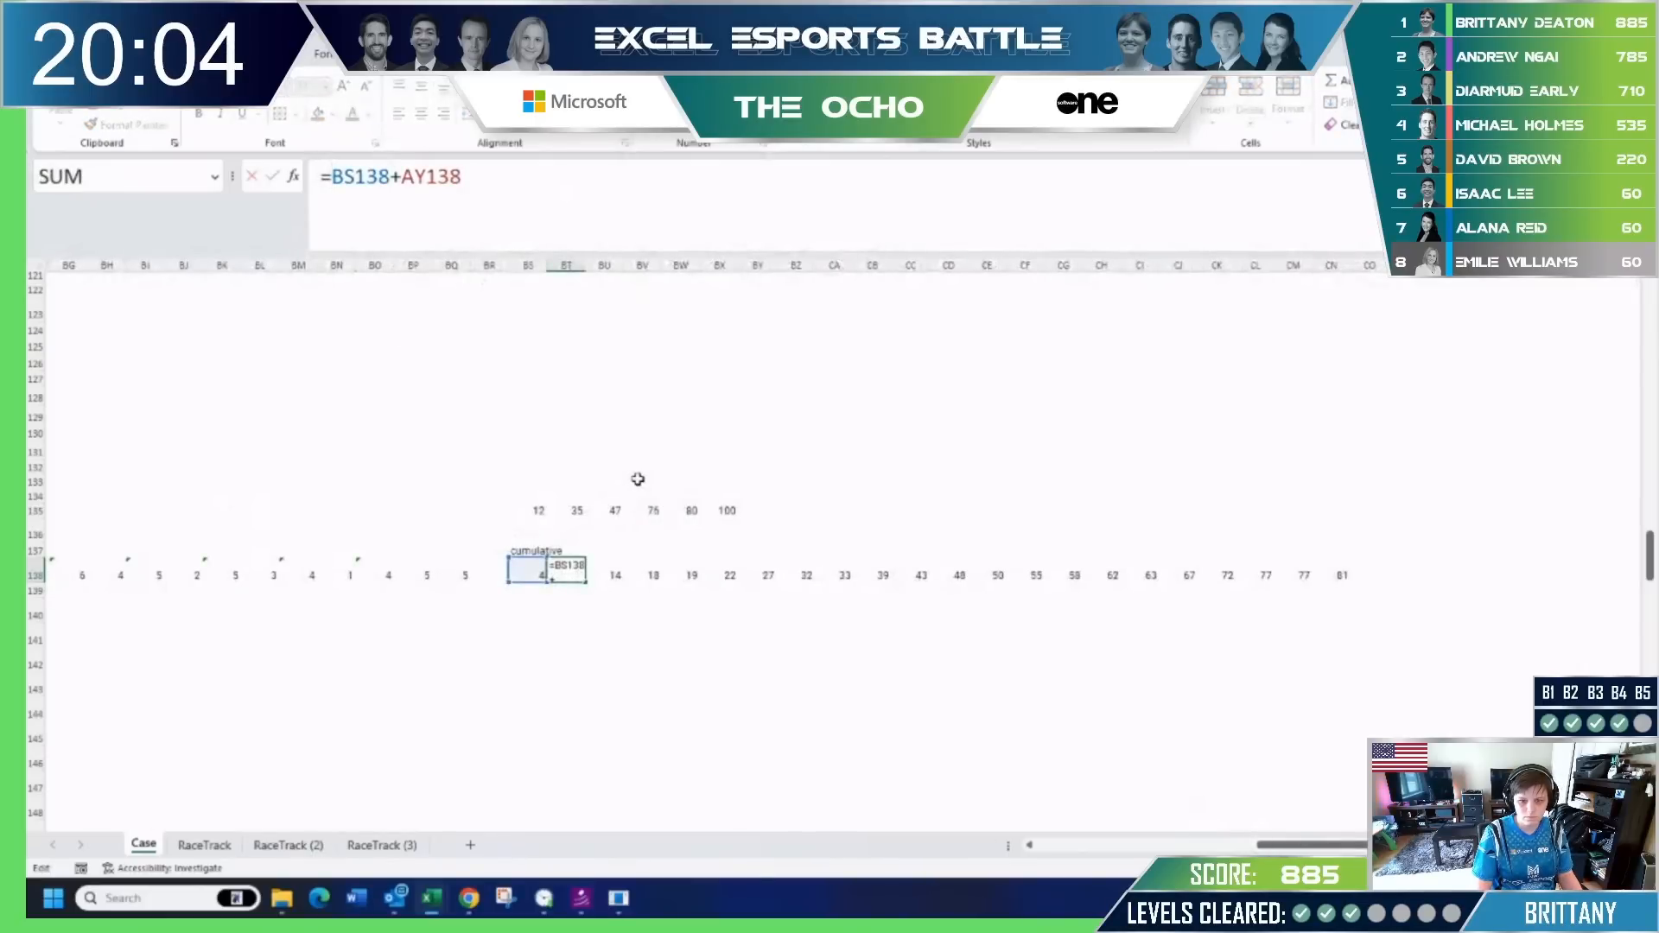
{"action": "key", "text": "Escape"}
{"action": "key", "text": "Escape"}
{"action": "key", "text": "Escape"}
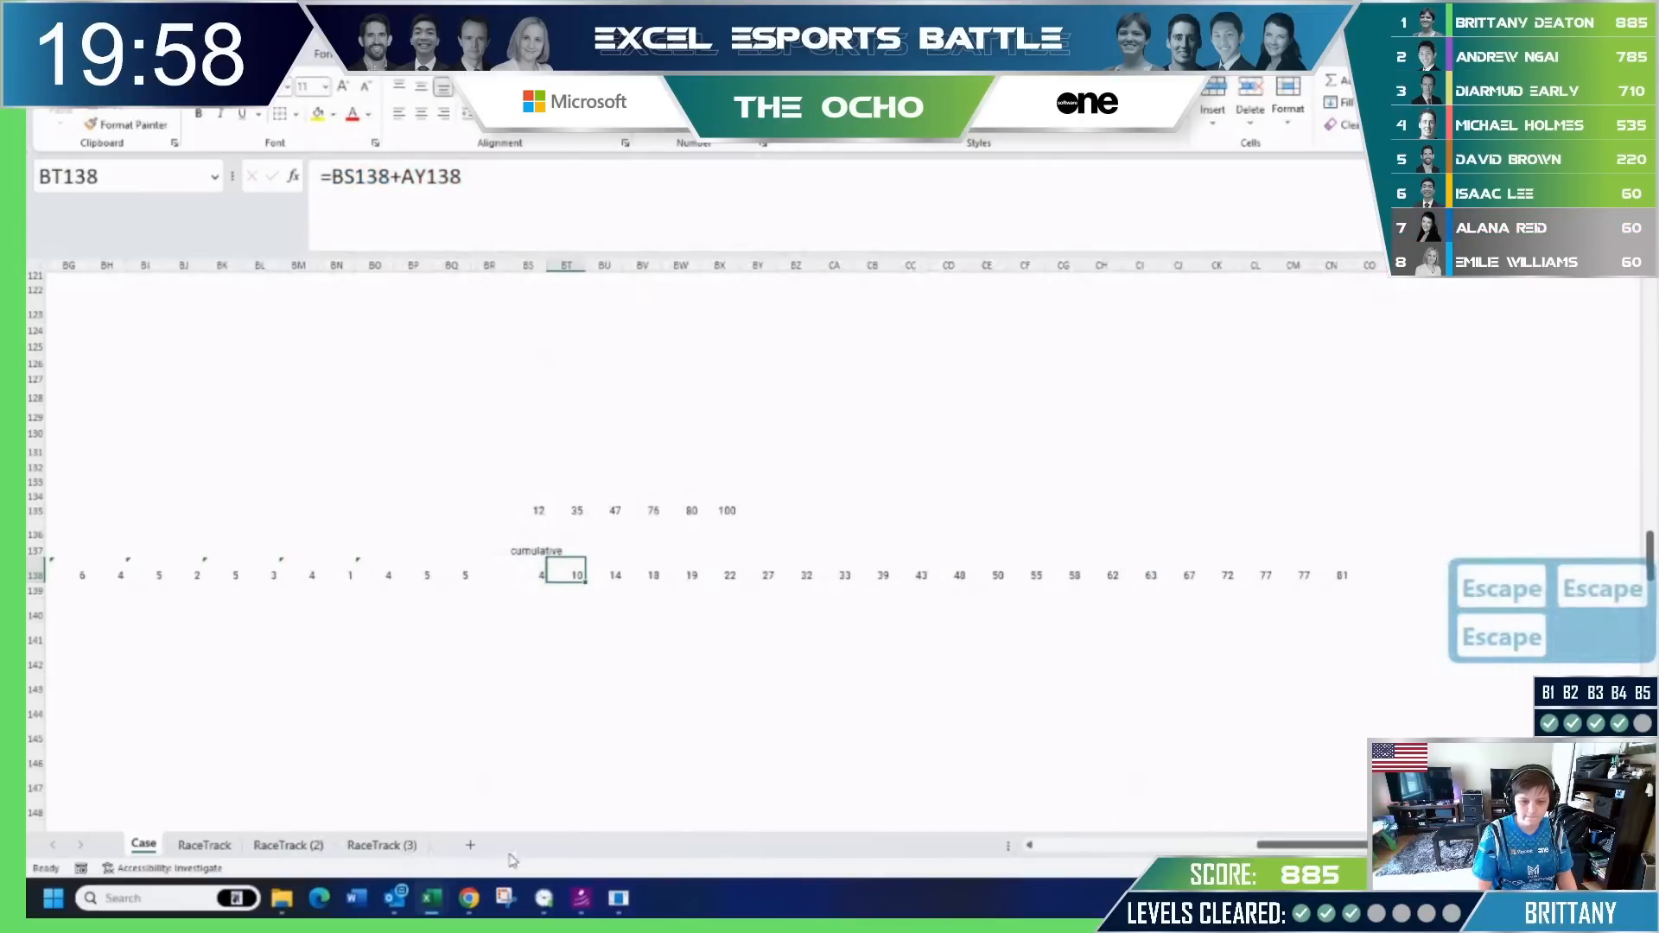
Add a new sheet and copy the Level 4 header and example game rows from the Case sheet to C2.
{"action": "left_click", "coordinate": [470, 845]}
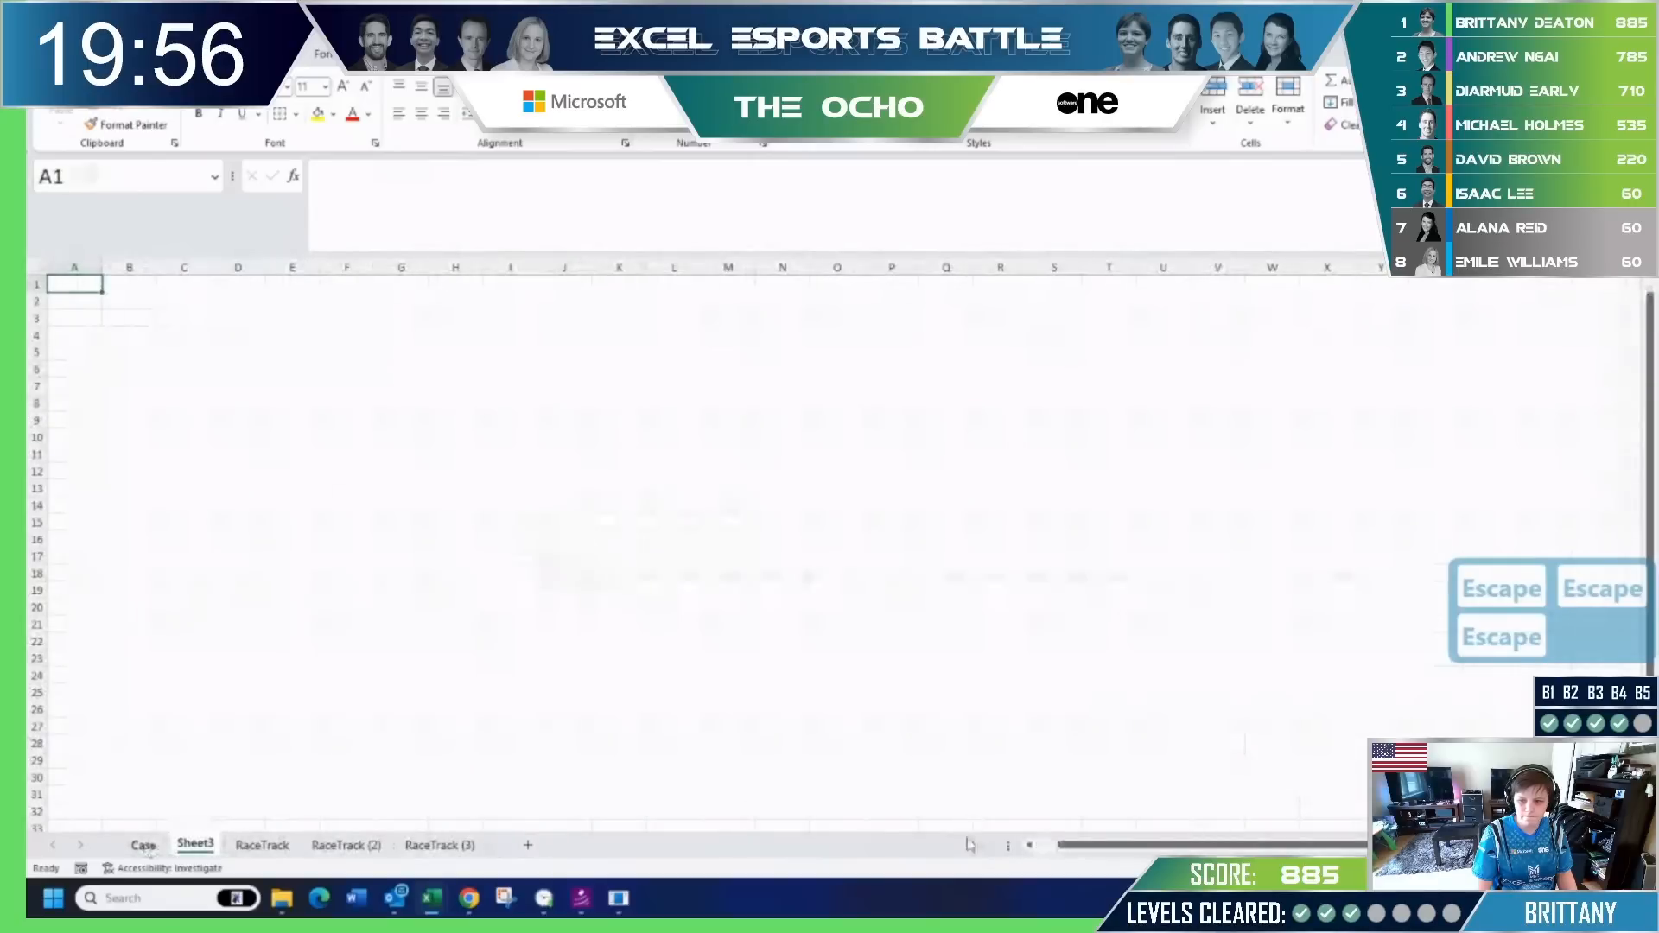
{"action": "left_click", "coordinate": [143, 845]}
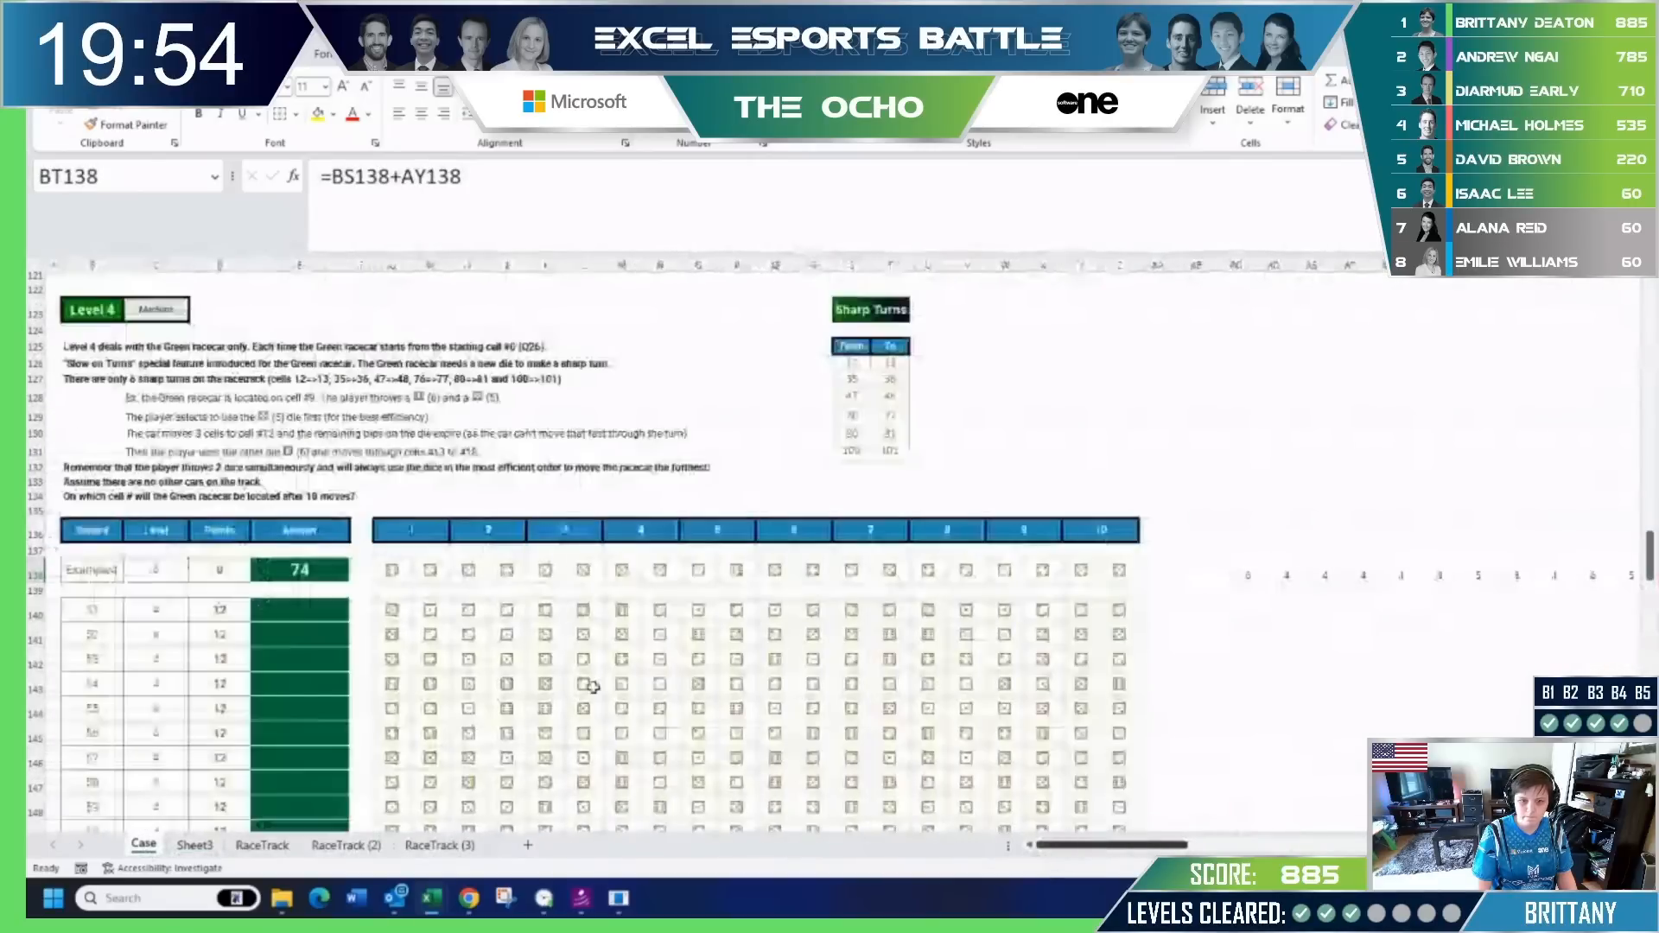
{"action": "left_click", "coordinate": [116, 529]}
{"action": "key", "text": "ctrl+c"}
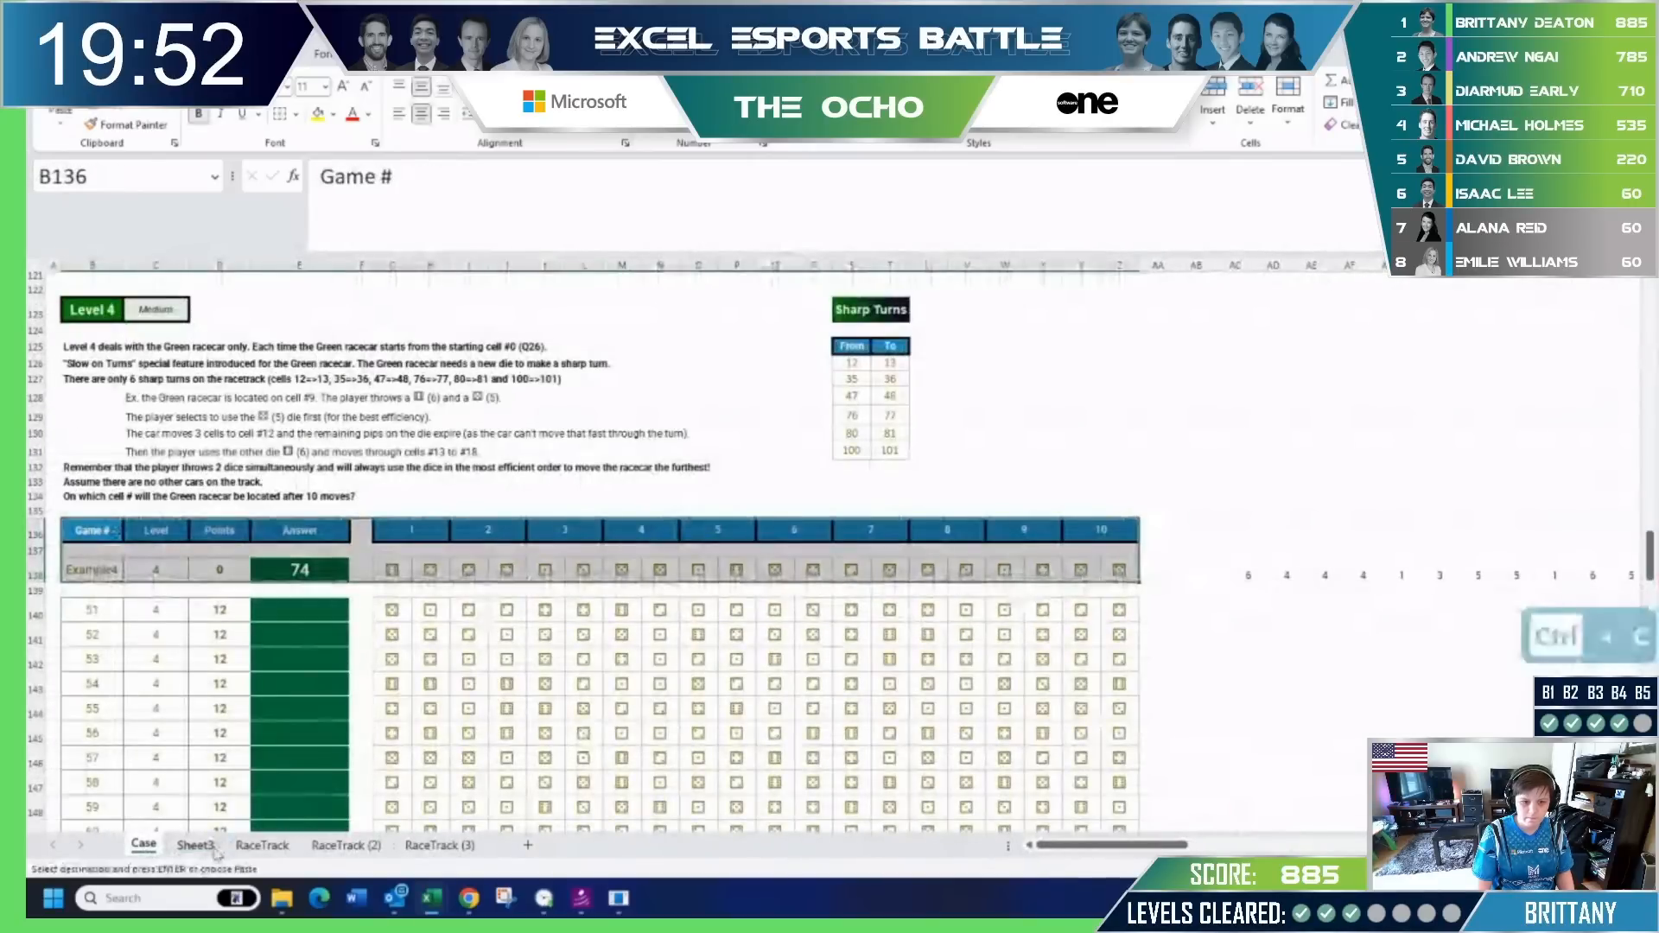
{"action": "key", "text": "ctrl+Page_Down"}
{"action": "key", "text": "ctrl+v"}
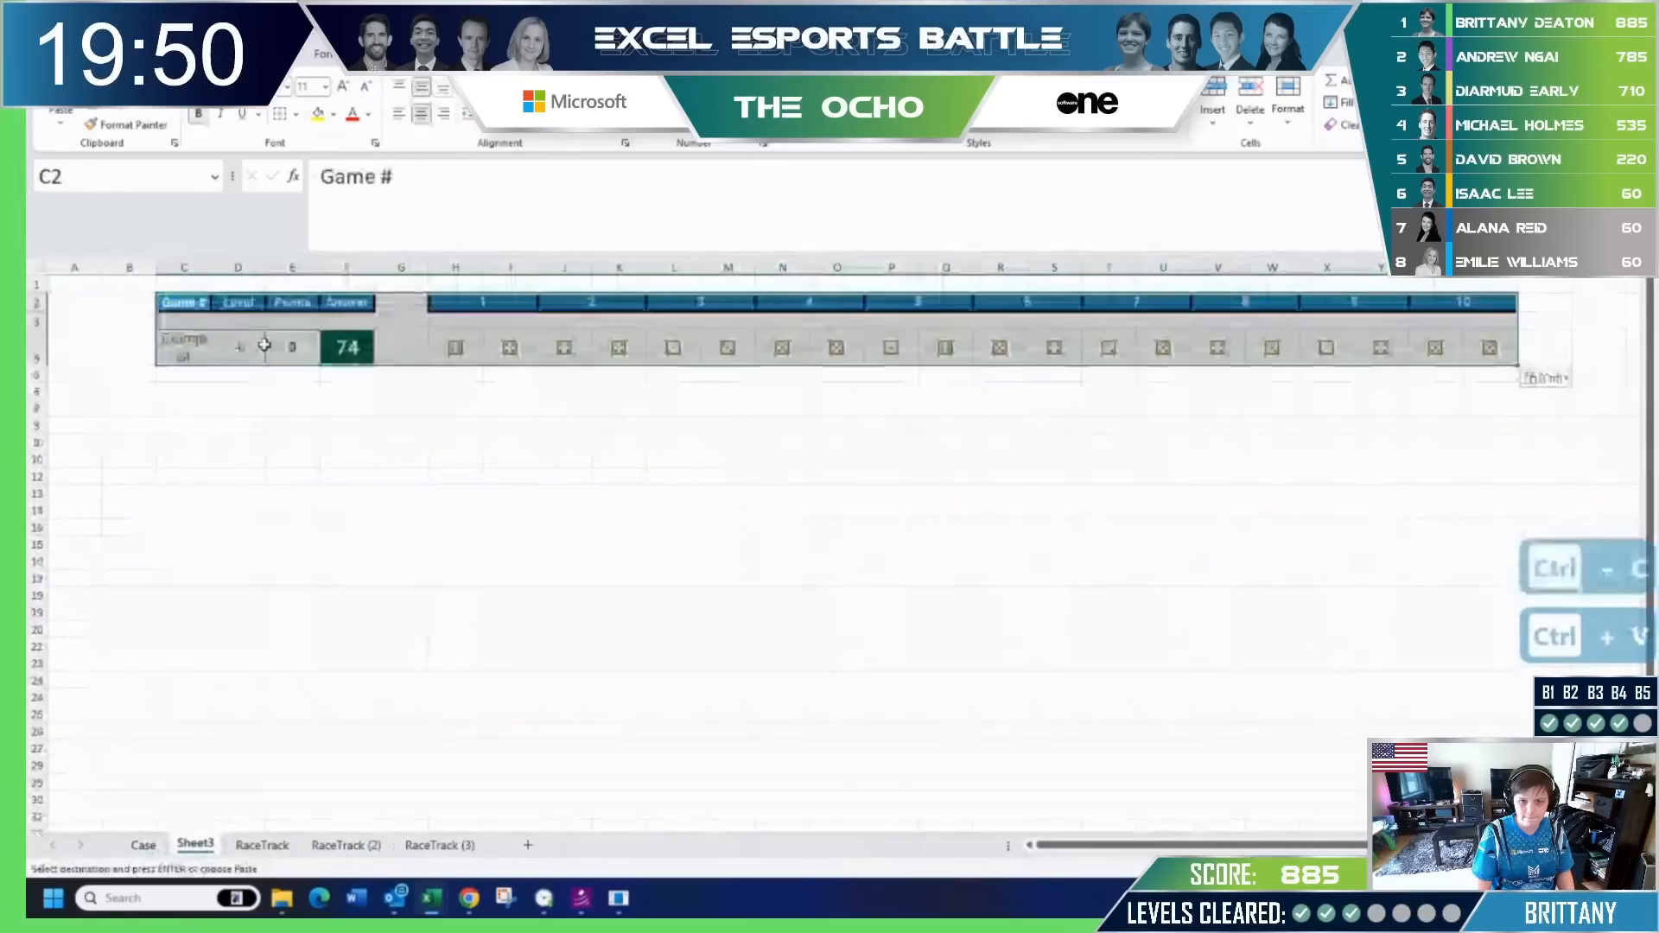
Start an XLOOKUP formula in H4 with the absolute game reference $C$4 as its lookup value.
{"action": "left_click", "coordinate": [445, 345]}
{"action": "type", "text": "=xk"}
{"action": "key", "text": "BackSpace"}
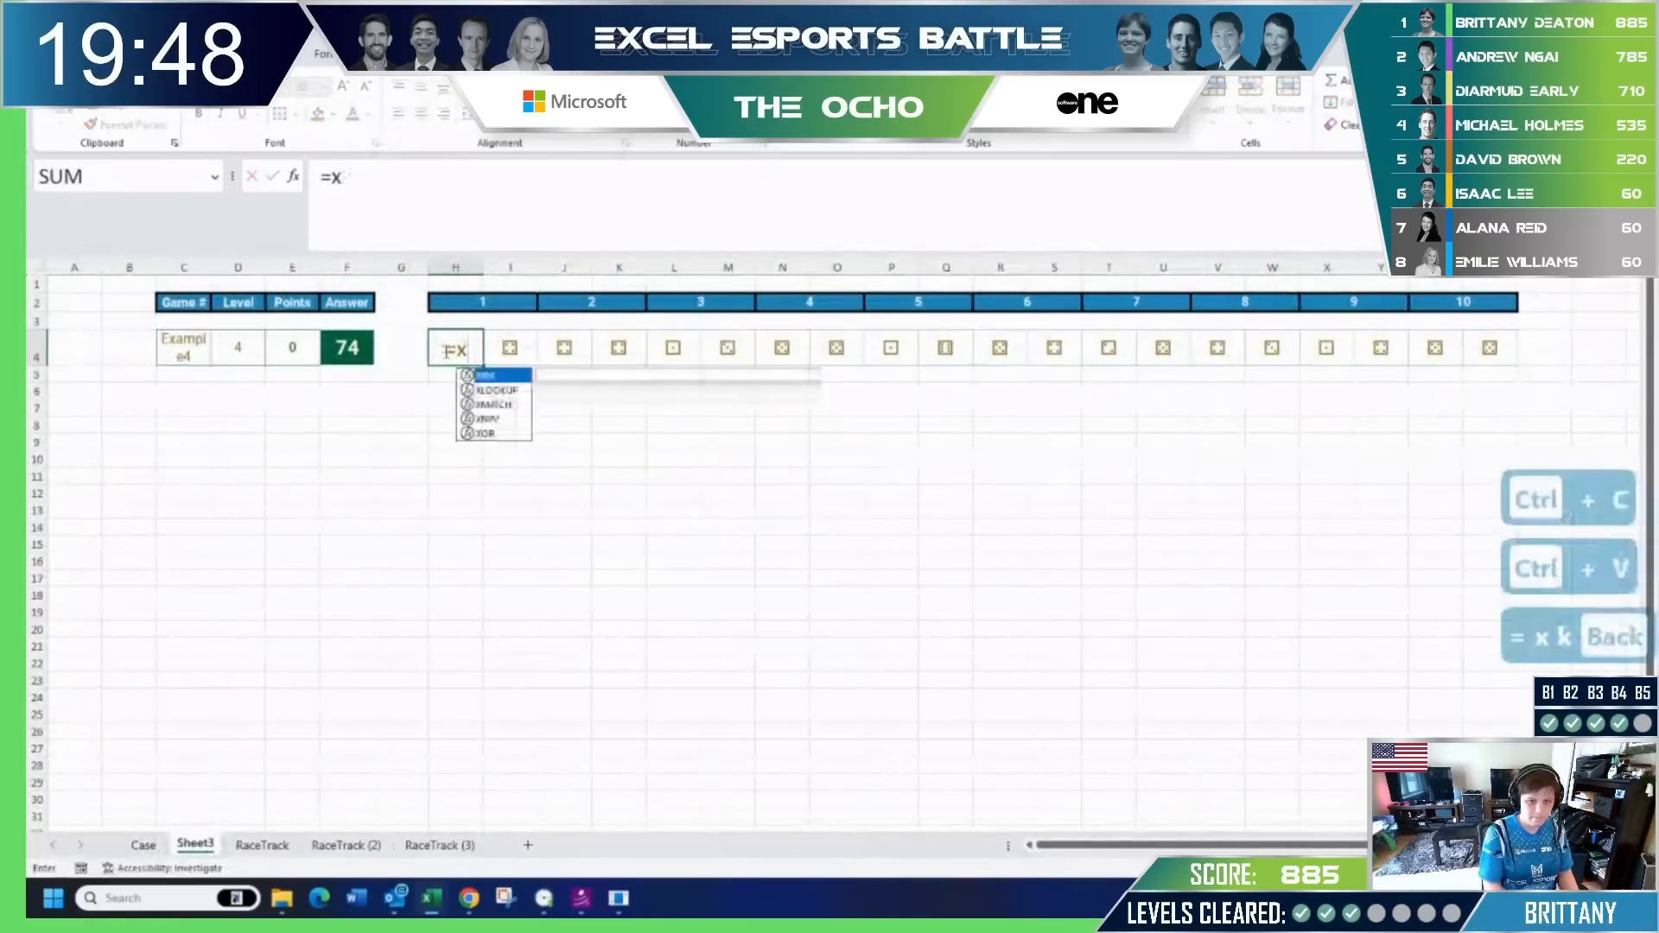
{"action": "type", "text": "l"}
{"action": "key", "text": "Tab"}
{"action": "left_click", "coordinate": [202, 348]}
{"action": "key", "text": "F4"}
{"action": "type", "text": ","}
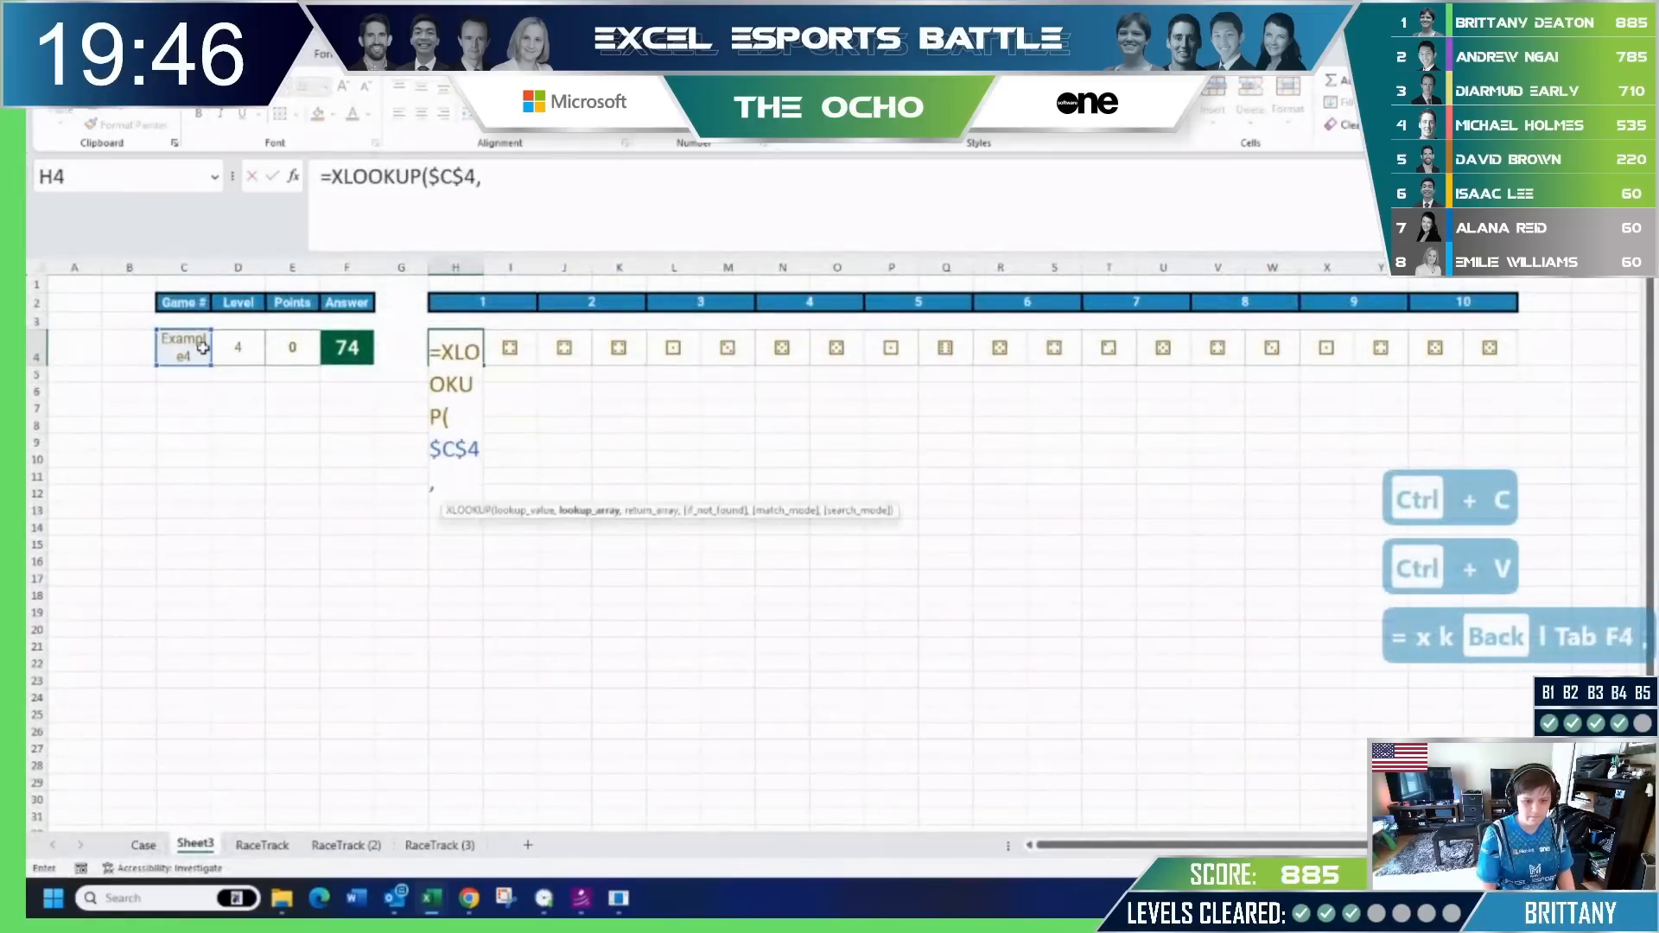
Set the XLOOKUP's lookup array to the whole game column, Case!$B:$B.
{"action": "key", "text": "ctrl+Page_Up"}
{"action": "left_click", "coordinate": [82, 571]}
{"action": "key", "text": "BackSpace"}
{"action": "key", "text": "BackSpace"}
{"action": "key", "text": "BackSpace"}
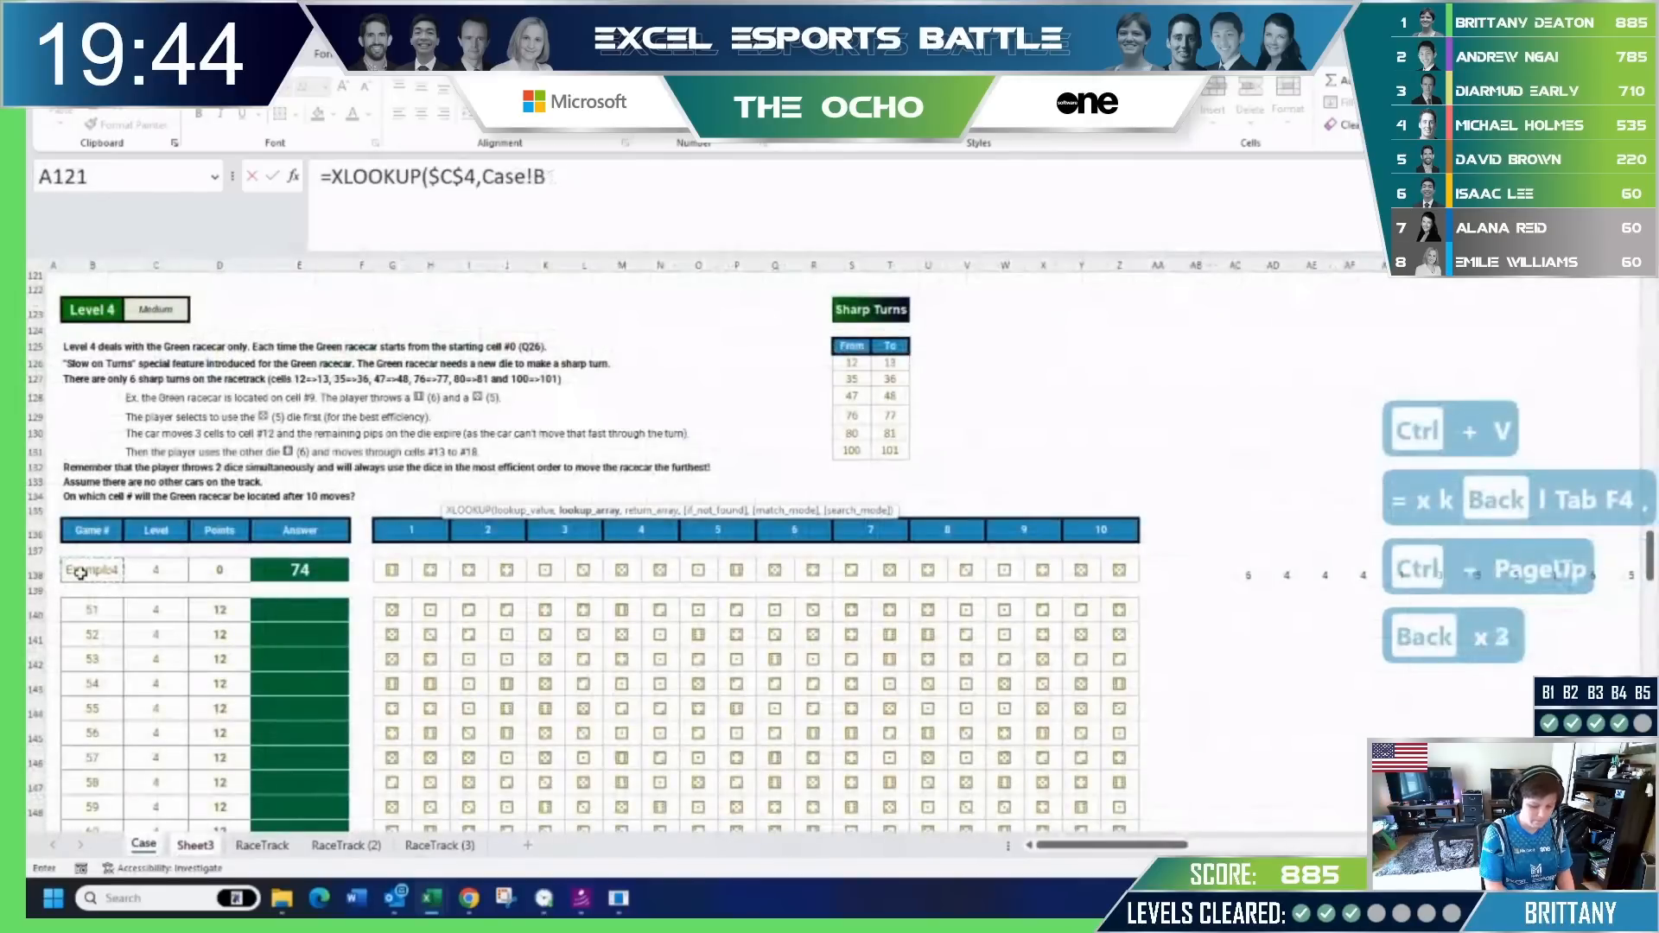
{"action": "type", "text": ":n"}
{"action": "key", "text": "BackSpace"}
{"action": "type", "text": "b"}
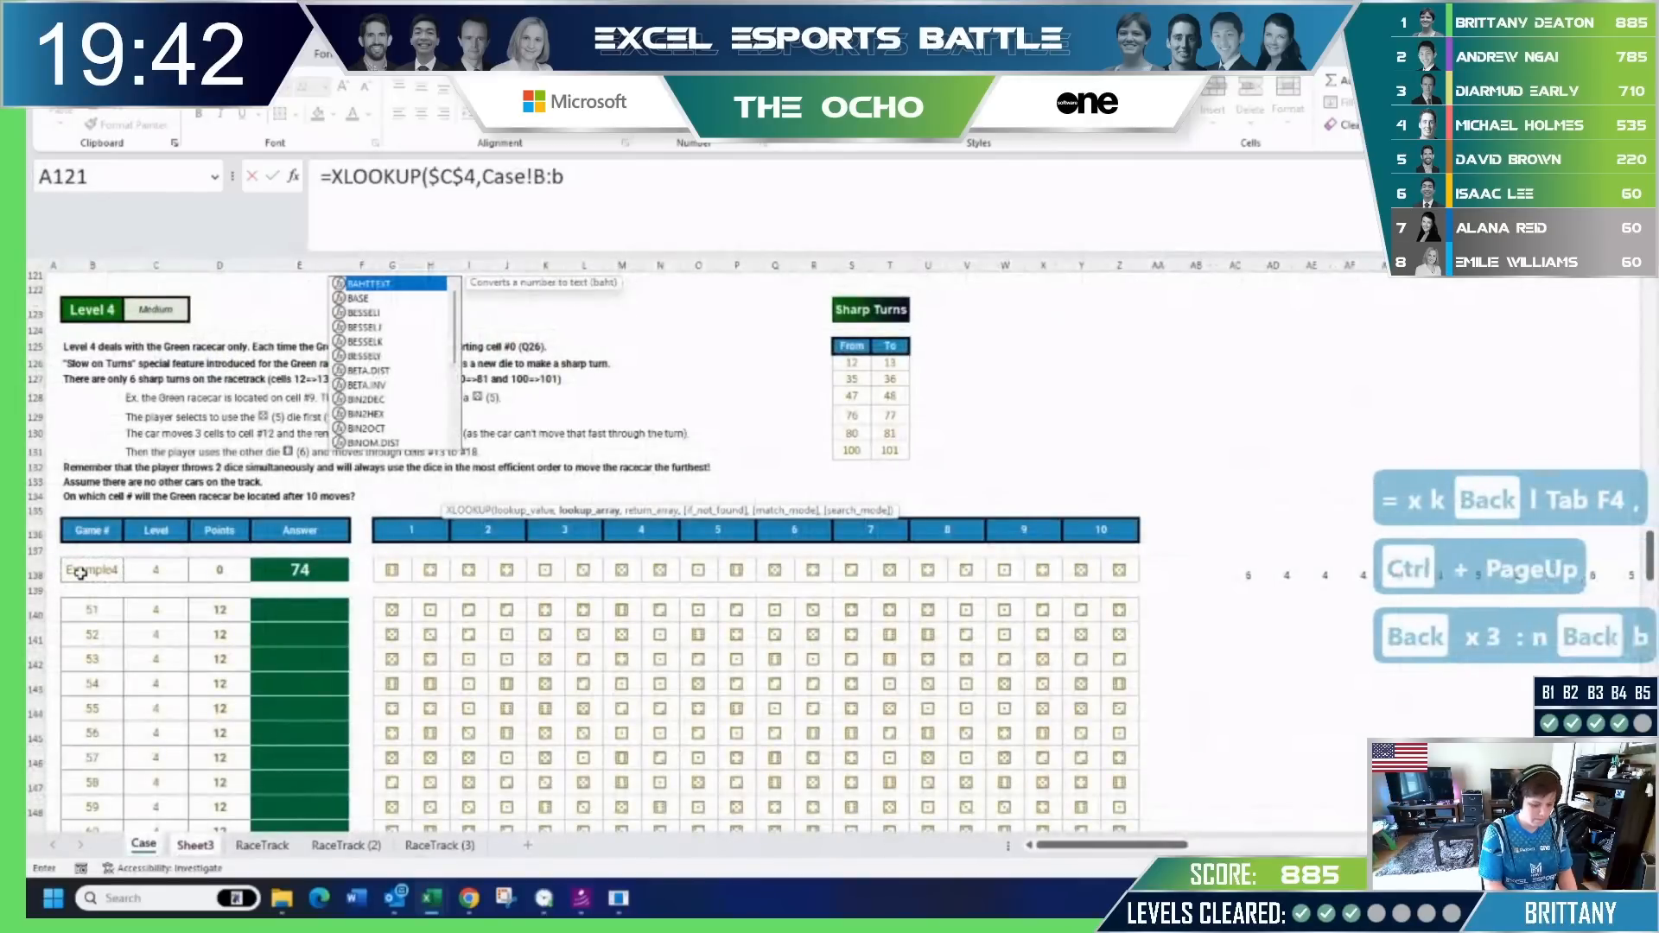
{"action": "key", "text": "F4"}
{"action": "type", "text": ","}
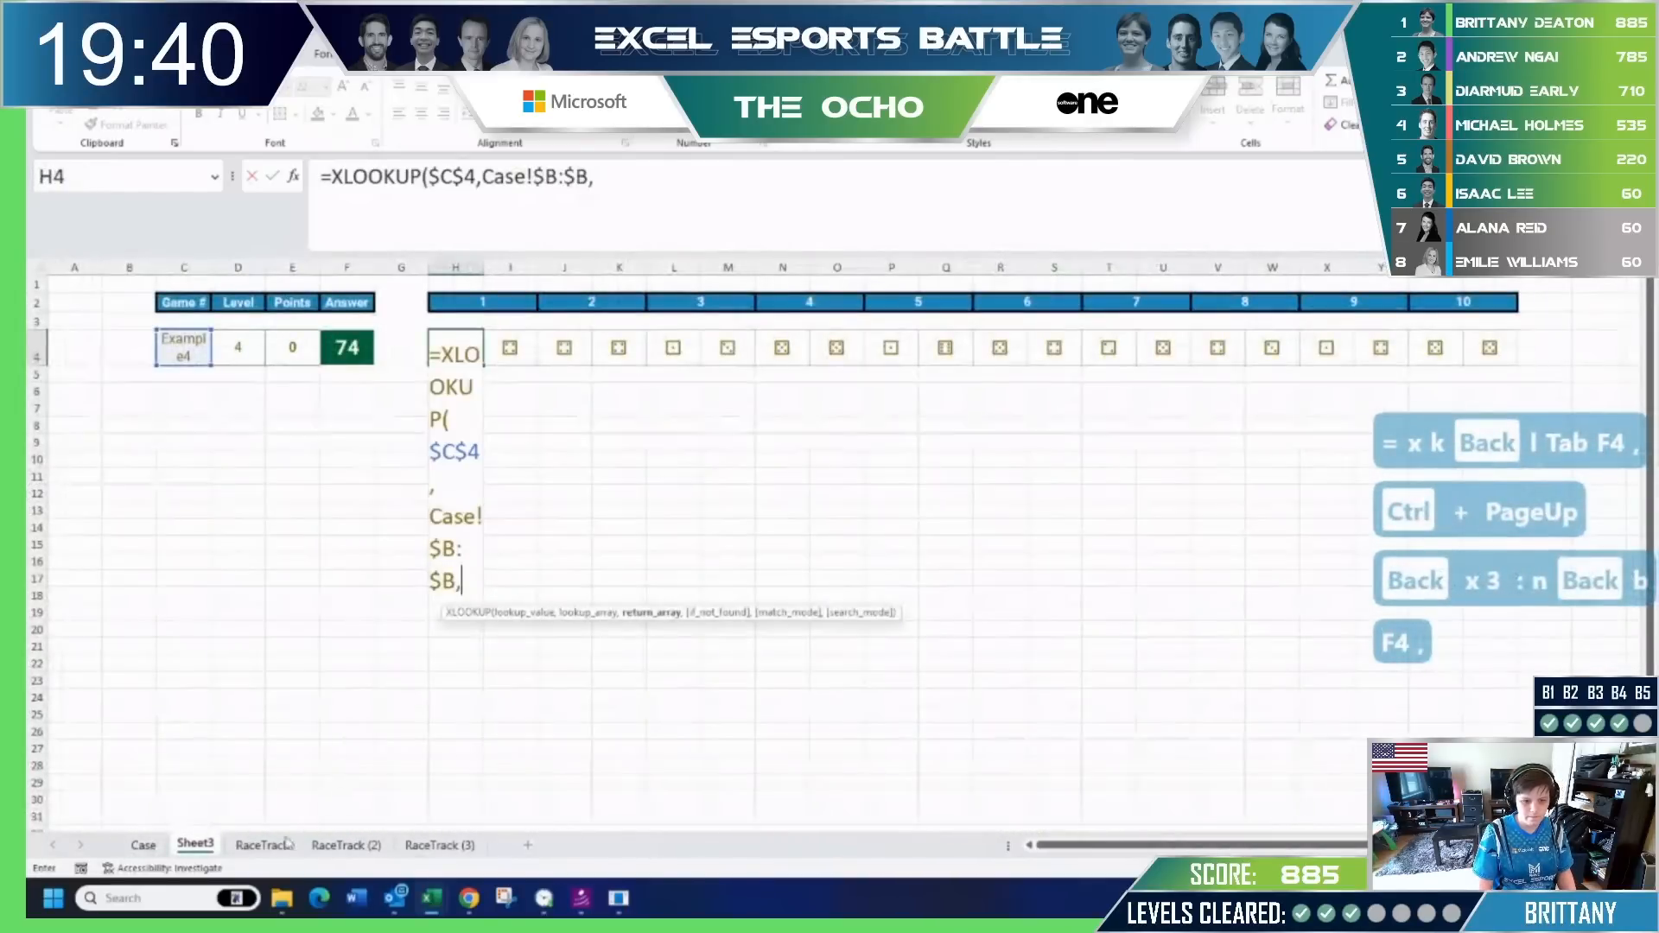
Set the XLOOKUP's return array to the full dice columns Case!G:Z and complete the formula.
{"action": "left_click", "coordinate": [147, 850]}
{"action": "left_click_drag", "start_coordinate": [392, 582], "coordinate": [1119, 582]}
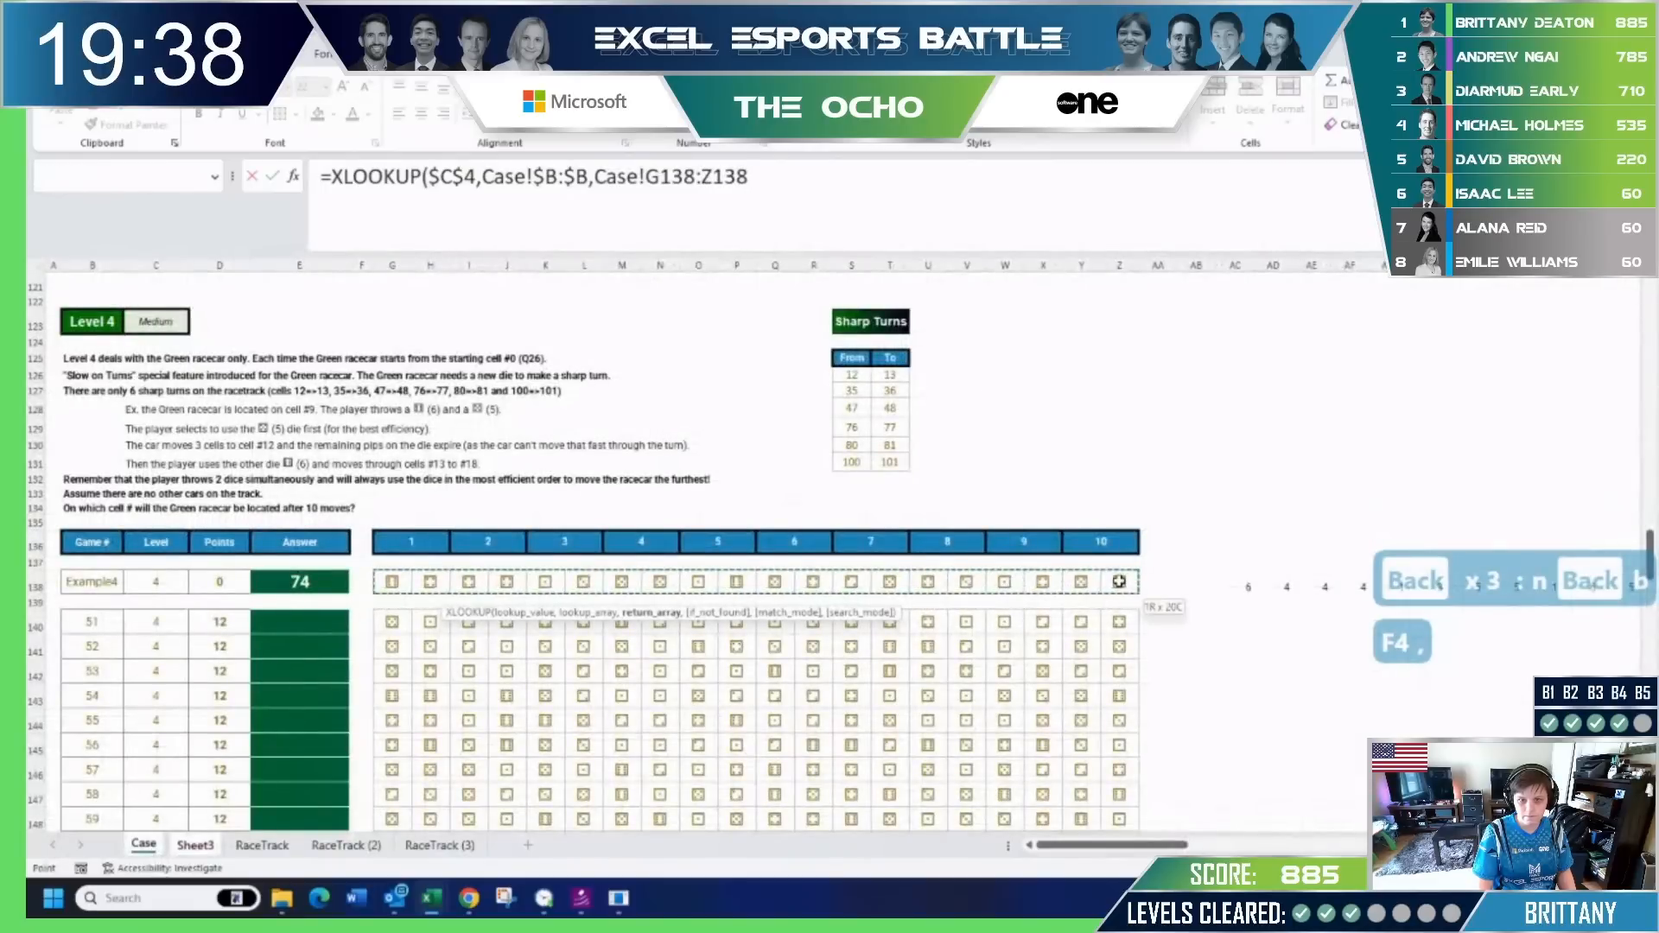
{"action": "left_click", "coordinate": [658, 177]}
{"action": "key", "text": "Delete"}
{"action": "key", "text": "Delete"}
{"action": "key", "text": "Delete"}
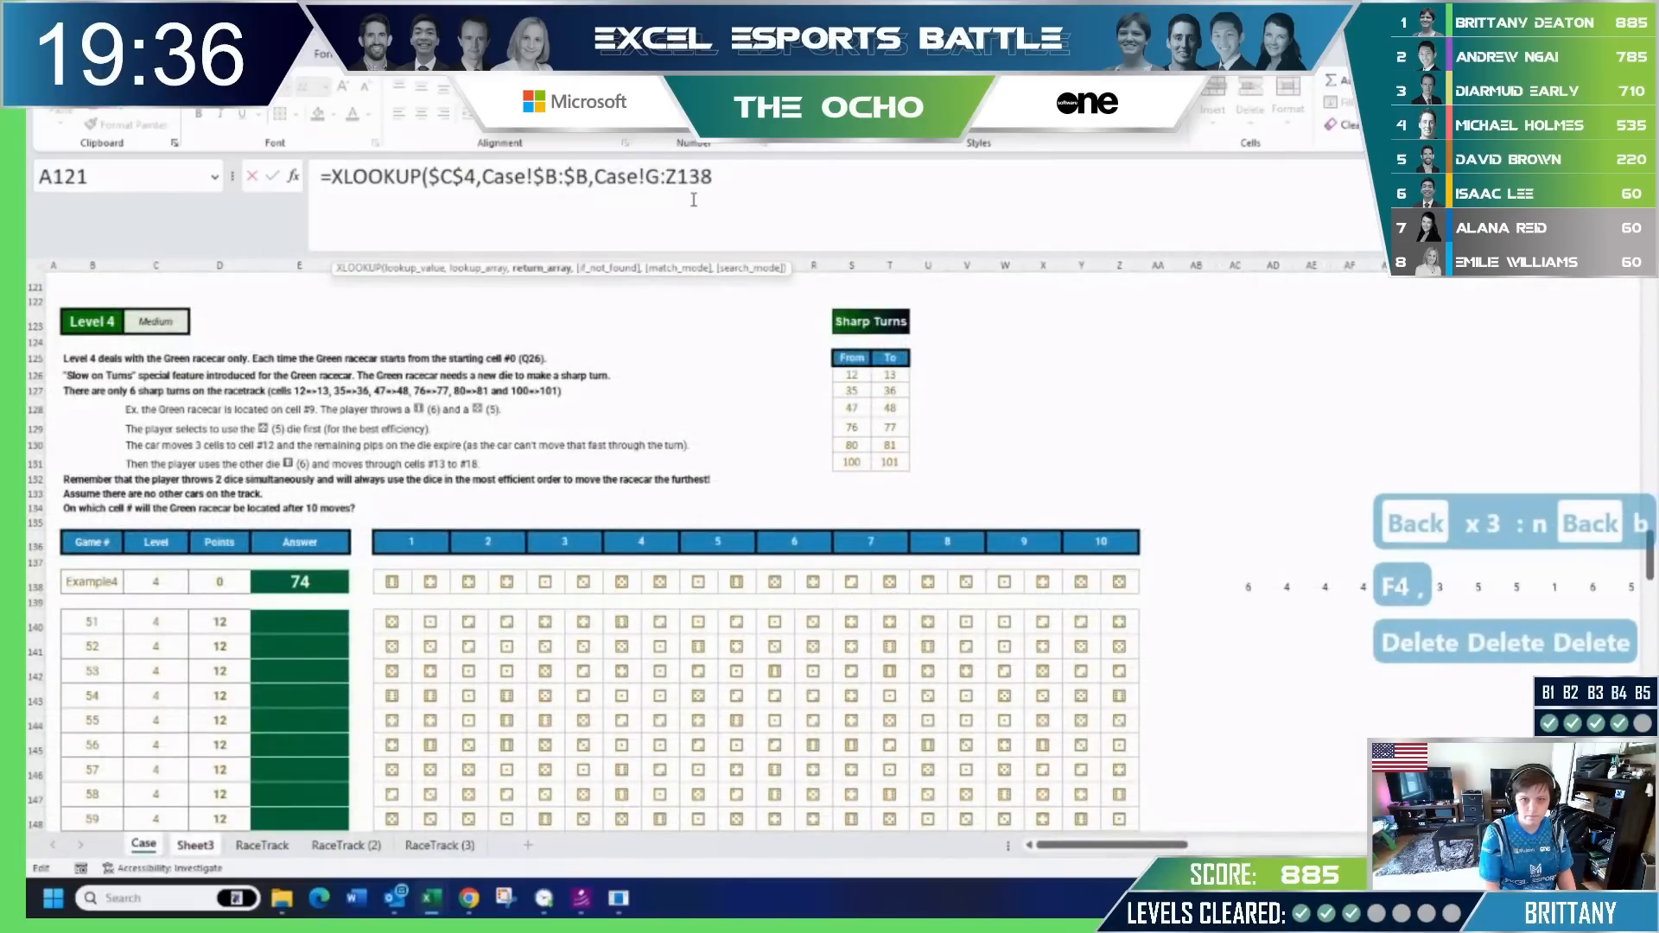
{"action": "key", "text": "End"}
{"action": "key", "text": "BackSpace"}
{"action": "key", "text": "BackSpace"}
{"action": "key", "text": "BackSpace"}
{"action": "type", "text": ")"}
{"action": "key", "text": "Return"}
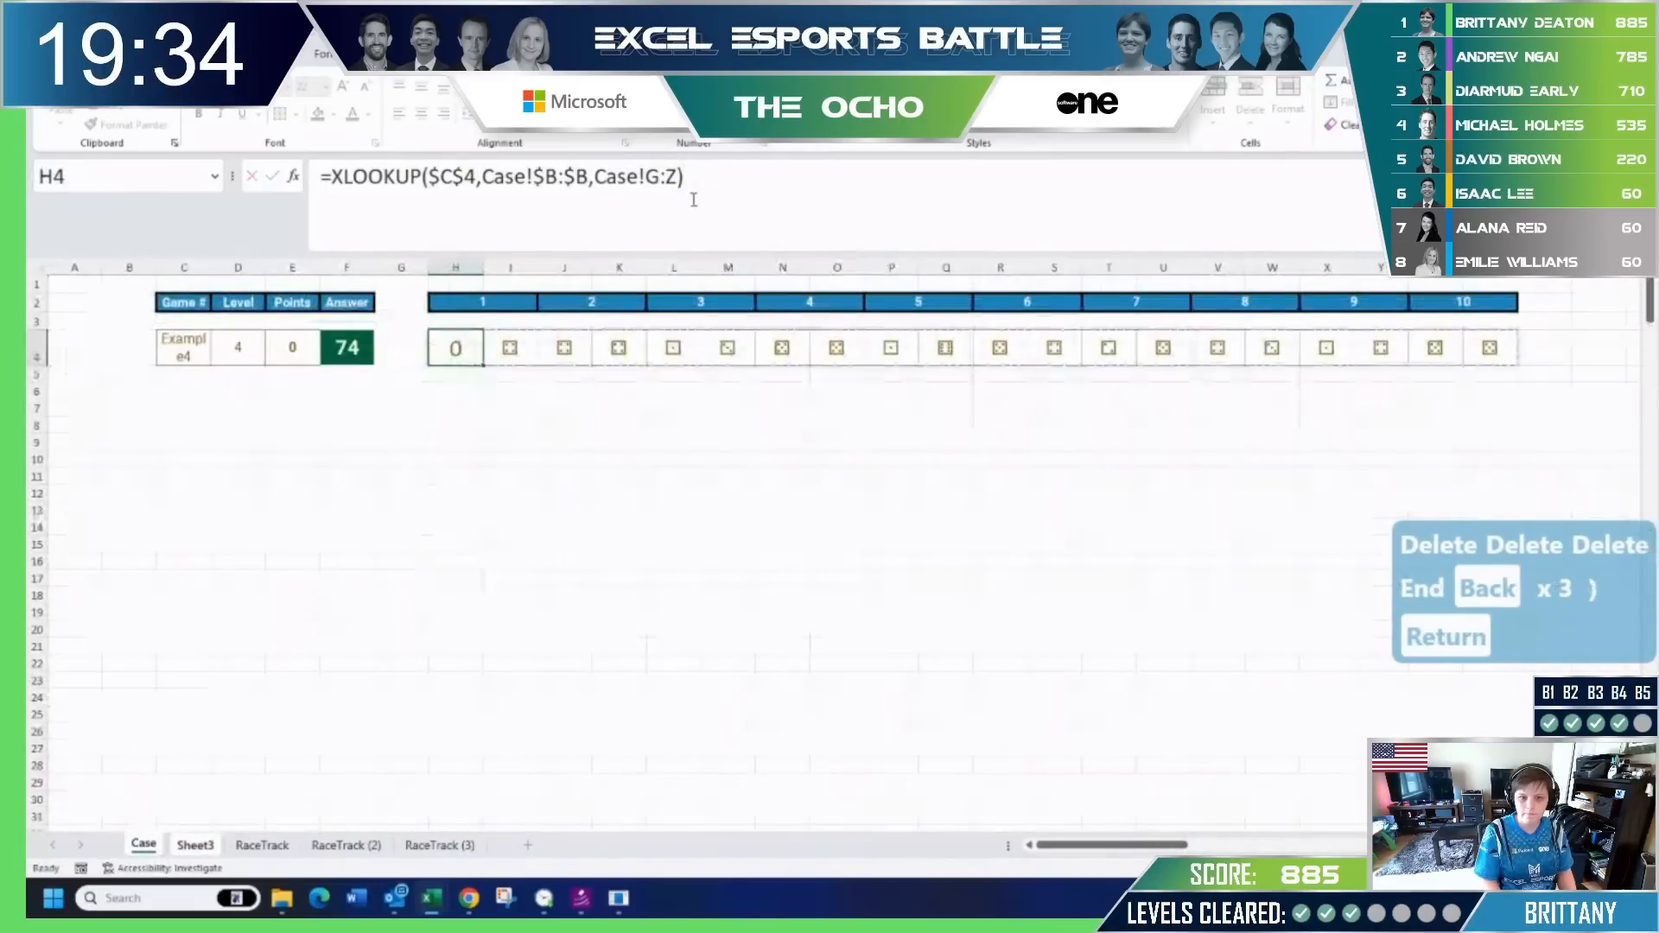
Clear the pasted dice from I4 onward so the H4 lookup can spill across the row.
{"action": "key", "text": "Right"}
{"action": "key", "text": "ctrl+shift+Right"}
{"action": "key", "text": "Delete"}
{"action": "key", "text": "Down"}
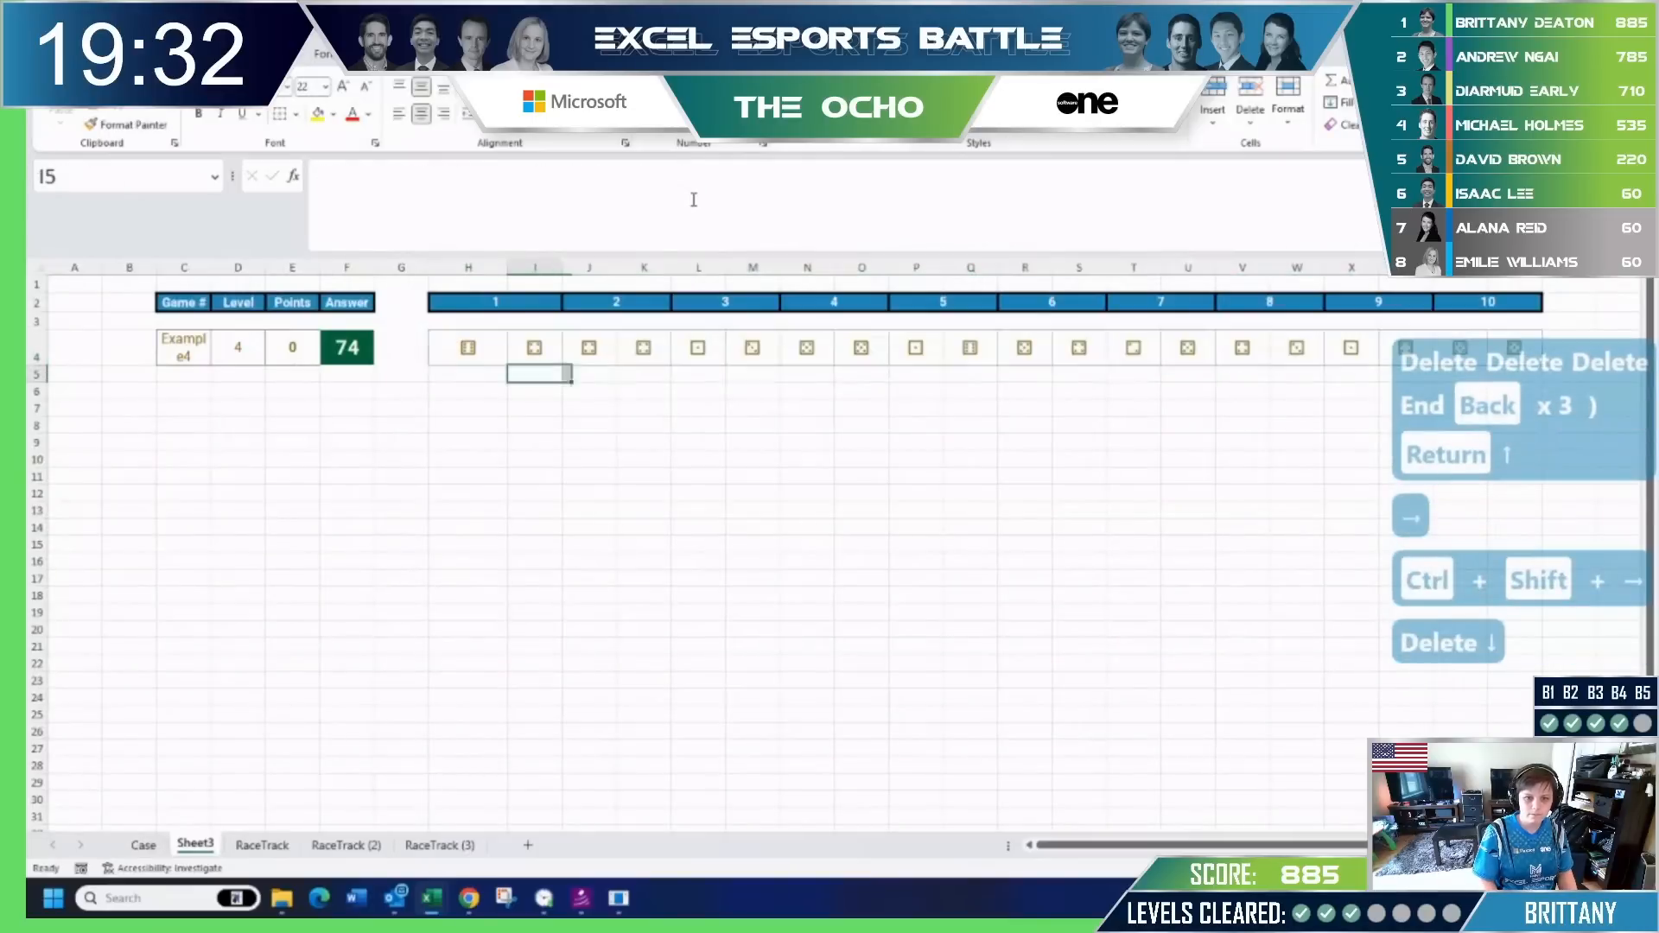
Enter =XLOOKUP(H4#,Die,Value) in H6 to convert the spilled dice into numbers.
{"action": "key", "text": "Left"}
{"action": "type", "text": "=xl"}
{"action": "key", "text": "Tab"}
{"action": "key", "text": "Up"}
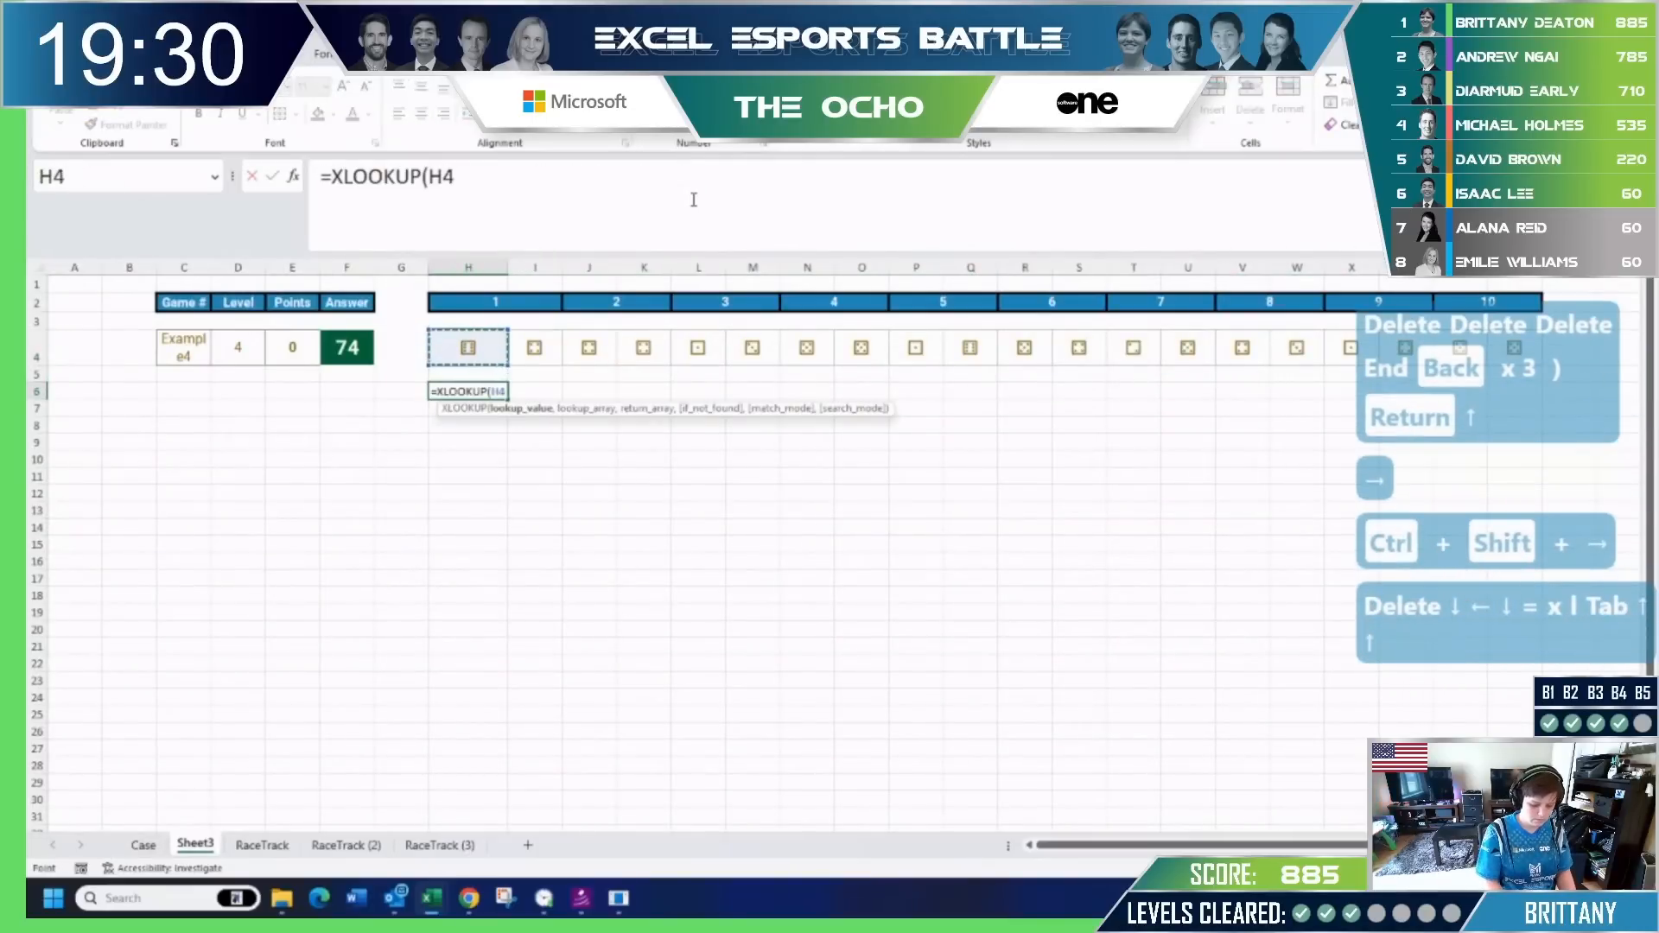
{"action": "key", "text": "ctrl+shift+Right"}
{"action": "type", "text": ",die,value)"}
{"action": "key", "text": "Return"}
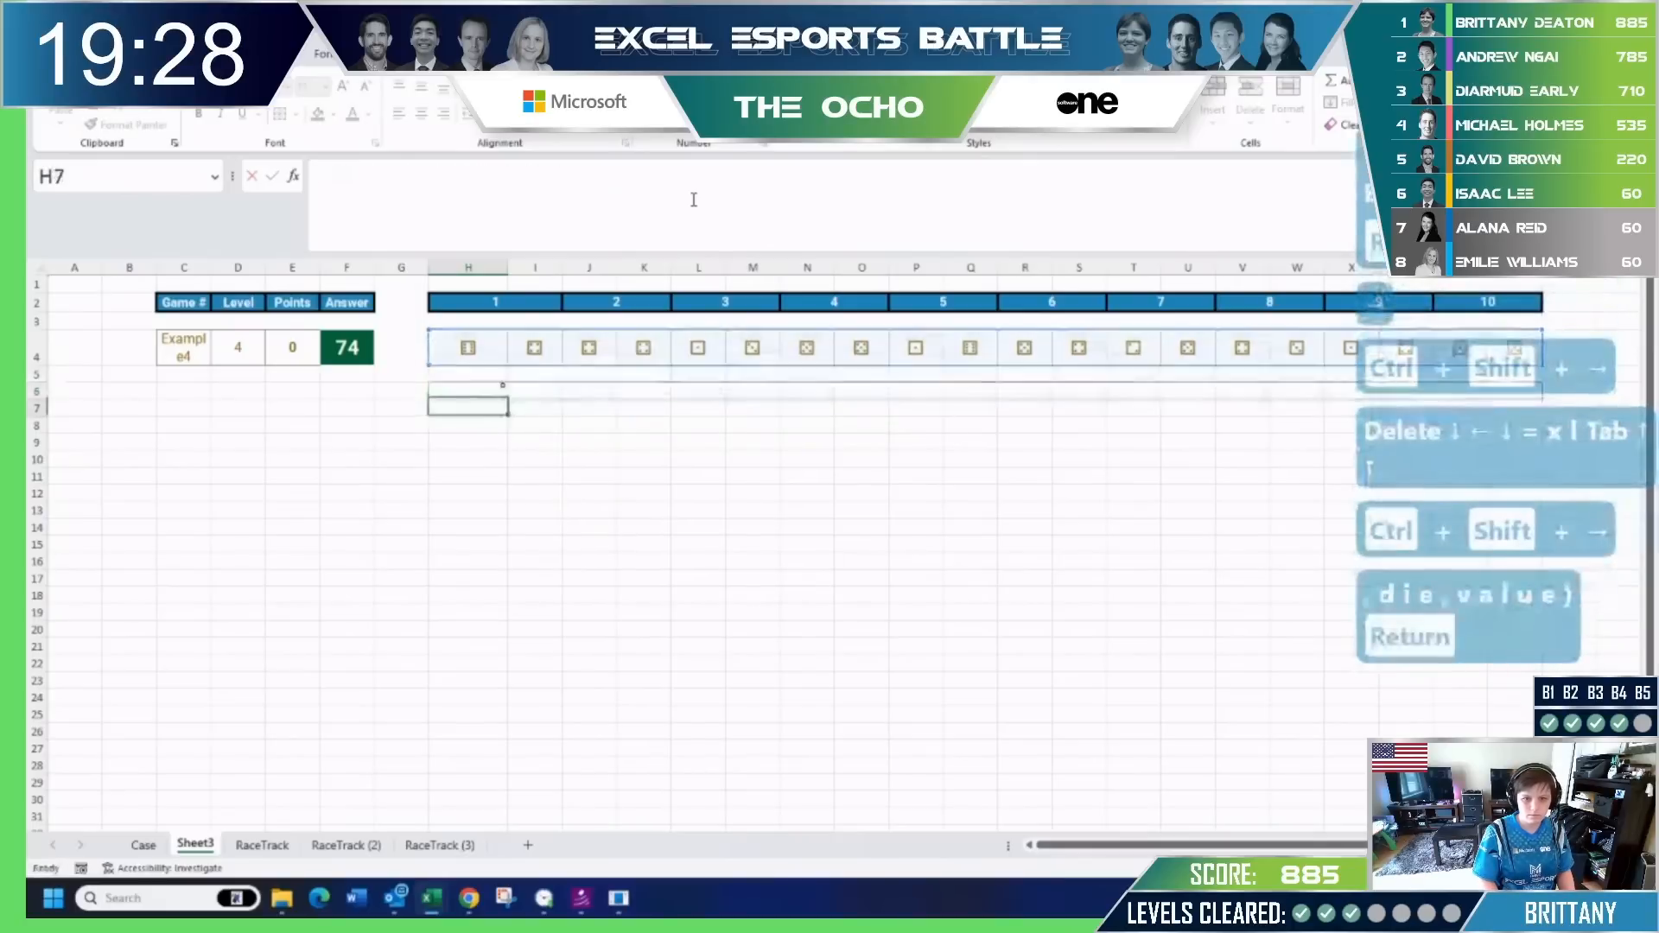
{"action": "key", "text": "Up"}
{"action": "key", "text": "Down"}
{"action": "key", "text": "Up"}
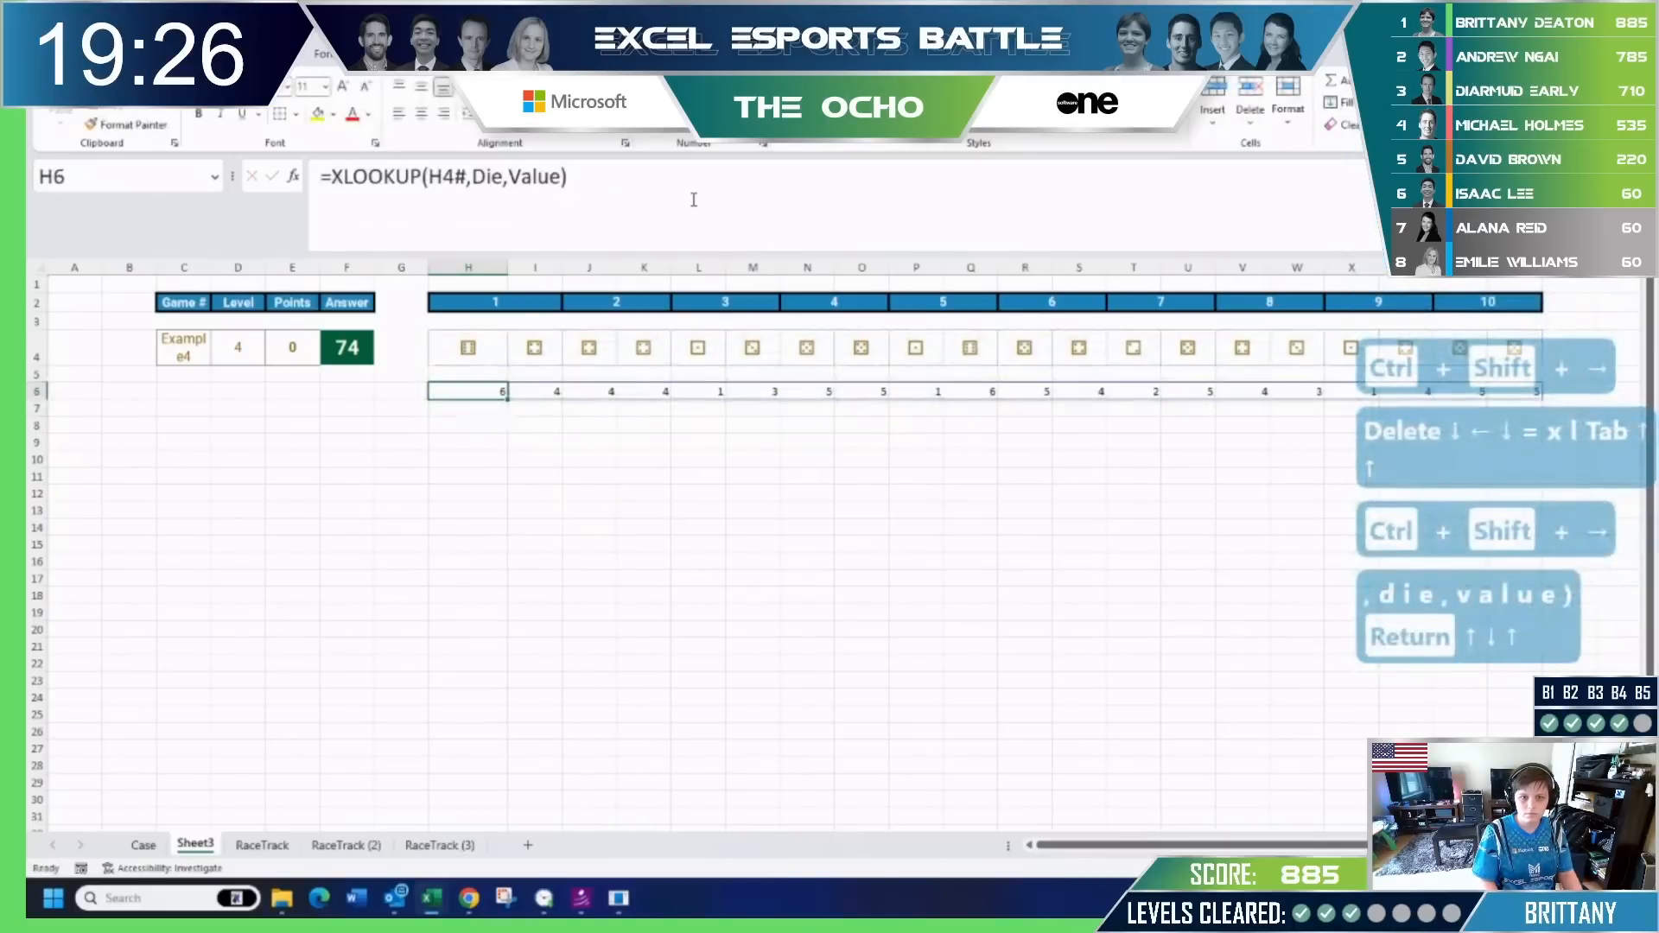
Edit the H6 formula to =XLOOKUP(H4,Die,Value) so it references only the single die in H4.
{"action": "key", "text": "F2"}
{"action": "key", "text": "Left"}
{"action": "key", "text": "Left"}
{"action": "key", "text": "Left"}
{"action": "key", "text": "Left"}
{"action": "key", "text": "Left"}
{"action": "key", "text": "Left"}
{"action": "key", "text": "Left"}
{"action": "key", "text": "Left"}
{"action": "key", "text": "Left"}
{"action": "key", "text": "Left"}
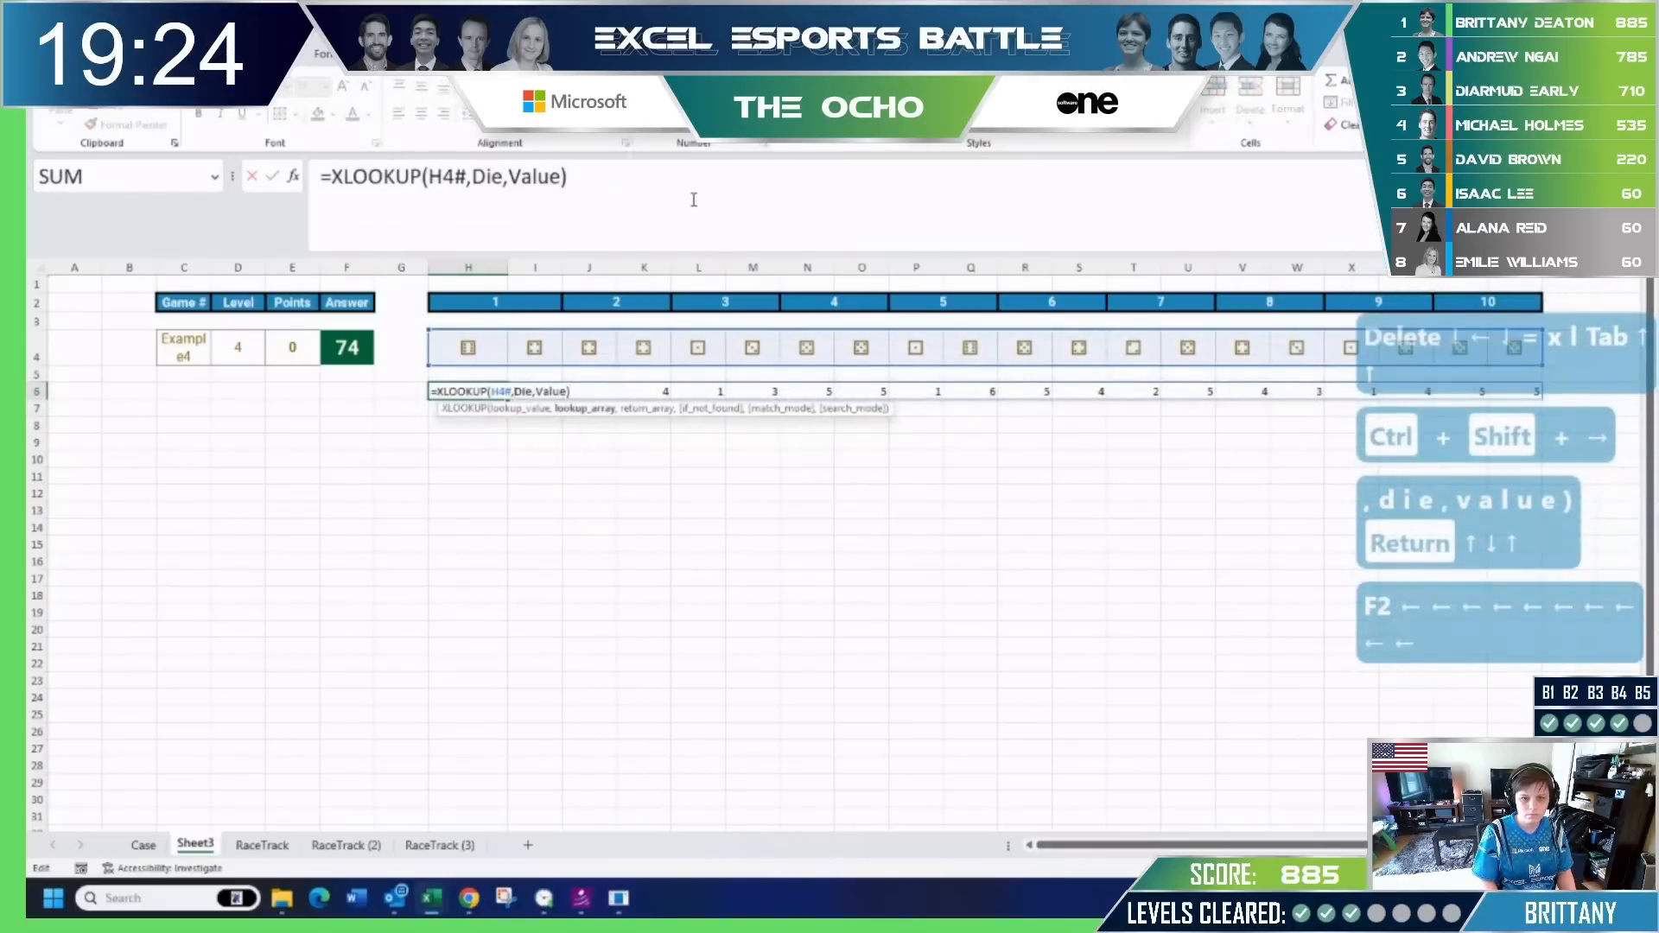
{"action": "key", "text": "BackSpace"}
{"action": "key", "text": "Return"}
Copy the H6 formula across row 6 through AA6 to convert every die of the game.
{"action": "key", "text": "ctrl+c"}
{"action": "key", "text": "Up"}
{"action": "key", "text": "Up"}
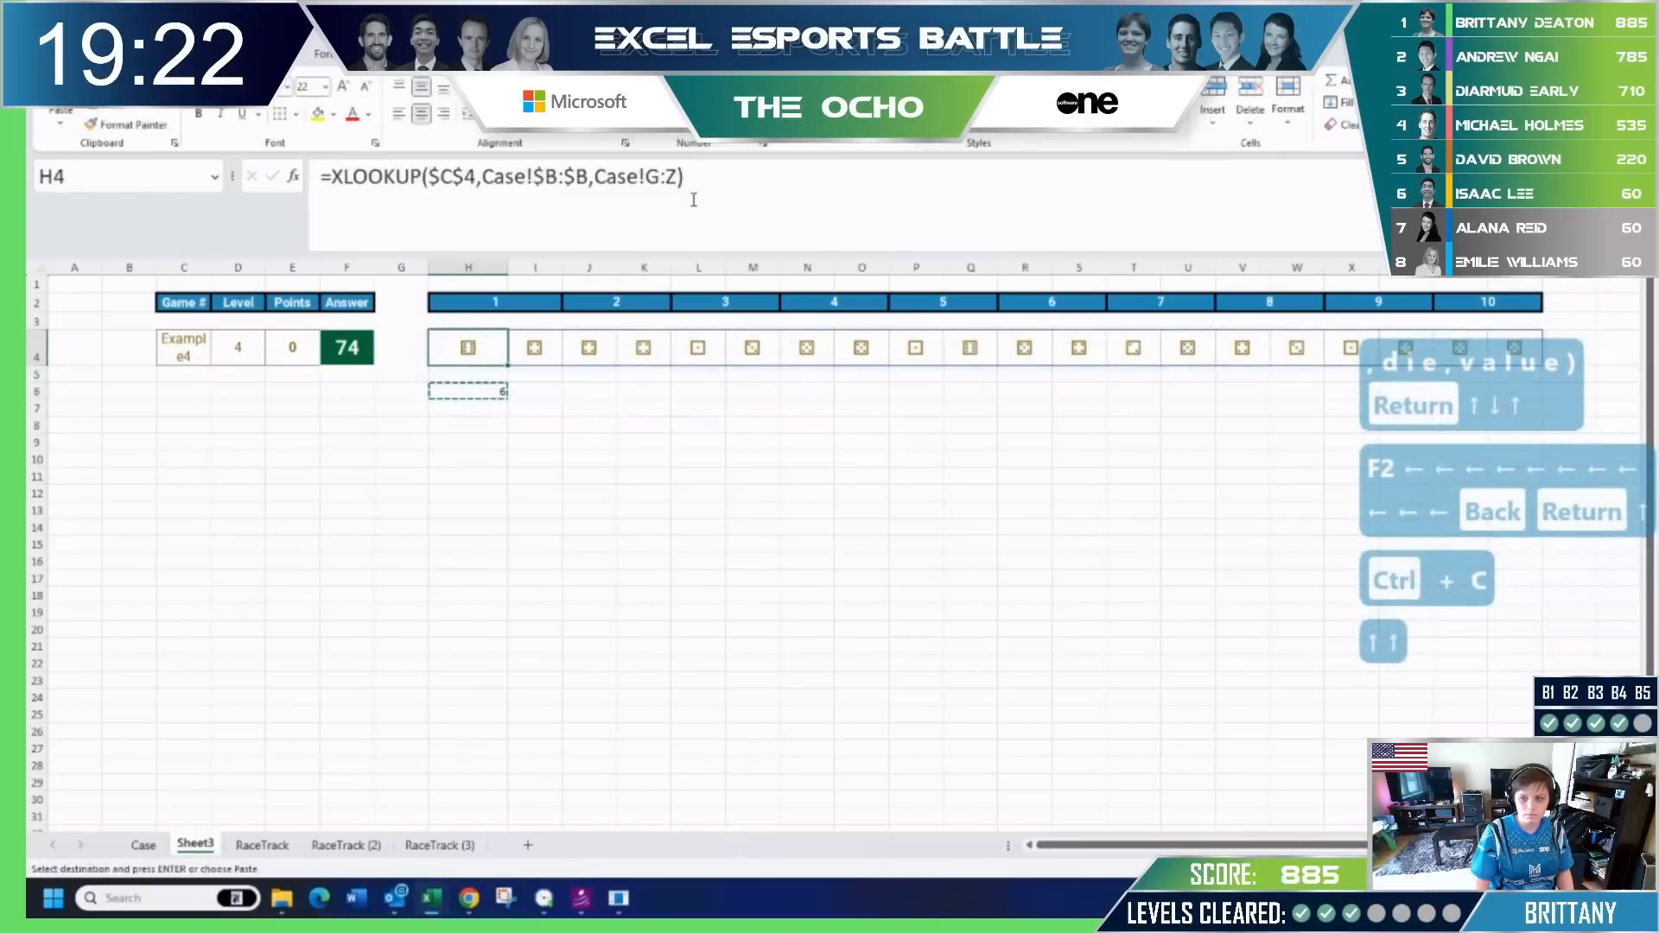
{"action": "left_click", "coordinate": [1334, 403]}
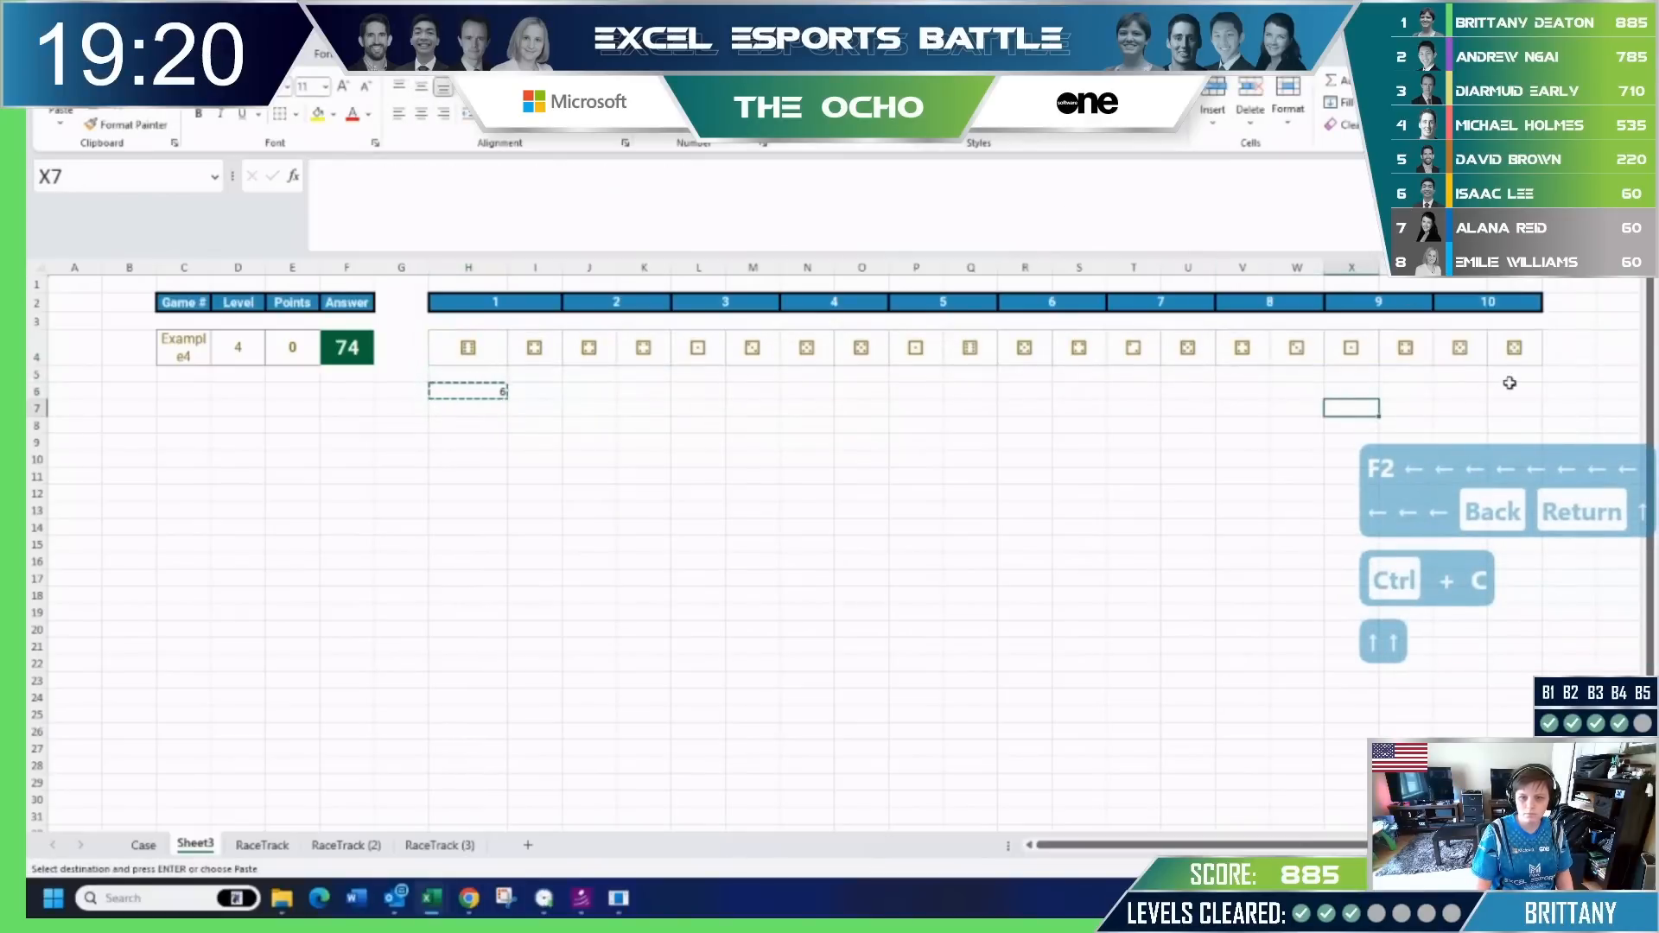
{"action": "left_click_drag", "start_coordinate": [1509, 389], "coordinate": [529, 397]}
{"action": "key", "text": "ctrl+v"}
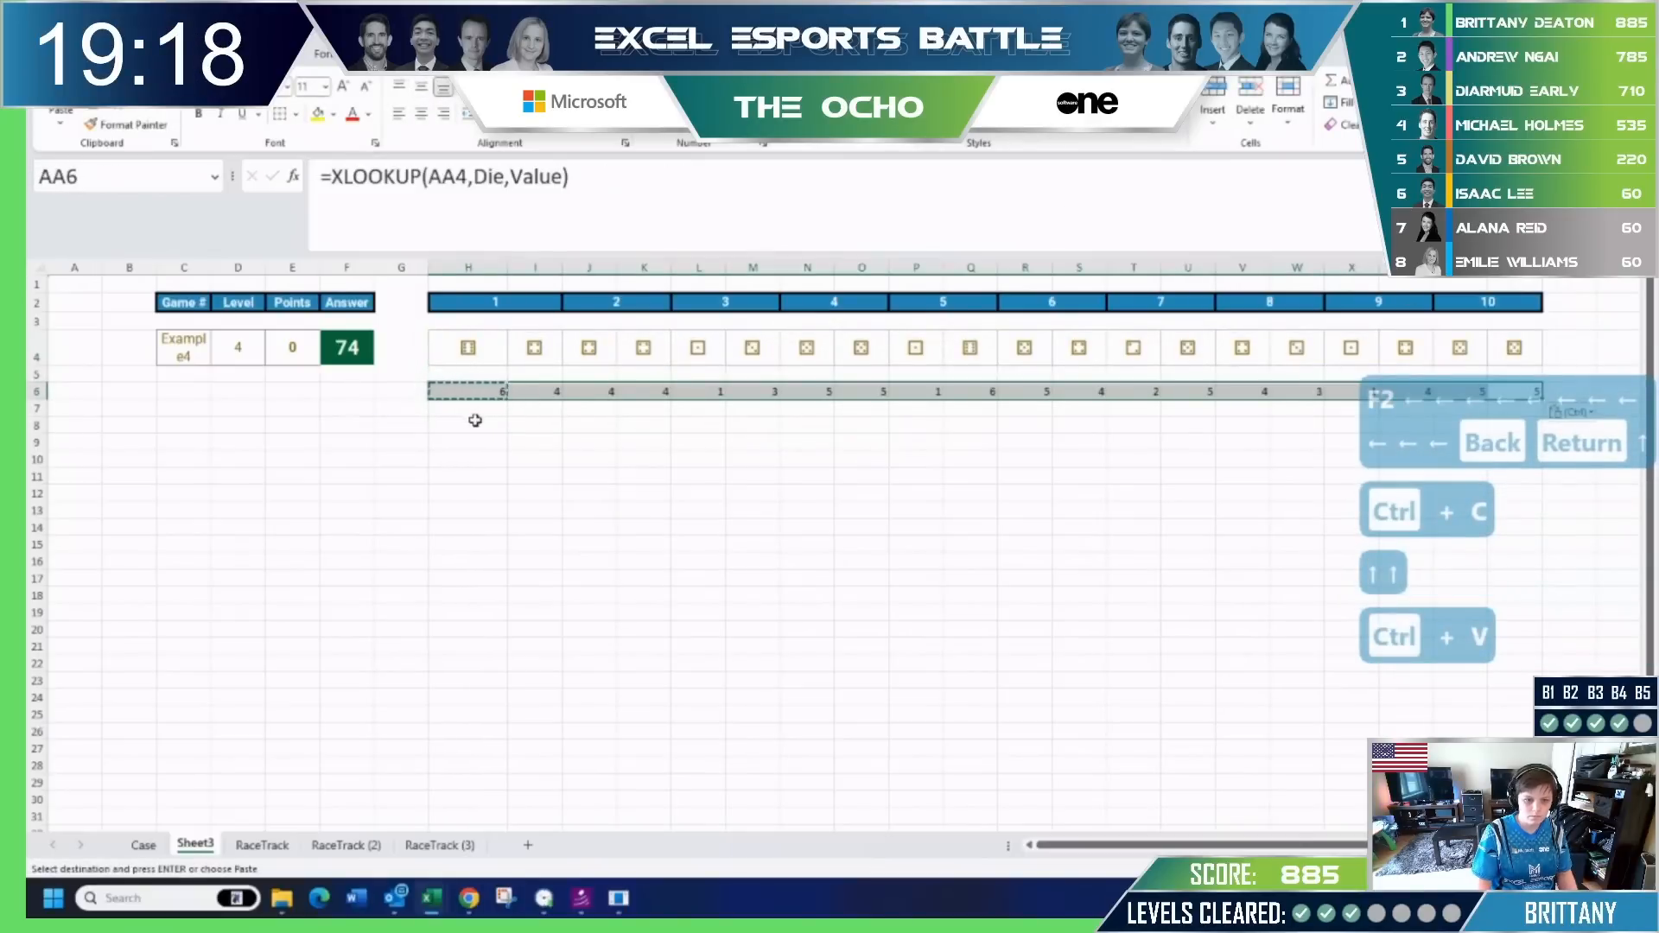
{"action": "left_click", "coordinate": [476, 420]}
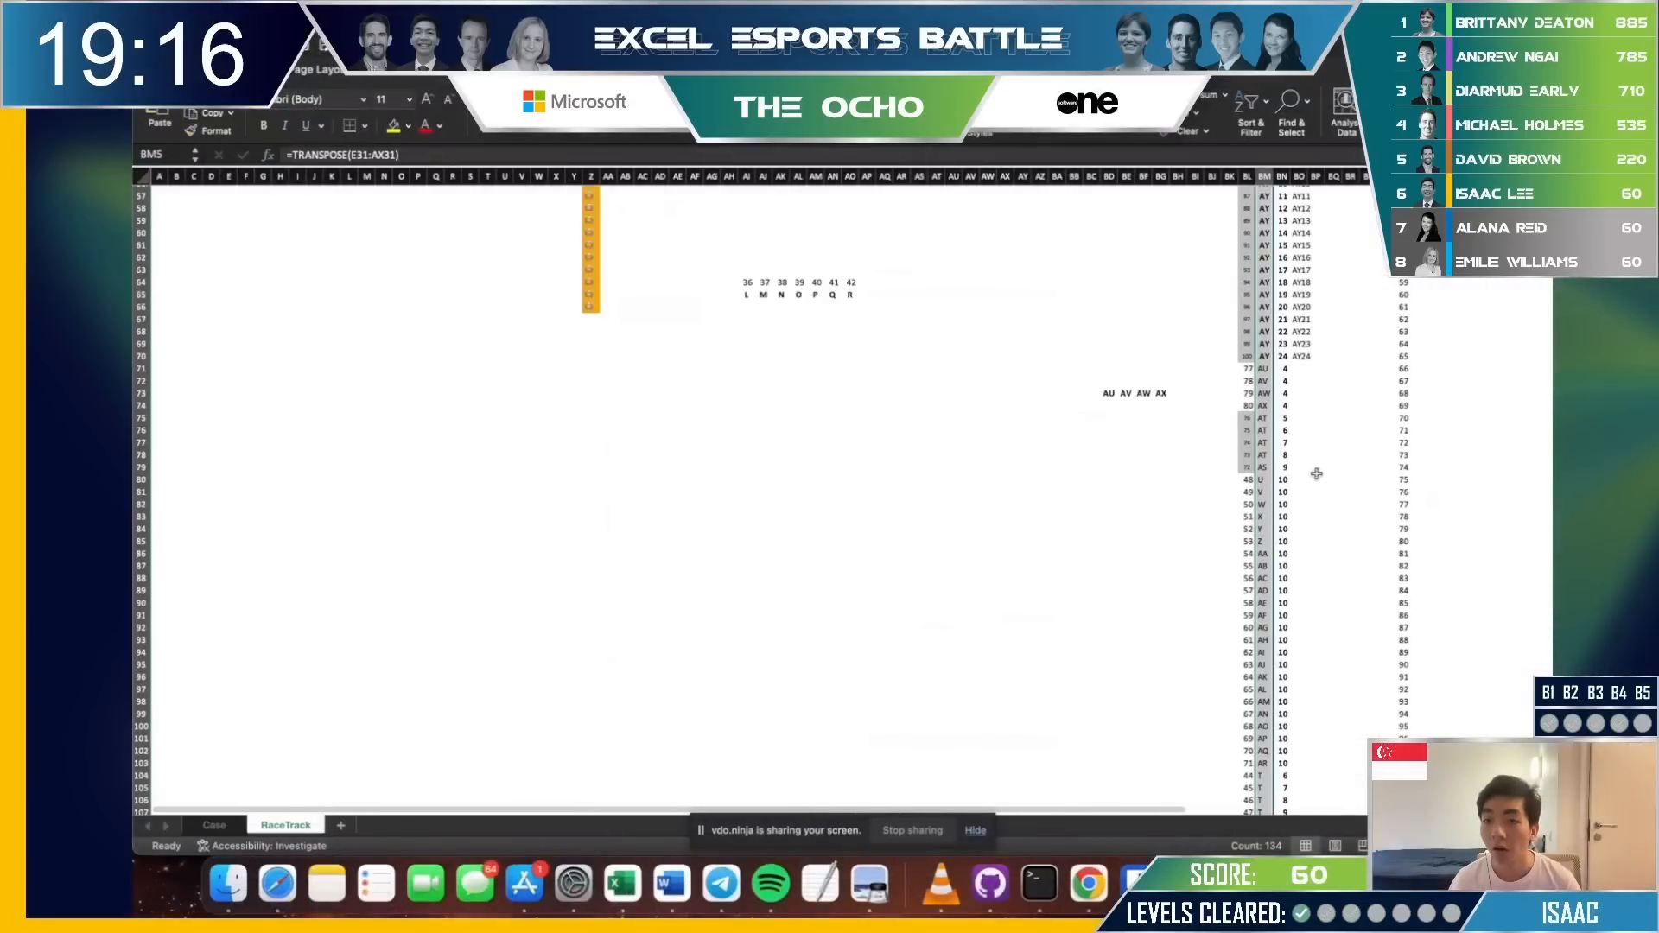
Name the column of concatenated cell addresses starting at BO5 on the RaceTrack sheet cellref.
{"action": "left_click", "coordinate": [1308, 358]}
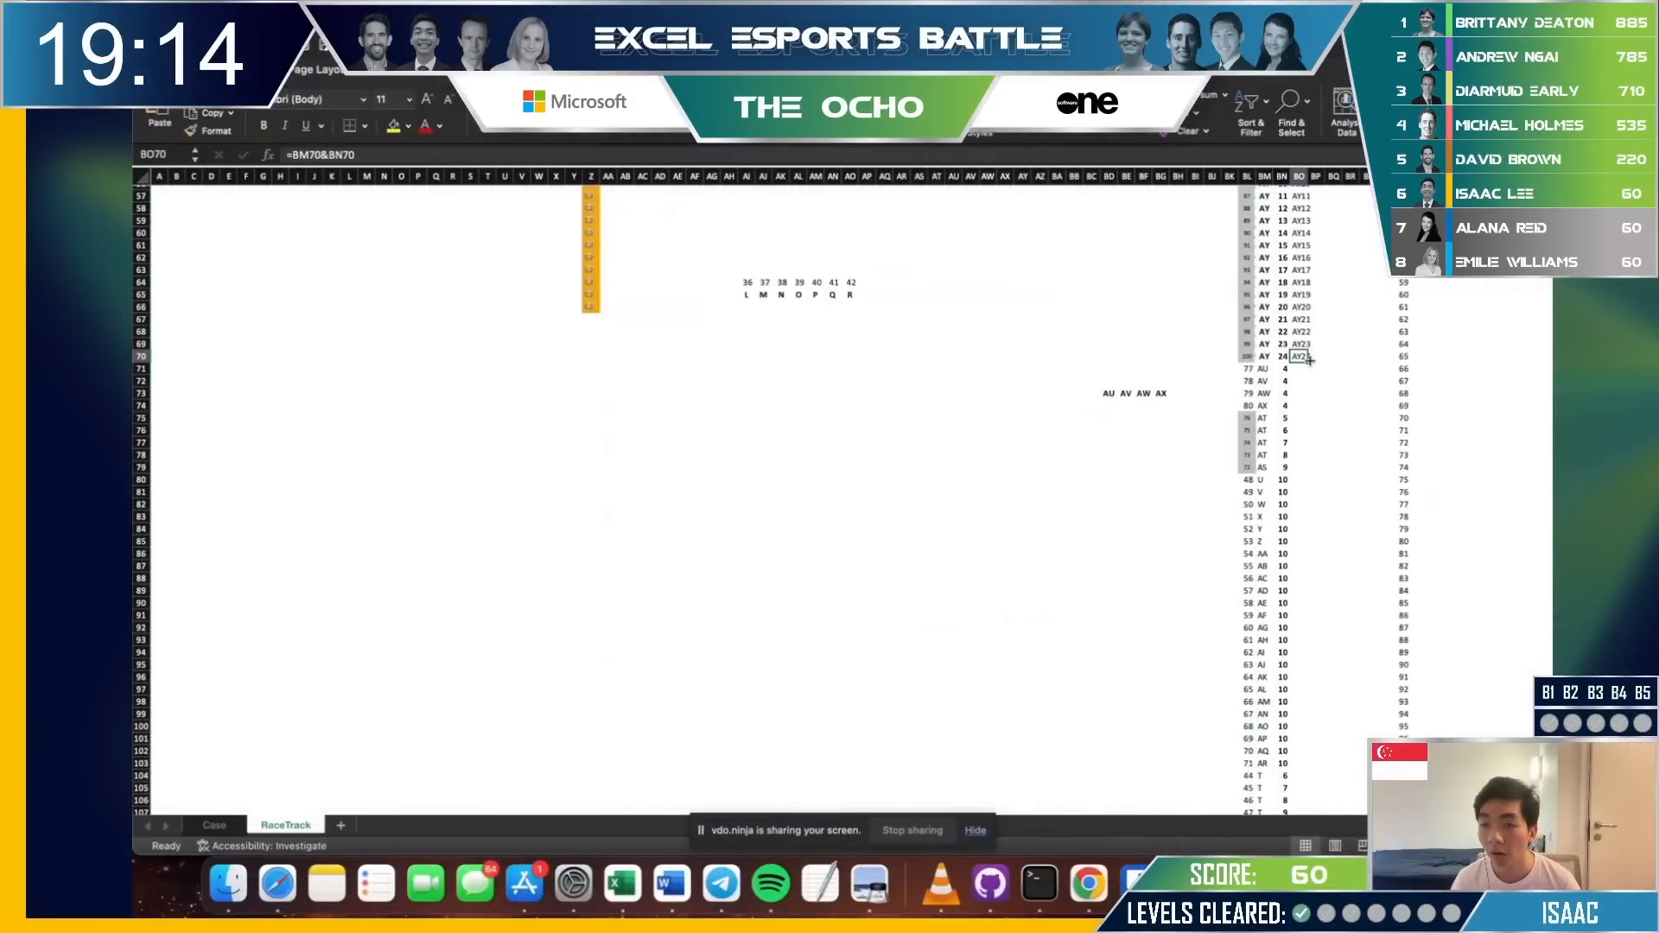
{"action": "scroll", "coordinate": [1307, 361], "scroll_direction": "up", "scroll_amount": 15}
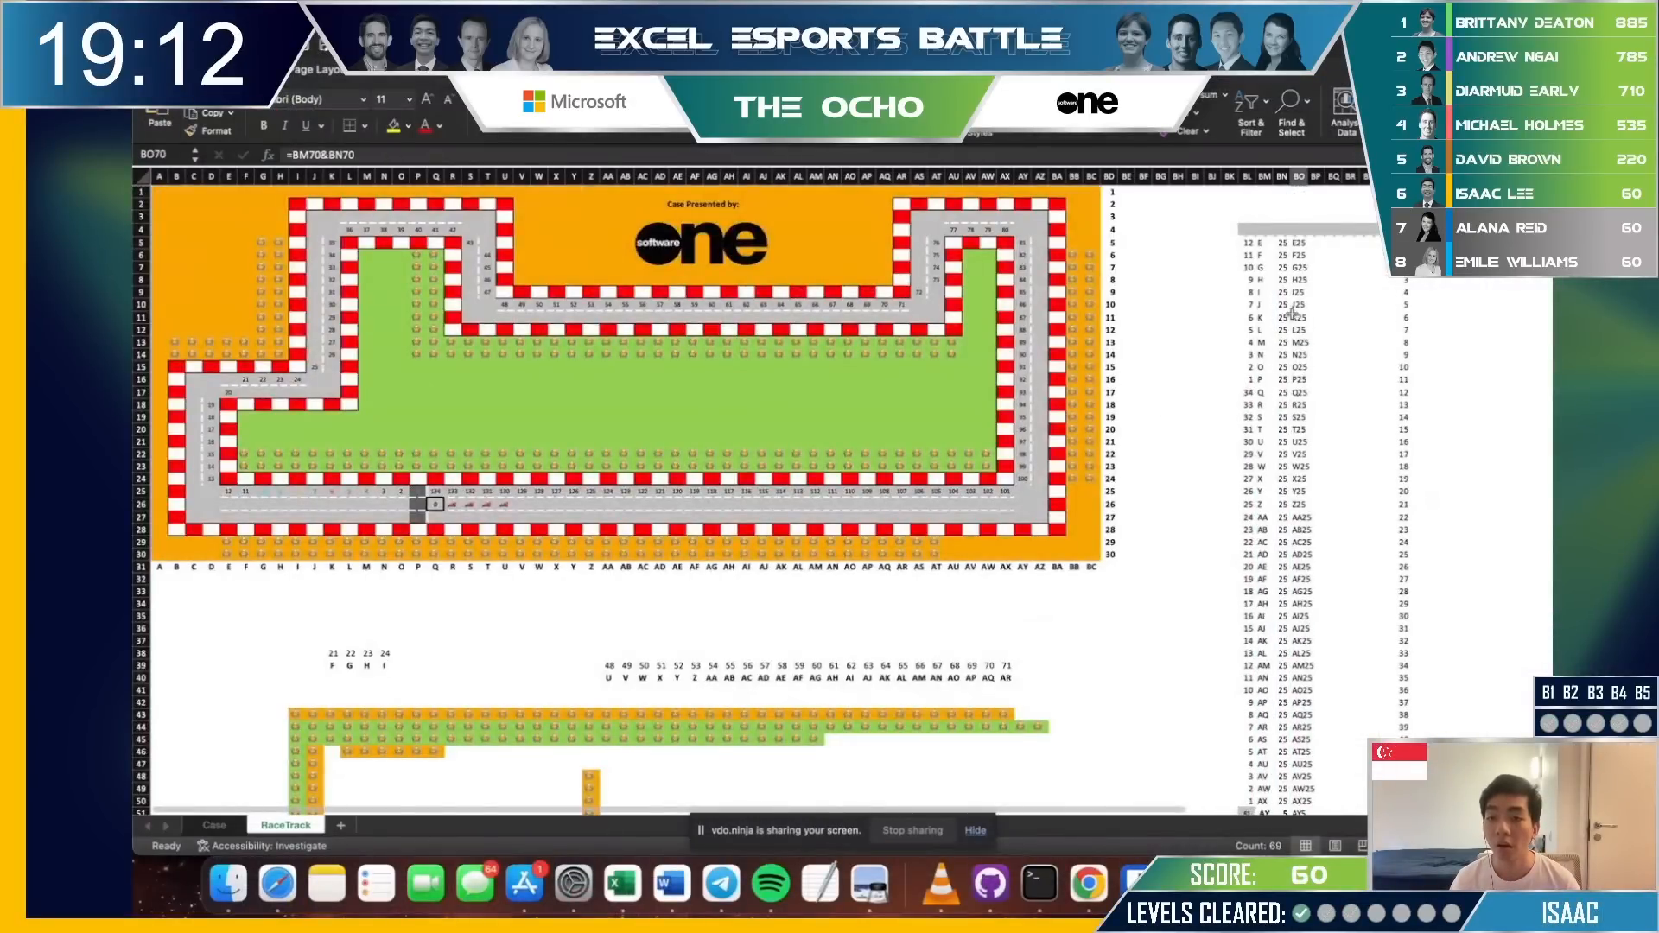
{"action": "left_click", "coordinate": [1302, 247]}
{"action": "key", "text": "shift+super+Down"}
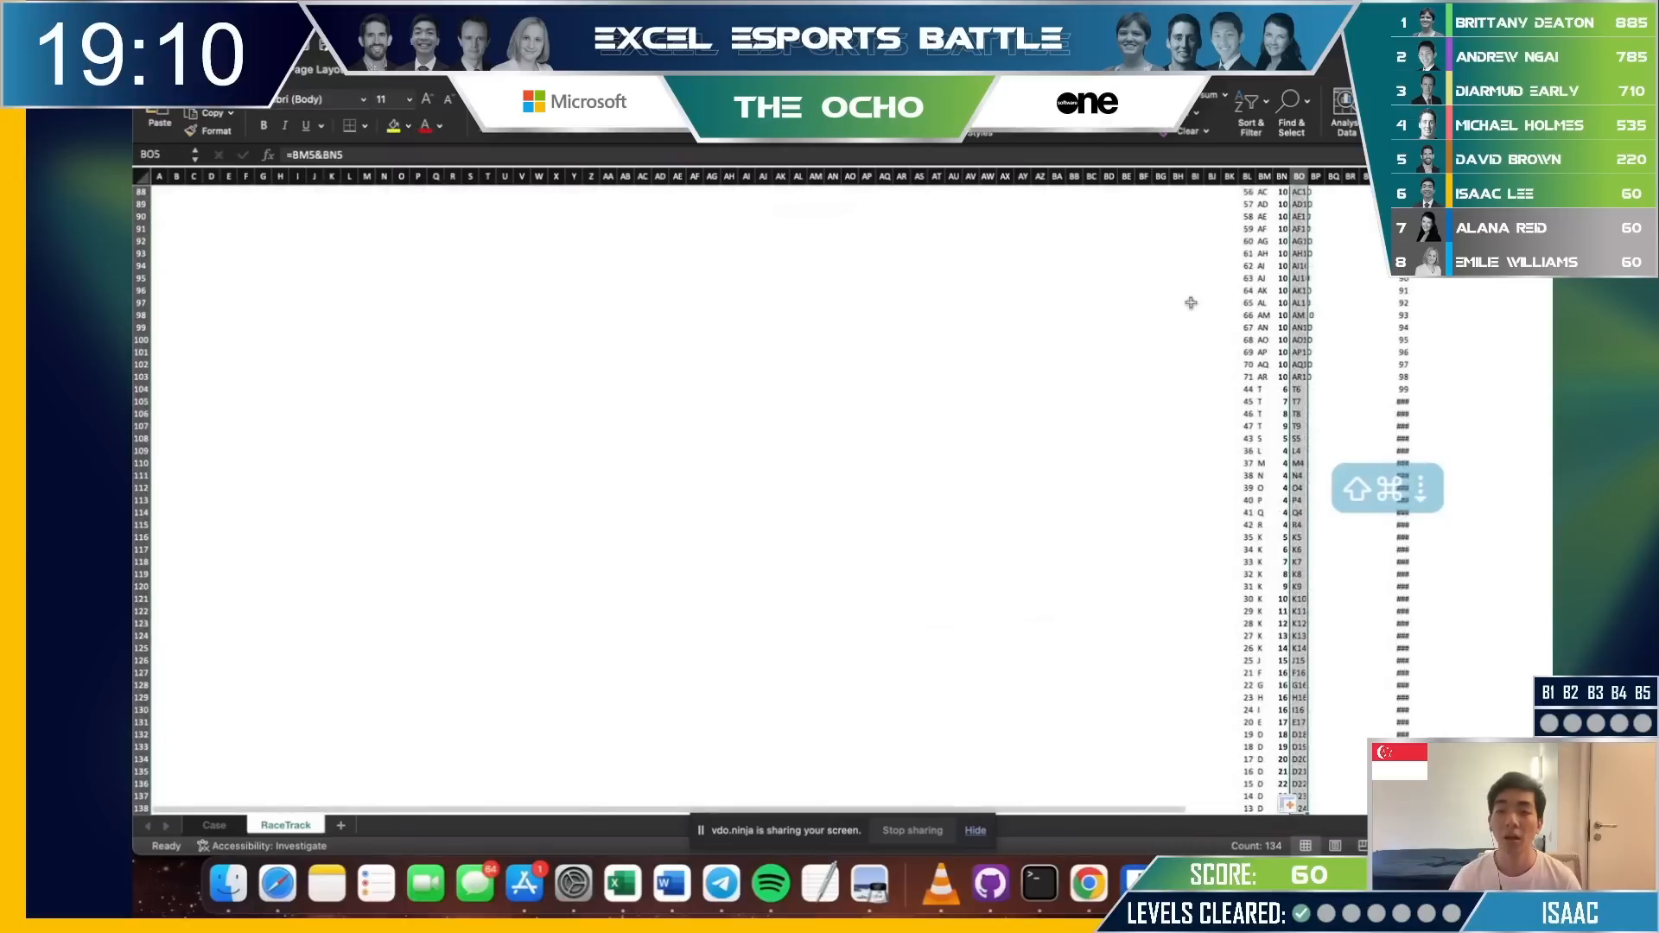
{"action": "left_click", "coordinate": [152, 154]}
{"action": "type", "text": "cellref"}
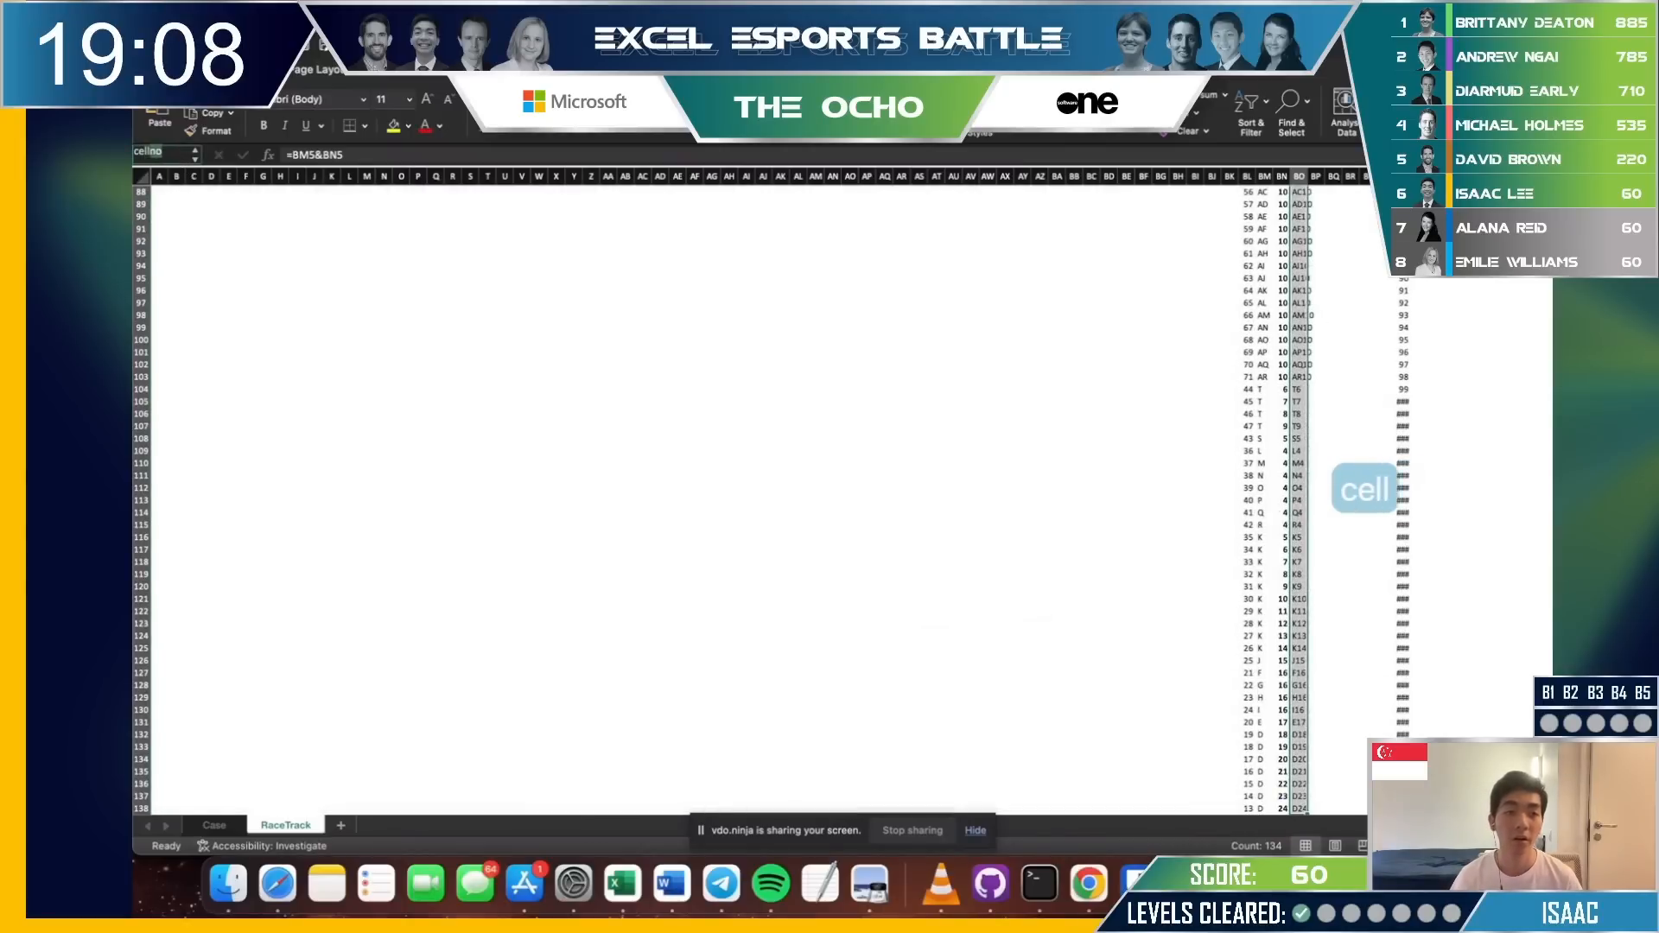
{"action": "key", "text": "Return"}
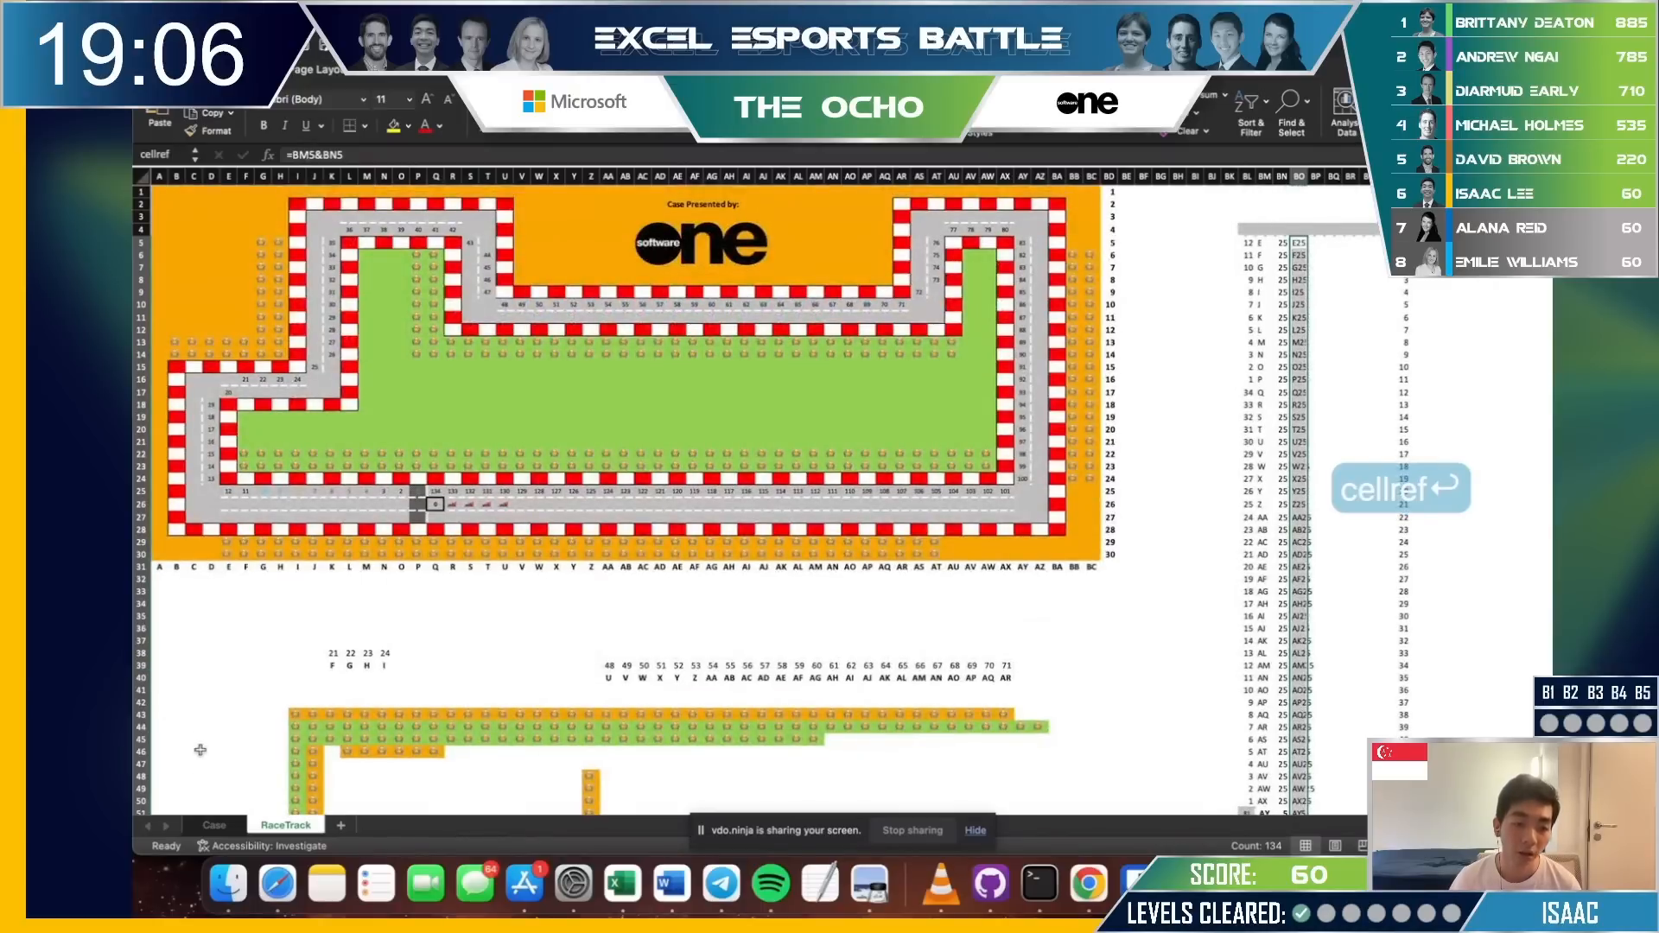
On the Case sheet, try to enter =XLOOKUP(G67,cellref) in I67 beside the Level 2 example.
{"action": "left_click", "coordinate": [214, 825]}
{"action": "left_click", "coordinate": [675, 439]}
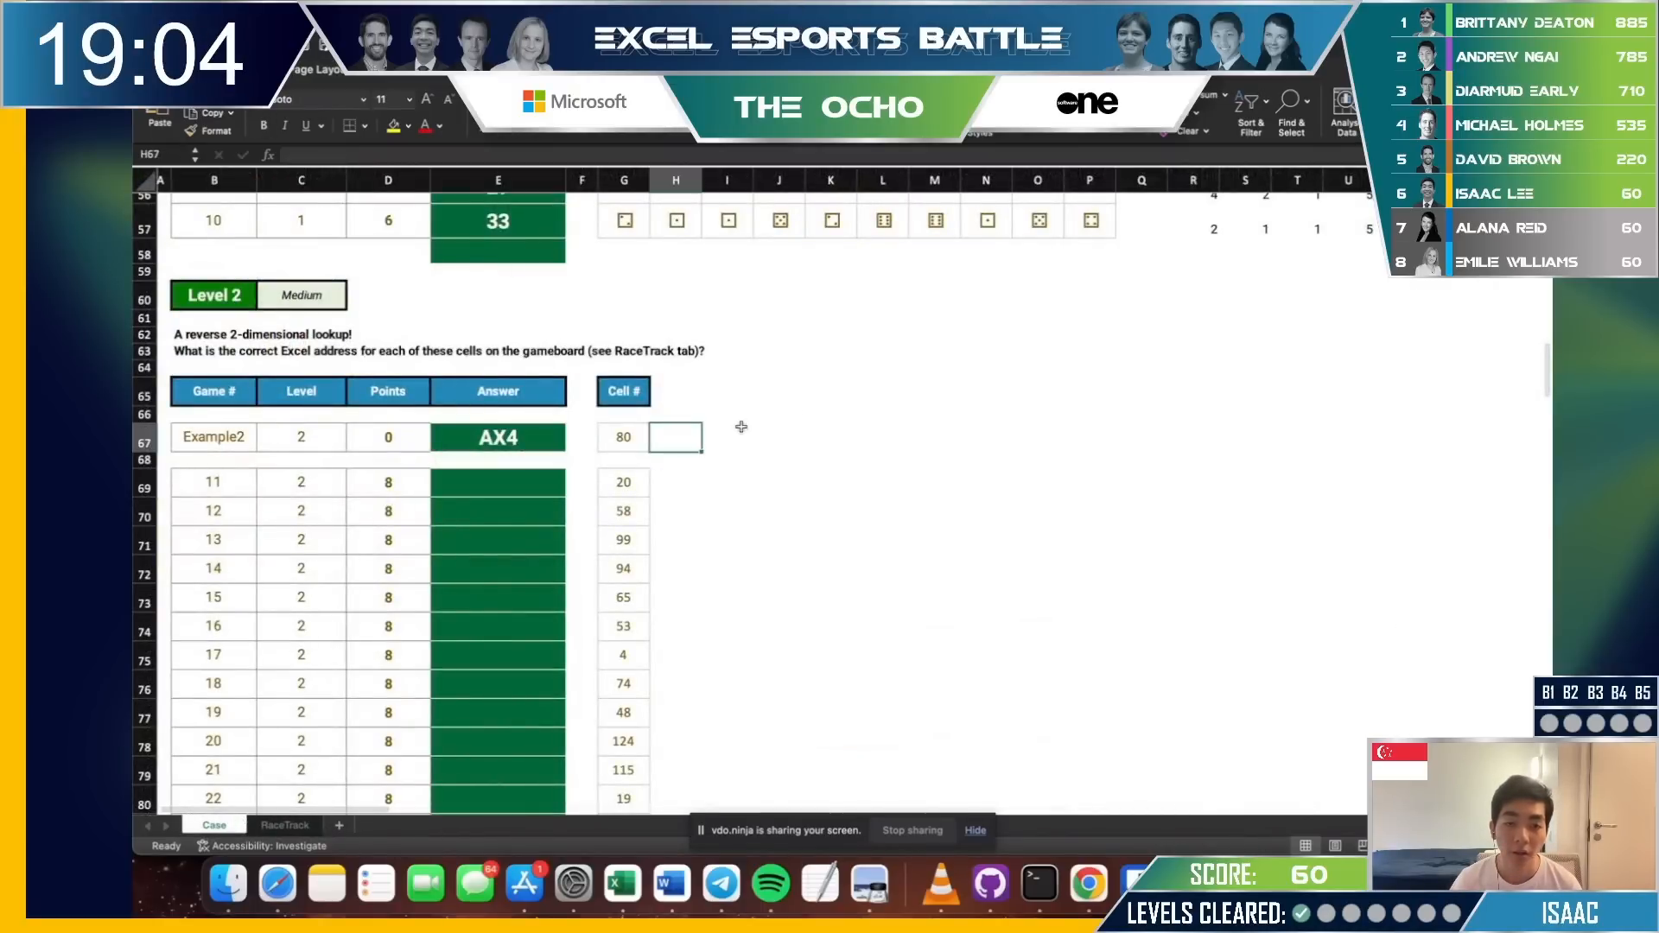
{"action": "key", "text": "Right"}
{"action": "type", "text": "=xl"}
{"action": "key", "text": "Tab"}
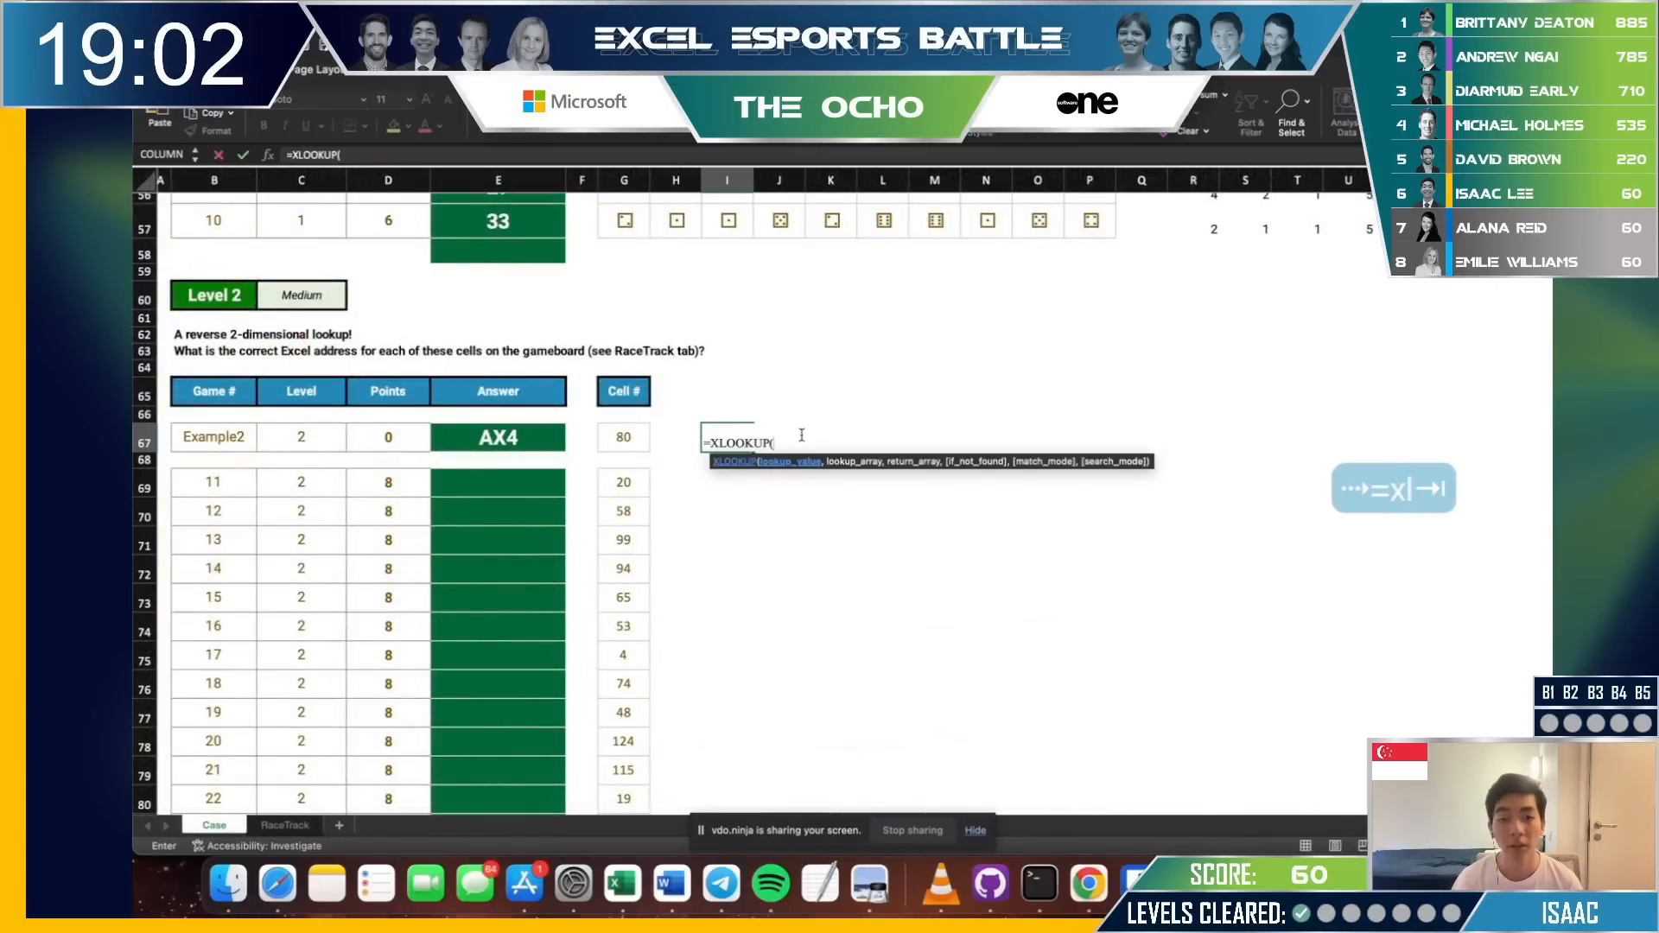
{"action": "key", "text": "Left"}
{"action": "key", "text": "Left"}
{"action": "type", "text": ",cellref"}
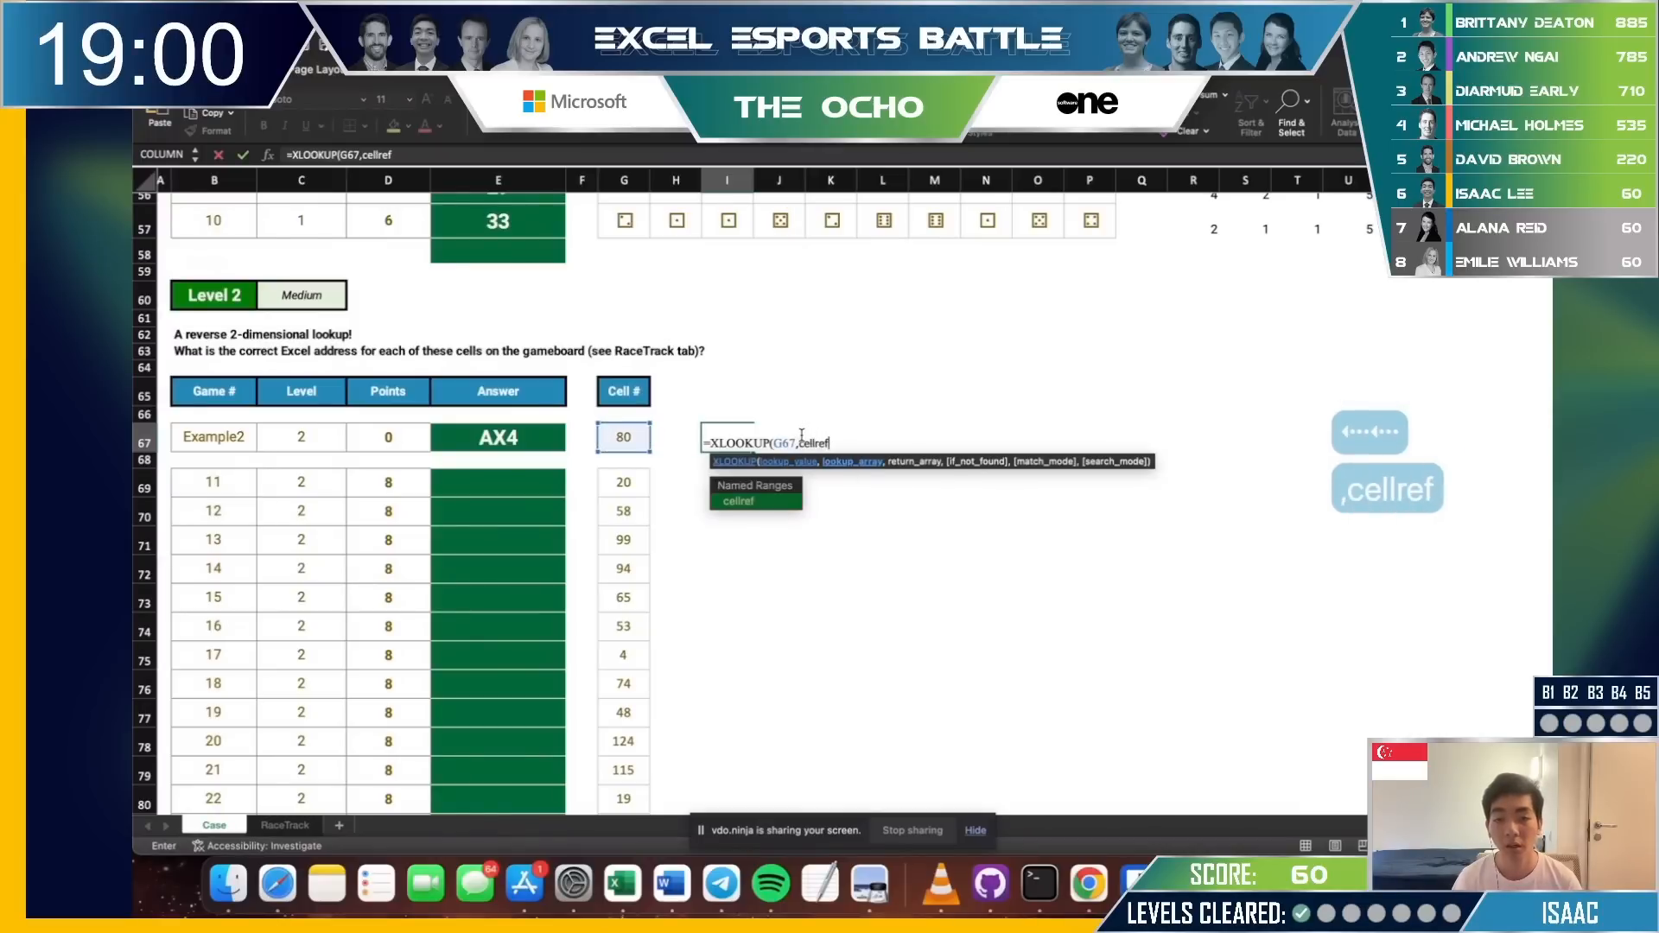
{"action": "type", "text": ")"}
{"action": "key", "text": "Return"}
Insert cellno as the lookup array before cellref and complete the I67 formula.
{"action": "key", "text": "Return"}
{"action": "key", "text": "Right"}
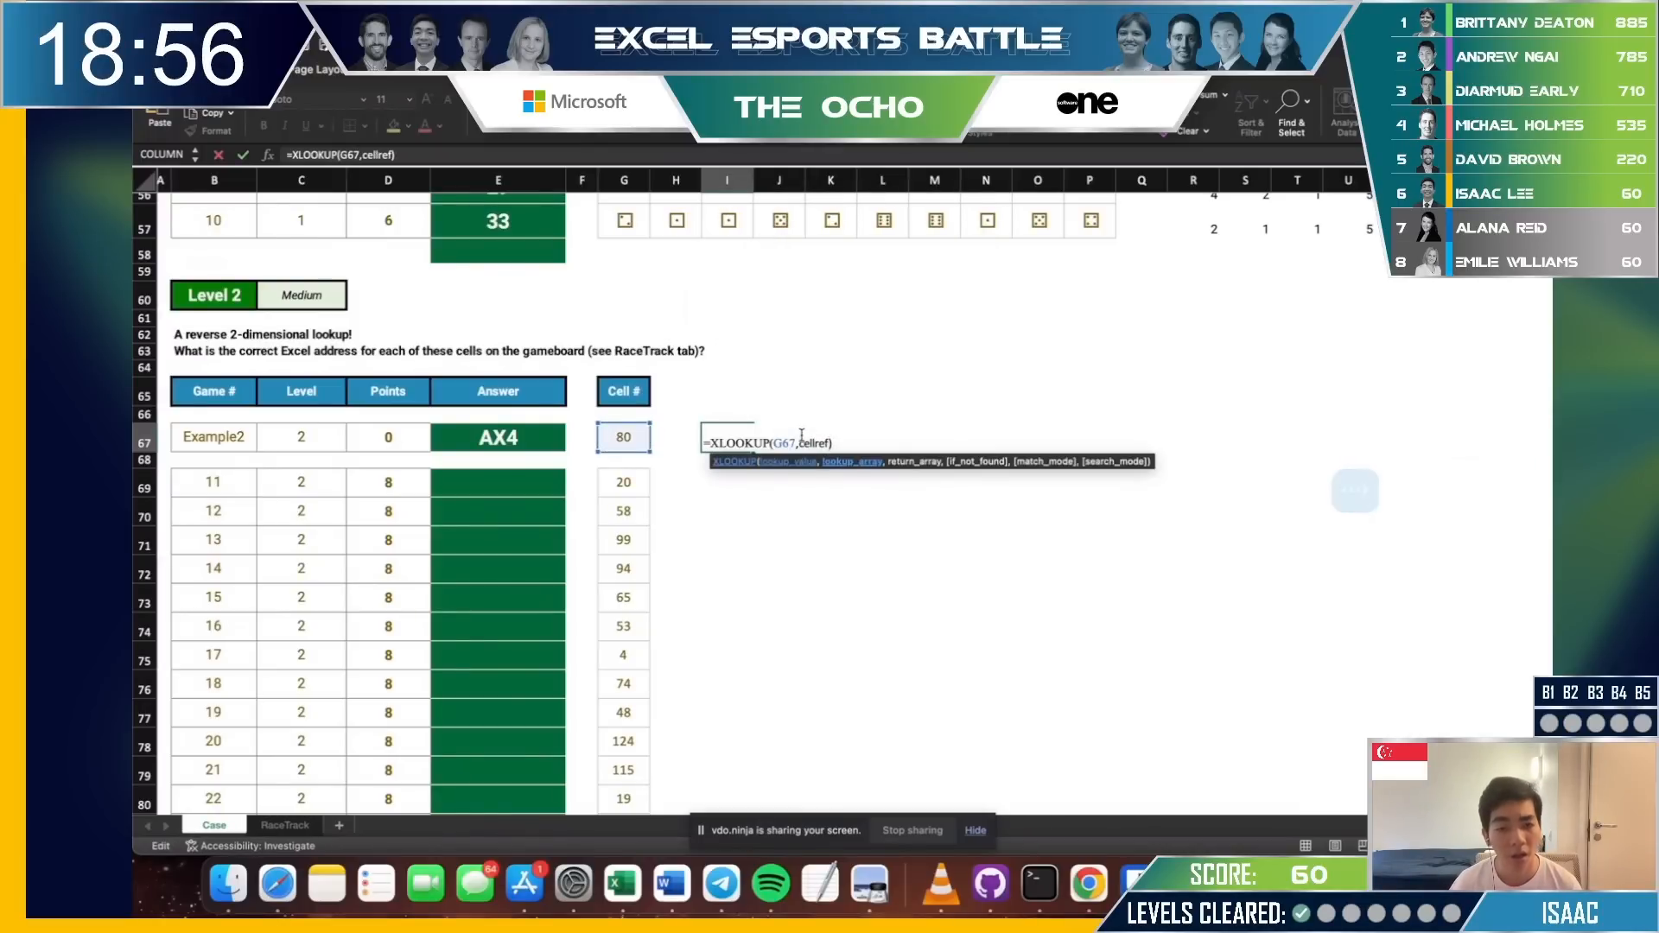
{"action": "key", "text": "Left"}
{"action": "key", "text": "Left"}
{"action": "type", "text": "el"}
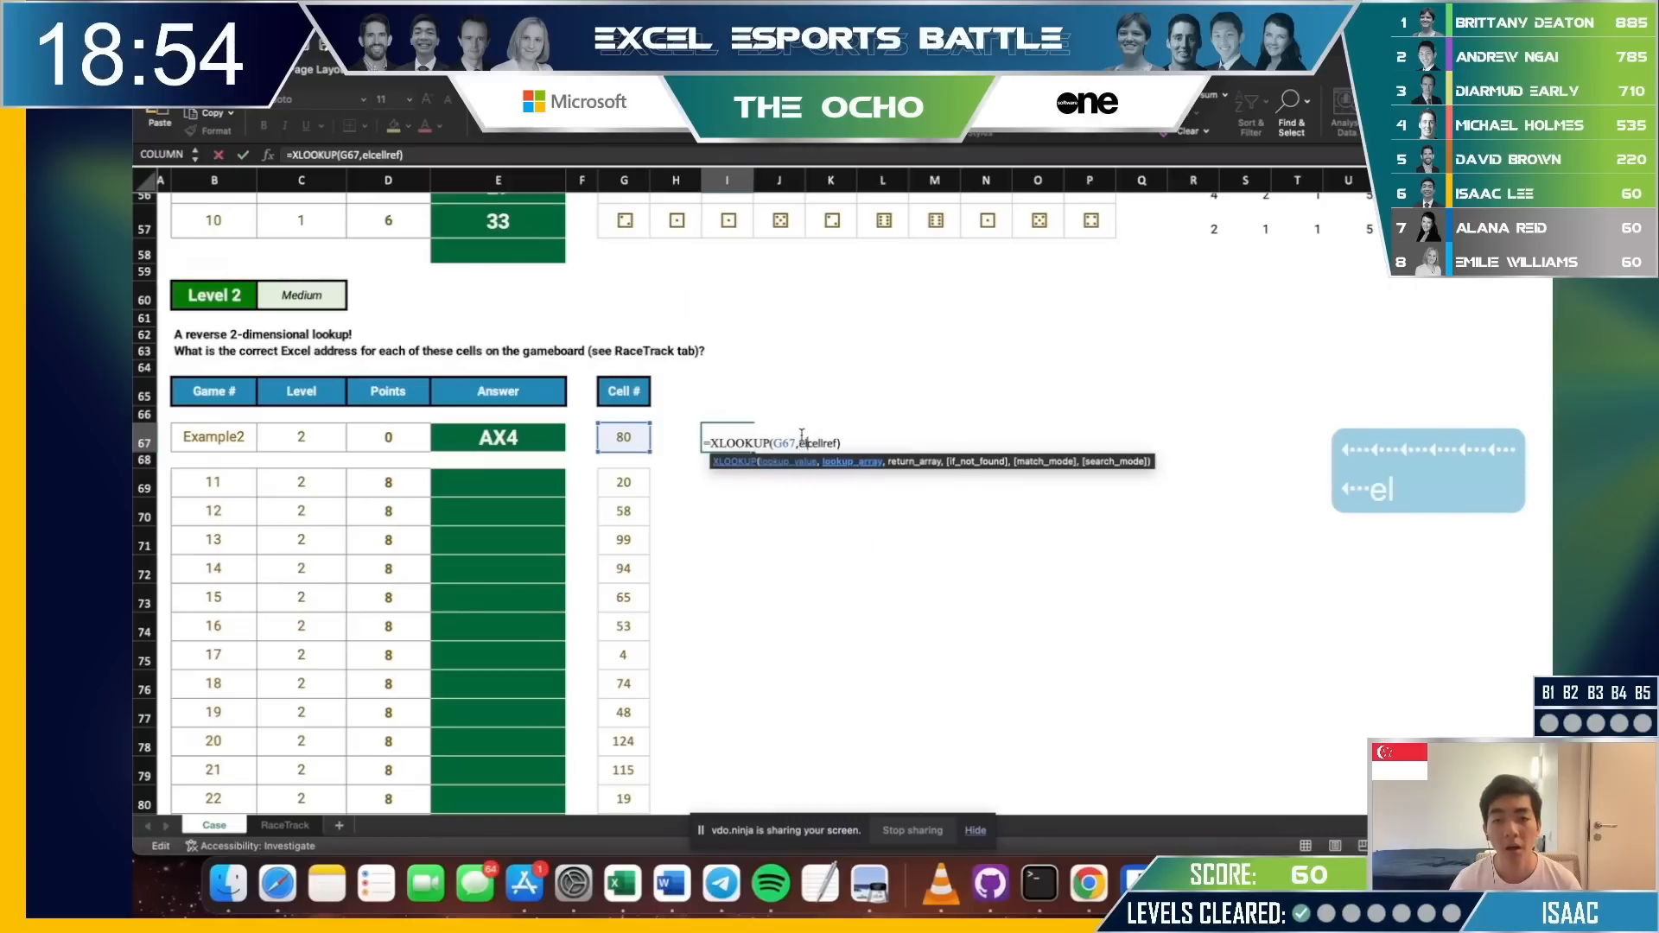
{"action": "type", "text": "cellno,"}
{"action": "key", "text": "Return"}
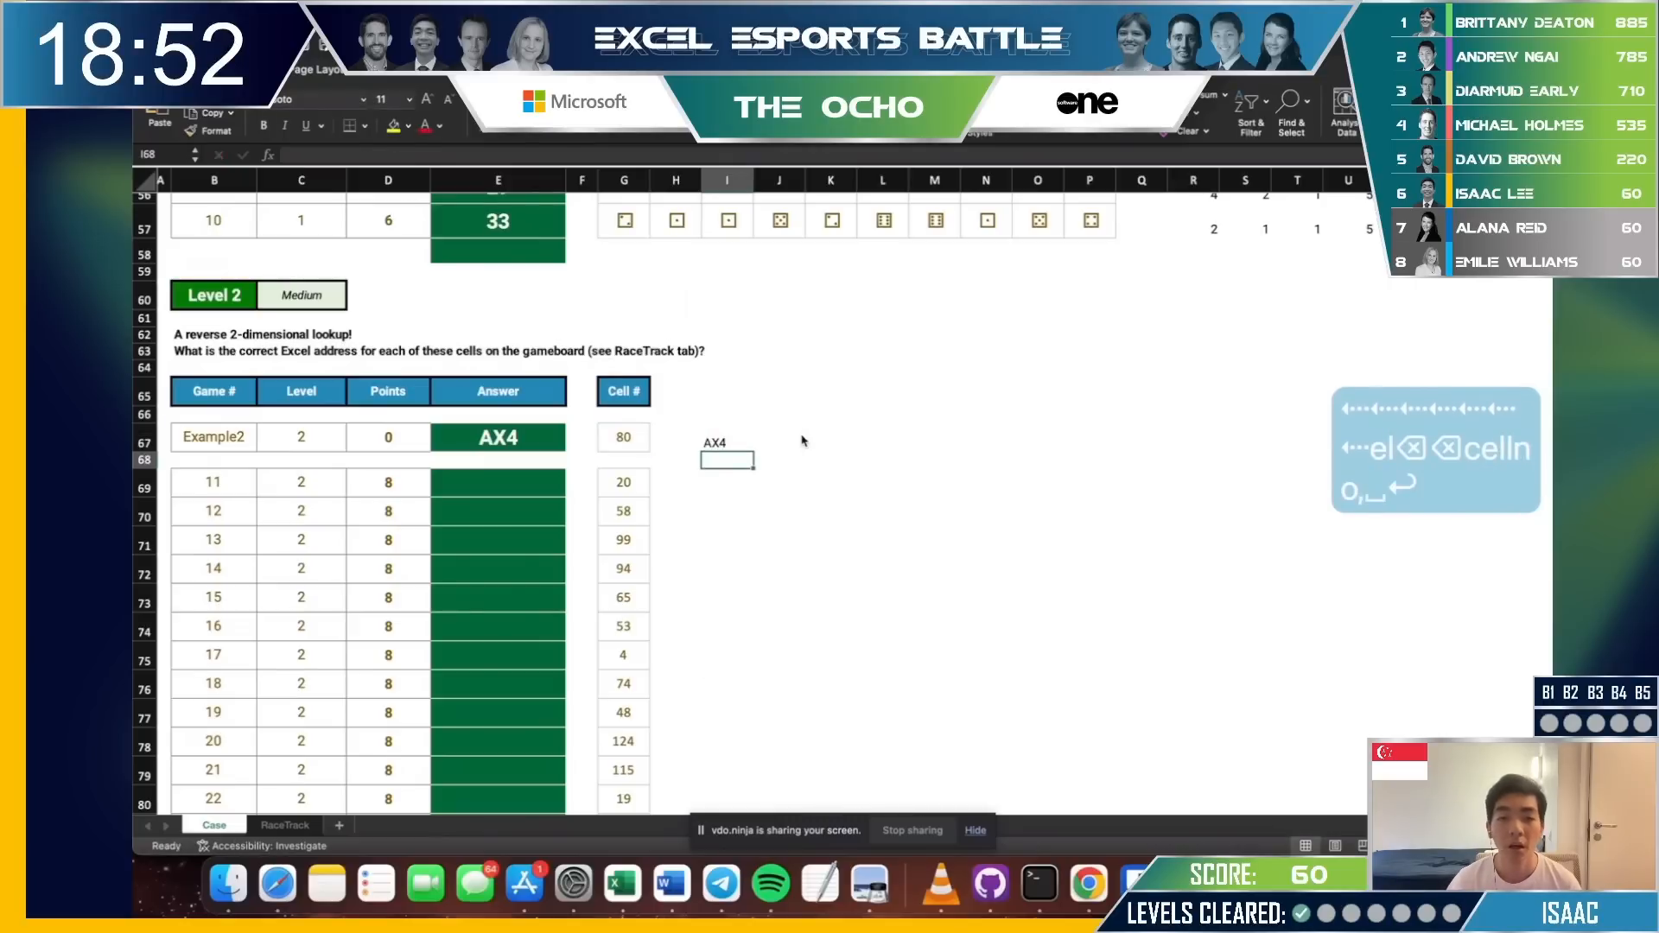
Copy the I67 lookup into I69:I88 for all Level 2 games.
{"action": "key", "text": "Up"}
{"action": "key", "text": "super+c"}
{"action": "left_click_drag", "start_coordinate": [730, 489], "coordinate": [739, 699]}
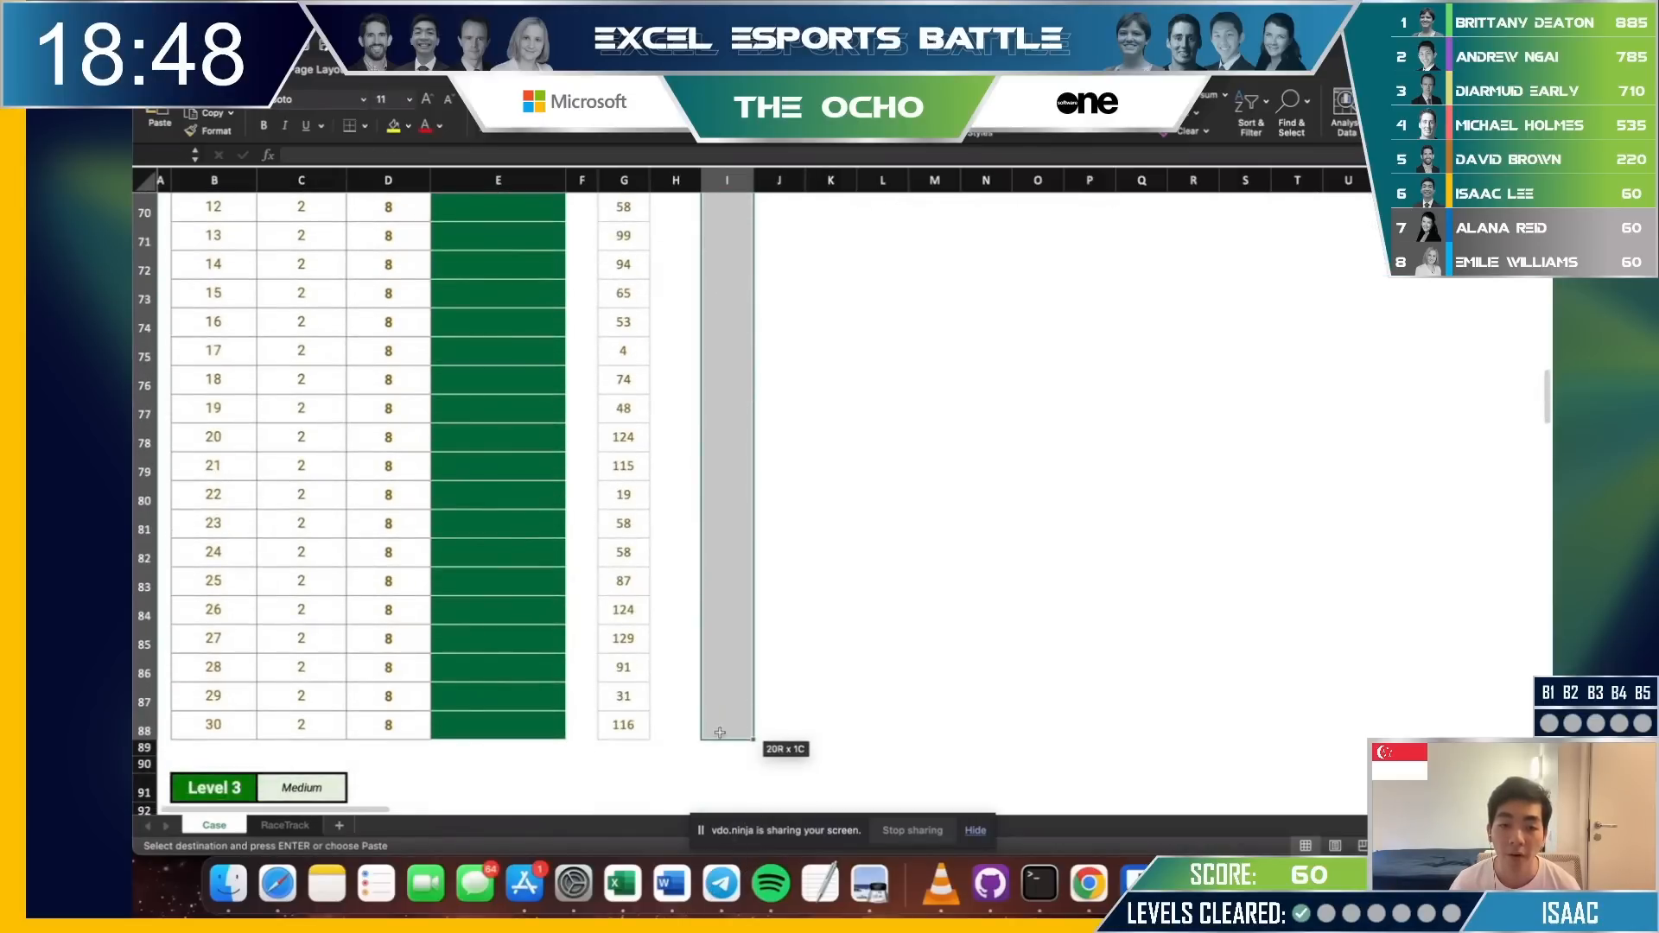
{"action": "key", "text": "super+v"}
Enter =I69 as the answer for game 11 in E69 and fill it down the Level 2 answer column.
{"action": "scroll", "coordinate": [529, 422], "scroll_direction": "up", "scroll_amount": 5}
{"action": "left_click", "coordinate": [489, 527]}
{"action": "key", "text": "Up"}
{"action": "type", "text": "="}
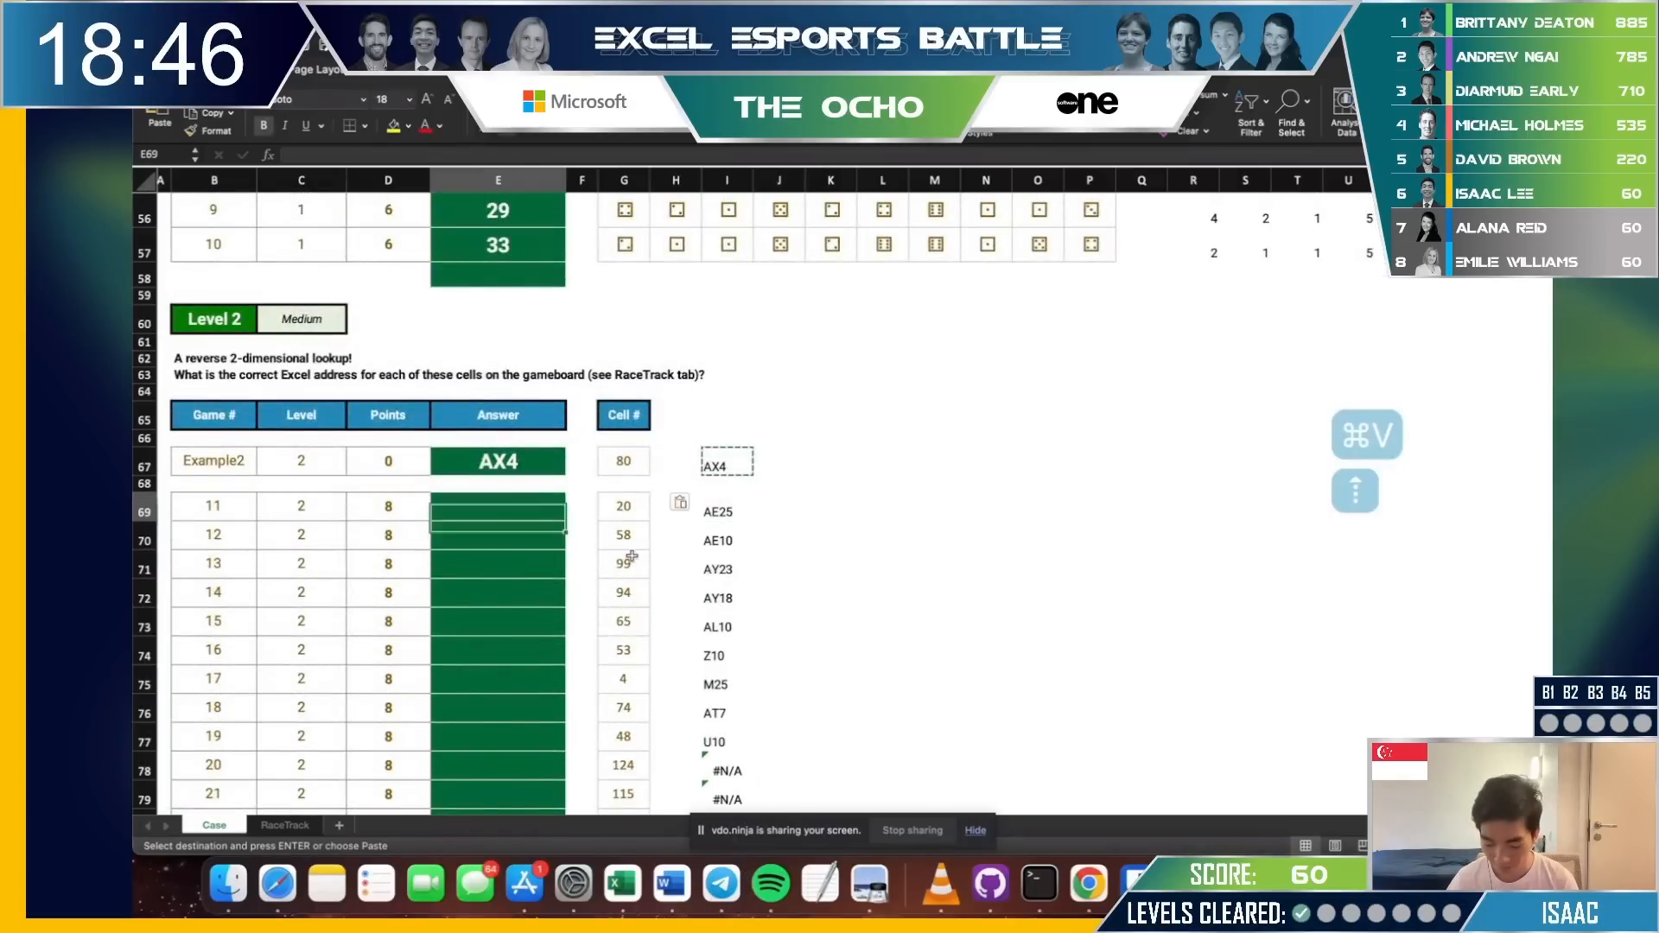
{"action": "key", "text": "Right"}
{"action": "key", "text": "Right"}
{"action": "key", "text": "Right"}
{"action": "key", "text": "Right"}
{"action": "key", "text": "Return"}
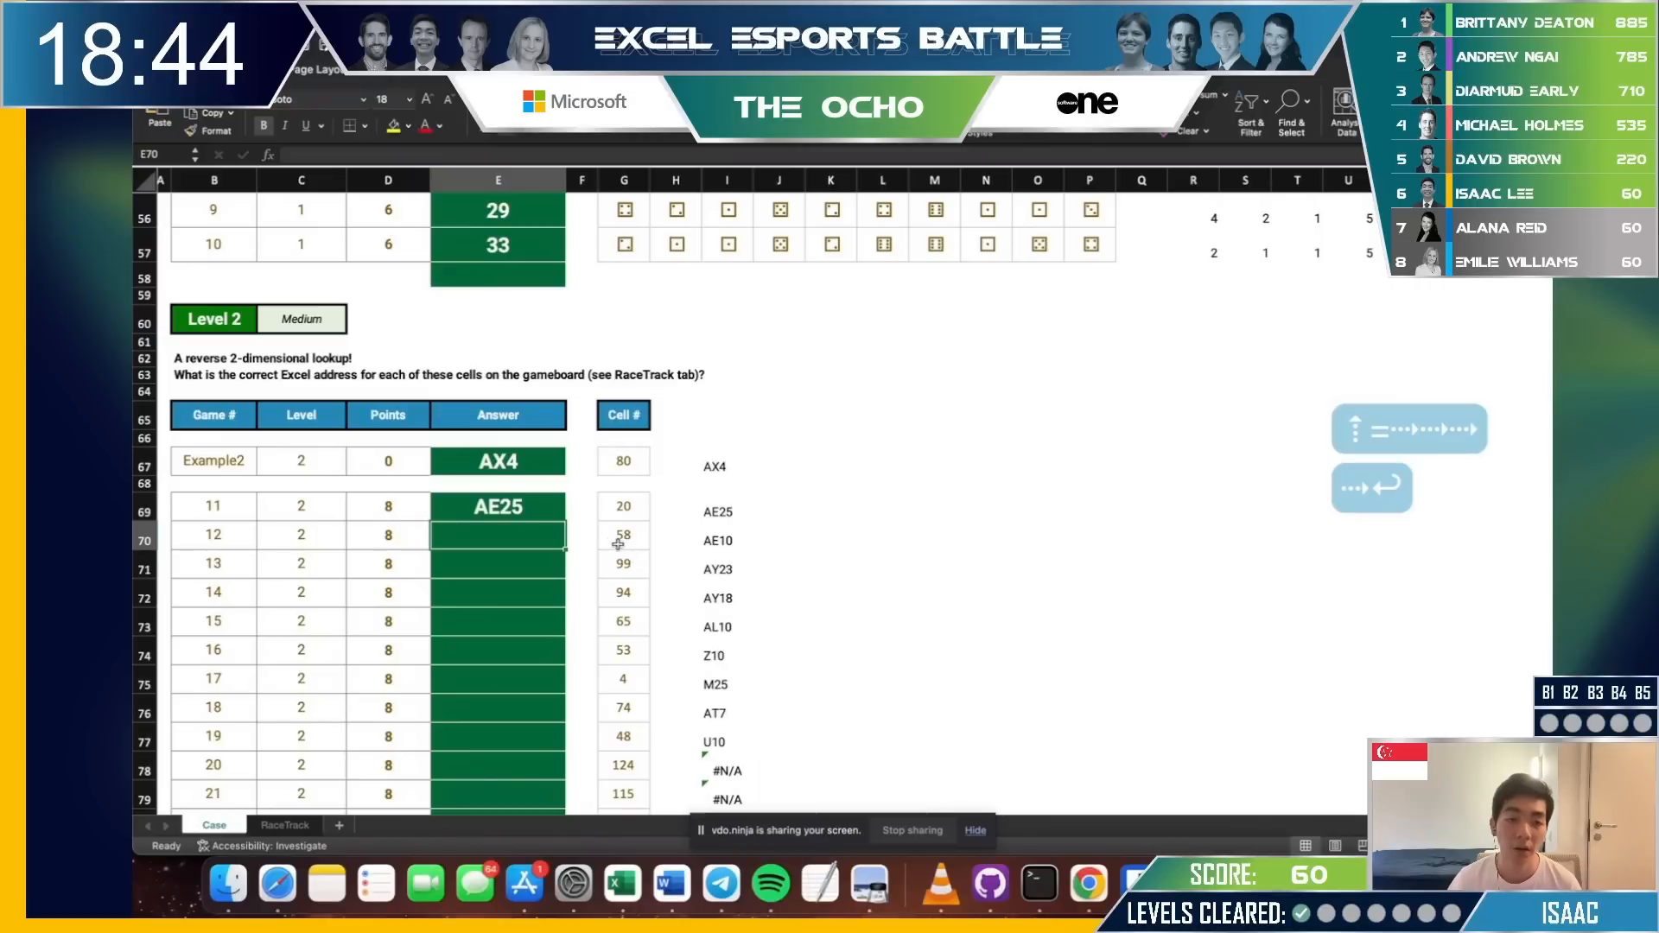
{"action": "left_click", "coordinate": [531, 495]}
{"action": "double_click", "coordinate": [565, 520]}
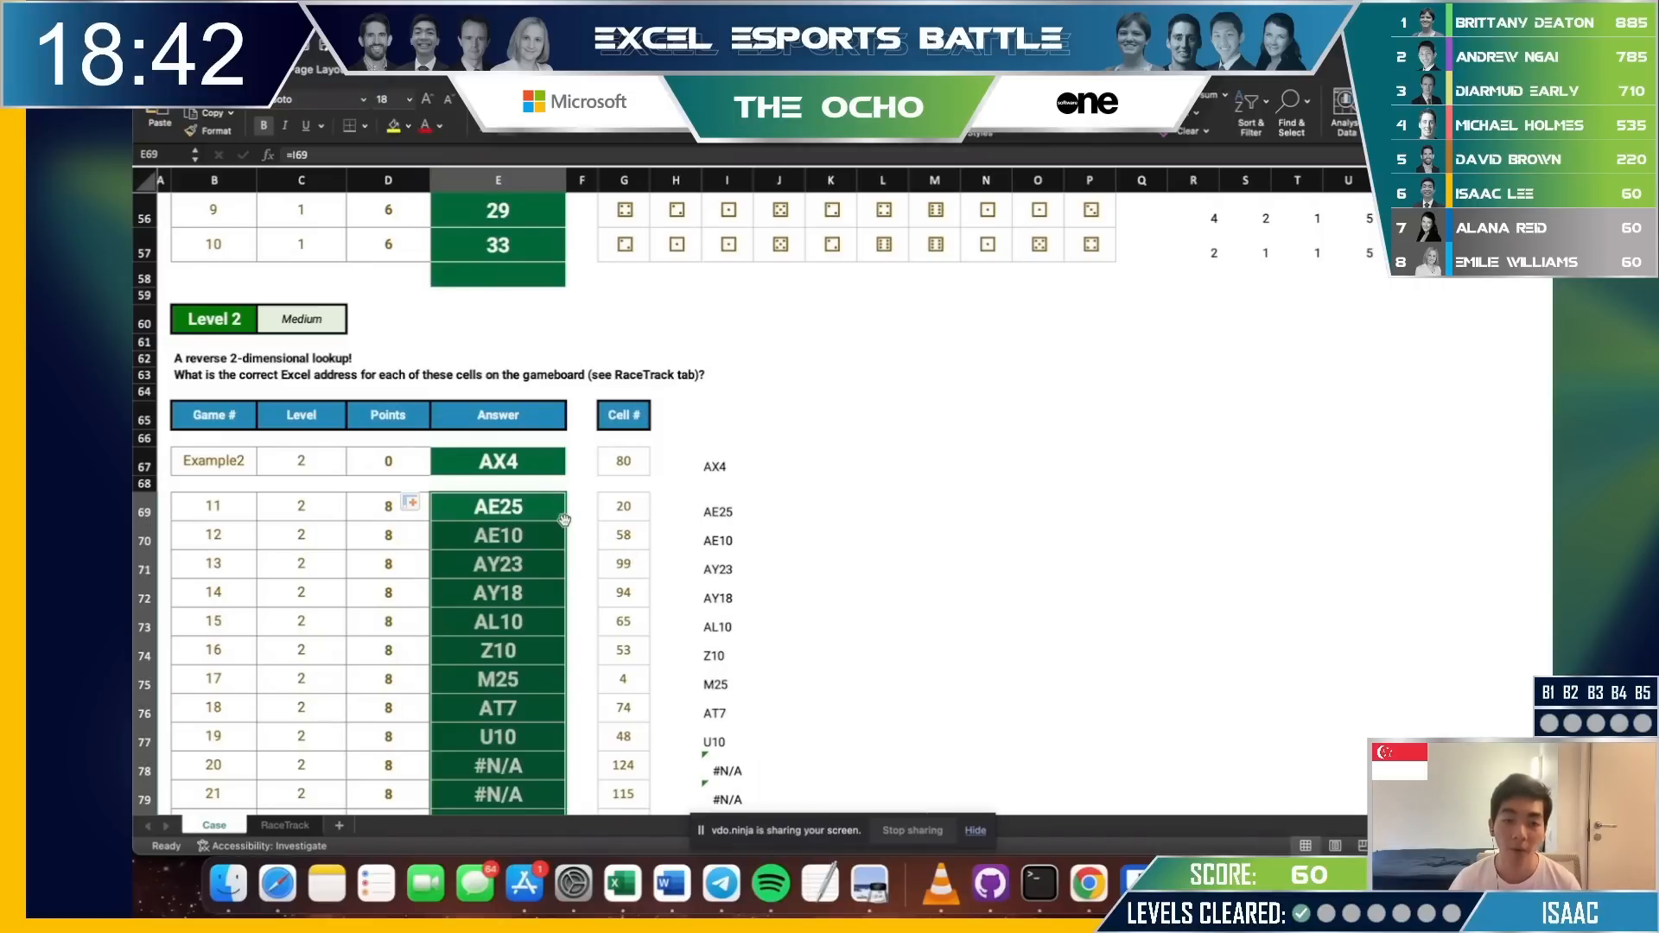
Copy the Level 2 answers into the Level 2 answer column of the online Excel answer workbook, then return to the case workbook.
{"action": "key", "text": "super+c"}
{"action": "key", "text": "super+Tab"}
{"action": "scroll", "coordinate": [470, 493], "scroll_direction": "down", "scroll_amount": 10}
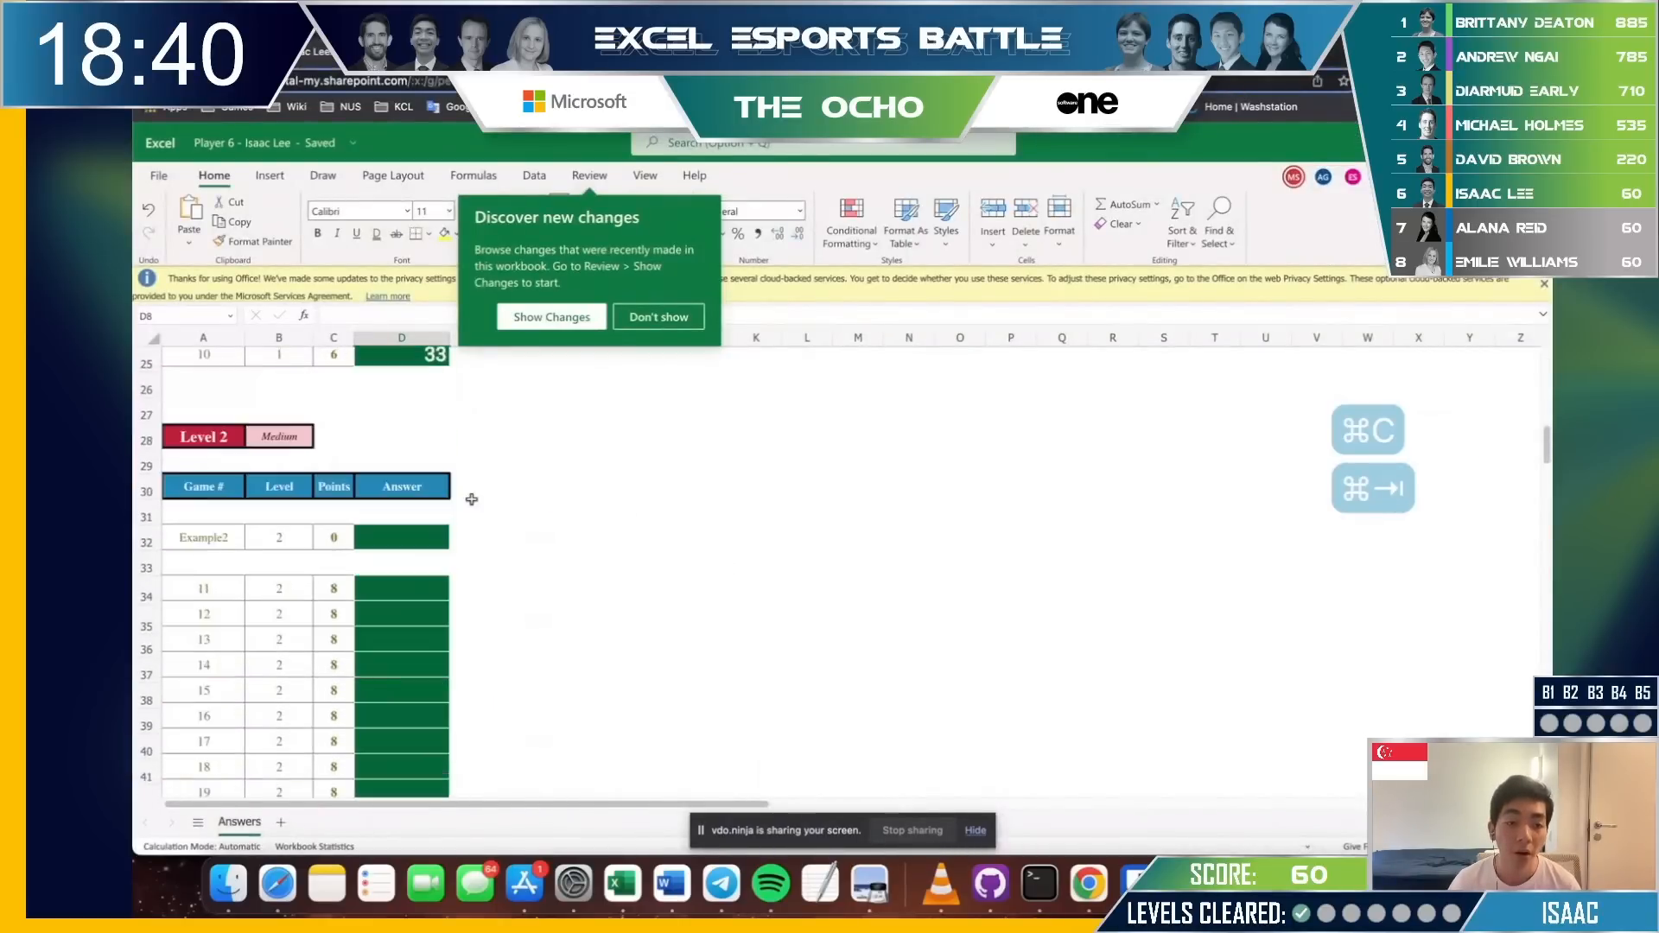
{"action": "scroll", "coordinate": [752, 523], "scroll_direction": "up", "scroll_amount": 3}
{"action": "key", "text": "super+Tab"}
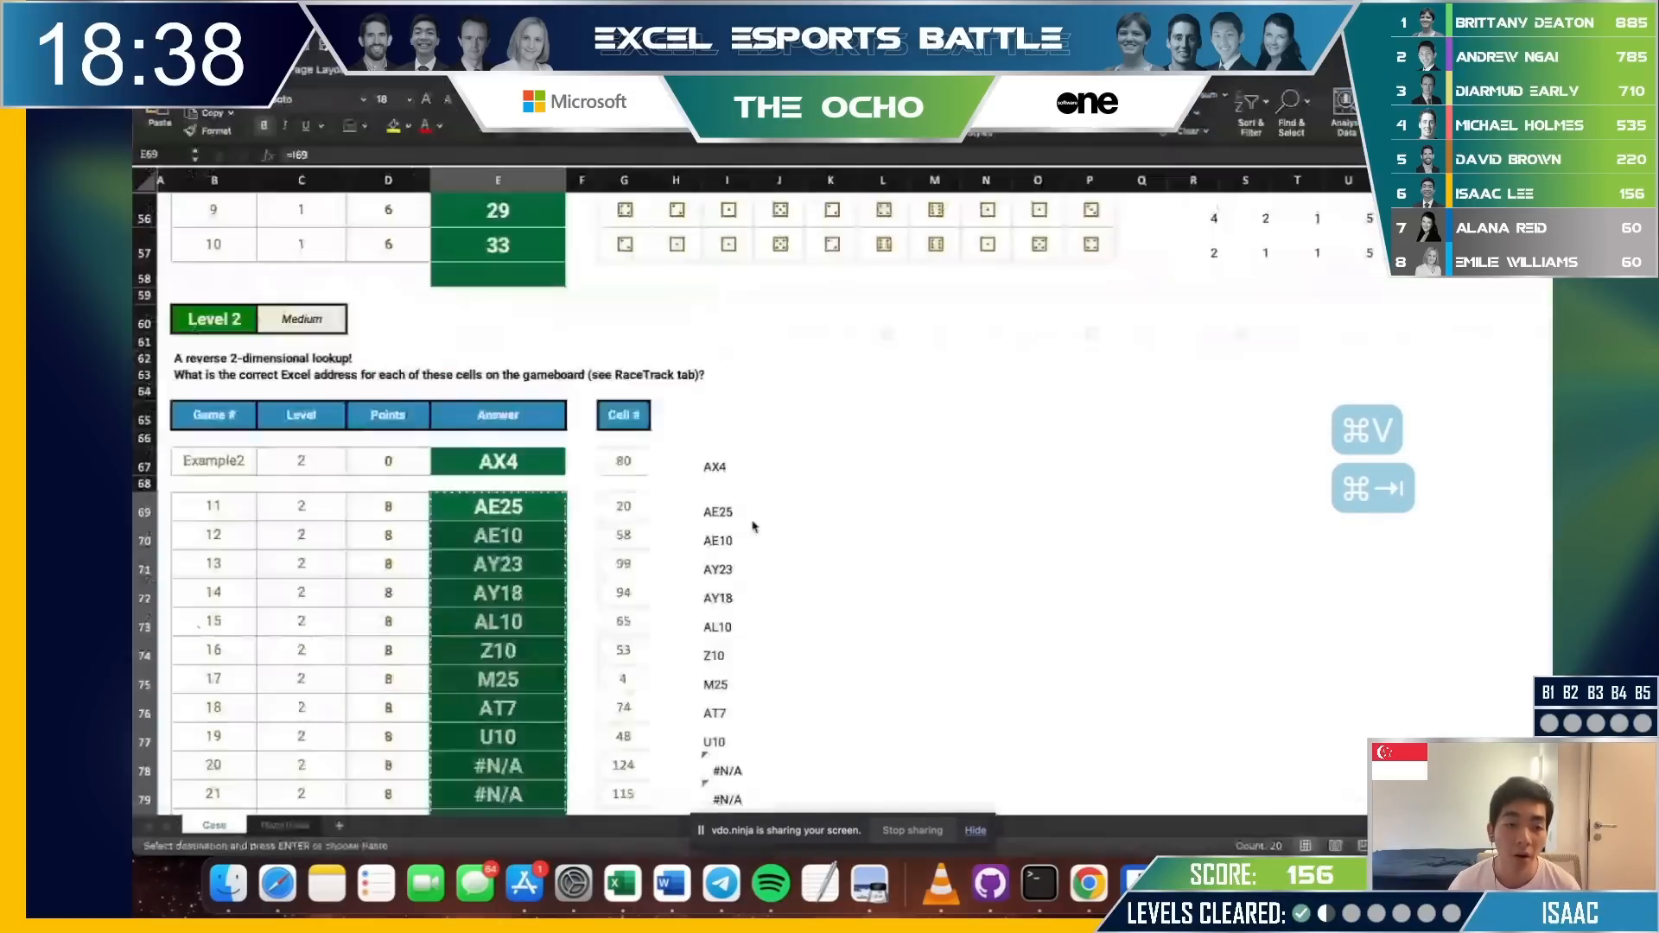
Copy the Level 3 move headers 1 to 7 from row 97 to V97.
{"action": "scroll", "coordinate": [1163, 469], "scroll_direction": "down", "scroll_amount": 10}
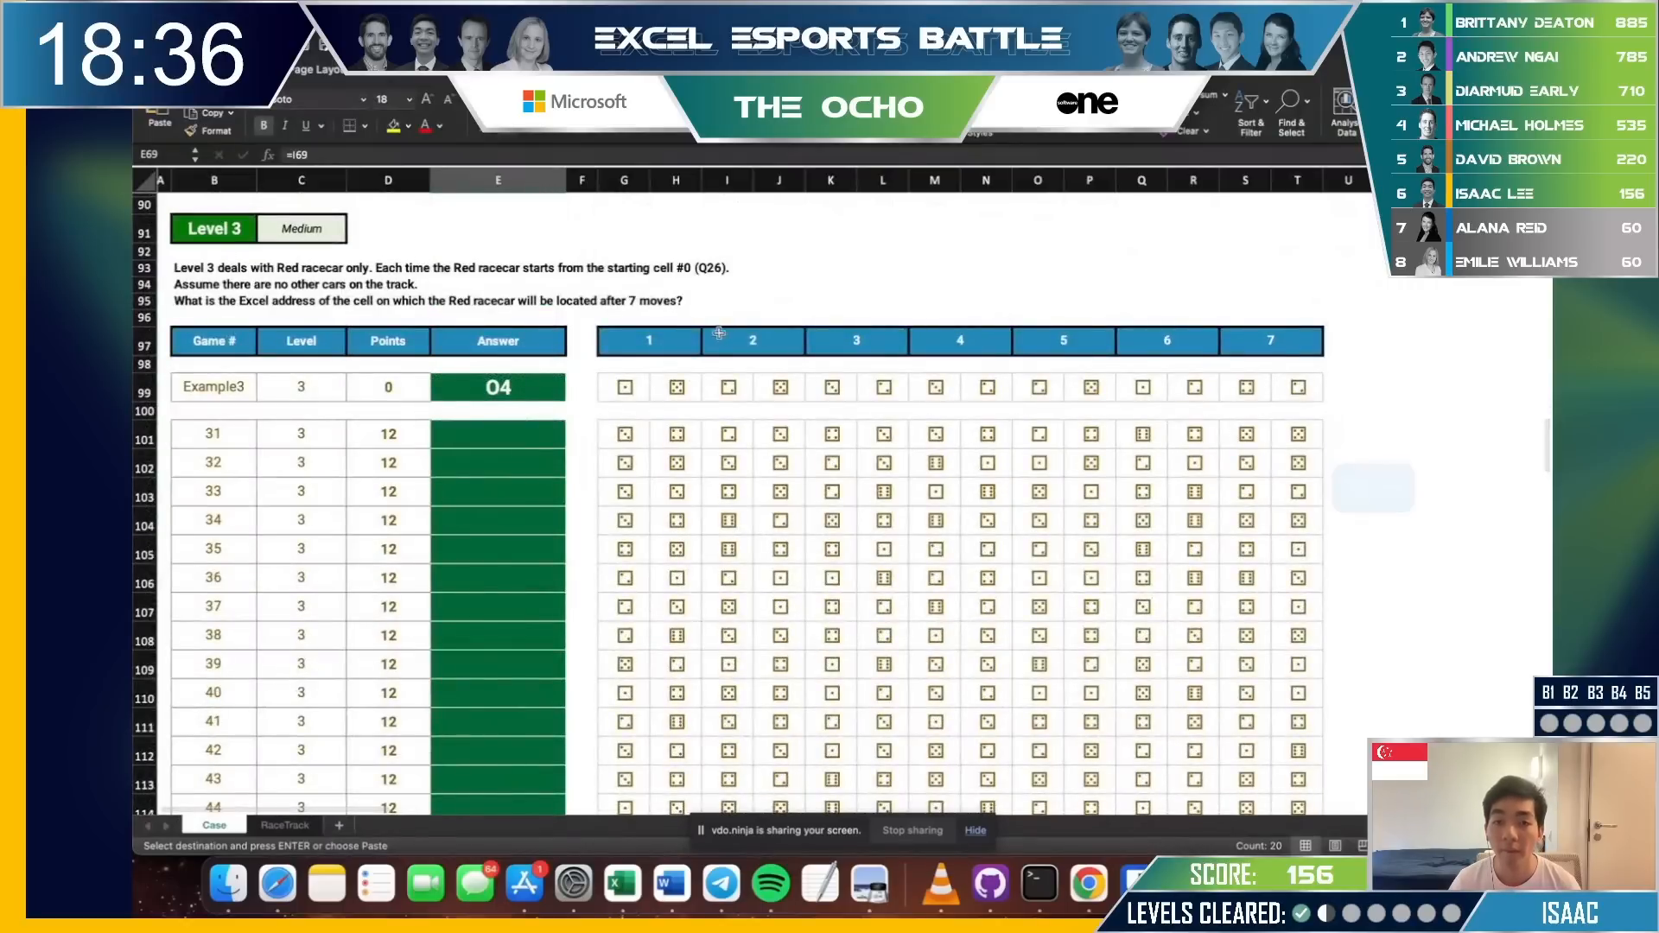
{"action": "left_click_drag", "start_coordinate": [649, 340], "coordinate": [1271, 341]}
{"action": "key", "text": "super+c"}
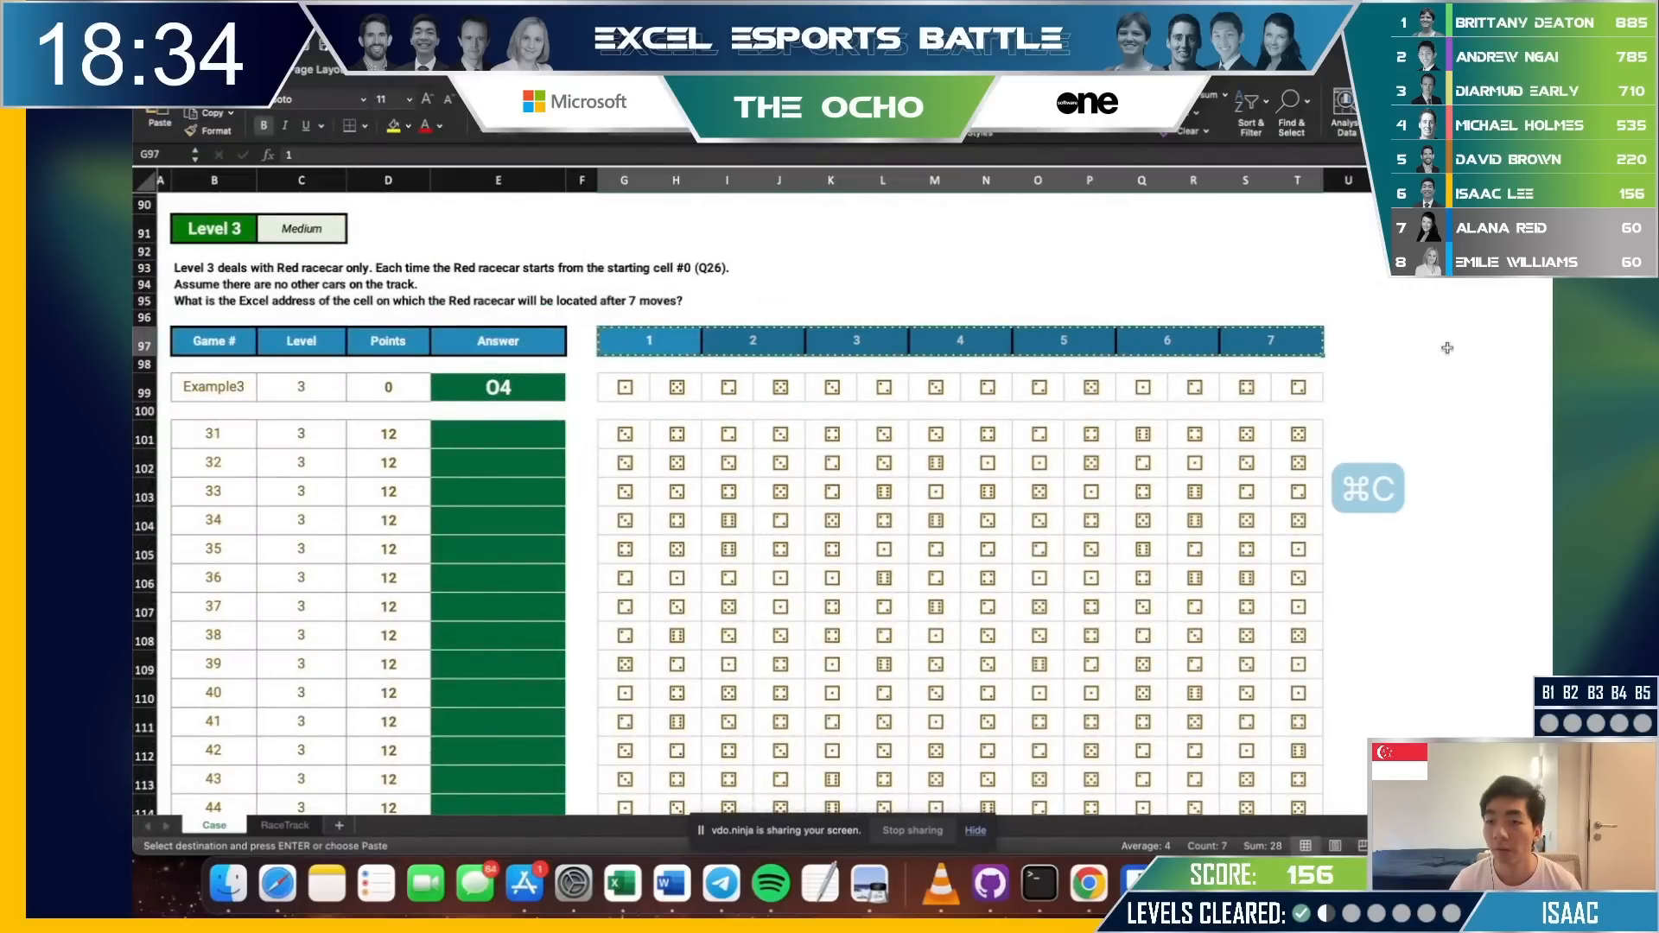
{"action": "left_click", "coordinate": [1399, 341]}
{"action": "key", "text": "super+v"}
Start an XLOOKUP in V99 with the Level 3 example's first die, G99, as the lookup value.
{"action": "scroll", "coordinate": [1271, 371], "scroll_direction": "up", "scroll_amount": 15}
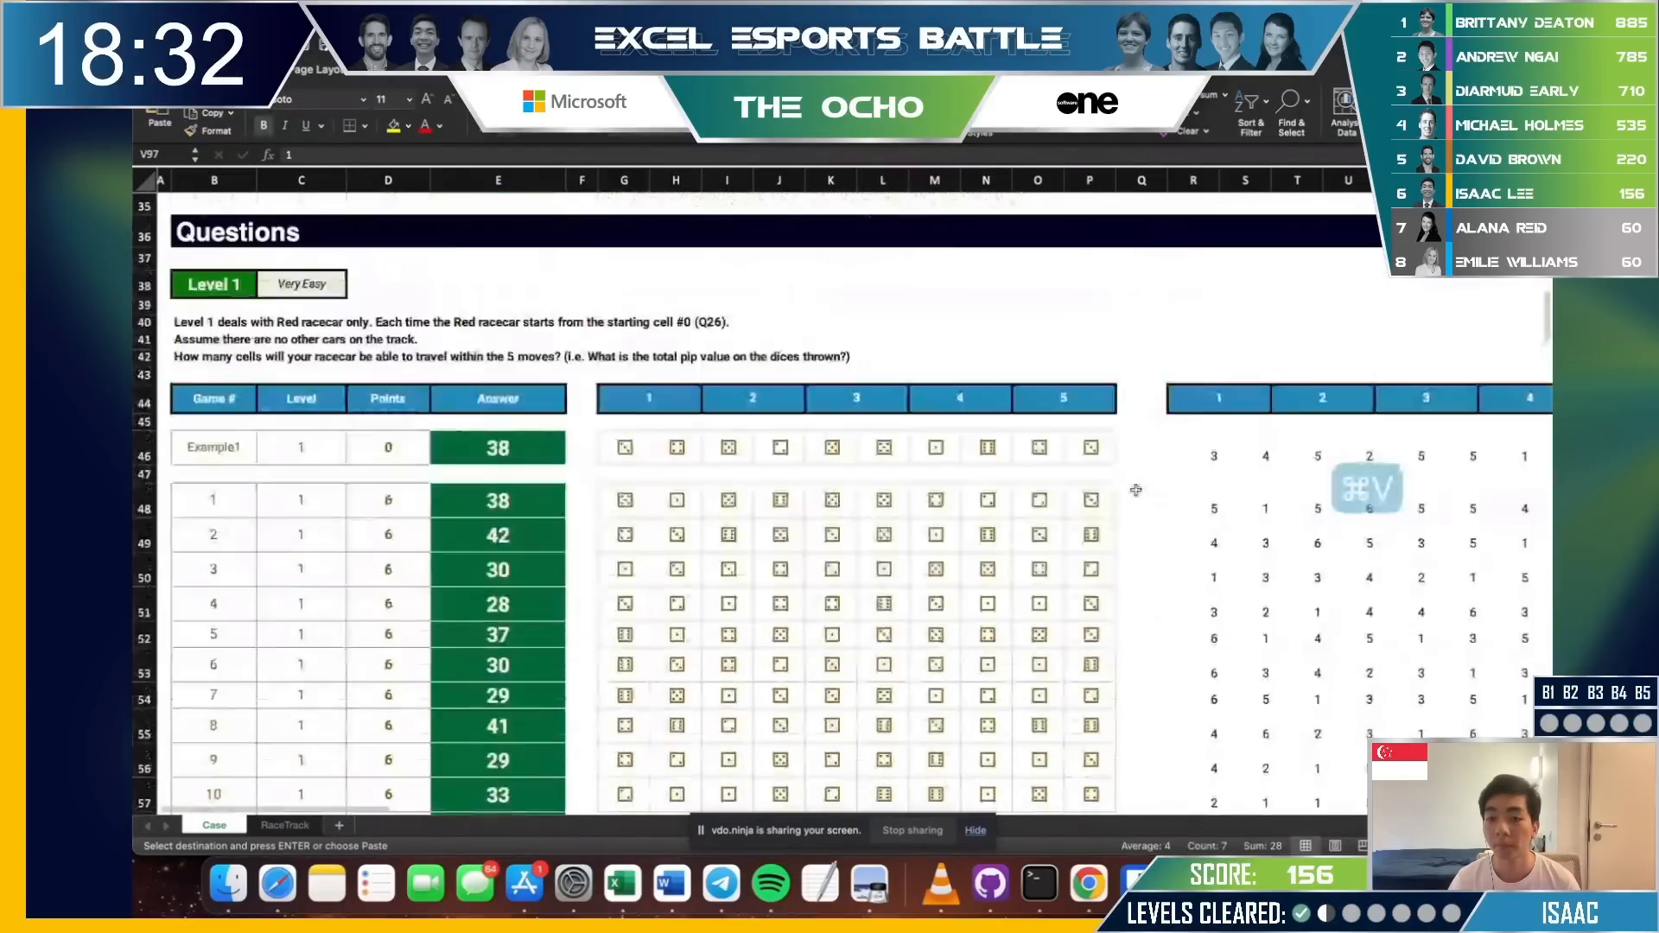
{"action": "scroll", "coordinate": [1136, 490], "scroll_direction": "down", "scroll_amount": 15}
{"action": "left_click", "coordinate": [1396, 444]}
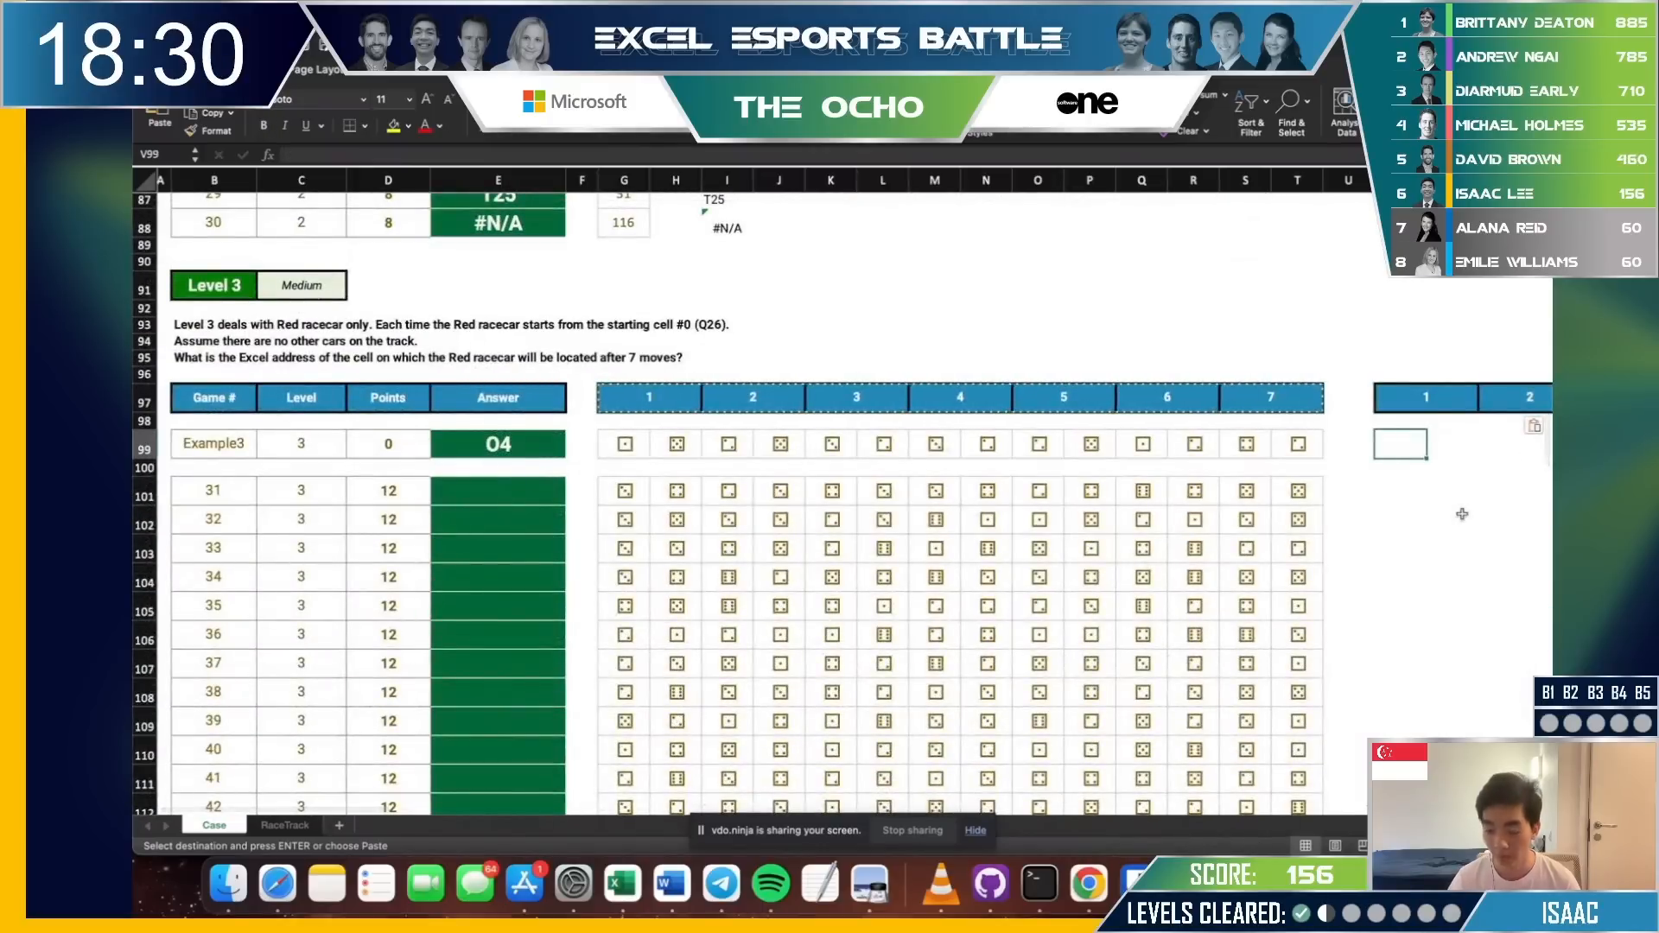
{"action": "type", "text": "=x"}
{"action": "key", "text": "Tab"}
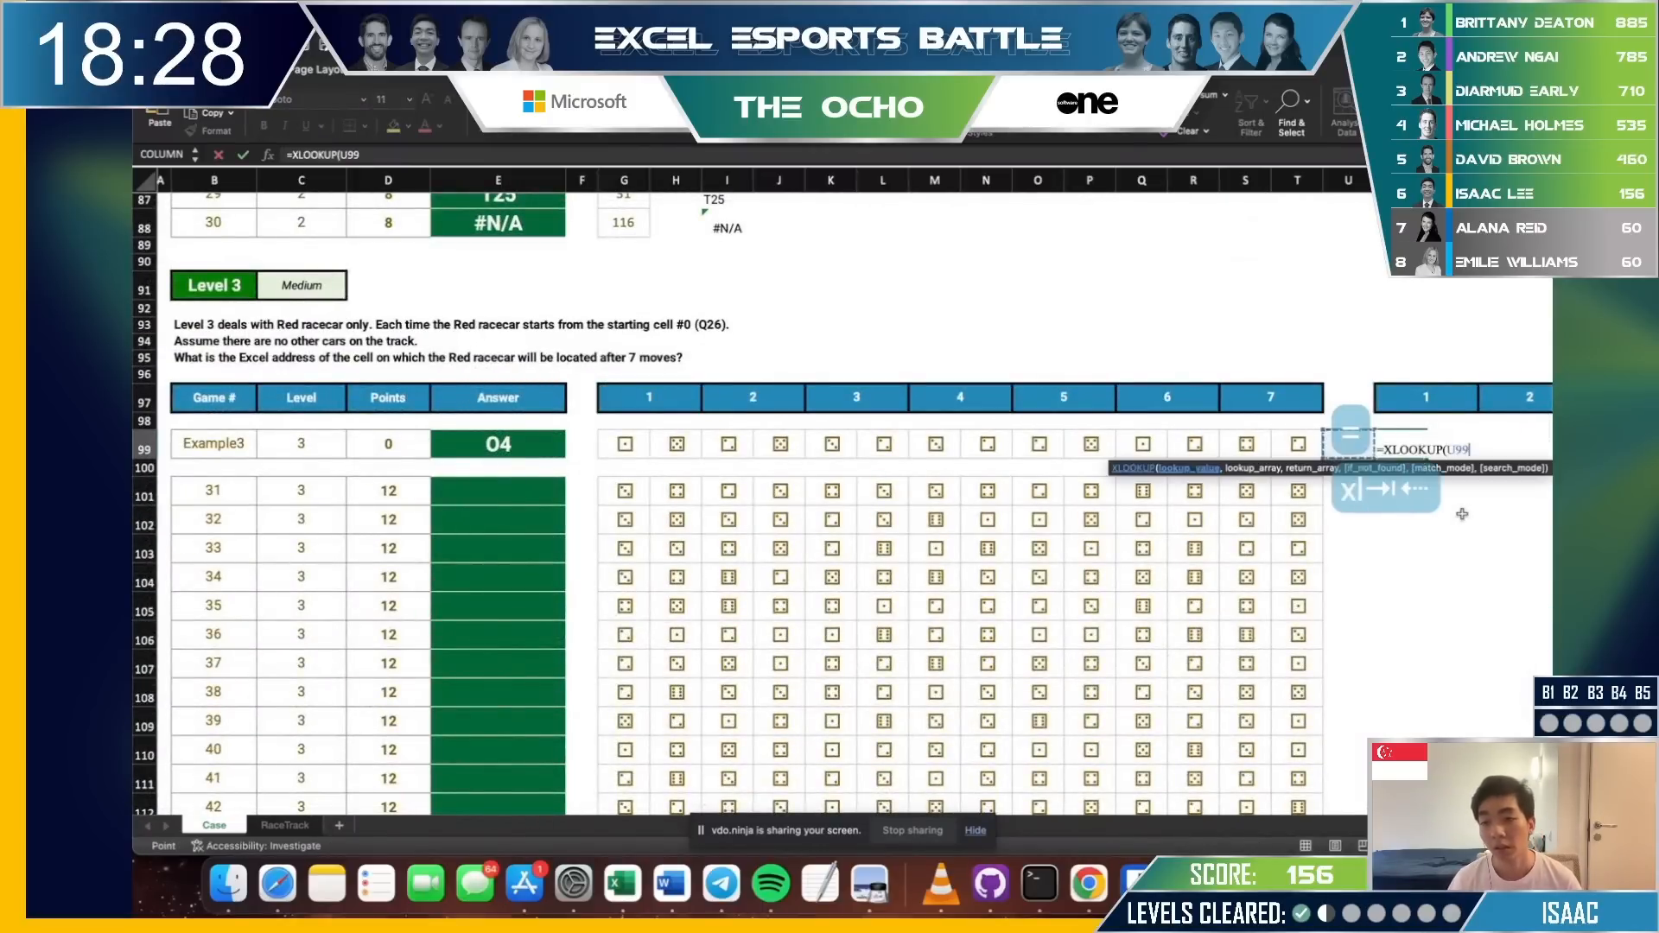
{"action": "key", "text": "Left"}
{"action": "key", "text": "Left"}
{"action": "key", "text": "Left"}
{"action": "key", "text": "Left"}
{"action": "key", "text": "Left"}
{"action": "key", "text": "Left"}
{"action": "key", "text": "Left"}
{"action": "key", "text": "Left"}
{"action": "key", "text": "Left"}
{"action": "key", "text": "Left"}
{"action": "key", "text": "Left"}
{"action": "key", "text": "Left"}
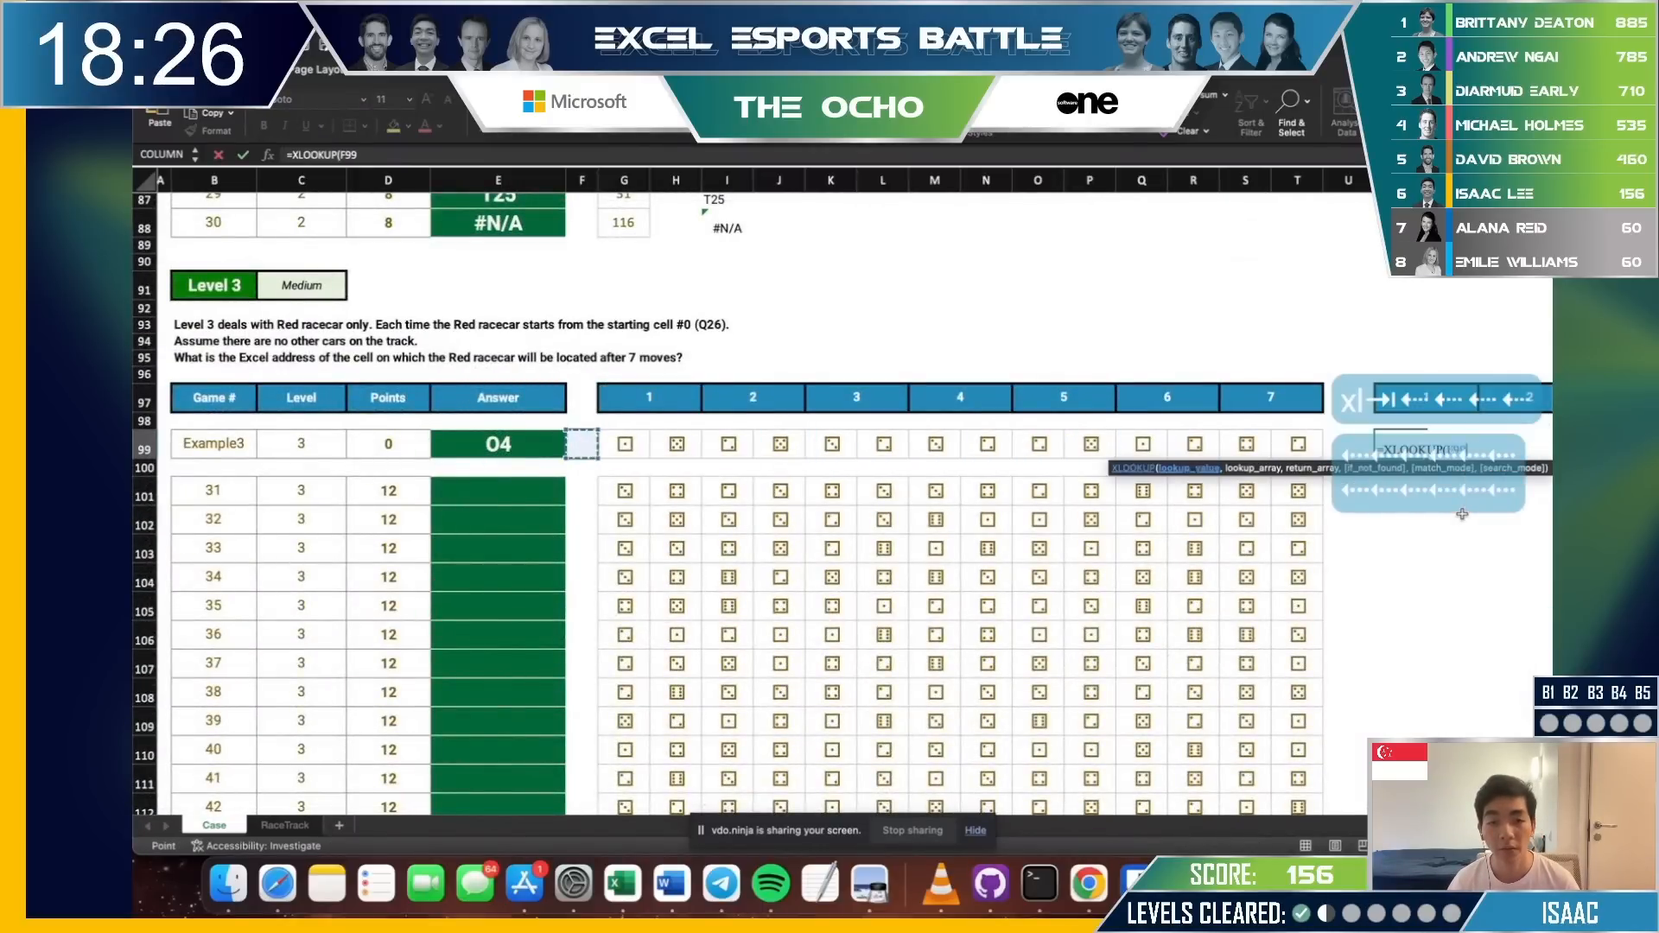
{"action": "key", "text": "Right"}
Set dice as the lookup array and dval as the return array, and complete the V99 formula.
{"action": "type", "text": ",dice,d"}
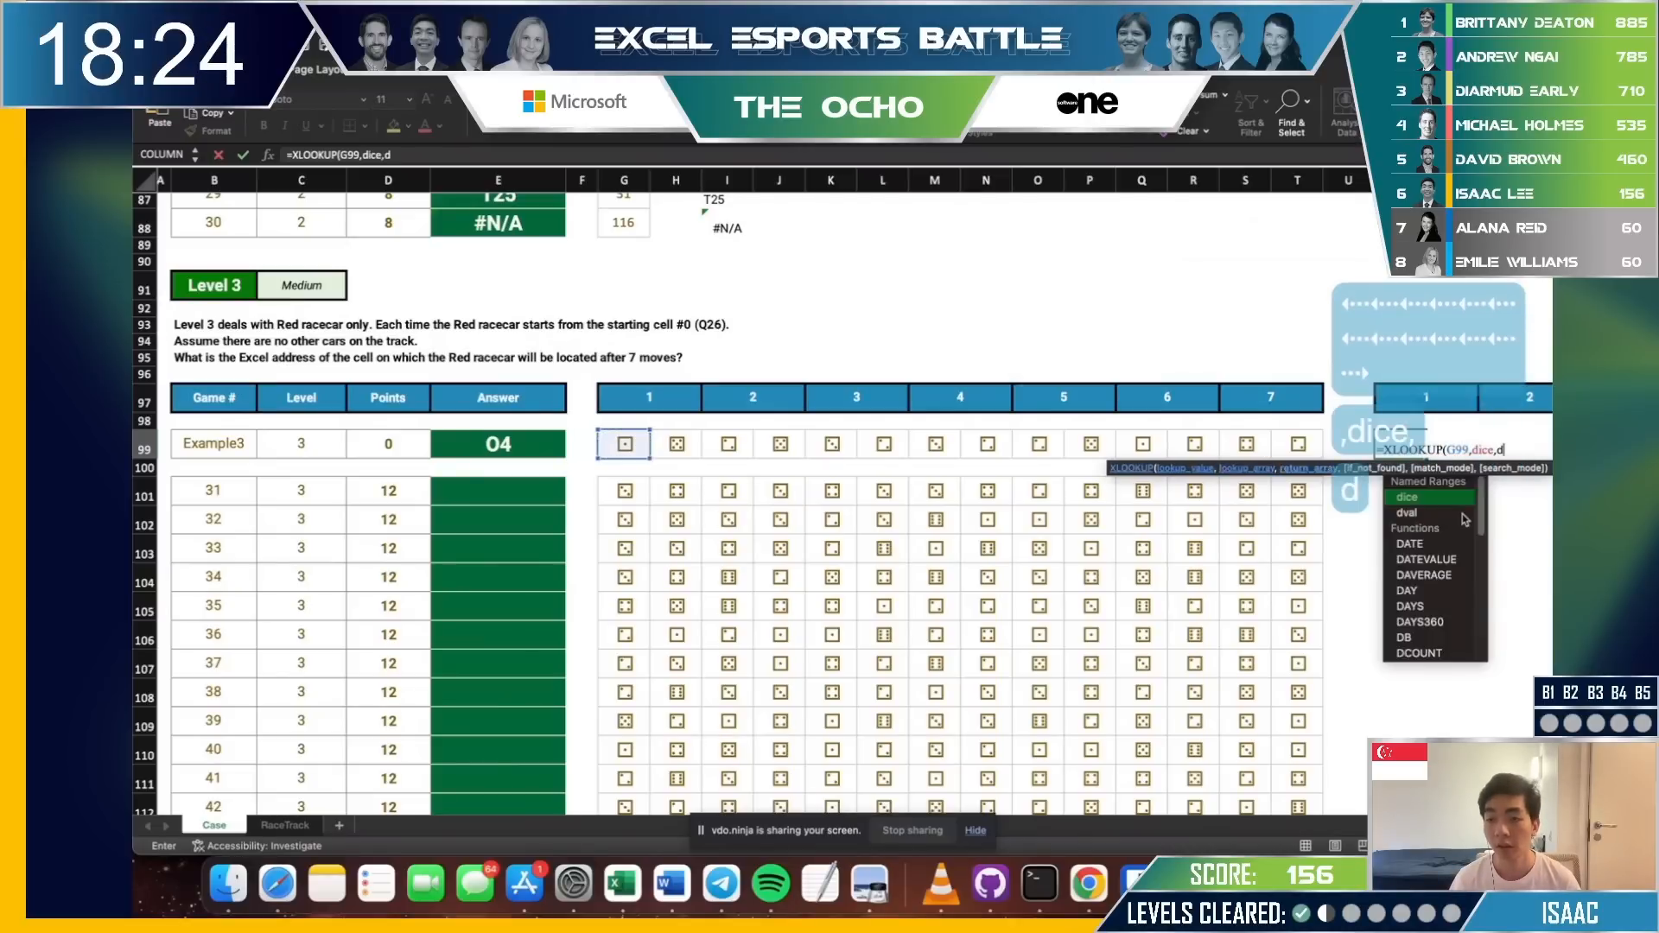
{"action": "type", "text": "a"}
{"action": "key", "text": "BackSpace"}
{"action": "type", "text": "vla"}
{"action": "key", "text": "BackSpace"}
{"action": "key", "text": "BackSpace"}
{"action": "type", "text": "al"}
{"action": "key", "text": "Return"}
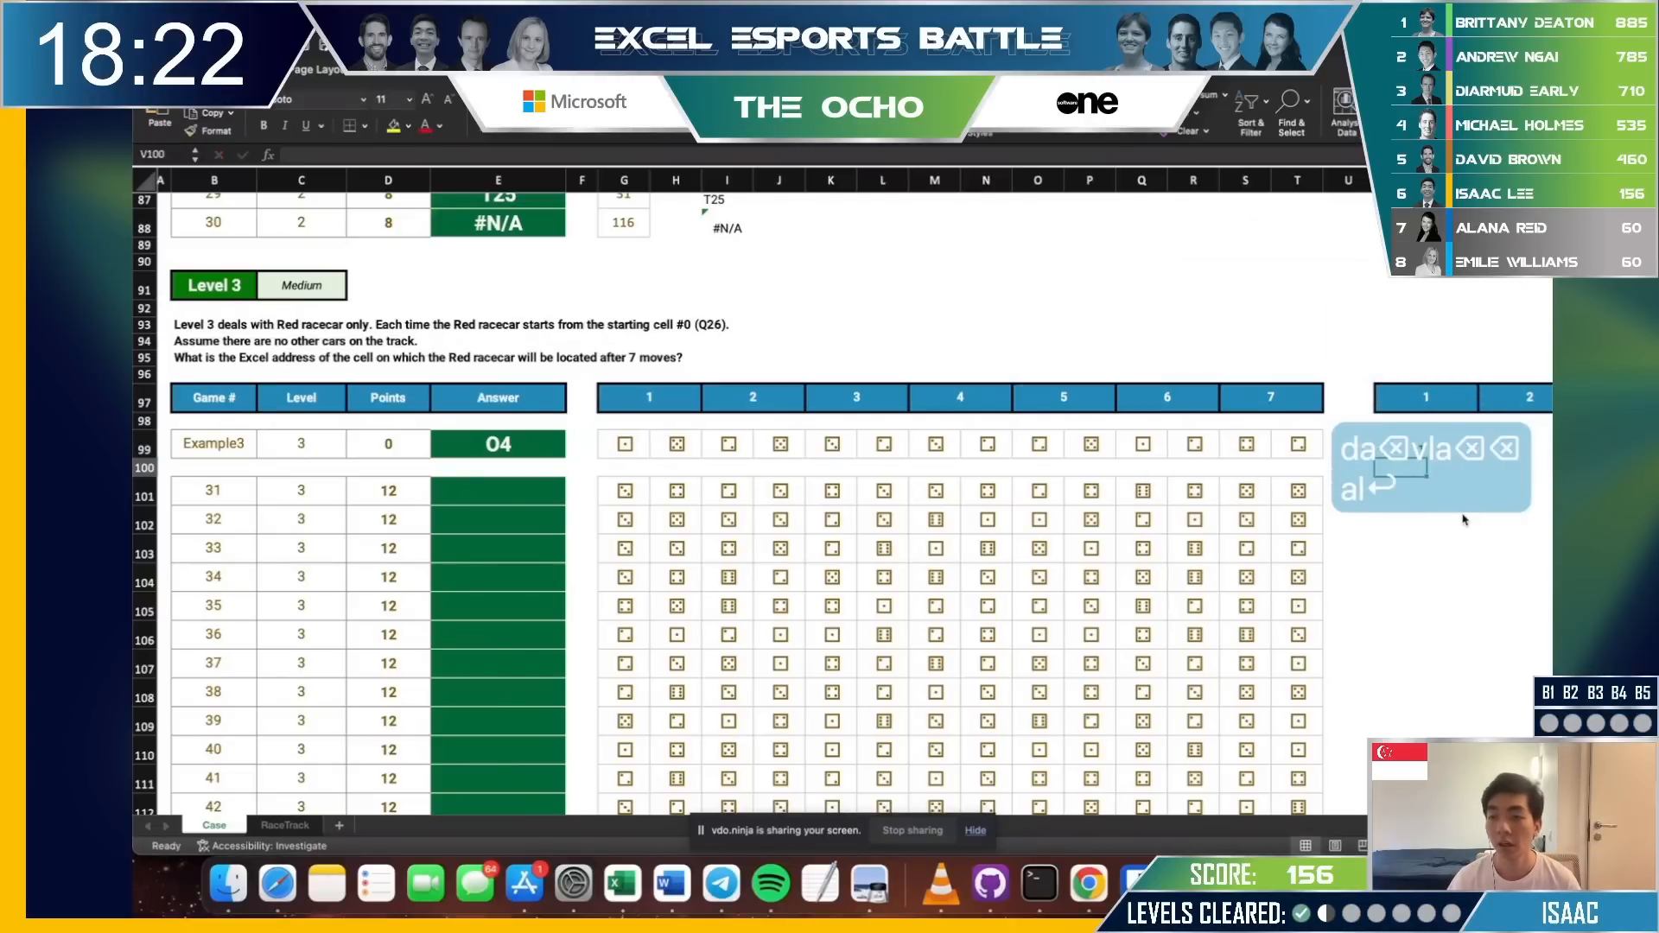
Fill the V99 dice conversion across to AI99 under all seven move headers.
{"action": "key", "text": "Up"}
{"action": "key", "text": "Right"}
{"action": "scroll", "coordinate": [1463, 518], "scroll_direction": "right", "scroll_amount": 8}
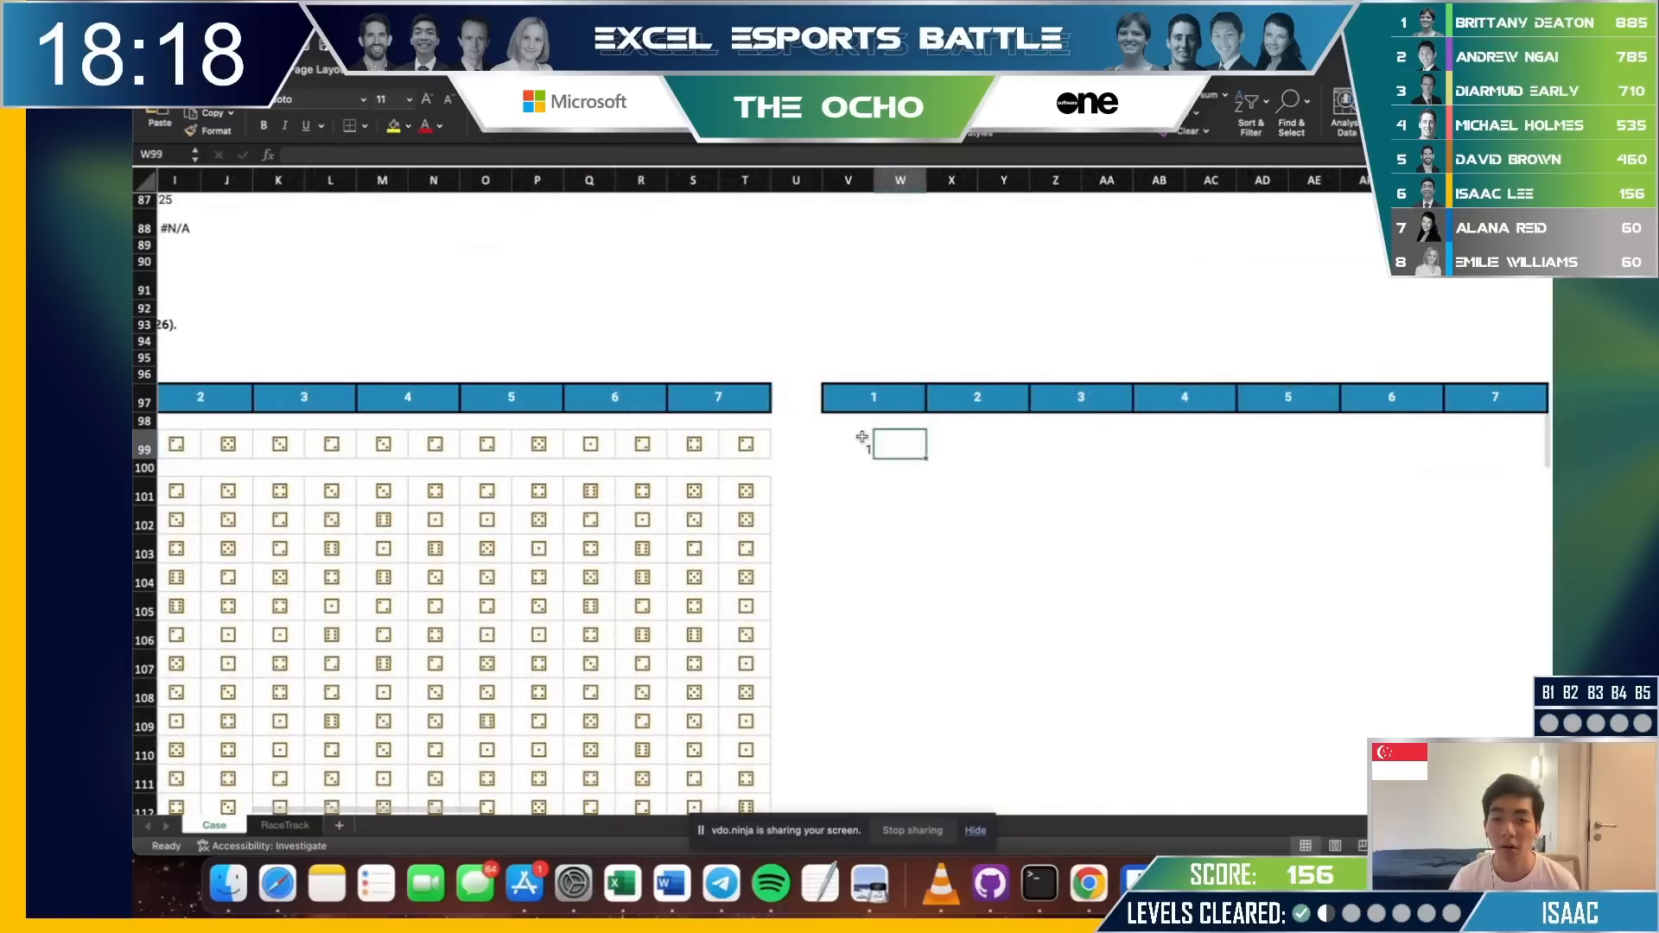
{"action": "left_click", "coordinate": [865, 449]}
{"action": "left_click_drag", "start_coordinate": [873, 460], "coordinate": [1542, 480]}
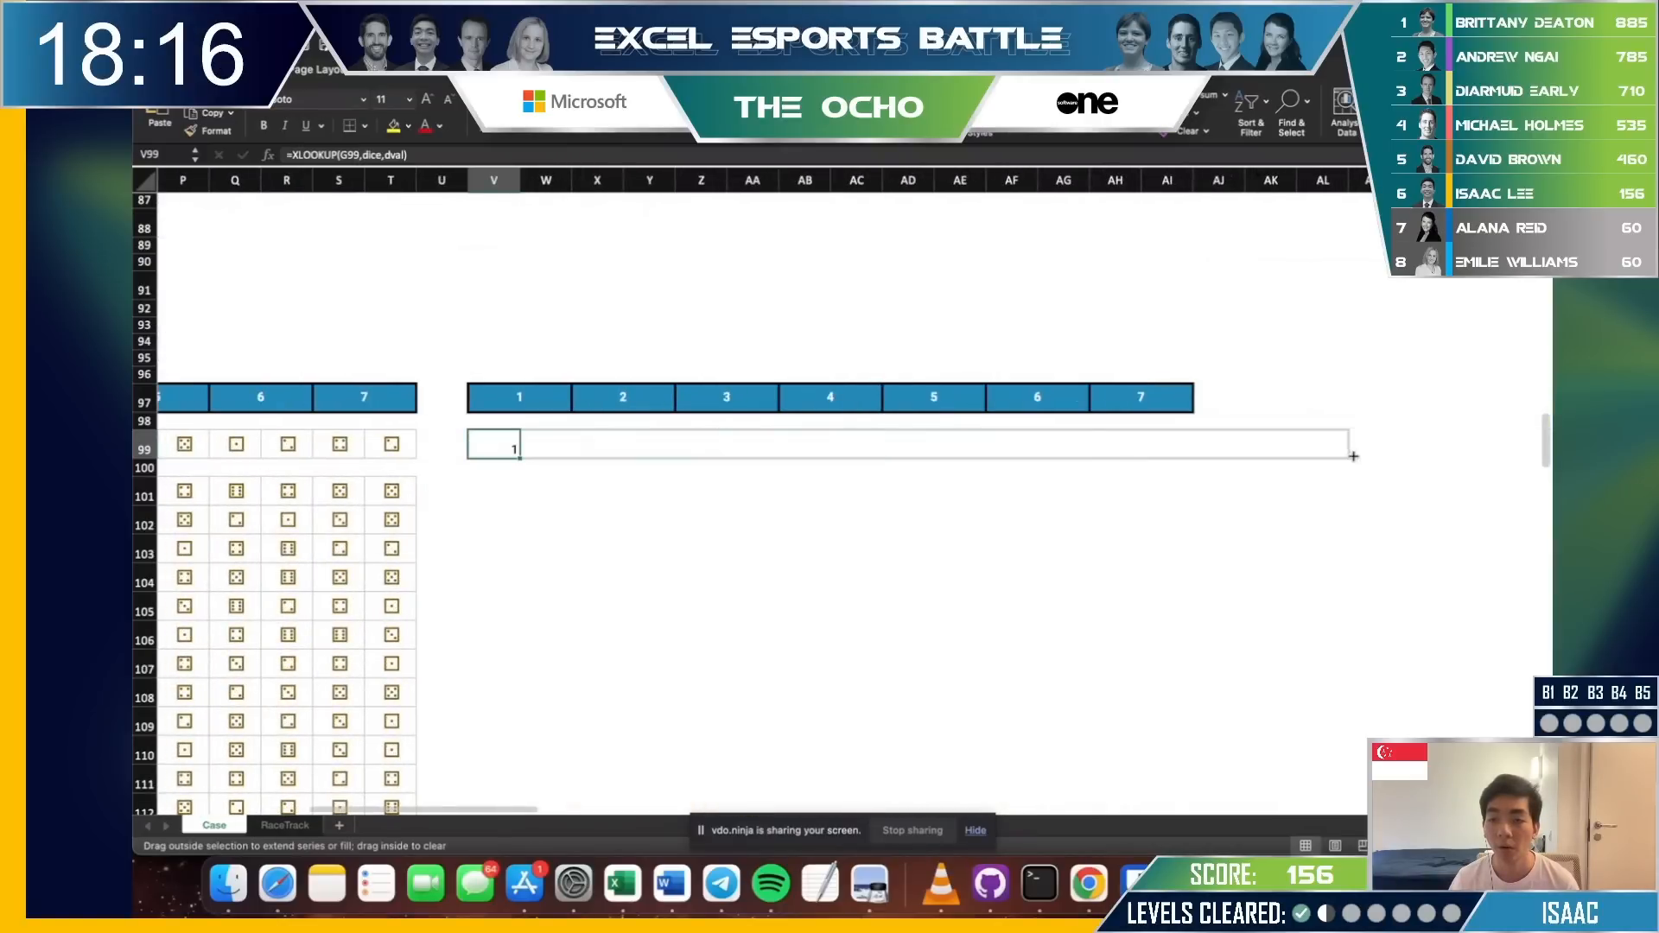
{"action": "left_click_drag", "start_coordinate": [1162, 470], "coordinate": [1192, 462]}
Copy the converted example row to V101:AI101 and fill it down for all Level 3 games.
{"action": "key", "text": "super+c"}
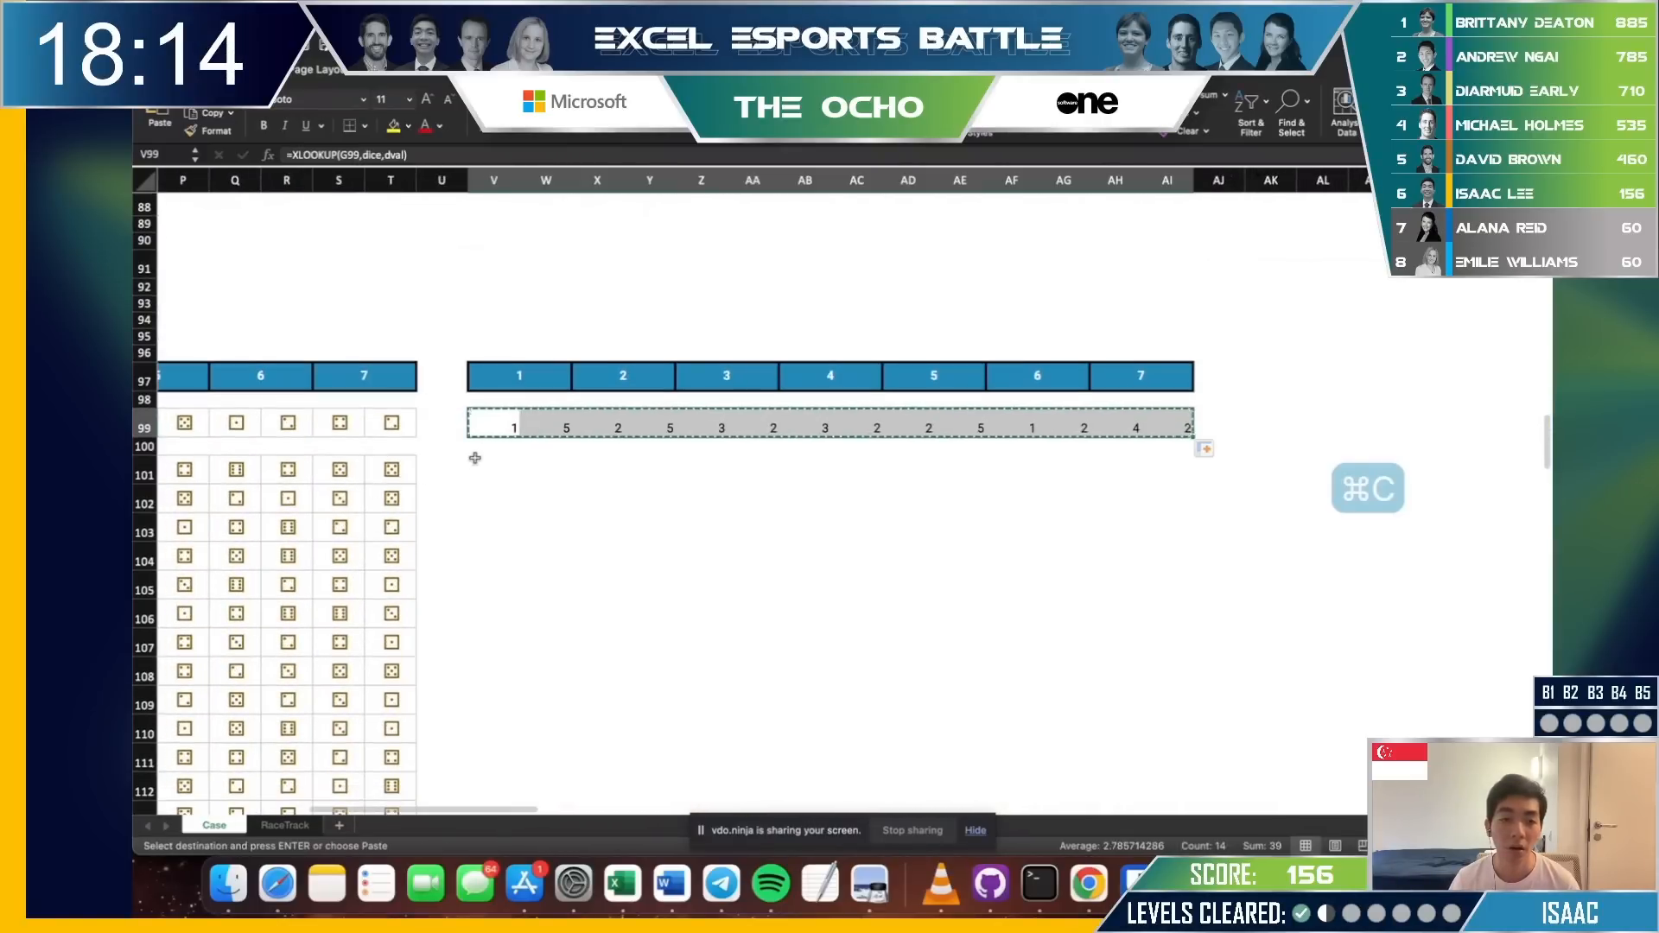
{"action": "left_click_drag", "start_coordinate": [492, 490], "coordinate": [1194, 751]}
{"action": "key", "text": "super+v"}
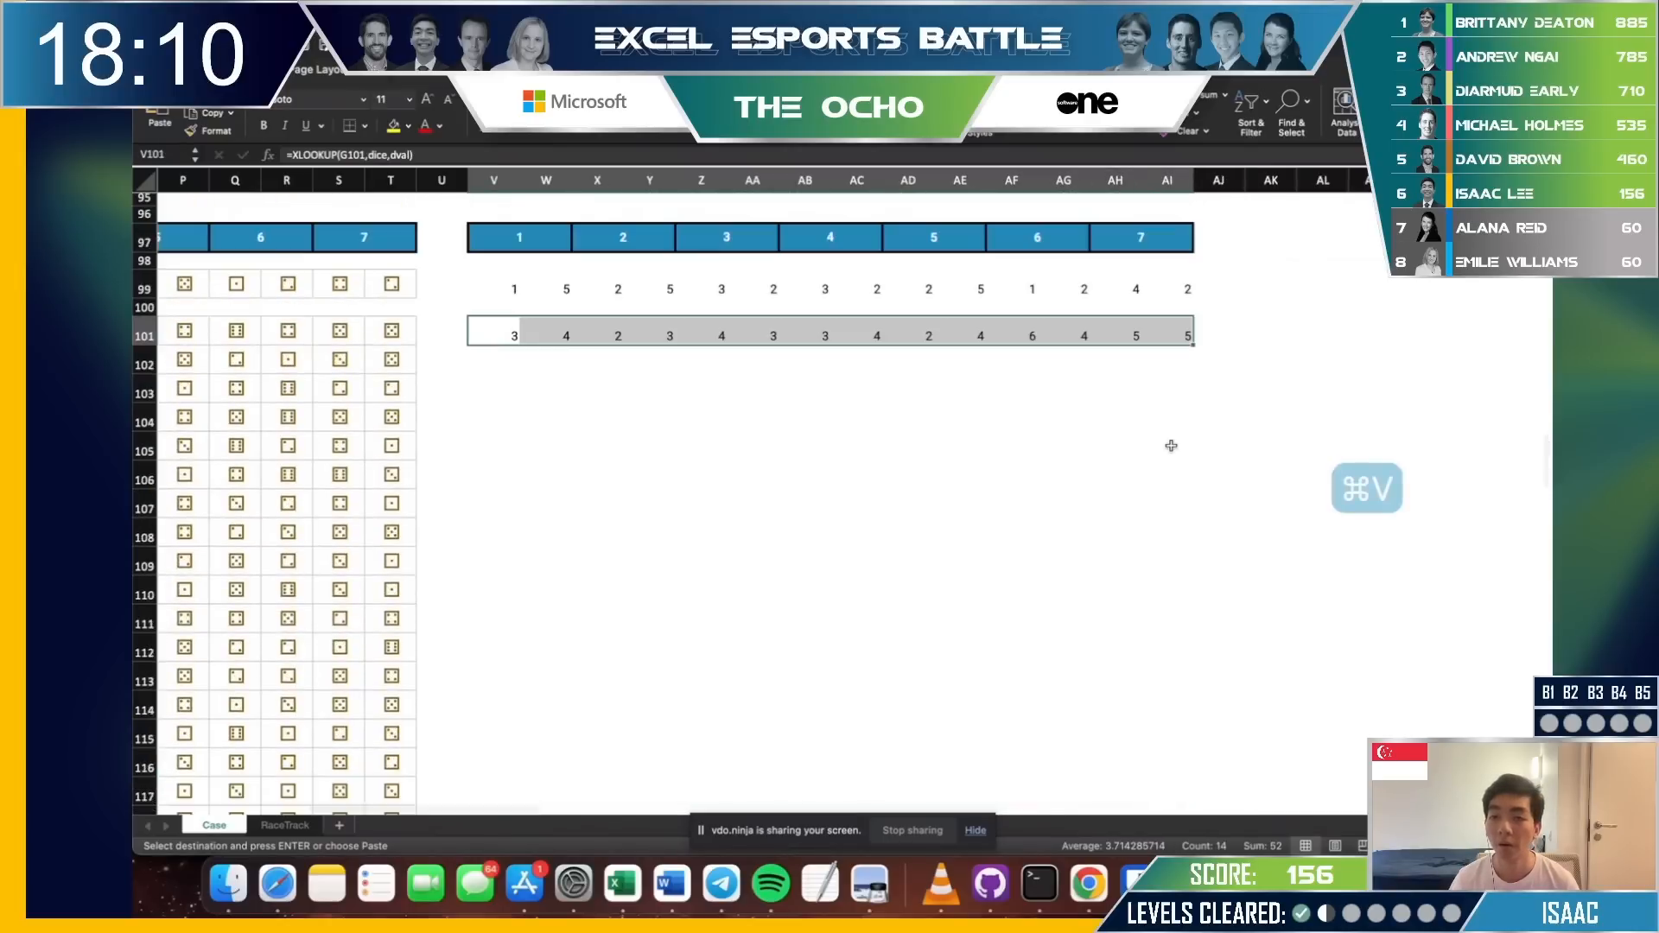
{"action": "left_click_drag", "start_coordinate": [1194, 346], "coordinate": [1092, 287]}
{"action": "scroll", "coordinate": [1302, 329], "scroll_direction": "up", "scroll_amount": 10}
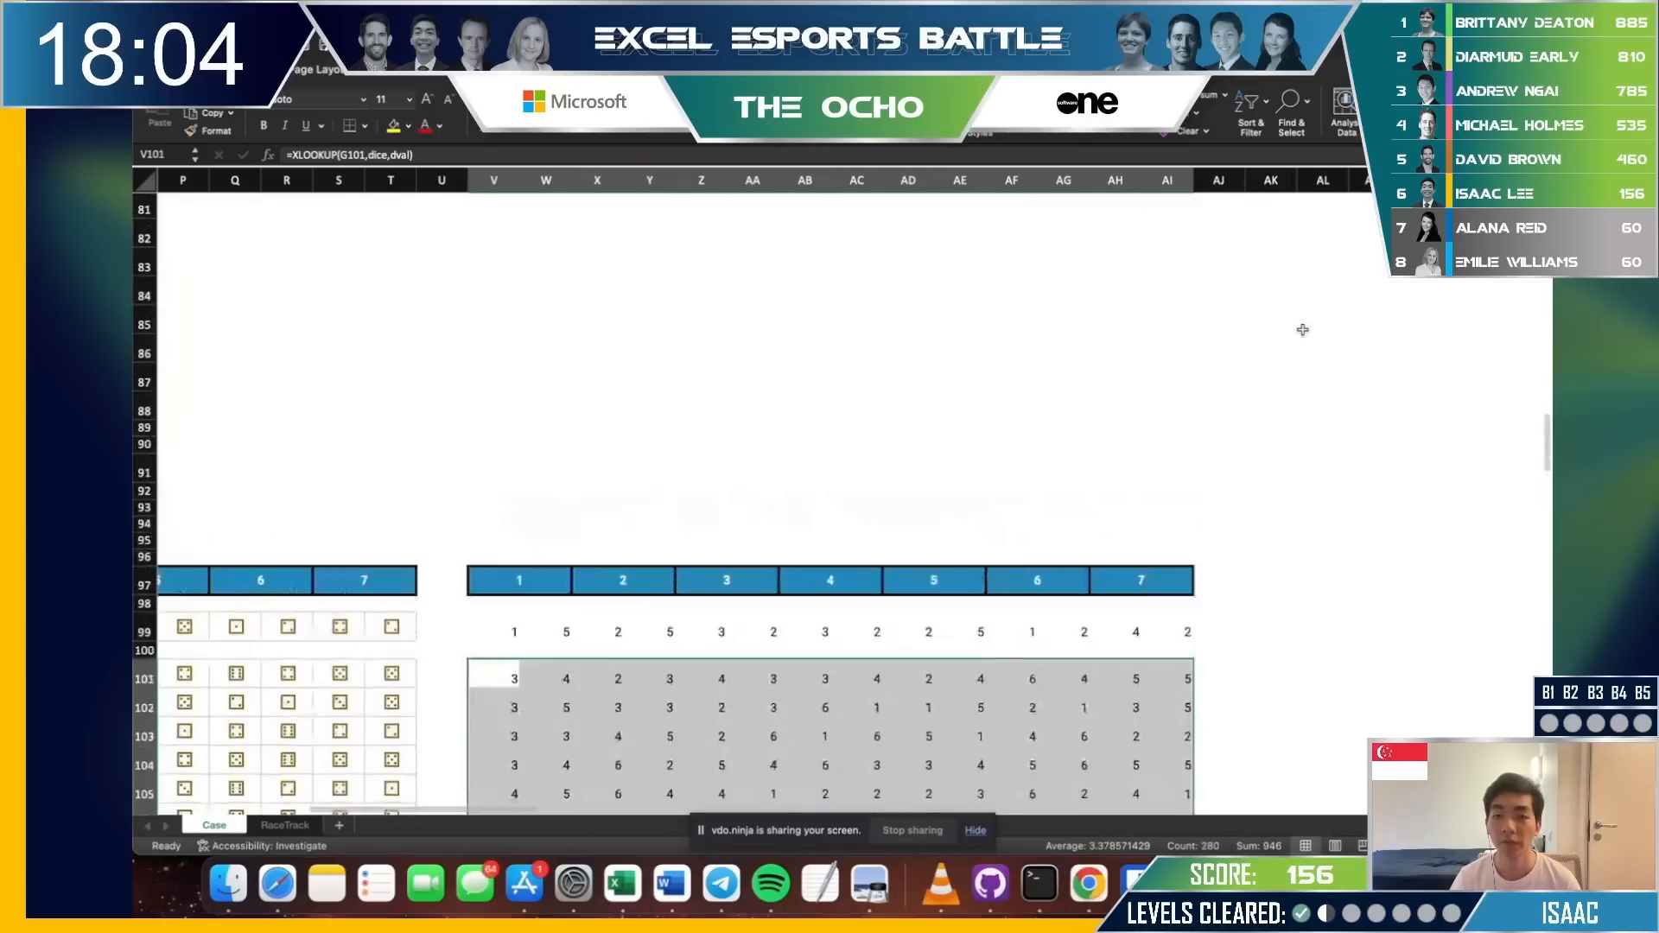
{"action": "left_click", "coordinate": [1270, 626]}
{"action": "type", "text": "="}
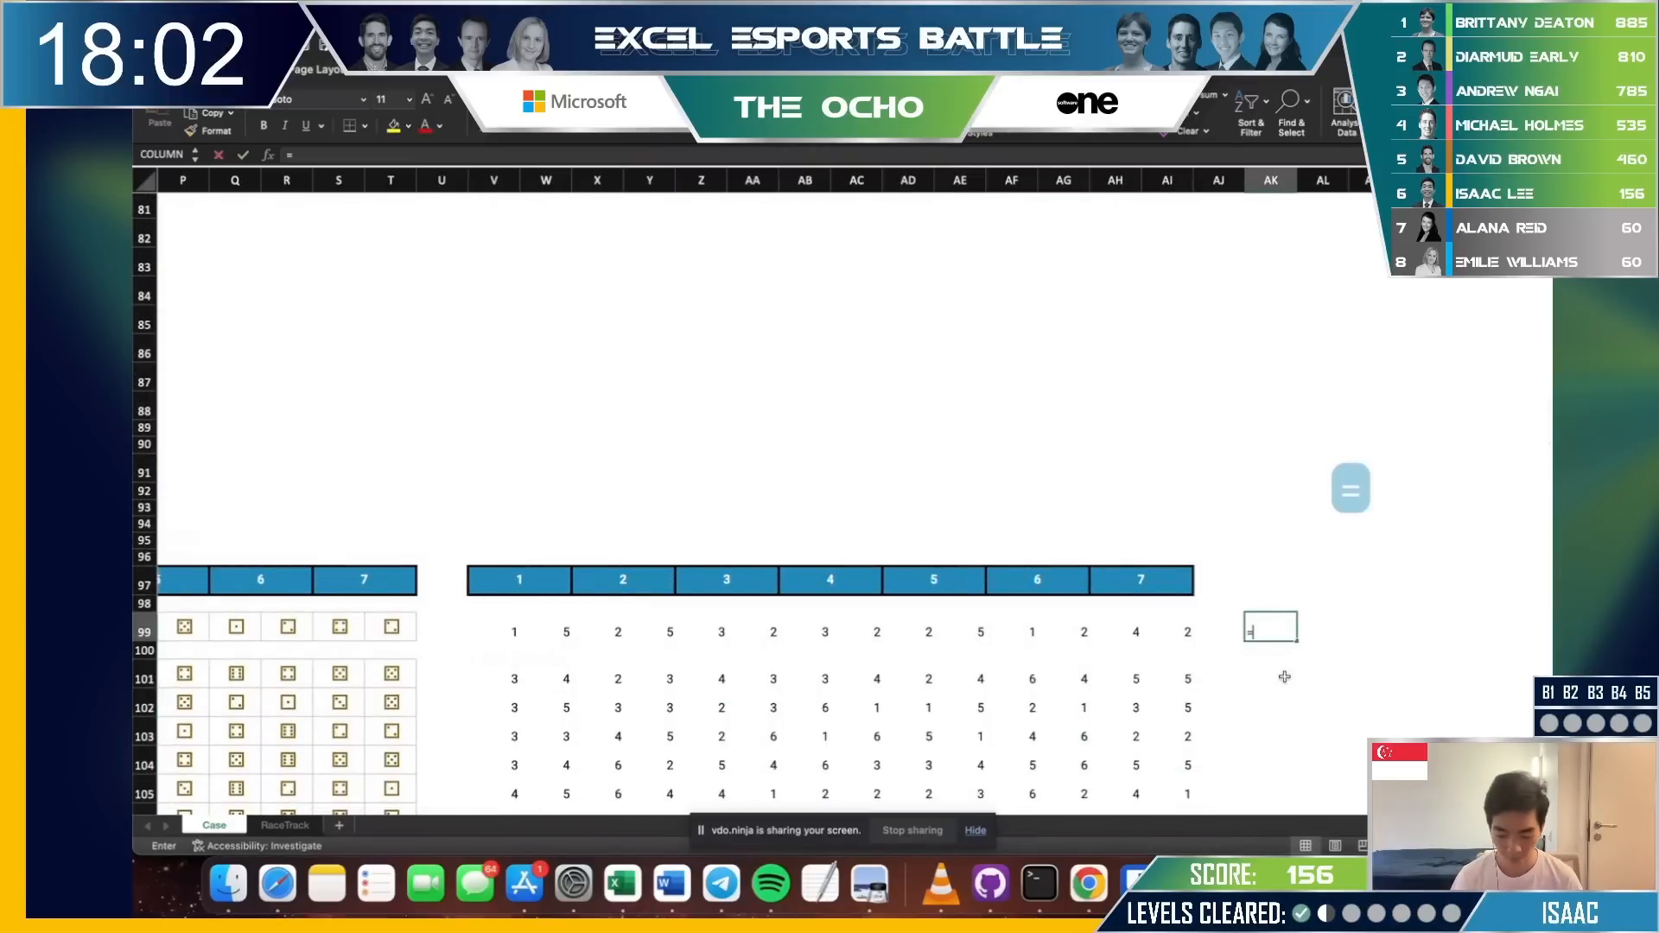
{"action": "type", "text": "su"}
{"action": "key", "text": "Return"}
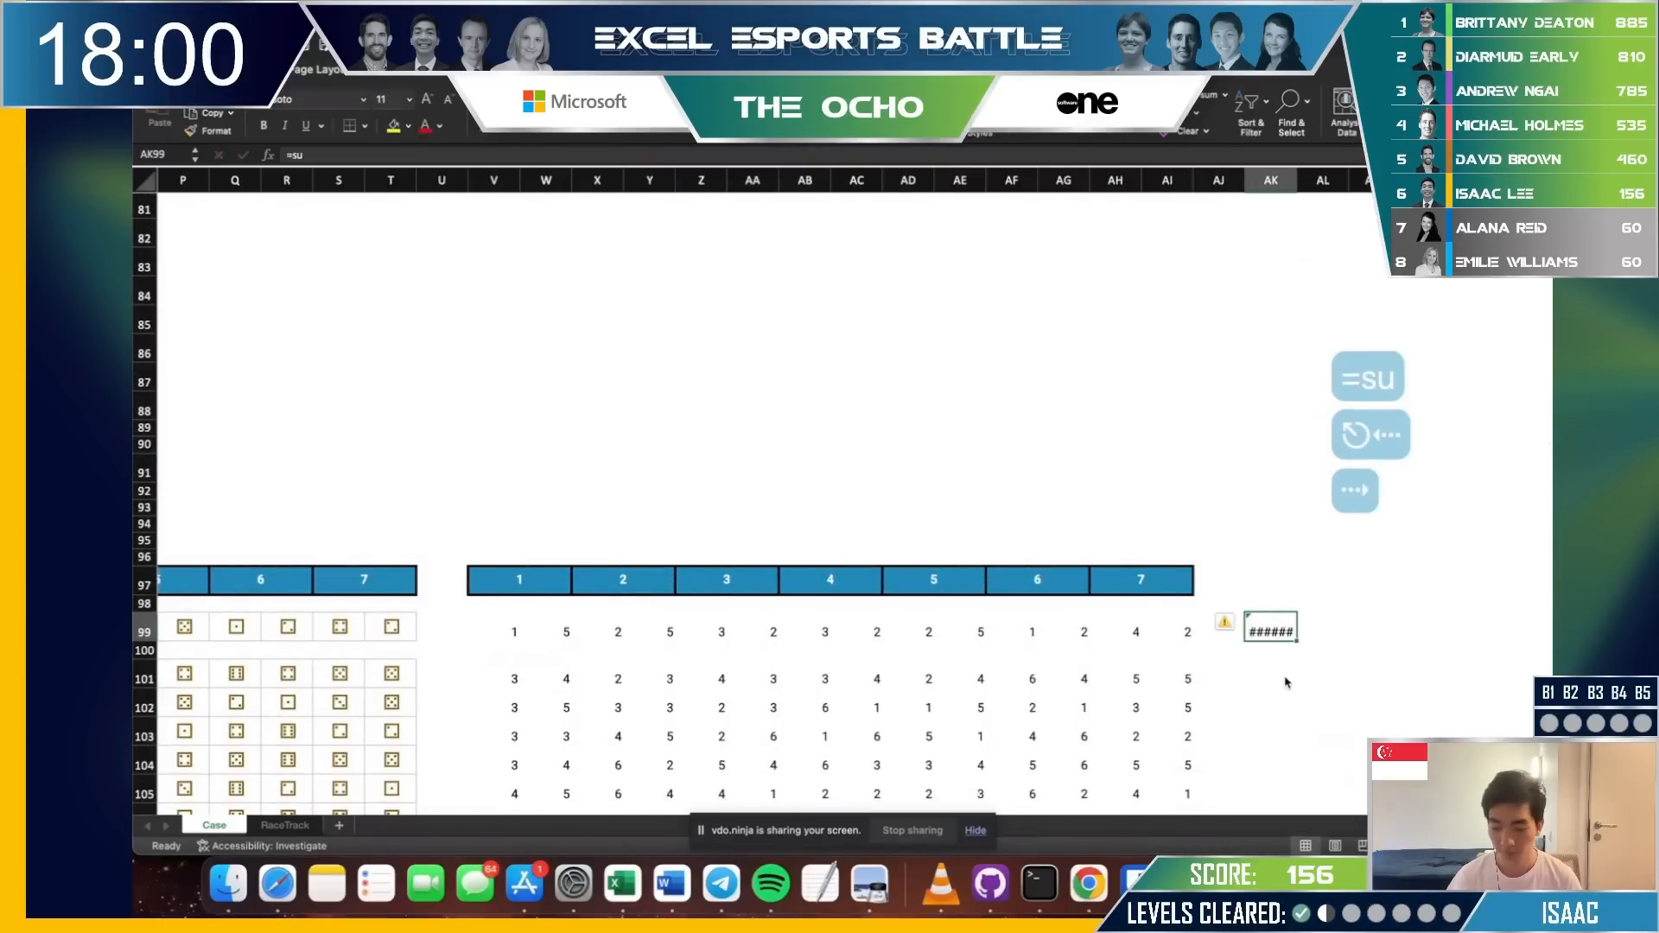
{"action": "key", "text": "Left"}
{"action": "key", "text": "BackSpace"}
Sum the Level 3 example's converted dice V99:AI99 in AJ99.
{"action": "type", "text": "=sum("}
{"action": "key", "text": "Left"}
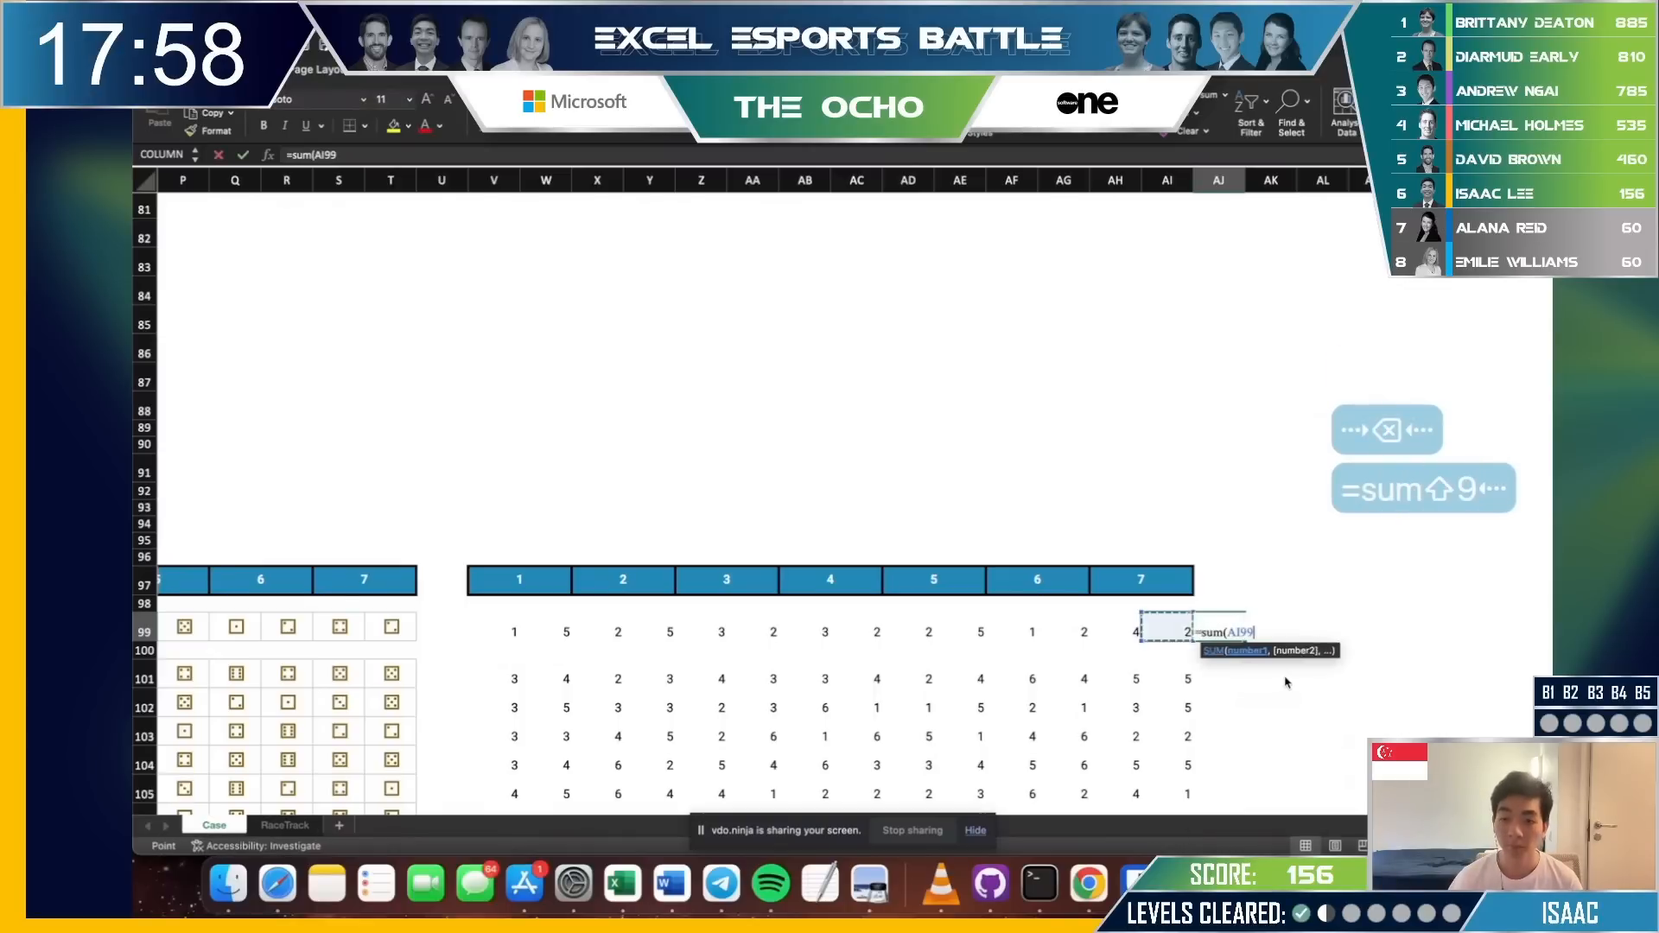
{"action": "key", "text": "shift+super+Left"}
{"action": "key", "text": "Return"}
In AK99, look up the AJ99 total with XLOOKUP, using cellno as lookup array and cellref as return array.
{"action": "key", "text": "Right"}
{"action": "type", "text": "=x"}
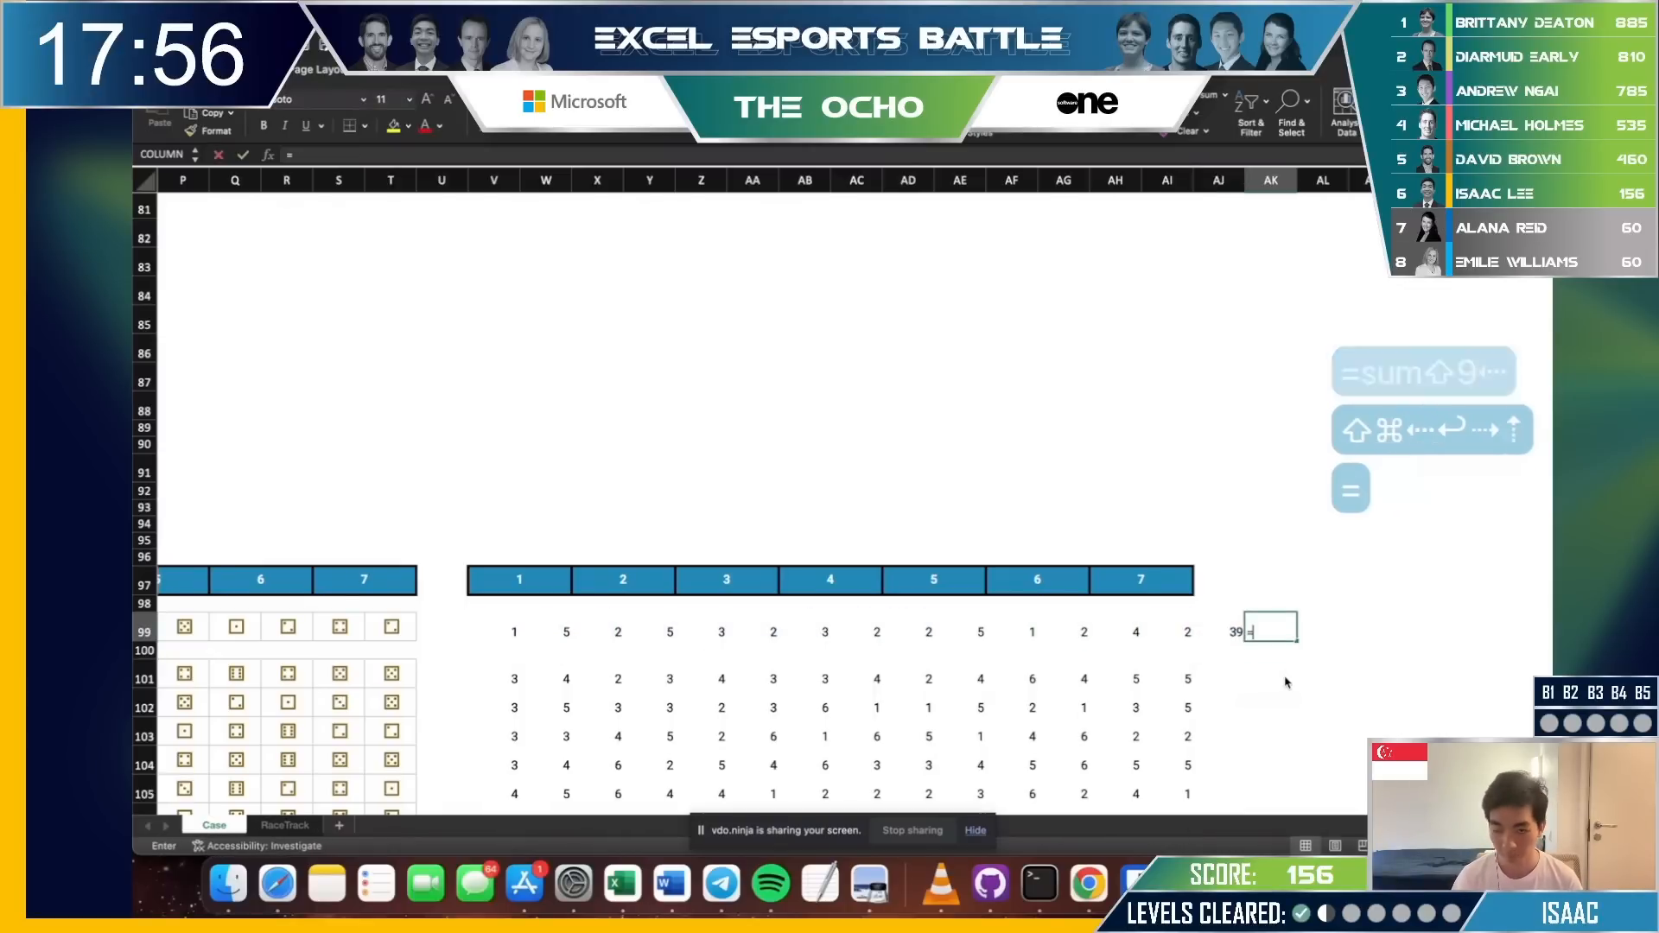
{"action": "key", "text": "Tab"}
{"action": "type", "text": ",cellno"}
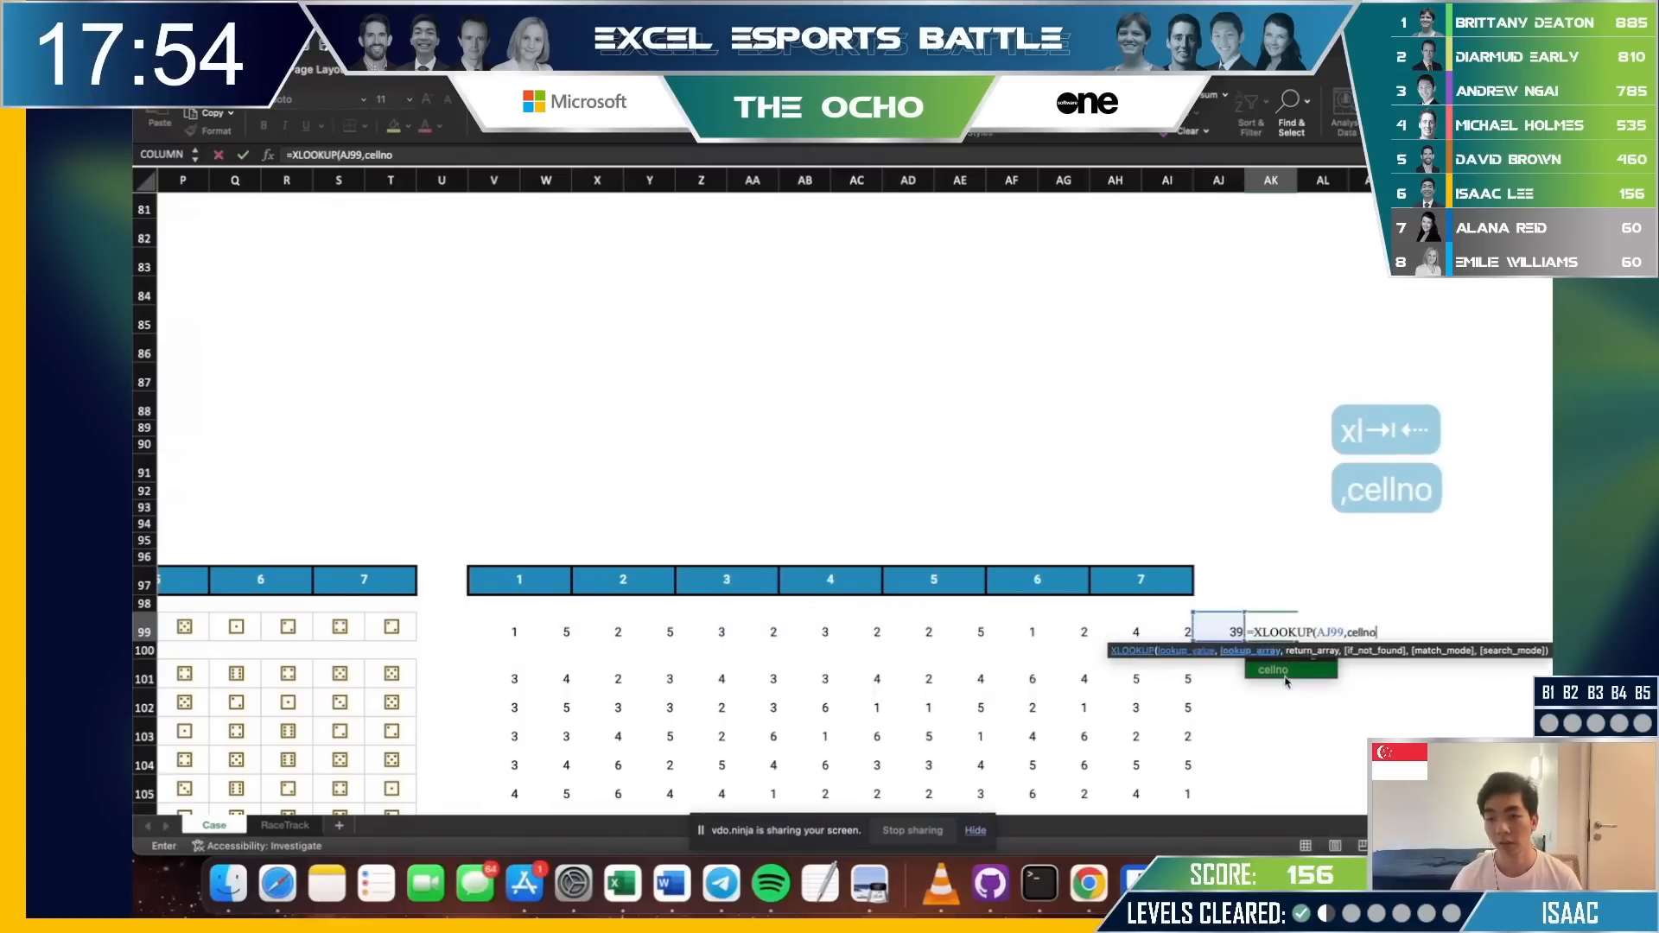
{"action": "type", "text": ",cellref)"}
{"action": "key", "text": "Return"}
Copy the AJ99:AK99 sum and lookup formulas to row 101 and fill them down for all Level 3 games.
{"action": "key", "text": "Up"}
{"action": "key", "text": "shift+Left"}
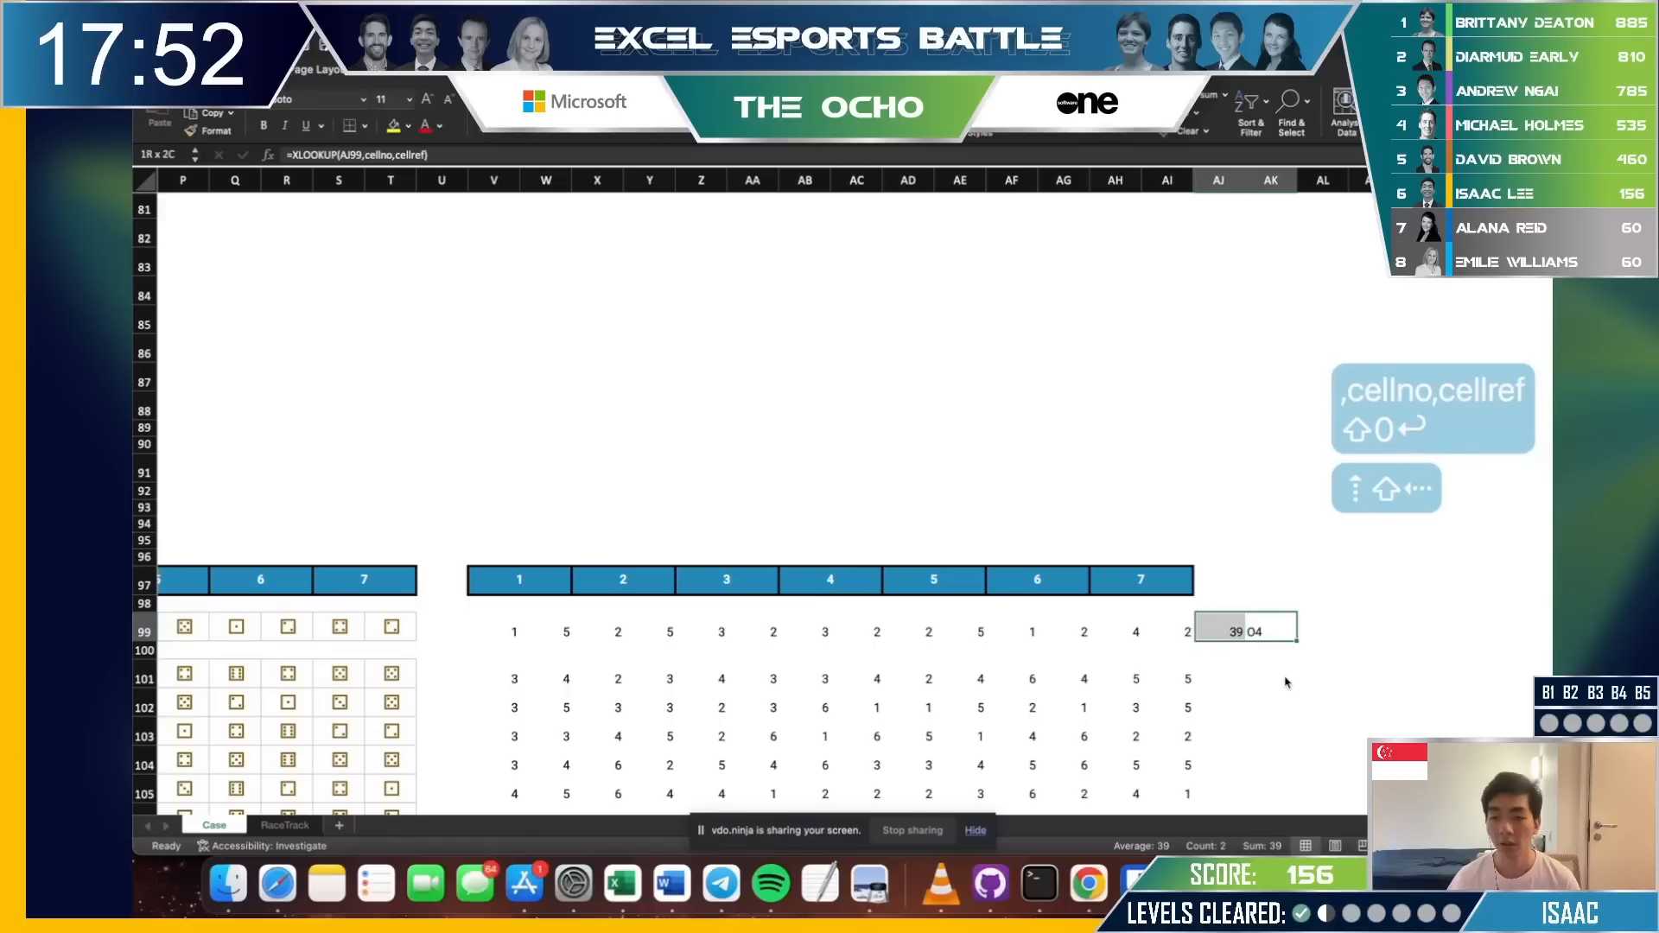
{"action": "key", "text": "super+c"}
{"action": "left_click", "coordinate": [1212, 678]}
{"action": "key", "text": "super+v"}
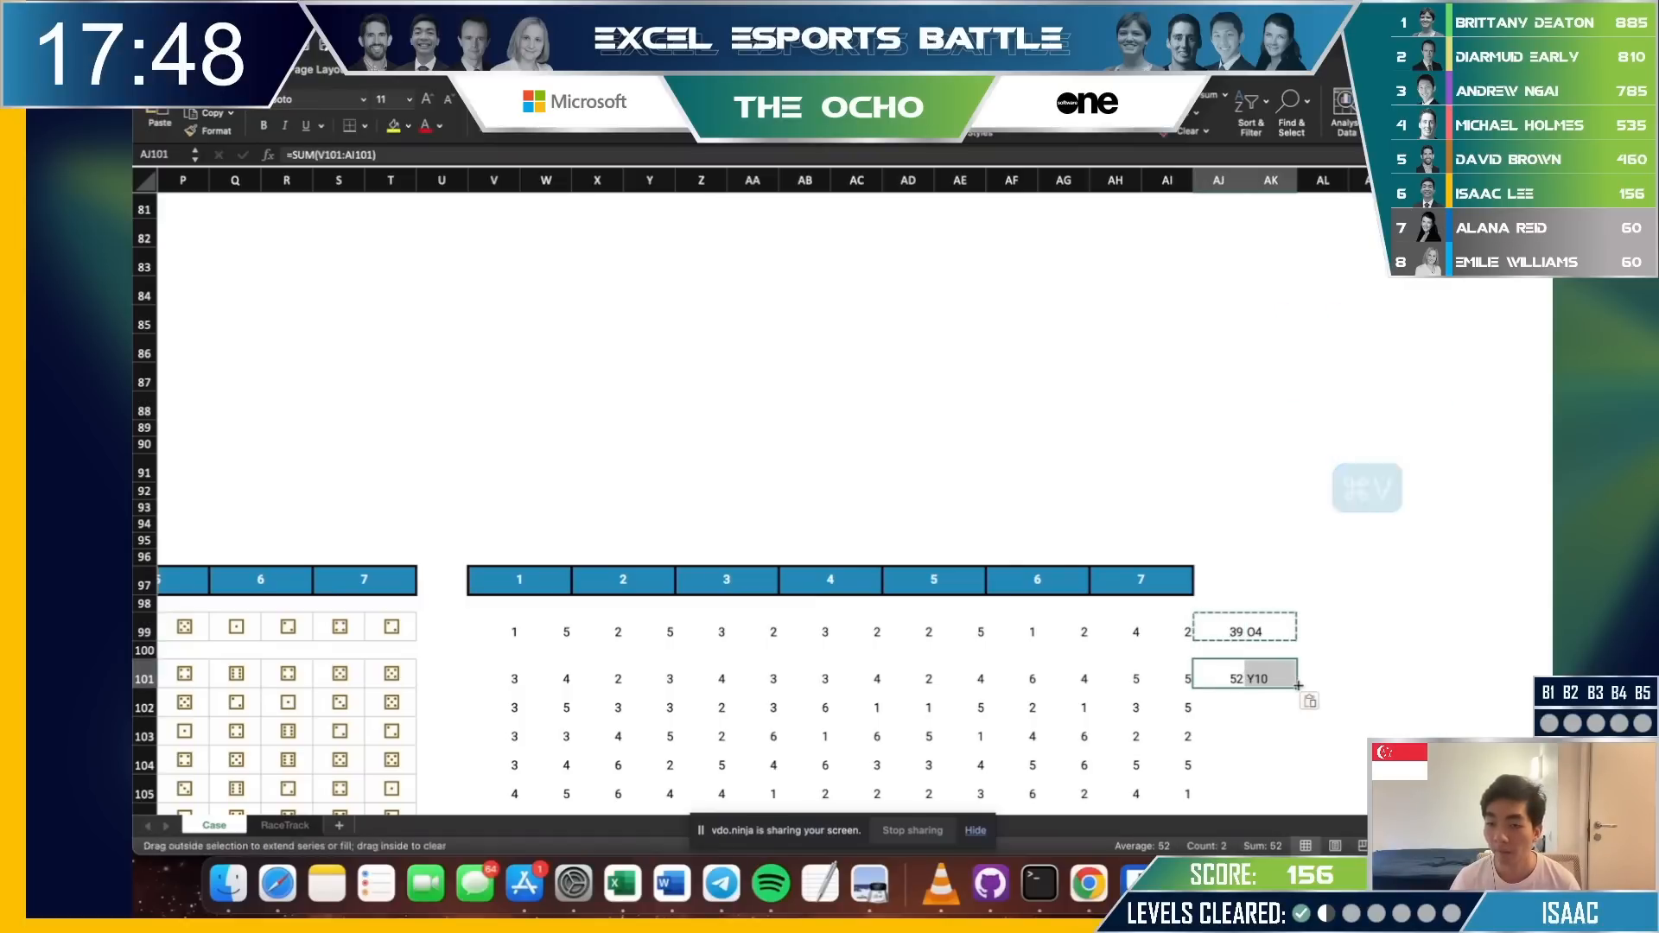
{"action": "double_click", "coordinate": [1295, 683]}
Link the first Level 3 answer cell, E101, to the cell address in AK101.
{"action": "left_click", "coordinate": [1270, 678]}
{"action": "scroll", "coordinate": [830, 626], "scroll_direction": "left", "scroll_amount": 5}
{"action": "scroll", "coordinate": [831, 627], "scroll_direction": "left", "scroll_amount": 8}
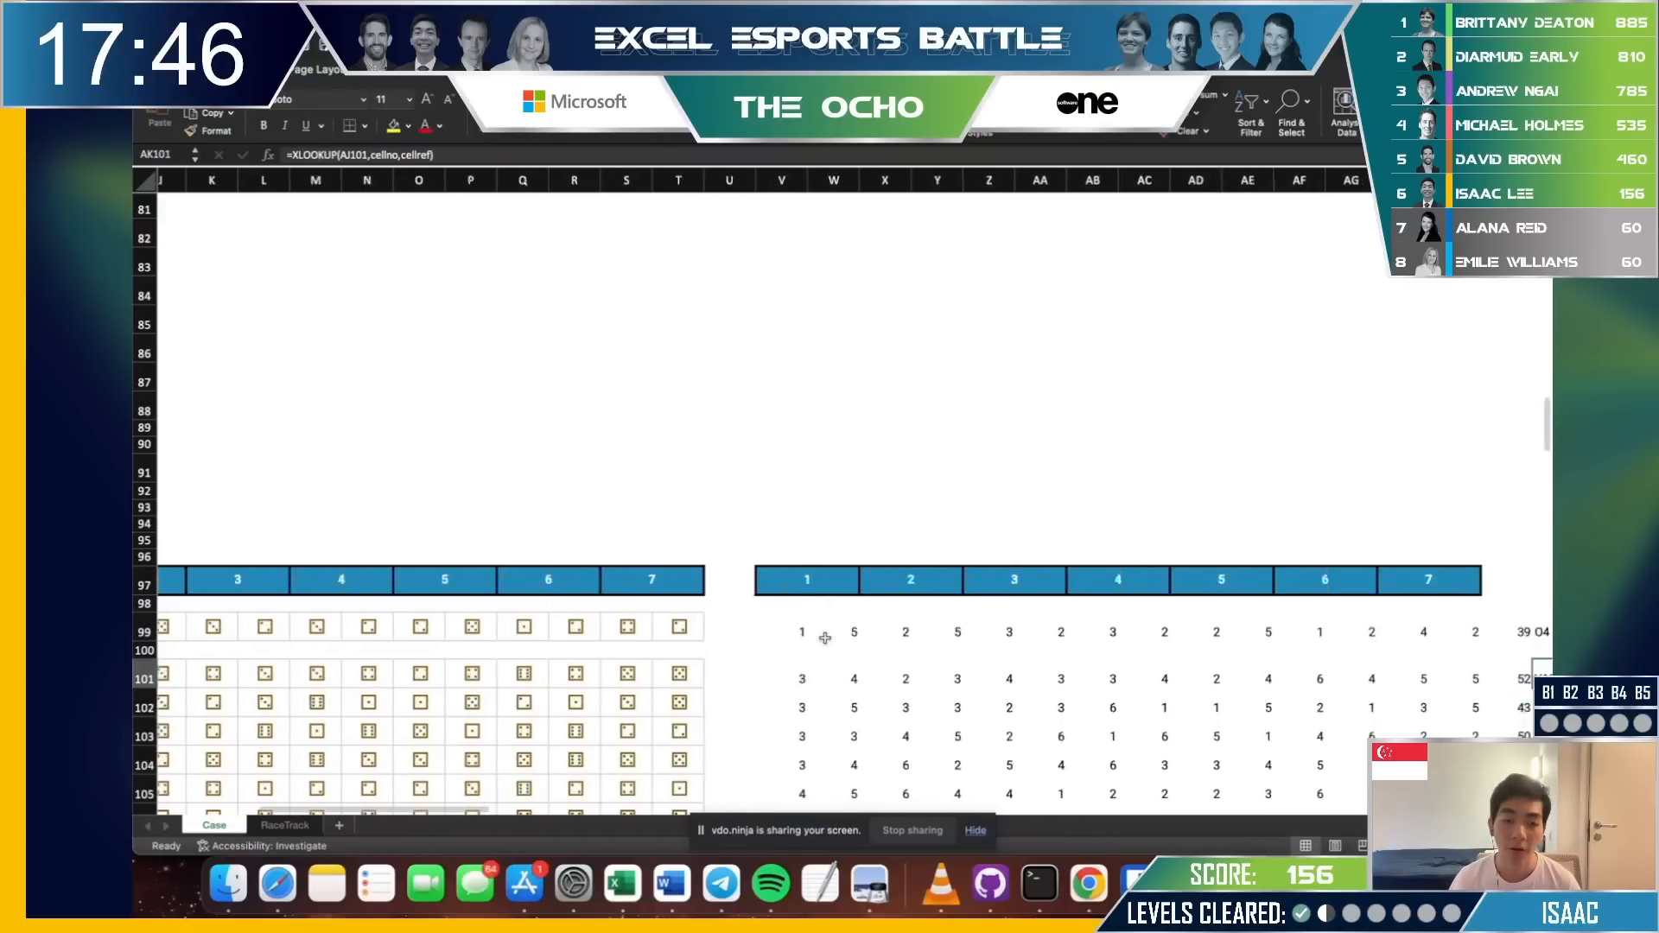
{"action": "left_click", "coordinate": [459, 680]}
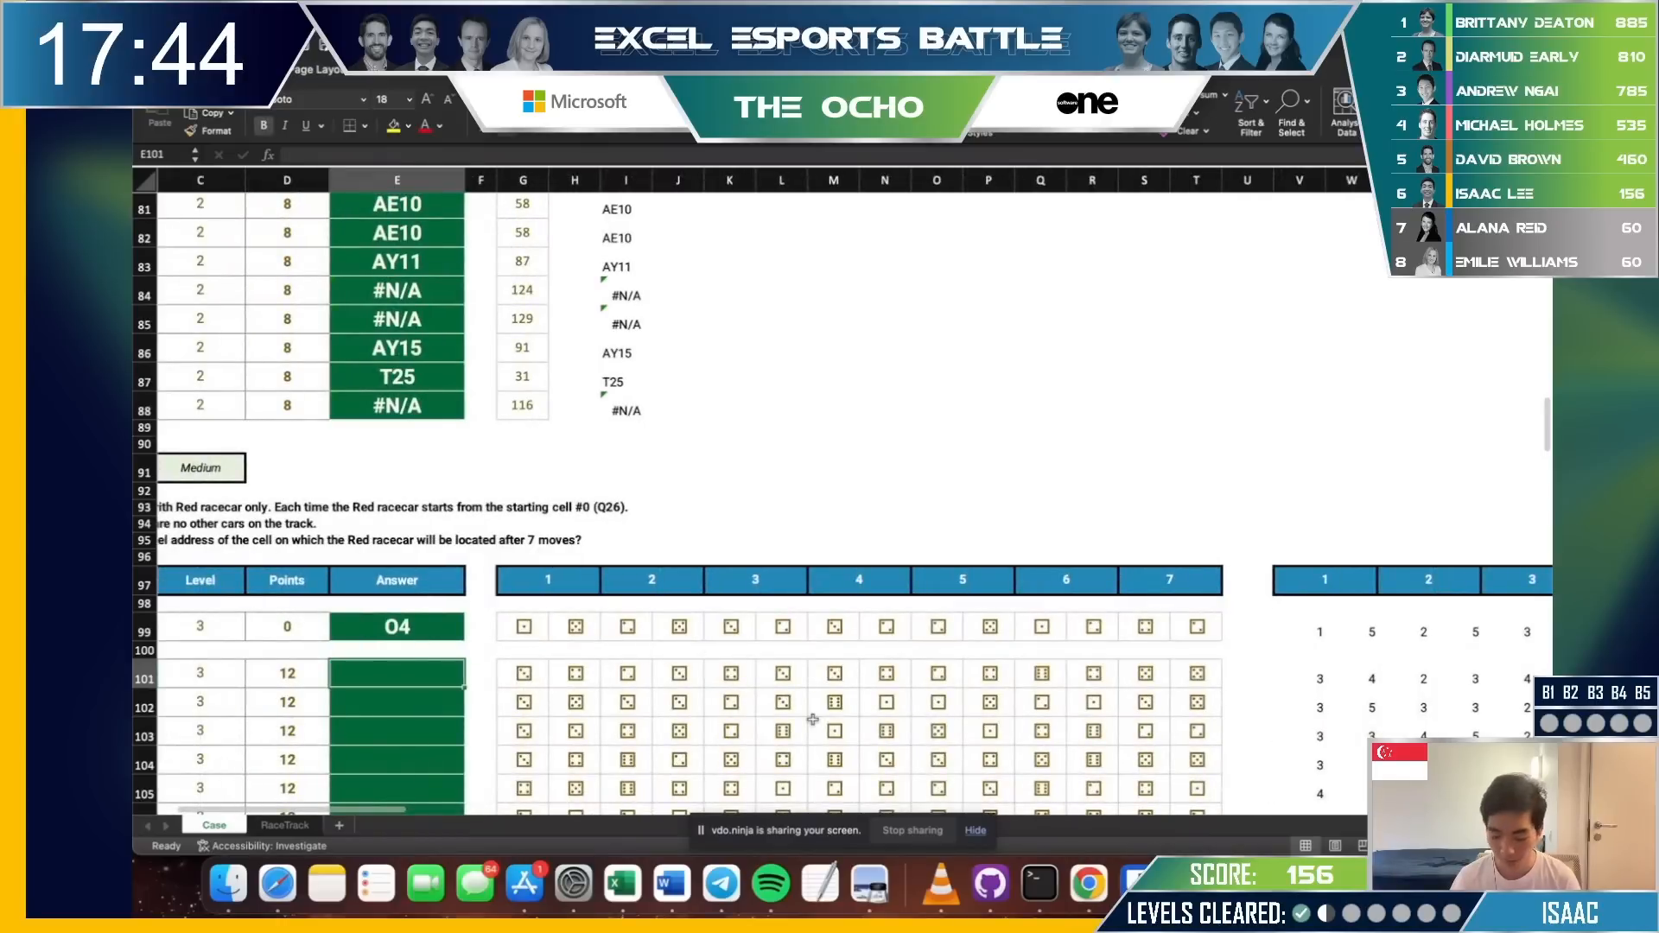
{"action": "type", "text": "="}
{"action": "scroll", "coordinate": [812, 719], "scroll_direction": "right", "scroll_amount": 10}
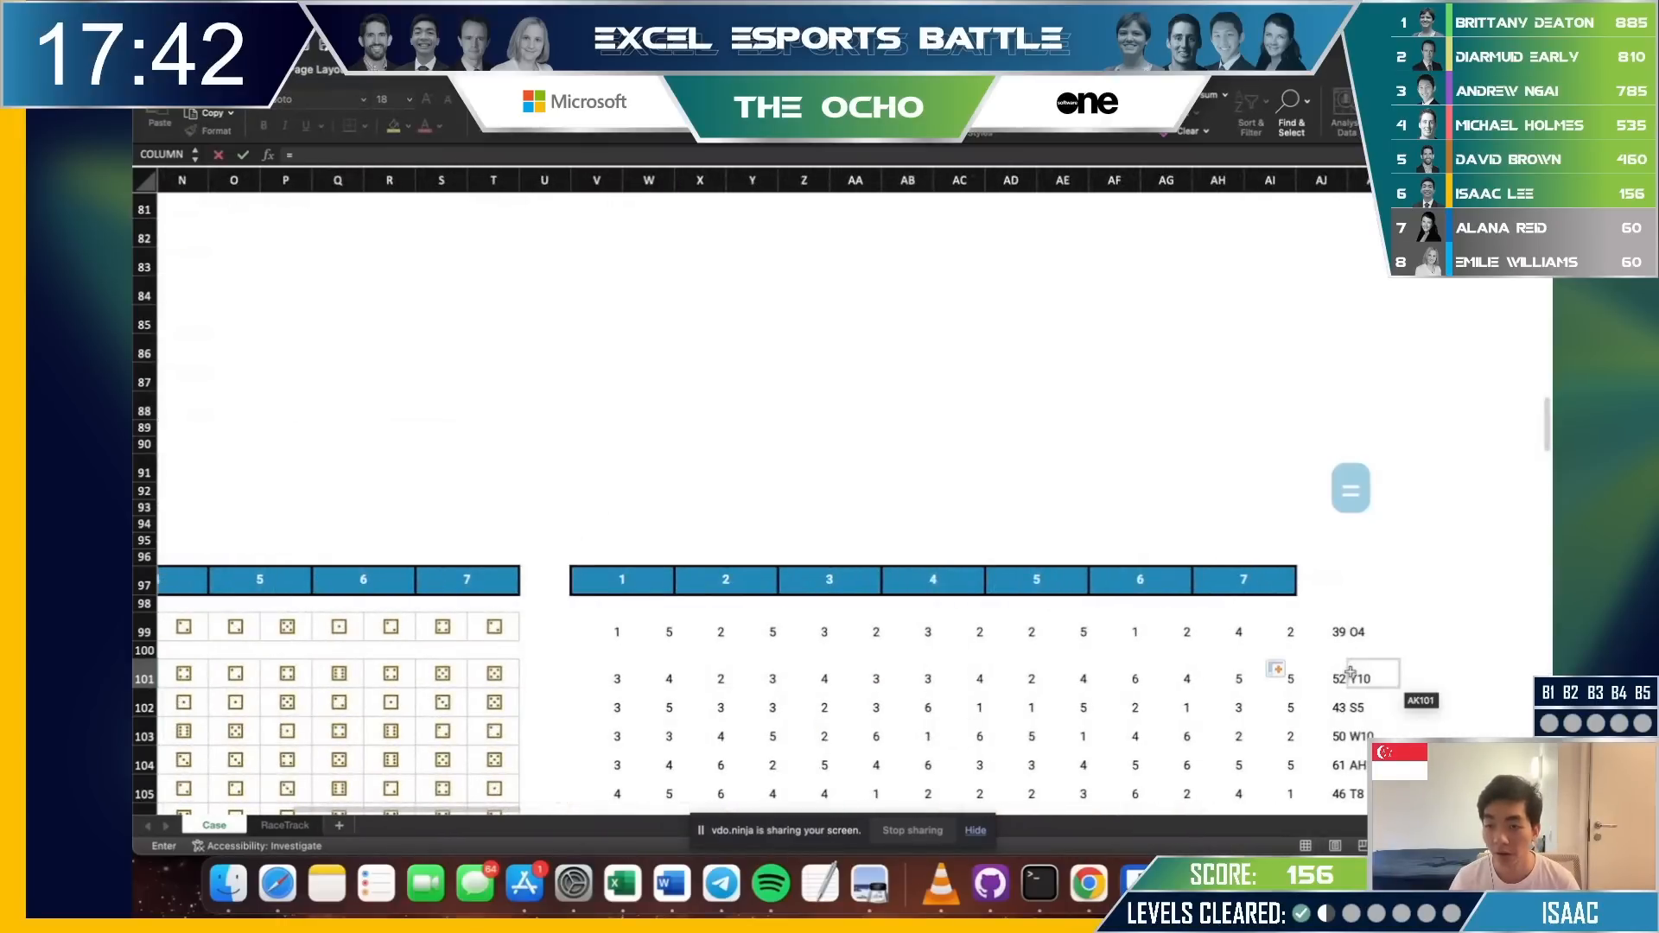
{"action": "left_click", "coordinate": [1352, 676]}
{"action": "key", "text": "Return"}
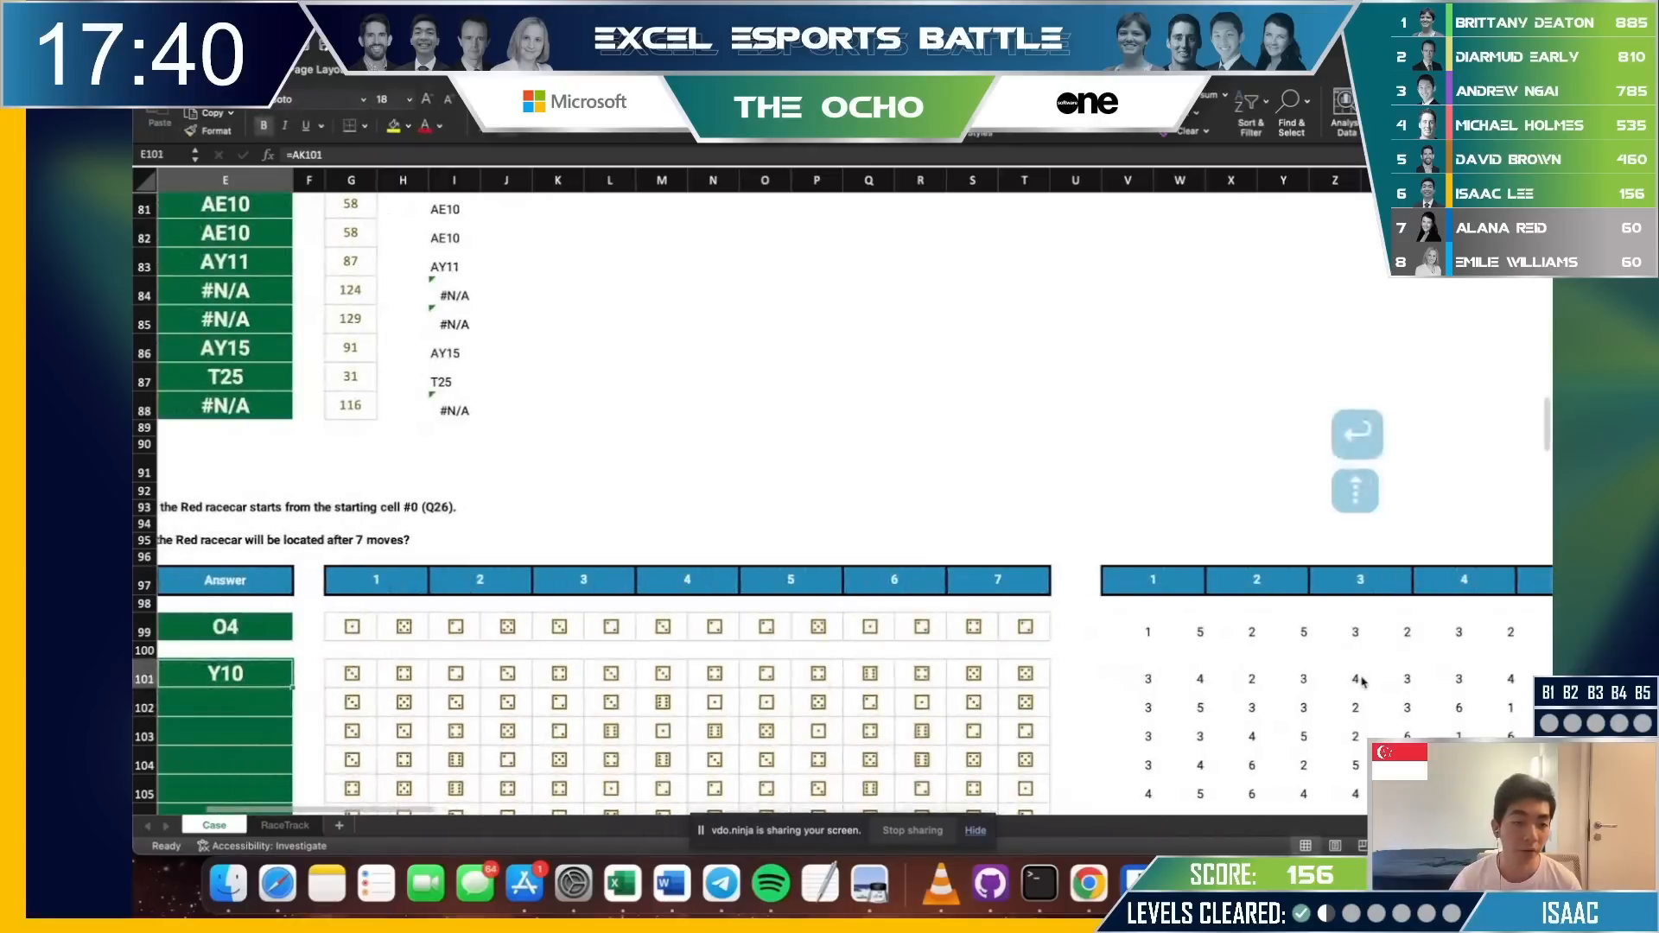
Fill the E101 answer link down the Answer column for all Level 3 games.
{"action": "scroll", "coordinate": [819, 722], "scroll_direction": "down", "scroll_amount": 10}
{"action": "scroll", "coordinate": [410, 419], "scroll_direction": "up", "scroll_amount": 5}
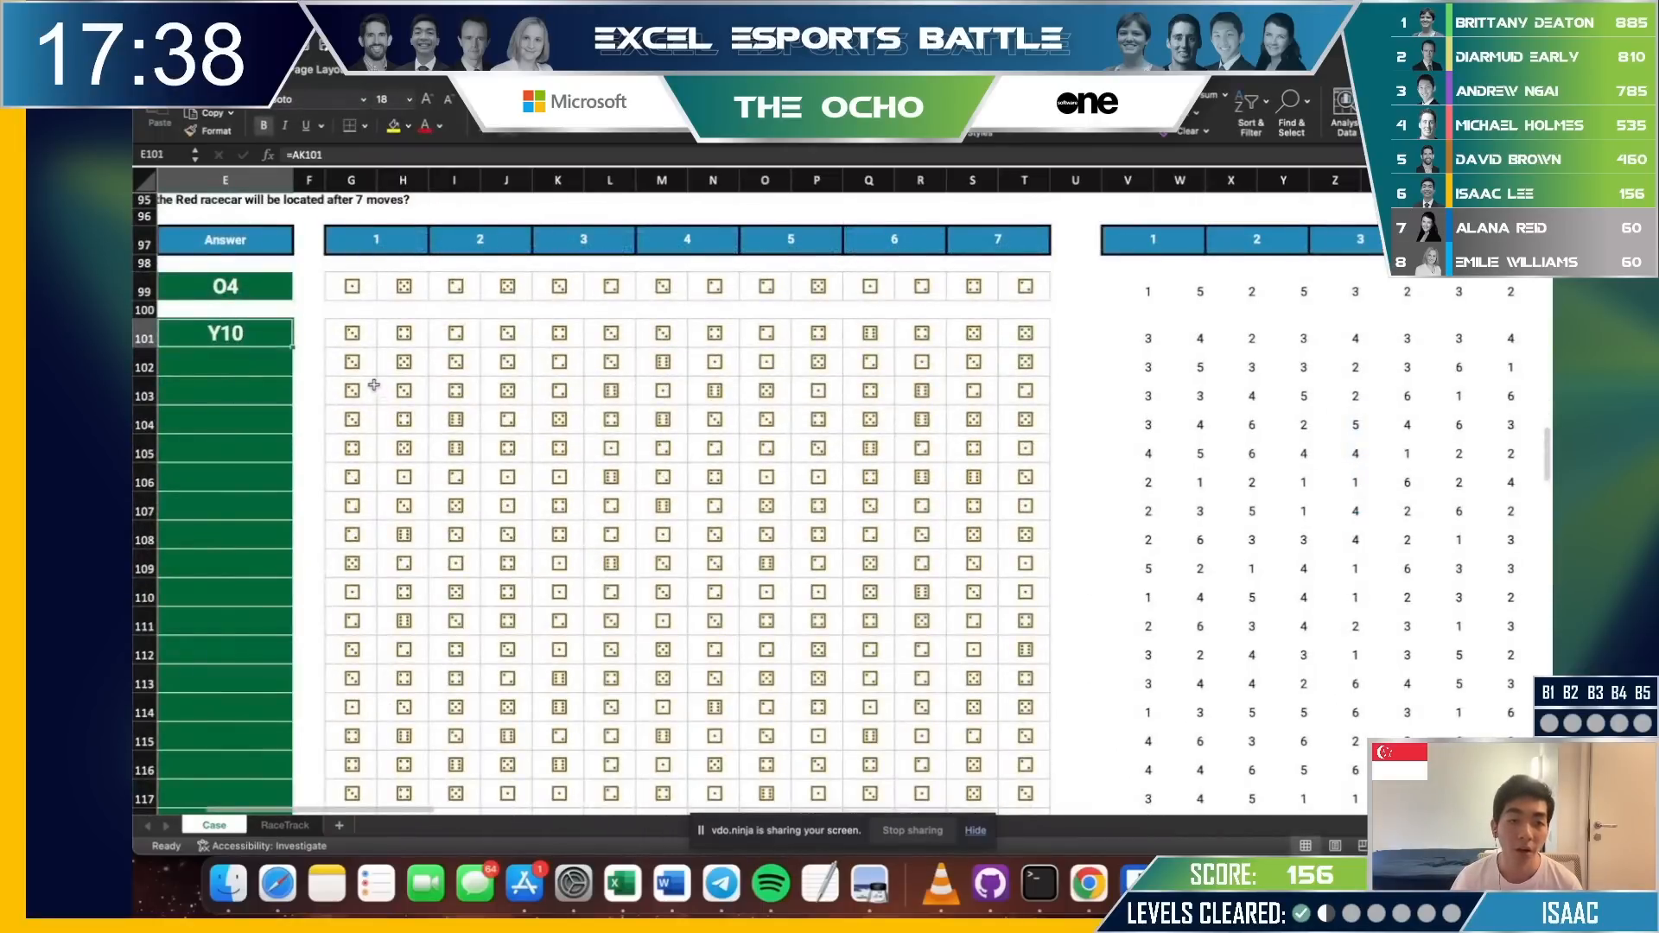
{"action": "double_click", "coordinate": [294, 348]}
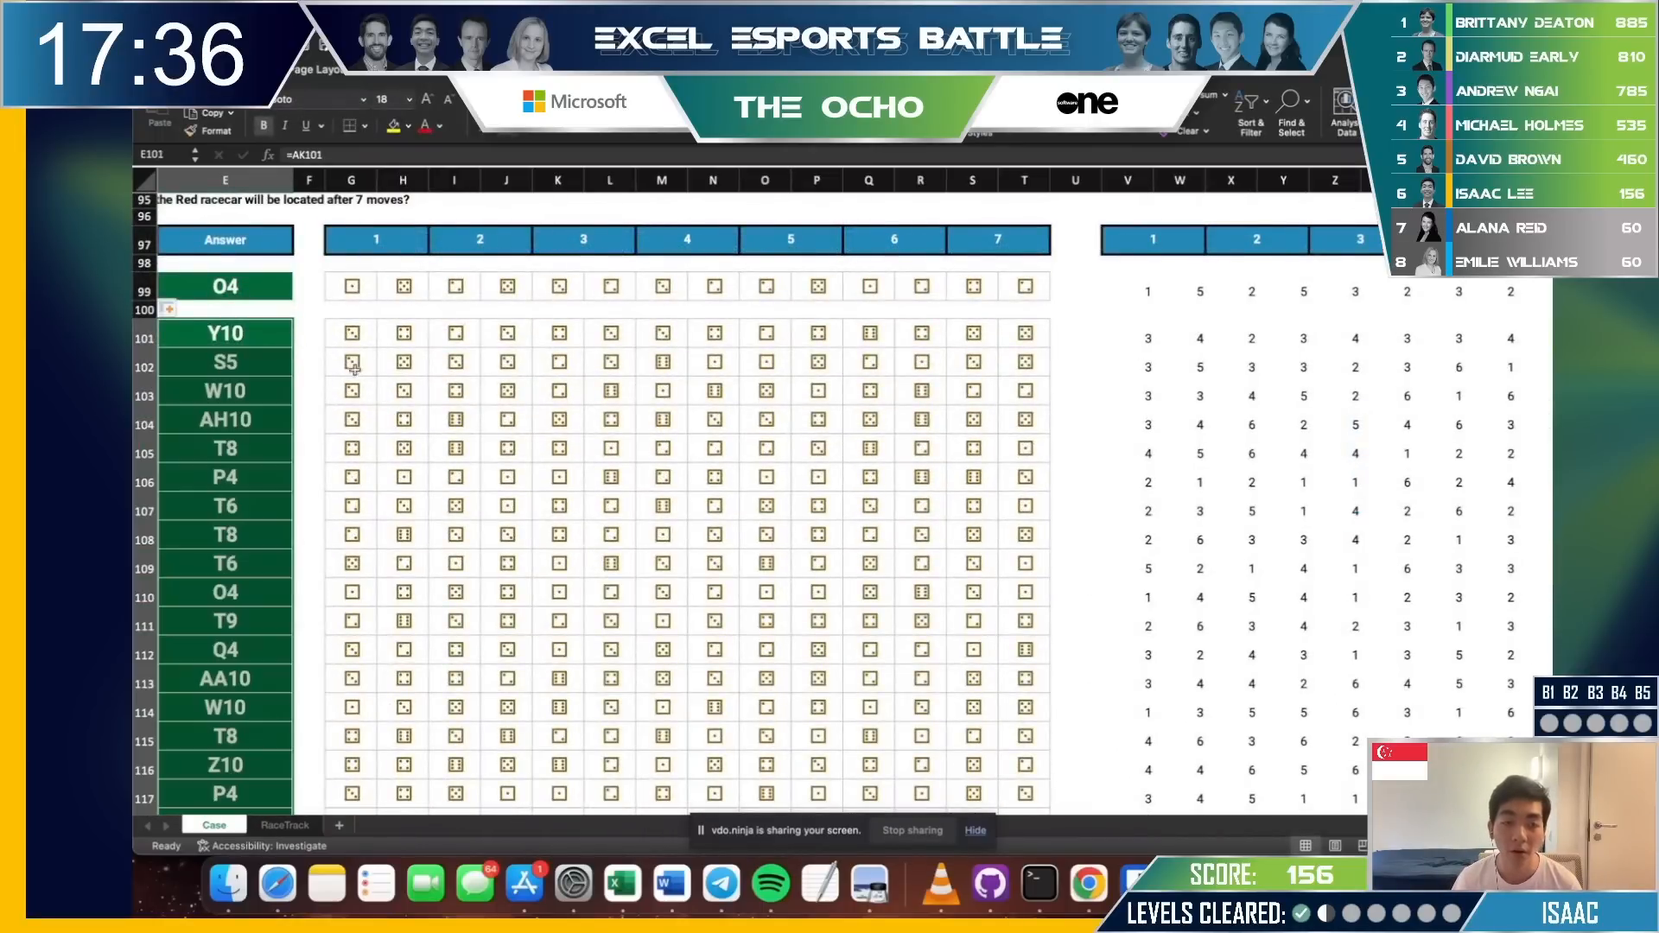
Copy the Level 3 answers into the online Answers sheet starting at game 31, and return to the Case workbook.
{"action": "key", "text": "super+c"}
{"action": "key", "text": "super+Tab"}
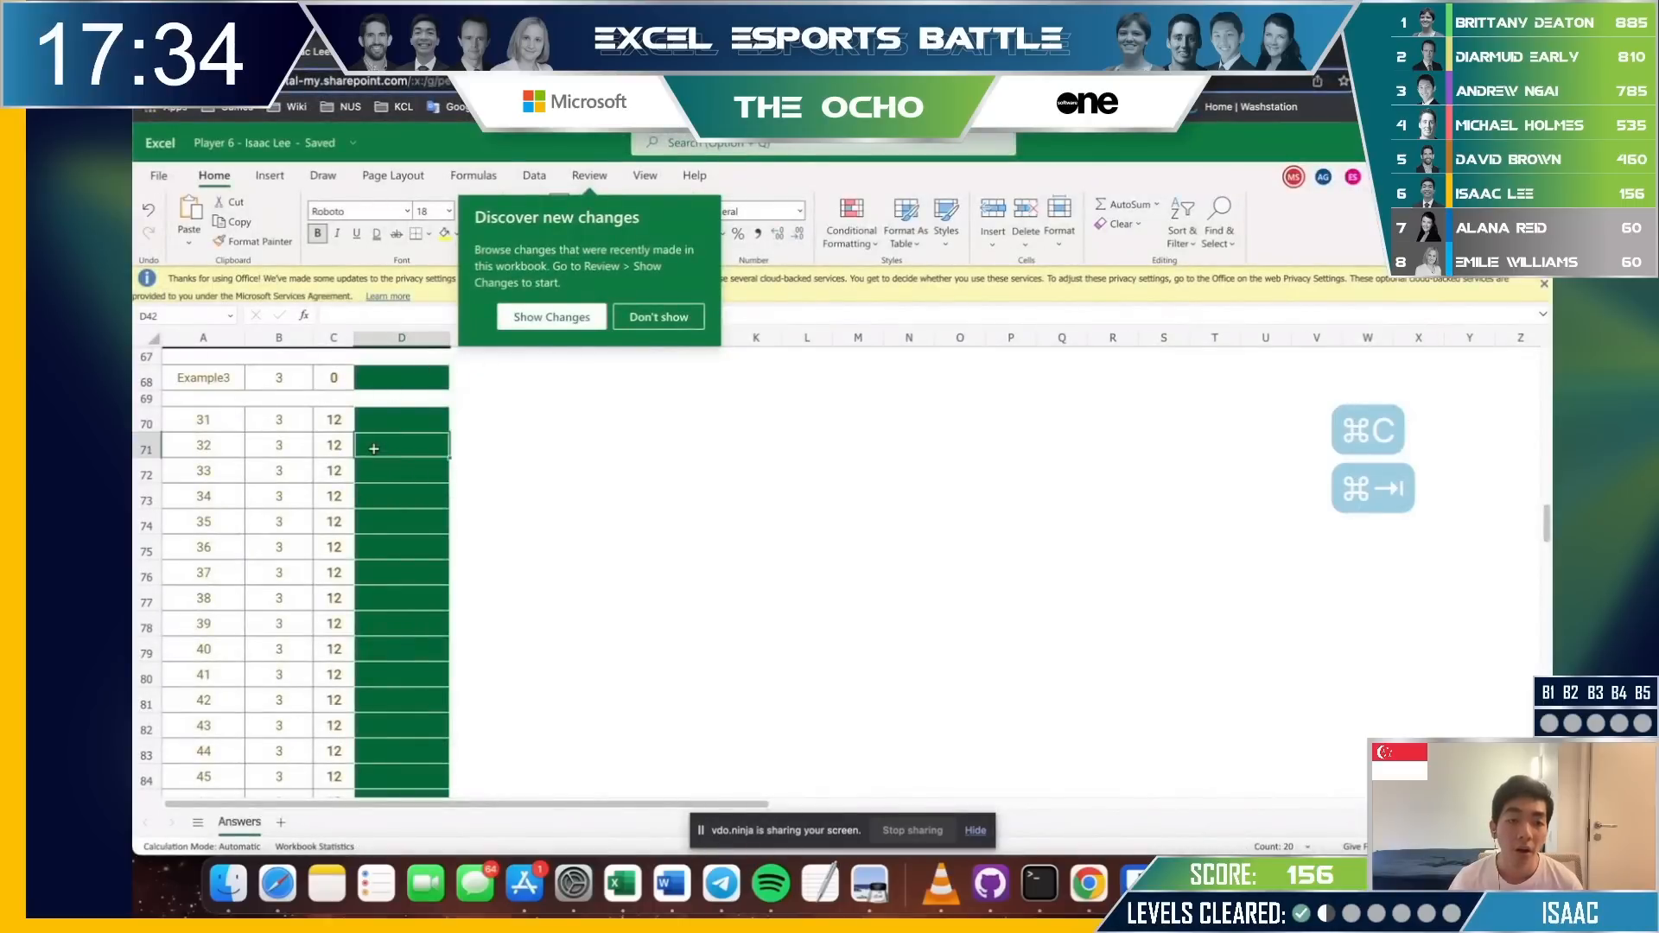
{"action": "key", "text": "super+v"}
{"action": "scroll", "coordinate": [535, 498], "scroll_direction": "down", "scroll_amount": 5}
{"action": "key", "text": "super+Tab"}
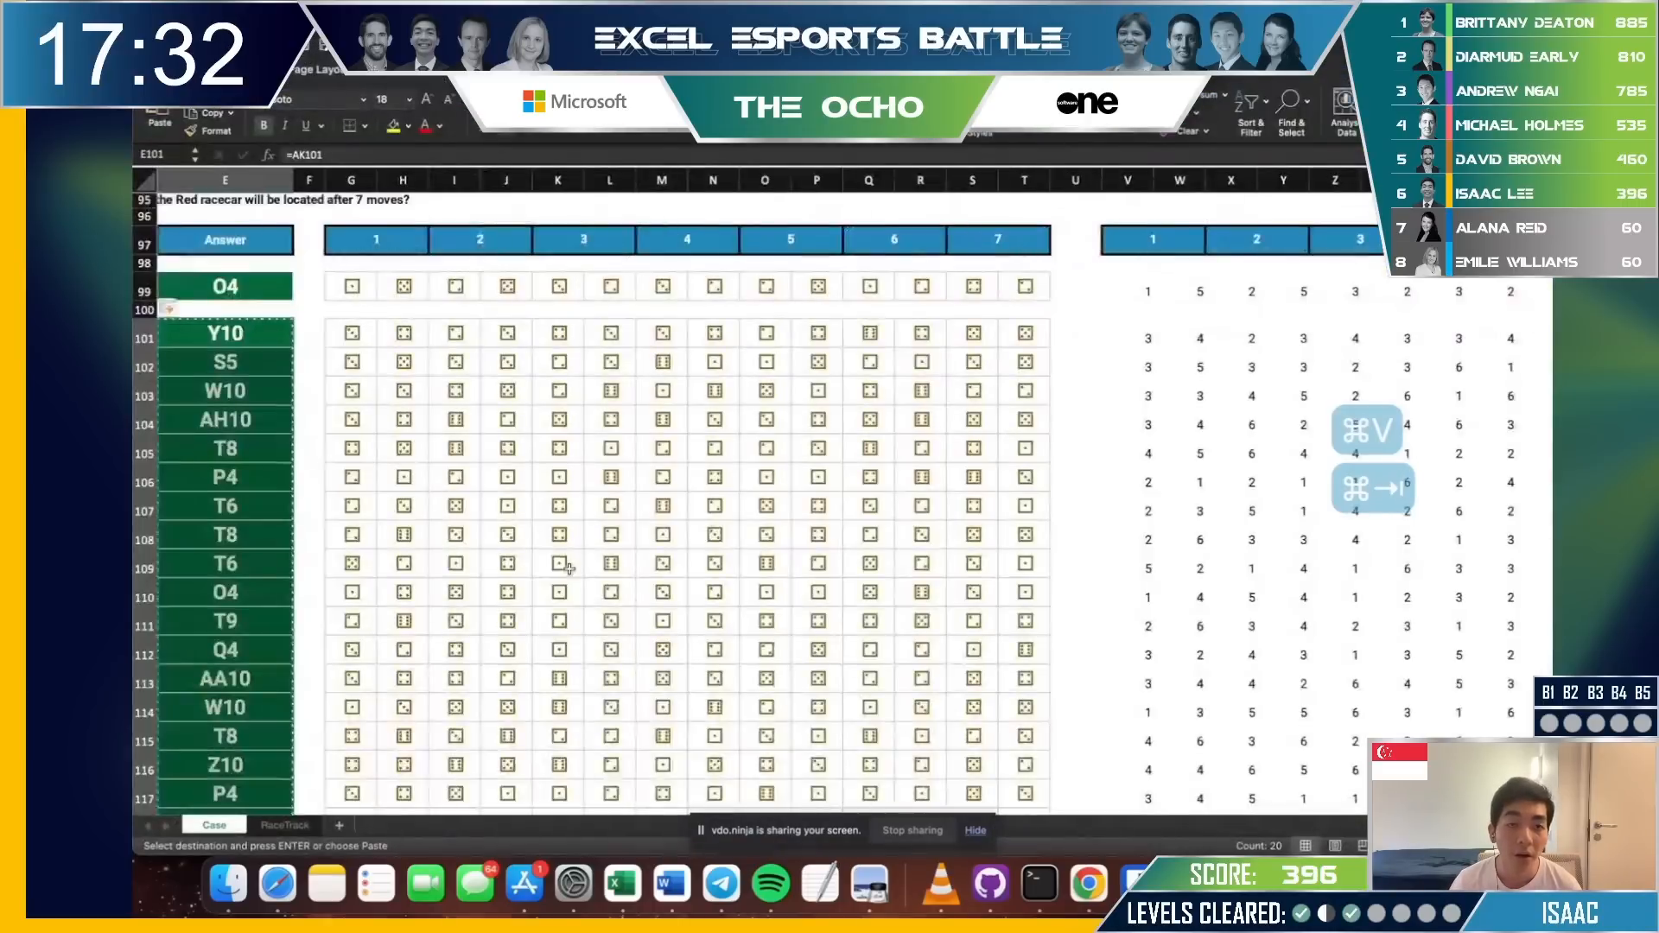
{"action": "scroll", "coordinate": [569, 568], "scroll_direction": "down", "scroll_amount": 10}
{"action": "scroll", "coordinate": [569, 567], "scroll_direction": "left", "scroll_amount": 2}
{"action": "scroll", "coordinate": [569, 570], "scroll_direction": "up", "scroll_amount": 2}
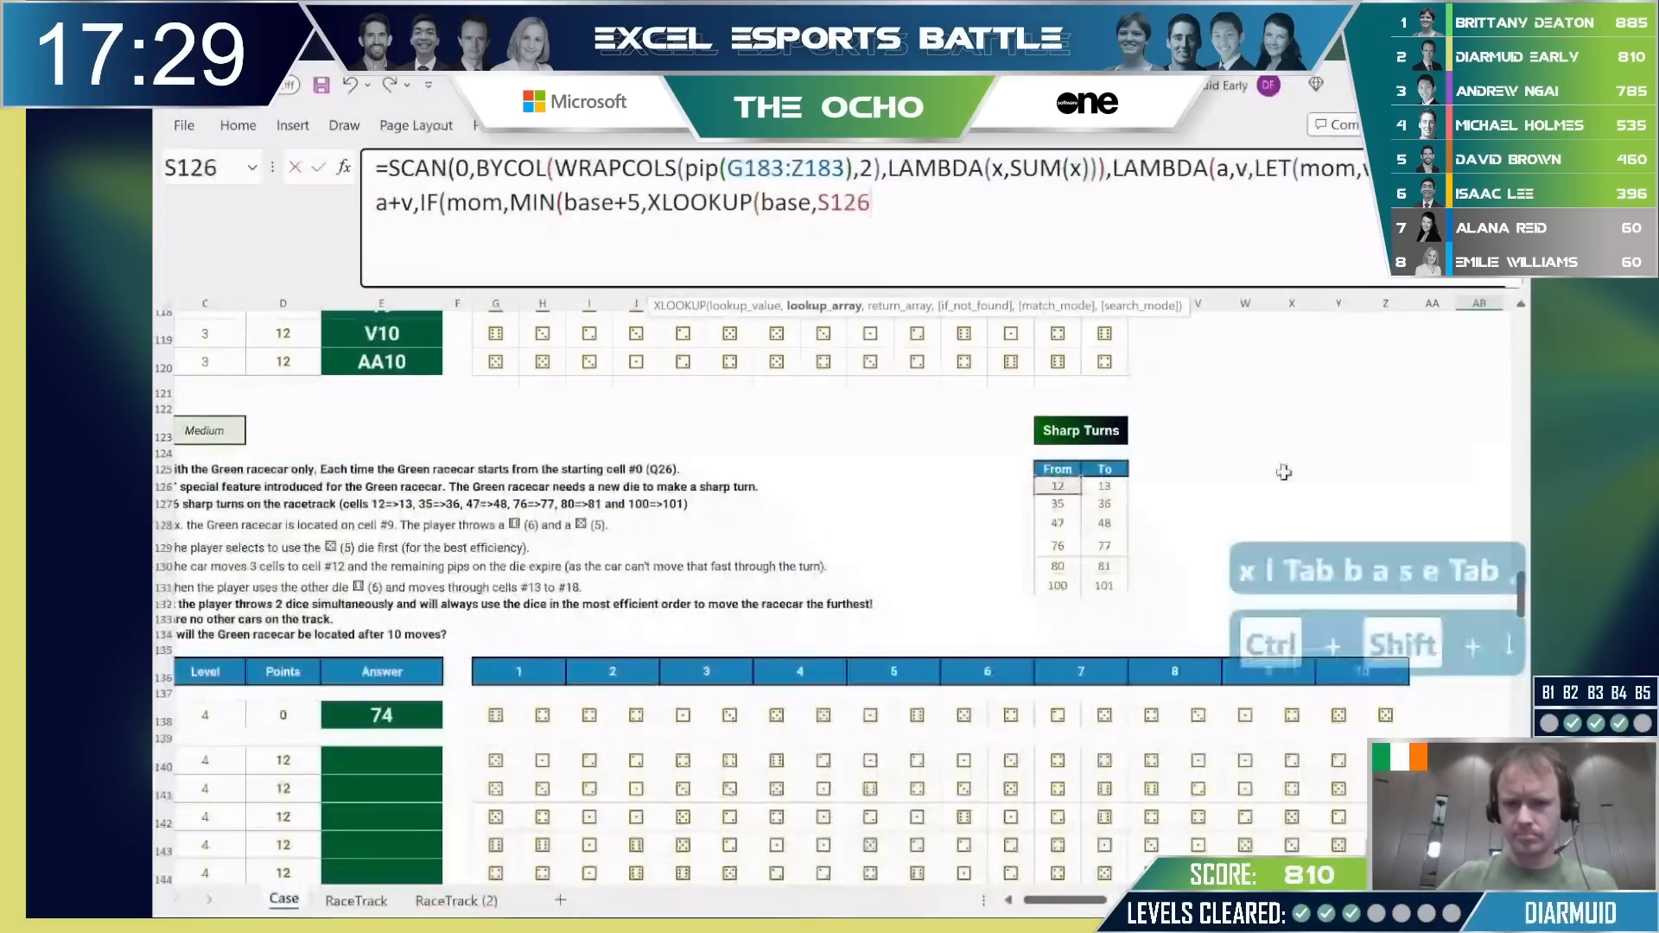
Set the Sharp Turns From column, $S$126:$S$131, as the absolute lookup array of the XLOOKUP in AB183.
{"action": "key", "text": "ctrl+shift+Down"}
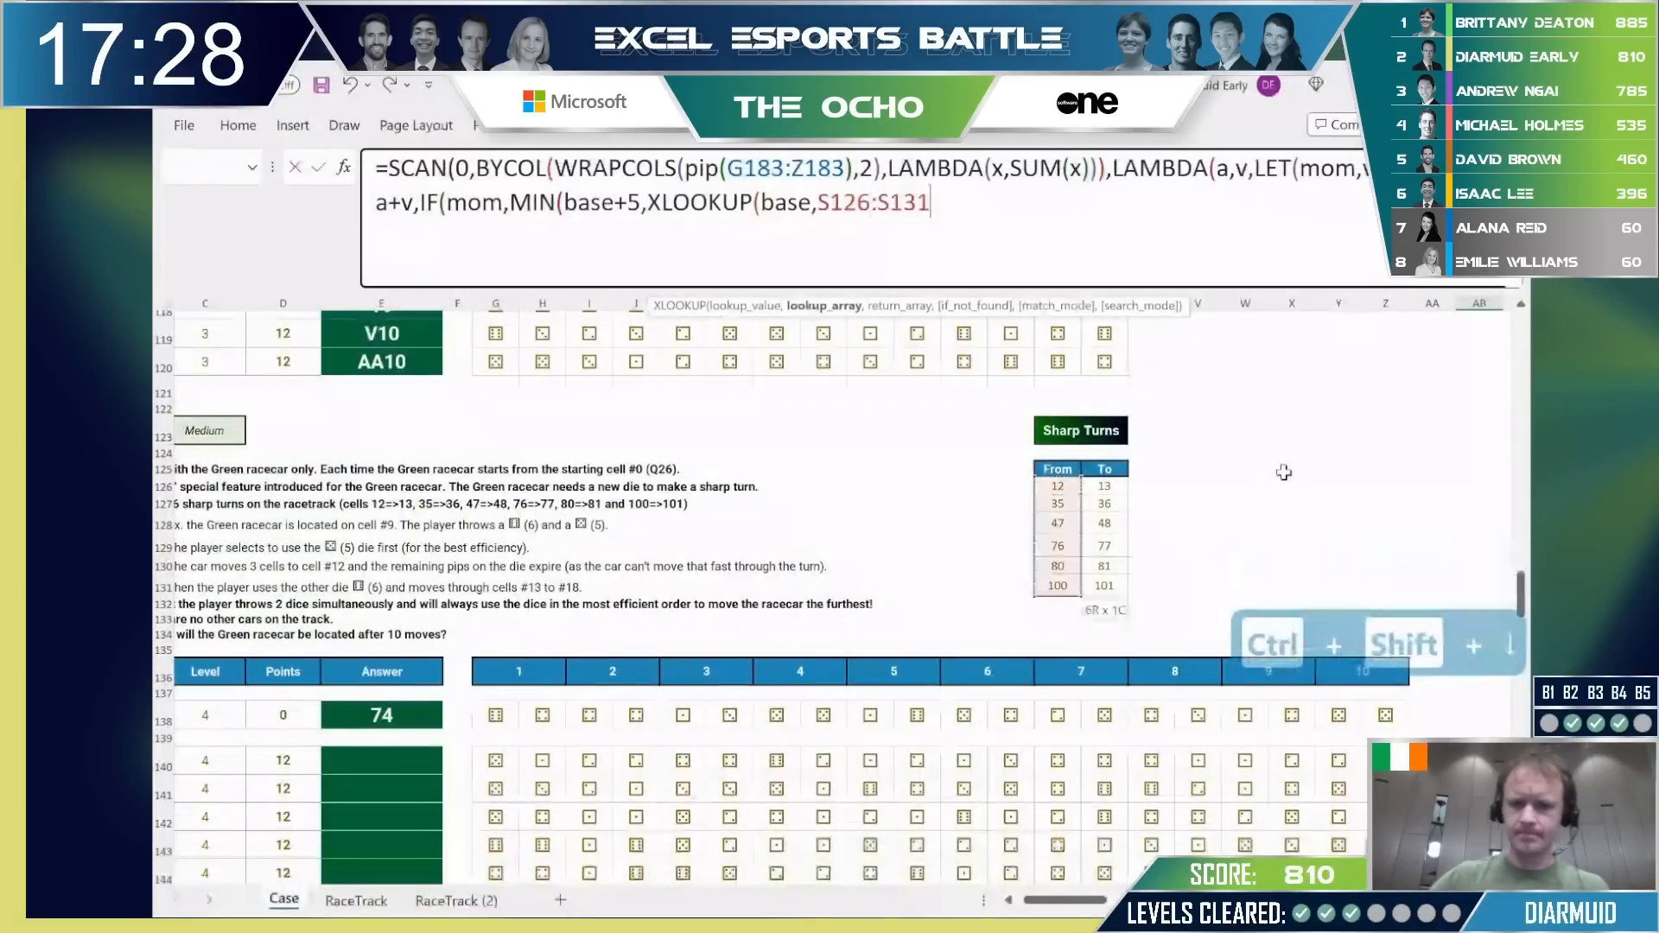
{"action": "key", "text": "XF86AudioMute"}
{"action": "key", "text": "F4"}
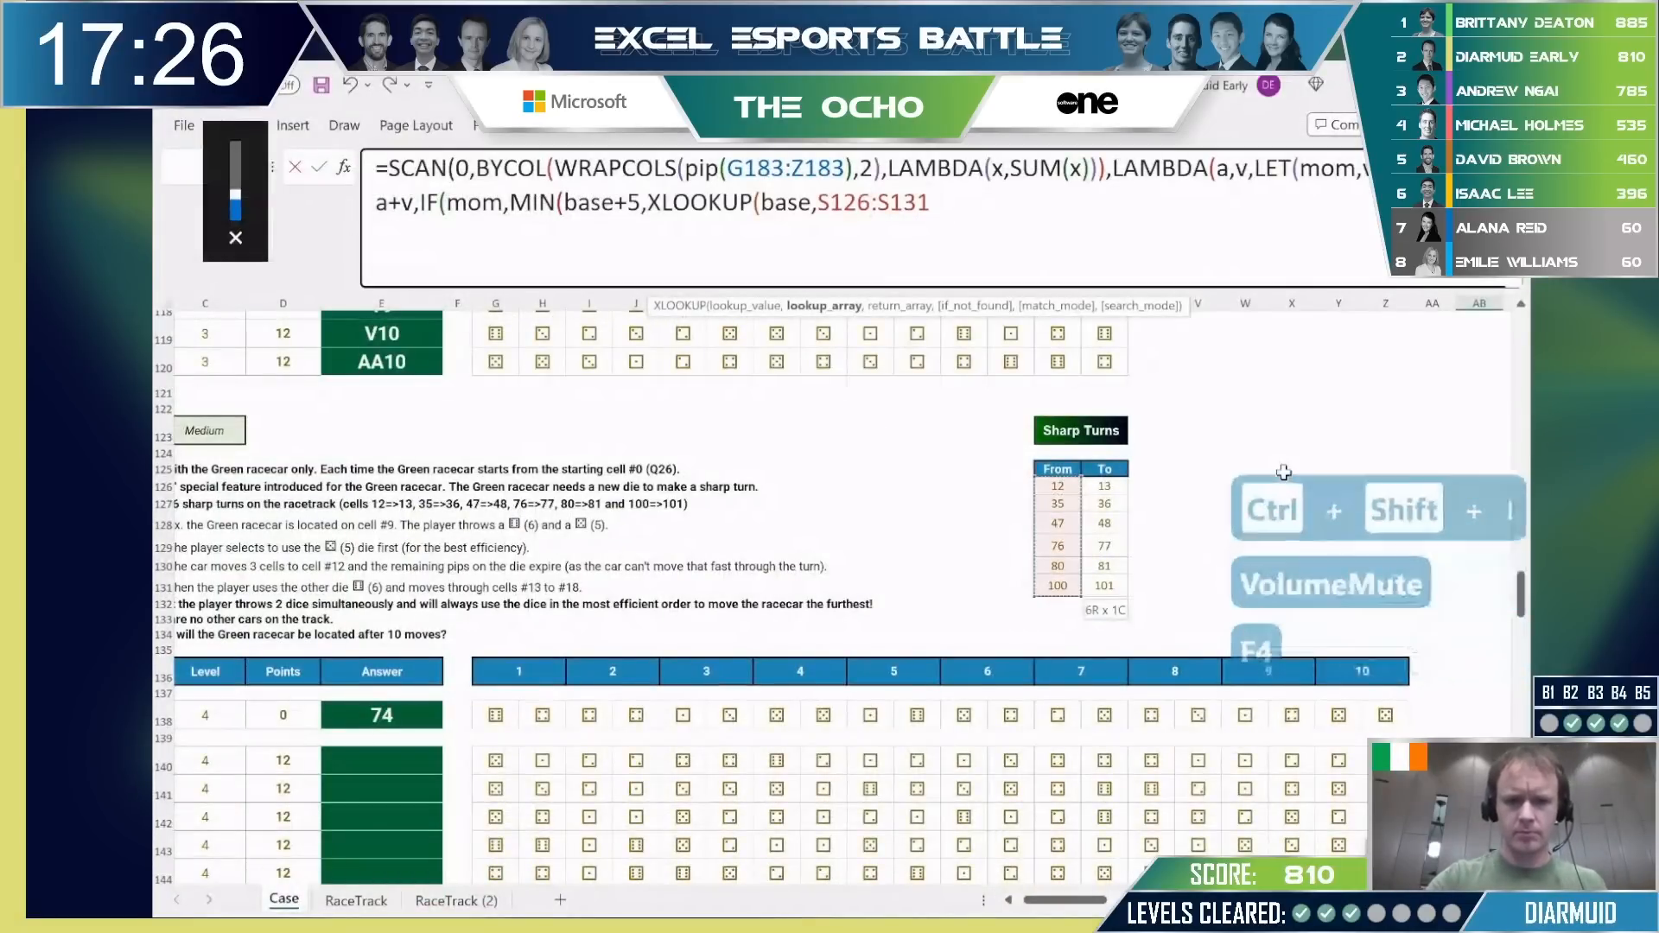
{"action": "type", "text": ","}
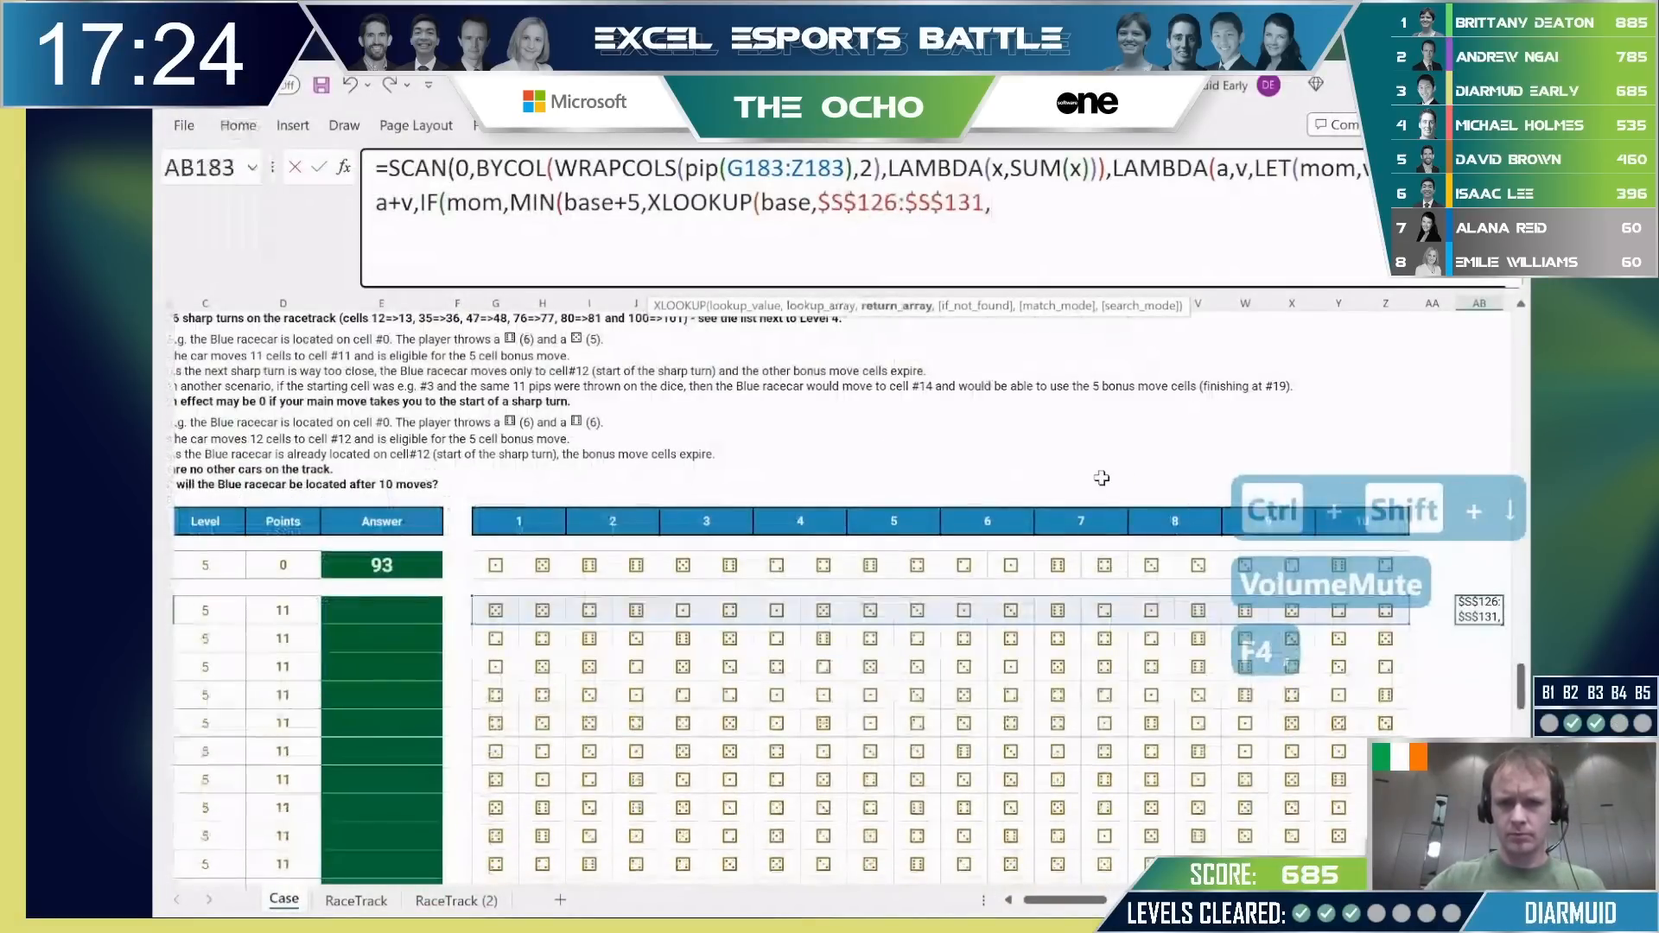
Use $S$126:$S$131 as the XLOOKUP return array too, with match mode 1 (exact match or next larger item).
{"action": "scroll", "coordinate": [1102, 477], "scroll_direction": "up", "scroll_amount": 6}
{"action": "scroll", "coordinate": [1101, 478], "scroll_direction": "up", "scroll_amount": 11}
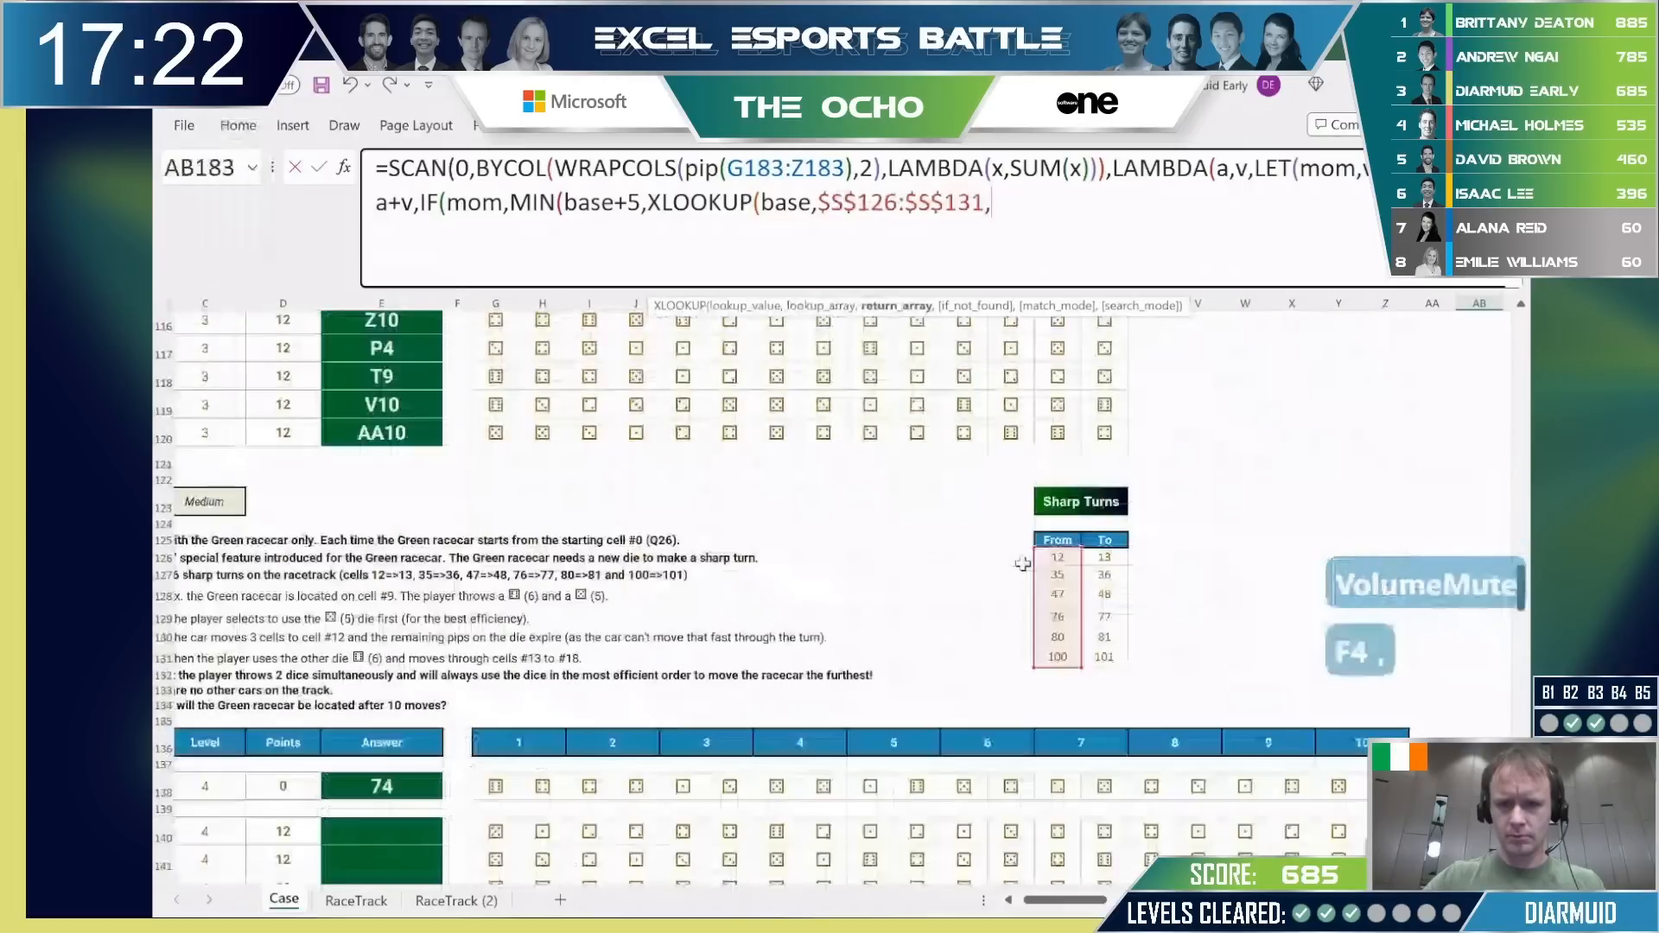
{"action": "key", "text": "ctrl+shift+Down"}
{"action": "key", "text": "F4"}
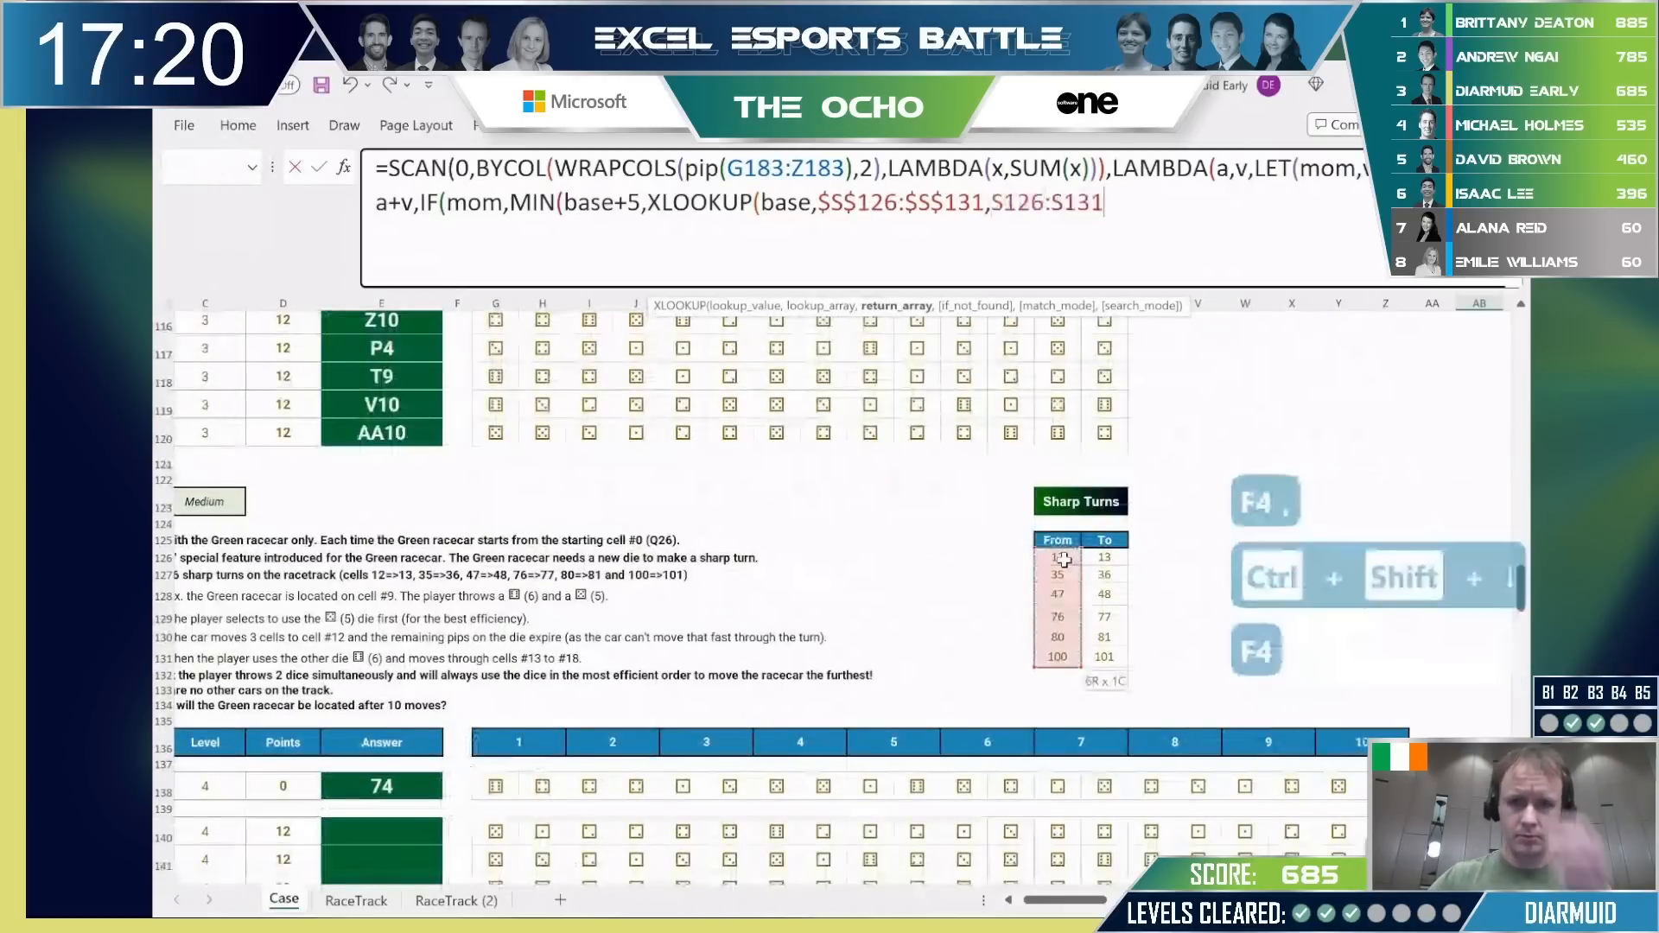
{"action": "type", "text": ",,"}
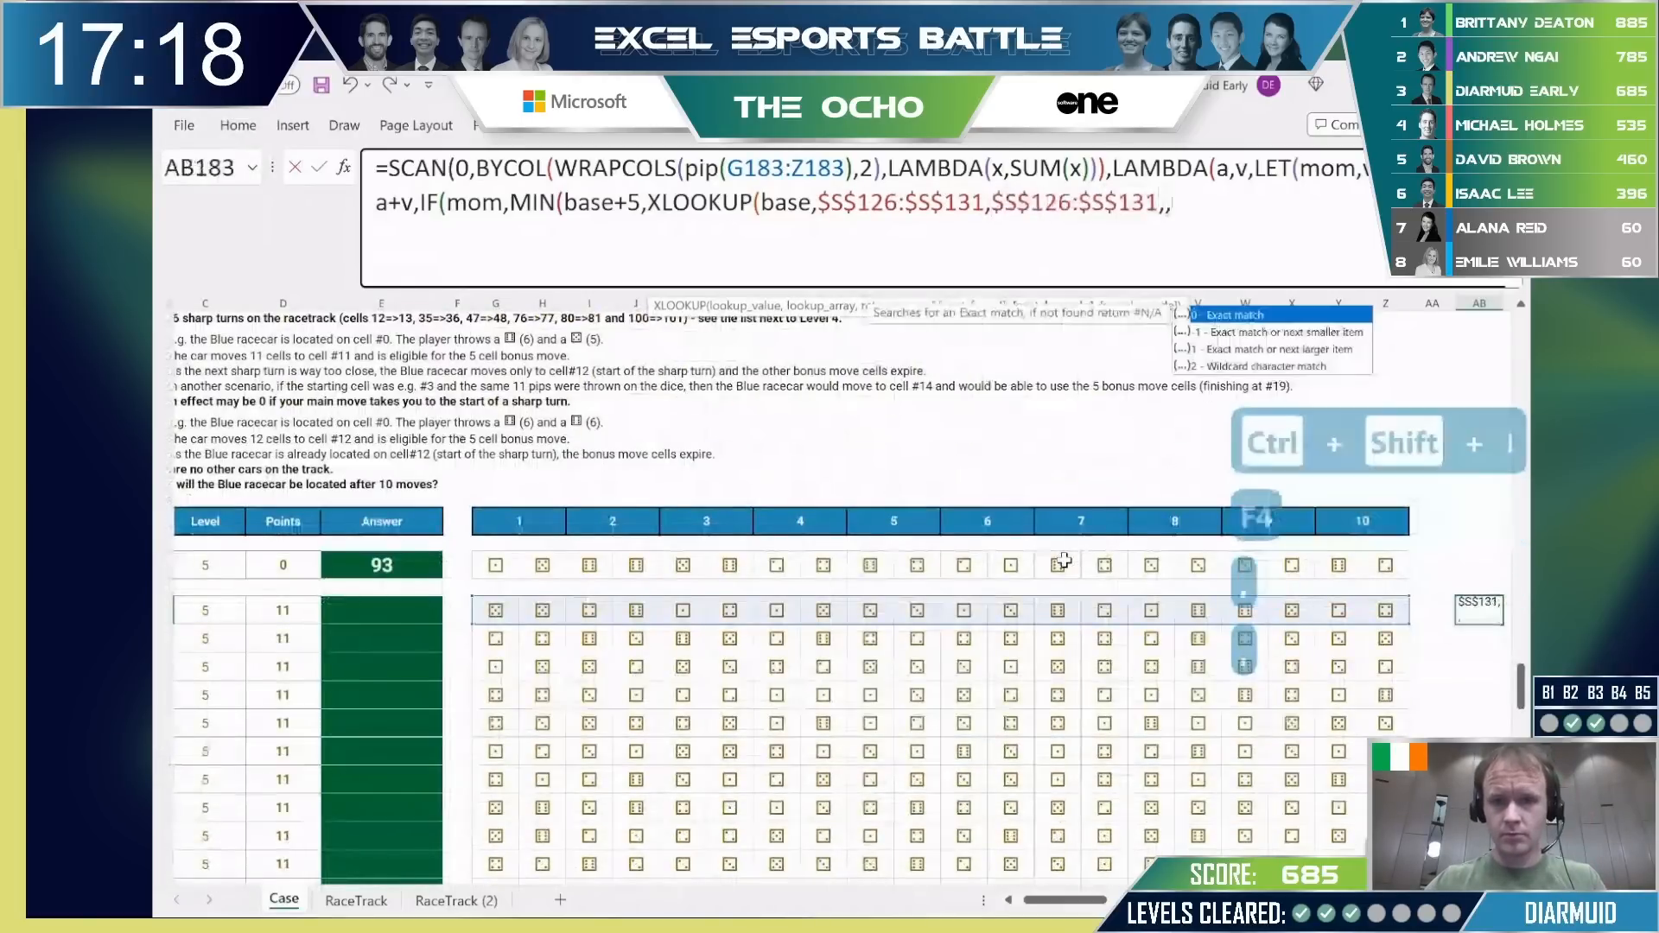
{"action": "key", "text": "Down"}
{"action": "key", "text": "Down"}
{"action": "key", "text": "Tab"}
{"action": "type", "text": ")"}
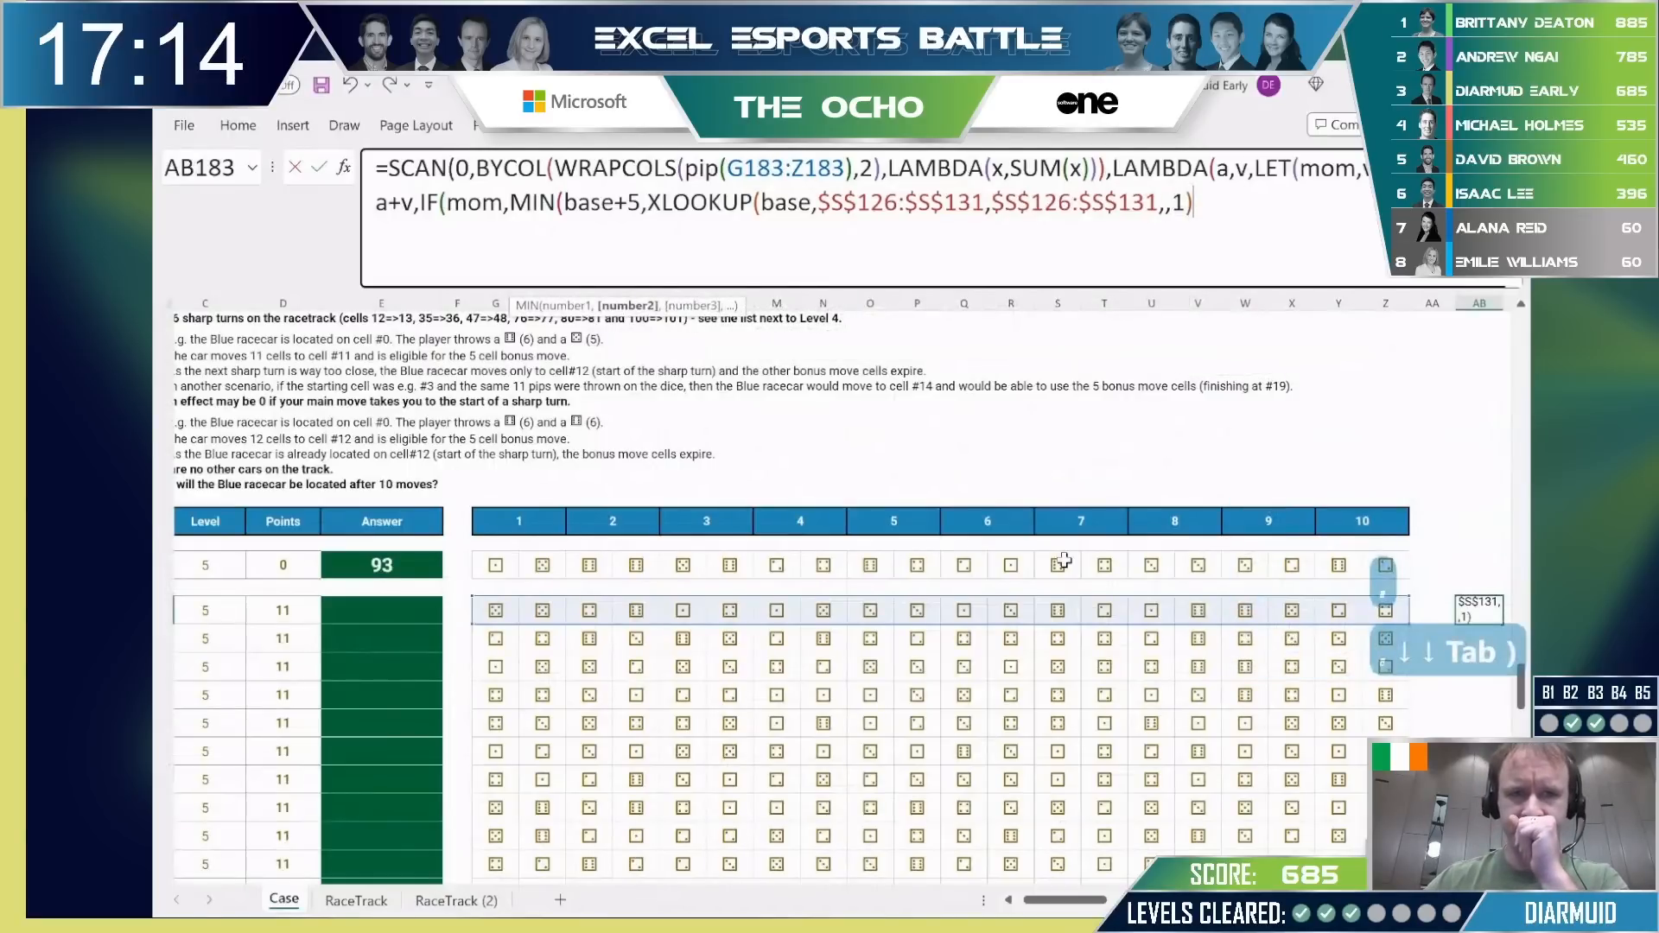
Close the MIN function, return base when mom is false, and complete the SCAN formula in AB183.
{"action": "type", "text": "),"}
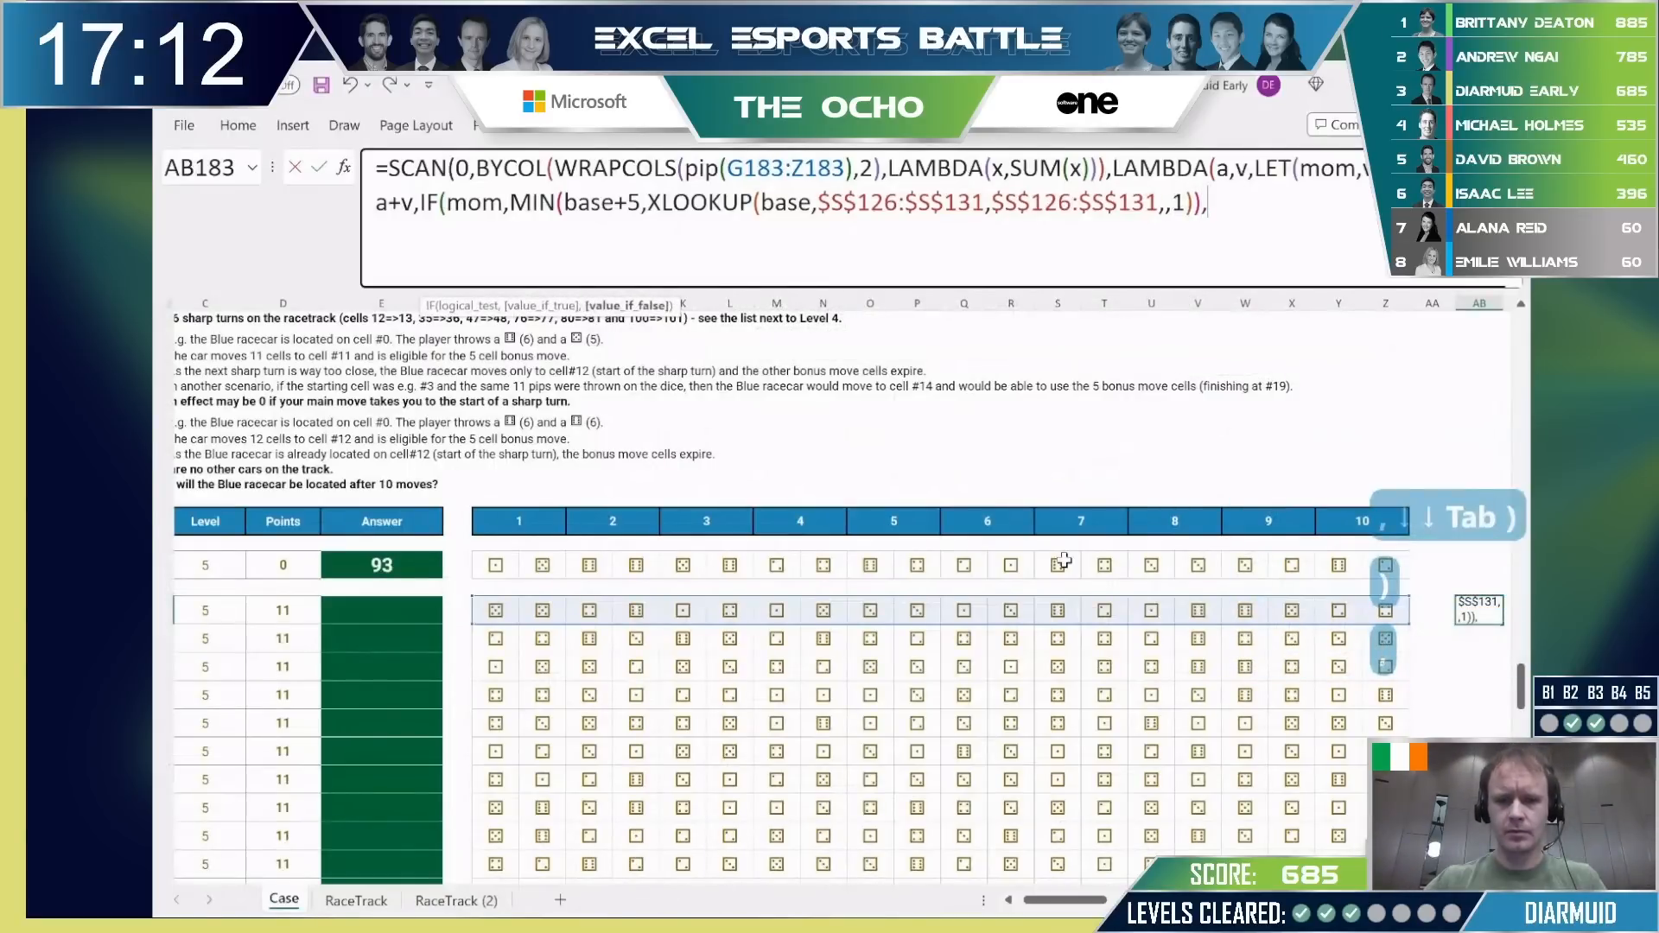
{"action": "type", "text": "base)"}
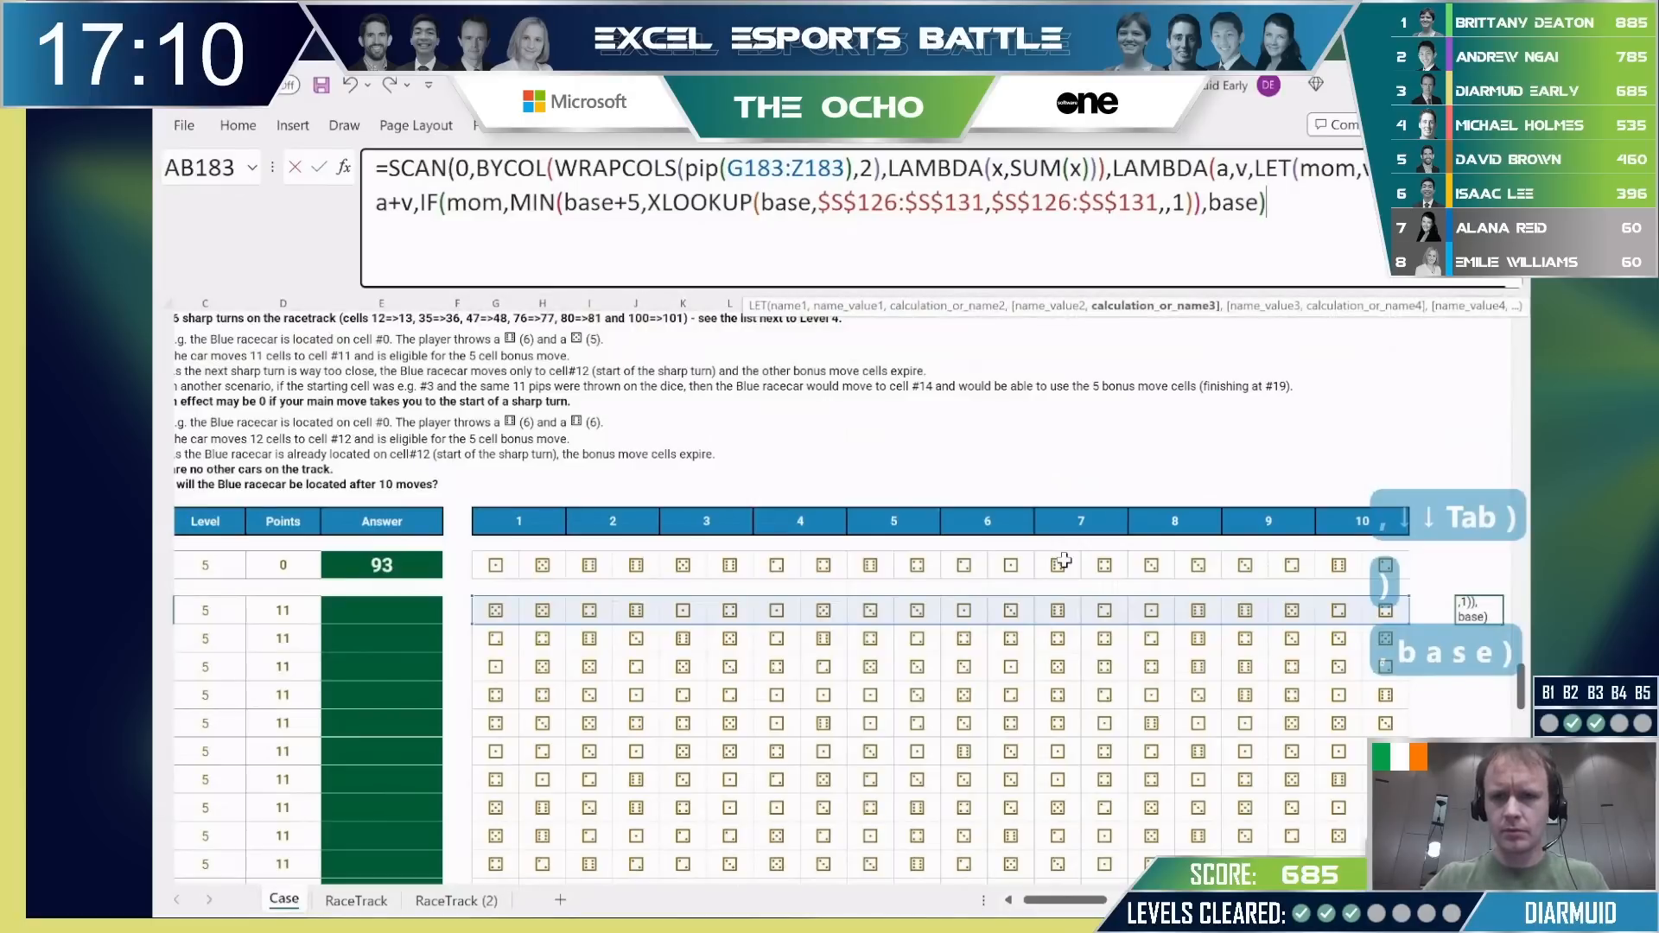
{"action": "type", "text": "))"}
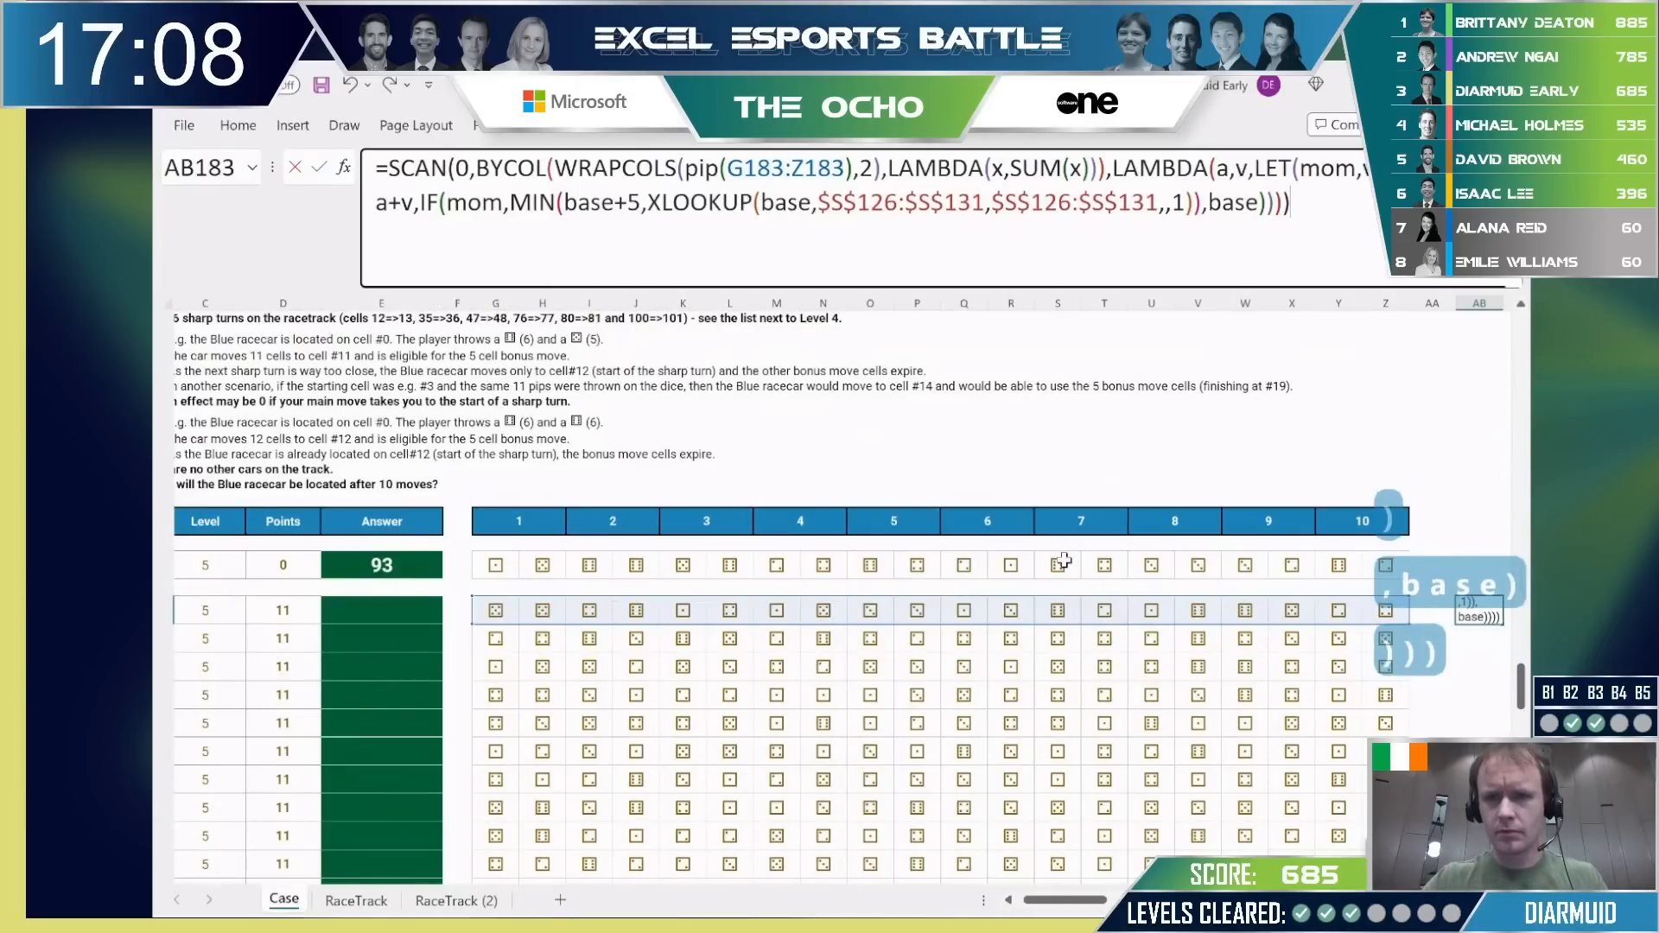
{"action": "key", "text": "Return"}
{"action": "key", "text": "Up"}
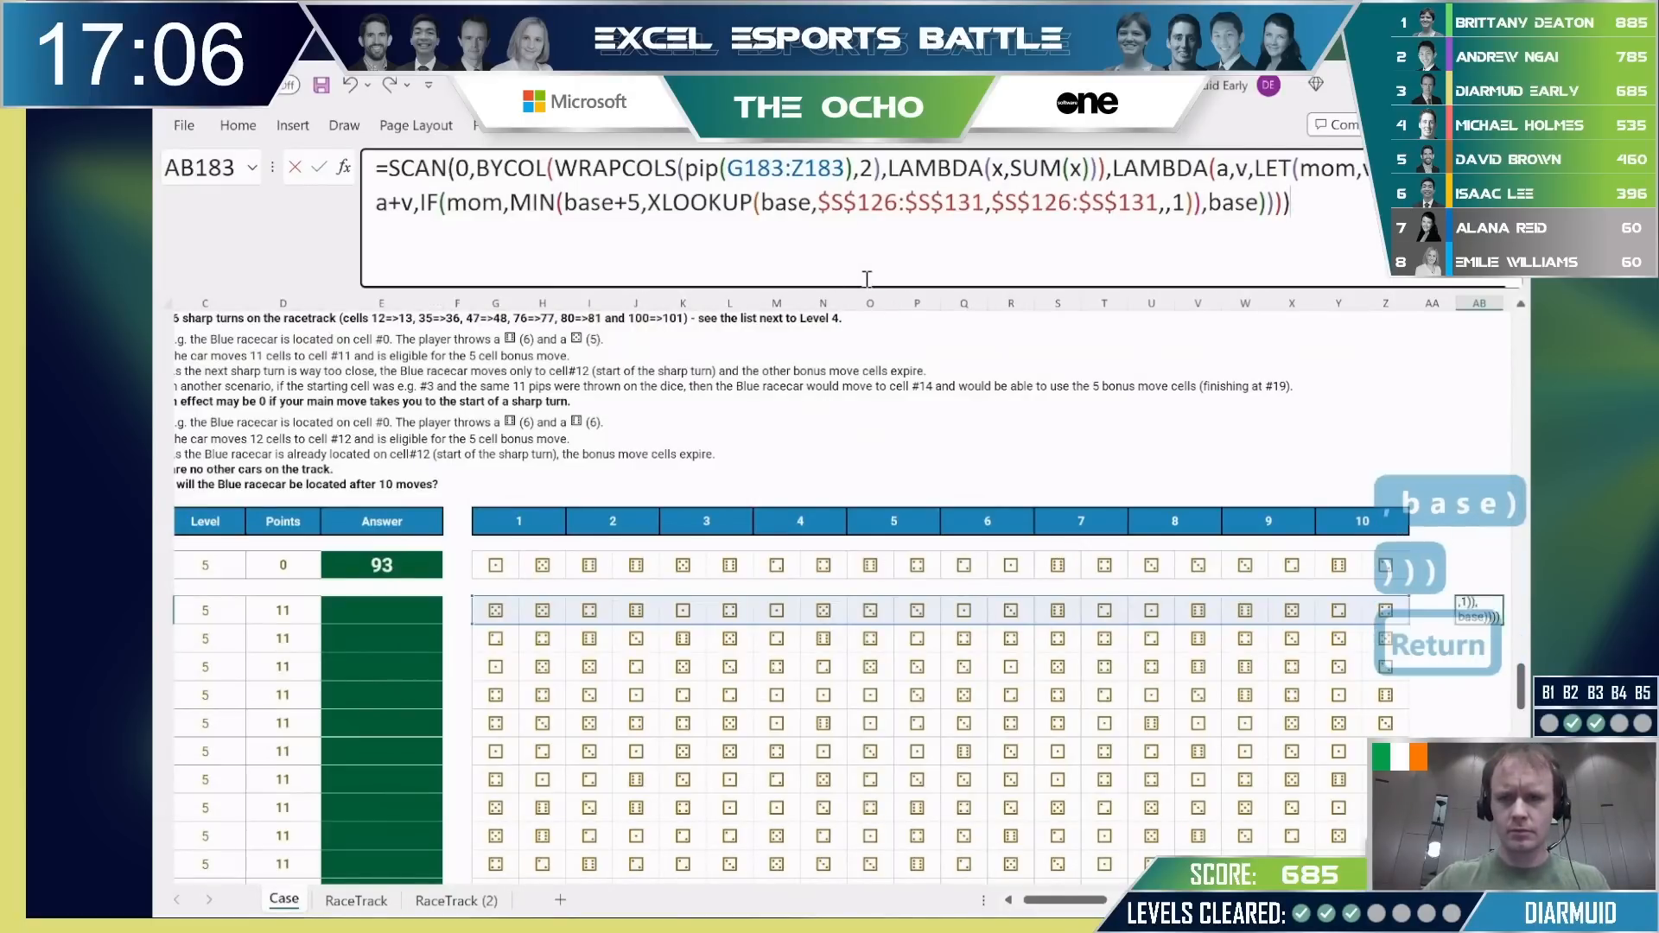
Examine the car positions spilled from AB183 alongside the dice for the first Level 5 game.
{"action": "key", "text": "ctrl+Right"}
{"action": "key", "text": "Right"}
{"action": "key", "text": "Right"}
{"action": "key", "text": "ctrl+Left"}
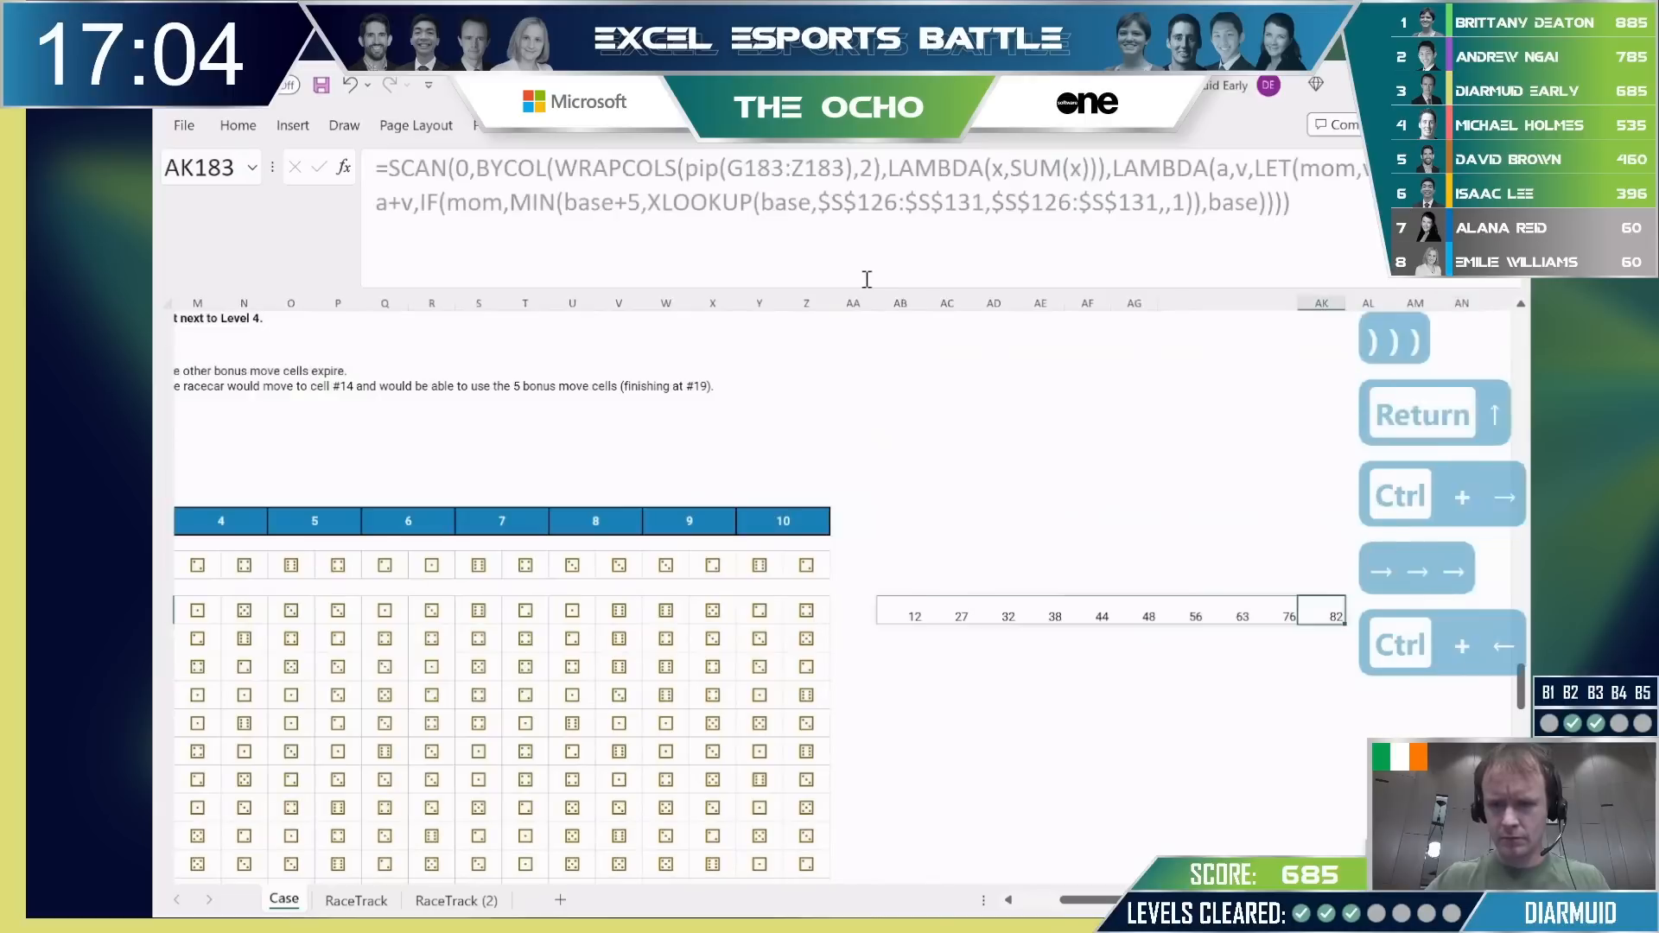
{"action": "key", "text": "ctrl+Left"}
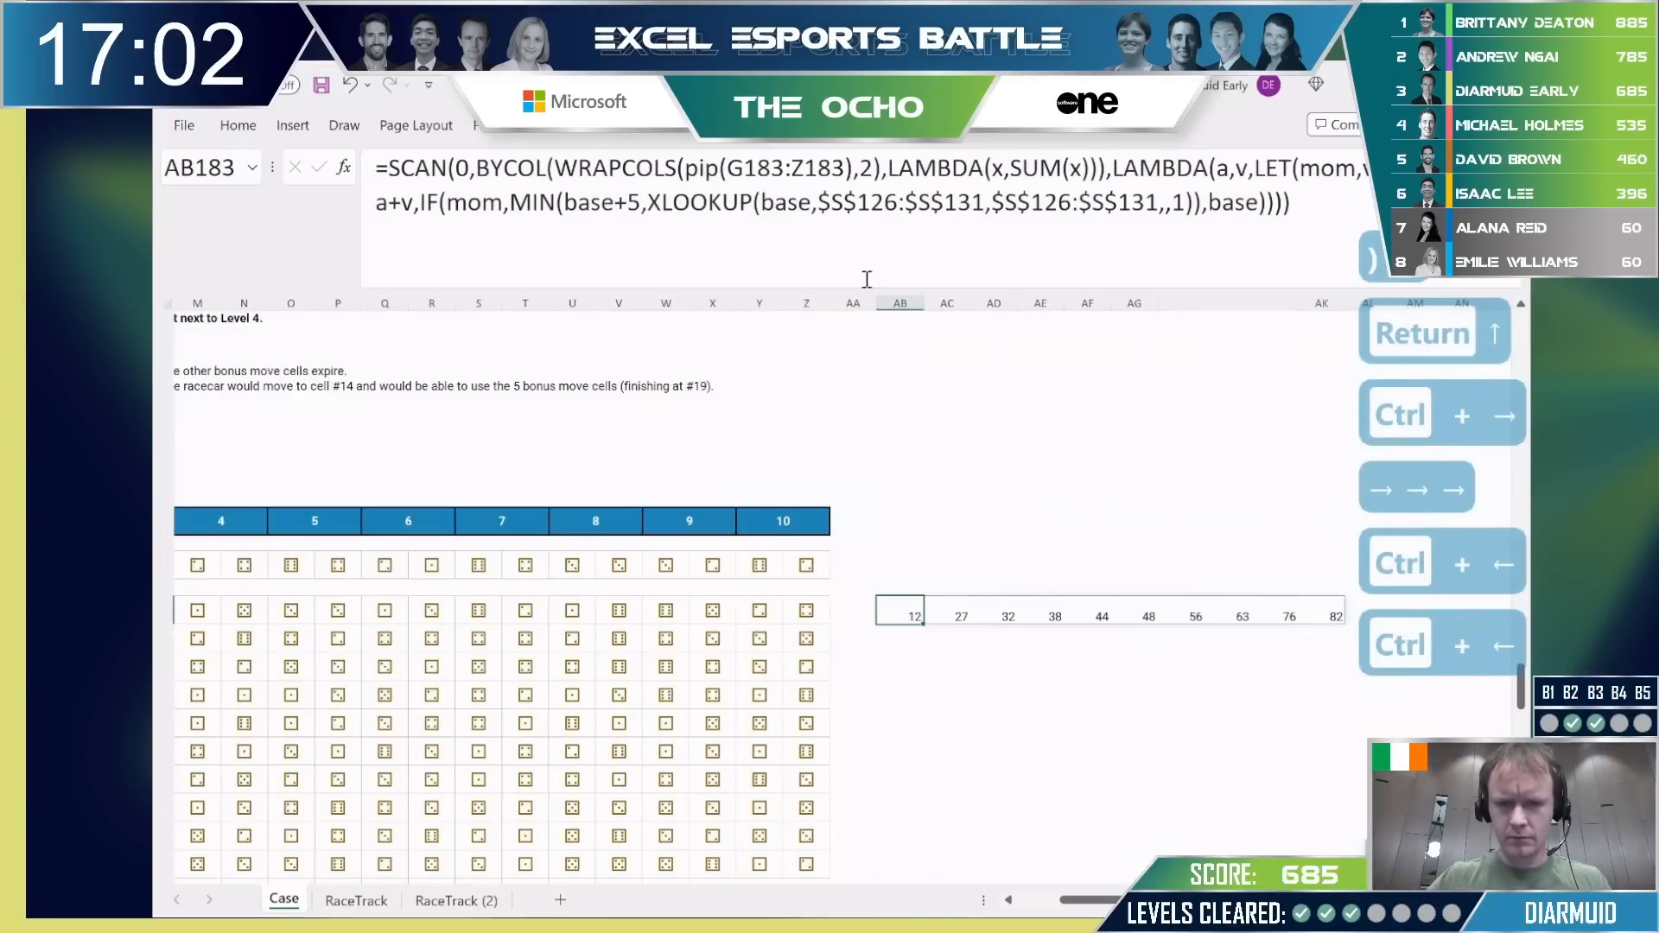
{"action": "key", "text": "ctrl+Left"}
{"action": "key", "text": "ctrl+Left"}
{"action": "key", "text": "ctrl+Right"}
{"action": "key", "text": "ctrl+Right"}
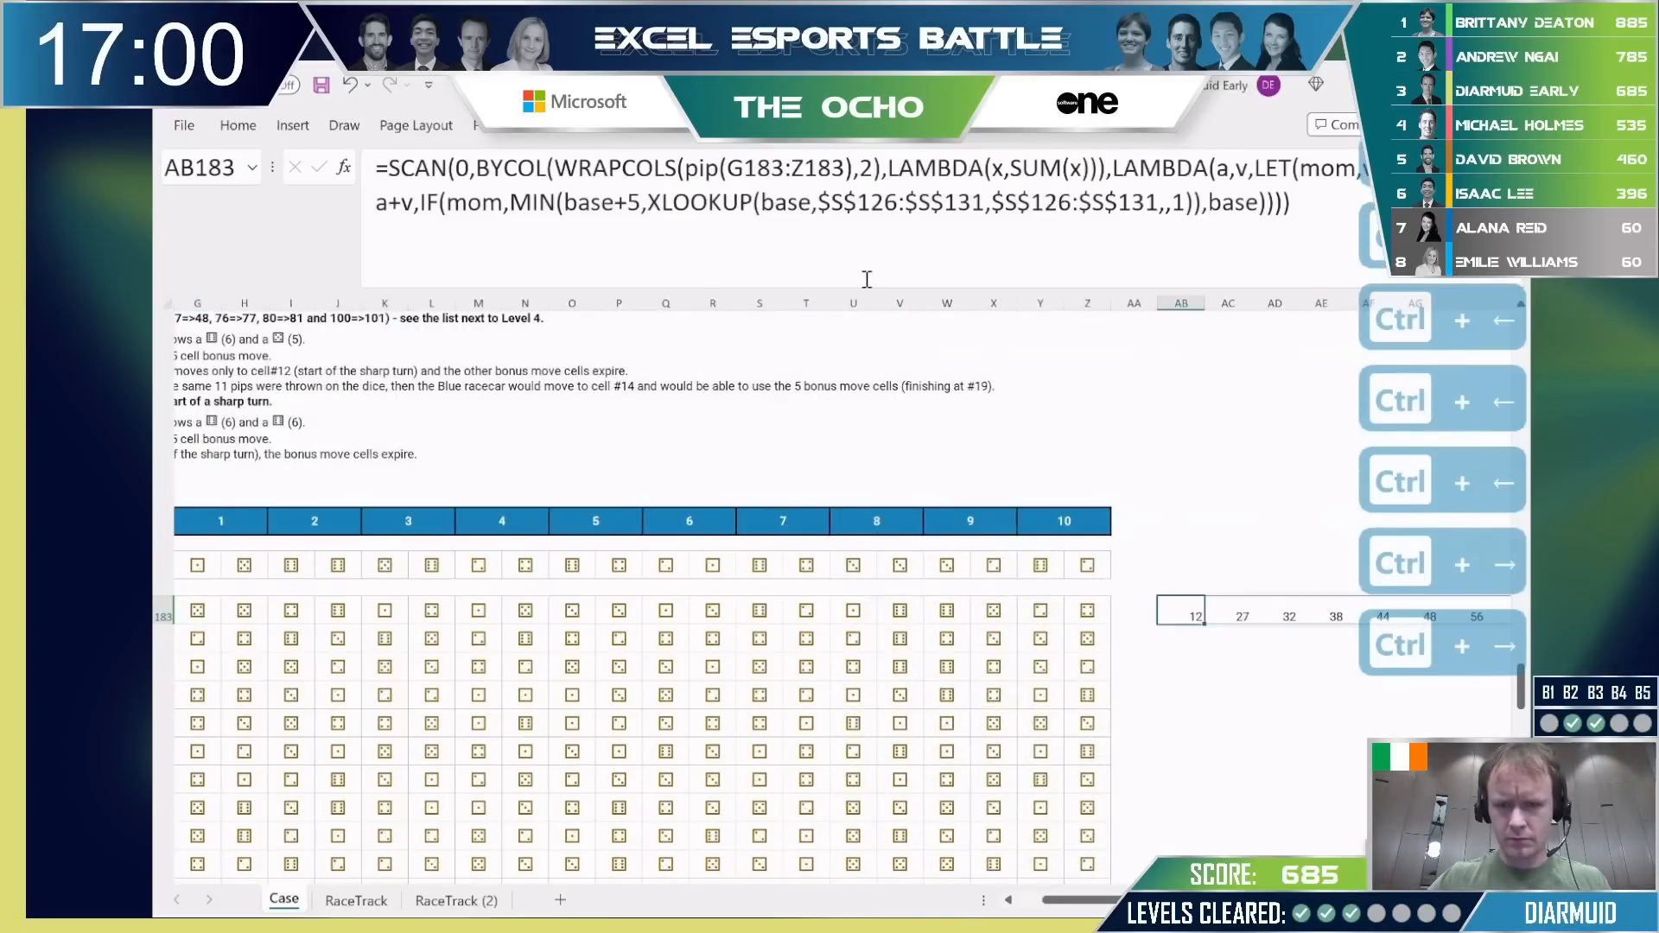
{"action": "key", "text": "ctrl+Right"}
{"action": "key", "text": "ctrl+Left"}
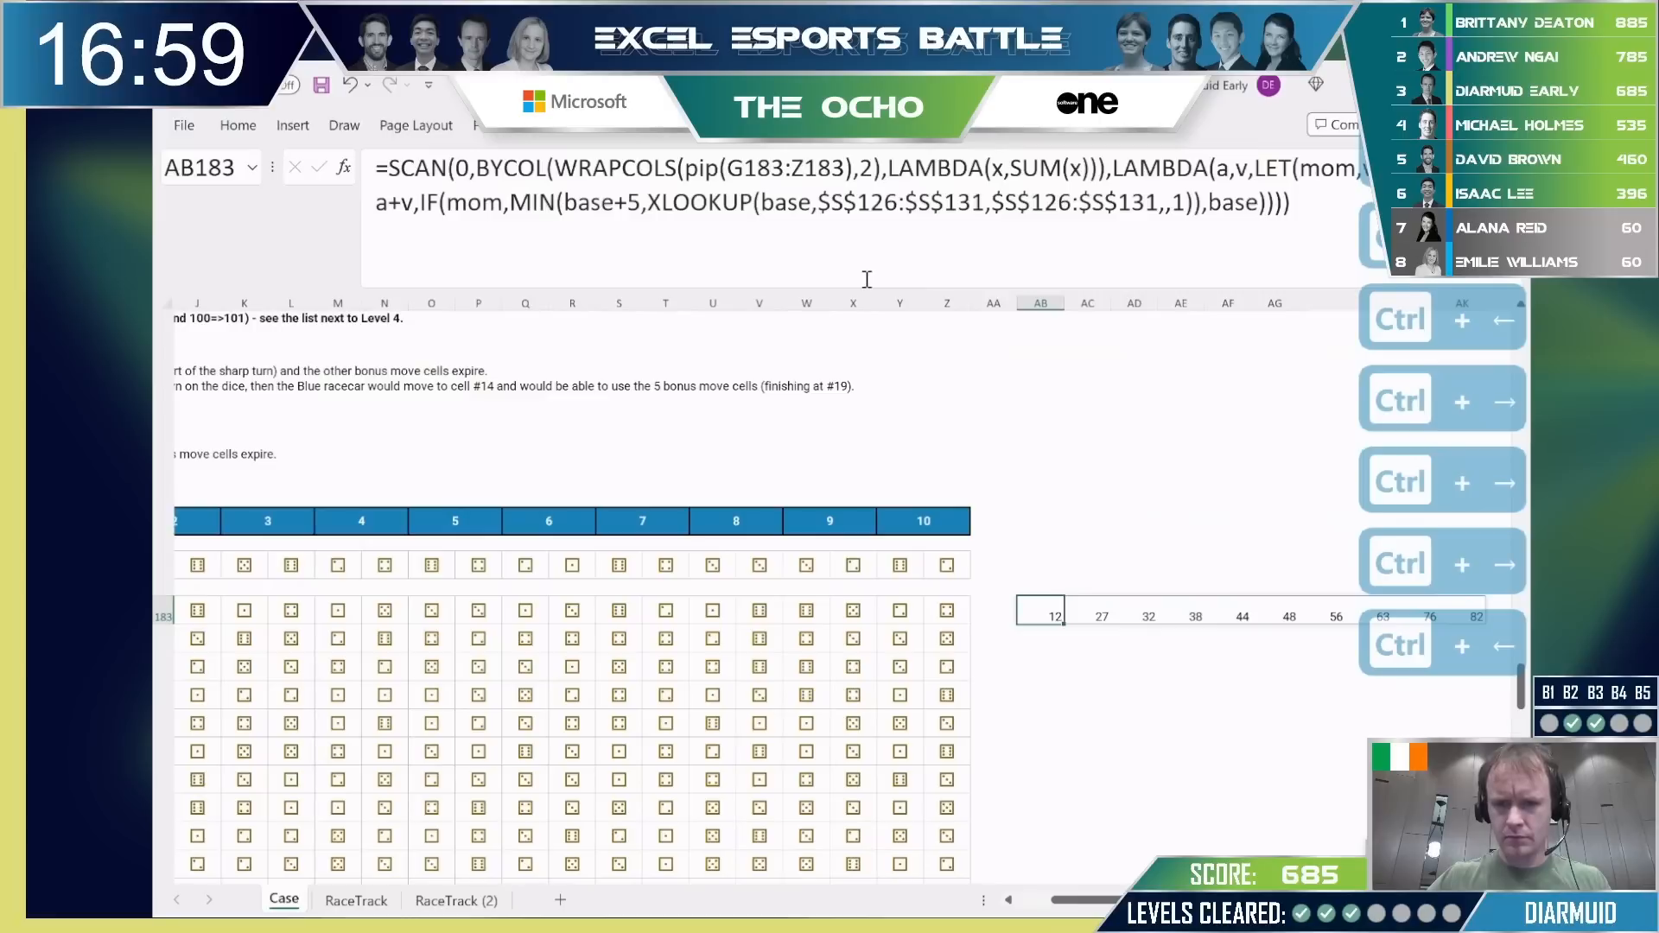
Wrap the whole SCAN formula in AB183 in a SUM function.
{"action": "left_click", "coordinate": [393, 166]}
{"action": "type", "text": "sum"}
{"action": "key", "text": "Tab"}
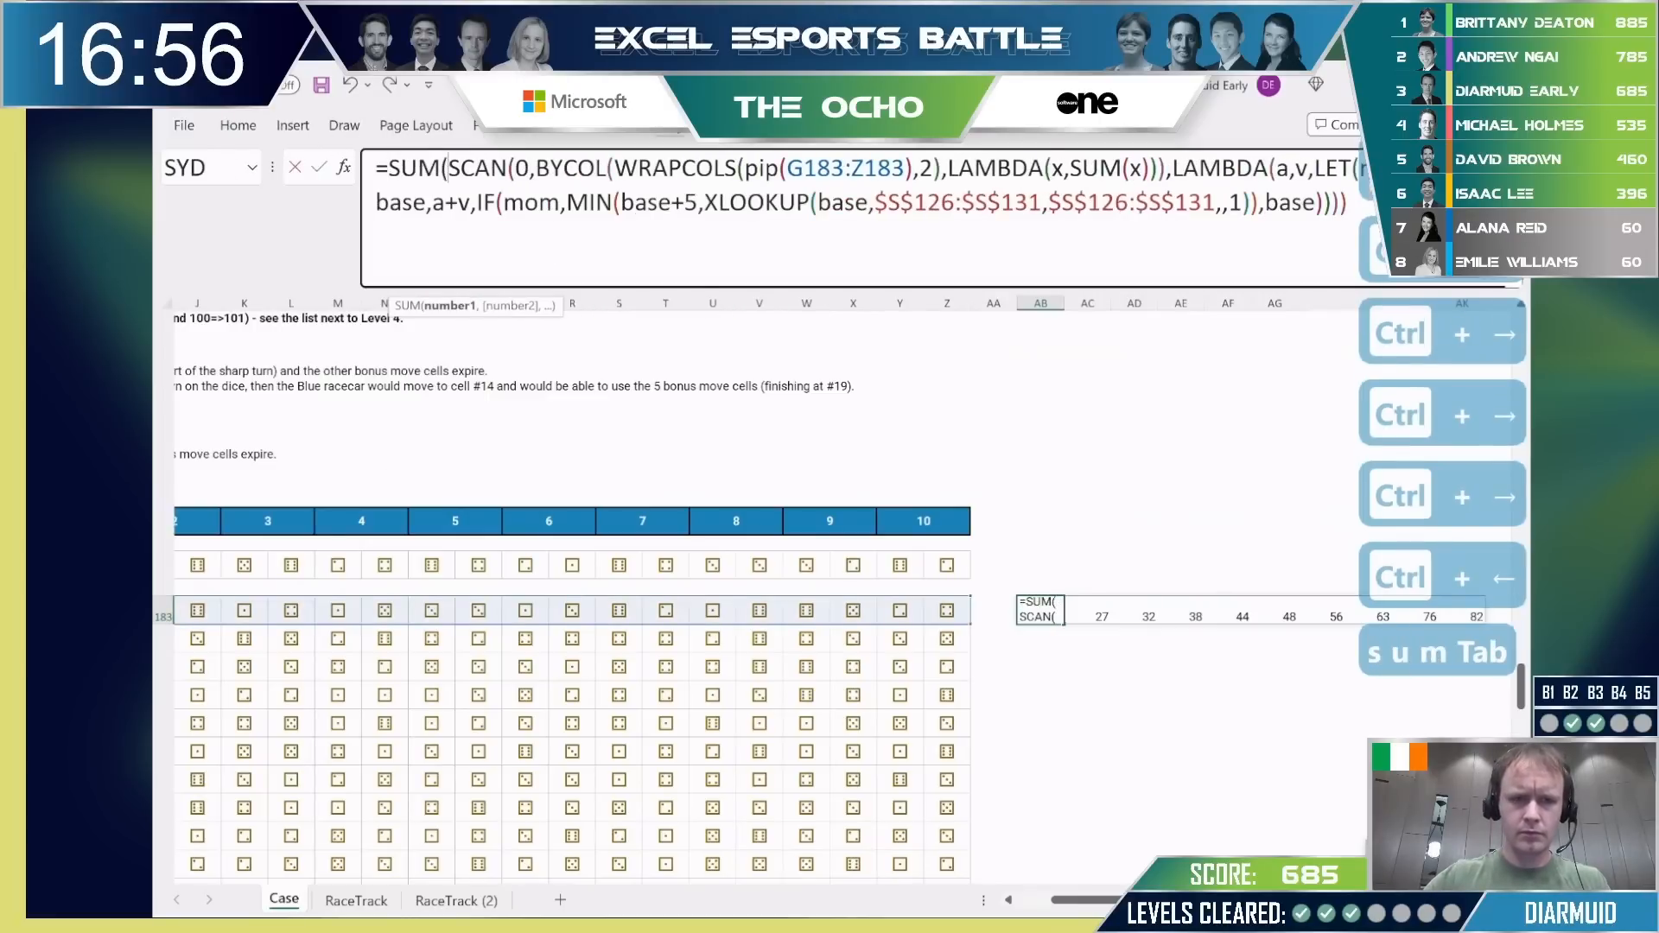
{"action": "type", "text": ")"}
{"action": "key", "text": "BackSpace"}
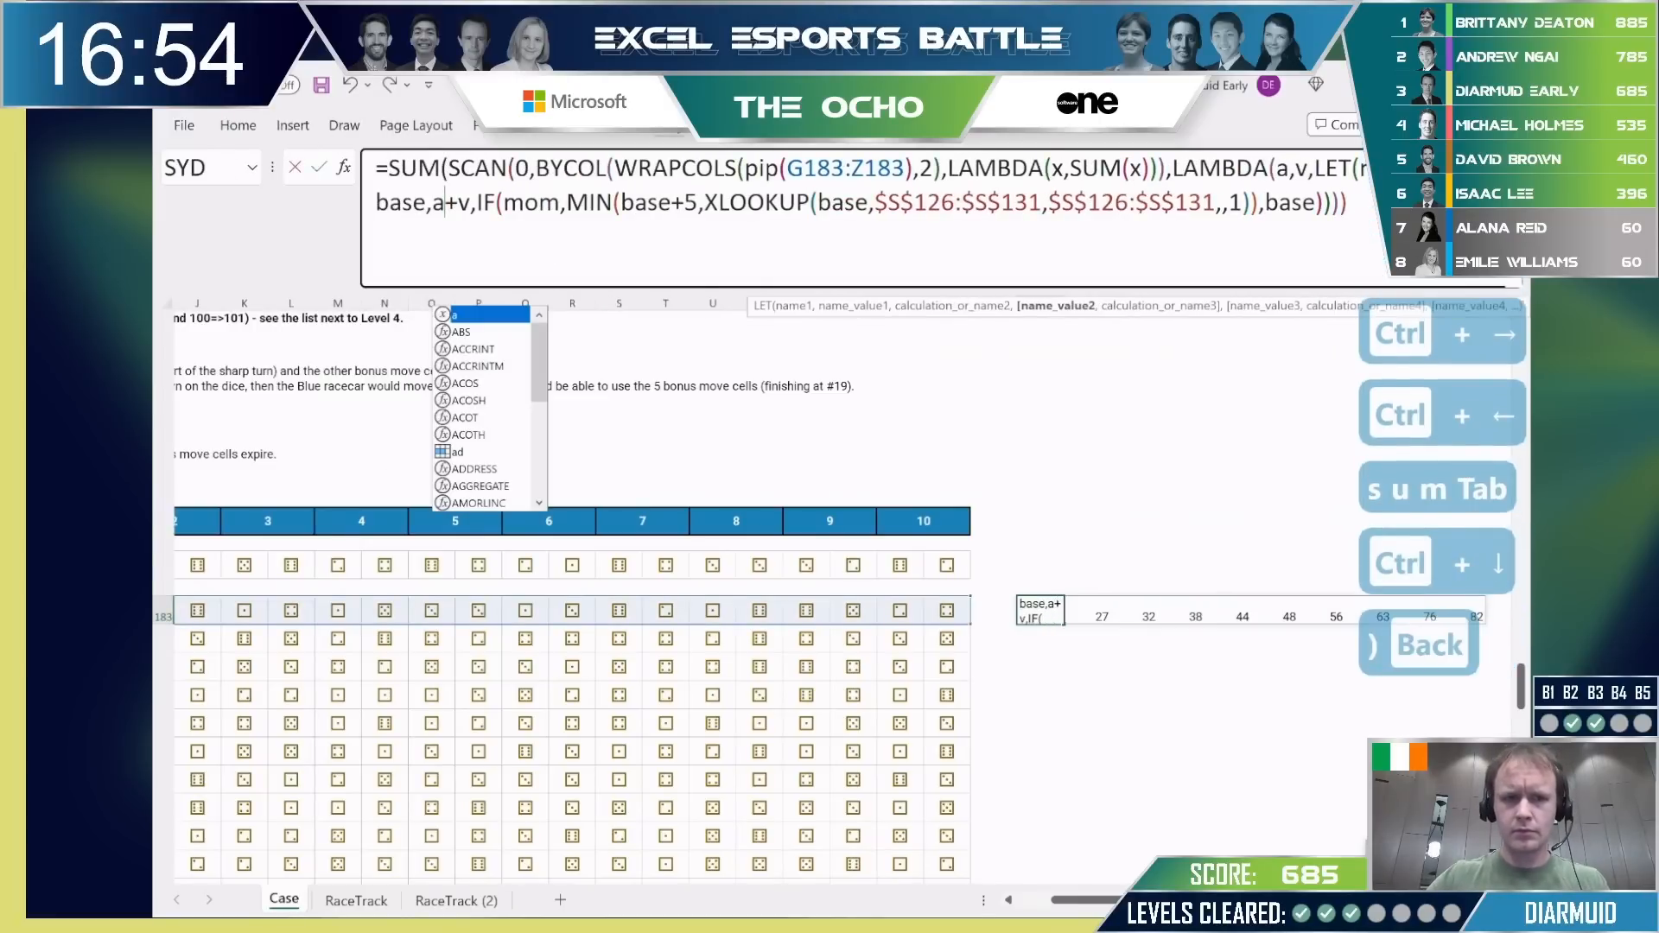
{"action": "key", "text": "ctrl+Down"}
{"action": "key", "text": "ctrl+Right"}
{"action": "type", "text": ")"}
{"action": "key", "text": "Return"}
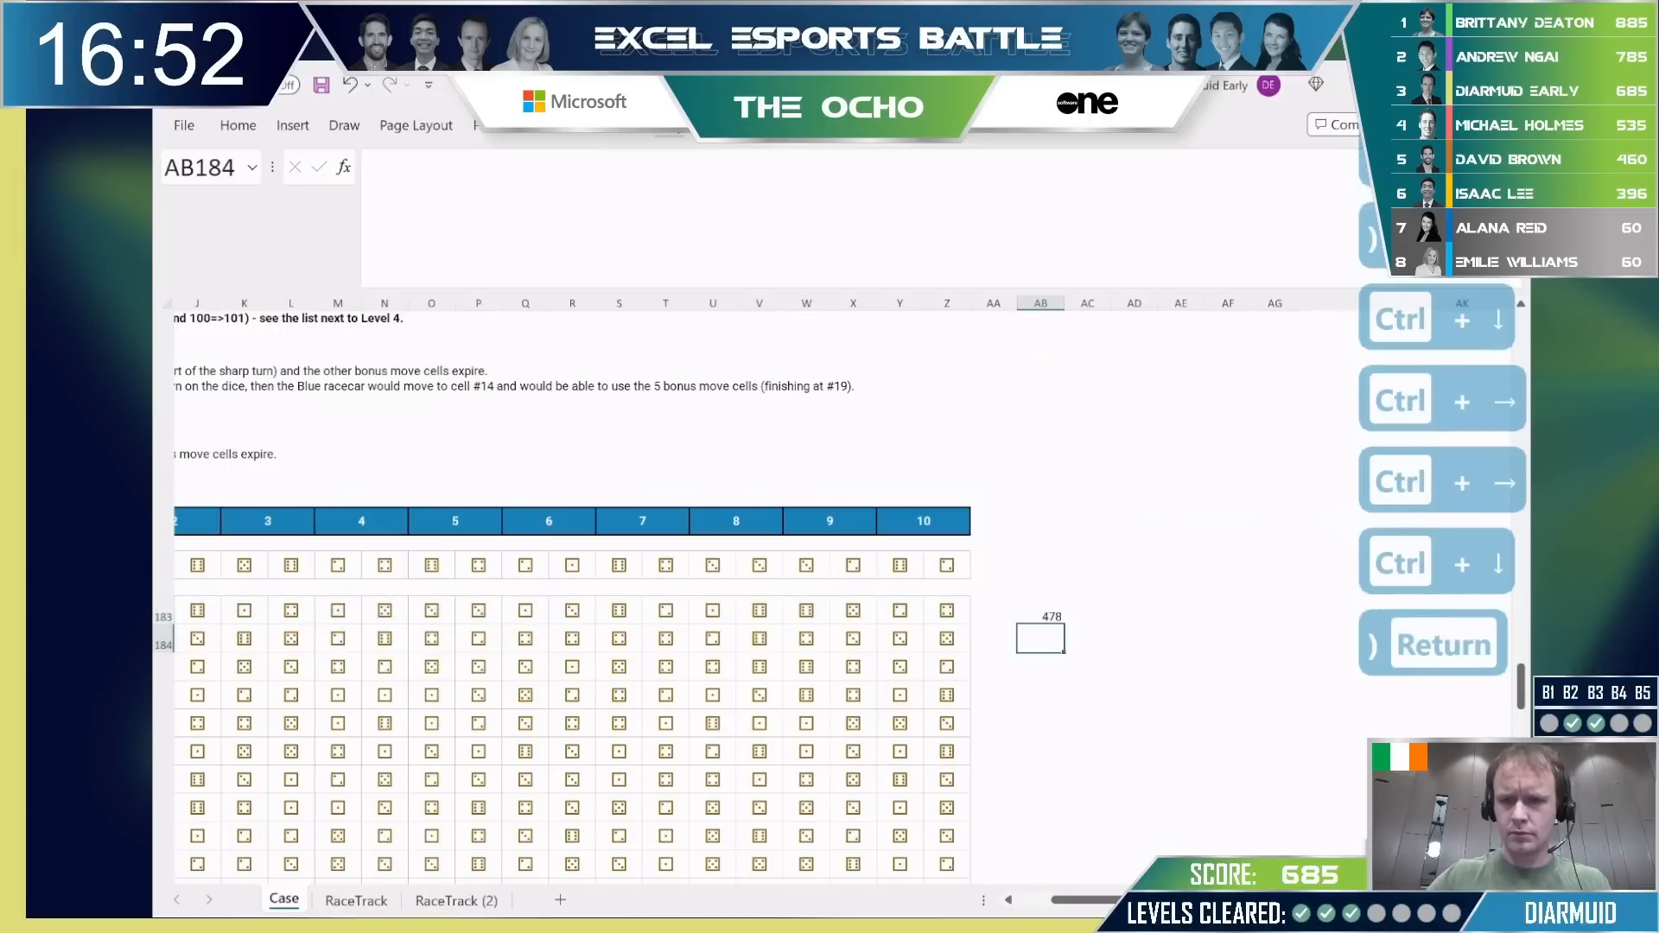
Copy the AB183 formula to AB181 in the Example5 row and go to the start of that row.
{"action": "key", "text": "Up"}
{"action": "key", "text": "ctrl+c"}
{"action": "key", "text": "Up"}
{"action": "key", "text": "Up"}
{"action": "key", "text": "ctrl+v"}
{"action": "key", "text": "ctrl+Left"}
{"action": "key", "text": "ctrl+Left"}
{"action": "key", "text": "ctrl+Left"}
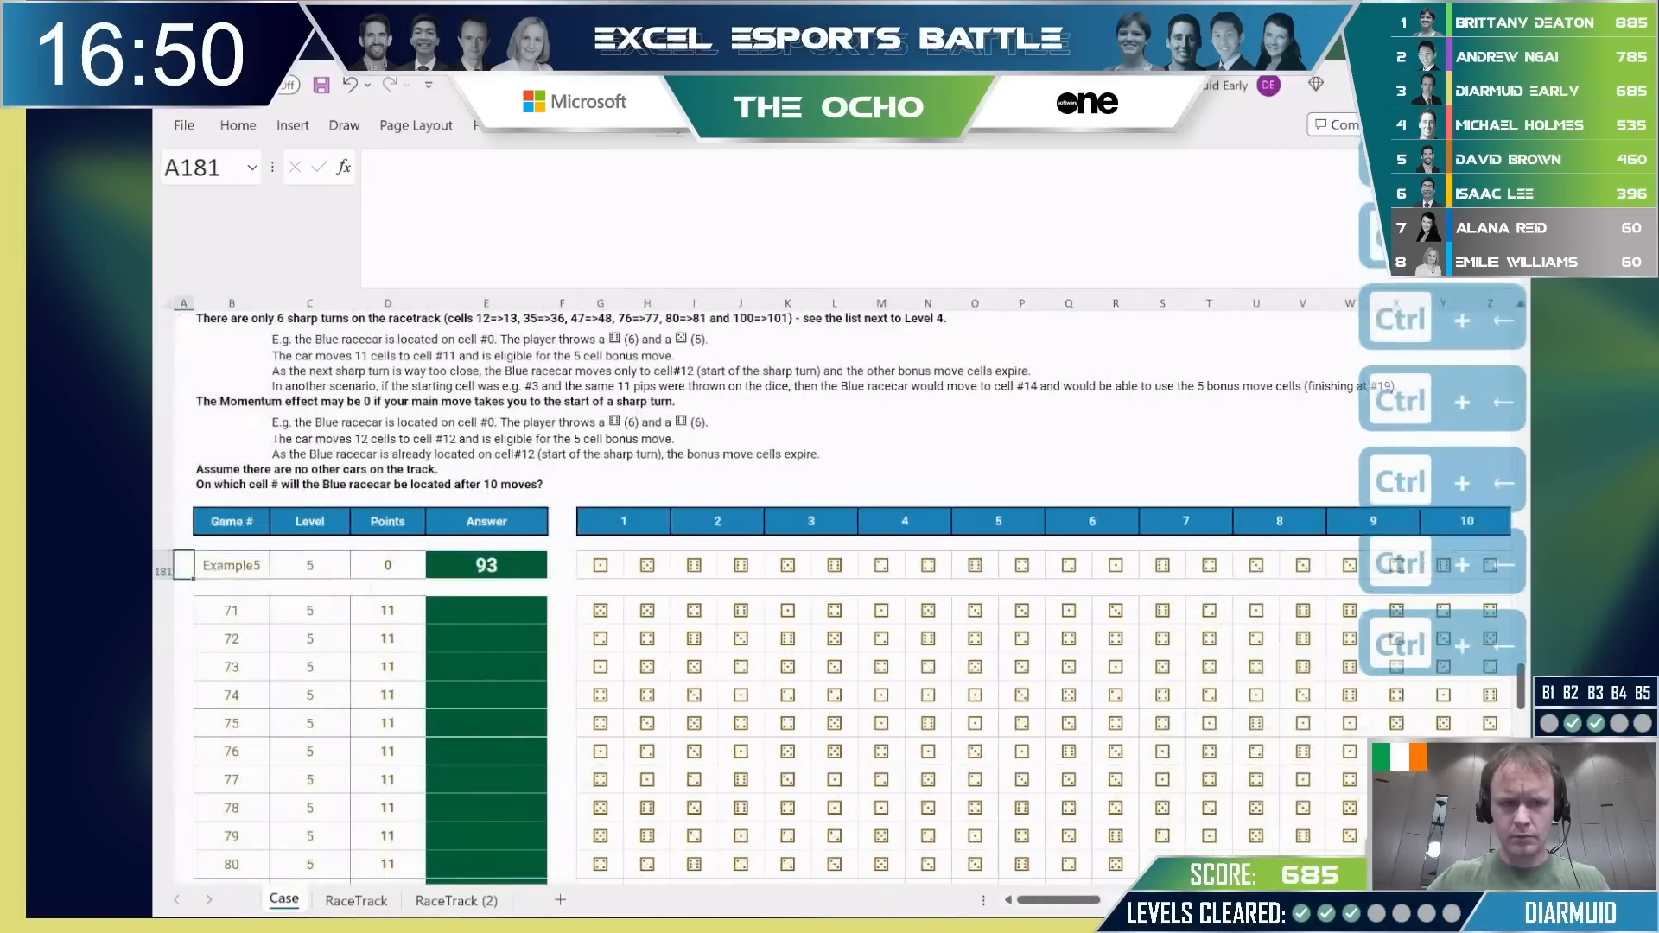
Replace SUM with MAX around the SCAN in the AB181 formula of the Example5 row.
{"action": "key", "text": "ctrl+Right"}
{"action": "key", "text": "ctrl+Right"}
{"action": "key", "text": "ctrl+Right"}
{"action": "key", "text": "ctrl+Right"}
{"action": "key", "text": "ctrl+Left"}
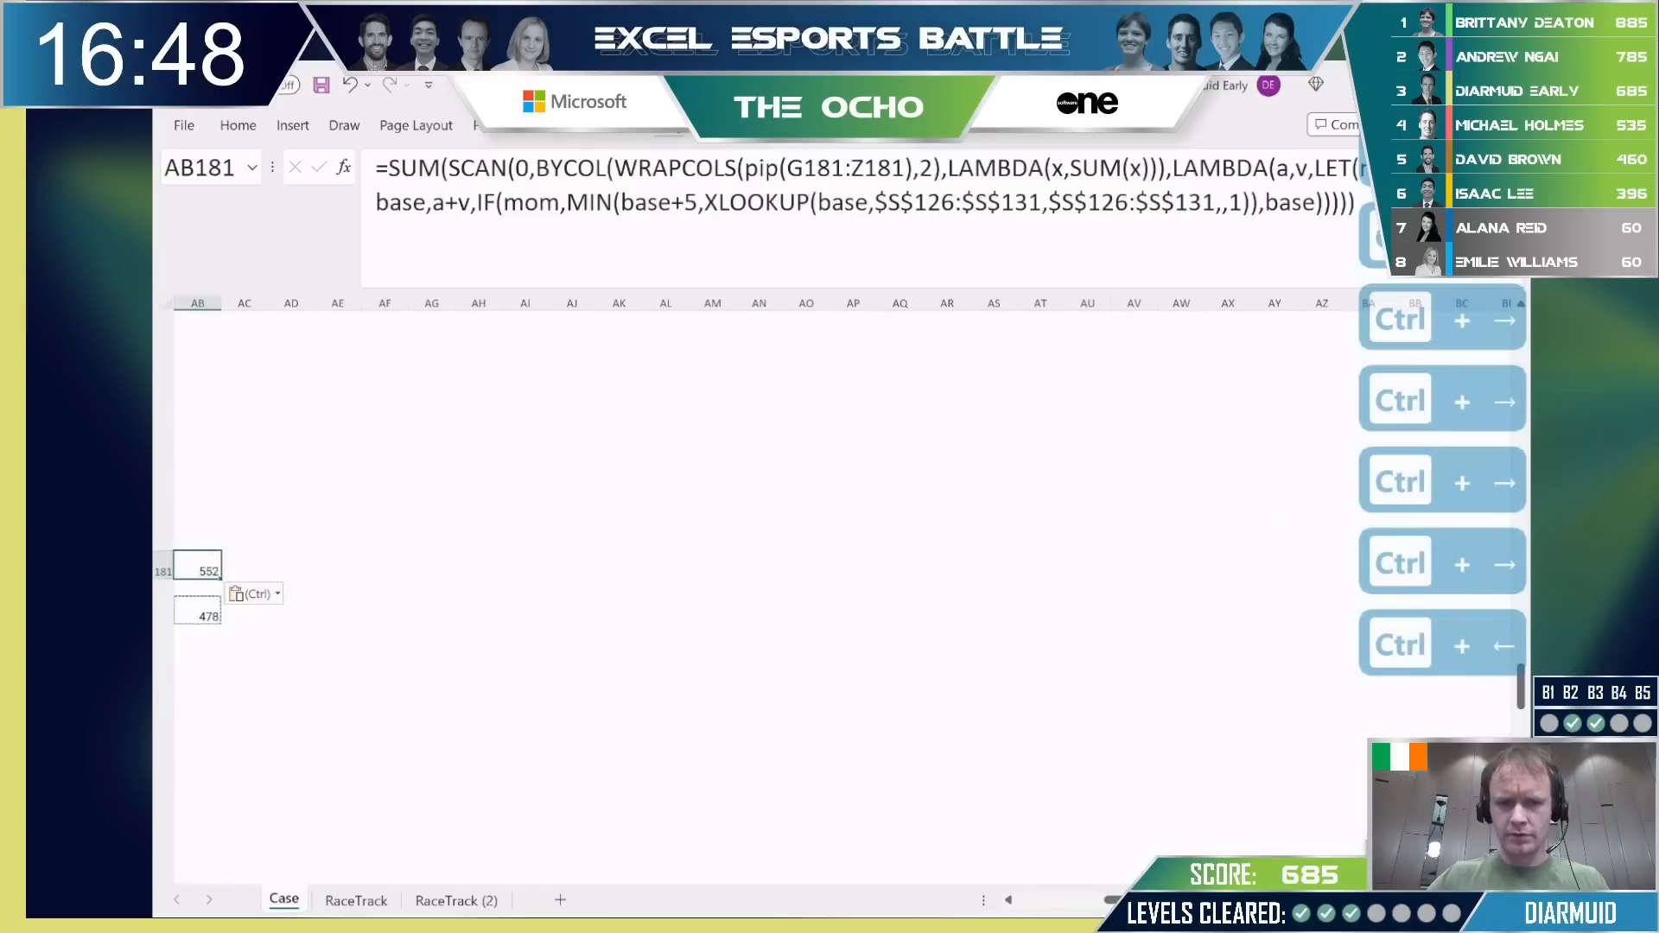
{"action": "double_click", "coordinate": [413, 172]}
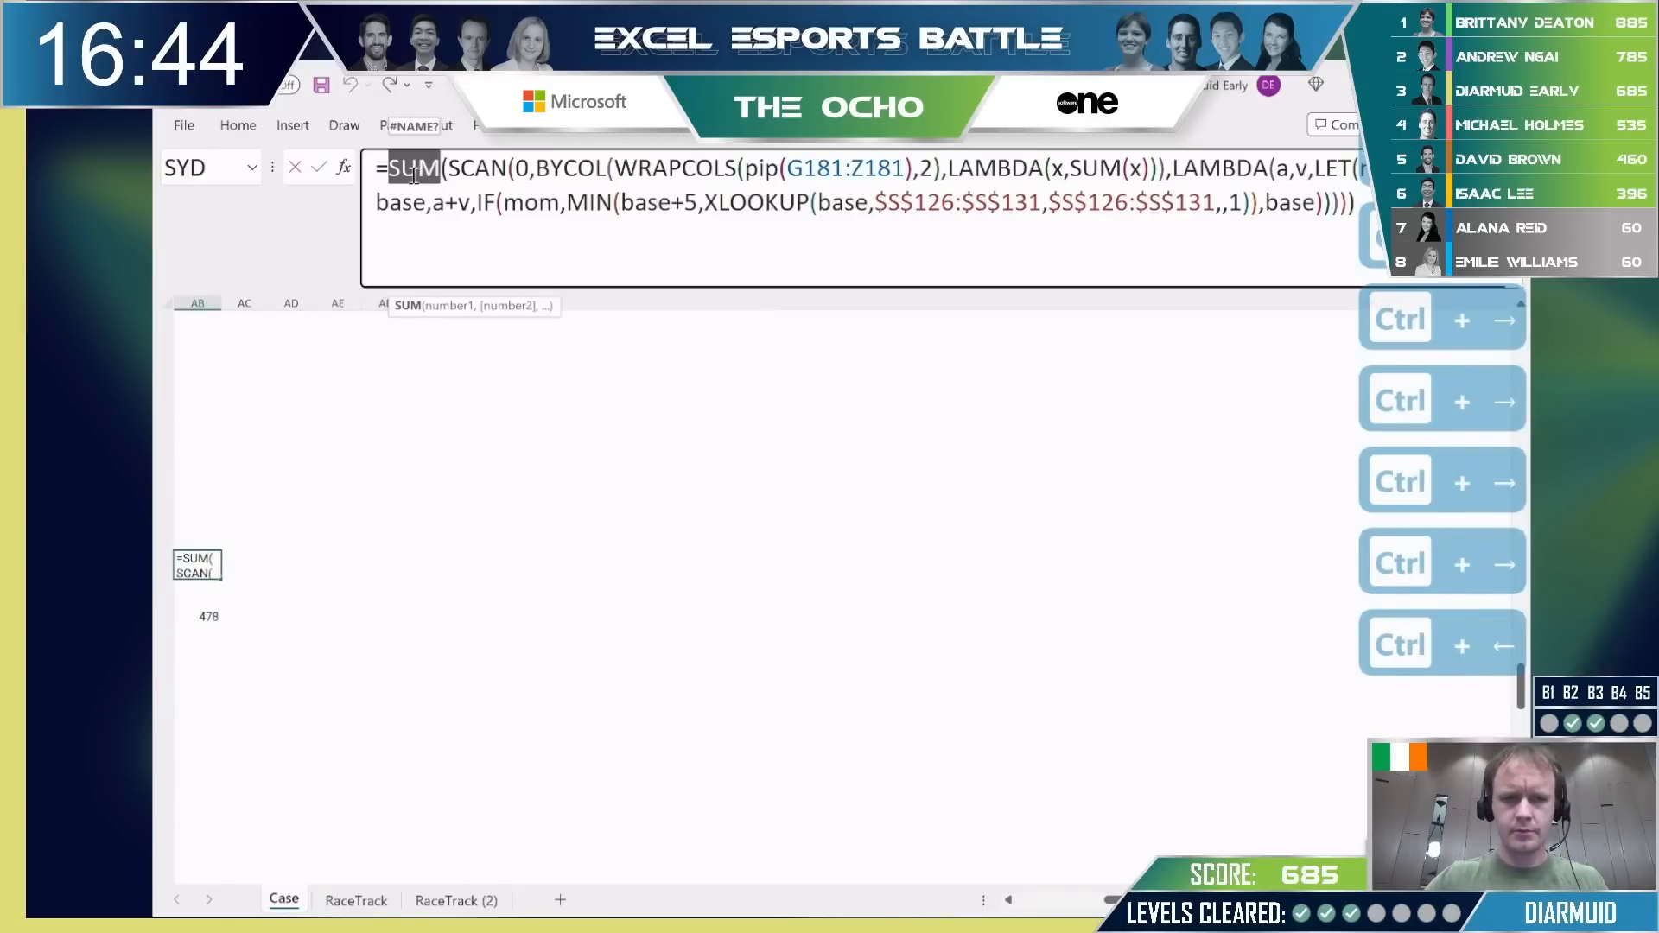
{"action": "type", "text": "max"}
{"action": "key", "text": "Return"}
{"action": "key", "text": "Up"}
Copy the corrected MAX formula from AB181 to AB183 for the first Level 5 game.
{"action": "key", "text": "ctrl+shift+Left"}
{"action": "key", "text": "ctrl+shift+Left"}
{"action": "key", "text": "ctrl+shift+Left"}
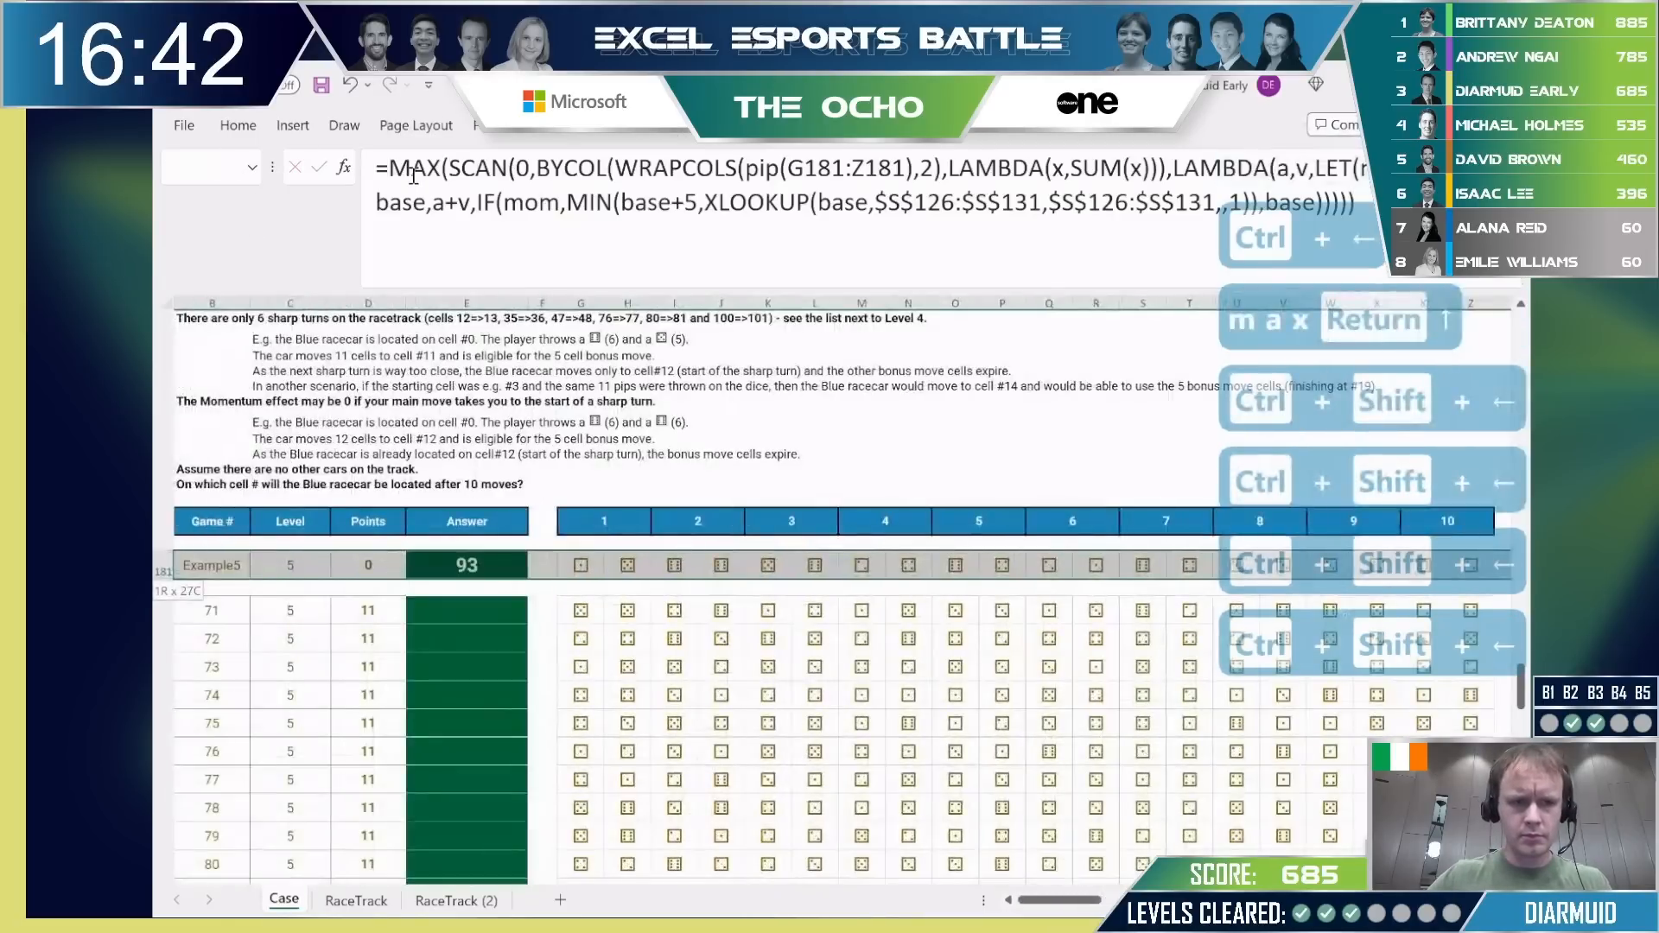
{"action": "key", "text": "Right"}
{"action": "key", "text": "Left"}
{"action": "key", "text": "ctrl+c"}
{"action": "key", "text": "ctrl+Down"}
{"action": "key", "text": "ctrl+v"}
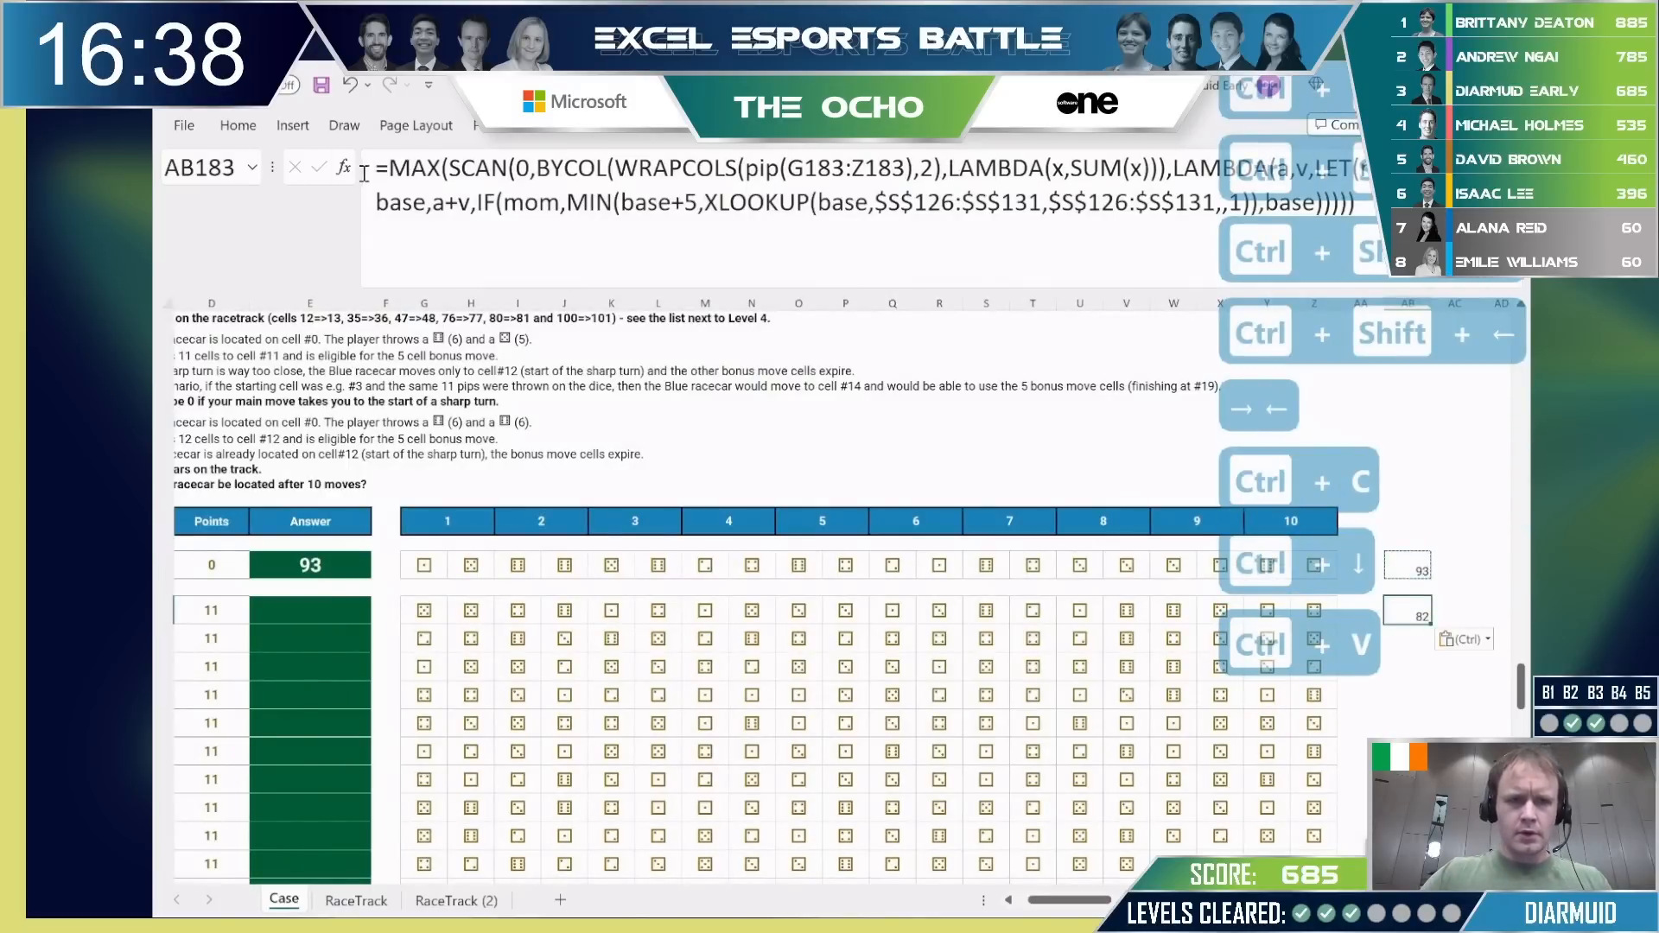
Fill the AB183 formula down through AB202 for all the Level 5 games.
{"action": "key", "text": "Left"}
{"action": "key", "text": "ctrl+Left"}
{"action": "key", "text": "ctrl+Down"}
{"action": "key", "text": "Right"}
{"action": "key", "text": "Right"}
{"action": "key", "text": "ctrl+shift+Up"}
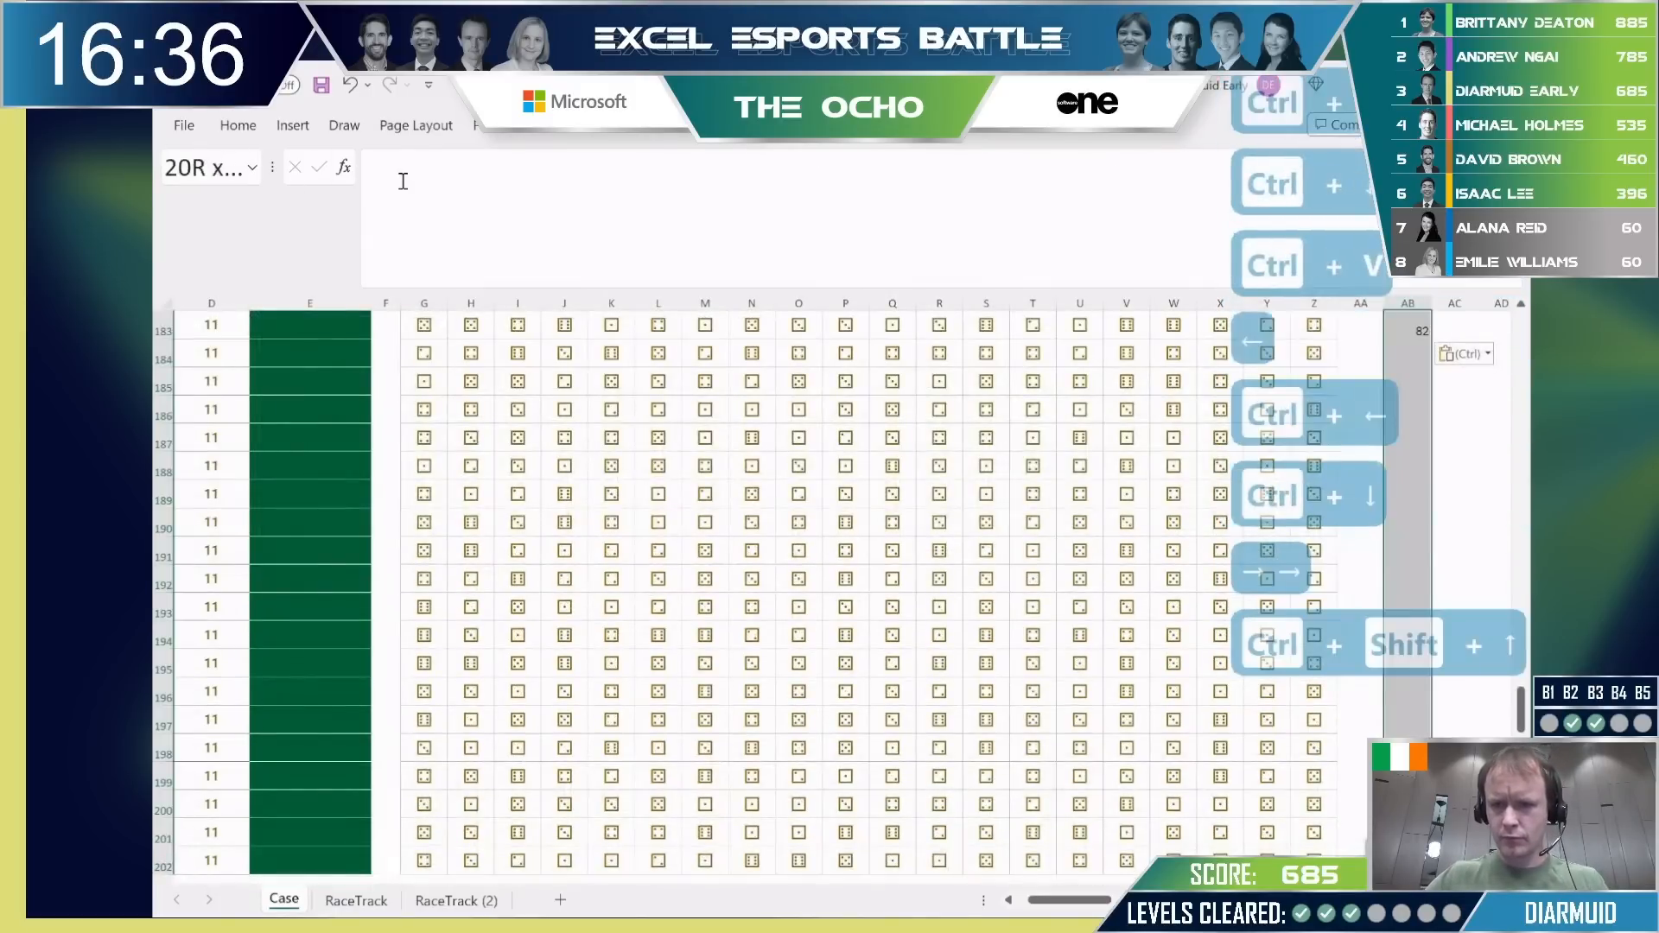
{"action": "key", "text": "ctrl+d"}
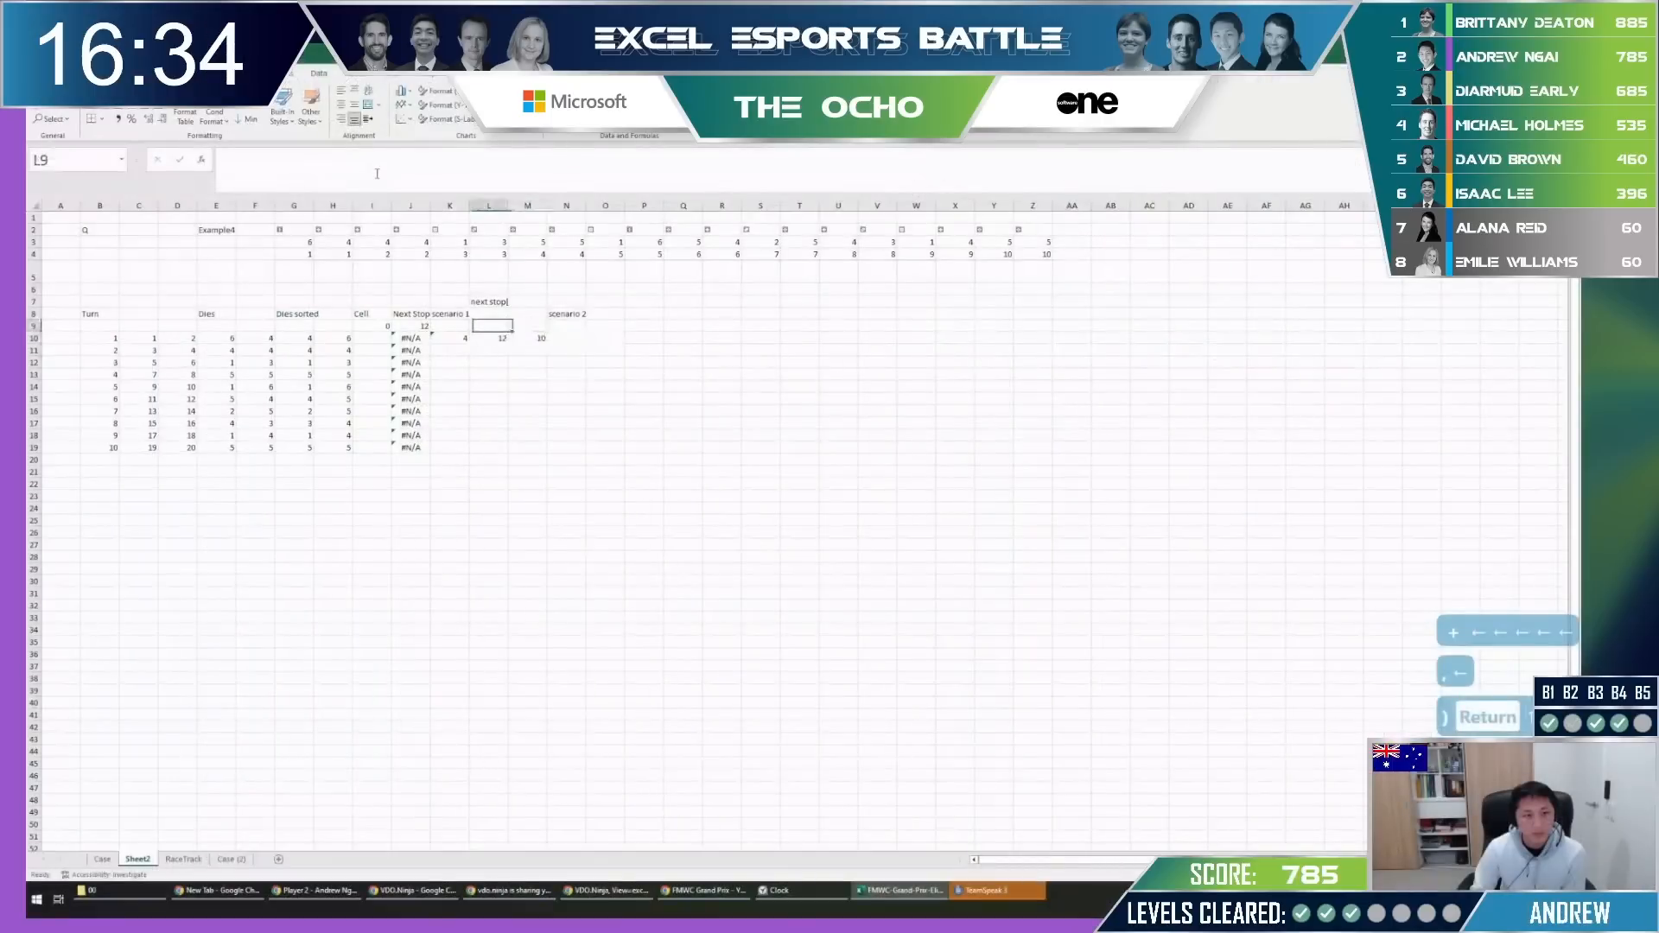
On Sheet2, label K9 "cell 1" and M9 "cell 2" under the scenario 1 heading.
{"action": "type", "text": "cell 1"}
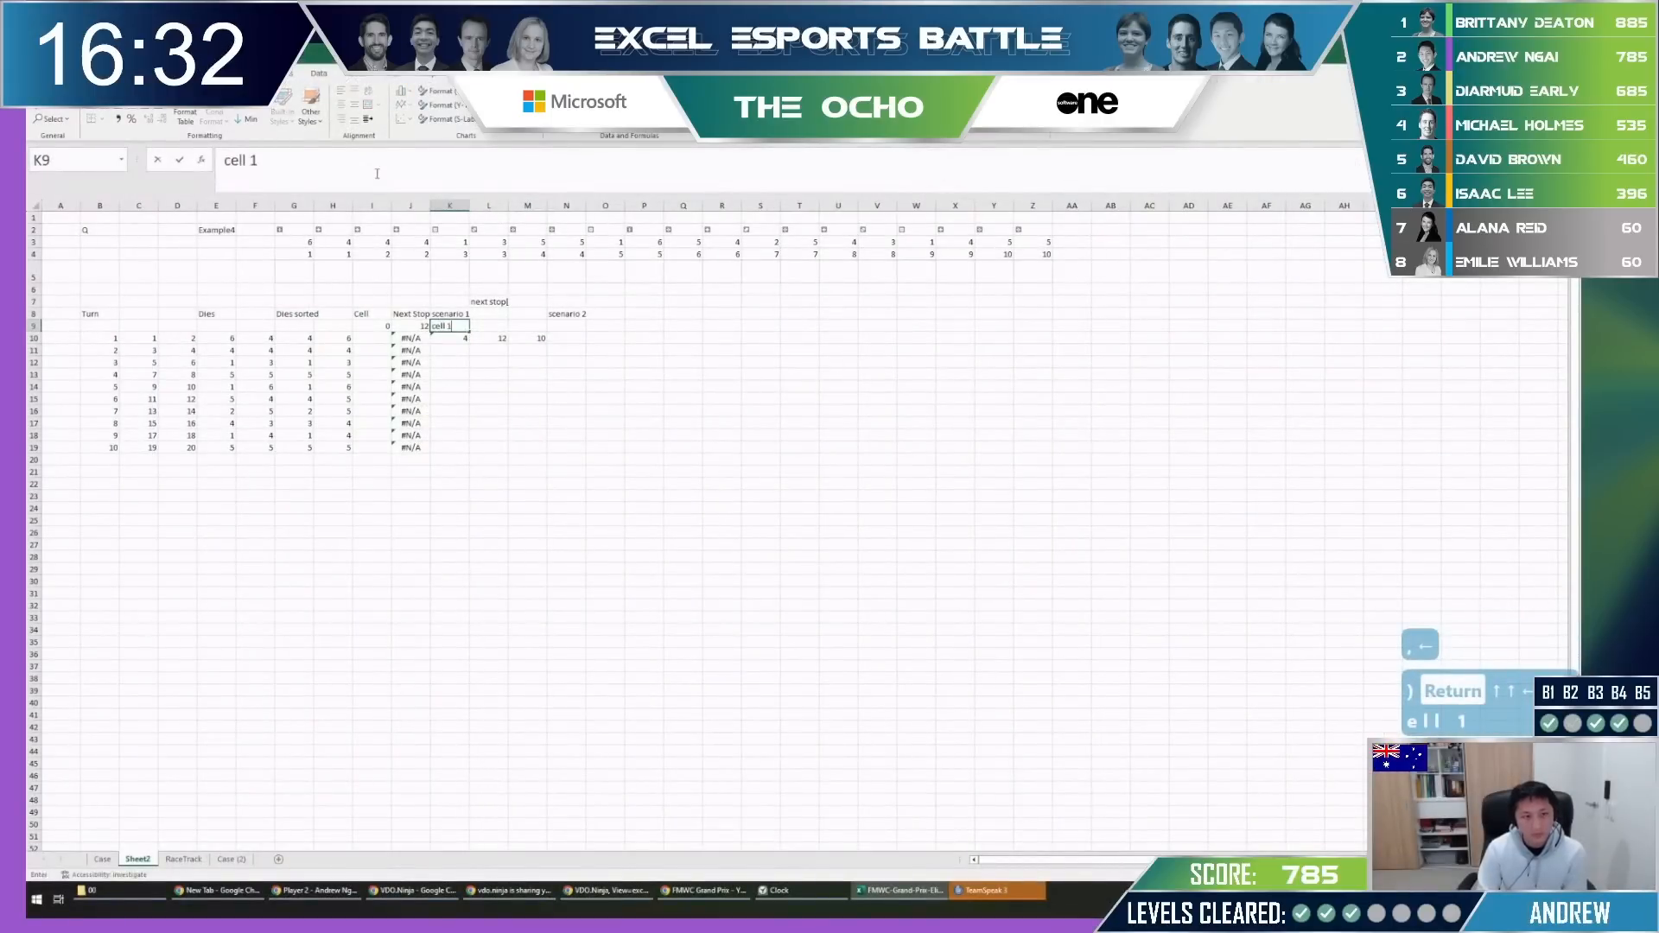
{"action": "key", "text": "Escape"}
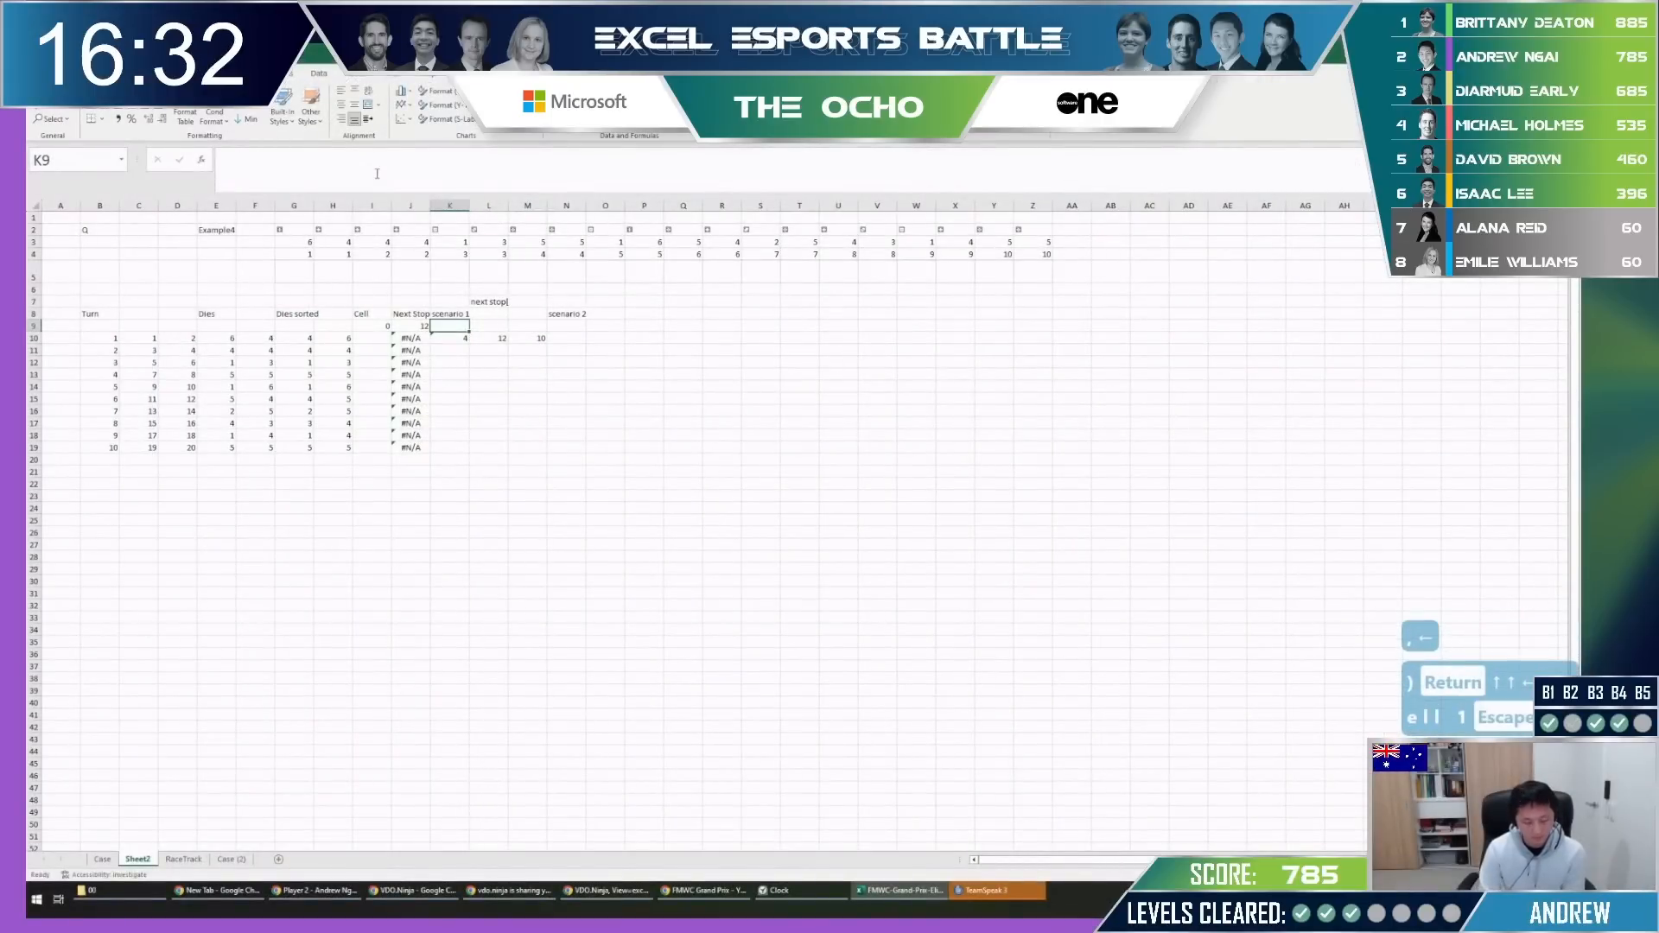
{"action": "type", "text": "cell 1"}
{"action": "key", "text": "Tab"}
{"action": "key", "text": "Tab"}
{"action": "type", "text": "cell 2"}
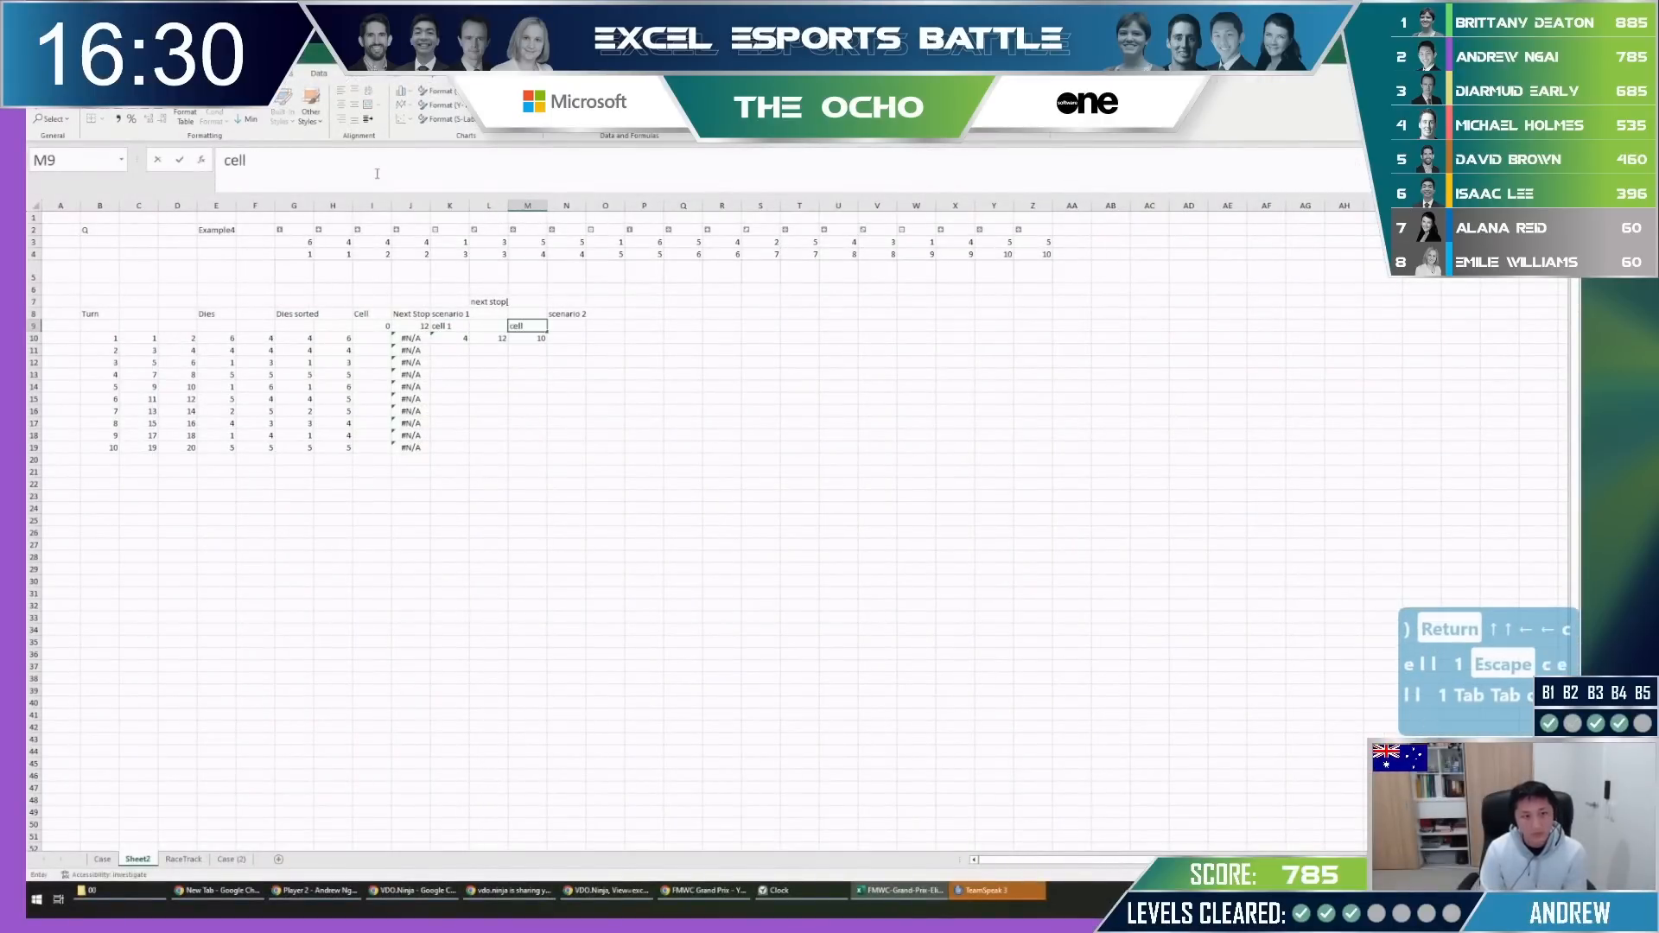
{"action": "key", "text": "Return"}
Move the "scenario 2" heading from N8 one column over to O8.
{"action": "key", "text": "Up"}
{"action": "key", "text": "Right"}
{"action": "key", "text": "Up"}
{"action": "key", "text": "ctrl+x"}
{"action": "key", "text": "Right"}
{"action": "key", "text": "ctrl+v"}
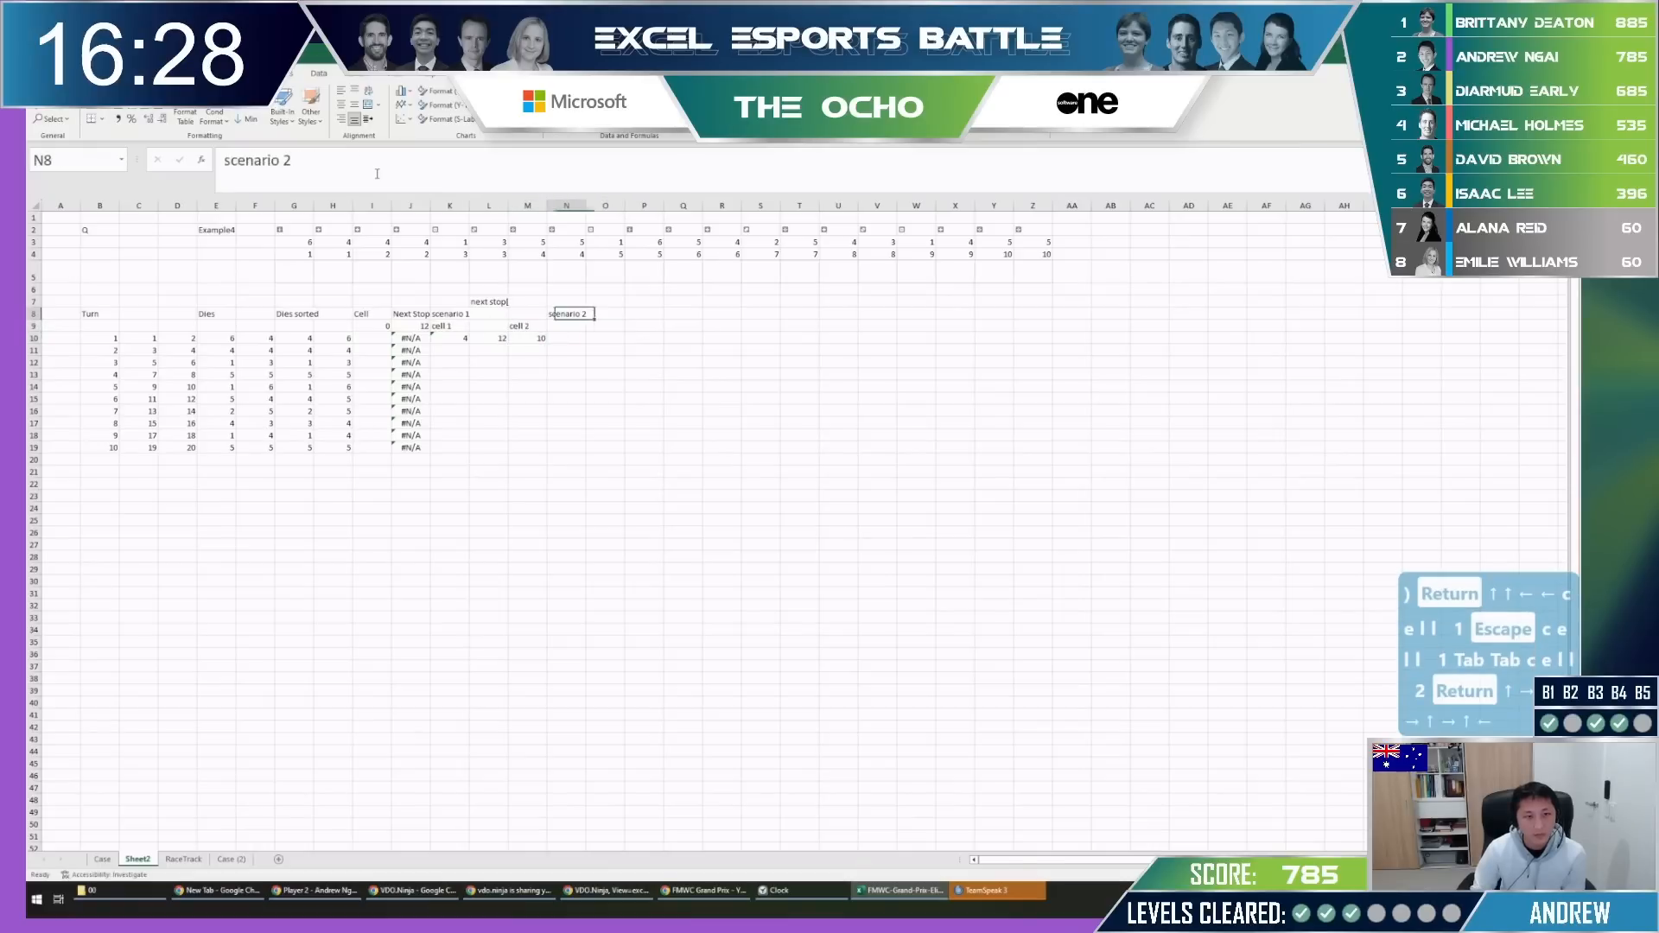
Copy the next stop heading from L7 to N7.
{"action": "key", "text": "Down"}
{"action": "key", "text": "Left"}
{"action": "key", "text": "Down"}
{"action": "key", "text": "Left"}
{"action": "key", "text": "Left"}
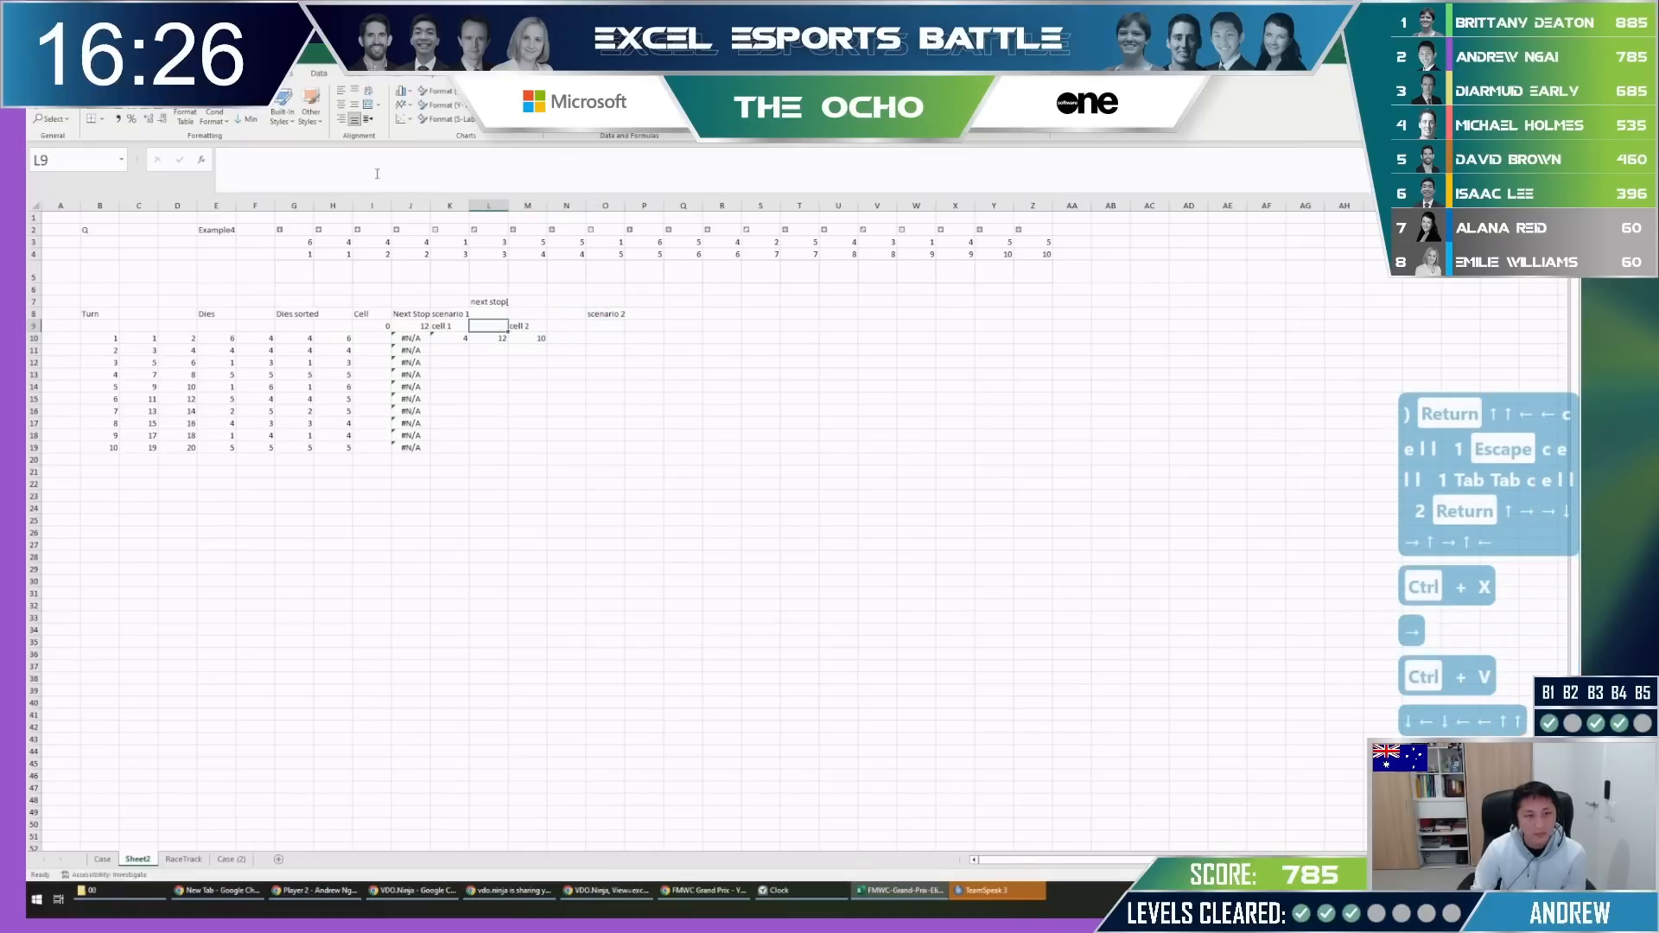
{"action": "key", "text": "Up"}
{"action": "key", "text": "Up"}
{"action": "key", "text": "Up"}
{"action": "key", "text": "ctrl+c"}
{"action": "key", "text": "Right"}
{"action": "key", "text": "Right"}
{"action": "key", "text": "ctrl+v"}
{"action": "key", "text": "Down"}
{"action": "key", "text": "Down"}
{"action": "key", "text": "Escape"}
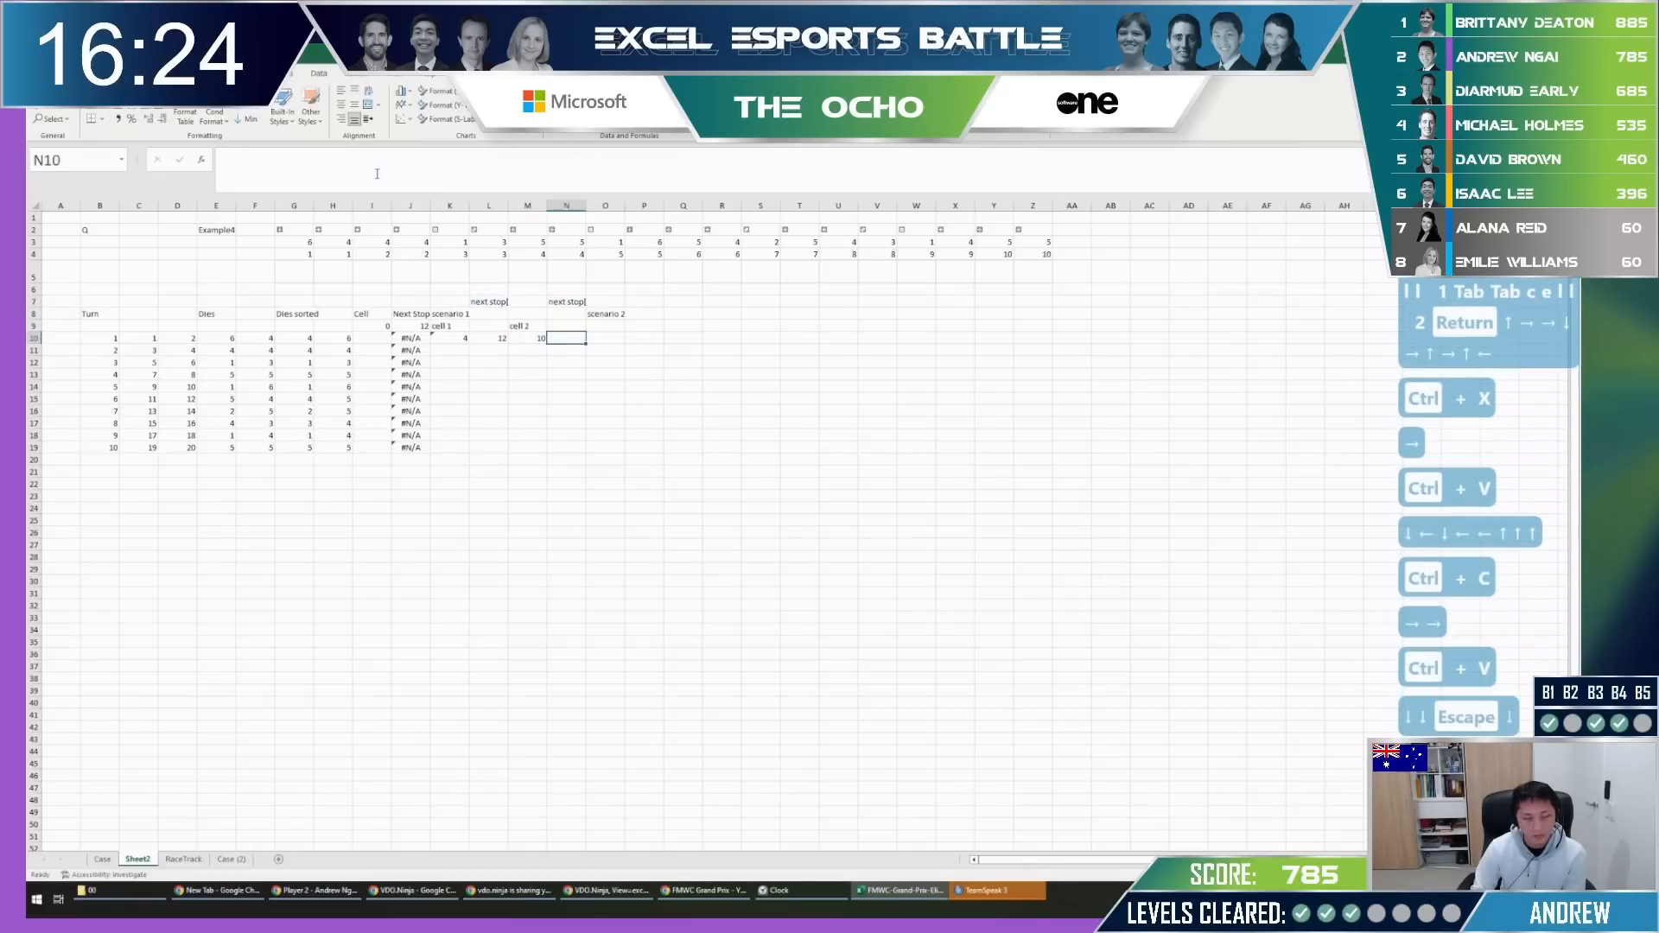
Copy the next-stop lookup formula from L10 to N10 and fill K10:N10 down to row 19.
{"action": "key", "text": "Down"}
{"action": "key", "text": "Left"}
{"action": "key", "text": "Left"}
{"action": "key", "text": "ctrl+c"}
{"action": "key", "text": "Right"}
{"action": "key", "text": "Right"}
{"action": "key", "text": "ctrl+v"}
{"action": "key", "text": "Escape"}
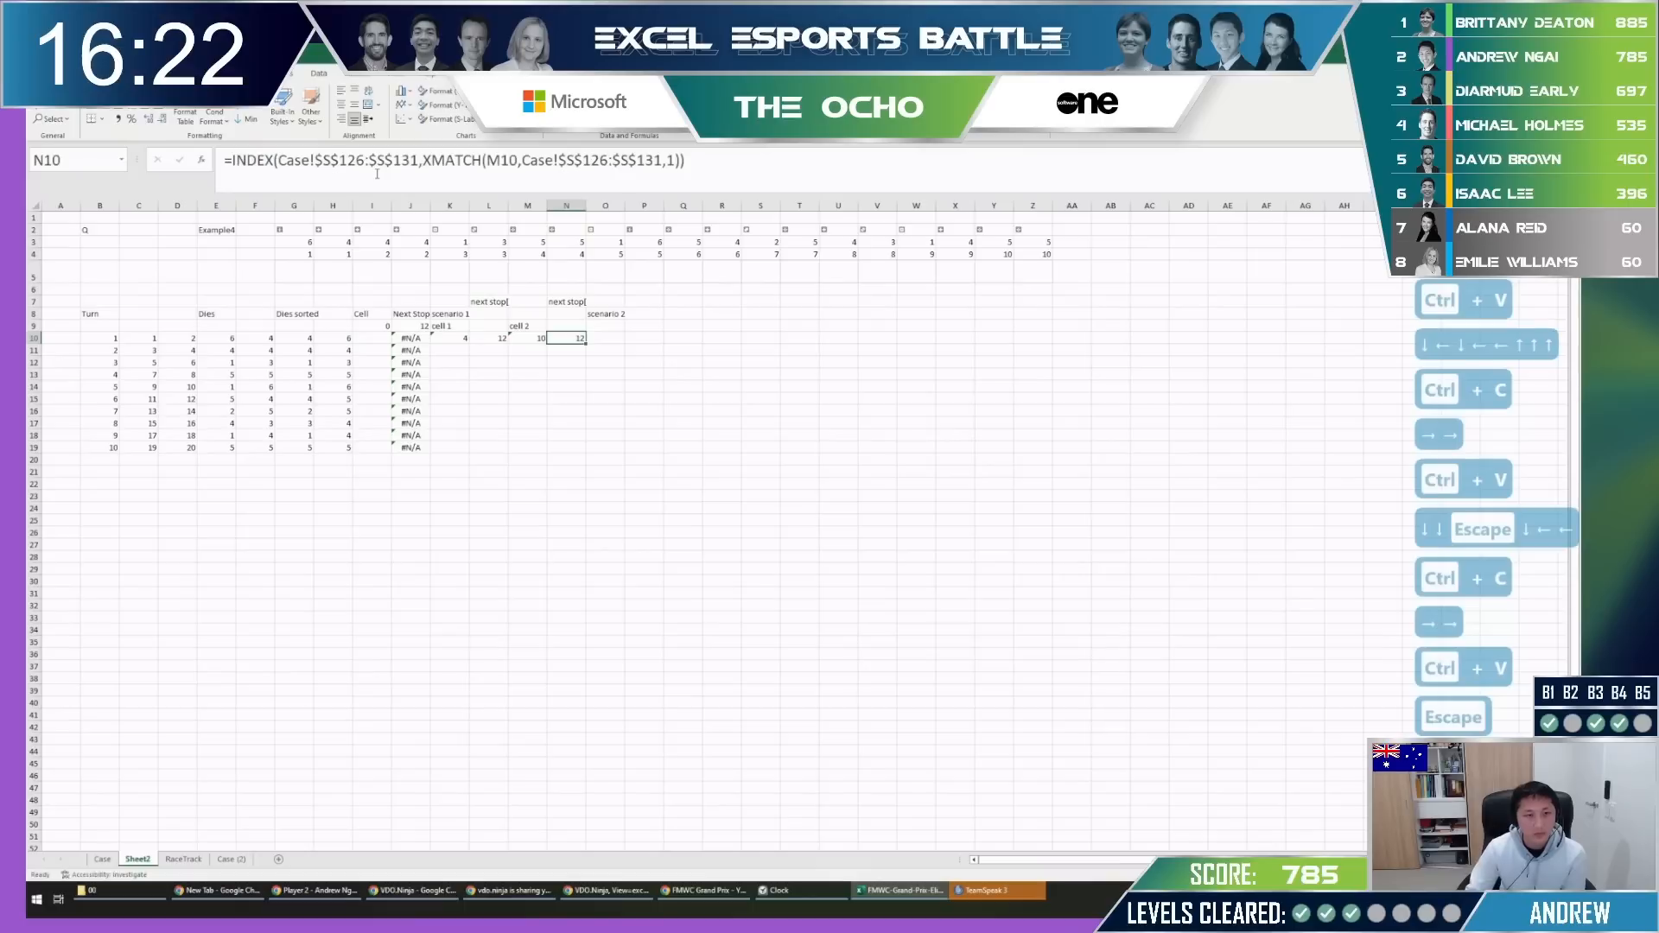
{"action": "left_click", "coordinate": [458, 448], "text": "shift"}
{"action": "key", "text": "ctrl+d"}
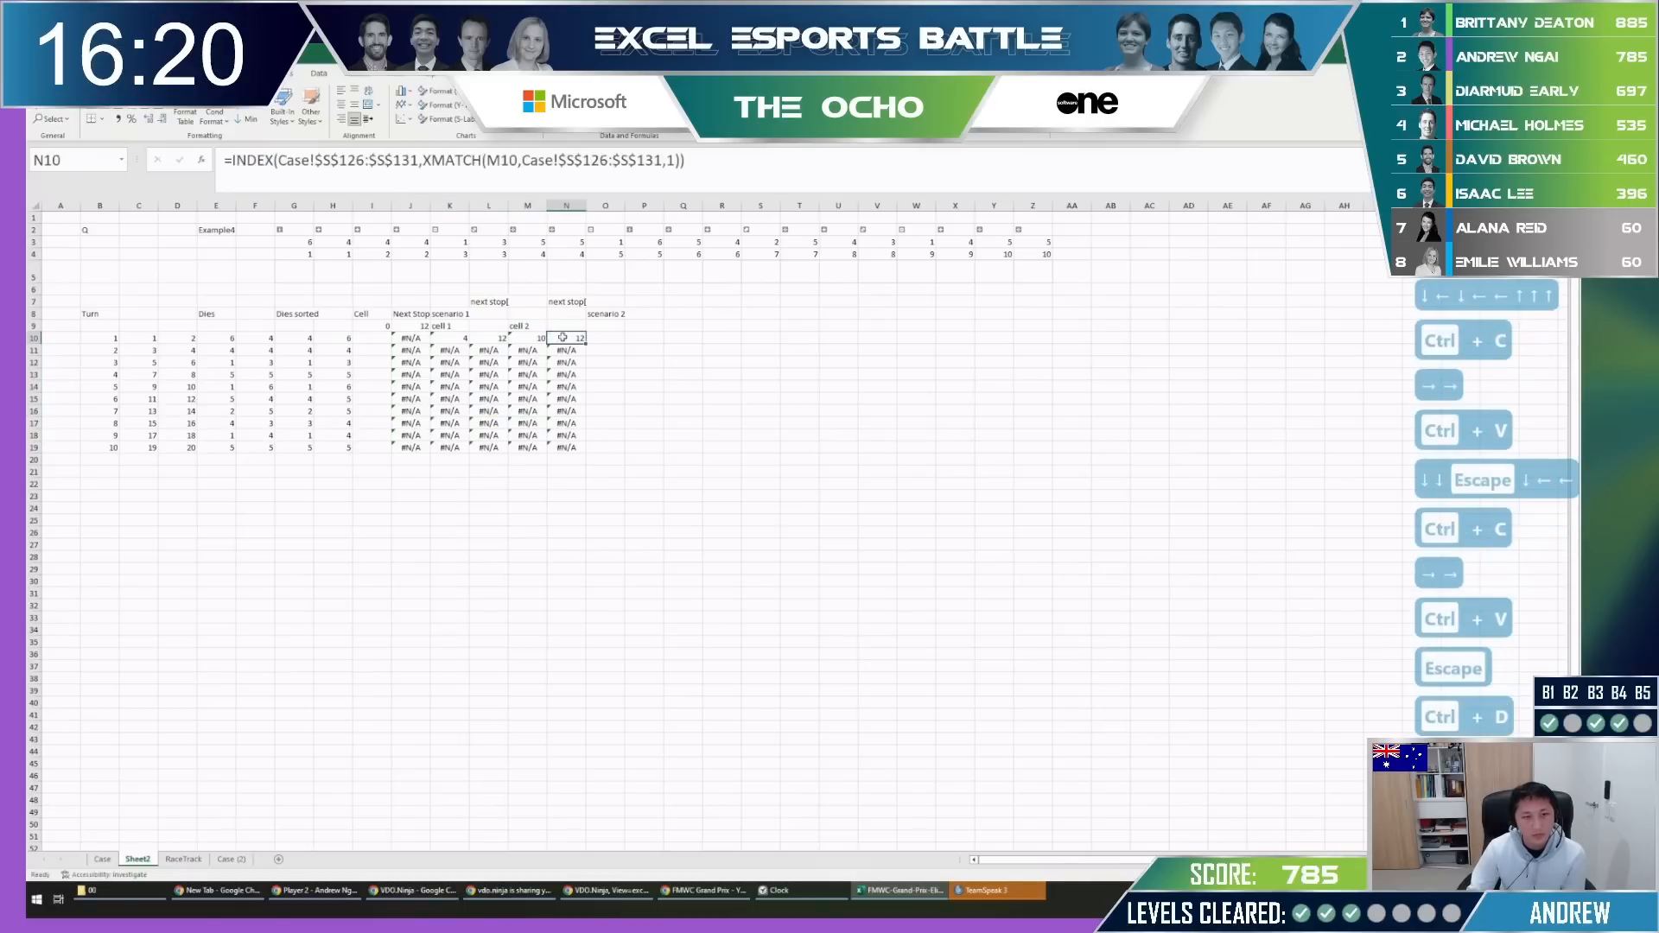
Copy the text of the K10 formula into O10 under scenario 2, keeping its references unchanged.
{"action": "left_click", "coordinate": [597, 335]}
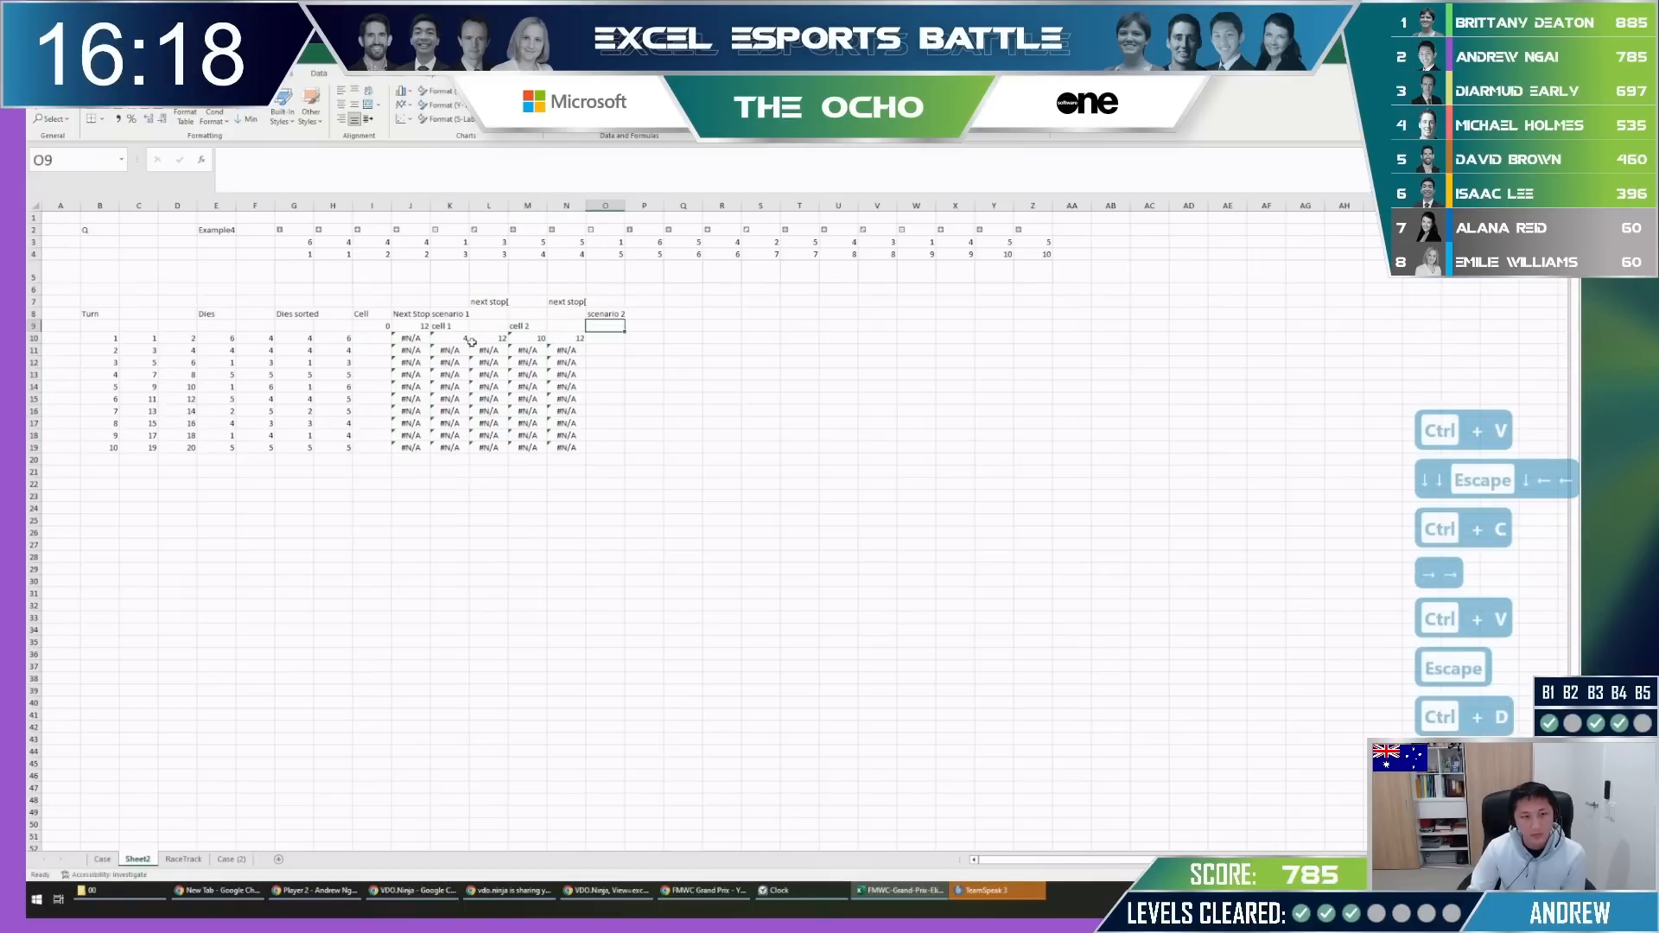
{"action": "left_click", "coordinate": [456, 338]}
{"action": "left_click_drag", "start_coordinate": [337, 159], "coordinate": [222, 159]}
{"action": "key", "text": "ctrl+c"}
{"action": "key", "text": "Escape"}
{"action": "left_click", "coordinate": [598, 338]}
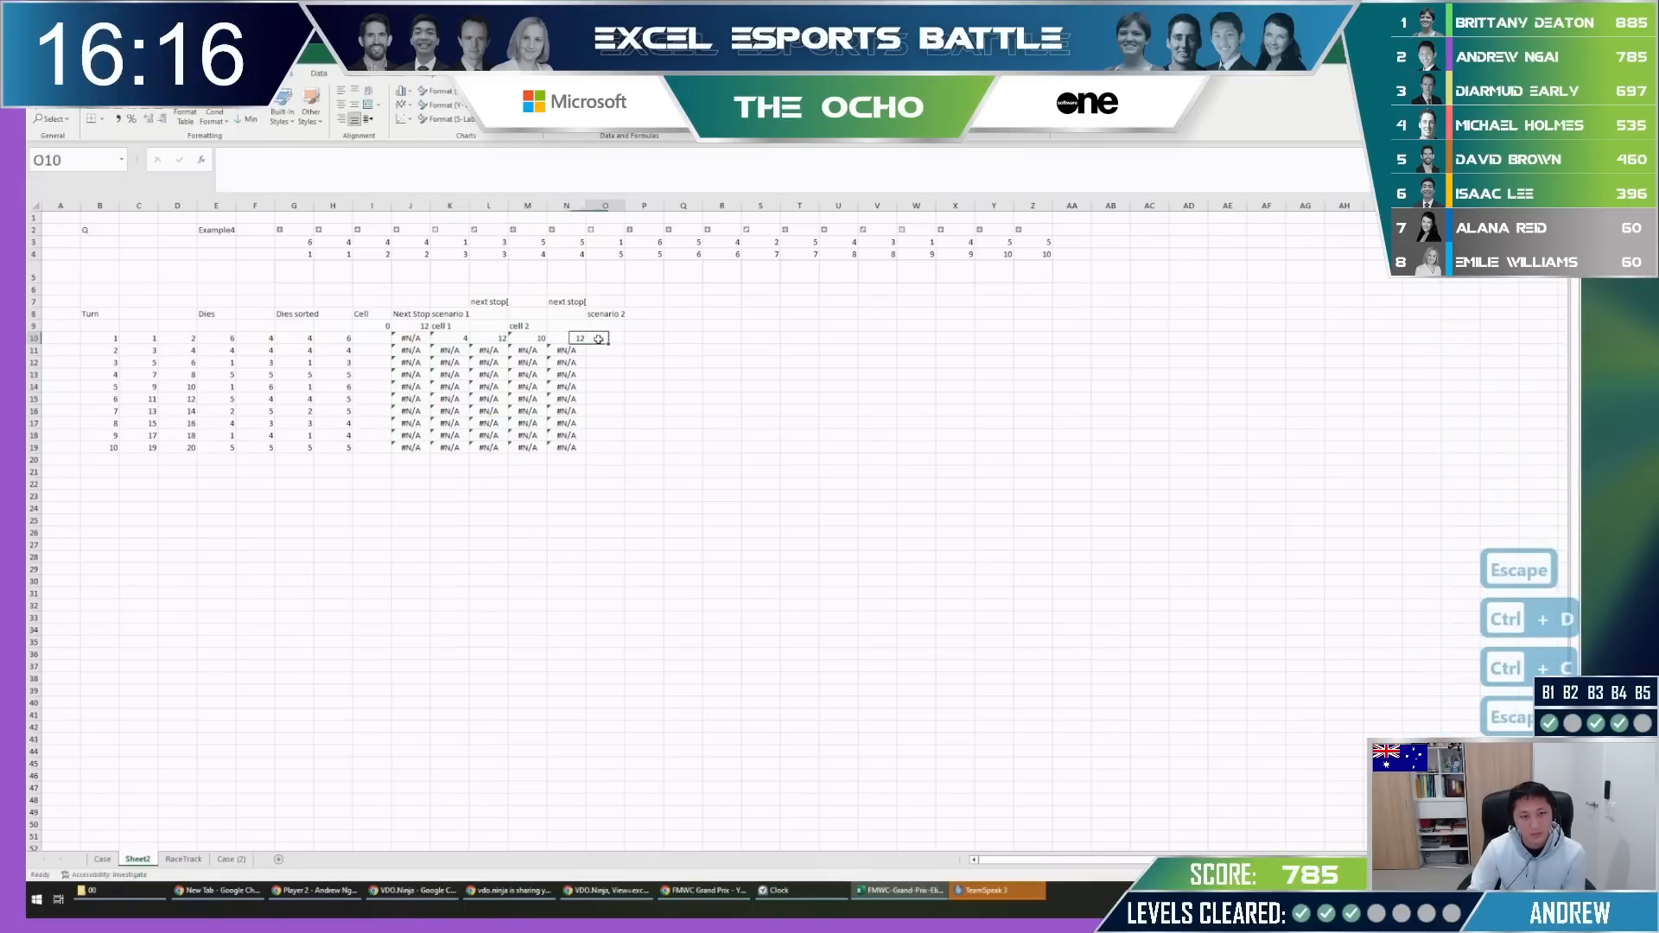
{"action": "key", "text": "ctrl+v"}
Copy the M10 formula =MIN(K10+H10,L10) into Q10 with its references unchanged.
{"action": "left_click", "coordinate": [516, 337]}
{"action": "left_click_drag", "start_coordinate": [370, 162], "coordinate": [131, 141]}
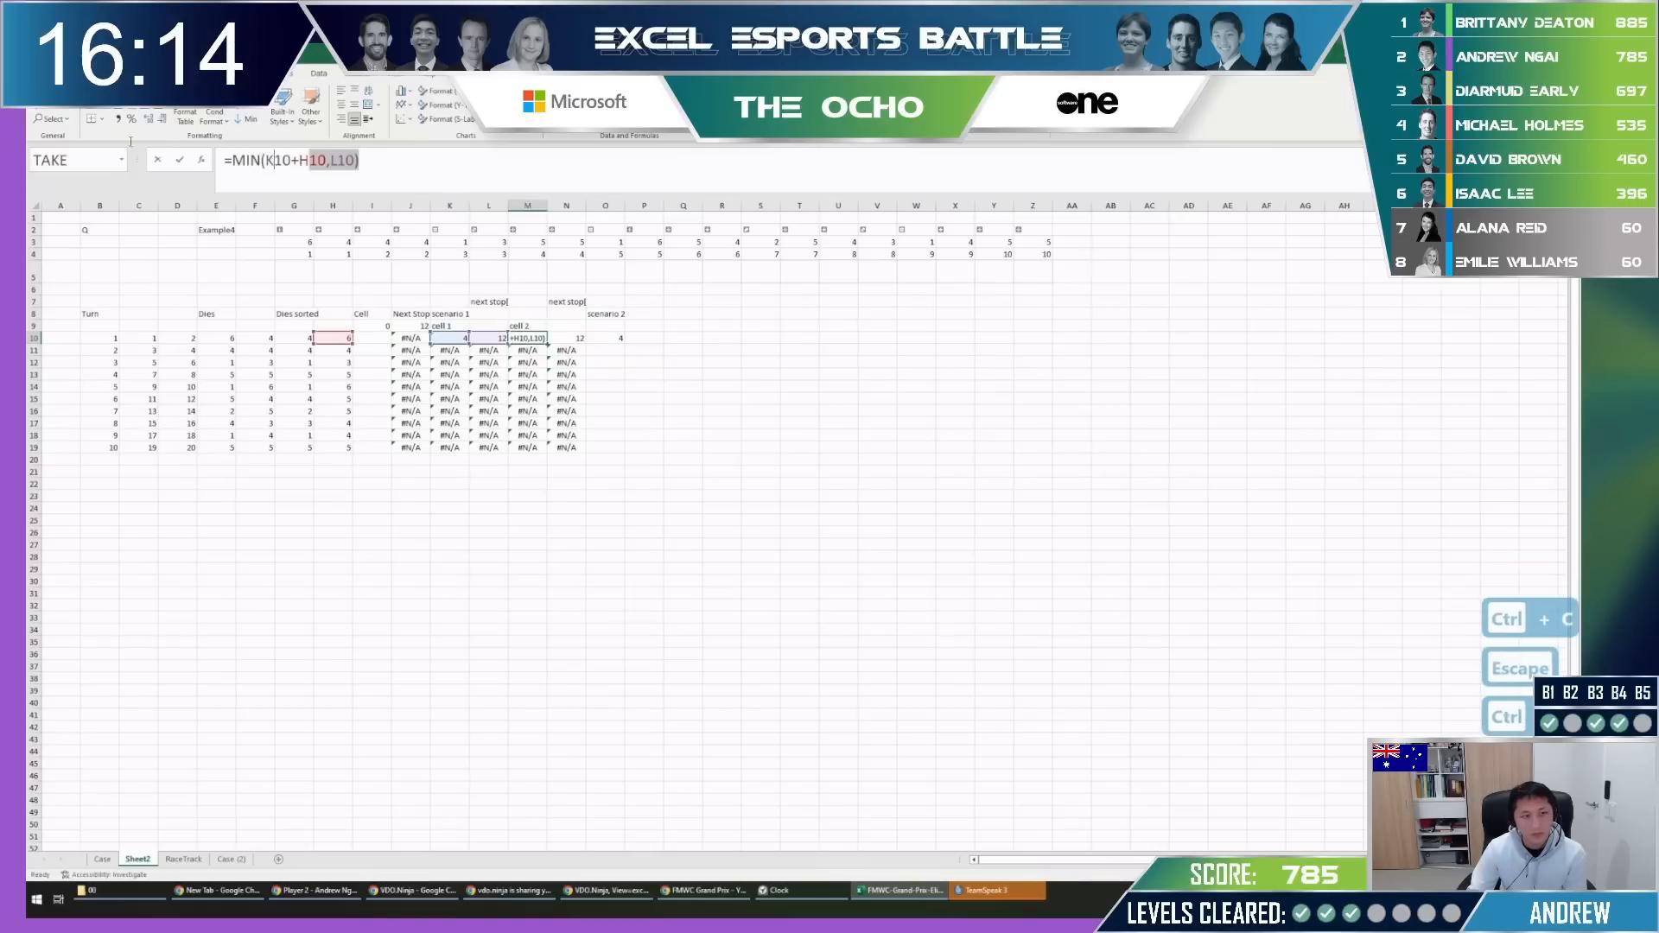
{"action": "key", "text": "ctrl+c"}
{"action": "key", "text": "Escape"}
{"action": "left_click", "coordinate": [682, 338]}
{"action": "key", "text": "ctrl+v"}
Copy the "cell 1" and "cell 2" labels from K9:M9 to O9:Q9.
{"action": "left_click_drag", "start_coordinate": [527, 327], "coordinate": [451, 328]}
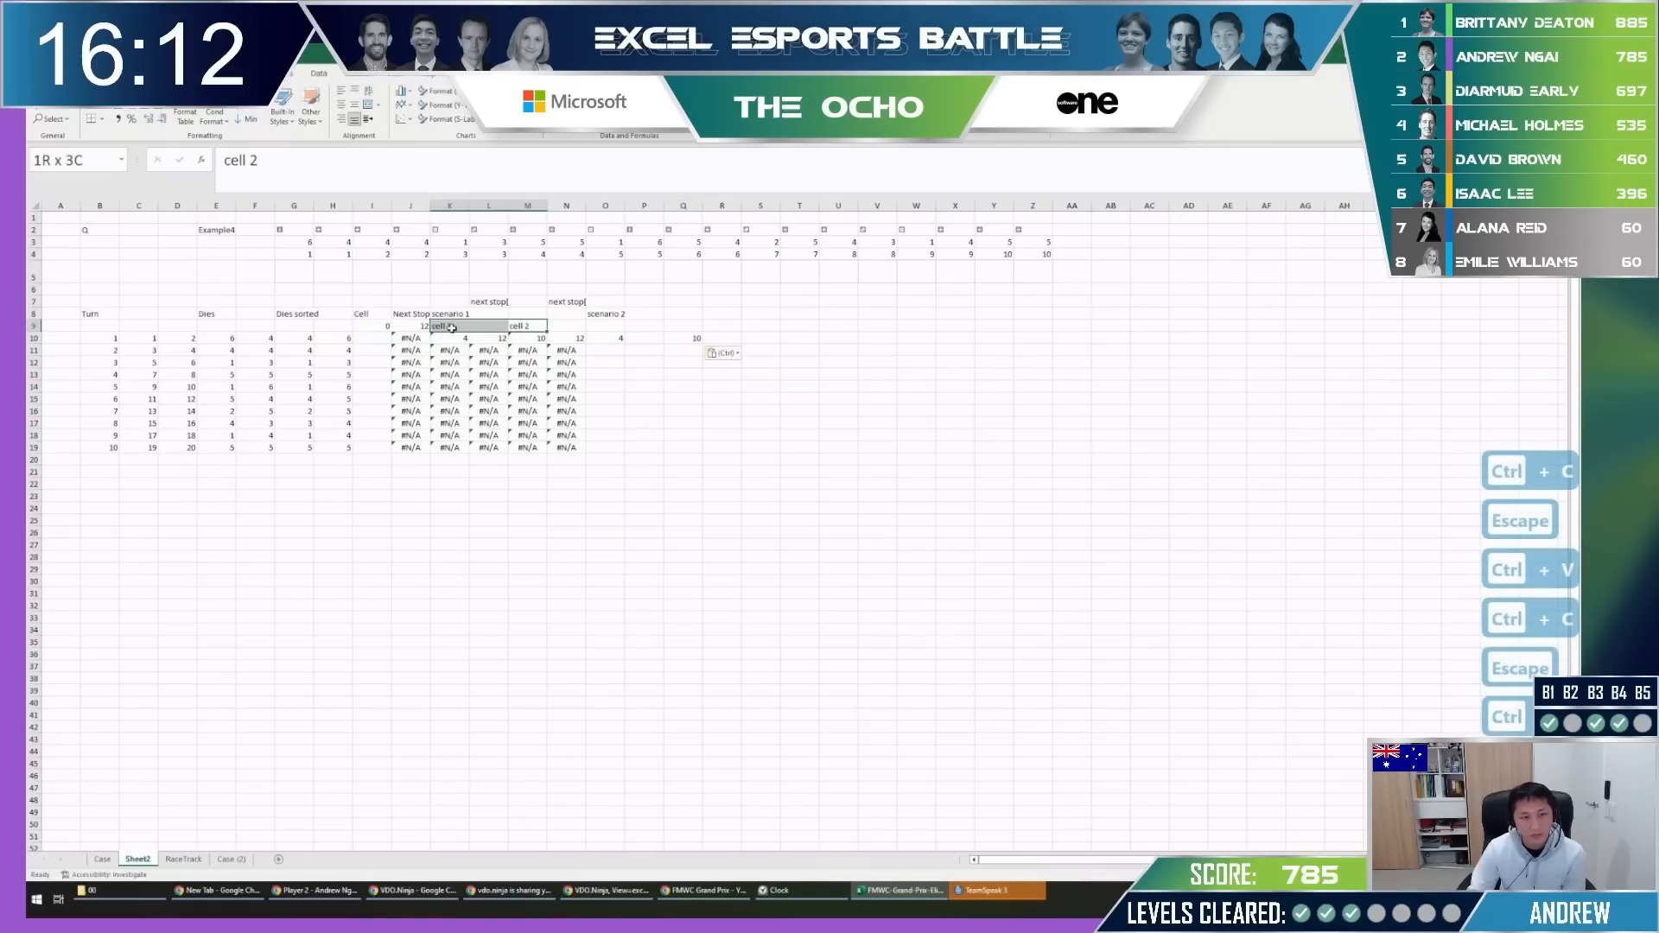
{"action": "key", "text": "ctrl+c"}
{"action": "left_click", "coordinate": [605, 326]}
{"action": "key", "text": "ctrl+v"}
{"action": "key", "text": "Escape"}
Copy the next-stop formula from N10 into P10:P19 and R10:R19, clearing the extra copy in R20.
{"action": "left_click", "coordinate": [536, 338]}
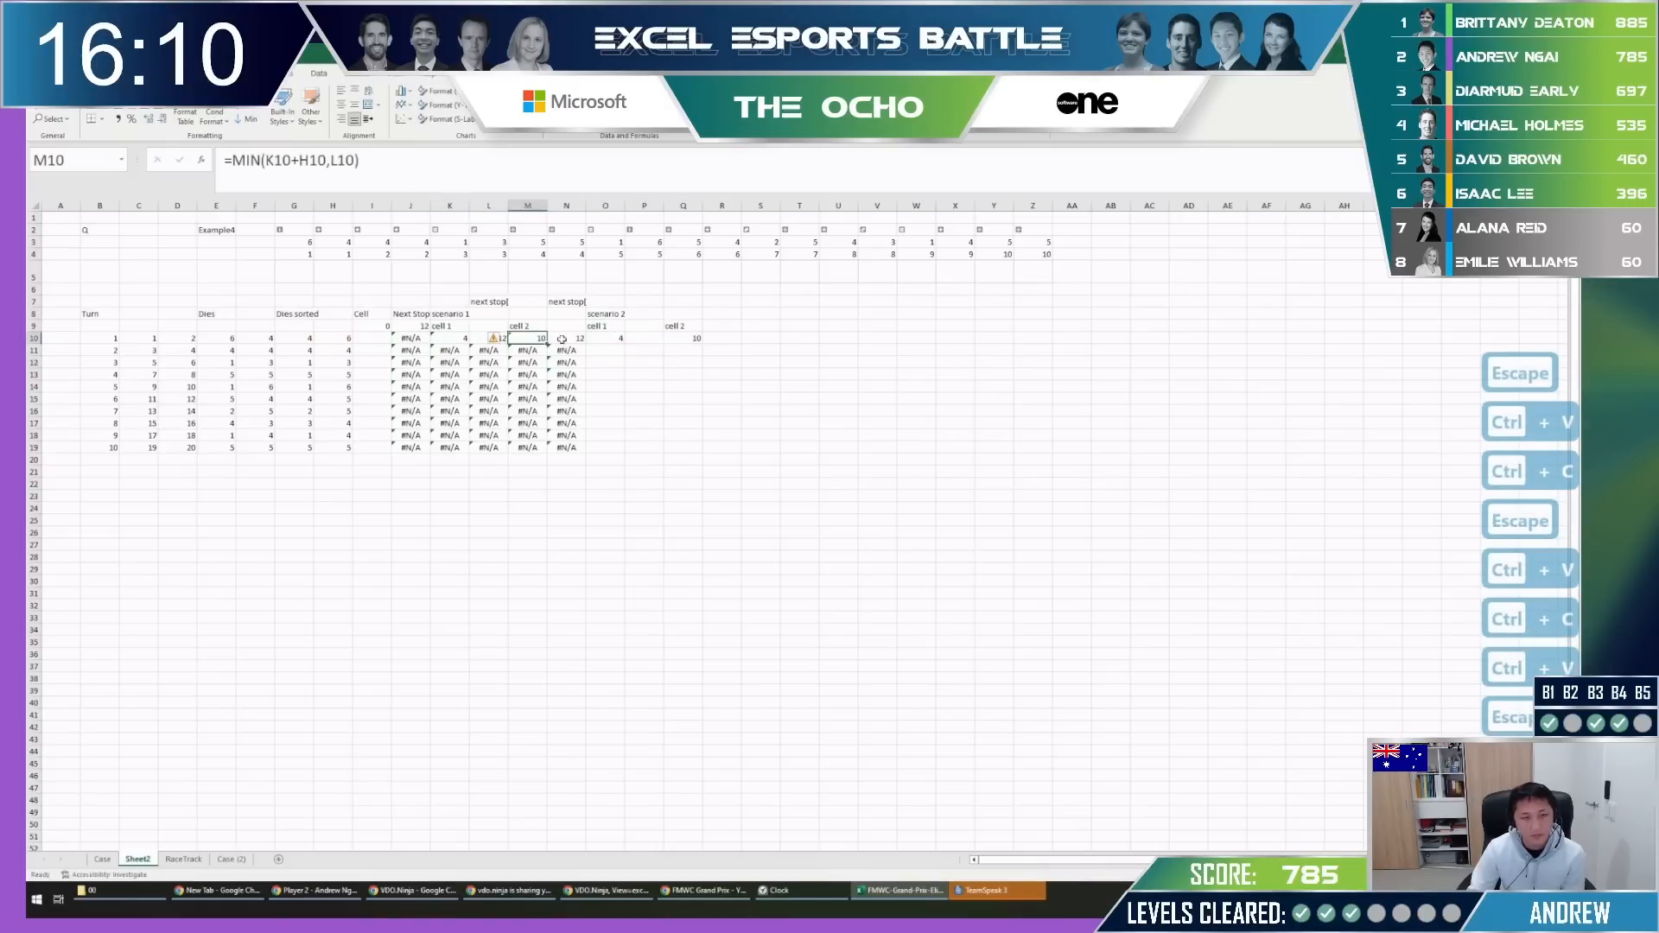
{"action": "left_click", "coordinate": [566, 338]}
{"action": "key", "text": "ctrl+c"}
{"action": "left_click_drag", "start_coordinate": [643, 338], "coordinate": [647, 447]}
{"action": "key", "text": "ctrl+v"}
{"action": "left_click_drag", "start_coordinate": [721, 338], "coordinate": [726, 458]}
{"action": "key", "text": "ctrl+v"}
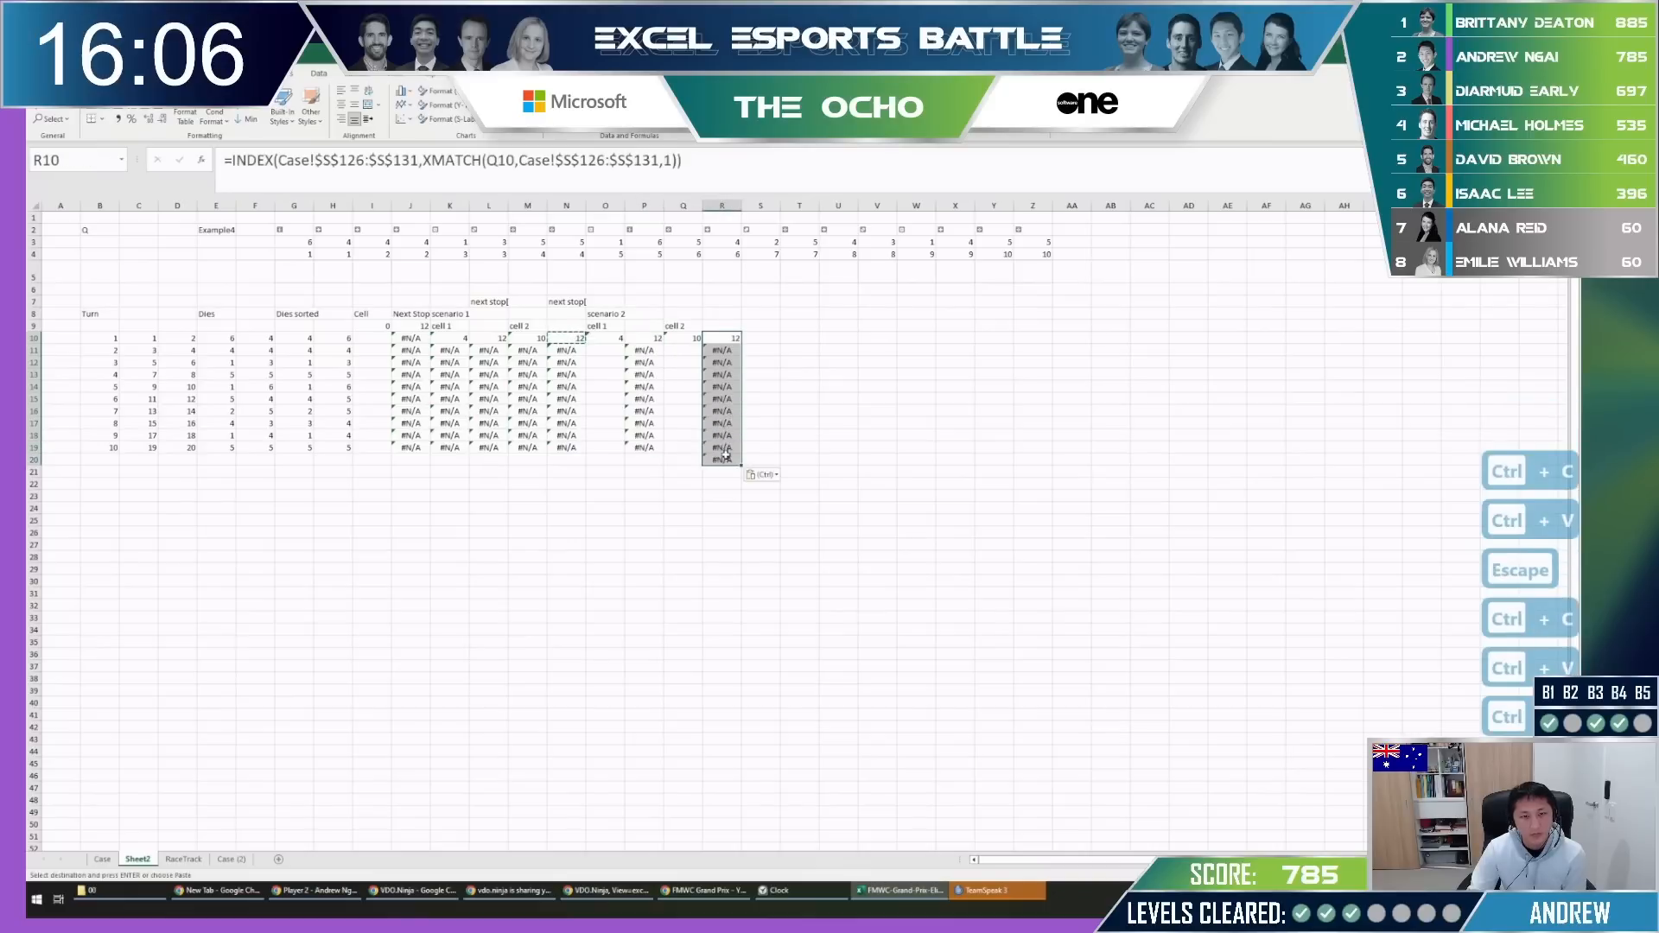
{"action": "left_click", "coordinate": [726, 456]}
{"action": "key", "text": "ctrl+r"}
{"action": "left_click", "coordinate": [837, 398]}
Swap the dice references for scenario 2, making O10 =MIN(I9+H10,J9) and Q10 =MIN(K10+G10,L10).
{"action": "left_click", "coordinate": [652, 348]}
{"action": "left_click", "coordinate": [614, 339]}
{"action": "key", "text": "F2"}
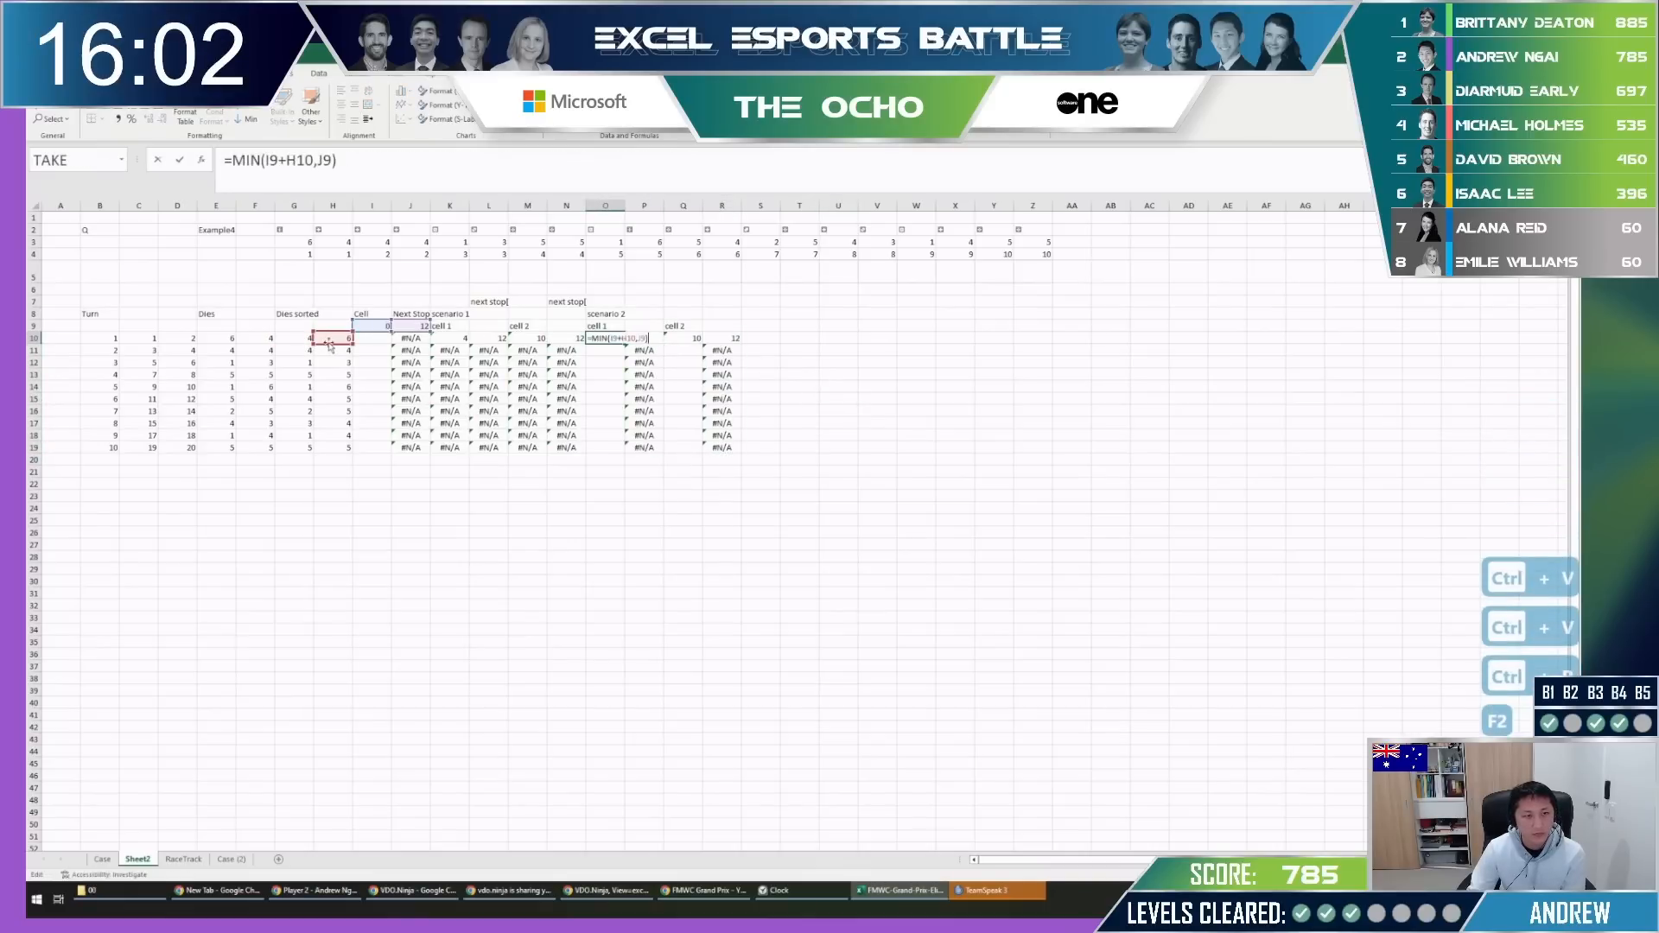
{"action": "key", "text": "Tab"}
{"action": "key", "text": "Tab"}
{"action": "key", "text": "F2"}
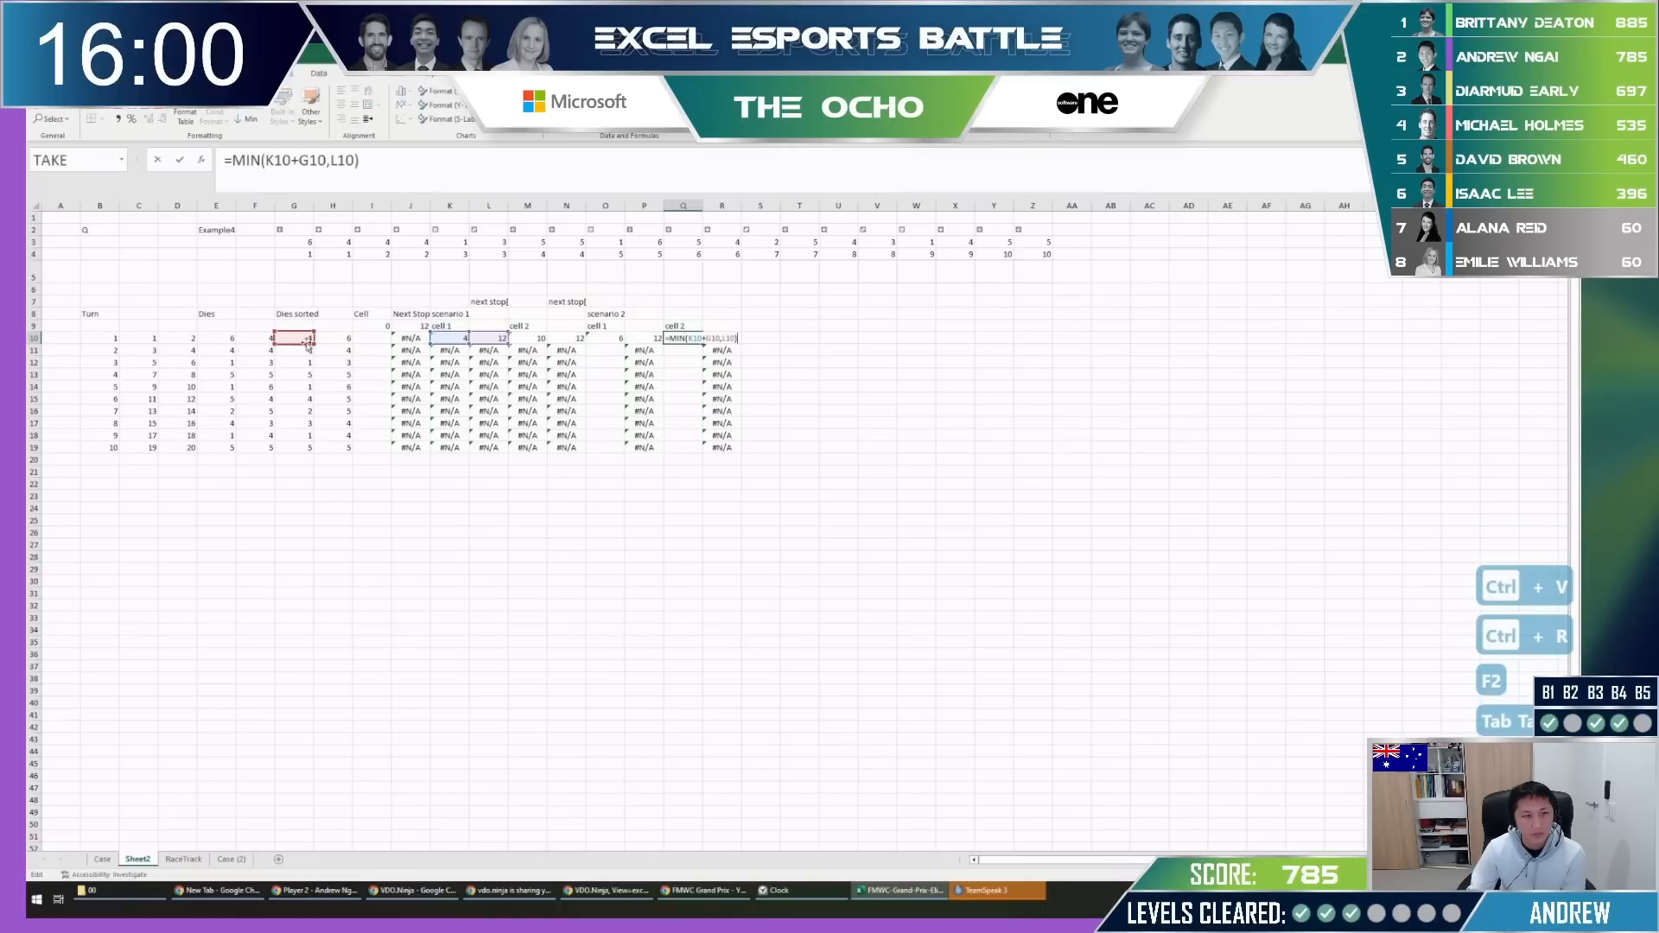
{"action": "key", "text": "Tab"}
{"action": "key", "text": "Left"}
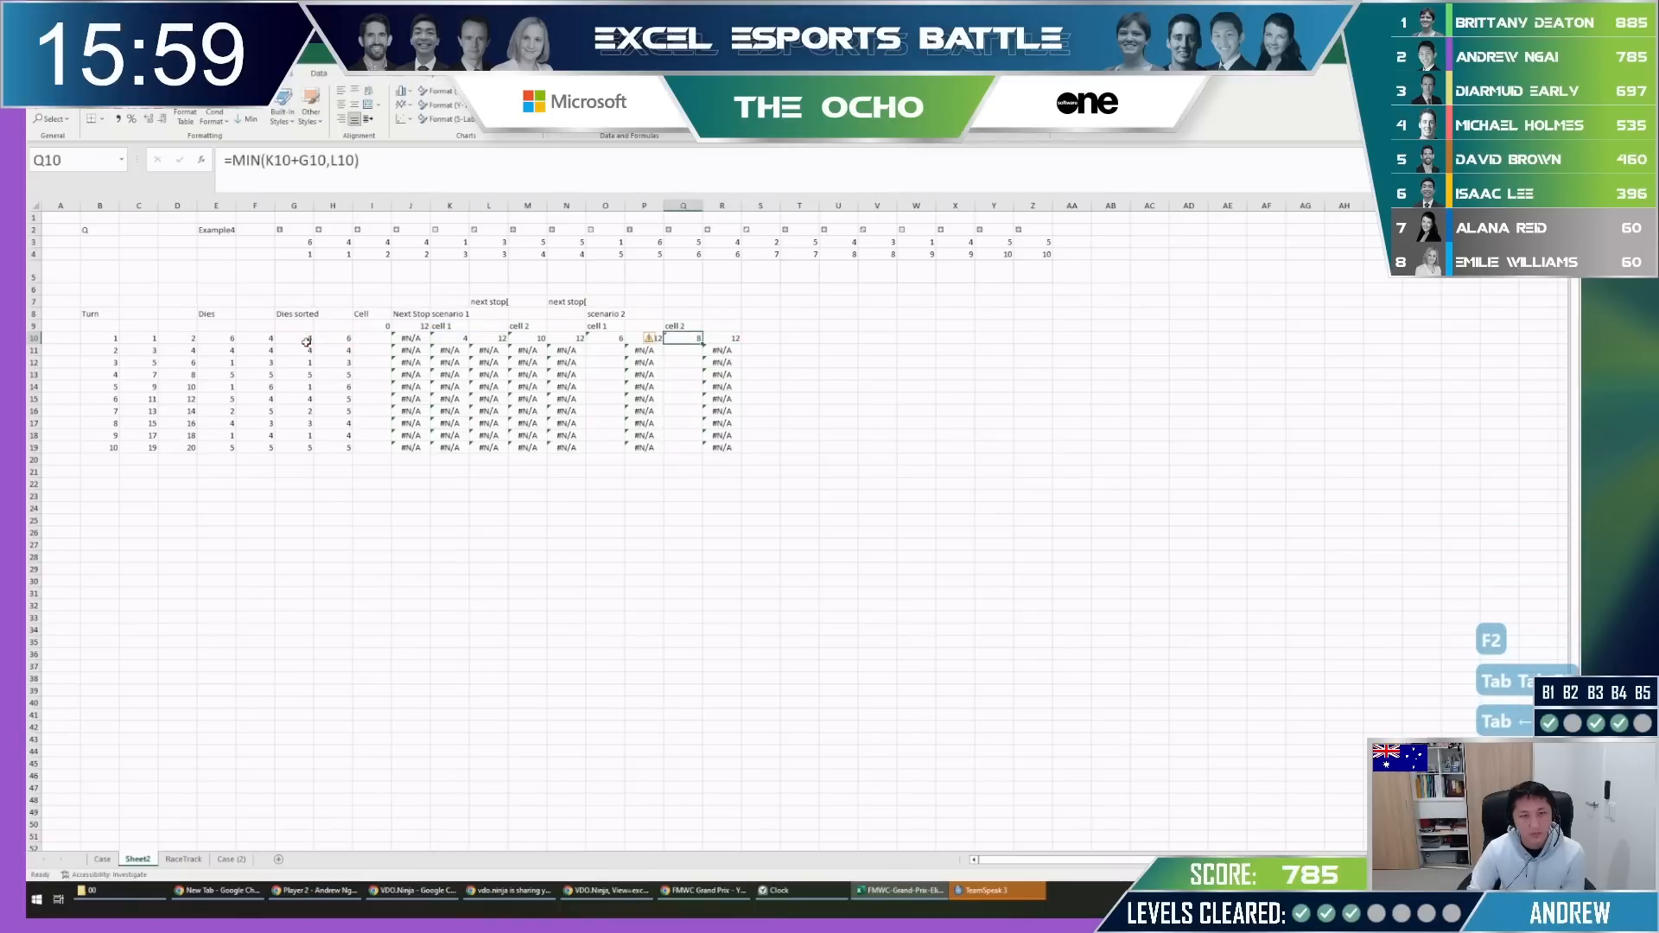
Fill the scenario 2 formulas in Q10 and O10 down to row 19.
{"action": "left_click", "coordinate": [694, 447], "text": "shift"}
{"action": "key", "text": "ctrl+d"}
{"action": "left_click", "coordinate": [614, 448]}
{"action": "left_click", "coordinate": [607, 340], "text": "shift"}
{"action": "key", "text": "ctrl+d"}
{"action": "left_click", "coordinate": [829, 362]}
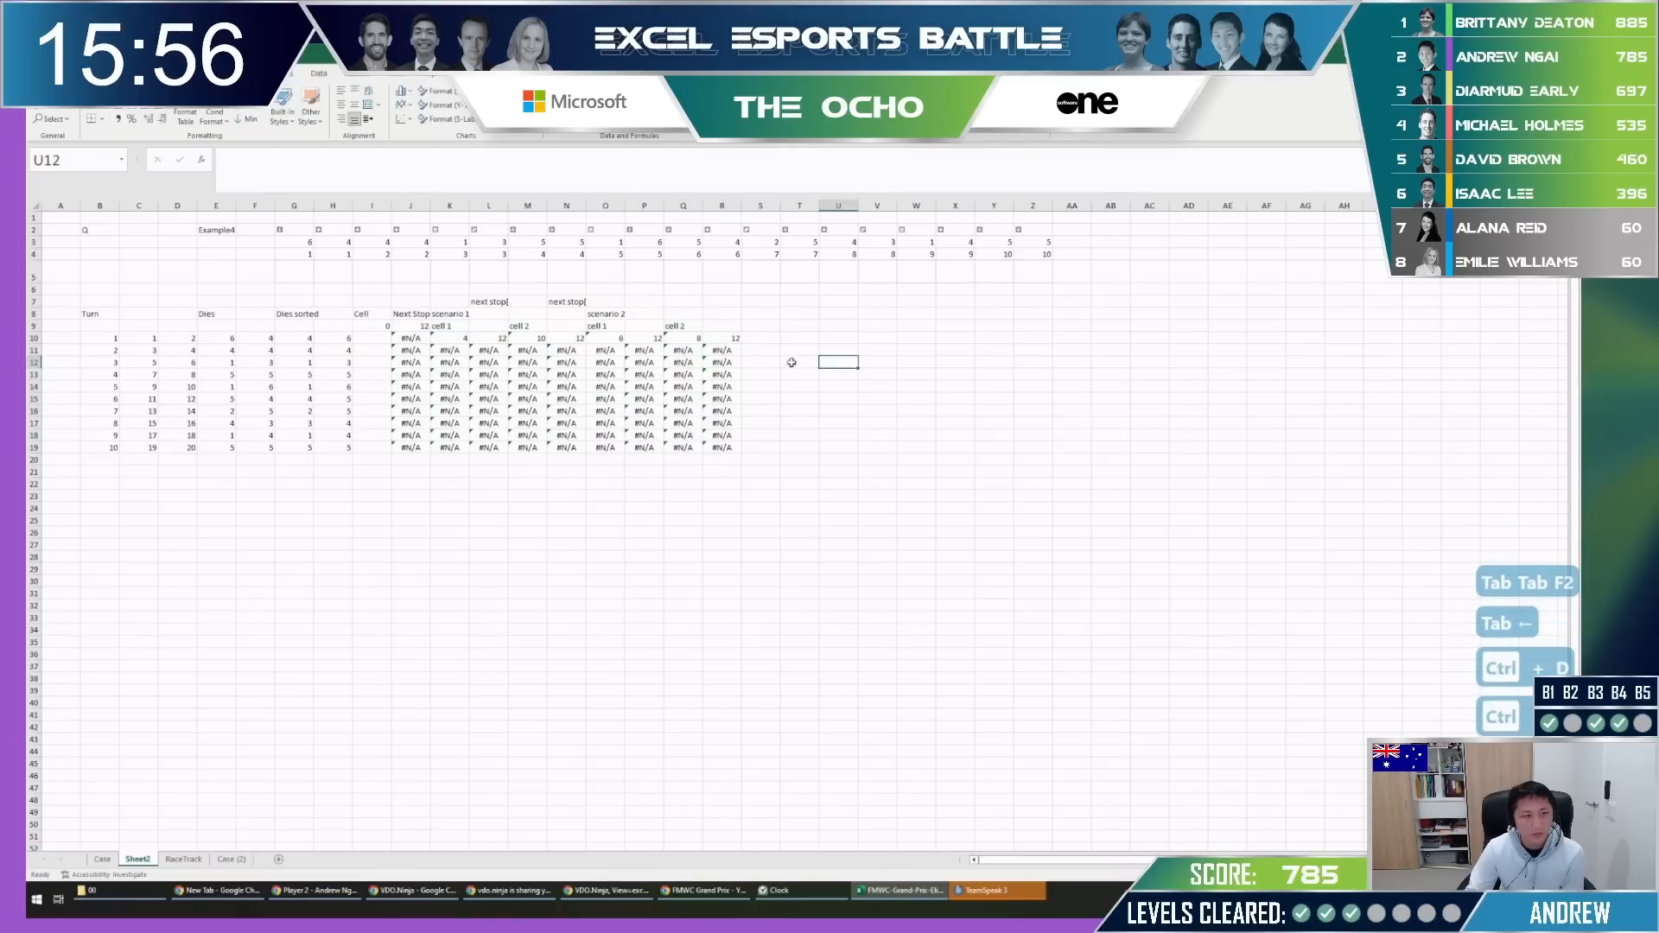
Point the Q10 formula at scenario 2's own cell 1 and next stop in P10, and fill it down the column.
{"action": "left_click", "coordinate": [687, 353]}
{"action": "left_click", "coordinate": [681, 335]}
{"action": "key", "text": "F2"}
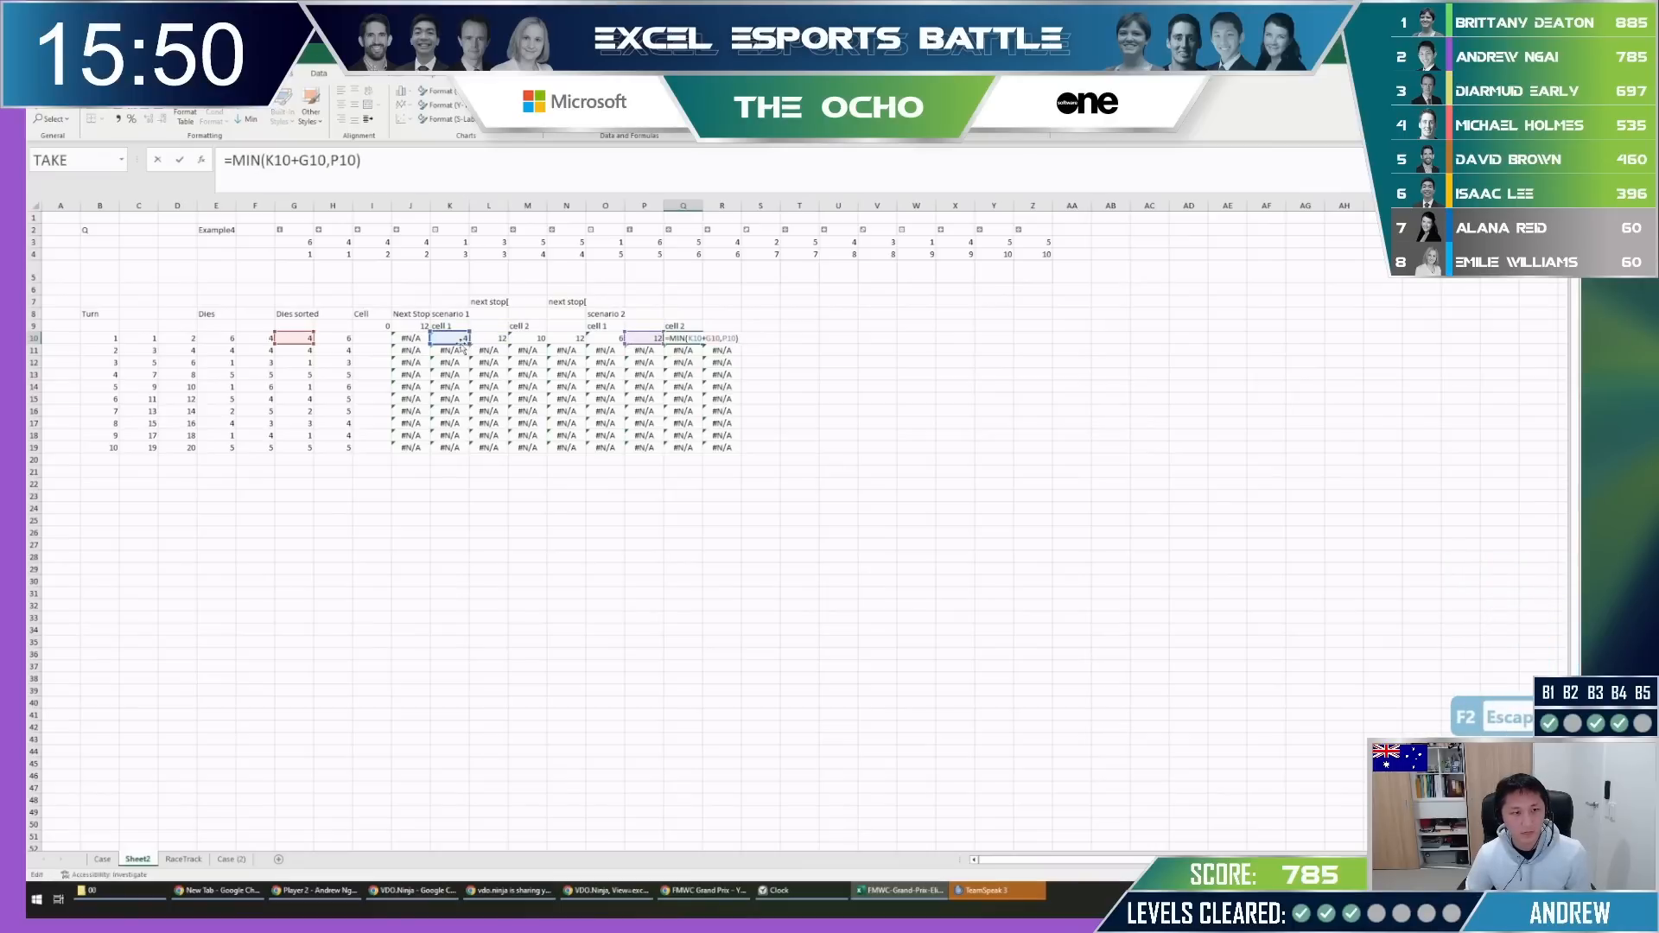
{"action": "left_click", "coordinate": [584, 342]}
{"action": "key", "text": "Return"}
{"action": "key", "text": "Up"}
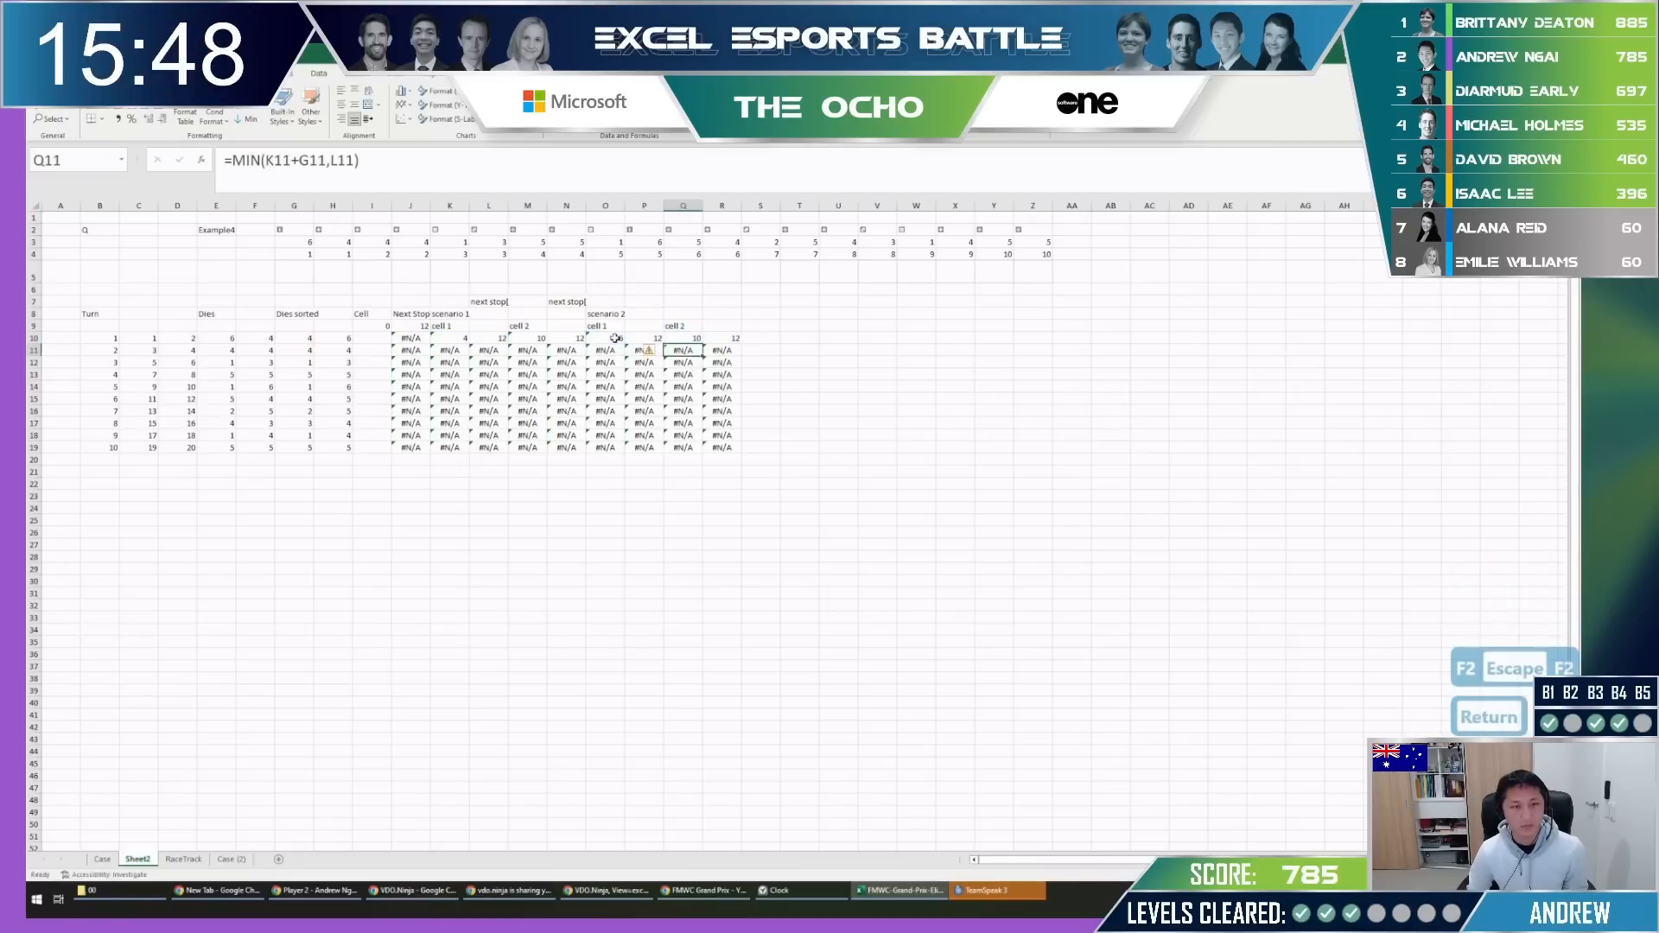
{"action": "key", "text": "ctrl+shift+Down"}
{"action": "key", "text": "ctrl+d"}
Check which cells the scenario 2 cell 1 formula in O10 refers to.
{"action": "key", "text": "Left"}
{"action": "key", "text": "Left"}
{"action": "key", "text": "F2"}
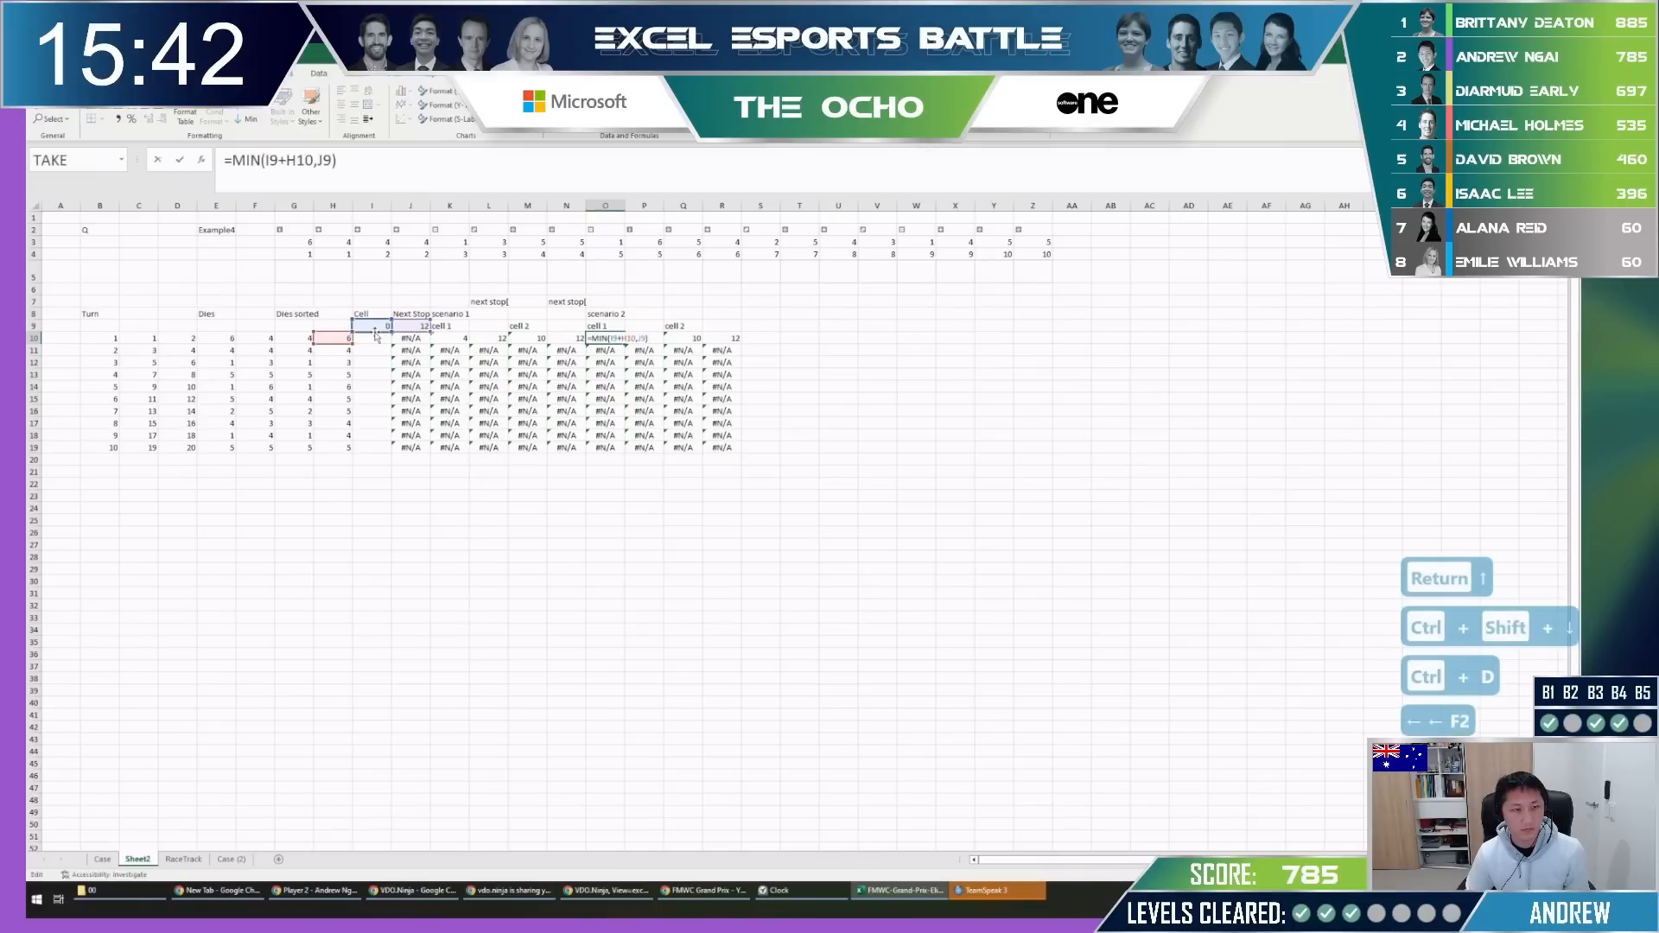
{"action": "key", "text": "Left"}
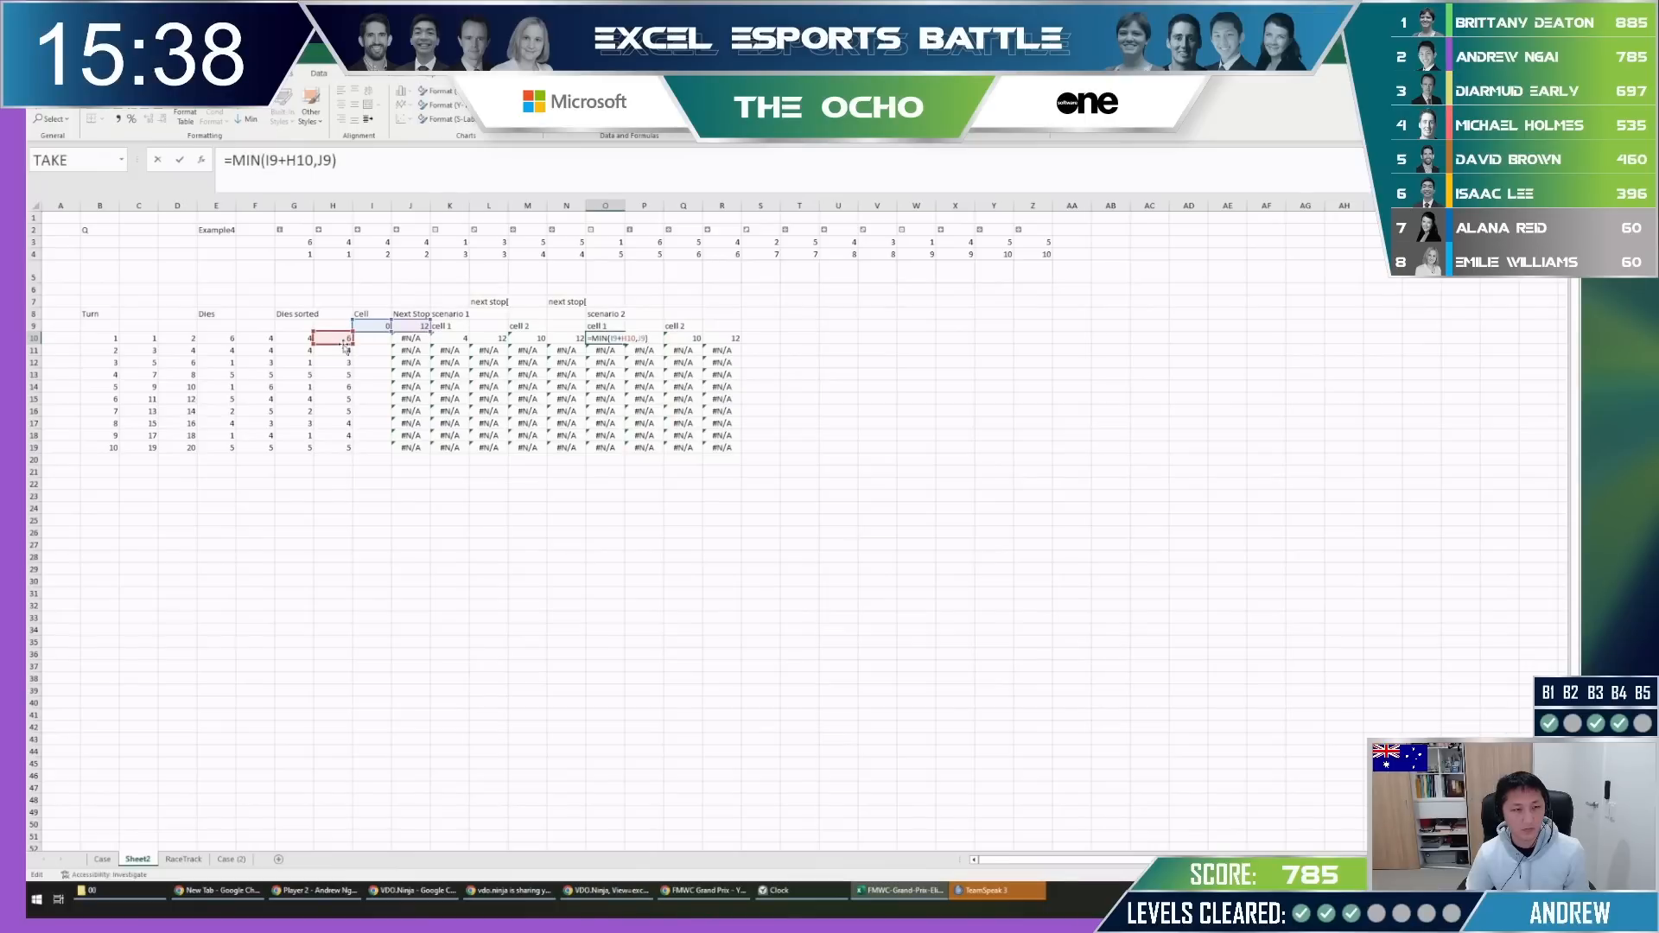
{"action": "key", "text": "Escape"}
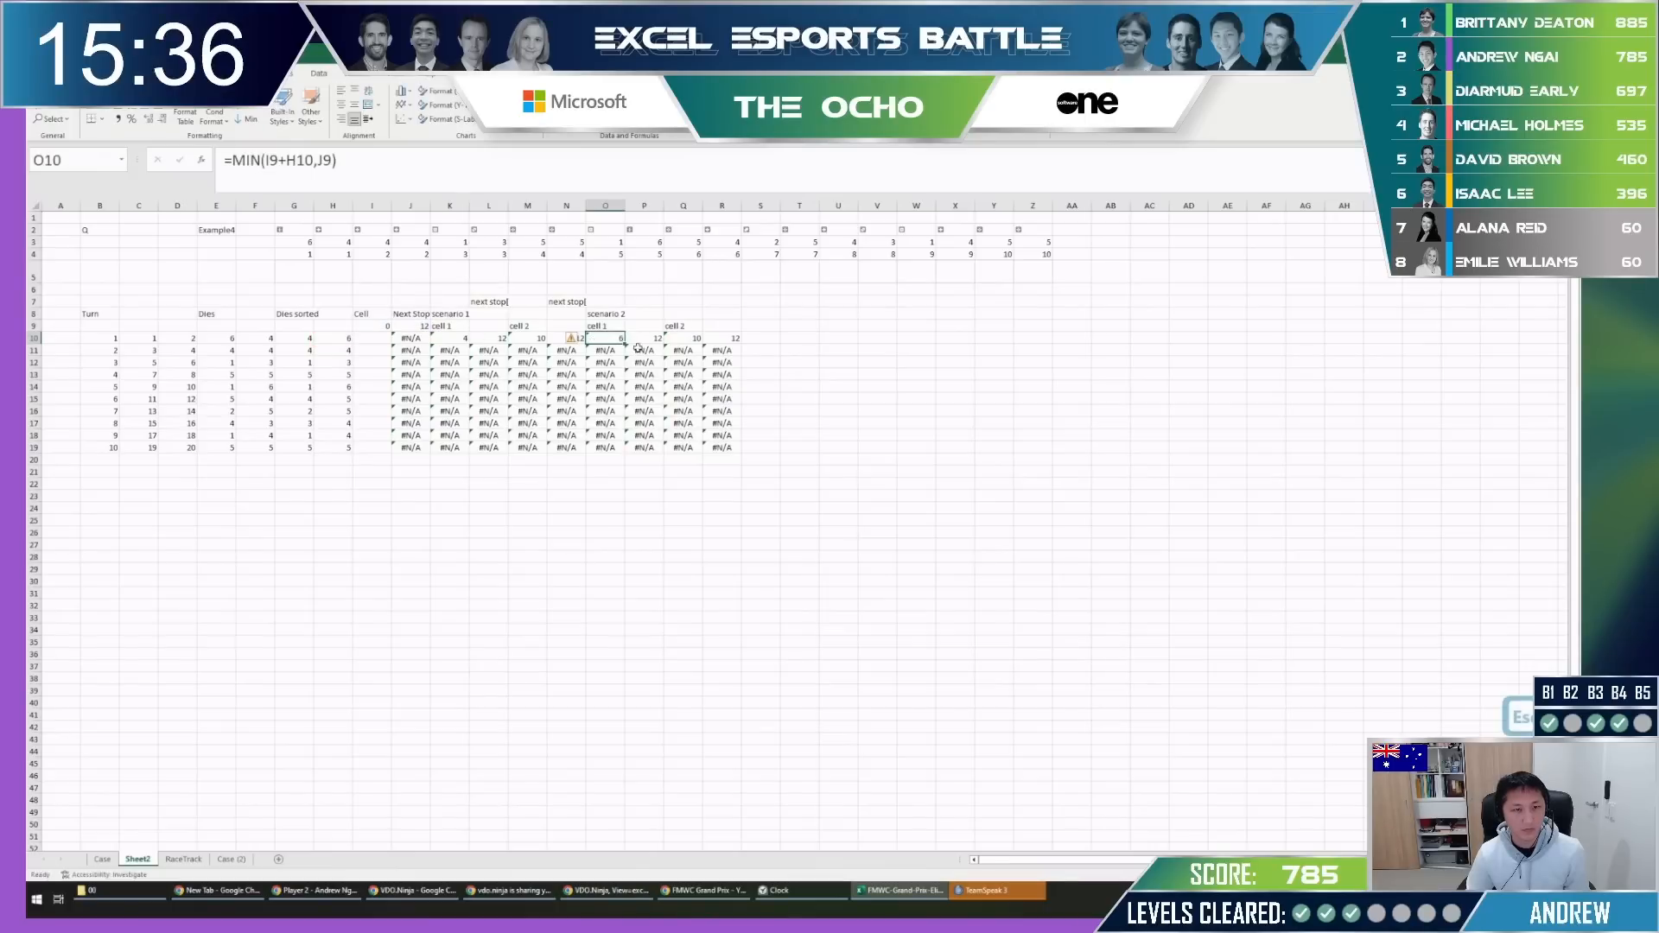
{"action": "left_click", "coordinate": [799, 350]}
{"action": "left_click", "coordinate": [616, 337]}
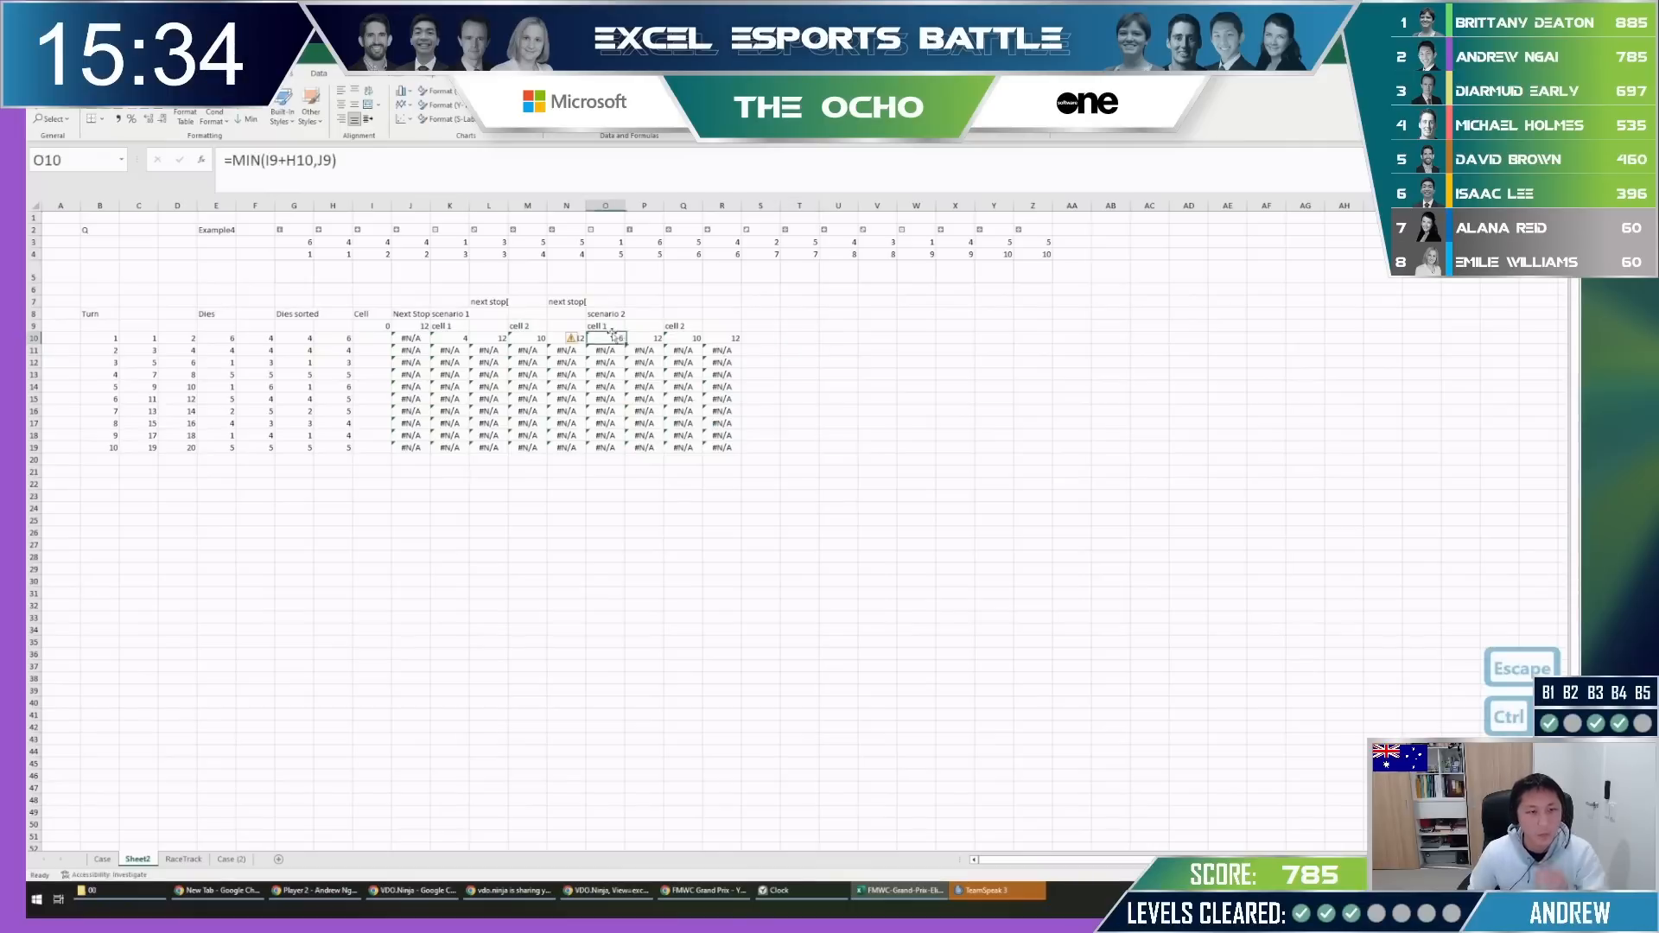
Review the row 10 scenario formulas and begin an IF formula in S10 using the two scenarios' cell 2 results.
{"action": "key", "text": "Right"}
{"action": "key", "text": "Right"}
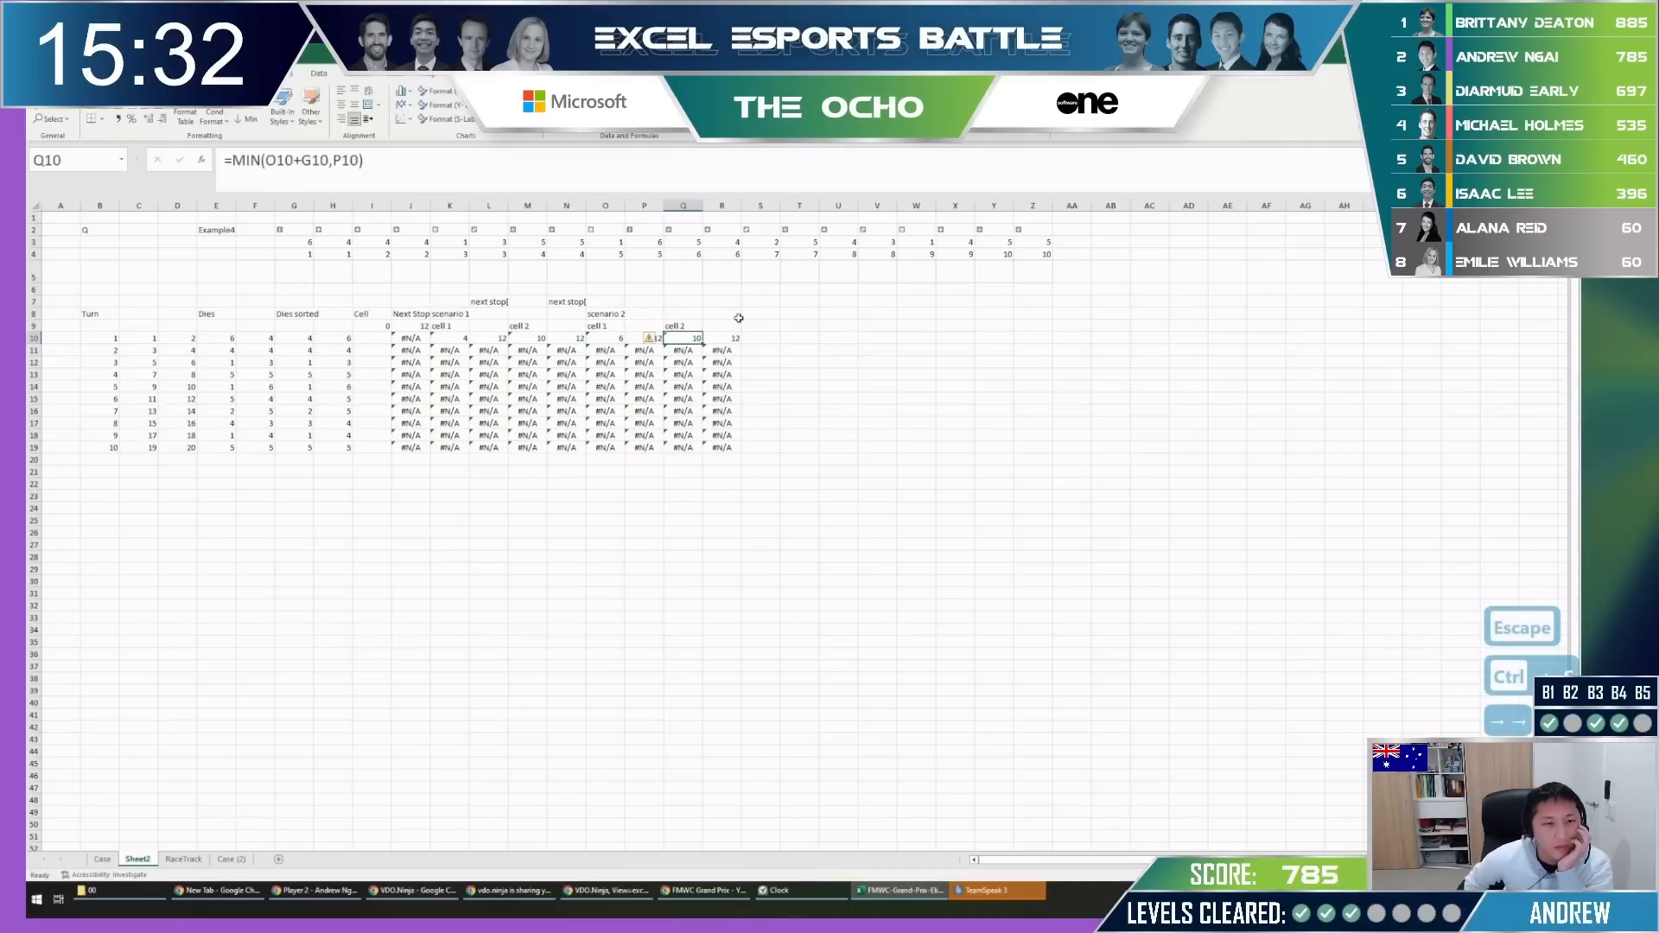
{"action": "key", "text": "Left"}
{"action": "key", "text": "Left"}
{"action": "key", "text": "Right"}
{"action": "key", "text": "Right"}
{"action": "key", "text": "Right"}
{"action": "key", "text": "Right"}
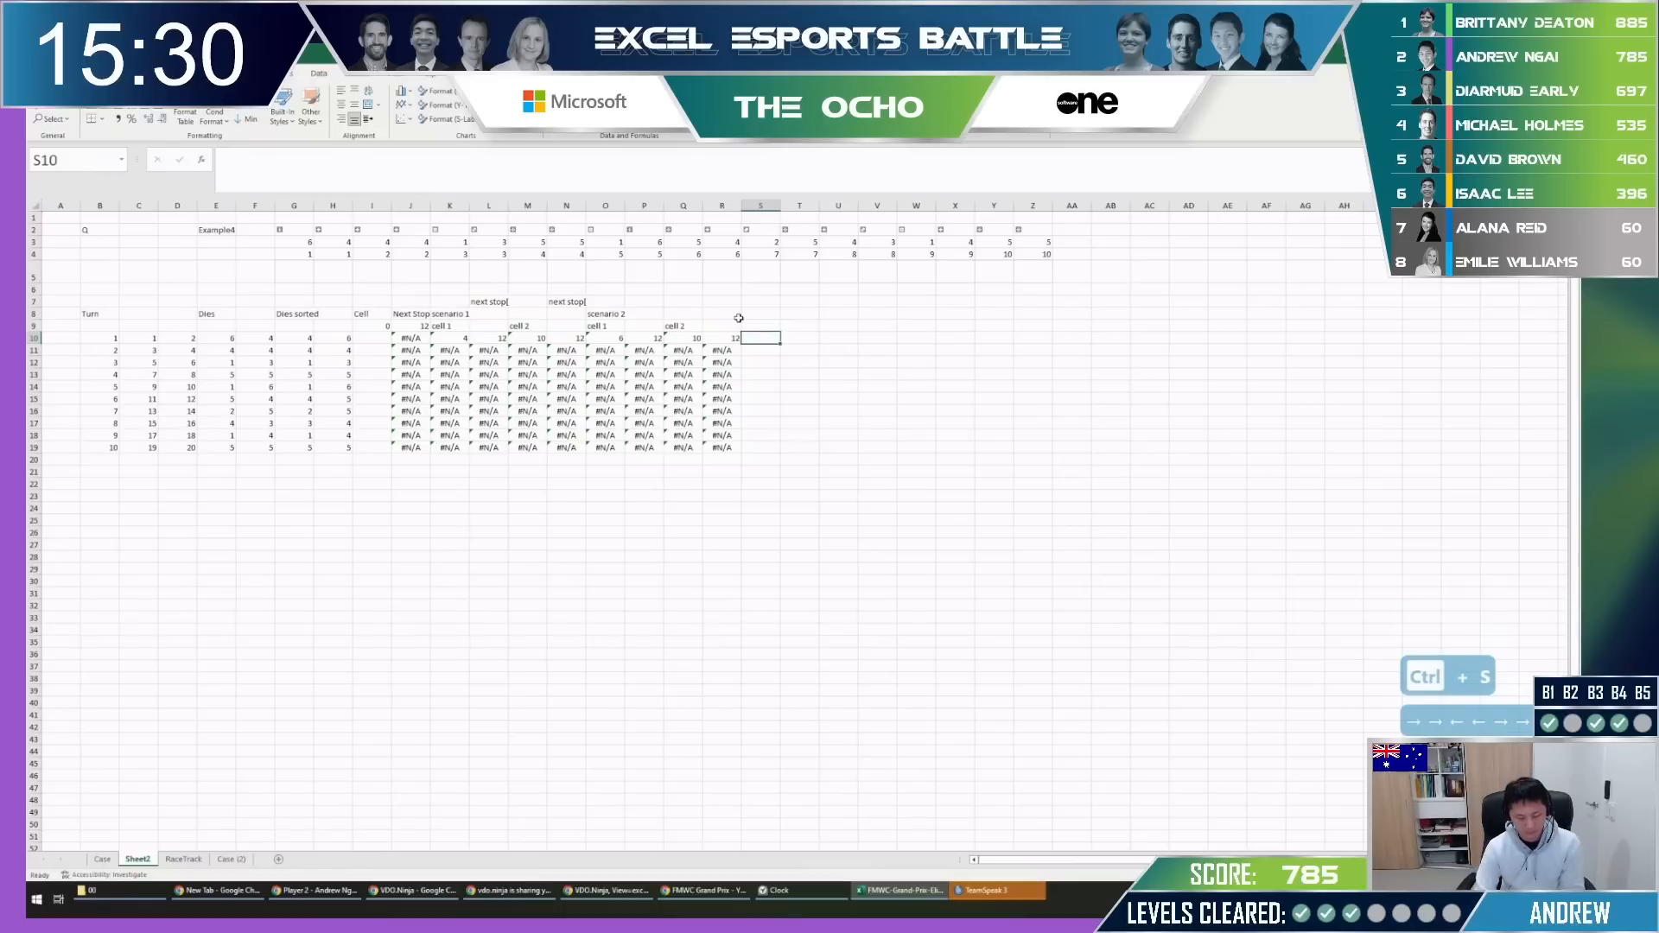
{"action": "type", "text": "=if("}
{"action": "key", "text": "Left"}
{"action": "key", "text": "Left"}
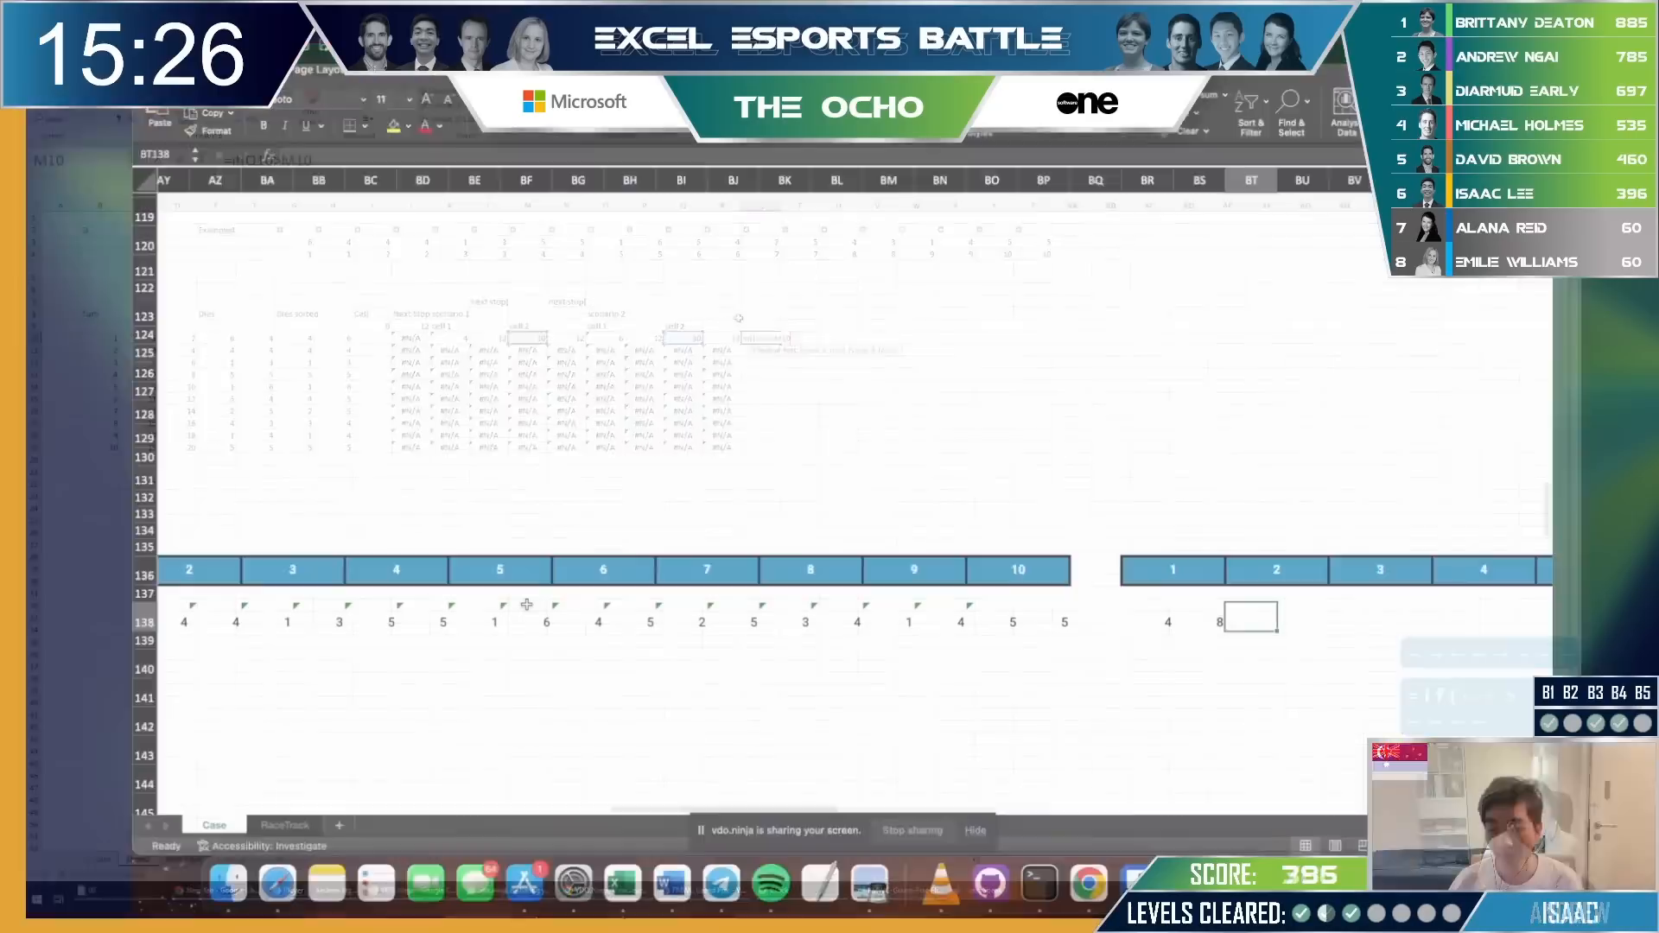
Begin an IF formula in BS138 of the Case sheet.
{"action": "key", "text": "Left"}
{"action": "type", "text": "=if("}
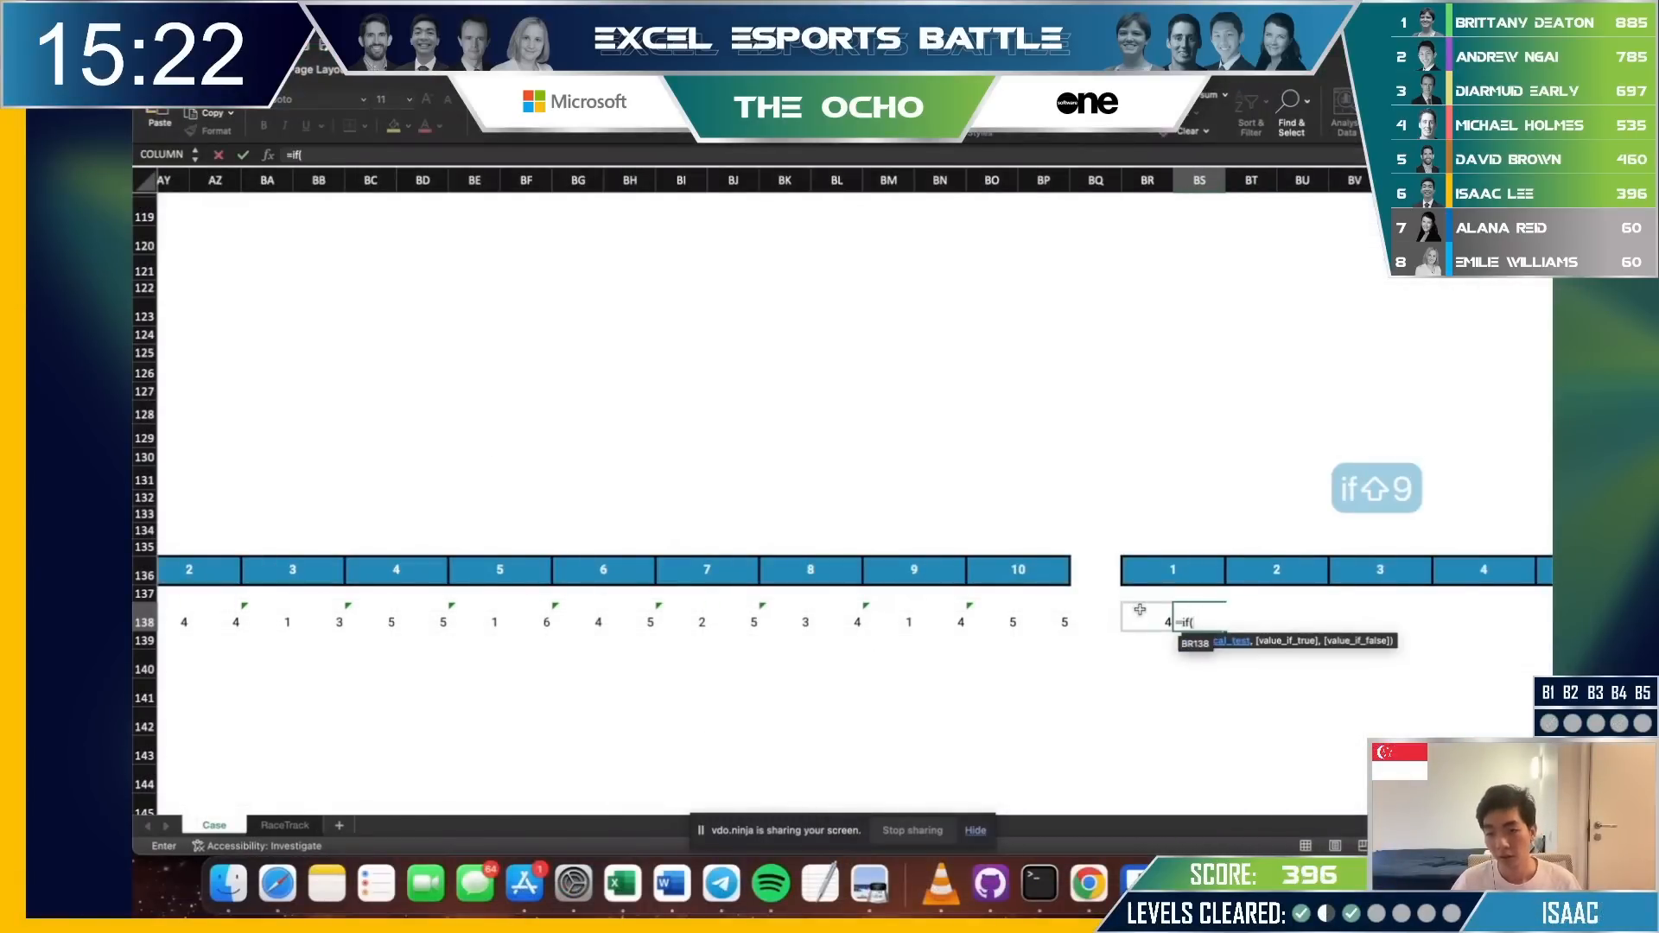
{"action": "key", "text": "Left"}
{"action": "type", "text": "<"}
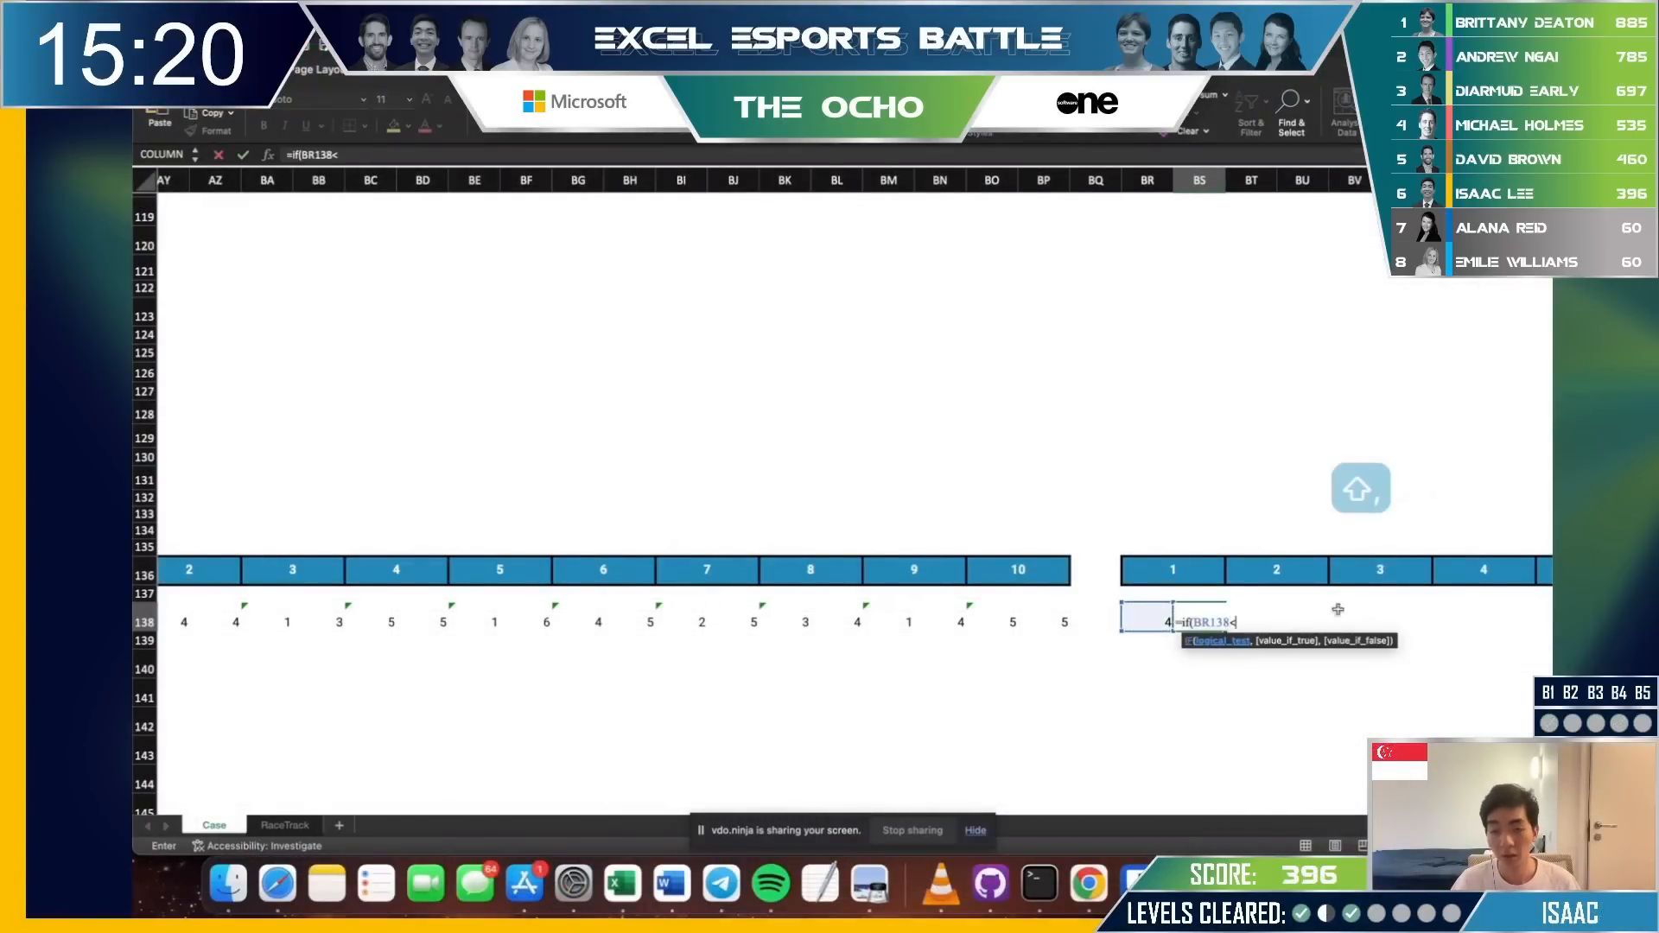
{"action": "key", "text": "BackSpace"}
{"action": "key", "text": "BackSpace"}
{"action": "key", "text": "BackSpace"}
{"action": "key", "text": "BackSpace"}
{"action": "key", "text": "BackSpace"}
{"action": "key", "text": "BackSpace"}
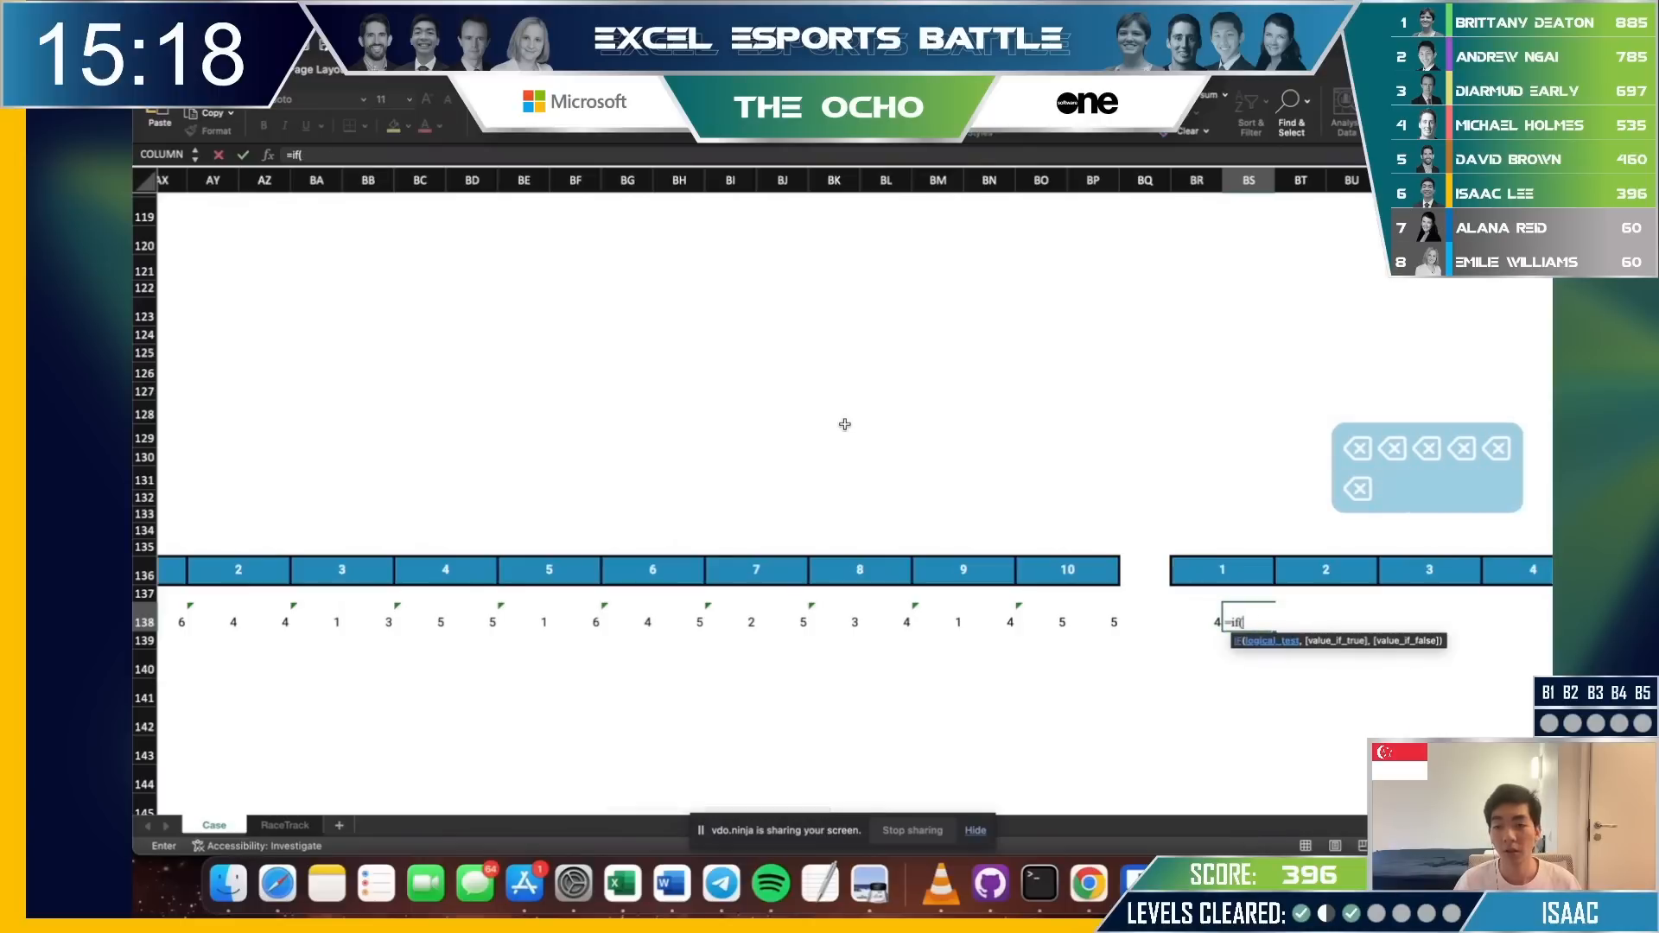
Nest an OR function as the logical test of the IF formula in BS138.
{"action": "type", "text": "or("}
{"action": "key", "text": "BackSpace"}
{"action": "type", "text": "(<"}
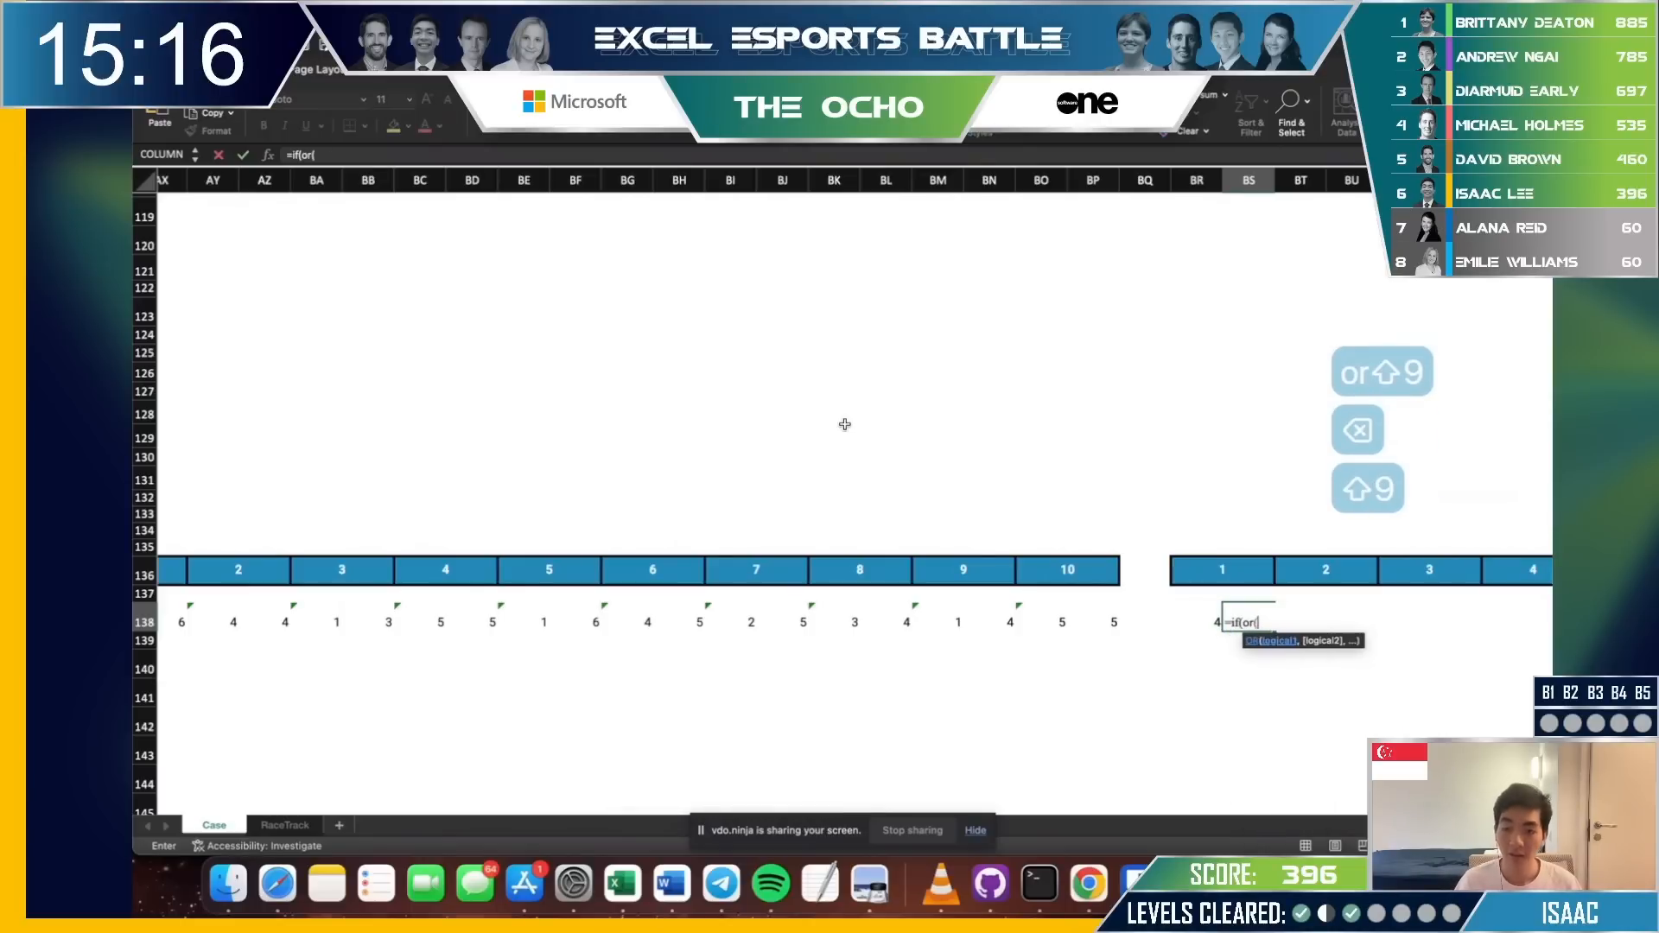
{"action": "key", "text": "BackSpace"}
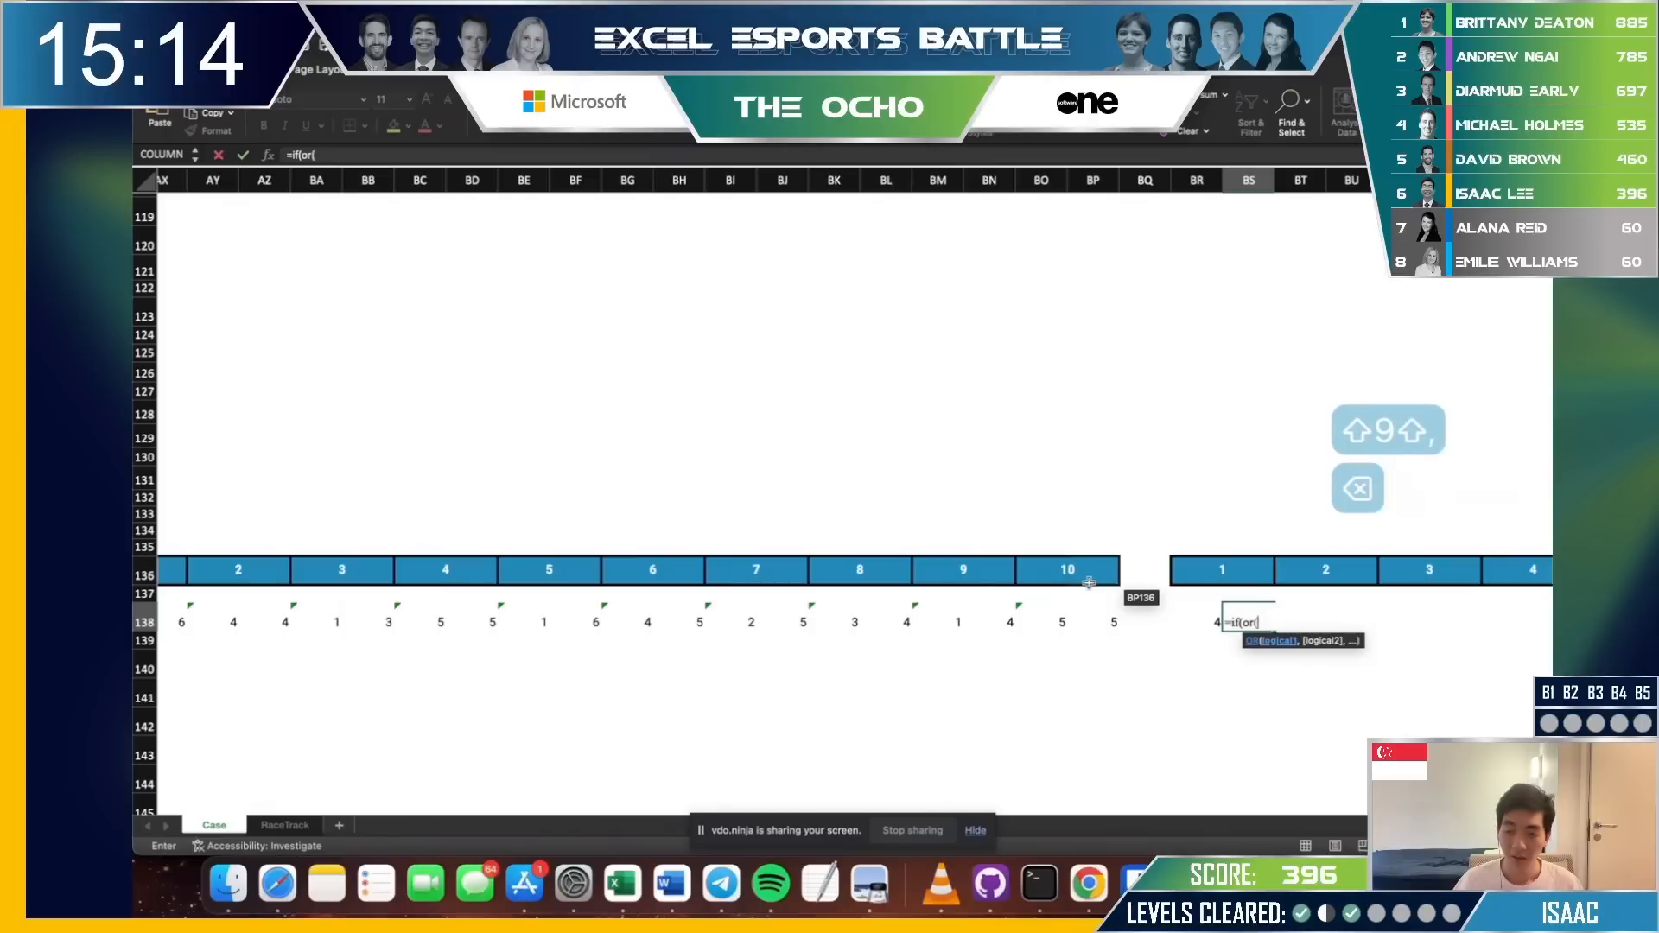
{"action": "left_click", "coordinate": [1196, 620]}
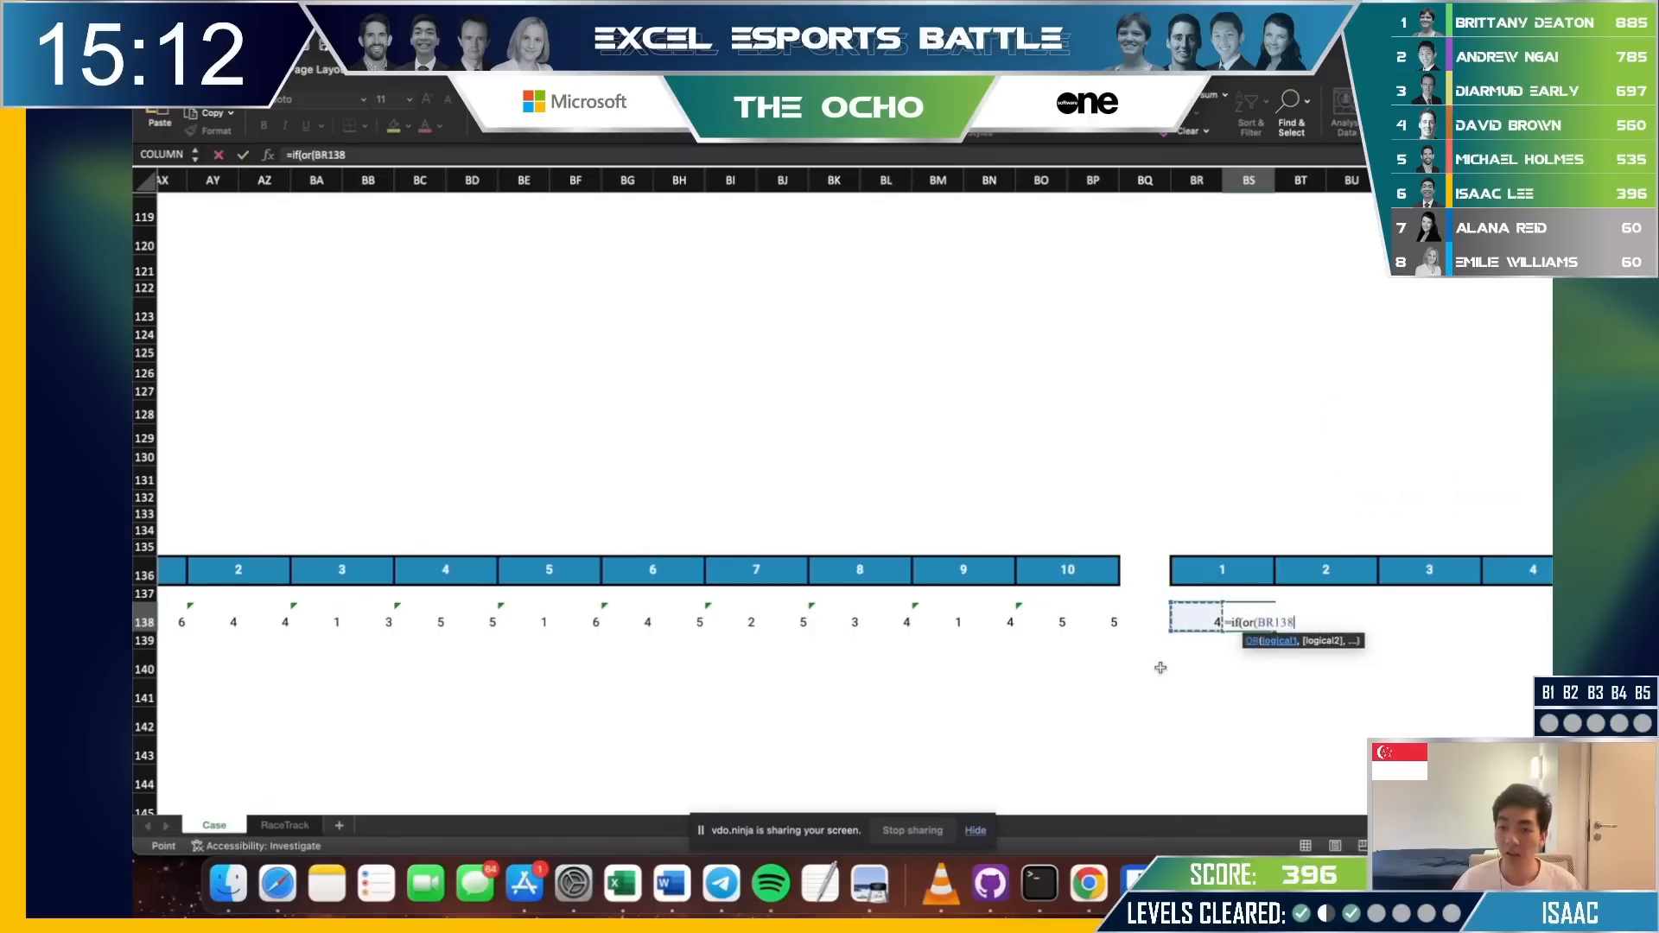
{"action": "type", "text": "<"}
{"action": "key", "text": "BackSpace"}
{"action": "key", "text": "BackSpace"}
{"action": "key", "text": "BackSpace"}
{"action": "key", "text": "BackSpace"}
{"action": "key", "text": "BackSpace"}
{"action": "key", "text": "BackSpace"}
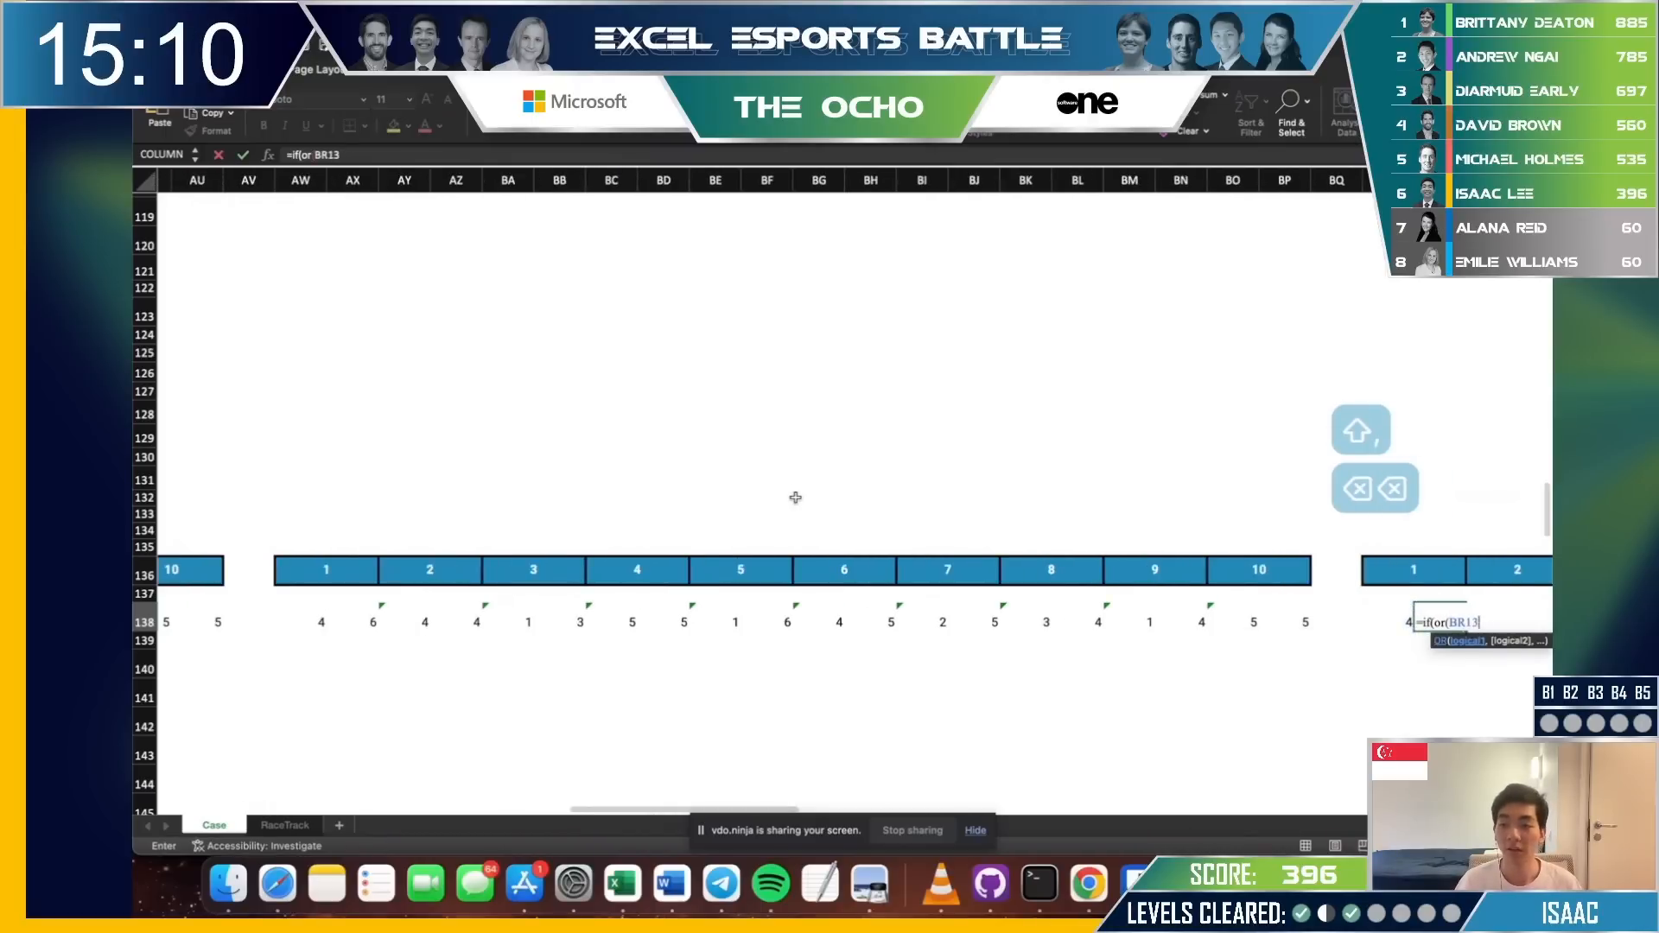
Nest an AND function in the OR, testing whether BR138 is less than the first From value of the Sharp Turns table.
{"action": "type", "text": "and("}
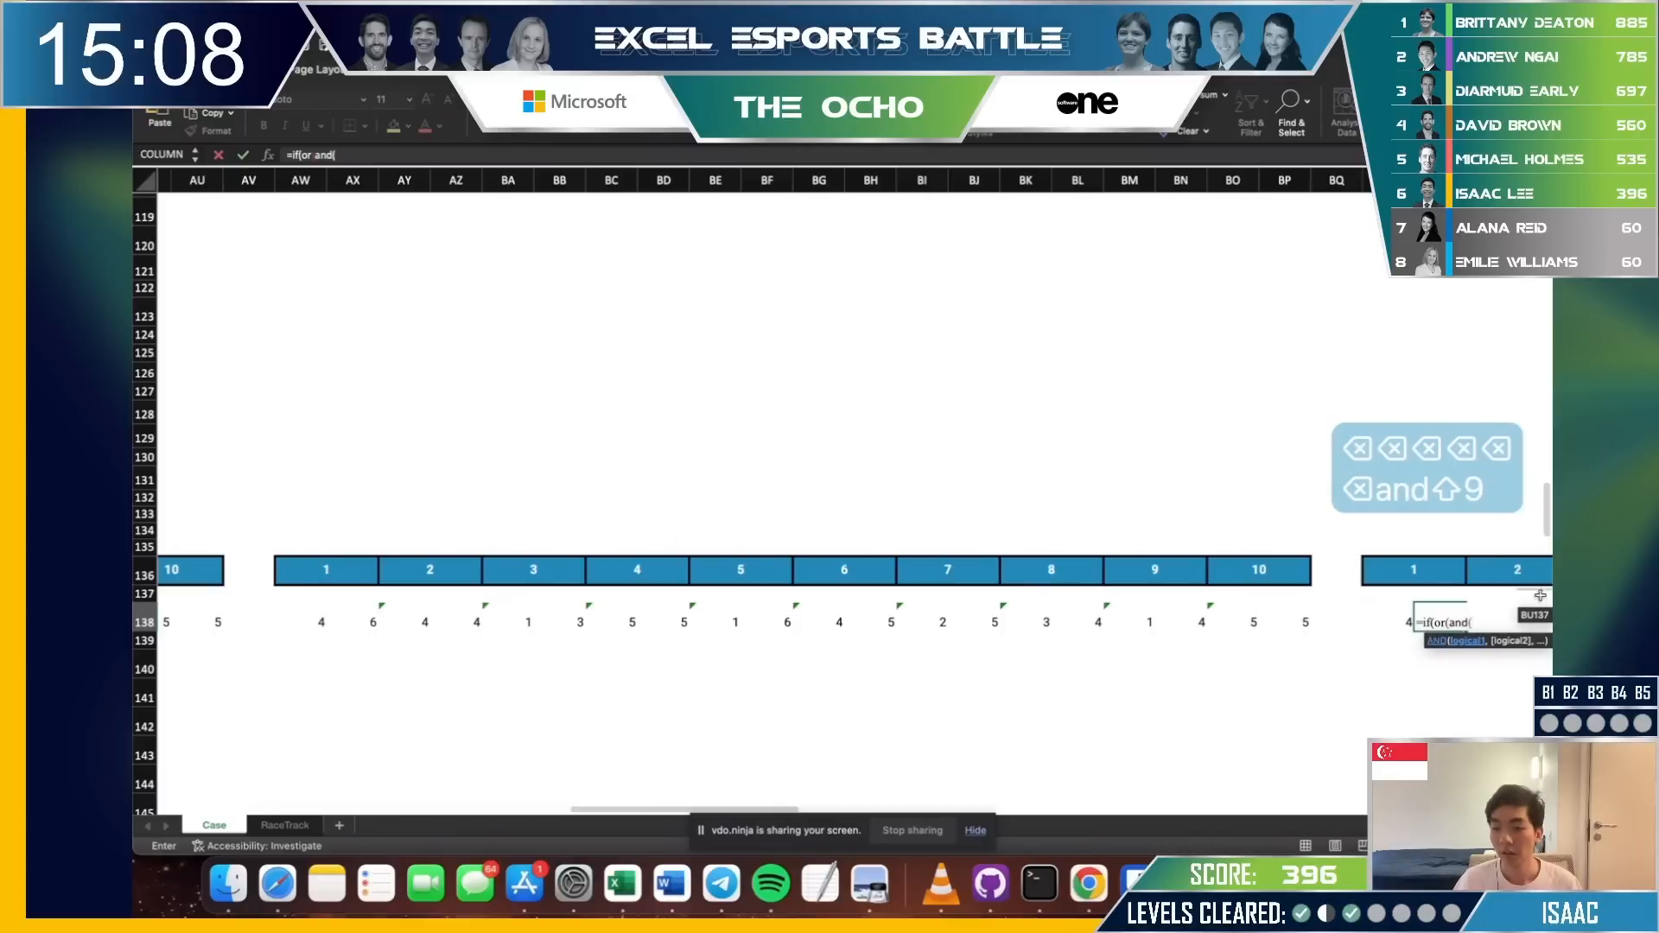
{"action": "left_click", "coordinate": [1387, 621]}
{"action": "type", "text": "<"}
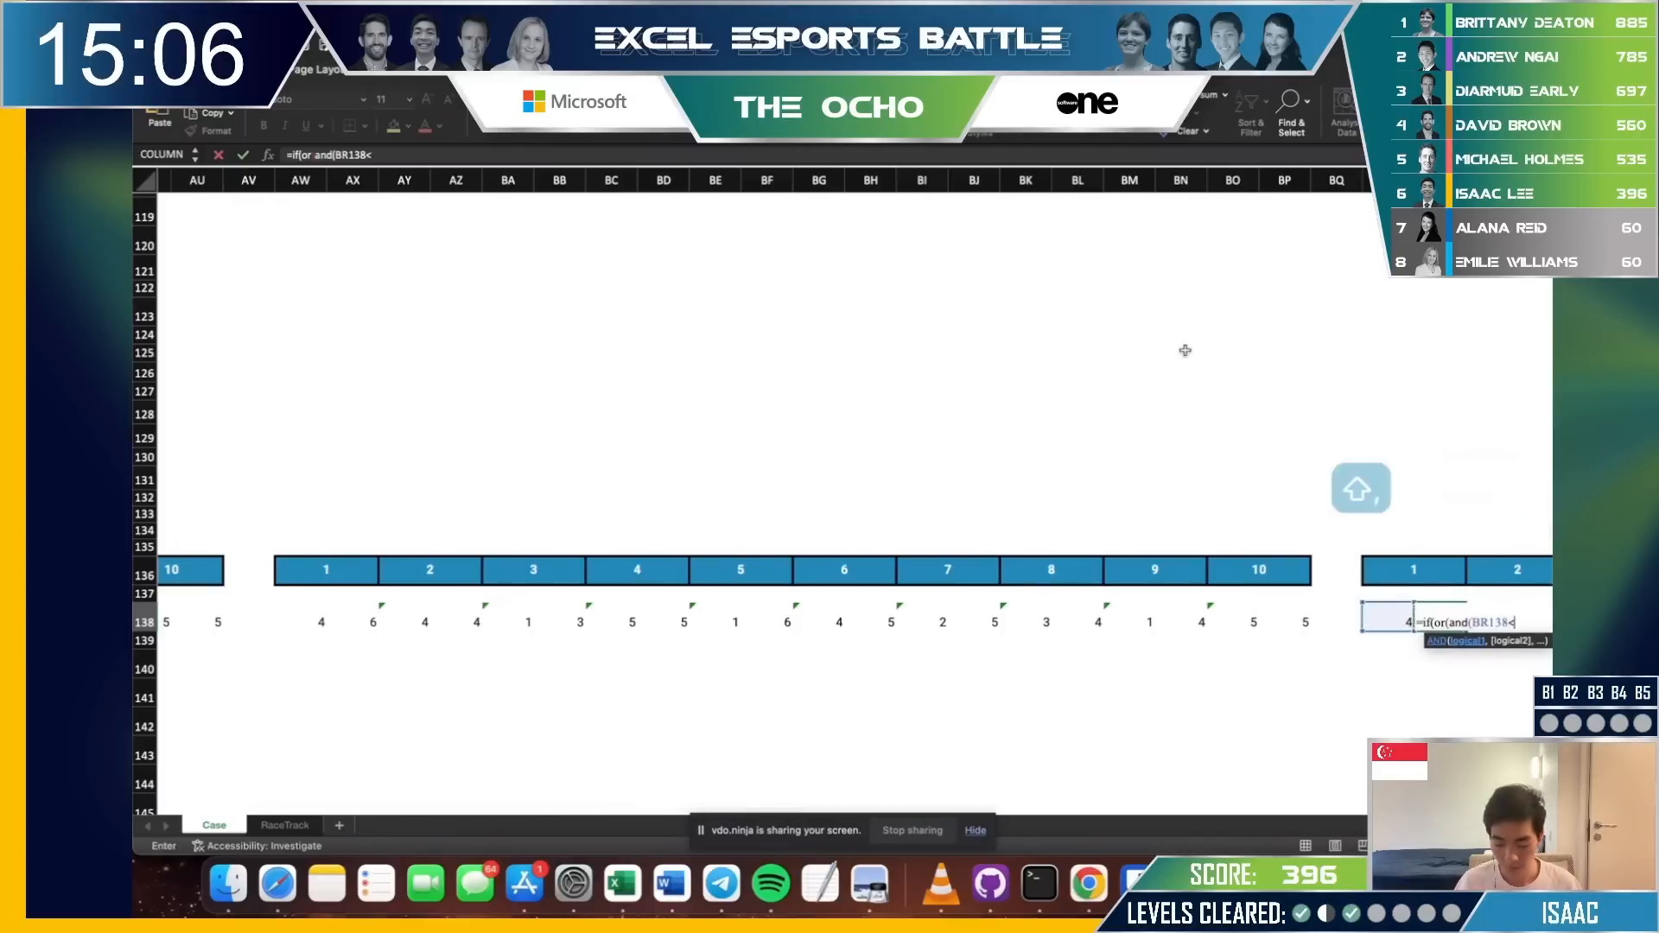
{"action": "scroll", "coordinate": [441, 337], "scroll_direction": "left", "scroll_amount": 10}
{"action": "scroll", "coordinate": [411, 394], "scroll_direction": "up", "scroll_amount": 4}
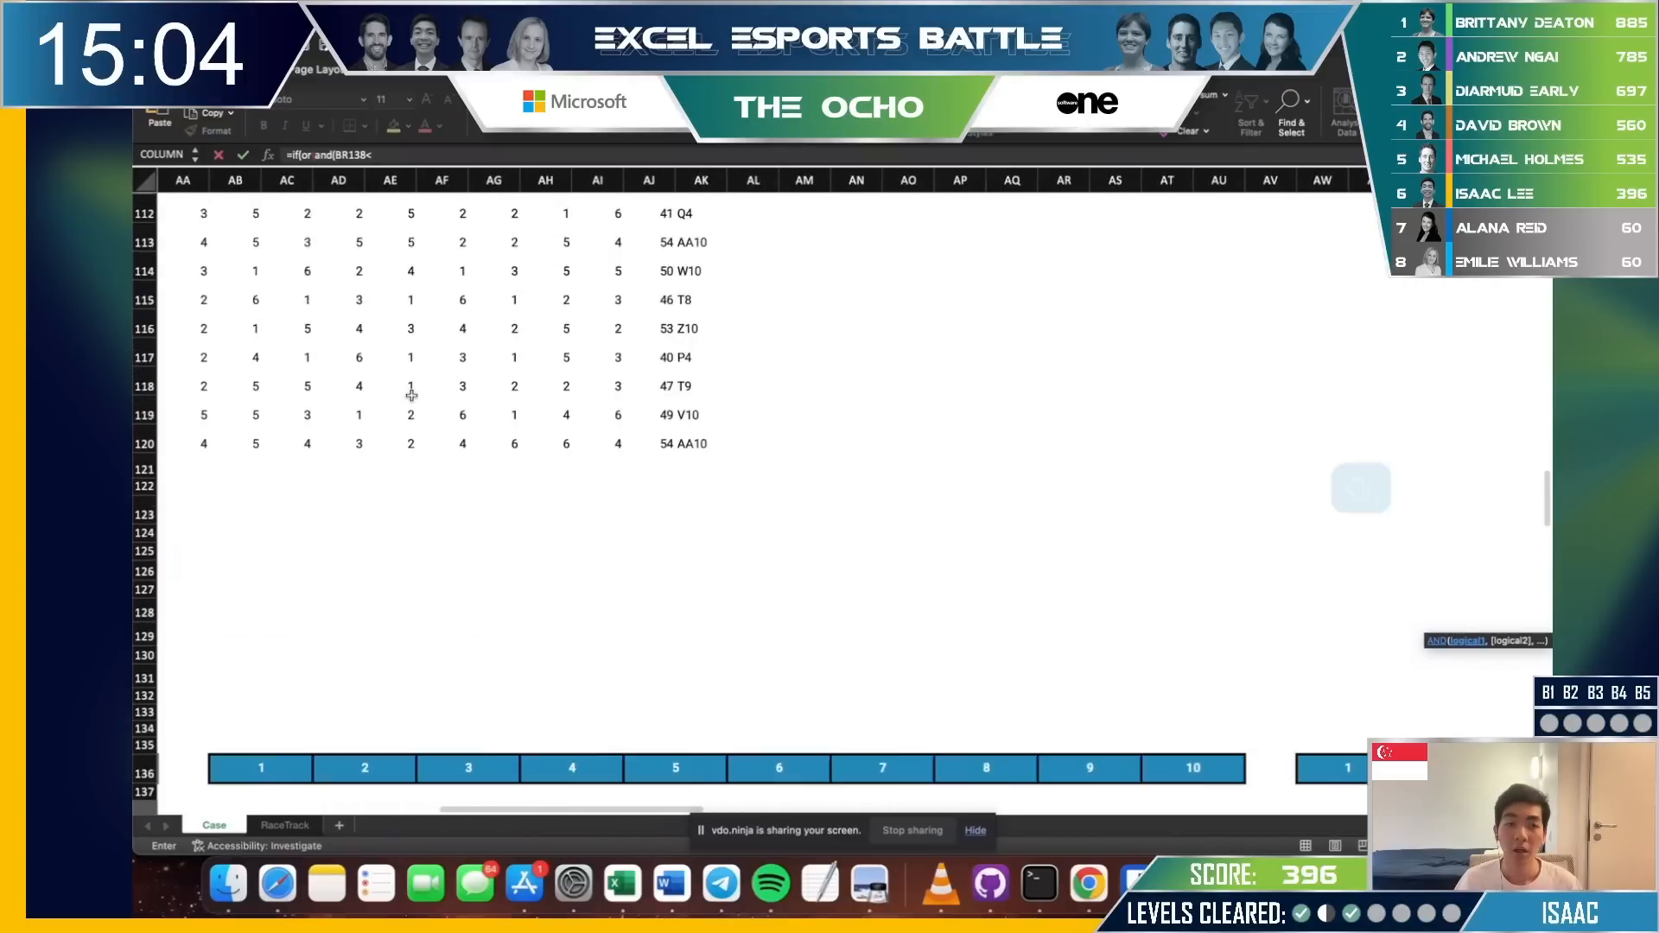
{"action": "scroll", "coordinate": [413, 427], "scroll_direction": "left", "scroll_amount": 5}
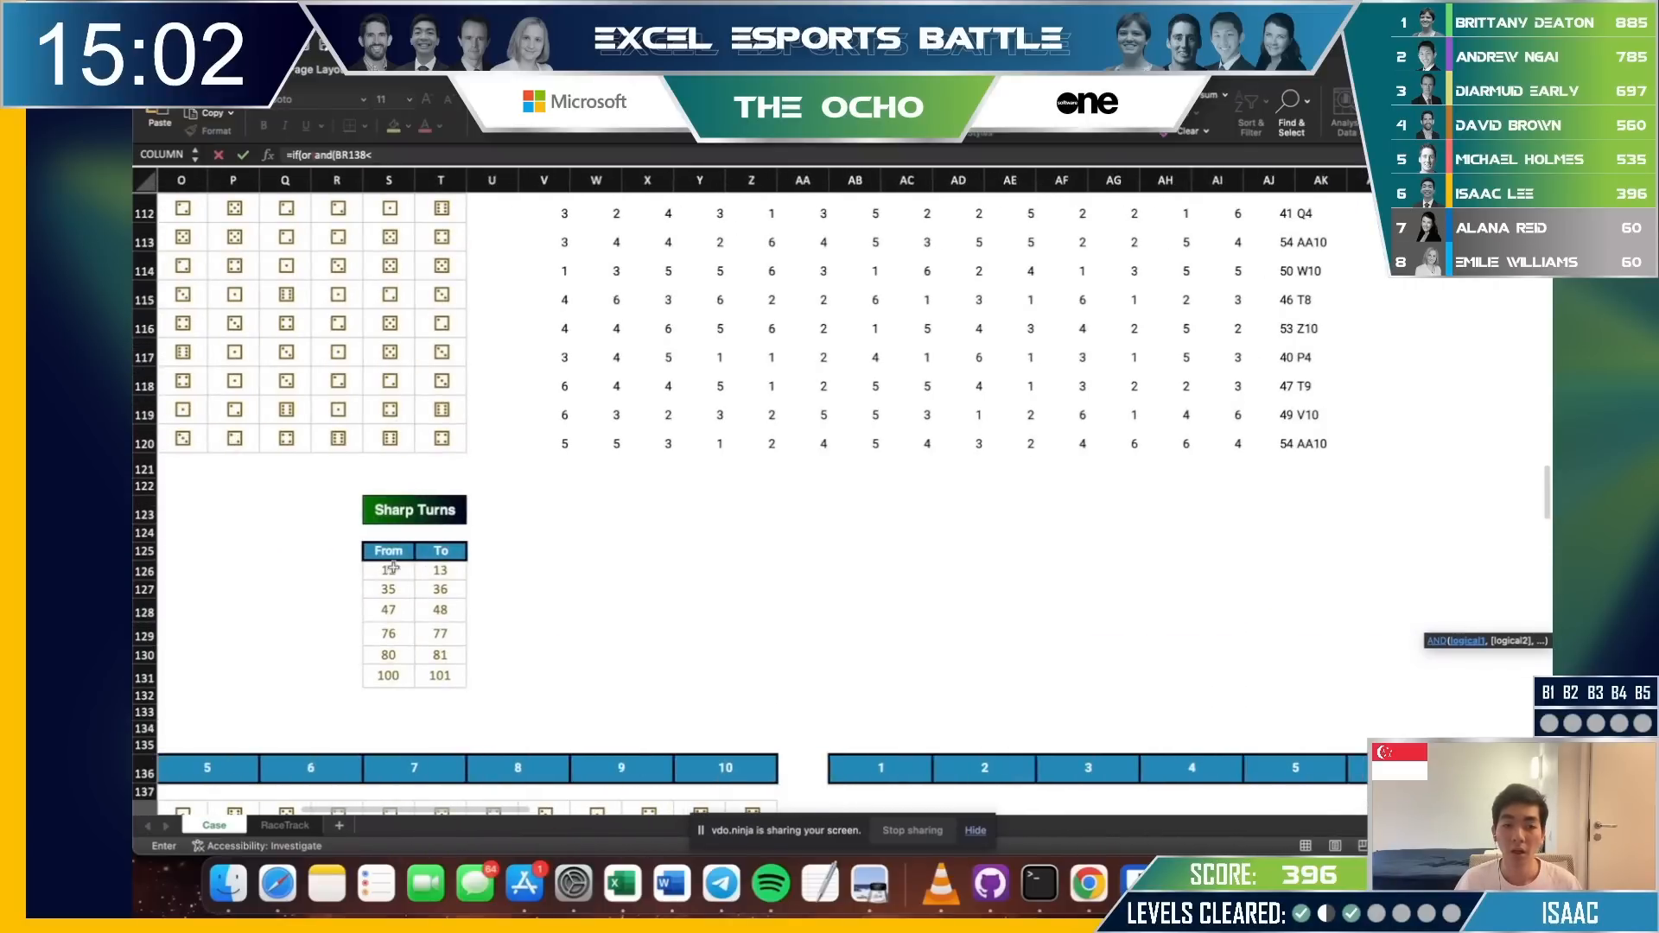
{"action": "left_click", "coordinate": [393, 568]}
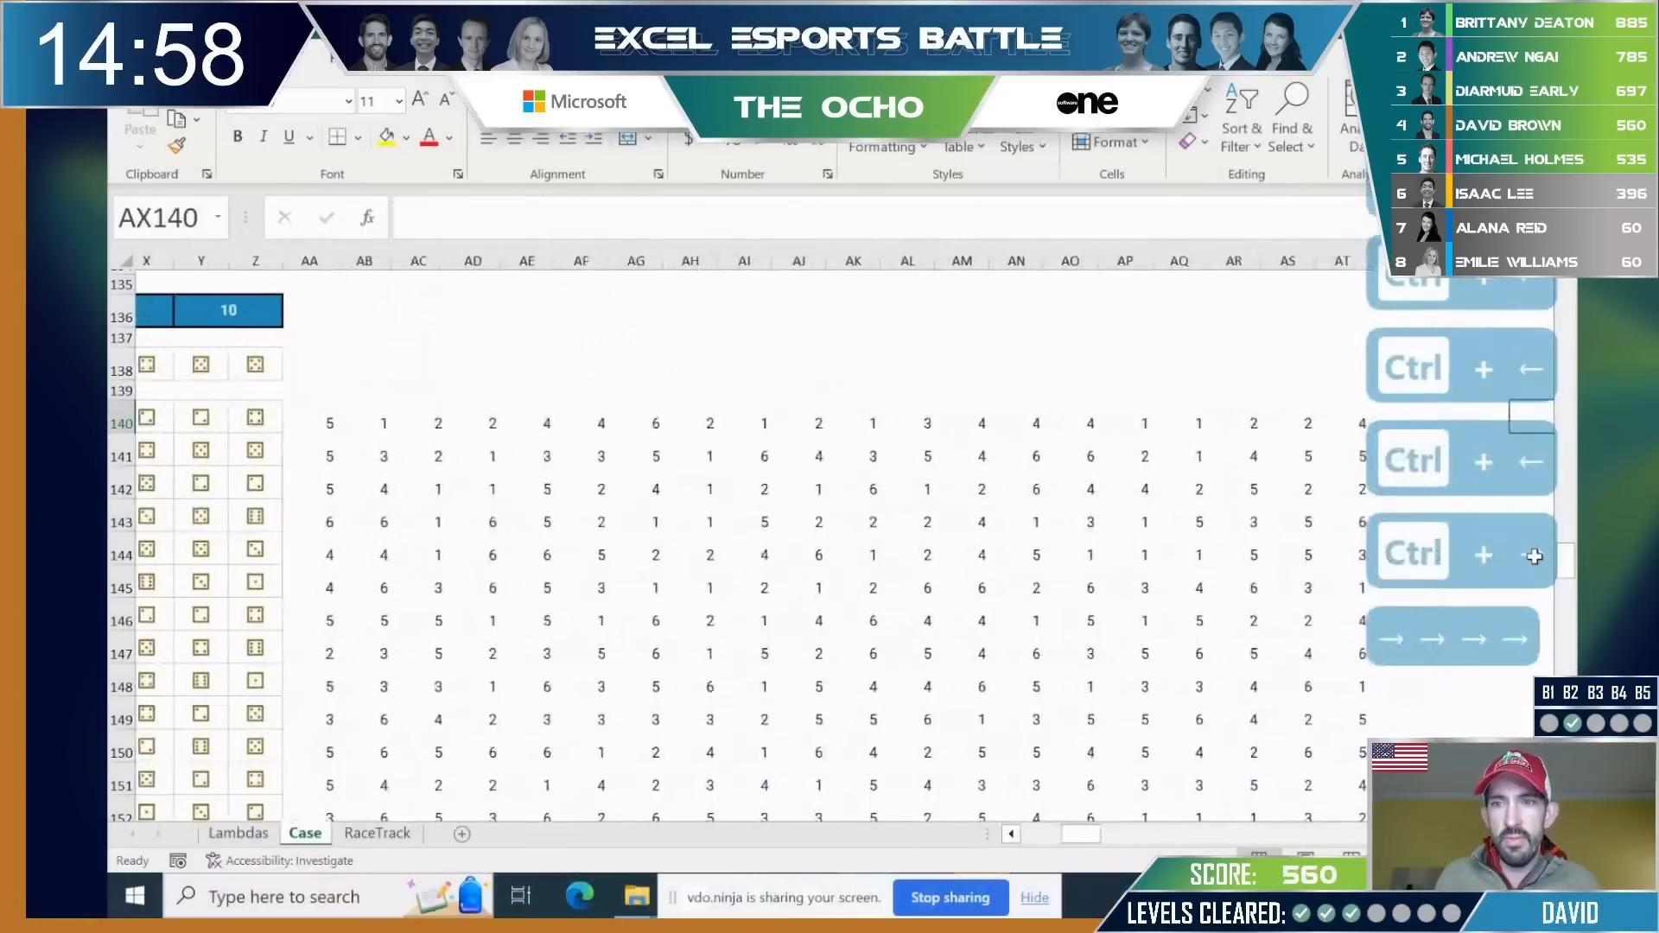
Enter a formula in AU140 of the Case sheet that sums the dice values in AA140:AT140.
{"action": "key", "text": "Left"}
{"action": "key", "text": "Left"}
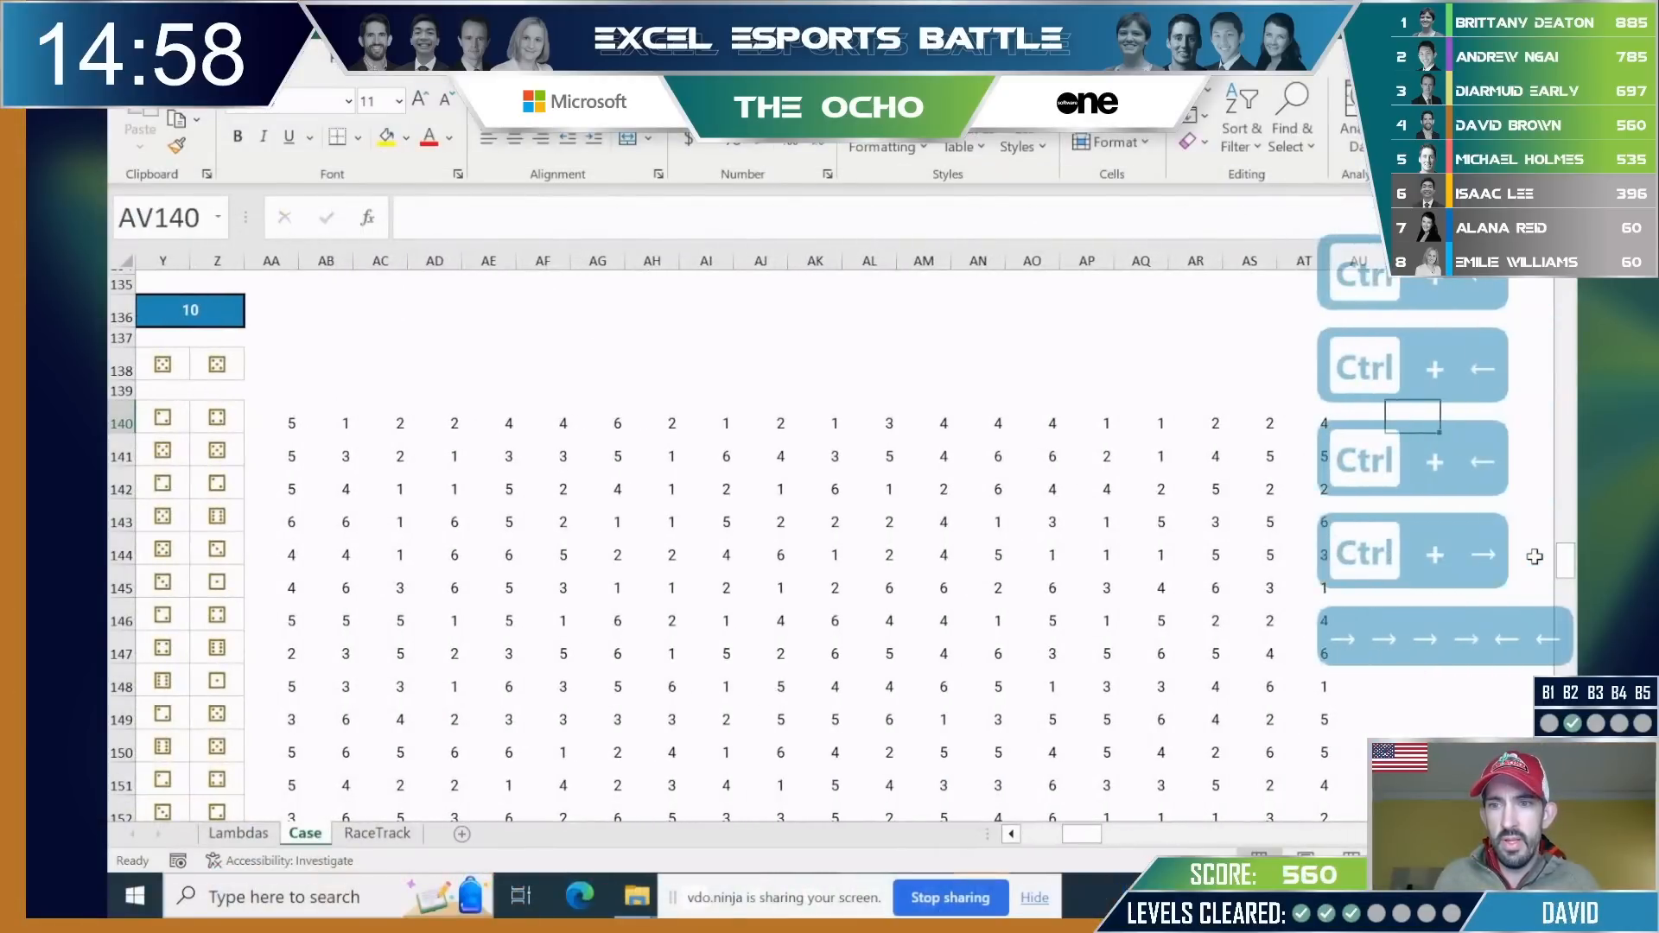
{"action": "key", "text": "Left"}
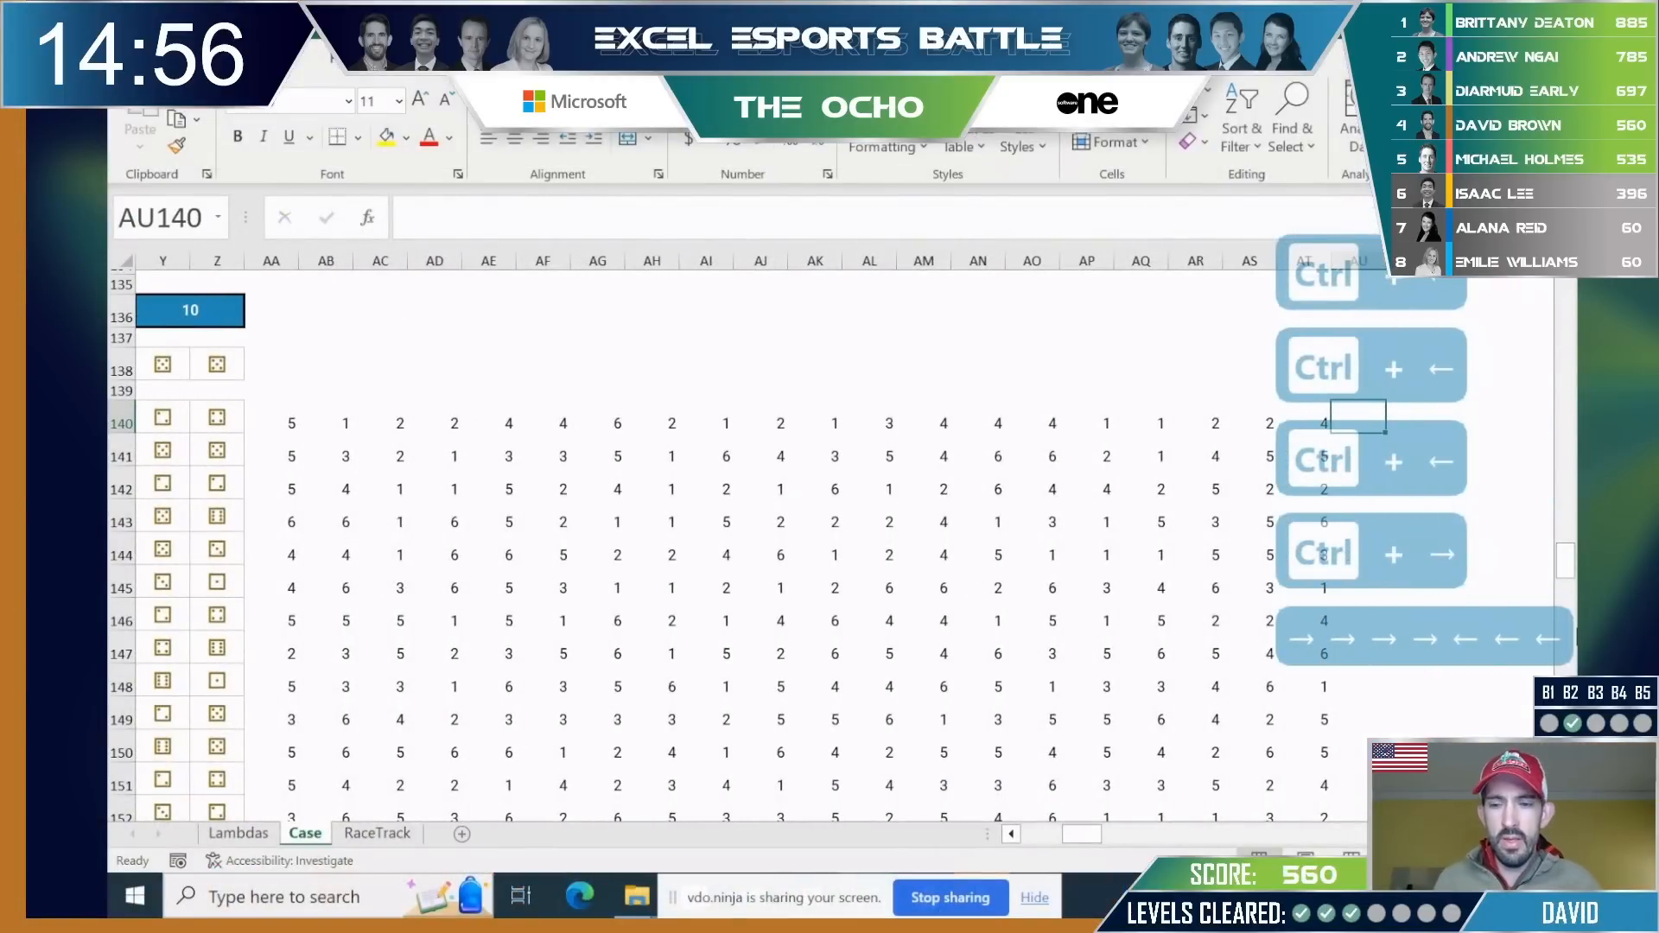
{"action": "type", "text": "=sum("}
{"action": "key", "text": "Left"}
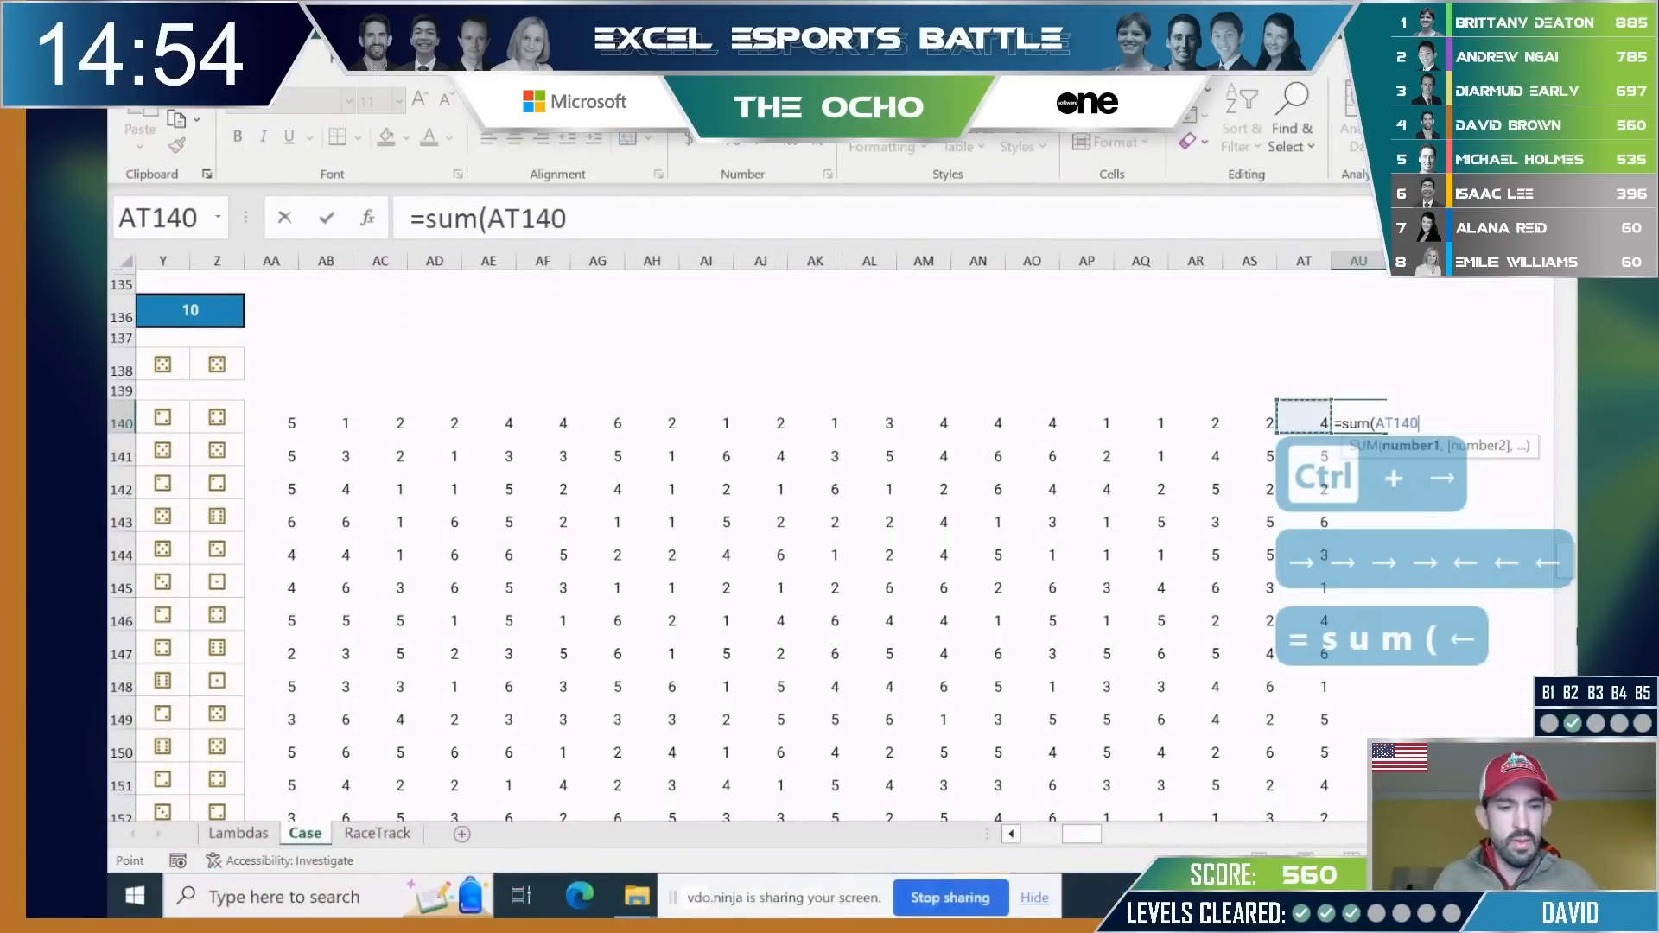
{"action": "key", "text": "shift+Left"}
{"action": "key", "text": "shift+Left"}
{"action": "key", "text": "shift+Left"}
{"action": "key", "text": "shift+Left"}
{"action": "key", "text": "shift+Left"}
{"action": "key", "text": "shift+Left"}
{"action": "key", "text": "shift+Left"}
{"action": "key", "text": "shift+Left"}
{"action": "key", "text": "shift+Left"}
{"action": "key", "text": "shift+Left"}
{"action": "key", "text": "shift+Left"}
{"action": "key", "text": "shift+Left"}
{"action": "key", "text": "shift+Left"}
{"action": "key", "text": "shift+Left"}
{"action": "key", "text": "shift+Left"}
{"action": "key", "text": "shift+Left"}
{"action": "key", "text": "shift+Left"}
{"action": "key", "text": "shift+Left"}
{"action": "key", "text": "shift+Left"}
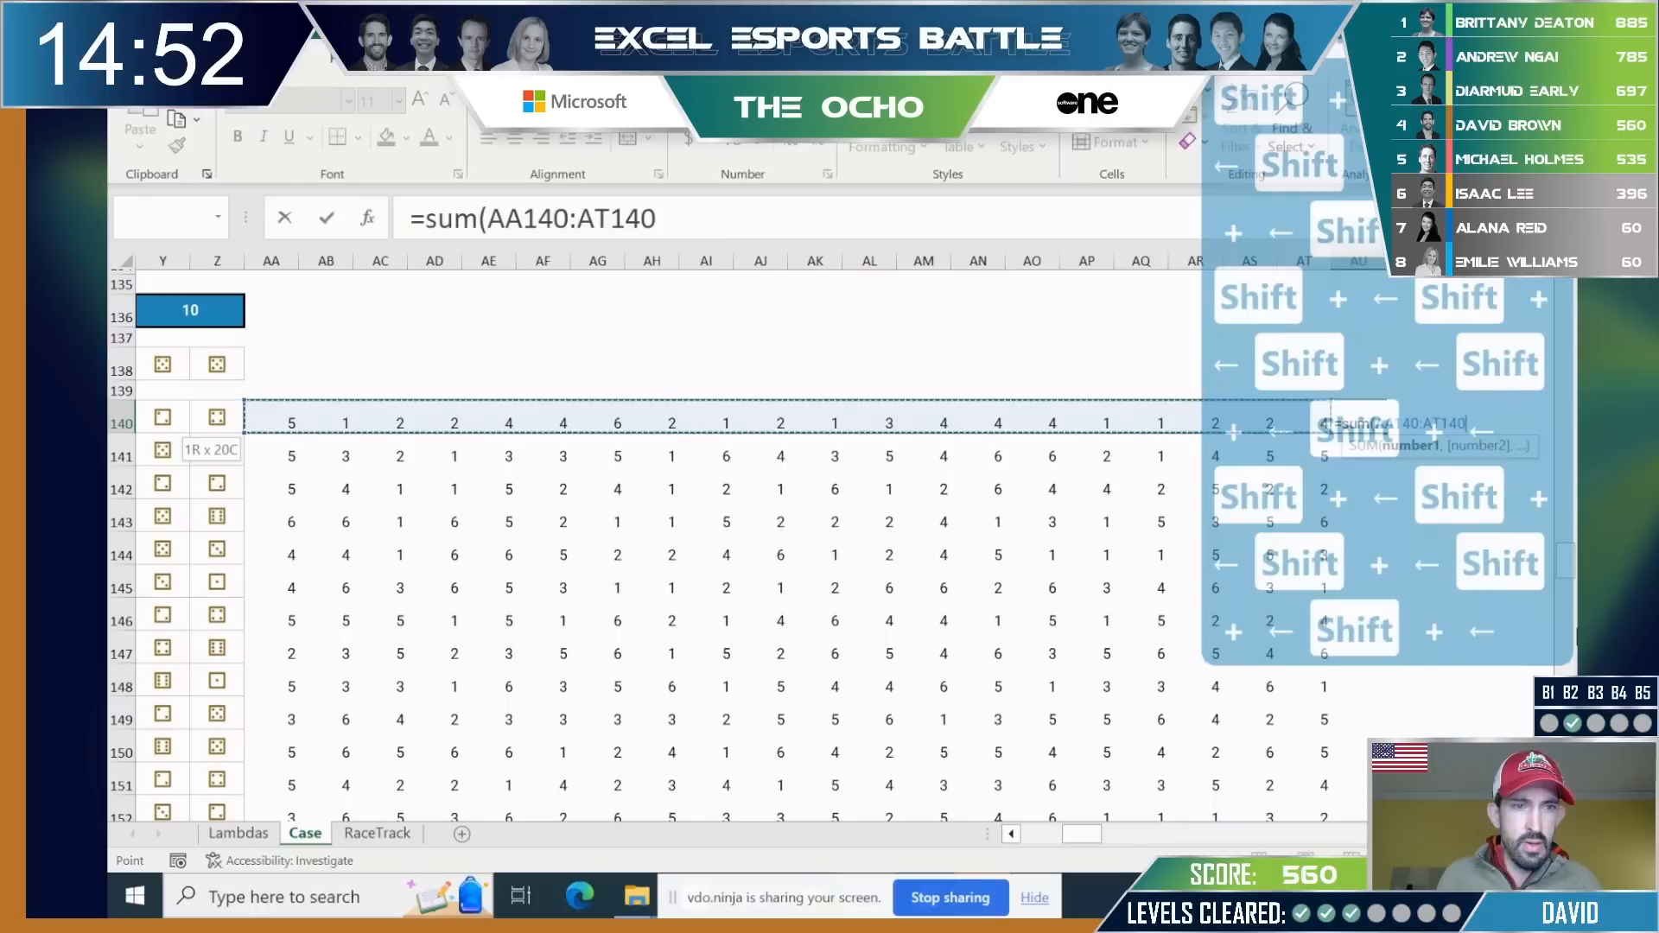
{"action": "key", "text": "Return"}
Fill the row sum formula down from AU140 to AU159.
{"action": "key", "text": "shift+Down"}
{"action": "key", "text": "shift+Down"}
{"action": "key", "text": "shift+Down"}
{"action": "key", "text": "shift+Down"}
{"action": "key", "text": "shift+Down"}
{"action": "key", "text": "shift+Down"}
{"action": "key", "text": "shift+Down"}
{"action": "key", "text": "shift+Down"}
{"action": "key", "text": "shift+Down"}
{"action": "key", "text": "shift+Down"}
{"action": "key", "text": "shift+Down"}
{"action": "key", "text": "shift+Down"}
{"action": "key", "text": "shift+Down"}
{"action": "key", "text": "shift+Down"}
{"action": "key", "text": "shift+Down"}
{"action": "key", "text": "shift+Down"}
{"action": "key", "text": "shift+Down"}
{"action": "key", "text": "shift+Down"}
{"action": "key", "text": "shift+Down"}
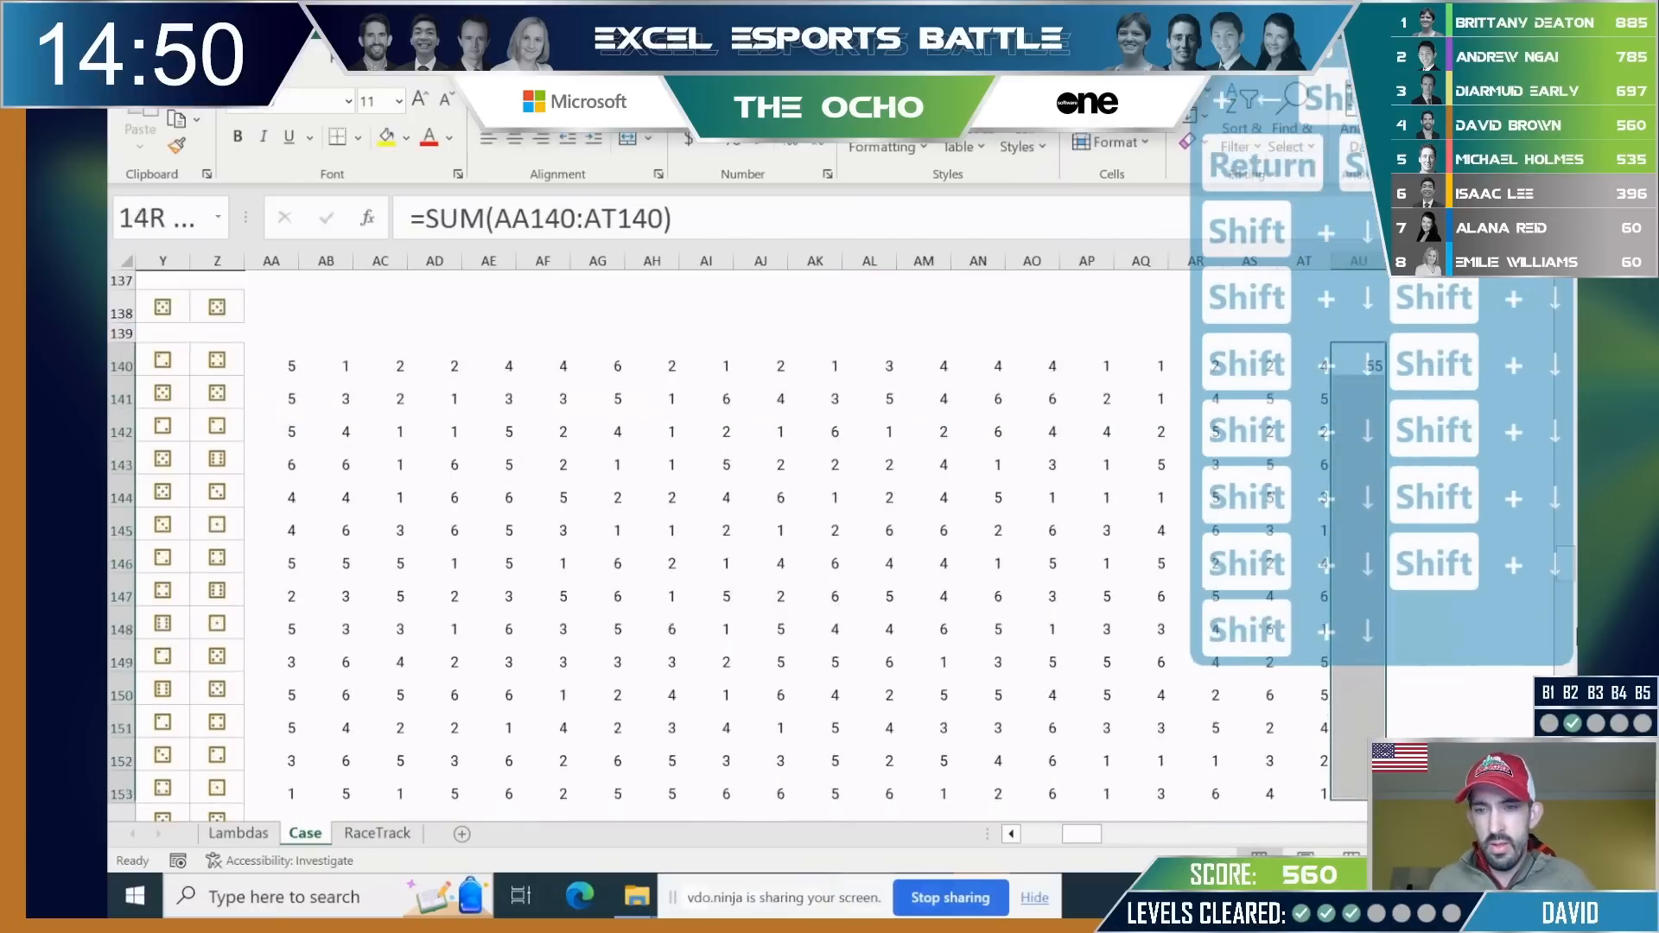
{"action": "key", "text": "shift+Down"}
{"action": "key", "text": "shift+Up"}
{"action": "key", "text": "ctrl+d"}
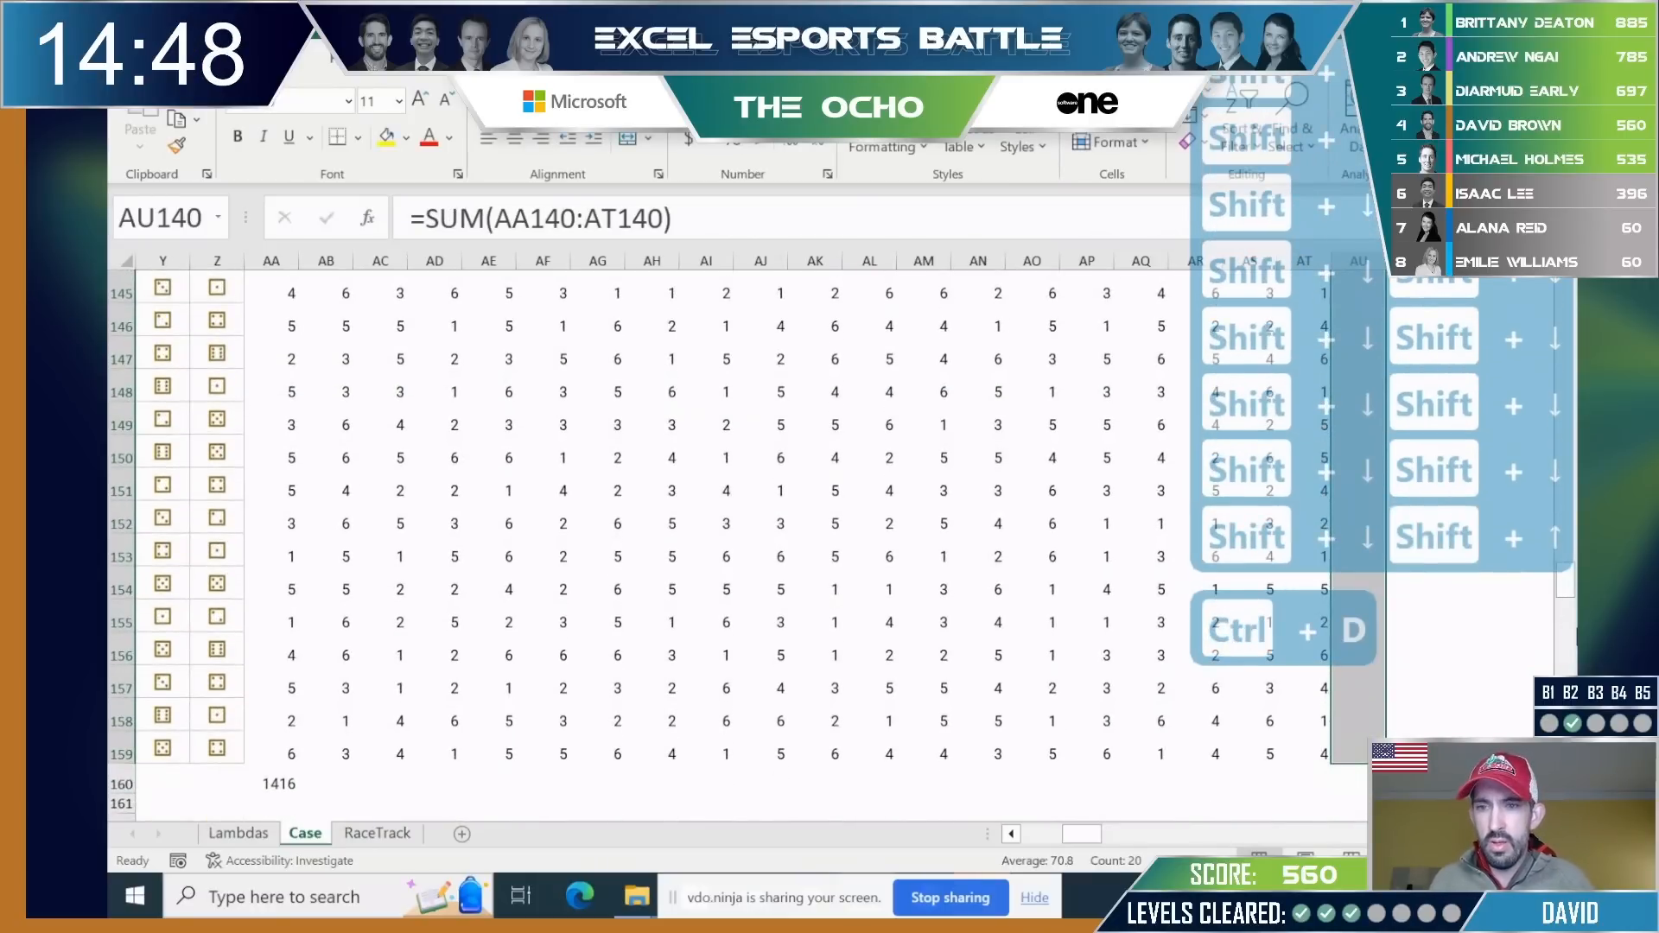
Examine the Level 4 games table along the game 51 row, from its game number to its first dice.
{"action": "key", "text": "ctrl+Left"}
{"action": "key", "text": "ctrl+Left"}
{"action": "key", "text": "ctrl+Left"}
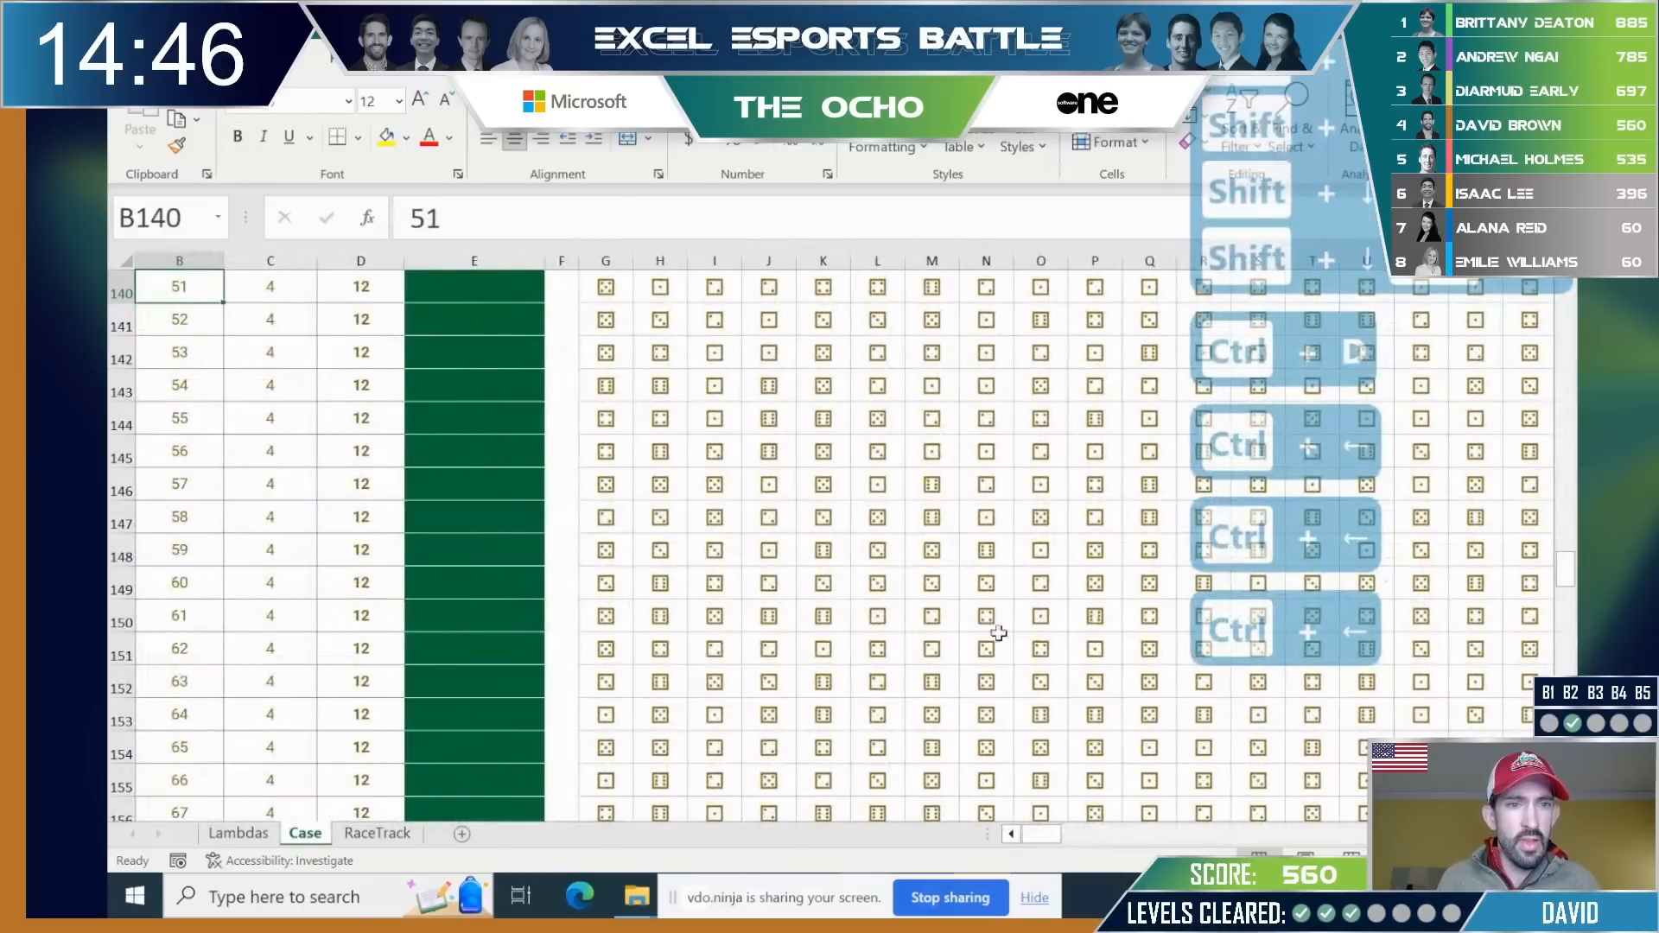
{"action": "scroll", "coordinate": [525, 442], "scroll_direction": "up", "scroll_amount": 3}
{"action": "left_click", "coordinate": [617, 462]}
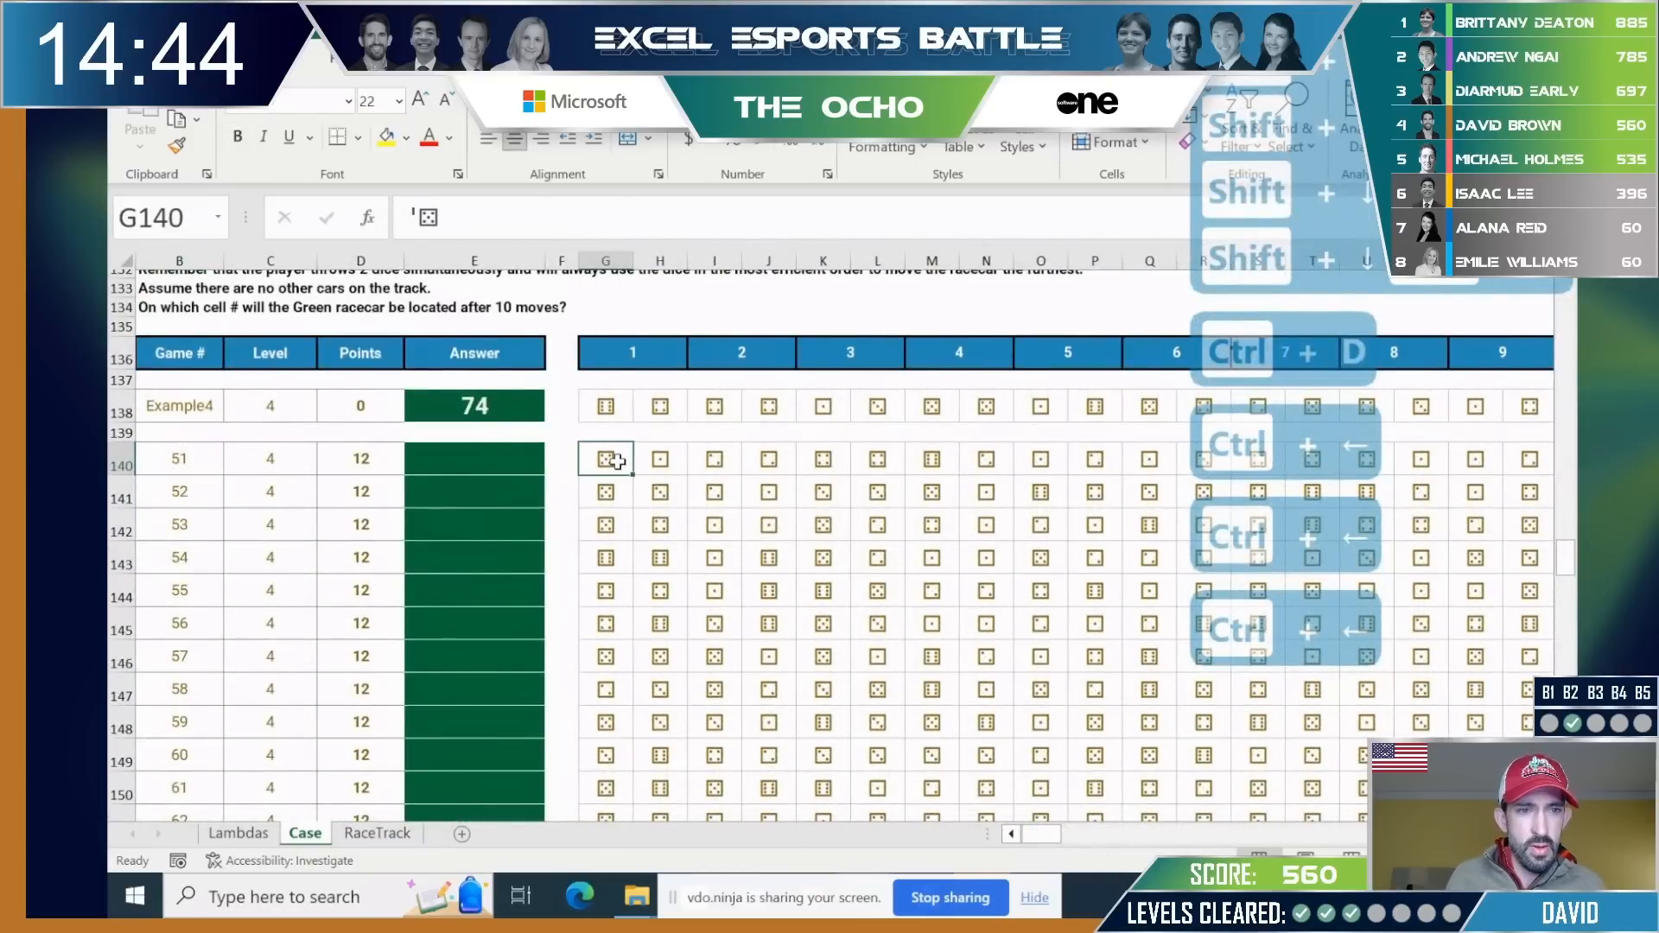
{"action": "key", "text": "Left"}
{"action": "key", "text": "Left"}
{"action": "key", "text": "Left"}
{"action": "key", "text": "Left"}
{"action": "key", "text": "Left"}
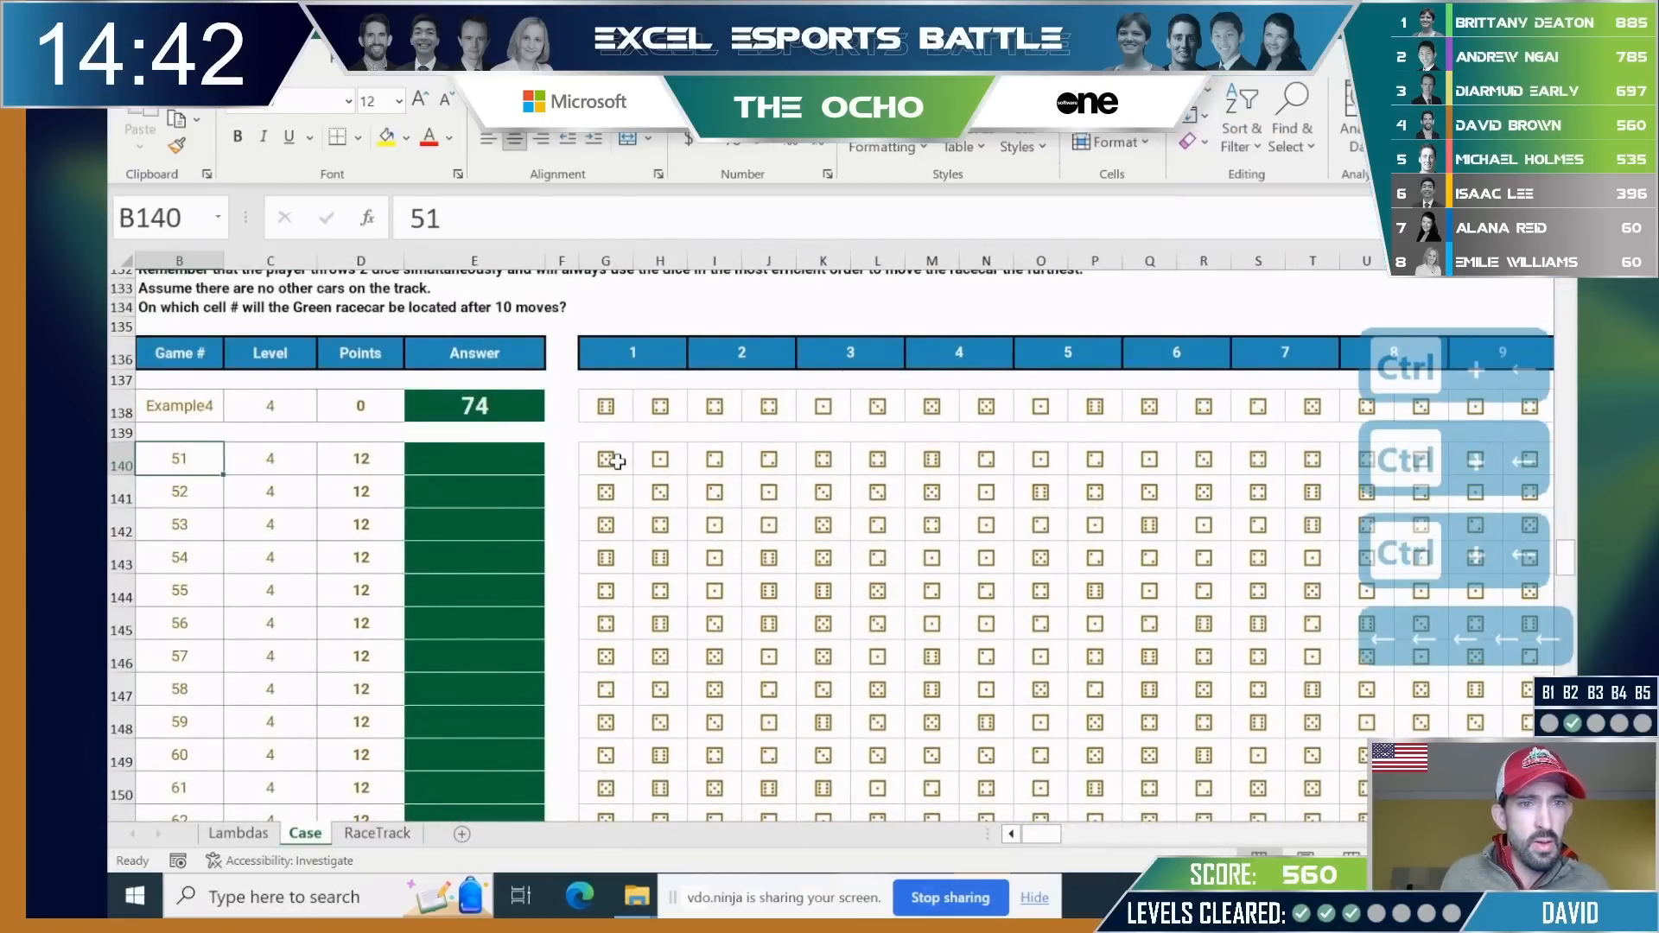
{"action": "key", "text": "Right"}
{"action": "key", "text": "Right"}
{"action": "key", "text": "Right"}
{"action": "key", "text": "Right"}
{"action": "key", "text": "Right"}
{"action": "key", "text": "Right"}
{"action": "key", "text": "Right"}
{"action": "key", "text": "Left"}
{"action": "key", "text": "Left"}
{"action": "key", "text": "Left"}
{"action": "key", "text": "Left"}
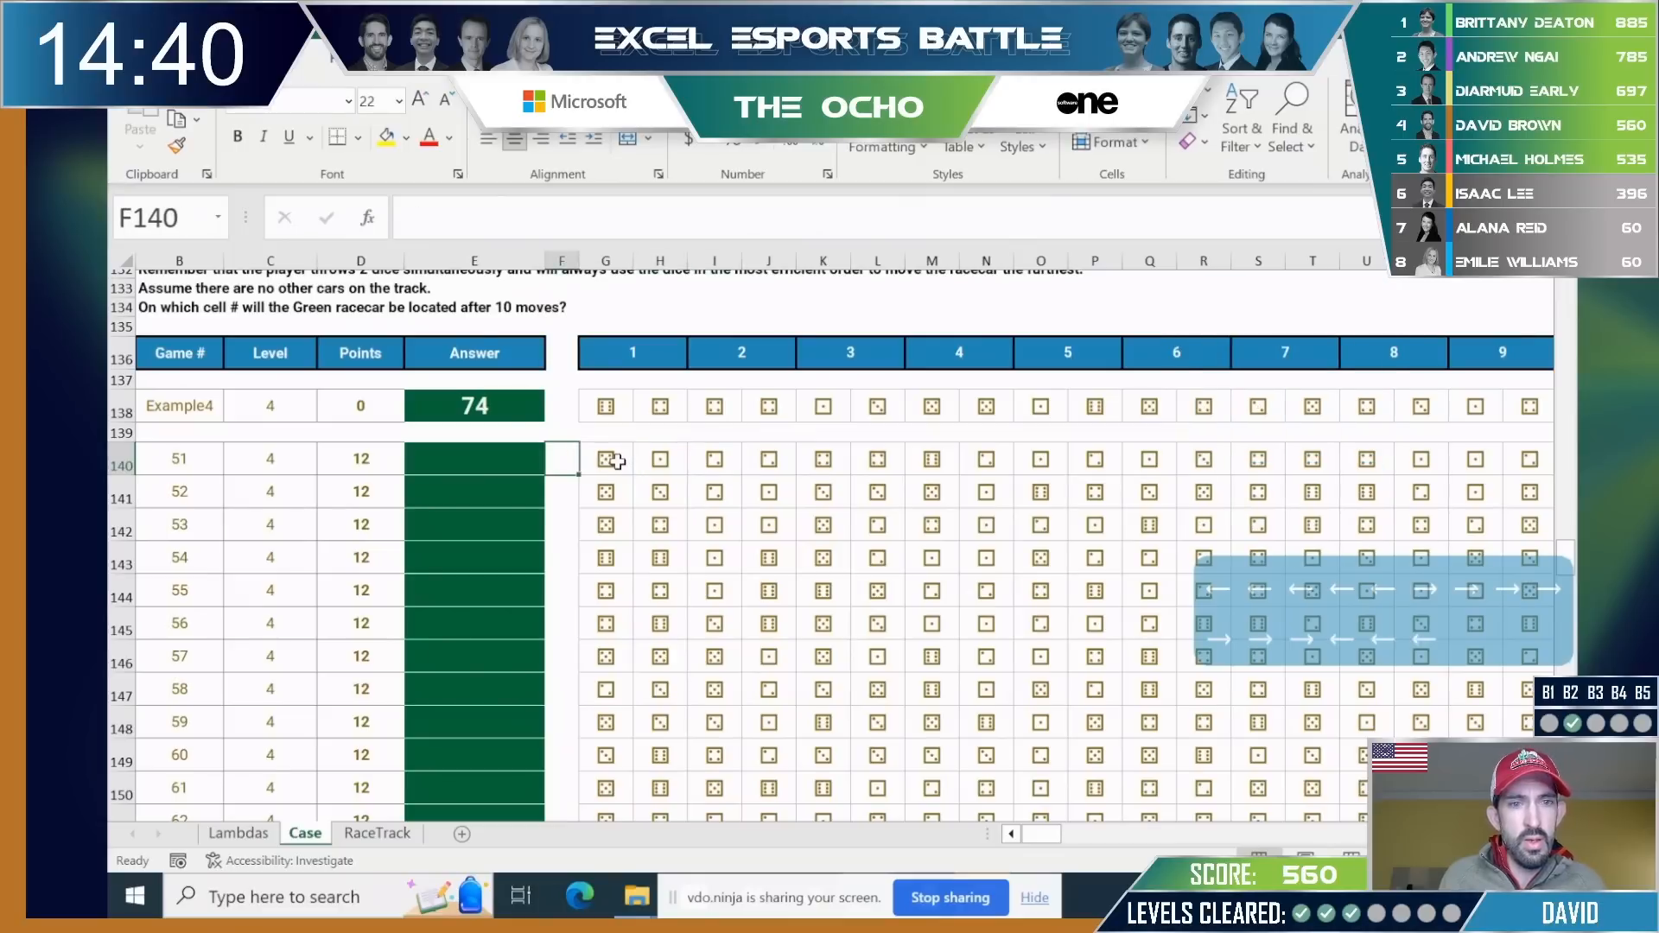
{"action": "type", "text": "="}
{"action": "key", "text": "ctrl+Right"}
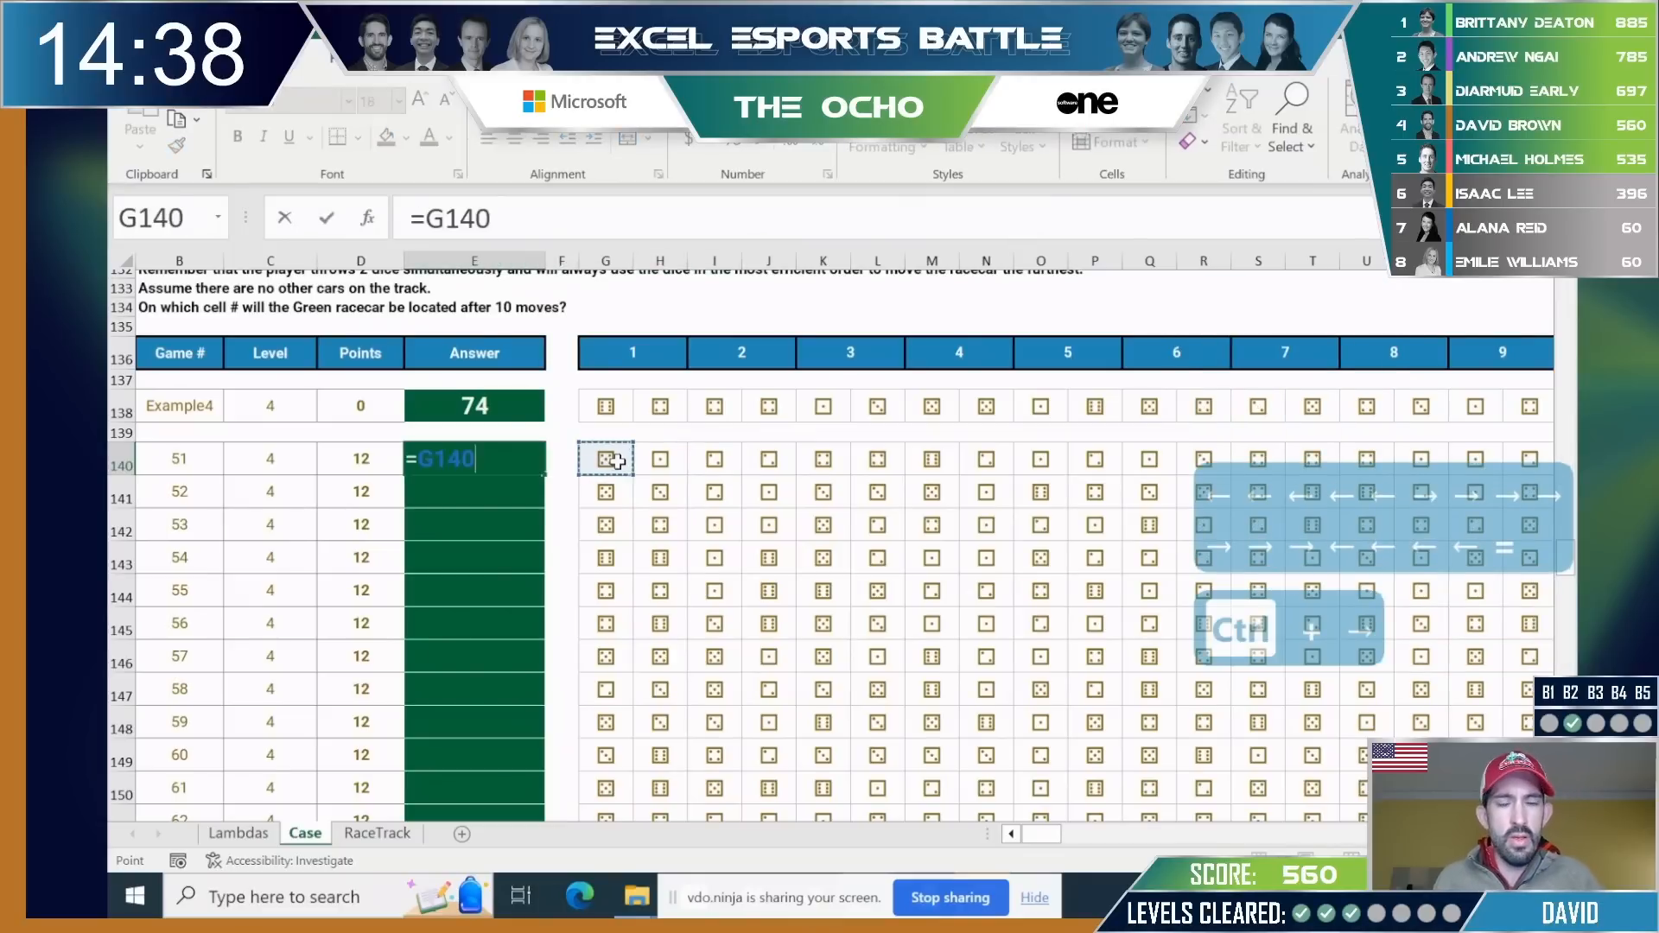
{"action": "key", "text": "Escape"}
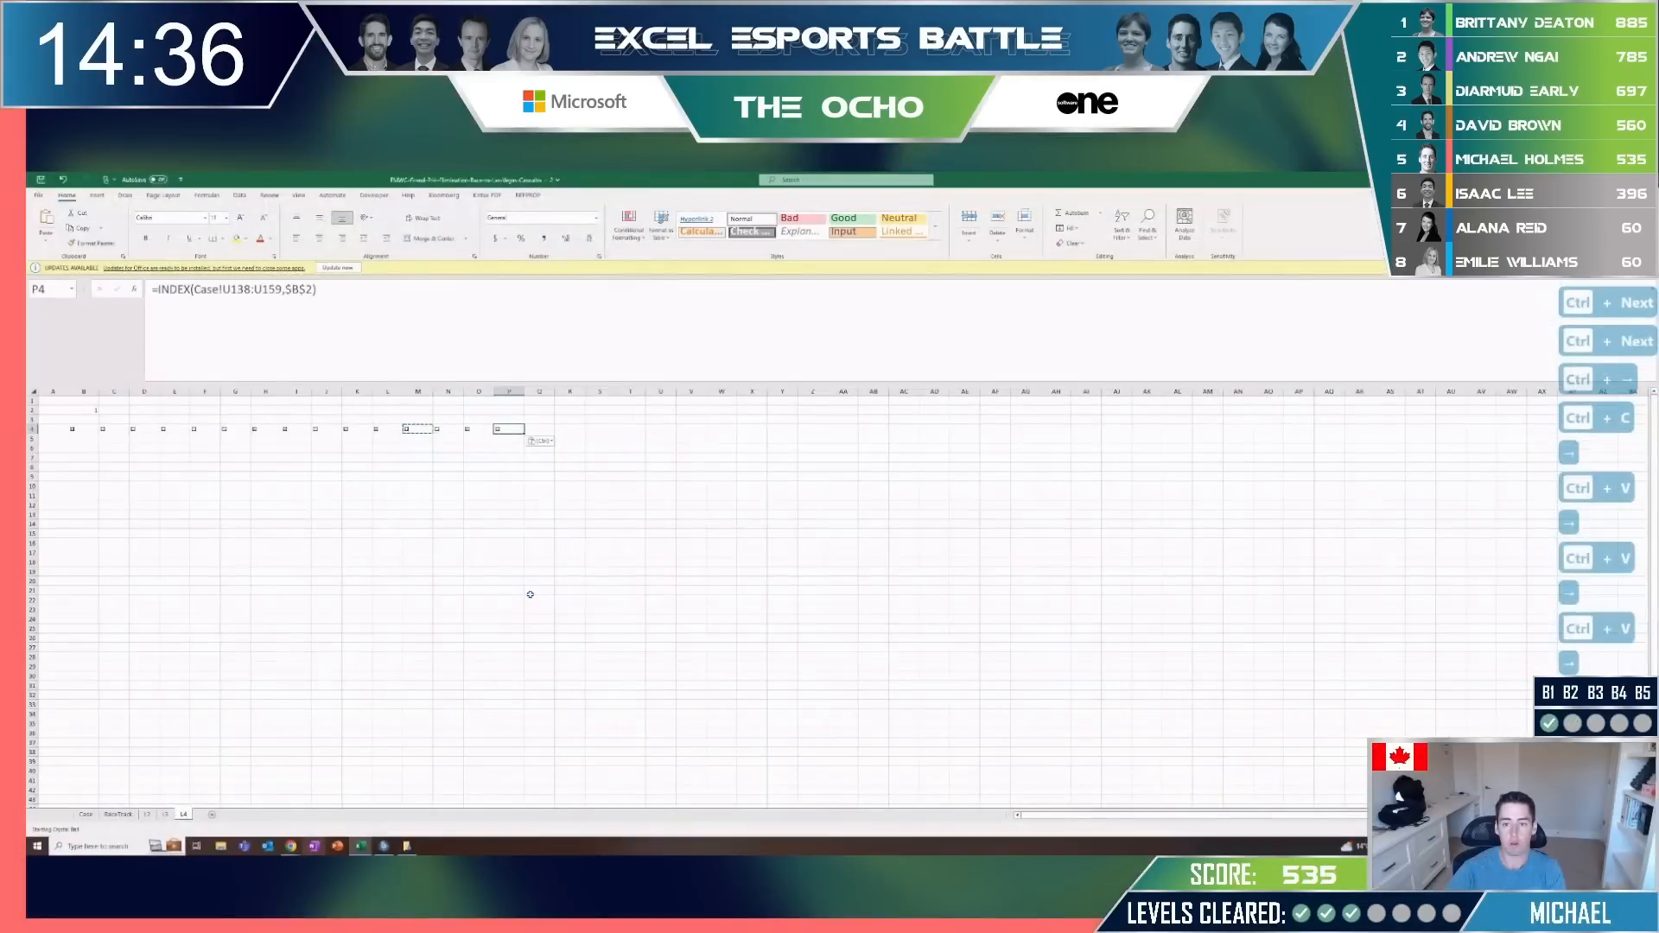
Paste the copied INDEX formula into Q4 through U4 so the row covers the Case sheet dice up to column Z.
{"action": "key", "text": "Right"}
{"action": "key", "text": "ctrl+v"}
{"action": "key", "text": "Right"}
{"action": "key", "text": "ctrl+v"}
{"action": "key", "text": "Right"}
{"action": "key", "text": "ctrl+v"}
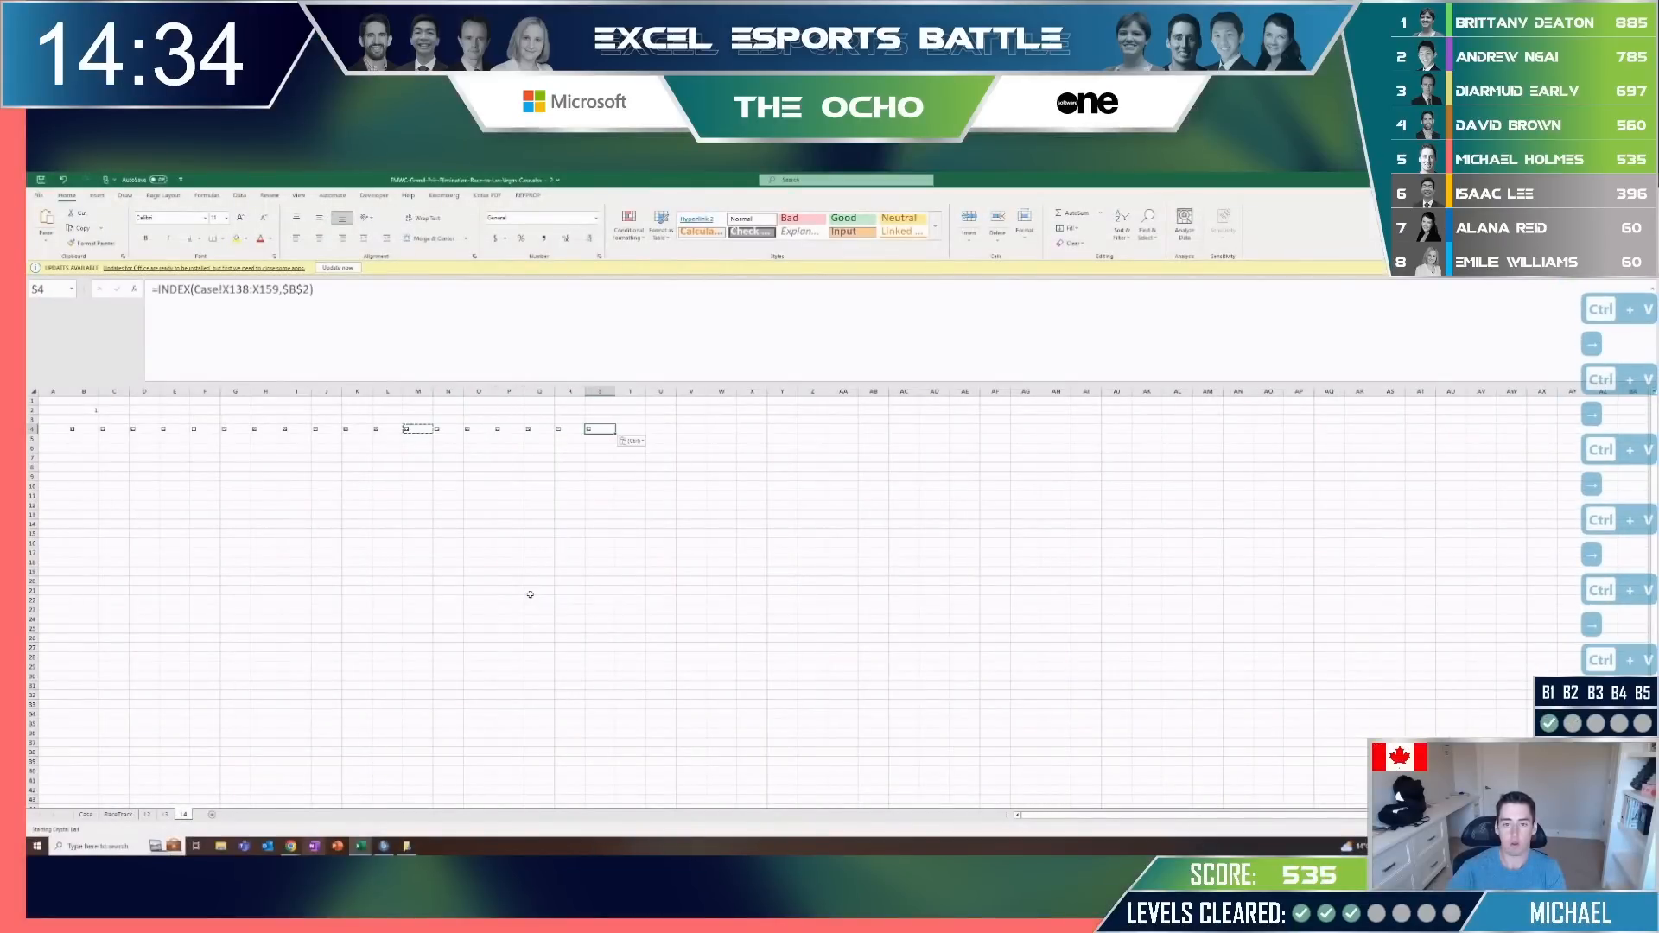
{"action": "key", "text": "Right"}
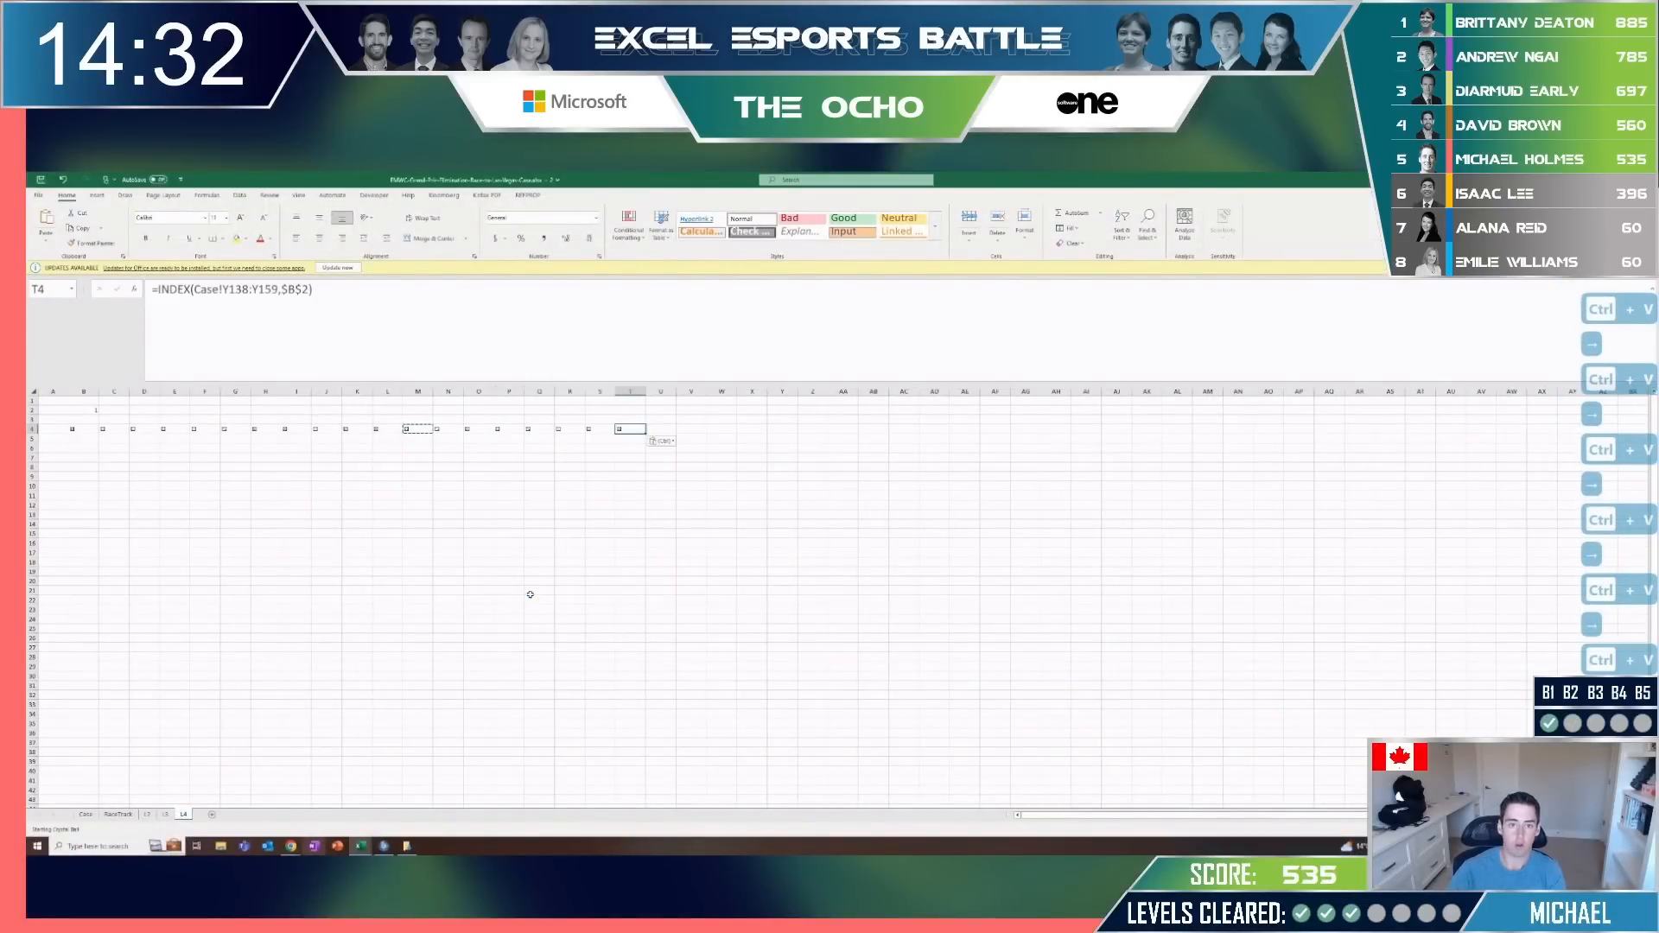
{"action": "left_click", "coordinate": [86, 814]}
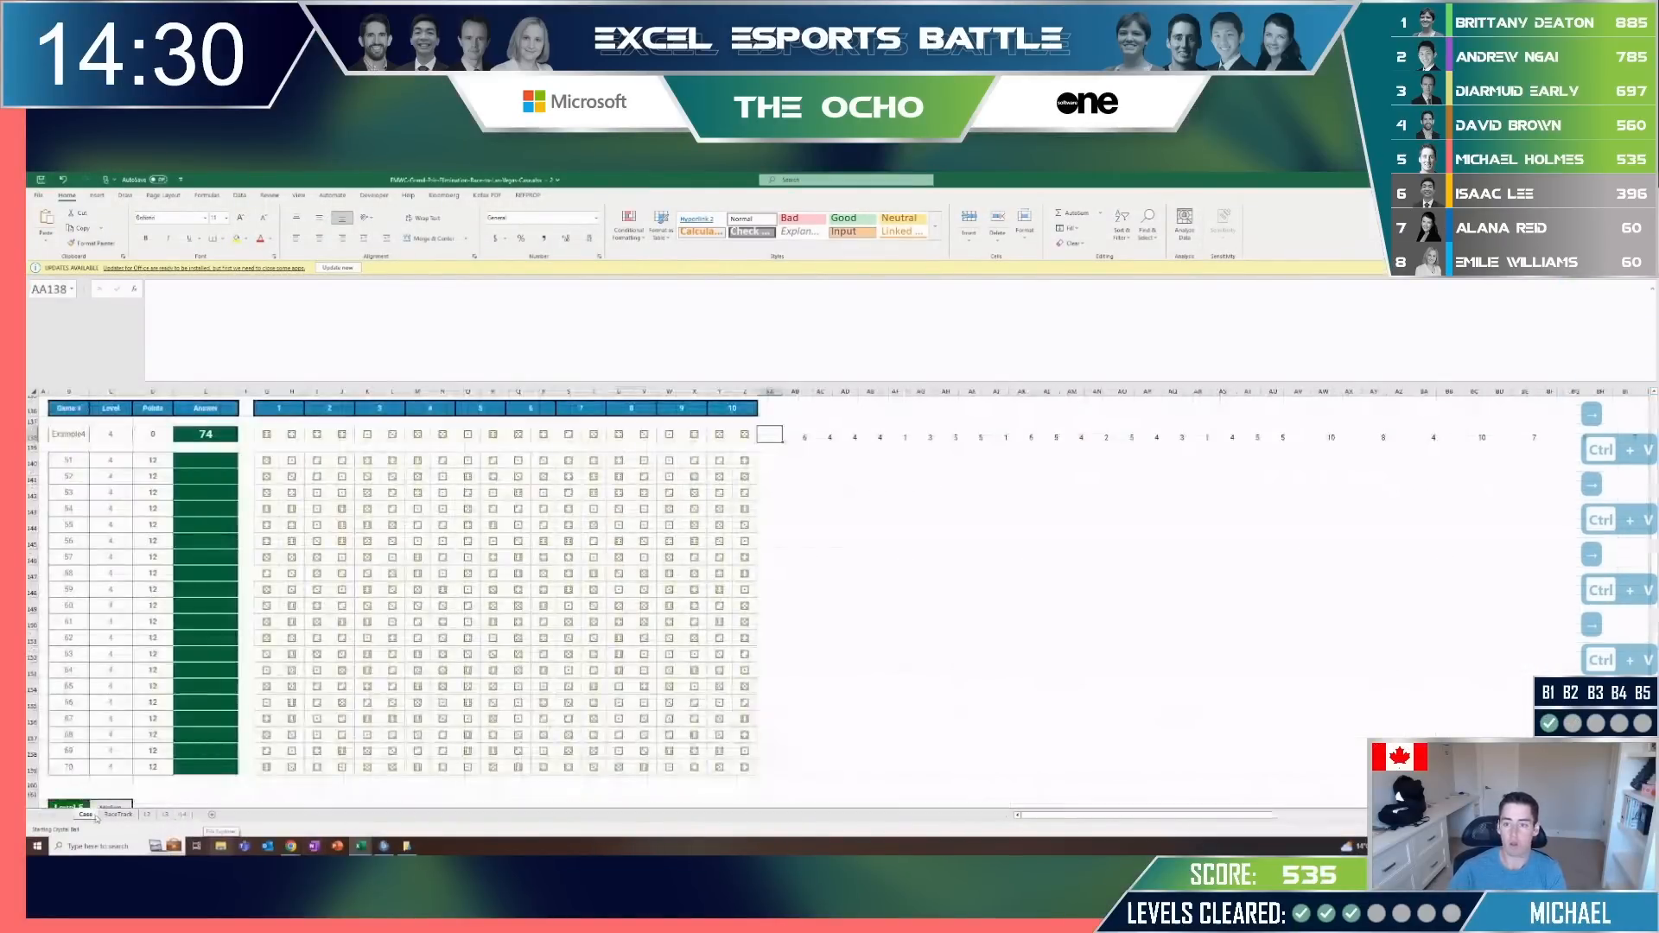
{"action": "left_click", "coordinate": [183, 814]}
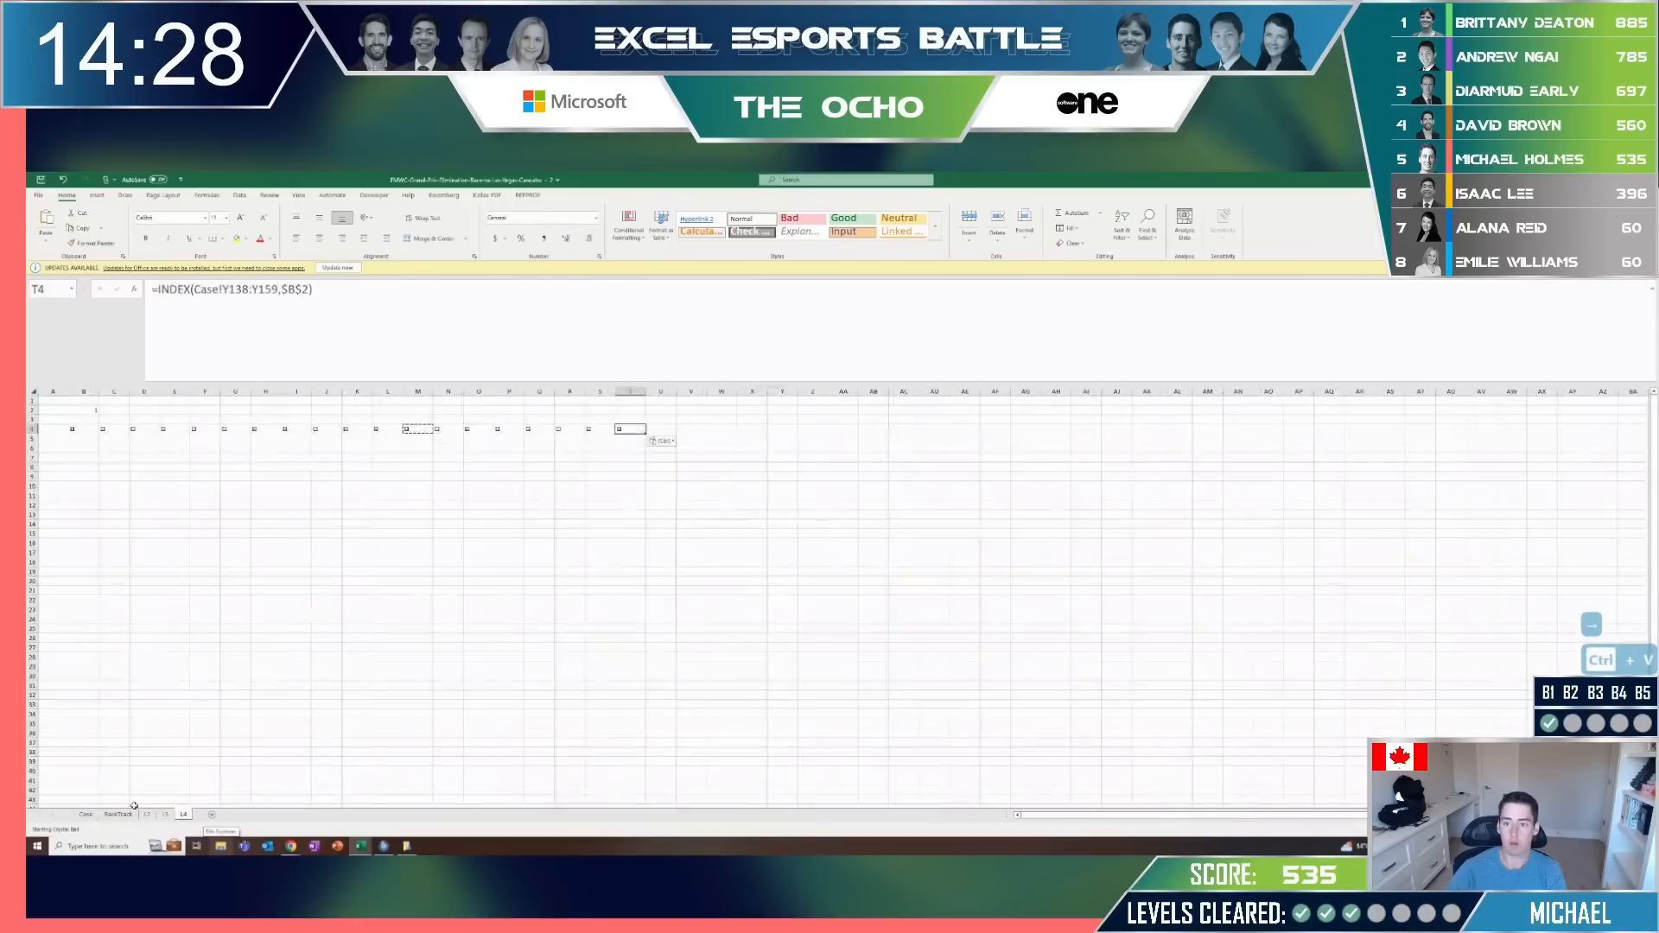
{"action": "key", "text": "Right"}
{"action": "key", "text": "ctrl+v"}
{"action": "key", "text": "ctrl+shift+Left"}
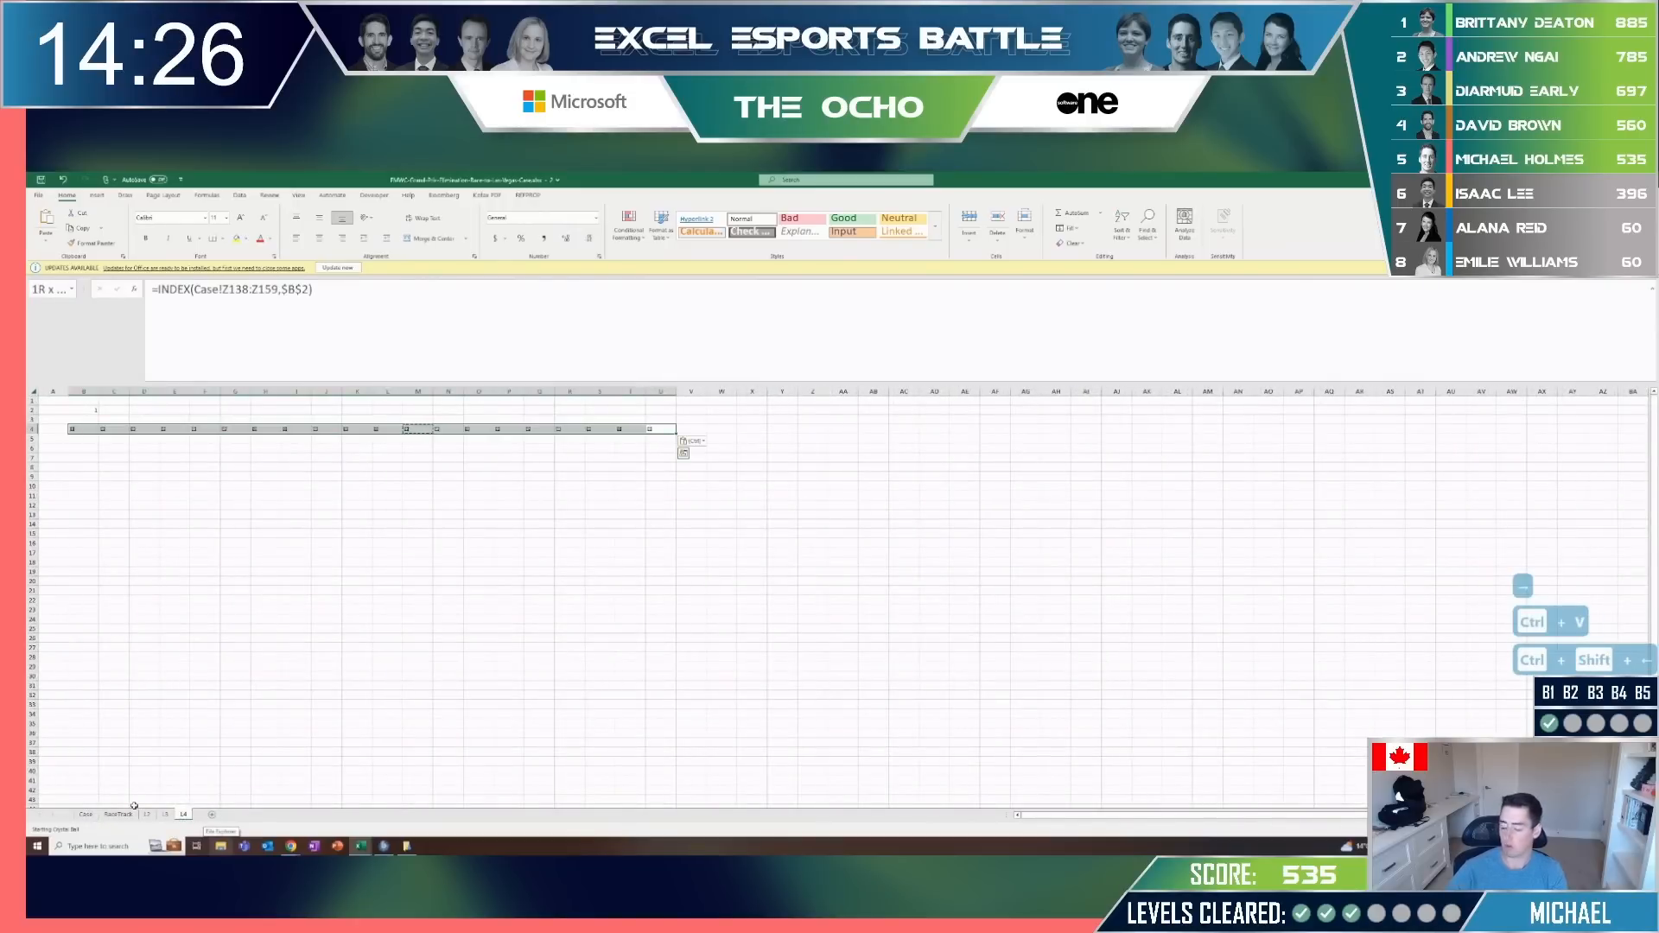
{"action": "key", "text": "ctrl+Left"}
{"action": "key", "text": "Escape"}
Enter =XLOOKUP(B4,dice,num) in B5 to convert the first dice to its number.
{"action": "key", "text": "Down"}
{"action": "type", "text": "=xlo"}
{"action": "key", "text": "Tab"}
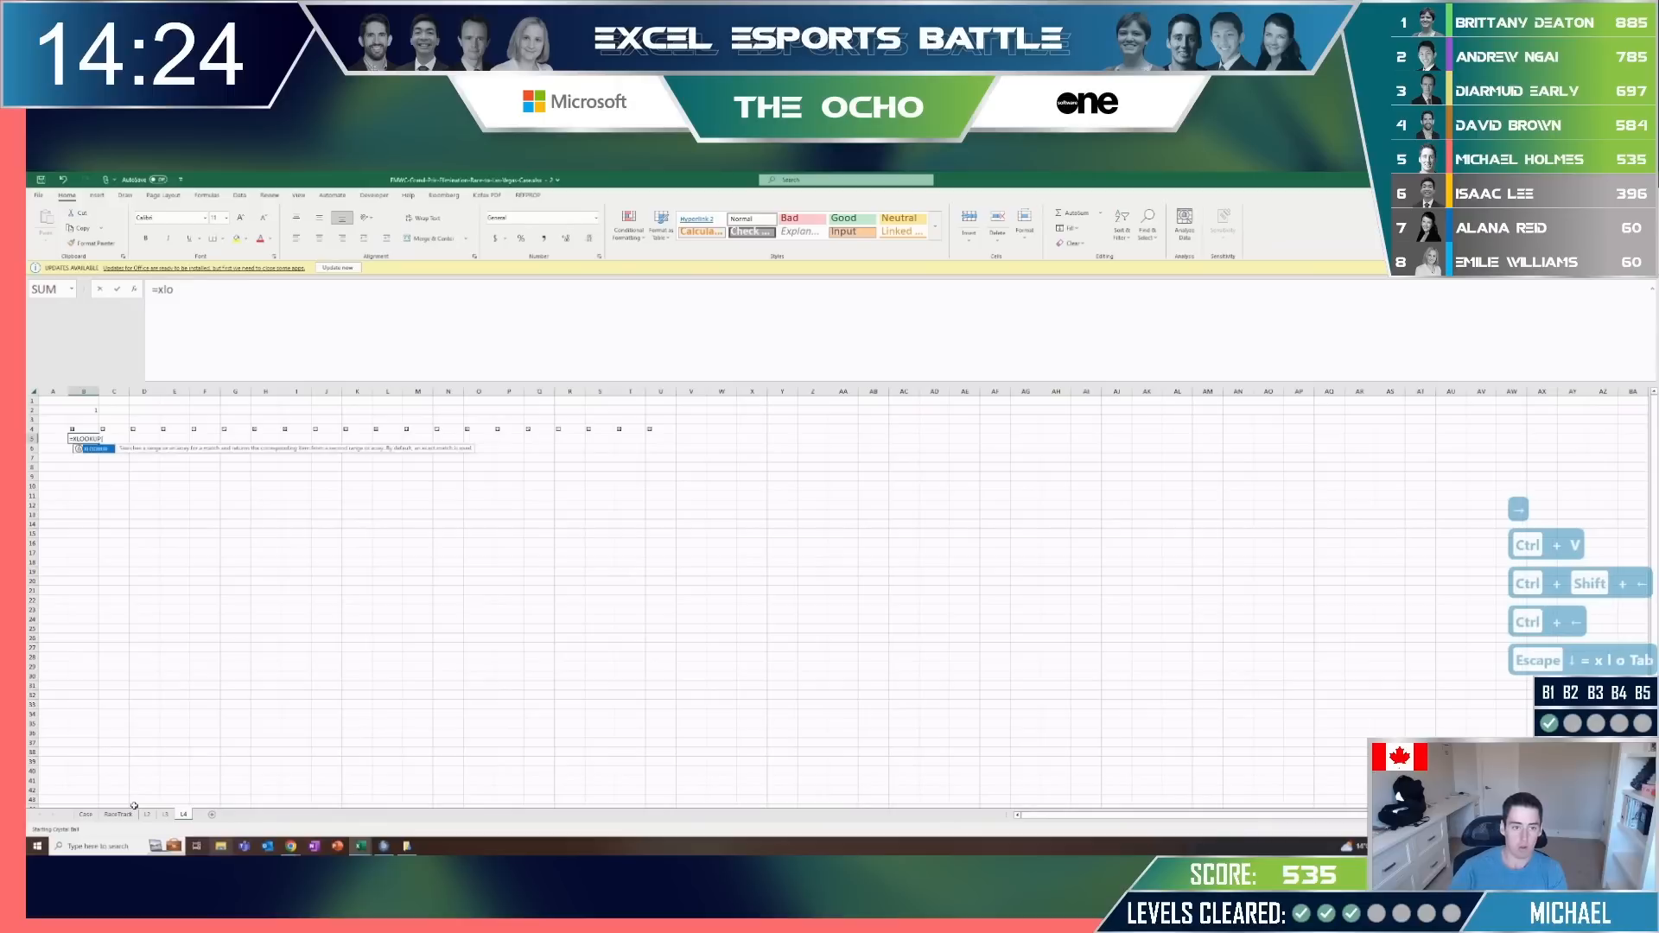
{"action": "key", "text": "Up"}
{"action": "type", "text": ",die"}
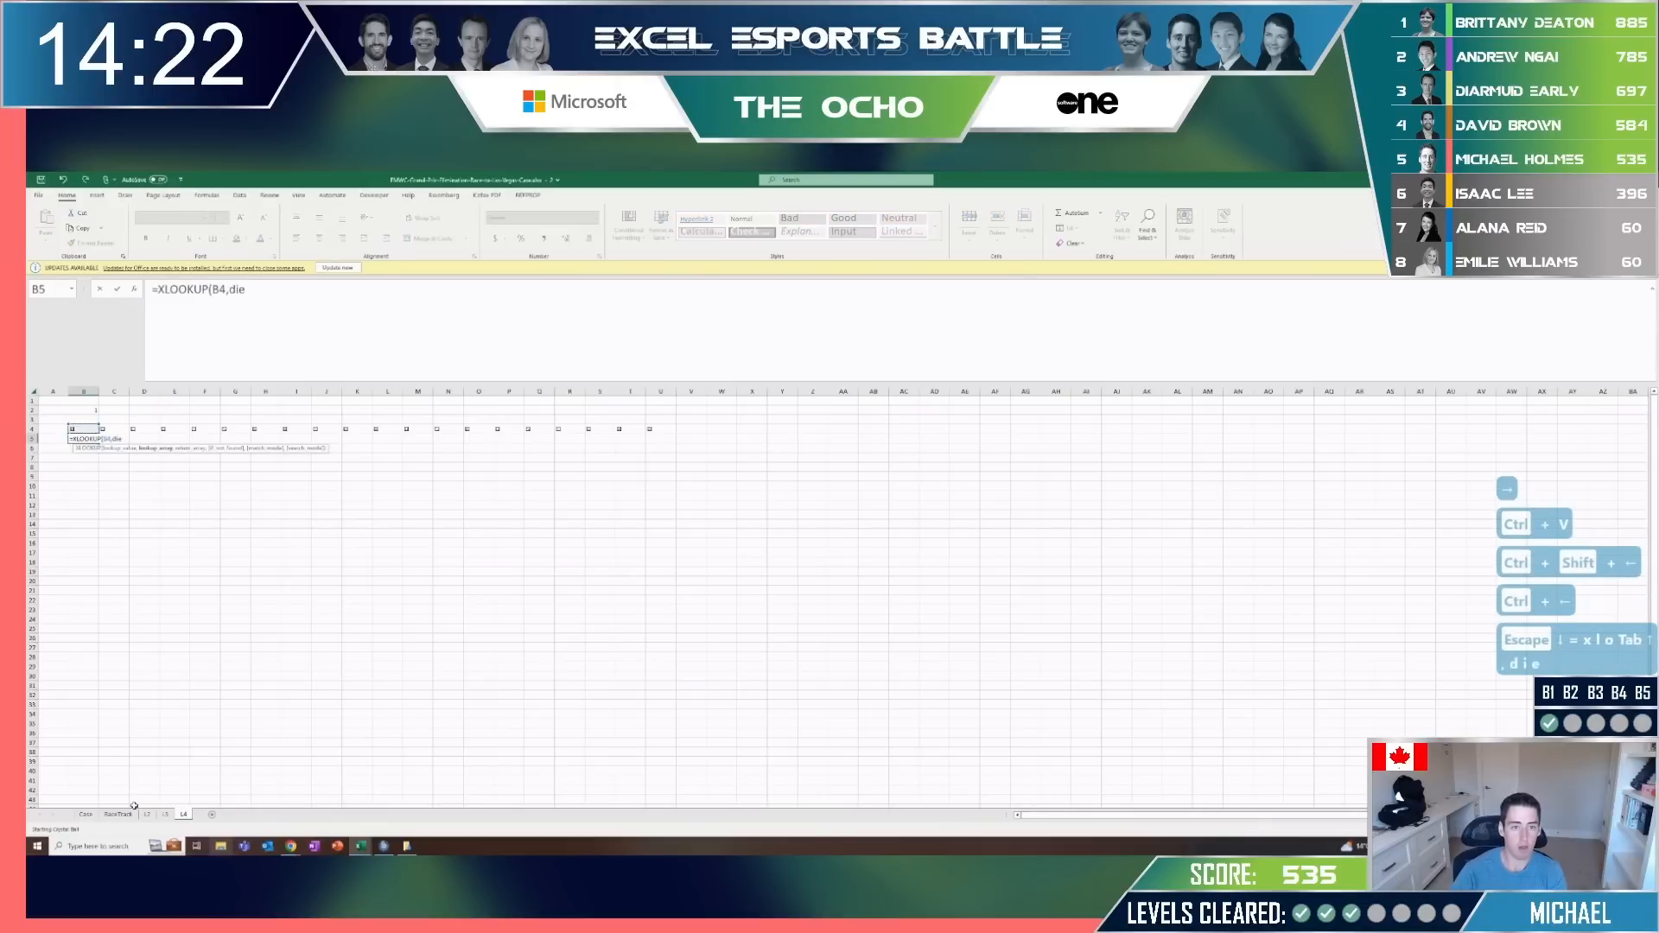
{"action": "key", "text": "BackSpace"}
{"action": "type", "text": "ce,pi"}
{"action": "key", "text": "BackSpace"}
{"action": "key", "text": "BackSpace"}
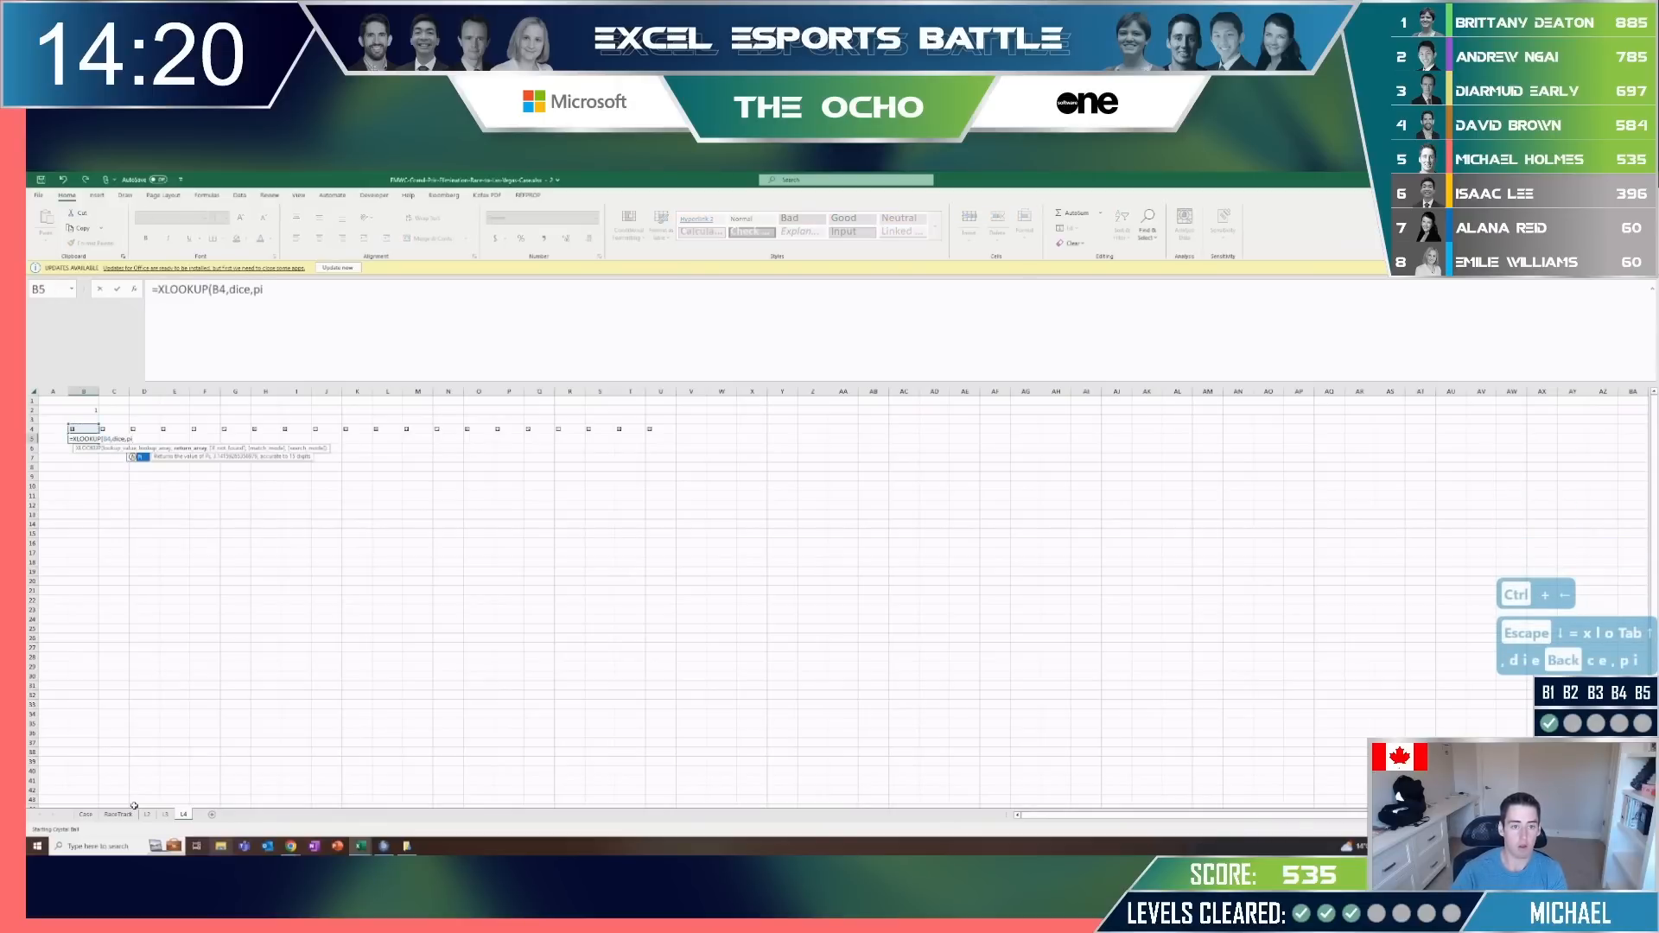
{"action": "type", "text": "v"}
{"action": "key", "text": "BackSpace"}
{"action": "key", "text": "BackSpace"}
{"action": "type", "text": "n"}
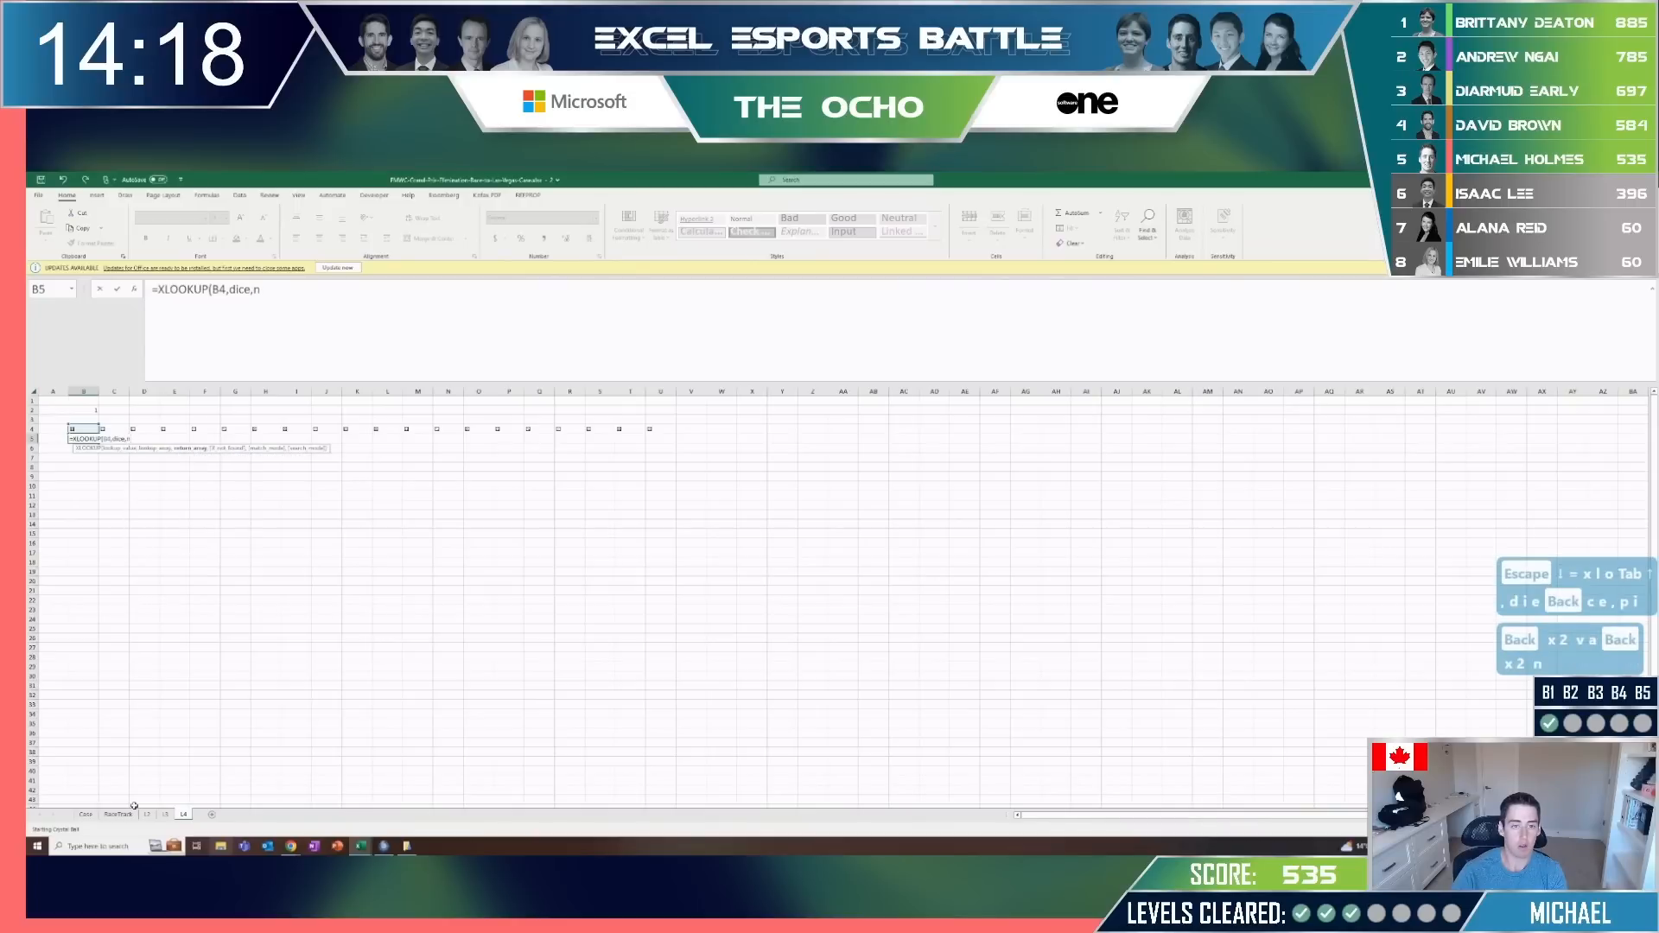
{"action": "type", "text": "um)"}
{"action": "key", "text": "Return"}
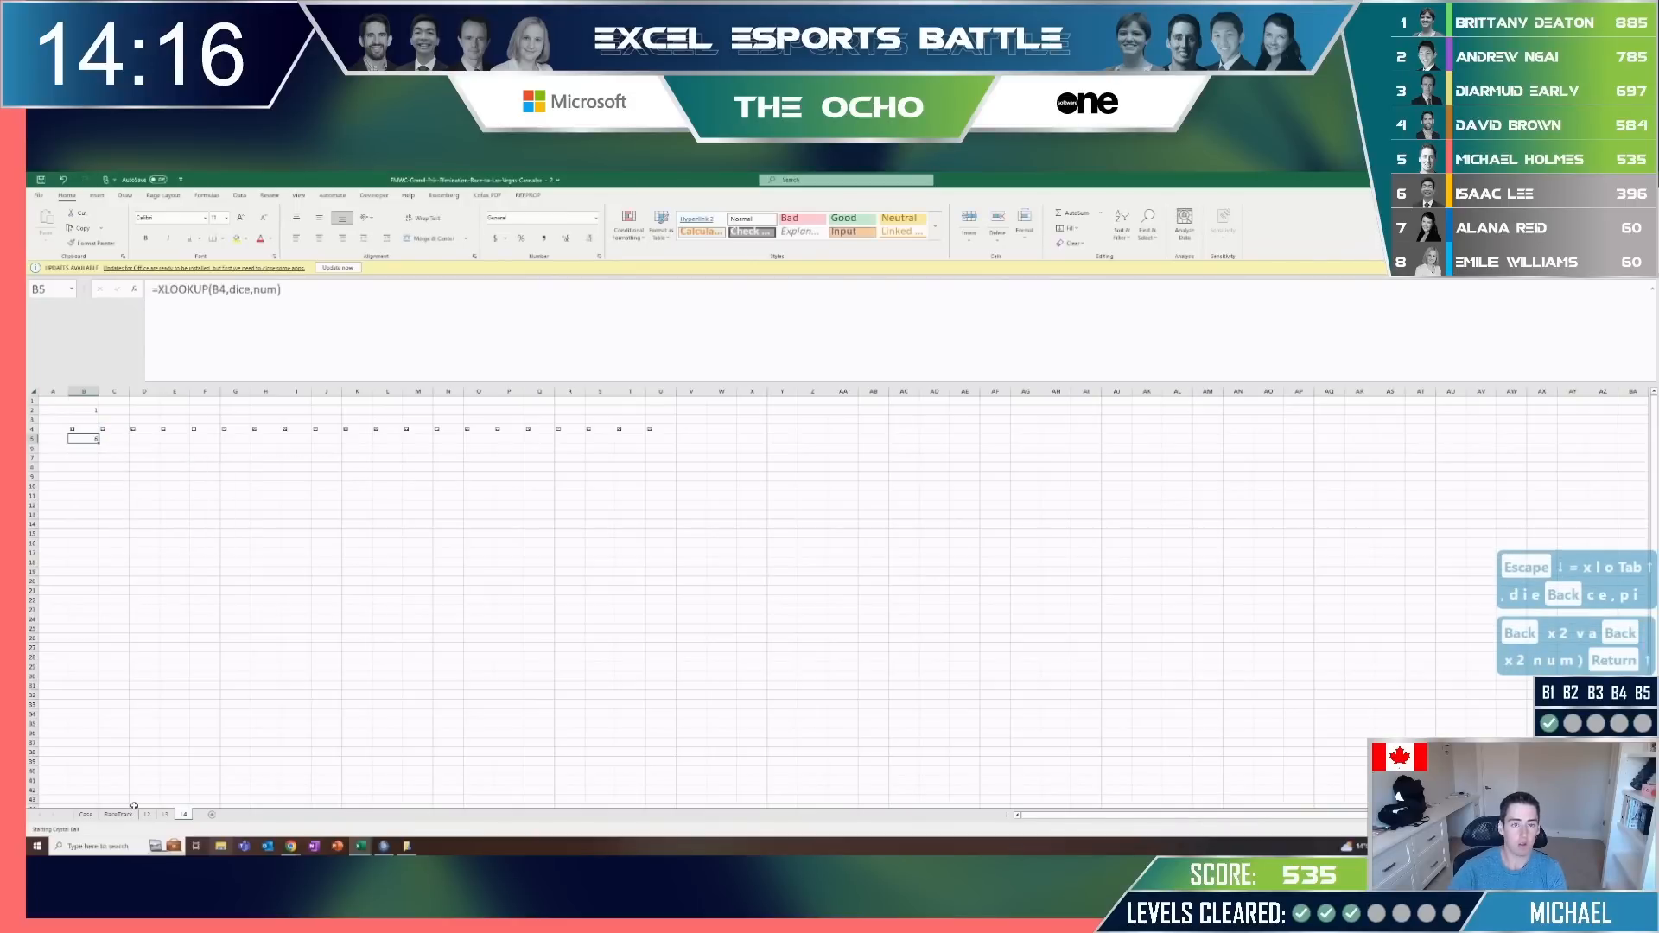
Copy the XLOOKUP formula from B5 across row 5 to U5, under all the dice.
{"action": "key", "text": "Up"}
{"action": "key", "text": "ctrl+c"}
{"action": "key", "text": "Up"}
{"action": "key", "text": "ctrl+Right"}
{"action": "key", "text": "Down"}
{"action": "key", "text": "ctrl+shift+Left"}
{"action": "key", "text": "ctrl+v"}
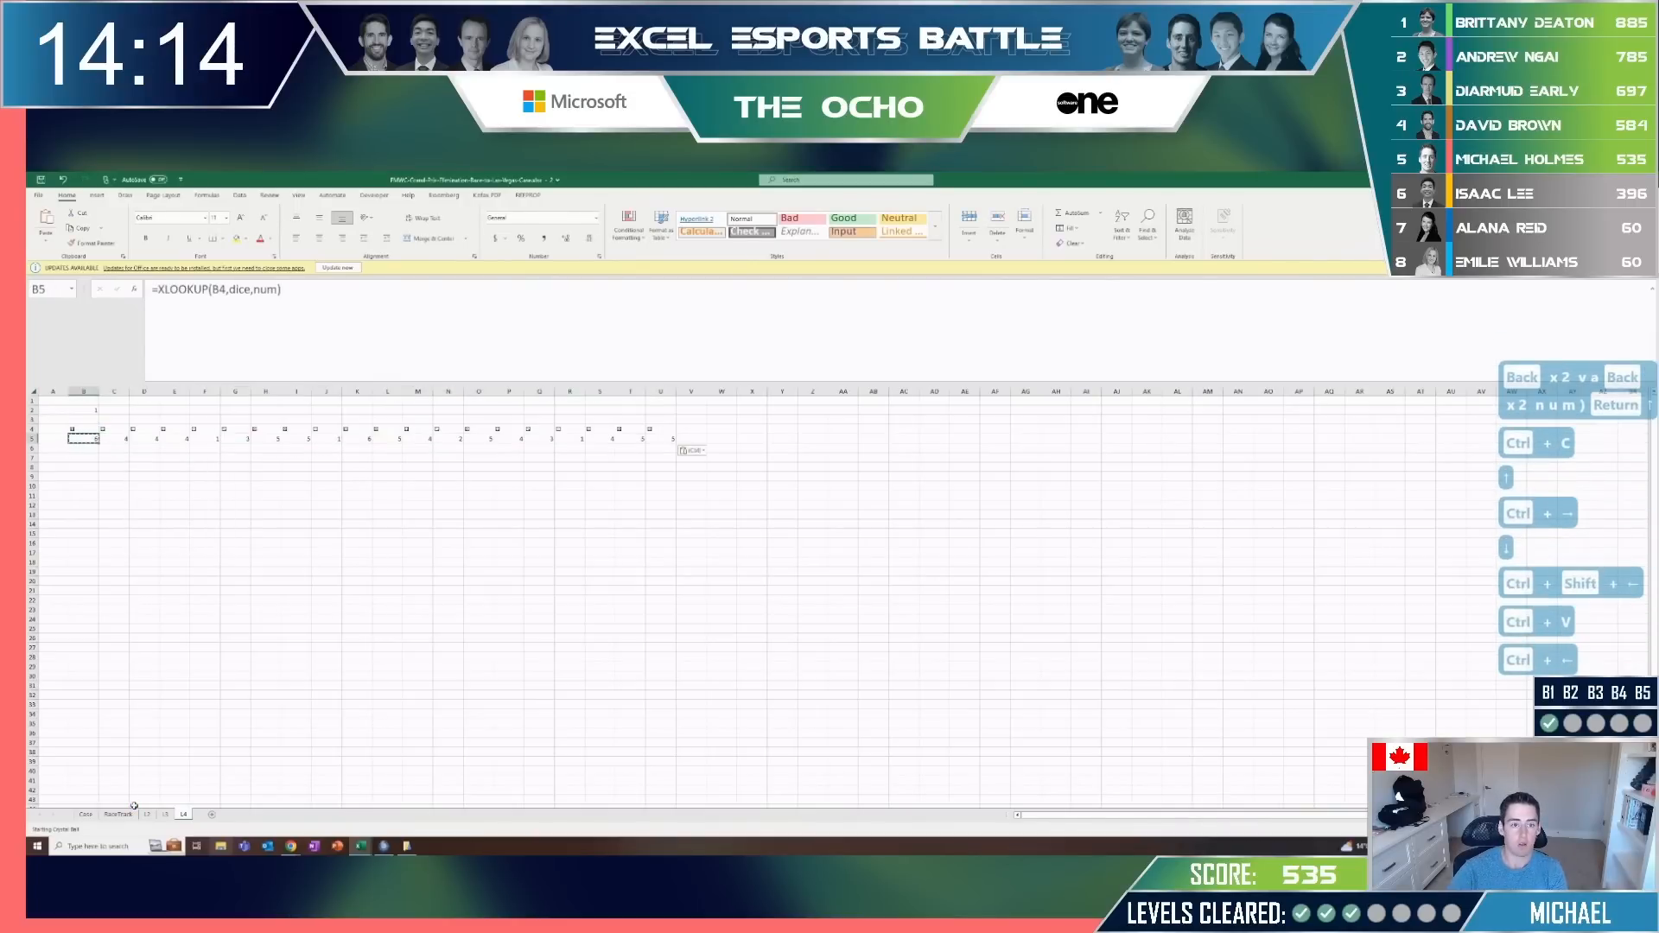
{"action": "key", "text": "ctrl+Left"}
Insert a new row above the dice row and enter 1 in both B4 and C4.
{"action": "key", "text": "Escape"}
{"action": "key", "text": "ctrl+shift+equal"}
{"action": "key", "text": "r"}
{"action": "key", "text": "Return"}
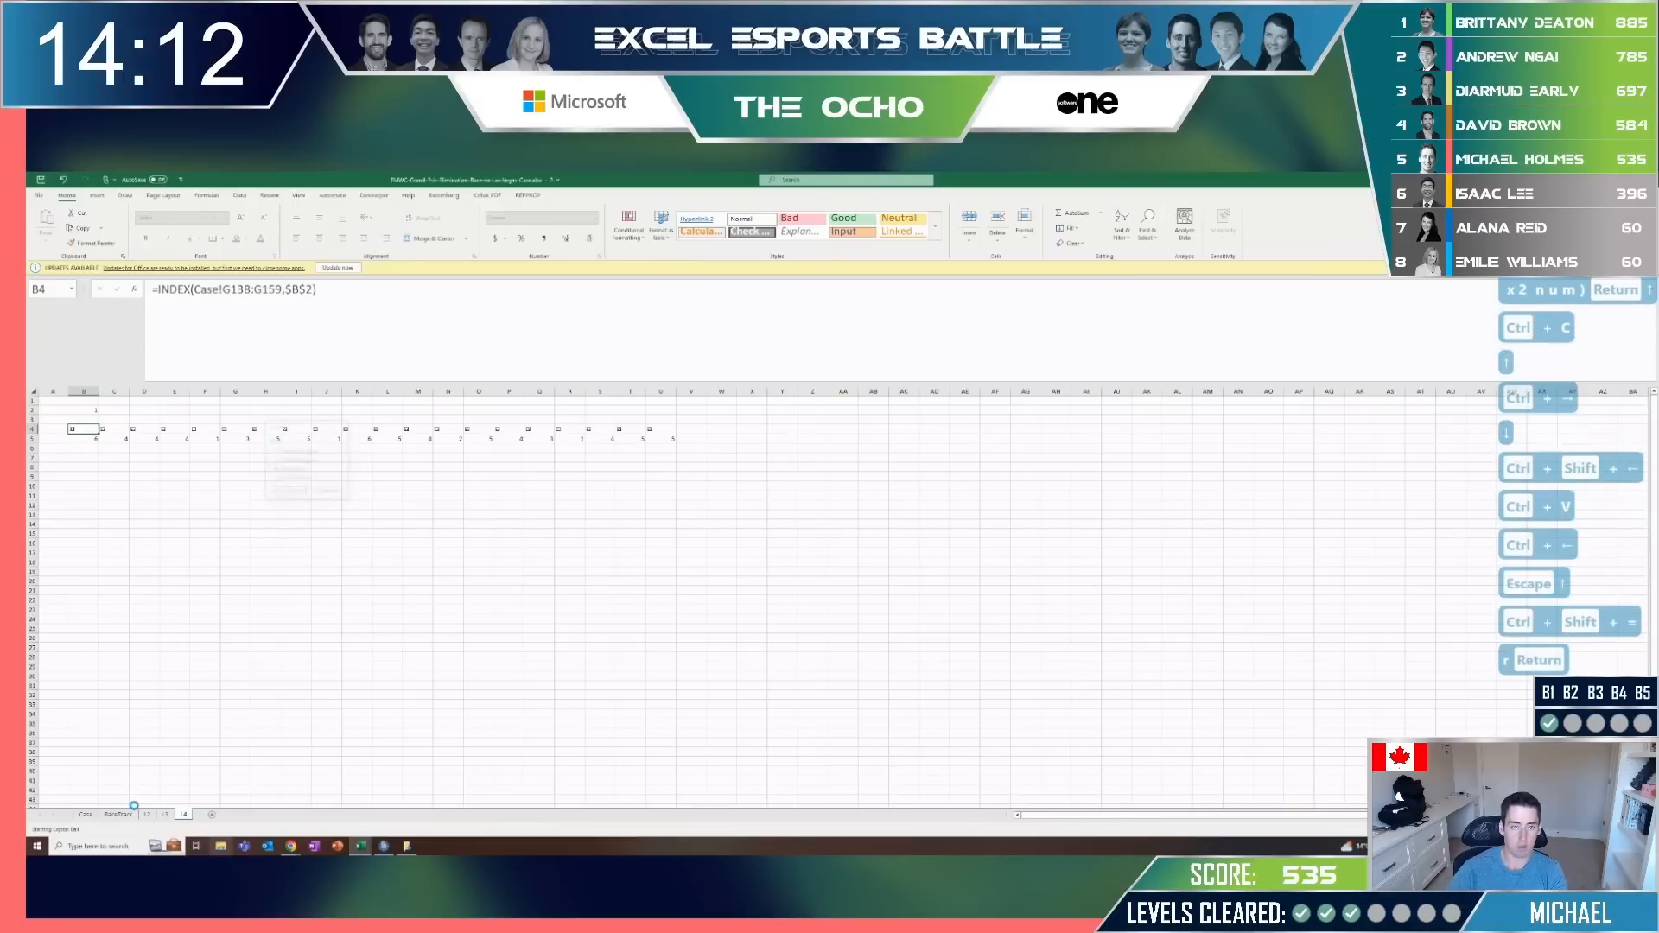
{"action": "key", "text": "shift+Right"}
{"action": "type", "text": "1"}
{"action": "key", "text": "ctrl+Return"}
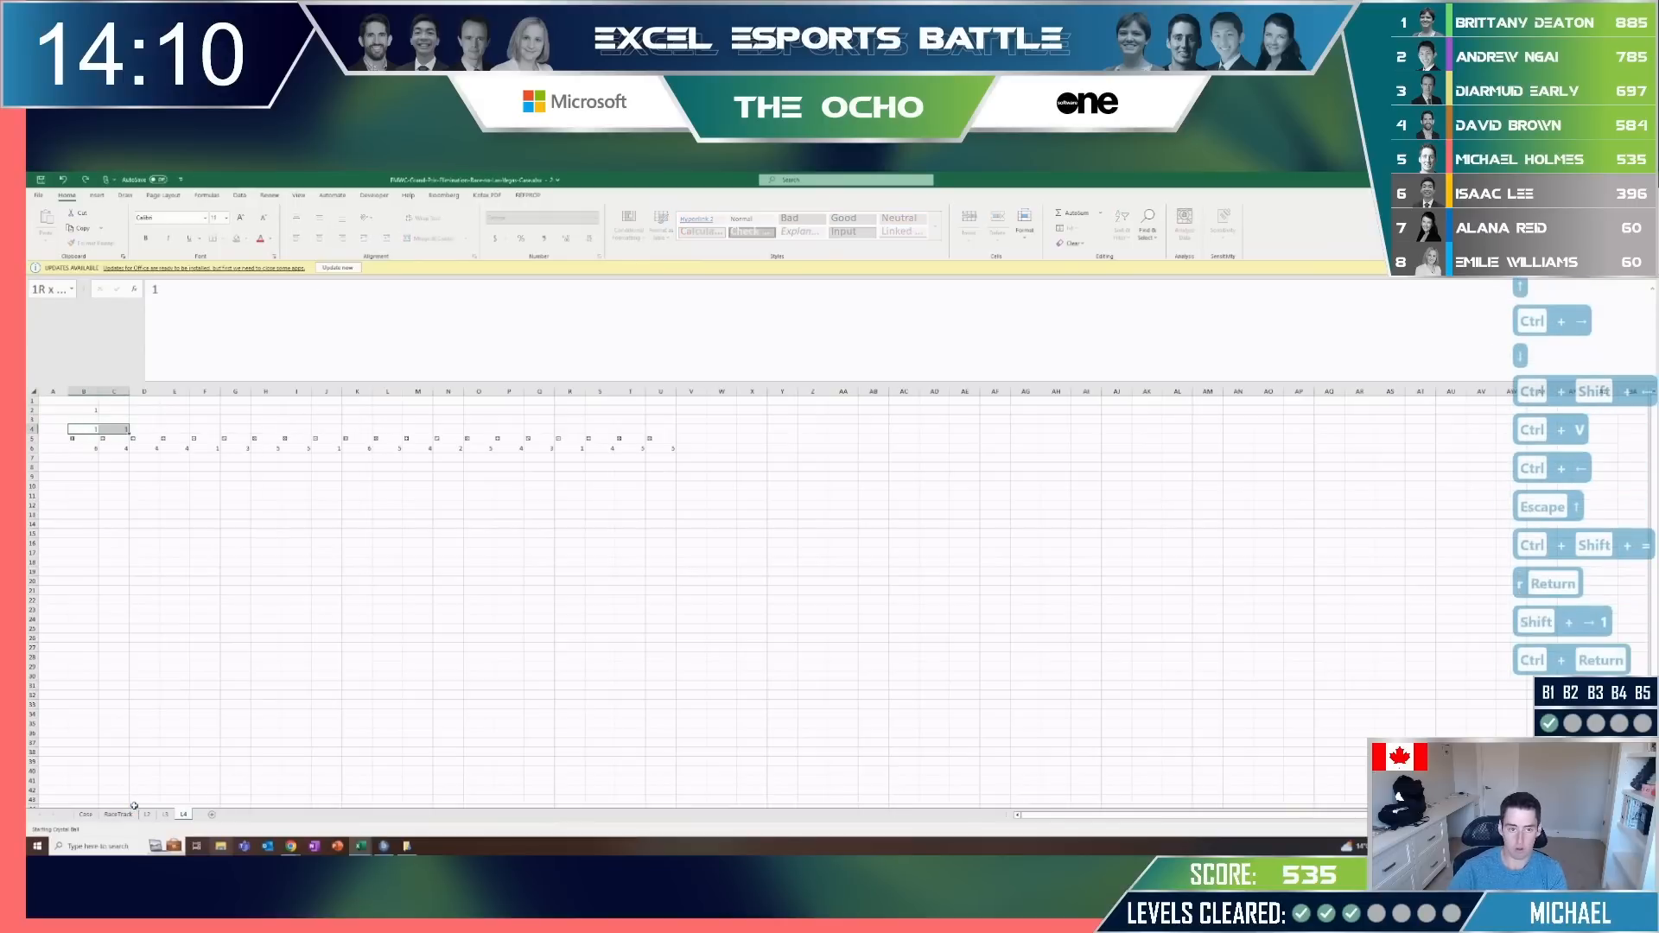
Fill D4:E4 with a formula that adds 1 to the cell two columns before, starting with =B4+1.
{"action": "key", "text": "ctrl+Right"}
{"action": "key", "text": "Right"}
{"action": "key", "text": "shift+Right"}
{"action": "type", "text": "="}
{"action": "key", "text": "Left"}
{"action": "key", "text": "Left"}
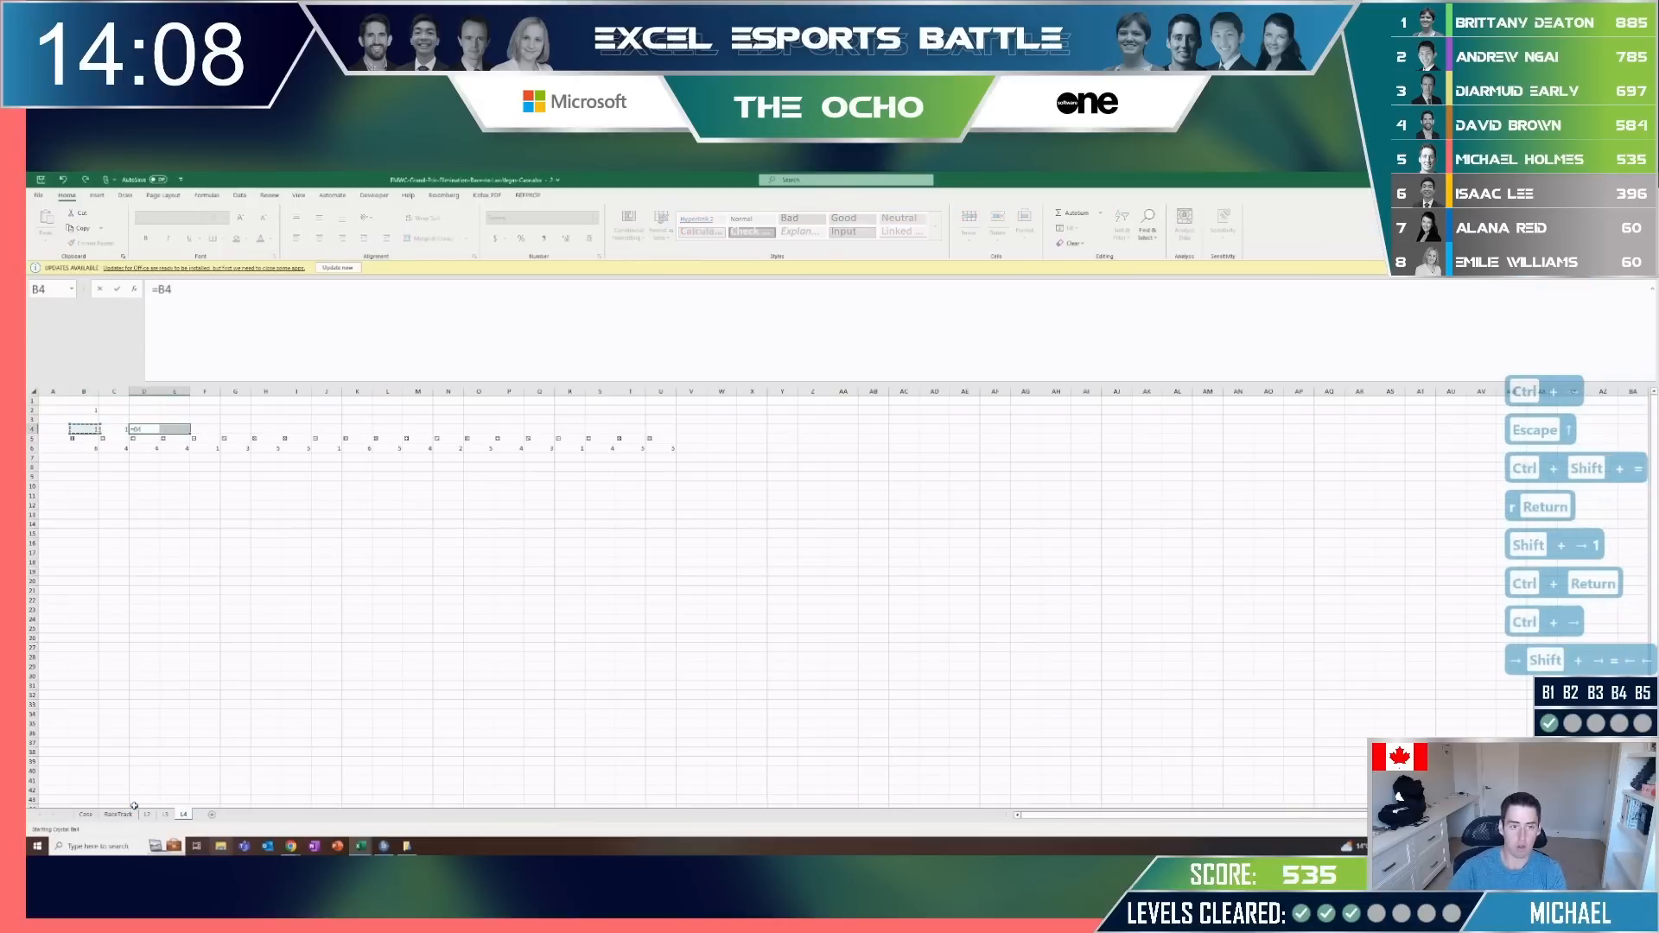
{"action": "type", "text": "+1"}
{"action": "key", "text": "ctrl+Return"}
Try to paste the D4:E4 move-number formulas across the rest of row 4, above the dice.
{"action": "key", "text": "ctrl+c"}
{"action": "key", "text": "Right"}
{"action": "key", "text": "Down"}
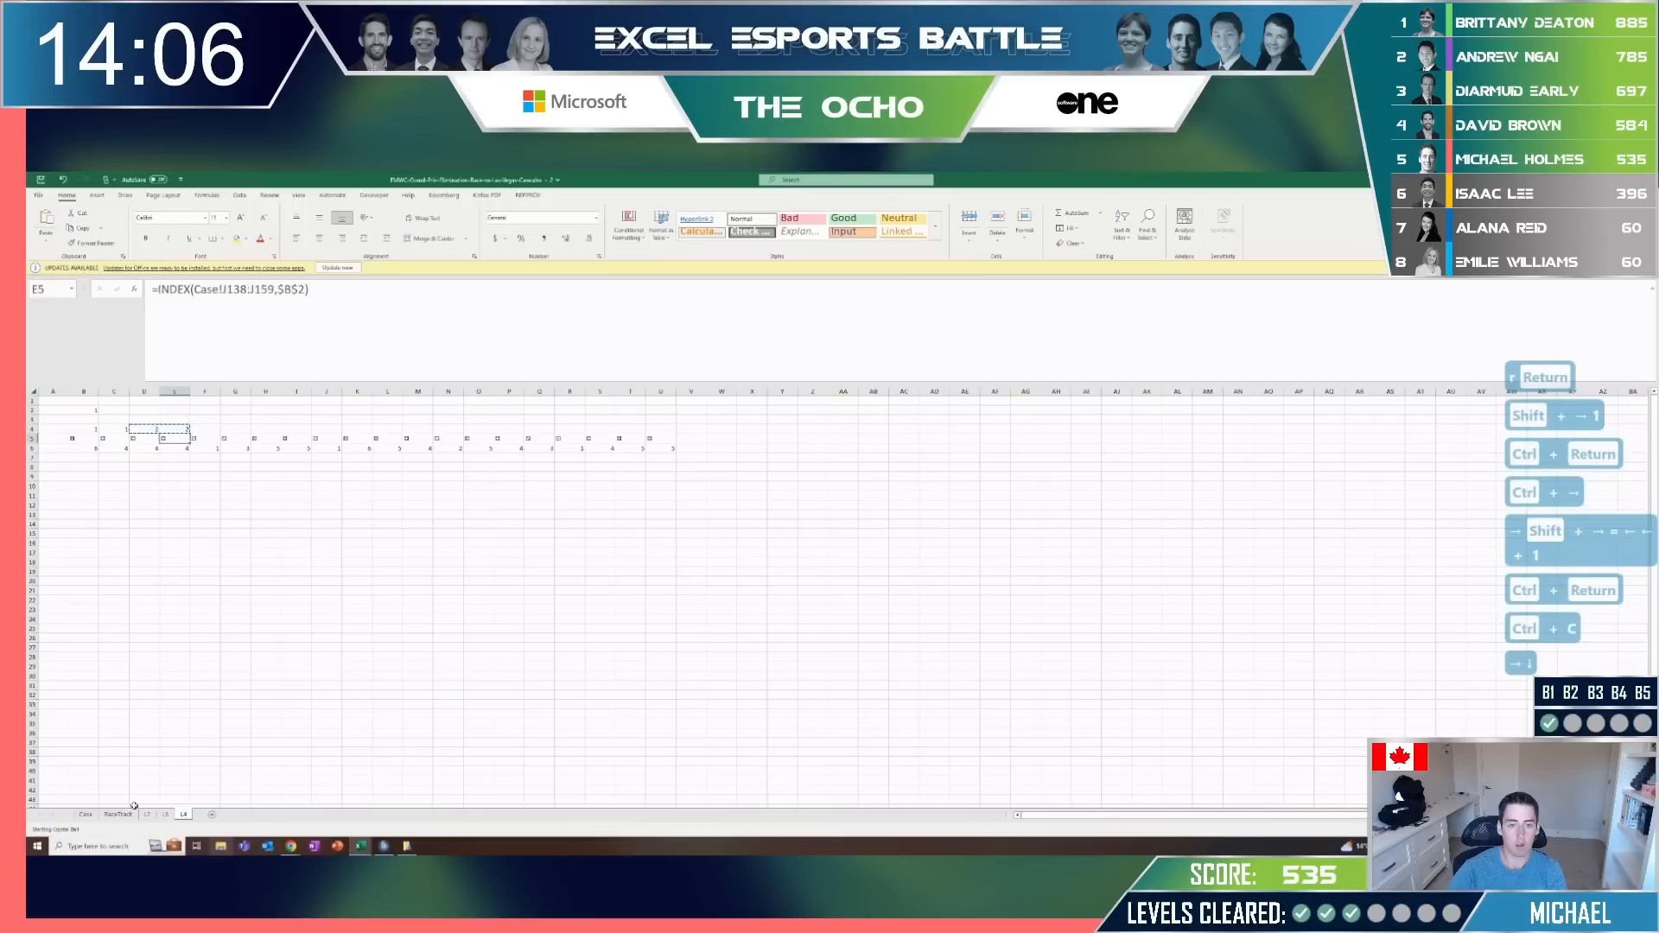
{"action": "key", "text": "ctrl+Right"}
{"action": "key", "text": "Up"}
{"action": "key", "text": "ctrl+shift+Left"}
{"action": "key", "text": "ctrl+v"}
{"action": "key", "text": "ctrl+Left"}
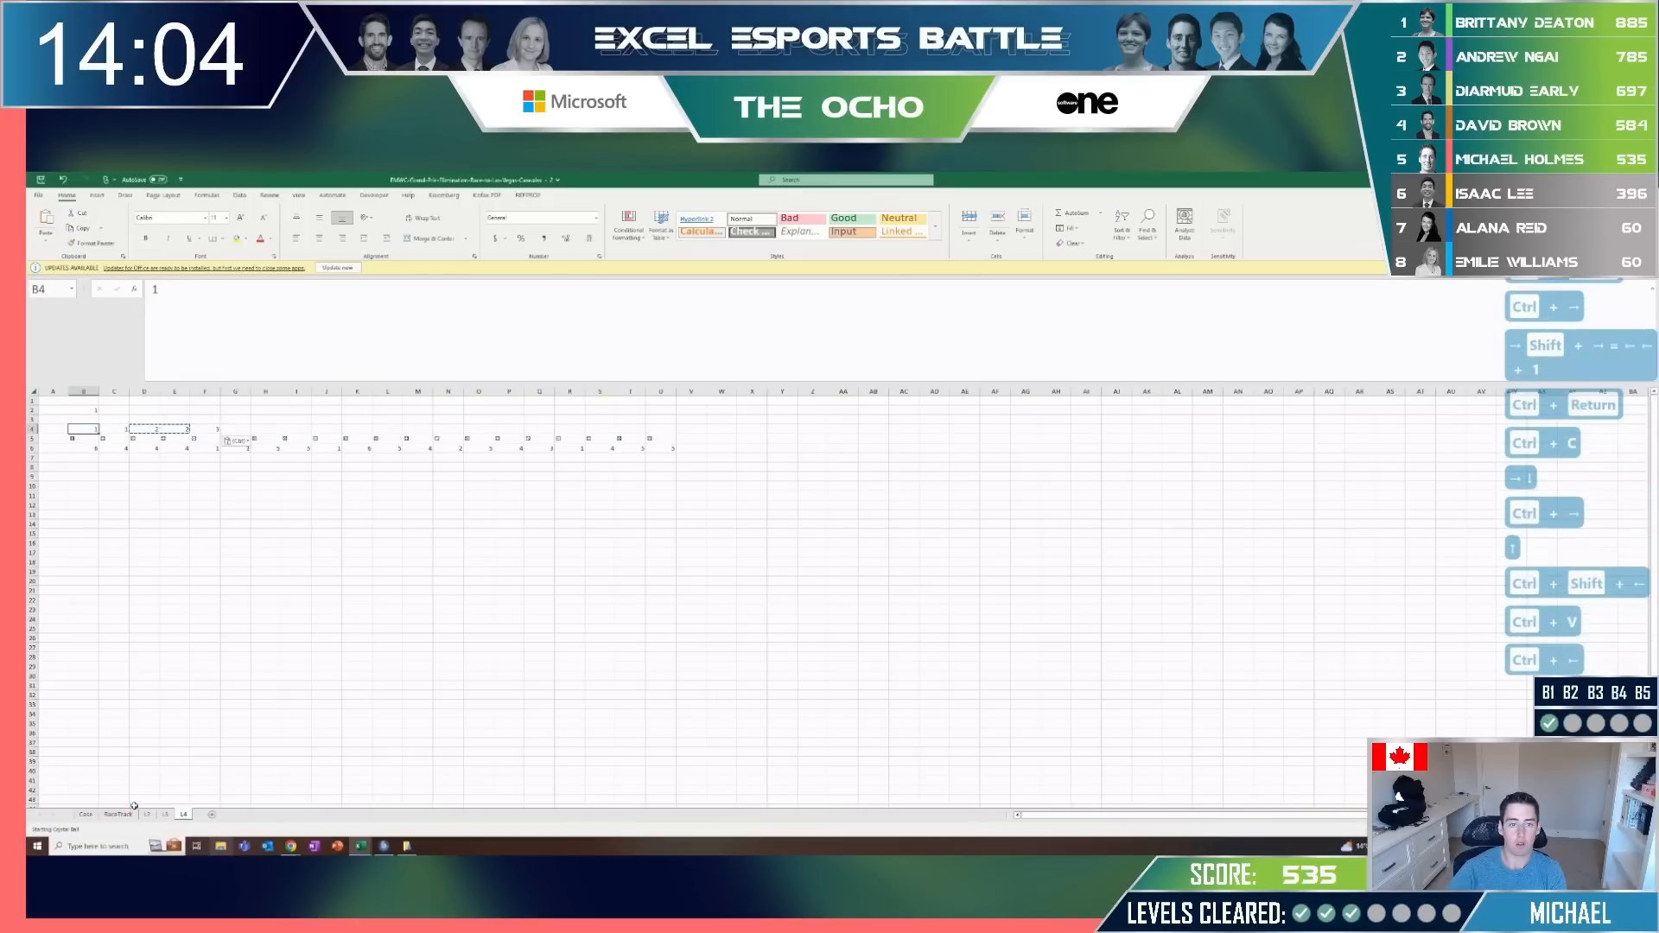
Copy the single formula in D4 and paste it along row 4 toward the last dice column.
{"action": "key", "text": "Down"}
{"action": "key", "text": "Up"}
{"action": "key", "text": "ctrl+c"}
{"action": "key", "text": "Down"}
{"action": "key", "text": "Right"}
{"action": "key", "text": "Right"}
{"action": "key", "text": "Up"}
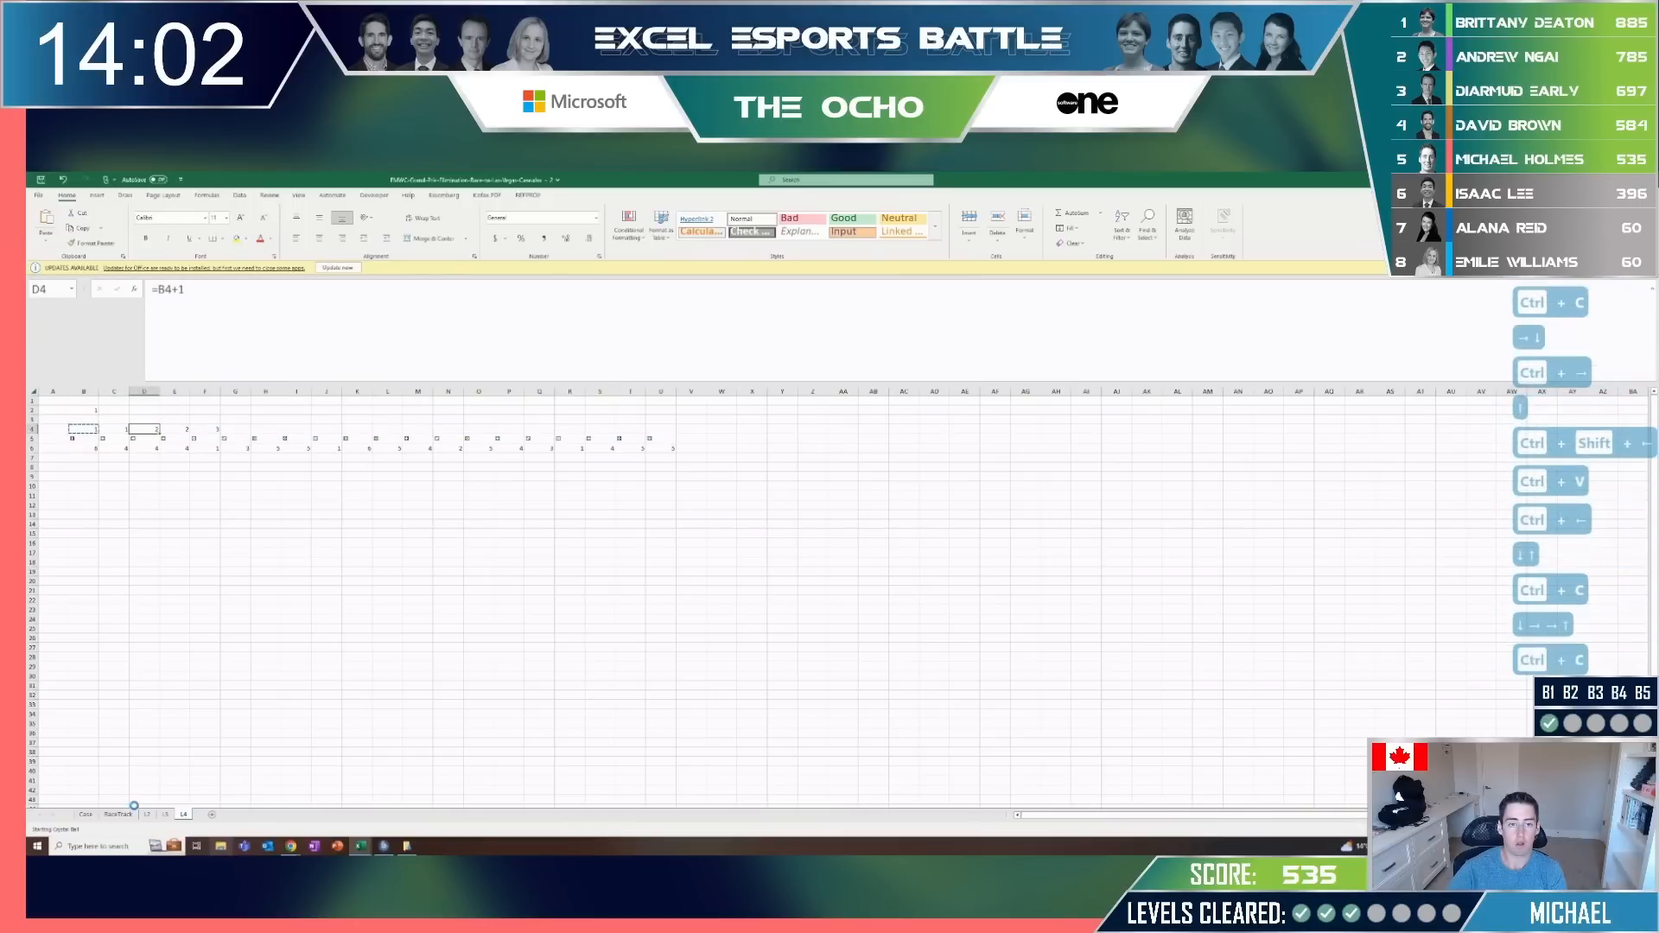
{"action": "key", "text": "ctrl+c"}
{"action": "key", "text": "Down"}
{"action": "key", "text": "ctrl+Right"}
{"action": "key", "text": "Up"}
{"action": "key", "text": "ctrl+shift+Left"}
{"action": "key", "text": "ctrl+v"}
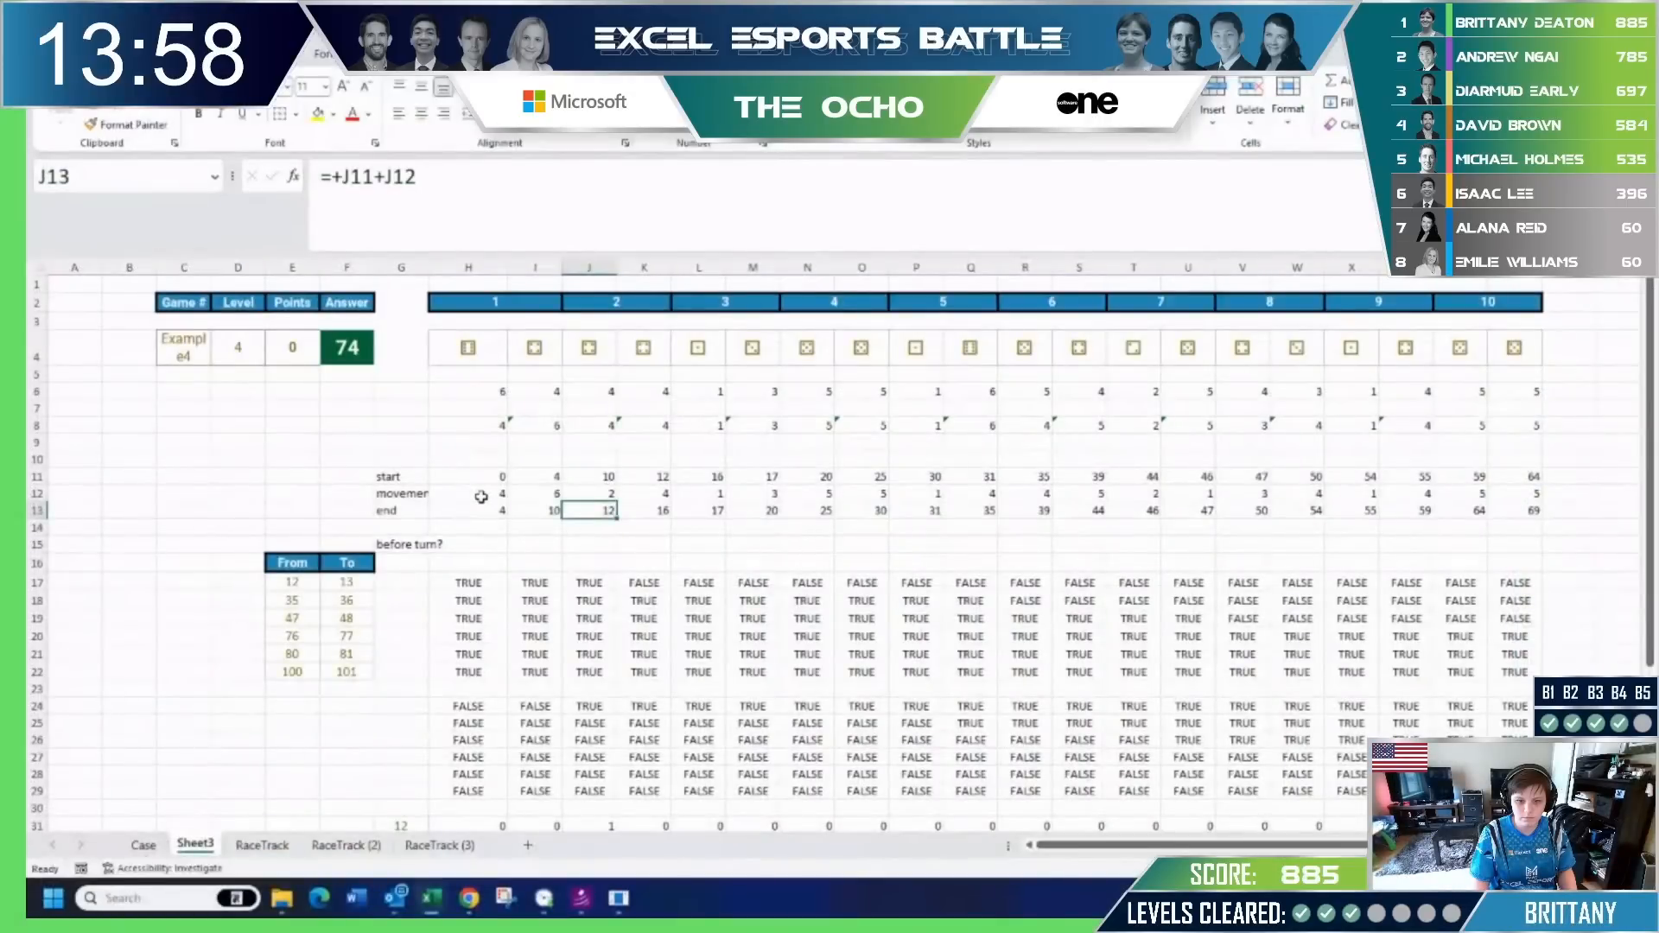
Check the movement and end formulas in rows 12 and 13 of Sheet3 in the other workbook.
{"action": "left_click", "coordinate": [481, 497]}
{"action": "left_click", "coordinate": [547, 512]}
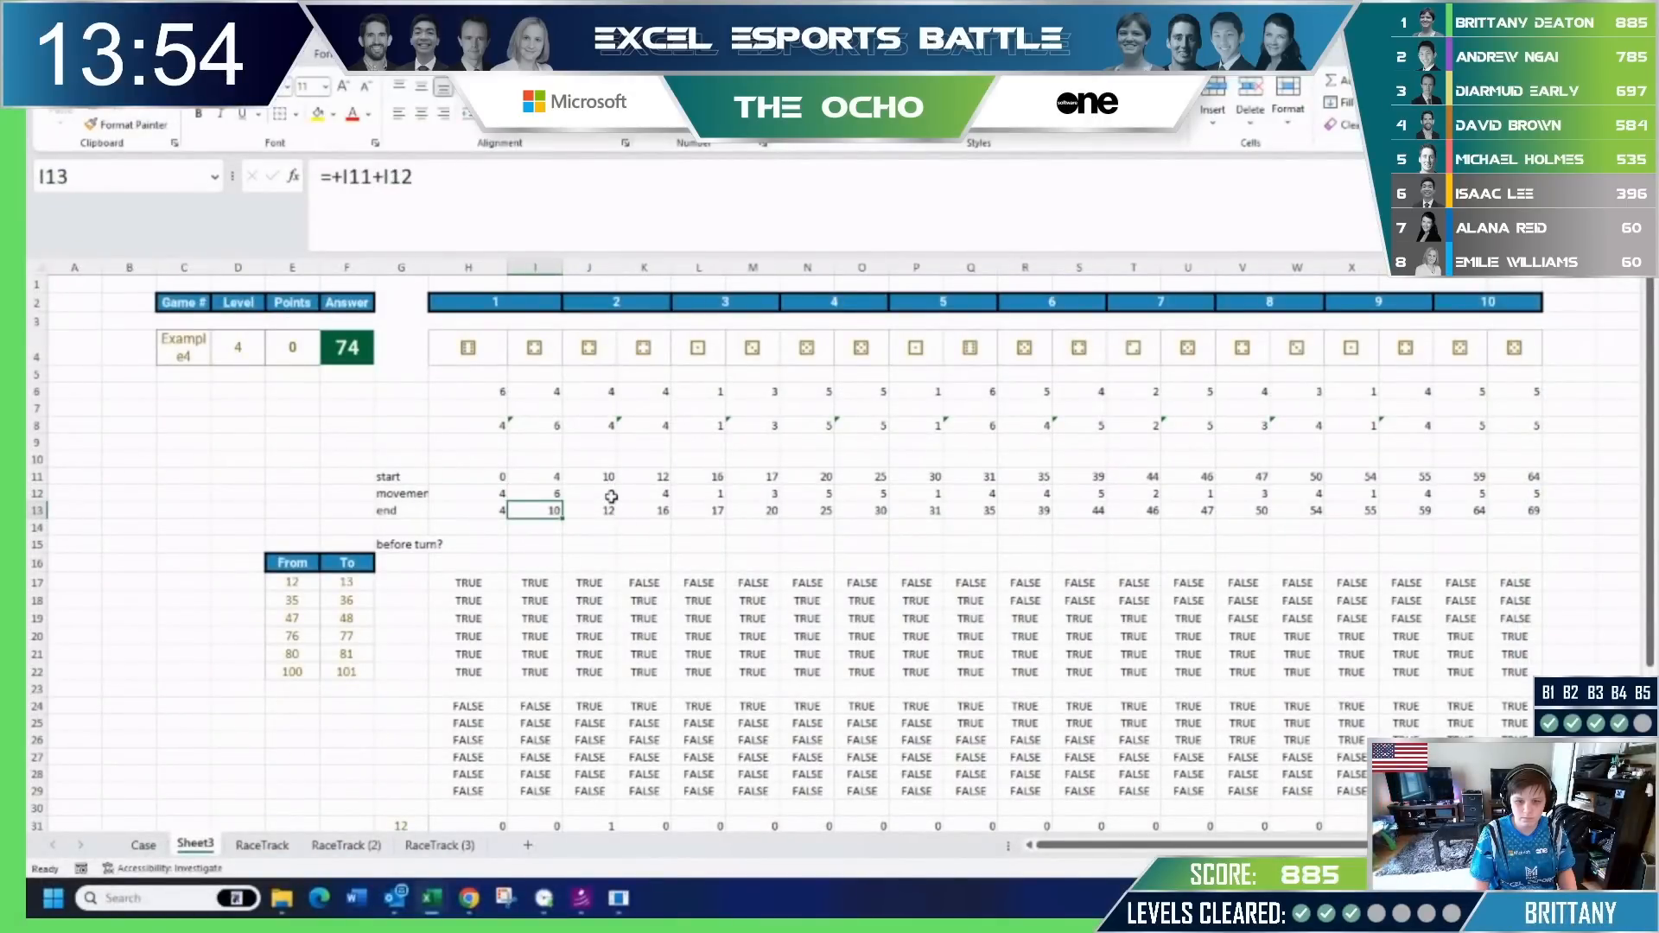
{"action": "scroll", "coordinate": [611, 497], "scroll_direction": "down", "scroll_amount": 1}
{"action": "scroll", "coordinate": [609, 482], "scroll_direction": "up", "scroll_amount": 1}
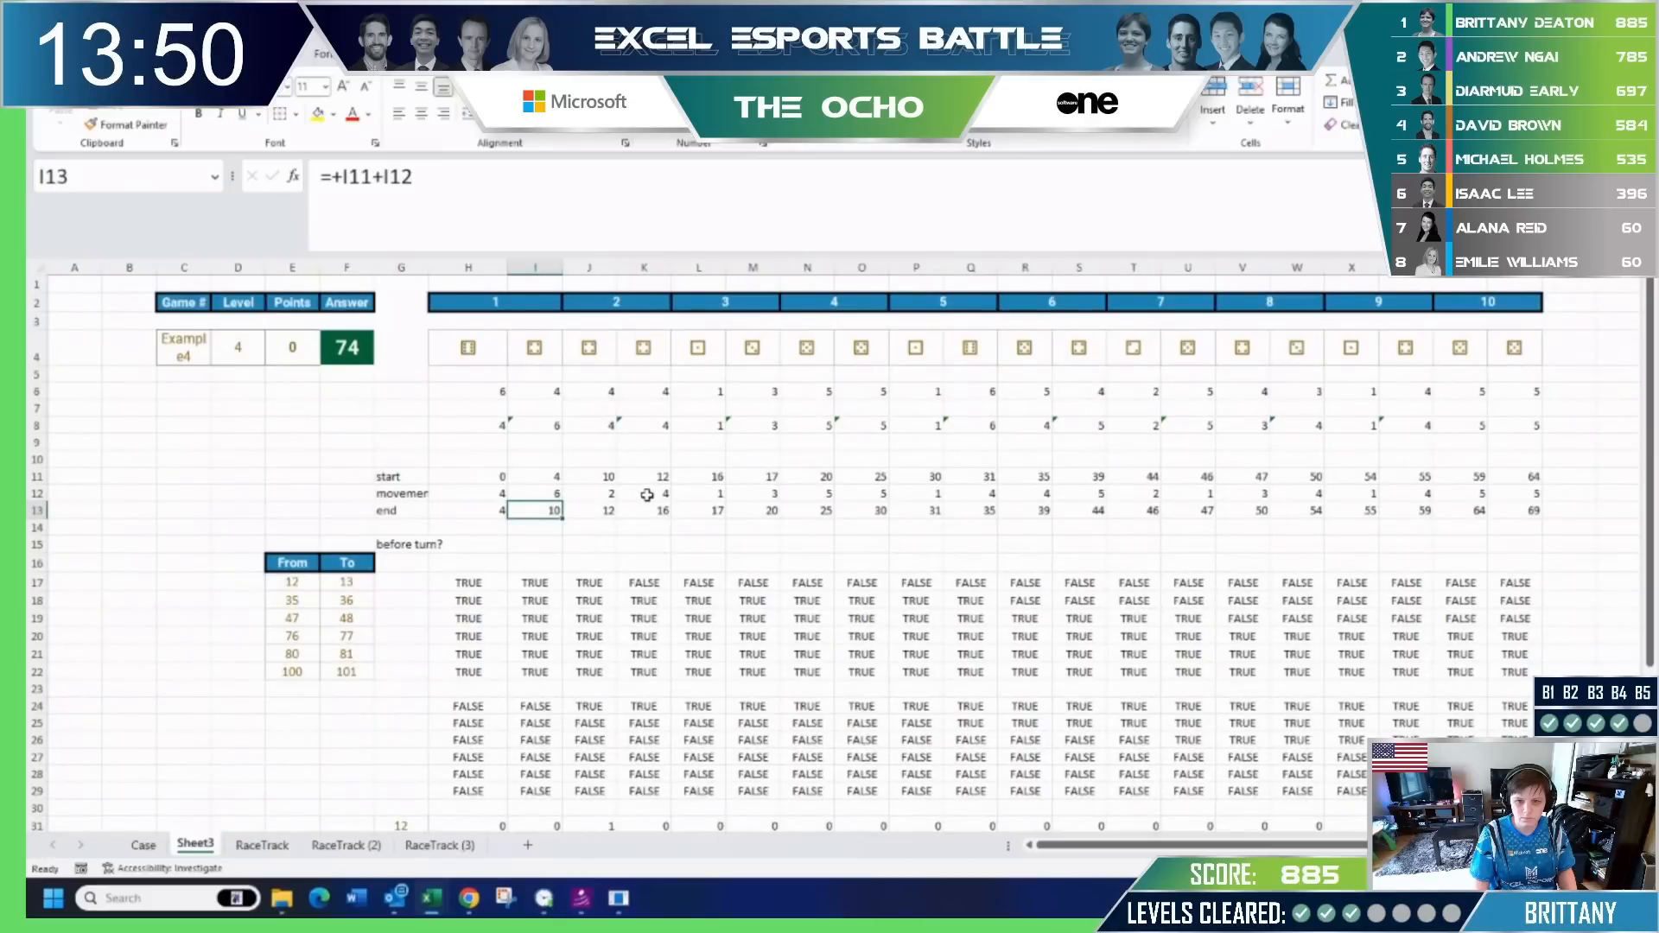
{"action": "left_click", "coordinate": [985, 495]}
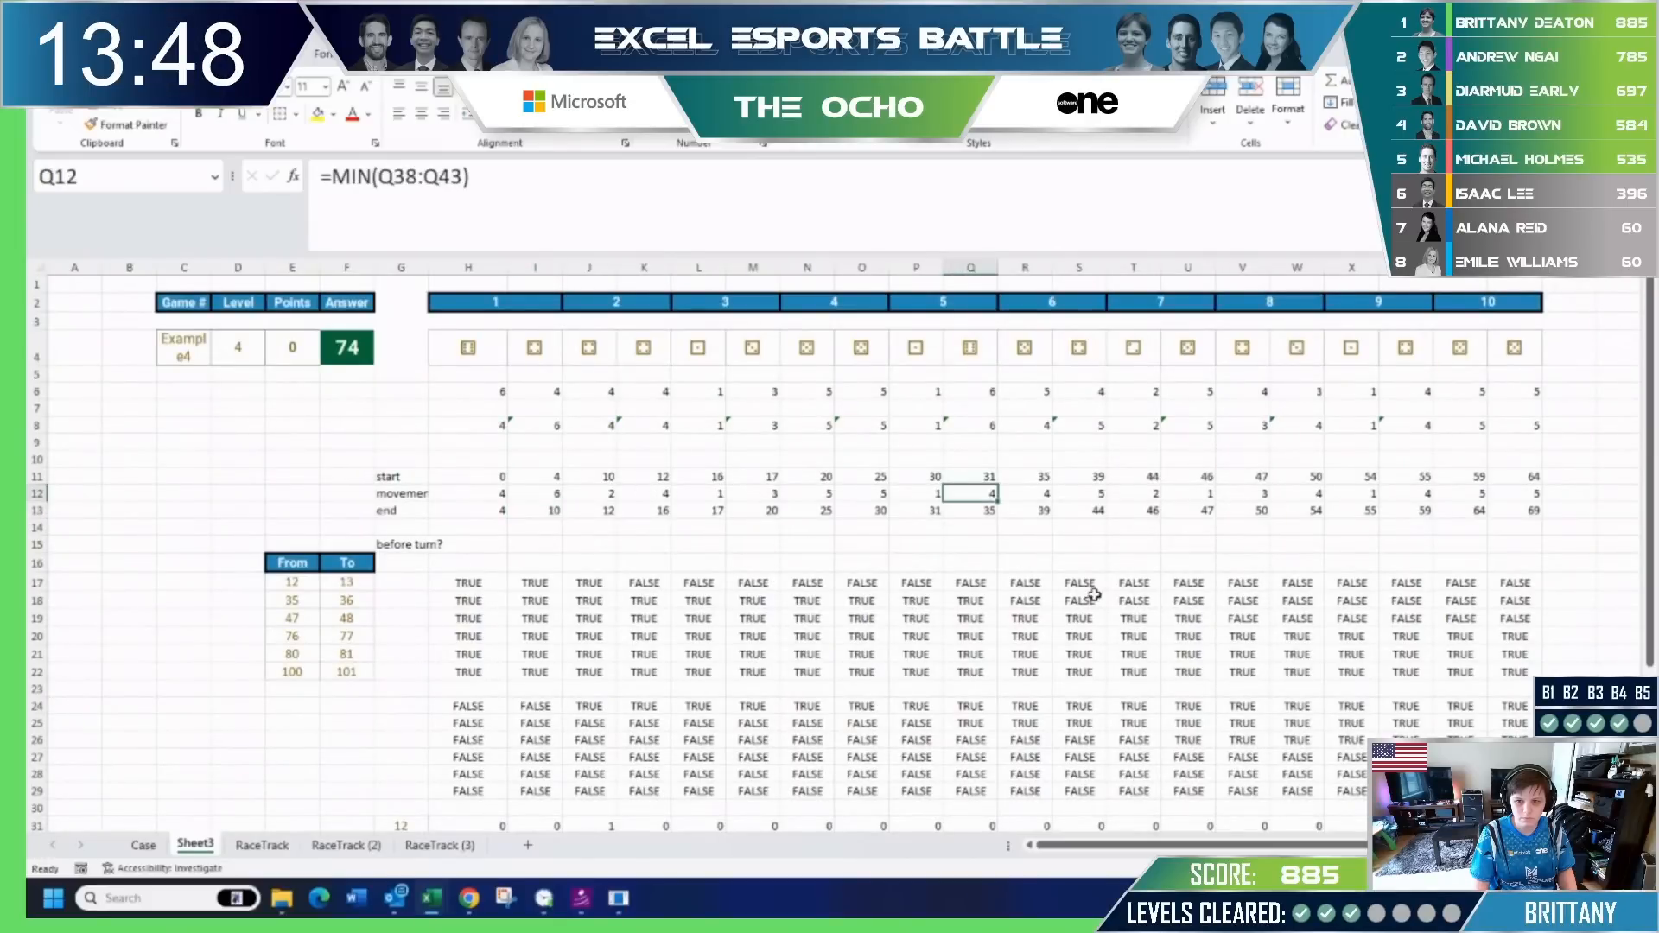
Enter =+H12<>H8 in H14 to test whether the actual movement differs from the dice value.
{"action": "left_click", "coordinate": [467, 527]}
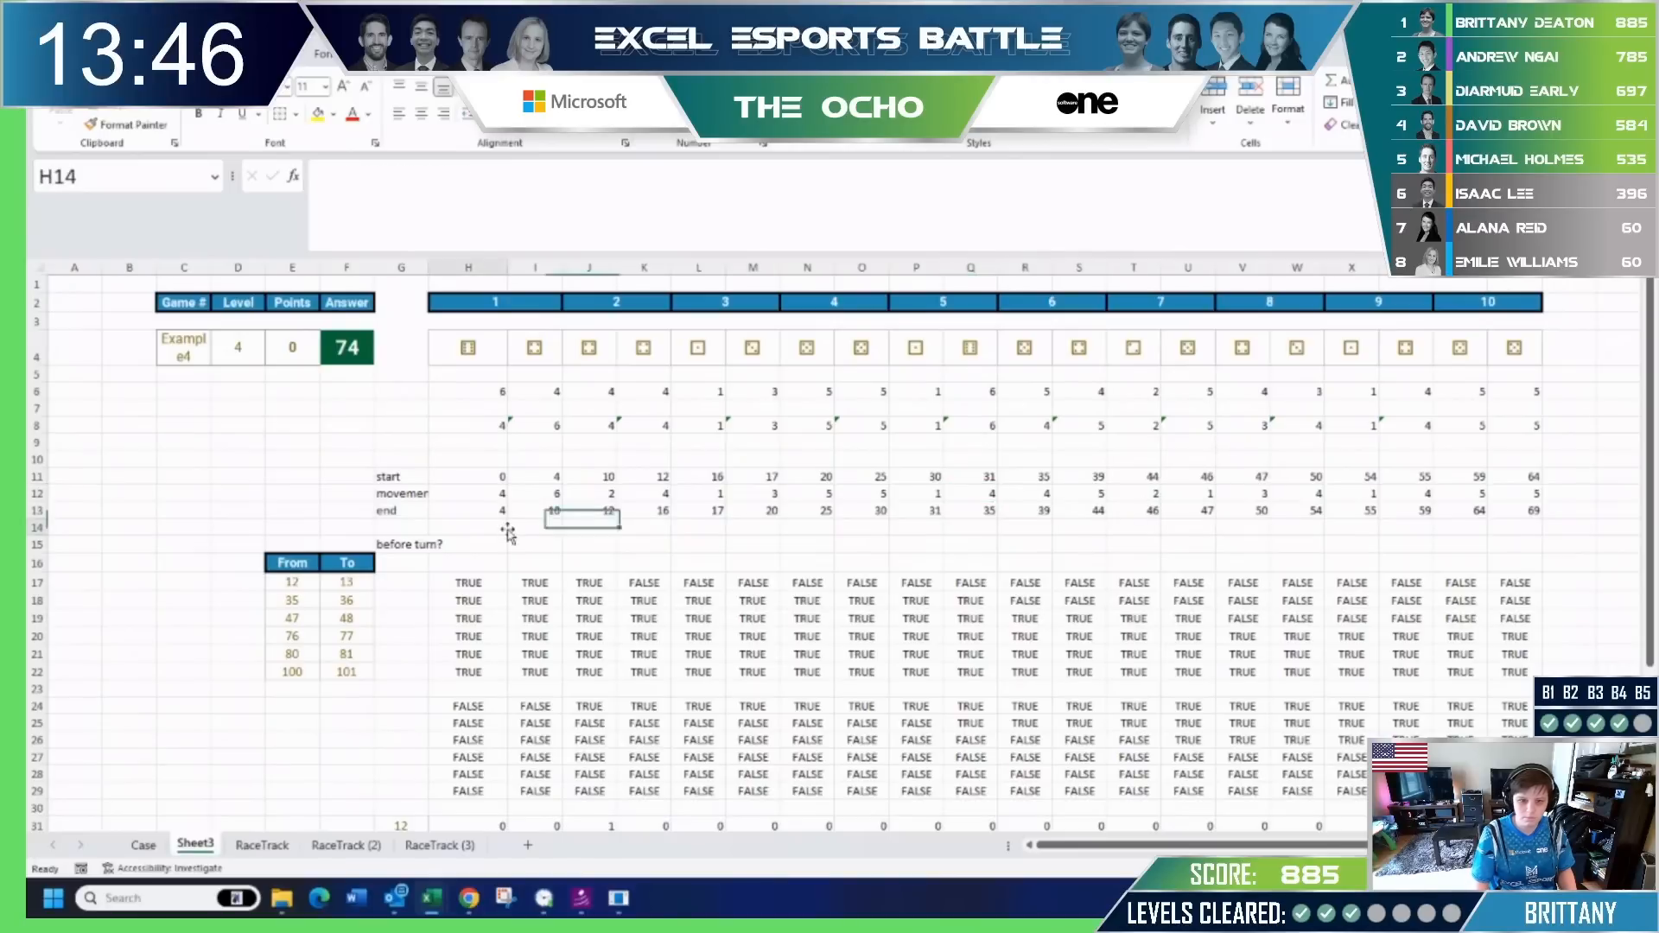
{"action": "type", "text": "+"}
{"action": "key", "text": "Up"}
{"action": "key", "text": "Up"}
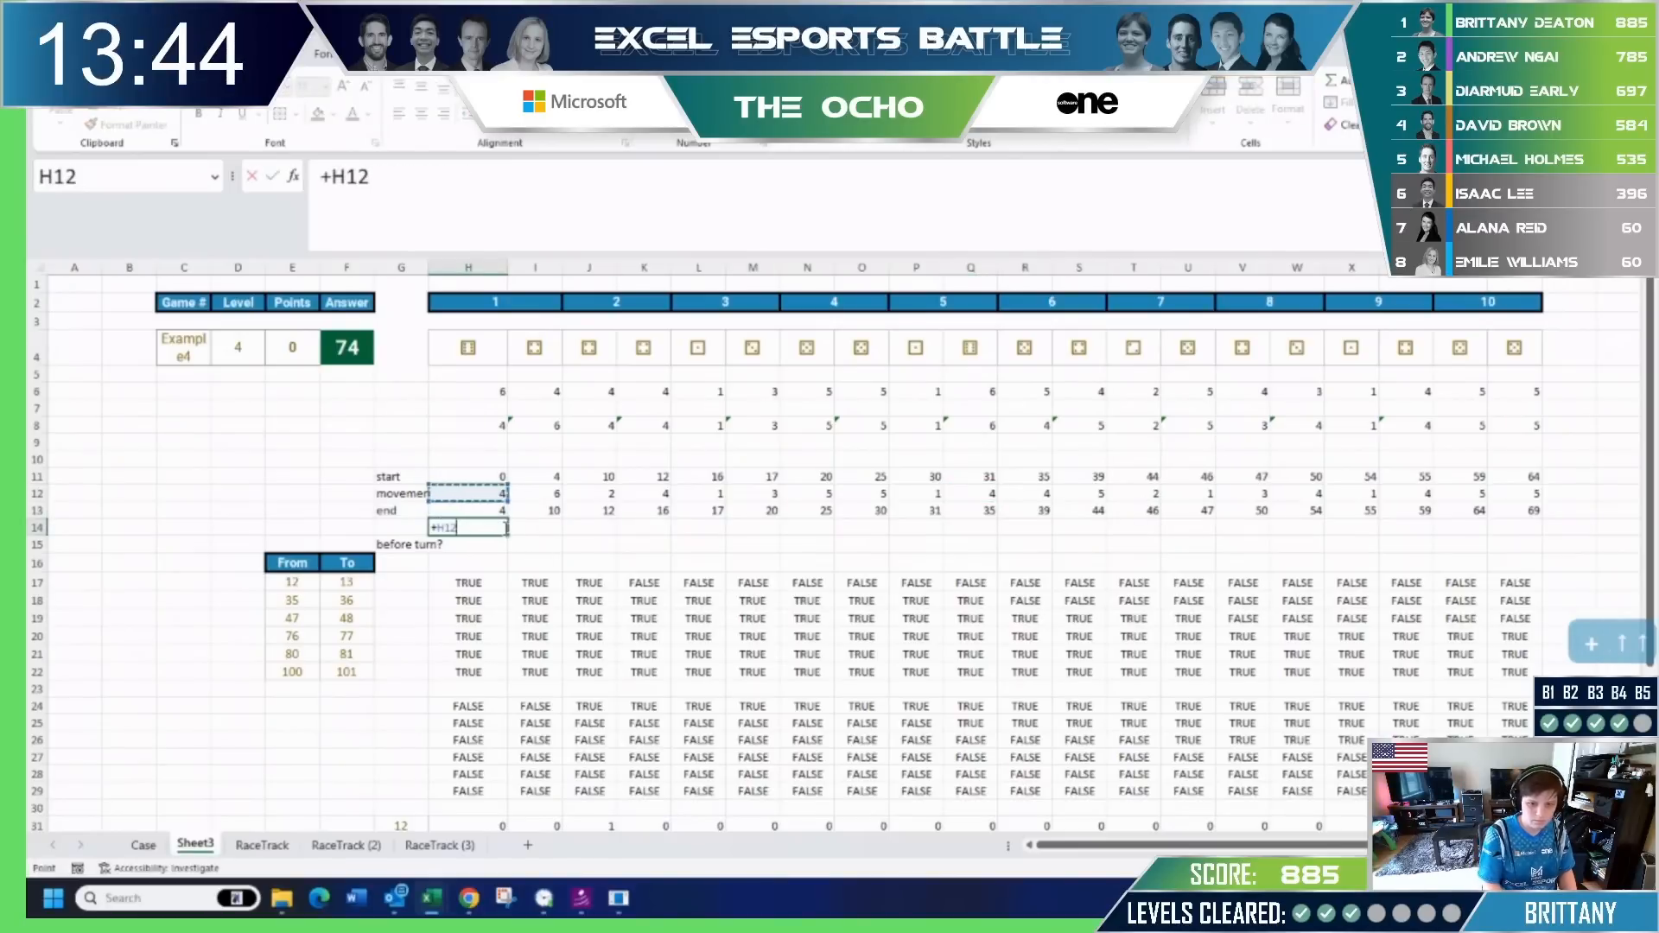
{"action": "type", "text": "<>"}
{"action": "key", "text": "Up"}
{"action": "key", "text": "Up"}
{"action": "key", "text": "Up"}
{"action": "key", "text": "Up"}
{"action": "key", "text": "Up"}
{"action": "key", "text": "Up"}
{"action": "key", "text": "Return"}
{"action": "key", "text": "Up"}
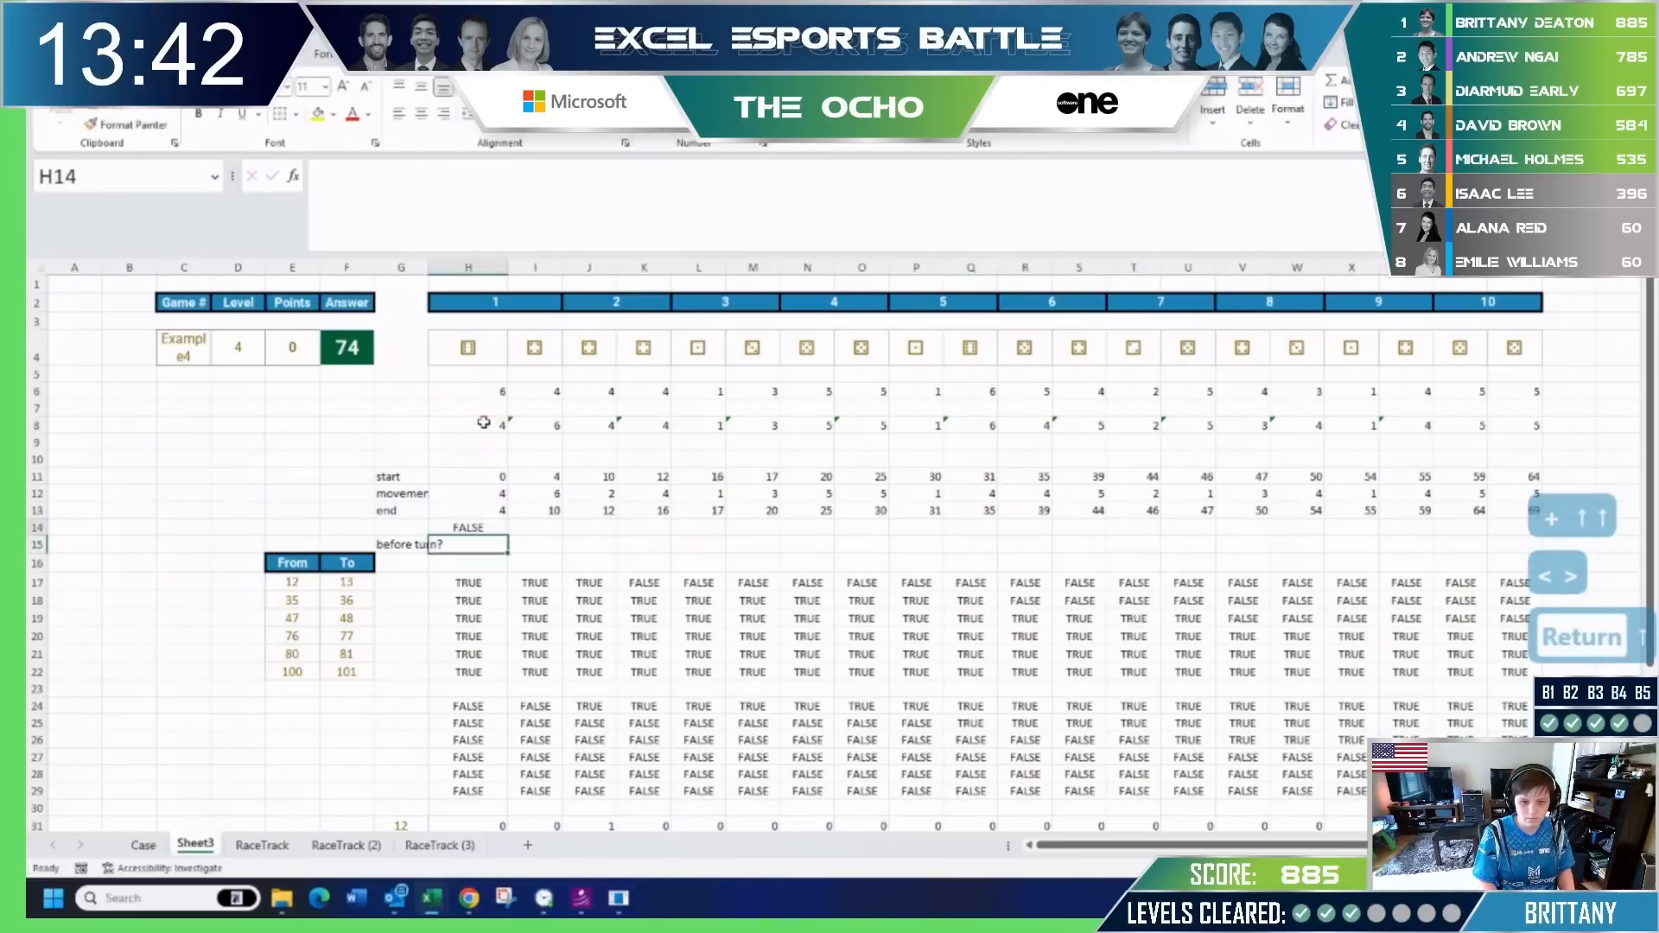
Copy the comparison formula from H14 across row 14 to AA14.
{"action": "key", "text": "ctrl+c"}
{"action": "key", "text": "Up"}
{"action": "key", "text": "ctrl+Right"}
{"action": "key", "text": "Down"}
{"action": "key", "text": "ctrl+shift+Left"}
{"action": "key", "text": "ctrl+v"}
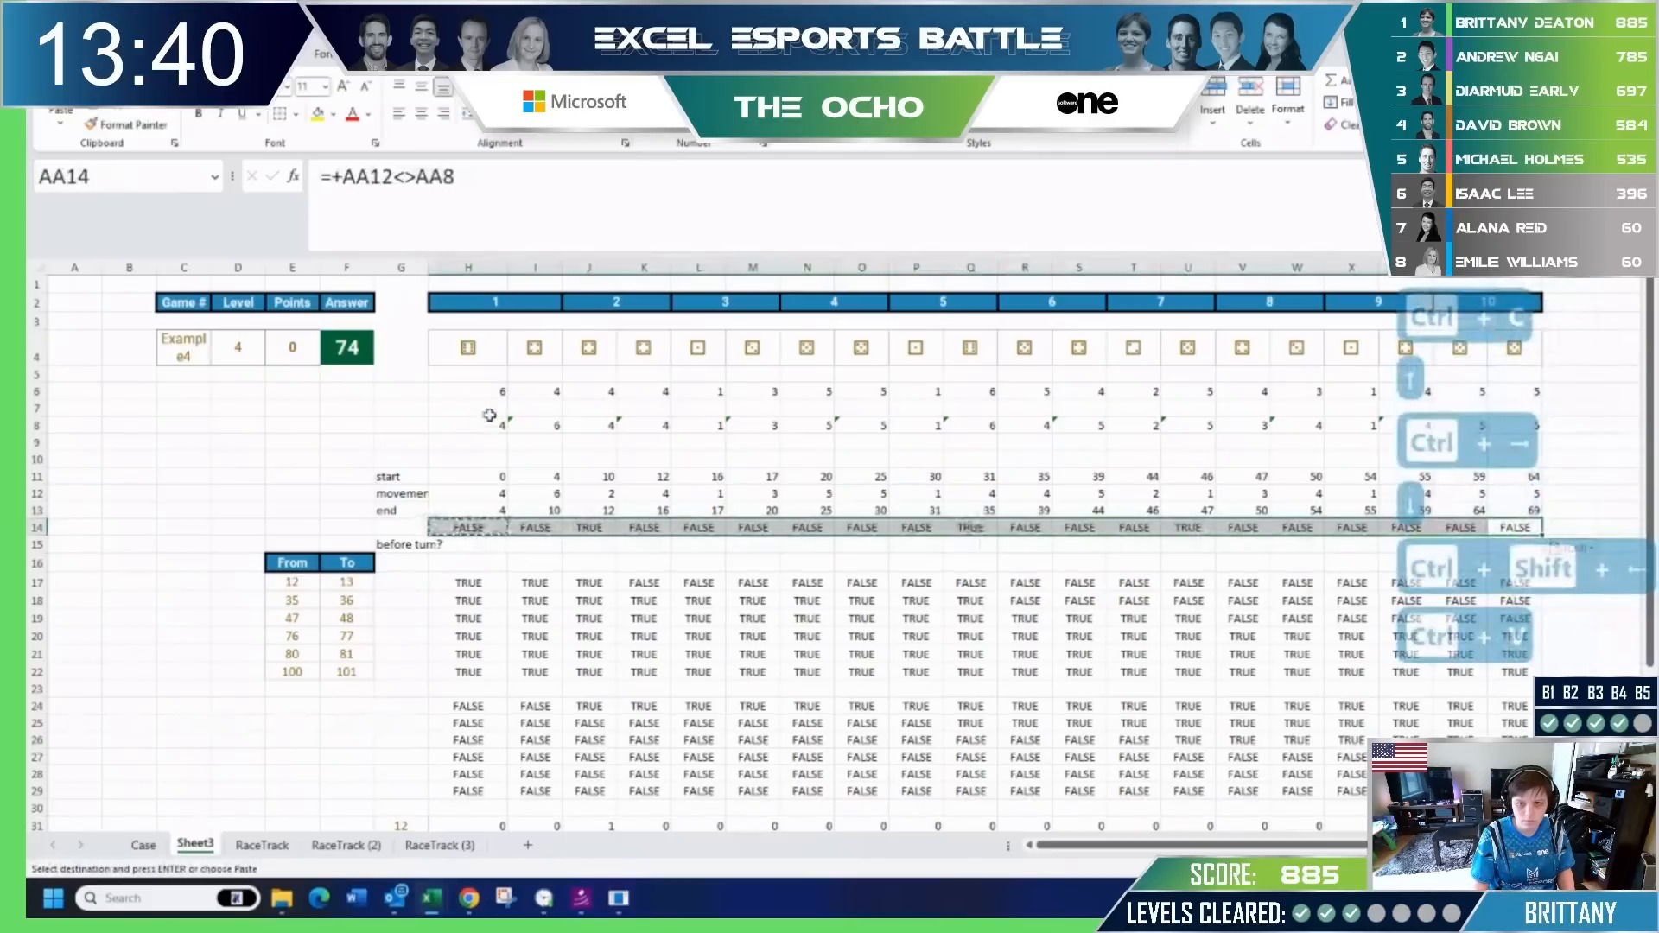
Highlight the cells of row 14 equal to true with Light Red Fill with Dark Red Text.
{"action": "left_click", "coordinate": [831, 147]}
{"action": "mouse_move", "coordinate": [864, 158]}
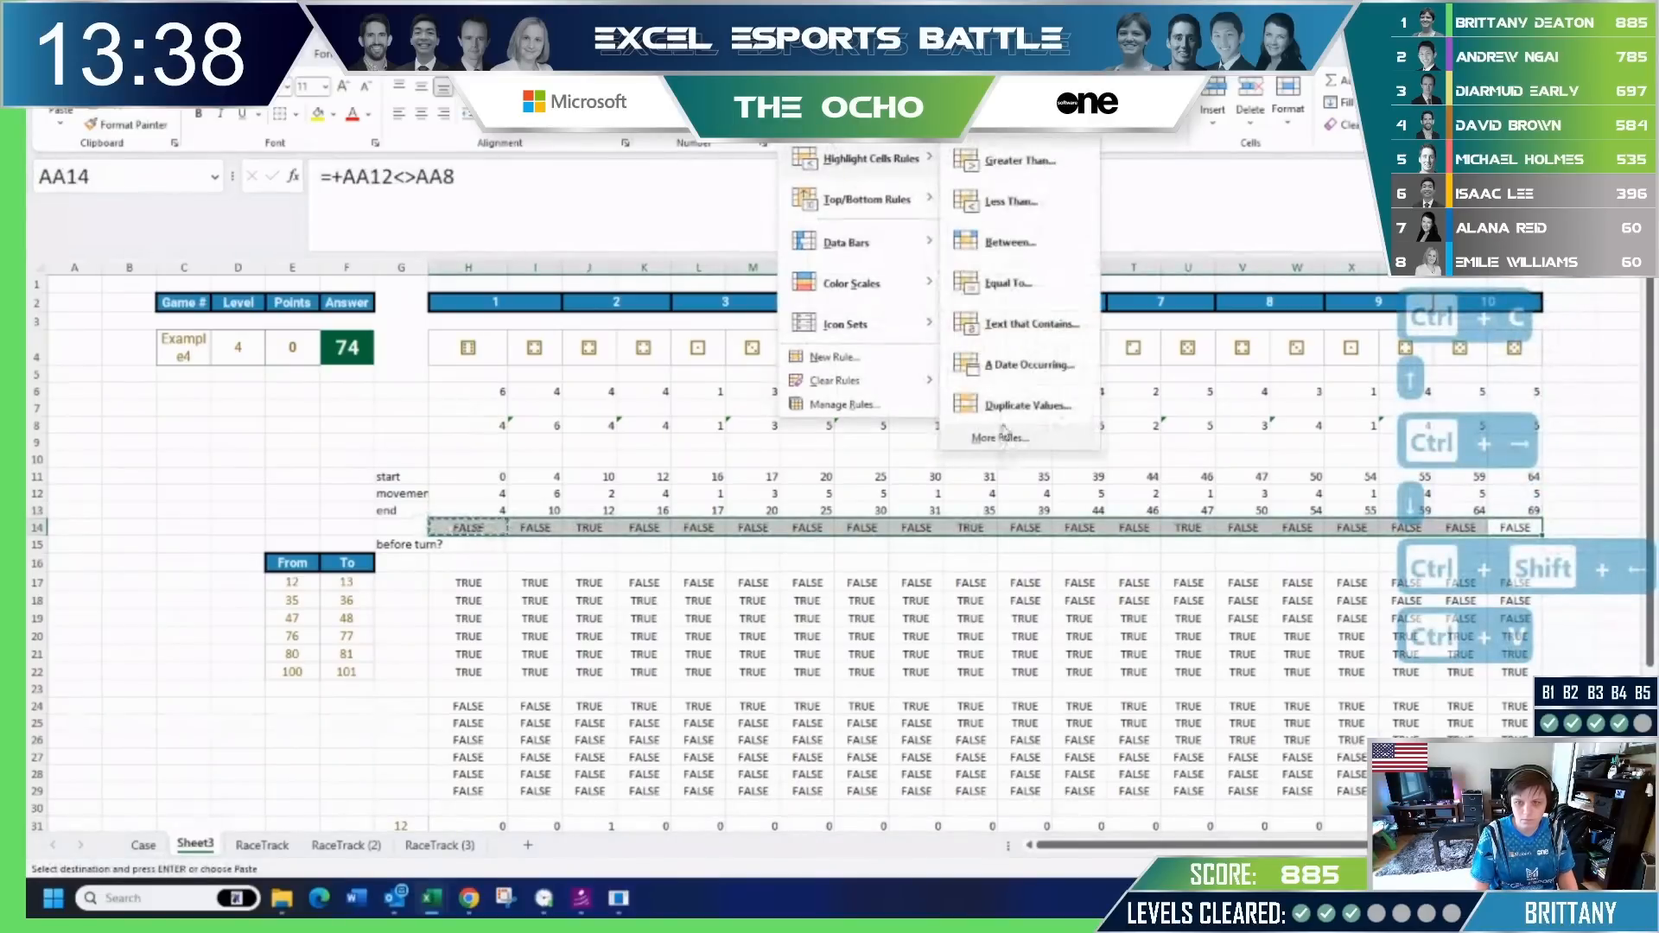
{"action": "left_click", "coordinate": [1011, 273]}
{"action": "type", "text": "true"}
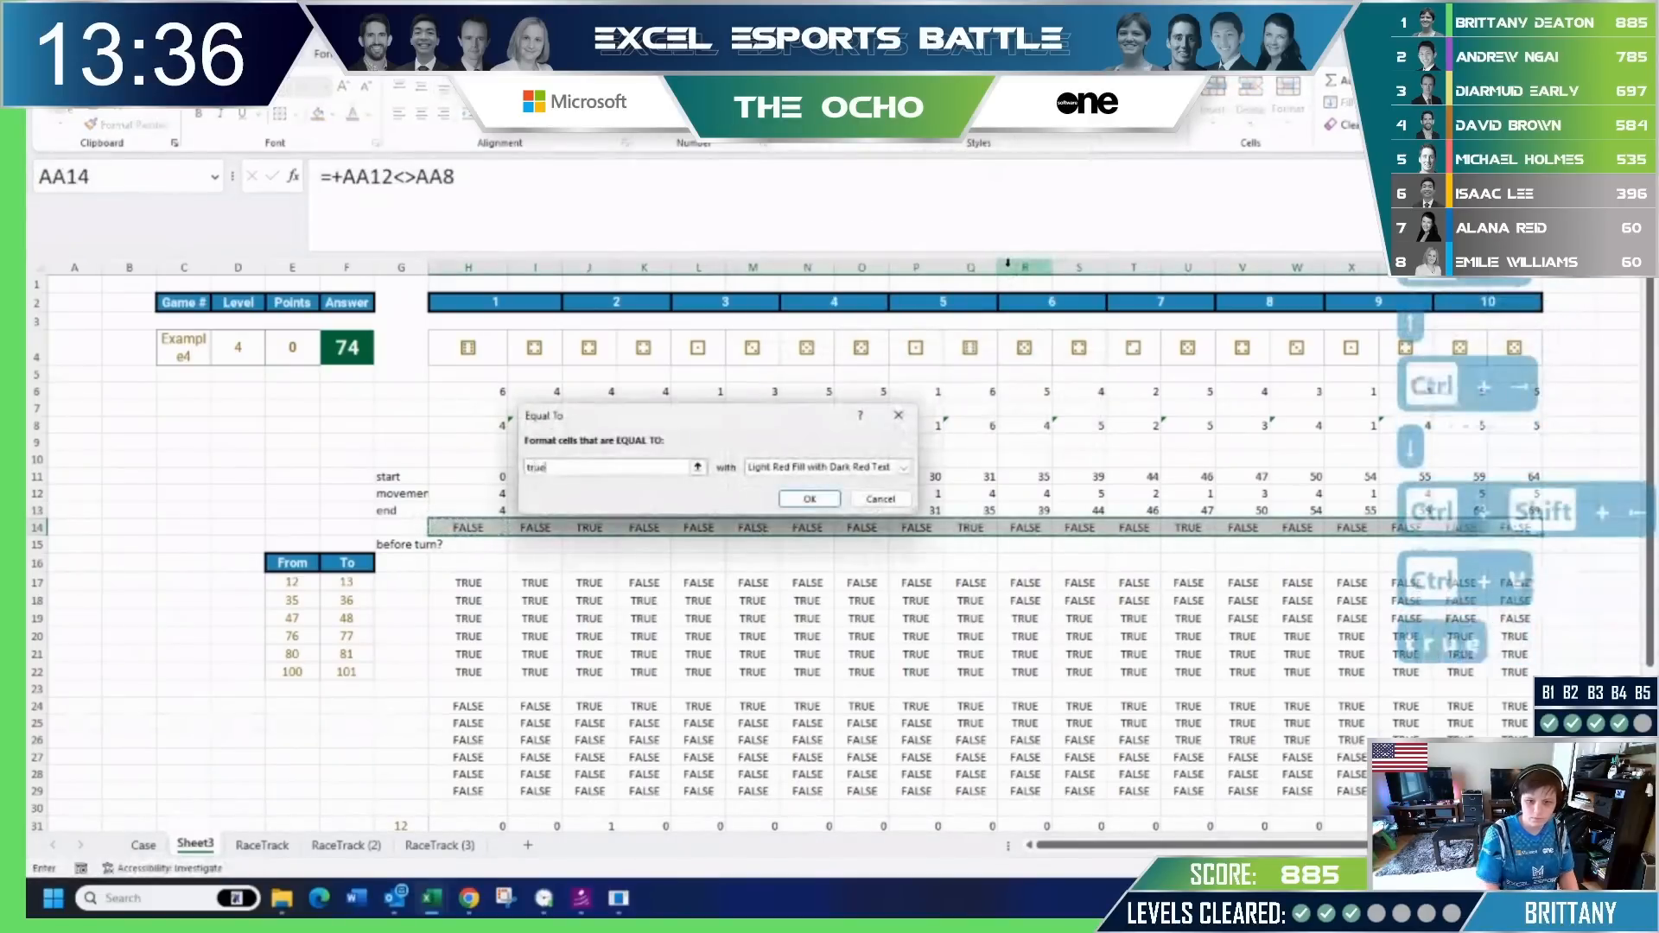
{"action": "key", "text": "Return"}
{"action": "key", "text": "Escape"}
{"action": "key", "text": "Escape"}
{"action": "left_click", "coordinate": [1024, 544]}
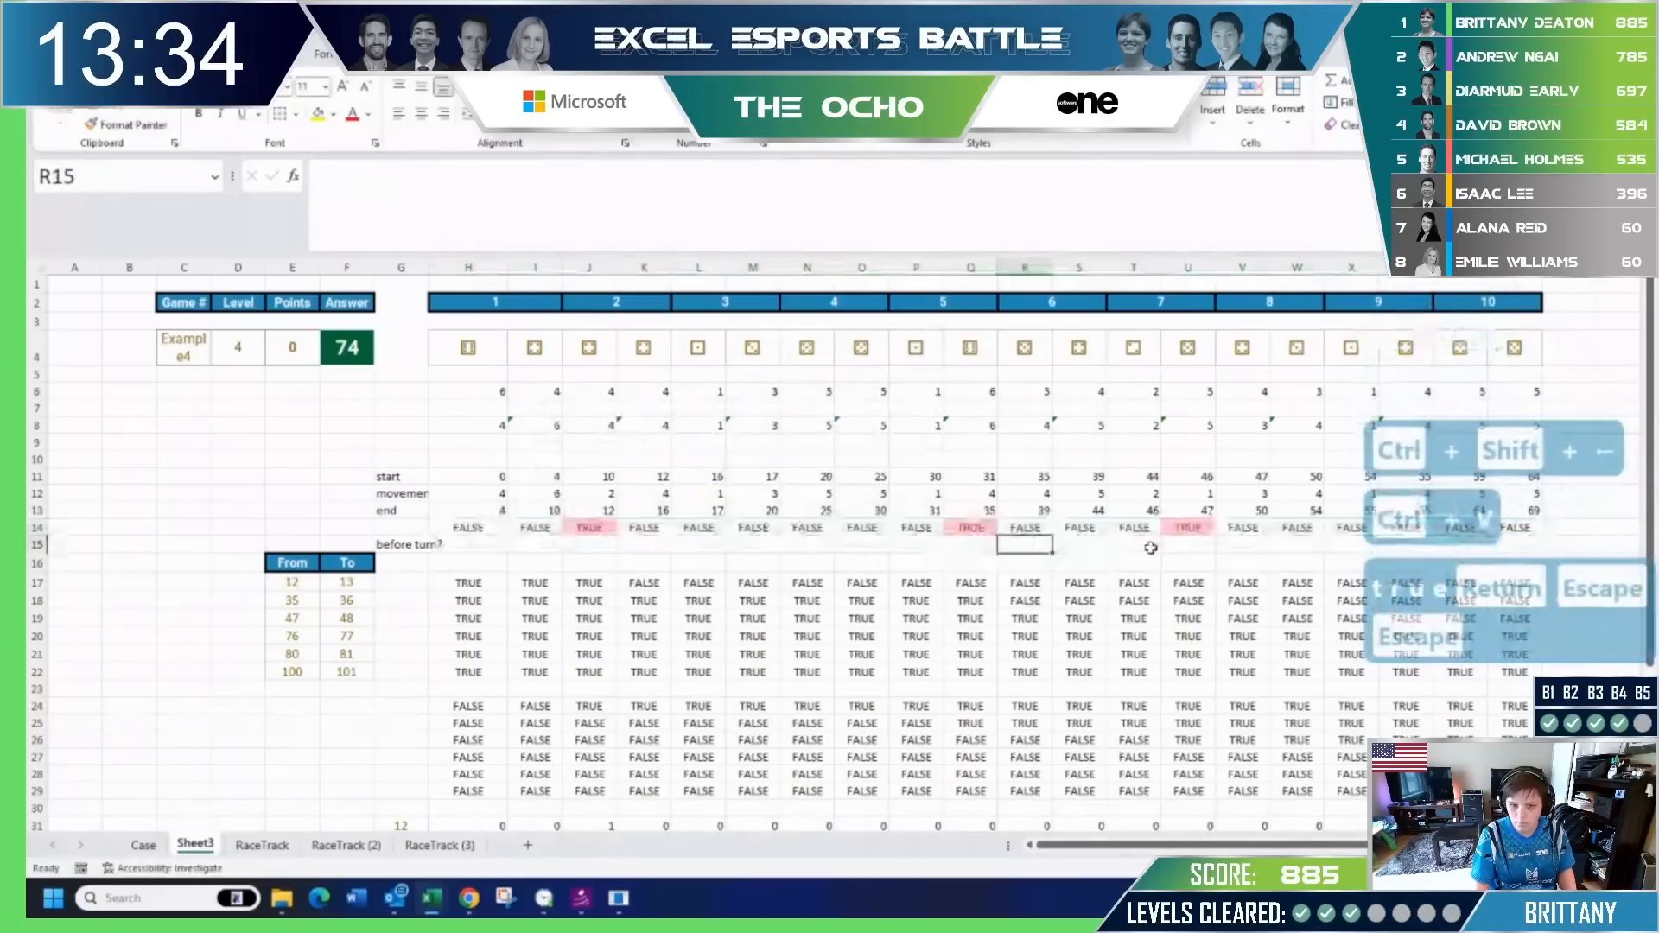
Compare the end formula in U13 with the Level 4 sharp-turn rules on the Case sheet.
{"action": "left_click", "coordinate": [1209, 513]}
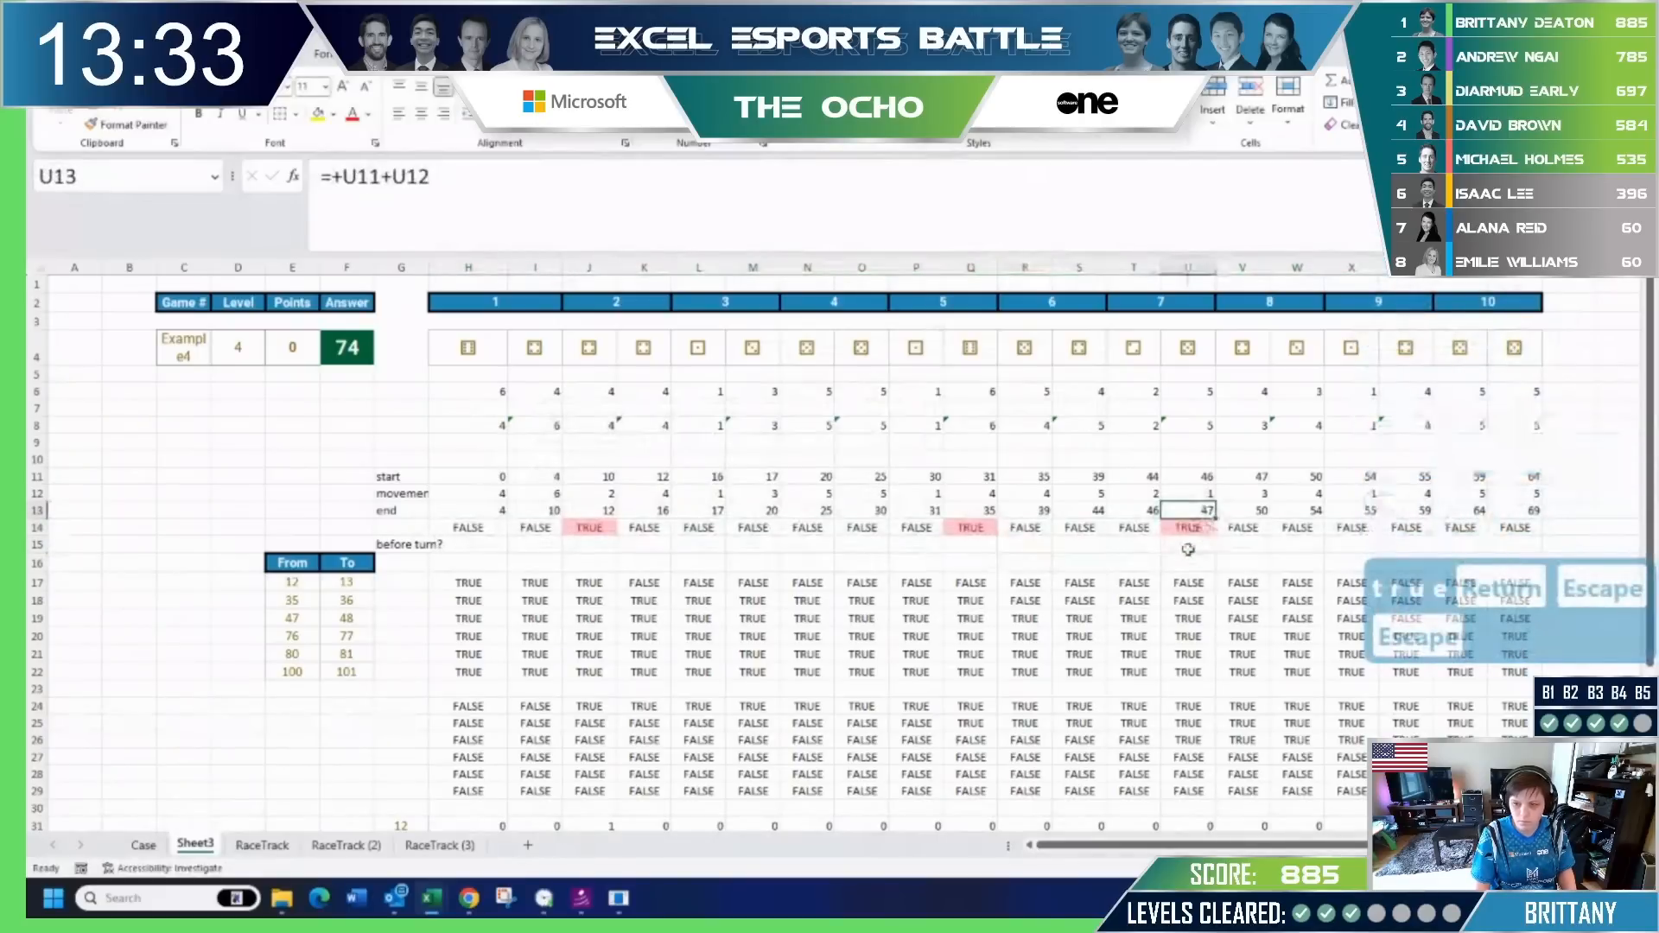
{"action": "left_click", "coordinate": [145, 844]}
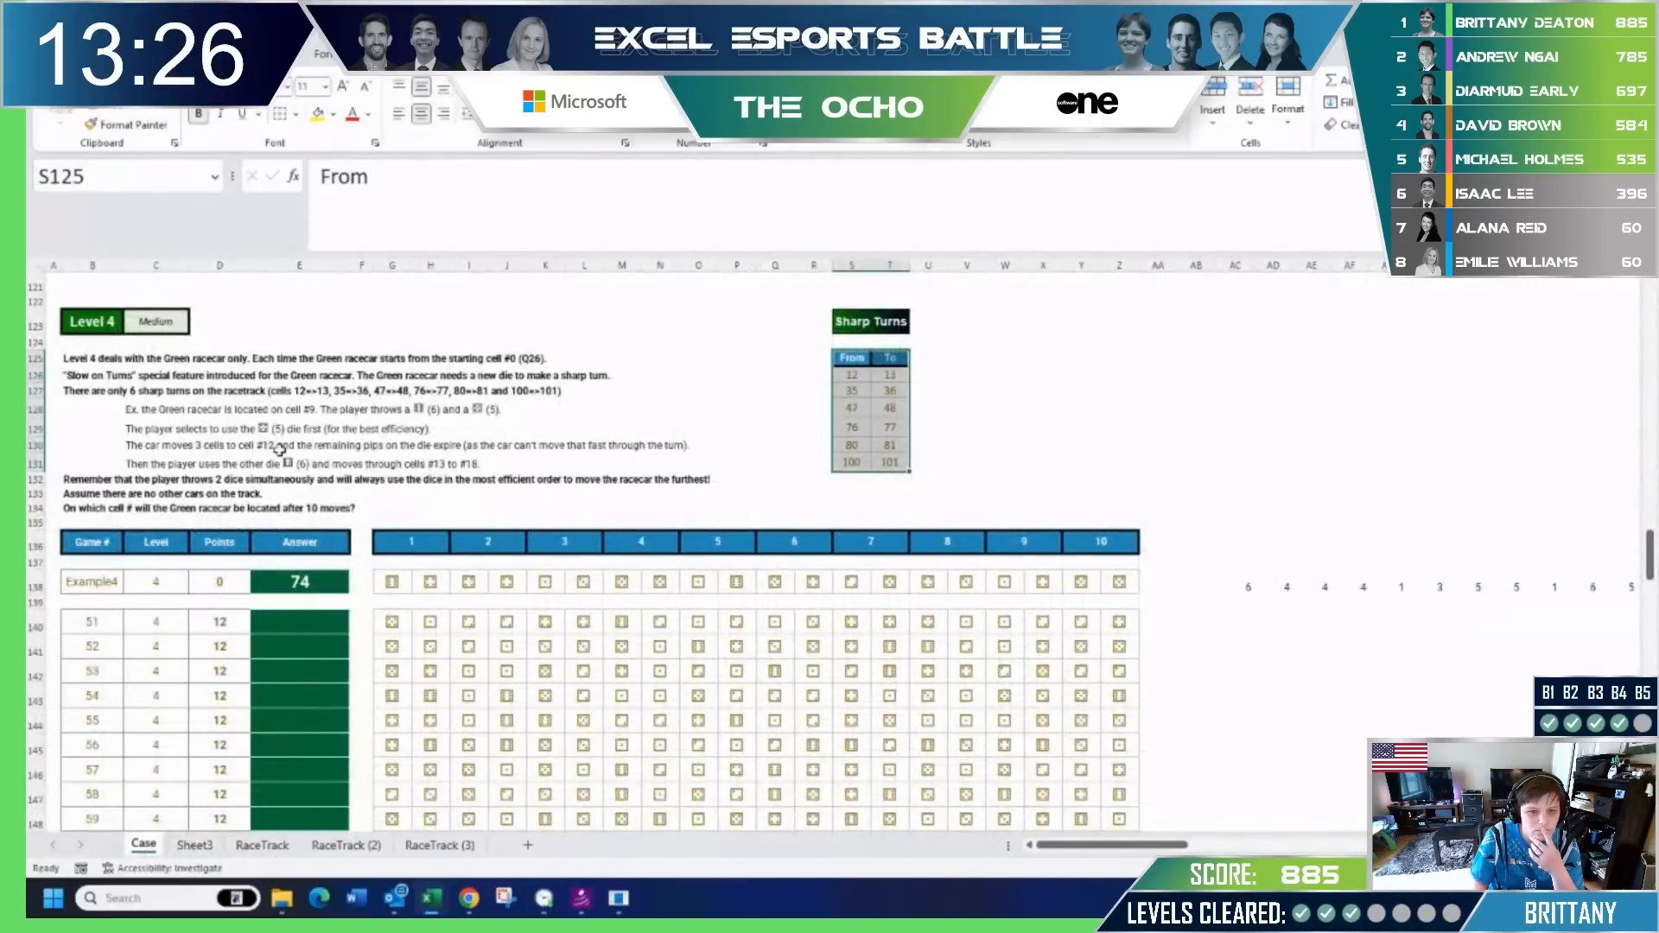
{"action": "left_click", "coordinate": [185, 856]}
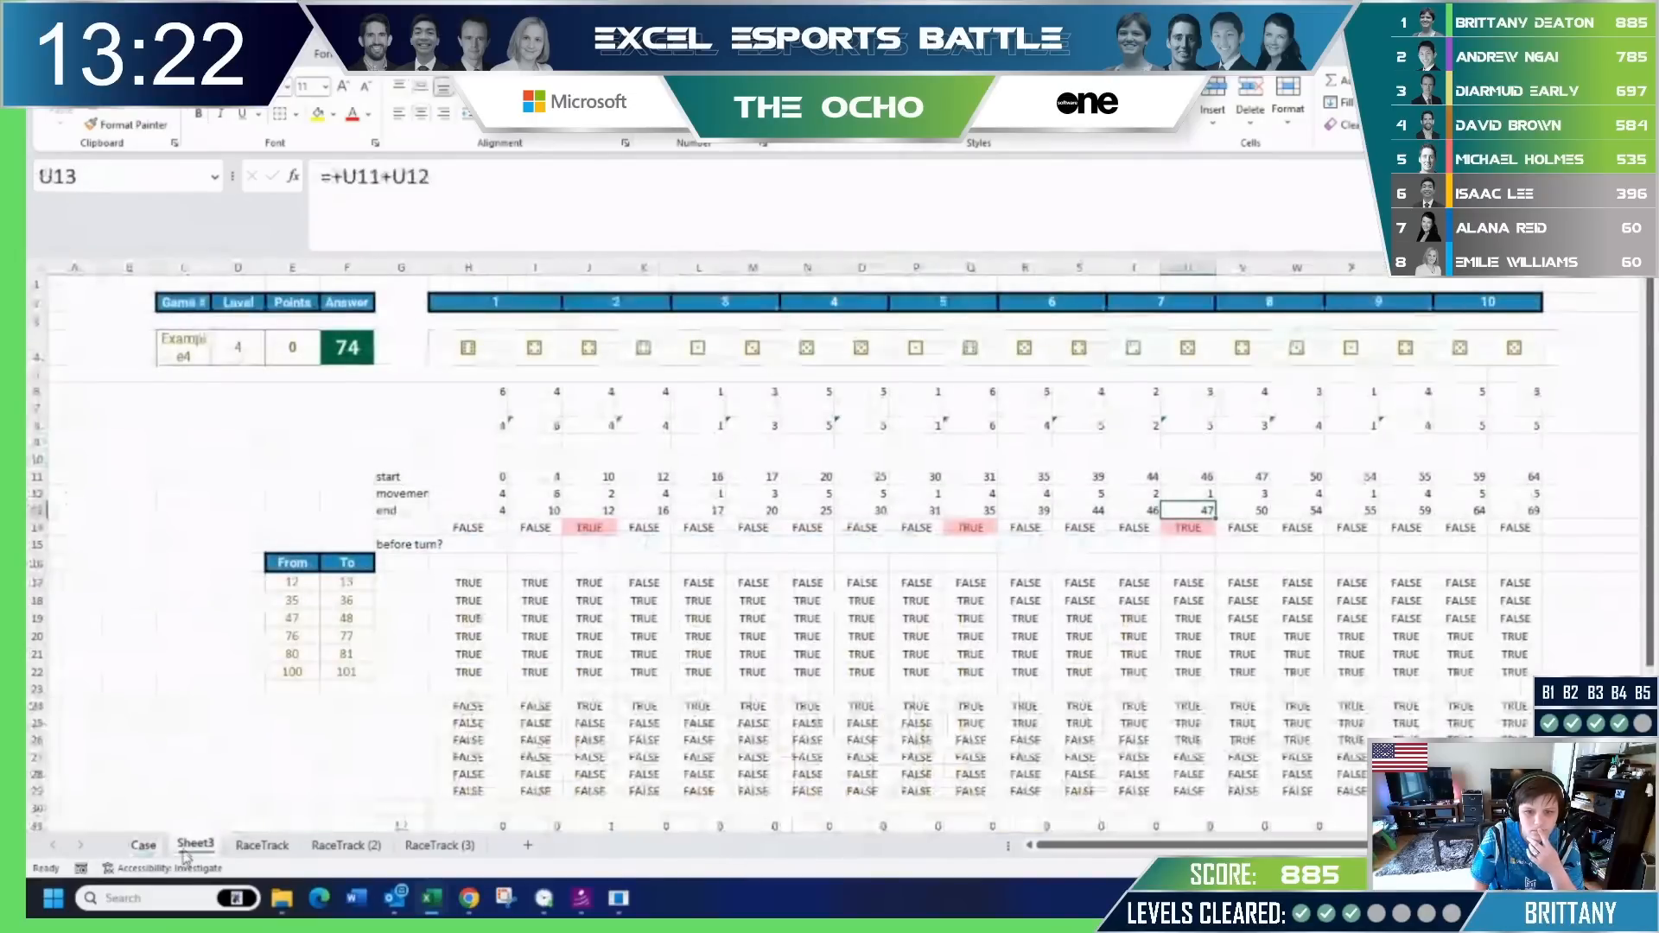
{"action": "left_click", "coordinate": [140, 846]}
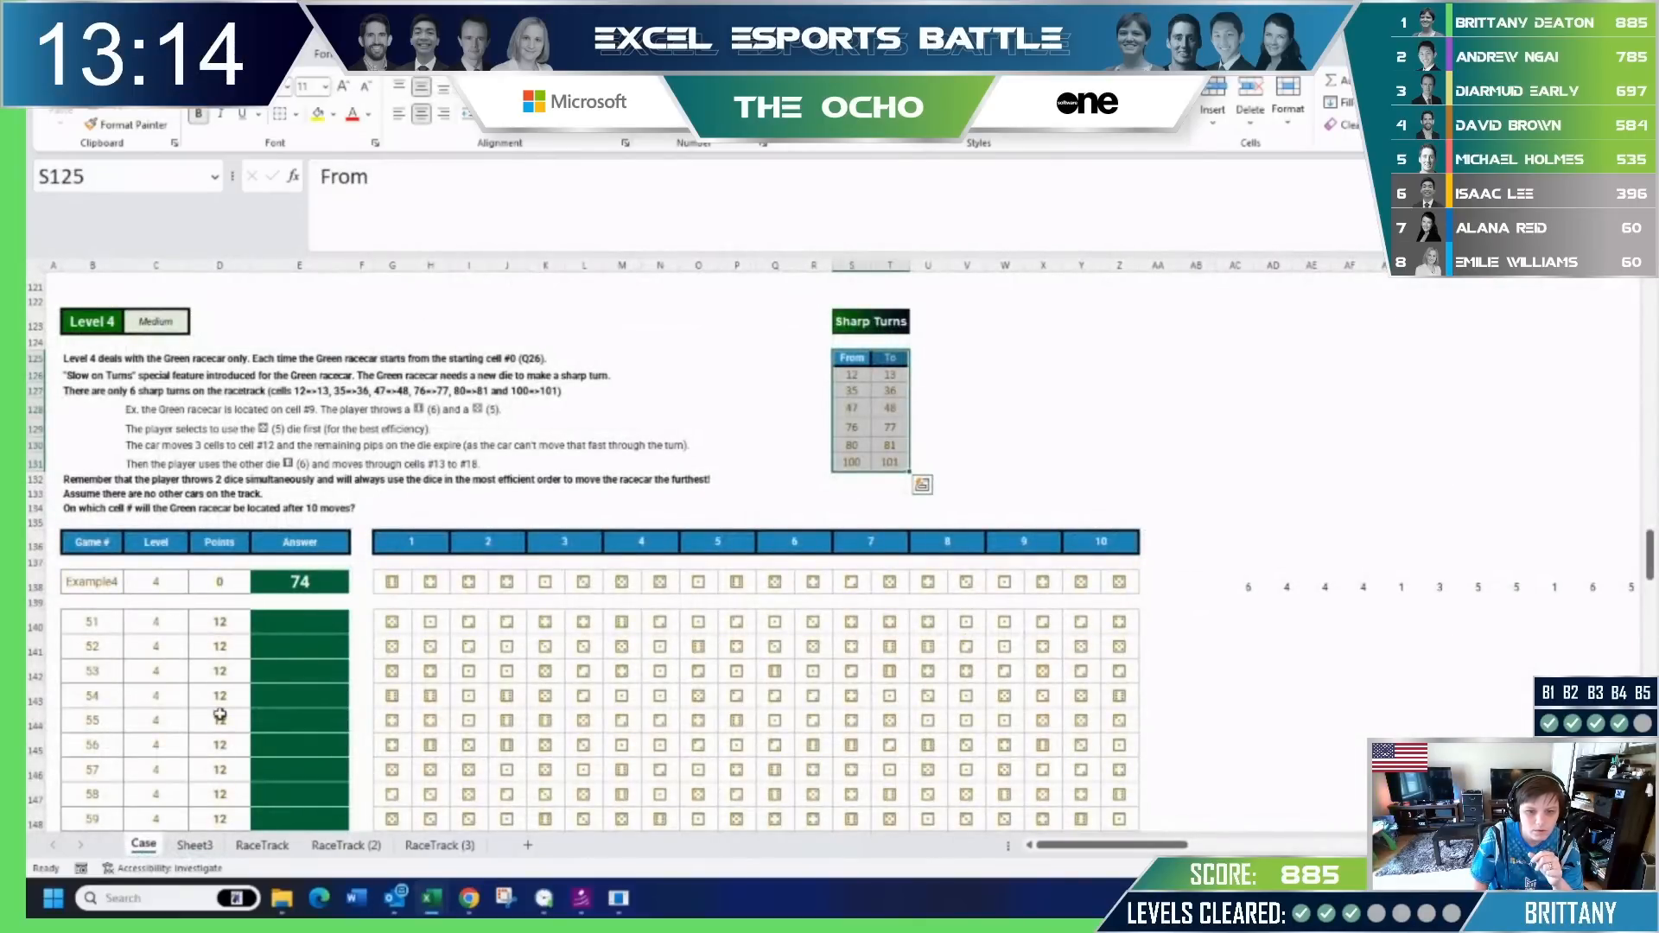
{"action": "left_click", "coordinate": [192, 847]}
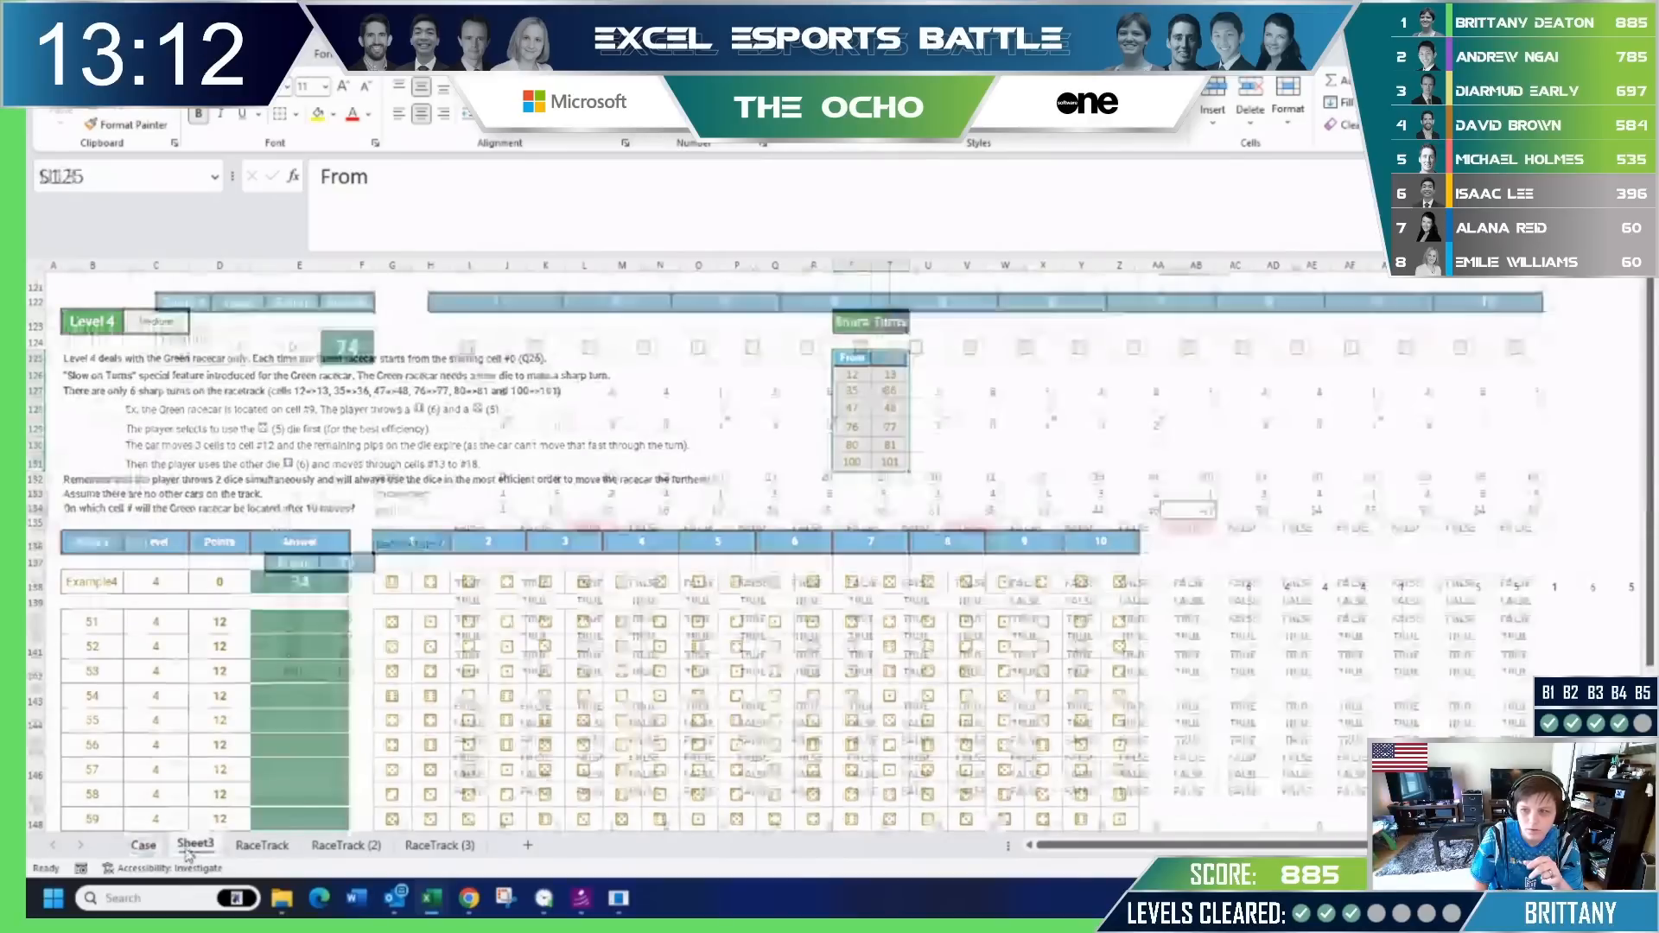
Examine the MIN and MAX dice formulas in row 8 and the dice lookup values in row 6 of Sheet3.
{"action": "double_click", "coordinate": [534, 425]}
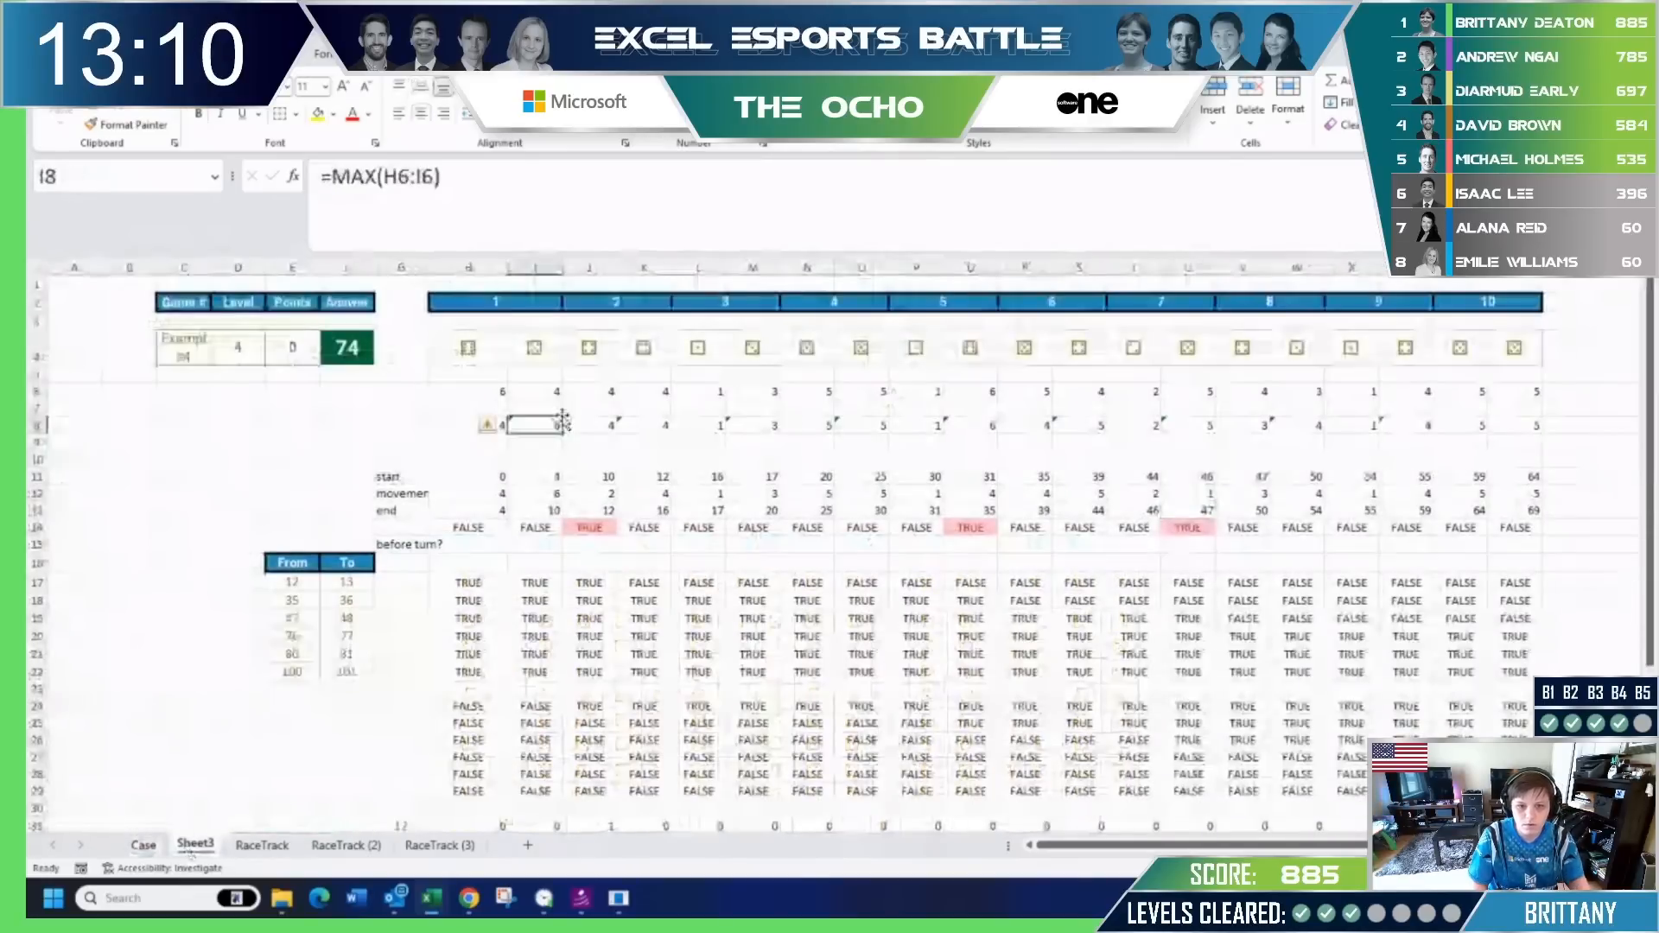
{"action": "key", "text": "Escape"}
{"action": "left_click", "coordinate": [471, 426]}
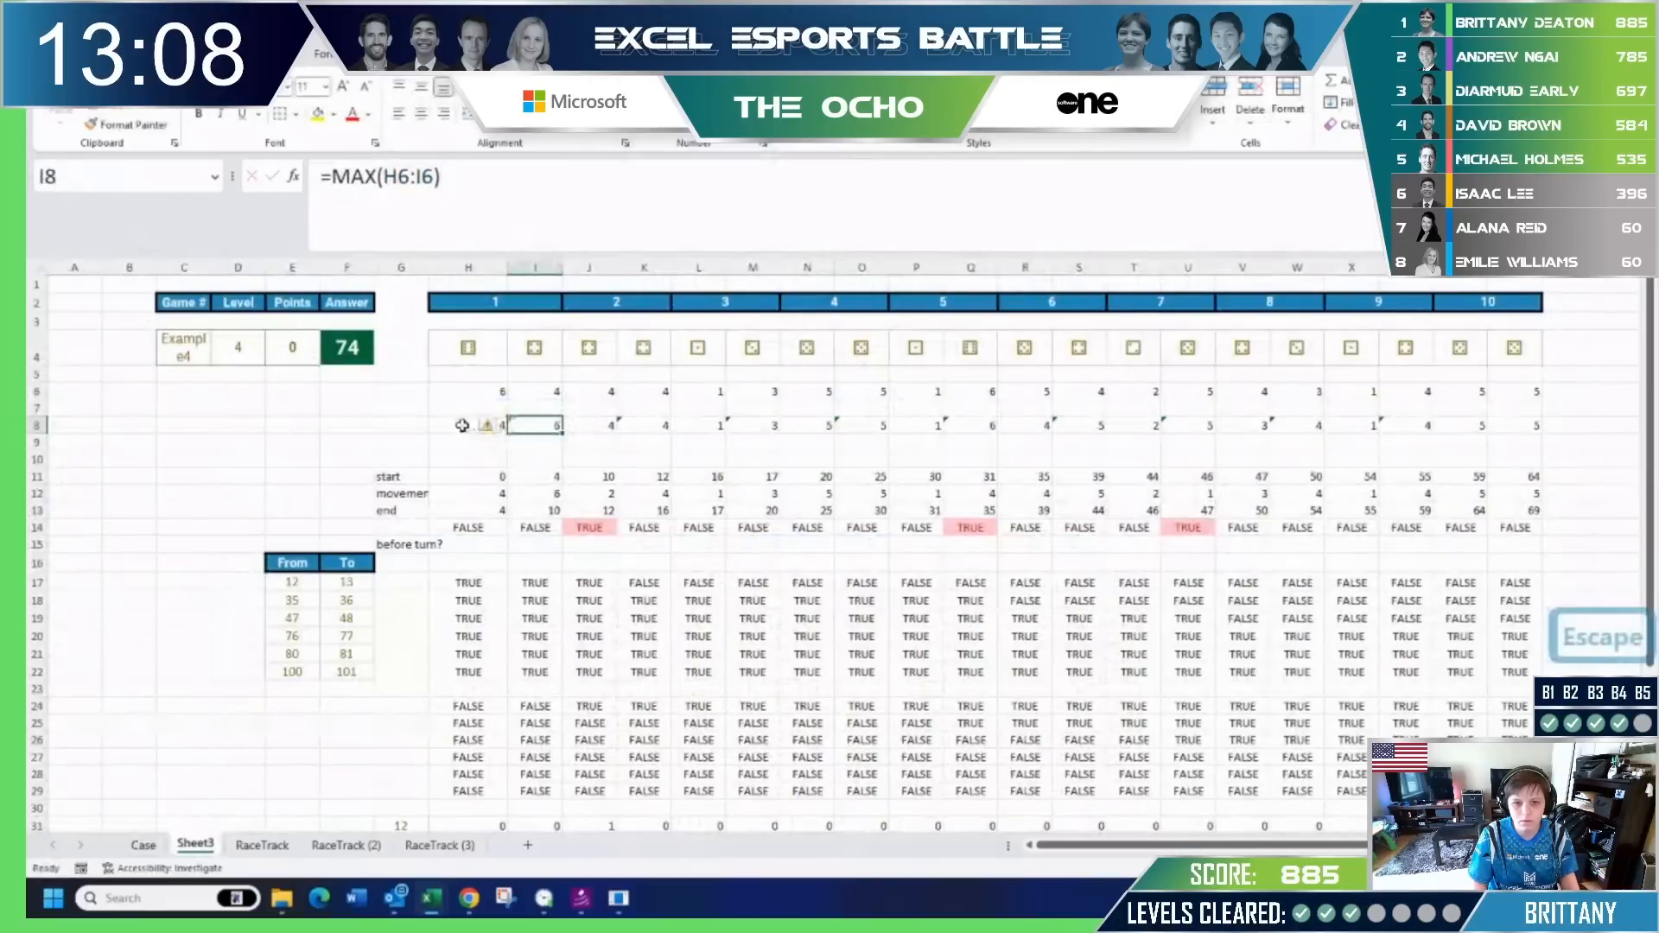
{"action": "key", "text": "F2"}
{"action": "key", "text": "Escape"}
{"action": "left_click", "coordinate": [550, 426], "text": "shift"}
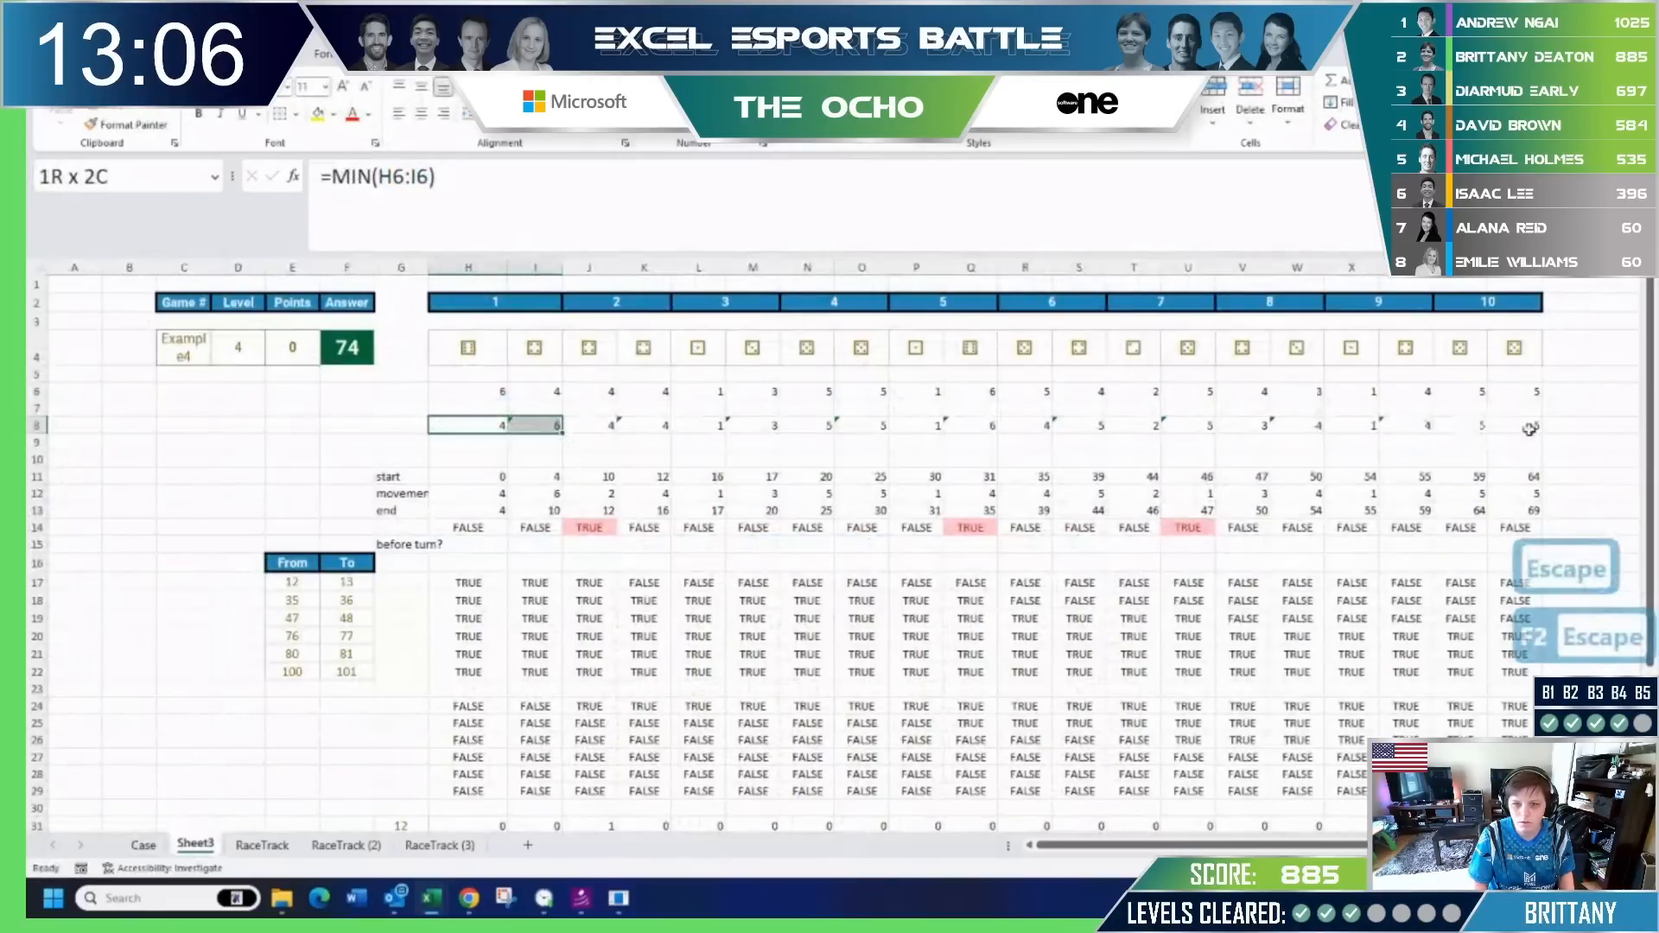
{"action": "left_click", "coordinate": [1536, 425], "text": "shift"}
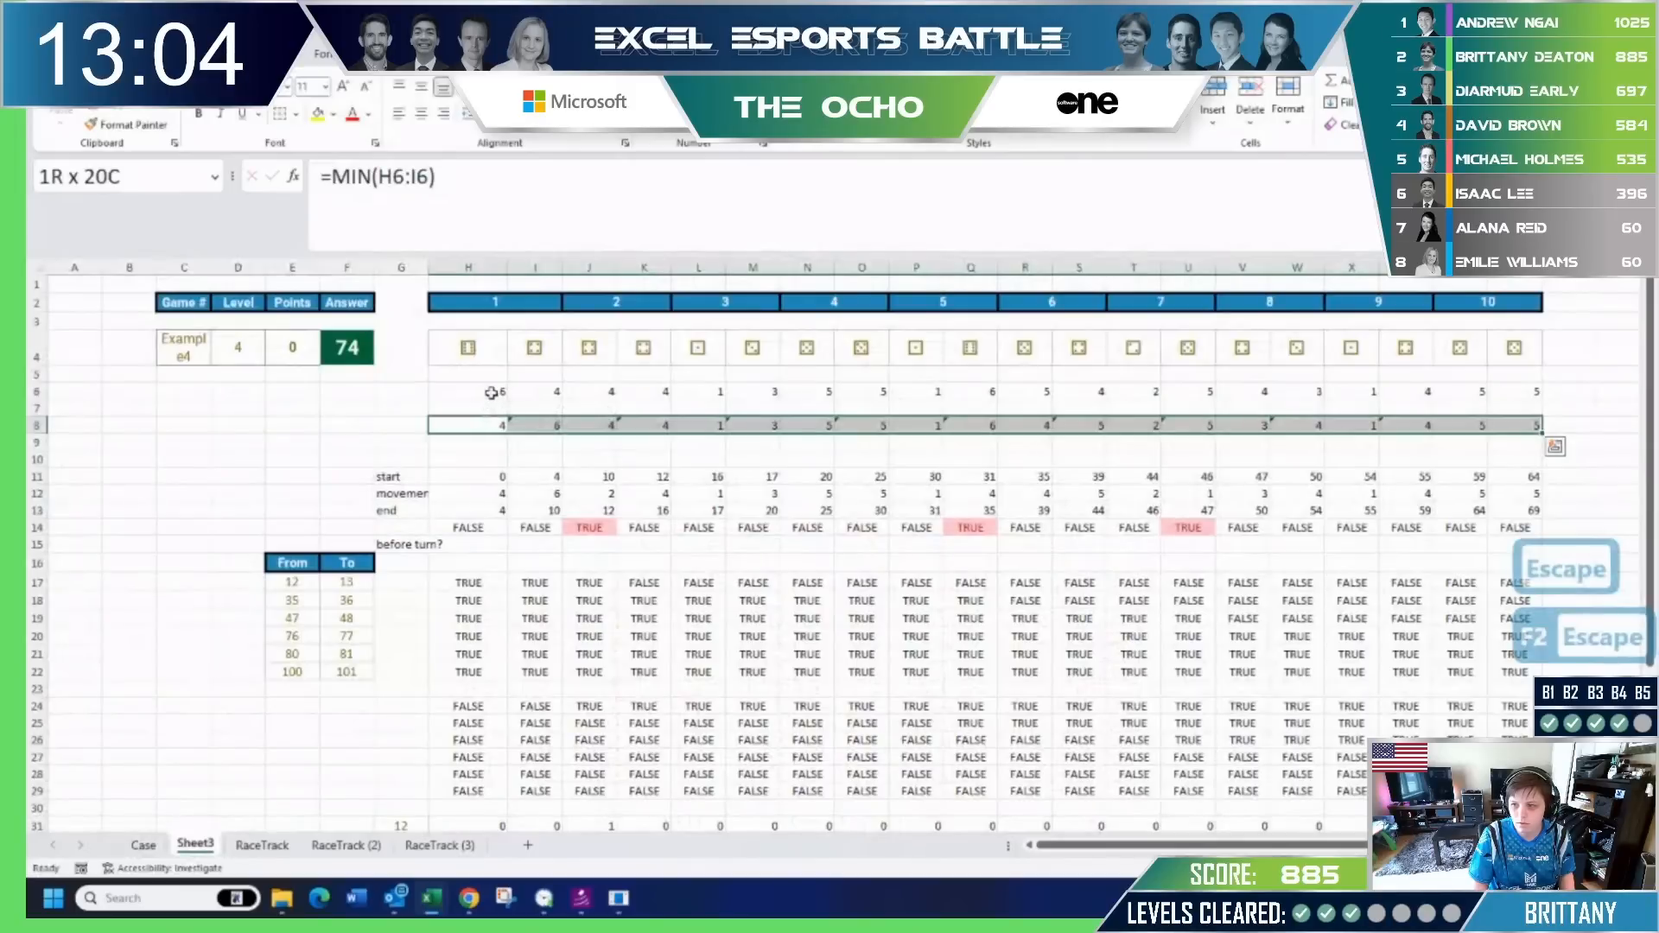
{"action": "left_click_drag", "start_coordinate": [491, 393], "coordinate": [1537, 393]}
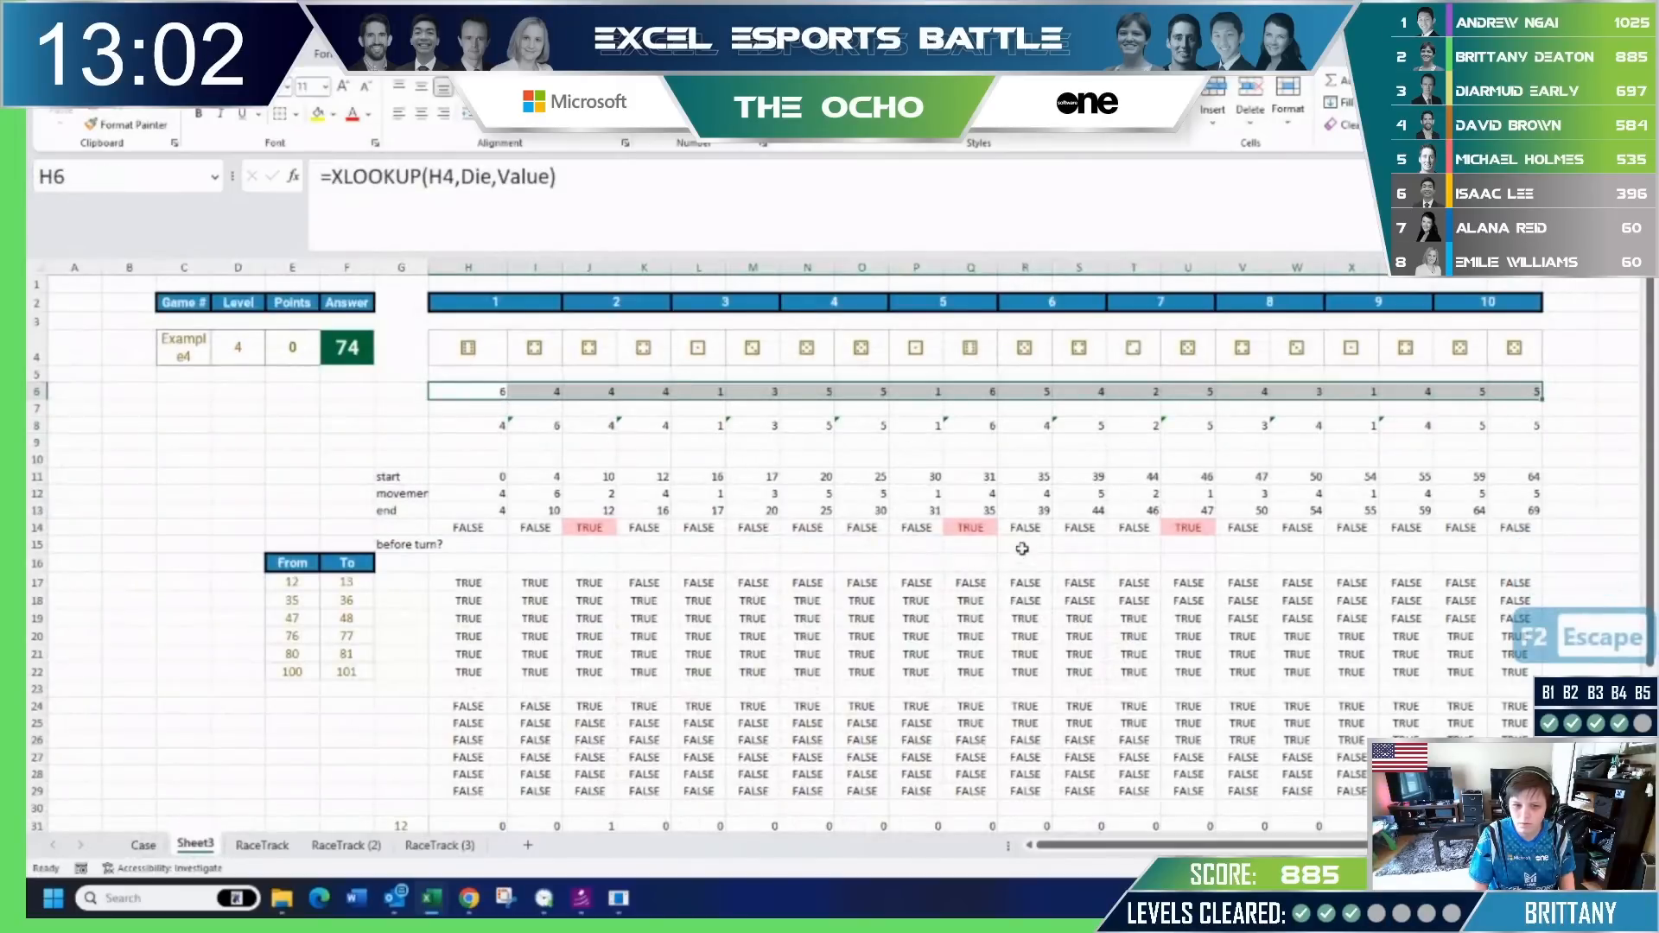
Check the end formula in AA13 and the start value in H11 of Sheet3 against the Level 4 rules on the Case sheet.
{"action": "left_click", "coordinate": [1199, 546]}
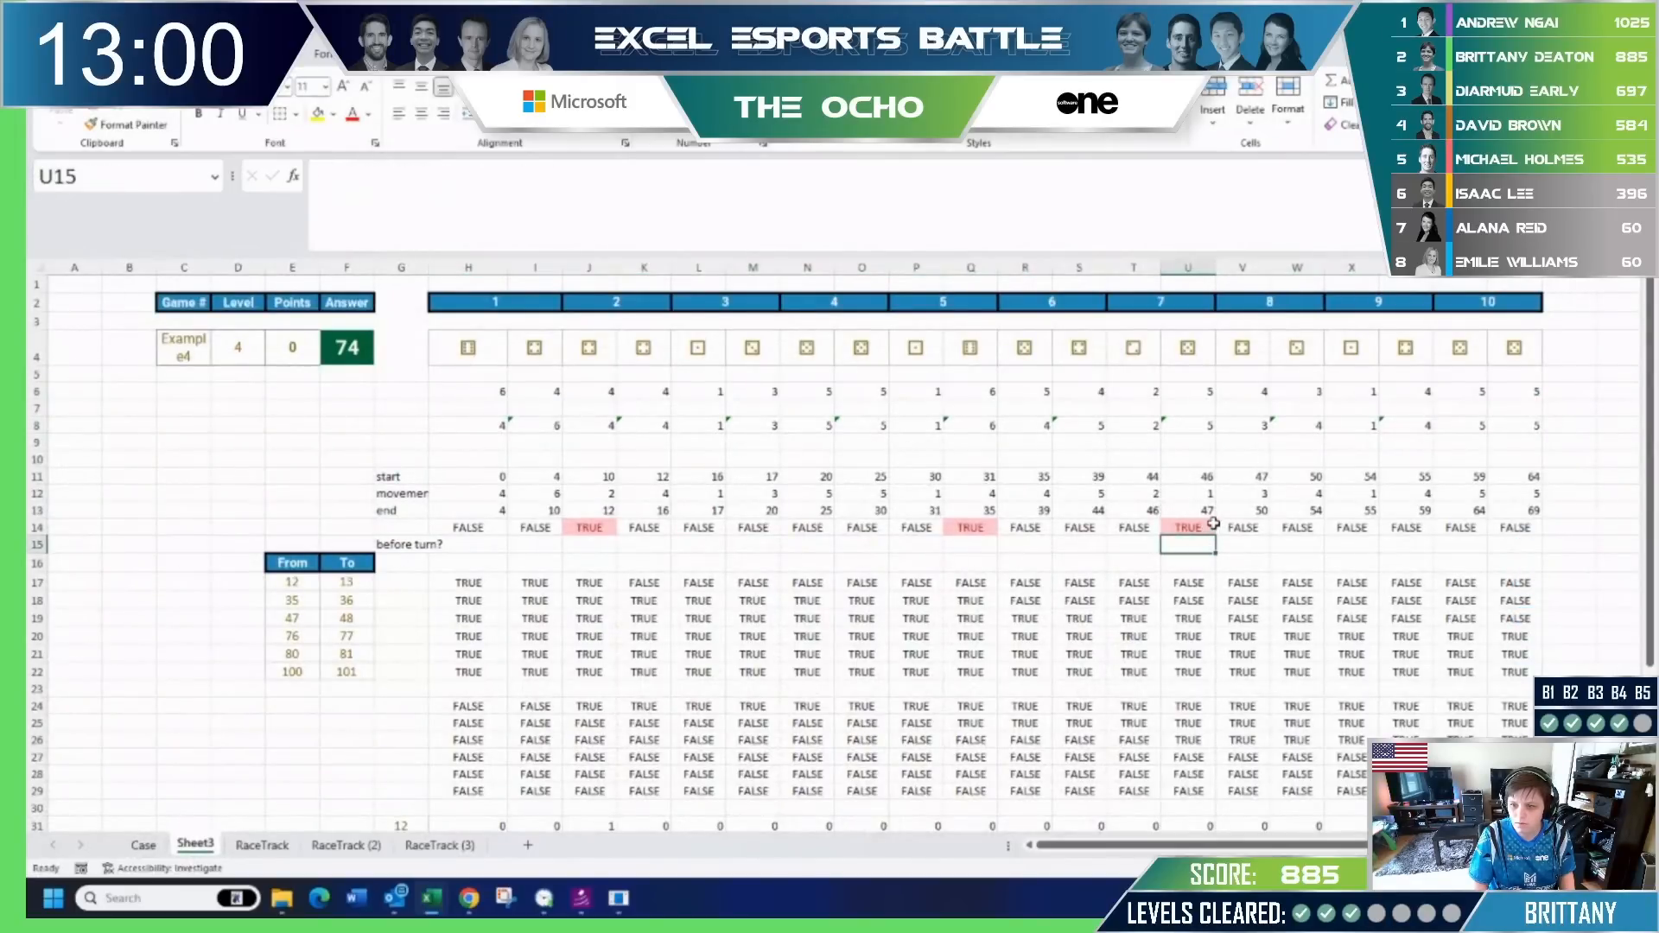
{"action": "left_click", "coordinate": [1522, 511]}
{"action": "left_click", "coordinate": [625, 212]}
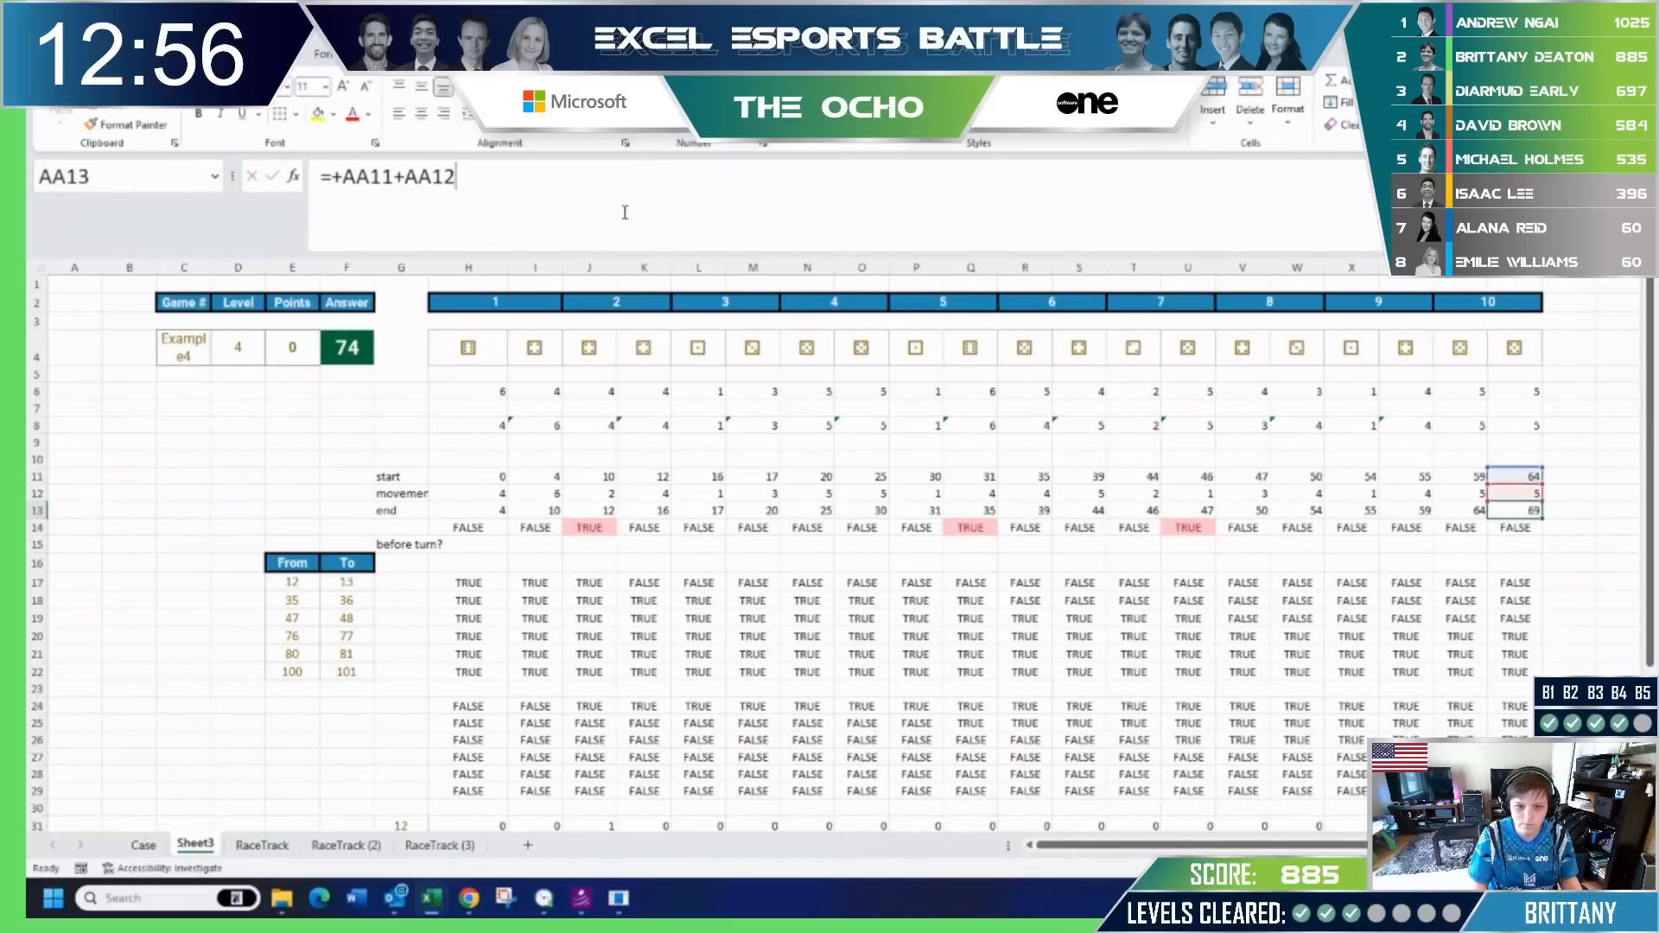
{"action": "key", "text": "Escape"}
{"action": "left_click", "coordinate": [468, 476]}
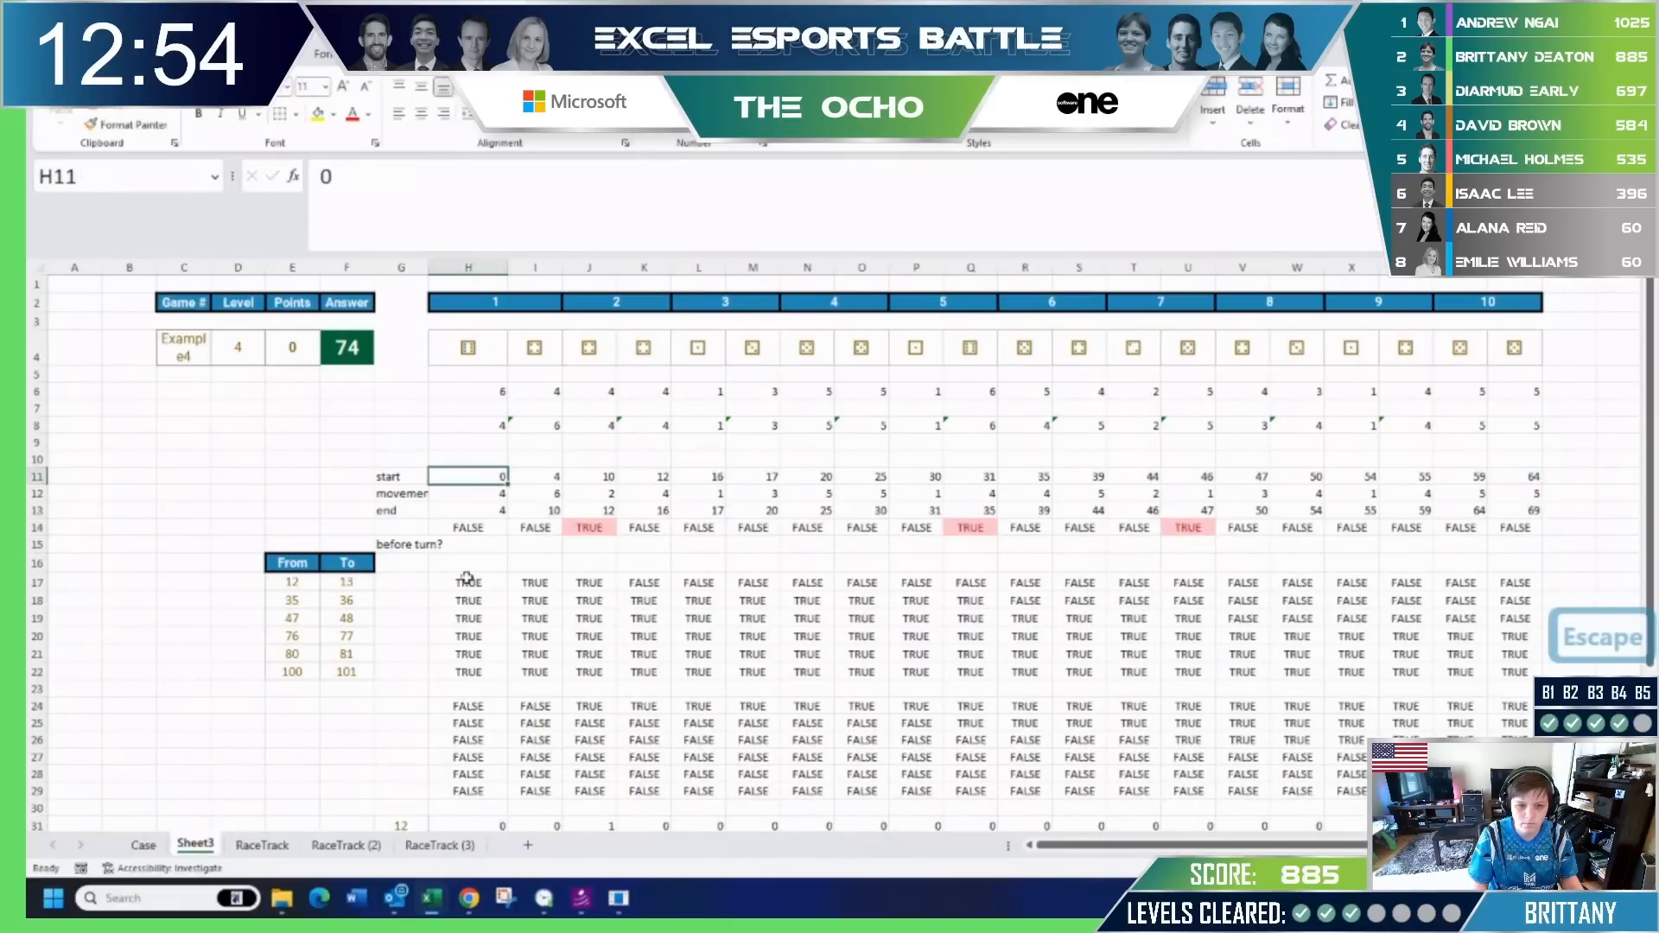
{"action": "left_click", "coordinate": [140, 847]}
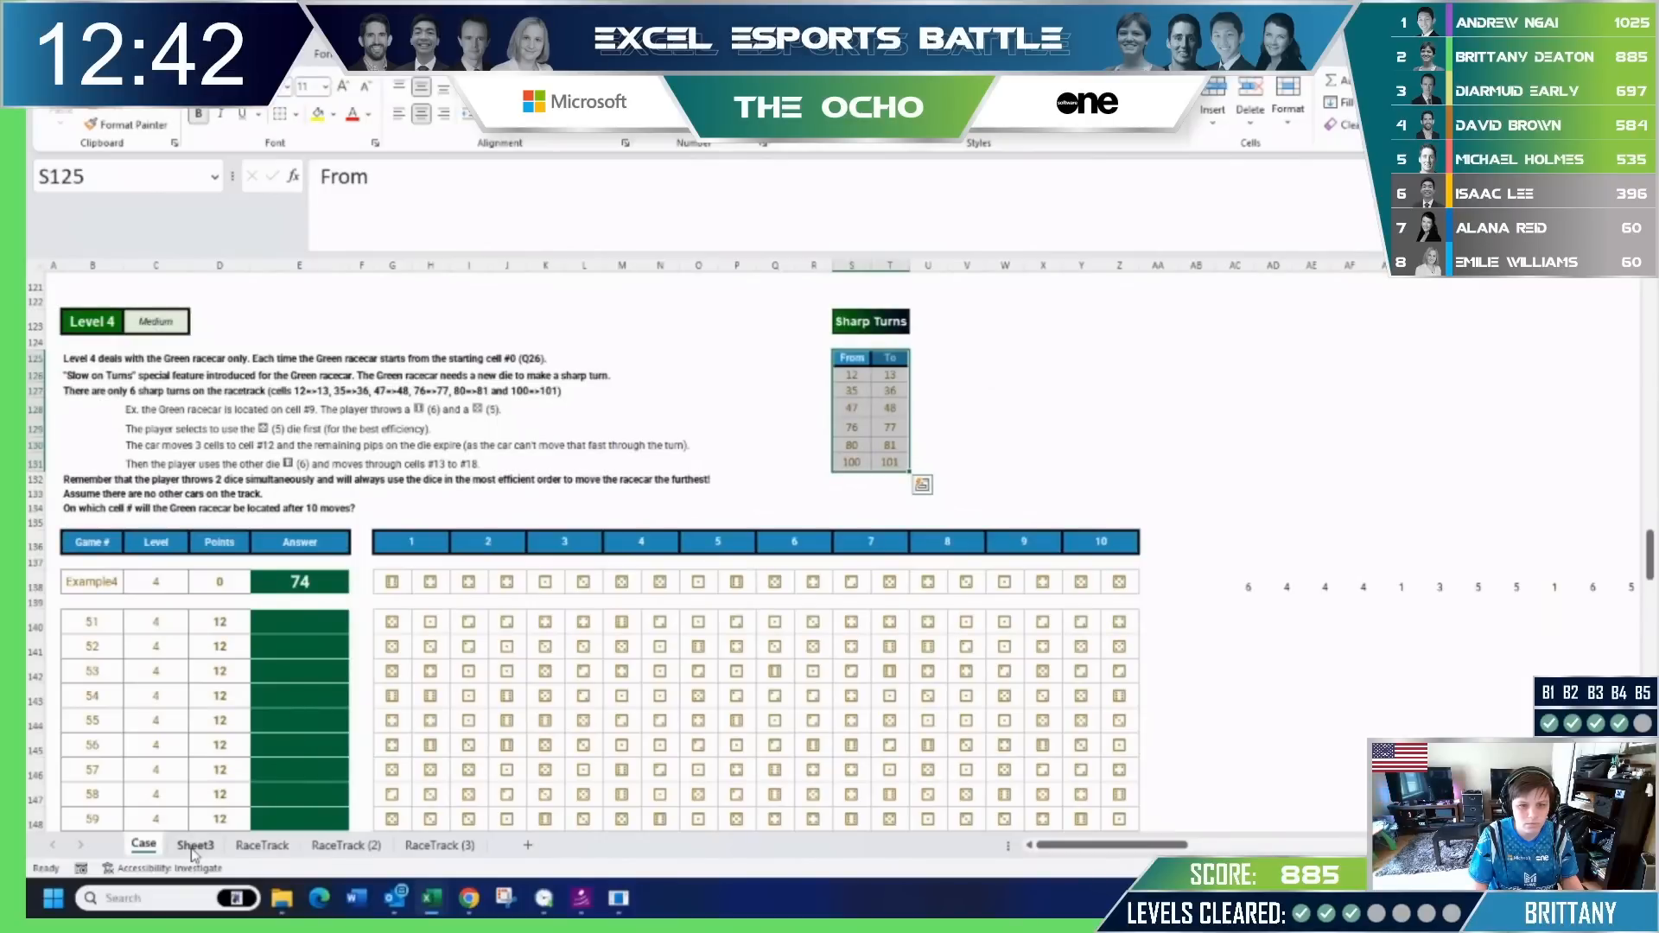
{"action": "left_click", "coordinate": [195, 851]}
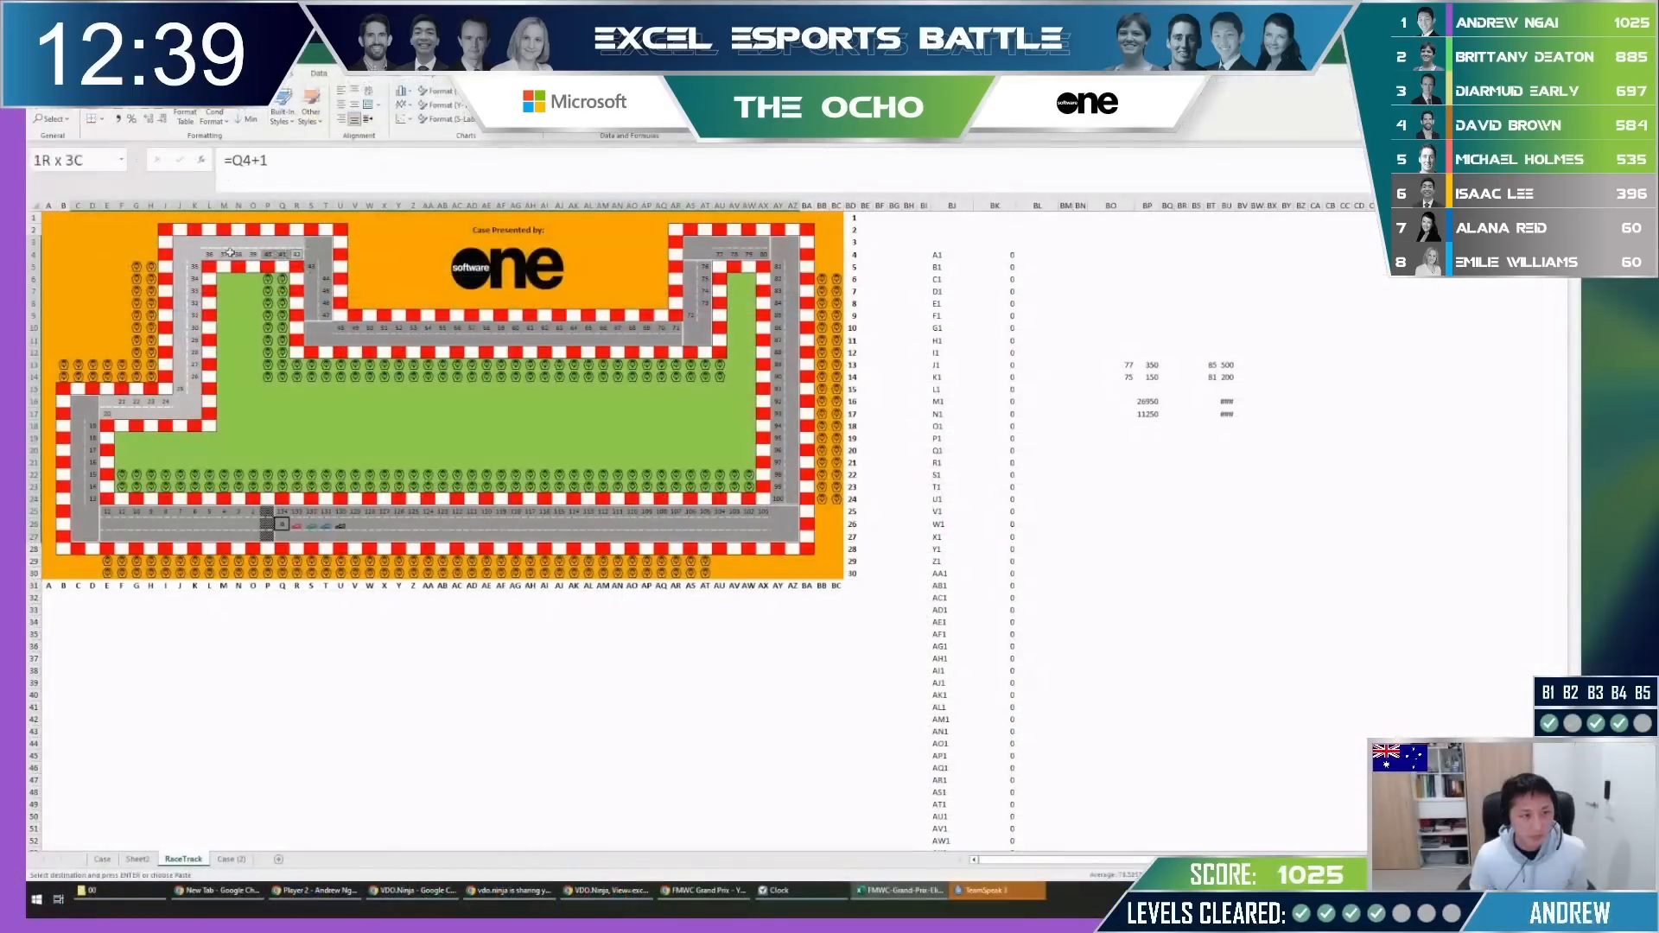
Temporarily fill all the racetrack cells on the RaceTrack sheet with 1 to count them, and undo the fill.
{"action": "left_click_drag", "start_coordinate": [296, 255], "coordinate": [162, 413]}
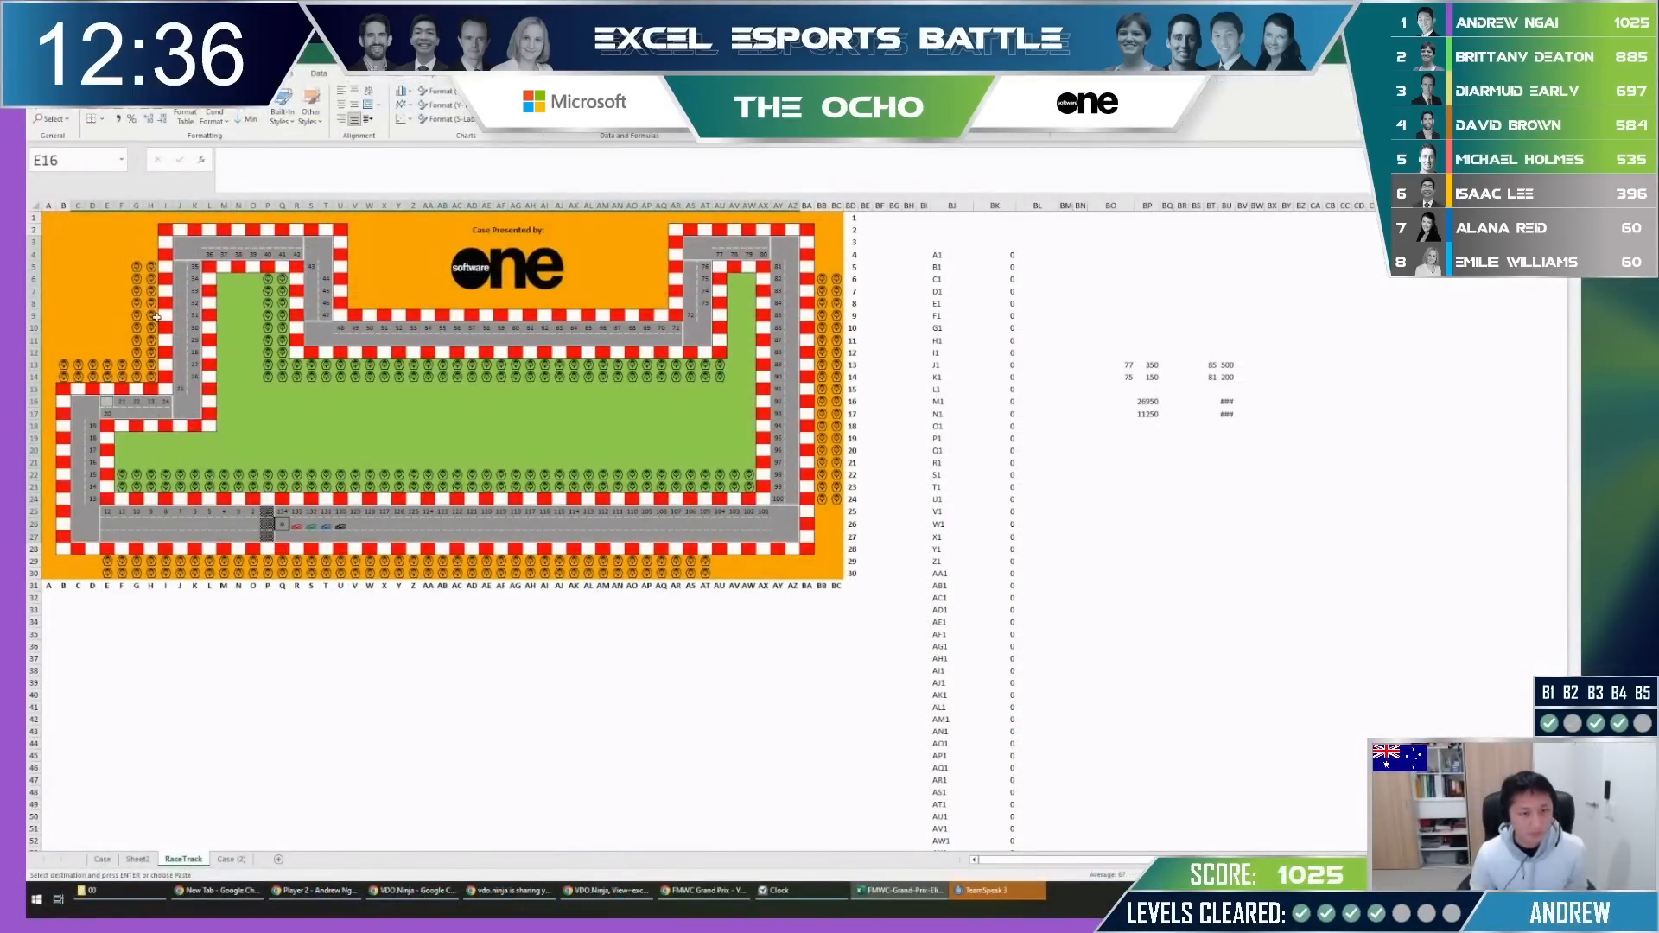
{"action": "type", "text": "1"}
{"action": "key", "text": "ctrl+Return"}
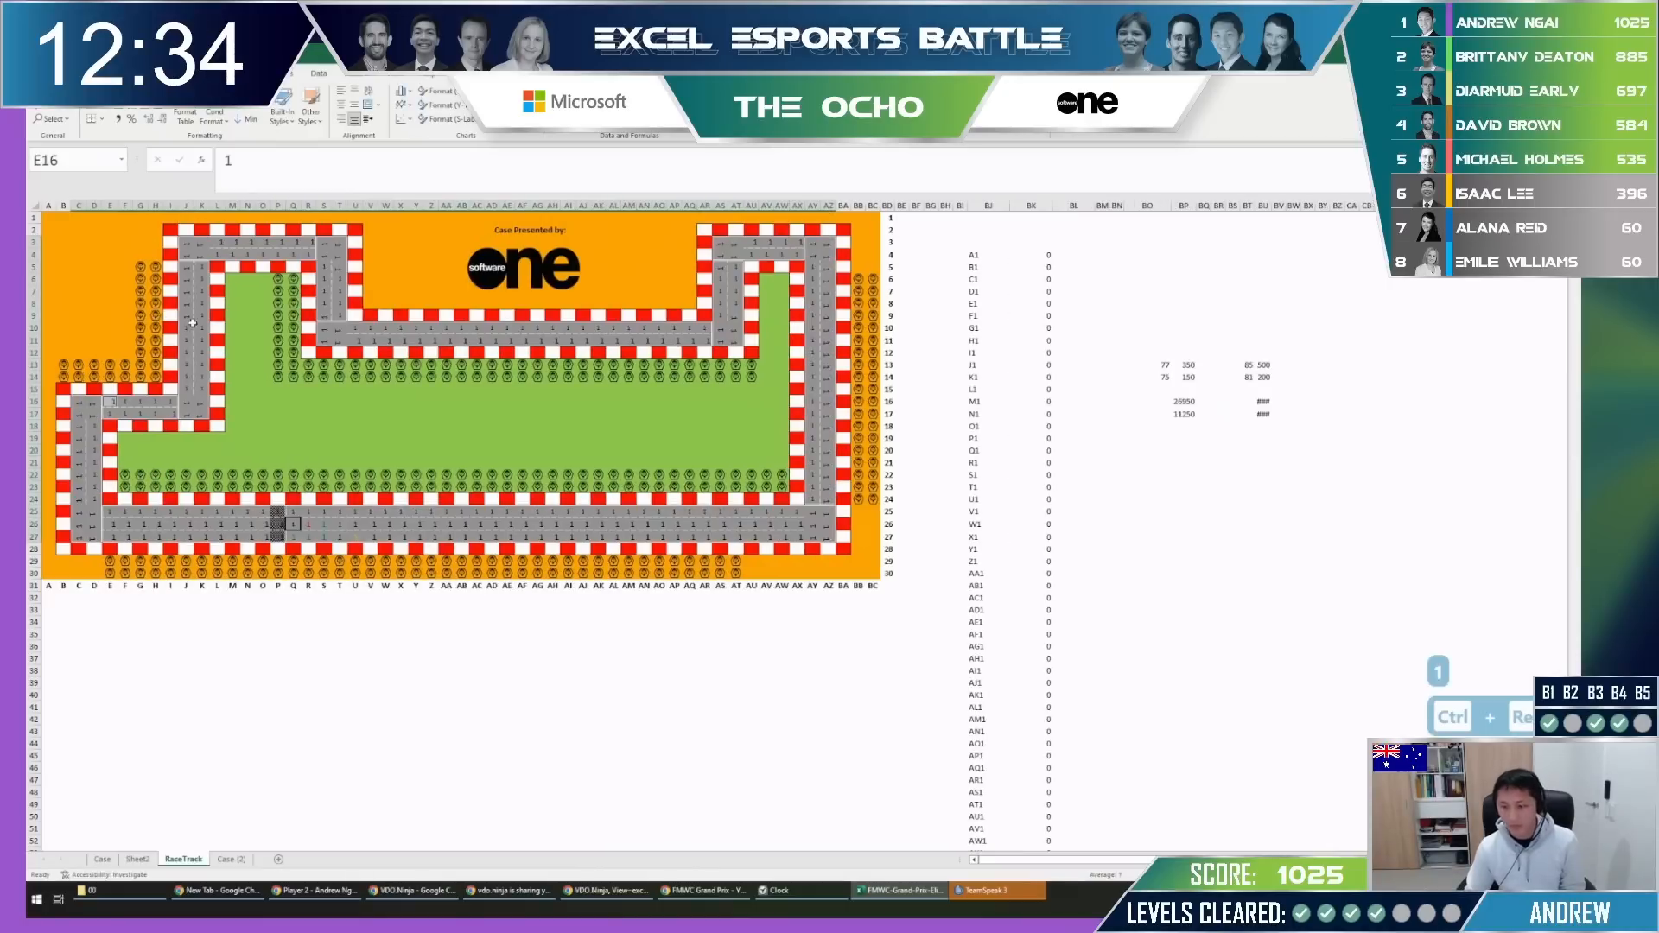
{"action": "key", "text": "ctrl+z"}
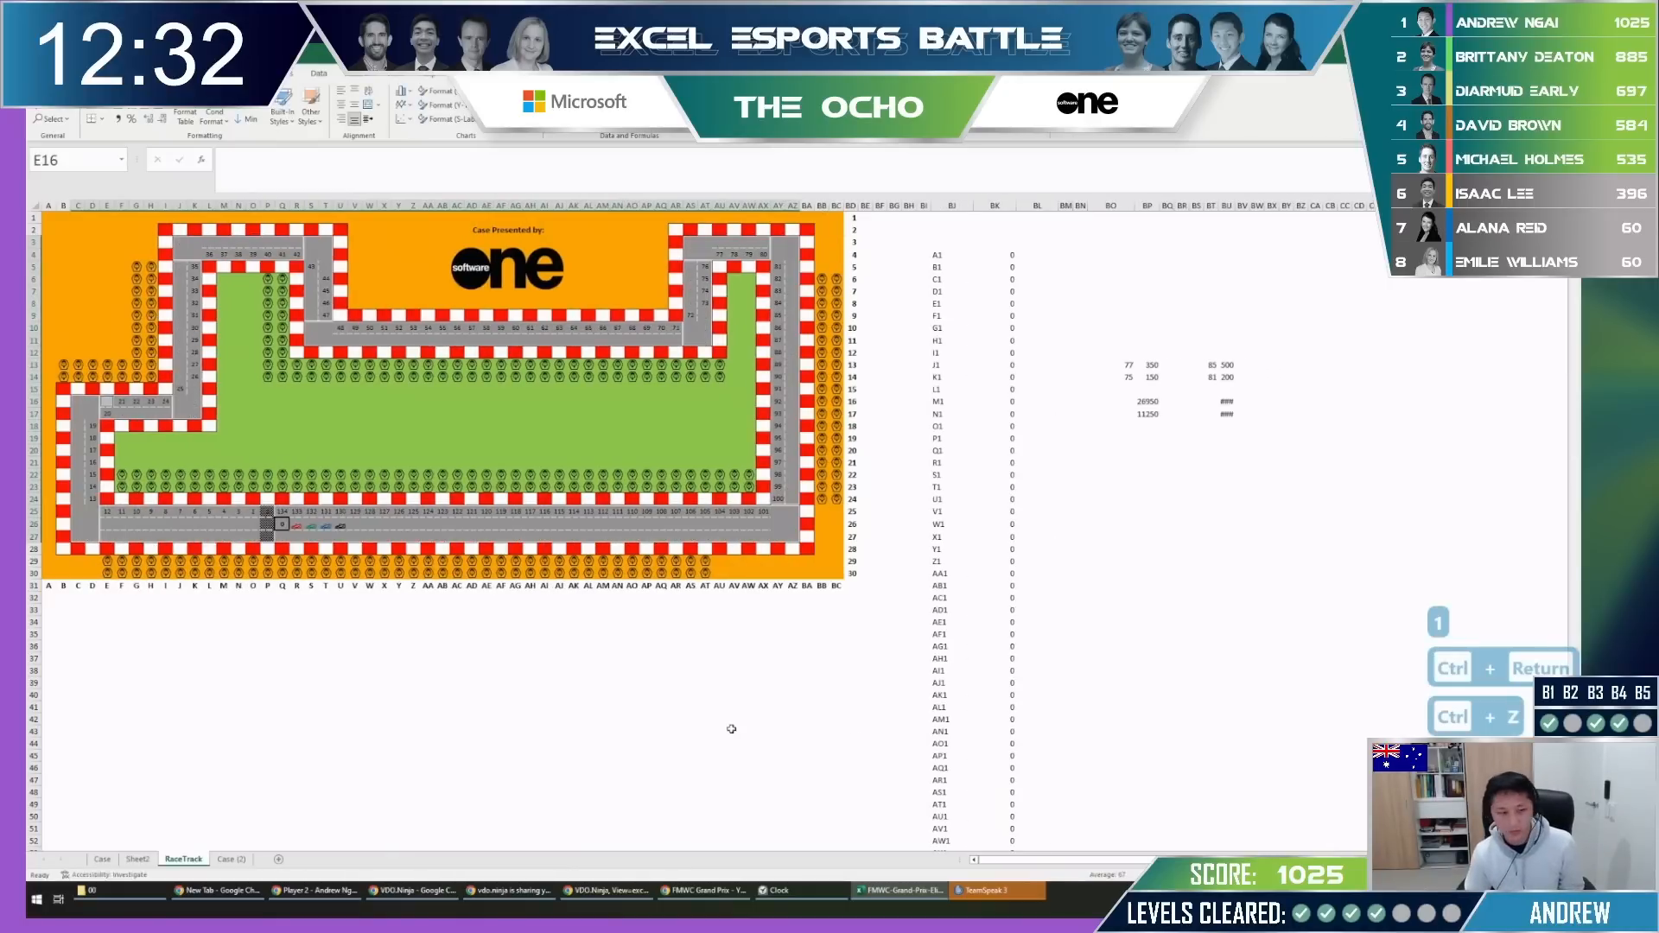
Check the Bonus 2 question on the Case sheet and submit 358 as the total number of racetrack cells.
{"action": "key", "text": "ctrl+Page_Up"}
{"action": "key", "text": "ctrl+Page_Up"}
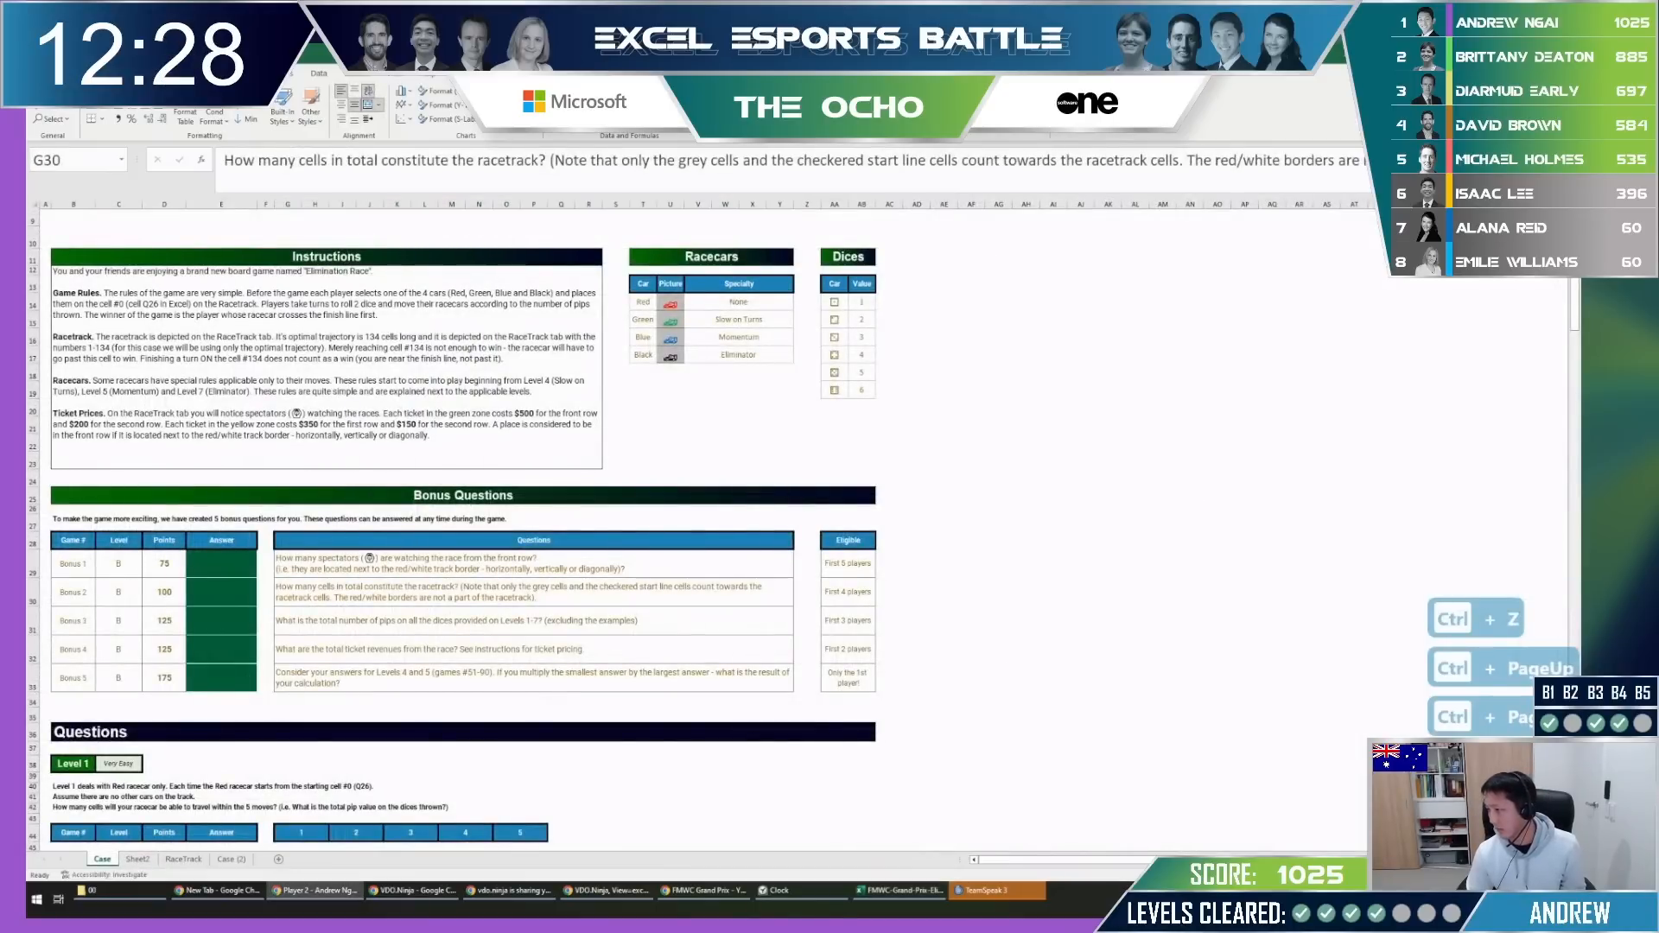
{"action": "type", "text": "358"}
{"action": "key", "text": "Return"}
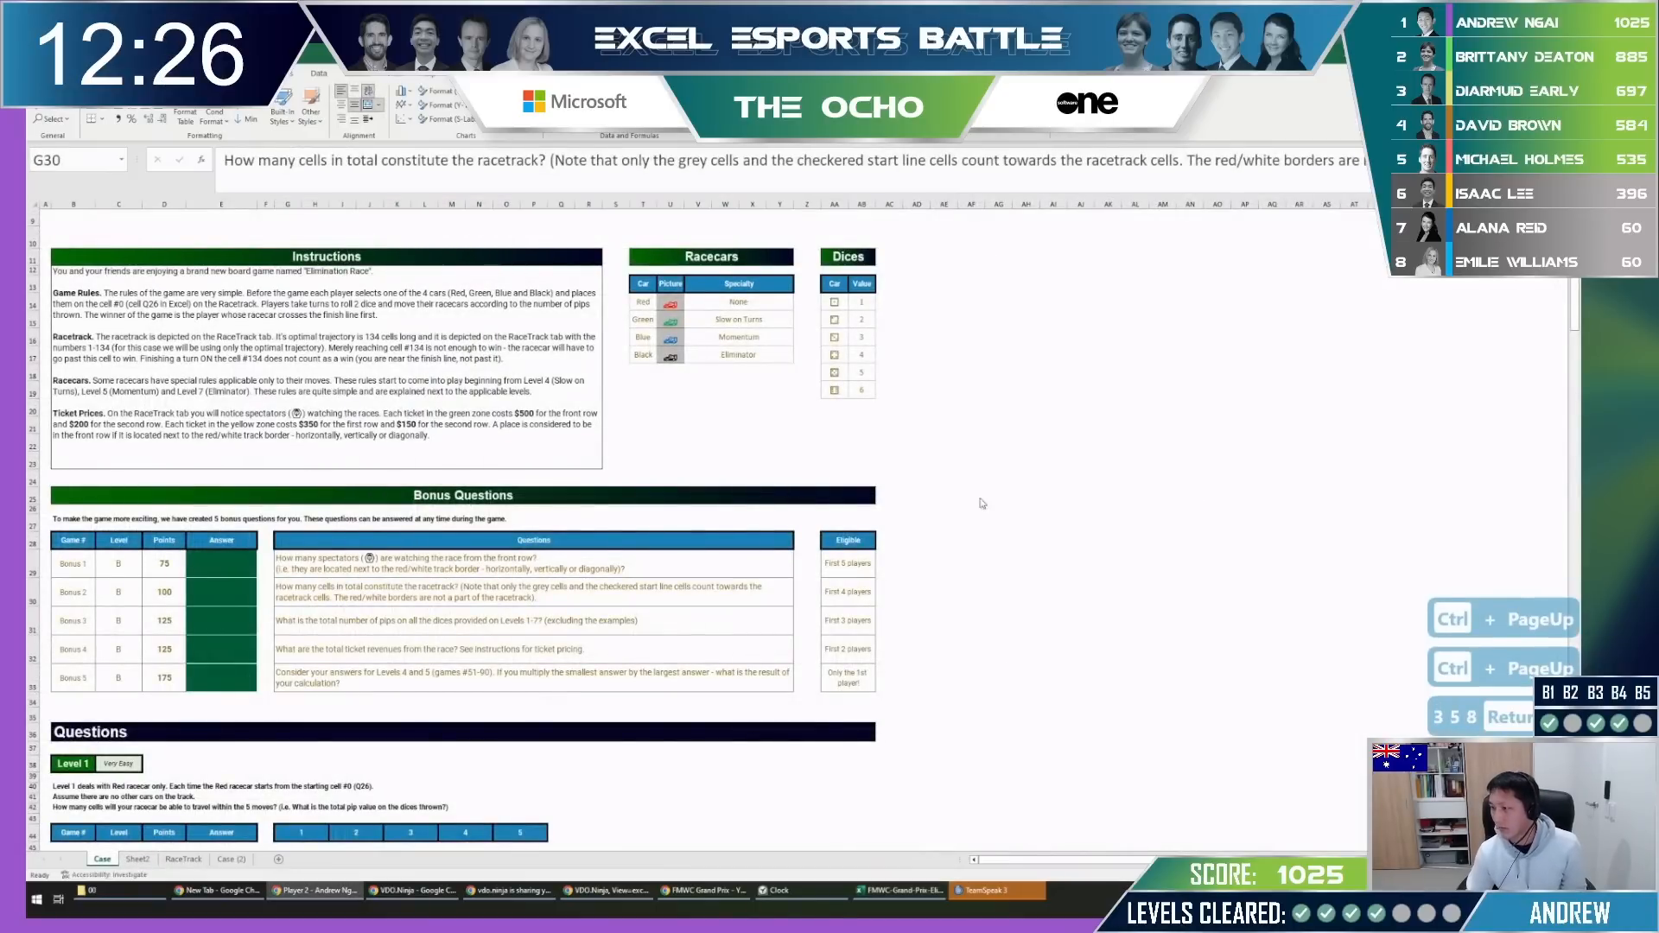
Find the Level 5 Blue racecar rules on the Case sheet and view the track layout on the RaceTrack sheet.
{"action": "scroll", "coordinate": [246, 687], "scroll_direction": "down", "scroll_amount": 20}
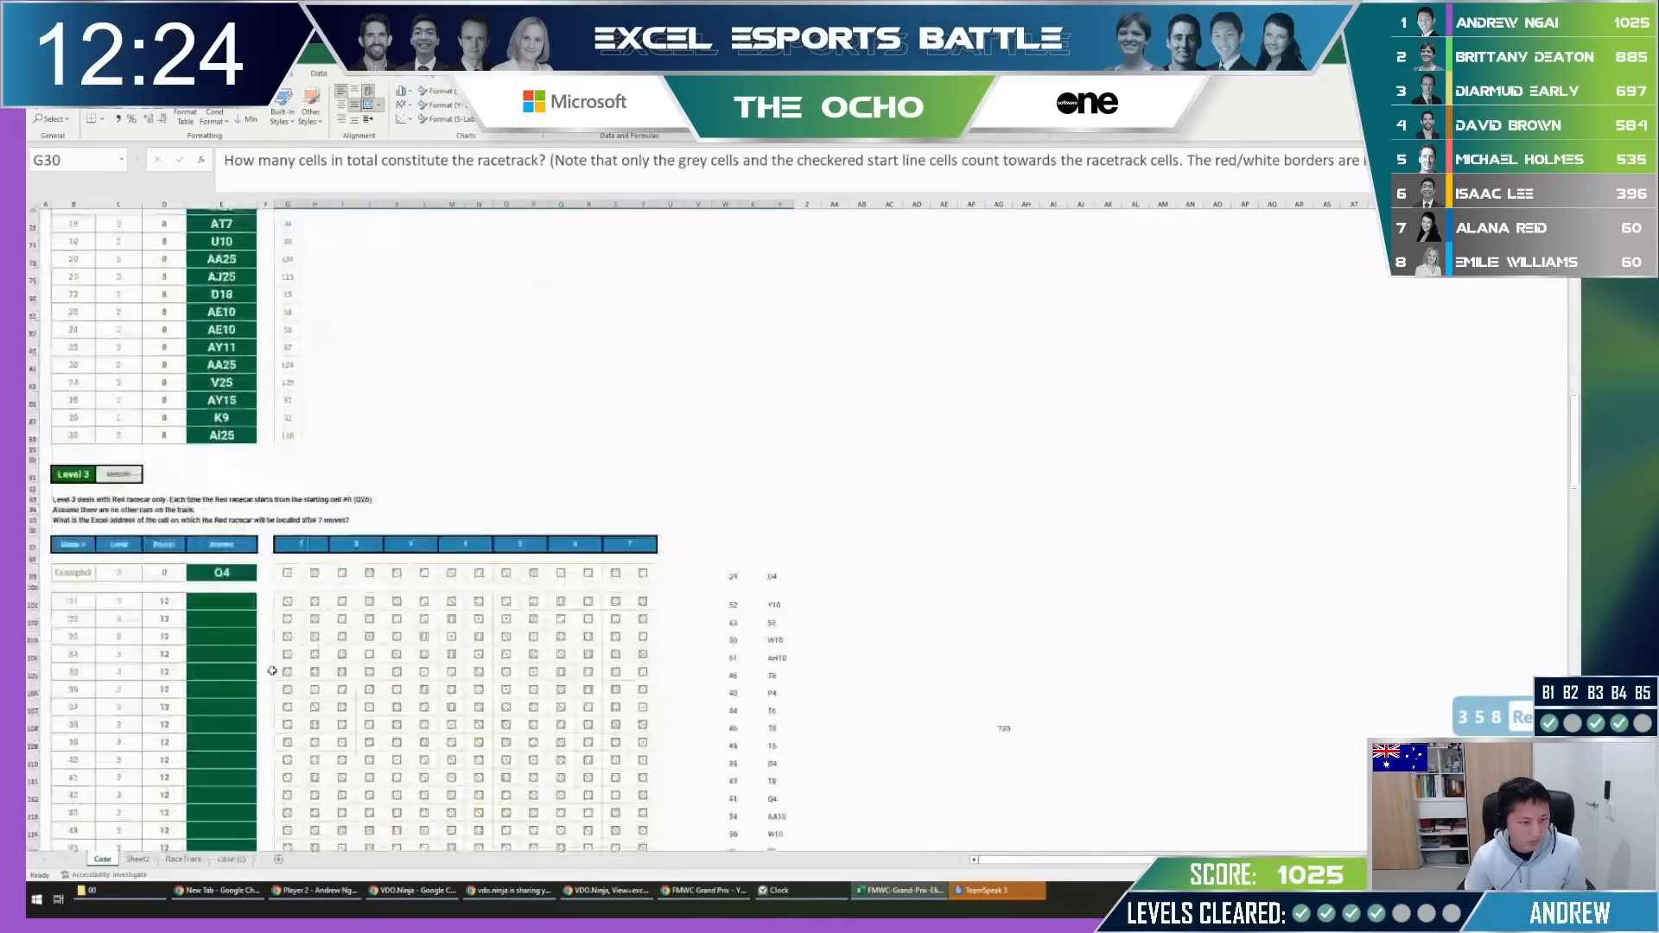
{"action": "scroll", "coordinate": [293, 648], "scroll_direction": "down", "scroll_amount": 11}
{"action": "left_click", "coordinate": [288, 439]}
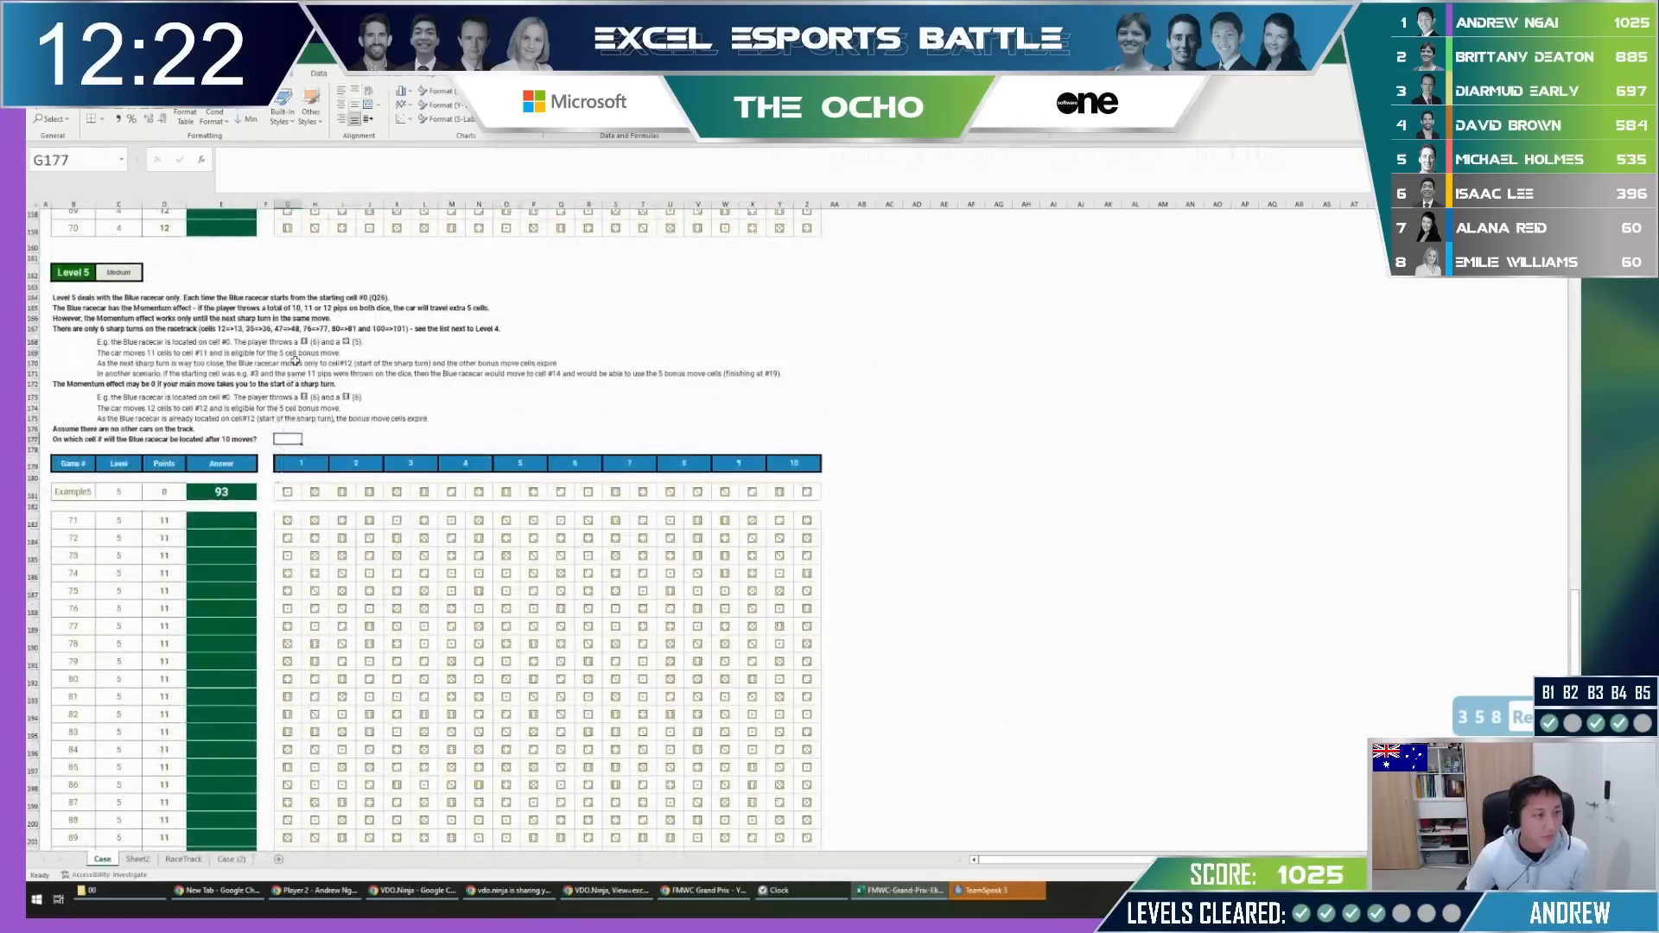
{"action": "key", "text": "ctrl+Page_Down"}
{"action": "key", "text": "ctrl+Page_Down"}
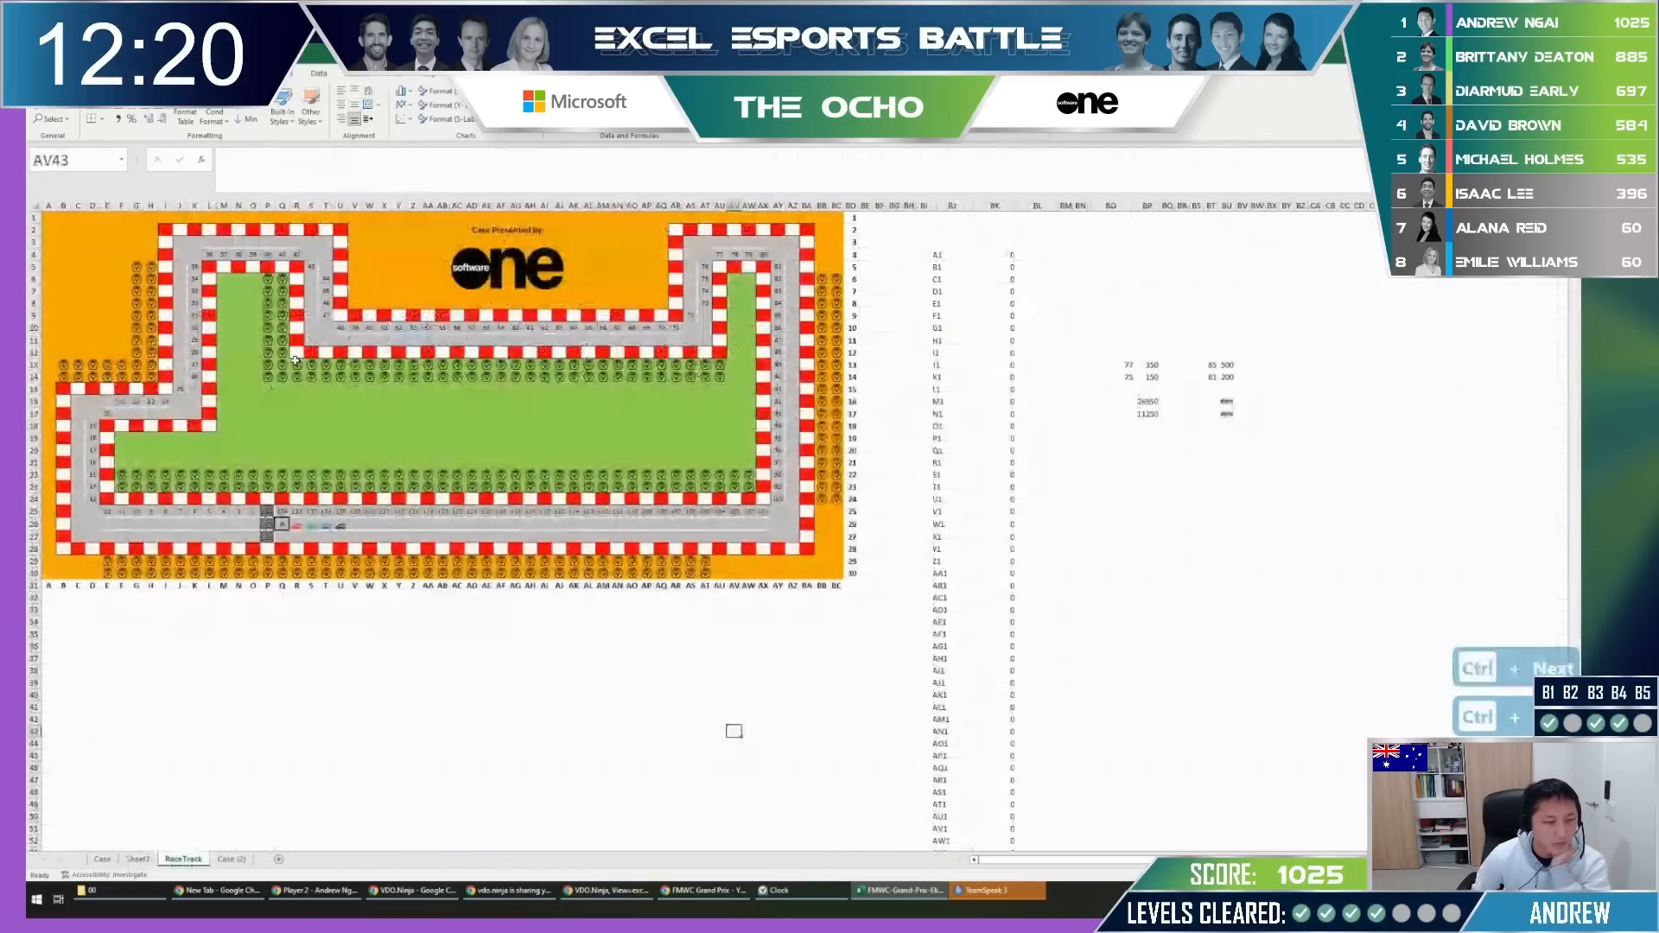
Rename Sheet2, which holds the Level 4 model, as green.
{"action": "key", "text": "ctrl+Page_Up"}
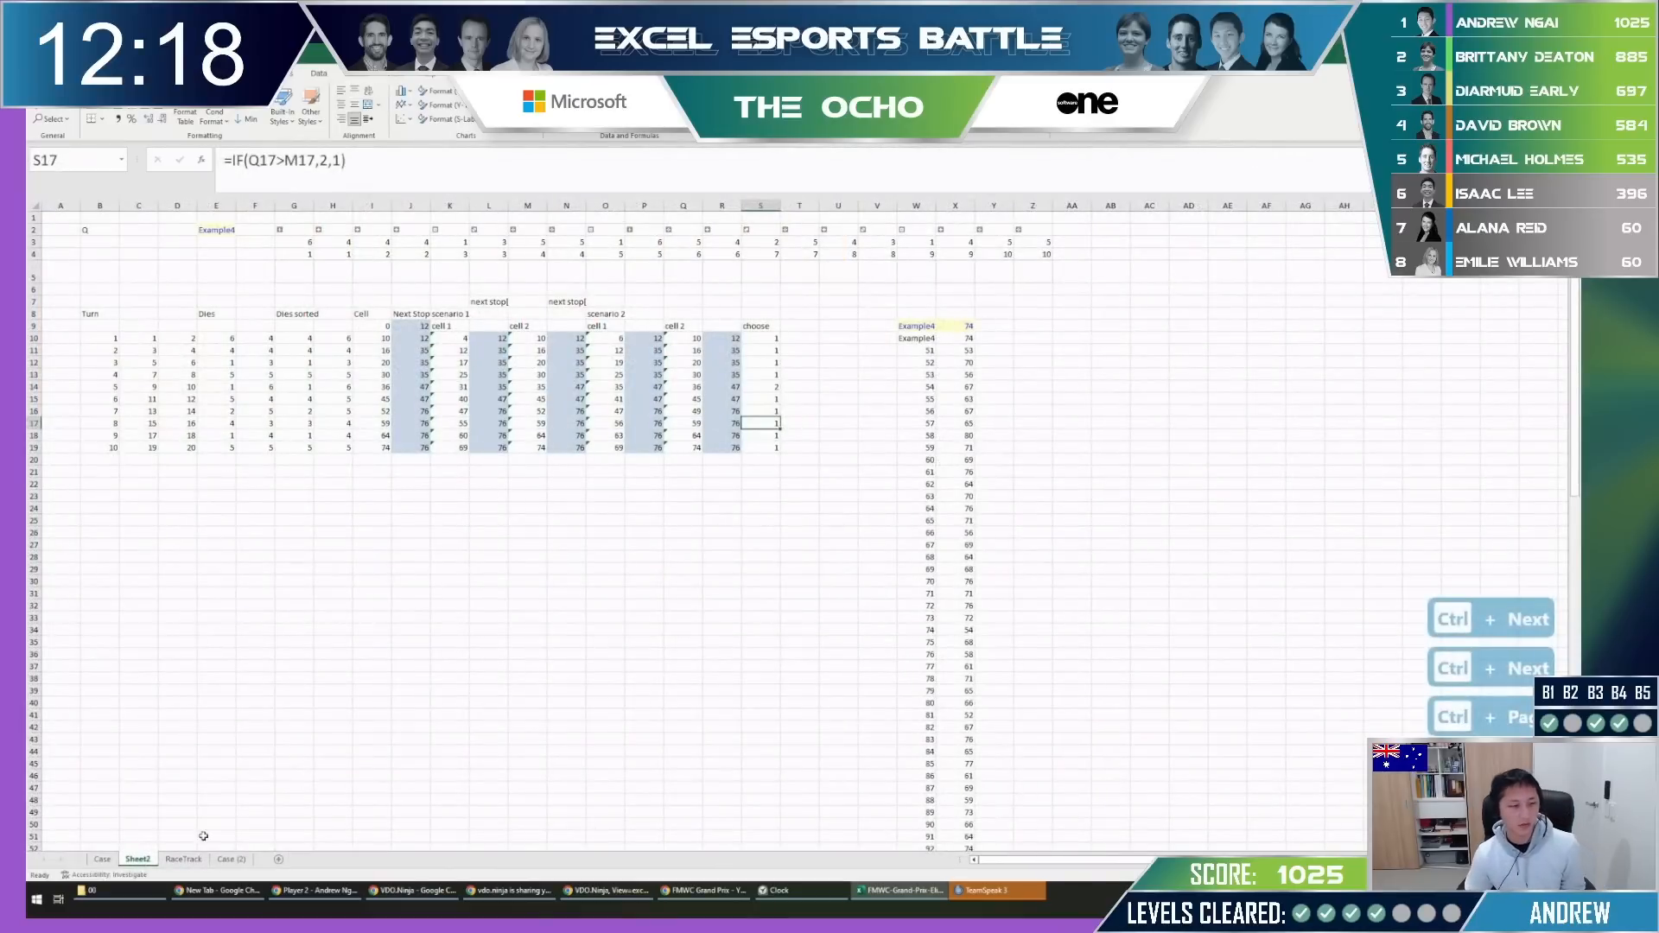
{"action": "right_click", "coordinate": [137, 859]}
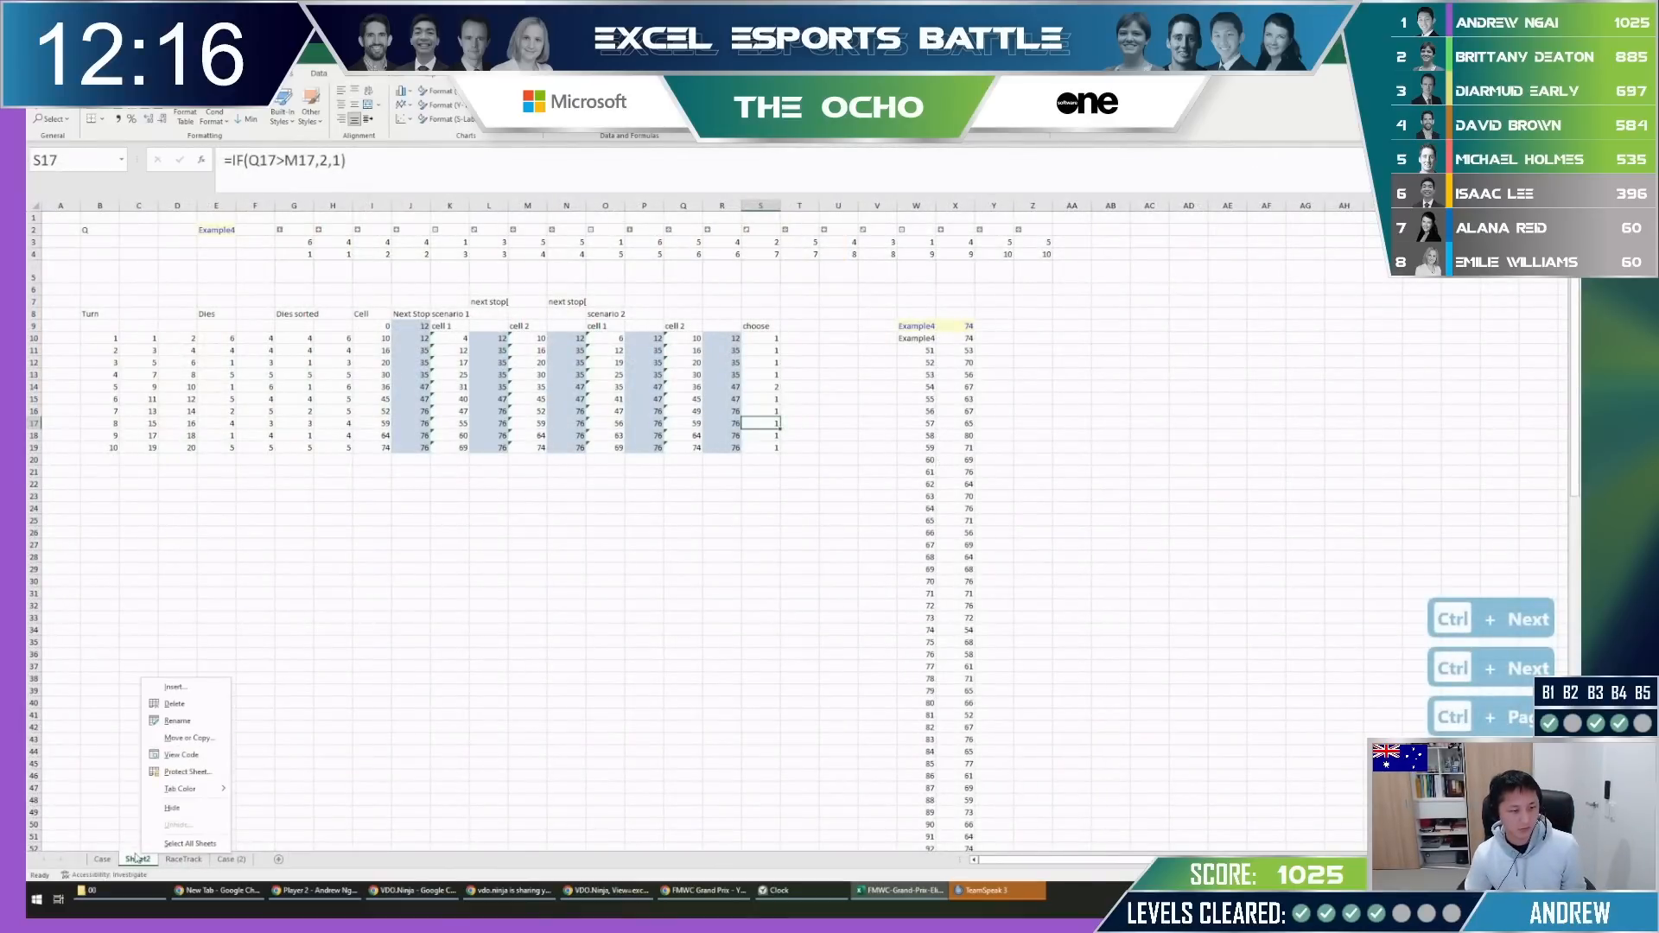
{"action": "left_click", "coordinate": [134, 862]}
{"action": "type", "text": "gree"}
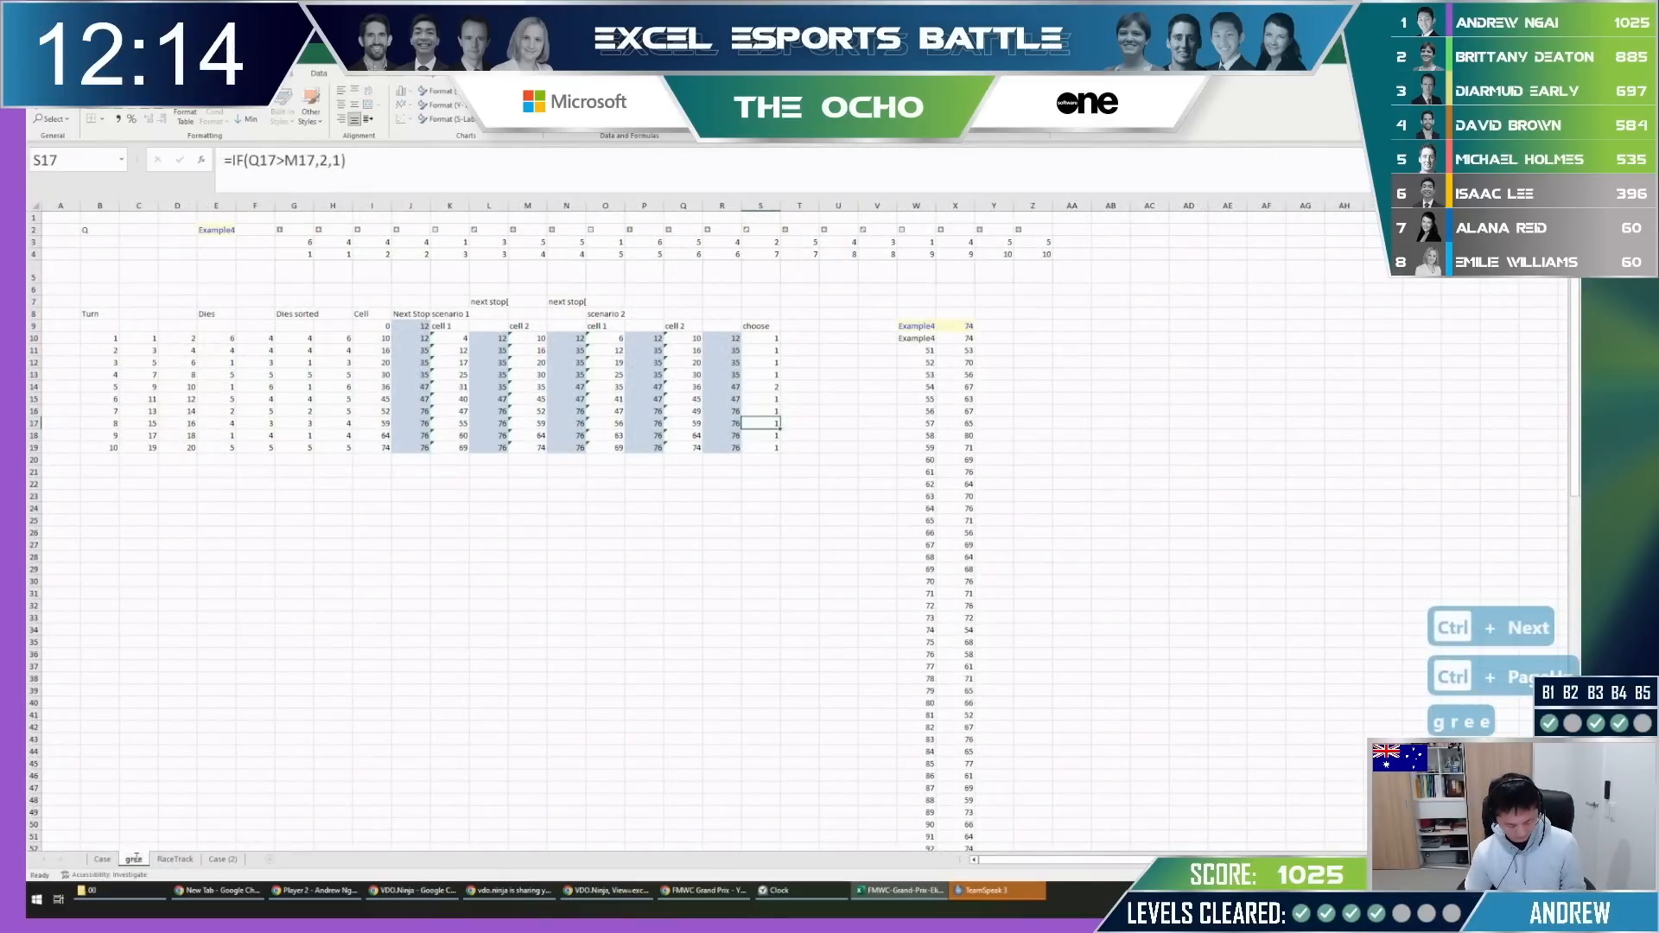
{"action": "type", "text": "n"}
{"action": "left_click", "coordinate": [177, 799]}
Create a copy of the green sheet before RaceTrack, named blue, and save the workbook.
{"action": "right_click", "coordinate": [136, 858]}
{"action": "left_click", "coordinate": [177, 753]}
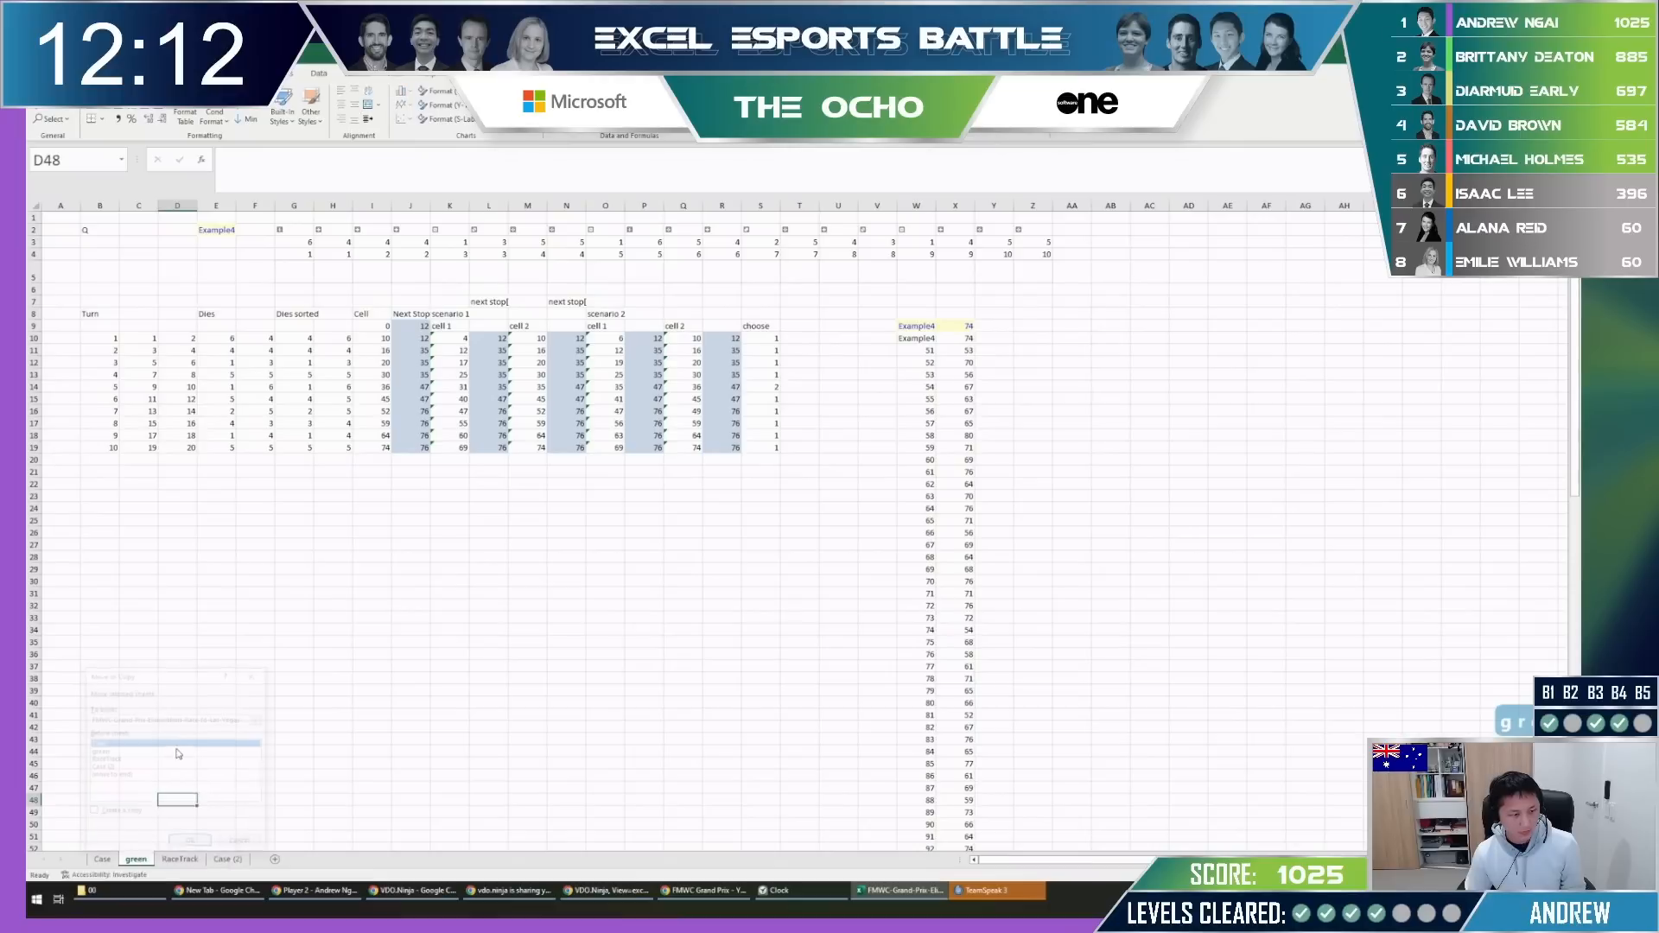
{"action": "left_click", "coordinate": [130, 759]}
{"action": "left_click", "coordinate": [121, 814]}
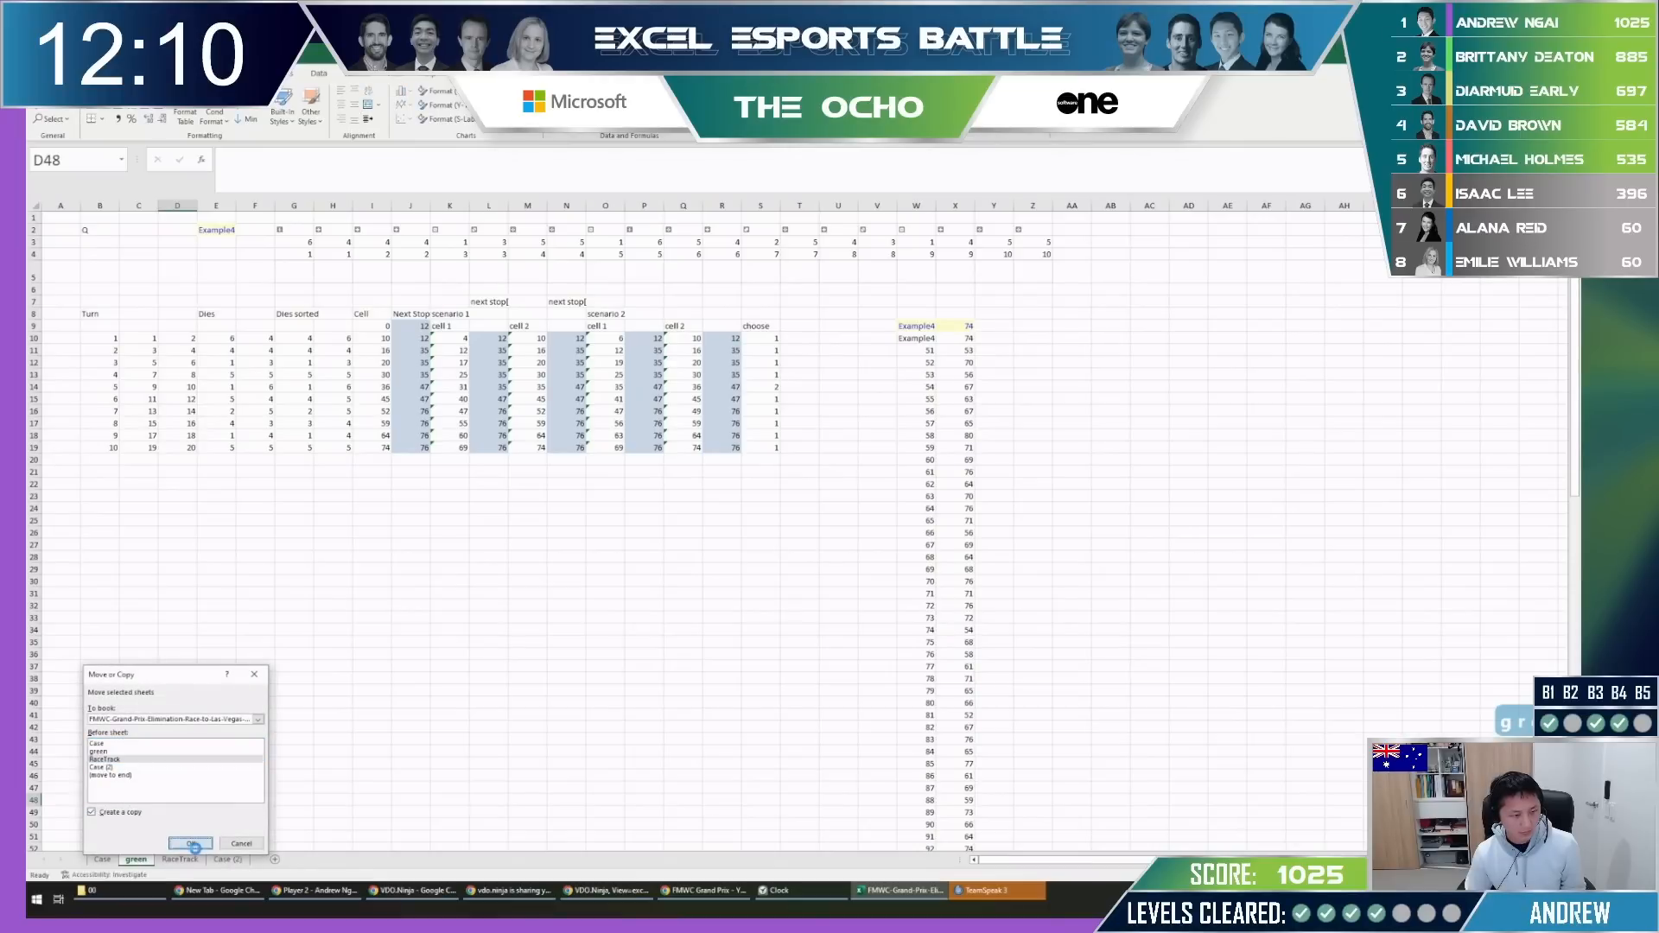
{"action": "left_click", "coordinate": [192, 845]}
{"action": "type", "text": "blue"}
{"action": "key", "text": "Return"}
{"action": "key", "text": "ctrl+Home"}
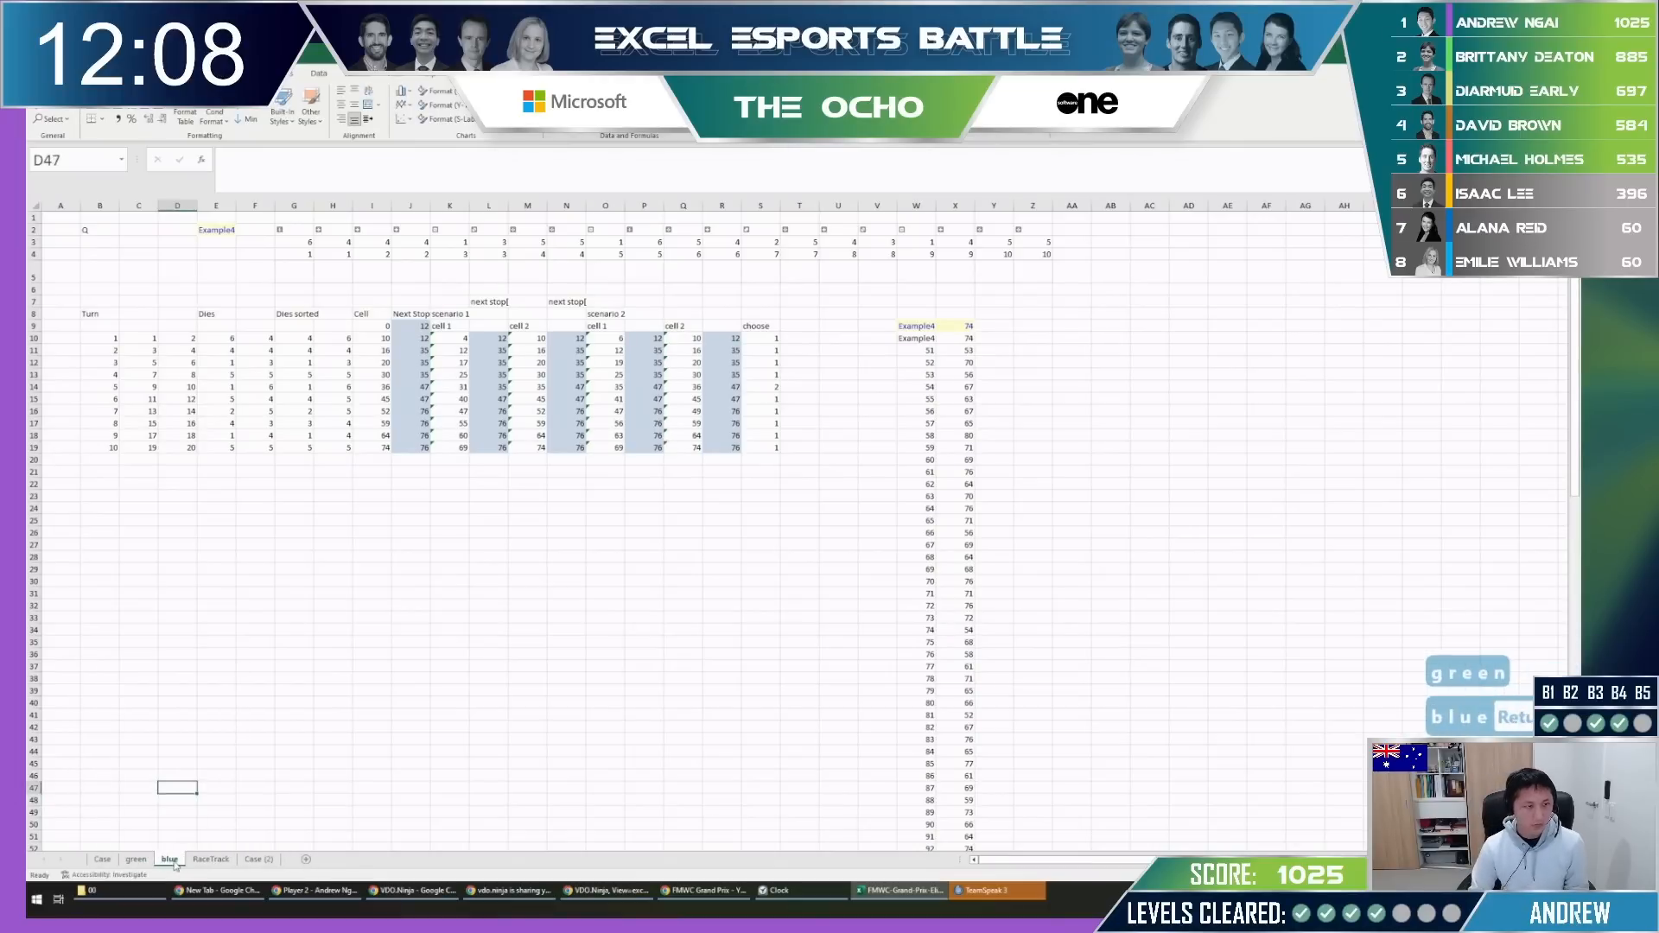
{"action": "key", "text": "ctrl+s"}
Read the Level 5 Momentum rules for the Blue racecar on the Case sheet and look over the adjacent Level 4 and Level 6 sections.
{"action": "key", "text": "ctrl+Page_Up"}
{"action": "key", "text": "ctrl+Page_Up"}
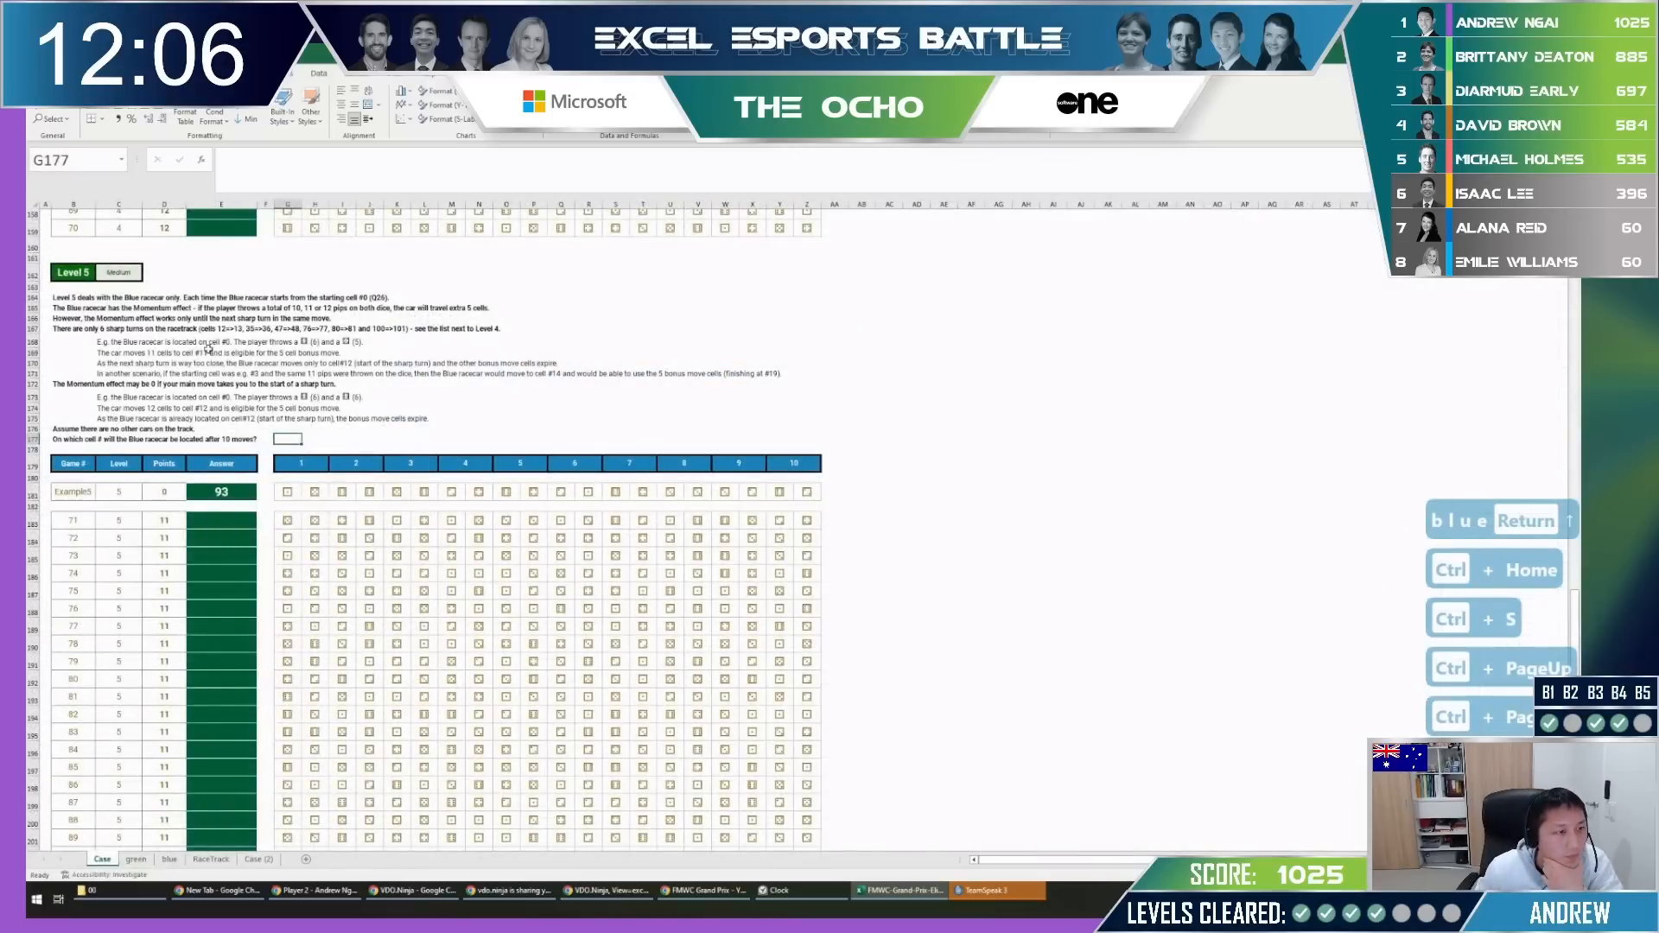
{"action": "left_click", "coordinate": [209, 339]}
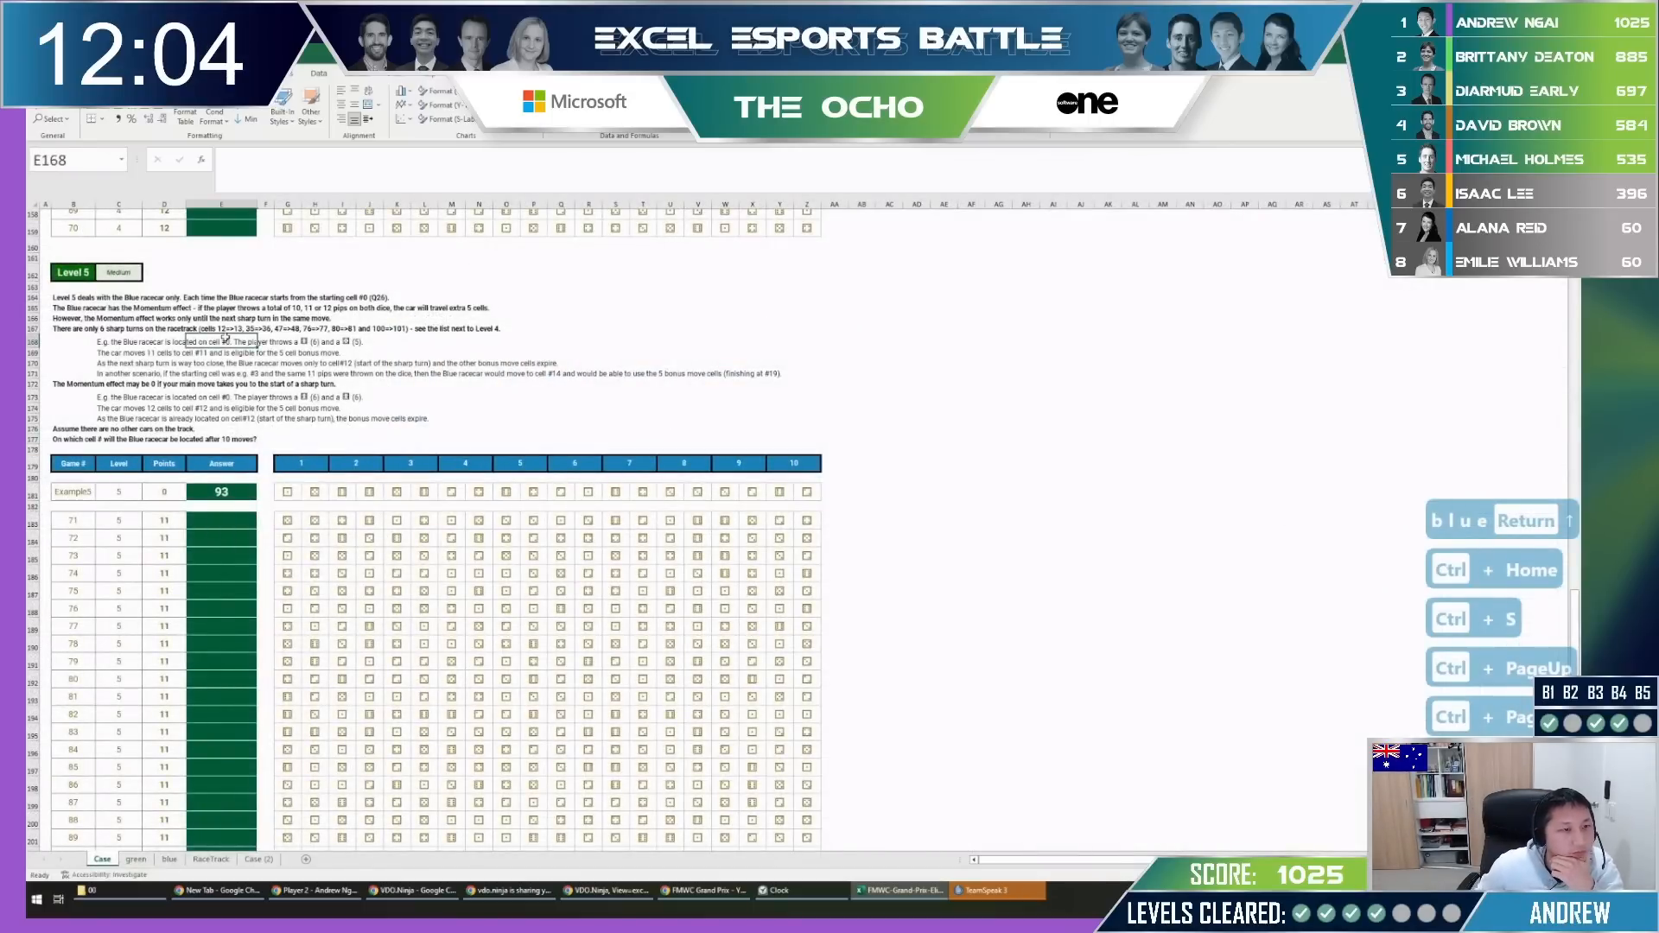
{"action": "left_click", "coordinate": [238, 374]}
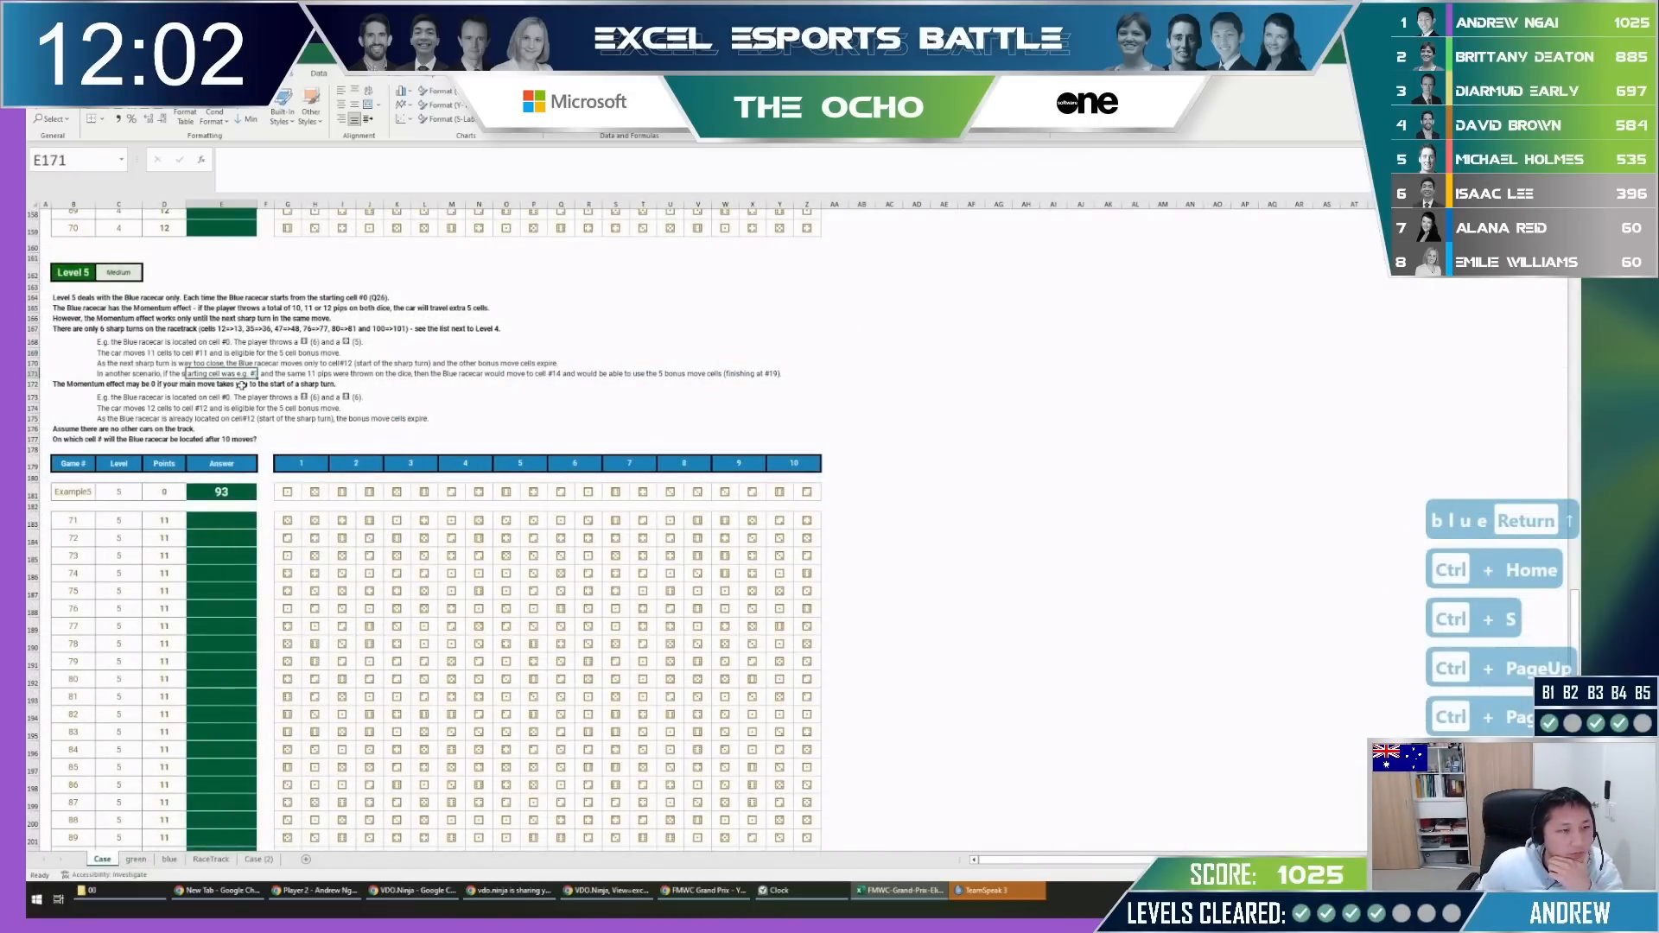
{"action": "scroll", "coordinate": [241, 384], "scroll_direction": "down", "scroll_amount": 10}
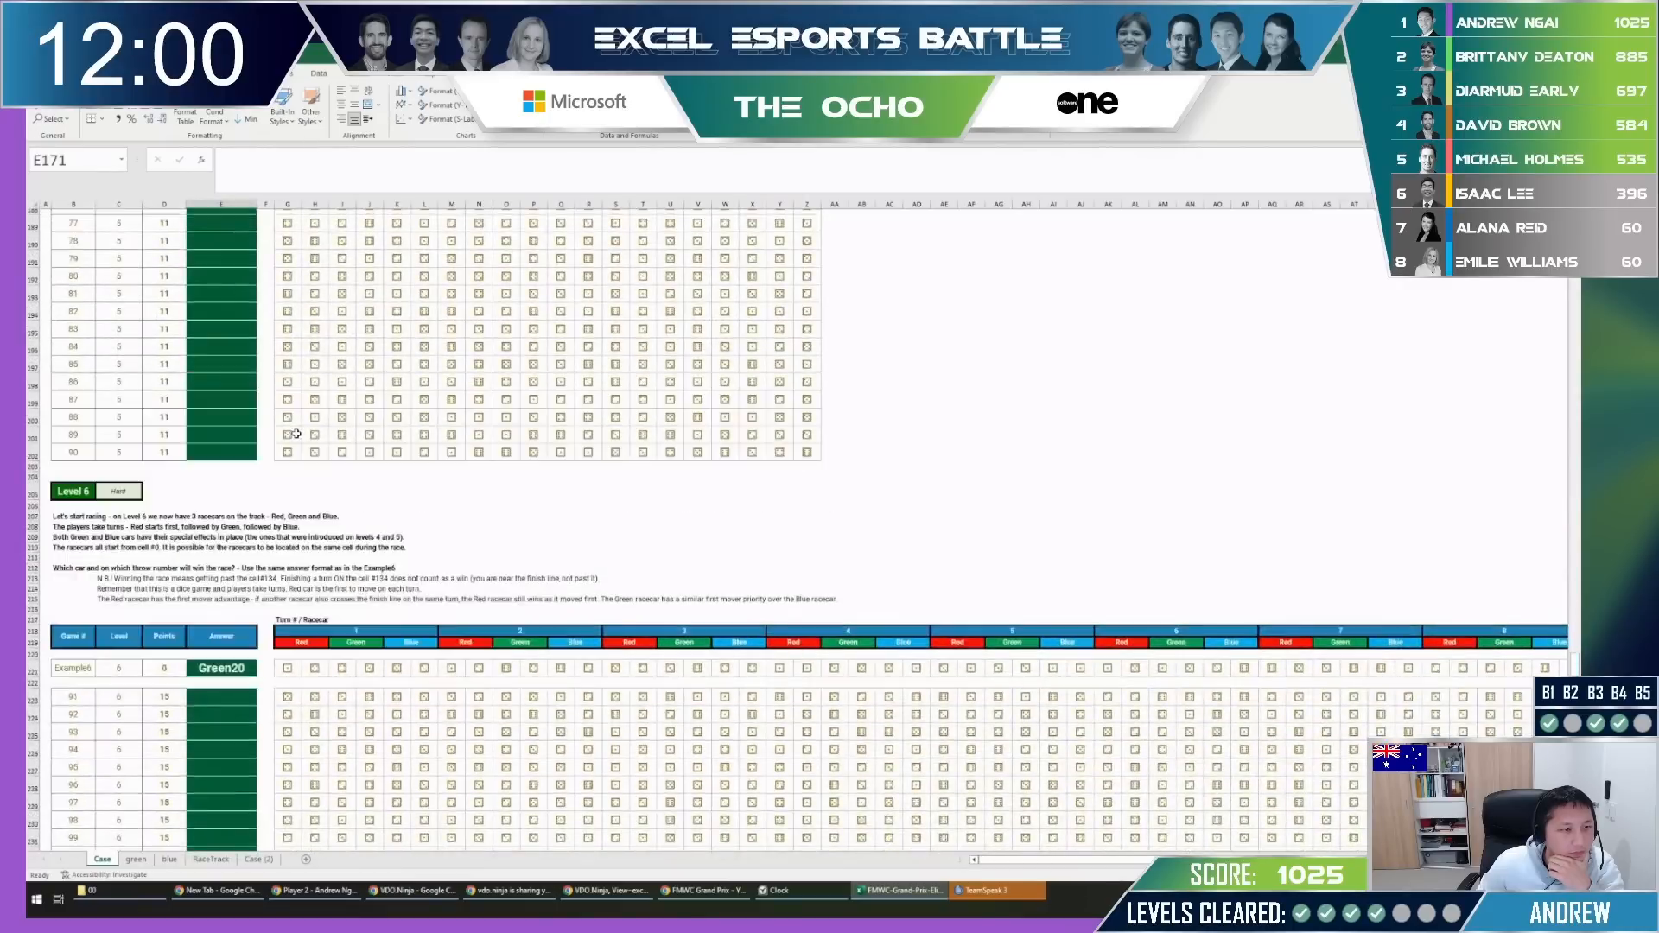
{"action": "scroll", "coordinate": [296, 434], "scroll_direction": "up", "scroll_amount": 18}
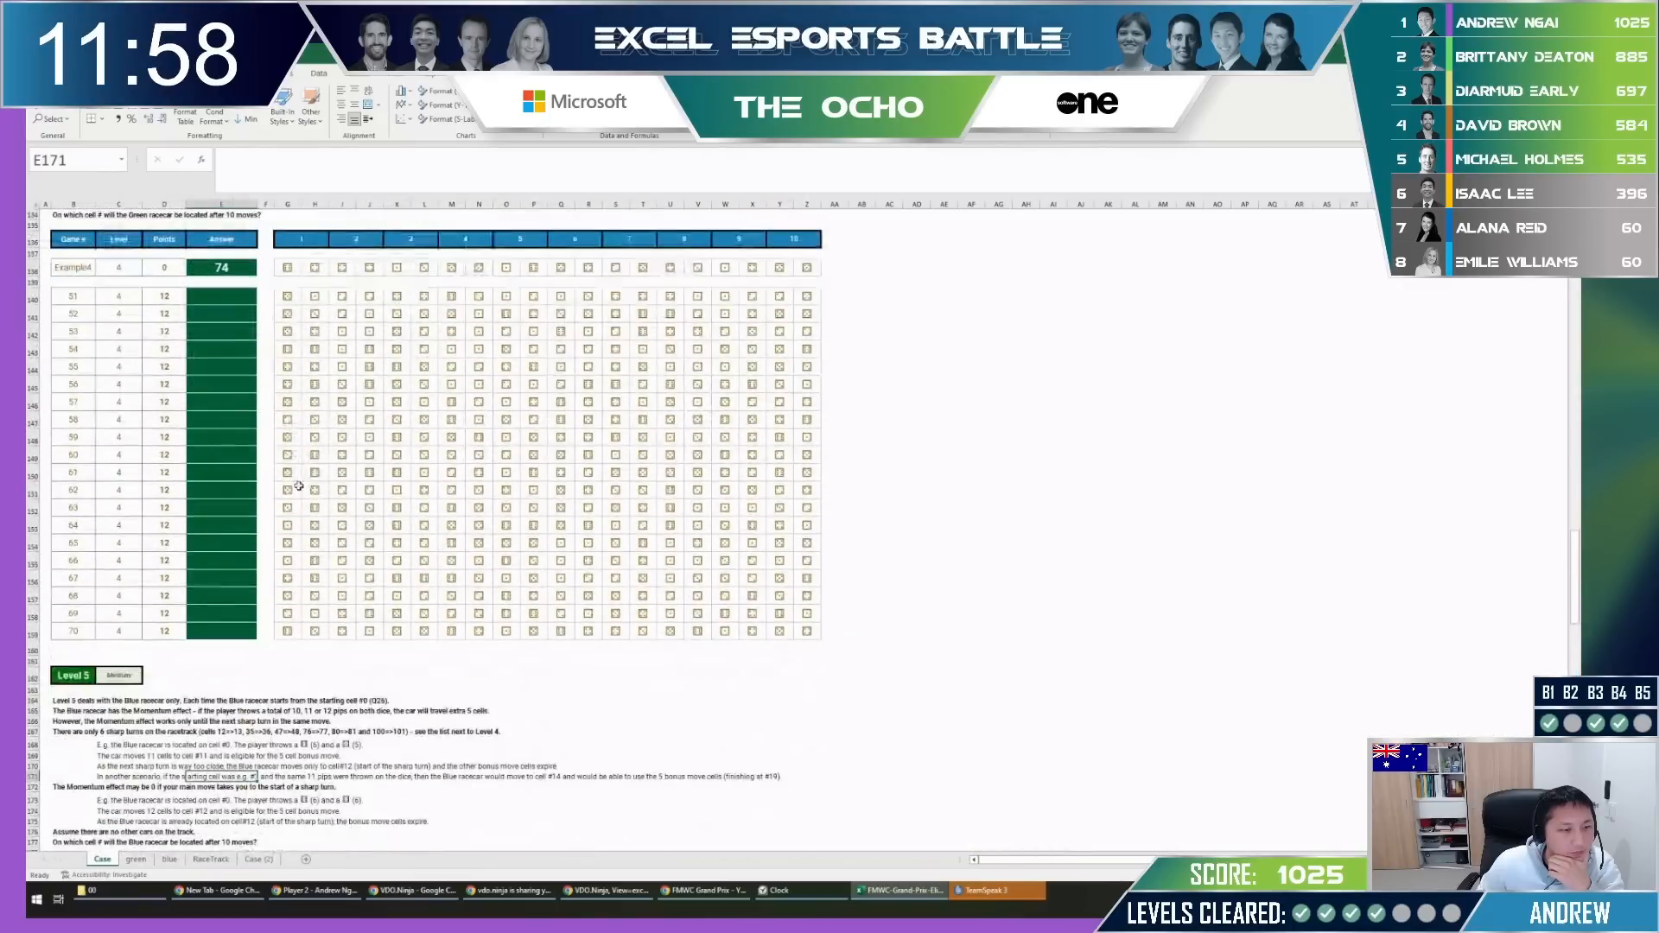
{"action": "scroll", "coordinate": [298, 486], "scroll_direction": "down", "scroll_amount": 9}
{"action": "left_click", "coordinate": [372, 442]}
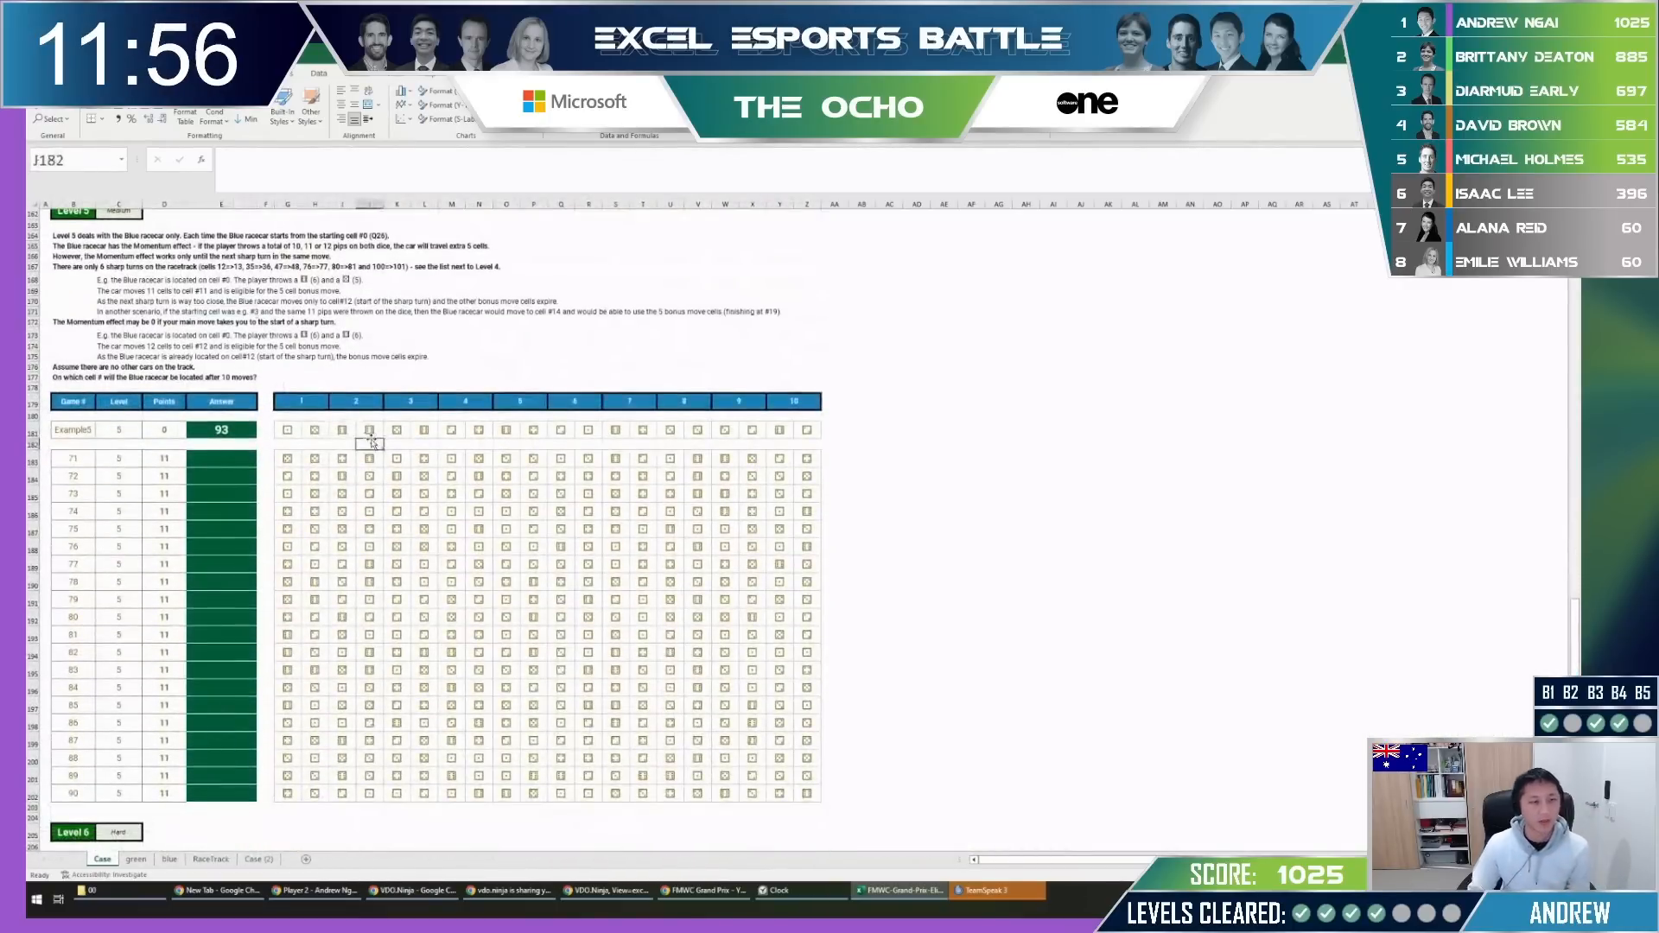
Change the game selector in W9 of the blue sheet to Example5.
{"action": "key", "text": "ctrl+Page_Down"}
{"action": "key", "text": "ctrl+Page_Down"}
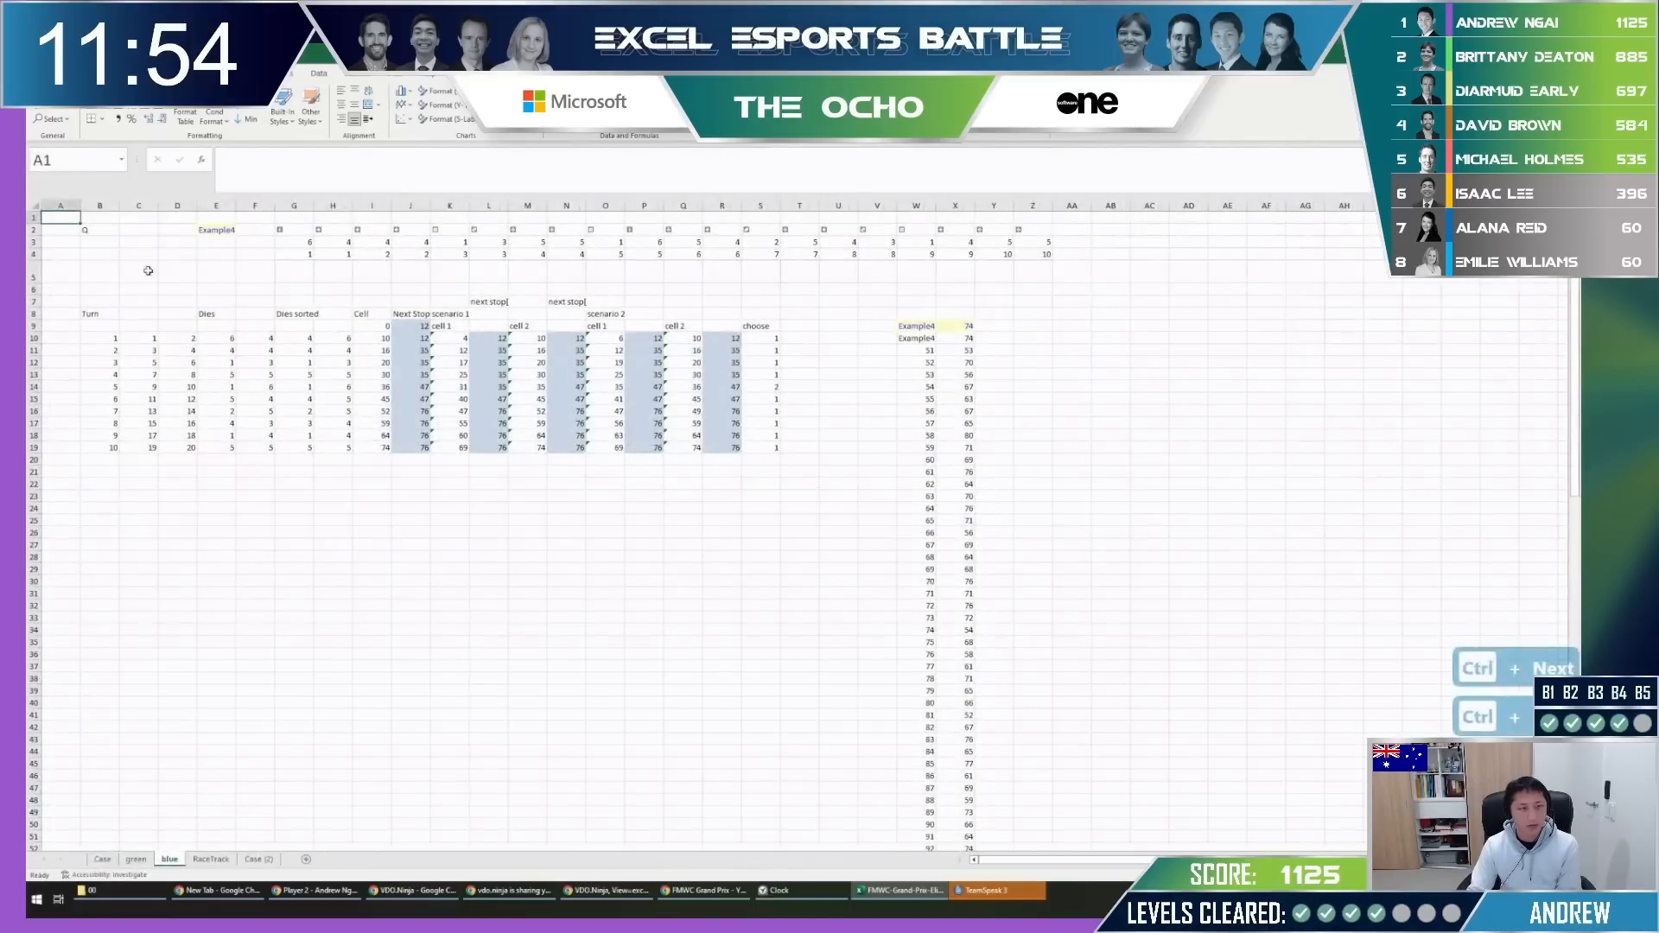
{"action": "left_click", "coordinate": [216, 229]}
{"action": "left_click", "coordinate": [916, 326]}
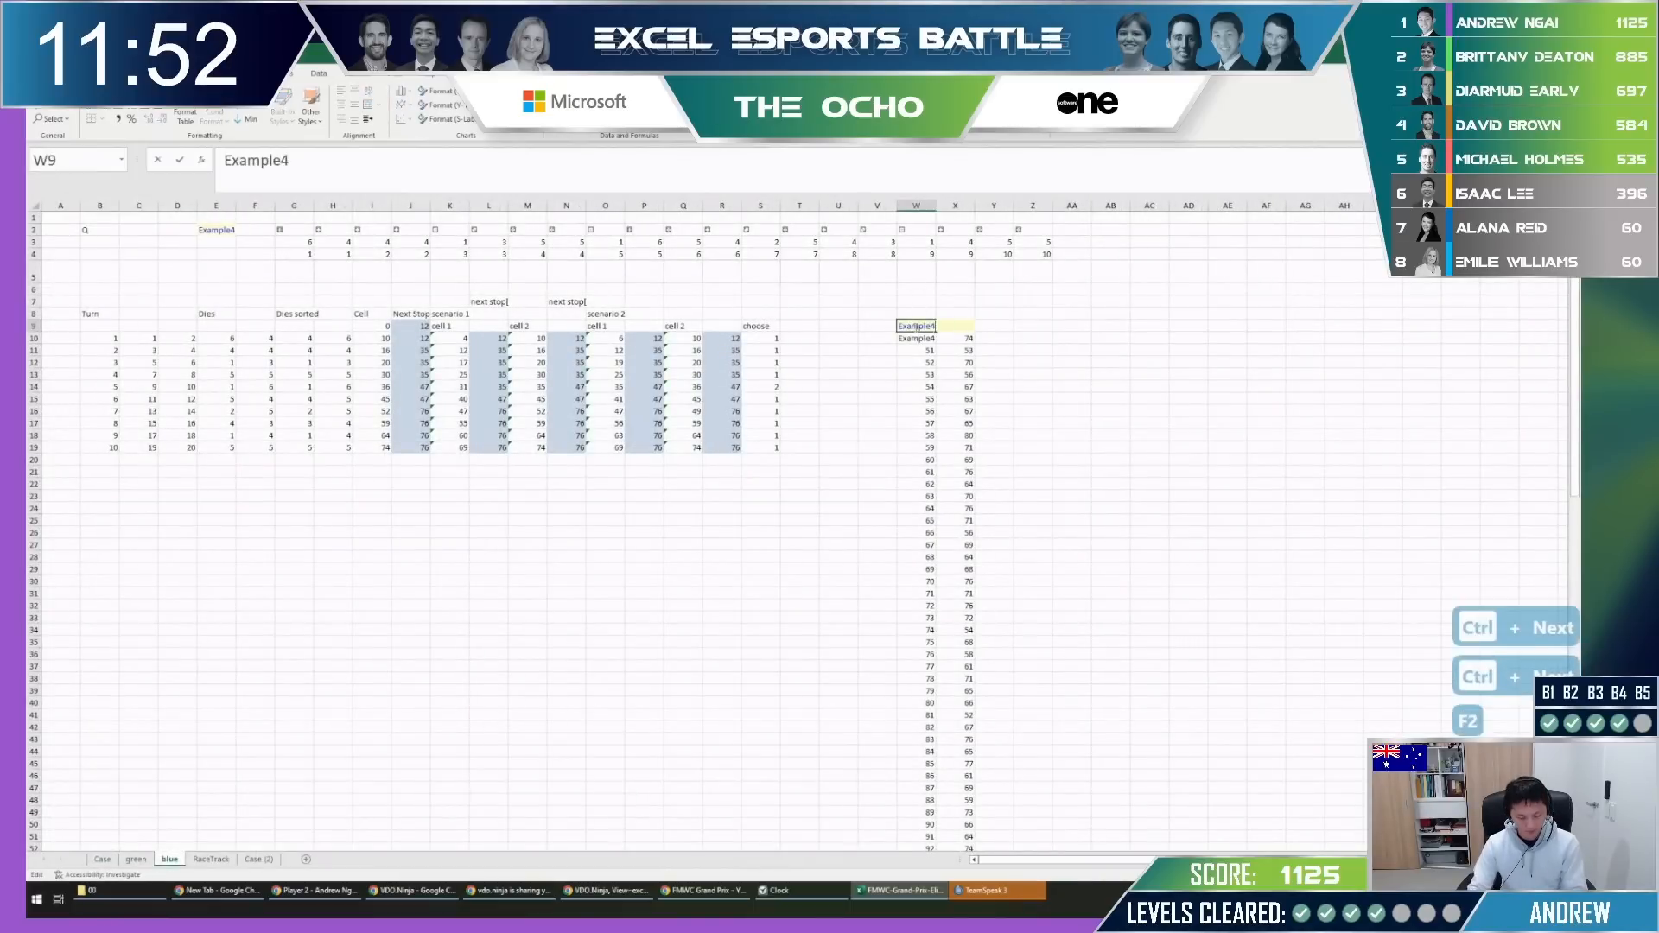
{"action": "key", "text": "F2"}
{"action": "key", "text": "BackSpace"}
{"action": "type", "text": "5"}
{"action": "key", "text": "Return"}
{"action": "key", "text": "Up"}
{"action": "left_click", "coordinate": [476, 485]}
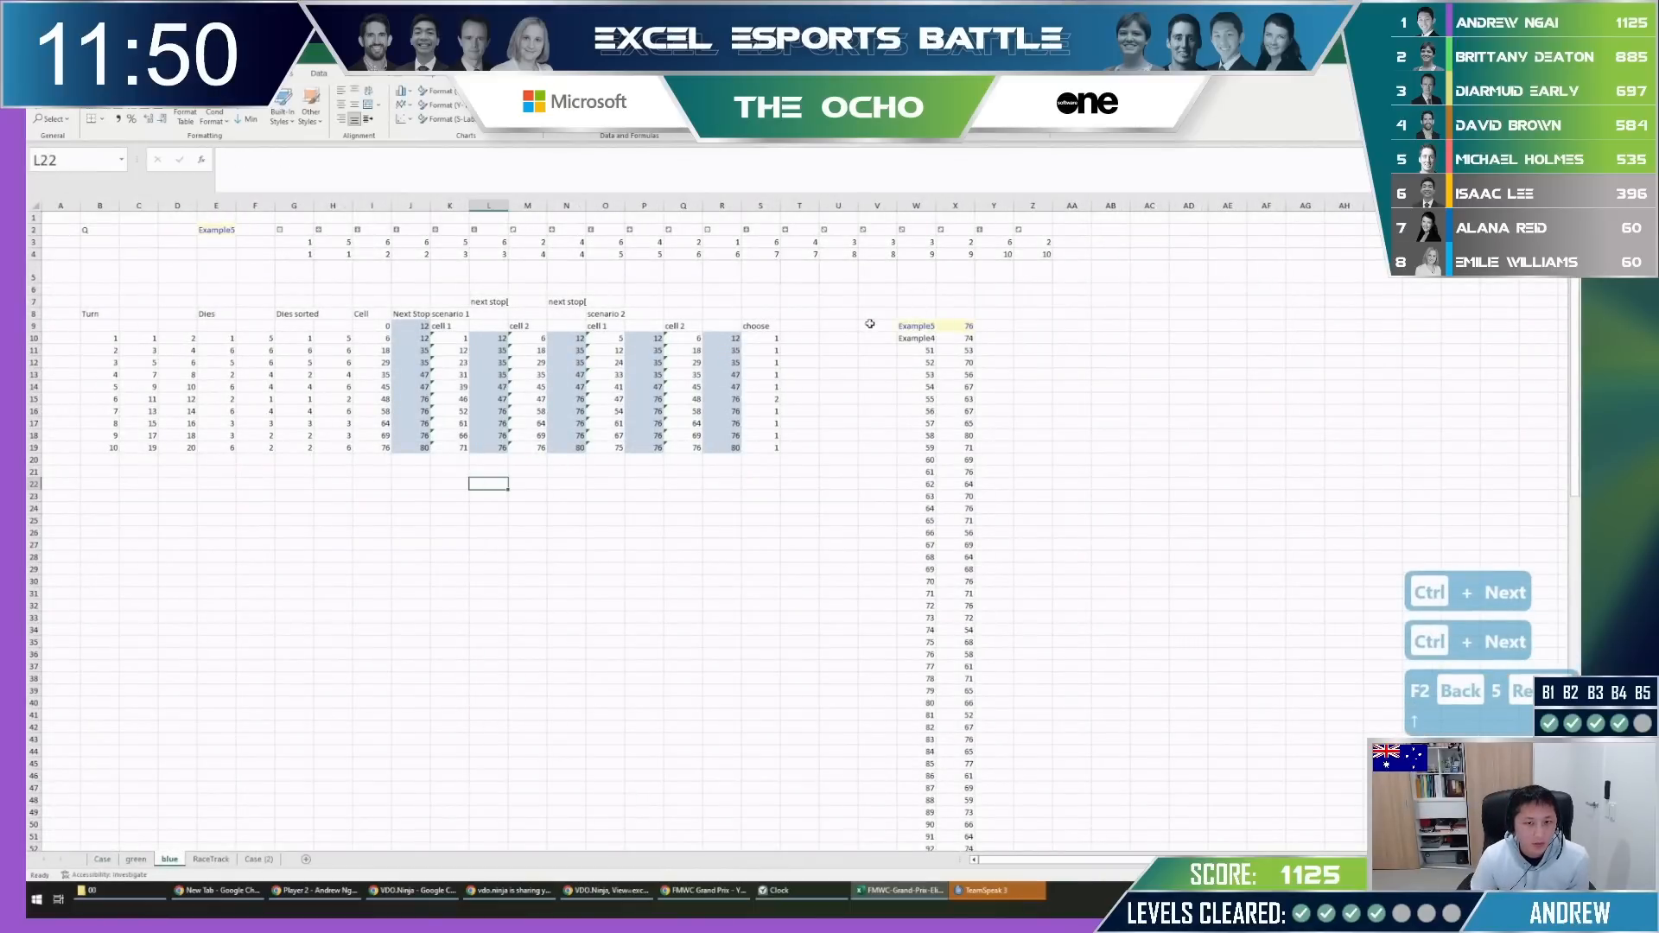
Change the first game label of the results table in W10 to Example5 and save the workbook.
{"action": "left_click", "coordinate": [911, 350]}
{"action": "key", "text": "F2"}
{"action": "key", "text": "BackSpace"}
{"action": "type", "text": "5"}
{"action": "key", "text": "Return"}
{"action": "key", "text": "Up"}
{"action": "key", "text": "Left"}
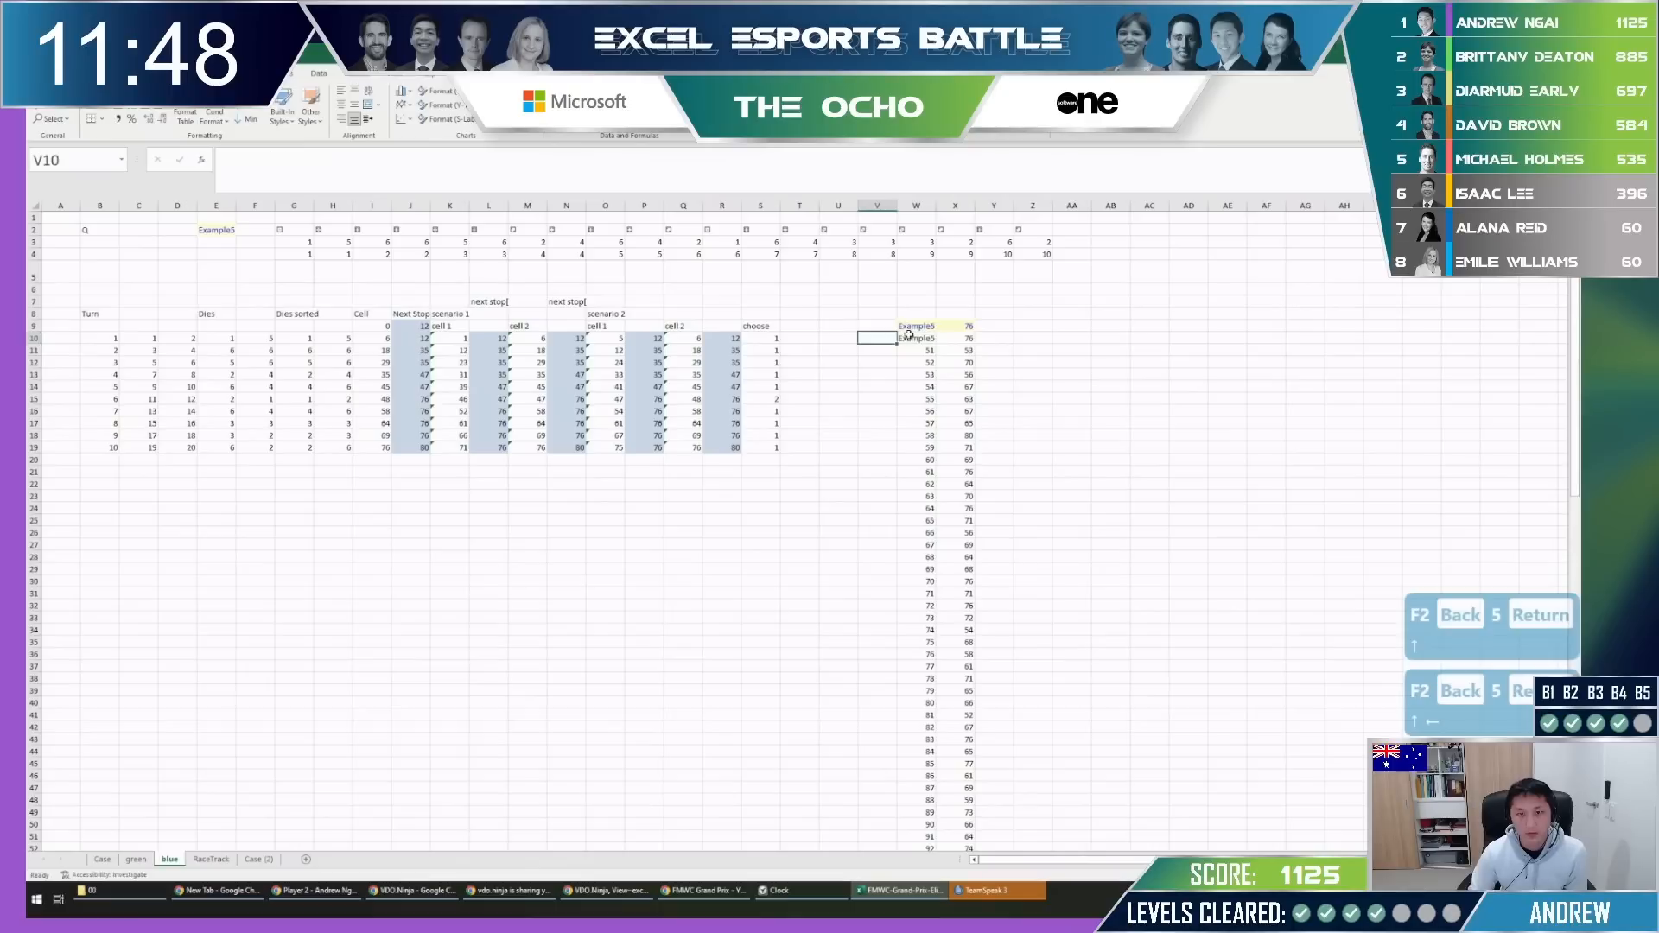
{"action": "left_click", "coordinate": [764, 482]}
{"action": "key", "text": "ctrl+s"}
Compare the Next Stop column on the blue sheet, including the formula in J10, with the Level 5 Momentum rules on the Case sheet.
{"action": "left_click", "coordinate": [415, 337]}
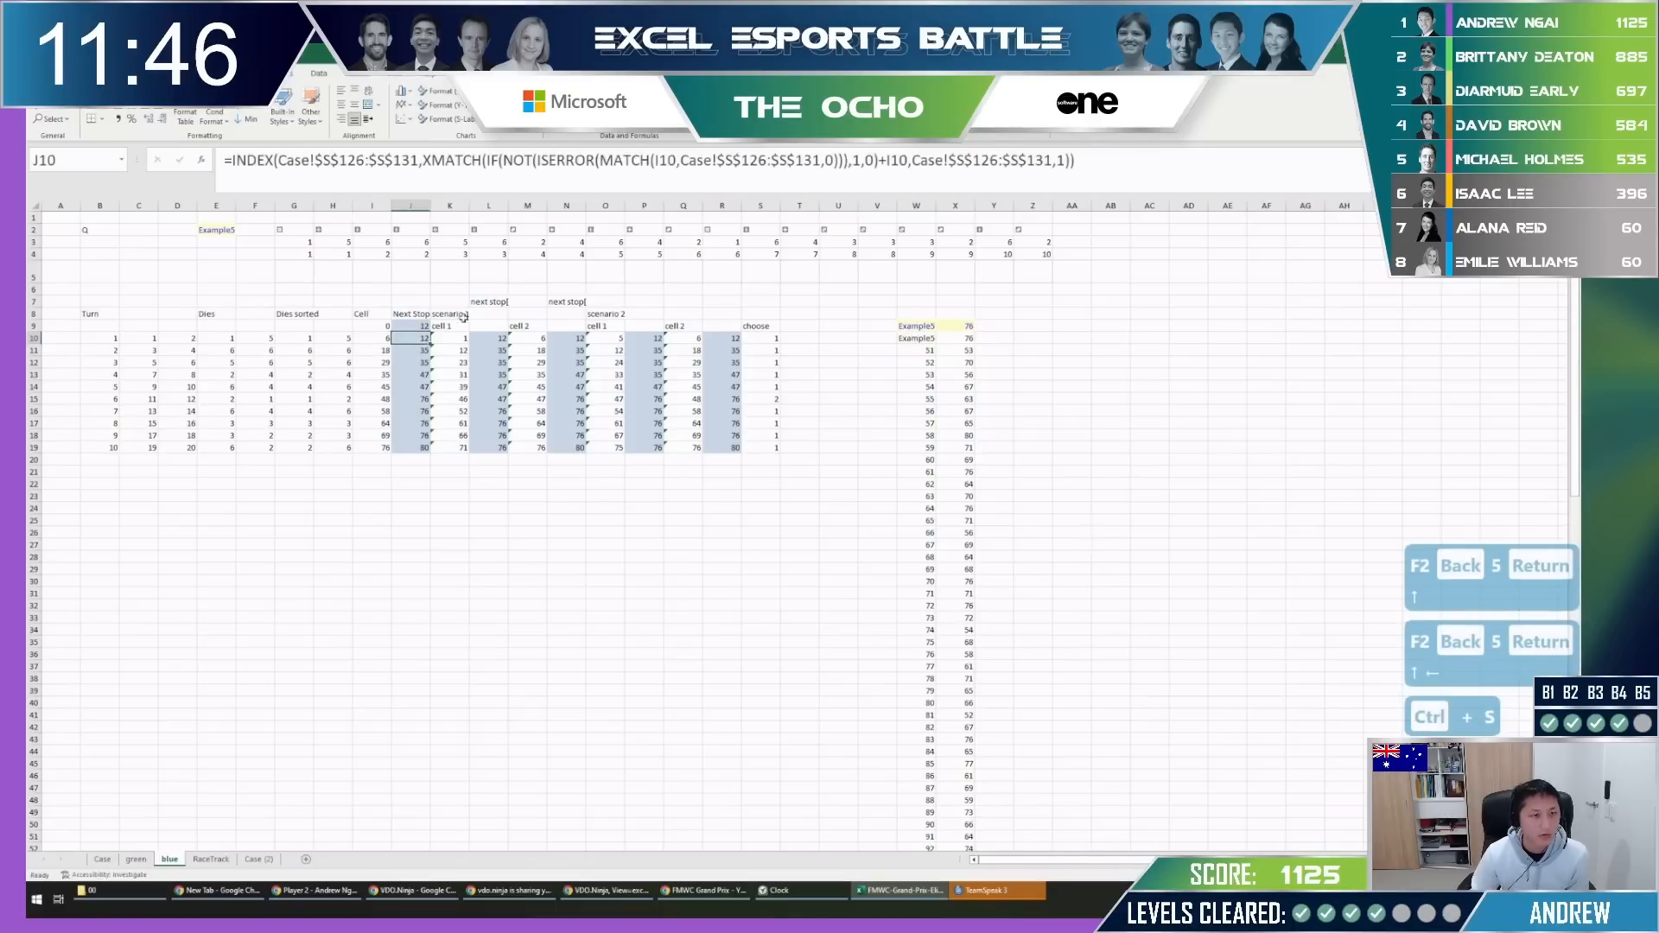
{"action": "key", "text": "ctrl+Page_Up"}
{"action": "key", "text": "ctrl+Page_Up"}
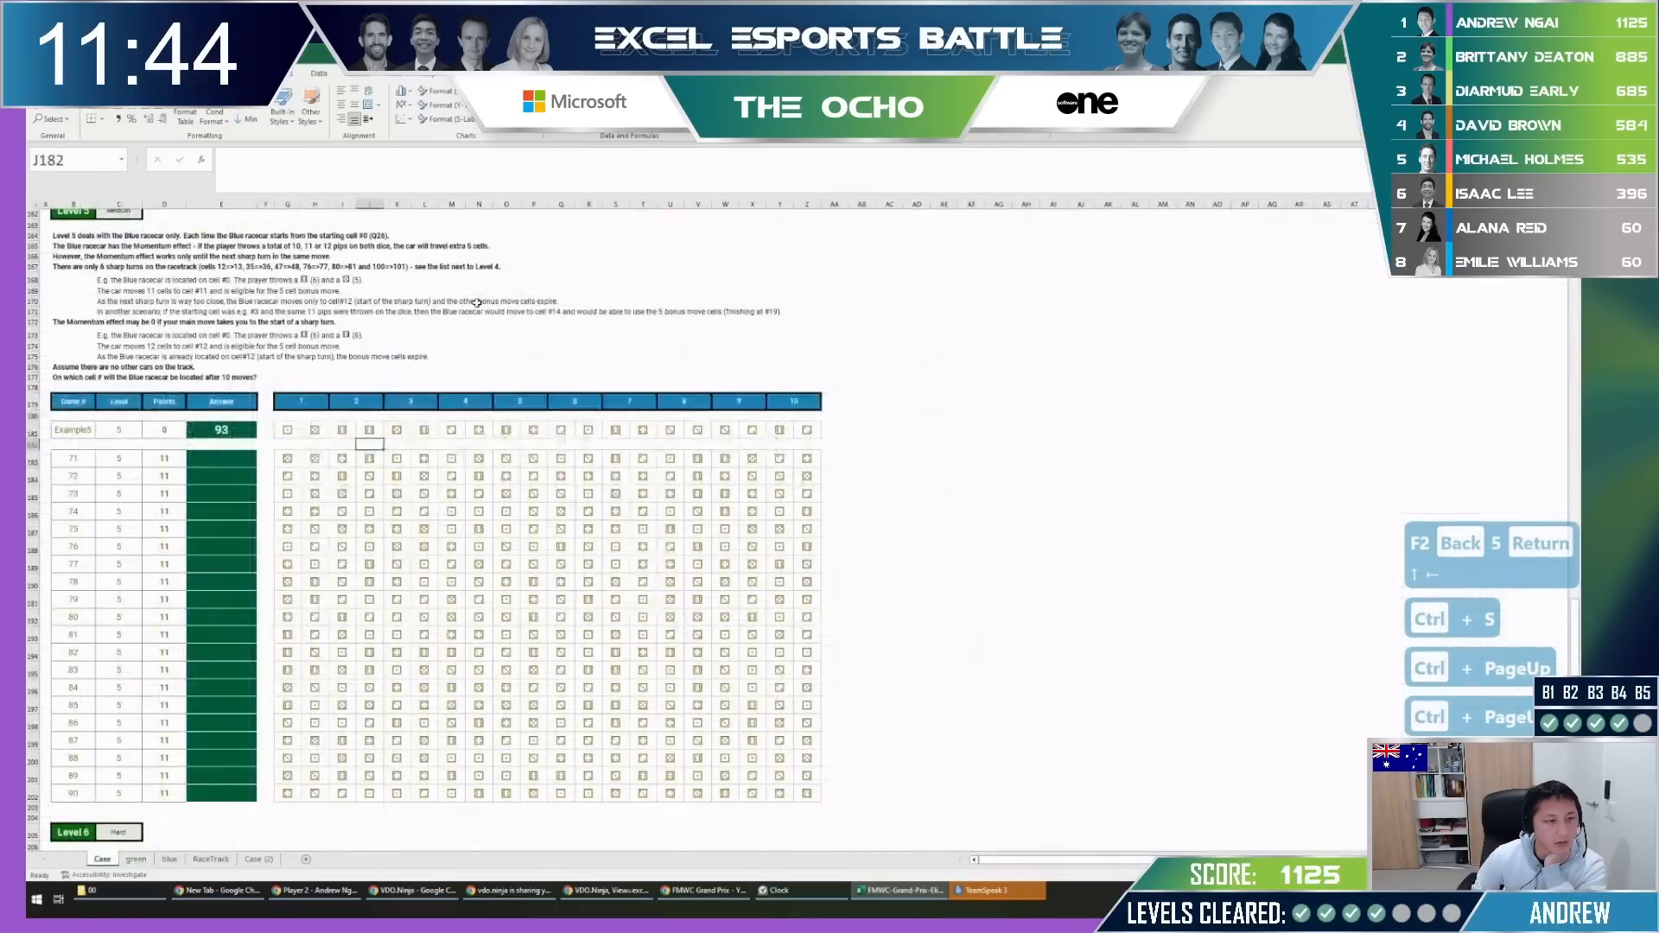
{"action": "key", "text": "ctrl+Page_Down"}
{"action": "key", "text": "ctrl+Page_Down"}
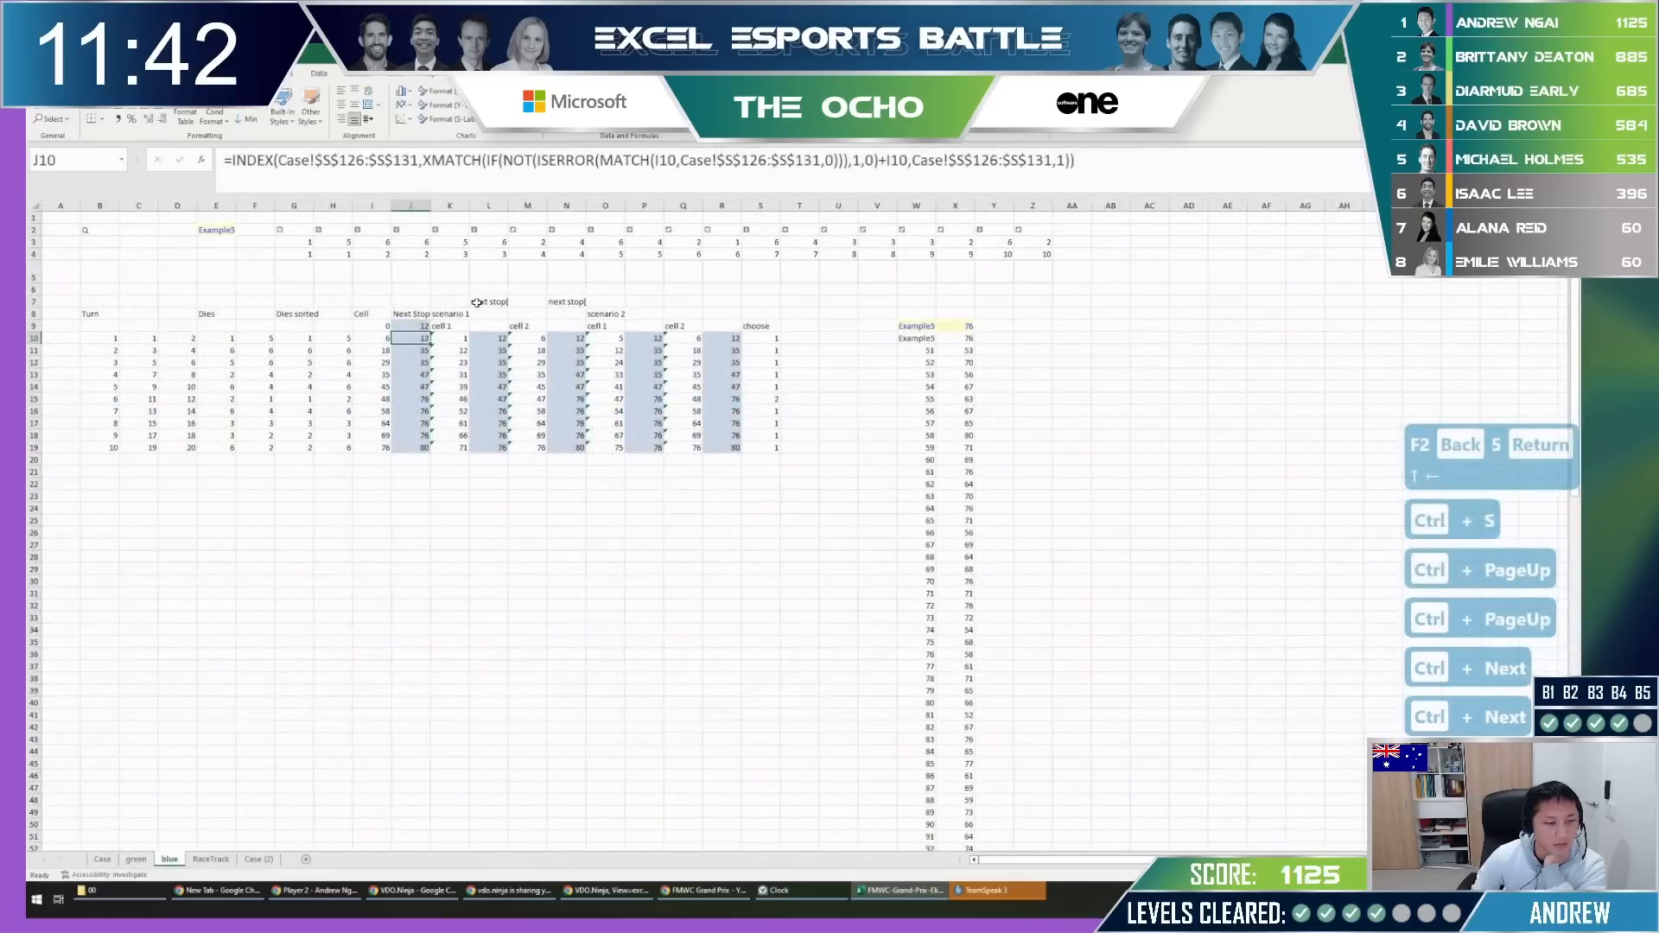
{"action": "key", "text": "ctrl+Page_Up"}
{"action": "key", "text": "ctrl+Page_Up"}
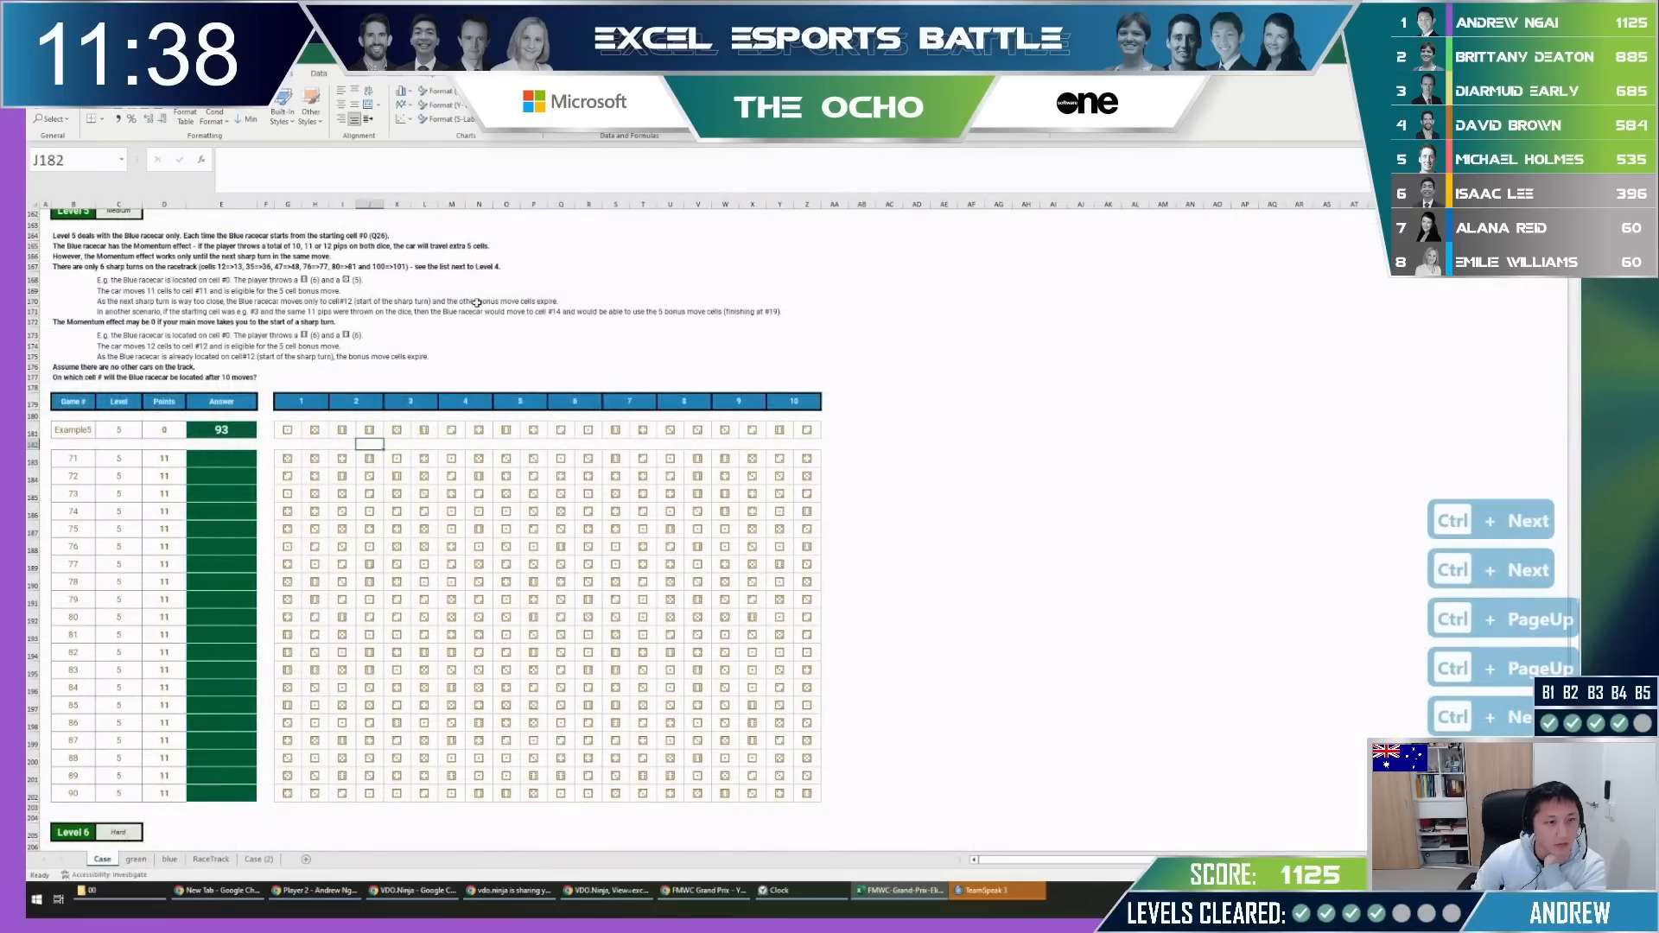
{"action": "key", "text": "ctrl+Page_Down"}
{"action": "key", "text": "ctrl+Page_Down"}
{"action": "left_click", "coordinate": [400, 313]}
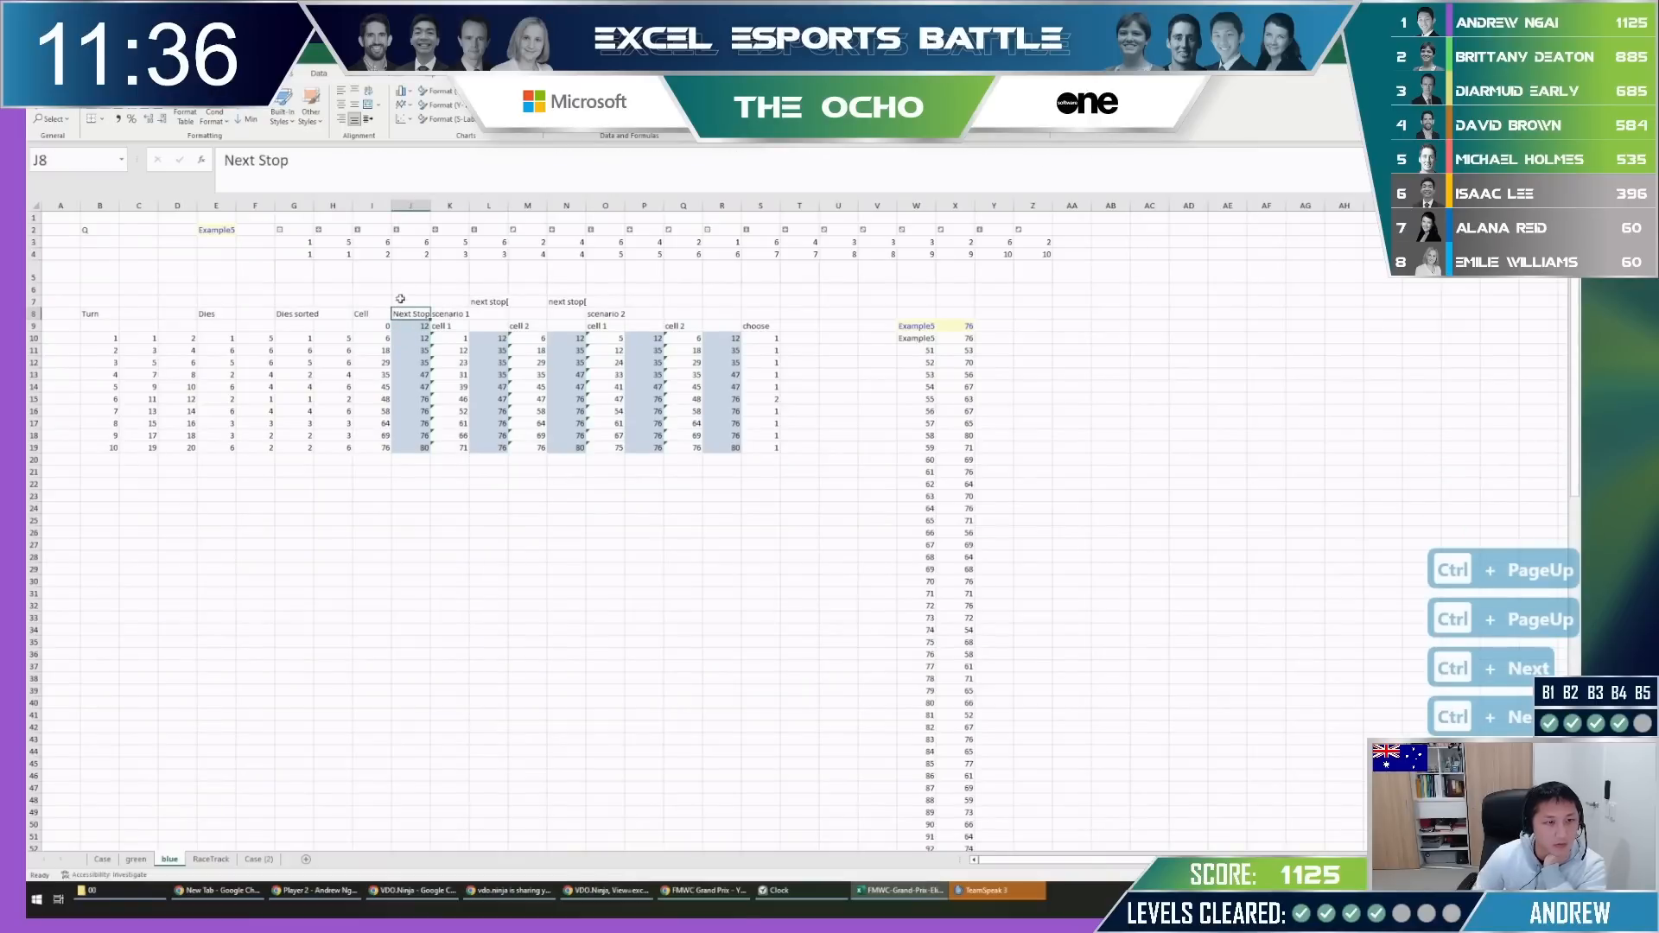
{"action": "left_click_drag", "start_coordinate": [381, 287], "coordinate": [435, 514]}
{"action": "left_click", "coordinate": [428, 460]}
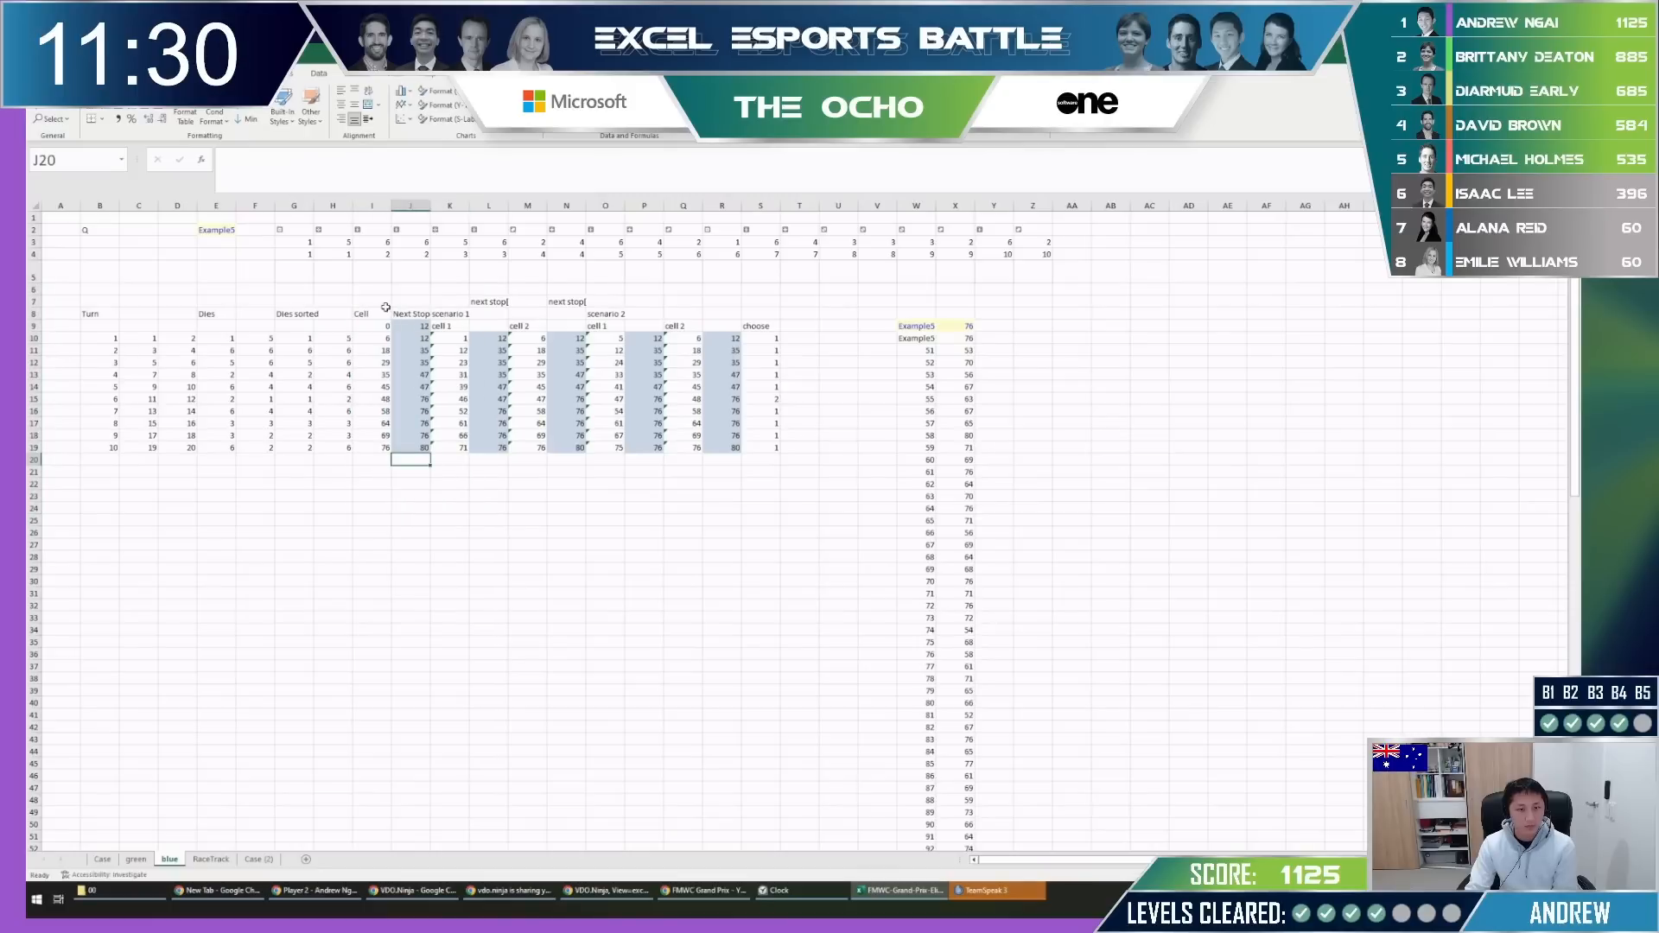
Insert blank cells across columns I to O from row 6 downward on the blue sheet, shifting the existing cells right.
{"action": "left_click_drag", "start_coordinate": [371, 288], "coordinate": [442, 530]}
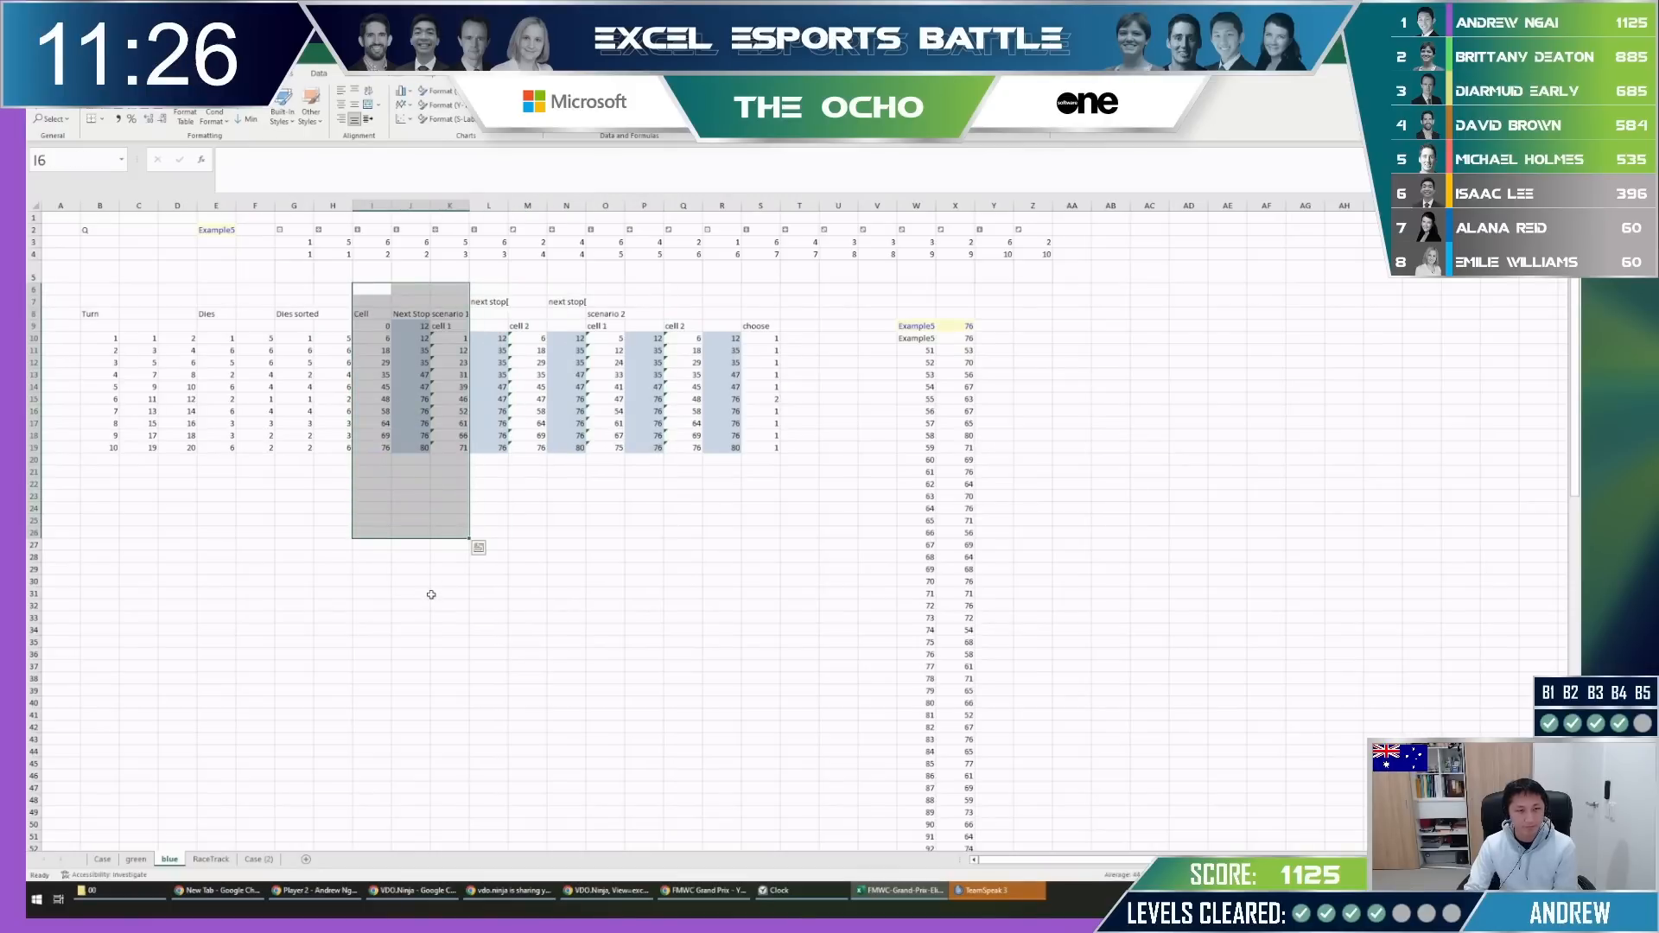
{"action": "key", "text": "shift+Next"}
{"action": "key", "text": "shift+Next"}
{"action": "key", "text": "shift+Next"}
{"action": "key", "text": "shift+Next"}
{"action": "key", "text": "shift+Right"}
{"action": "key", "text": "shift+Right"}
{"action": "key", "text": "shift+Right"}
{"action": "key", "text": "shift+Right"}
{"action": "key", "text": "alt+i"}
{"action": "key", "text": "e"}
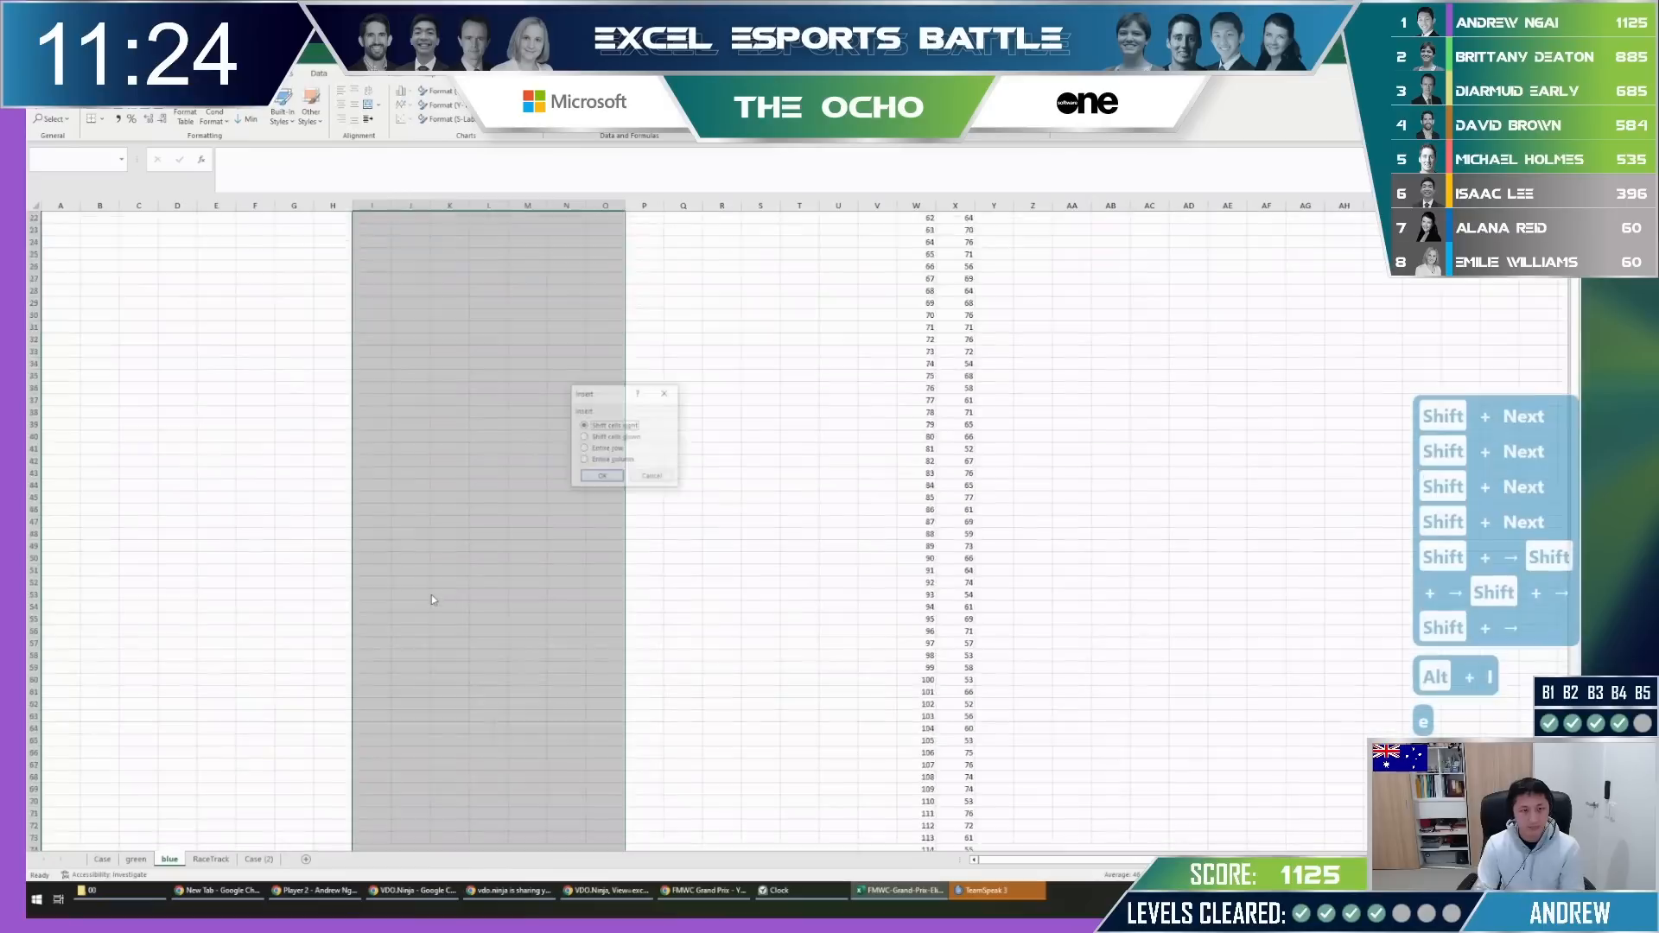
{"action": "key", "text": "Down"}
{"action": "key", "text": "Return"}
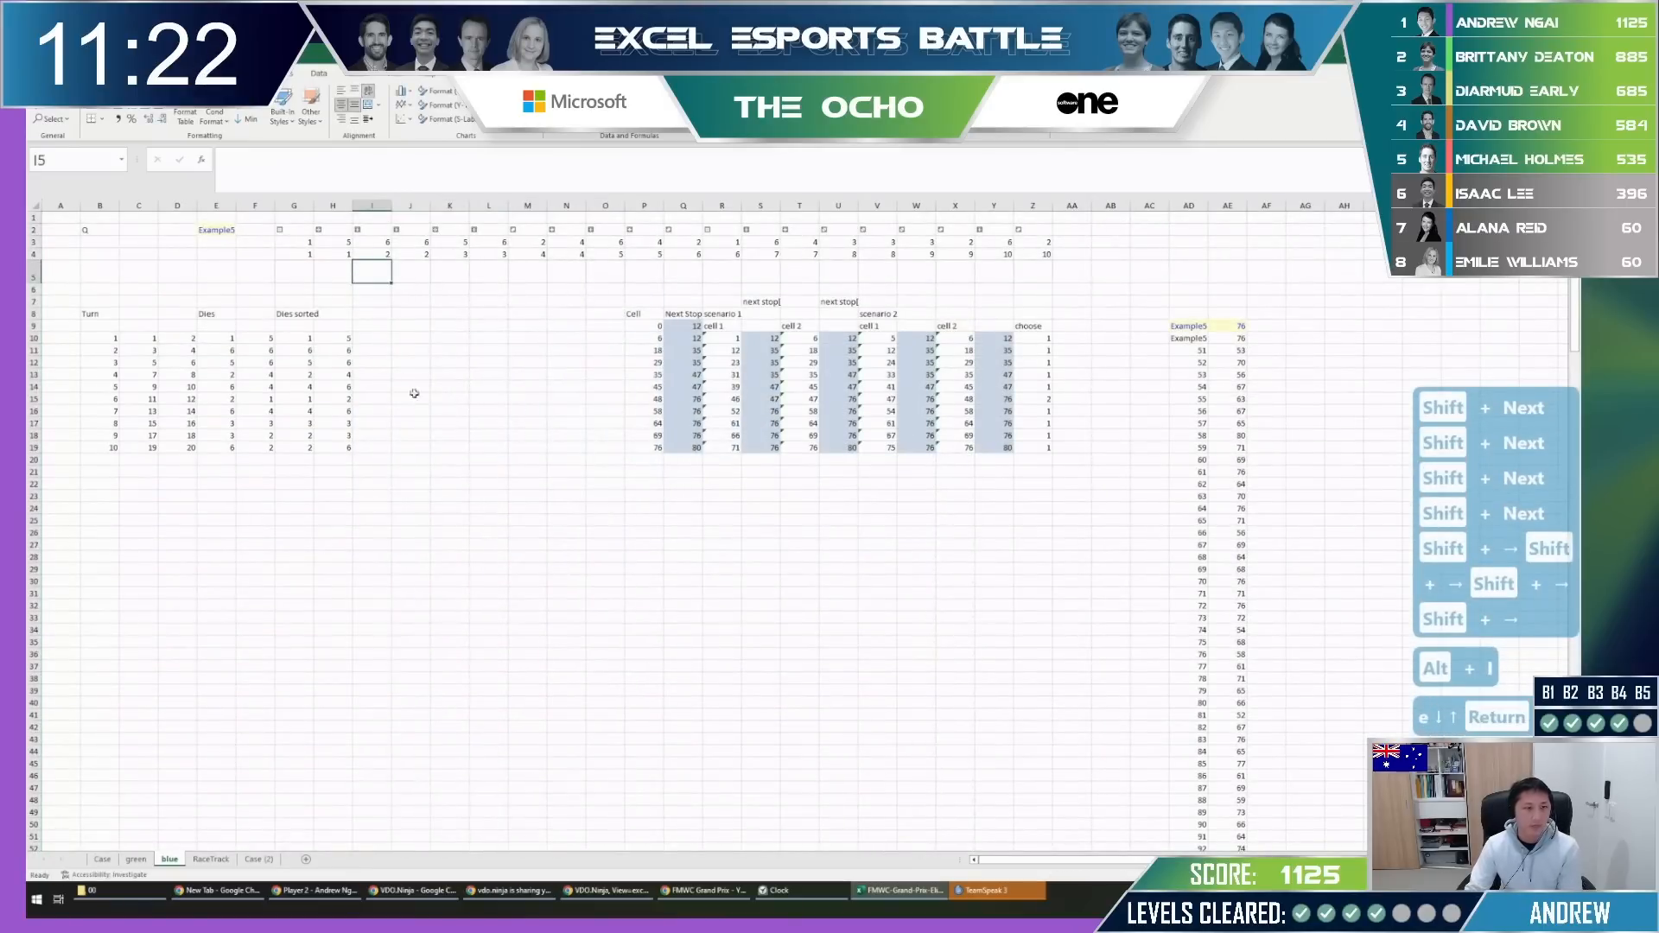
Enter the heading Total in I8.
{"action": "key", "text": "Down"}
{"action": "key", "text": "Down"}
{"action": "key", "text": "Down"}
{"action": "key", "text": "Down"}
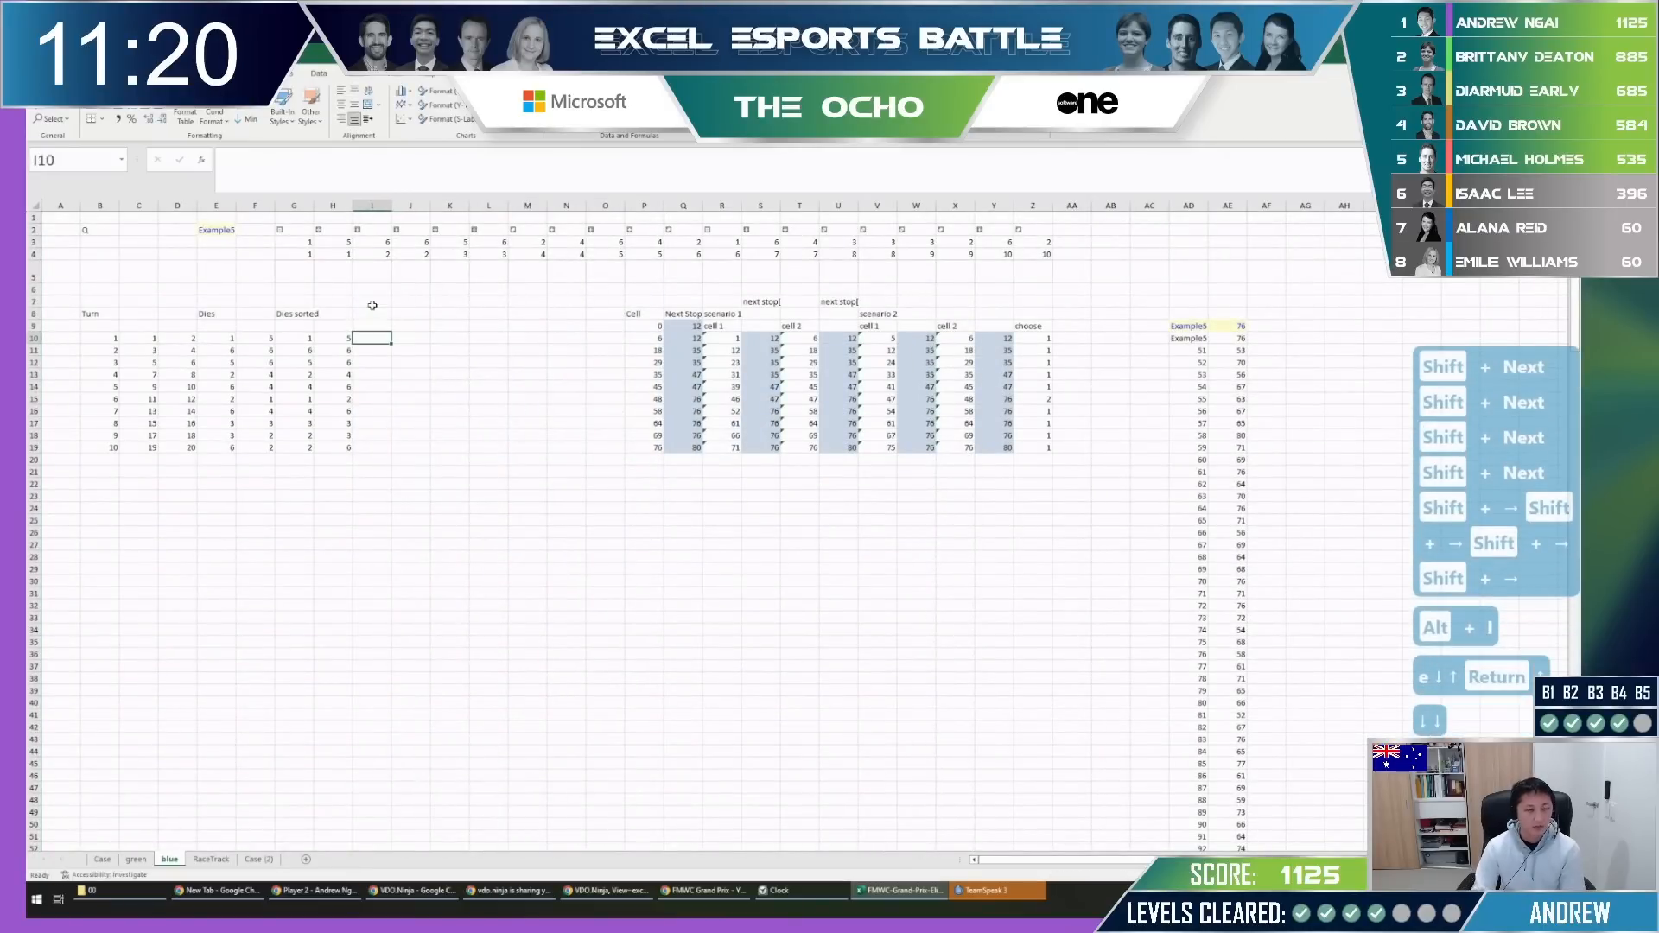
{"action": "key", "text": "Up"}
{"action": "key", "text": "Up"}
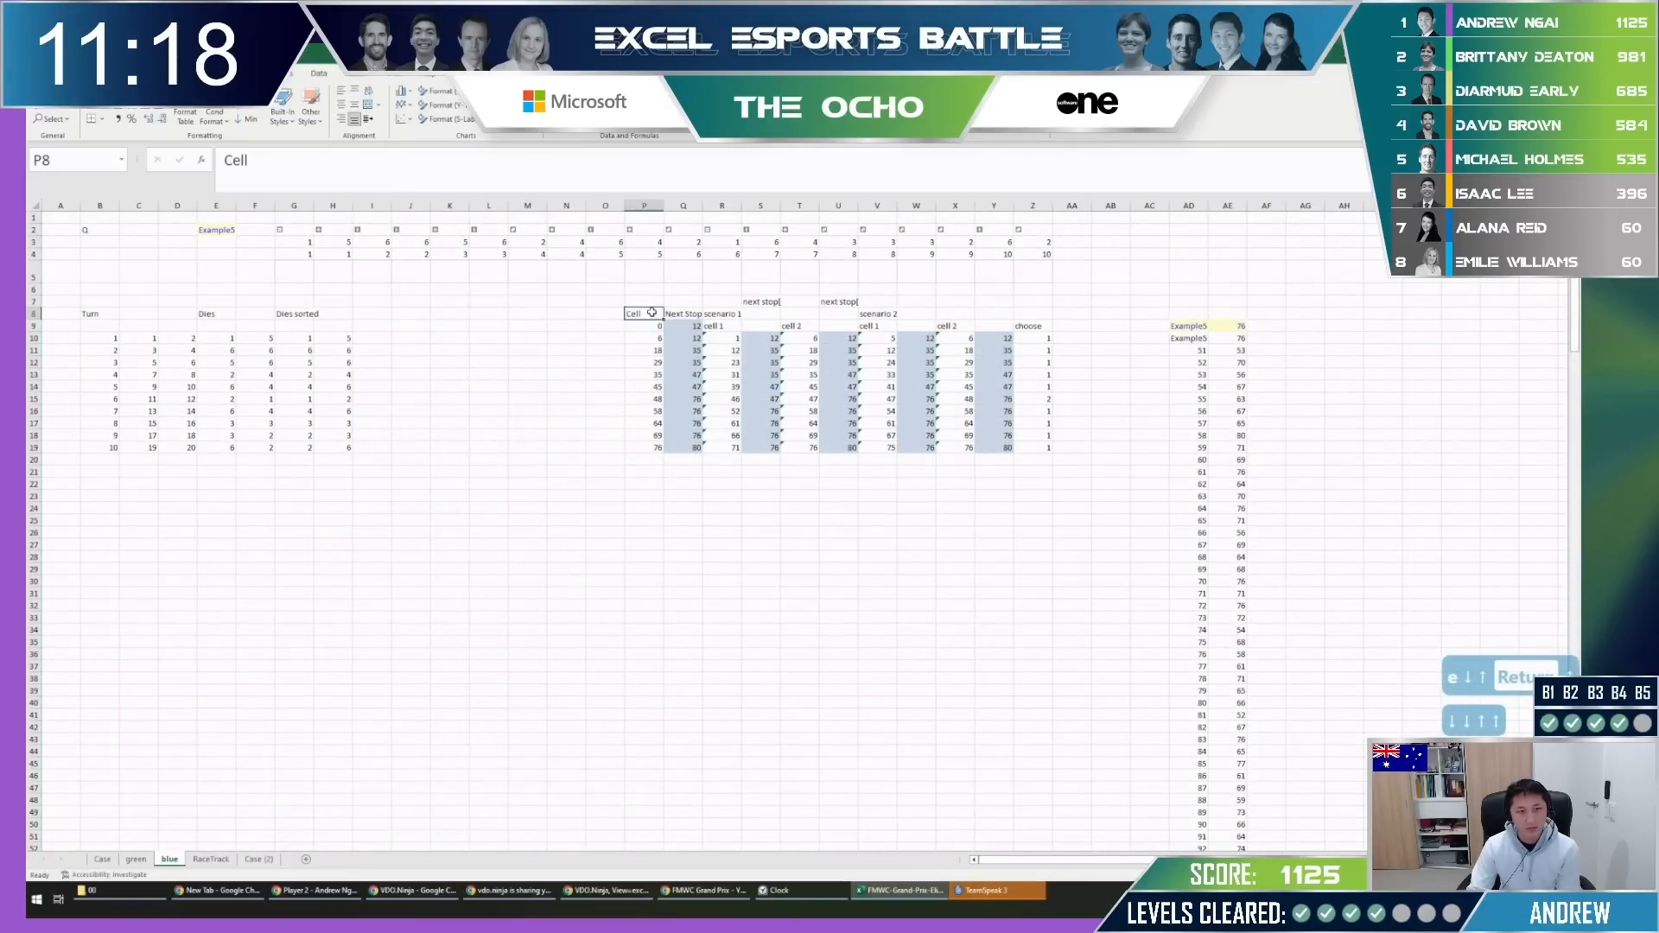
{"action": "type", "text": "Total"}
{"action": "key", "text": "Return"}
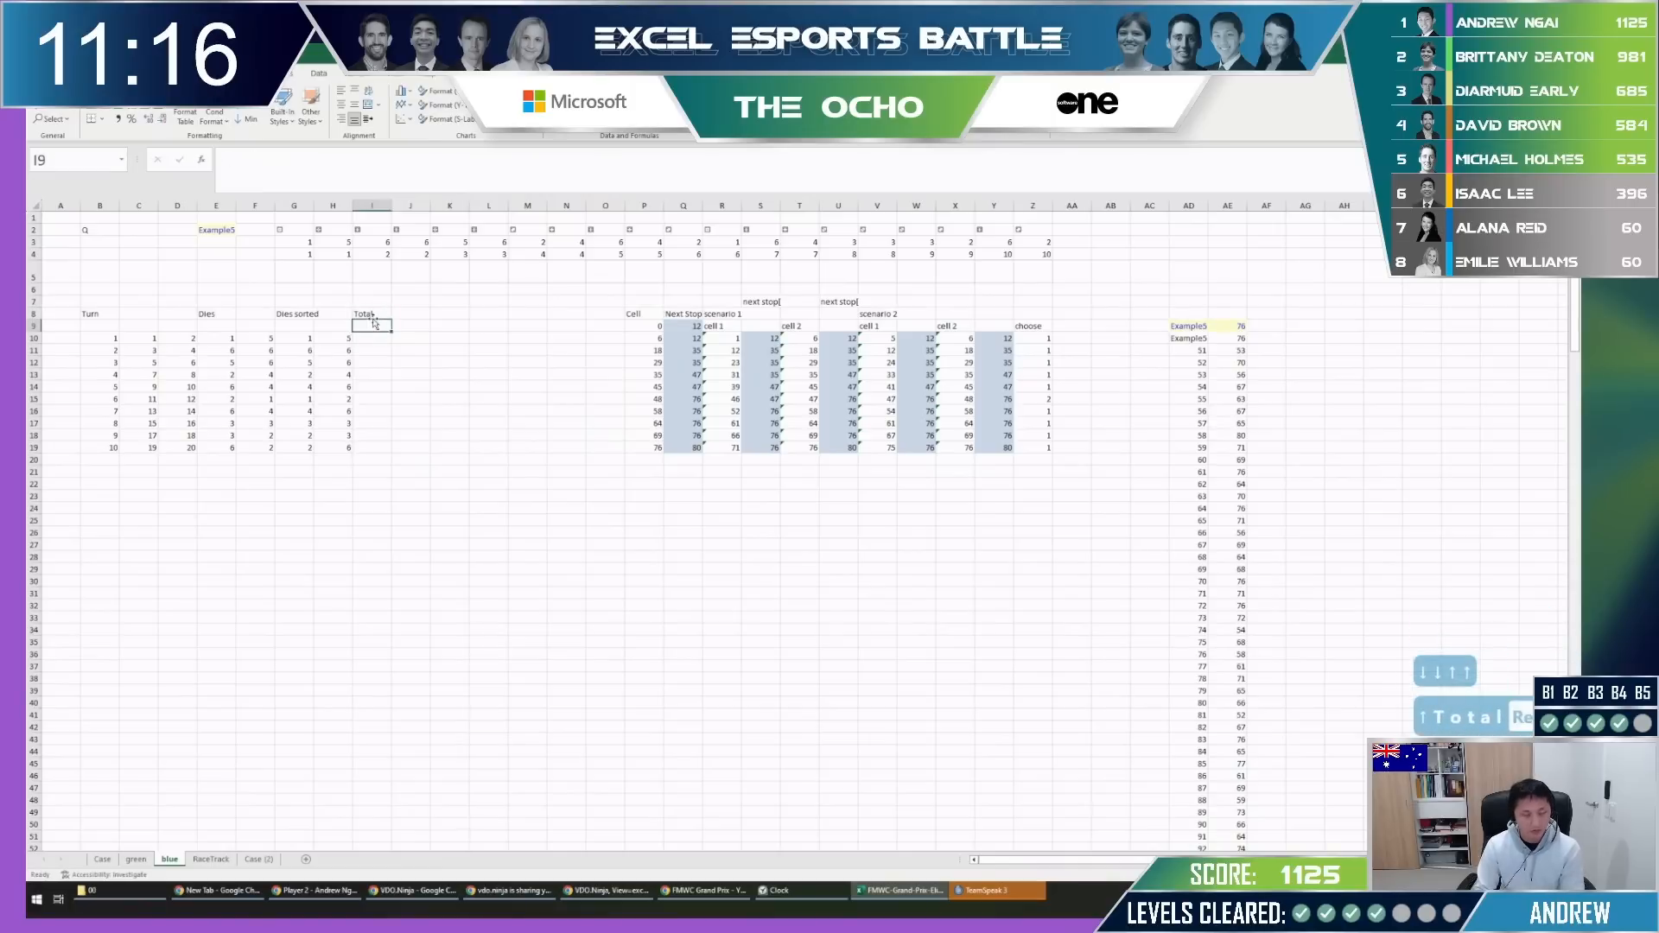
Sum the two sorted dice of each turn in the Total column, from I10 down to I19.
{"action": "key", "text": "Down"}
{"action": "type", "text": "=sum"}
{"action": "key", "text": "Tab"}
{"action": "key", "text": "Left"}
{"action": "key", "text": "shift+Left"}
{"action": "key", "text": "Return"}
{"action": "key", "text": "Left"}
{"action": "key", "text": "ctrl+Down"}
{"action": "key", "text": "Right"}
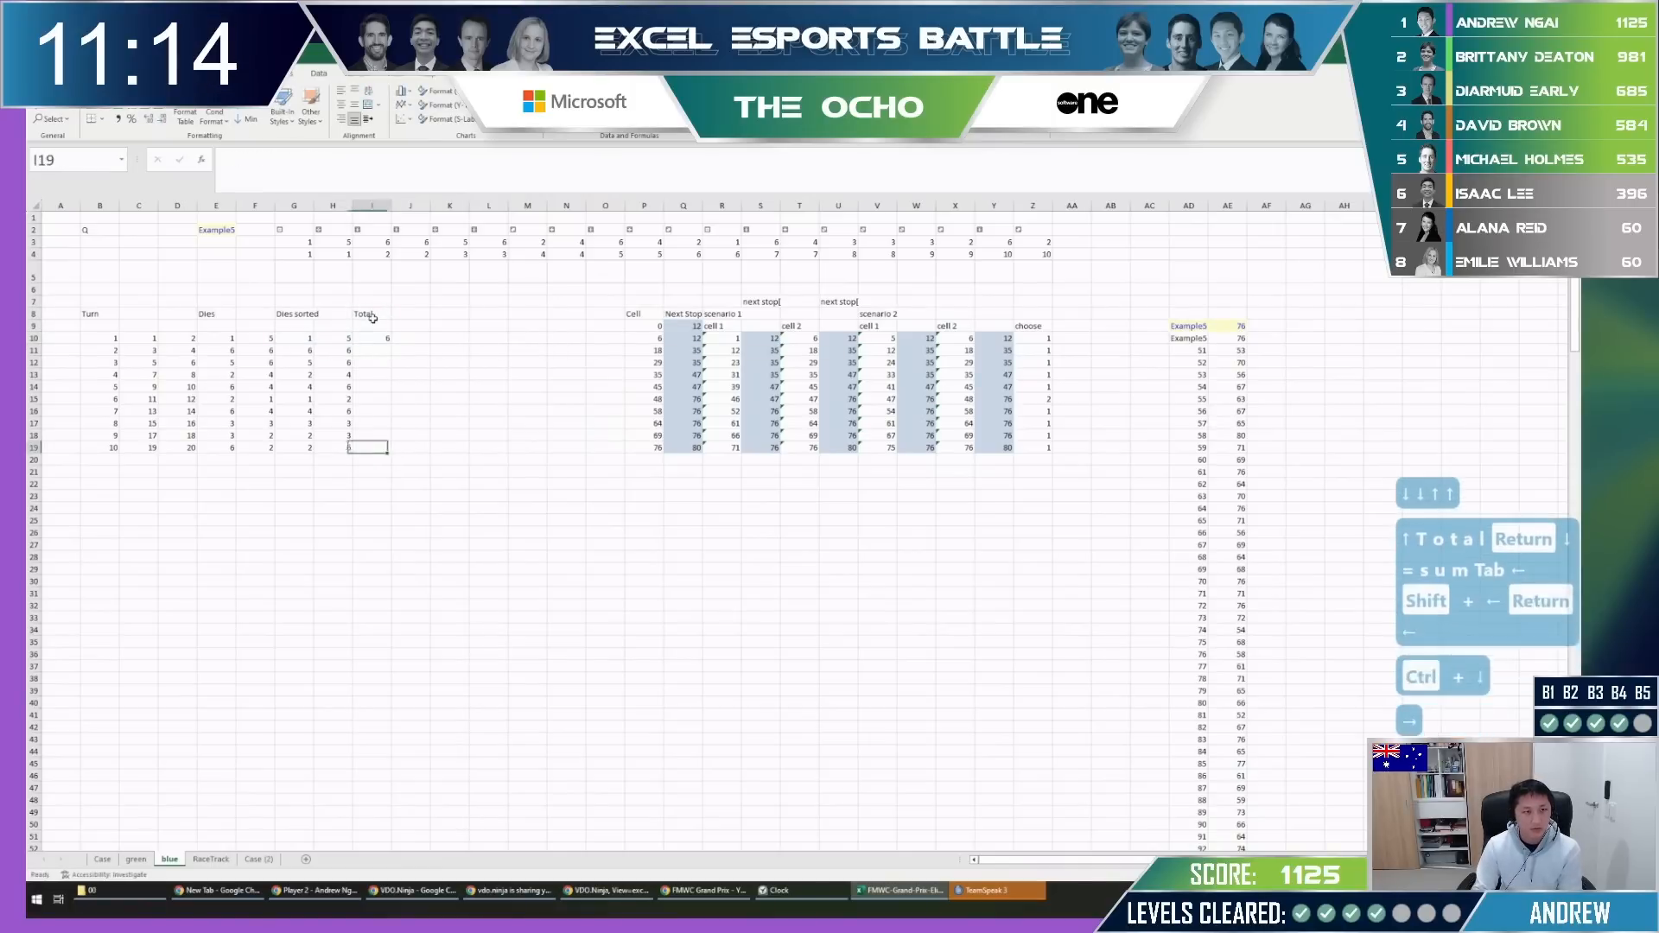
{"action": "key", "text": "ctrl+shift+Up"}
{"action": "key", "text": "ctrl+d"}
Move the Cell column, heading included, from P8:P19 to J8:J19 beside the Total column.
{"action": "left_click", "coordinate": [643, 361]}
{"action": "left_click", "coordinate": [647, 315]}
{"action": "left_click_drag", "start_coordinate": [657, 392], "coordinate": [650, 447]}
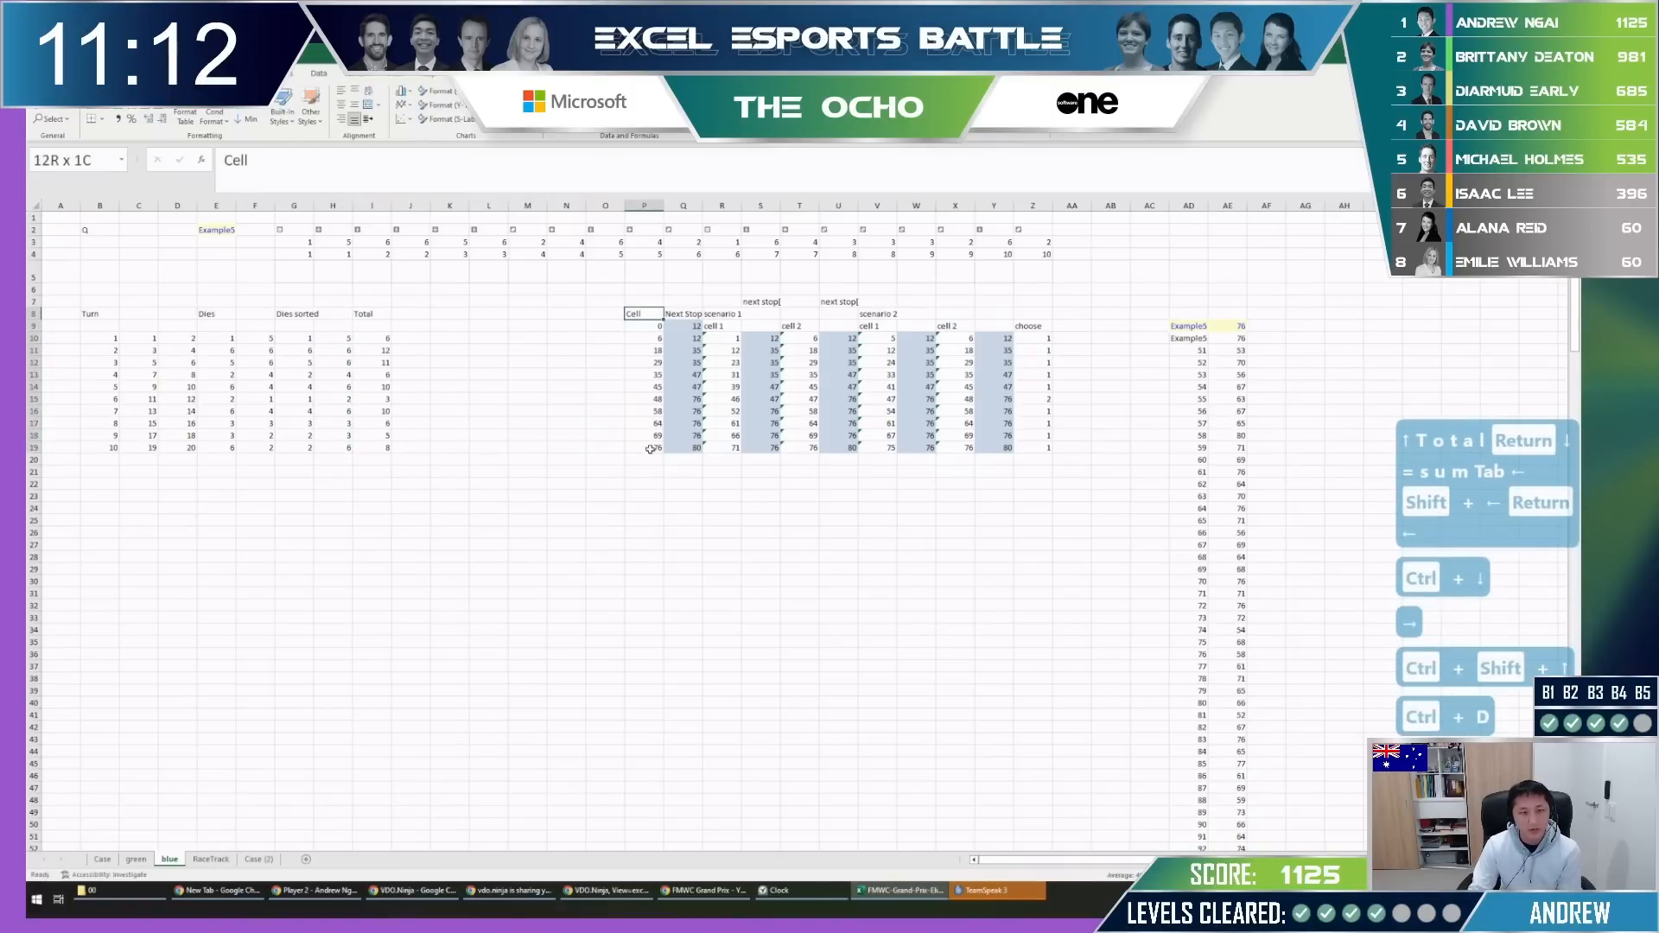
{"action": "key", "text": "ctrl+x"}
{"action": "left_click", "coordinate": [415, 313]}
{"action": "key", "text": "ctrl+v"}
{"action": "left_click", "coordinate": [488, 338]}
{"action": "key", "text": "Escape"}
Enter the heading Move first in K8.
{"action": "left_click", "coordinate": [449, 315]}
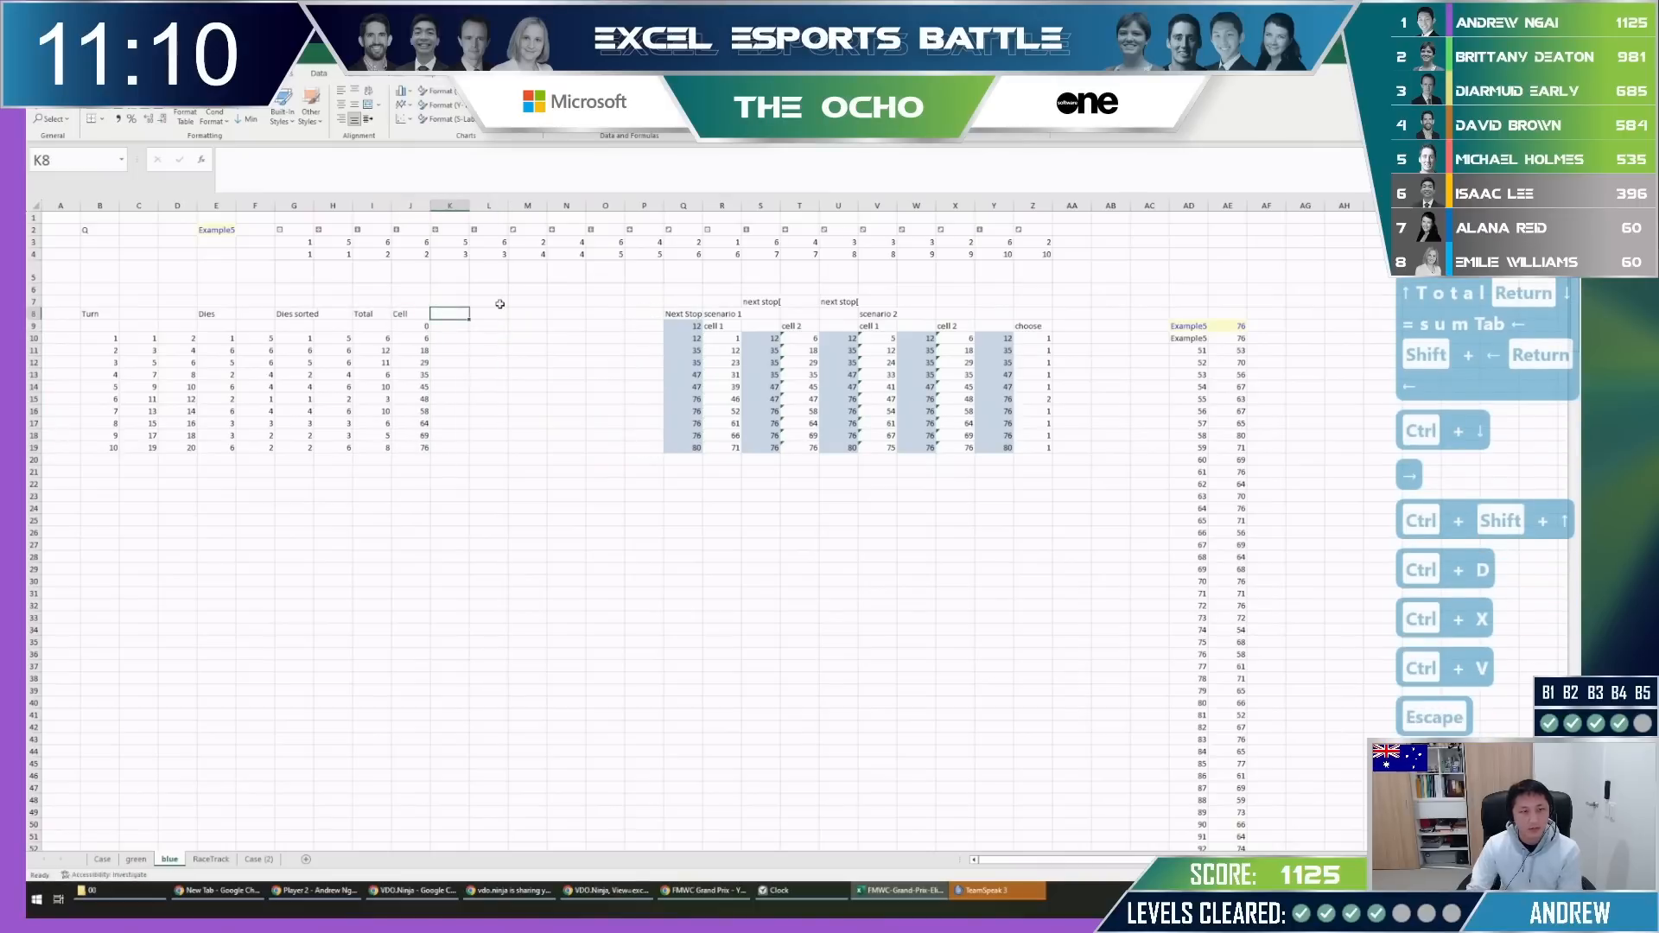
{"action": "type", "text": "Move first"}
{"action": "key", "text": "Return"}
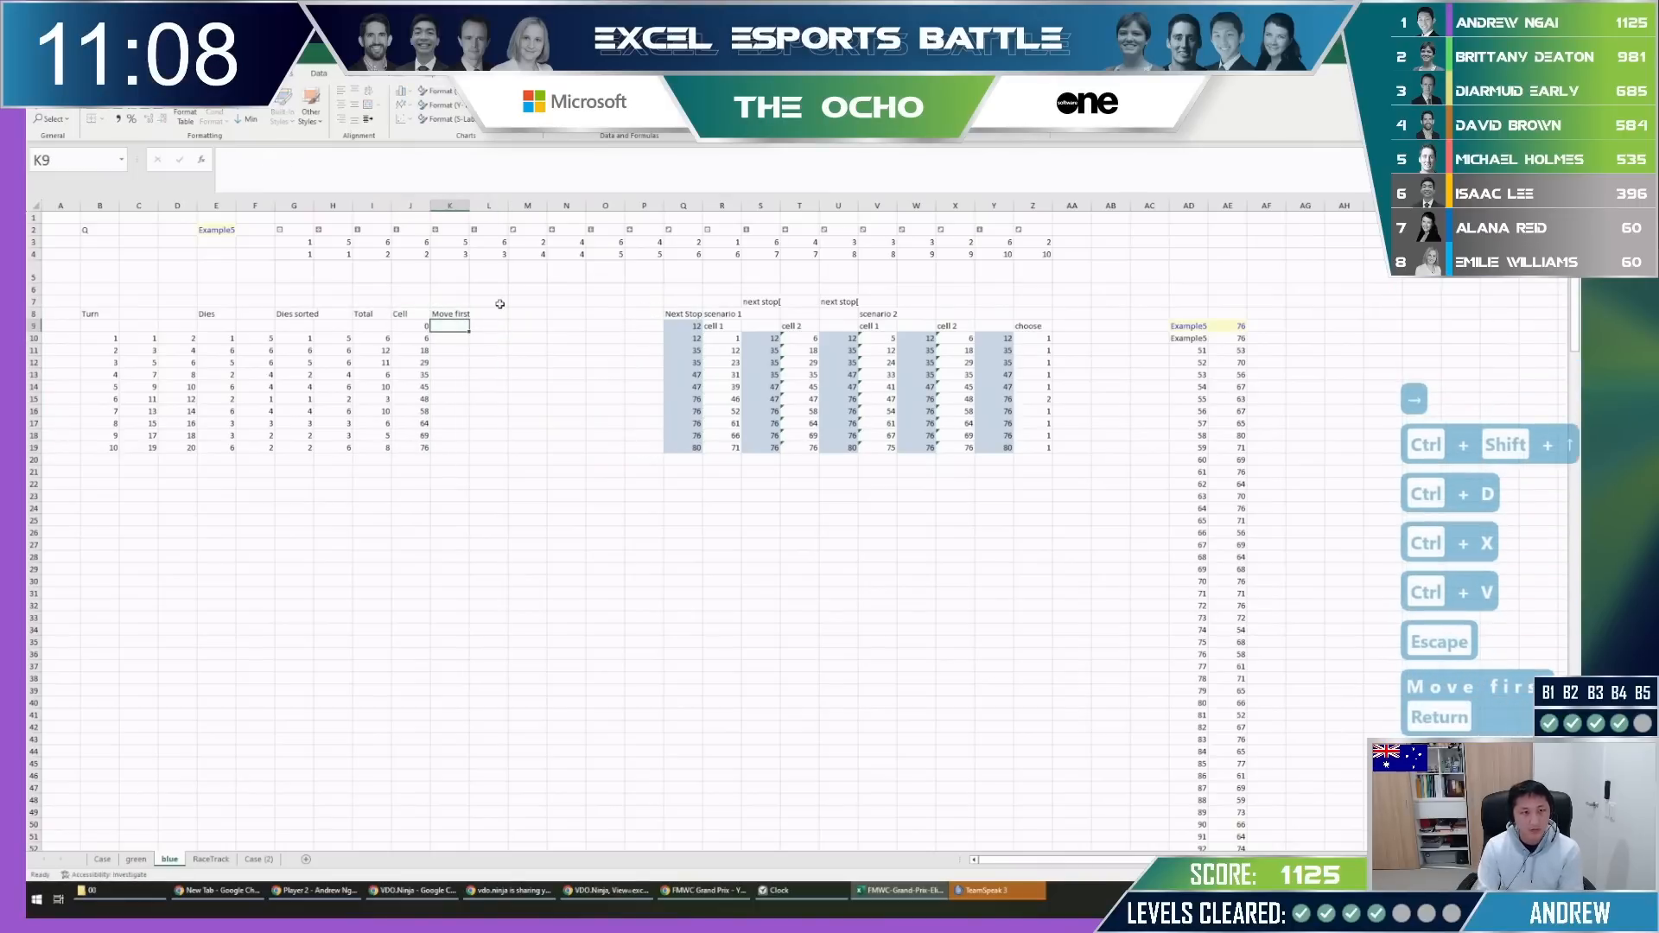
Highlight the starting cell number in J9 in yellow as an input.
{"action": "key", "text": "Left"}
{"action": "key", "text": "Down"}
{"action": "key", "text": "Up"}
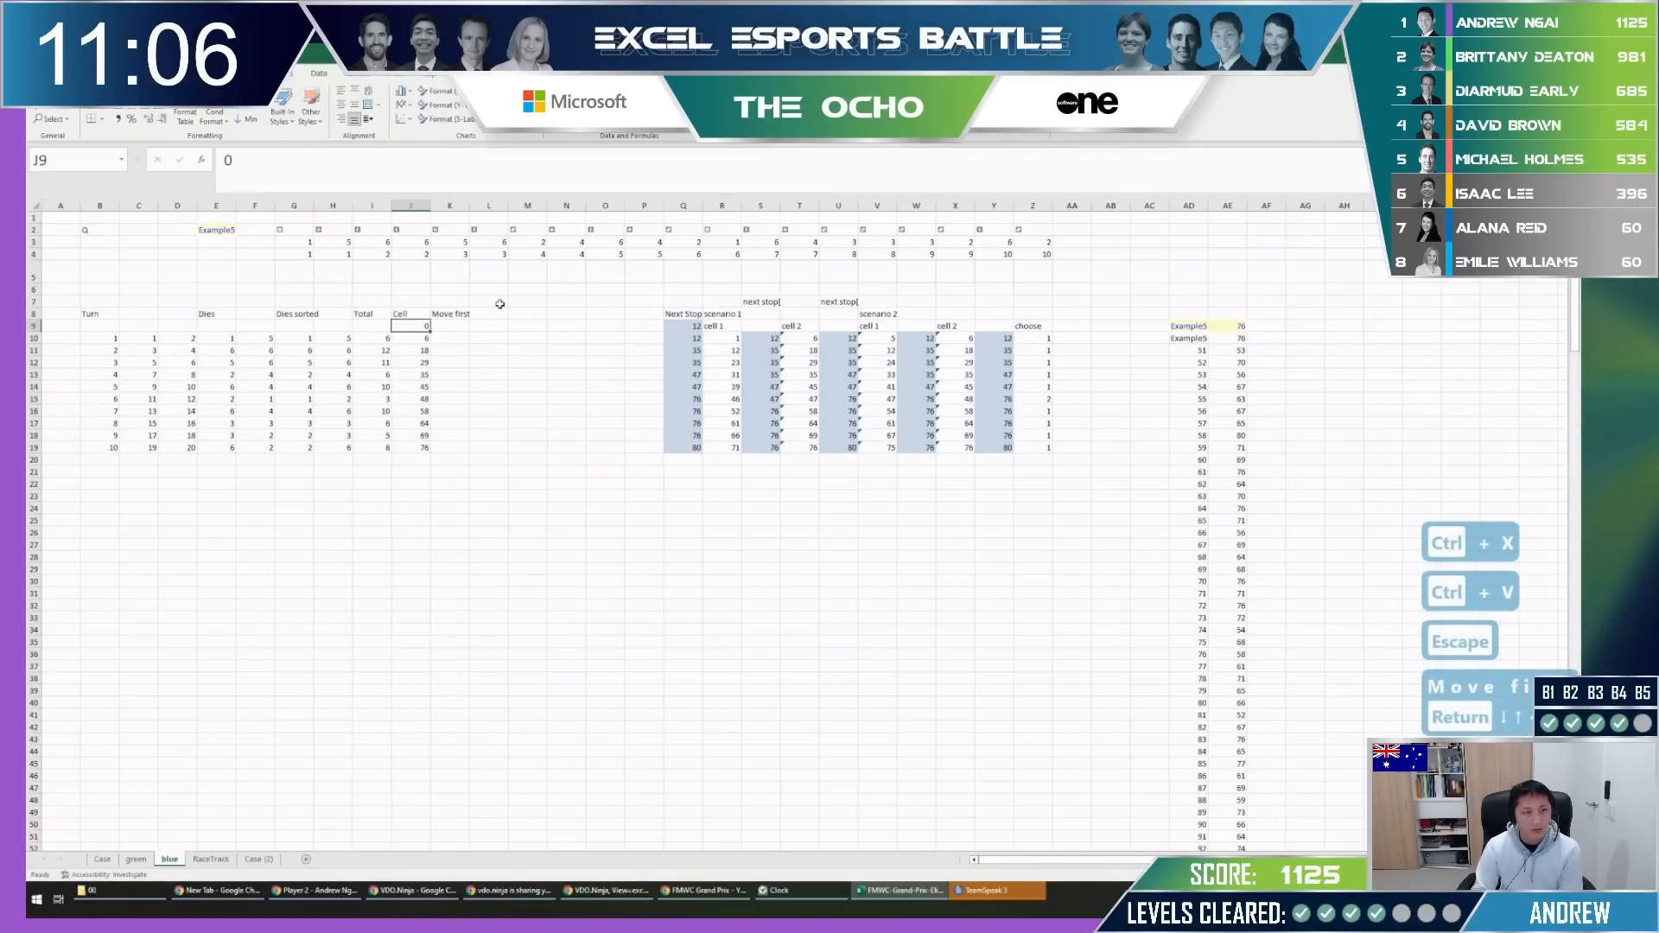
{"action": "key", "text": "ctrl+q"}
Inspect the CHOOSE formulas at the start of the Cell column in column J.
{"action": "key", "text": "Down"}
{"action": "key", "text": "Right"}
{"action": "key", "text": "Left"}
{"action": "key", "text": "F2"}
{"action": "key", "text": "Escape"}
{"action": "key", "text": "Down"}
{"action": "key", "text": "F2"}
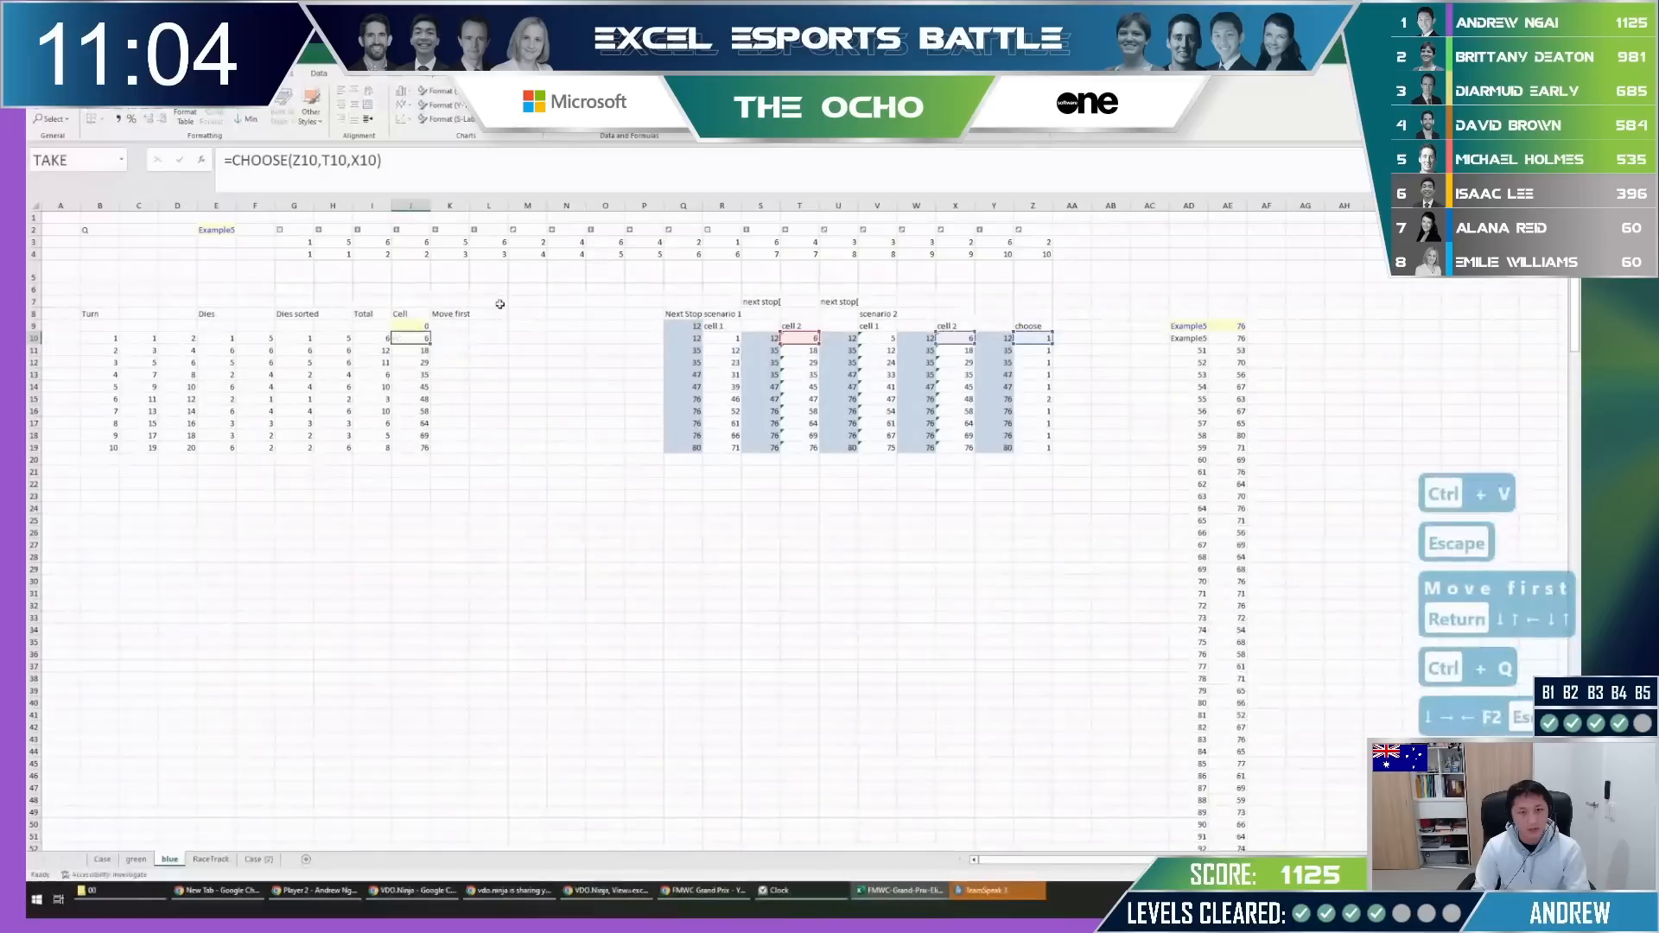
{"action": "key", "text": "Escape"}
{"action": "key", "text": "Down"}
{"action": "key", "text": "F2"}
{"action": "key", "text": "Escape"}
{"action": "key", "text": "Right"}
{"action": "key", "text": "Up"}
{"action": "key", "text": "Up"}
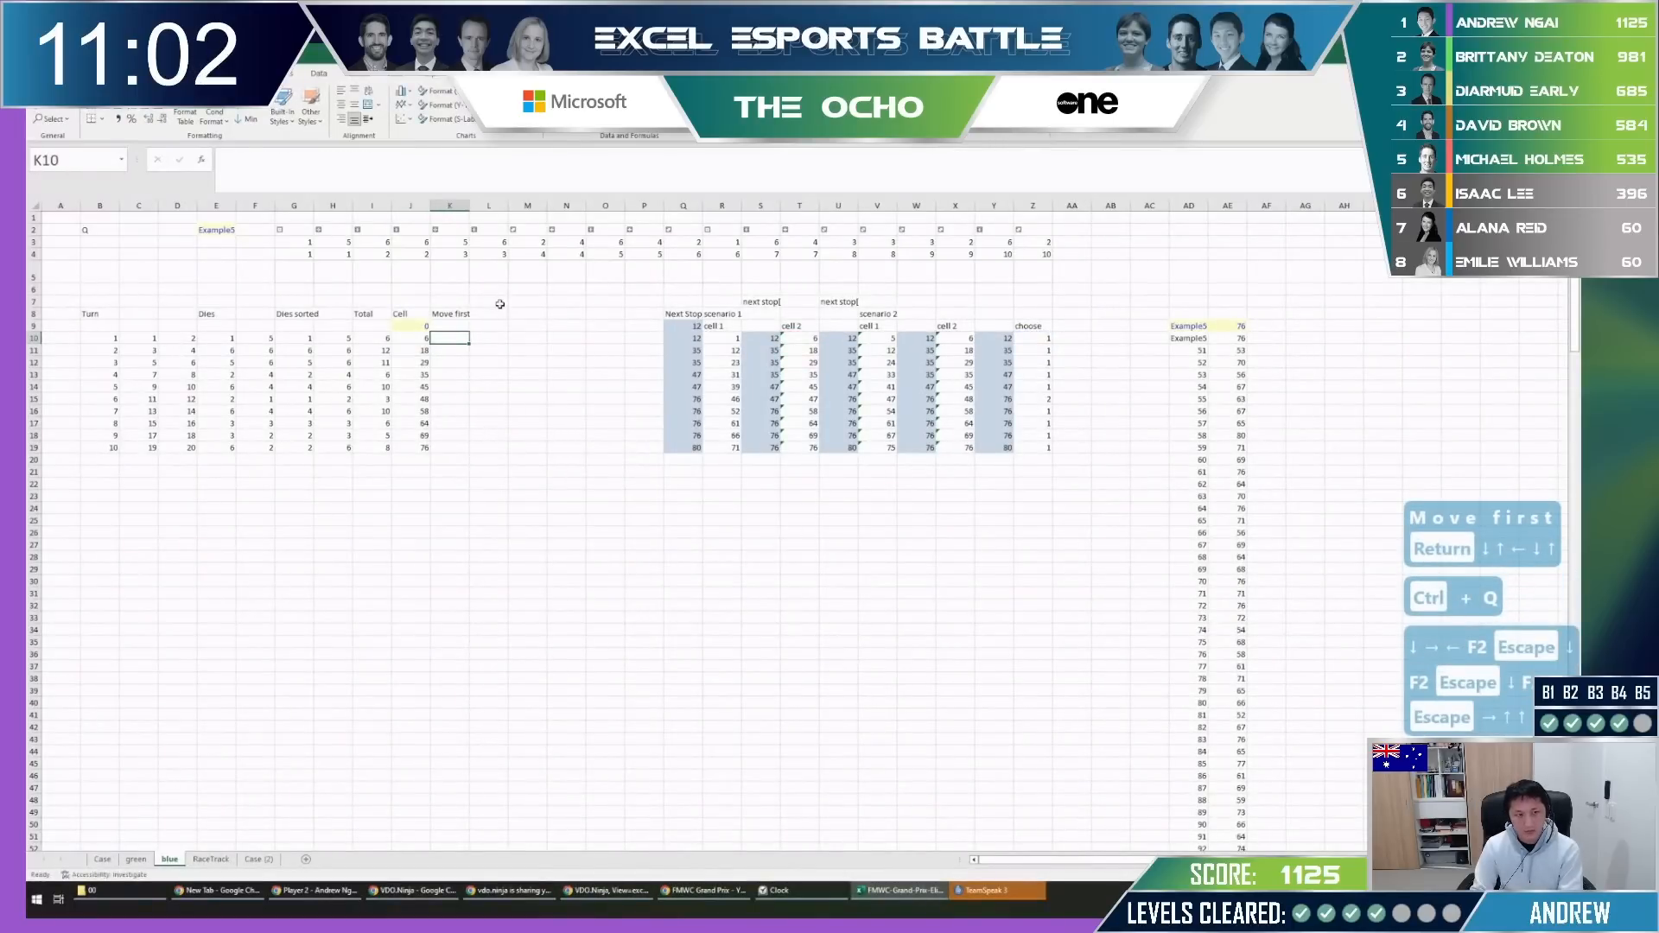
Enter =J9+I10 in K10 and fill the Move first formula down to K19.
{"action": "type", "text": "="}
{"action": "key", "text": "Up"}
{"action": "key", "text": "Left"}
{"action": "type", "text": "+6"}
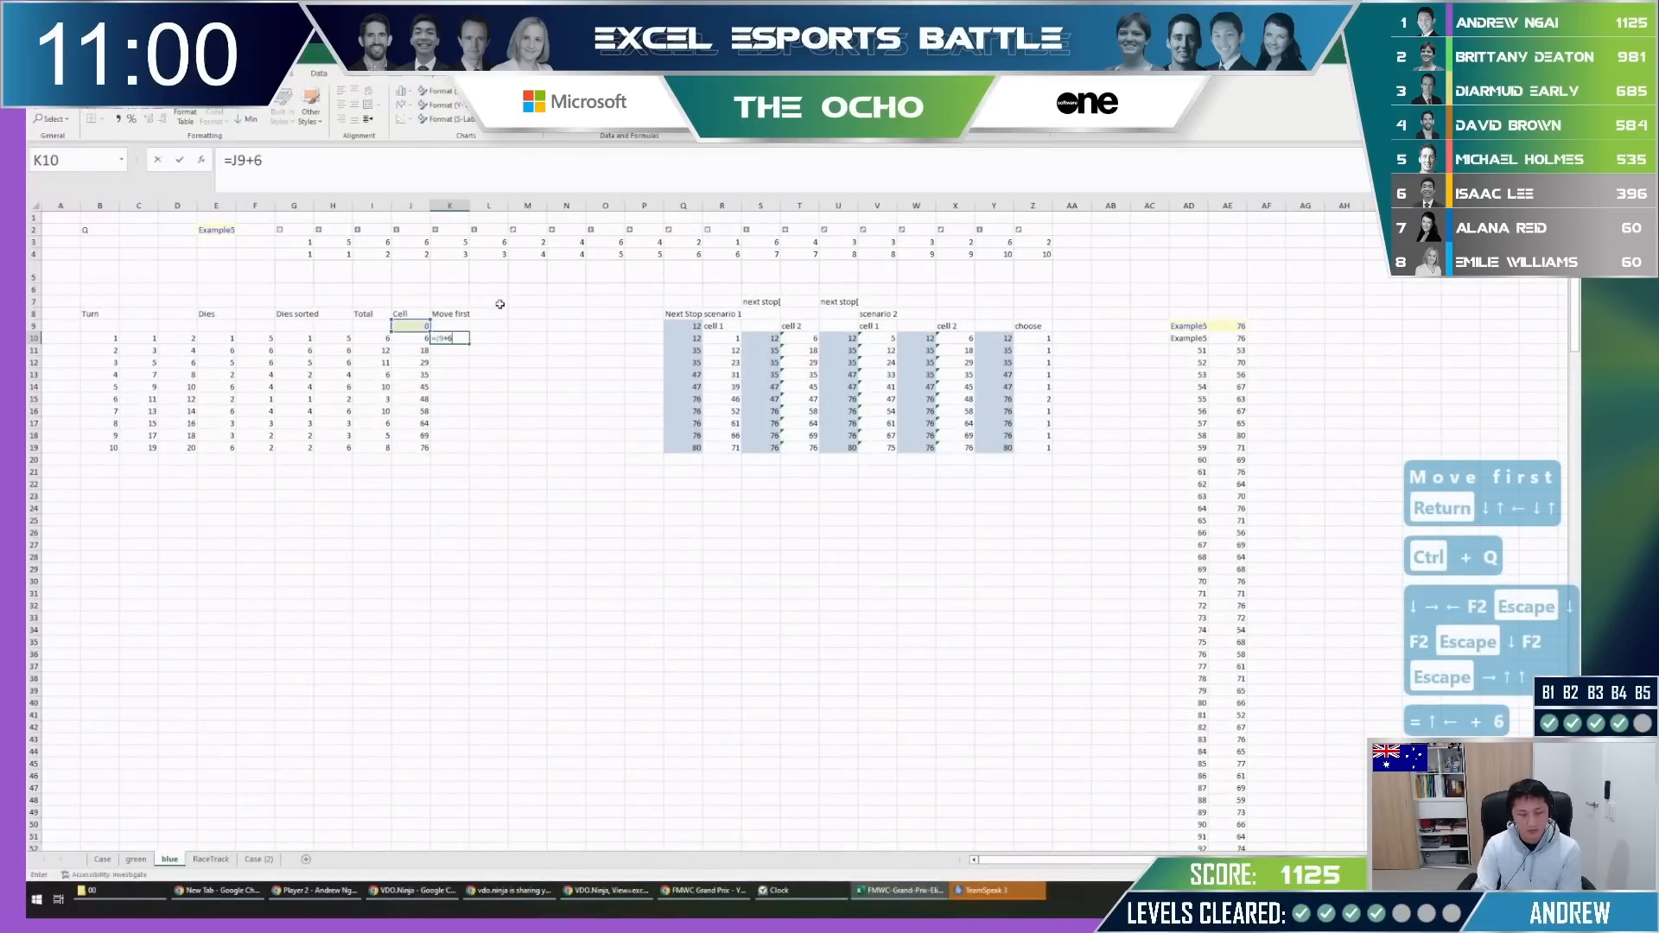
{"action": "key", "text": "BackSpace"}
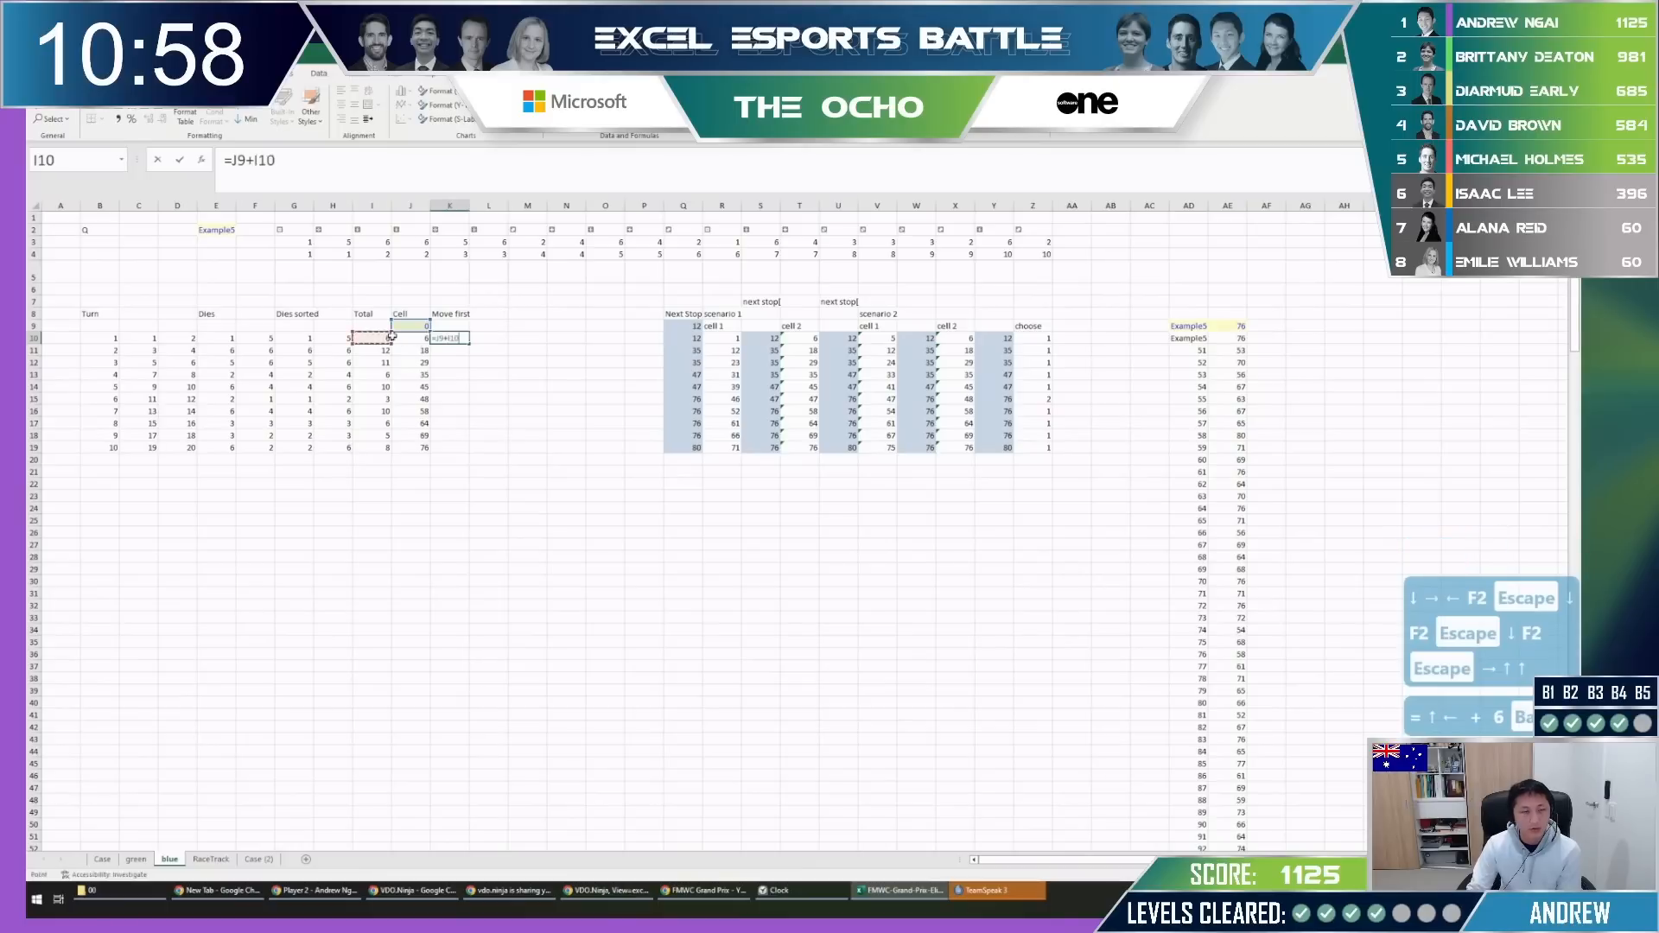
{"action": "key", "text": "Return"}
{"action": "key", "text": "Left"}
{"action": "key", "text": "ctrl+Down"}
{"action": "key", "text": "Right"}
{"action": "key", "text": "ctrl+shift+Up"}
{"action": "key", "text": "ctrl+d"}
{"action": "key", "text": "ctrl+Up"}
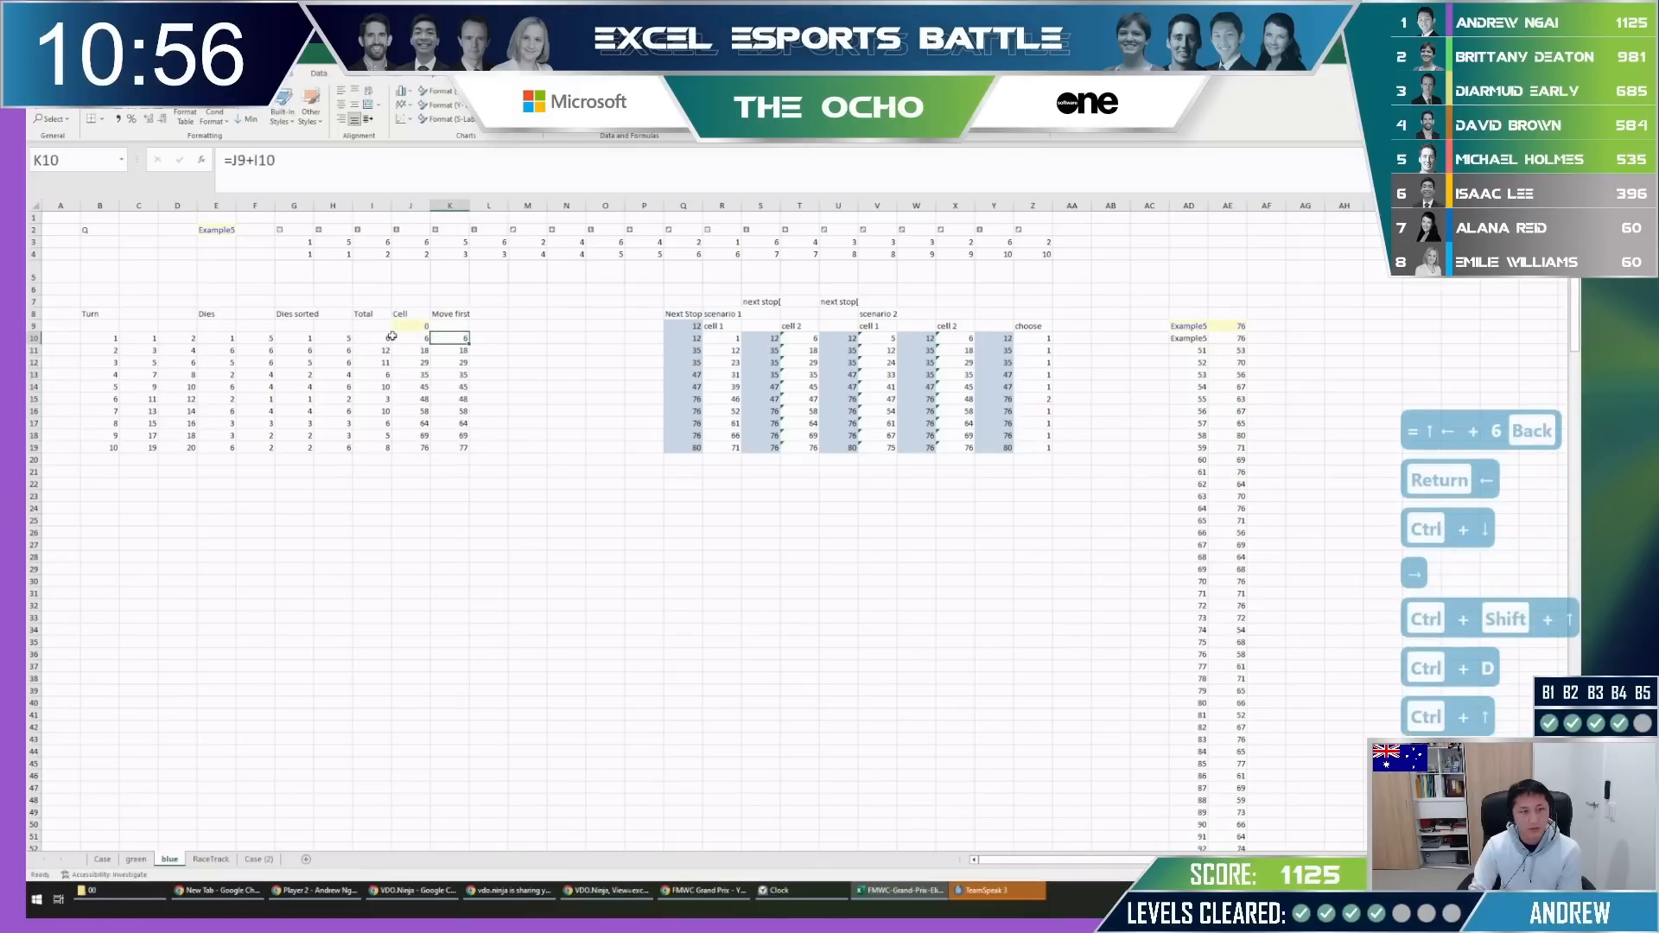
Enter the heading Bonus? in L8.
{"action": "key", "text": "Right"}
{"action": "key", "text": "Up"}
{"action": "key", "text": "Up"}
{"action": "type", "text": "Bonus?"}
{"action": "key", "text": "Return"}
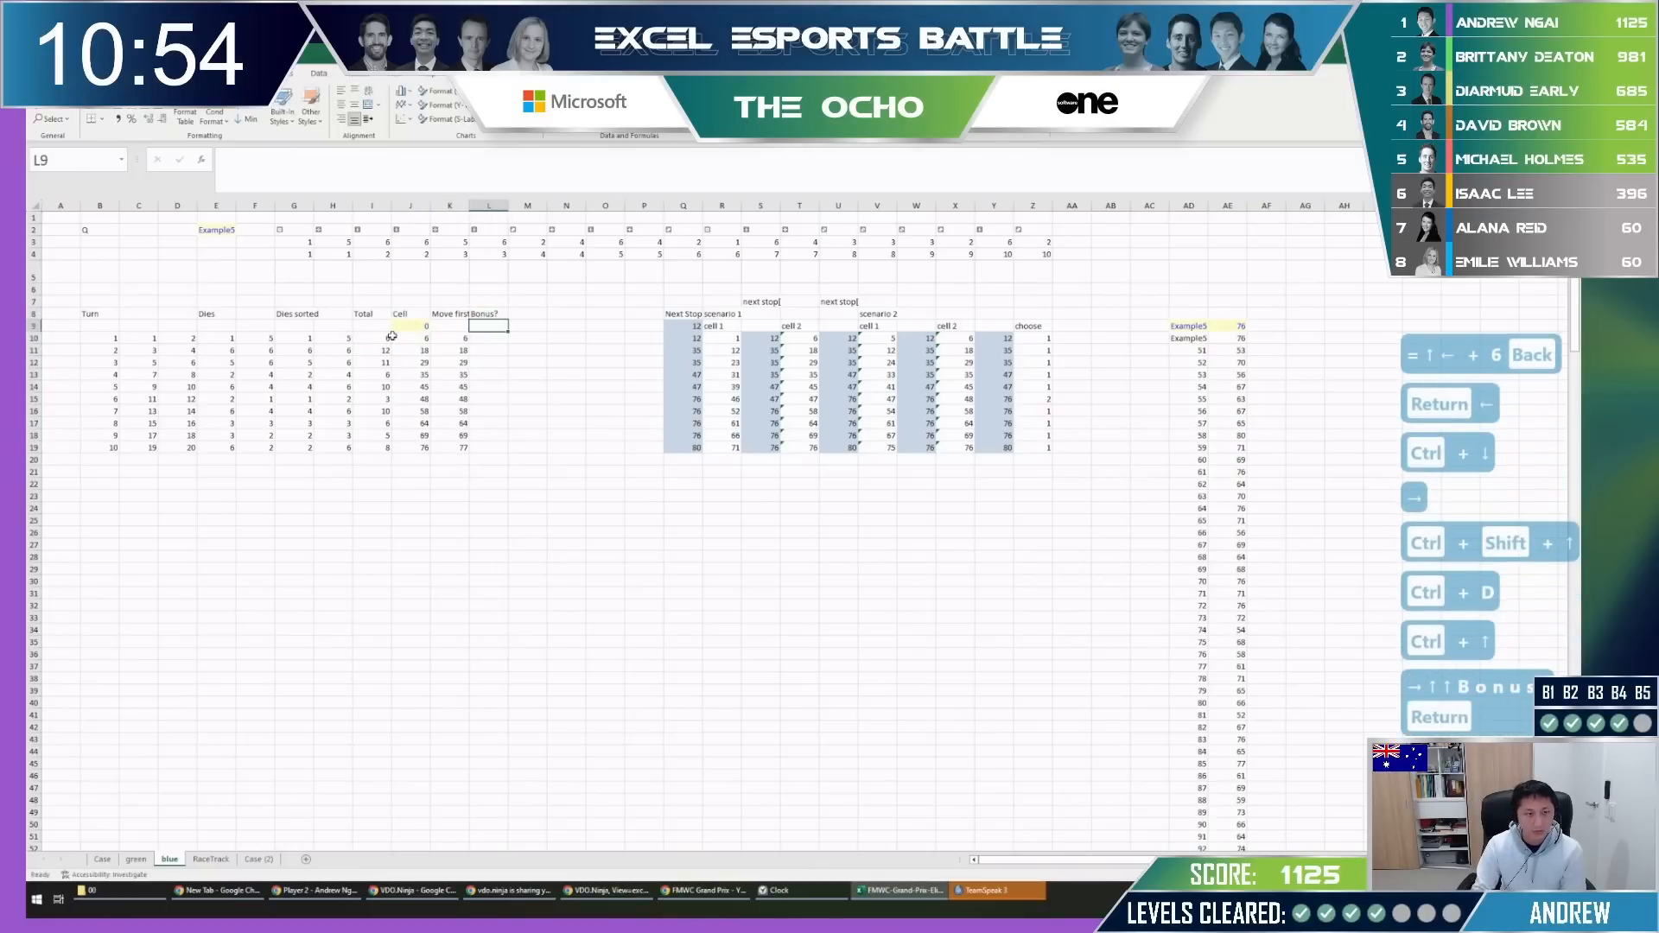
{"action": "key", "text": "Down"}
{"action": "type", "text": "=if("}
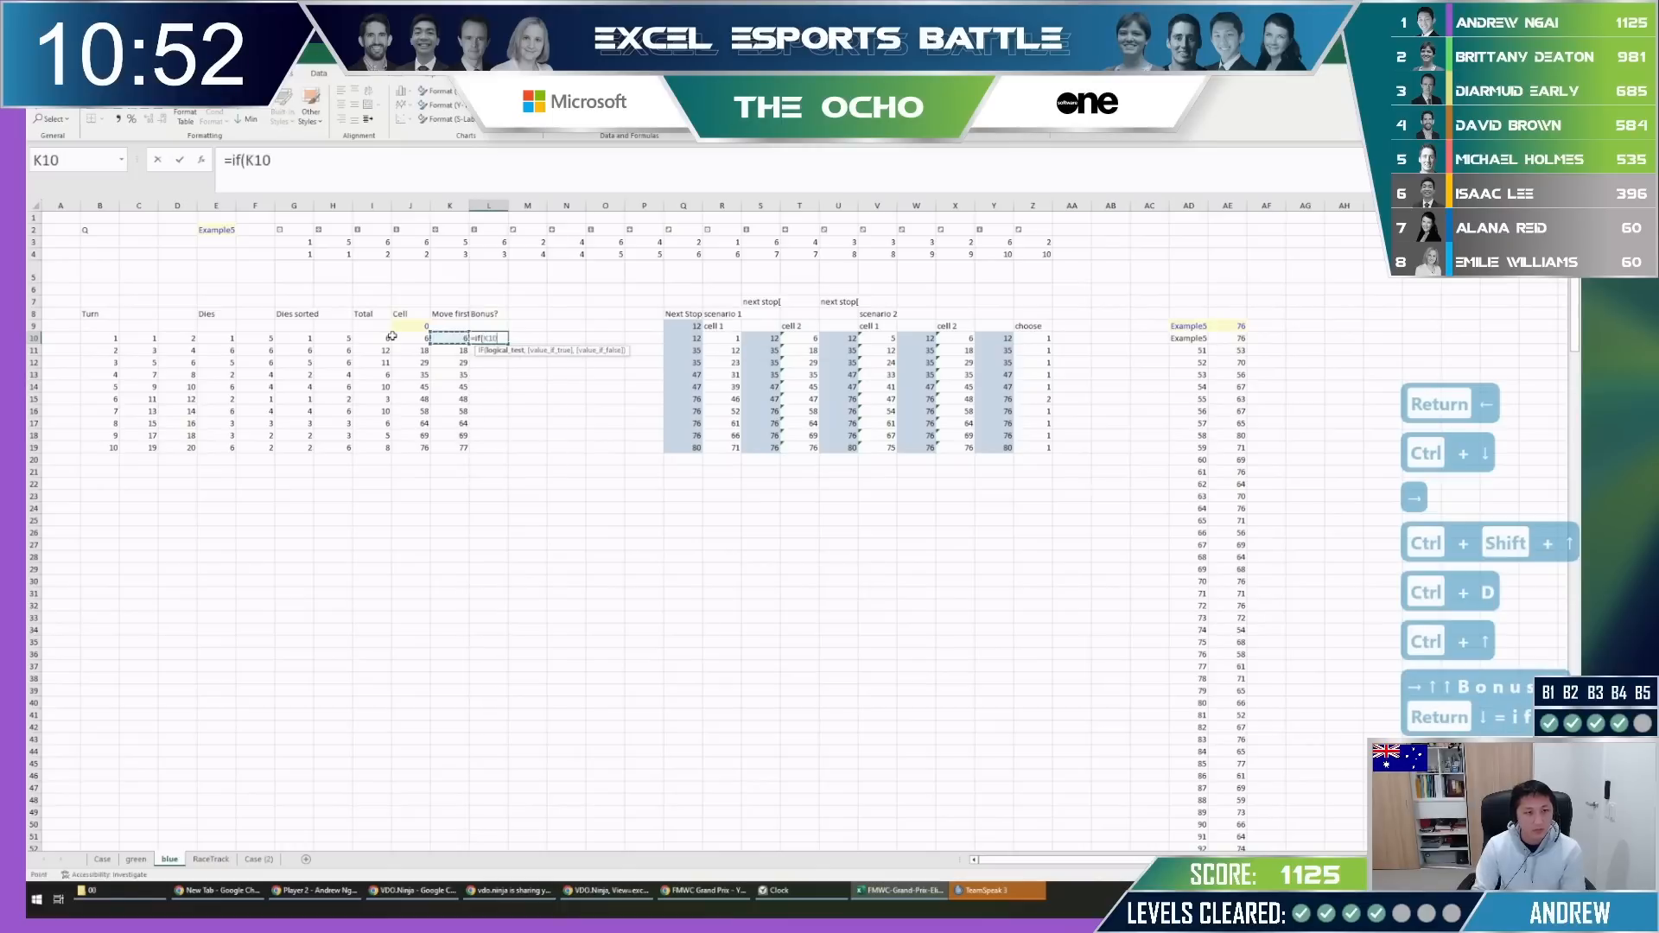
{"action": "key", "text": "Escape"}
Check the cell references in the Move first formulas K10 to K14 and the Cell formula in J14.
{"action": "key", "text": "Left"}
{"action": "key", "text": "F2"}
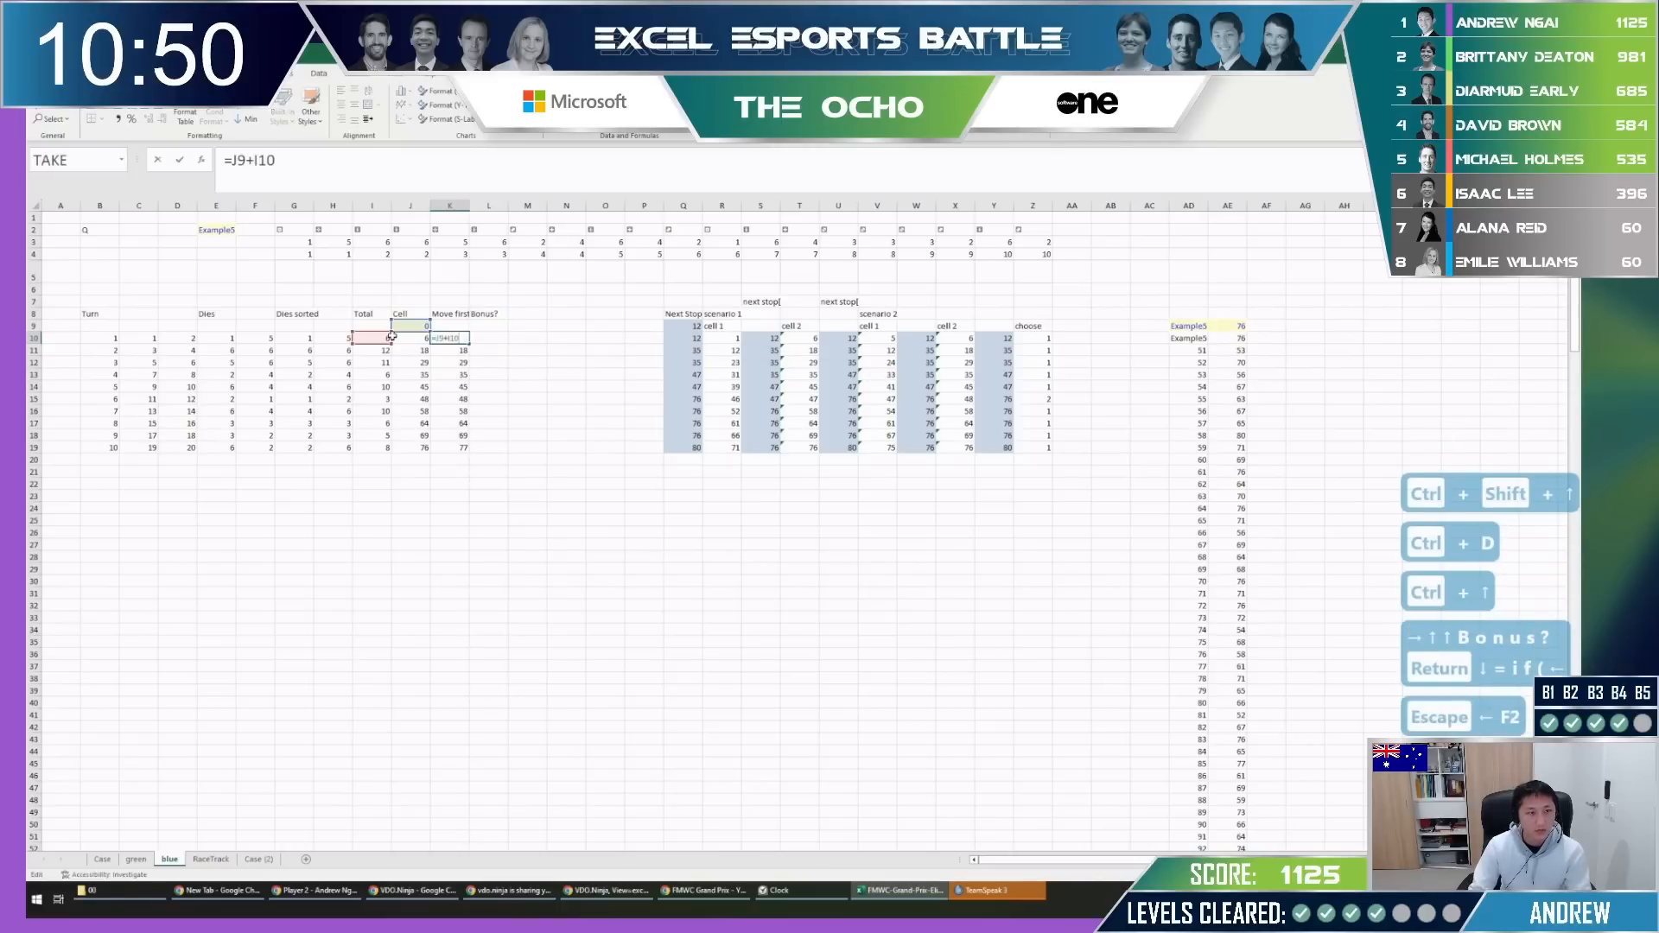
{"action": "key", "text": "Escape"}
{"action": "key", "text": "Down"}
{"action": "key", "text": "F2"}
{"action": "key", "text": "Escape"}
{"action": "key", "text": "Down"}
{"action": "key", "text": "F2"}
{"action": "key", "text": "Escape"}
{"action": "key", "text": "Down"}
{"action": "key", "text": "F2"}
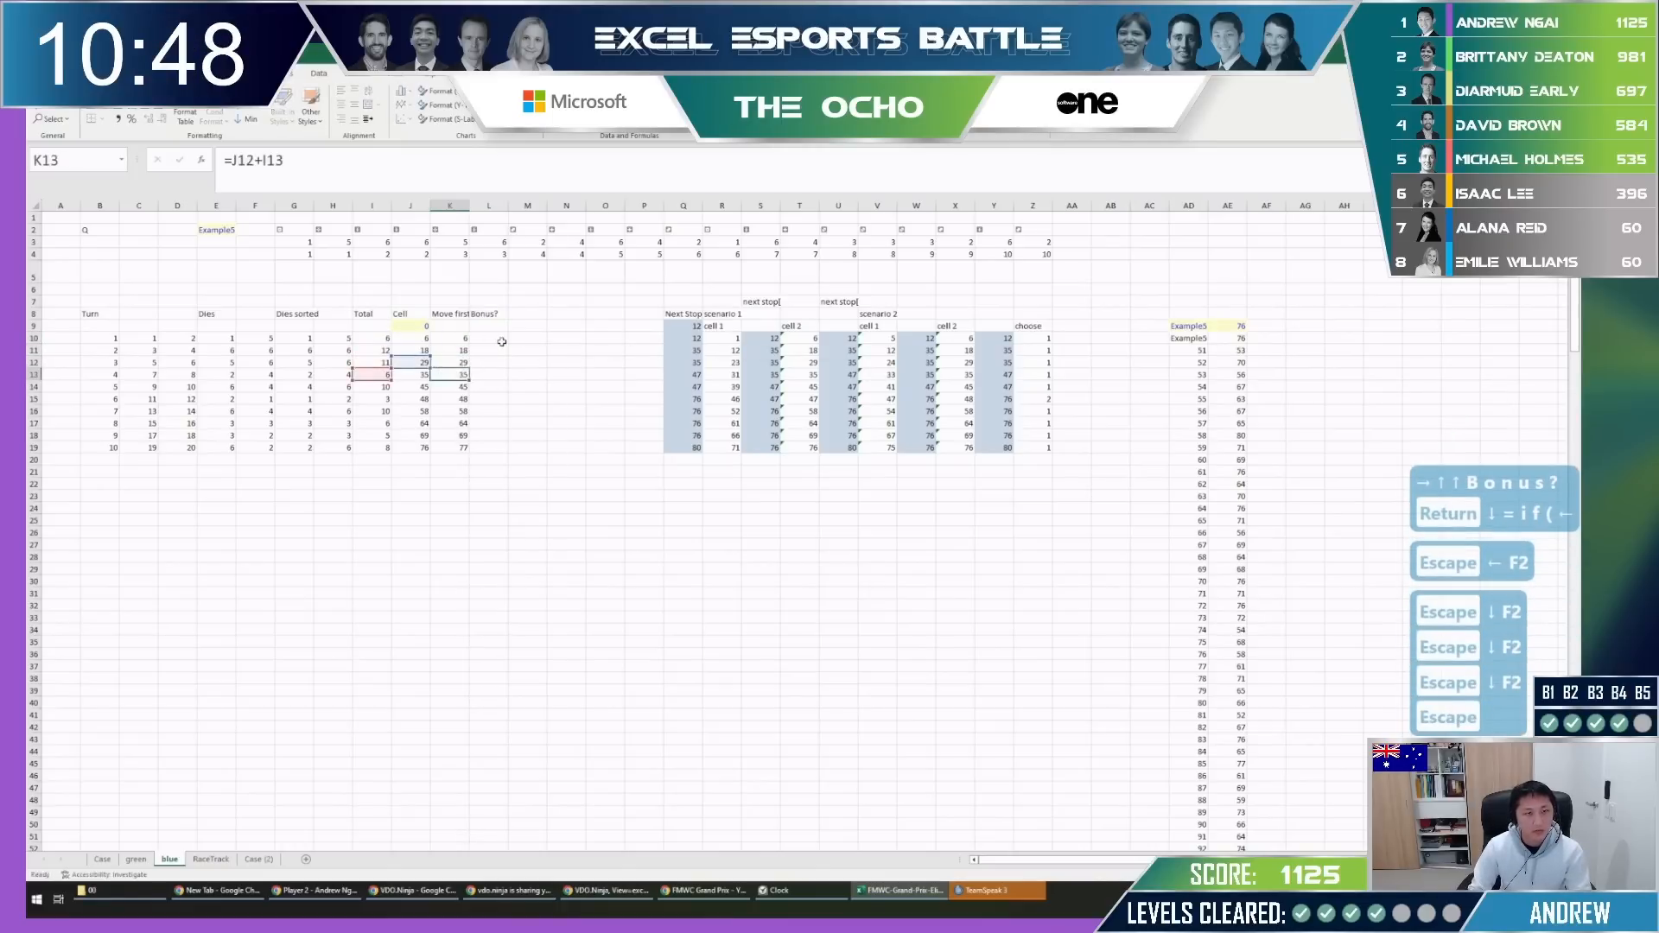
{"action": "key", "text": "Escape"}
{"action": "key", "text": "Down"}
{"action": "key", "text": "F2"}
{"action": "key", "text": "Escape"}
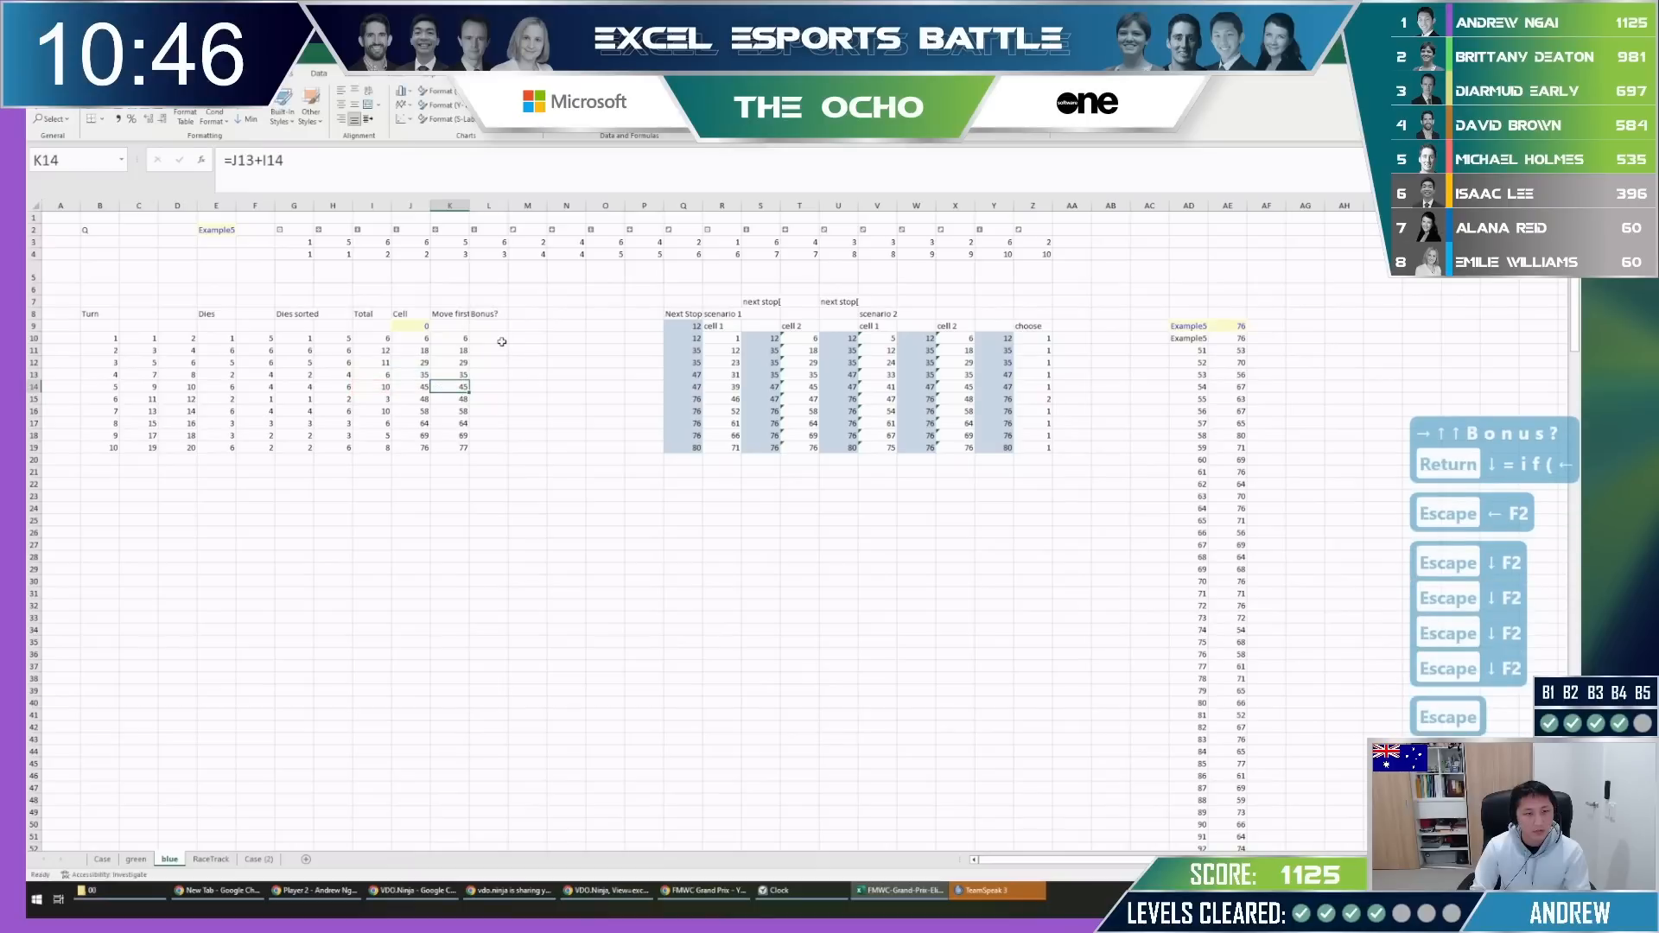
{"action": "key", "text": "F2"}
{"action": "key", "text": "Escape"}
{"action": "key", "text": "Left"}
{"action": "key", "text": "F2"}
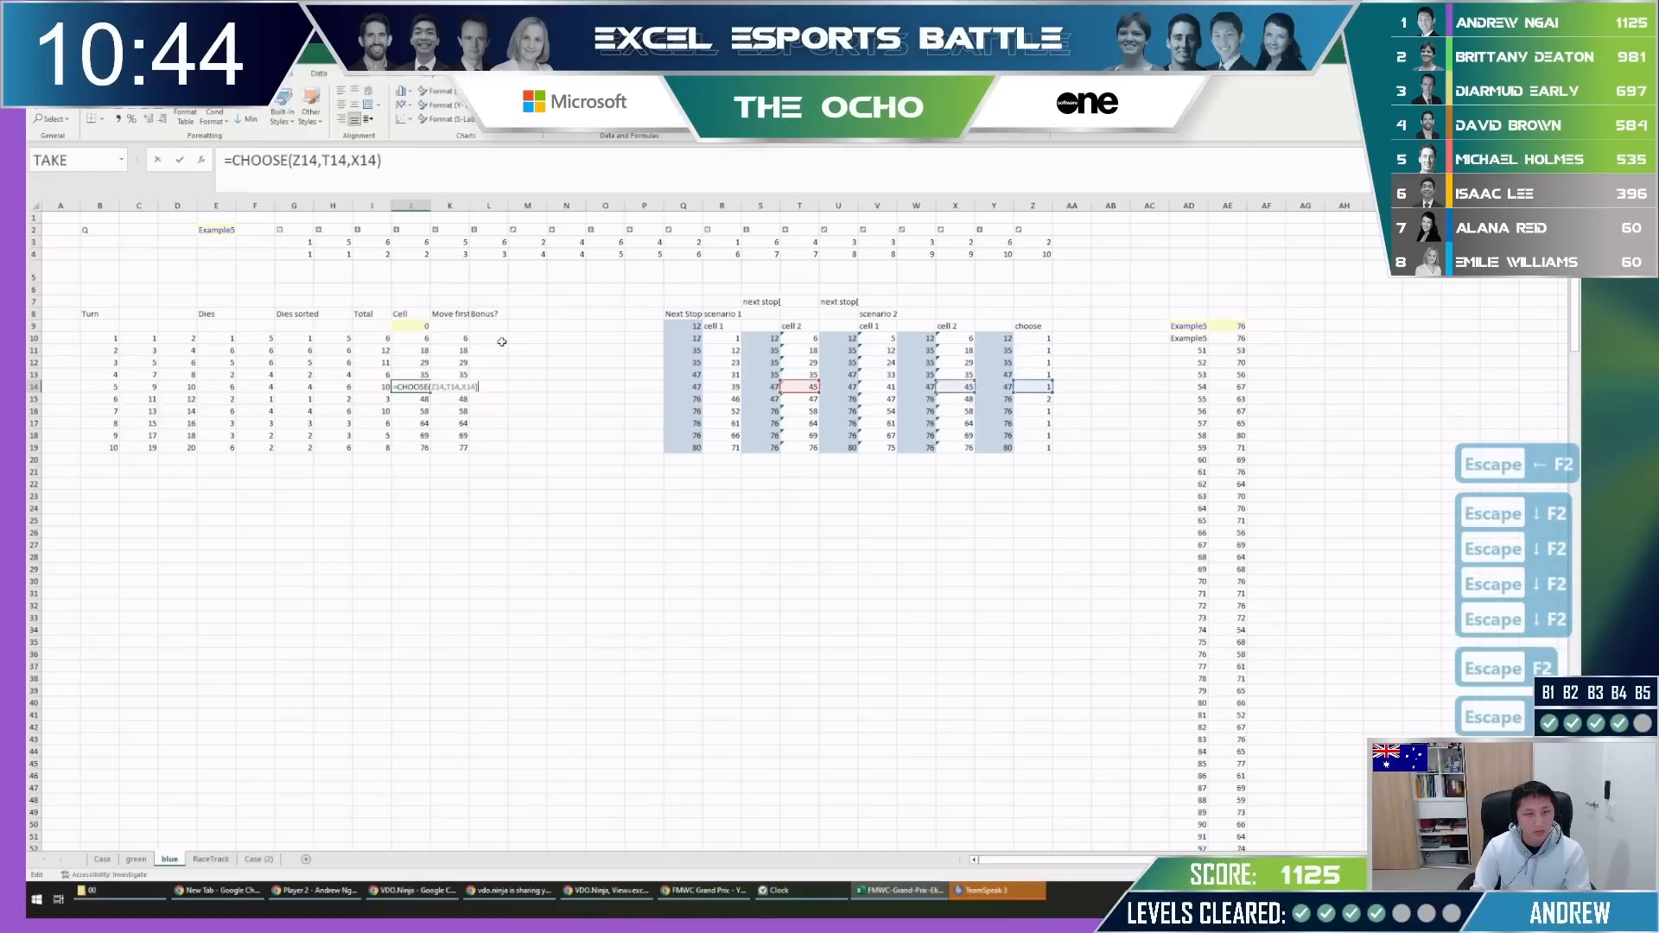
{"action": "key", "text": "Escape"}
Reread the Level 5 Momentum rules on the Case sheet and return to L10 on the blue sheet.
{"action": "key", "text": "Right"}
{"action": "key", "text": "ctrl+Up"}
{"action": "key", "text": "Right"}
{"action": "key", "text": "ctrl+Page_Up"}
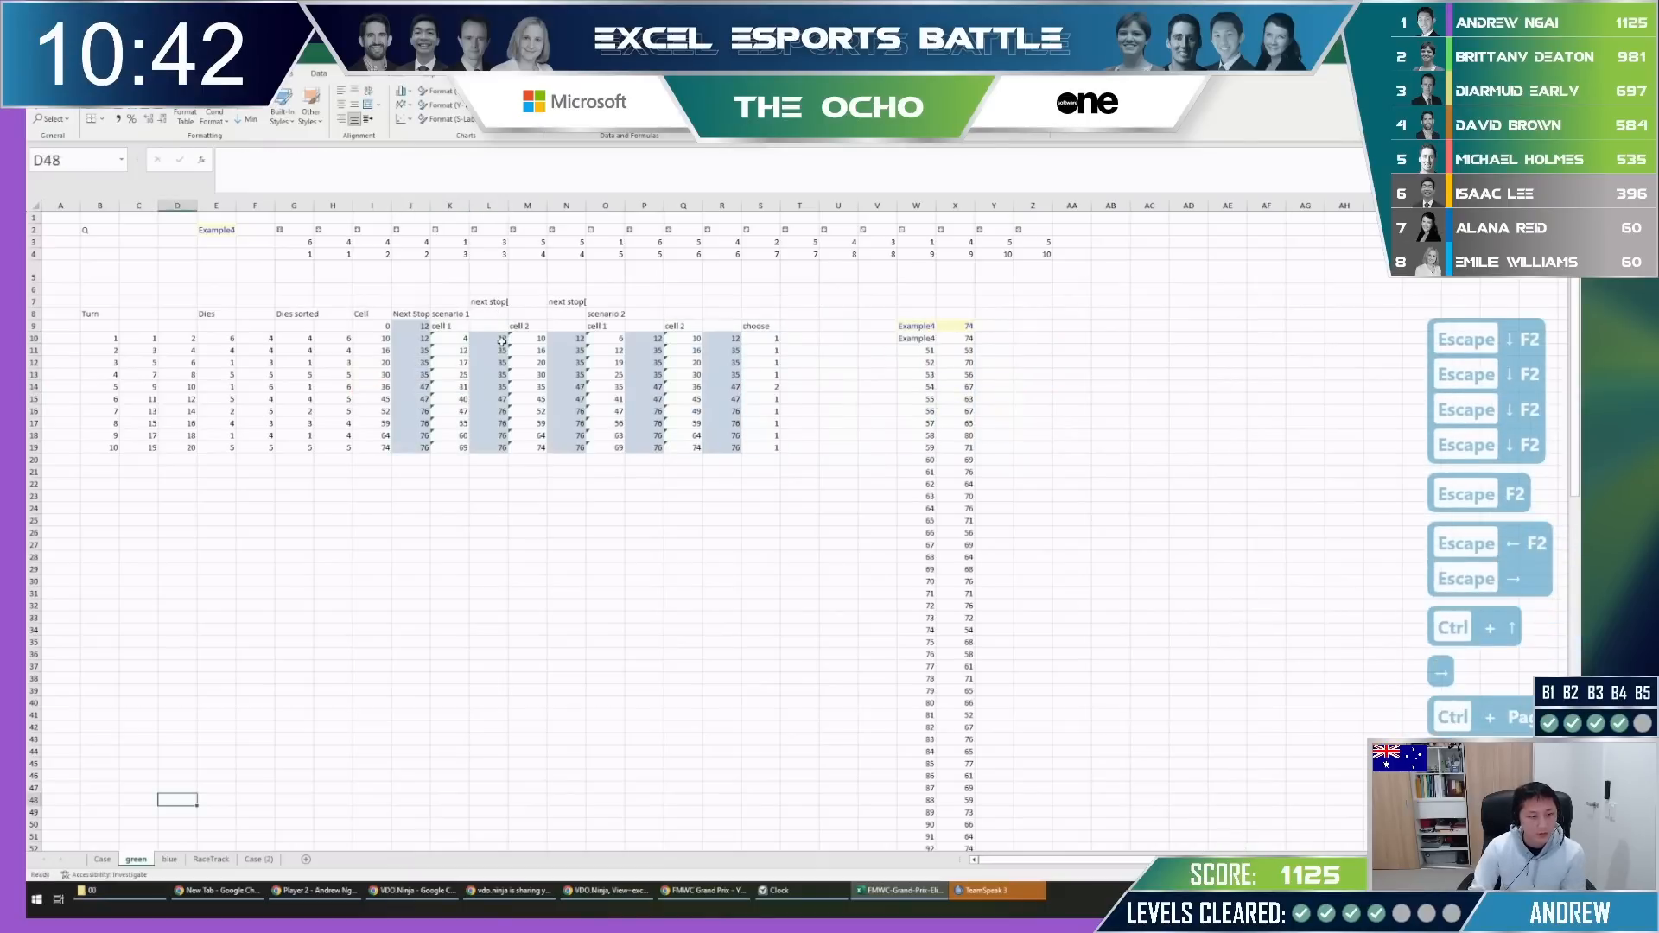
{"action": "key", "text": "ctrl+Page_Up"}
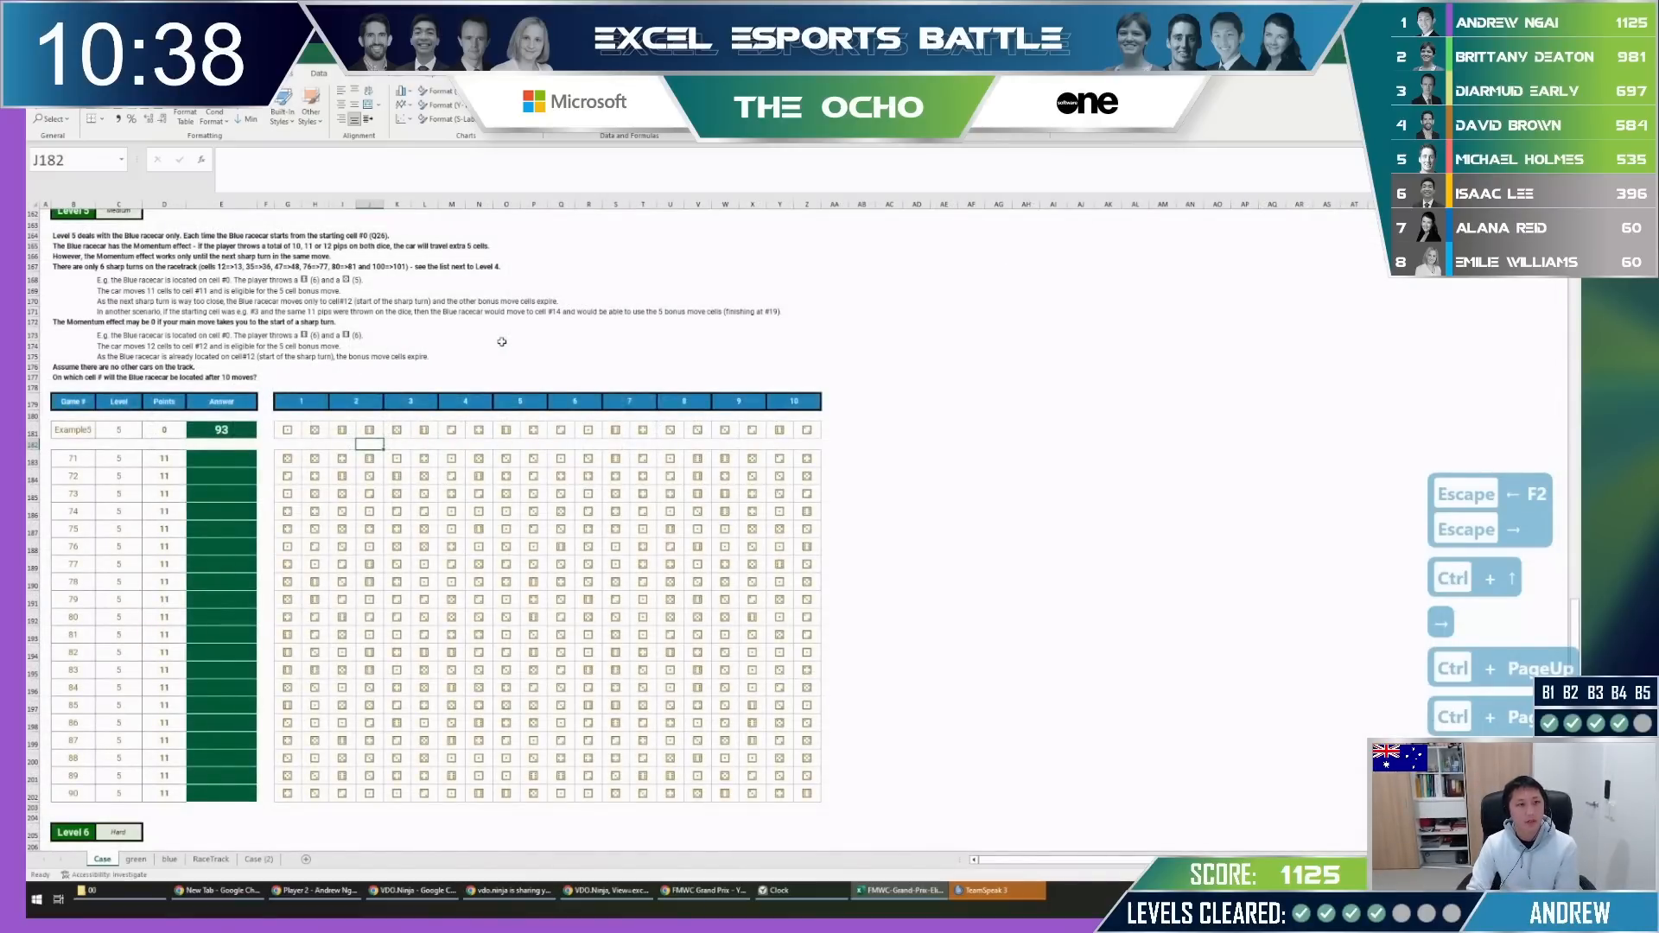
{"action": "key", "text": "ctrl+Page_Down"}
{"action": "key", "text": "ctrl+Page_Down"}
{"action": "key", "text": "ctrl+Page_Up"}
{"action": "key", "text": "ctrl+Page_Down"}
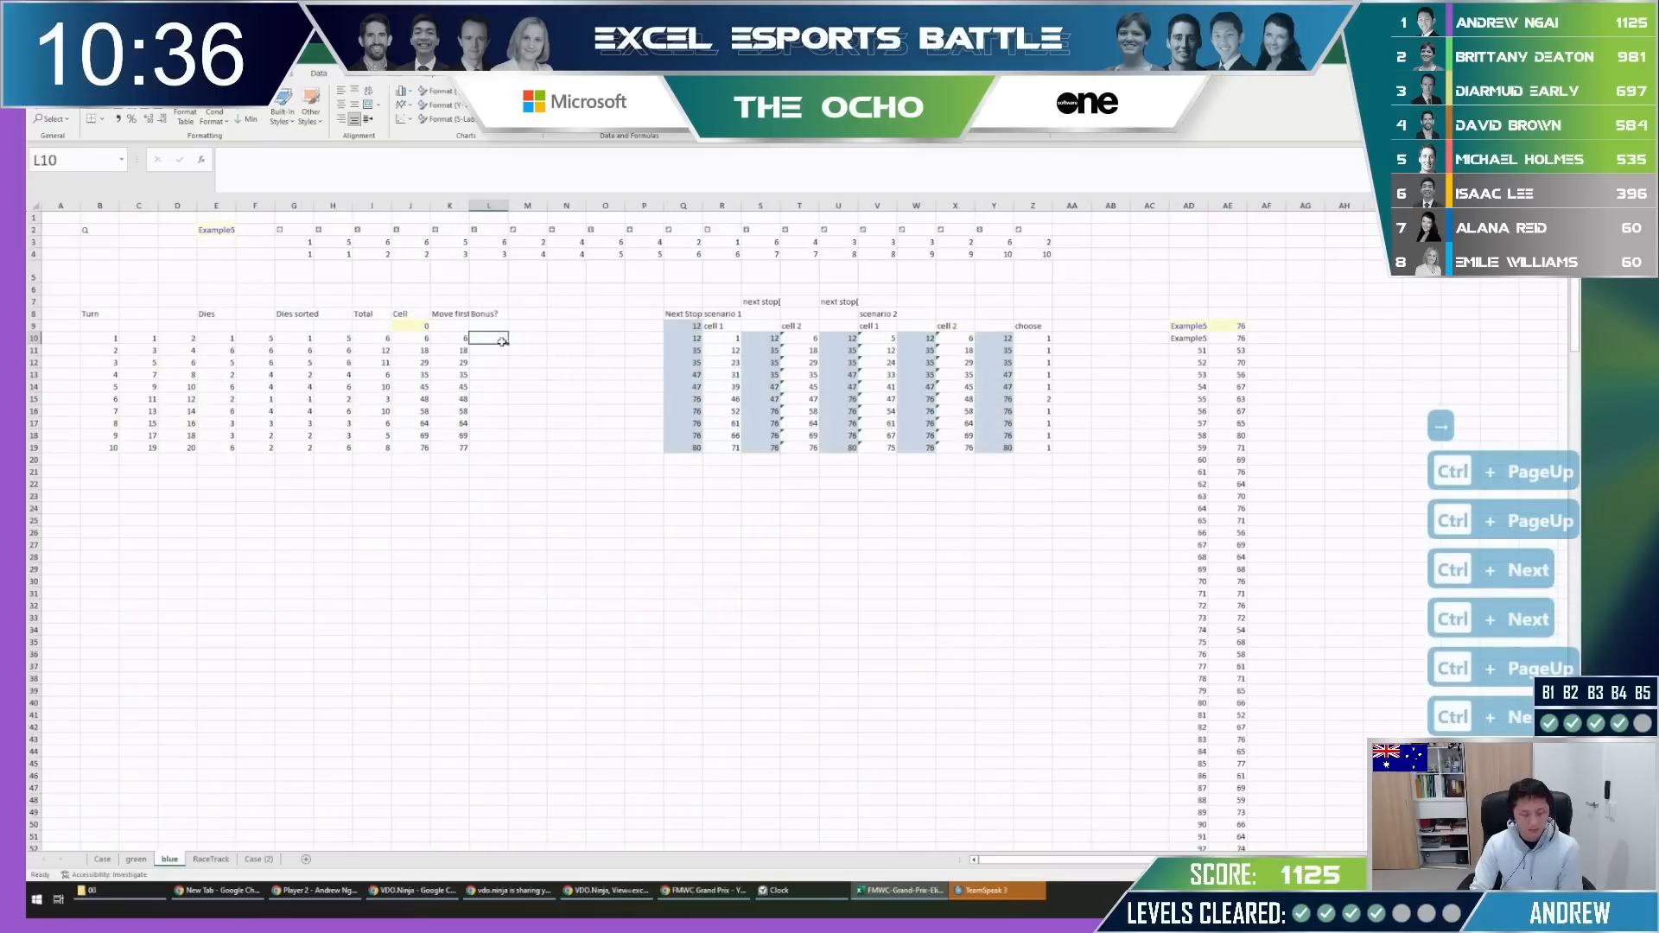
Enter =IF(I10>=10,1,0) in L10 and fill the Bonus? formula down to L19.
{"action": "type", "text": "=if("}
{"action": "key", "text": "Left"}
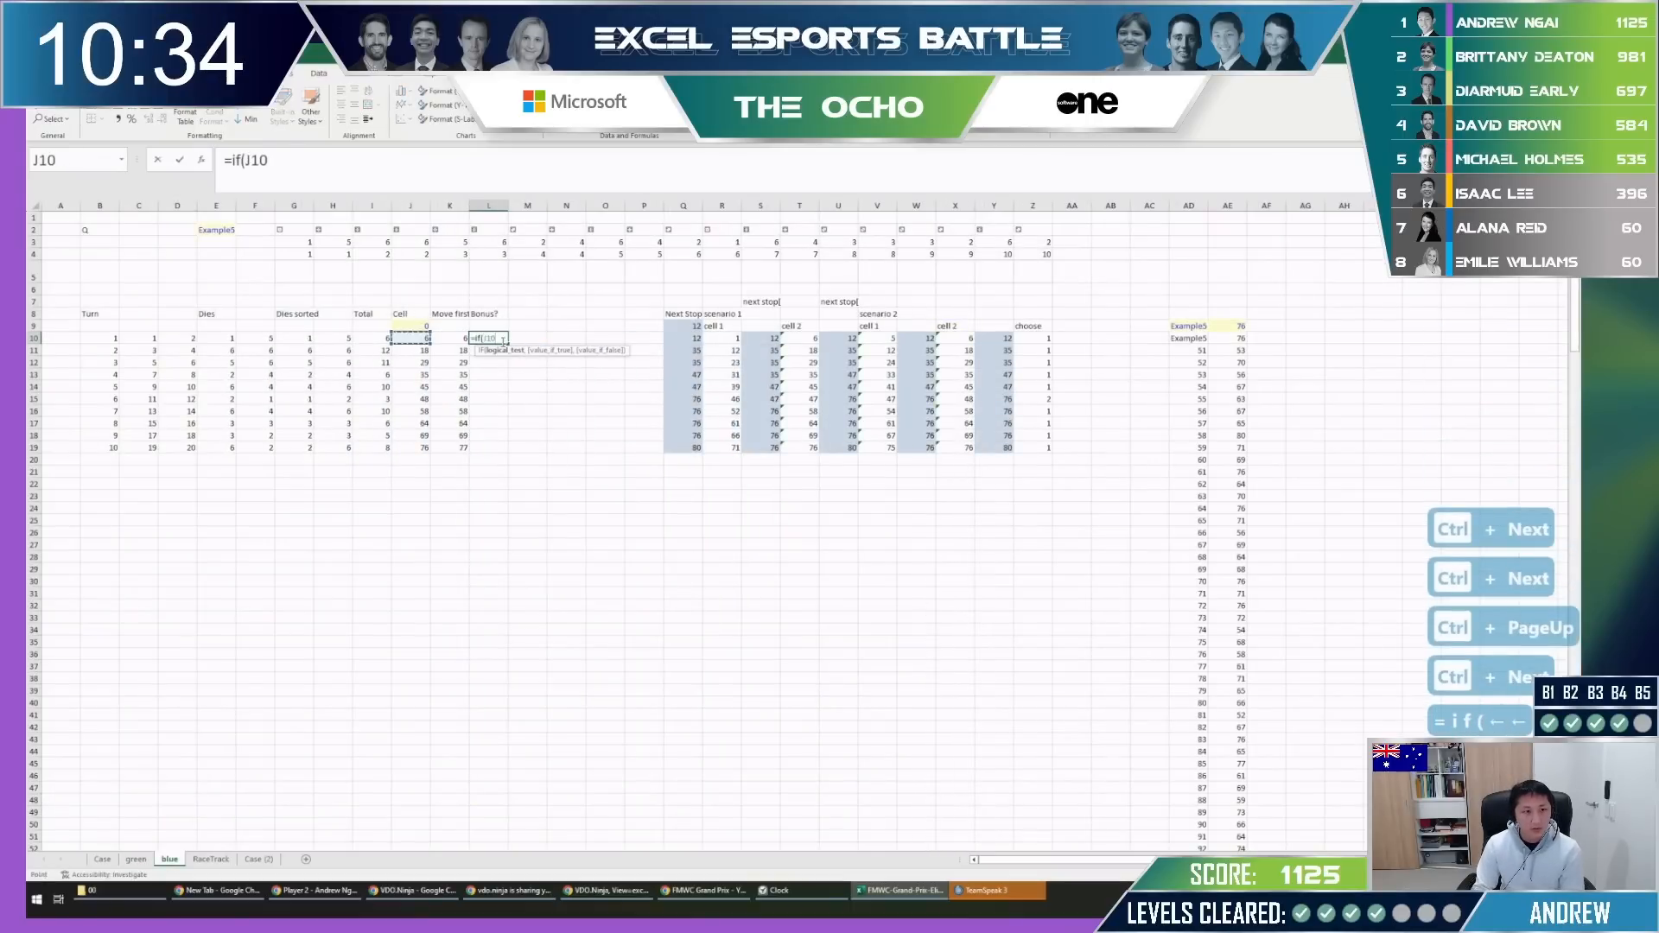
{"action": "key", "text": "Left"}
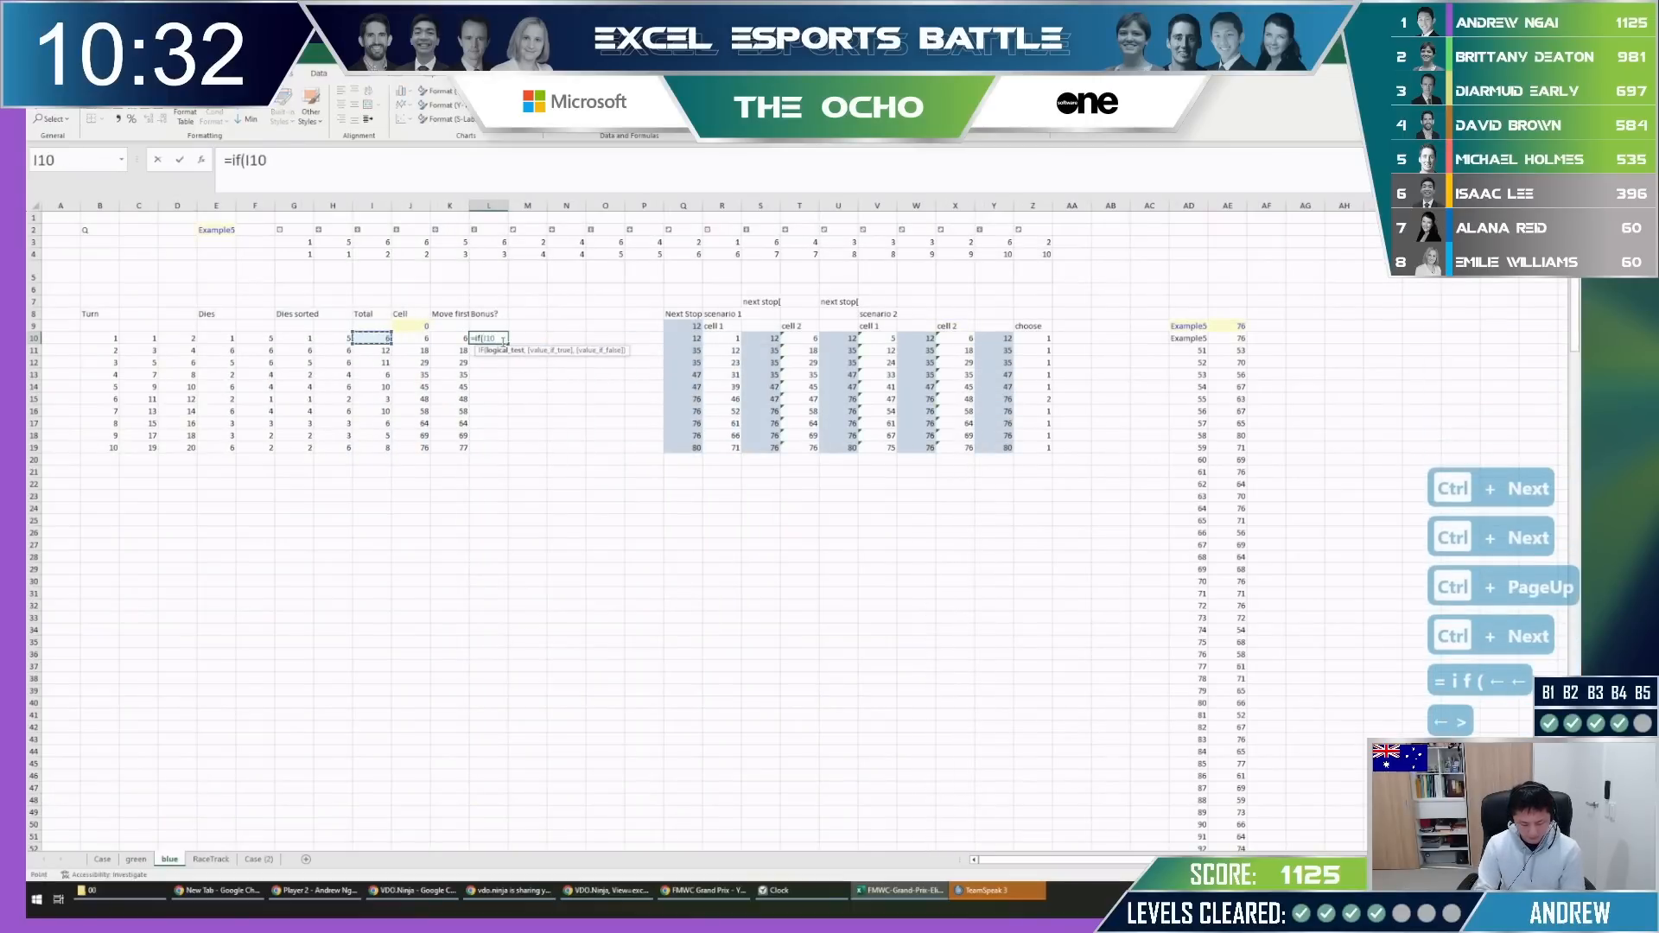
{"action": "type", "text": ">=10,1,0)"}
{"action": "key", "text": "Return"}
{"action": "key", "text": "Left"}
{"action": "key", "text": "ctrl+Down"}
{"action": "key", "text": "Right"}
{"action": "key", "text": "ctrl+shift+Up"}
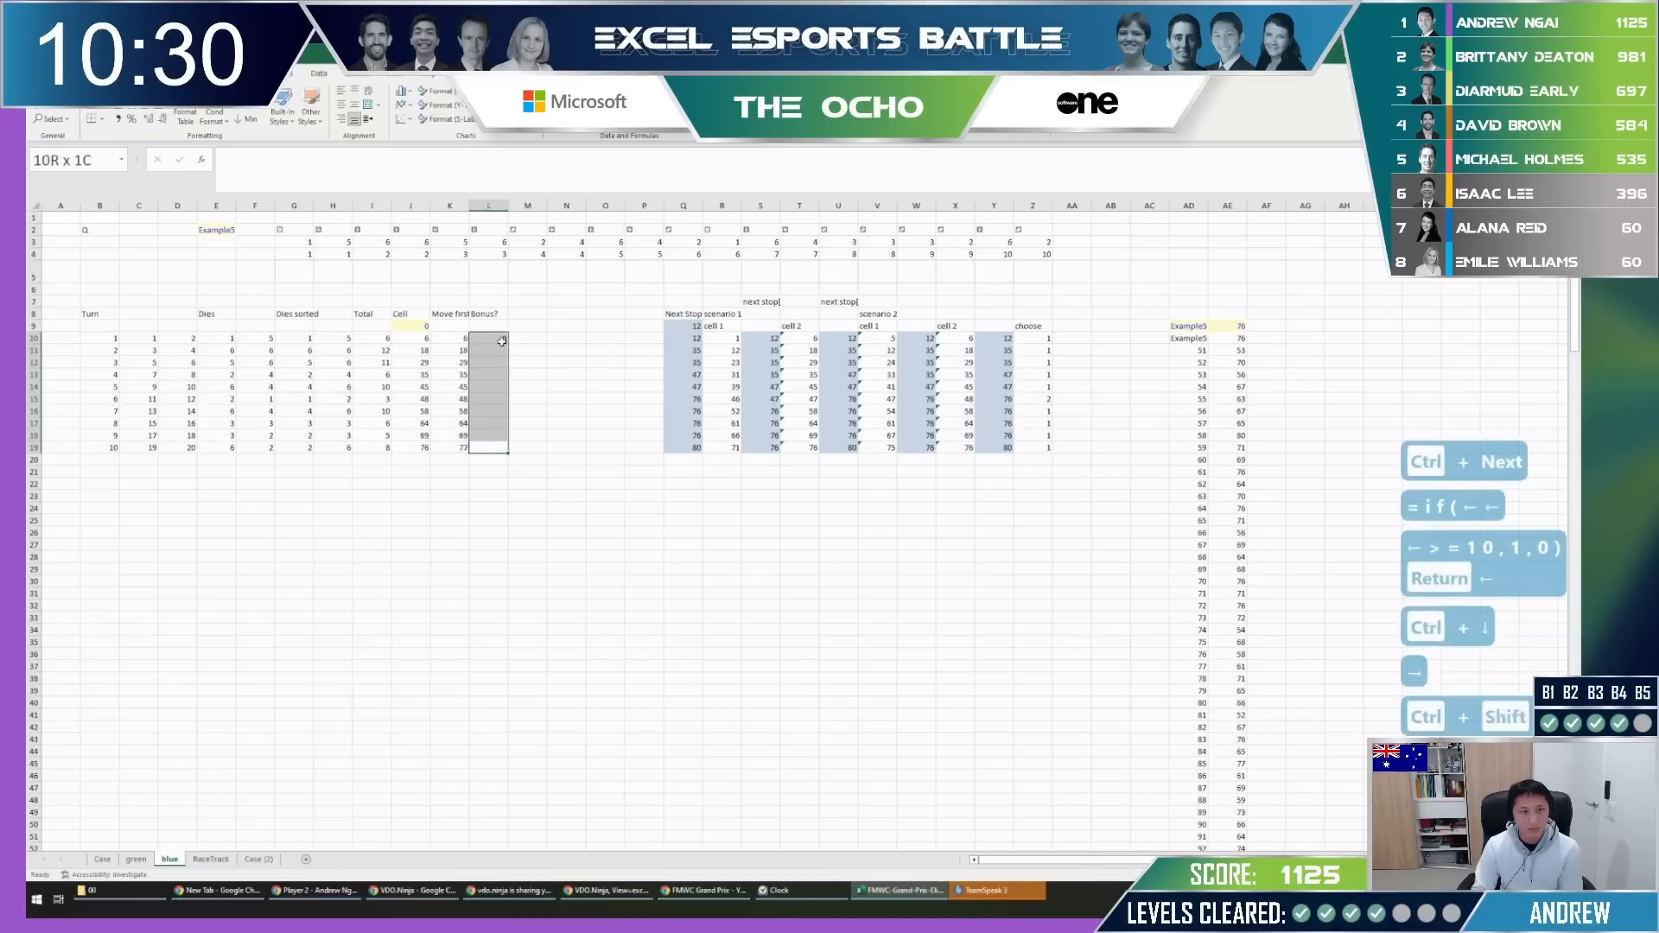
{"action": "key", "text": "ctrl+d"}
Move the Bonus? column, heading included, from L8 to N8.
{"action": "left_click", "coordinate": [527, 338]}
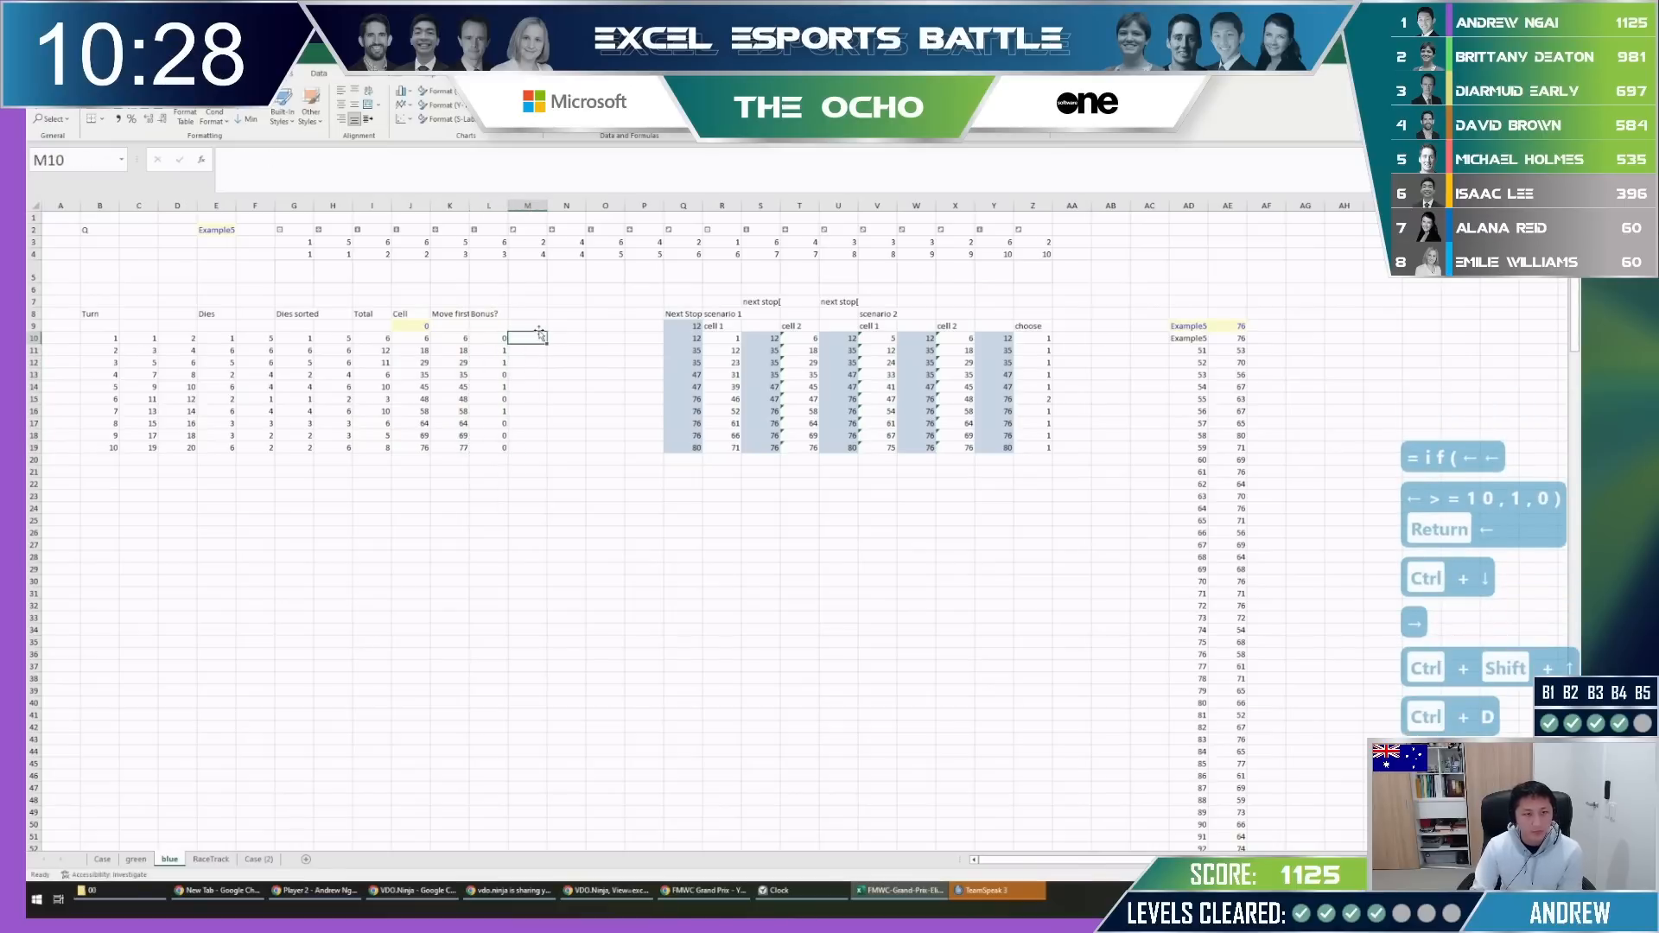
{"action": "left_click_drag", "start_coordinate": [493, 313], "coordinate": [470, 574]}
{"action": "key", "text": "ctrl+c"}
{"action": "key", "text": "Right"}
{"action": "key", "text": "Right"}
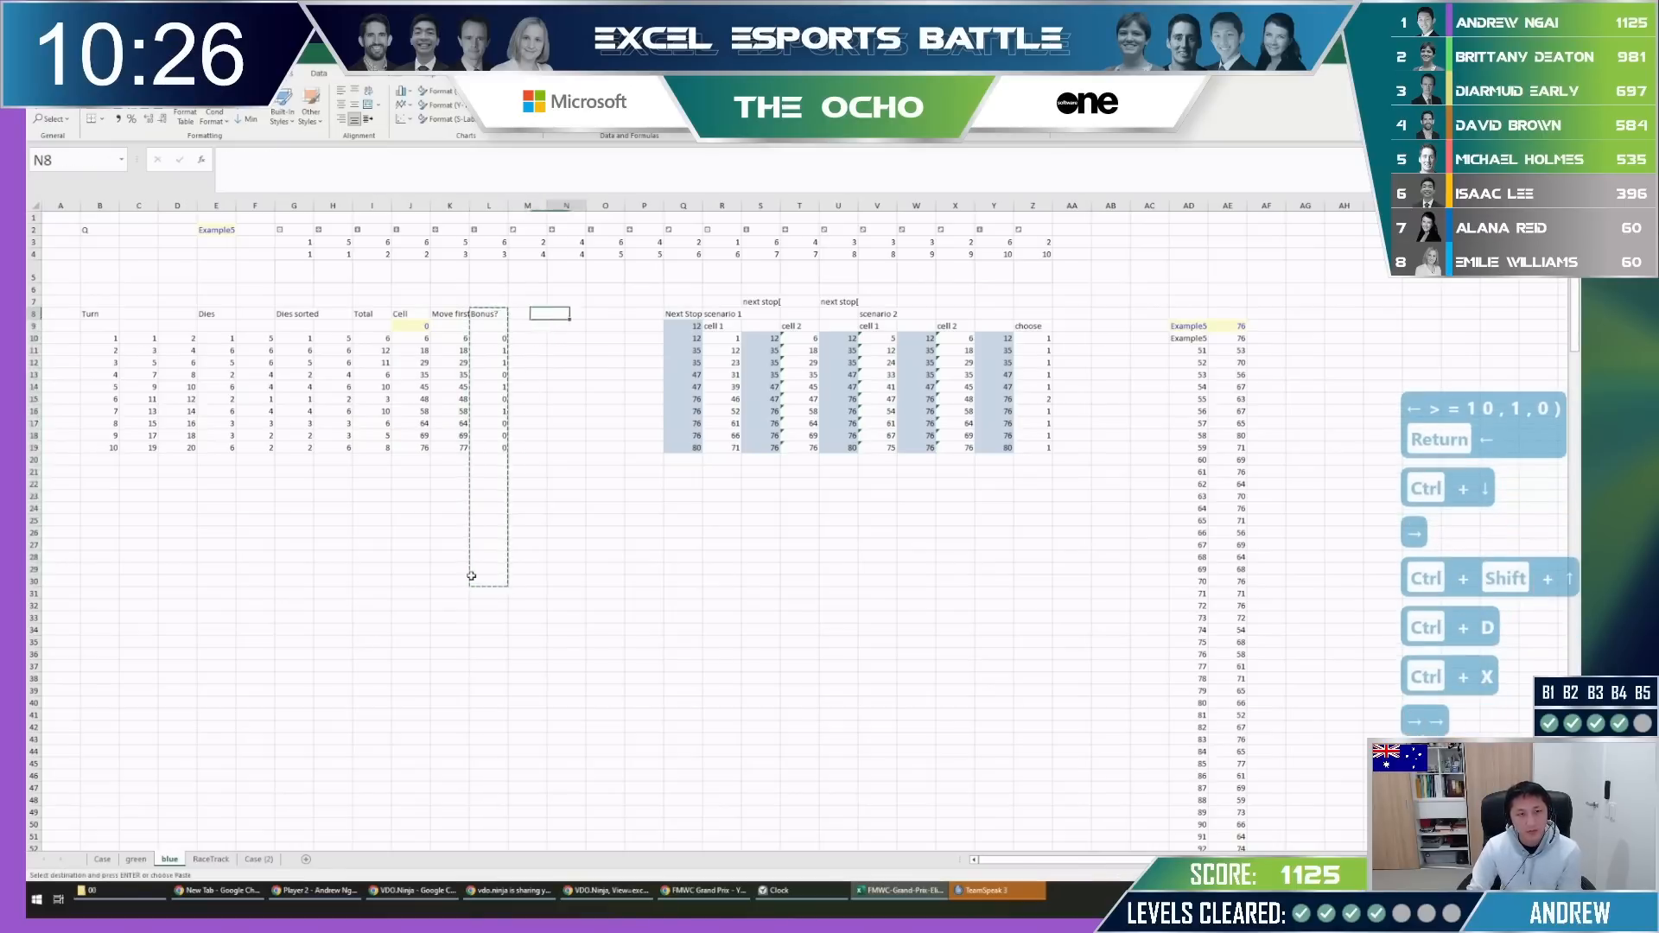
{"action": "key", "text": "ctrl+v"}
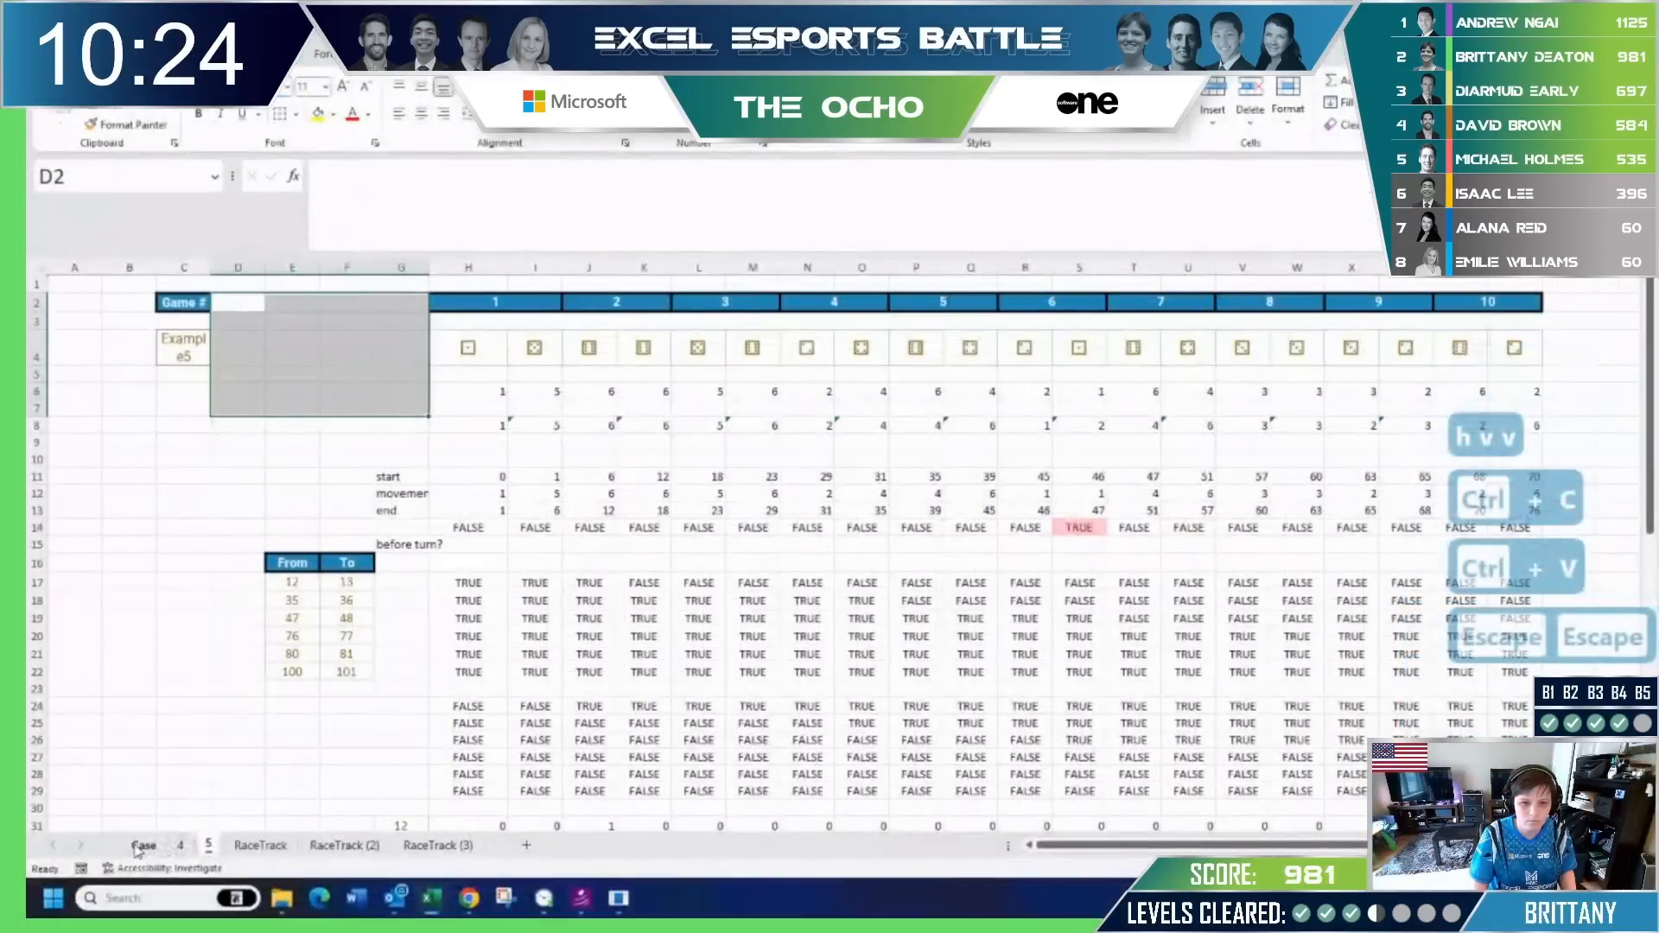
Copy the Level 5 rules text from the Case sheet and paste it at J49 on sheet 5.
{"action": "left_click", "coordinate": [143, 845]}
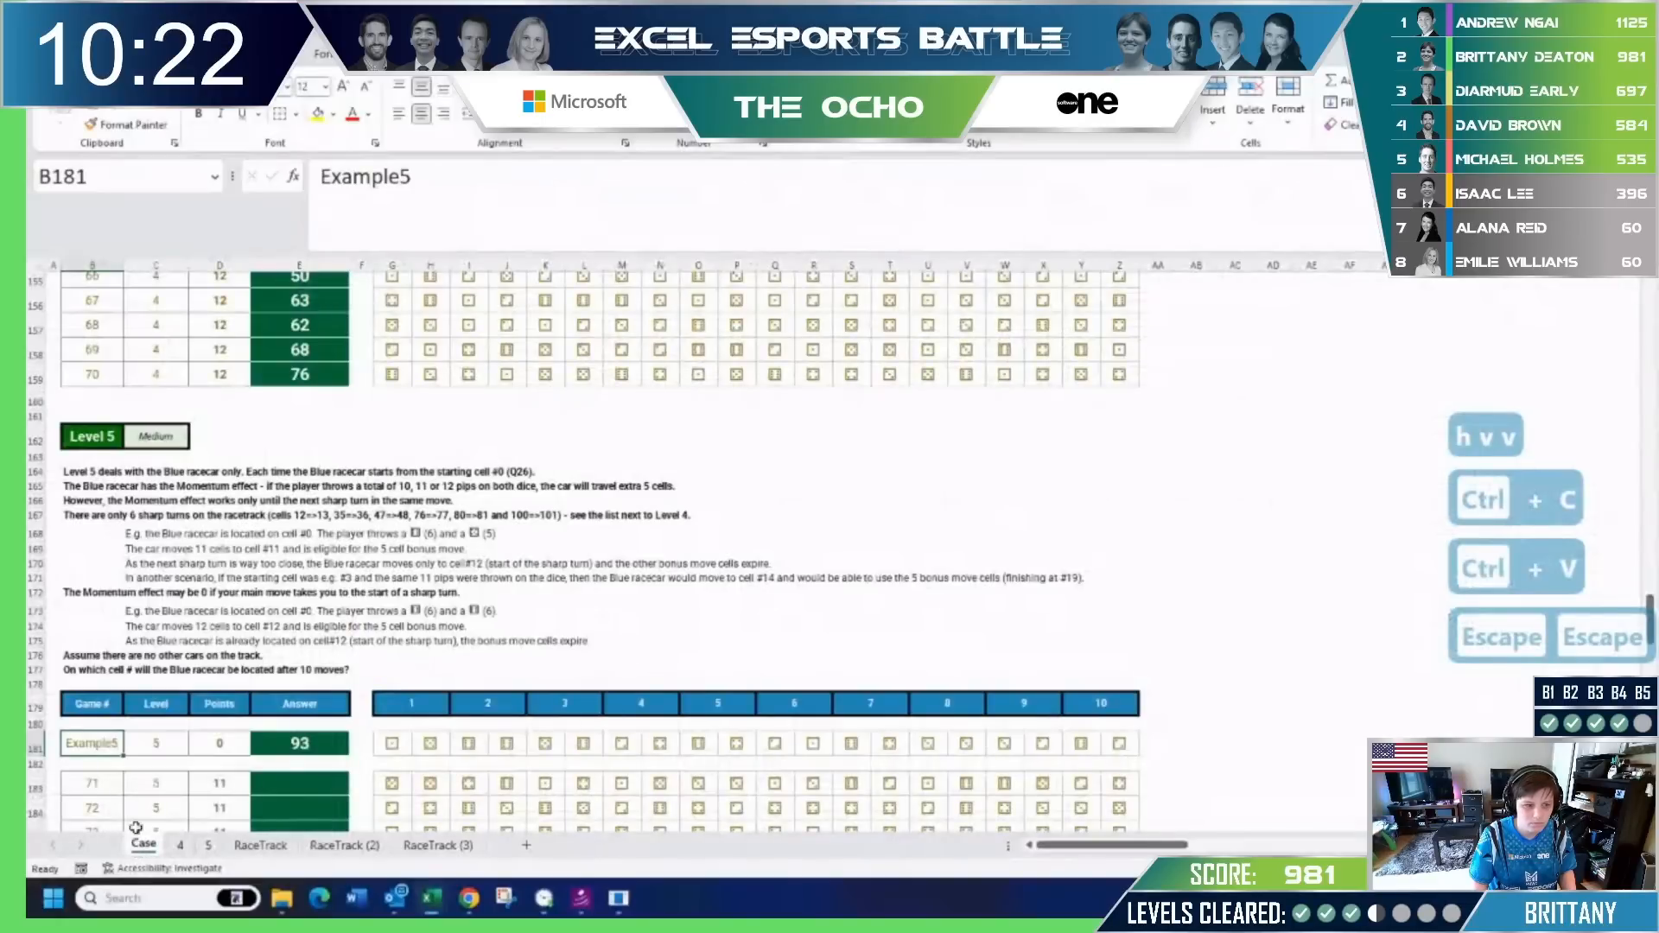
{"action": "scroll", "coordinate": [397, 649], "scroll_direction": "down", "scroll_amount": 1}
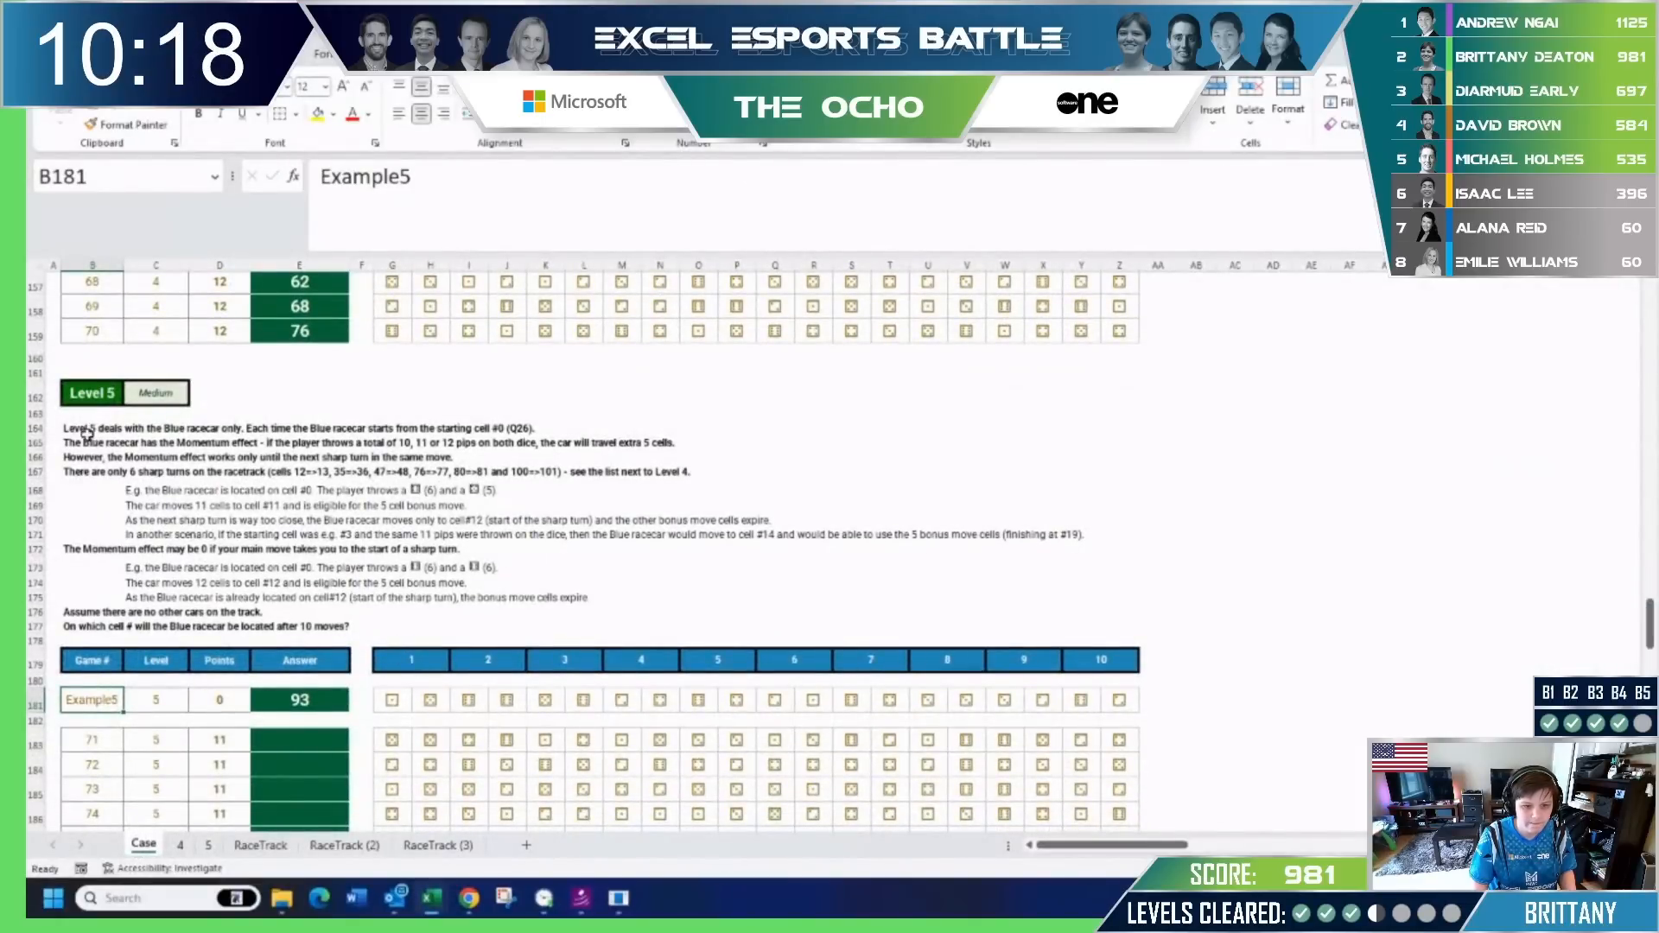
{"action": "left_click_drag", "start_coordinate": [86, 429], "coordinate": [521, 629]}
{"action": "key", "text": "ctrl+c"}
{"action": "left_click", "coordinate": [205, 846]}
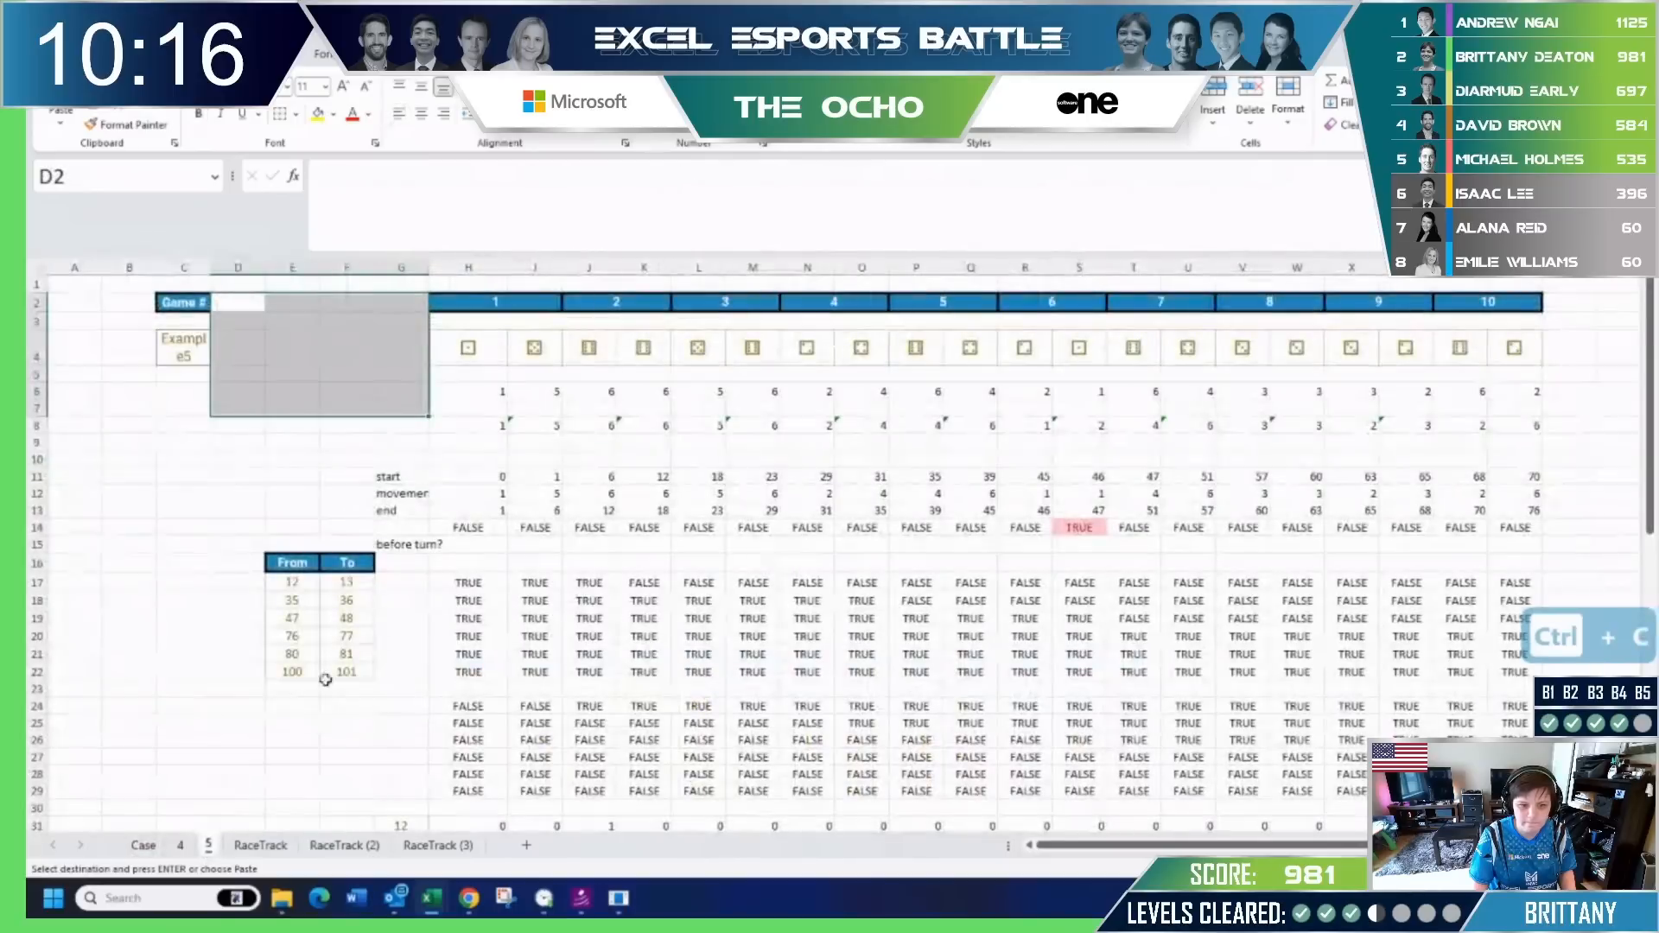
{"action": "scroll", "coordinate": [288, 659], "scroll_direction": "down", "scroll_amount": 9}
{"action": "left_click", "coordinate": [599, 630]}
{"action": "key", "text": "ctrl+v"}
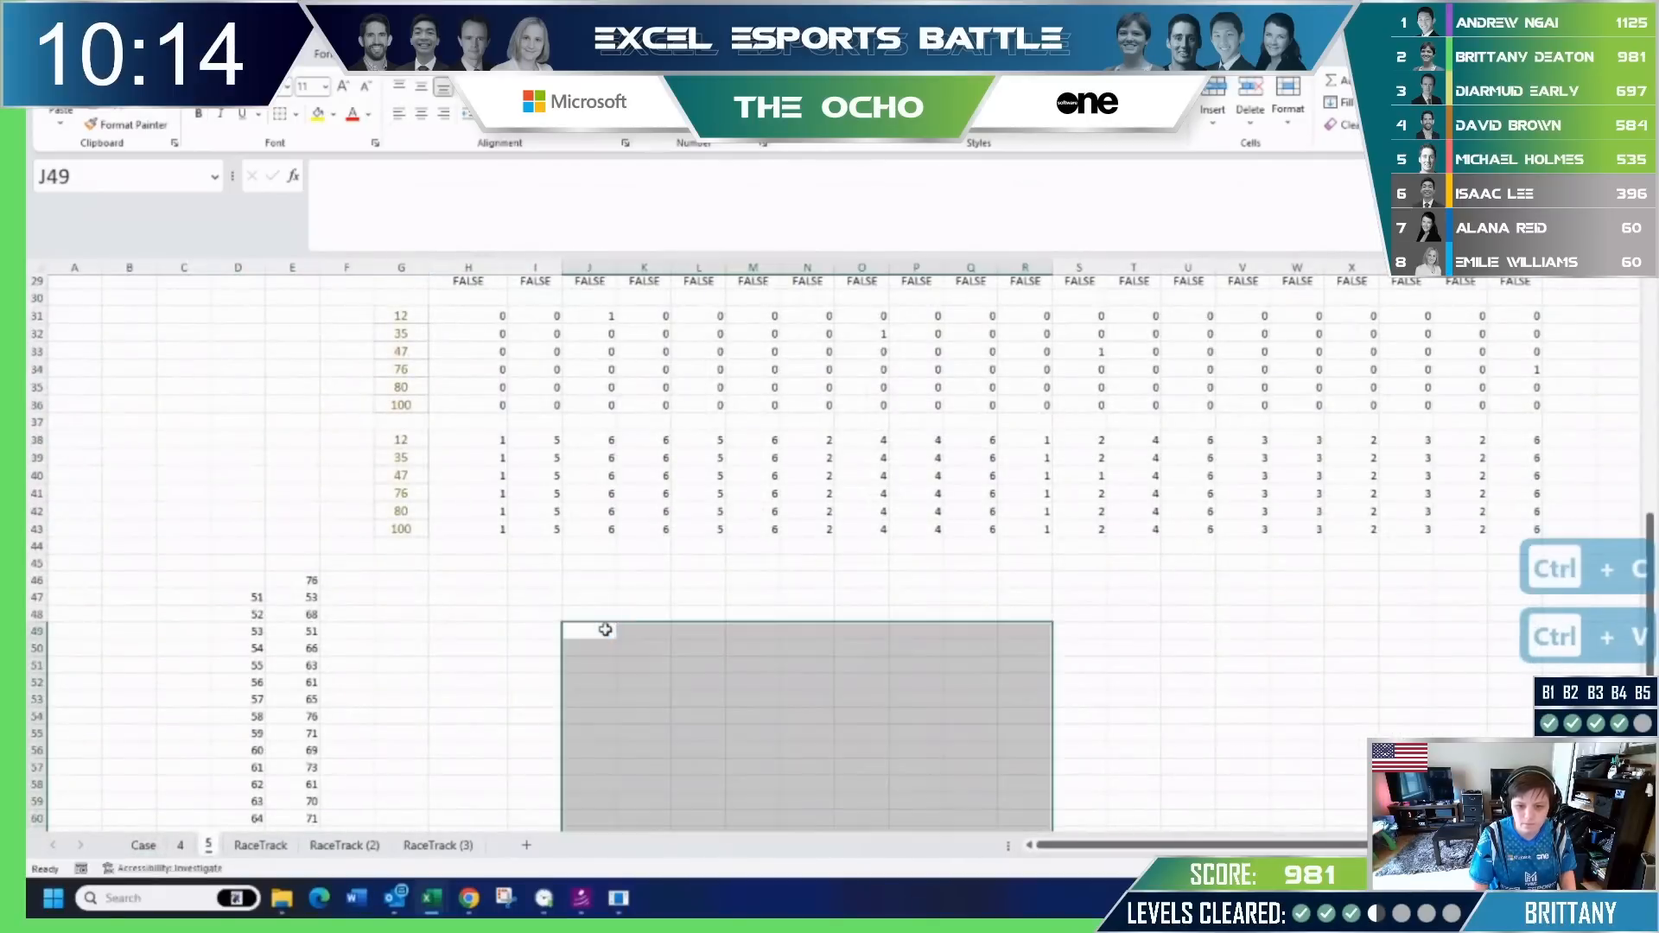
Reread the Level 5 rules pasted on sheet 5 and insert two blank rows above row 9.
{"action": "scroll", "coordinate": [858, 605], "scroll_direction": "down", "scroll_amount": 3}
{"action": "left_click", "coordinate": [858, 619]}
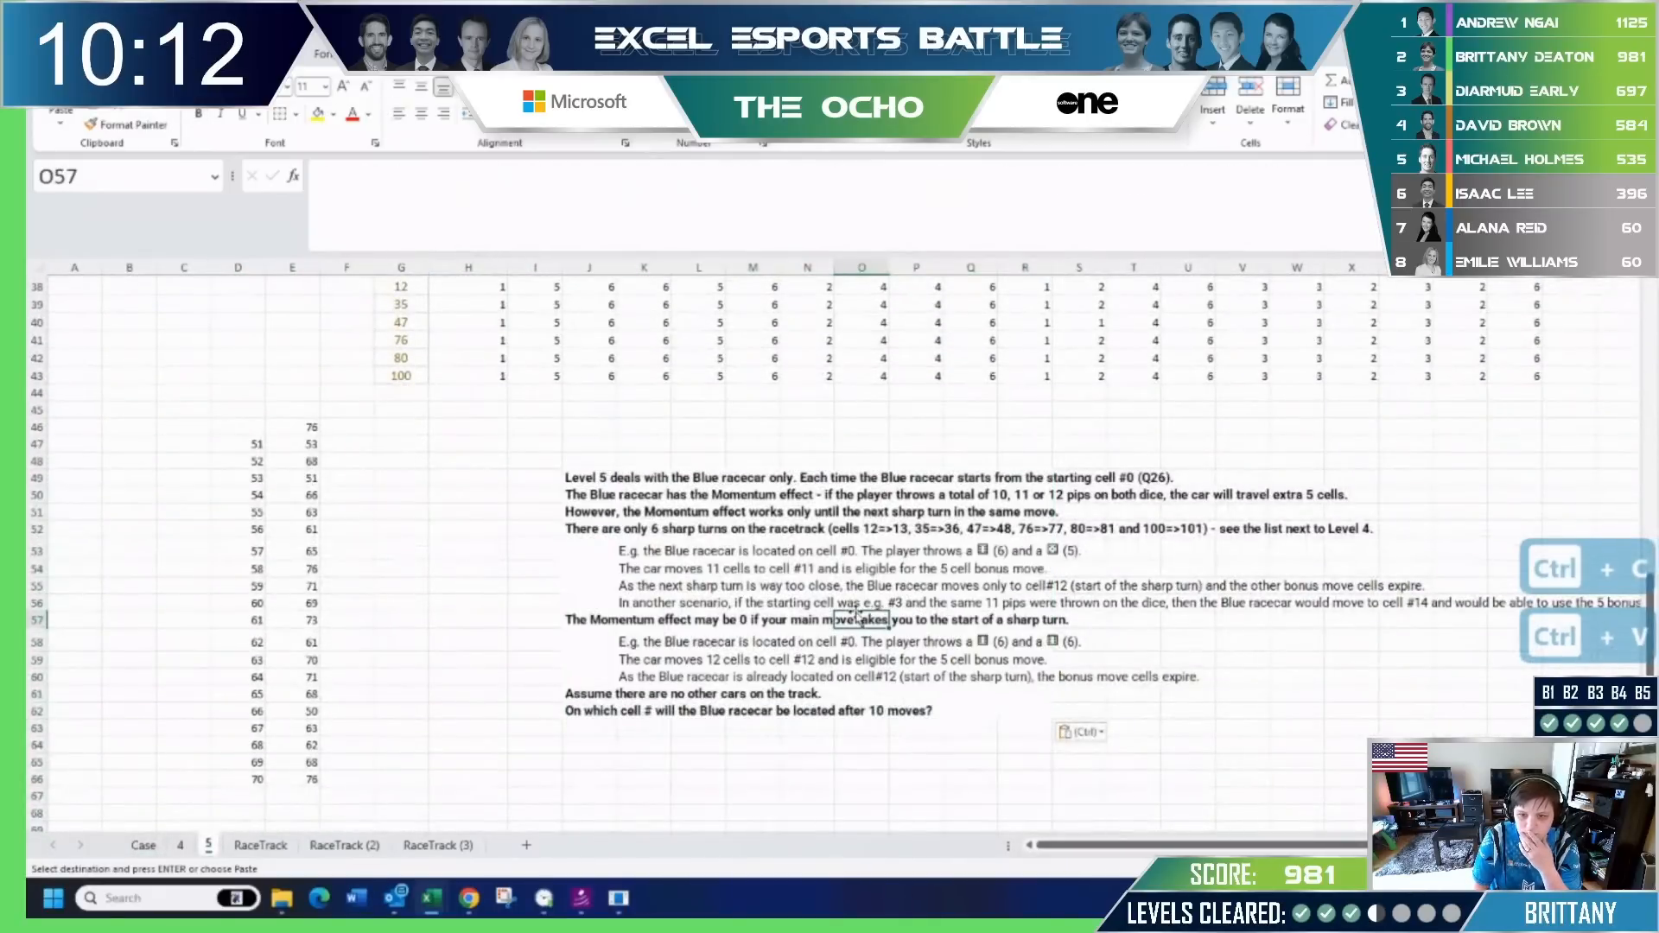
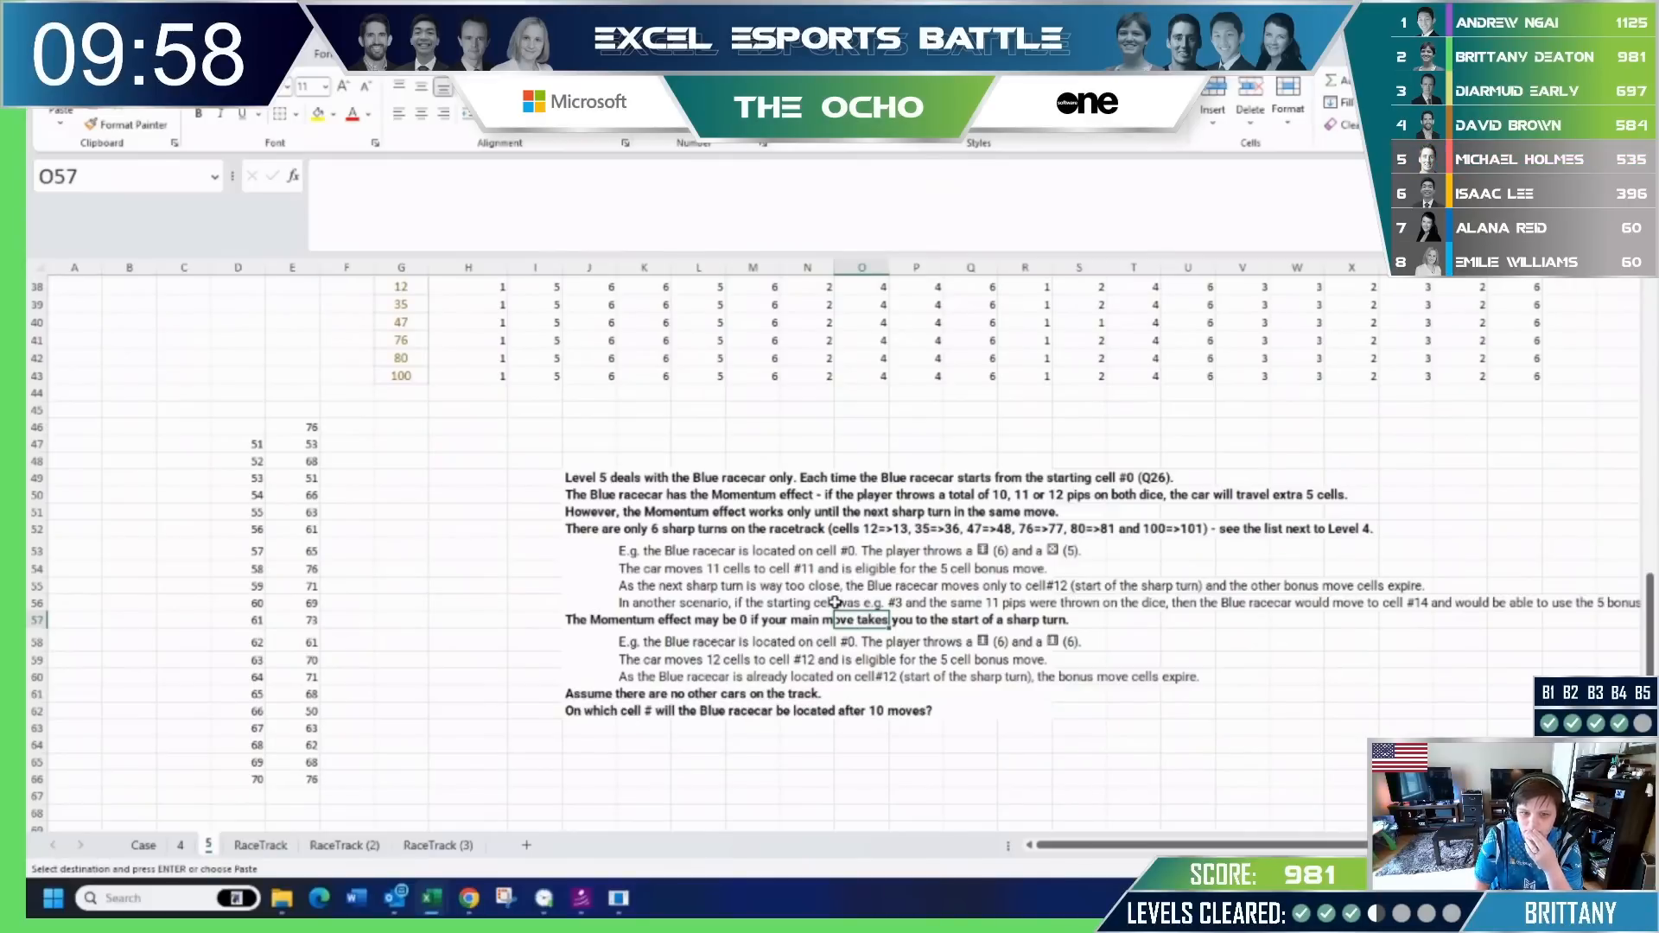
{"action": "scroll", "coordinate": [835, 602], "scroll_direction": "up", "scroll_amount": 12}
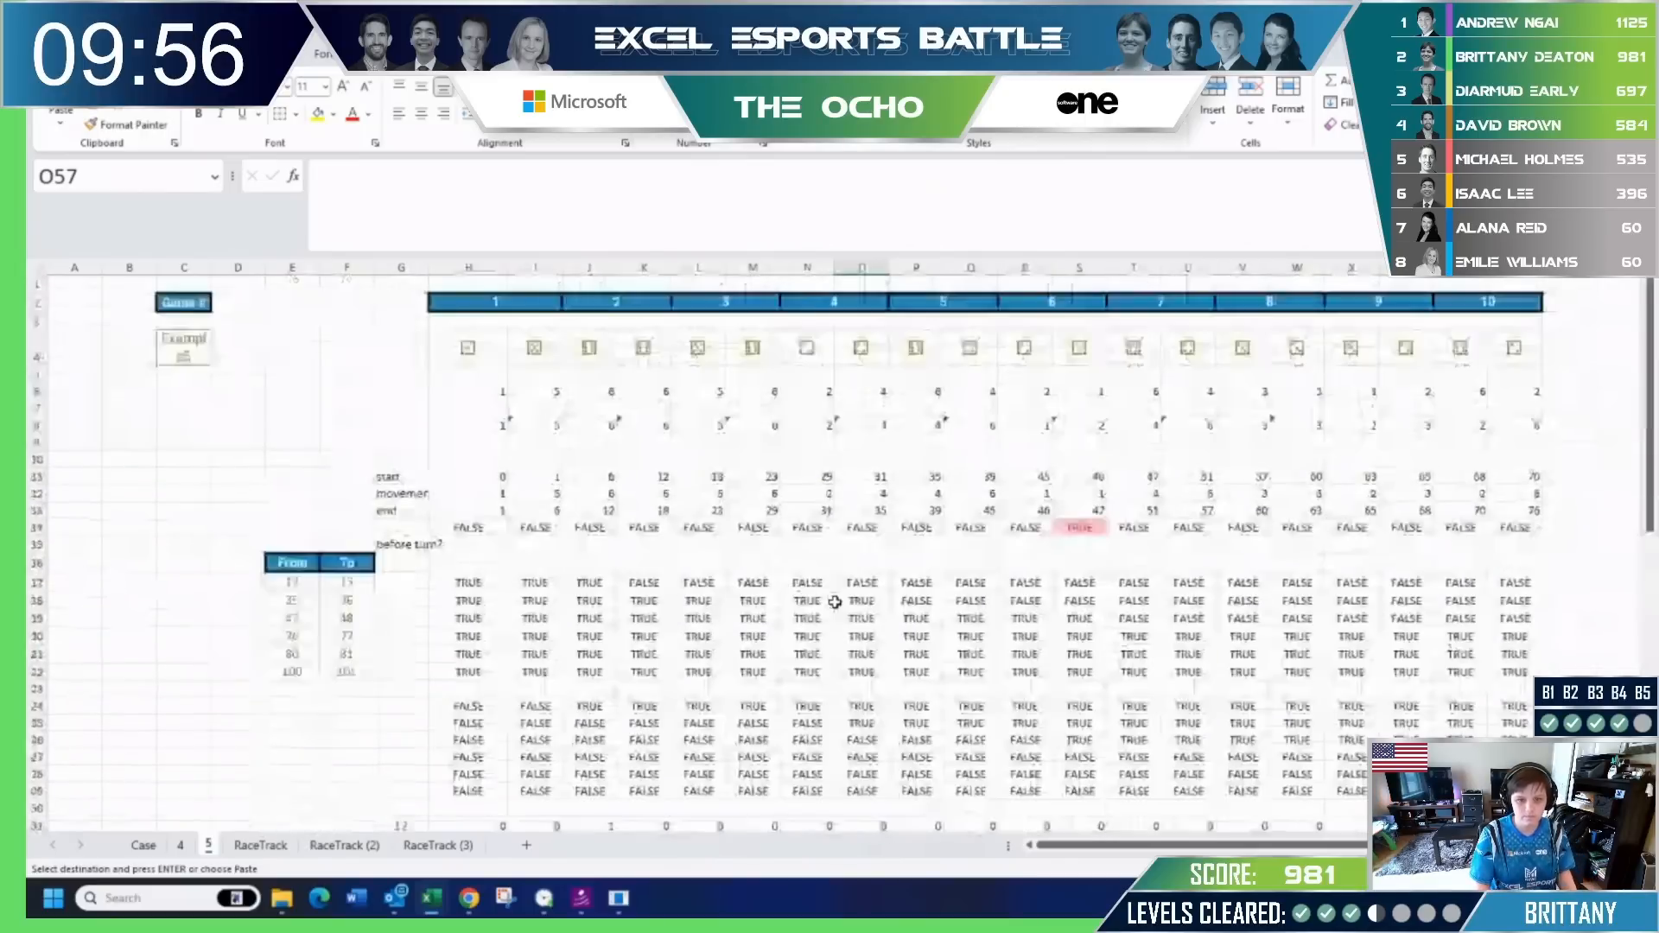
{"action": "left_click", "coordinate": [481, 441]}
{"action": "key", "text": "shift+space"}
{"action": "key", "text": "ctrl+plus"}
{"action": "key", "text": "ctrl+plus"}
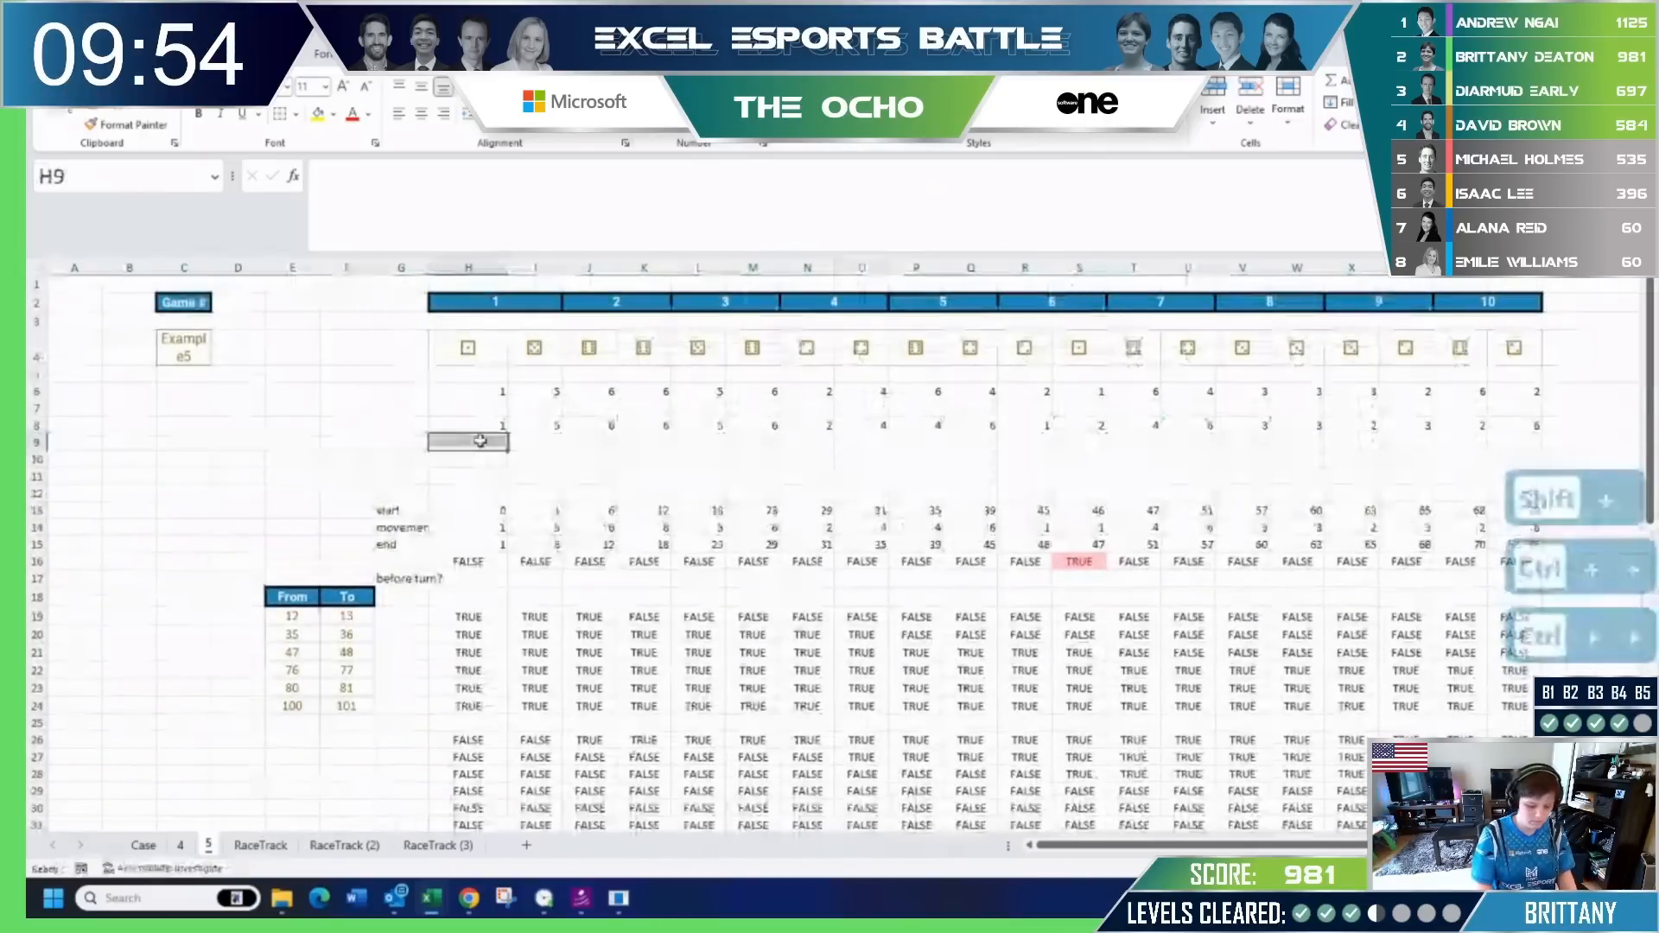
Total the first dice pair with =SUM(H8:I8) in H9, copy it and select J9, L9, N9 and further row 9 cells.
{"action": "type", "text": "=su"}
{"action": "key", "text": "shift+Right"}
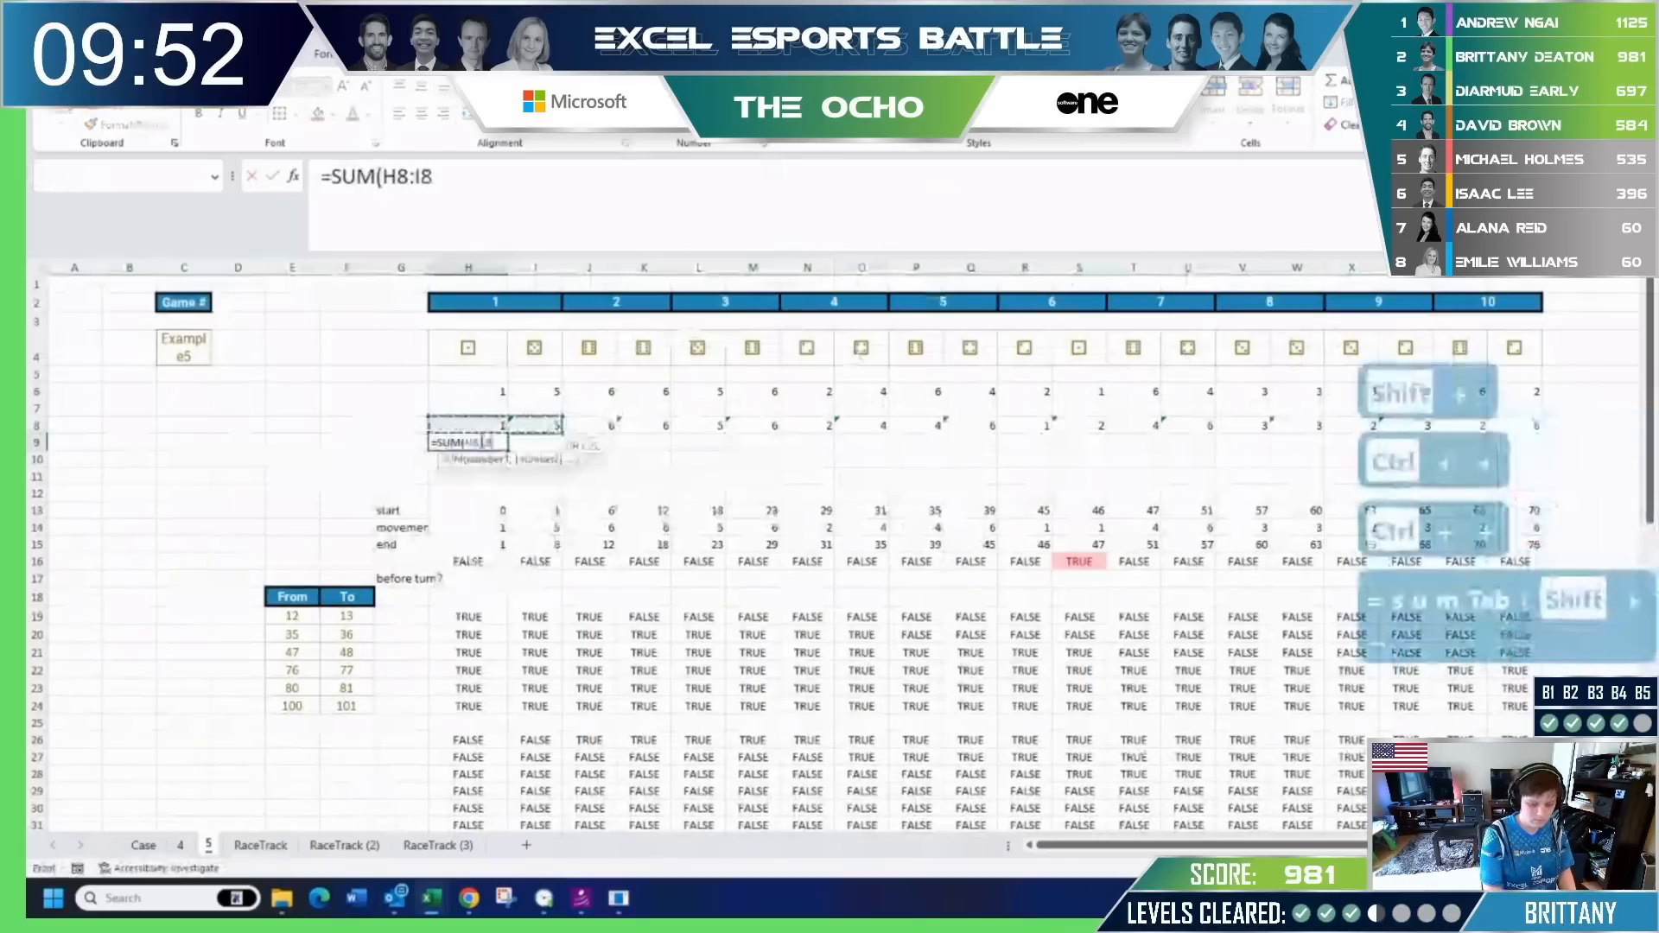
{"action": "key", "text": "ctrl+Return"}
{"action": "key", "text": "ctrl+c"}
{"action": "left_click", "coordinate": [605, 445], "text": "ctrl"}
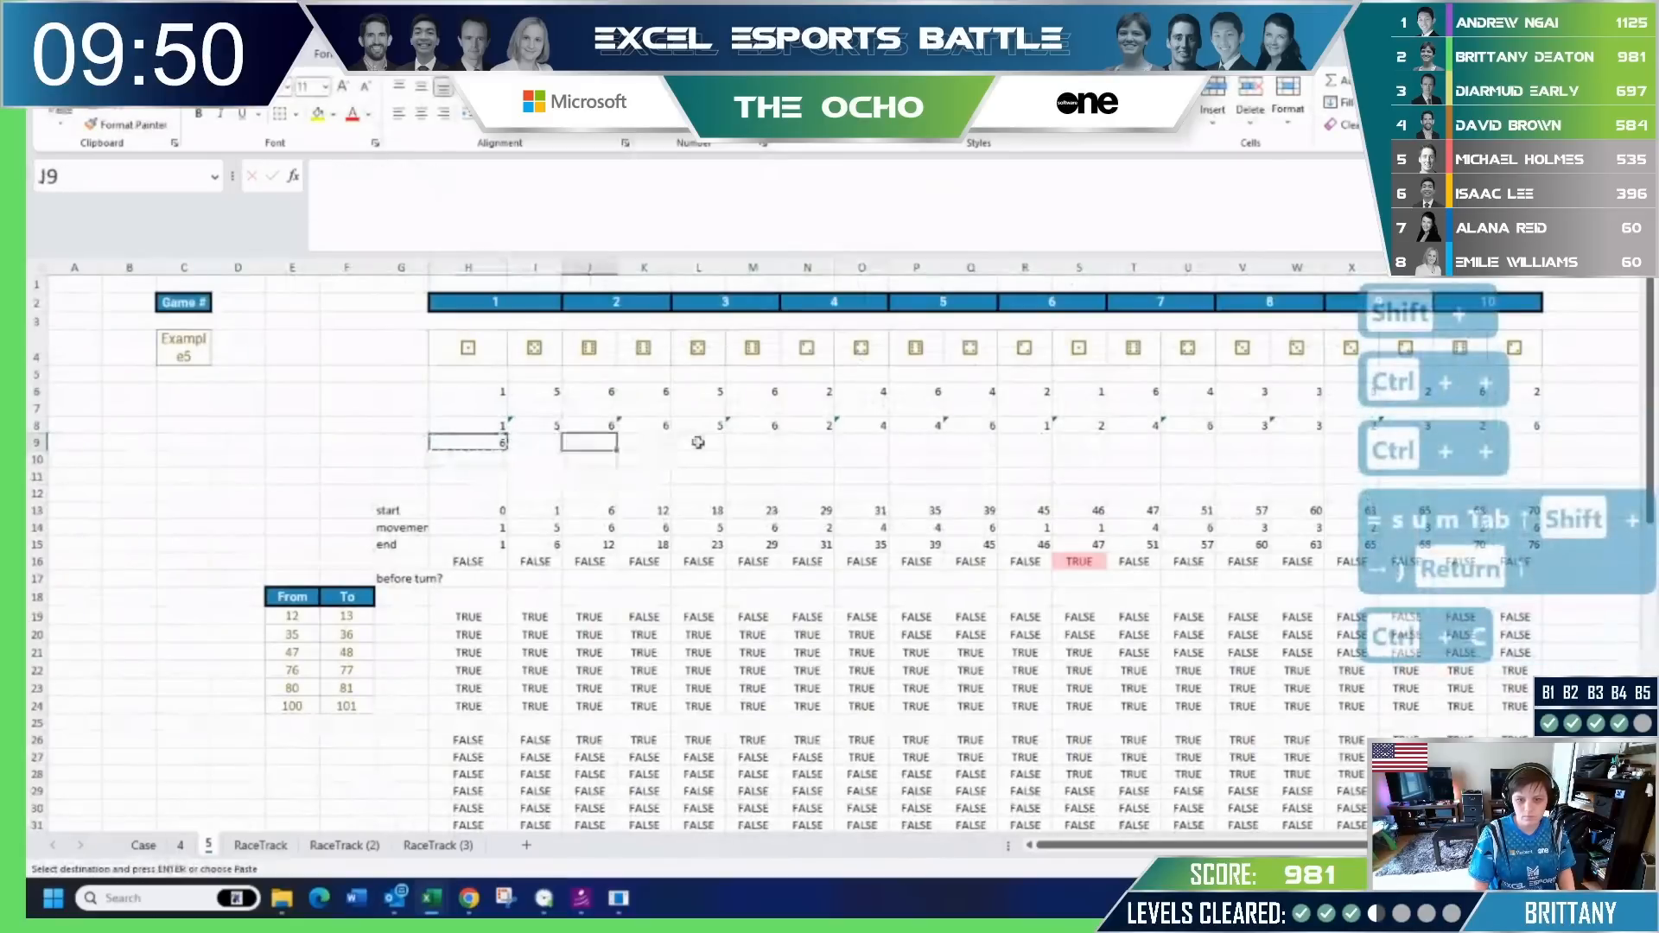
{"action": "left_click", "coordinate": [698, 442], "text": "ctrl"}
{"action": "left_click", "coordinate": [807, 443], "text": "ctrl"}
{"action": "left_click", "coordinate": [991, 442], "text": "ctrl"}
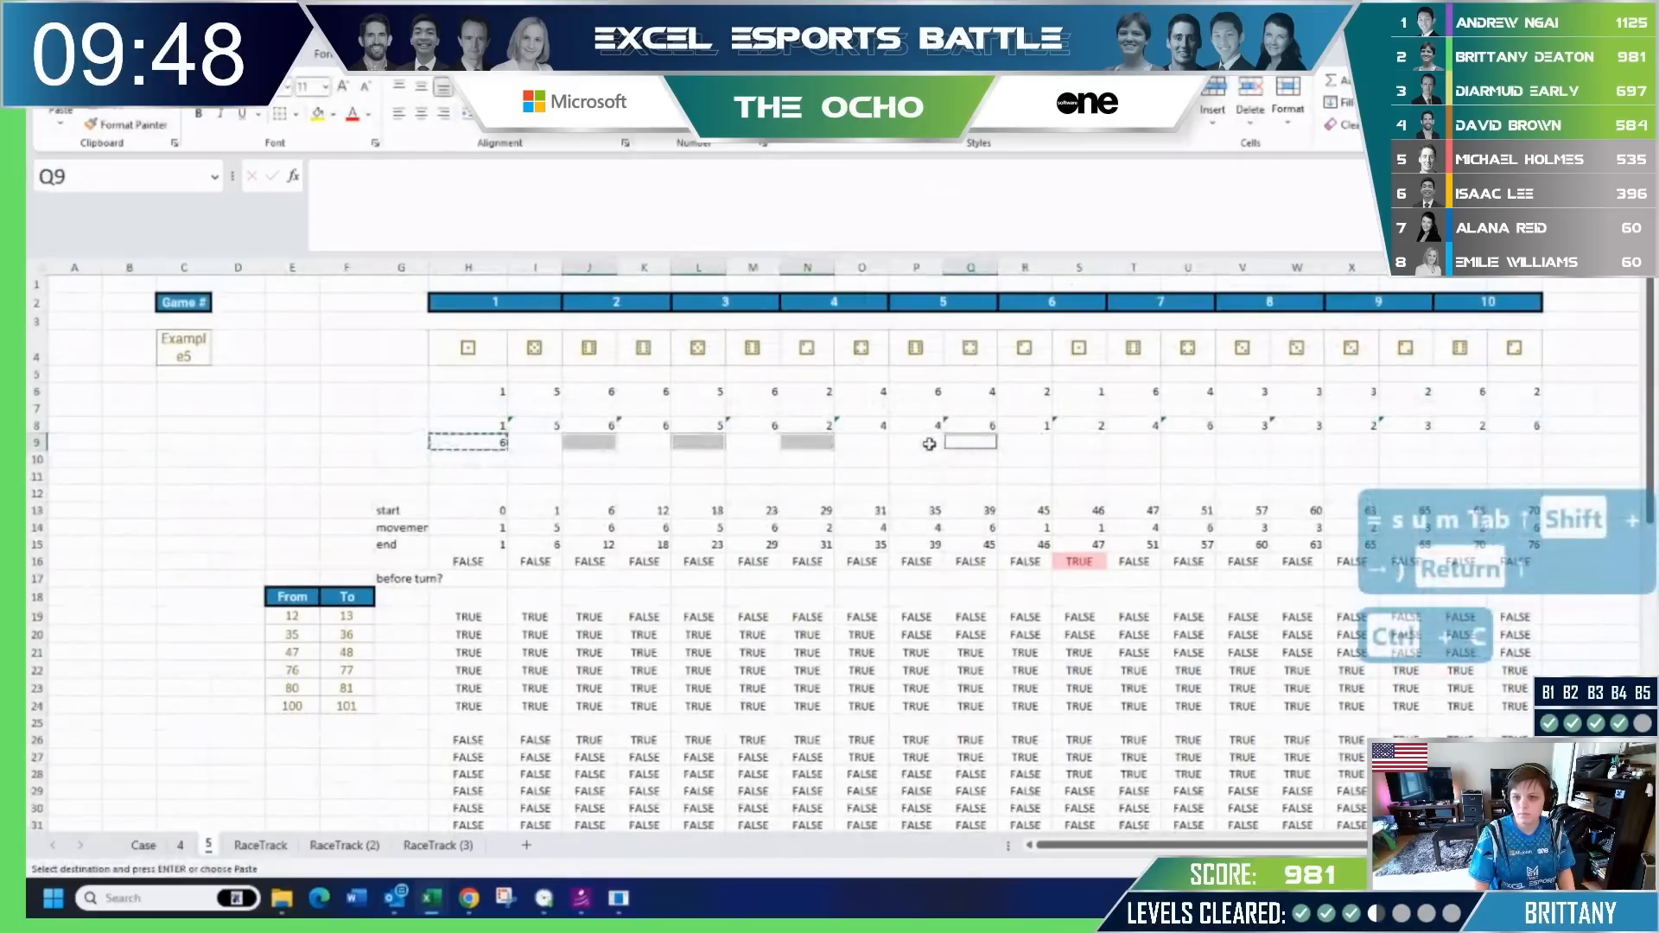
{"action": "left_click", "coordinate": [1025, 442], "text": "ctrl"}
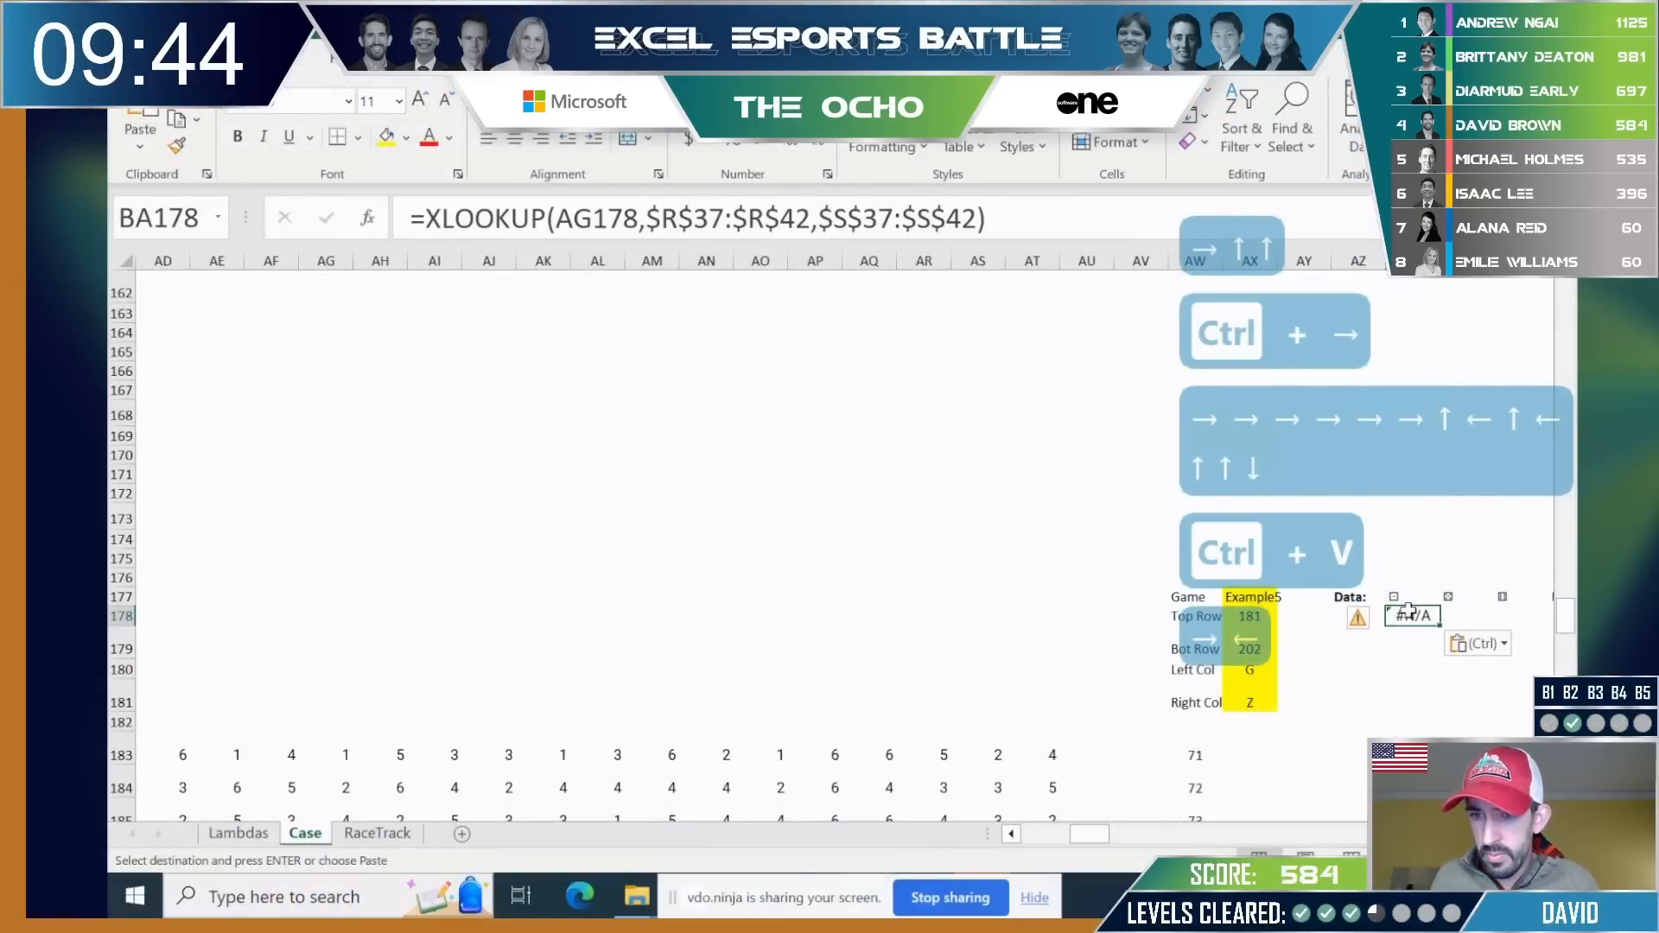
Change the lookup value of the XLOOKUP formula in BA178 to BA177.
{"action": "left_click", "coordinate": [628, 222]}
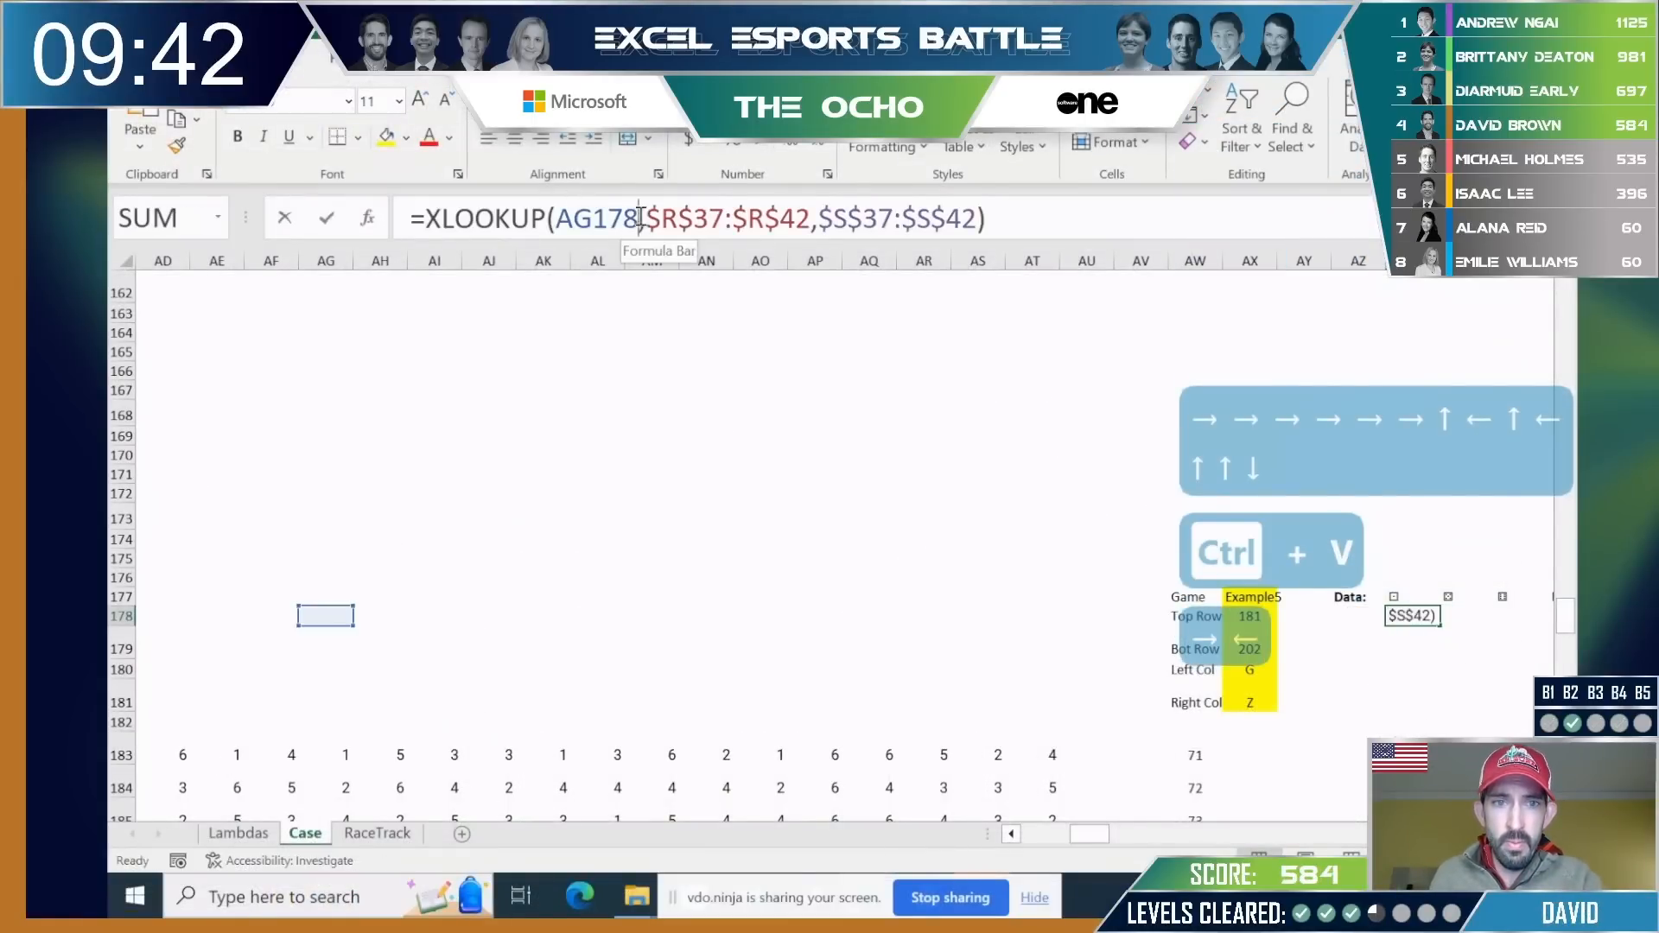
{"action": "key", "text": "BackSpace"}
{"action": "key", "text": "BackSpace"}
{"action": "key", "text": "BackSpace"}
{"action": "key", "text": "BackSpace"}
{"action": "type", "text": "A"}
{"action": "key", "text": "BackSpace"}
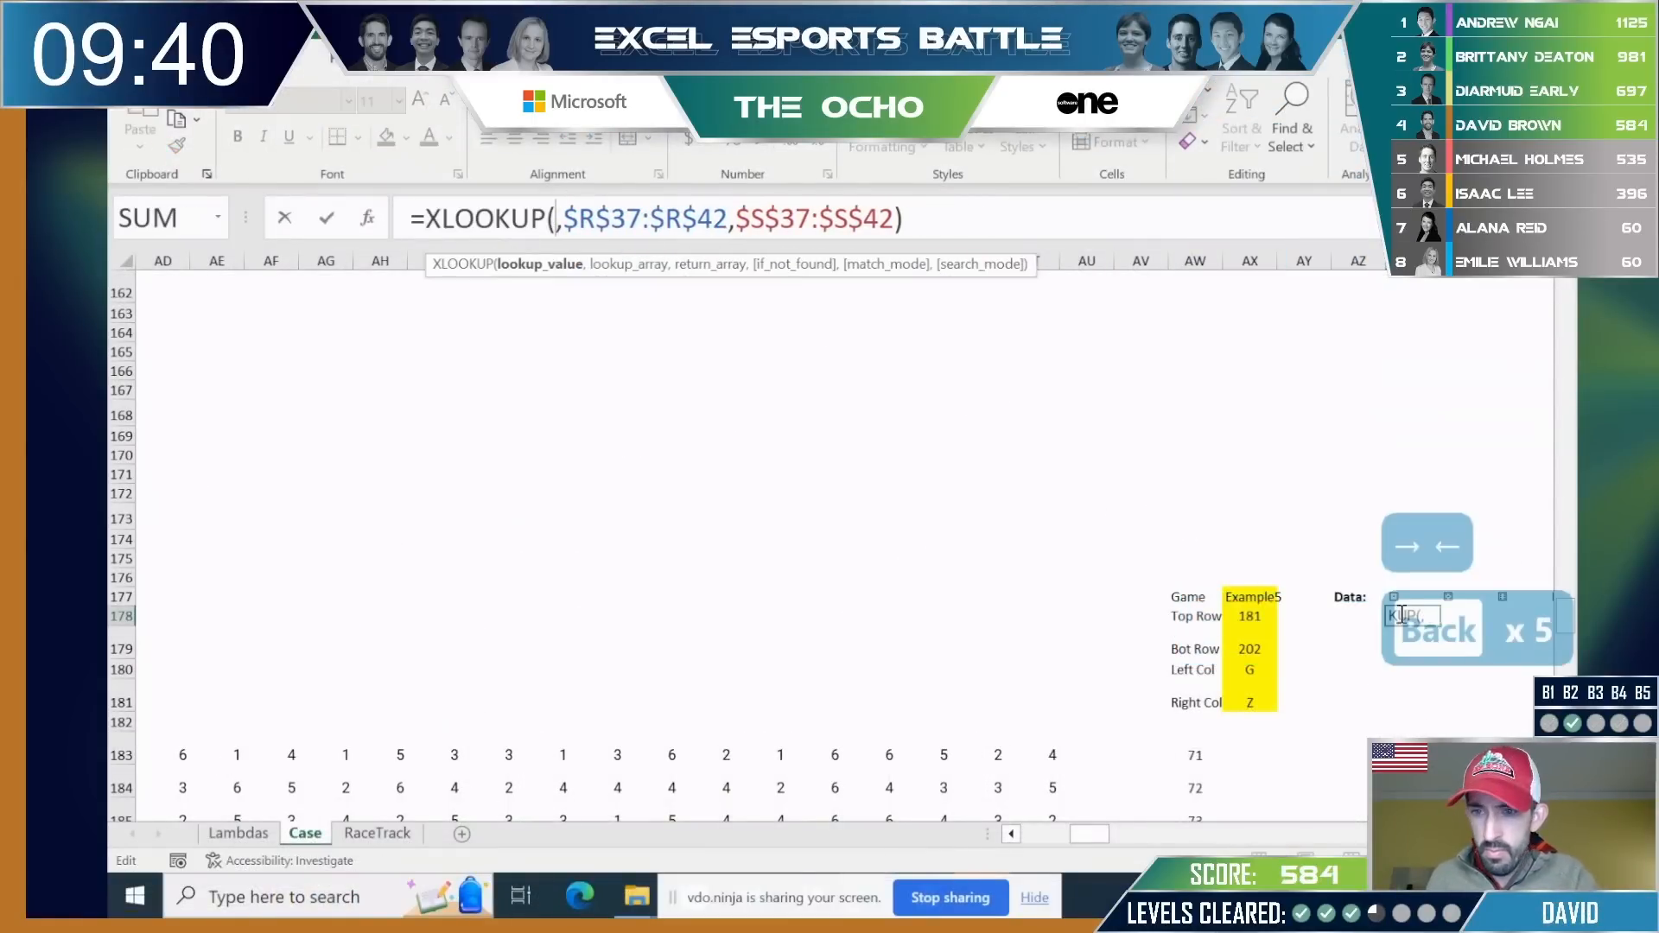
{"action": "key", "text": "Up"}
{"action": "key", "text": "Return"}
Fill the XLOOKUP formula from BA178 across to BT178 beneath all the dice symbols.
{"action": "key", "text": "Up"}
{"action": "key", "text": "shift+Right"}
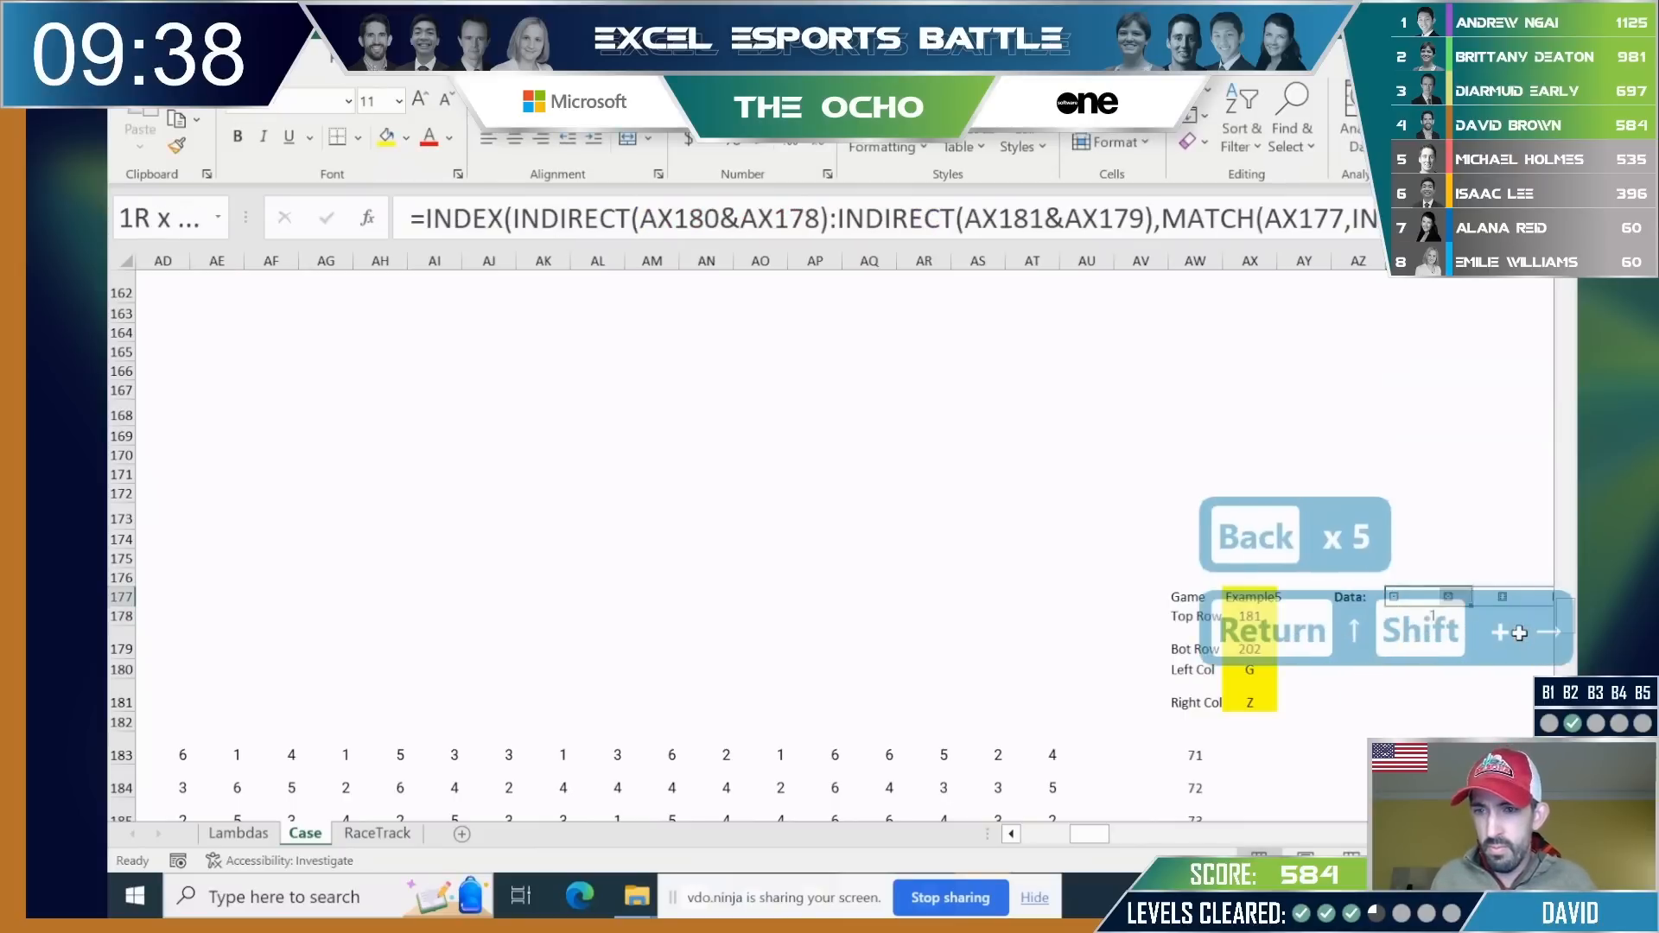
{"action": "key", "text": "Down"}
{"action": "key", "text": "Up"}
{"action": "key", "text": "Right"}
{"action": "key", "text": "Right"}
{"action": "key", "text": "Left"}
{"action": "key", "text": "Down"}
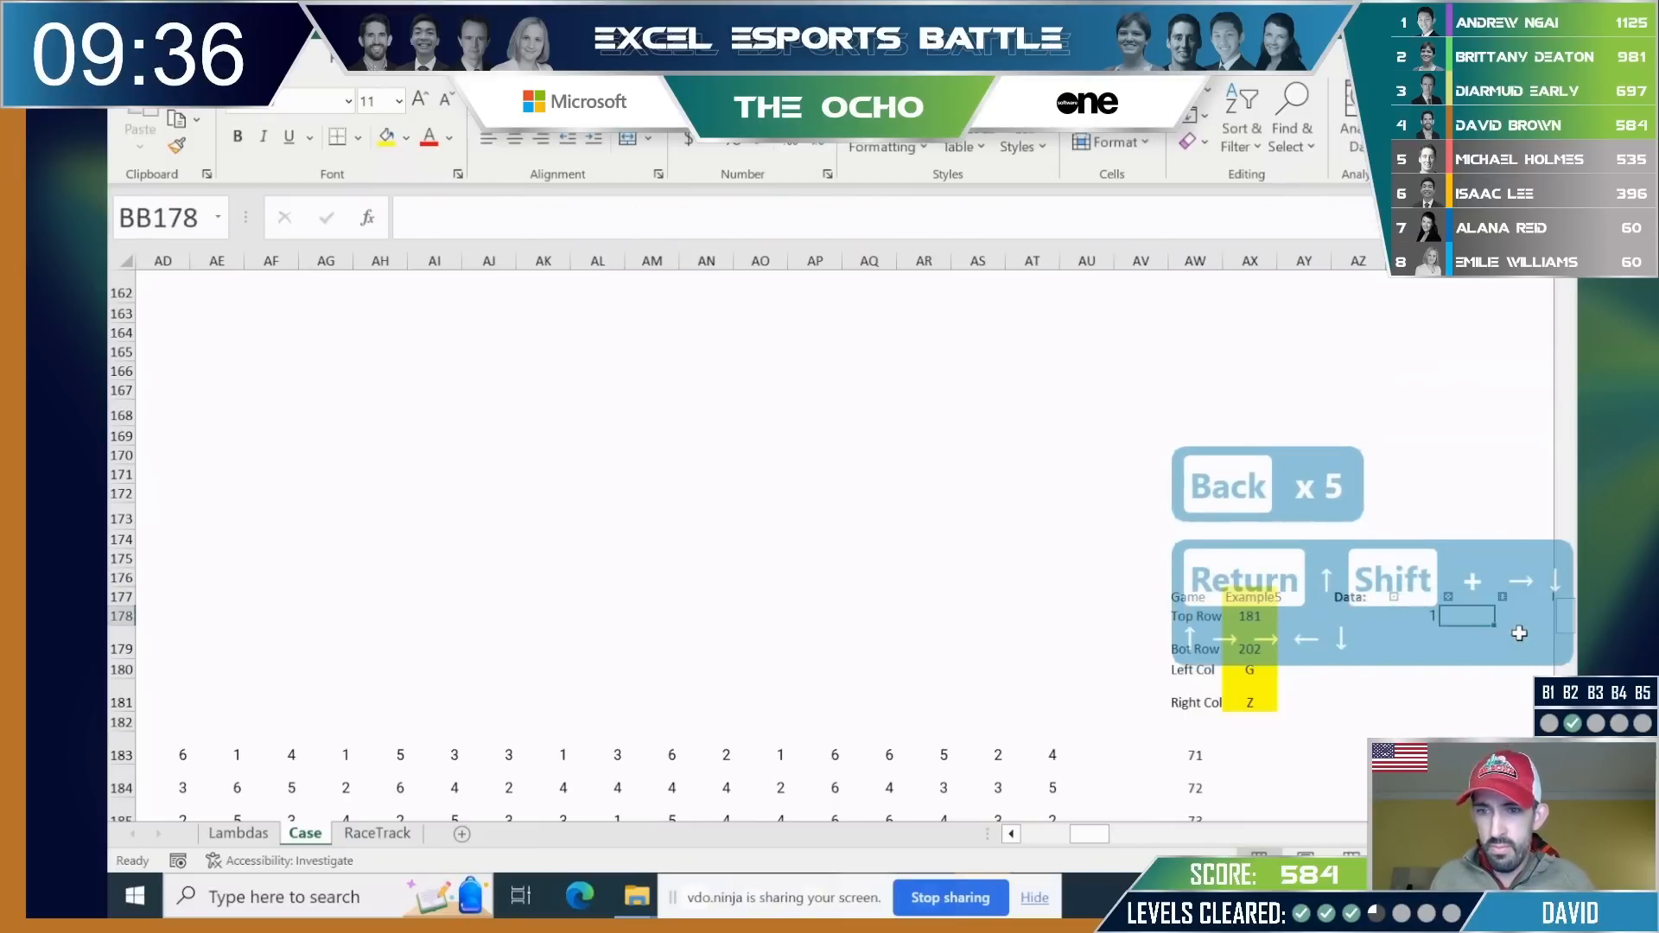
{"action": "key", "text": "Left"}
{"action": "key", "text": "shift+Right"}
{"action": "key", "text": "shift+Right"}
{"action": "key", "text": "shift+Right"}
{"action": "key", "text": "shift+Right"}
{"action": "key", "text": "shift+Right"}
{"action": "key", "text": "shift+Right"}
{"action": "key", "text": "shift+Right"}
{"action": "key", "text": "shift+Right"}
{"action": "key", "text": "shift+Right"}
{"action": "key", "text": "shift+Right"}
{"action": "key", "text": "shift+Right"}
{"action": "key", "text": "shift+Right"}
{"action": "key", "text": "shift+Right"}
{"action": "key", "text": "shift+Right"}
{"action": "key", "text": "shift+Right"}
{"action": "key", "text": "shift+Right"}
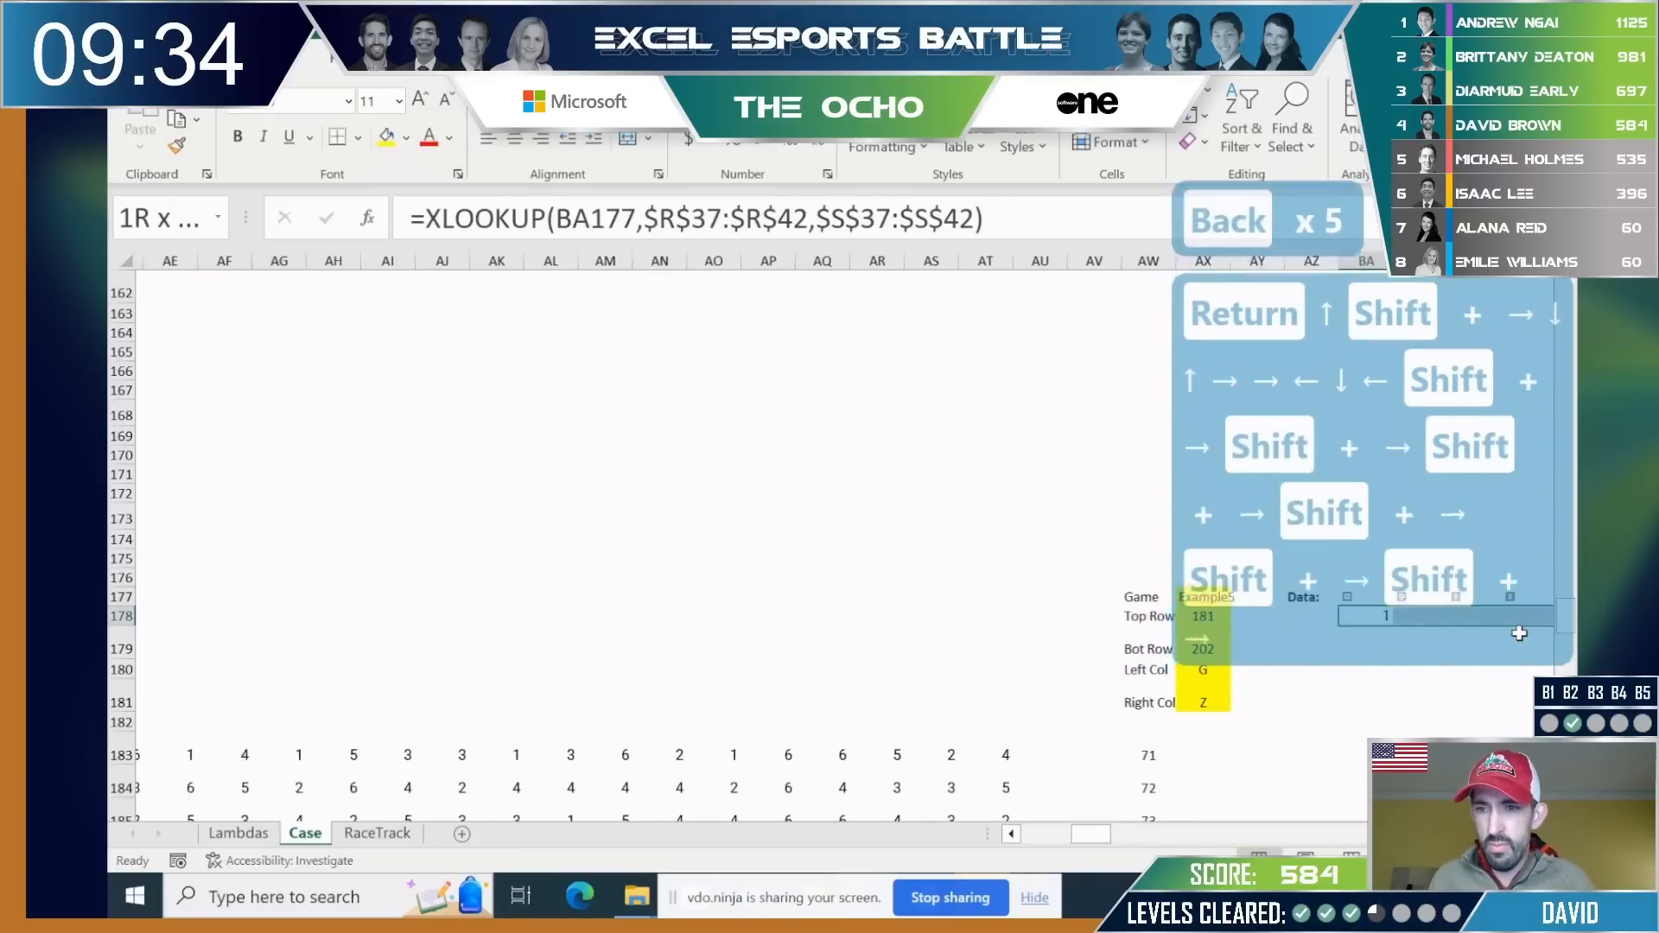
{"action": "key", "text": "shift+Right"}
{"action": "key", "text": "shift+Right"}
{"action": "key", "text": "shift+Right"}
{"action": "key", "text": "shift+Right"}
{"action": "key", "text": "shift+Right"}
{"action": "key", "text": "shift+Right"}
{"action": "key", "text": "shift+Right"}
{"action": "key", "text": "shift+Right"}
{"action": "key", "text": "shift+Right"}
{"action": "key", "text": "shift+Right"}
{"action": "key", "text": "shift+Right"}
{"action": "key", "text": "shift+Right"}
{"action": "key", "text": "shift+Right"}
{"action": "key", "text": "shift+Right"}
{"action": "key", "text": "shift+Right"}
{"action": "key", "text": "shift+Right"}
{"action": "key", "text": "shift+Right"}
{"action": "key", "text": "shift+Right"}
{"action": "key", "text": "shift+Right"}
{"action": "key", "text": "shift+Right"}
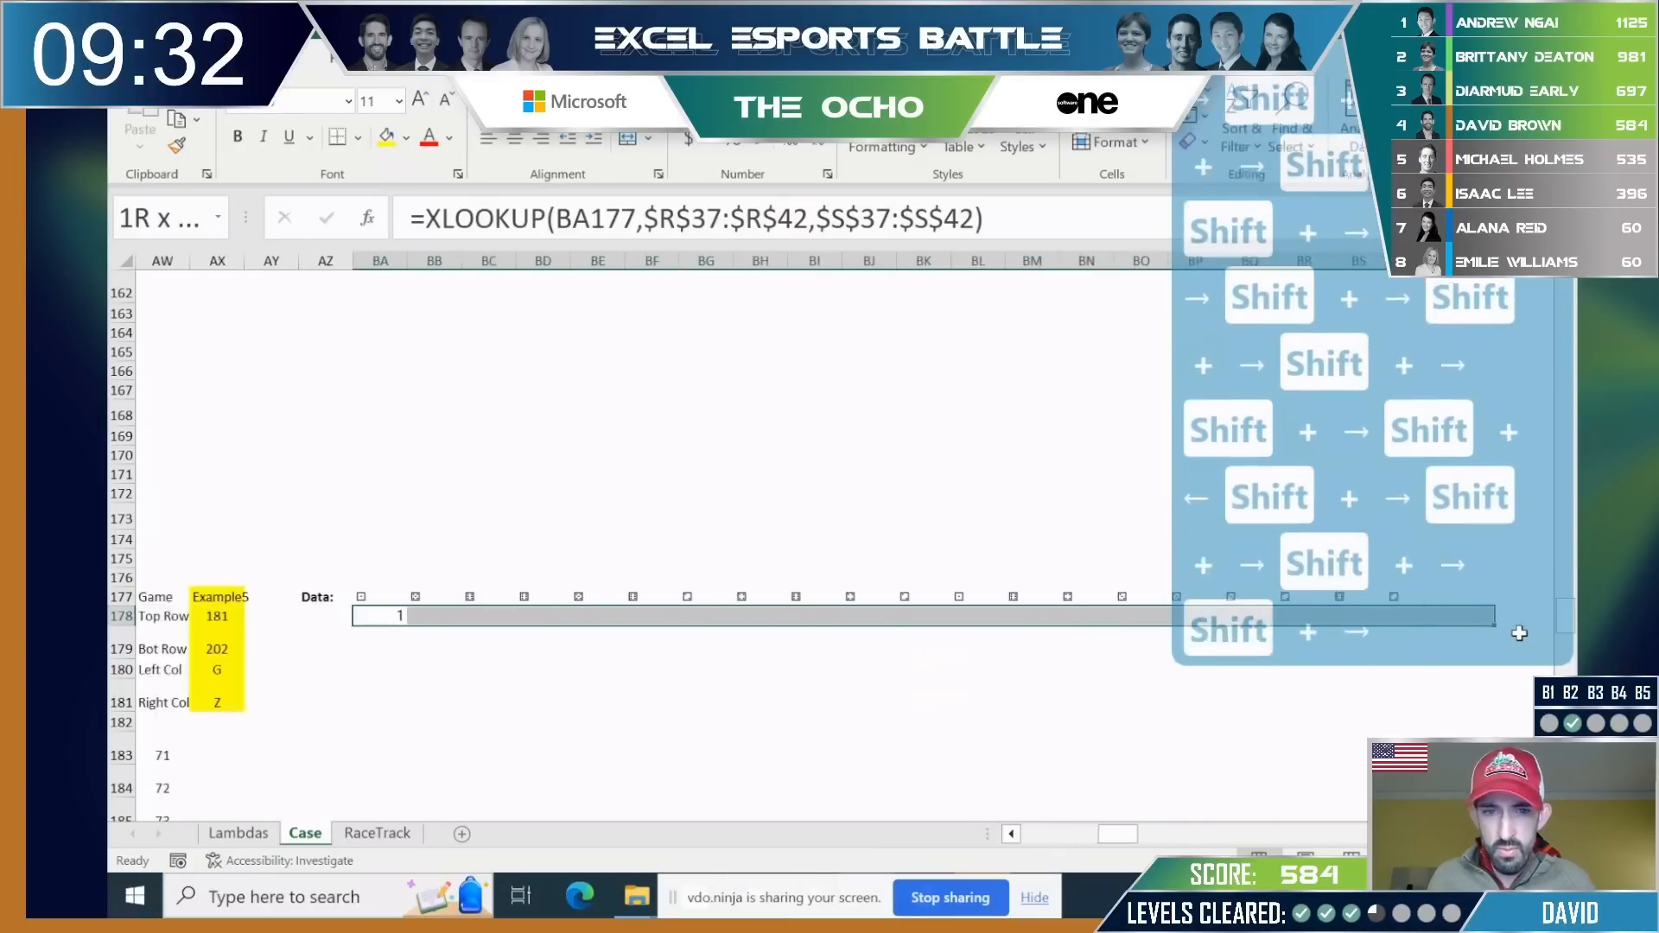
{"action": "key", "text": "shift+Left"}
{"action": "key", "text": "shift+Left"}
{"action": "key", "text": "shift+Left"}
{"action": "key", "text": "shift+Left"}
{"action": "key", "text": "shift+Left"}
{"action": "key", "text": "shift+Left"}
{"action": "key", "text": "shift+Left"}
{"action": "key", "text": "shift+Left"}
{"action": "key", "text": "shift+Left"}
{"action": "key", "text": "shift+Left"}
{"action": "key", "text": "shift+Left"}
{"action": "key", "text": "shift+Left"}
{"action": "key", "text": "shift+Left"}
{"action": "key", "text": "shift+Left"}
{"action": "key", "text": "shift+Left"}
{"action": "key", "text": "shift+Left"}
{"action": "key", "text": "shift+Left"}
{"action": "key", "text": "shift+Left"}
{"action": "key", "text": "shift+Left"}
{"action": "key", "text": "shift+Left"}
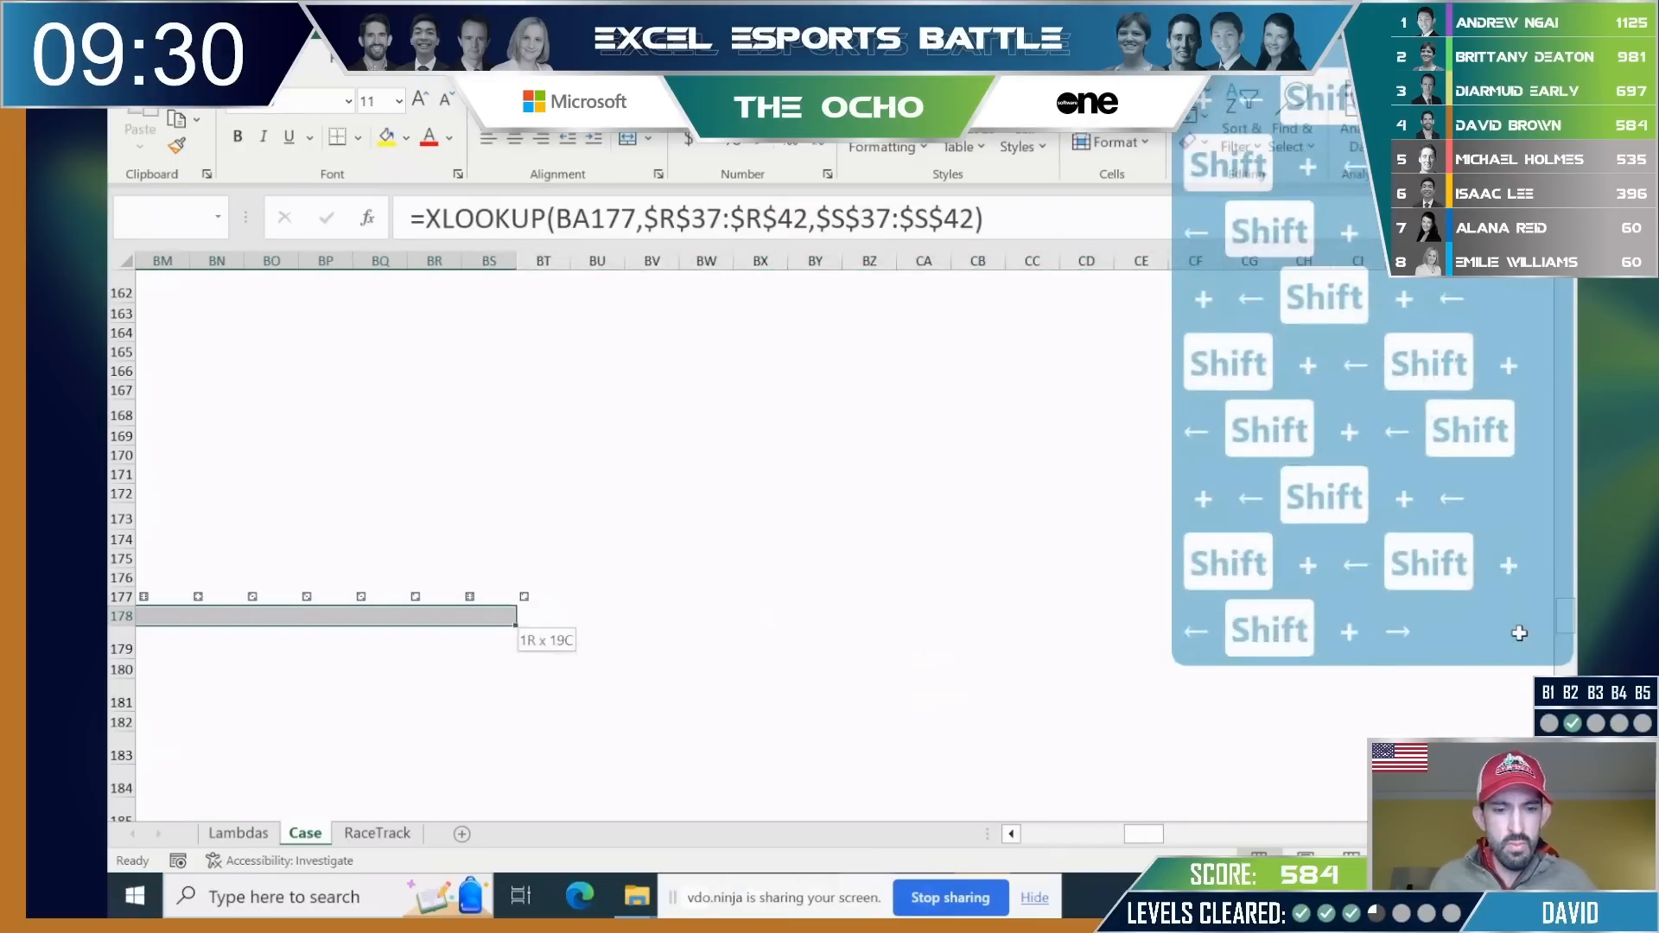
{"action": "key", "text": "shift+Right"}
{"action": "key", "text": "shift+Right"}
{"action": "key", "text": "ctrl+r"}
Enter =SEQUENCE(1,10,1,2) in BA180 to list the starting position of each dice pair.
{"action": "key", "text": "ctrl+Left"}
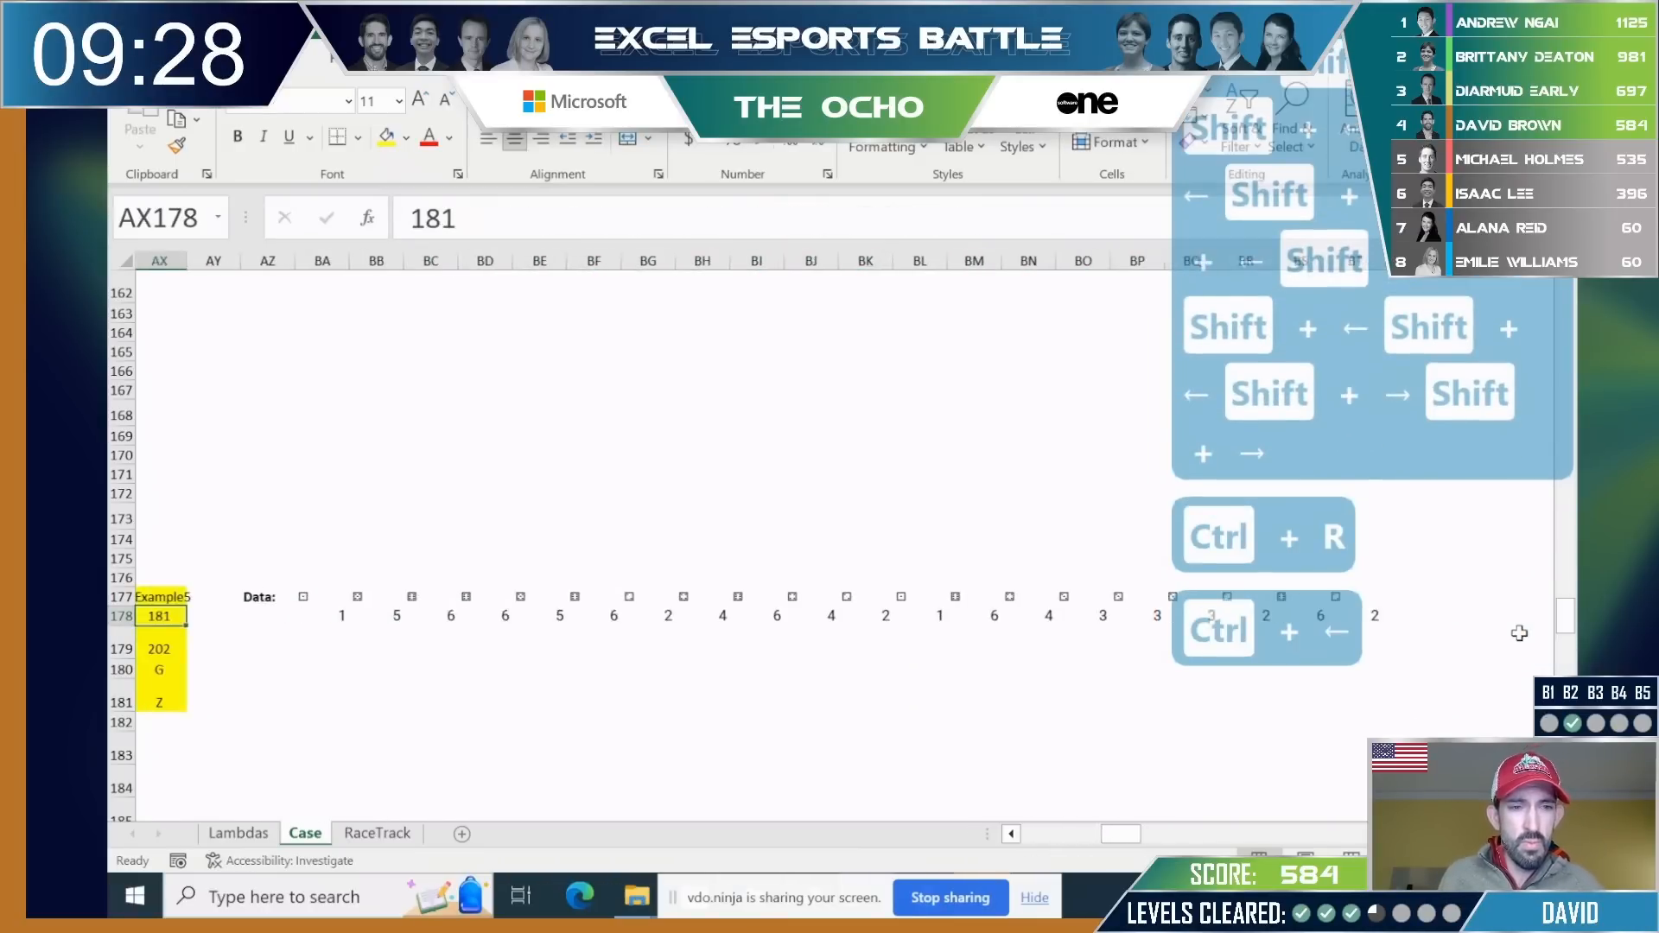
{"action": "key", "text": "Left"}
{"action": "key", "text": "Right"}
{"action": "key", "text": "Down"}
{"action": "key", "text": "Right"}
{"action": "key", "text": "Down"}
{"action": "key", "text": "Right"}
{"action": "key", "text": "Right"}
{"action": "key", "text": "Up"}
{"action": "key", "text": "Down"}
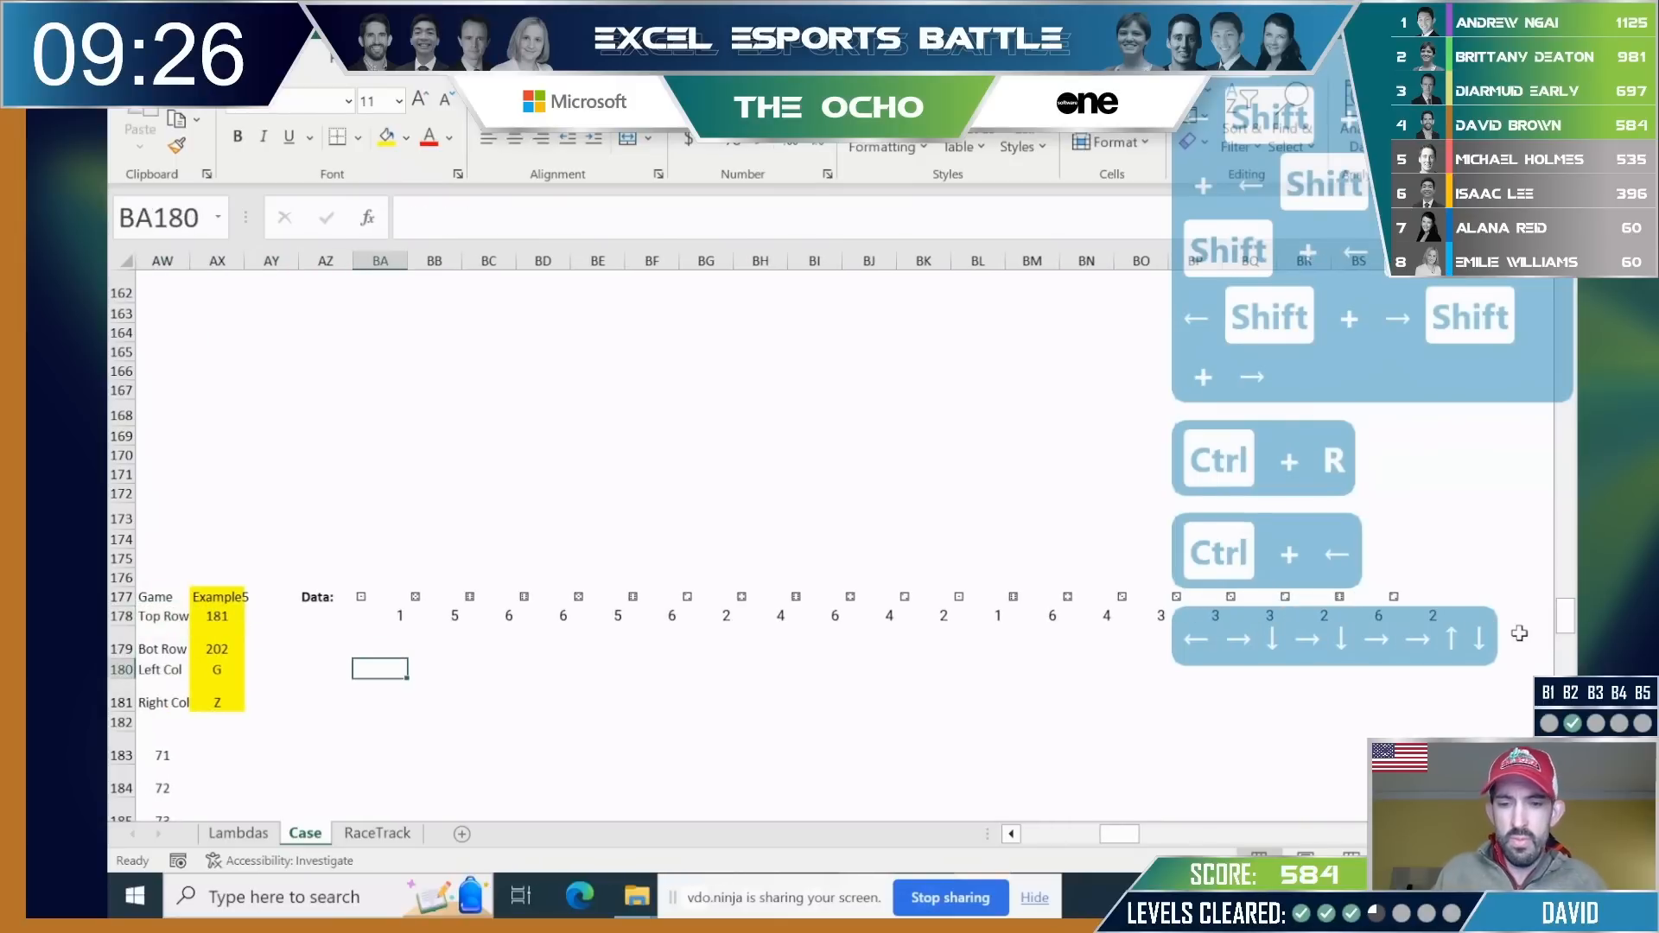
{"action": "type", "text": "="}
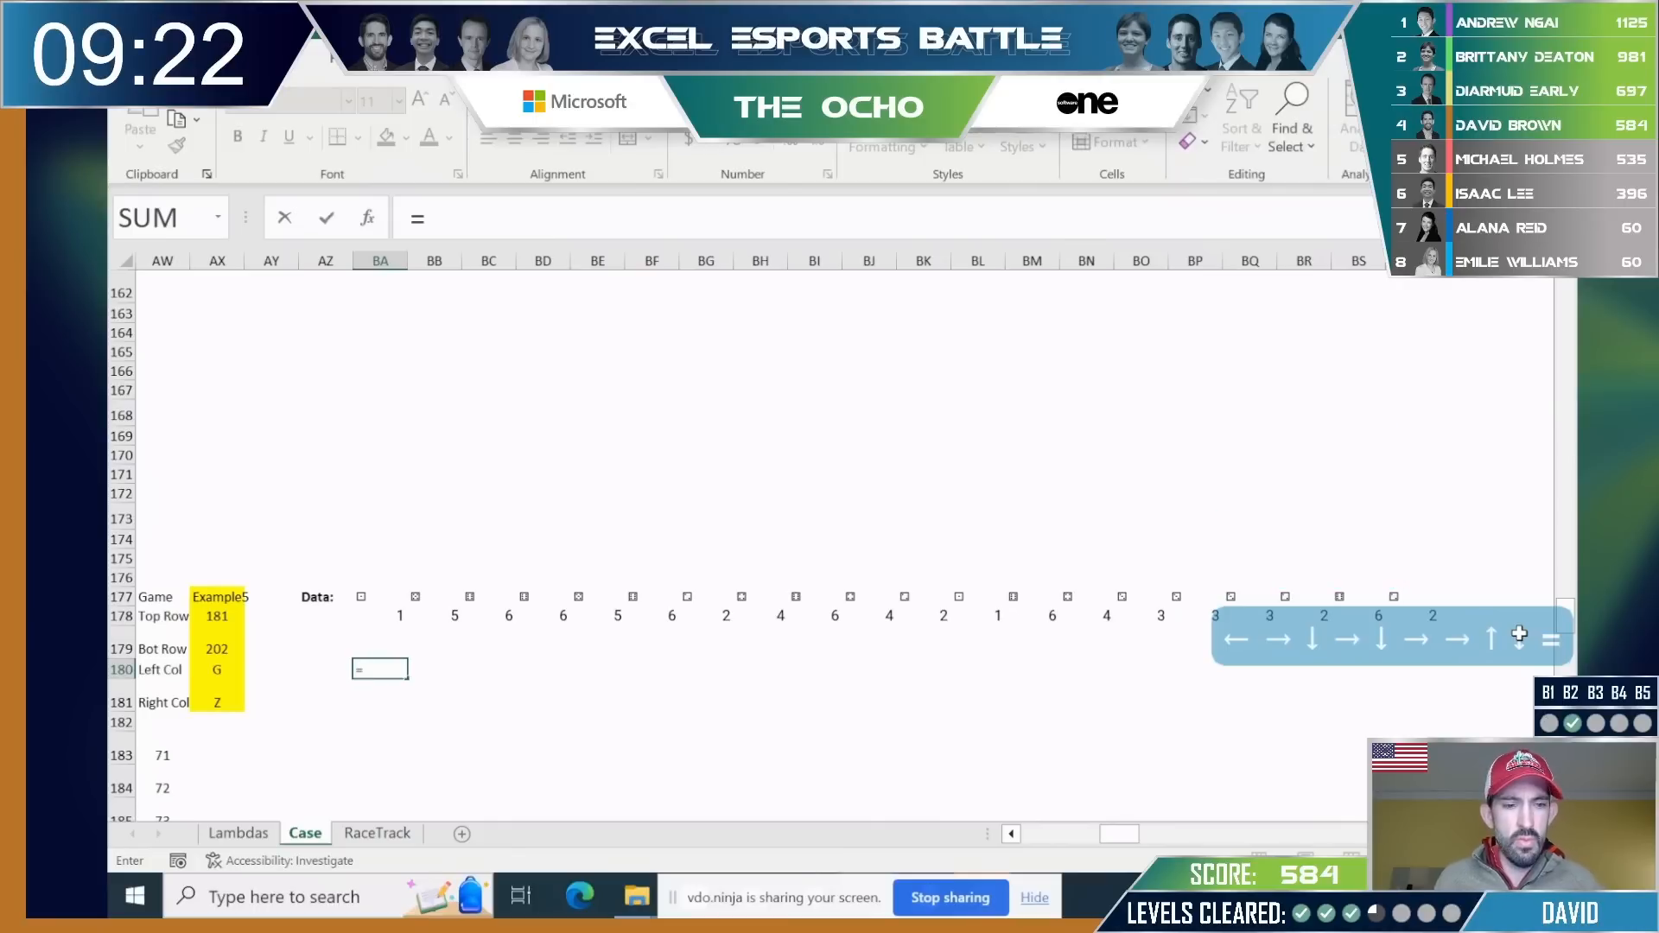
{"action": "key", "text": "Escape"}
{"action": "type", "text": "=sequence("}
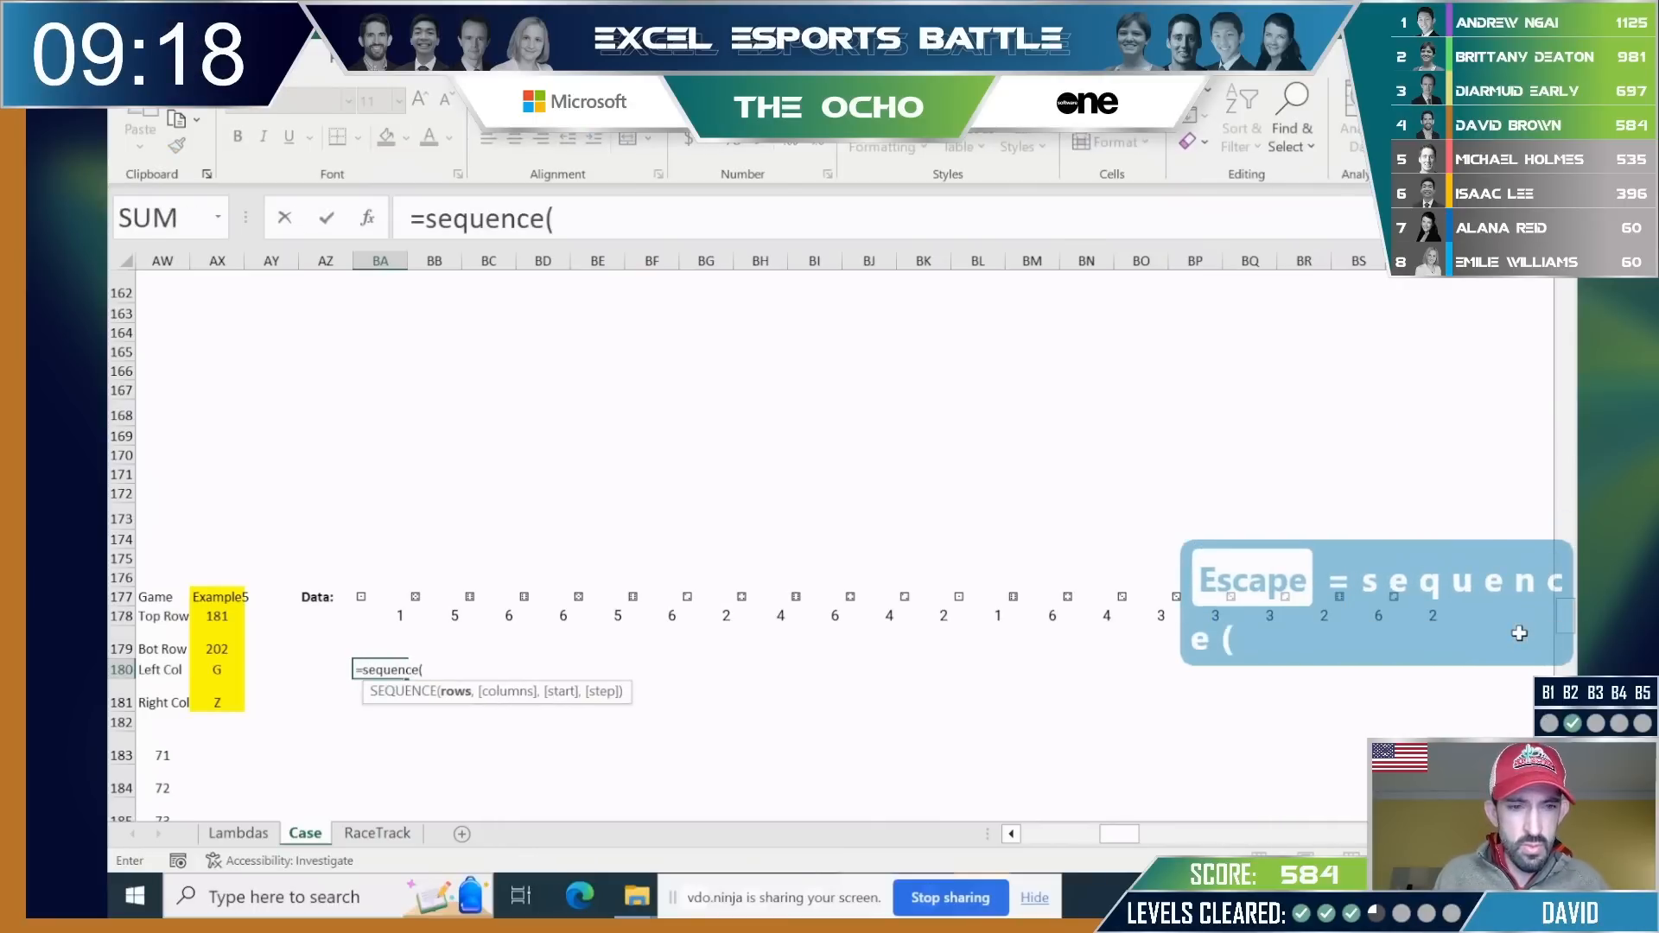
{"action": "type", "text": "1,"}
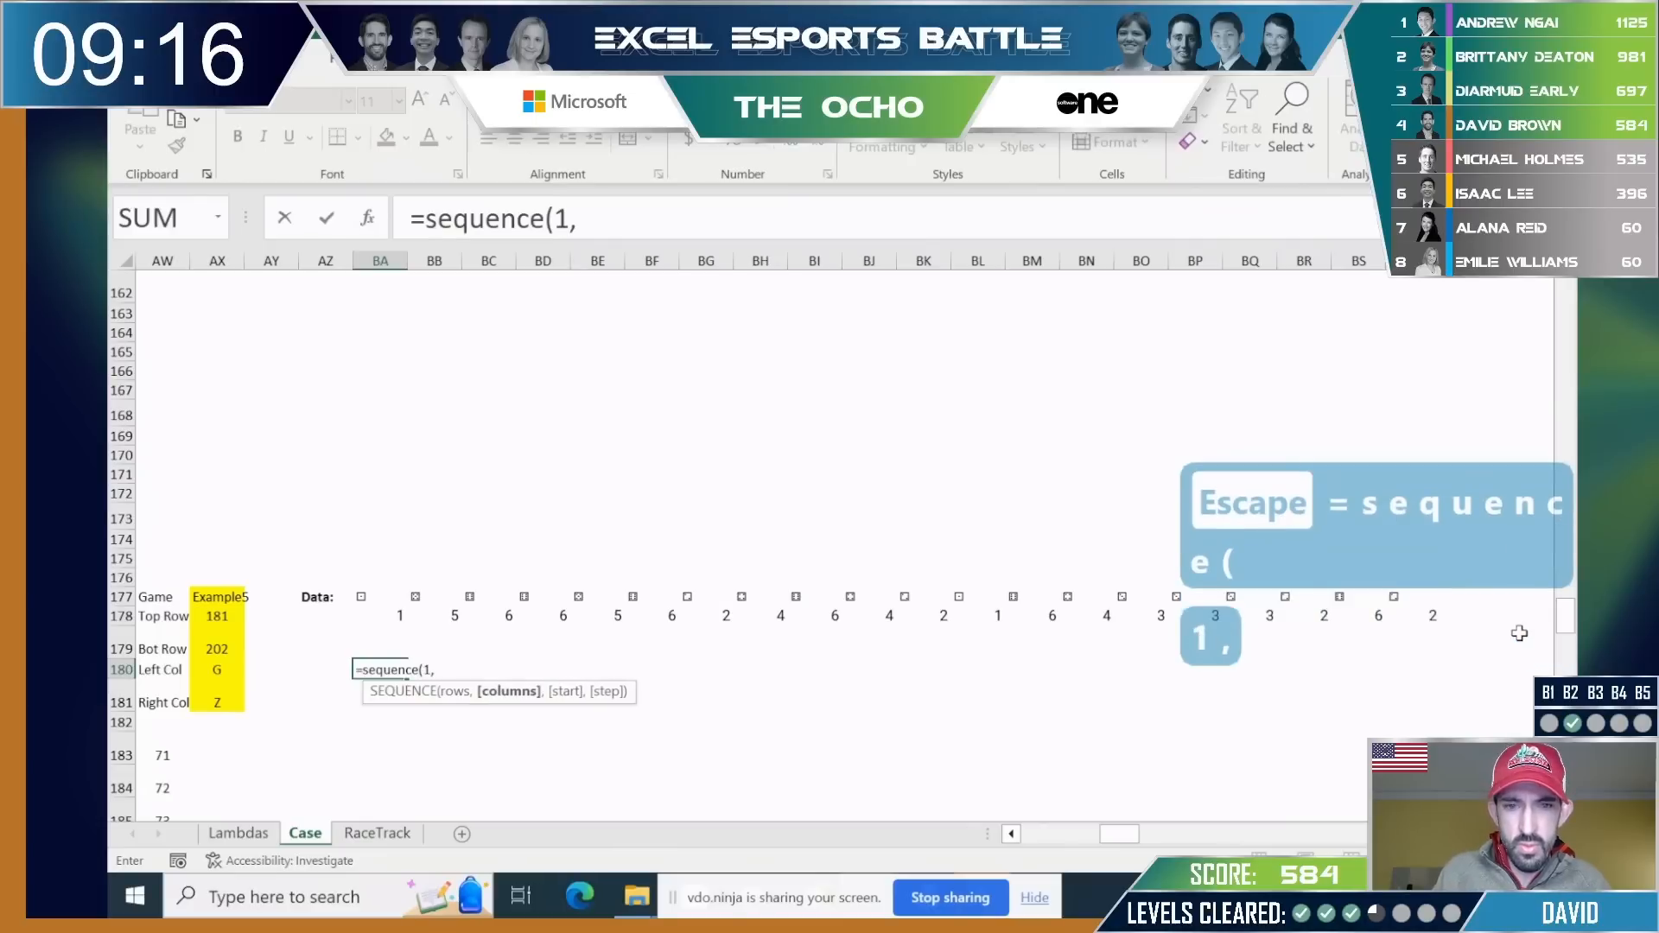
{"action": "type", "text": "10,1"}
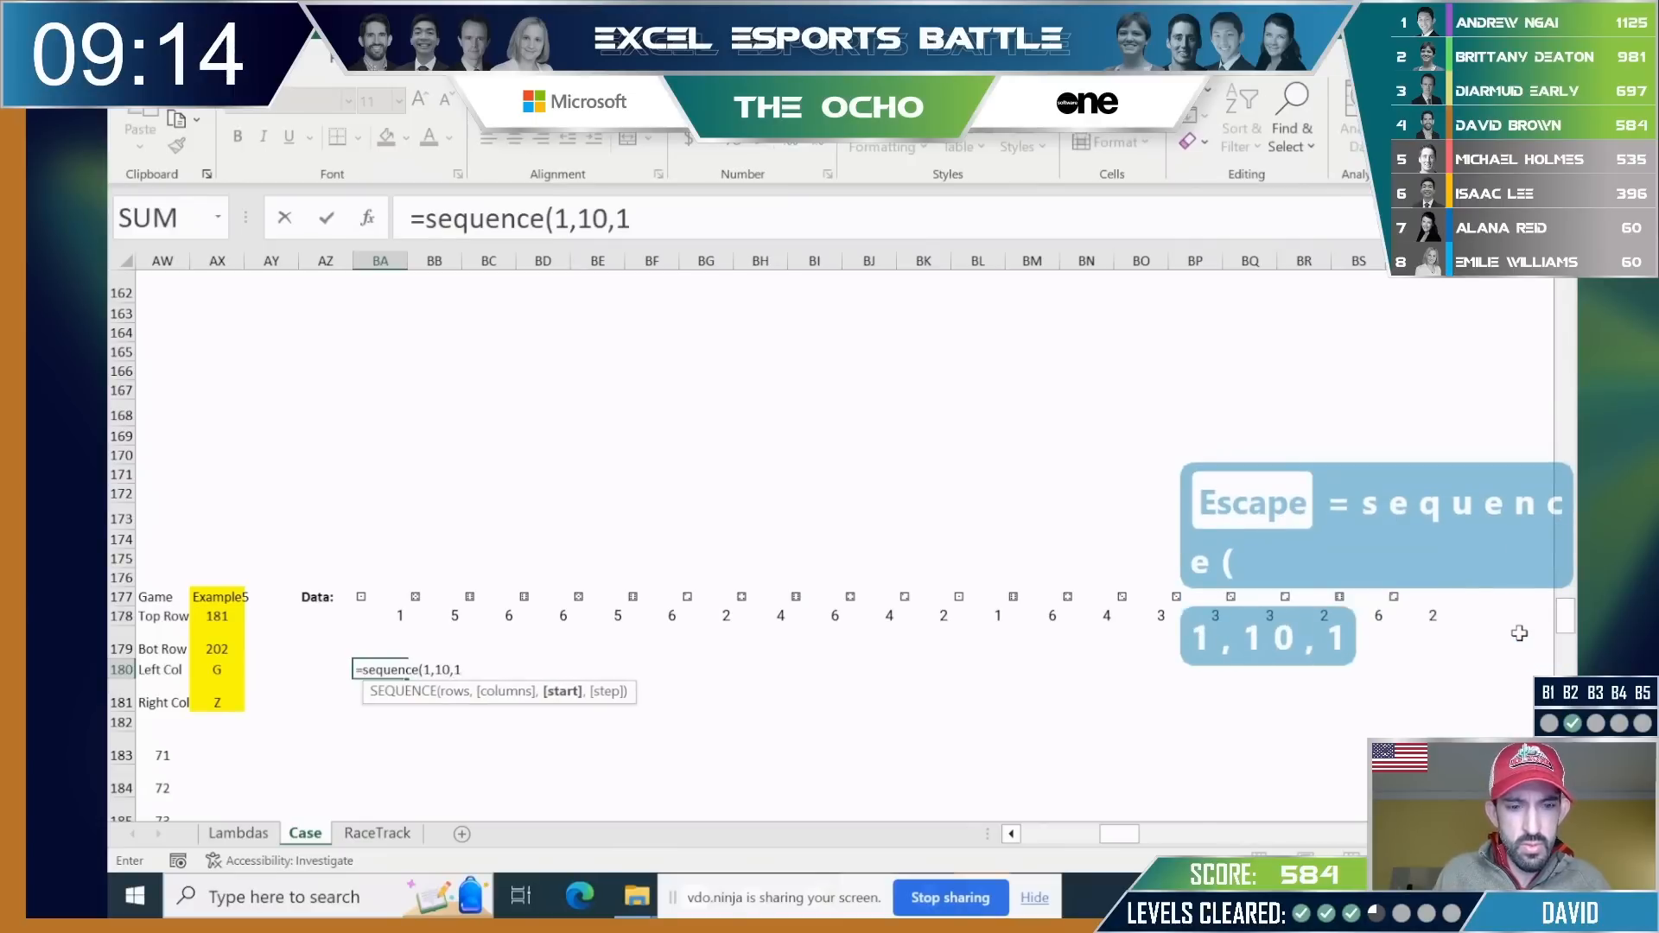
{"action": "type", "text": ",2)"}
{"action": "key", "text": "Return"}
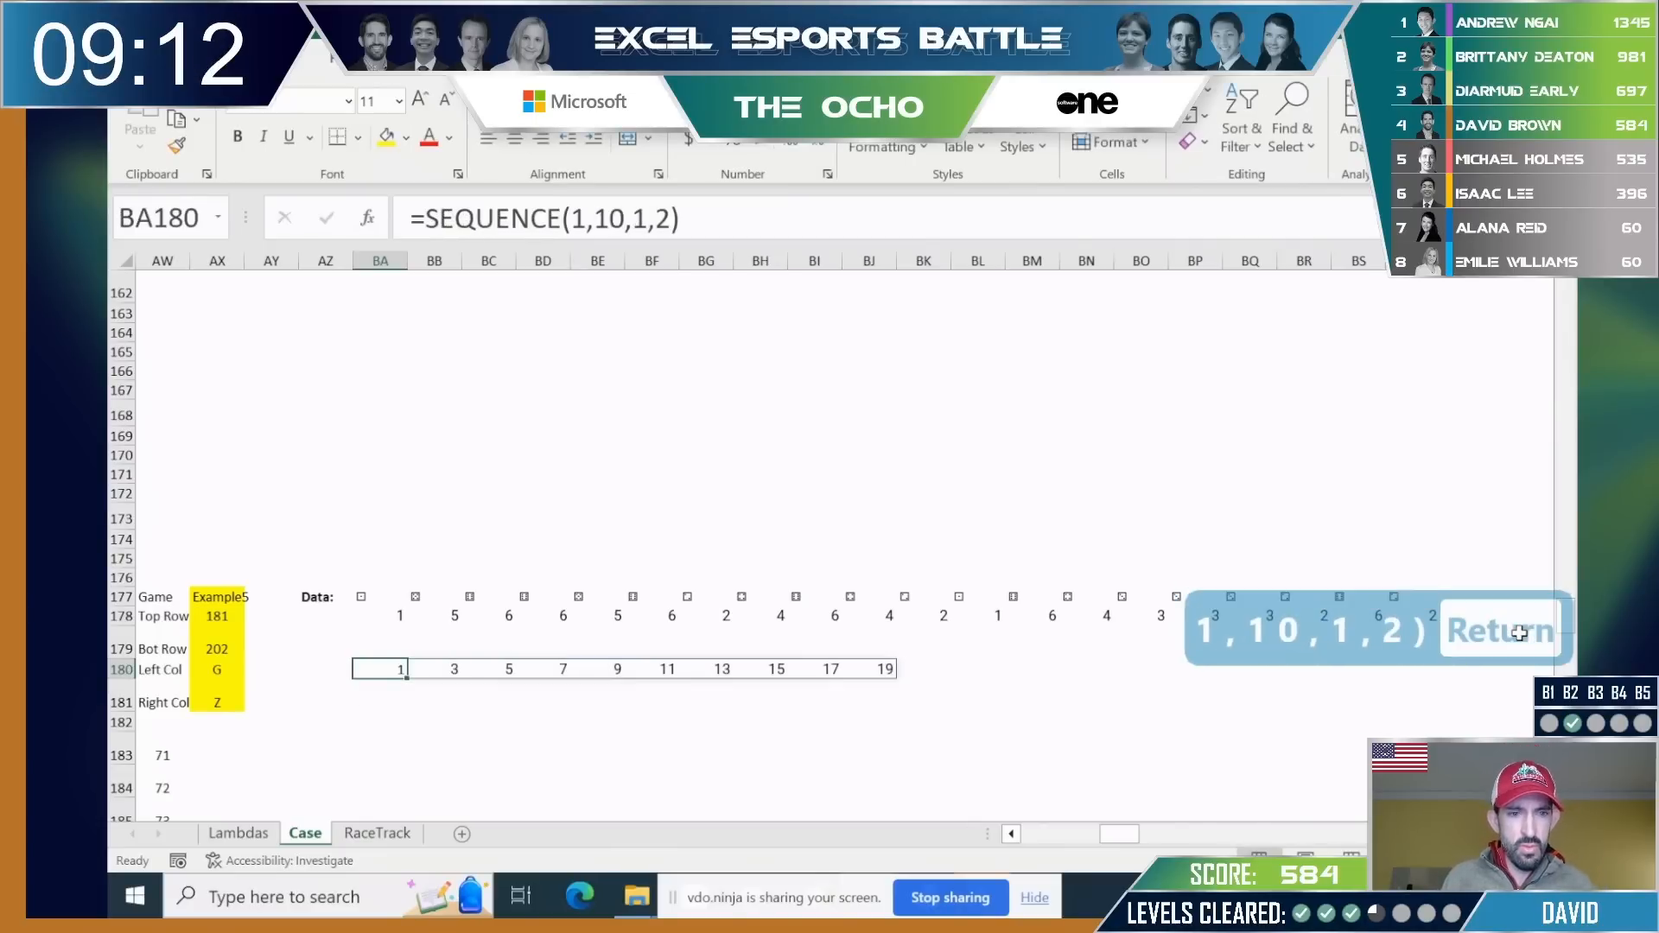
Enter =INDEX($BA$178:$BT$178,BA180) in BA181 to return the first die of the pair.
{"action": "key", "text": "Down"}
{"action": "type", "text": "=index("}
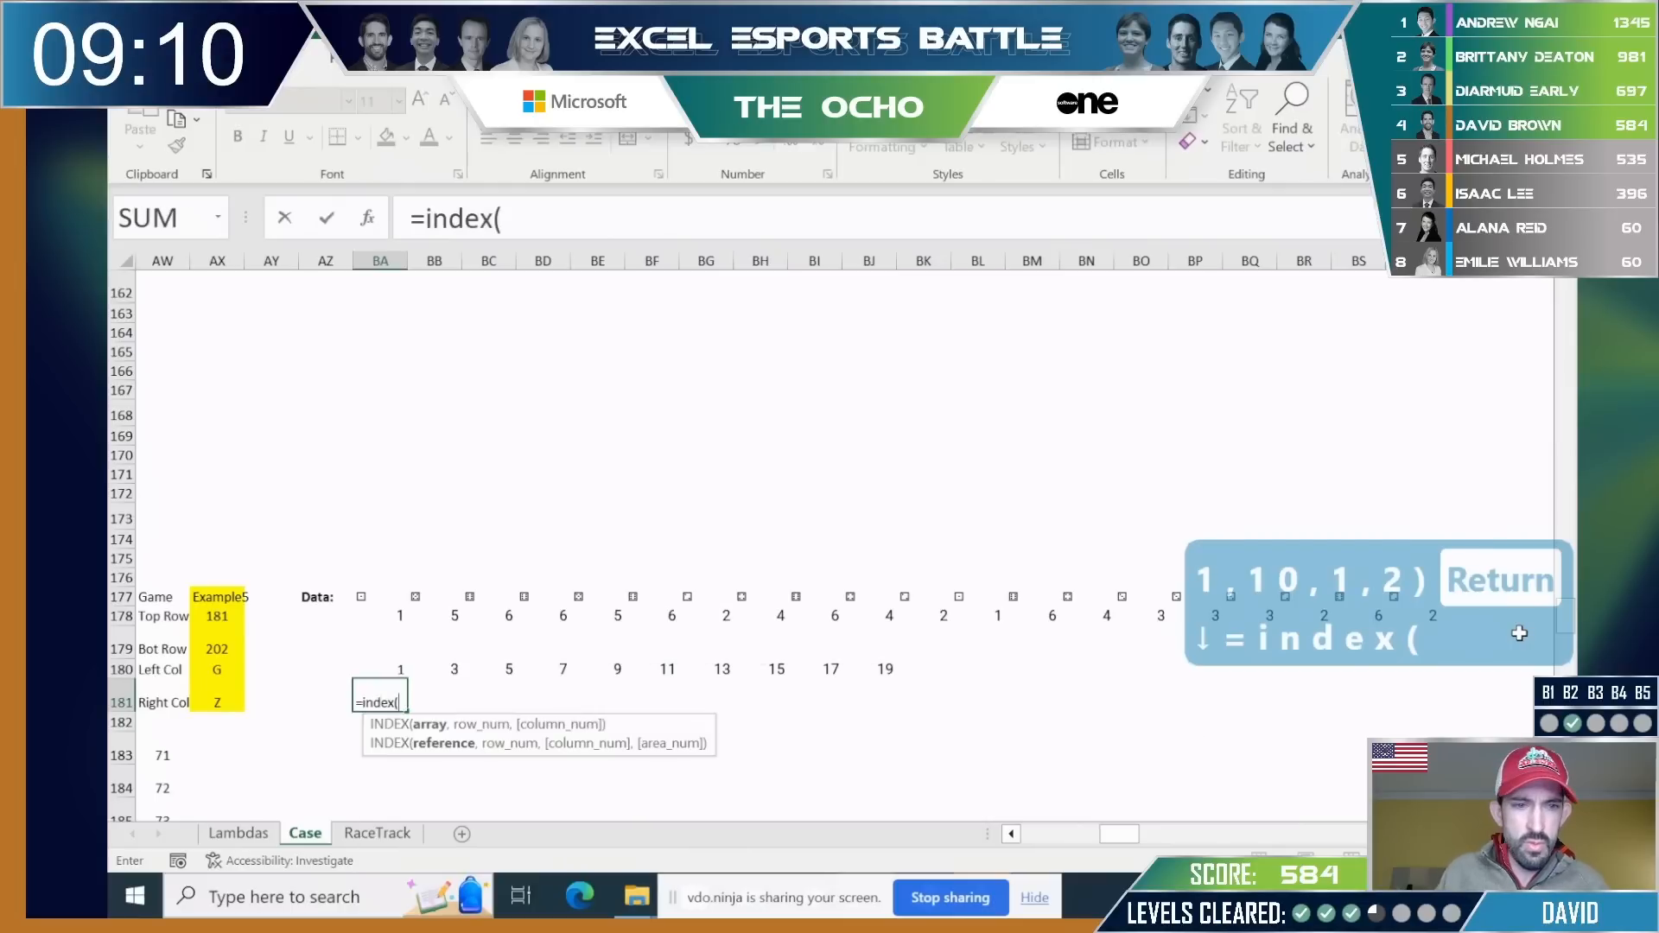
{"action": "key", "text": "Up"}
{"action": "key", "text": "Up"}
{"action": "key", "text": "Up"}
{"action": "key", "text": "Up"}
{"action": "key", "text": "Down"}
{"action": "key", "text": "ctrl+shift+Right"}
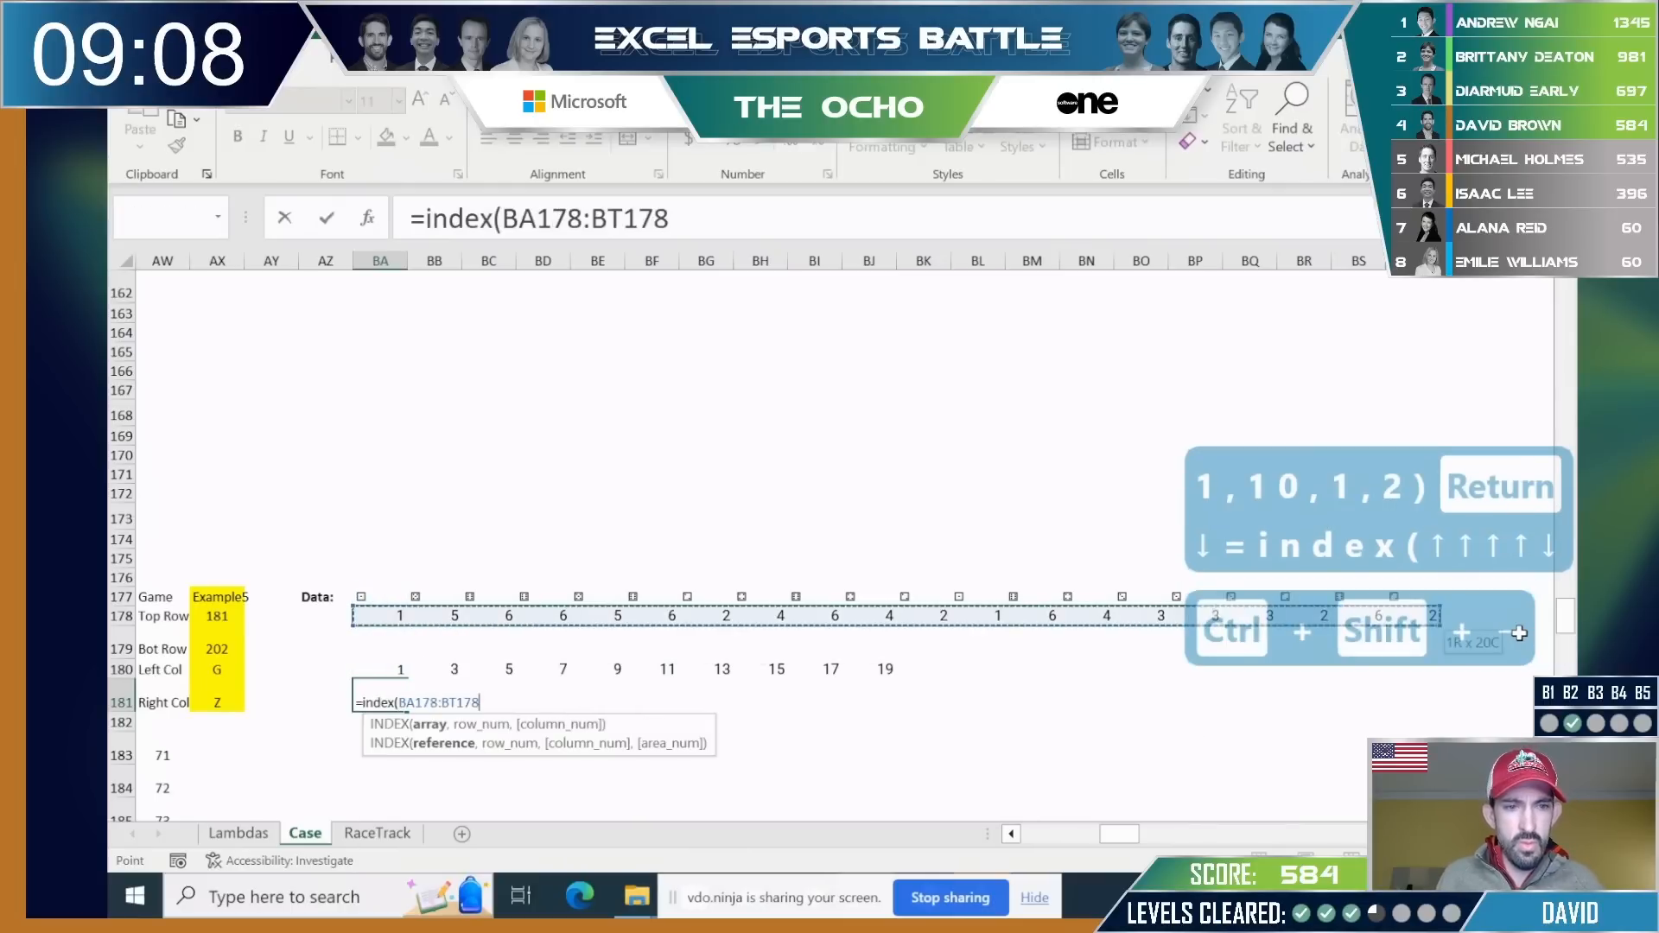
{"action": "key", "text": "F4"}
{"action": "type", "text": ","}
{"action": "key", "text": "Up"}
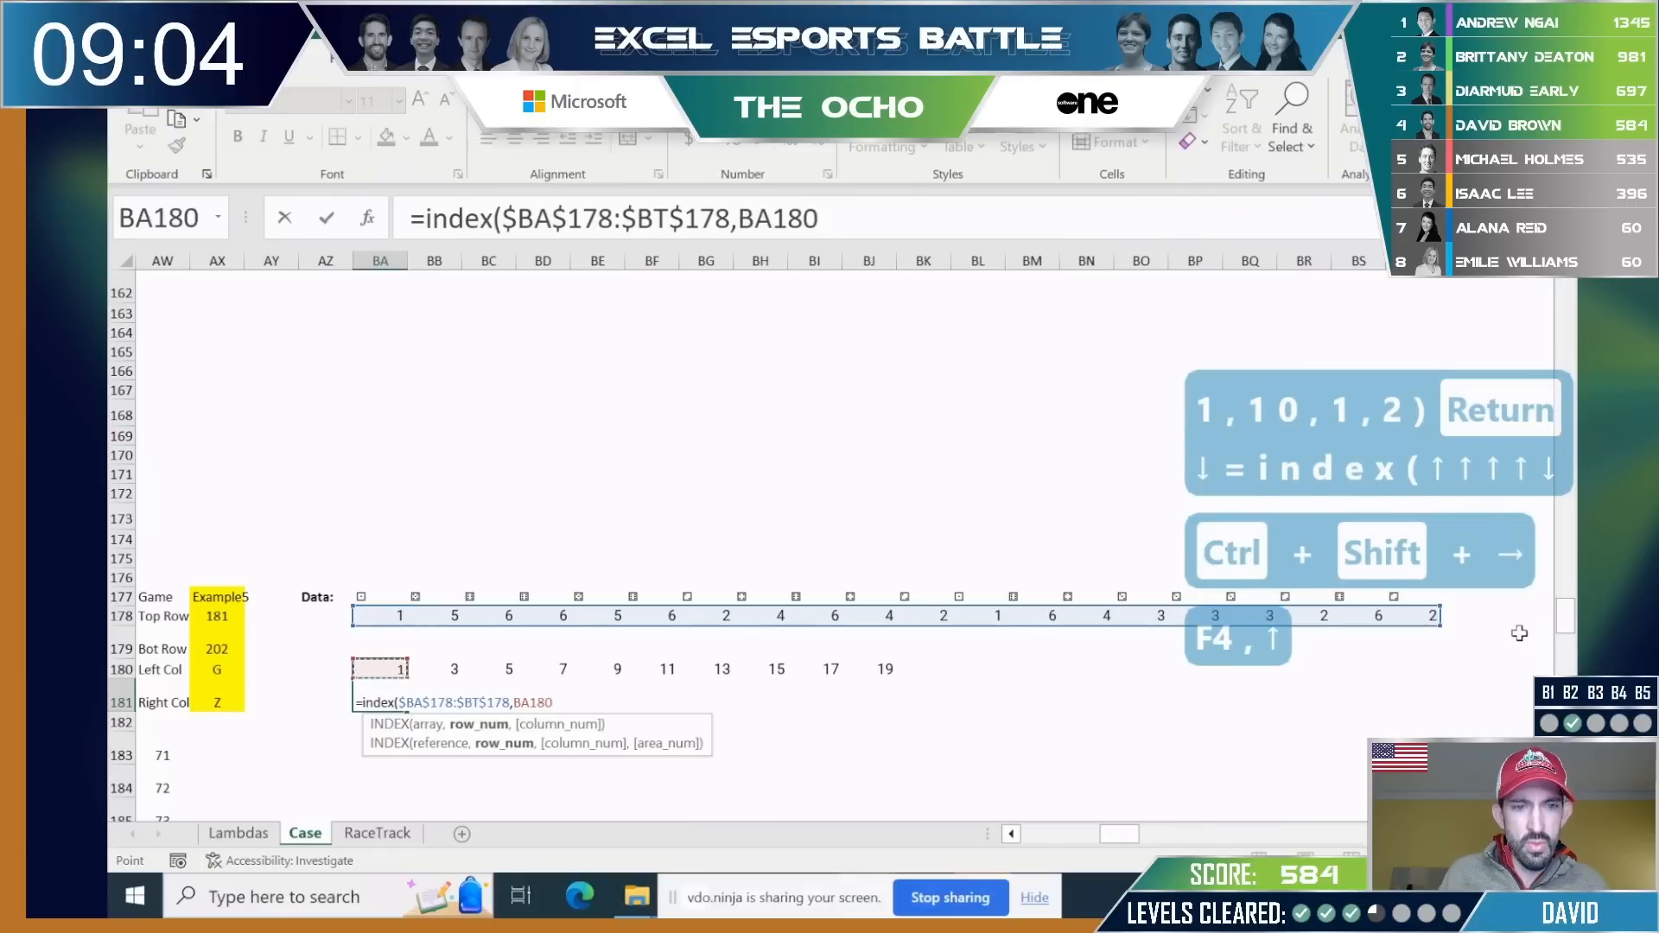
{"action": "key", "text": "Return"}
Enter =INDEX($BA$178:$BT$178,BA180+1) in BA182 to return the second die of the pair.
{"action": "key", "text": "Down"}
{"action": "type", "text": "=index"}
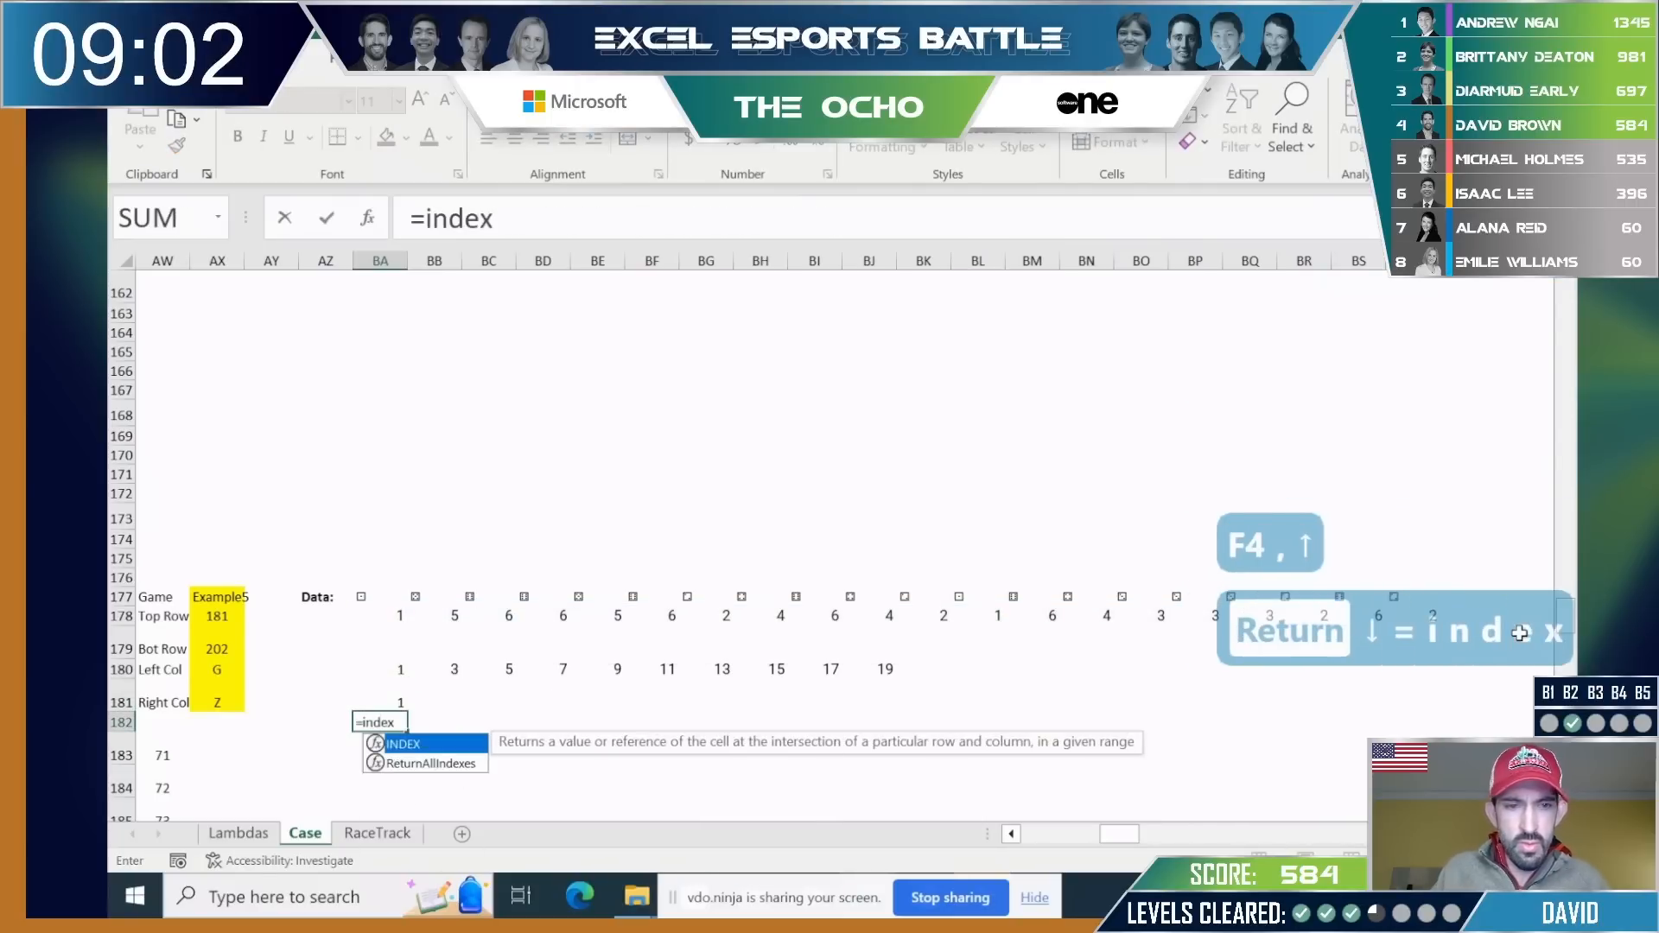
{"action": "type", "text": "("}
{"action": "key", "text": "Up"}
{"action": "key", "text": "Up"}
{"action": "key", "text": "Up"}
{"action": "key", "text": "Up"}
{"action": "key", "text": "ctrl+shift+Right"}
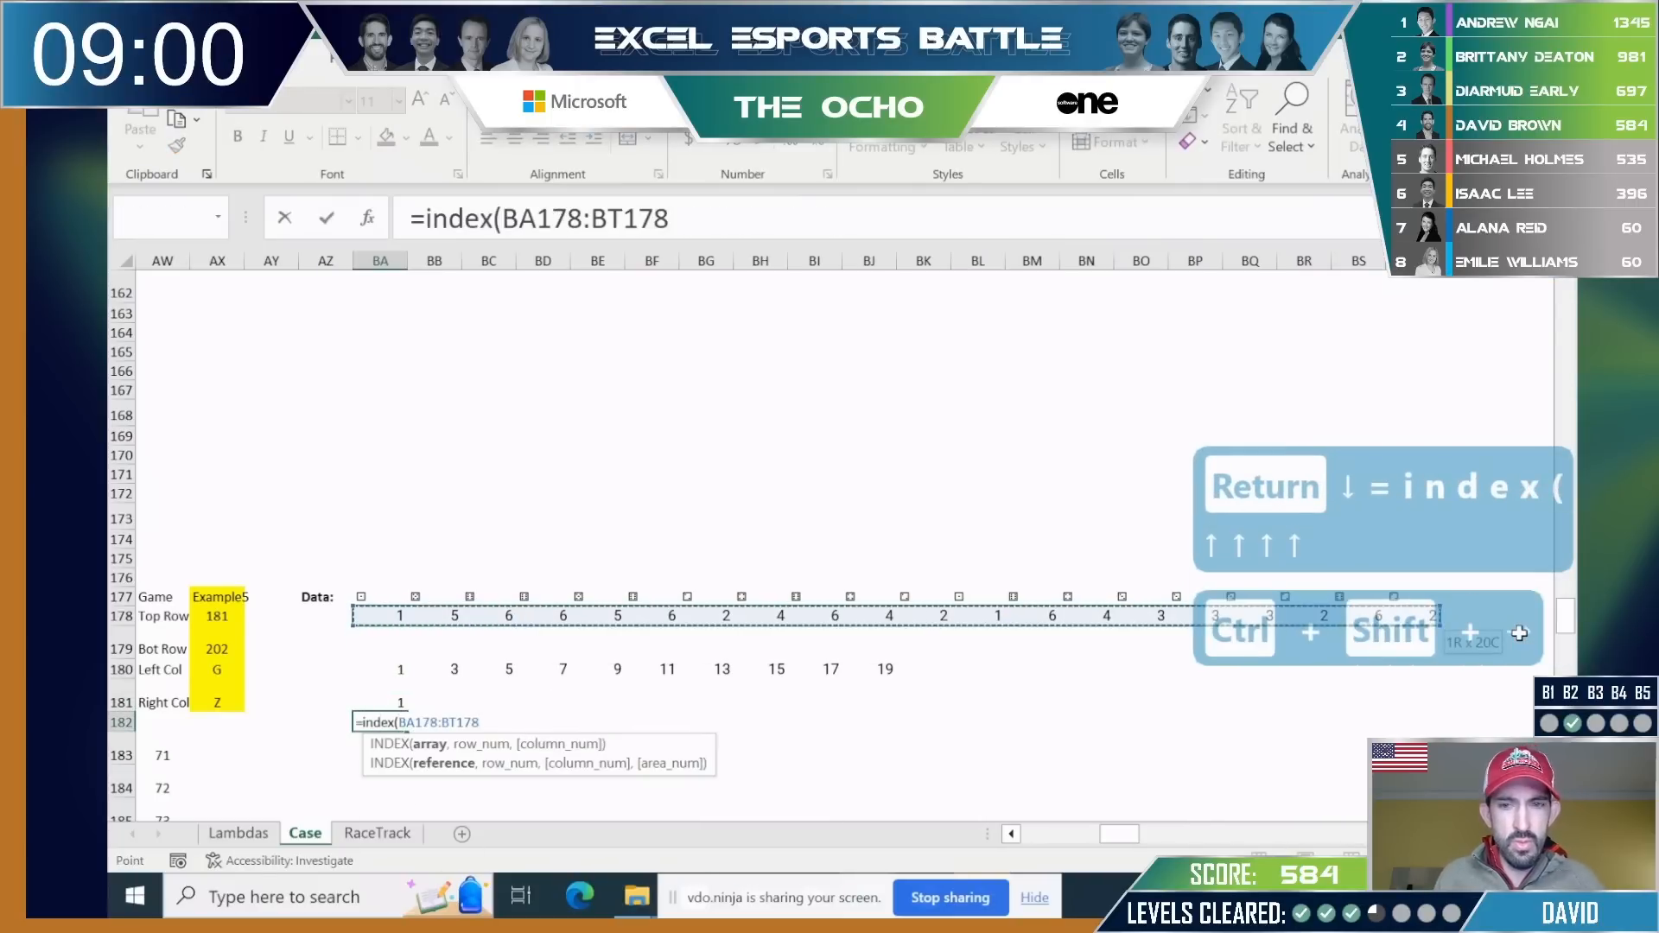
{"action": "key", "text": "F4"}
{"action": "type", "text": ","}
{"action": "key", "text": "Up"}
{"action": "key", "text": "Up"}
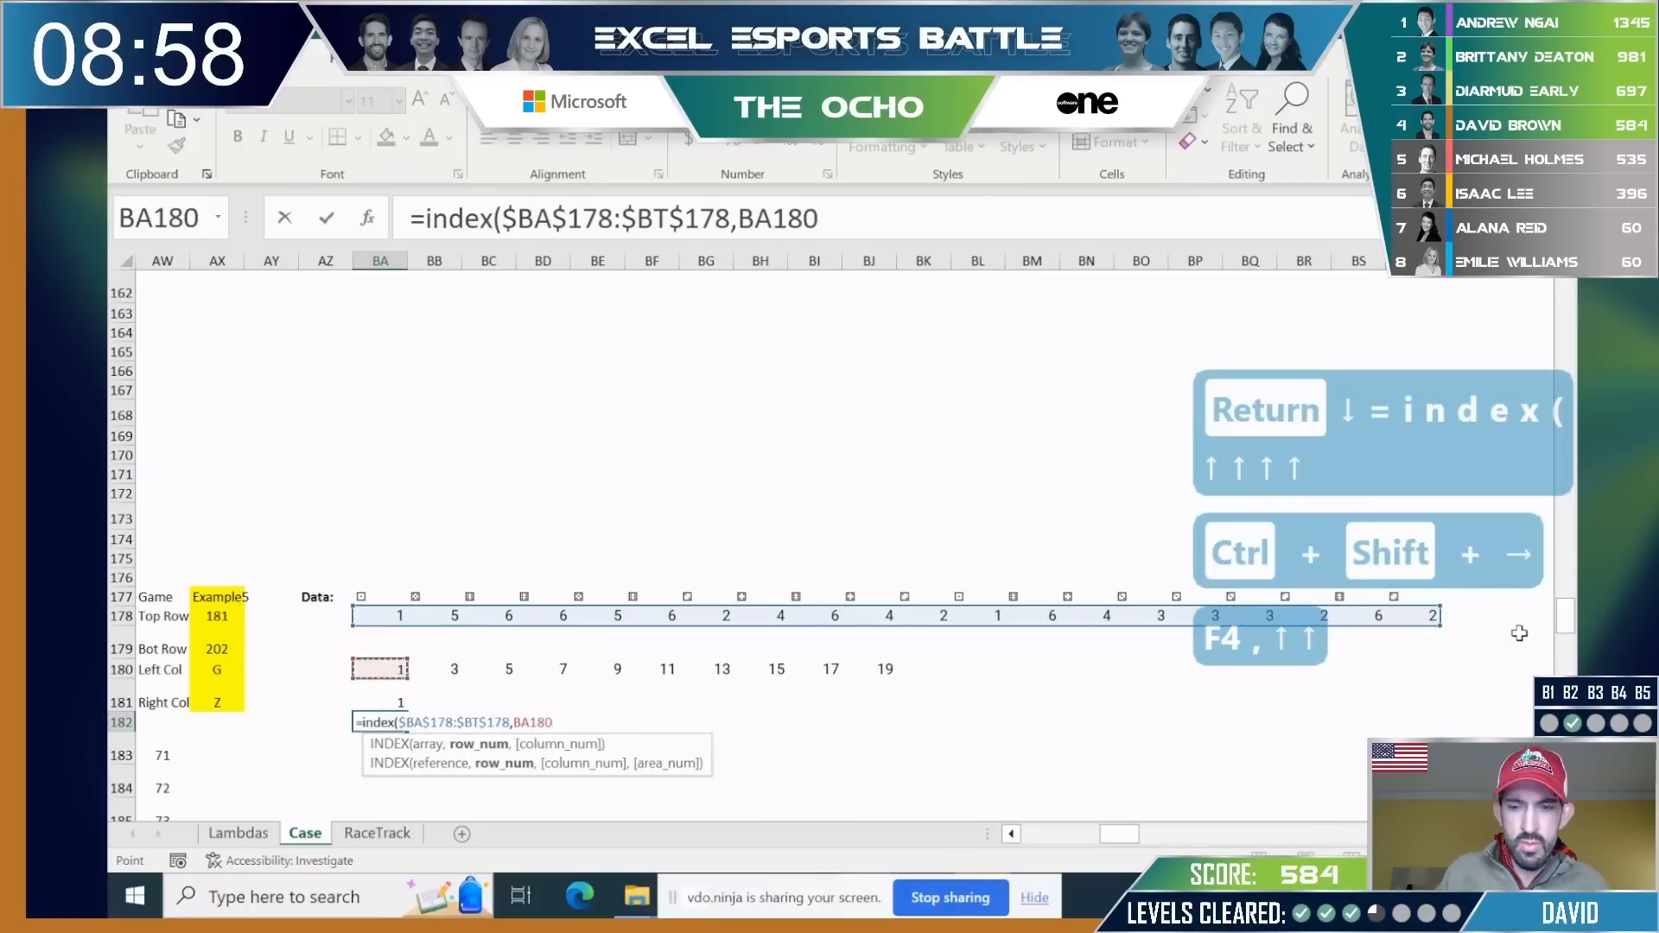
{"action": "type", "text": "+1_"}
{"action": "key", "text": "Return"}
{"action": "key", "text": "Return"}
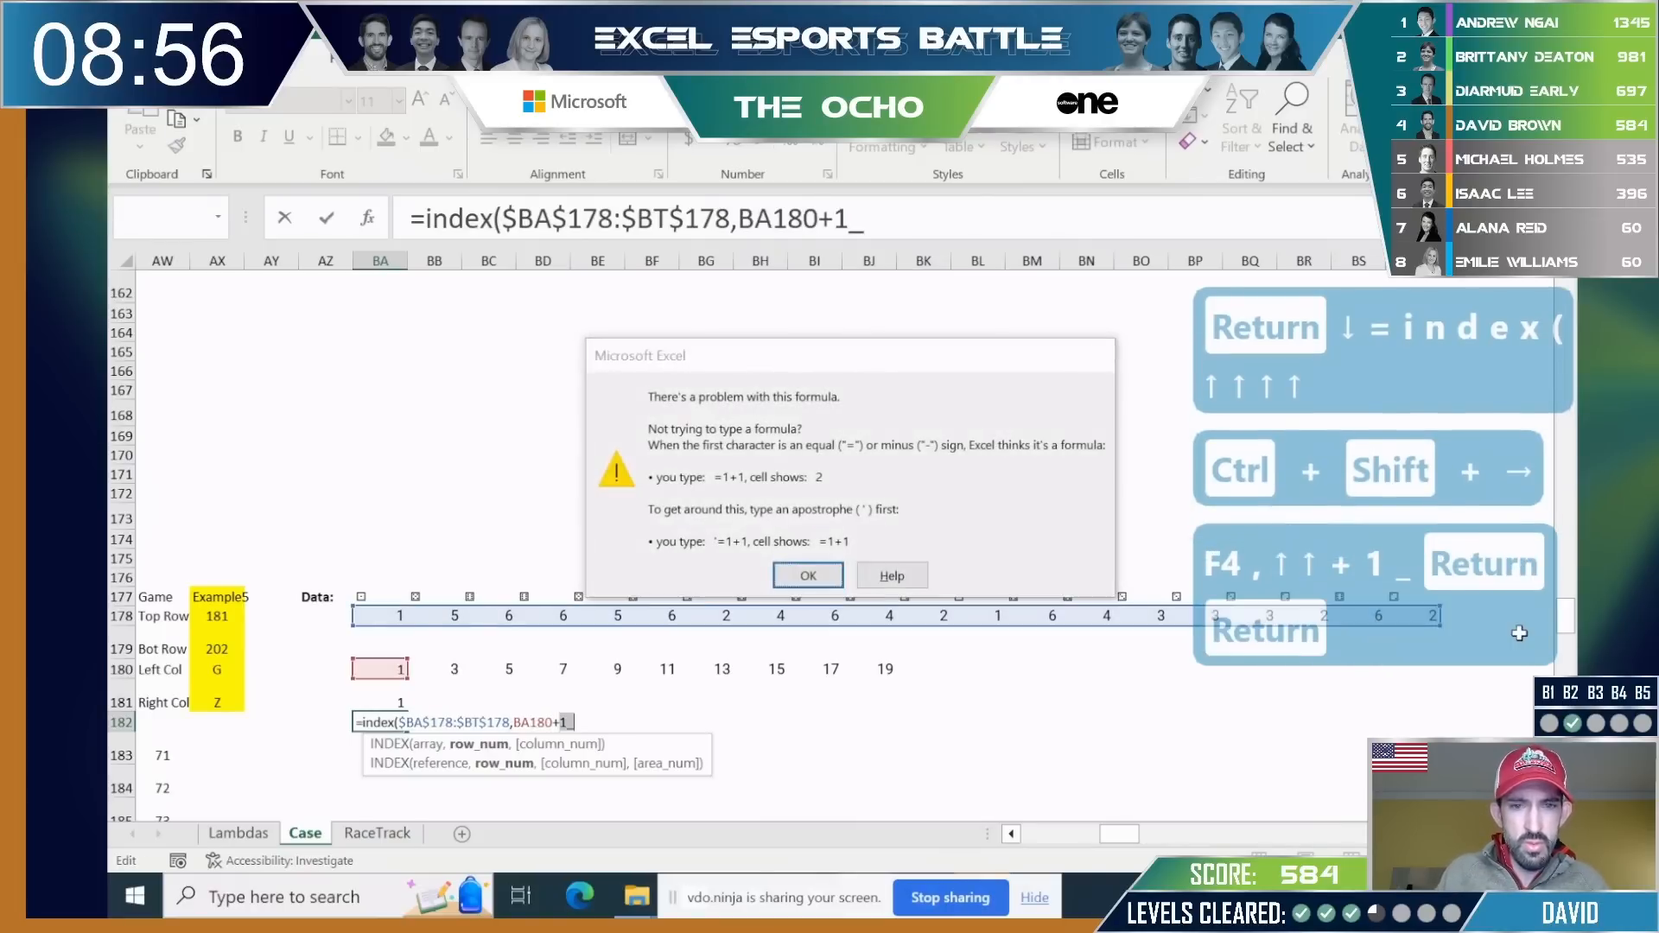
{"action": "key", "text": "BackSpace"}
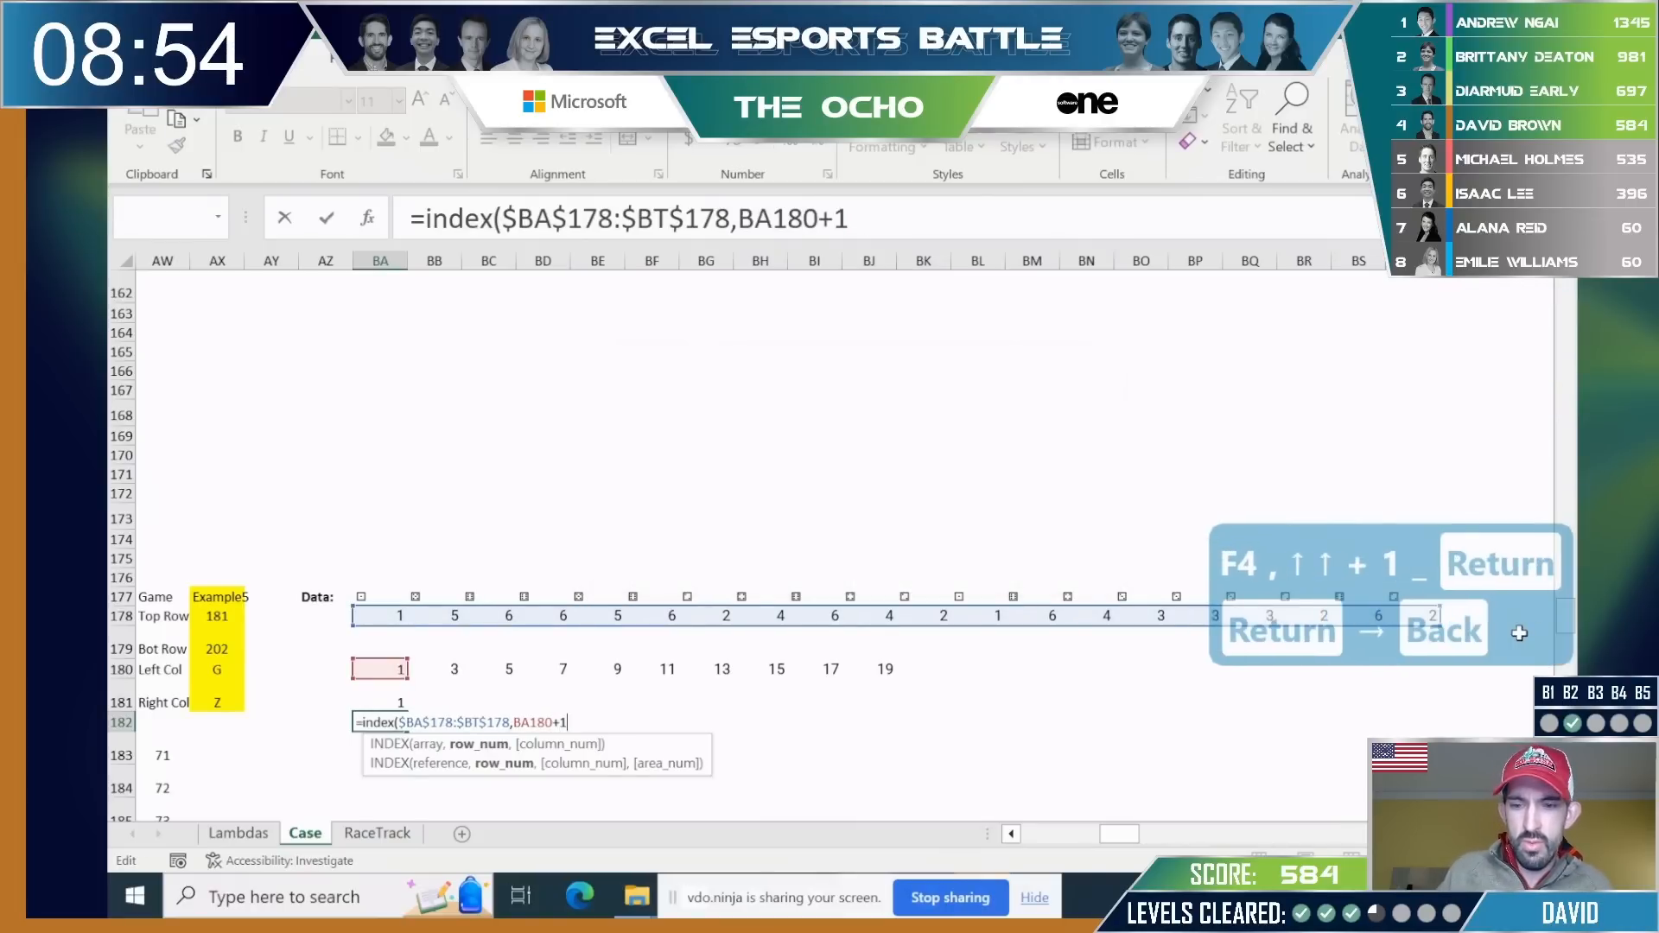
{"action": "type", "text": ")"}
{"action": "key", "text": "Return"}
Fill both INDEX formulas from BA181:BA182 across to column BJ.
{"action": "key", "text": "Up"}
{"action": "key", "text": "shift+Down"}
{"action": "key", "text": "shift+Right"}
{"action": "key", "text": "shift+Right"}
{"action": "key", "text": "shift+Right"}
{"action": "key", "text": "shift+Right"}
{"action": "key", "text": "shift+Right"}
{"action": "key", "text": "shift+Right"}
{"action": "key", "text": "shift+Right"}
{"action": "key", "text": "shift+Right"}
{"action": "key", "text": "shift+Right"}
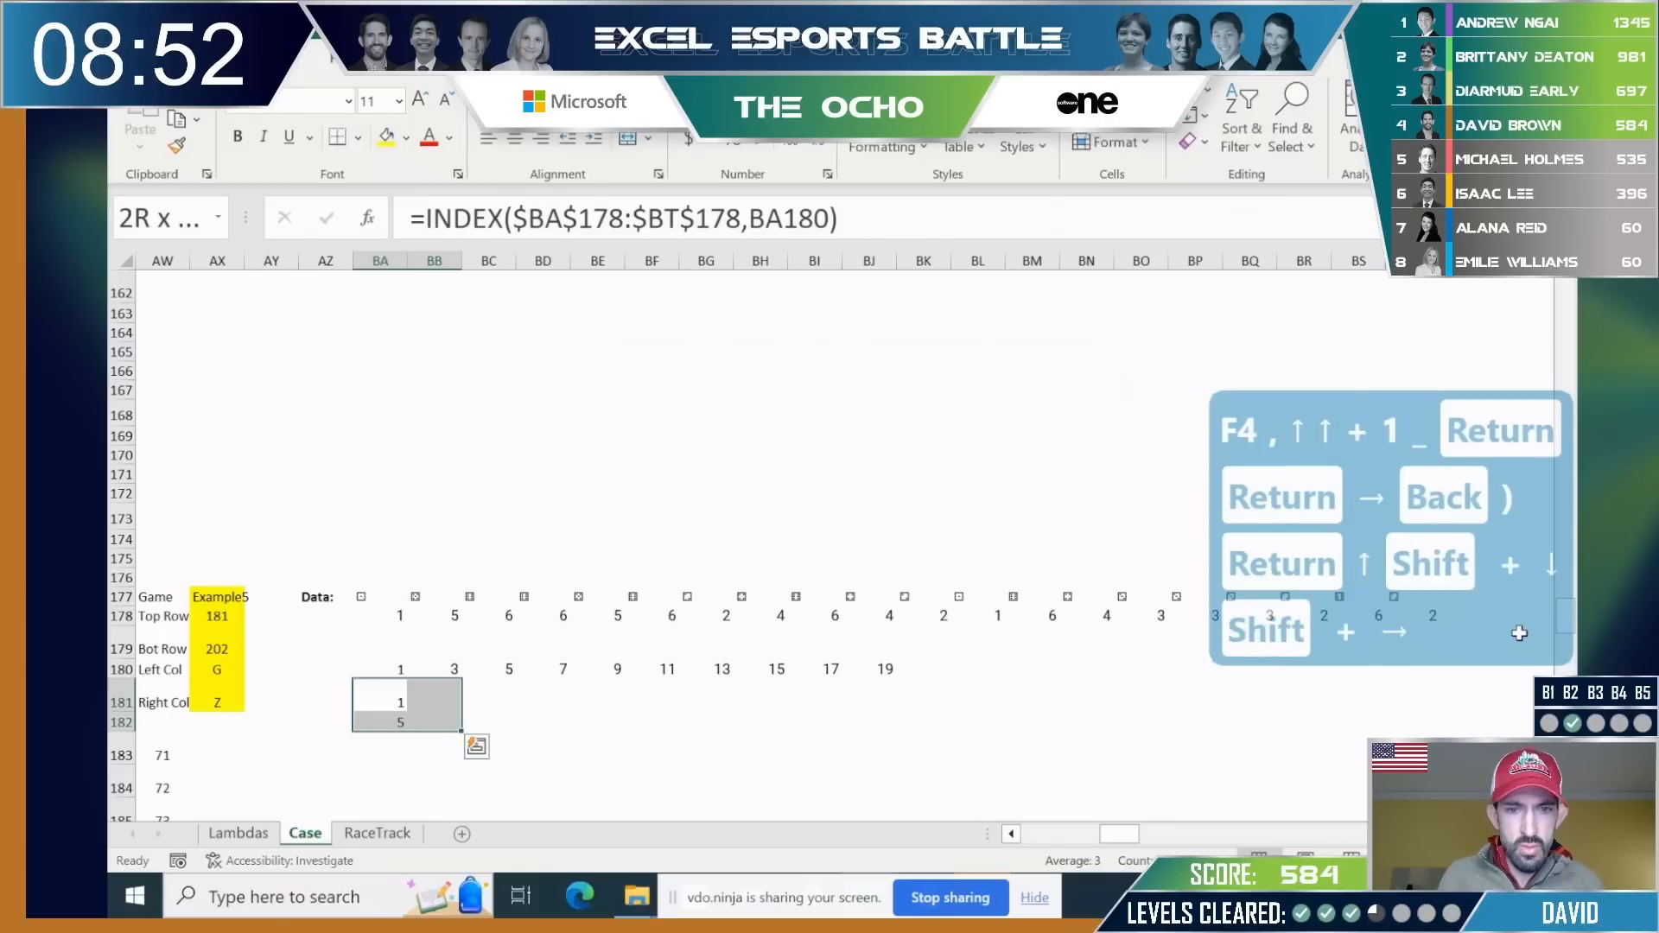
{"action": "key", "text": "ctrl+r"}
Add the two dice of the first pair in BA183 with =SUM(BA181:BA182).
{"action": "key", "text": "Down"}
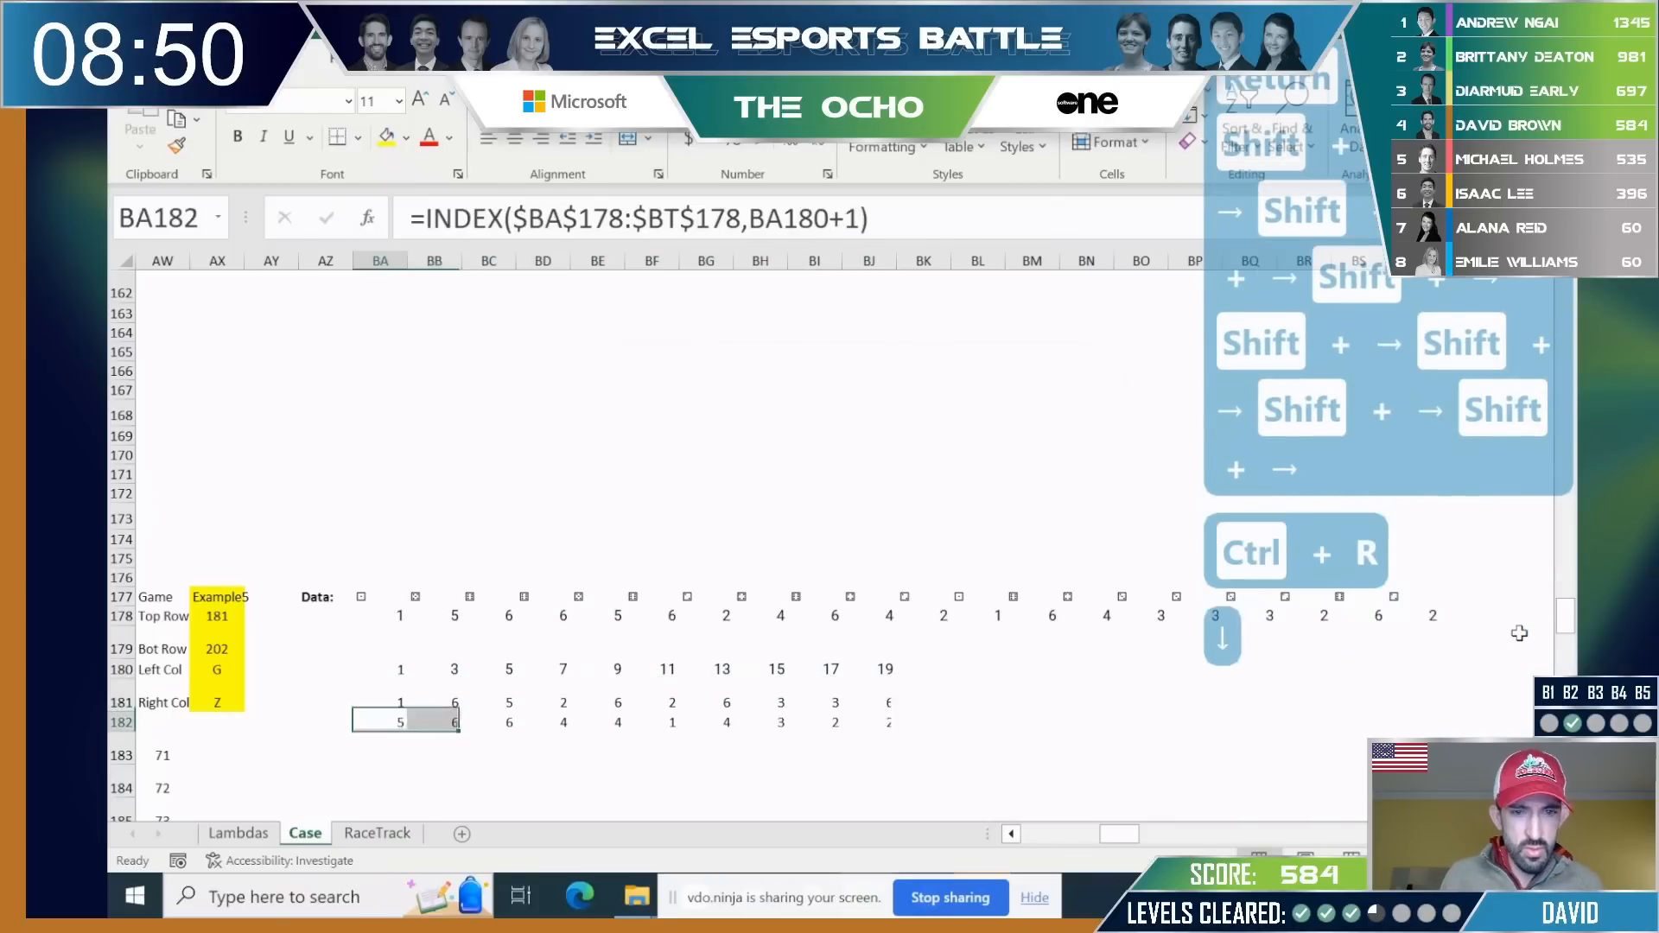
{"action": "key", "text": "Up"}
{"action": "key", "text": "Down"}
{"action": "key", "text": "Down"}
{"action": "type", "text": "=sum("}
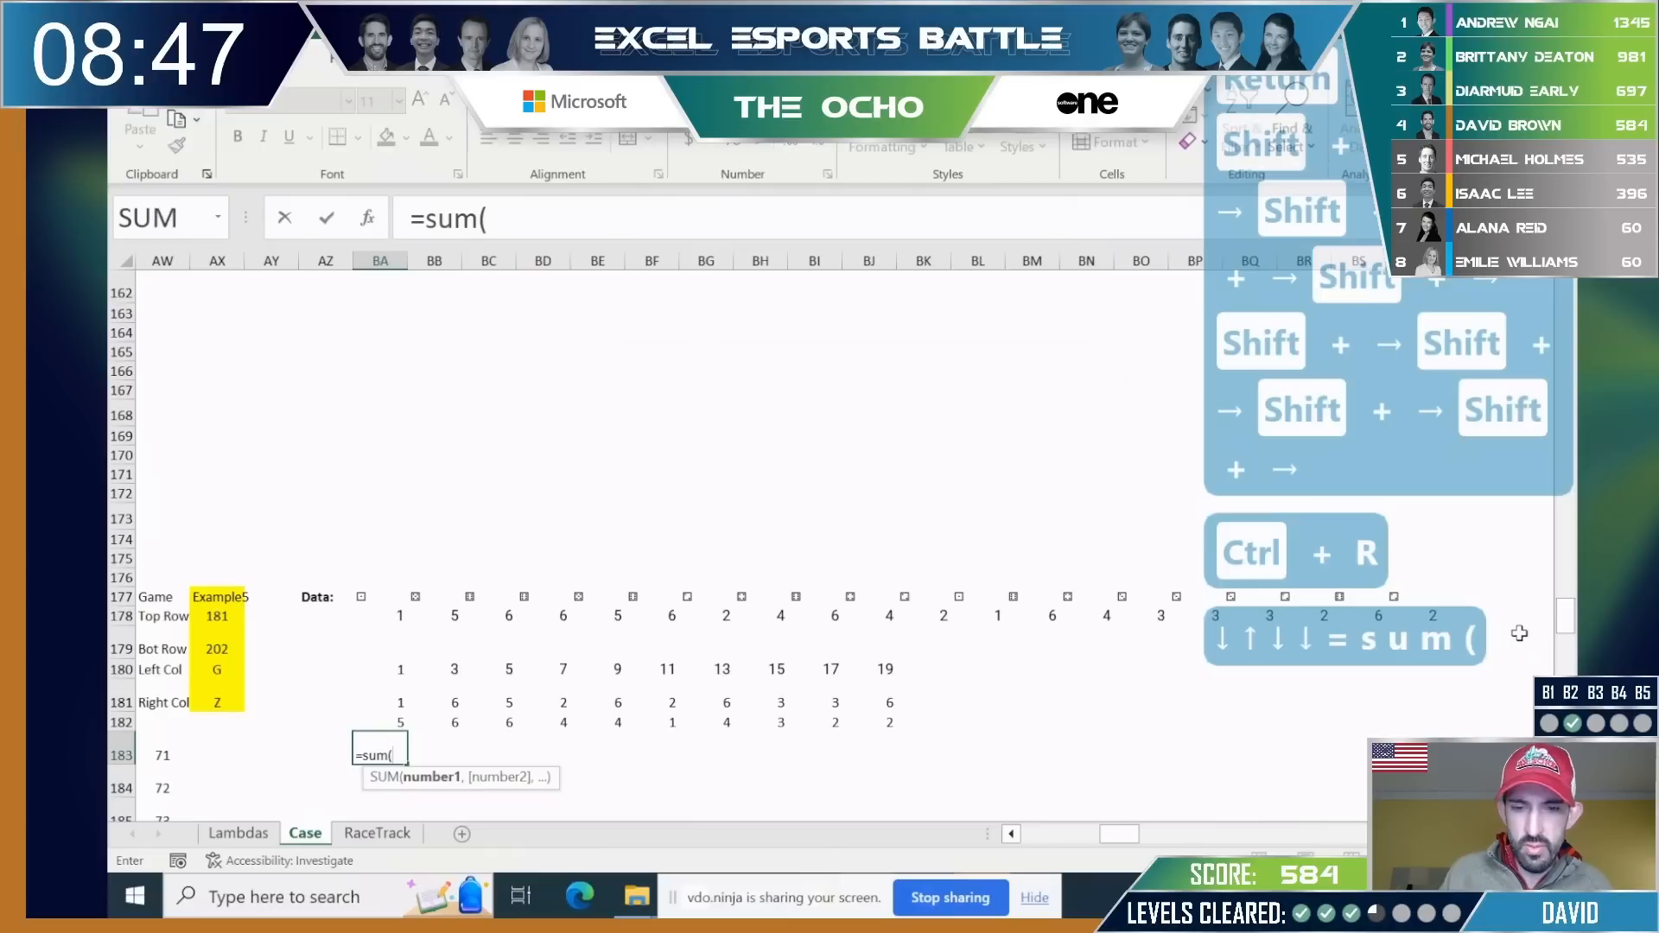
{"action": "key", "text": "Up"}
{"action": "key", "text": "shift+Up"}
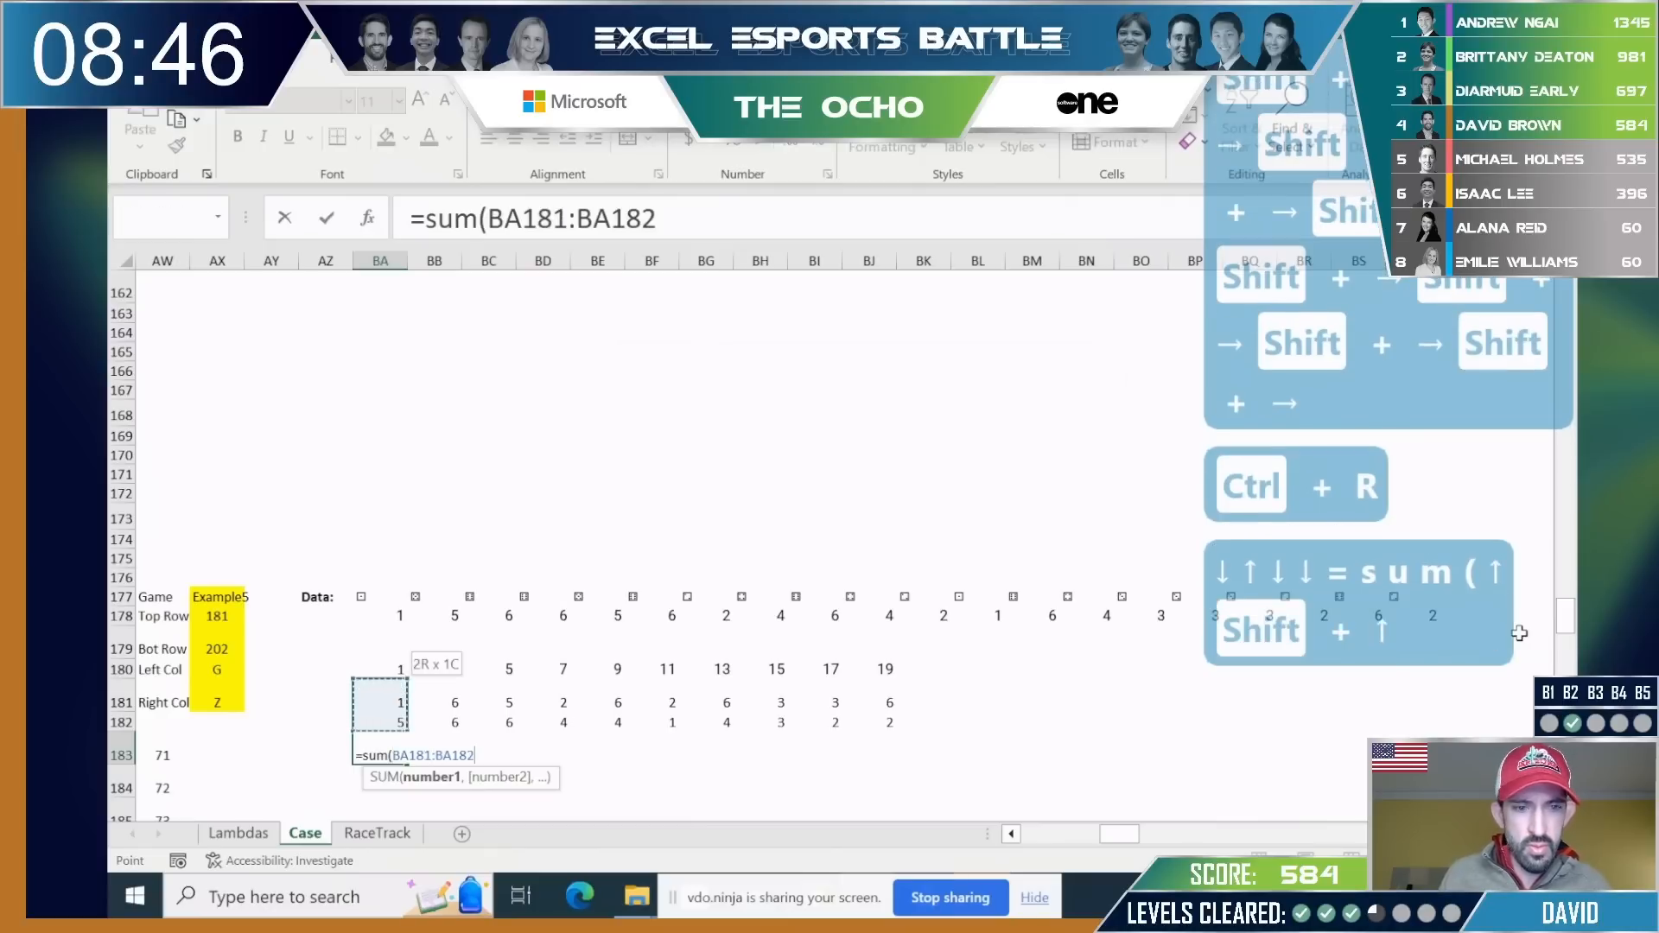
{"action": "key", "text": "Return"}
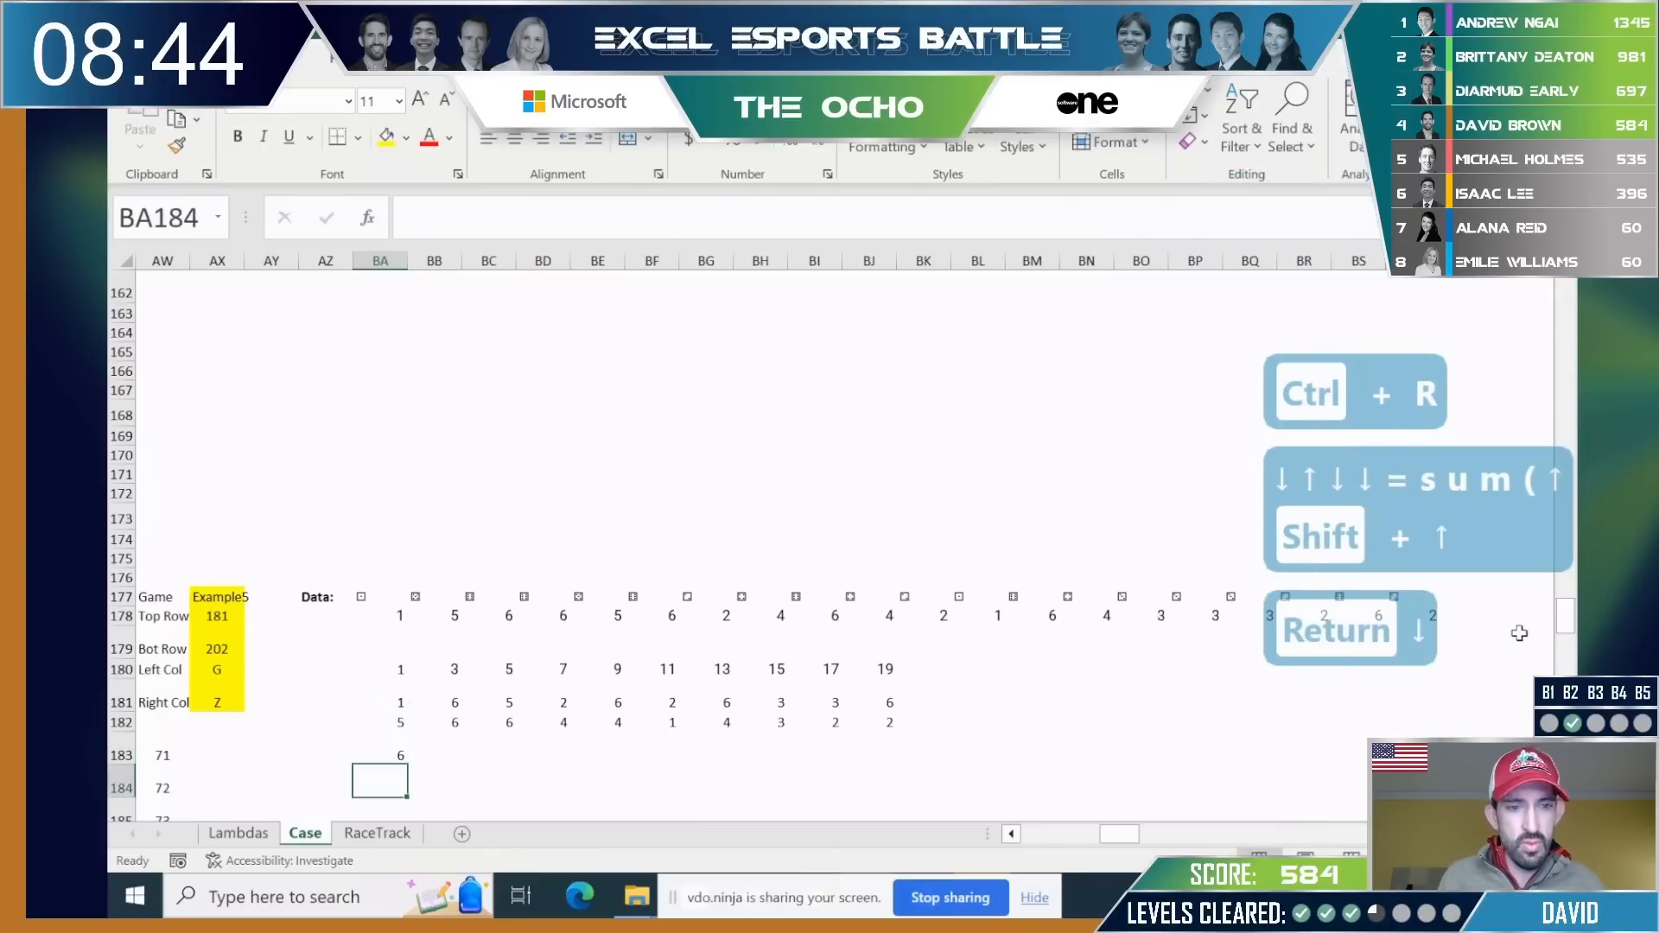
Fill the dice total formula from BA183 across to BJ183.
{"action": "key", "text": "Up"}
{"action": "key", "text": "shift+Right"}
{"action": "key", "text": "shift+Right"}
{"action": "key", "text": "shift+Right"}
{"action": "key", "text": "shift+Right"}
{"action": "key", "text": "shift+Right"}
{"action": "key", "text": "shift+Right"}
{"action": "key", "text": "shift+Right"}
{"action": "key", "text": "shift+Right"}
{"action": "key", "text": "shift+Right"}
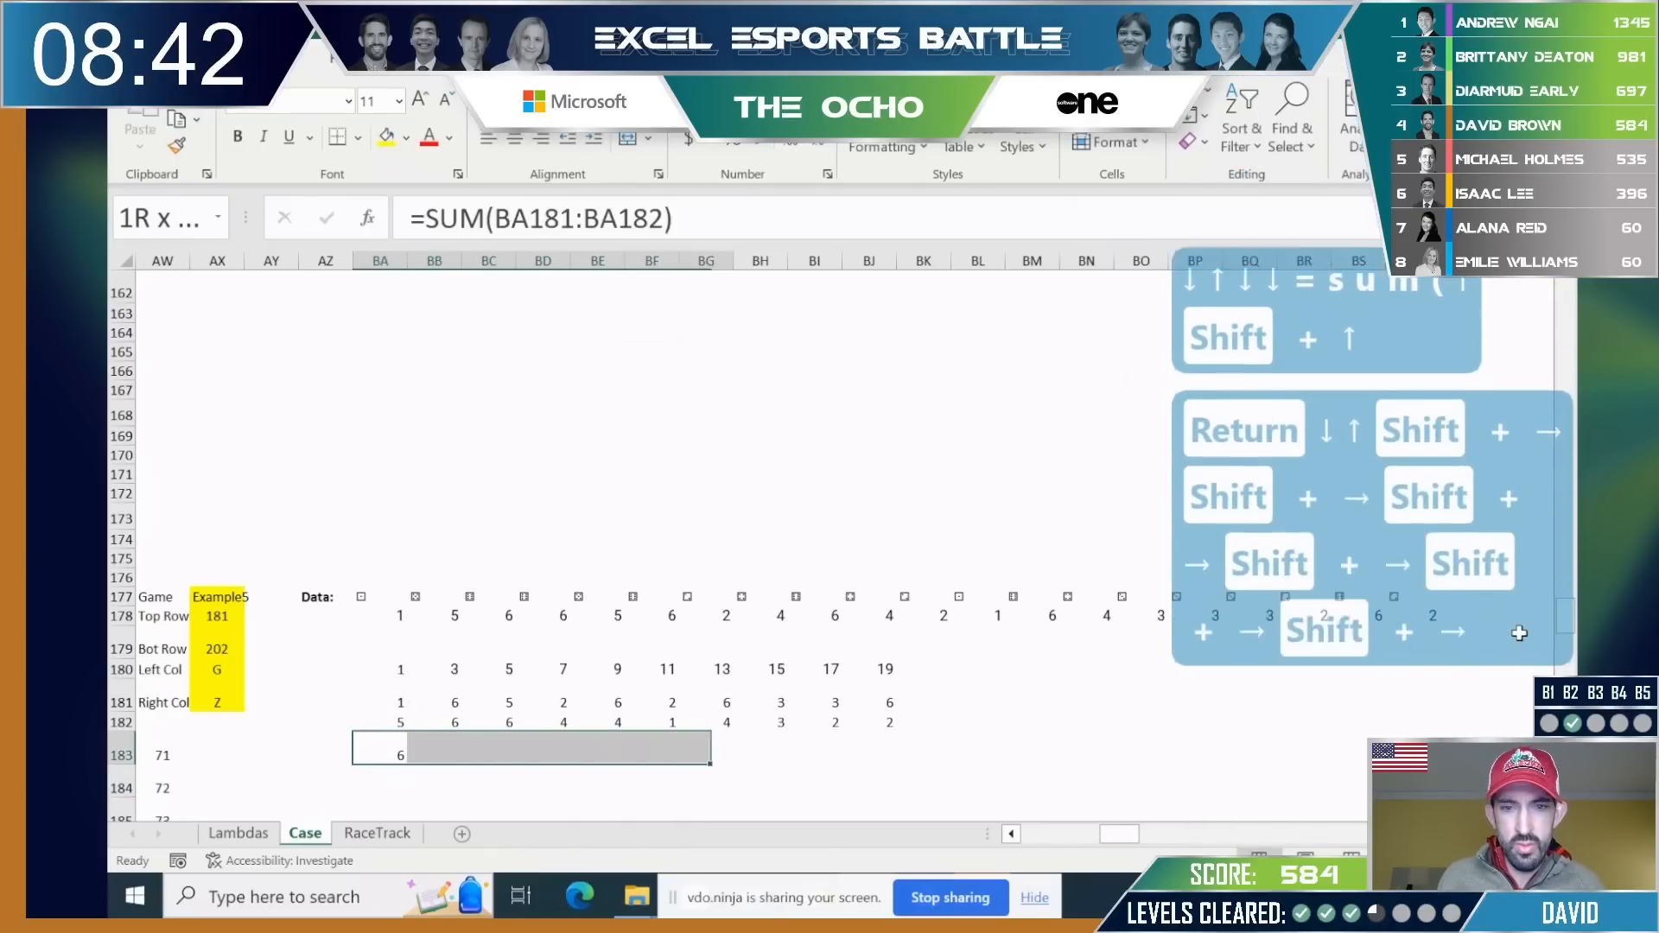
{"action": "key", "text": "ctrl+r"}
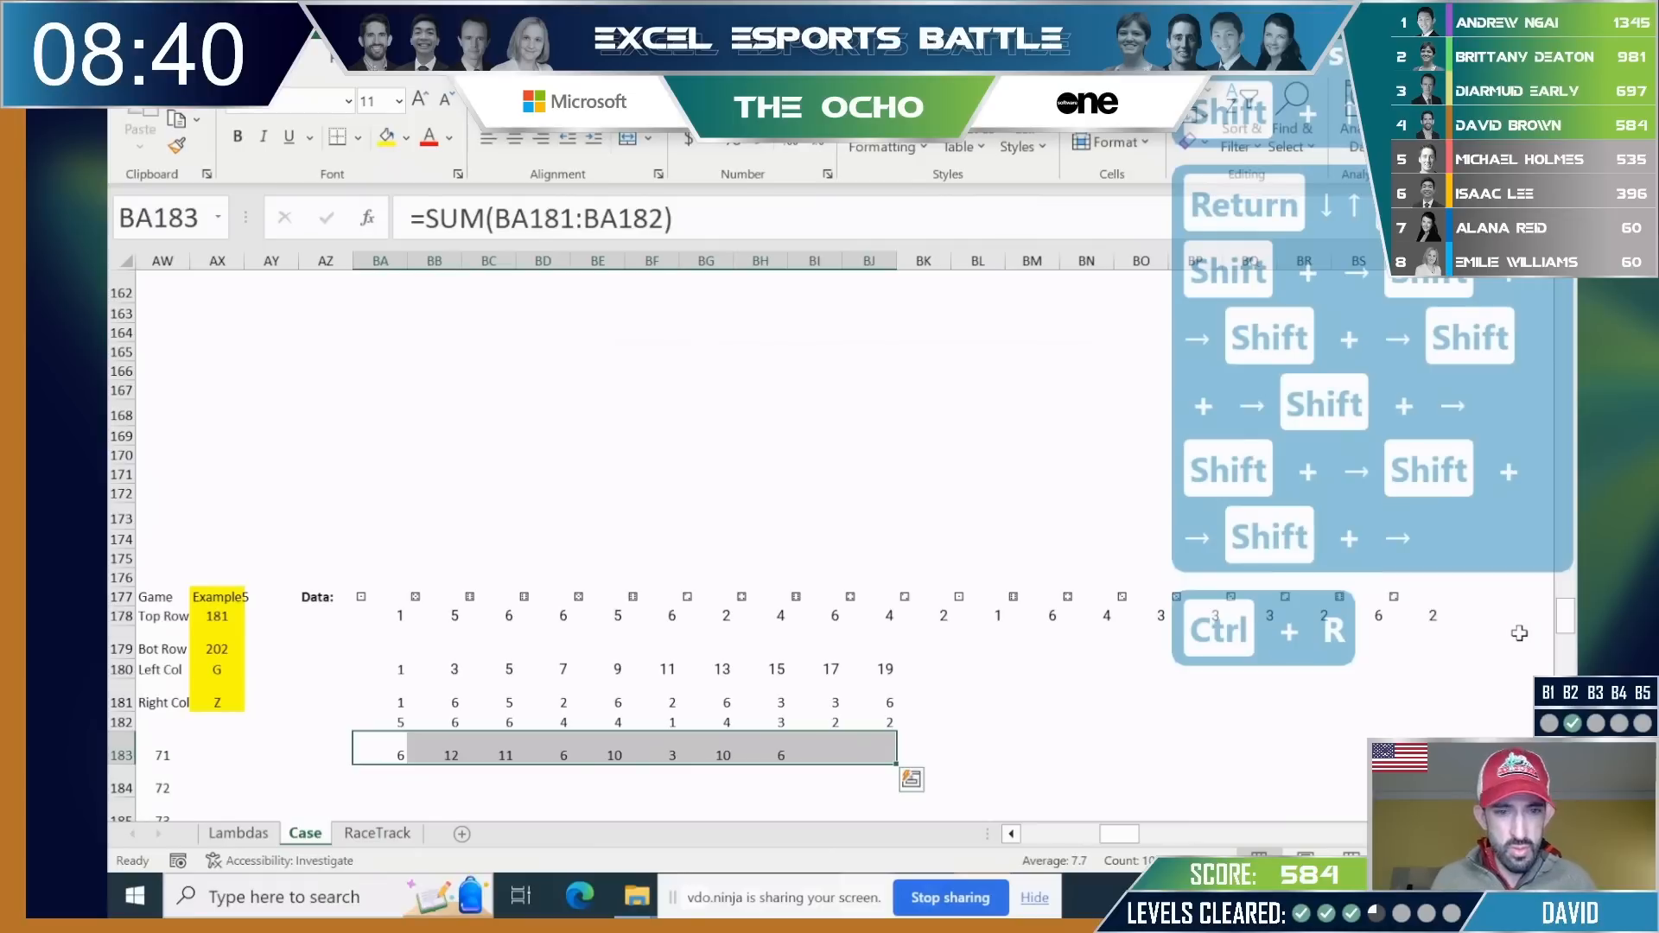
Read the Level 5 Momentum rules and check the points and answer columns beside the dice table.
{"action": "key", "text": "Down"}
{"action": "key", "text": "Left"}
{"action": "key", "text": "Left"}
{"action": "key", "text": "Left"}
{"action": "key", "text": "Right"}
{"action": "key", "text": "Up"}
{"action": "key", "text": "Right"}
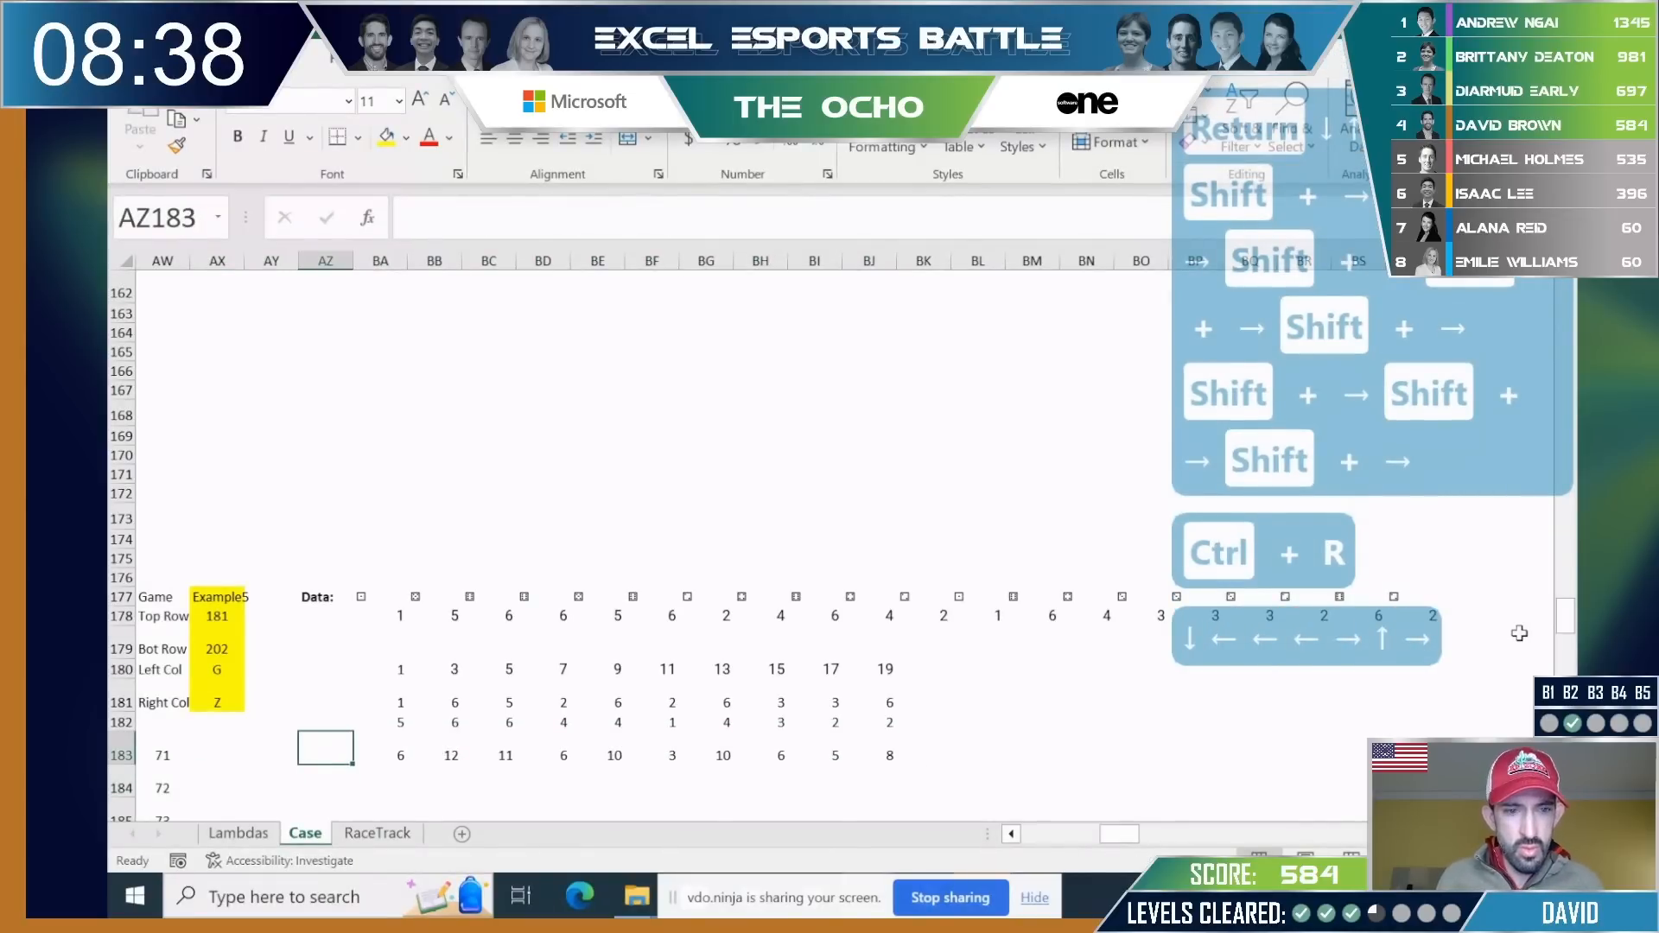
{"action": "key", "text": "Right"}
{"action": "key", "text": "Down"}
{"action": "key", "text": "Up"}
{"action": "key", "text": "Left"}
{"action": "key", "text": "Left"}
{"action": "key", "text": "Left"}
{"action": "key", "text": "Left"}
{"action": "key", "text": "Left"}
{"action": "key", "text": "Left"}
{"action": "key", "text": "Left"}
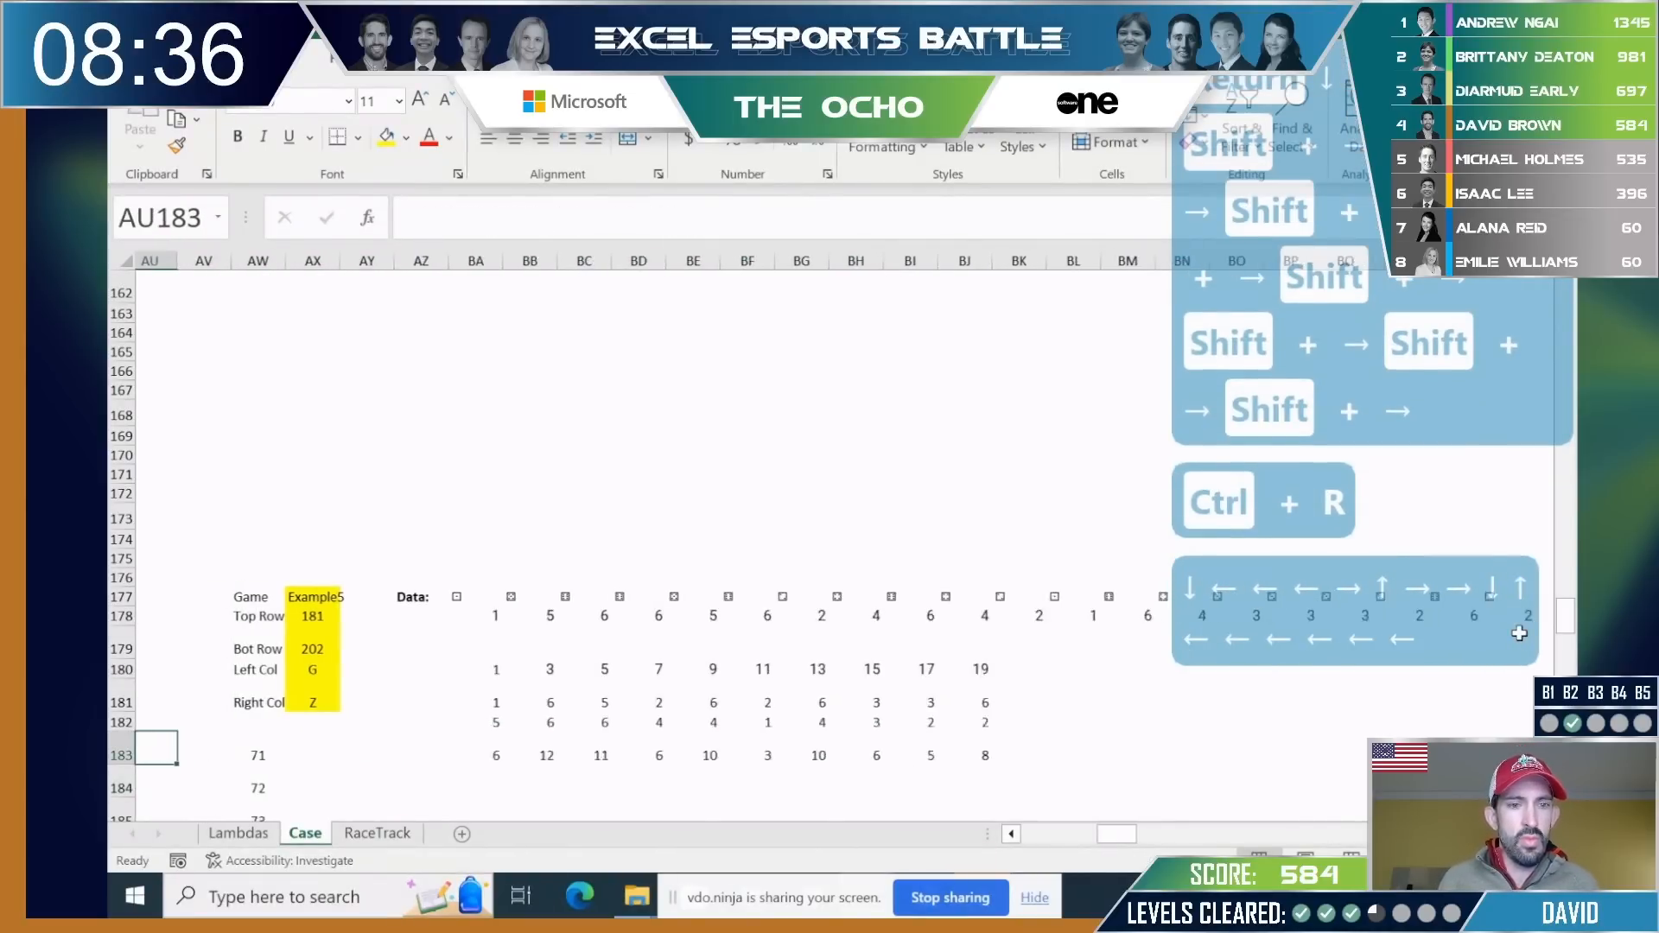
{"action": "key", "text": "ctrl+Left"}
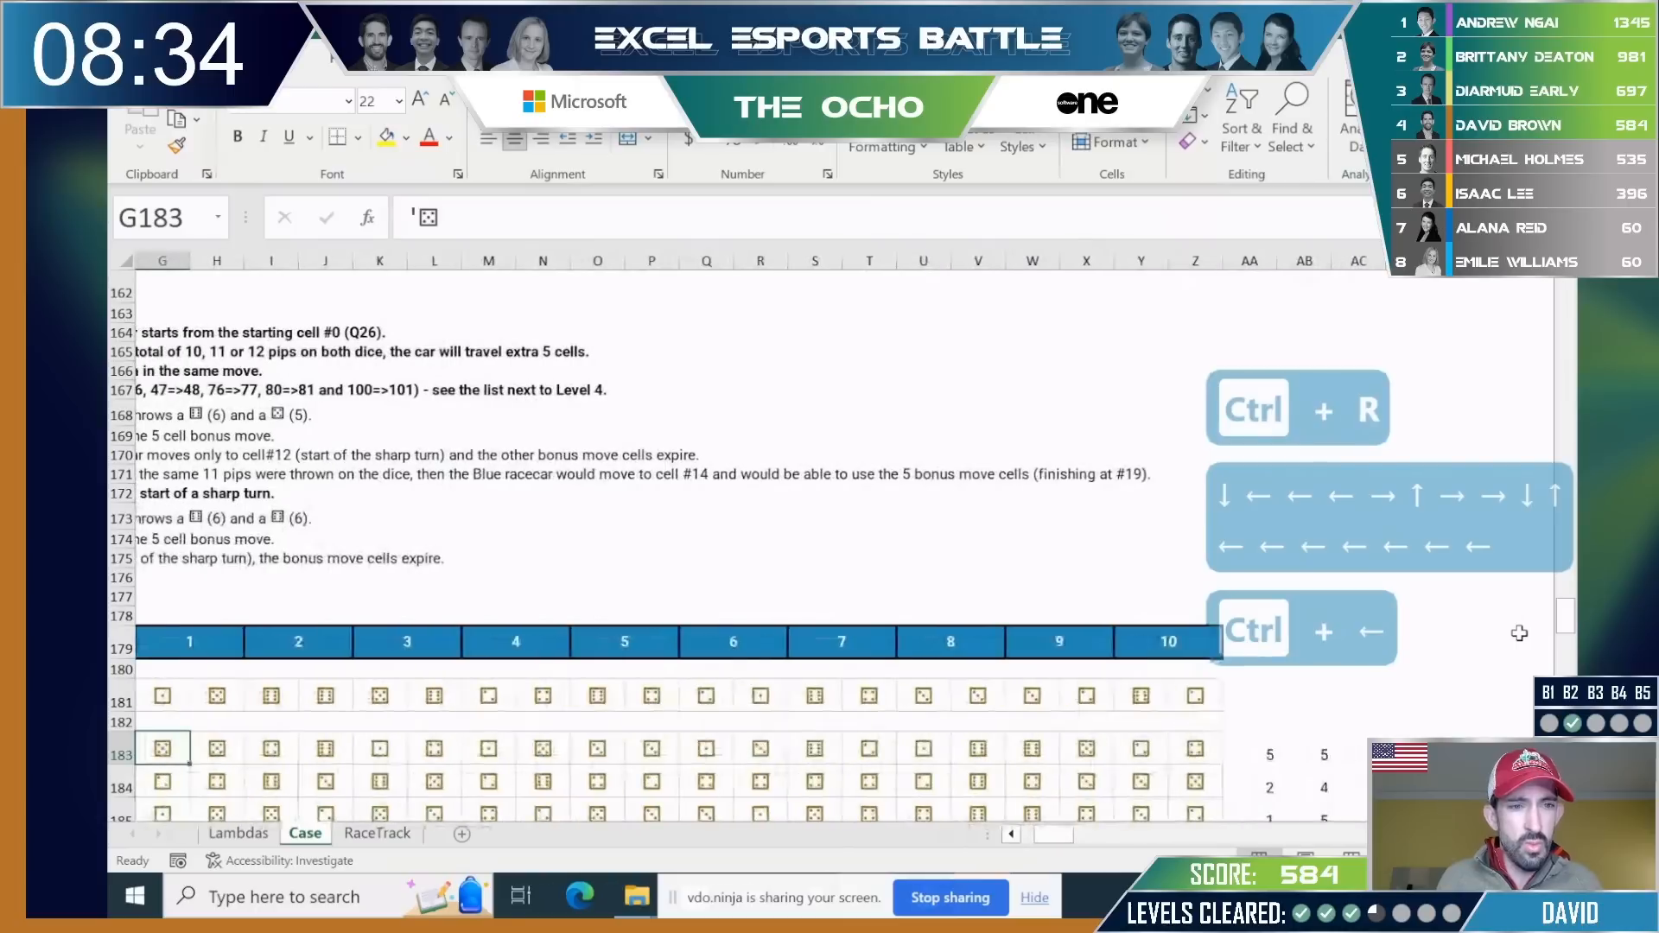
{"action": "key", "text": "Left"}
{"action": "key", "text": "Left"}
{"action": "key", "text": "Left"}
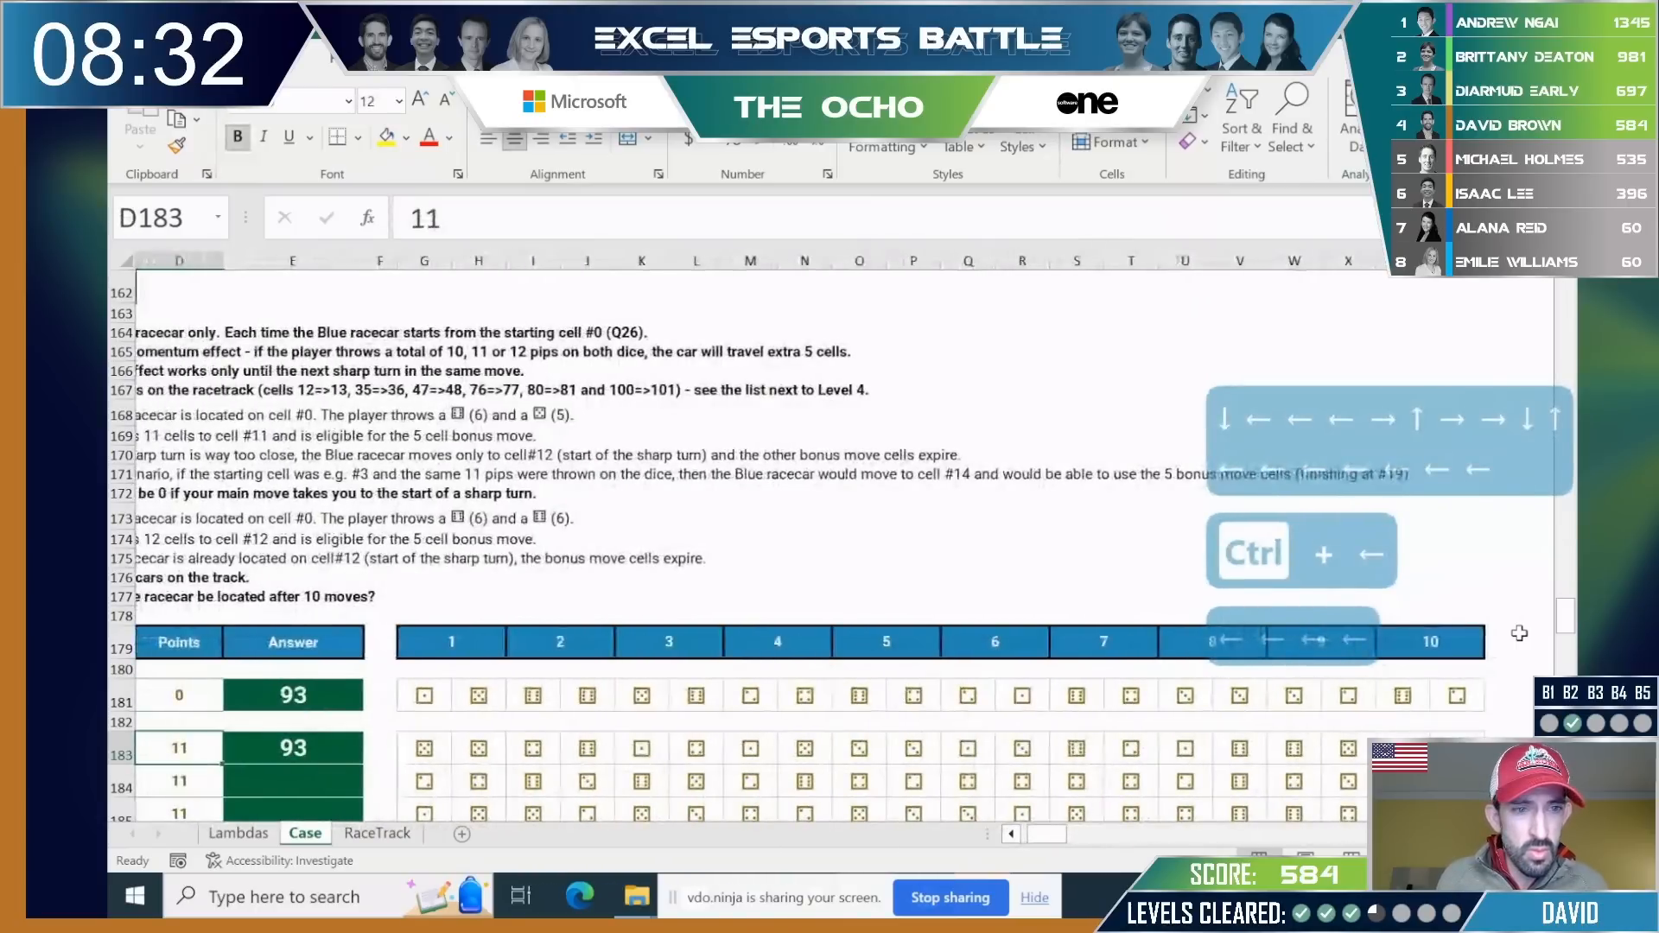
{"action": "key", "text": "Left"}
Examine the Level 5 dice rows and the decoded dice values beside the Level 4 table.
{"action": "key", "text": "Right"}
{"action": "key", "text": "Right"}
{"action": "key", "text": "Right"}
{"action": "key", "text": "Right"}
{"action": "key", "text": "Right"}
{"action": "key", "text": "Right"}
{"action": "key", "text": "Right"}
{"action": "key", "text": "Right"}
{"action": "key", "text": "Right"}
{"action": "key", "text": "Right"}
{"action": "key", "text": "Right"}
{"action": "key", "text": "Right"}
{"action": "key", "text": "Right"}
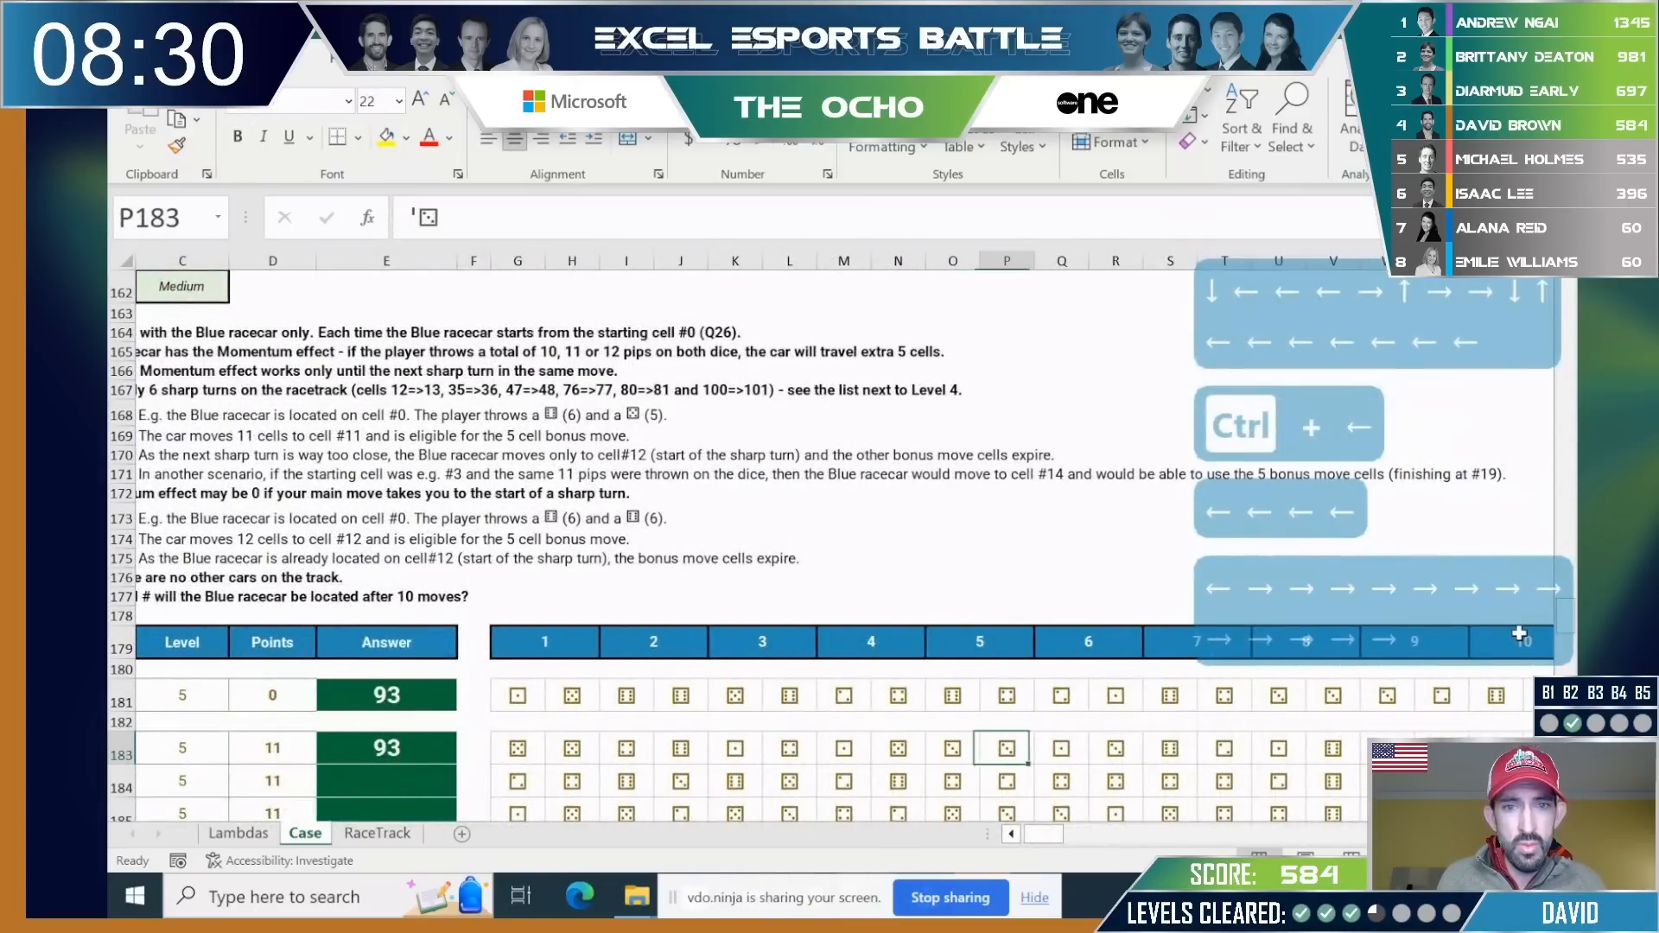
{"action": "key", "text": "Right"}
{"action": "key", "text": "Right"}
{"action": "key", "text": "Right"}
{"action": "key", "text": "Right"}
{"action": "key", "text": "Right"}
{"action": "key", "text": "Right"}
{"action": "key", "text": "Right"}
{"action": "key", "text": "Right"}
{"action": "key", "text": "Right"}
{"action": "key", "text": "Right"}
{"action": "key", "text": "Right"}
{"action": "key", "text": "Right"}
{"action": "key", "text": "Right"}
{"action": "key", "text": "Right"}
{"action": "key", "text": "Right"}
{"action": "key", "text": "Right"}
{"action": "key", "text": "Right"}
{"action": "key", "text": "Up"}
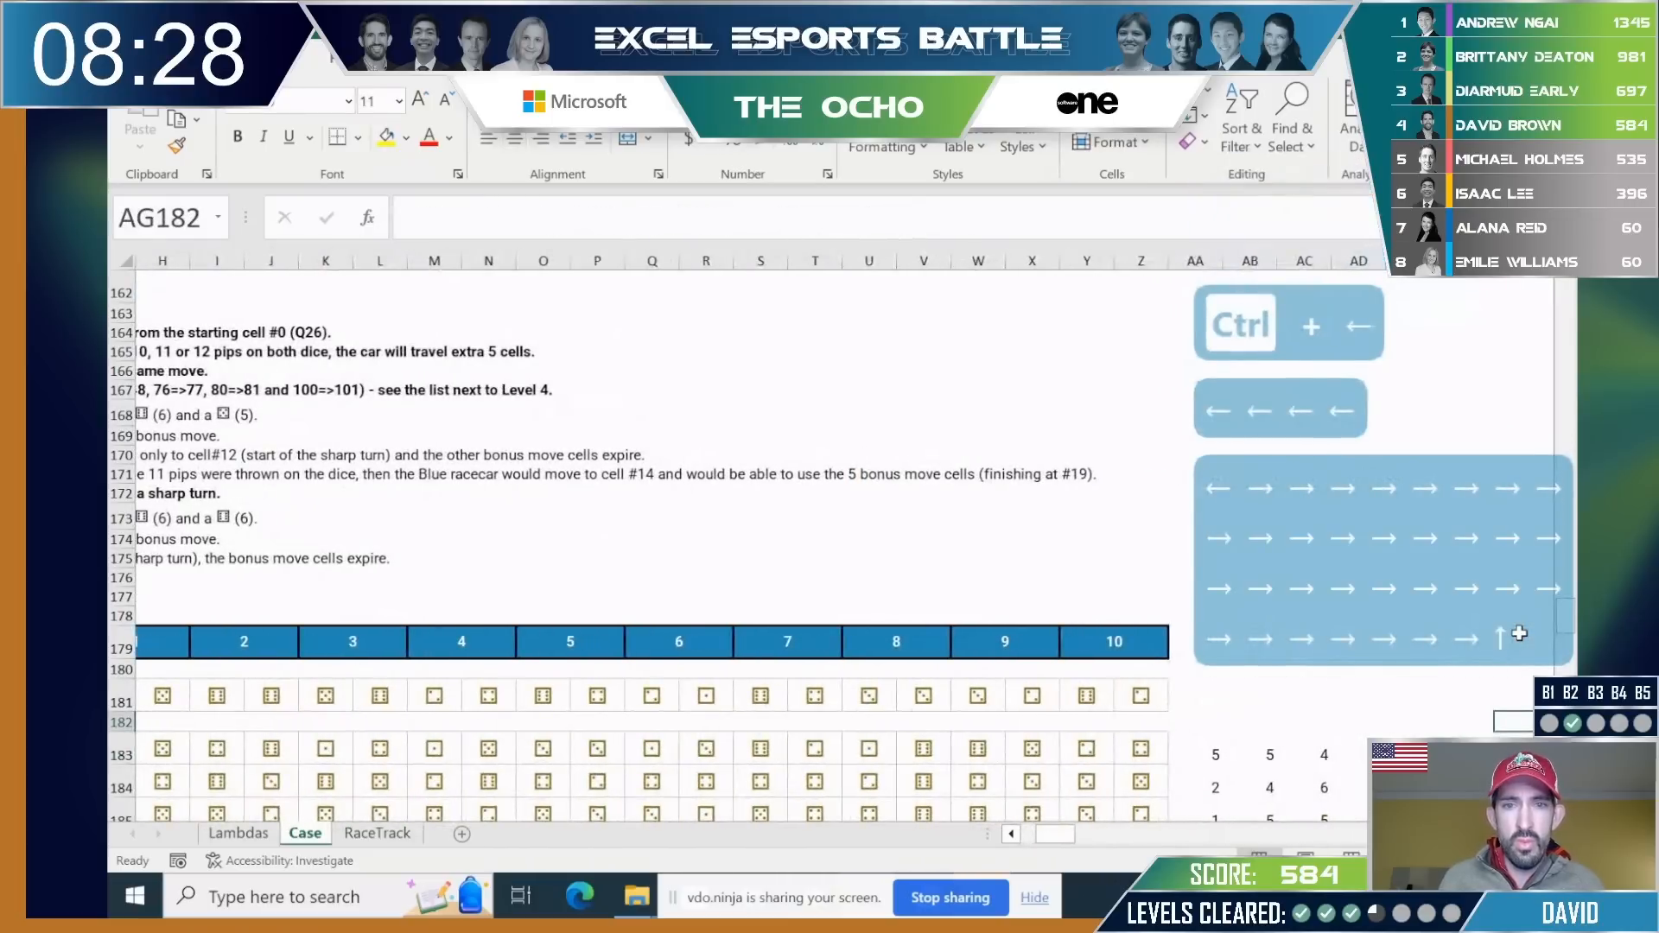
{"action": "scroll", "coordinate": [843, 374], "scroll_direction": "up", "scroll_amount": 5}
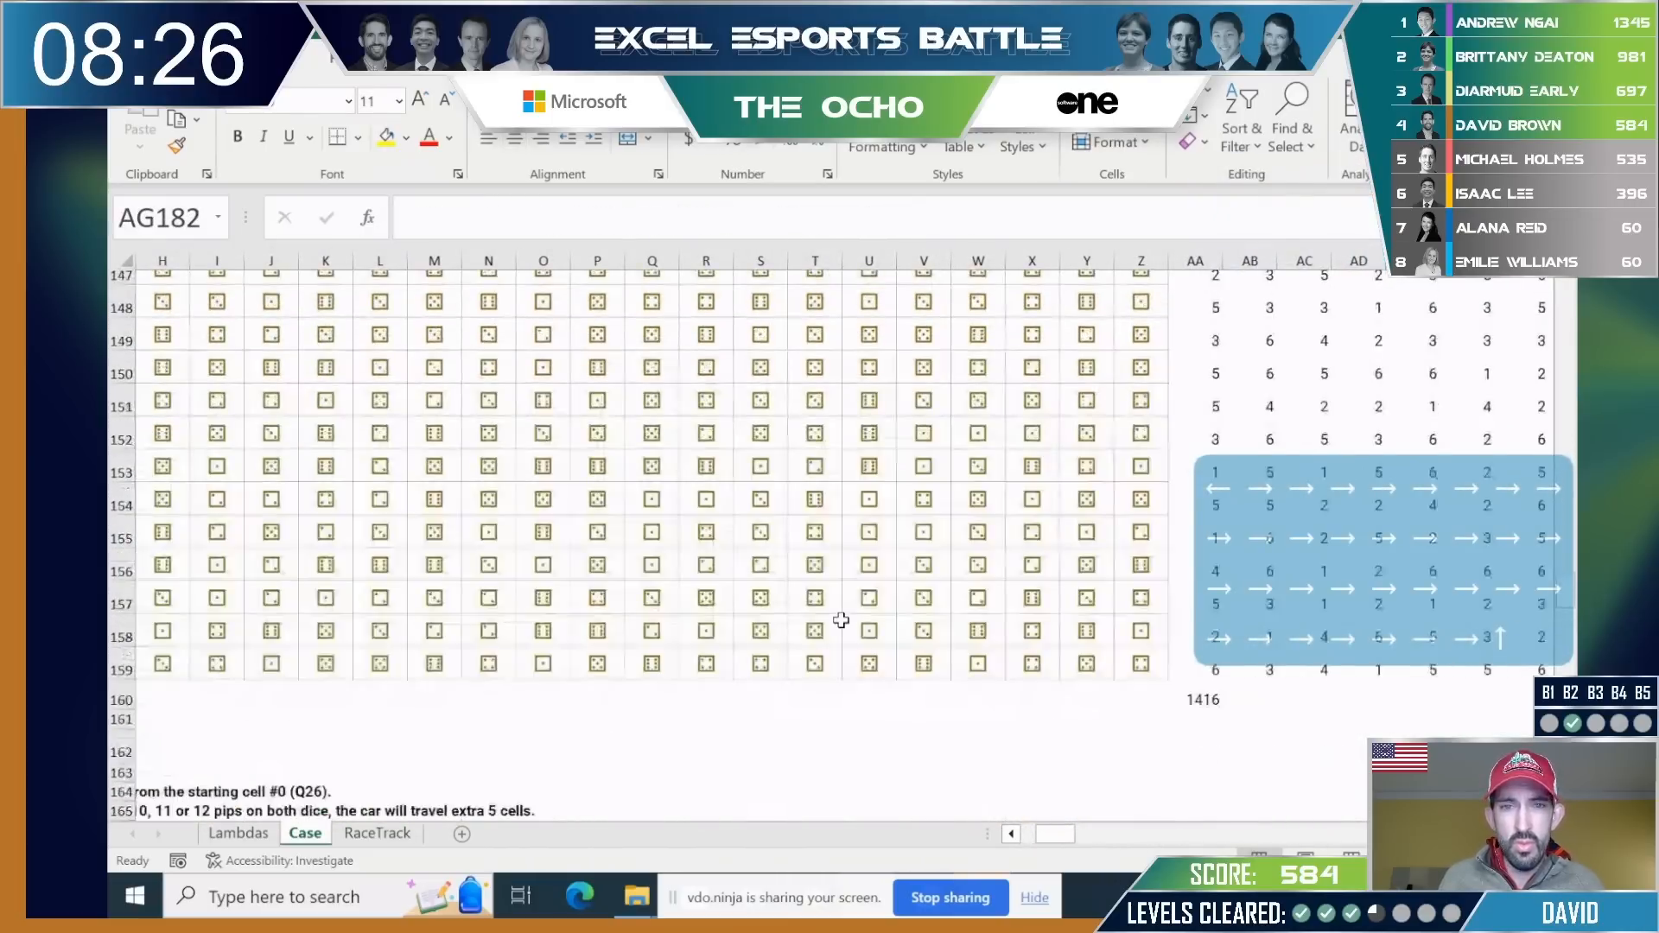
{"action": "scroll", "coordinate": [841, 620], "scroll_direction": "up", "scroll_amount": 10}
{"action": "scroll", "coordinate": [841, 619], "scroll_direction": "down", "scroll_amount": 10}
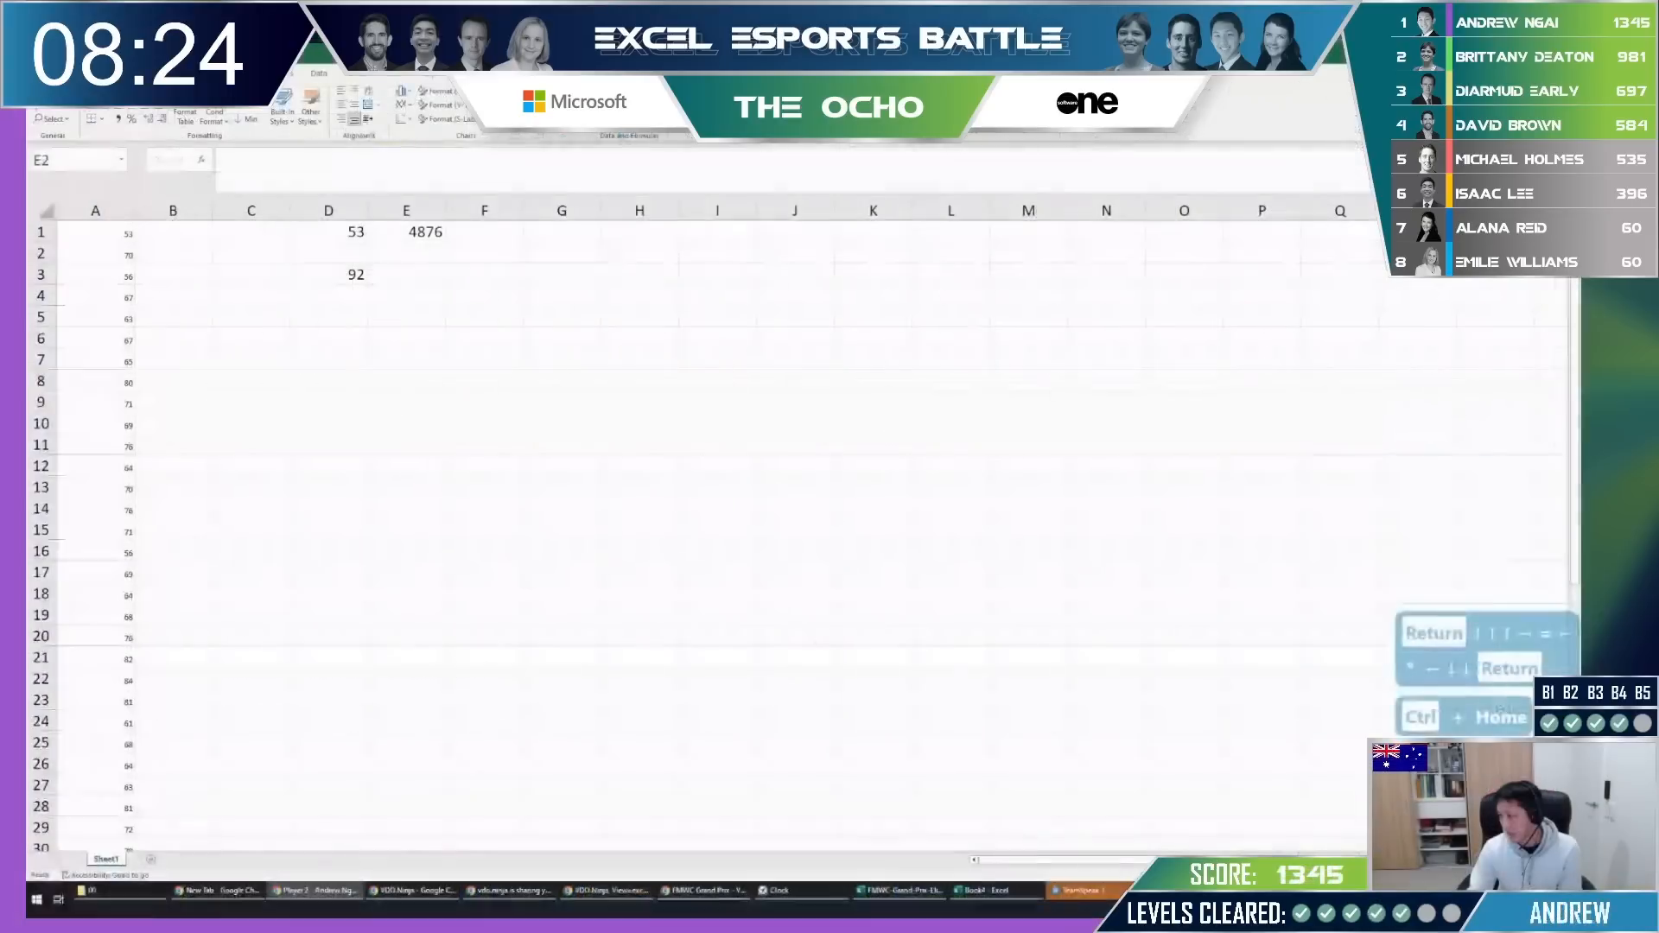
Submit 4876 as the answer to Bonus question 5.
{"action": "type", "text": "4876"}
{"action": "key", "text": "Return"}
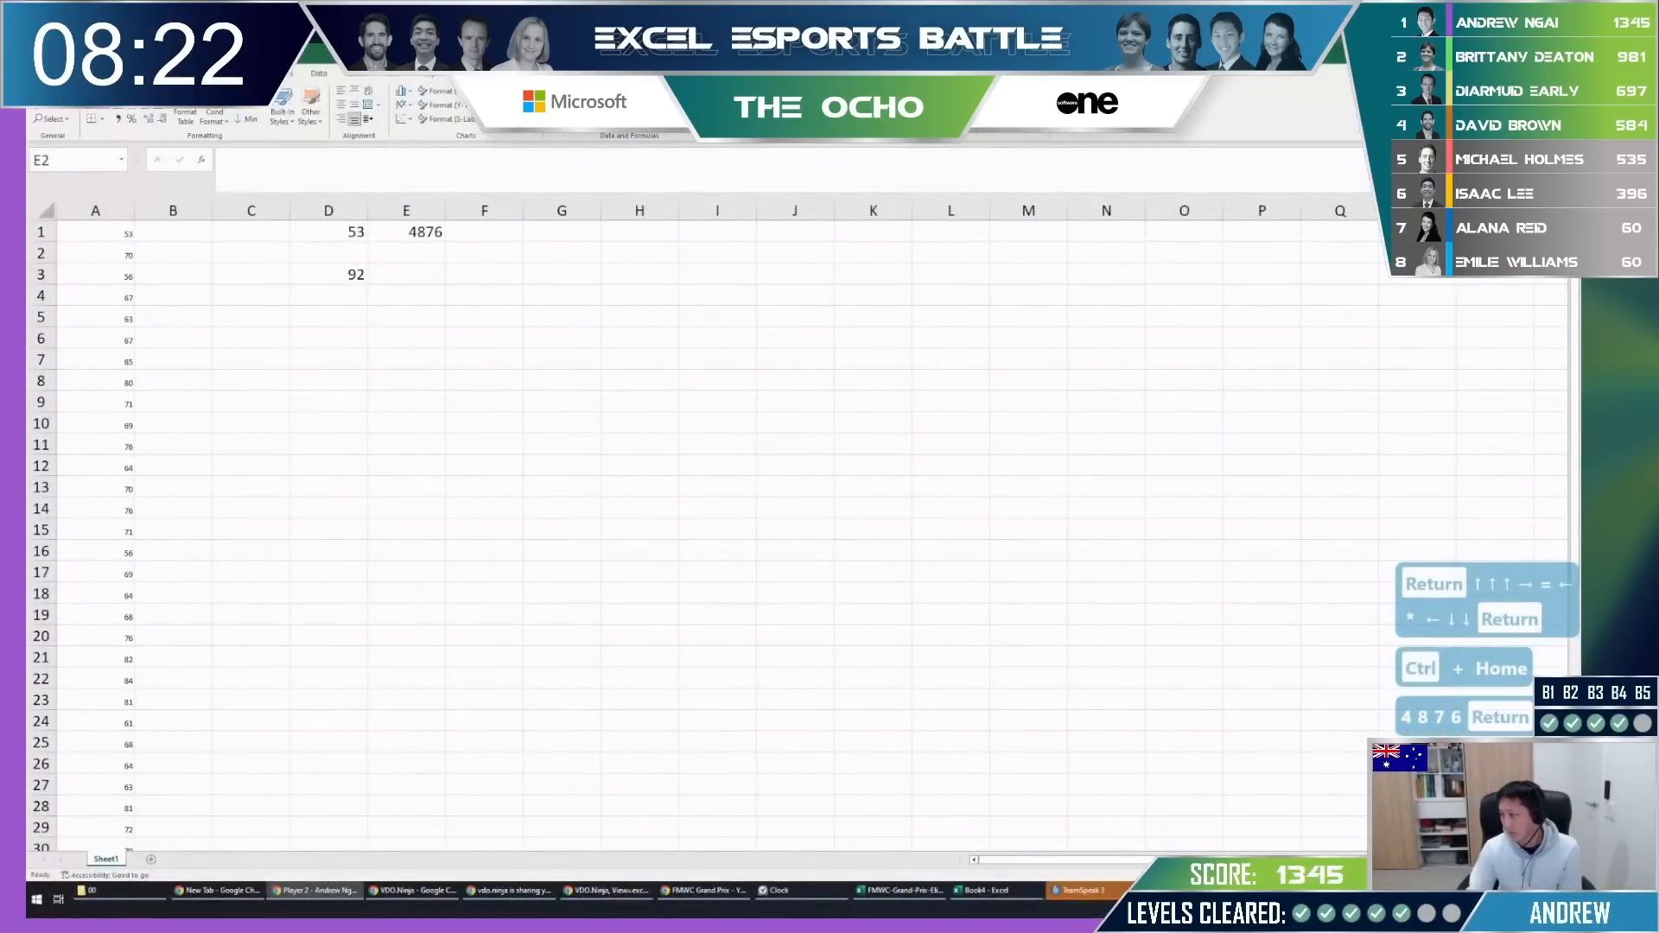
{"action": "left_click", "coordinate": [496, 472]}
{"action": "key", "text": "ctrl+Page_Down"}
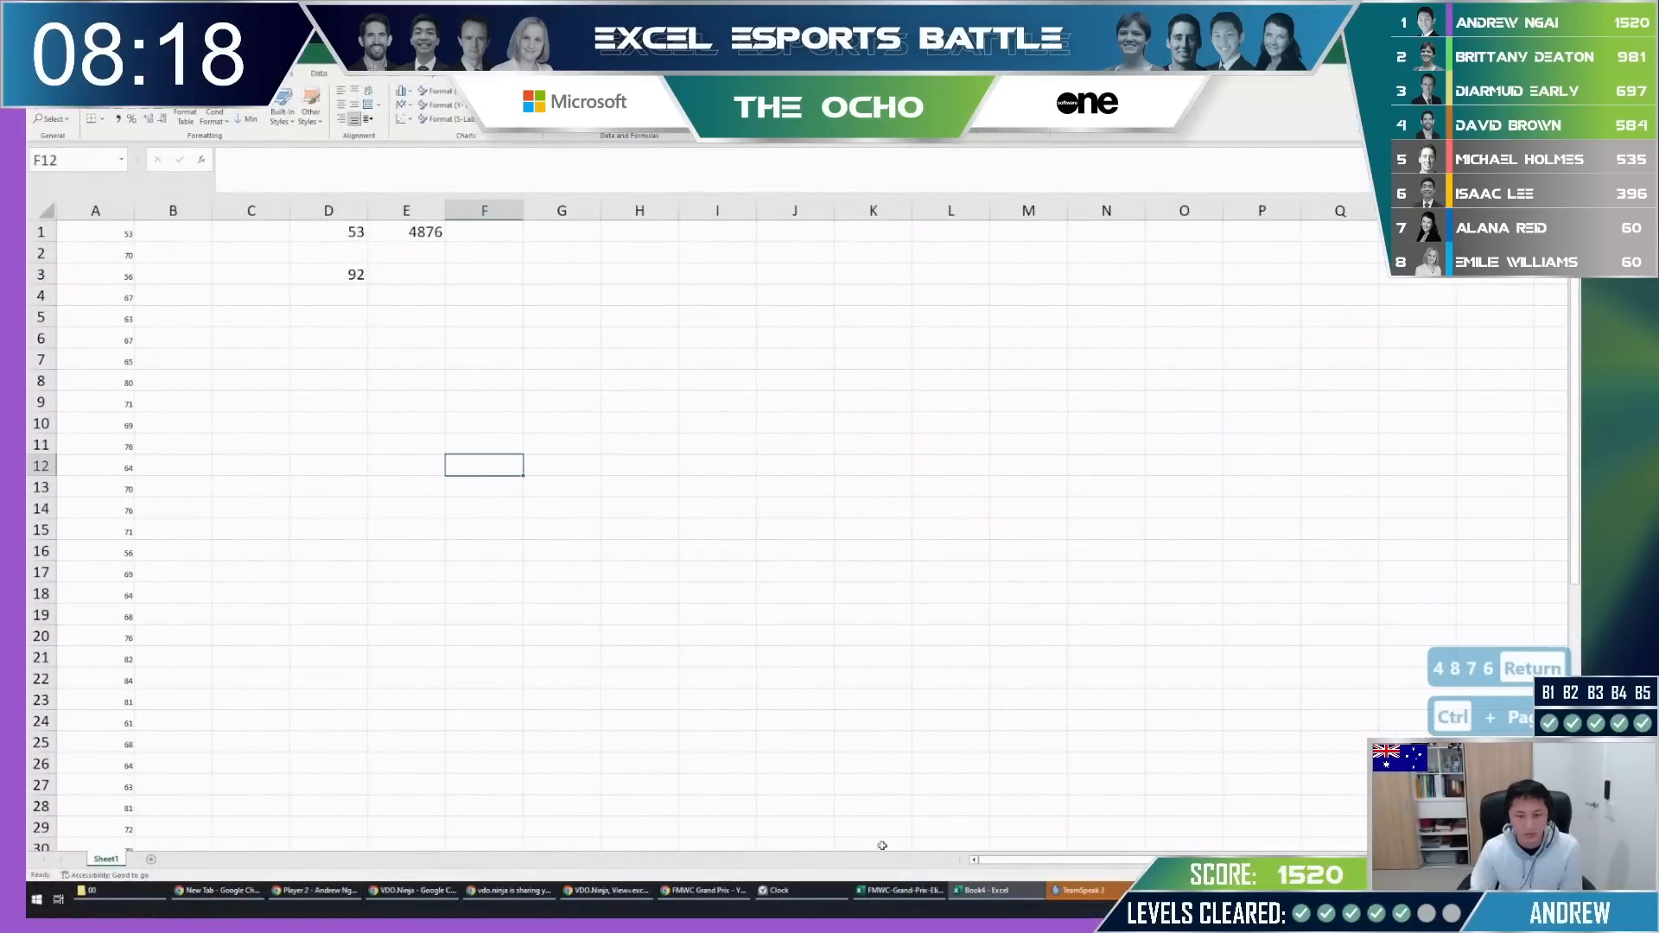
Switch to the FMWC-Grand-Prix case workbook and read the bonus question about the number of racetrack cells.
{"action": "left_click", "coordinate": [899, 890]}
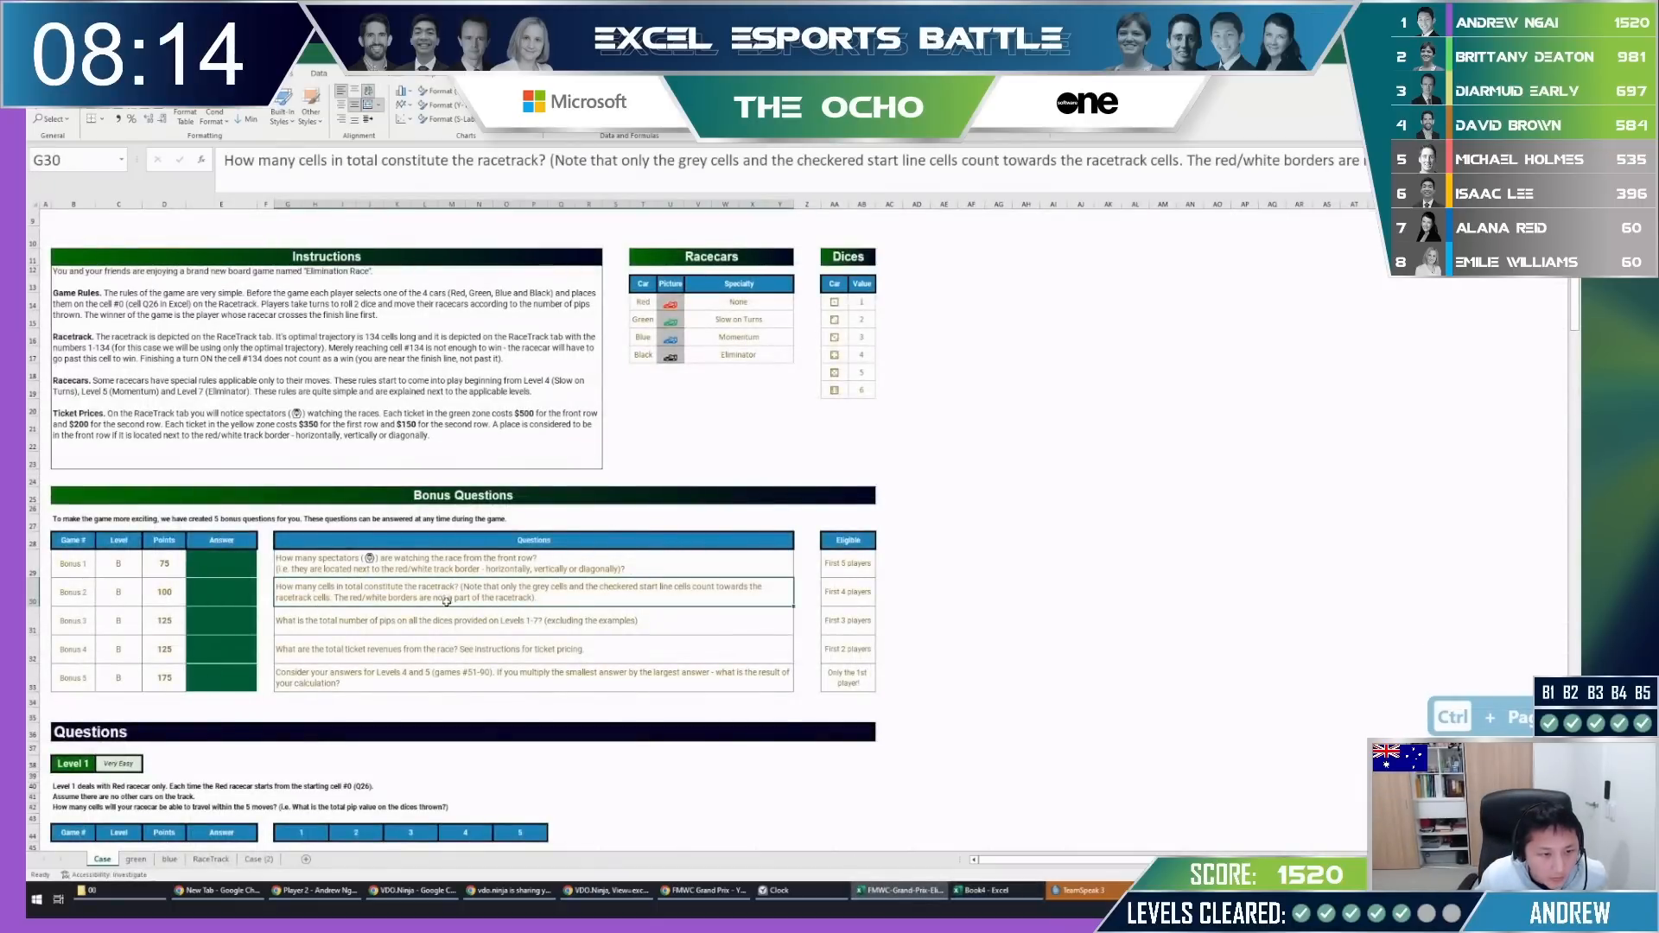
{"action": "left_click", "coordinate": [439, 619]}
{"action": "left_click", "coordinate": [444, 594]}
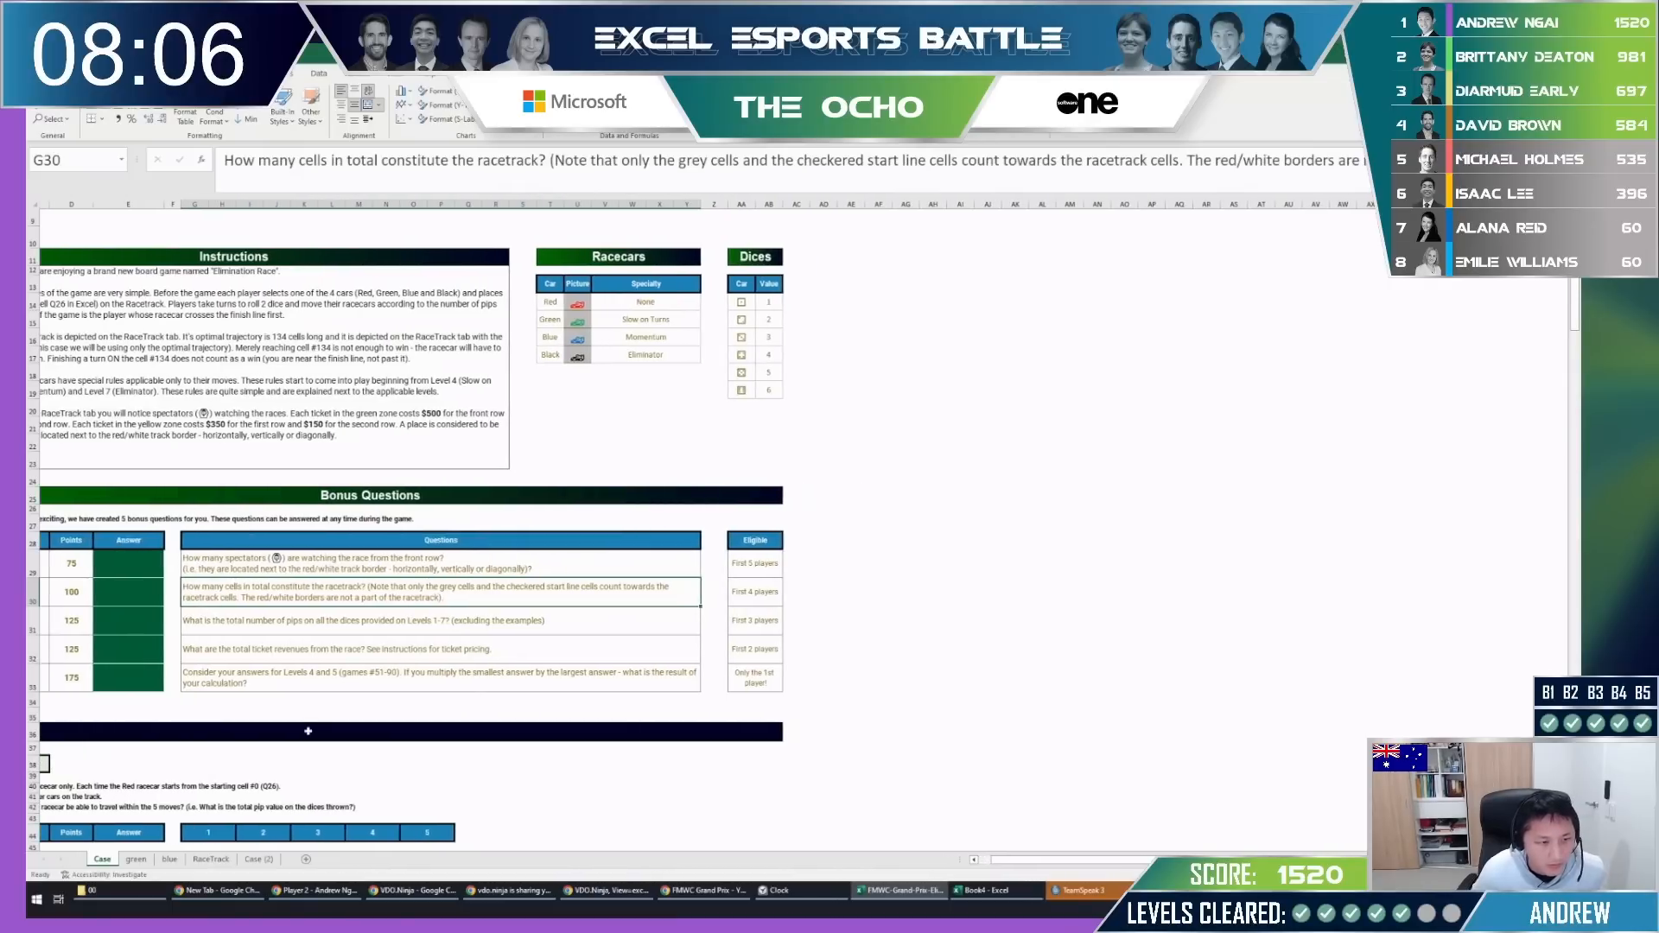
Create a copy of the RaceTrack sheet at the end of the workbook.
{"action": "left_click", "coordinate": [211, 859]}
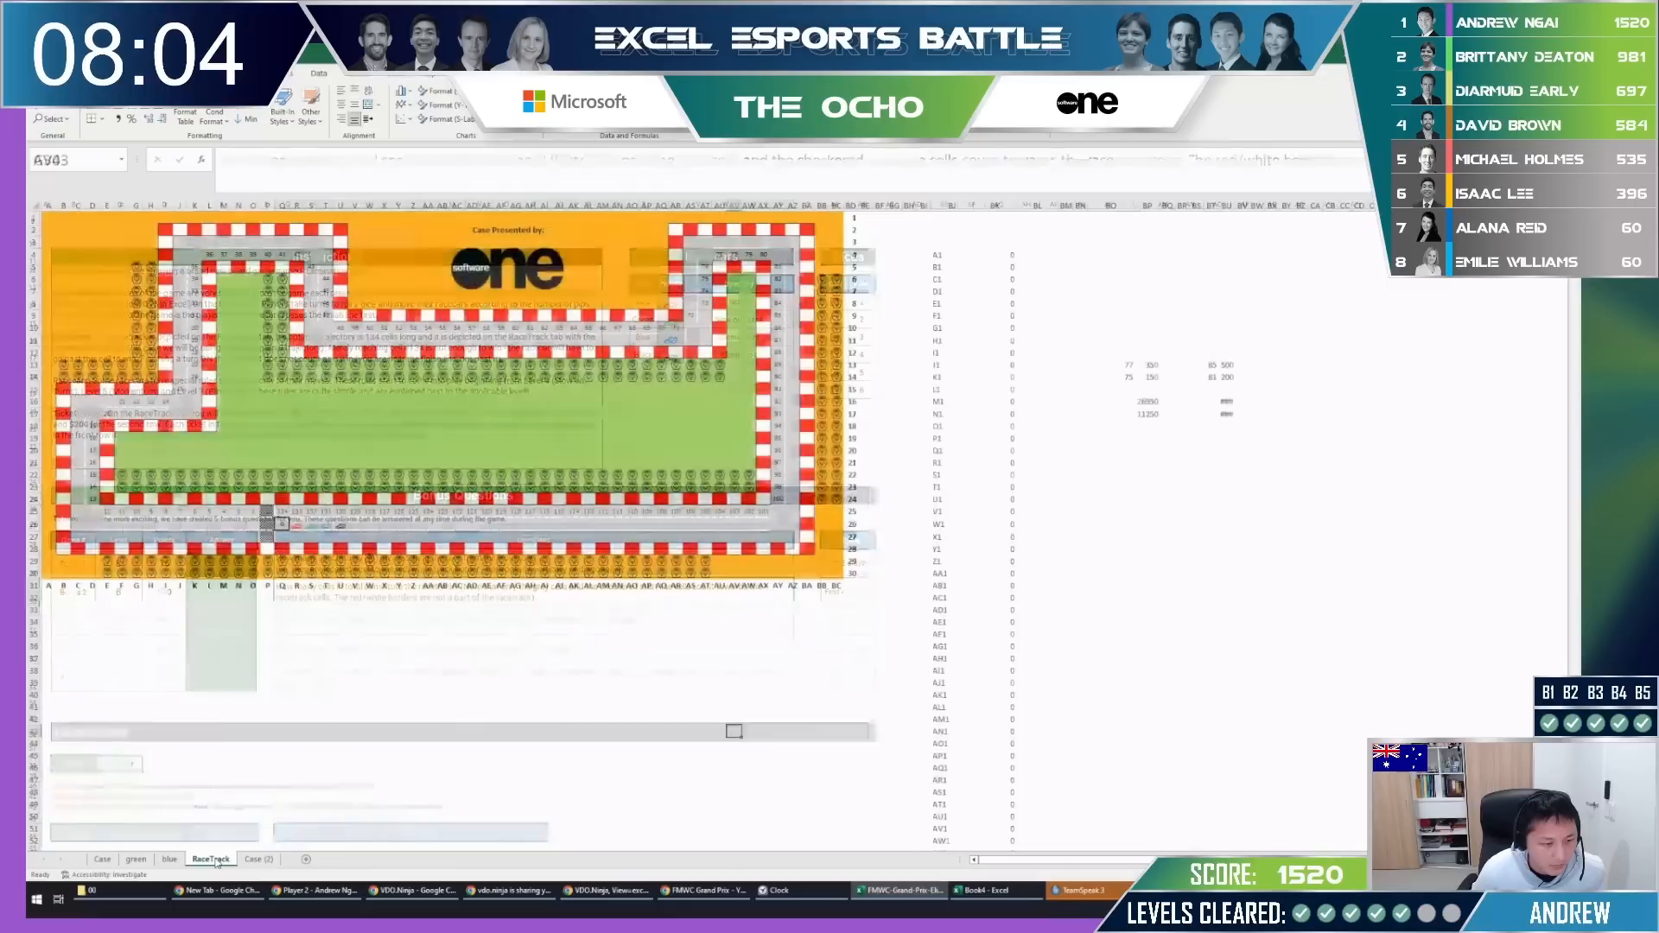
{"action": "right_click", "coordinate": [211, 859]}
{"action": "left_click", "coordinate": [259, 750]}
{"action": "left_click", "coordinate": [199, 780]}
{"action": "left_click", "coordinate": [199, 809]}
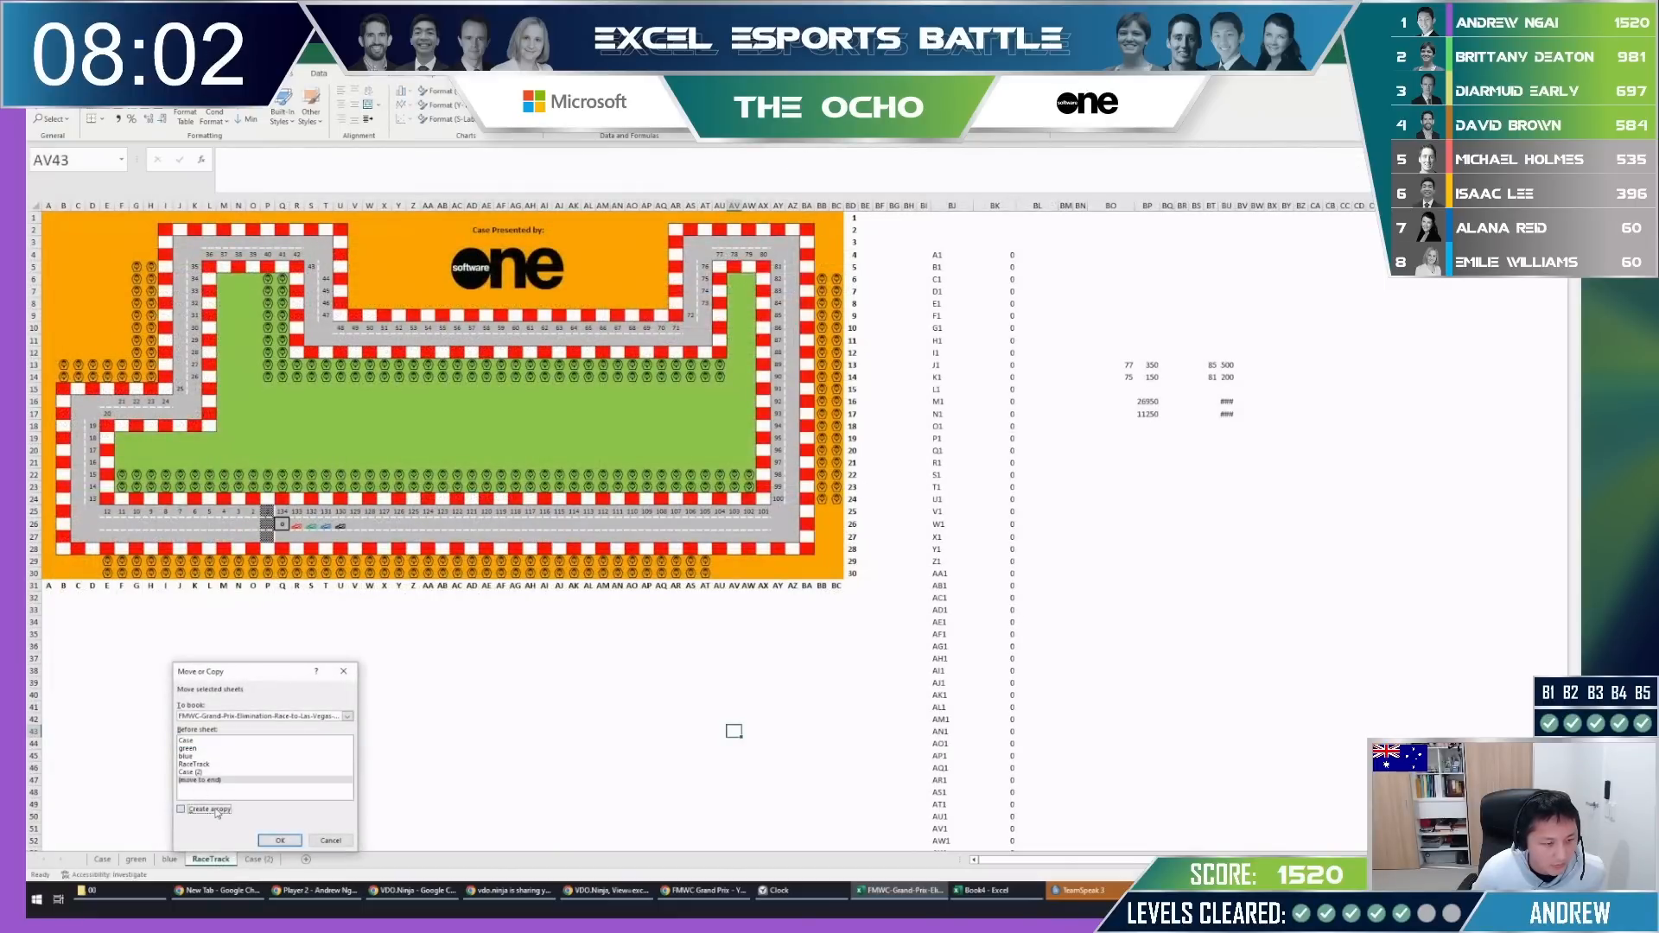
{"action": "left_click", "coordinate": [279, 839]}
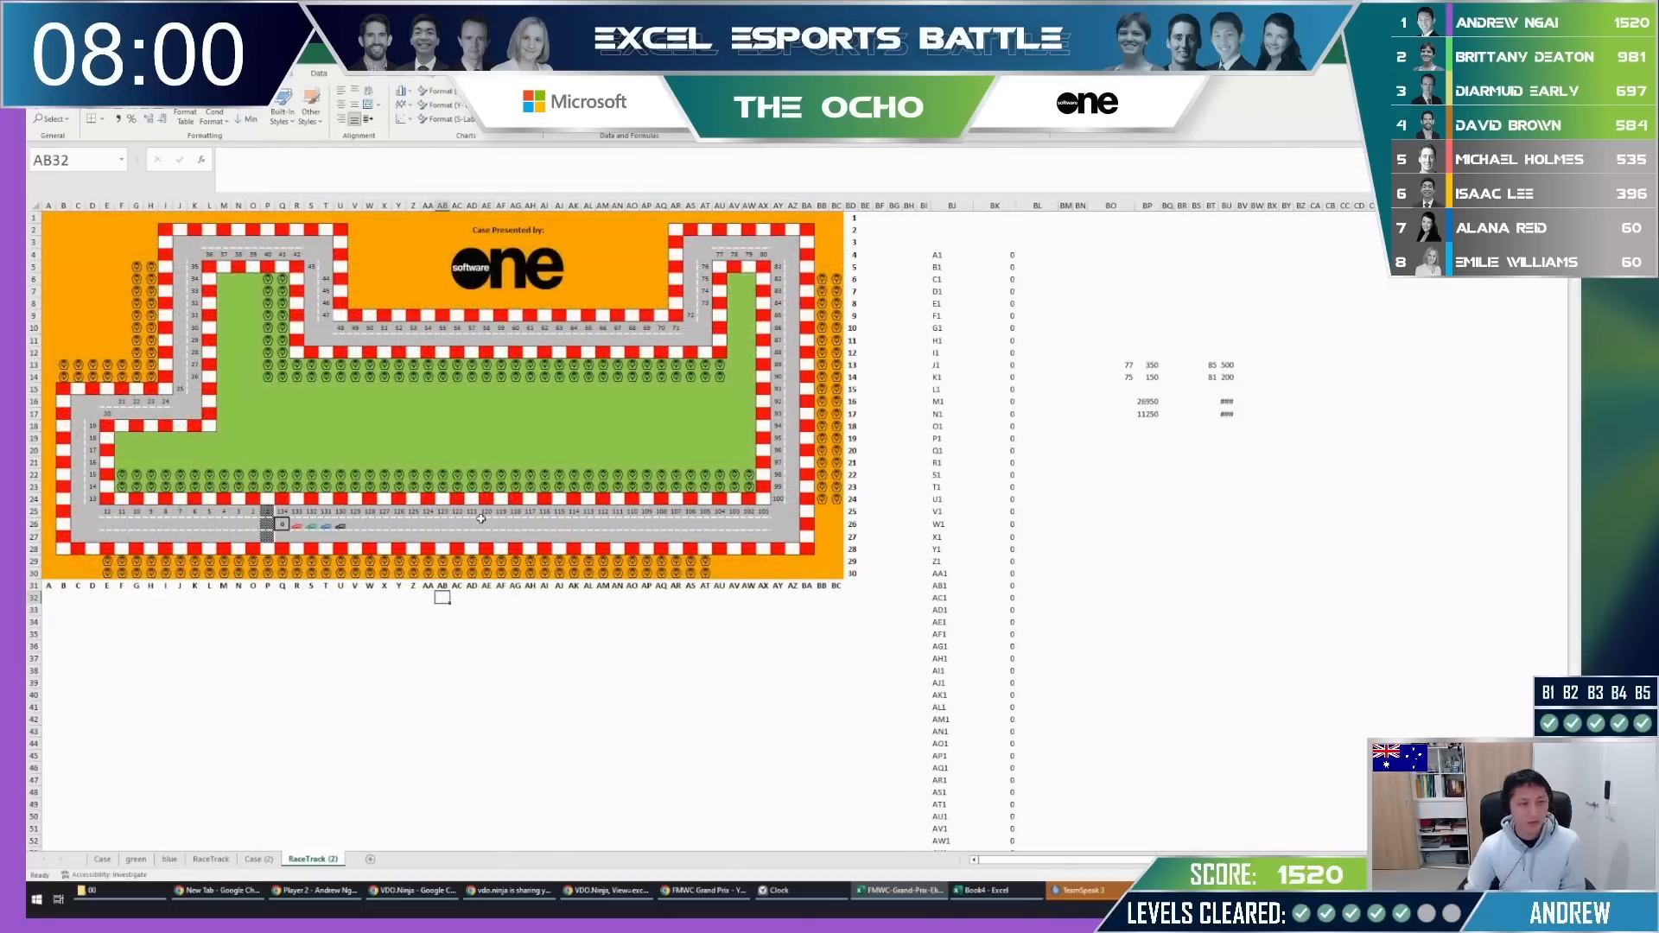
Clear the contents of every cell on the RaceTrack (2) sheet, keeping the track's cell colours.
{"action": "key", "text": "ctrl+a"}
{"action": "key", "text": "ctrl+a"}
{"action": "key", "text": "Delete"}
{"action": "key", "text": "ctrl+h"}
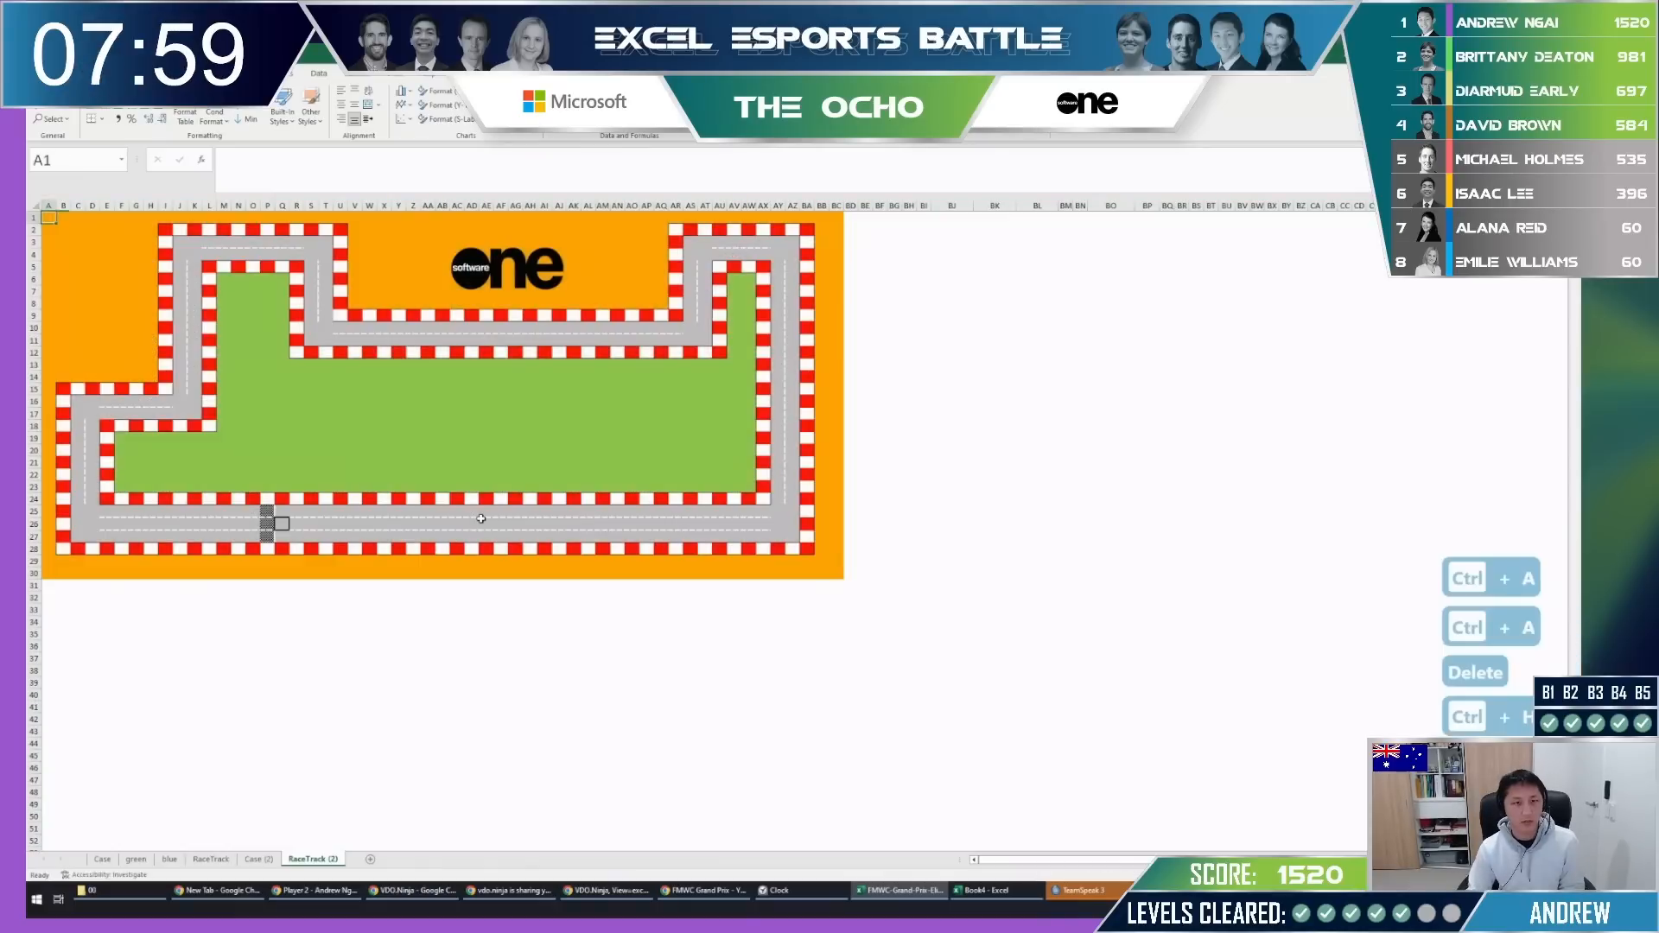
{"action": "left_click", "coordinate": [182, 244]}
Reread the Bonus 2 question on the Case sheet about which cells count towards the racetrack.
{"action": "key", "text": "ctrl+Page_Up"}
{"action": "key", "text": "ctrl+Page_Up"}
{"action": "key", "text": "ctrl+Page_Up"}
{"action": "key", "text": "ctrl+Page_Up"}
{"action": "key", "text": "ctrl+Page_Up"}
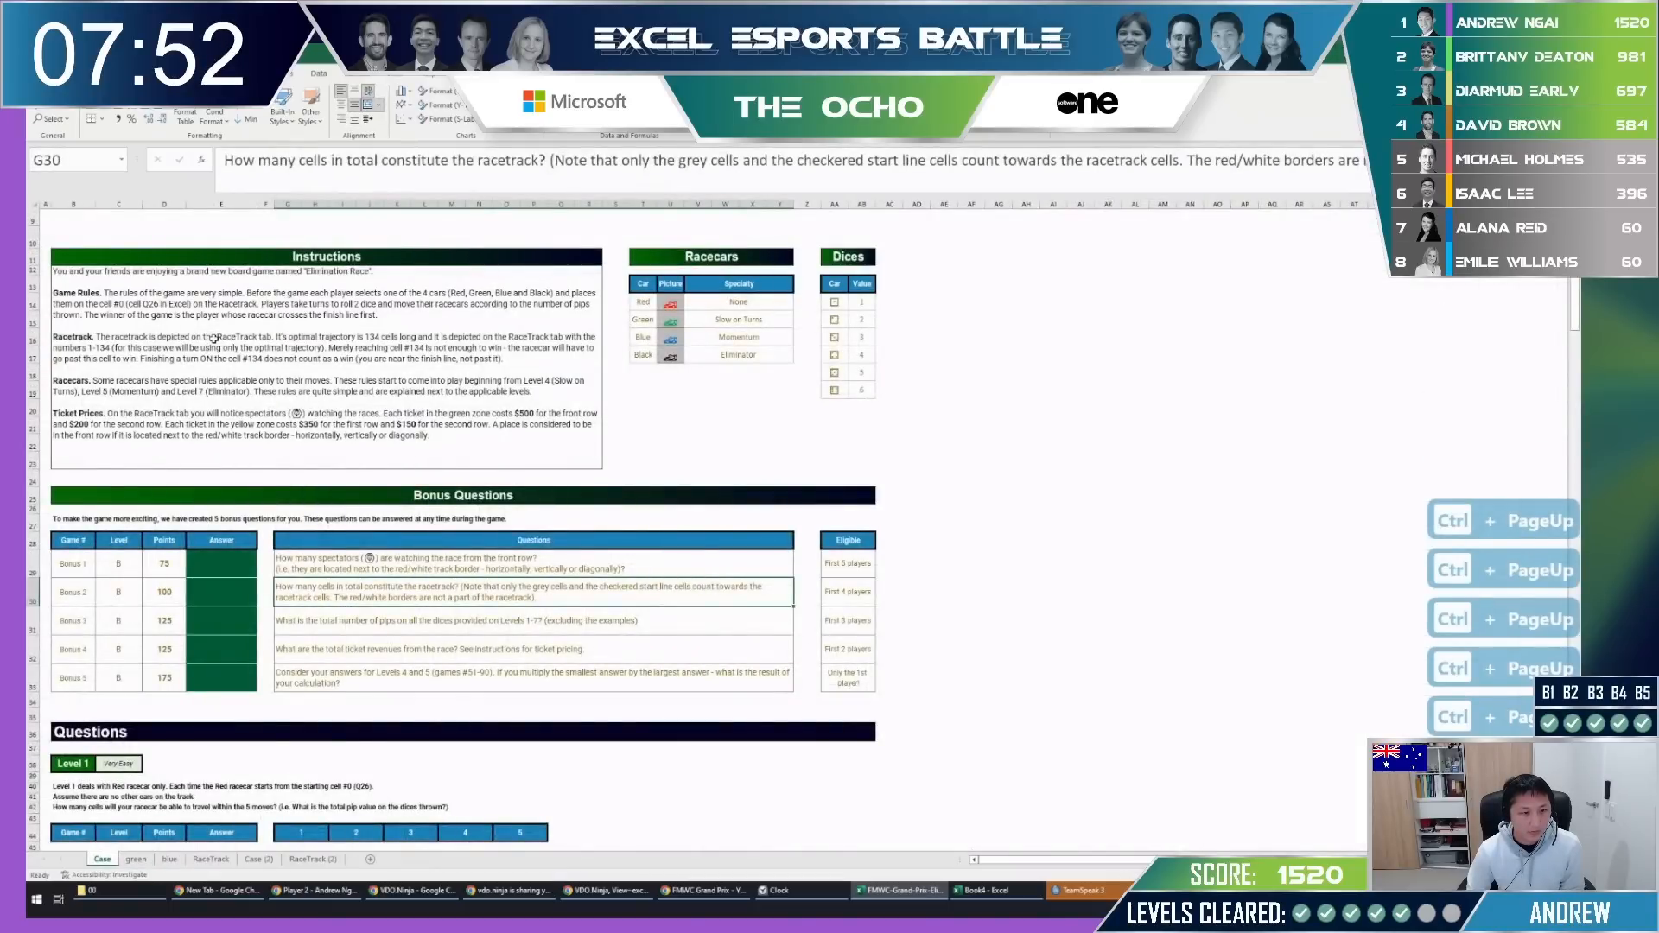
Select all grey track cells and the start line cells on the RaceTrack (2) sheet to count them.
{"action": "key", "text": "ctrl+Page_Down"}
{"action": "key", "text": "ctrl+Page_Down"}
{"action": "key", "text": "ctrl+Page_Down"}
{"action": "key", "text": "ctrl+Page_Down"}
{"action": "key", "text": "ctrl+Page_Down"}
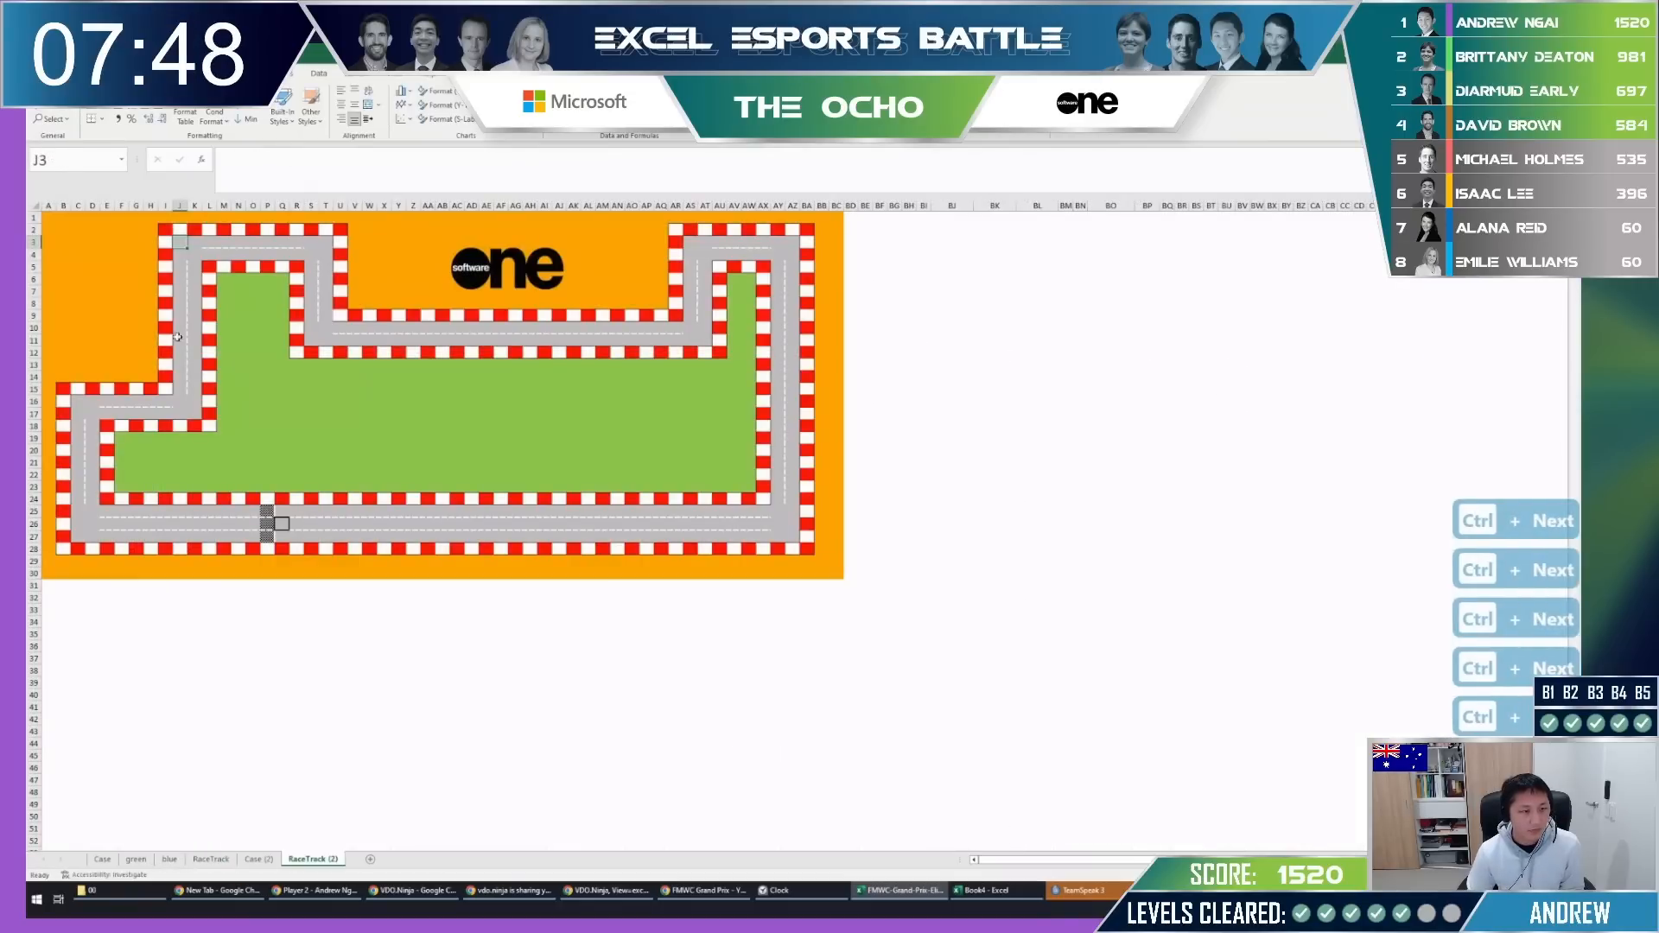
{"action": "left_click_drag", "start_coordinate": [76, 401], "coordinate": [315, 342]}
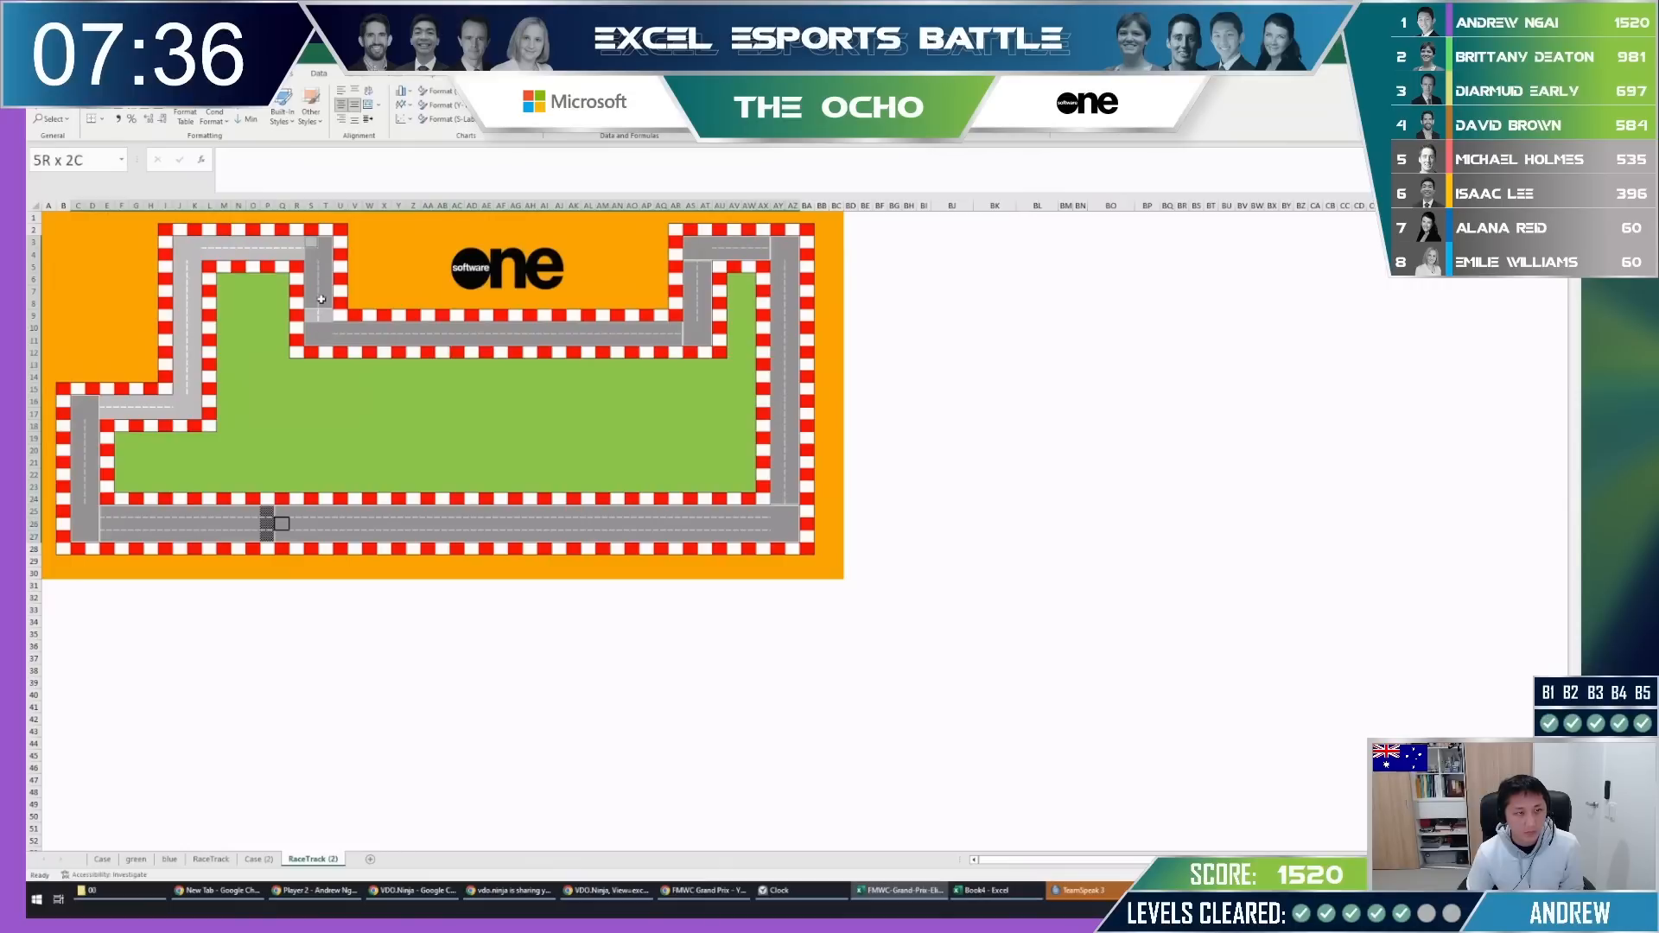
{"action": "left_click_drag", "start_coordinate": [297, 240], "coordinate": [182, 264]}
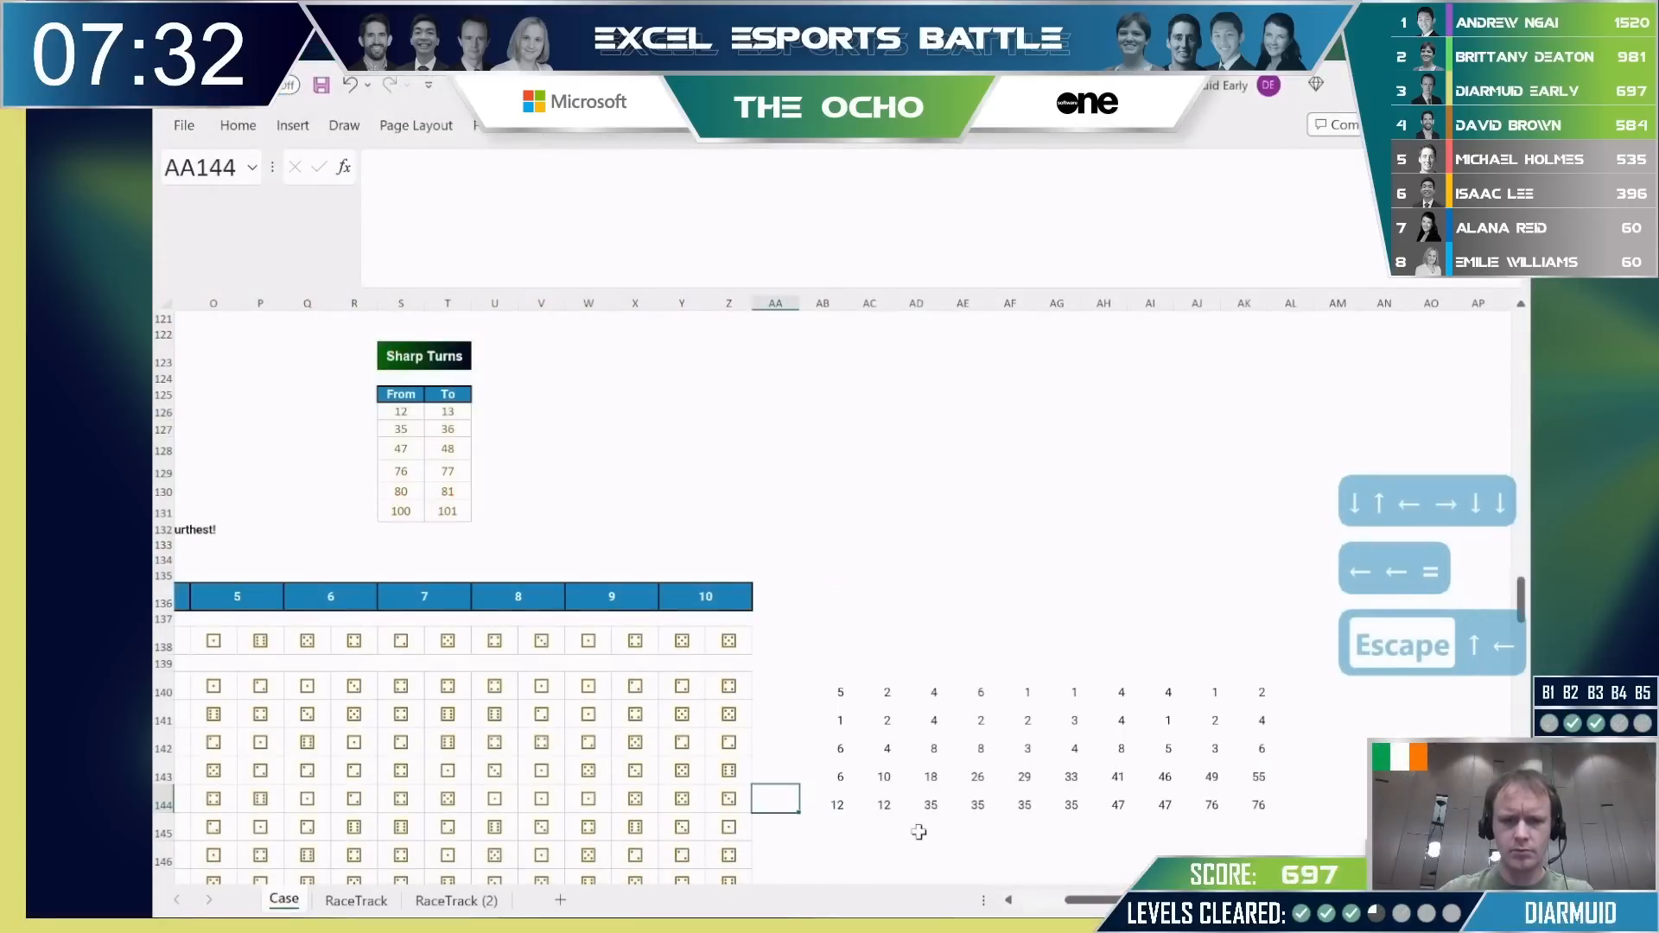
Enter 12 in AA144 in front of the row of racecar positions.
{"action": "type", "text": "12"}
{"action": "key", "text": "Right"}
{"action": "key", "text": "Down"}
{"action": "type", "text": "=f"}
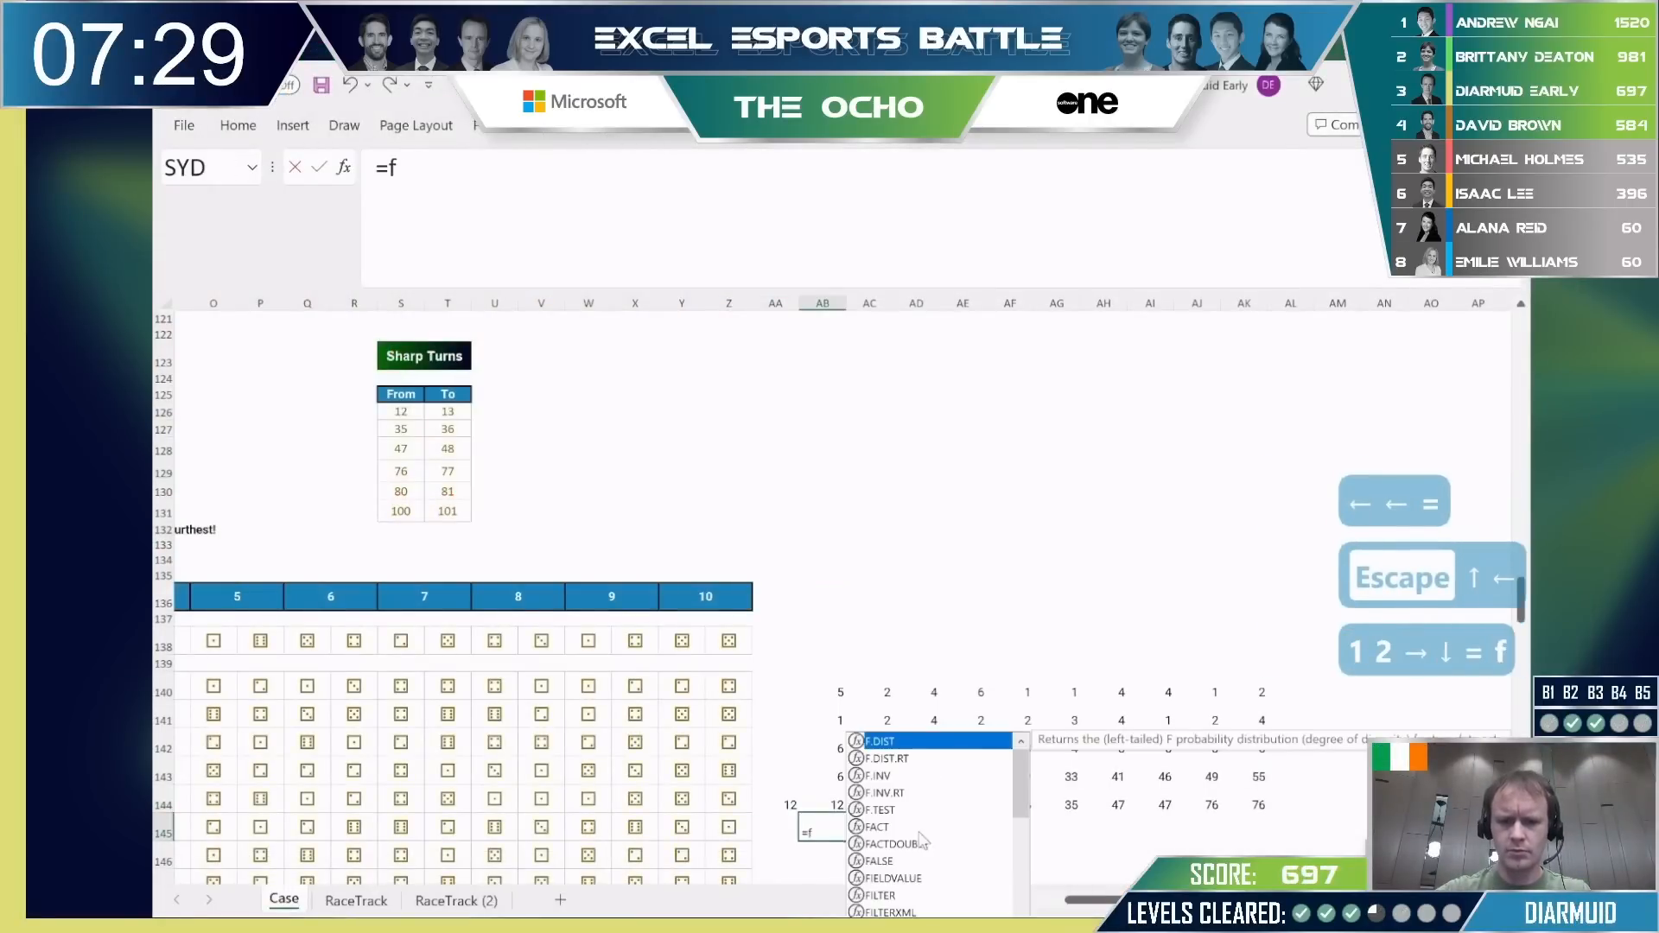
{"action": "key", "text": "BackSpace"}
{"action": "type", "text": "f"}
{"action": "key", "text": "BackSpace"}
{"action": "type", "text": "if"}
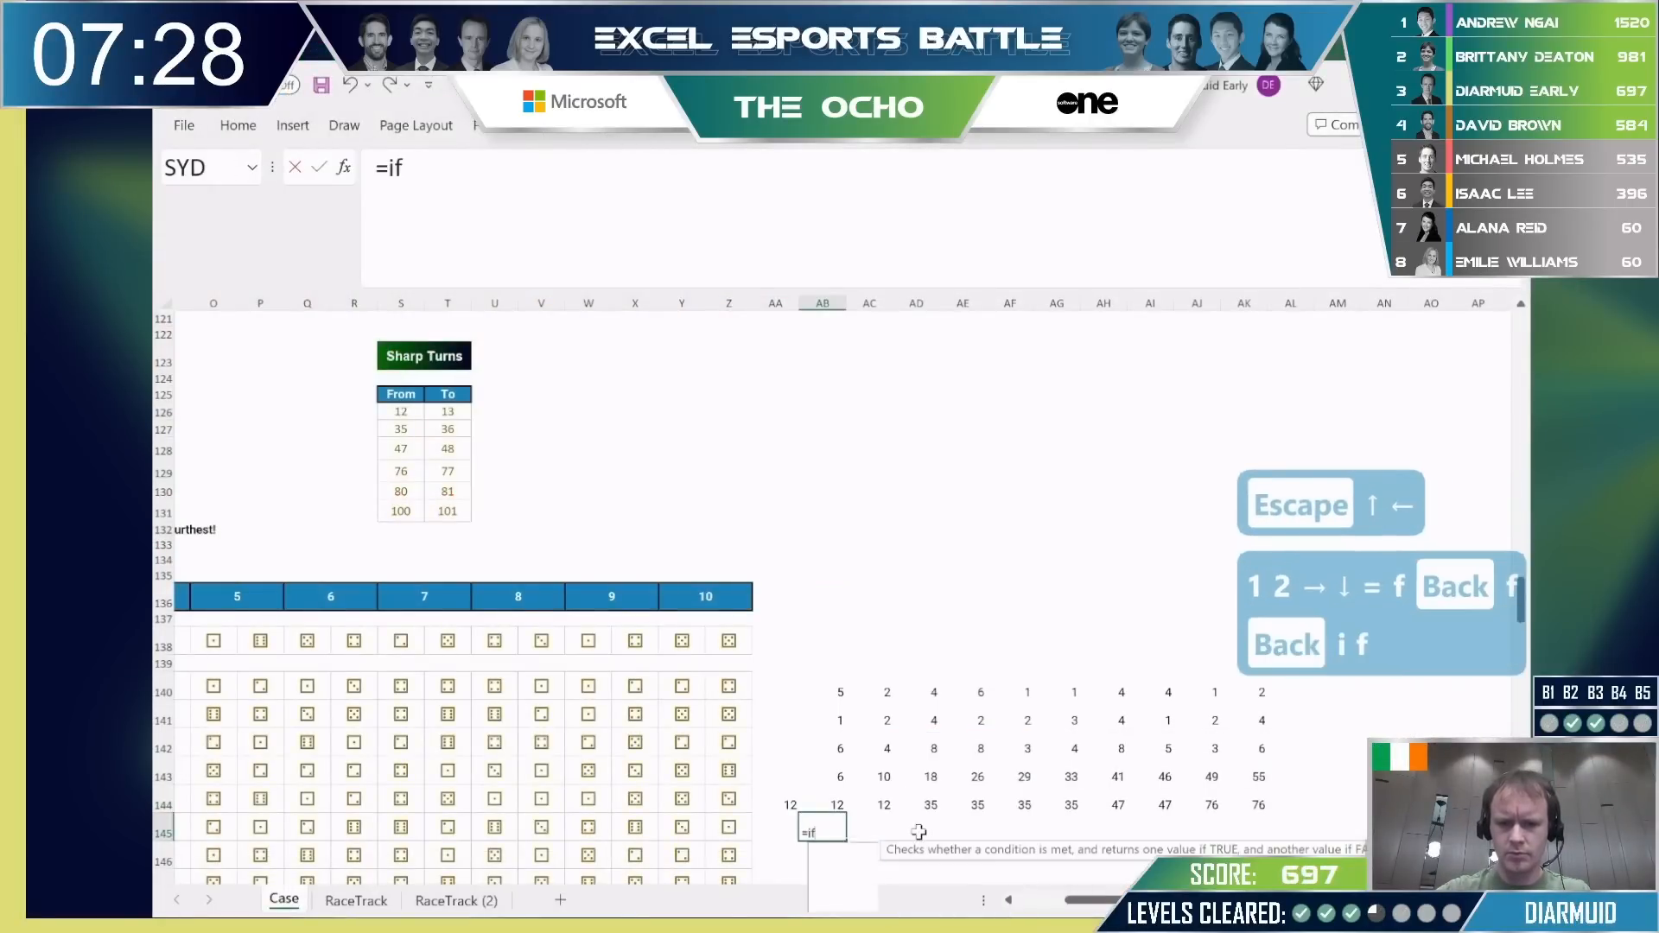
{"action": "key", "text": "Tab"}
{"action": "key", "text": "Up"}
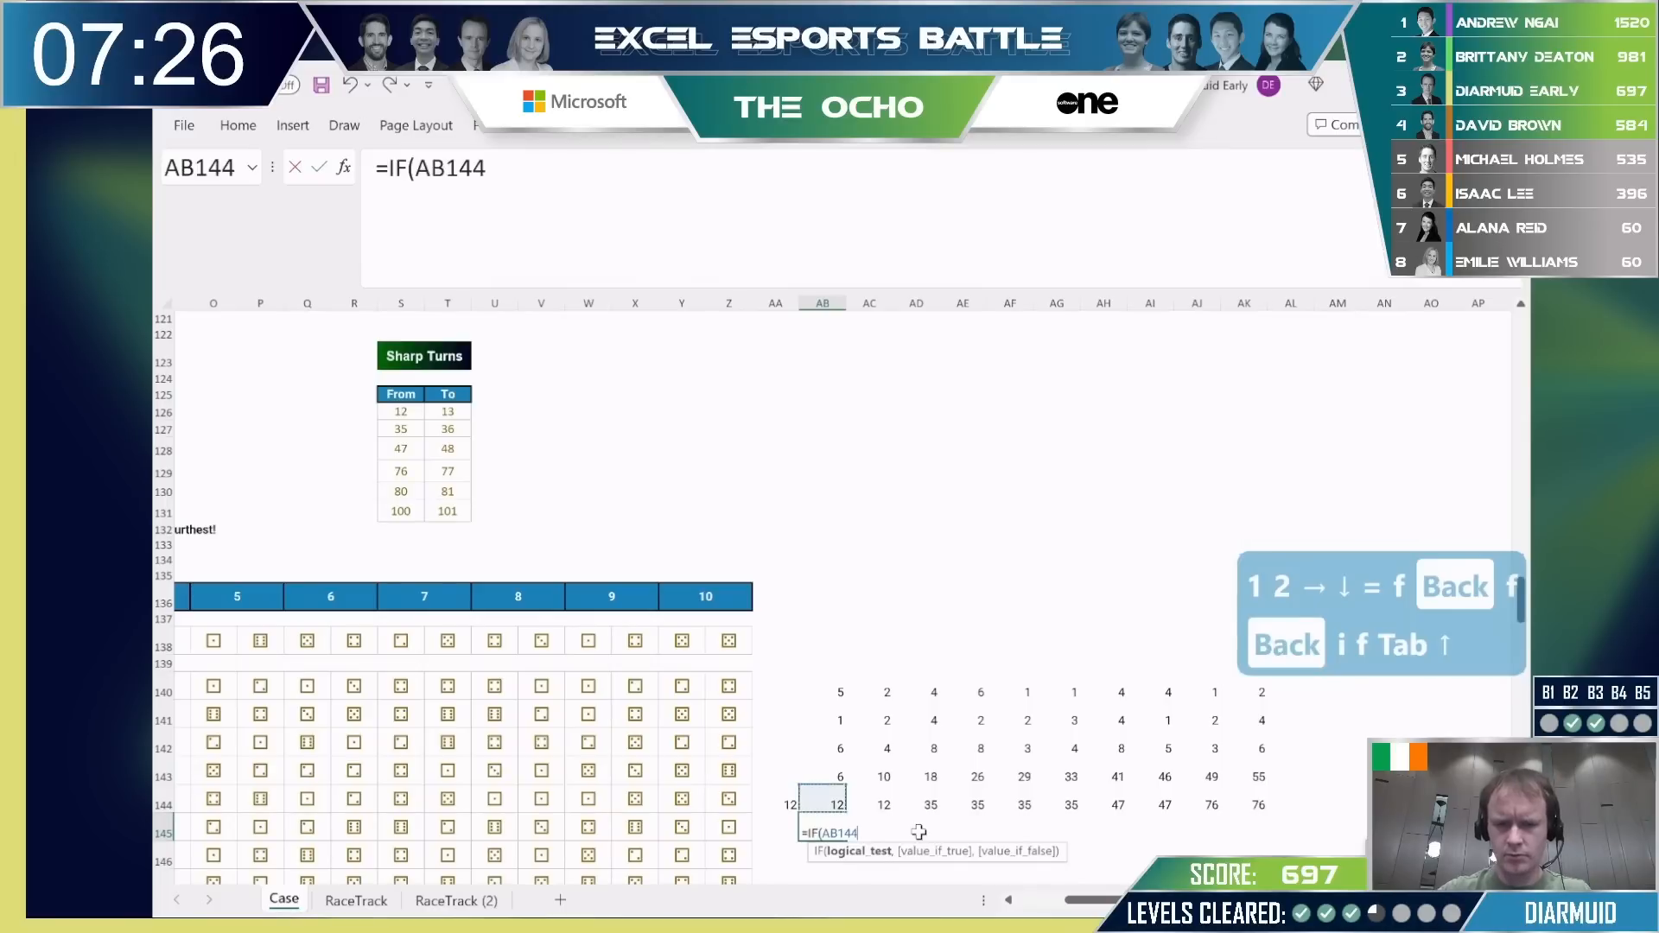
{"action": "key", "text": "Escape"}
{"action": "key", "text": "Escape"}
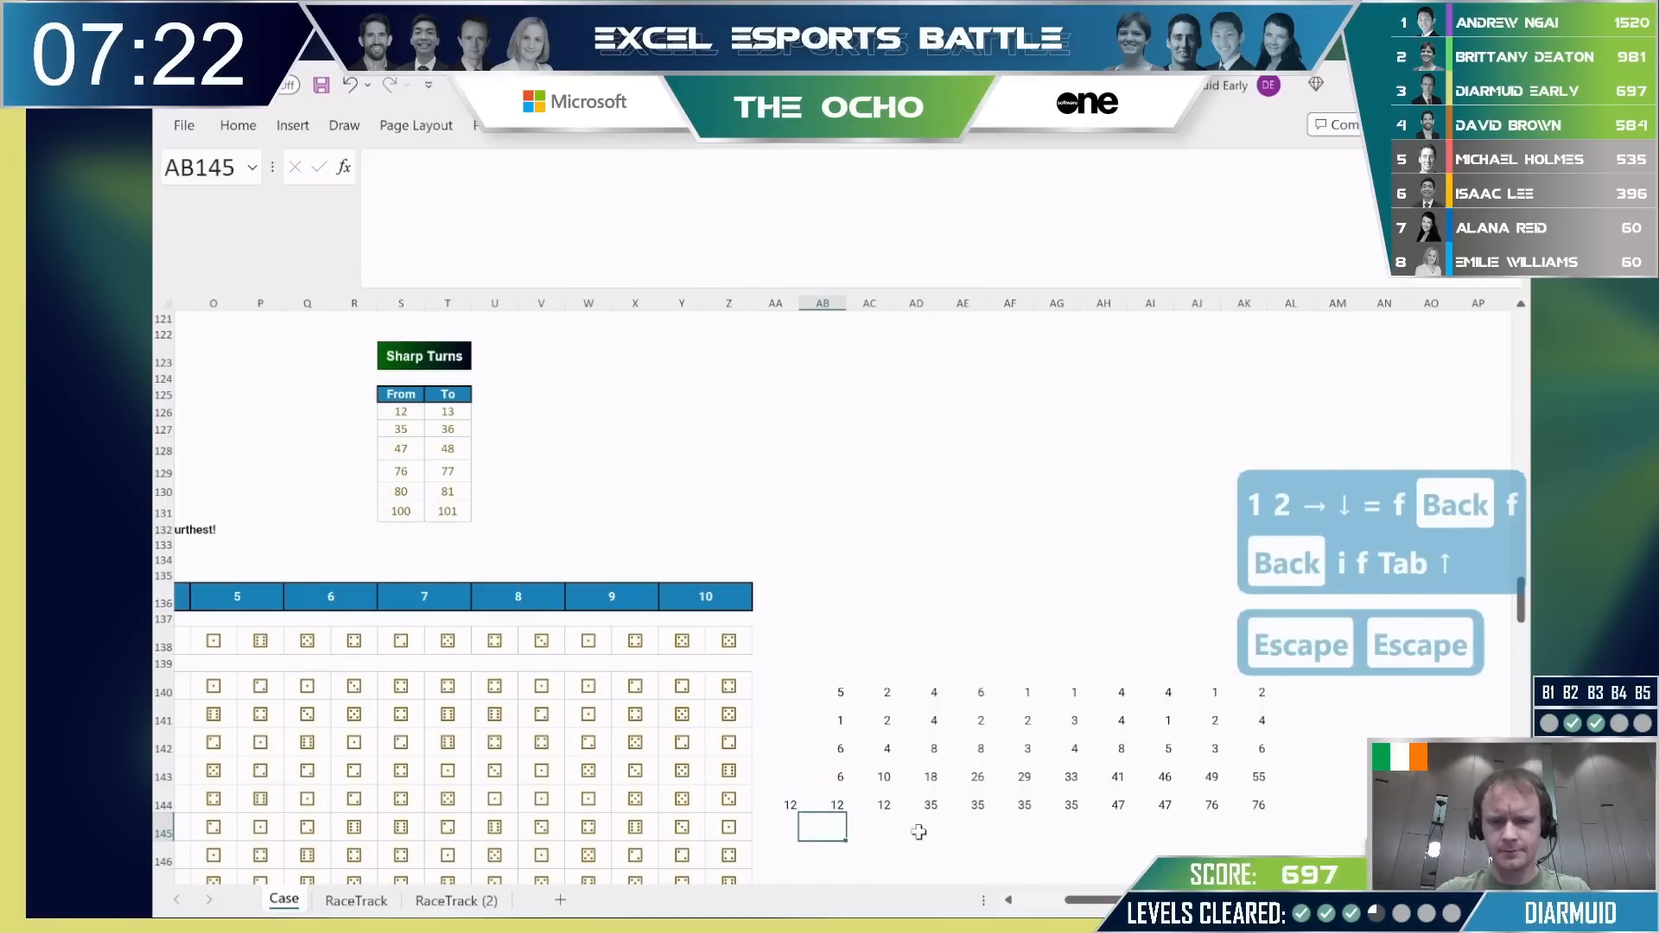
Add the two dice of the first throw in AB145 with =SUM(AB140:AB141).
{"action": "type", "text": "="}
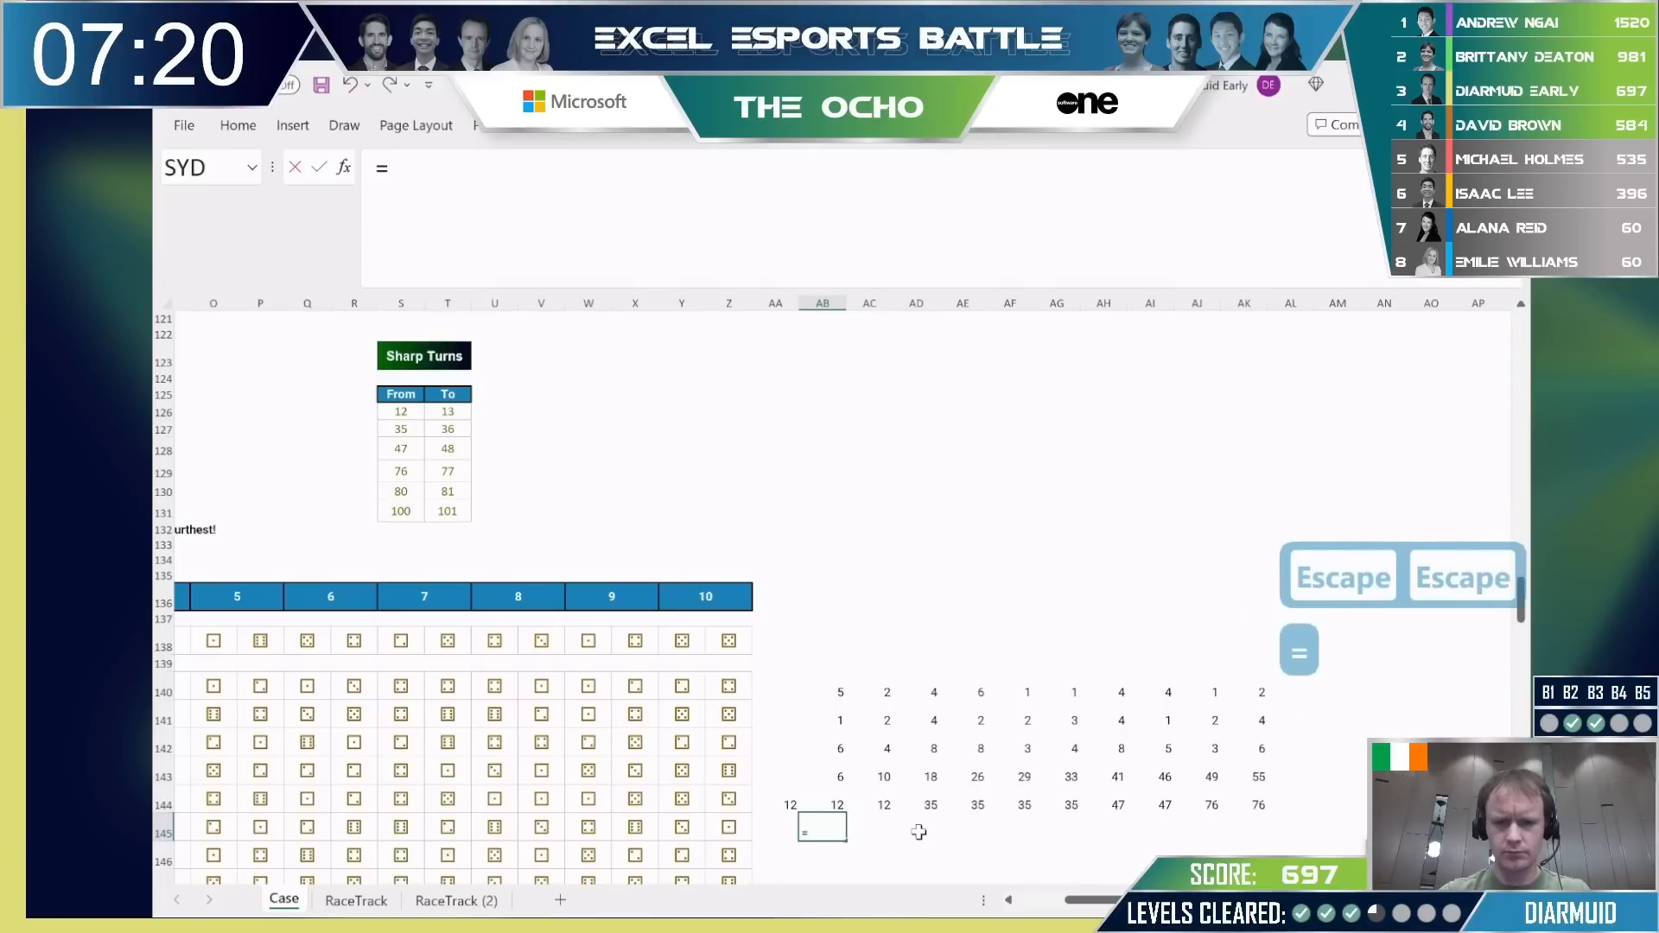
{"action": "type", "text": "sum"}
{"action": "key", "text": "Tab"}
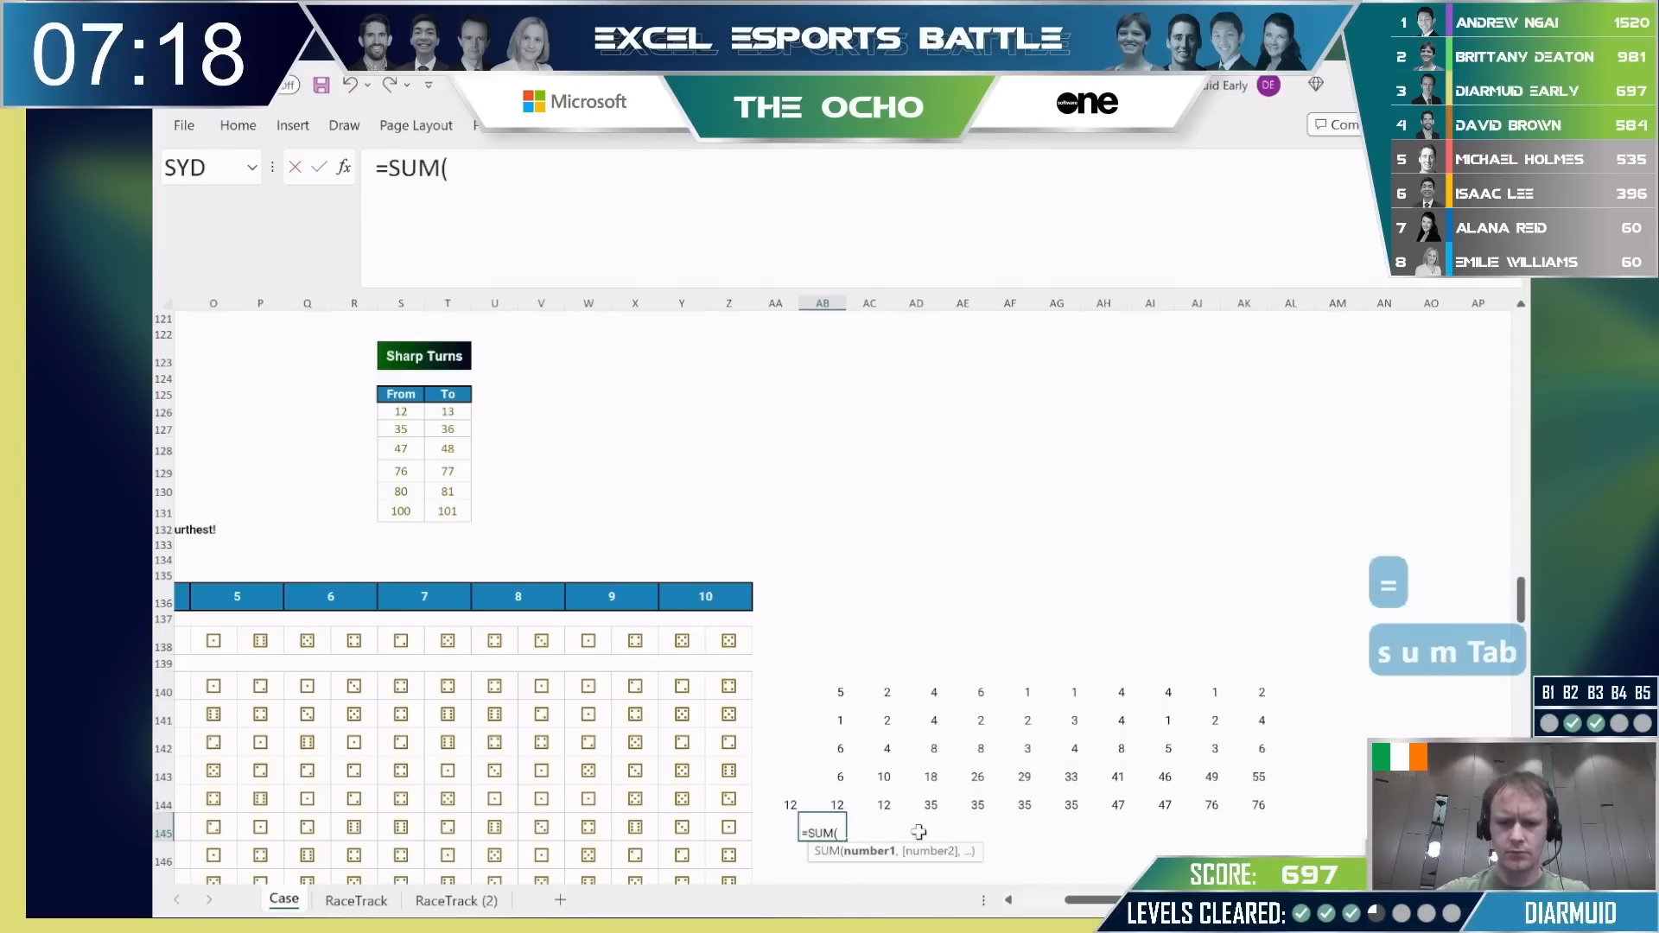
{"action": "key", "text": "ctrl+Up"}
{"action": "key", "text": "ctrl+Up"}
{"action": "key", "text": "shift+Down"}
{"action": "key", "text": "Return"}
{"action": "key", "text": "Up"}
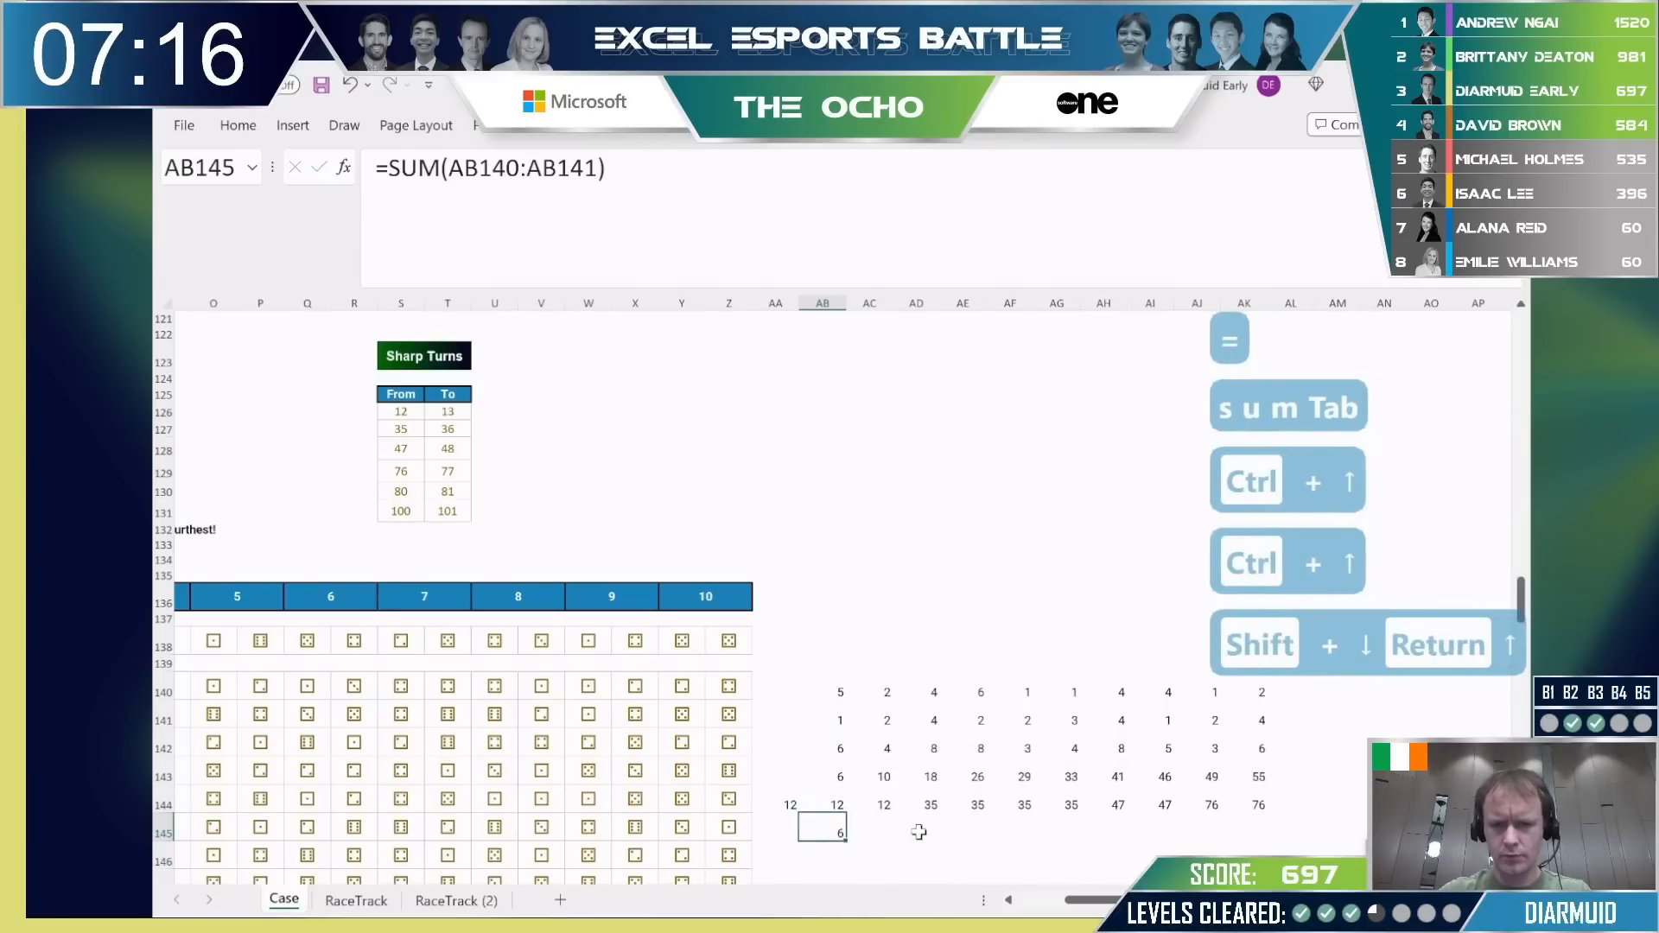
Label cell AB138, above the Level 4 results block, as Example4.
{"action": "key", "text": "ctrl+Up"}
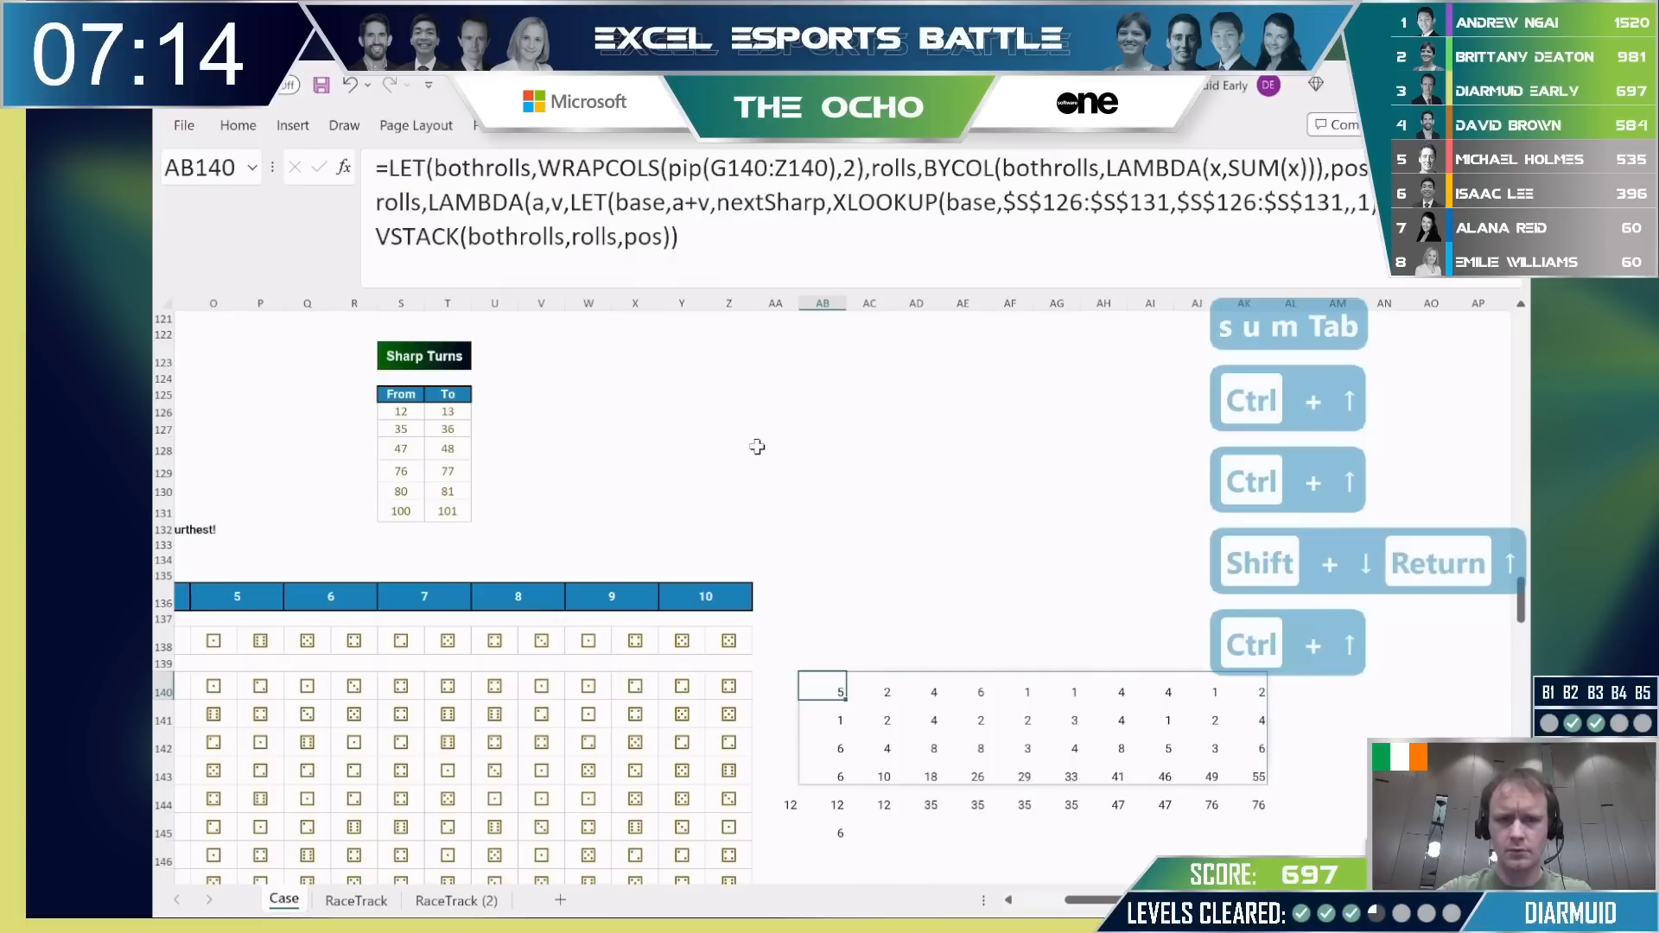
{"action": "key", "text": "Up"}
{"action": "type", "text": "="}
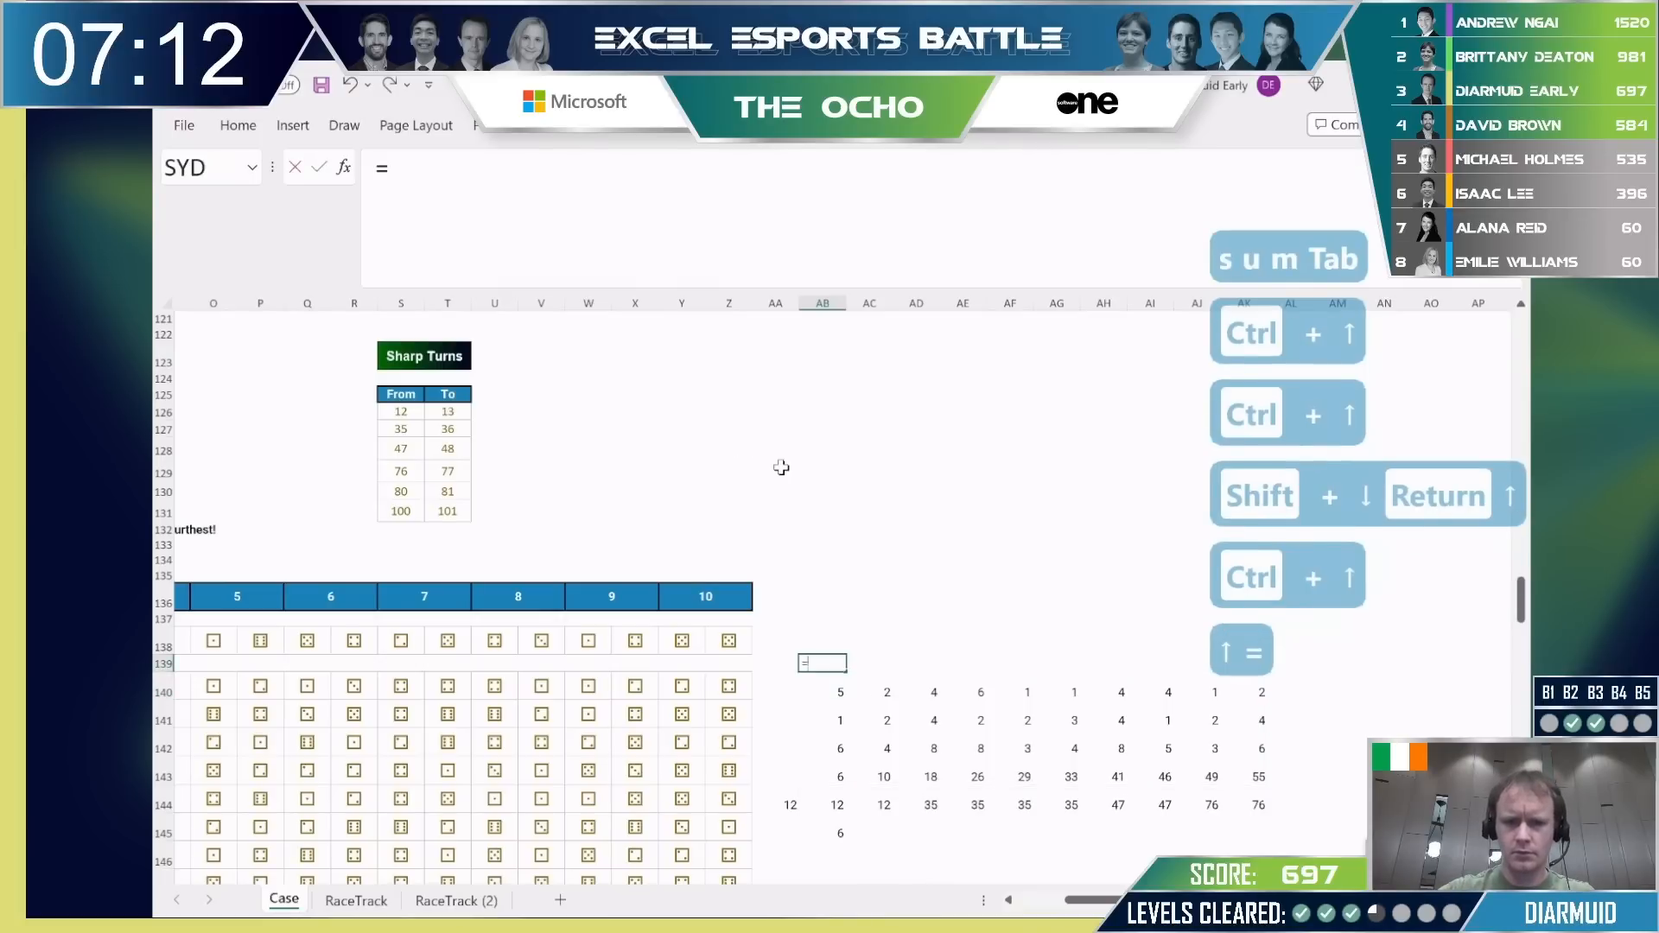
{"action": "key", "text": "Escape"}
{"action": "key", "text": "Up"}
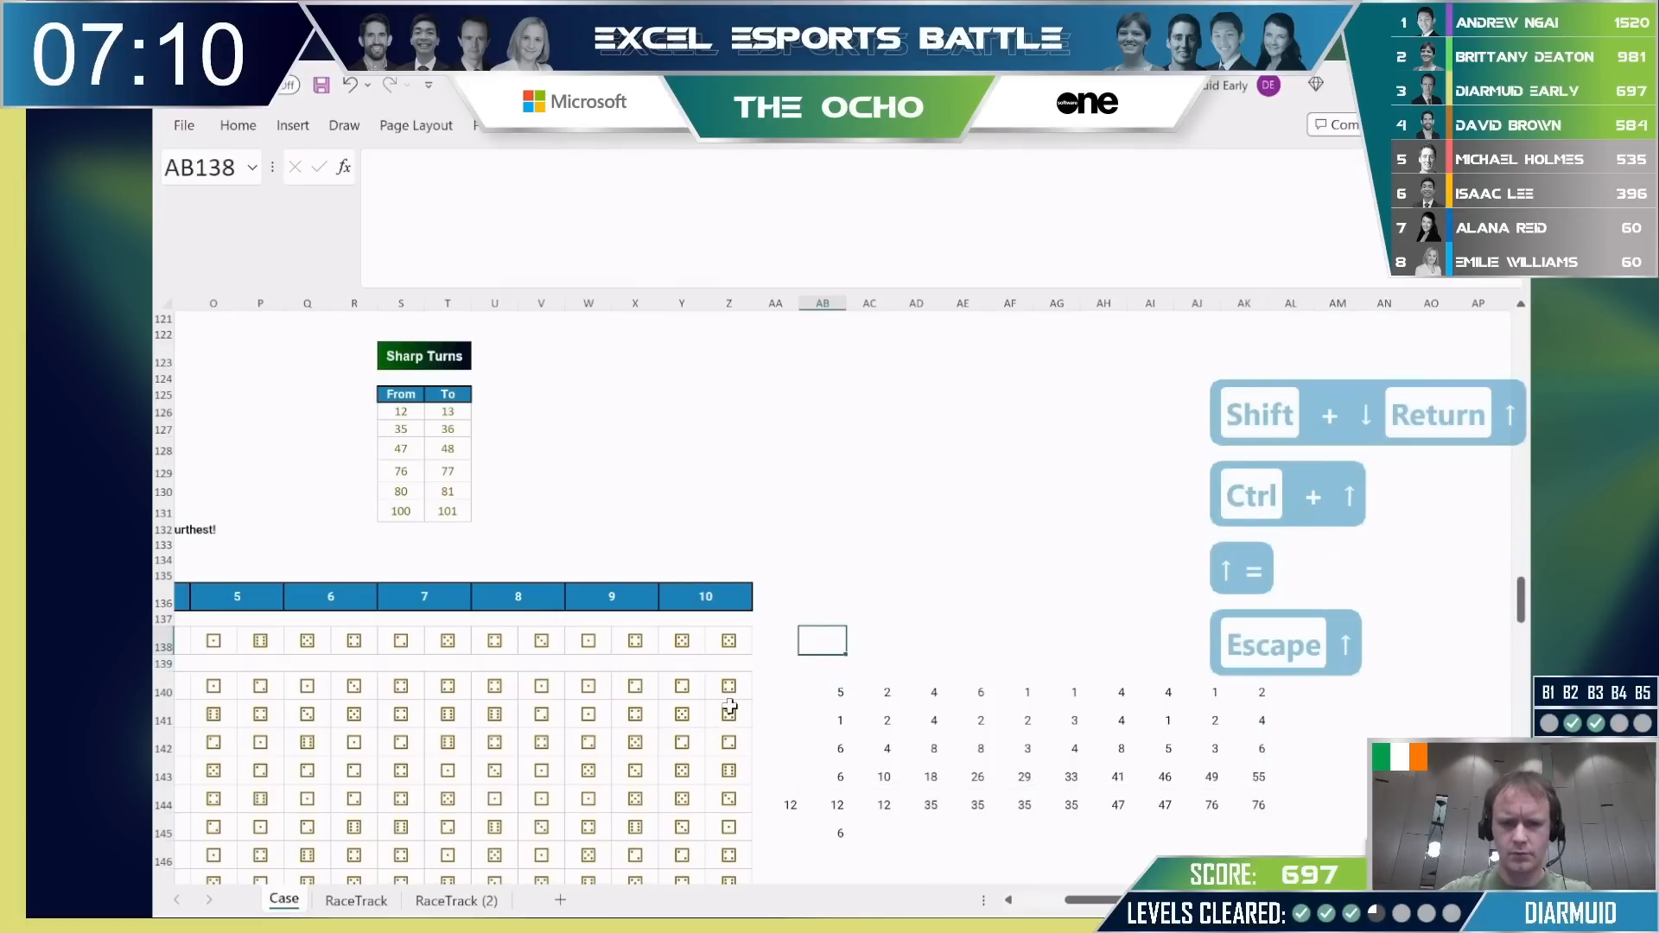
{"action": "type", "text": "Example4"}
{"action": "key", "text": "Return"}
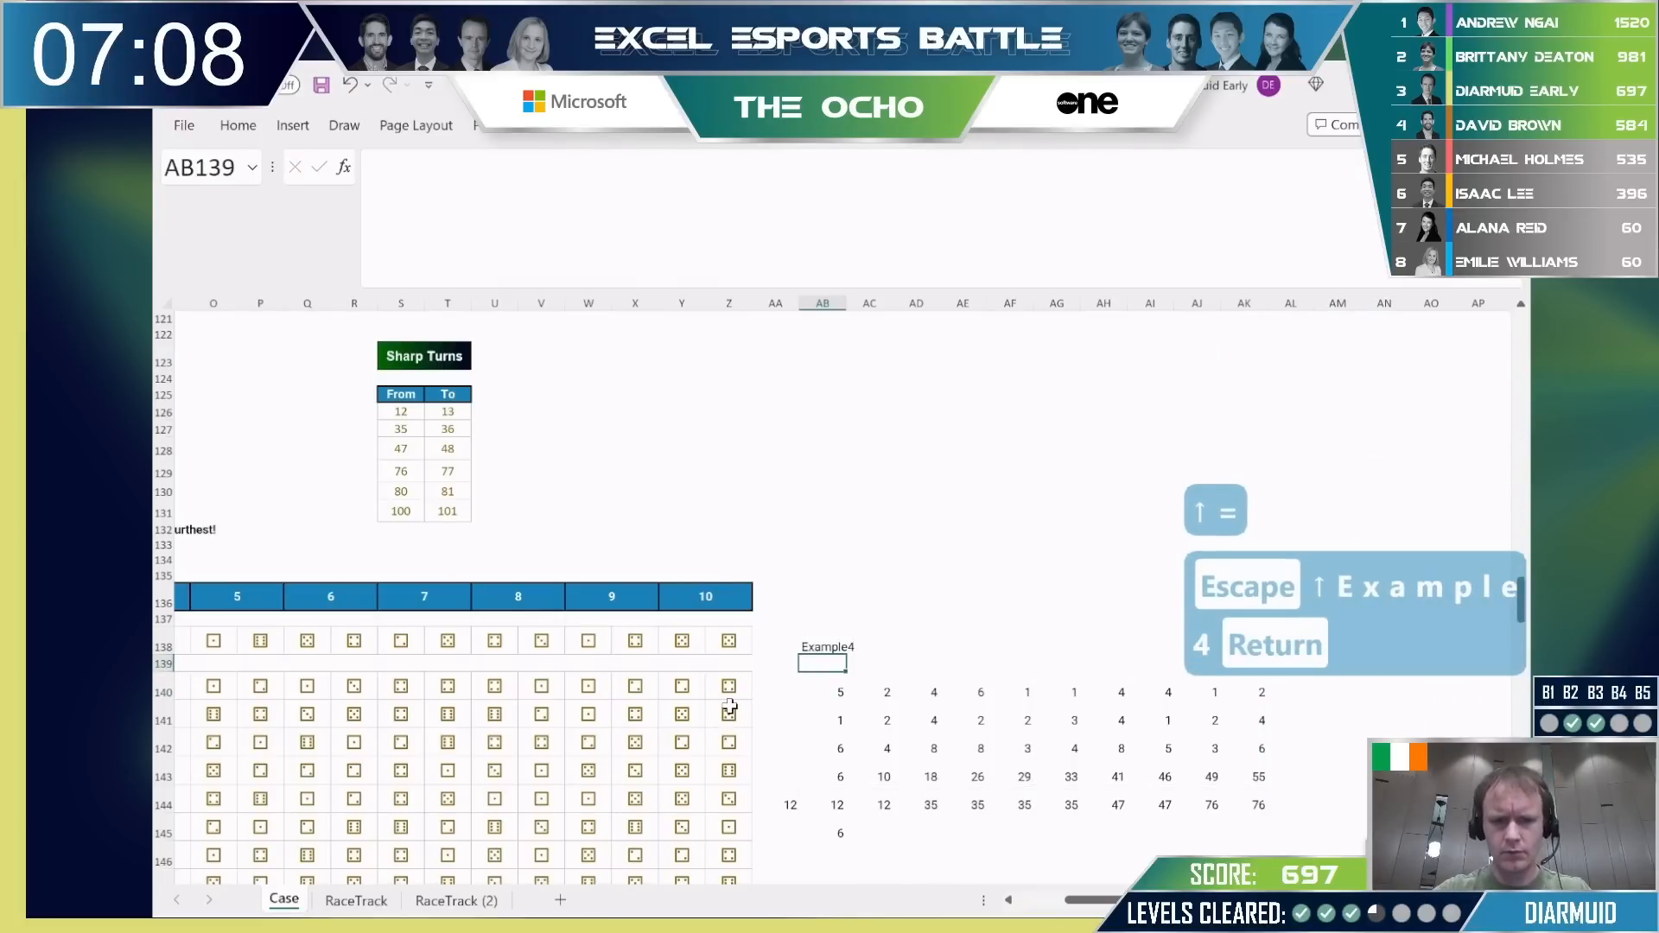
Check the Level 4 rules, the Example4 answer and its dice across row 138.
{"action": "key", "text": "Up"}
{"action": "key", "text": "ctrl+Left"}
{"action": "key", "text": "ctrl+Left"}
{"action": "key", "text": "ctrl+Left"}
{"action": "key", "text": "ctrl+Right"}
{"action": "key", "text": "ctrl+Right"}
{"action": "key", "text": "ctrl+Right"}
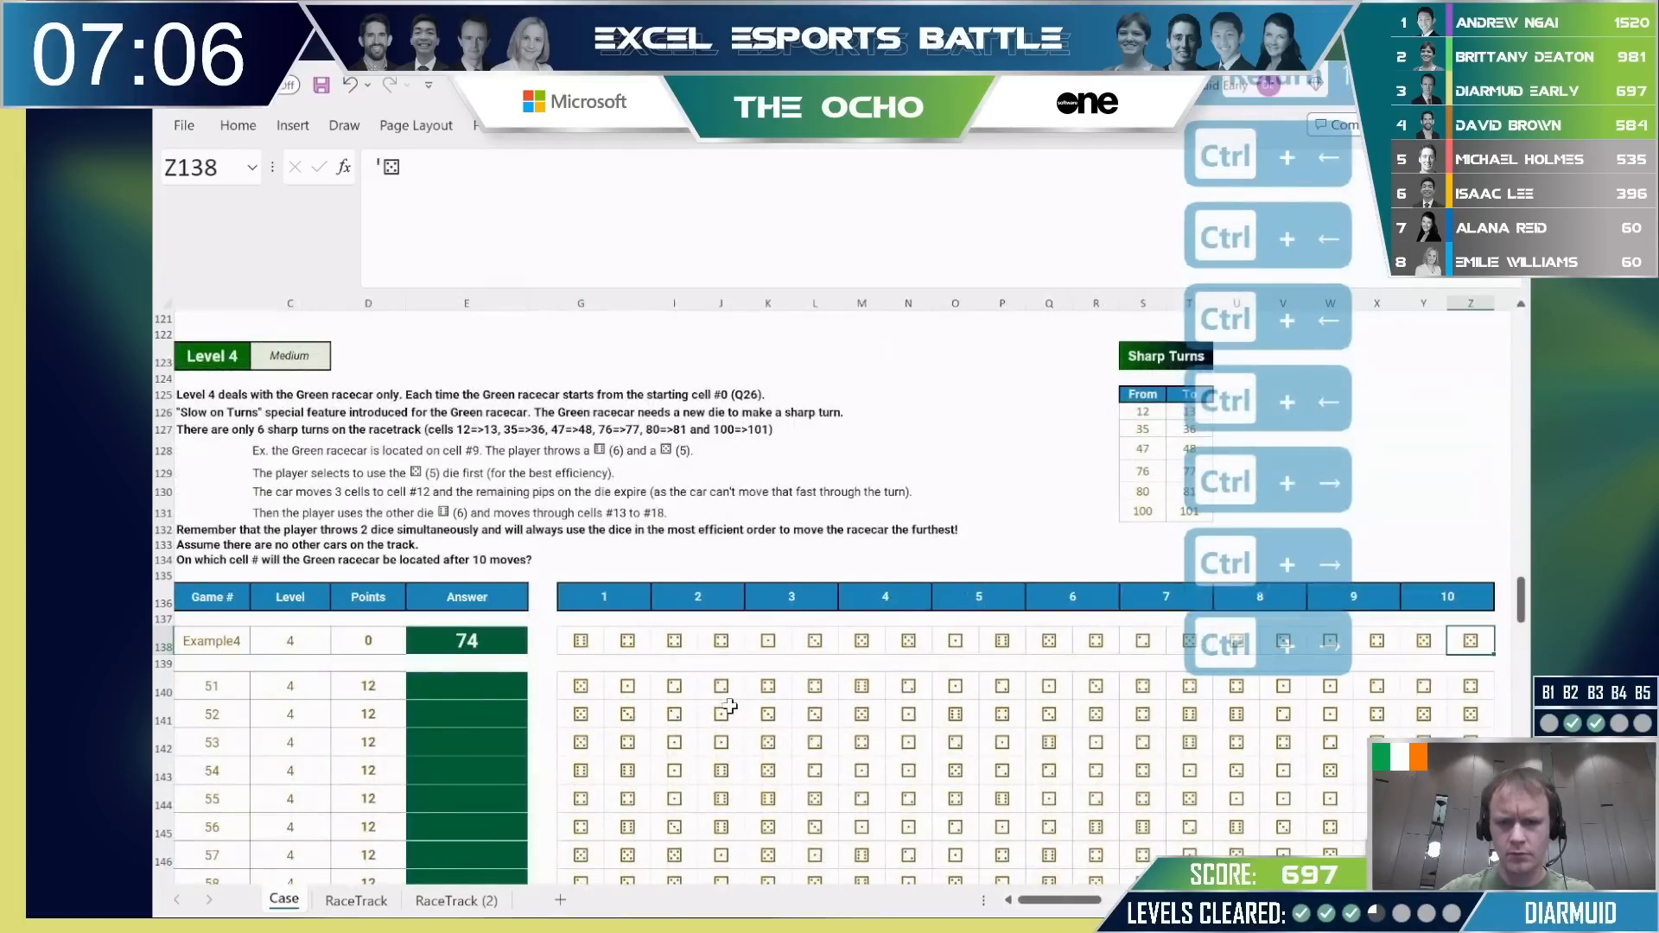
{"action": "key", "text": "Right"}
{"action": "key", "text": "Right"}
{"action": "key", "text": "Right"}
{"action": "key", "text": "Right"}
{"action": "key", "text": "Left"}
{"action": "key", "text": "Left"}
{"action": "key", "text": "Left"}
{"action": "key", "text": "Right"}
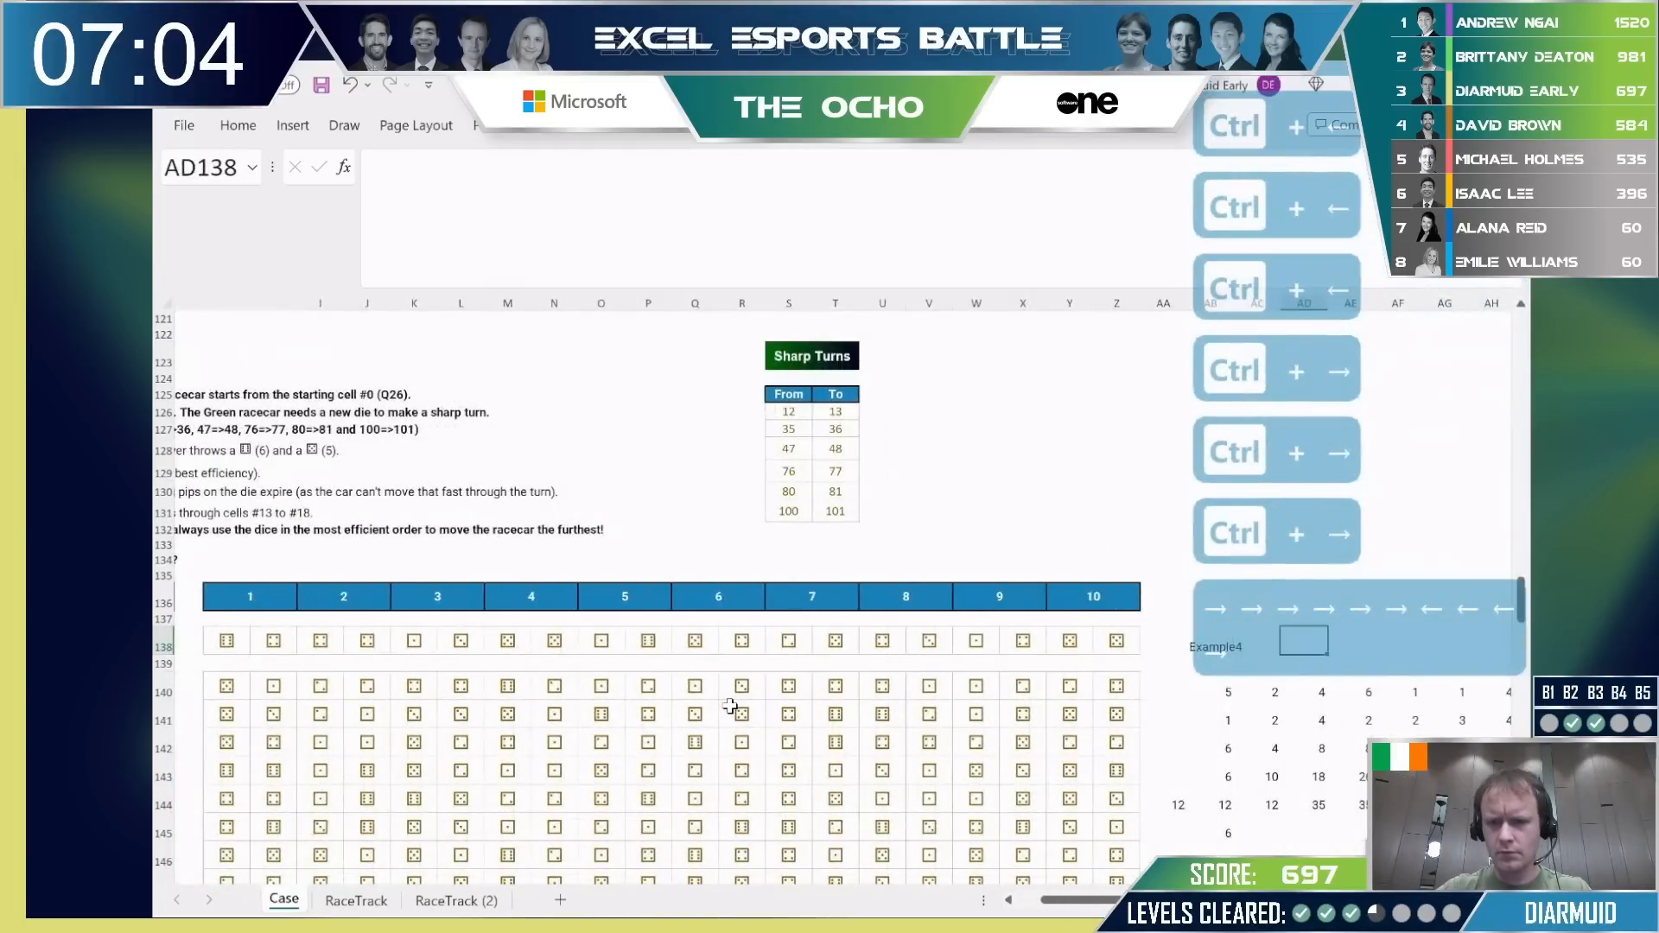
Look up the Example4 dice in AD138 with =XLOOKUP(AB138,B138:B159,G138:Z159).
{"action": "type", "text": "=xl"}
{"action": "key", "text": "Tab"}
{"action": "key", "text": "Left"}
{"action": "key", "text": "Left"}
{"action": "type", "text": ","}
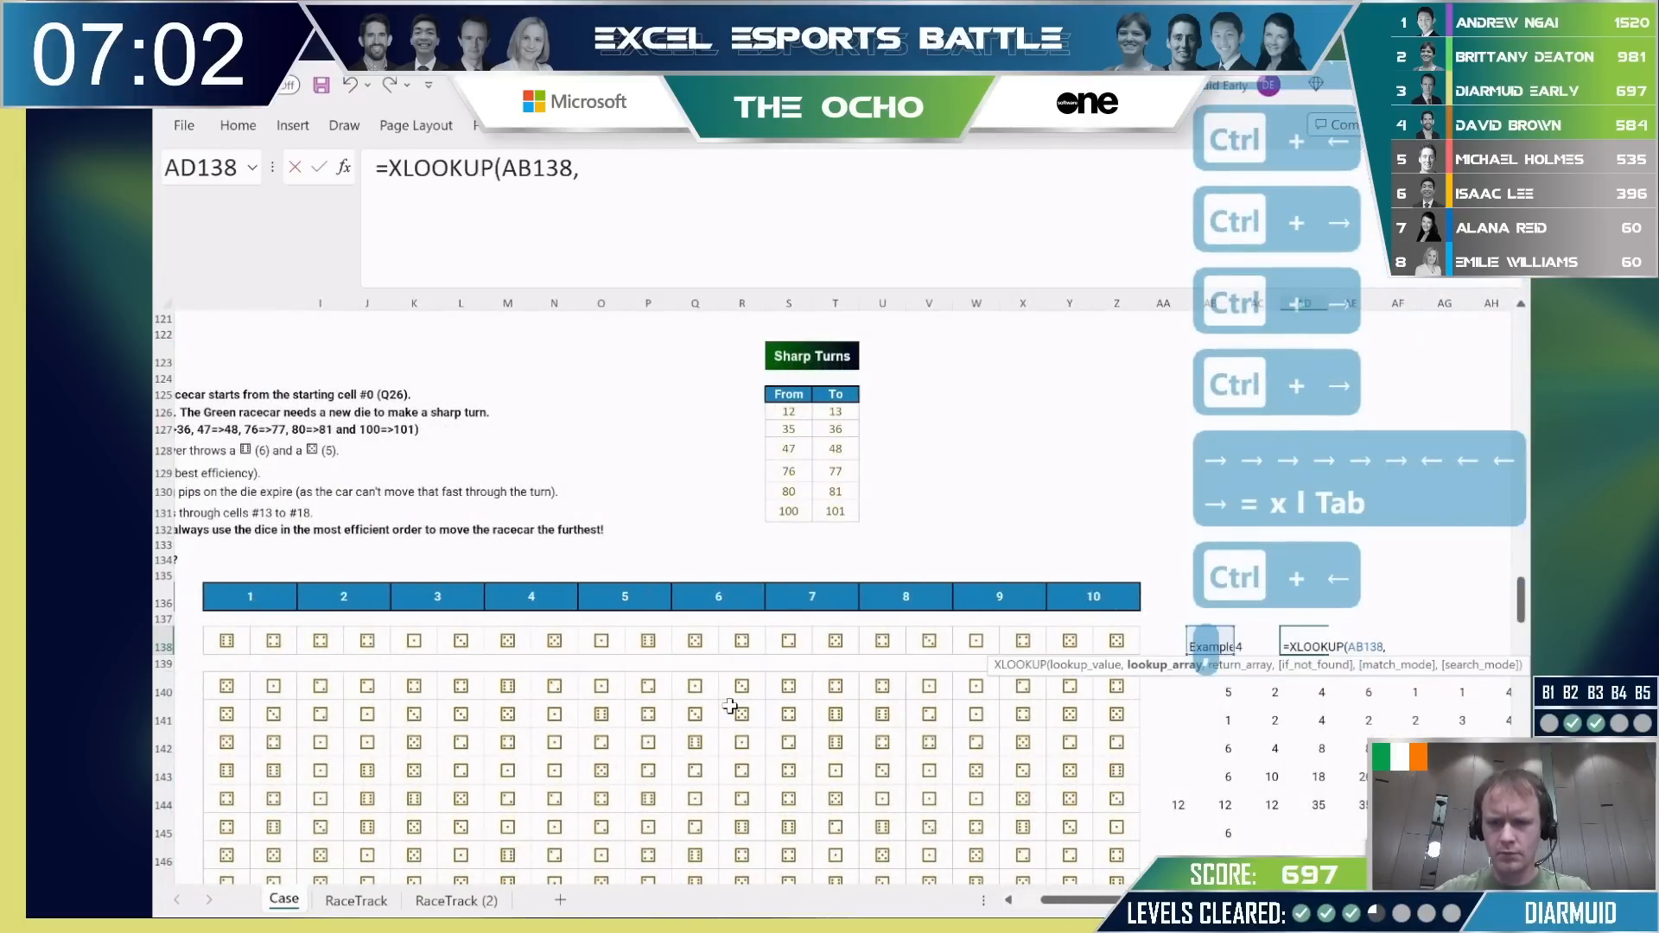
{"action": "key", "text": "ctrl+Left"}
{"action": "key", "text": "ctrl+Left"}
{"action": "key", "text": "ctrl+Left"}
{"action": "key", "text": "ctrl+Left"}
{"action": "key", "text": "ctrl+Left"}
{"action": "key", "text": "ctrl+Left"}
{"action": "key", "text": "Right"}
{"action": "key", "text": "ctrl+shift+Down"}
{"action": "key", "text": "ctrl+shift+Down"}
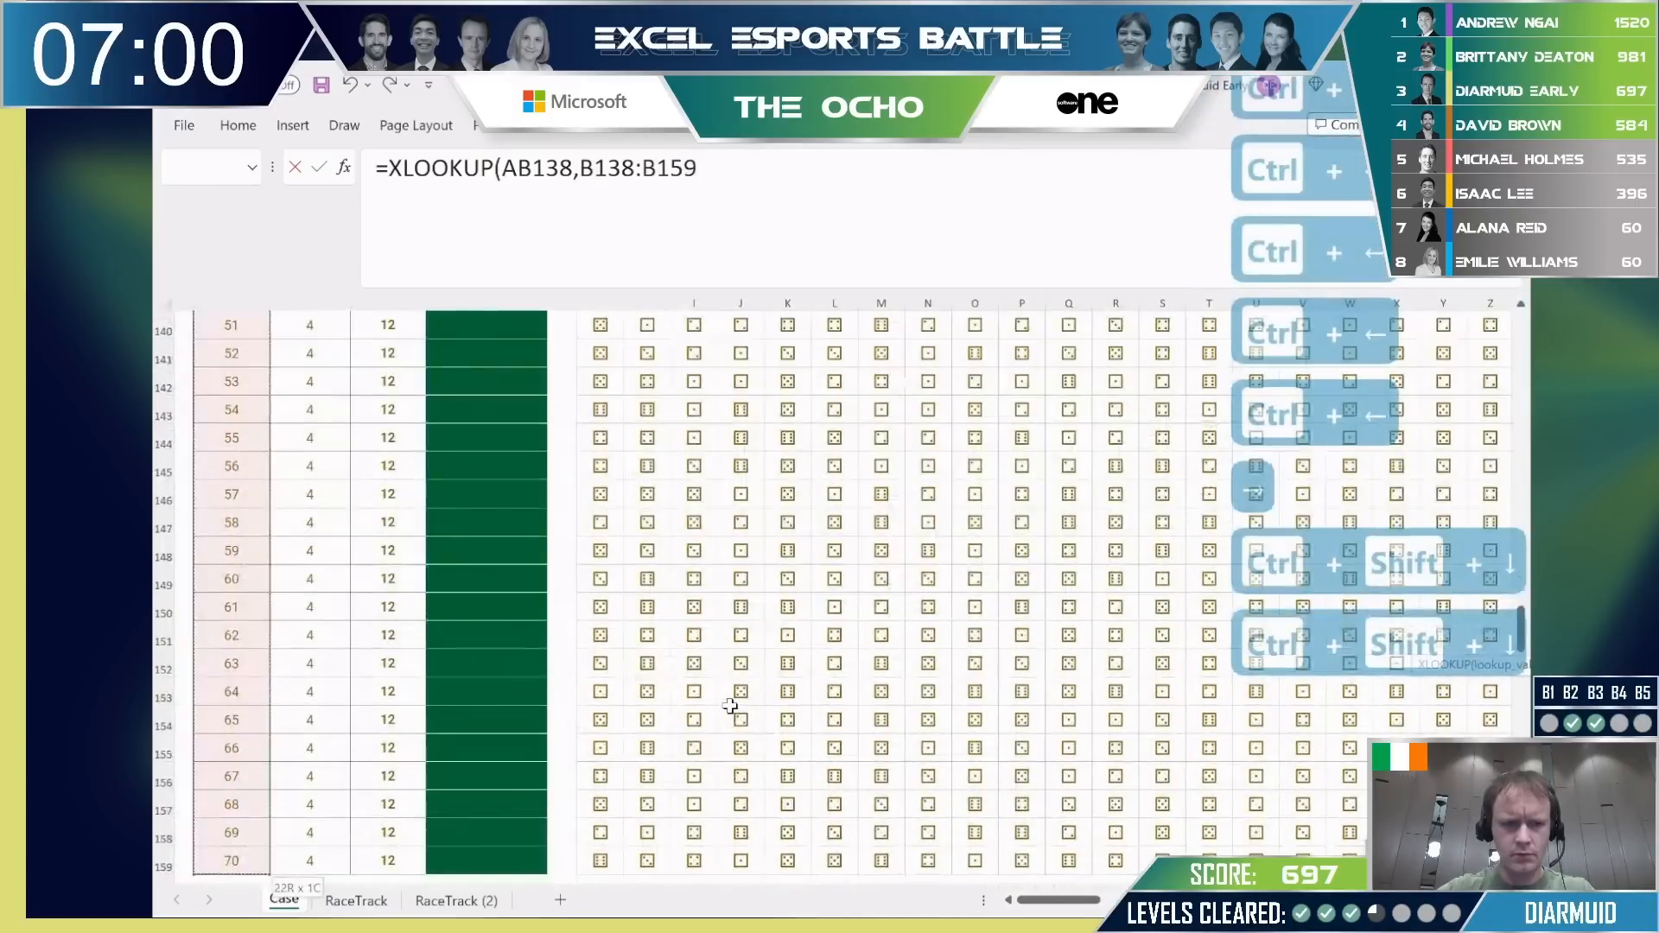
{"action": "type", "text": ","}
{"action": "key", "text": "ctrl+Left"}
{"action": "key", "text": "ctrl+Left"}
{"action": "key", "text": "ctrl+Left"}
{"action": "key", "text": "ctrl+Left"}
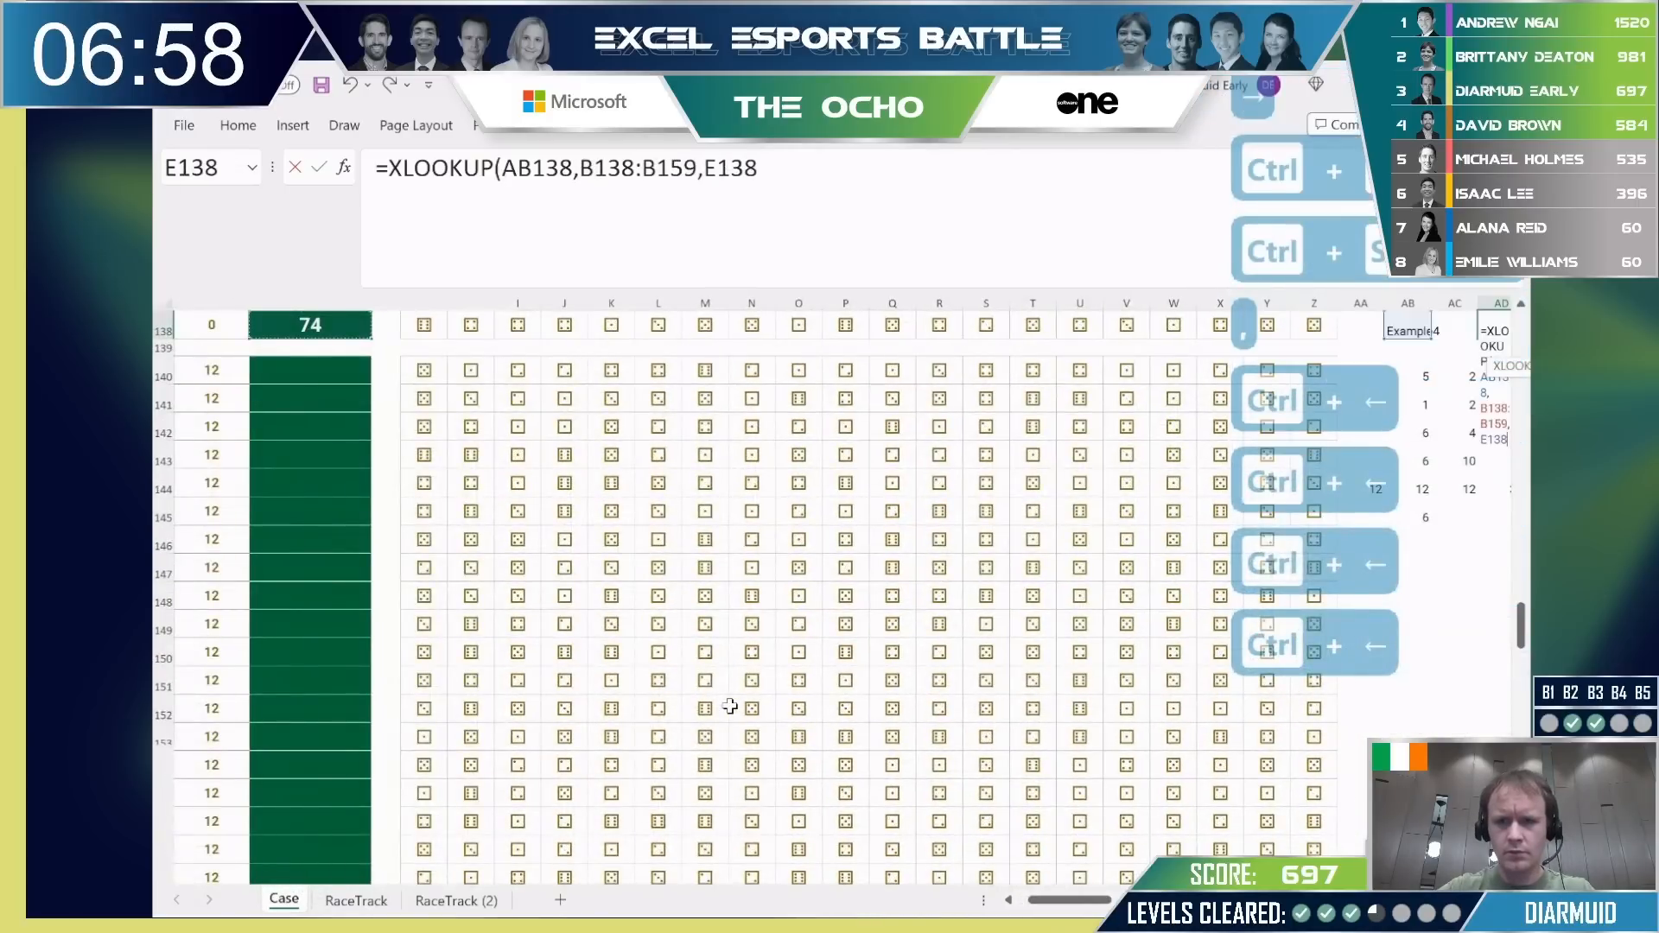
{"action": "key", "text": "Right"}
{"action": "key", "text": "Right"}
{"action": "key", "text": "Right"}
{"action": "key", "text": "ctrl+shift+Down"}
{"action": "key", "text": "Left"}
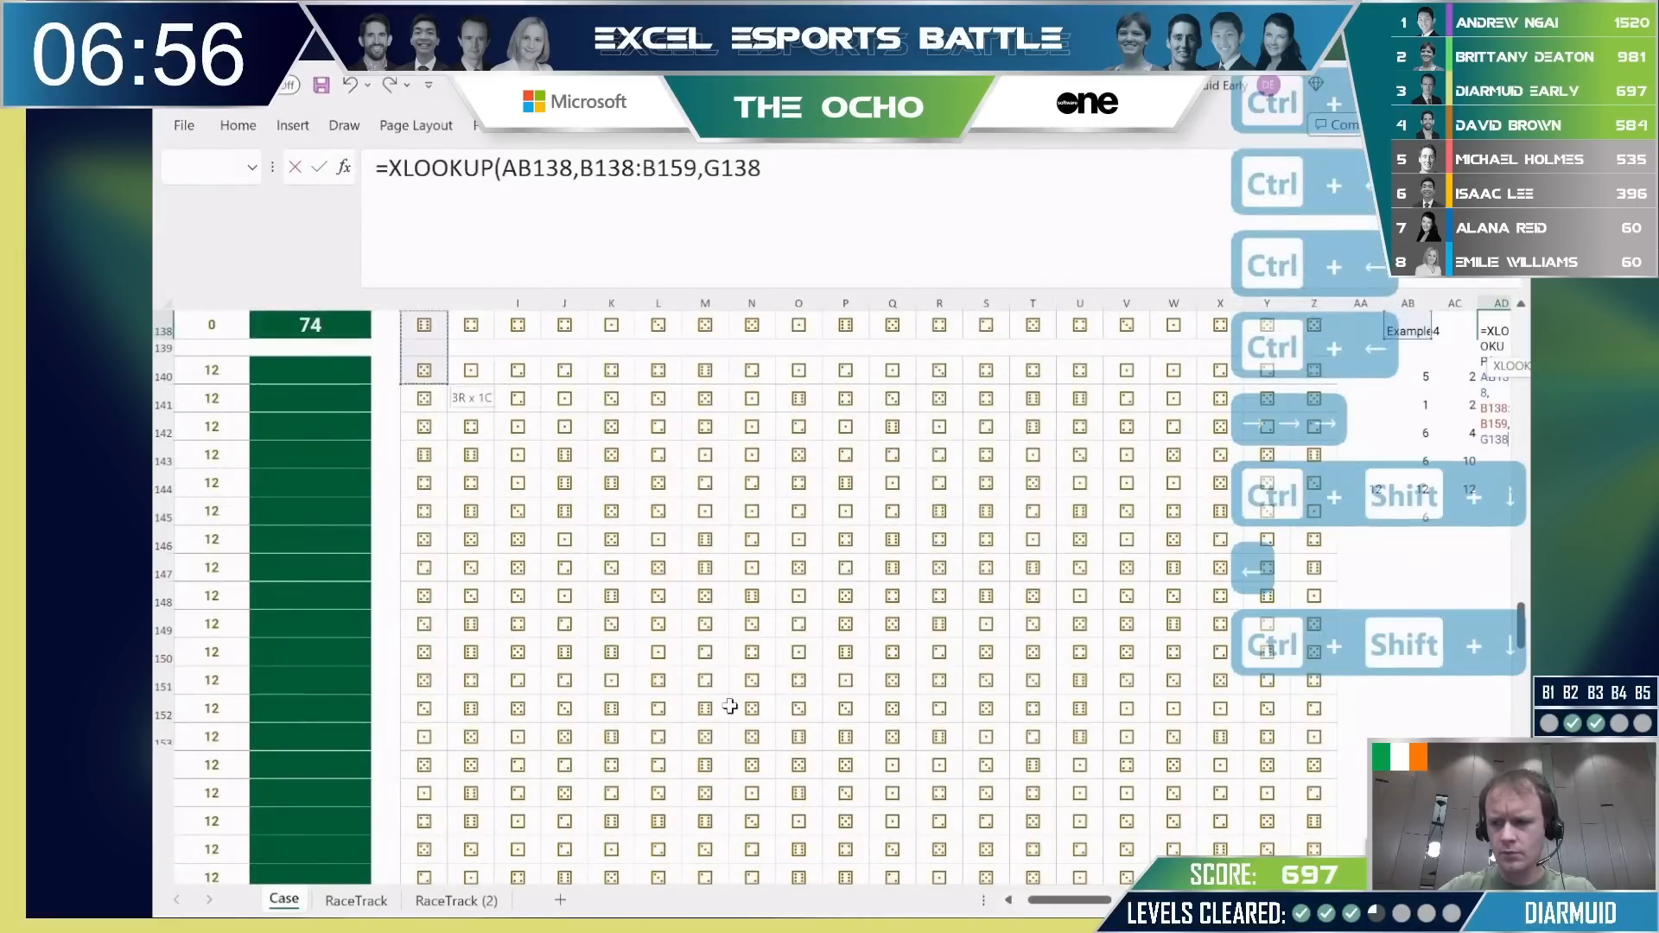
{"action": "key", "text": "ctrl+shift+Down"}
{"action": "key", "text": "ctrl+shift+Down"}
{"action": "key", "text": "ctrl+shift+Right"}
{"action": "key", "text": "ctrl+shift+Right"}
{"action": "key", "text": "ctrl+shift+Left"}
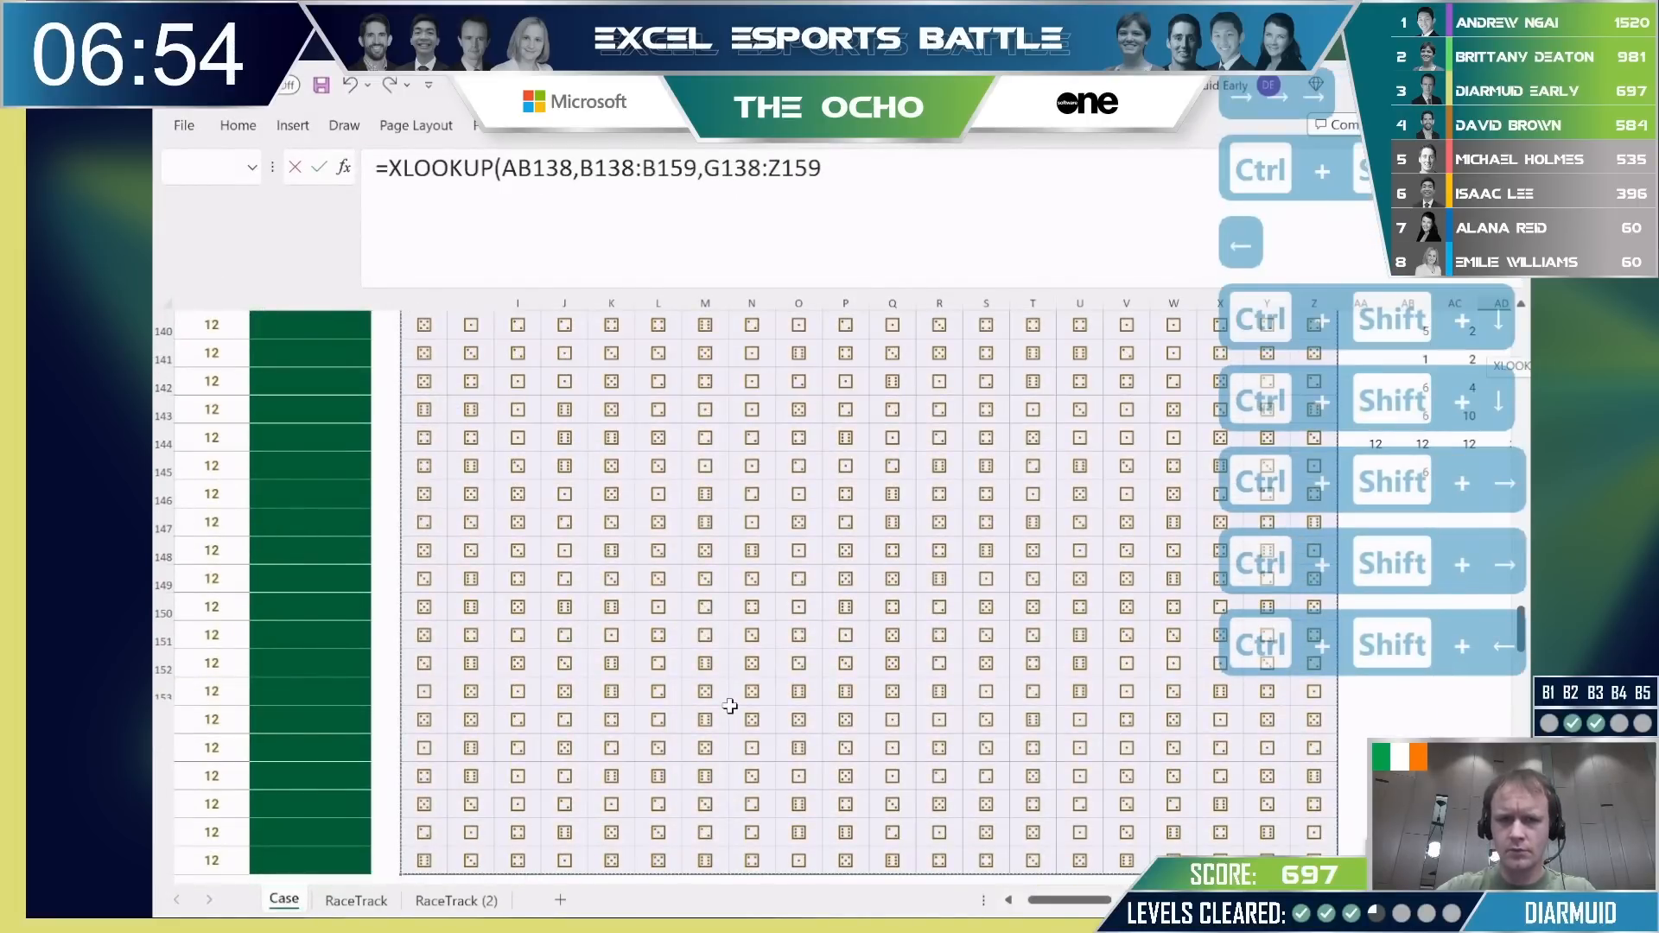
{"action": "type", "text": ")"}
{"action": "key", "text": "Return"}
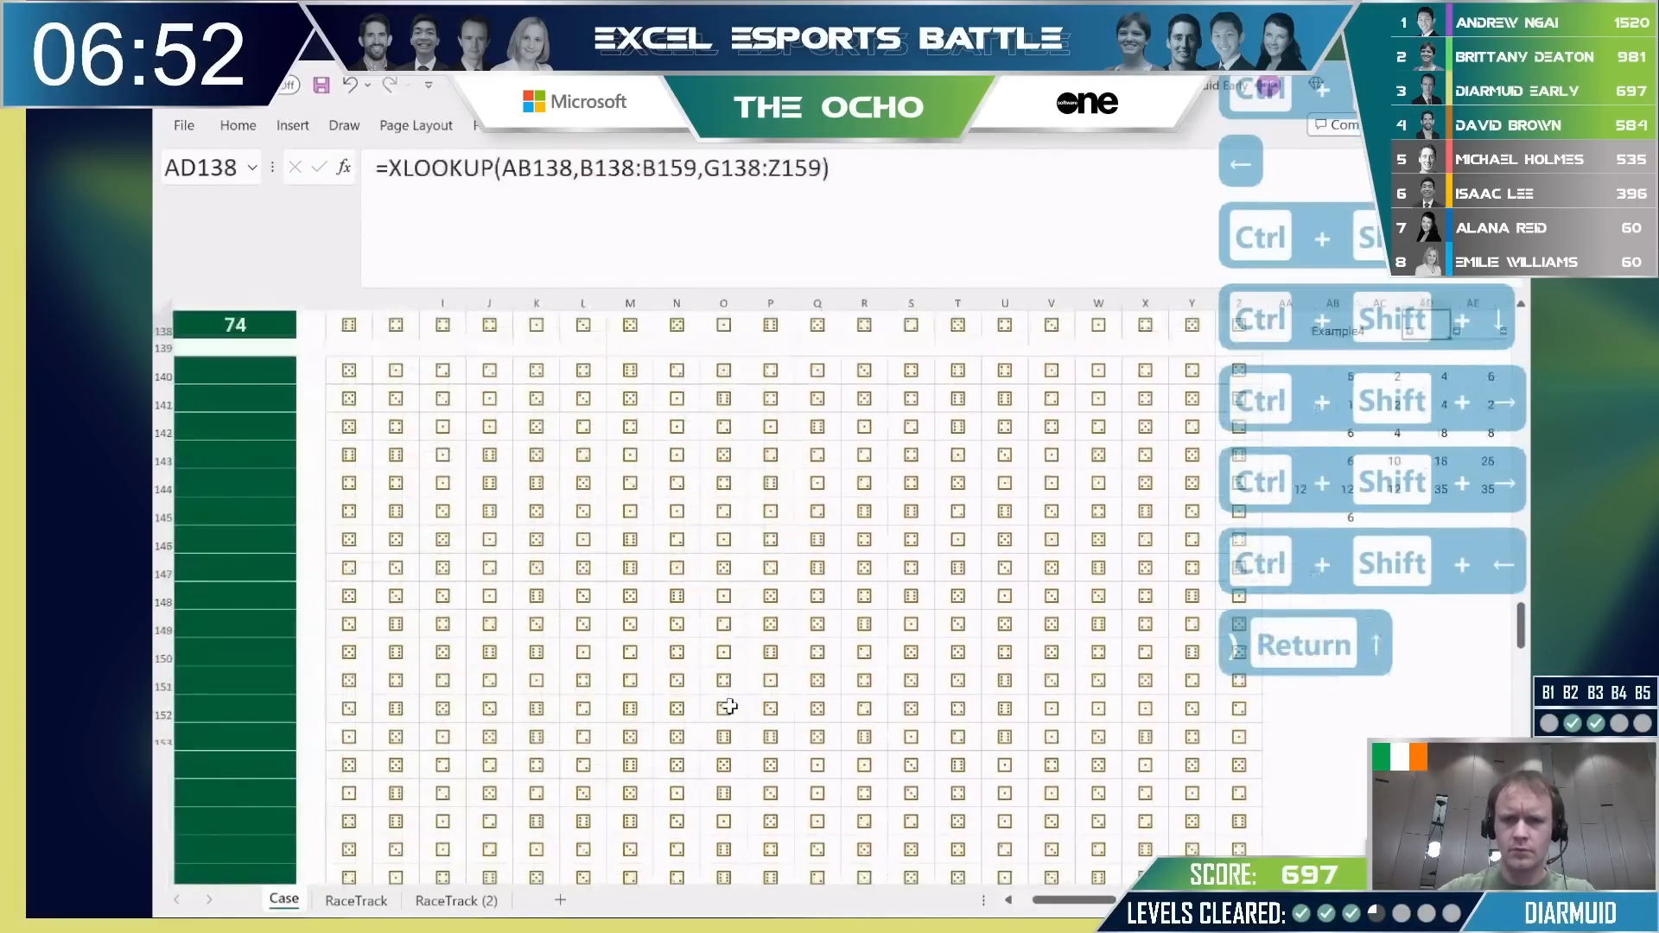
Check the looked-up dice along row 138 beside the Level 4 results block.
{"action": "key", "text": "Right"}
{"action": "key", "text": "Right"}
{"action": "key", "text": "Right"}
{"action": "key", "text": "Right"}
{"action": "key", "text": "Right"}
{"action": "key", "text": "Right"}
{"action": "key", "text": "Right"}
{"action": "key", "text": "Right"}
{"action": "key", "text": "Right"}
{"action": "key", "text": "Right"}
{"action": "key", "text": "Right"}
{"action": "key", "text": "Right"}
{"action": "key", "text": "Right"}
{"action": "key", "text": "Right"}
{"action": "key", "text": "Right"}
{"action": "key", "text": "Right"}
{"action": "key", "text": "ctrl+Left"}
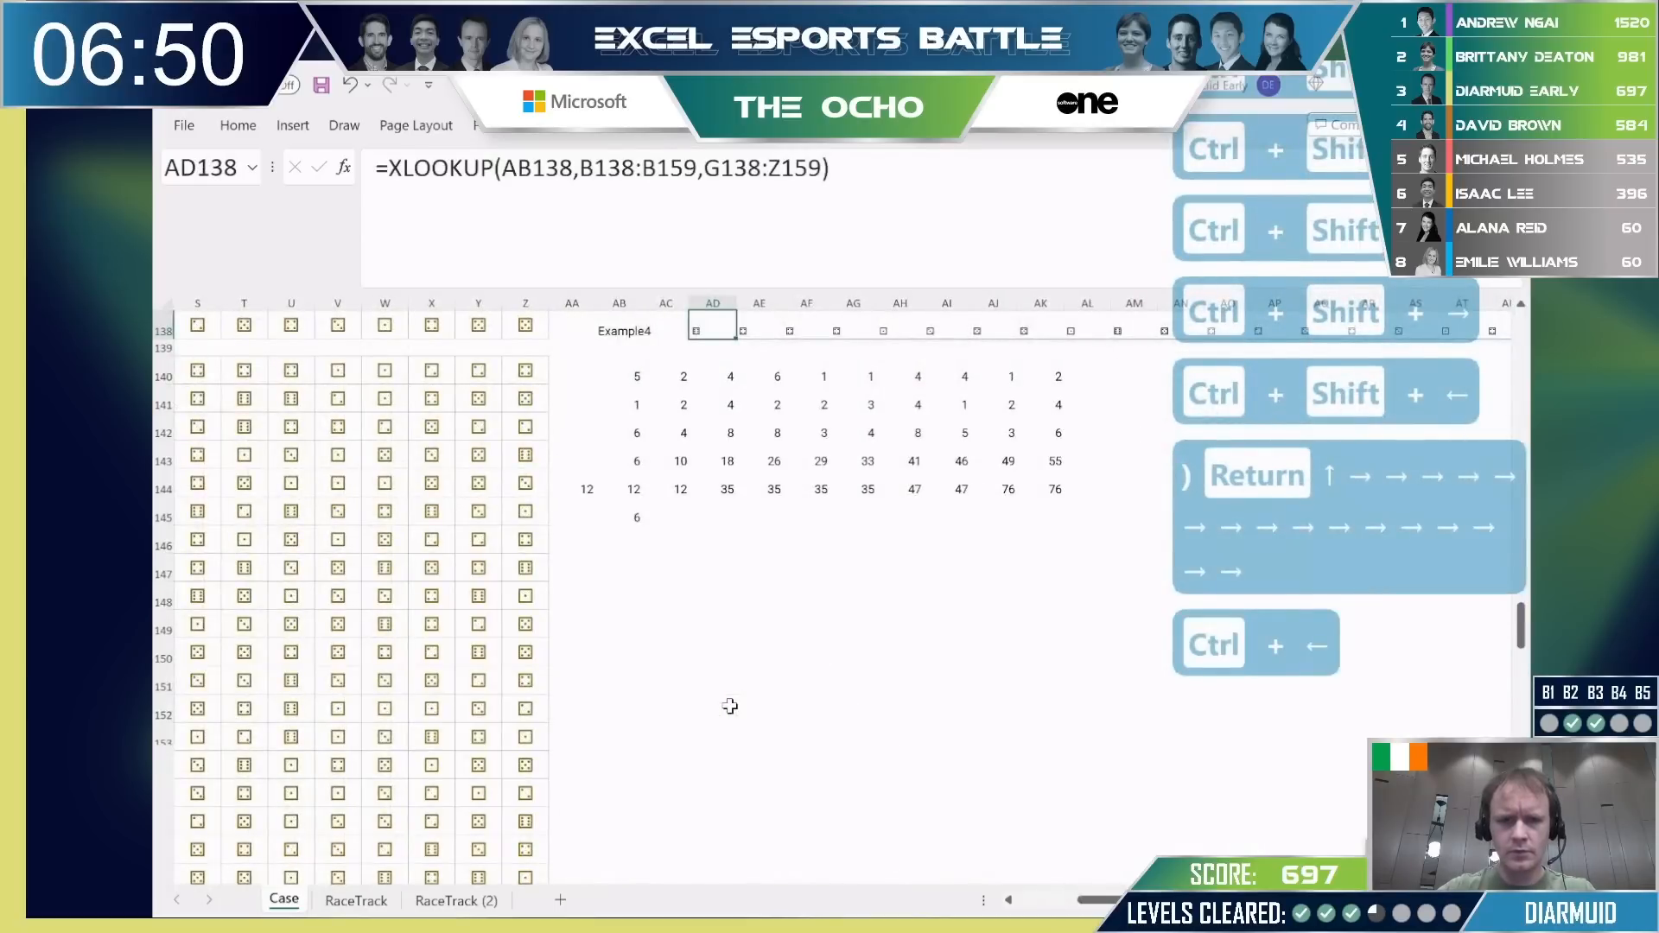
{"action": "key", "text": "Up"}
{"action": "key", "text": "Up"}
{"action": "key", "text": "Down"}
{"action": "key", "text": "Down"}
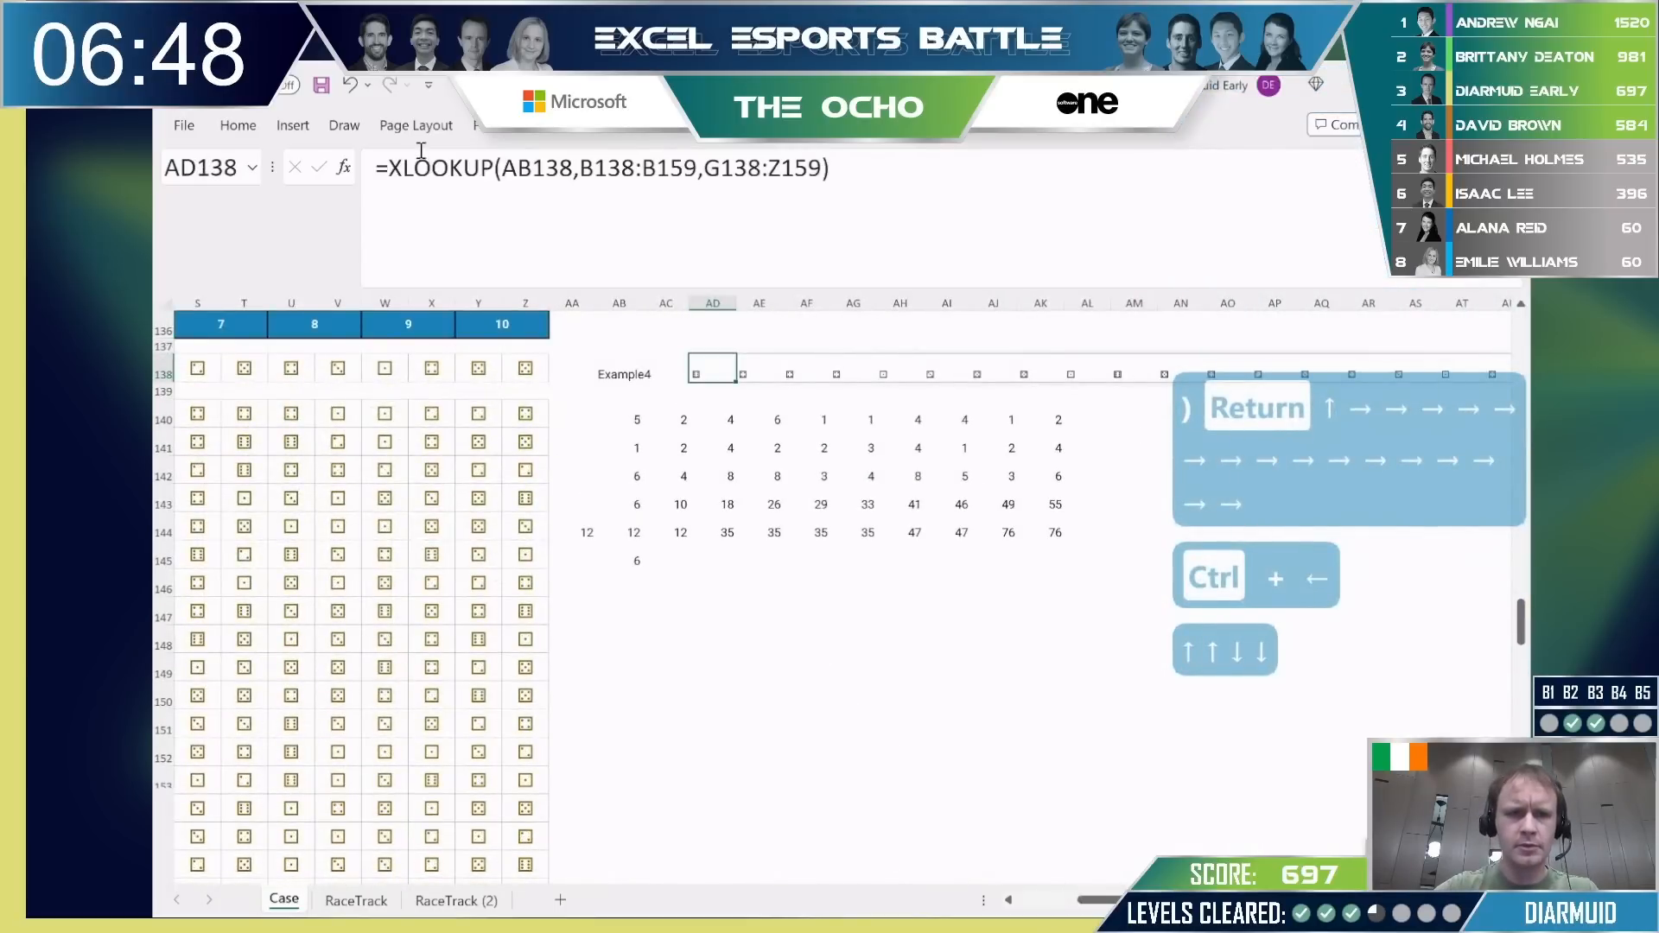
Try to wrap the dice lookup in AD138 in a pips( ) function.
{"action": "left_click", "coordinate": [390, 166]}
{"action": "type", "text": "pips"}
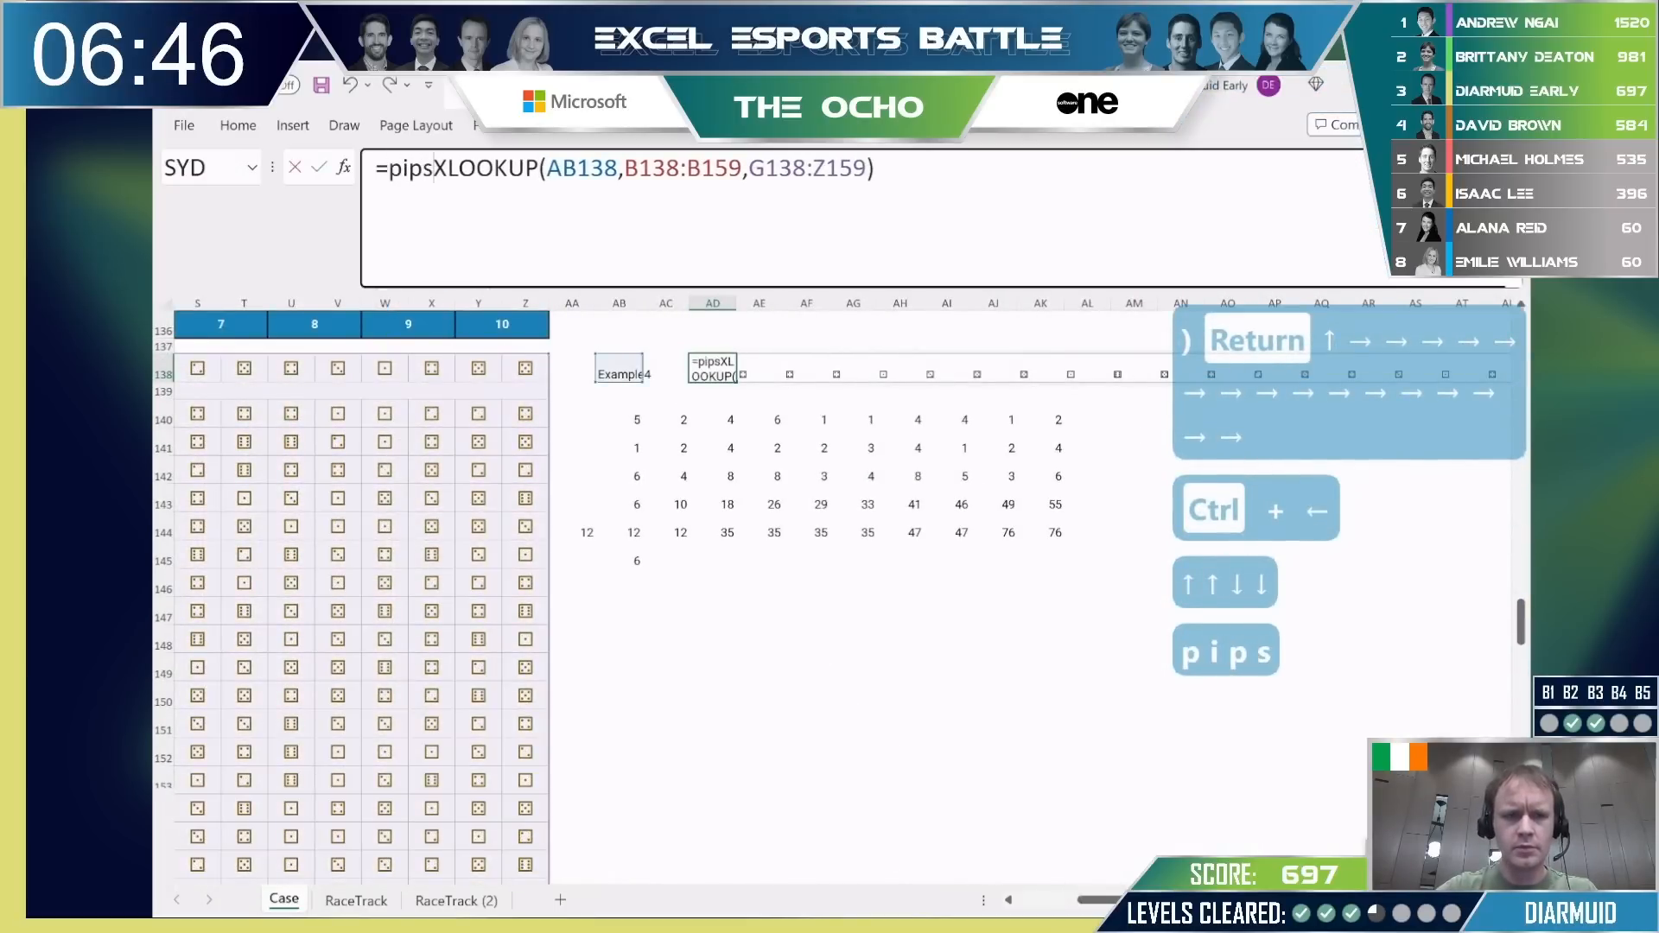
{"action": "key", "text": "Tab"}
{"action": "key", "text": "Left"}
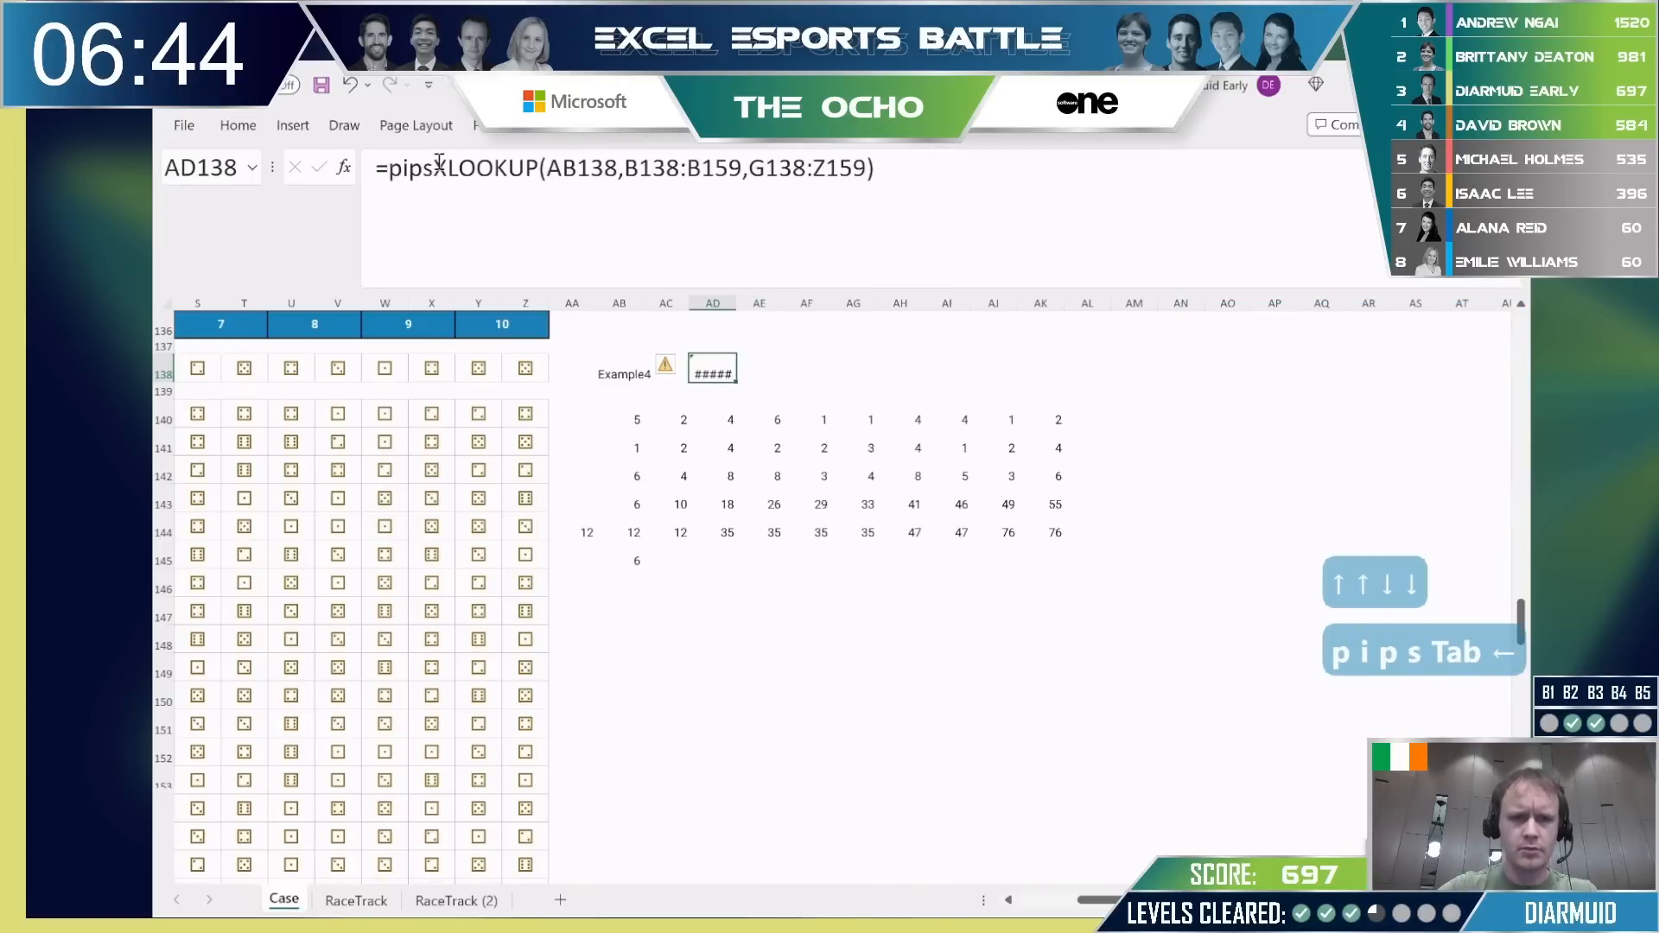
{"action": "left_click", "coordinate": [439, 164]}
{"action": "type", "text": "("}
{"action": "left_click", "coordinate": [994, 221]}
{"action": "type", "text": ")"}
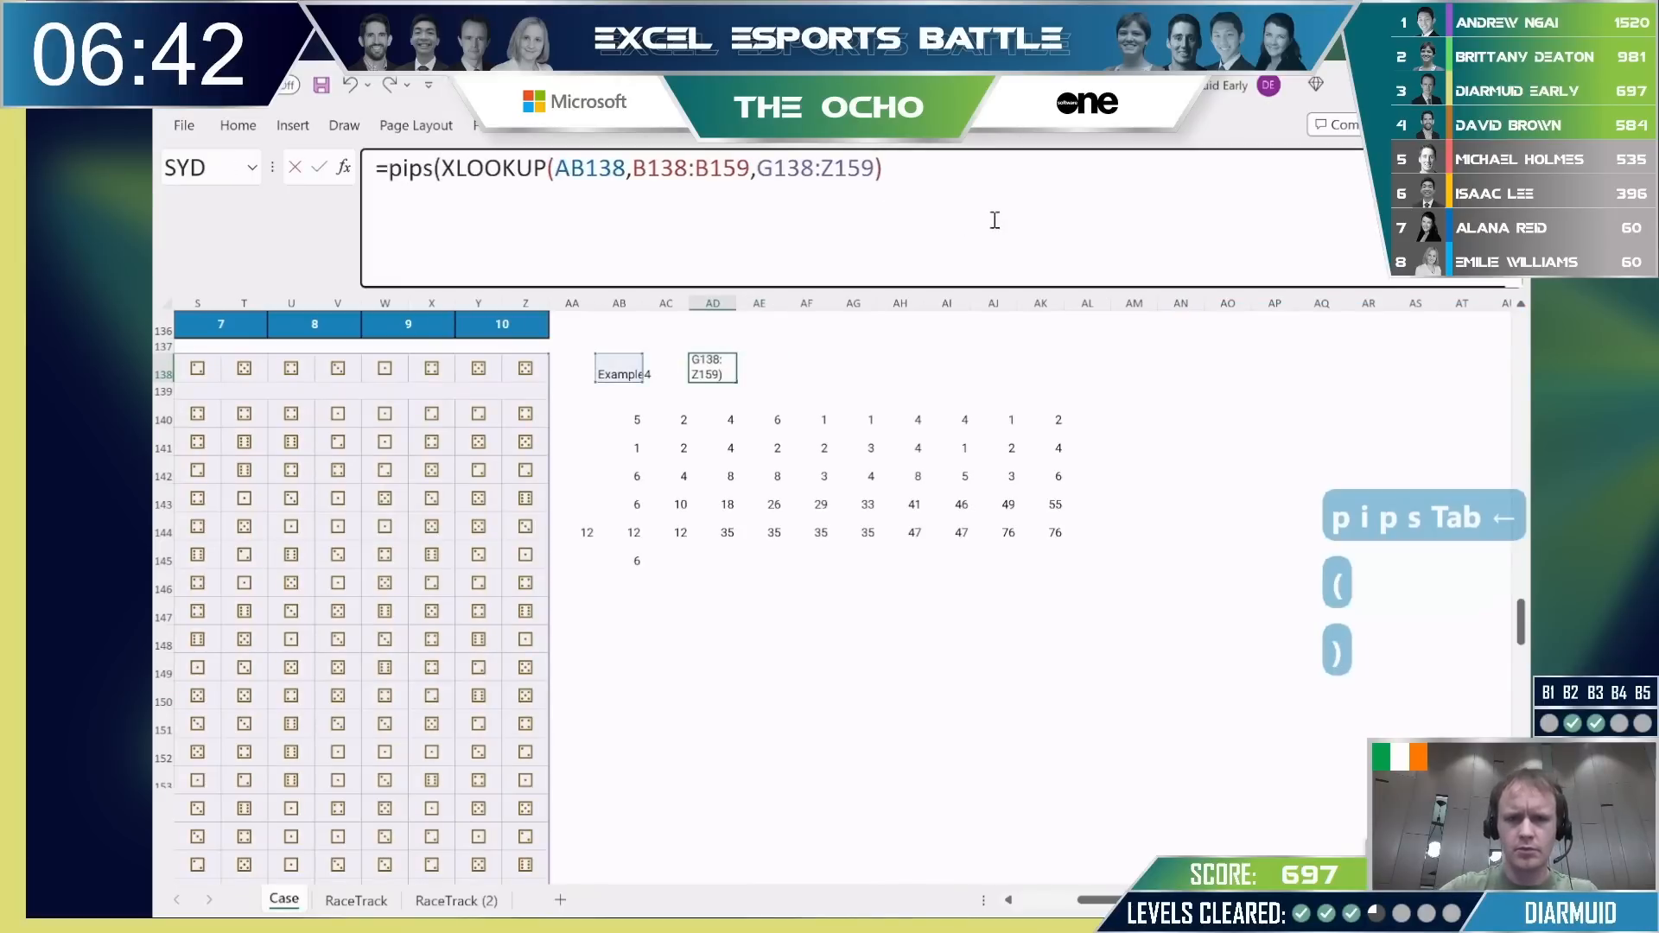
{"action": "key", "text": "Return"}
{"action": "key", "text": "Up"}
Remove the pips function from AD138, restoring the plain XLOOKUP formula.
{"action": "left_click", "coordinate": [994, 220]}
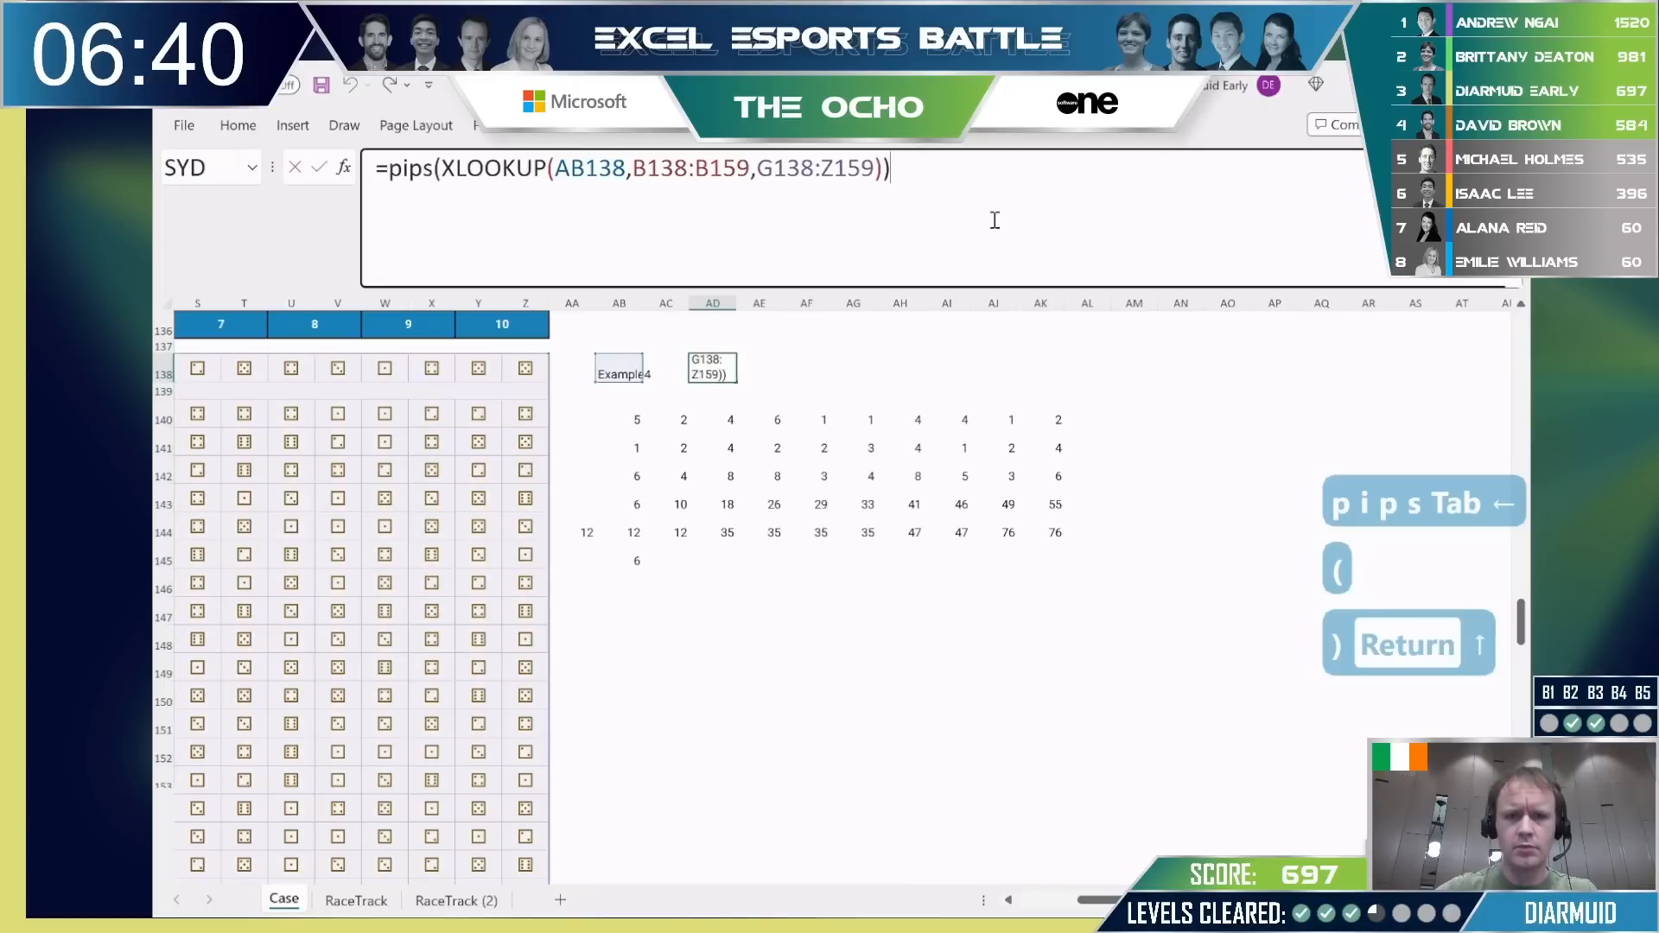
{"action": "key", "text": "BackSpace"}
{"action": "left_click", "coordinate": [400, 176]}
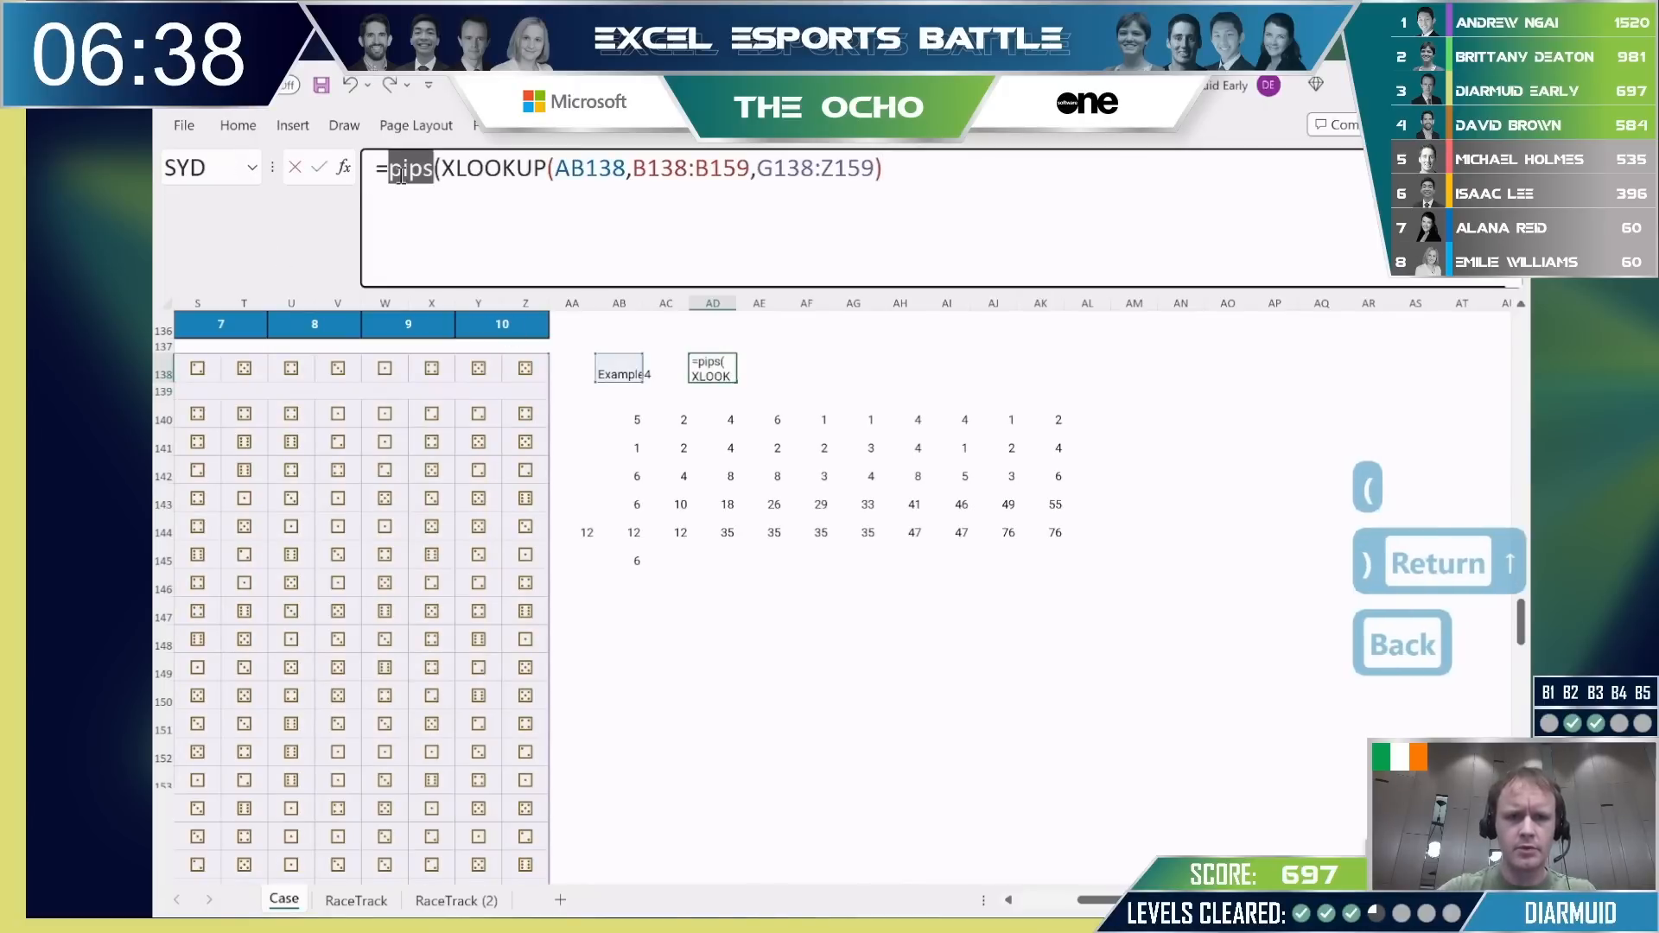
{"action": "key", "text": "Delete"}
{"action": "key", "text": "Delete"}
{"action": "key", "text": "Return"}
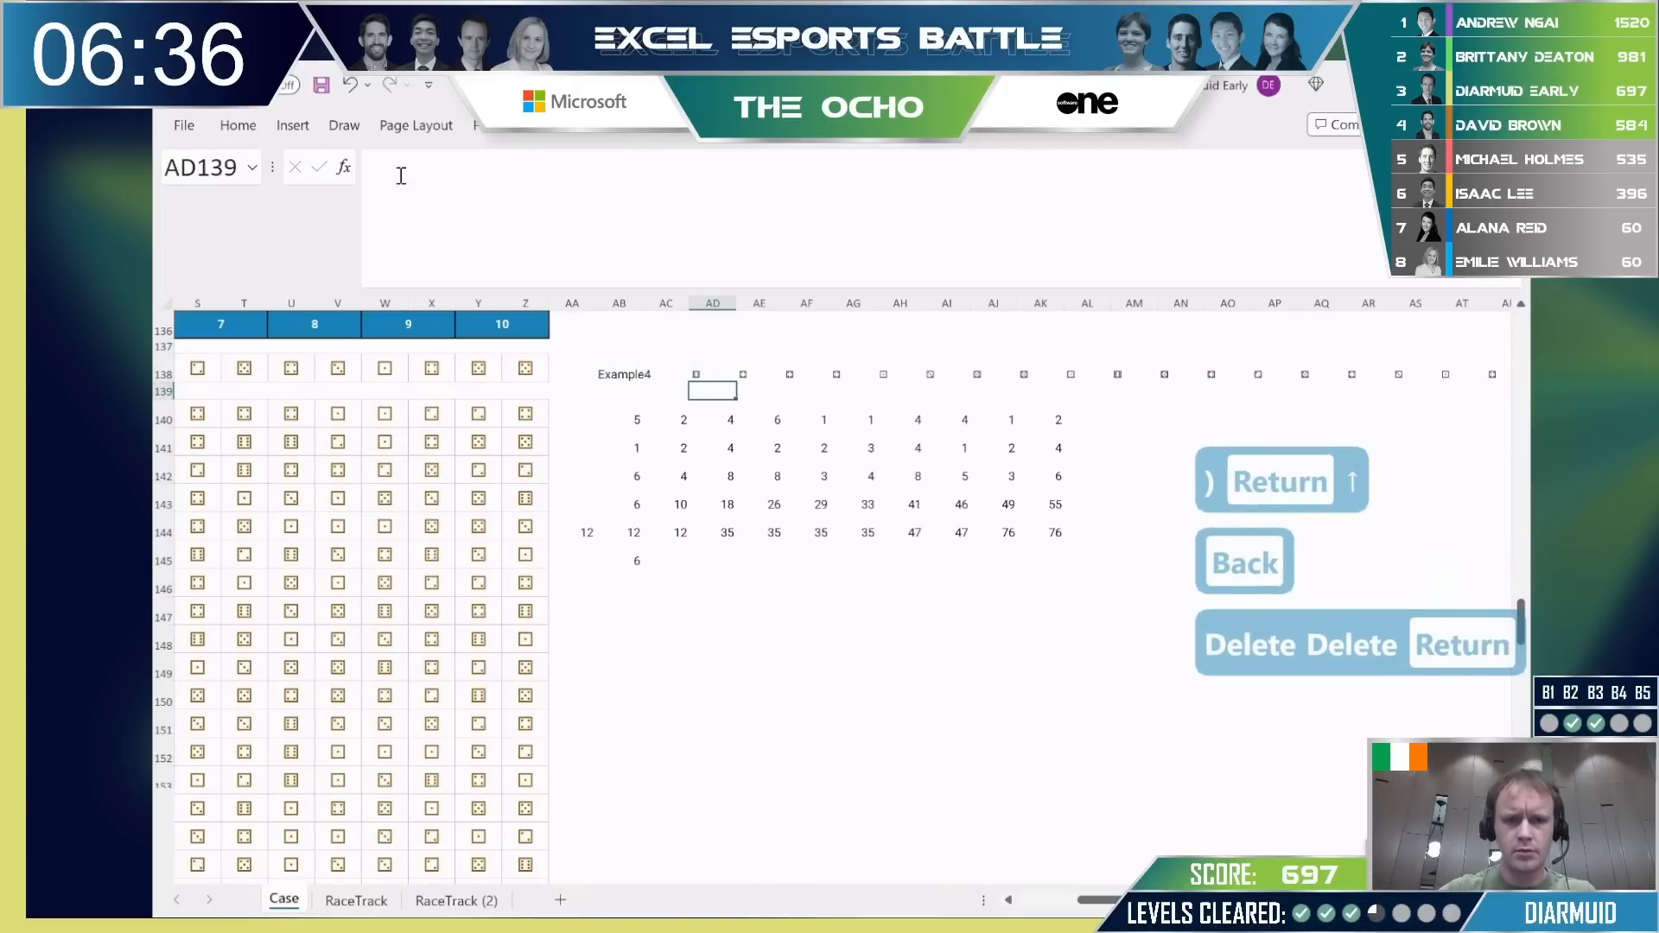
In the AB140 LET formula, replace the pip function's G140:Z140 range with AD138#.
{"action": "key", "text": "Down"}
{"action": "key", "text": "Left"}
{"action": "key", "text": "Left"}
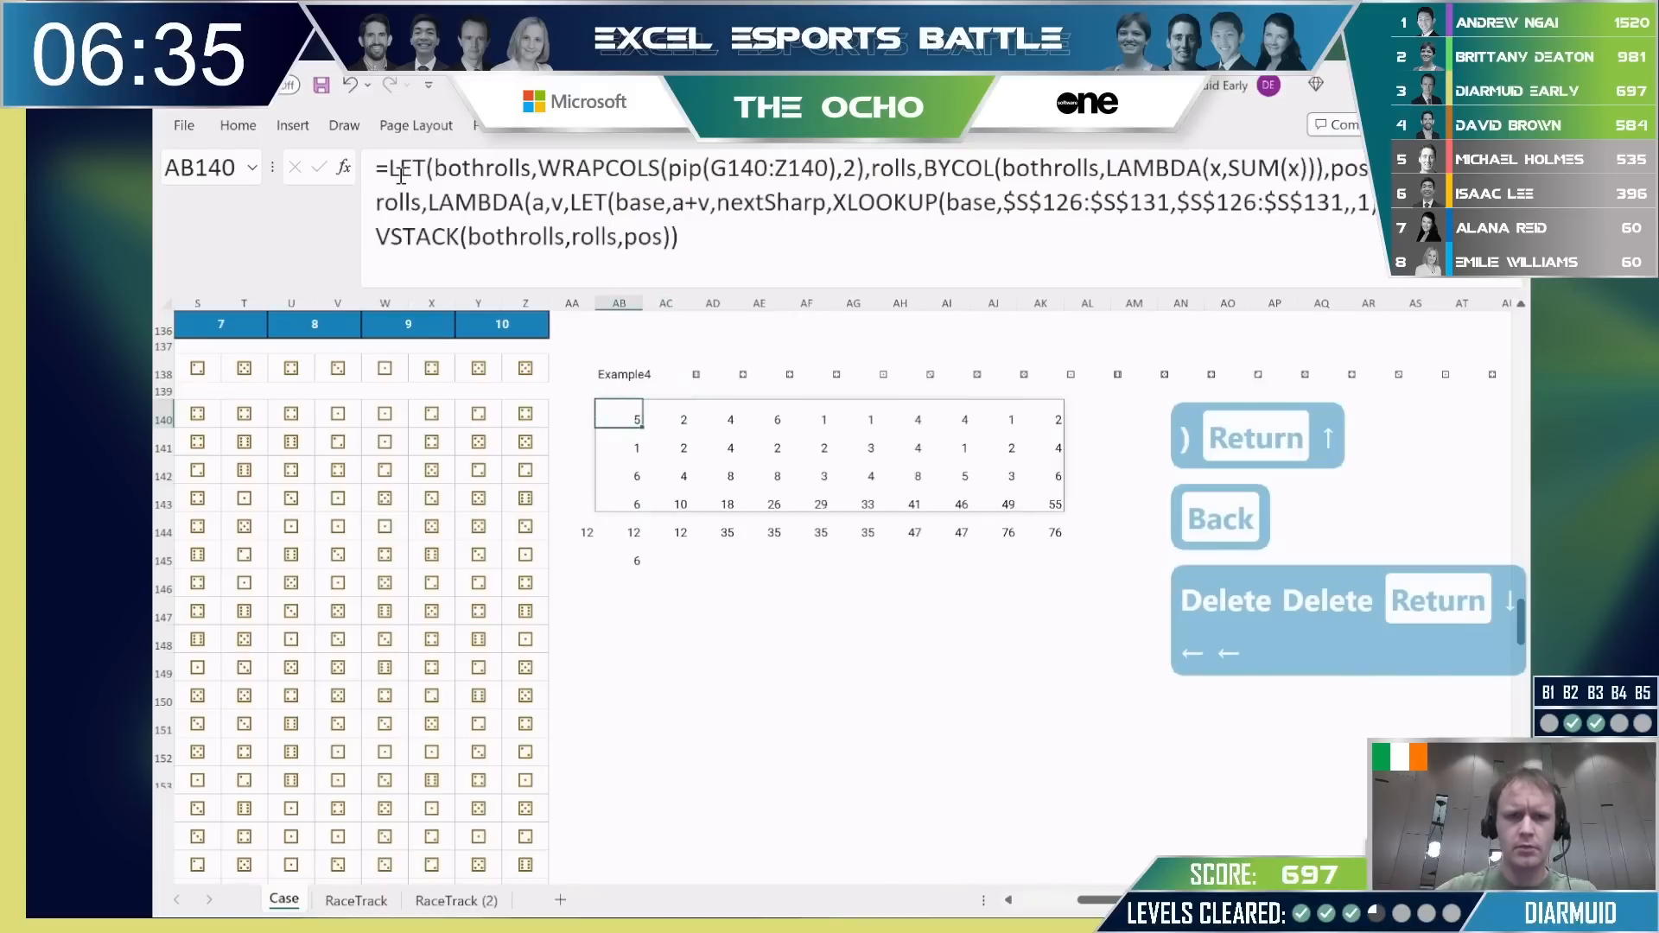
{"action": "left_click", "coordinate": [710, 168]}
{"action": "left_click_drag", "start_coordinate": [831, 167], "coordinate": [710, 167]}
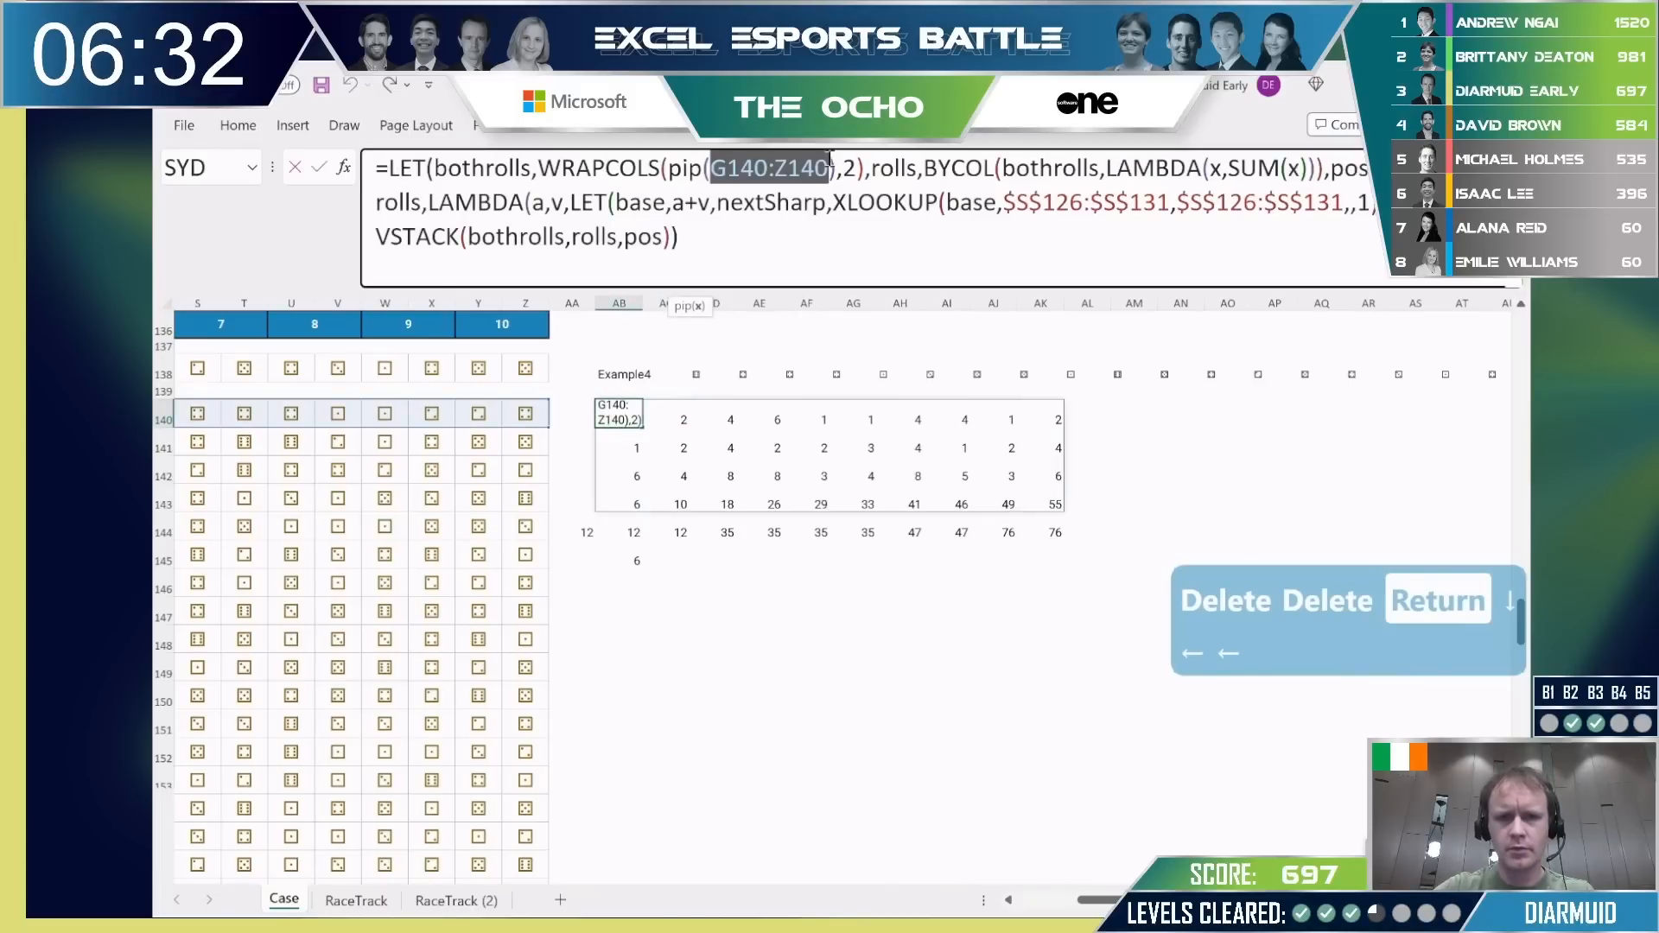
{"action": "key", "text": "BackSpace"}
{"action": "left_click", "coordinate": [699, 373]}
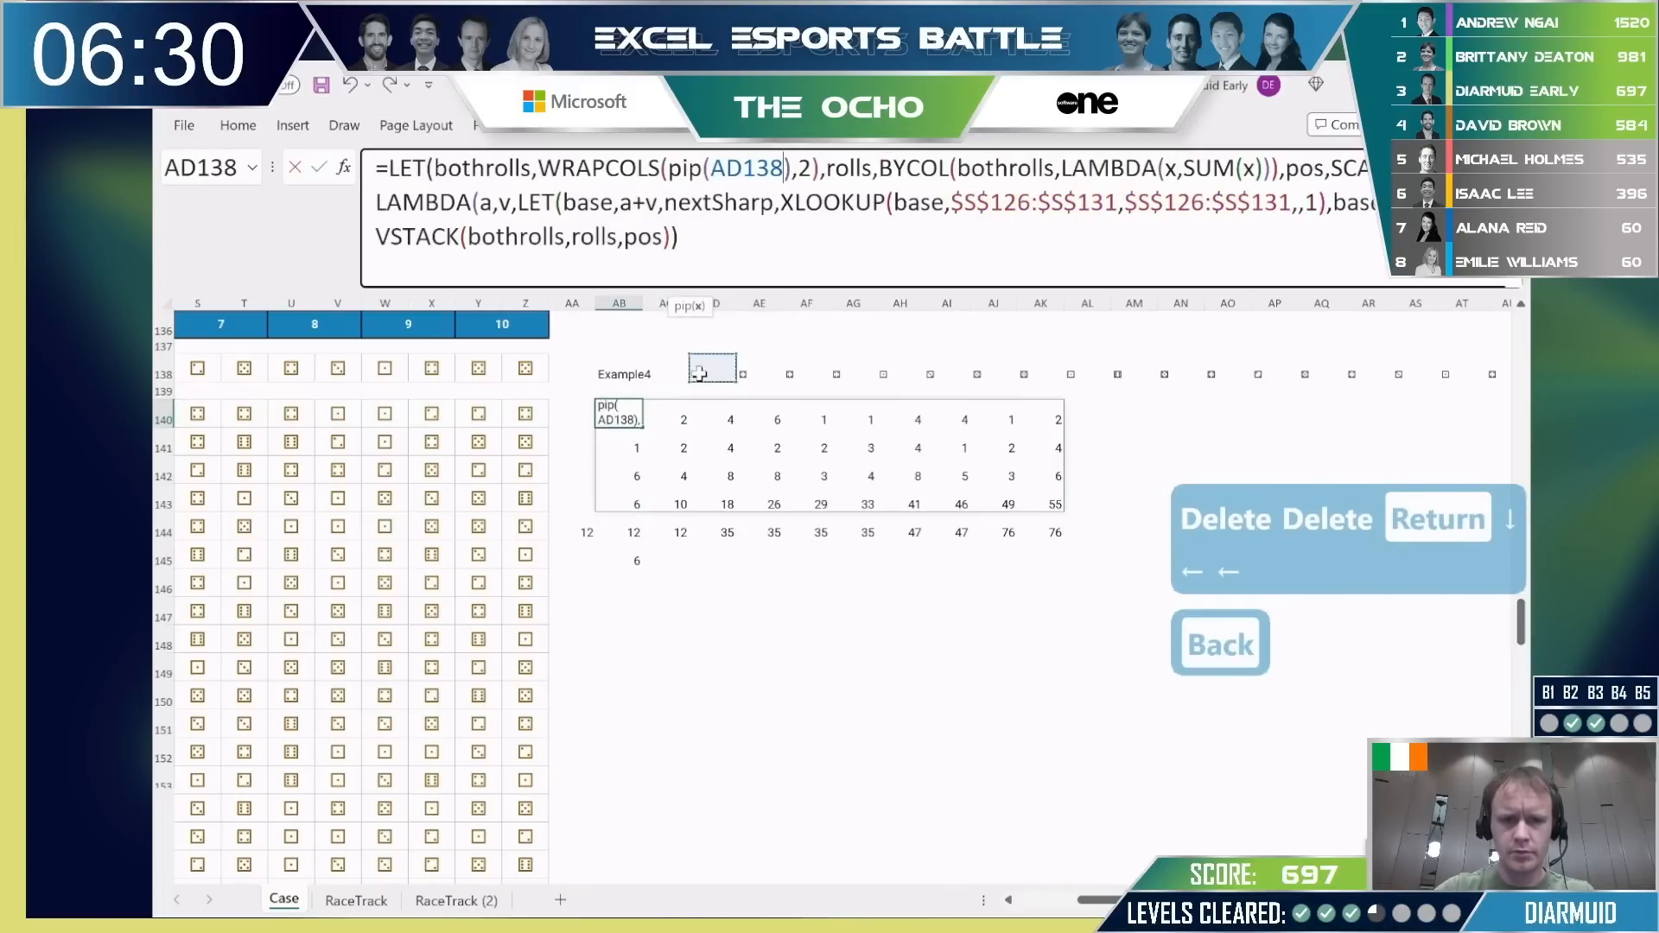
{"action": "type", "text": "#"}
{"action": "key", "text": "Return"}
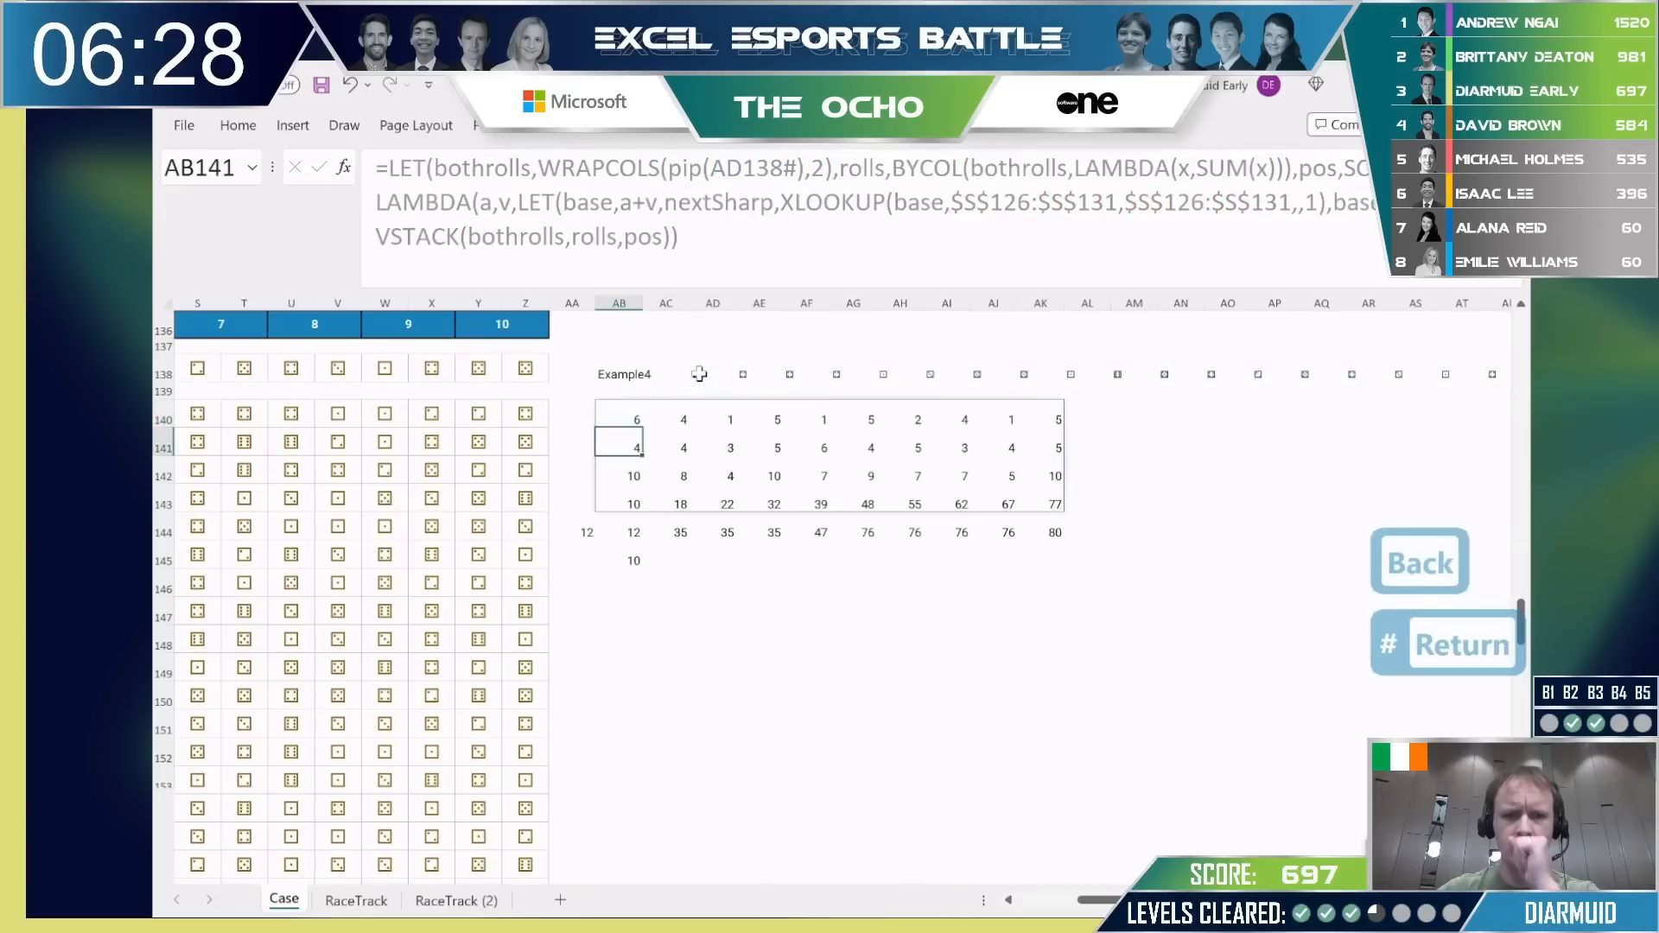
Remove pos from the VSTACK in AB140 so it returns only bothrolls and rolls.
{"action": "key", "text": "Up"}
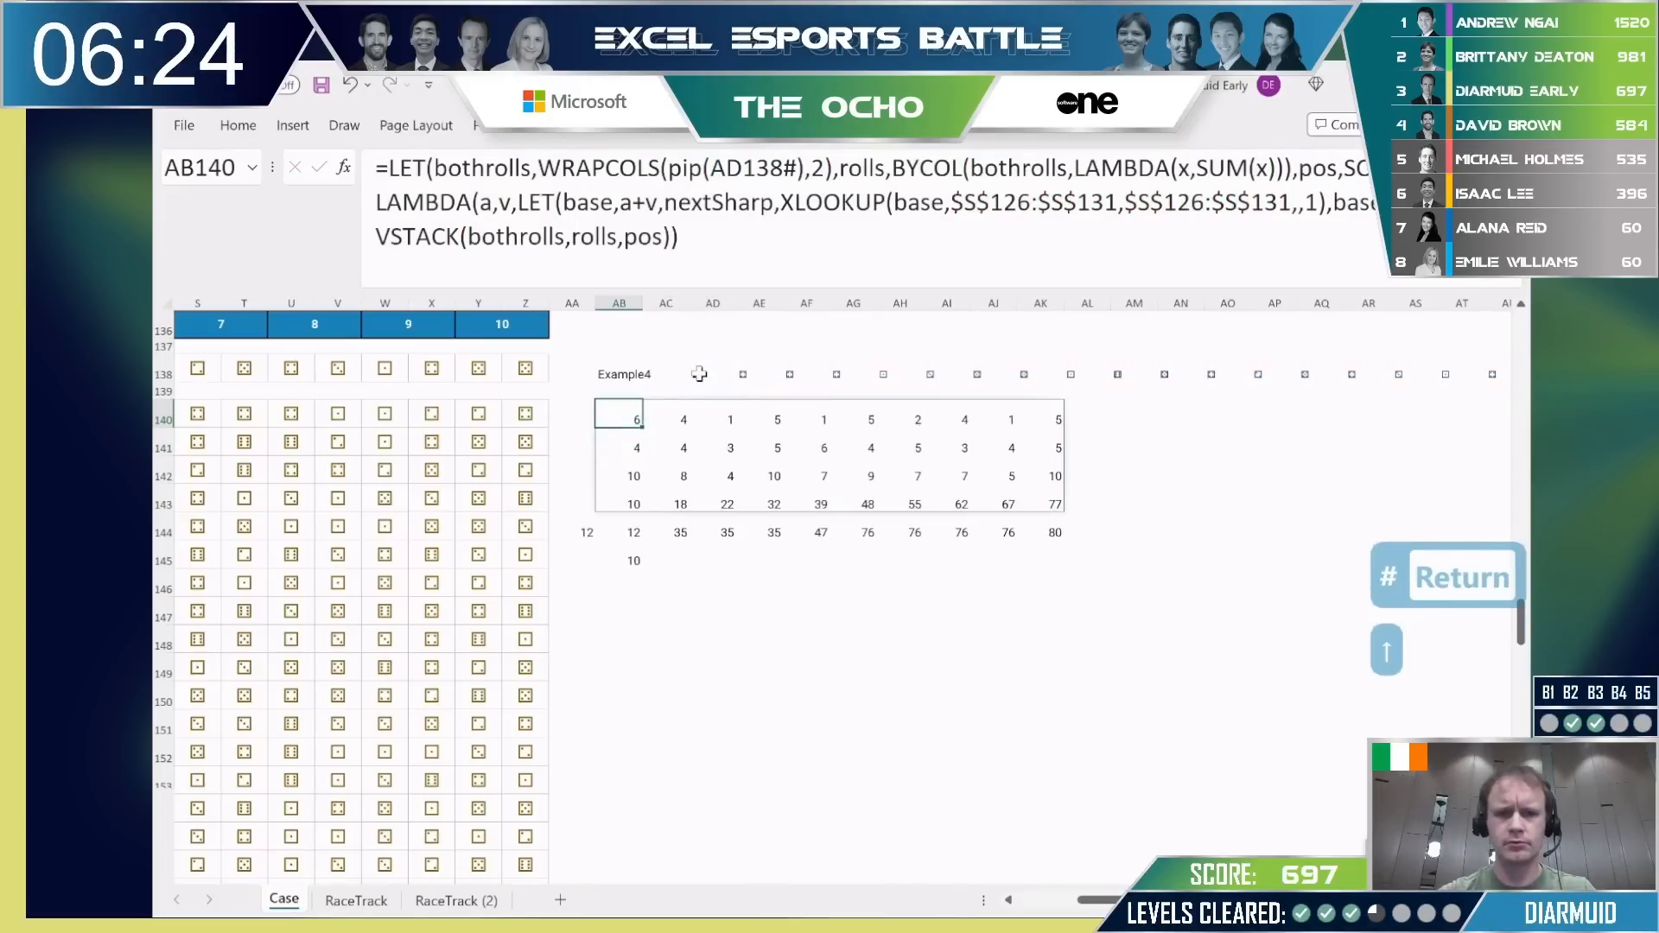
{"action": "double_click", "coordinate": [653, 233]}
{"action": "key", "text": "BackSpace"}
{"action": "key", "text": "BackSpace"}
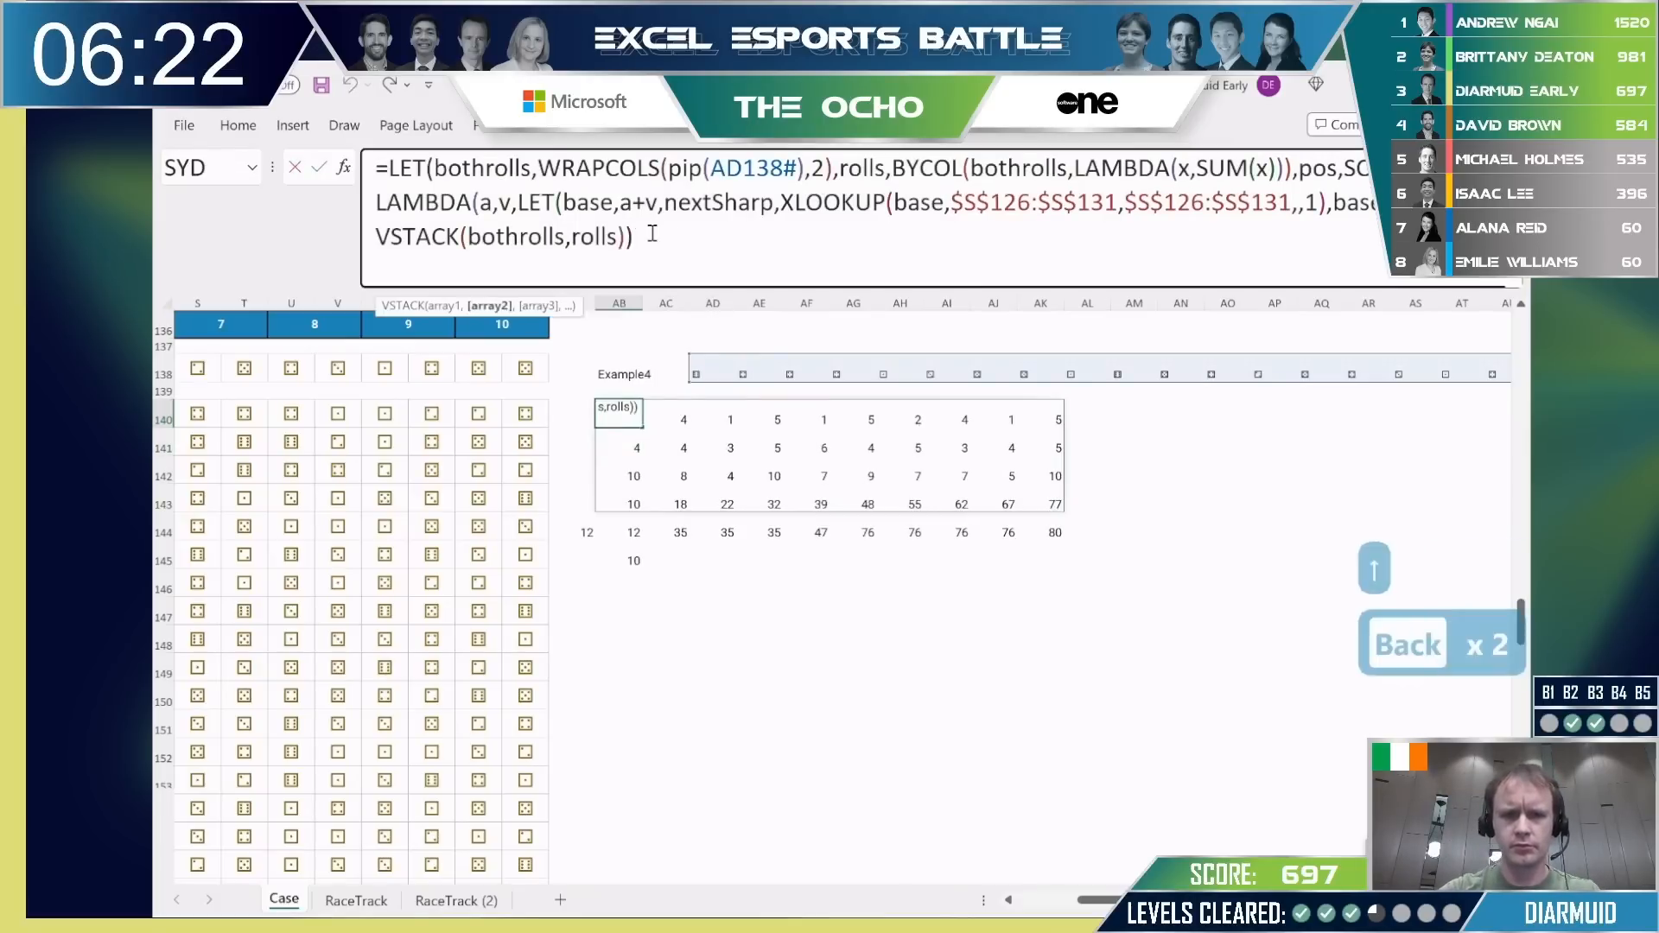
{"action": "key", "text": "Return"}
Add the first throw's total to the previous position in AB143 with =AA143+AB142.
{"action": "key", "text": "Down"}
{"action": "key", "text": "Down"}
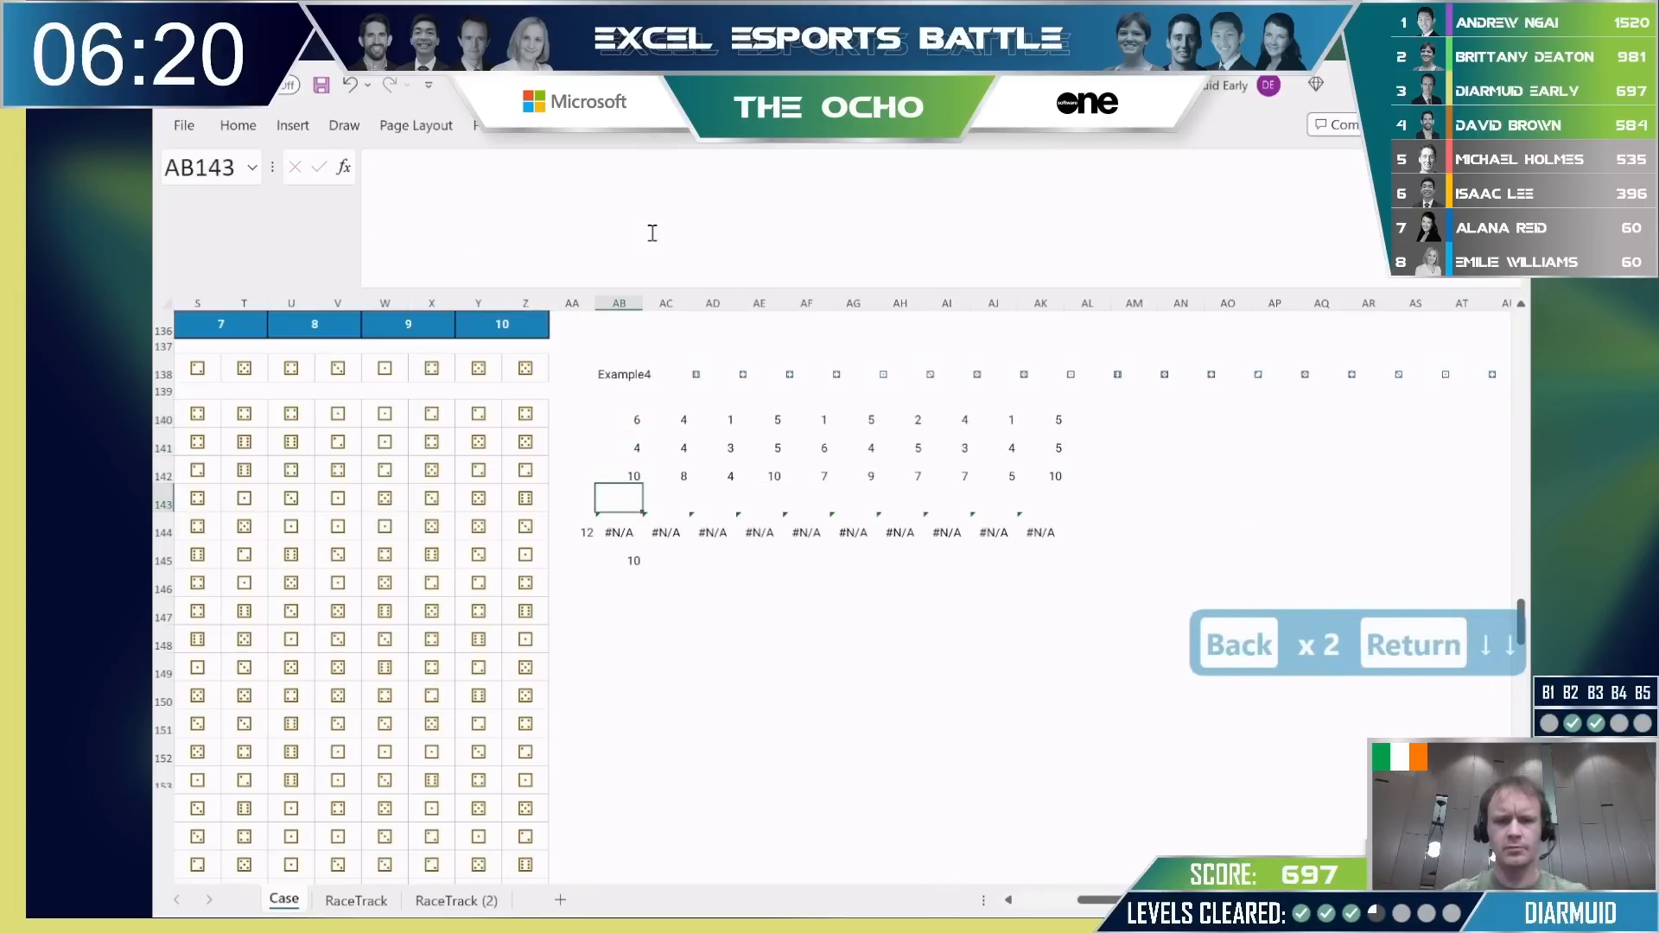
{"action": "type", "text": "="}
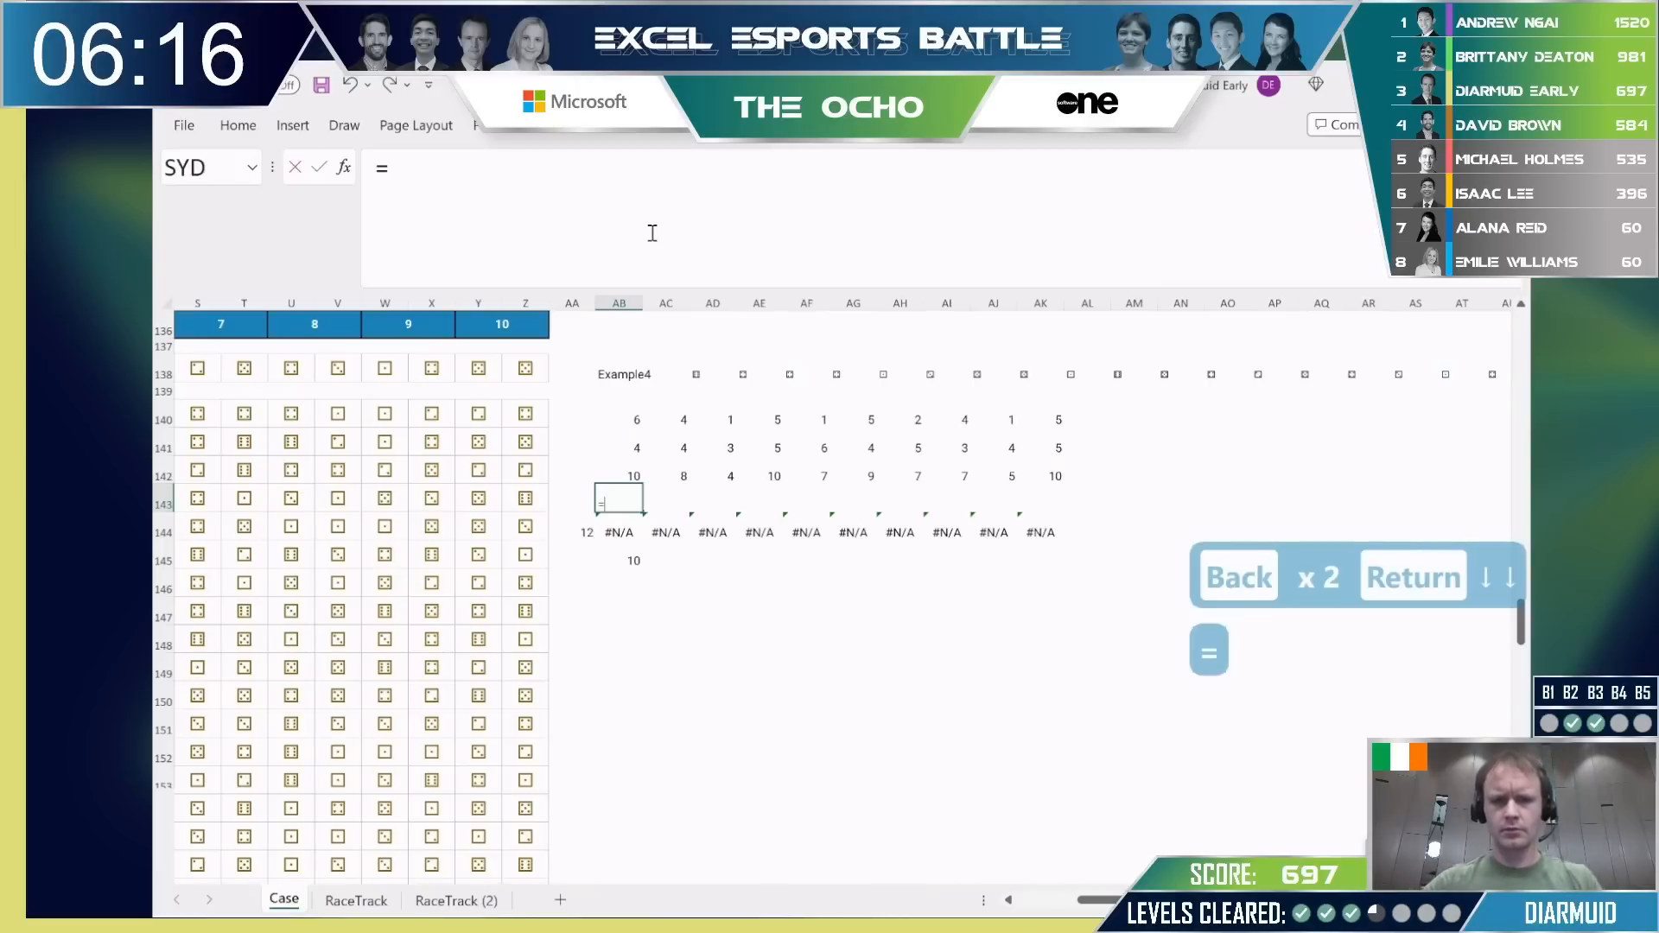
{"action": "key", "text": "Escape"}
{"action": "type", "text": "="}
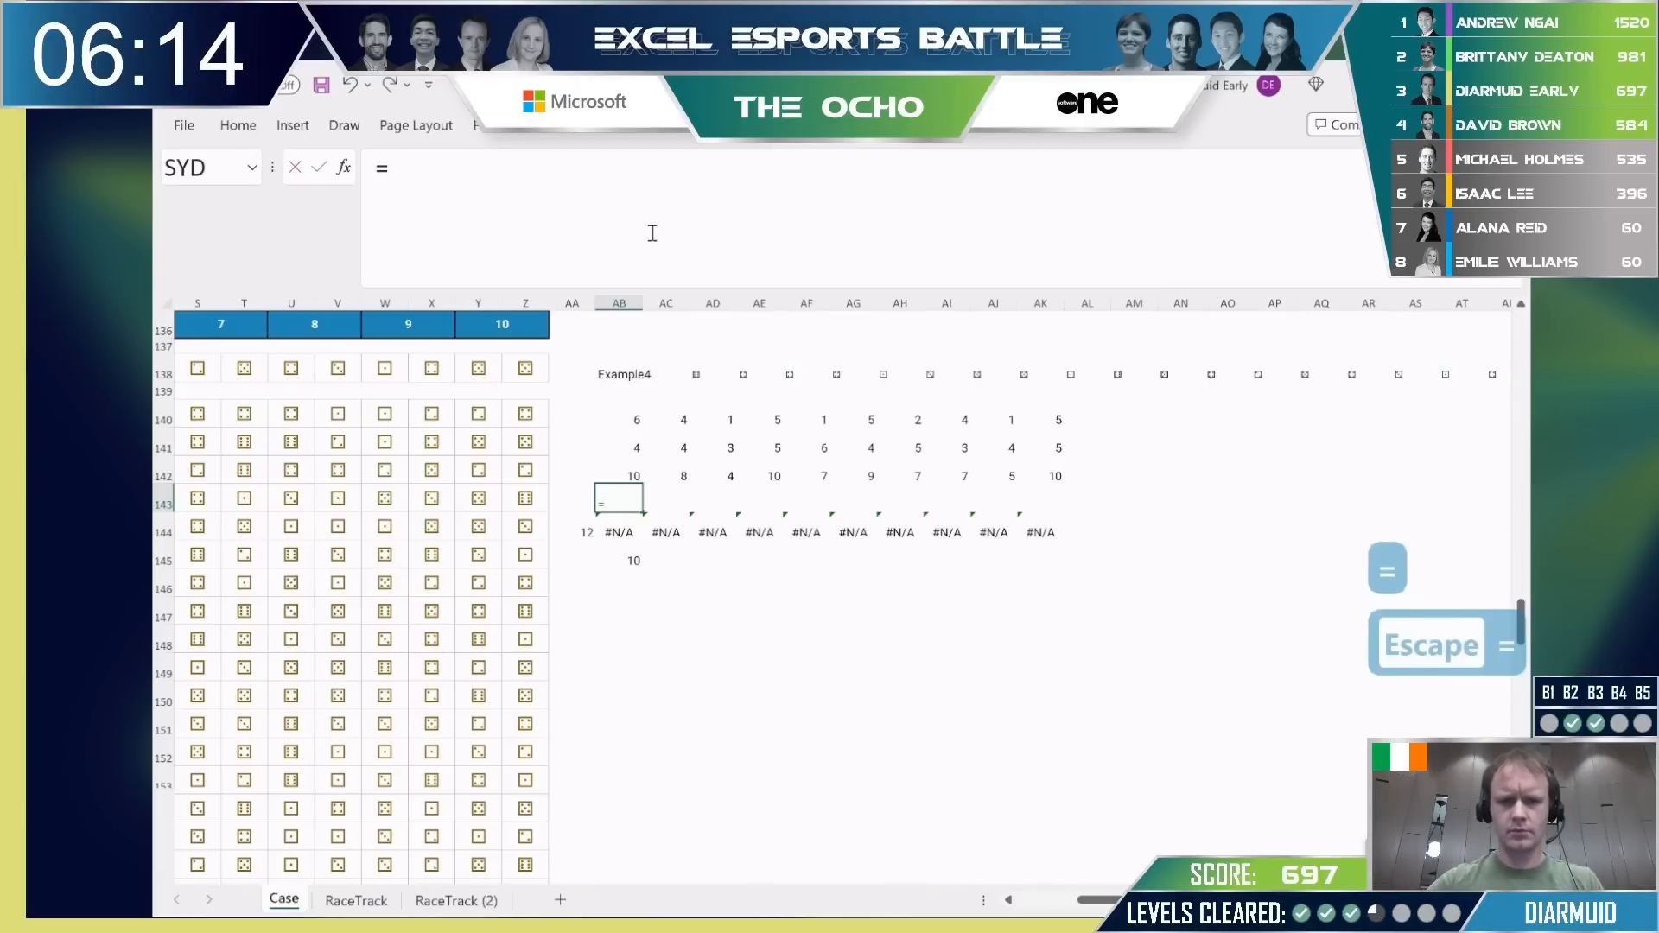
{"action": "key", "text": "Left"}
{"action": "type", "text": "+"}
{"action": "key", "text": "Up"}
{"action": "key", "text": "Return"}
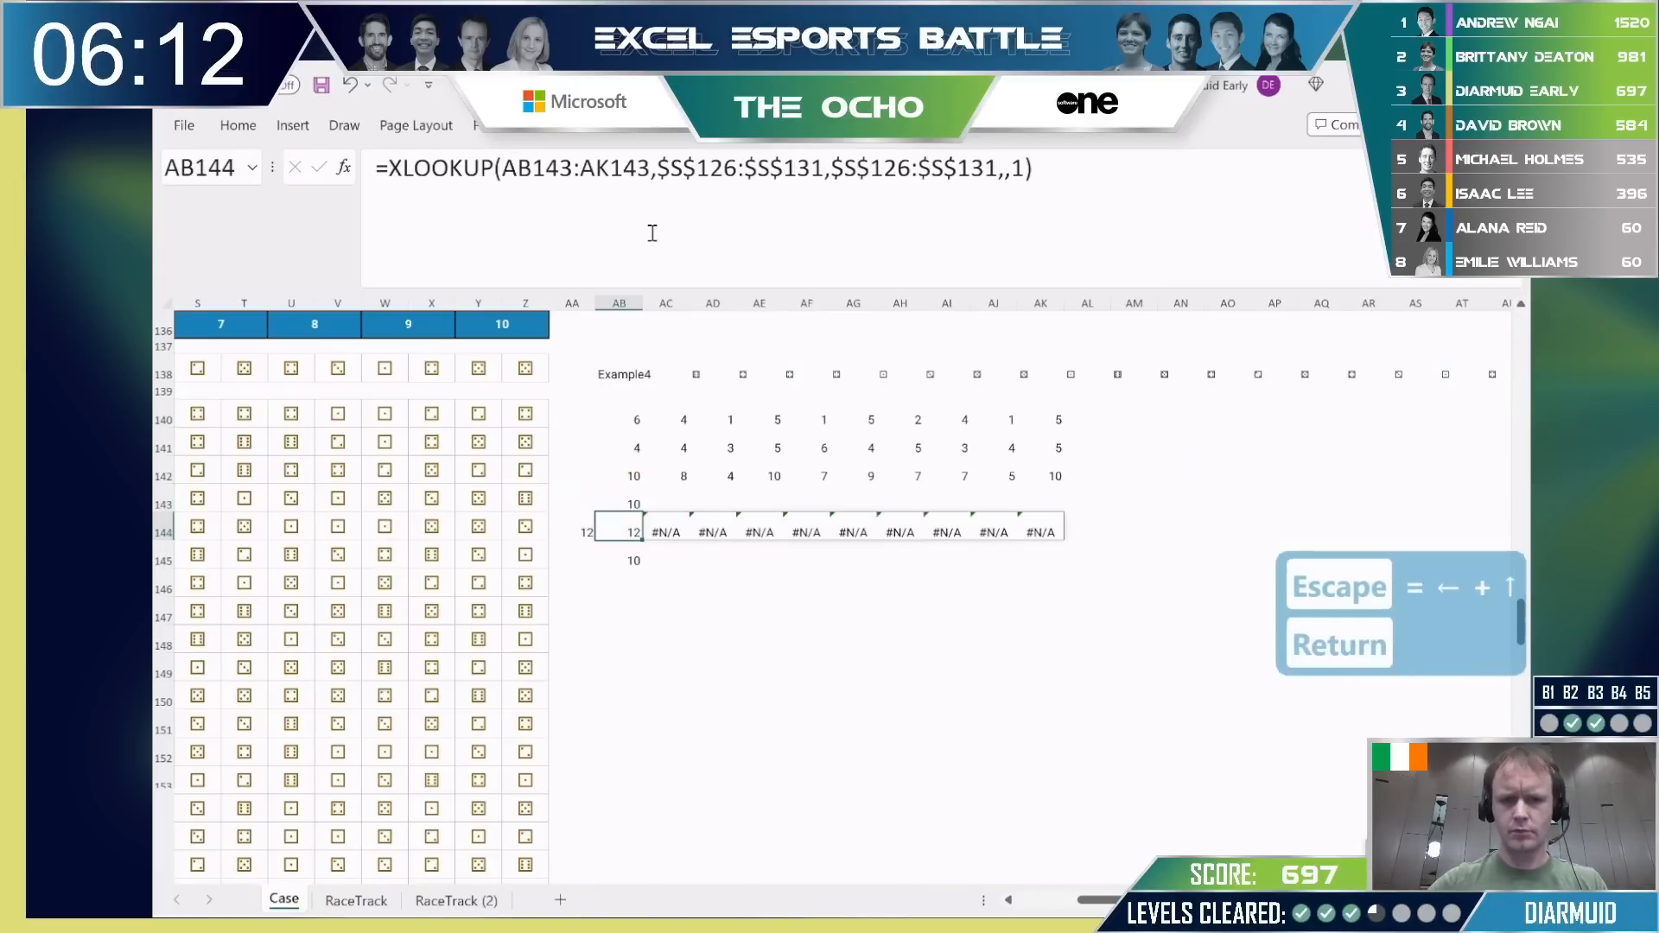
Clear the starting 12, the sharp-turn lookups and the dice sum from rows 144 and 145.
{"action": "key", "text": "Up"}
{"action": "key", "text": "Down"}
{"action": "key", "text": "Left"}
{"action": "key", "text": "shift+Right"}
{"action": "key", "text": "shift+Right"}
{"action": "key", "text": "shift+Right"}
{"action": "key", "text": "shift+Right"}
{"action": "key", "text": "shift+Right"}
{"action": "key", "text": "shift+Right"}
{"action": "key", "text": "shift+Right"}
{"action": "key", "text": "shift+Right"}
{"action": "key", "text": "shift+Right"}
{"action": "key", "text": "shift+Right"}
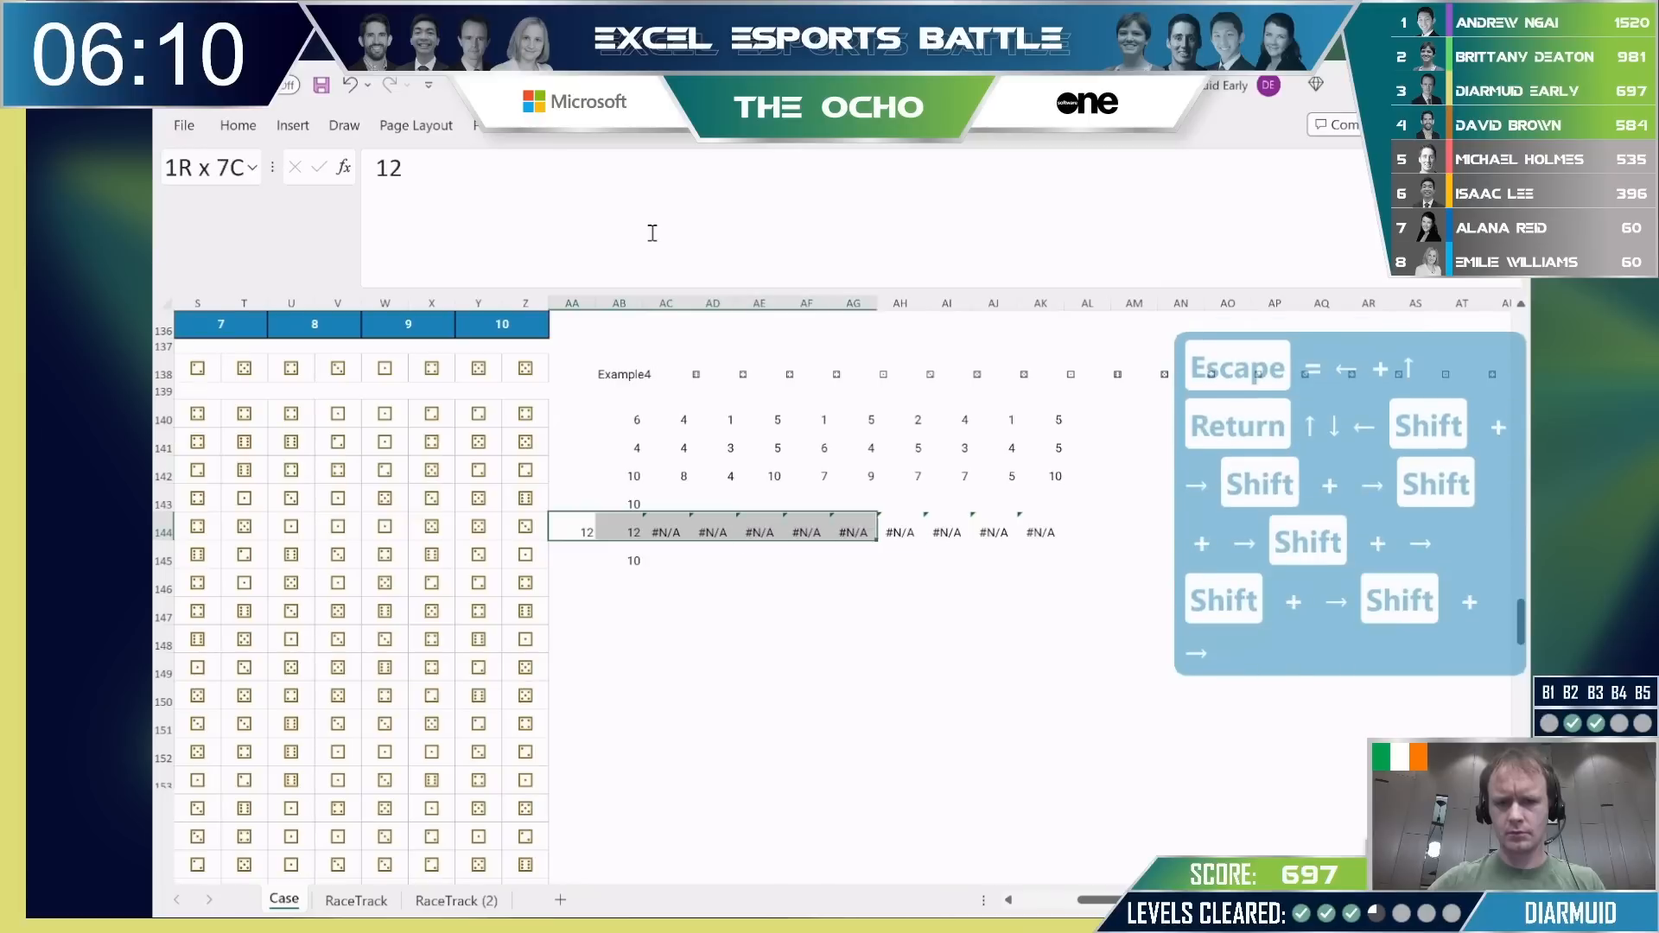
{"action": "key", "text": "shift+Down"}
{"action": "key", "text": "Delete"}
Move the dice, totals and position block from AB140:AK143 one column over to start at AC140.
{"action": "key", "text": "Up"}
{"action": "key", "text": "Left"}
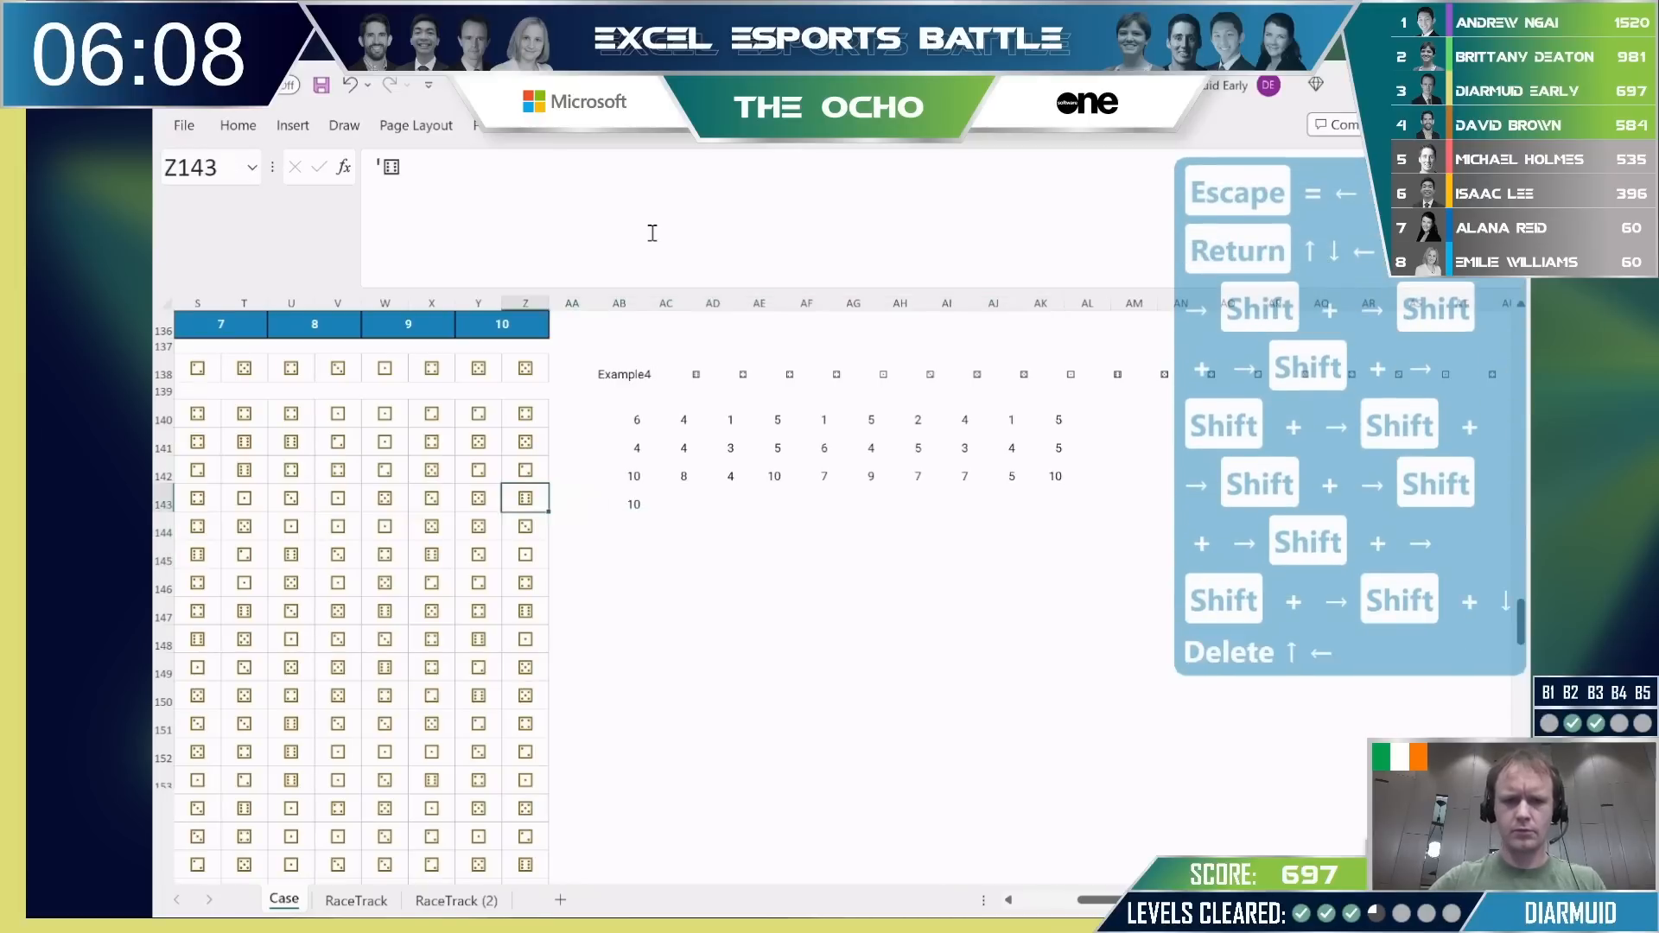
{"action": "key", "text": "Right"}
{"action": "key", "text": "Up"}
{"action": "key", "text": "Right"}
{"action": "key", "text": "Up"}
{"action": "key", "text": "Up"}
{"action": "key", "text": "ctrl+shift+Down"}
{"action": "key", "text": "shift+Right"}
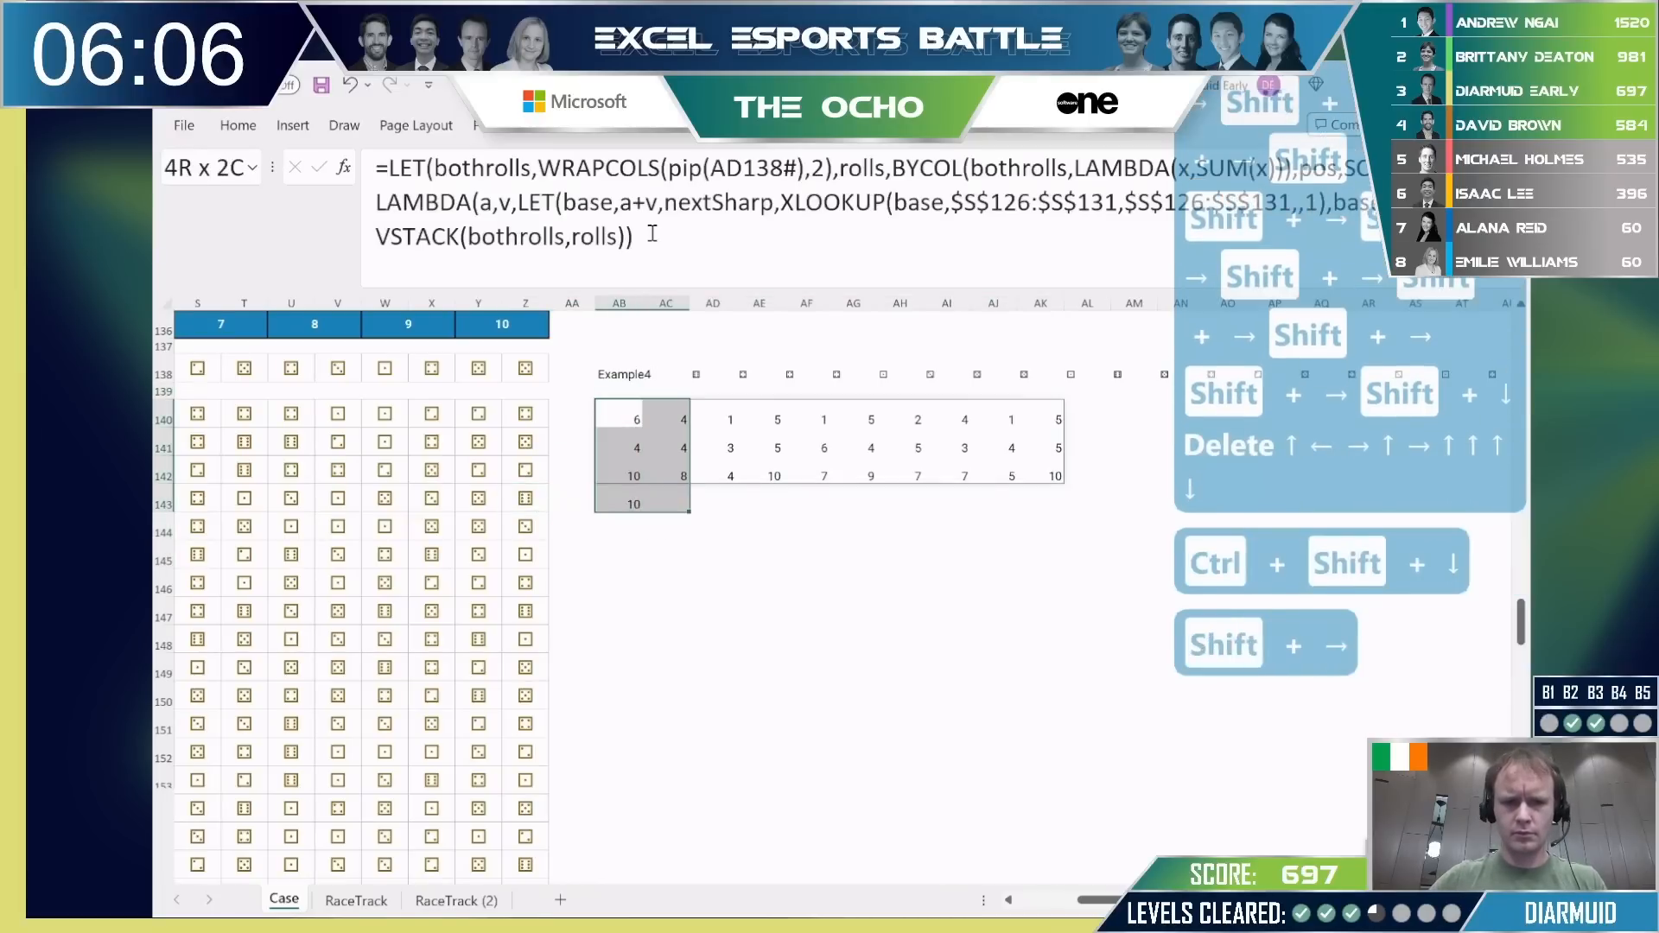
{"action": "key", "text": "shift+Right"}
{"action": "key", "text": "ctrl+shift+Right"}
{"action": "key", "text": "ctrl+x"}
{"action": "key", "text": "Right"}
{"action": "key", "text": "ctrl+v"}
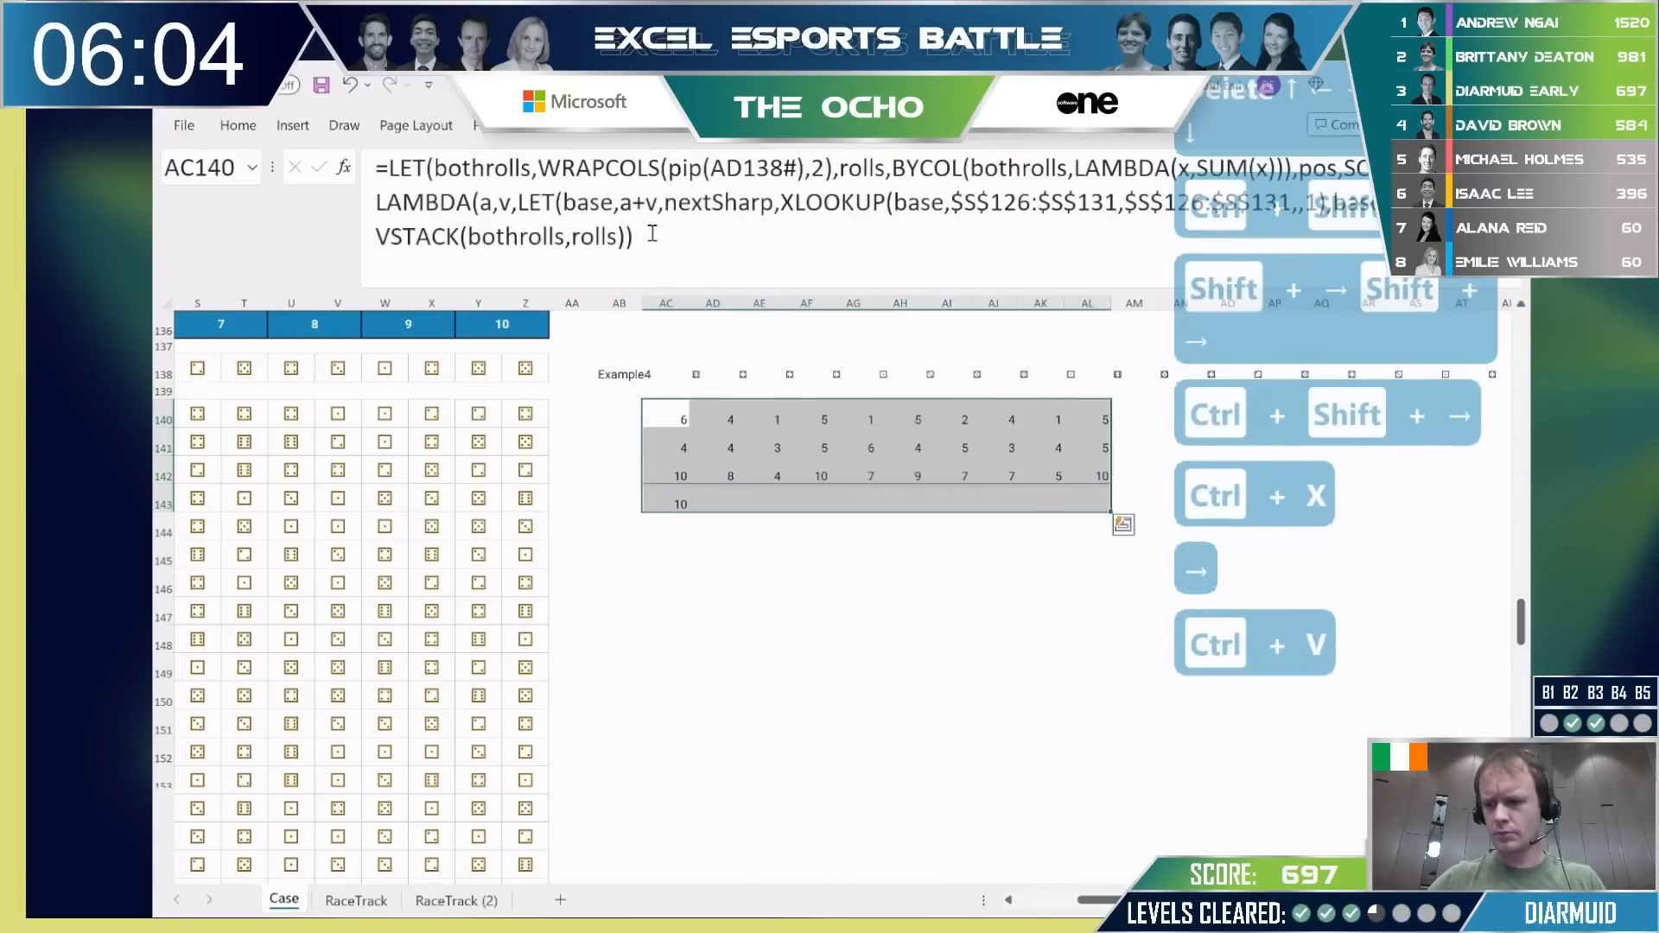
{"action": "key", "text": "Left"}
{"action": "key", "text": "Down"}
{"action": "key", "text": "Down"}
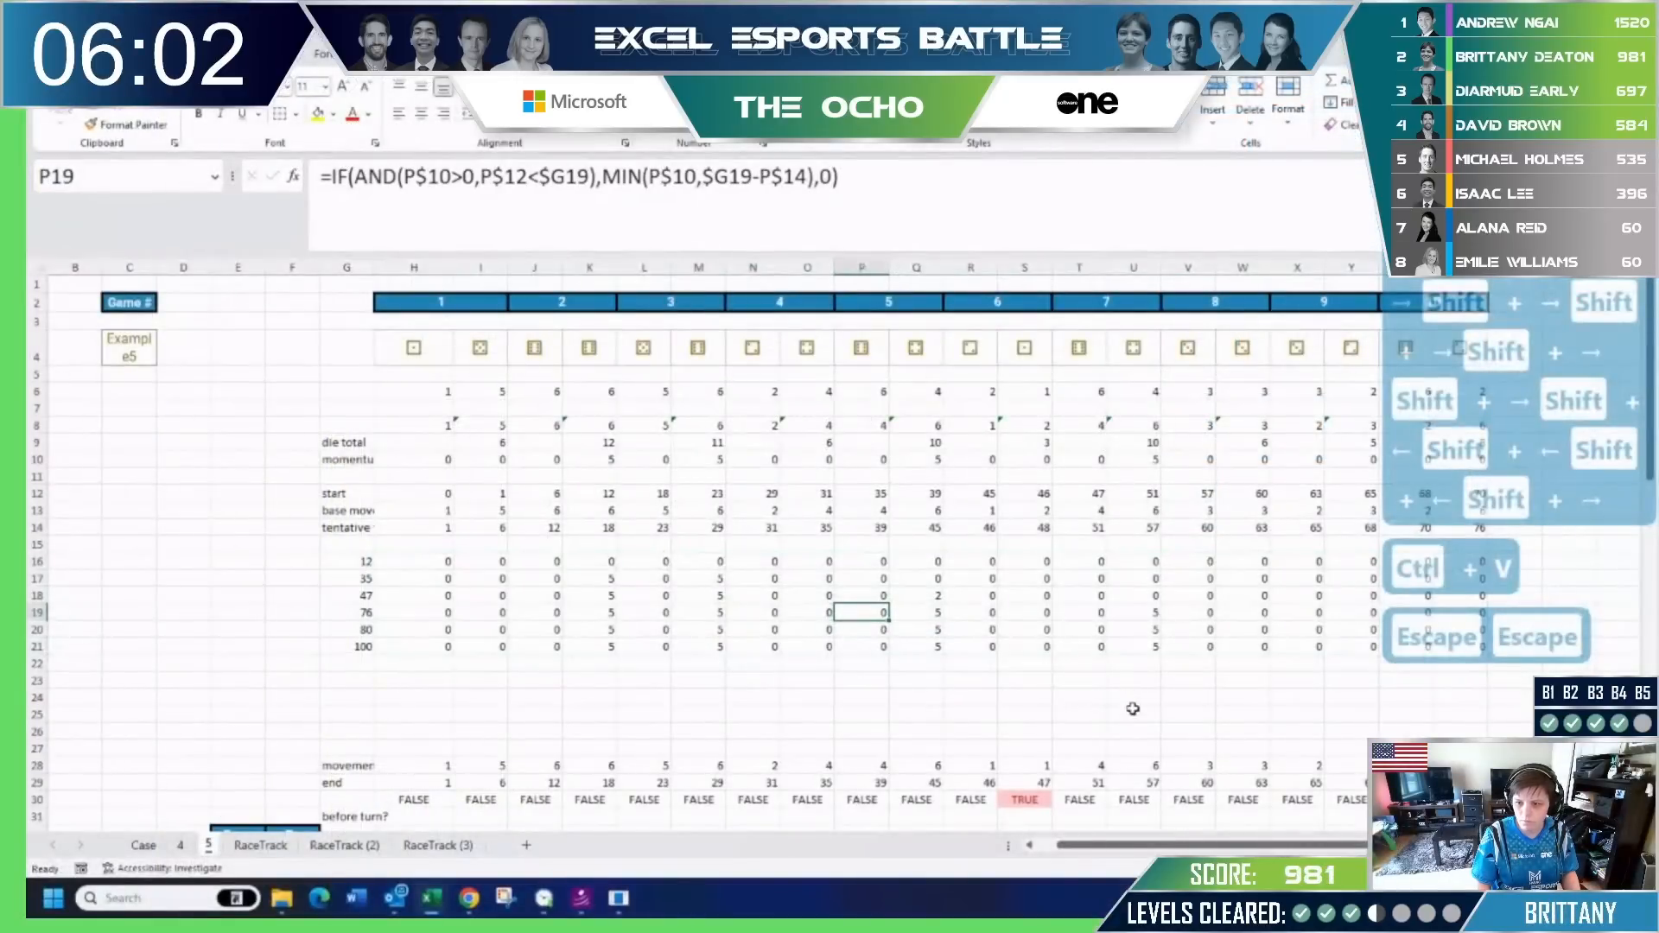
In the Level 5 workbook, change the fallback value of the H16 IF formula to 999.
{"action": "left_click", "coordinate": [936, 597]}
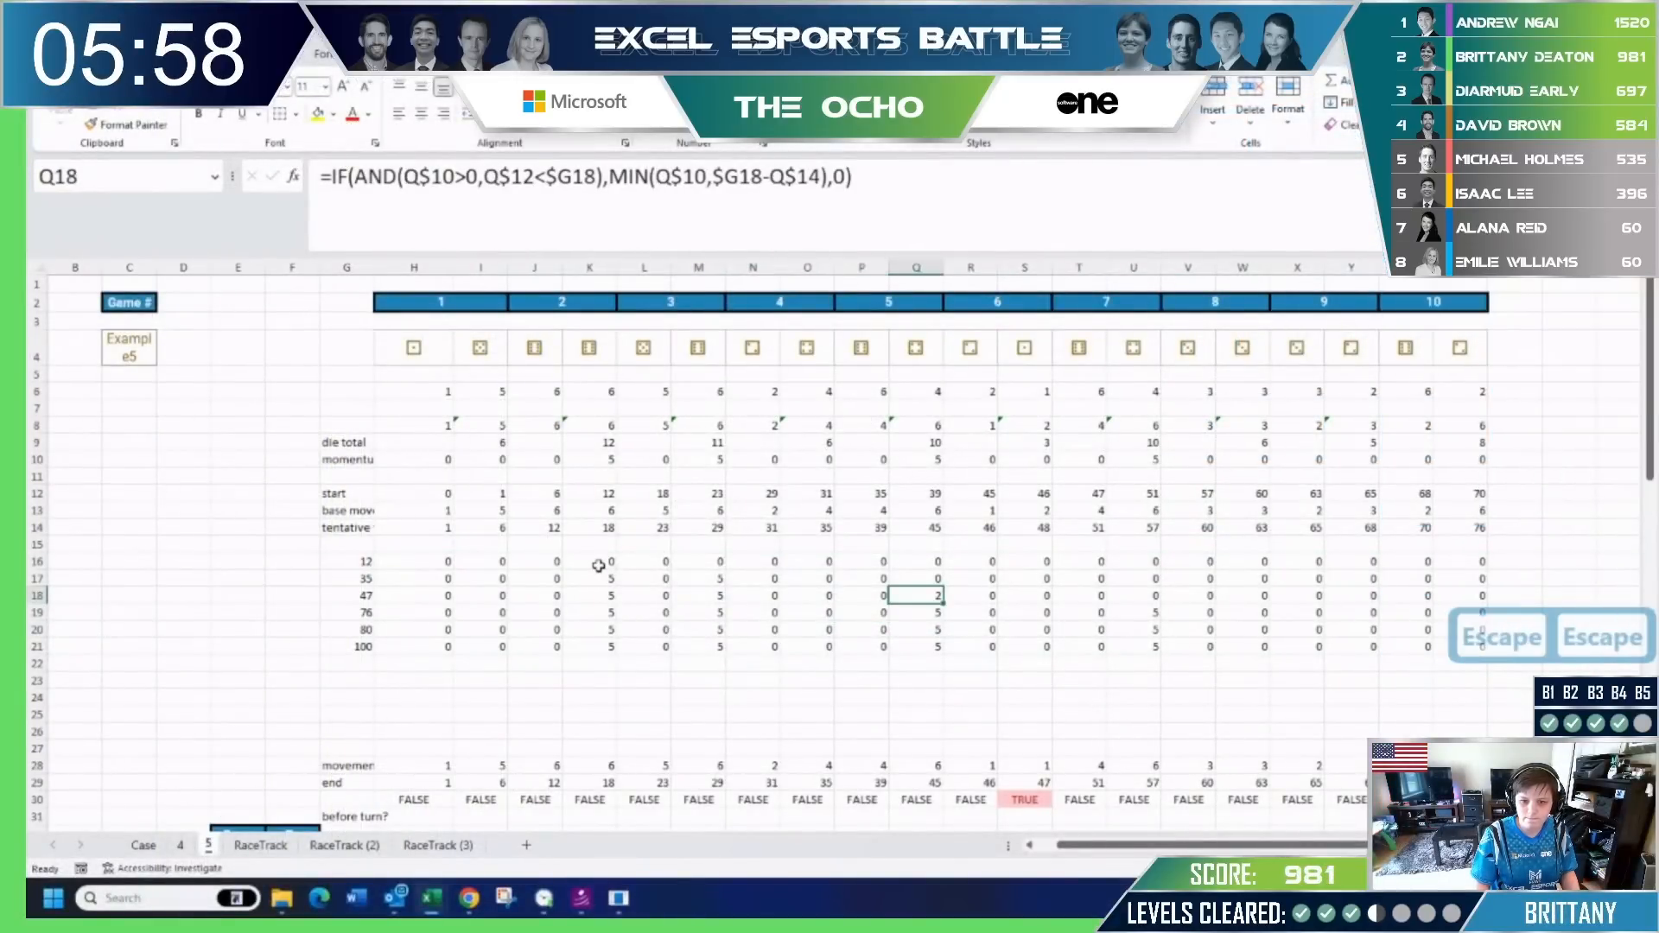
{"action": "left_click", "coordinate": [431, 561]}
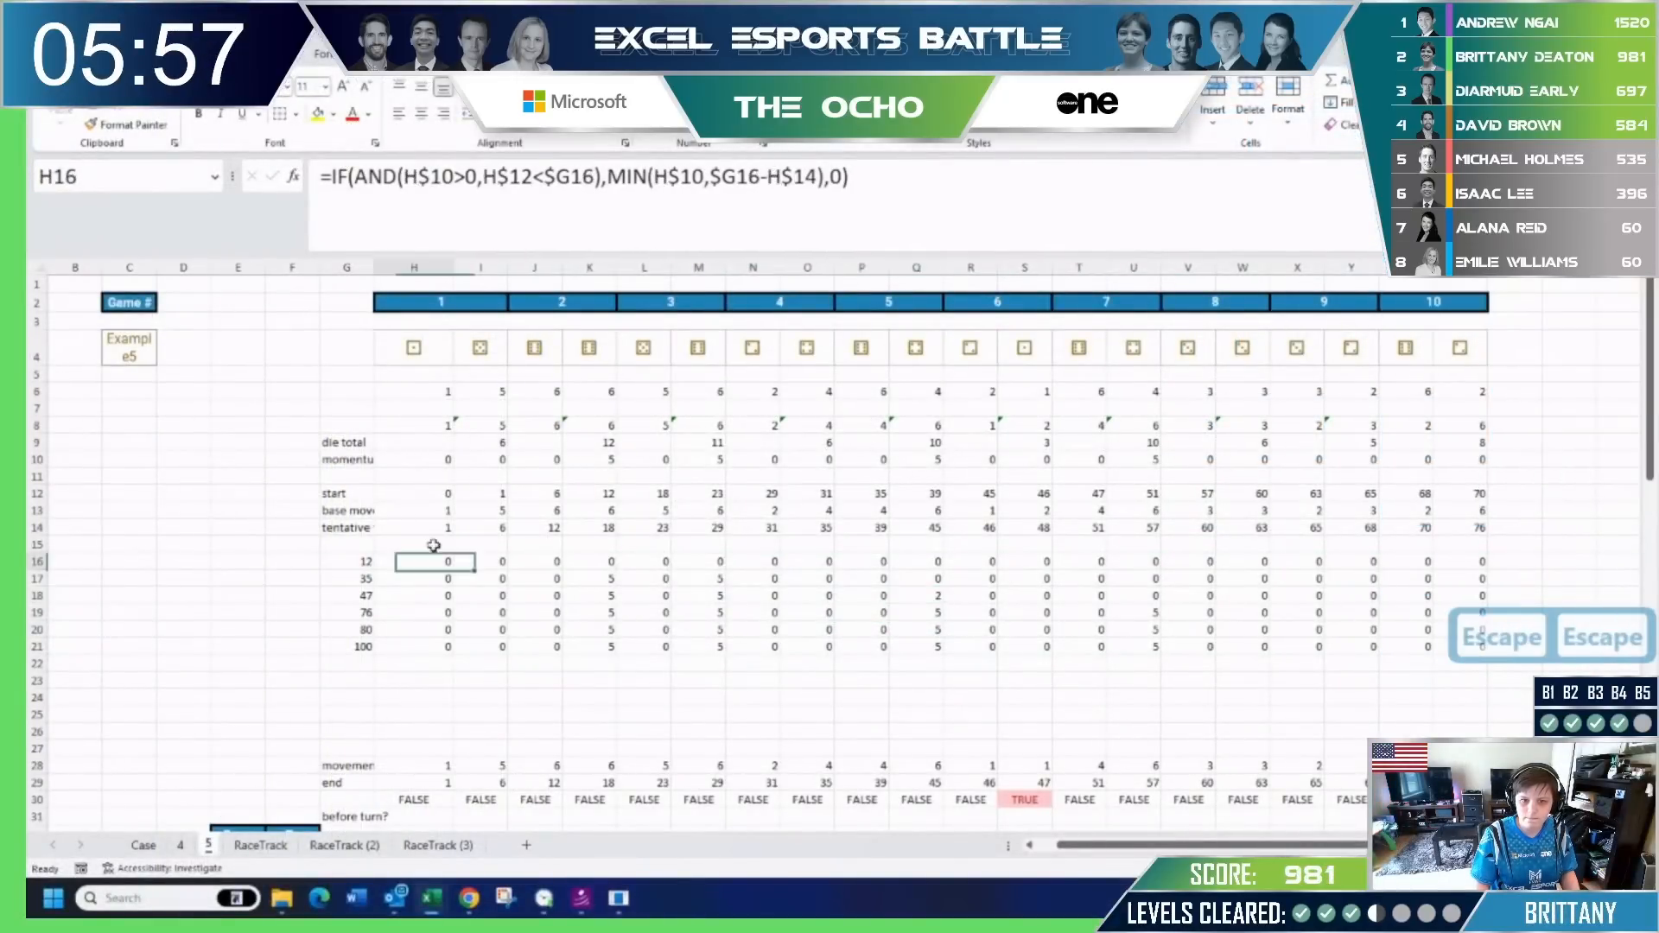
{"action": "double_click", "coordinate": [836, 178]}
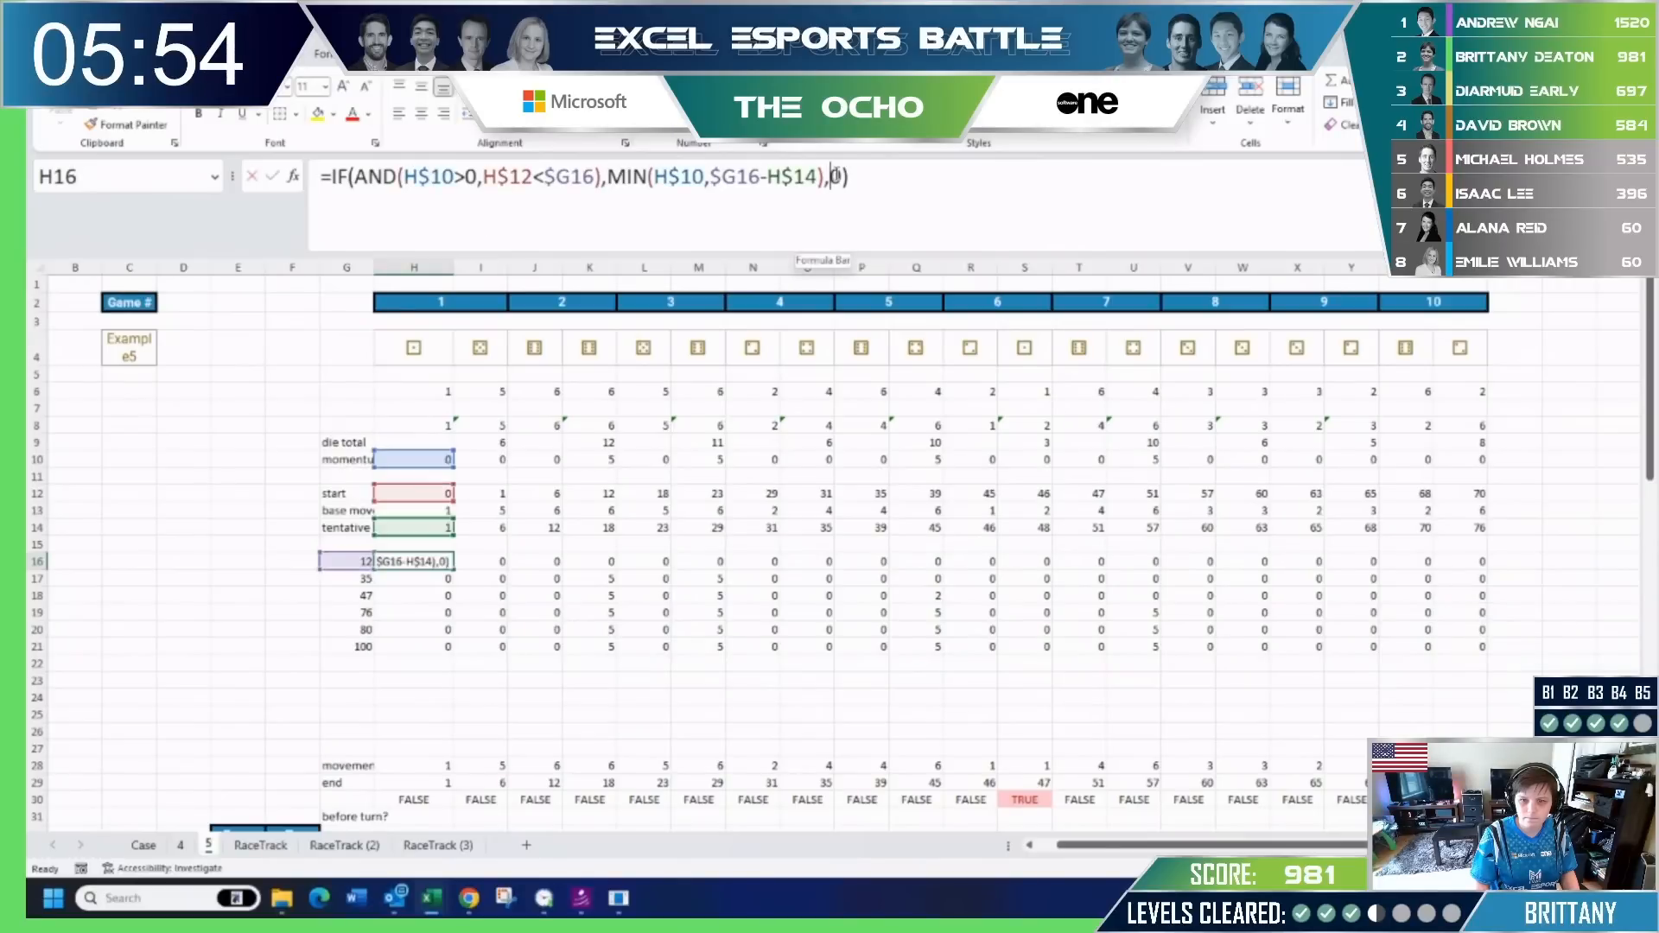
{"action": "type", "text": "99"}
{"action": "key", "text": "Return"}
{"action": "key", "text": "Up"}
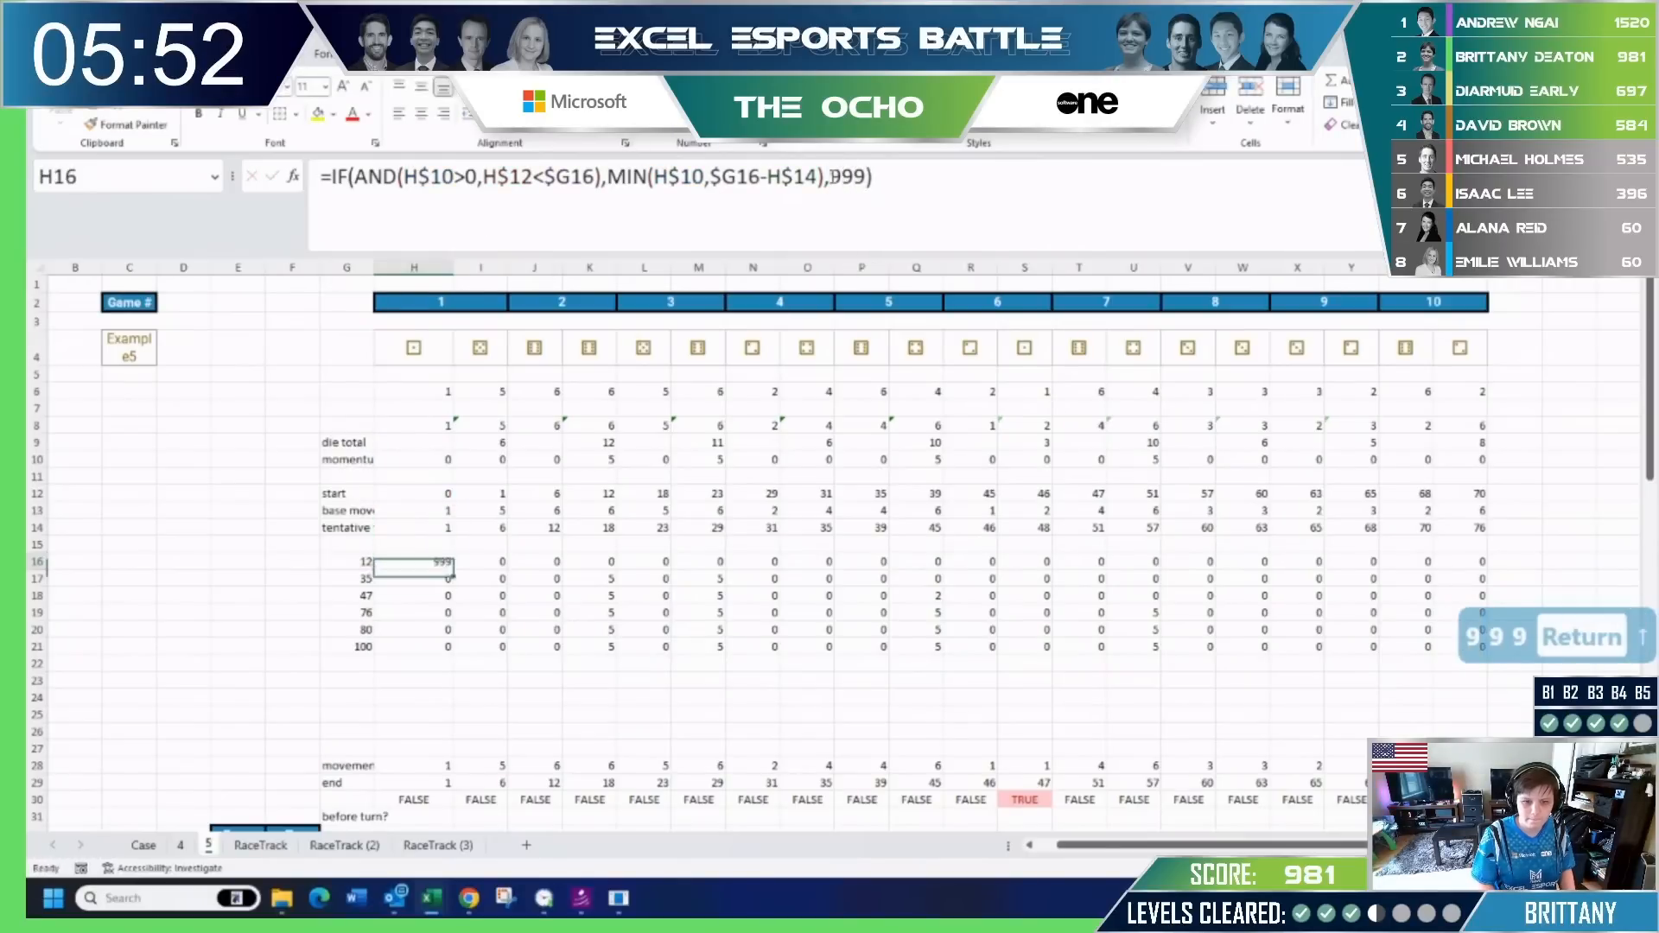
Copy the H16 formula across all dice columns for the sharp-turn cells in rows 16 to 21.
{"action": "key", "text": "ctrl+c"}
{"action": "key", "text": "ctrl+shift+Down"}
{"action": "key", "text": "ctrl+shift+Right"}
{"action": "key", "text": "ctrl+v"}
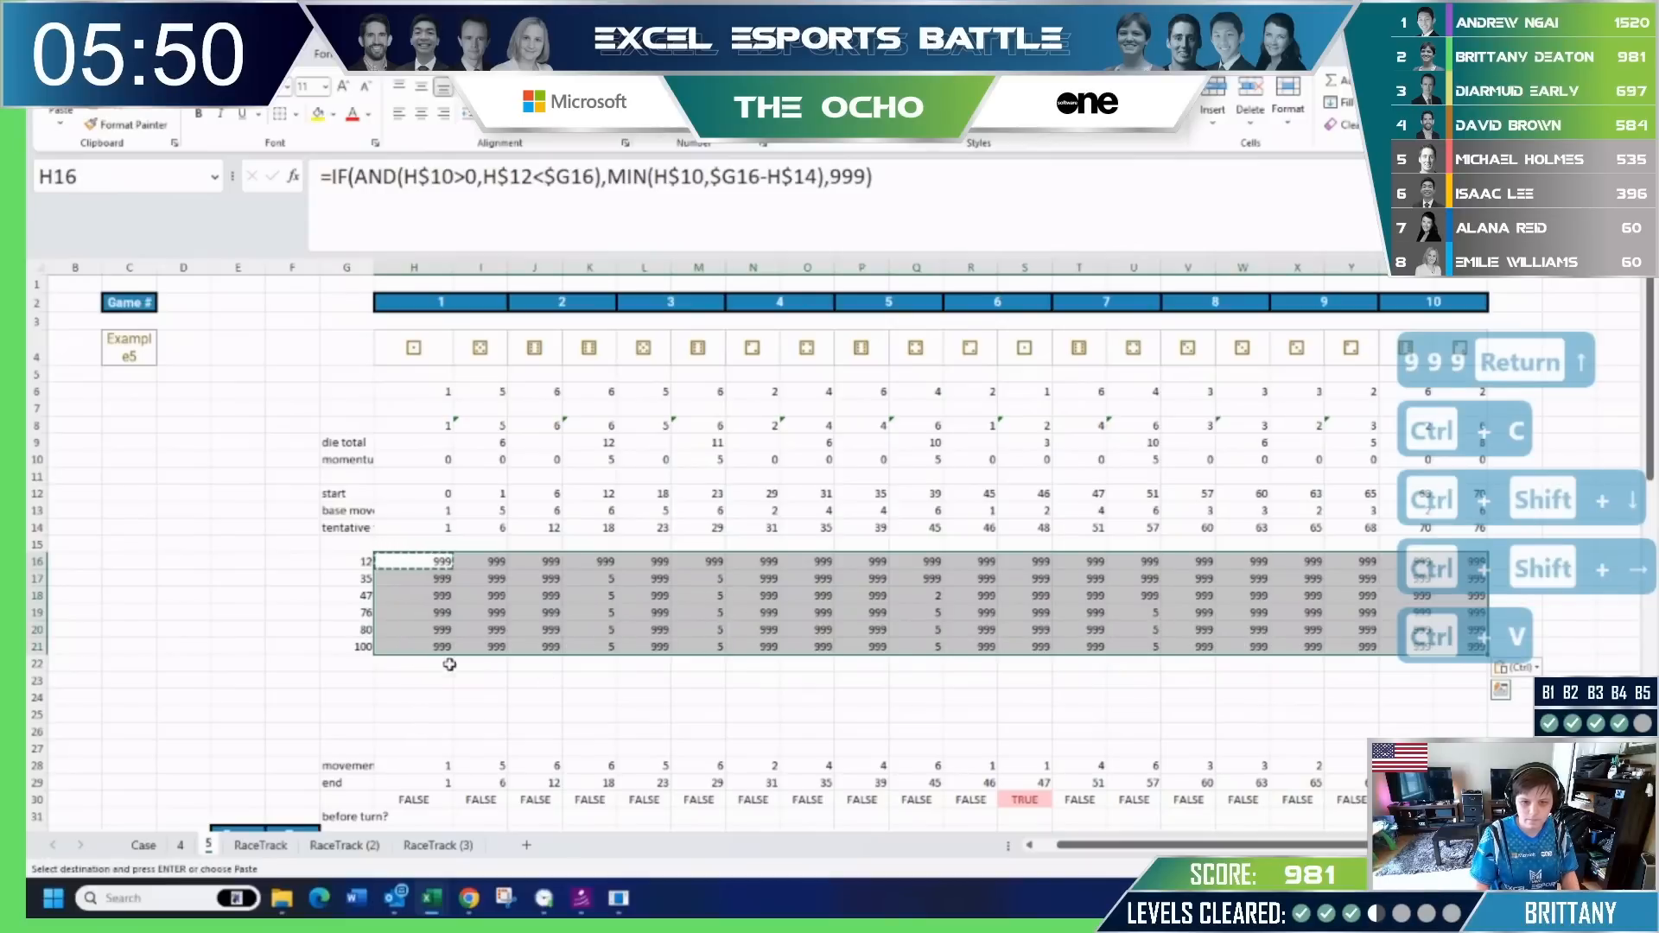
{"action": "left_click_drag", "start_coordinate": [429, 540], "coordinate": [433, 563]}
{"action": "left_click", "coordinate": [414, 666]}
{"action": "left_click", "coordinate": [353, 683]}
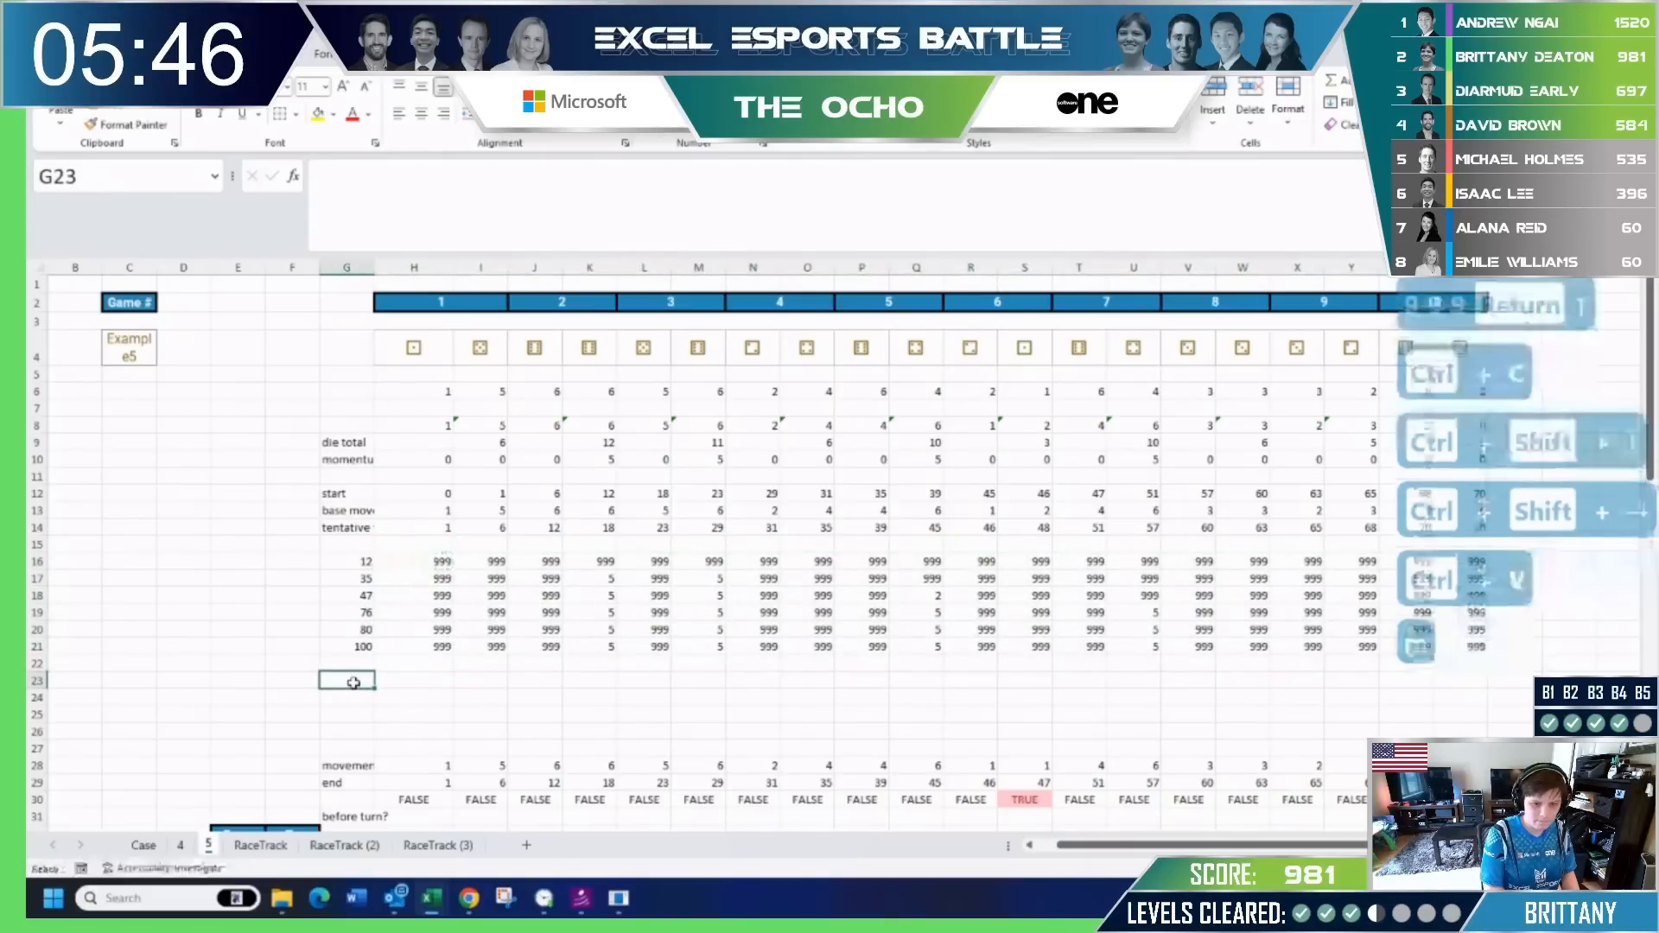
Label row 23 as moment and enter =MIN(H16:H21) in H23.
{"action": "type", "text": "moment"}
{"action": "key", "text": "Tab"}
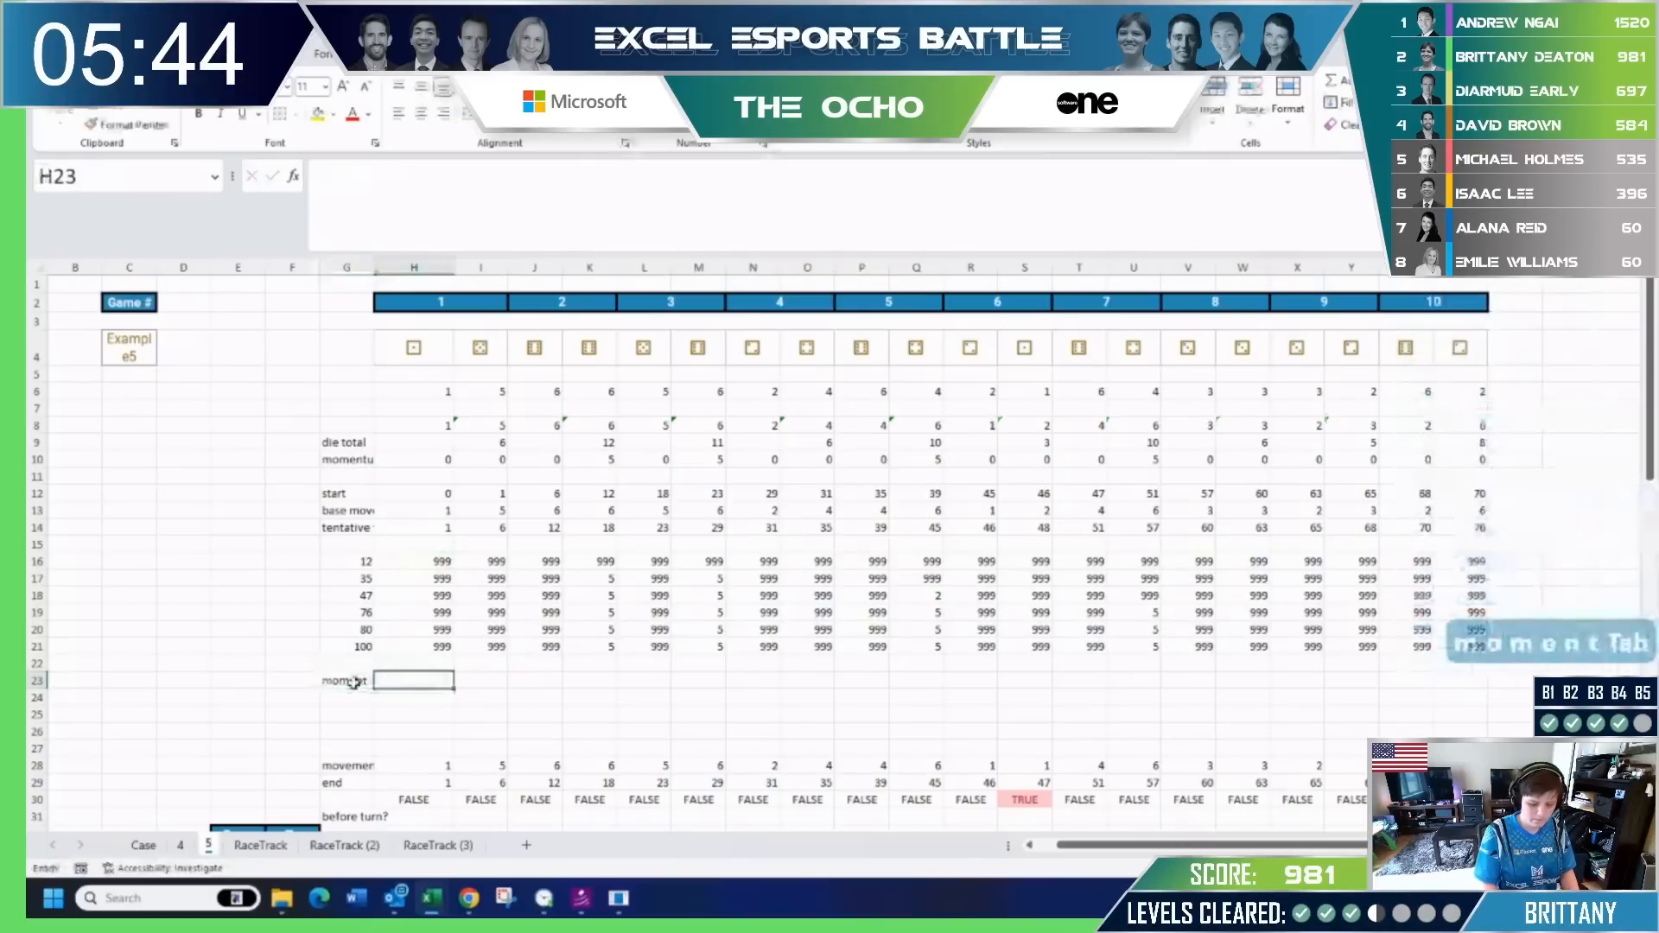
{"action": "type", "text": "=min"}
{"action": "key", "text": "Tab"}
{"action": "key", "text": "Up"}
{"action": "key", "text": "Up"}
{"action": "key", "text": "ctrl+shift+Up"}
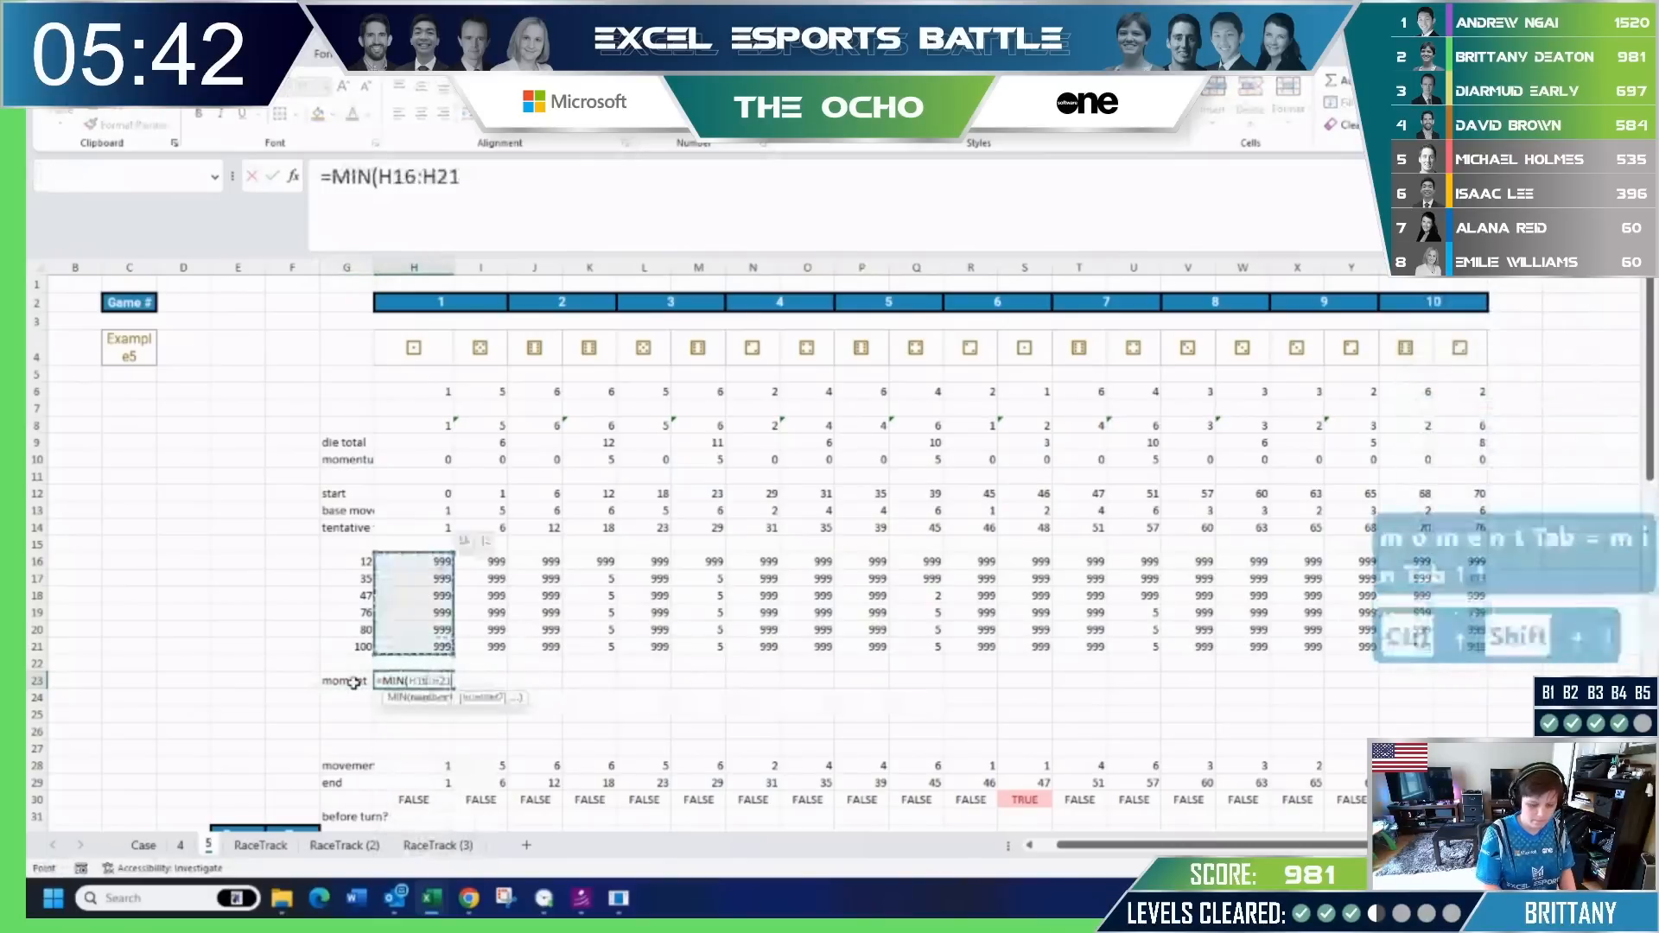
{"action": "key", "text": "Return"}
Copy the H23 minimum formula across all dice columns through AA23.
{"action": "key", "text": "Up"}
{"action": "key", "text": "Right"}
{"action": "key", "text": "ctrl+c"}
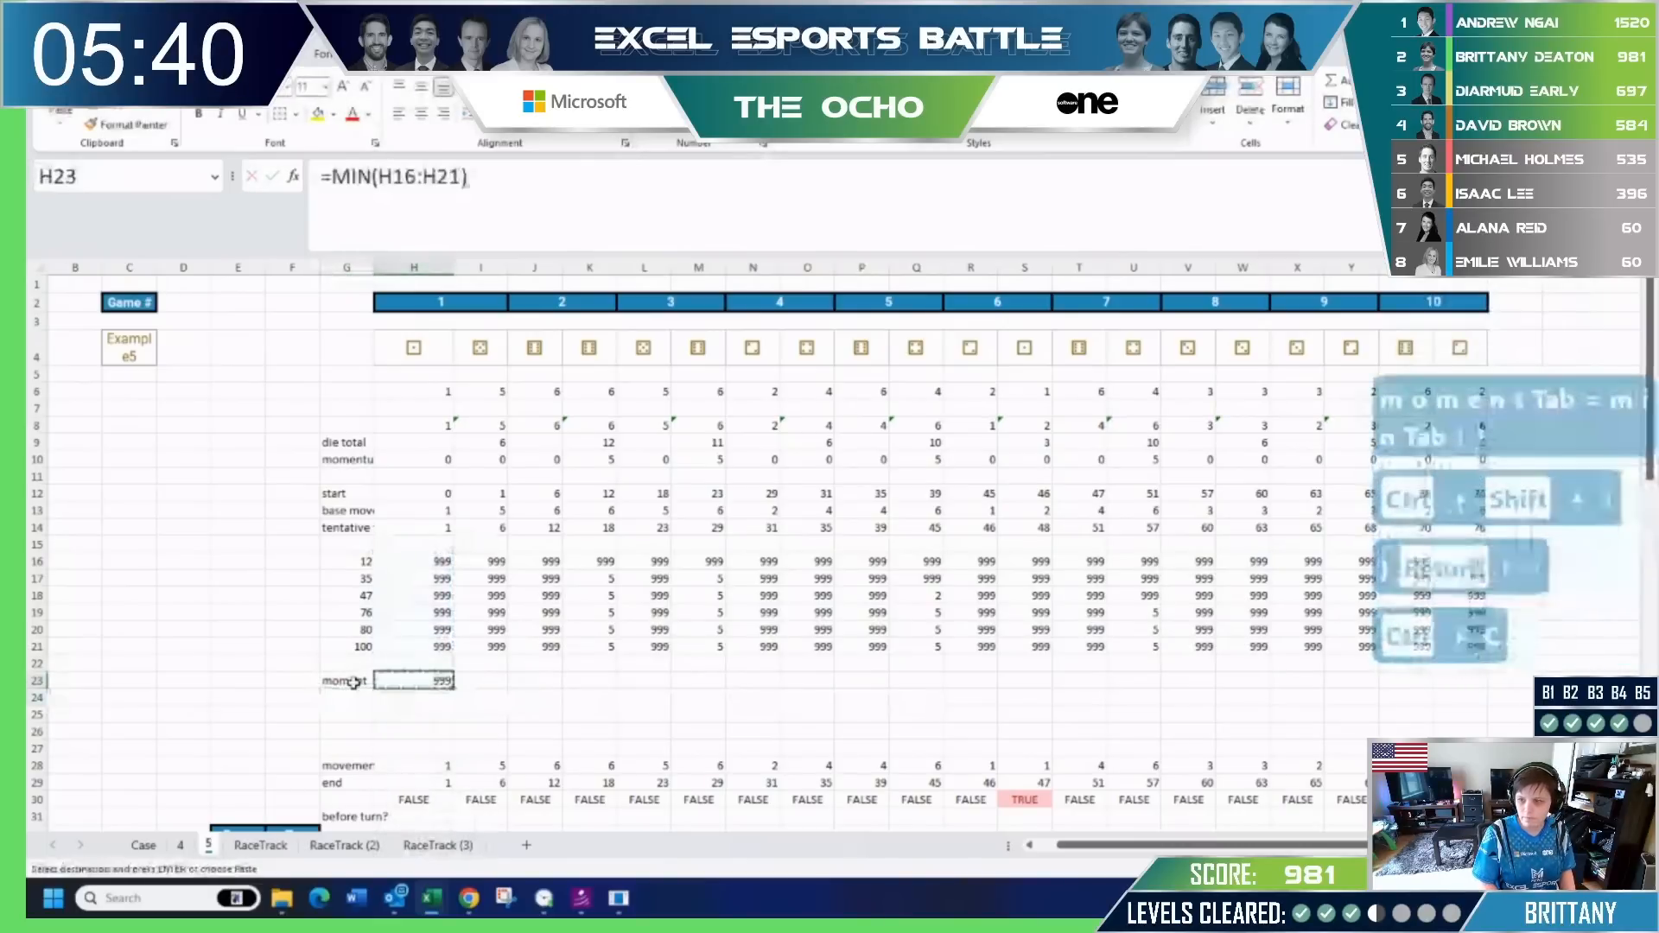
{"action": "key", "text": "shift+Right"}
{"action": "key", "text": "shift+Right"}
{"action": "key", "text": "shift+Right"}
{"action": "key", "text": "shift+Right"}
{"action": "key", "text": "shift+Right"}
{"action": "key", "text": "shift+Right"}
{"action": "key", "text": "shift+Right"}
{"action": "key", "text": "shift+Right"}
{"action": "key", "text": "shift+Right"}
{"action": "key", "text": "shift+Right"}
{"action": "key", "text": "shift+Right"}
{"action": "key", "text": "shift+Right"}
{"action": "key", "text": "shift+Right"}
{"action": "key", "text": "shift+Right"}
{"action": "key", "text": "shift+Right"}
{"action": "key", "text": "shift+Right"}
{"action": "key", "text": "shift+Right"}
{"action": "key", "text": "shift+Right"}
{"action": "key", "text": "shift+Right"}
{"action": "key", "text": "ctrl+v"}
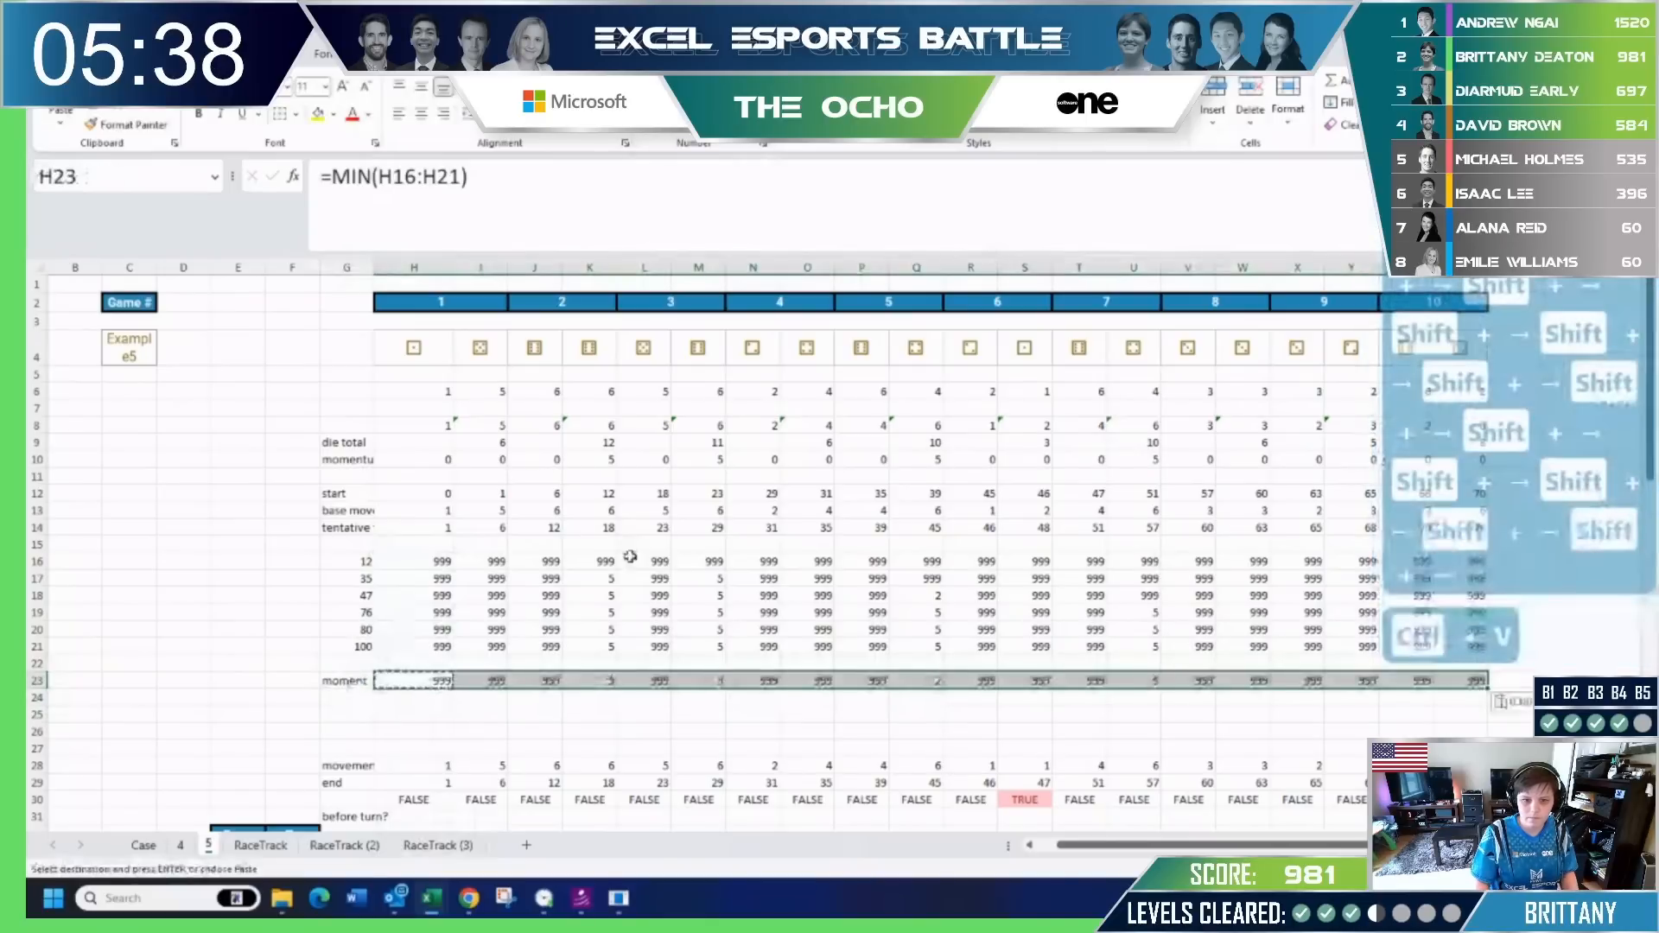
Change the H23 formula to =IF(MIN(H16:H21)=999,0,MIN(H16:H21)) so empty bonuses give 0.
{"action": "left_click", "coordinate": [429, 698]}
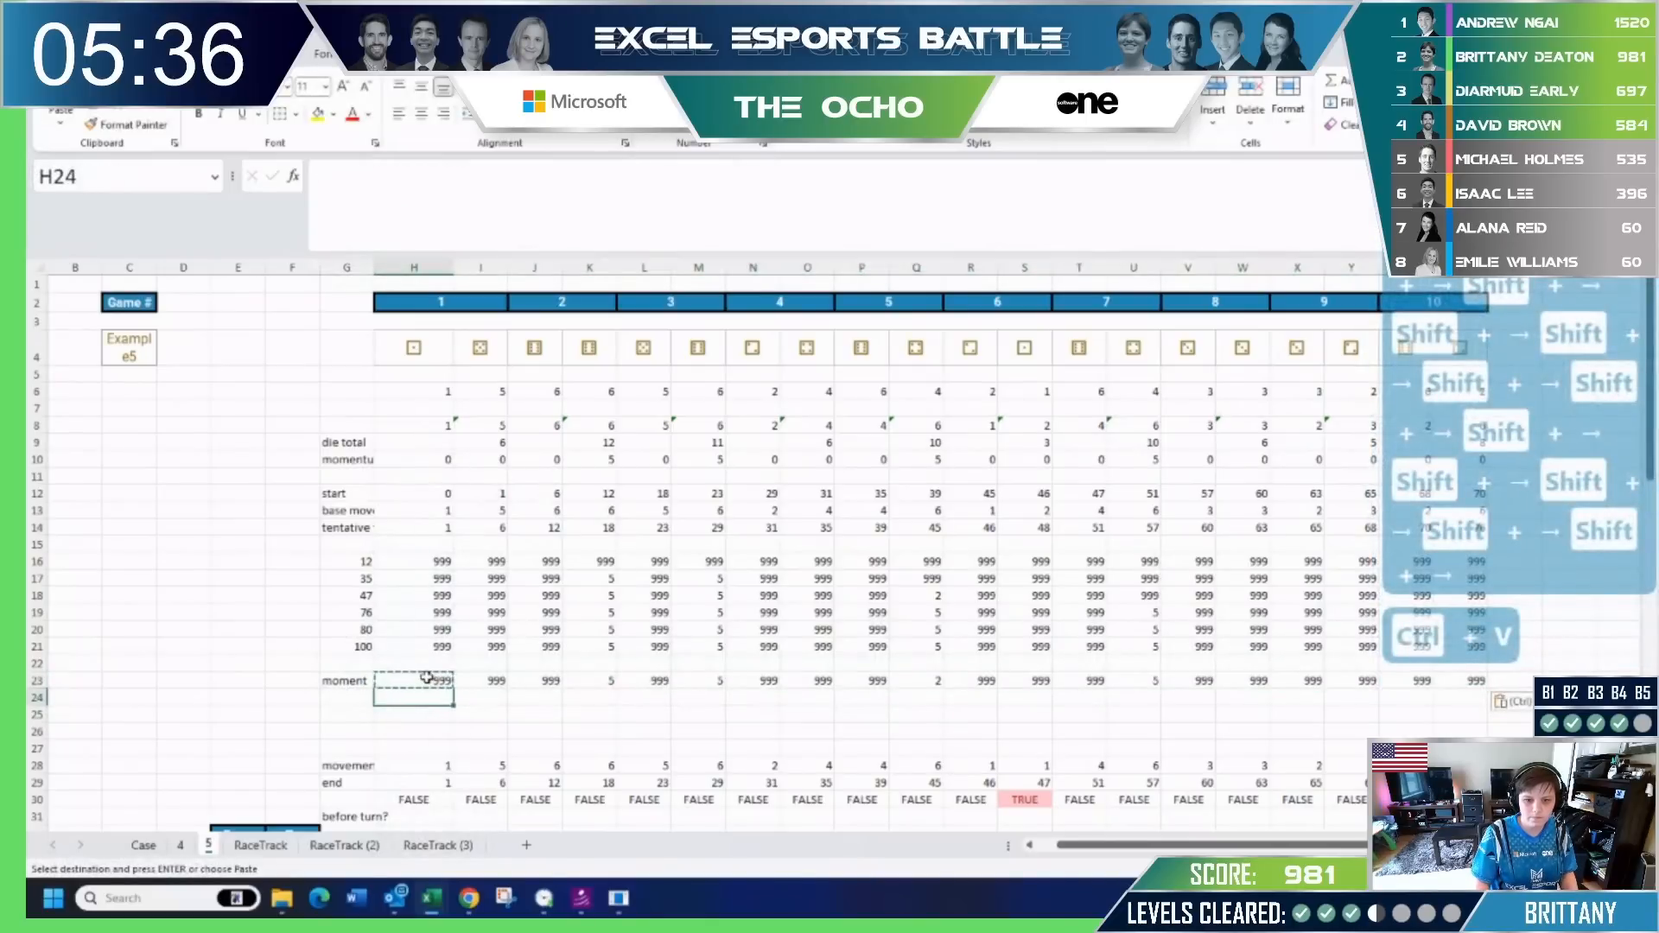
{"action": "left_click", "coordinate": [427, 677]}
{"action": "left_click", "coordinate": [333, 186]}
{"action": "type", "text": "if"}
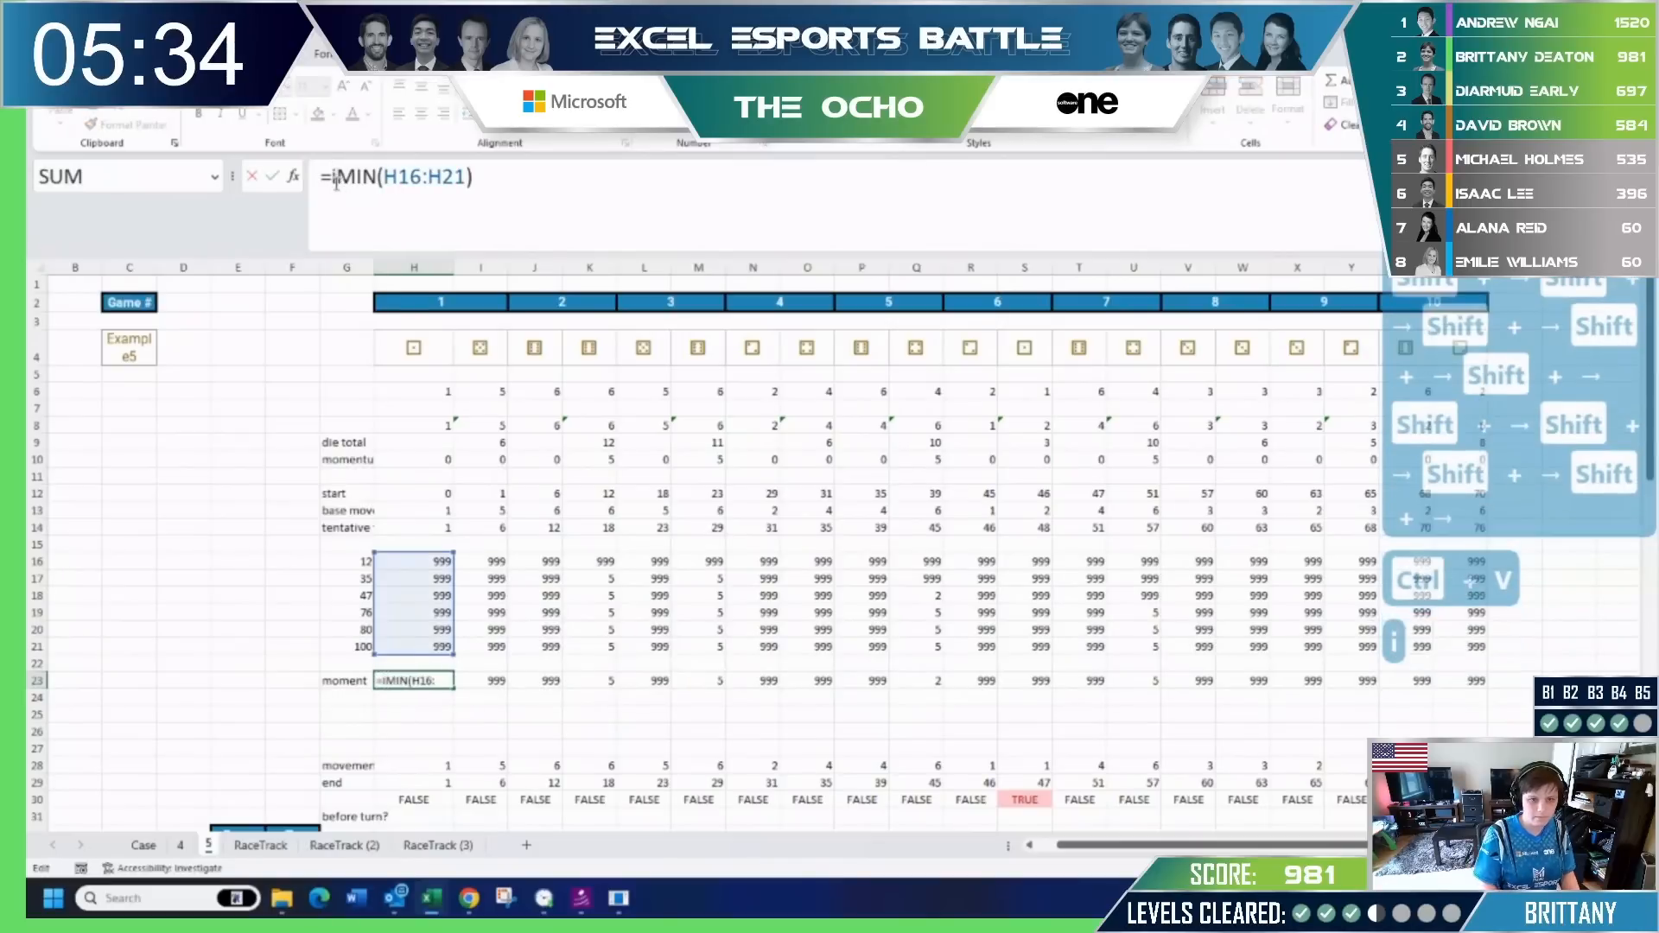
{"action": "key", "text": "Tab"}
{"action": "left_click_drag", "start_coordinate": [353, 178], "coordinate": [501, 178]}
{"action": "key", "text": "ctrl+c"}
{"action": "left_click", "coordinate": [501, 178]}
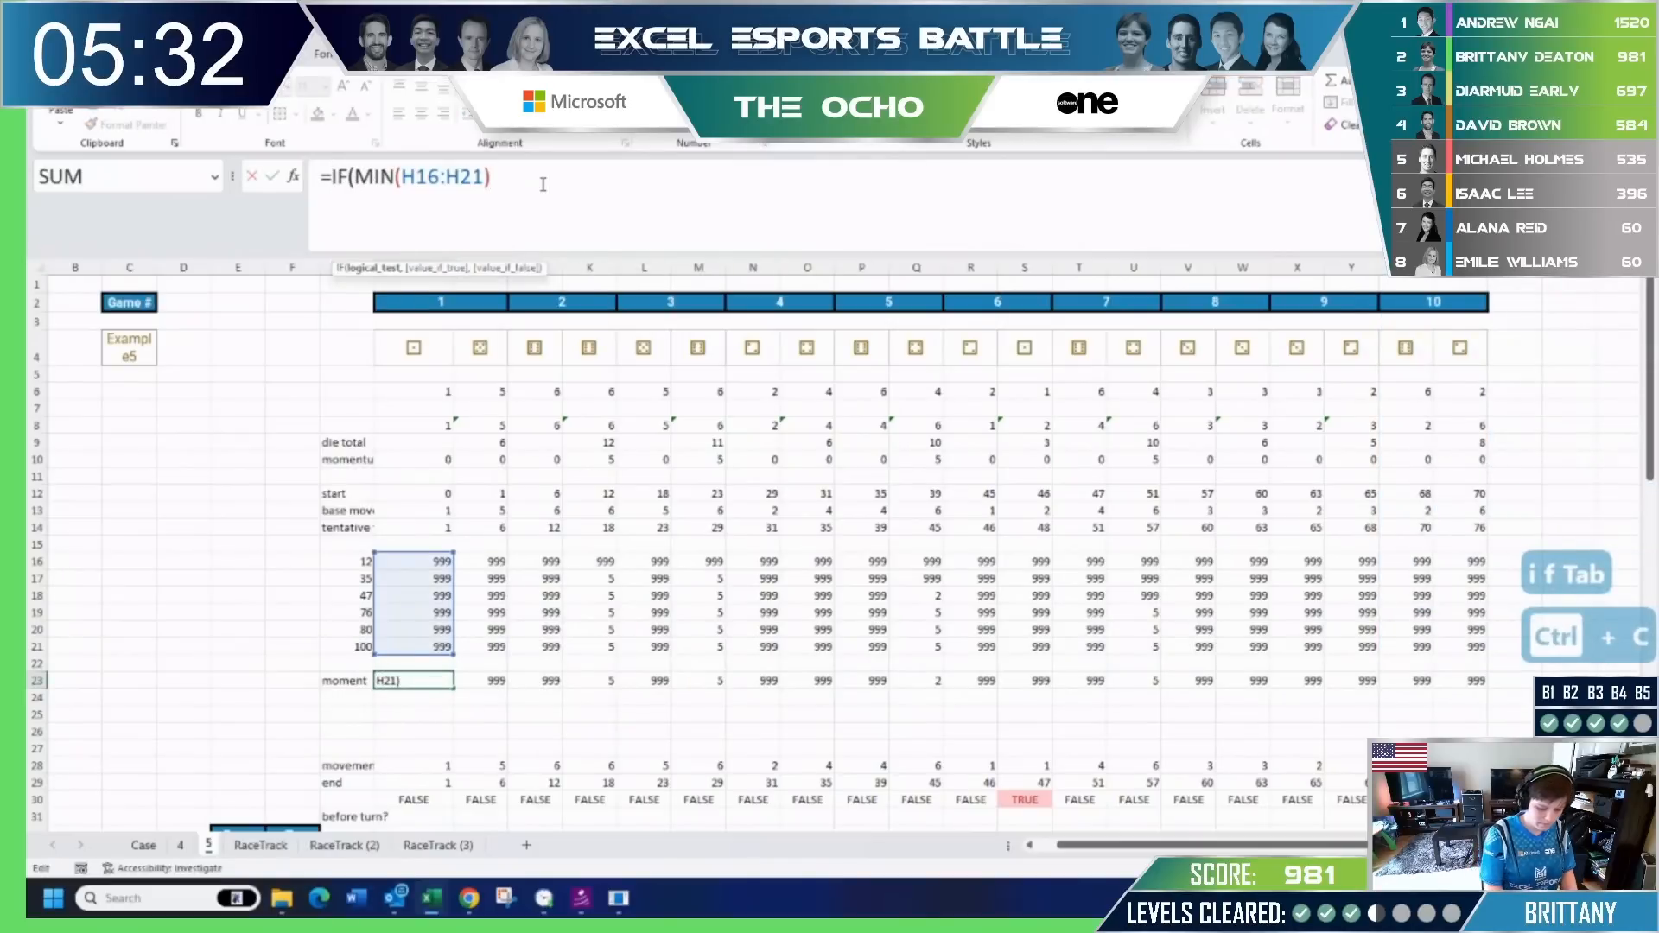
{"action": "type", "text": "=999,0,"}
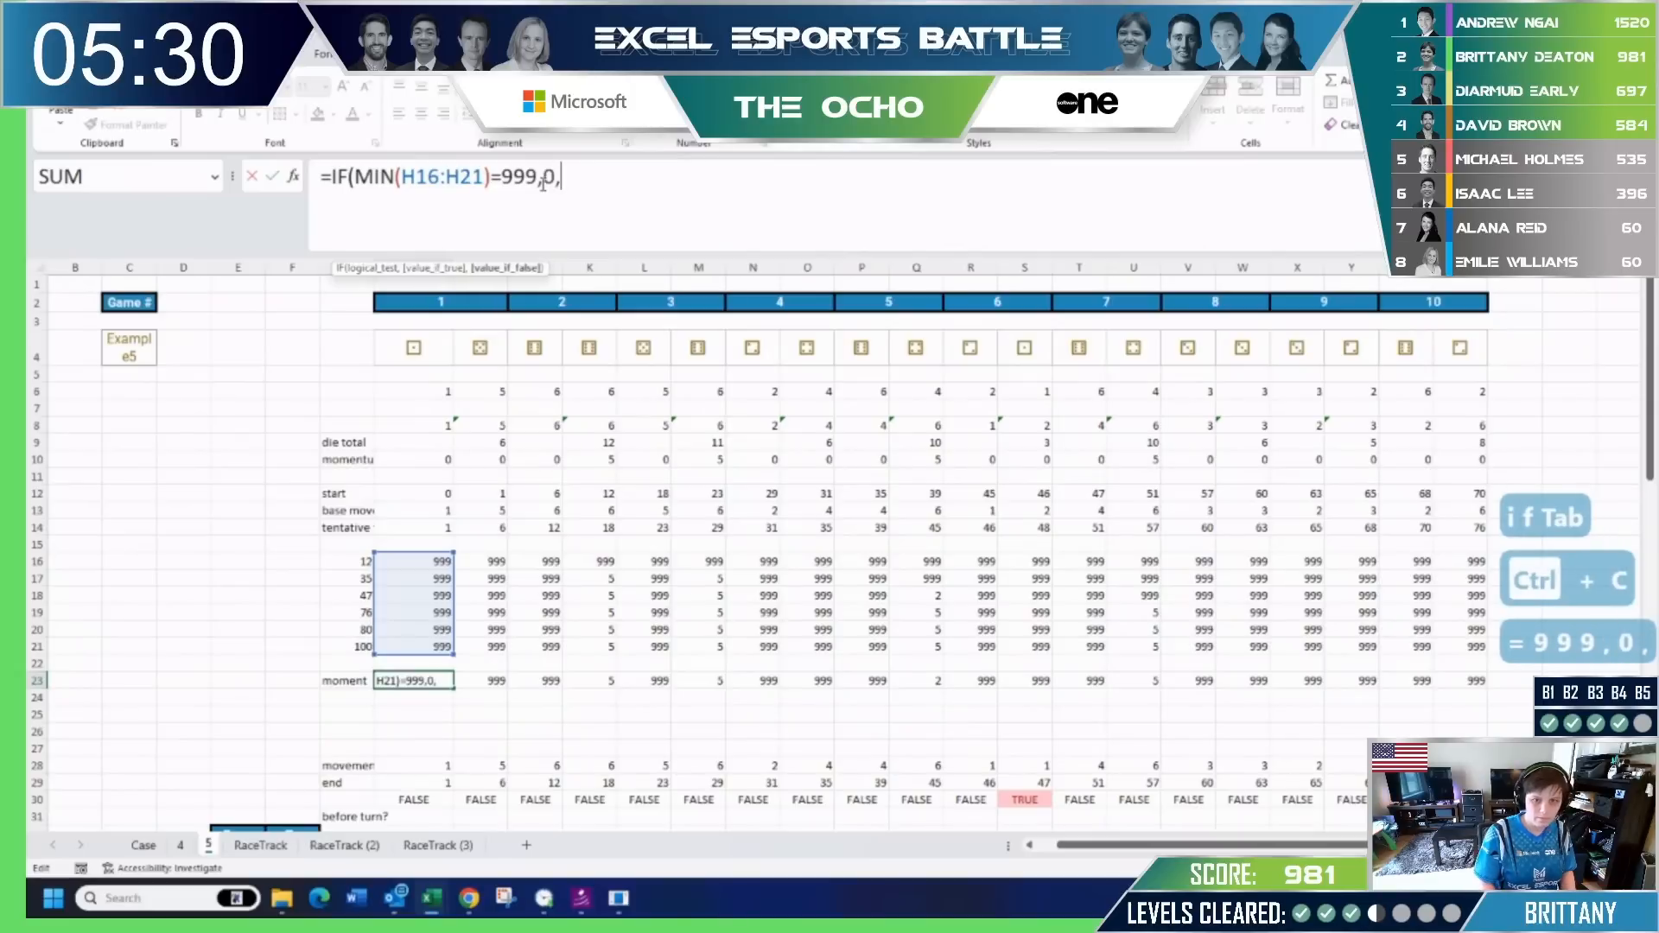
{"action": "key", "text": "ctrl+v"}
{"action": "type", "text": ")"}
{"action": "key", "text": "Return"}
Copy the revised H23 formula across the whole moment row.
{"action": "key", "text": "Up"}
{"action": "key", "text": "ctrl+c"}
{"action": "key", "text": "ctrl+shift+Right"}
{"action": "key", "text": "ctrl+v"}
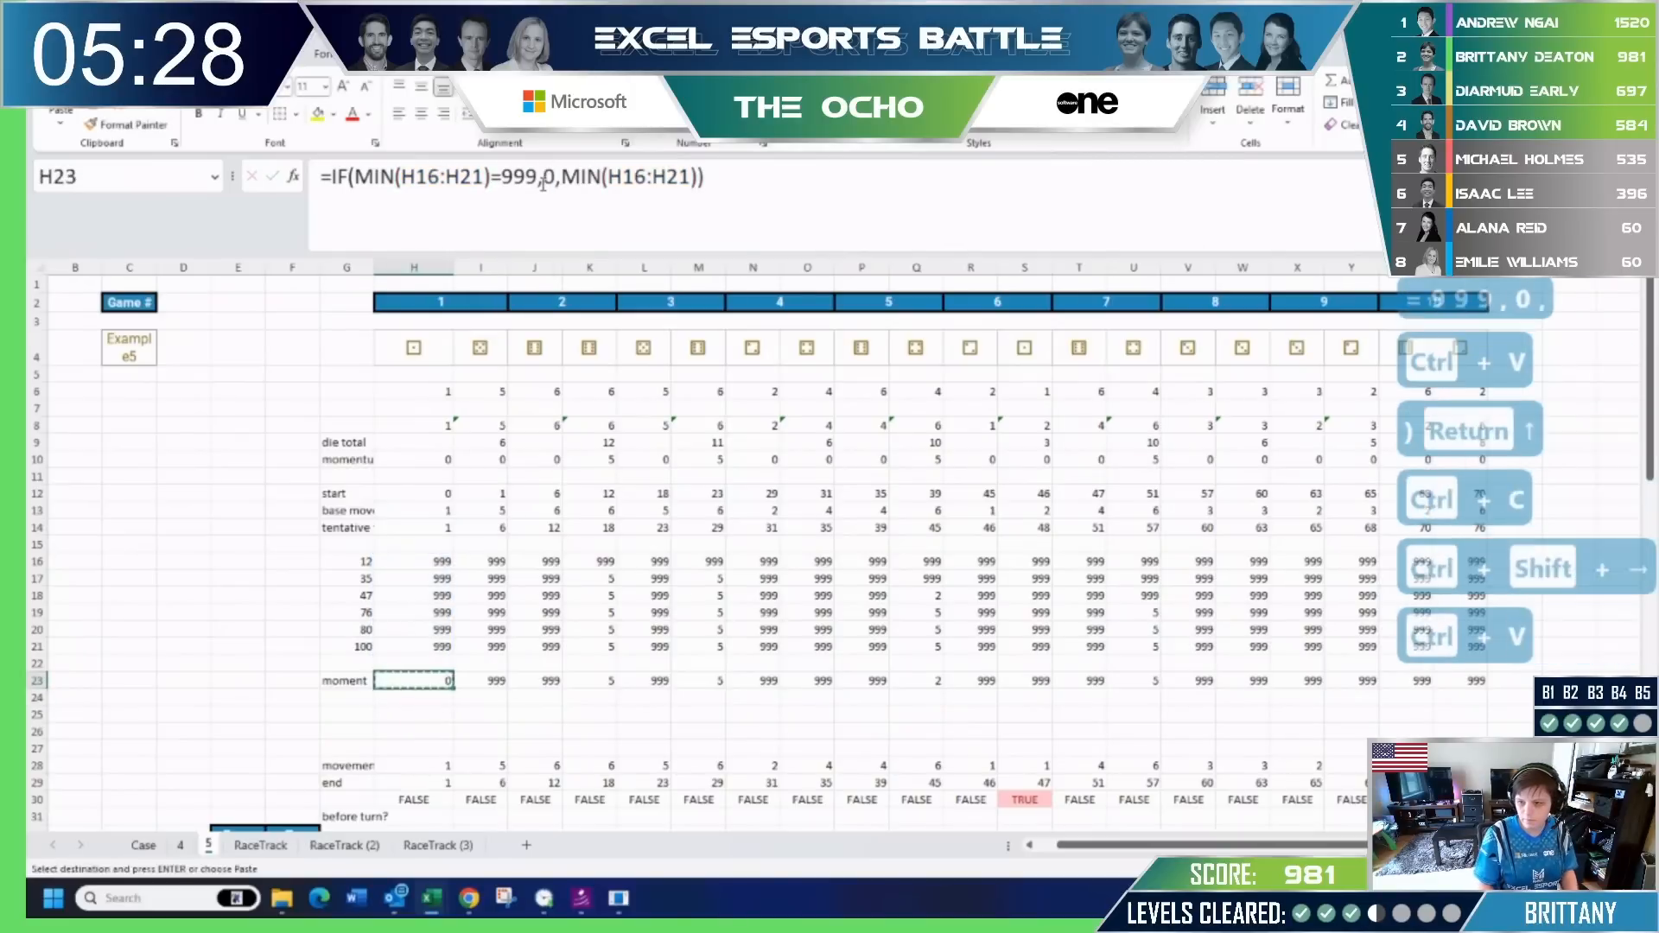
{"action": "key", "text": "Escape"}
Label row 25 as end and enter a formula in H25 adding the tentative position H14 and the momentum H23.
{"action": "left_click", "coordinate": [362, 714]}
{"action": "type", "text": "end"}
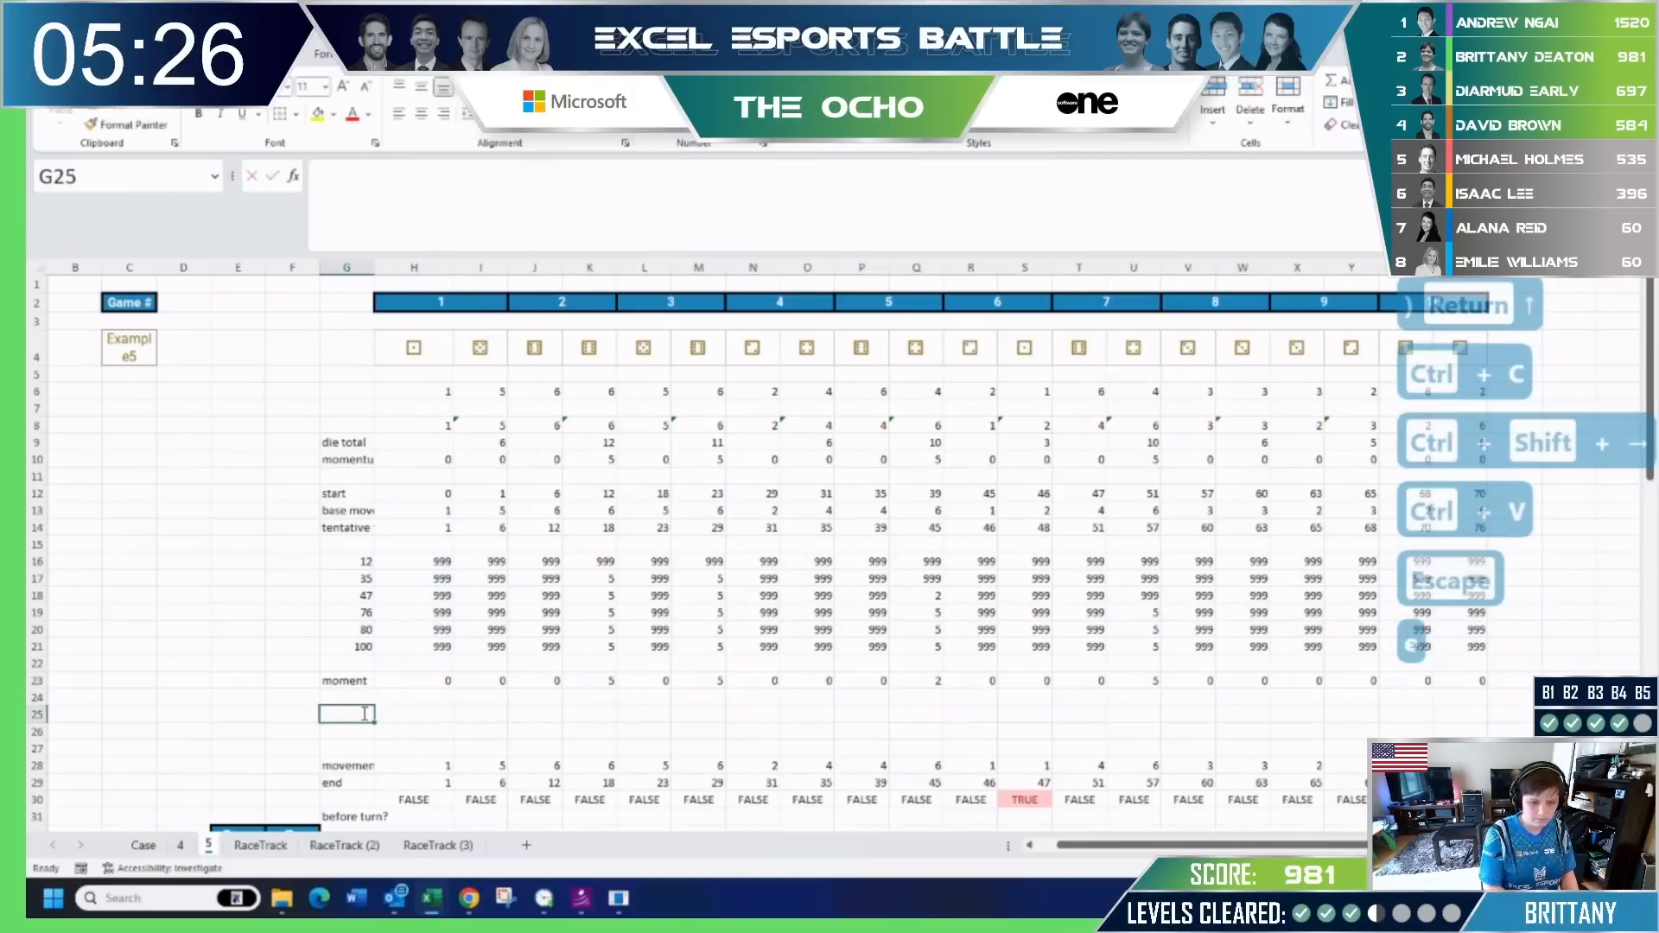
{"action": "key", "text": "Tab"}
{"action": "type", "text": "+"}
{"action": "key", "text": "Up"}
{"action": "key", "text": "Up"}
{"action": "key", "text": "Up"}
{"action": "key", "text": "Up"}
{"action": "key", "text": "Up"}
{"action": "key", "text": "Up"}
{"action": "key", "text": "Up"}
{"action": "key", "text": "Up"}
{"action": "key", "text": "Up"}
{"action": "key", "text": "Up"}
{"action": "key", "text": "Up"}
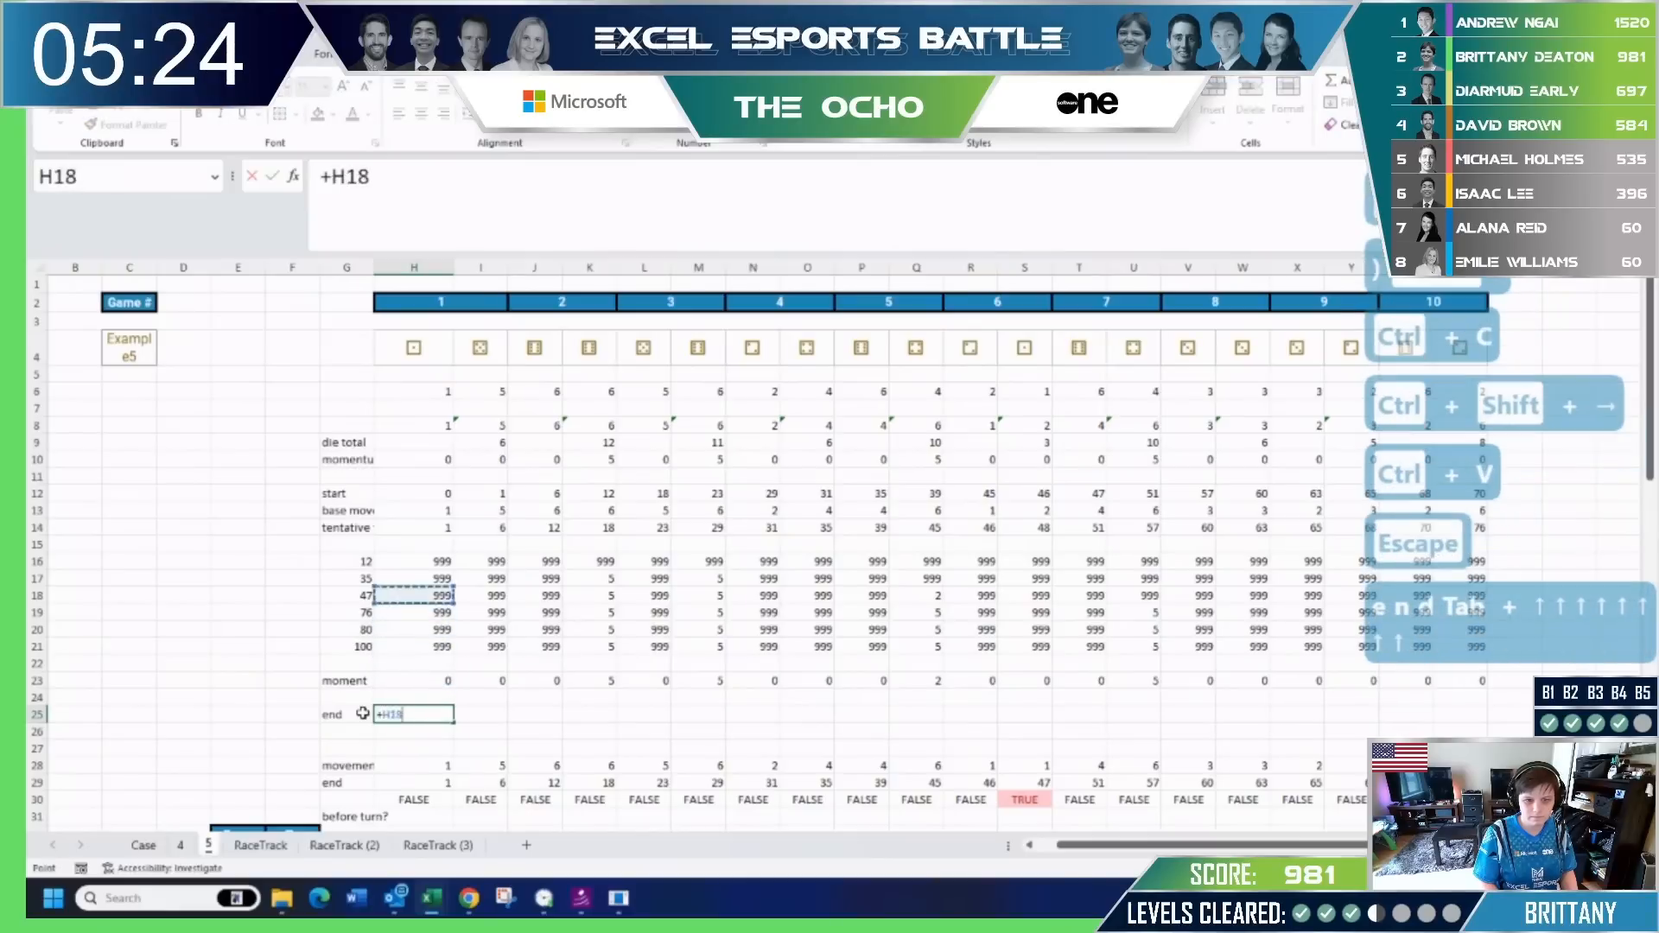
{"action": "type", "text": "+"}
{"action": "key", "text": "ctrl+Up"}
{"action": "key", "text": "Return"}
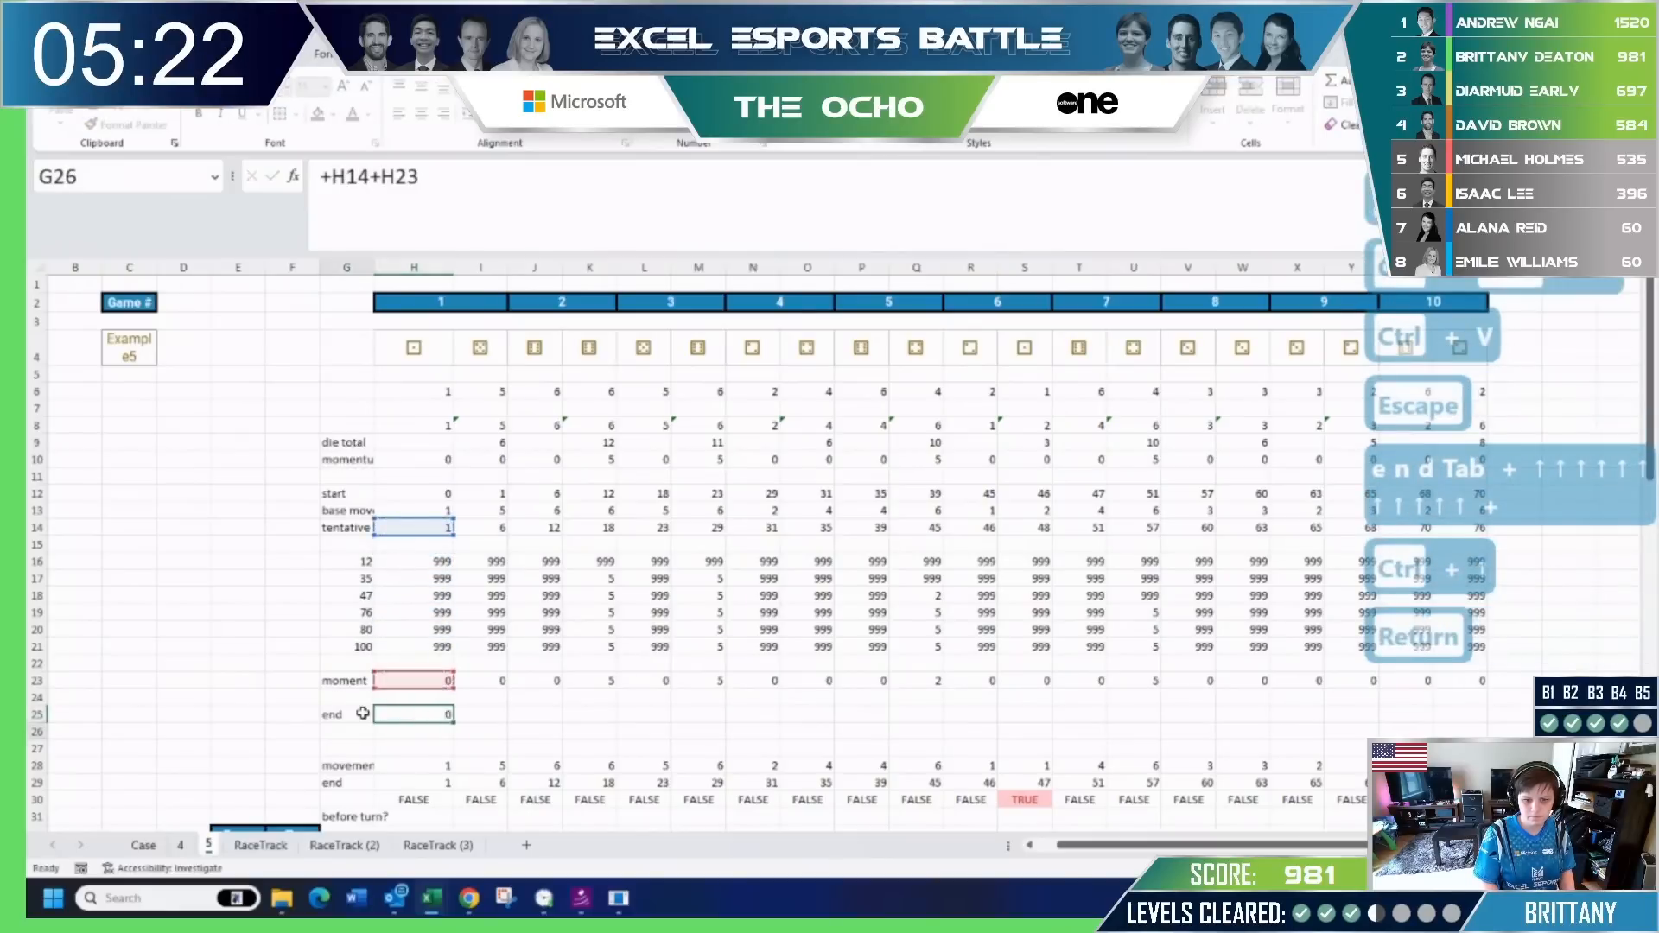
Copy the H25 end-position formula across all dice columns through AA25.
{"action": "key", "text": "Up"}
{"action": "key", "text": "Right"}
{"action": "key", "text": "ctrl+c"}
{"action": "left_click", "coordinate": [1464, 715], "text": "shift"}
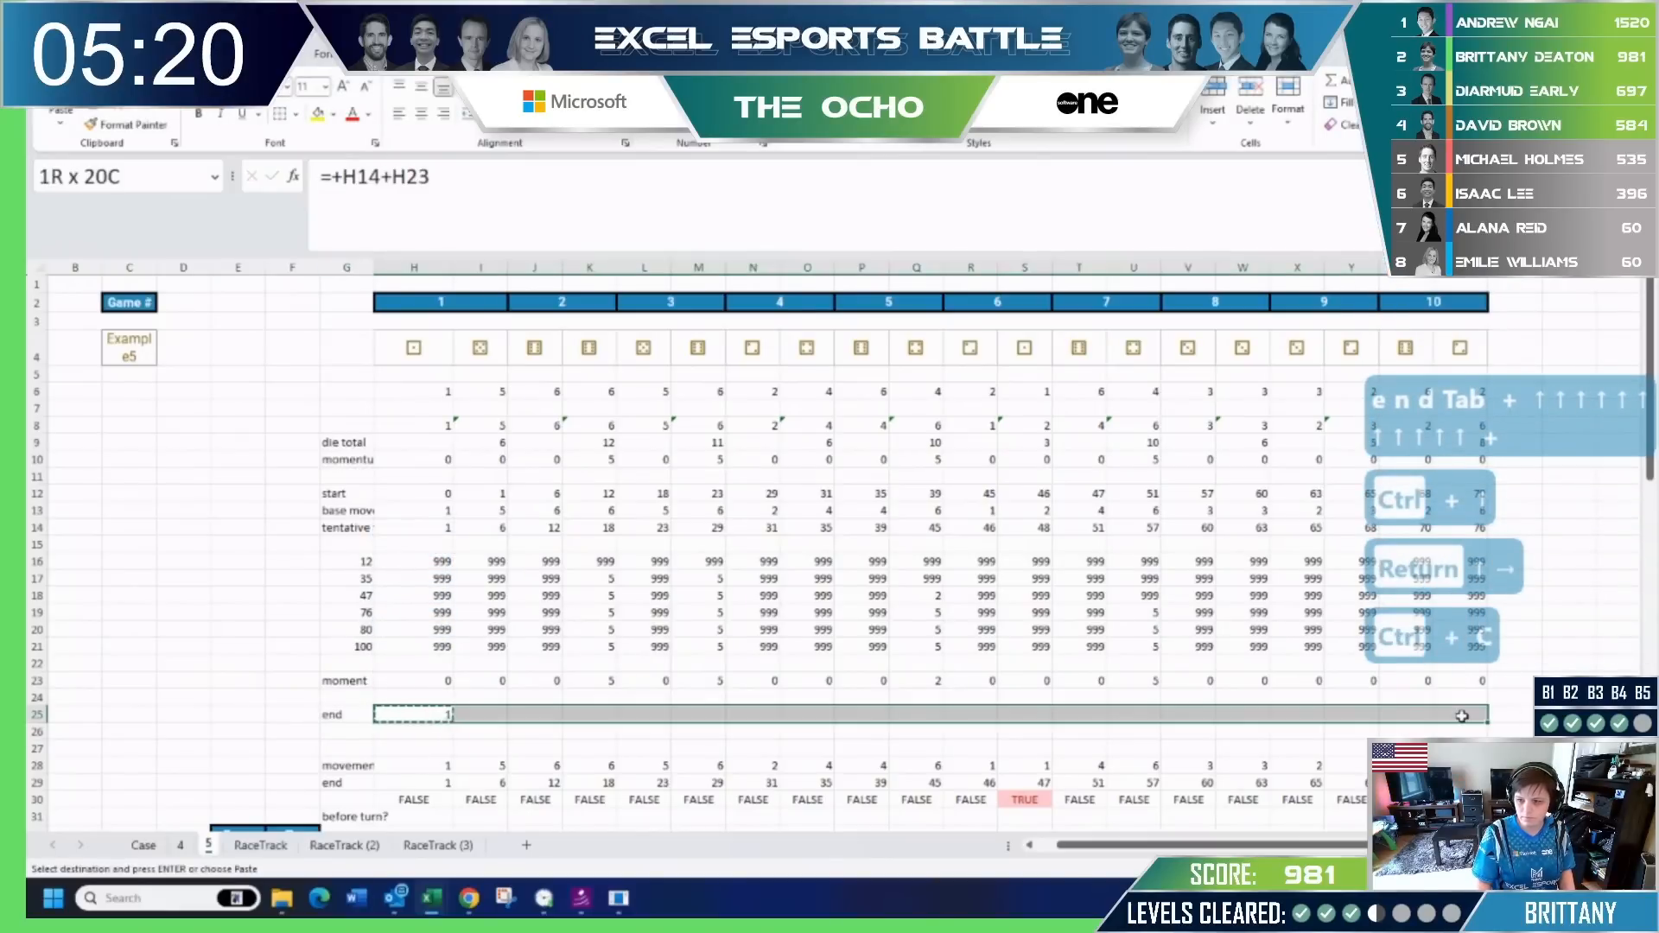
{"action": "key", "text": "ctrl+v"}
{"action": "scroll", "coordinate": [667, 689], "scroll_direction": "down", "scroll_amount": 4}
Delete the old calculation rows 27 to 59 below the new end row.
{"action": "left_click", "coordinate": [347, 544]}
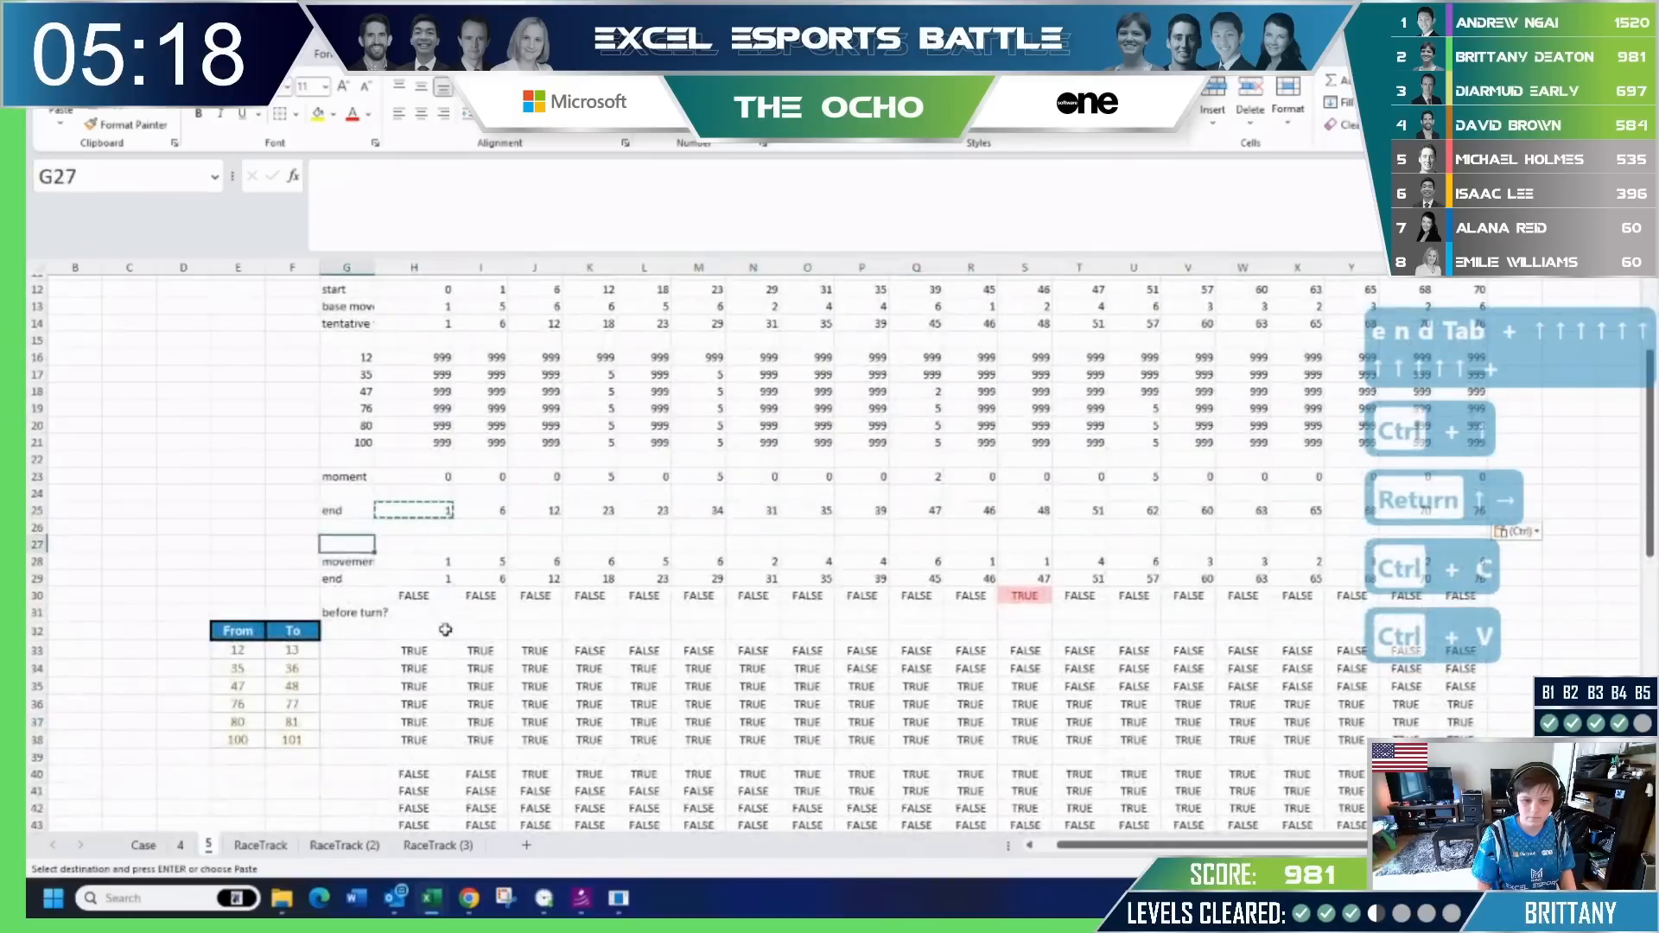
{"action": "scroll", "coordinate": [474, 741], "scroll_direction": "down", "scroll_amount": 7}
{"action": "scroll", "coordinate": [473, 740], "scroll_direction": "down", "scroll_amount": 3}
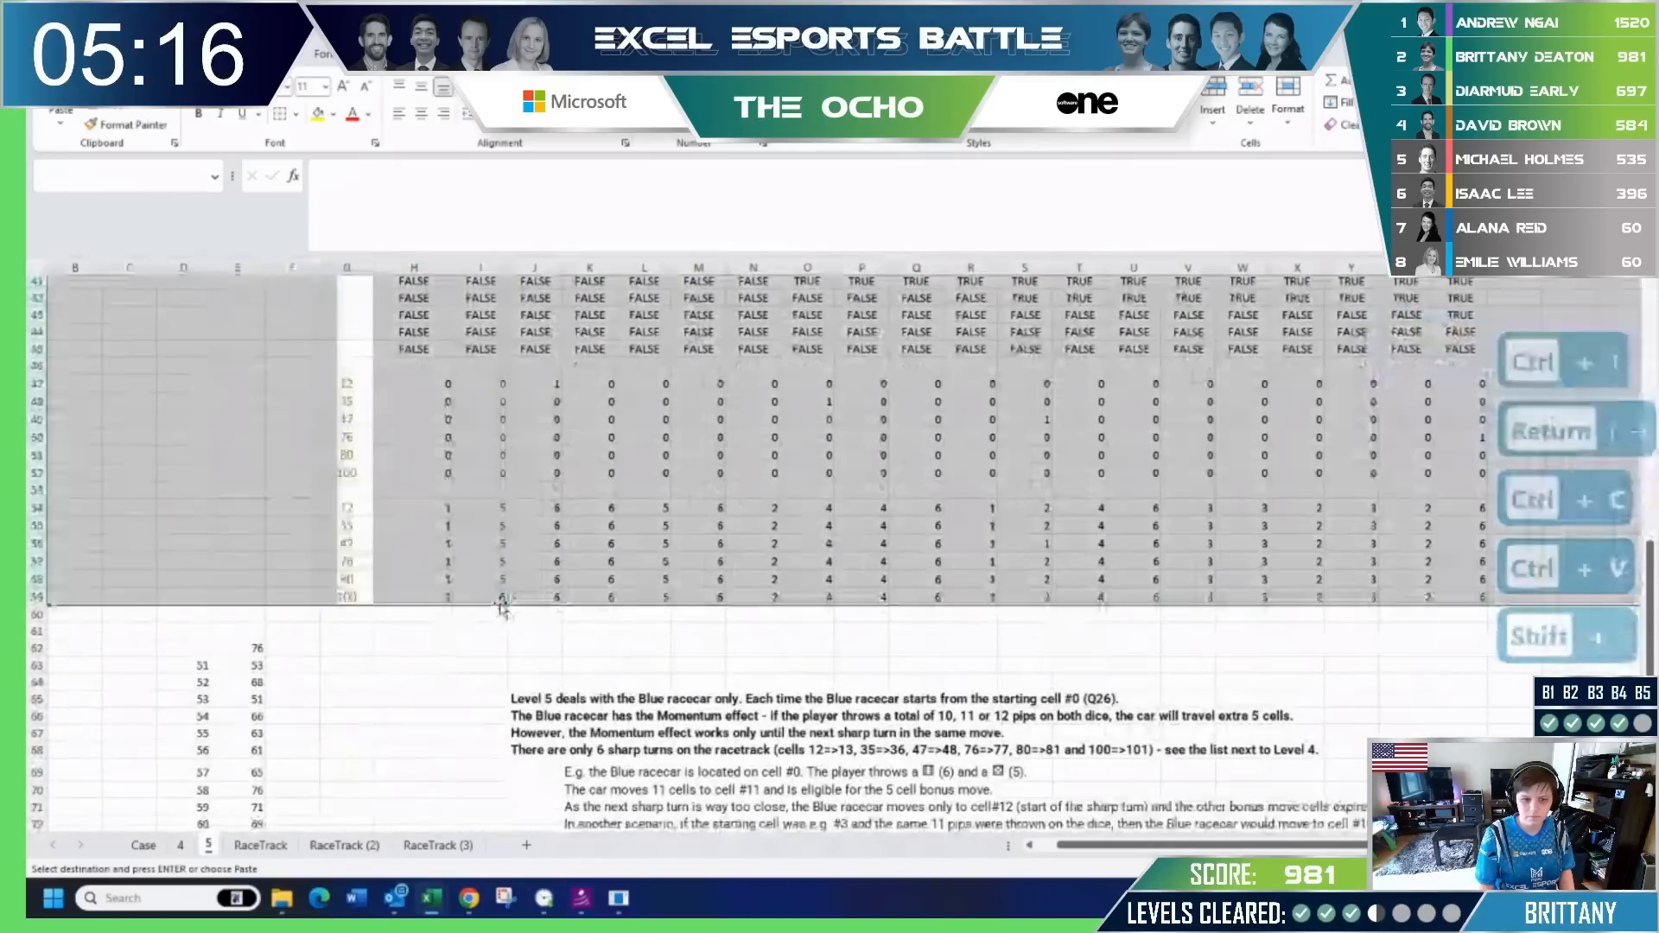
{"action": "scroll", "coordinate": [473, 717], "scroll_direction": "up", "scroll_amount": 10}
Replace the game number list from D30 down with a reference to the Level 5 games on the Case sheet, starting at B183.
{"action": "left_click", "coordinate": [199, 612]}
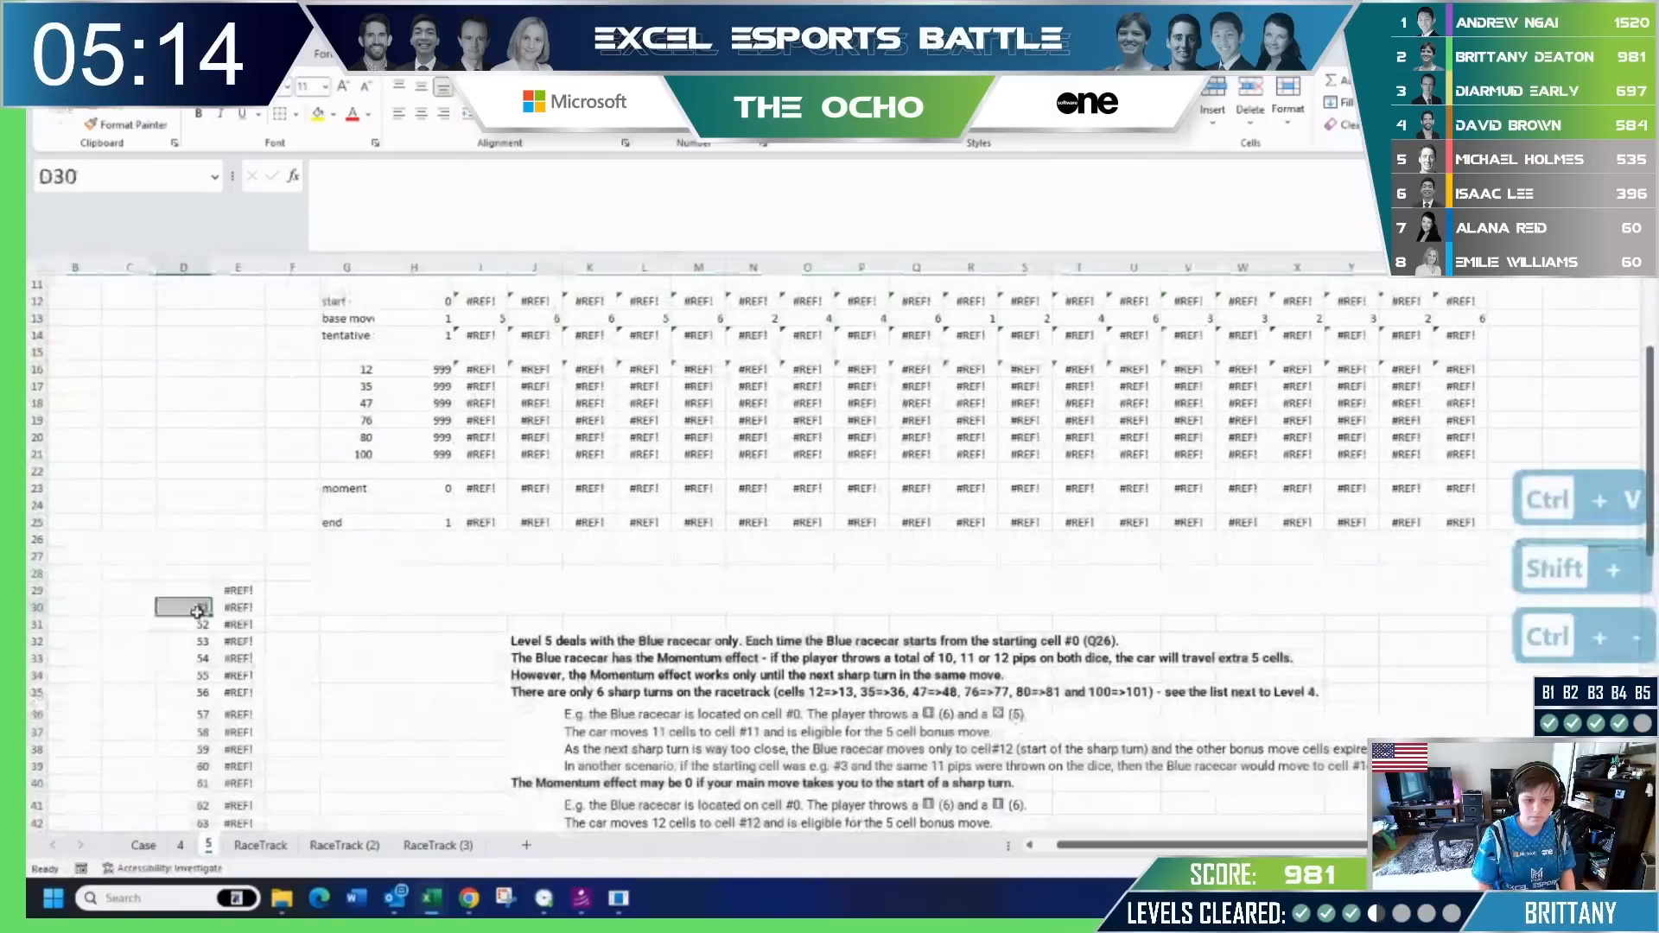
{"action": "type", "text": "+"}
{"action": "key", "text": "ctrl+Page_Up"}
{"action": "left_click", "coordinate": [91, 740]}
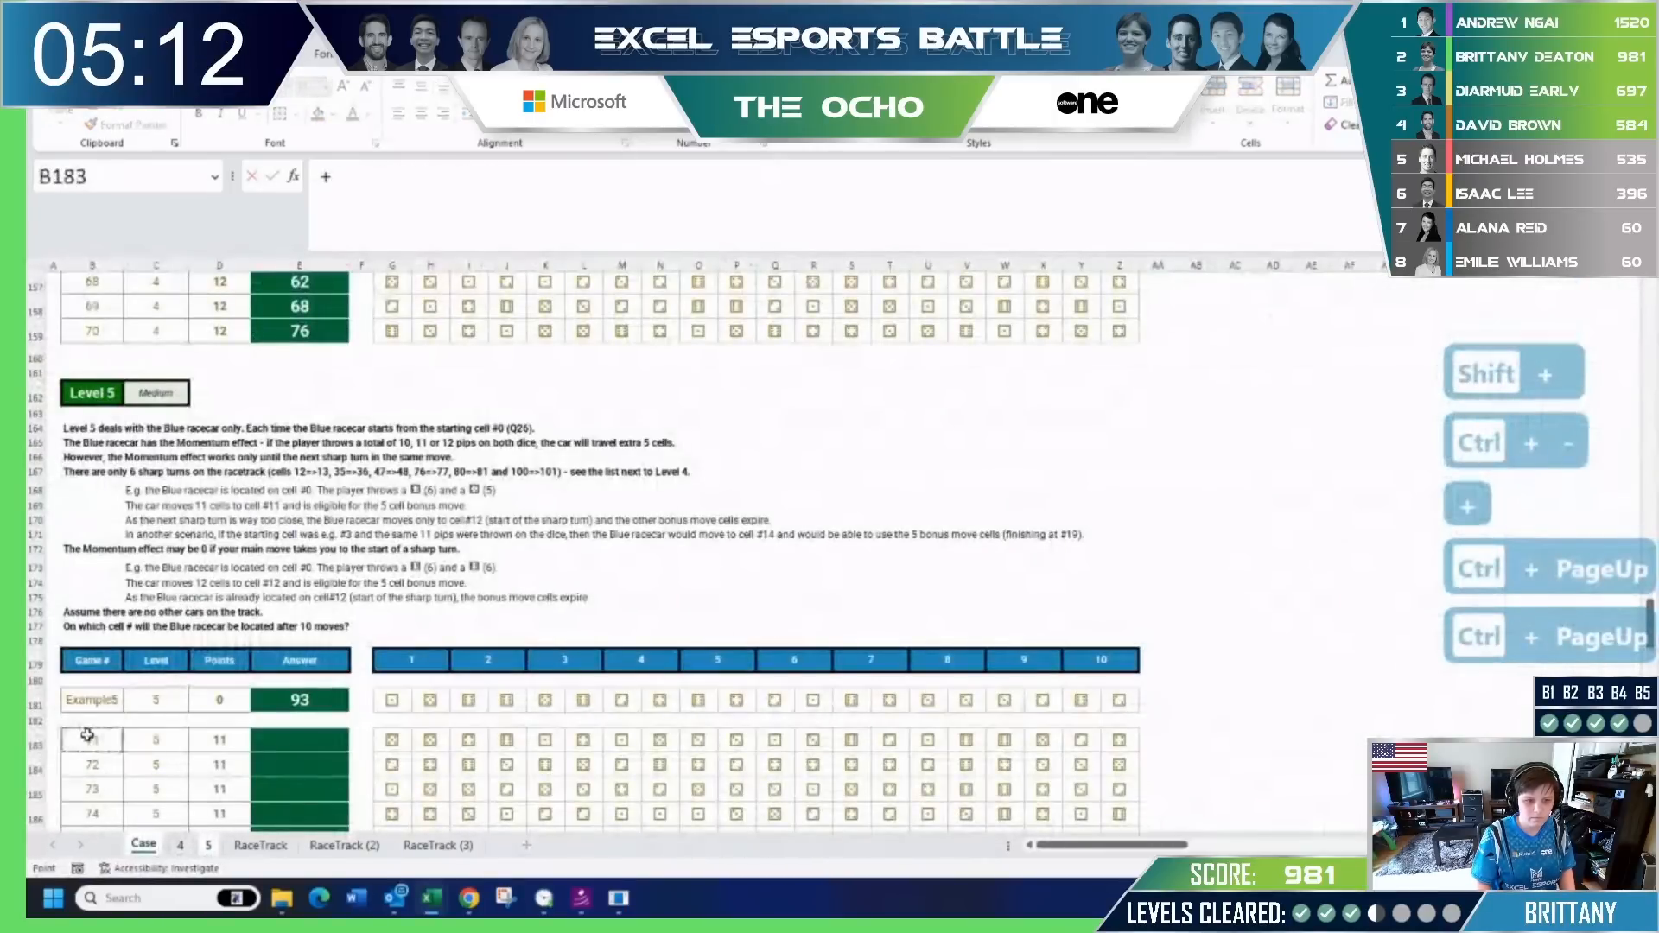
{"action": "key", "text": "ctrl+shift+Down"}
{"action": "key", "text": "Return"}
Clear the old data table results from E30 down, beside the game numbers.
{"action": "key", "text": "Right"}
{"action": "key", "text": "Up"}
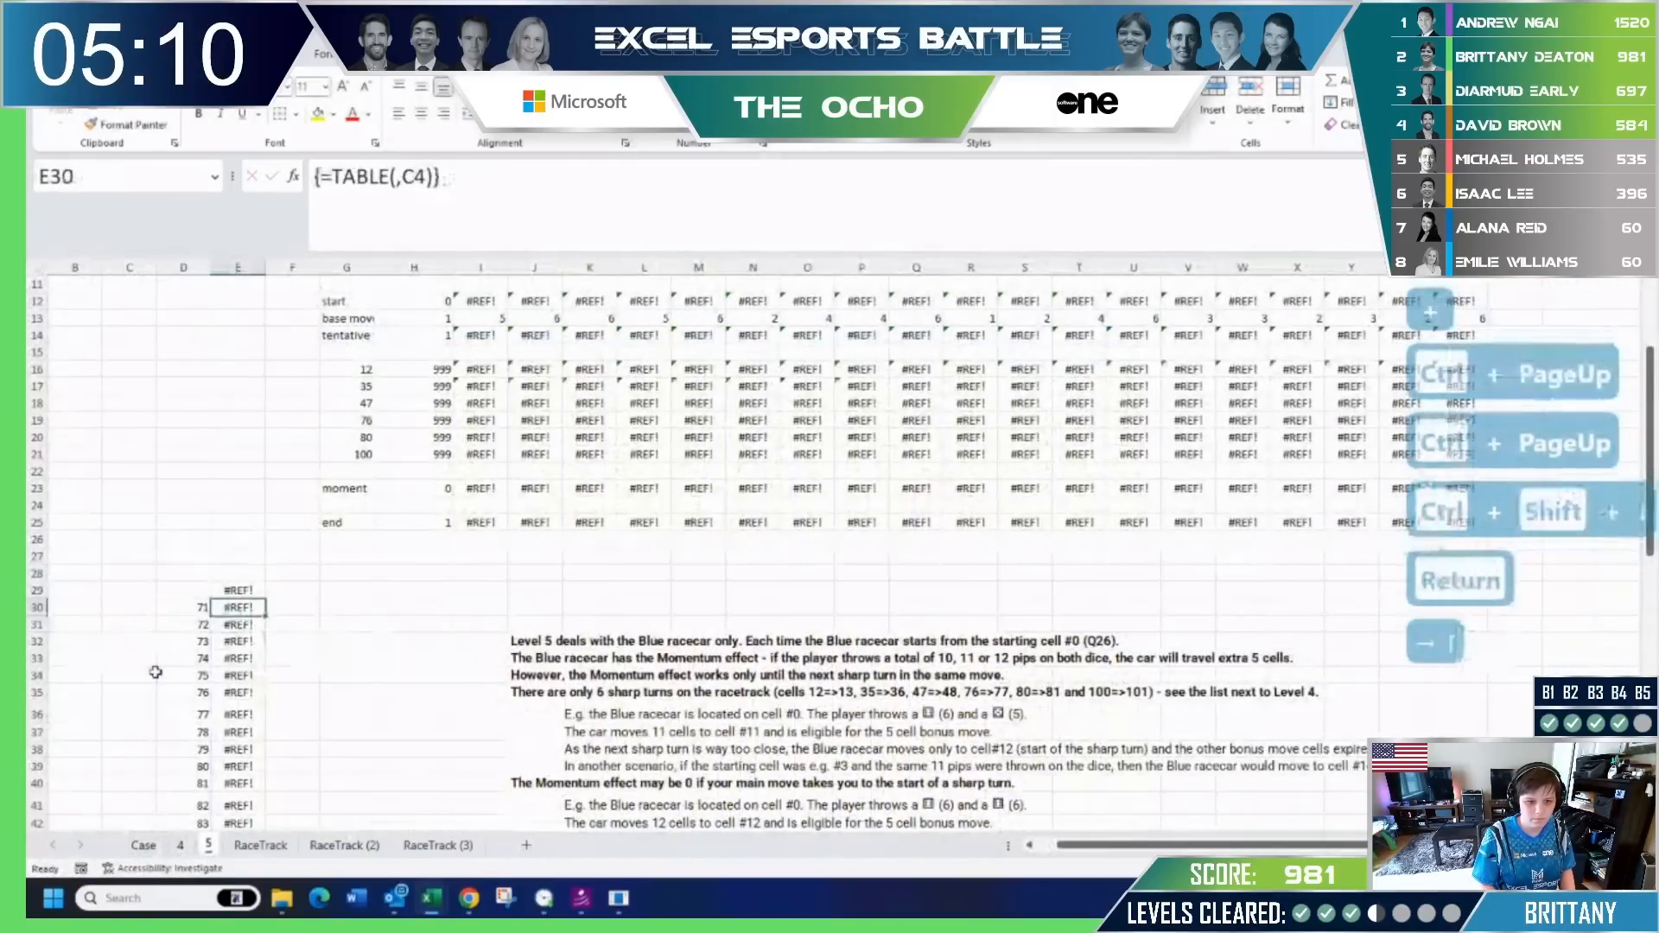
{"action": "key", "text": "ctrl+shift+Down"}
{"action": "key", "text": "Delete"}
{"action": "key", "text": "Up"}
{"action": "type", "text": "+"}
{"action": "scroll", "coordinate": [155, 672], "scroll_direction": "up", "scroll_amount": 4}
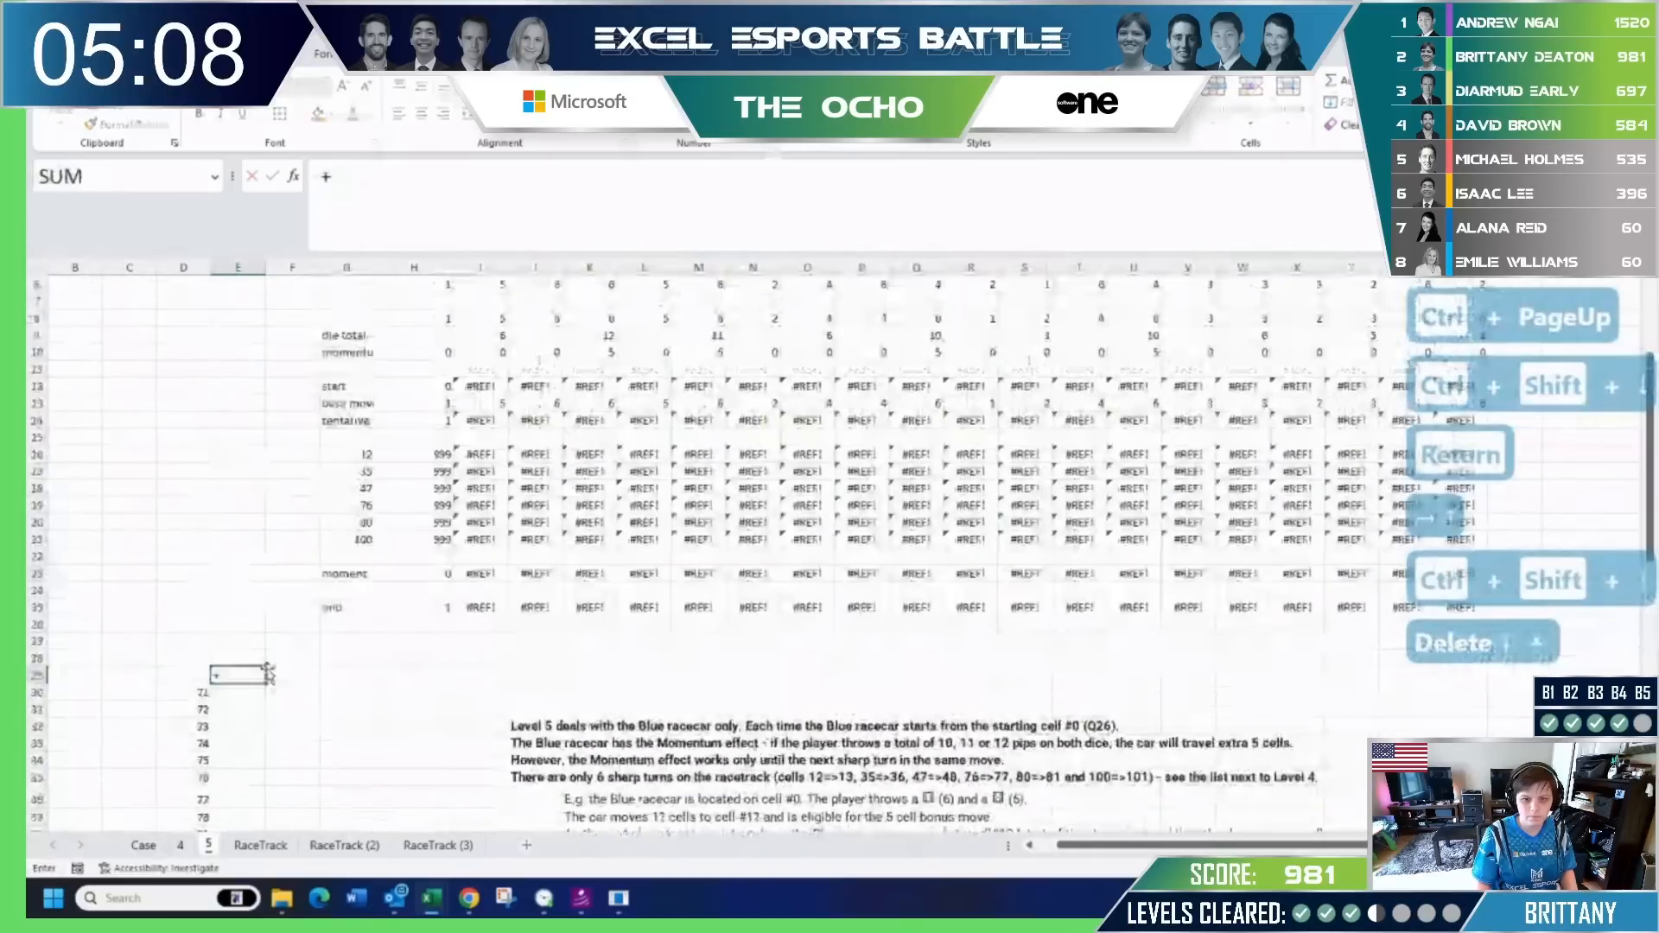
{"action": "key", "text": "Escape"}
{"action": "key", "text": "Escape"}
{"action": "key", "text": "Escape"}
Link the start position in I12 to the previous end position H25 and copy it across the start row.
{"action": "left_click", "coordinate": [483, 386]}
{"action": "type", "text": "+"}
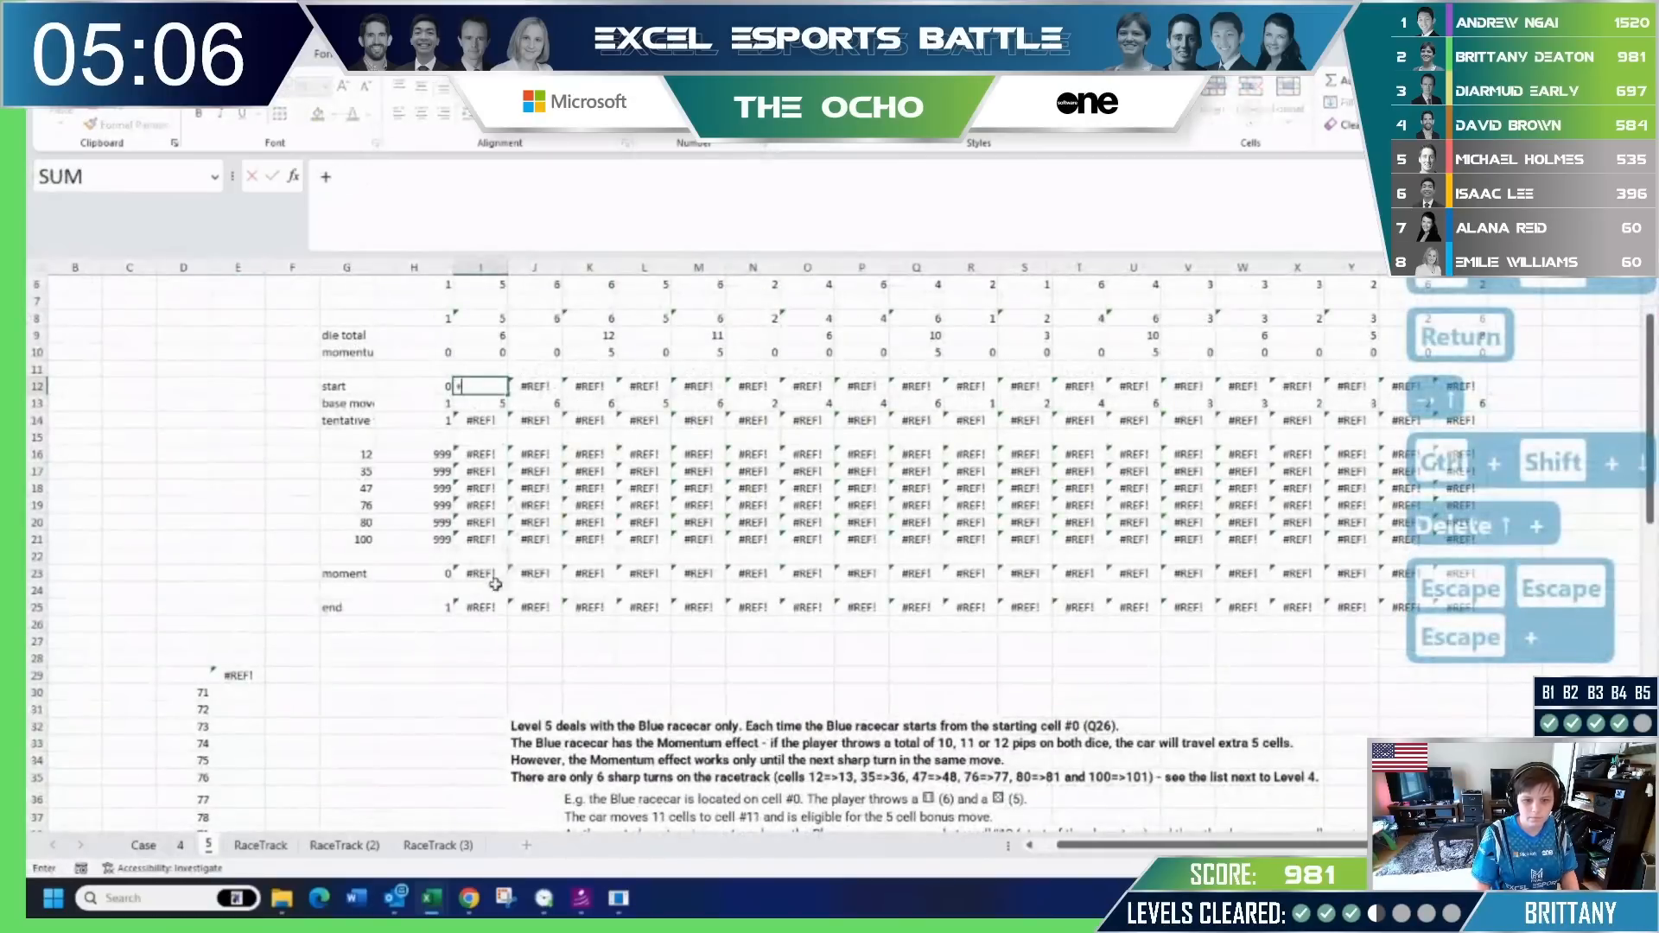
{"action": "left_click", "coordinate": [434, 610]}
{"action": "key", "text": "Return"}
{"action": "key", "text": "Up"}
{"action": "key", "text": "ctrl+c"}
{"action": "key", "text": "ctrl+shift+Right"}
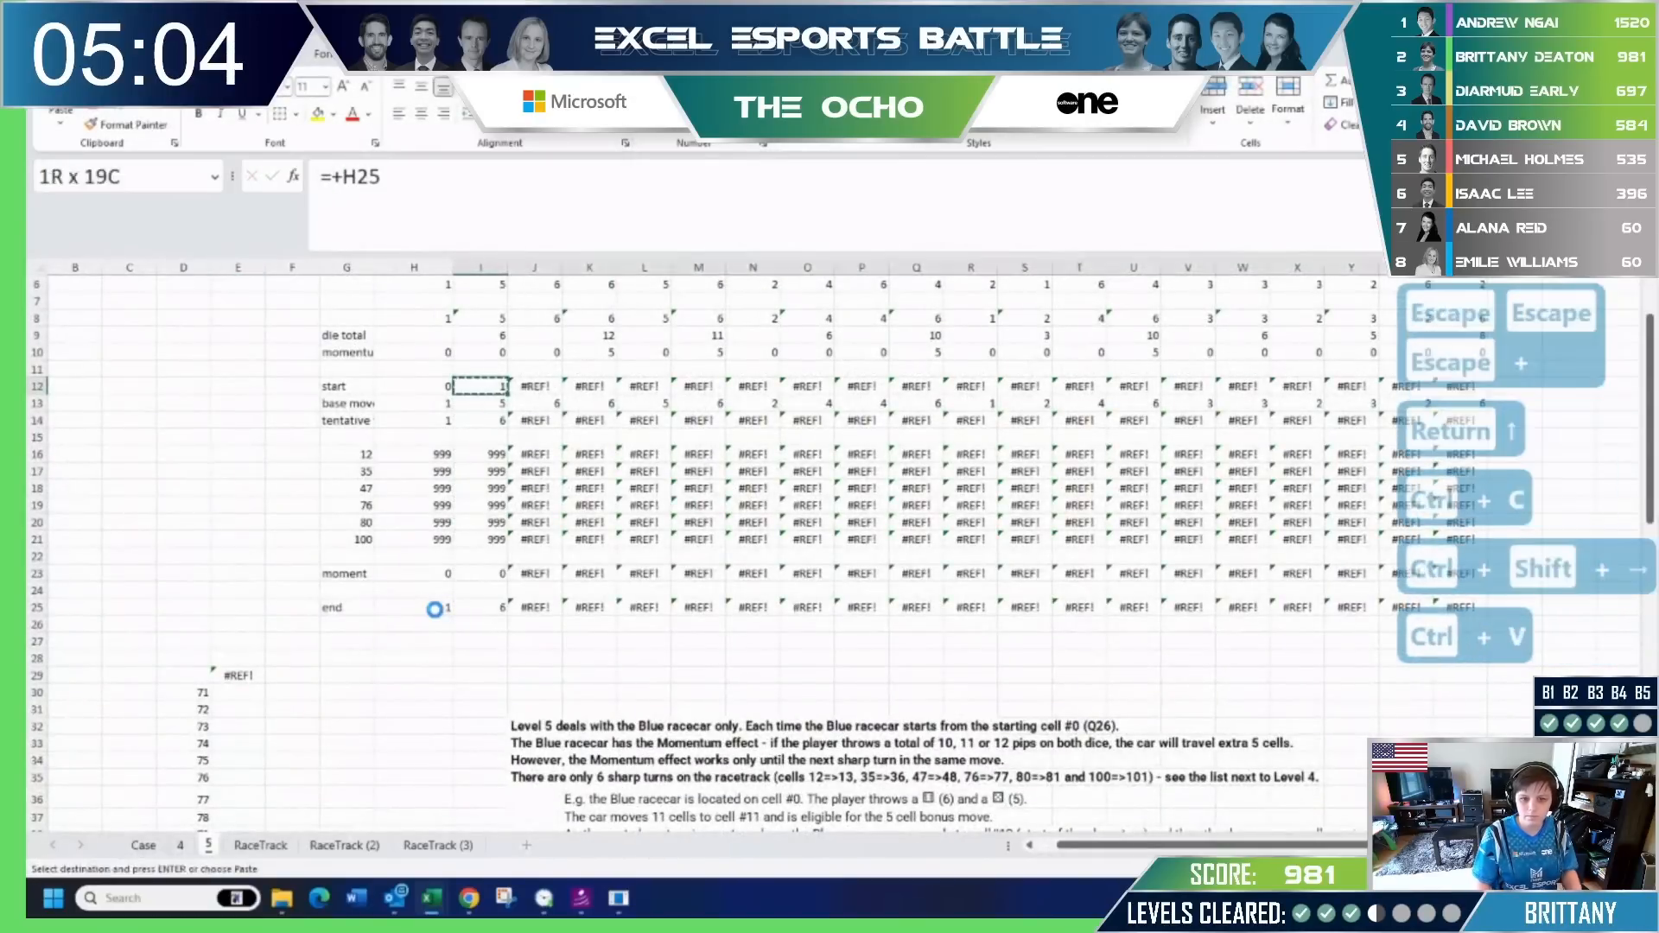
{"action": "key", "text": "ctrl+v"}
{"action": "key", "text": "Escape"}
{"action": "key", "text": "Escape"}
{"action": "key", "text": "Escape"}
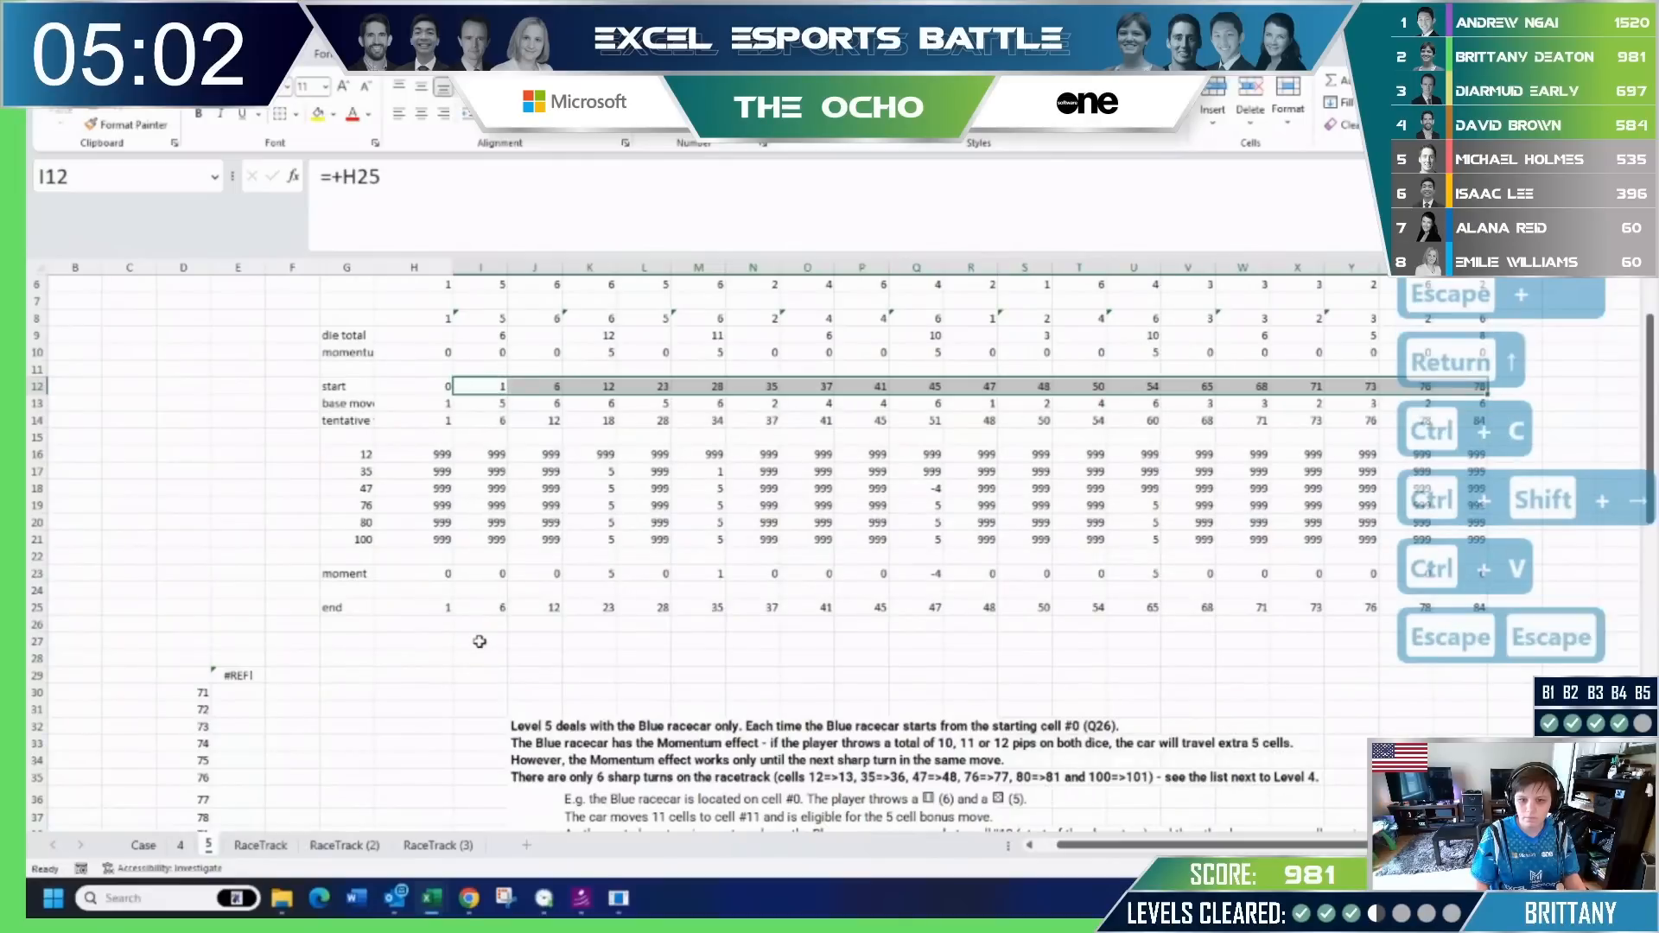
Check the Level 5 end positions and dice values against the example answer and momentum rules on the Case sheet.
{"action": "left_click", "coordinate": [550, 629]}
{"action": "scroll", "coordinate": [551, 637], "scroll_direction": "down", "scroll_amount": 2}
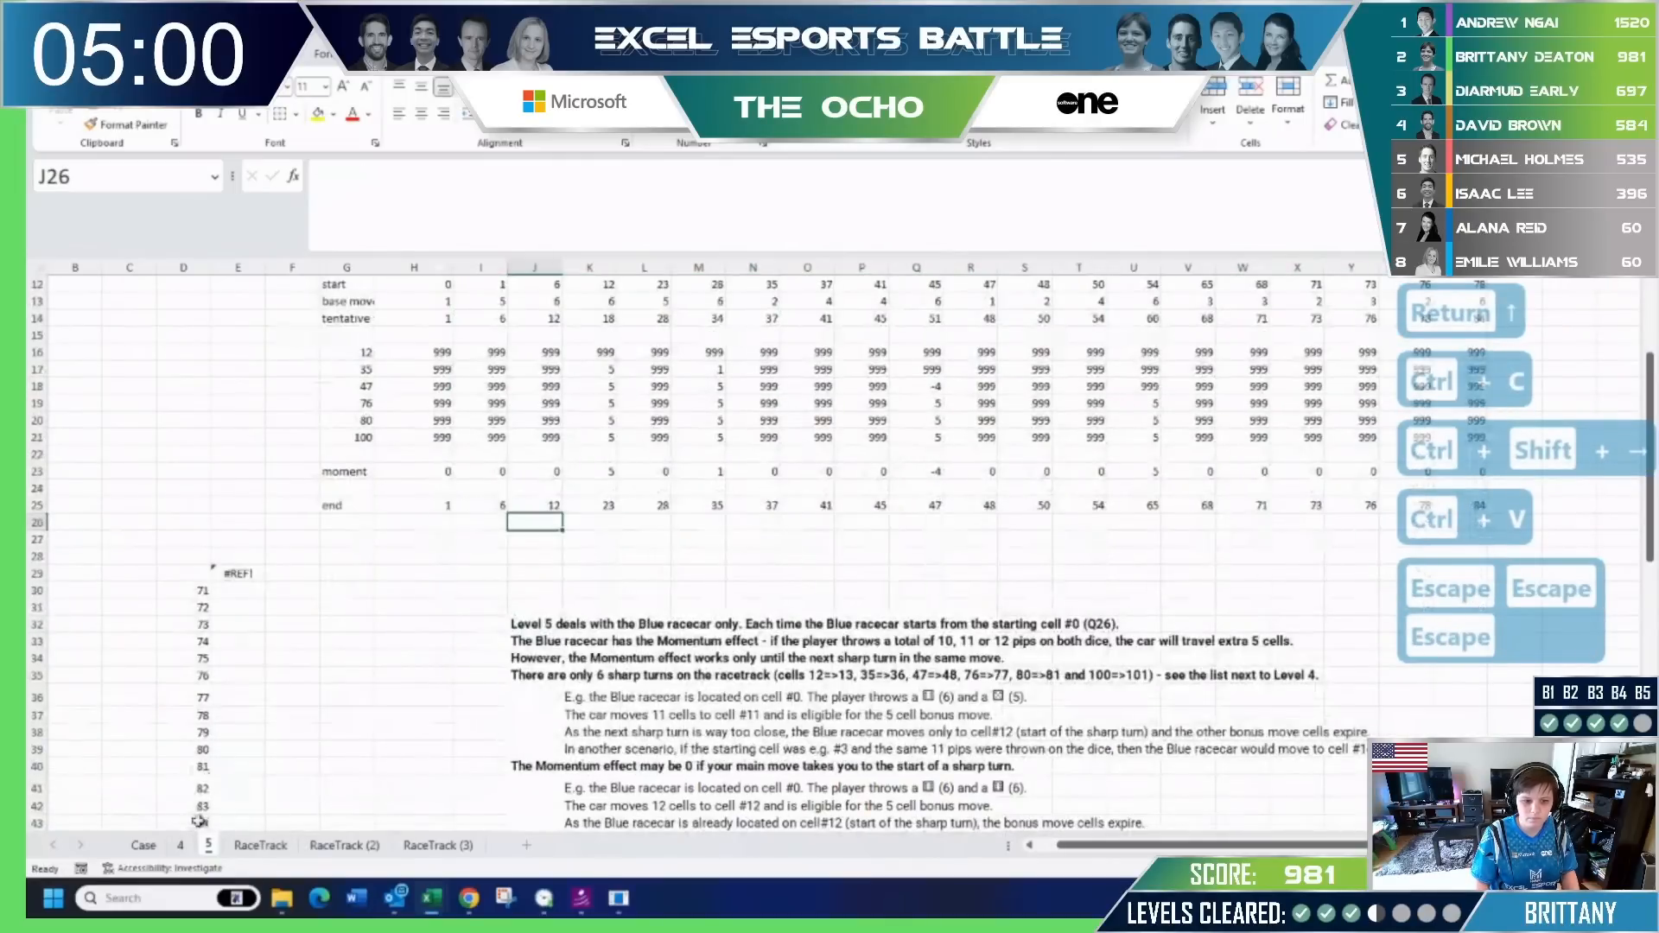
{"action": "left_click", "coordinate": [143, 845]}
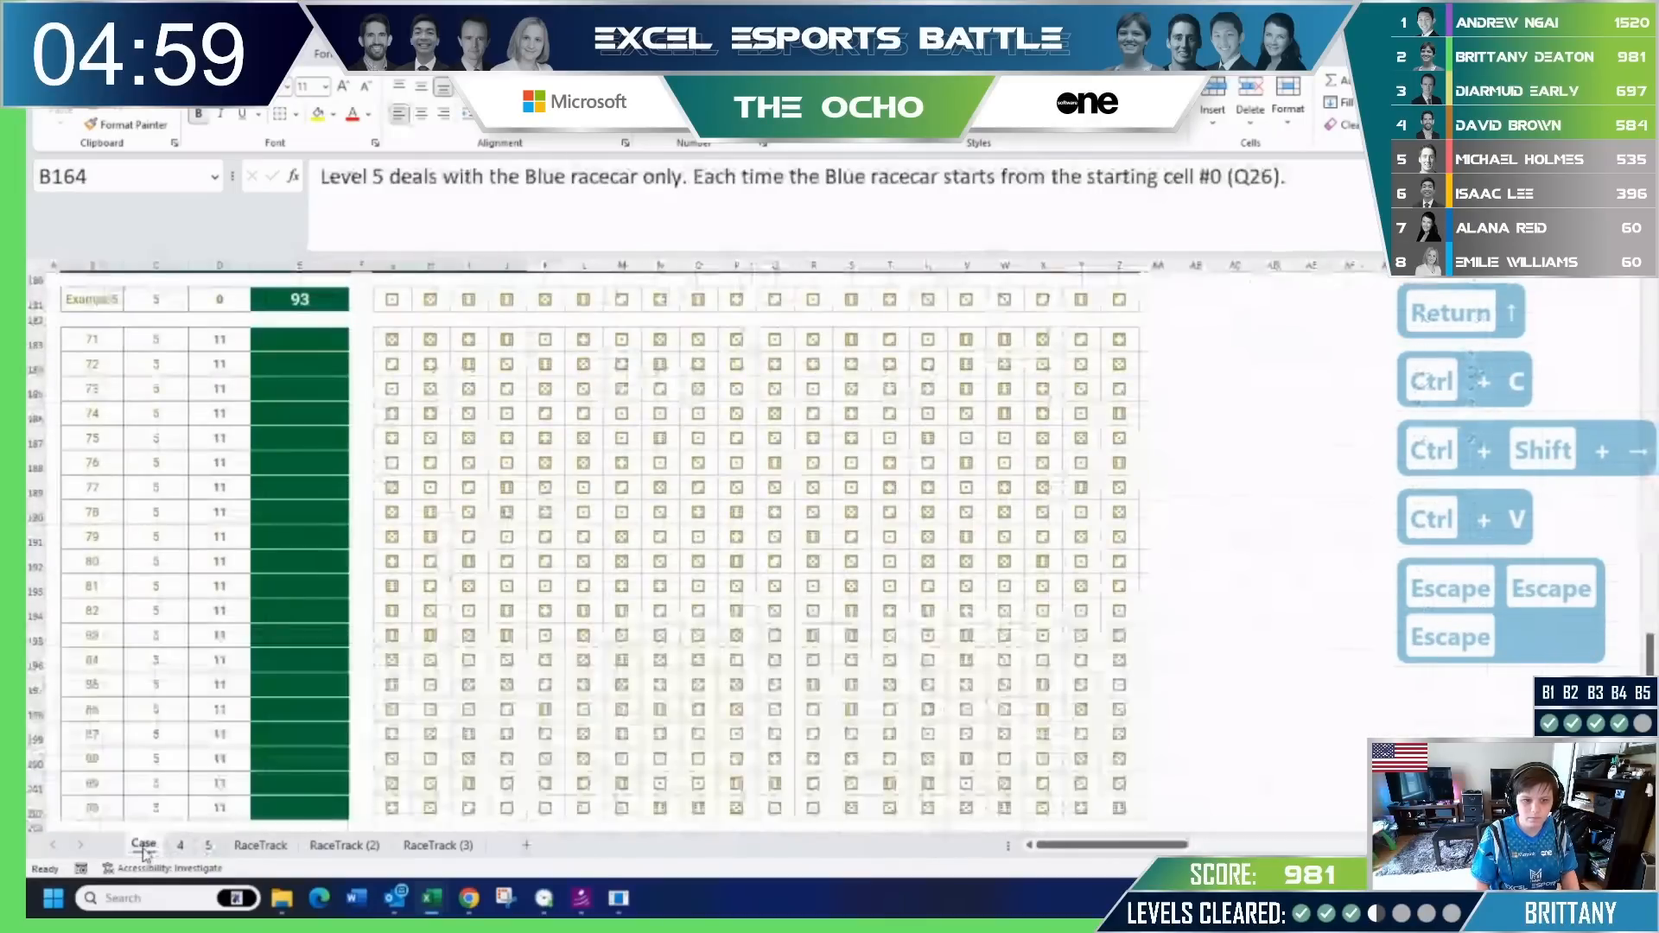
{"action": "left_click", "coordinate": [208, 845]}
{"action": "left_click", "coordinate": [1244, 505]}
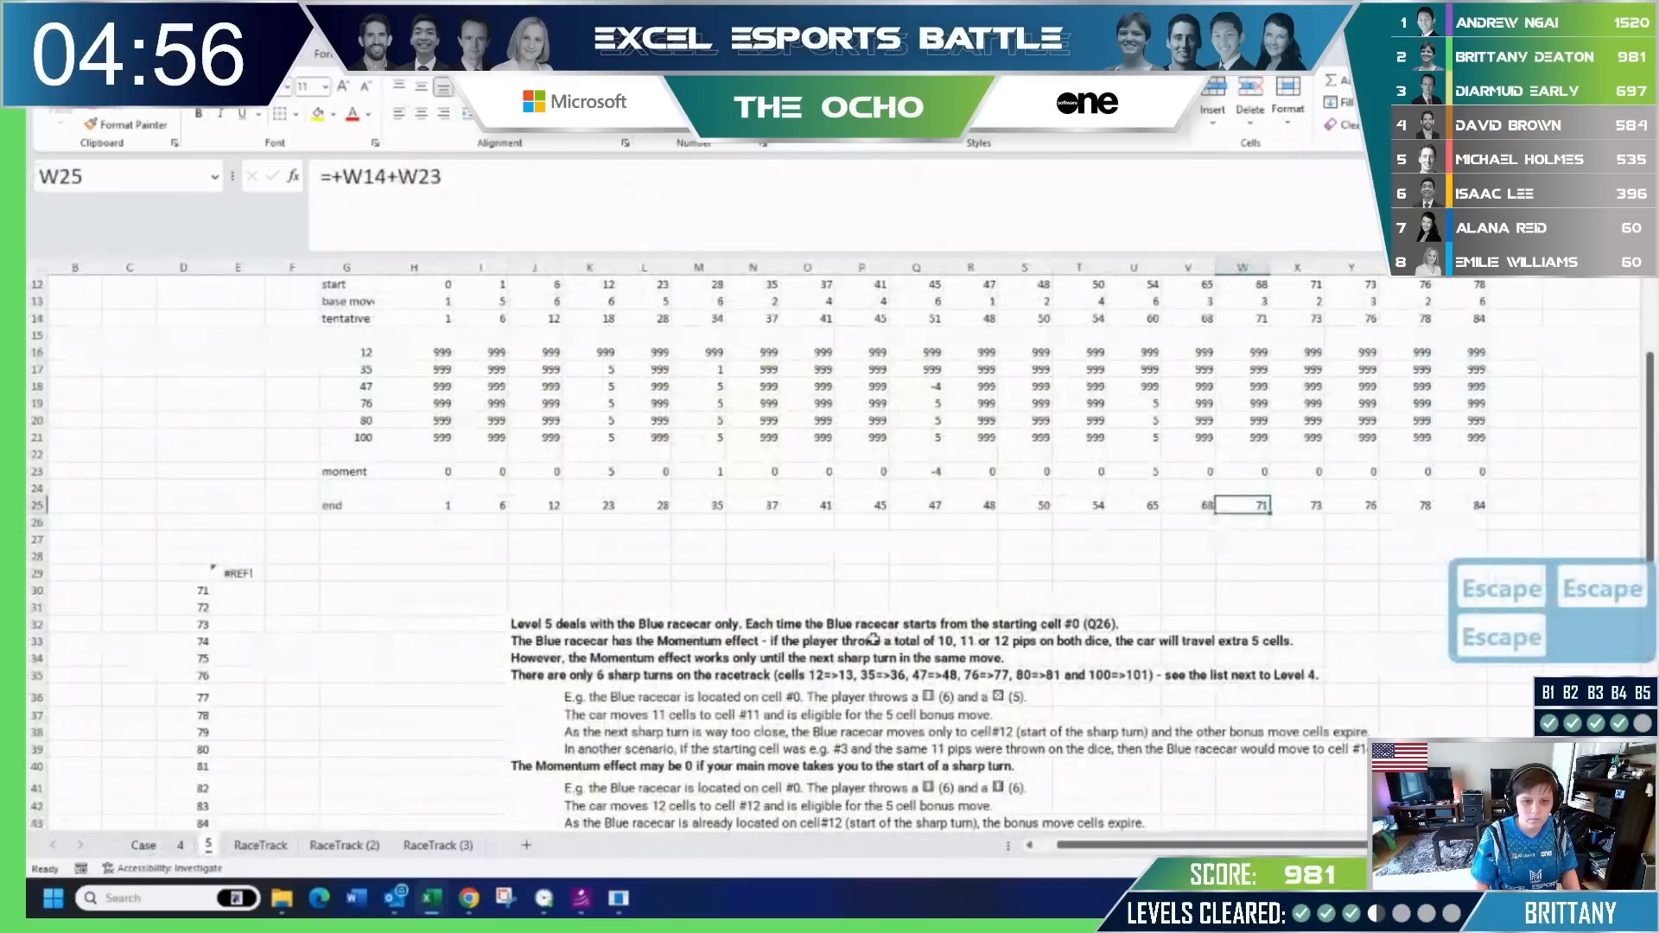
{"action": "scroll", "coordinate": [872, 639], "scroll_direction": "up", "scroll_amount": 4}
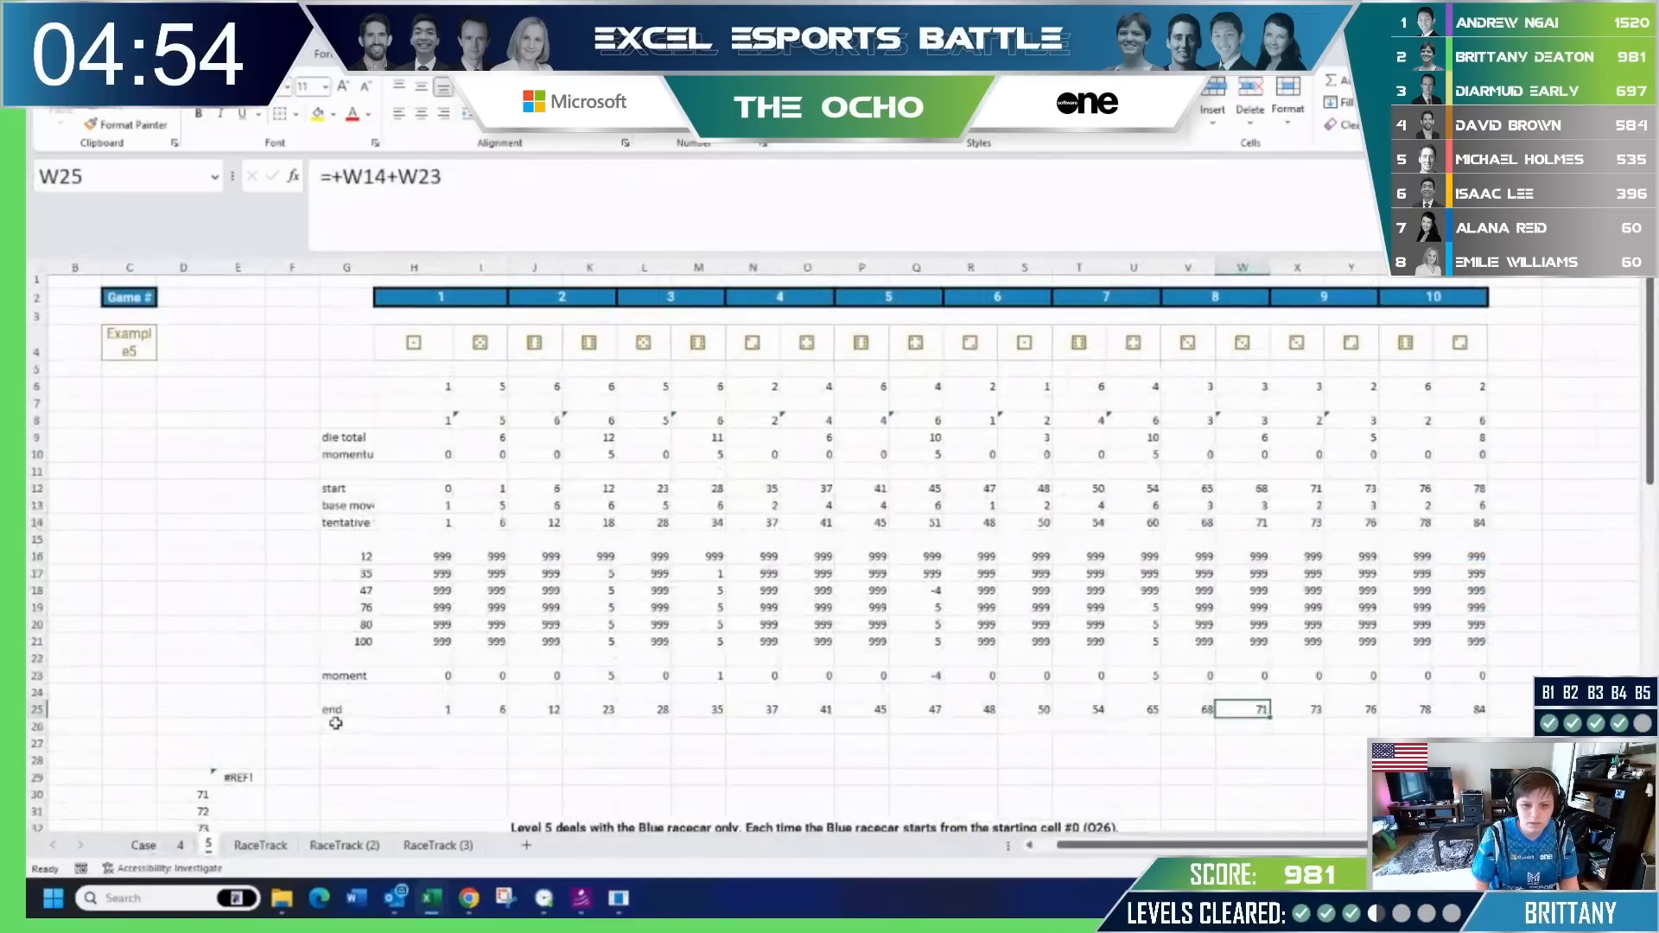
{"action": "left_click", "coordinate": [143, 845]}
{"action": "scroll", "coordinate": [451, 667], "scroll_direction": "up", "scroll_amount": 4}
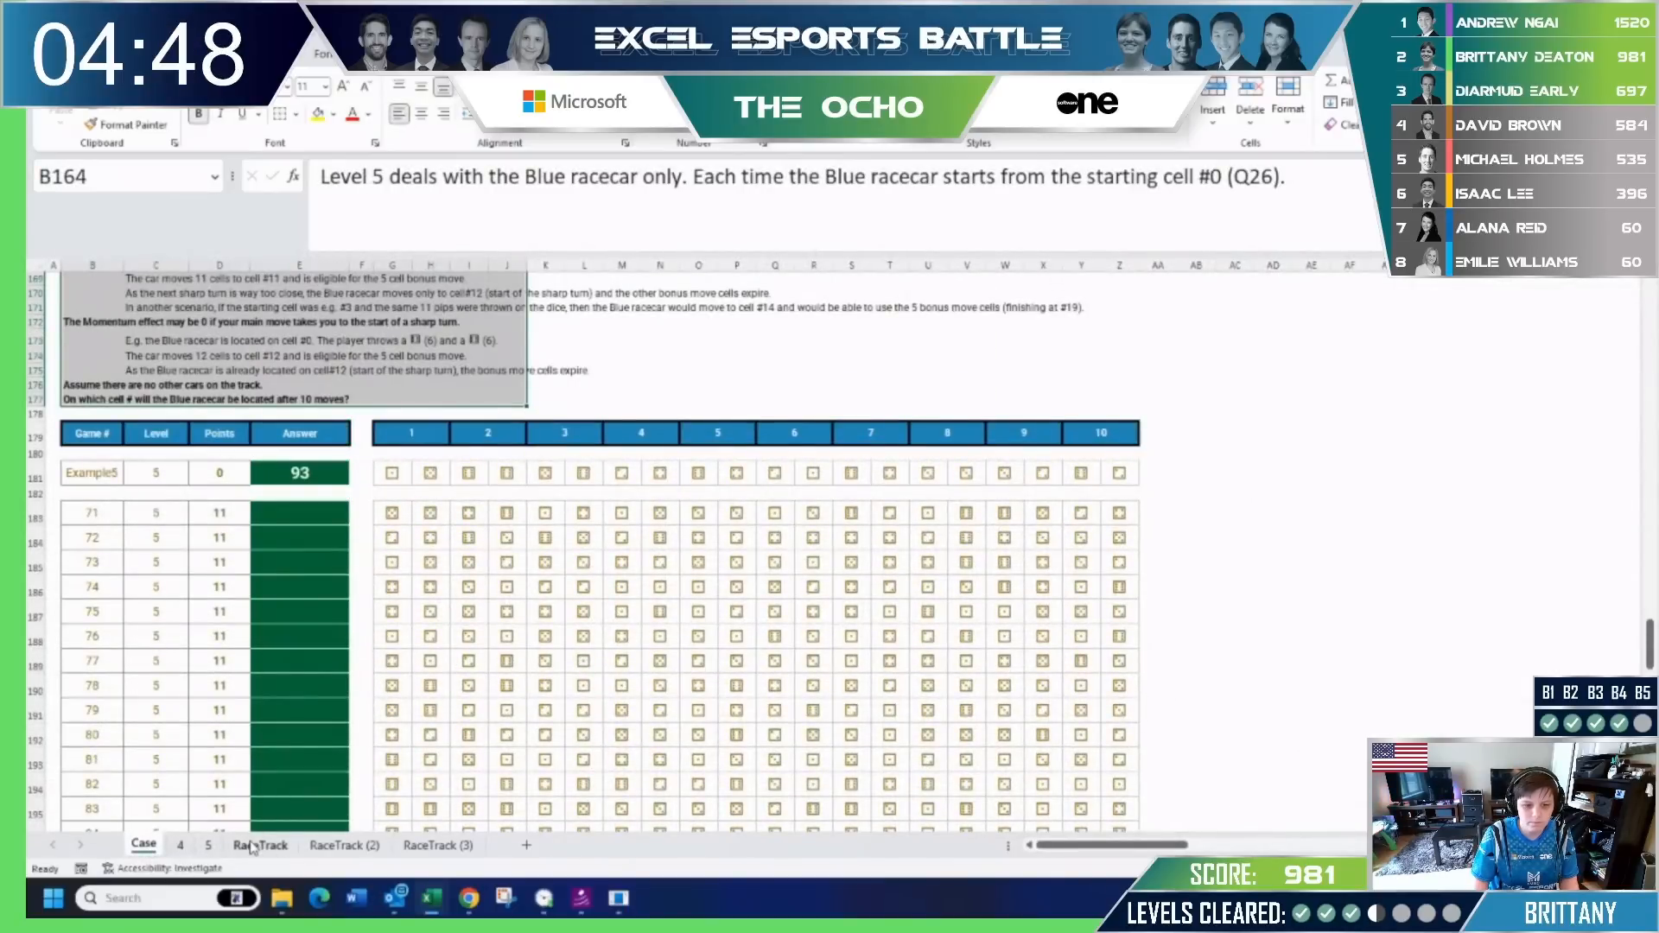
{"action": "left_click", "coordinate": [208, 845]}
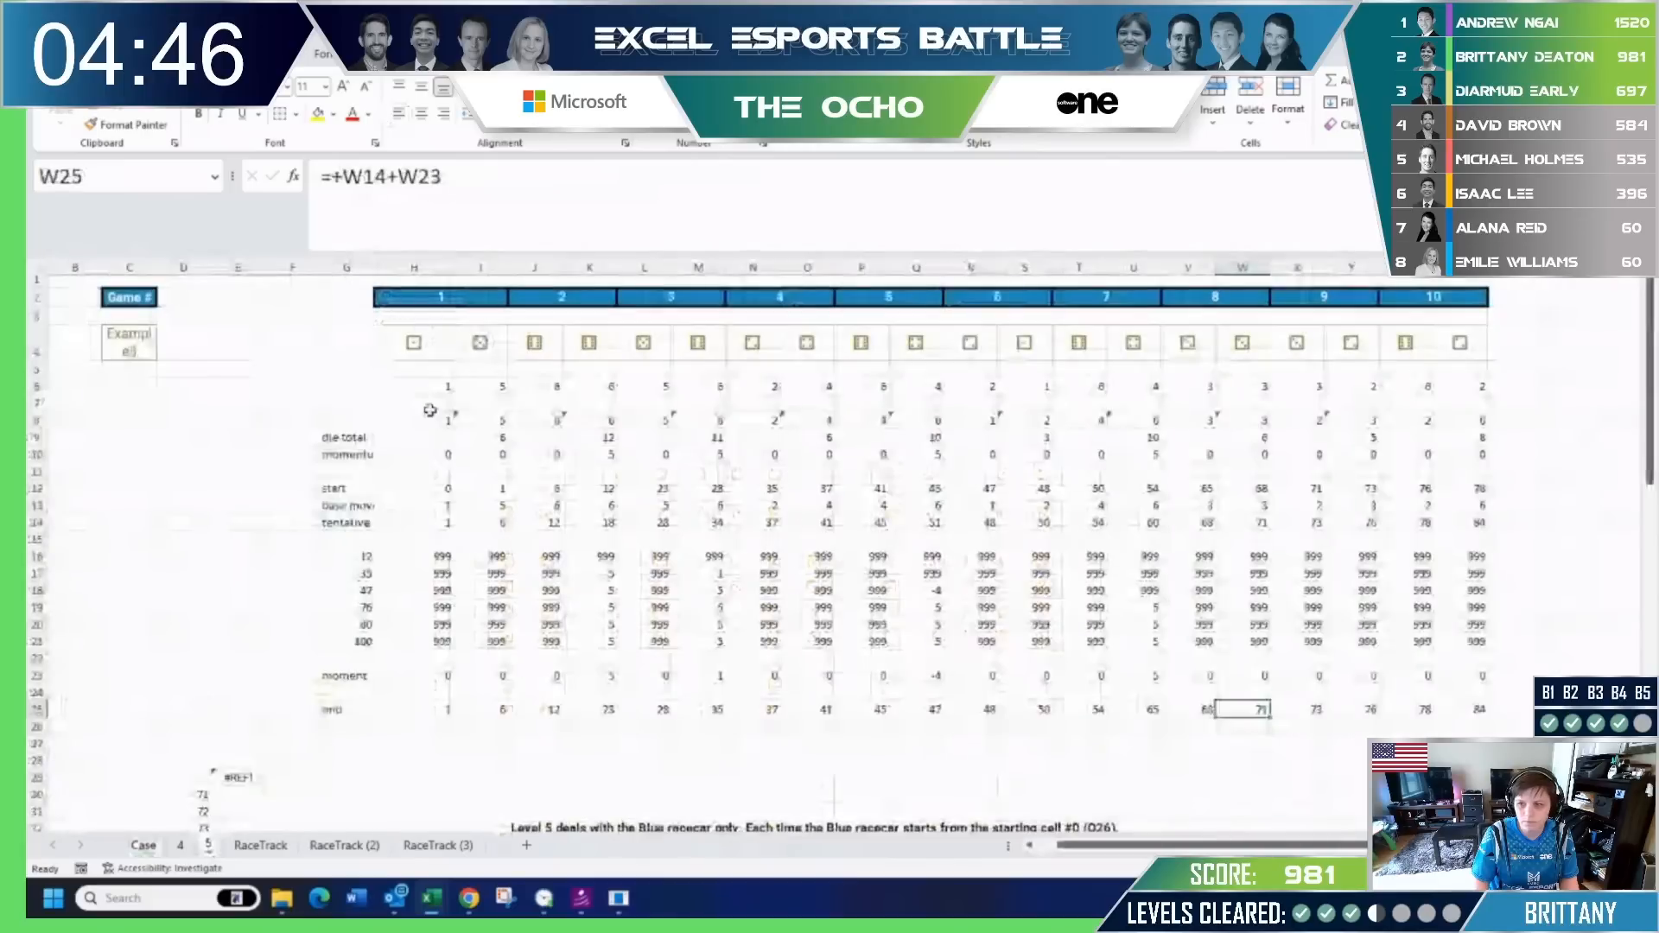
{"action": "left_click_drag", "start_coordinate": [424, 387], "coordinate": [1473, 385]}
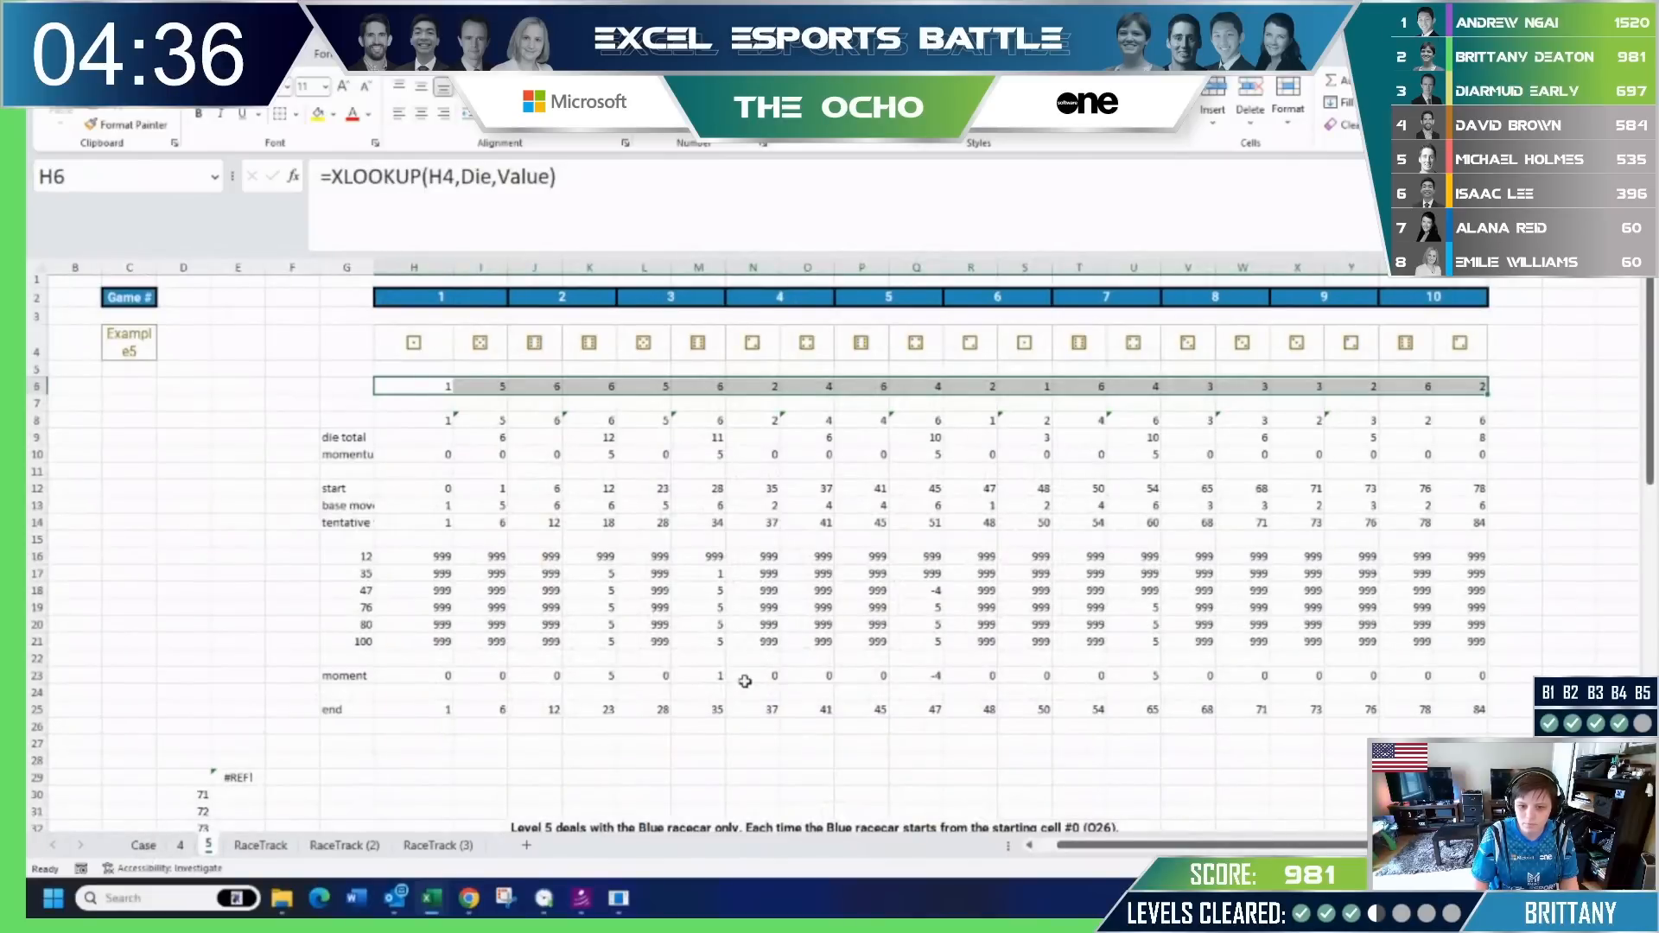
{"action": "scroll", "coordinate": [744, 680], "scroll_direction": "down", "scroll_amount": 3}
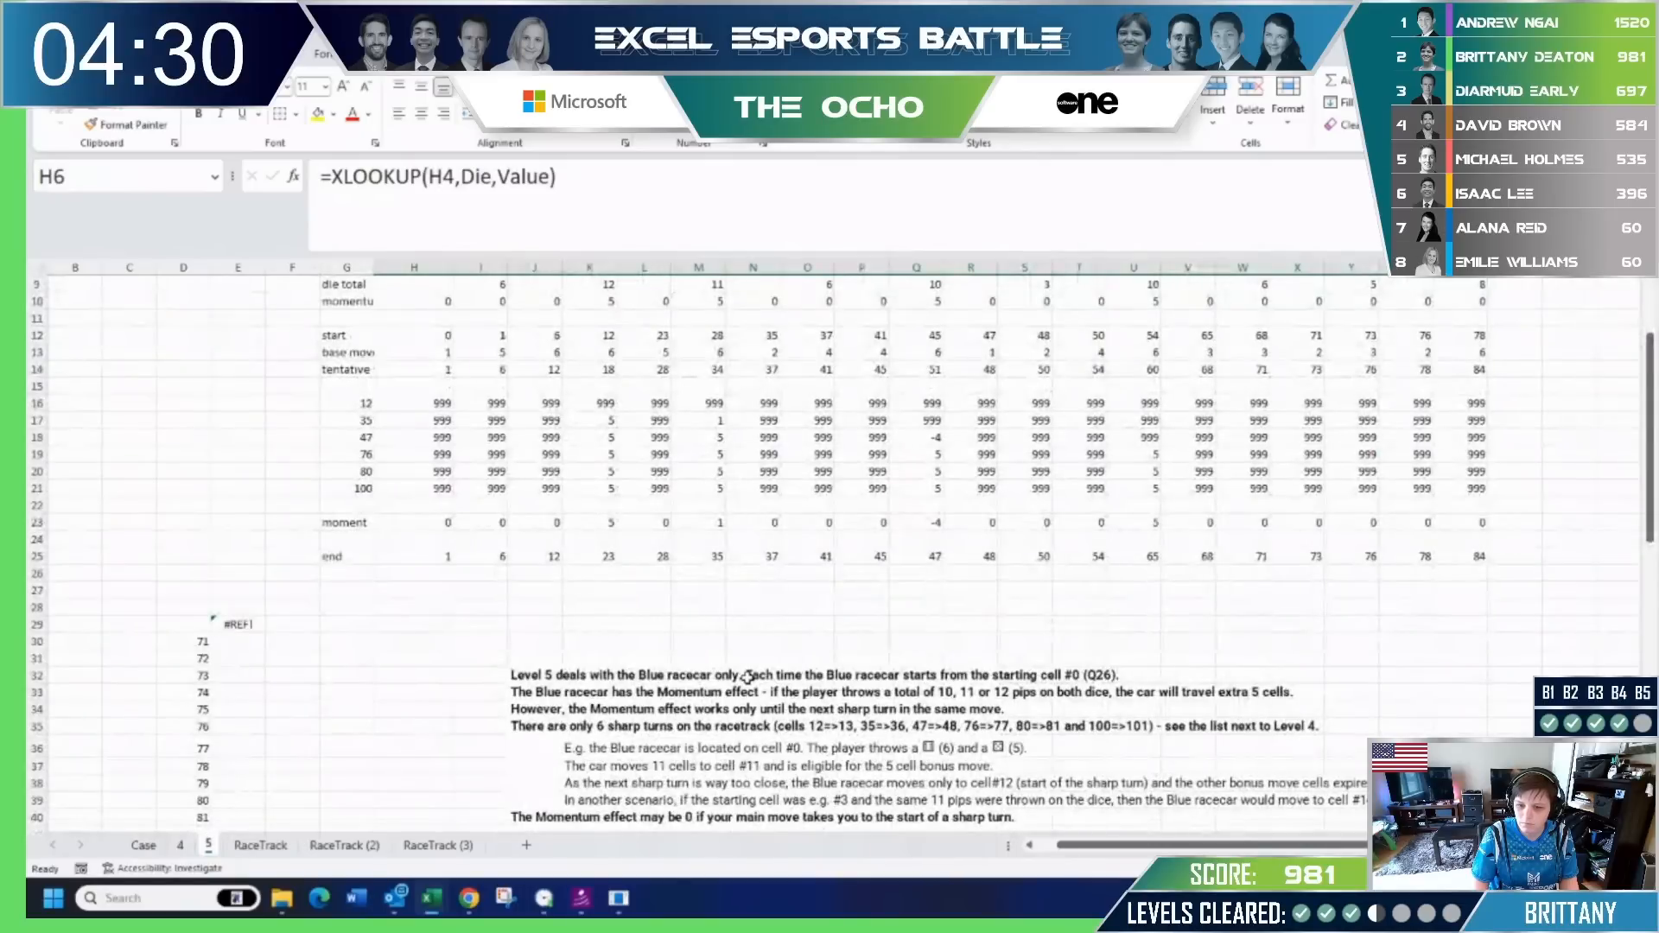
{"action": "scroll", "coordinate": [747, 676], "scroll_direction": "down", "scroll_amount": 1}
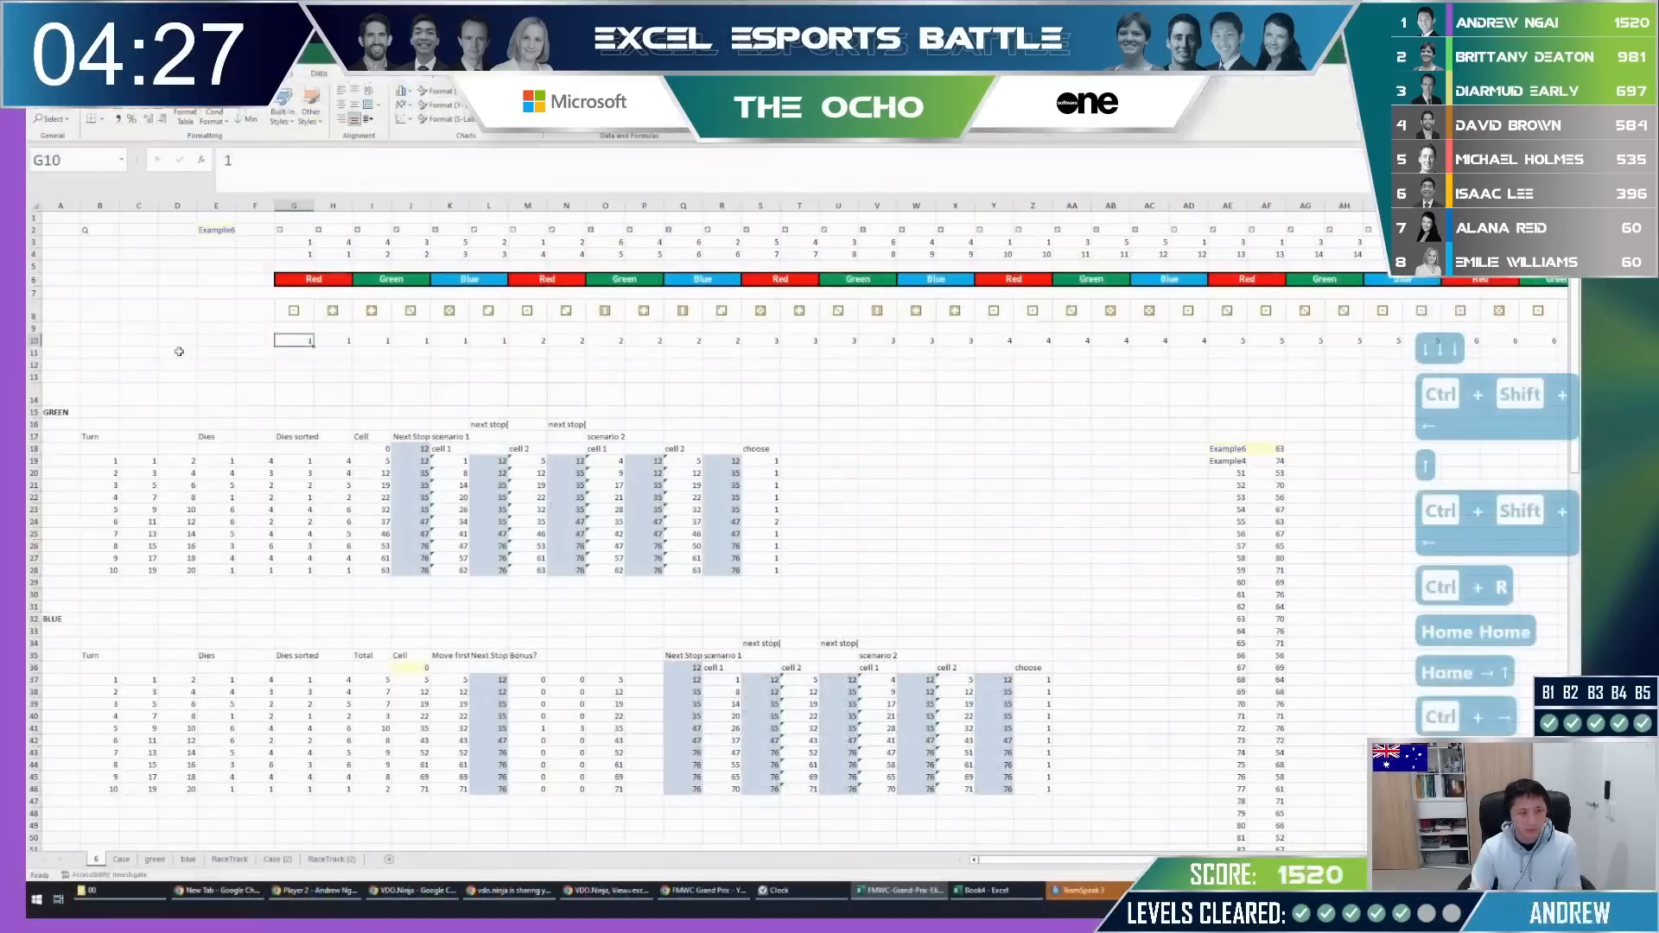
In the Level 6 workbook, enter the car codes R, R, G, G, B, B in G11 to L11 beneath the turn numbers.
{"action": "type", "text": "R"}
{"action": "key", "text": "Right"}
{"action": "type", "text": "R"}
{"action": "key", "text": "Right"}
{"action": "type", "text": "G"}
{"action": "key", "text": "Right"}
{"action": "type", "text": "G"}
{"action": "key", "text": "Right"}
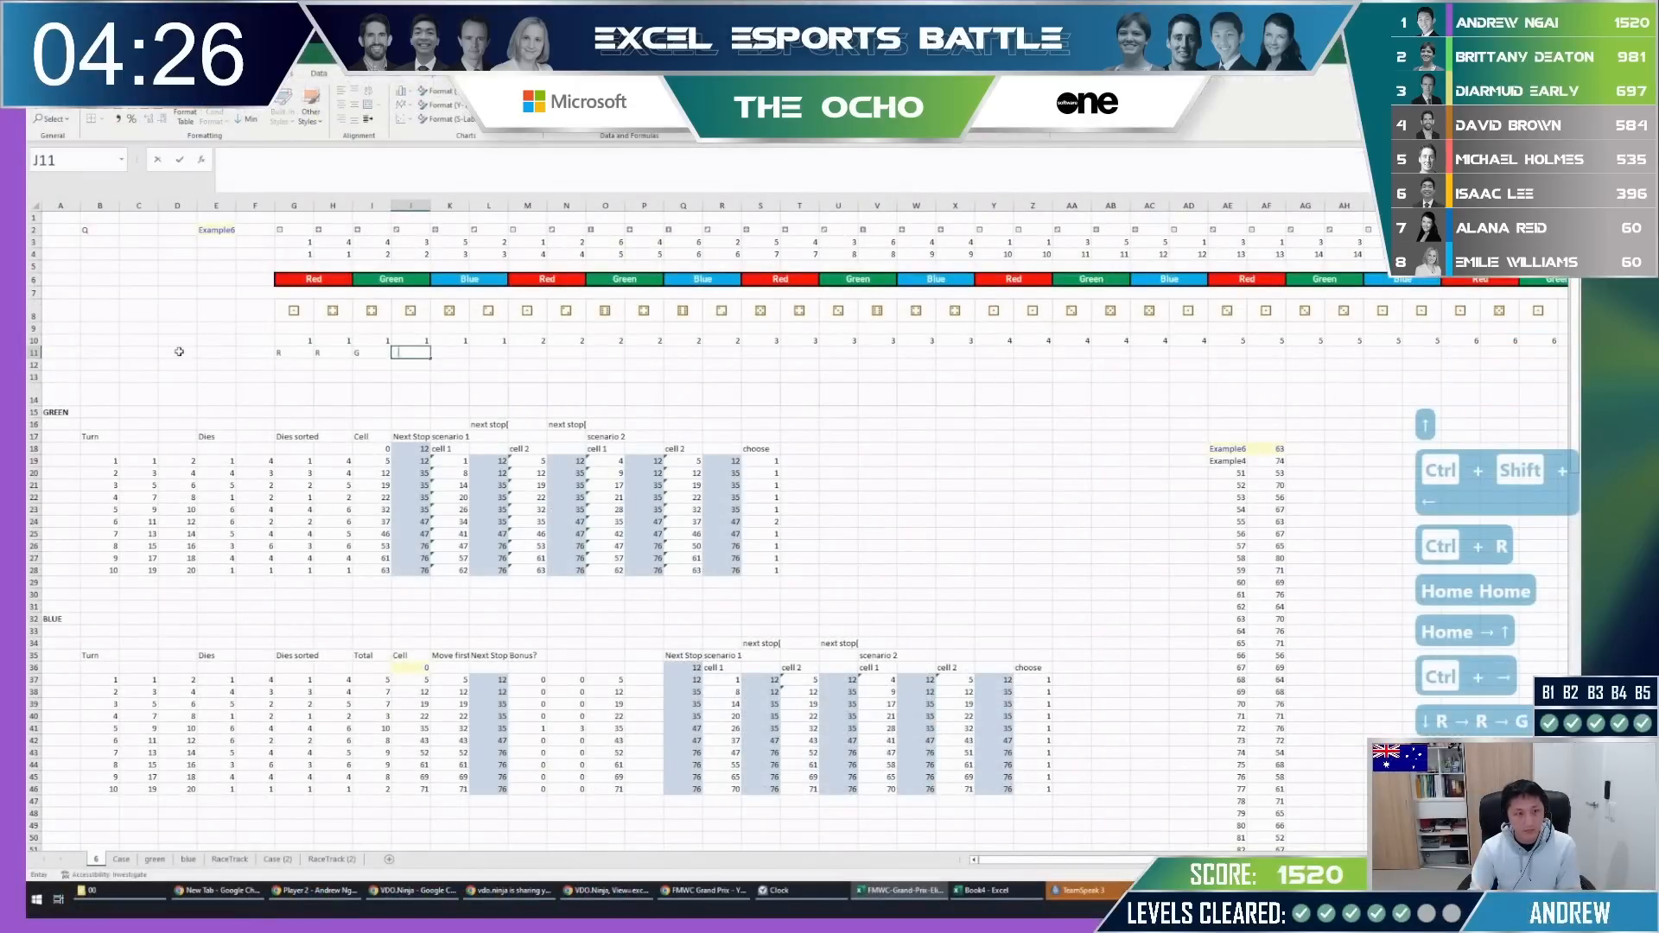
{"action": "type", "text": "BN"}
{"action": "key", "text": "BackSpace"}
{"action": "key", "text": "Right"}
{"action": "type", "text": "B"}
{"action": "key", "text": "Right"}
{"action": "key", "text": "Down"}
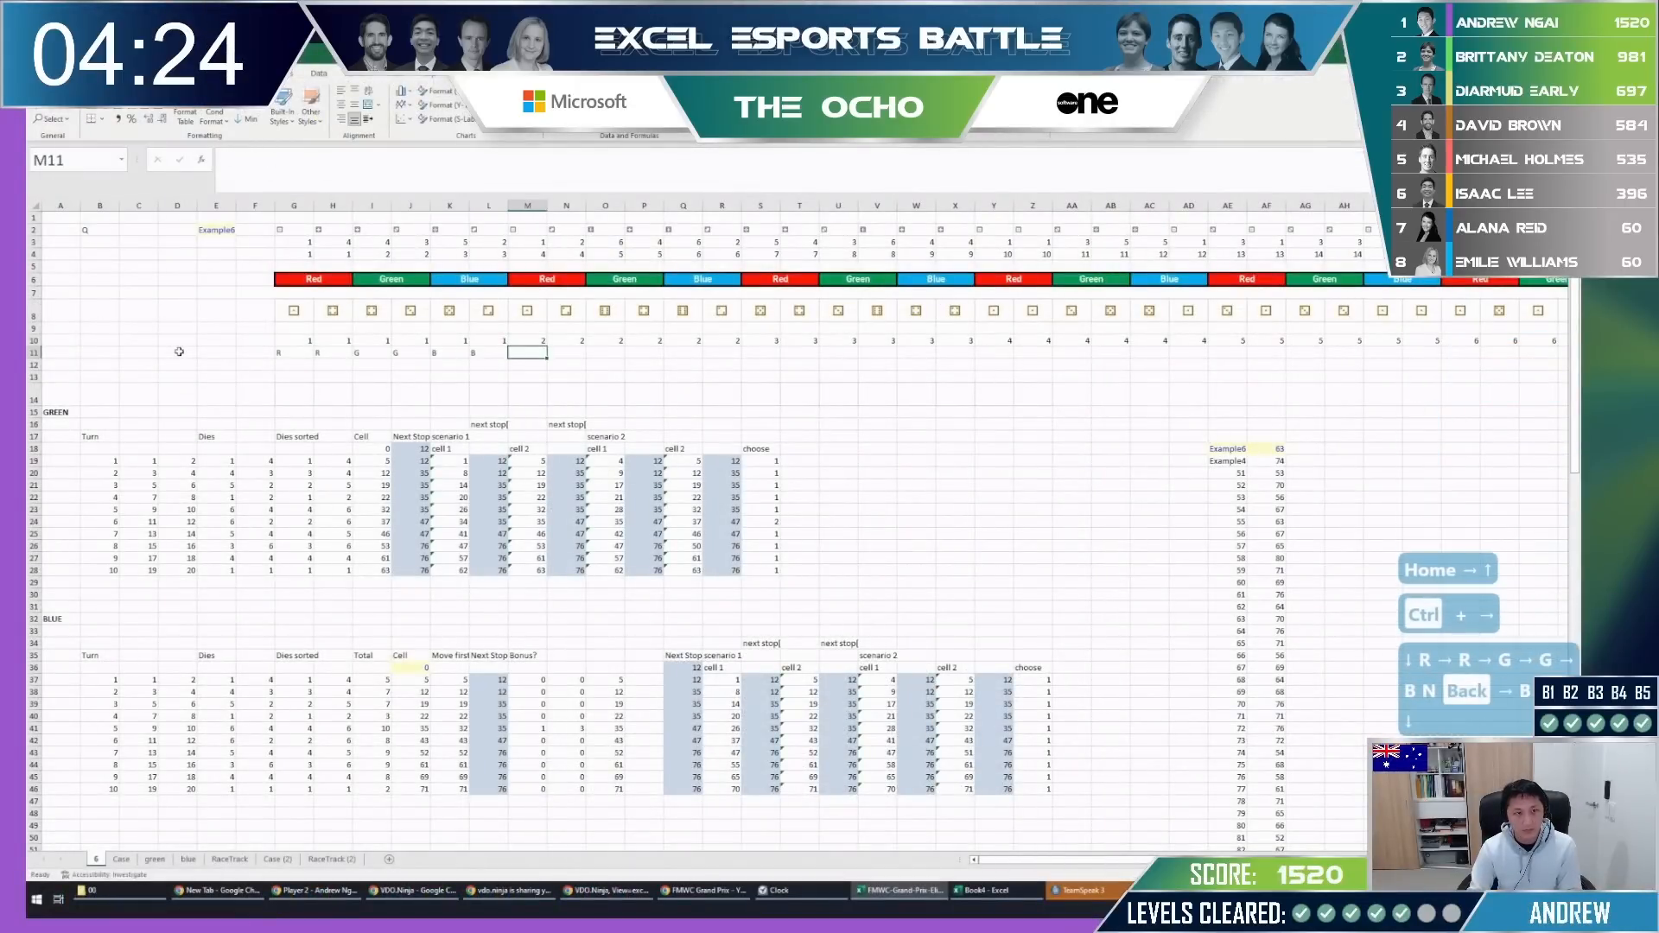
Enter =G11 in M11 so the car code sequence repeats after the first six dice.
{"action": "key", "text": "Up"}
{"action": "key", "text": "ctrl+Right"}
{"action": "key", "text": "ctrl+Left"}
{"action": "key", "text": "Down"}
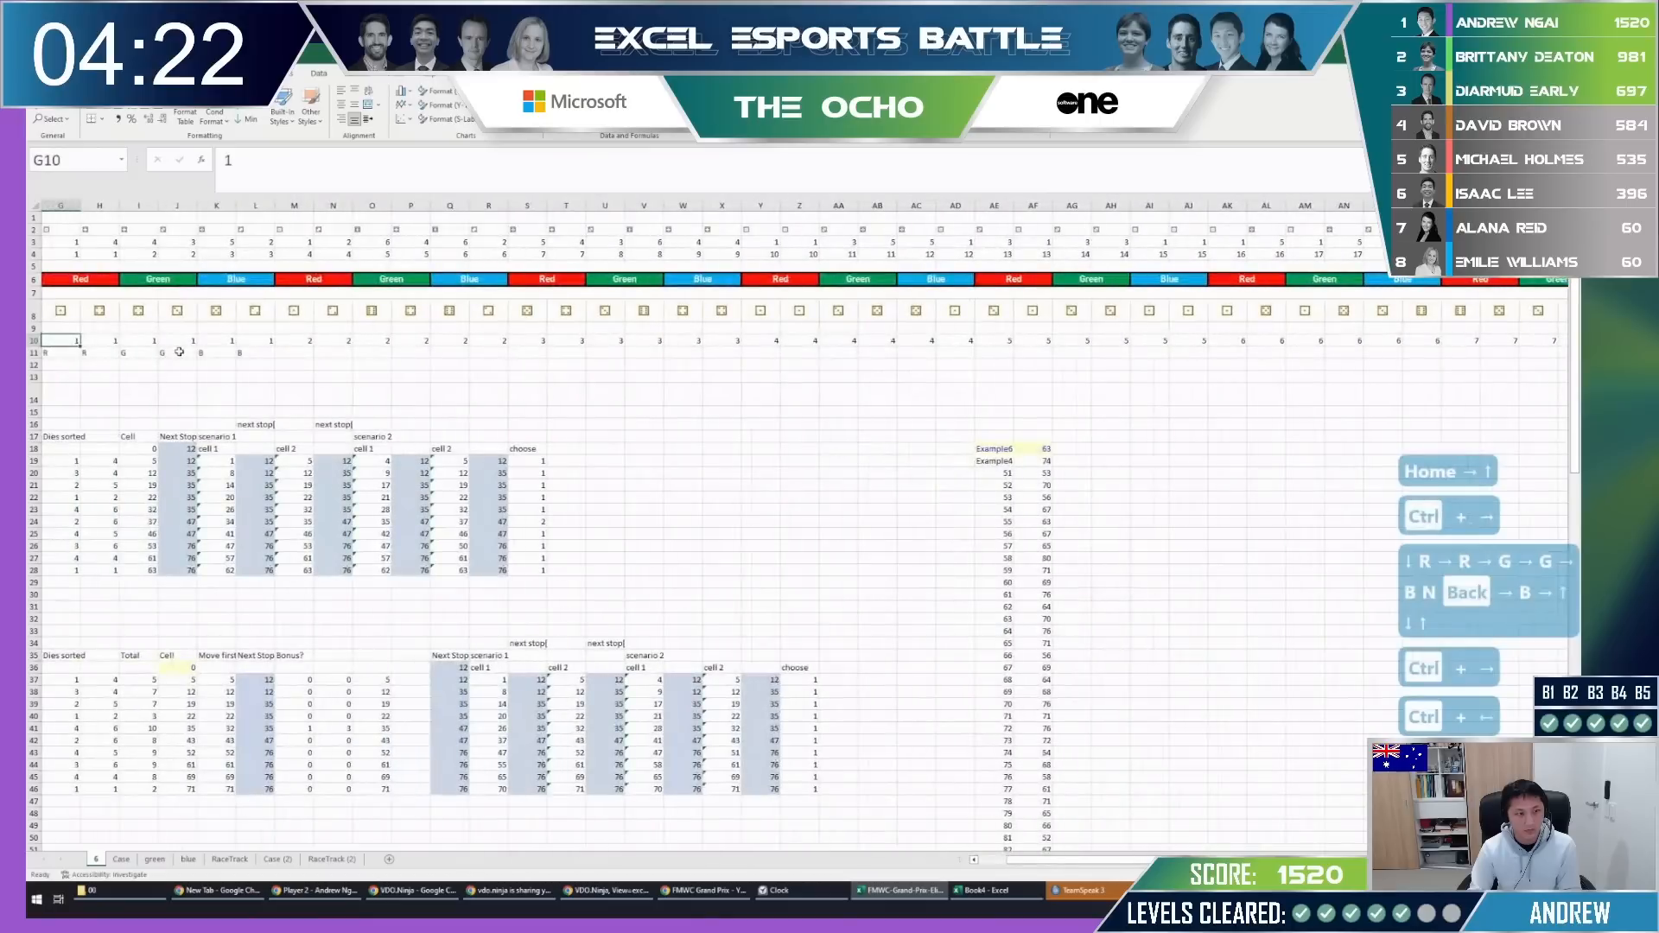
{"action": "key", "text": "ctrl+Right"}
{"action": "key", "text": "Right"}
{"action": "key", "text": "ctrl+Left"}
{"action": "key", "text": "ctrl+Left"}
{"action": "key", "text": "Return"}
{"action": "key", "text": "Up"}
{"action": "key", "text": "Up"}
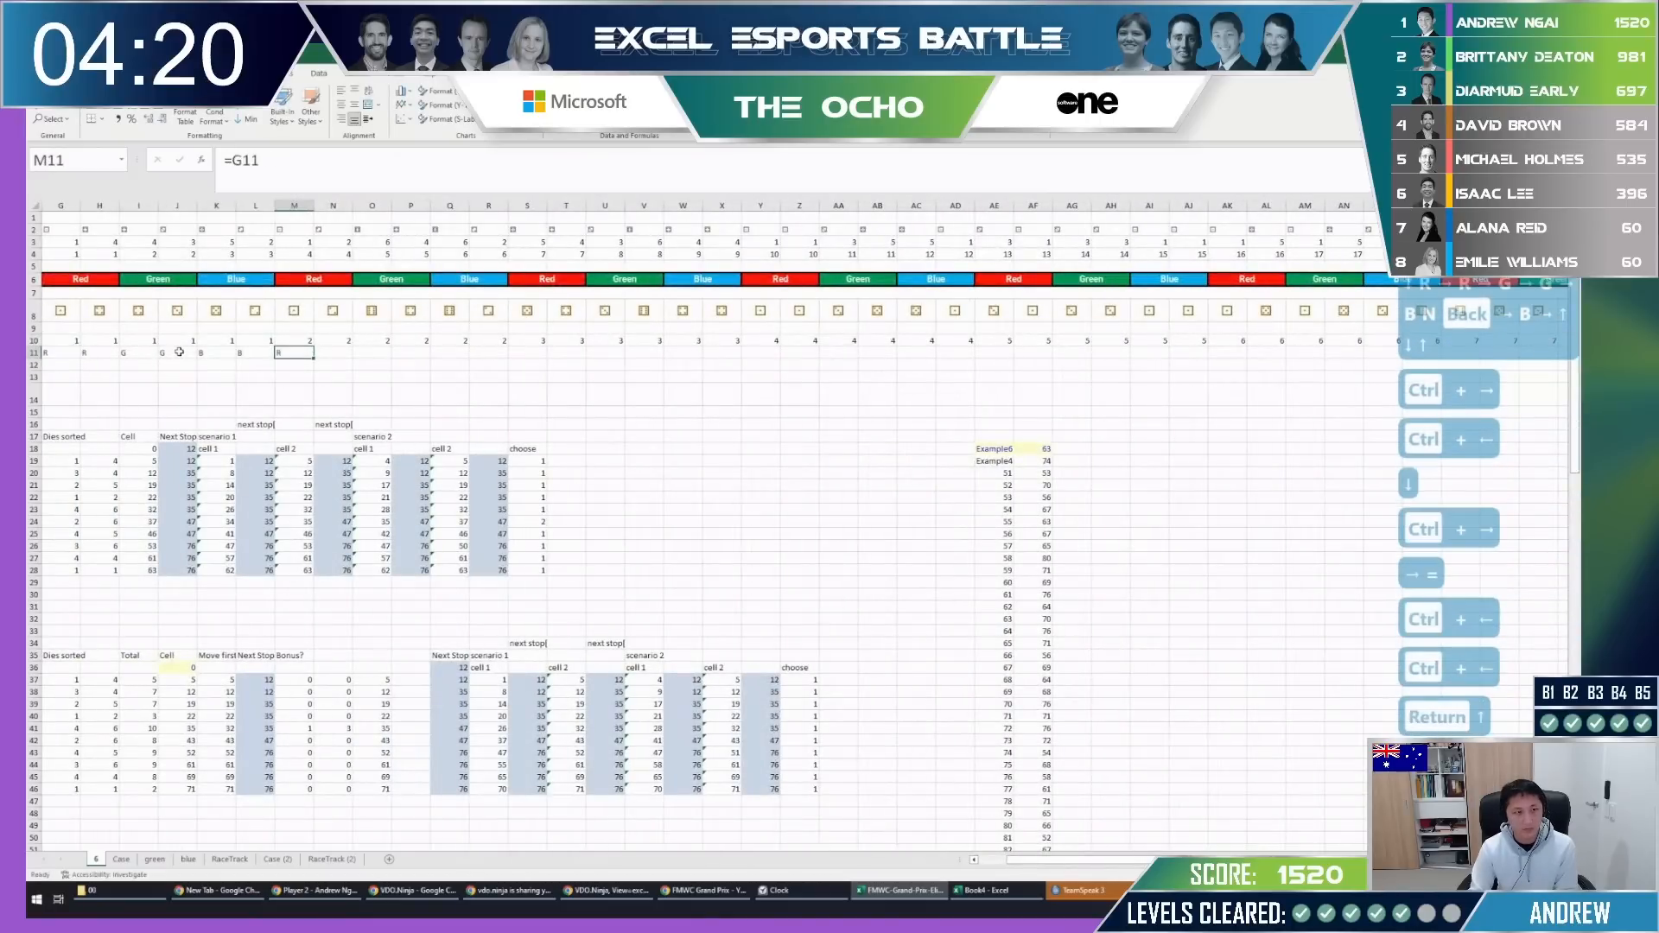
Copy the repeating car code formula from M11 across row 11 to the end of the dice data.
{"action": "key", "text": "ctrl+Right"}
{"action": "key", "text": "Down"}
{"action": "key", "text": "ctrl+shift+Left"}
{"action": "key", "text": "ctrl+r"}
{"action": "key", "text": "Home"}
{"action": "key", "text": "Home"}
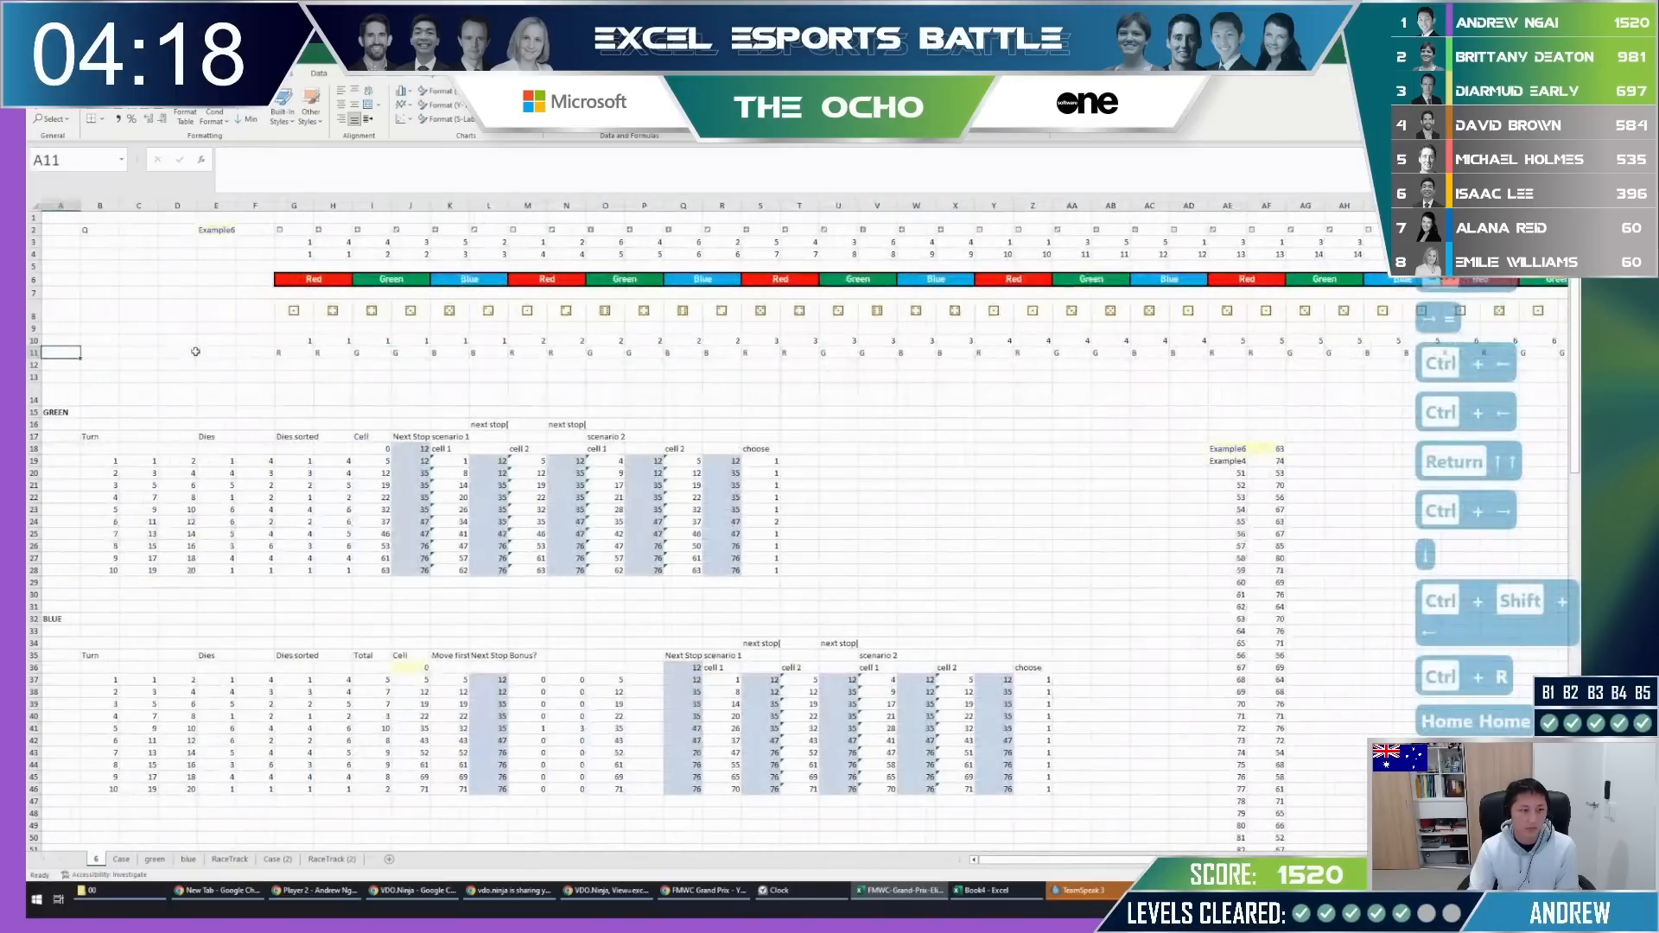
Join the car code and number with =G11&G10 in G12 and copy it across row 12 to DV12.
{"action": "left_click", "coordinate": [286, 367]}
{"action": "type", "text": "="}
{"action": "key", "text": "Up"}
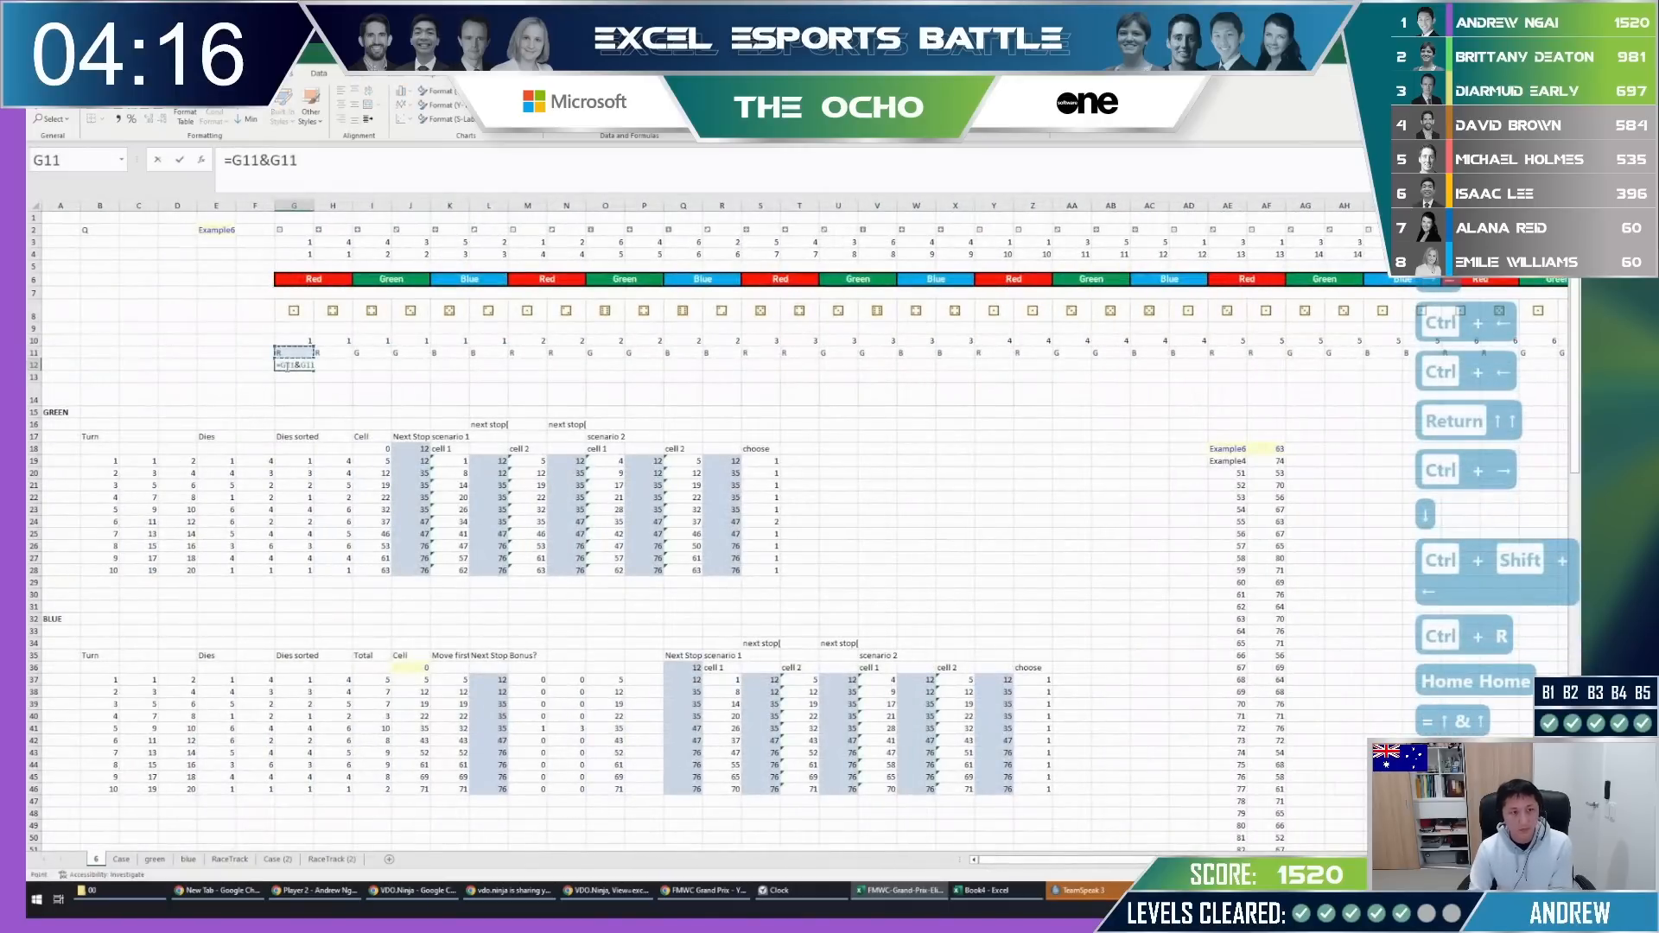
{"action": "key", "text": "Up"}
{"action": "key", "text": "Return"}
{"action": "key", "text": "Up"}
{"action": "key", "text": "Up"}
{"action": "key", "text": "ctrl+Right"}
{"action": "key", "text": "Down"}
{"action": "key", "text": "ctrl+shift+Left"}
{"action": "key", "text": "ctrl+r"}
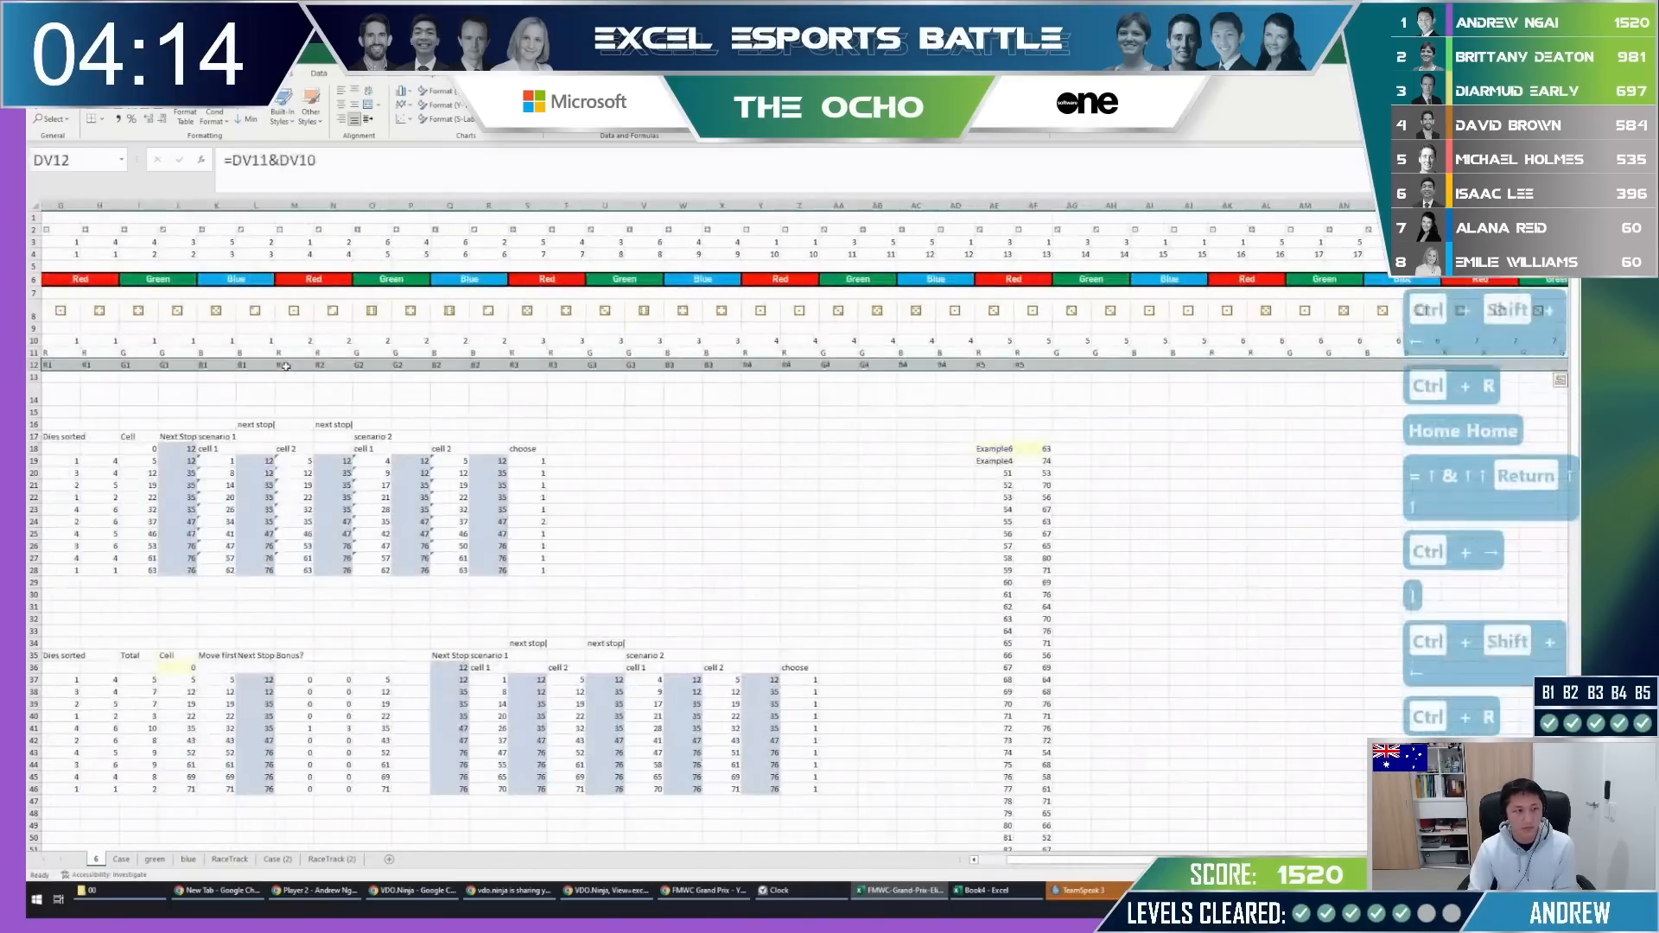
{"action": "key", "text": "Home"}
{"action": "key", "text": "Home"}
Enter the dice numbers 2, 1, 2, 1, 2 in H10 to L10 above the car codes.
{"action": "left_click", "coordinate": [285, 366]}
{"action": "left_click", "coordinate": [333, 341]}
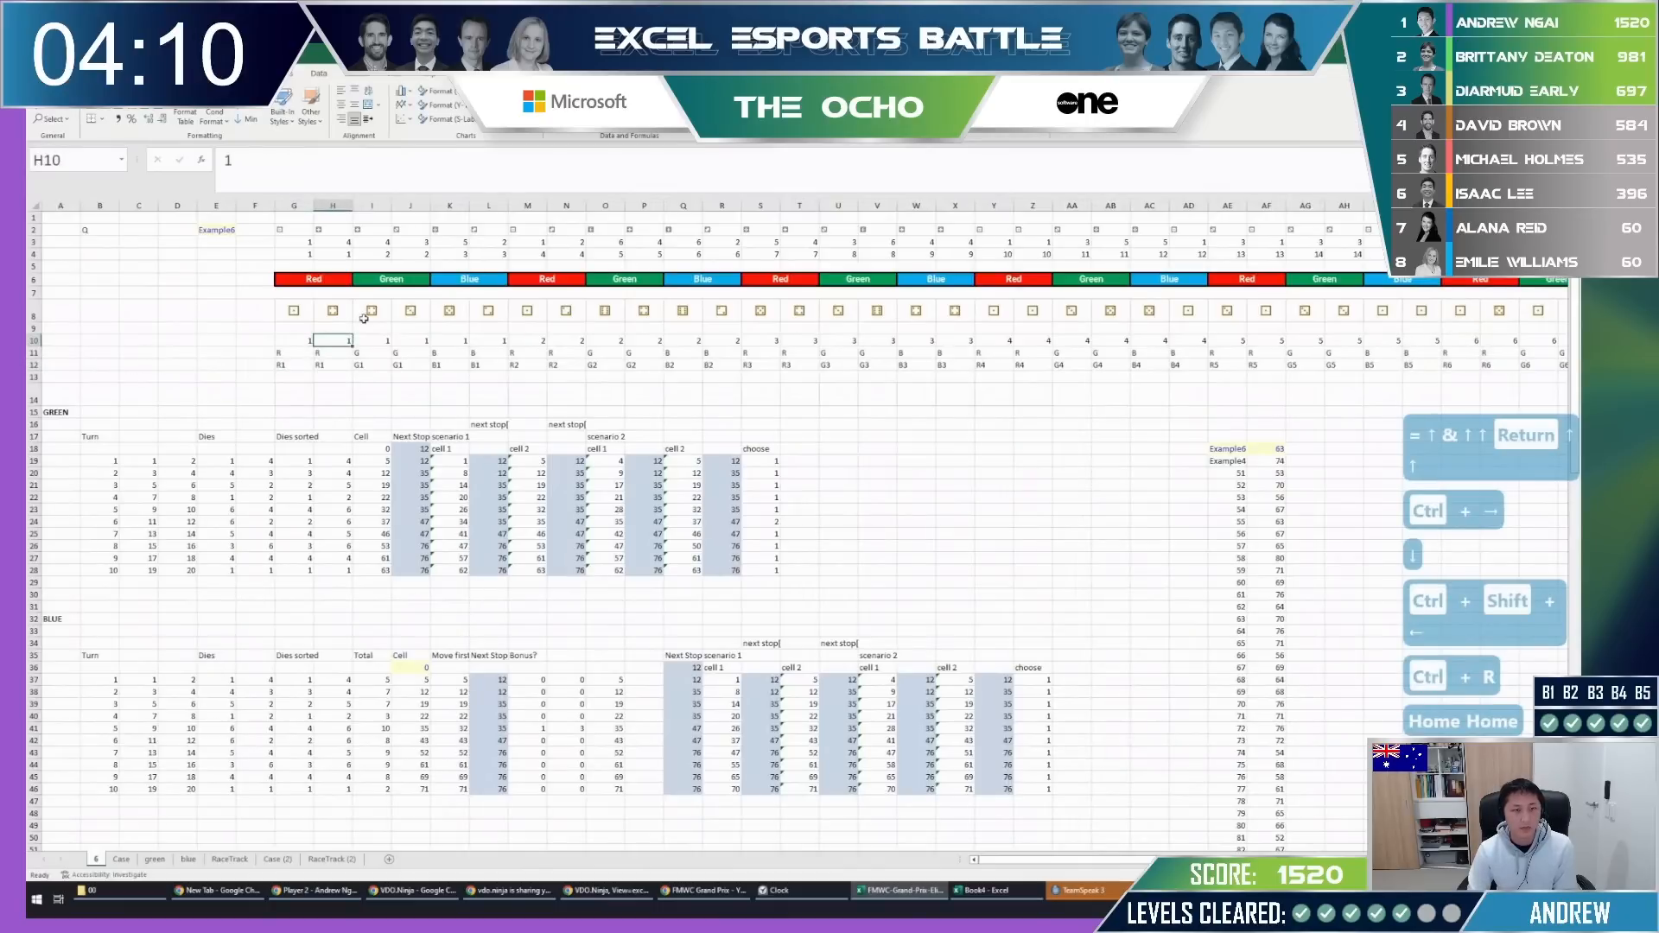
{"action": "key", "text": "2"}
{"action": "key", "text": "Right"}
{"action": "key", "text": "1"}
{"action": "key", "text": "Right"}
{"action": "key", "text": "2"}
{"action": "key", "text": "Right"}
{"action": "key", "text": "1"}
{"action": "key", "text": "Right"}
{"action": "key", "text": "2"}
{"action": "key", "text": "Right"}
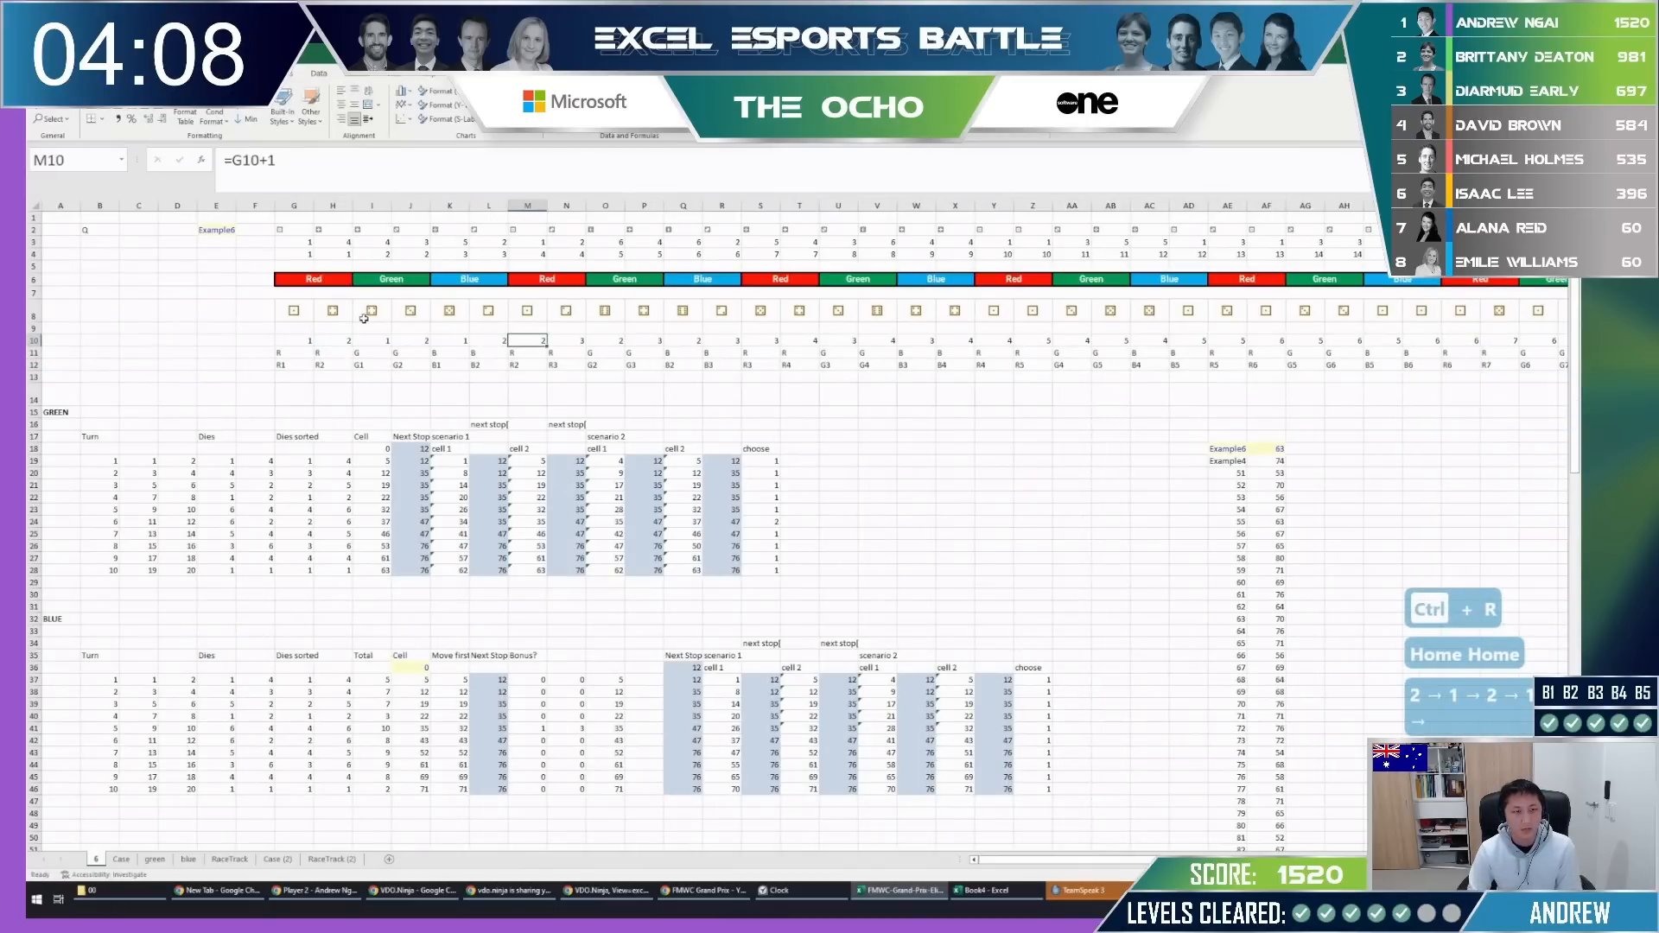
Change M10 to =G10+2 and copy it across the rest of row 10.
{"action": "type", "text": "="}
{"action": "key", "text": "ctrl+Left"}
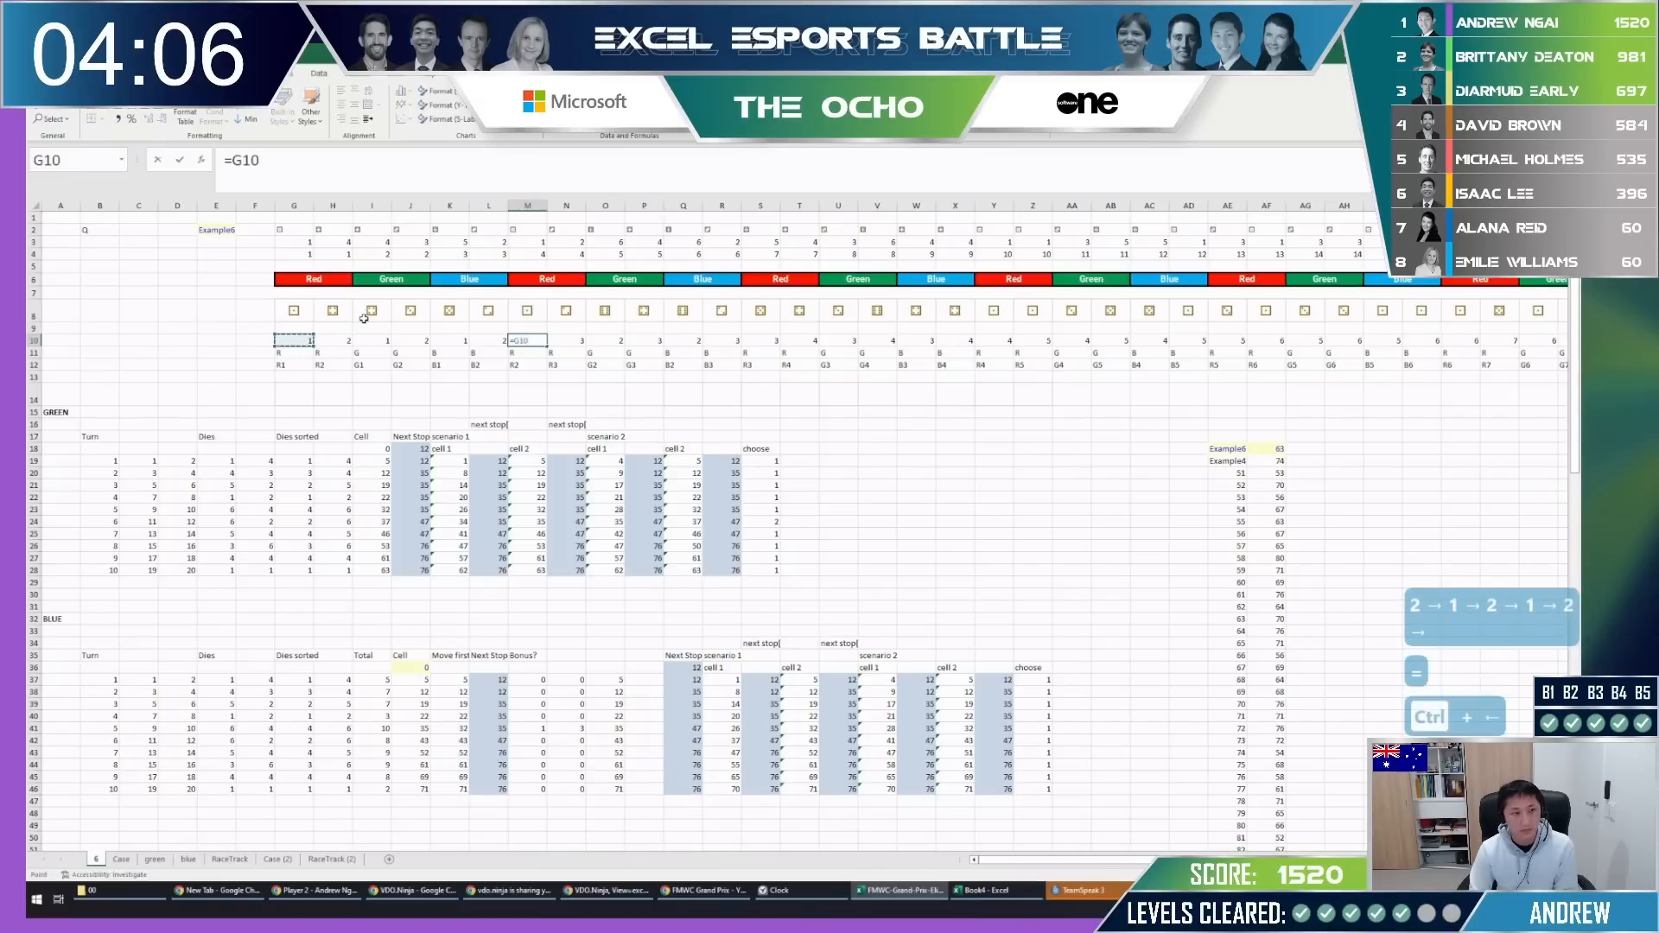
{"action": "type", "text": "+2"}
{"action": "key", "text": "Return"}
{"action": "key", "text": "Up"}
{"action": "key", "text": "ctrl+shift+Right"}
{"action": "key", "text": "ctrl+r"}
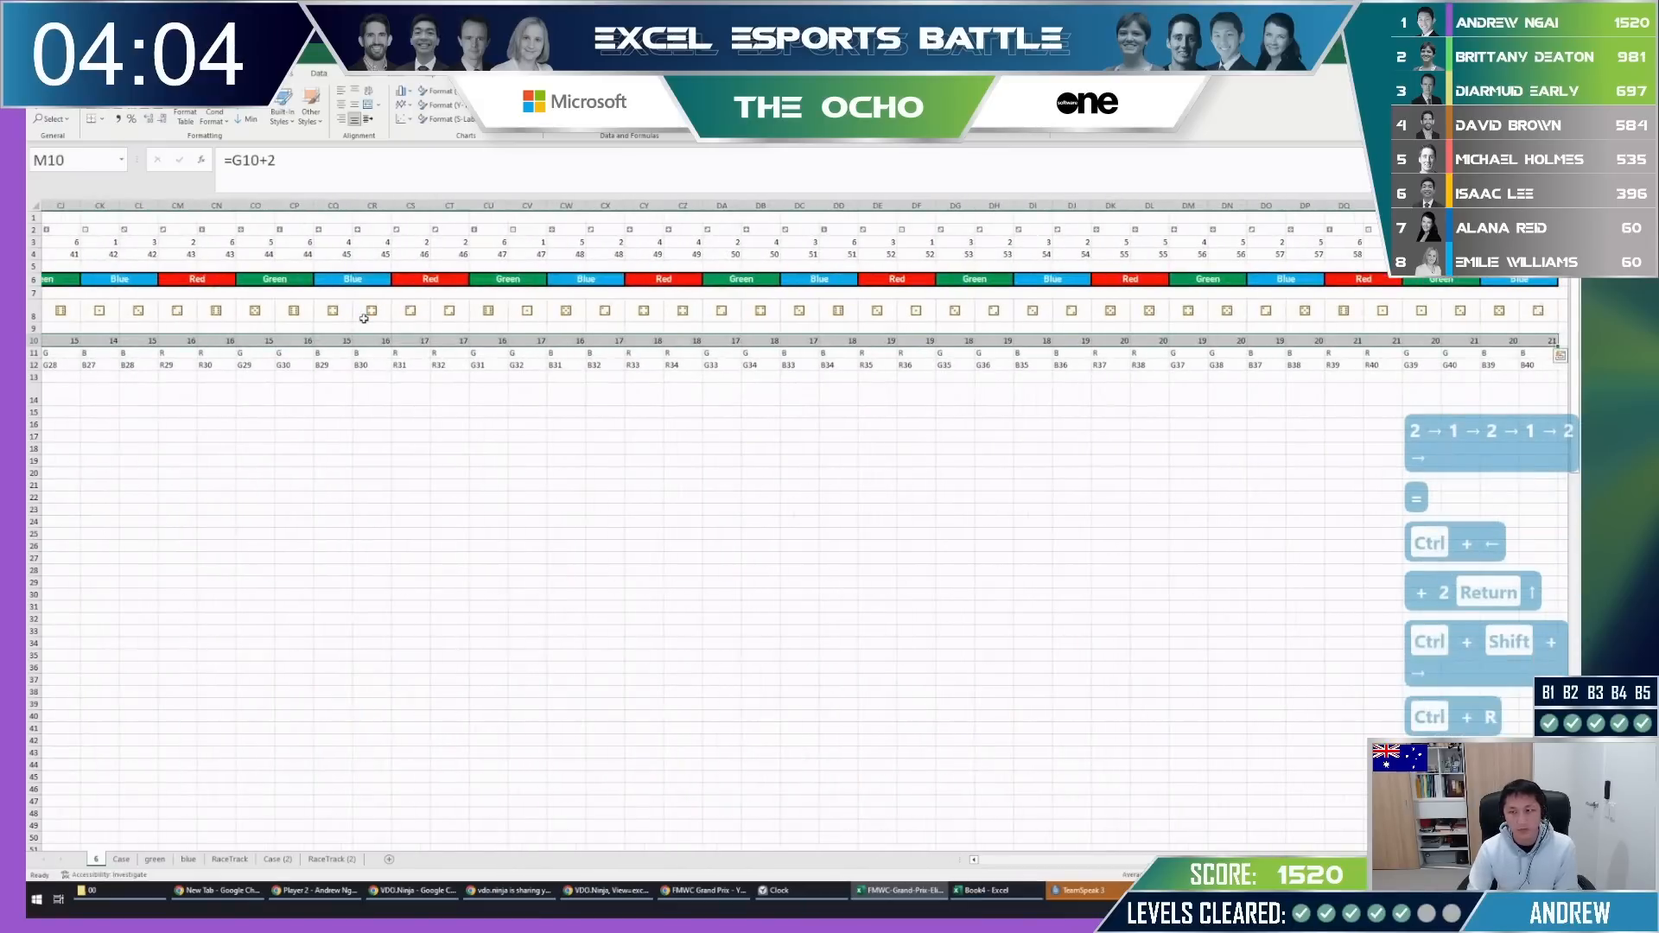
{"action": "key", "text": "ctrl+Right"}
{"action": "key", "text": "Home"}
{"action": "key", "text": "Home"}
{"action": "key", "text": "Home"}
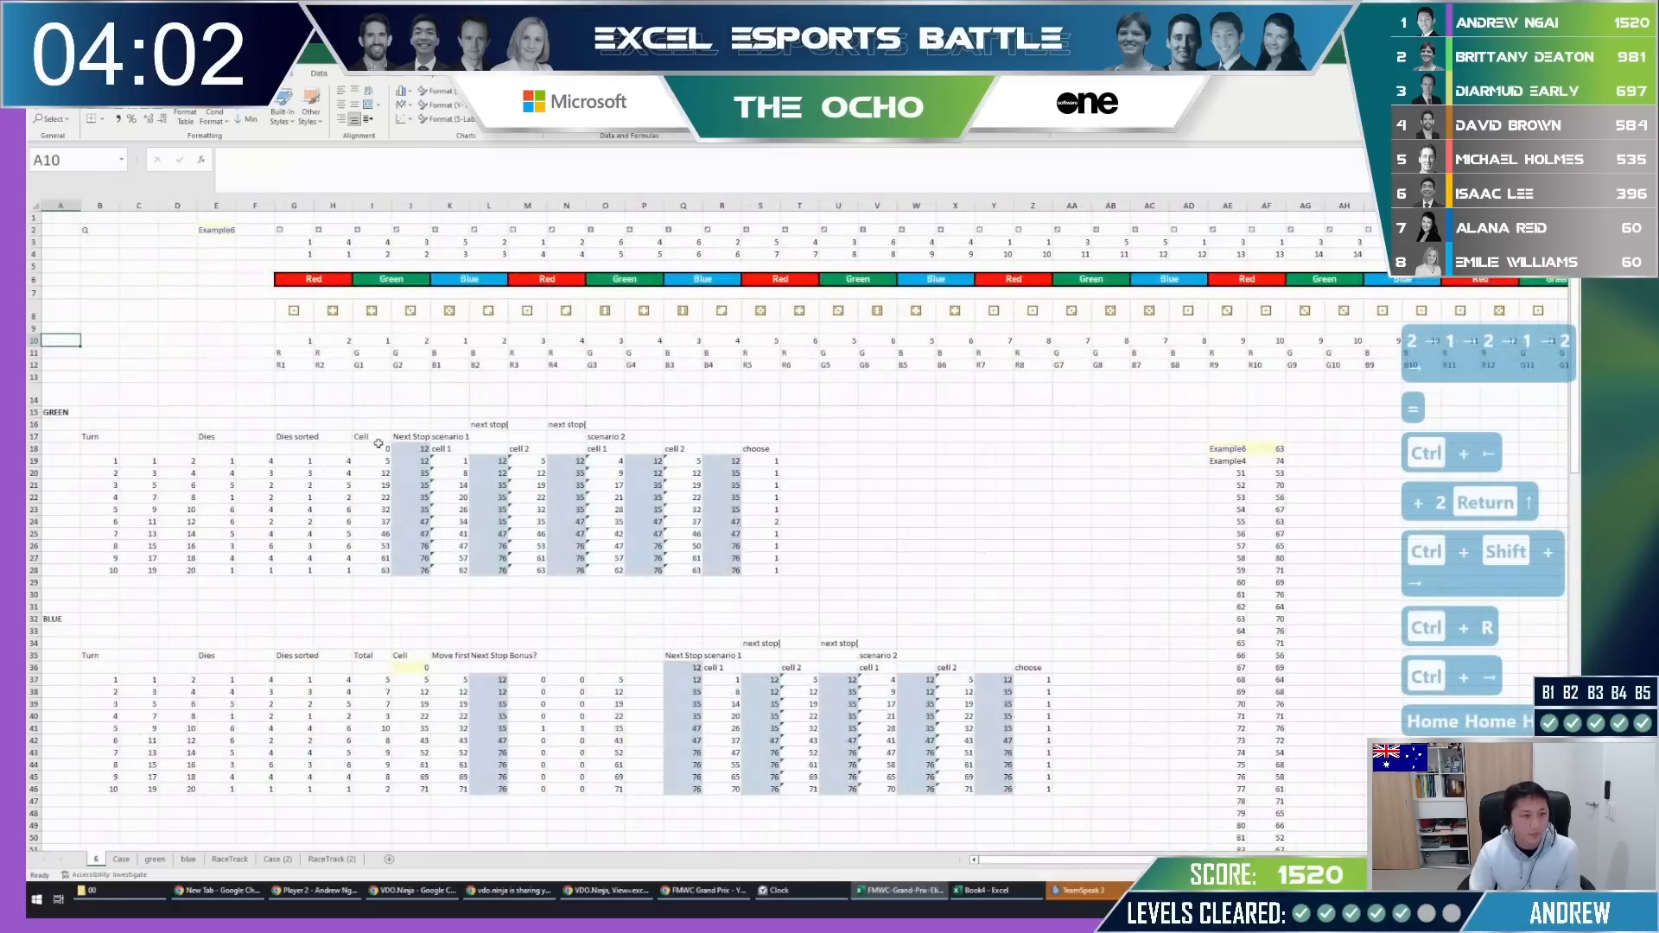
Check the turn cells and the dice formula in the first row of the Green table.
{"action": "left_click", "coordinate": [100, 395]}
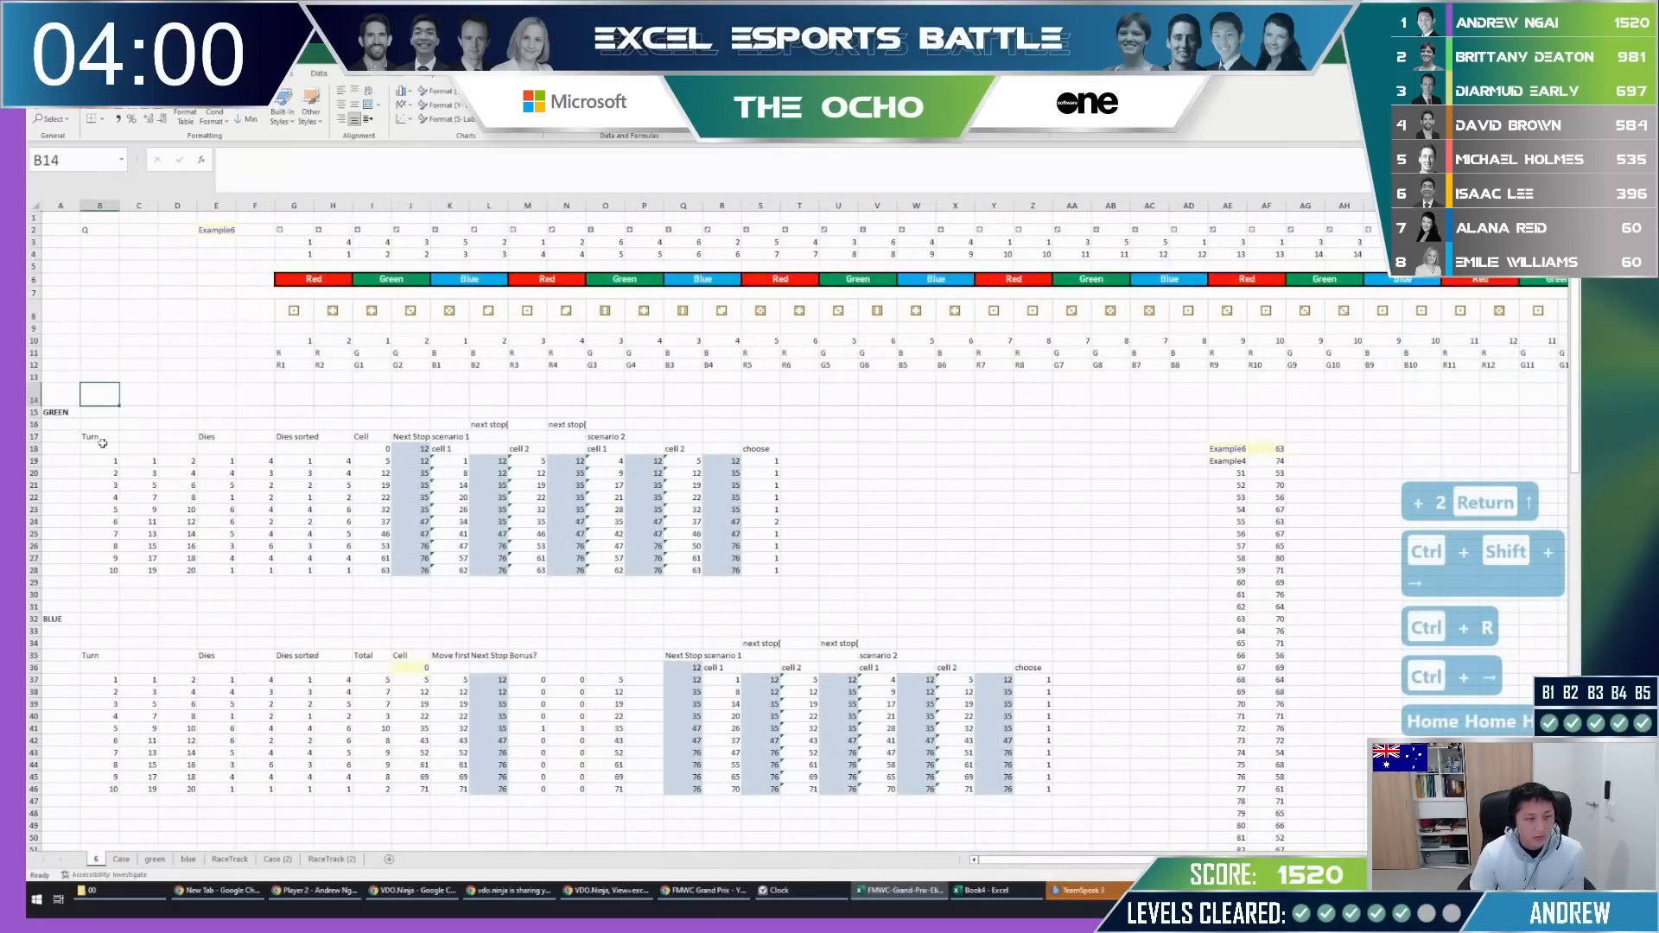
{"action": "left_click", "coordinate": [112, 461]}
{"action": "key", "text": "Right"}
{"action": "key", "text": "Left"}
{"action": "key", "text": "Down"}
{"action": "key", "text": "Up"}
{"action": "key", "text": "Right"}
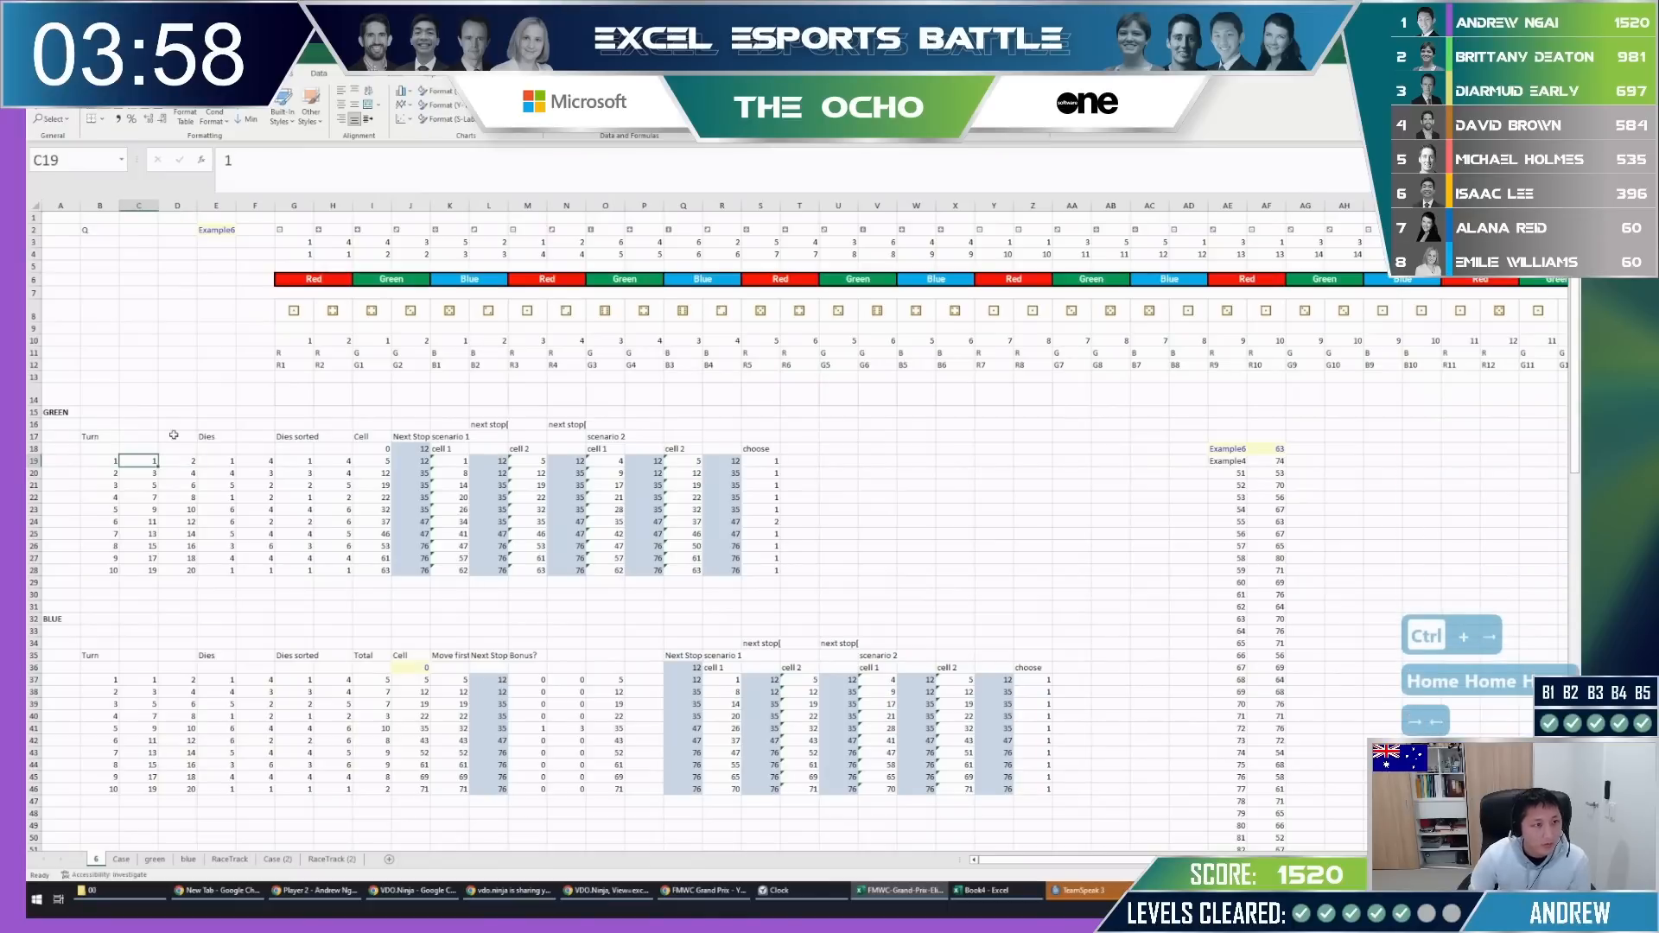
{"action": "key", "text": "Right"}
{"action": "key", "text": "F2"}
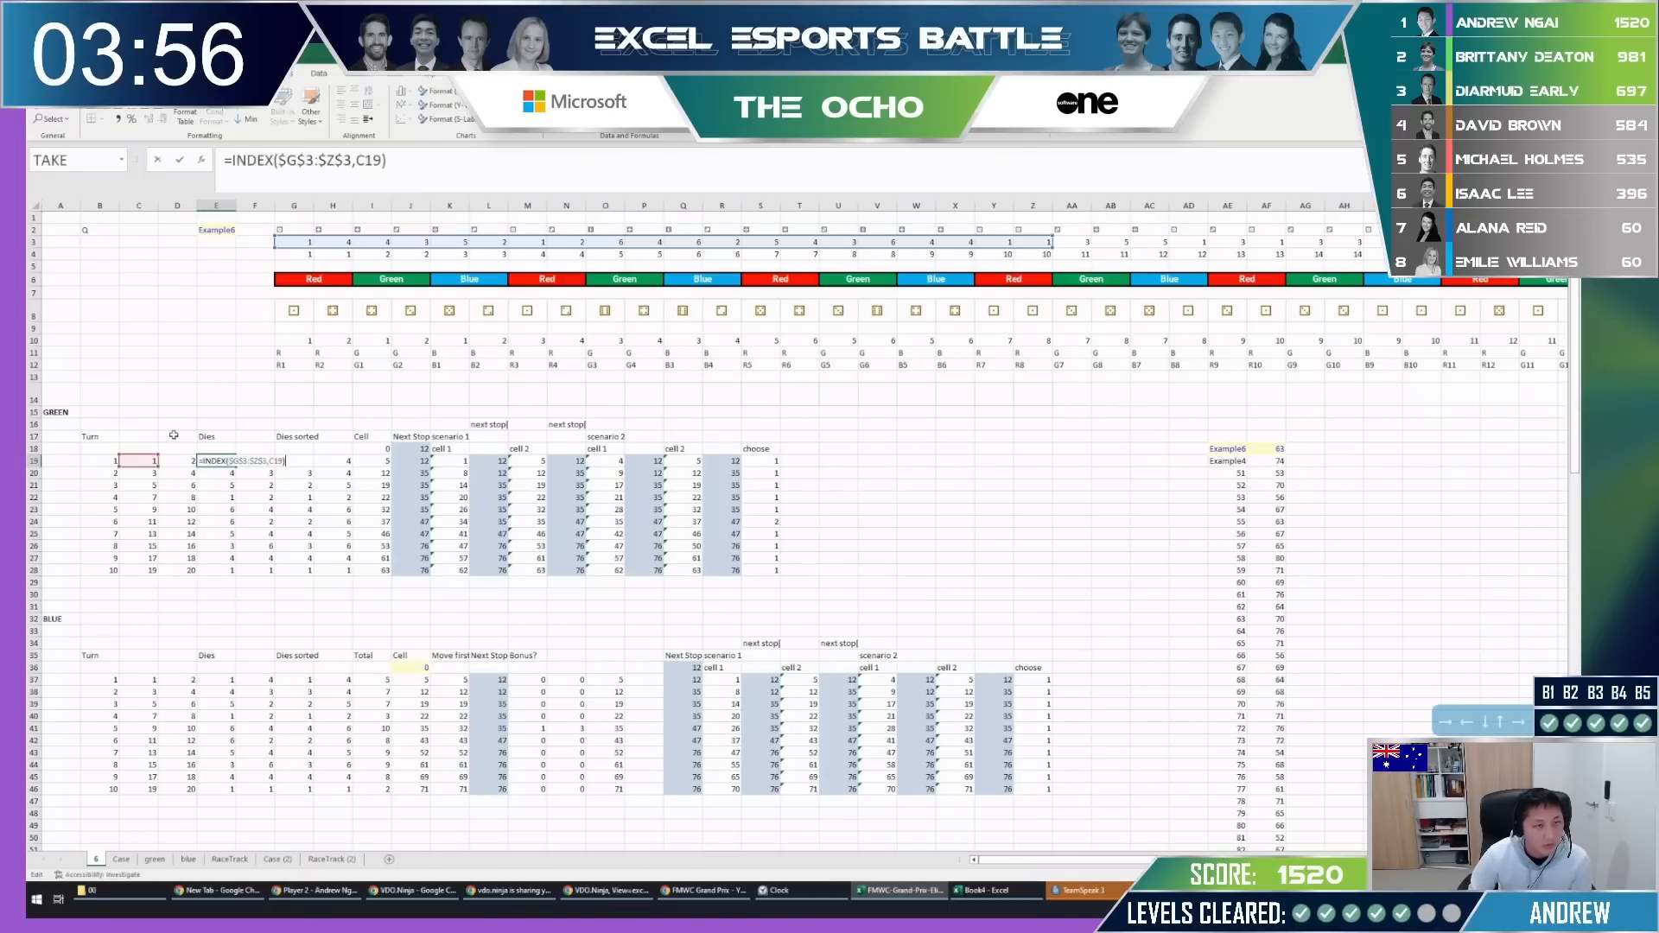
{"action": "key", "text": "Escape"}
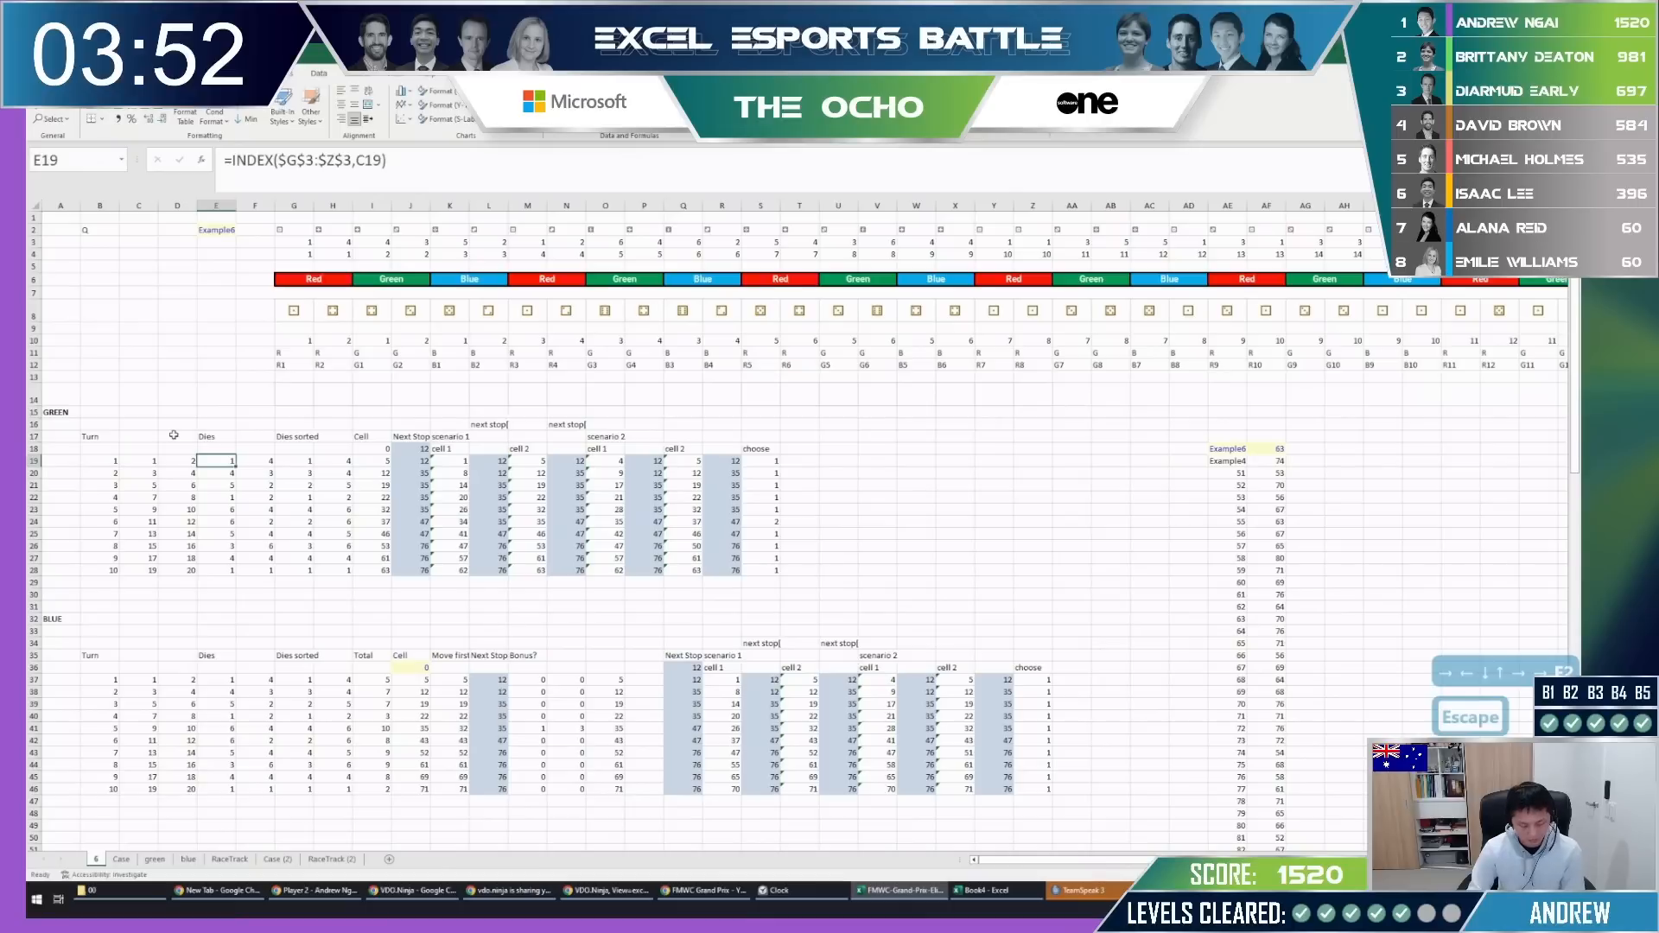
{"action": "type", "text": "=inde"}
{"action": "key", "text": "Tab"}
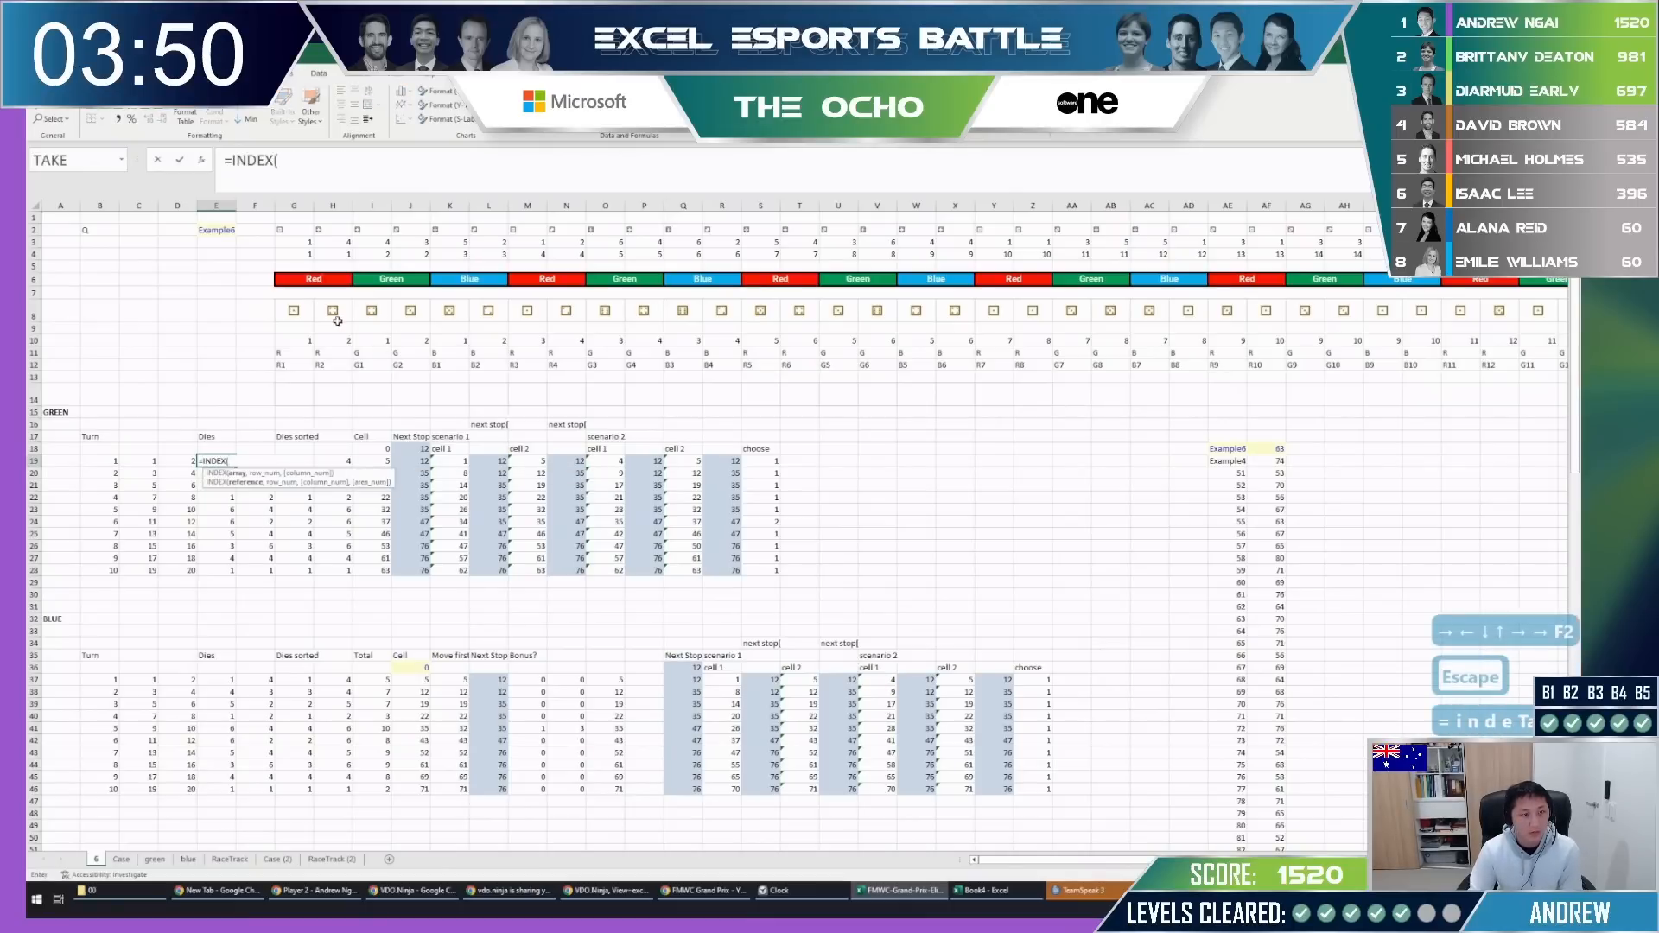
{"action": "key", "text": "Escape"}
Check the dice value formula in G3 and delete rows 7 and 8, which hold the dice images.
{"action": "left_click", "coordinate": [309, 254]}
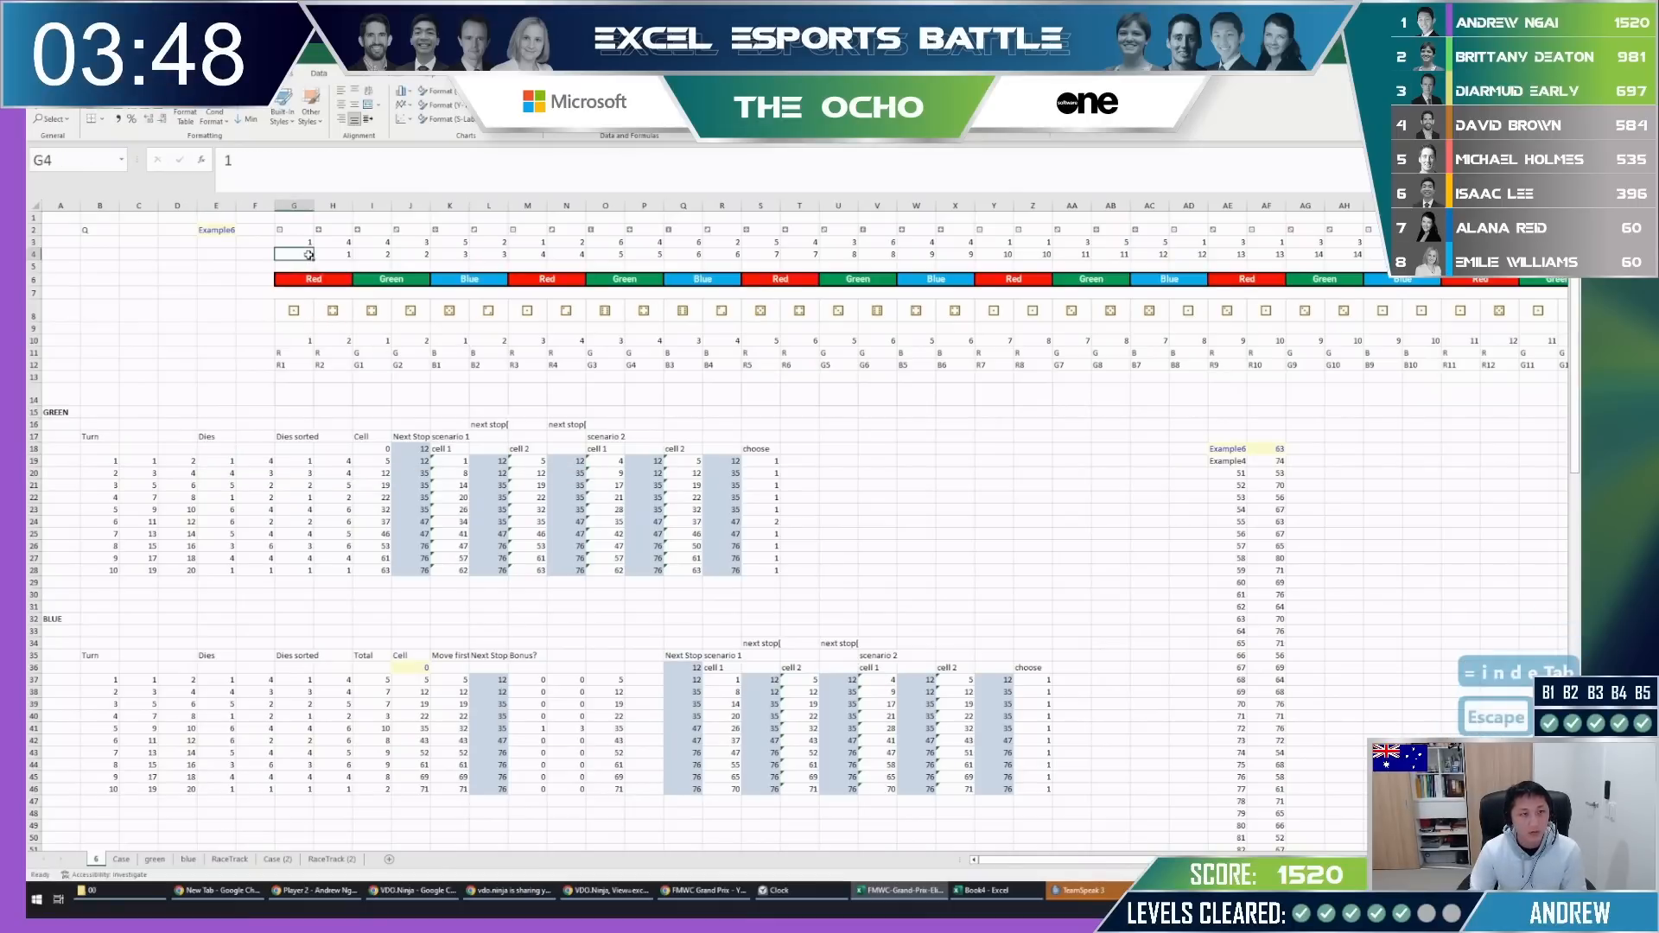
{"action": "key", "text": "Up"}
{"action": "key", "text": "Up"}
{"action": "key", "text": "Down"}
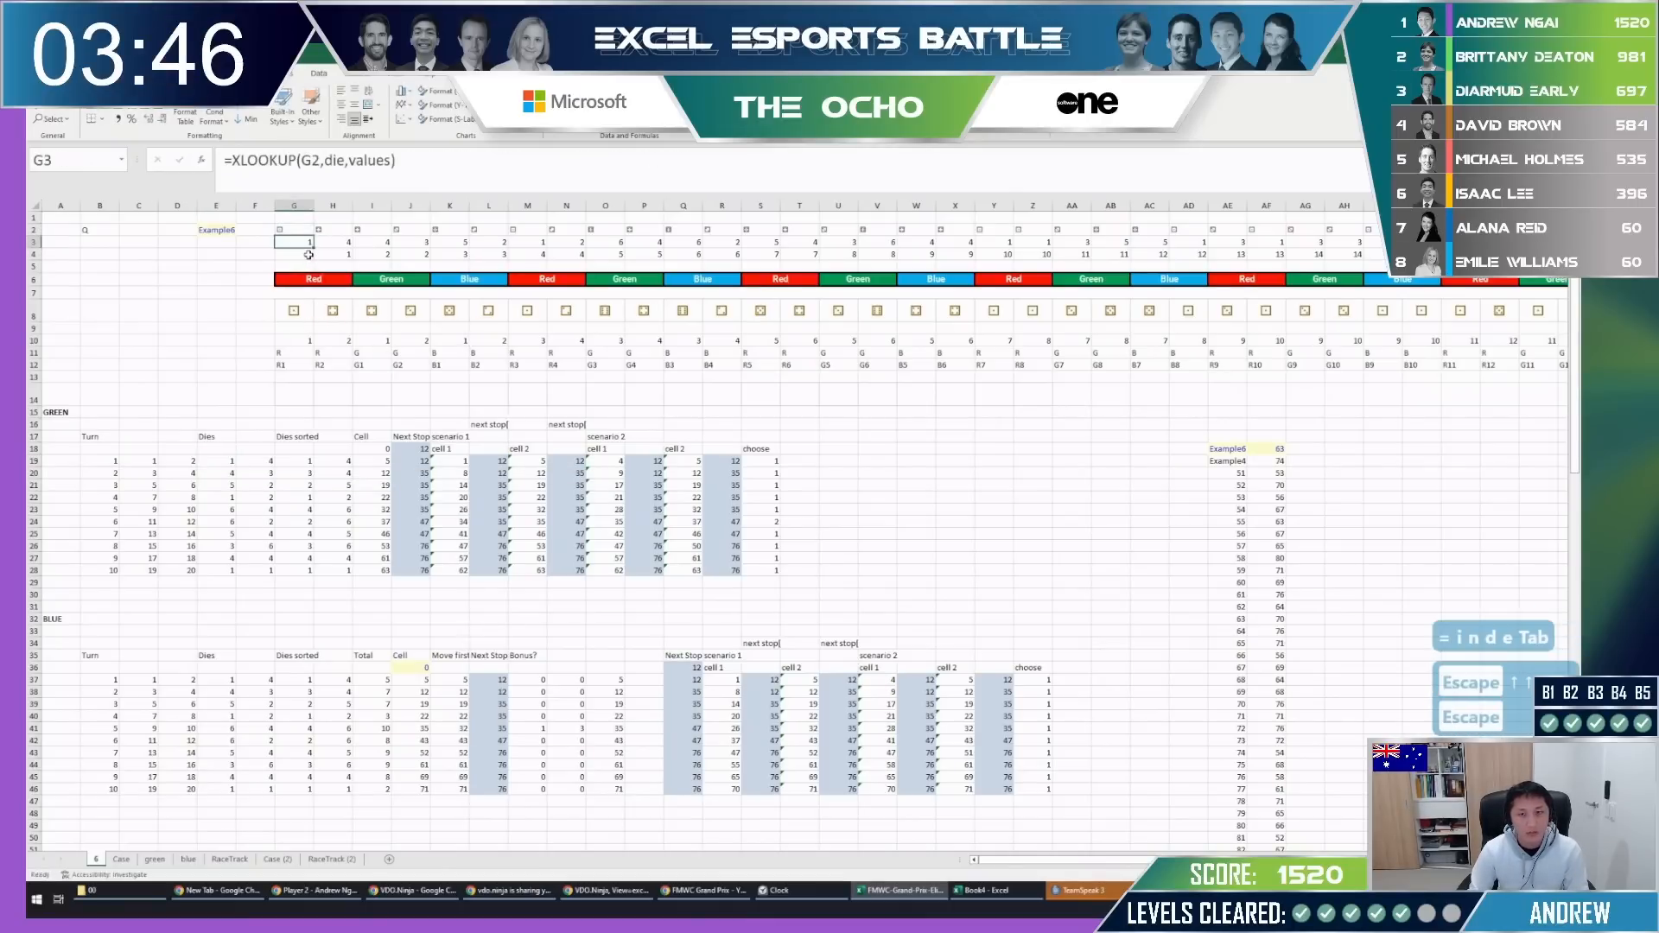
{"action": "key", "text": "ctrl+Right"}
{"action": "key", "text": "Down"}
{"action": "key", "text": "Down"}
{"action": "key", "text": "Down"}
{"action": "key", "text": "Down"}
{"action": "key", "text": "Down"}
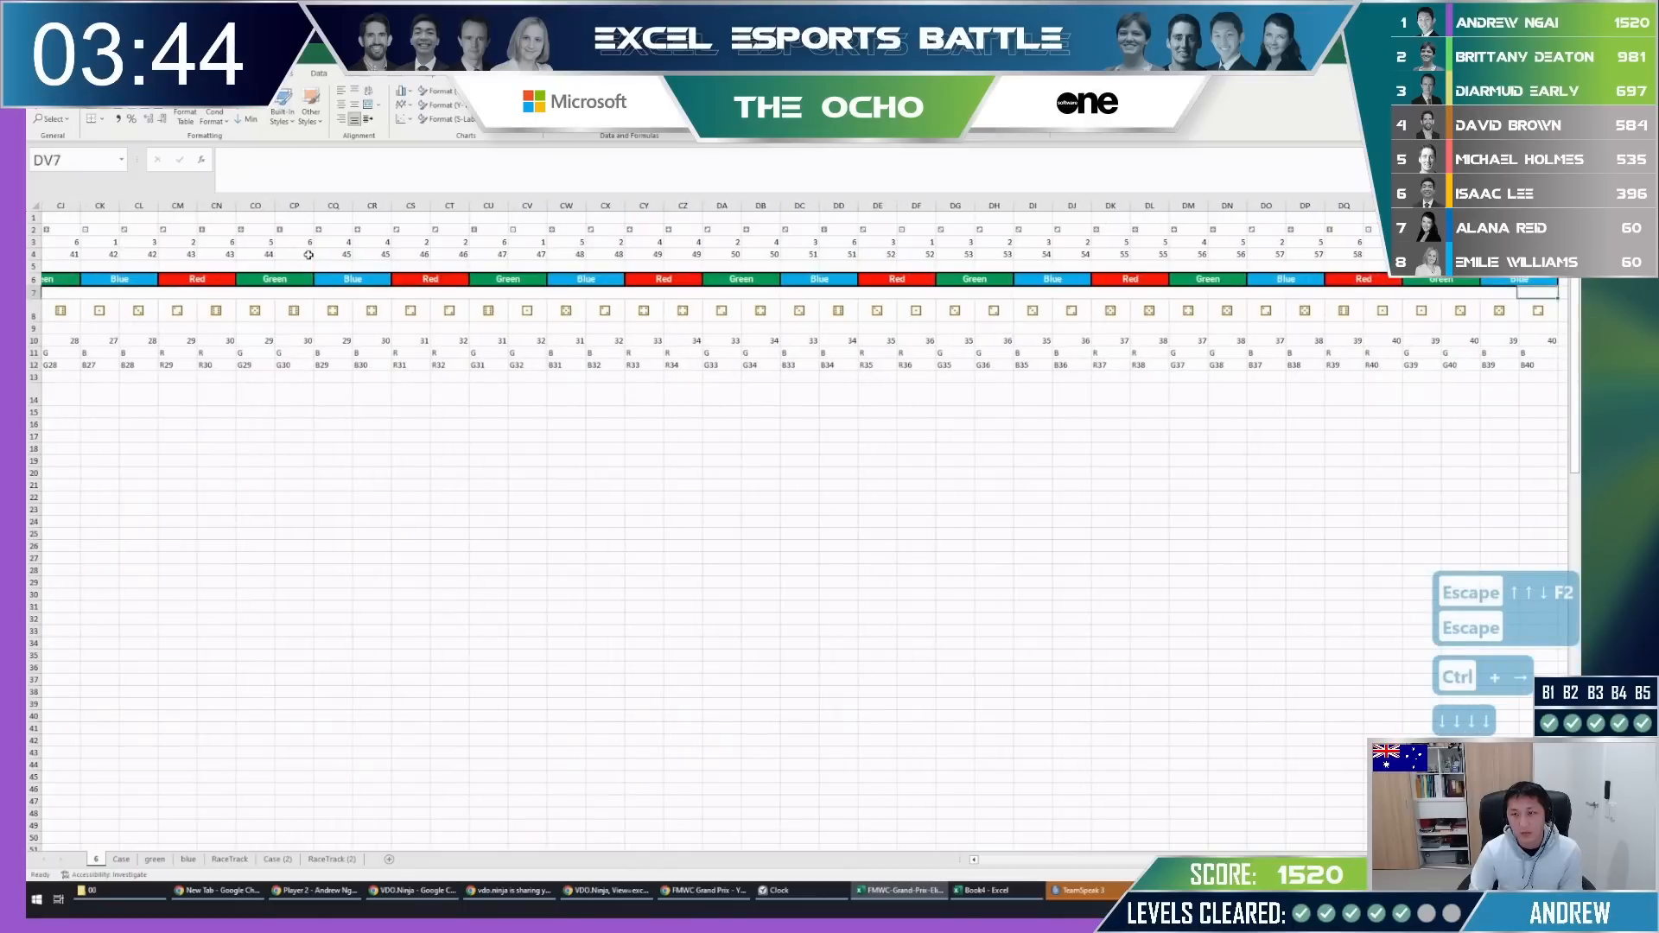
{"action": "key", "text": "shift+space"}
{"action": "key", "text": "ctrl+minus"}
{"action": "key", "text": "ctrl+minus"}
{"action": "key", "text": "Up"}
{"action": "key", "text": "Up"}
{"action": "key", "text": "Up"}
{"action": "key", "text": "Up"}
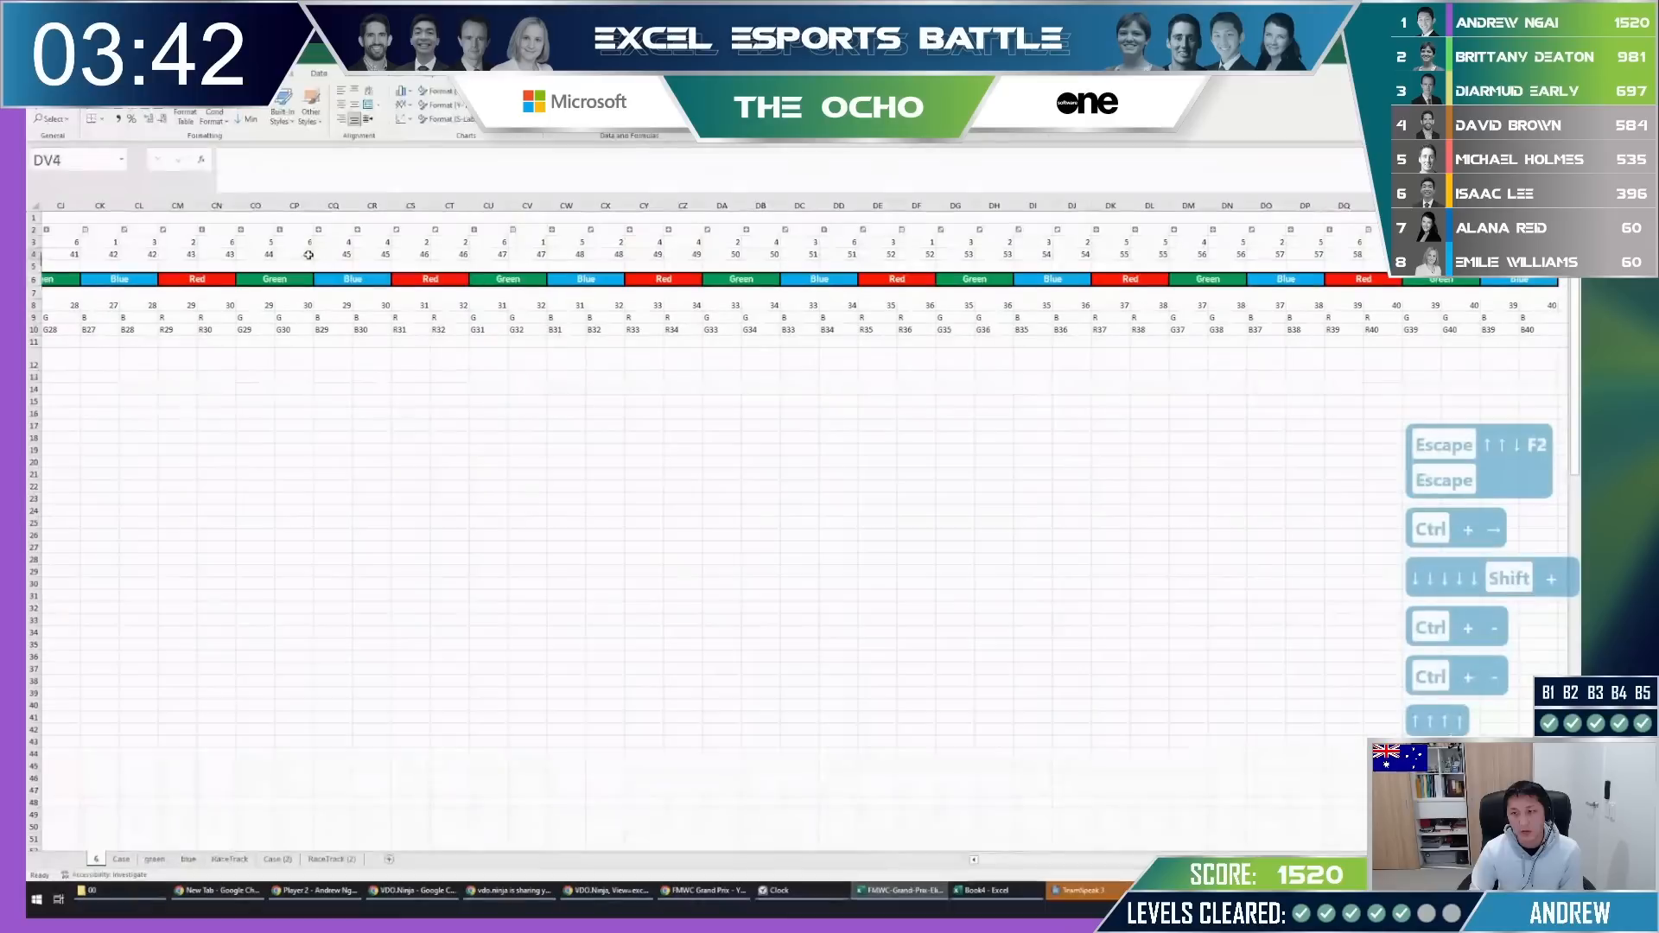
{"action": "key", "text": "Home"}
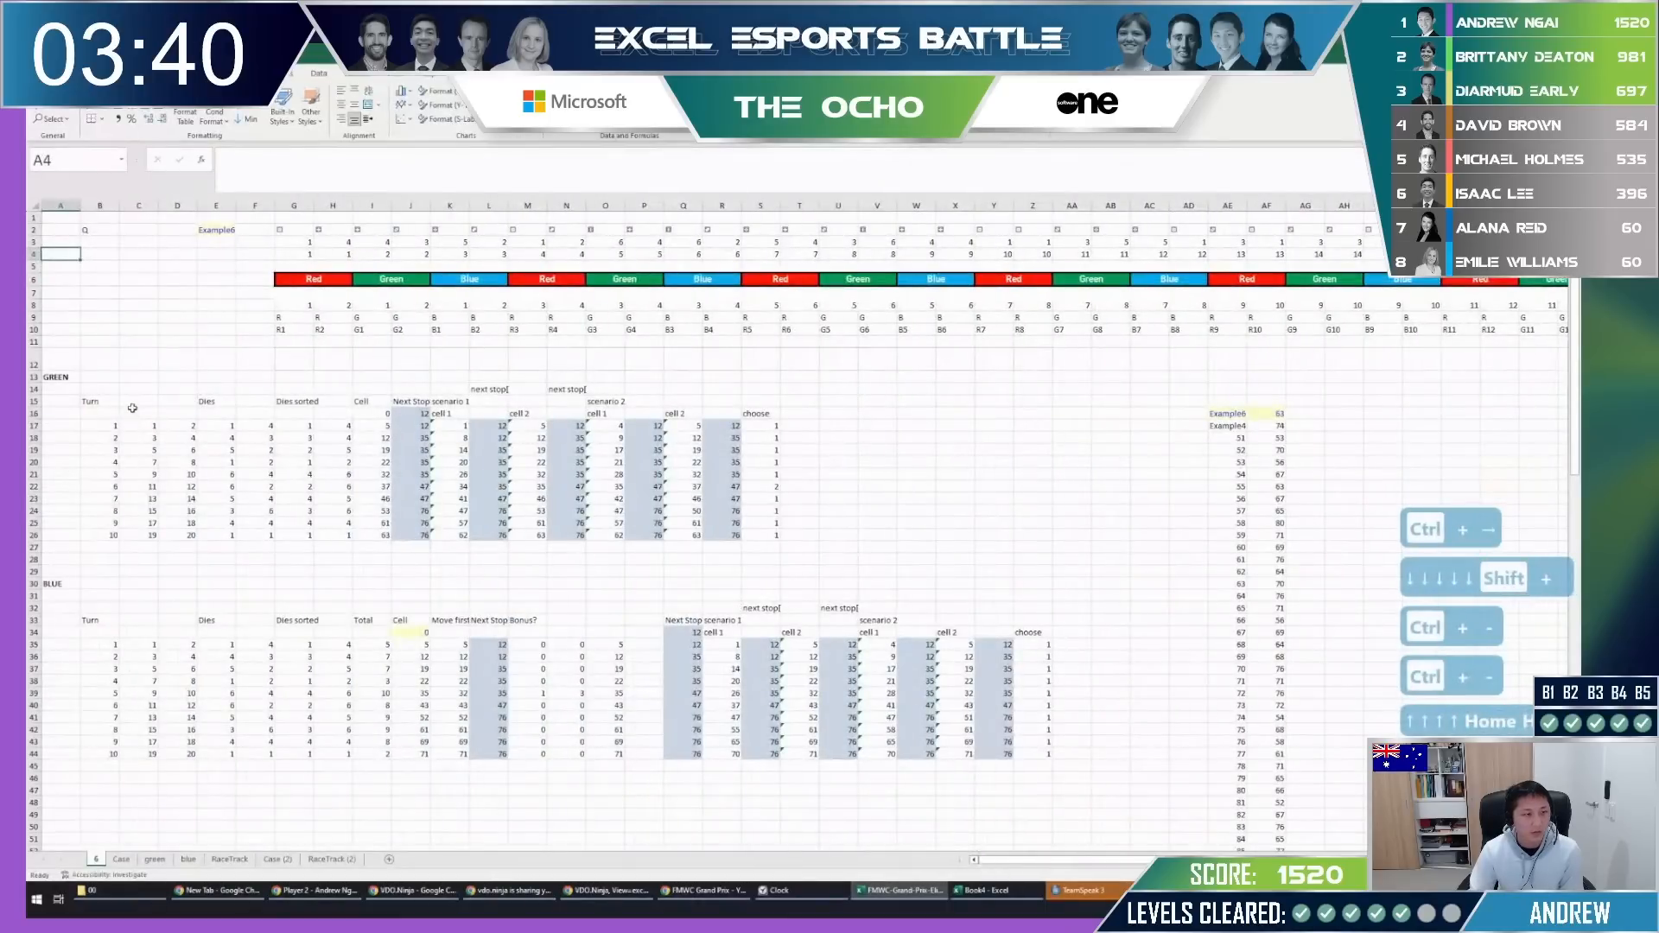
{"action": "left_click", "coordinate": [132, 426]}
{"action": "type", "text": "=inde"}
{"action": "key", "text": "Tab"}
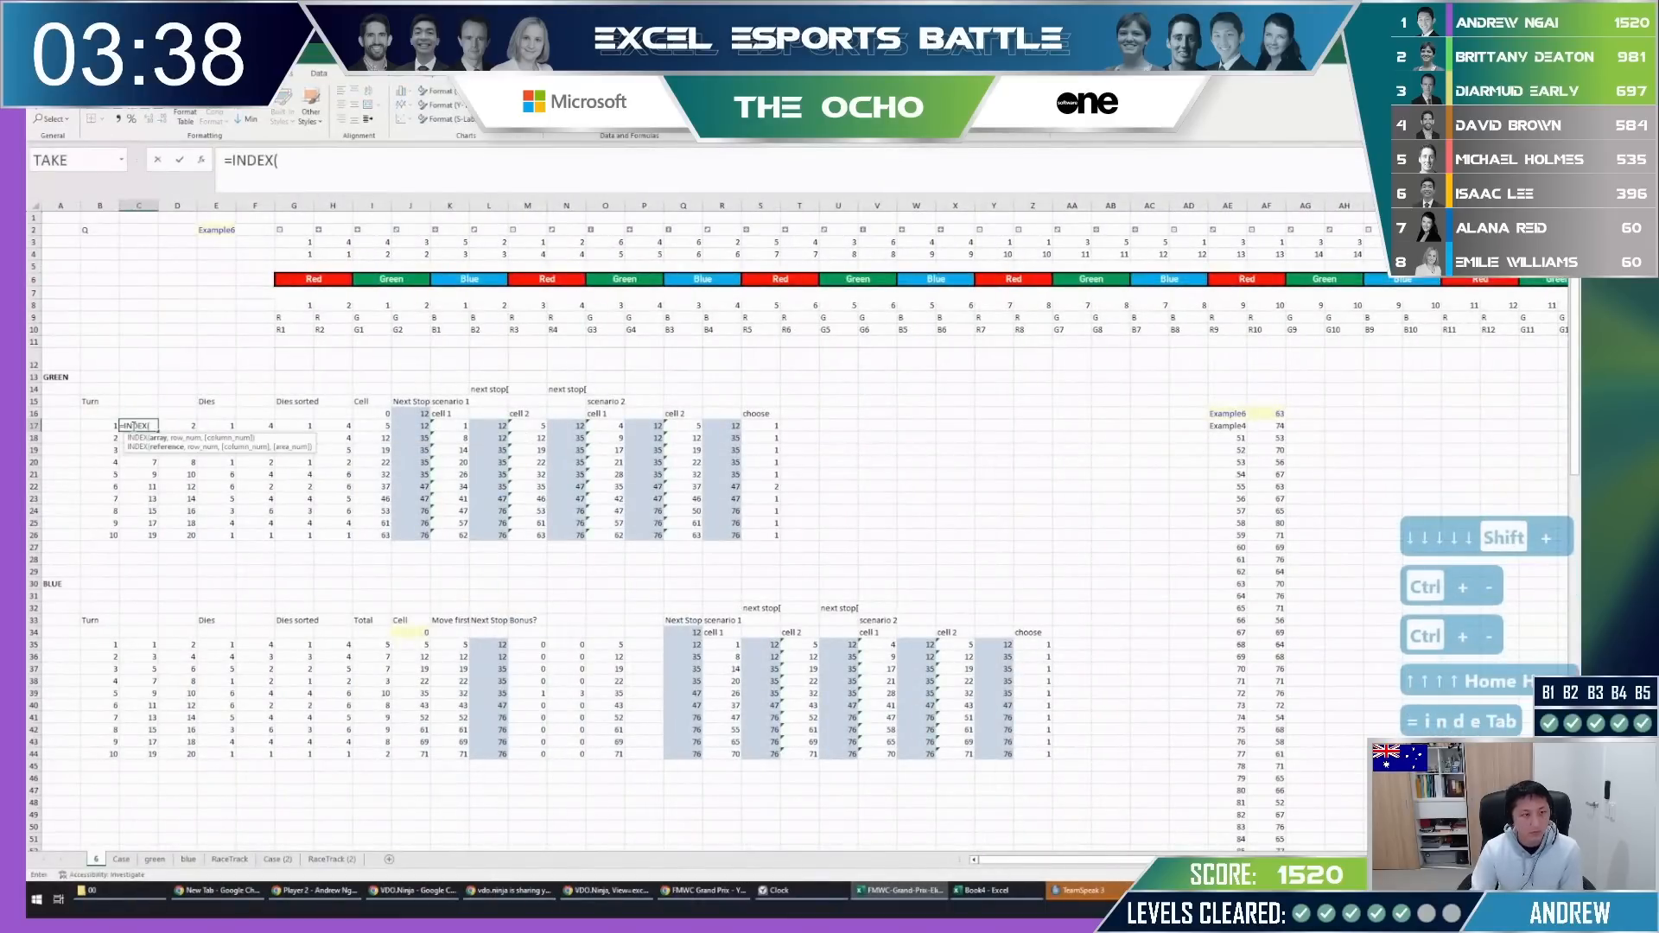
{"action": "left_click", "coordinate": [309, 242]}
{"action": "key", "text": "ctrl+shift+Right"}
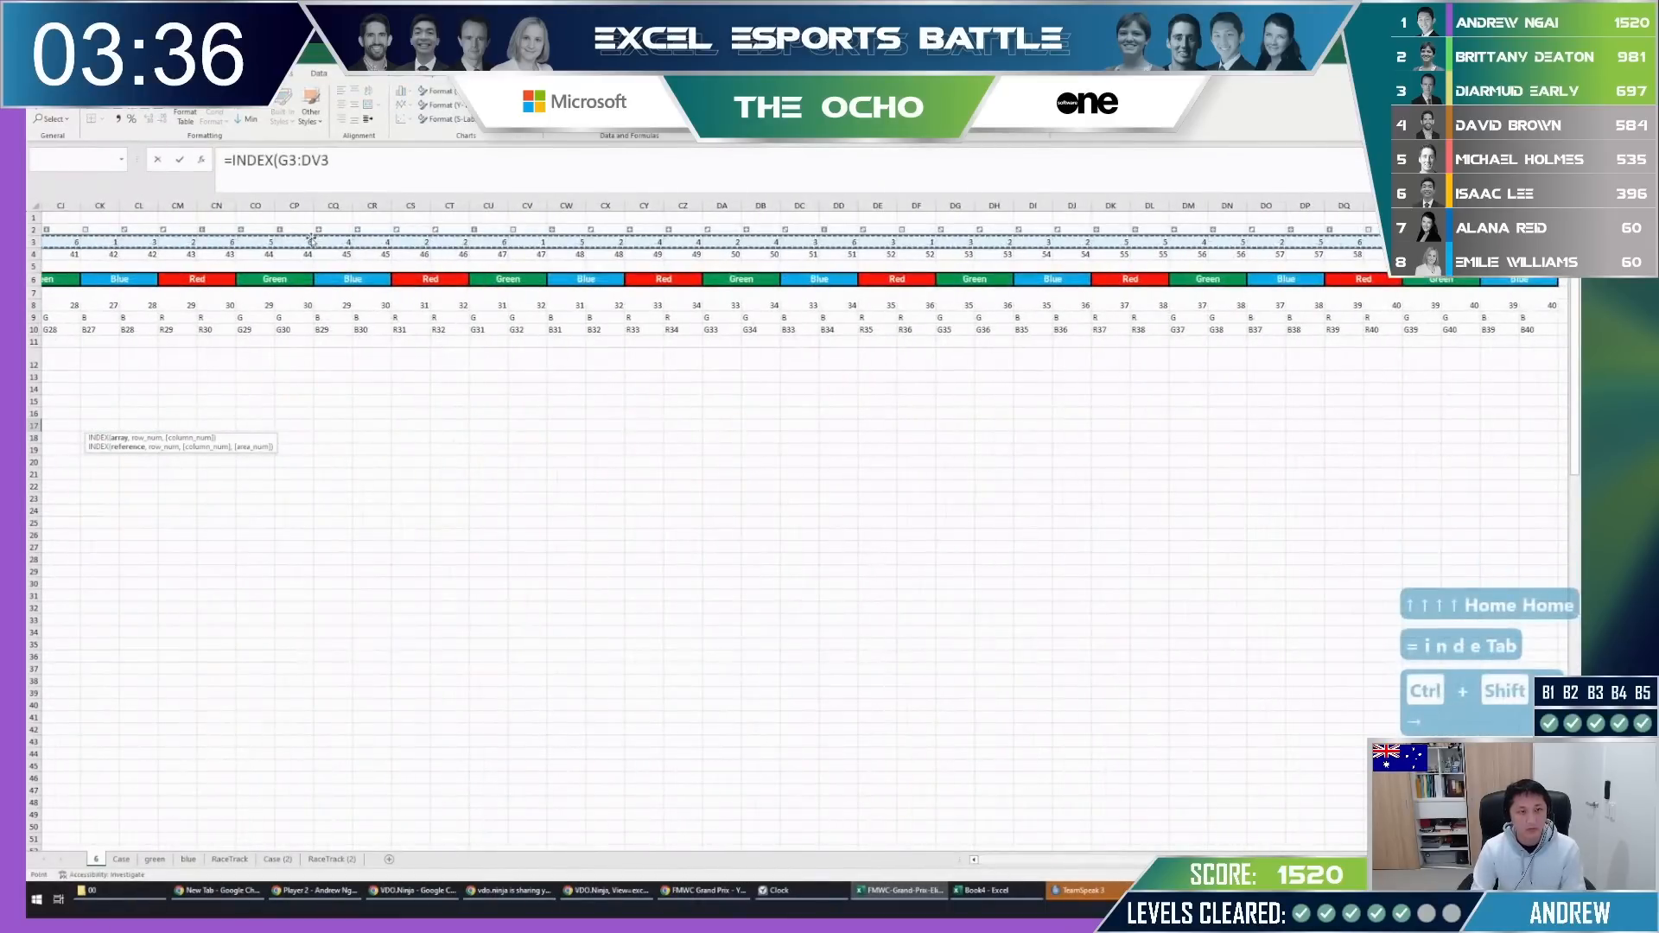
{"action": "key", "text": "Escape"}
{"action": "key", "text": "Escape"}
{"action": "type", "text": "=xlo"}
{"action": "key", "text": "Tab"}
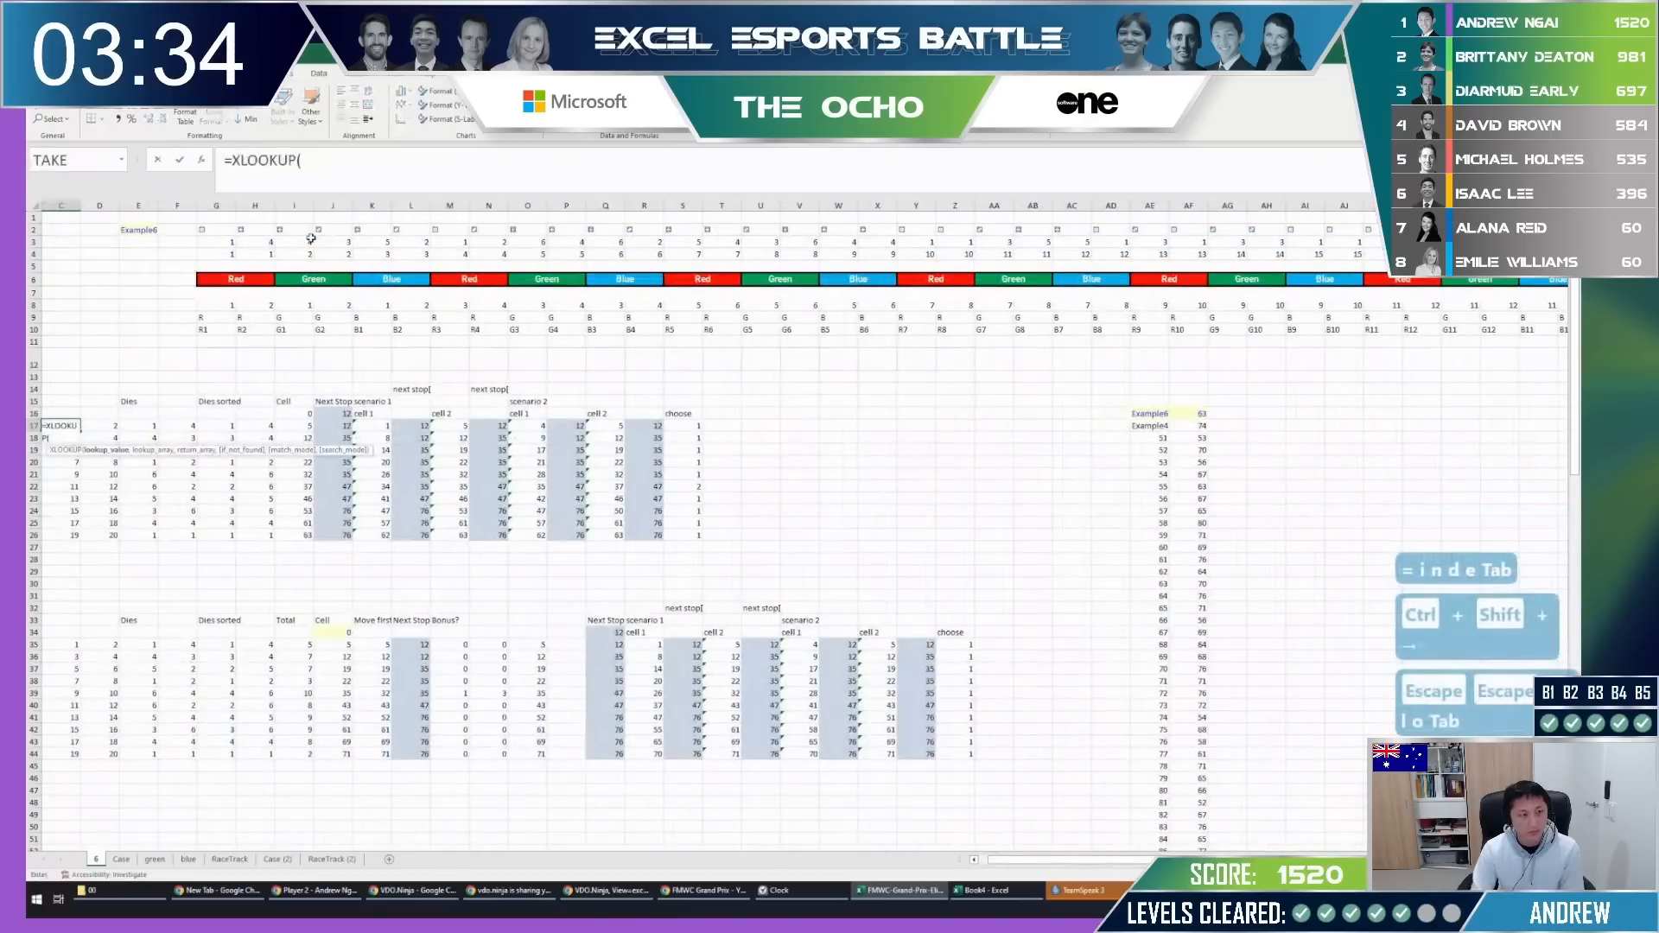
{"action": "type", "text": "\"G\""}
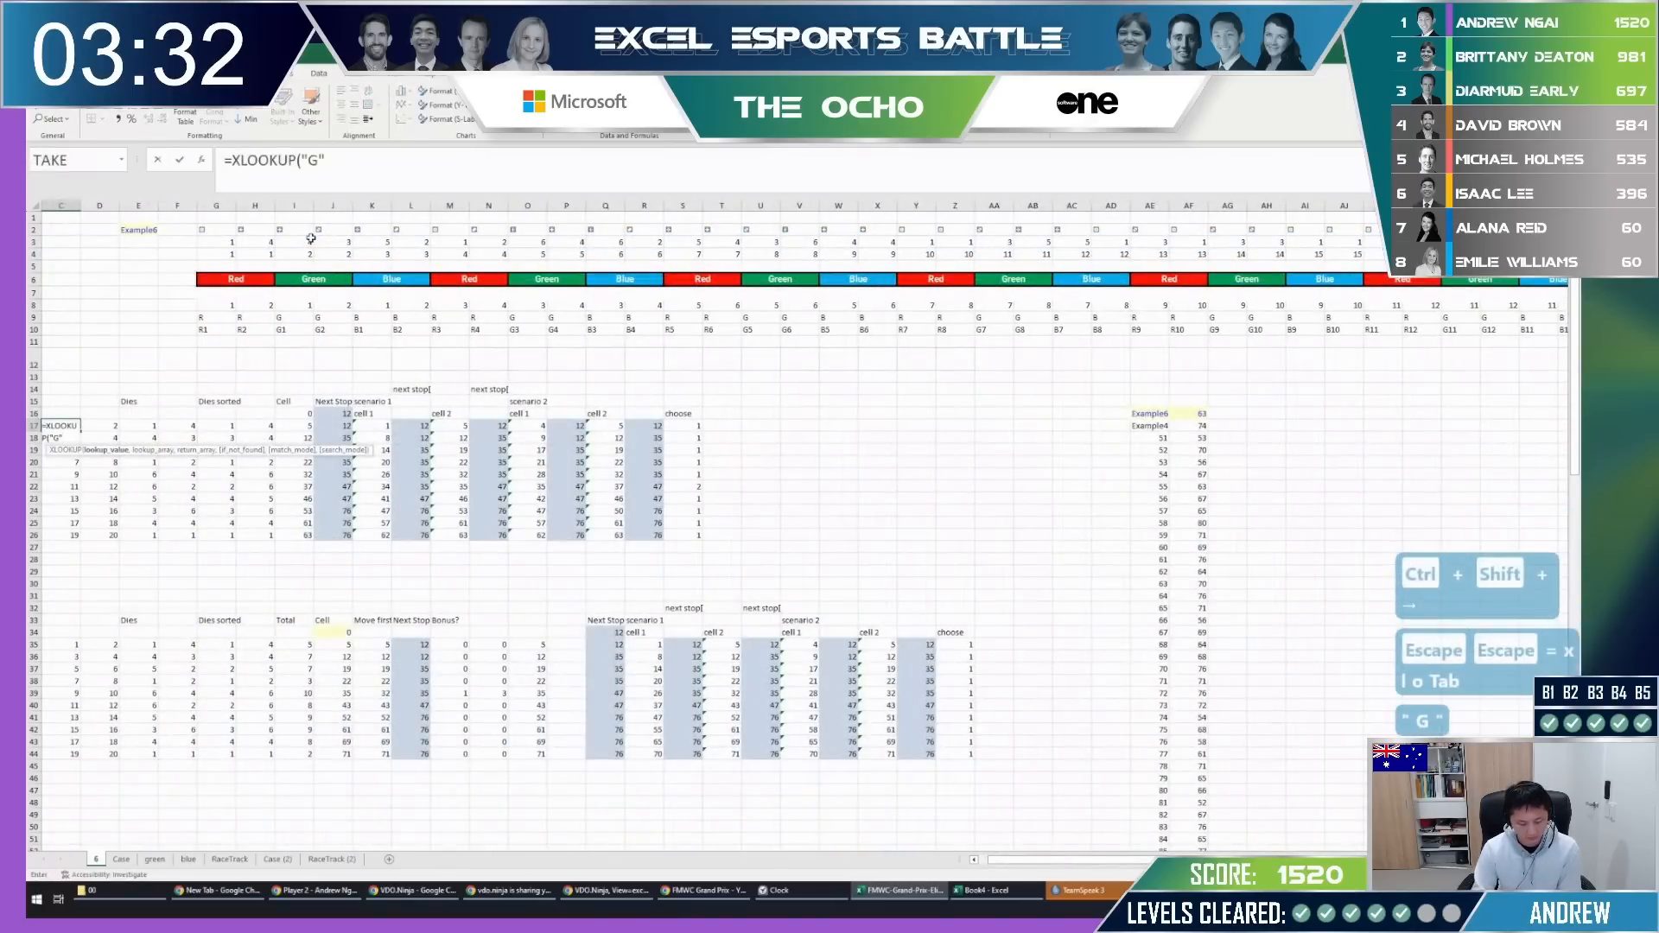
{"action": "key", "text": "Left"}
{"action": "key", "text": "Left"}
{"action": "key", "text": "Left"}
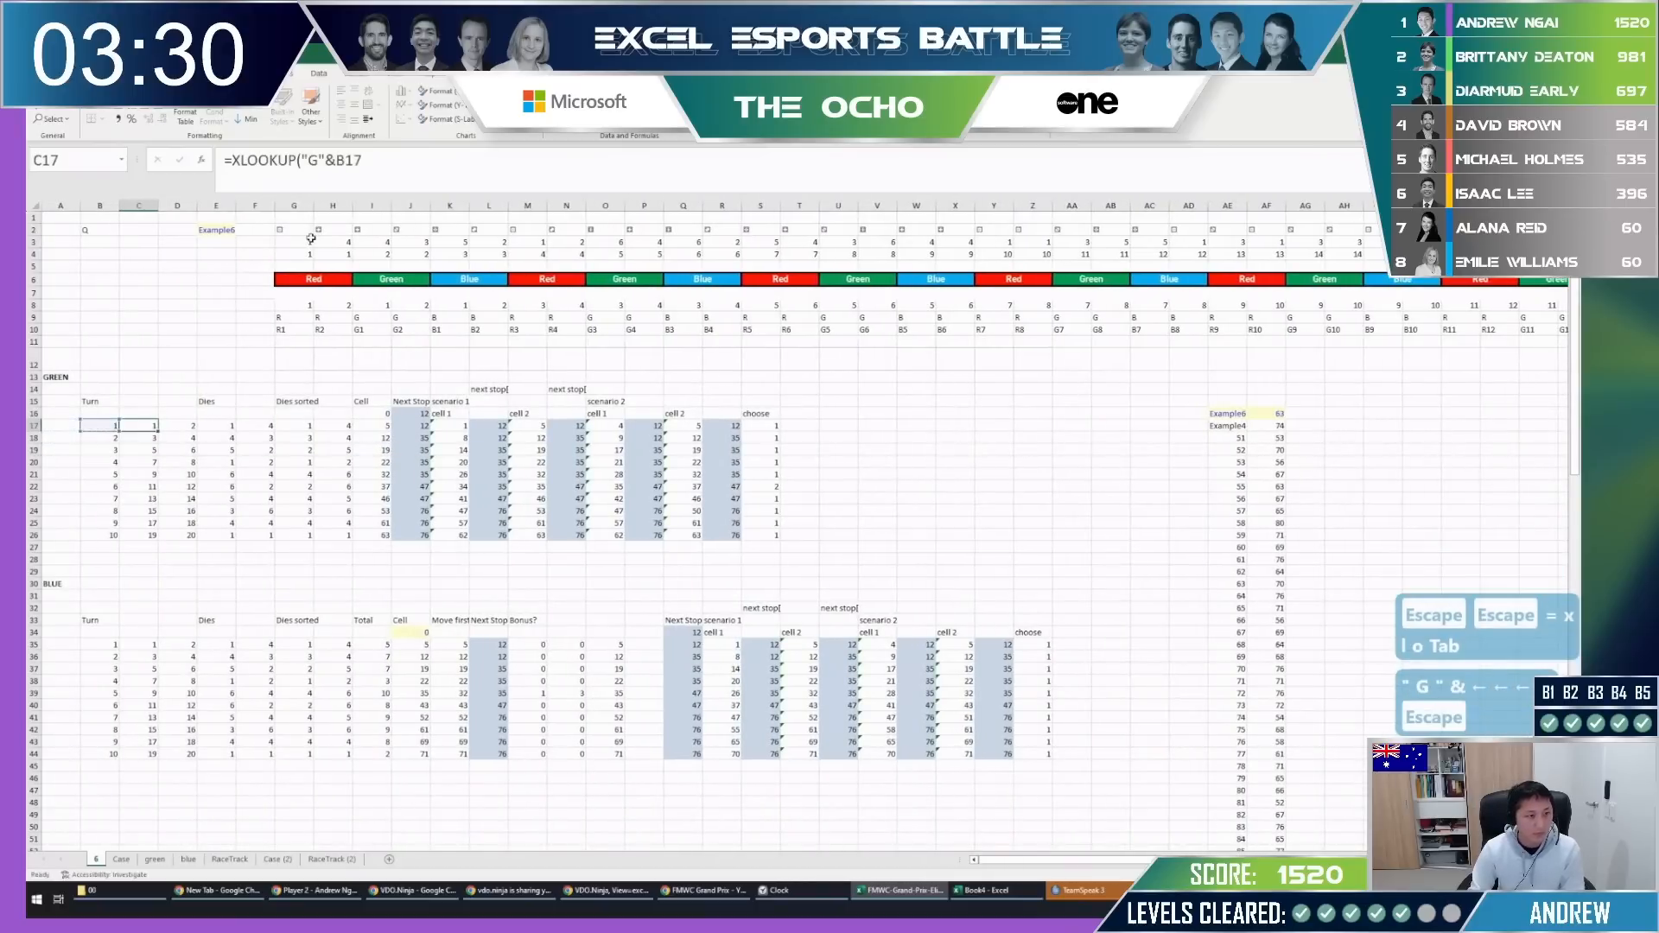
{"action": "key", "text": "Escape"}
Enter =XLOOKUP("G"&C17,$G$10:$DV$10,$G$3:$DV$3) in E17 to fetch the Green car's first die.
{"action": "key", "text": "Right"}
{"action": "key", "text": "Right"}
{"action": "type", "text": "=xlo"}
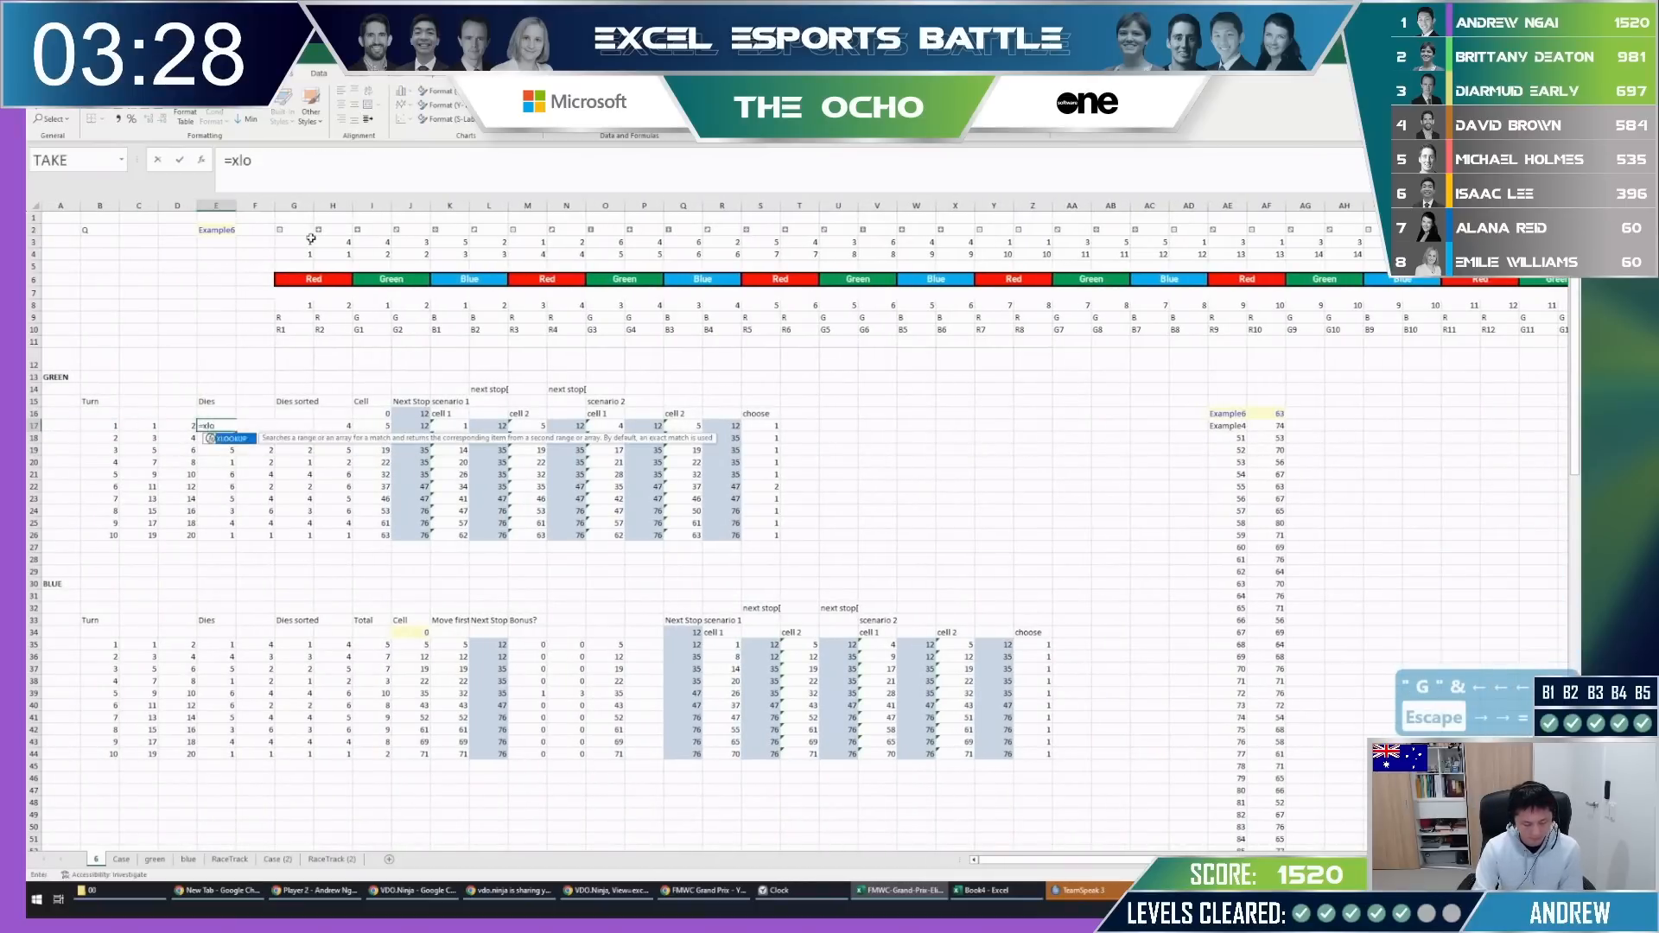
{"action": "key", "text": "Tab"}
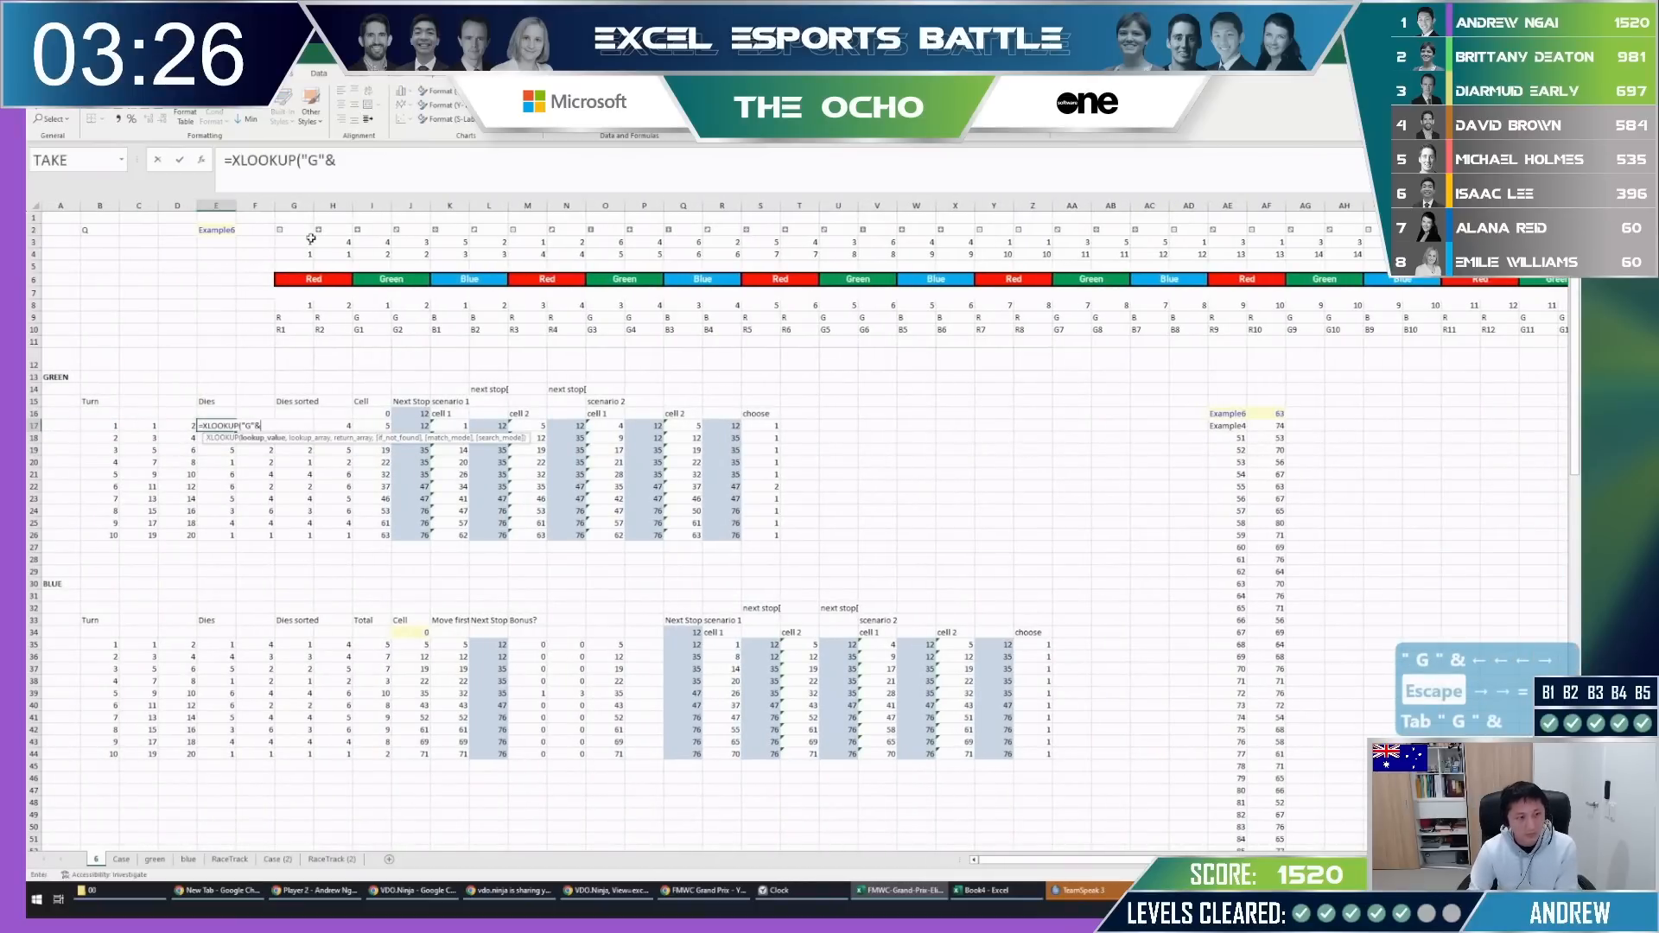
{"action": "type", "text": "\"G\"&"}
{"action": "key", "text": "Left"}
{"action": "key", "text": "Left"}
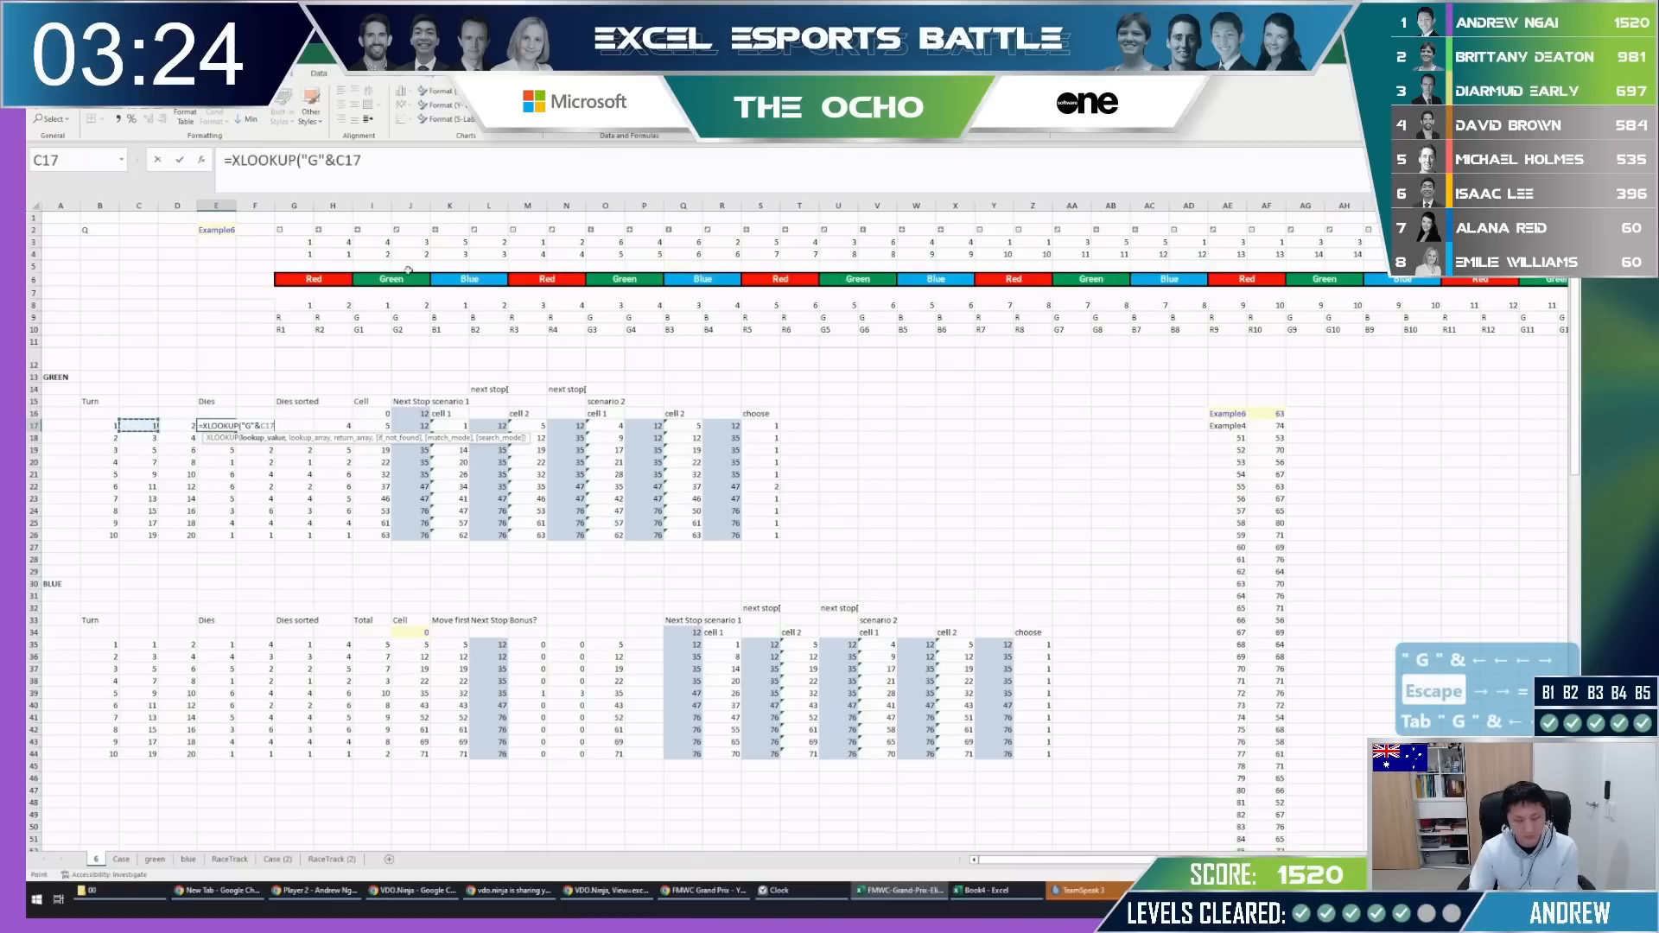
{"action": "type", "text": ","}
{"action": "left_click", "coordinate": [293, 330]}
{"action": "key", "text": "ctrl+shift+Right"}
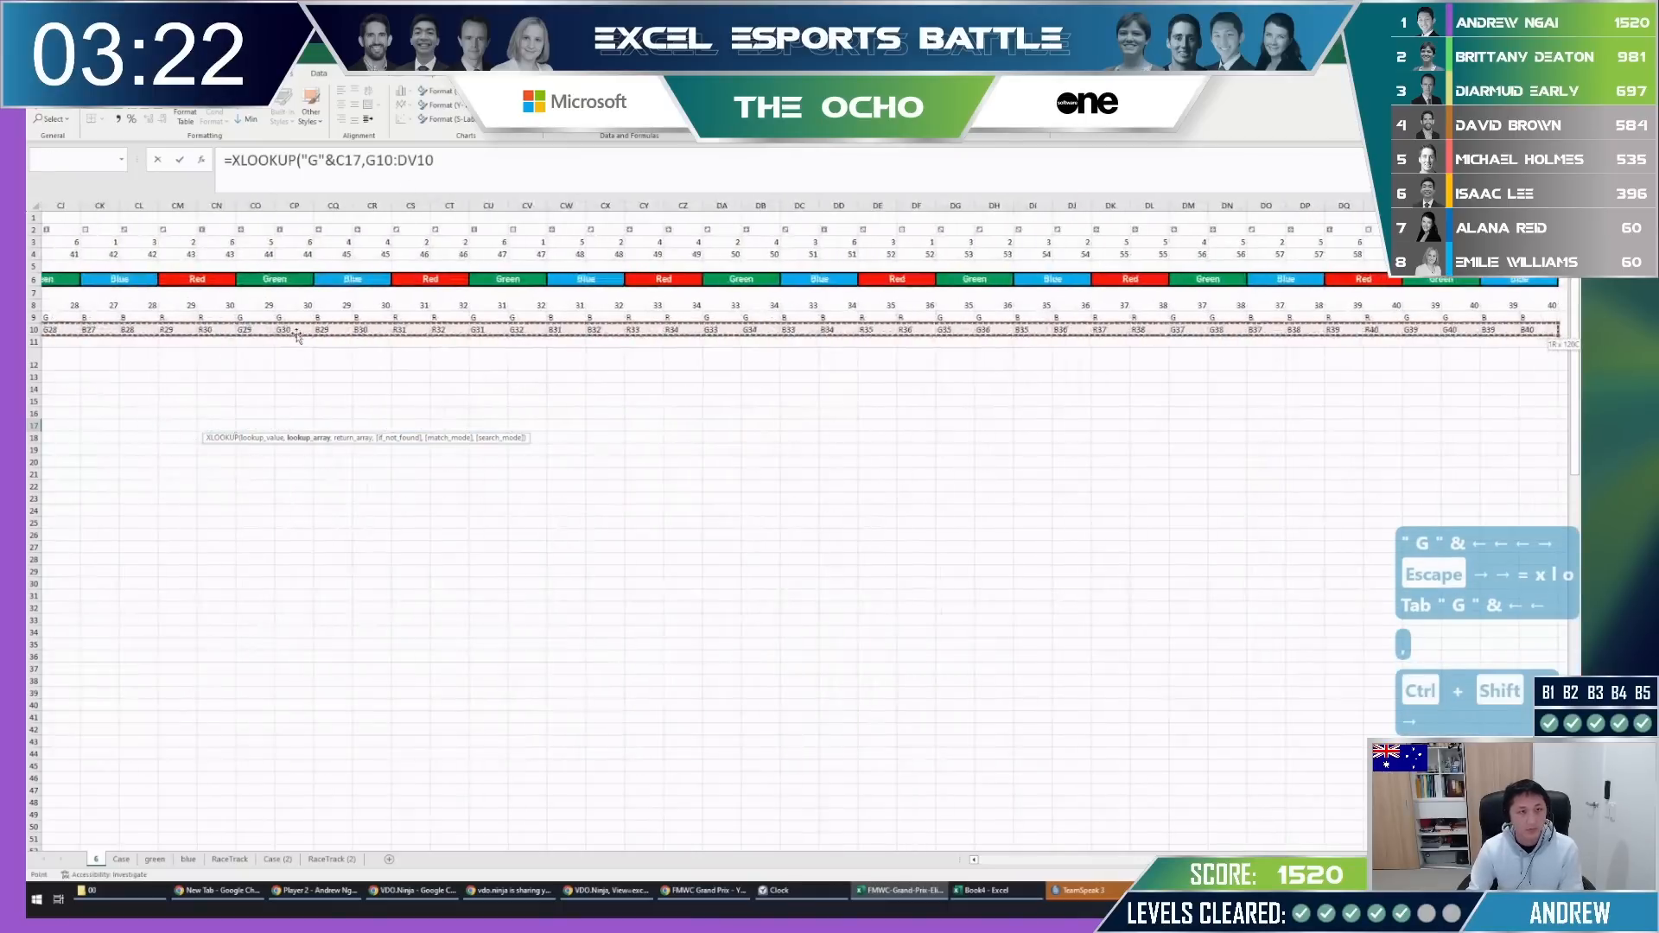
{"action": "key", "text": "F4"}
{"action": "type", "text": ","}
{"action": "key", "text": "ctrl+Home"}
{"action": "key", "text": "Down"}
{"action": "key", "text": "Right"}
{"action": "key", "text": "Down"}
{"action": "key", "text": "Right"}
{"action": "key", "text": "ctrl+Right"}
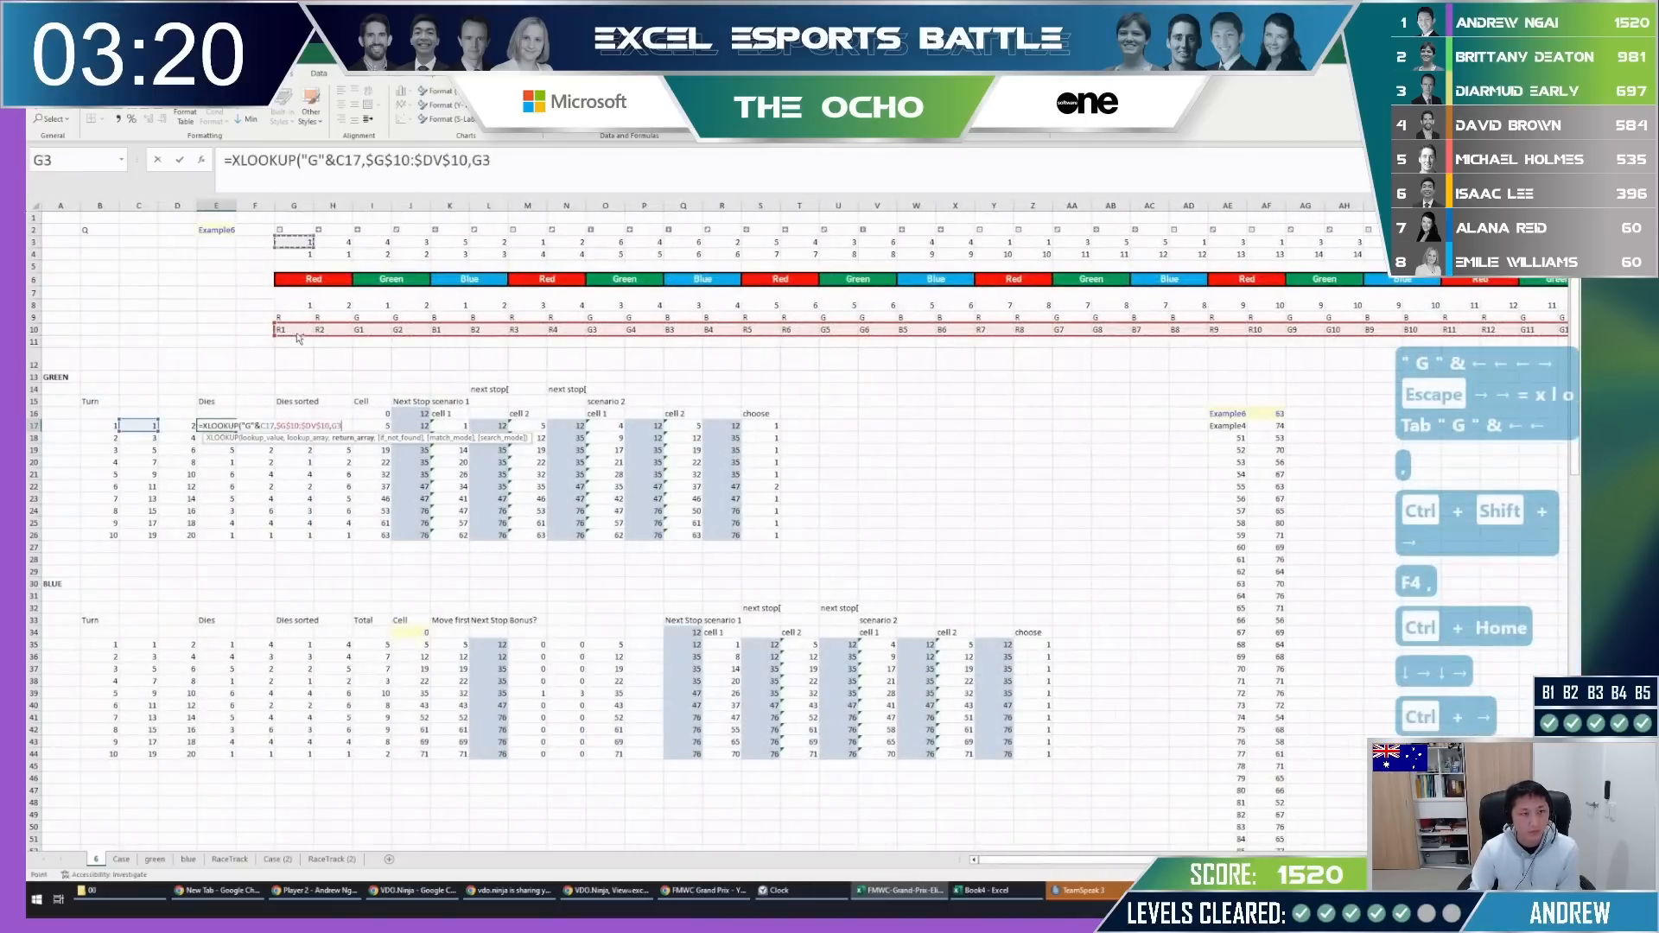
{"action": "key", "text": "ctrl+shift+Right"}
{"action": "key", "text": "F4"}
{"action": "key", "text": "Return"}
Fill the E17 lookup formula through both dice columns for all ten Green turns, down to F26.
{"action": "key", "text": "Up"}
{"action": "key", "text": "shift+Right"}
{"action": "key", "text": "ctrl+shift+Down"}
{"action": "key", "text": "ctrl+d"}
{"action": "key", "text": "ctrl+r"}
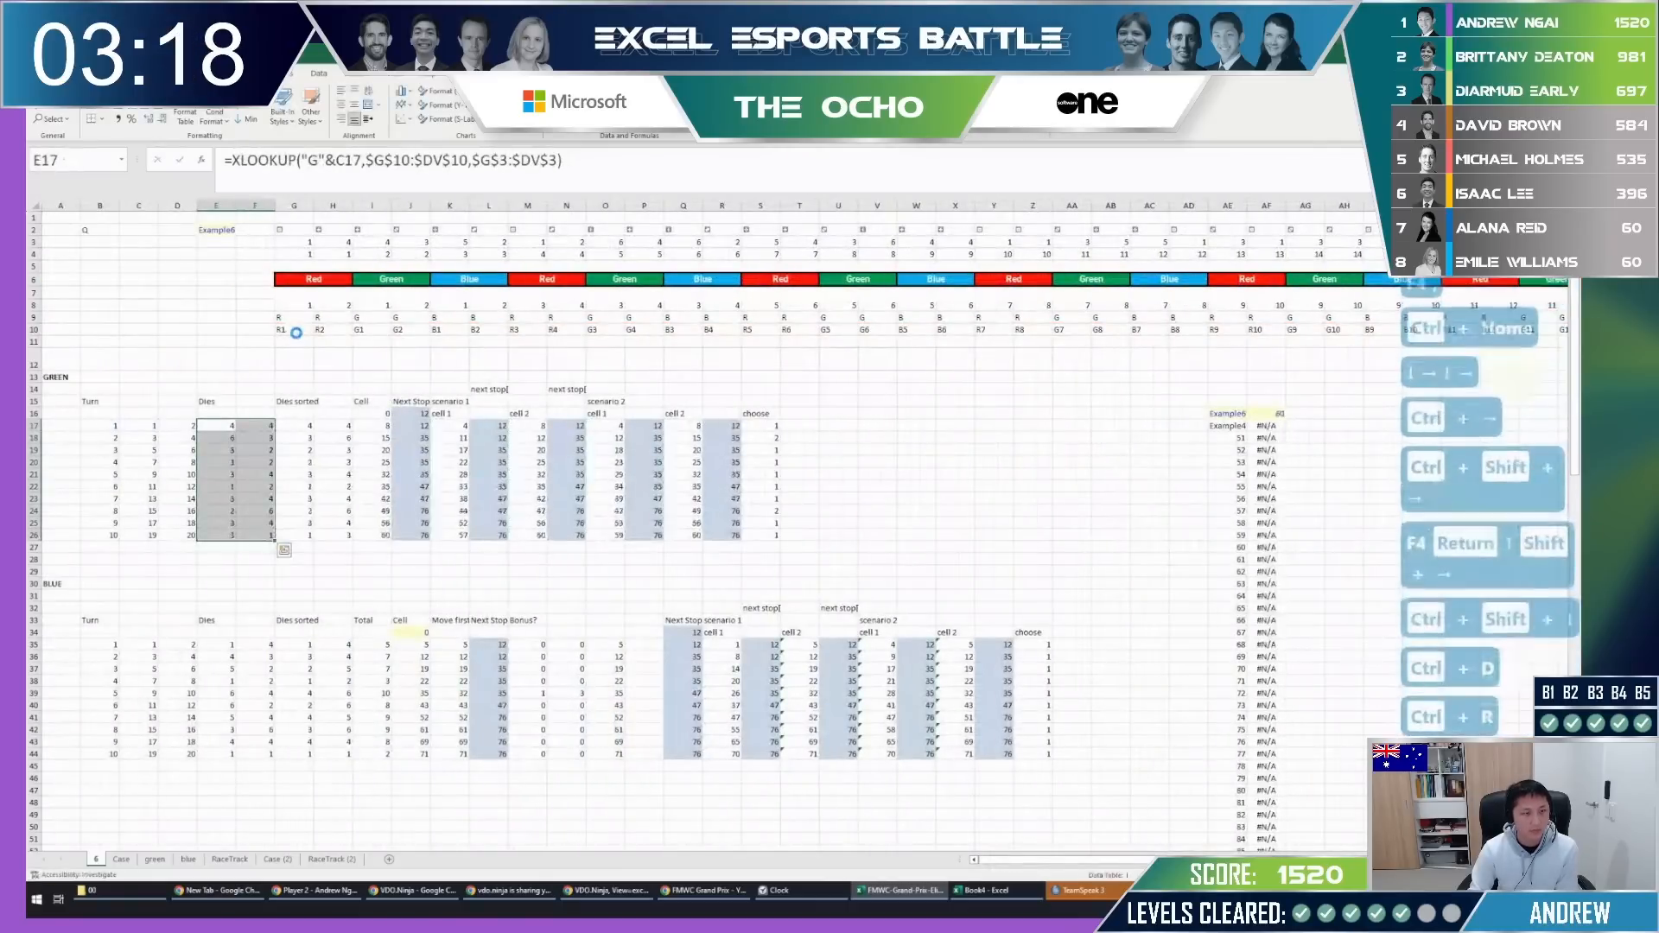
Copy the dice lookup formula from E17 into E35 of the Blue table and open it for editing.
{"action": "key", "text": "Left"}
{"action": "key", "text": "Right"}
{"action": "key", "text": "ctrl+c"}
{"action": "left_click", "coordinate": [223, 646]}
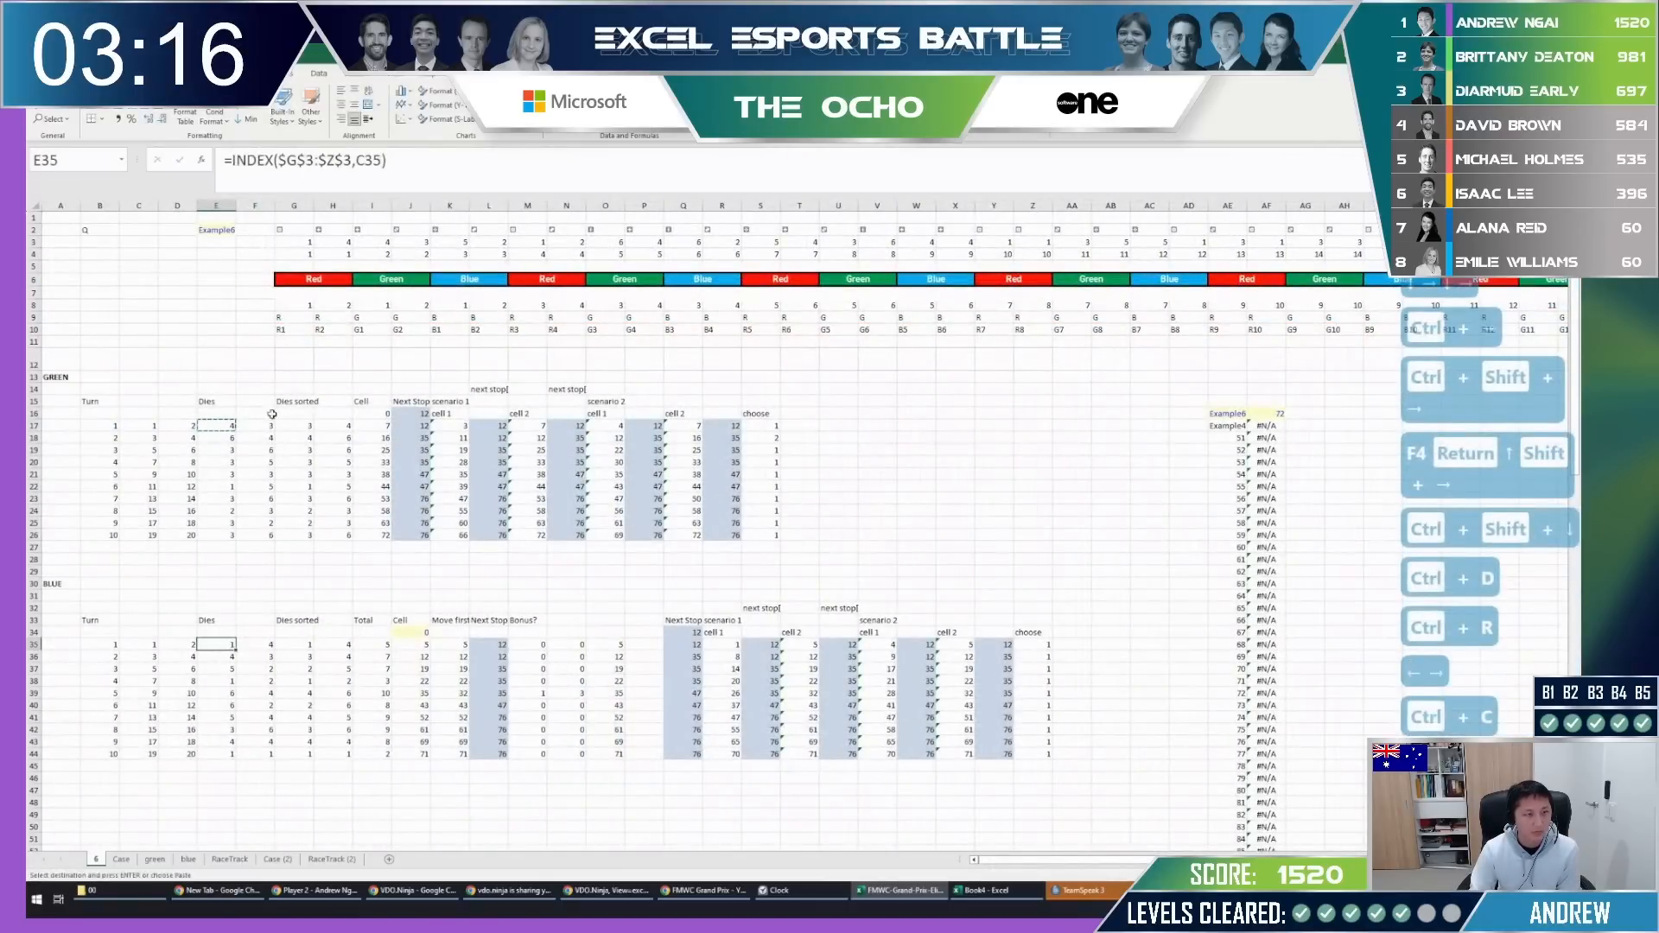
{"action": "key", "text": "ctrl+v"}
{"action": "double_click", "coordinate": [313, 161]}
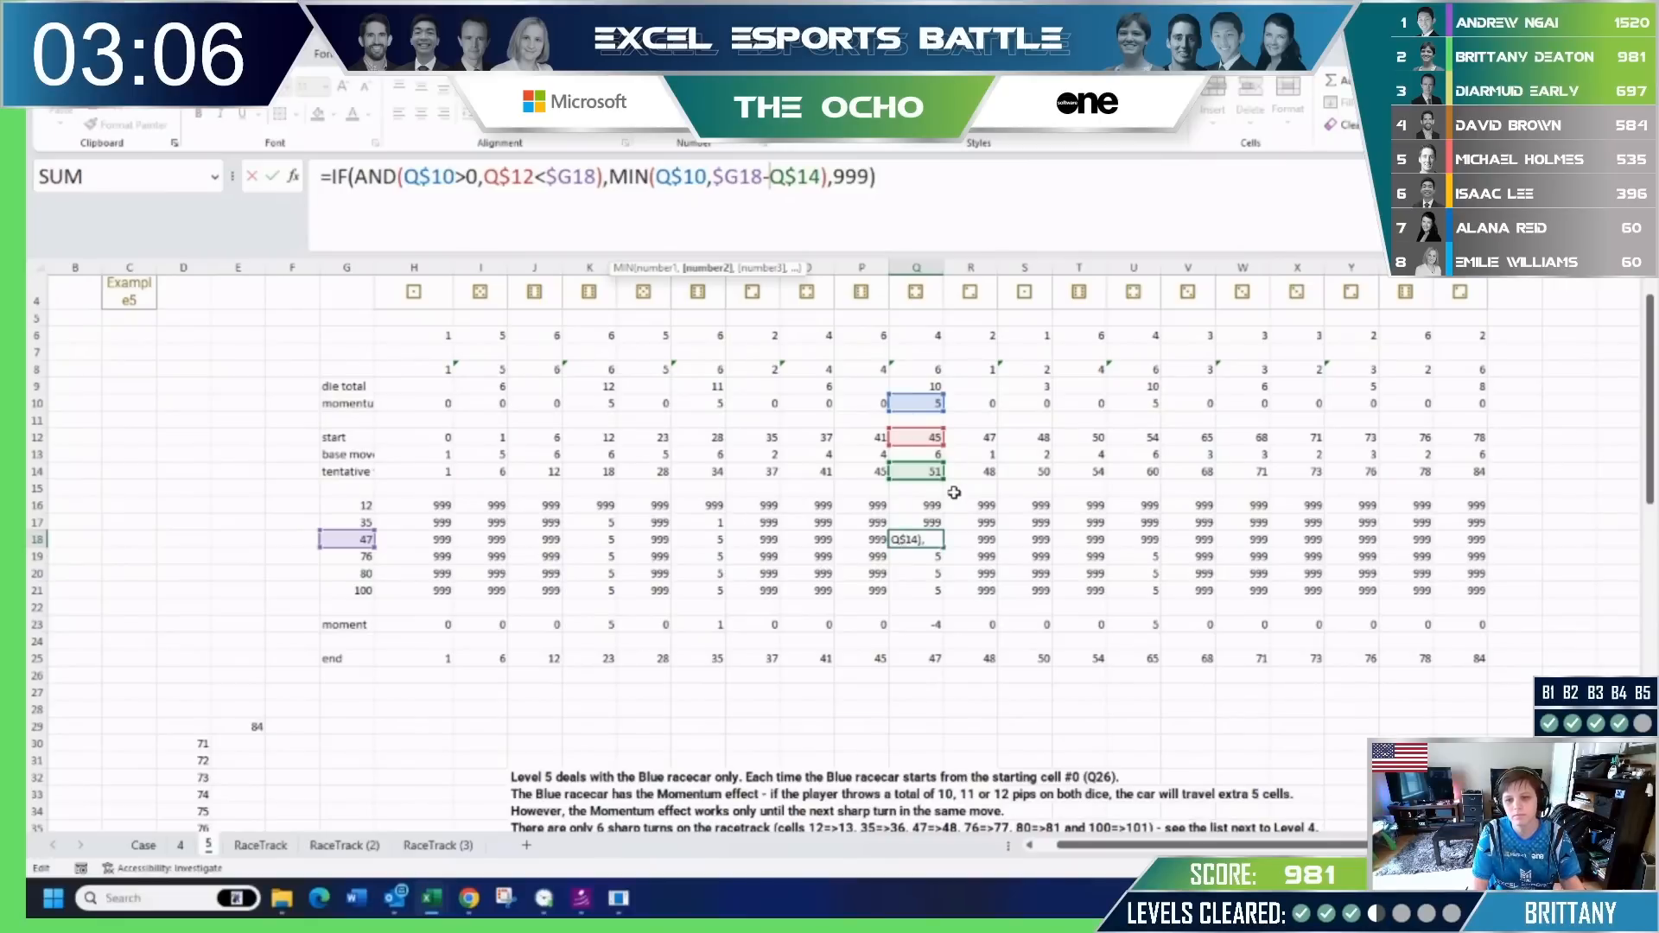
On the Level 5 sheet, change the momentum formula in Q18 to =IF(AND(Q$10>0,Q$14<$G18),MIN(Q$10,$G18-Q$14),999).
{"action": "key", "text": "Escape"}
{"action": "key", "text": "Escape"}
{"action": "key", "text": "Escape"}
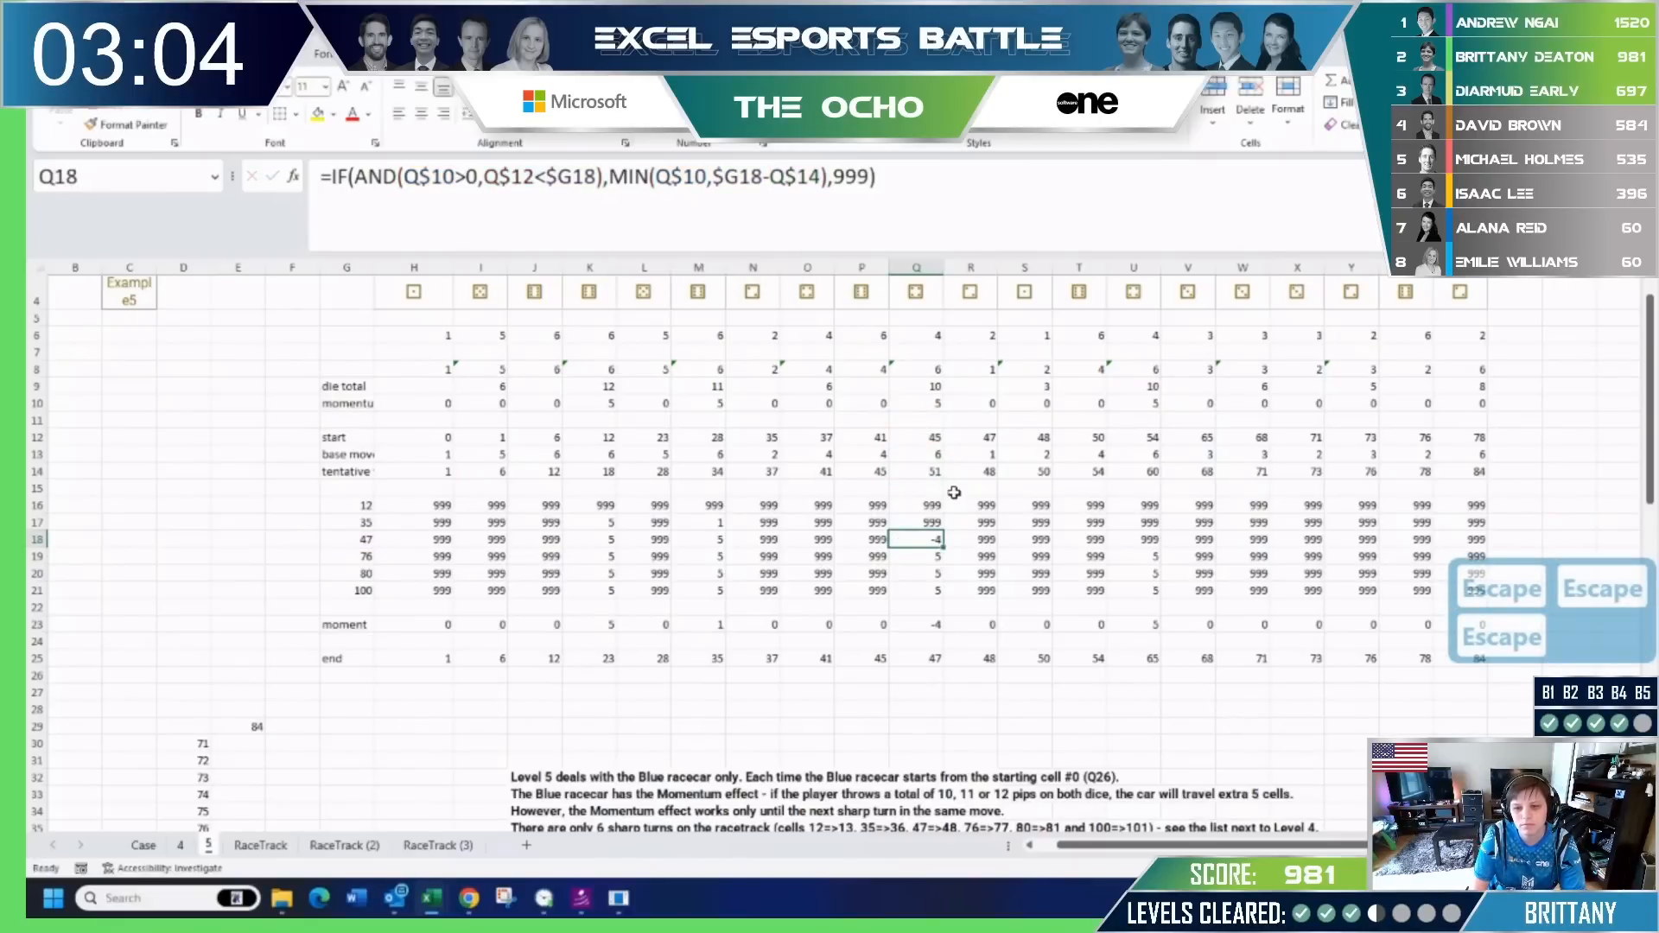
{"action": "left_click", "coordinate": [815, 202]}
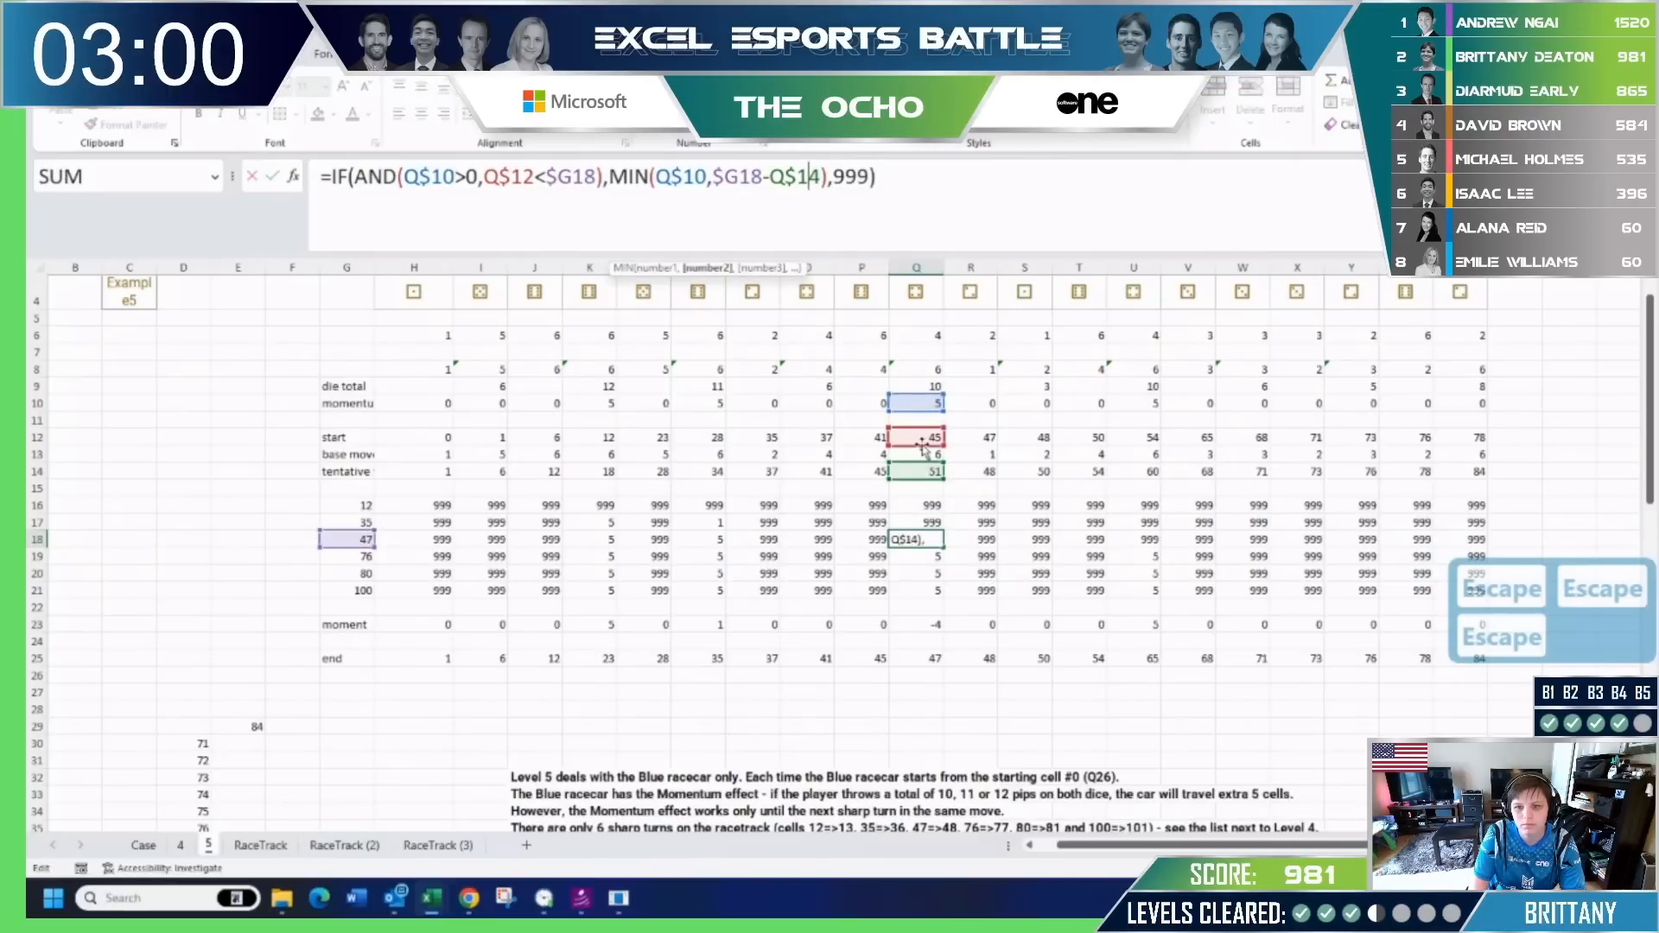
{"action": "left_click_drag", "start_coordinate": [922, 445], "coordinate": [921, 478]}
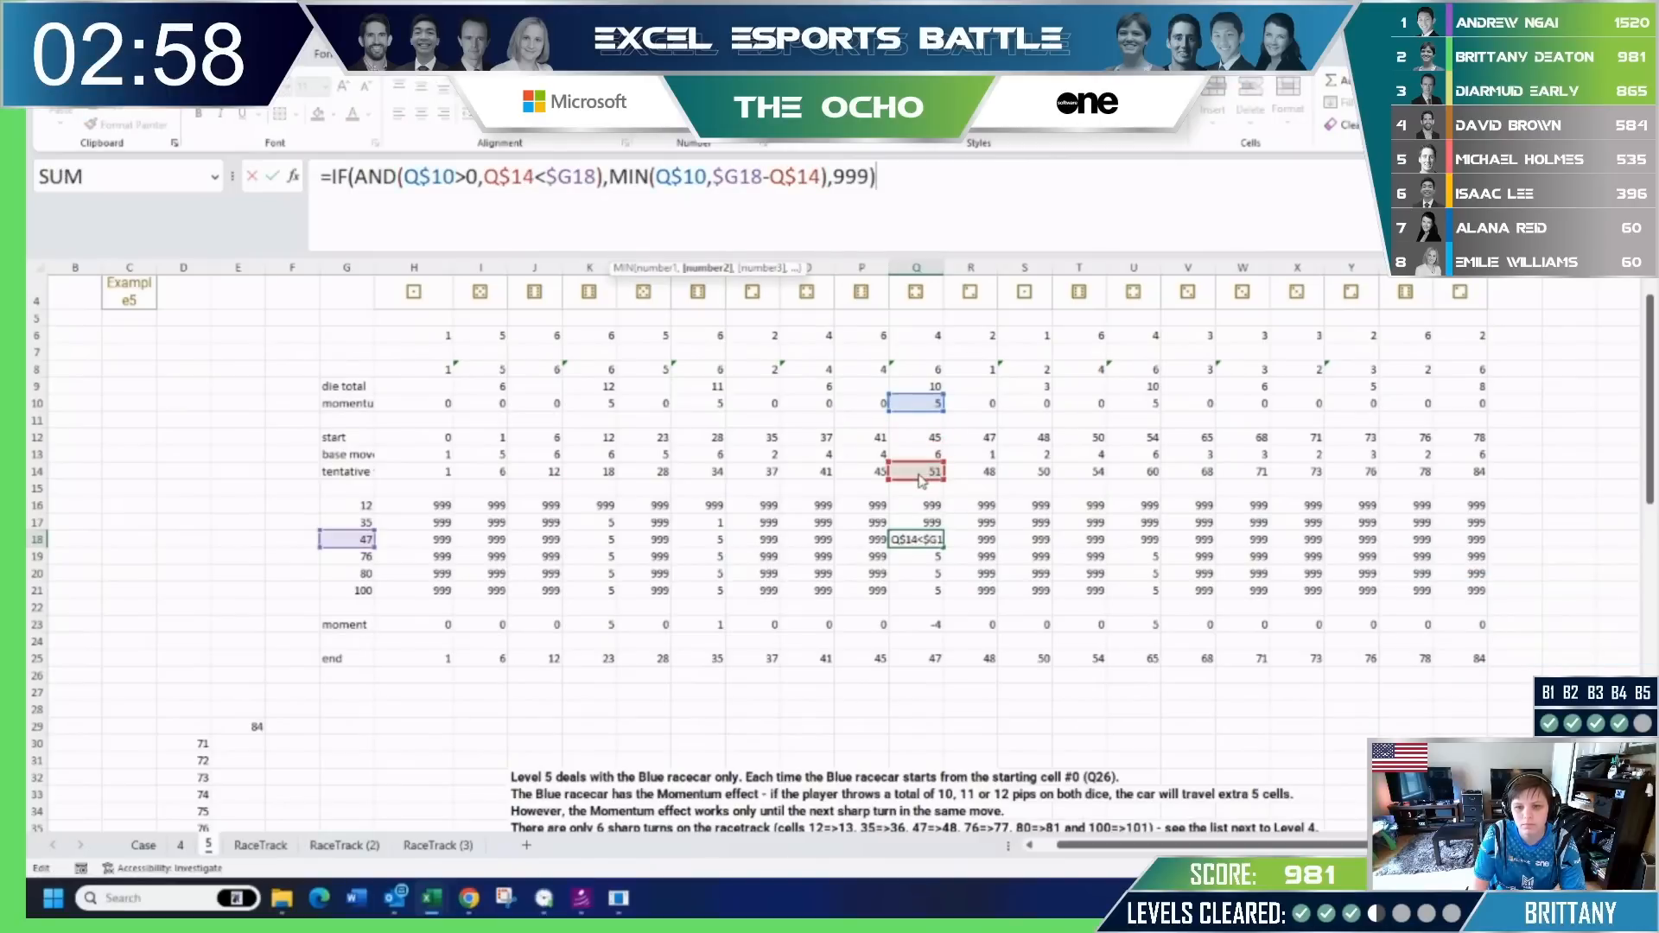
{"action": "key", "text": "Return"}
{"action": "key", "text": "Up"}
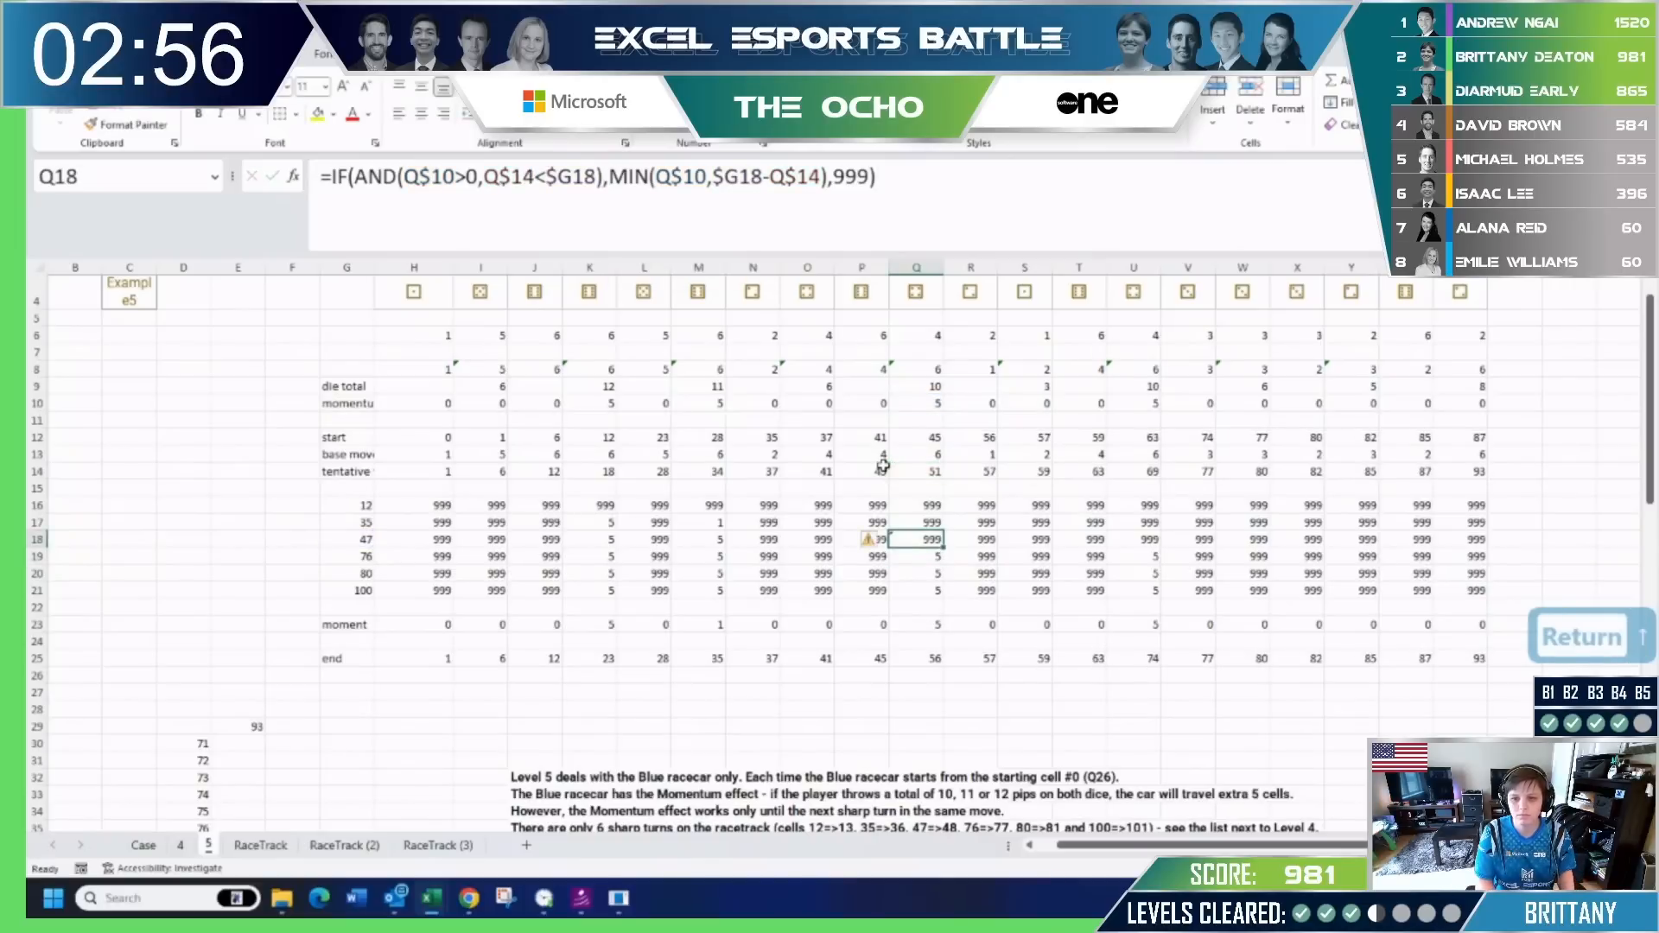
Copy the corrected momentum formula from Q18 over the whole sharp-turn block H16:AA21.
{"action": "key", "text": "ctrl+c"}
{"action": "left_click_drag", "start_coordinate": [423, 506], "coordinate": [1478, 589]}
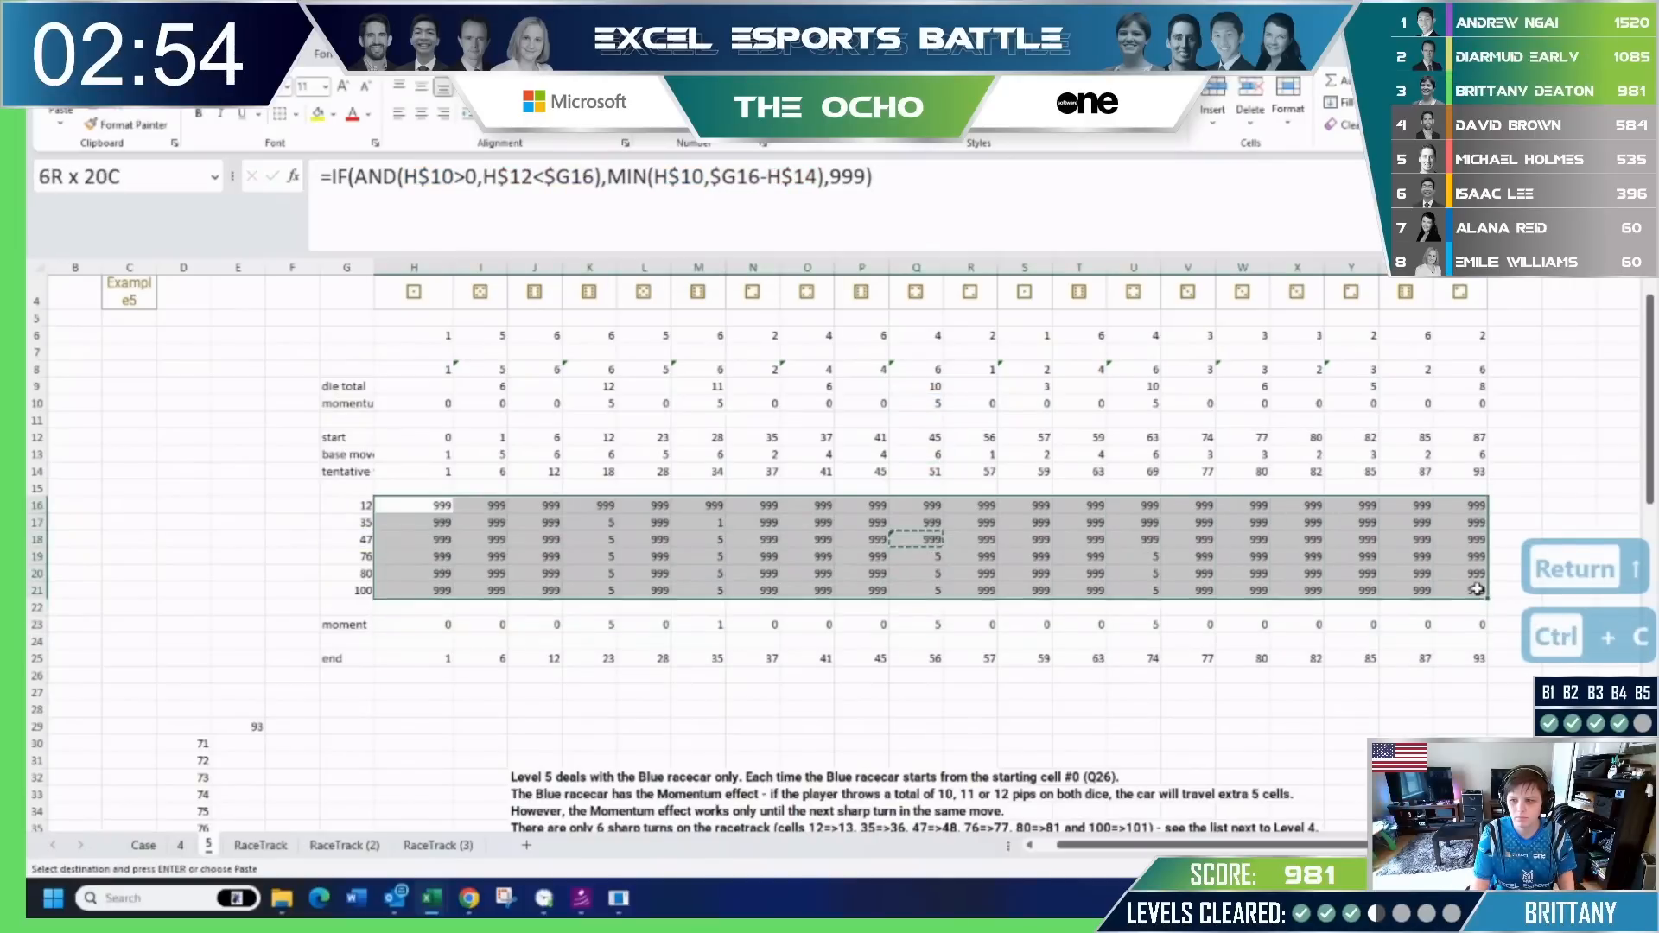
{"action": "key", "text": "ctrl+v"}
Create a one-variable data table over D29:E49 with the game-number cell as the column input.
{"action": "left_click", "coordinate": [229, 741]}
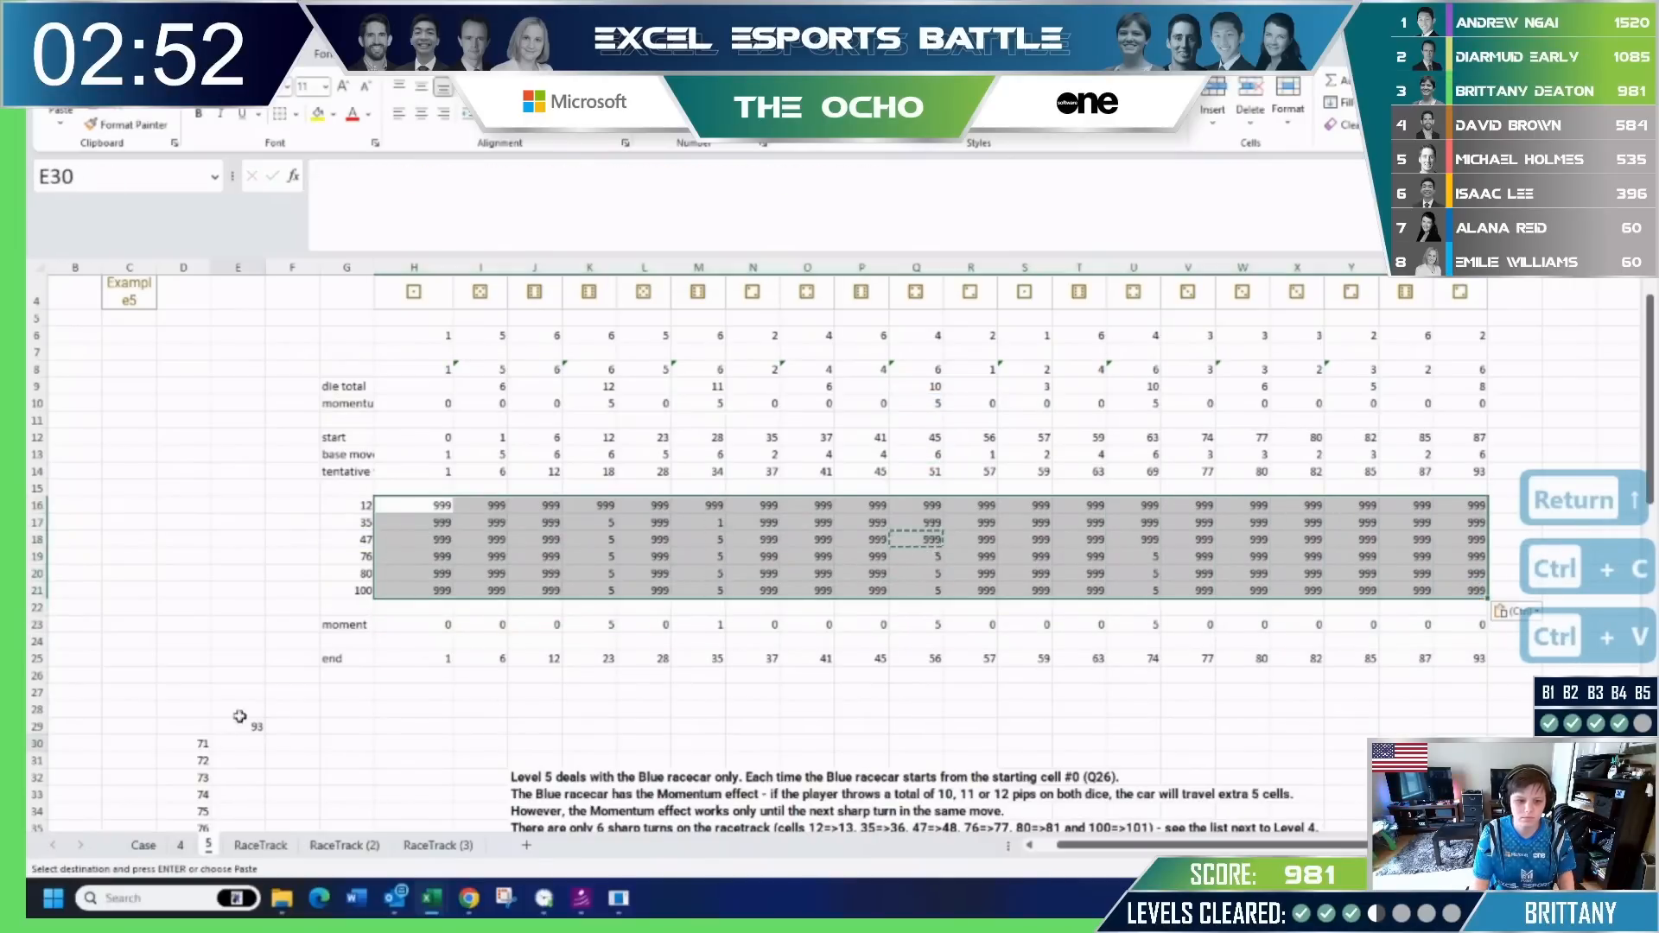
{"action": "key", "text": "Left"}
{"action": "key", "text": "ctrl+Down"}
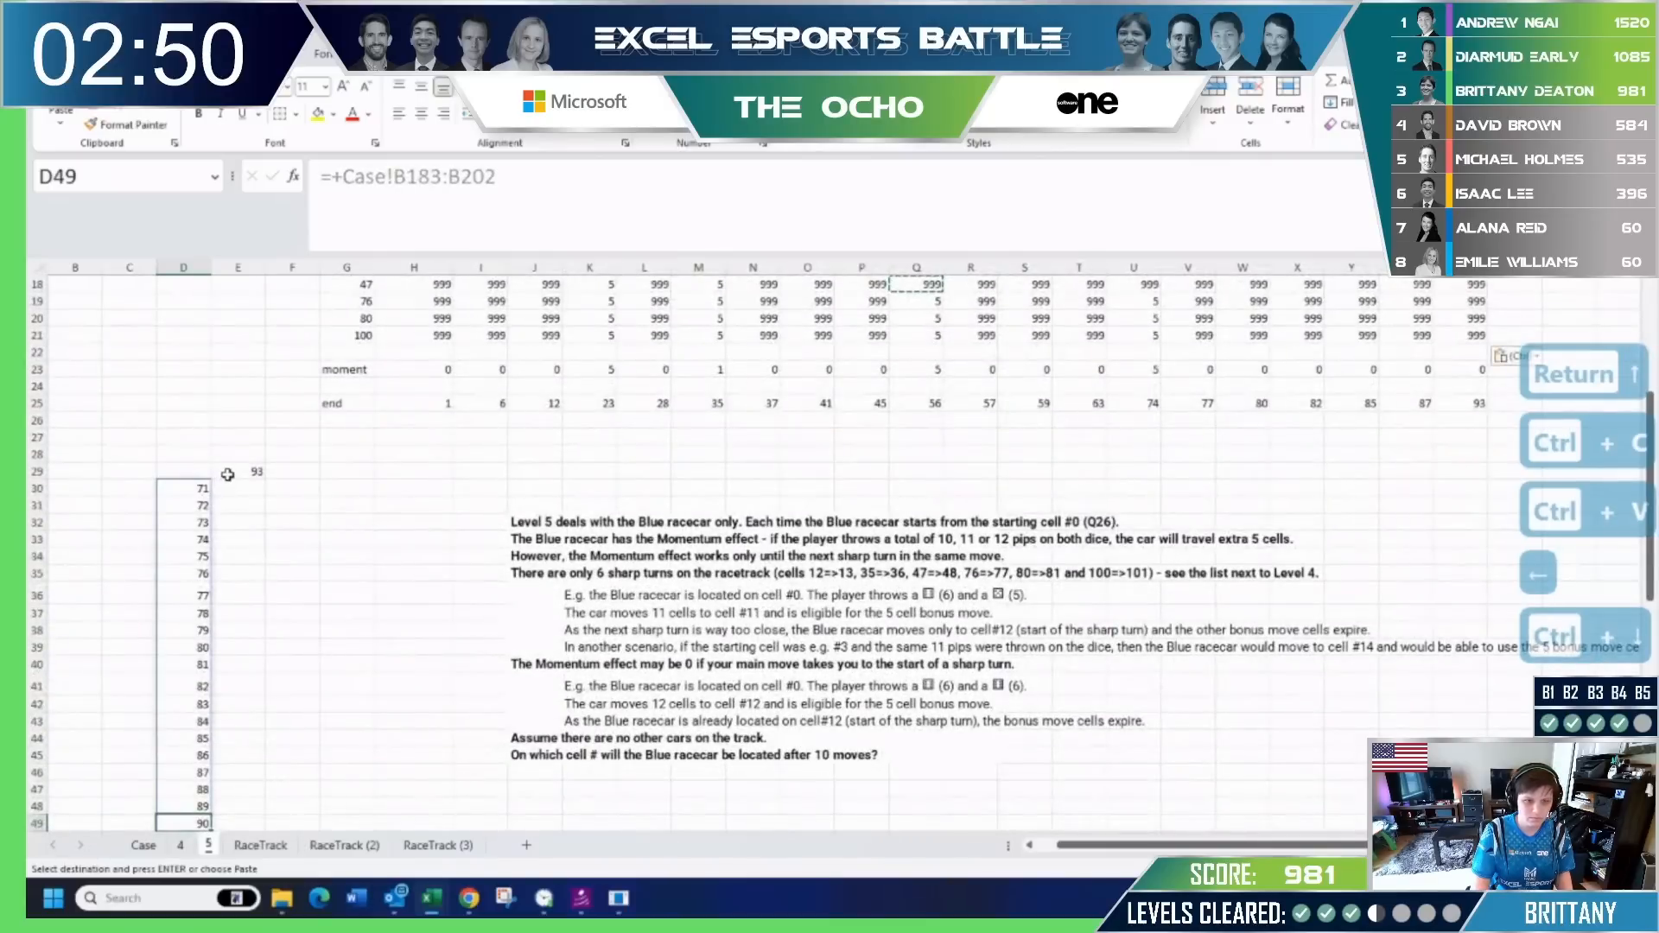
{"action": "left_click", "coordinate": [227, 474], "text": "shift"}
{"action": "left_click", "coordinate": [799, 54]}
{"action": "left_click", "coordinate": [812, 108]}
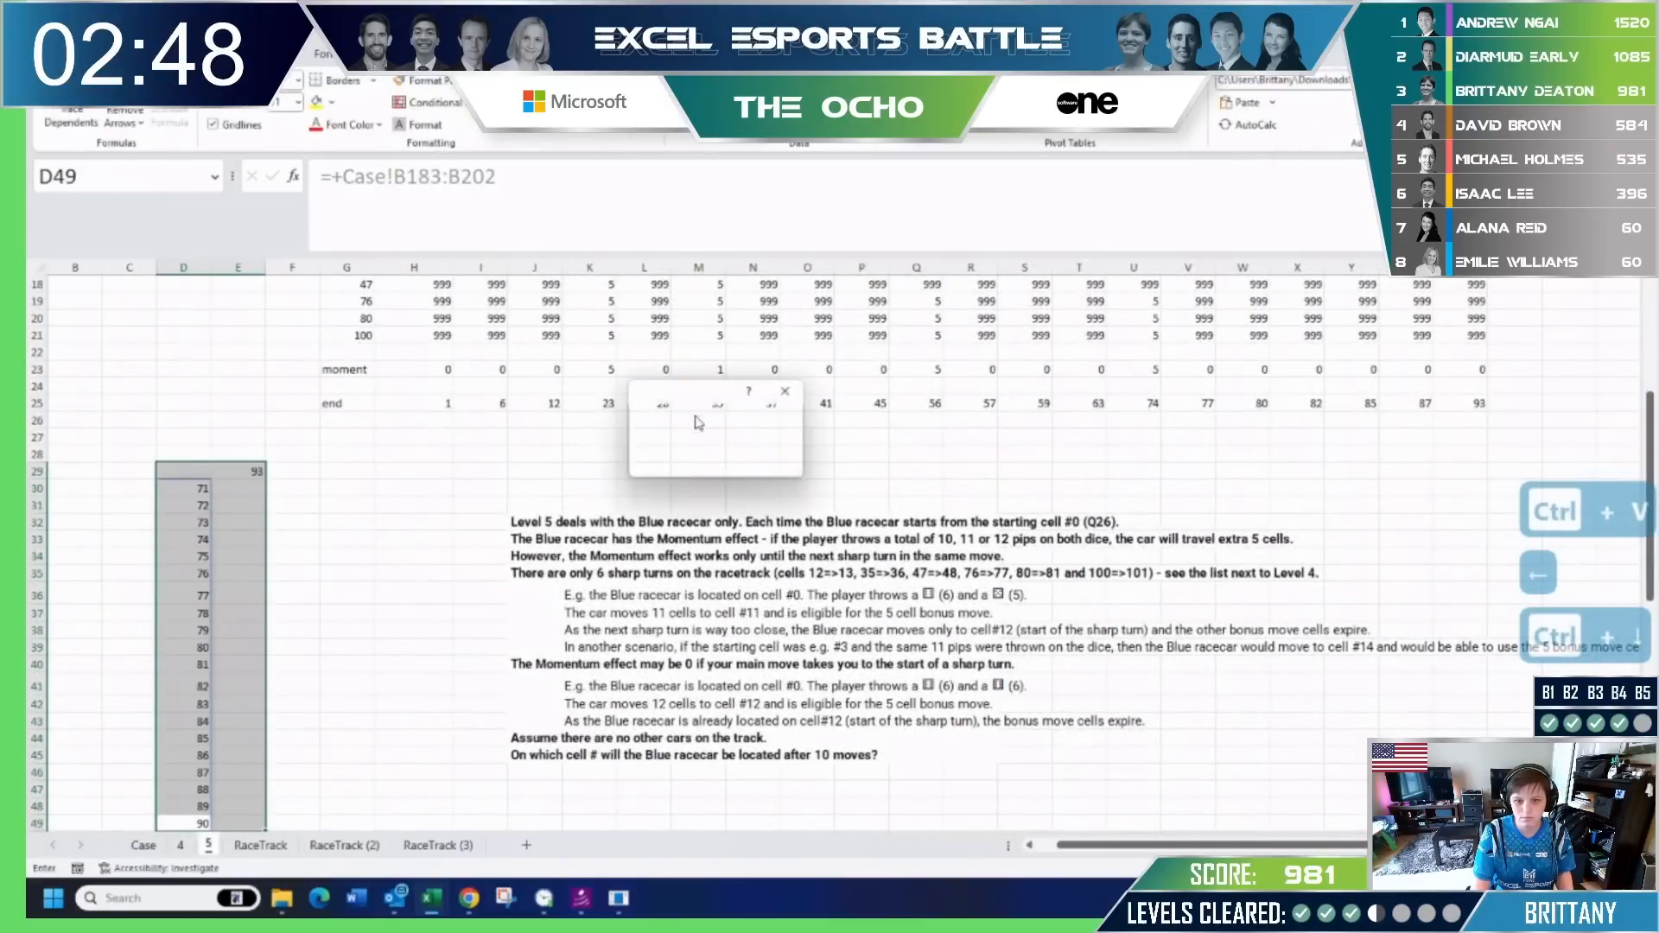
{"action": "left_click", "coordinate": [797, 447]}
{"action": "scroll", "coordinate": [221, 386], "scroll_direction": "up", "scroll_amount": 6}
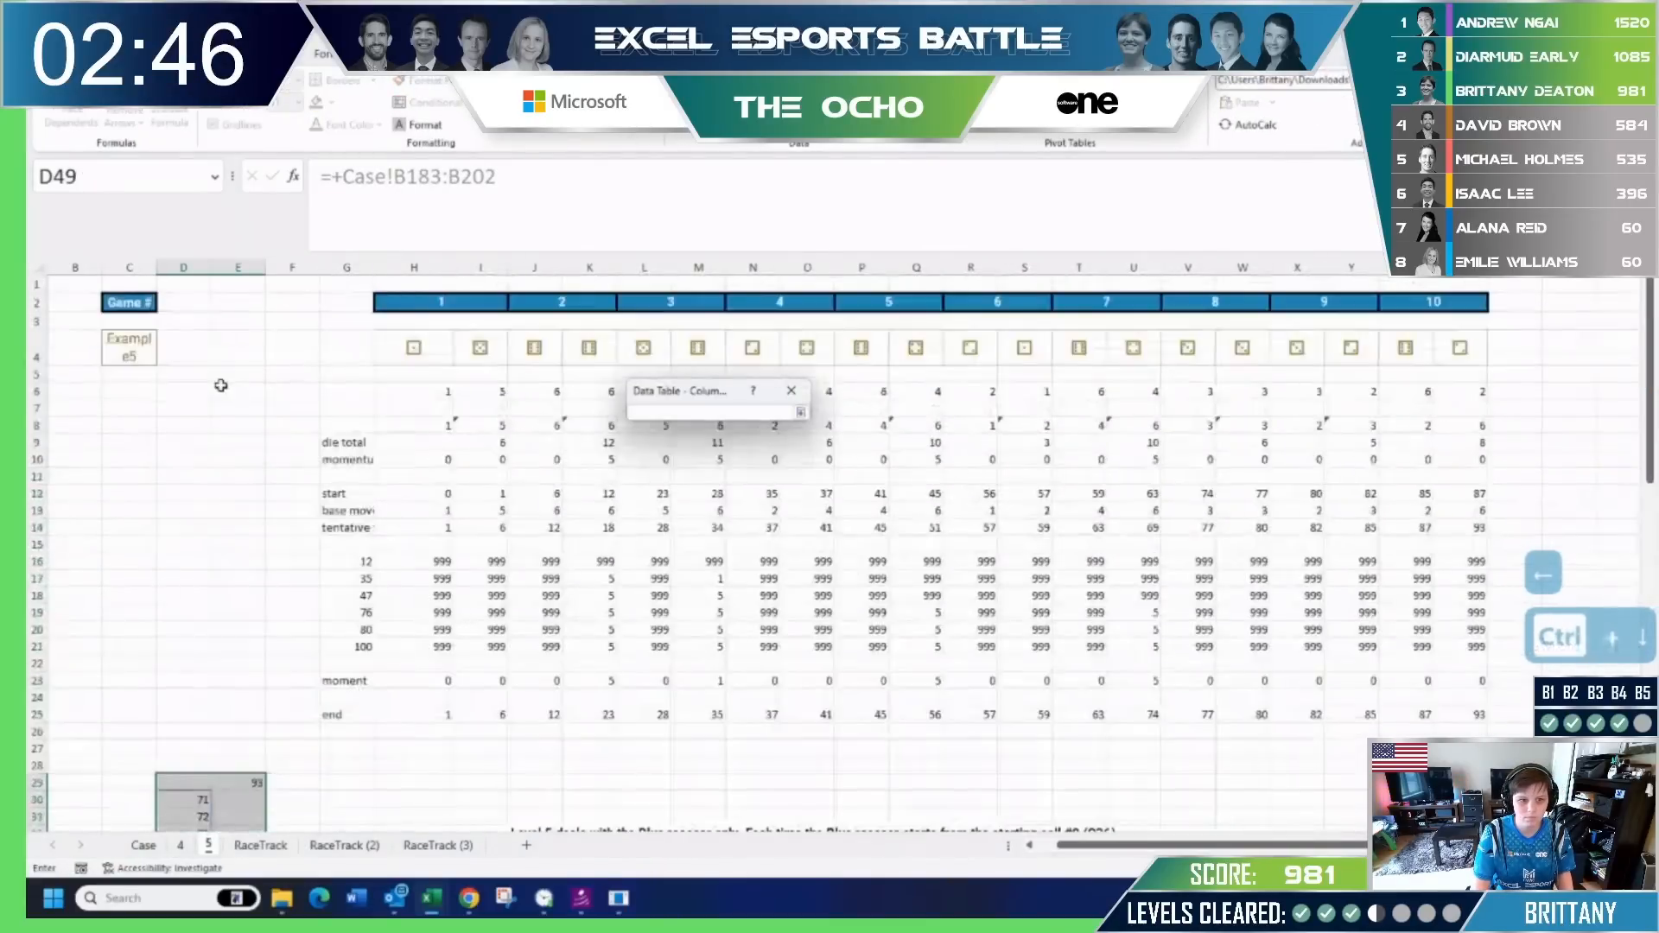
{"action": "key", "text": "Return"}
{"action": "key", "text": "Return"}
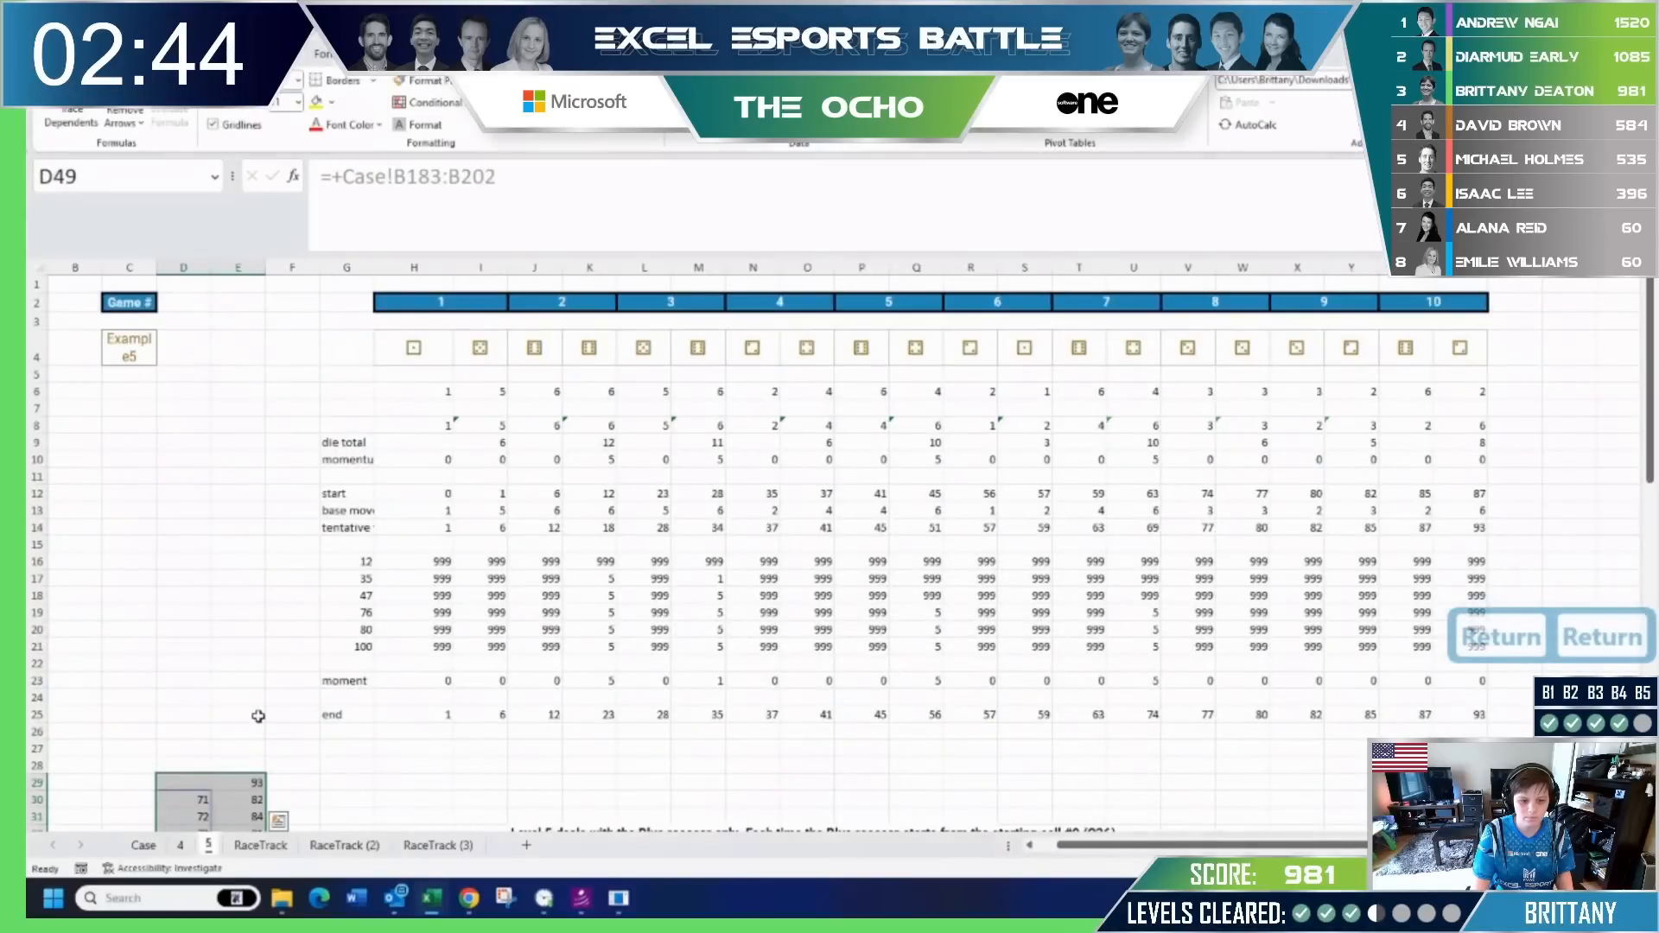
Link the Level 5 answers on the Case sheet to the data table by entering =+'5'!E30:E49 in E183.
{"action": "scroll", "coordinate": [255, 715], "scroll_direction": "down", "scroll_amount": 4}
{"action": "left_click", "coordinate": [143, 845]}
{"action": "left_click", "coordinate": [277, 681]}
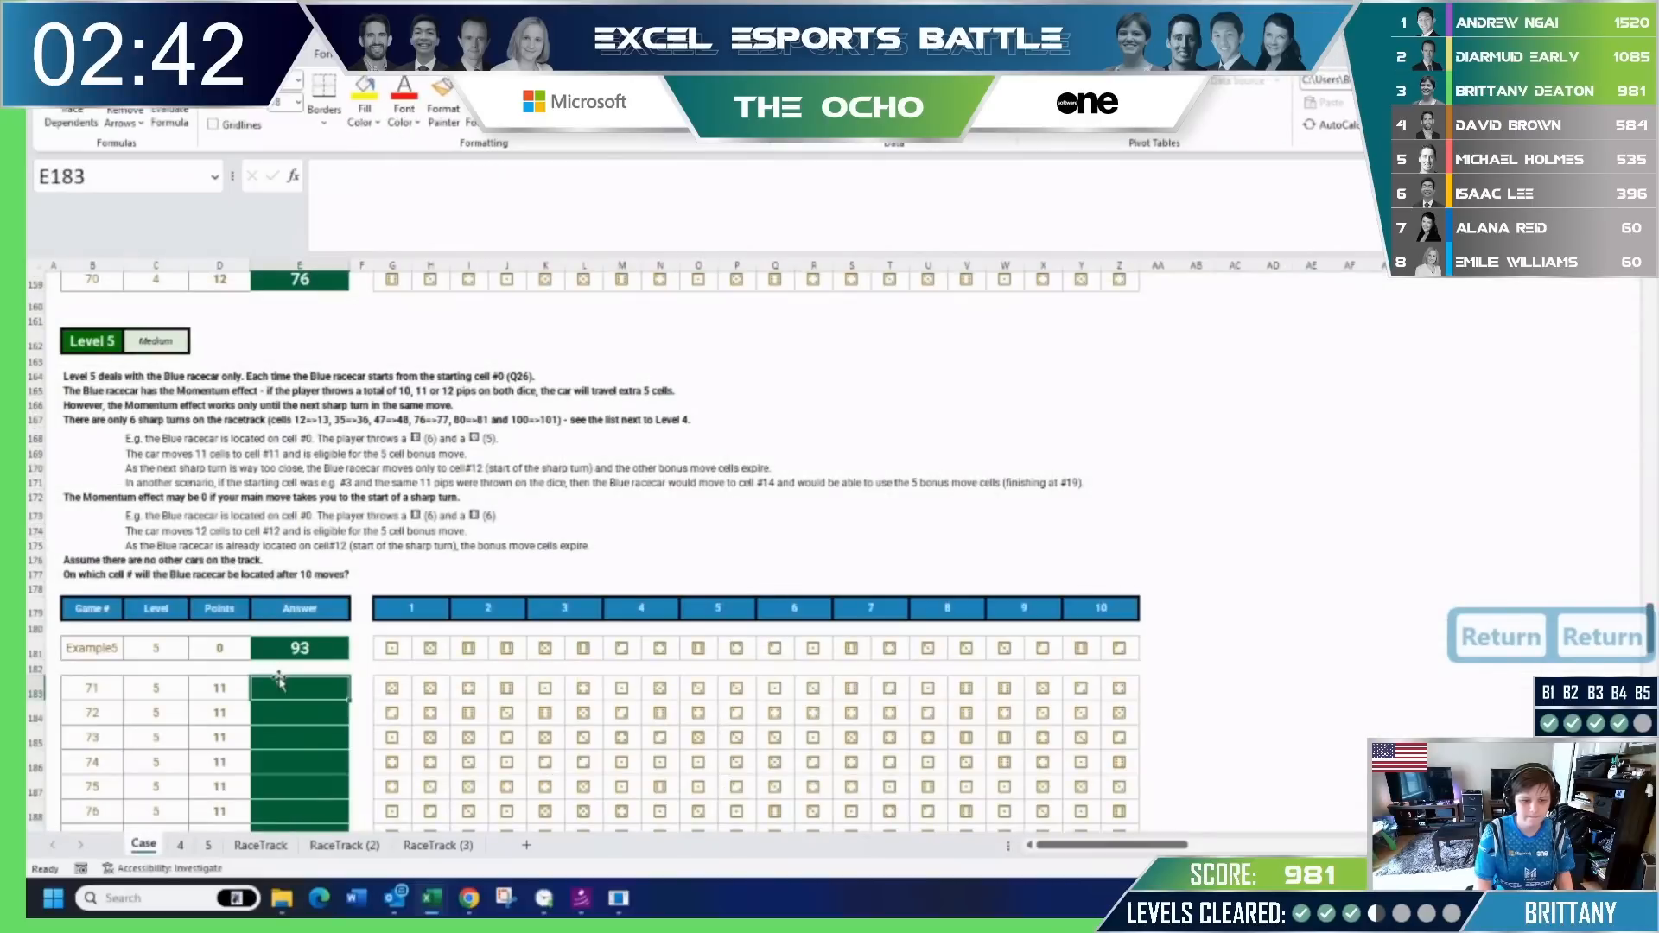
{"action": "type", "text": "+"}
{"action": "key", "text": "ctrl+Page_Down"}
{"action": "key", "text": "ctrl+Page_Down"}
{"action": "left_click", "coordinate": [252, 594]}
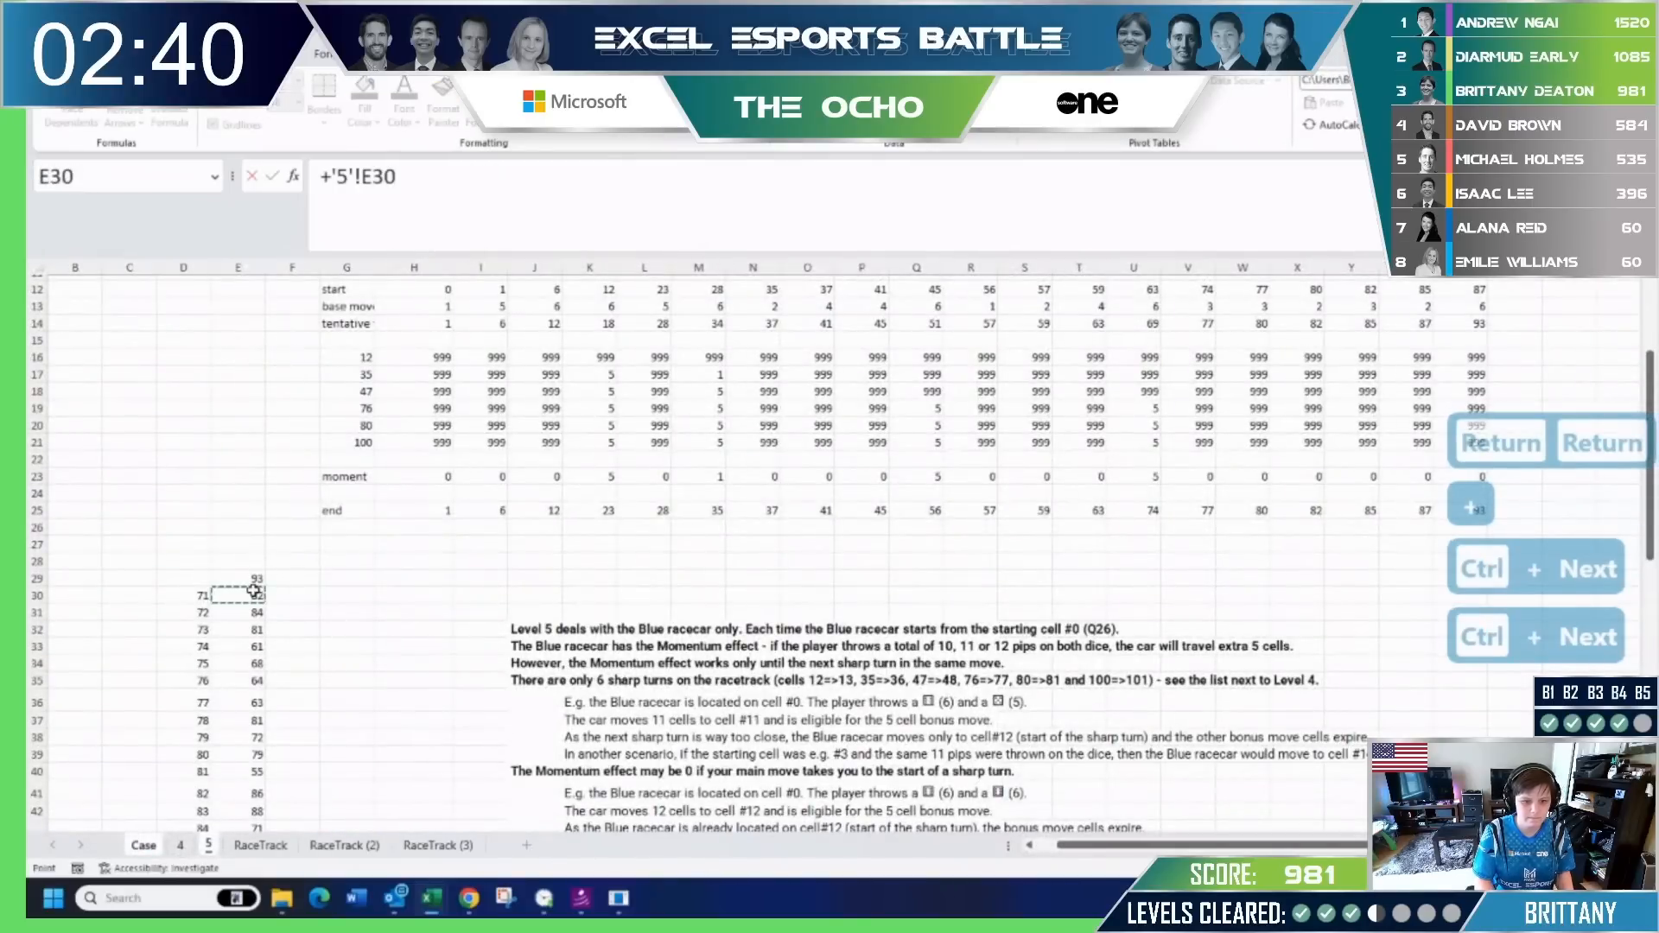
{"action": "key", "text": "ctrl+shift+Down"}
{"action": "key", "text": "Return"}
Select the Level 5 answers for games 71 to 90 on the Case sheet.
{"action": "left_click_drag", "start_coordinate": [276, 700], "coordinate": [276, 694]}
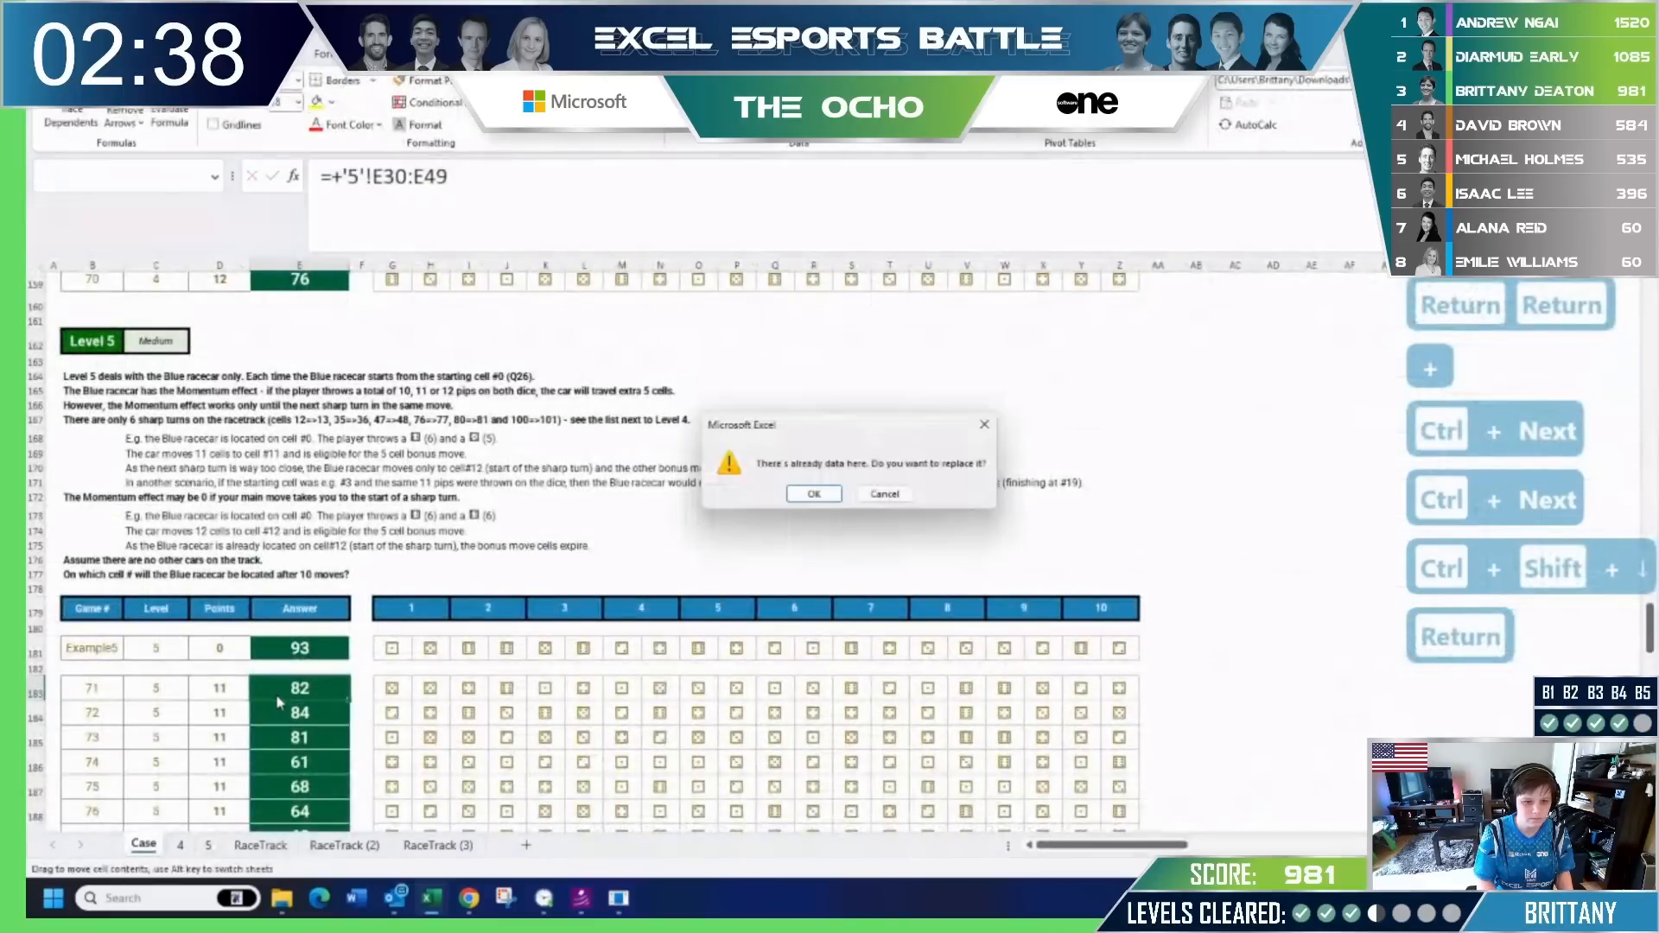
{"action": "key", "text": "ctrl+shift+Down"}
{"action": "key", "text": "Escape"}
{"action": "scroll", "coordinate": [276, 694], "scroll_direction": "down", "scroll_amount": 7}
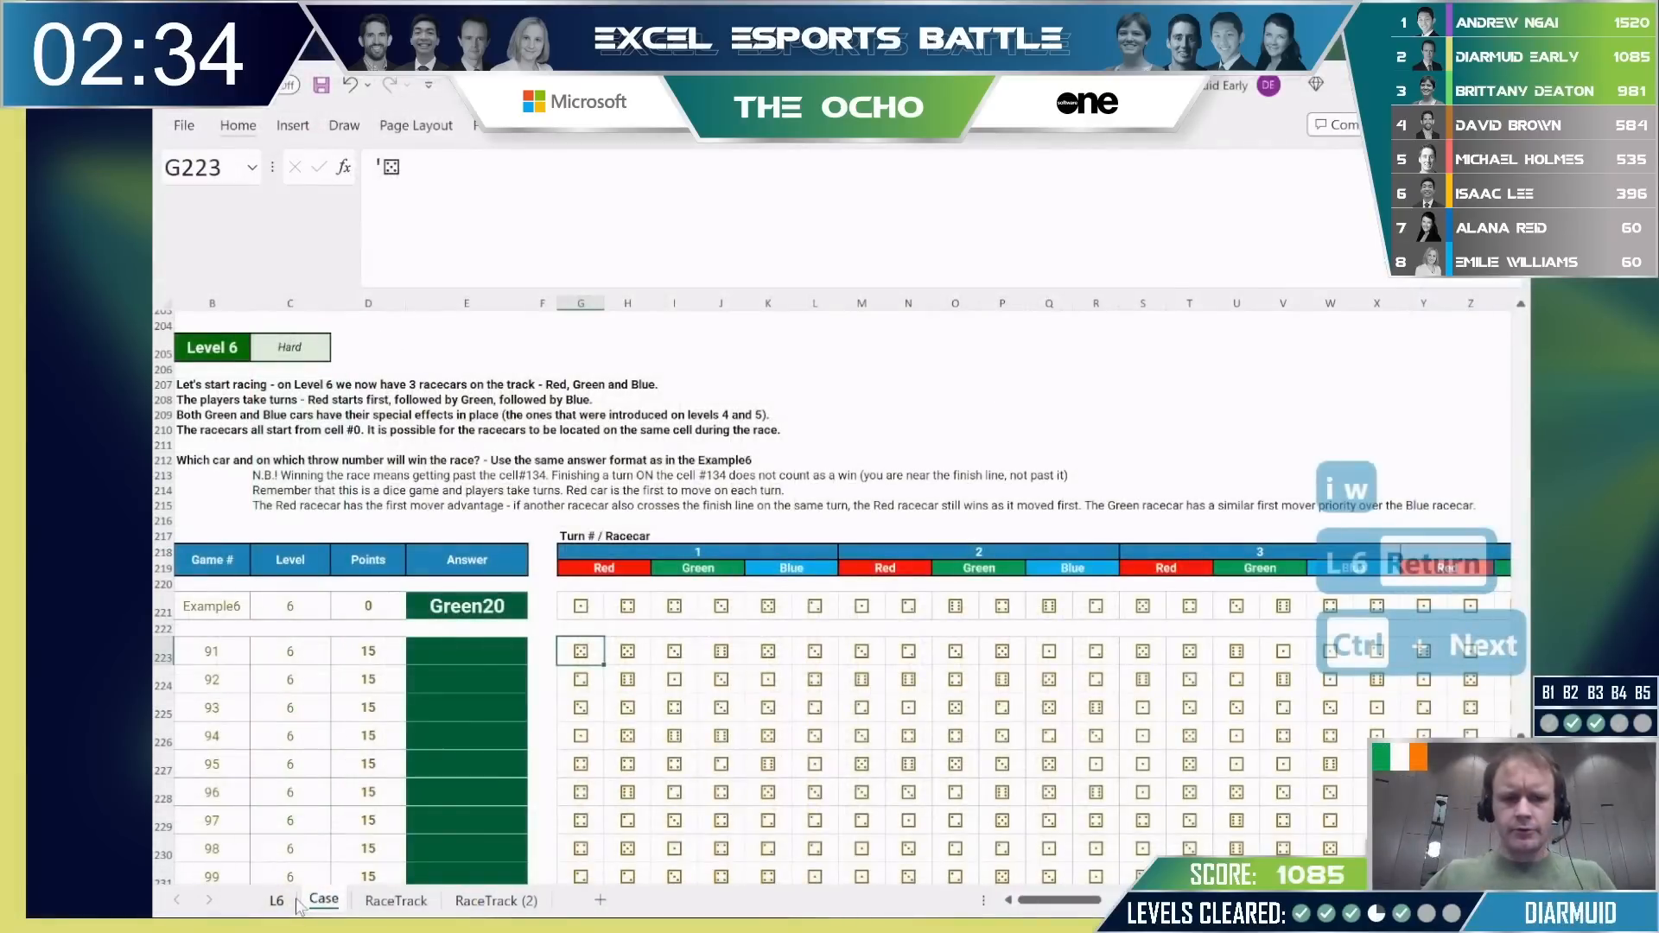
Mark Levels 4 and 5 with an x in E8 and E9 of the progress tracker workbook, and return to the case workbook.
{"action": "key", "text": "ctrl+Tab"}
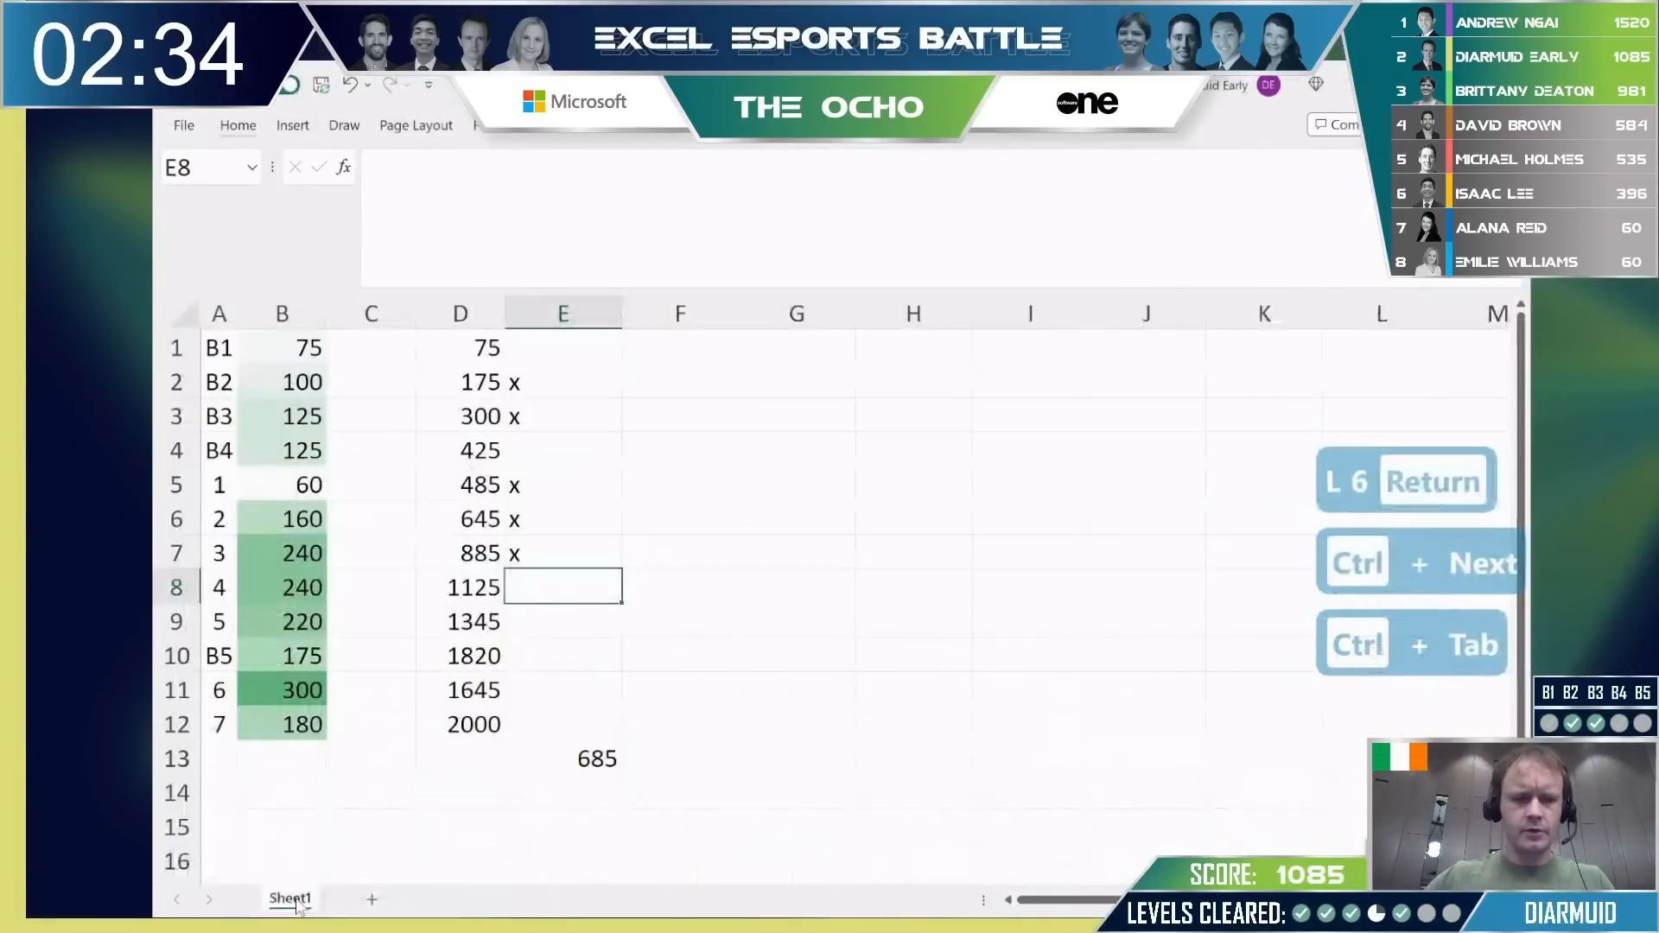
{"action": "type", "text": "x"}
{"action": "key", "text": "Return"}
{"action": "type", "text": "x"}
{"action": "key", "text": "Return"}
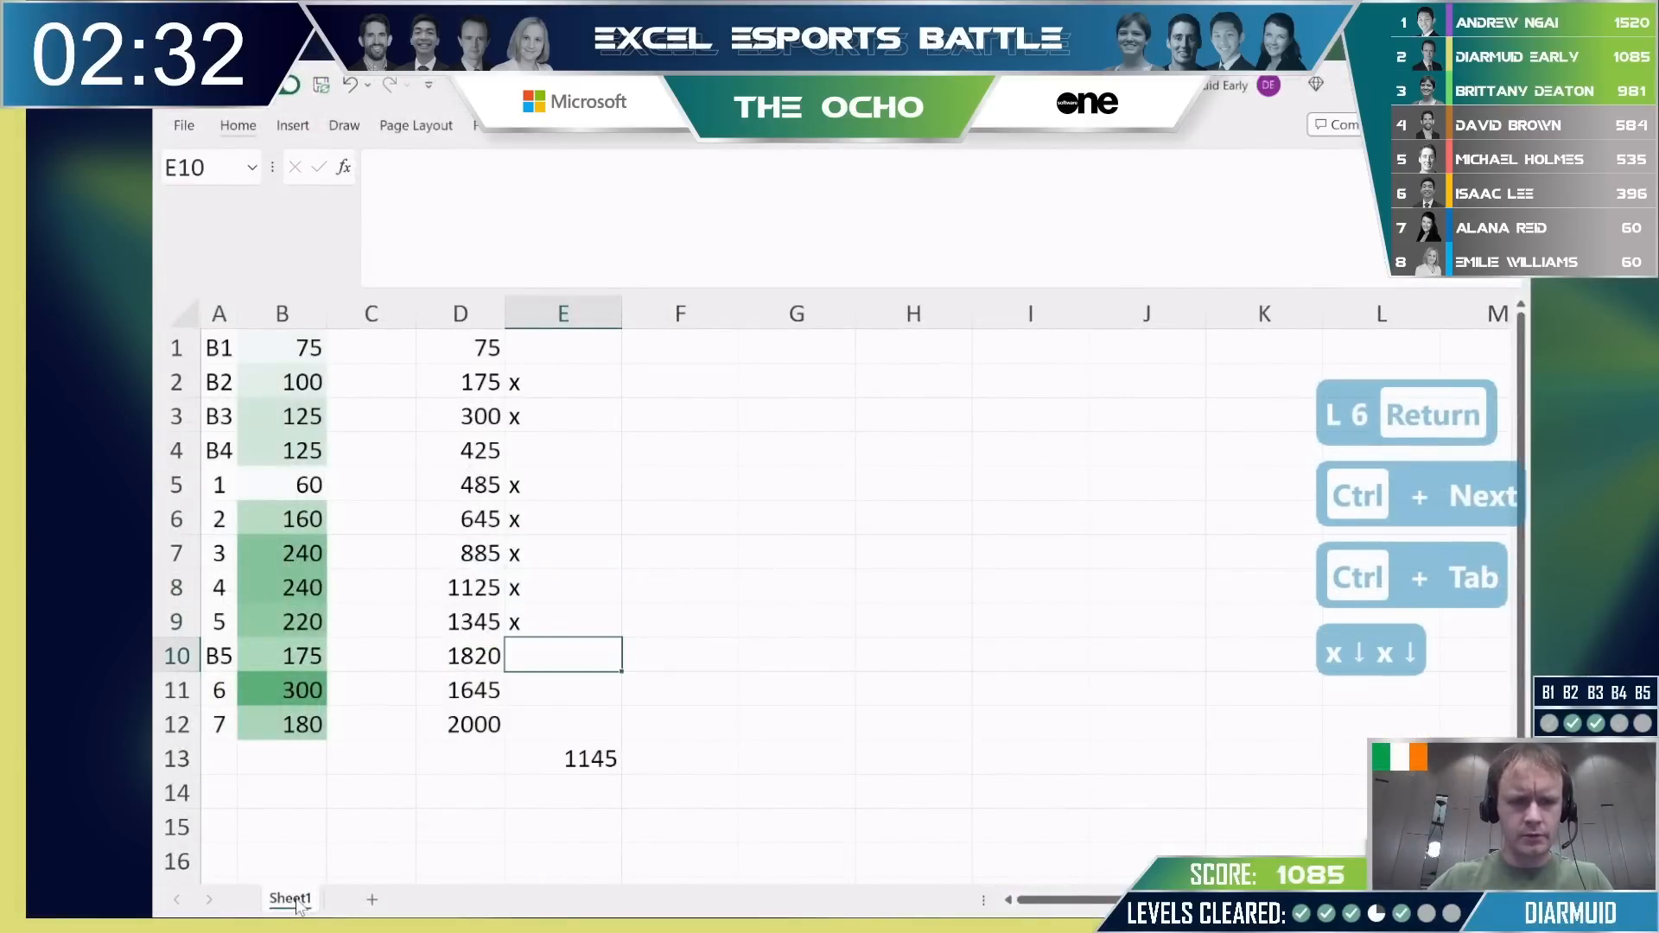
{"action": "key", "text": "ctrl+Tab"}
Examine the Level 4 and Level 5 answers for games 51 to 90 for the smallest and largest values.
{"action": "scroll", "coordinate": [516, 470], "scroll_direction": "up", "scroll_amount": 19}
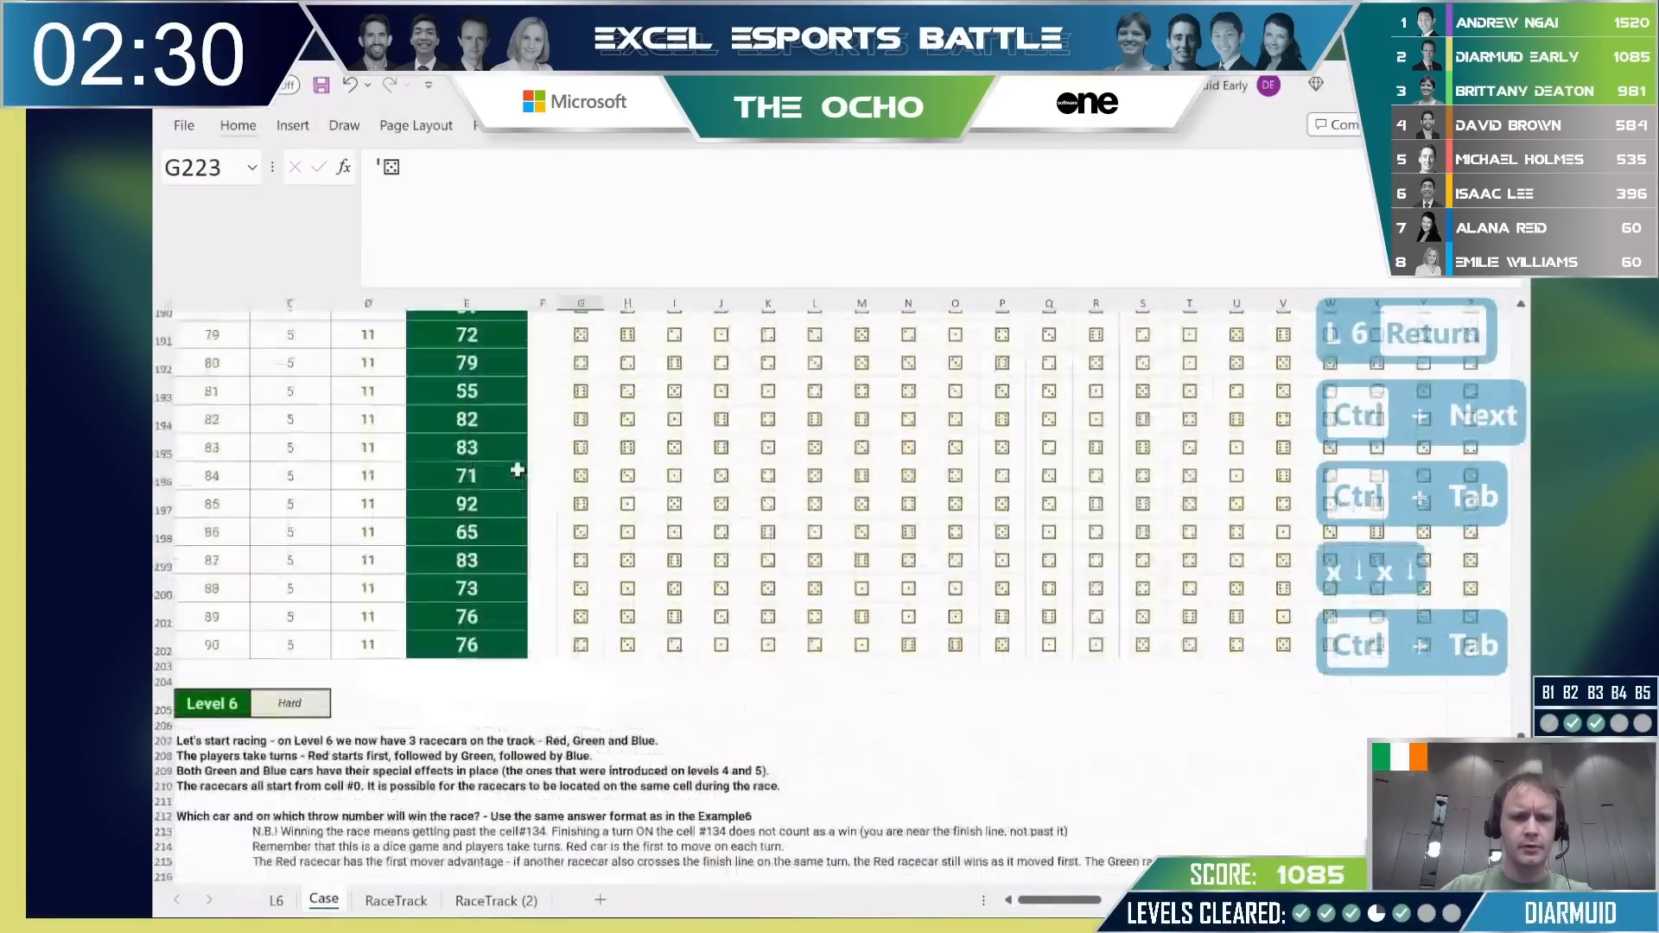
{"action": "scroll", "coordinate": [516, 470], "scroll_direction": "up", "scroll_amount": 7}
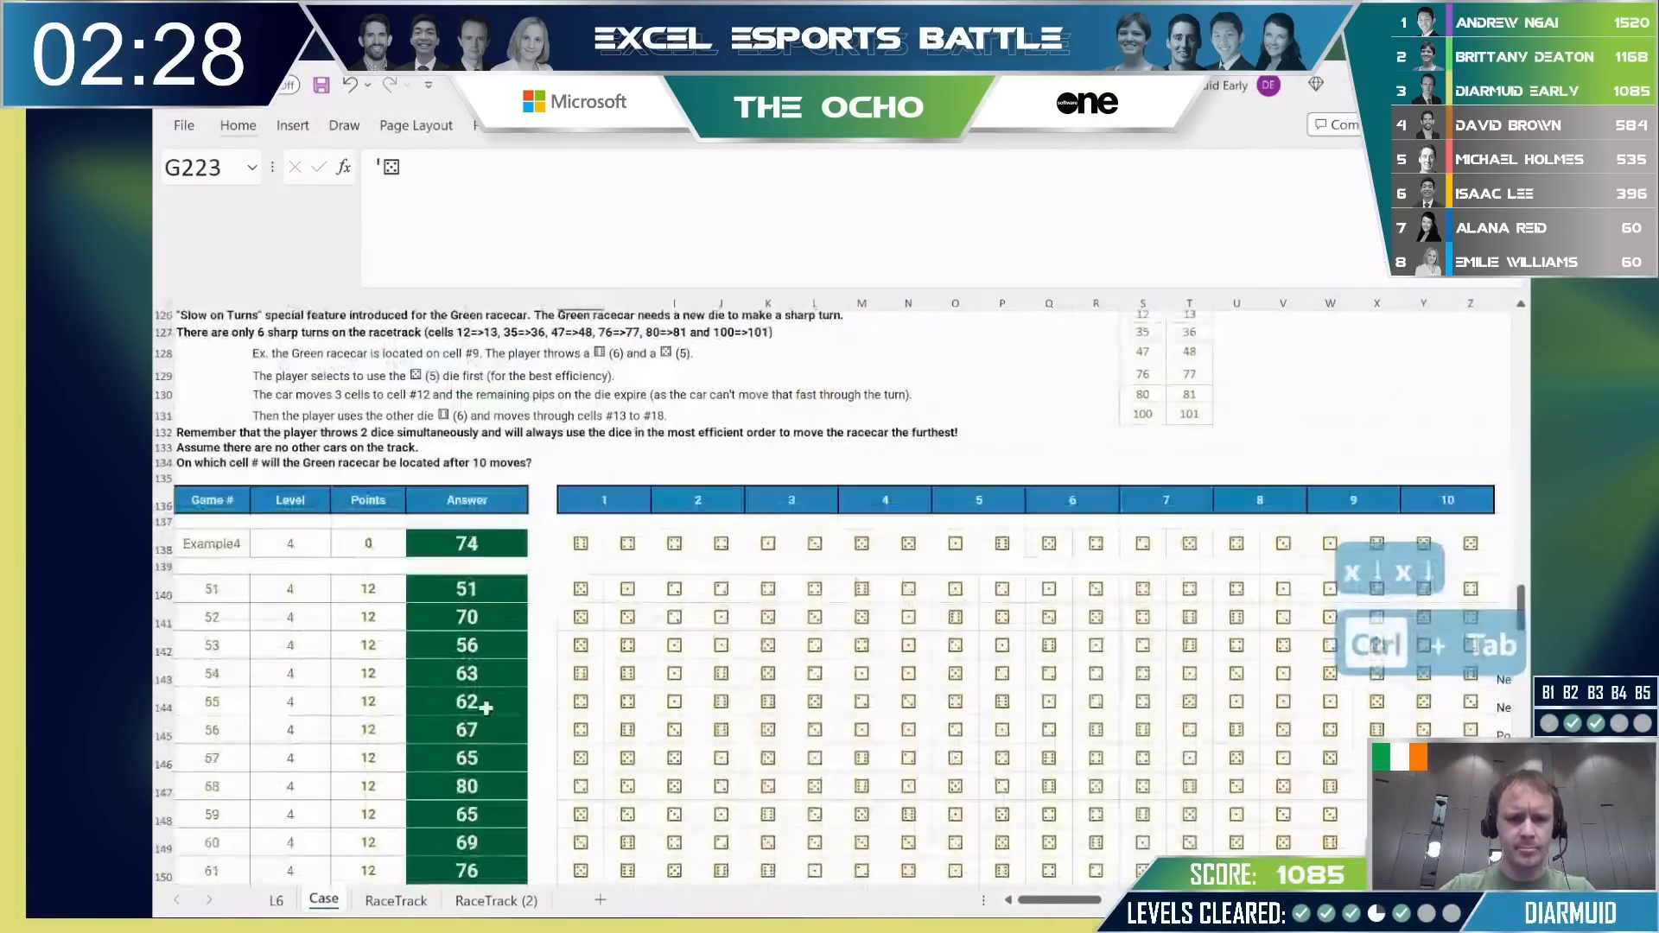
{"action": "left_click", "coordinate": [482, 588]}
{"action": "key", "text": "ctrl+shift+Down"}
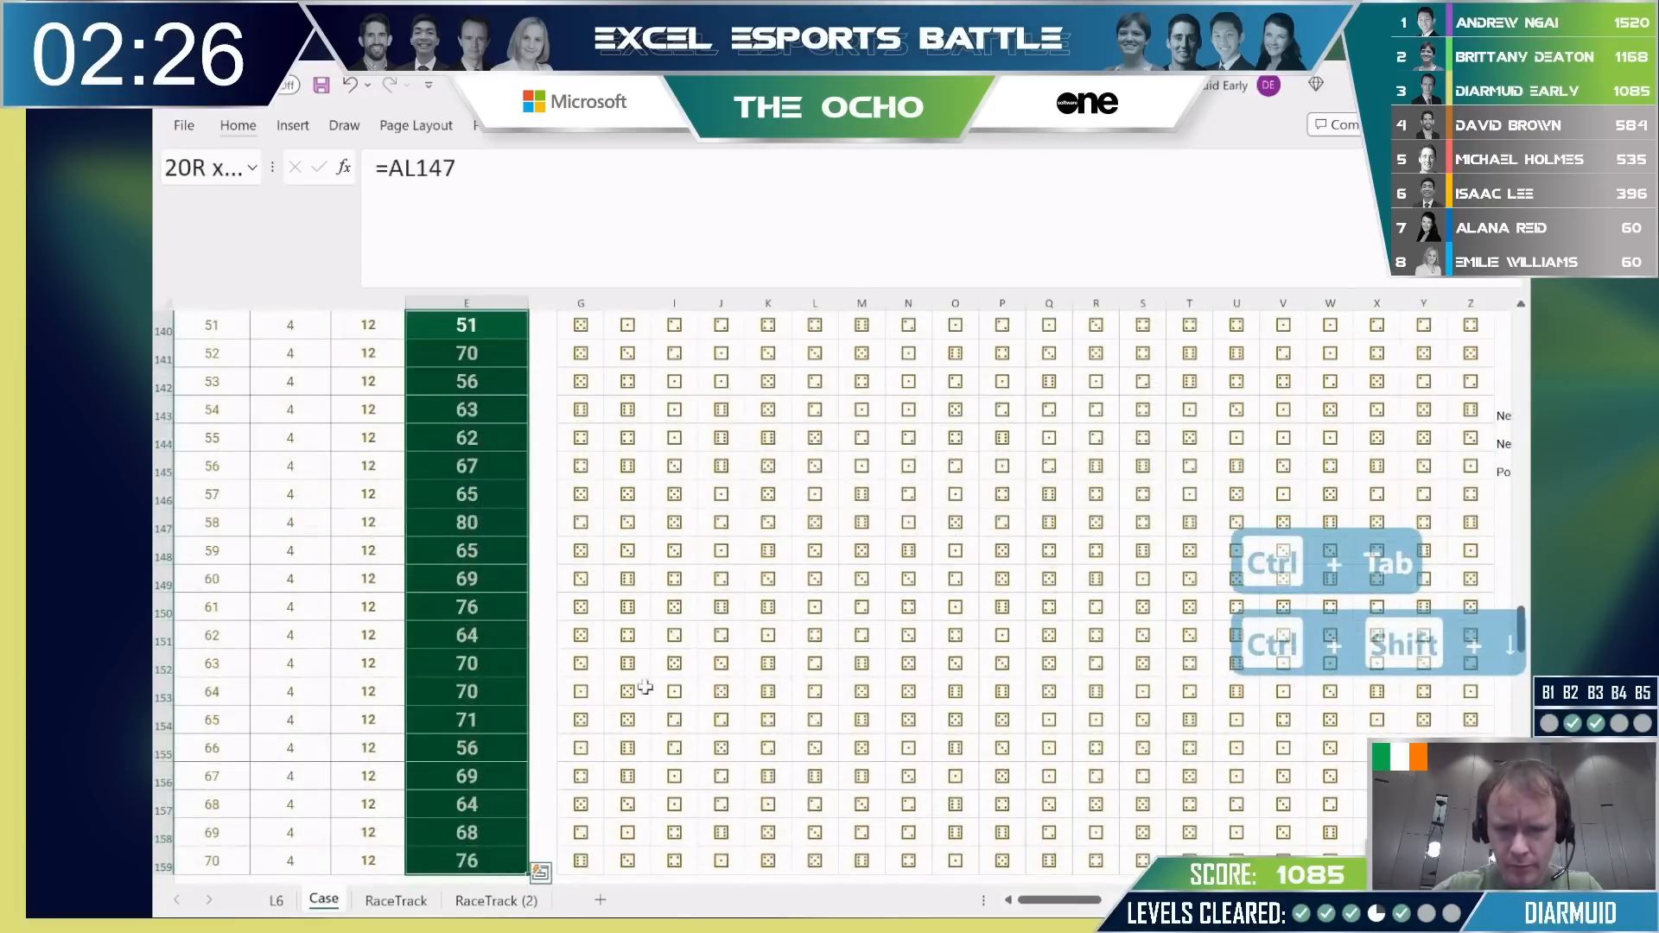
{"action": "scroll", "coordinate": [648, 688], "scroll_direction": "down", "scroll_amount": 5}
{"action": "scroll", "coordinate": [654, 687], "scroll_direction": "down", "scroll_amount": 4}
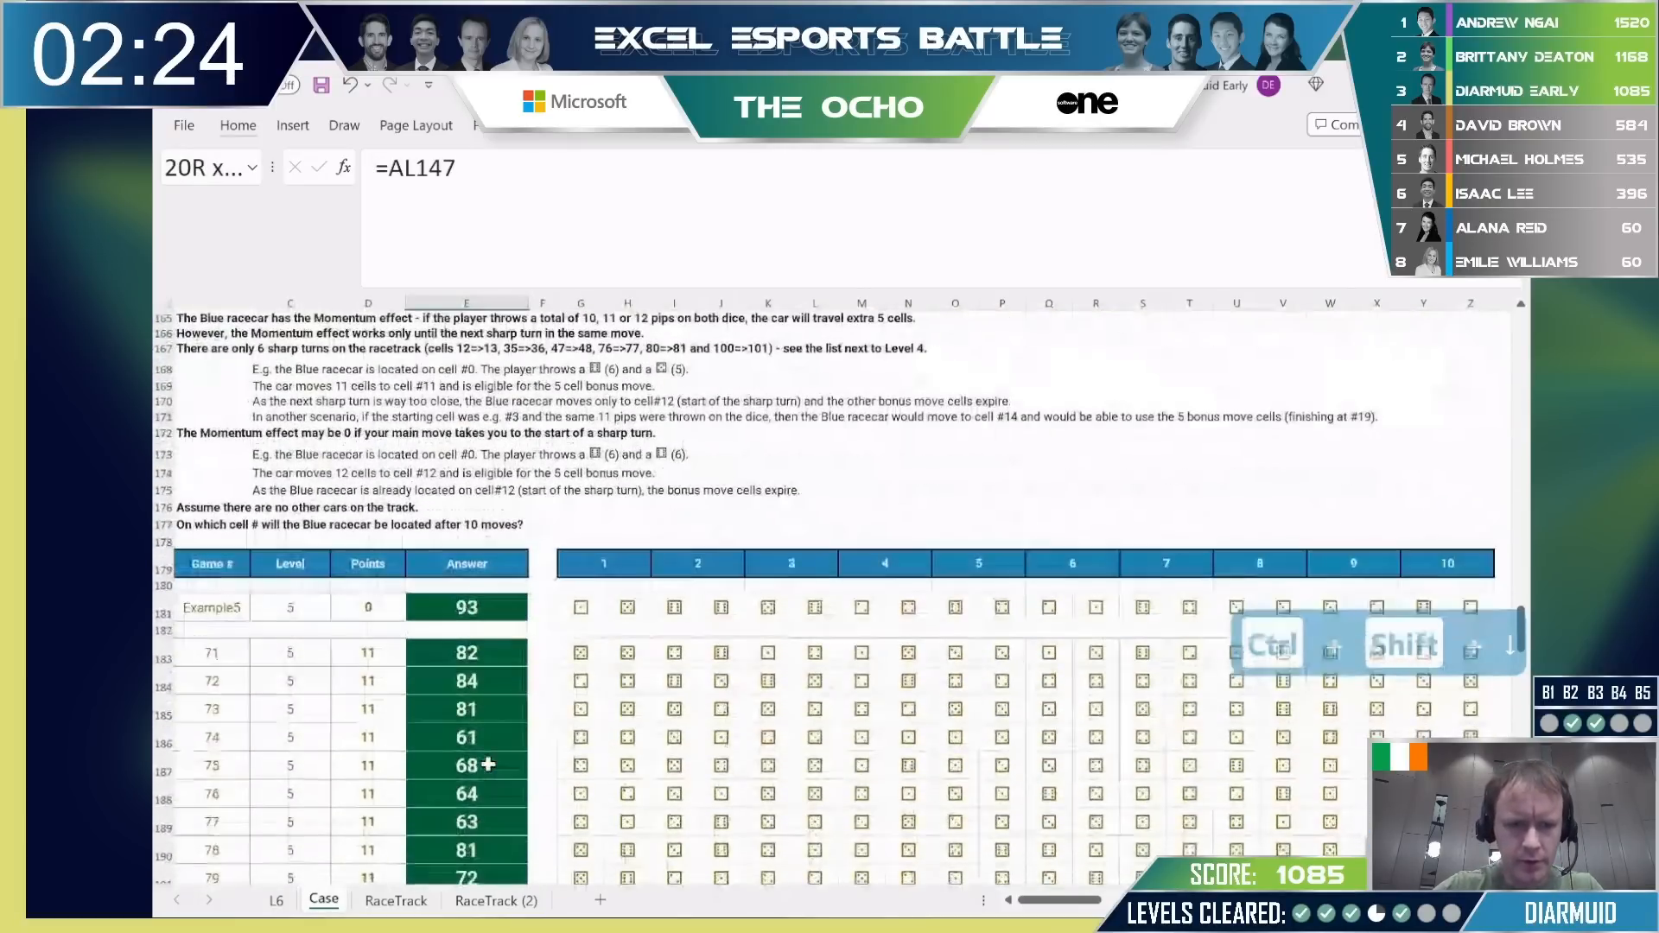
{"action": "left_click", "coordinate": [492, 650]}
{"action": "key", "text": "ctrl+shift+Down"}
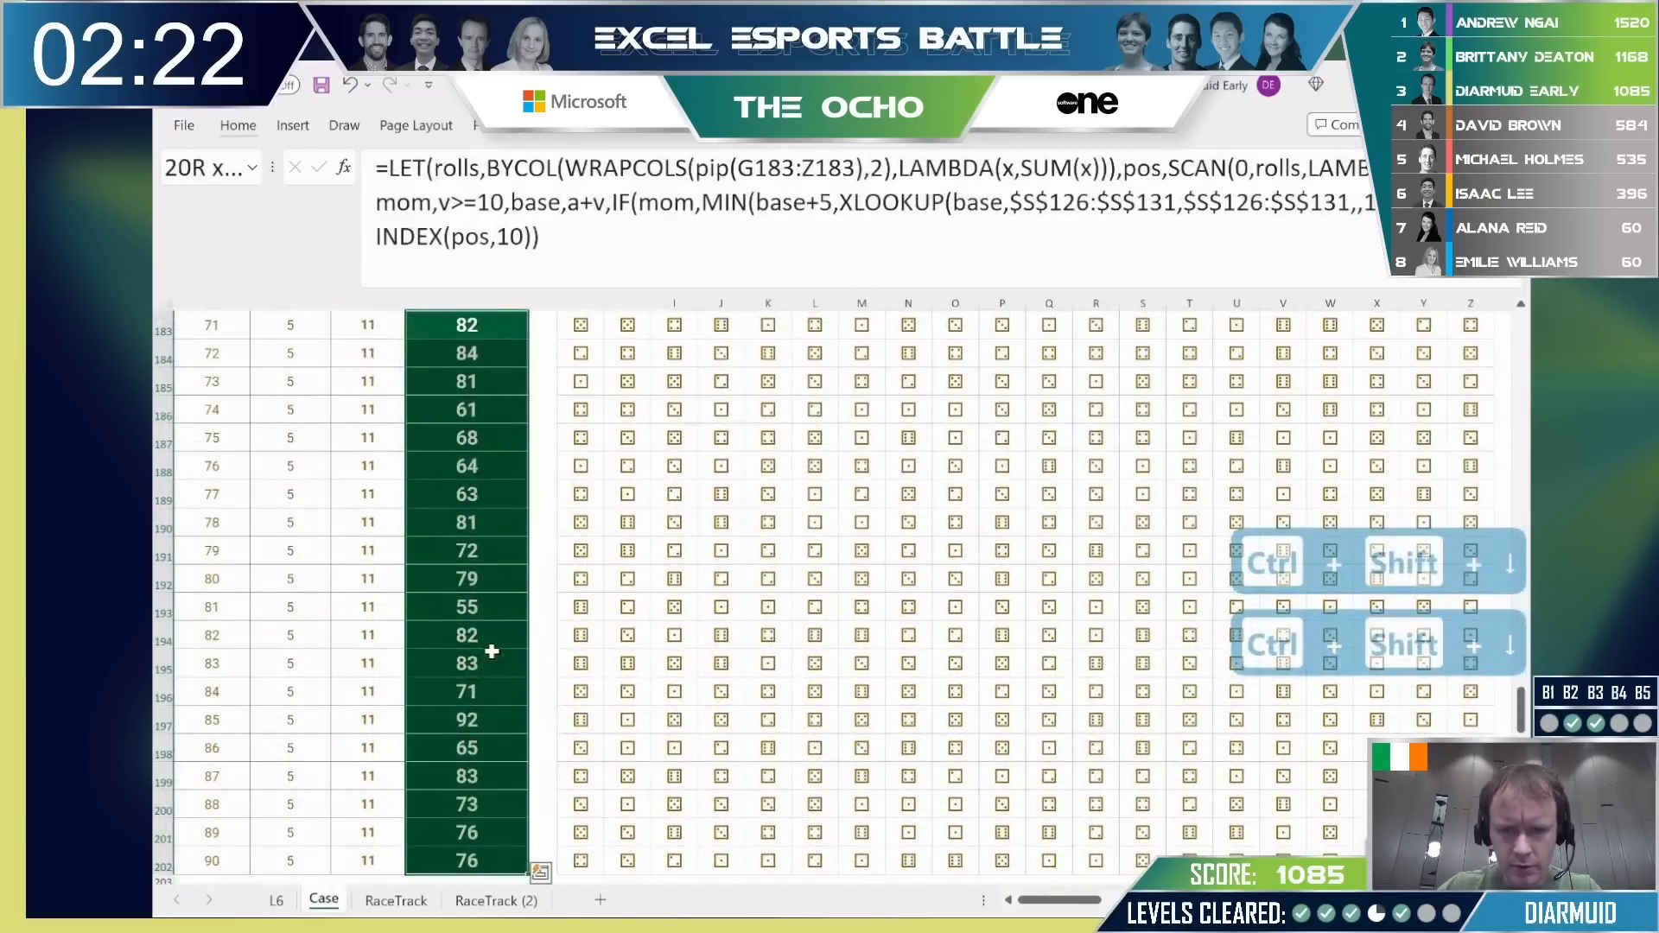
Answer Bonus 5 on the Case sheet by entering =51*92 in E33.
{"action": "key", "text": "ctrl+Home"}
{"action": "scroll", "coordinate": [496, 711], "scroll_direction": "down", "scroll_amount": 3}
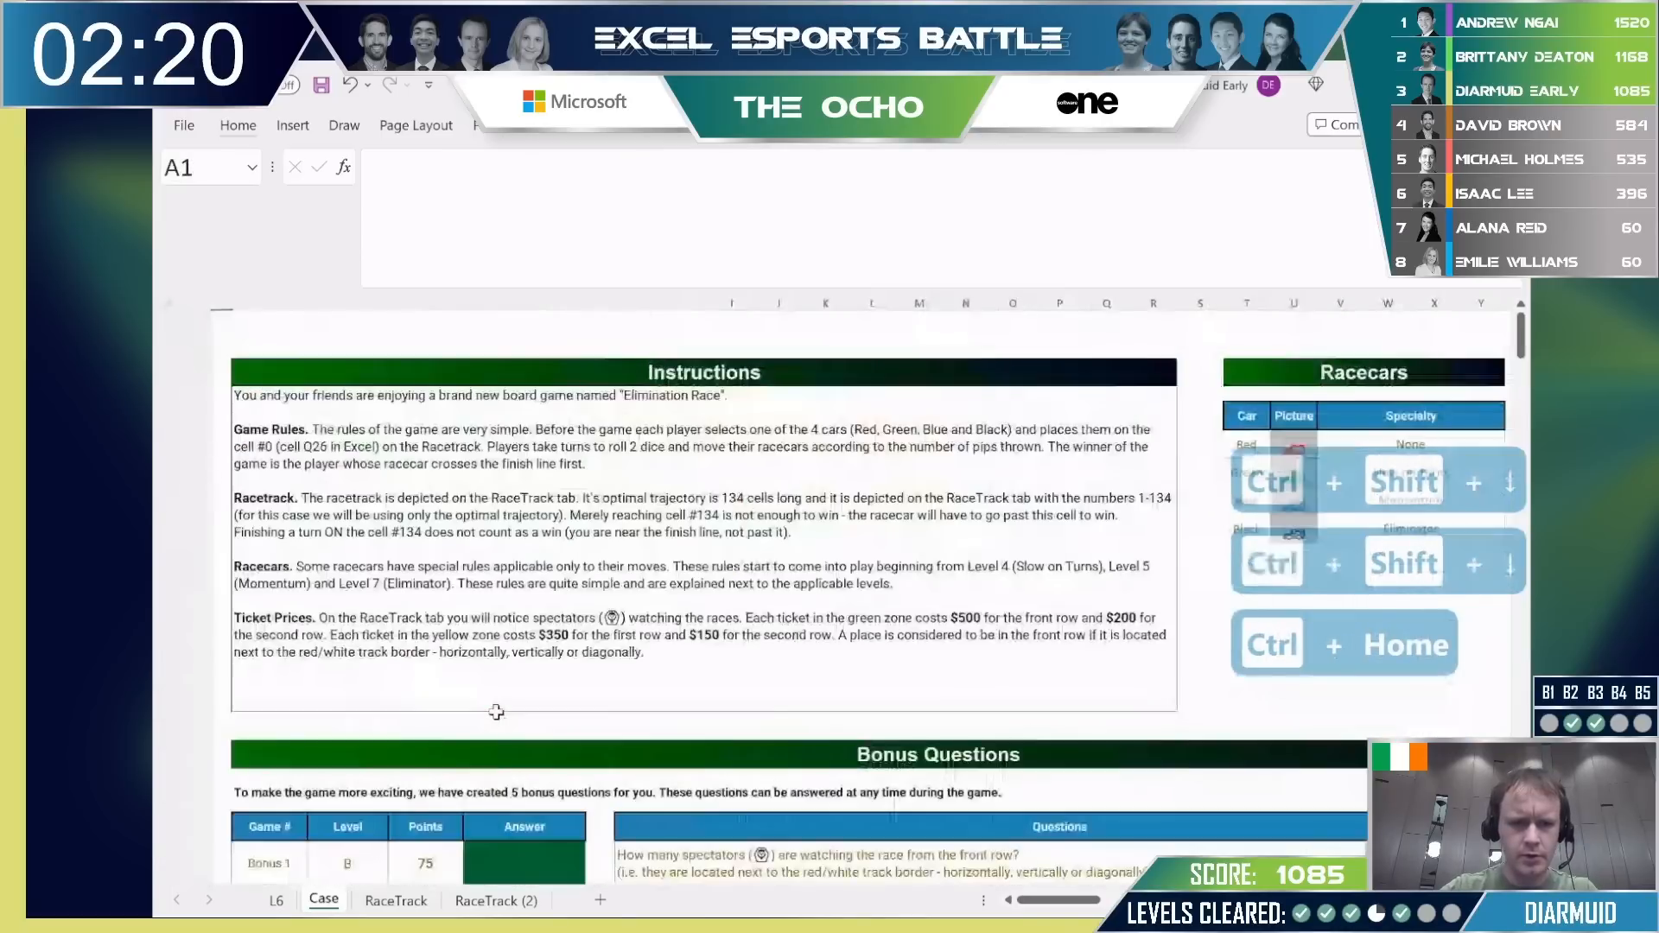
{"action": "scroll", "coordinate": [496, 711], "scroll_direction": "down", "scroll_amount": 5}
{"action": "left_click", "coordinate": [503, 601]}
{"action": "key", "text": "Down"}
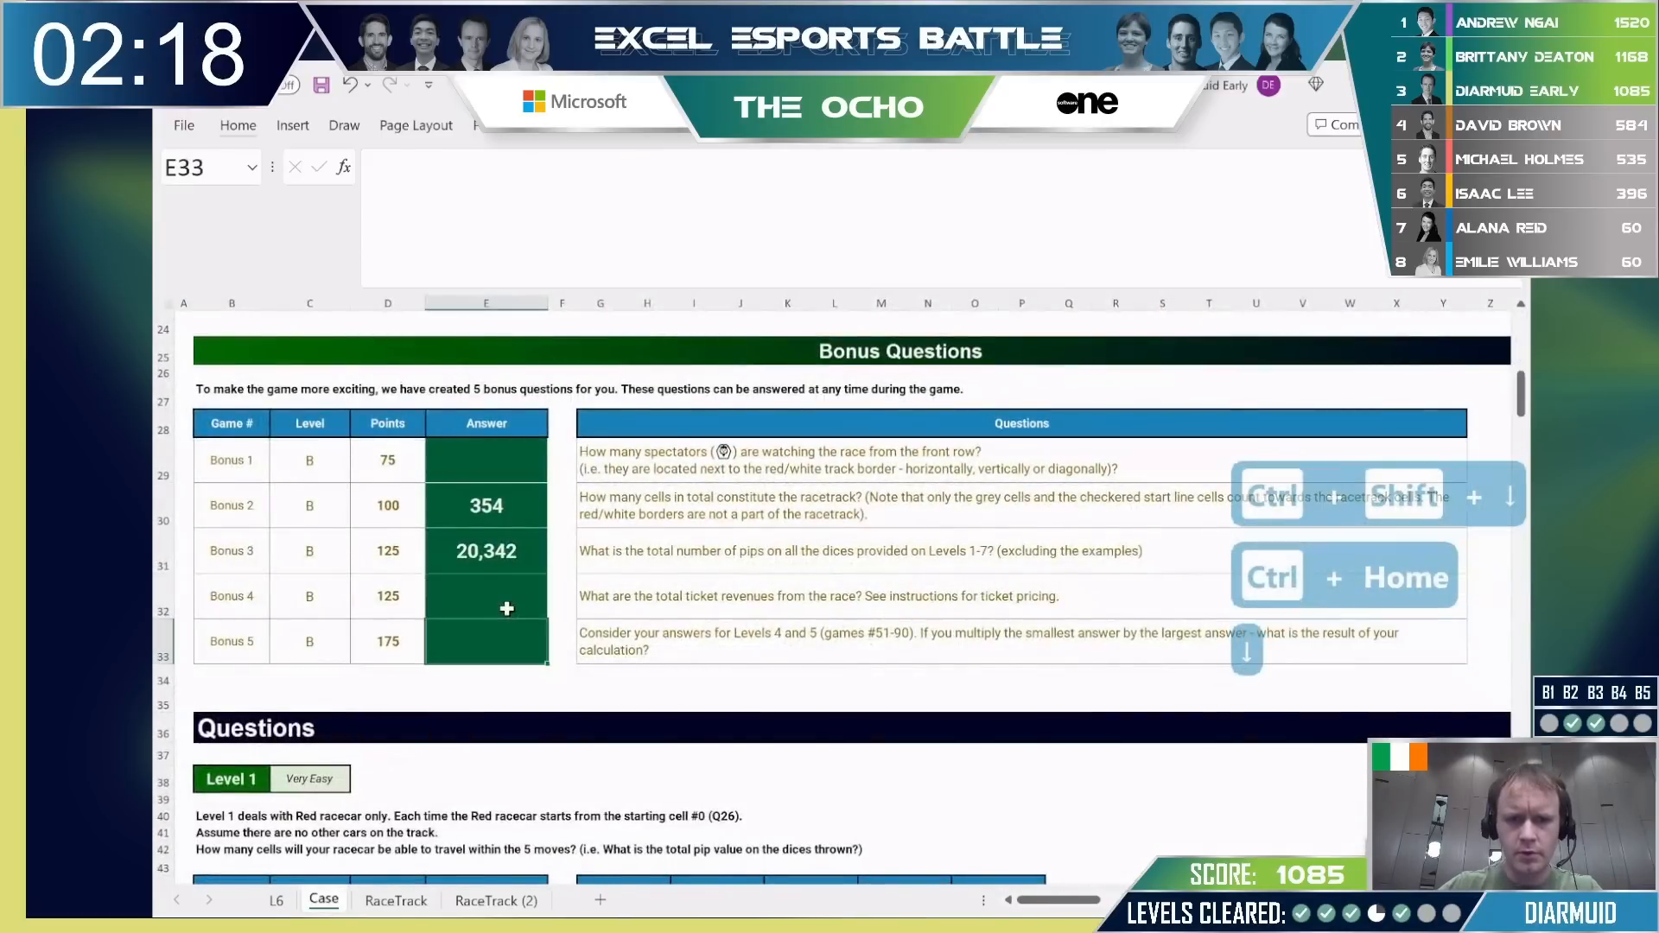
{"action": "type", "text": "="}
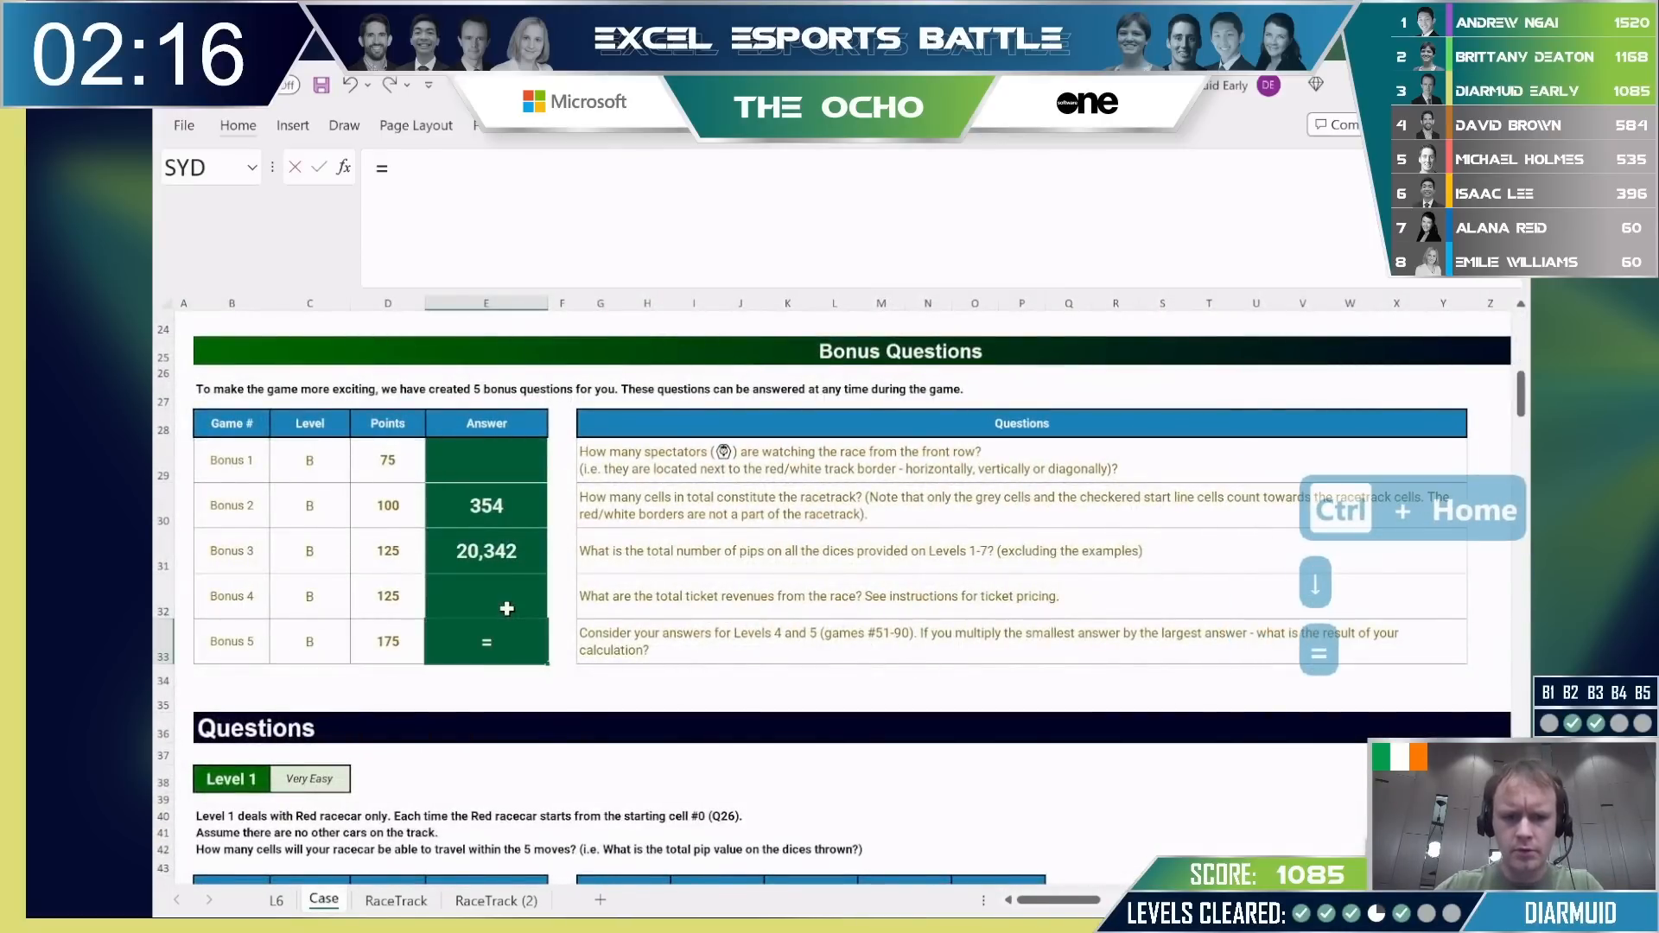
{"action": "type", "text": "51*92"}
{"action": "key", "text": "Return"}
{"action": "key", "text": "Up"}
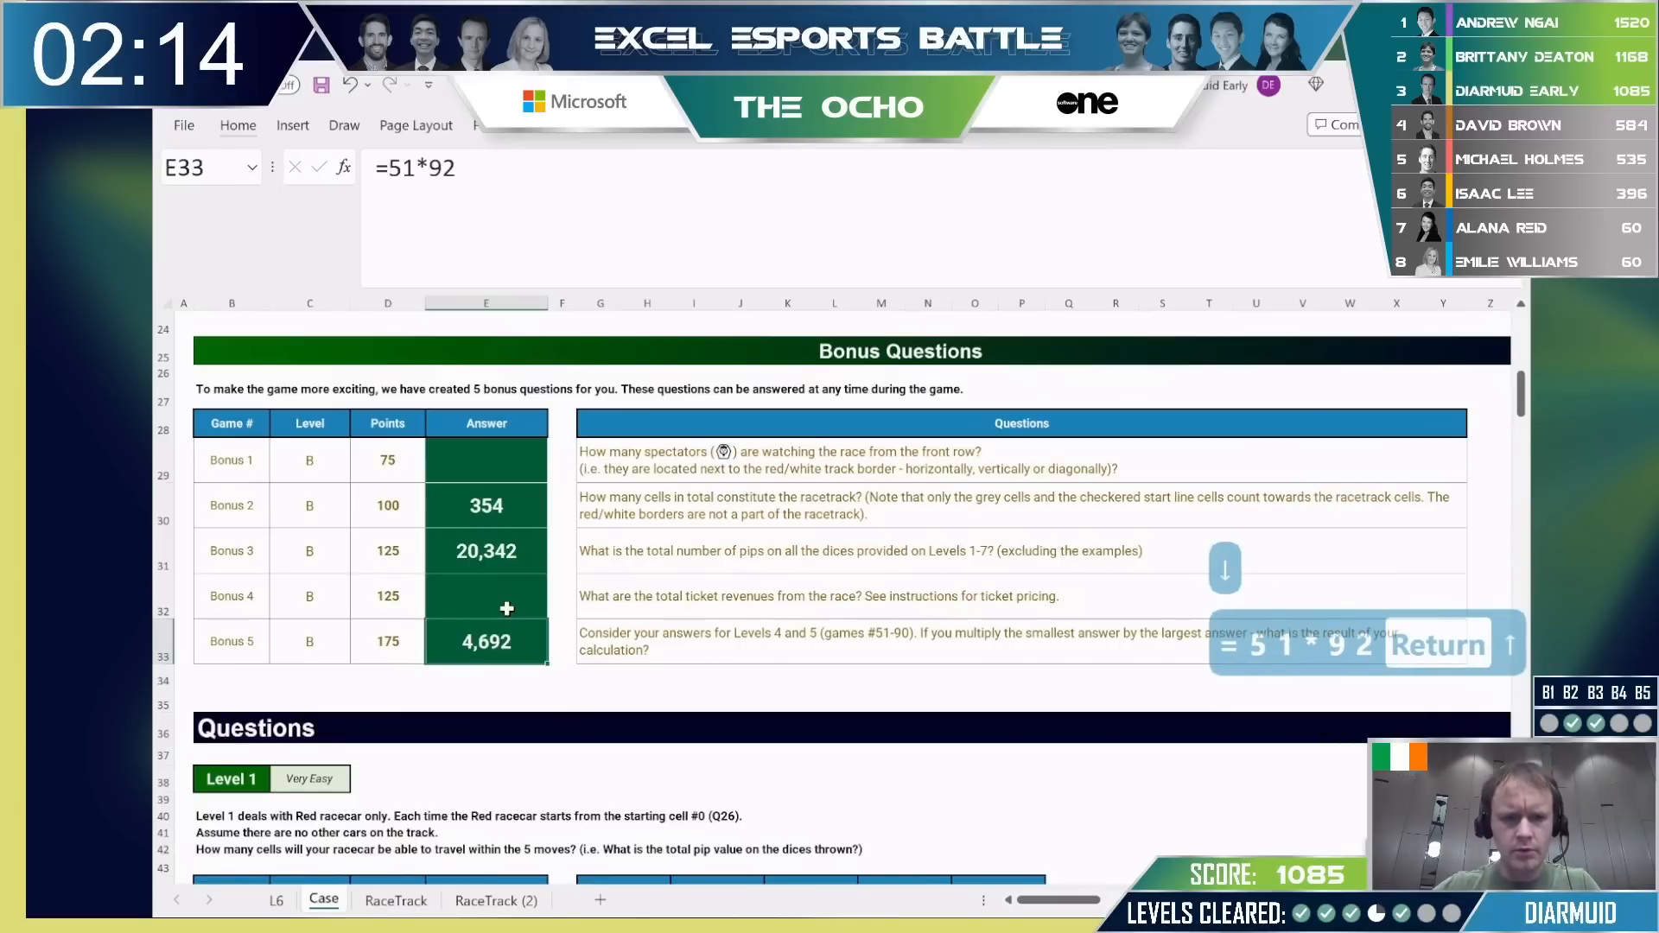
Switch to the online Answers workbook in the browser and go to its beginning.
{"action": "key", "text": "alt+Tab"}
{"action": "key", "text": "alt+Tab"}
{"action": "key", "text": "alt+Tab"}
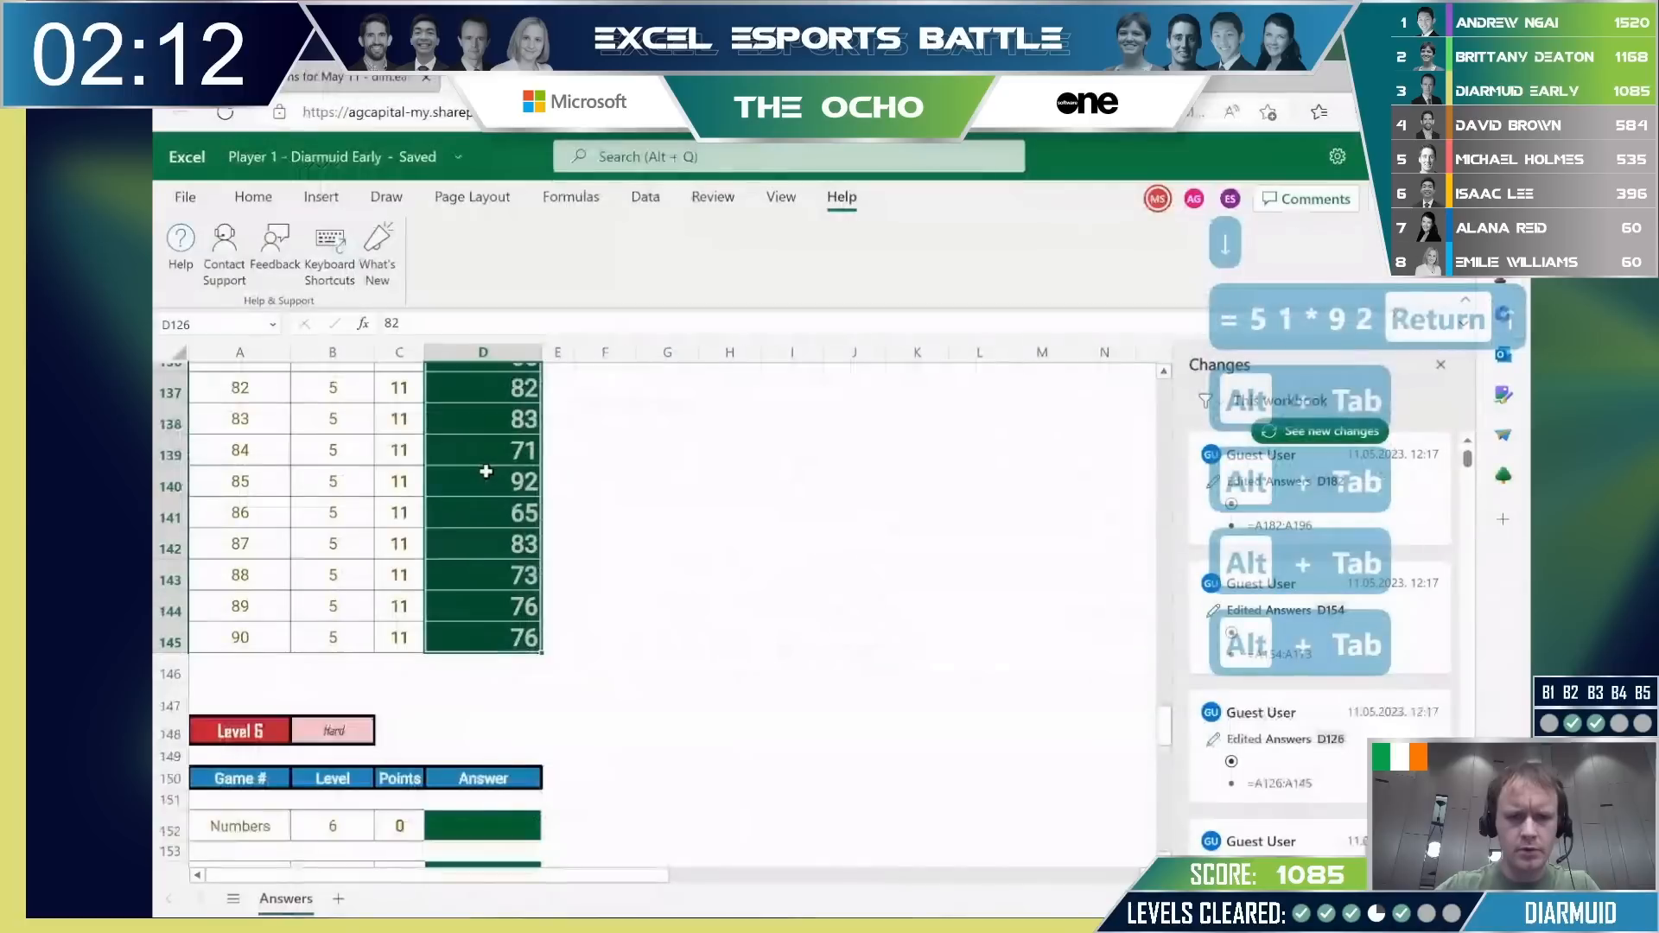
{"action": "key", "text": "ctrl+Home"}
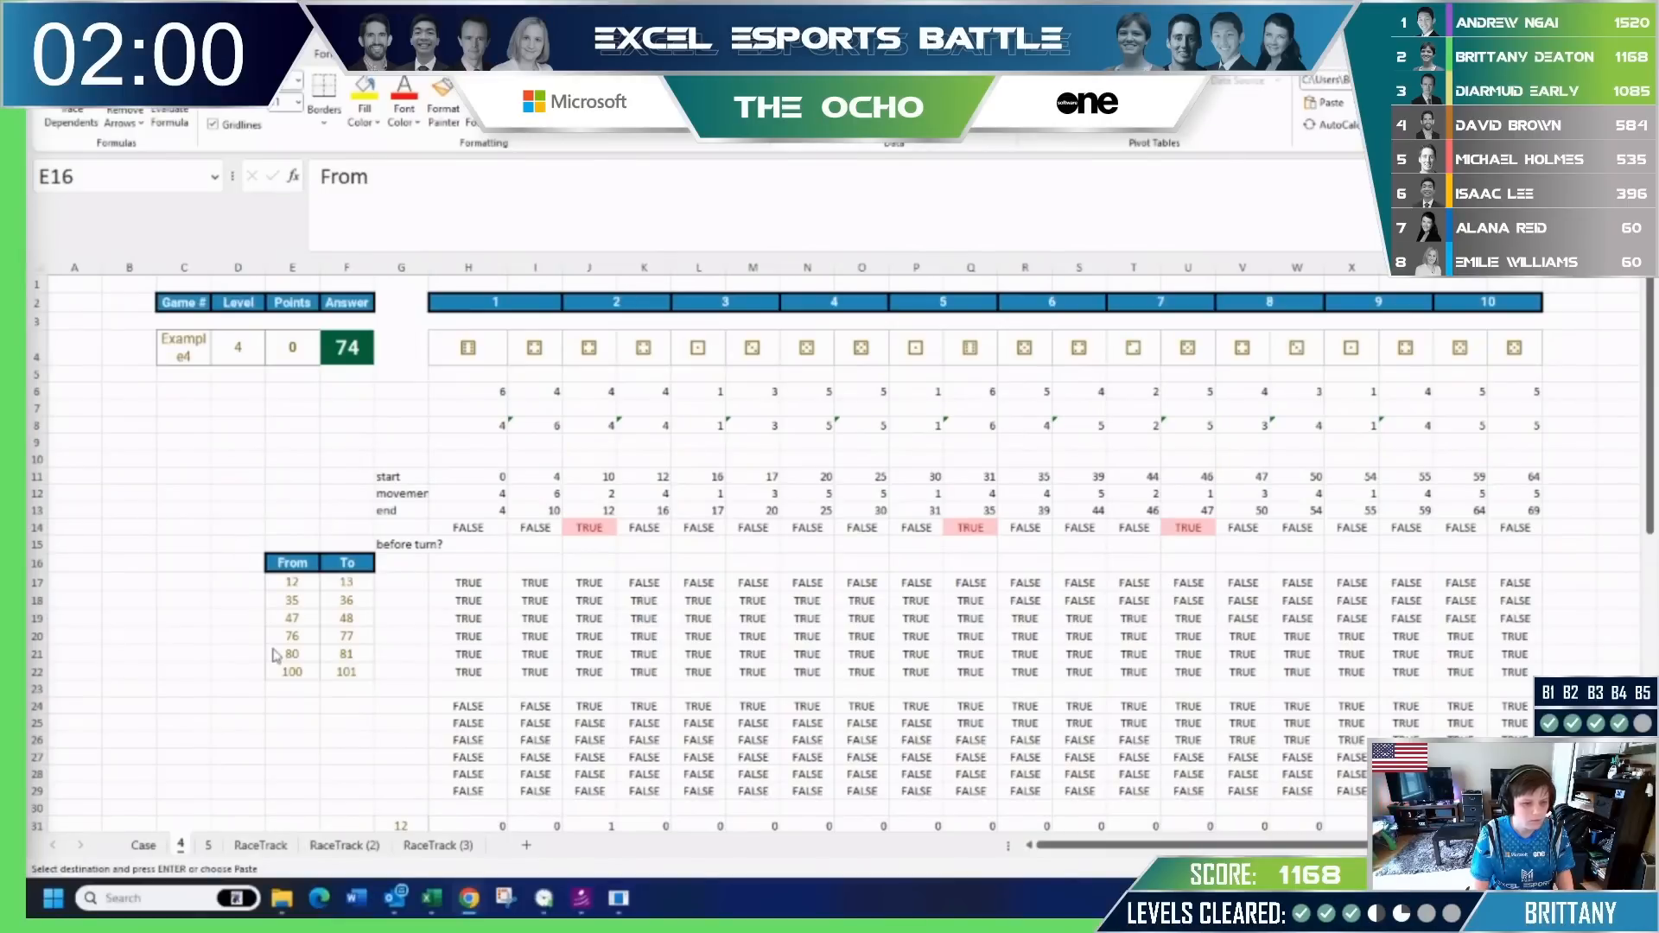
Copy the Example6 answer Green20 from E221 on the Case sheet and paste it as a Level 6 answer.
{"action": "key", "text": "ctrl+Page_Up"}
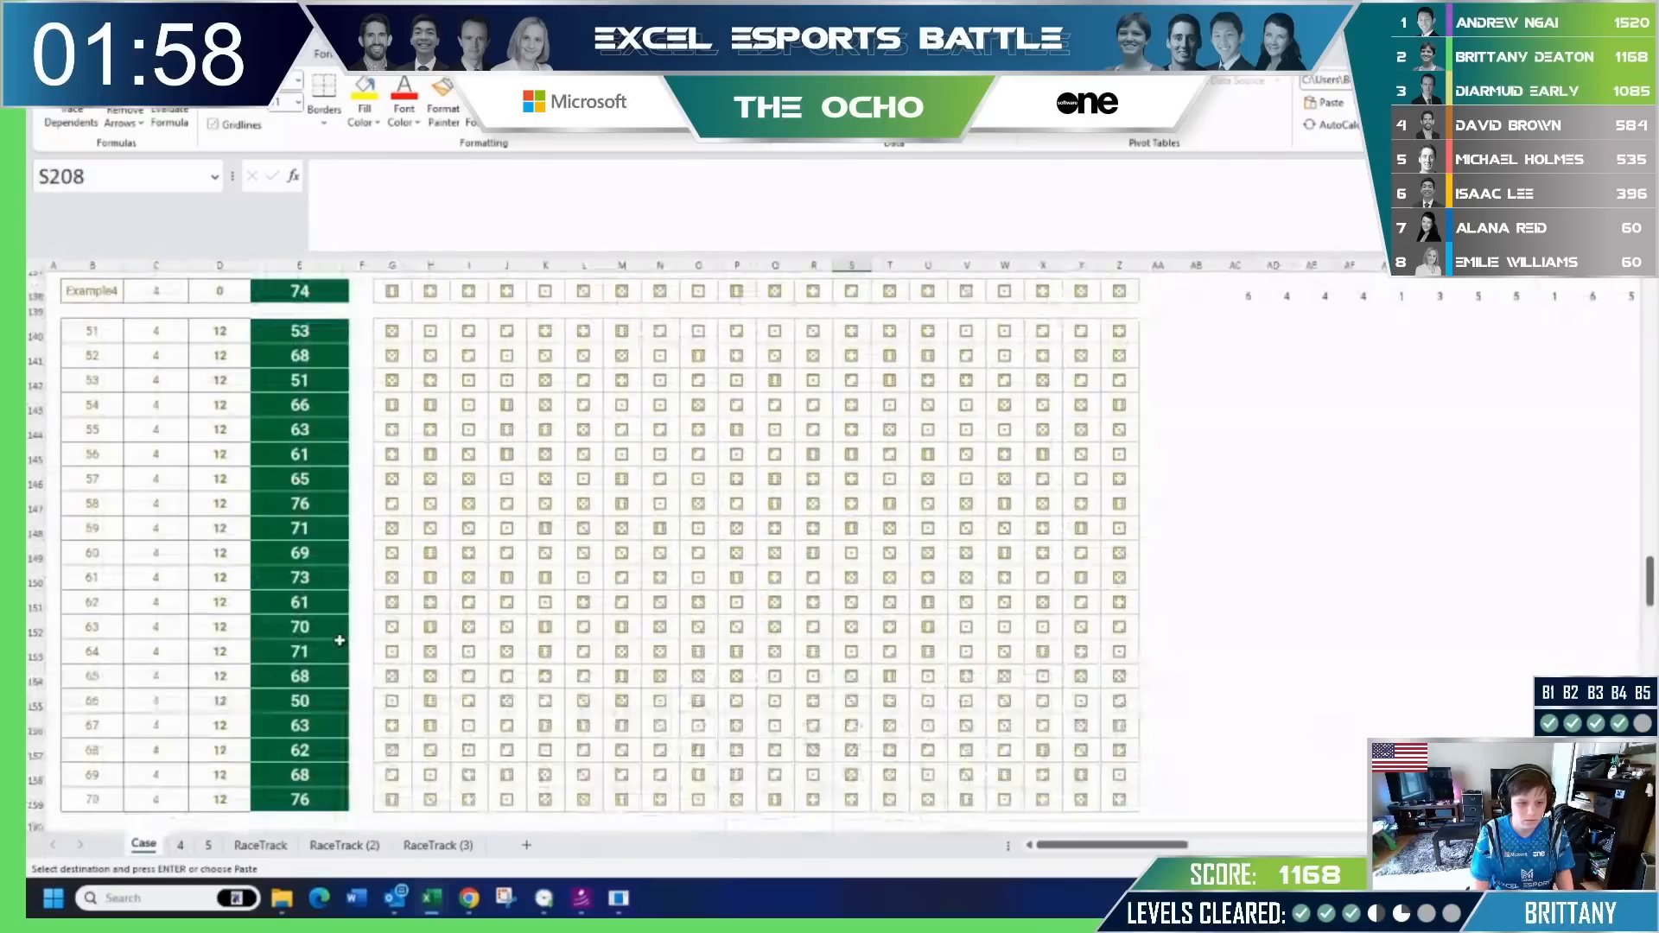
{"action": "scroll", "coordinate": [339, 640], "scroll_direction": "down", "scroll_amount": 6}
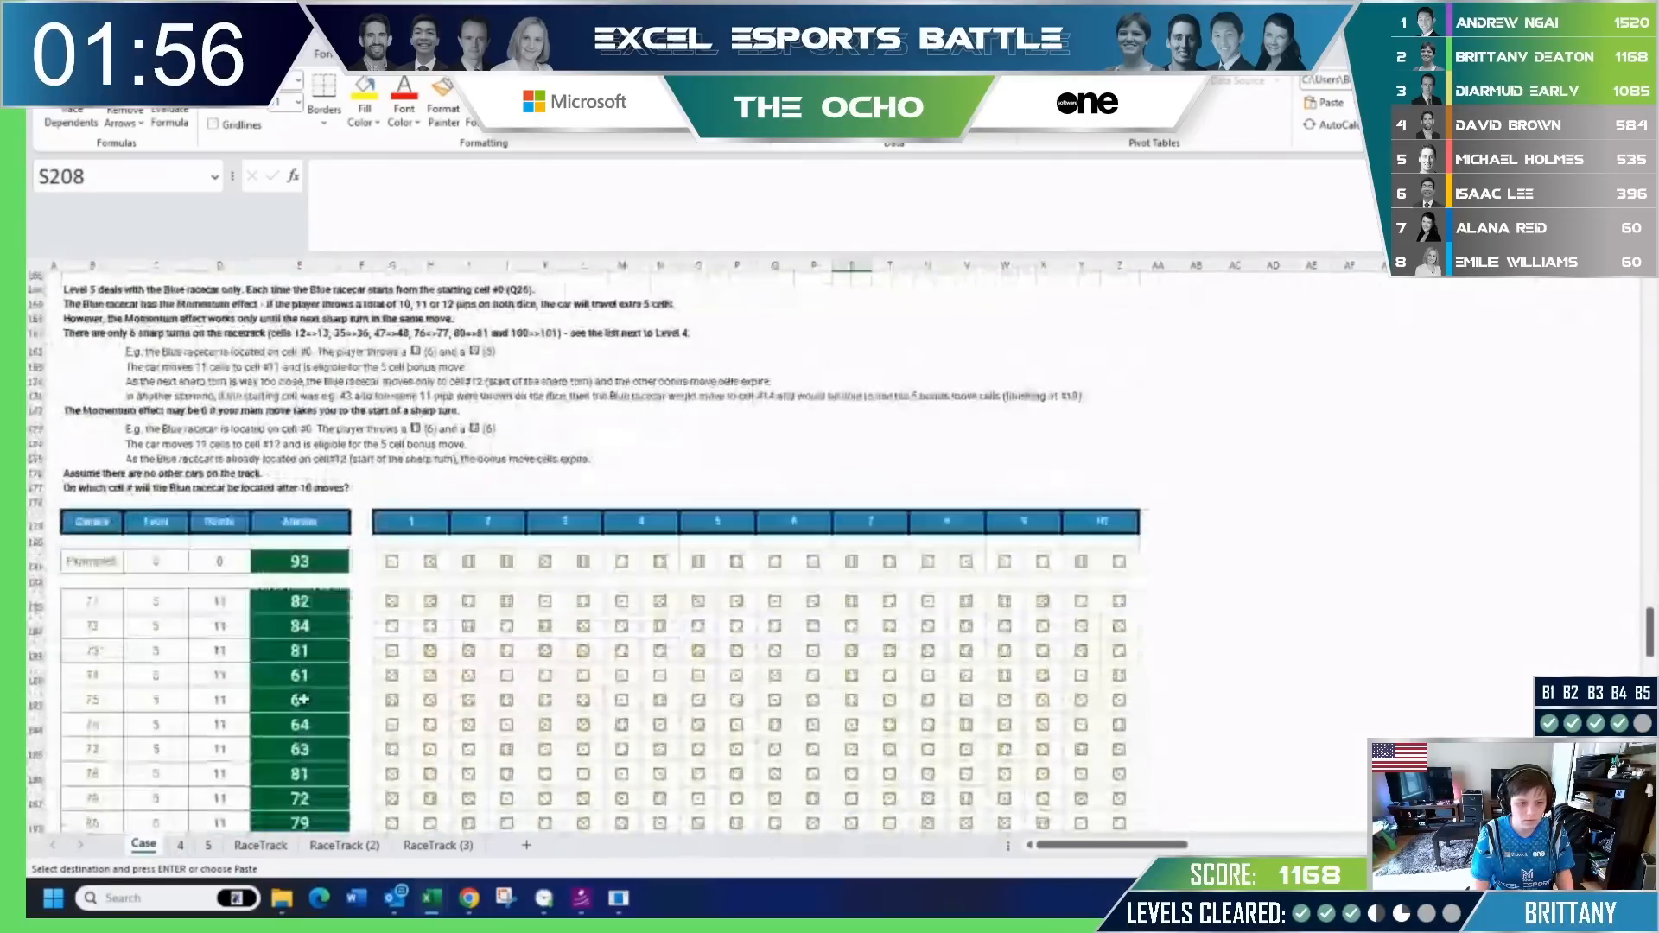
{"action": "scroll", "coordinate": [306, 604], "scroll_direction": "down", "scroll_amount": 13}
{"action": "left_click", "coordinate": [306, 670]}
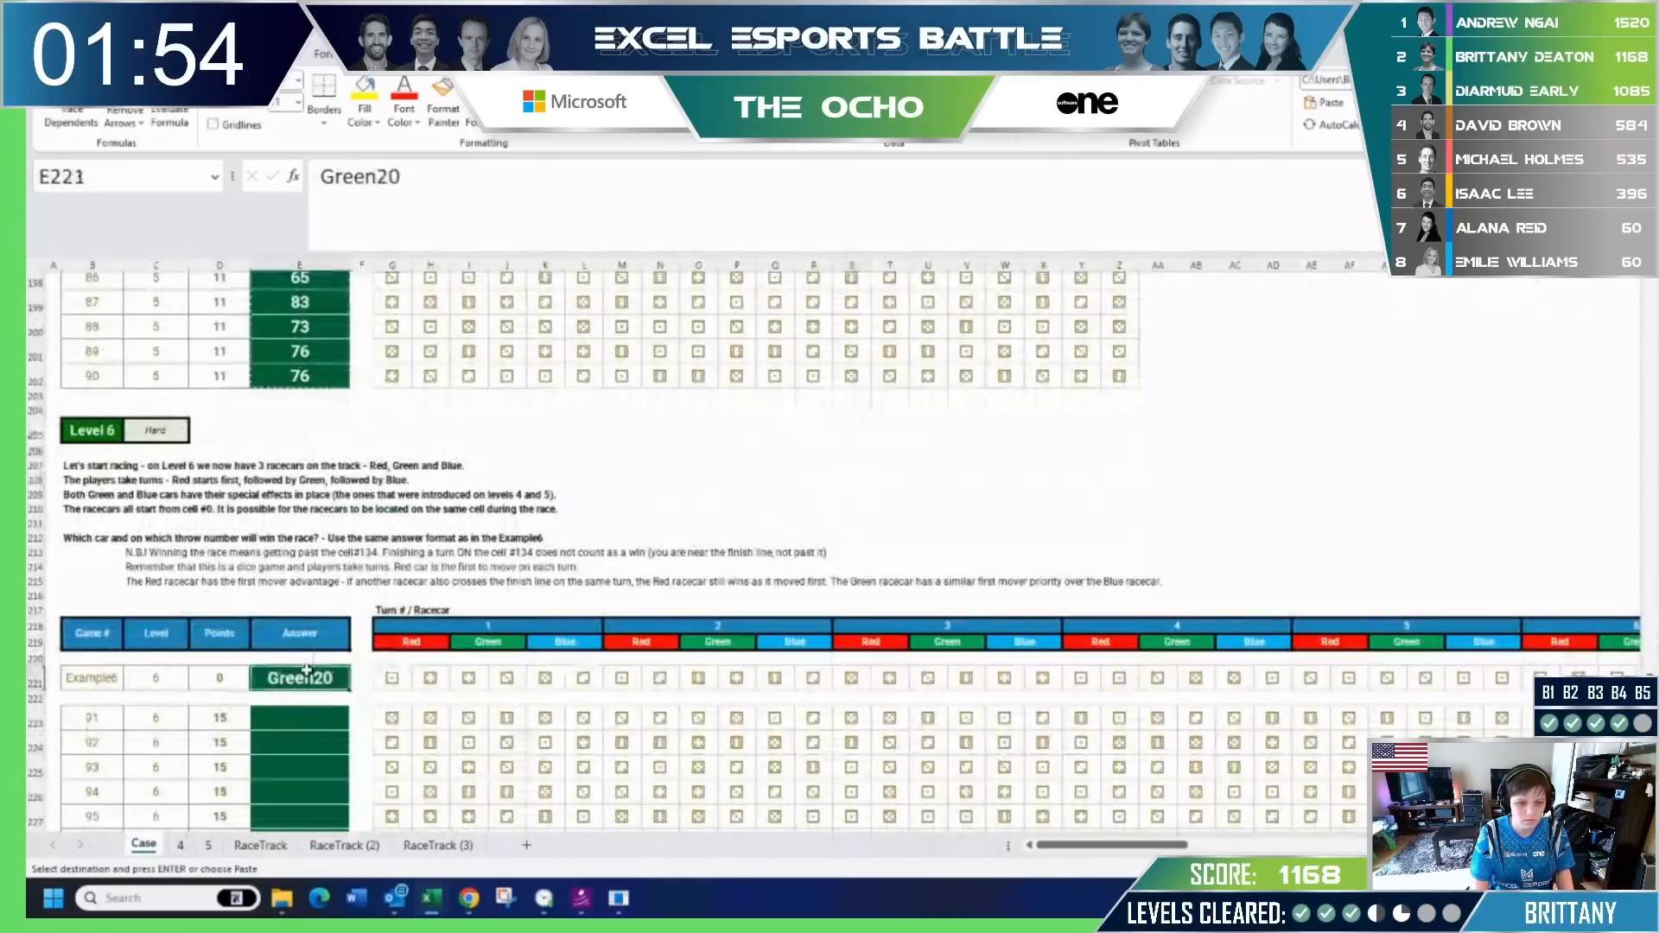
{"action": "key", "text": "ctrl+c"}
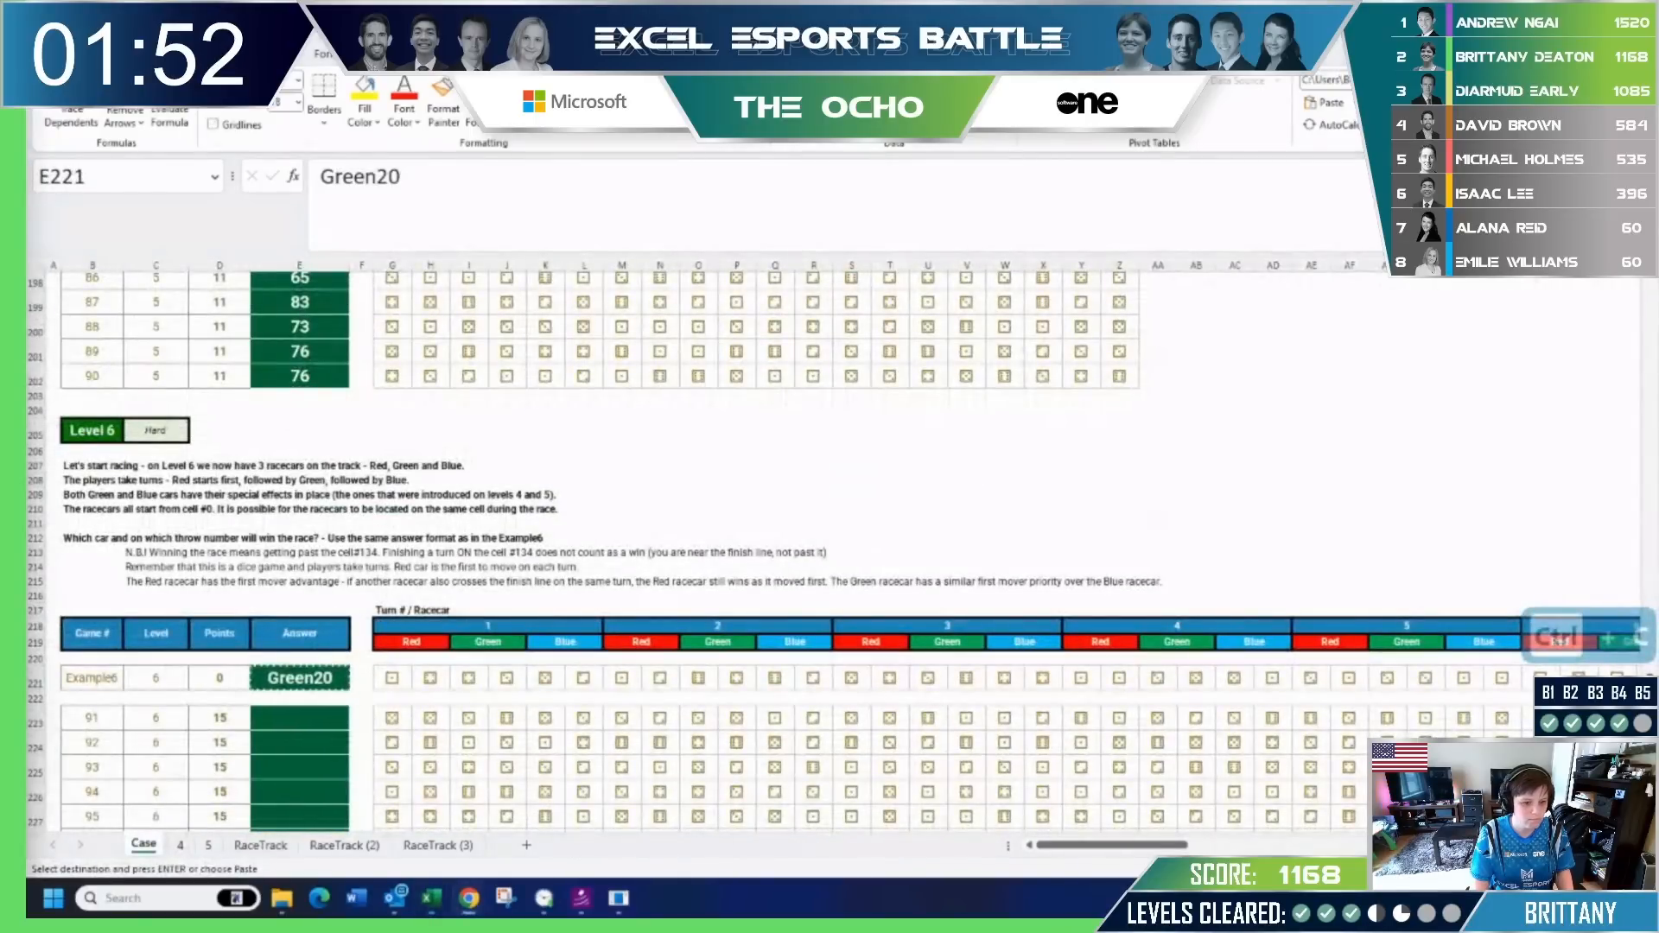
{"action": "key", "text": "ctrl+v"}
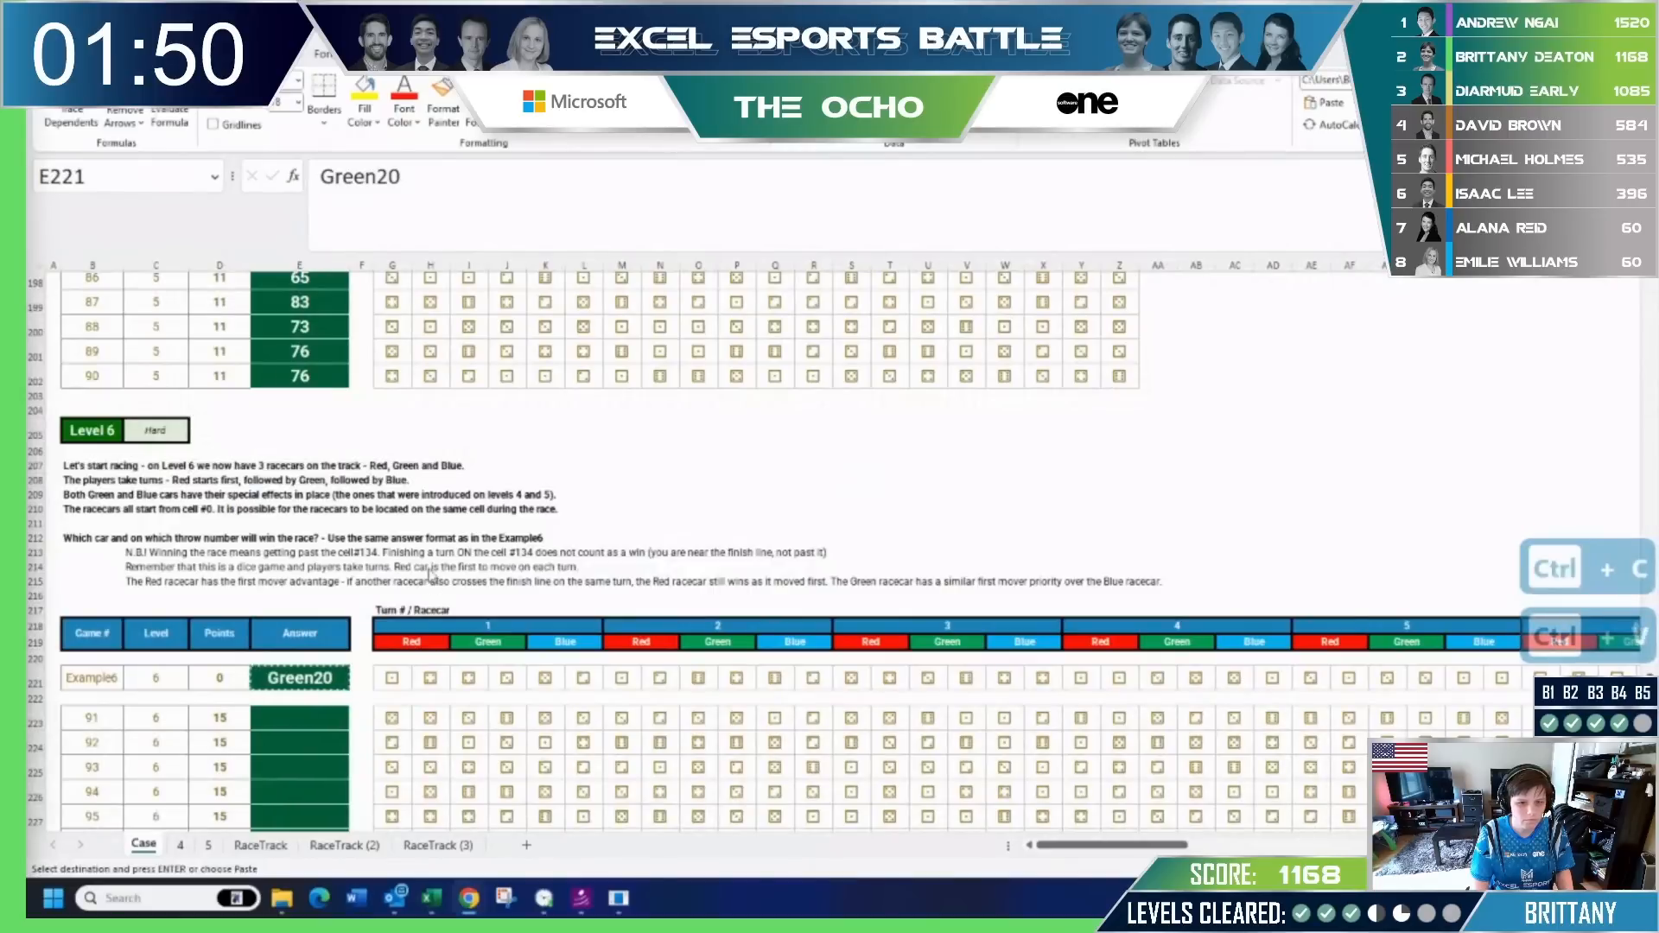
Copy the Example7 answer 42 from E261 on the Case sheet and paste it as a Level 7 answer.
{"action": "scroll", "coordinate": [380, 512], "scroll_direction": "down", "scroll_amount": 2}
{"action": "scroll", "coordinate": [380, 512], "scroll_direction": "down", "scroll_amount": 10}
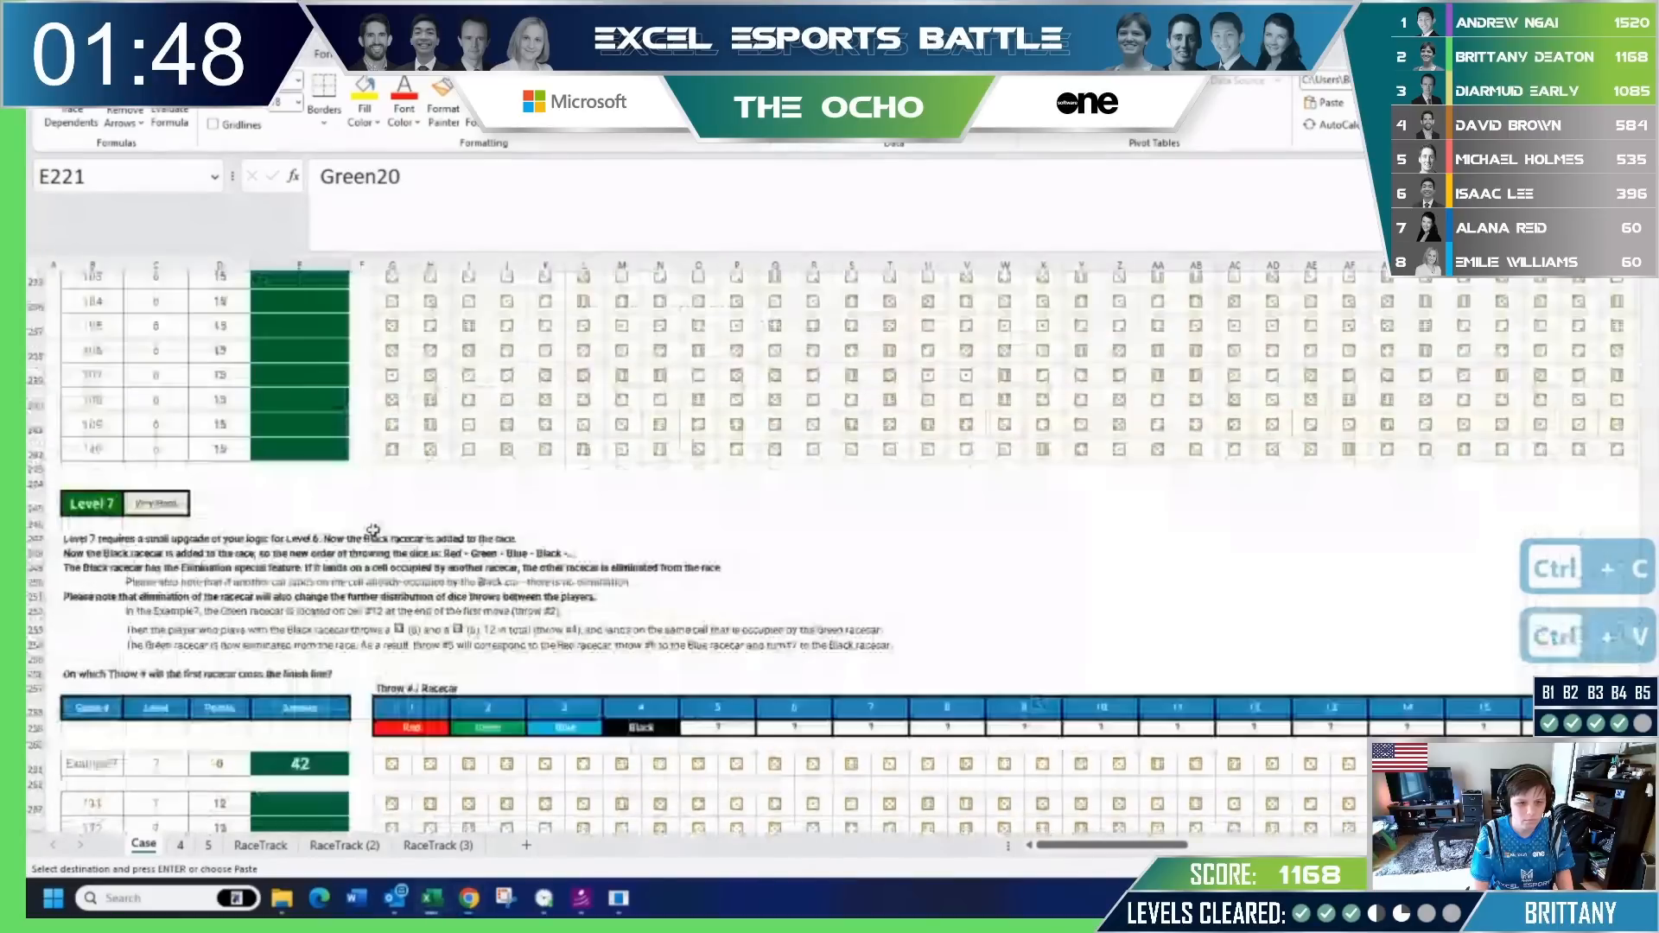
{"action": "left_click", "coordinate": [300, 635]}
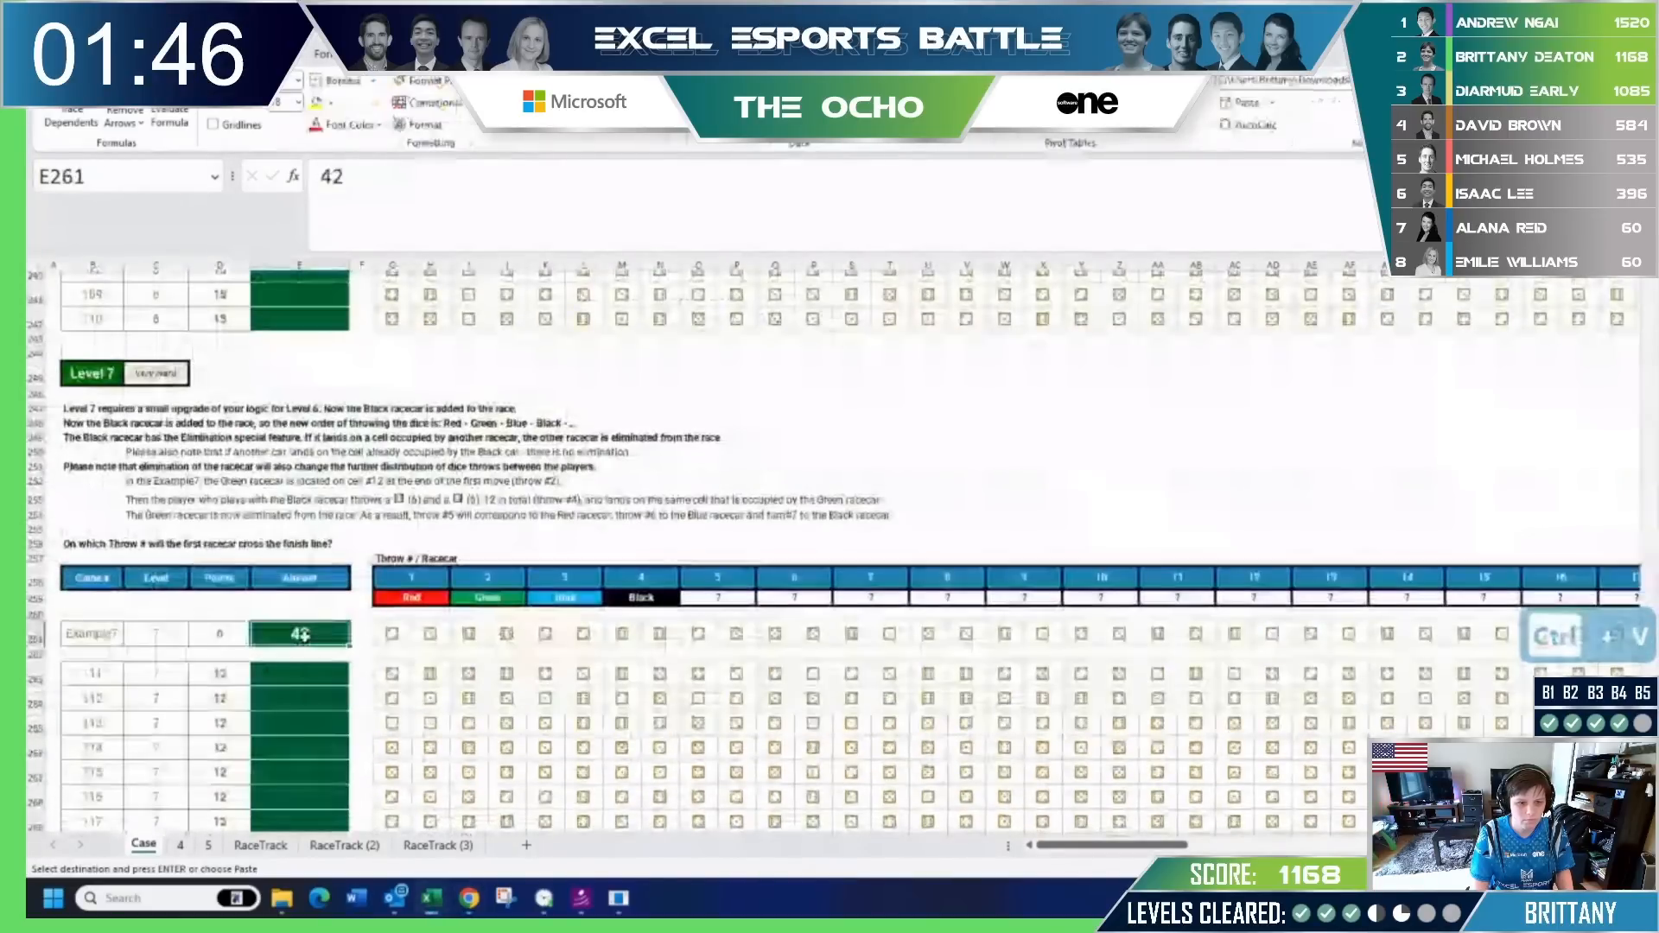
{"action": "key", "text": "ctrl+c"}
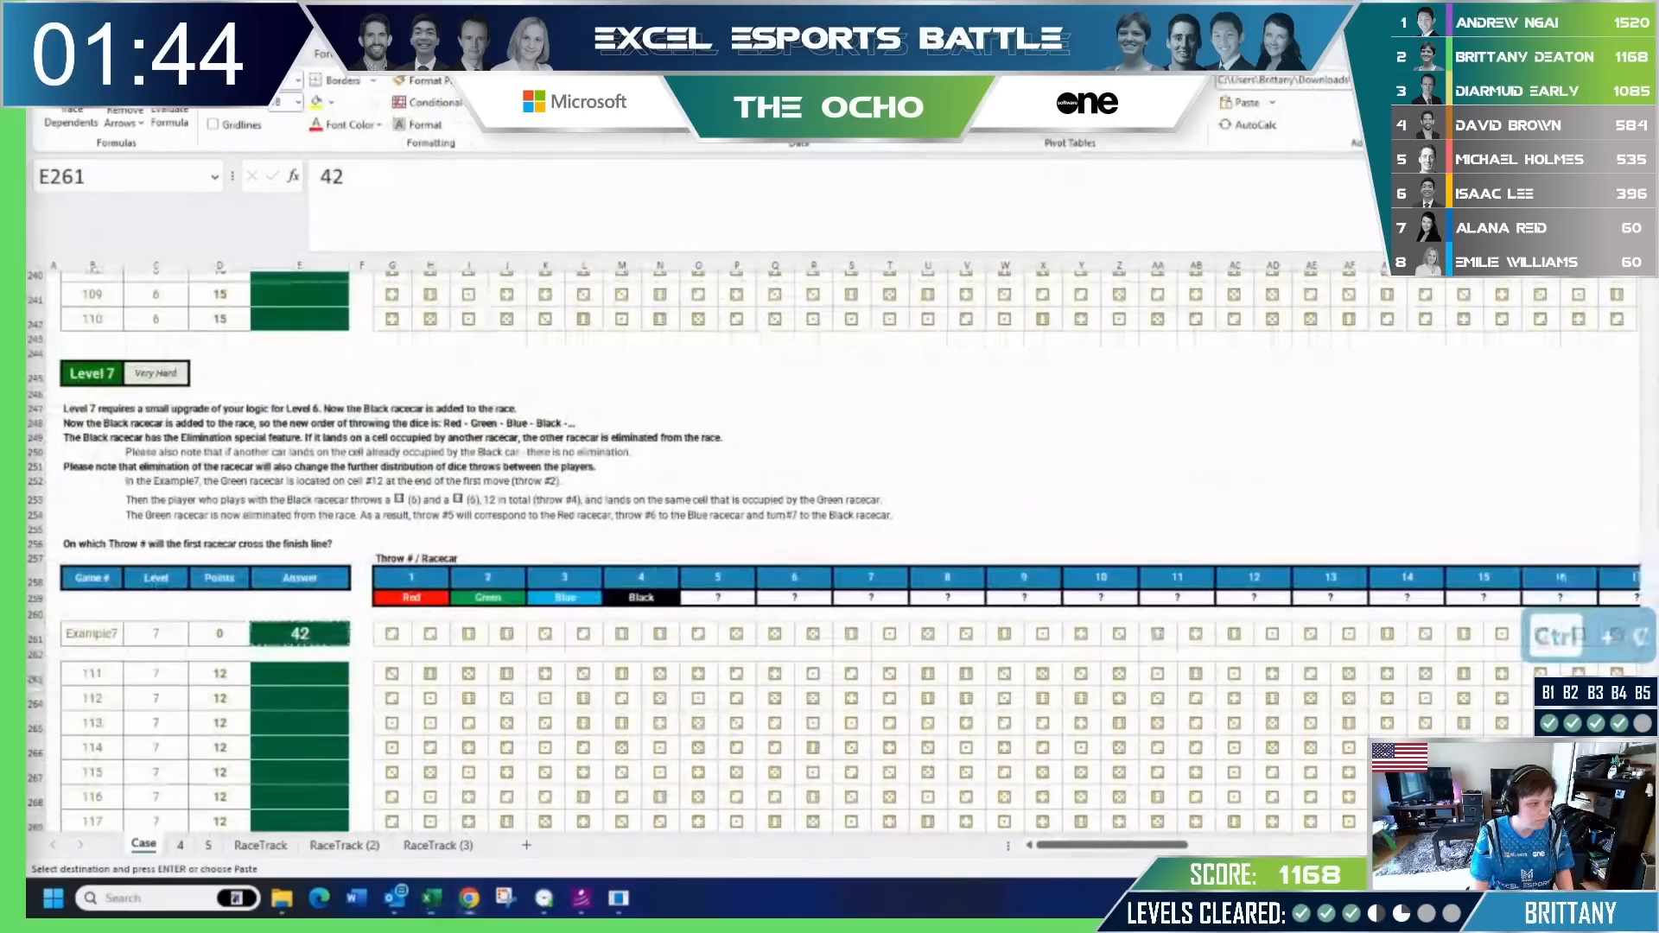
{"action": "key", "text": "ctrl+v"}
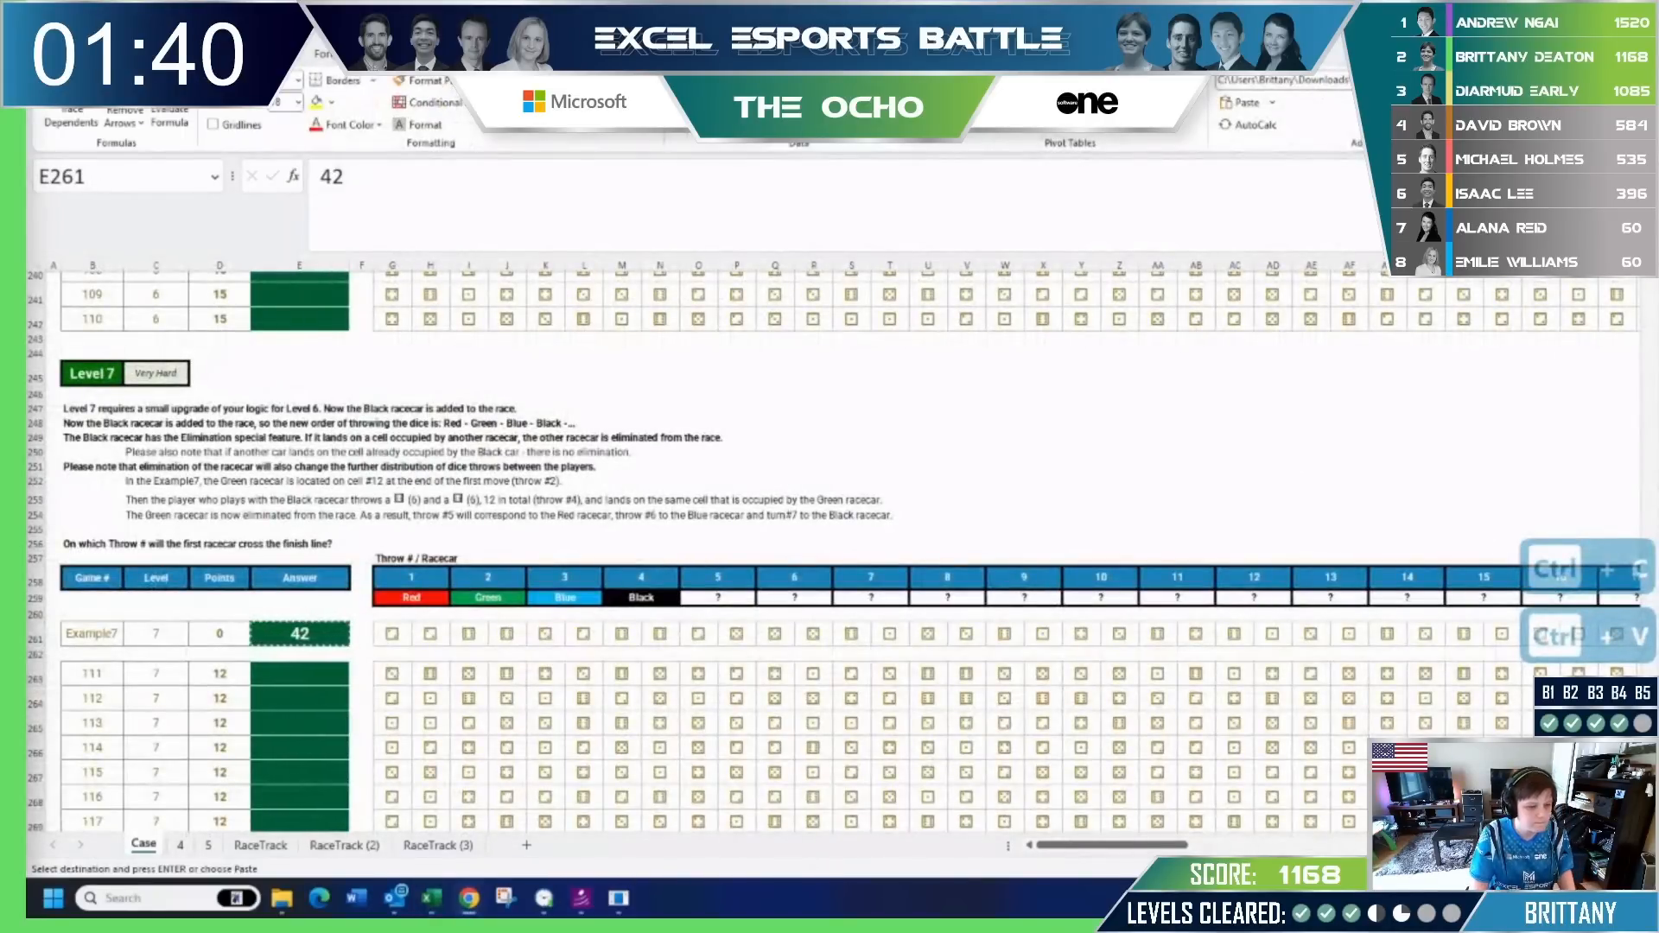
{"action": "key", "text": "ctrl+v"}
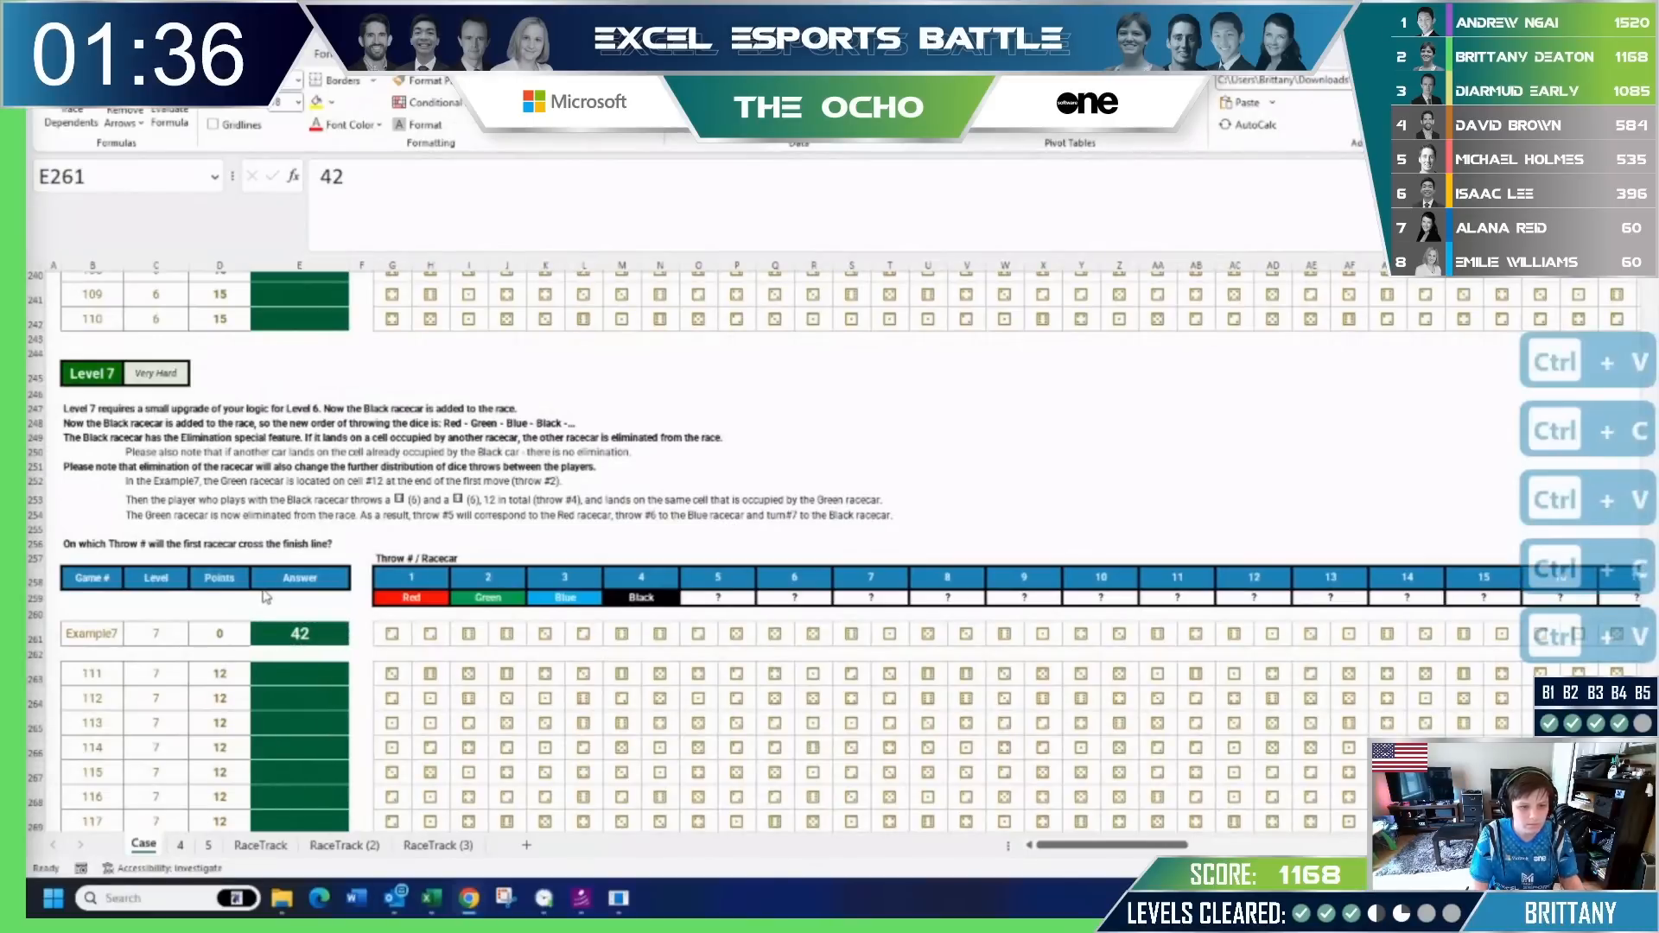
{"action": "key", "text": "Escape"}
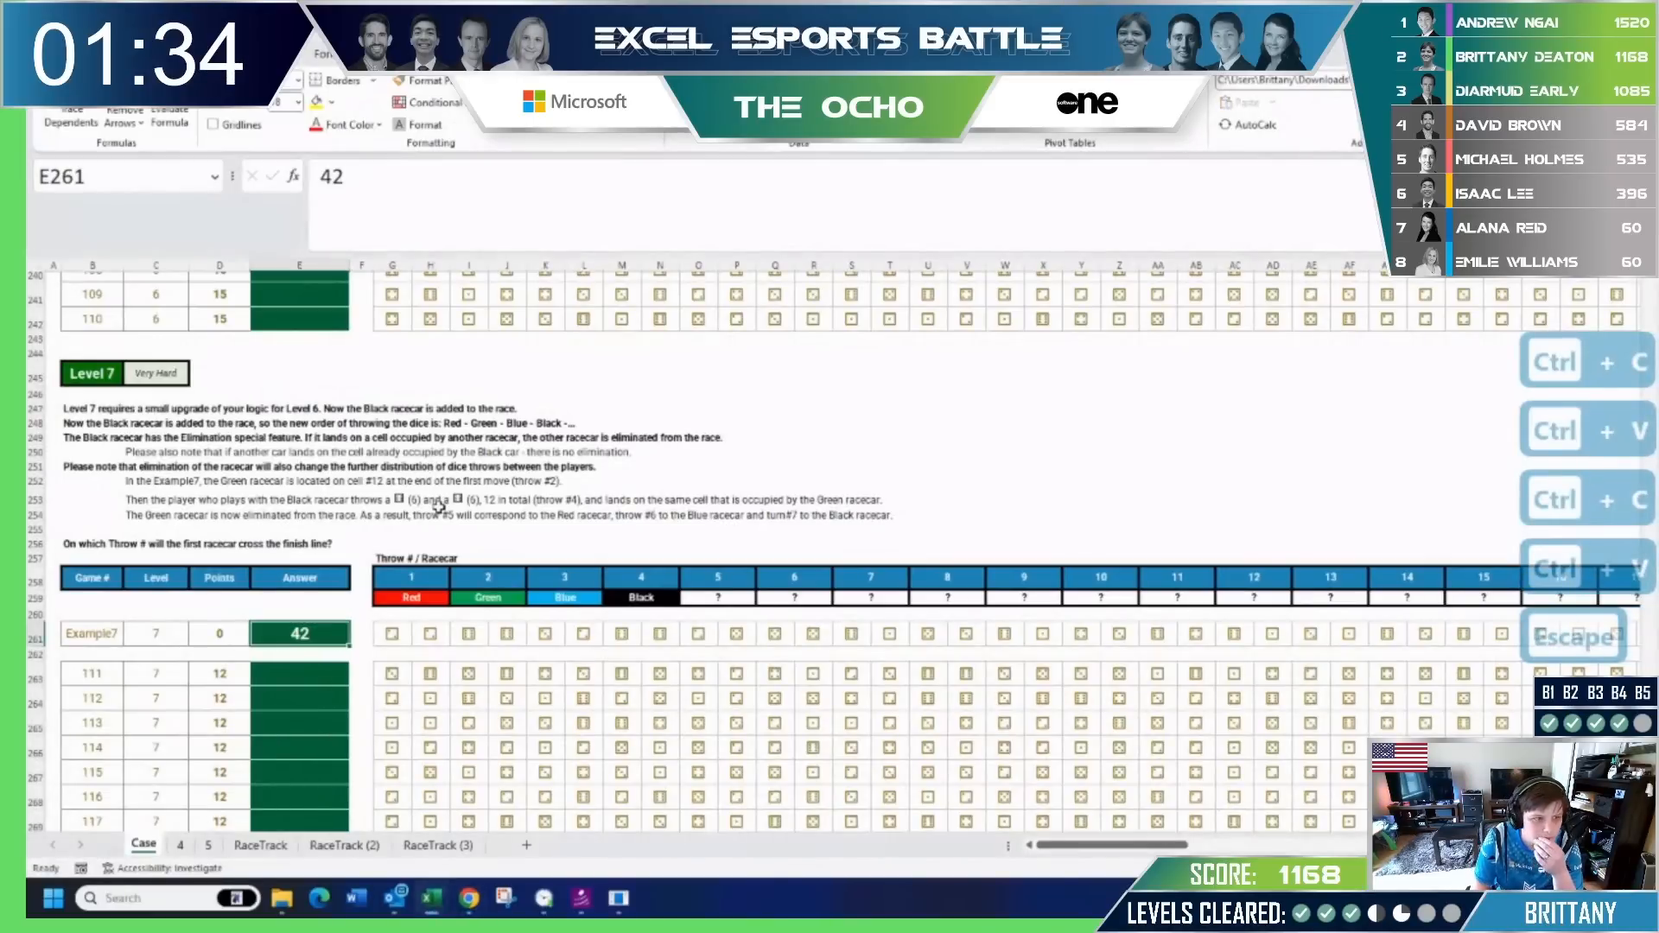
Compare the Level 4 rules and sharp turns on the Case sheet with the Example4 working on sheet 4, including the U13 formula.
{"action": "scroll", "coordinate": [438, 502], "scroll_direction": "up", "scroll_amount": 4}
{"action": "scroll", "coordinate": [438, 507], "scroll_direction": "up", "scroll_amount": 20}
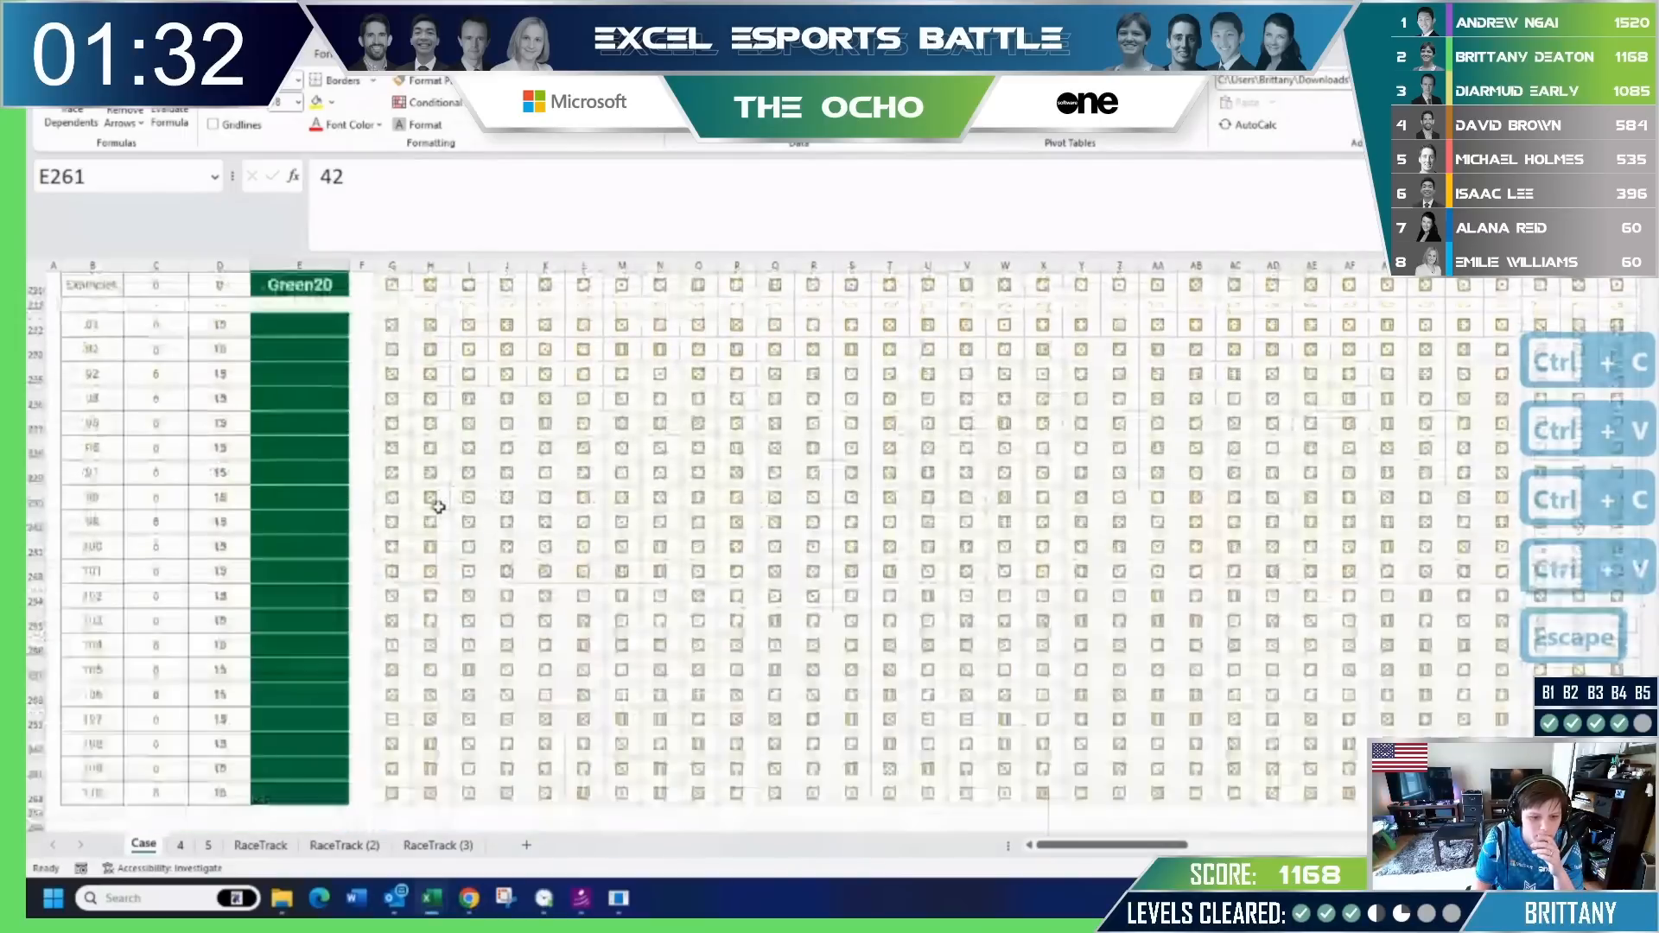
{"action": "scroll", "coordinate": [438, 507], "scroll_direction": "up", "scroll_amount": 4}
{"action": "scroll", "coordinate": [407, 476], "scroll_direction": "up", "scroll_amount": 2}
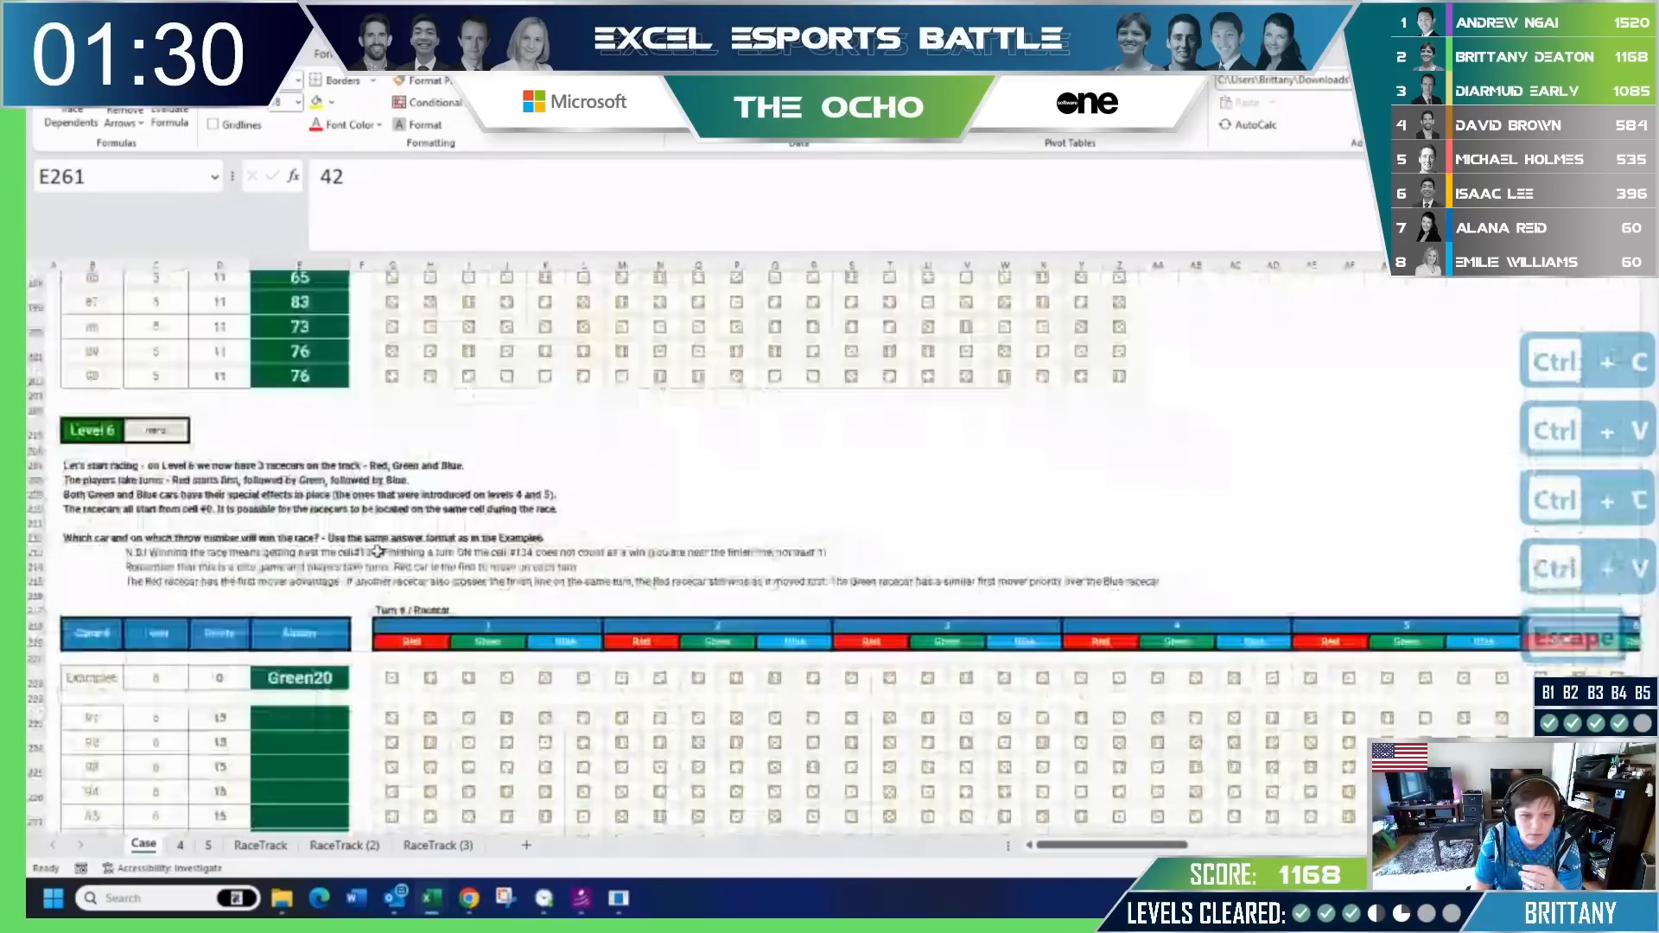
{"action": "left_click", "coordinate": [180, 845]}
{"action": "left_click", "coordinate": [1123, 807]}
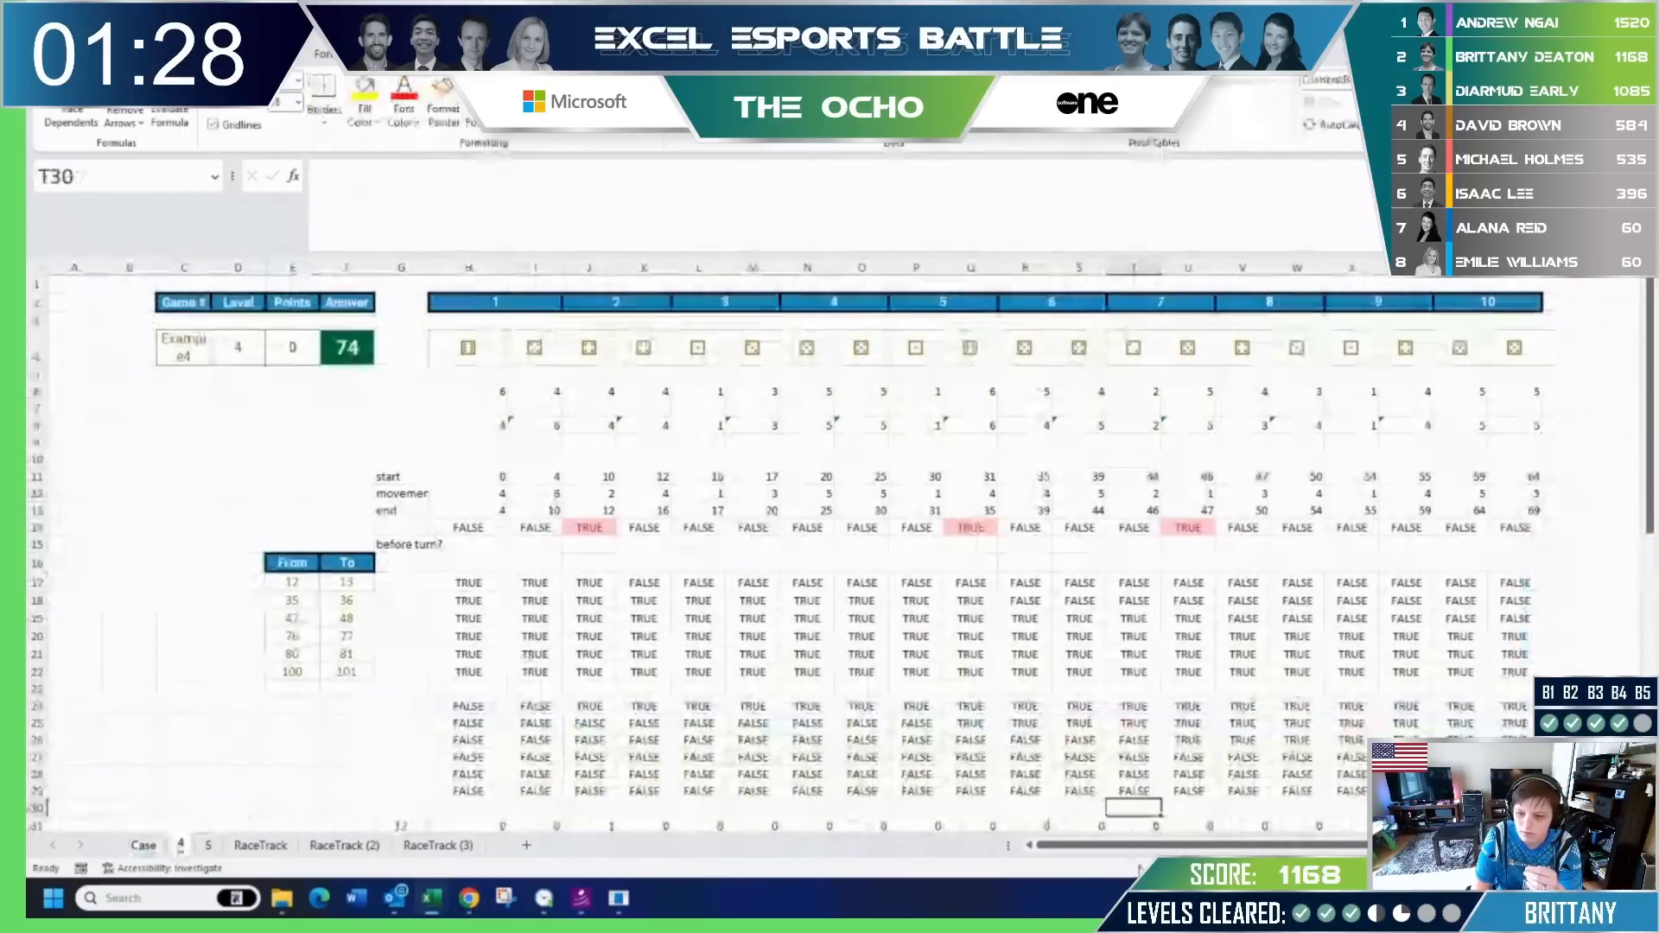
{"action": "left_click_drag", "start_coordinate": [1128, 845], "coordinate": [1140, 845]}
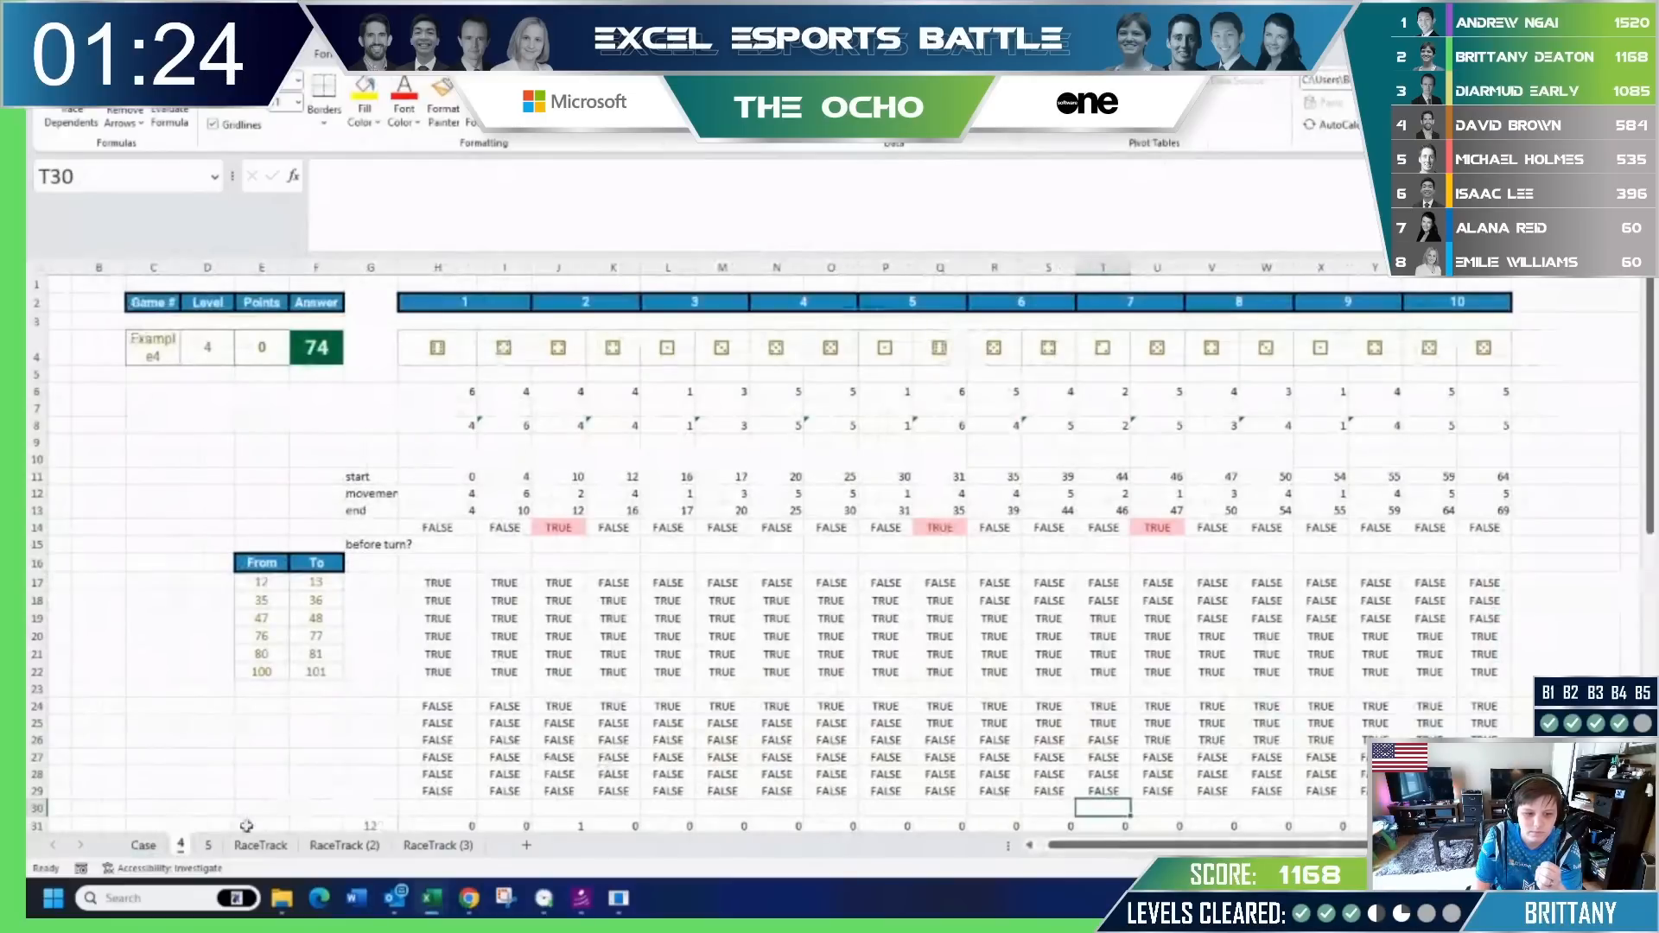
{"action": "left_click", "coordinate": [138, 849]}
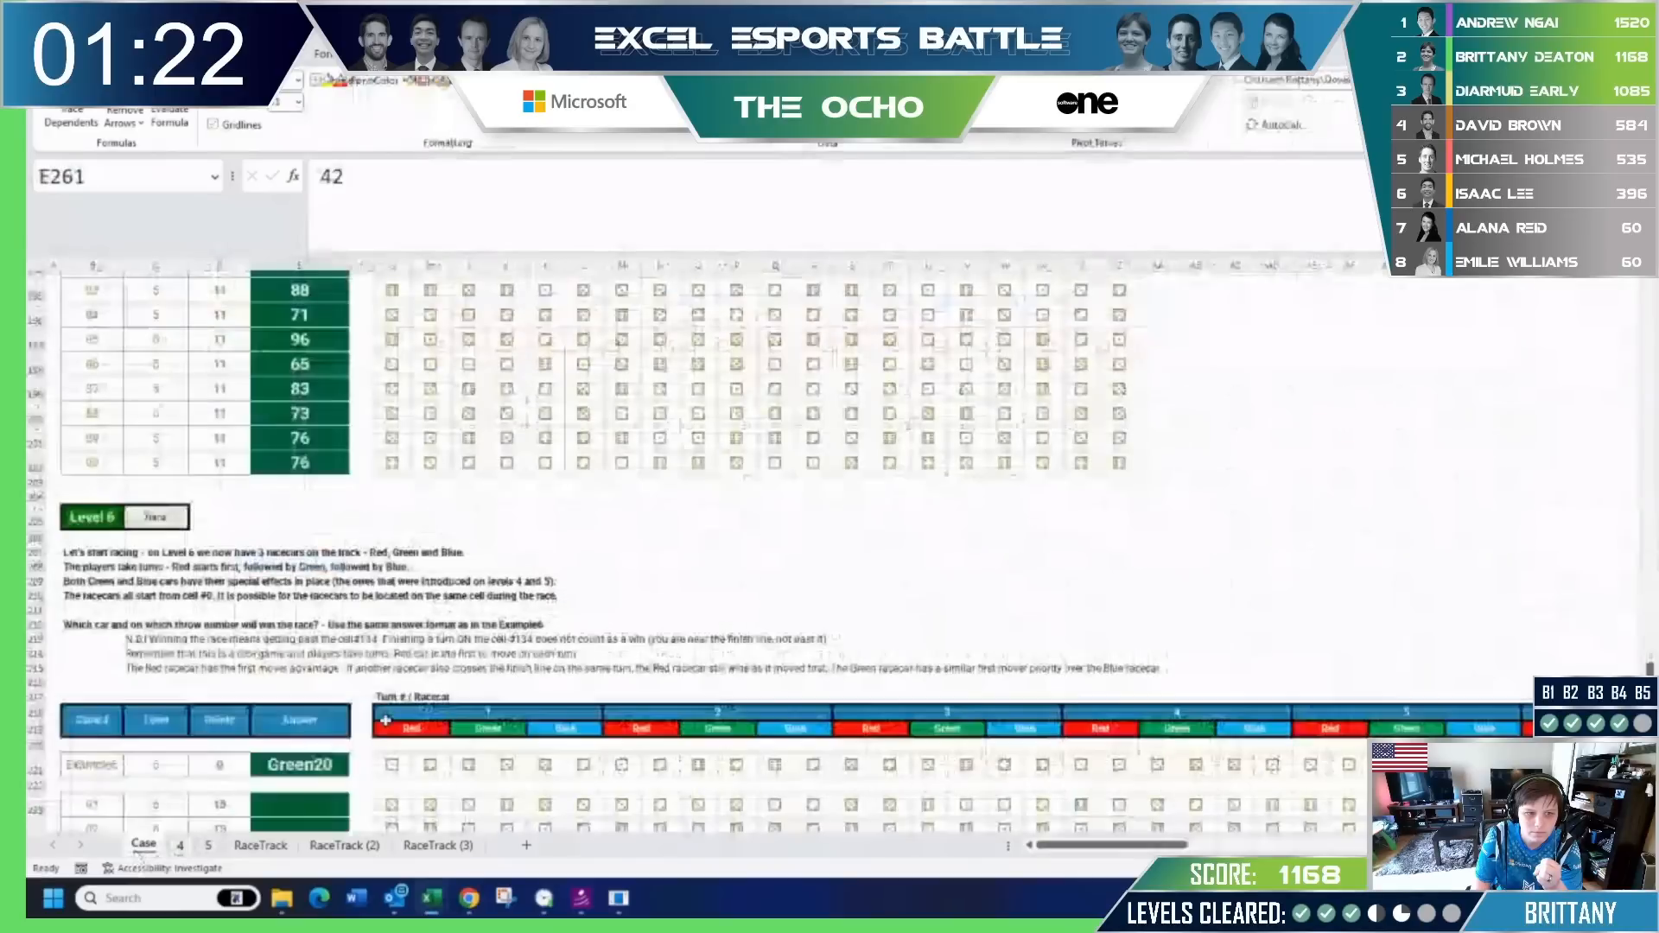
{"action": "scroll", "coordinate": [387, 721], "scroll_direction": "up", "scroll_amount": 3}
{"action": "scroll", "coordinate": [386, 719], "scroll_direction": "down", "scroll_amount": 2}
{"action": "scroll", "coordinate": [385, 720], "scroll_direction": "up", "scroll_amount": 8}
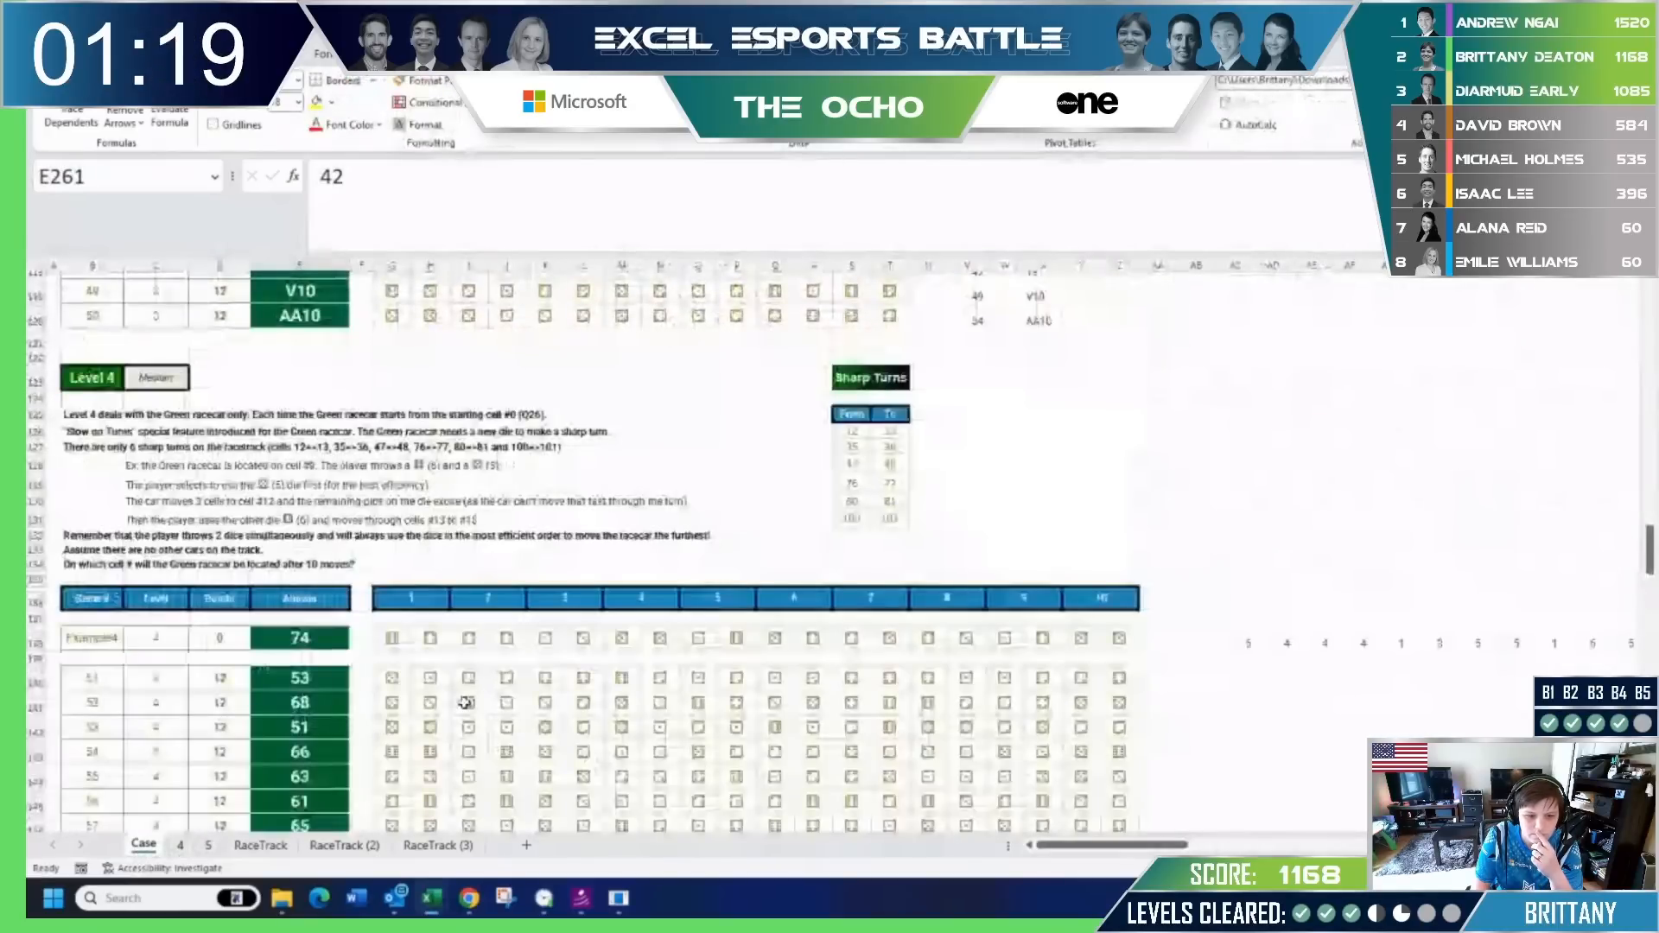
{"action": "left_click", "coordinate": [181, 846]}
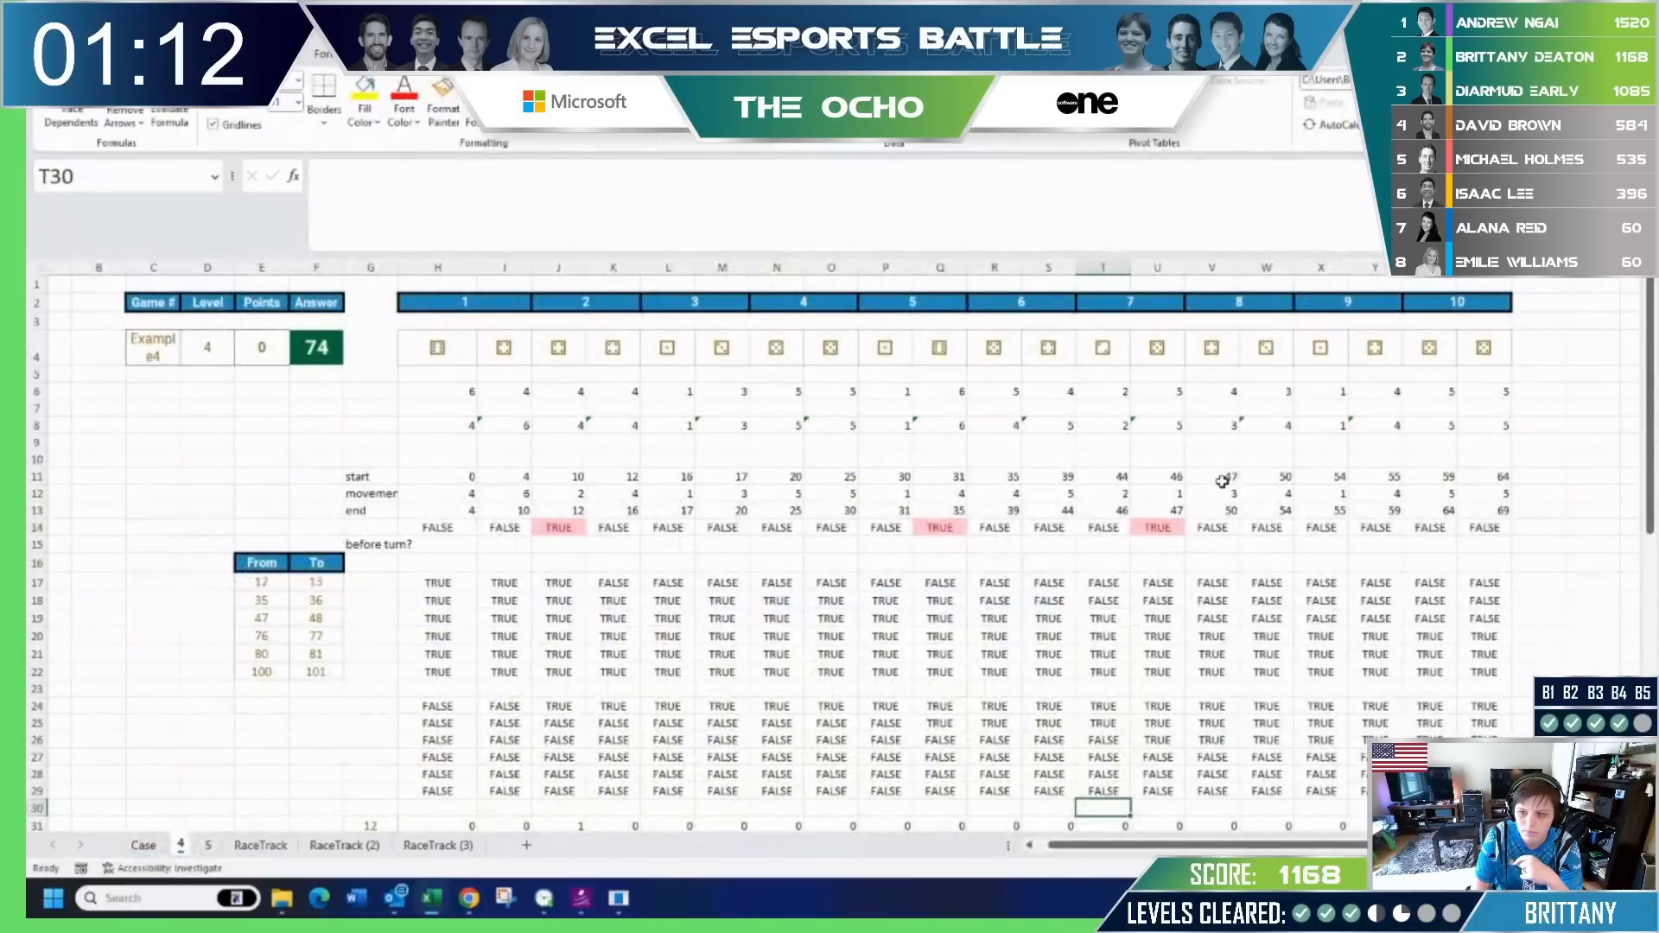
{"action": "left_click", "coordinate": [1167, 511]}
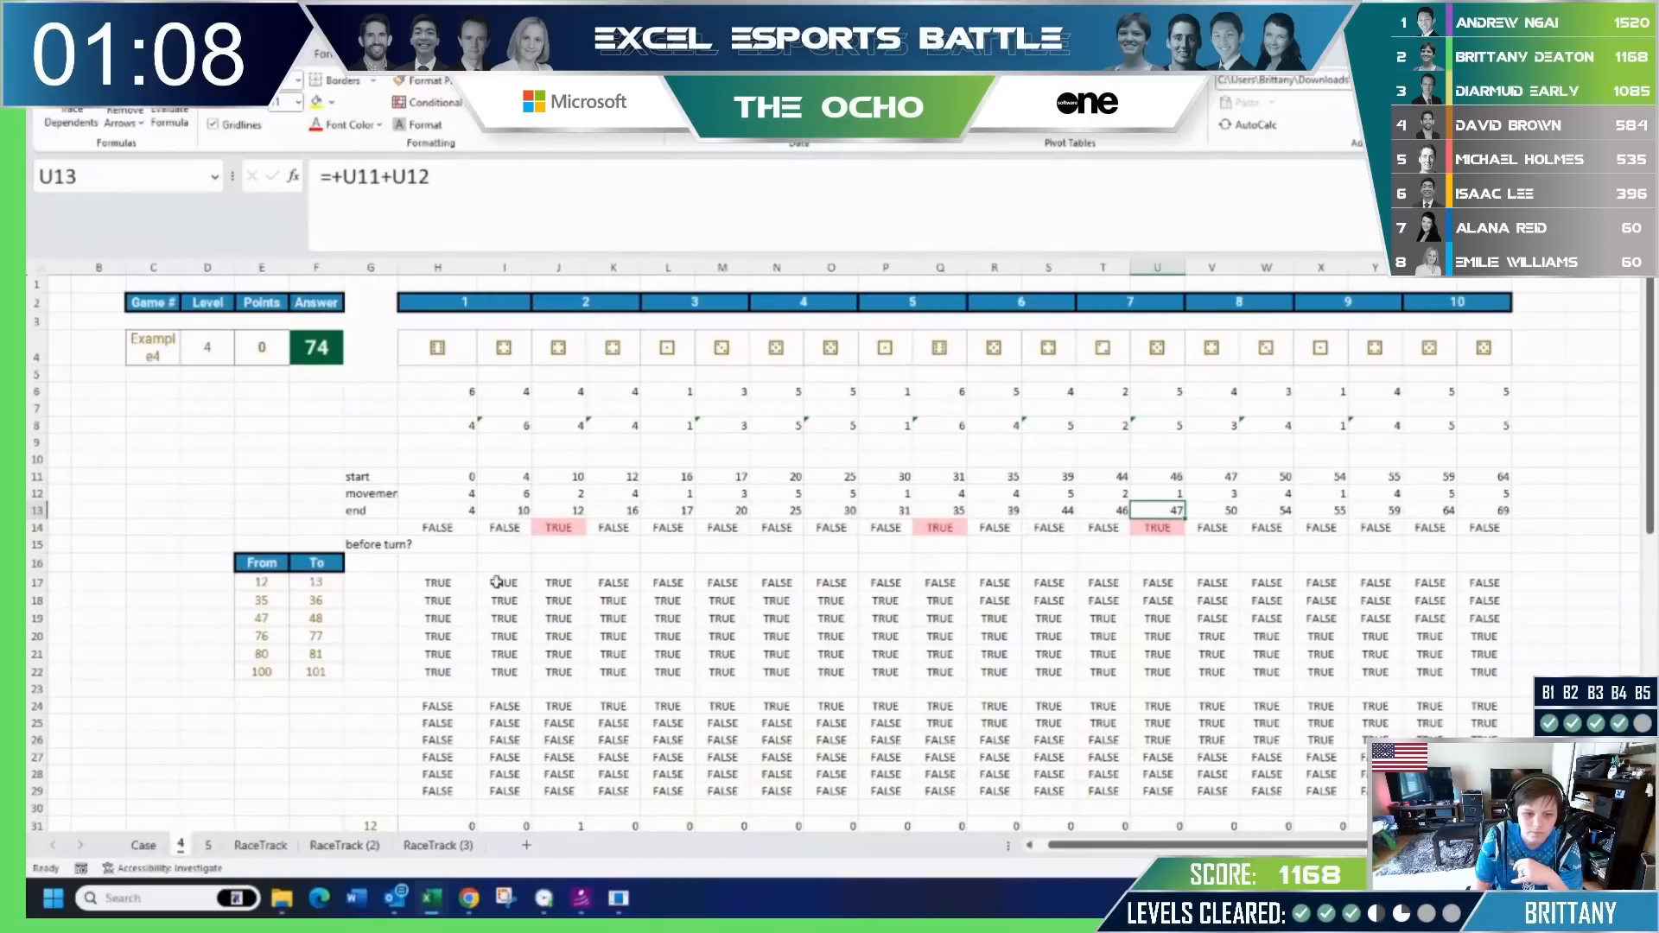
{"action": "left_click", "coordinate": [153, 850]}
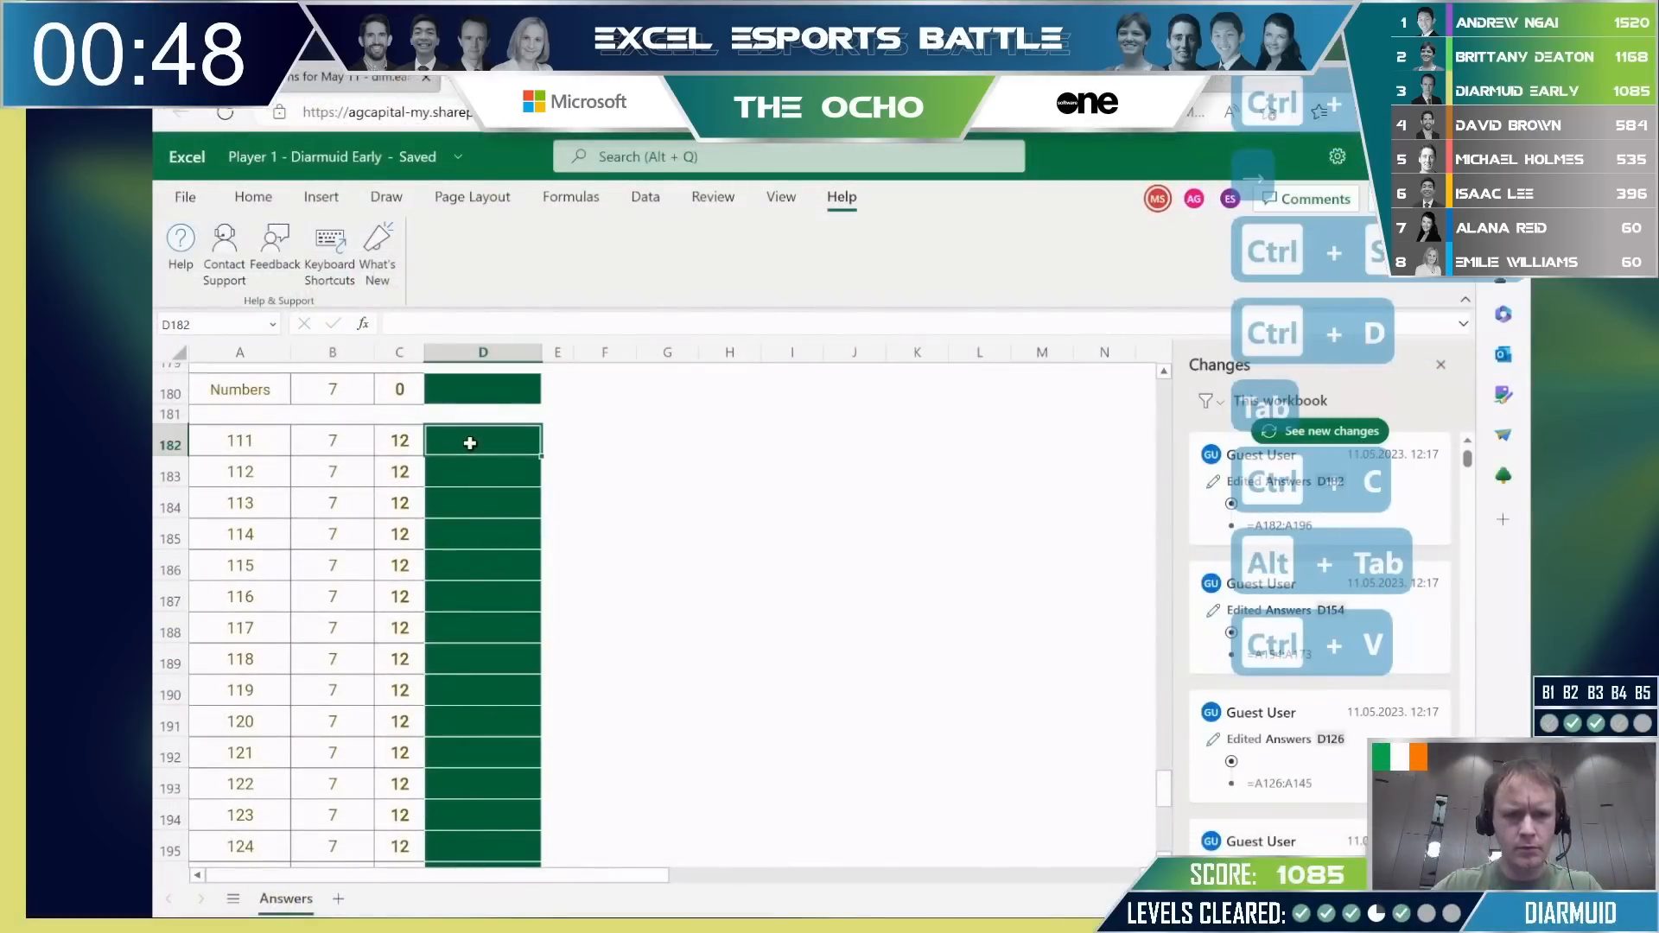
Paste the copied Level 7 answers into the online Answers workbook from D182, starting with game 111.
{"action": "key", "text": "ctrl+v"}
{"action": "scroll", "coordinate": [475, 458], "scroll_direction": "up", "scroll_amount": 9}
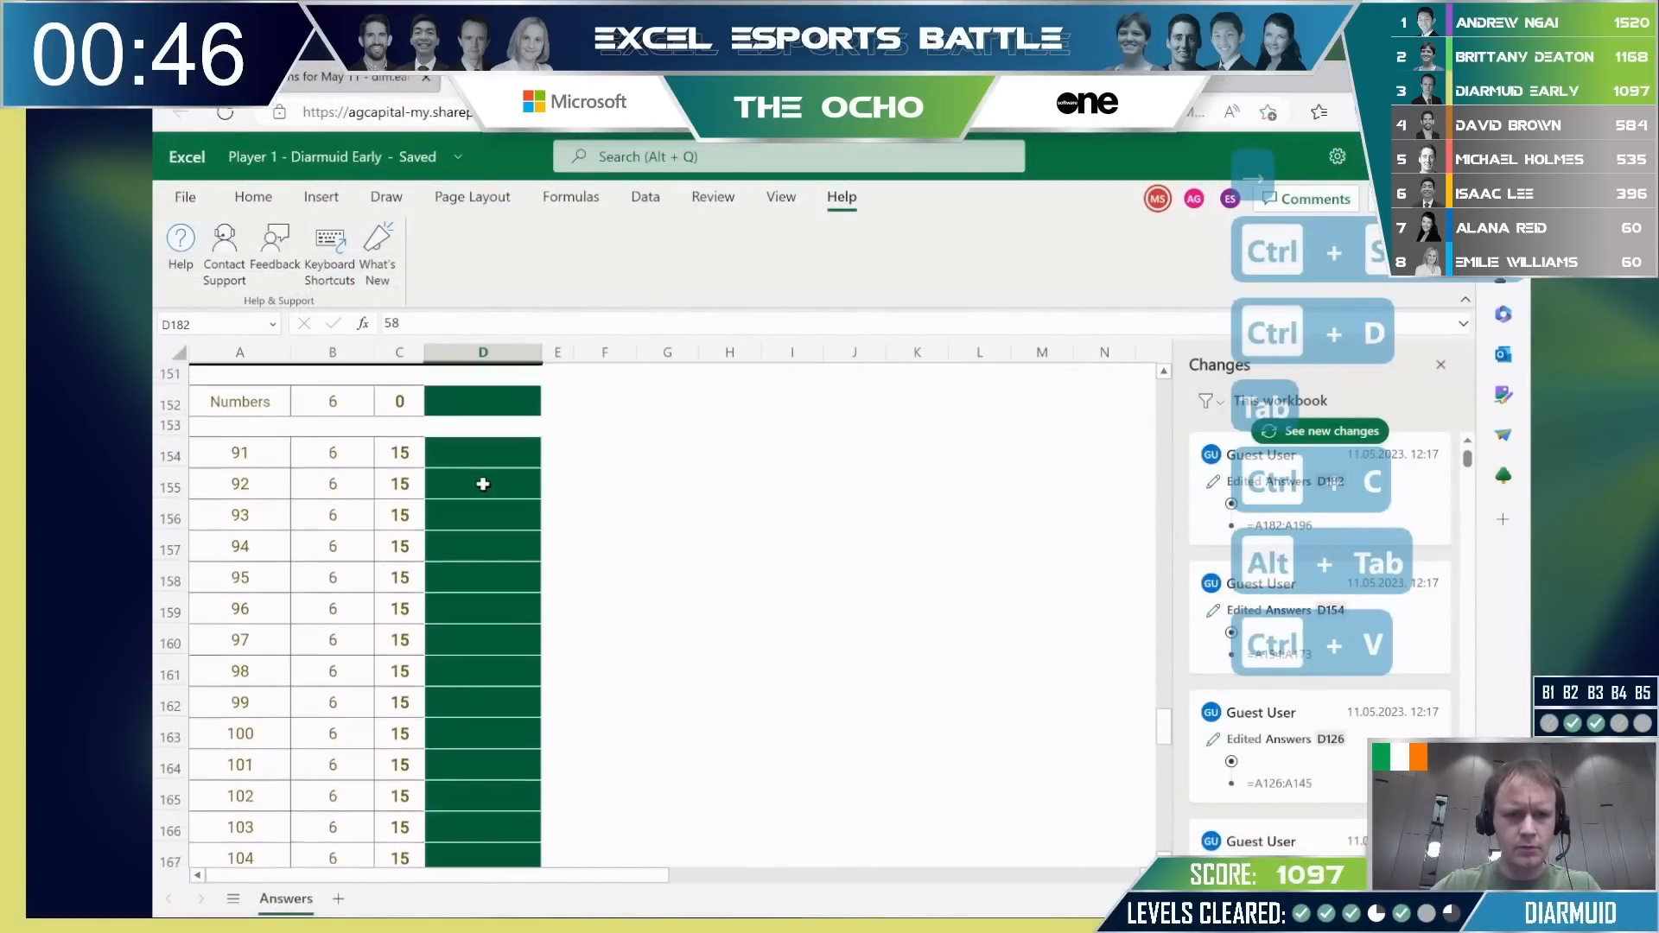
Switch back to the case workbook and examine the Level 6 turn and racecar headers in row 219 across all turns.
{"action": "key", "text": "alt+Tab"}
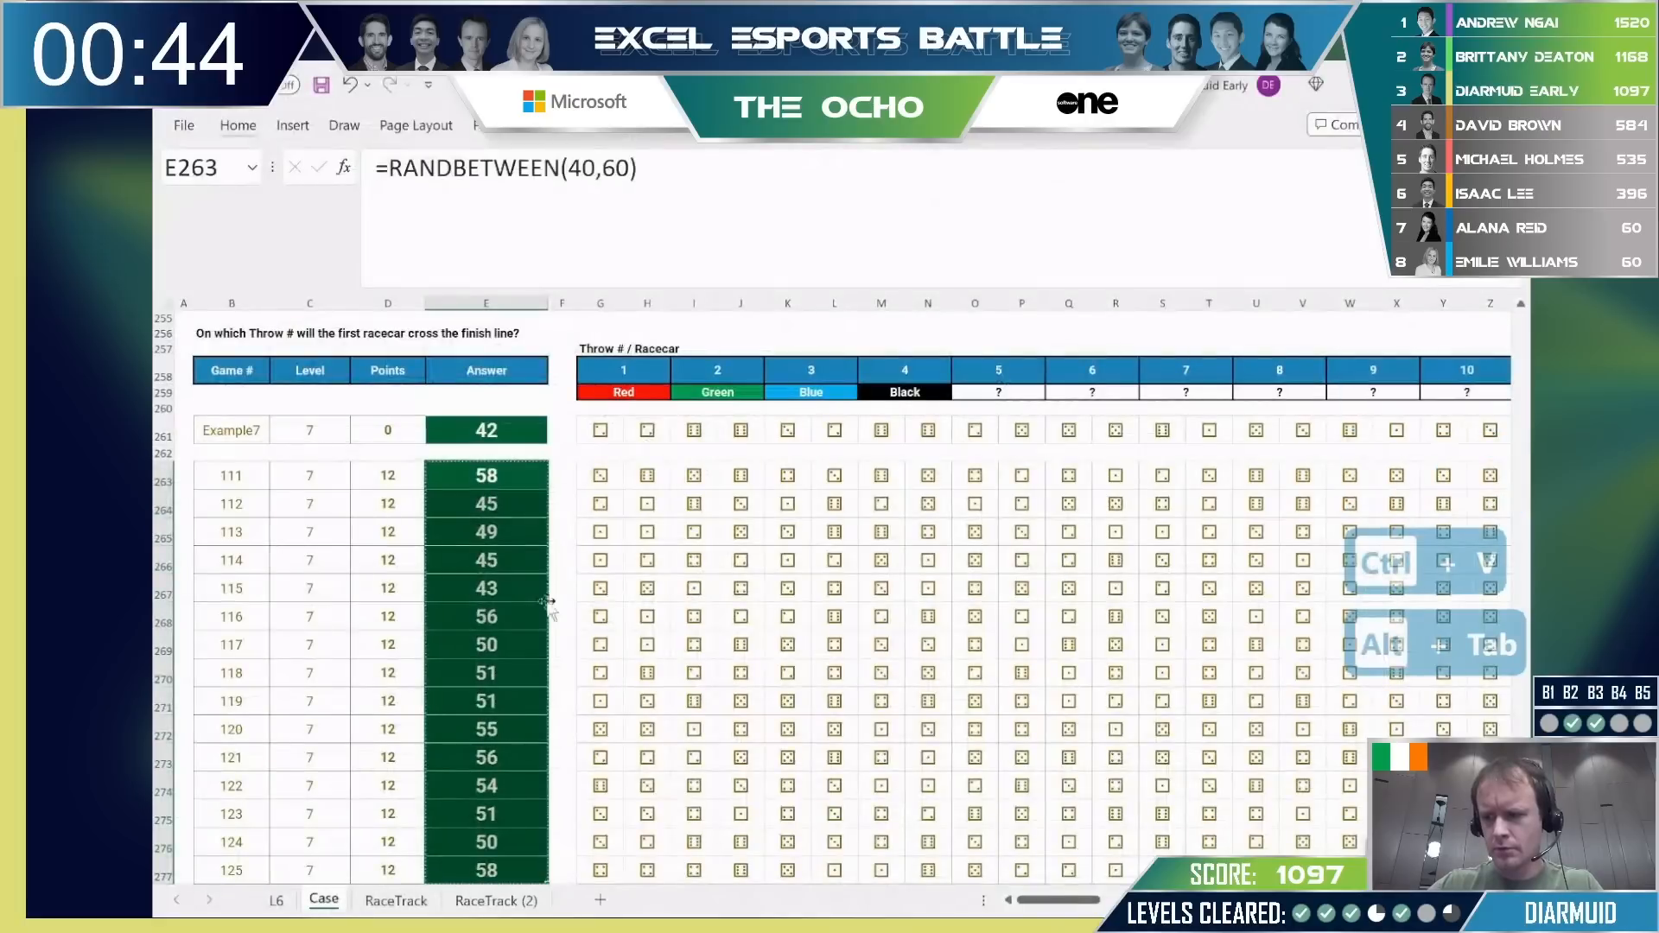
{"action": "scroll", "coordinate": [478, 579], "scroll_direction": "up", "scroll_amount": 18}
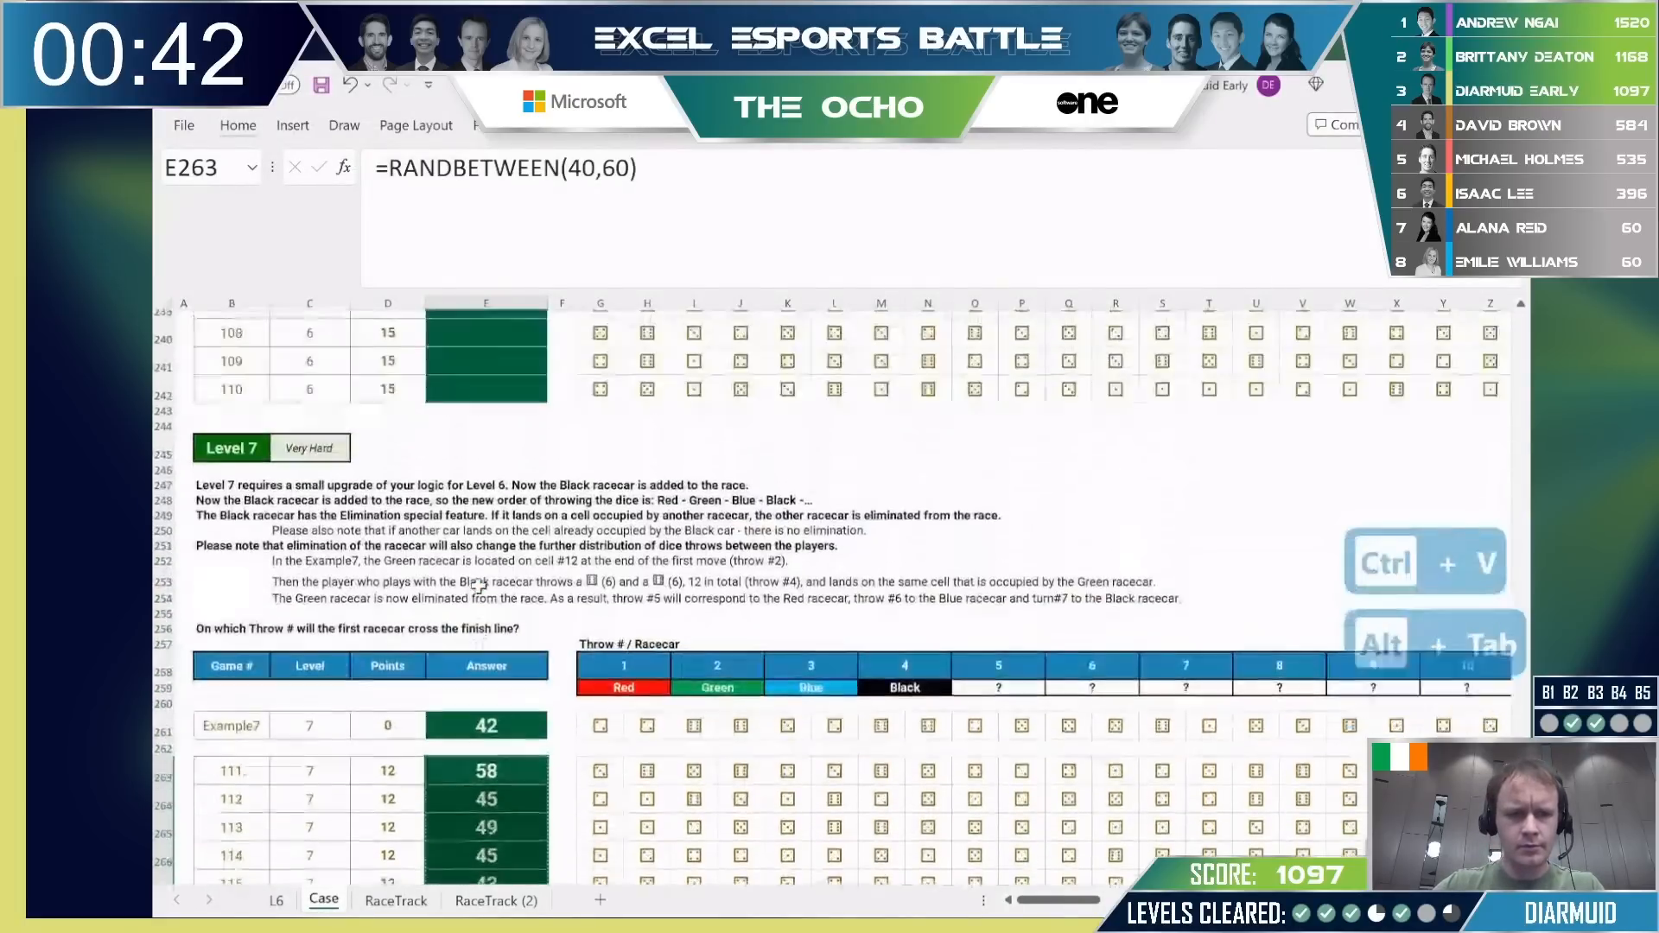
{"action": "scroll", "coordinate": [478, 586], "scroll_direction": "down", "scroll_amount": 1}
{"action": "left_click", "coordinate": [611, 597]}
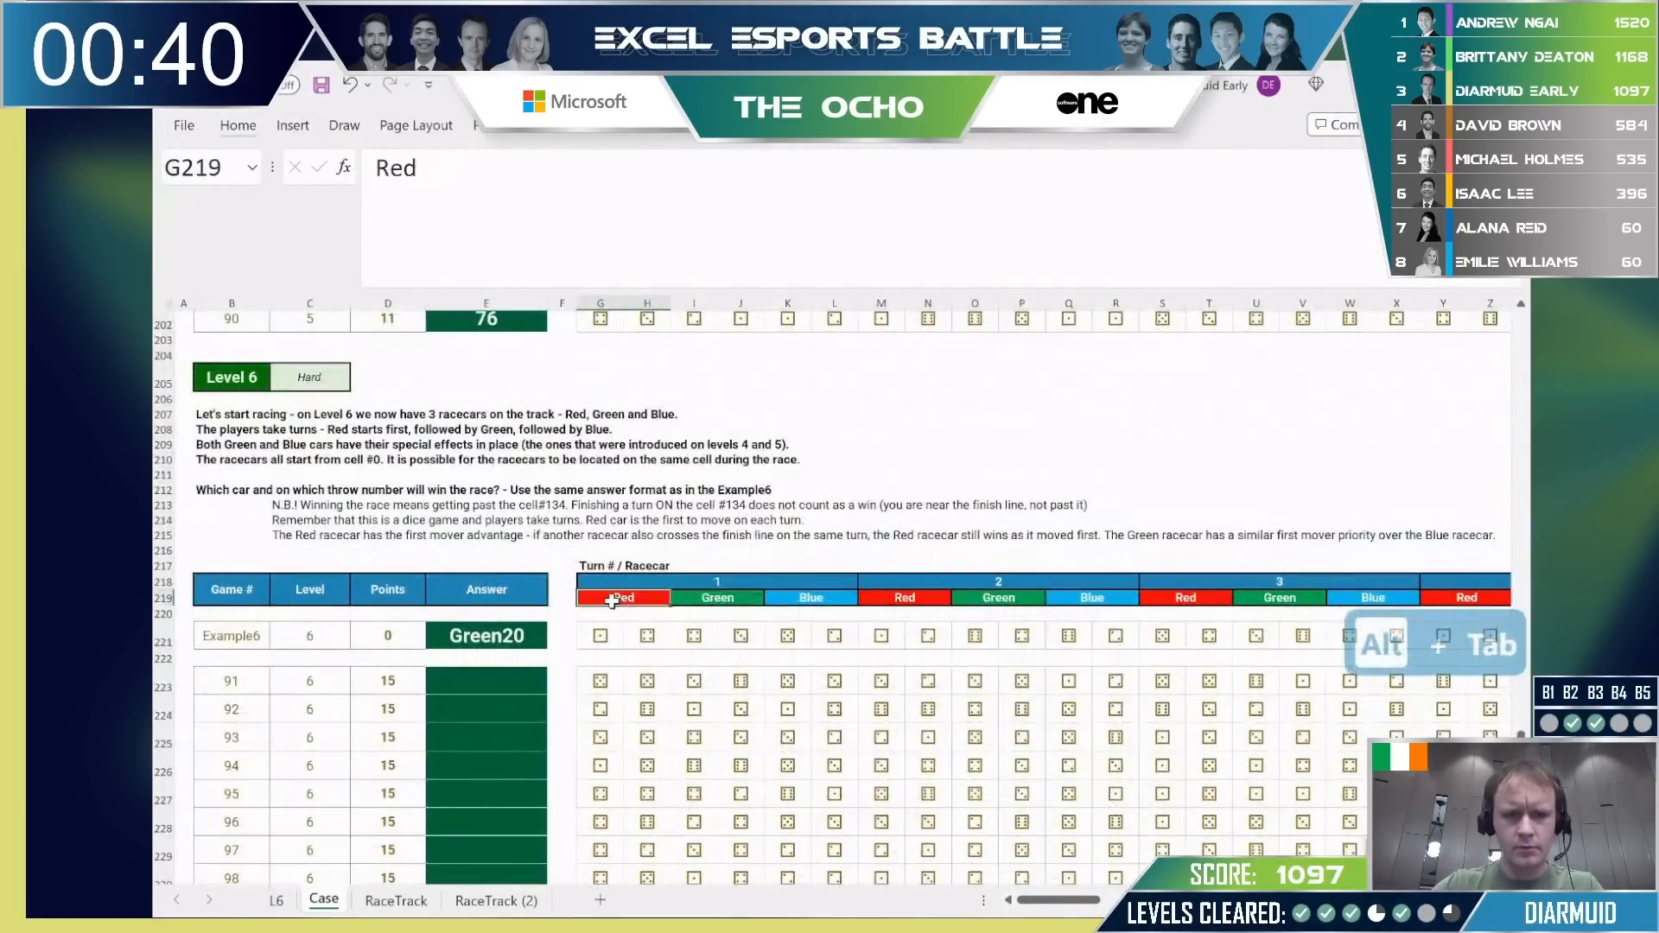
{"action": "key", "text": "ctrl+shift+Right"}
{"action": "key", "text": "alt+Page_Down"}
{"action": "key", "text": "alt+Page_Down"}
{"action": "key", "text": "alt+Page_Down"}
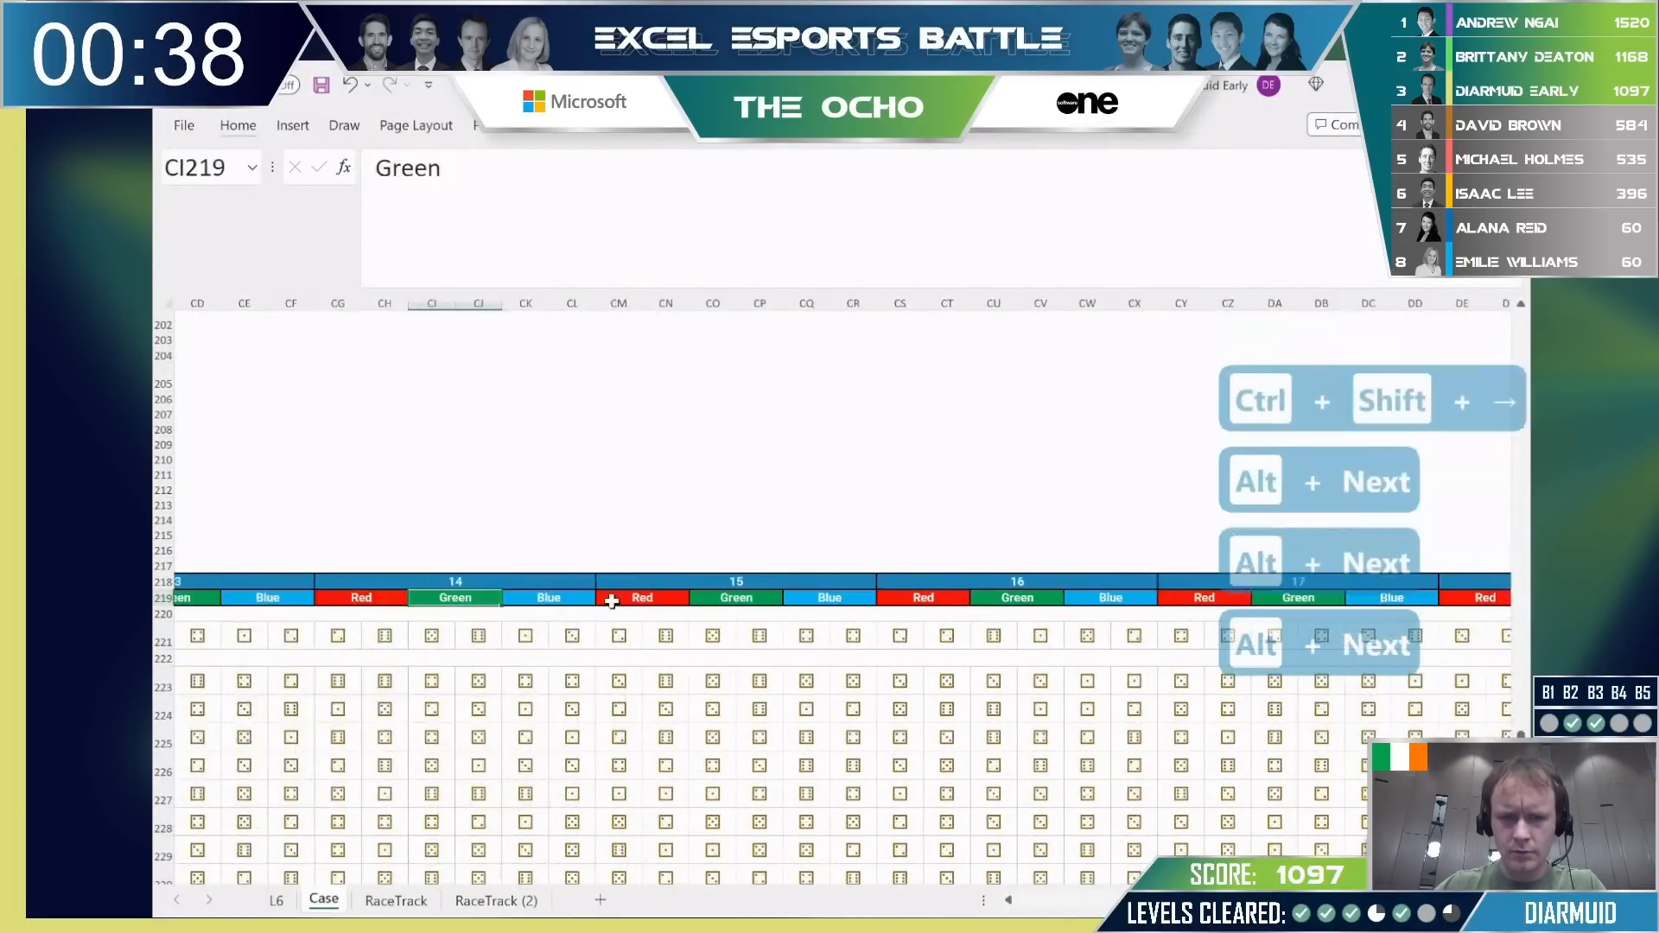
{"action": "key", "text": "alt+Page_Down"}
{"action": "key", "text": "alt+Page_Down"}
{"action": "key", "text": "alt+Page_Up"}
{"action": "key", "text": "alt+Page_Up"}
{"action": "key", "text": "alt+Page_Up"}
{"action": "key", "text": "alt+Page_Up"}
{"action": "key", "text": "alt+Page_Up"}
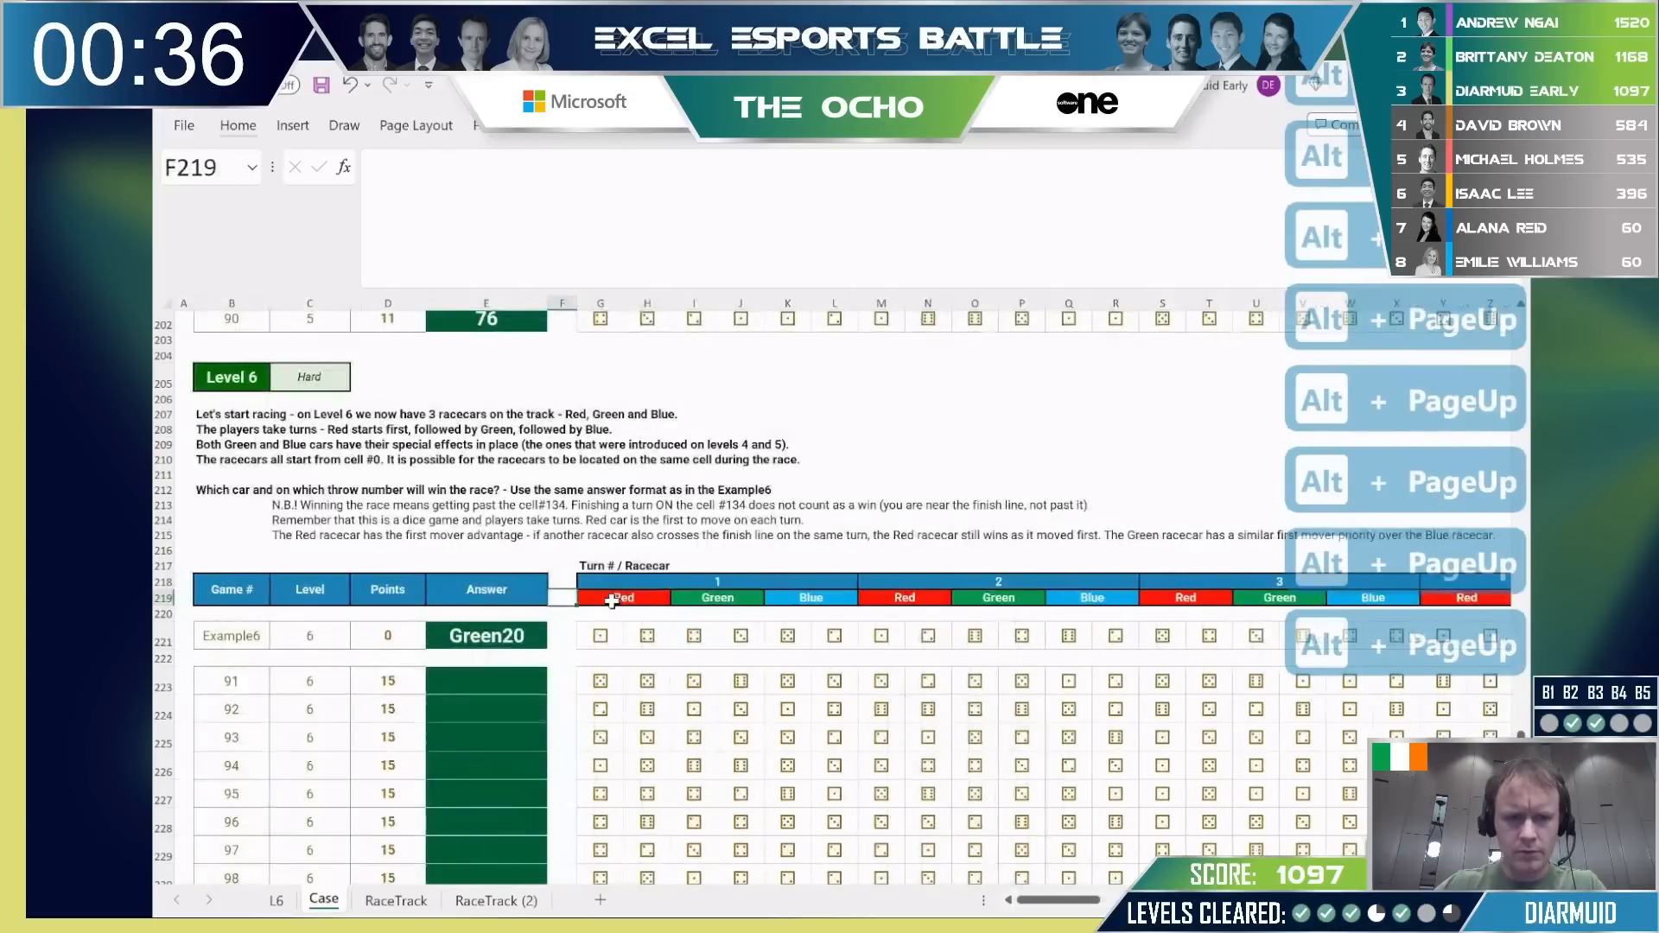
Set the game 91 answer in E223 to the Example6 answer with the absolute reference =$E$221.
{"action": "key", "text": "Left"}
{"action": "key", "text": "Down"}
{"action": "key", "text": "Down"}
{"action": "key", "text": "Left"}
{"action": "key", "text": "Down"}
{"action": "key", "text": "Down"}
{"action": "key", "text": "Right"}
{"action": "key", "text": "Down"}
{"action": "key", "text": "Up"}
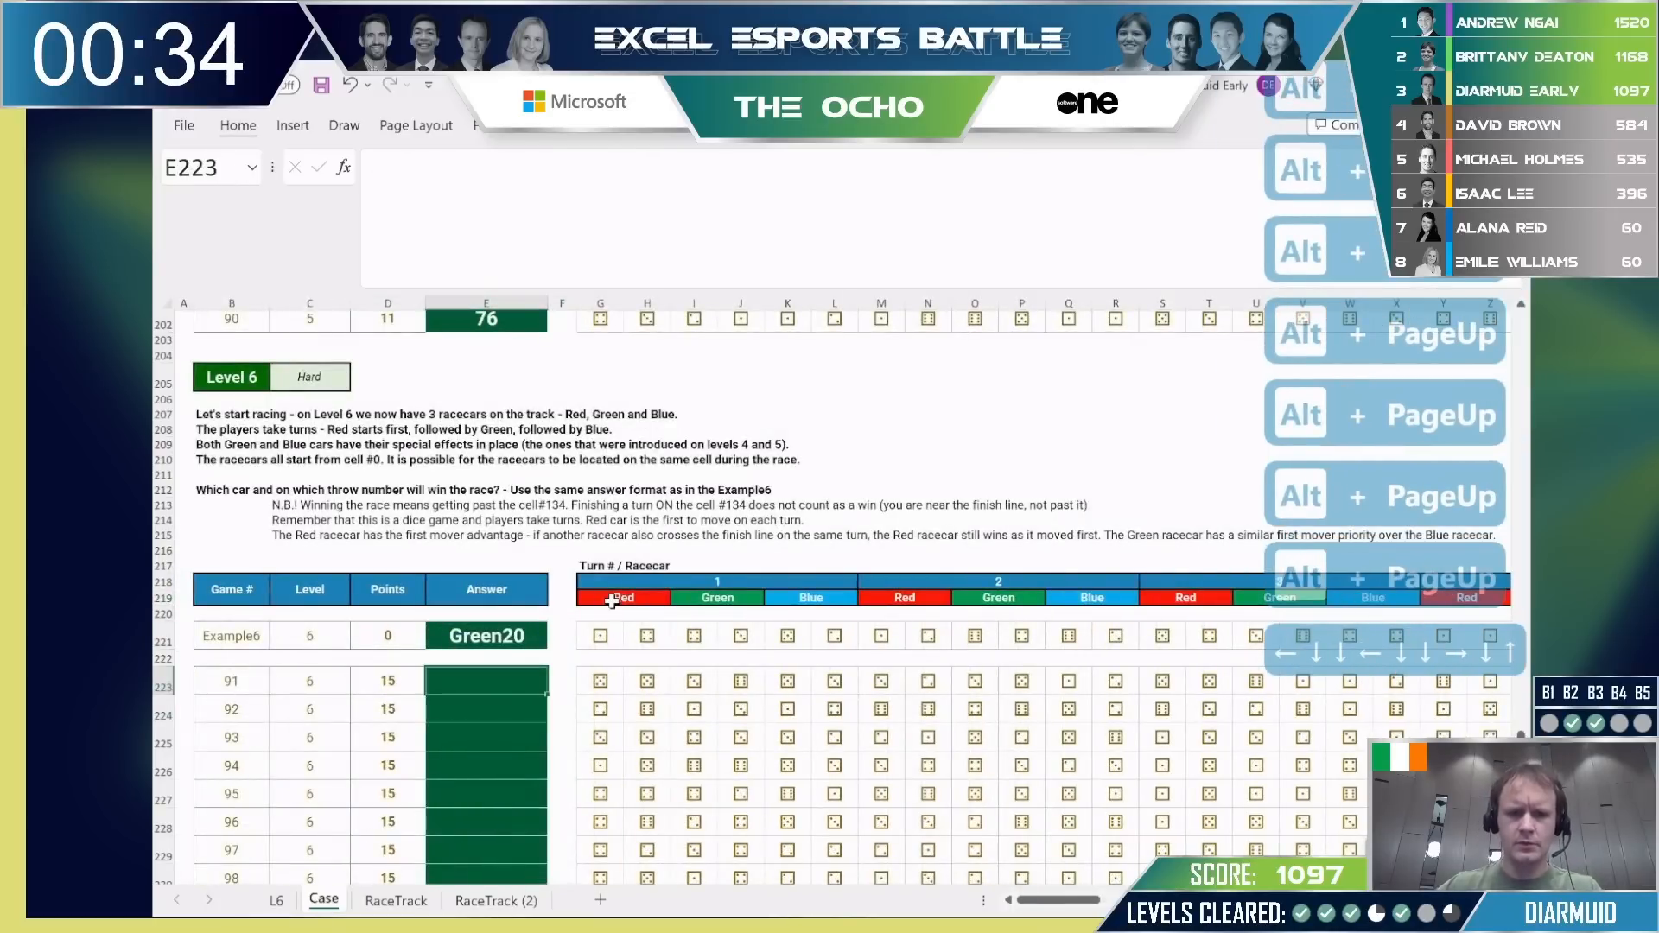
{"action": "type", "text": "="}
{"action": "key", "text": "Up"}
{"action": "key", "text": "Up"}
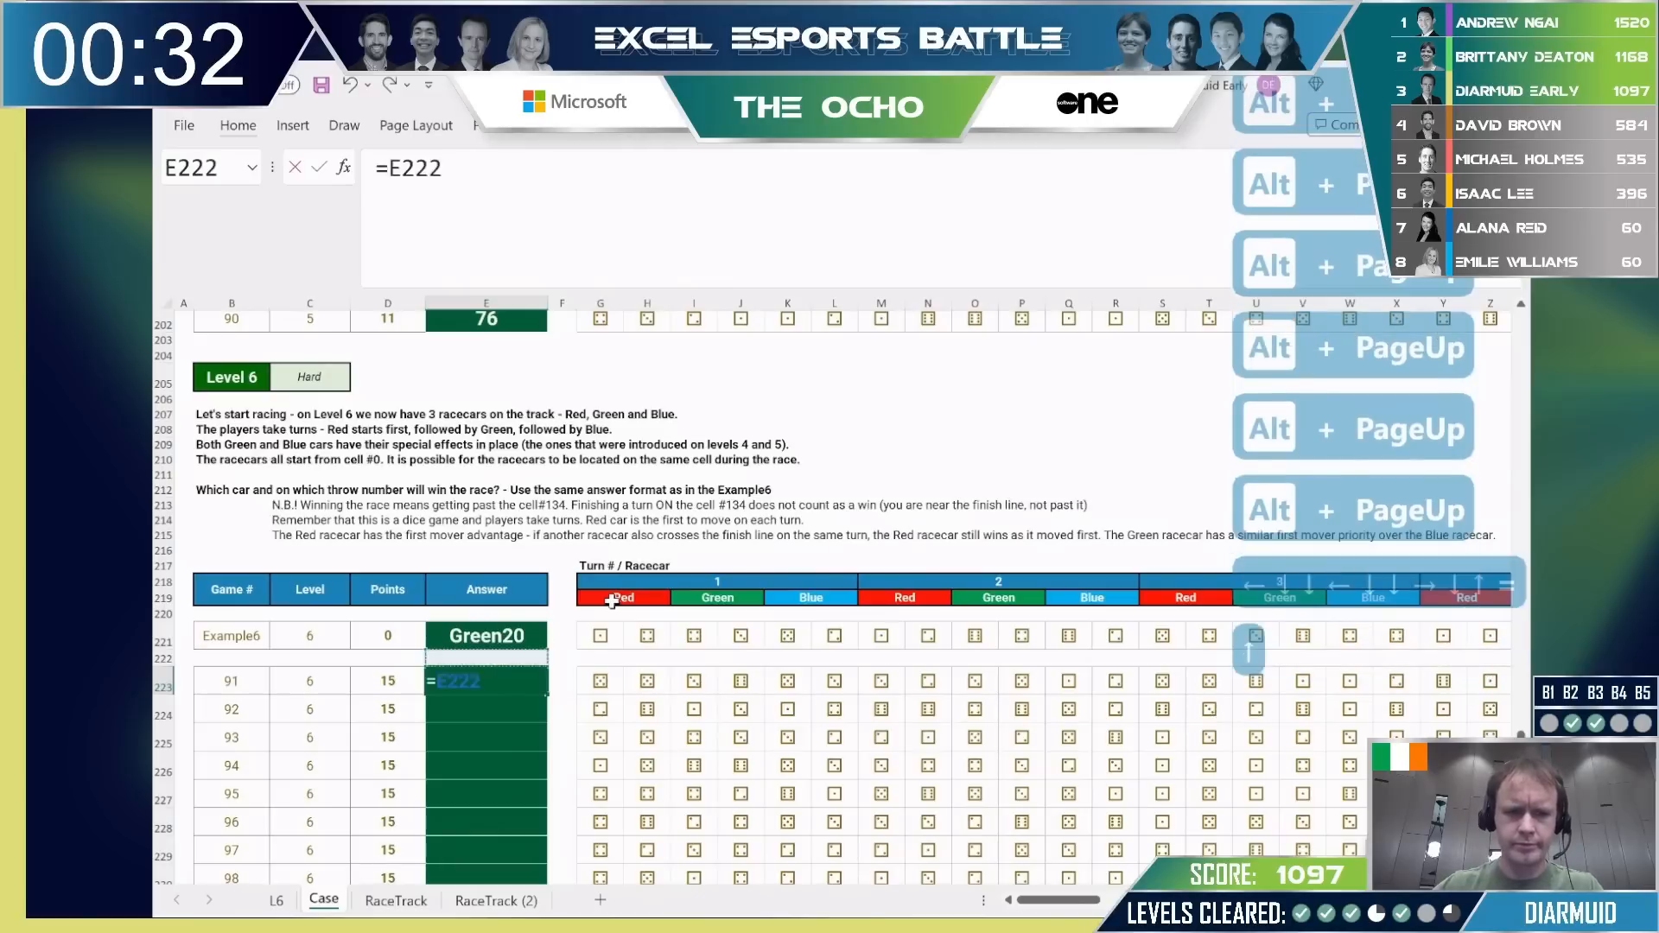
{"action": "key", "text": "F4"}
{"action": "key", "text": "Return"}
Fill the E223 formula down through E242 so it covers all Level 6 games up to game 110.
{"action": "key", "text": "Left"}
{"action": "key", "text": "ctrl+Down"}
{"action": "key", "text": "Right"}
{"action": "key", "text": "ctrl+shift+Up"}
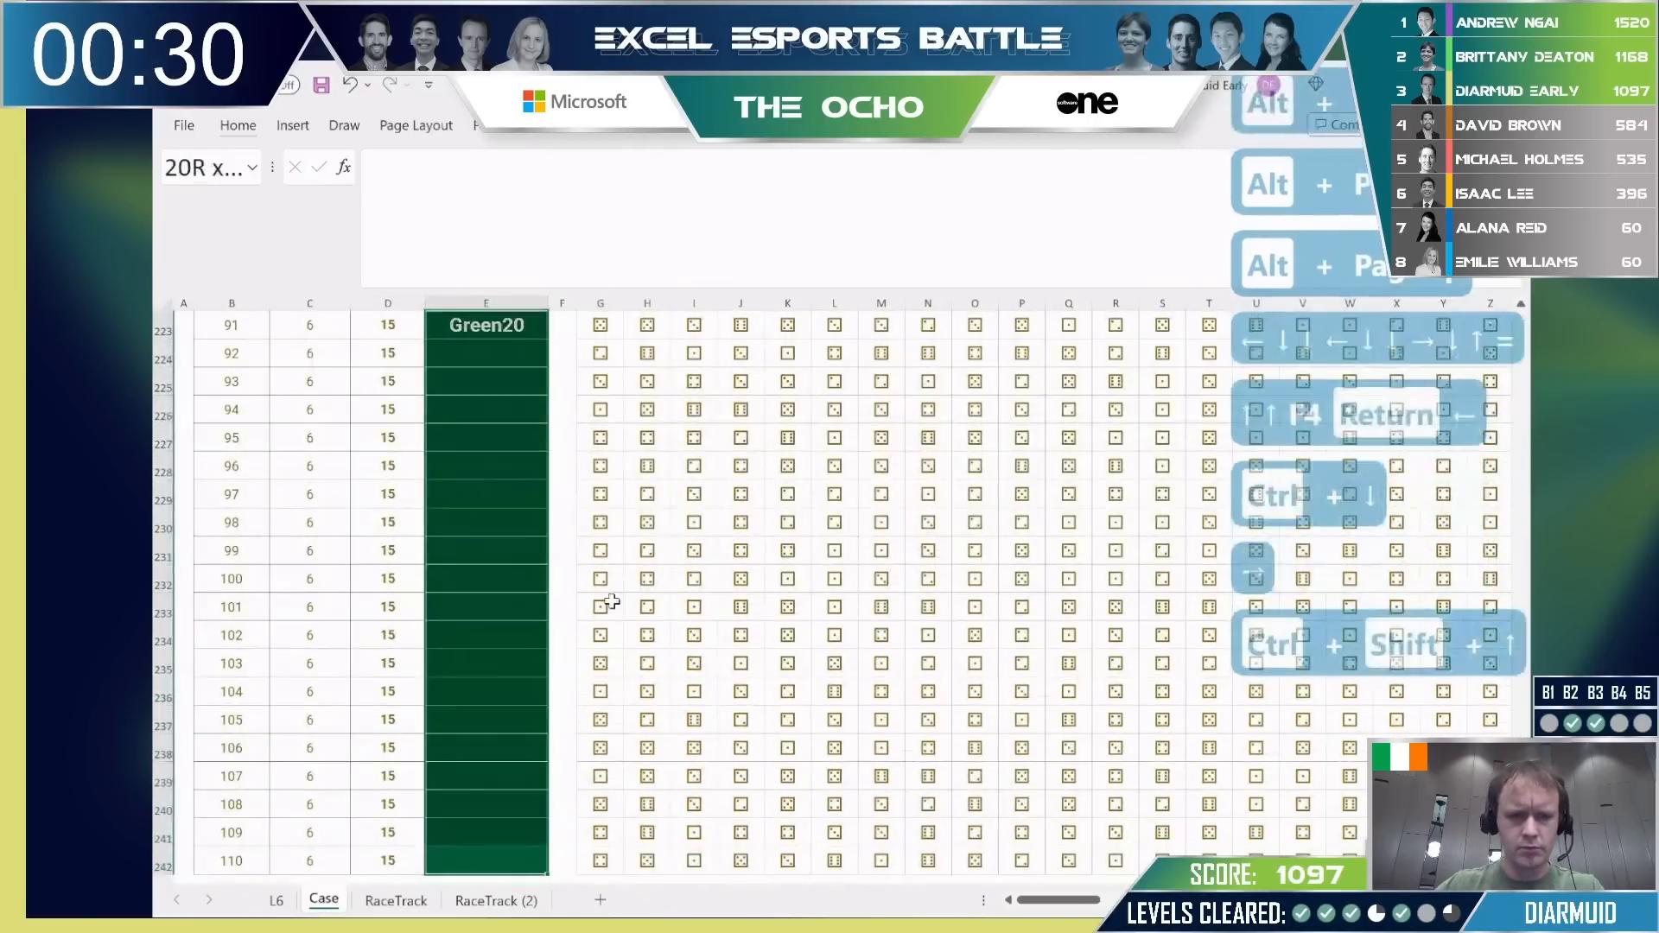
{"action": "key", "text": "ctrl+d"}
Copy the Level 6 Green20 answers and paste them into the online Answers workbook from D154, starting with game 91.
{"action": "key", "text": "ctrl+c"}
{"action": "key", "text": "alt+Tab"}
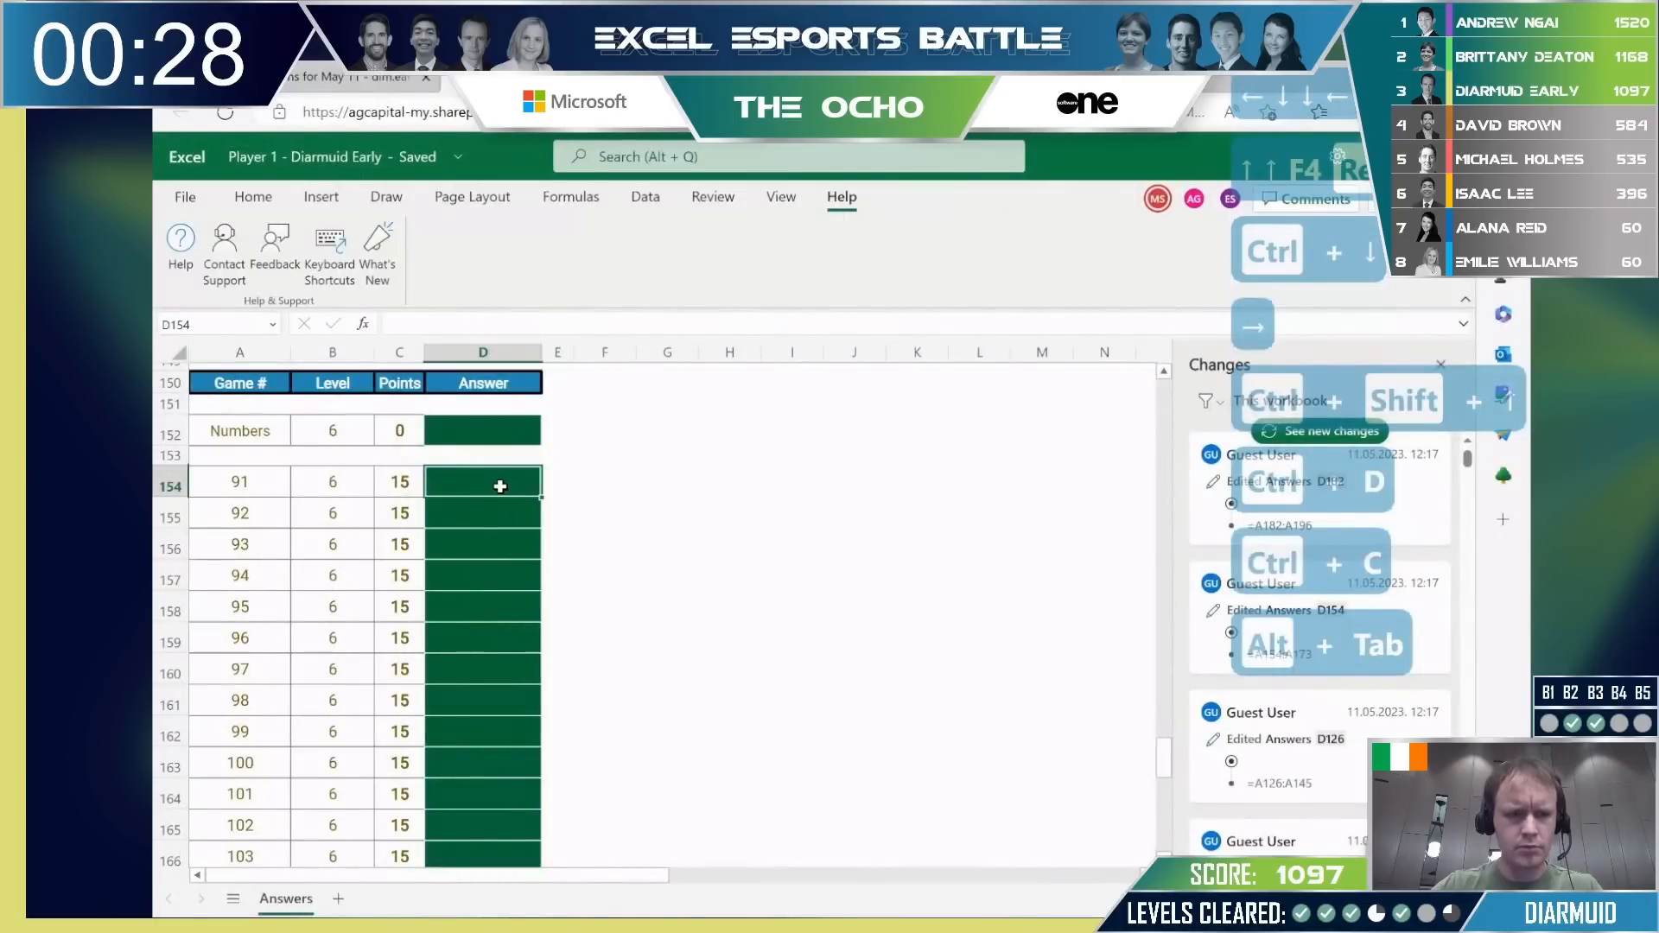
{"action": "key", "text": "ctrl+shift+Down"}
{"action": "key", "text": "ctrl+v"}
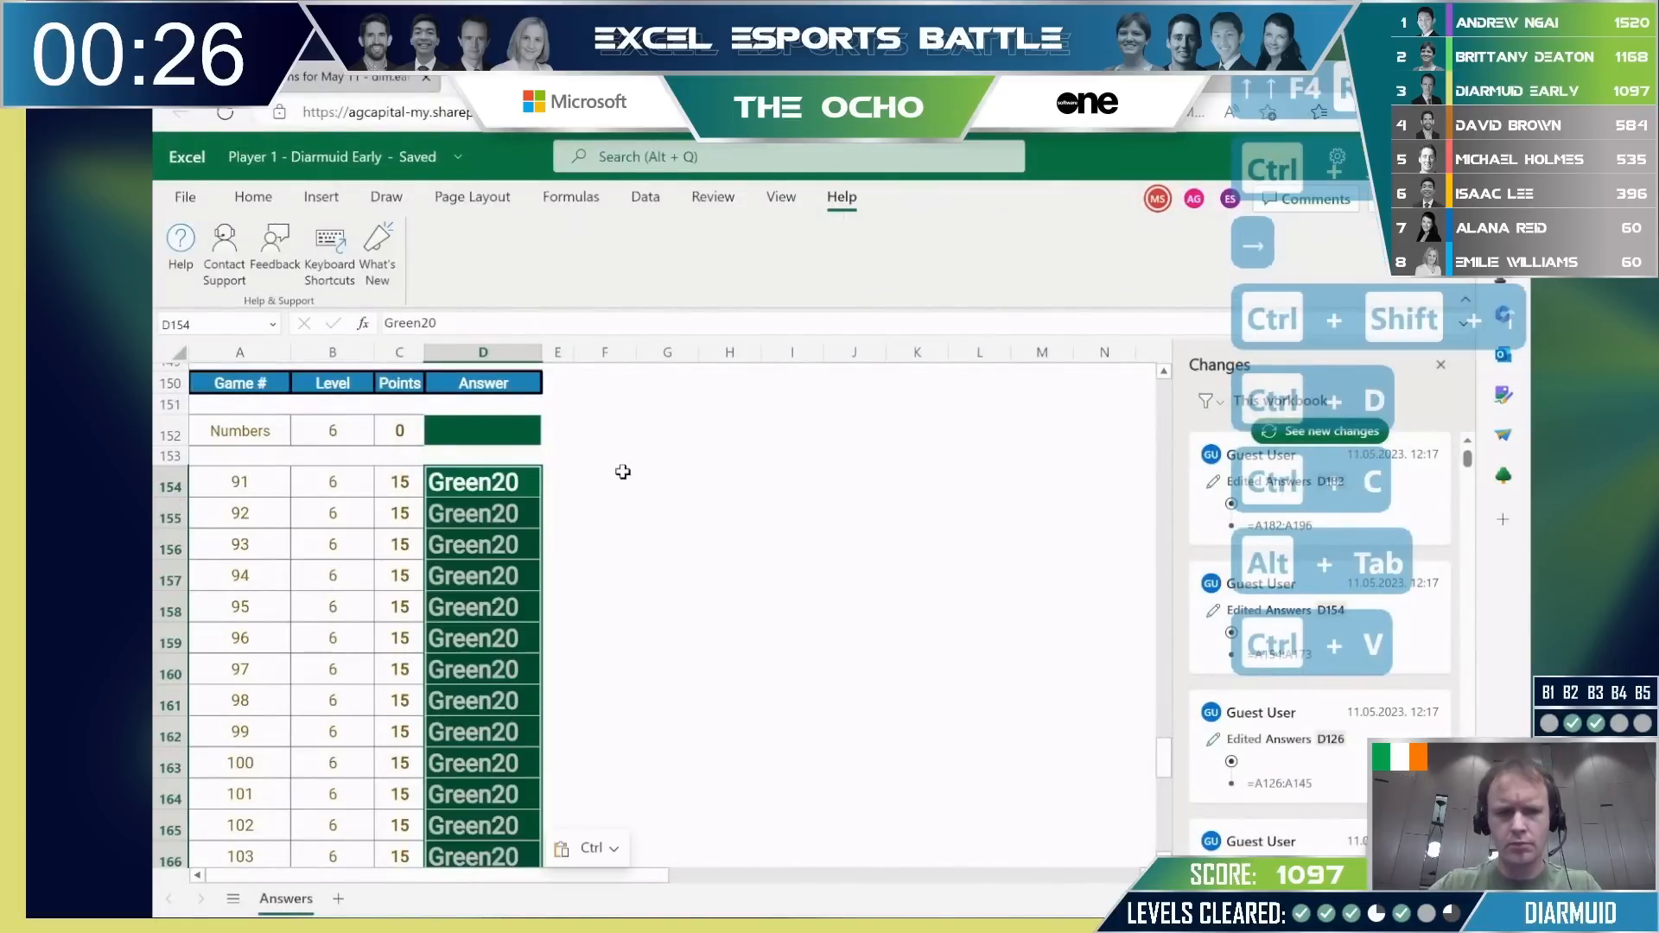
Review the submitted answers in the Answers workbook, then check the answer columns for Levels 4 to 7 on the Case sheet.
{"action": "scroll", "coordinate": [628, 466], "scroll_direction": "up", "scroll_amount": 5}
{"action": "scroll", "coordinate": [628, 467], "scroll_direction": "up", "scroll_amount": 10}
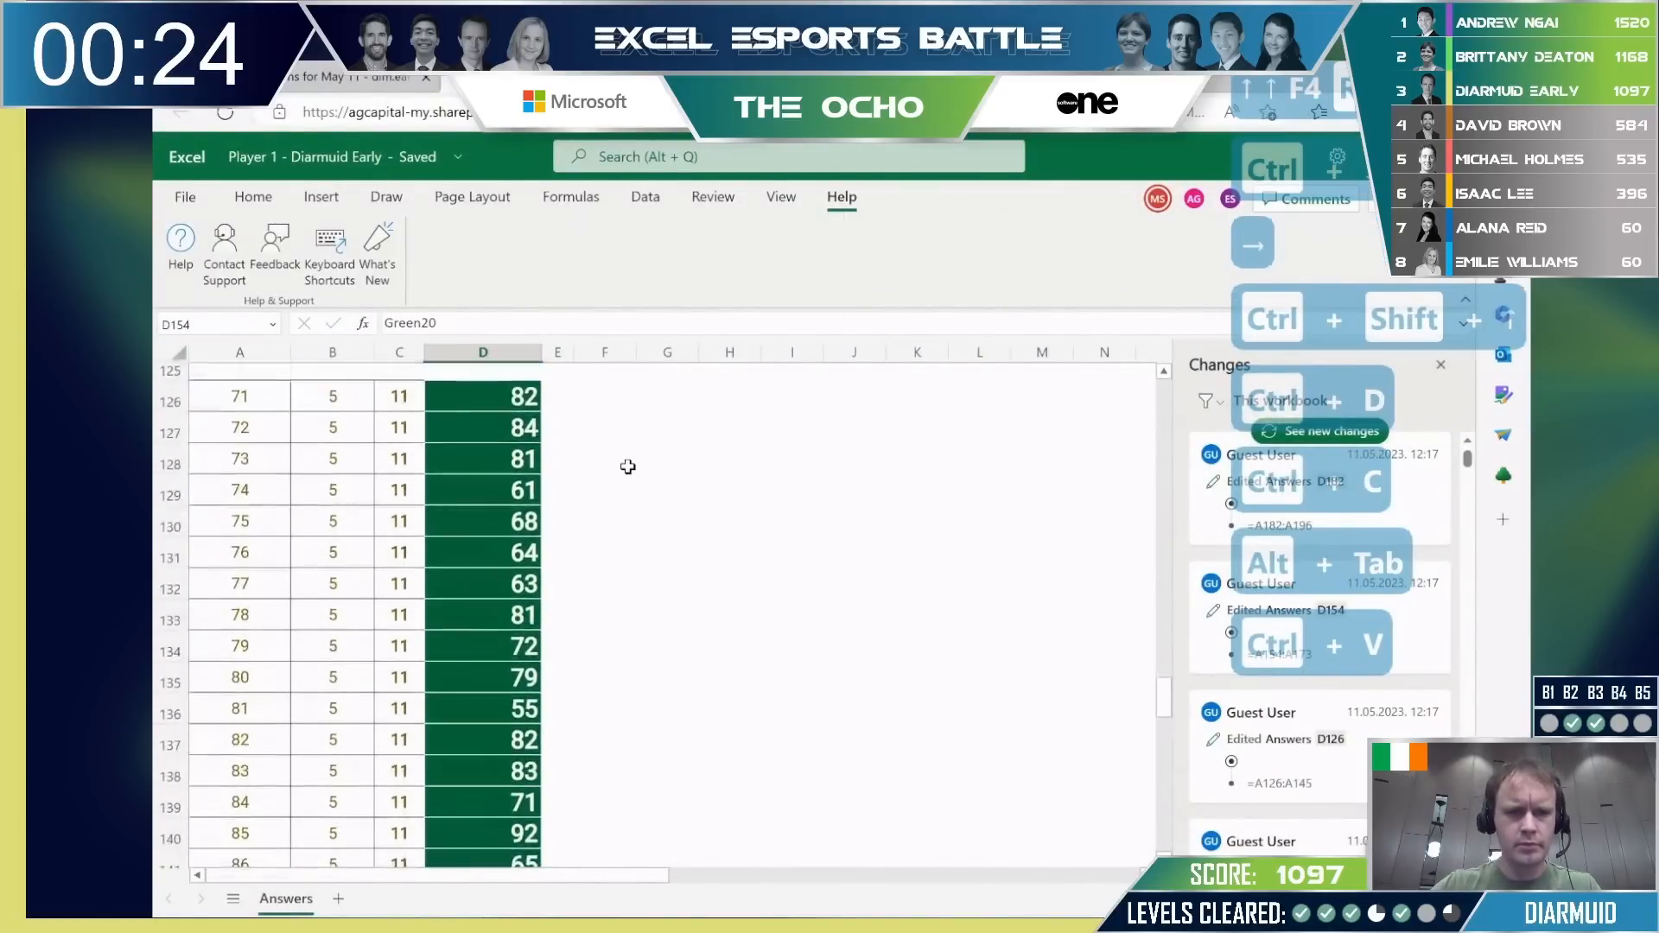
{"action": "key", "text": "alt+Tab"}
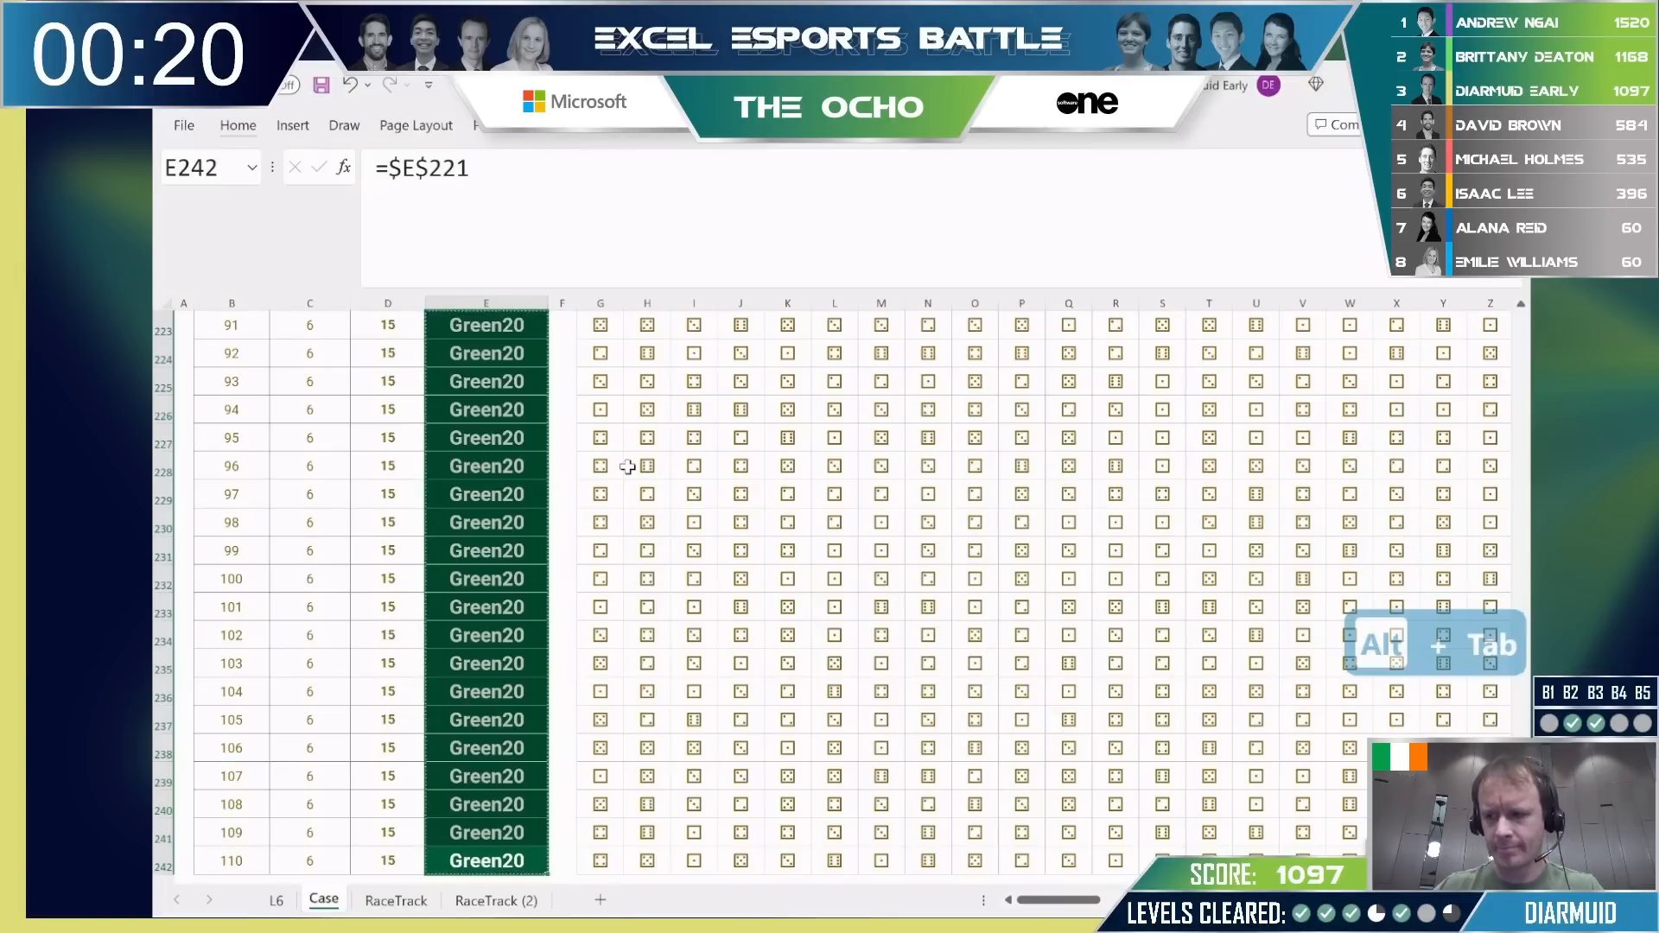
{"action": "key", "text": "ctrl+Home"}
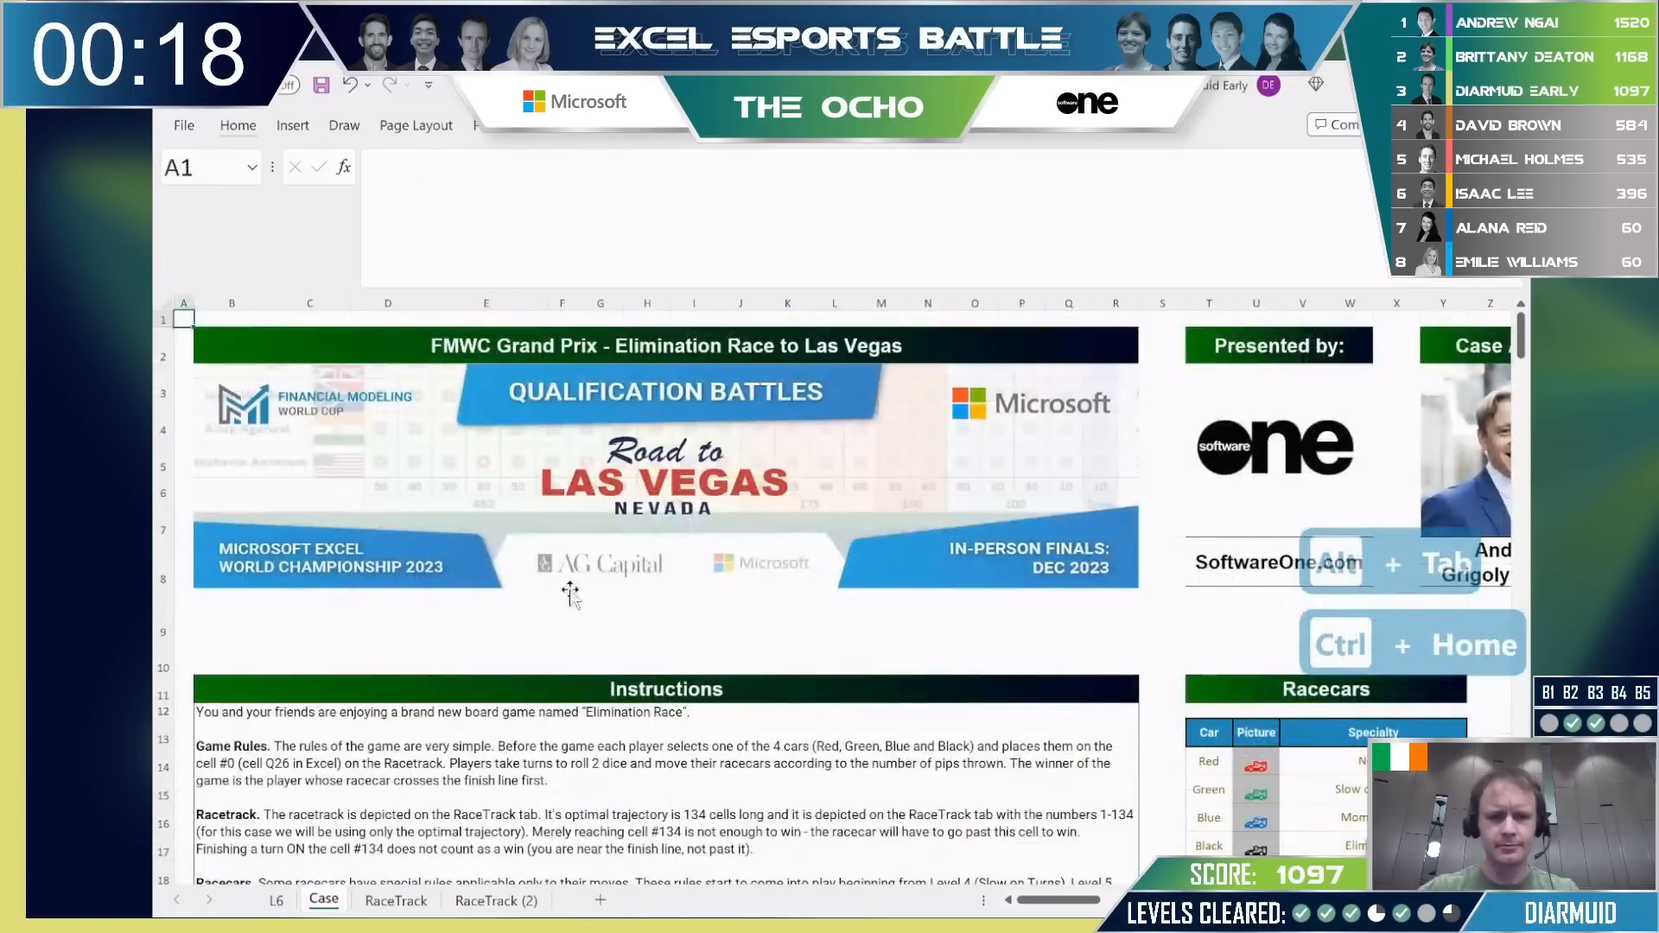
{"action": "scroll", "coordinate": [614, 602], "scroll_direction": "down", "scroll_amount": 15}
{"action": "scroll", "coordinate": [614, 602], "scroll_direction": "down", "scroll_amount": 20}
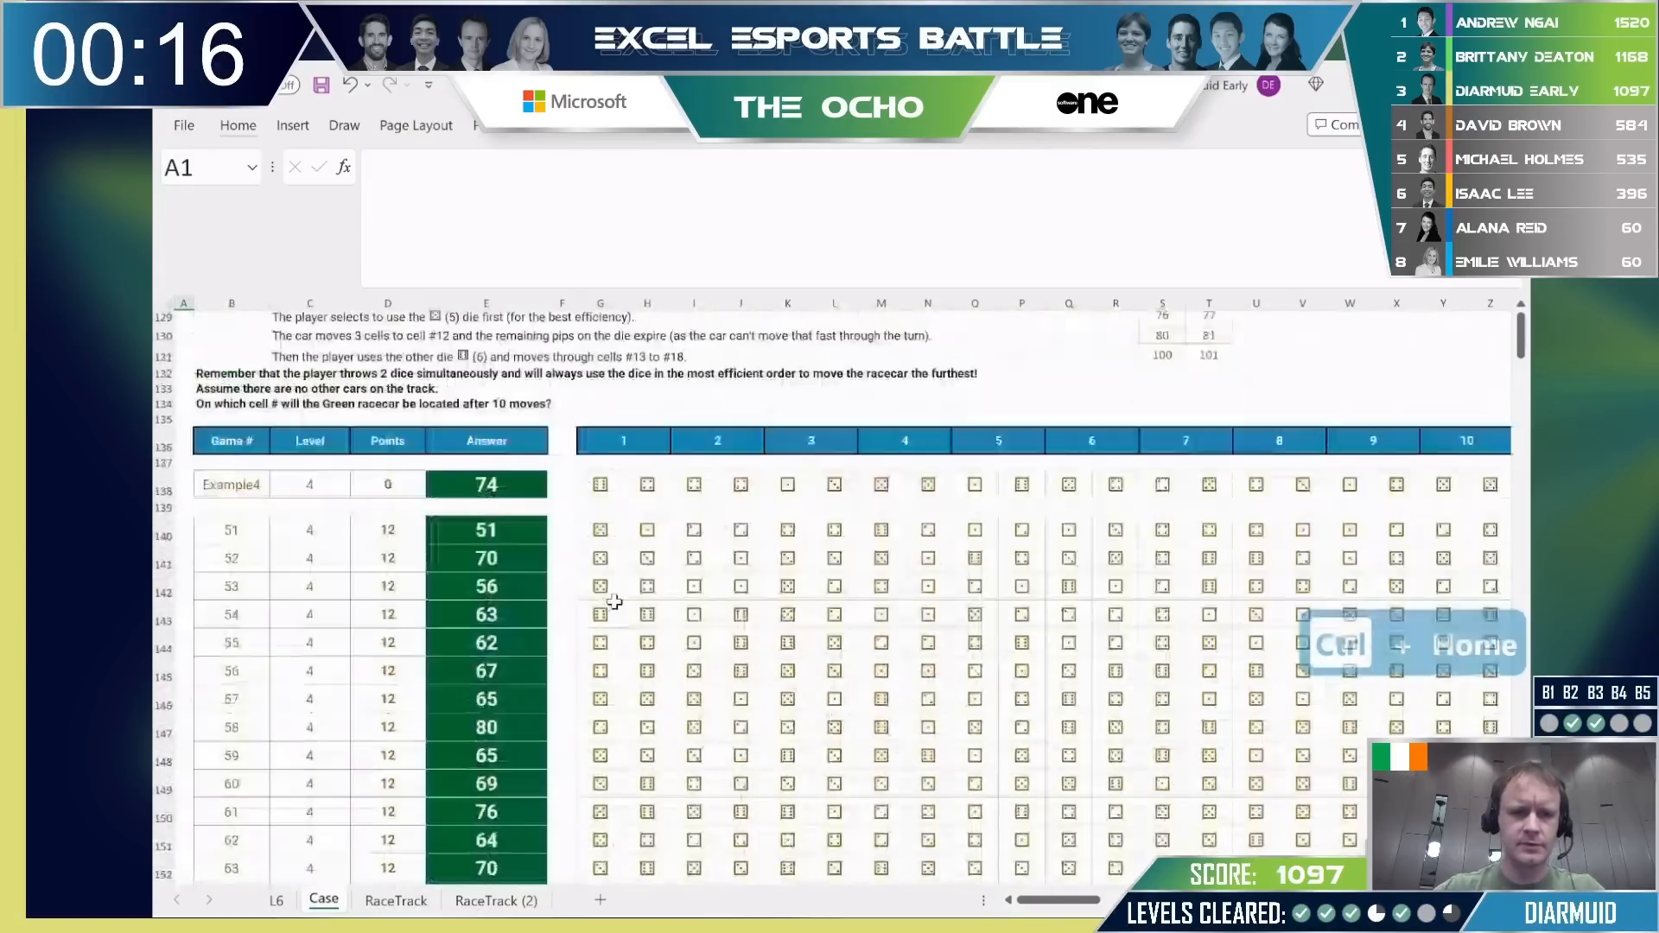
{"action": "scroll", "coordinate": [614, 602], "scroll_direction": "down", "scroll_amount": 20}
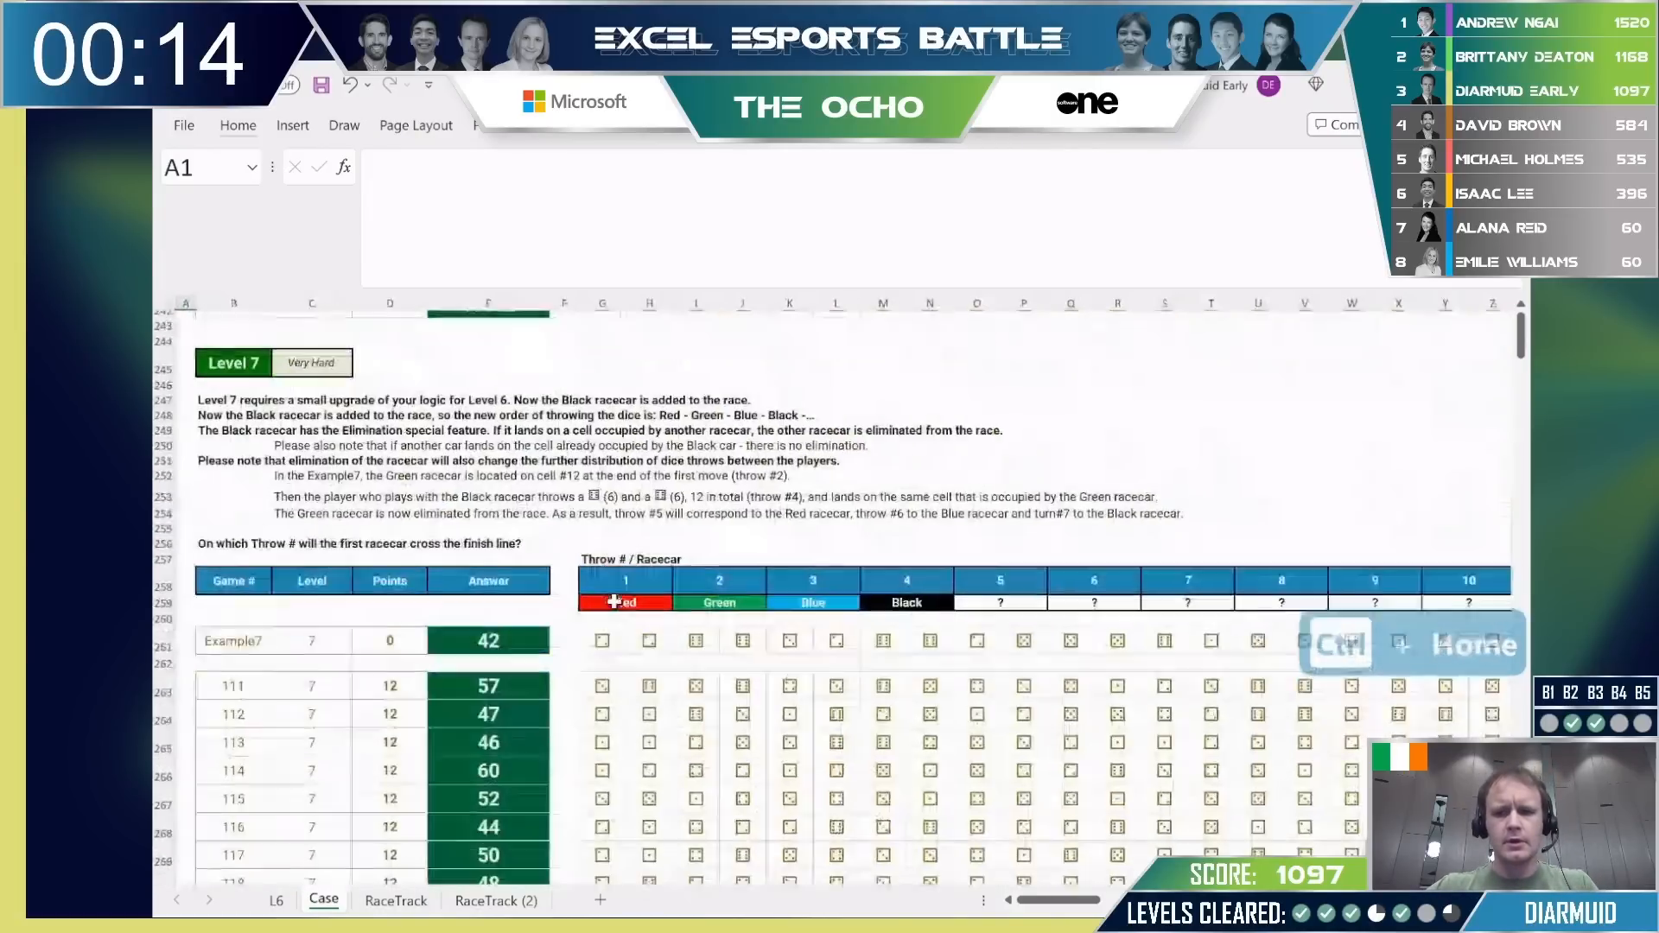
{"action": "scroll", "coordinate": [614, 603], "scroll_direction": "down", "scroll_amount": 12}
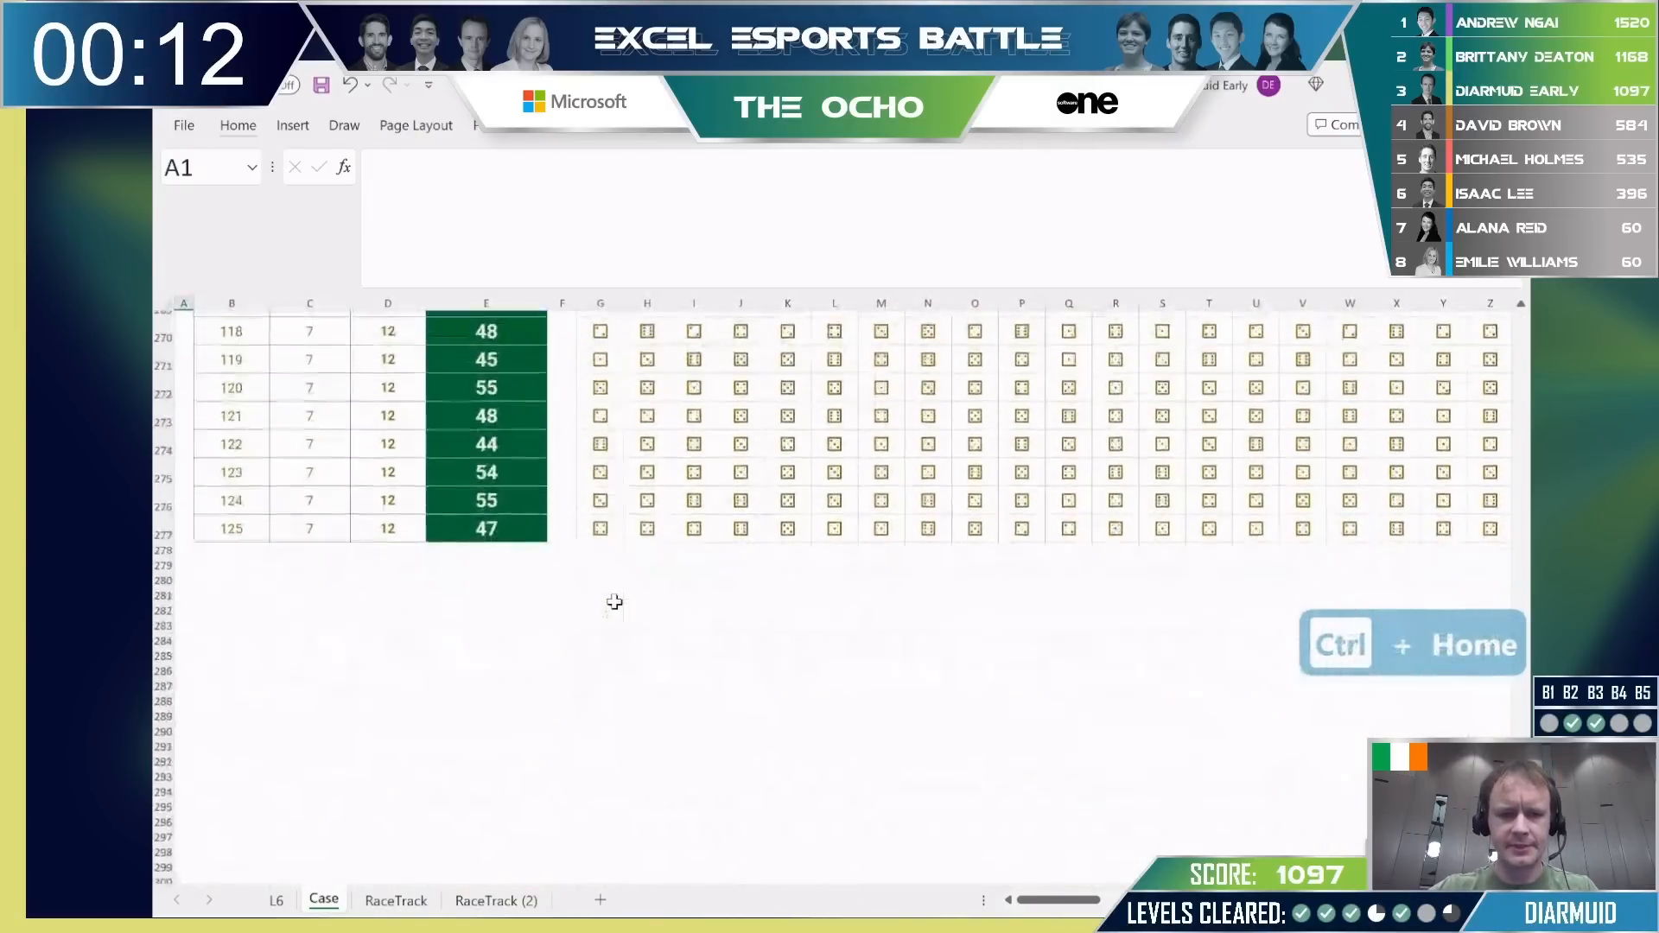
{"action": "scroll", "coordinate": [614, 602], "scroll_direction": "up", "scroll_amount": 4}
{"action": "scroll", "coordinate": [615, 602], "scroll_direction": "up", "scroll_amount": 20}
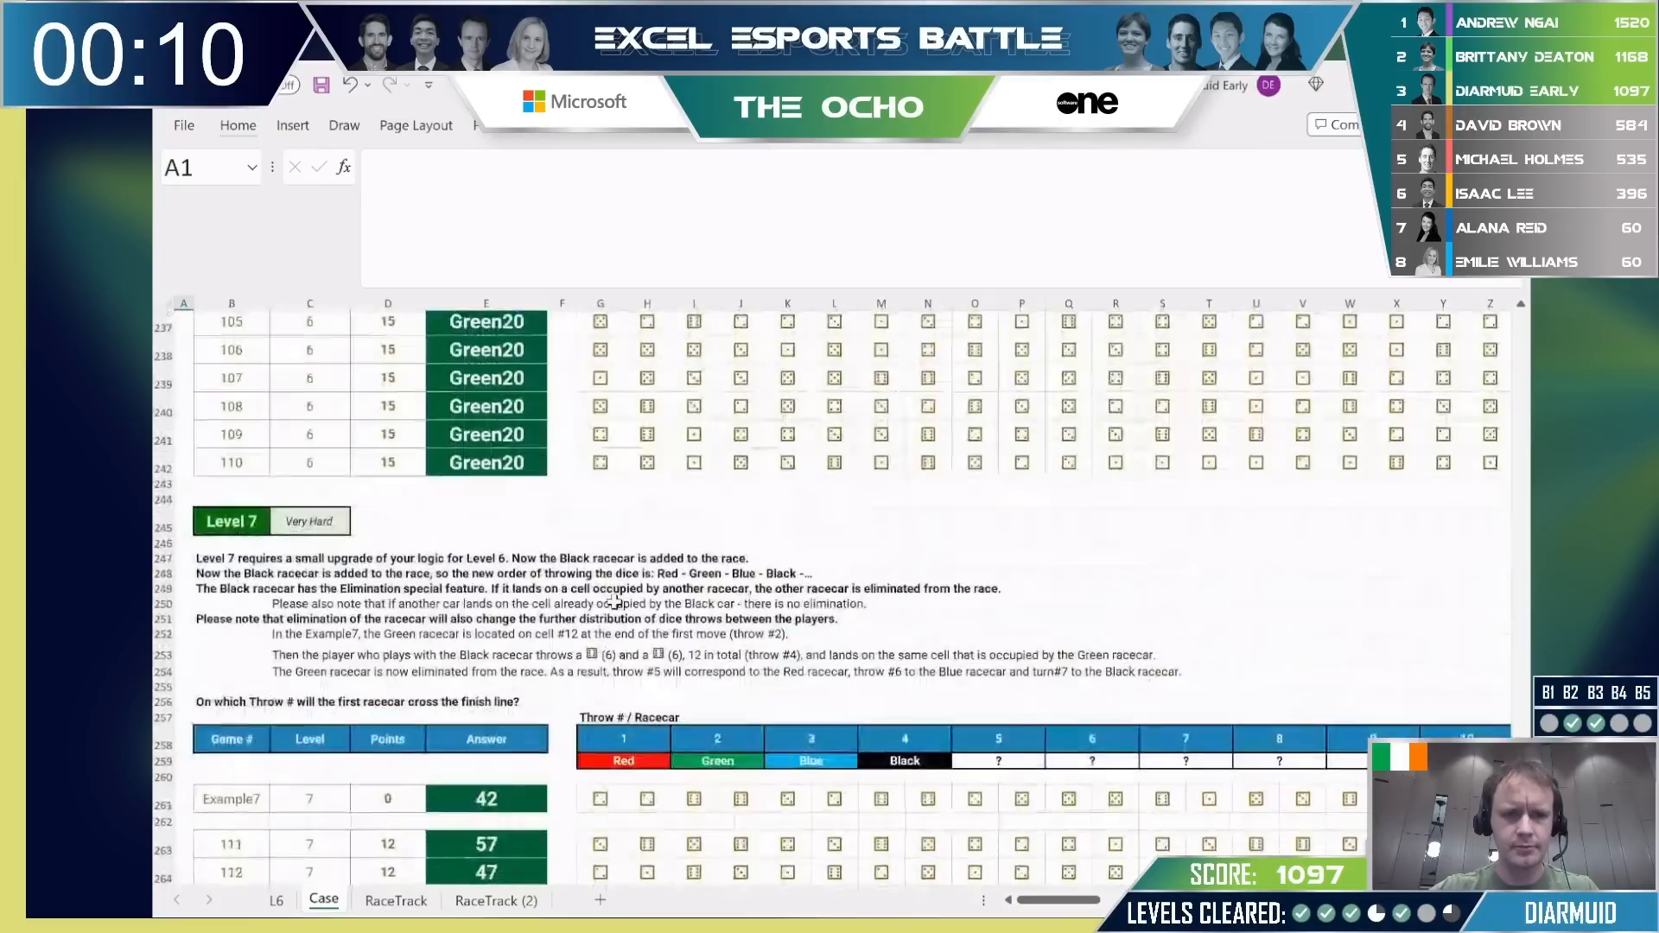
{"action": "scroll", "coordinate": [615, 602], "scroll_direction": "up", "scroll_amount": 4}
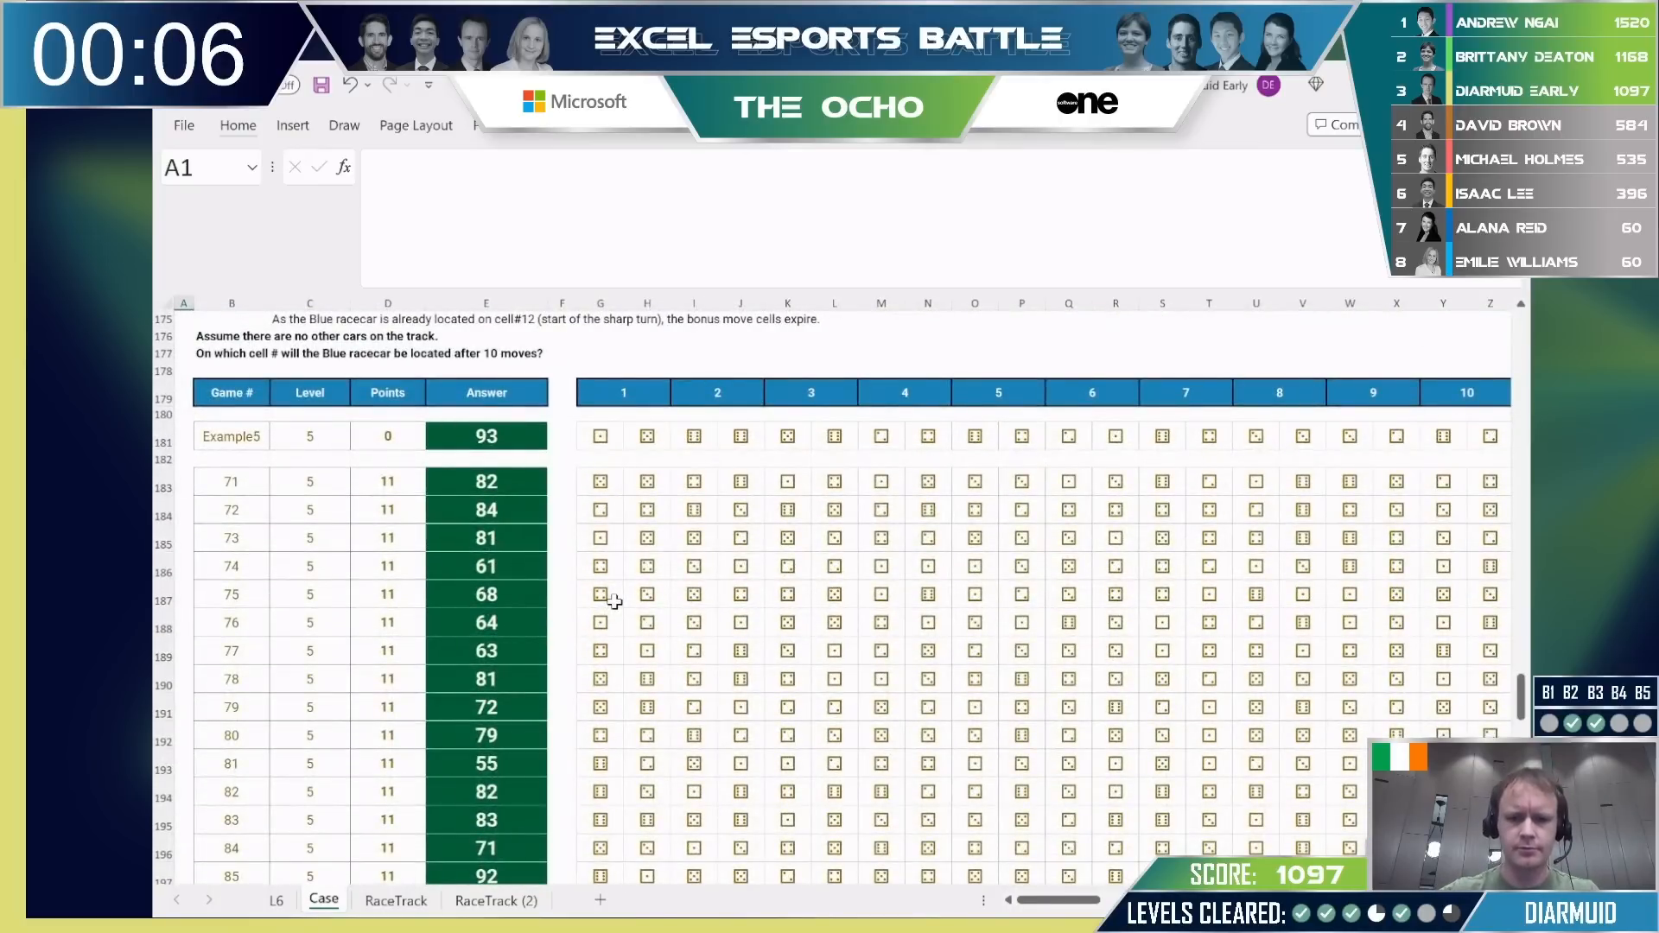
{"action": "key", "text": "ctrl+Home"}
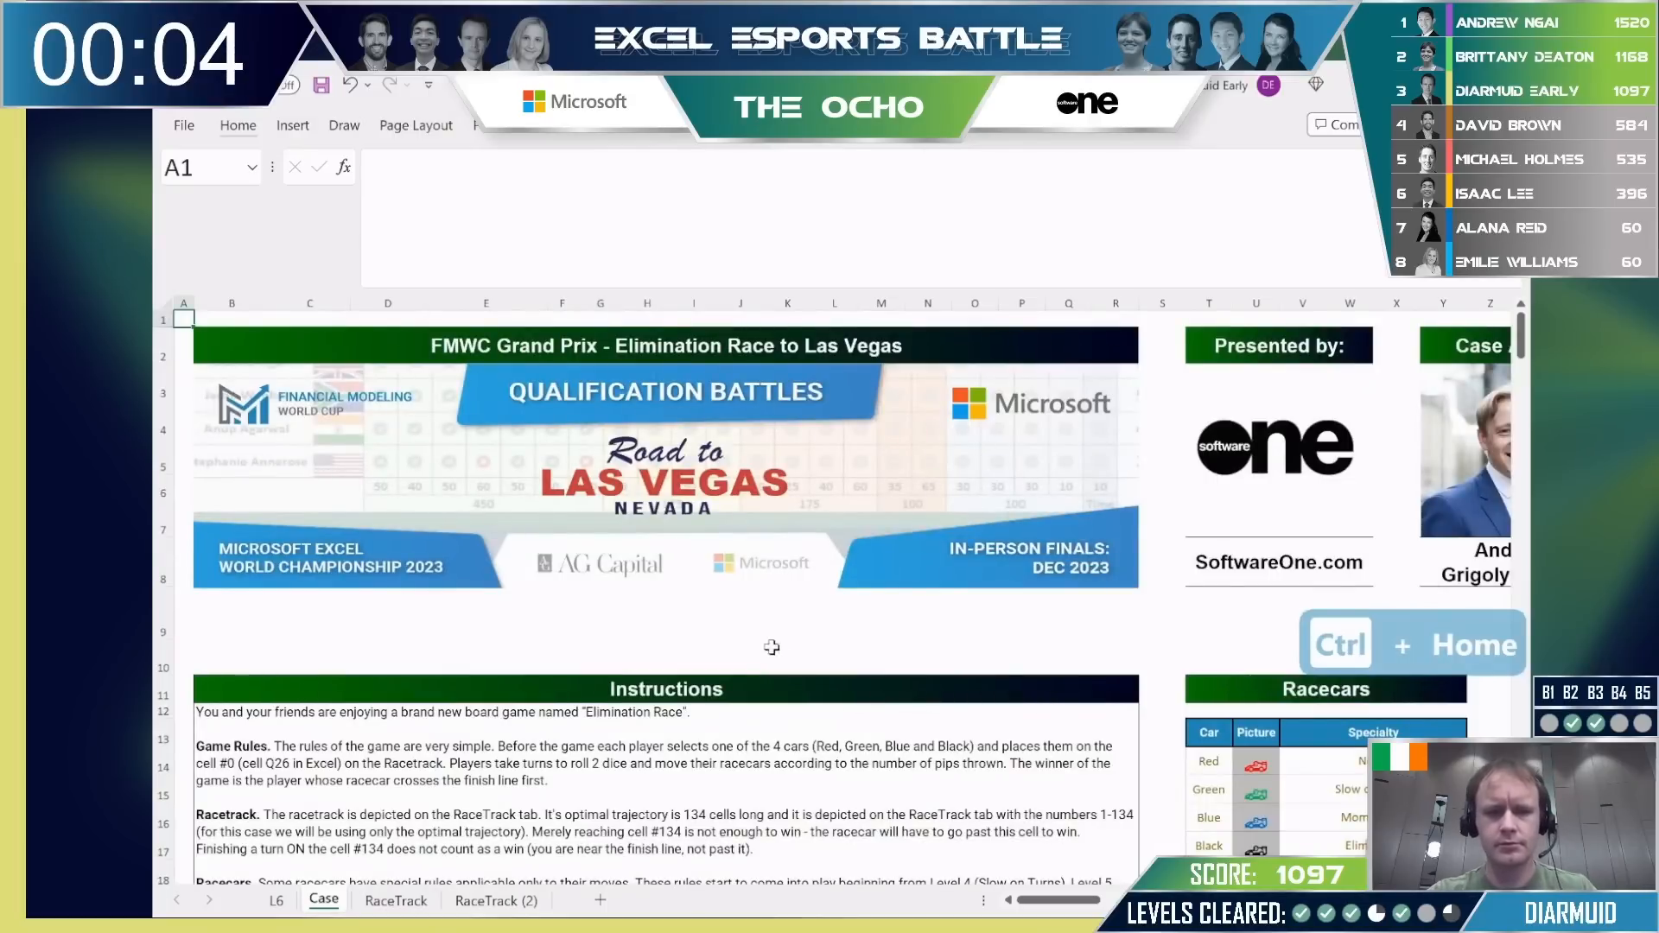